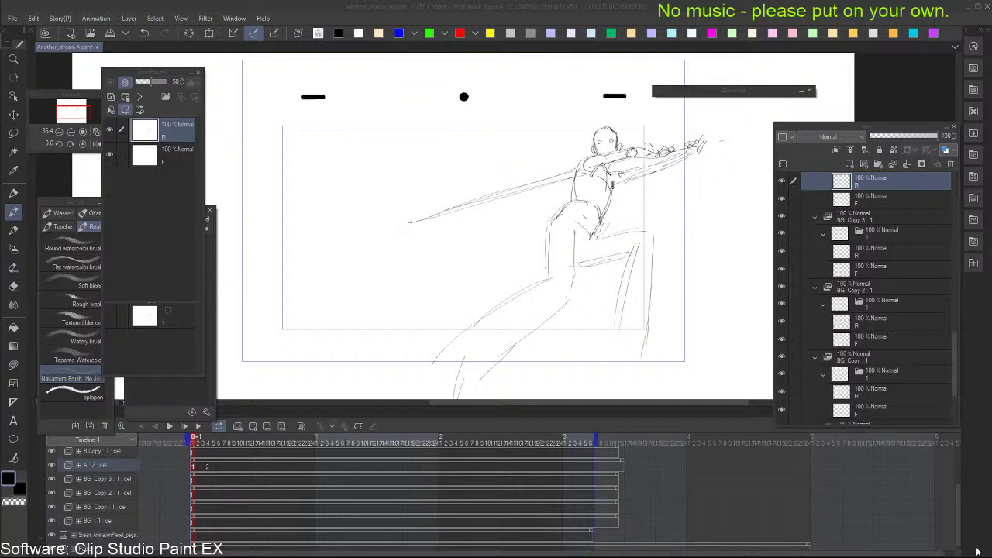
Hide the sketch track A and select the R layer of the BG track's cel
left_click(52, 466)
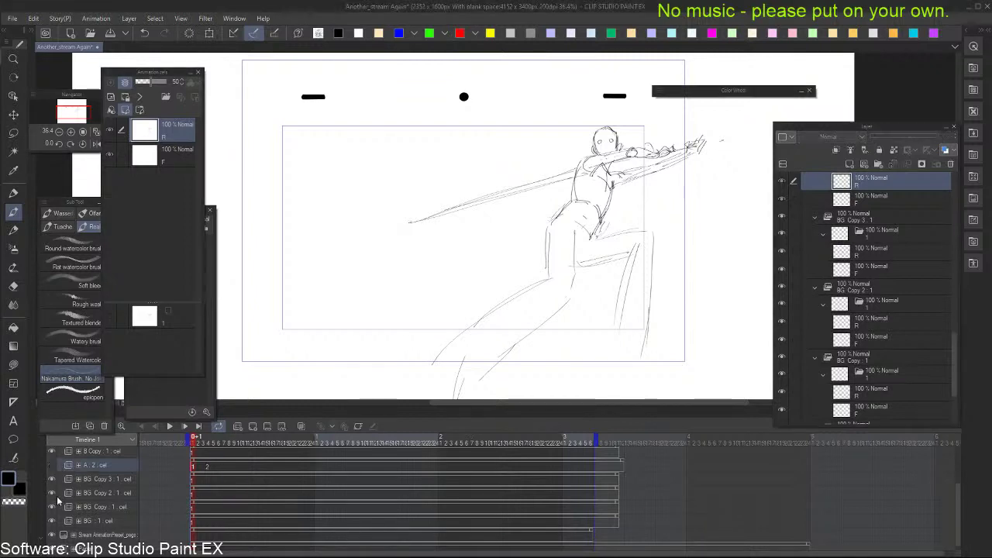
left_click(189, 522)
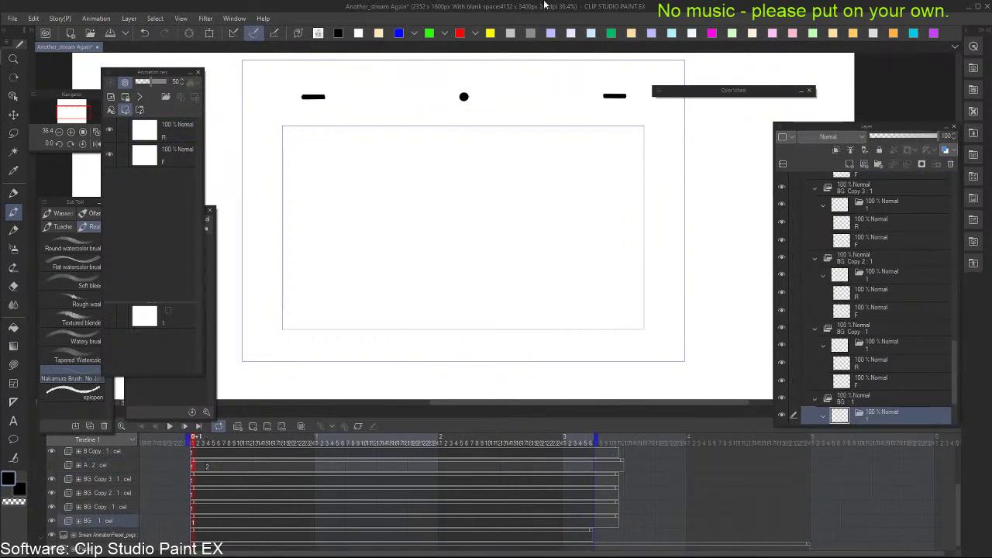
scroll(573, 165, "down", 2)
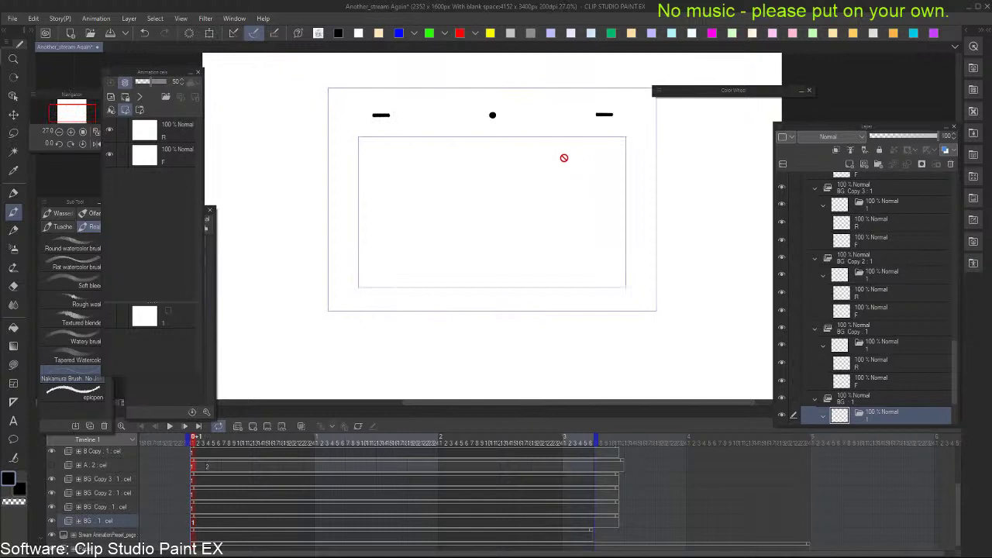
left_click(186, 133)
scroll(512, 206, "down", 2)
scroll(511, 221, "up", 3)
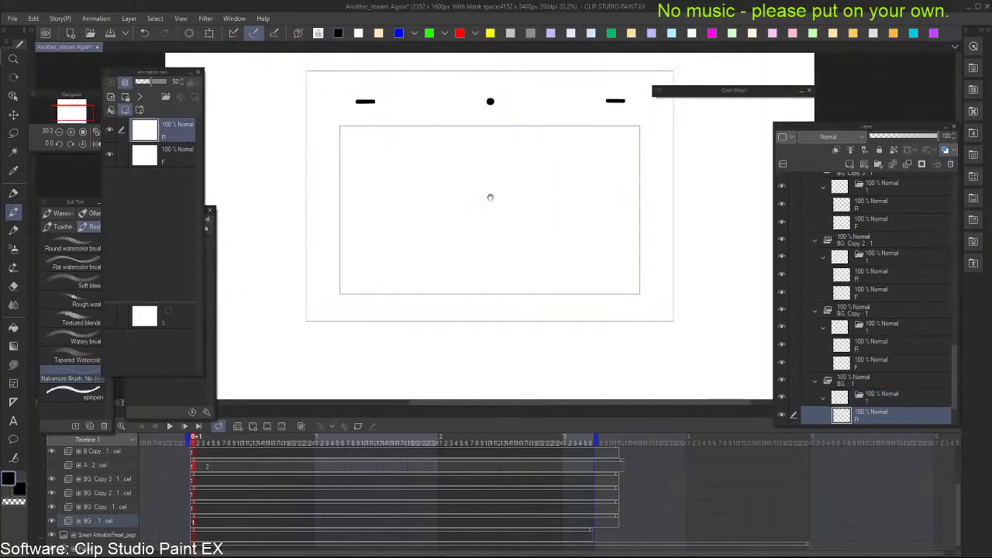
left_click_drag(489, 197, 482, 244)
scroll(117, 487, "up", 3)
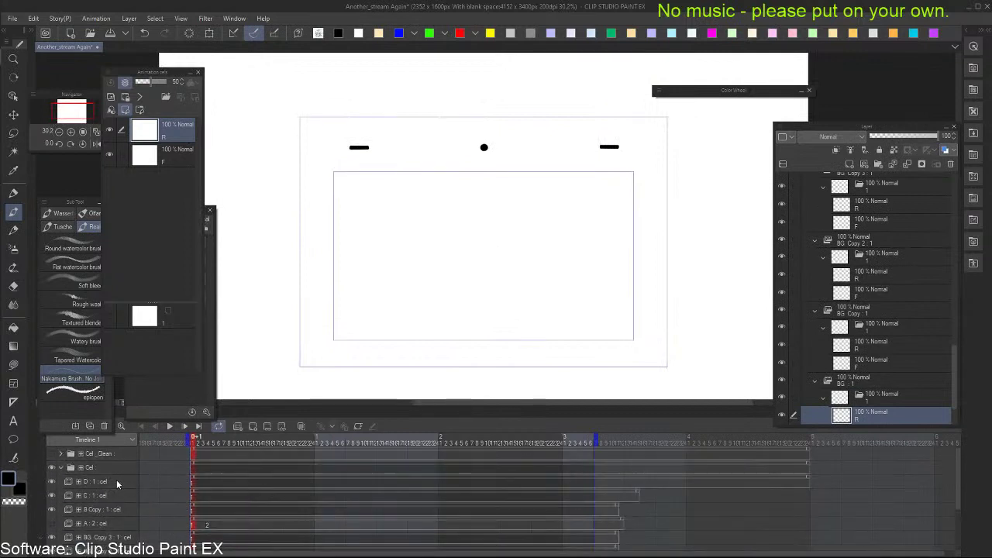
left_click(108, 454)
right_click(115, 456)
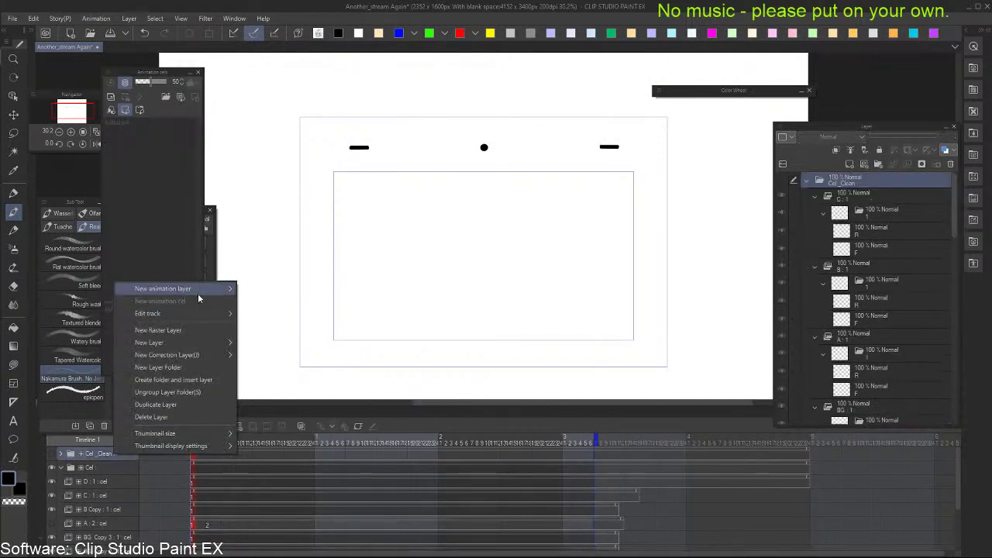
mouse_move(221, 288)
left_click(279, 303)
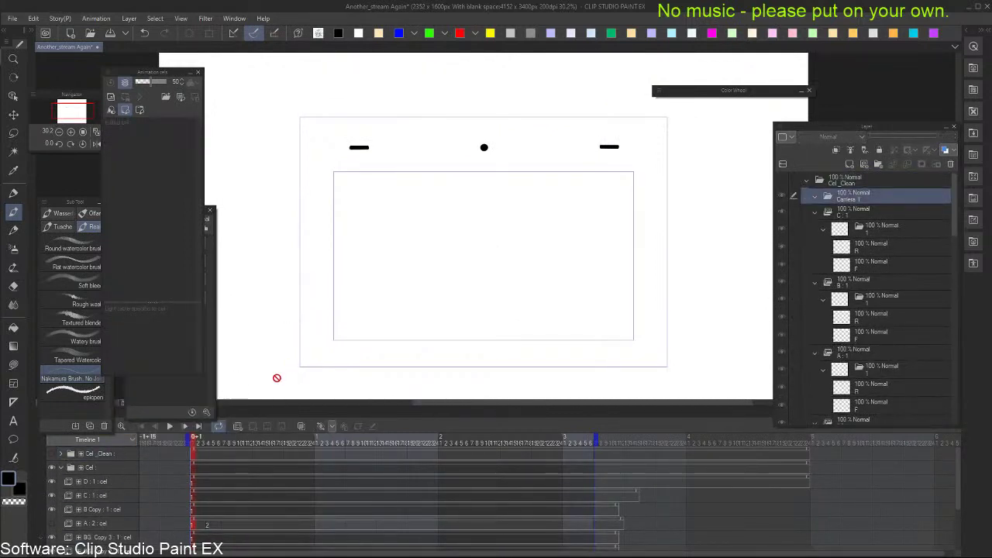
key("ctrl+z")
Add a 2D camera folder above track D and move it out of the Cel folder, directly above it
left_click(118, 458)
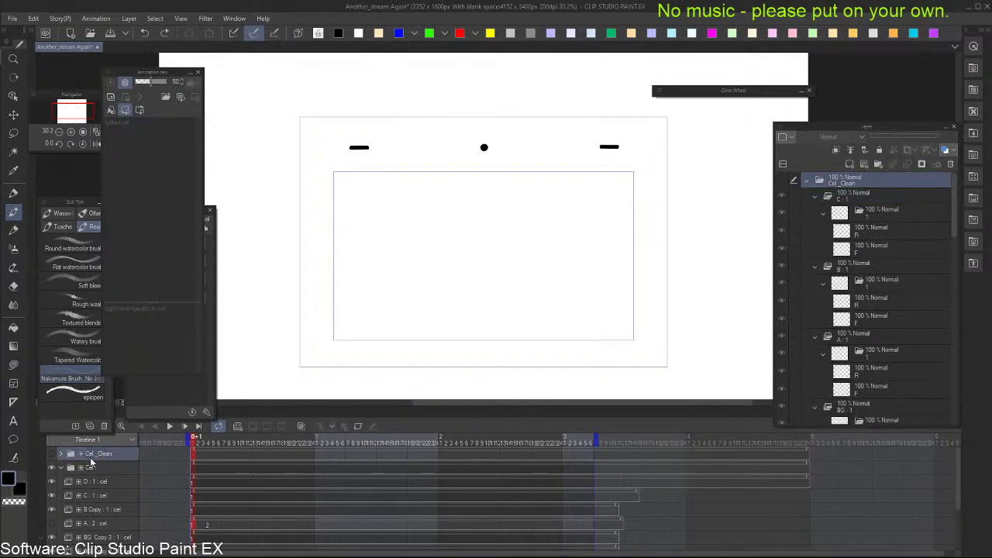
left_click(79, 469)
left_click(101, 482)
right_click(101, 484)
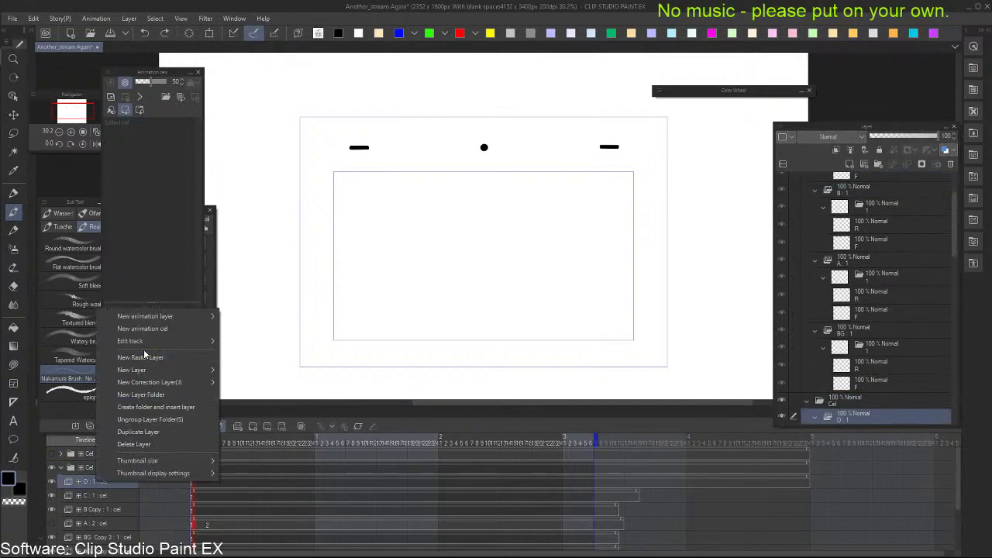
mouse_move(155, 341)
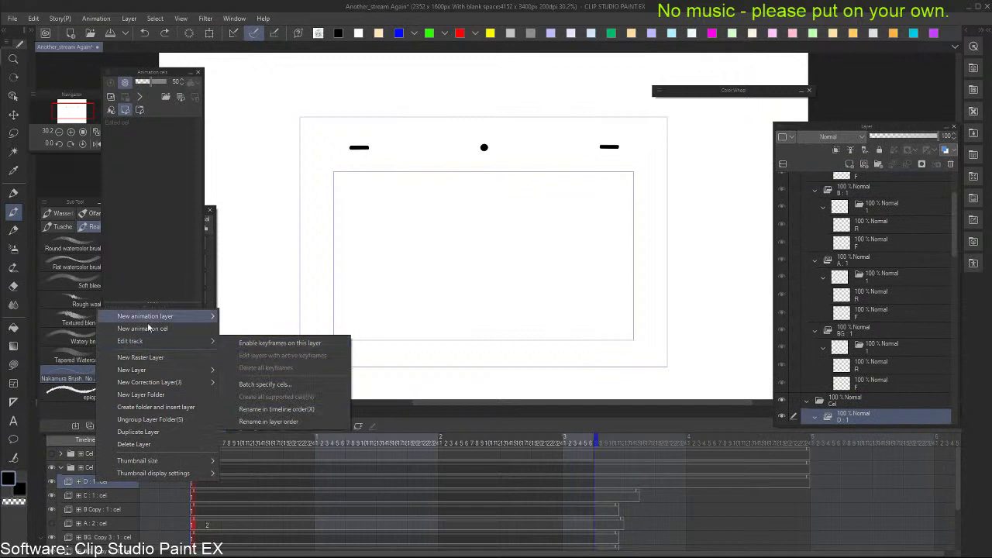
mouse_move(164, 317)
left_click(247, 328)
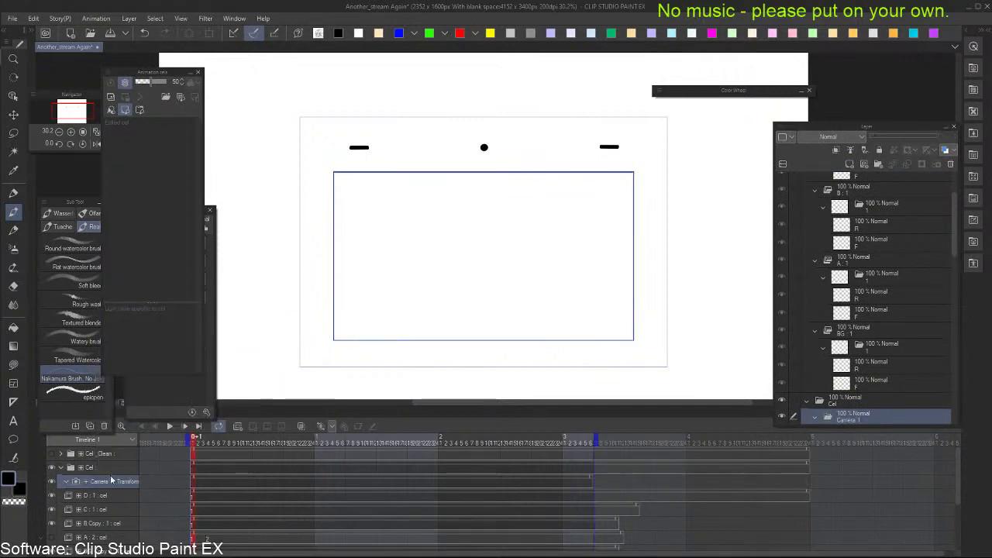
mouse_move(113, 482)
left_mouse_down()
mouse_move(113, 457)
mouse_move(118, 470)
left_mouse_up()
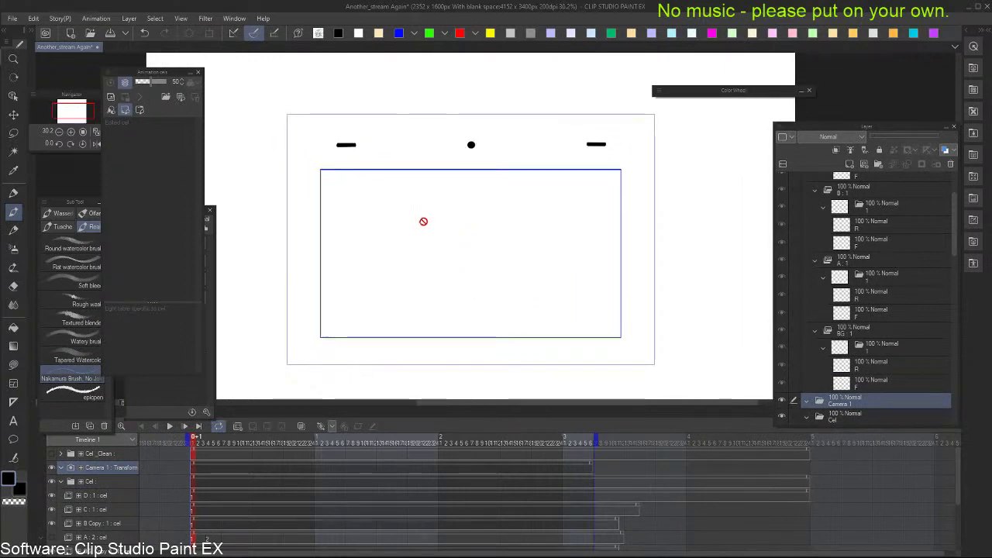
Keyframe the camera at the first frame, then at 1+1 shift its frame left by about a third of its width
key("k")
left_click_drag(471, 255, 519, 295)
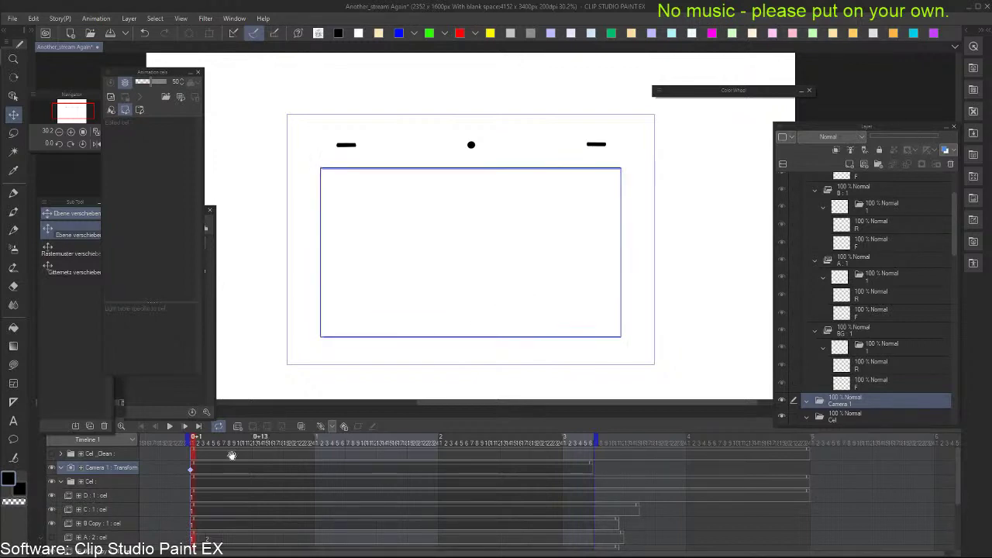
left_click(317, 472)
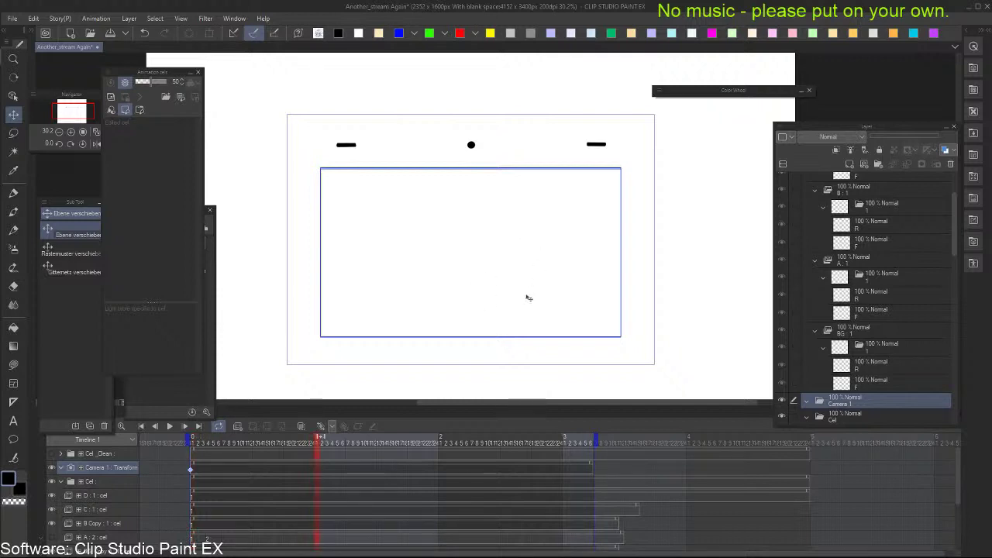
left_click_drag(527, 311, 421, 303)
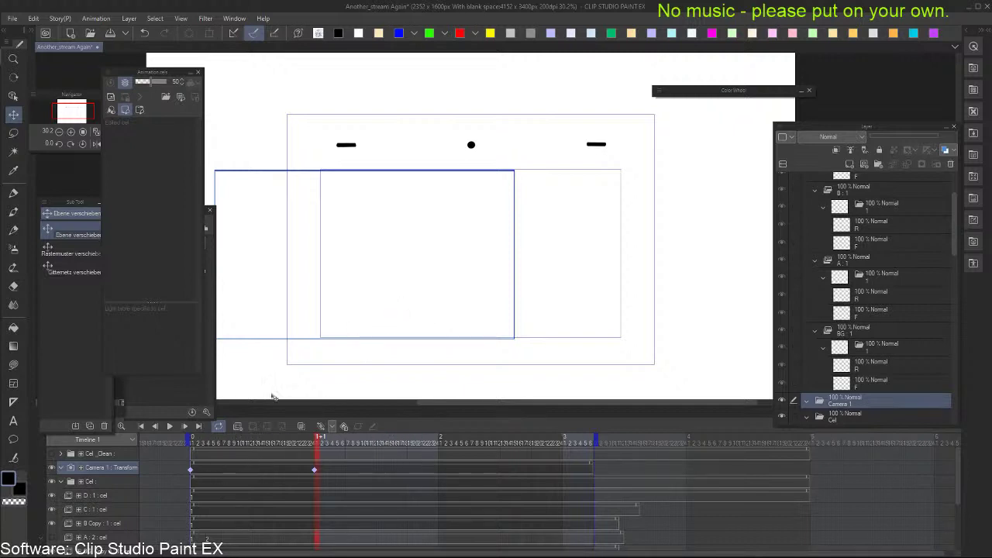
Step through the frames from the first camera keyframe to preview the pan
left_click(195, 471)
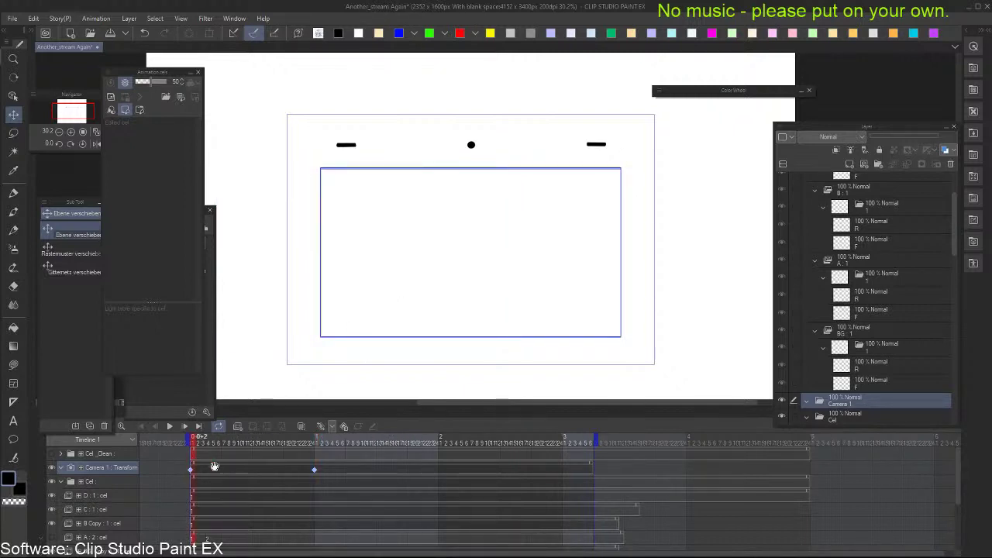
key("Right")
key("Right")
key("Right")
key("Right")
key("Right")
key("Right")
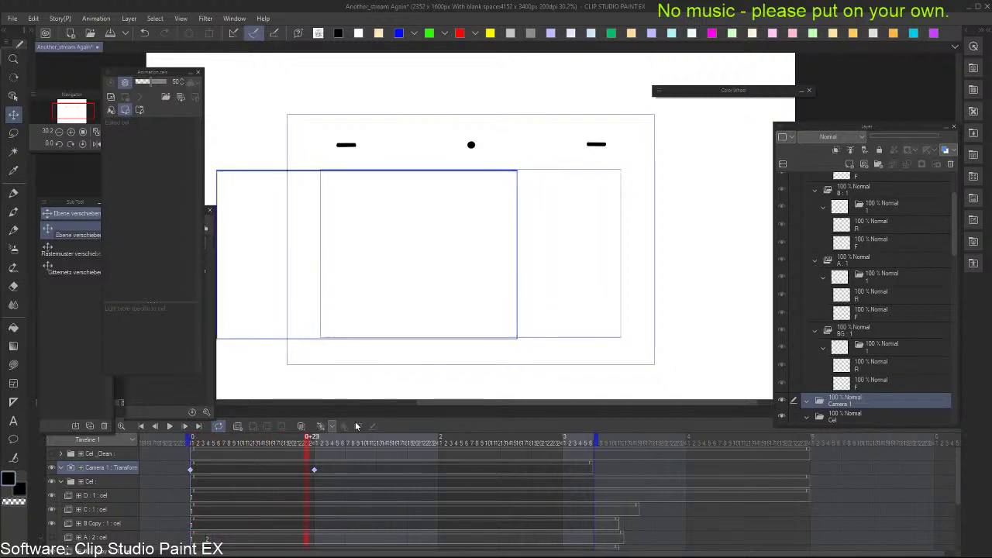
Move the camera frame at 1+1 back over the canvas's inner frame and switch to the Object tool
left_click(314, 470)
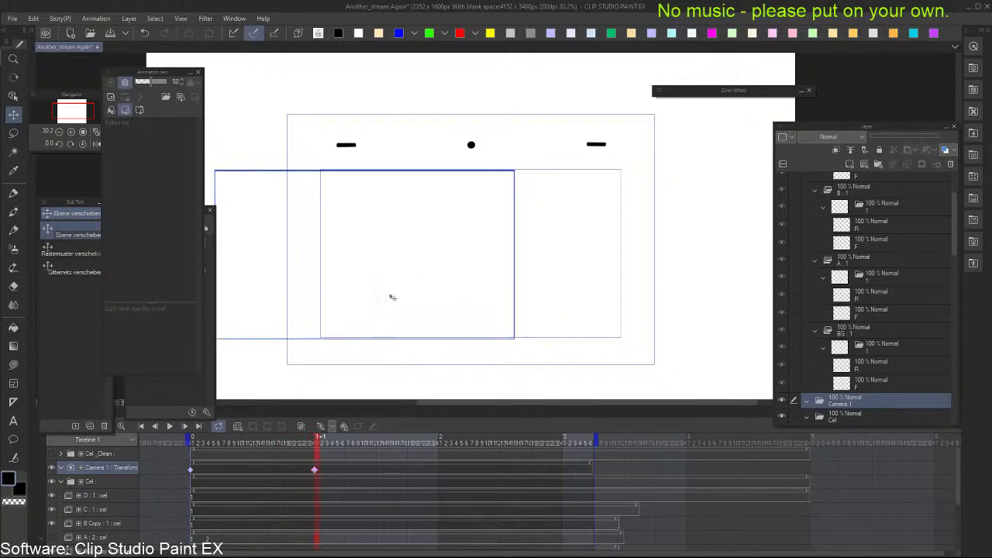
left_click_drag(391, 297, 500, 290)
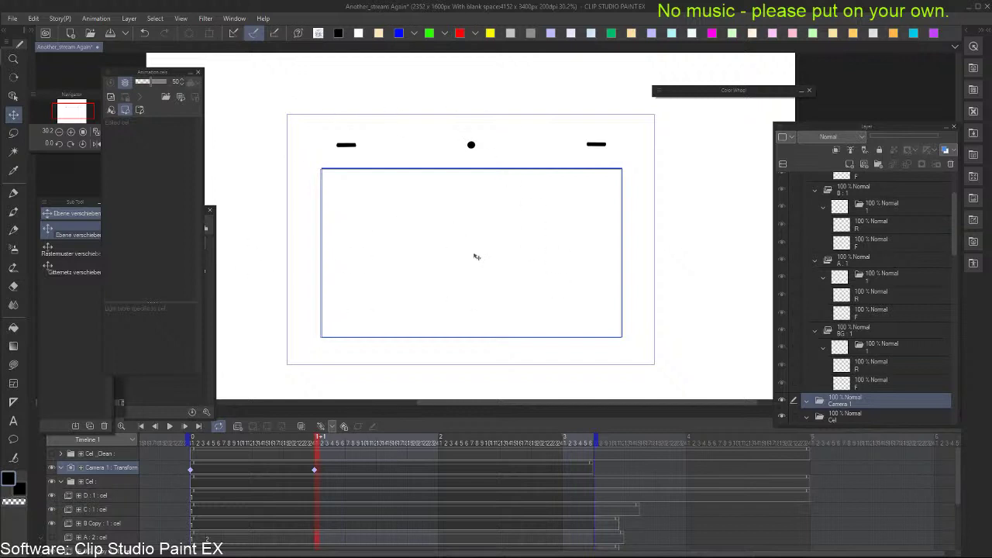
left_click_drag(476, 257, 478, 258)
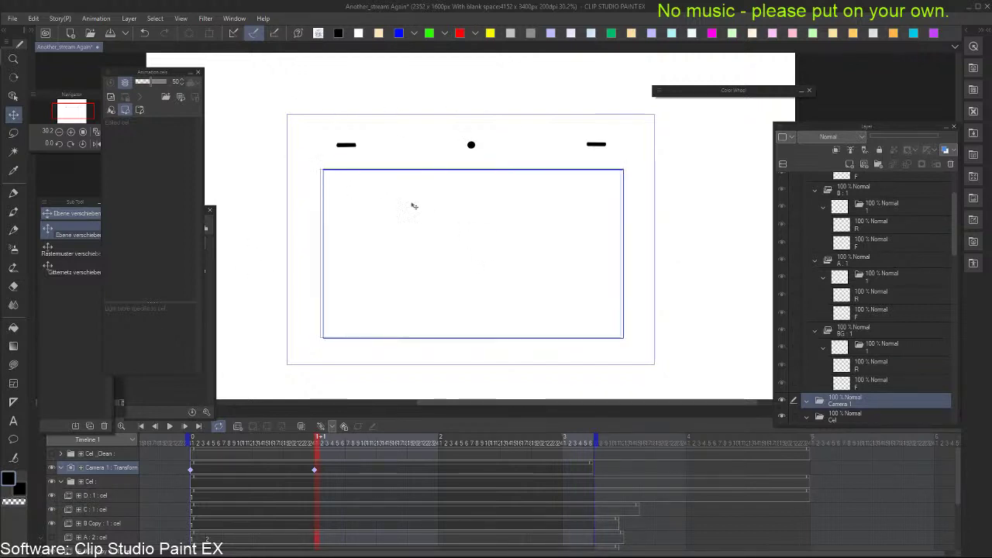
key("o")
mouse_move(624, 168)
left_mouse_down()
mouse_move(529, 250)
mouse_move(635, 163)
left_mouse_up()
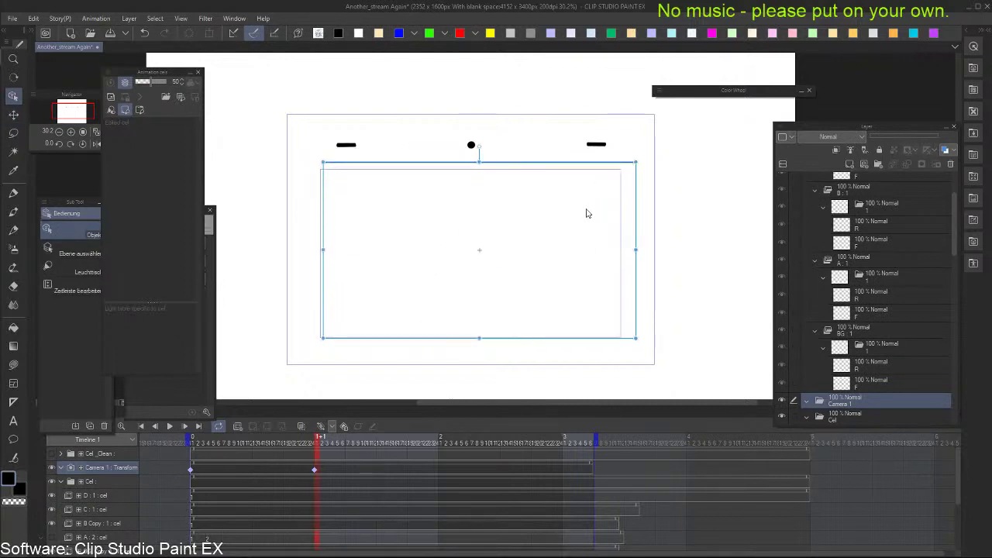
key("ctrl+z")
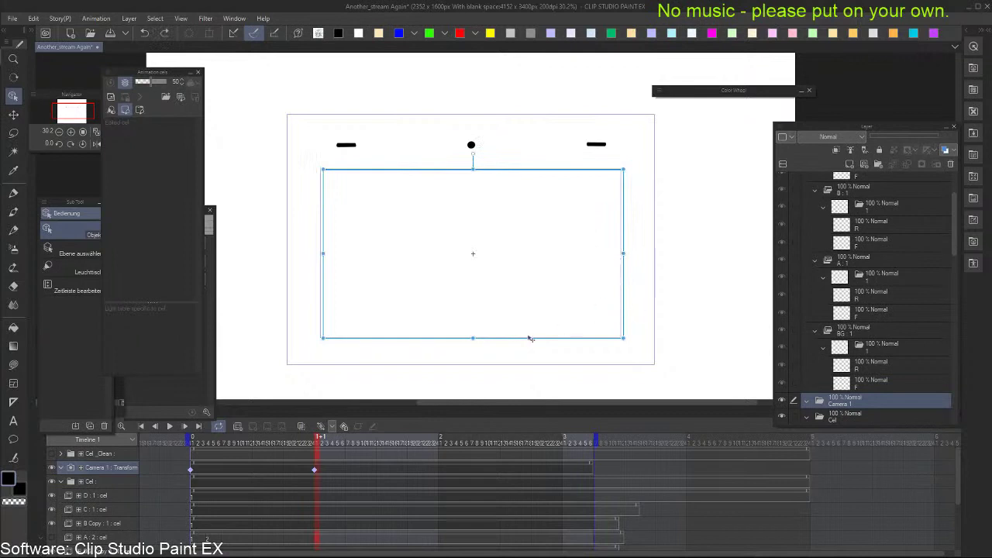
left_click_drag(541, 339, 535, 339)
key("ctrl+z")
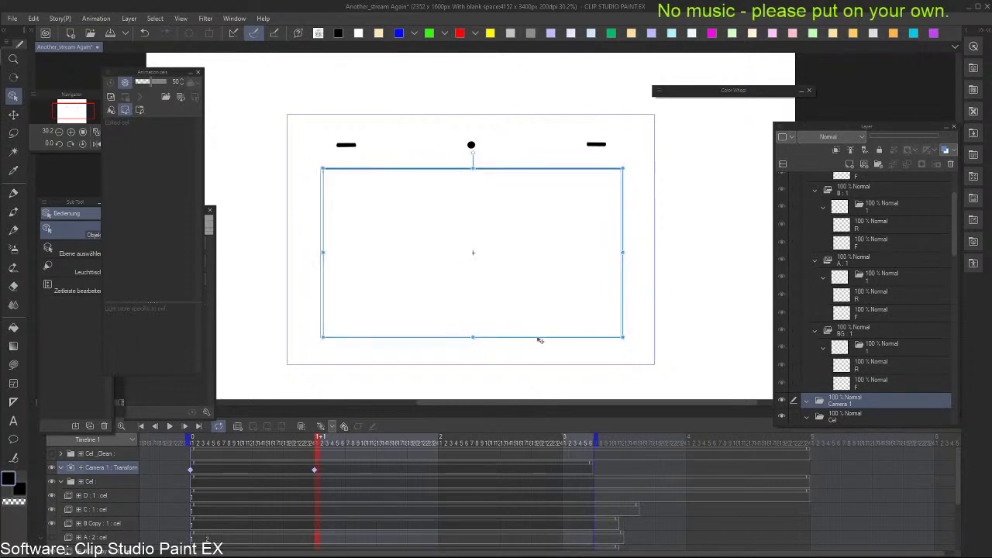
Align the camera frame at the 1+1 keyframe precisely with the canvas's inner frame
left_click(190, 470)
left_click(313, 469)
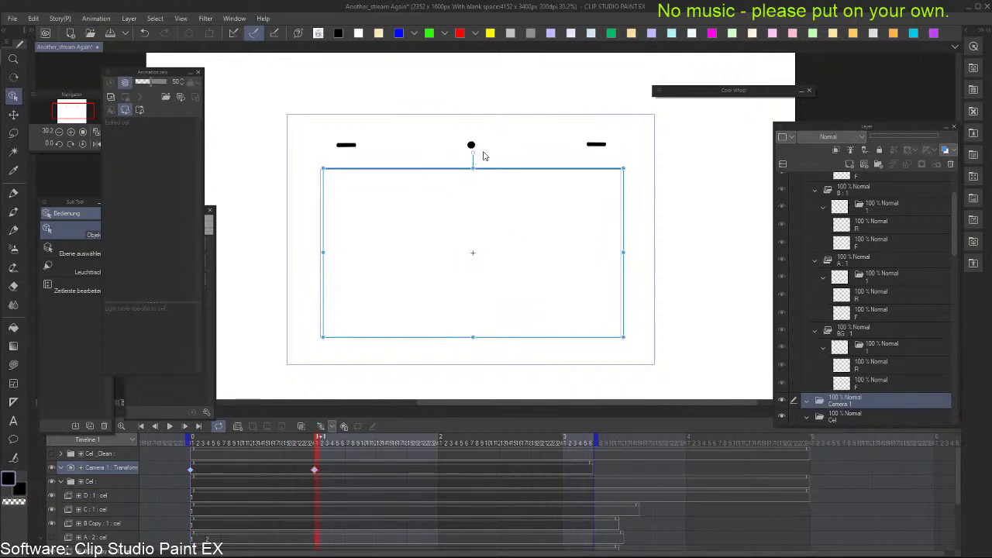
left_click_drag(514, 339, 513, 341)
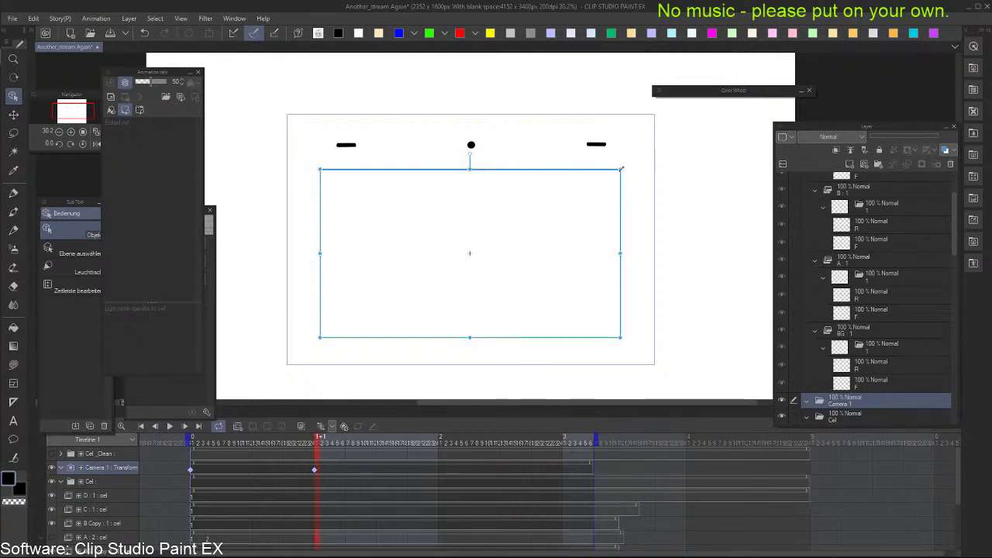
At 0+24, shrink the camera frame to about 72 percent of its size and centre it in the inner frame
left_click(248, 478)
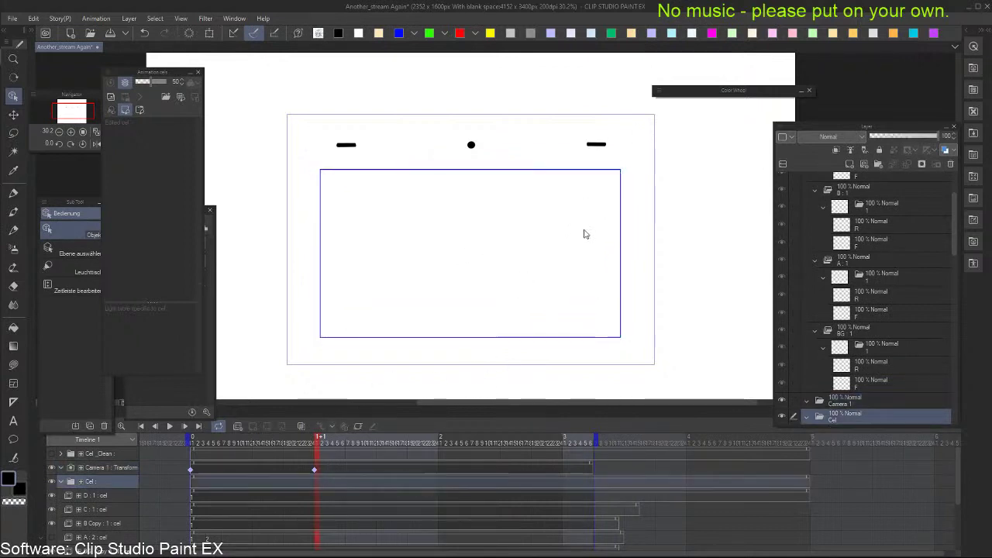
left_click(315, 468)
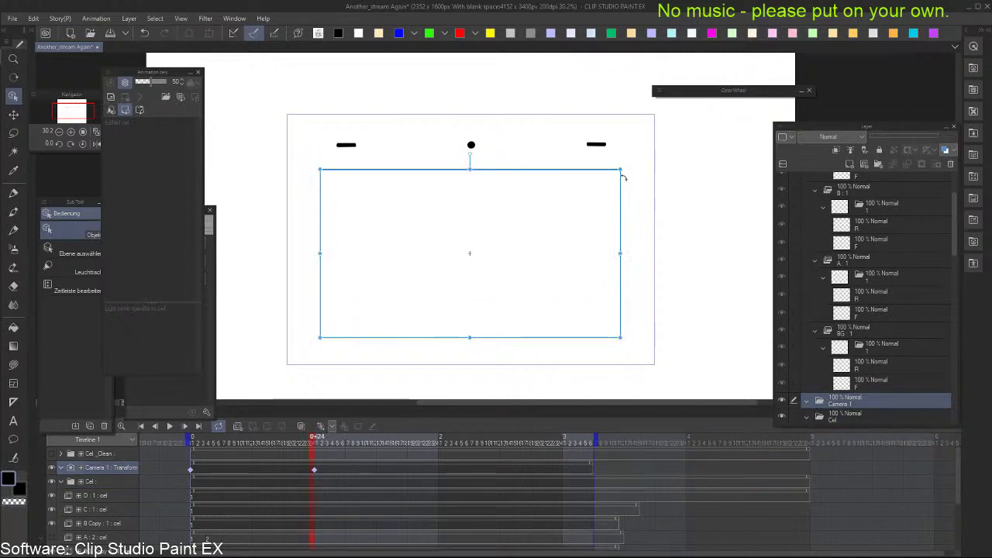
left_click_drag(624, 165, 538, 227)
left_click_drag(538, 261, 581, 241)
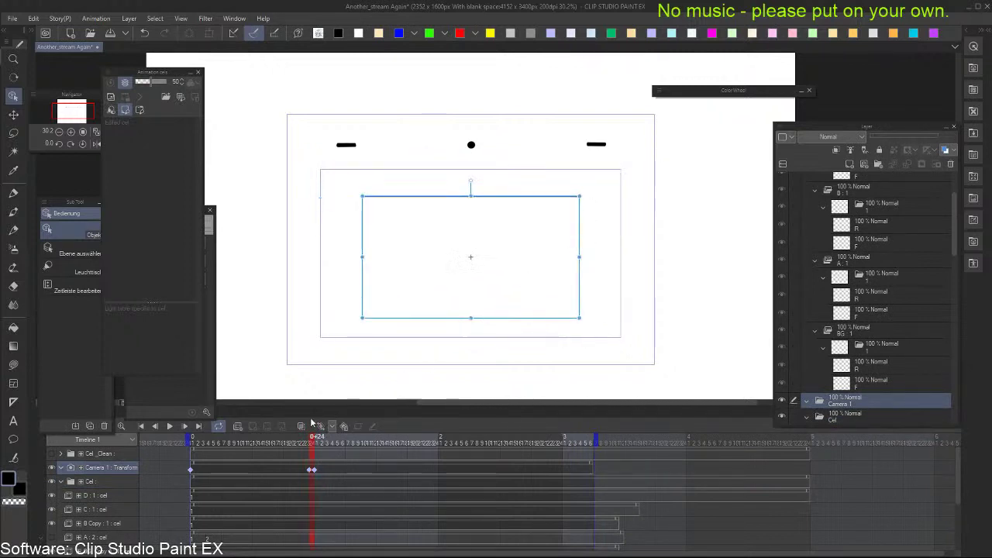
Enlarge the camera frame at 1+1 until it encloses the peg marks, and move that keyframe to 2+7
left_click(314, 470)
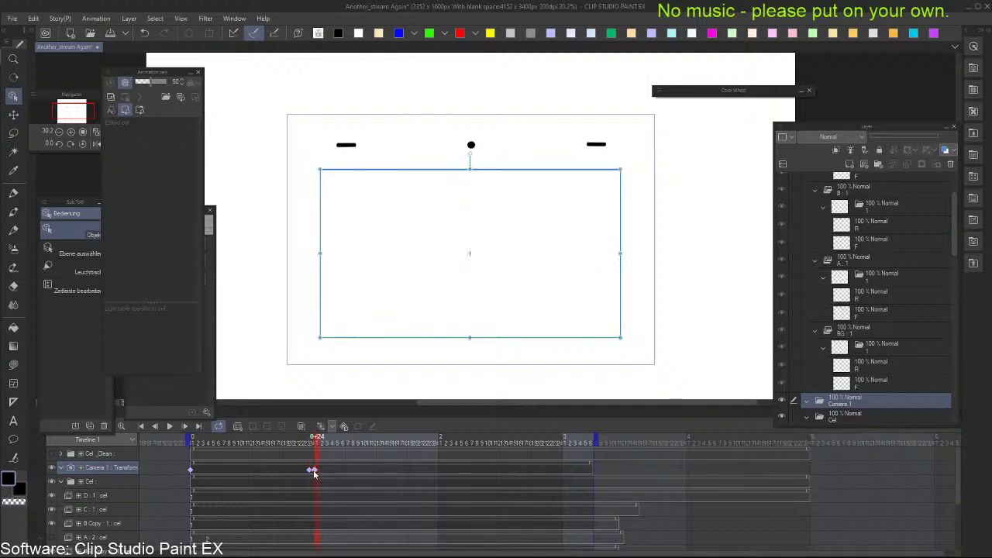
left_click_drag(623, 168, 681, 184)
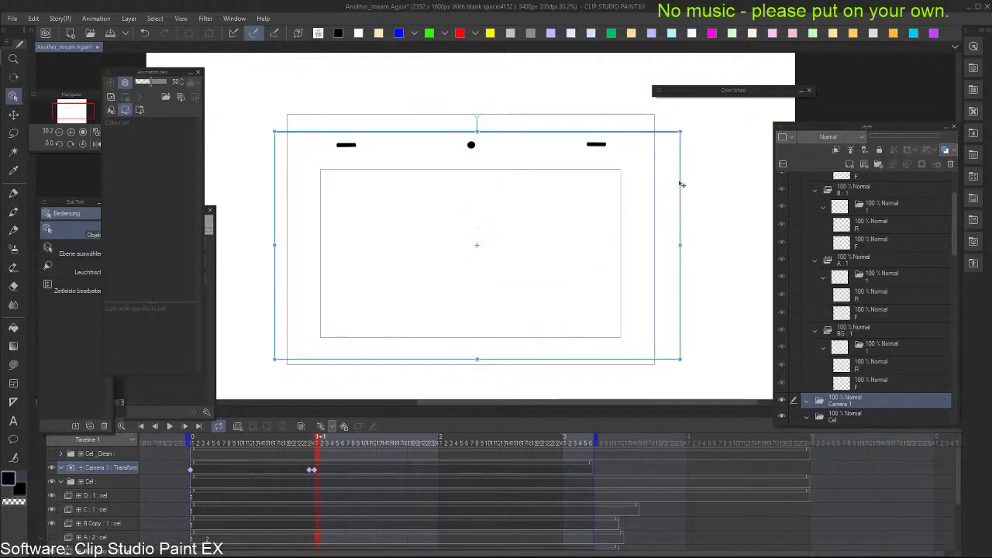
right_click(309, 470)
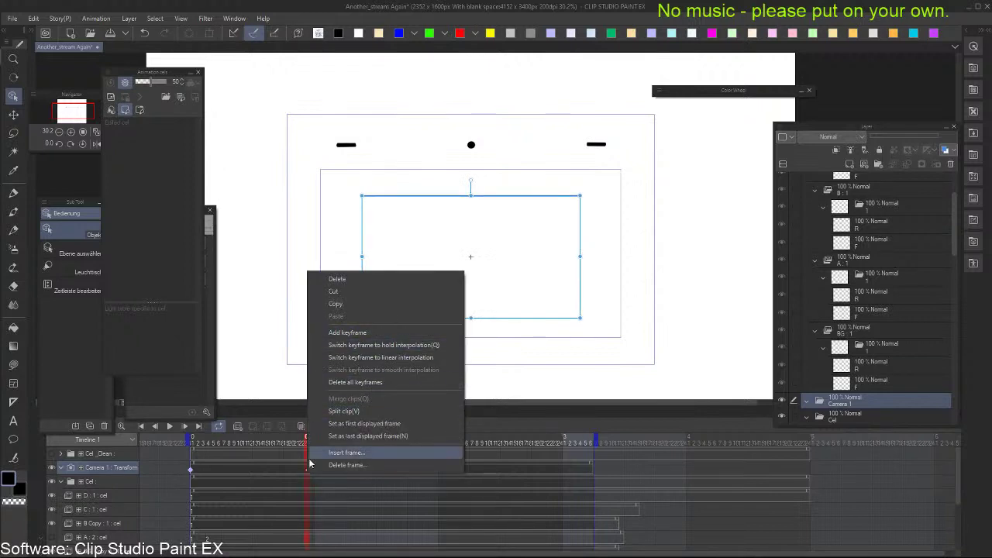
left_click(313, 475)
left_click(315, 472)
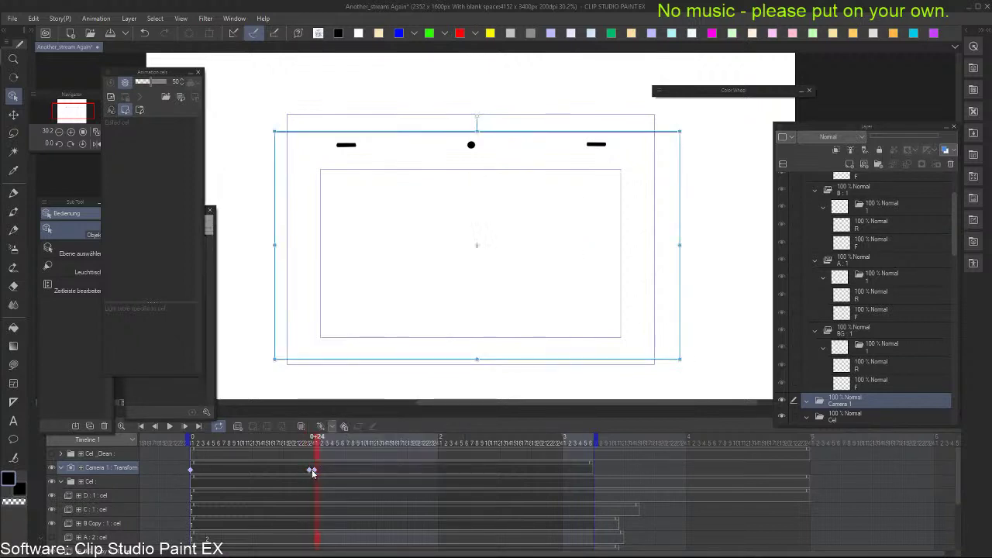
left_click_drag(314, 470, 472, 472)
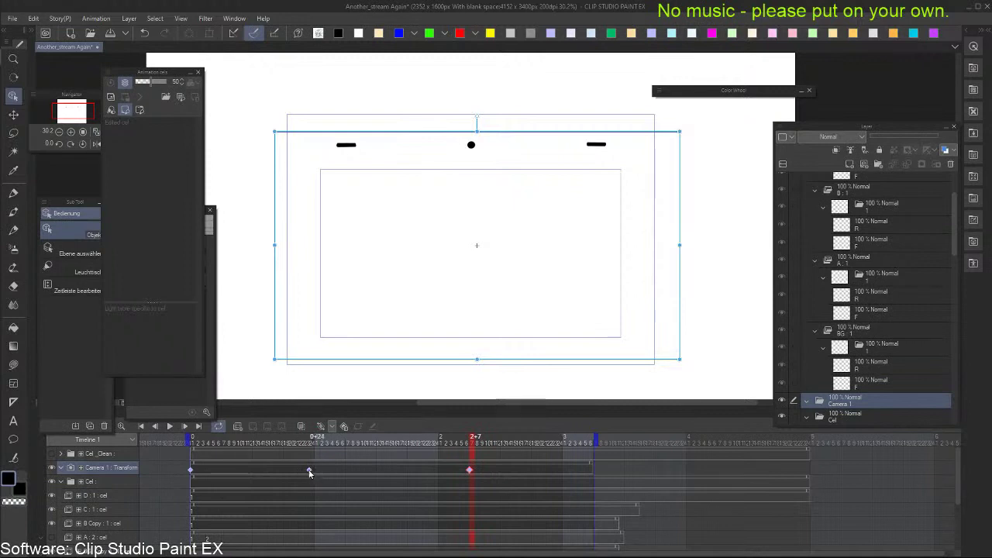
Select the cel of the B Copy track at frame 0+2
left_click(310, 470)
left_click(198, 526)
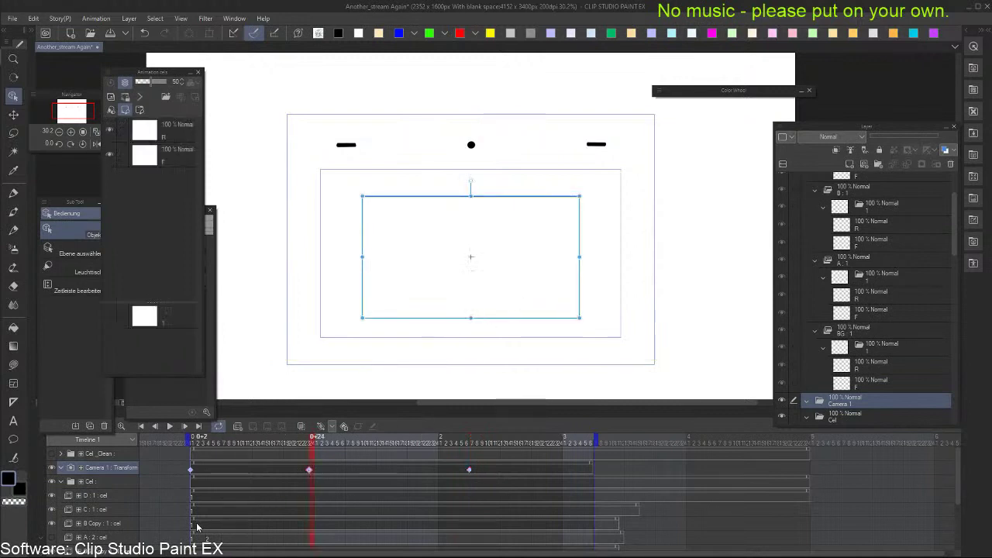
scroll(473, 254, "up", 2)
scroll(473, 278, "up", 1)
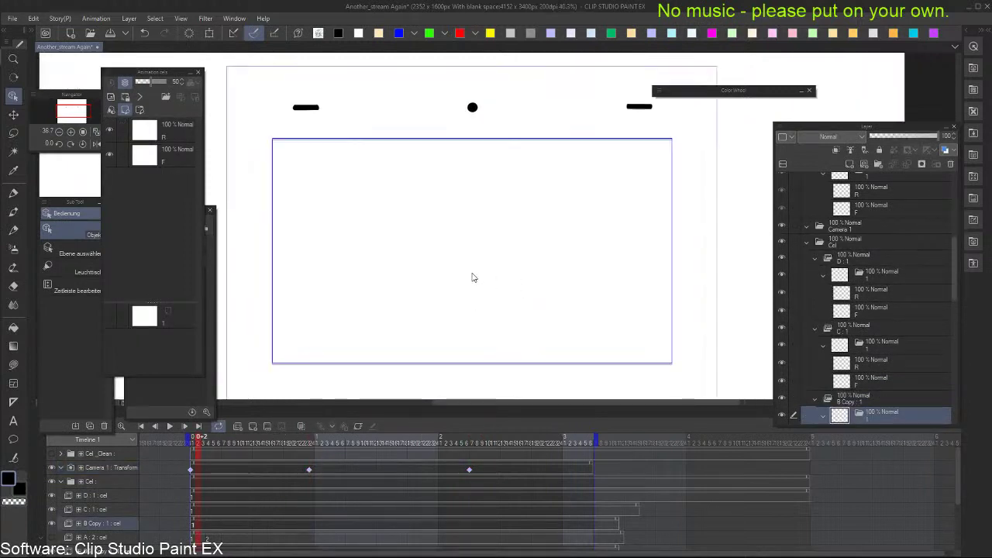
At frame 1+1, sketch the outline of a face inside the camera frame on the B Copy cel's R layer with the Fineliner pen
left_click(317, 527)
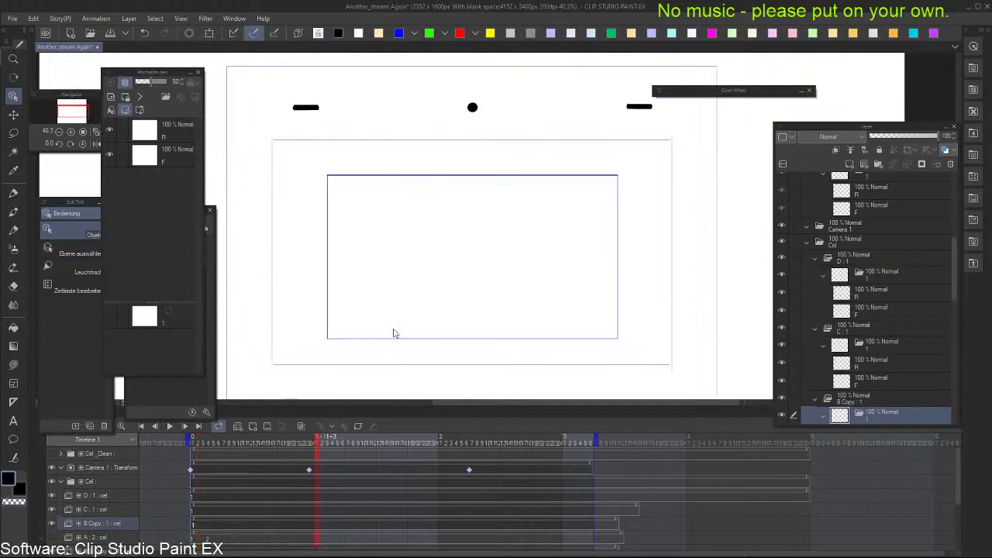
scroll(469, 222, "down", 2)
key("p")
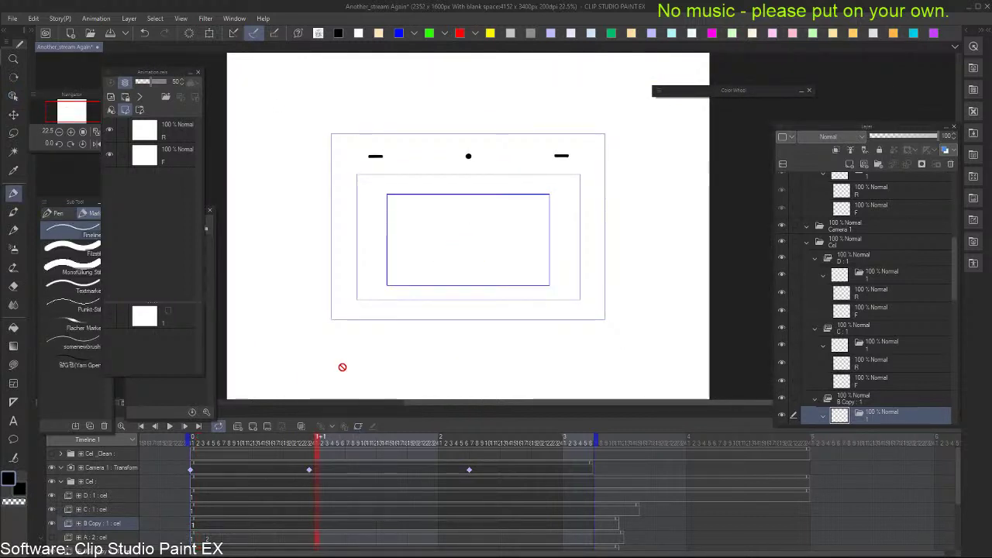
left_click(182, 124)
scroll(470, 234, "up", 1)
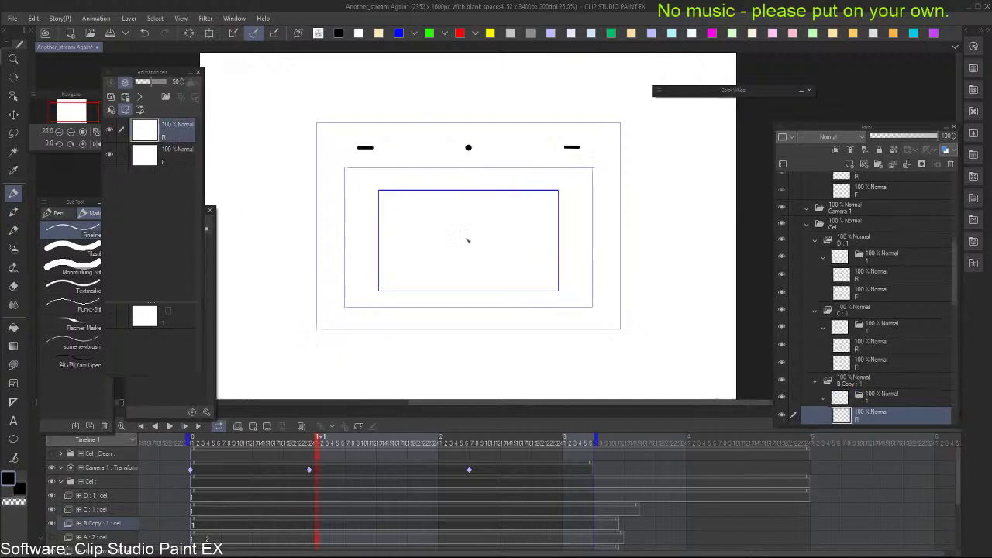
left_click_drag(442, 218, 459, 299)
key("ctrl+z")
left_click_drag(396, 197, 437, 299)
key("ctrl+z")
mouse_move(414, 187)
left_mouse_down()
mouse_move(413, 225)
mouse_move(445, 283)
mouse_move(481, 299)
mouse_move(524, 229)
left_mouse_up()
key("ctrl+z")
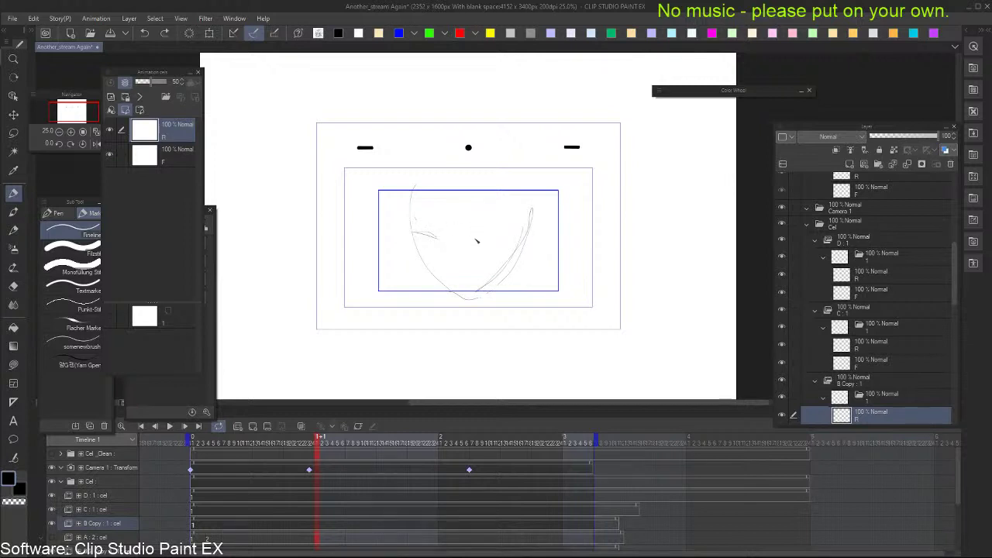
Add the eyes, eyebrows, nose, mouth and both ears to the face sketch
left_click_drag(476, 238, 491, 240)
left_click_drag(396, 221, 414, 255)
left_click_drag(530, 240, 524, 281)
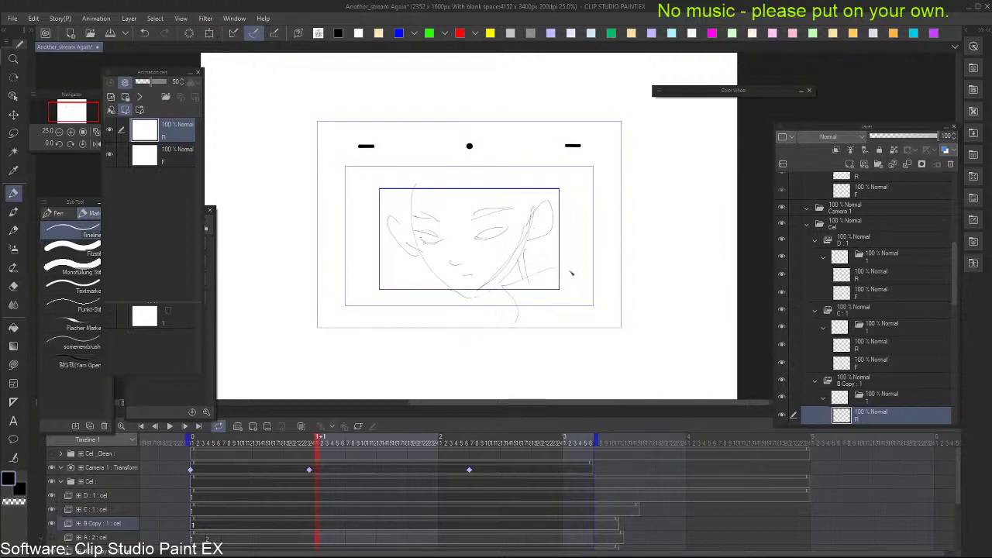
Sketch the neck, collar, shoulders and hair strands around the face, extending beyond the camera frame
key("ctrl+z")
key("ctrl+z")
left_click_drag(425, 304, 443, 314)
left_click_drag(393, 330, 386, 357)
left_click_drag(497, 189, 515, 228)
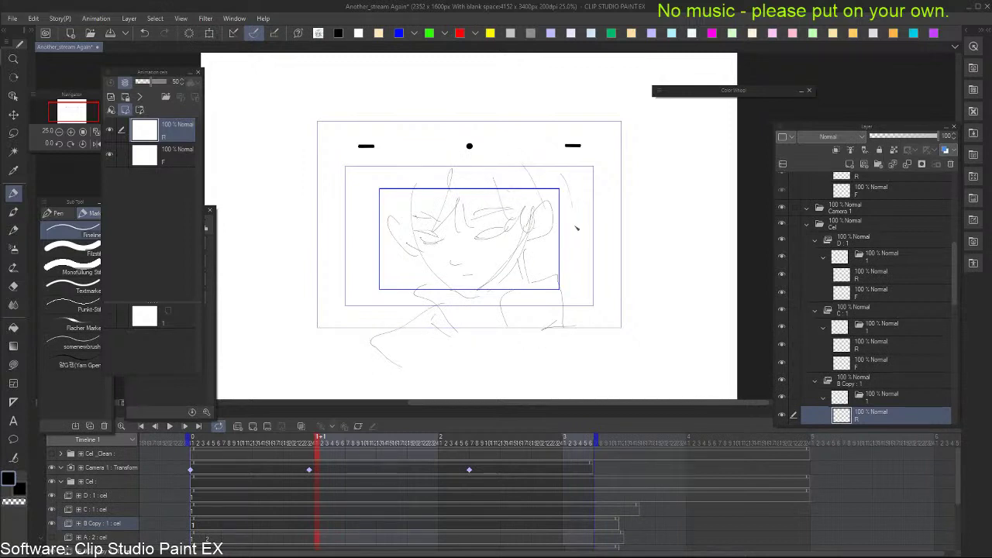
left_click_drag(394, 170, 384, 225)
Step forwards and backwards through the frames to review the camera zooming over the face sketch
key("Right")
key("Right")
key("Right")
key("Right")
key("Right")
key("Right")
key("Right")
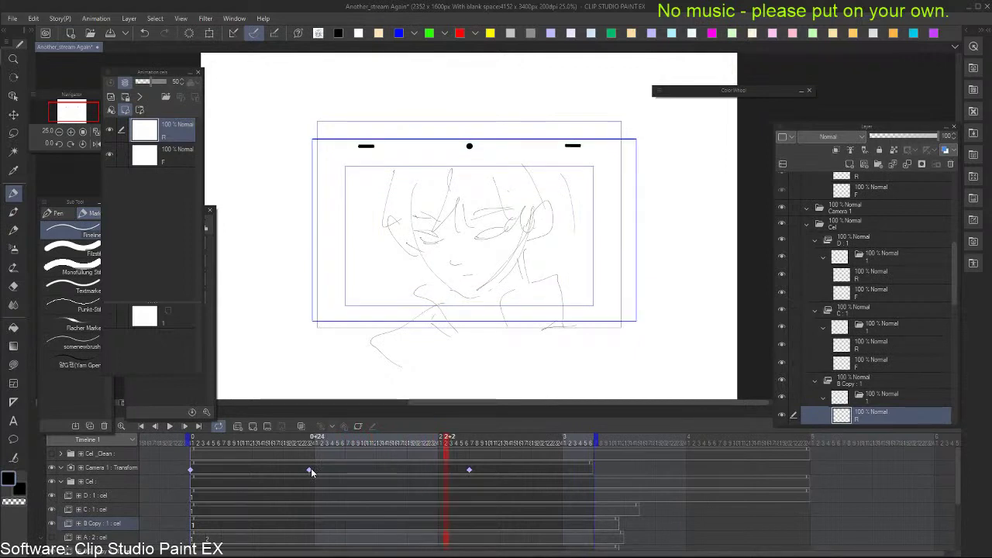
key("Left")
key("Left")
key("Left")
key("Left")
key("Left")
key("Left")
key("Left")
key("Left")
key("Left")
key("Left")
key("Left")
key("Left")
key("Left")
key("Left")
key("Left")
key("Left")
key("Left")
key("Left")
key("Left")
key("Left")
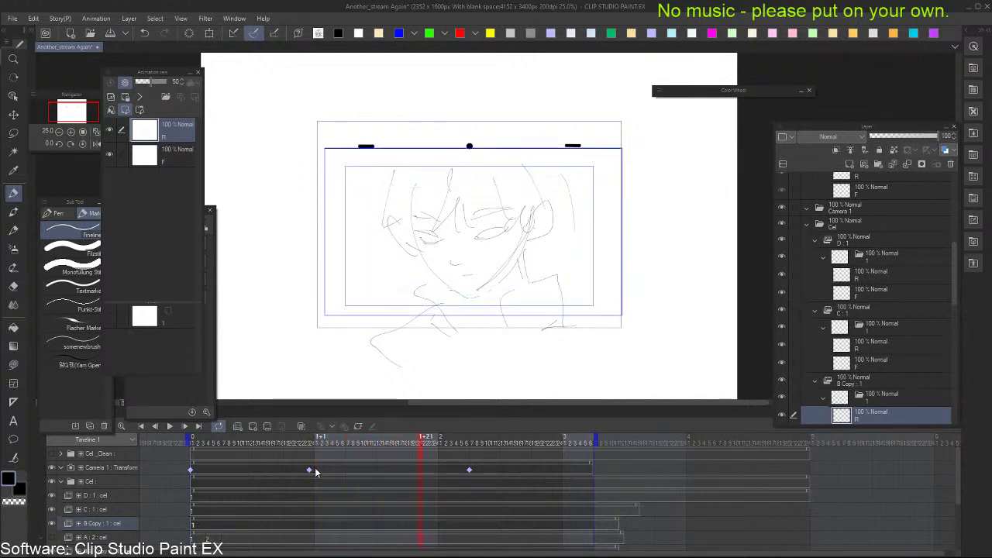
Compare the camera frame at the second and third camera keyframes and at the frames before and between them
left_click(469, 470)
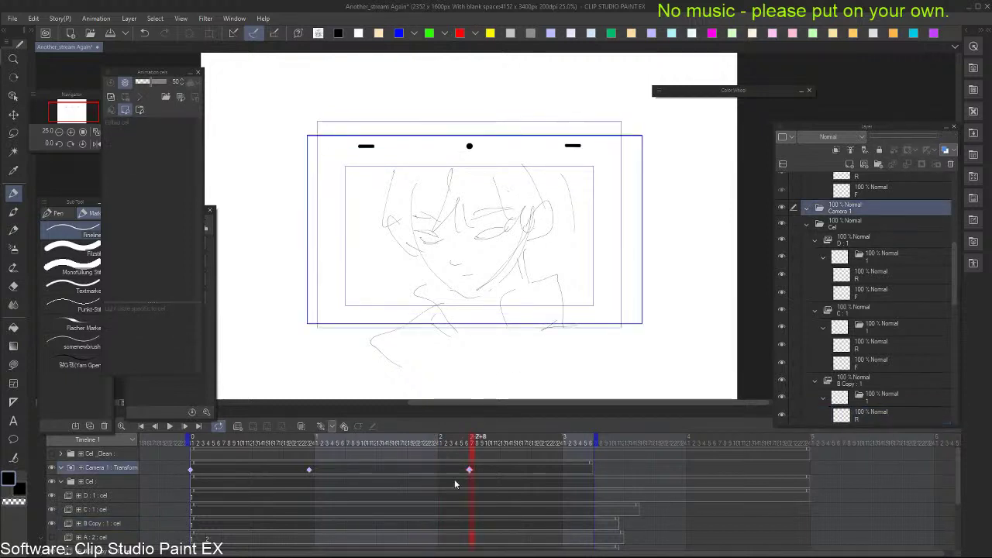
left_click(311, 470)
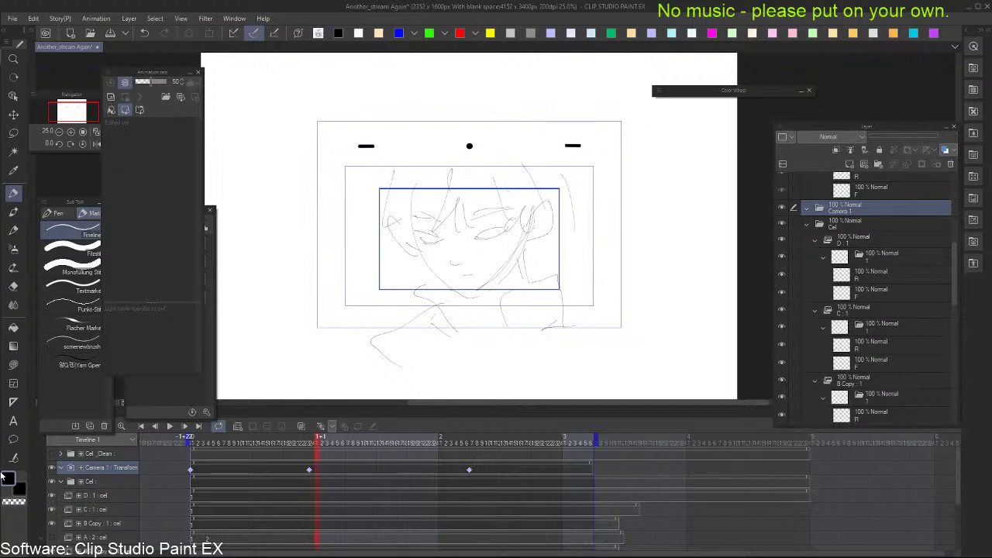
left_click(311, 470)
left_click(323, 470)
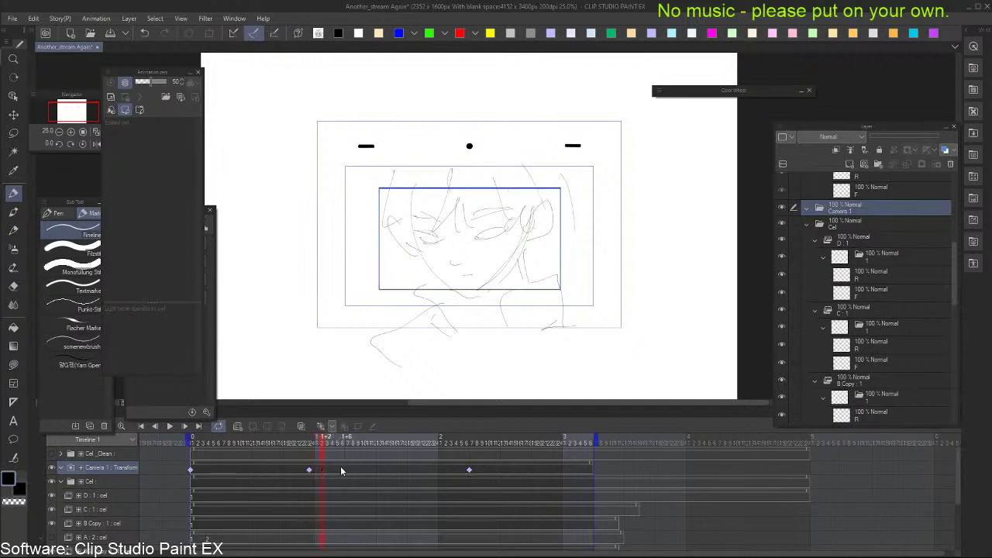
left_click(462, 465)
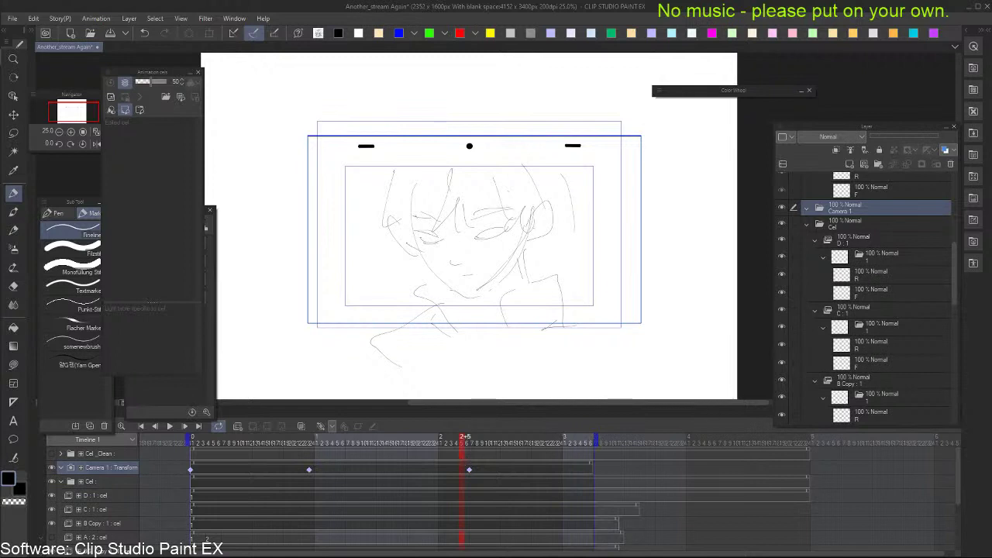
left_click(473, 471)
left_click(411, 469)
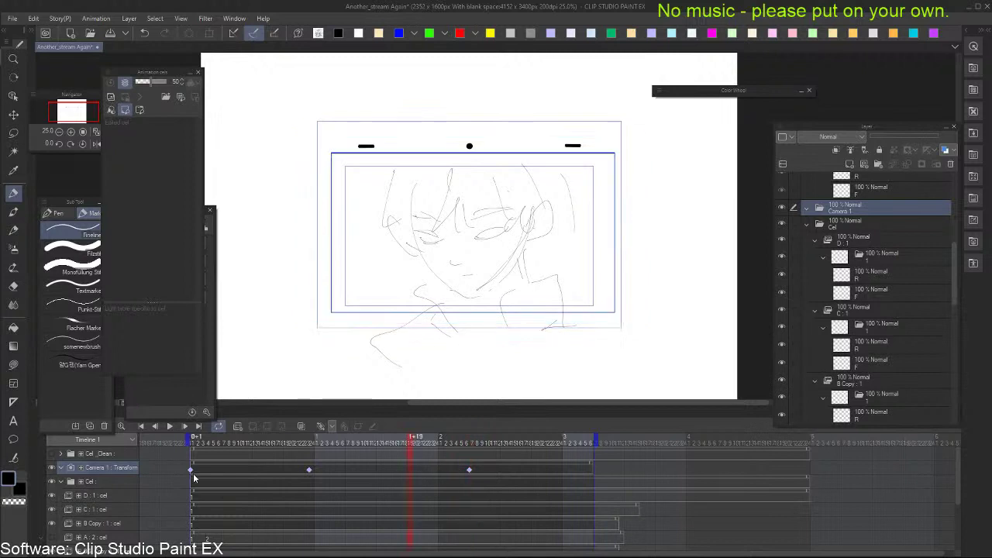
left_click(259, 471)
left_click(310, 470)
left_click_drag(335, 473, 477, 470)
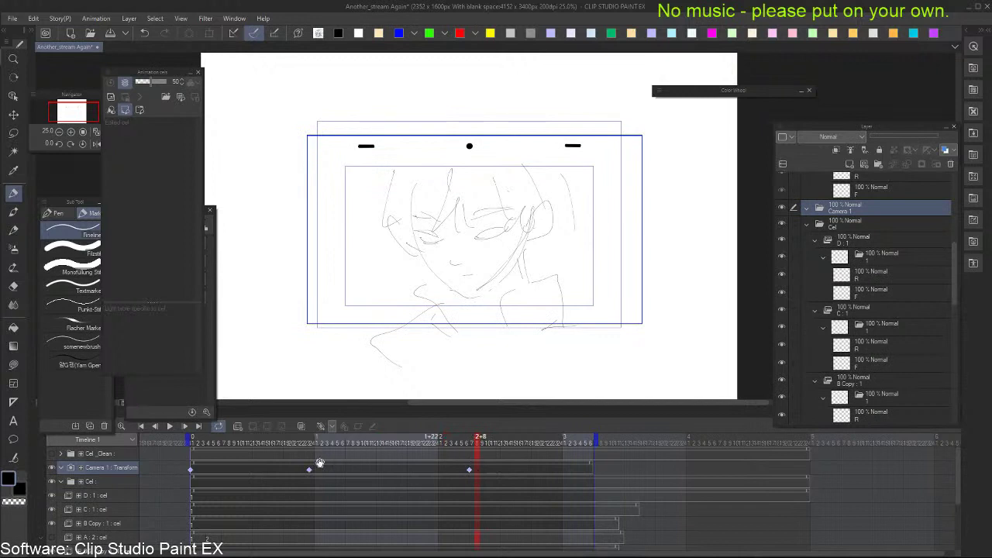
left_click(293, 471)
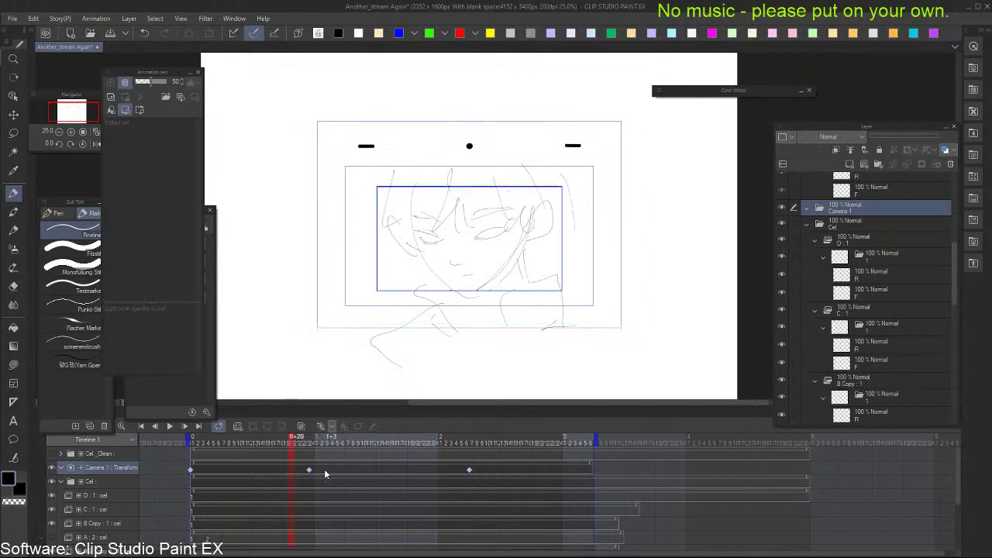
left_click(203, 514)
right_click(122, 495)
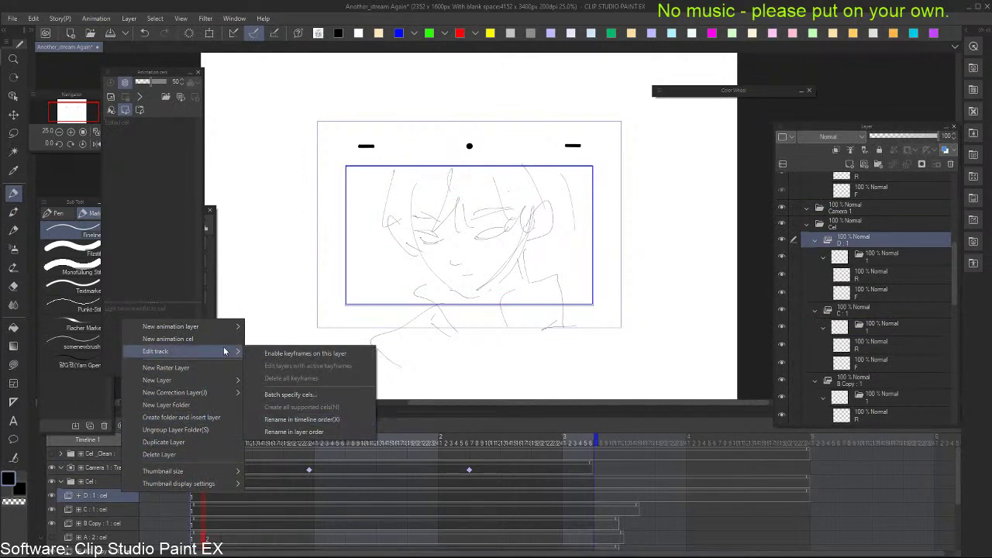
left_click(276, 163)
left_click(16, 26)
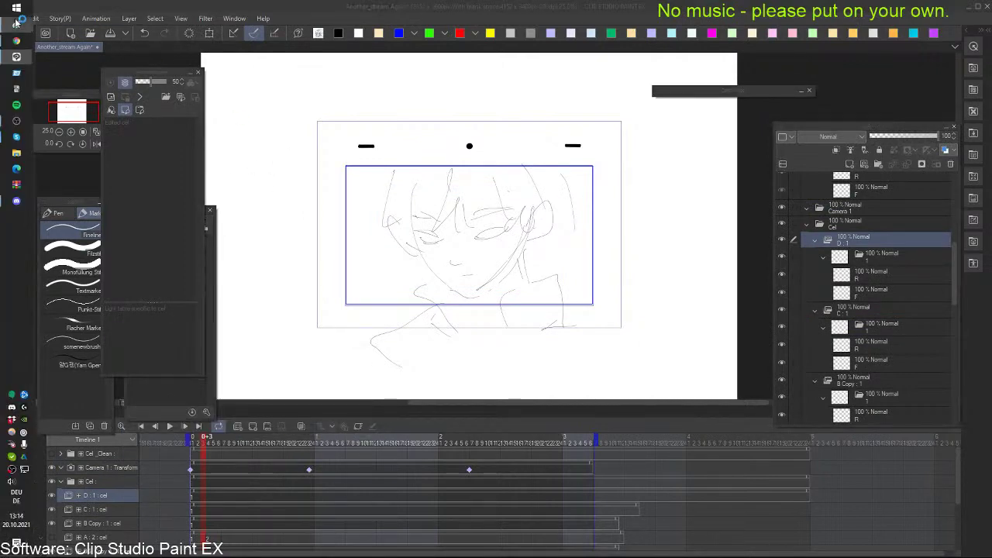
left_click(897, 27)
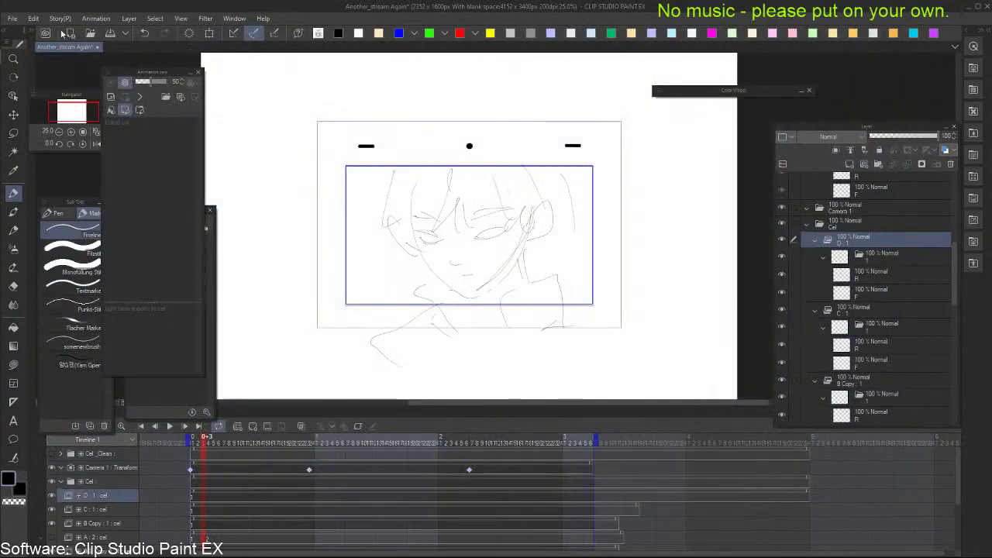
Create a new A4 illustration canvas of 210 × 297 mm at 300 dpi and hide the palettes around it
left_click(15, 20)
left_click(31, 31)
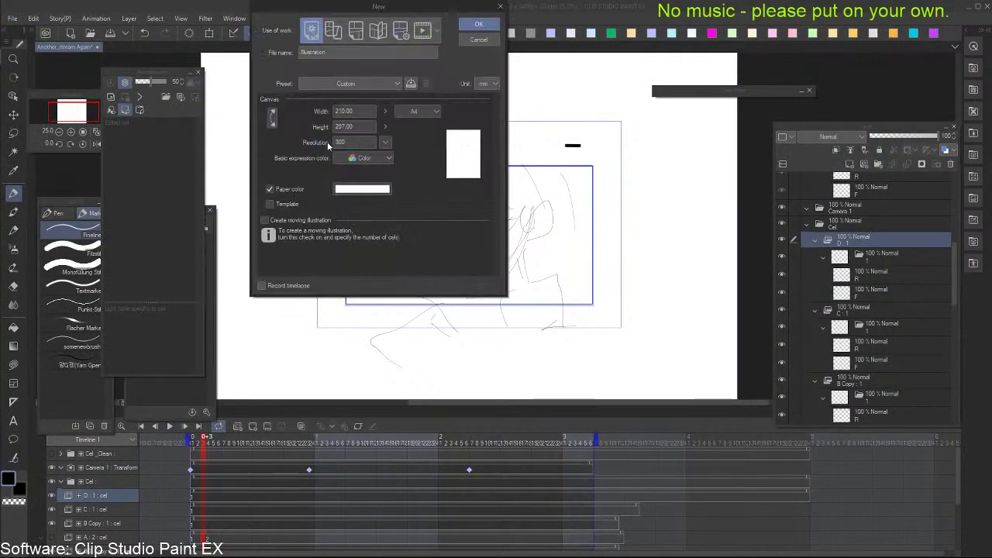
left_click(482, 24)
scroll(467, 114, "up", 2)
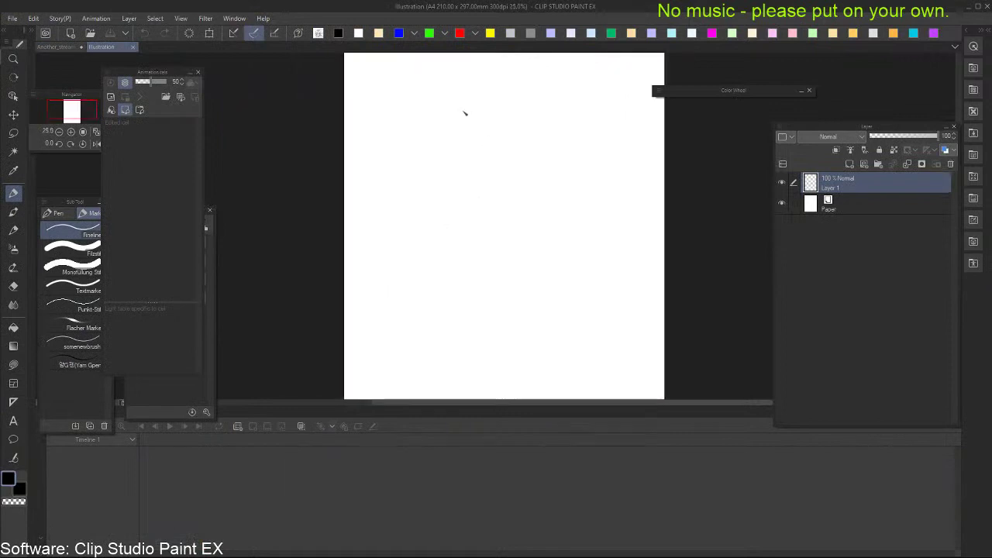
key("Tab")
scroll(393, 183, "up", 3)
left_click_drag(383, 185, 447, 351)
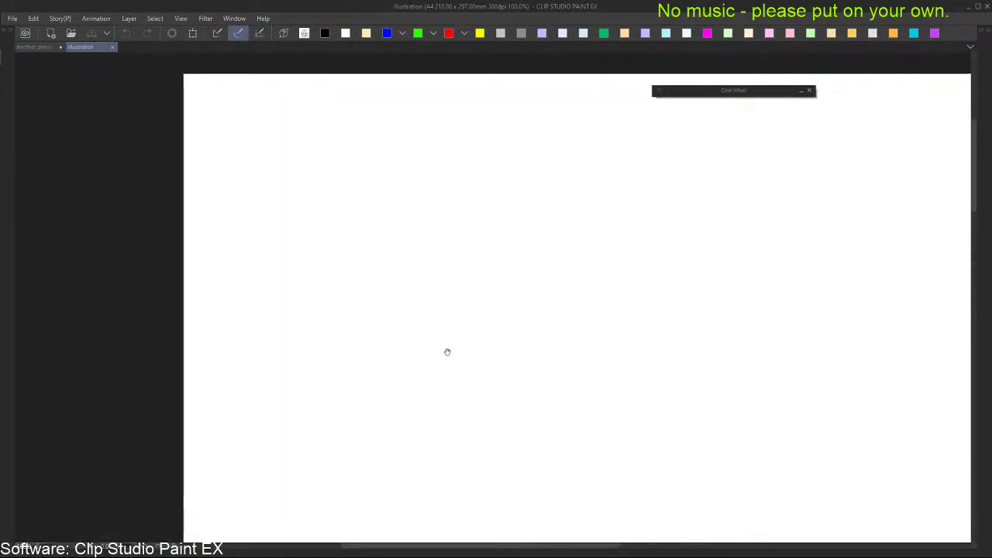
key("Tab")
key("Tab")
Draw a small landscape rectangle from four straight pen lines near the upper-left corner of the page
left_click_drag(251, 129, 248, 186)
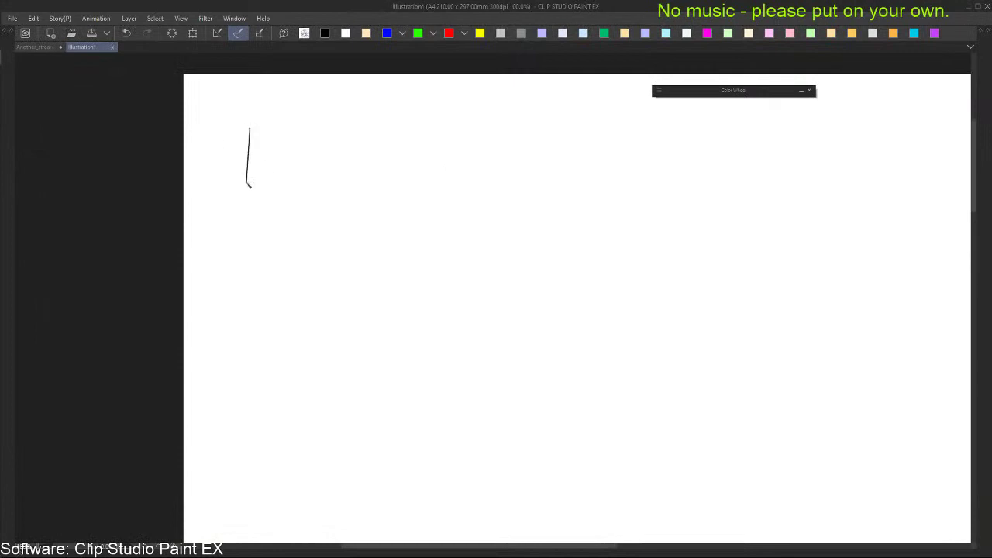
key("ctrl+z")
left_click(248, 188, "shift")
key("ctrl+z")
left_click(249, 190, "shift")
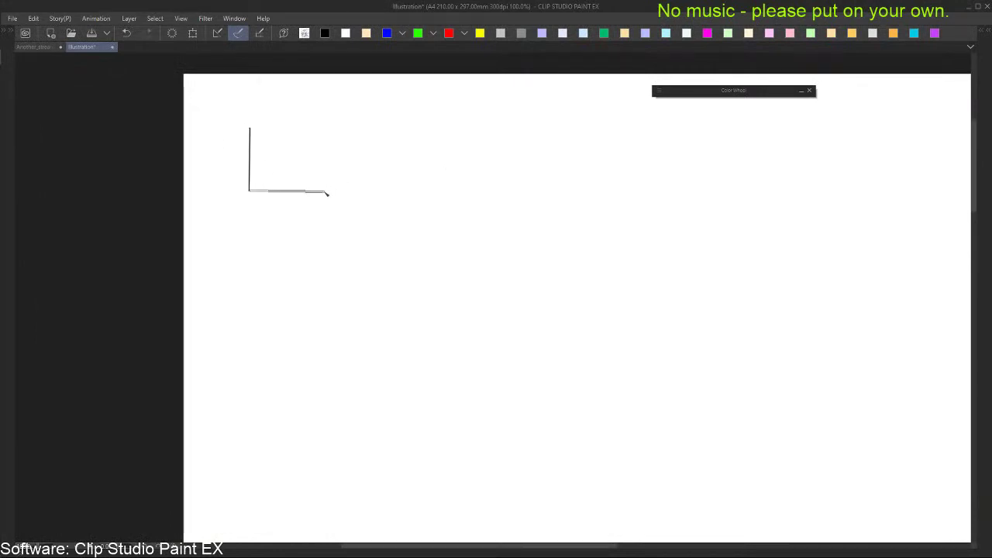
left_click(326, 190, "shift")
key("ctrl+z")
left_click(346, 190, "shift")
key("ctrl+z")
left_click(347, 130, "shift")
left_click(251, 128, "shift")
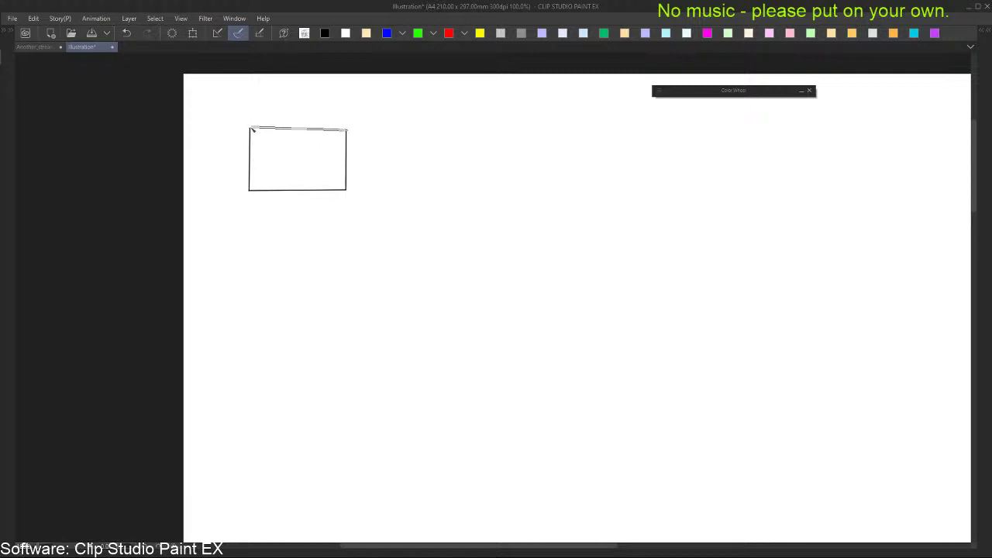
Place a copy of the rectangle to the right of the first one, leaving a gap between them
left_click_drag(410, 152, 400, 153)
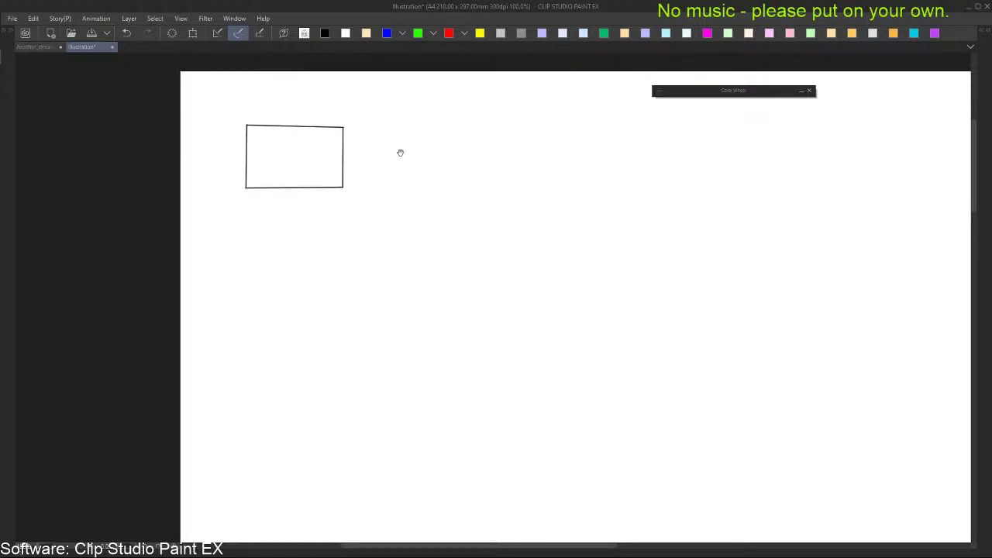
key("Tab")
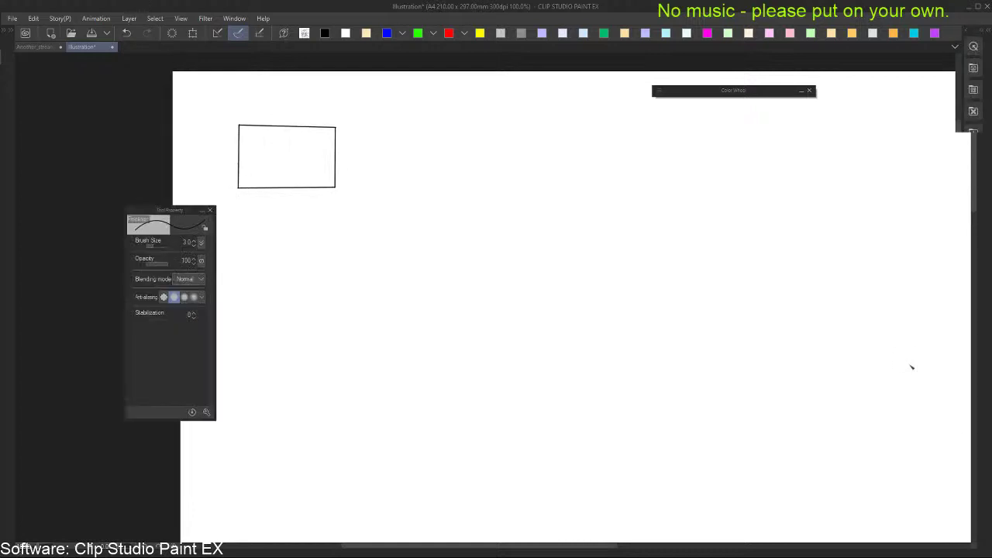
key("Tab")
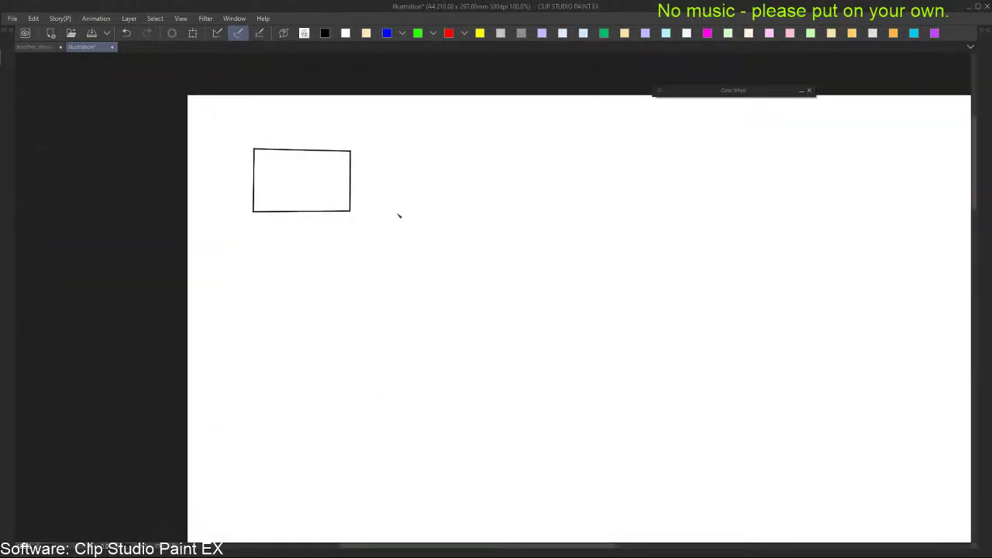
left_click_drag(406, 231, 552, 229)
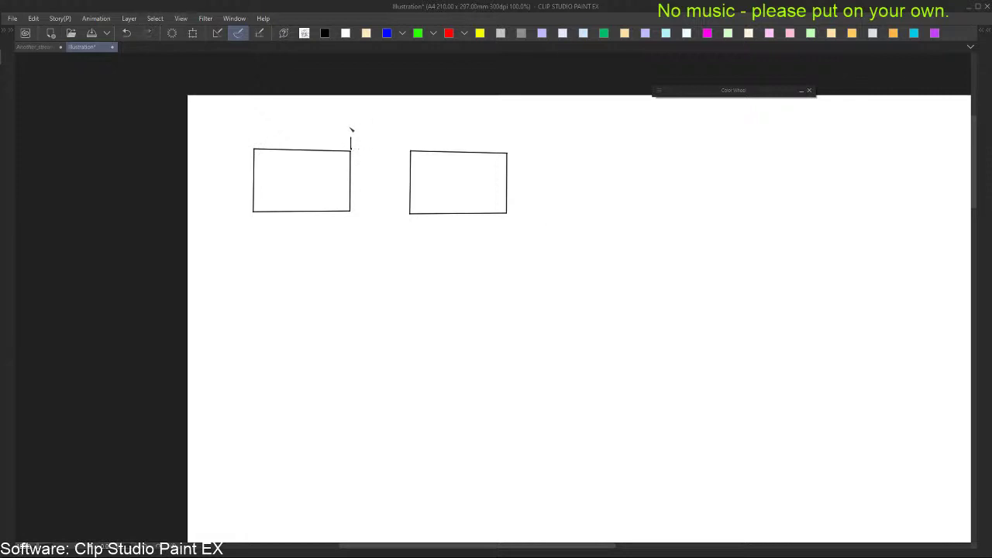
Draw an arrow from the first rectangle's upper-right corner to the second's, labelling the ends with circled A and B
left_click_drag(358, 124, 359, 122)
left_click(506, 146, "shift")
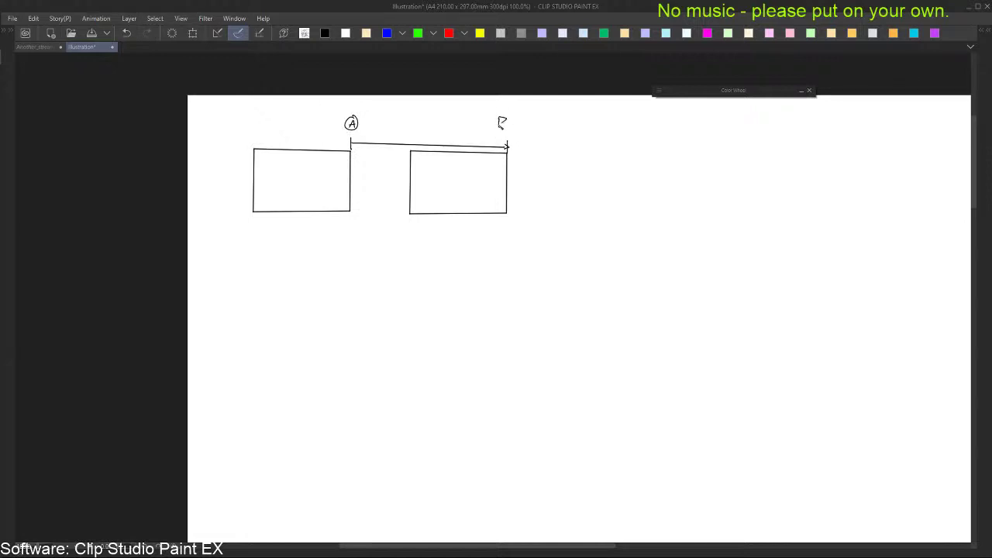
left_click_drag(510, 124, 508, 118)
Write PAN above the arrow and a circled 1 to the left of the rectangles
left_click_drag(413, 222, 442, 196)
mouse_move(227, 113)
left_mouse_down()
mouse_move(220, 123)
mouse_move(248, 159)
mouse_move(238, 113)
left_mouse_up()
key("ctrl+z")
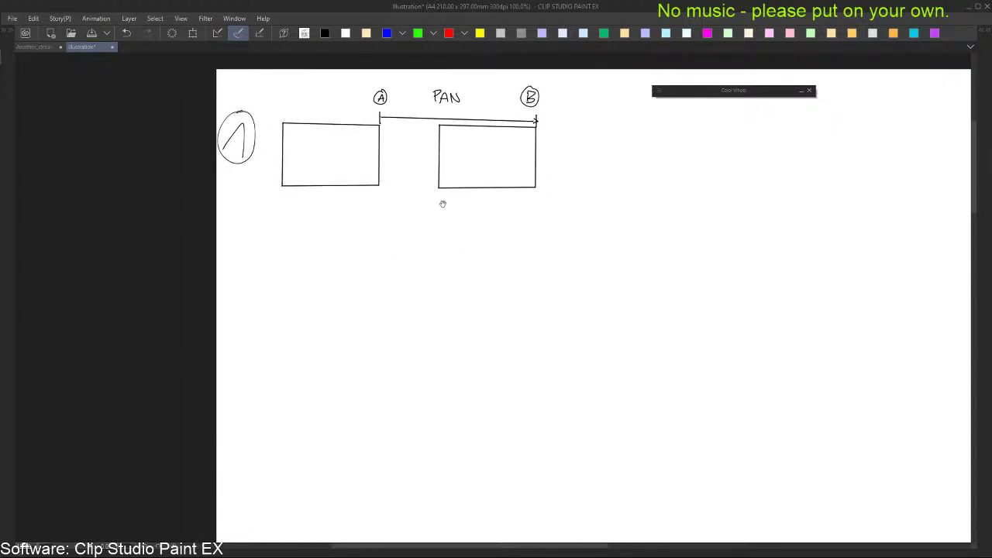
Draw four arrows pointing up, down, left and right beside the pan diagram
left_click_drag(495, 219, 502, 201)
left_click_drag(579, 154, 435, 195)
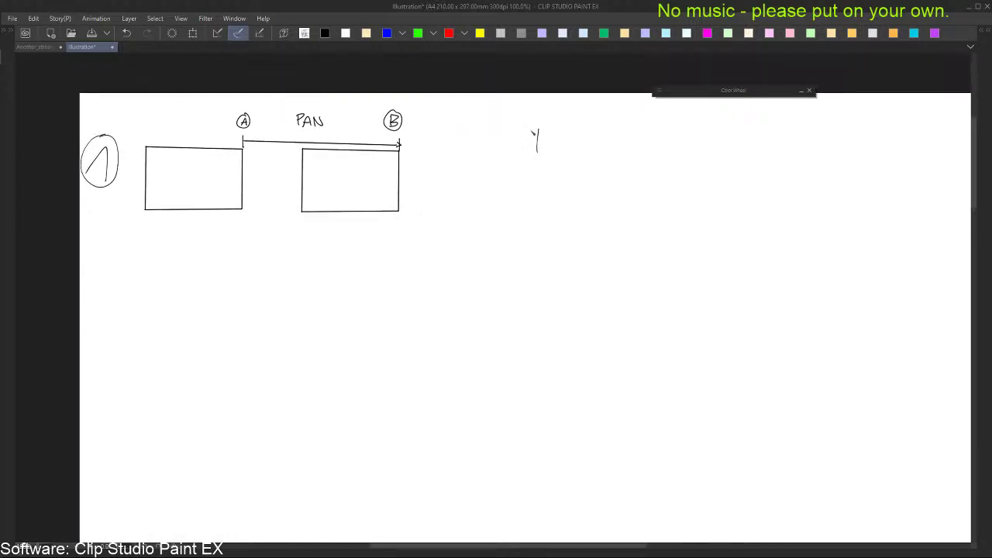
mouse_move(587, 162)
left_mouse_down()
mouse_move(590, 149)
mouse_move(577, 165)
left_mouse_up()
left_click_drag(492, 168, 493, 169)
key("ctrl+z")
left_click_drag(470, 166, 517, 162)
Draw a long horizontal dividing line below the pan diagram
left_click_drag(449, 280, 491, 248)
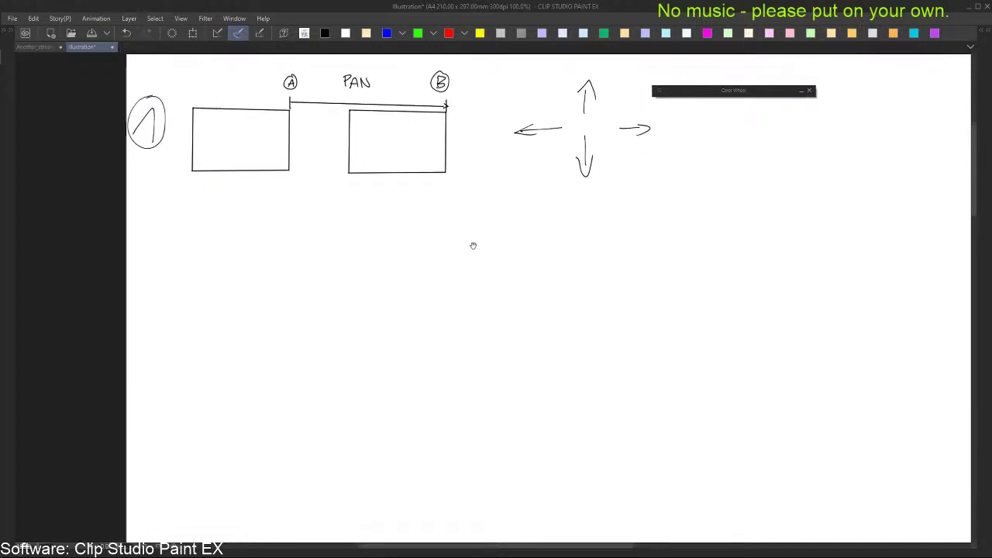
left_click_drag(439, 214, 449, 203)
mouse_move(393, 248)
left_mouse_down()
mouse_move(414, 232)
mouse_move(411, 251)
left_mouse_up()
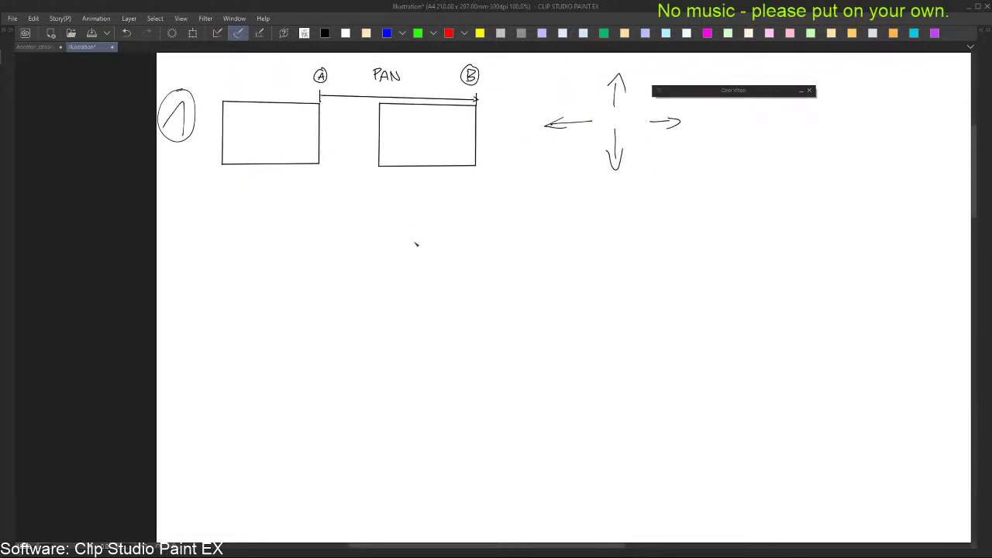
left_click_drag(619, 154, 564, 180)
mouse_move(475, 247)
left_mouse_down()
mouse_move(501, 229)
mouse_move(475, 248)
left_mouse_up()
left_click_drag(166, 212, 833, 210)
Write the number 2 below the dividing line at the page's left edge
left_click_drag(195, 223, 223, 180)
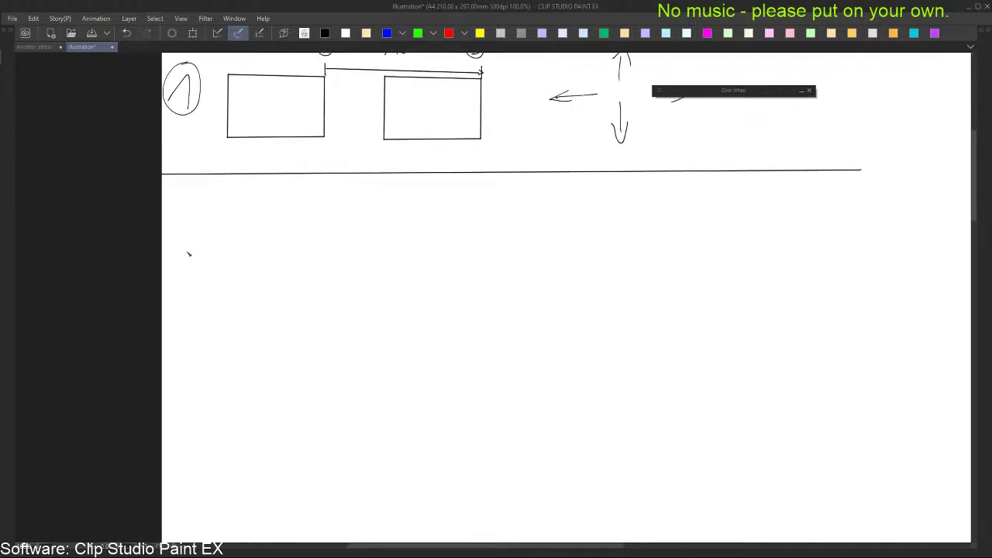
left_click_drag(187, 243, 206, 273)
mouse_move(216, 229)
left_mouse_down()
mouse_move(222, 281)
mouse_move(208, 225)
left_mouse_up()
left_click_drag(316, 238, 323, 259)
key("ctrl+z")
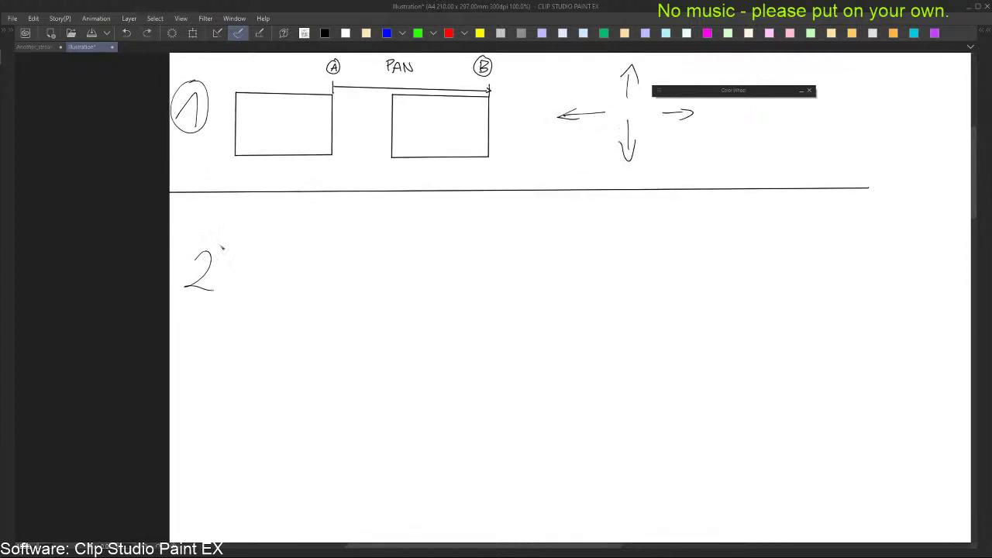
Circle the number 2 and draw a small rectangle beside it with a diagonal arrow pointing outward from its upper-right corner
mouse_move(218, 233)
left_mouse_down()
mouse_move(236, 258)
mouse_move(205, 236)
left_mouse_up()
left_click_drag(388, 245, 345, 228)
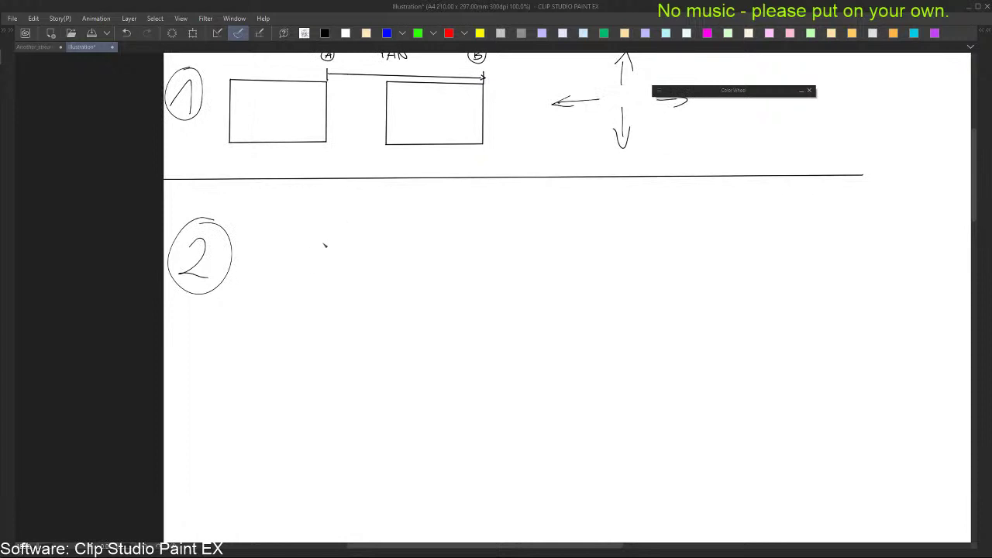
scroll(540, 209, "up", 1)
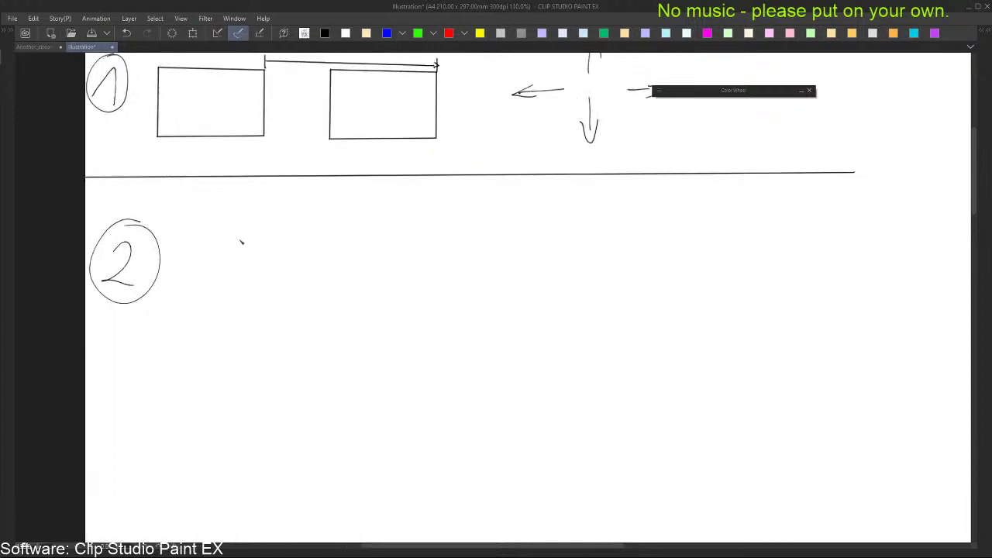
left_click_drag(228, 242, 227, 283)
key("ctrl+z")
mouse_move(228, 240)
left_mouse_down()
mouse_move(228, 284)
mouse_move(290, 283)
mouse_move(288, 239)
mouse_move(232, 243)
mouse_move(312, 229)
left_mouse_up()
Draw a larger rectangle around the small one, with its upper-right corner meeting the tip of the arrow
left_click_drag(207, 222, 206, 311)
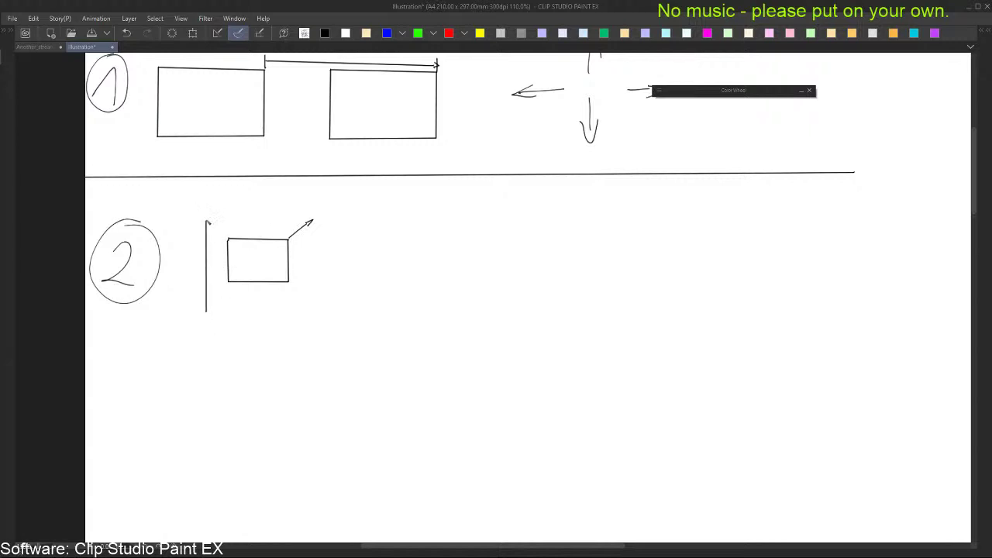
key("ctrl+z")
left_click_drag(207, 221, 206, 305)
left_click_drag(319, 301, 204, 301)
key("ctrl+z")
mouse_move(319, 300)
left_mouse_down()
mouse_move(204, 301)
mouse_move(318, 220)
left_mouse_up()
left_click_drag(205, 219, 318, 219)
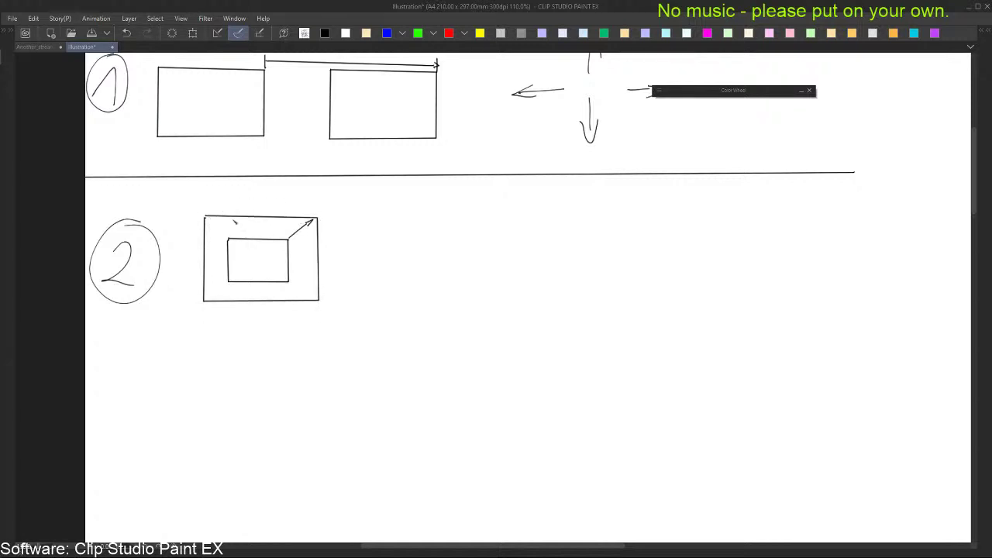
key("ctrl+z")
left_click_drag(206, 219, 319, 220)
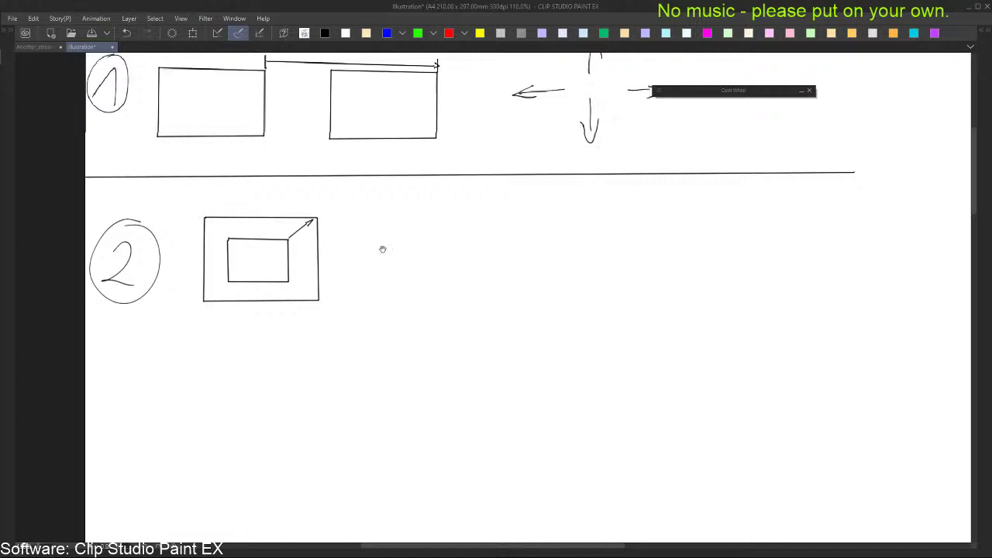
Label the arrow's start with a circled A and its end with a circled B, and write T.B. beside the diagram
mouse_move(383, 248)
left_mouse_down()
mouse_move(397, 249)
mouse_move(414, 292)
mouse_move(426, 286)
left_mouse_up()
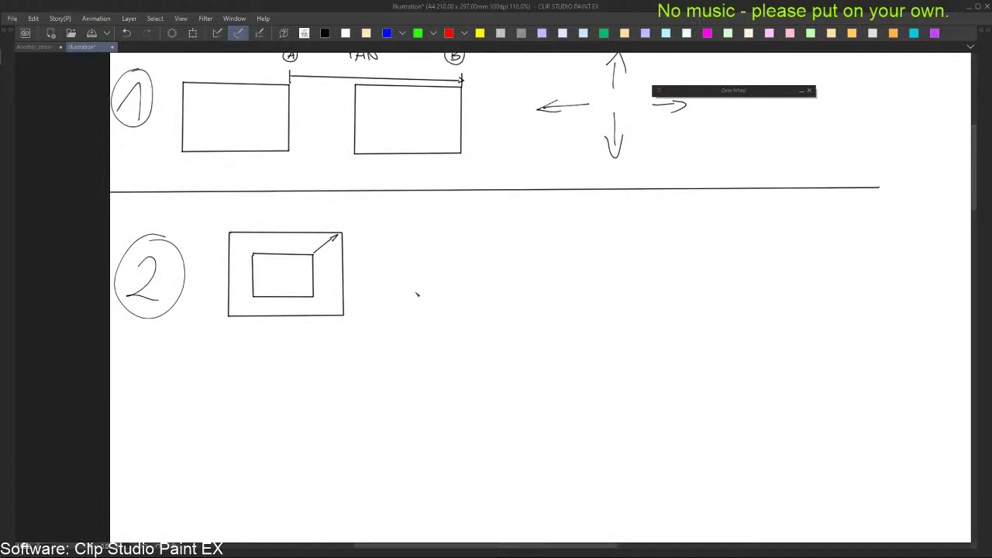
left_click_drag(373, 248, 377, 253)
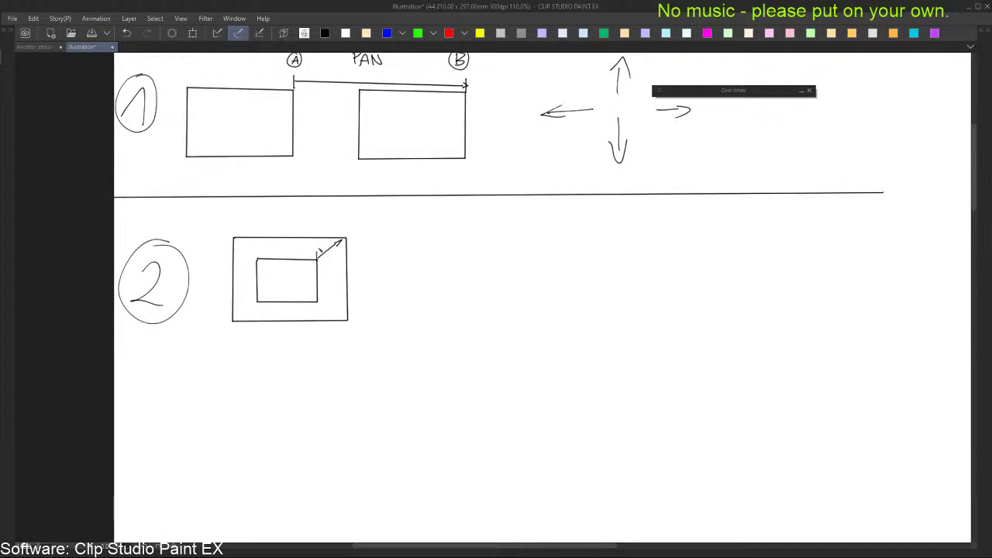
left_click_drag(310, 254, 355, 211)
left_click_drag(457, 280, 457, 279)
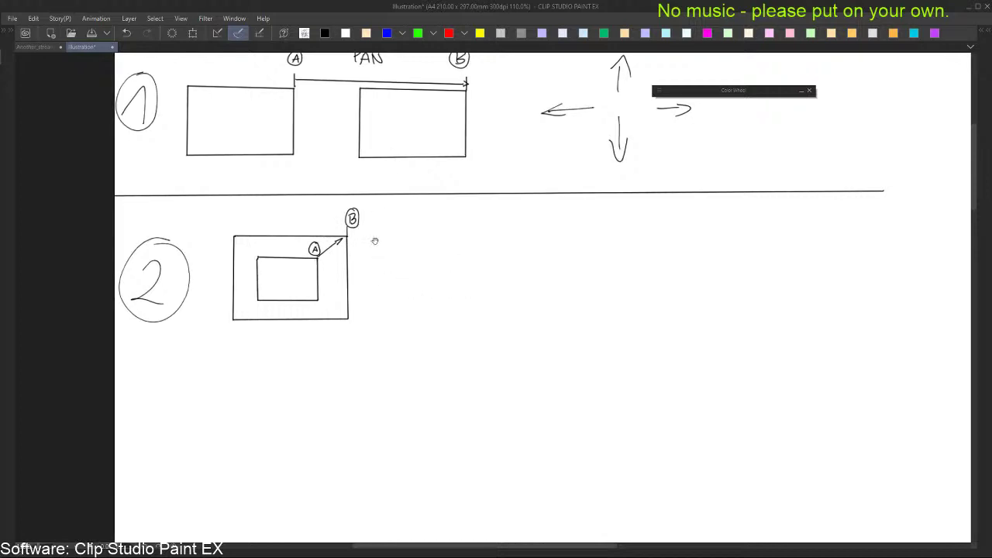
left_click_drag(389, 232, 415, 222)
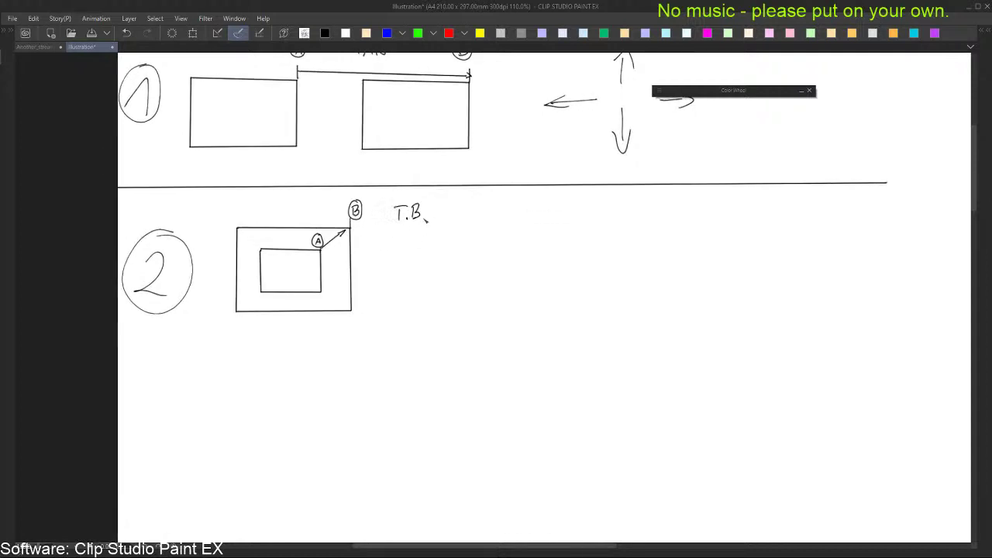
Draw a large rectangle to the right of T.B. with an inward arrow at its upper-right corner, labelled circled A to circled B
mouse_move(512, 234)
left_mouse_down()
mouse_move(496, 220)
mouse_move(488, 230)
left_mouse_up()
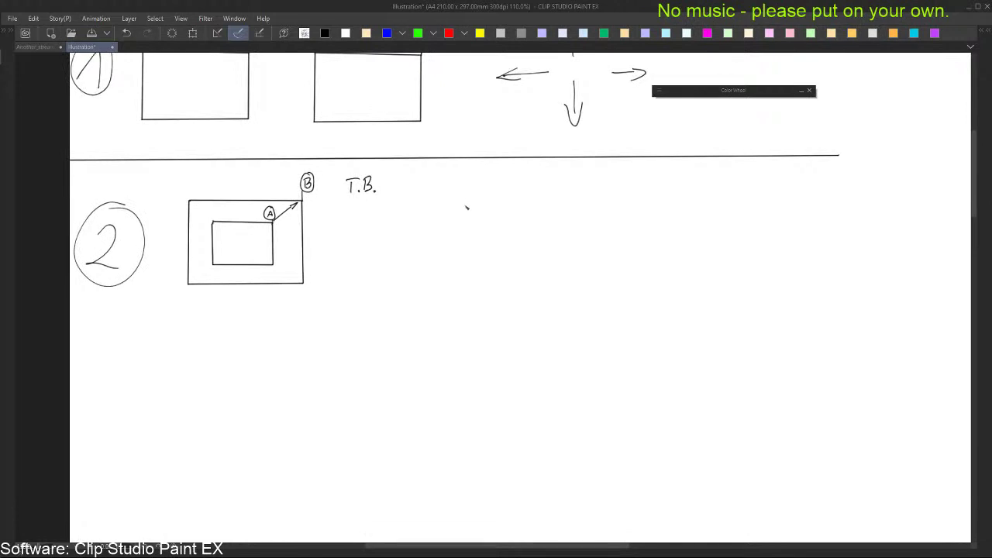
left_click_drag(461, 199, 463, 285)
left_click(593, 280, "shift")
left_click(594, 200, "shift")
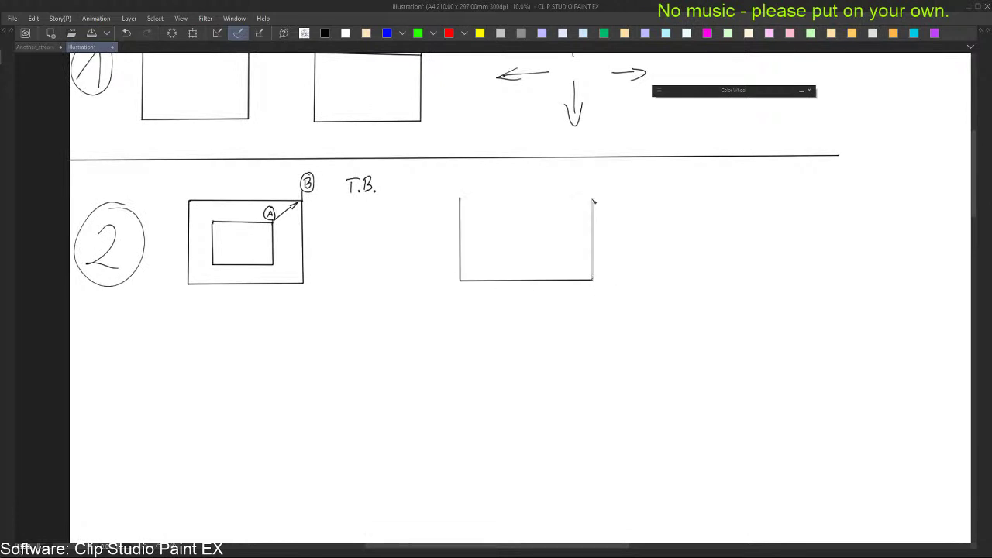
left_click(462, 199, "shift")
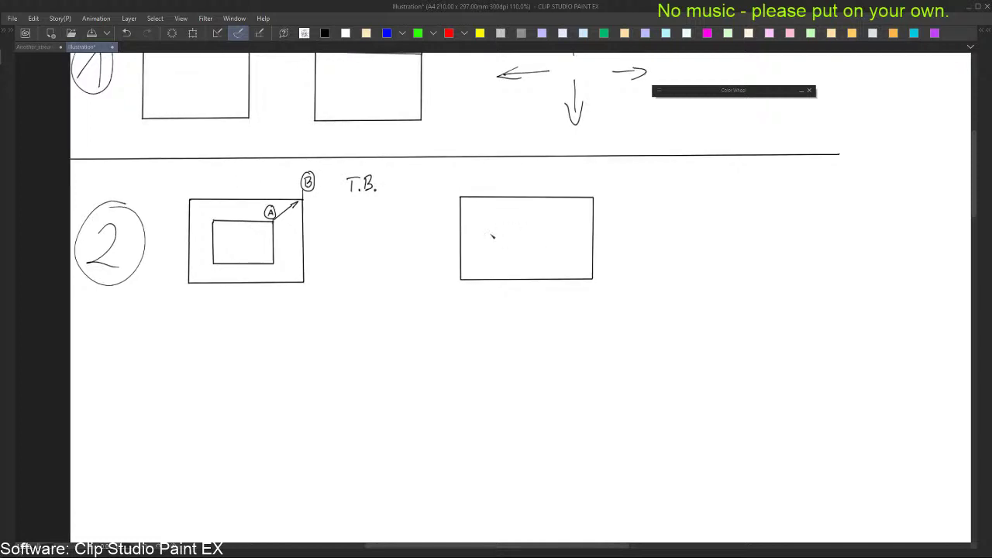
mouse_move(581, 209)
left_mouse_down()
mouse_move(558, 209)
mouse_move(597, 189)
left_mouse_up()
left_click_drag(595, 178, 594, 179)
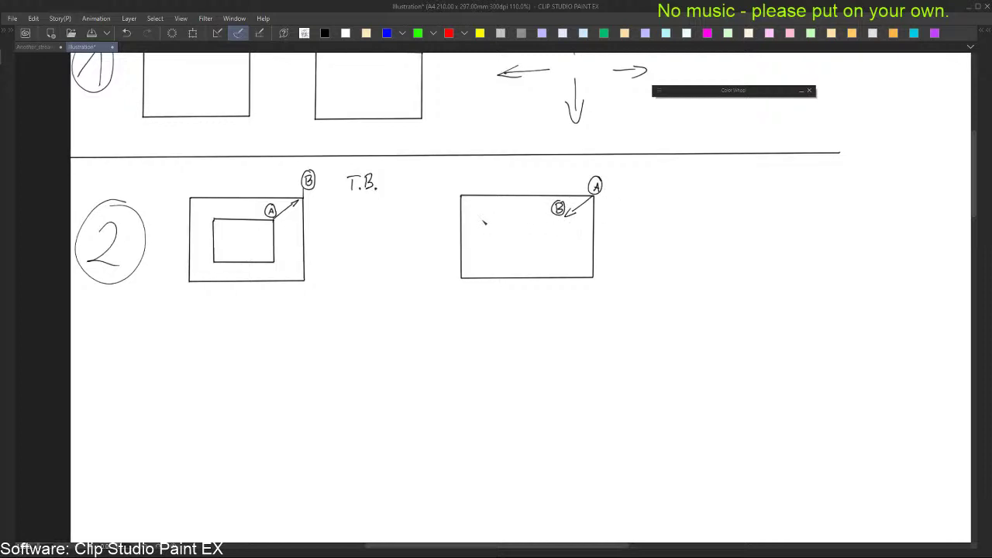
left_click_drag(481, 219, 566, 217)
key("ctrl+z")
mouse_move(483, 217)
left_mouse_down()
mouse_move(566, 219)
mouse_move(566, 261)
mouse_move(485, 257)
left_mouse_up()
left_click_drag(484, 220, 485, 257)
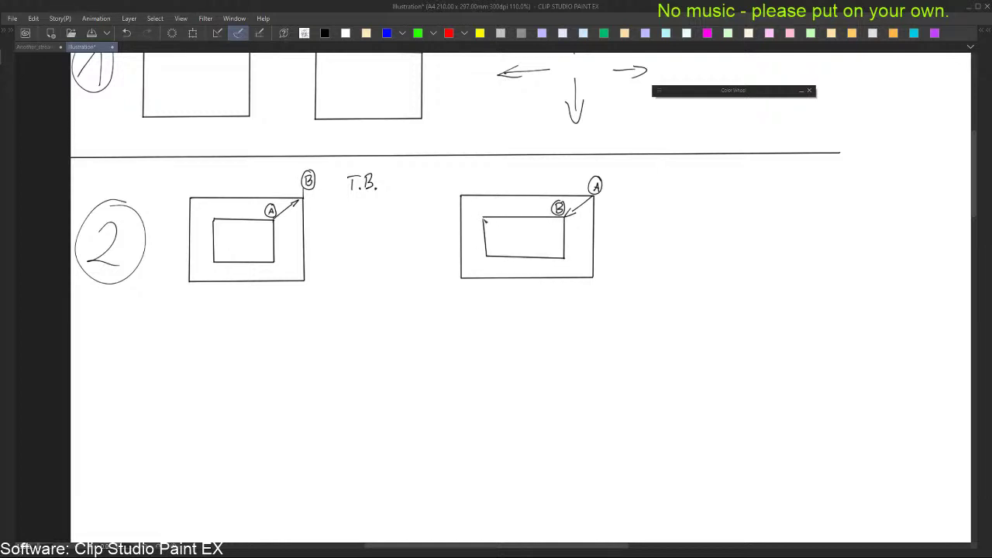
left_click_drag(526, 174, 527, 185)
left_click_drag(519, 170, 552, 186)
mouse_move(460, 294)
left_mouse_down()
mouse_move(500, 250)
mouse_move(509, 281)
left_mouse_up()
scroll(450, 353, "down", 3)
scroll(493, 252, "up", 2)
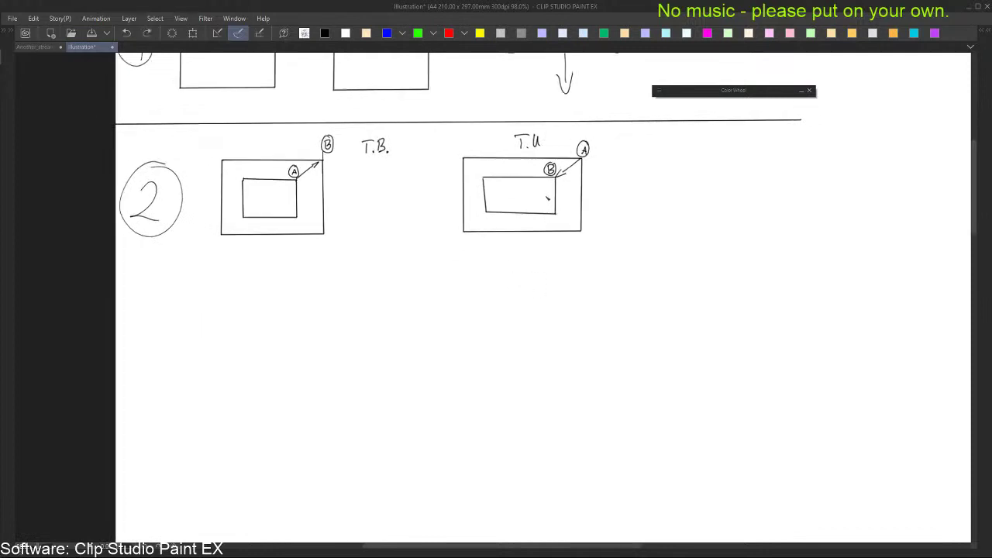
key("ctrl+z")
key("ctrl+z")
key("ctrl+z")
key("ctrl+z")
key("ctrl+z")
key("ctrl+z")
Draw a smaller rectangle inside the second large one, with its corner at the arrow tip, and write T.U. above the diagram
mouse_move(484, 177)
left_mouse_down()
mouse_move(486, 222)
mouse_move(556, 217)
left_mouse_up()
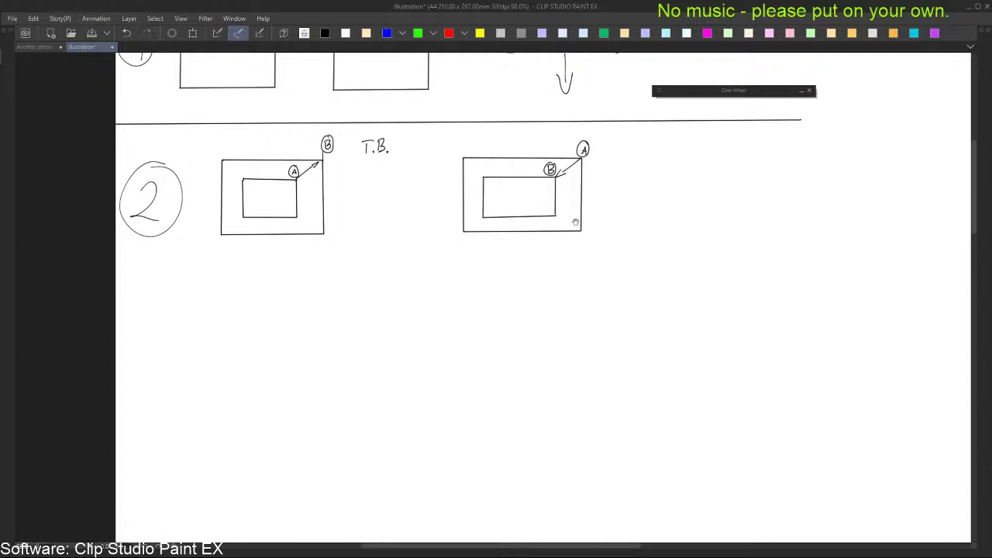
left_click_drag(541, 149, 517, 153)
left_click(524, 151)
left_click_drag(512, 143, 536, 152)
left_click(540, 151)
left_click_drag(546, 207, 549, 207)
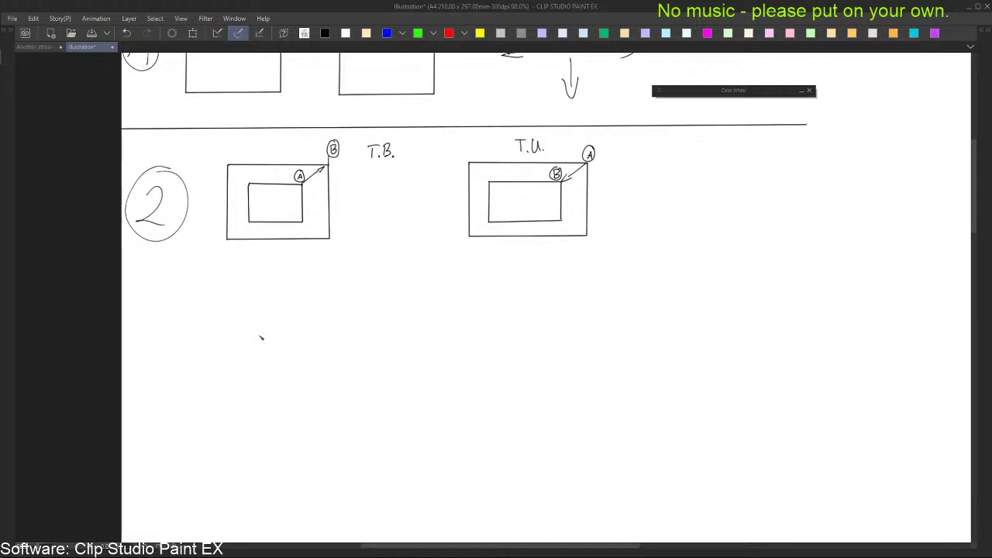
Draw a long horizontal dividing line below the T.B. and T.U. diagrams
scroll(268, 331, "down", 3)
scroll(303, 297, "up", 3)
left_click_drag(314, 282, 355, 243)
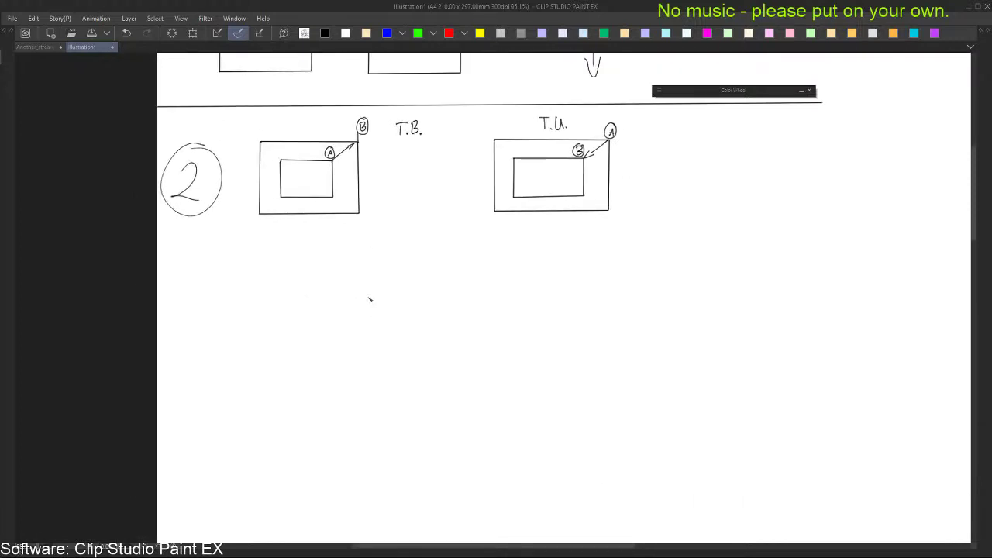
left_click(833, 234, "shift")
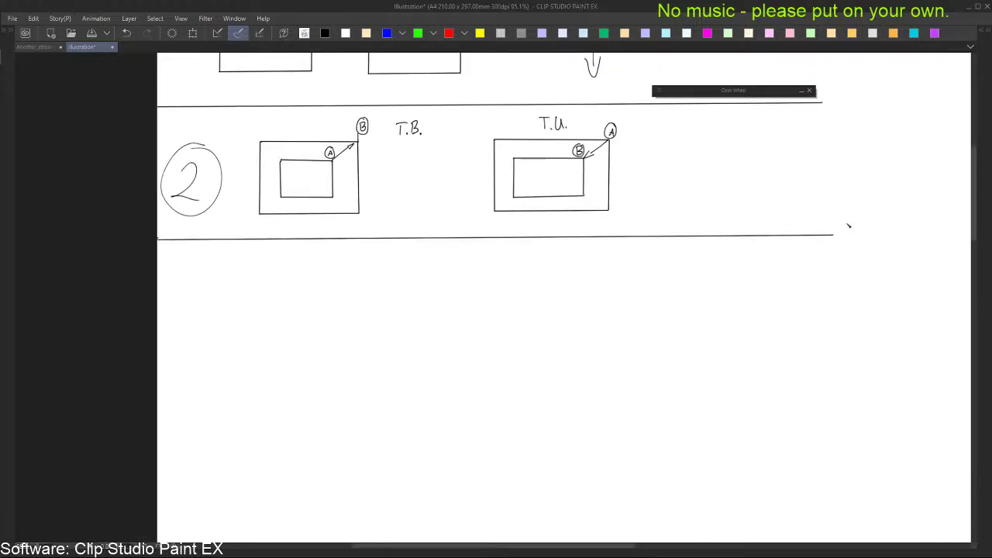
Draw a vertical line separating the T.B. diagram from the T.U. diagram
left_click_drag(504, 247, 505, 251)
left_click_drag(498, 216, 499, 225)
left_click_drag(493, 183, 494, 185)
left_click_drag(596, 139, 596, 147)
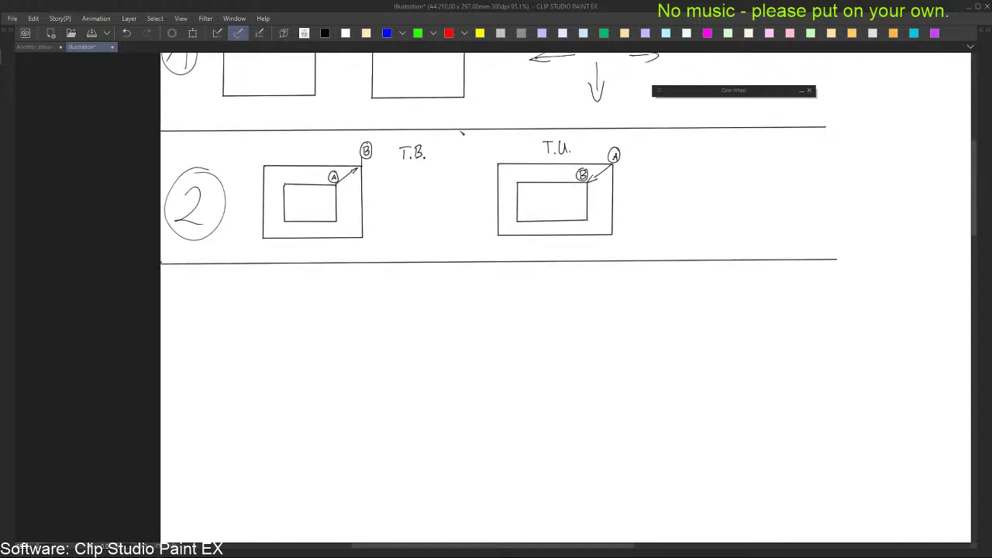
left_click_drag(447, 128, 447, 267)
key("ctrl+z")
left_click_drag(451, 122, 454, 288)
Write a circled 3 below the second dividing line near the page's left edge
scroll(502, 210, "down", 1)
scroll(465, 248, "down", 1)
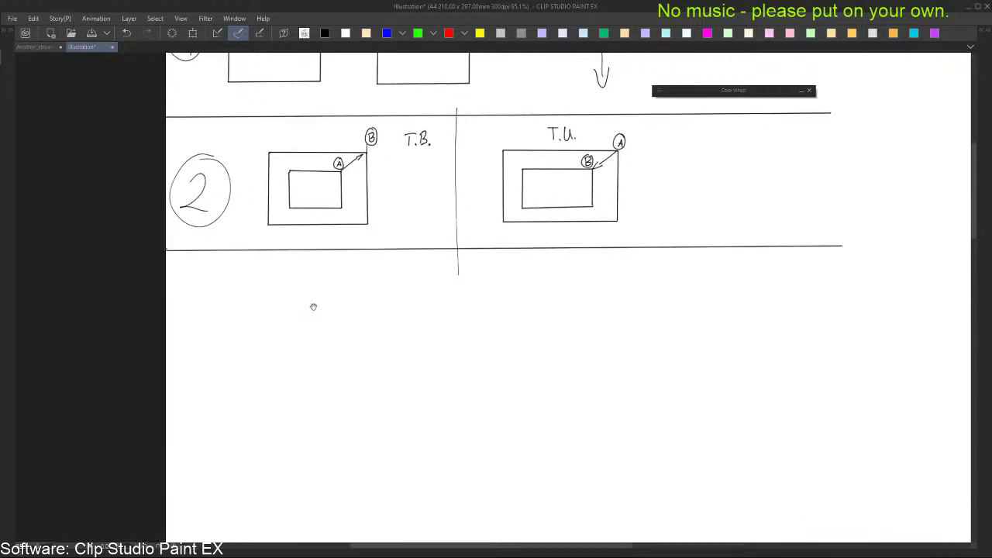
scroll(310, 306, "down", 1)
mouse_move(196, 279)
left_mouse_down()
mouse_move(204, 303)
mouse_move(191, 312)
left_mouse_up()
mouse_move(208, 268)
left_mouse_down()
mouse_move(183, 297)
mouse_move(214, 272)
left_mouse_up()
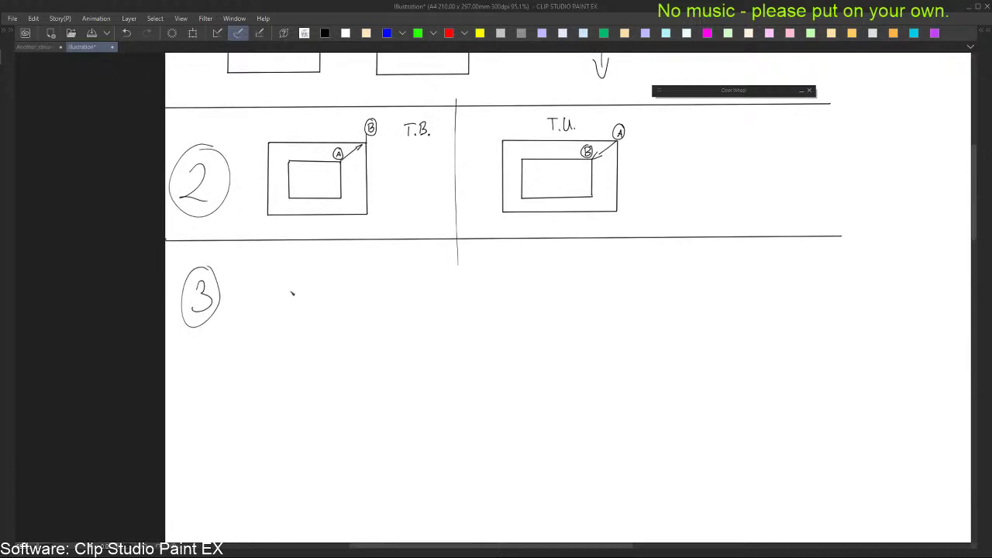
Draw a small rectangle to the right of the circled 3
left_click_drag(290, 289, 290, 328)
key("ctrl+z")
mouse_move(290, 289)
left_mouse_down()
mouse_move(291, 327)
mouse_move(364, 326)
mouse_move(363, 288)
mouse_move(290, 287)
left_mouse_up()
left_click(296, 323)
key("ctrl+z")
key("ctrl+z")
key("ctrl+z")
mouse_move(349, 287)
left_mouse_down()
mouse_move(290, 287)
mouse_move(350, 326)
mouse_move(290, 327)
left_mouse_up()
left_click_drag(379, 306, 380, 306)
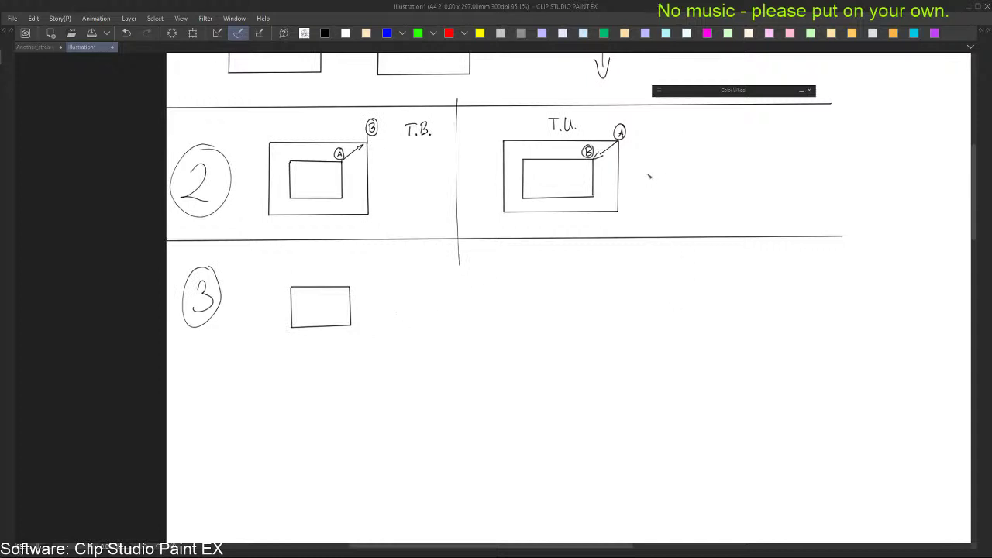
Lasso-select the rectangle beside the circled 3 and duplicate it onto a new layer
key("Tab")
key("Tab")
mouse_move(328, 378)
left_mouse_down()
mouse_move(333, 256)
mouse_move(330, 378)
left_mouse_up()
key("Tab")
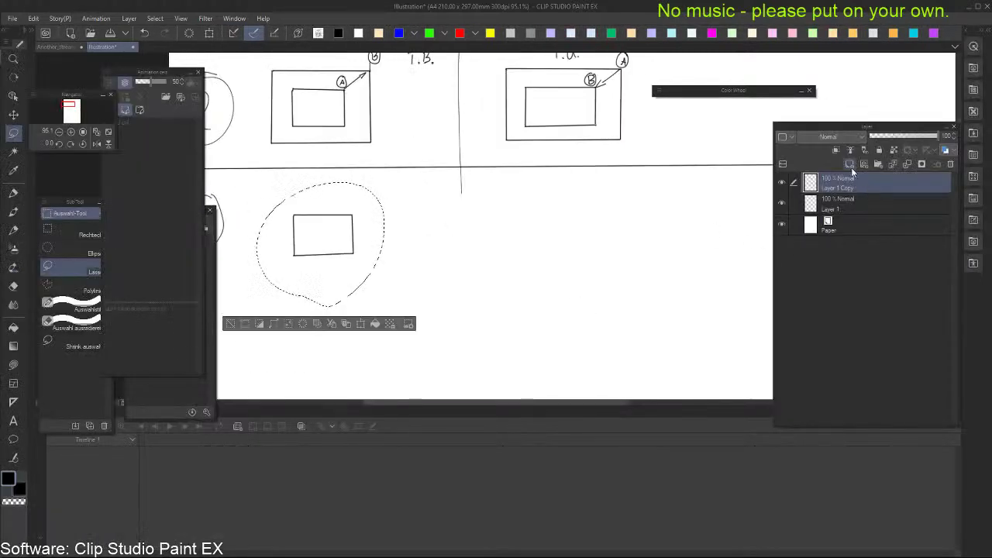
key("Tab")
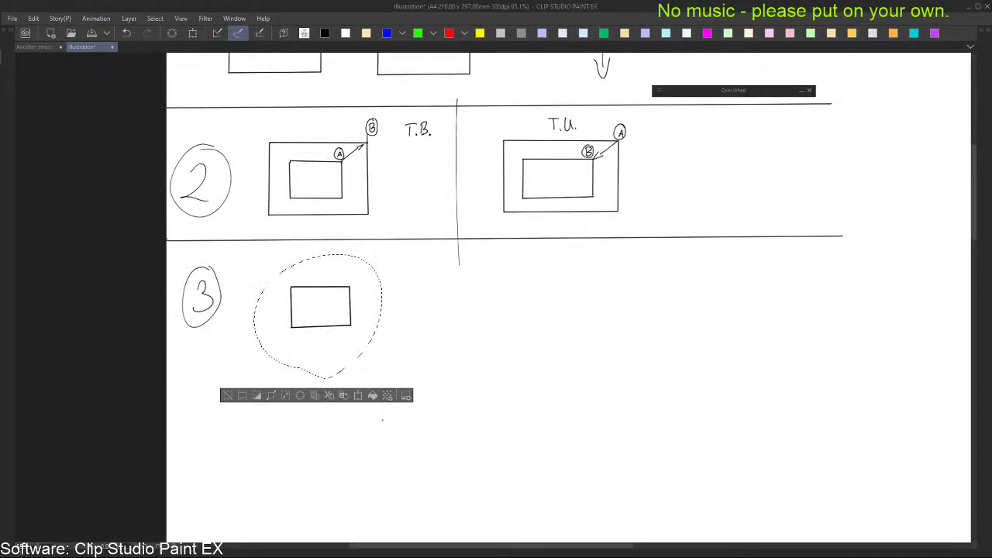
Rotate the copied rectangle counterclockwise and move it slightly up and left over the original
left_click(357, 395)
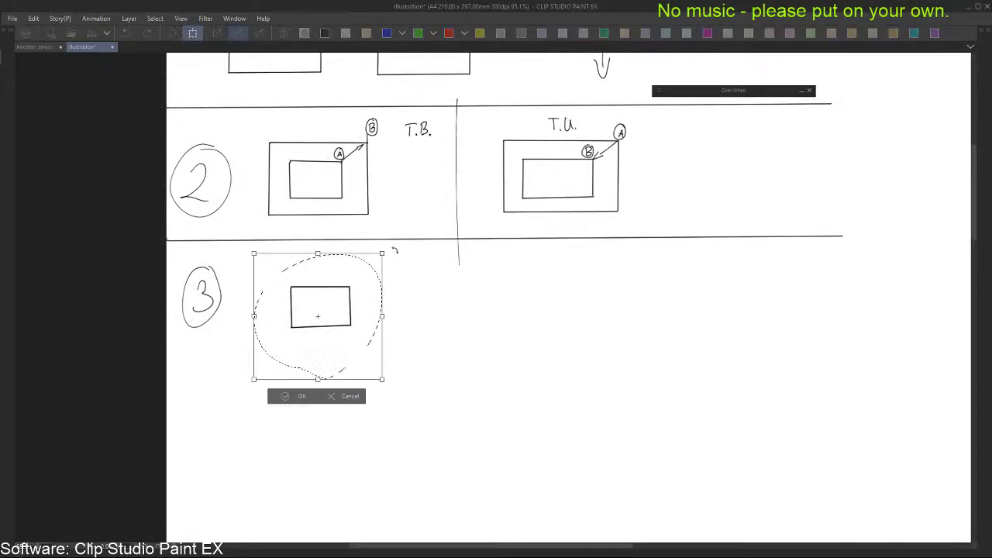
left_click_drag(395, 251, 370, 193)
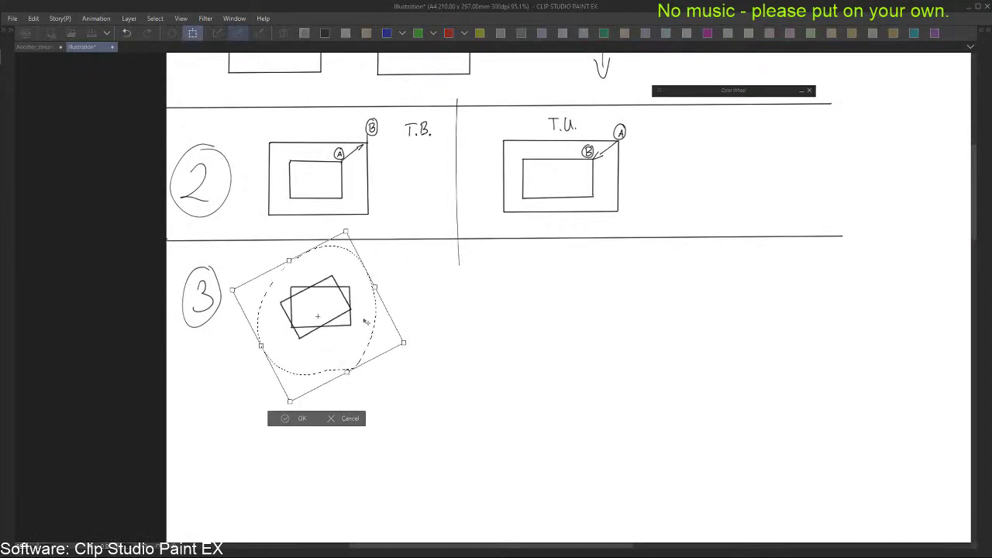
left_click_drag(388, 314, 382, 291)
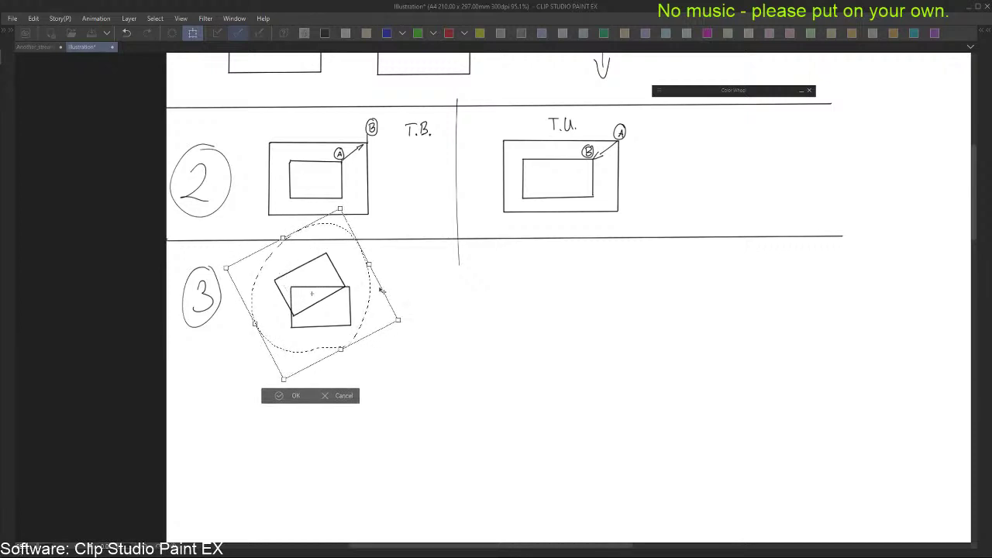
left_click(287, 396)
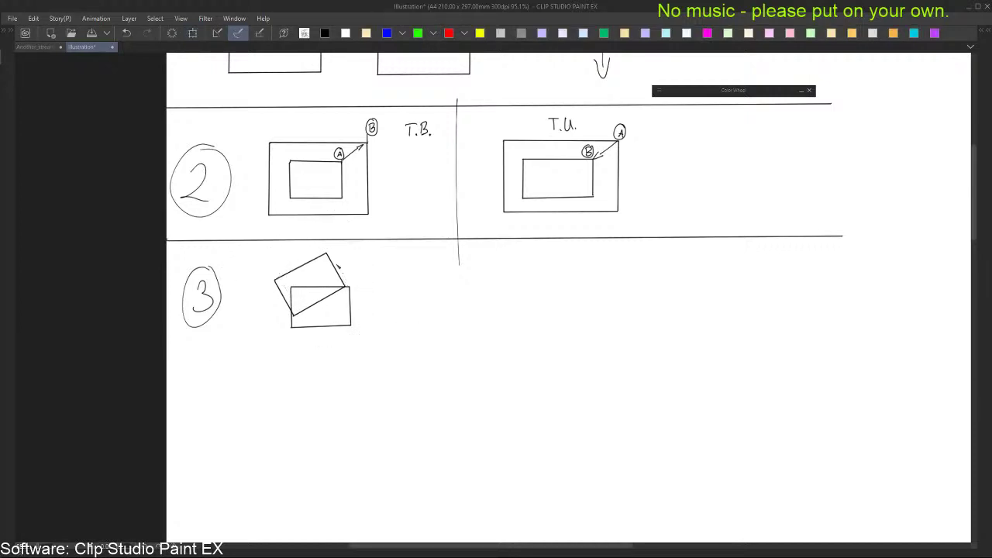
left_click_drag(330, 254, 349, 288)
key("ctrl+z")
key("ctrl+z")
key("ctrl+z")
key("ctrl+z")
mouse_move(329, 255)
left_mouse_down()
mouse_move(353, 292)
mouse_move(340, 266)
mouse_move(352, 325)
left_mouse_up()
key("ctrl+z")
key("ctrl+z")
key("ctrl+z")
key("ctrl+z")
Draw curved red strokes linking each corner of the upright rectangle to the matching corner of the rotated one
left_click(448, 34)
key("ctrl+z")
key("ctrl+z")
mouse_move(350, 288)
left_mouse_down()
mouse_move(353, 324)
mouse_move(348, 288)
left_mouse_up()
key("ctrl+z")
key("ctrl+z")
mouse_move(294, 317)
left_mouse_down()
mouse_move(292, 327)
mouse_move(294, 315)
left_mouse_up()
key("ctrl+z")
key("ctrl+z")
left_click_drag(276, 279, 292, 288)
key("ctrl+z")
key("ctrl+z")
scroll(378, 280, "down", 2)
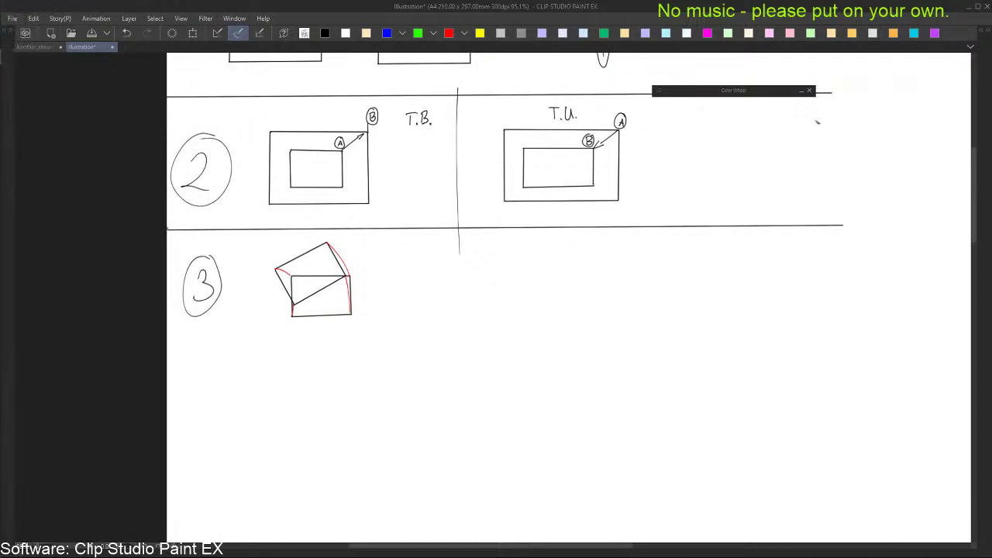
Open the Basic_Knowledge PDF from the desktop for reference and return to the Clip Studio Paint illustration
left_click(966, 9)
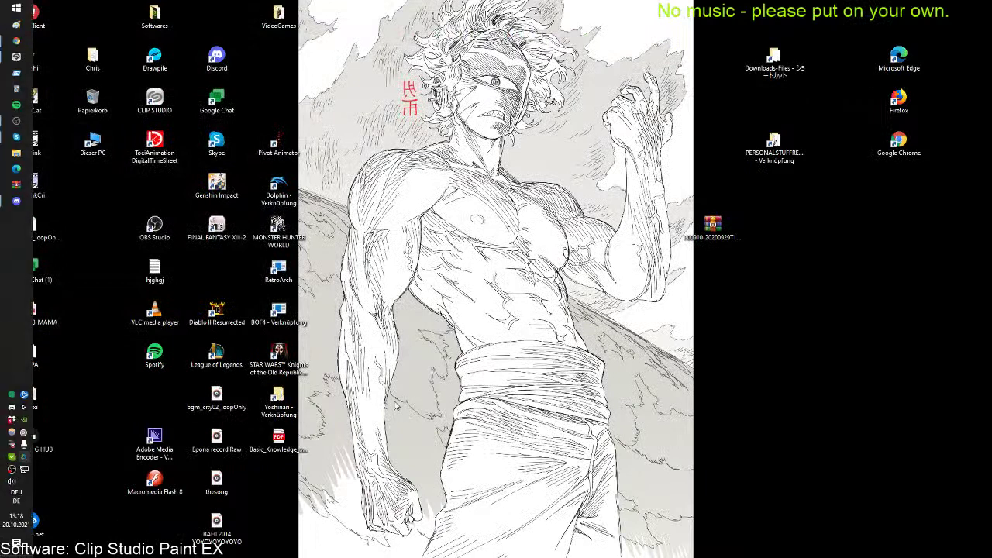
double_click(278, 439)
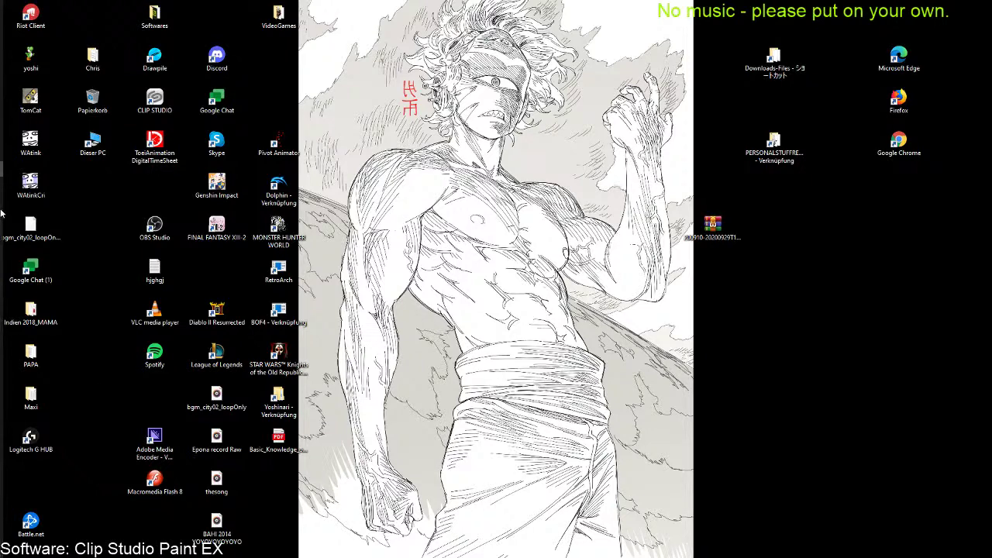
mouse_move(2, 221)
left_click(16, 57)
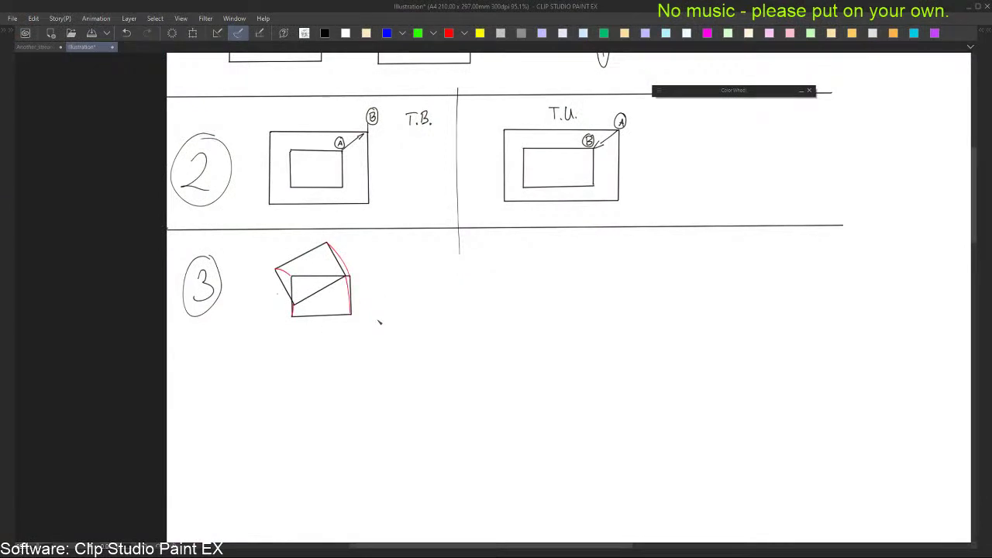
left_click_drag(417, 272, 416, 268)
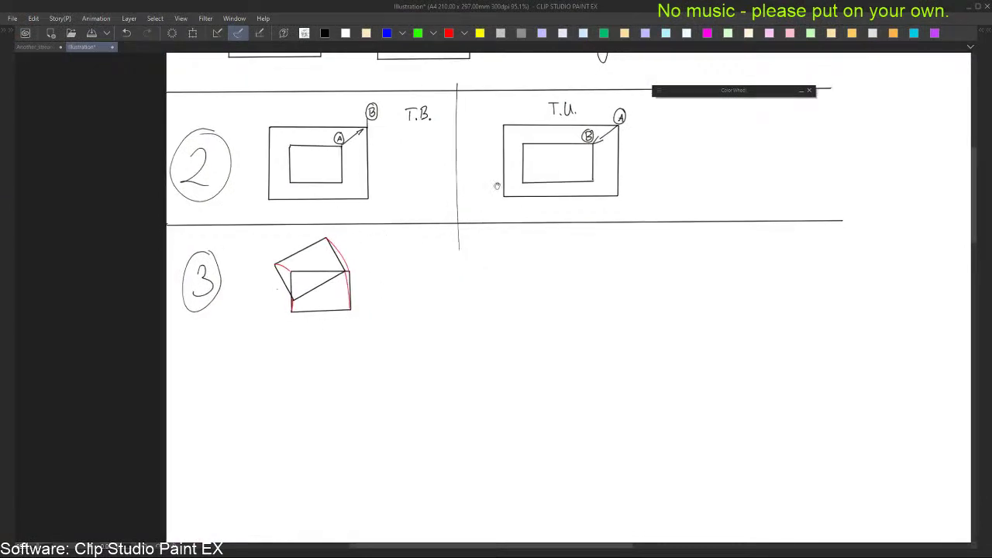
left_click_drag(497, 186, 484, 175)
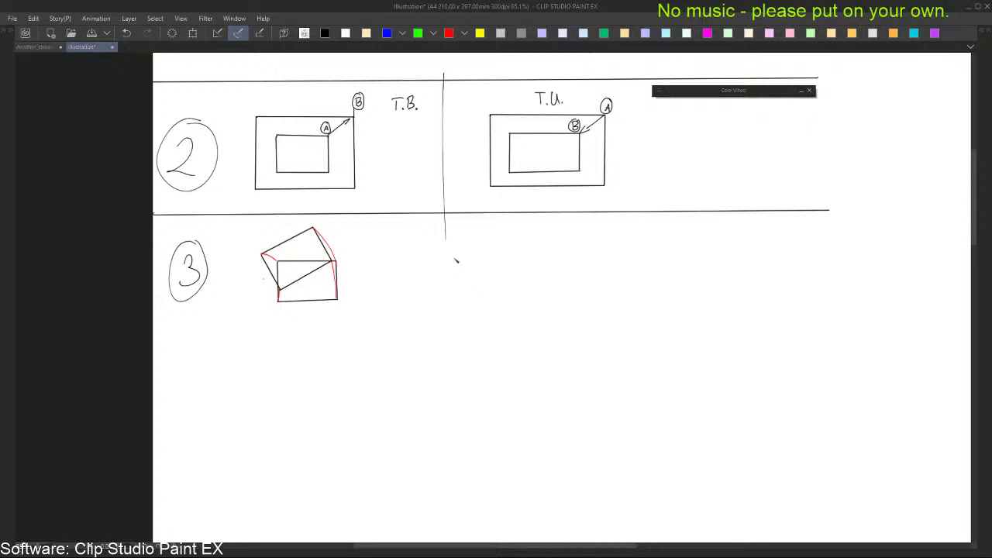
Write the label "Rotation" in black beside the rotated-rectangle figure in section 3
left_click_drag(387, 259, 386, 263)
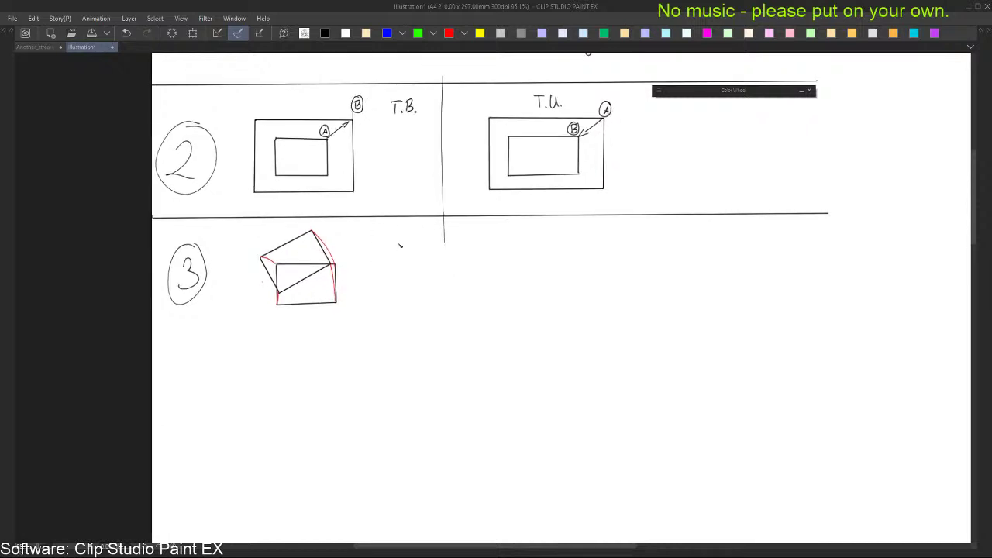
scroll(420, 313, "down", 2)
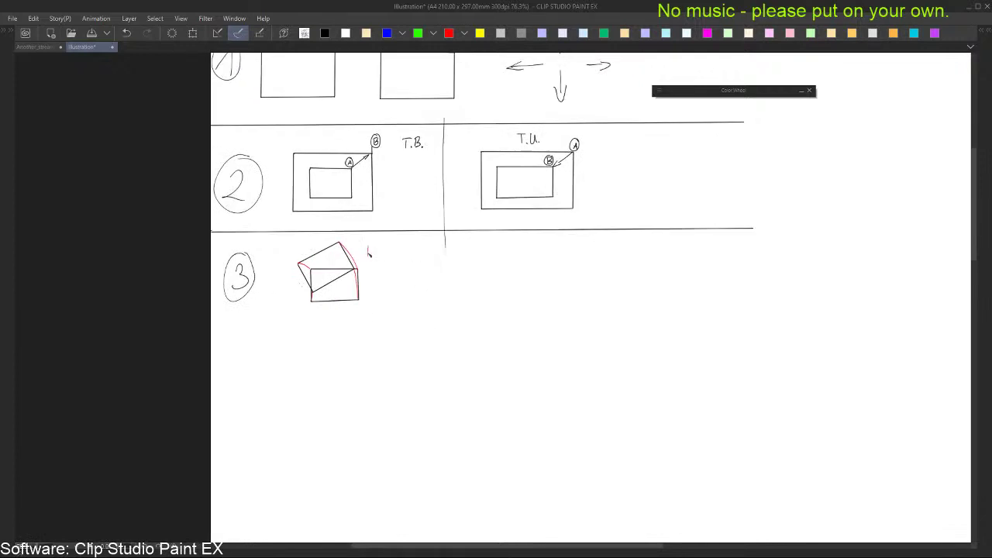
mouse_move(368, 248)
left_mouse_down()
mouse_move(379, 256)
mouse_move(369, 254)
left_mouse_up()
key("ctrl+z")
left_click(328, 33)
key("ctrl+z")
left_click_drag(369, 244, 370, 254)
key("ctrl+z")
key("ctrl+z")
key("ctrl+z")
mouse_move(371, 245)
left_mouse_down()
mouse_move(377, 254)
mouse_move(404, 246)
left_mouse_up()
left_click_drag(404, 246, 405, 254)
left_click(407, 243)
left_click_drag(424, 220, 424, 228)
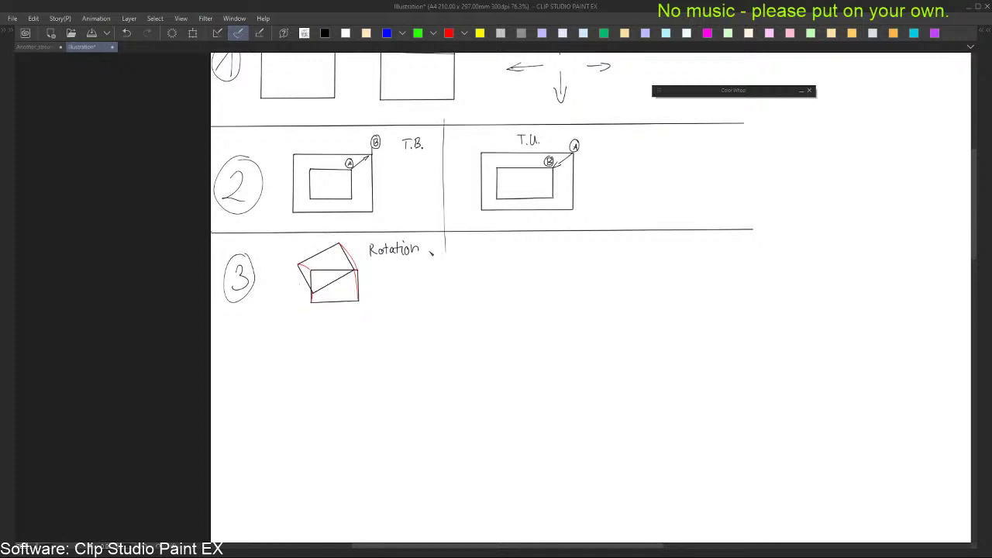
Mark the rotated rectangle's top corner with a circled B and the upright rectangle's upper-right corner with a circled A
mouse_move(356, 263)
left_mouse_down()
mouse_move(425, 238)
mouse_move(357, 237)
left_mouse_up()
key("ctrl+z")
left_click_drag(522, 262, 516, 263)
left_click_drag(438, 237, 470, 293)
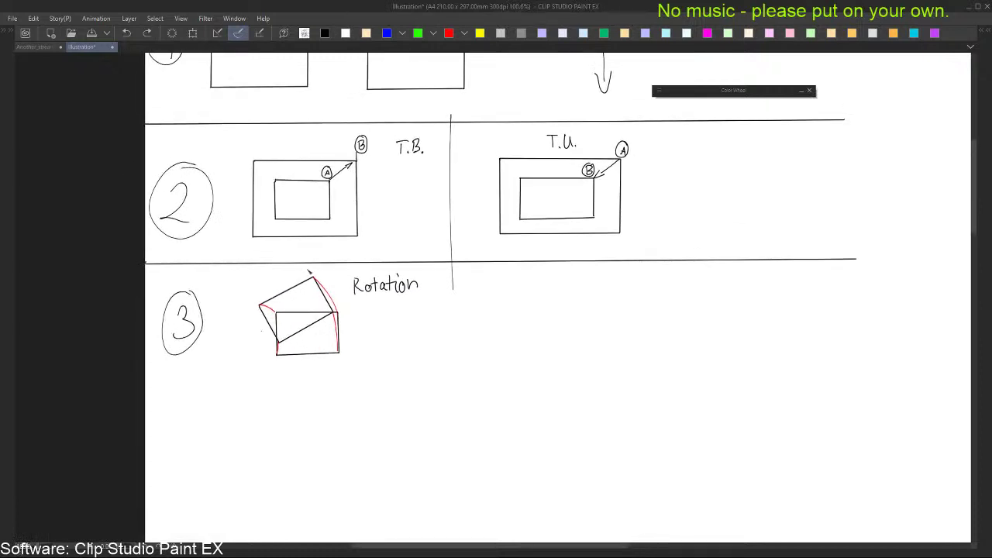
left_click_drag(309, 268, 308, 275)
left_click_drag(353, 304, 356, 305)
left_click_drag(364, 287, 333, 290)
Draw a large rectangle with straight black lines in the empty area below the section 3 figure
left_click_drag(523, 312, 477, 255)
scroll(478, 255, "down", 2)
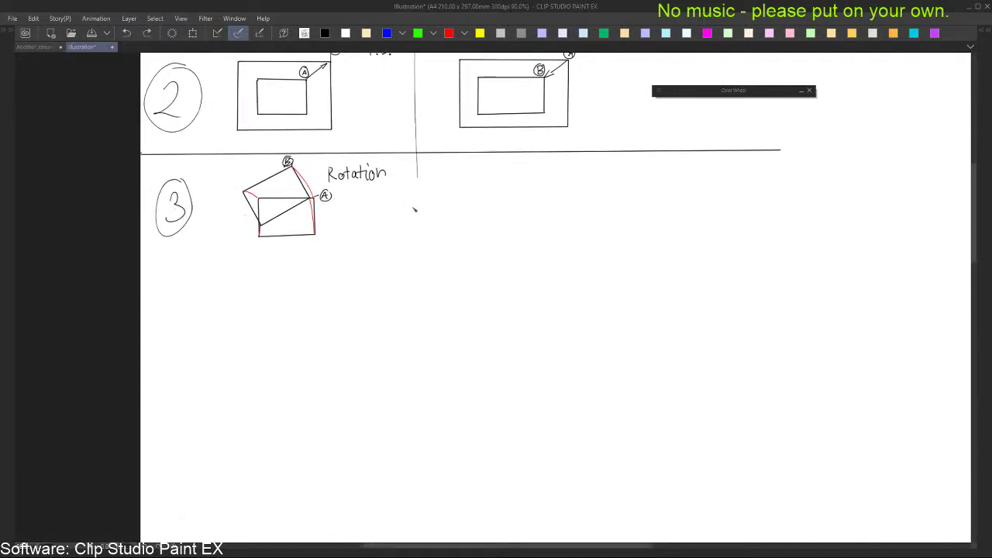
left_click_drag(372, 252, 368, 225)
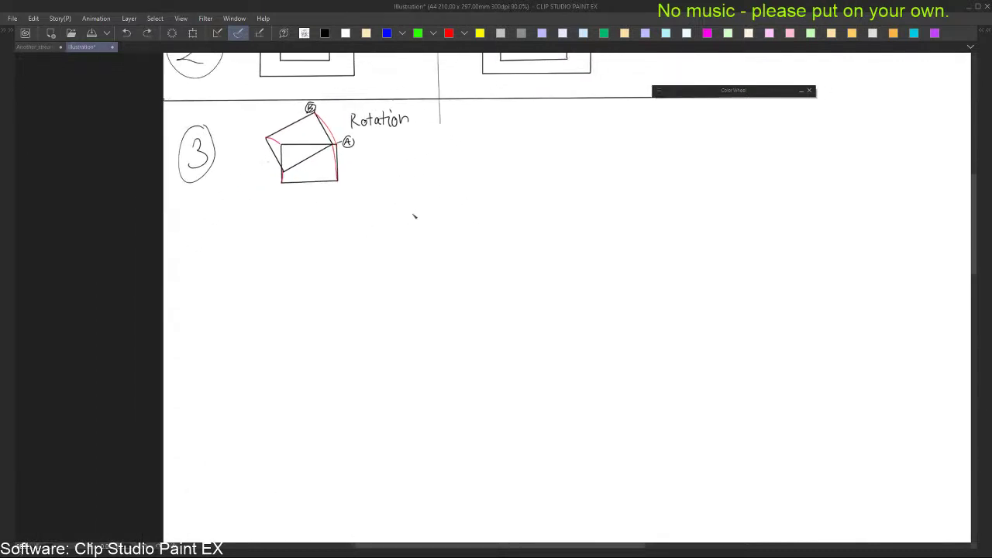
scroll(509, 245, "down", 2)
scroll(505, 283, "up", 3)
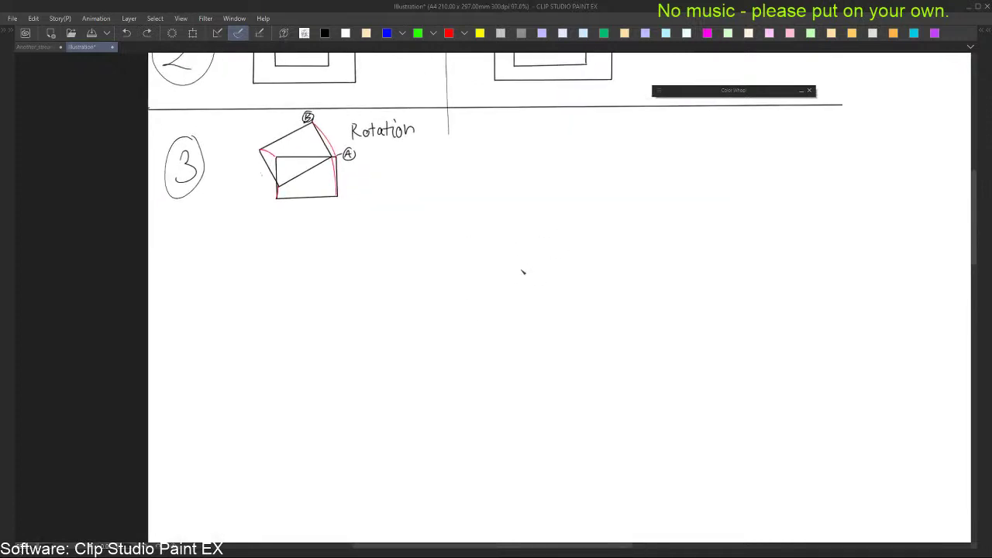
left_click_drag(318, 272, 317, 375)
key("ctrl+z")
left_click(320, 383, "shift")
left_click(547, 383, "shift")
key("ctrl+z")
left_click(548, 383, "shift")
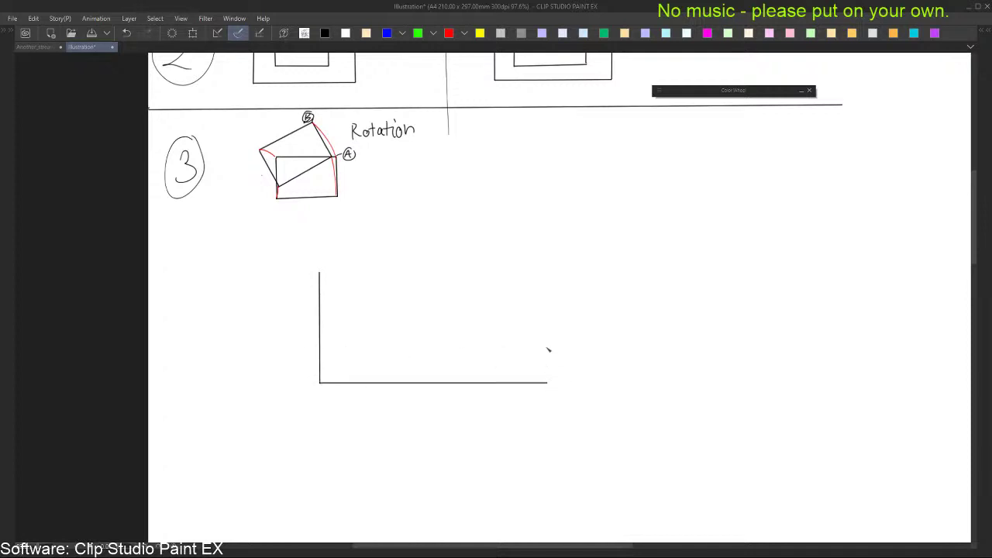
left_click(548, 259, "shift")
left_click(320, 271, "shift")
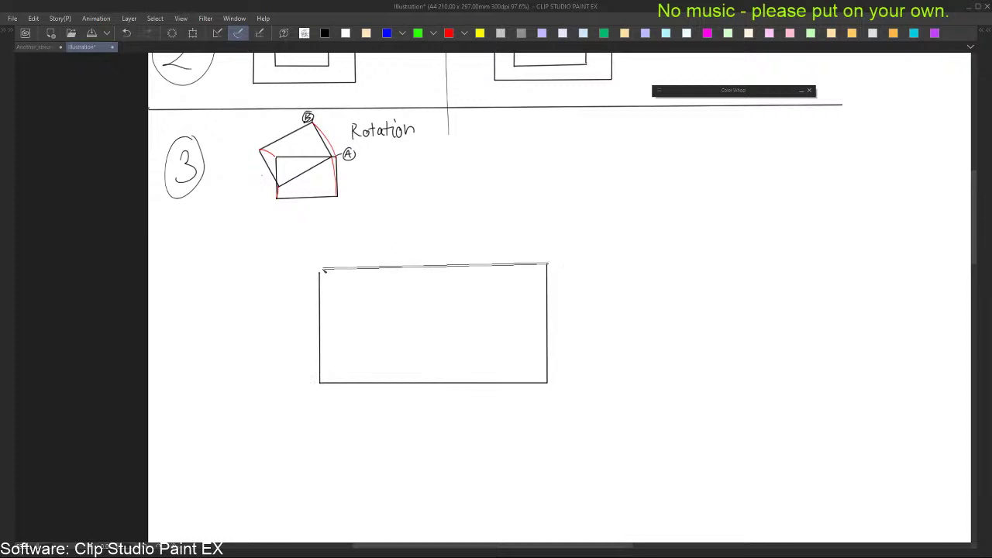
key("ctrl+z")
key("ctrl+z")
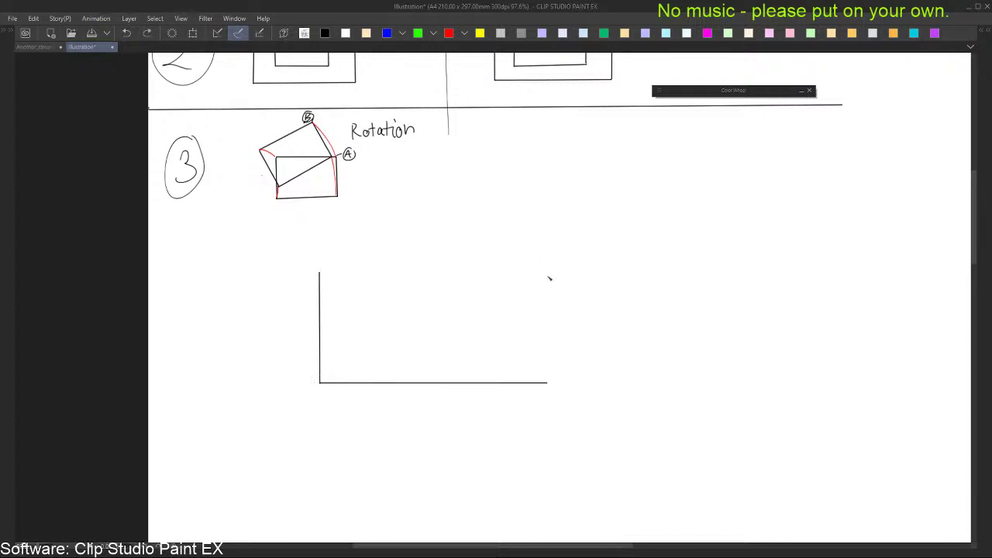
left_click(548, 271, "shift")
left_click(320, 270, "shift")
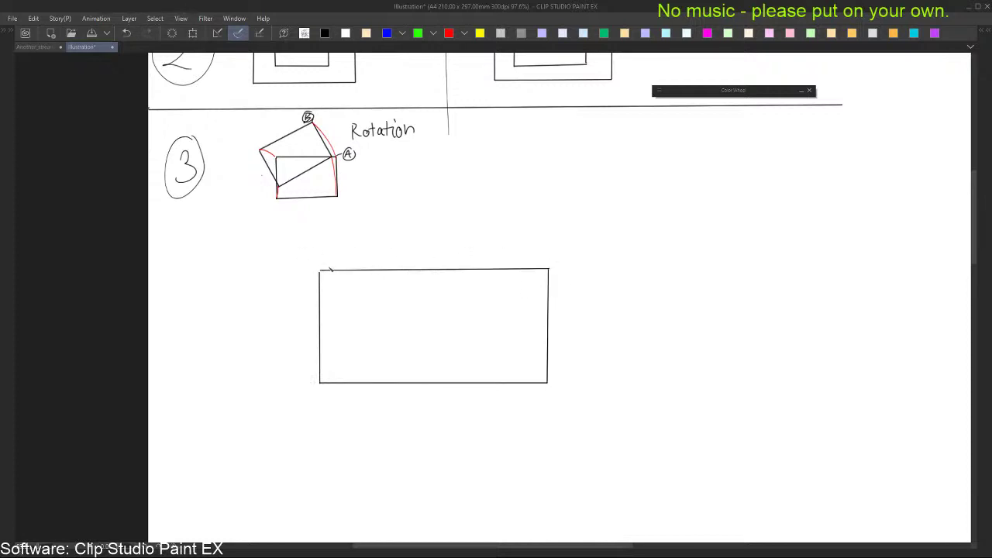
Lasso-select the large rectangle, scale it down and move it up beside the Rotation figure, below the T.U. diagram
key("Tab")
key("m")
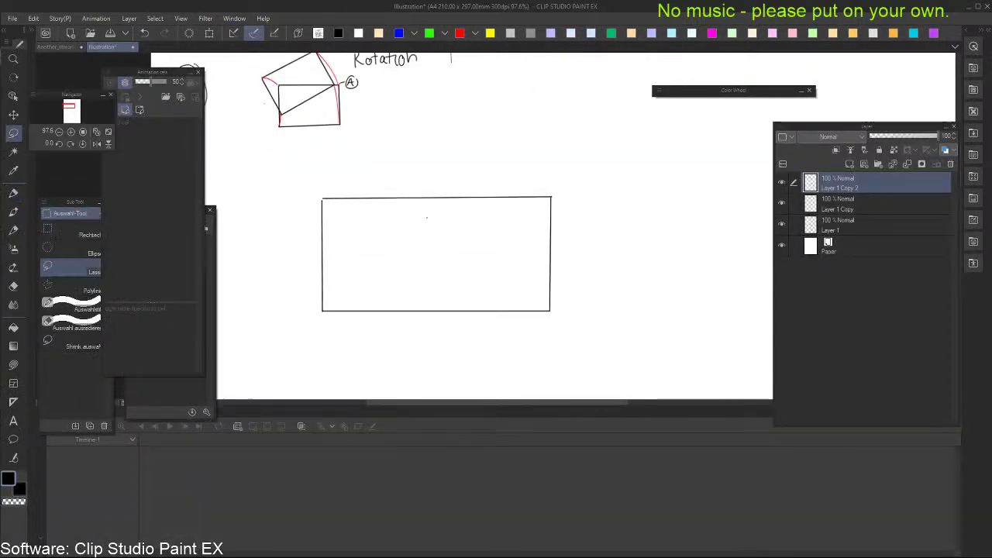
mouse_move(437, 378)
left_mouse_down()
mouse_move(587, 311)
mouse_move(294, 198)
mouse_move(392, 349)
left_mouse_up()
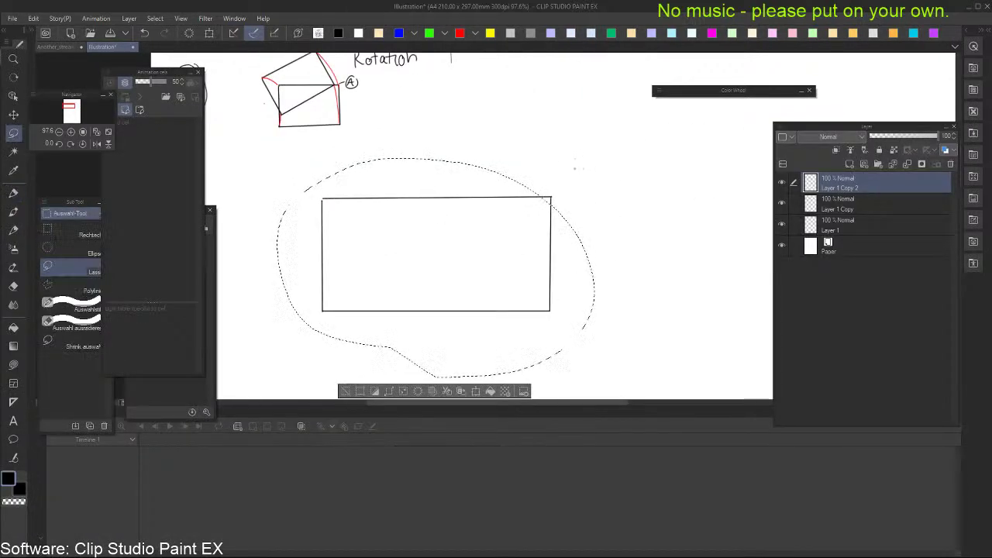
mouse_move(618, 207)
left_mouse_down()
mouse_move(390, 388)
mouse_move(468, 387)
left_mouse_up()
mouse_move(611, 220)
left_mouse_down()
mouse_move(585, 188)
mouse_move(411, 386)
mouse_move(535, 336)
left_mouse_up()
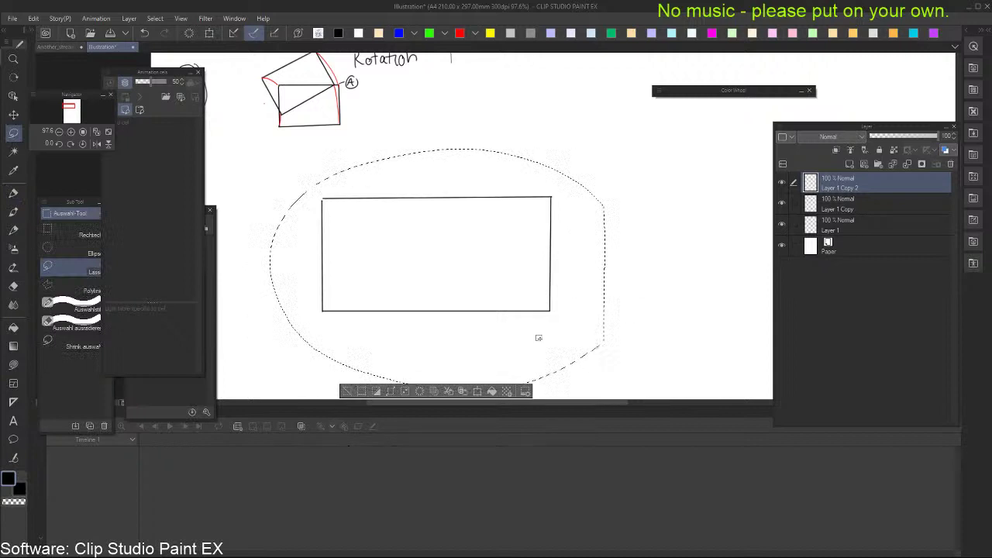
left_click(471, 391)
left_click_drag(605, 270, 550, 269)
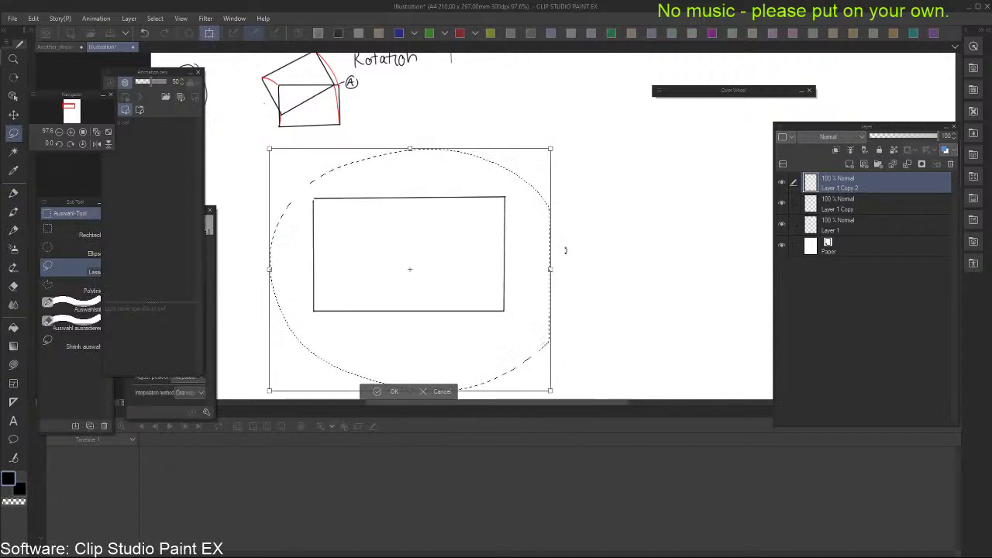
left_click_drag(550, 148, 476, 210)
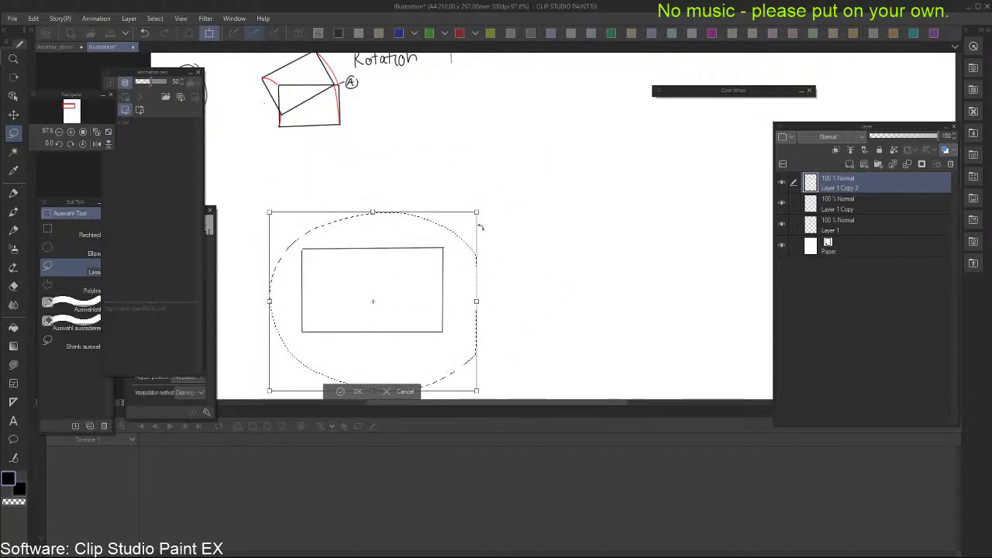
left_click_drag(401, 292, 478, 285)
left_click_drag(477, 280, 490, 225)
left_click_drag(517, 251, 534, 260)
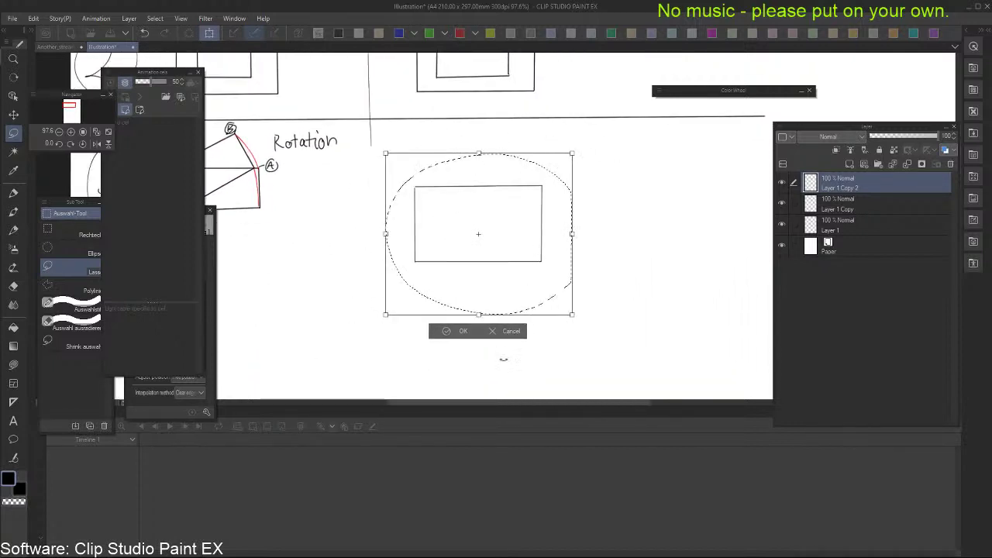
left_click(460, 328)
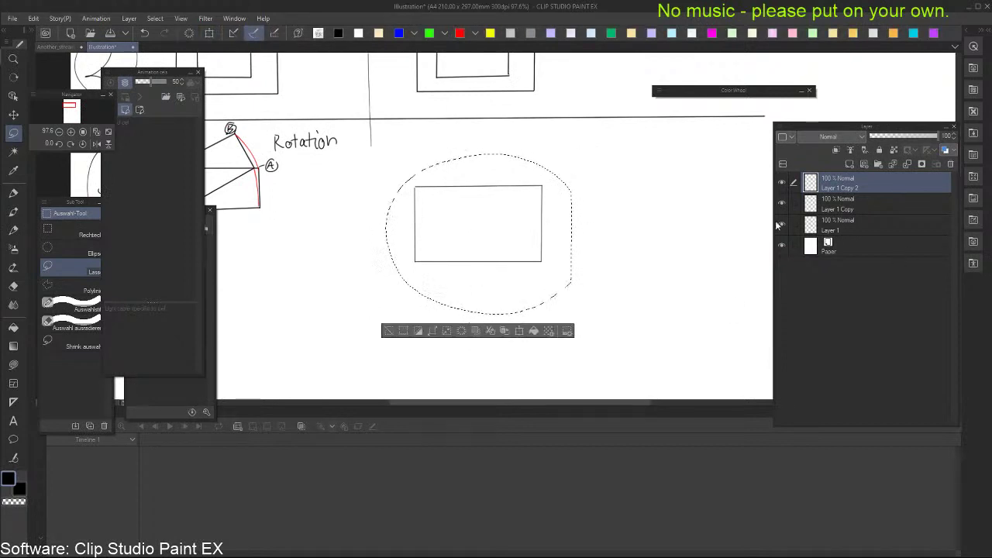
Add a new layer and paste a copy of the selected rectangle above it
key("ctrl+shift+n")
key("ctrl+v")
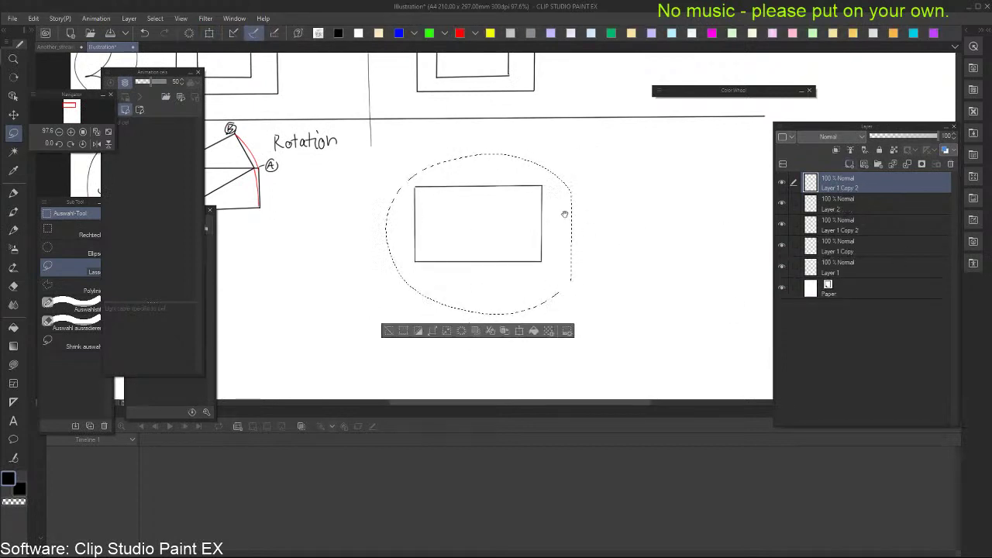
left_click_drag(564, 216, 552, 234)
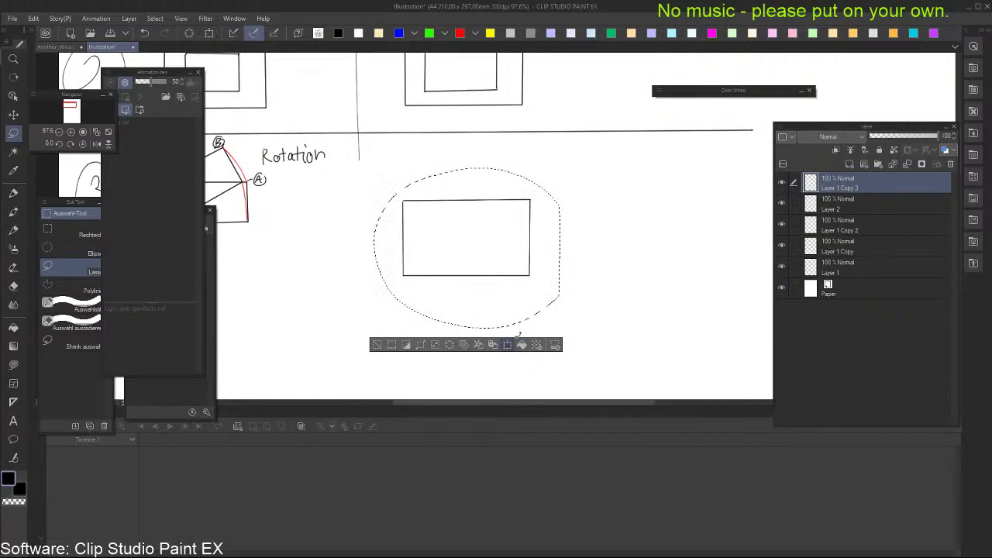
Enlarge the copied rectangle, rotate it clockwise and offset it up and right of the original, then clear the selection
left_click(521, 343)
left_click_drag(560, 328, 610, 350)
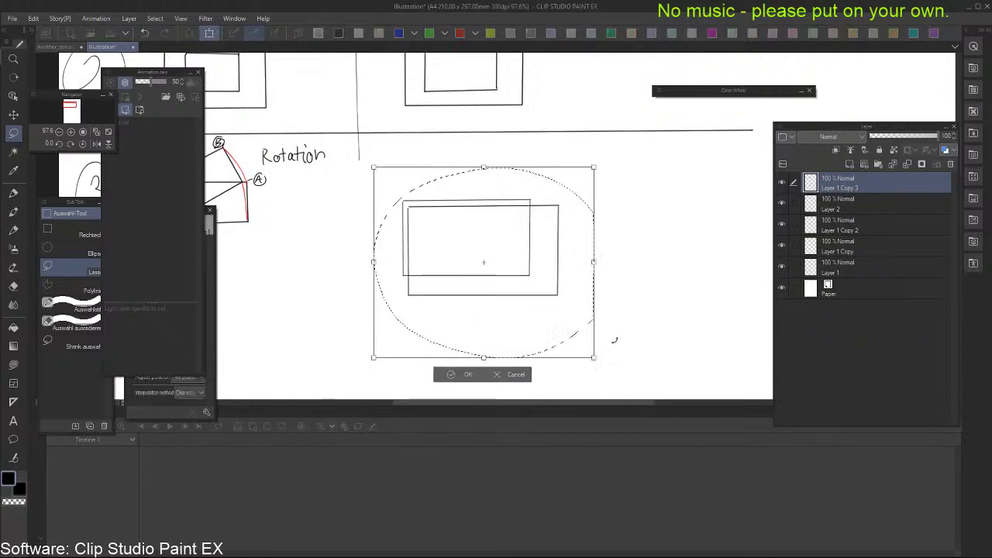
left_click_drag(643, 186, 645, 209)
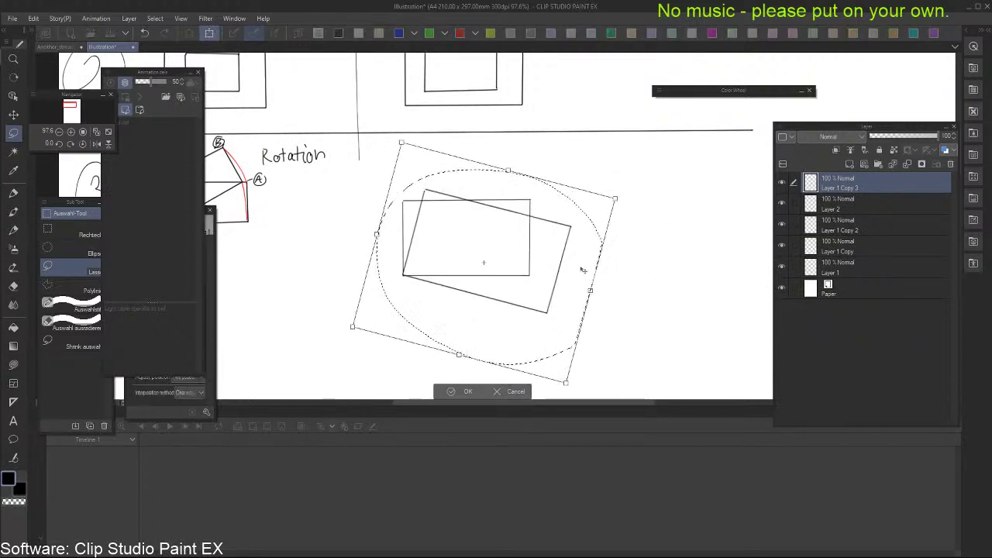
left_click_drag(554, 270, 576, 221)
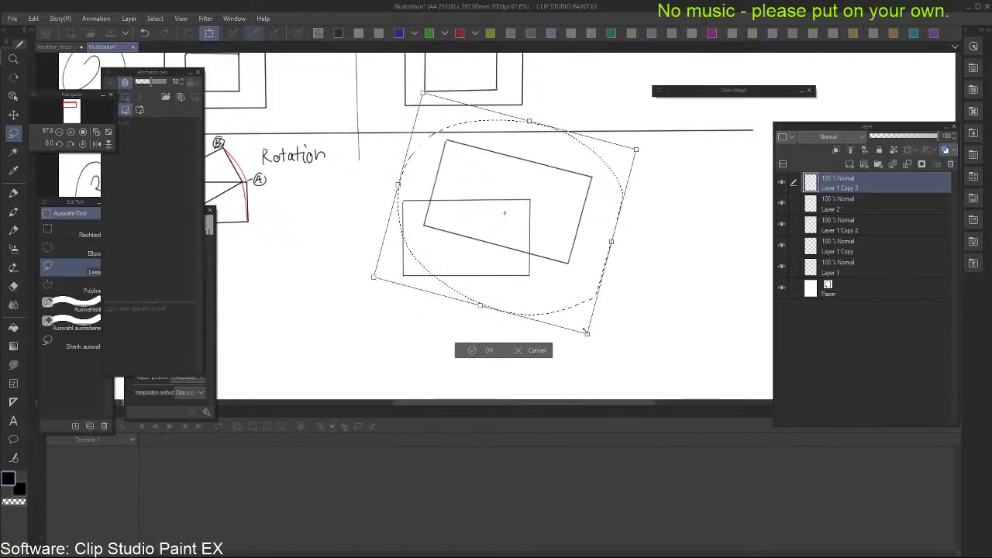
left_click_drag(586, 333, 597, 349)
left_click_drag(579, 248, 579, 245)
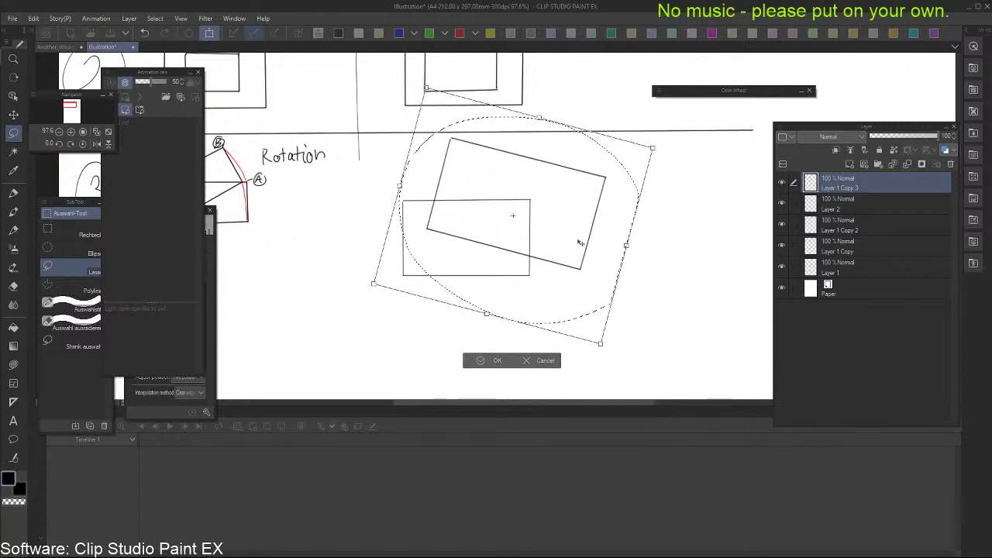
left_click(500, 364)
key("ctrl+d")
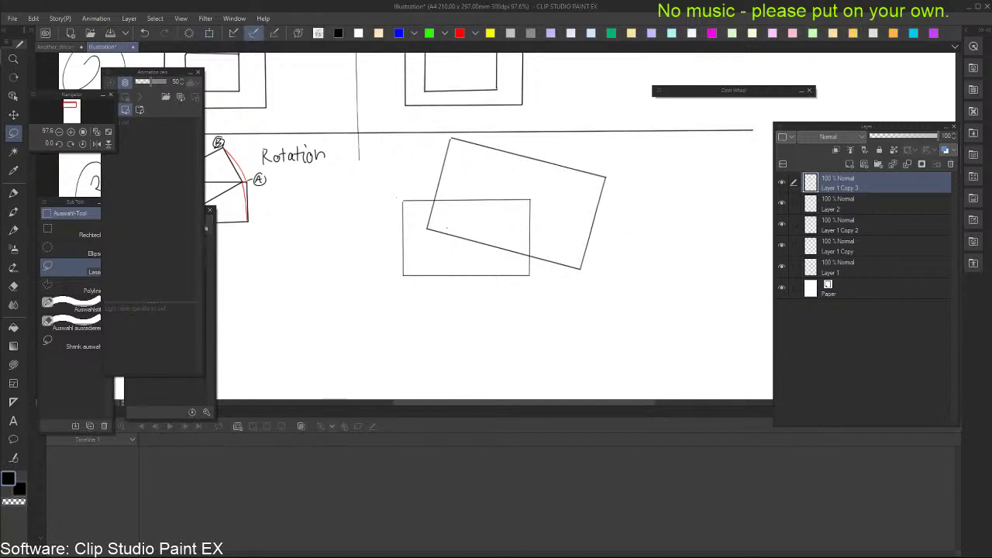
Draw curved red strokes linking each corner of the small rectangle to the matching corner of the larger tilted one
scroll(471, 210, "down", 4)
left_click_drag(481, 217, 512, 247)
scroll(525, 243, "up", 4)
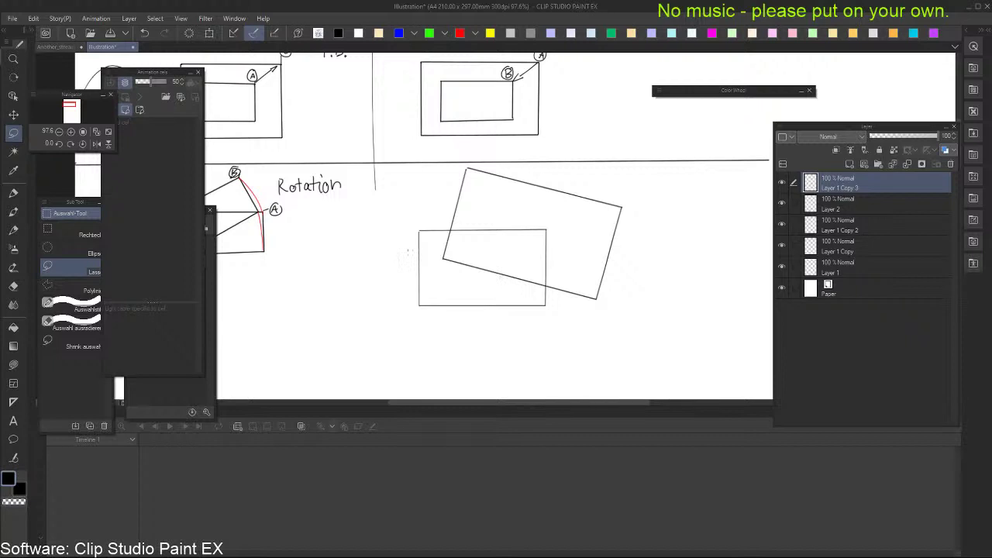
key("p")
left_click(460, 34)
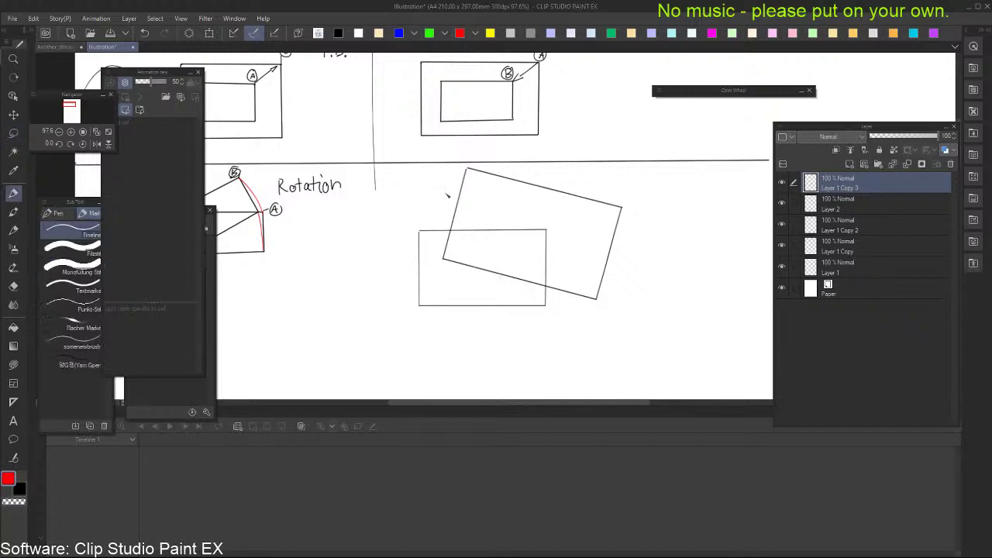
mouse_move(468, 168)
left_mouse_down()
mouse_move(427, 243)
mouse_move(468, 169)
mouse_move(421, 244)
mouse_move(420, 234)
left_mouse_up()
key("ctrl+z")
key("ctrl+z")
key("ctrl+z")
key("ctrl+z")
left_click_drag(467, 169, 421, 241)
key("ctrl+z")
left_click_drag(468, 169, 422, 230)
key("ctrl+z")
key("ctrl+z")
key("ctrl+z")
key("ctrl+z")
key("ctrl+z")
mouse_move(440, 266)
left_mouse_down()
mouse_move(424, 310)
mouse_move(444, 263)
left_mouse_up()
key("ctrl+z")
left_click_drag(547, 230, 620, 208)
key("ctrl+z")
key("ctrl+z")
left_click_drag(546, 306, 596, 299)
key("ctrl+z")
key("ctrl+z")
left_click_drag(607, 244, 610, 239)
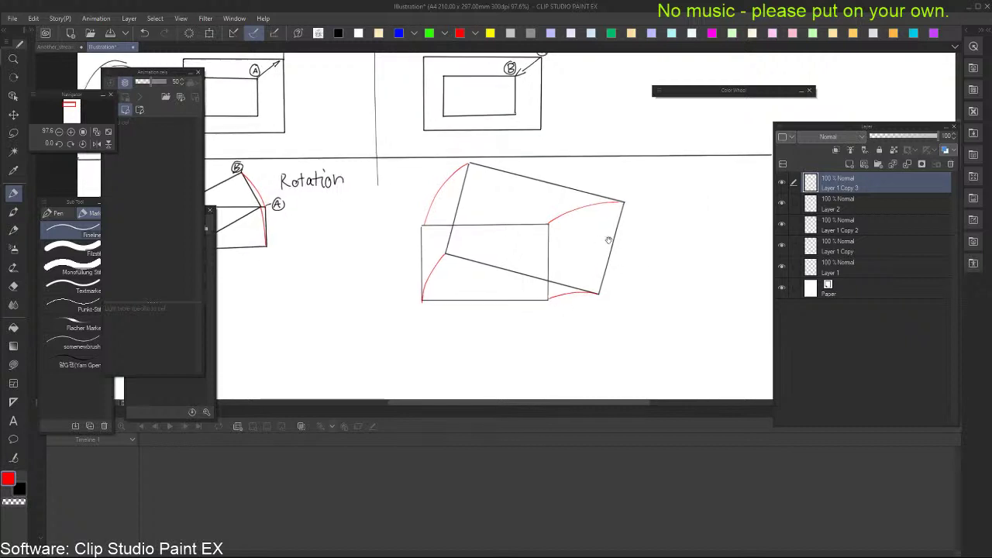
left_click_drag(561, 218, 560, 217)
mouse_move(436, 211)
left_mouse_down()
mouse_move(463, 316)
mouse_move(567, 227)
mouse_move(423, 257)
mouse_move(538, 323)
mouse_move(494, 208)
mouse_move(409, 305)
mouse_move(609, 264)
mouse_move(531, 251)
mouse_move(530, 309)
mouse_move(572, 248)
left_mouse_up()
key("ctrl+z")
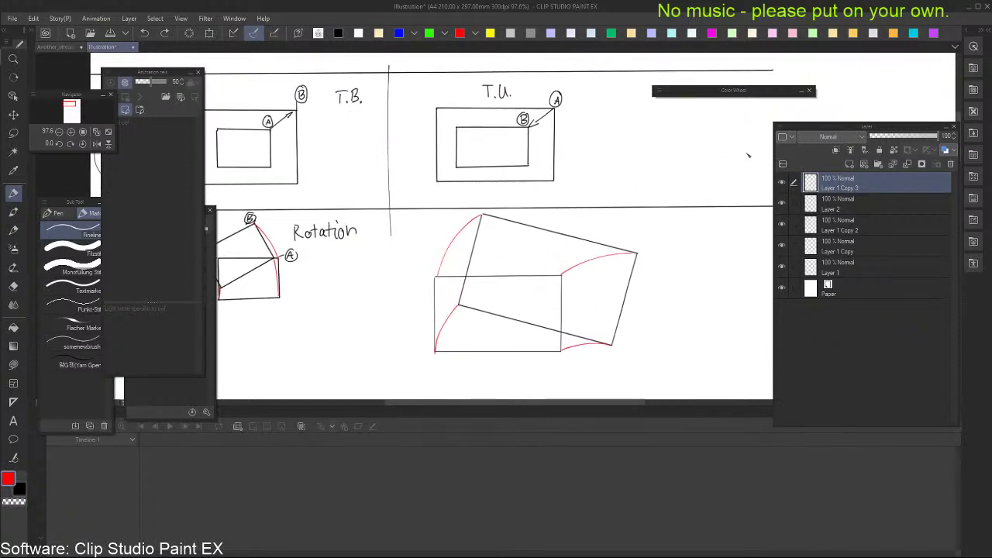
Mark in black the small rectangle's upper-left corner with a circled B and the tilted rectangle's with a circled A
left_click(341, 32)
mouse_move(417, 271)
left_mouse_down()
mouse_move(420, 283)
mouse_move(426, 270)
left_mouse_up()
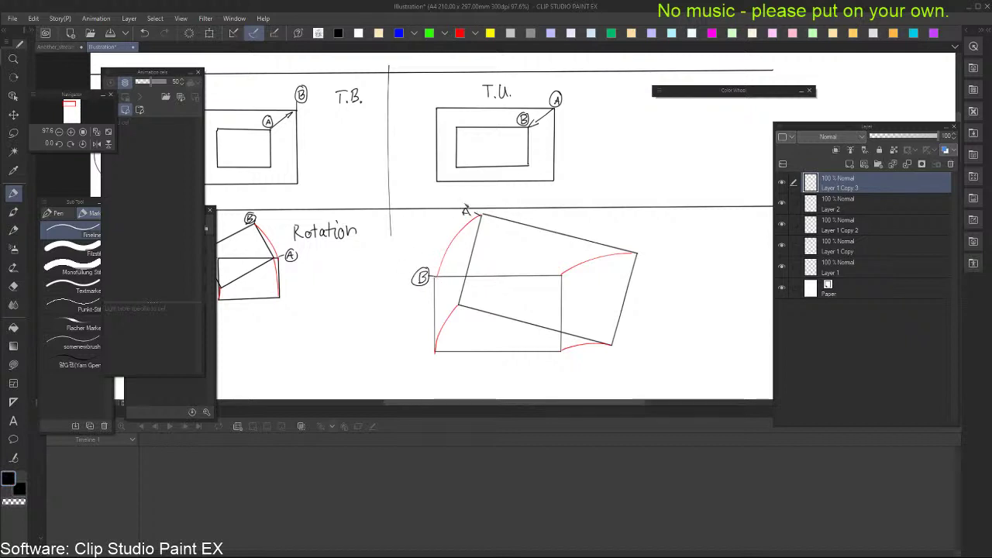
left_click_drag(467, 205, 469, 205)
Write the label "QTB." beside the new diagram, between the circled letters and the Rotation label
mouse_move(407, 247)
left_mouse_down()
mouse_move(418, 240)
mouse_move(413, 227)
mouse_move(417, 238)
mouse_move(429, 225)
mouse_move(432, 233)
left_mouse_up()
key("ctrl+z")
mouse_move(432, 233)
left_mouse_down()
mouse_move(397, 242)
mouse_move(405, 219)
left_mouse_up()
key("ctrl+z")
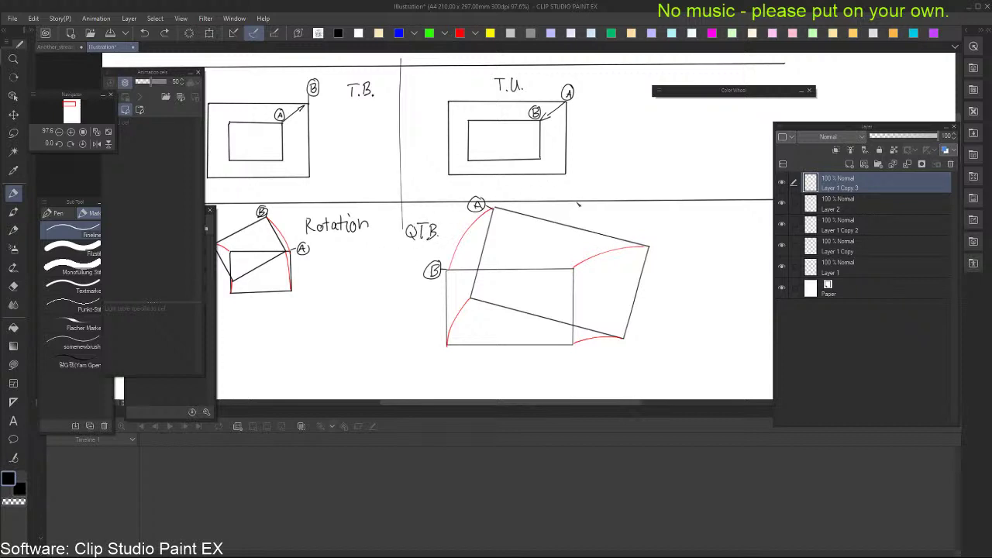
left_click_drag(585, 298, 572, 284)
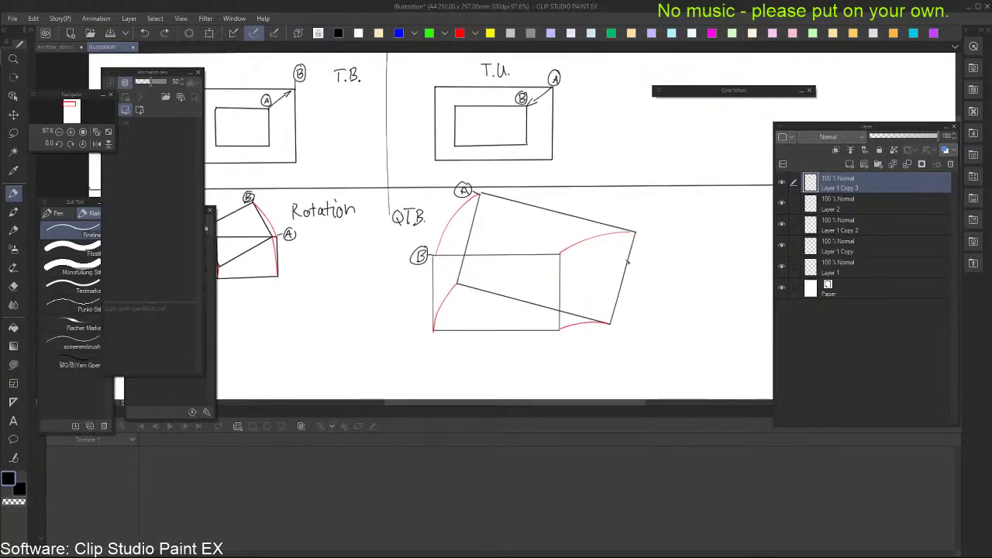
scroll(552, 211, "down", 3)
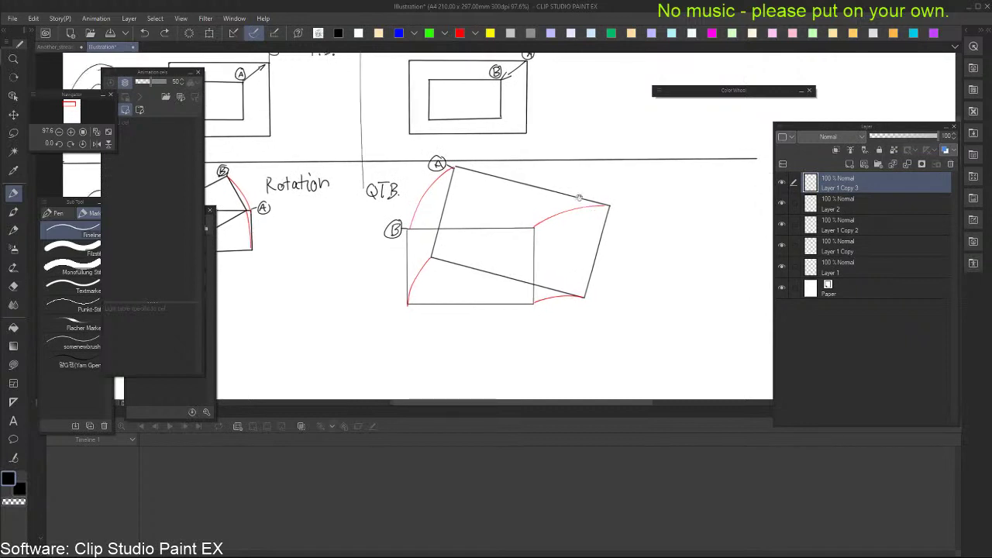
left_click_drag(529, 220, 531, 225)
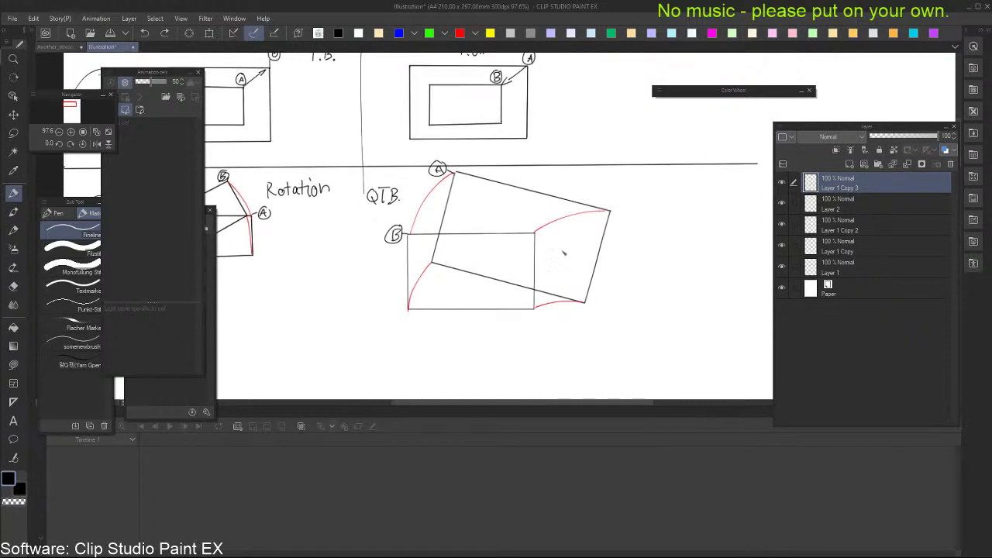
mouse_move(588, 247)
left_mouse_down()
mouse_move(587, 268)
mouse_move(581, 237)
mouse_move(590, 239)
left_mouse_up()
left_click_drag(627, 200, 627, 202)
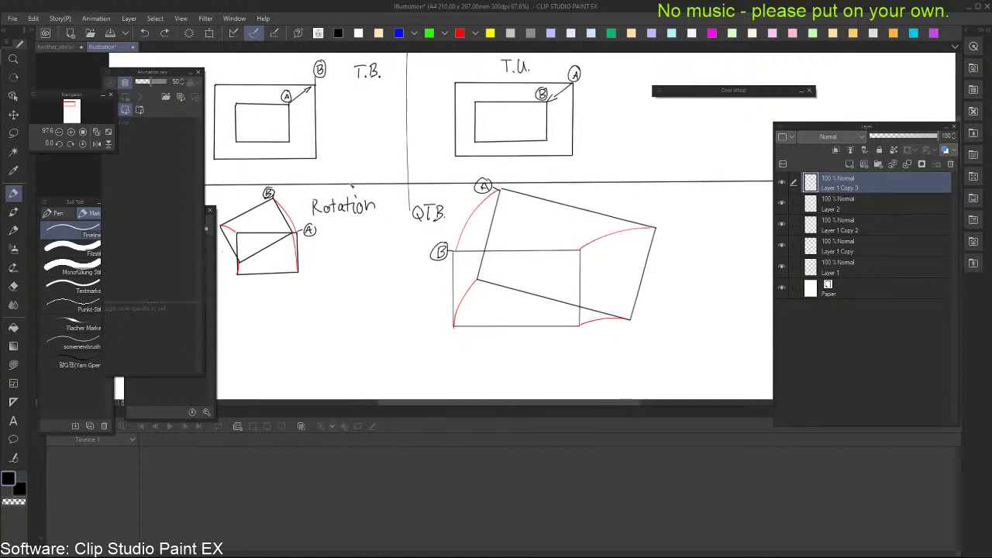
mouse_move(351, 187)
left_mouse_down()
mouse_move(298, 208)
mouse_move(357, 185)
left_mouse_up()
key("ctrl+z")
mouse_move(428, 197)
left_mouse_down()
mouse_move(437, 203)
mouse_move(422, 192)
left_mouse_up()
key("ctrl+z")
key("ctrl+z")
key("ctrl+z")
Examine the QTB diagram alongside the neighbouring Rotation, T.B. and T.U. sketches
mouse_move(637, 207)
left_mouse_down()
mouse_move(613, 191)
mouse_move(622, 233)
mouse_move(615, 256)
mouse_move(619, 247)
left_mouse_up()
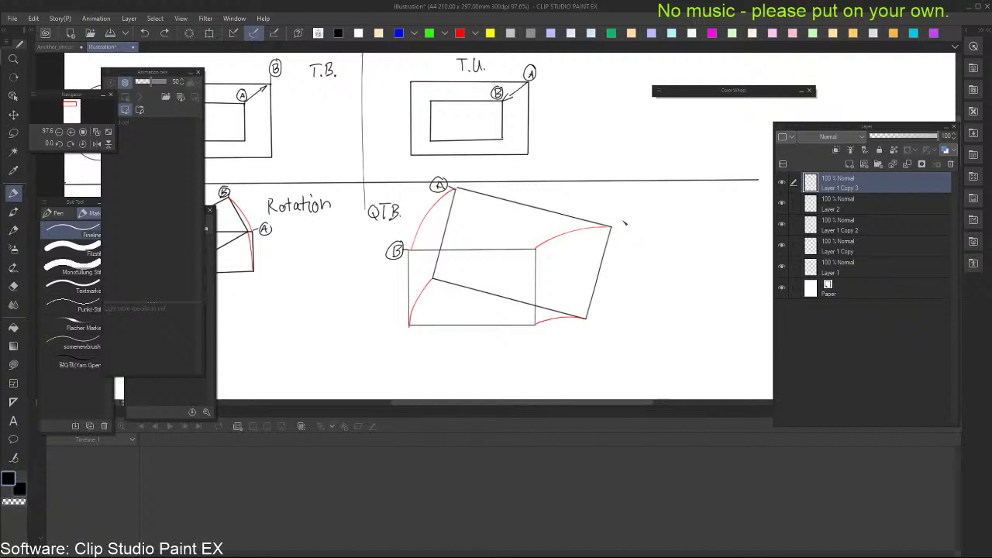
left_click_drag(627, 226, 623, 229)
left_click_drag(621, 277, 623, 263)
mouse_move(608, 187)
left_mouse_down()
mouse_move(644, 228)
mouse_move(634, 218)
left_mouse_up()
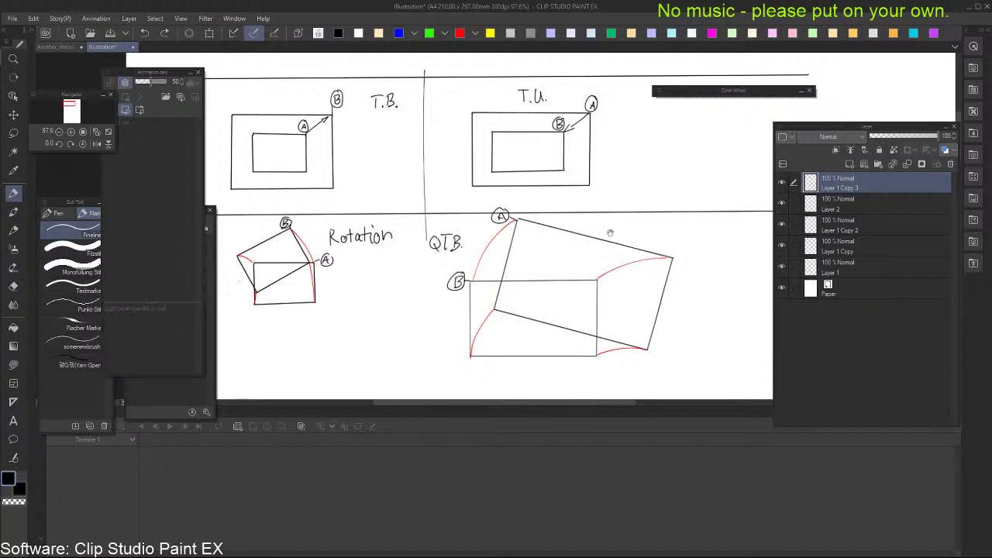
scroll(610, 233, "down", 3)
scroll(572, 217, "left", 2)
left_click_drag(590, 221, 573, 273)
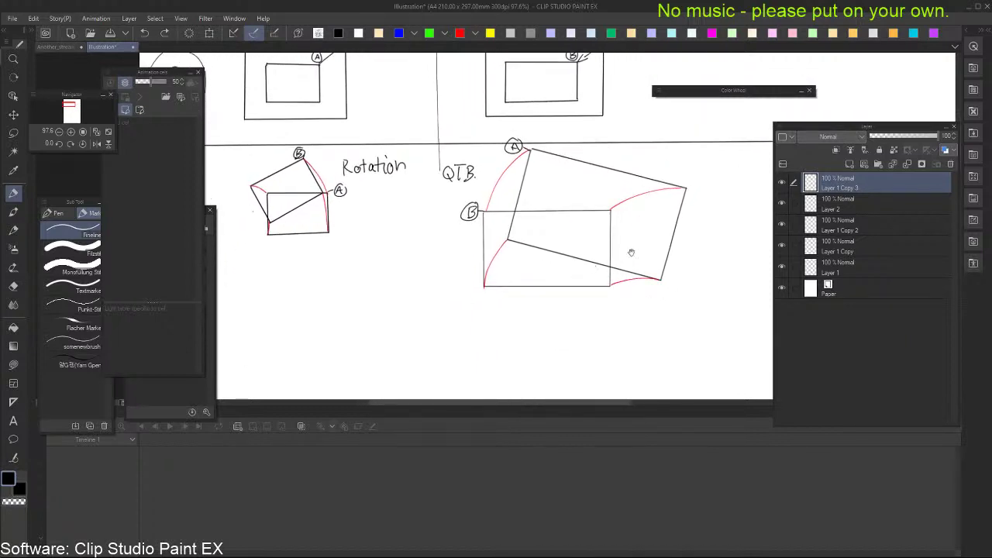
scroll(620, 225, "right", 1)
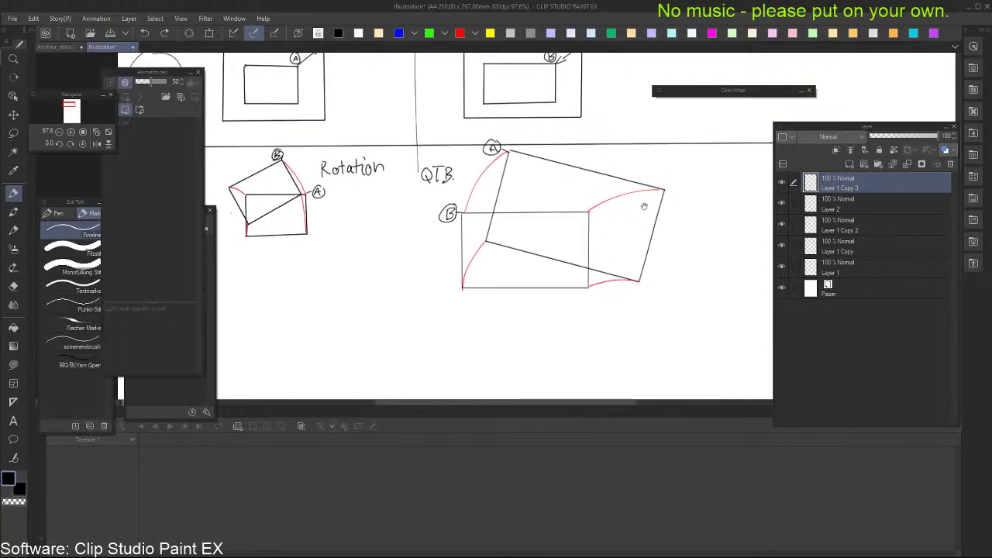
Draw a curved black arrow from circled A to circled B beside the red arc of the QTB diagram
left_click_drag(474, 160, 458, 199)
key("ctrl+z")
key("ctrl+z")
left_click_drag(486, 152, 485, 160)
Draw a curved black arrow from circled A to circled B on the Rotation diagram
scroll(500, 186, "up", 3)
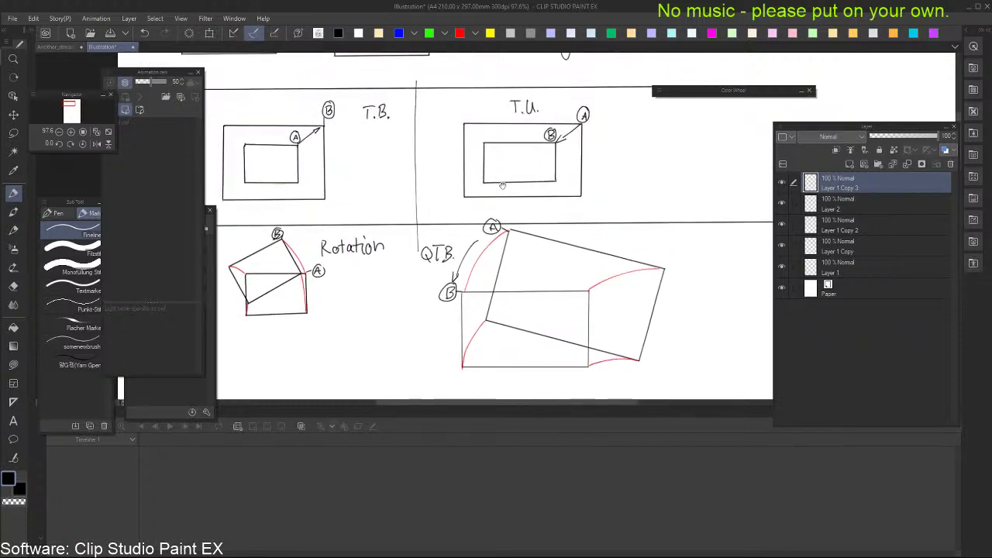
scroll(524, 180, "left", 2)
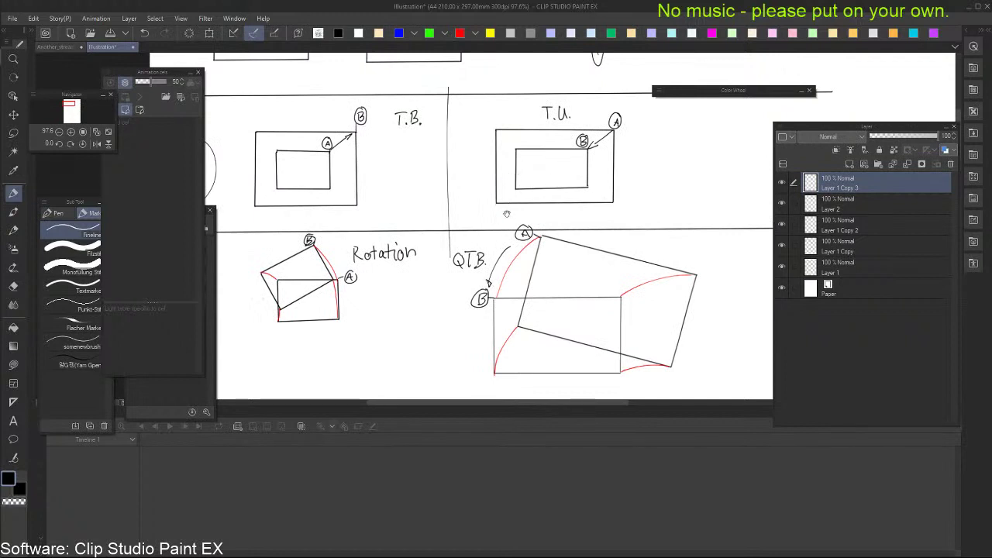
scroll(512, 221, "left", 2)
mouse_move(352, 248)
left_mouse_down()
mouse_move(364, 276)
mouse_move(355, 250)
left_mouse_up()
key("ctrl+z")
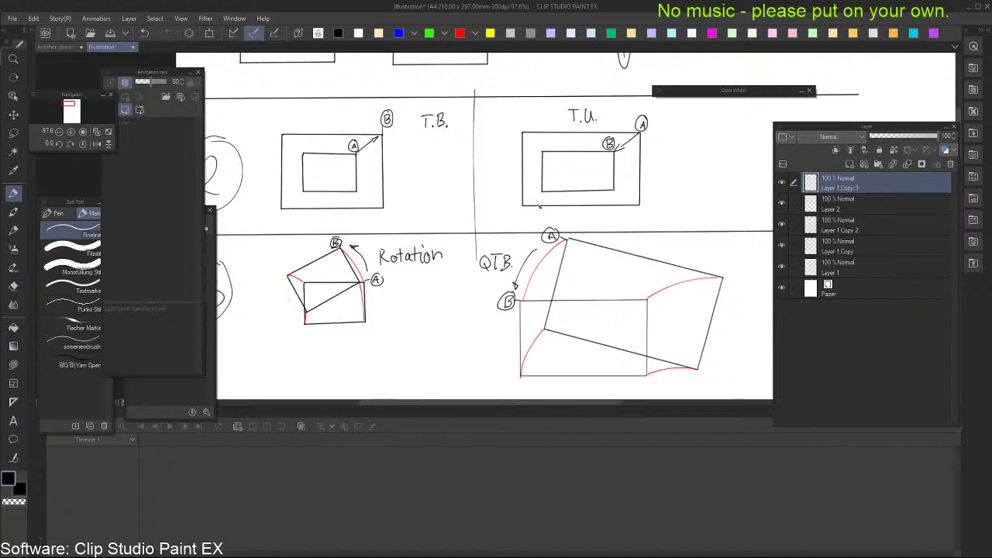
Review the three numbered rows of camera-move diagrams, from the pan sketch down to Rotation and QTB
scroll(578, 267, "up", 2)
scroll(578, 267, "right", 2)
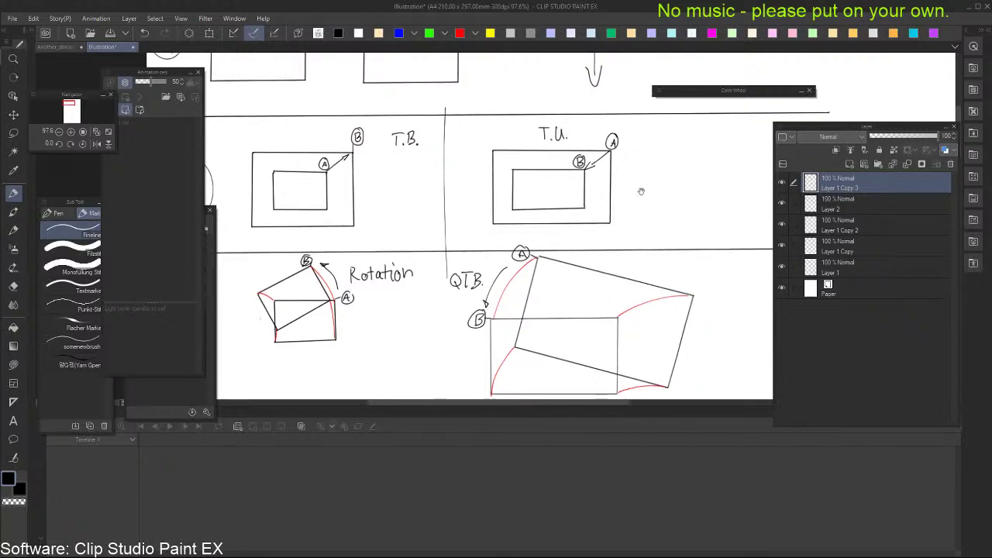
mouse_move(637, 203)
left_mouse_down()
mouse_move(619, 243)
mouse_move(633, 259)
mouse_move(673, 185)
left_mouse_up()
mouse_move(596, 249)
left_mouse_down()
mouse_move(594, 283)
mouse_move(636, 200)
left_mouse_up()
mouse_move(496, 333)
left_mouse_down()
mouse_move(553, 259)
mouse_move(569, 196)
left_mouse_up()
left_click_drag(503, 292, 480, 249)
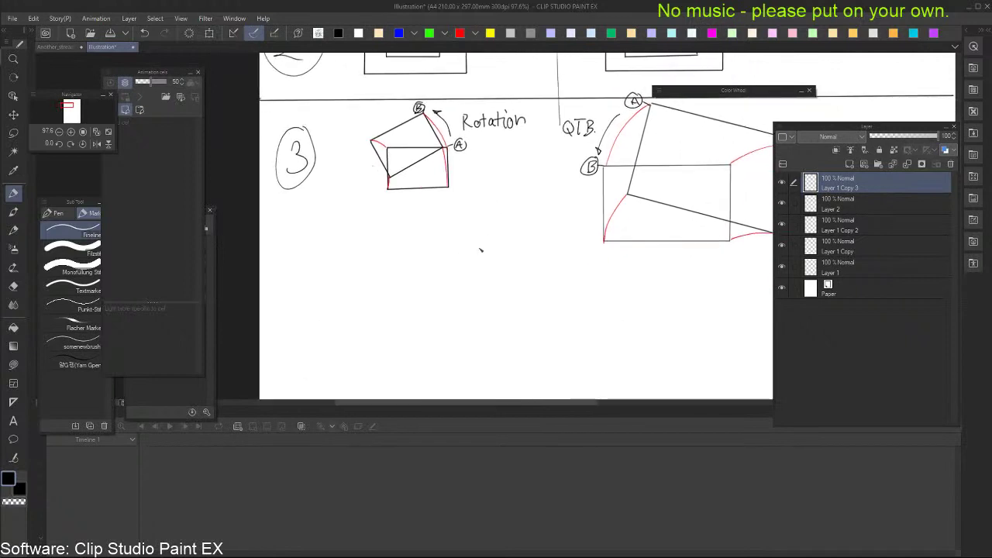
scroll(481, 249, "down", 2)
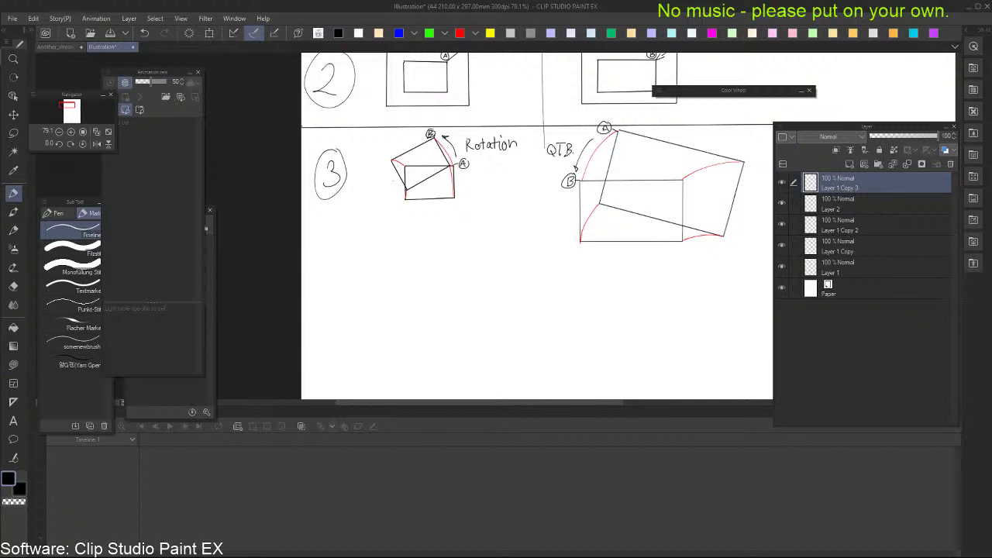
scroll(411, 174, "down", 3)
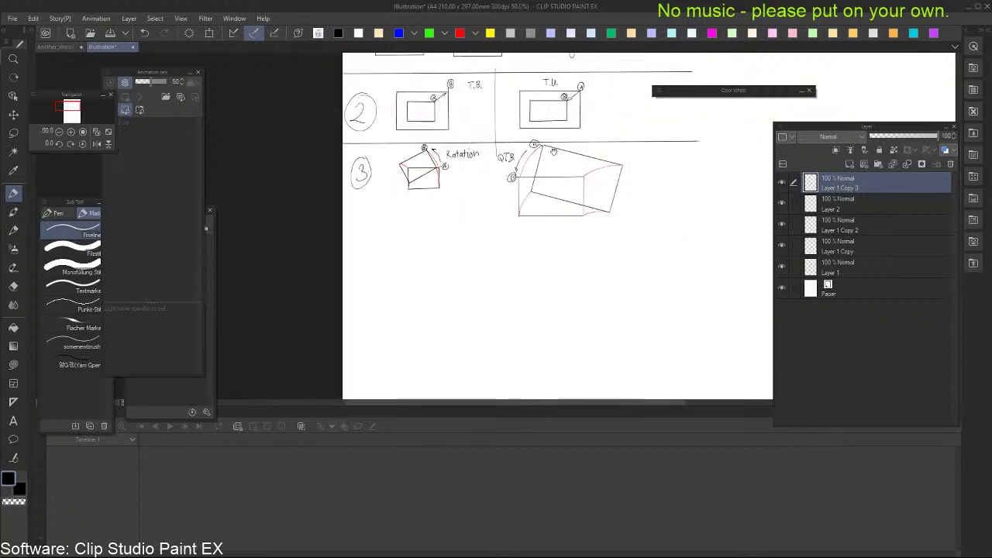
left_click_drag(549, 142, 437, 220)
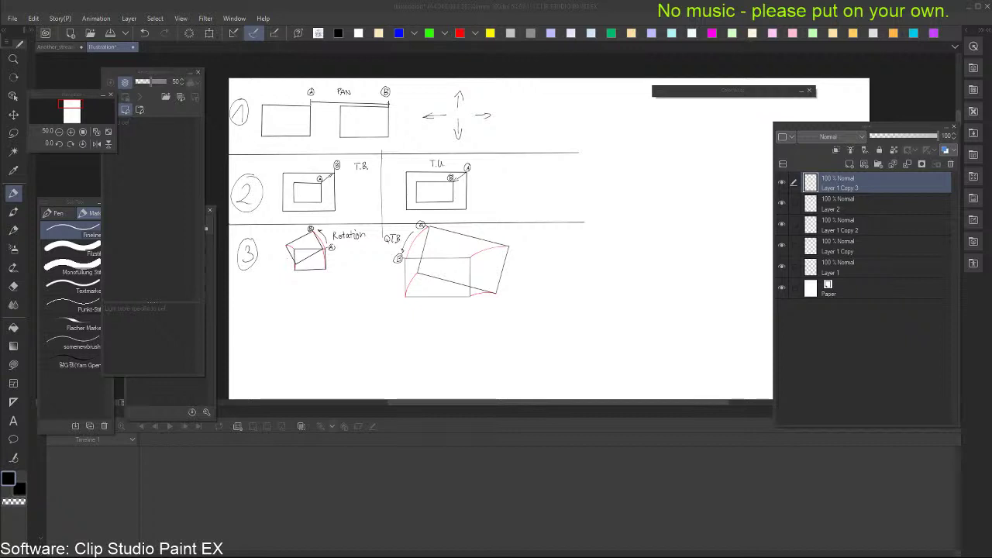
left_click(383, 5)
scroll(521, 181, "down", 2)
scroll(525, 182, "up", 2)
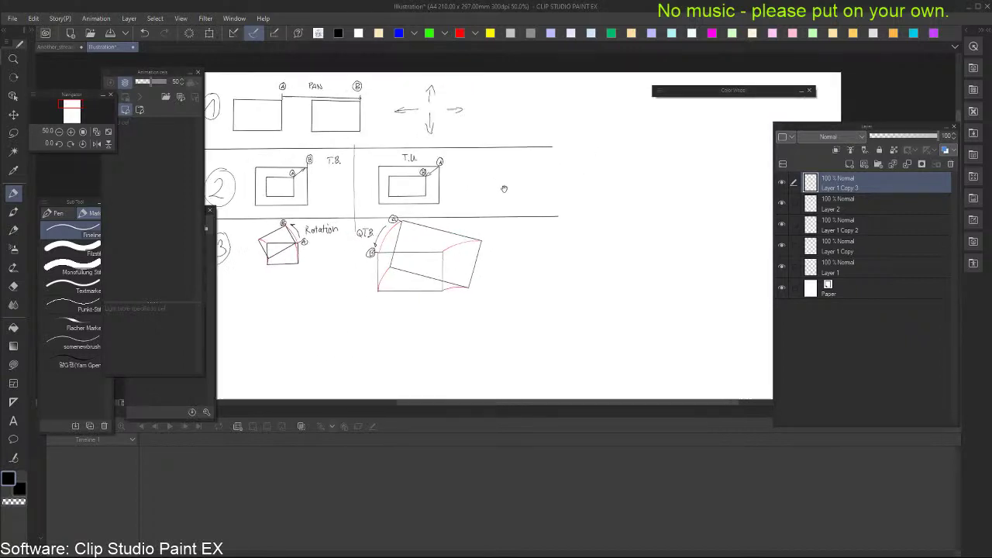
mouse_move(534, 186)
left_mouse_down()
mouse_move(551, 160)
mouse_move(566, 157)
mouse_move(551, 190)
left_mouse_up()
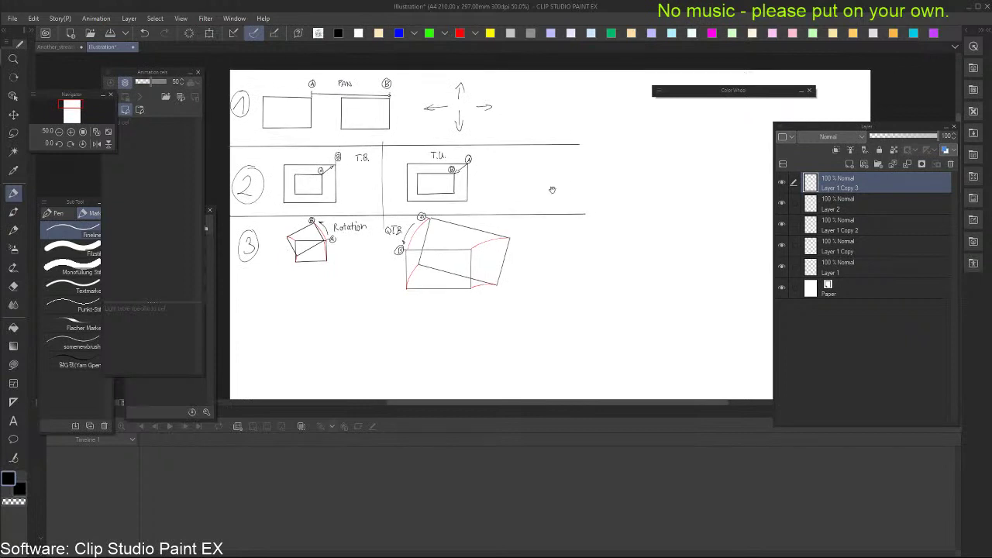
mouse_move(567, 232)
left_mouse_down()
mouse_move(559, 182)
mouse_move(578, 238)
left_mouse_up()
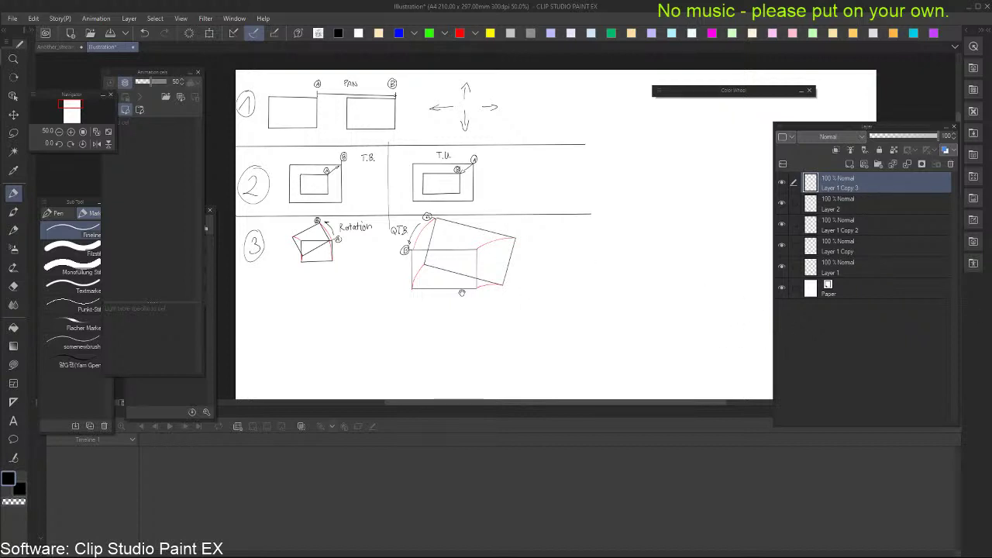
Write a circled number 4 below the circled 3 to start a new row of the diagram
left_click_drag(441, 324, 485, 231)
mouse_move(305, 252)
left_mouse_down()
mouse_move(308, 271)
mouse_move(292, 262)
mouse_move(293, 272)
mouse_move(312, 245)
mouse_move(310, 274)
mouse_move(311, 247)
left_mouse_up()
key("ctrl+z")
scroll(414, 294, "up", 5)
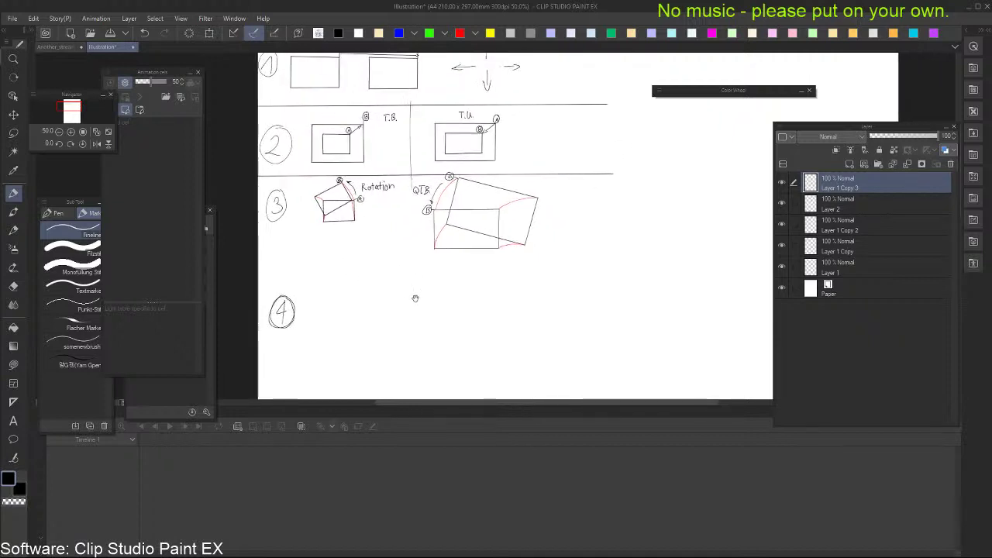
mouse_move(256, 320)
left_mouse_down()
mouse_move(380, 344)
mouse_move(634, 231)
mouse_move(495, 54)
mouse_move(229, 157)
mouse_move(344, 383)
mouse_move(597, 249)
mouse_move(417, 77)
left_mouse_up()
key("ctrl+z")
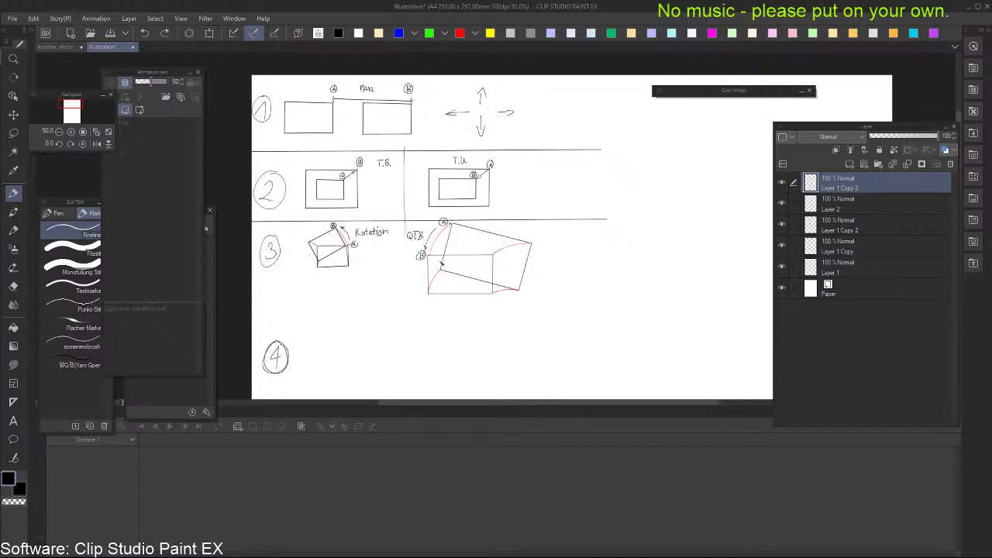
left_click_drag(461, 322, 499, 290)
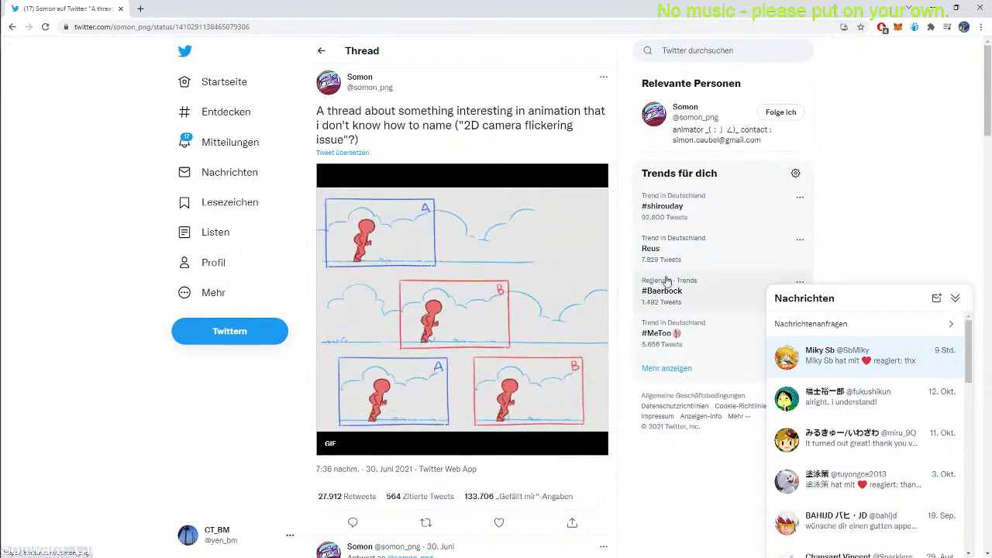
In the web browser, select the address of the thread on the "2D camera flickering issue" and collapse the messages pane
left_click(258, 27)
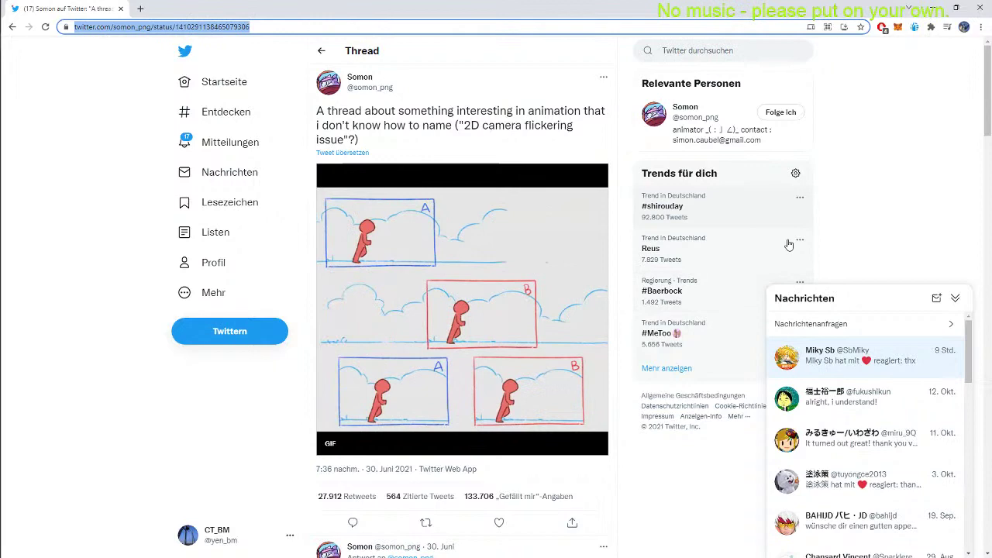
left_click(866, 298)
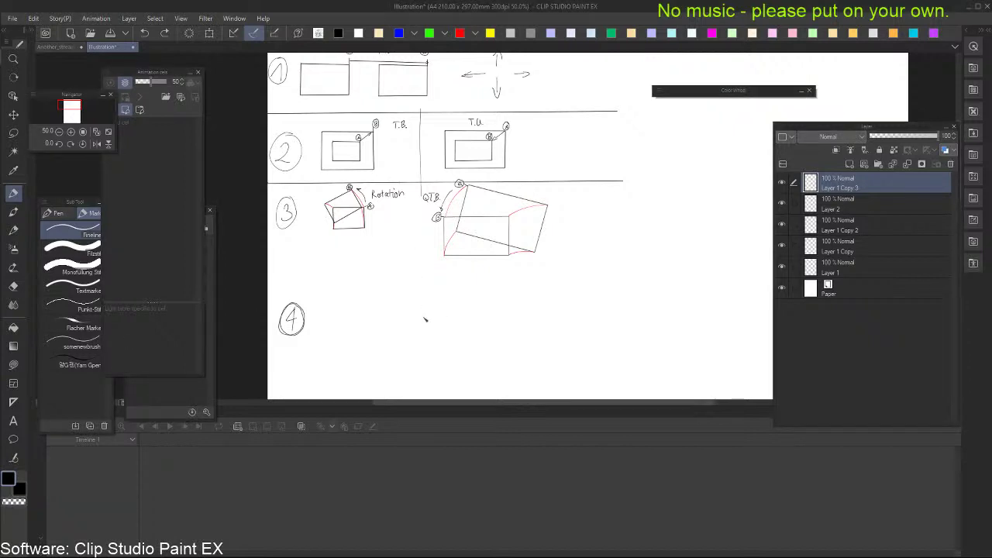
Draw a small black rectangle below and to the right of the circled 4
scroll(426, 319, "down", 1)
scroll(425, 319, "up", 2)
left_click_drag(453, 319, 457, 256)
scroll(456, 256, "down", 1)
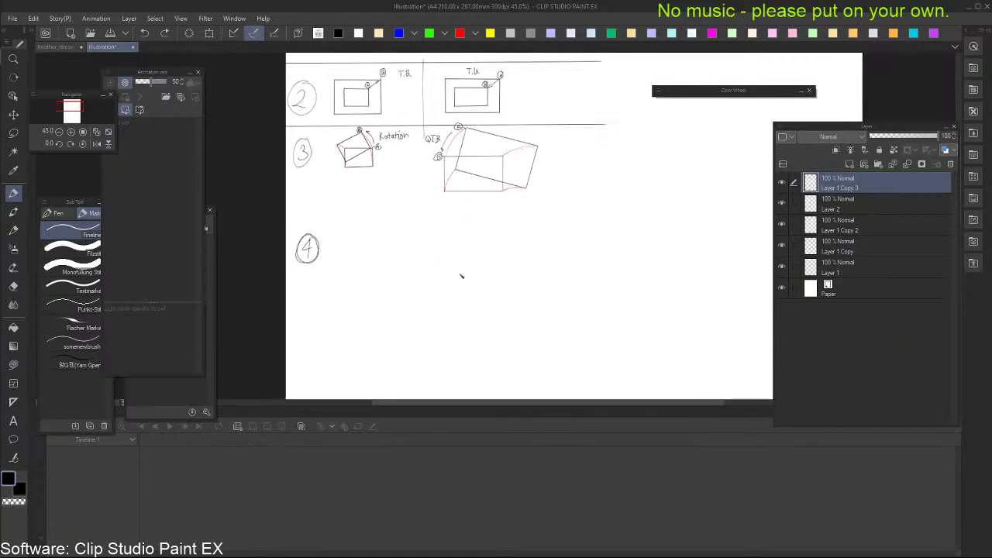
mouse_move(359, 305)
left_mouse_down()
mouse_move(359, 262)
mouse_move(363, 304)
left_mouse_up()
key("ctrl+z")
key("ctrl+z")
mouse_move(364, 278)
left_mouse_down()
mouse_move(400, 282)
mouse_move(399, 303)
left_mouse_up()
key("ctrl+z")
key("ctrl+z")
scroll(398, 248, "up", 1)
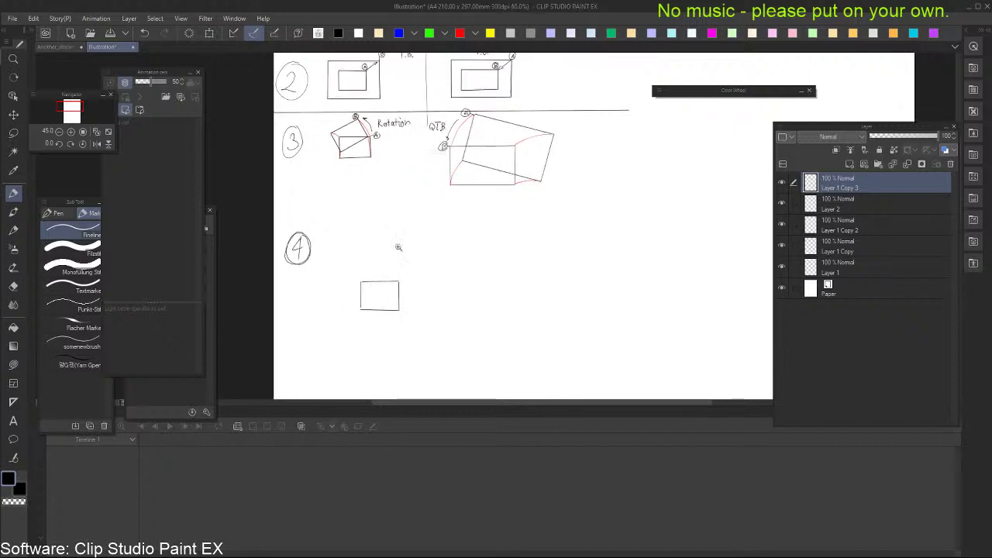
Sketch a small red flying stick figure with a cape inside the new rectangle of row 4
scroll(446, 255, "up", 2)
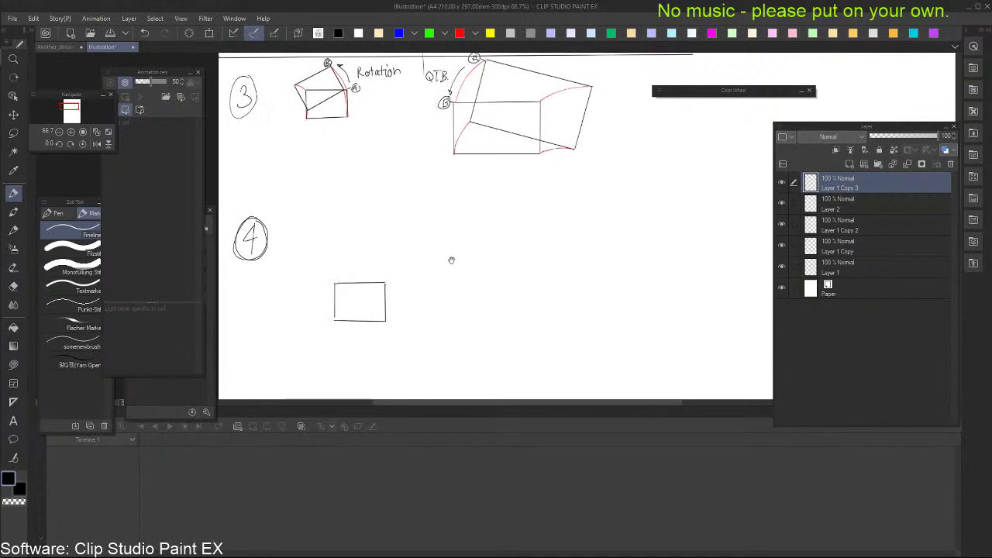
left_click(459, 33)
scroll(375, 265, "up", 2)
mouse_move(354, 308)
left_mouse_down()
mouse_move(377, 272)
mouse_move(382, 280)
mouse_move(348, 301)
mouse_move(355, 307)
mouse_move(352, 281)
mouse_move(373, 282)
left_mouse_up()
key("ctrl+z")
left_click_drag(494, 256, 480, 277)
left_click_drag(501, 222, 497, 226)
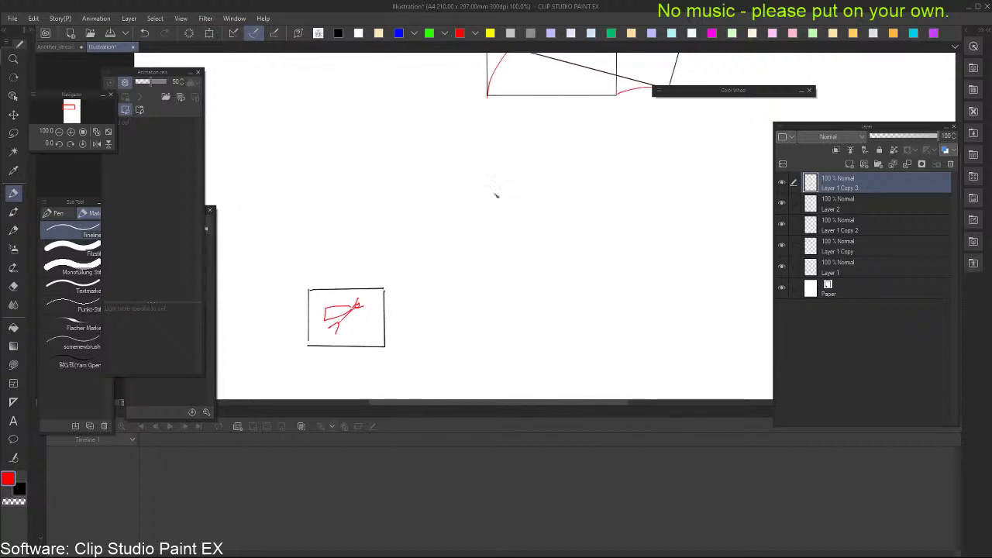
Sketch a second red flying figure up and to the right of the framed one
mouse_move(464, 215)
left_mouse_down()
mouse_move(488, 198)
mouse_move(452, 221)
left_mouse_up()
left_click_drag(463, 218, 462, 230)
mouse_move(487, 198)
left_mouse_down()
mouse_move(475, 200)
mouse_move(492, 186)
mouse_move(503, 200)
mouse_move(462, 206)
mouse_move(510, 193)
mouse_move(484, 206)
left_mouse_up()
key("ctrl+z")
left_click_drag(513, 192, 514, 196)
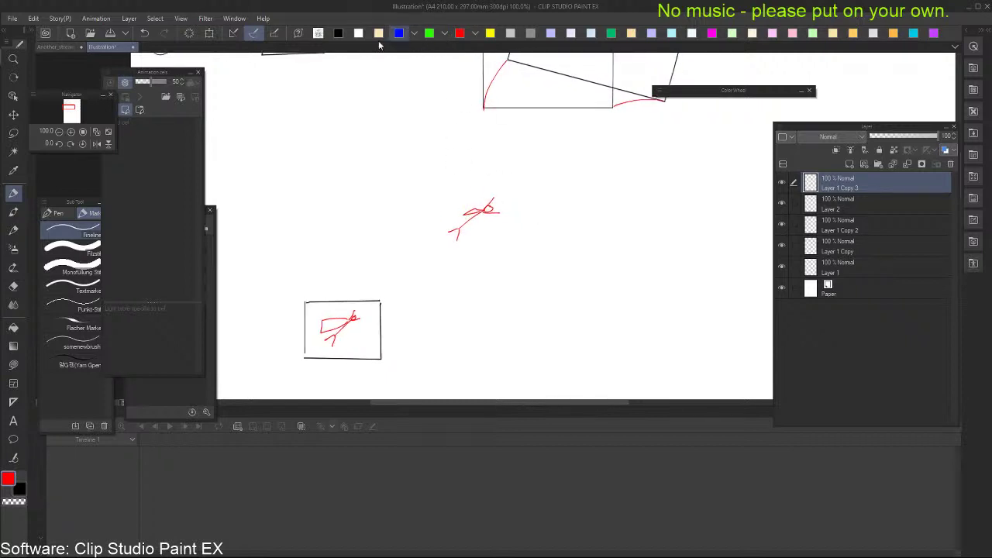
Draw the straight left edge of a black frame beside the second red figure
left_click(338, 33)
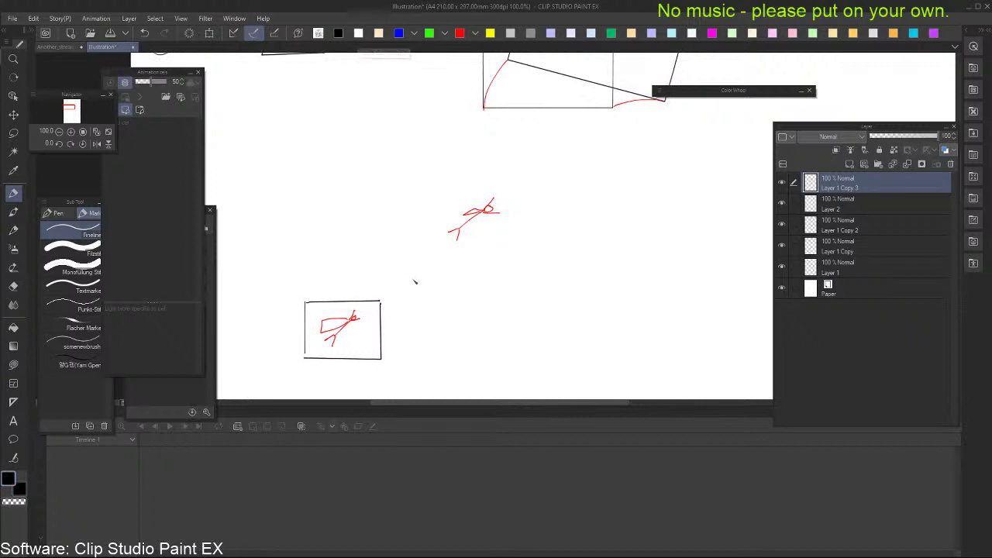
mouse_move(432, 190)
left_mouse_down()
mouse_move(444, 266)
mouse_move(435, 271)
mouse_move(435, 258)
mouse_move(549, 254)
left_mouse_up()
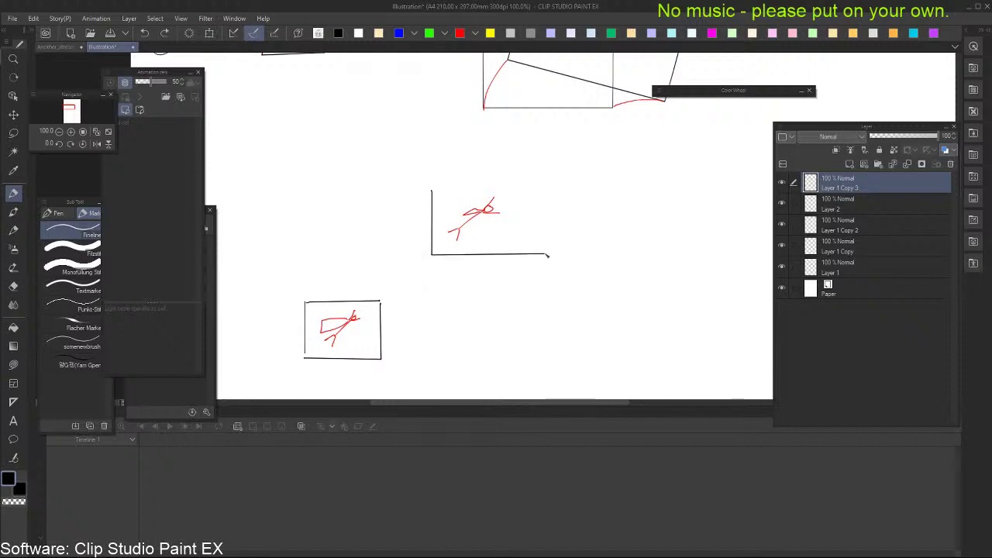
key("ctrl+z")
left_click_drag(432, 254, 524, 254)
key("ctrl+z")
left_click_drag(432, 254, 514, 253)
key("ctrl+z")
key("ctrl+z")
mouse_move(431, 254)
left_mouse_down()
mouse_move(519, 253)
mouse_move(519, 189)
left_mouse_up()
key("ctrl+z")
key("ctrl+z")
left_click(532, 249, "shift")
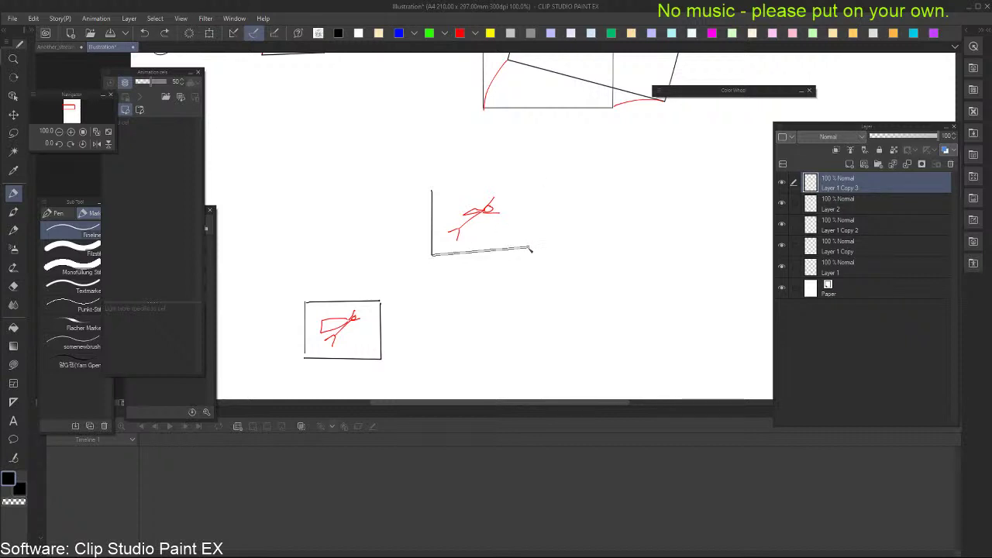
key("ctrl+z")
Complete the frame around the second figure with straight bottom, right and top edges
left_click(523, 254, "shift")
left_click(519, 193, "shift")
left_click(520, 190, "shift")
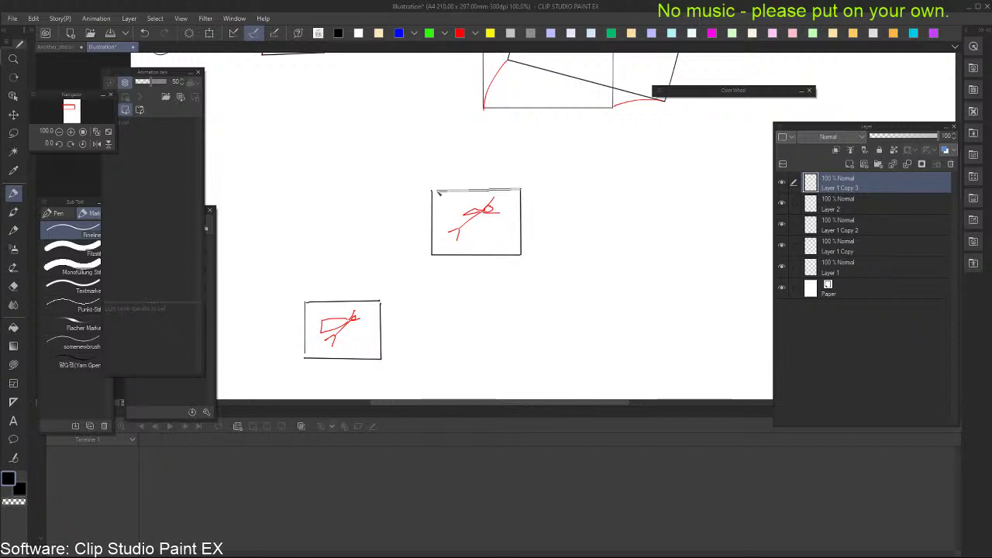
left_click(432, 192, "shift")
Draw a curved black path linking the lower frame's upper-left corner to the upper frame's upper-left corner
left_click_drag(305, 250, 357, 246)
mouse_move(361, 296)
left_mouse_down()
mouse_move(378, 269)
mouse_move(451, 210)
mouse_move(484, 195)
left_mouse_up()
key("ctrl+z")
mouse_move(362, 297)
left_mouse_down()
mouse_move(429, 220)
mouse_move(484, 195)
left_mouse_up()
key("ctrl+z")
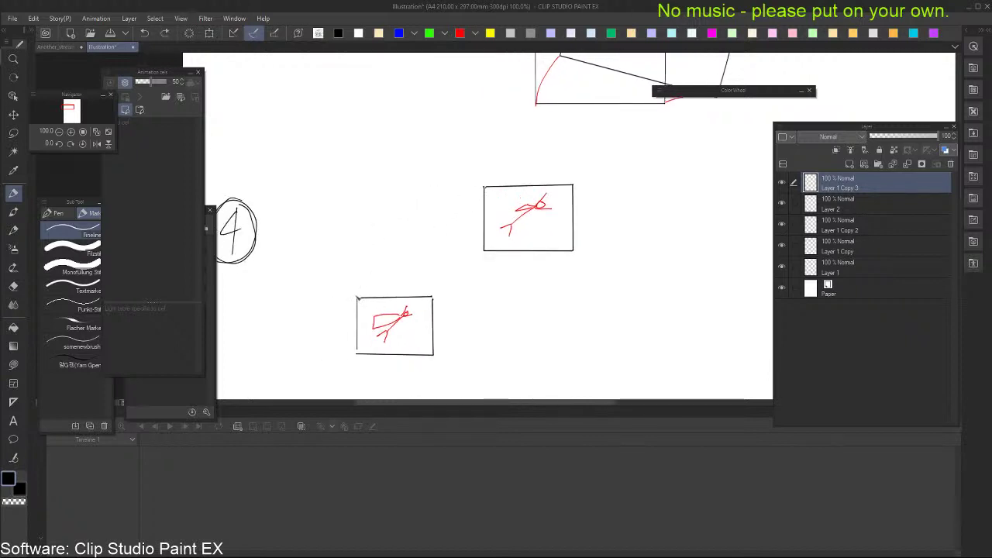
mouse_move(358, 298)
left_mouse_down()
mouse_move(390, 252)
mouse_move(484, 189)
left_mouse_up()
key("ctrl+z")
mouse_move(358, 295)
left_mouse_down()
mouse_move(452, 202)
mouse_move(479, 190)
left_mouse_up()
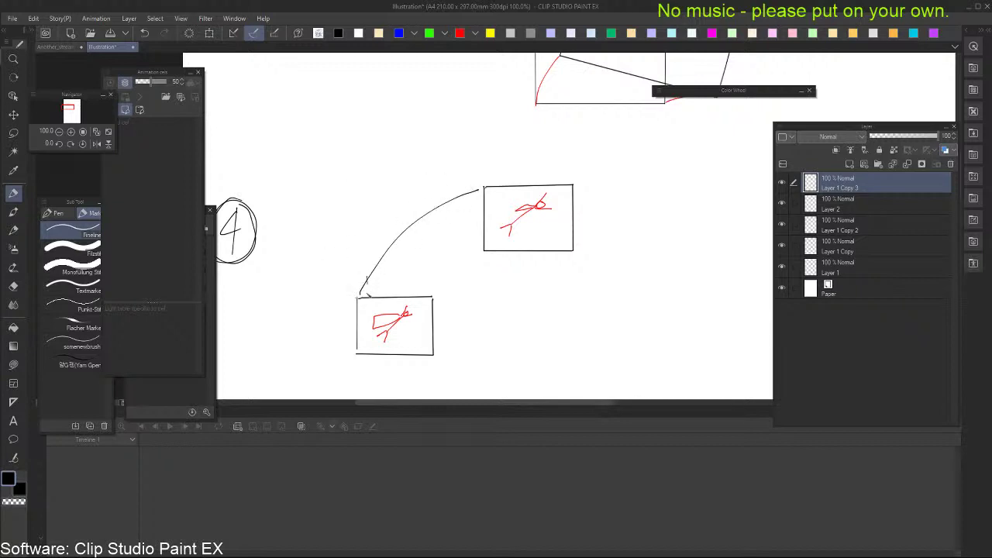
Mark five short ticks across the curved path, spaced closer together near the lower frame
key("ctrl+z")
key("ctrl+z")
left_click_drag(372, 261, 380, 271)
scroll(535, 164, "up", 1)
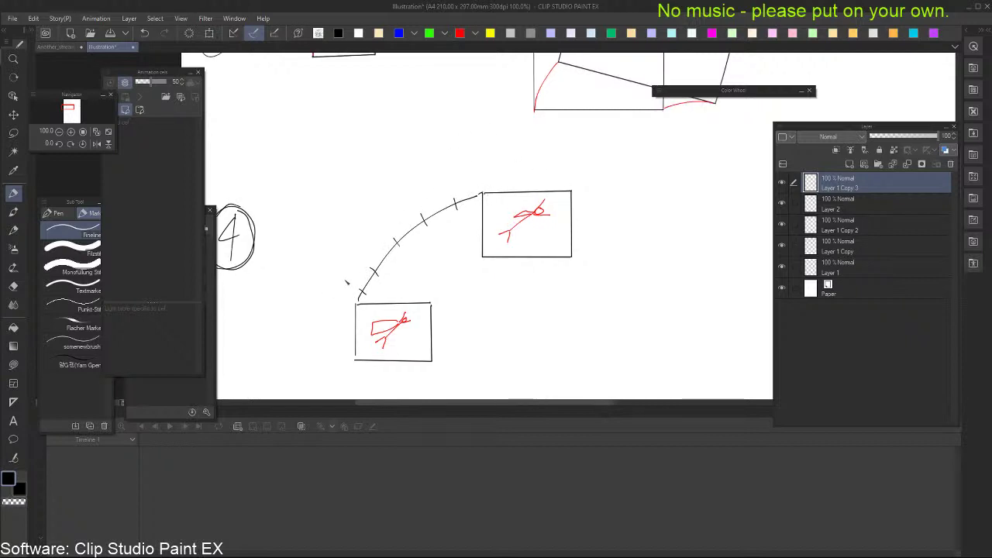
Label the ticks 4, 8, 16, 24 and 32 from the lower frame upward, and the path's upper end 40
mouse_move(344, 279)
left_mouse_down()
mouse_move(346, 292)
mouse_move(361, 256)
mouse_move(393, 235)
mouse_move(383, 230)
left_mouse_up()
key("ctrl+z")
key("ctrl+z")
key("ctrl+z")
key("ctrl+z")
mouse_move(400, 197)
left_mouse_down()
mouse_move(412, 211)
mouse_move(454, 186)
mouse_move(446, 194)
left_mouse_up()
mouse_move(461, 180)
left_mouse_down()
mouse_move(444, 192)
mouse_move(482, 194)
mouse_move(486, 176)
left_mouse_up()
key("ctrl+z")
key("ctrl+z")
mouse_move(494, 164)
left_mouse_down()
mouse_move(491, 172)
mouse_move(496, 163)
left_mouse_up()
scroll(404, 216, "down", 1)
scroll(431, 258, "up", 1)
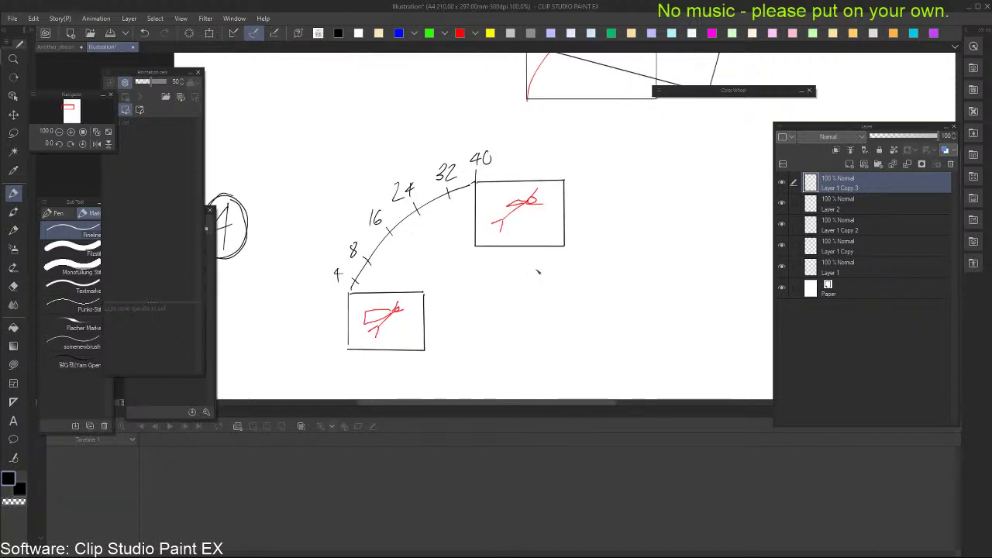
Circle the red figure inside the upper frame with repeated black strokes
mouse_move(554, 263)
left_mouse_down()
mouse_move(553, 274)
mouse_move(570, 248)
left_mouse_up()
left_click_drag(499, 207, 496, 189)
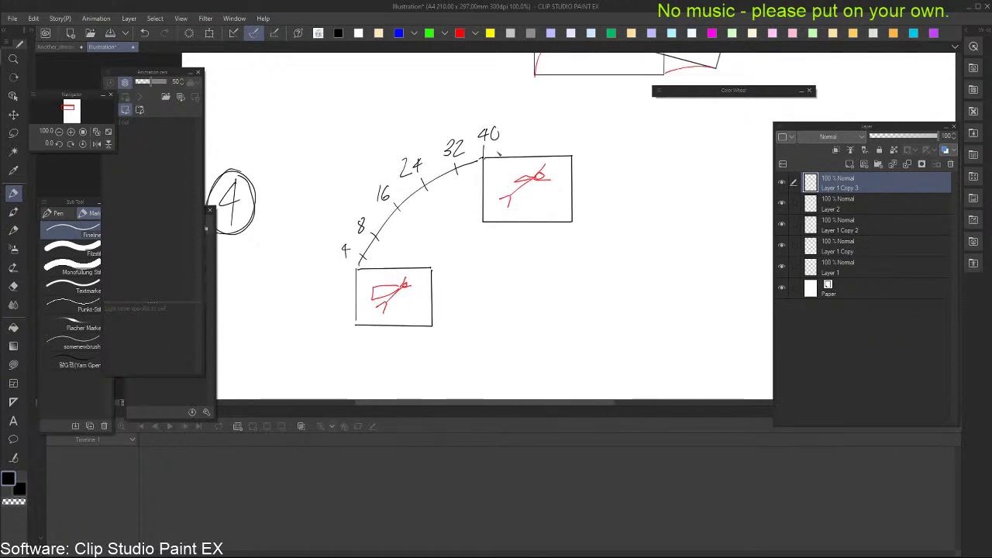
mouse_move(562, 172)
left_mouse_down()
mouse_move(509, 179)
mouse_move(561, 205)
mouse_move(494, 182)
left_mouse_up()
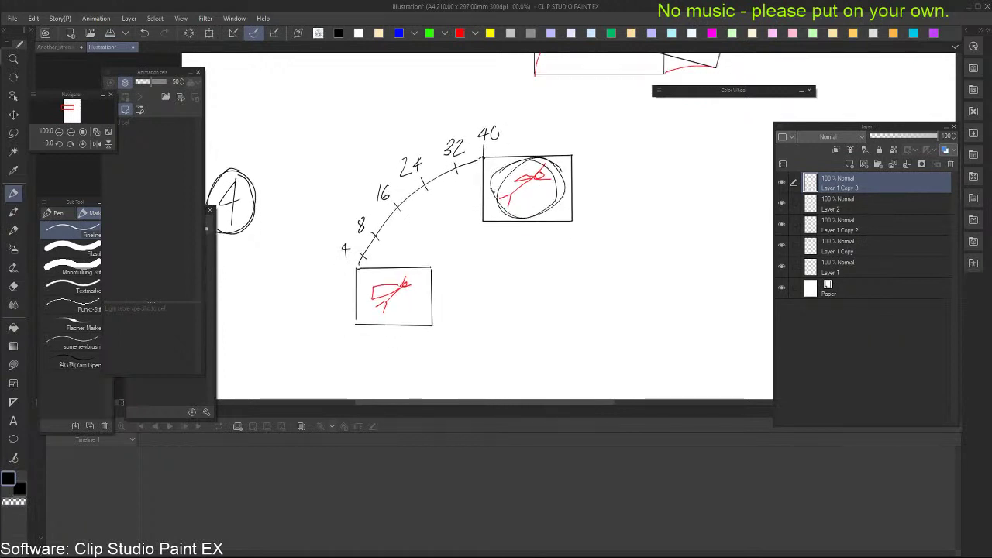
Undo the circles around the red figure inside the upper frame
key("ctrl+z")
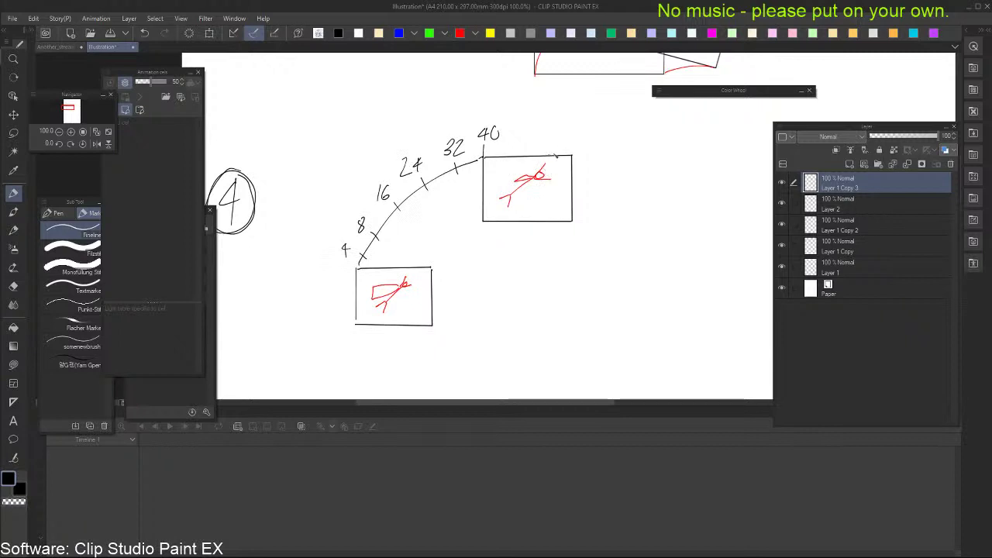
mouse_move(386, 317)
left_mouse_down()
mouse_move(397, 291)
mouse_move(512, 195)
left_mouse_up()
key("ctrl+z")
left_click_drag(596, 210, 591, 218)
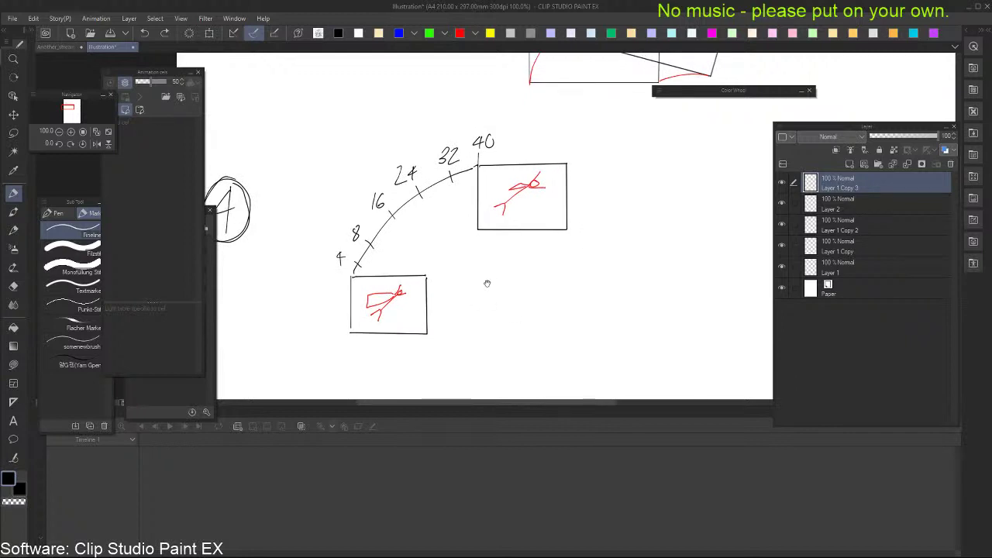
left_click_drag(487, 283, 498, 290)
mouse_move(371, 330)
left_mouse_down()
mouse_move(445, 312)
mouse_move(438, 339)
mouse_move(475, 335)
left_mouse_up()
key("ctrl+z")
mouse_move(606, 216)
left_mouse_down()
mouse_move(609, 169)
mouse_move(599, 191)
mouse_move(586, 186)
left_mouse_up()
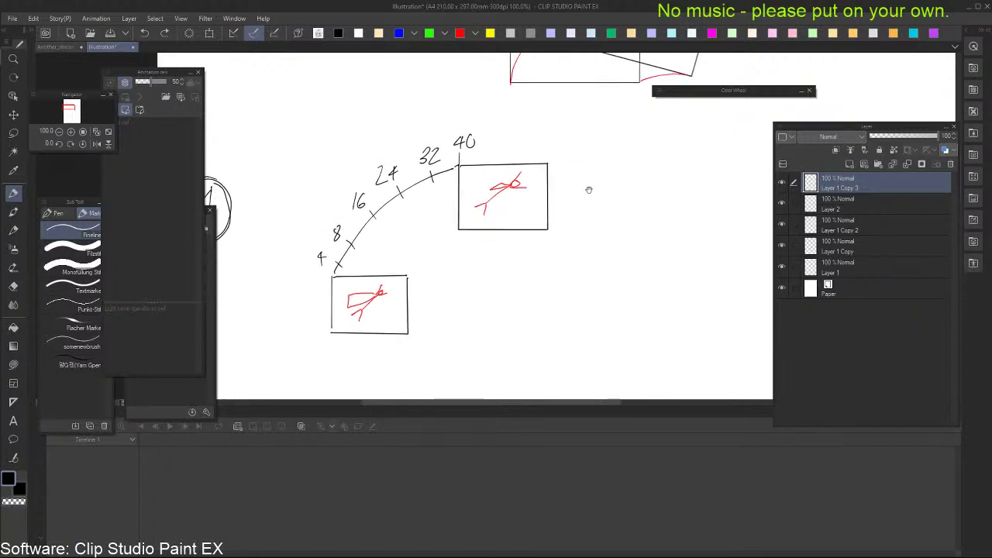
left_click_drag(583, 173, 575, 189)
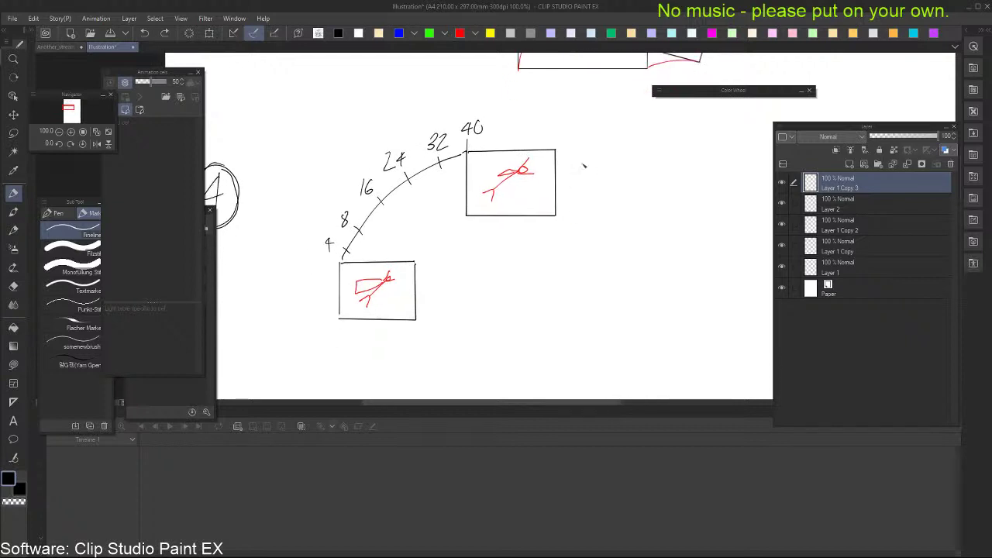
left_click_drag(552, 171, 572, 204)
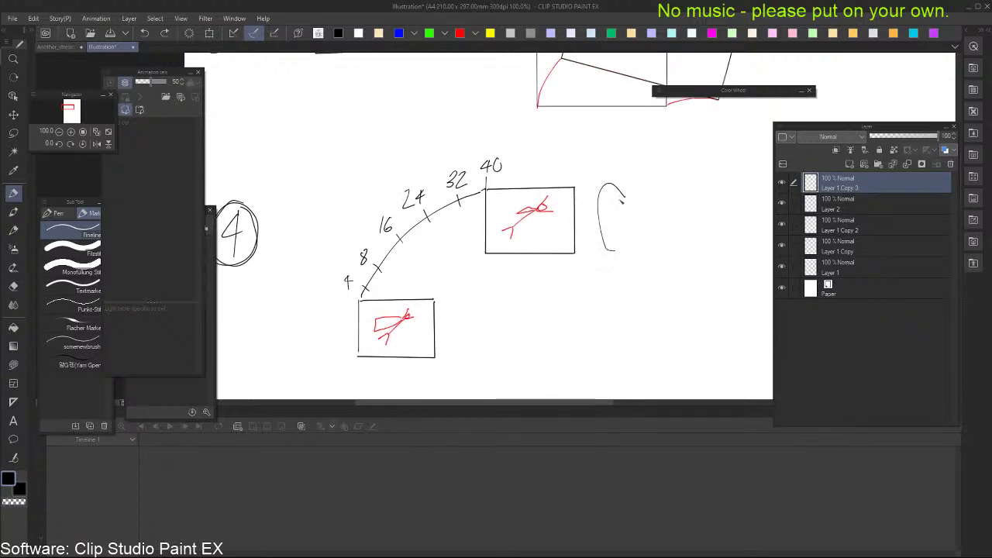
mouse_move(563, 165)
left_mouse_down()
mouse_move(490, 202)
mouse_move(555, 178)
left_mouse_up()
key("ctrl+z")
mouse_move(422, 276)
left_mouse_down()
mouse_move(346, 330)
mouse_move(432, 332)
mouse_move(351, 341)
mouse_move(439, 313)
left_mouse_up()
key("ctrl+z")
Write the title "Tsuke PAN" above the curved path of diagram 4 and underline it
left_click_drag(323, 123, 350, 162)
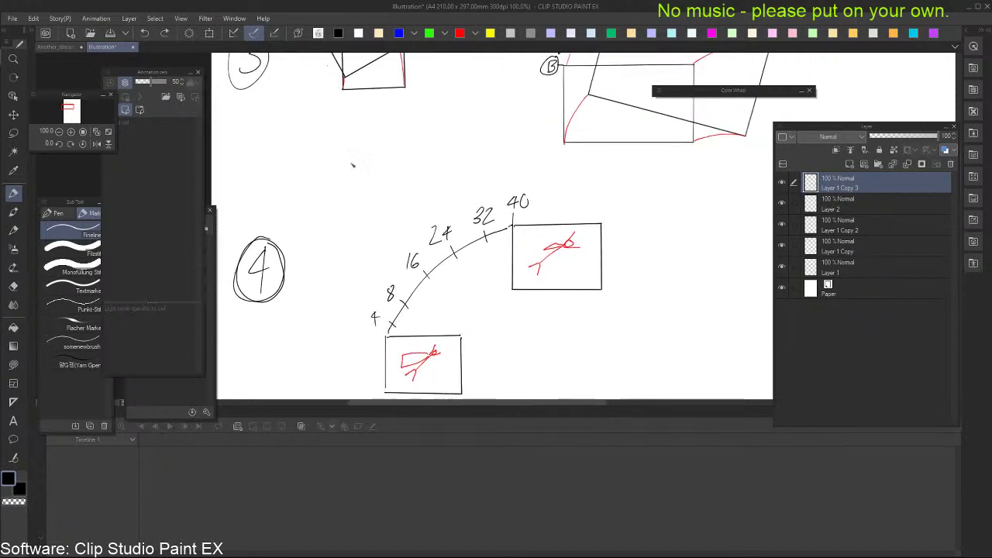
mouse_move(331, 199)
left_mouse_down()
mouse_move(331, 220)
mouse_move(339, 196)
mouse_move(334, 220)
mouse_move(360, 208)
mouse_move(364, 218)
left_mouse_up()
mouse_move(374, 203)
left_mouse_down()
mouse_move(374, 217)
mouse_move(401, 213)
left_mouse_up()
left_click_drag(402, 194, 404, 206)
key("ctrl+z")
left_click_drag(417, 195, 424, 214)
mouse_move(425, 198)
left_mouse_down()
mouse_move(431, 210)
mouse_move(441, 188)
mouse_move(424, 211)
mouse_move(434, 195)
left_mouse_up()
key("ctrl+z")
key("ctrl+z")
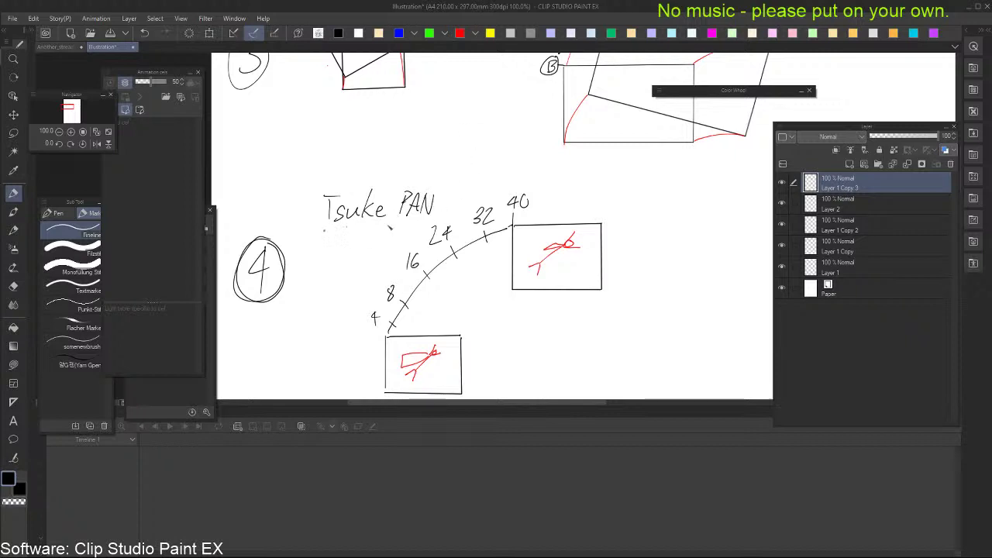
left_click_drag(324, 231, 434, 226)
key("ctrl+z")
left_click_drag(324, 230, 428, 227)
left_click_drag(618, 238, 605, 183)
mouse_move(662, 197)
left_mouse_down()
mouse_move(628, 214)
mouse_move(634, 220)
mouse_move(640, 193)
mouse_move(682, 210)
mouse_move(662, 226)
mouse_move(687, 224)
mouse_move(674, 230)
left_mouse_up()
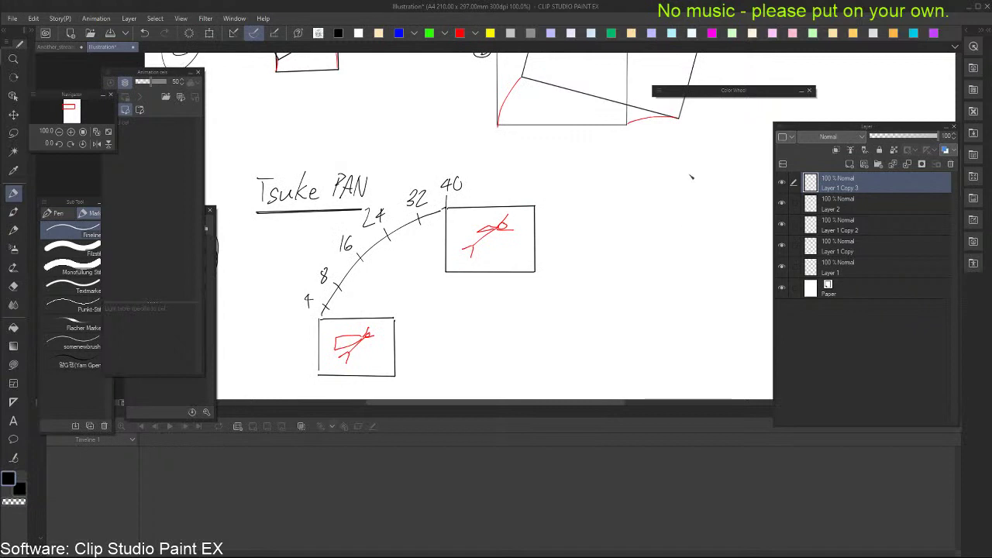
mouse_move(625, 235)
left_mouse_down()
mouse_move(595, 182)
mouse_move(569, 163)
left_mouse_up()
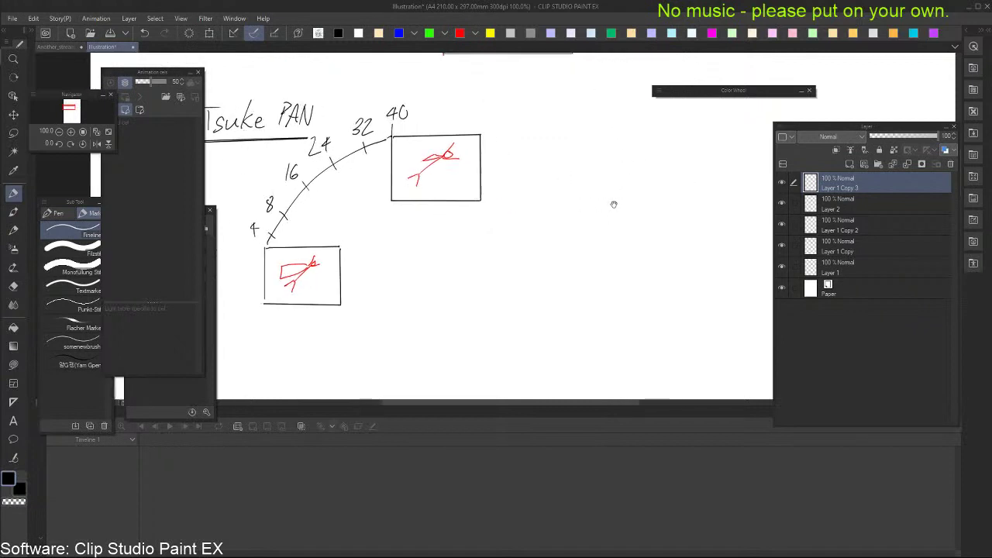
mouse_move(619, 197)
left_mouse_down()
mouse_move(597, 206)
mouse_move(615, 219)
mouse_move(622, 188)
left_mouse_up()
mouse_move(635, 232)
left_mouse_down()
mouse_move(593, 239)
mouse_move(631, 243)
mouse_move(627, 215)
mouse_move(529, 230)
mouse_move(610, 217)
left_mouse_up()
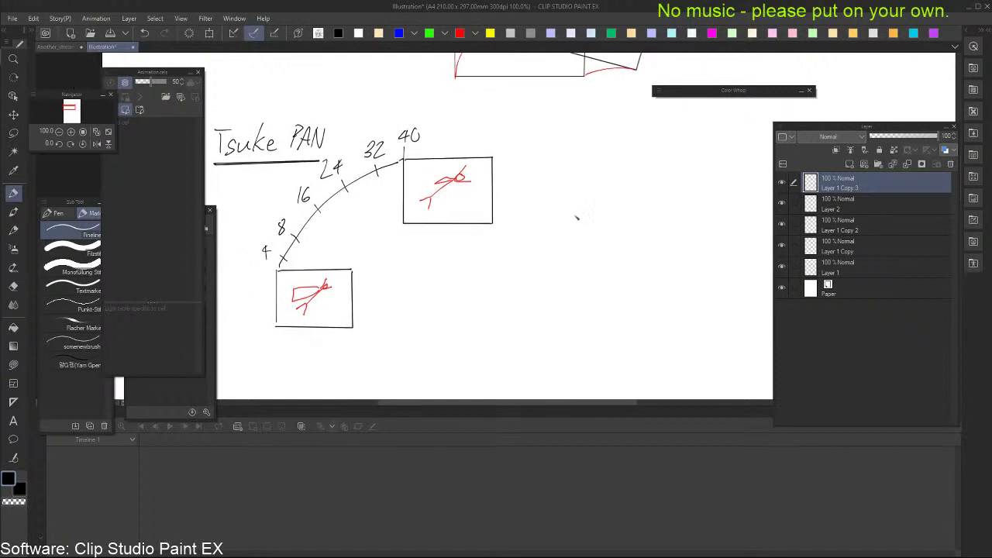
mouse_move(372, 132)
left_mouse_down()
mouse_move(434, 120)
mouse_move(445, 141)
mouse_move(310, 155)
mouse_move(284, 186)
mouse_move(457, 155)
left_mouse_up()
key("ctrl+z")
Write a circled number 5 in the empty area to the right of the Tsuke PAN diagram
mouse_move(679, 228)
left_mouse_down()
mouse_move(605, 186)
mouse_move(593, 222)
mouse_move(596, 203)
left_mouse_up()
scroll(606, 196, "down", 2)
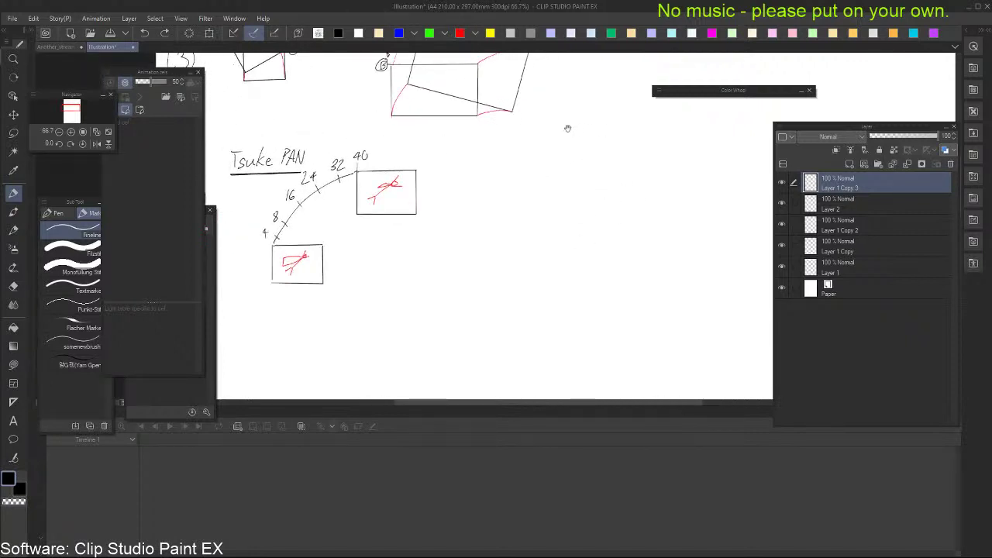
mouse_move(509, 223)
left_mouse_down()
mouse_move(586, 200)
mouse_move(522, 230)
mouse_move(558, 215)
mouse_move(545, 194)
left_mouse_up()
mouse_move(544, 186)
left_mouse_down()
mouse_move(521, 211)
mouse_move(542, 190)
mouse_move(532, 216)
mouse_move(549, 212)
mouse_move(552, 192)
left_mouse_up()
key("ctrl+z")
key("ctrl+z")
mouse_move(630, 210)
left_mouse_down()
mouse_move(517, 185)
mouse_move(508, 214)
left_mouse_up()
key("ctrl+z")
mouse_move(507, 169)
left_mouse_down()
mouse_move(507, 211)
mouse_move(614, 221)
mouse_move(548, 235)
mouse_move(514, 288)
left_mouse_up()
key("ctrl+z")
key("ctrl+z")
left_click_drag(515, 248, 514, 289)
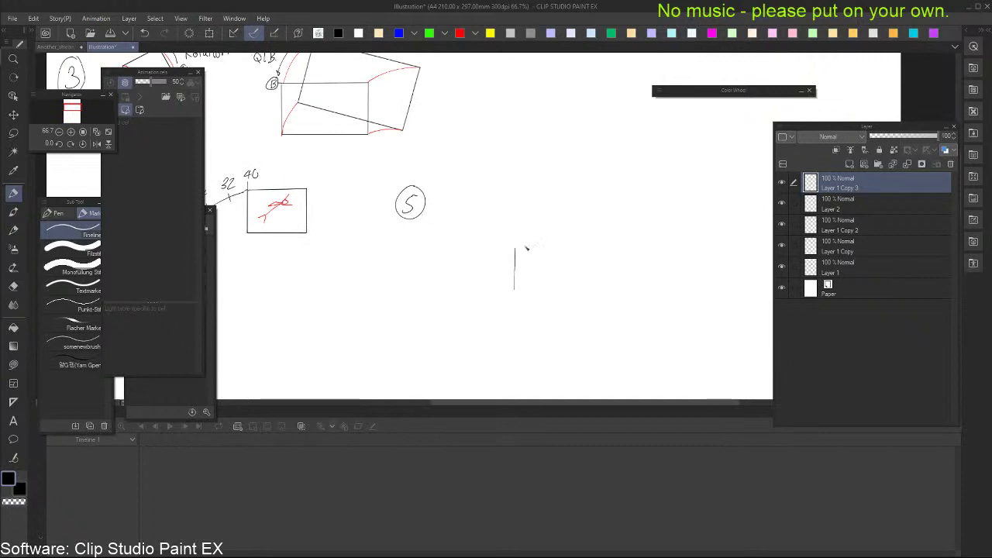
key("ctrl+z")
left_click_drag(515, 253, 514, 287)
key("ctrl+z")
key("ctrl+z")
key("ctrl+z")
Draw a small straight-edged rectangular frame to the lower right of the circled 5
left_click_drag(511, 250, 513, 288)
mouse_move(559, 248)
left_mouse_down()
mouse_move(666, 213)
mouse_move(559, 238)
left_mouse_up()
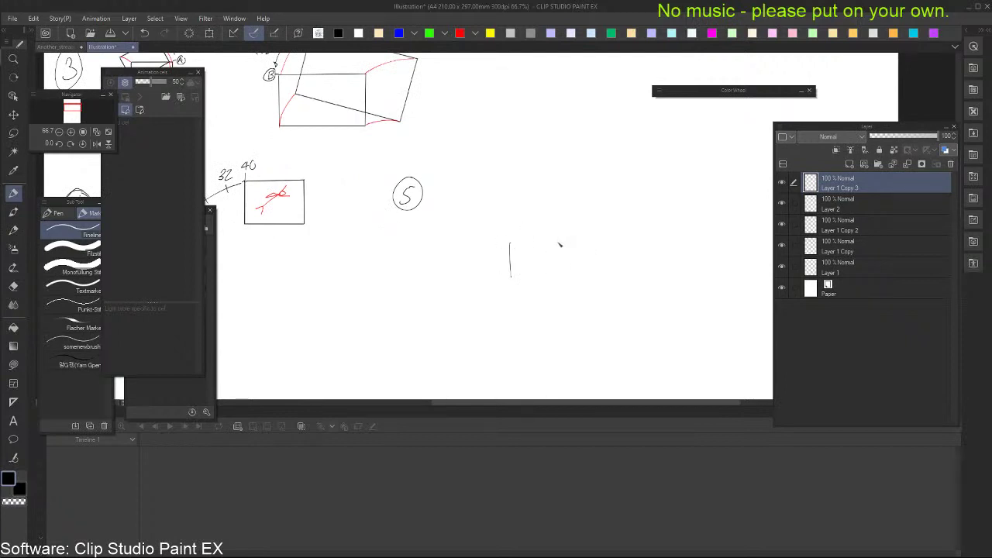
left_click(566, 242, "shift")
left_click(566, 279, "shift")
left_click(511, 277, "shift")
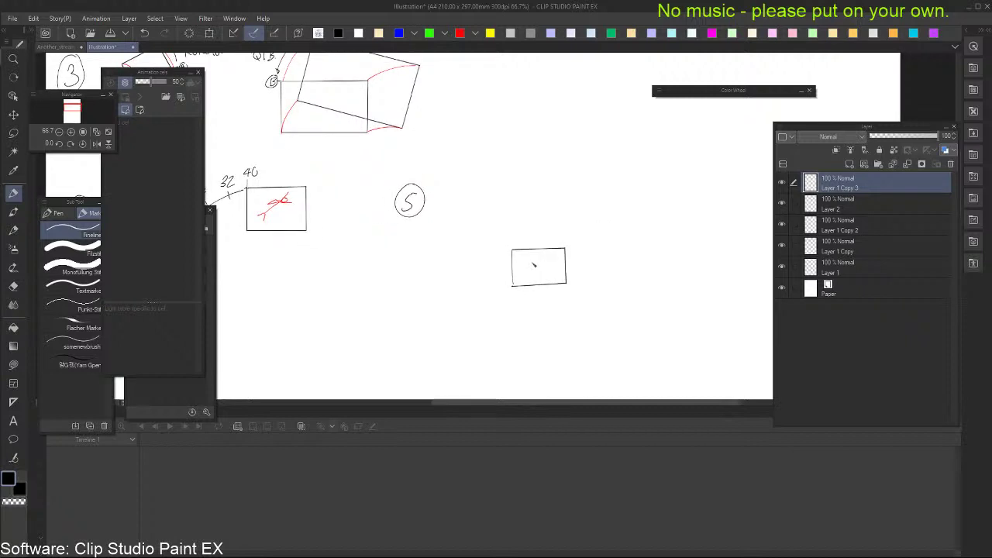
key("ctrl+z")
key("ctrl+y")
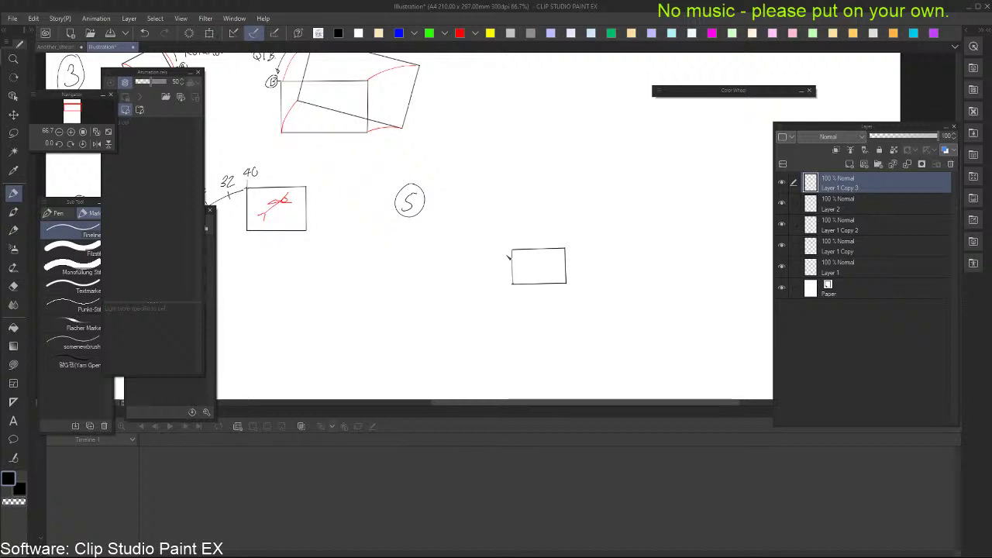
mouse_move(570, 247)
left_mouse_down()
mouse_move(558, 264)
mouse_move(556, 249)
mouse_move(705, 193)
mouse_move(674, 224)
mouse_move(700, 213)
mouse_move(574, 231)
left_mouse_up()
key("ctrl+z")
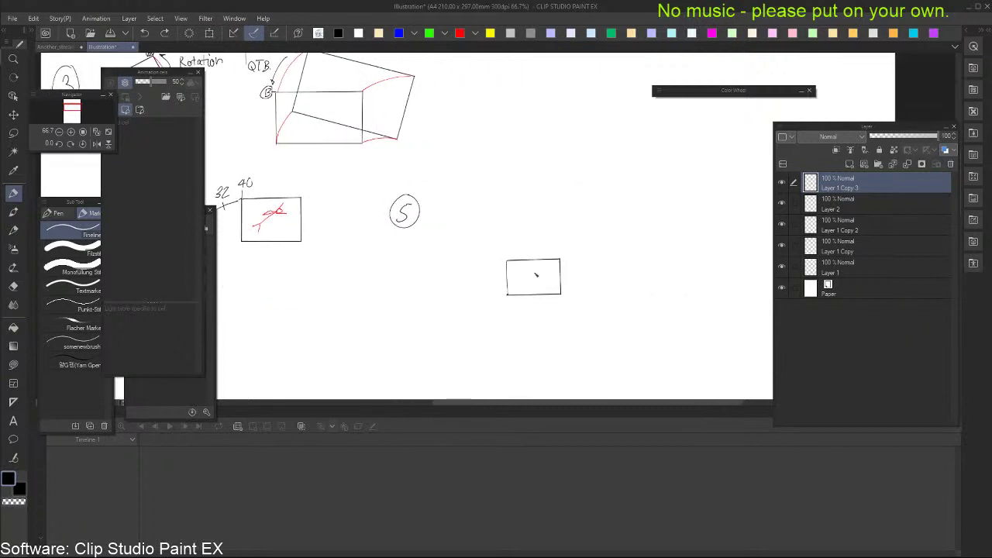
Draw a curved path rising from the small frame's centre toward the upper right
left_click_drag(527, 282, 641, 203)
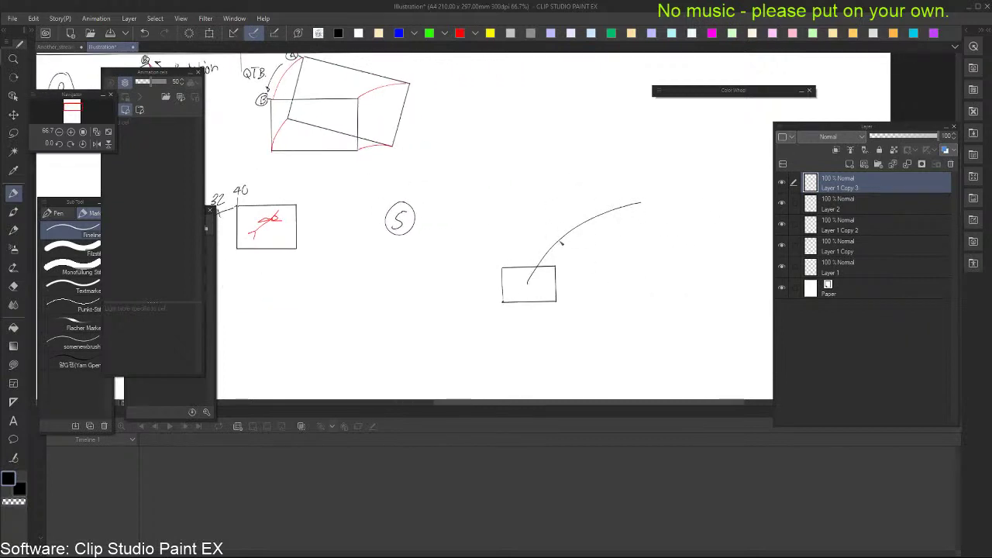
key("ctrl+z")
mouse_move(528, 283)
left_mouse_down()
mouse_move(620, 195)
mouse_move(649, 201)
left_mouse_up()
Draw a larger frame tilted clockwise around the curve's upper end and mark that end with a cross
mouse_move(575, 224)
left_mouse_down()
mouse_move(591, 200)
mouse_move(576, 237)
mouse_move(675, 267)
mouse_move(656, 265)
mouse_move(690, 211)
mouse_move(677, 217)
mouse_move(594, 188)
mouse_move(600, 221)
mouse_move(640, 222)
mouse_move(590, 224)
mouse_move(636, 224)
left_mouse_up()
key("ctrl+z")
key("e")
key("p")
key("ctrl+z")
key("ctrl+z")
key("ctrl+z")
key("ctrl+z")
key("ctrl+z")
key("ctrl+z")
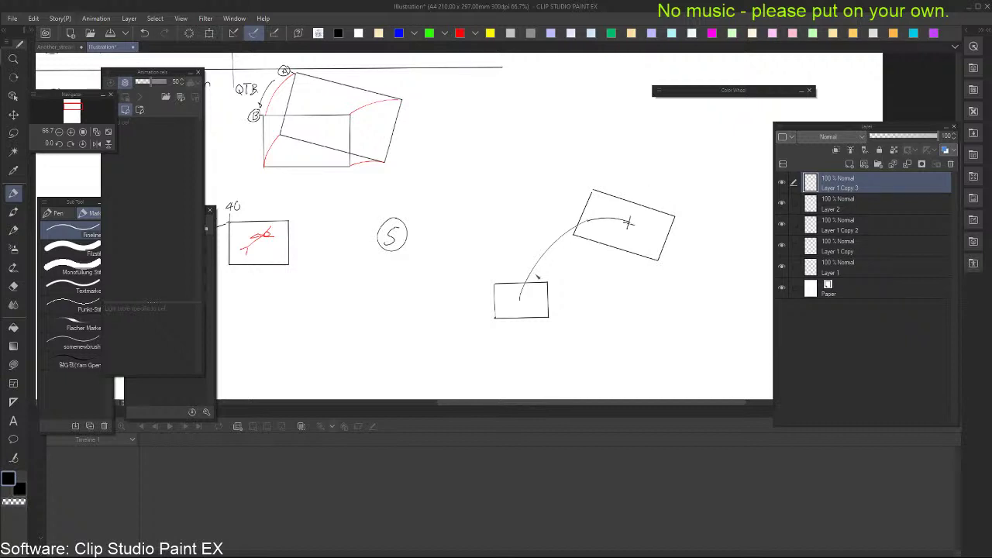
Mark the small frame's centre with a cross where the curved path starts
left_click_drag(521, 300, 519, 304)
left_click_drag(516, 300, 527, 300)
key("ctrl+z")
left_click_drag(537, 248, 654, 217)
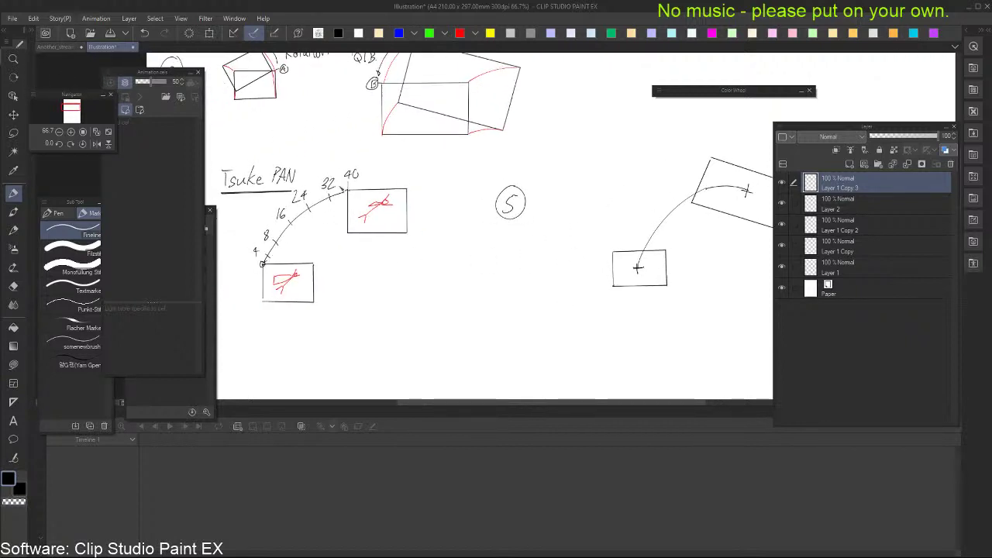
left_click_drag(346, 191, 348, 189)
key("ctrl+z")
left_click_drag(564, 256, 417, 246)
mouse_move(604, 186)
left_mouse_down()
mouse_move(591, 206)
mouse_move(569, 206)
left_mouse_up()
left_click_drag(485, 270, 481, 275)
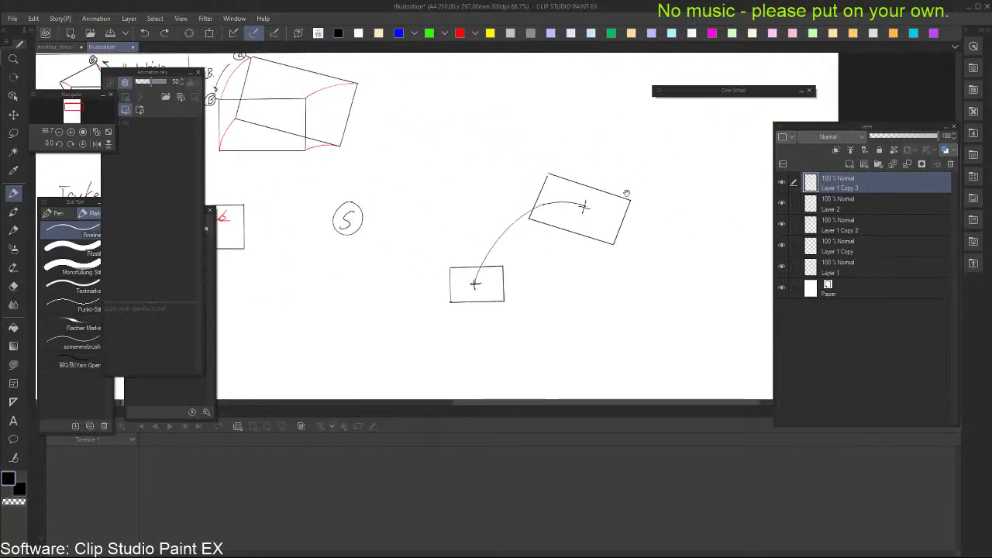
left_click_drag(626, 192, 623, 193)
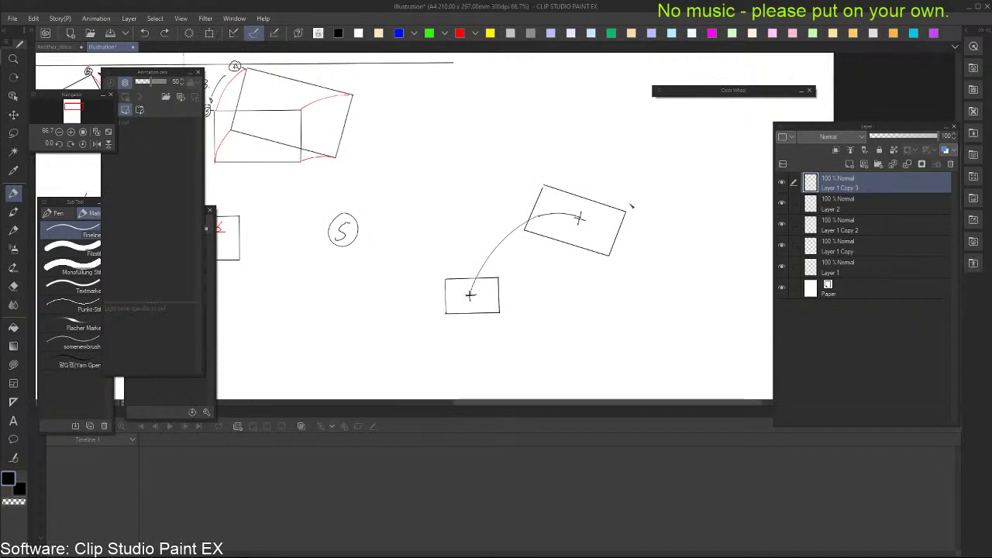
mouse_move(518, 243)
left_mouse_down()
mouse_move(595, 175)
mouse_move(607, 288)
mouse_move(543, 178)
mouse_move(626, 188)
left_mouse_up()
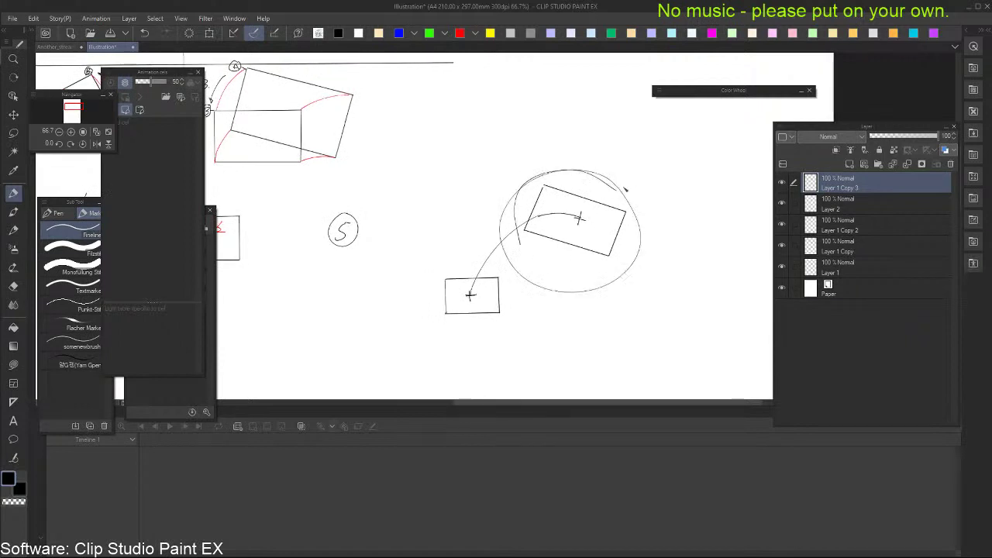
key("ctrl+z")
Mark six ticks across the curved path of diagram 5, spaced closer together near both ends
scroll(613, 203, "up", 2)
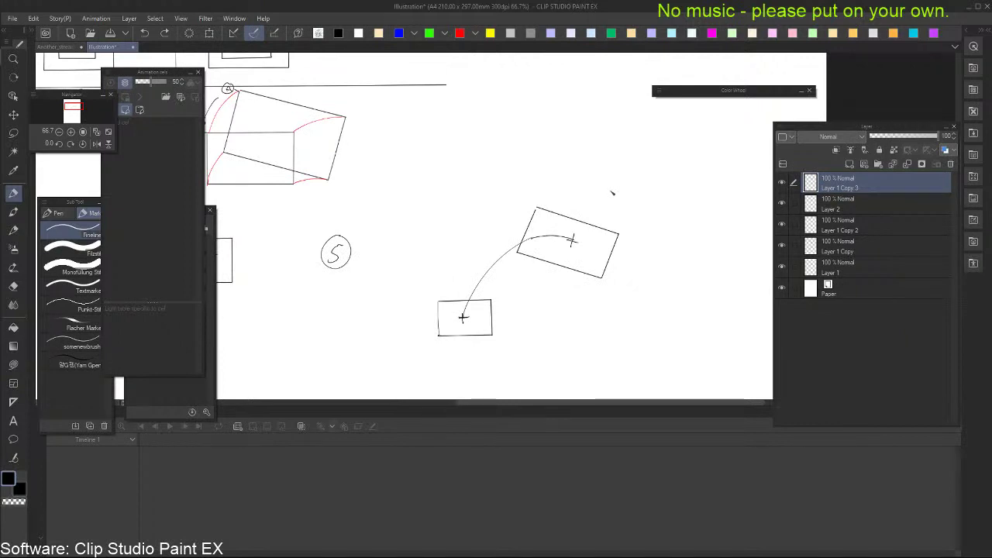
left_click_drag(597, 207, 598, 212)
mouse_move(472, 290)
left_mouse_down()
mouse_move(469, 316)
mouse_move(486, 293)
mouse_move(474, 298)
mouse_move(492, 299)
mouse_move(502, 270)
mouse_move(474, 307)
left_mouse_up()
key("ctrl+z")
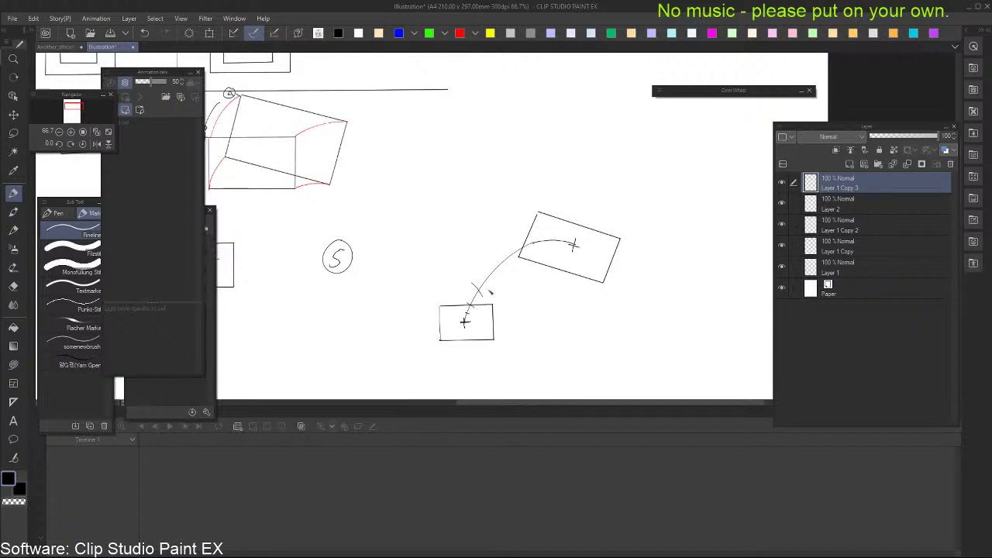
left_click_drag(507, 257, 510, 261)
left_click_drag(534, 237, 534, 250)
key("ctrl+z")
left_click_drag(573, 215, 579, 216)
Label the first three ticks from the small frame upward 4, 8 and 12
left_click_drag(466, 317, 472, 285)
key("ctrl+z")
key("ctrl+z")
left_click_drag(474, 277, 480, 284)
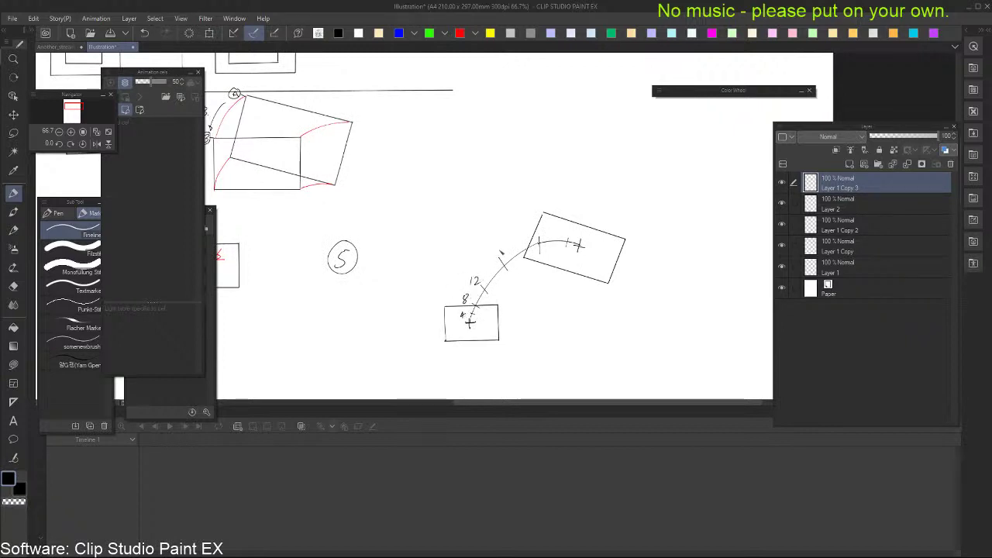
Label the remaining ticks 20, 28 and 36, and the cross at the path's upper end 40
key("ctrl+z")
mouse_move(485, 247)
left_mouse_down()
mouse_move(491, 255)
mouse_move(545, 225)
mouse_move(567, 233)
left_mouse_up()
key("ctrl+z")
mouse_move(572, 227)
left_mouse_down()
mouse_move(607, 209)
mouse_move(565, 241)
mouse_move(581, 244)
left_mouse_up()
scroll(606, 214, "up", 2)
key("ctrl+z")
key("ctrl+z")
key("ctrl+z")
key("ctrl+z")
key("ctrl+z")
left_click_drag(587, 237, 587, 238)
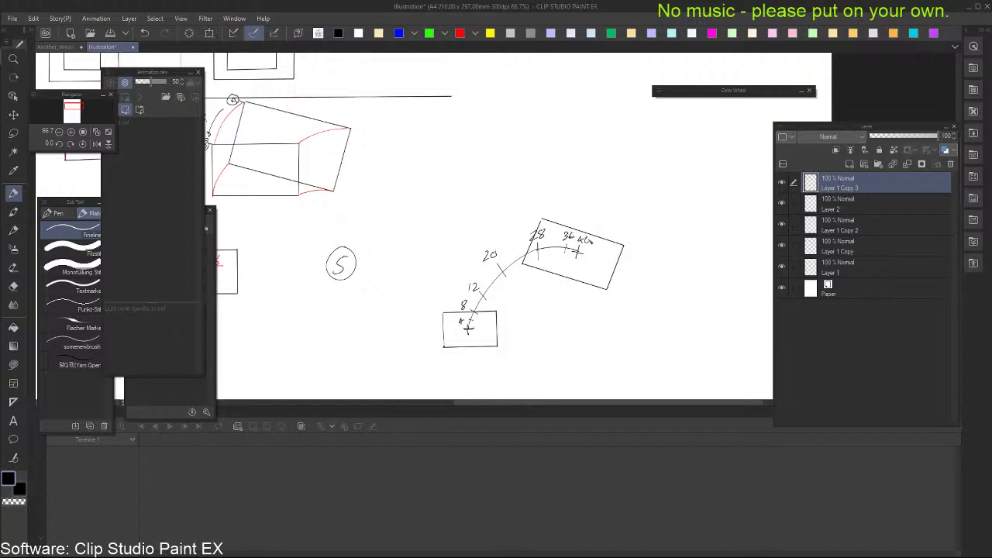
Write the title "Gradation PAN" on two lines above diagram 5 and underline PAN twice
mouse_move(399, 231)
left_mouse_down()
mouse_move(400, 222)
mouse_move(436, 227)
mouse_move(421, 203)
mouse_move(433, 217)
mouse_move(497, 216)
left_mouse_up()
left_click_drag(490, 203, 518, 207)
left_click_drag(451, 227, 452, 234)
mouse_move(462, 240)
left_mouse_down()
mouse_move(466, 228)
mouse_move(471, 240)
left_mouse_up()
left_click_drag(463, 235, 483, 227)
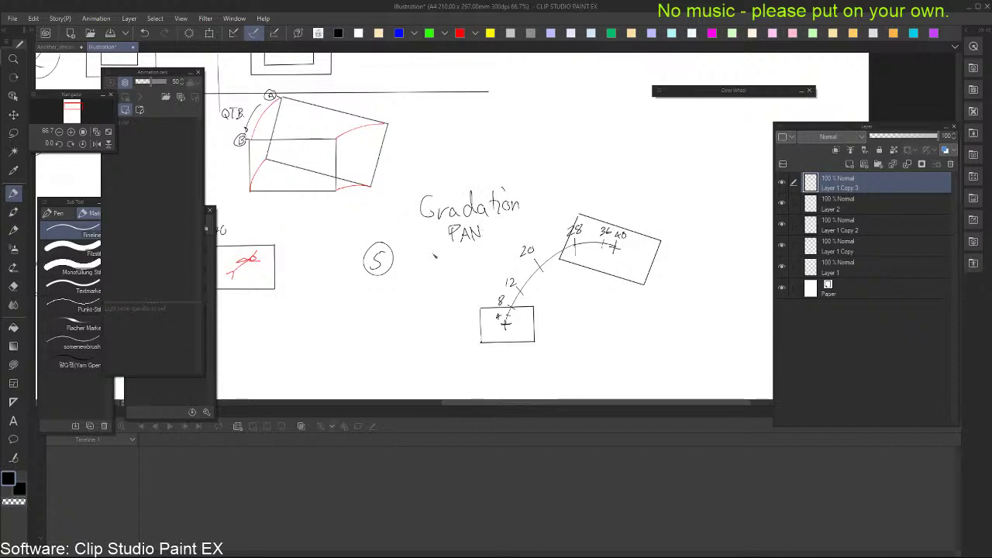
left_click_drag(426, 255, 488, 240)
left_click_drag(443, 253, 489, 245)
scroll(652, 213, "down", 1)
mouse_move(577, 245)
left_mouse_down()
mouse_move(617, 226)
mouse_move(635, 194)
left_mouse_up()
left_click_drag(570, 213, 579, 209)
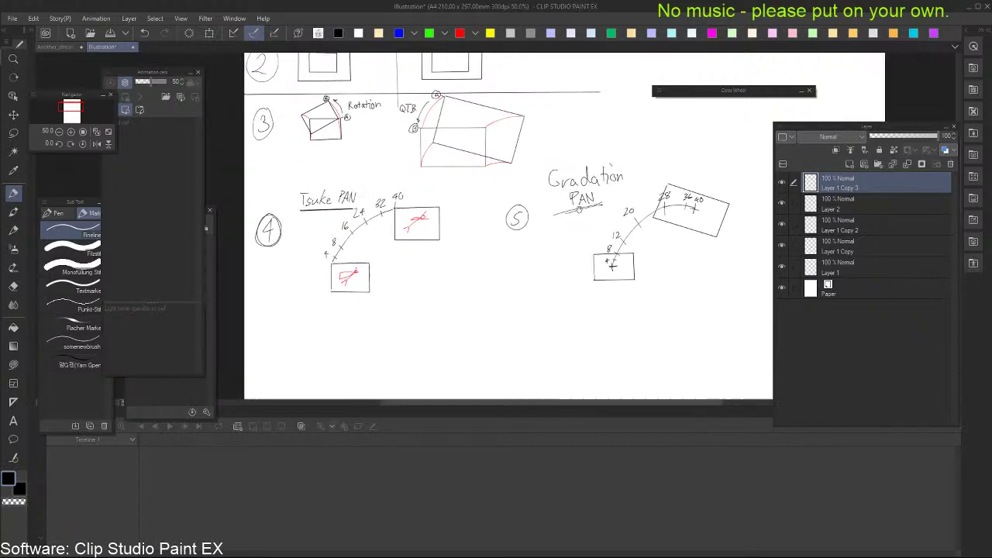
Draw a horizontal divider line between section 3 and the Tsuke PAN section
mouse_move(519, 206)
left_mouse_down()
mouse_move(527, 227)
mouse_move(521, 205)
mouse_move(551, 203)
left_mouse_up()
key("ctrl+z")
key("ctrl+z")
key("ctrl+z")
key("ctrl+z")
mouse_move(537, 253)
left_mouse_down()
mouse_move(551, 263)
mouse_move(532, 266)
left_mouse_up()
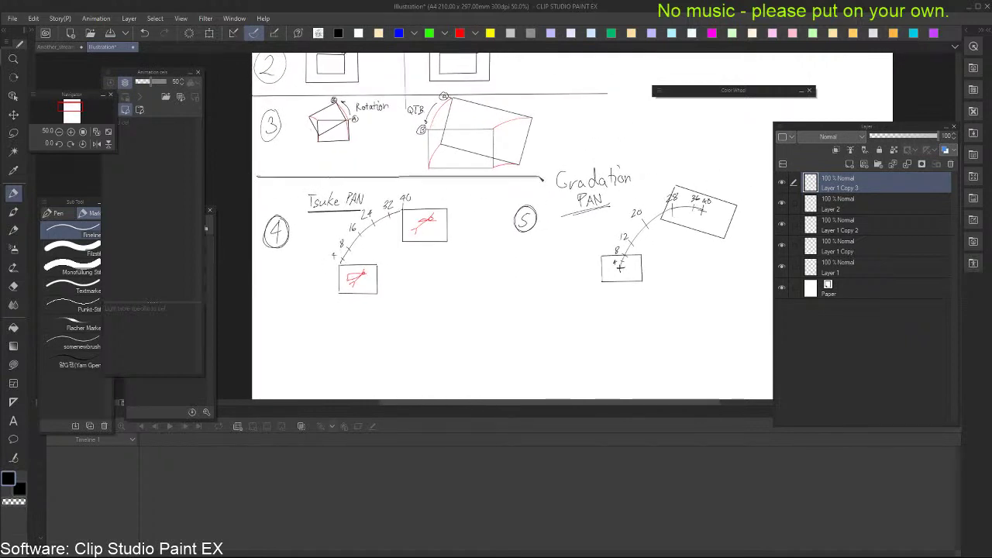
left_click(541, 174, "shift")
Draw a vertical line closing section 3 to the right of the QTB diagram
left_click_drag(550, 167, 547, 186)
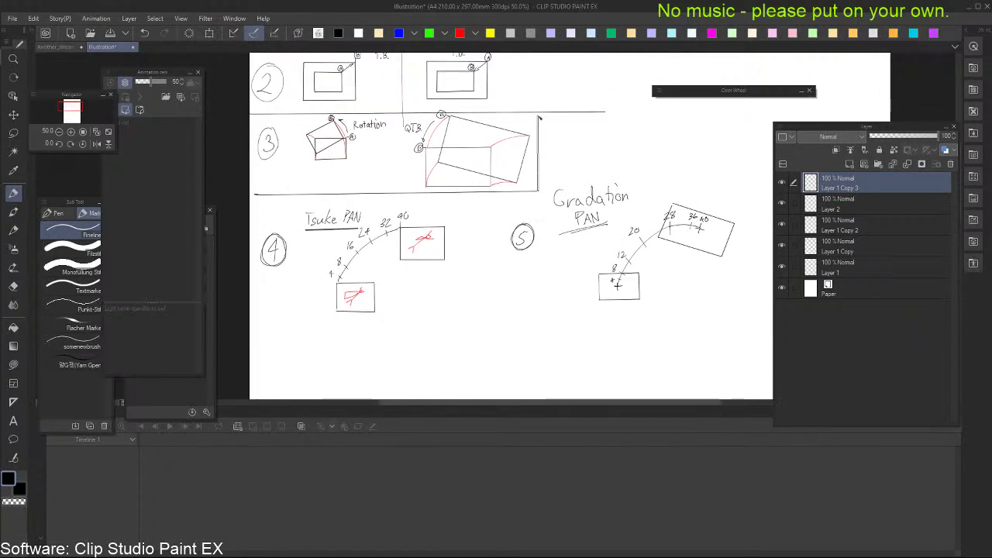
left_click_drag(549, 107, 533, 191)
left_click_drag(526, 348, 551, 270)
scroll(502, 236, "down", 2)
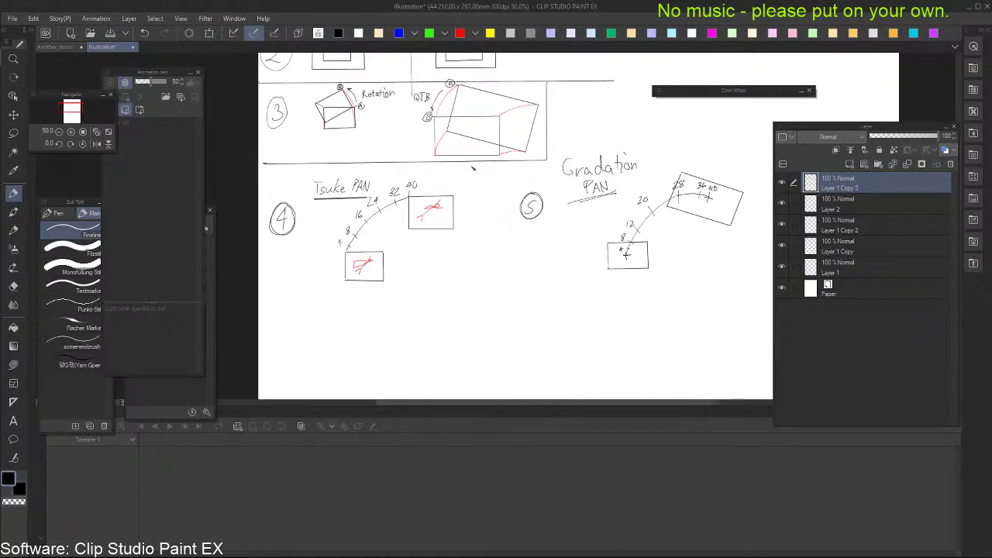
Draw a vertical divider line between the Tsuke PAN diagram and the circled 5
left_click_drag(483, 161, 484, 271)
key("ctrl+z")
left_click_drag(487, 155, 490, 312)
key("ctrl+z")
key("ctrl+z")
key("ctrl+z")
left_click_drag(493, 164, 493, 245)
key("ctrl+z")
mouse_move(494, 164)
left_mouse_down()
mouse_move(493, 310)
mouse_move(493, 300)
left_mouse_up()
key("ctrl+z")
left_click_drag(618, 288, 620, 274)
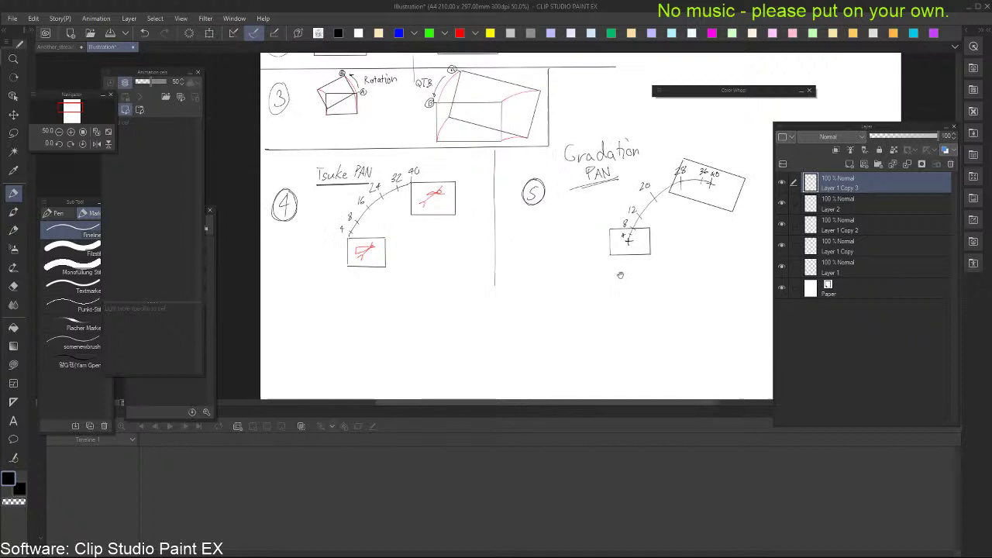
Draw a long horizontal line beneath diagrams 4 and 5
left_click(274, 289)
left_click_drag(662, 299, 594, 310)
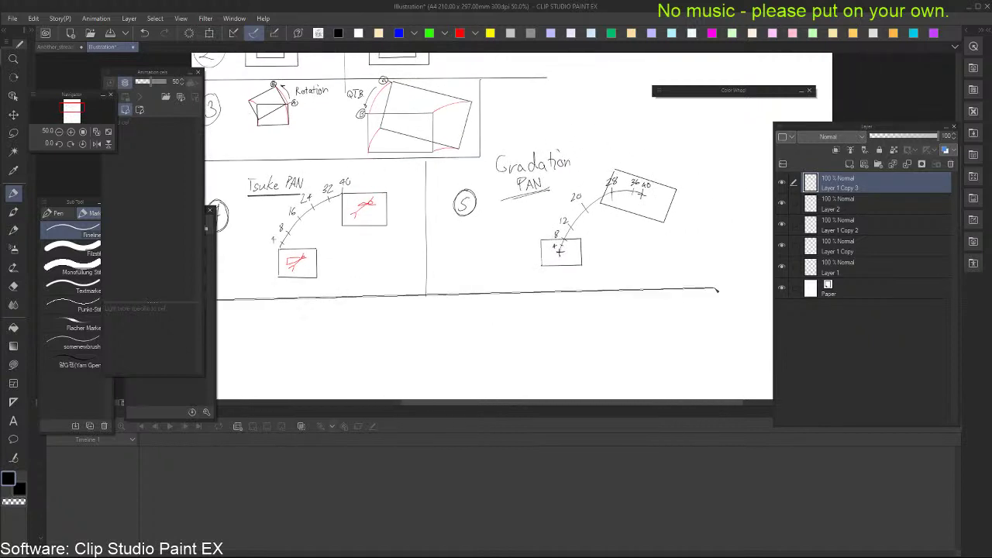
left_click(714, 298, "shift")
Draw a horizontal line above the Gradation PAN title, extending right from section 3's vertical line
left_click_drag(711, 286, 732, 328)
left_click_drag(692, 206, 678, 220)
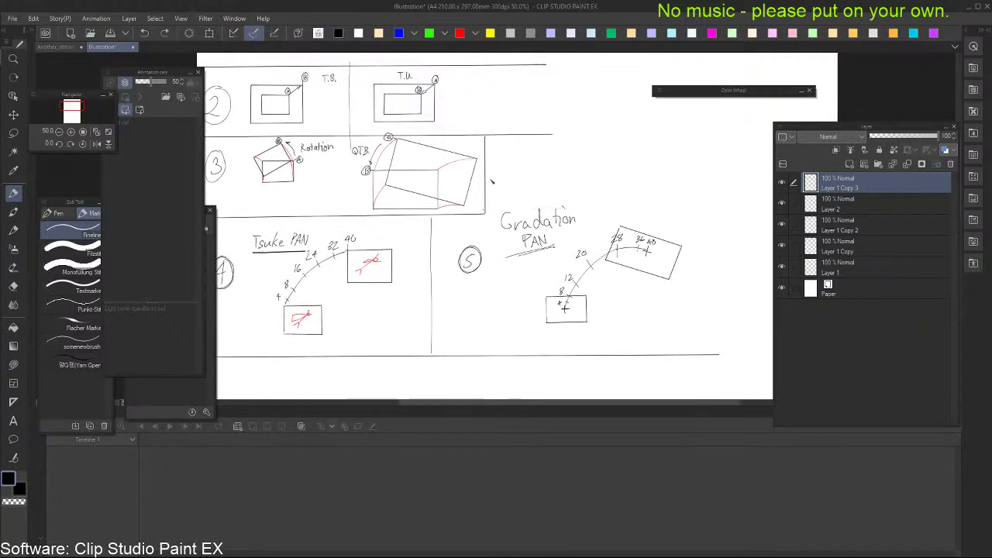
left_click_drag(485, 197, 707, 195)
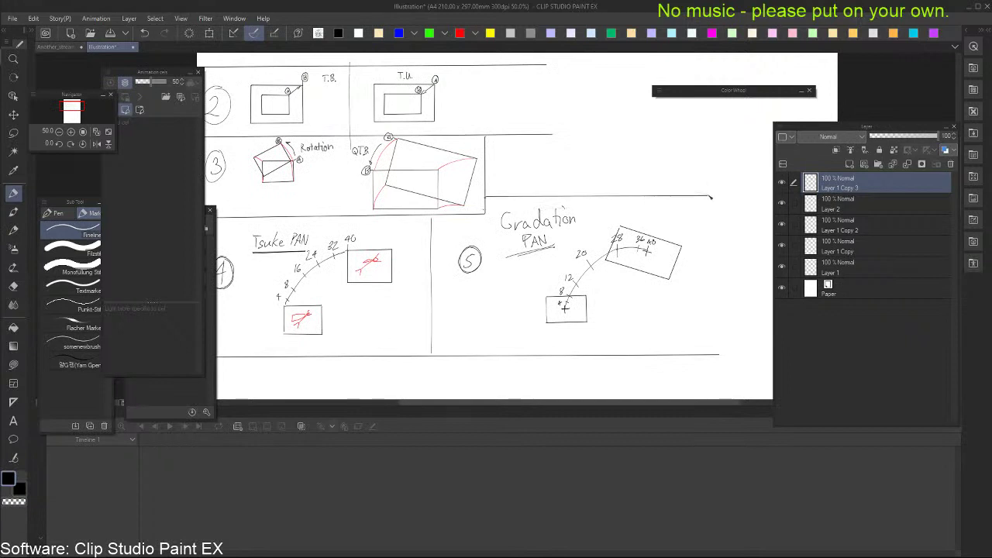
Draw a vertical line closing section 5 to the right of the Gradation PAN diagram
left_click(710, 356, "shift")
left_click_drag(409, 357, 447, 355)
Draw a vertical line from section 3's upper right corner to the page's top edge, closing sections 1 and 2
left_click_drag(630, 176, 582, 248)
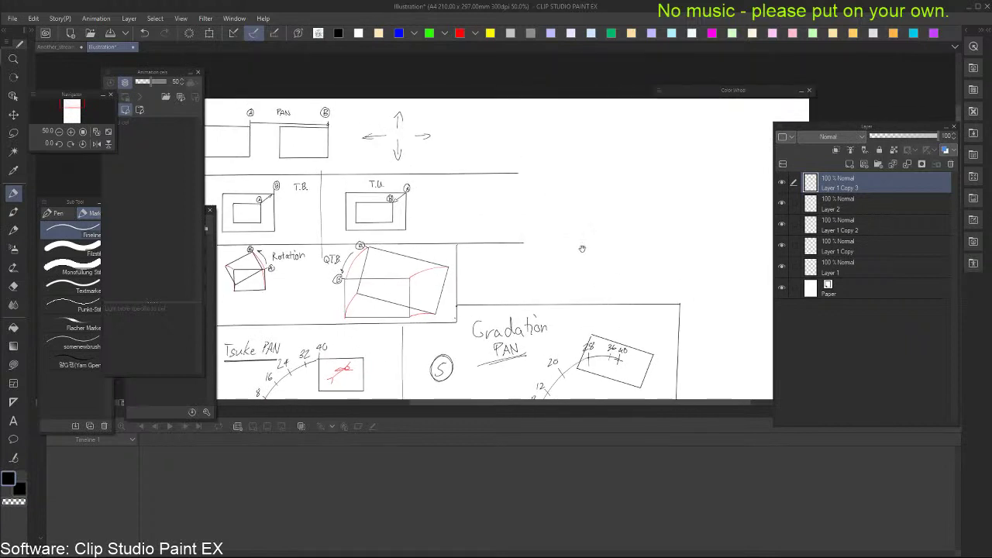
left_click(456, 99, "shift")
key("ctrl+z")
left_click(457, 99, "shift")
left_click_drag(588, 215, 589, 214)
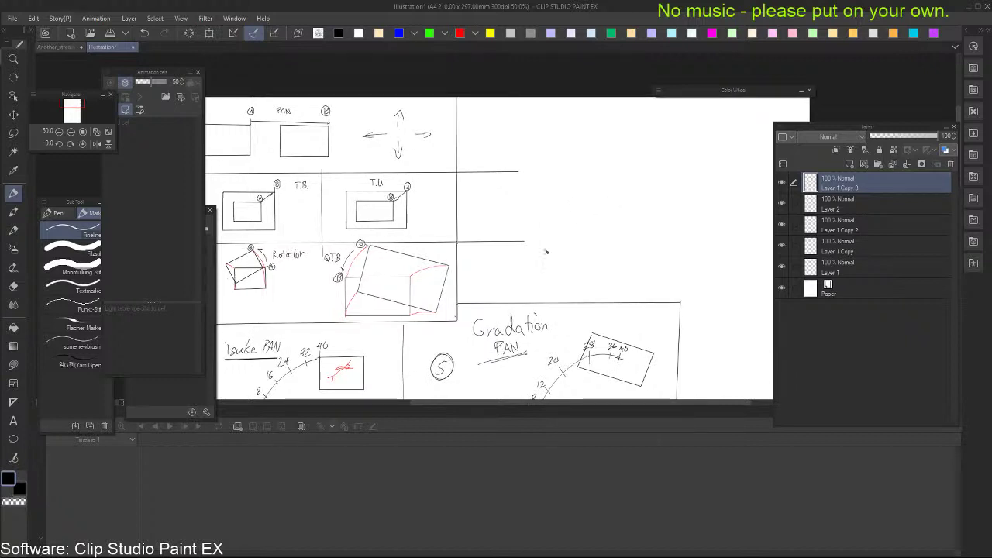
key("e")
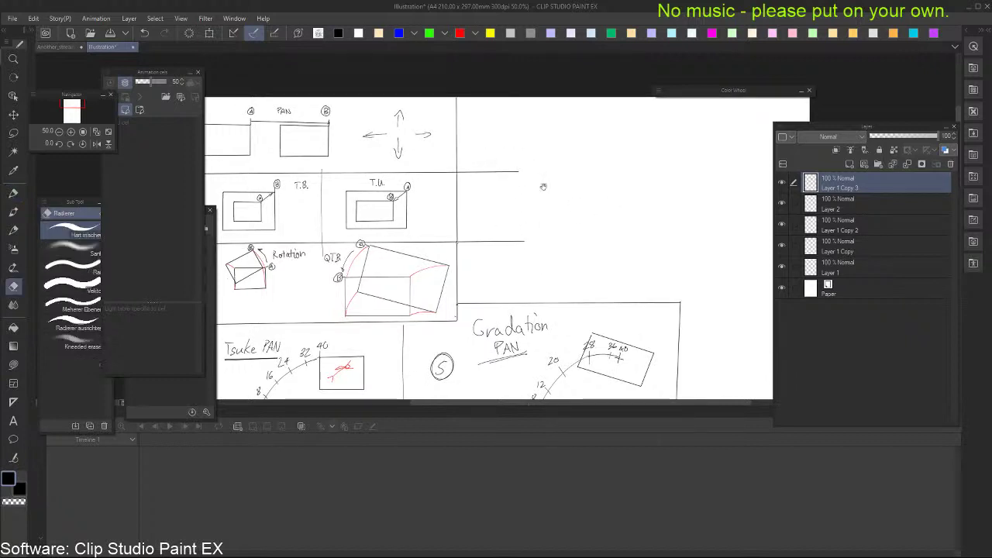
left_click_drag(521, 213, 551, 202)
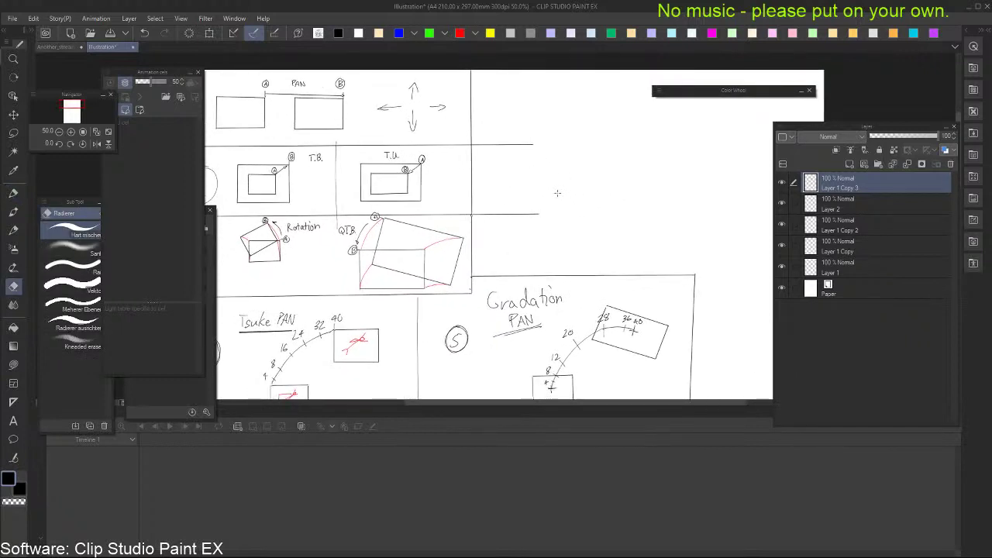
scroll(545, 249, "down", 2)
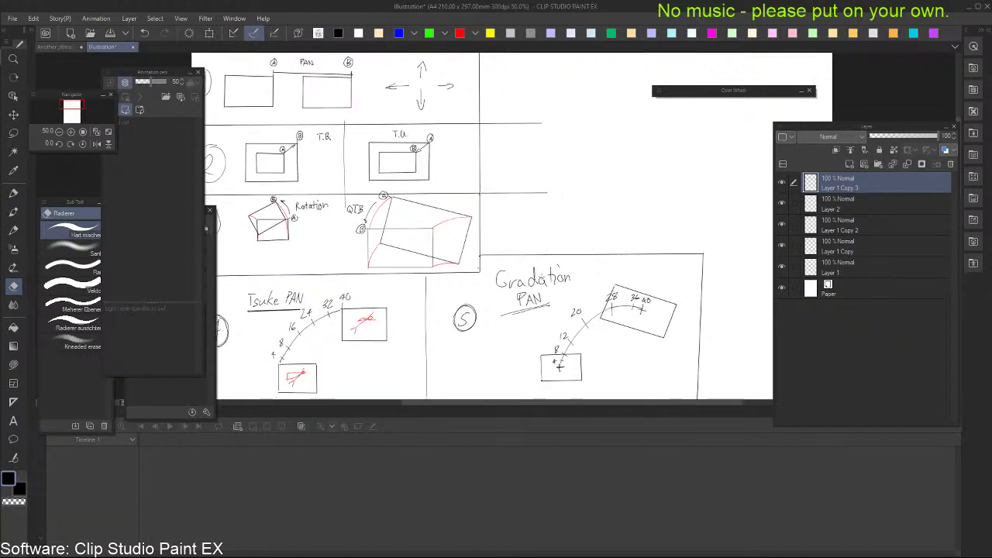
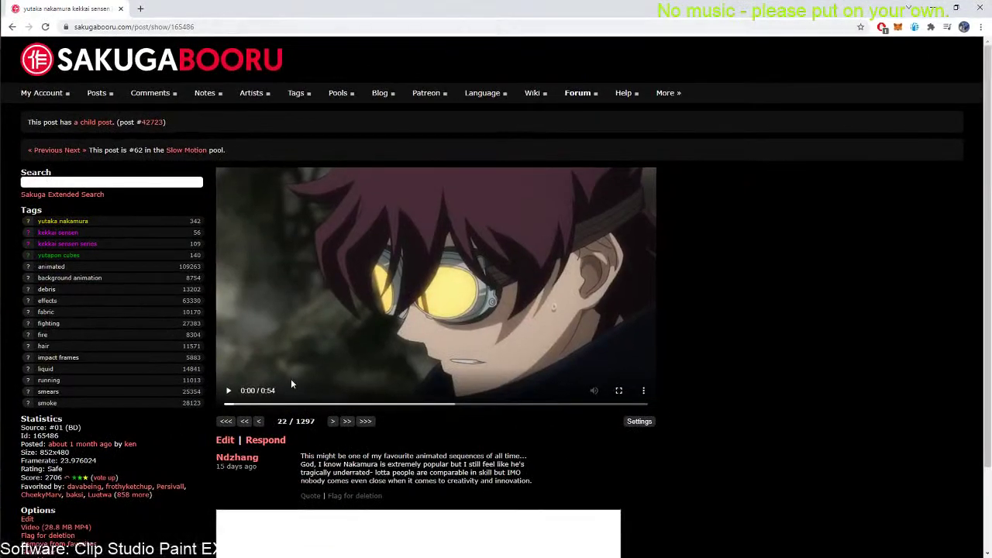
Switch to the browser's Sakugabooru post, rewind the Kekkai Sensen clip, and play its opening shots in short bursts
left_click(284, 406)
left_click_drag(285, 406, 224, 406)
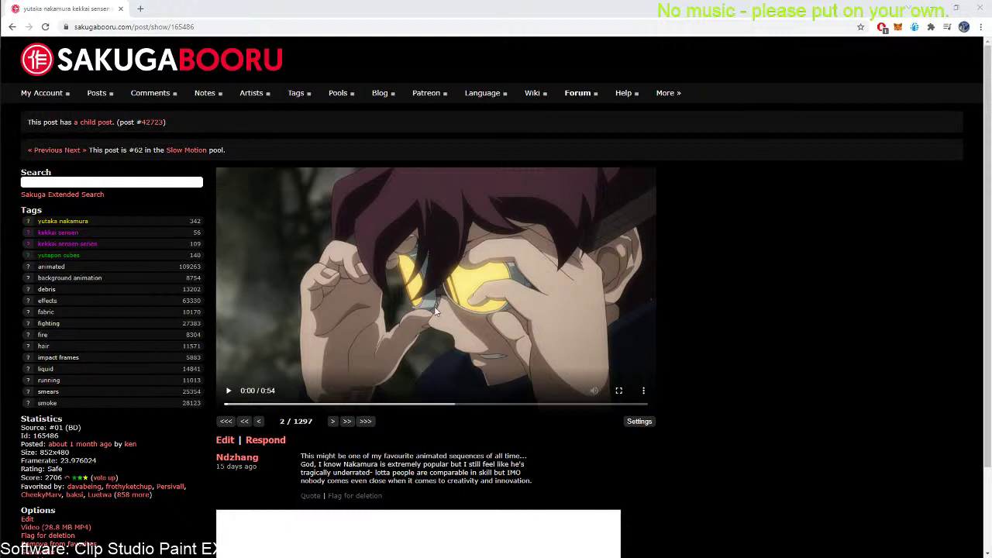
left_click(228, 391)
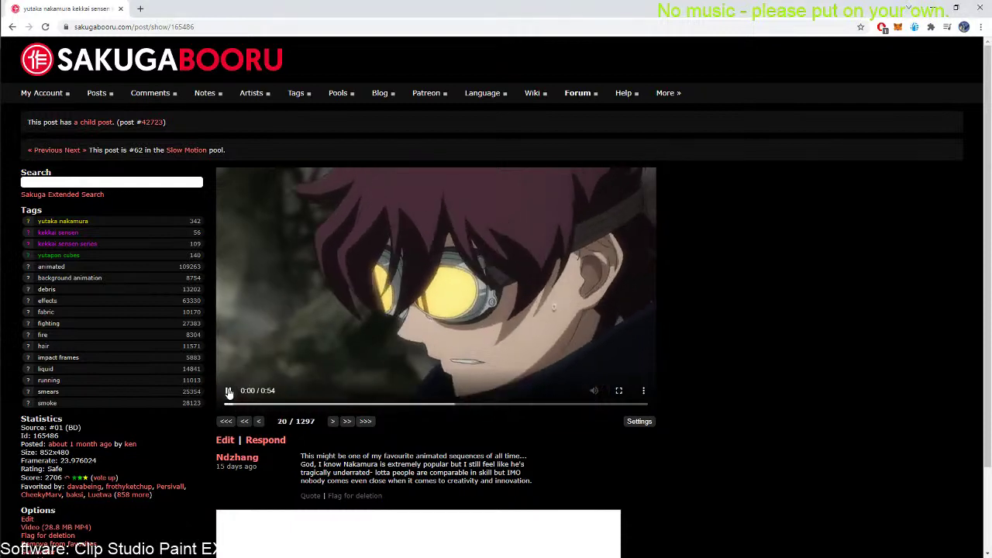
left_click(229, 392)
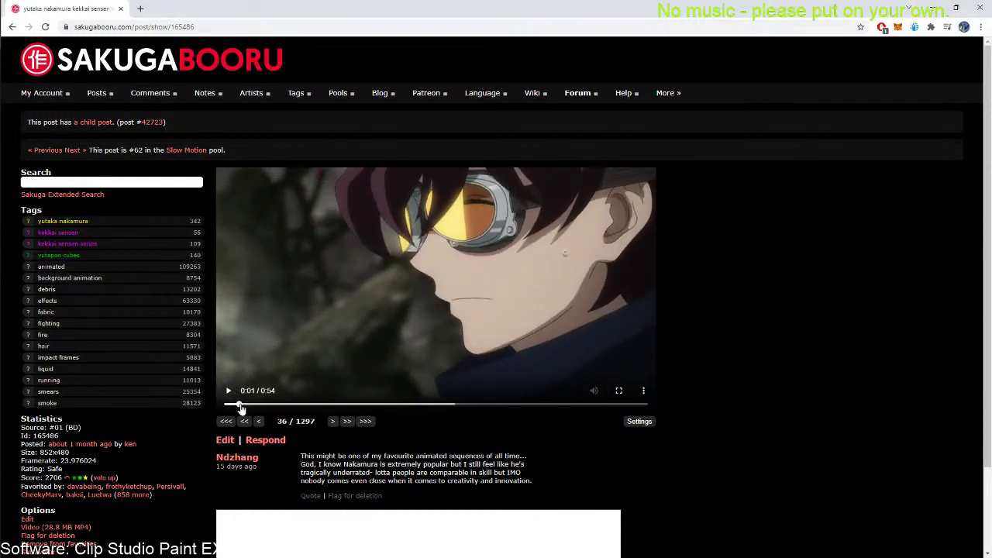
left_click_drag(240, 406, 238, 405)
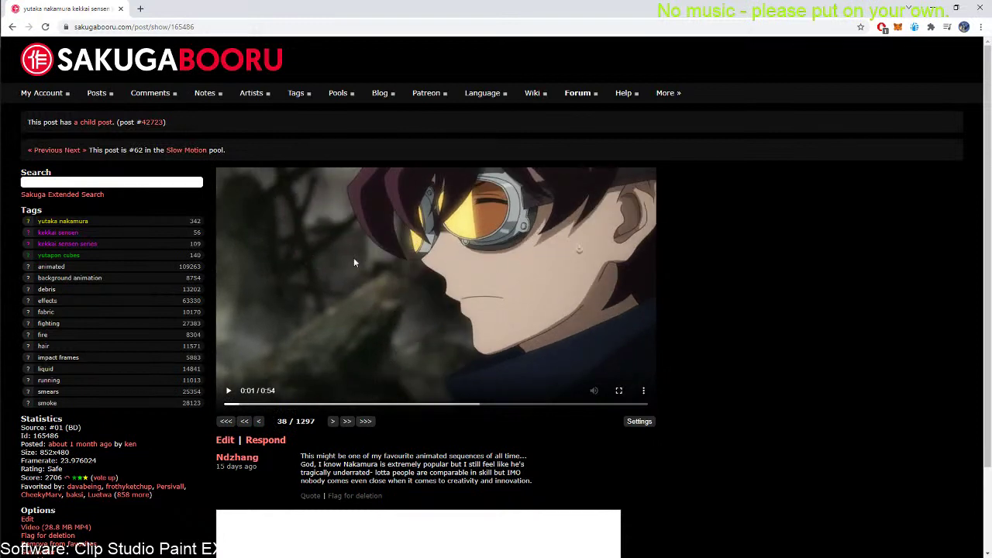
left_click(229, 391)
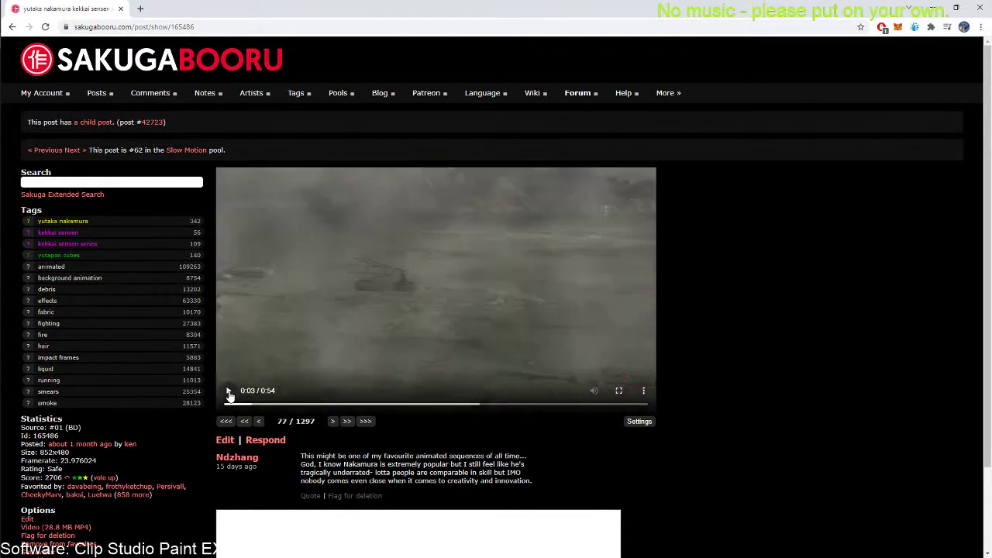
Step the clip backward frame by frame to about frame 55, examining the crouching white-haired character
left_click(258, 421)
left_click(258, 421)
left_click(258, 421)
left_click(258, 420)
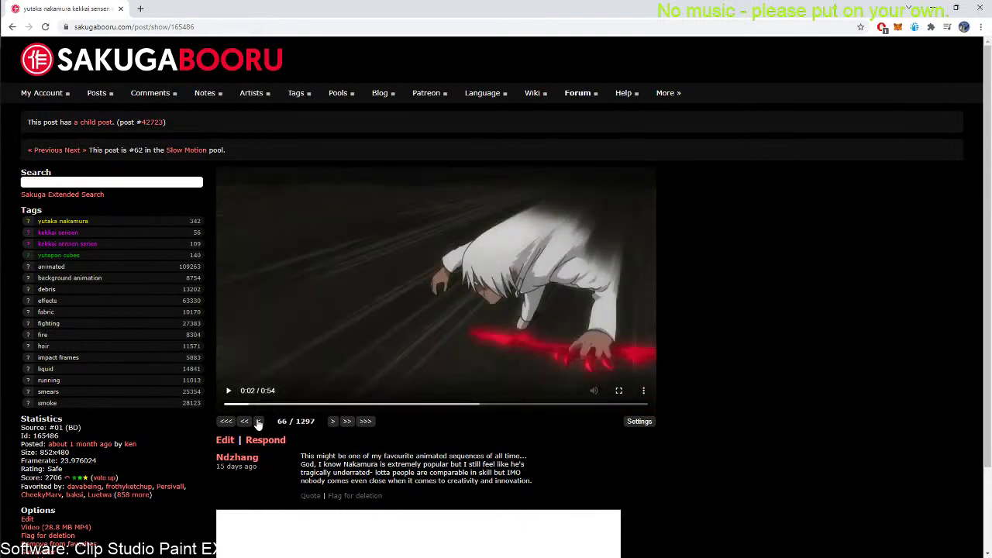
left_click(258, 421)
left_click(258, 421)
left_click(259, 420)
left_click(258, 421)
left_click(258, 421)
left_click(258, 421)
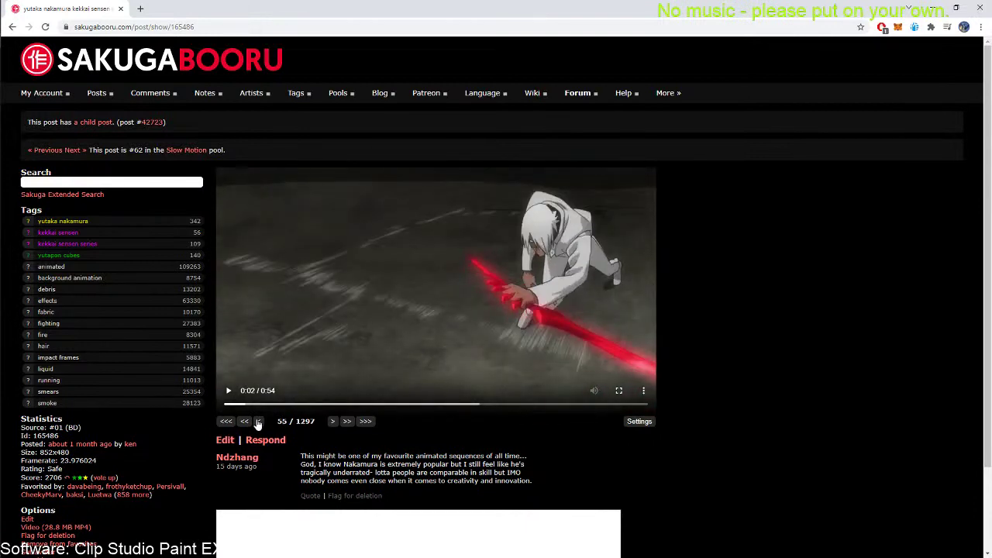
left_click(258, 421)
Step forward frame by frame to about frame 65, examining how the character and background move in the crouching shot
left_click(332, 421)
left_click(332, 420)
left_click(332, 421)
left_click(331, 420)
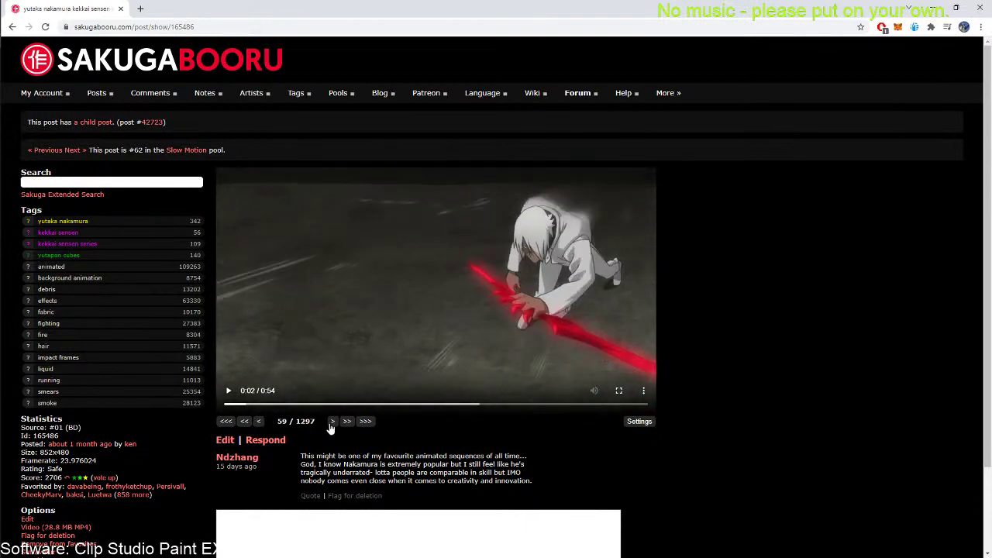
left_click(331, 420)
left_click(332, 421)
left_click(331, 421)
left_click(332, 421)
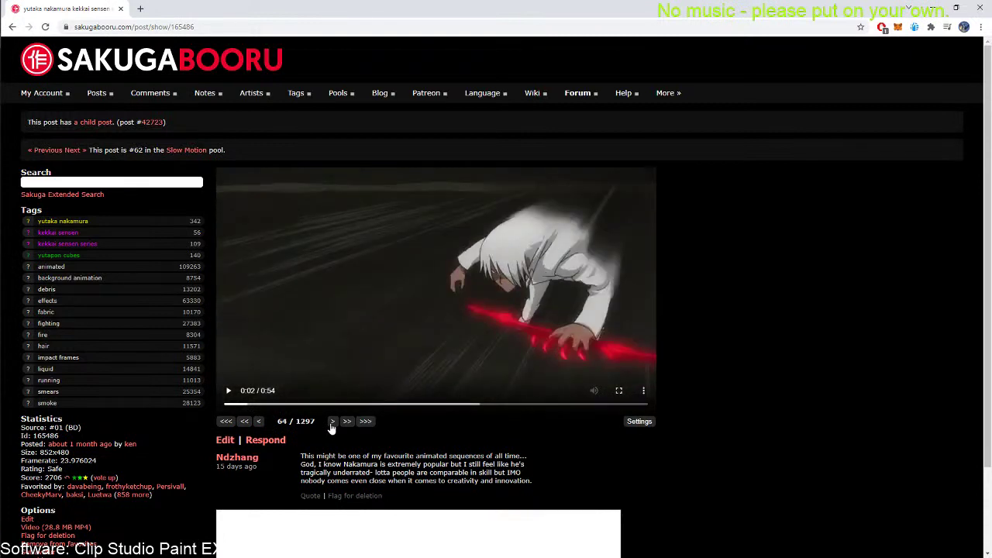
left_click(331, 421)
Step back and forth between about frames 59 and 65 to compare the shot's background movement, ending on frame 63
left_click(260, 421)
left_click(260, 421)
left_click(260, 421)
left_click(260, 421)
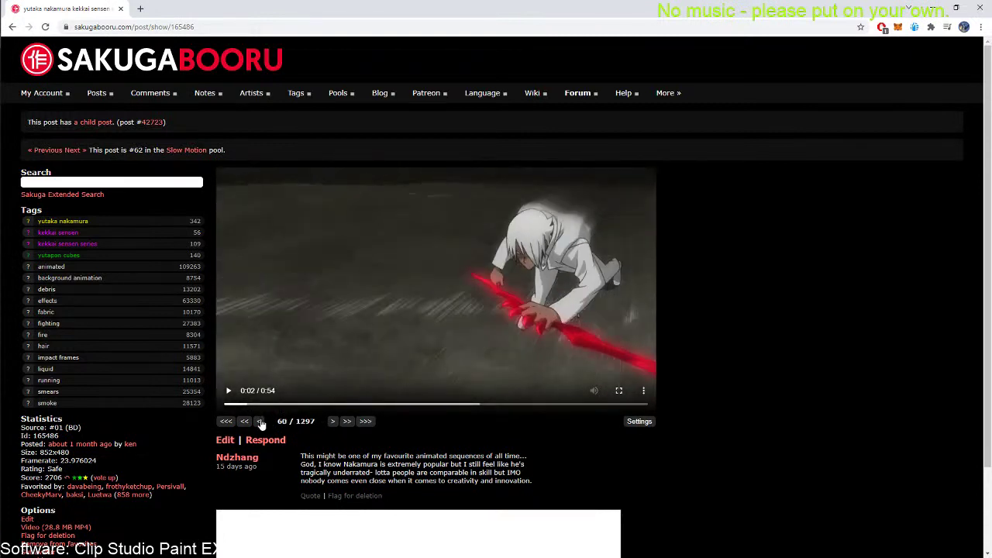
left_click(259, 421)
left_click(260, 421)
left_click(332, 425)
left_click(332, 425)
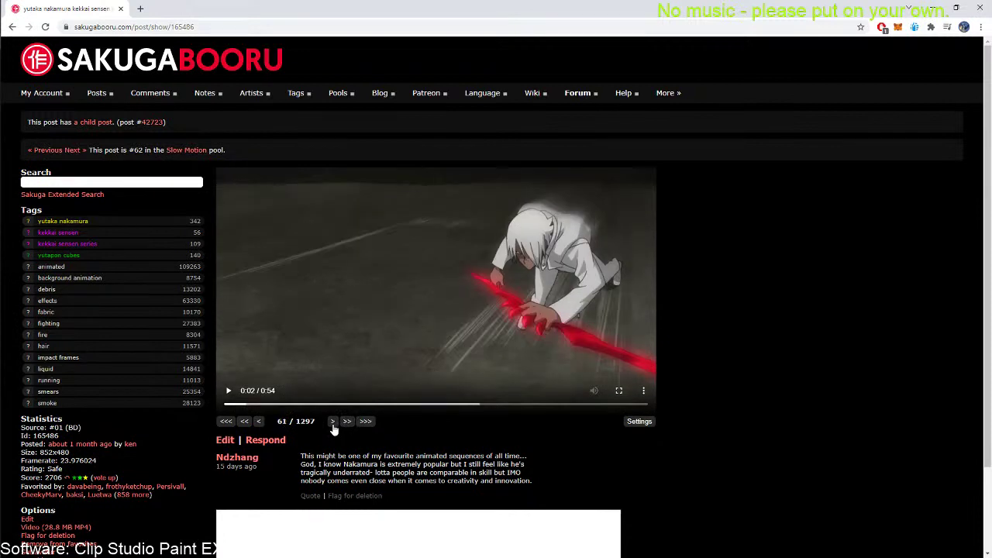
left_click(332, 425)
left_click(333, 426)
left_click(333, 425)
left_click(332, 425)
left_click(332, 425)
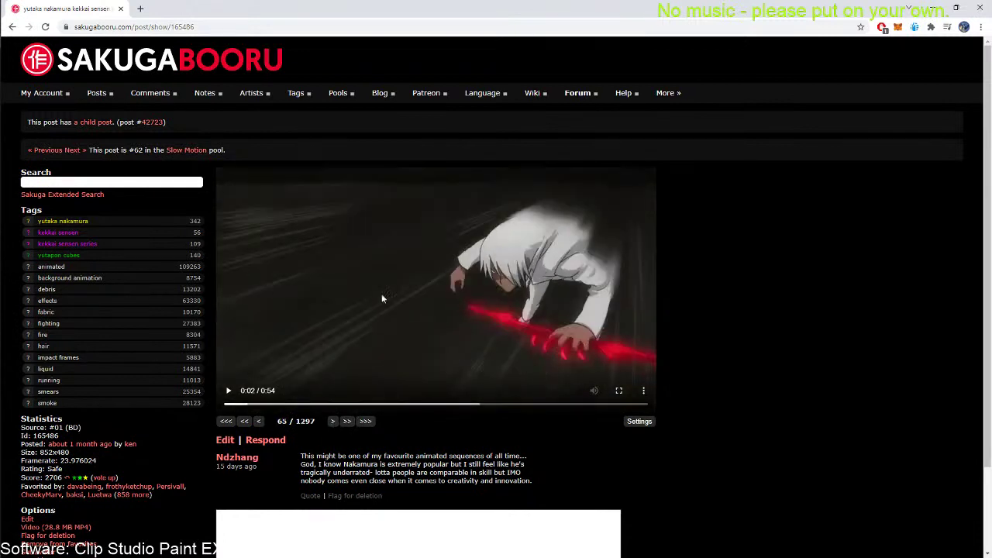
left_click(258, 421)
left_click(258, 421)
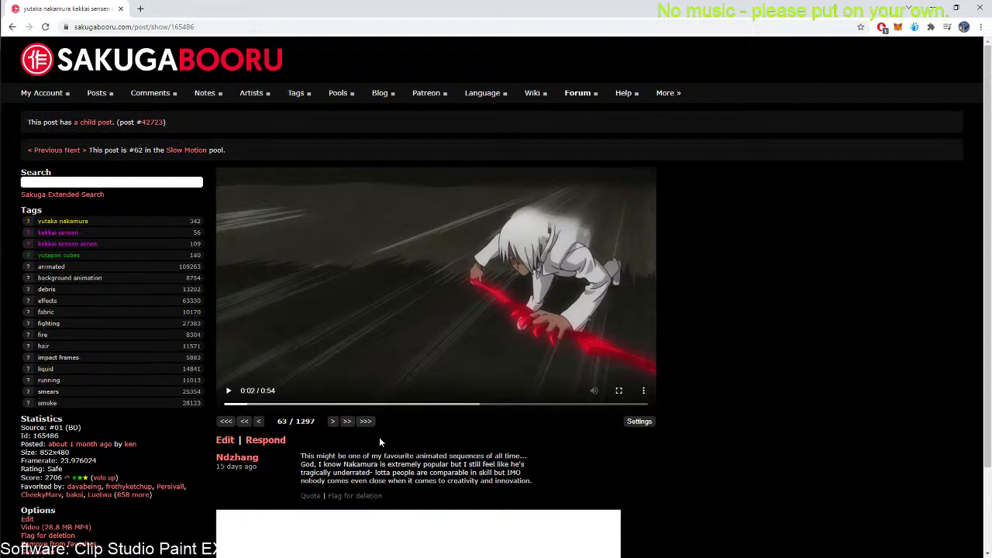
Advance frame by frame to frame 78, examining the character's lunge toward the camera until the shot changes
left_click(332, 425)
left_click(333, 426)
left_click(332, 426)
left_click(332, 425)
left_click(333, 426)
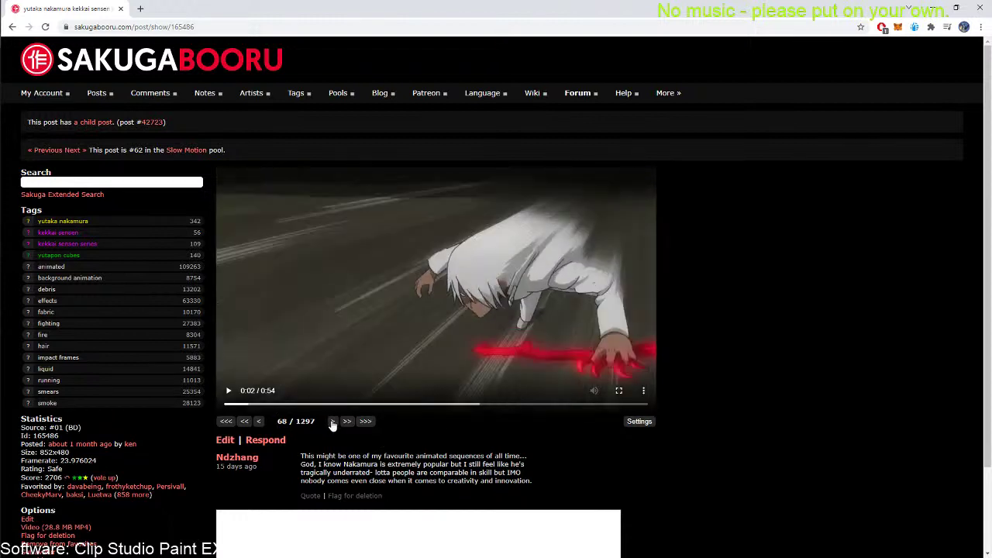
left_click(332, 423)
left_click(333, 423)
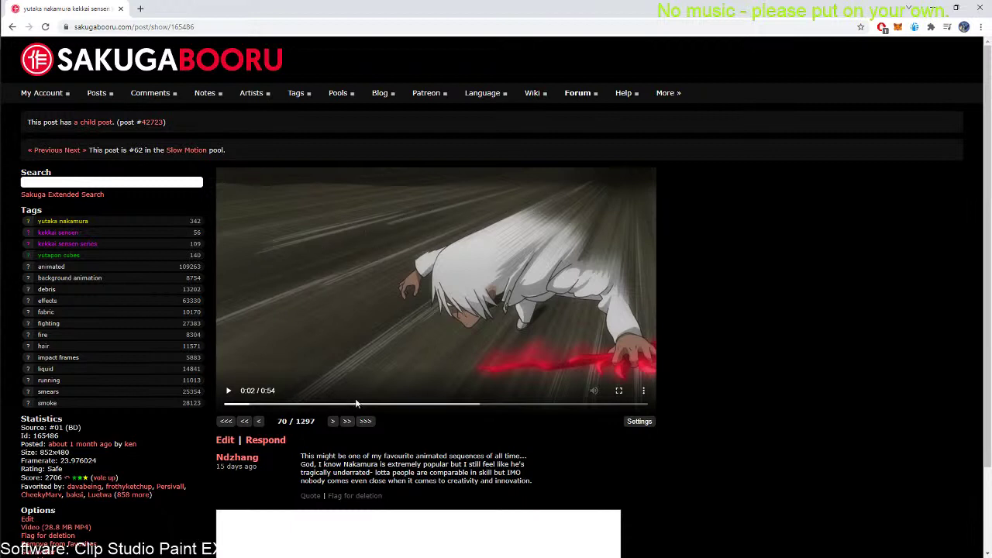
left_click(332, 424)
left_click(331, 424)
left_click(332, 424)
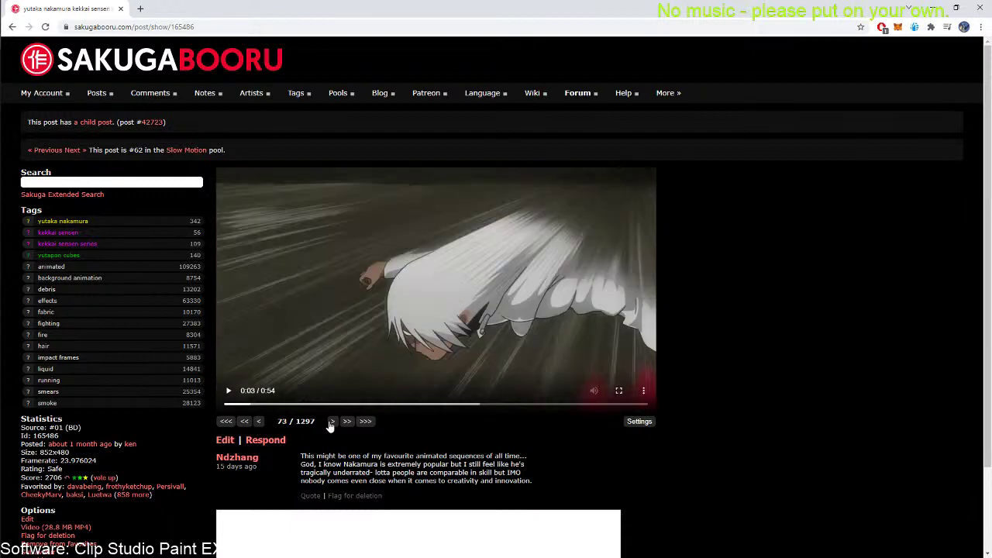
left_click(331, 424)
left_click(332, 424)
left_click(332, 424)
left_click(332, 424)
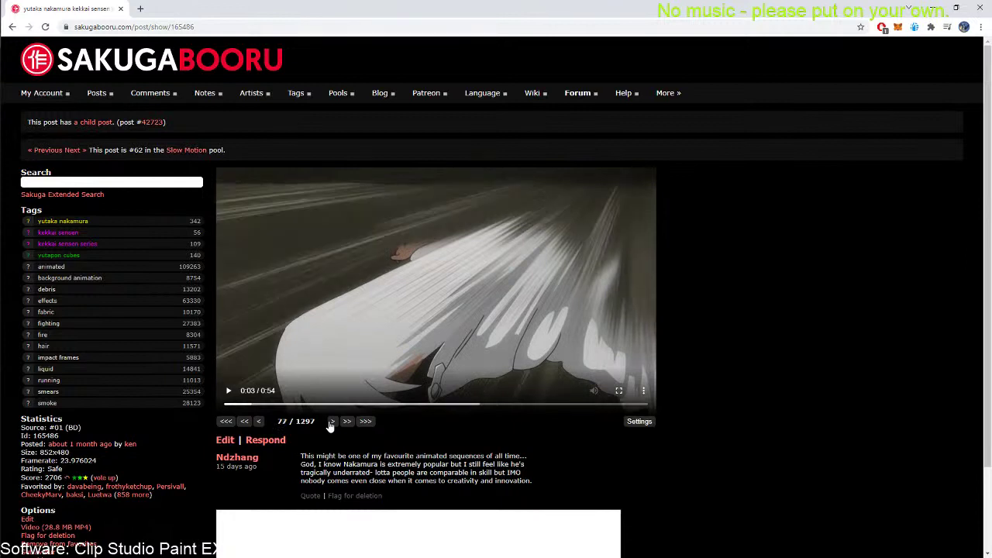
left_click(332, 424)
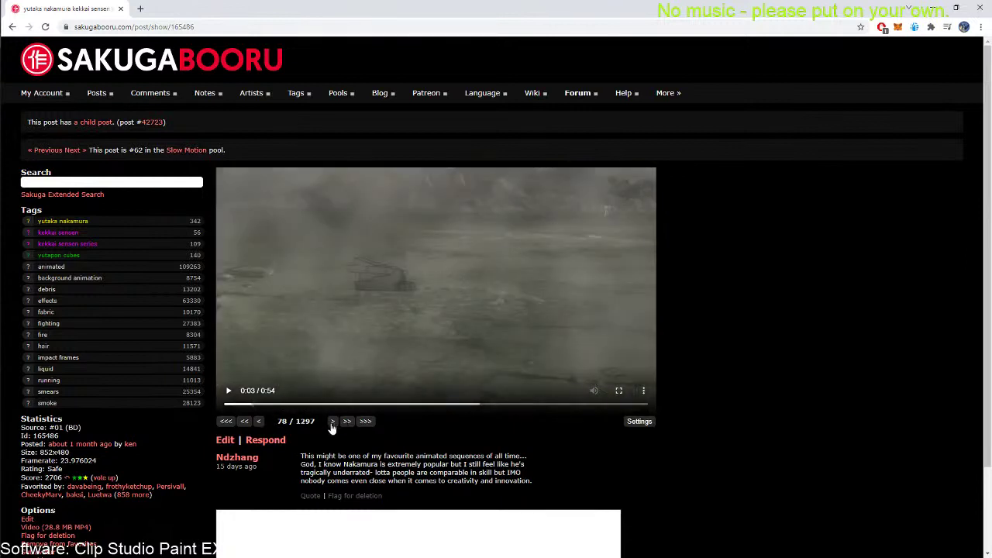
Advance frame by frame to frame 91, examining the camera movement across the misty landscape
left_click(332, 424)
left_click(332, 424)
left_click(332, 424)
left_click(332, 424)
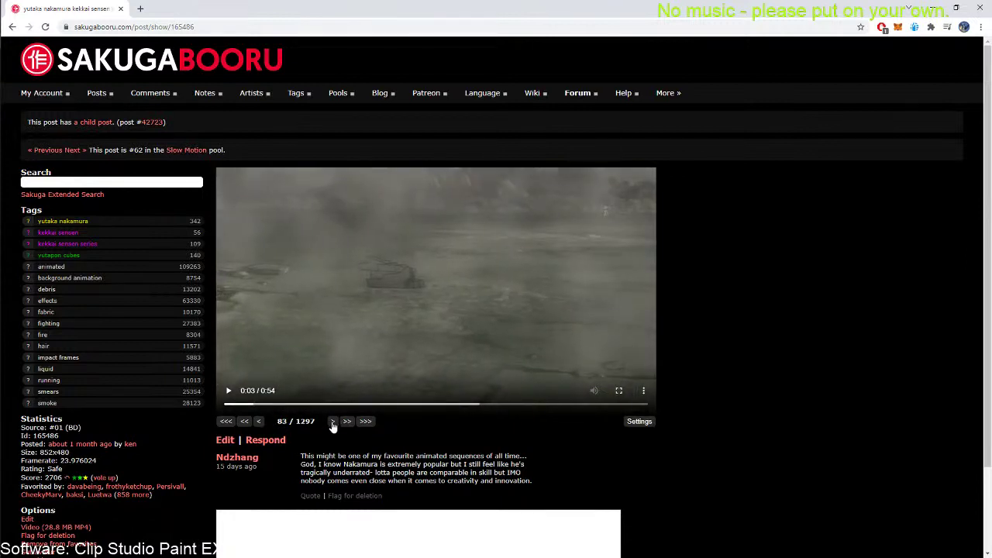
left_click(332, 424)
left_click(332, 424)
left_click(332, 424)
left_click(332, 424)
left_click(331, 424)
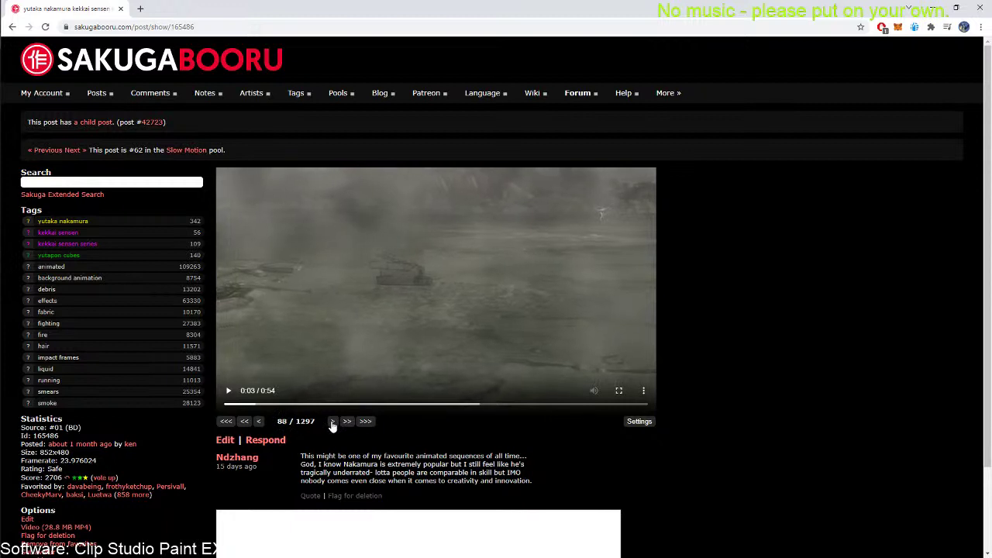
left_click(332, 424)
left_click(332, 424)
left_click(332, 424)
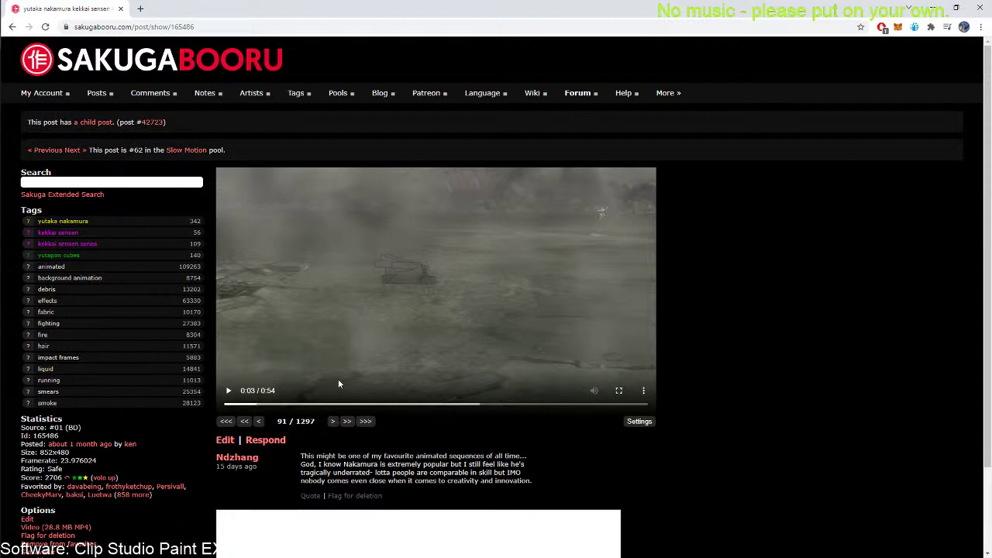
Play the clip on to the glowing red slash, pause it, and step back frame by frame to frame 107
left_click(228, 391)
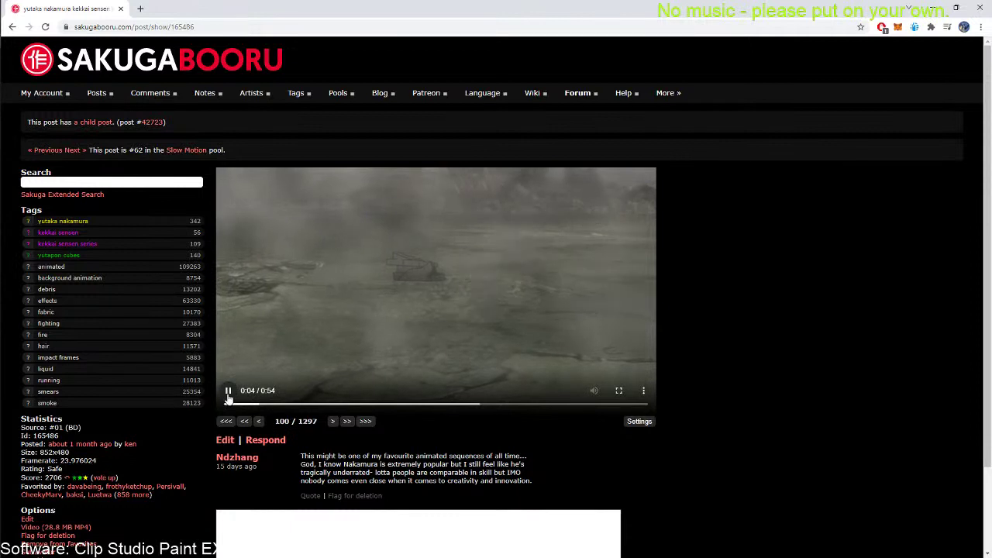
left_click(228, 391)
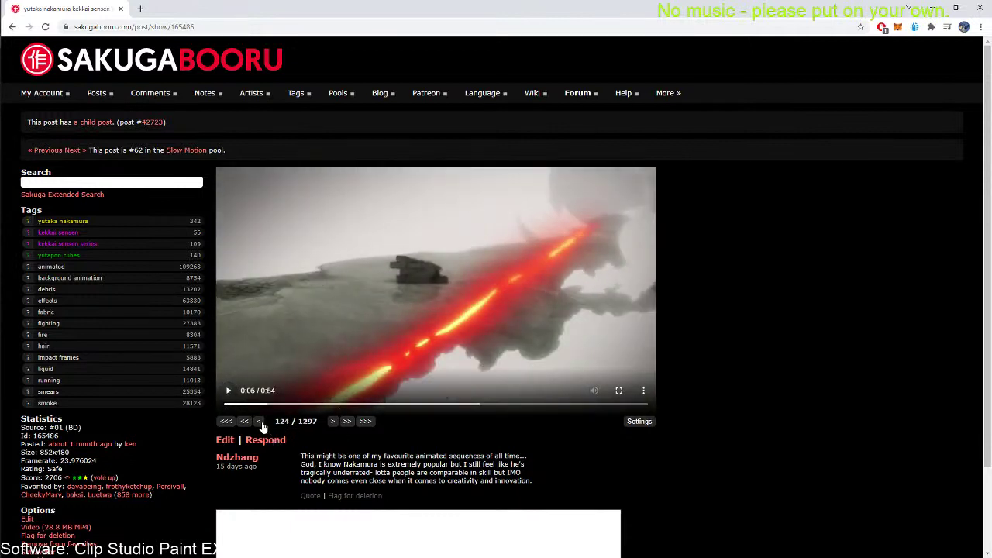
double_click(259, 421)
double_click(259, 421)
double_click(259, 421)
double_click(259, 421)
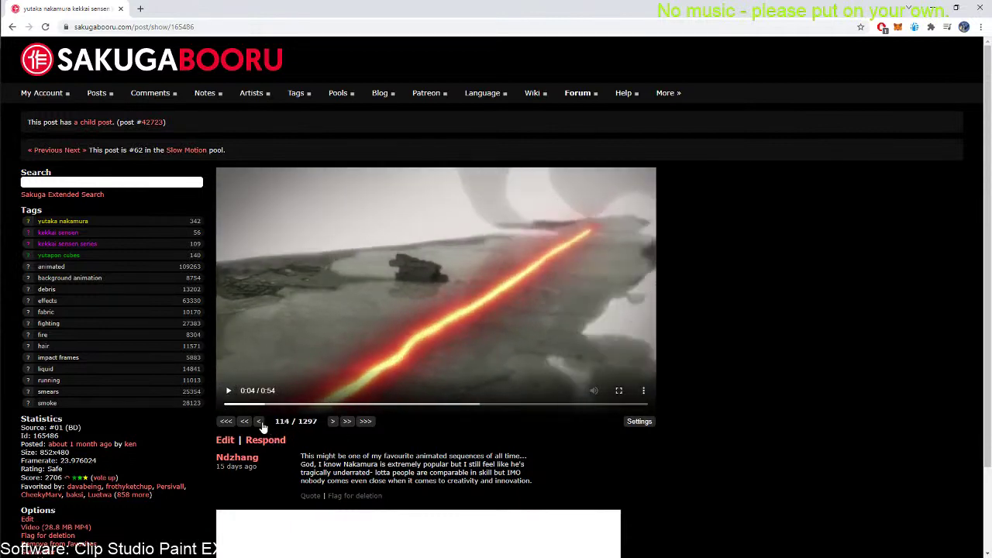
double_click(259, 421)
double_click(259, 421)
double_click(259, 420)
left_click(259, 421)
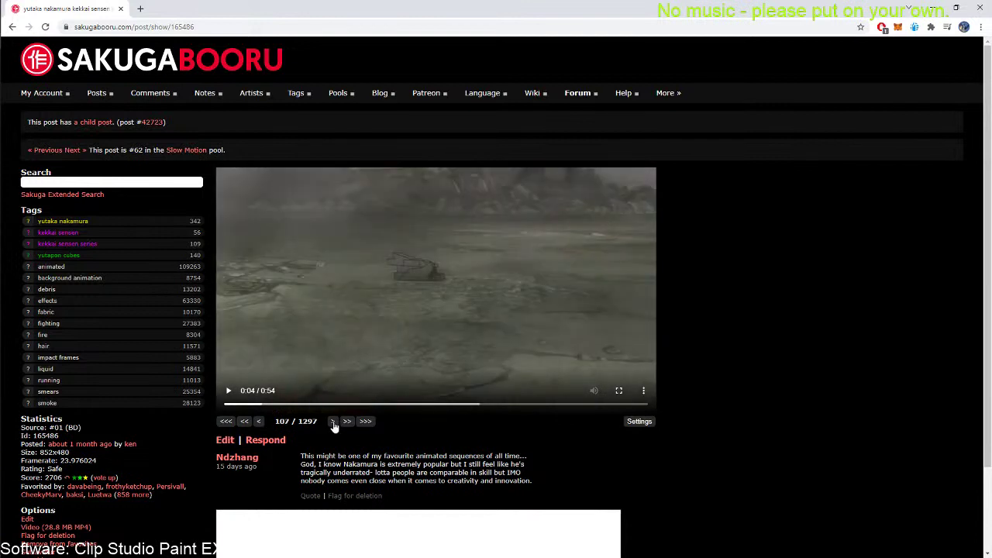
Step forward frame by frame from the misty landscape through the red slash shot, just past frame 126
double_click(333, 421)
double_click(332, 421)
double_click(332, 420)
double_click(333, 420)
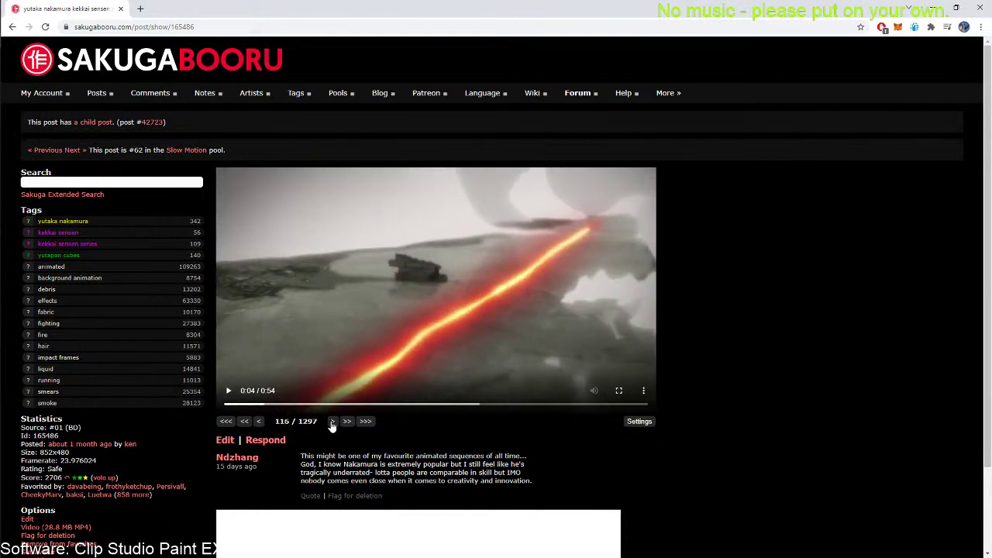
double_click(332, 421)
double_click(333, 421)
left_click(332, 421)
double_click(332, 421)
double_click(333, 421)
left_click(333, 421)
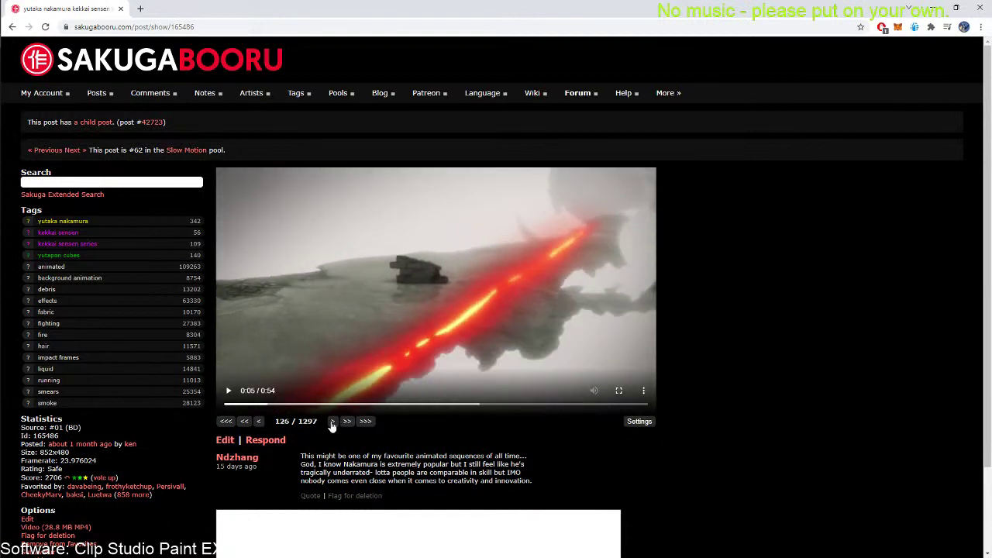
left_click(333, 423)
Play the following shot of the white-haired character running with the red blade, pausing at frame 170
left_click(228, 393)
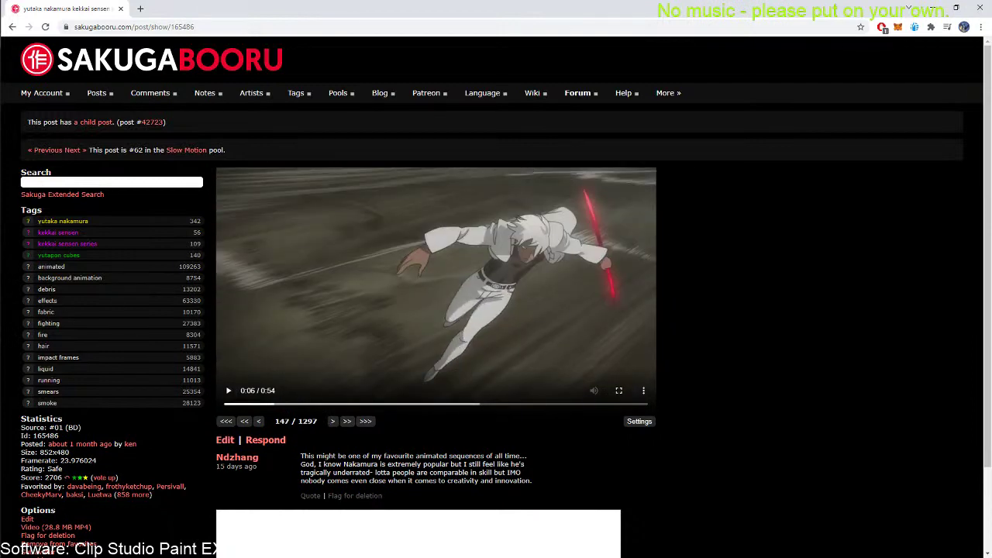
left_click(230, 392)
left_click(229, 392)
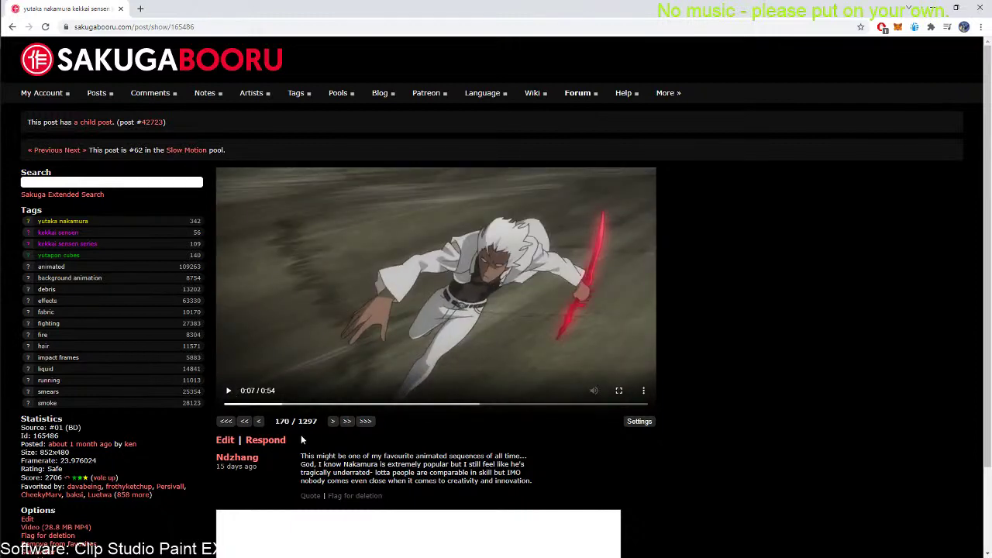
Step back frame by frame from 170 to 143, examining the camera movement around the running white-haired character
left_click(259, 421)
left_click(260, 421)
left_click(259, 421)
left_click(260, 421)
left_click(260, 421)
left_click(259, 420)
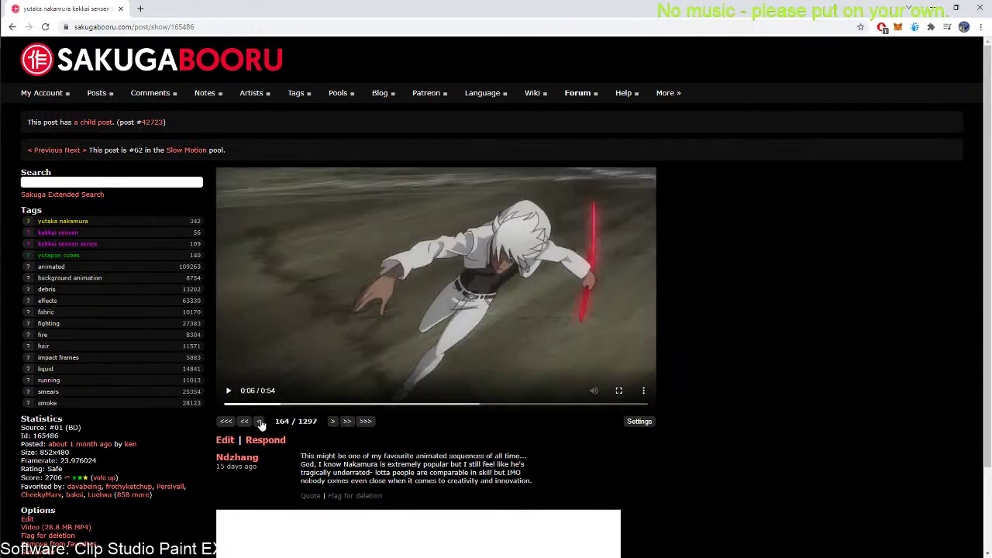
double_click(259, 421)
left_click(259, 420)
double_click(260, 421)
double_click(260, 420)
left_click(259, 421)
double_click(260, 421)
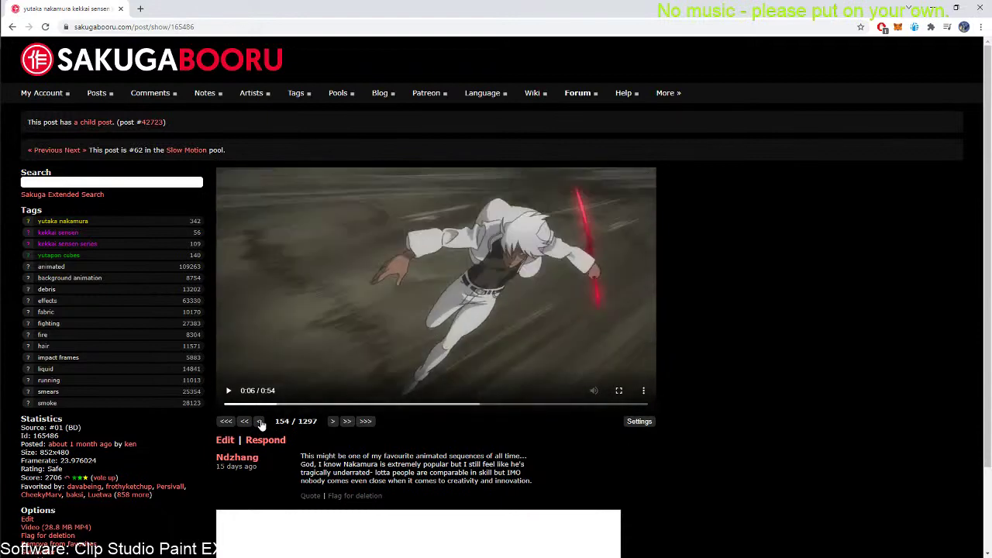
double_click(260, 421)
double_click(260, 421)
double_click(260, 421)
double_click(260, 421)
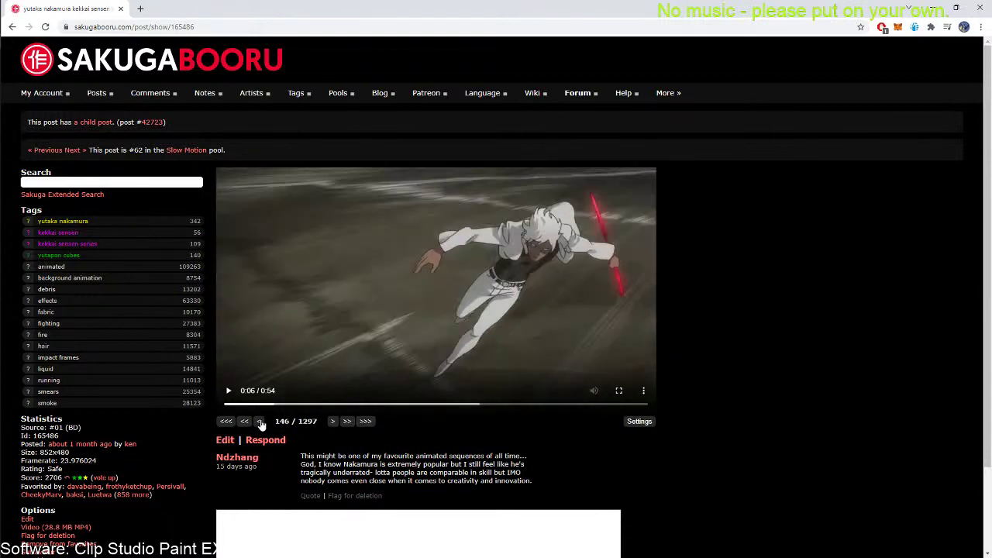
double_click(260, 421)
left_click(260, 421)
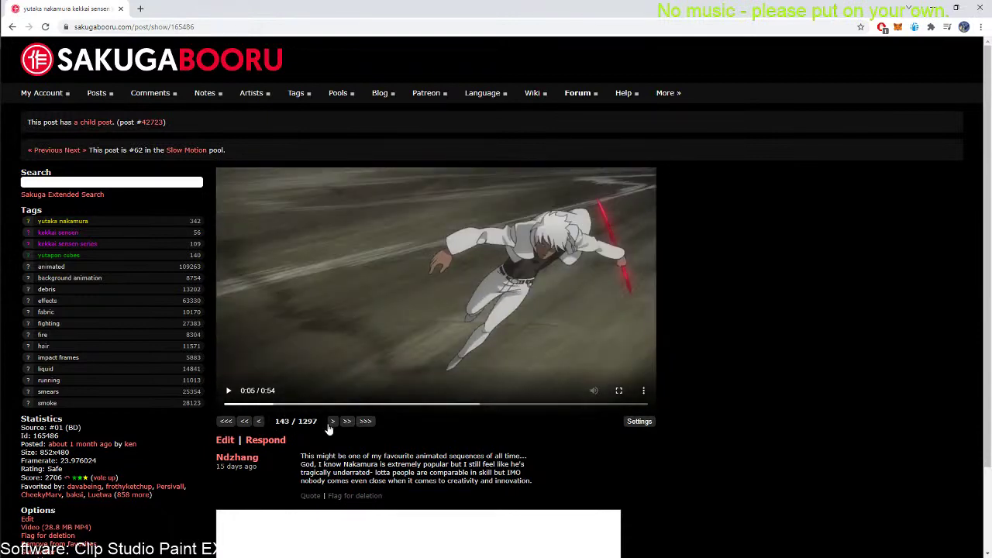
Step forward frame by frame through the running shot from frame 143 to frame 177
double_click(329, 422)
double_click(330, 422)
double_click(329, 423)
left_click(329, 423)
double_click(329, 422)
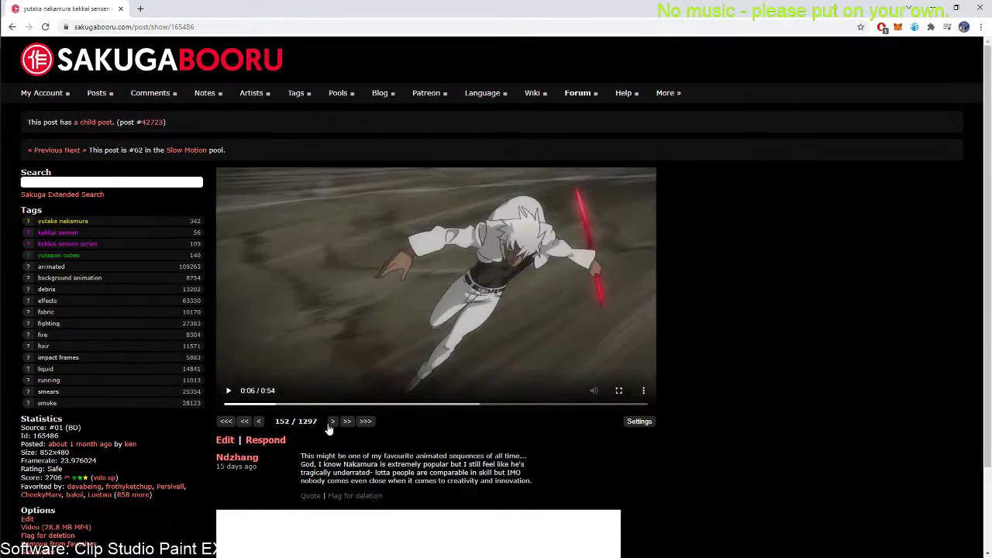
double_click(329, 423)
double_click(329, 423)
triple_click(329, 423)
left_click(329, 423)
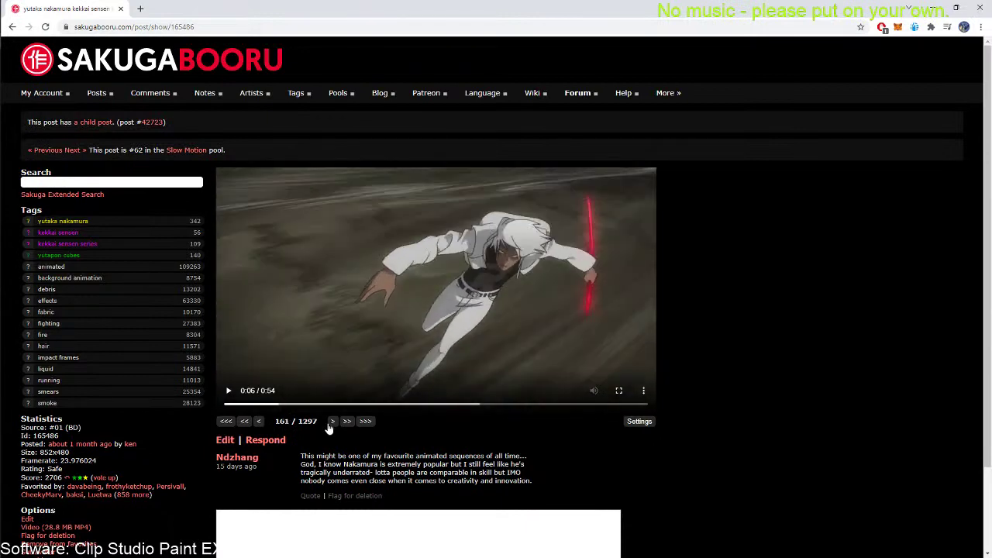
left_click(329, 423)
triple_click(329, 422)
double_click(329, 423)
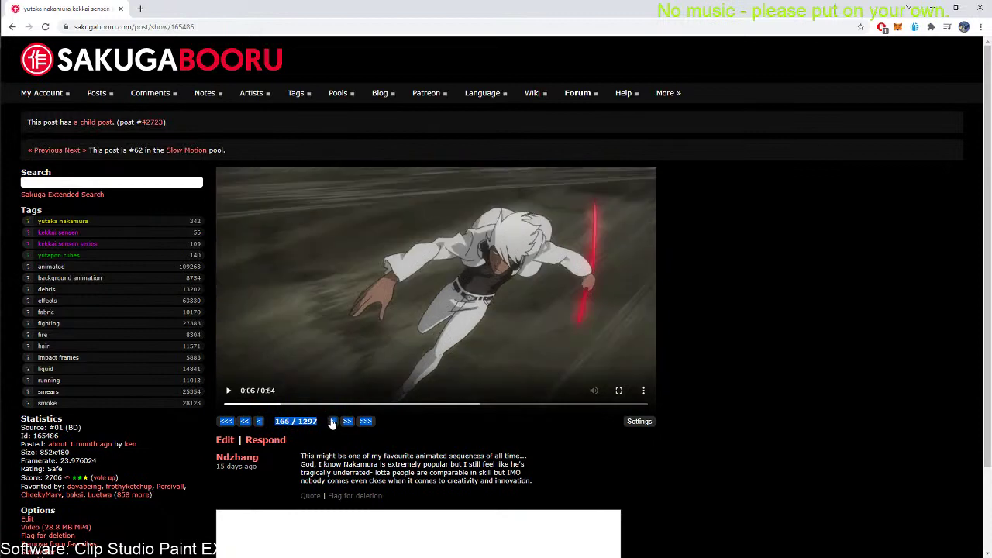
double_click(329, 422)
double_click(330, 423)
triple_click(330, 422)
double_click(332, 422)
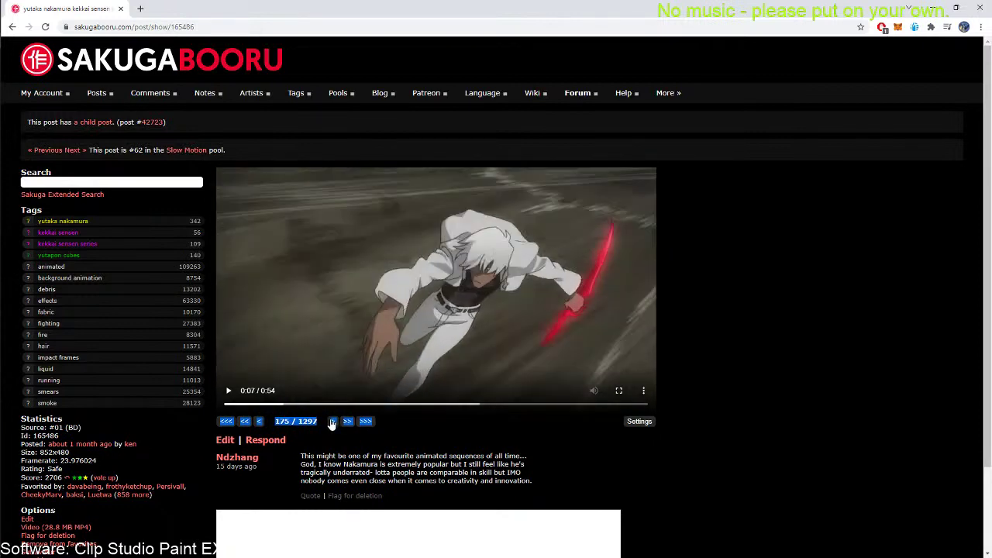
double_click(334, 421)
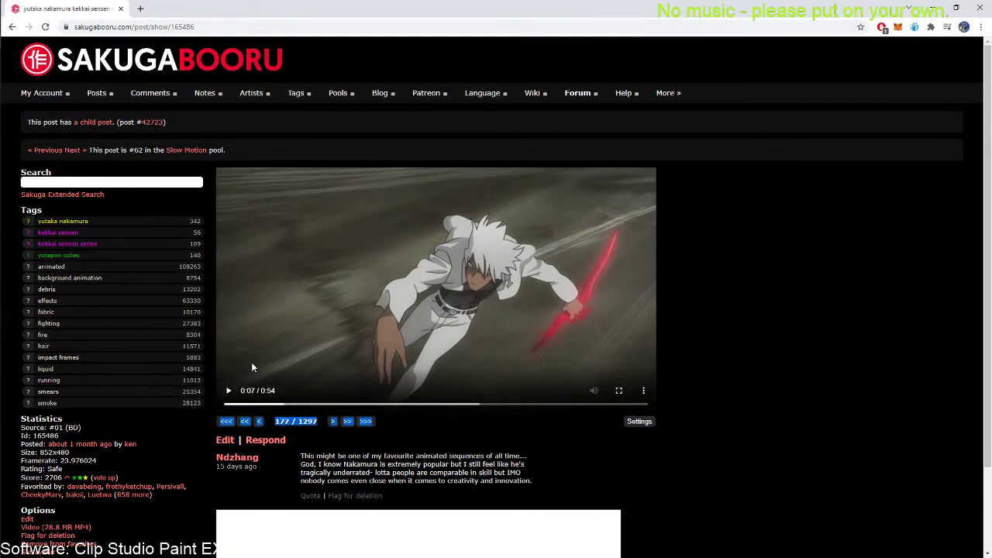
Play on to the open-mouthed monster shot, pause at frame 188, and step back to the close-up of its face
left_click(229, 391)
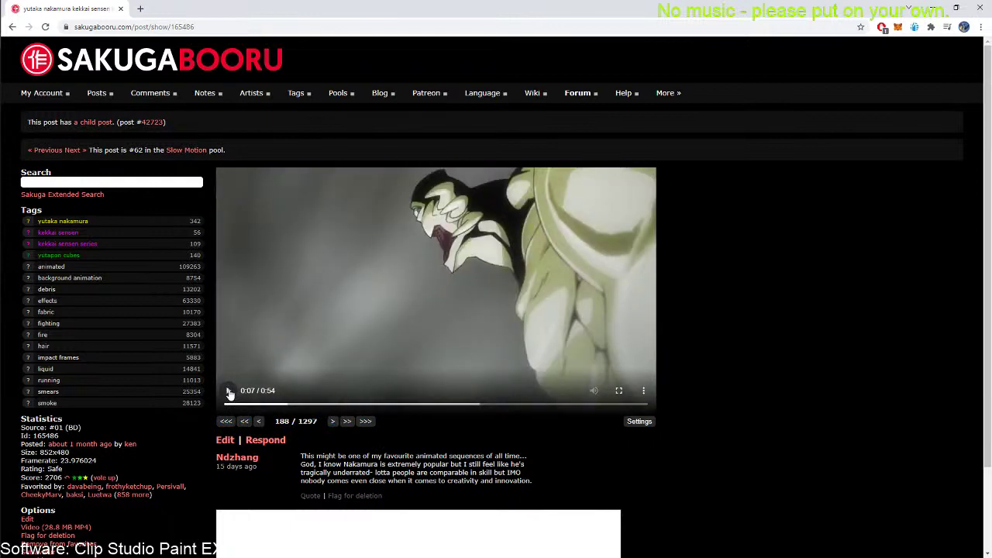
left_click(260, 421)
left_click(260, 421)
left_click(260, 421)
left_click(260, 421)
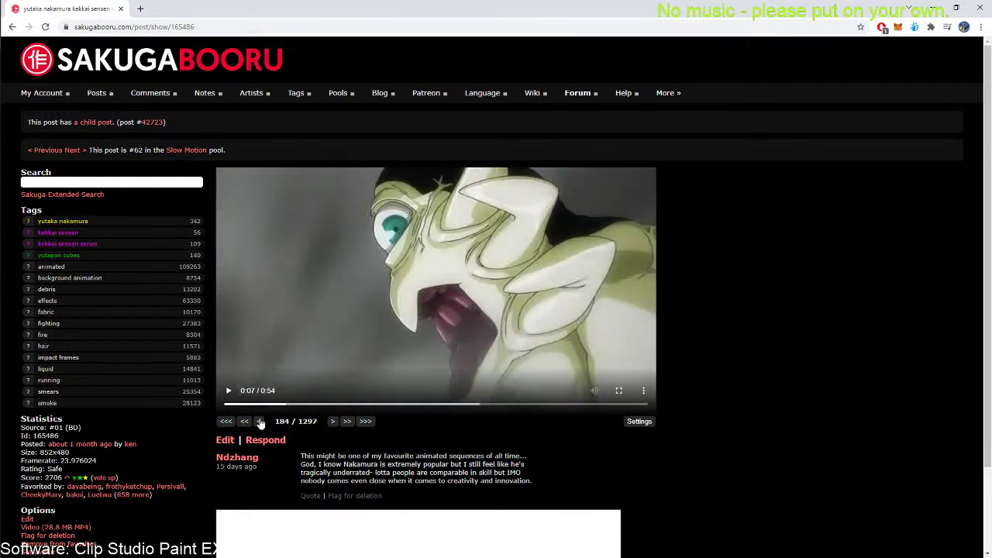
left_click(259, 421)
left_click(259, 420)
Step forward frame by frame from the monster's face close-up to the glinting sword at frame 197
left_click(332, 421)
left_click(332, 421)
left_click(332, 421)
left_click(331, 420)
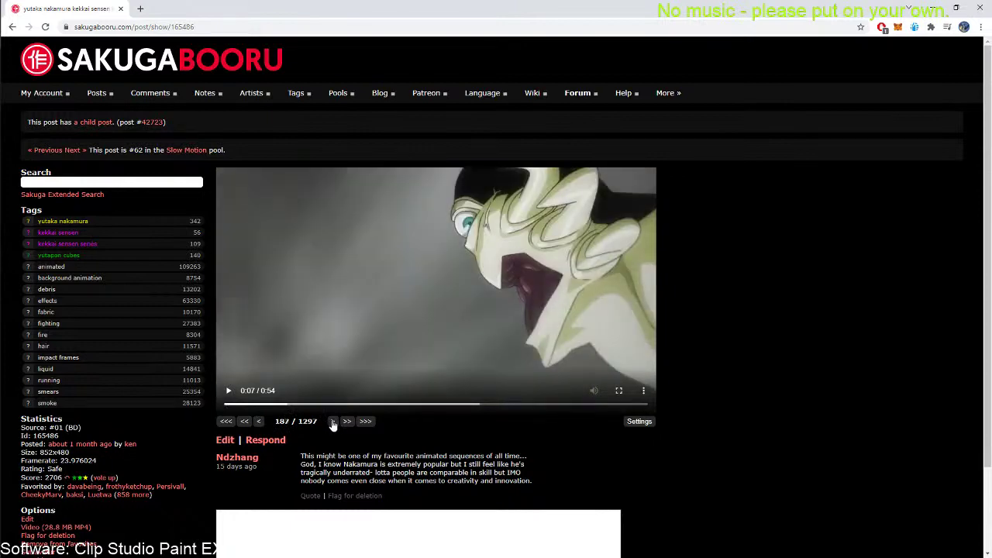
left_click(331, 421)
left_click(332, 421)
left_click(332, 421)
left_click(331, 421)
left_click(331, 421)
left_click(332, 421)
left_click(332, 421)
left_click(331, 421)
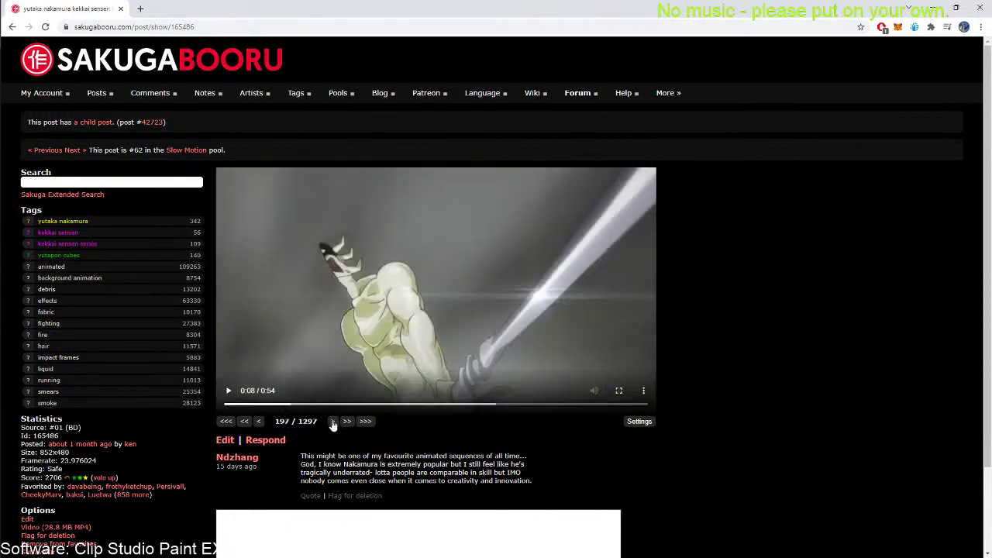
left_click(332, 421)
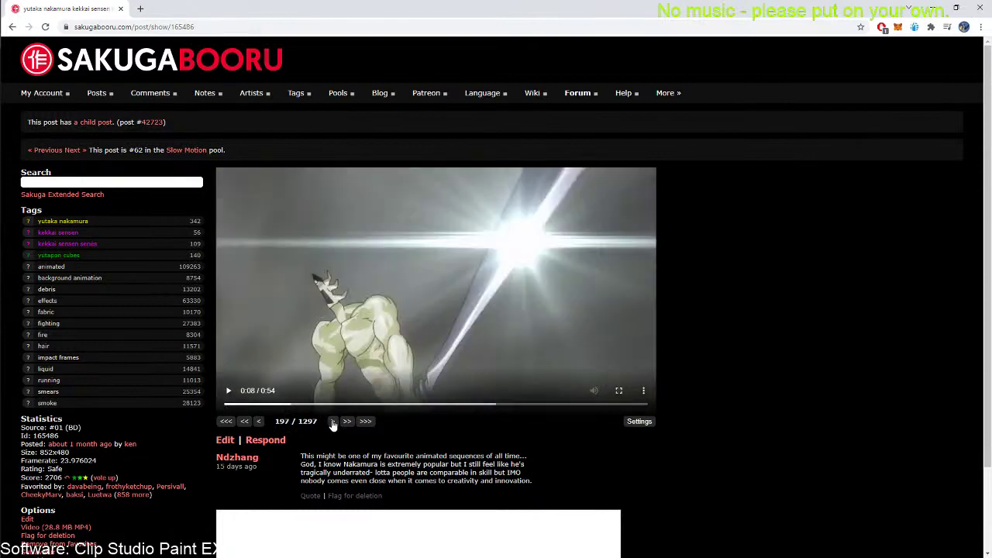
Step back frame by frame from the sword glint to frame 188
double_click(259, 422)
double_click(259, 421)
left_click(259, 422)
double_click(259, 422)
double_click(259, 421)
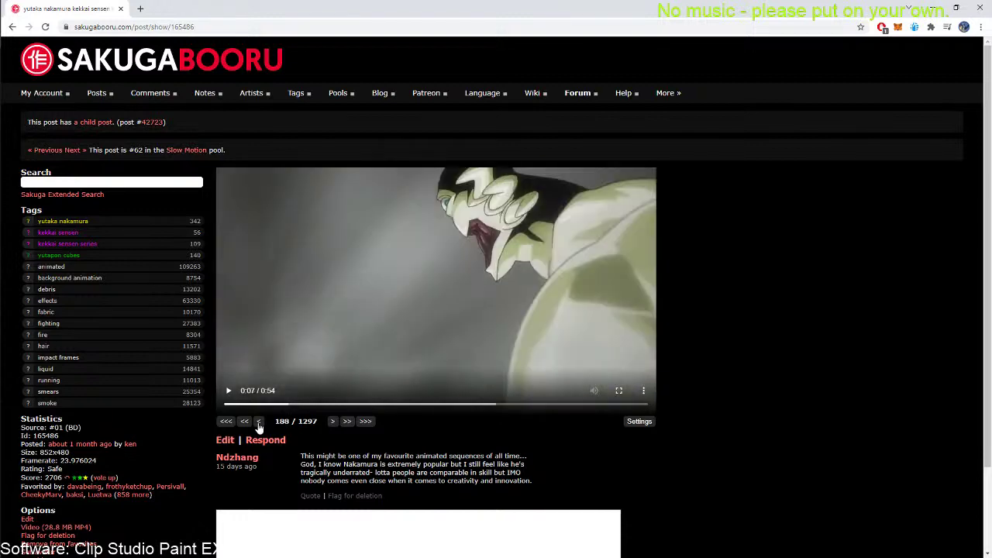
Play on through the monster's sword swings, pause at frame 229, and step back frame by frame to frame 217
left_click(229, 391)
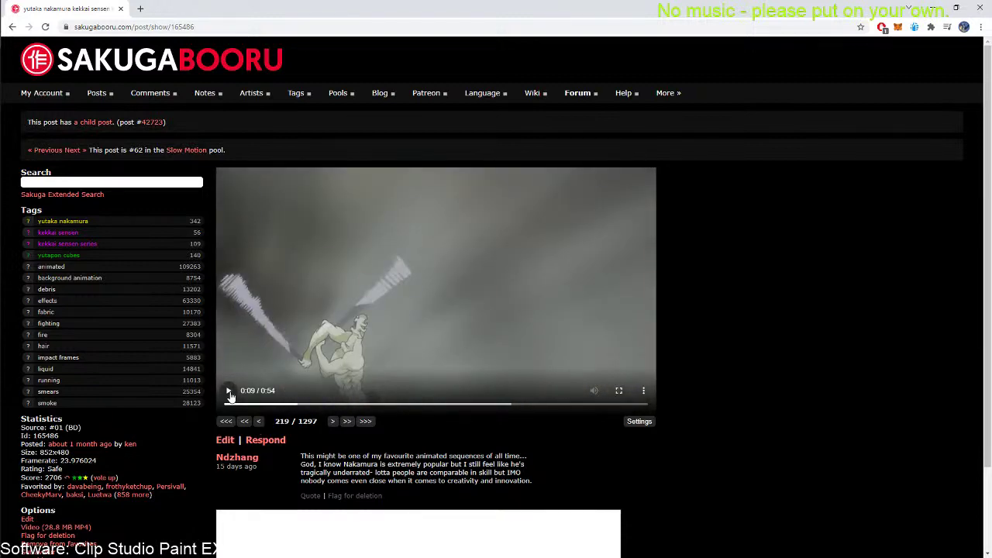
left_click(229, 391)
left_click(258, 422)
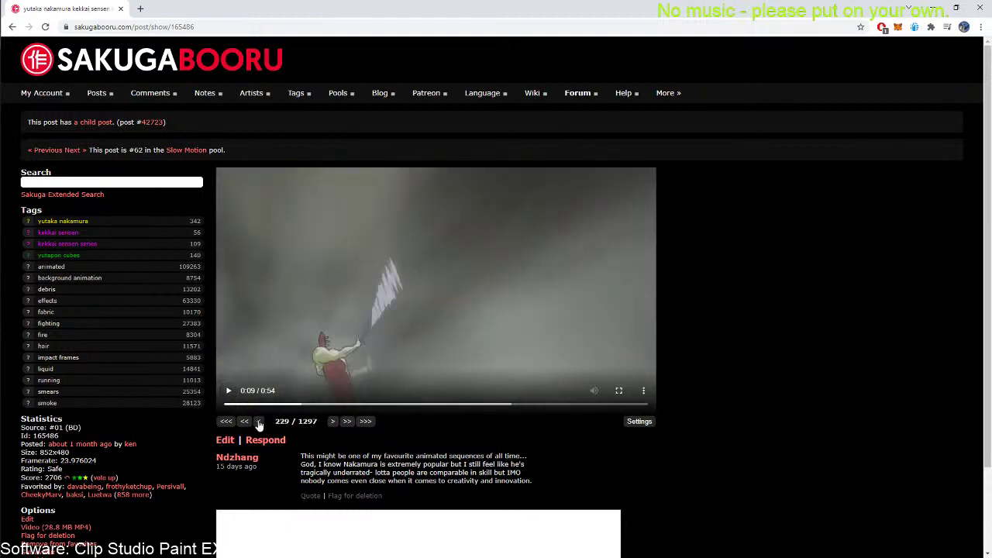
left_click(259, 422)
left_click(258, 422)
left_click(259, 422)
left_click(259, 421)
left_click(259, 422)
left_click(258, 422)
left_click(258, 422)
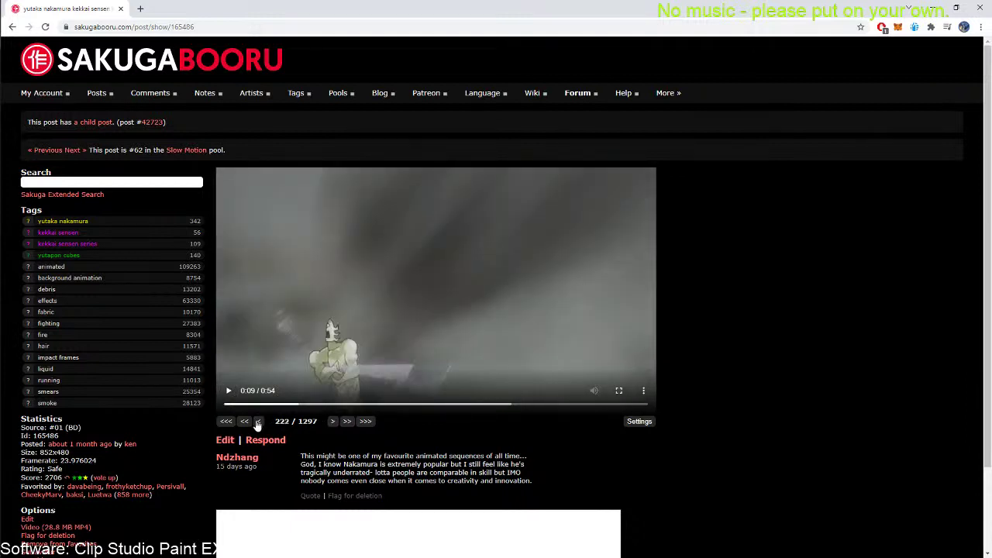
left_click(258, 422)
left_click(258, 422)
left_click(259, 421)
left_click(258, 422)
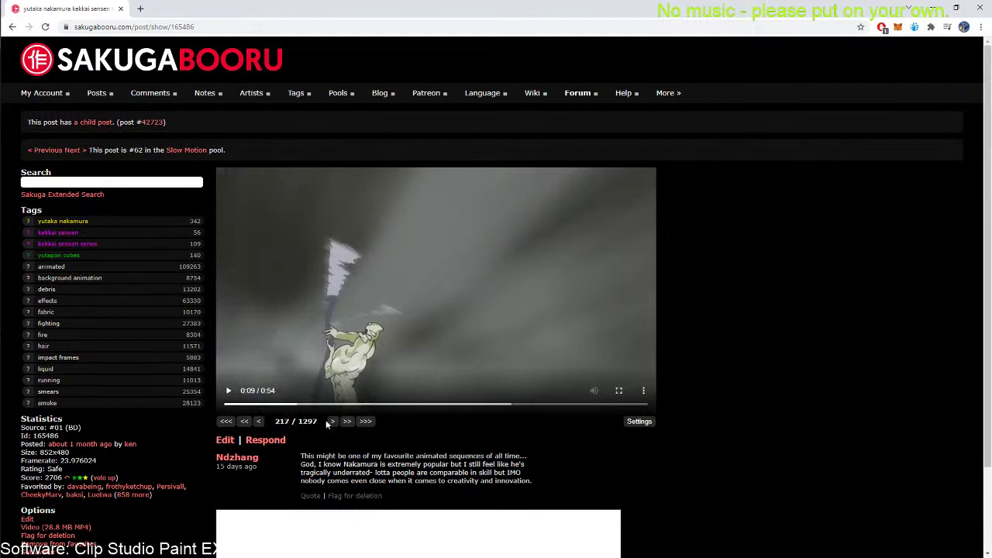
Compare neighbouring frames around 217 to 219 of the sword swing, and step back to about frame 211
left_click(330, 422)
left_click(259, 421)
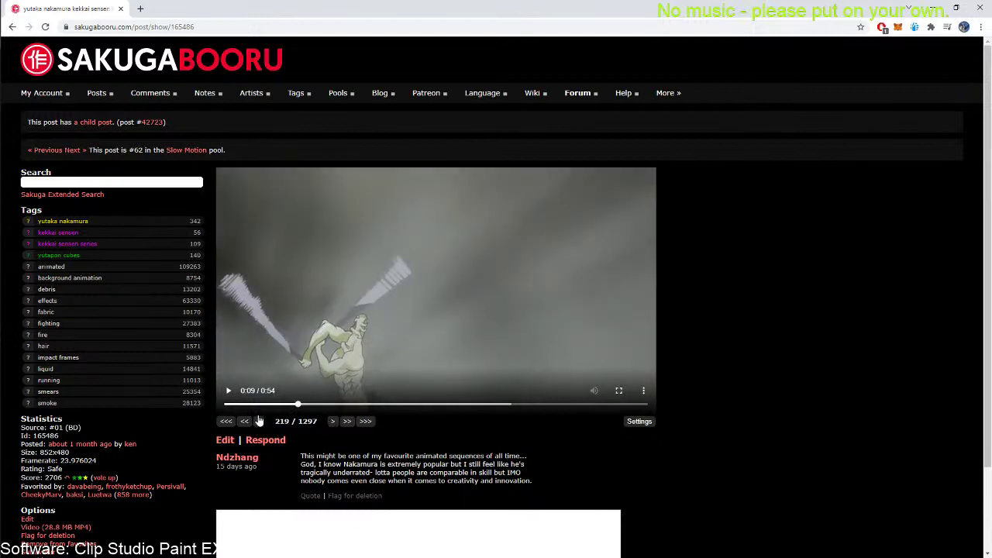
left_click(331, 422)
left_click(260, 422)
left_click(331, 423)
left_click(259, 422)
left_click(331, 423)
left_click(259, 422)
left_click(259, 421)
left_click(260, 422)
left_click(259, 422)
left_click(260, 421)
left_click(260, 421)
left_click(260, 421)
left_click(260, 422)
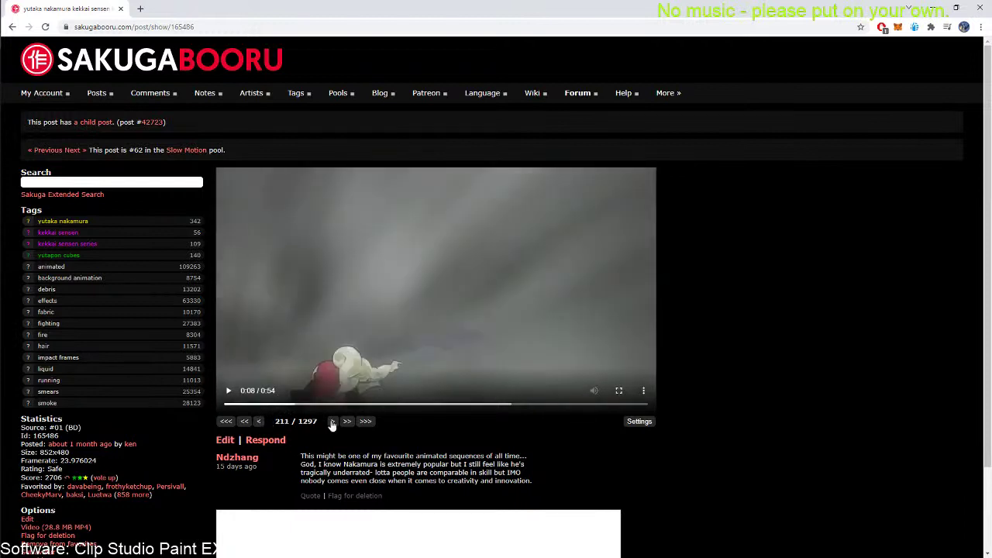
Step forward frame by frame from frame 211 through the distant monster's sword swings to frame 228
left_click(331, 422)
left_click(332, 422)
left_click(332, 422)
left_click(332, 422)
left_click(331, 422)
left_click(332, 422)
left_click(332, 423)
left_click(332, 423)
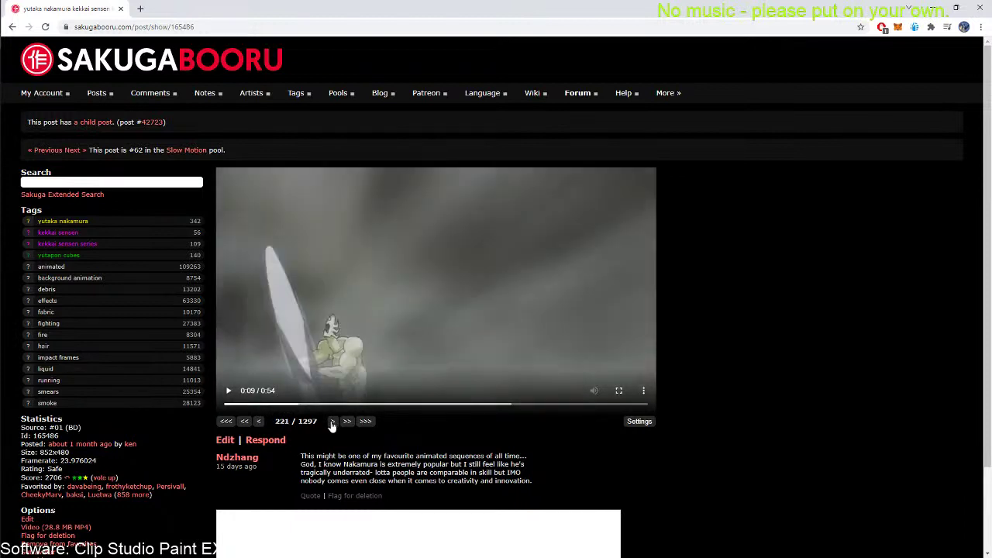
left_click(332, 422)
left_click(331, 422)
left_click(331, 423)
left_click(332, 422)
left_click(332, 423)
left_click(332, 423)
left_click(332, 422)
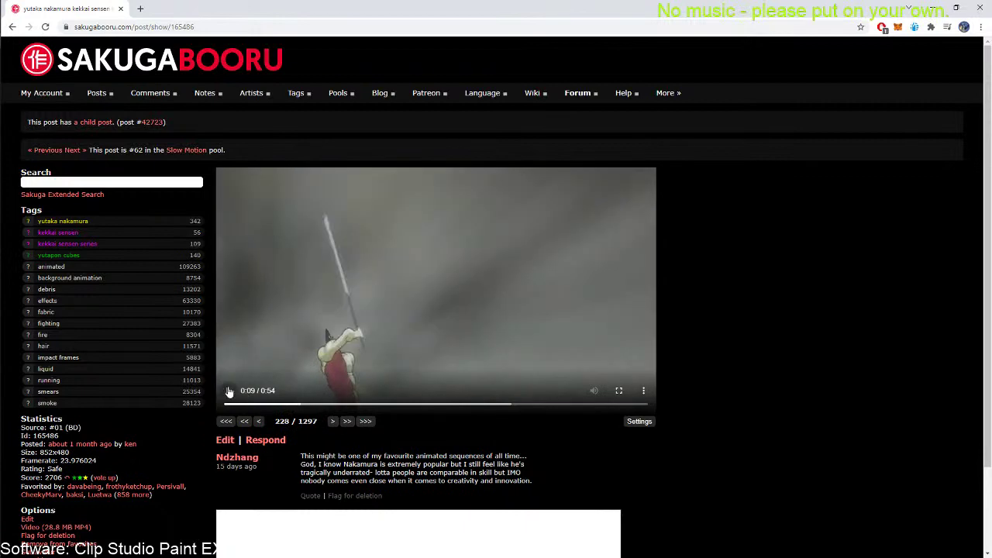
Play on to the red kanji shot, pause at frame 314, and step back frame by frame to frame 290
left_click(228, 392)
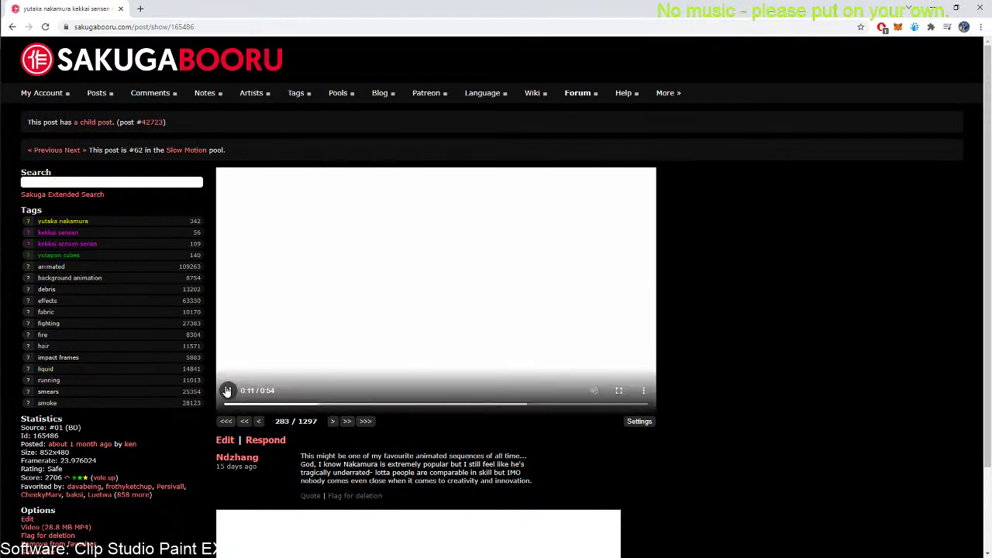
left_click(227, 391)
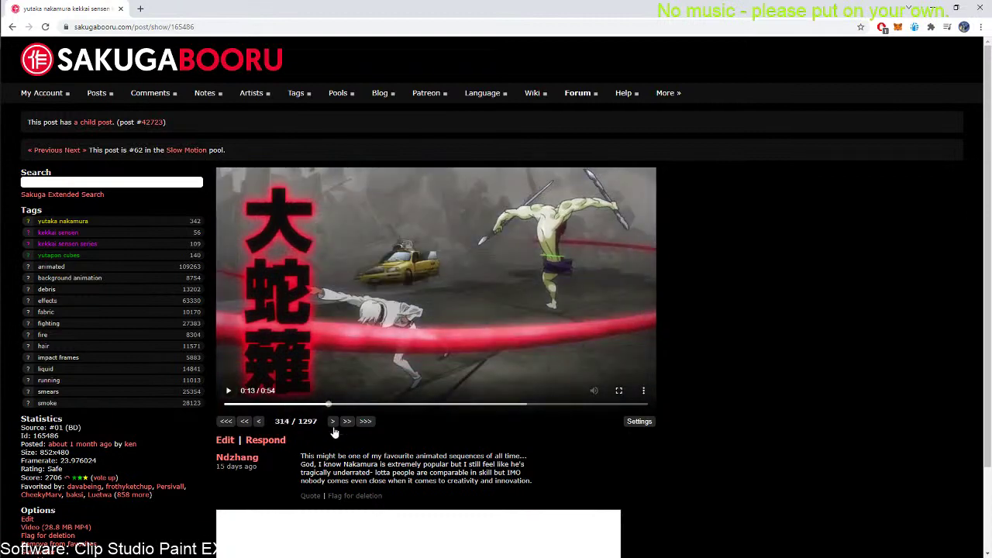
left_click(260, 421)
left_click(260, 422)
left_click(260, 422)
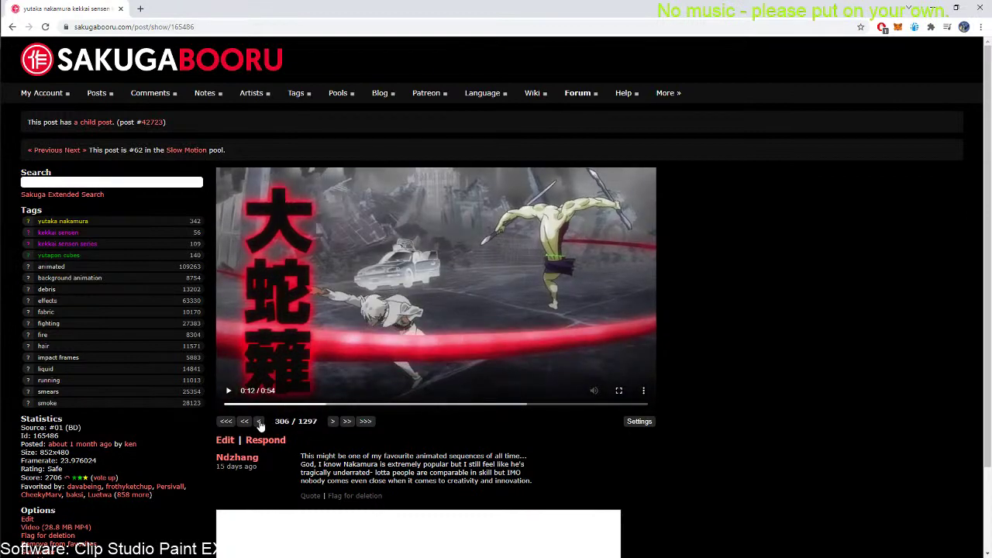
left_click(259, 421)
left_click(260, 421)
left_click(260, 421)
left_click(260, 422)
left_click(260, 422)
left_click(259, 422)
left_click(259, 421)
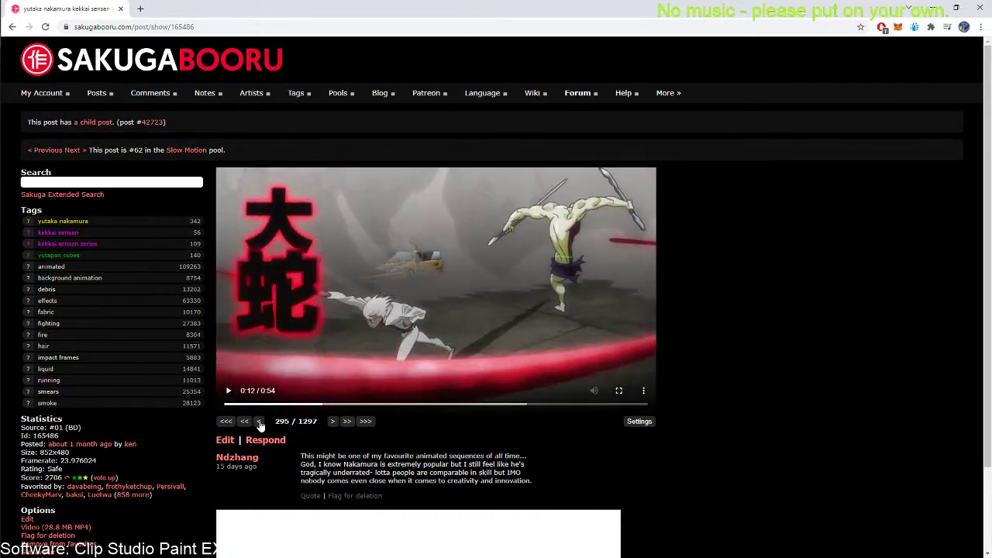
left_click(260, 421)
left_click(259, 422)
left_click(260, 421)
left_click(259, 422)
left_click(260, 421)
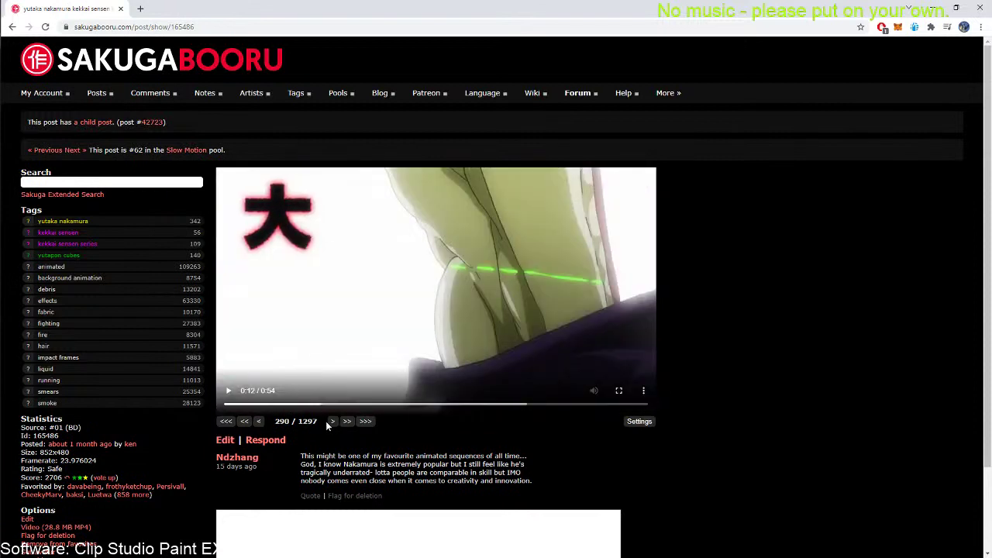
Step forward frame by frame through the kanji slash shot from 290 to 328, examining how the characters, car and background move
left_click(331, 422)
left_click(332, 421)
left_click(332, 421)
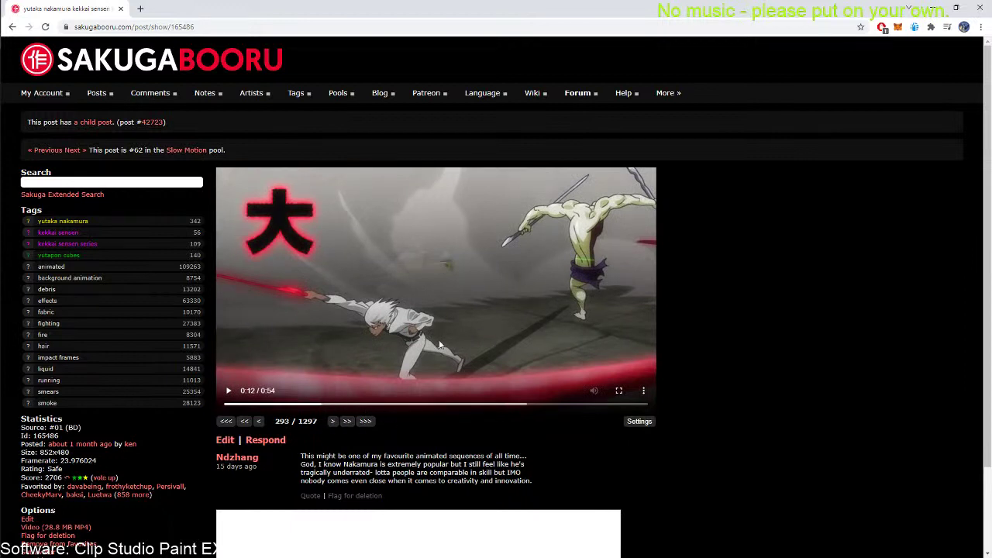
left_click(332, 422)
left_click(332, 423)
left_click(333, 422)
left_click(332, 422)
left_click(333, 423)
left_click(333, 422)
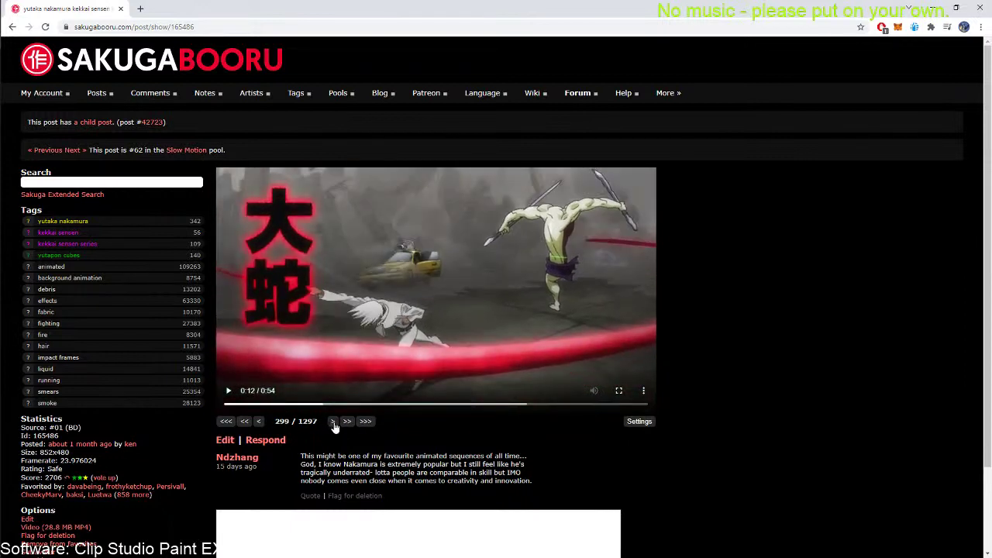
left_click(333, 422)
left_click(332, 422)
left_click(333, 423)
left_click(333, 423)
left_click(333, 422)
left_click(332, 422)
left_click(333, 422)
left_click(332, 423)
left_click(333, 422)
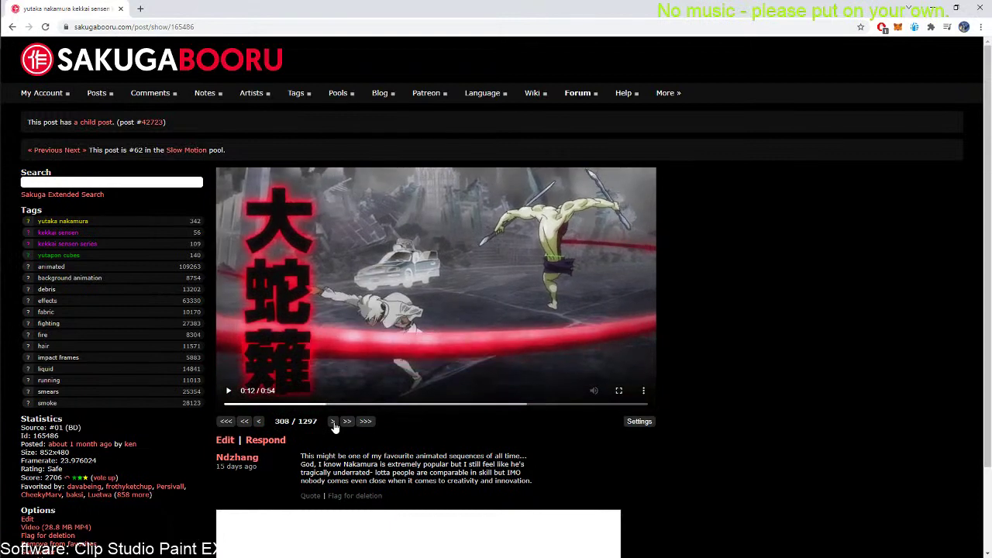
left_click(333, 423)
left_click(333, 423)
left_click(332, 422)
left_click(333, 423)
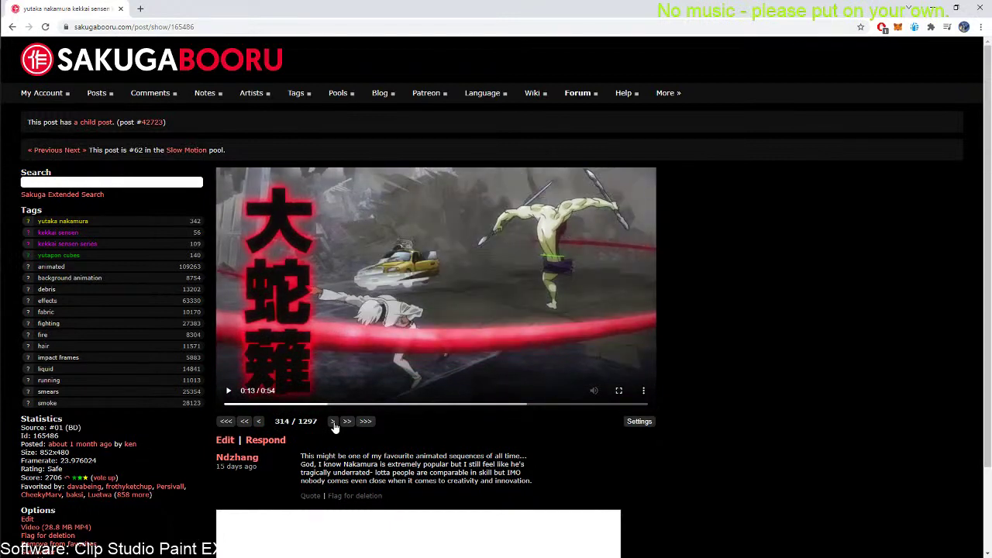
left_click(332, 423)
left_click(333, 423)
left_click(332, 423)
left_click(333, 423)
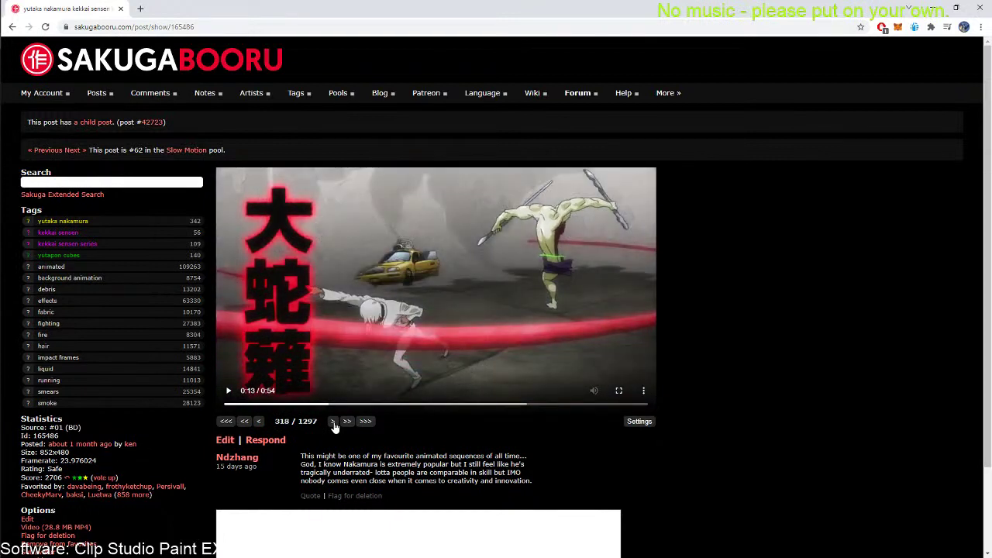
left_click(332, 422)
left_click(332, 423)
left_click(333, 423)
left_click(333, 422)
left_click(332, 422)
left_click(333, 422)
left_click(333, 422)
left_click(333, 423)
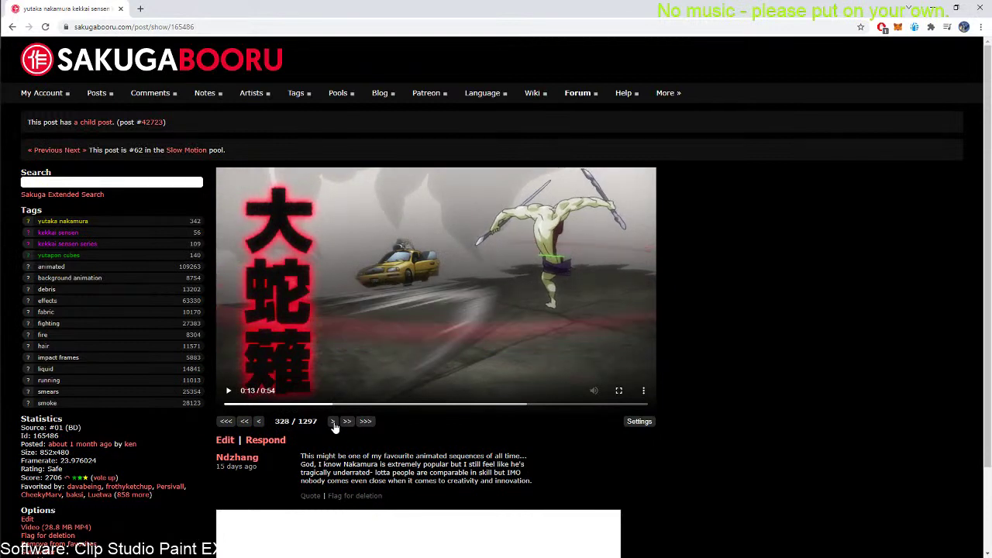
Step forward frame by frame from frame 328 past frame 337, examining the end of the monster and car slash shot
left_click(332, 423)
left_click(332, 422)
left_click(332, 422)
left_click(333, 423)
left_click(332, 422)
left_click(333, 422)
left_click(333, 422)
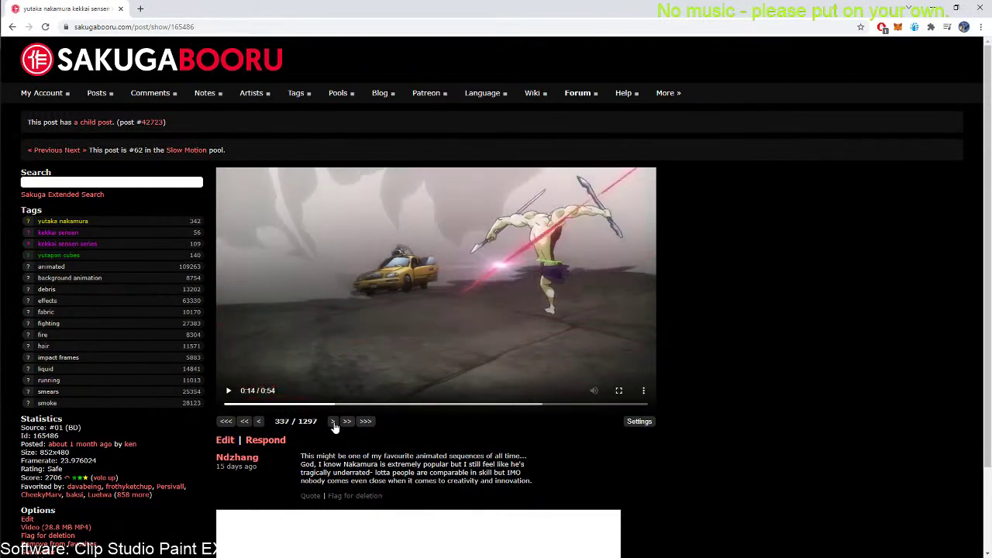
left_click(333, 423)
left_click(332, 422)
left_click(332, 422)
left_click(332, 423)
left_click(333, 422)
Play on to the shot of the boy running beside the street sign, pause at frame 419, and step back to frame 405
left_click(229, 393)
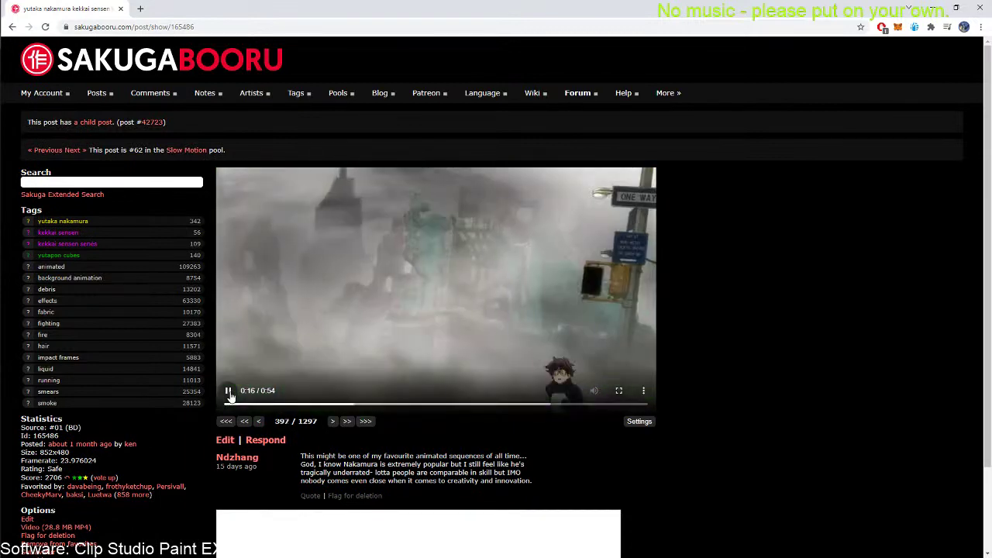
left_click(229, 393)
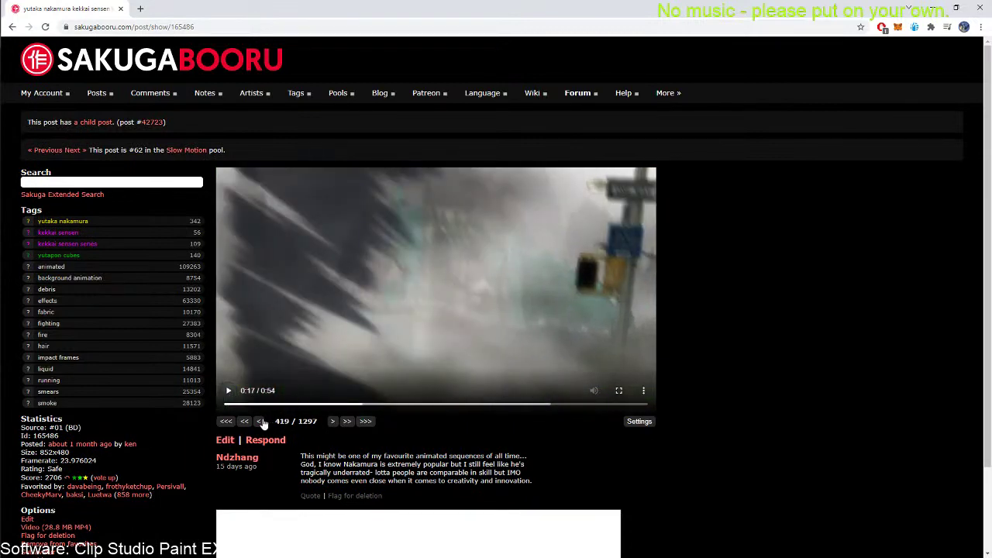
left_click(262, 421)
left_click(262, 422)
left_click(262, 422)
left_click(262, 422)
left_click(262, 422)
left_click(262, 421)
left_click(262, 422)
left_click(262, 422)
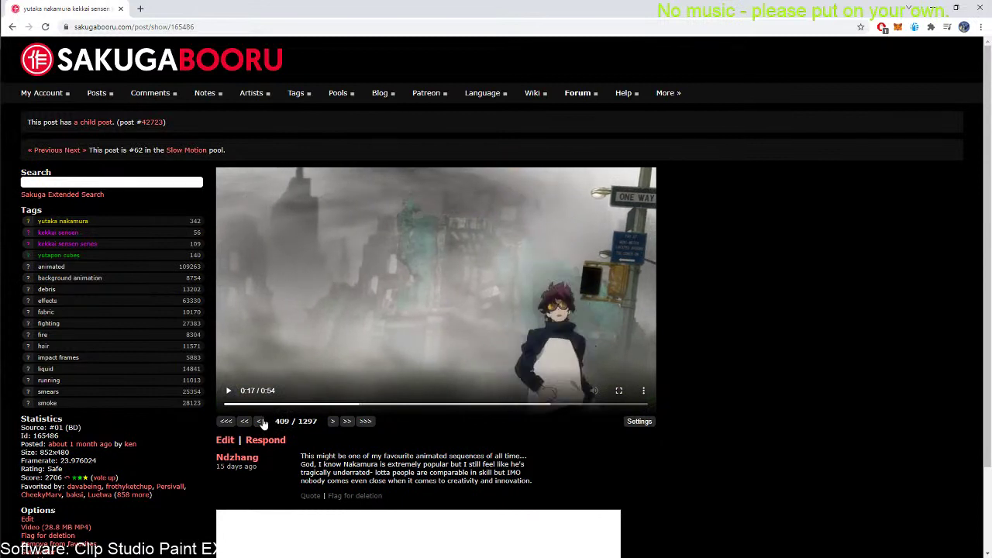
left_click(262, 422)
left_click(262, 422)
left_click(262, 422)
left_click(262, 422)
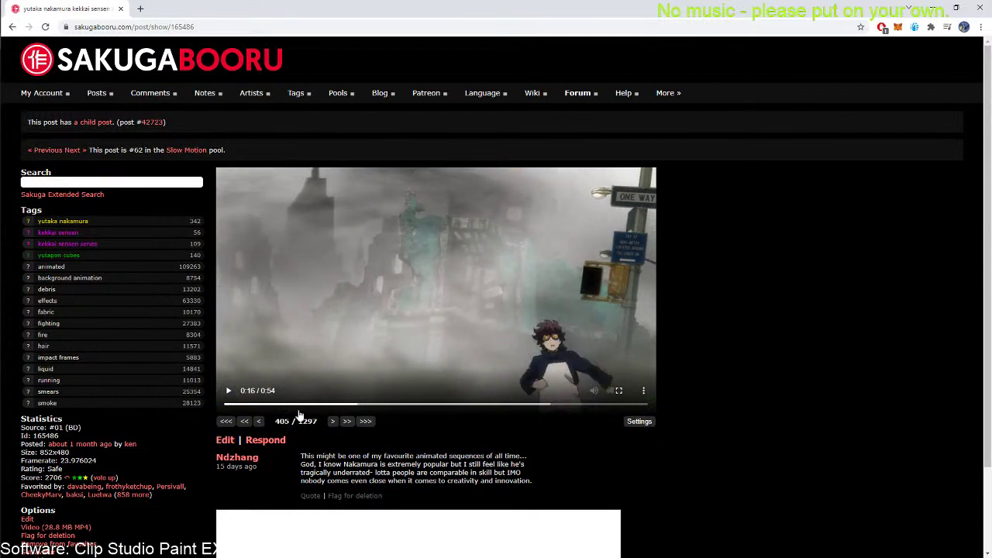
Step back frame by frame from frame 405 to the green splash at frame 394 to find where the running shot starts
left_click(260, 422)
left_click(259, 422)
left_click(260, 421)
left_click(260, 421)
left_click(260, 422)
left_click(260, 422)
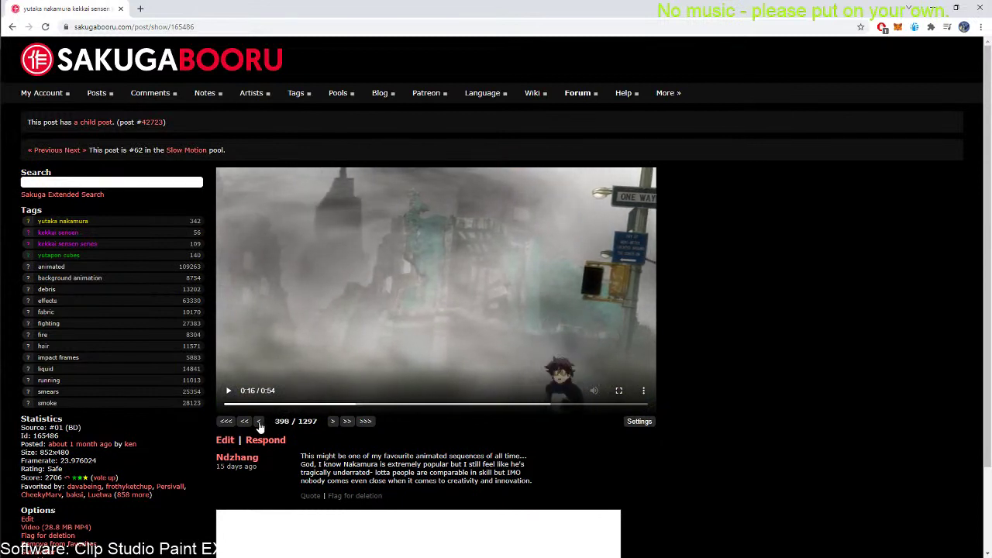
left_click(260, 421)
left_click(260, 422)
left_click(260, 422)
left_click(259, 422)
left_click(259, 421)
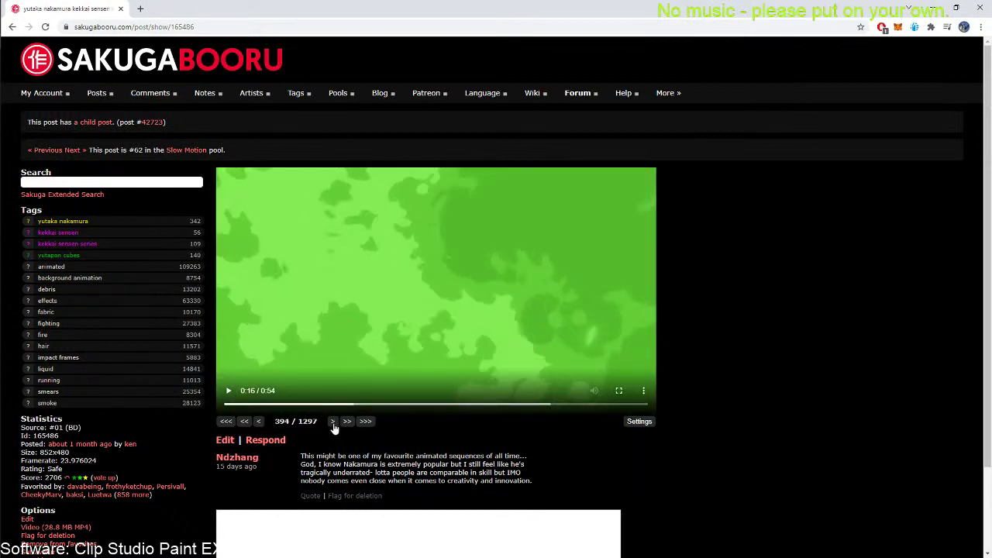
Step forward from frame 394 to 399 and back to 397 to examine the background at the shot's start
left_click(333, 421)
left_click(333, 422)
left_click(333, 422)
left_click(332, 422)
left_click(333, 422)
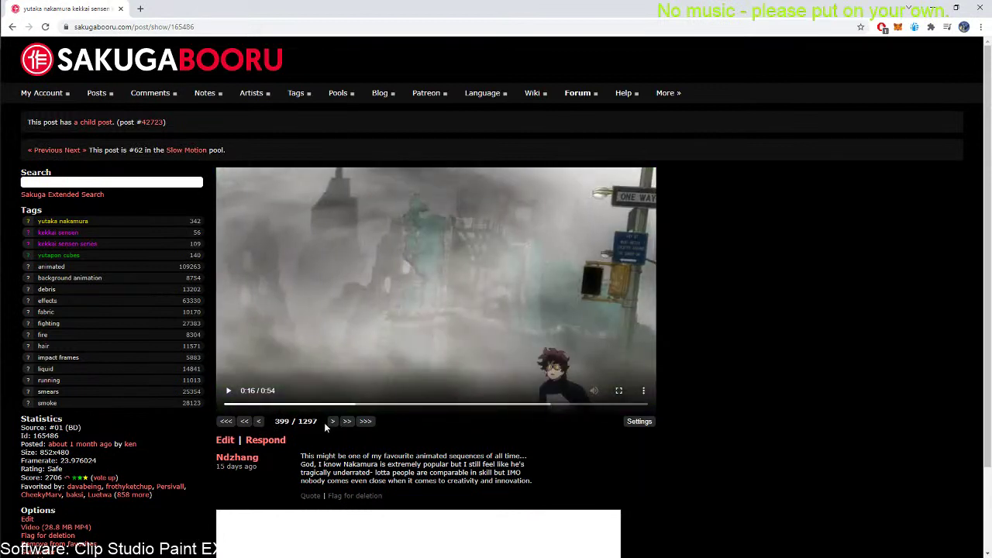
left_click(259, 422)
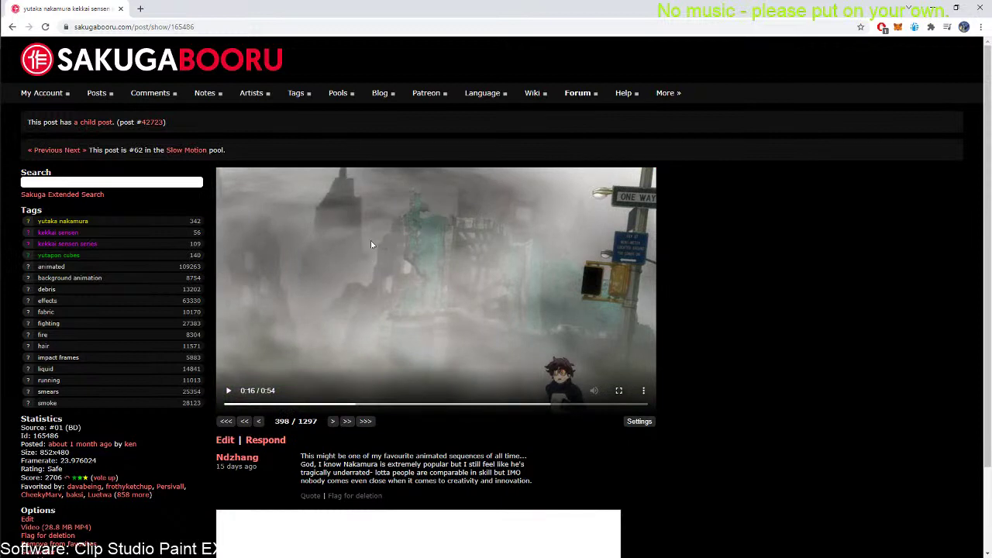
left_click(262, 421)
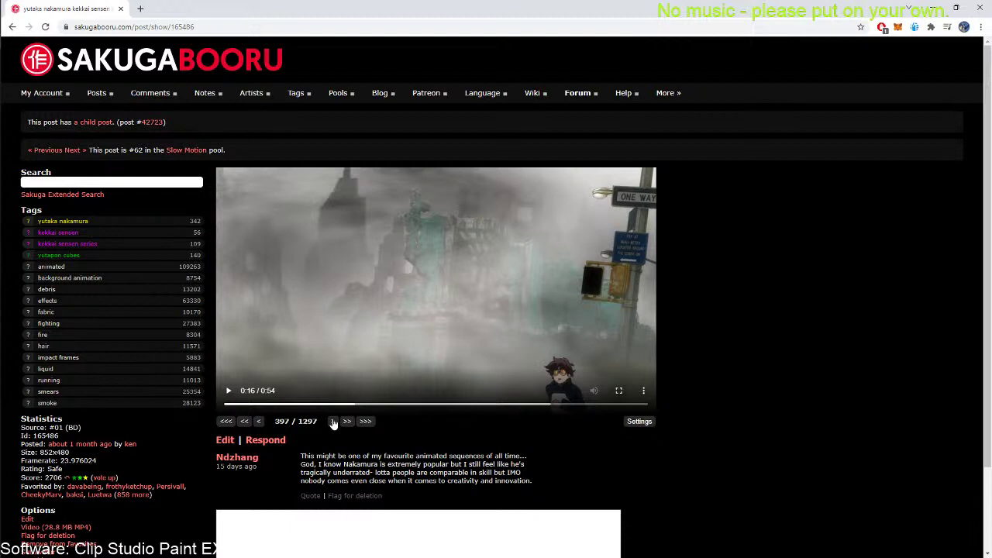
Play the running shot from frame 397, pausing at frames 409 and 425, and step back to frame 414
left_click(229, 392)
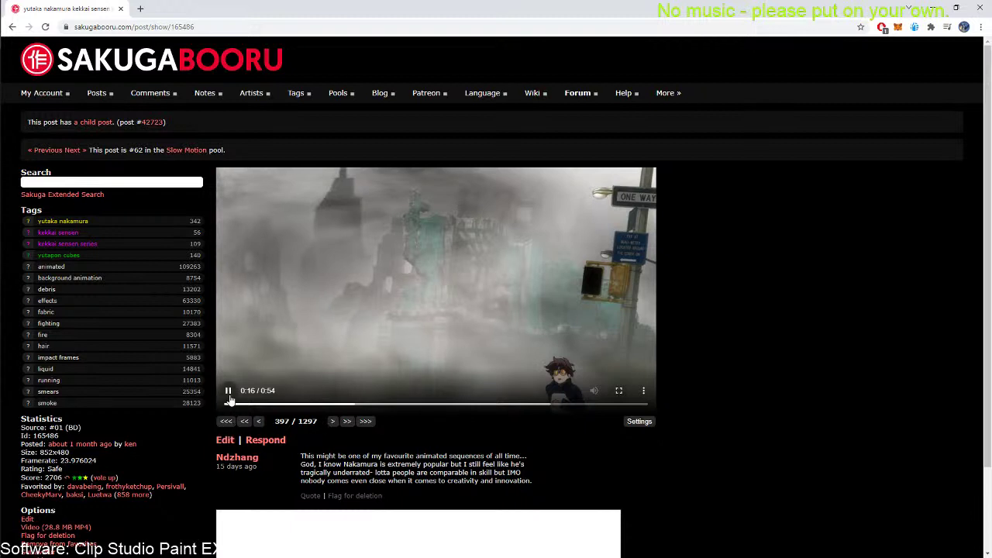
left_click(229, 392)
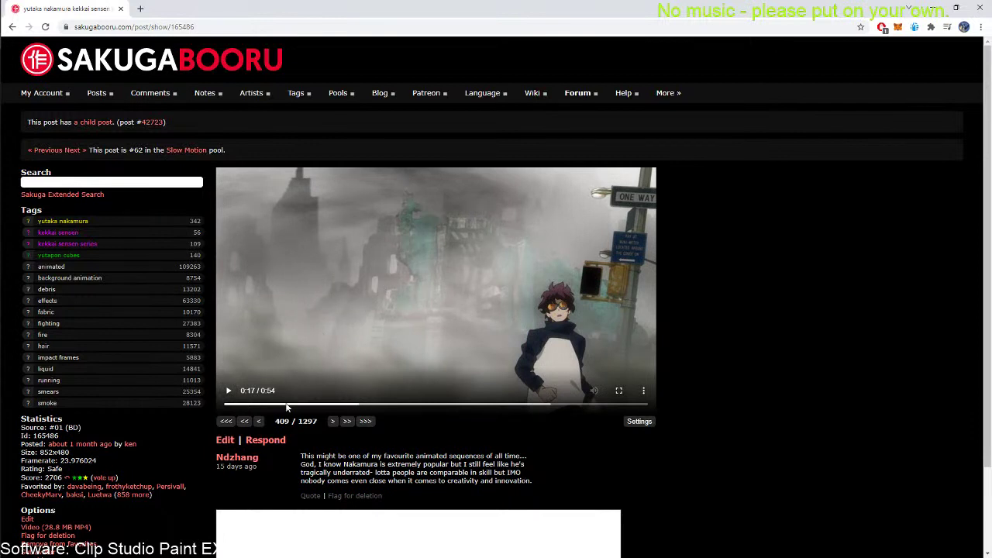
left_click(229, 391)
left_click(300, 326)
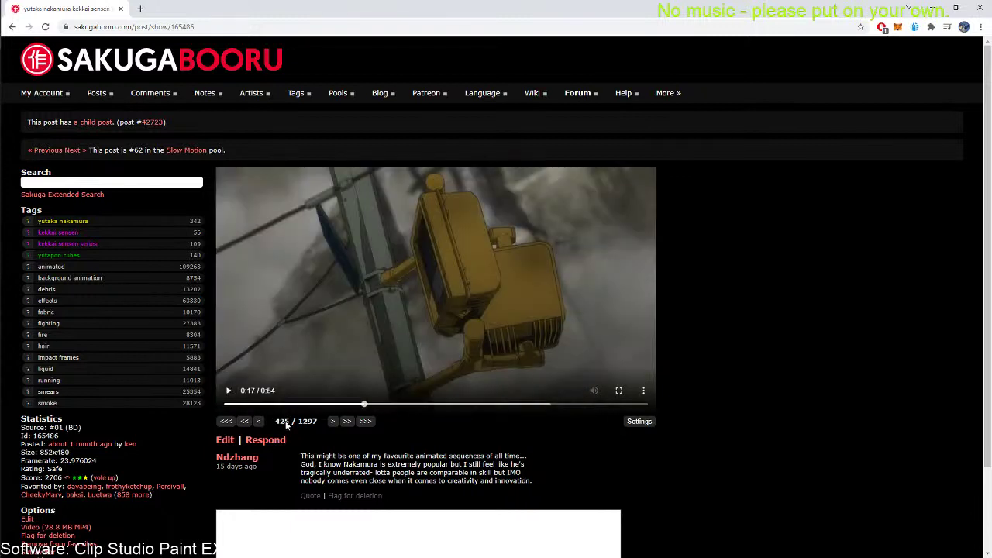
left_click(259, 422)
left_click(259, 422)
left_click(260, 422)
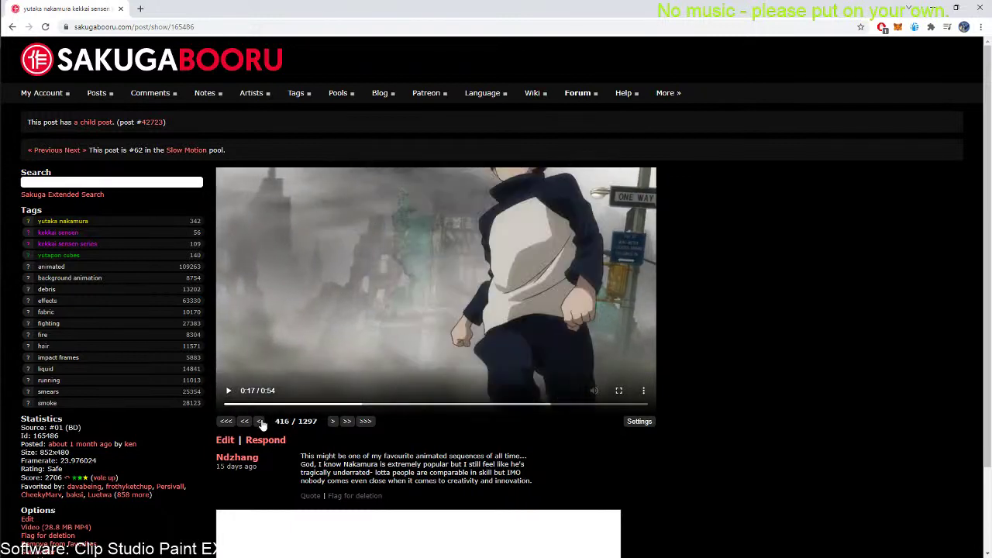
left_click(260, 422)
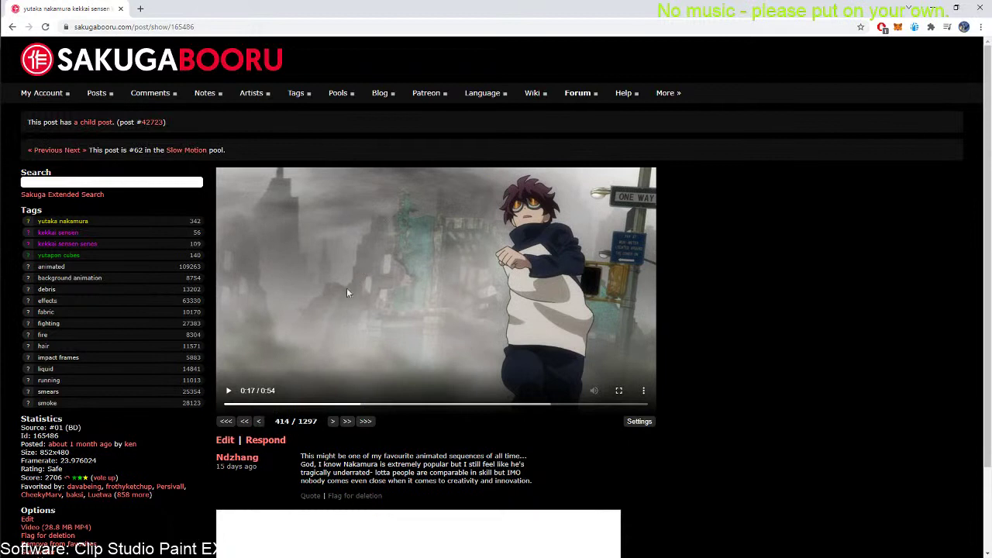
Play on to the green splash at frame 431, pause, and step back to the blurred close pass at frame 420
left_click(311, 313)
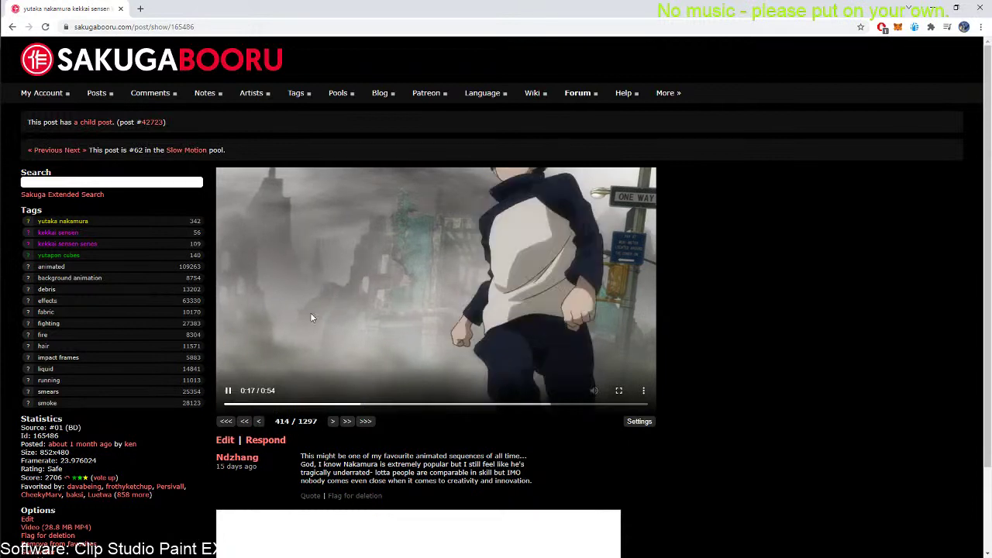
left_click(320, 325)
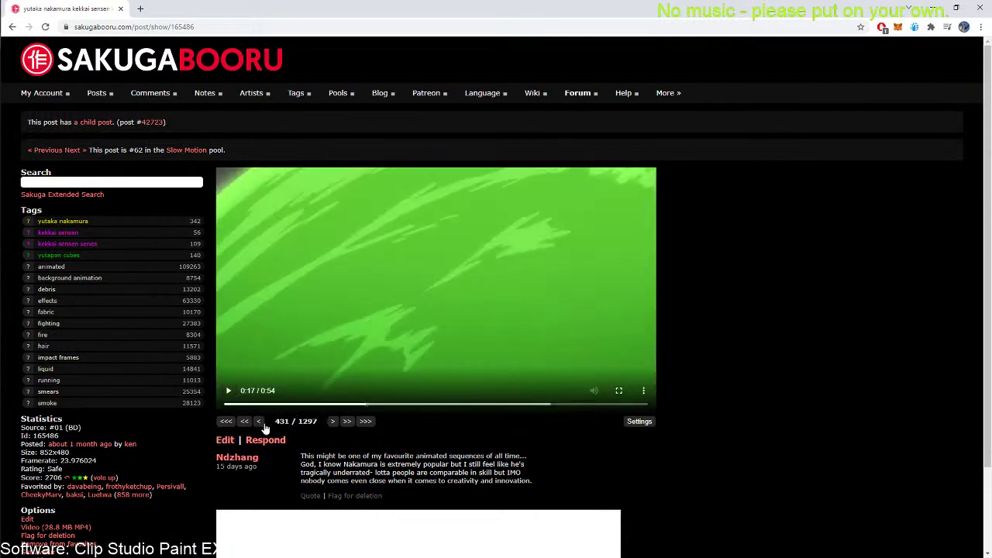
left_click(260, 423)
left_click(261, 422)
left_click(261, 422)
left_click(260, 422)
left_click(260, 422)
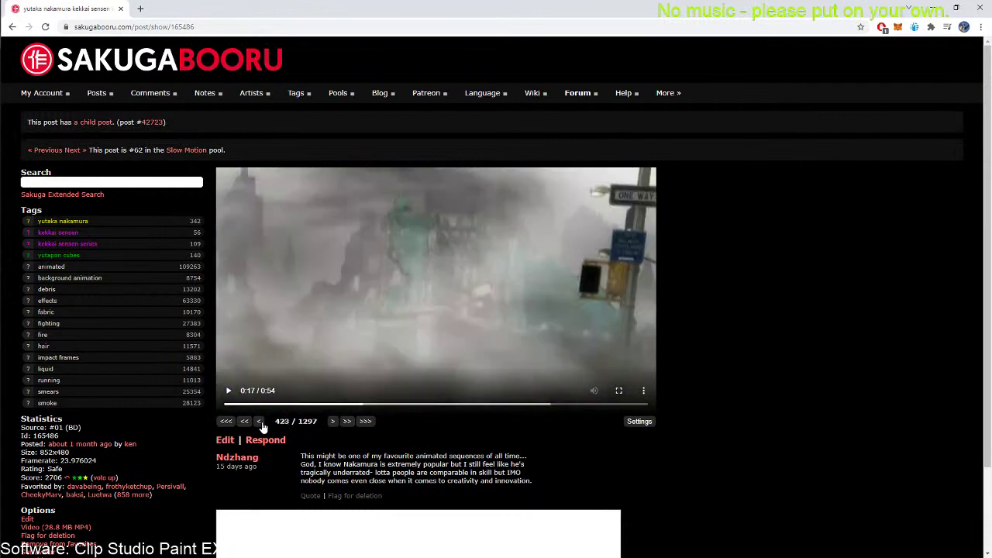
left_click(260, 422)
left_click(260, 423)
left_click(260, 423)
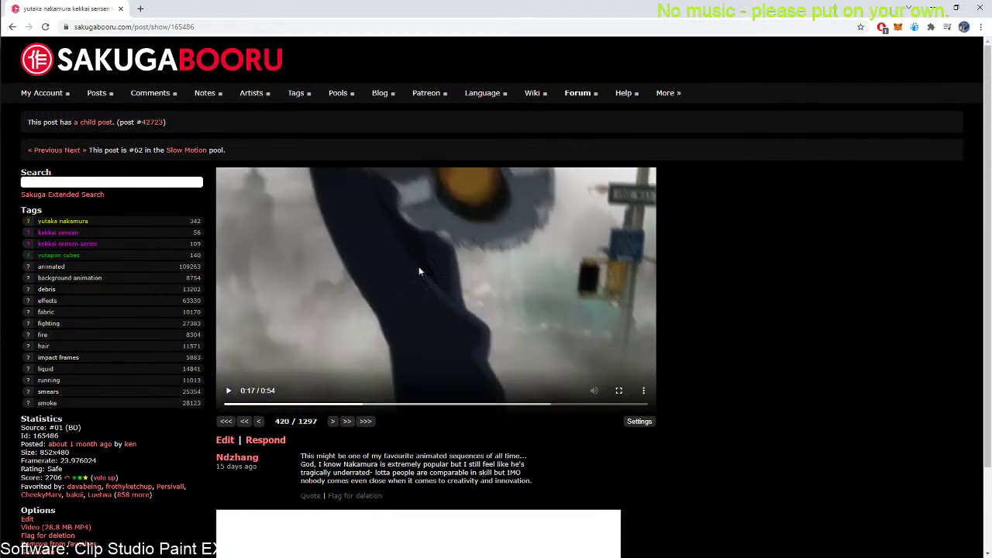
Step back frame by frame from frame 420 past frame 410, examining how the boy and the background shift
left_click(260, 421)
left_click(259, 422)
left_click(260, 422)
left_click(260, 422)
left_click(260, 421)
left_click(260, 422)
left_click(260, 421)
left_click(260, 421)
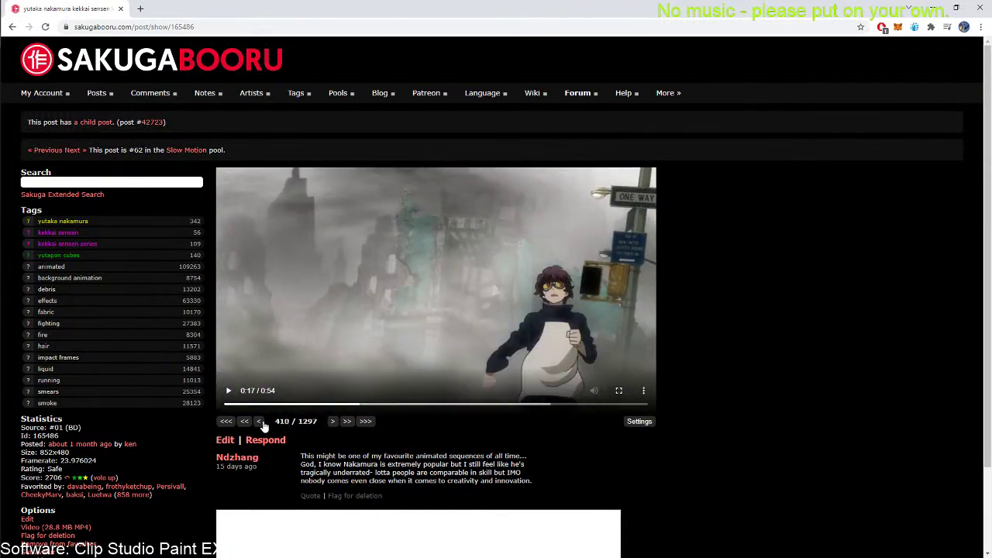
left_click(260, 421)
left_click(259, 422)
Step forward frame by frame through the boy's approach to frame 425, comparing the street sign and background positions
double_click(332, 423)
double_click(332, 423)
left_click(333, 422)
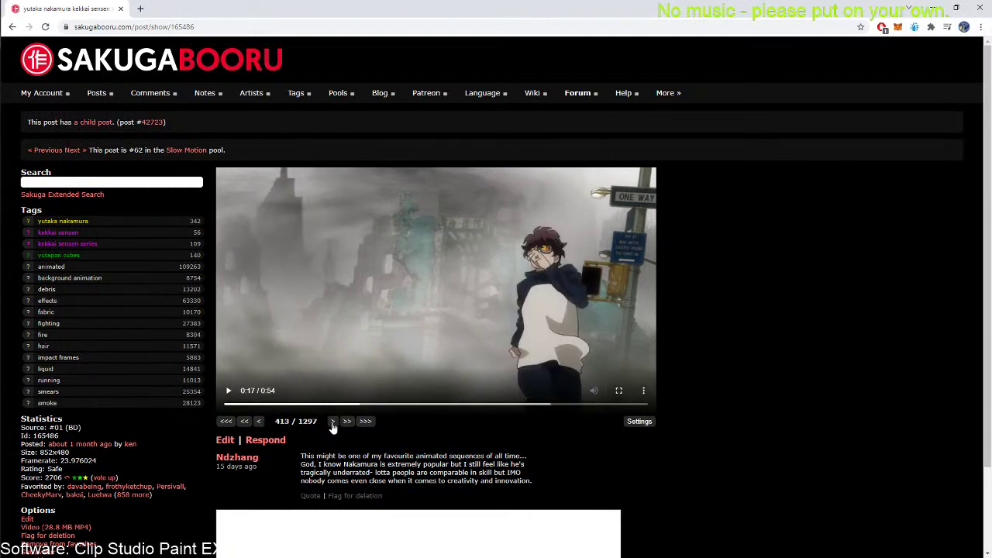
double_click(332, 422)
double_click(332, 422)
left_click(332, 423)
double_click(332, 422)
double_click(332, 422)
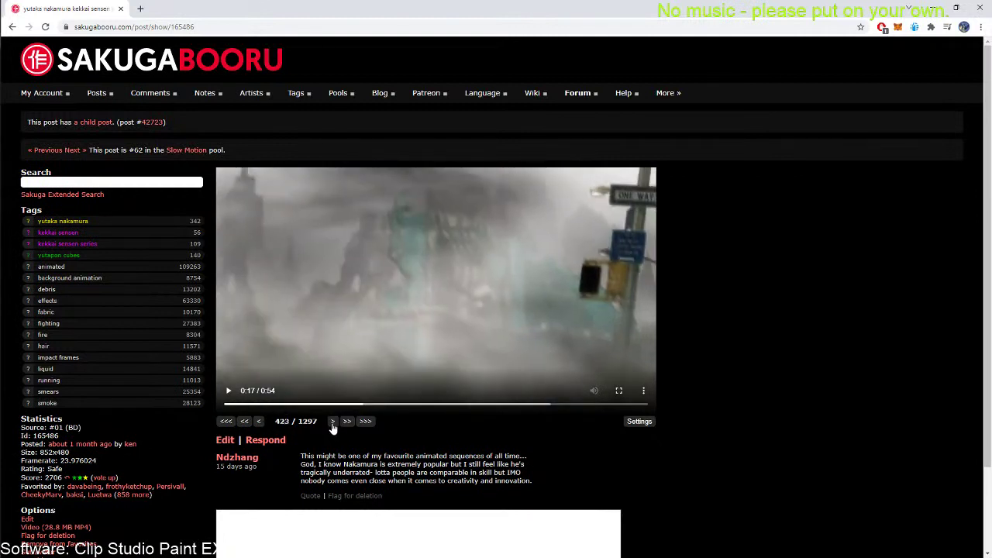
double_click(332, 422)
left_click(332, 423)
Play on to frame 450, jump ahead to frame 553, and play and pause the green energy shots from there
left_click(225, 391)
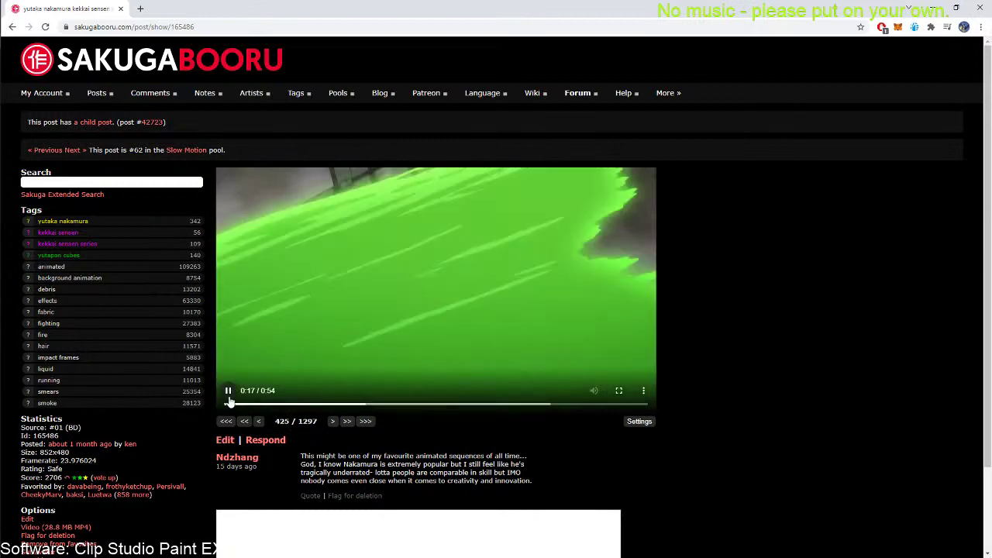
left_click(228, 391)
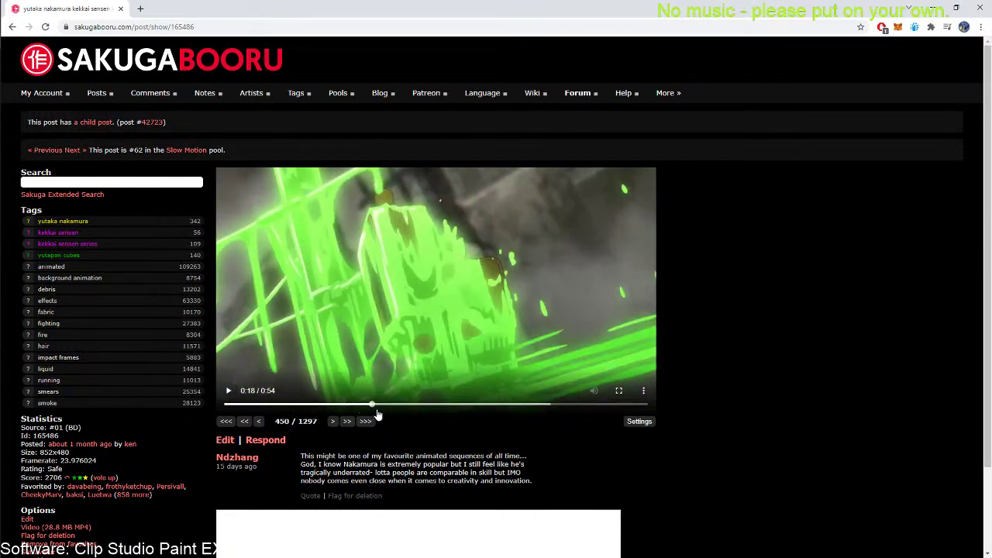
left_click_drag(373, 411, 407, 414)
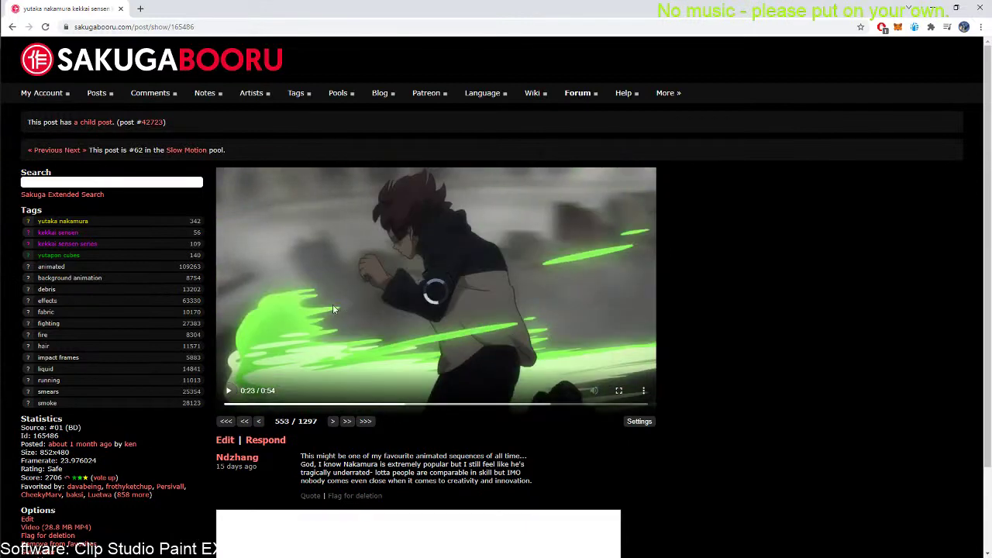
left_click(229, 391)
left_click(228, 394)
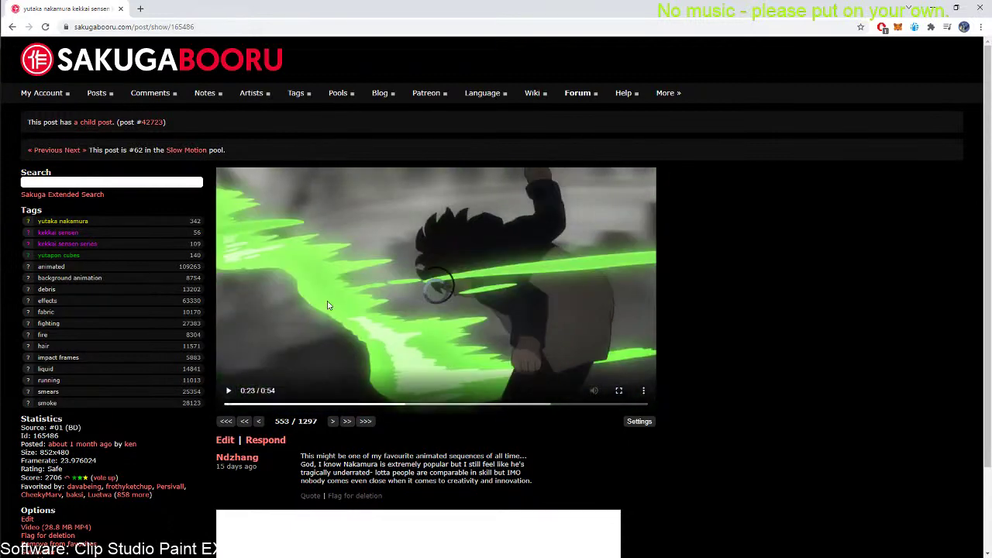
left_click(230, 394)
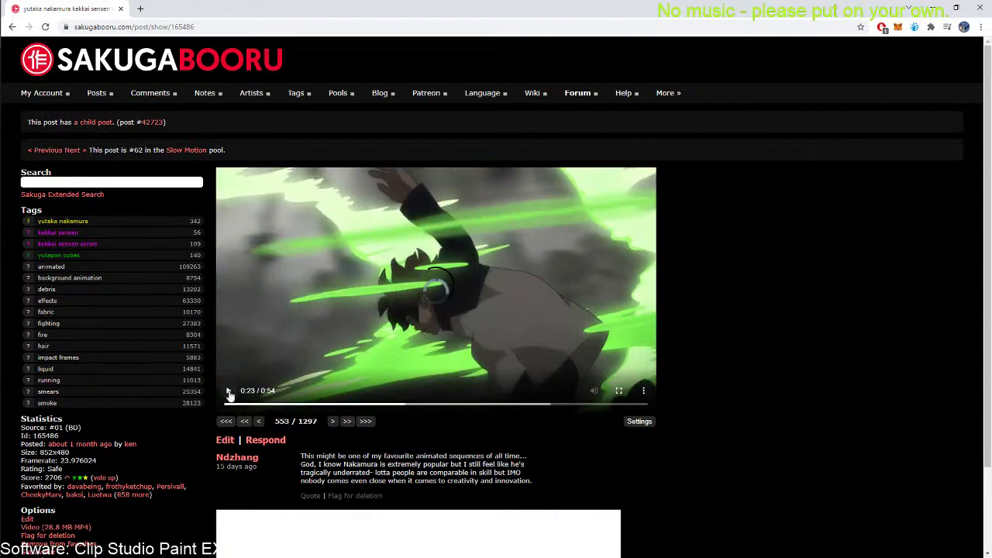
left_click(229, 394)
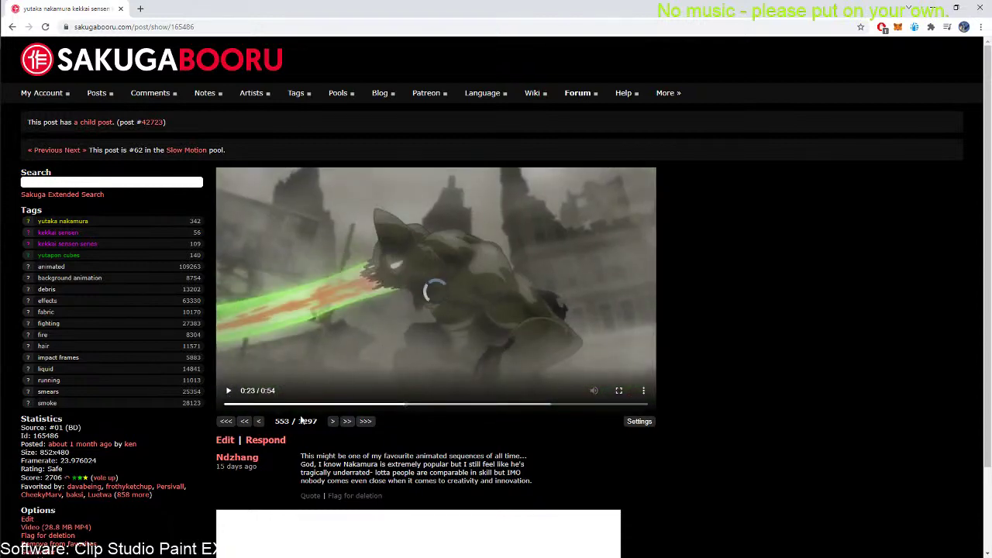
Step back frame by frame from frame 553 past frame 548 to examine the shot with the giant hand
left_click(259, 422)
left_click(259, 421)
left_click(259, 421)
left_click(259, 422)
left_click(259, 422)
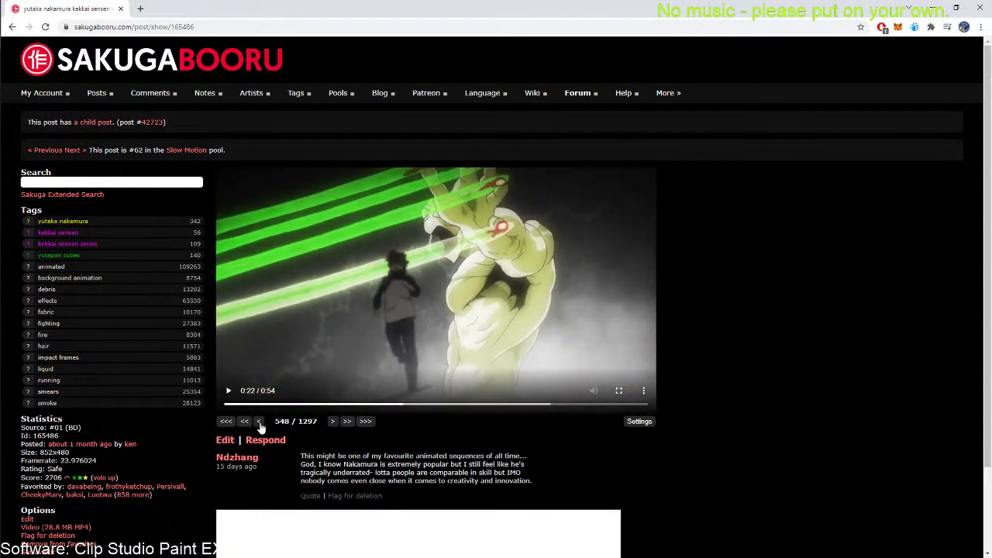
left_click(259, 421)
left_click(259, 421)
Play on to the boy's goggled face close-up, pause at frame 706, and step back to frame 703
left_click(228, 391)
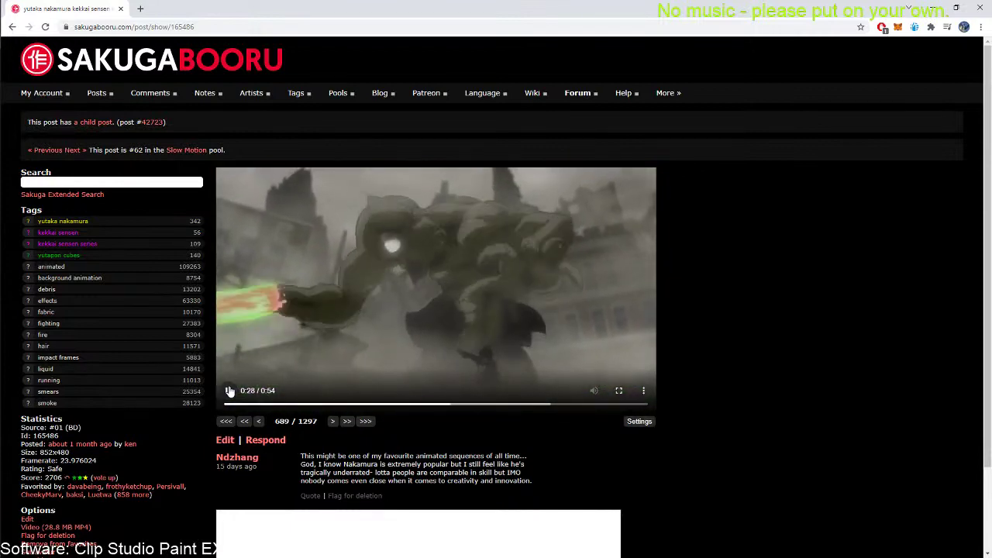
left_click(228, 392)
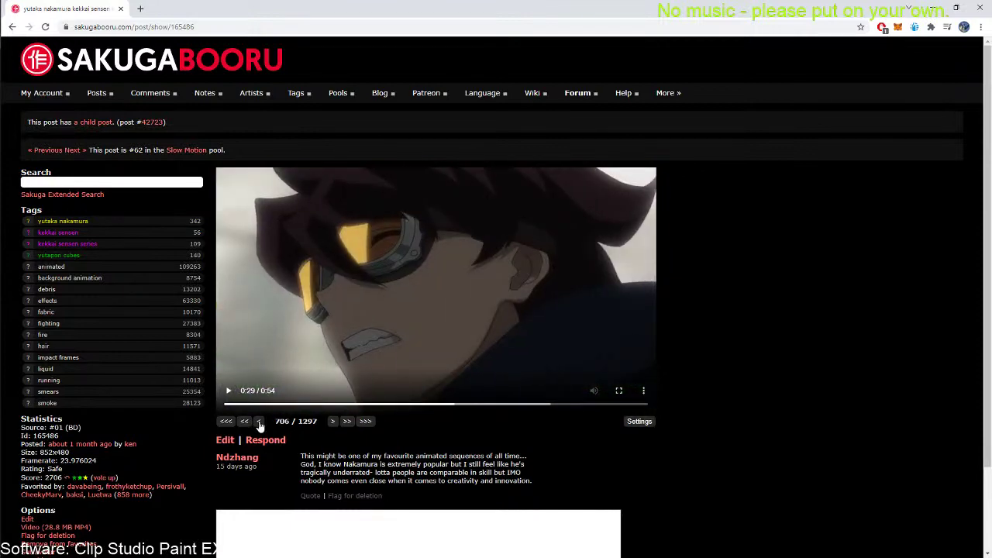
left_click(259, 422)
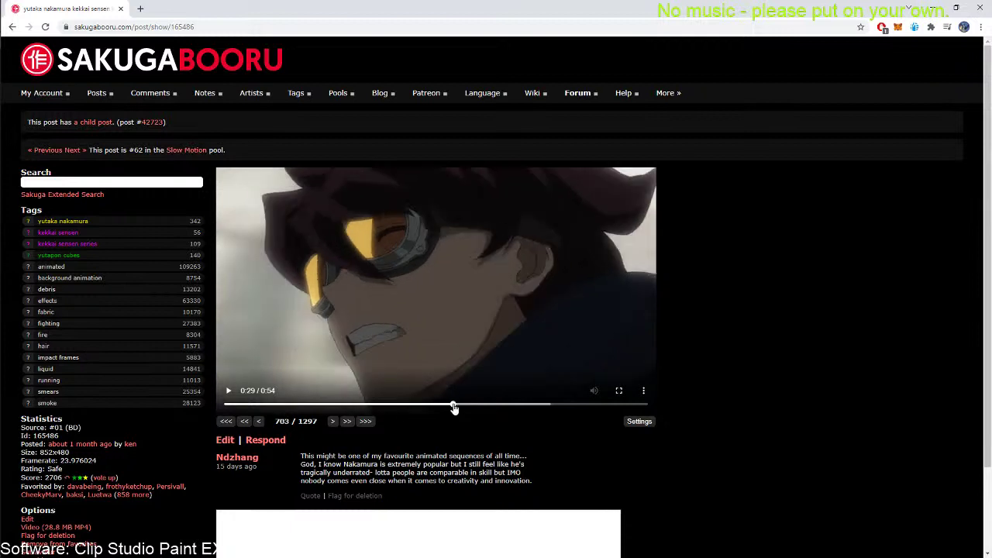
Jump ahead to frame 728, play the close-up until frame 774, pause, and resume playback into the red-thread fight
mouse_move(454, 404)
left_mouse_down()
mouse_move(428, 406)
mouse_move(483, 407)
mouse_move(454, 408)
mouse_move(475, 413)
mouse_move(463, 406)
left_mouse_up()
left_click(228, 390)
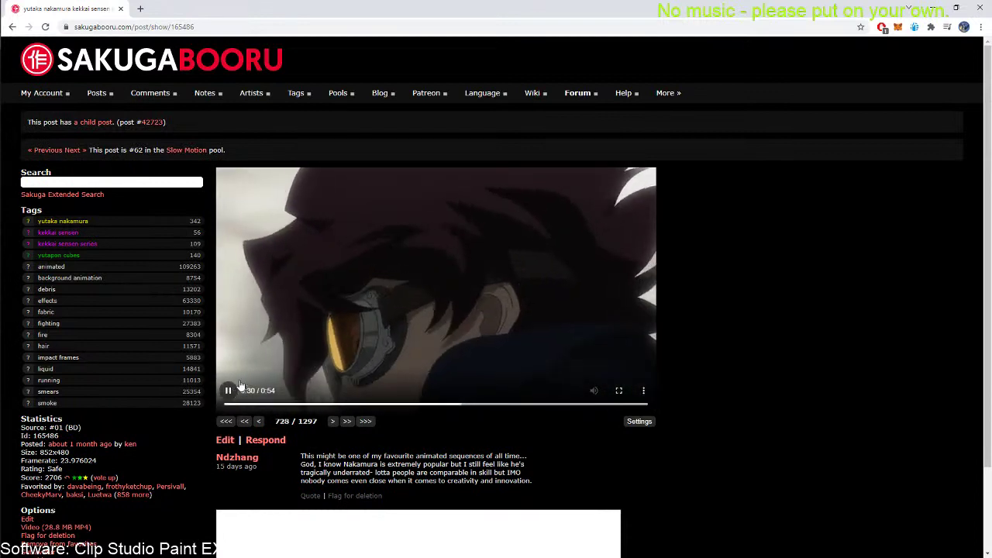
left_click(228, 390)
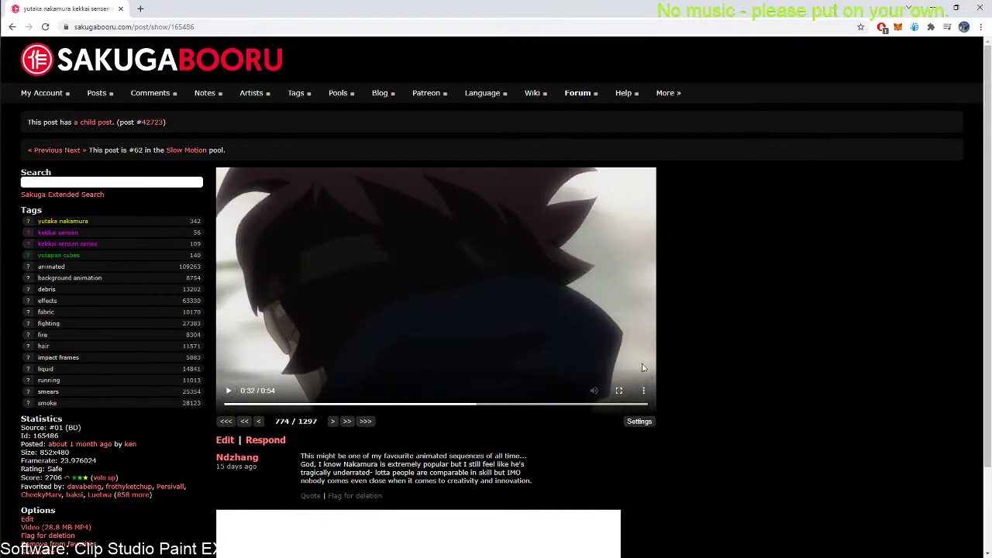
left_click(228, 391)
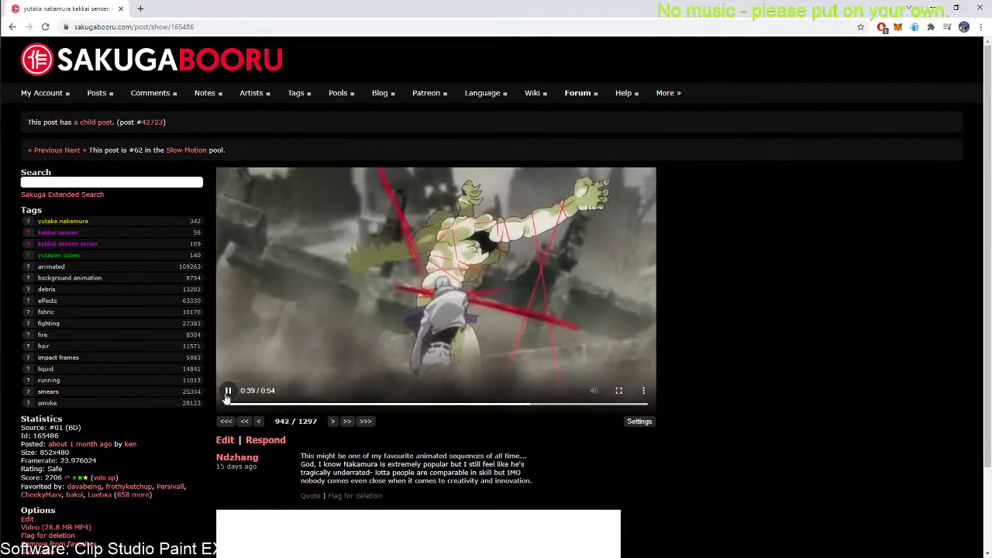
Pause the clip at frame 974 and step back frame by frame past frame 968 to examine the pale shape flying past the building
left_click(228, 392)
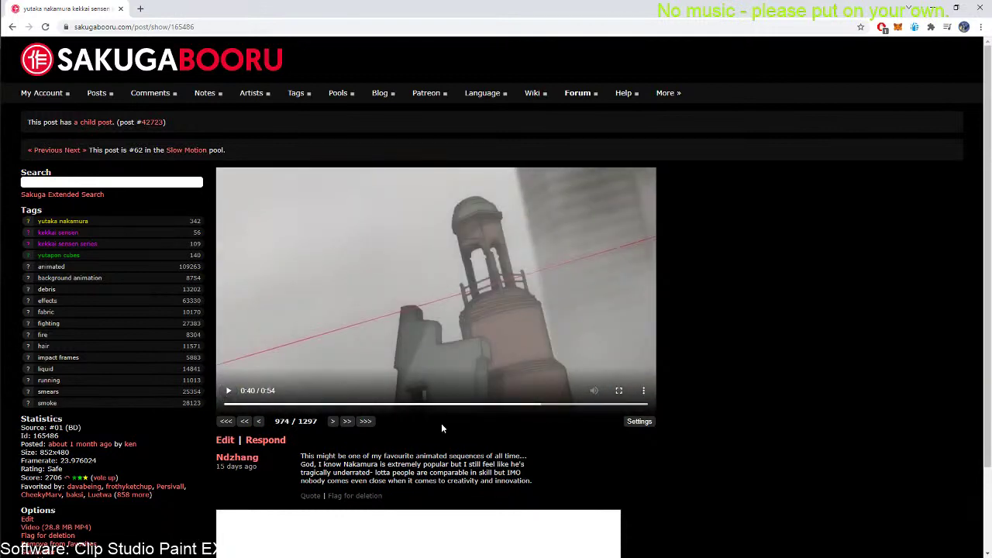
left_click(258, 422)
left_click(258, 422)
left_click(258, 423)
left_click(258, 423)
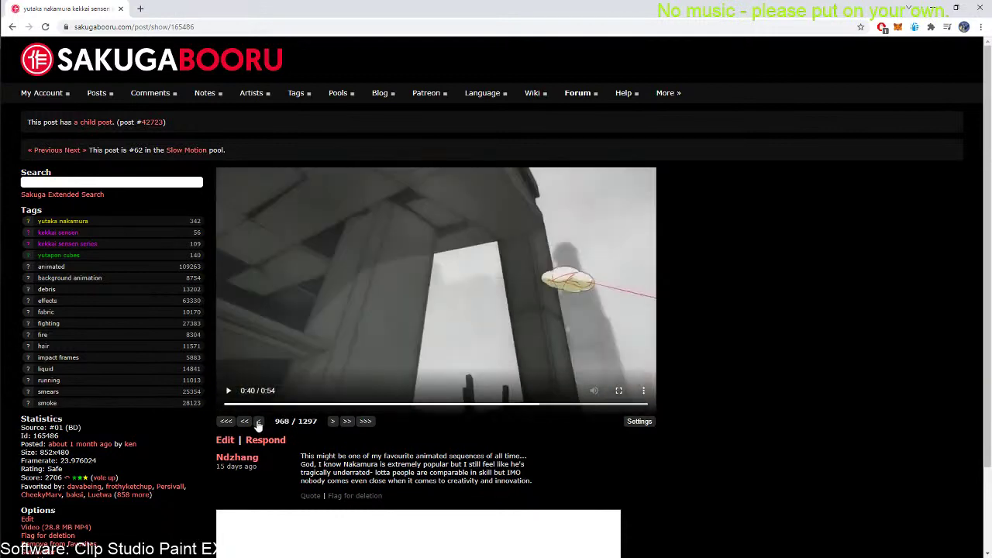
left_click(258, 422)
left_click(258, 422)
left_click(258, 423)
left_click(258, 422)
Step forward frame by frame to frame 974, rechecking the frames around 972 where the tower comes into view
left_click(333, 423)
left_click(333, 422)
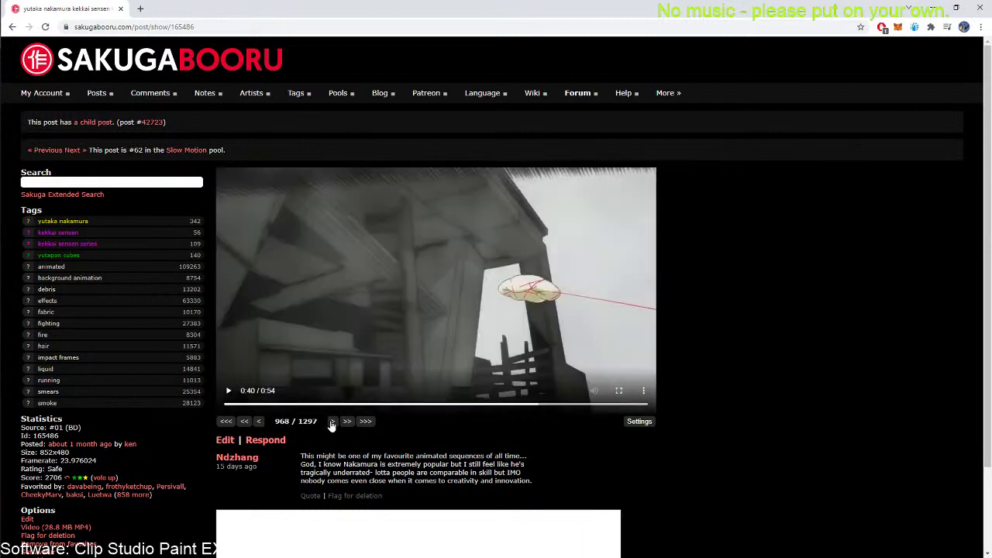
left_click(333, 423)
left_click(332, 422)
left_click(331, 421)
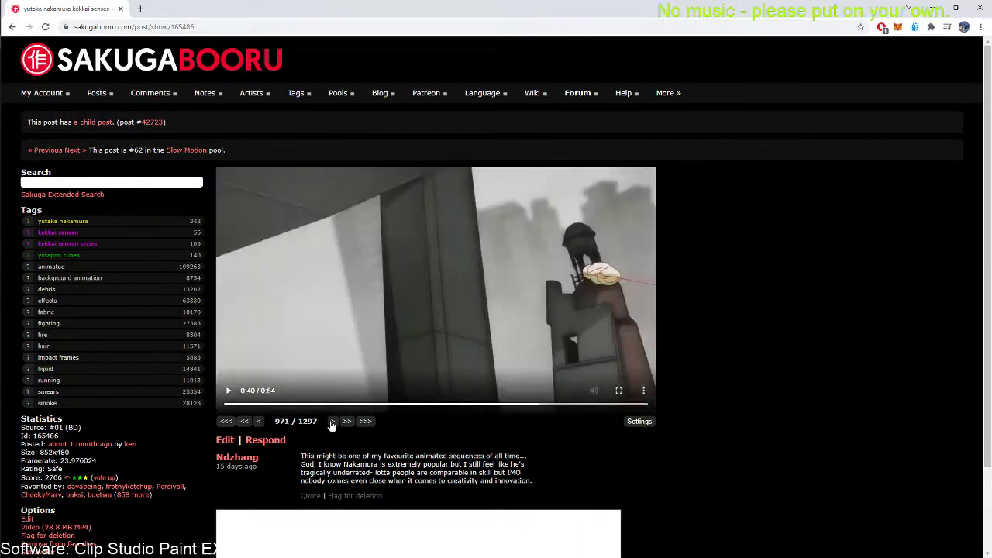
left_click(331, 421)
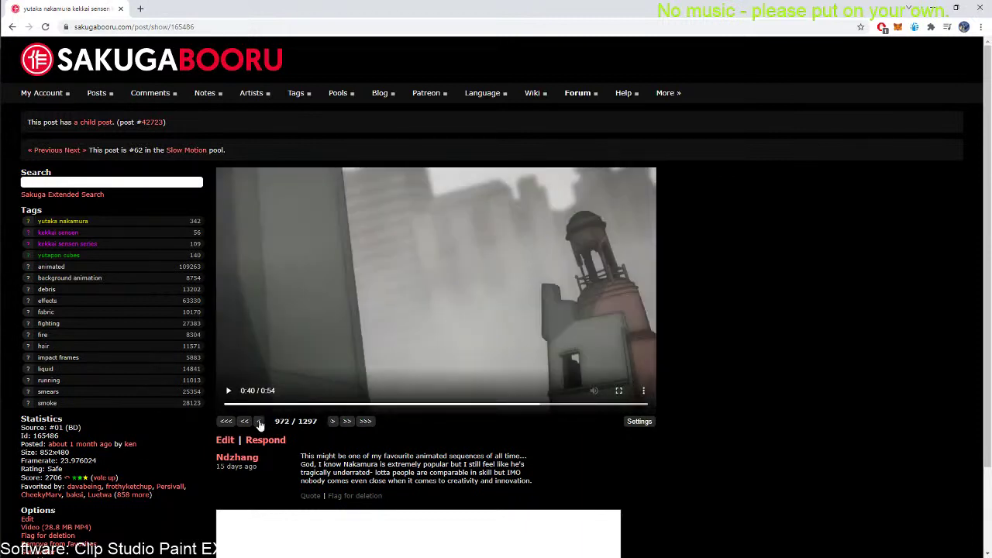
left_click(259, 422)
left_click(332, 422)
left_click(333, 422)
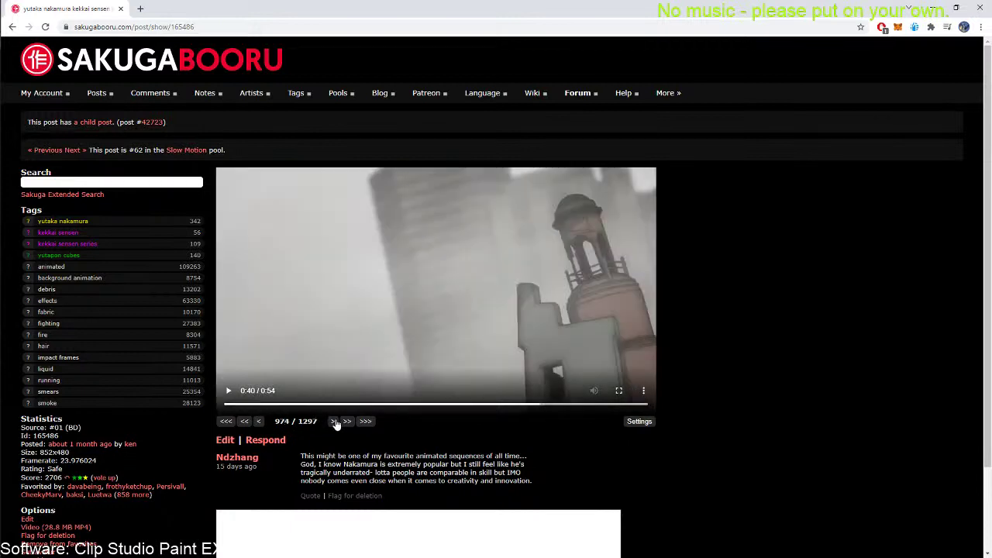
Step back and forth around frame 975 to compare the tower's tilt and position between frames
left_click(333, 422)
left_click(333, 422)
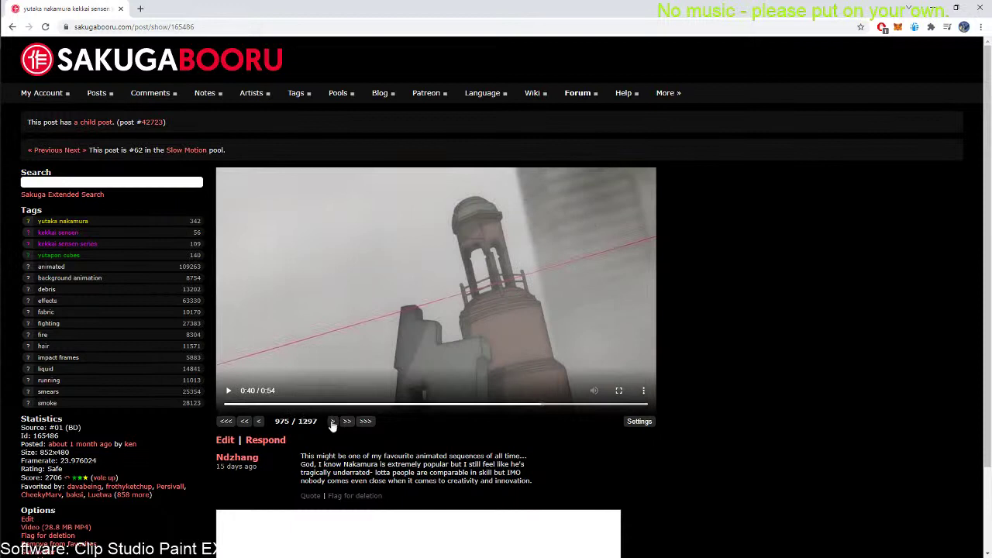
left_click(334, 423)
left_click(259, 424)
left_click(259, 423)
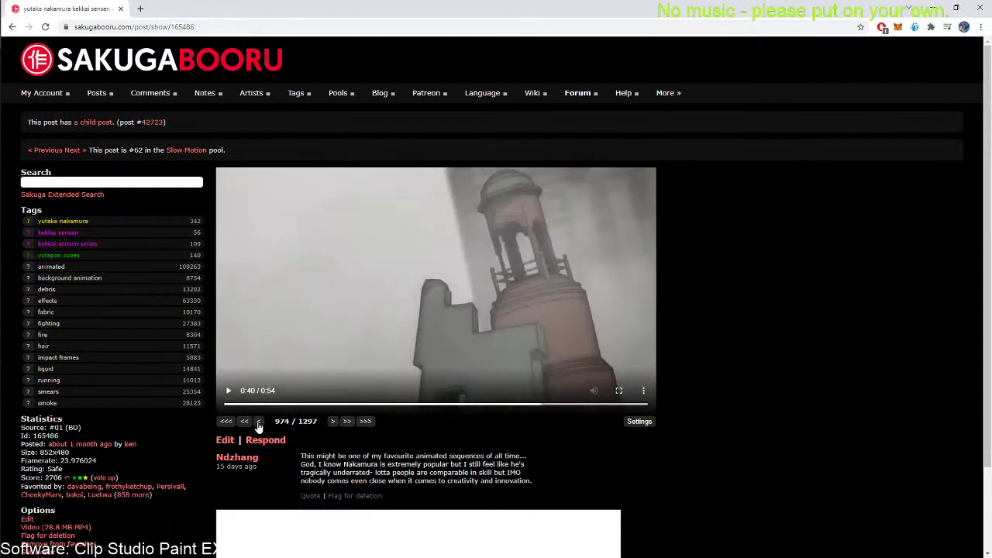
left_click(259, 423)
left_click(259, 424)
left_click(332, 422)
left_click(333, 422)
left_click(333, 422)
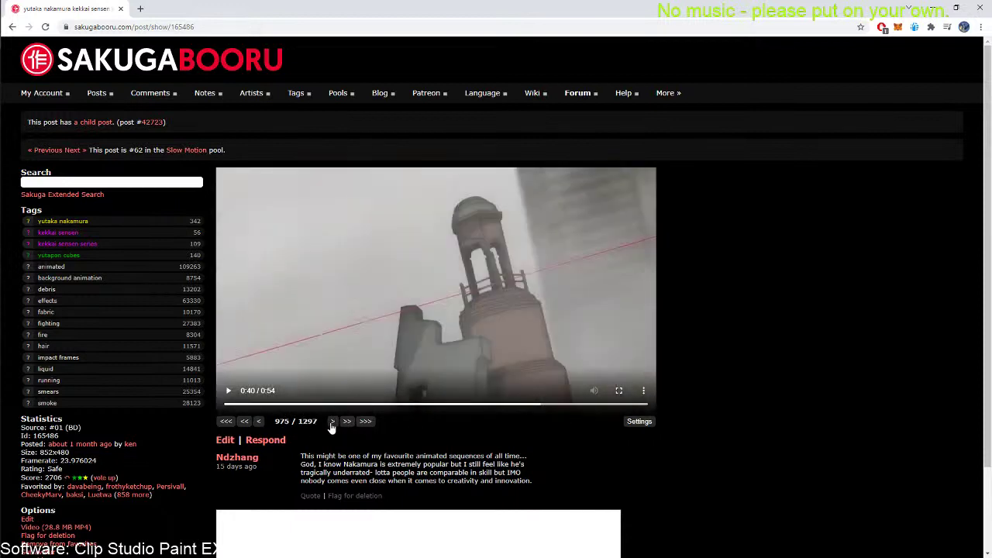
Step on from frame 975 to frame 983 to examine the tower shrinking away beneath the red thread
left_click(333, 421)
left_click(332, 421)
left_click(332, 421)
left_click(332, 423)
left_click(333, 423)
left_click(332, 423)
left_click(333, 424)
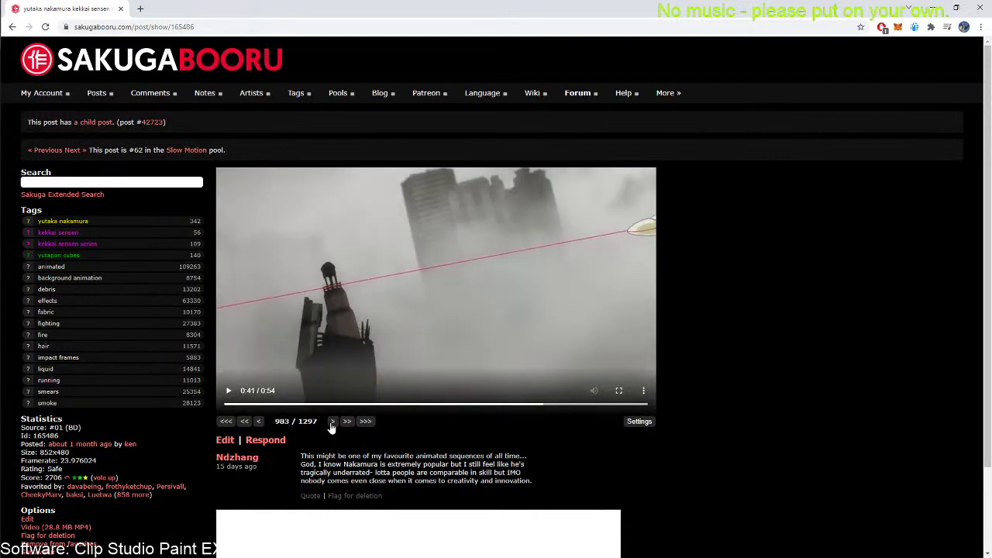
left_click(333, 423)
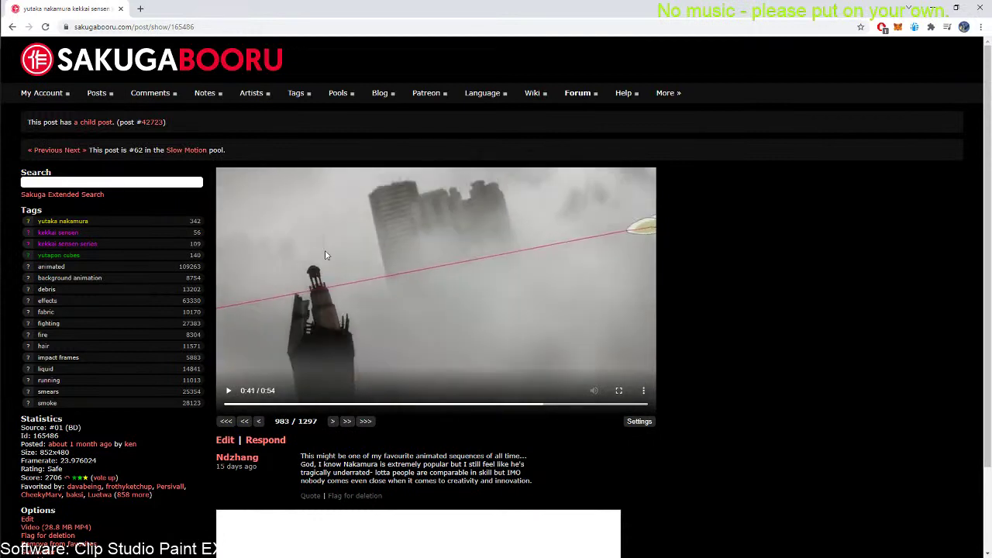
Step on to frame 993 to examine the foreground pillars passing in front of the red thread
left_click(332, 421)
left_click(332, 422)
left_click(333, 422)
left_click(333, 421)
left_click(332, 422)
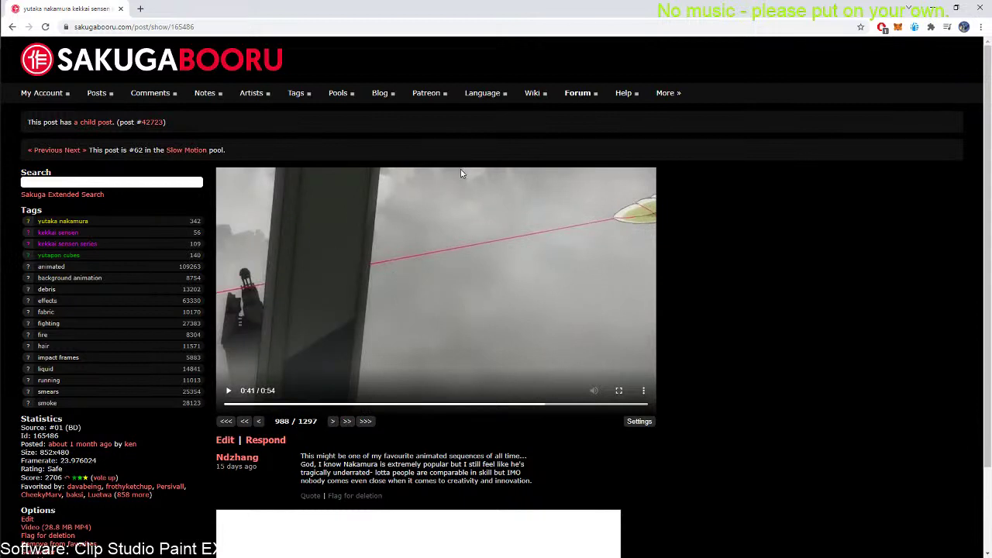
left_click(333, 421)
left_click(333, 422)
left_click(332, 422)
left_click(332, 421)
left_click(332, 422)
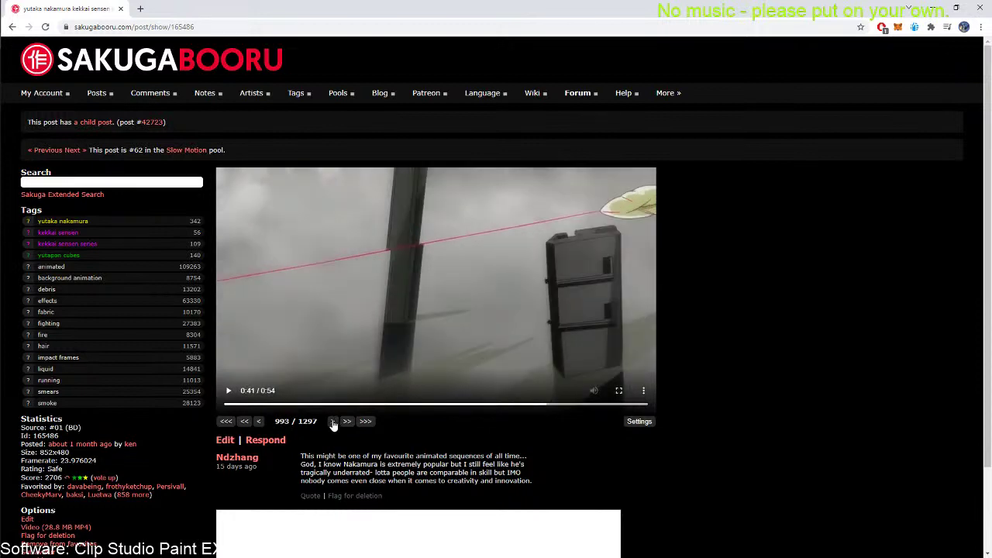
Step on to frame 998, then back and forth between frames 996 and 998 to examine the cut to the wall shot
left_click(333, 421)
left_click(333, 422)
left_click(333, 421)
left_click(332, 421)
left_click(333, 422)
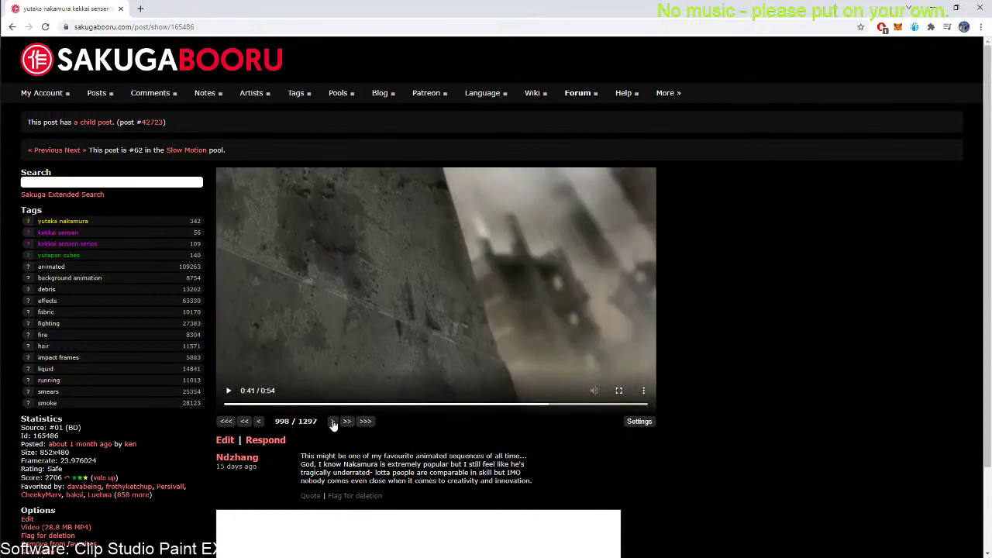
left_click(260, 422)
left_click(260, 422)
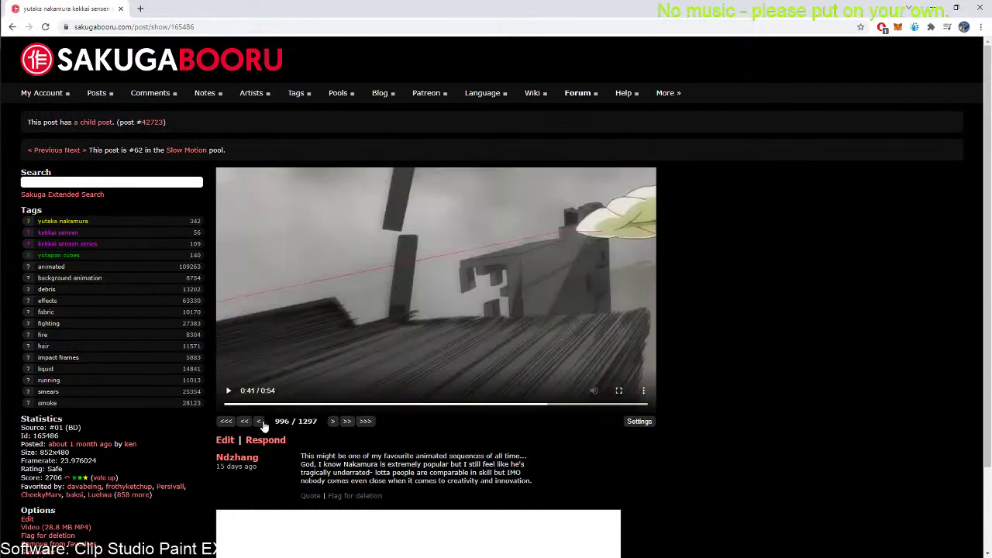
left_click(332, 421)
left_click(332, 421)
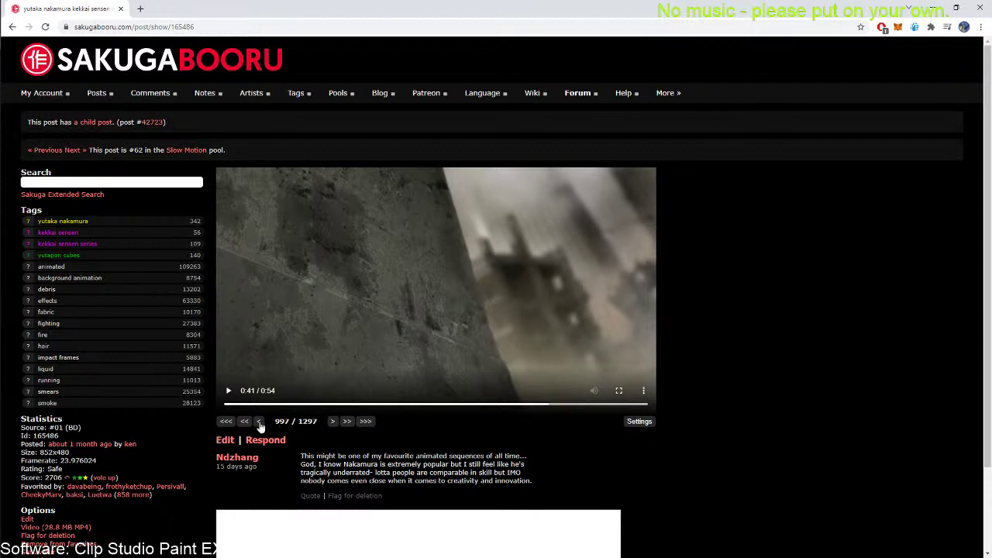
left_click(259, 421)
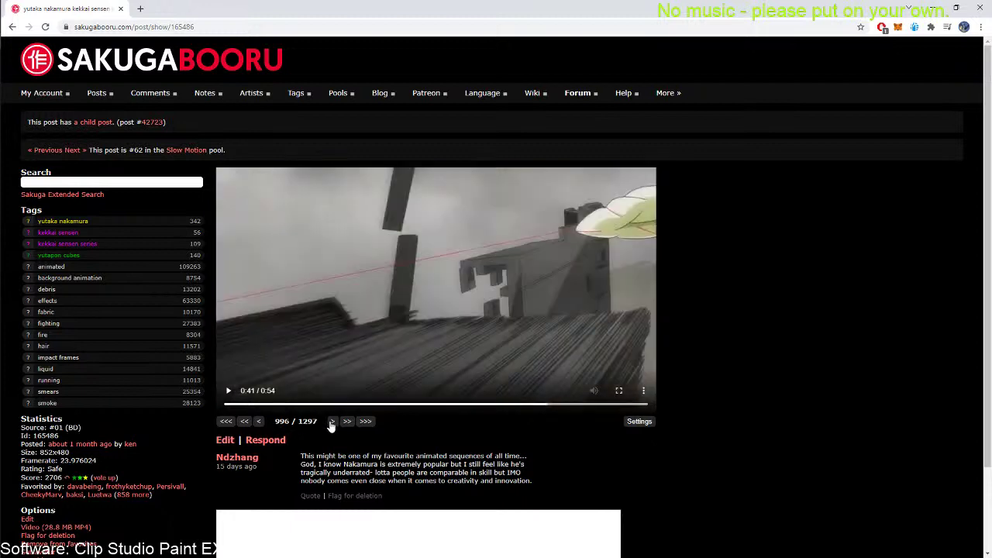
left_click(333, 422)
Step back to frame 993 and forward again to frame 996 to review the camera move leading into the cut
left_click(259, 422)
left_click(260, 425)
left_click(259, 426)
left_click(259, 427)
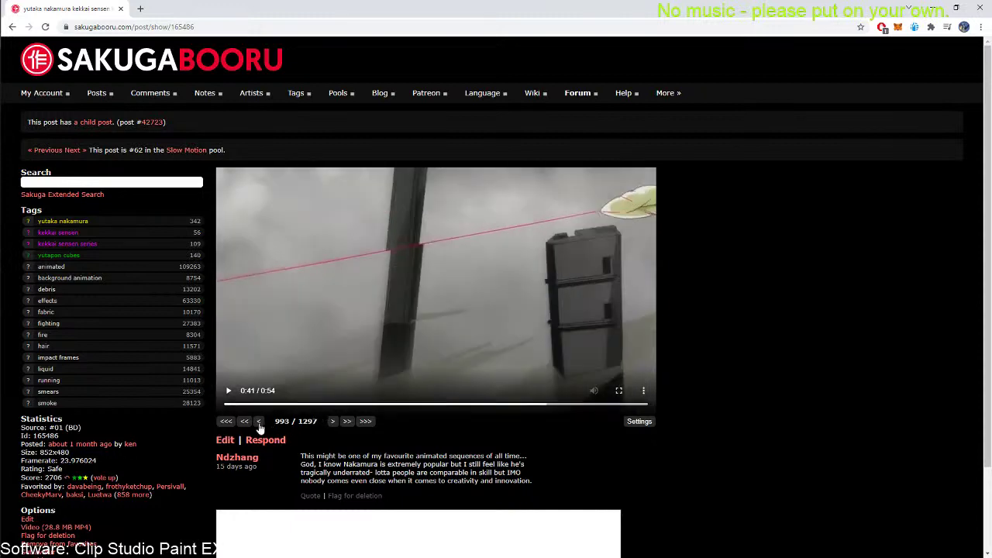
left_click(333, 422)
left_click(333, 422)
left_click(333, 421)
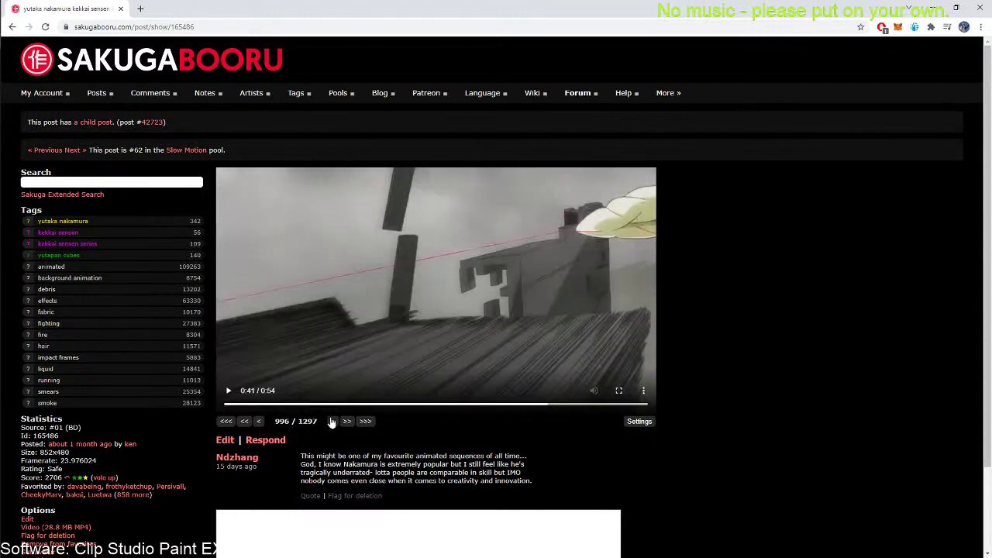
Step forward frame by frame from frame 996 to frame 1012 to examine the wall bursting into debris
left_click(332, 422)
left_click(332, 422)
left_click(333, 421)
left_click(333, 421)
left_click(332, 422)
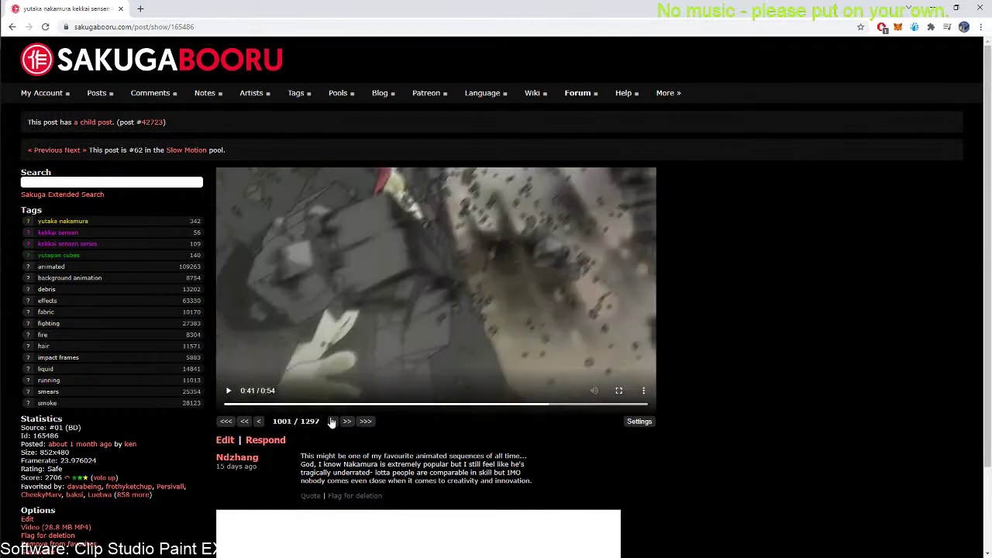
left_click(333, 422)
left_click(332, 422)
left_click(332, 421)
left_click(332, 422)
left_click(333, 421)
left_click(332, 421)
left_click(333, 421)
left_click(332, 422)
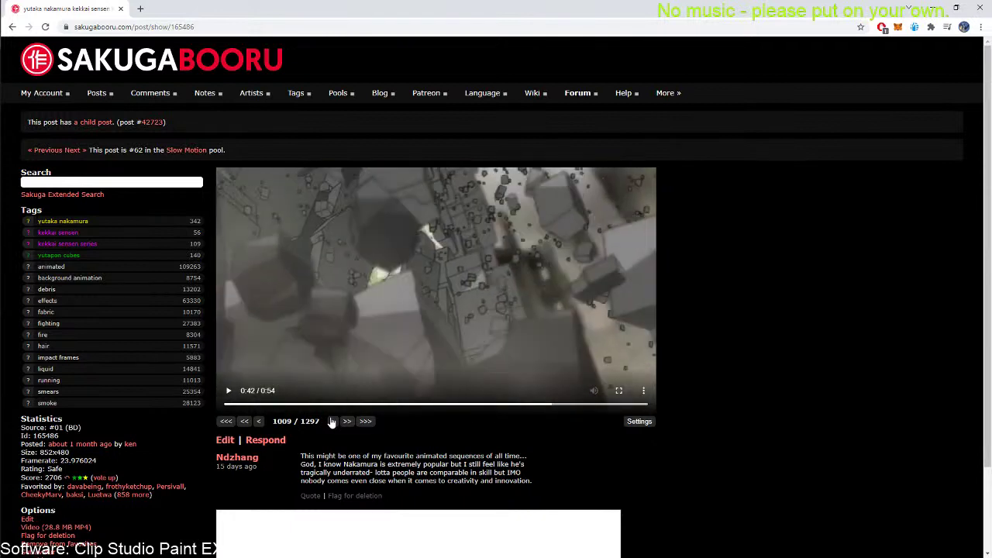
left_click(333, 422)
left_click(332, 422)
left_click(332, 421)
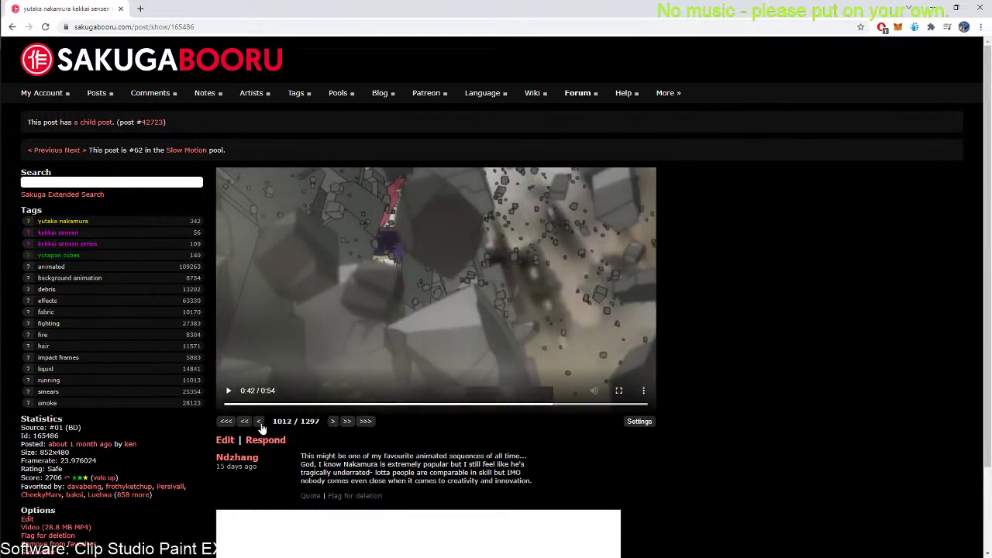
Step the falling-debris shot backward frame by frame to frame 999 to examine how it begins
left_click(260, 425)
left_click(260, 425)
left_click(261, 425)
left_click(260, 426)
left_click(260, 425)
left_click(260, 425)
left_click(261, 426)
left_click(261, 425)
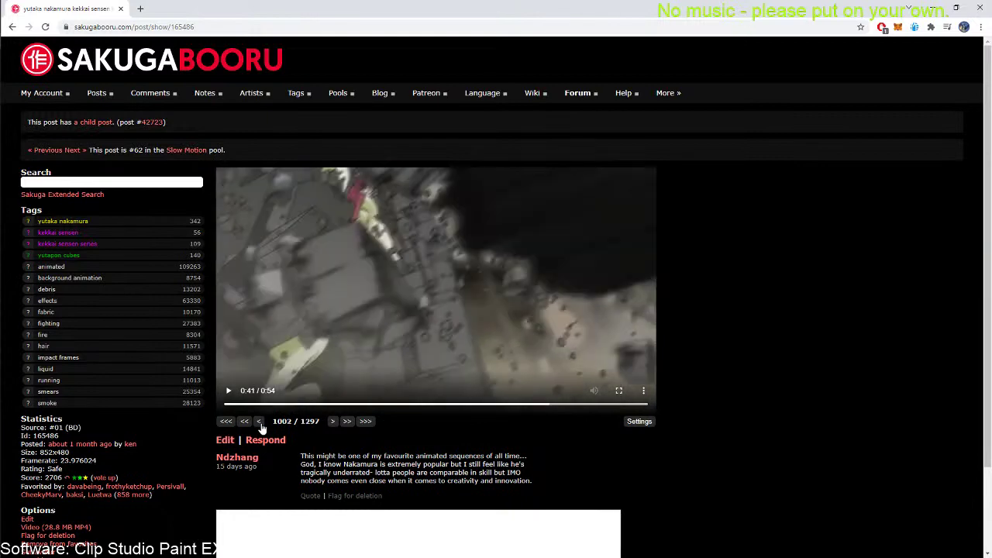
left_click(260, 426)
left_click(260, 425)
left_click(260, 425)
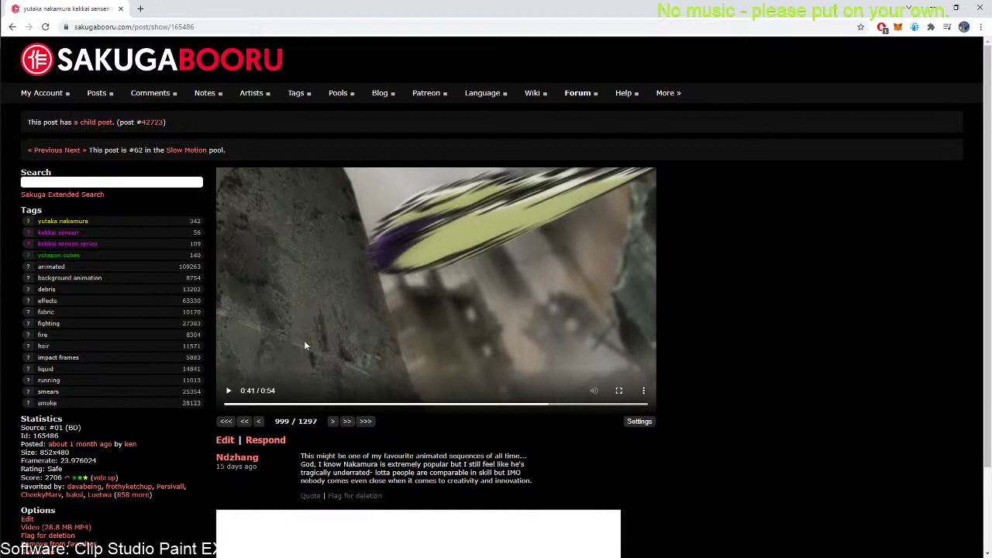
Compare frames 999 to 1001 around the cut from the smeared close-up to the debris shot, ending on frame 1000
left_click(333, 425)
left_click(333, 426)
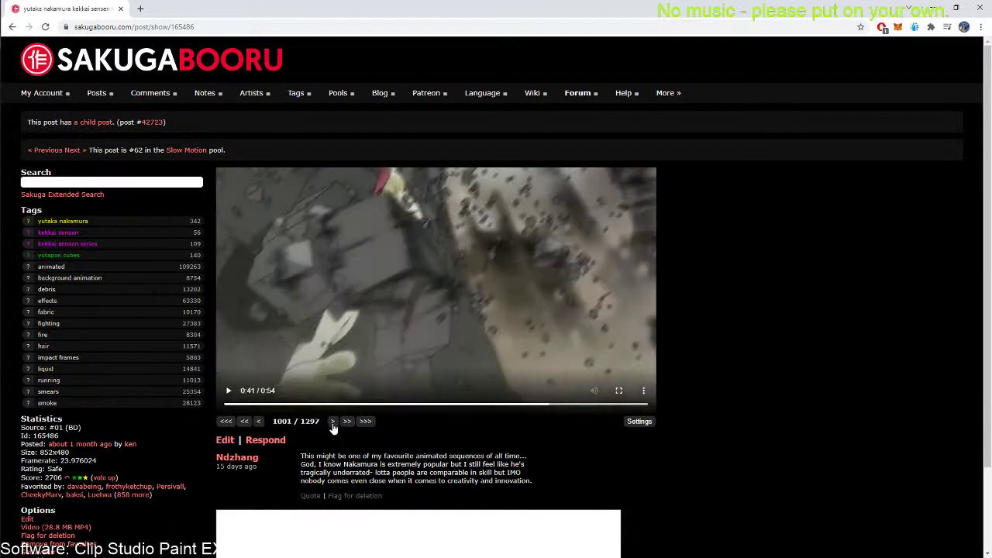
left_click(259, 423)
left_click(259, 423)
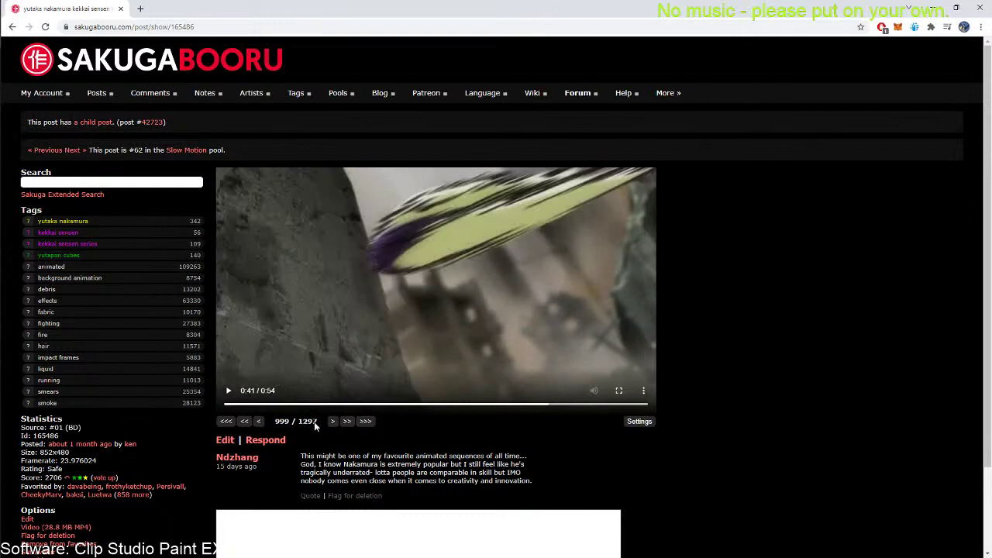
left_click(332, 424)
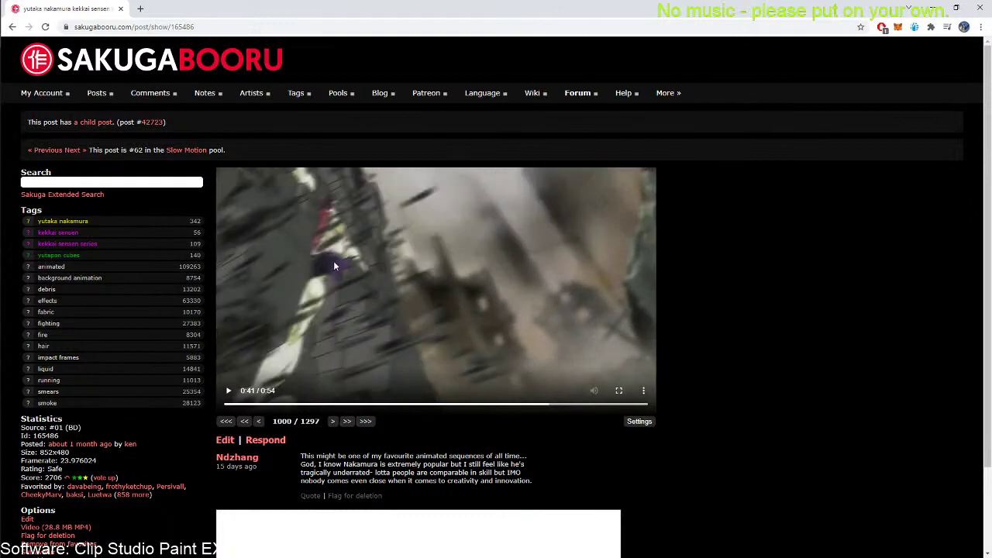
Step forward through the debris shot to frame 1020, examining how the rocks and the falling figure move
left_click(334, 423)
left_click(333, 423)
left_click(333, 423)
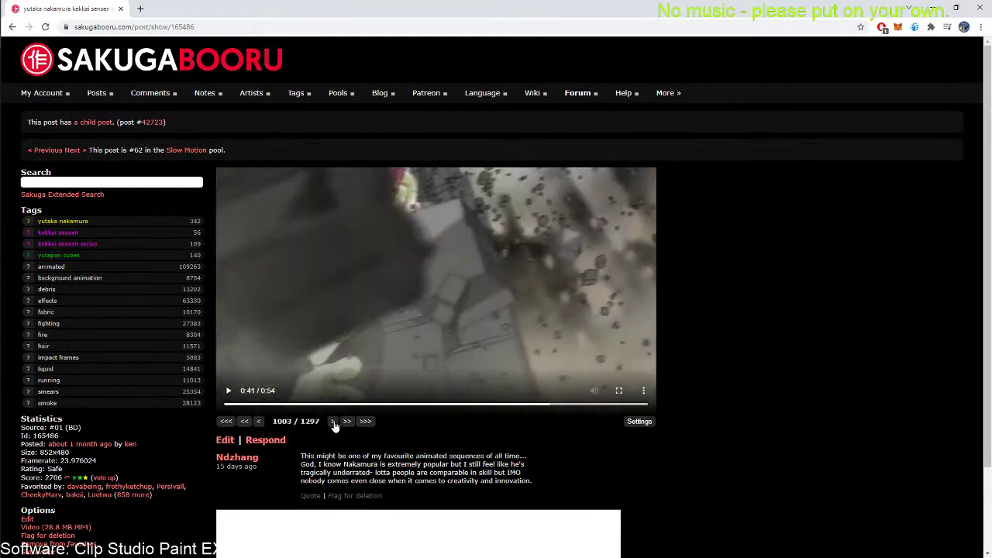
left_click(334, 423)
left_click(333, 423)
left_click(334, 424)
left_click(333, 423)
left_click(334, 423)
left_click(333, 423)
left_click(333, 424)
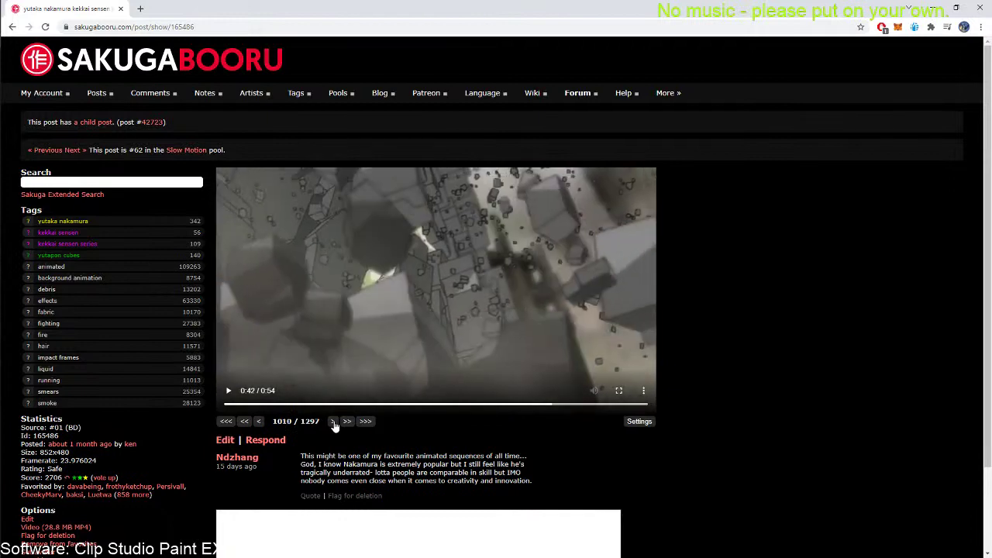
left_click(333, 423)
left_click(333, 423)
left_click(333, 423)
left_click(333, 423)
left_click(333, 423)
left_click(333, 423)
left_click(333, 423)
left_click(334, 423)
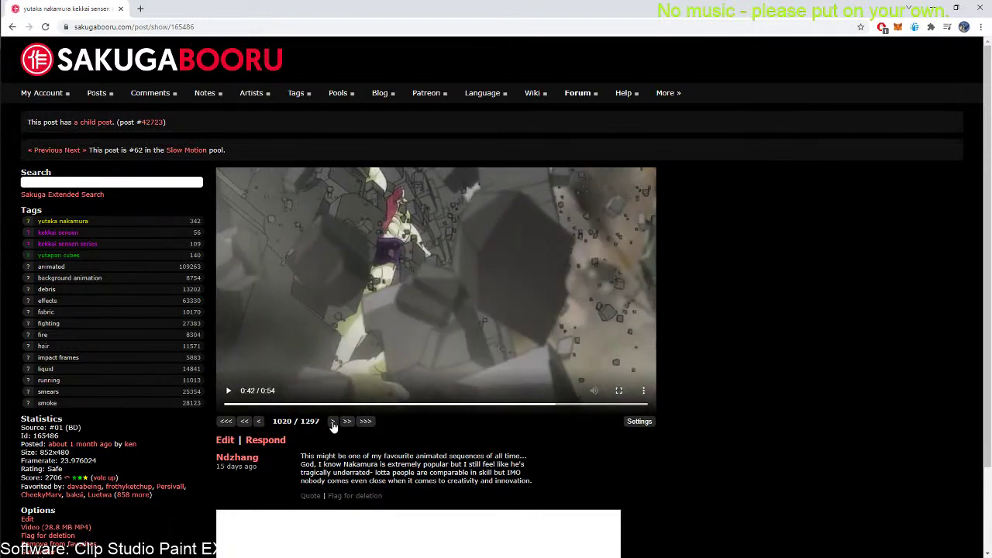
Advance frame by frame past the debris shot to frame 1039 of the standing figure with red threads
left_click(333, 423)
left_click(334, 424)
left_click(334, 423)
left_click(333, 423)
left_click(333, 423)
left_click(334, 423)
left_click(333, 423)
left_click(334, 423)
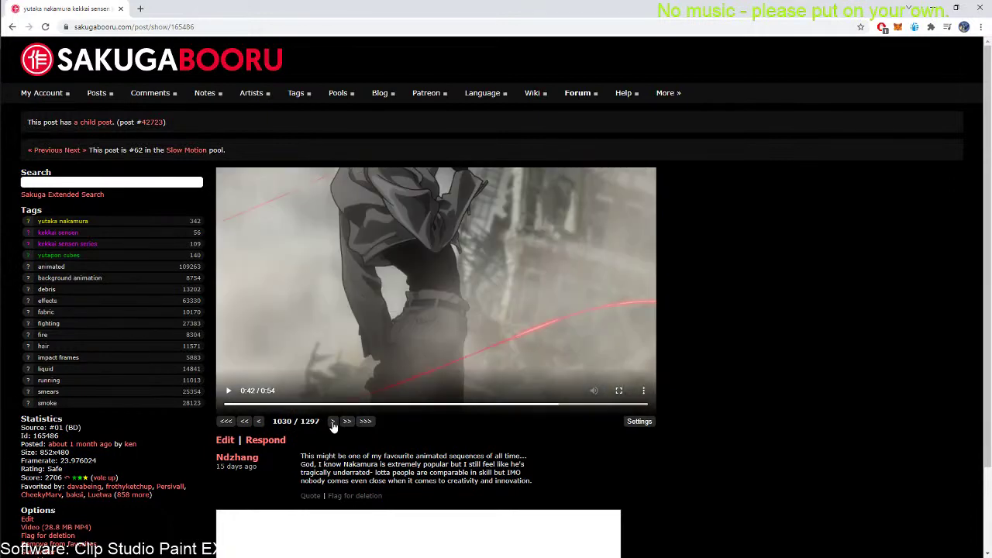
left_click(333, 423)
left_click(333, 424)
left_click(334, 425)
left_click(333, 425)
left_click(333, 424)
left_click(334, 425)
left_click(334, 425)
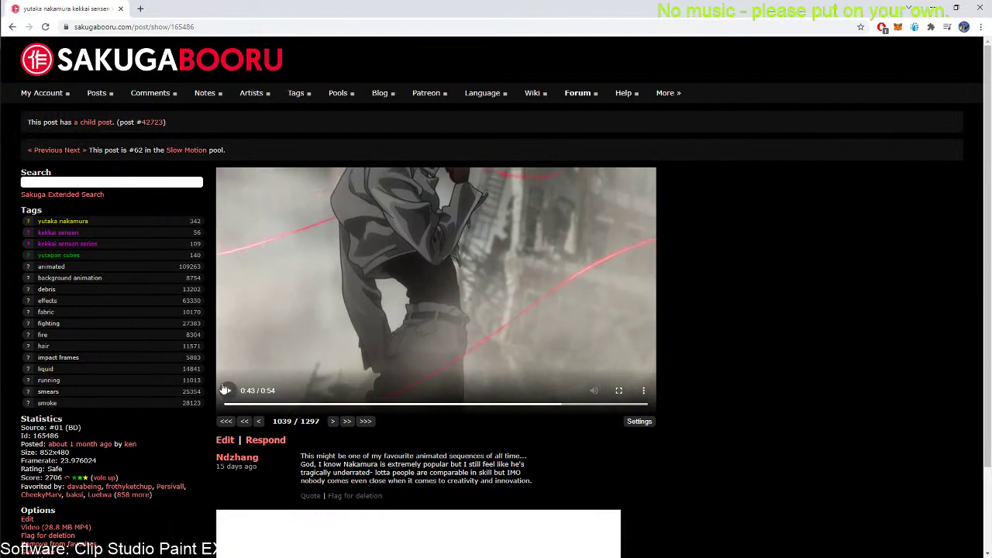
Play the standing-figure shot to frame 1069 and step back past frame 1055 to study the red threads' motion
left_click(229, 394)
left_click(228, 391)
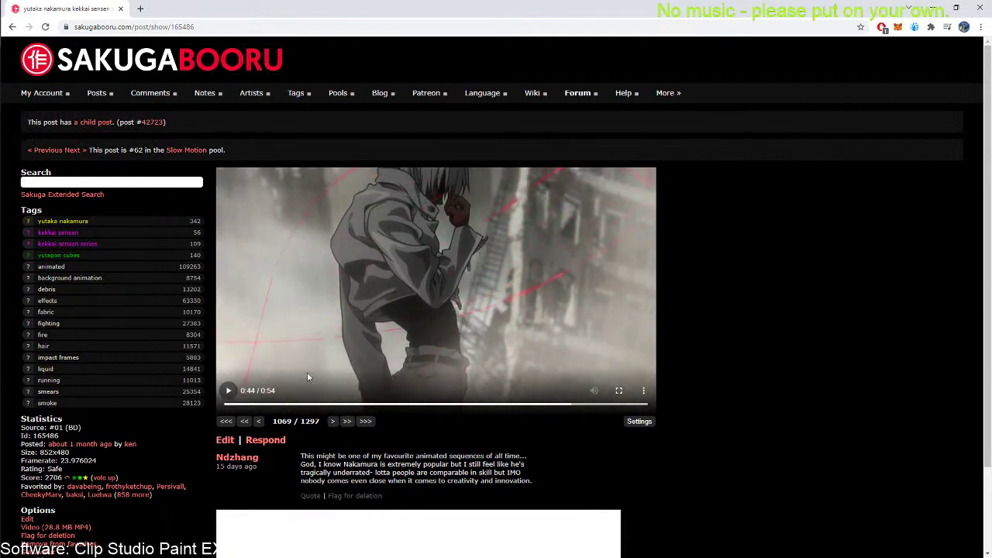
left_click(260, 423)
left_click(260, 423)
left_click(260, 423)
left_click(260, 423)
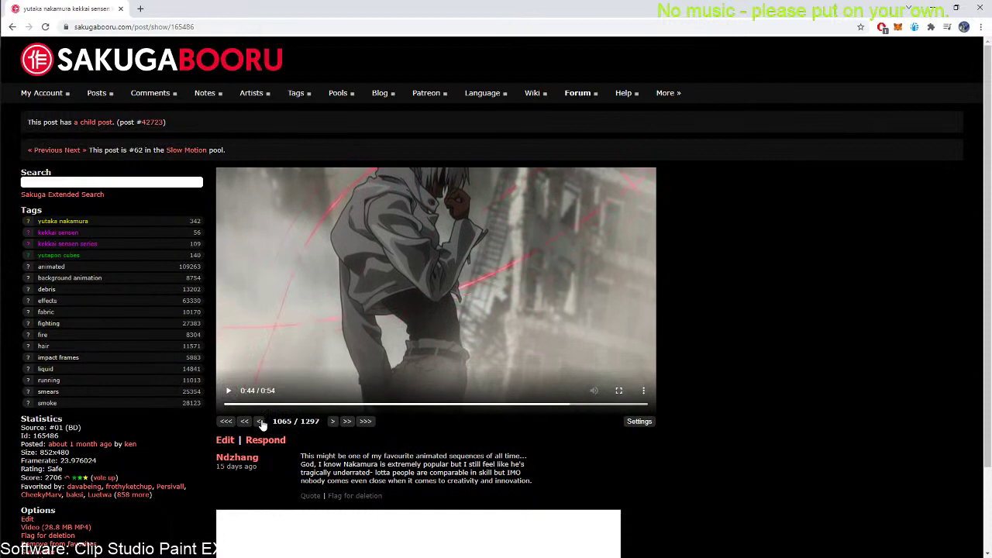
left_click(262, 423)
left_click(261, 423)
left_click(261, 423)
left_click(262, 423)
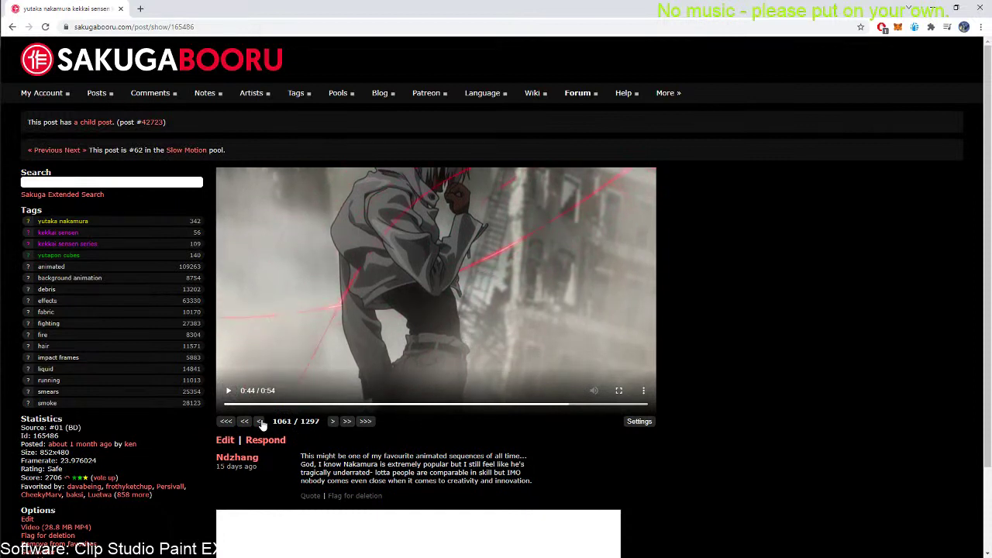
left_click(261, 423)
left_click(261, 423)
left_click(261, 423)
left_click(261, 423)
left_click(261, 423)
left_click(261, 423)
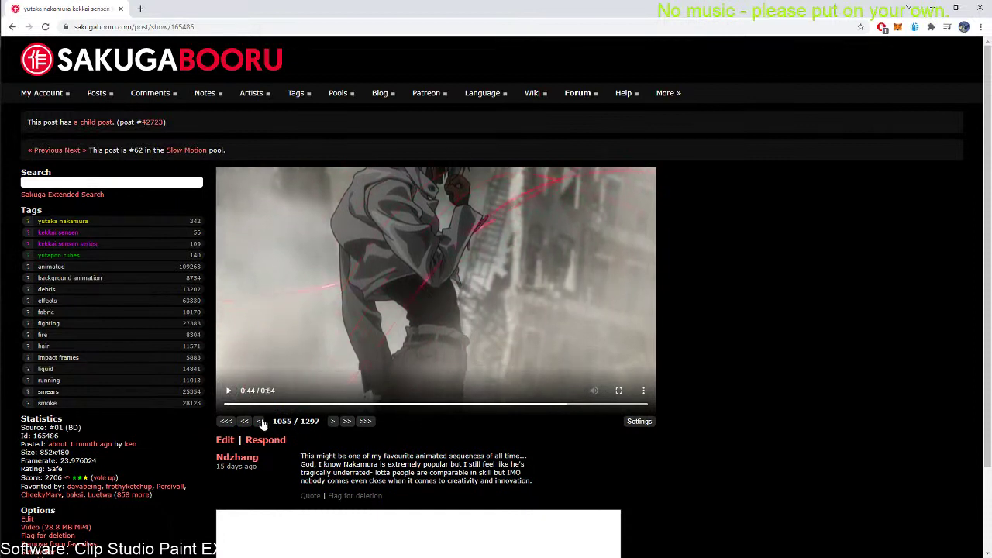
left_click(261, 423)
left_click(261, 423)
Play the shot again to frame 1081 and step back to frame 1074, examining the thread arc behind the figure
left_click(228, 392)
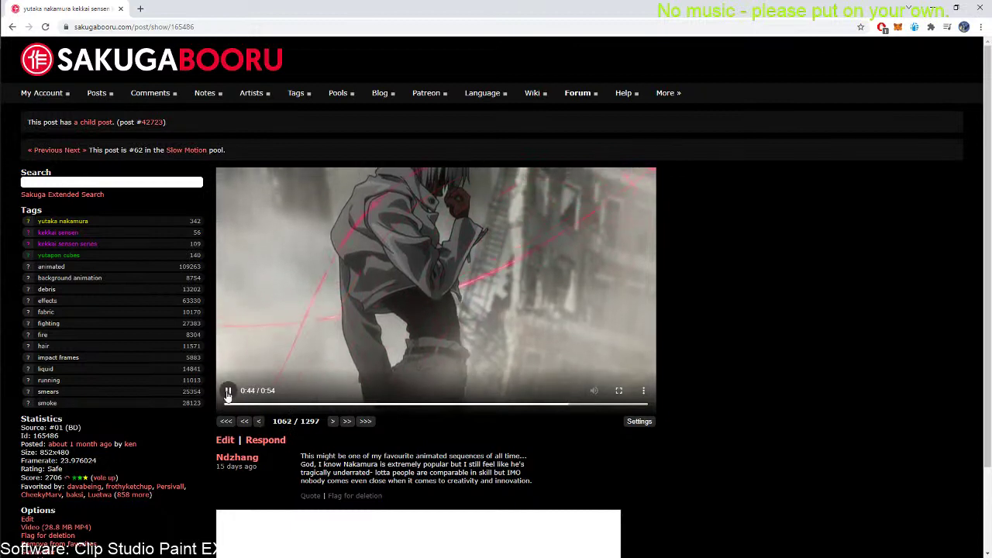
left_click(228, 392)
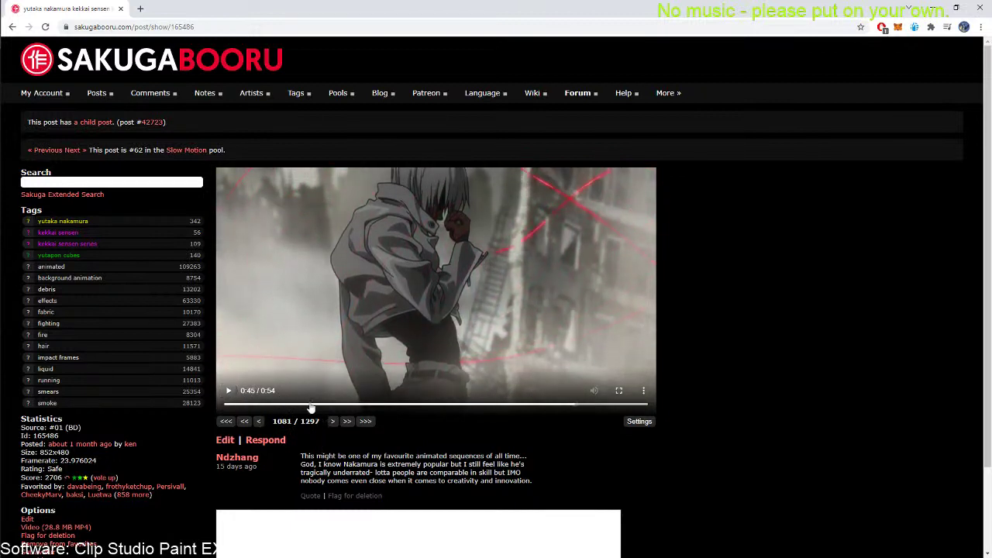
key("Left")
key("Left")
key("Left")
key("Left")
key("Left")
key("Left")
key("Left")
key("Left")
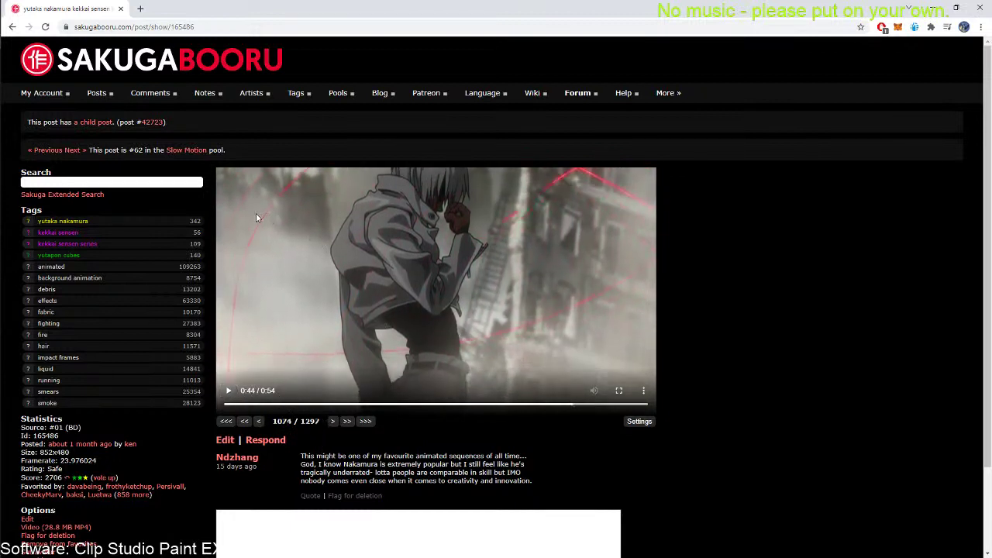
Step forward and back around frame 1072 and rewind to frame 1063, following the curved thread behind the figure's back
key("Right")
key("Right")
key("Right")
key("Left")
key("Left")
key("Left")
key("Left")
key("Left")
key("Left")
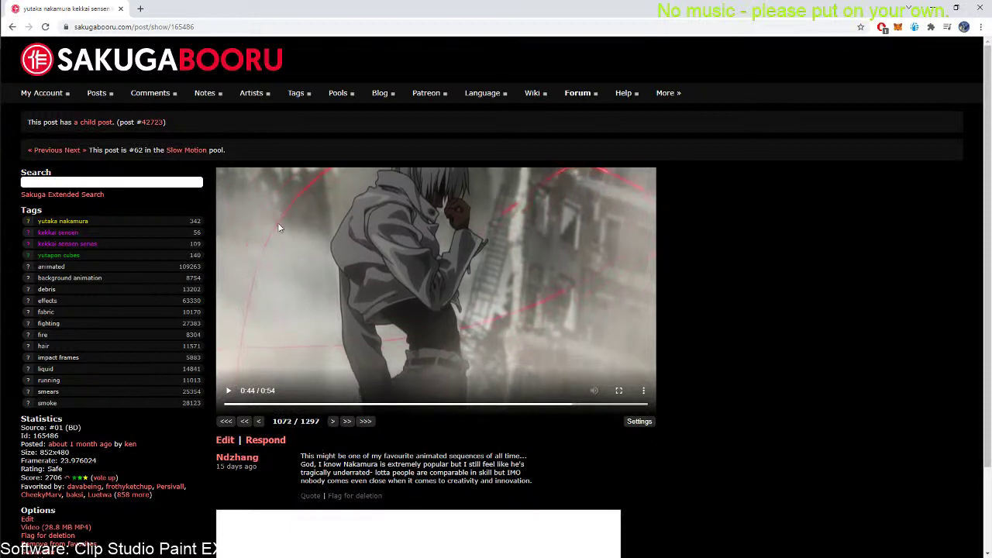
key("Left")
key("Left")
key("Left")
key("Left")
key("Left")
key("Left")
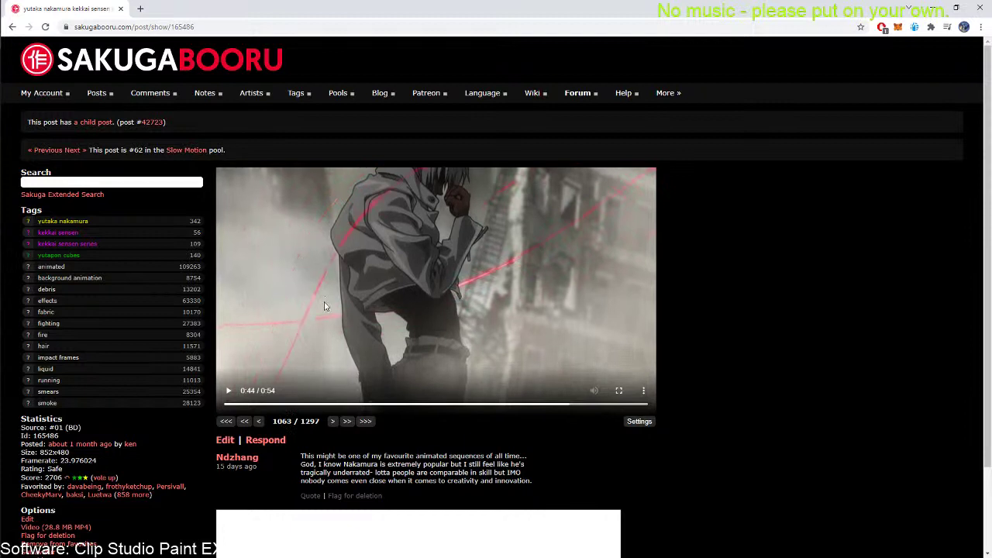
Compare neighbouring frames up to frame 1068, examining how the red thread emerges from behind the figure's back
key("Right")
key("Right")
key("Right")
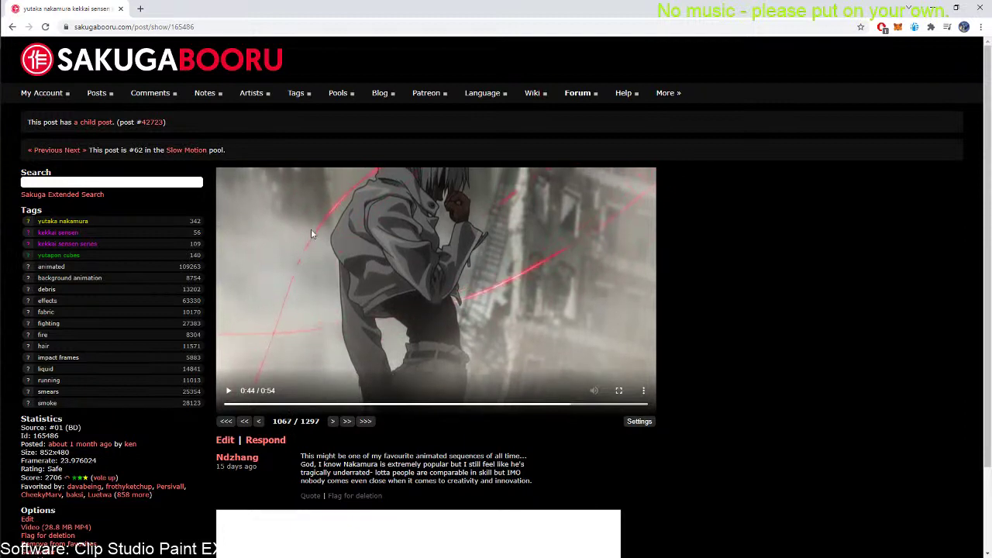
key("Left")
key("Left")
key("Right")
key("Right")
key("Right")
key("Left")
key("Left")
key("Right")
key("Right")
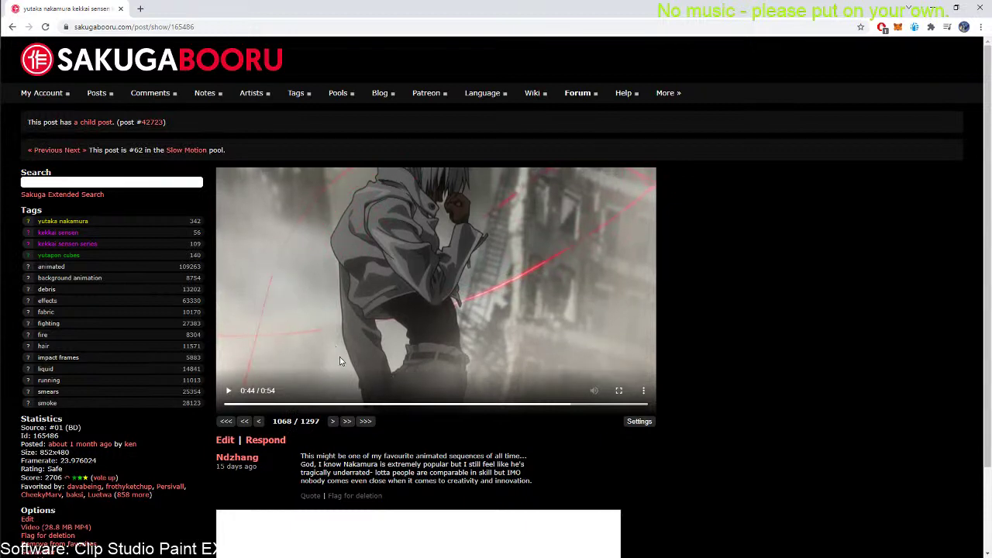
Step back to frame 1063 and forward to frame 1071, checking the thread's movement on both sides of the figure
key("Left")
key("Left")
key("Left")
key("Left")
key("Right")
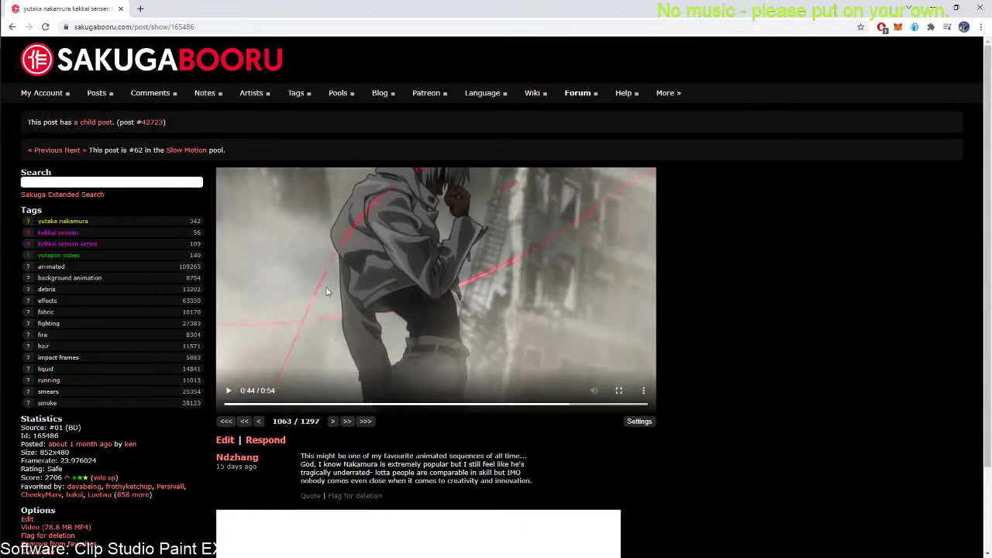
key("Left")
key("Right")
key("Right")
key("Right")
key("Right")
key("Right")
key("Right")
key("Right")
key("Right")
key("Right")
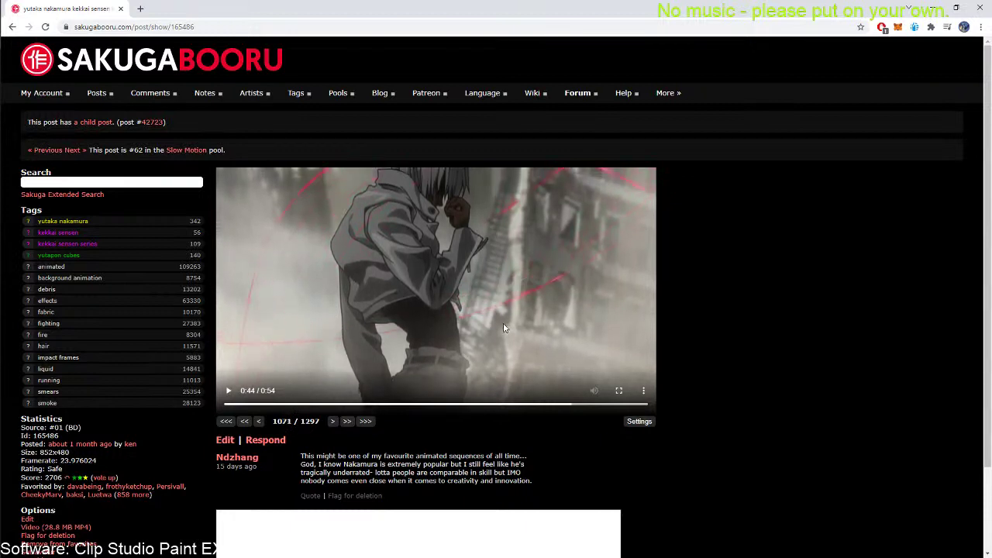
Compare frames between 1075 and 1064 to examine the thread in front of the buildings, ending on frame 1065
key("Left")
key("Left")
key("Left")
key("Left")
key("Left")
key("Left")
key("Left")
key("Left")
key("Left")
key("Left")
key("Left")
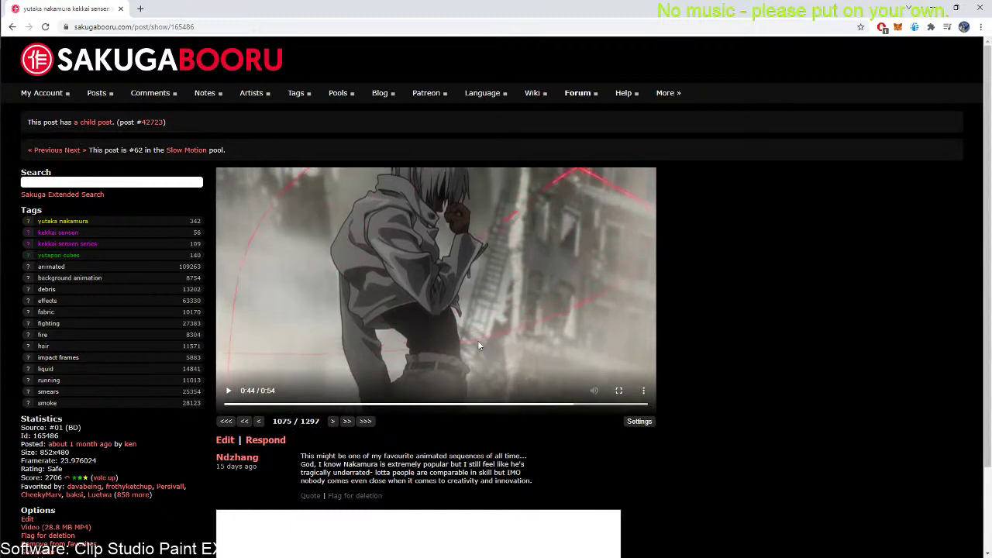
key("Right")
key("Right")
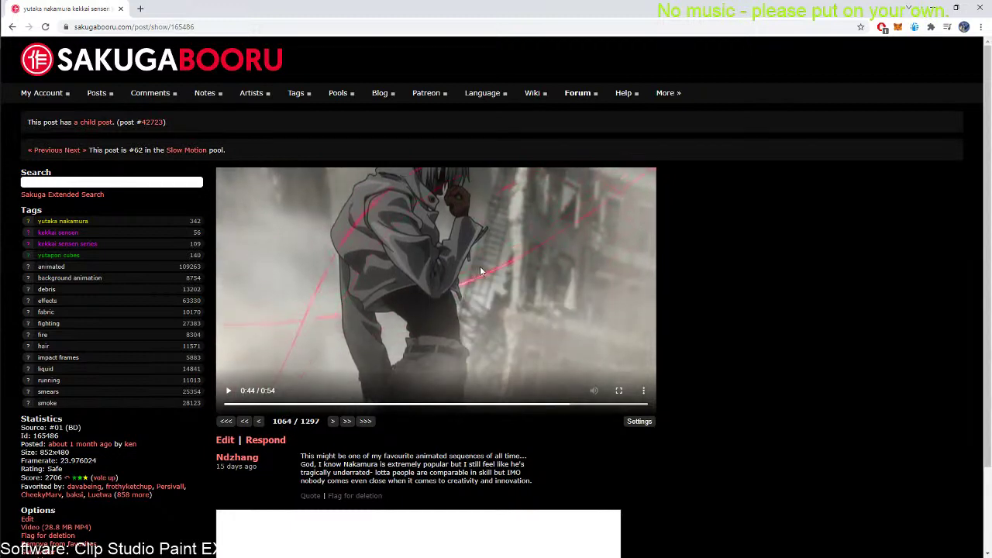
key("Right")
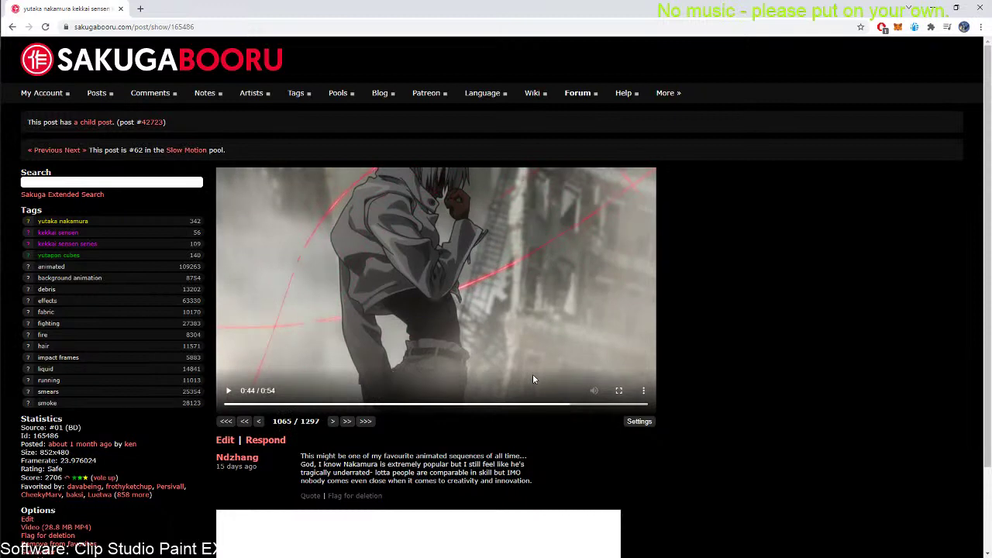
Step forward frame by frame to frame 1088, examining how the threads sweep across the buildings beside the figure
key("Right")
key("Right")
key("Right")
key("Right")
key("Right")
key("Right")
key("Right")
key("Right")
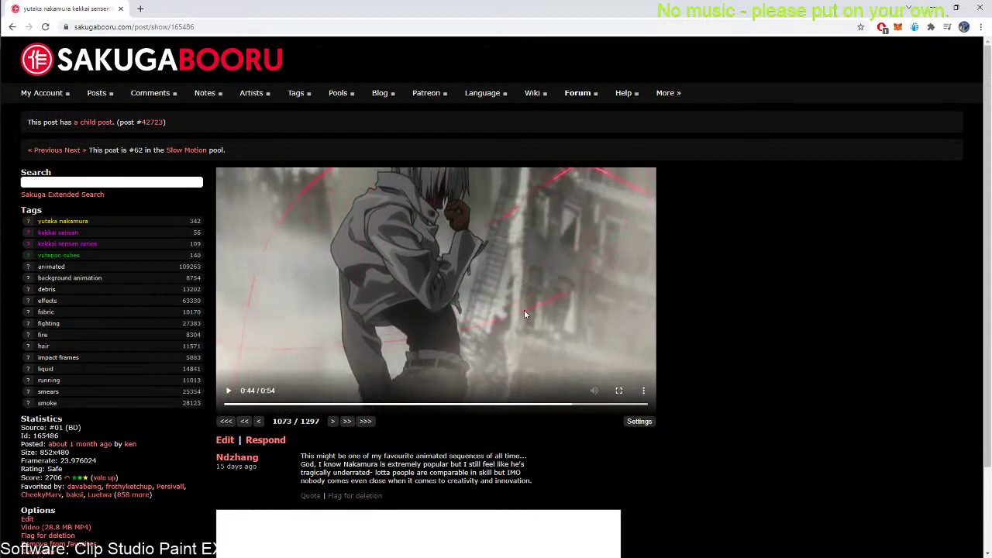
key("Right")
key("Right")
key("Right")
key("Right")
key("Right")
key("Right")
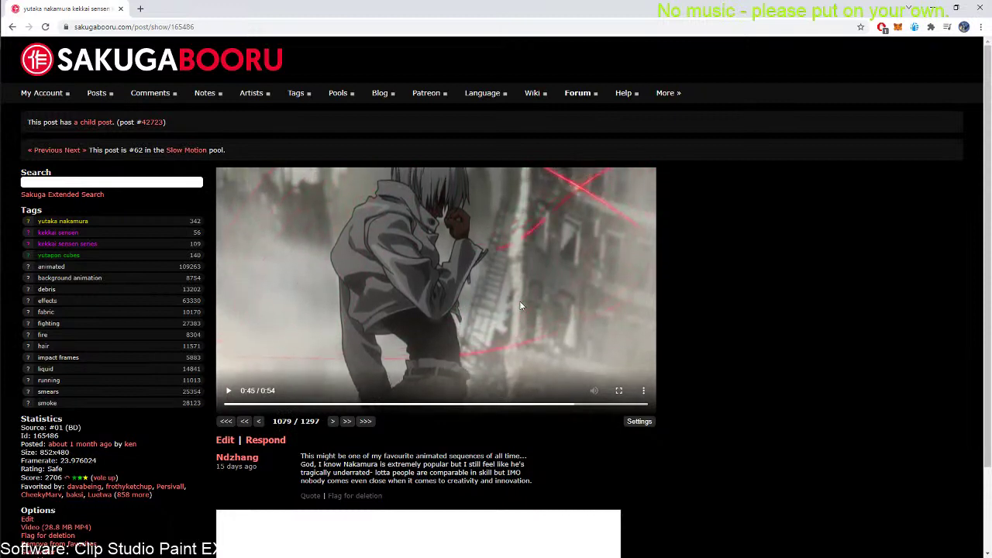
key("Right")
key("Right")
key("Right")
key("Right")
key("Right")
key("Right")
key("Right")
key("Right")
key("Right")
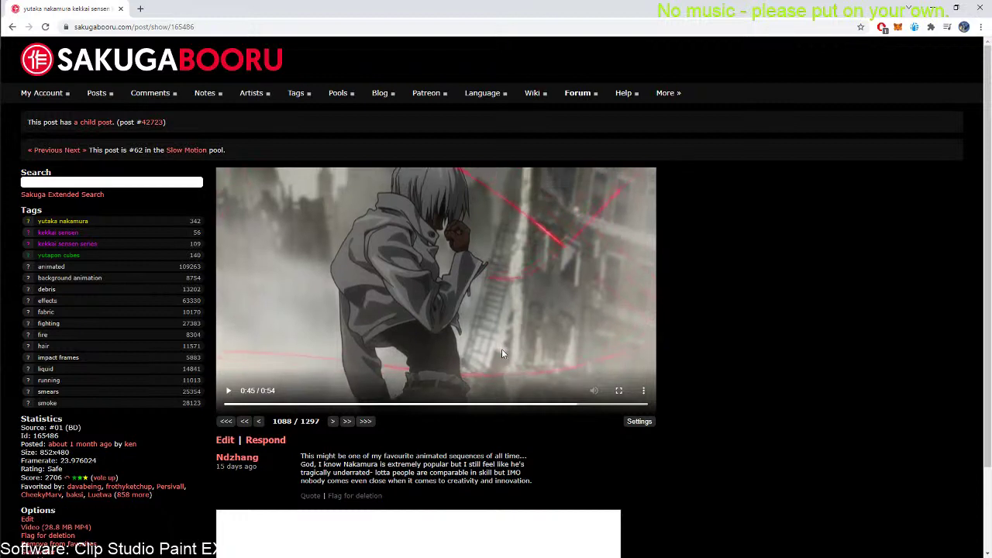
Step forward frame by frame to frame 1096, examining how the red thread travels across the standing figure
key("Right")
key("Right")
key("Right")
key("Right")
key("Right")
key("Right")
key("Right")
key("Right")
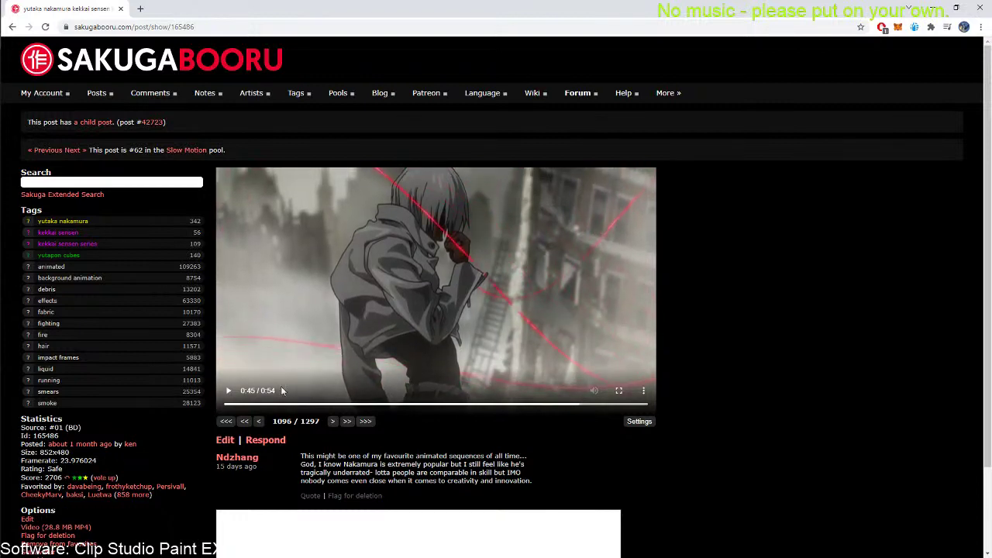
Step back frame by frame to about frame 1075, checking the threads' path across the figure and buildings in reverse
key("Left")
key("Left")
key("Left")
key("Left")
key("Left")
key("Left")
key("Left")
key("Left")
key("Left")
key("Left")
key("Left")
key("Left")
key("Left")
key("Left")
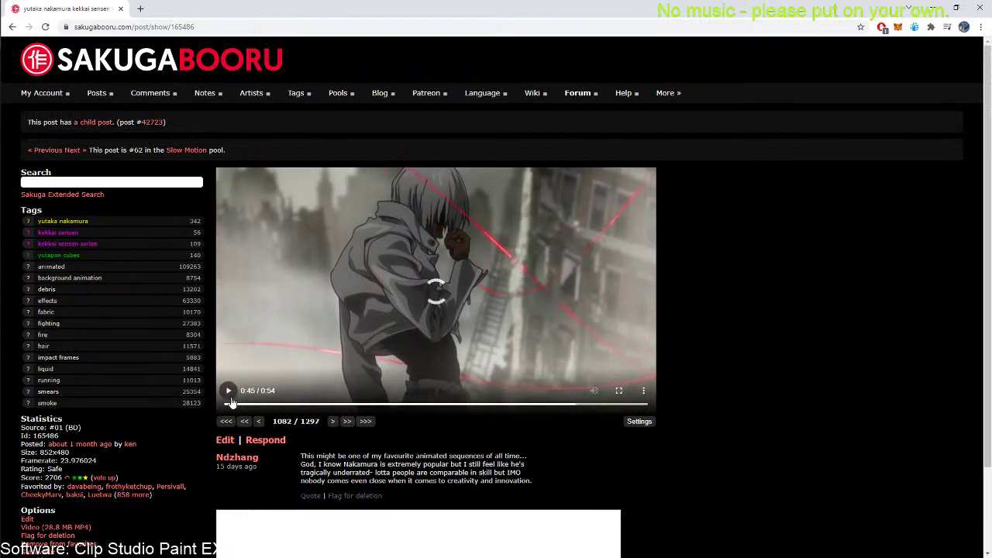
key("Left")
key("Left")
key("Left")
key("Left")
key("Left")
key("Left")
key("Left")
Step forward again to frame 1089, examining the spacing of the crossing threads beside the figure
key("Right")
key("Right")
key("Right")
key("Right")
key("Right")
key("Right")
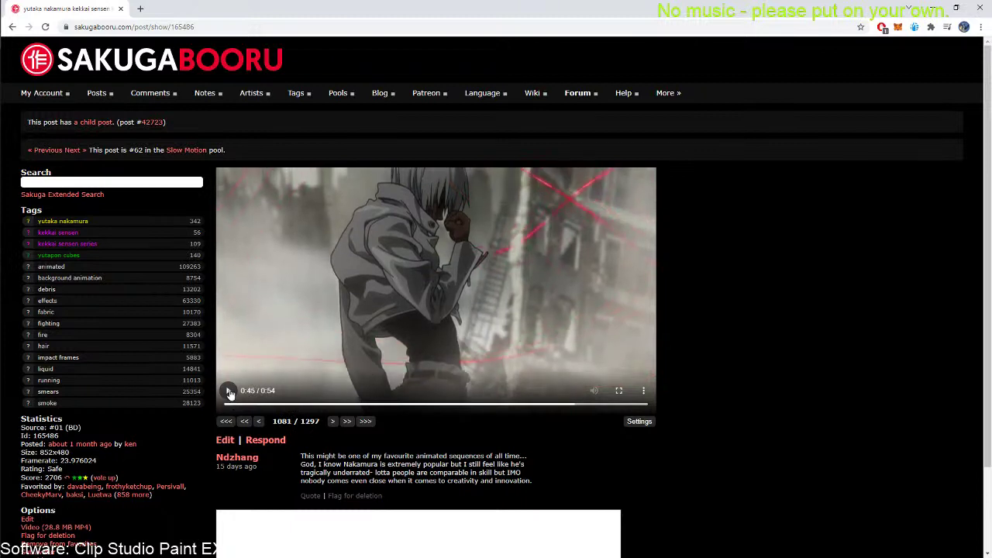
key("Right")
key("Right")
key("Right")
key("Right")
key("Right")
key("Right")
key("Right")
key("Right")
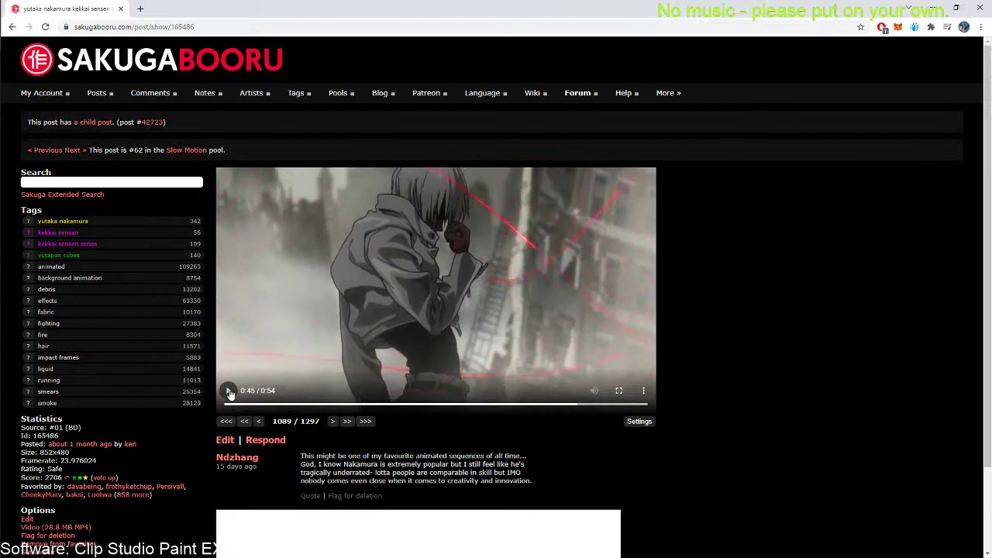
Play the thread shot at normal speed up to the cut to the lighter, pausing around frame 1112
left_click(230, 394)
left_click(230, 394)
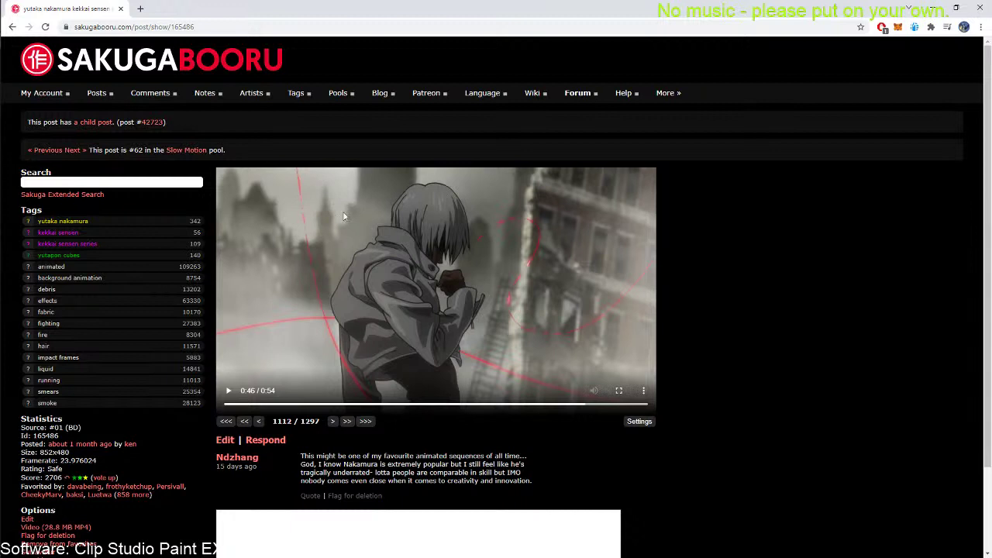
left_click(227, 393)
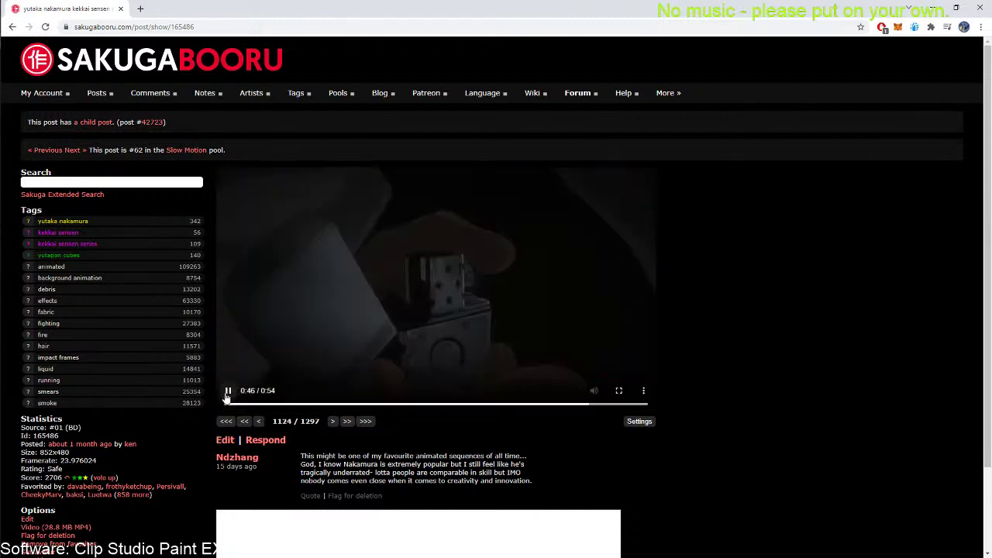
left_click(228, 393)
key("Left")
key("Left")
key("Left")
Replay the clip from about 0:44 through the lighter shot to the glowing 七 shot, pausing near 0:51
left_click(555, 403)
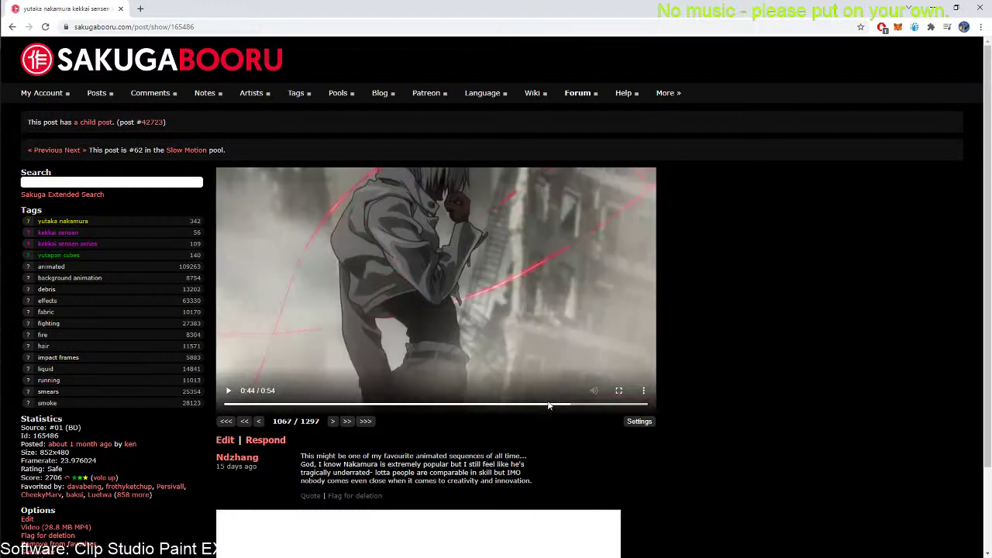
left_click(225, 394)
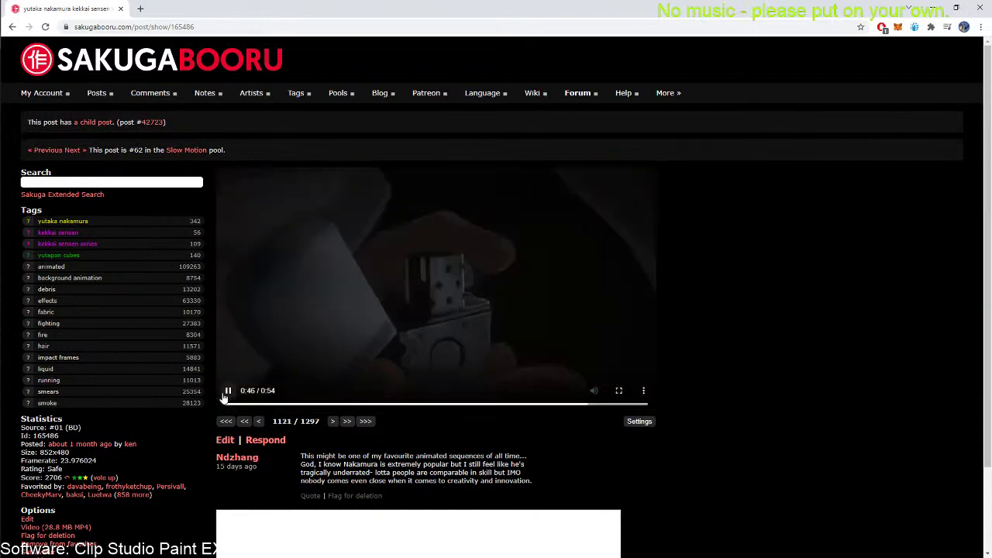
left_click(603, 351)
left_click(227, 393)
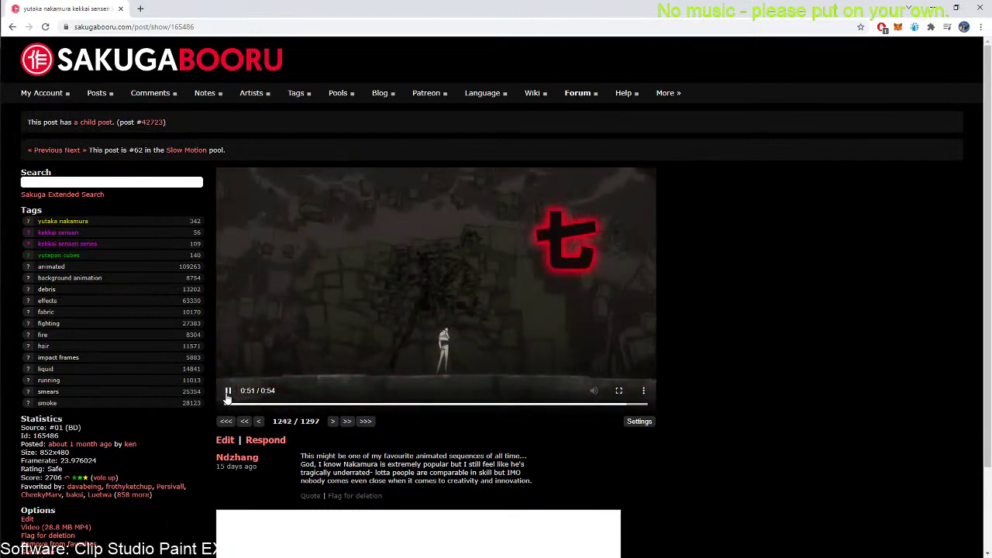
left_click(227, 395)
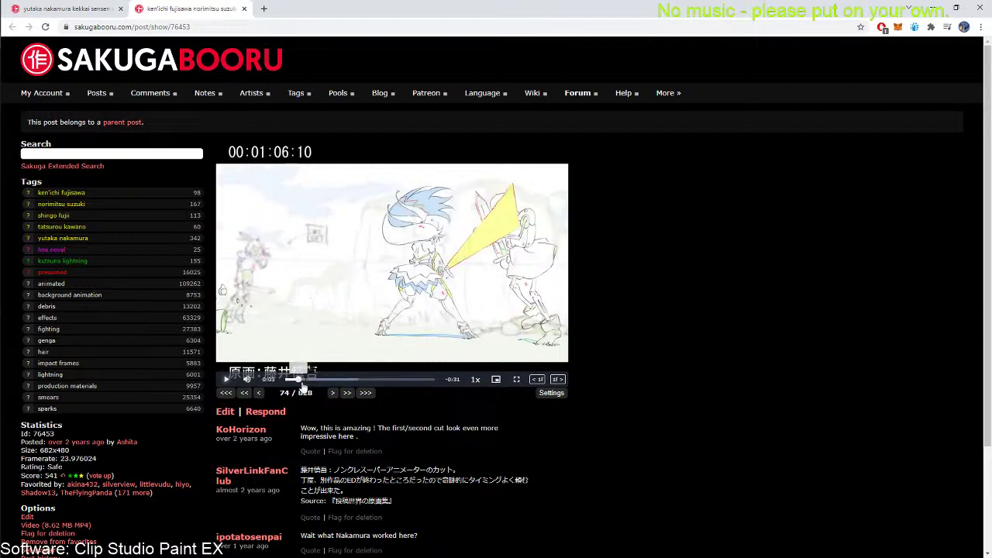
Rewind the pencil-drawn sword fight clip to its opening frames and play it up to frame 38
left_click(288, 380)
left_click(286, 380)
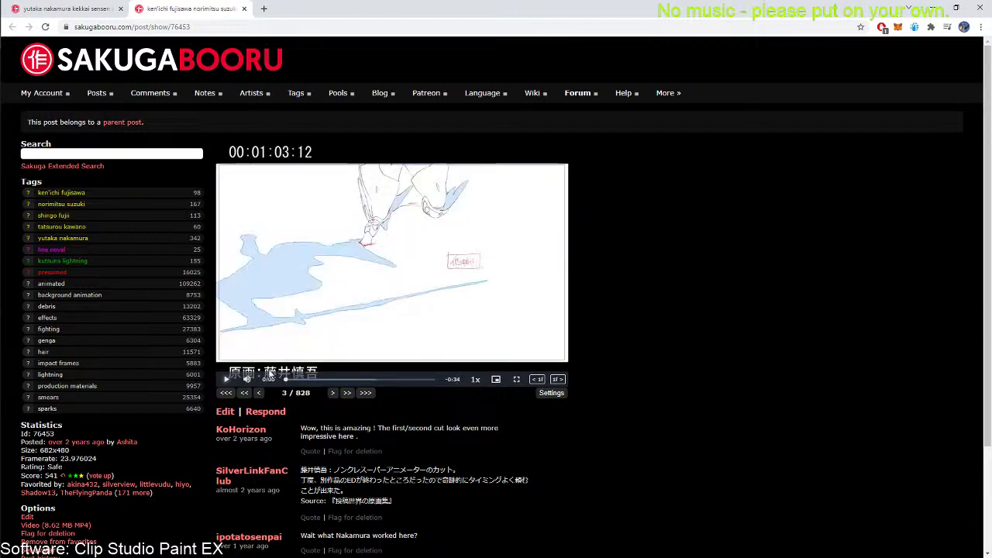
left_click(227, 379)
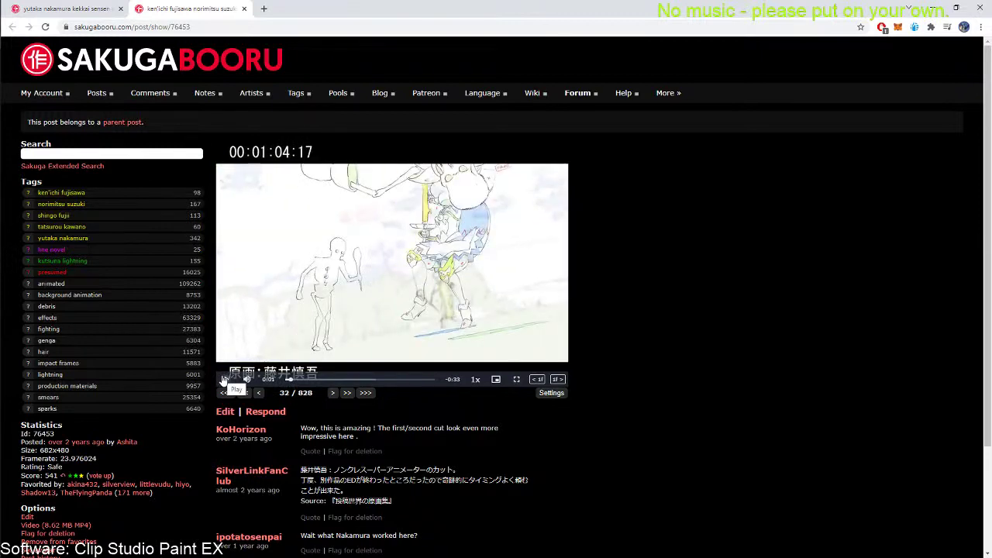
left_click(224, 379)
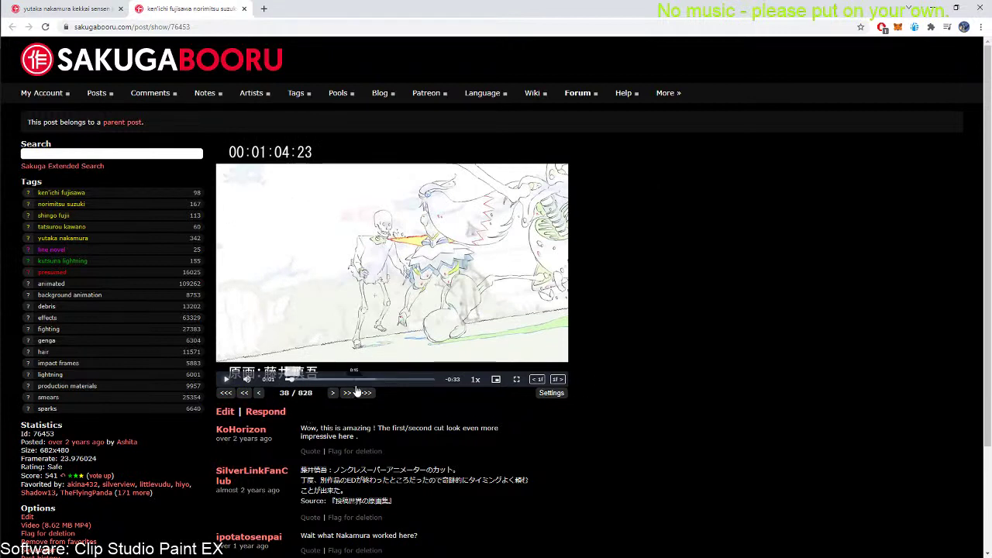
Step forward to frame 45, examining how the swordswoman turns beside the skeleton
left_click(332, 393)
left_click(332, 393)
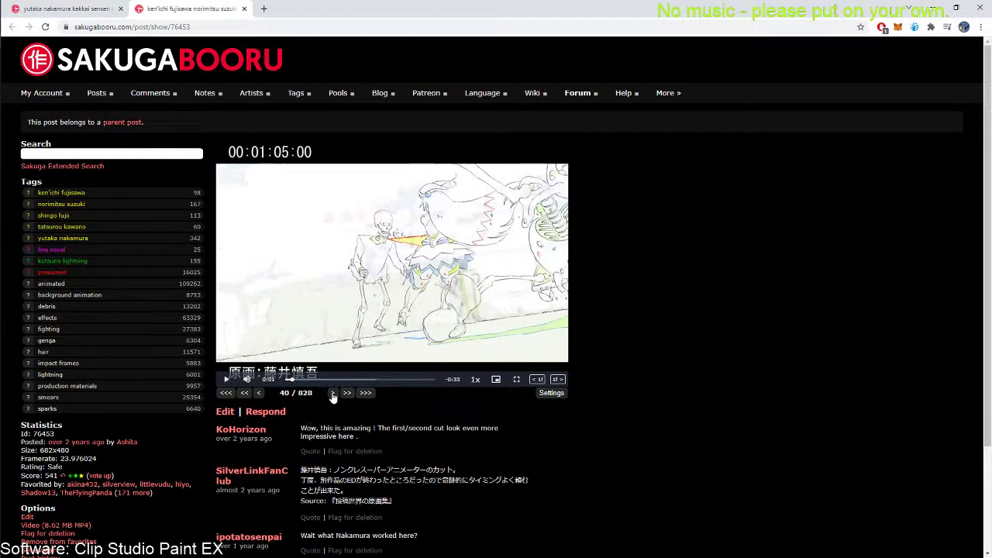
left_click(332, 393)
left_click(332, 393)
left_click(333, 393)
left_click(332, 393)
left_click(333, 393)
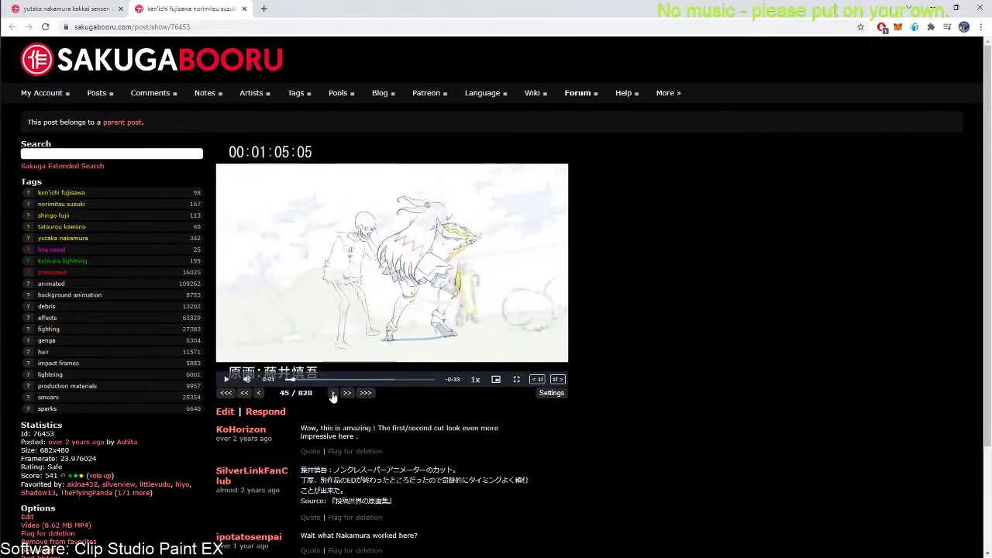
Step forward to frame 58, examining the swordswoman's poses as she moves among the skeletons and raises her sword
left_click(333, 393)
left_click(332, 393)
left_click(333, 393)
left_click(332, 393)
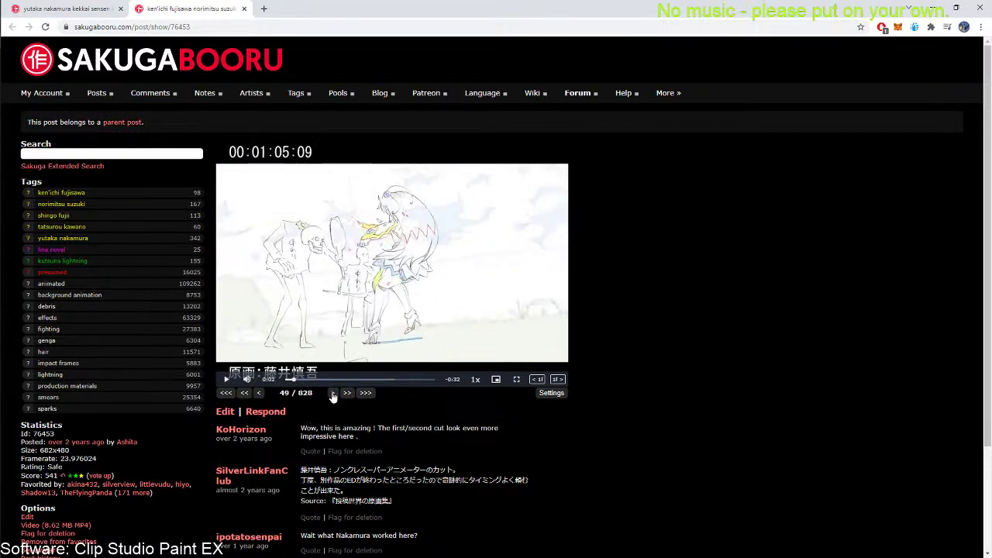
left_click(333, 393)
left_click(332, 393)
left_click(333, 393)
left_click(333, 392)
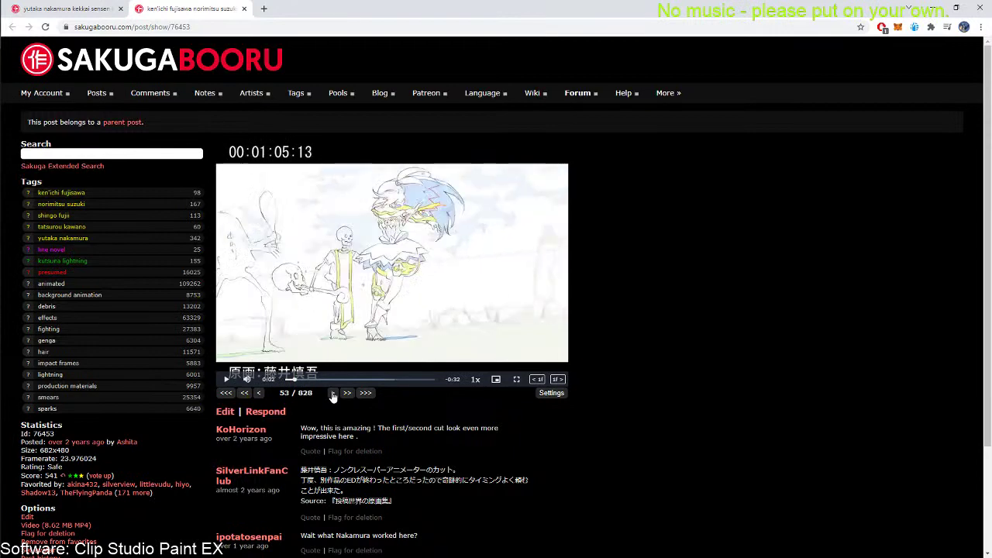
left_click(332, 393)
left_click(332, 393)
left_click(332, 393)
left_click(333, 393)
left_click(333, 393)
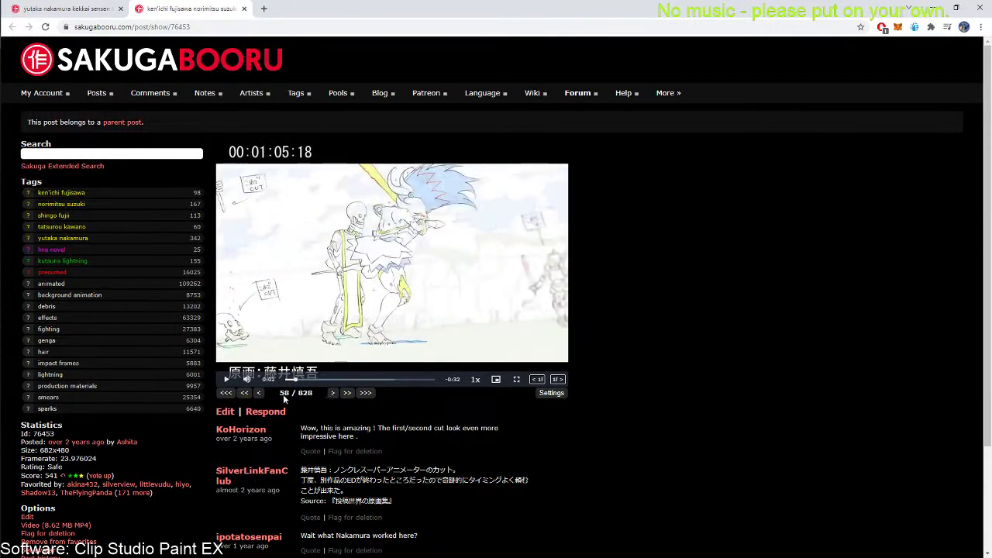
Step back to about frame 46 and forward to frame 52, comparing the swordswoman's successive turning poses
left_click(261, 393)
triple_click(260, 393)
triple_click(260, 393)
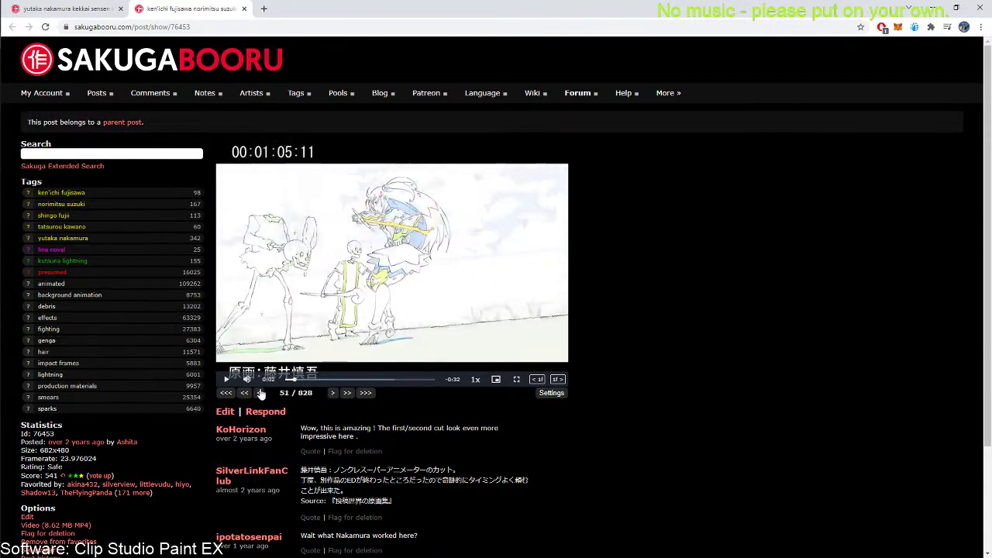
double_click(261, 393)
left_click(261, 393)
double_click(261, 393)
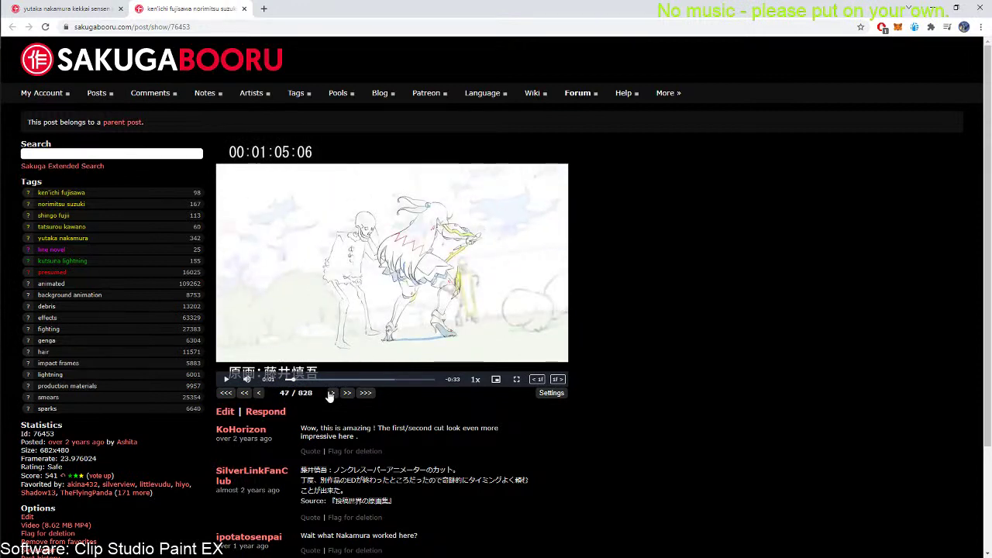
double_click(332, 393)
left_click(333, 393)
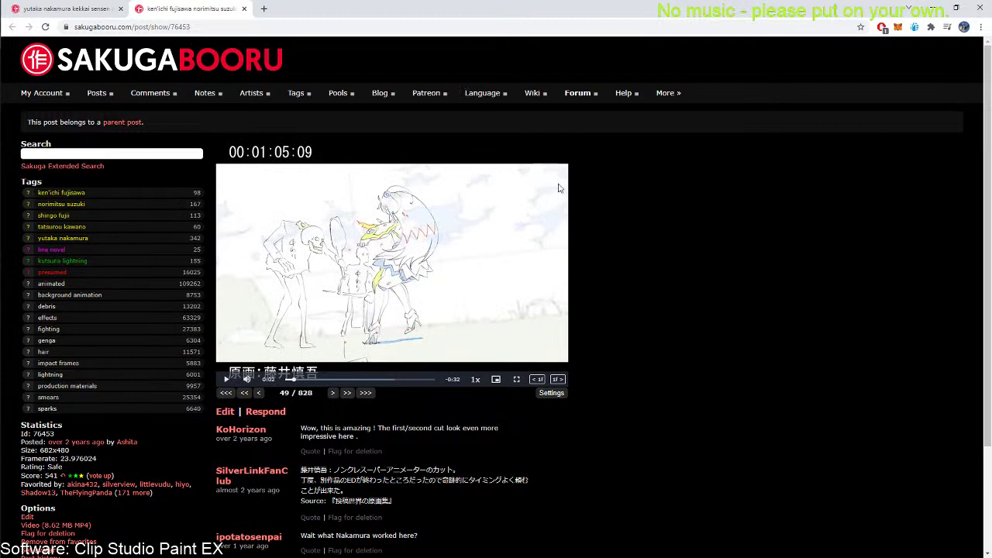
double_click(333, 393)
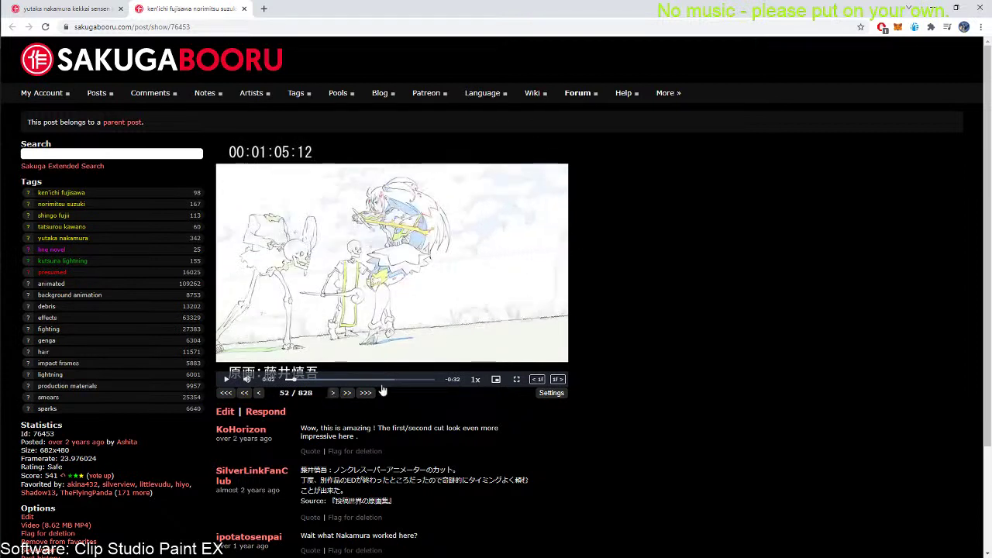
Recheck the frames around 49 and continue to frame 57, examining the wind-up of the sword swing
double_click(260, 393)
left_click(260, 393)
triple_click(332, 393)
left_click(332, 393)
double_click(331, 393)
left_click(332, 393)
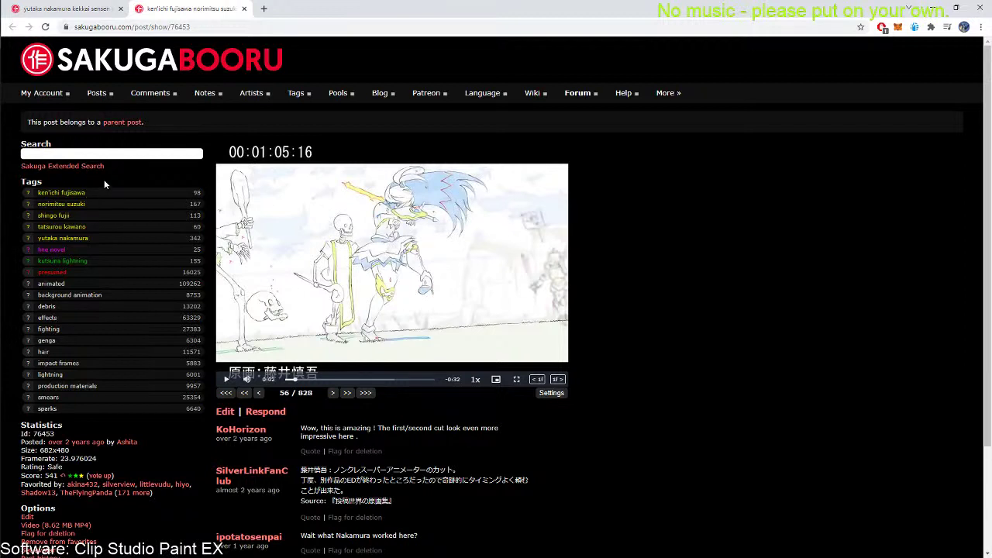
mouse_move(1, 167)
key("Right")
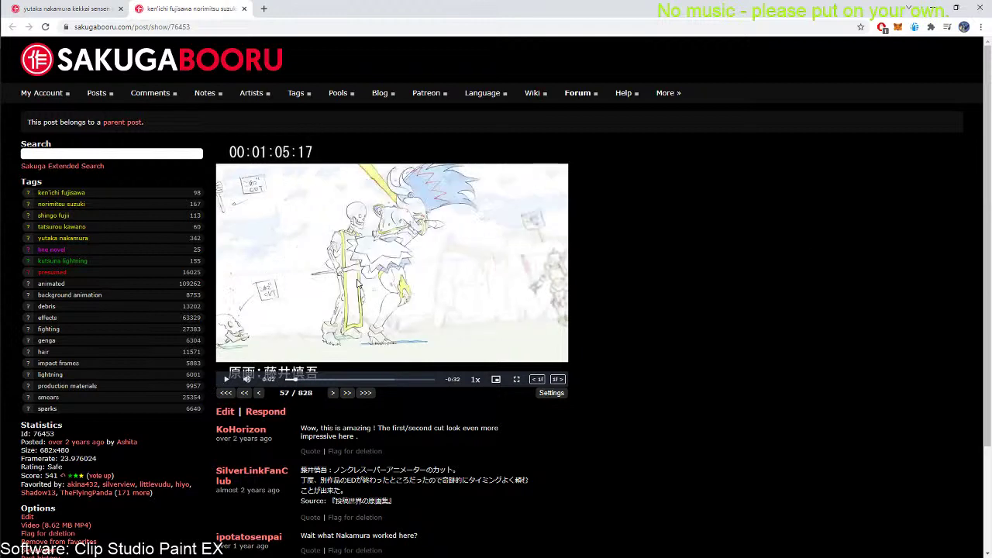
Step forward frame by frame to frame 67, examining the swing that knocks down the skeleton in the yellow-edged tabard
key("Right")
key("Right")
key("Right")
key("Right")
key("Right")
key("Right")
key("Right")
key("Right")
key("Right")
key("Right")
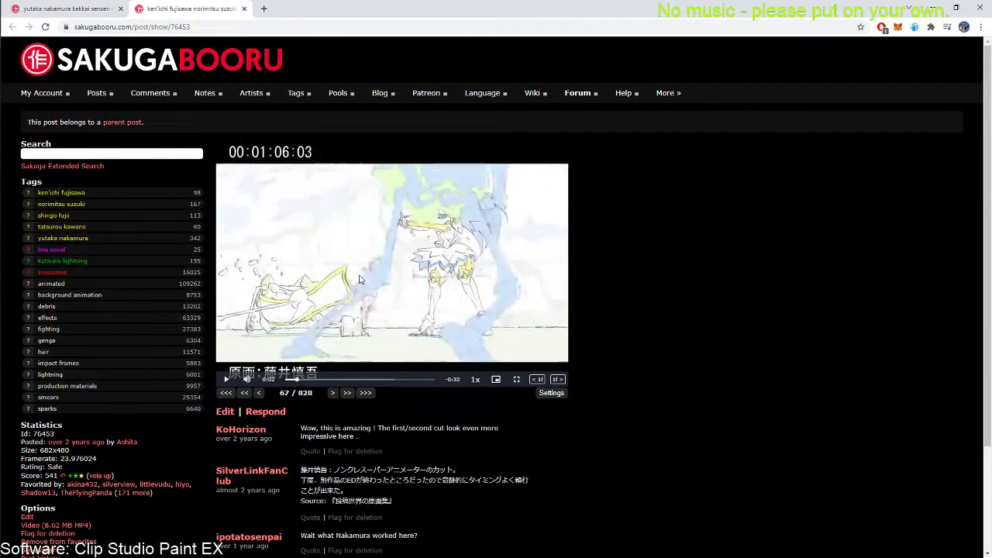
Step forward frame by frame to frame 76, examining the swordswoman's clash with the sword-wielding skeleton
key("Right")
key("Right")
key("Right")
key("Right")
key("Right")
key("Right")
key("Right")
key("Right")
key("Right")
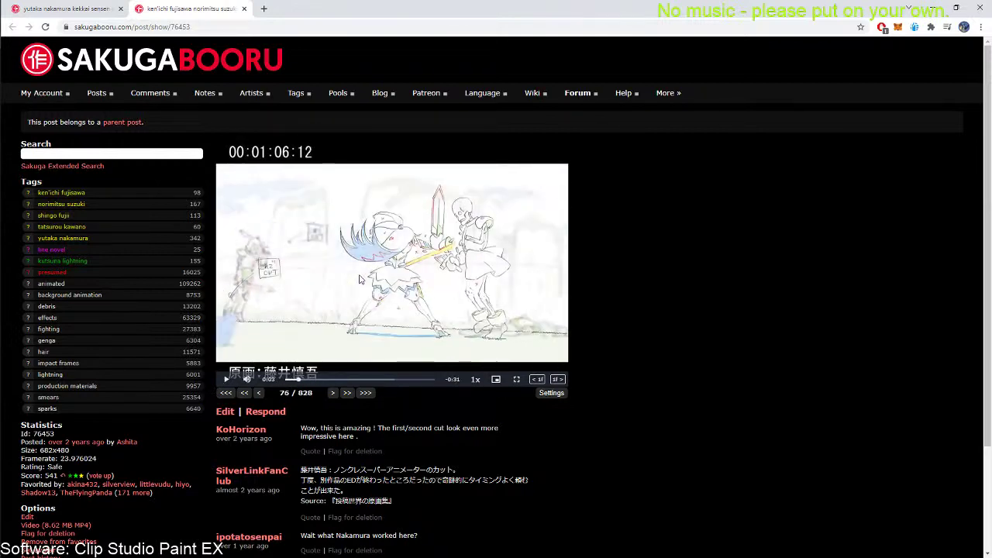
Step forward frame by frame to frame 86, examining the movement leading to the large skeleton in the foreground
key("Right")
key("Right")
key("Right")
key("Right")
key("Right")
key("Right")
key("Right")
key("Right")
key("Right")
key("Right")
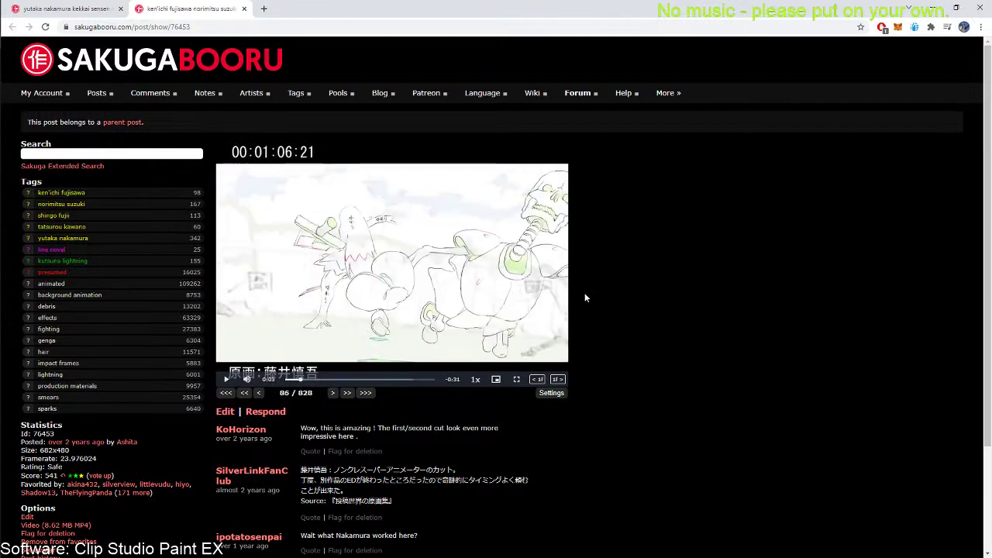
Step forward frame by frame to frame 95, examining how the swordswoman moves past the large skeleton's legs
key("Right")
key("Right")
key("Right")
key("Right")
key("Right")
key("Right")
key("Right")
key("Right")
key("Right")
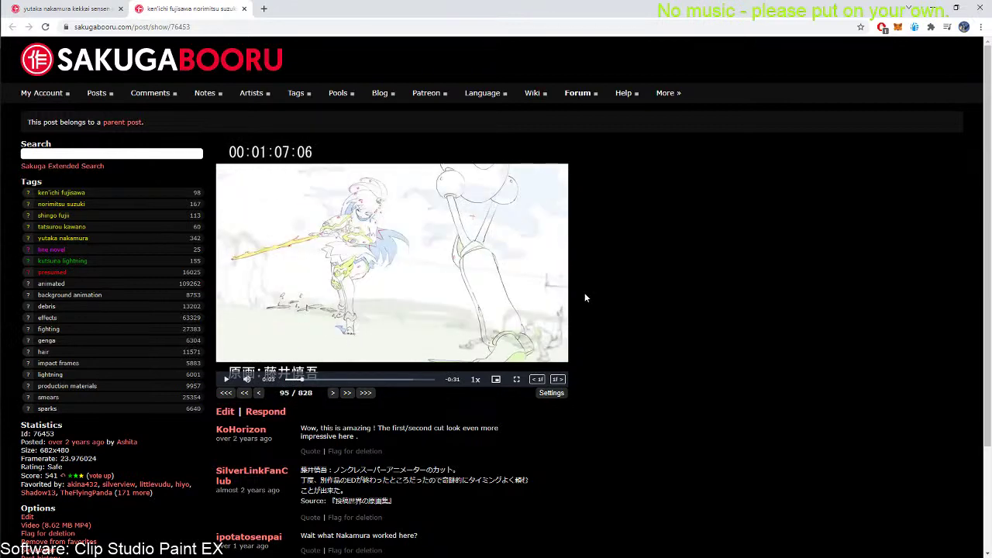
Step forward frame by frame to frame 104, examining the swordswoman's pose behind the crouching armoured skeleton
key("Right")
key("Right")
key("Right")
key("Right")
key("Right")
key("Right")
key("Right")
key("Right")
key("Right")
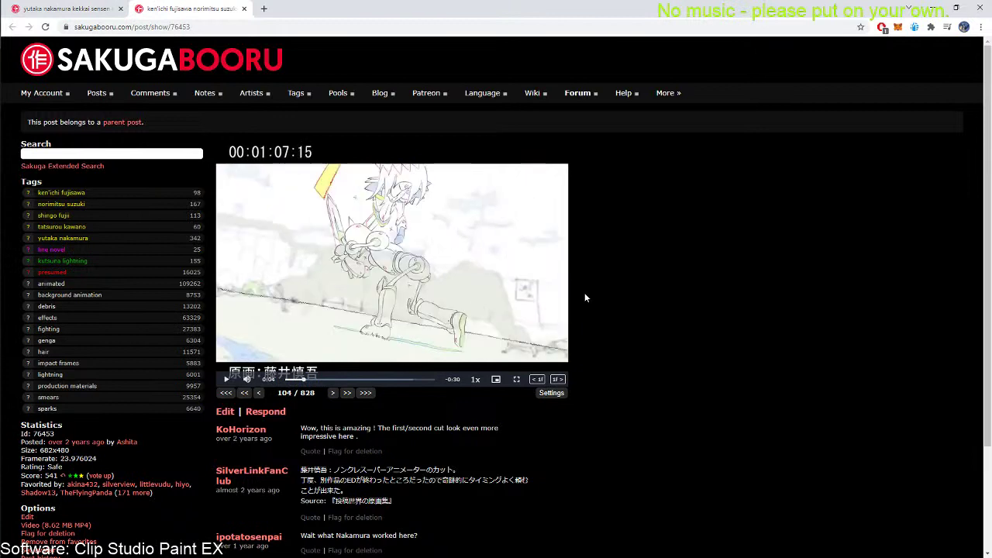
Step forward frame by frame to frame 113, examining the yellow sword shape and the poses of the tangled opponents
key("Right")
key("Right")
key("Right")
key("Right")
key("Right")
key("Right")
key("Right")
key("Right")
key("Right")
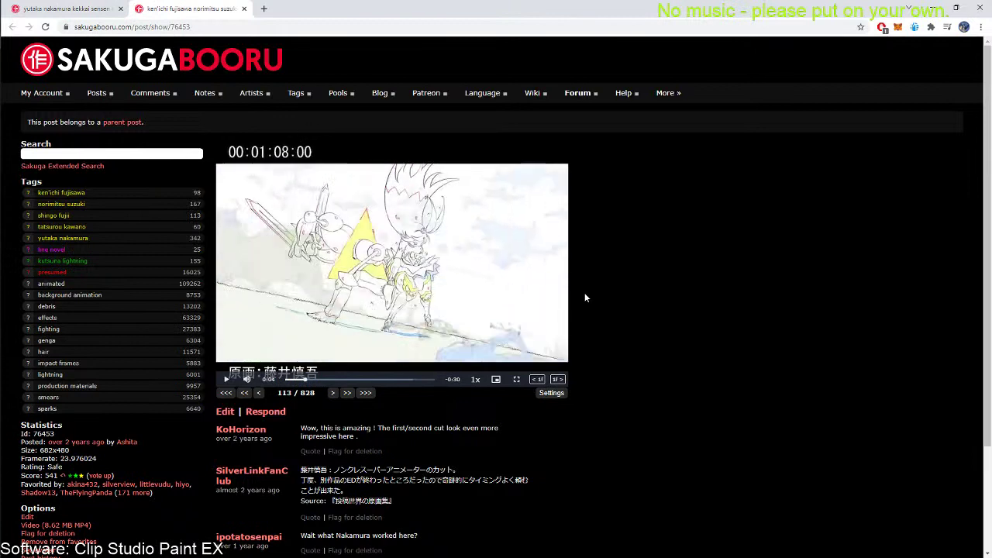
Step back frame by frame to frame 99, examining the swordswoman's upright stance facing the armoured skeleton
key("Left")
key("Left")
key("Left")
key("Left")
key("Left")
key("Left")
key("Left")
key("Left")
key("Left")
key("Left")
key("Left")
key("Left")
key("Left")
key("Left")
key("Left")
key("Right")
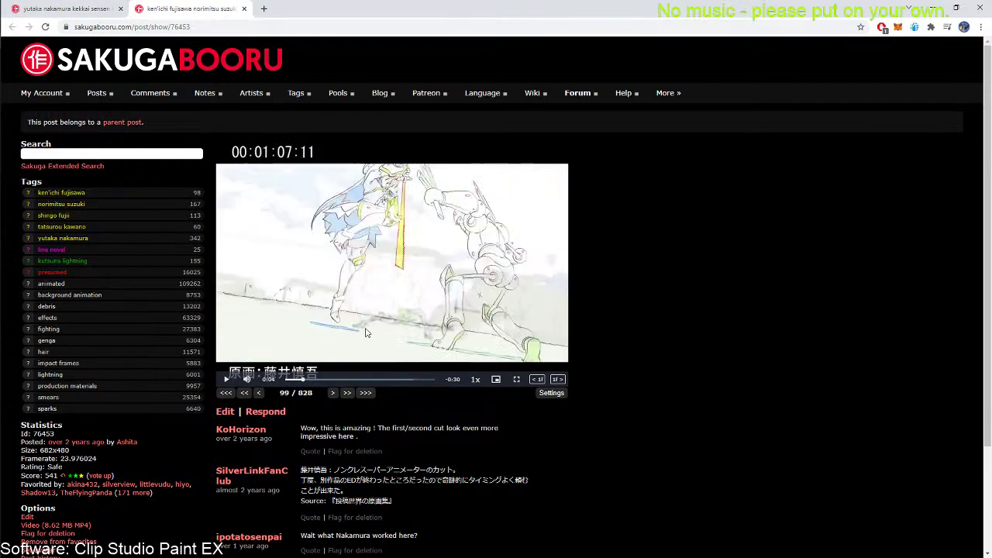
Step forward frame by frame to frame 106, examining the swordswoman's leap above the armoured skeleton
key("Right")
key("Right")
key("Right")
key("Right")
key("Right")
key("Right")
key("Right")
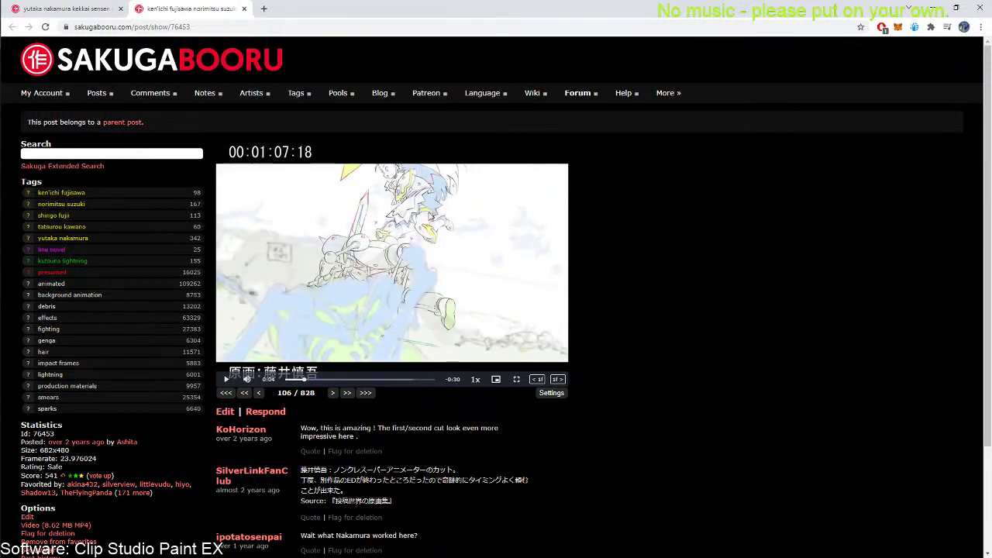
Step back and forth around frames 108 and 109, comparing the swordswoman's poses as she raises the yellow sword
key("Right")
key("Right")
key("Right")
key("Left")
key("Left")
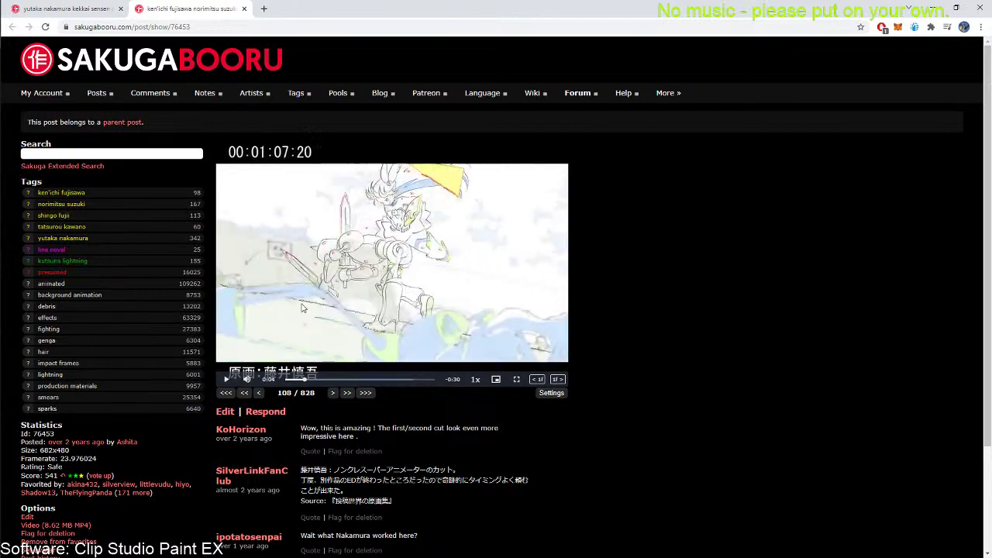
key("Right")
key("Right")
key("Right")
key("Left")
key("Left")
key("Left")
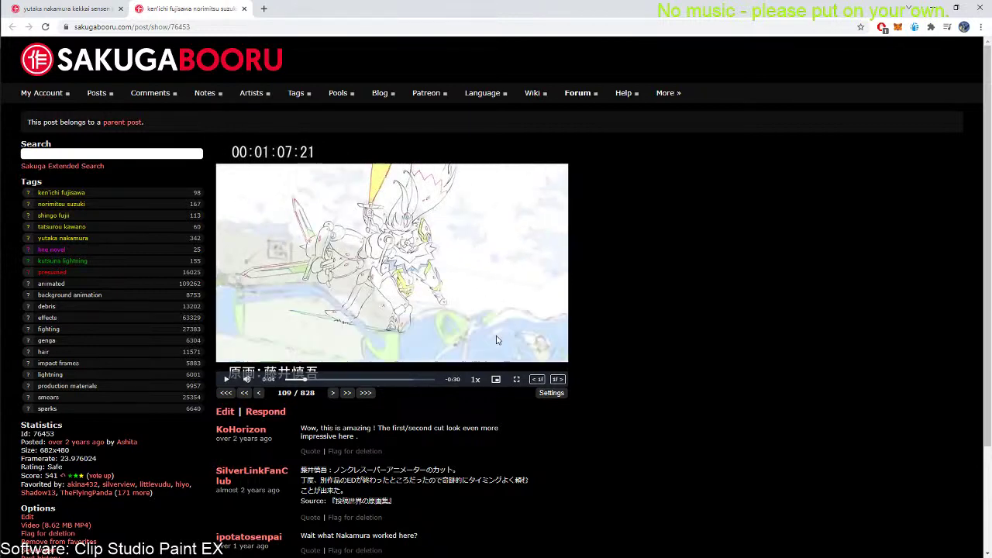
Step forward frame by frame to frame 118, examining the yellow sword swing and the armoured skeleton's breaking body
key("Right")
key("Right")
key("Right")
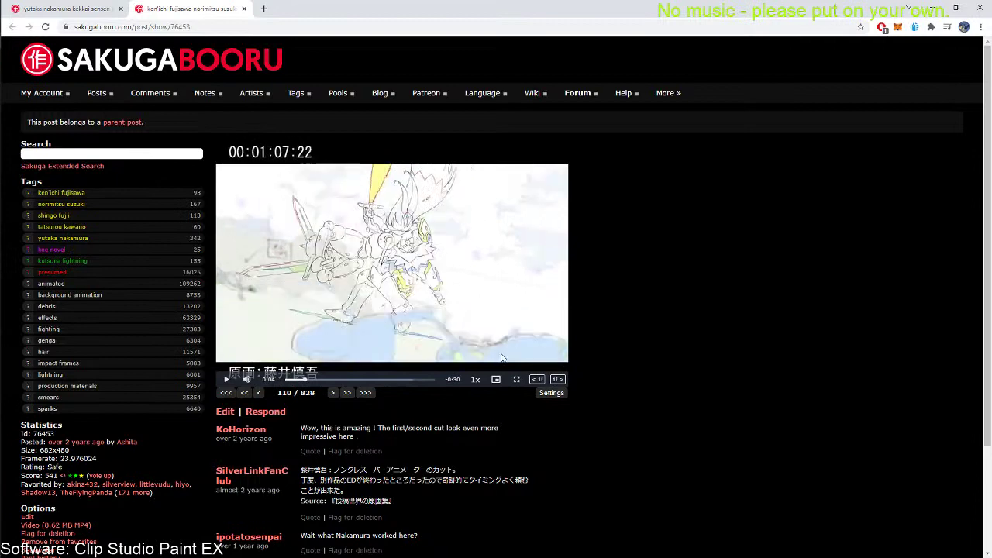
key("Right")
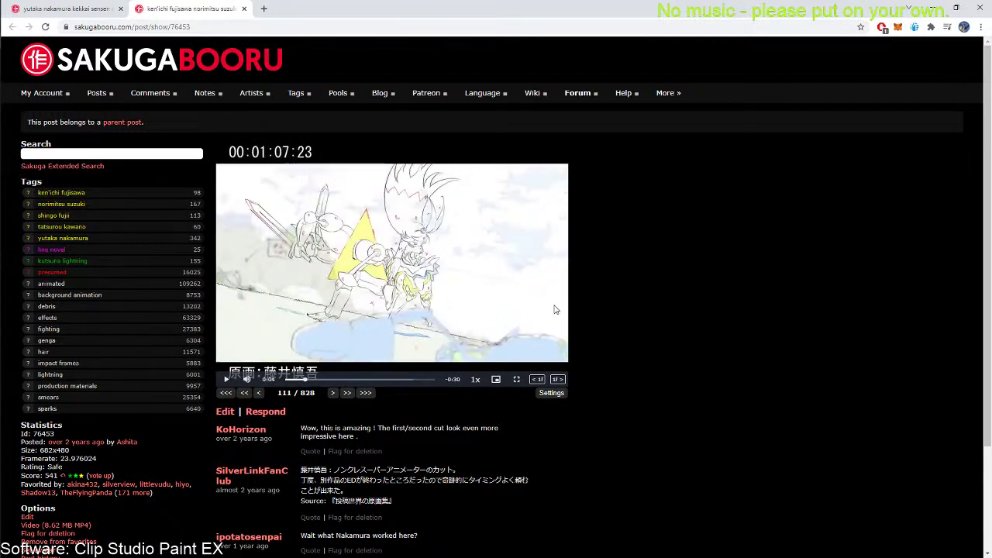
key("Right")
key("Right")
key("Right")
key("Right")
key("Right")
key("Right")
key("Right")
key("Right")
key("Right")
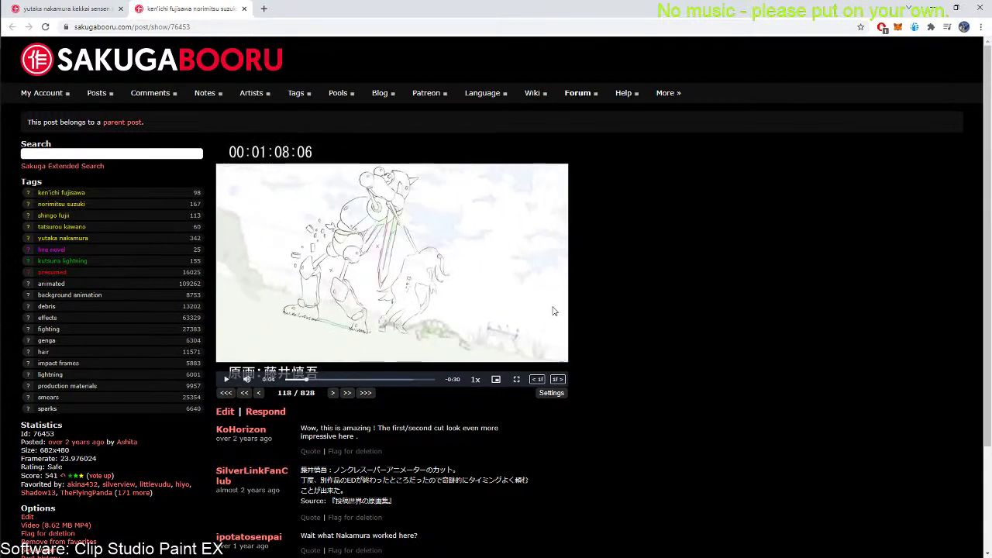
Step back and forth between frames 118 and 121, examining the cut from the skeleton to the horned woman's close shot
key("Right")
key("Right")
key("Left")
key("Left")
key("Left")
key("Left")
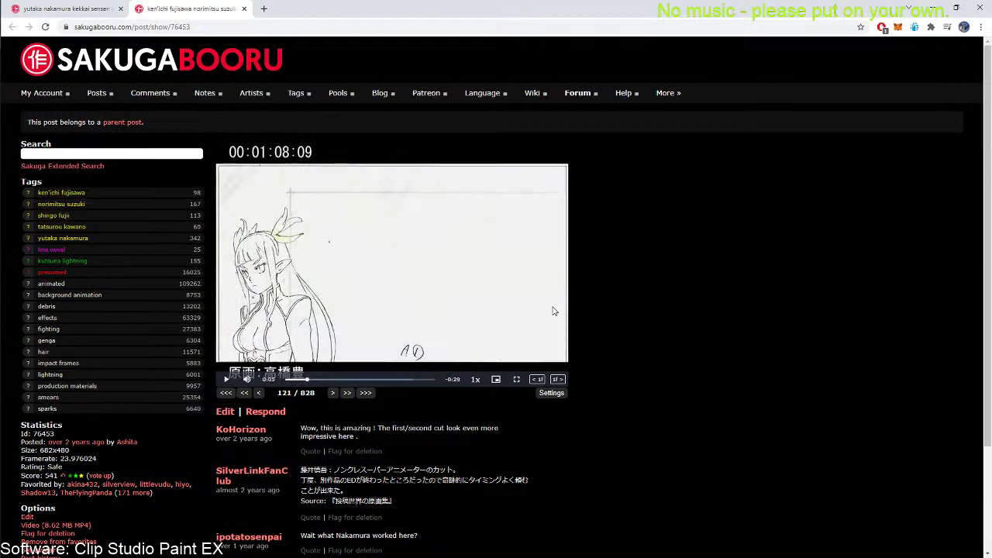
key("Right")
key("Right")
key("Right")
key("Left")
key("Left")
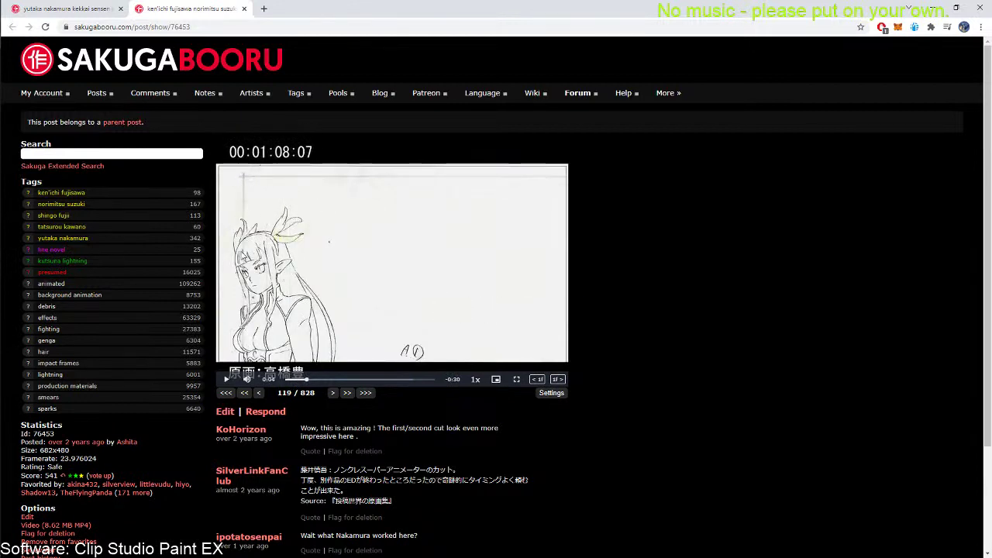
key("Left")
Step forward frame by frame to frame 121, examining the horned woman's opening pose
key("Right")
key("Right")
key("Right")
key("Right")
key("Right")
key("Right")
key("Right")
key("Right")
key("Right")
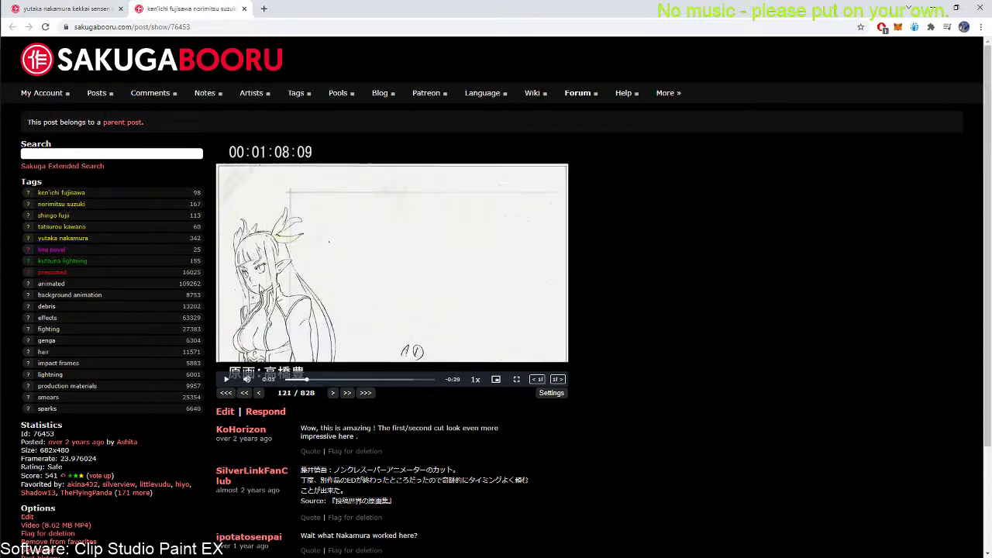
Step forward frame by frame to frame 135, examining the horned woman's lowered head and trailing hair
key("Right")
key("Right")
key("Right")
key("Right")
key("Right")
key("Right")
key("Right")
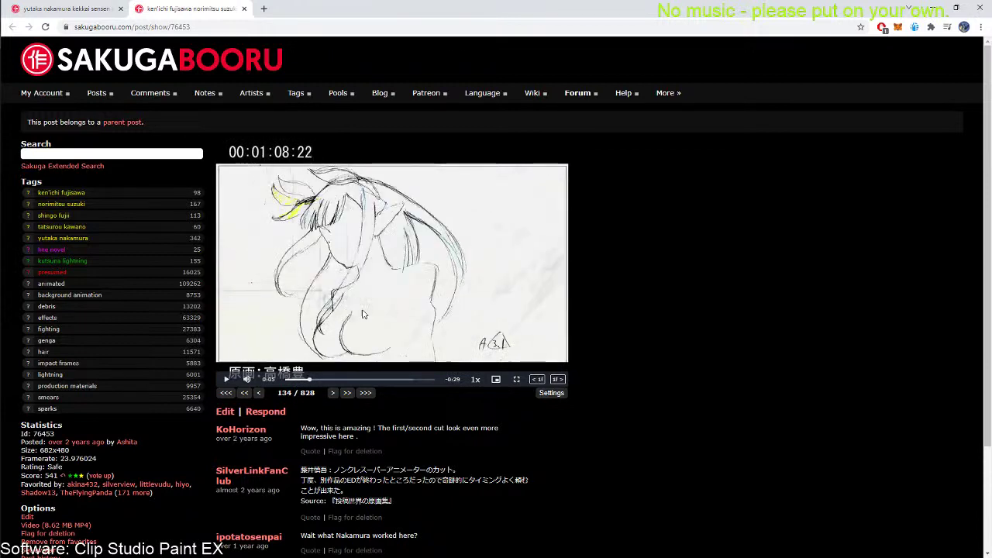
key("Right")
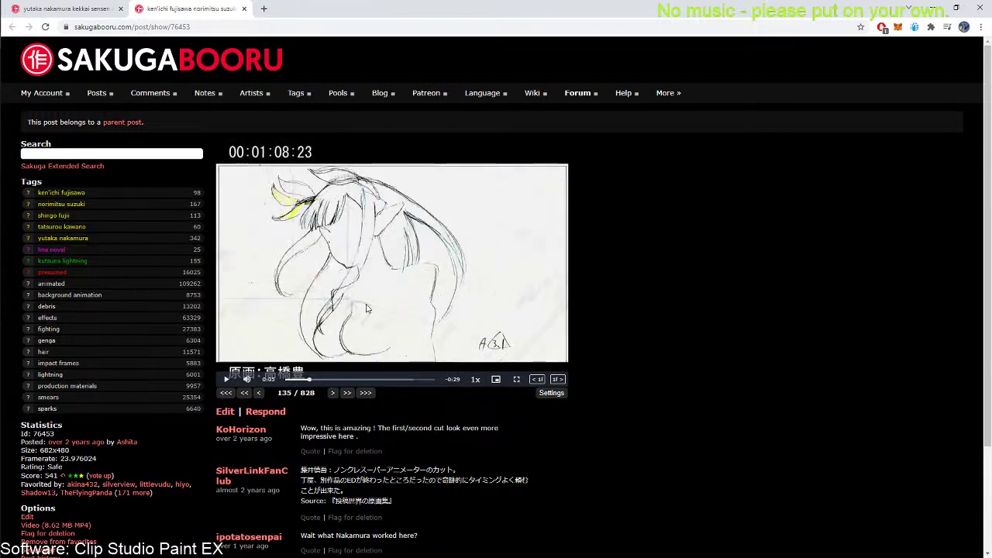
Step back frame by frame past frame 131, examining the horned woman's pose before her head dips
key("Left")
key("Left")
key("Left")
key("Left")
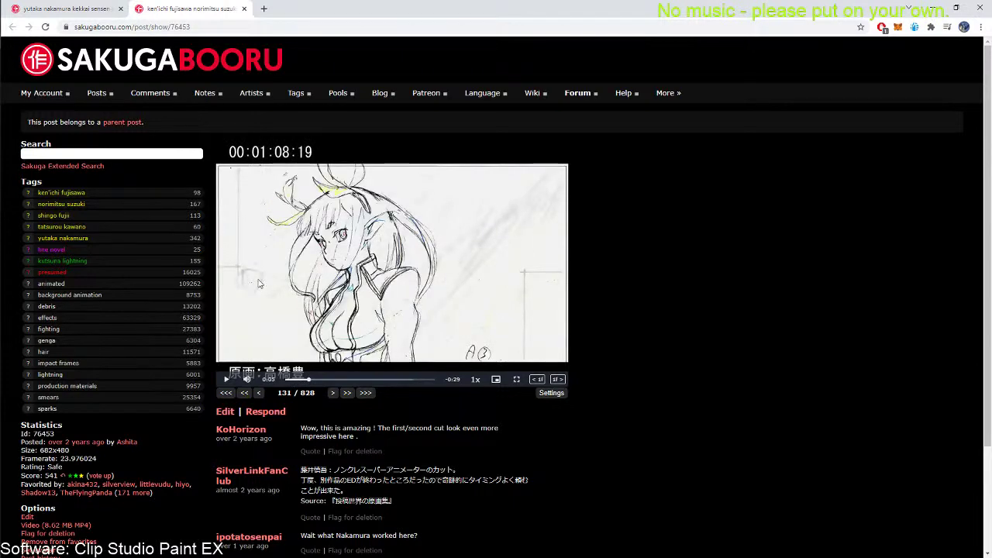
key("Left")
Step forward frame by frame to frame 137, examining how the horned woman's head turns and her hair swings outward
key("Right")
key("Right")
key("Right")
key("Right")
key("Right")
key("Right")
key("Right")
key("Right")
key("Right")
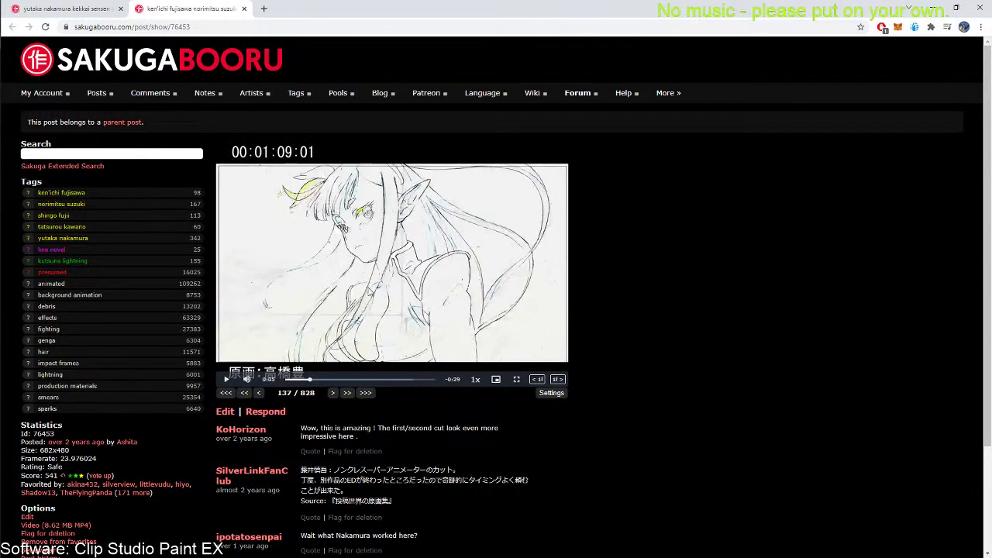
Step back frame by frame to frame 133, rechecking the rough drawing of the horned woman's lowered head
key("Left")
key("Left")
key("Left")
key("Left")
key("Left")
key("Left")
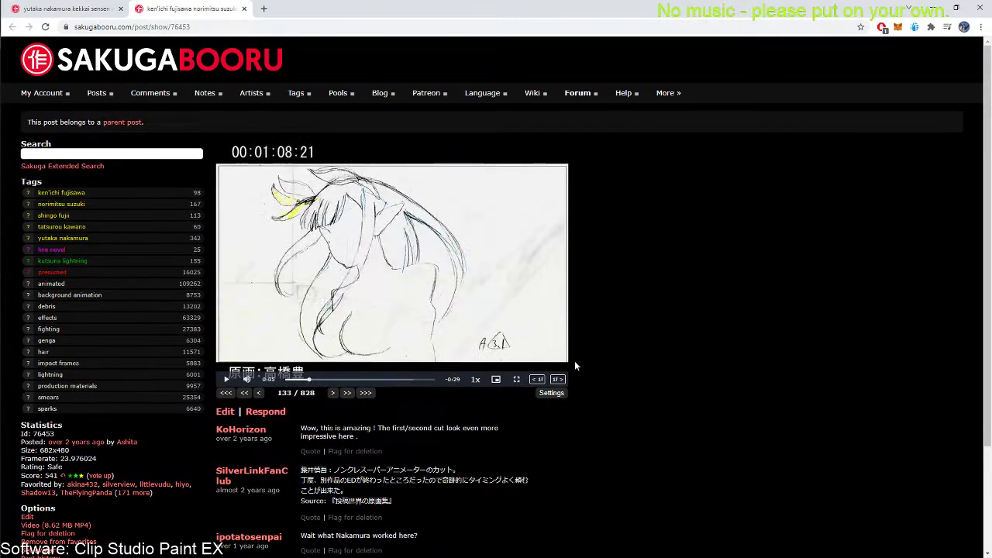
Step forward frame by frame to frame 138, comparing the rough head drawing with the detailed close-up
key("Right")
key("Right")
key("Right")
key("Right")
key("Right")
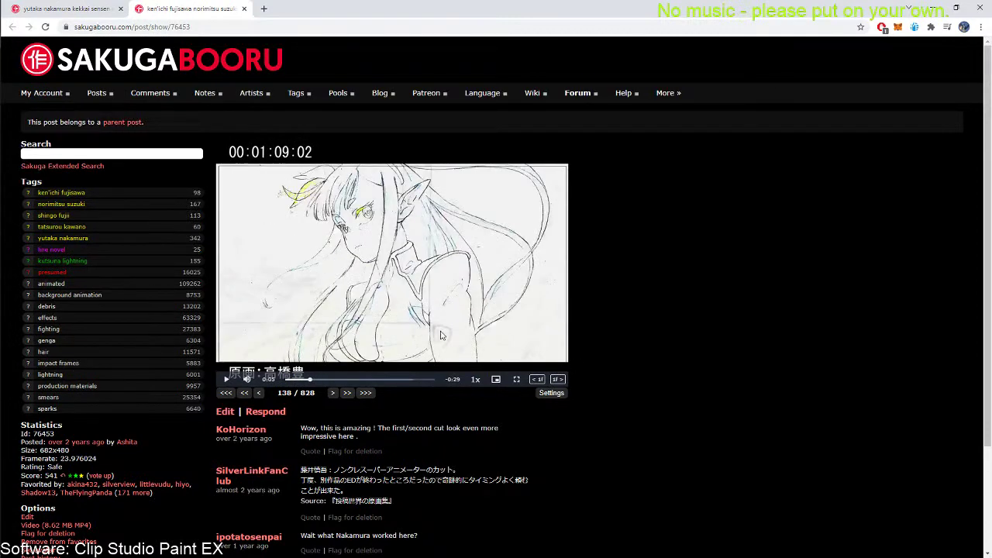
Step forward frame by frame to frame 144, examining the red guide lines and the following shot with the large skeleton
key("Right")
key("Right")
key("Right")
key("Right")
key("Left")
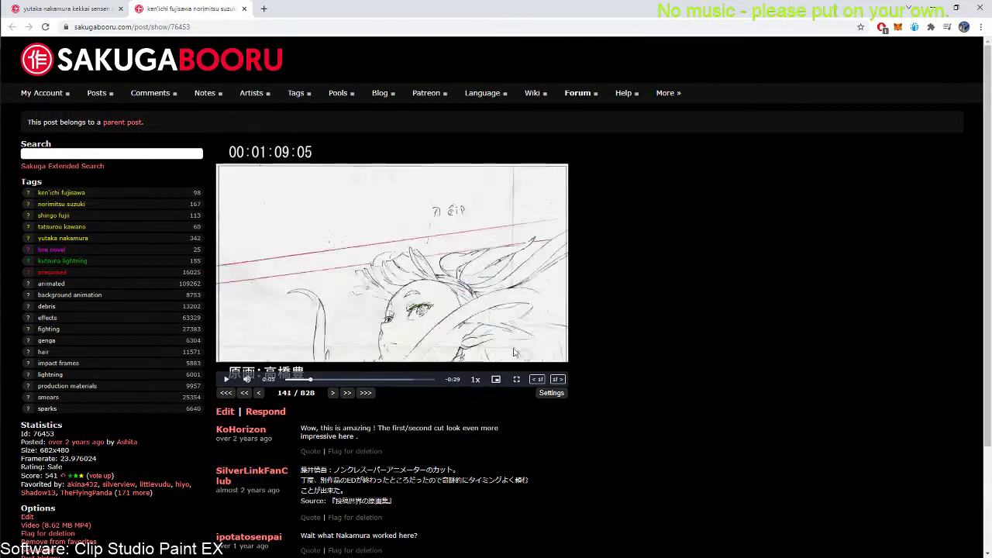
key("Right")
key("Right")
key("Right")
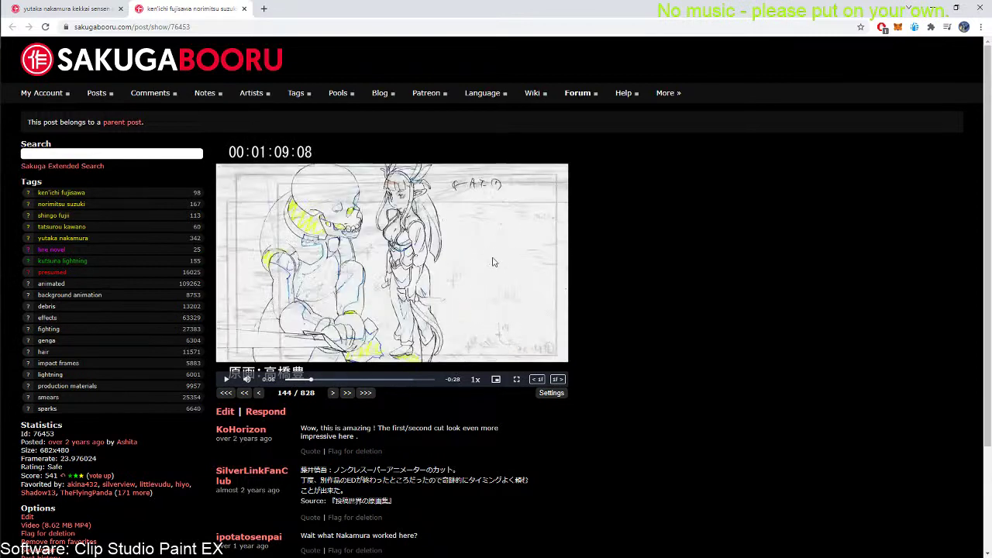
Step back and forth around frames 145 and 146, comparing the large skeleton's poses beside the standing woman
key("Right")
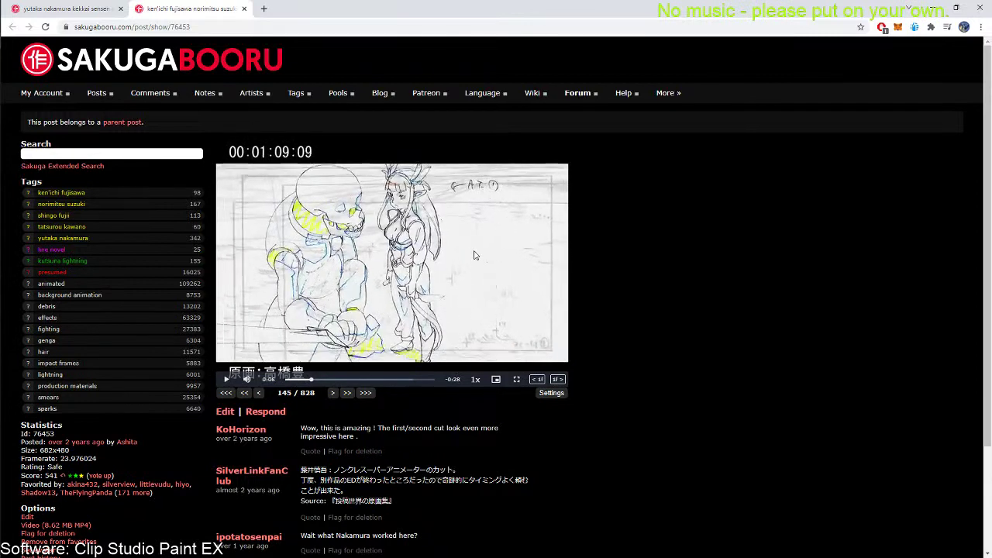
key("Right")
key("Right")
key("Right")
key("Left")
key("Left")
key("Left")
key("Left")
key("Left")
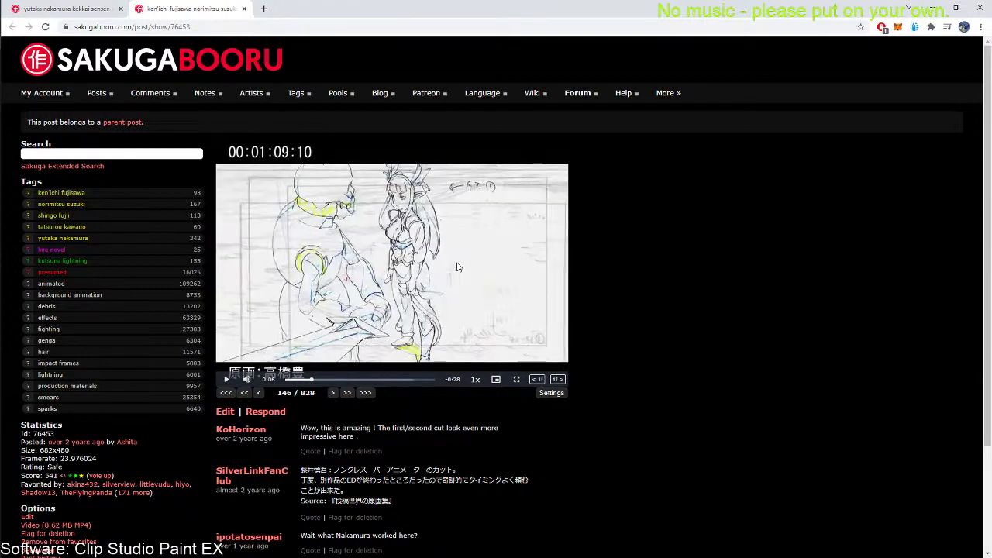
Step forward frame by frame to frame 152, examining the large skeleton's sword swing and the woman's dodge
key("Right")
key("Right")
key("Right")
key("Right")
key("Right")
key("Right")
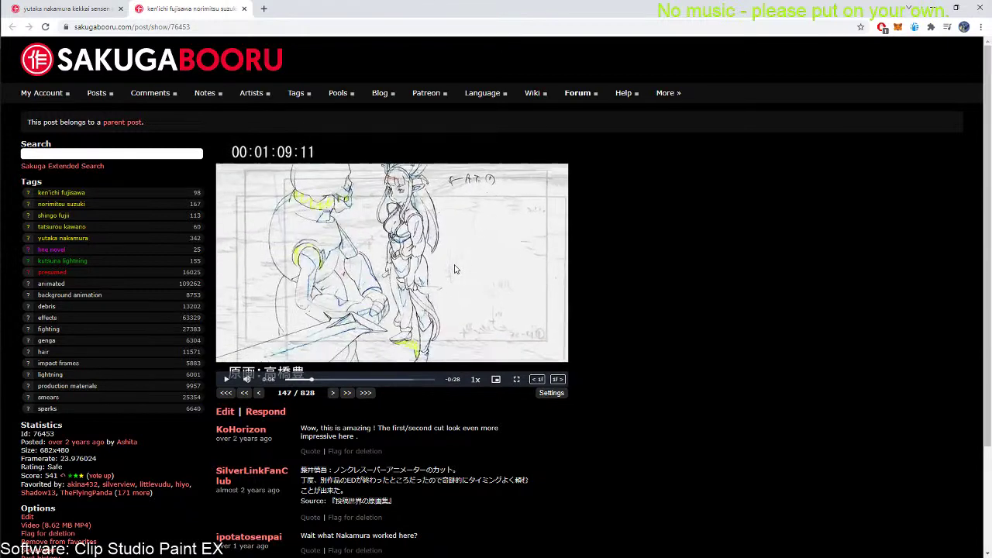
key("Right")
key("Right")
key("Right")
key("Right")
key("Right")
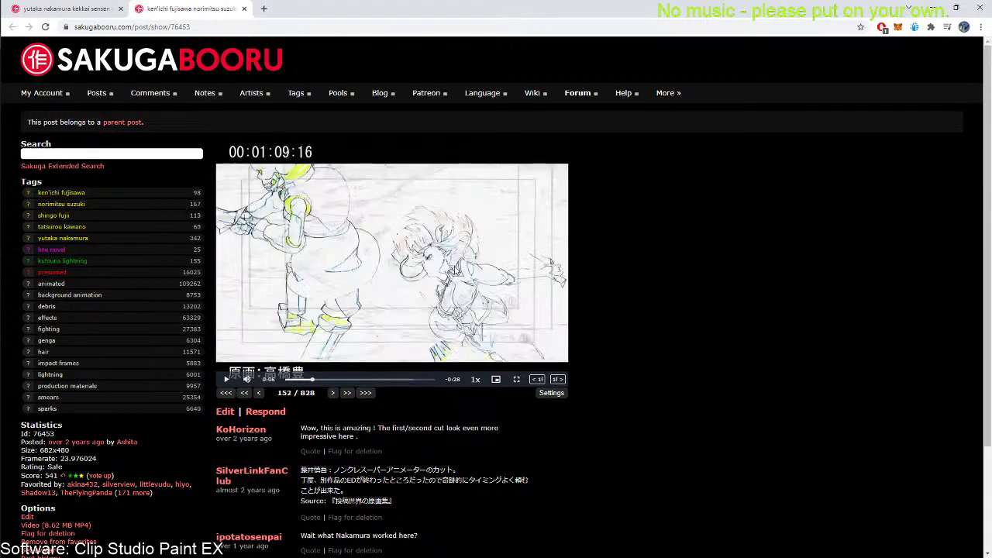
Step back frame by frame to frame 146, examining the skeleton's and the woman's poses before the swing
key("Left")
key("Left")
key("Left")
key("Left")
key("Left")
key("Left")
key("Left")
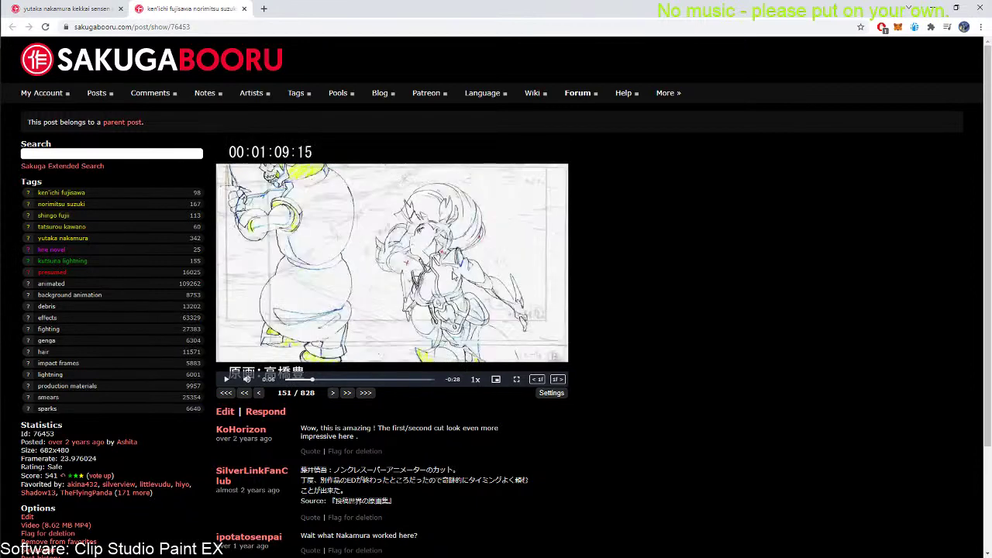
key("Left")
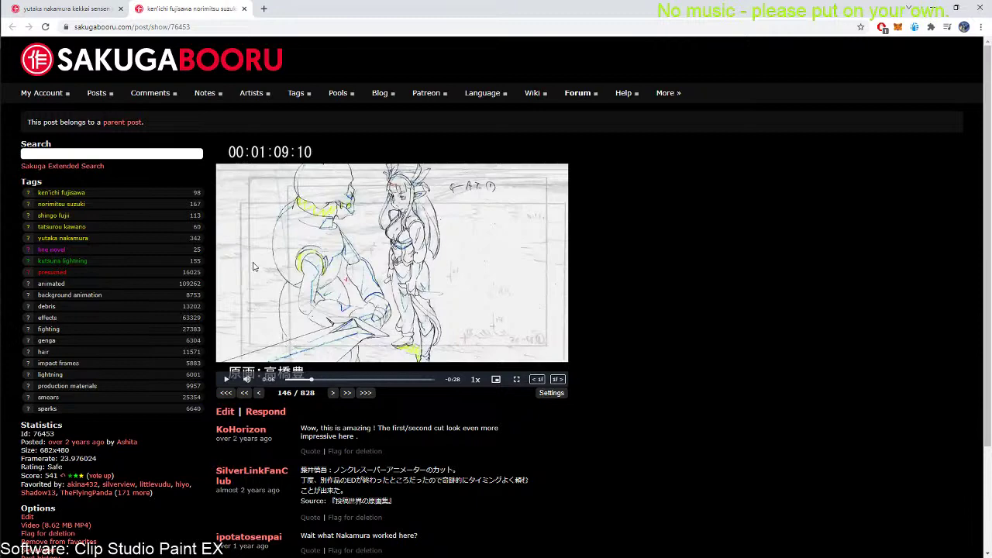
Step forward frame by frame to frame 155, examining the swing's spacing and the woman's low pose
key("Right")
key("Right")
key("Right")
key("Right")
key("Right")
key("Right")
key("Right")
key("Right")
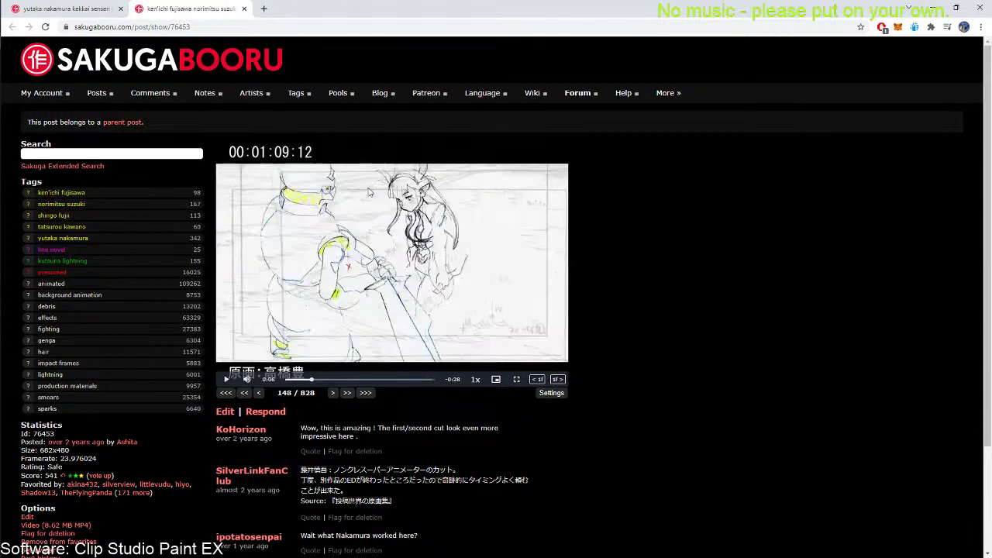
key("Right")
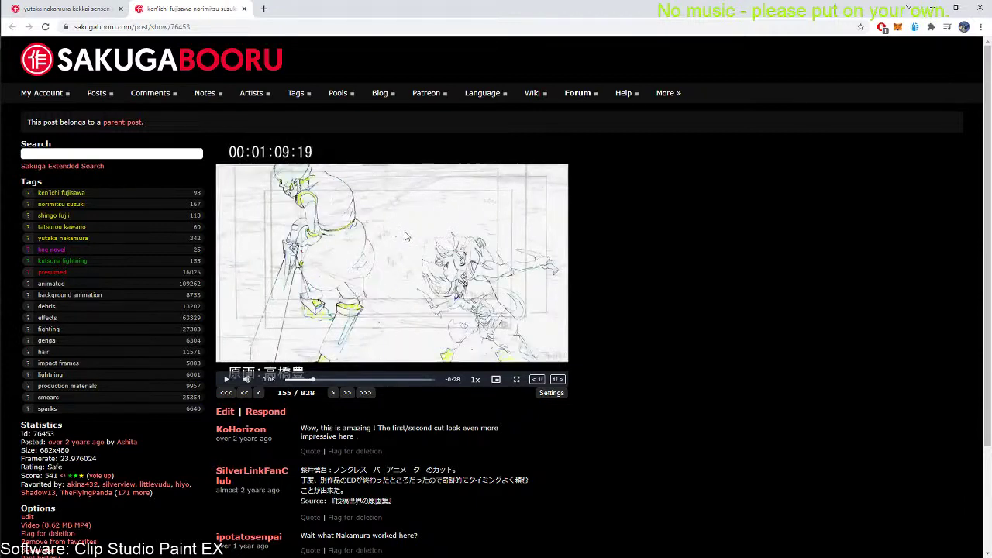
Step back frame by frame to frame 149, examining the lowered sword between the skeleton and the woman
key("Left")
key("Left")
key("Left")
key("Left")
key("Left")
key("Left")
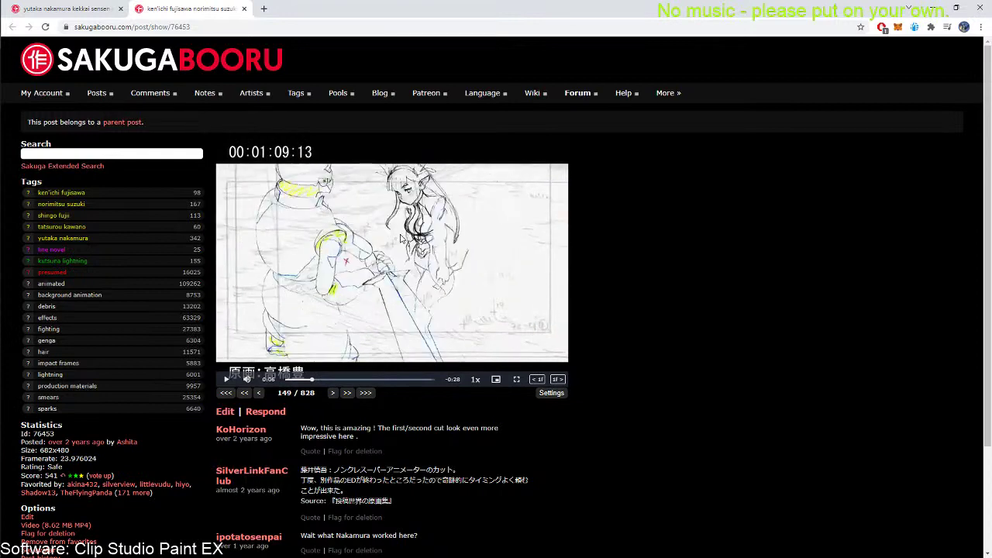
Step forward frame by frame to frame 154, rechecking the transition into the woman's crouched, outstretched pose
key("Right")
key("Right")
key("Right")
key("Right")
key("Right")
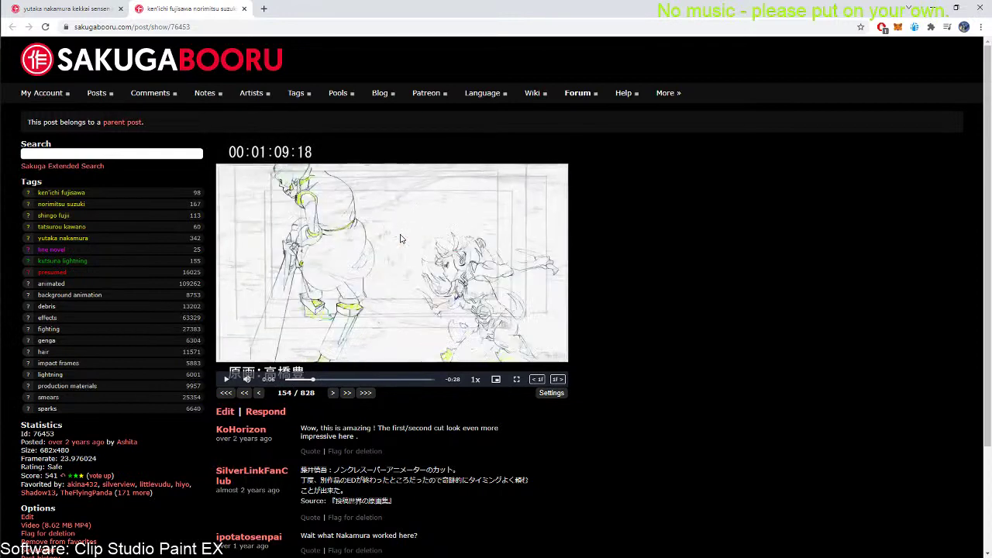
Step back frame by frame to frame 145, examining the skeleton and the standing woman before the swing
key("Left")
key("Right")
key("Right")
key("Left")
key("Left")
key("Left")
key("Left")
key("Left")
key("Left")
key("Left")
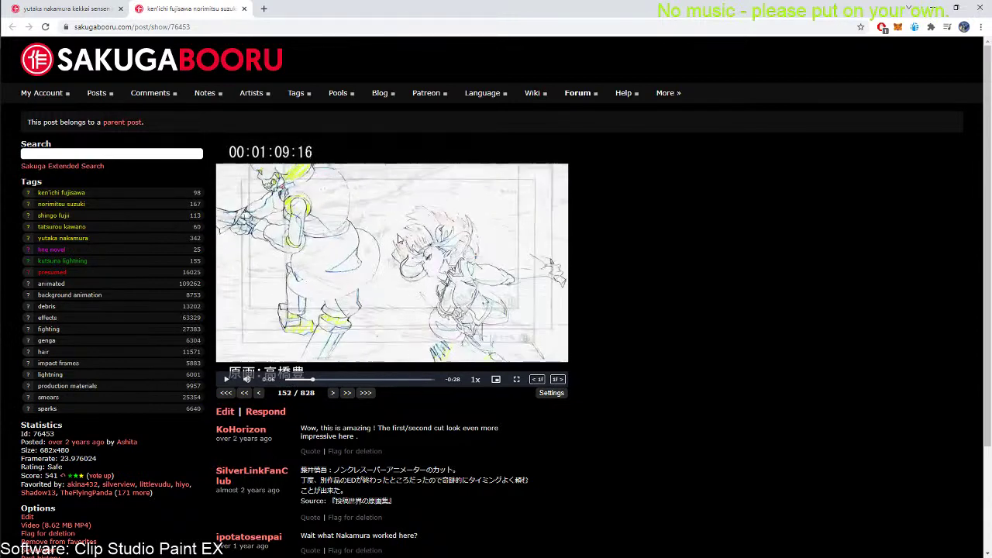
key("Left")
key("Left")
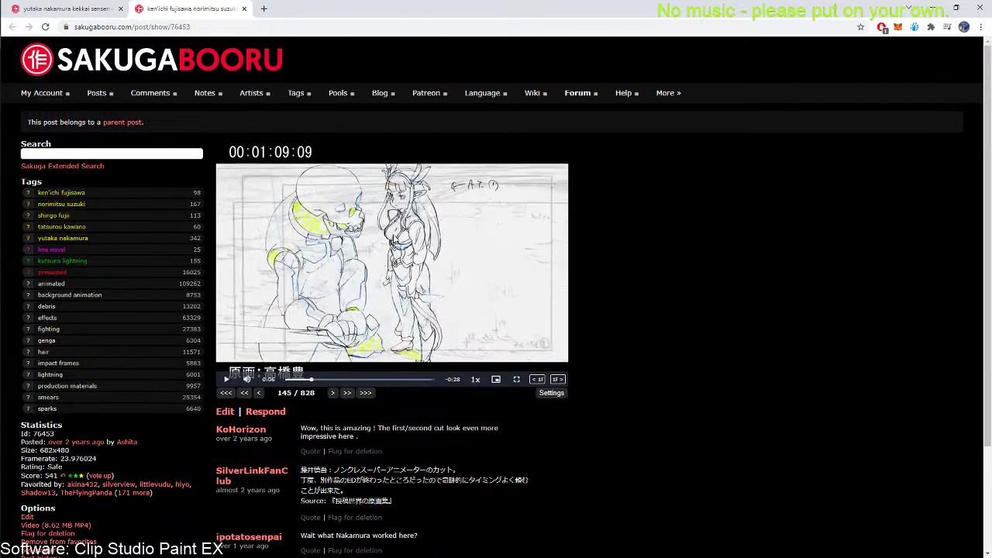
Step forward frame by frame to frame 154, examining how the woman drops from standing into her crouch
key("Right")
key("Right")
key("Right")
key("Right")
key("Right")
key("Right")
key("Right")
key("Right")
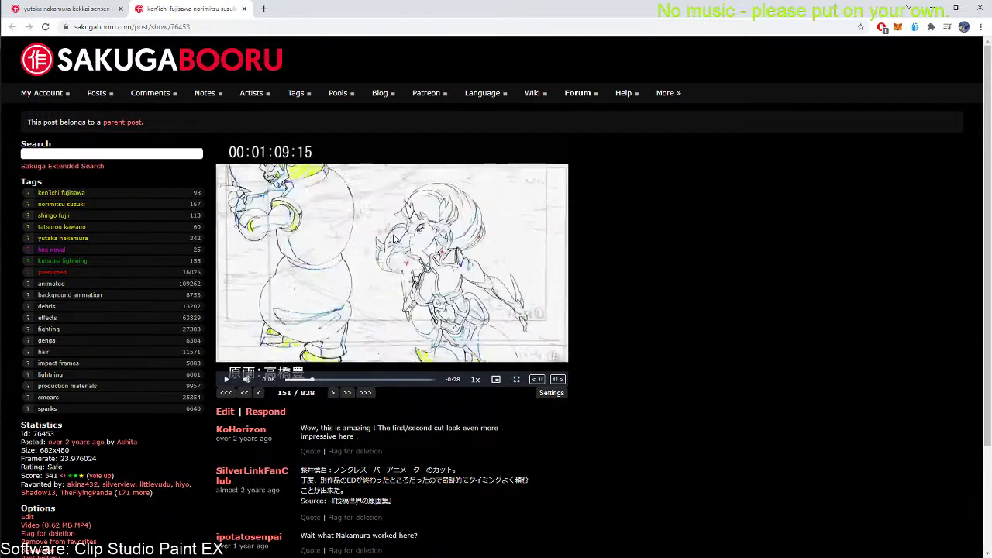
key("Left")
key("Right")
key("Right")
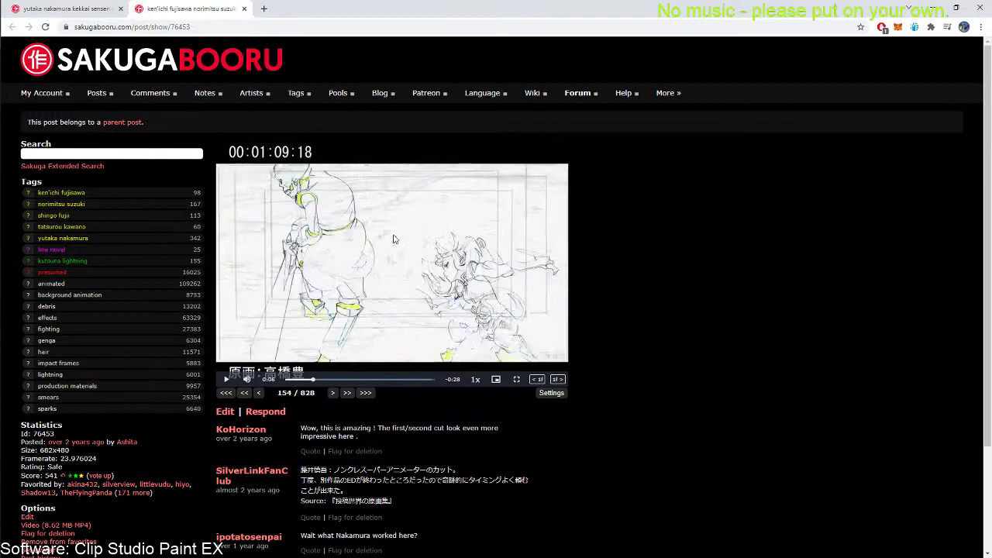
Step back to frame 151 and forward to frame 155, comparing the woman's mid-drop pose with her crouch
key("Left")
key("Left")
key("Left")
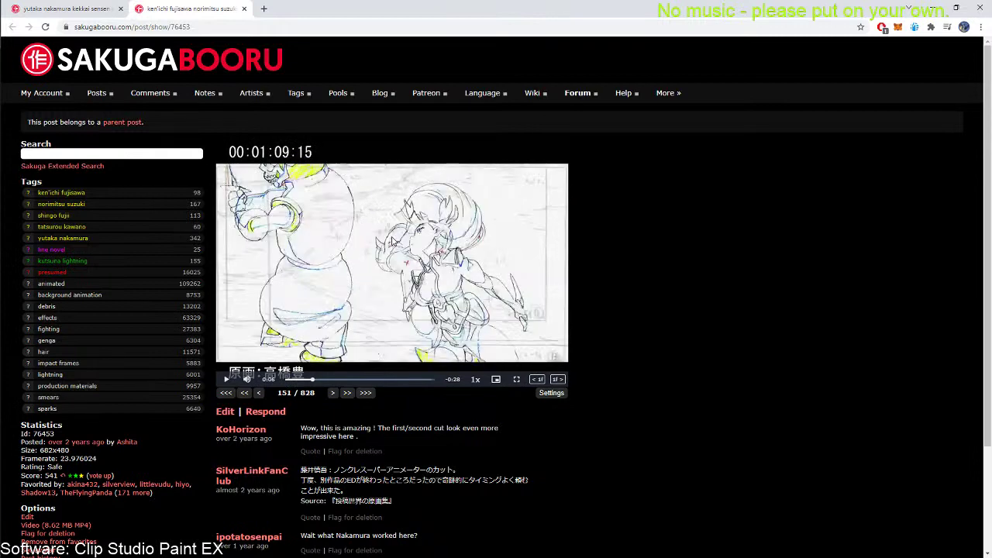
key("Right")
key("Right")
key("Right")
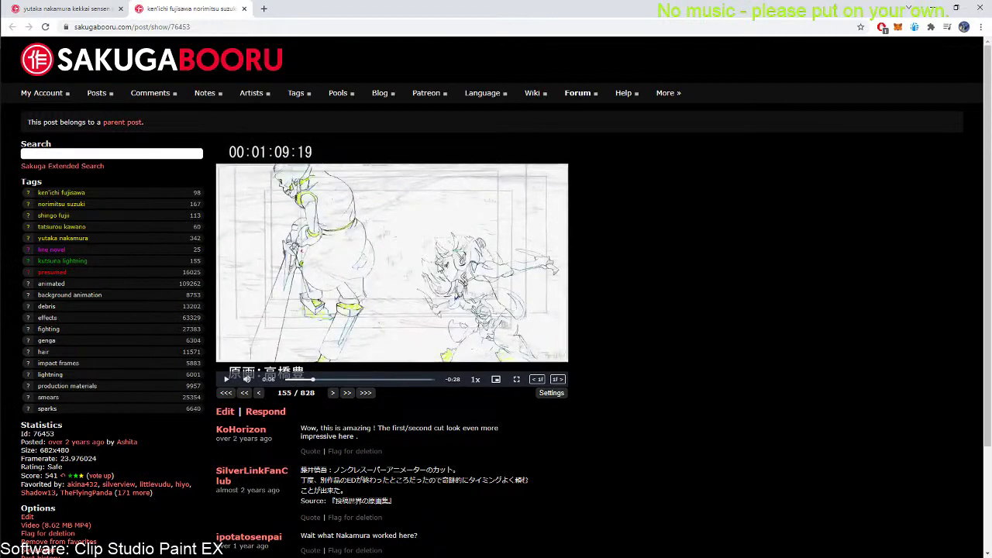
Step past the crouch to frame 160, examining the cut to the skeleton's close shot with the raised blade
key("Right")
key("Right")
key("Left")
key("Left")
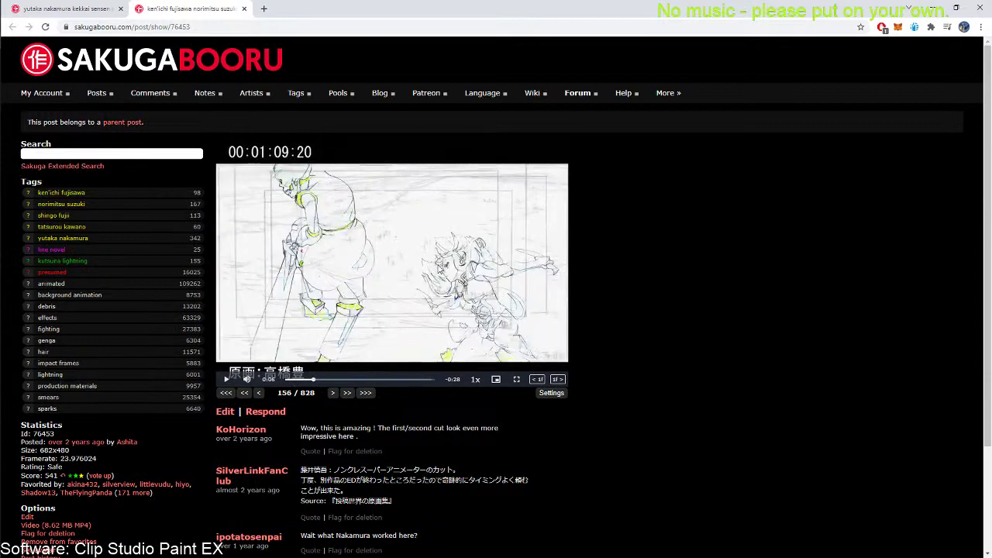
key("Right")
key("Right")
key("Right")
key("Right")
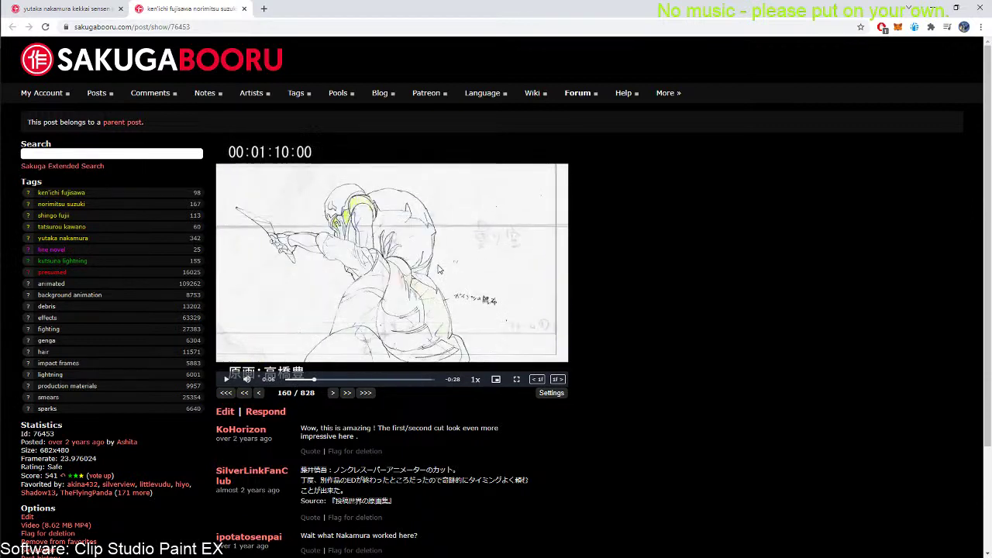
Step forward to frame 165 and back to frame 159, examining the skeleton's downward blade movement across the cut
key("Right")
key("Right")
key("Right")
key("Right")
key("Right")
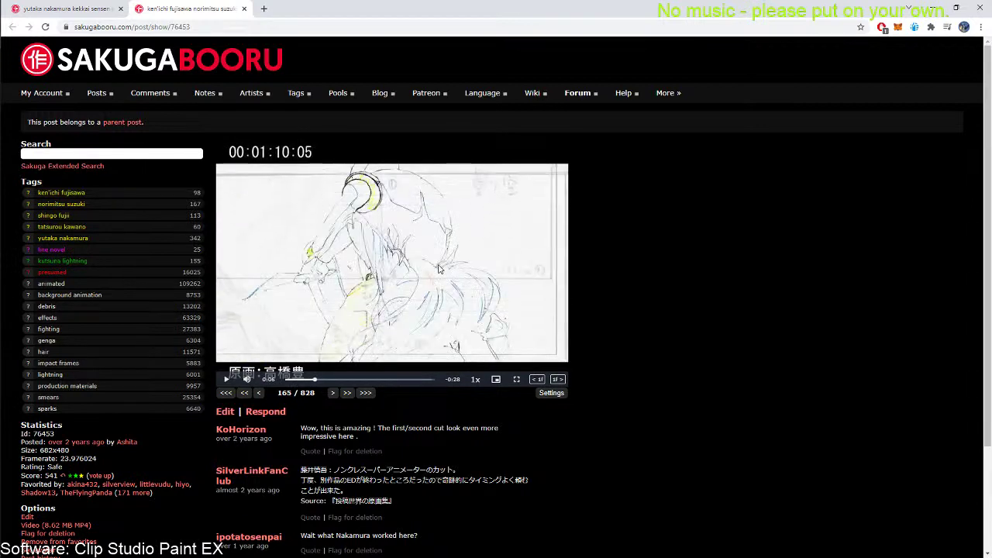
key("Left")
key("Left")
key("Left")
key("Left")
key("Left")
key("Left")
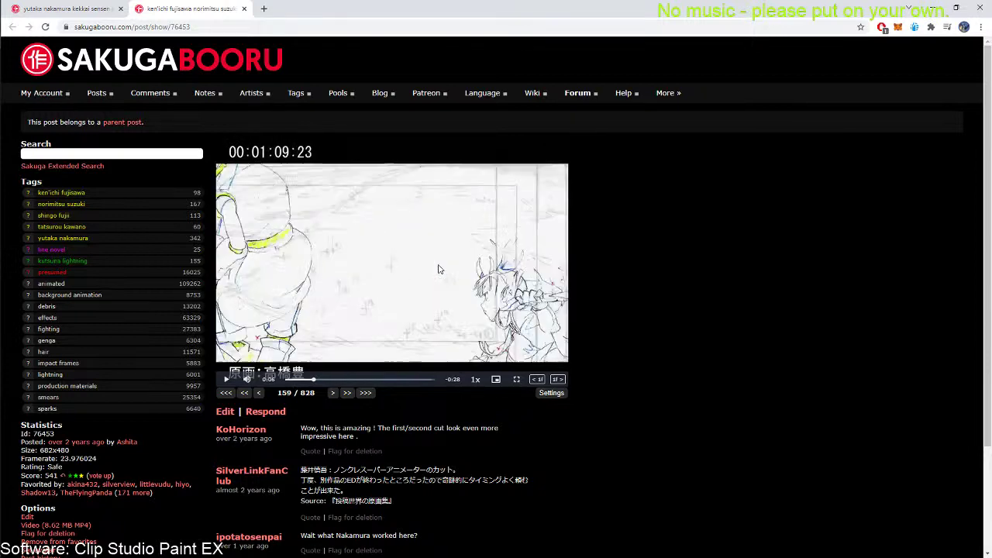
Step forward frame by frame to frame 166, rechecking the skeleton's bent-over pose after the cut
key("Right")
key("Right")
key("Right")
key("Right")
key("Right")
key("Right")
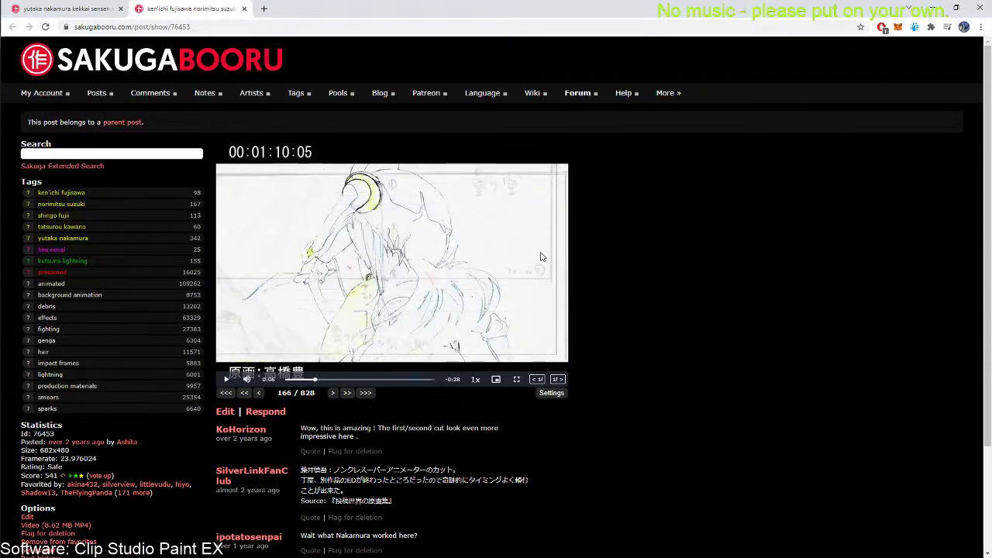
Step forward frame by frame to frame 173, examining the woman's twisting pose and swirling hair in front of the skeleton
key("Right")
key("Right")
key("Right")
key("Right")
key("Right")
key("Right")
key("Right")
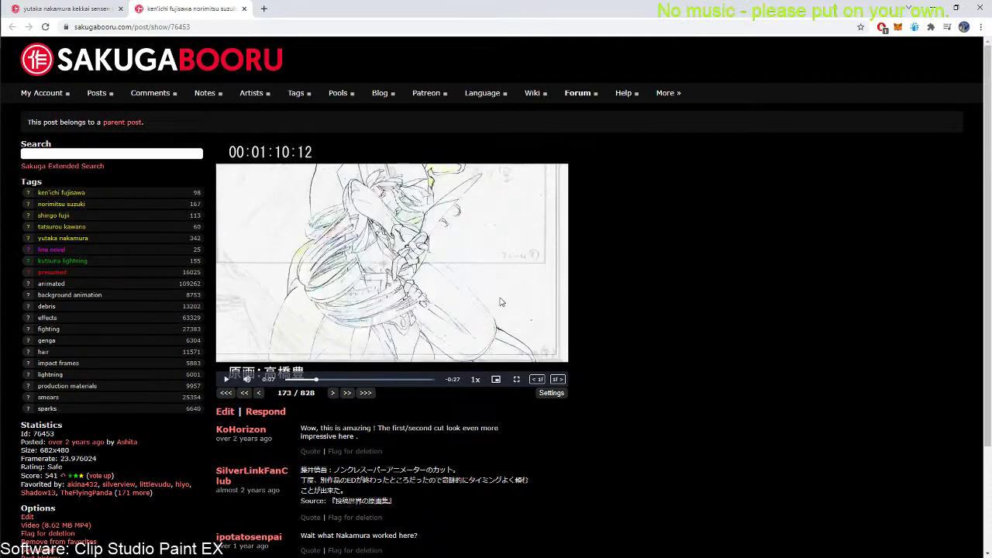
Step forward beyond frame 177 and back a few frames, examining the woman's lunge beside the skeleton's large hand
key("Right")
key("Right")
key("Right")
key("Right")
key("Right")
key("Right")
key("Right")
key("Left")
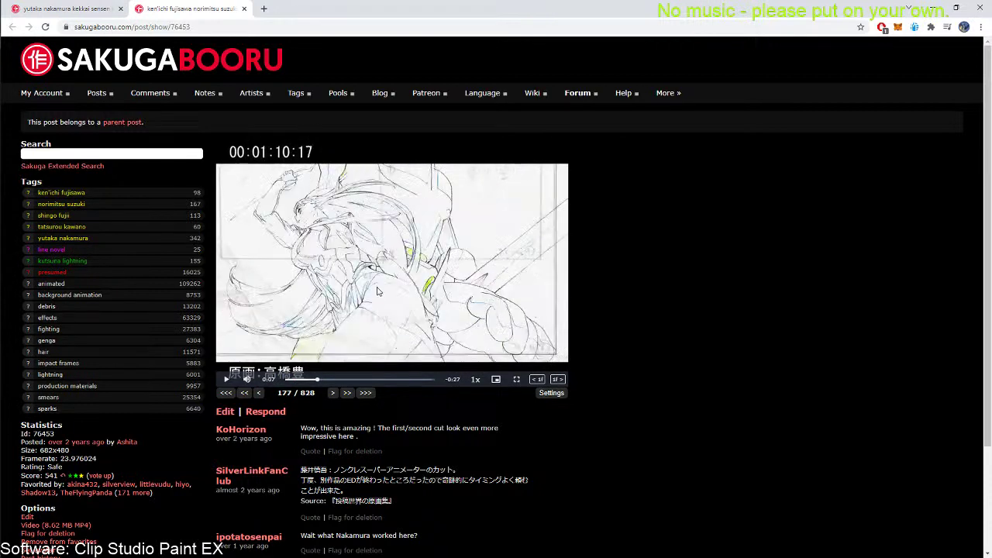
key("Left")
key("Left")
Step forward frame by frame to frame 180, examining the skeleton's kneeling strike over the woman
key("Right")
key("Right")
key("Right")
key("Right")
key("Right")
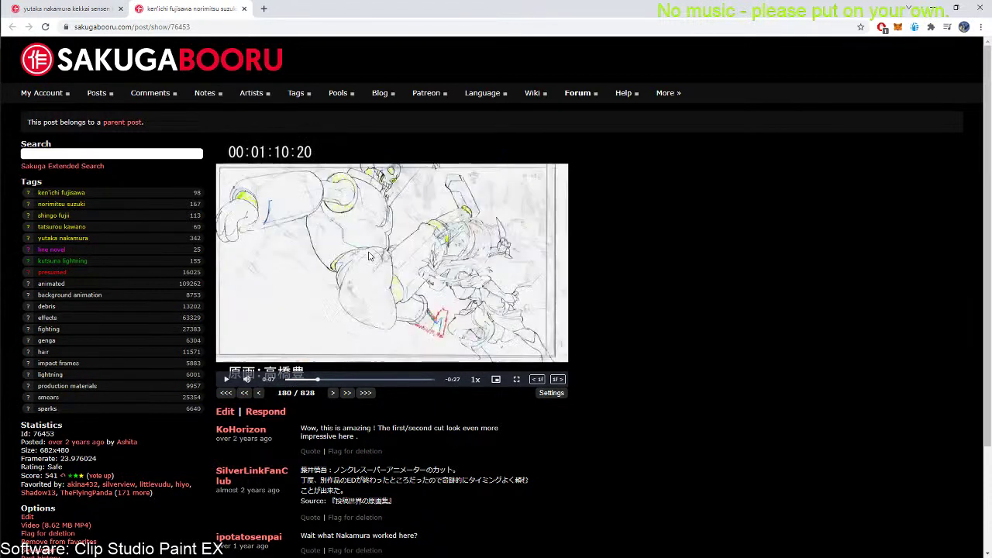
Step back and forth around frame 180, then forward to frame 187, examining the impact shake and follow-through
key("Left")
key("Left")
key("Right")
key("Right")
key("Right")
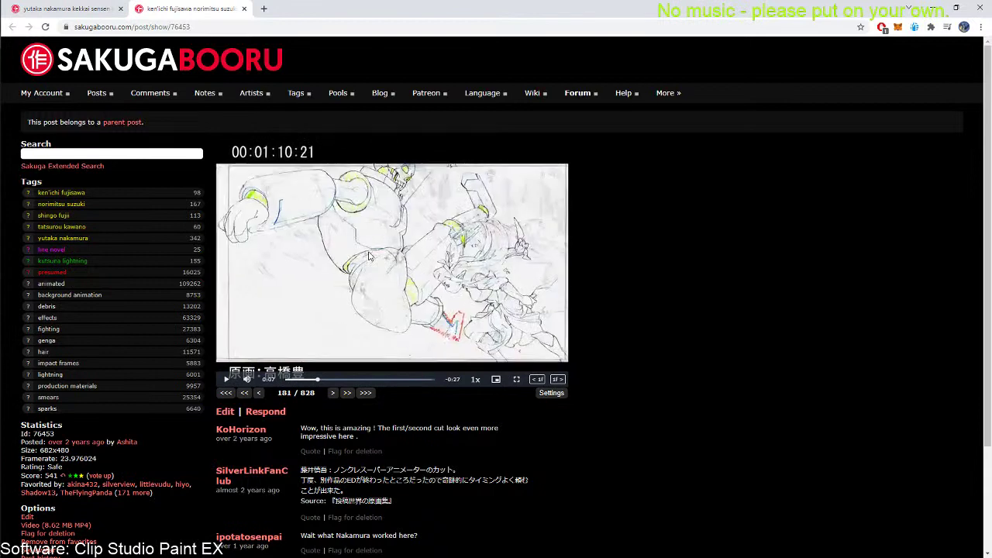
key("Right")
key("Right")
key("Right")
key("Right")
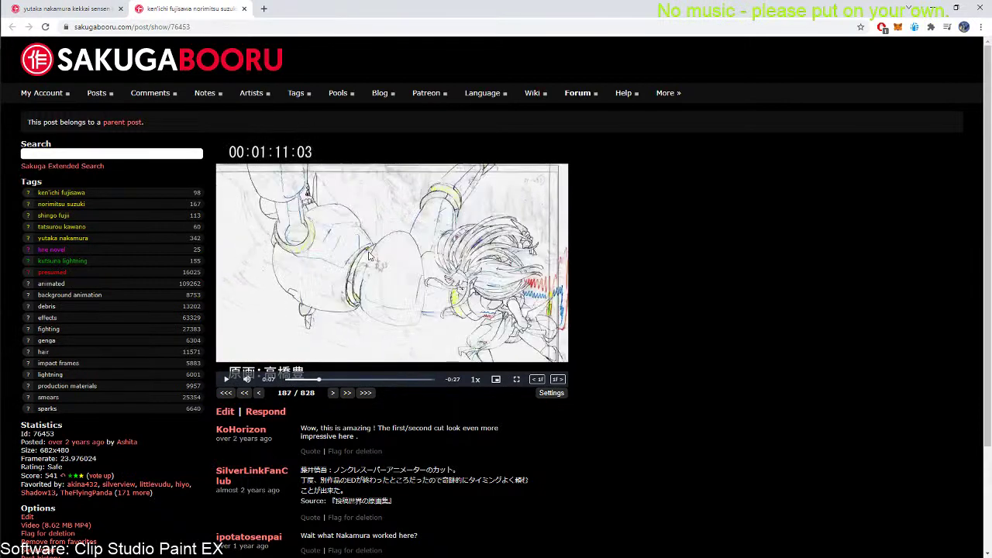
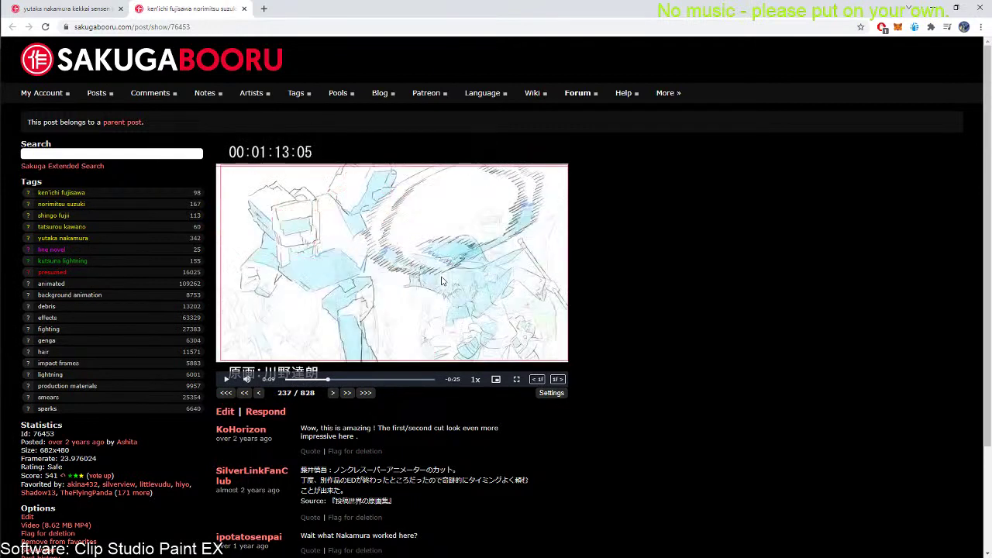
Step back from frame 237 to frame 224, examining the thick red lightning around the hat-wearing character
key("Left")
key("Left")
key("Left")
key("Left")
key("Left")
key("Left")
key("Left")
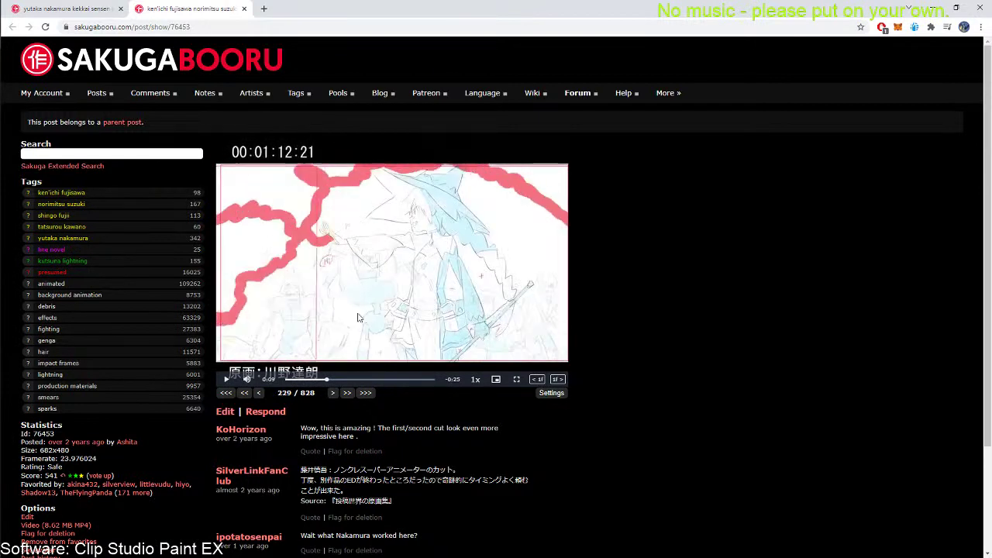
key("comma")
key("comma")
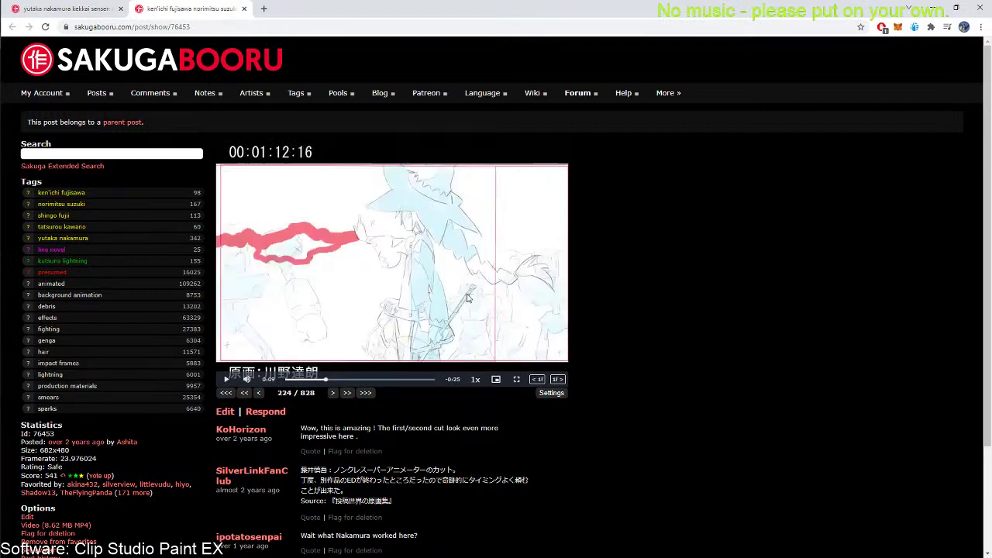
Step back and forth between frame 224 and frame 227, comparing how the red lightning shape changes per frame
key("period")
key("period")
key("comma")
key("comma")
key("comma")
key("period")
key("period")
key("period")
key("period")
key("comma")
key("period")
key("period")
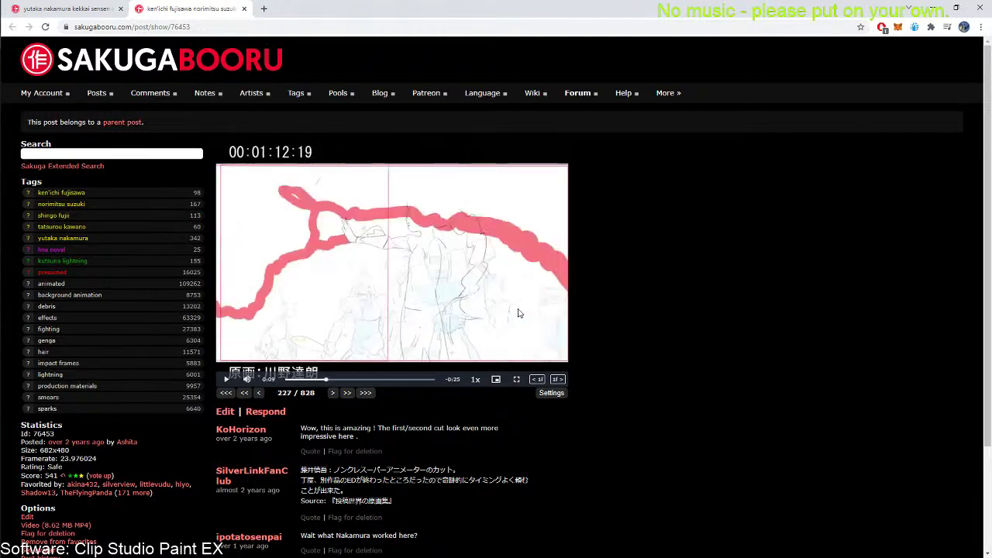
Step back to frame 225 and forward to frame 230, examining the red lightning's growth and branching
key("comma")
key("comma")
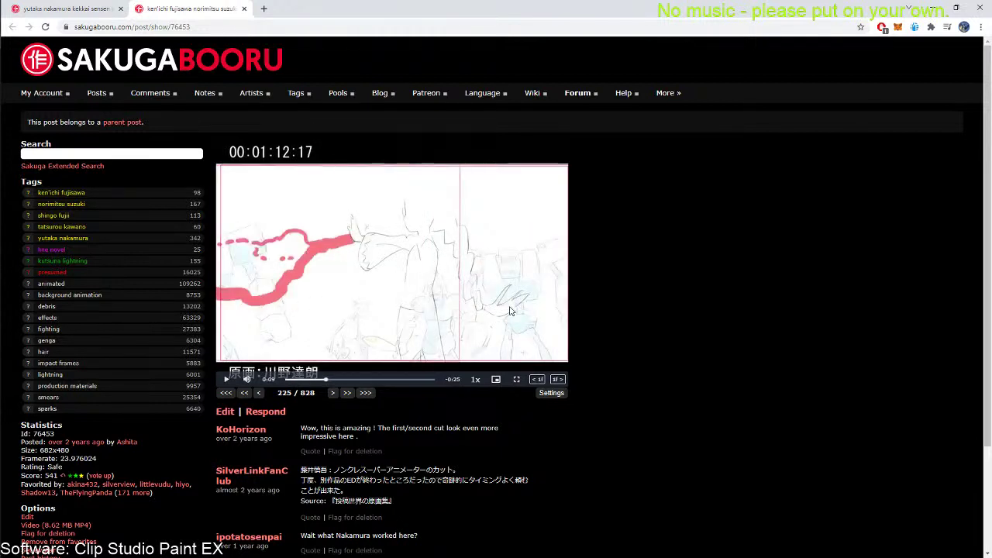
key("period")
key("period")
key("period")
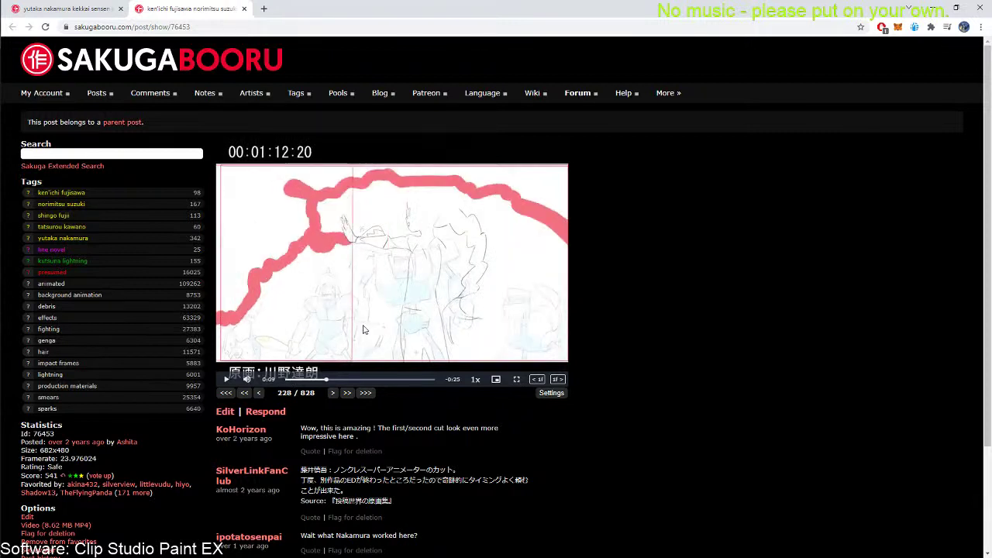
key("period")
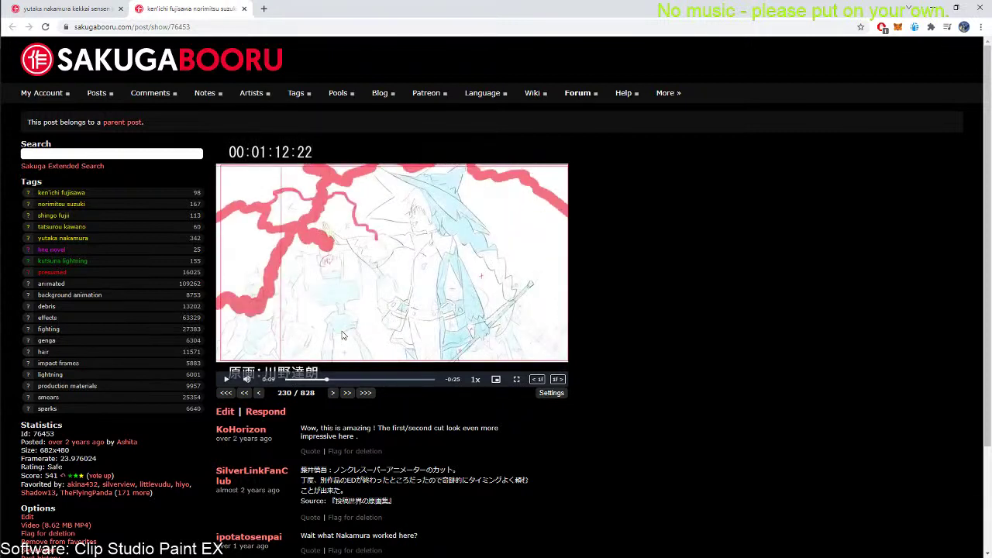
Step forward past frame 231 and back beyond frame 230, comparing the thin branches with the main red bolt
key("period")
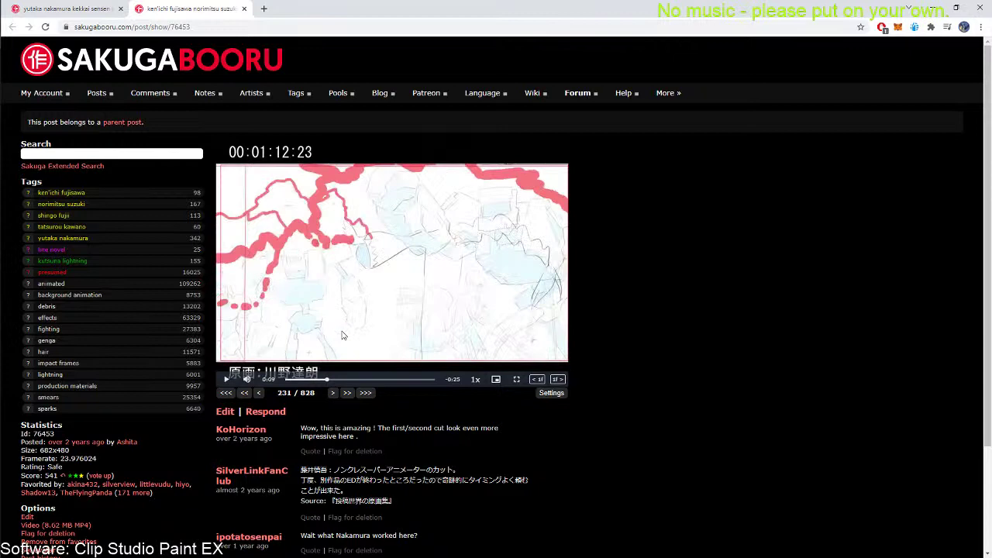
key("period")
key("period")
key("comma")
key("comma")
key("comma")
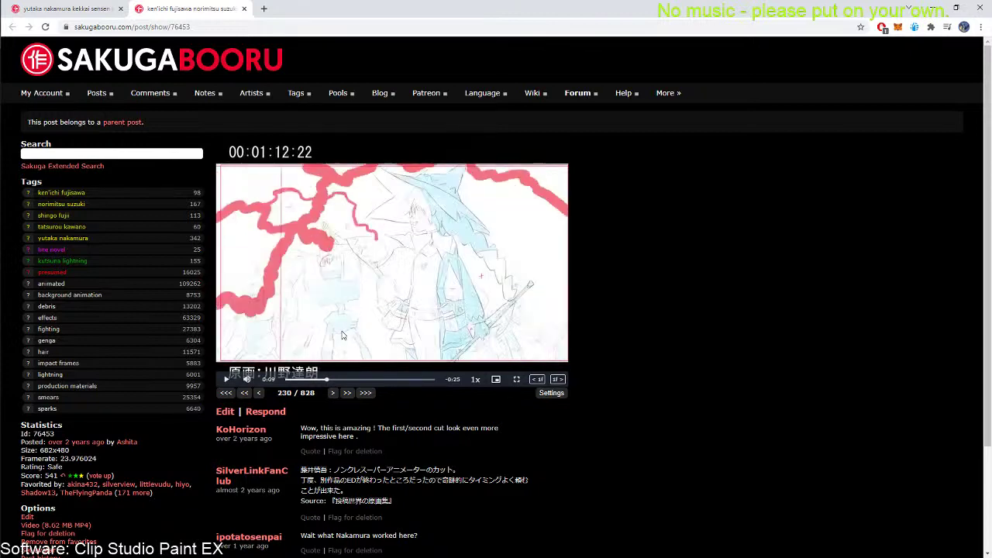
key("comma")
Step forward frame by frame to frame 236, examining the red lightning as the hat-wearing character turns to face front
key("period")
key("period")
key("period")
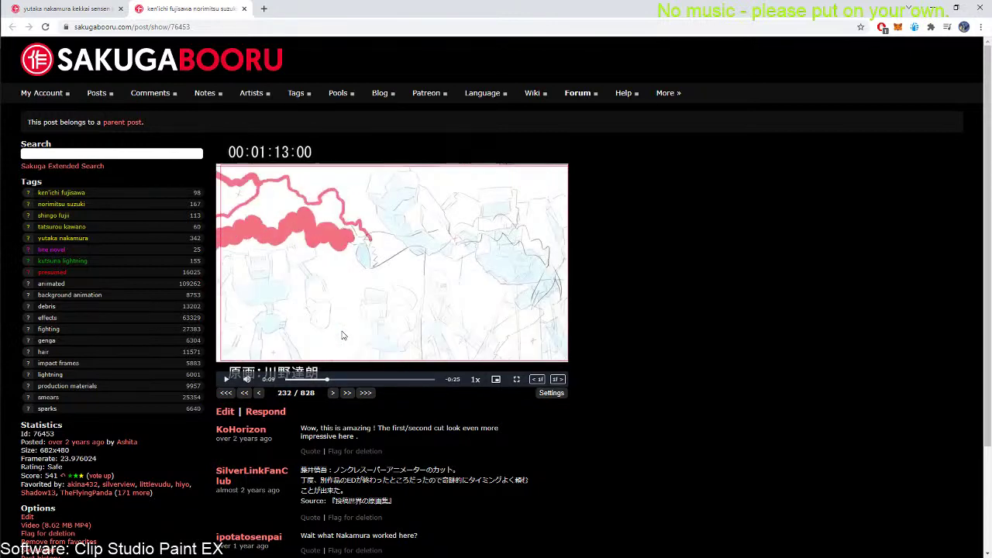
key("period")
key("period")
key("period")
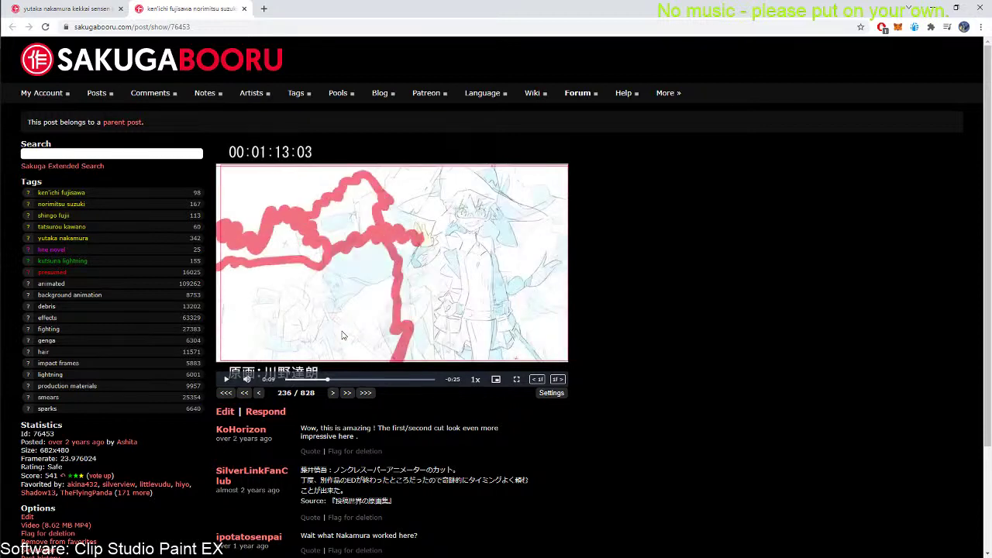
Step back and forth around frame 238, examining the cut from the red lightning to the giant rock figure
key("period")
key("period")
key("period")
key("comma")
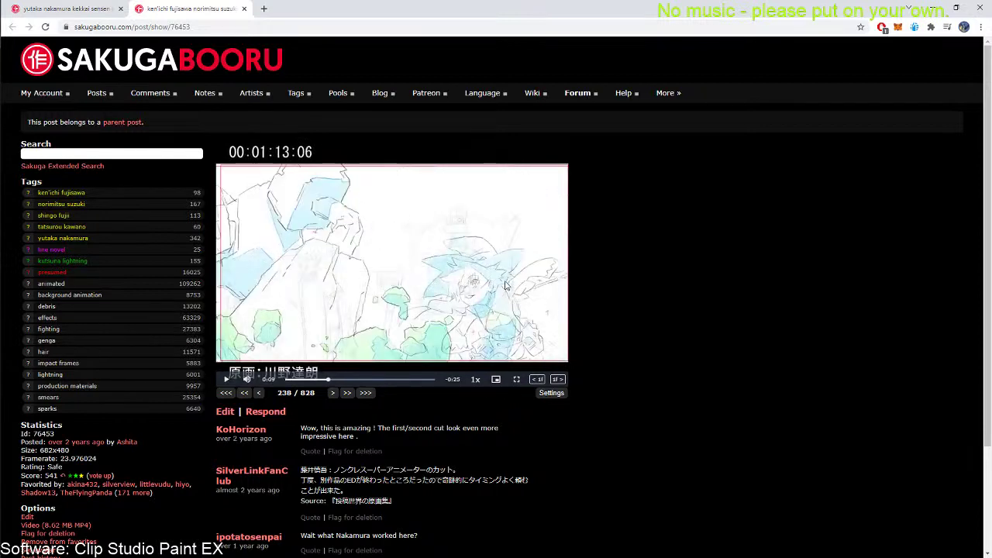
key("comma")
key("comma")
key("comma")
key("period")
key("period")
key("period")
key("period")
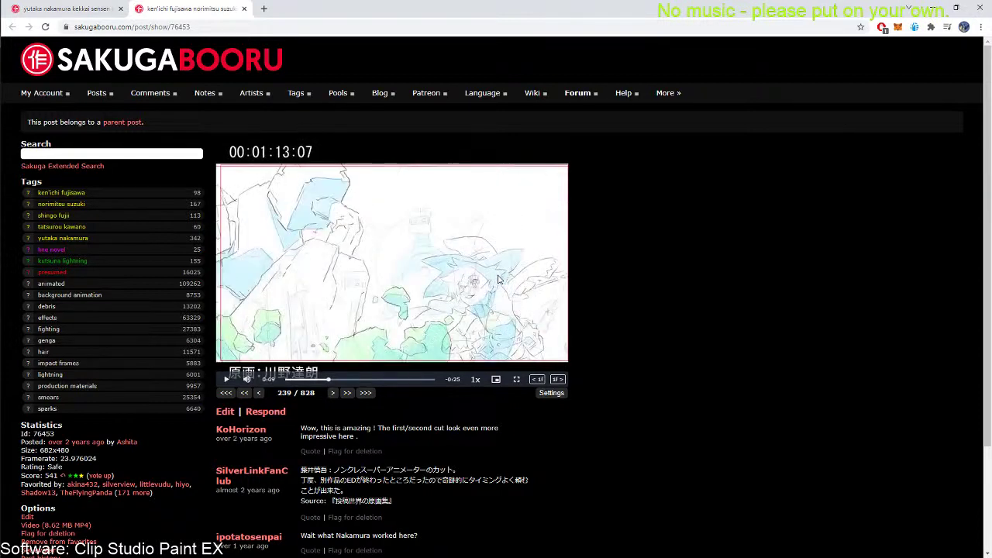
Step forward frame by frame to frame 247, examining the red lightning striking across the character and rocks
key("period")
key("period")
key("period")
key("period")
key("period")
key("period")
key("period")
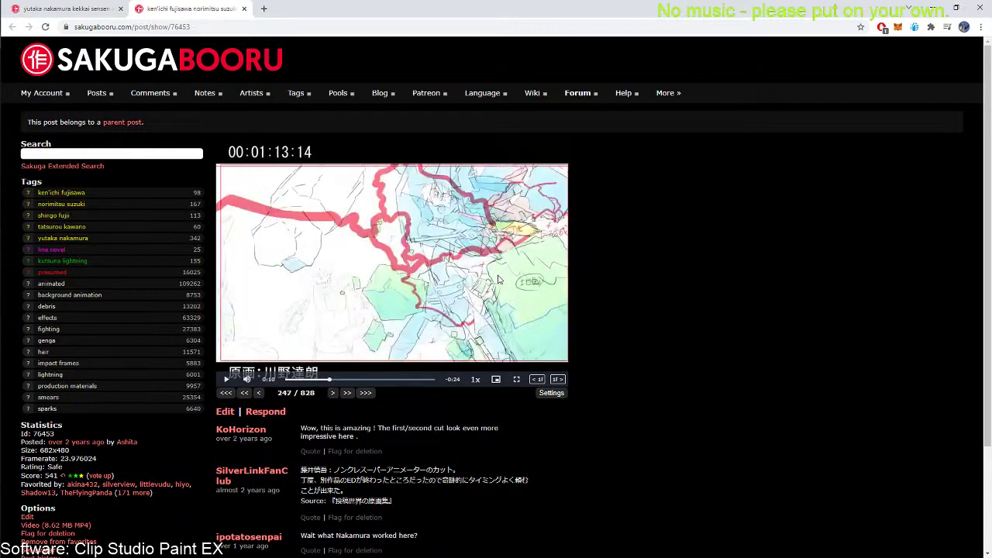
Step forward frame by frame to frame 254, examining the red lightning trail and flying debris
key("period")
key("period")
key("period")
key("period")
key("period")
key("period")
key("period")
key("period")
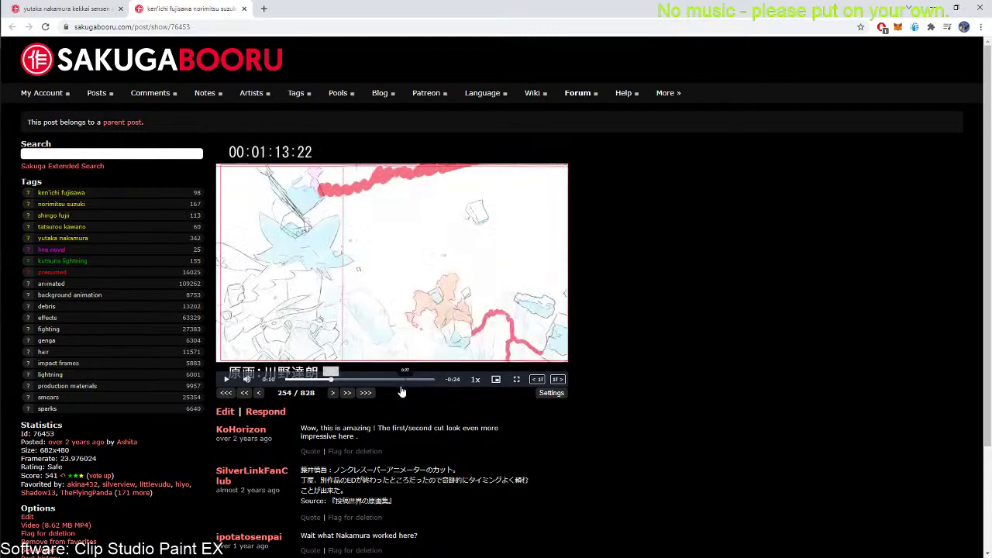
Play the clip in short bursts up to frame 301, pausing to examine the branching red lightning and shattered ground
left_click(226, 379)
left_click(225, 379)
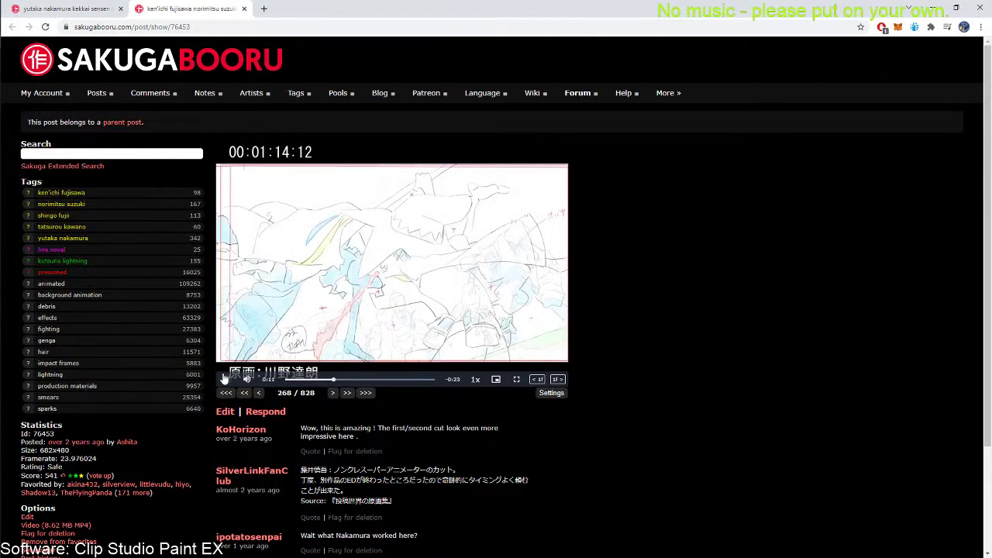
left_click(224, 378)
left_click(224, 378)
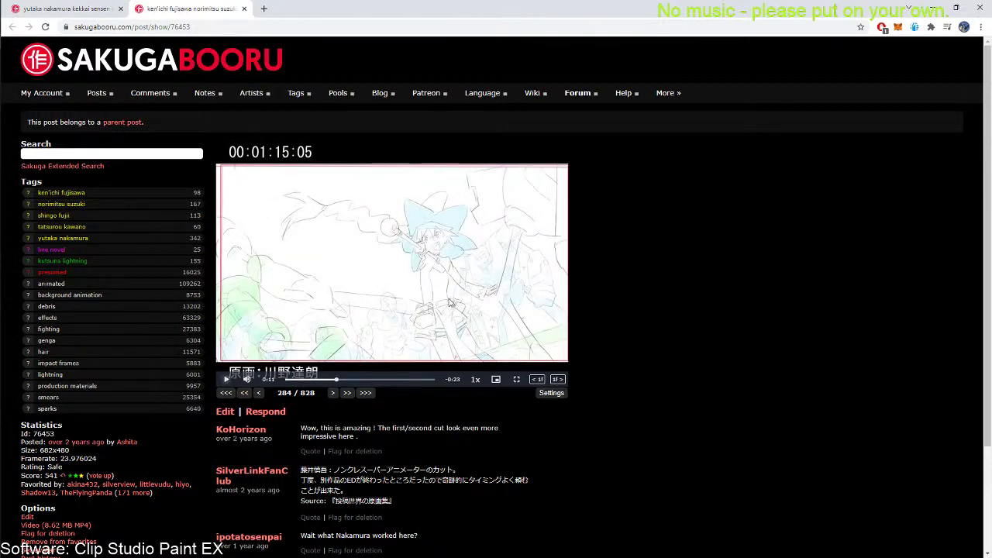
left_click(227, 380)
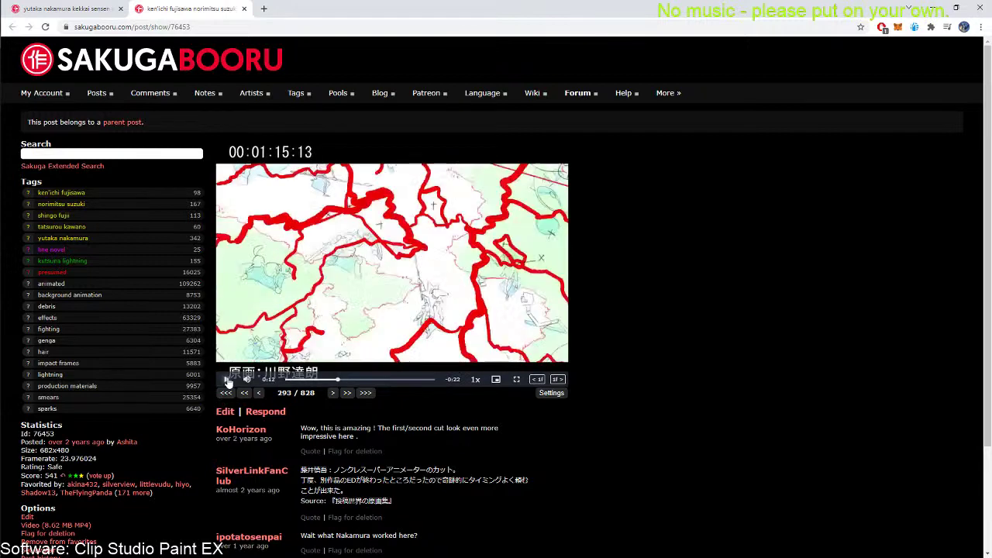
left_click(227, 380)
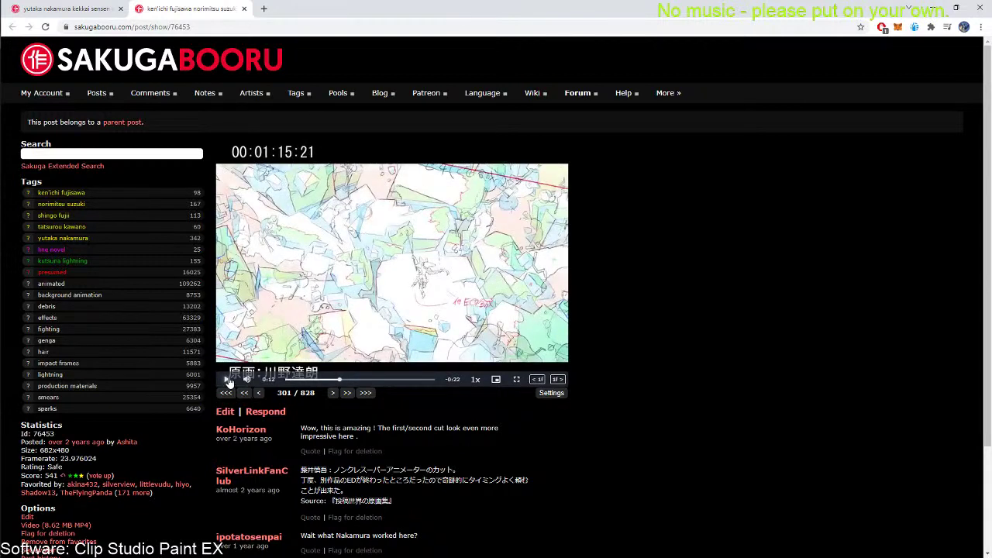
Play the clip past the shattered ground and pause near frame 339 on the line-drawn boy turning around
left_click(225, 384)
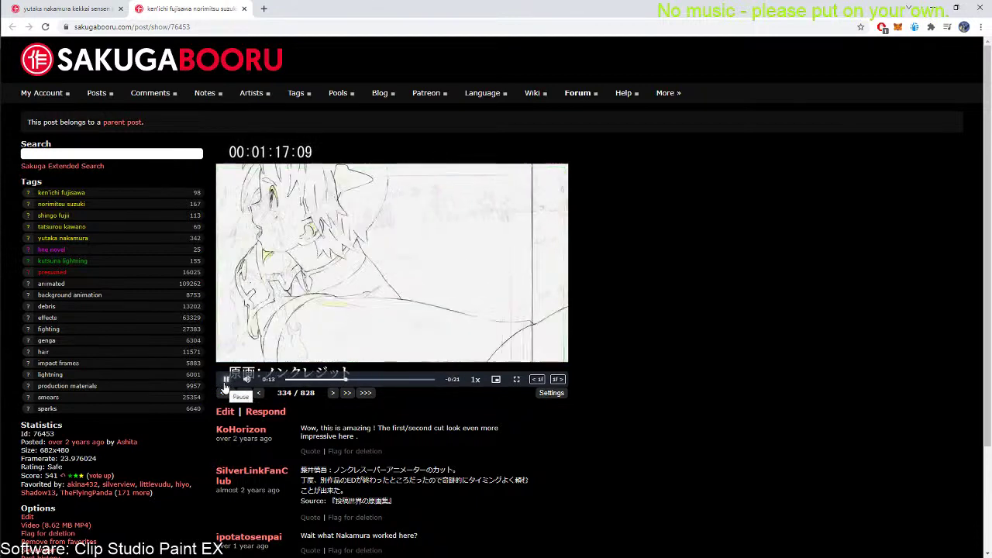
left_click(226, 384)
left_click(347, 381)
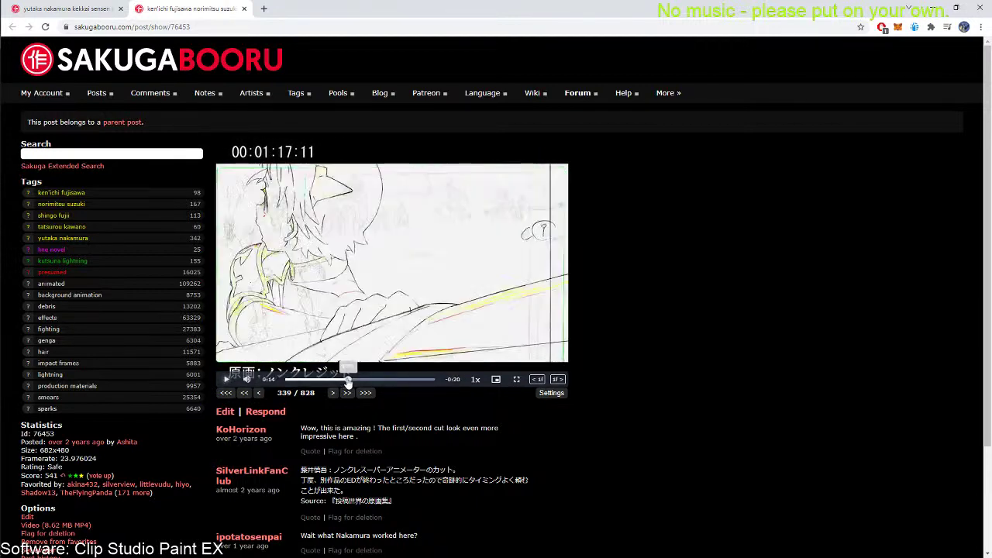
Step back frame by frame to frame 317, examining the boy's turn in reverse down to the cut from the shattered ground
left_click(258, 393)
left_click(258, 393)
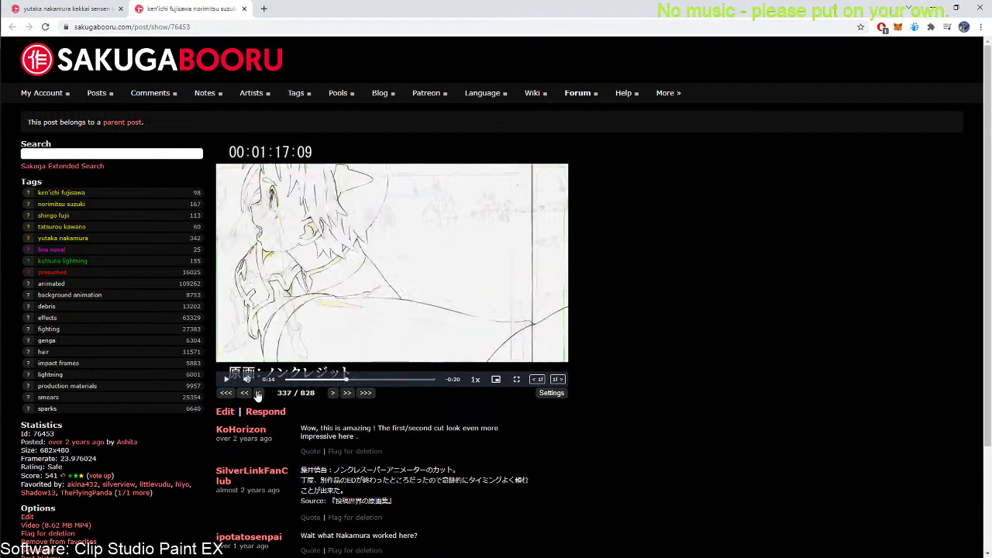
left_click(258, 393)
left_click(258, 393)
left_click(258, 393)
double_click(258, 393)
left_click(259, 393)
double_click(258, 393)
left_click(259, 392)
double_click(258, 393)
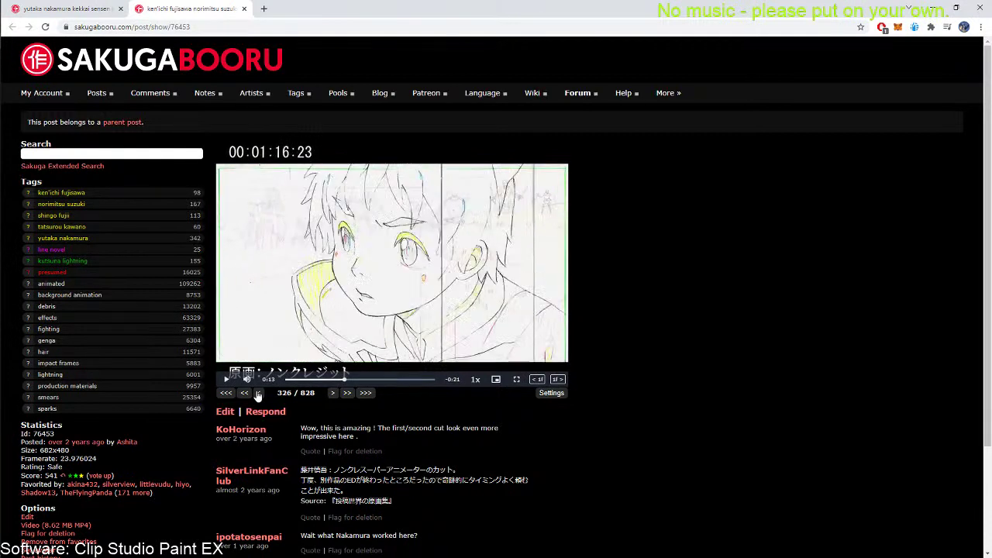
double_click(259, 393)
double_click(258, 393)
double_click(259, 393)
left_click(258, 393)
double_click(258, 393)
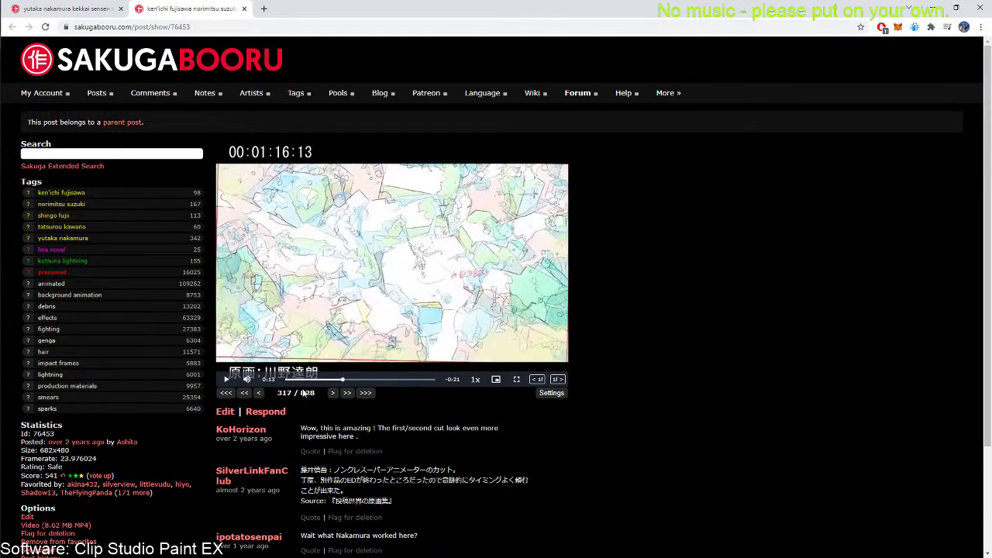
Step forward frame by frame from frame 317 to about frame 334, examining the boy's close-up head turn and changing expression
double_click(336, 396)
double_click(335, 396)
left_click(335, 396)
double_click(335, 396)
left_click(336, 396)
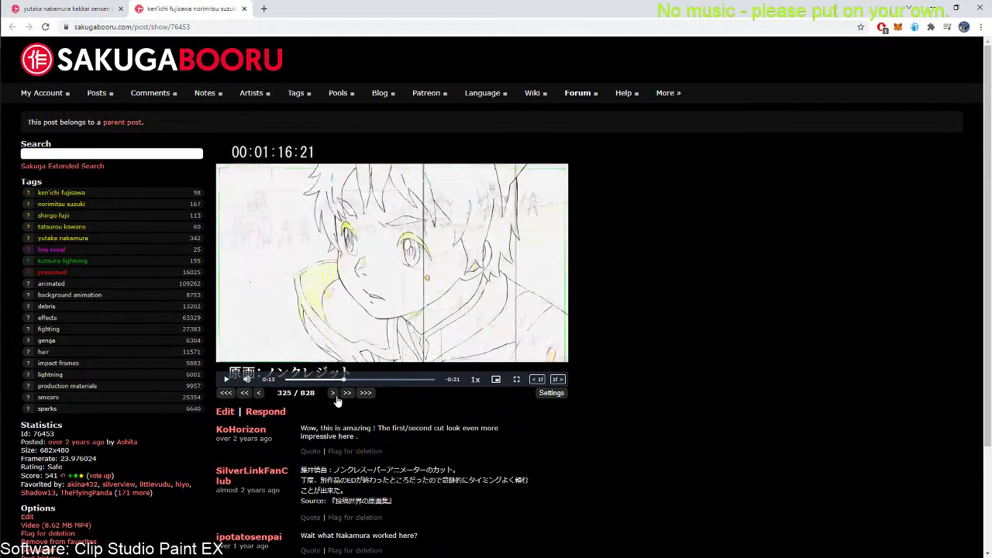
double_click(336, 397)
double_click(336, 396)
left_click(336, 396)
double_click(335, 396)
left_click(336, 396)
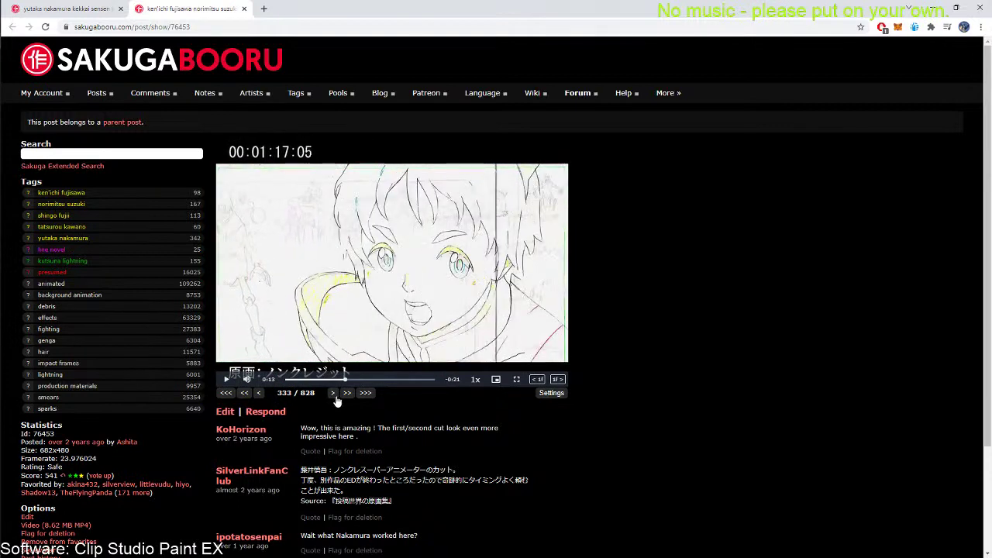
left_click(336, 396)
Step back frame by frame to about frame 325, reviewing the boy's close-up expression again
left_click(260, 393)
double_click(260, 393)
left_click(261, 393)
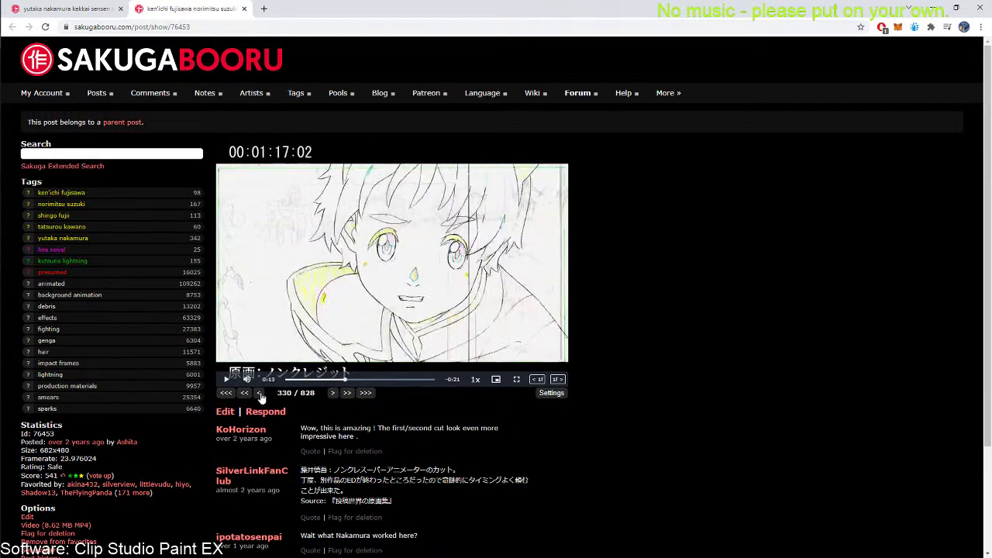
double_click(260, 393)
left_click(260, 393)
double_click(261, 393)
left_click(261, 393)
Step forward frame by frame to frame 343, examining how the boy's head turn leads into the fast, jagged swing shapes
left_click(333, 393)
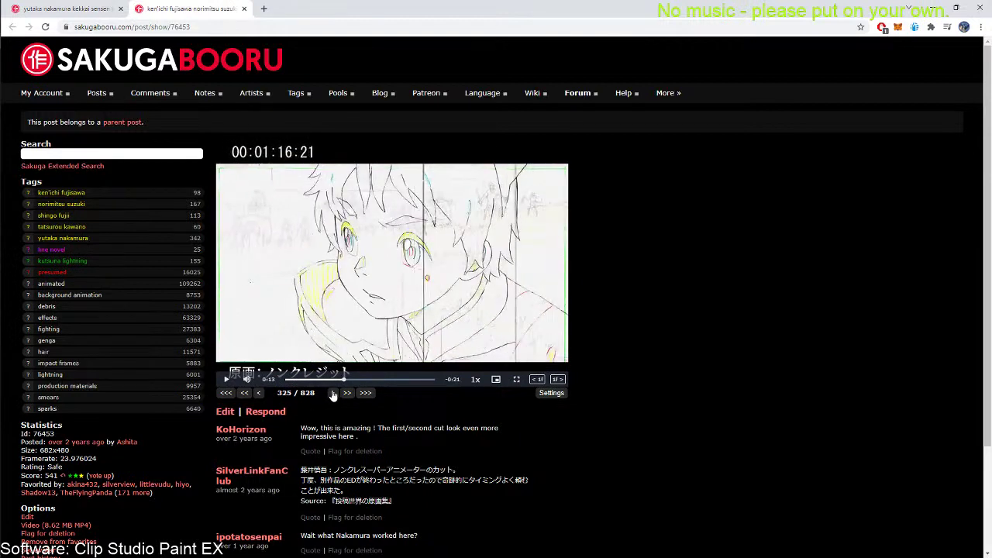
double_click(333, 393)
double_click(334, 393)
double_click(334, 393)
double_click(333, 393)
left_click(333, 393)
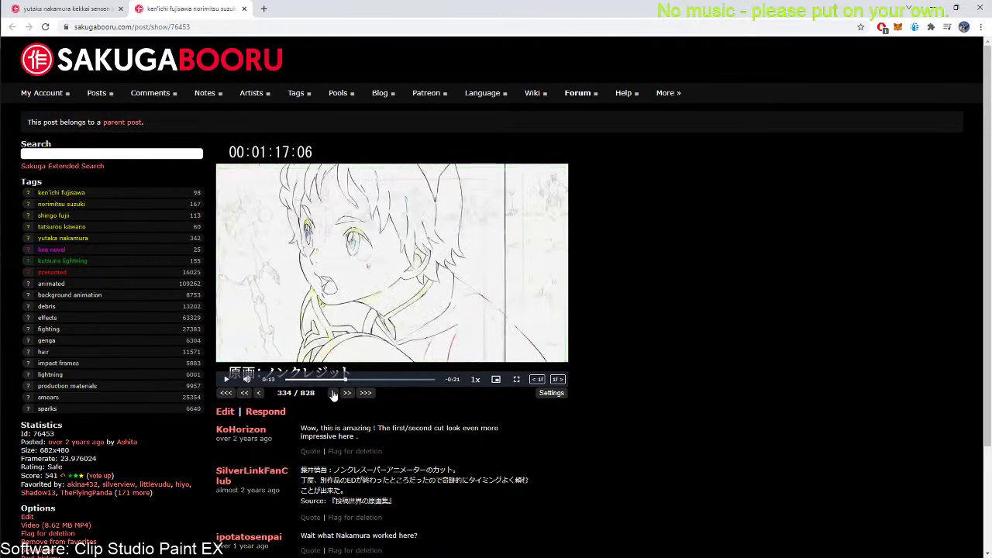
double_click(333, 393)
left_click(333, 393)
left_click(333, 393)
double_click(334, 393)
double_click(333, 393)
left_click(333, 393)
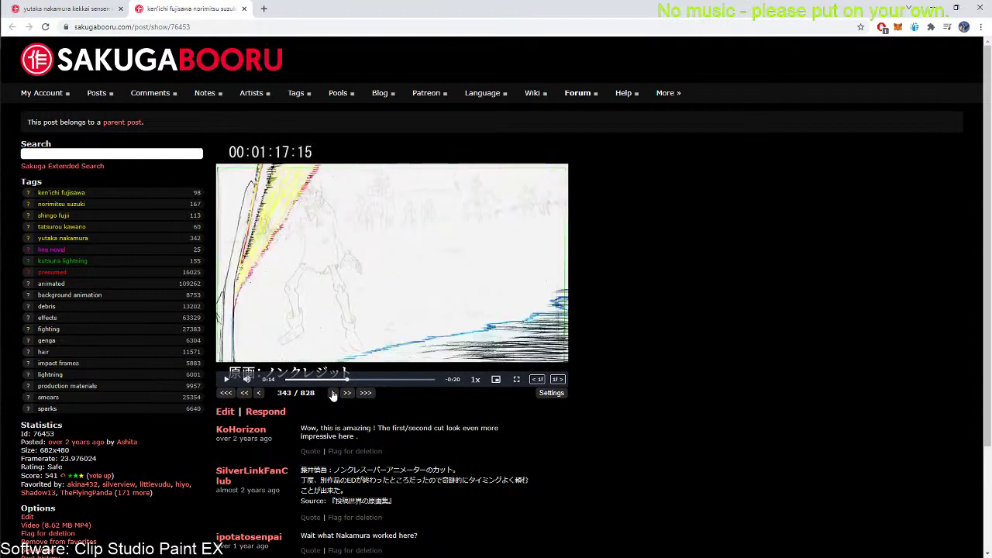
Step forward frame by frame to frame 360, examining the speed lines and the long sword swung at the skeletal figure
double_click(333, 393)
double_click(334, 393)
double_click(334, 393)
double_click(334, 393)
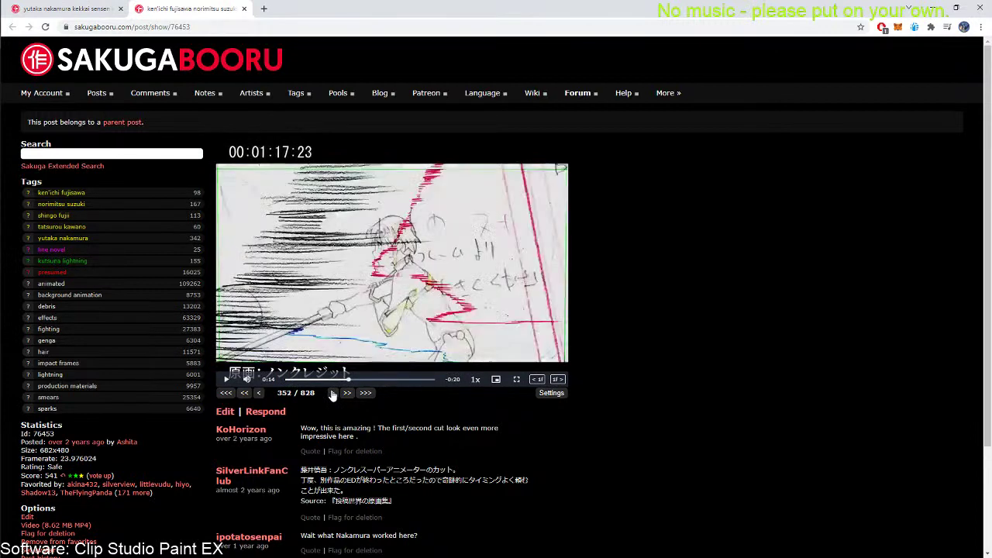
double_click(333, 393)
double_click(333, 393)
double_click(333, 393)
double_click(333, 393)
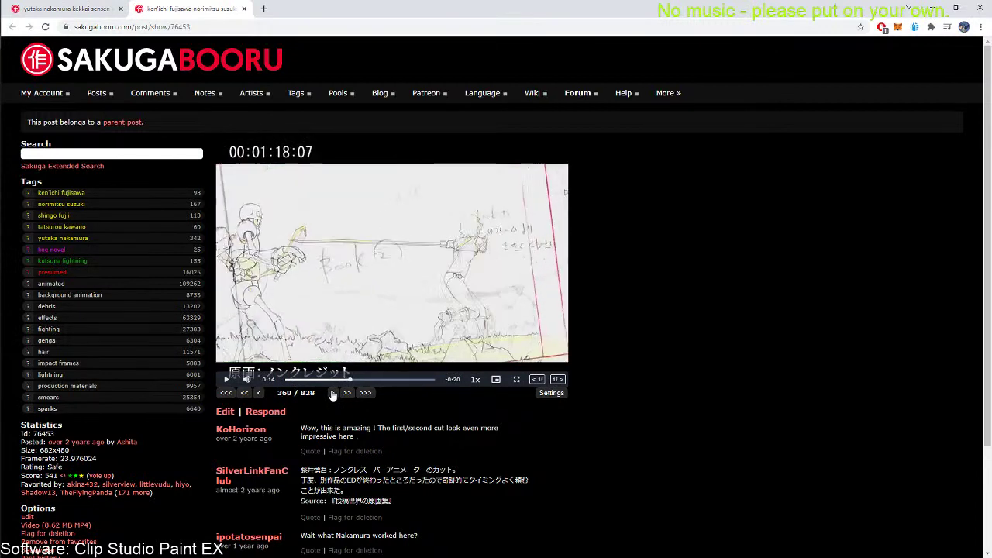
Step forward frame by frame to frame 379, examining the boy's poses with the long sword in front of the advancing figures
double_click(333, 393)
double_click(333, 393)
left_click(333, 393)
double_click(333, 392)
left_click(333, 393)
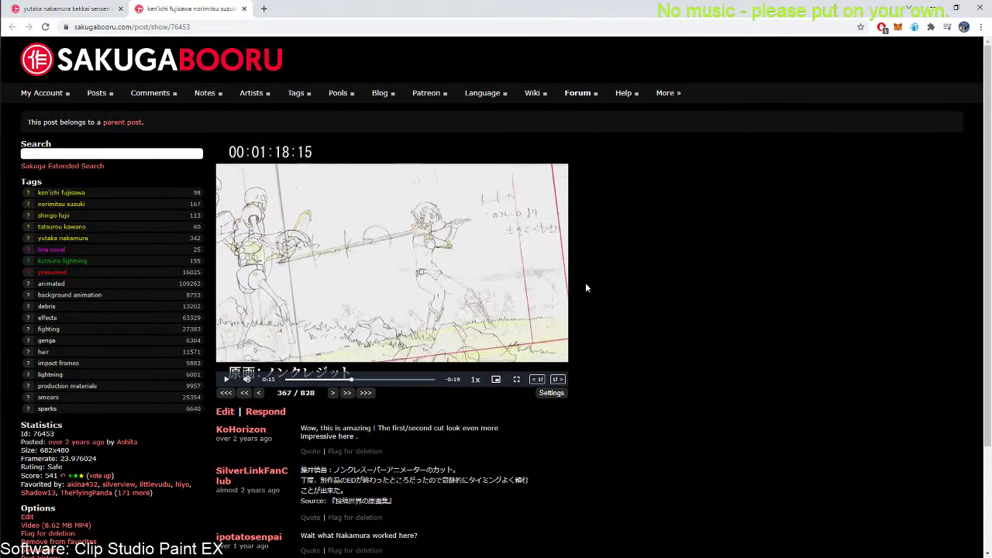
left_click(332, 394)
triple_click(332, 395)
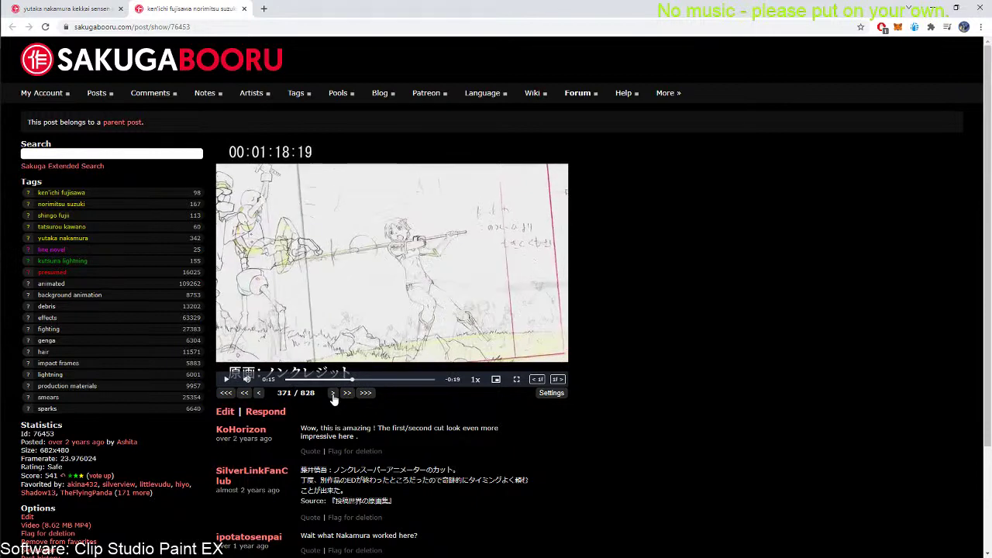
double_click(332, 394)
triple_click(332, 394)
double_click(332, 395)
left_click(332, 395)
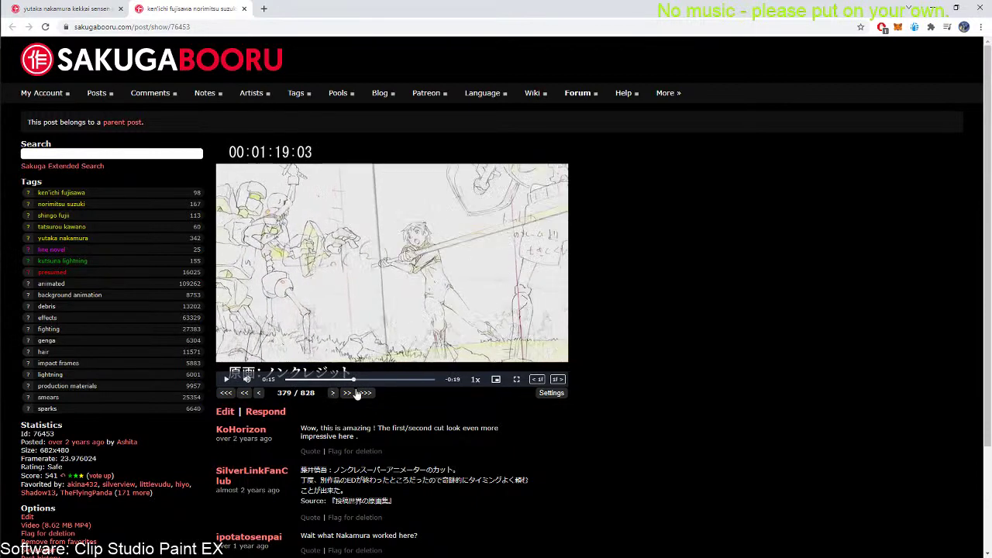
Step back to frame 373 and forward again to frame 378, examining the change between the two sword poses
left_click(259, 393)
double_click(259, 393)
triple_click(259, 393)
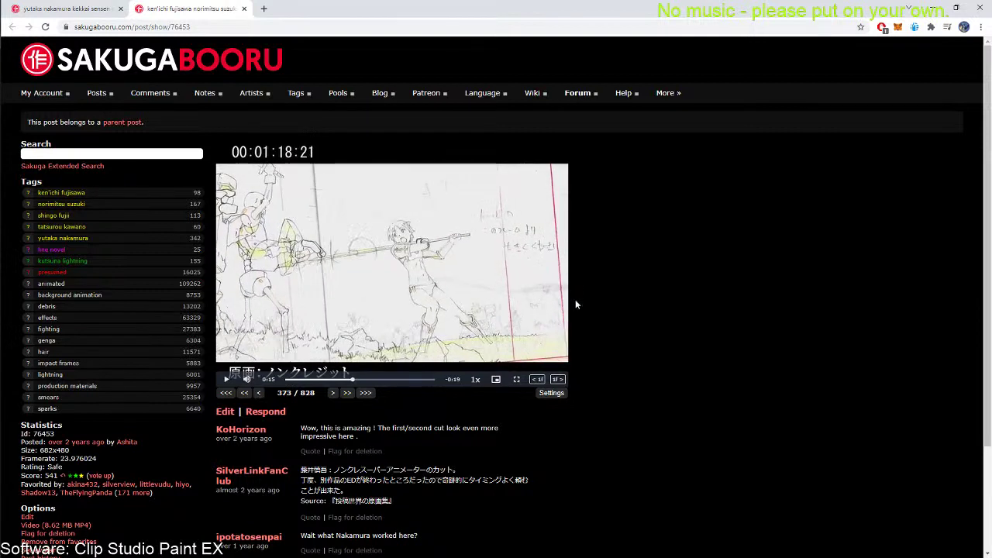
triple_click(333, 393)
double_click(333, 393)
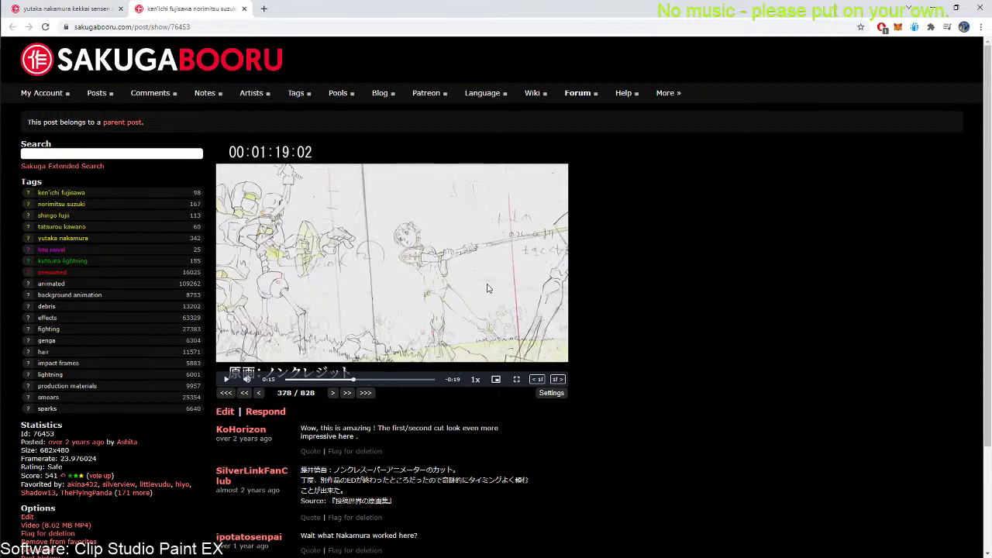
Step back and forth around frame 380 and on to frame 386, examining the sword swing into the armoured figures
left_click(332, 393)
left_click(333, 393)
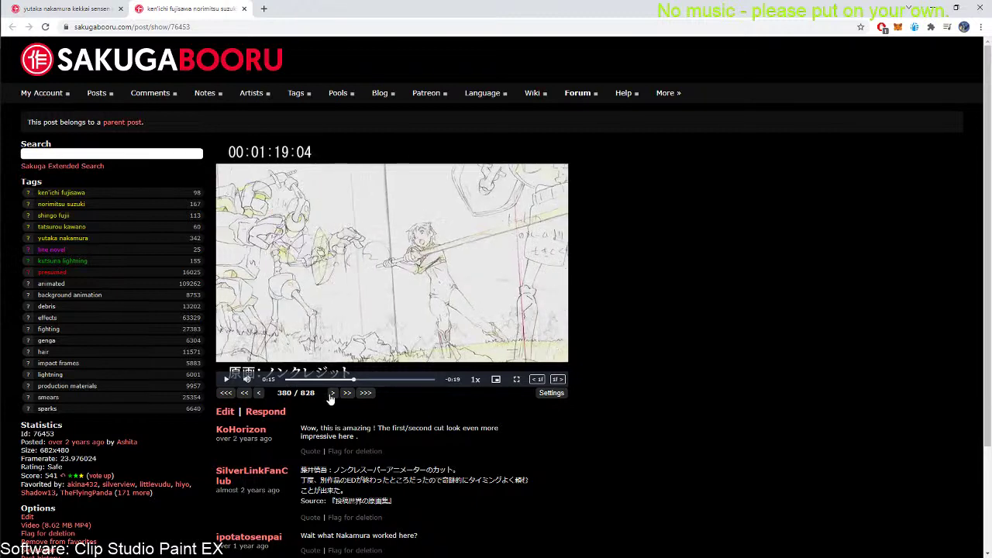
left_click(259, 393)
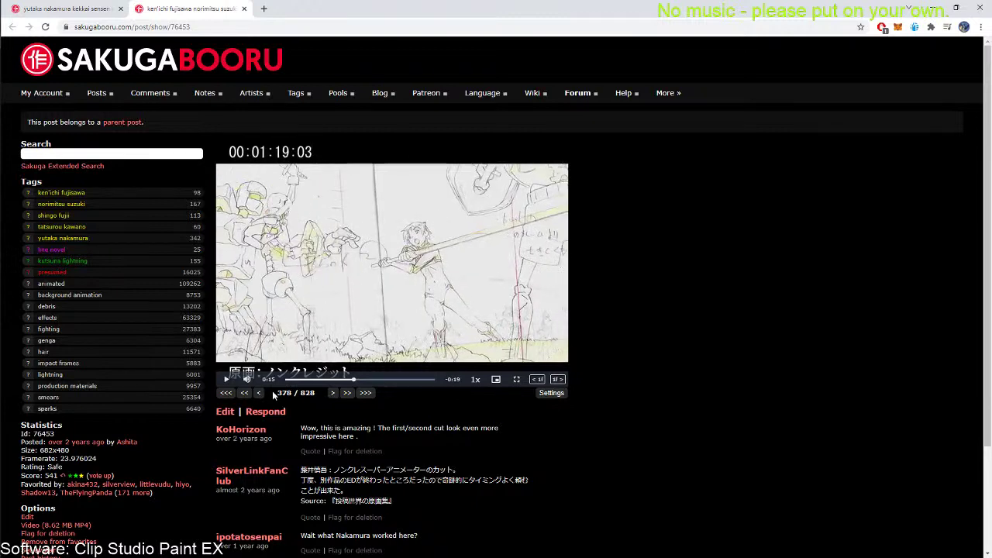
left_click(332, 393)
double_click(333, 393)
double_click(332, 393)
double_click(333, 393)
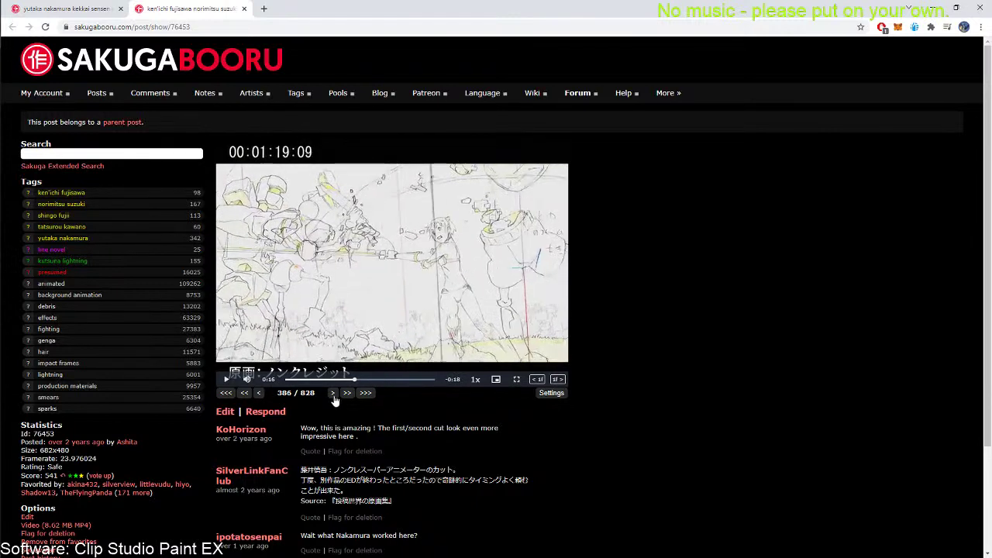
Step forward frame by frame to frame 405, examining the impact burst, scattering debris and the boy's landing pose
double_click(332, 393)
double_click(333, 393)
double_click(332, 393)
triple_click(333, 393)
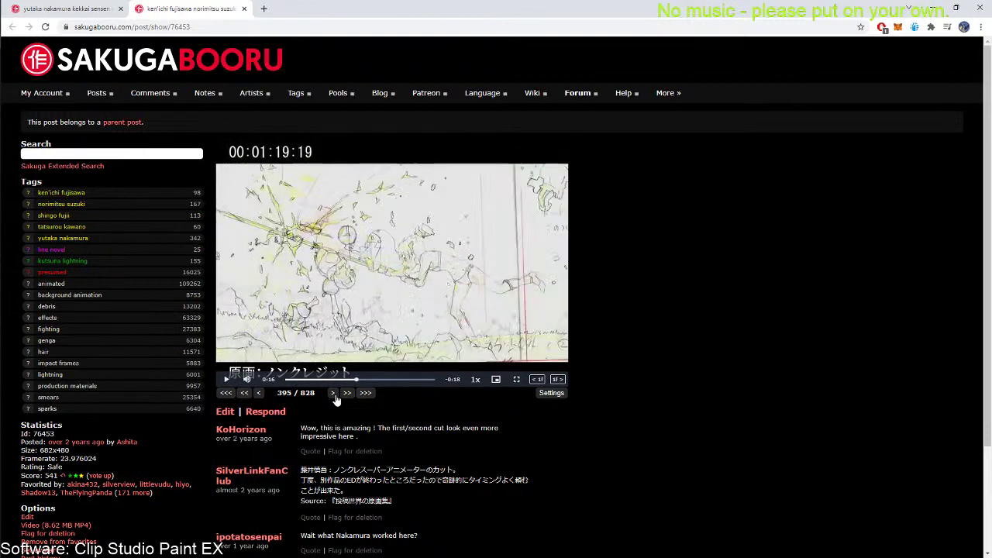
double_click(333, 392)
triple_click(333, 393)
double_click(333, 393)
double_click(332, 393)
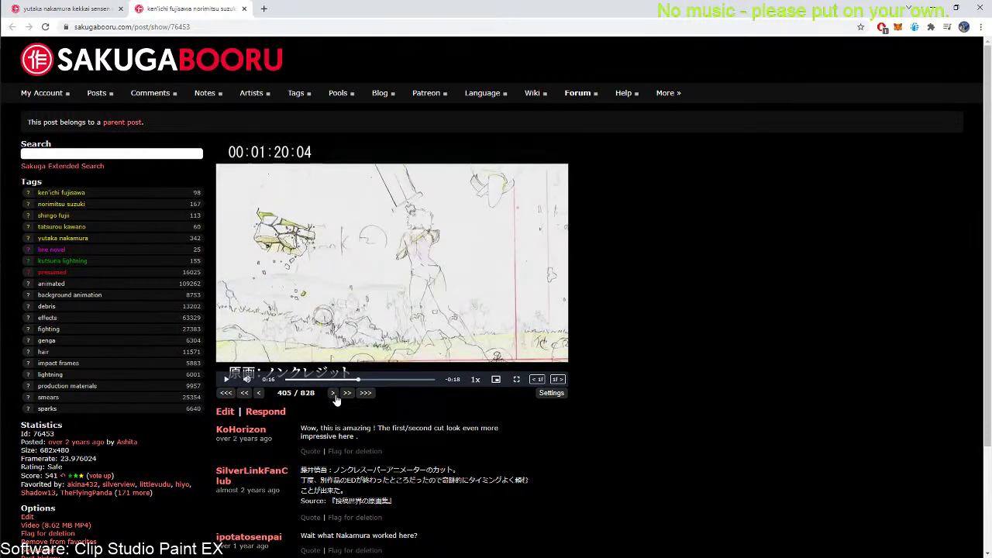
Step back and forth between frames 407 and 410, examining the boy's one-legged pose with the sword raised
triple_click(333, 393)
left_click(333, 393)
left_click(333, 393)
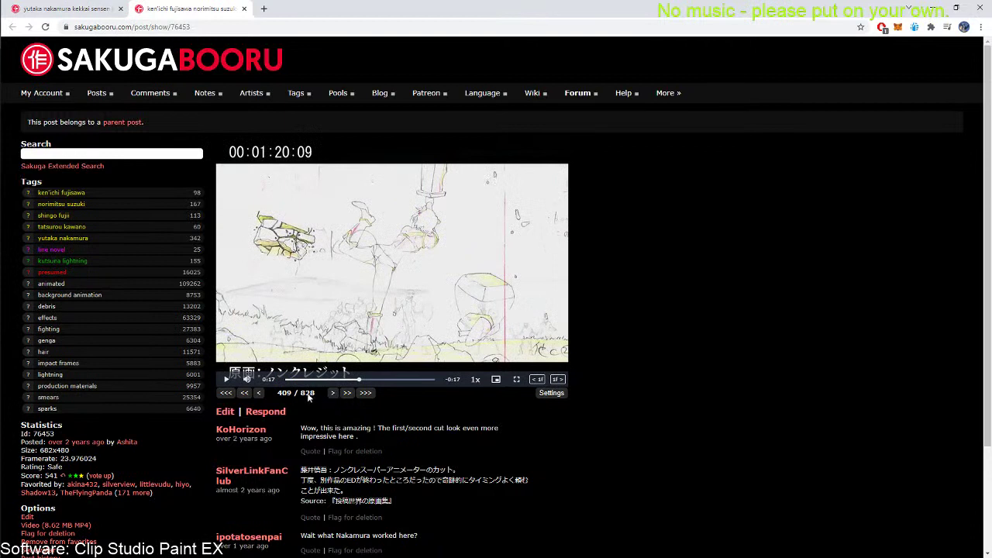
left_click(259, 393)
left_click(259, 393)
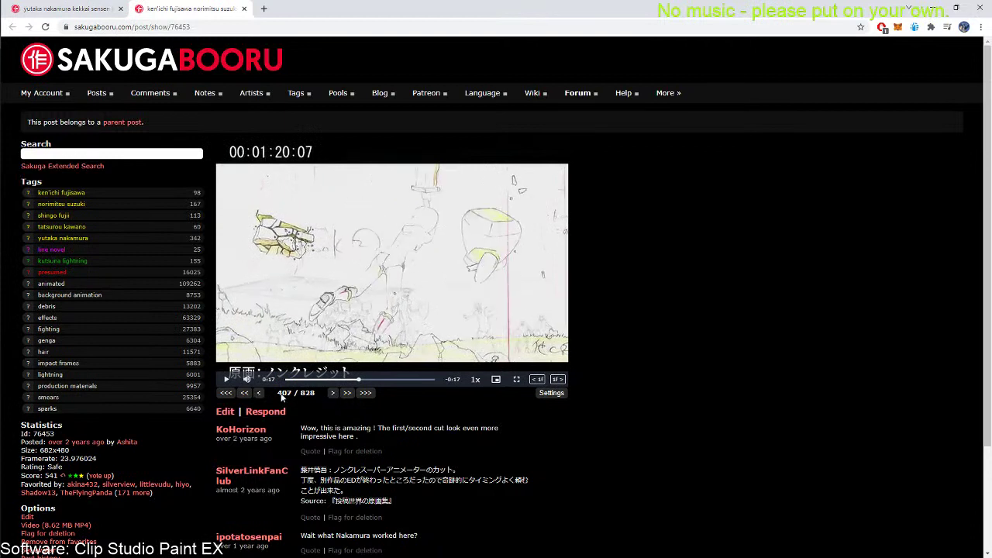
left_click(332, 393)
left_click(332, 393)
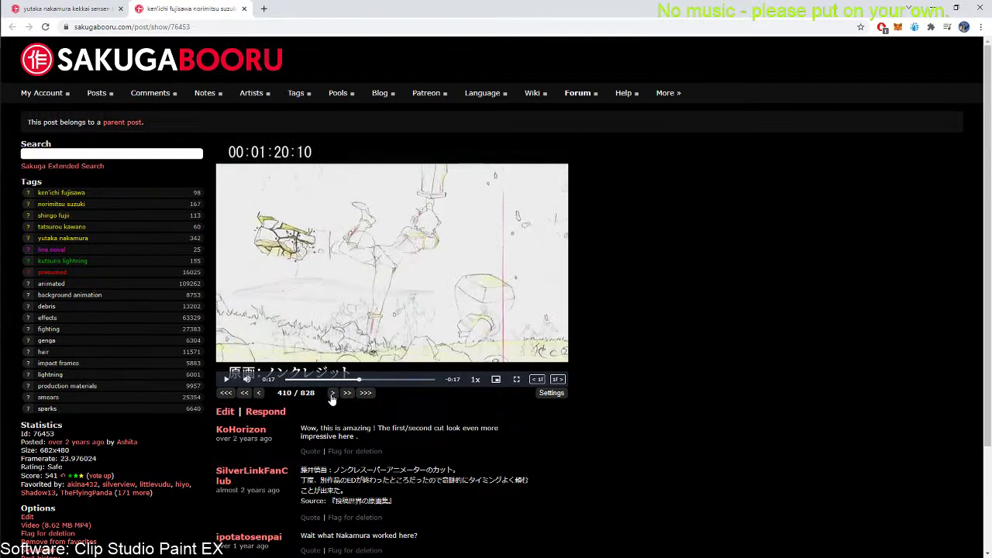
Step forward frame by frame to frame 416, examining the slow drift of the one-legged pose and falling debris
left_click(332, 393)
left_click(333, 393)
left_click(332, 393)
left_click(333, 393)
left_click(333, 393)
left_click(333, 393)
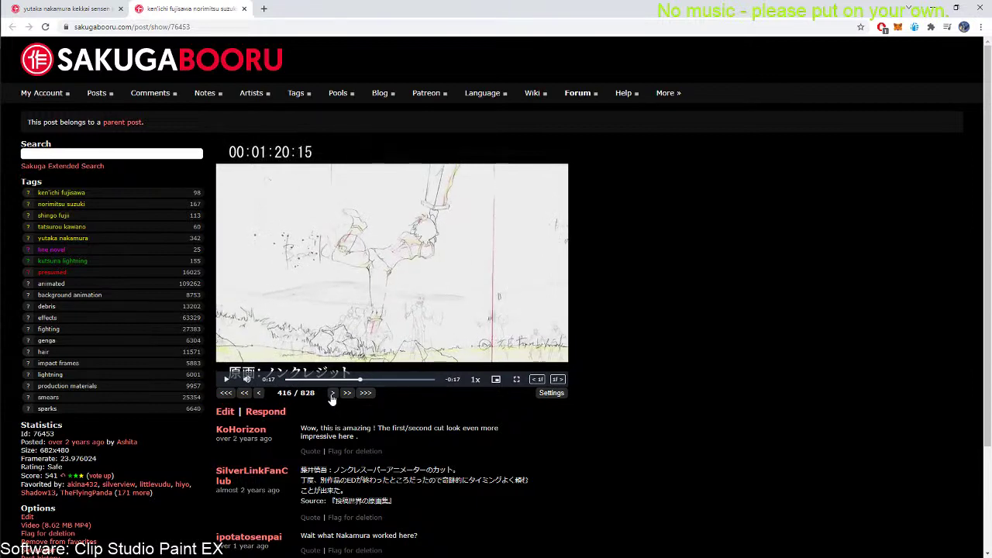
Step forward frame by frame to frame 423, examining the boy bending forward with the sword held up behind him
left_click(333, 393)
left_click(332, 393)
left_click(332, 392)
left_click(333, 393)
left_click(332, 393)
left_click(332, 393)
left_click(332, 393)
left_click(333, 393)
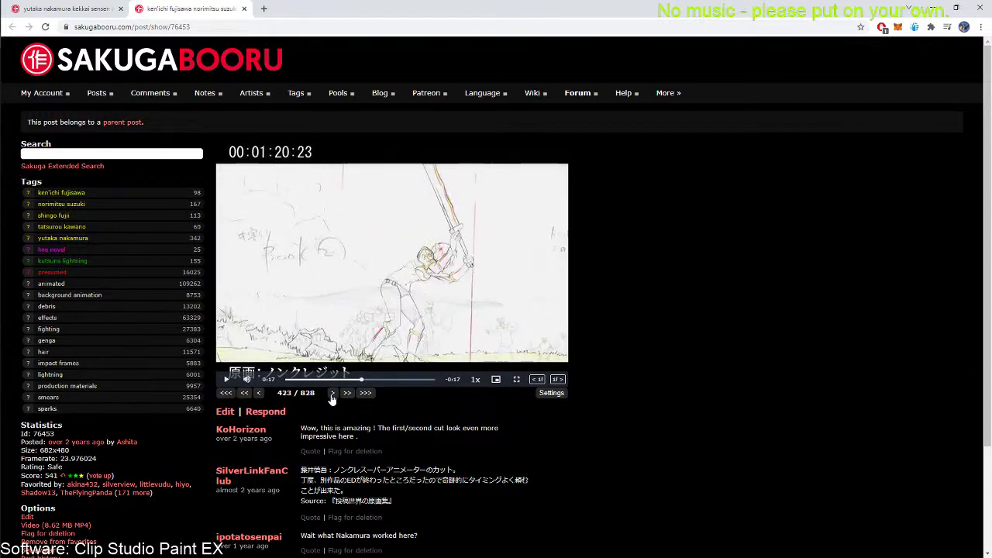
Step forward frame by frame to frame 432, examining the boy straightening up and lifting his arms overhead
left_click(333, 393)
left_click(333, 393)
left_click(332, 393)
left_click(332, 393)
left_click(332, 393)
left_click(332, 393)
left_click(333, 393)
left_click(333, 393)
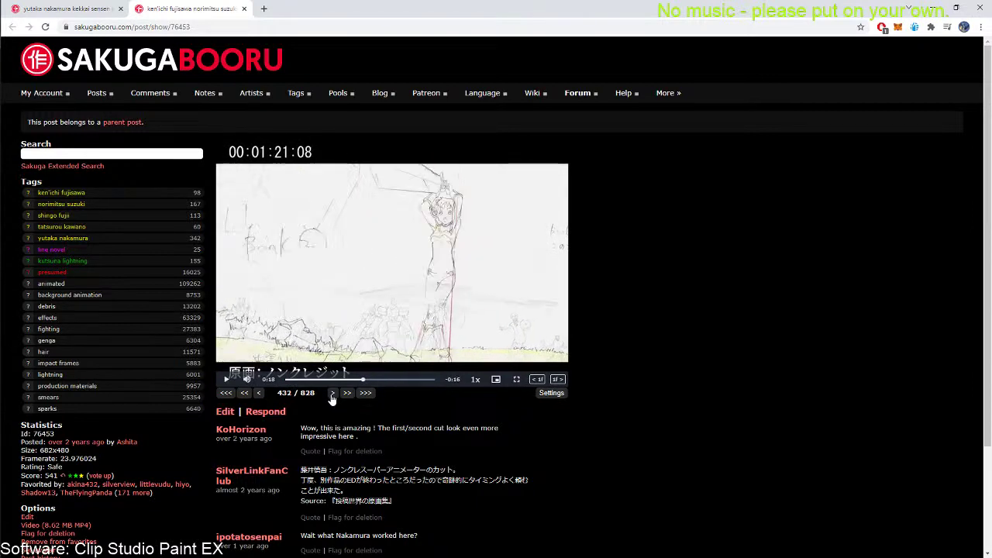
Step forward frame by frame to frame 438, examining the boy's exit and the mass of rock debris
left_click(332, 393)
left_click(333, 392)
left_click(333, 393)
left_click(332, 393)
left_click(333, 393)
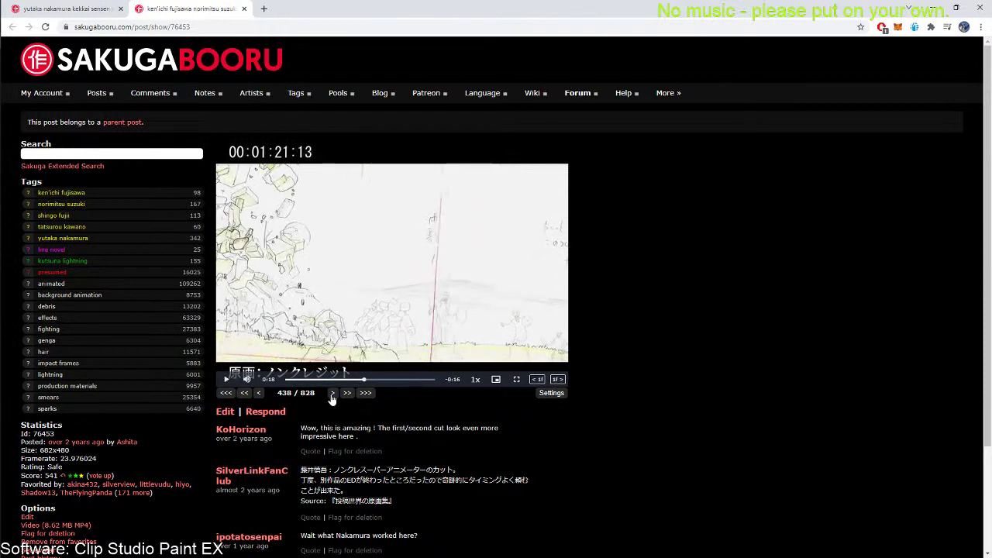
Step forward frame by frame to frame 448, examining the cut to the upright blade drawn on yellow paper
left_click(332, 393)
left_click(333, 393)
left_click(332, 393)
left_click(333, 393)
left_click(332, 393)
left_click(332, 393)
left_click(332, 393)
left_click(332, 393)
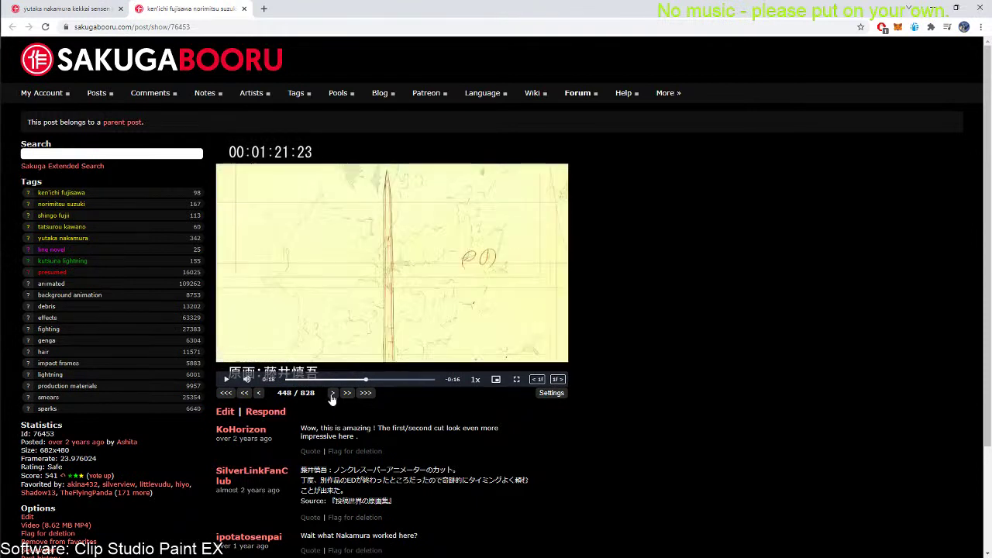
Step forward frame by frame to frame 455, examining the jagged spreading shock lines and the cut to the dark shot
left_click(332, 393)
left_click(333, 393)
left_click(333, 393)
left_click(332, 393)
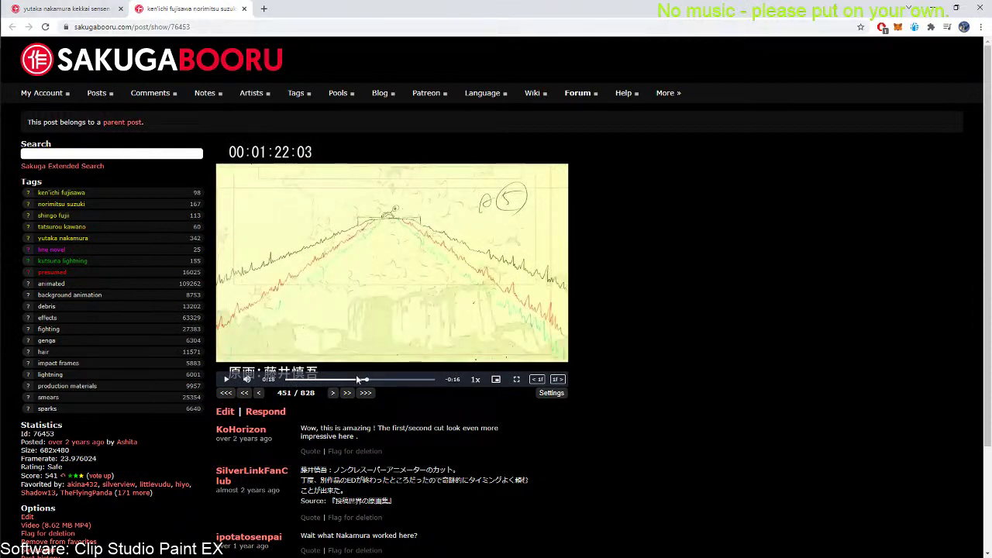
left_click(334, 394)
left_click(334, 394)
left_click(334, 393)
left_click(334, 393)
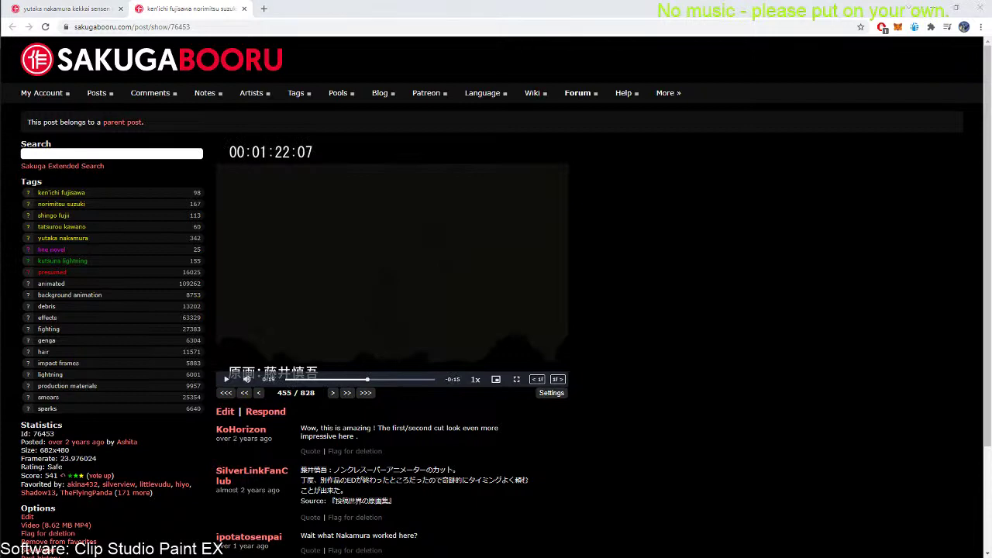
Open the Go! Princess Precure production clip in a separate tab and rewind it to frame 0
left_click_drag(991, 35, 322, 9)
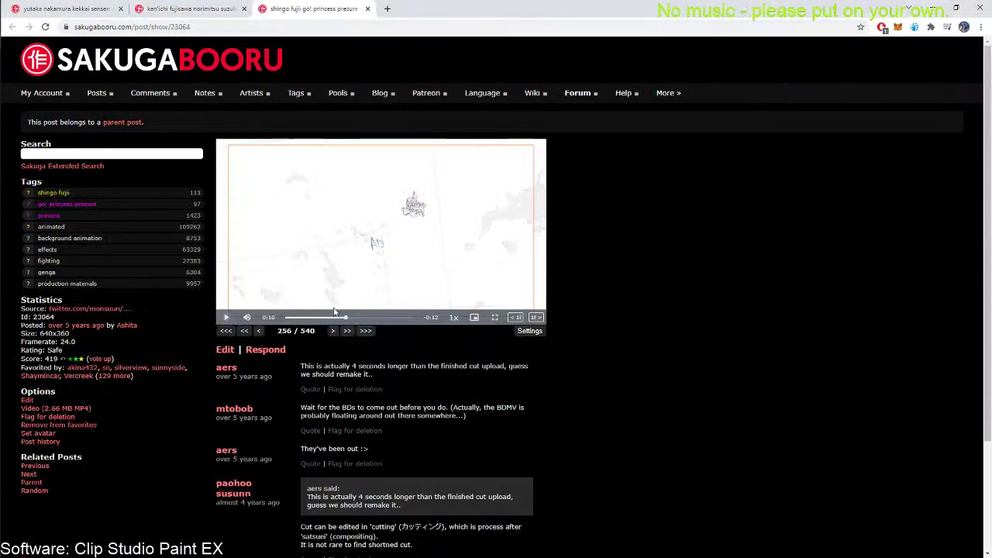
left_click_drag(343, 317, 276, 319)
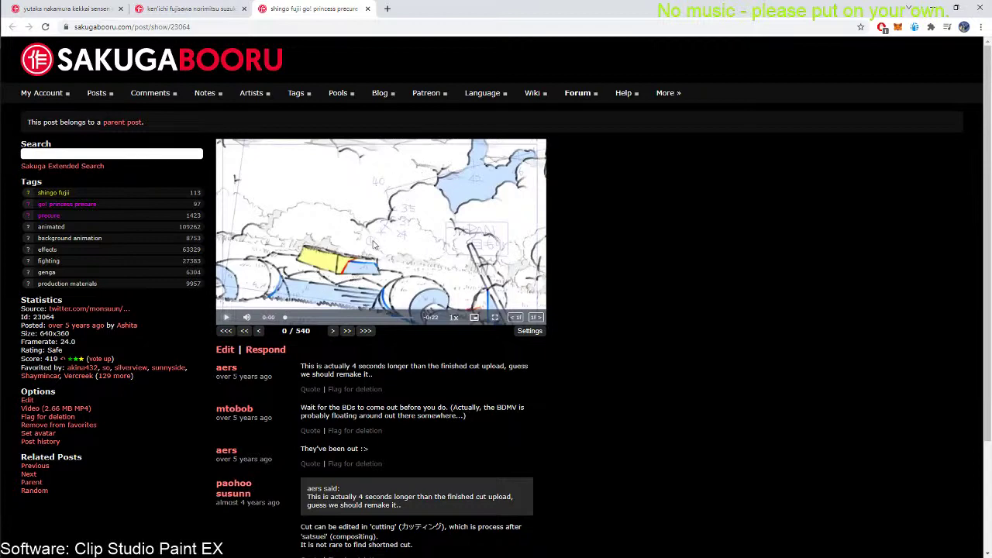
Play the opening of the Go! Princess Precure clip, pausing around frames 56 and 63, and rewind to near the start
left_click(225, 318)
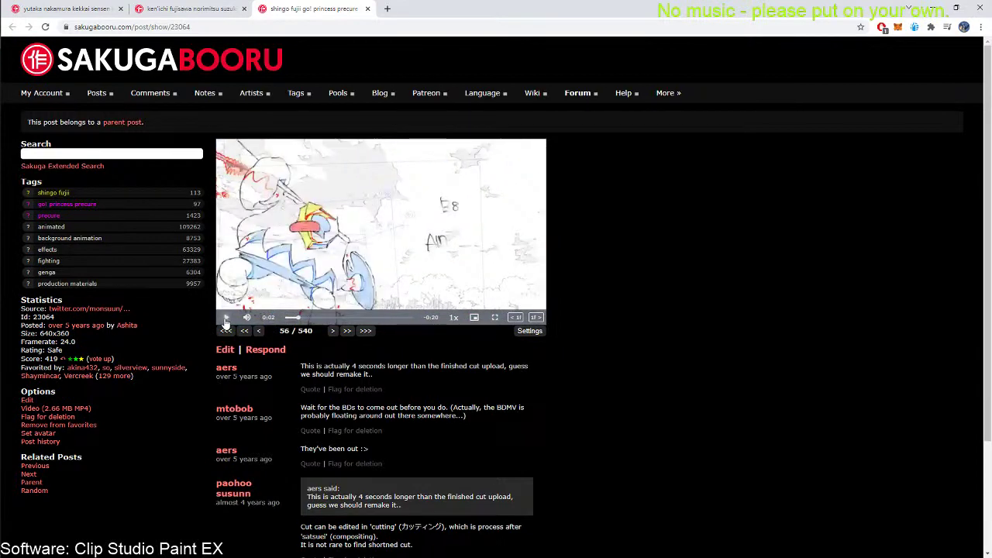
left_click(226, 318)
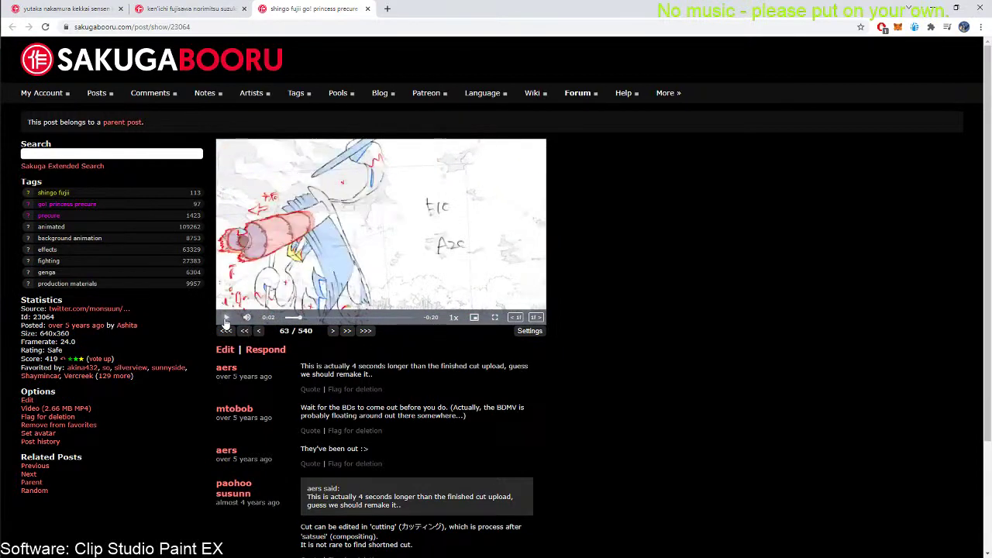
left_click(226, 322)
left_click(226, 322)
left_click_drag(304, 319, 286, 319)
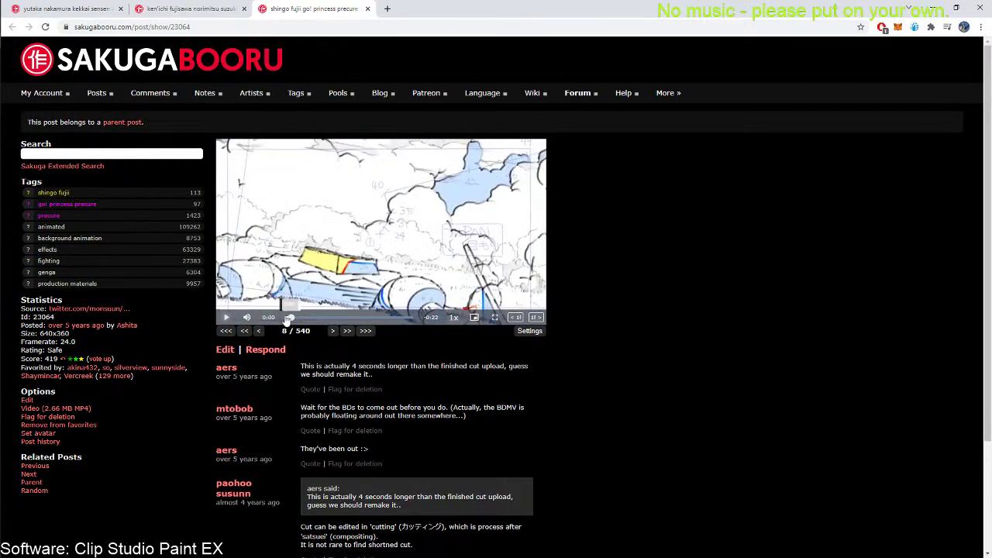
Play the Precure clip from near the start to frame 200, examining the rock pillar shot and the girl's tumbling landing
left_click(224, 318)
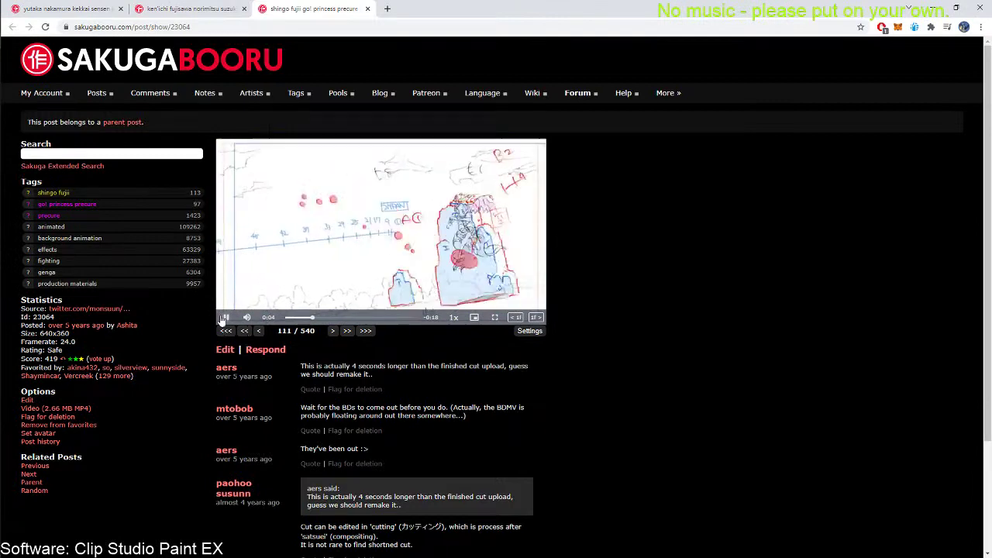
left_click(223, 318)
left_click(225, 318)
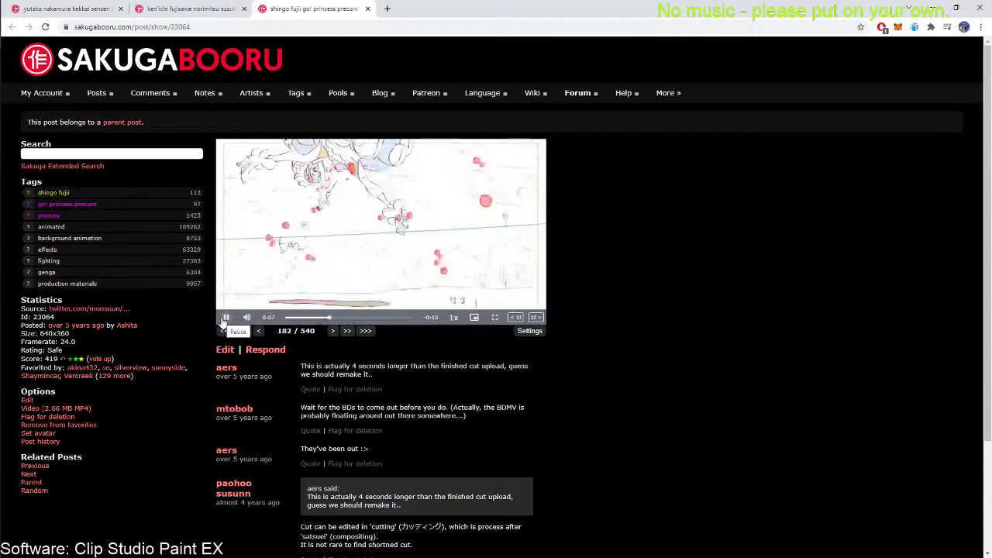
left_click(225, 318)
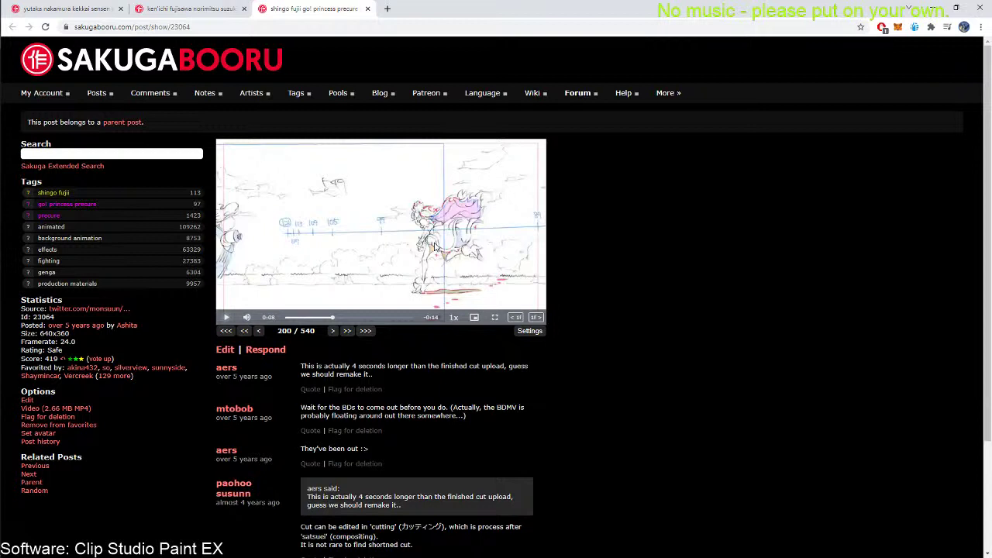
Return to about frame 178, compare adjacent frames of the girl's handspring, and replay the motion to frame 191
left_click(329, 317)
left_click_drag(329, 320, 329, 319)
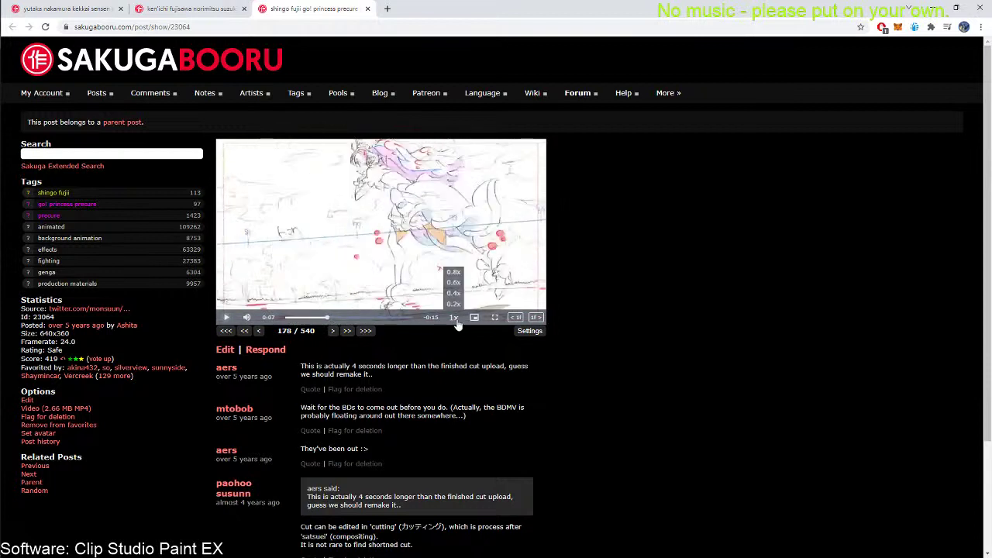
left_click(334, 332)
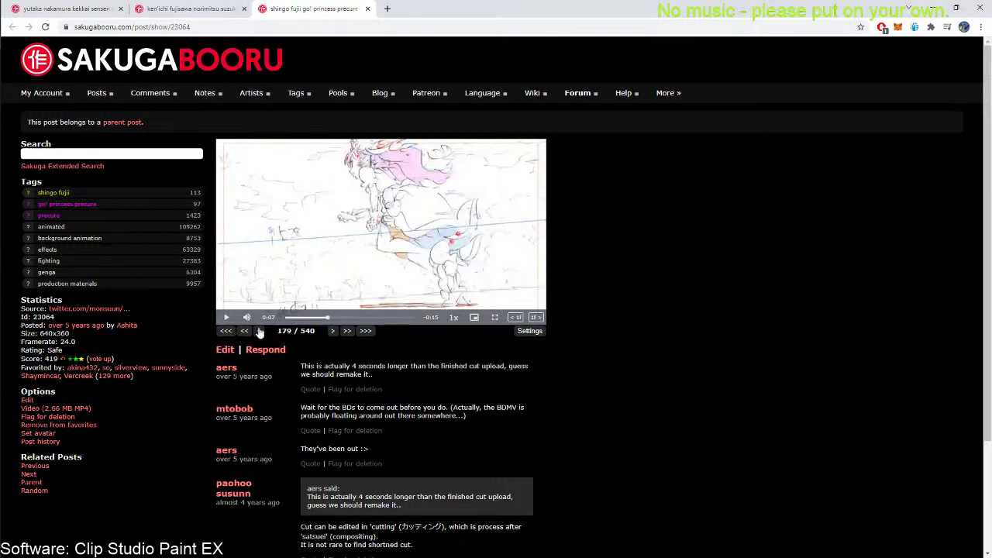
left_click(258, 331)
left_click(333, 331)
left_click(227, 318)
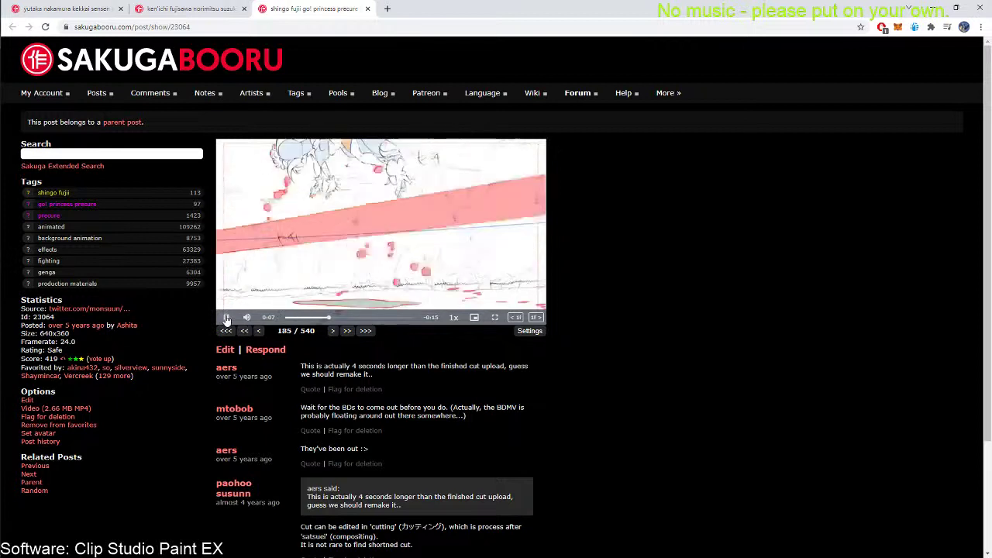
left_click(226, 318)
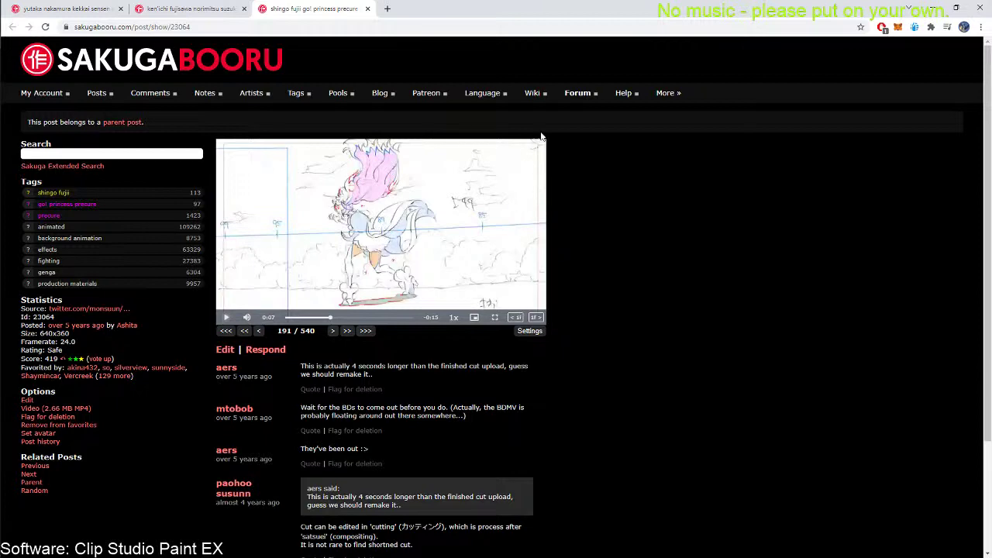
Play the Precure clip on to frame 275, pausing to examine the distant falling figure and the cut that follows
left_click(224, 318)
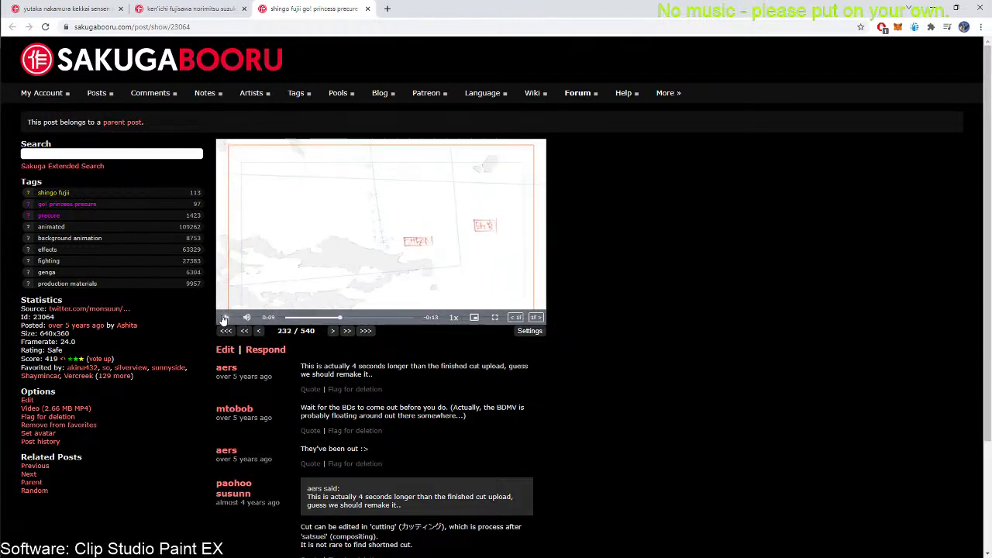
left_click(224, 318)
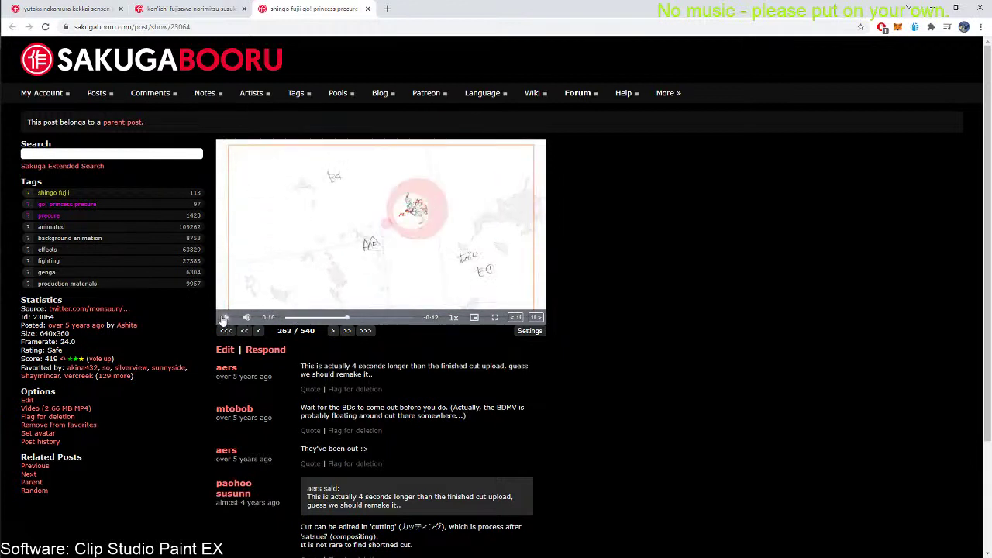
left_click(224, 317)
left_click(224, 318)
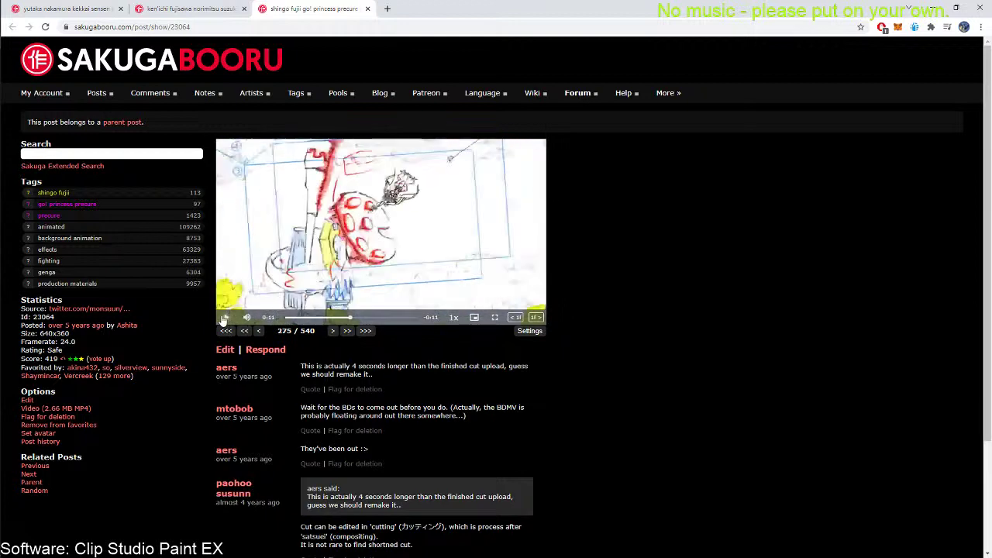
Scrub back through the girl's run and replay the distant-figure shot, pausing at frame 262
left_click_drag(335, 319, 301, 322)
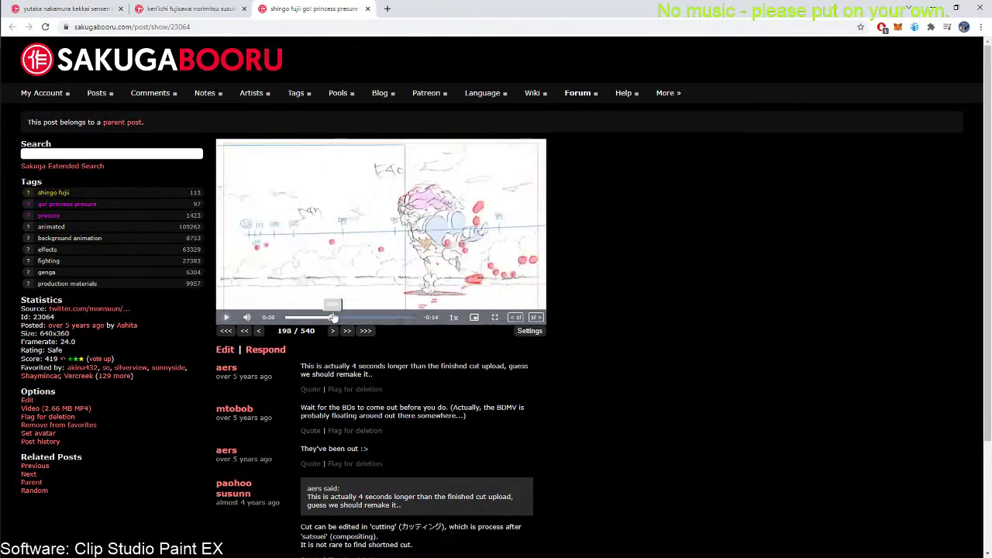
left_click_drag(338, 317, 340, 318)
left_click(229, 318)
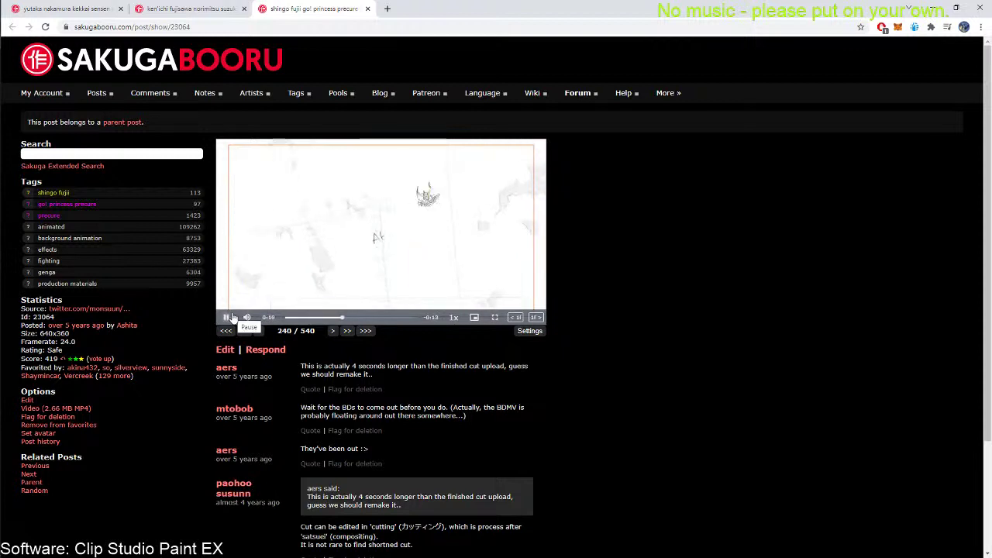
left_click(232, 317)
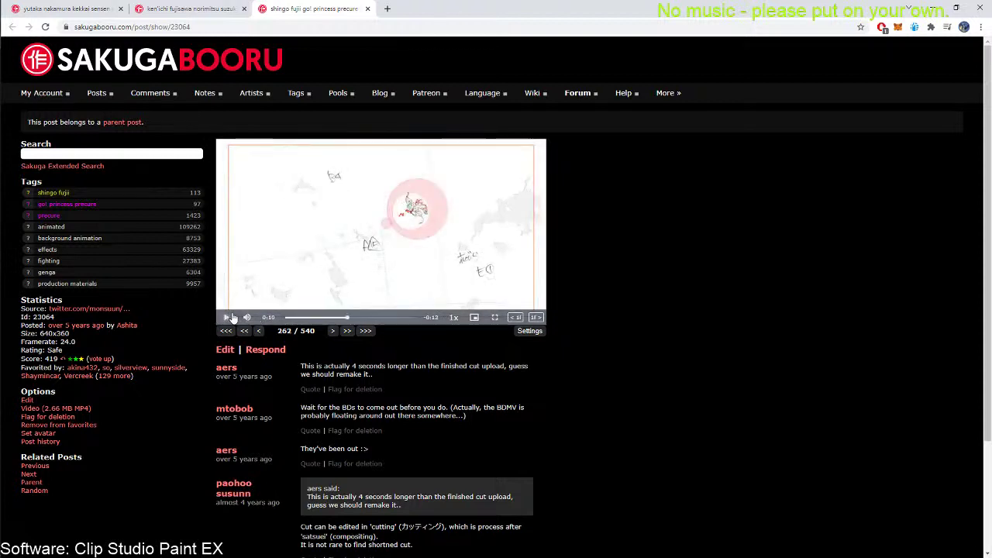
Copy the page addresses of the three open clips, posts 23064, 76453 and 165486, for use in another window
left_click(223, 28)
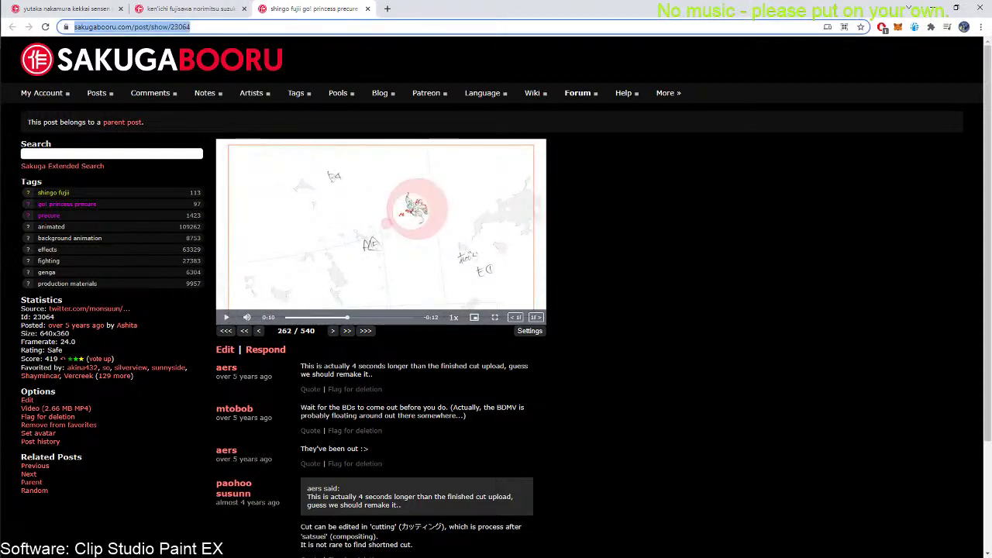
key("alt+Tab")
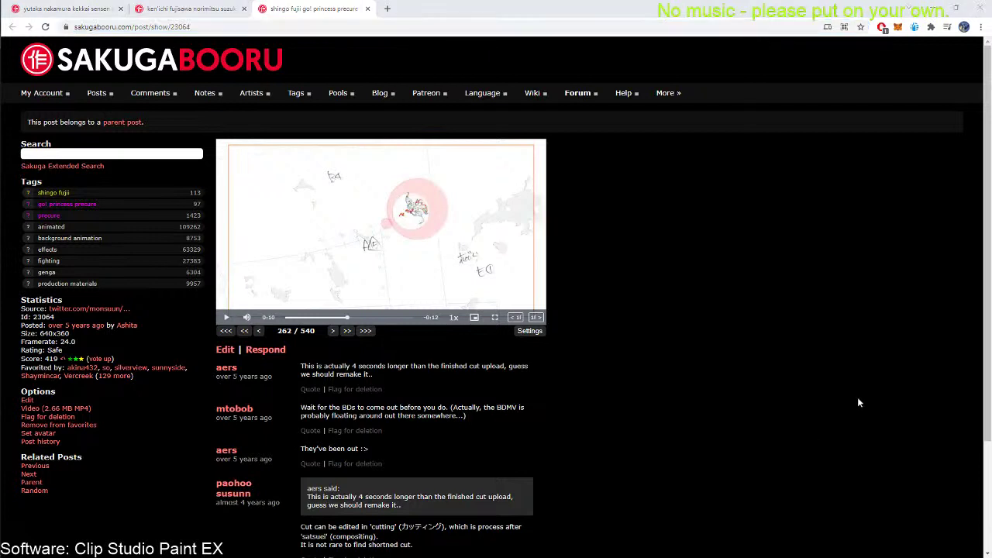
left_click(189, 9)
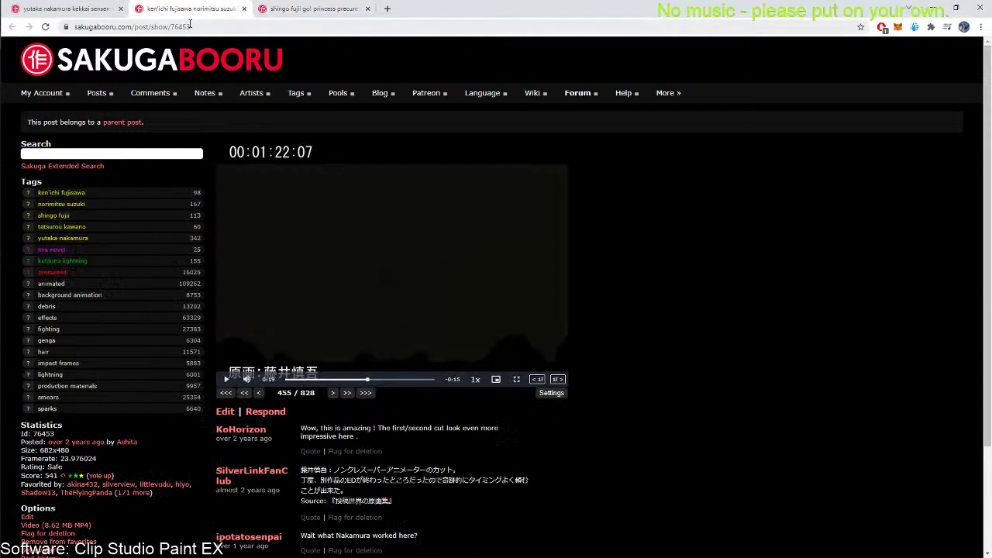
left_click(404, 30)
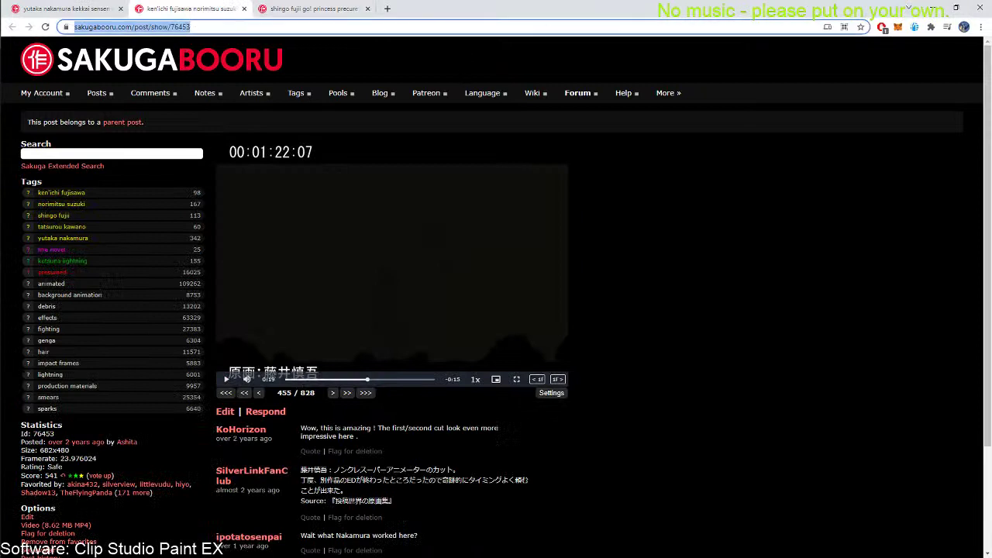
key("alt+Tab")
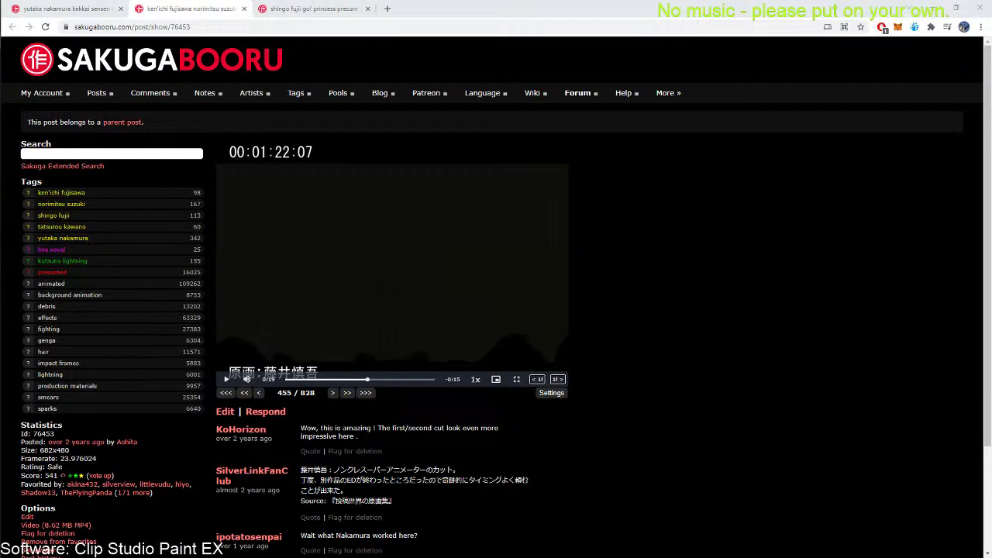
left_click(78, 8)
left_click(249, 27)
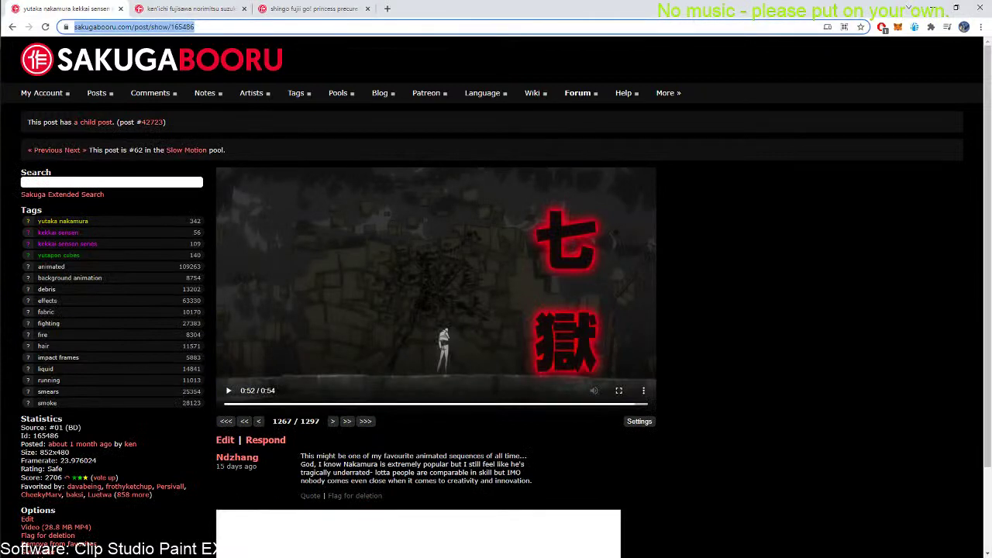
key("alt+Tab")
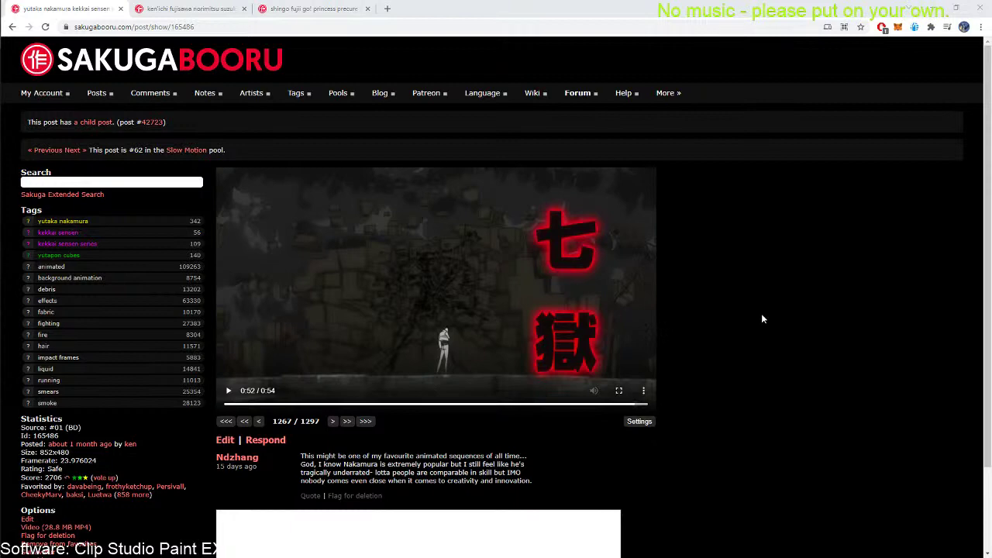
Scrub the Kekkai Sensen clip to frame 981 and return to the Go! Princess Precure clip
left_click_drag(434, 405, 554, 404)
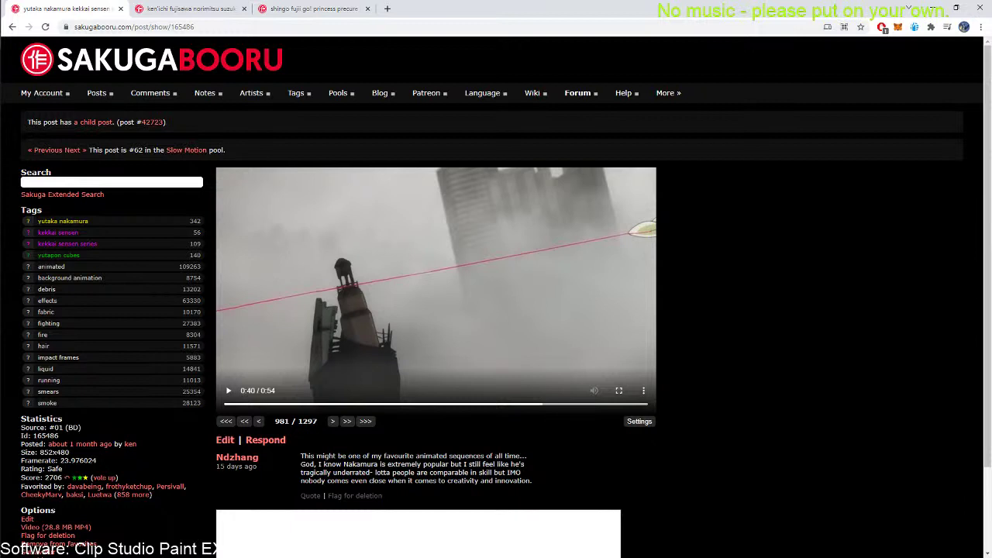
mouse_move(8, 140)
left_click(195, 9)
key("ctrl+Tab")
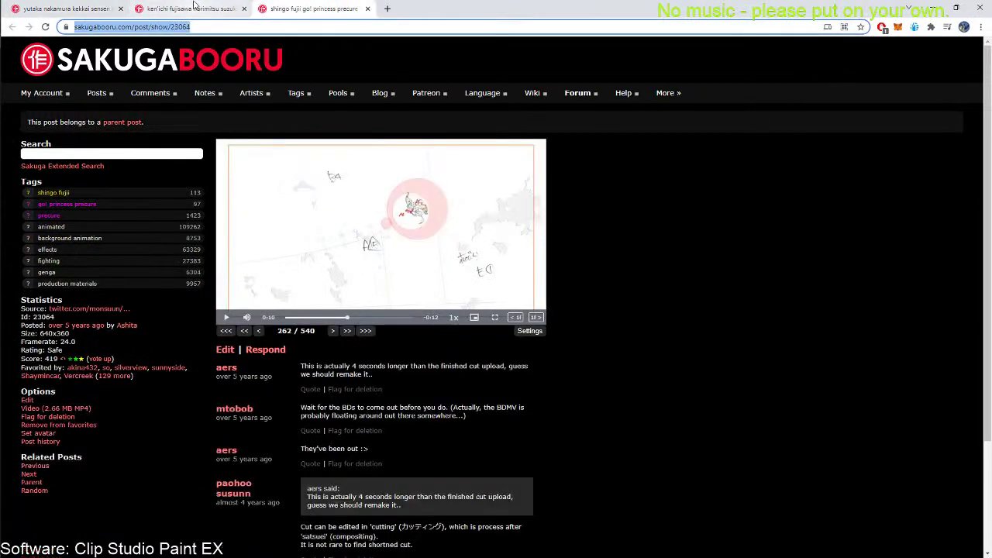
Switch to the Mushoku Tensei production clip and play and scrub through the boy's water-ball drawings
key("ctrl+Tab")
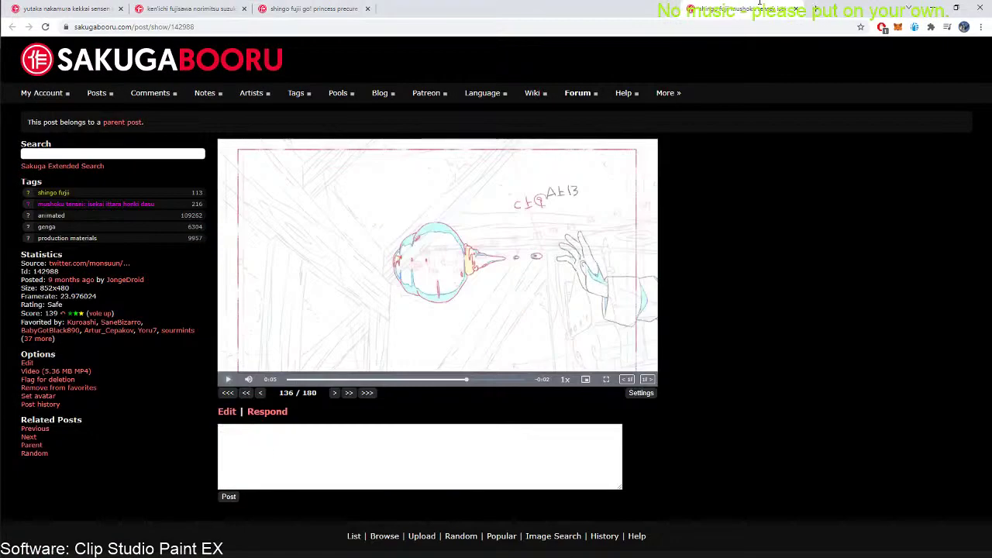
left_click(230, 379)
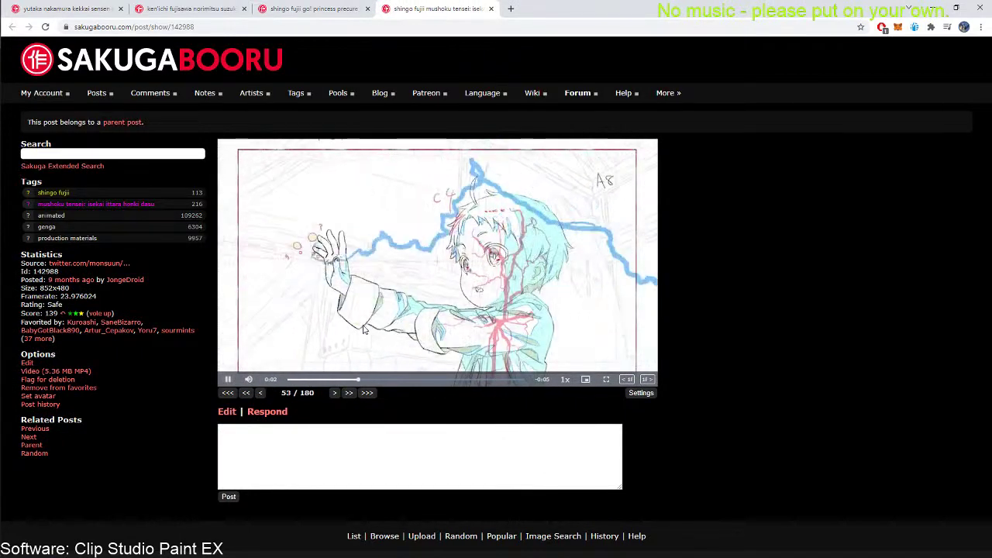
mouse_move(352, 378)
left_mouse_down()
mouse_move(294, 379)
mouse_move(361, 389)
mouse_move(294, 390)
mouse_move(362, 393)
mouse_move(304, 390)
mouse_move(310, 380)
mouse_move(490, 381)
left_mouse_up()
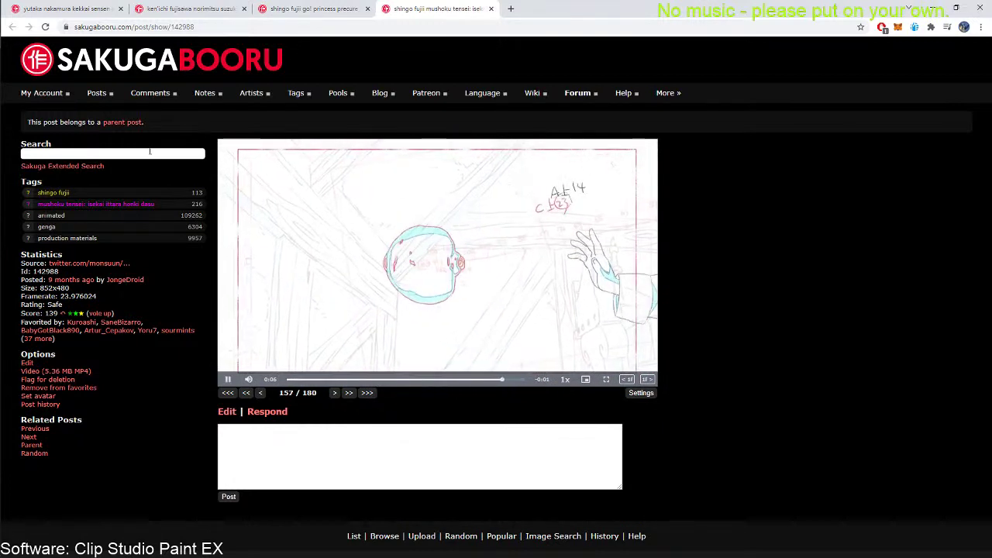
View the finished Mushoku Tensei cut in the parent post, then return to the production clip and replay its water-ball shot
left_click(135, 124)
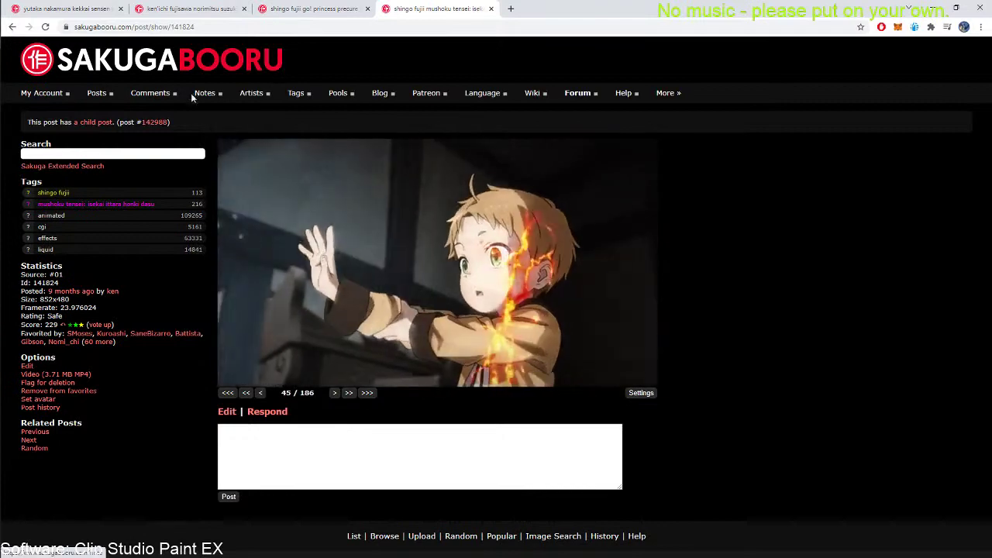
left_click(12, 27)
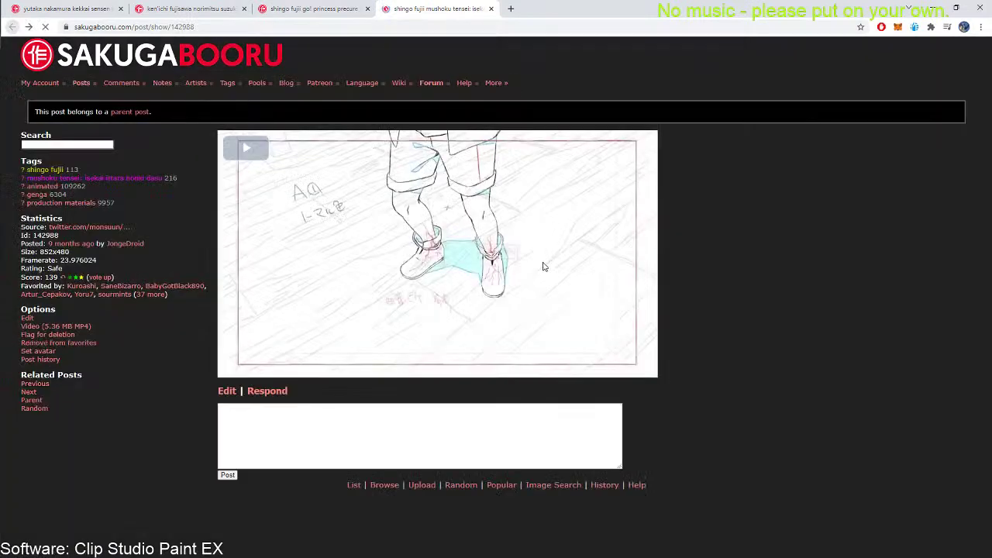
left_click(347, 378)
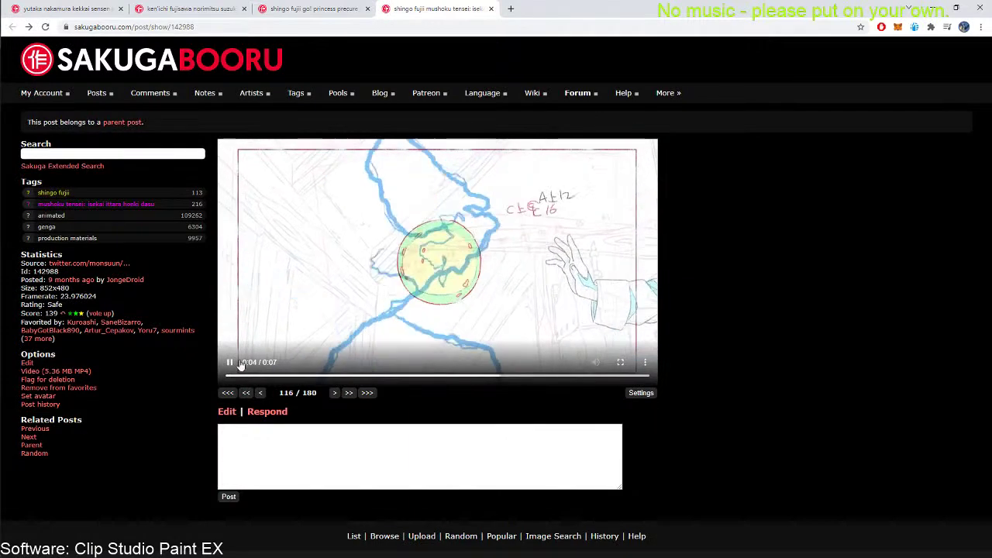
left_click(230, 362)
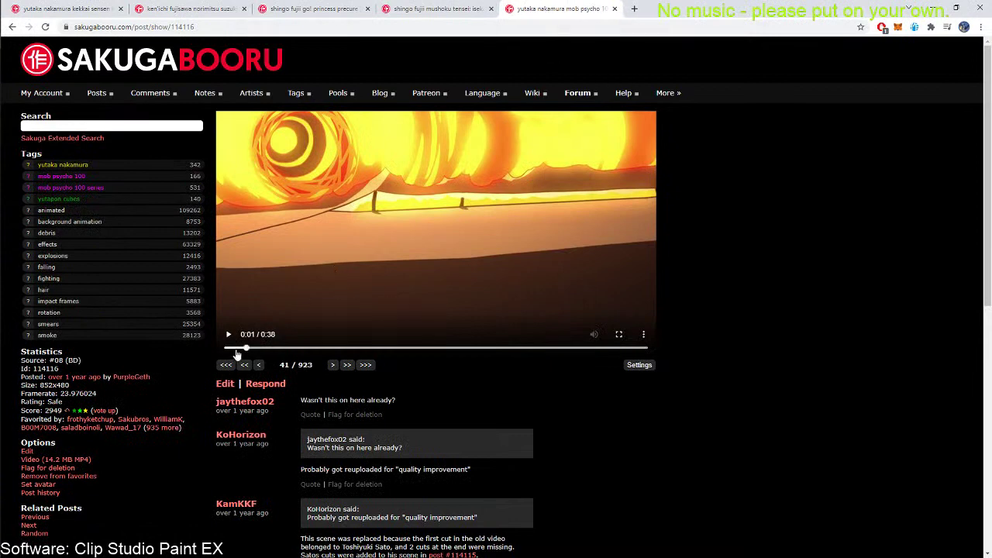
Scrub the Mob Psycho 100 clip to frame 68, rewind it to frame 0 and play the opening explosion to frame 9
left_click_drag(235, 351, 262, 350)
mouse_move(3, 338)
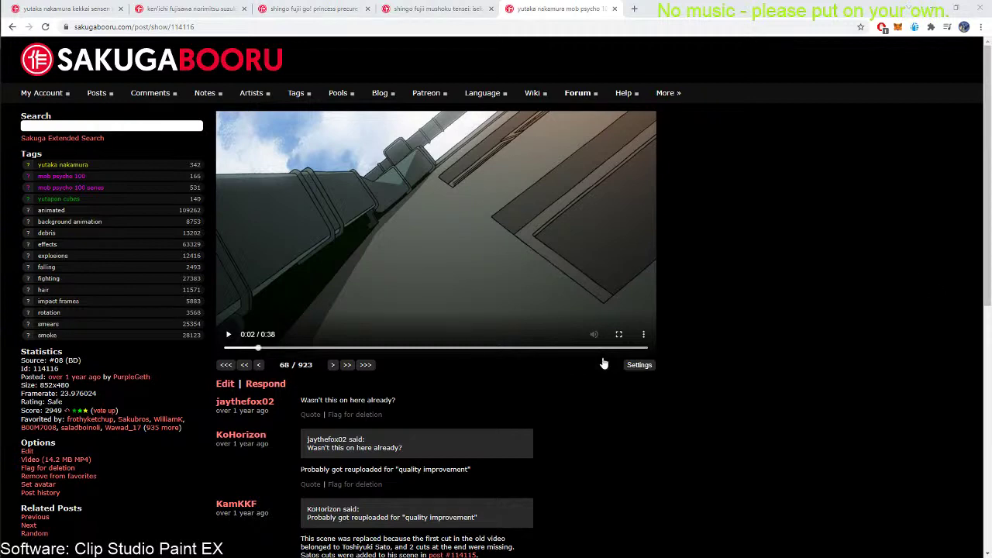
left_click(228, 334)
left_click(229, 334)
left_click(226, 349)
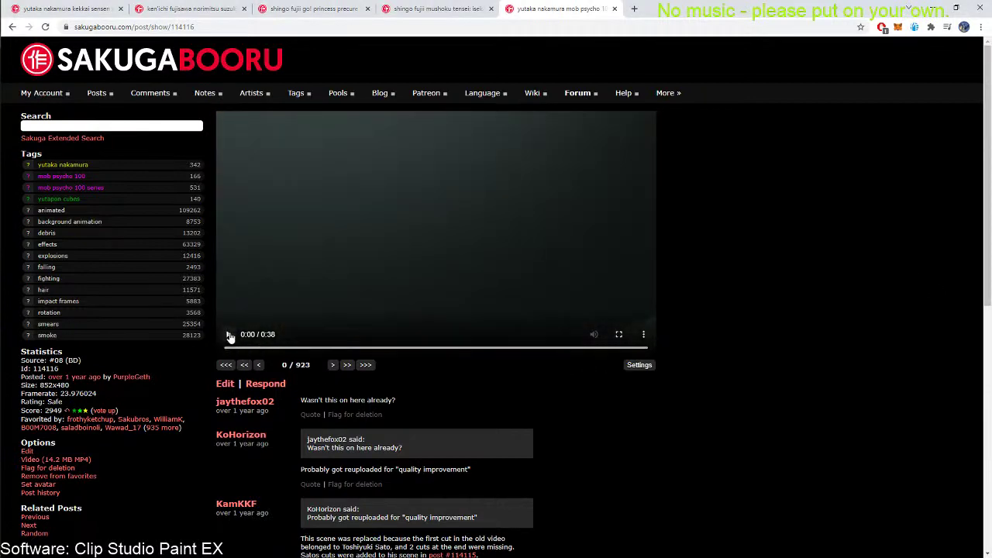
left_click(229, 334)
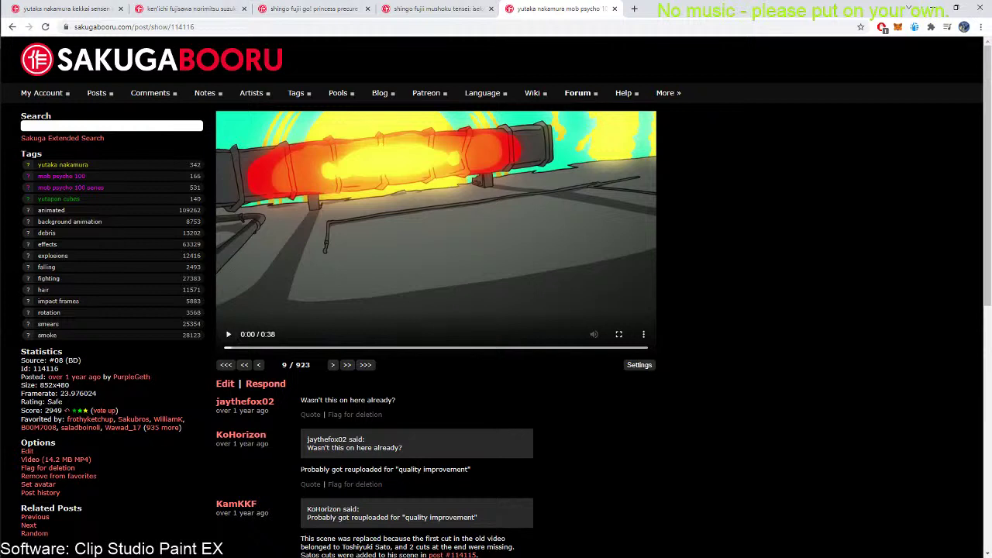
Advance the Mob Psycho 100 clip to frame 120, then step back to the red streaks above the hillside at frame 118
key("Right")
key("Right")
key("Right")
key("Right")
key("Right")
key("Right")
key("Right")
key("Right")
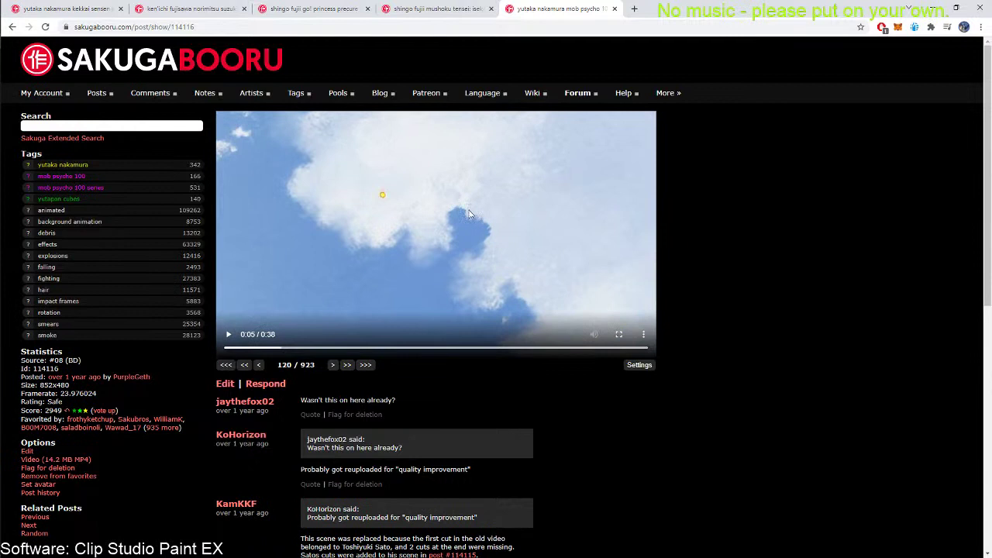
key("Left")
key("Left")
key("Left")
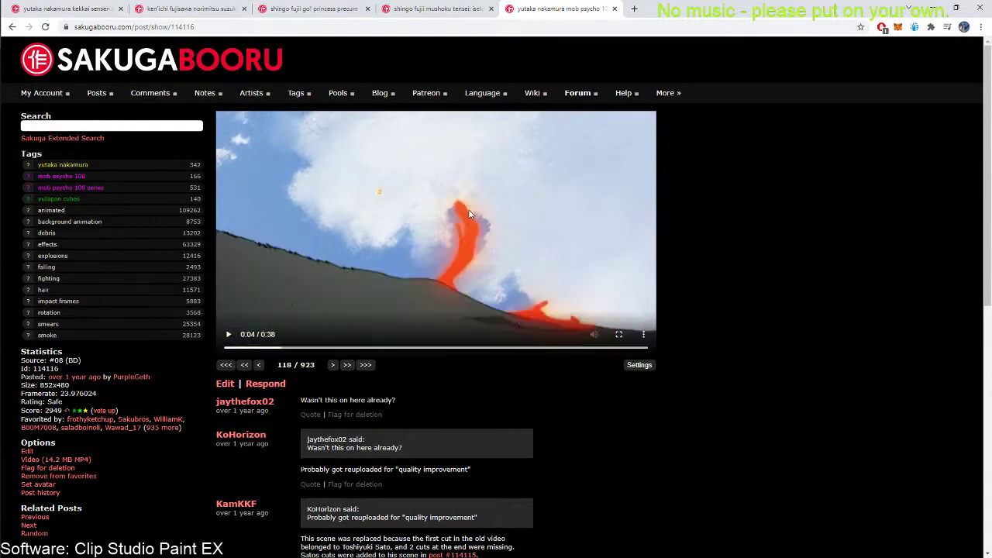
Step through the approaching yellow fireball against the clouds up to frame 142, examining its growth and spacing
key("Right")
key("Right")
key("Right")
key("Right")
key("Right")
key("Right")
key("Right")
key("Right")
key("Right")
key("Right")
key("Right")
key("Right")
key("Right")
key("Right")
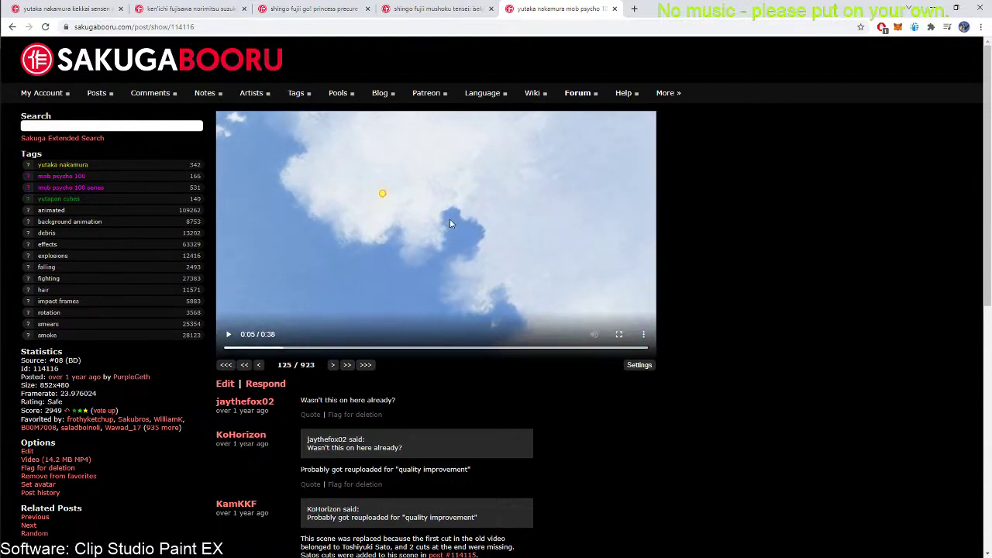
key("Right")
key("Right")
key("Right")
key("Right")
key("Right")
key("Right")
key("Right")
key("Right")
key("Right")
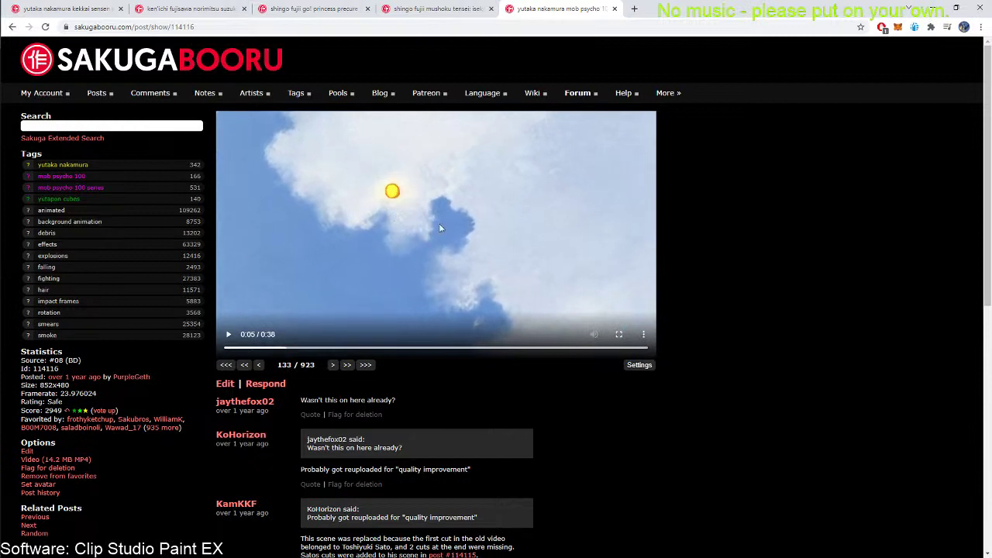
key("Right")
key("Right")
key("Right")
key("Right")
key("Right")
key("Right")
key("Right")
key("Right")
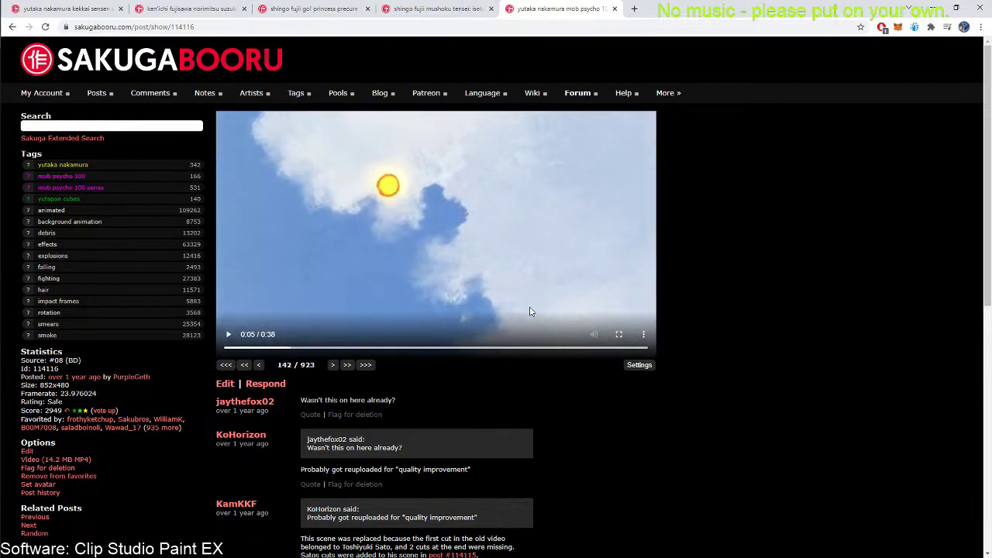
Step forward to the burning figures at frame 159, then step back and forth around them to examine their tumbling poses
key("Right")
key("Right")
key("Right")
key("Right")
key("Right")
key("Right")
key("Right")
key("Right")
key("Right")
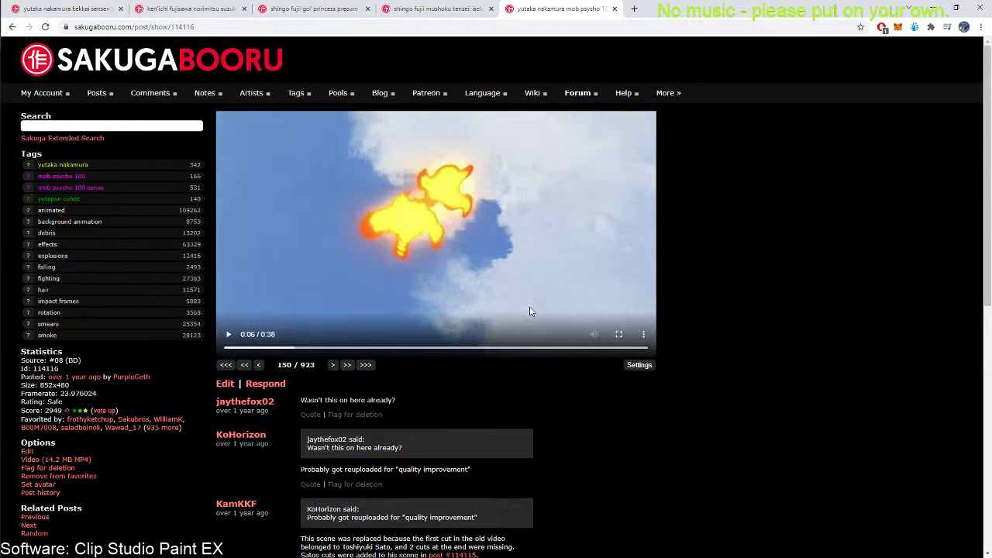
key("Right")
key("Right")
key("Right")
key("Right")
key("Right")
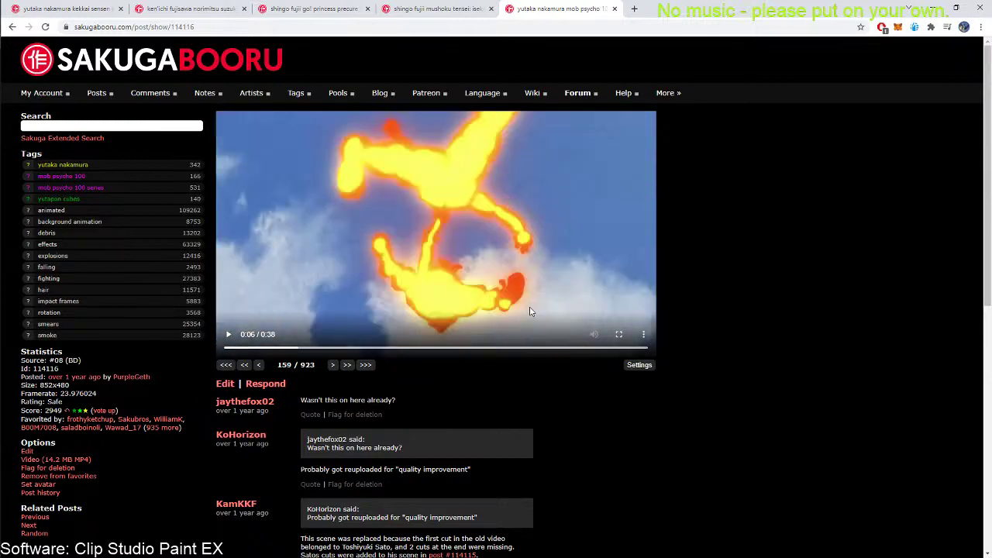
key("Left")
key("Left")
key("Left")
key("Left")
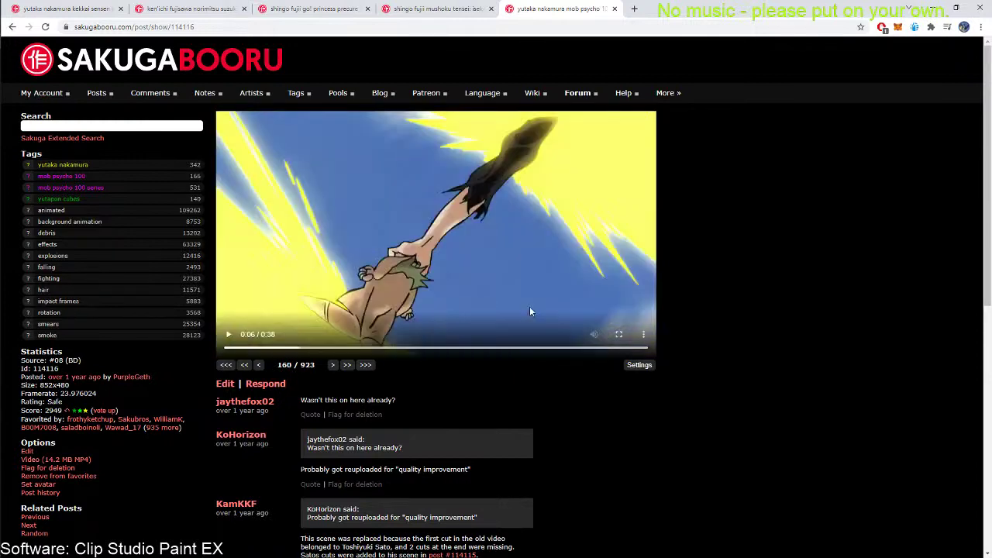
Examine the mid-air clash of the burning figures frame by frame, continuing to the black-haired close-up at frame 169
key("Right")
key("Right")
key("Right")
key("Right")
key("Right")
key("Right")
key("Right")
key("Right")
key("Right")
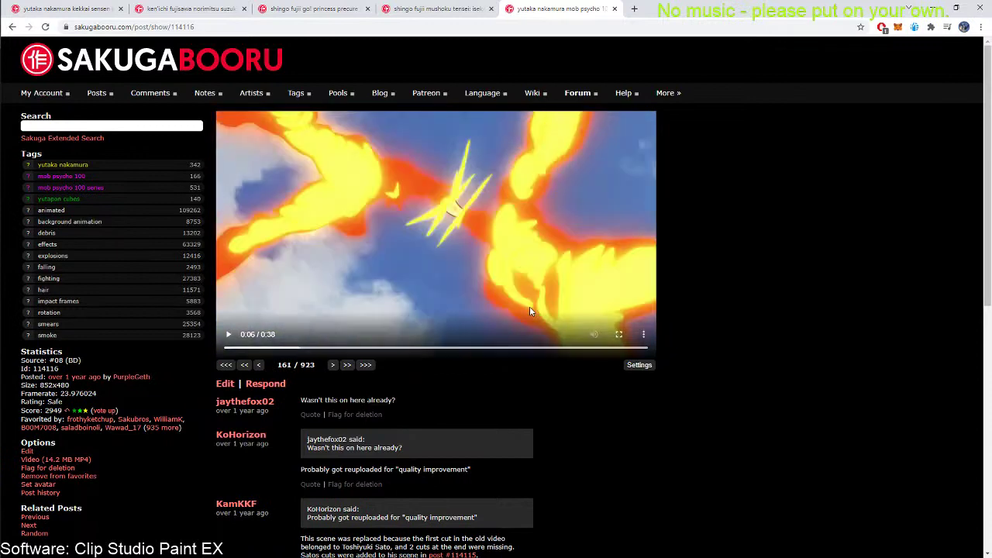
key("Right")
key("Right")
key("Right")
key("Right")
key("Right")
key("Right")
key("Right")
key("Right")
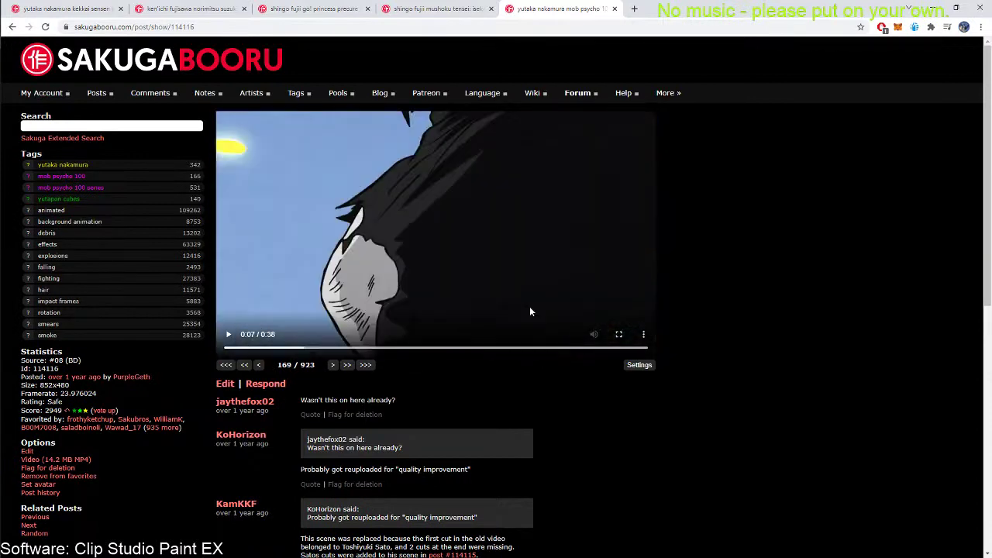
Step through the grab of the bearded man's face up to the close-up at frame 185
key("Right")
key("Right")
key("Right")
key("Right")
key("Right")
key("Right")
key("Right")
key("Right")
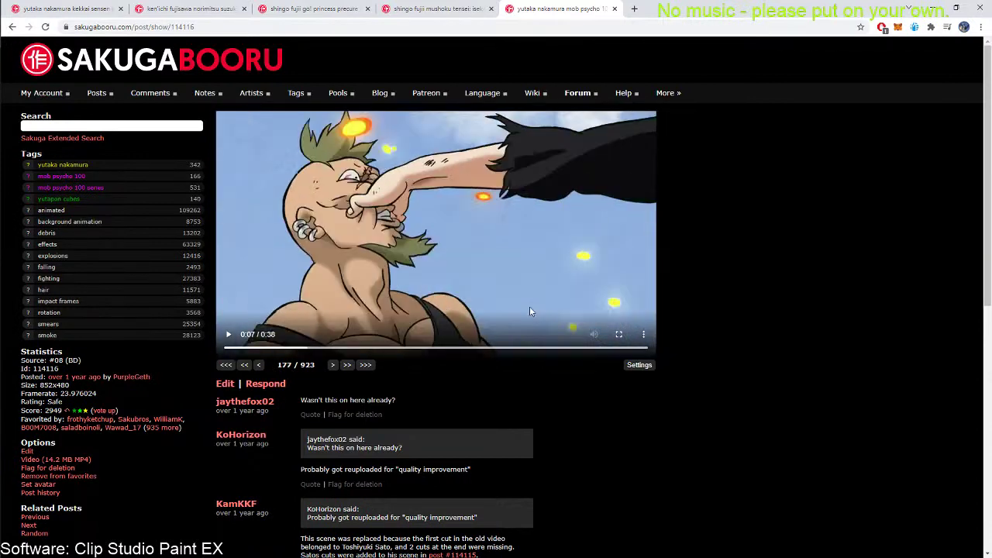
key("Right")
key("Right")
key("Right")
key("Right")
key("Right")
key("Right")
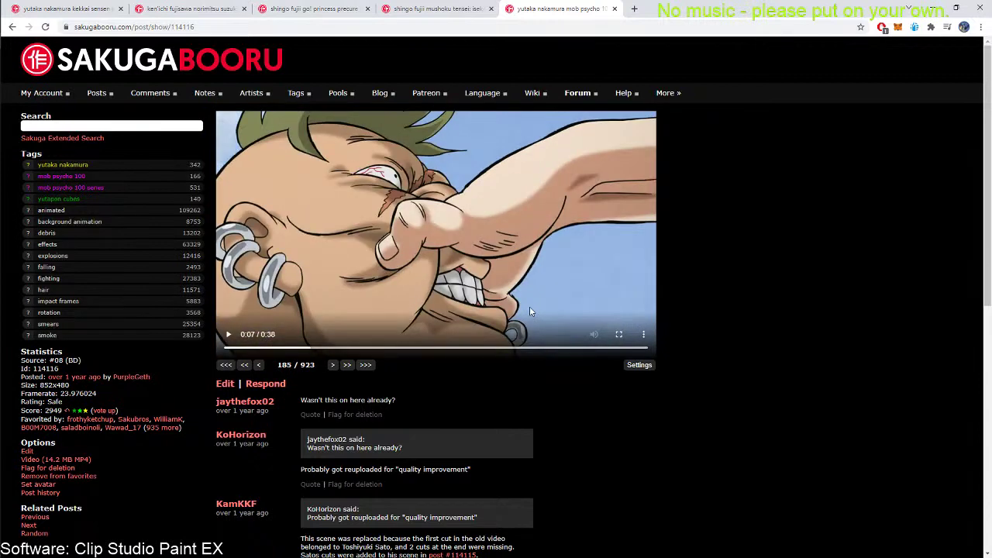
Rewind to frame 174 and compare the face-grab drawings by stepping back and forth between frames 174 and 176
key("Left")
key("Left")
key("Left")
key("Left")
key("Left")
key("Left")
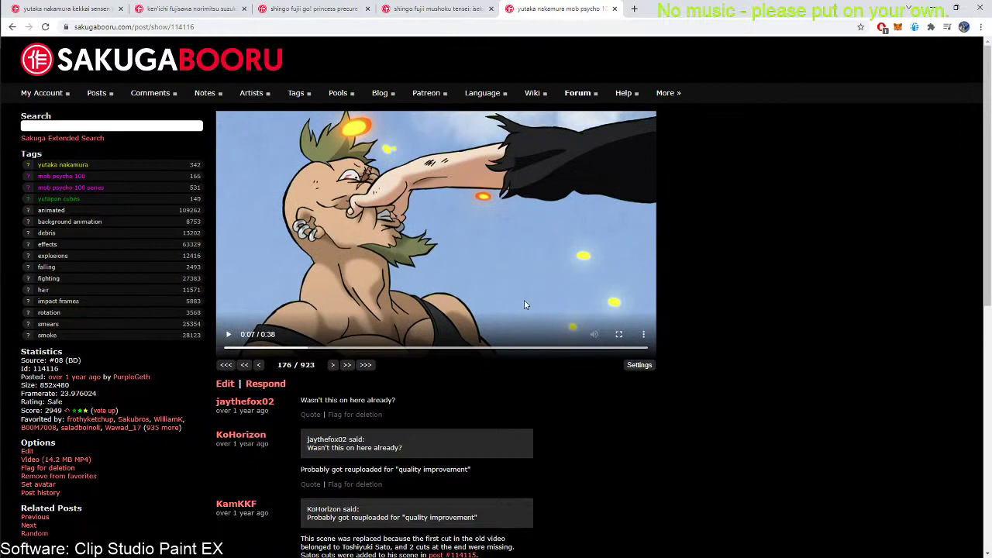
key("Left")
key("Left")
key("Left")
key("Left")
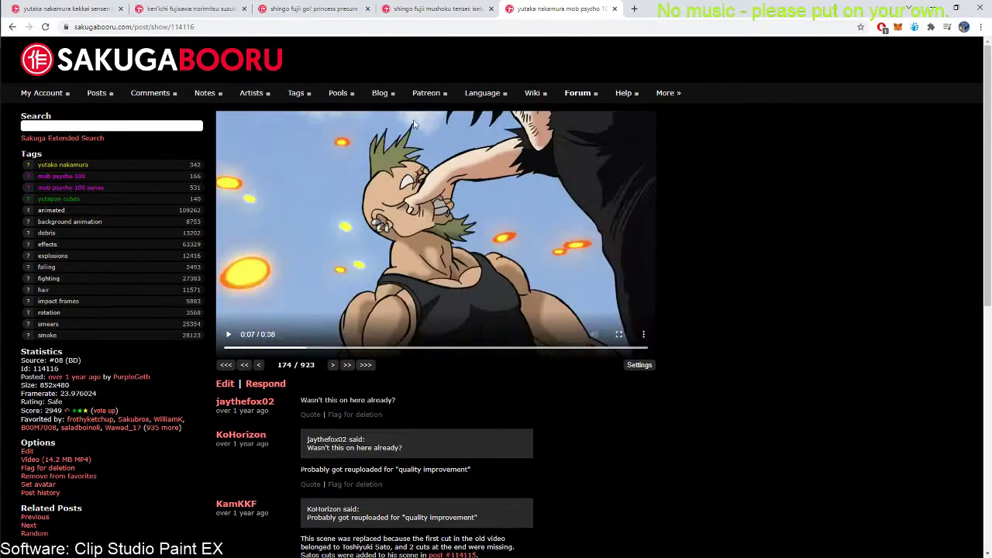
key("Right")
key("Right")
key("Right")
key("Right")
key("Left")
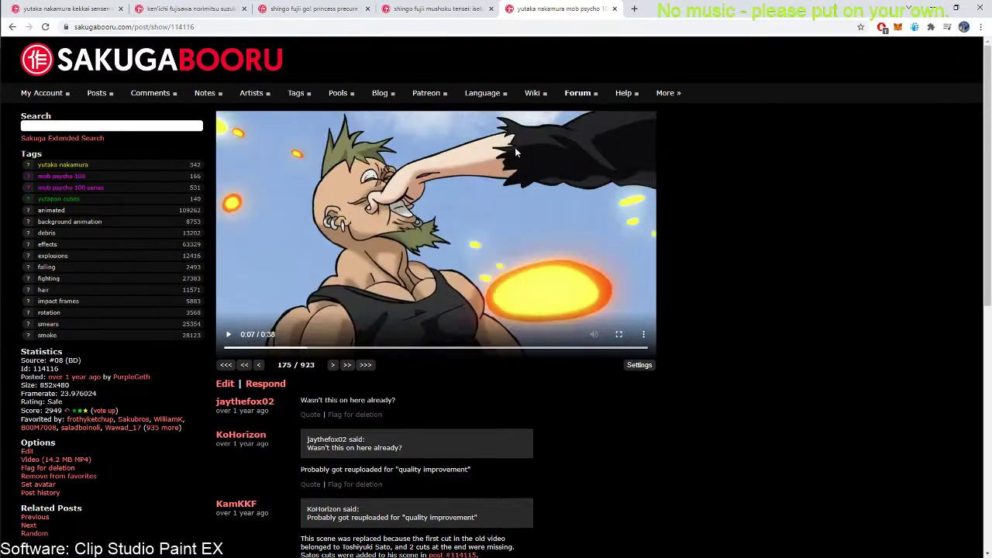
key("Left")
key("Right")
key("Left")
key("Left")
key("Right")
key("Right")
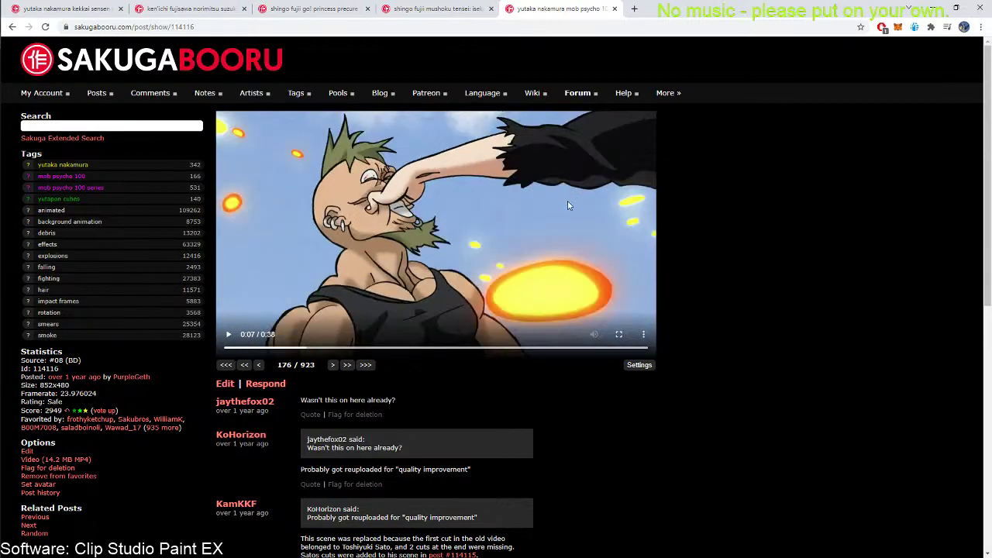
Step forward through the rest of the face grab to the close-up of the lowered hand at frame 189
key("Right")
key("Right")
key("Right")
key("Right")
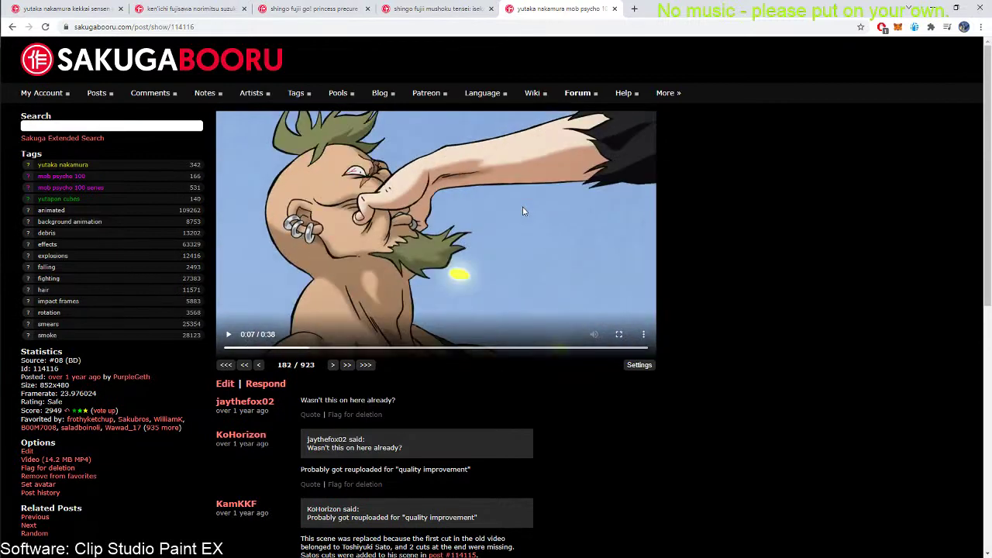
key("Right")
key("Right")
key("Right")
key("Right")
key("Right")
key("Right")
key("Right")
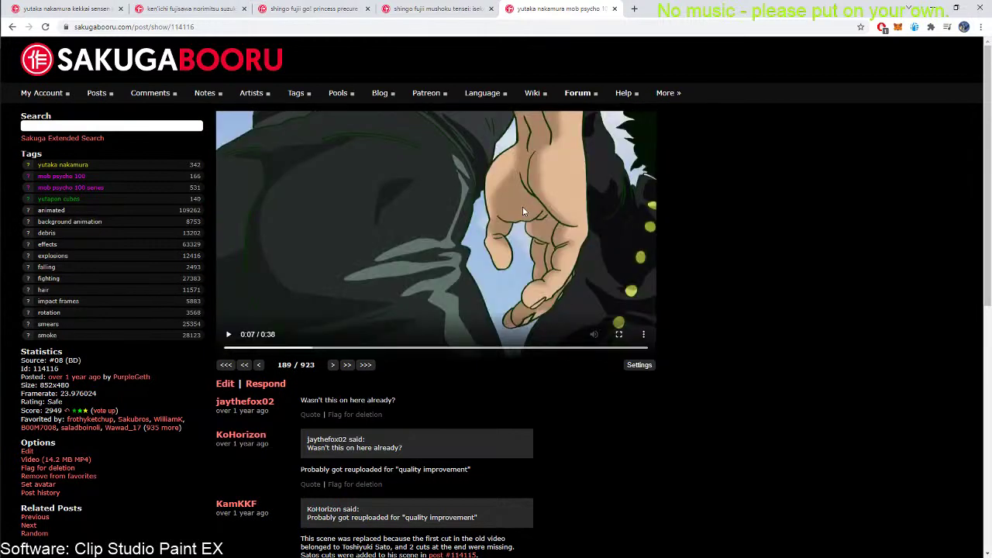
Examine the pink energy effect forming around the hand frame by frame up to frame 202
key("Right")
key("Right")
key("Right")
key("Right")
key("Right")
key("Right")
key("Right")
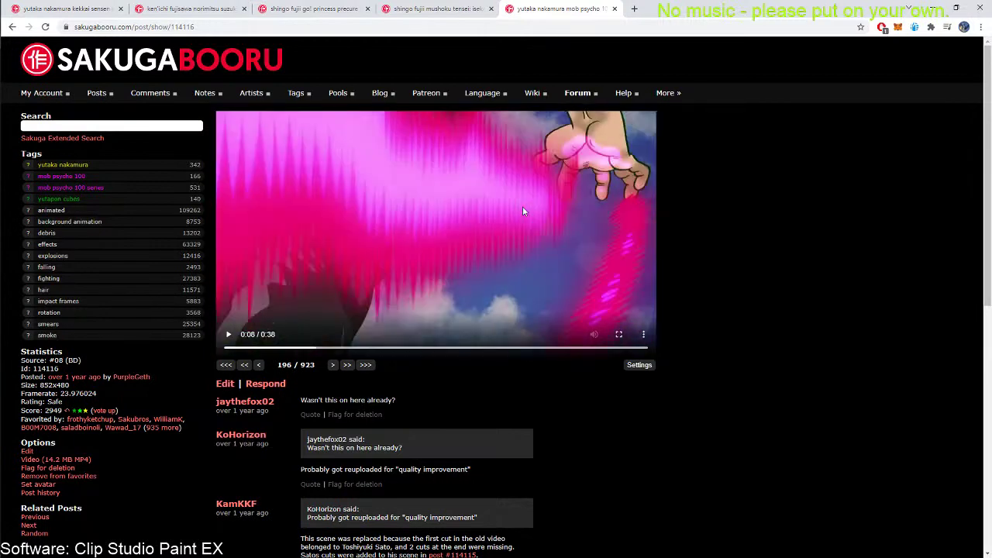
key("Right")
key("Right")
key("Right")
key("Right")
key("Right")
key("Right")
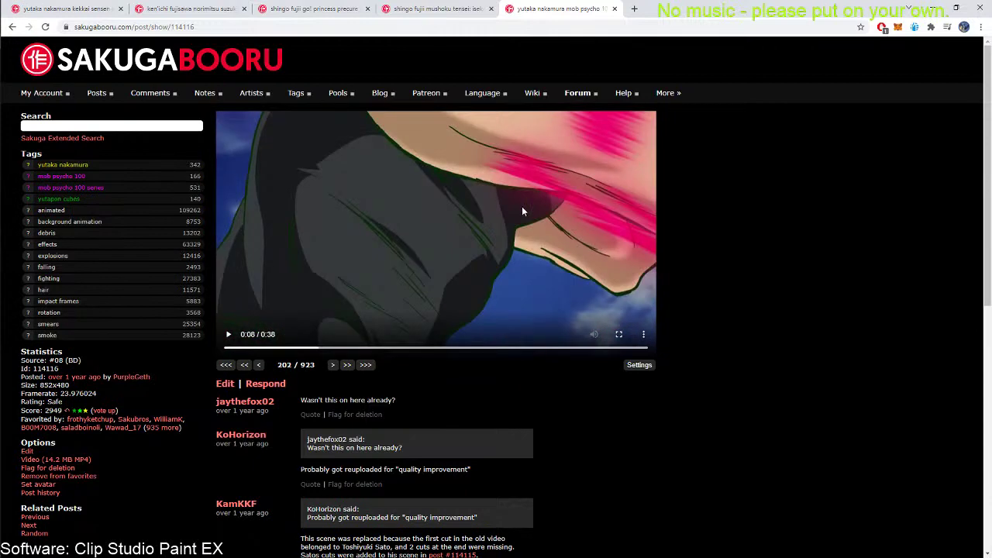
Step through the bearded man's glowing red fist and punch wind-up to the smeared pose at frame 216
key("Right")
key("Right")
key("Right")
key("Right")
key("Right")
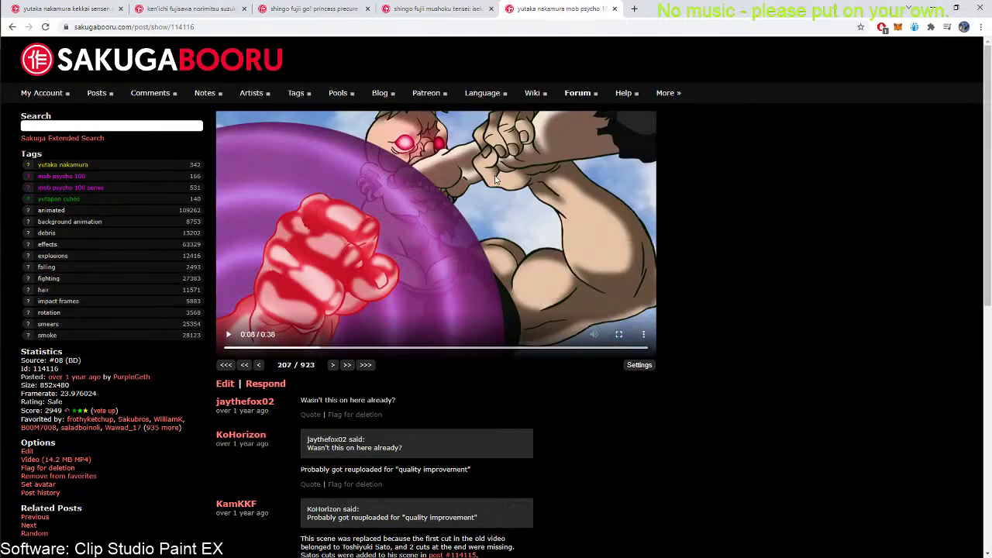
key("Right")
key("Right")
key("Right")
key("Right")
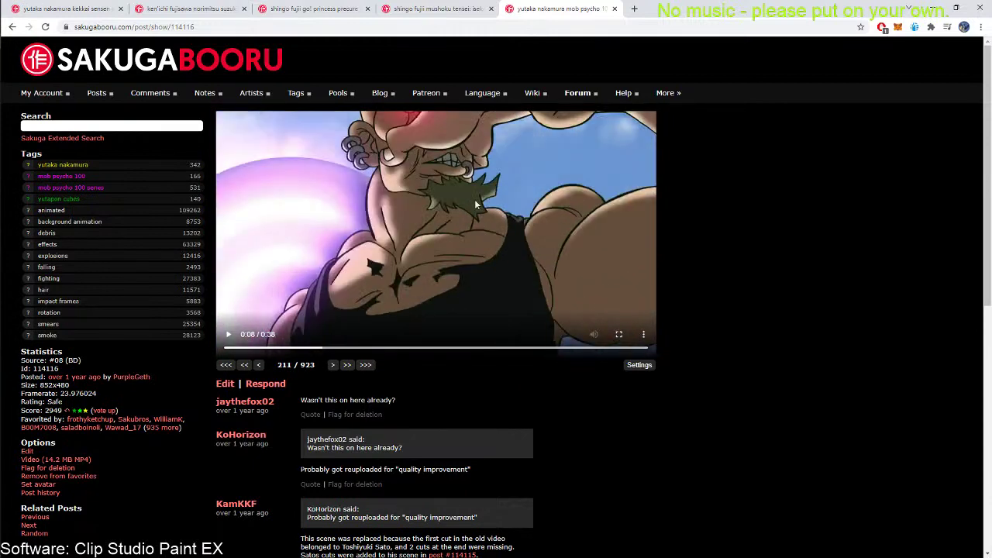
key("Right")
key("Right")
key("Right")
key("Right")
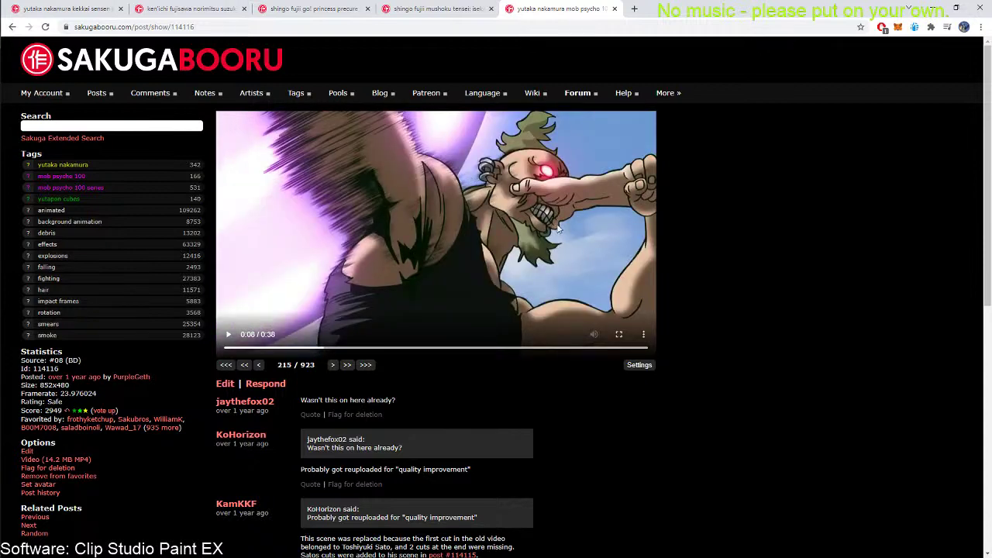
key("Right")
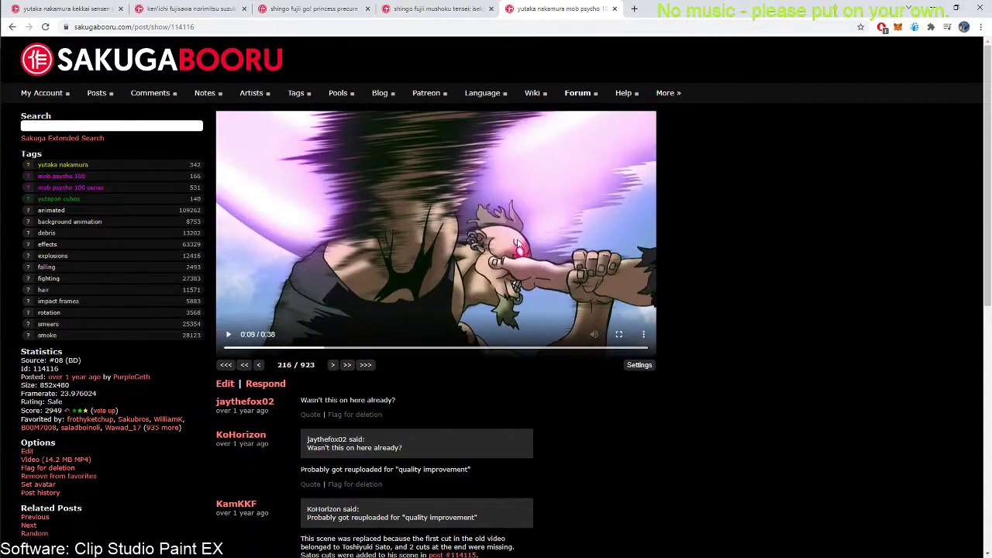
Step through the punch's red burst and the boy's airborne pose to the black-and-white impact drawing at frame 226
key("Right")
key("Right")
key("Right")
key("Right")
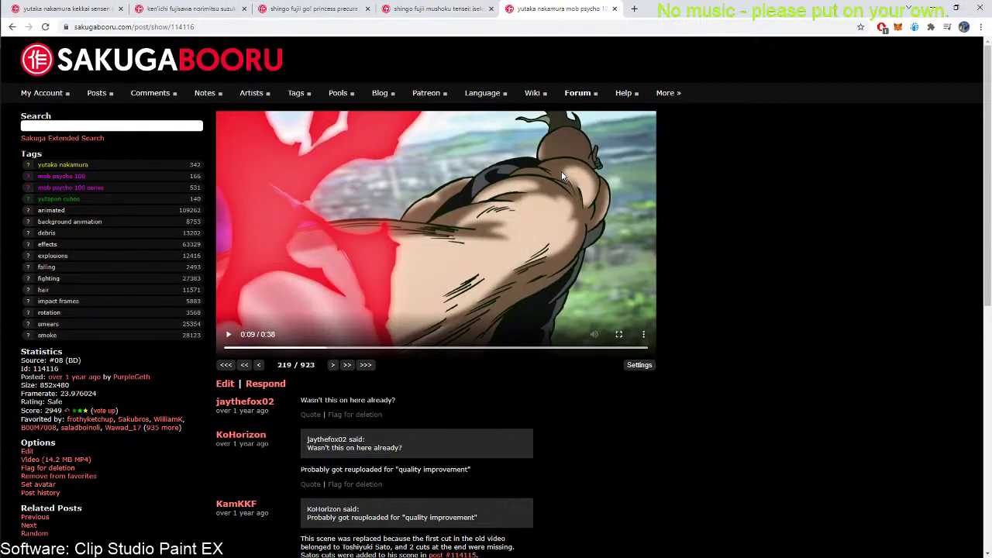
key("Right")
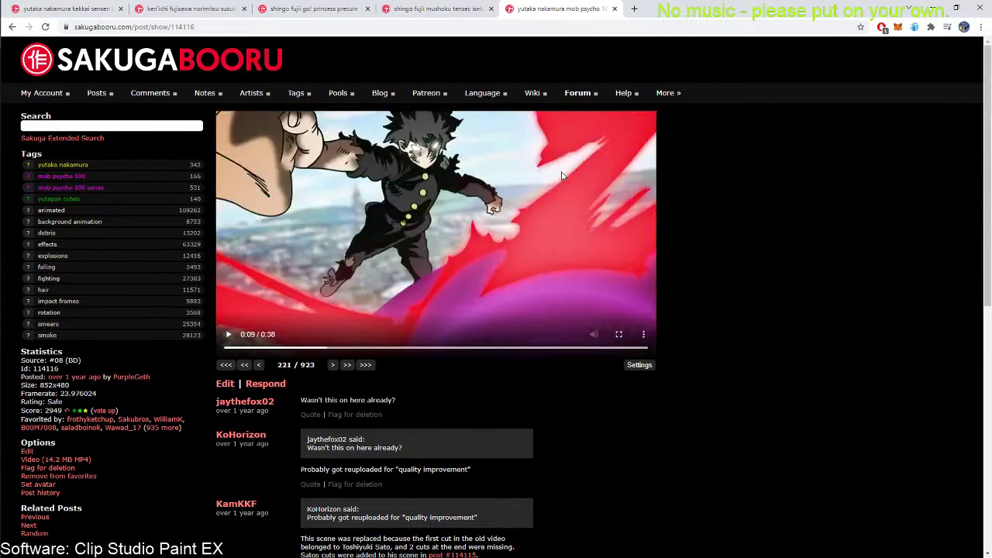
key("Right")
key("Right")
key("Right")
key("Right")
key("Right")
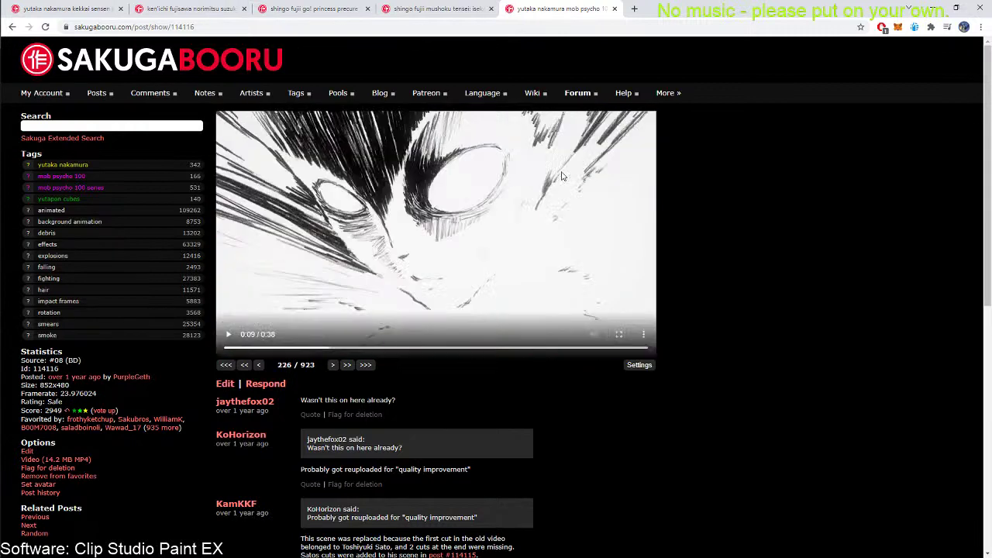
Play the clip on past the black-and-white impact drawing and pause on the fireball over the hillside at frame 381
key("Right")
key("Right")
key("Right")
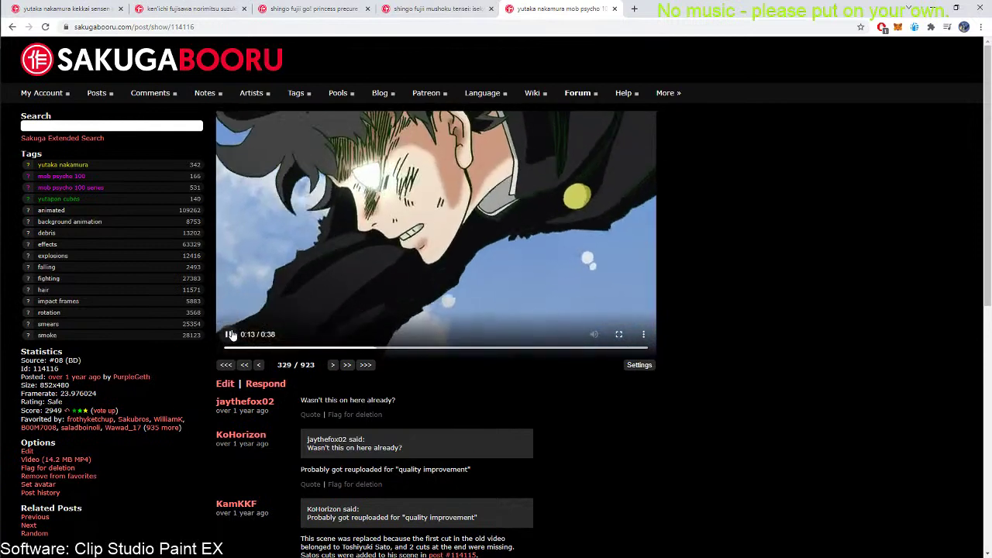
left_click(231, 334)
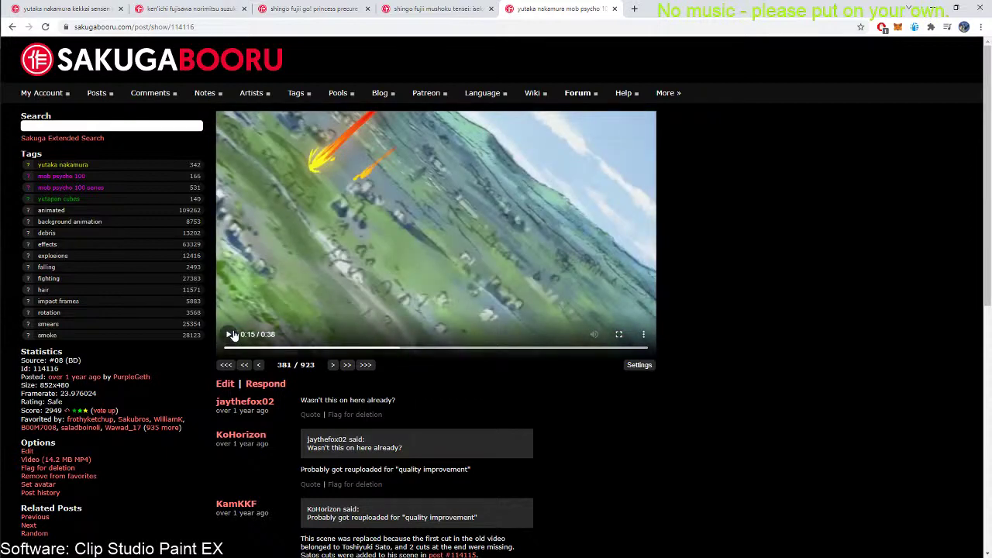
Step back to the start of the fireball cut and examine the airborne fighters with the yellow flame at frame 370
key("Left")
key("Left")
key("Left")
key("Left")
key("Left")
key("Left")
key("Left")
key("Left")
key("Left")
key("Left")
key("Left")
key("Left")
key("Left")
key("Left")
key("Right")
key("Right")
key("Right")
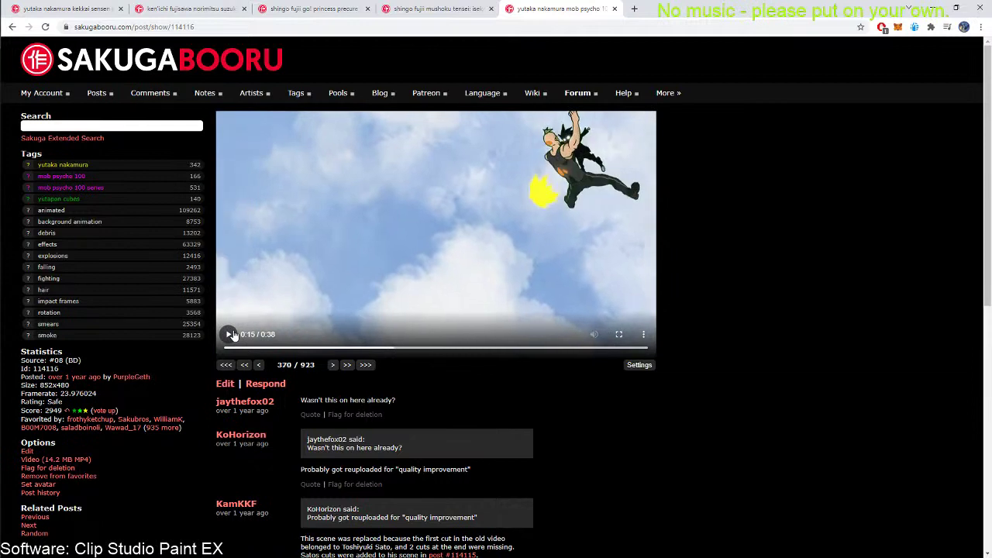
Step forward from the airborne fighters to the large fireball streaking down over the hillside at frame 379
key("Right")
key("Right")
key("Right")
key("Right")
key("Right")
key("Right")
key("Right")
key("Right")
key("Right")
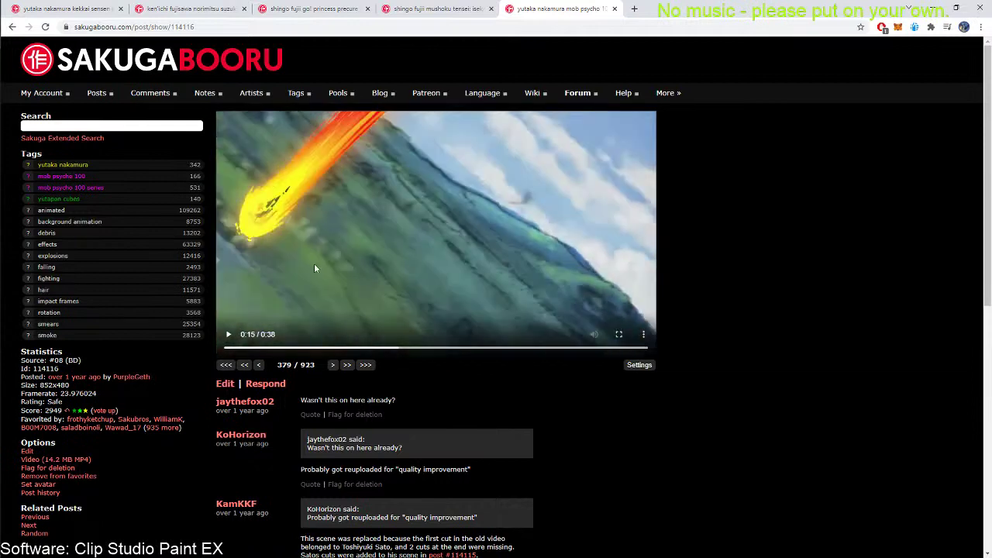
Examine the moving hillside and town background frame by frame as the fireball falls, up to frame 391
key("Right")
key("Right")
key("Right")
key("Right")
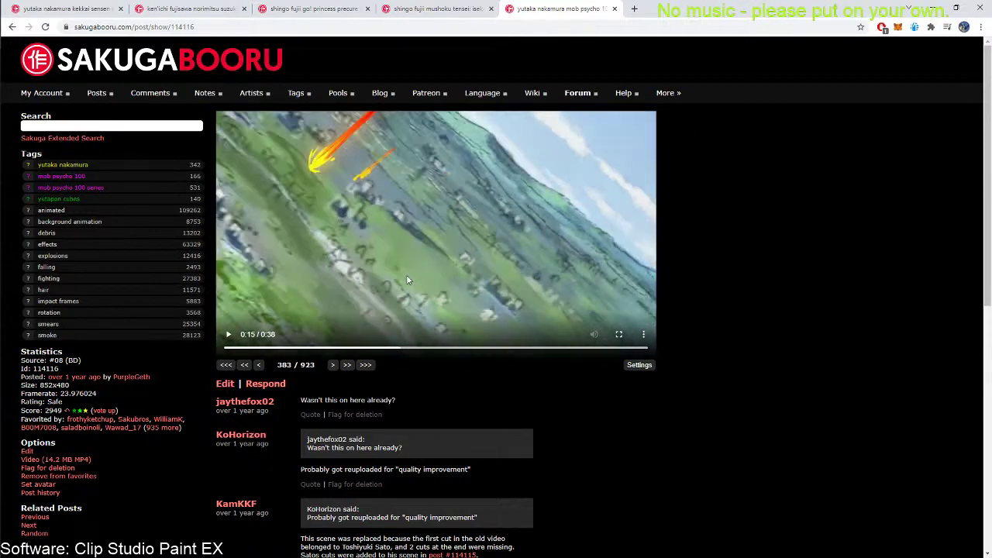
key("Right")
key("Right")
key("Right")
key("Right")
key("Right")
key("Right")
key("Right")
key("Right")
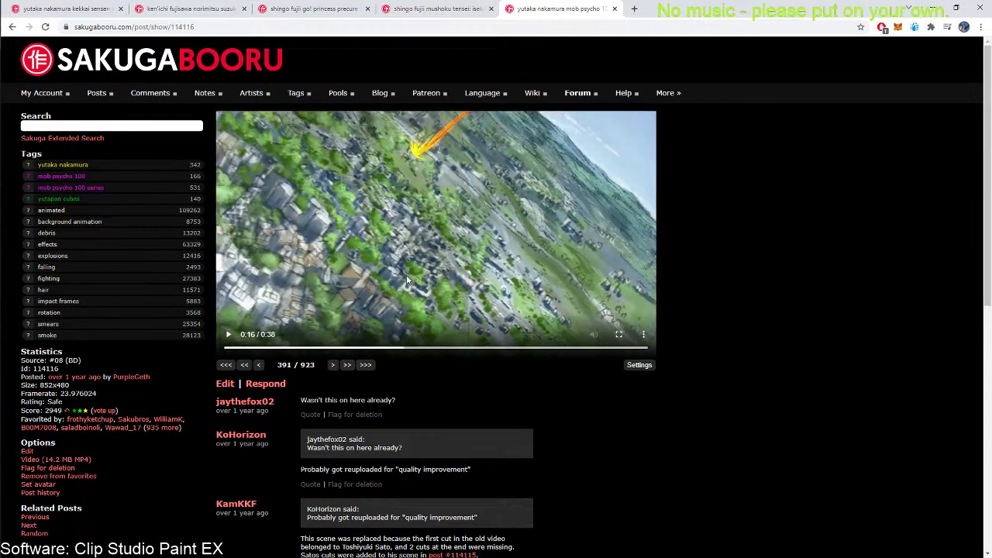
Step back to frame 382 and forward again to frame 387 to re-examine the fireball's background animation
key("Left")
key("Left")
key("Left")
key("Left")
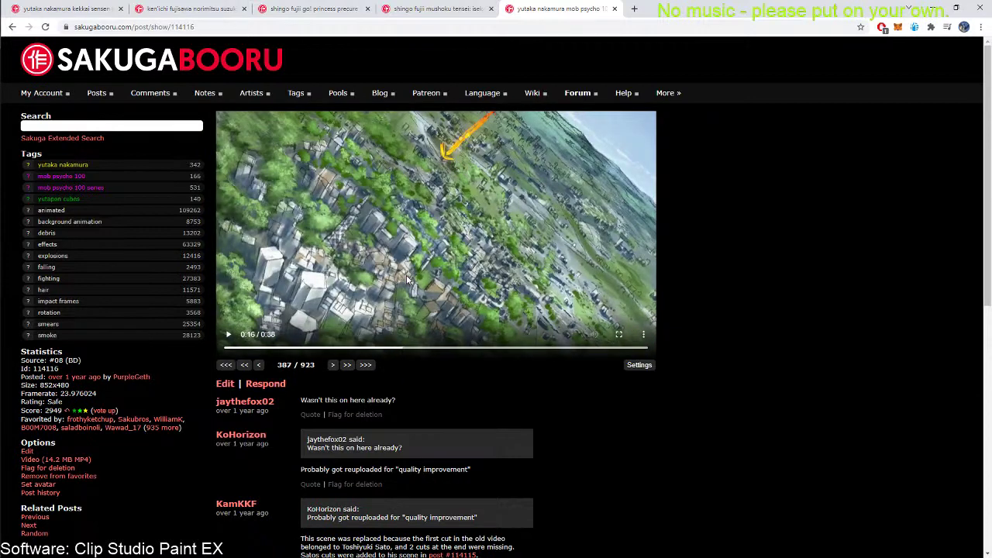
key("Left")
key("Left")
key("Left")
key("Left")
key("Left")
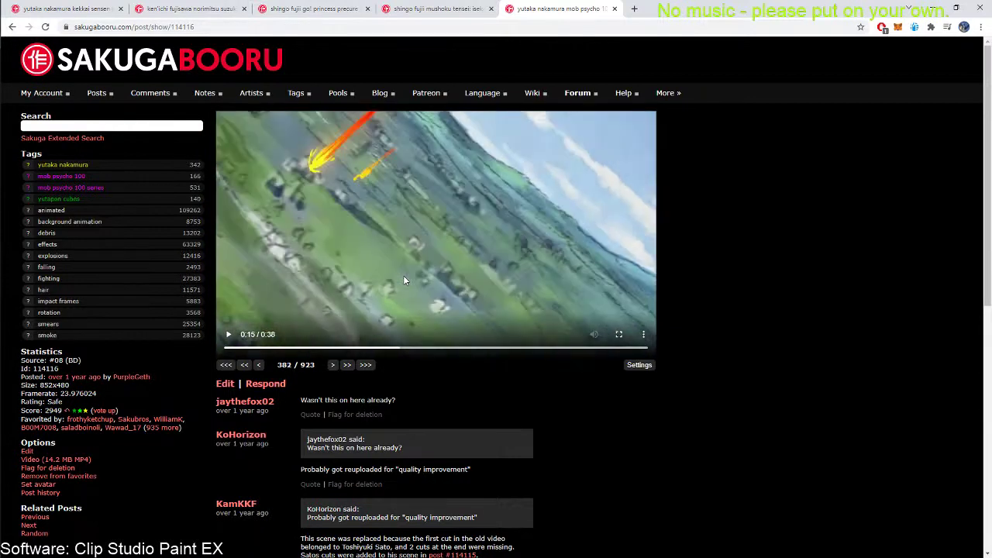
key("Right")
key("Right")
key("Right")
key("Right")
key("Right")
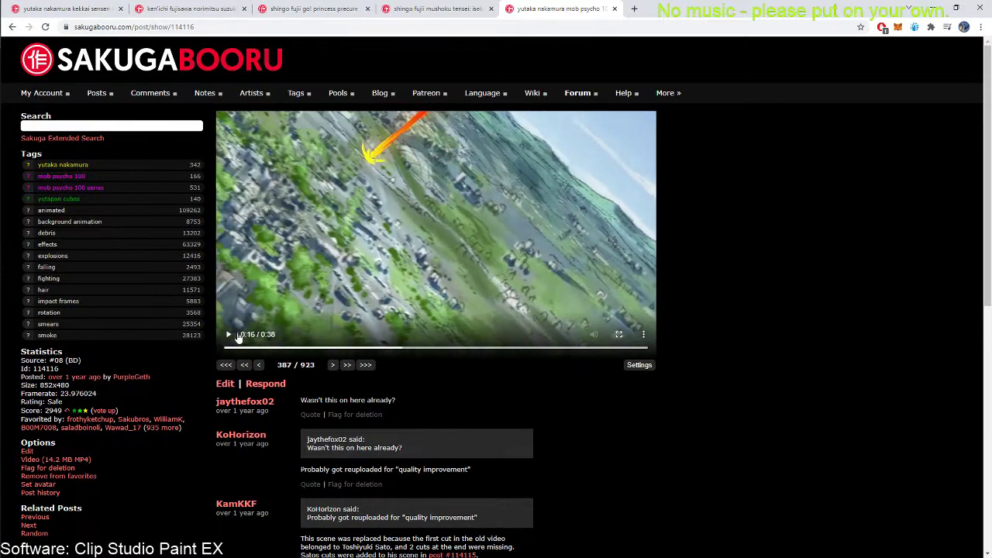
Play on to the dark rooftop machinery at frame 454, pause, and step back to the overhead city view at frame 438
left_click(230, 335)
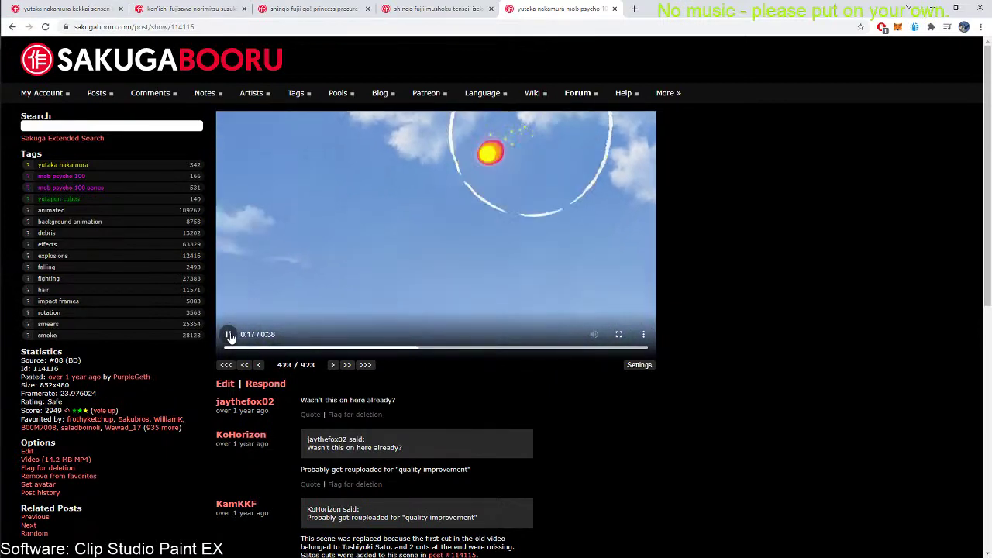
left_click(229, 335)
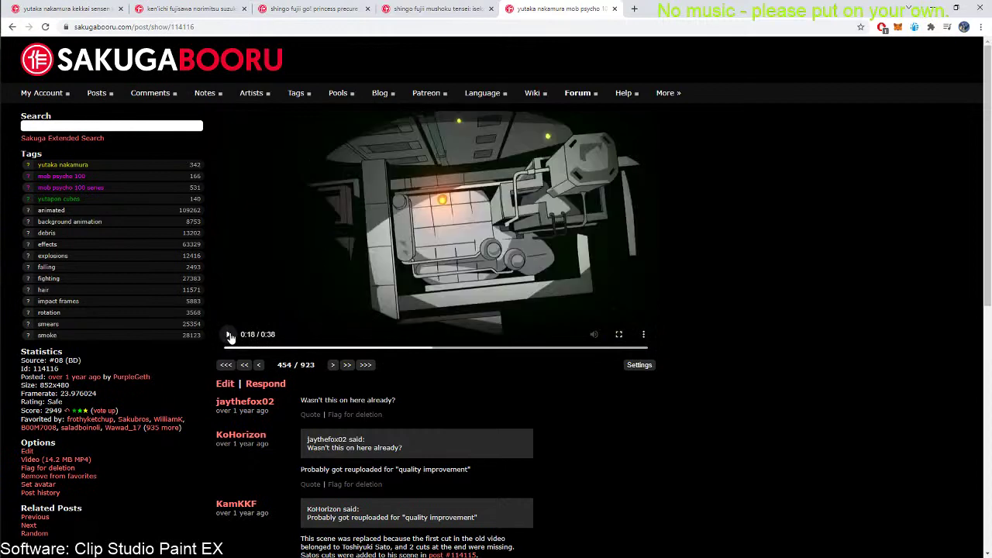
key("Left")
key("Left")
key("Left")
key("Left")
key("Left")
key("Left")
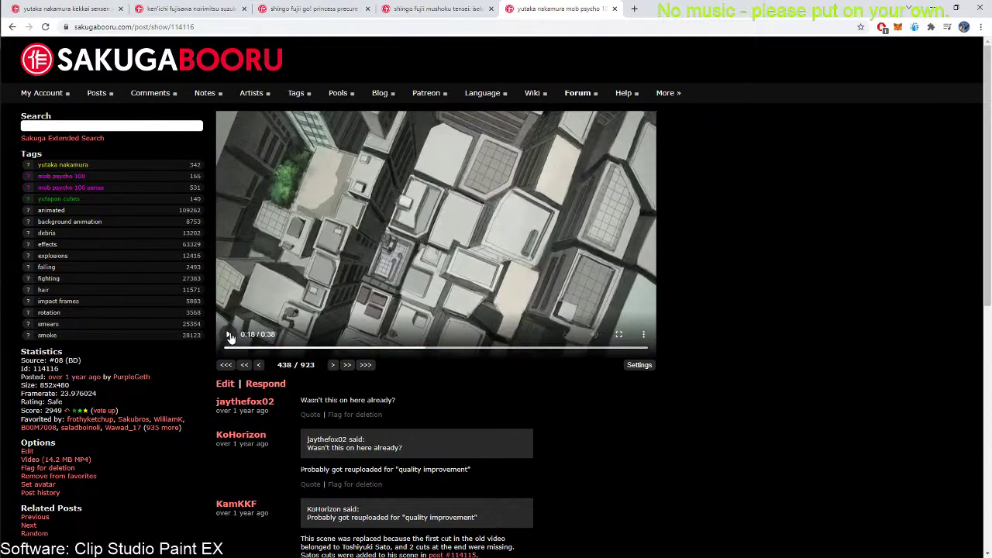
Step forward through the overhead view of the city rooftops to study the plunge toward the buildings
key("Right")
key("Right")
key("Right")
key("Right")
key("Right")
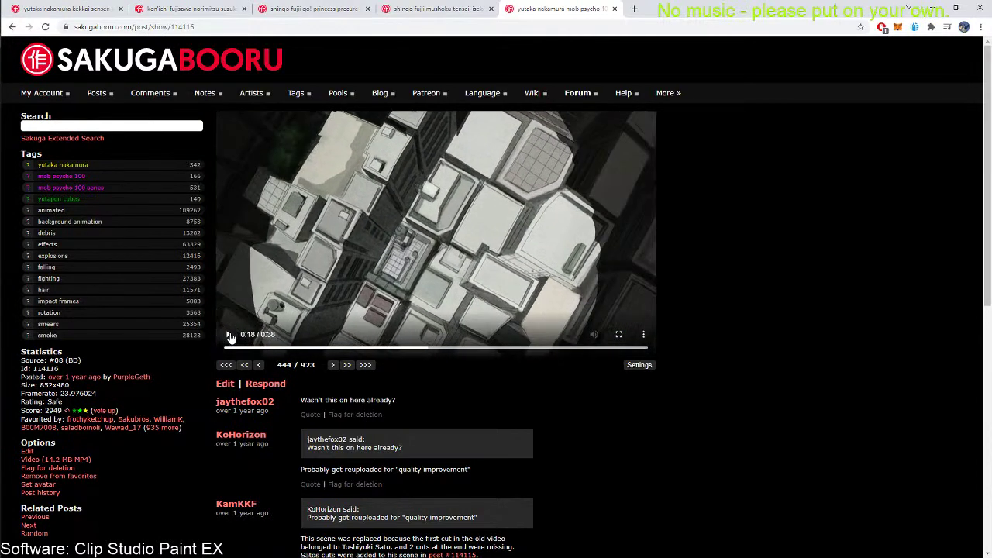
key("Right")
key("Right")
key("Right")
key("Right")
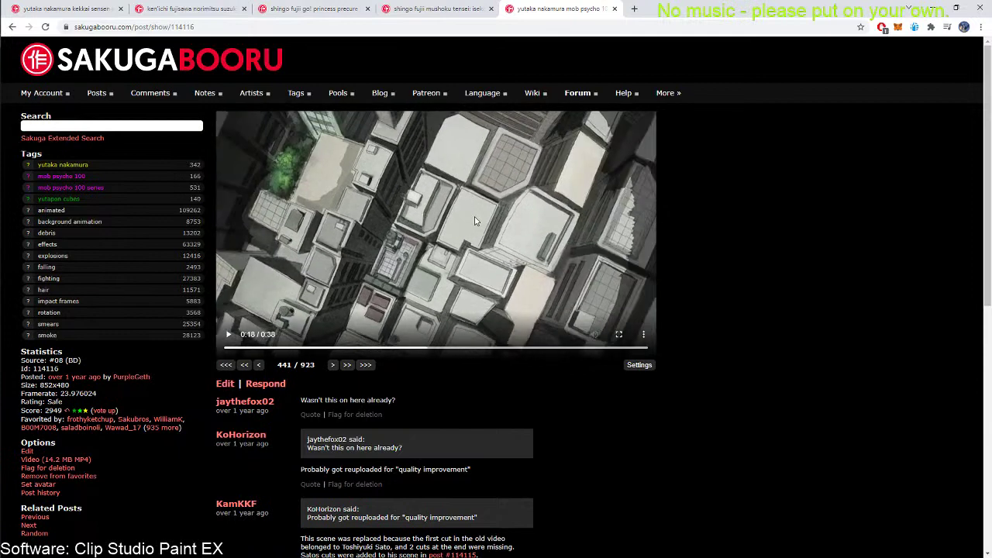
Re-examine the rooftop plunge from around frame 441 through the yellow flash to the orange glow at frame 451
key("Left")
key("Left")
key("Left")
key("Left")
key("Right")
key("Right")
key("Right")
key("Right")
key("Right")
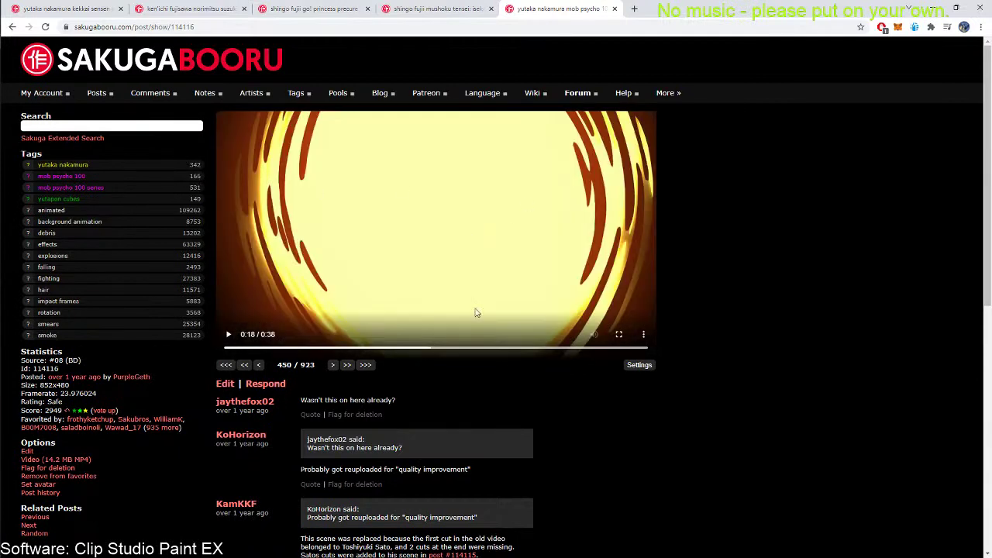
key("Right")
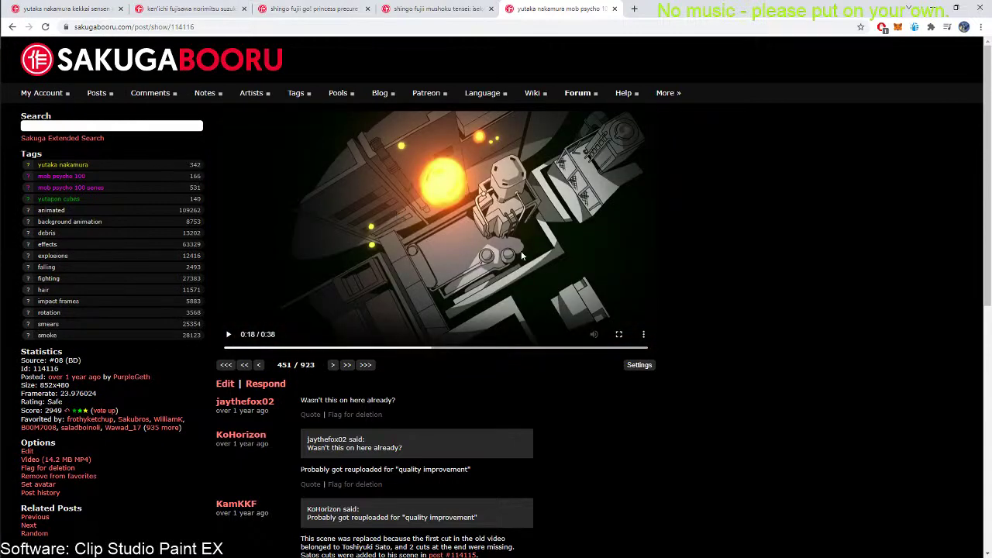
Compare the yellow flash with the rooftop frames on either side of it, between frames 449 and 451
key("Left")
key("Left")
key("Right")
key("Left")
key("Right")
key("Left")
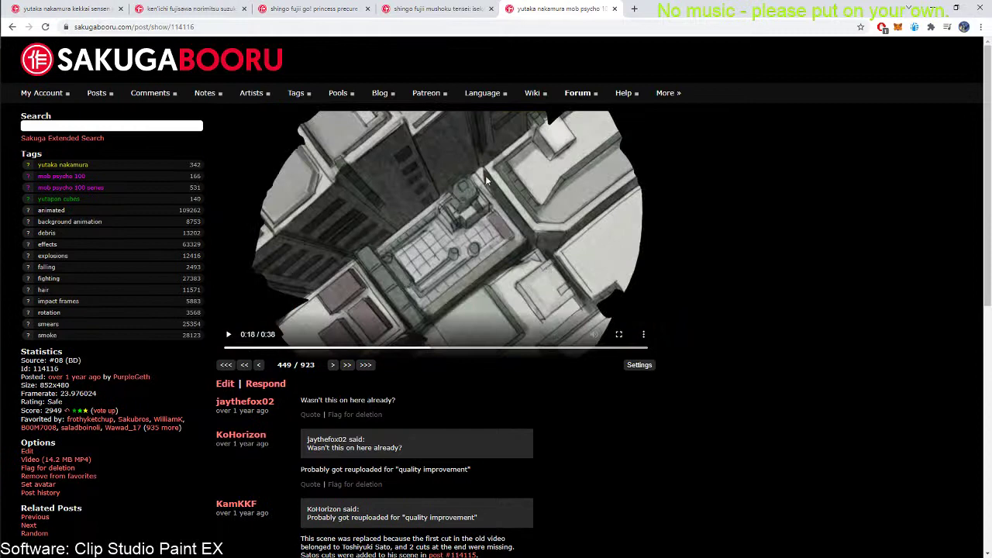
key("Right")
key("Right")
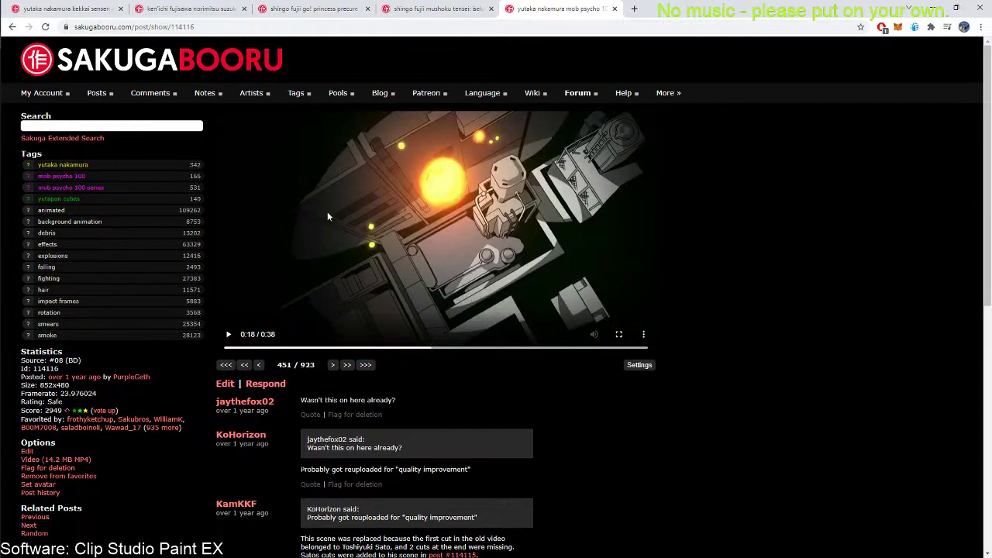
Step through the rooftop machinery's rotation after the flash, going back and forth up to frame 455
key("Right")
key("Right")
key("Right")
key("Right")
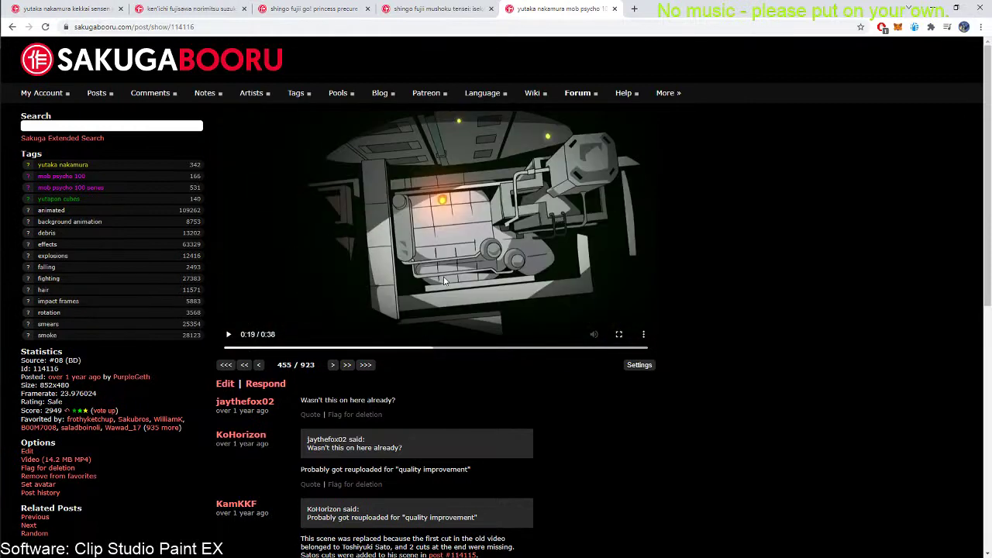
key("Left")
key("Left")
key("Left")
key("Right")
key("Right")
key("Right")
key("Right")
key("Right")
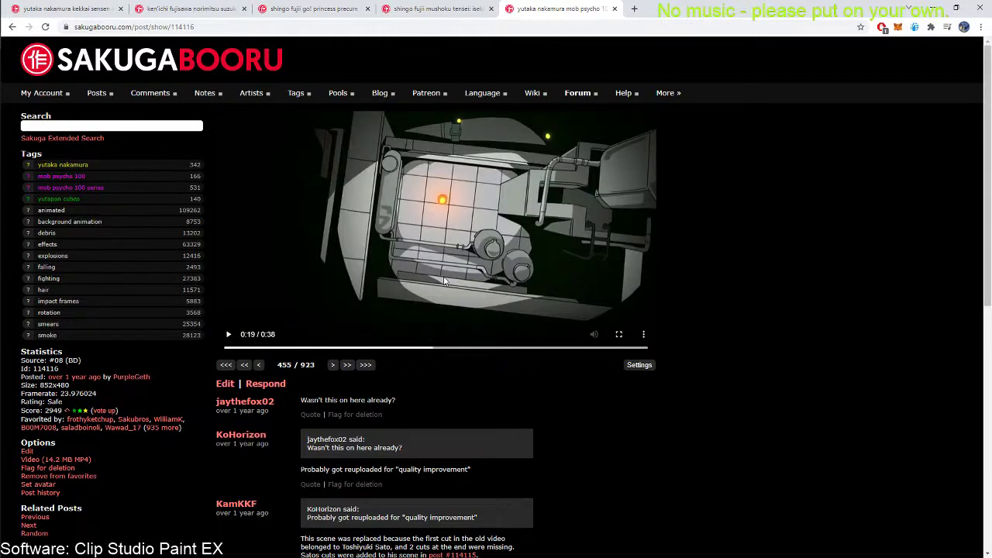
Step back and forth between frames 451 and 456 to recheck how the tiled rooftop rotates around the glow
key("Left")
key("Left")
key("Left")
key("Left")
key("Left")
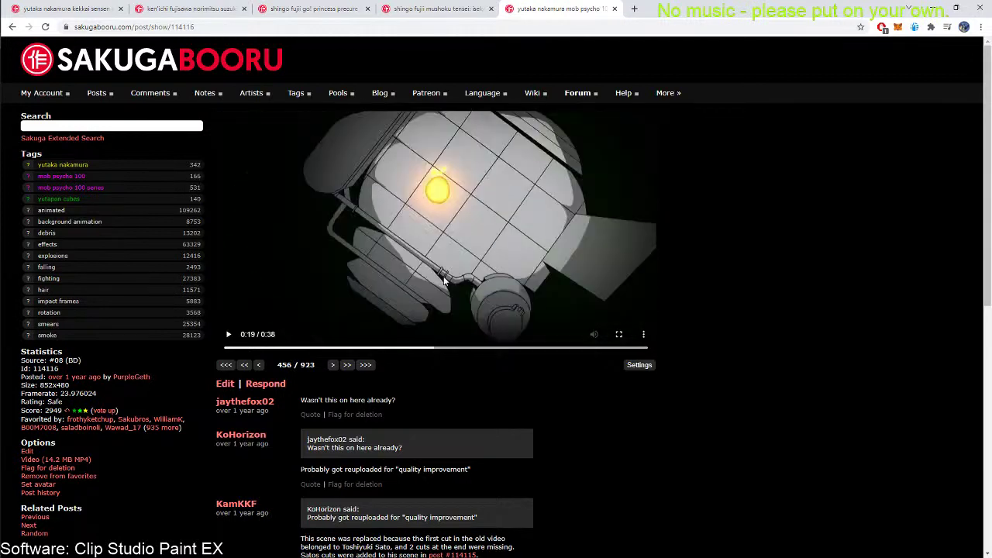
key("Right")
key("Right")
key("Right")
key("Right")
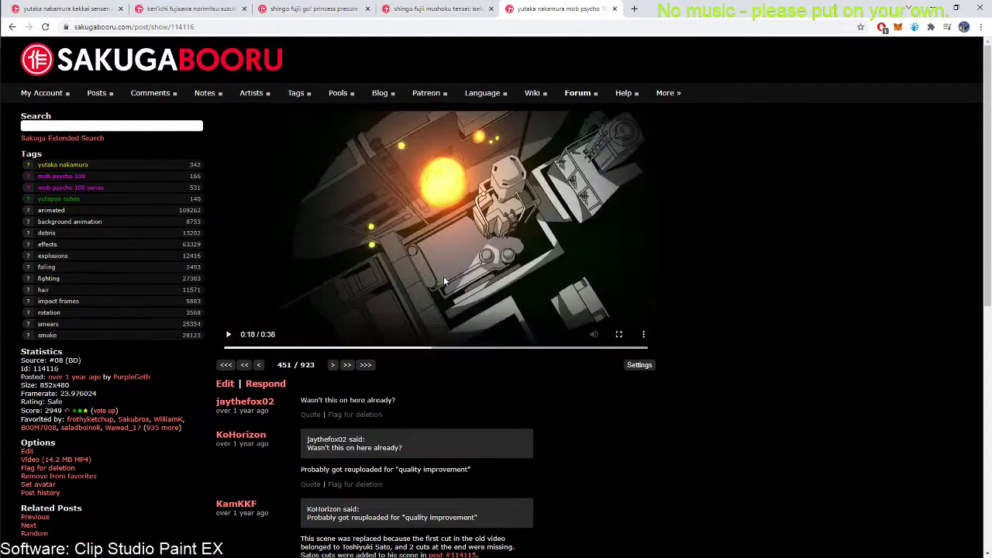
Step forward from the orange glow at frame 451 to the red burst with pink sparkles at frame 460
key("Right")
key("Right")
key("Right")
key("Right")
key("Right")
key("Right")
key("Right")
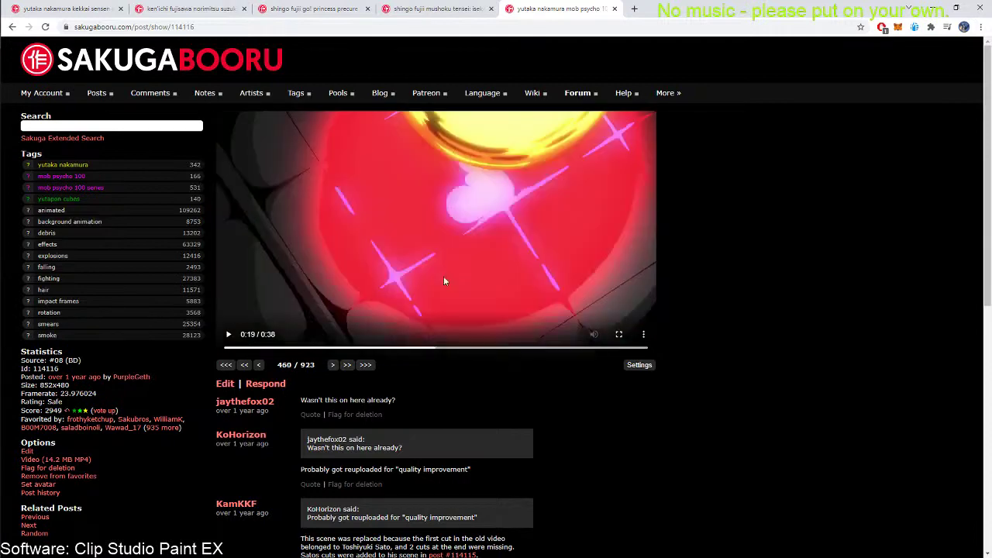
Step through the red burst to the building interior with the glowing hole in the ceiling at frame 467
key("Right")
key("Right")
key("Right")
key("Right")
key("Right")
key("Right")
key("Right")
key("Right")
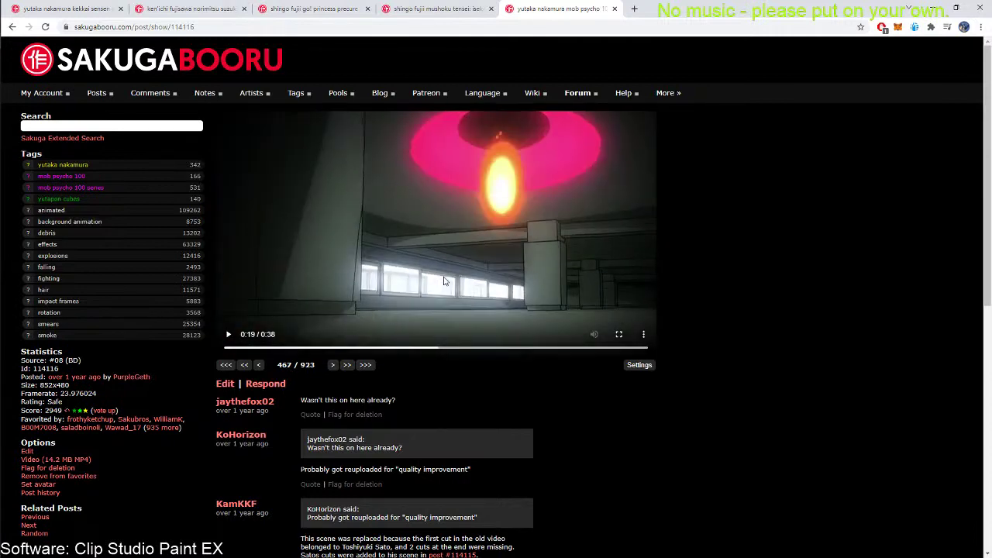
Step through the orange glow expanding inside the building up to frame 475
key("Right")
key("Right")
key("Right")
key("Right")
key("Right")
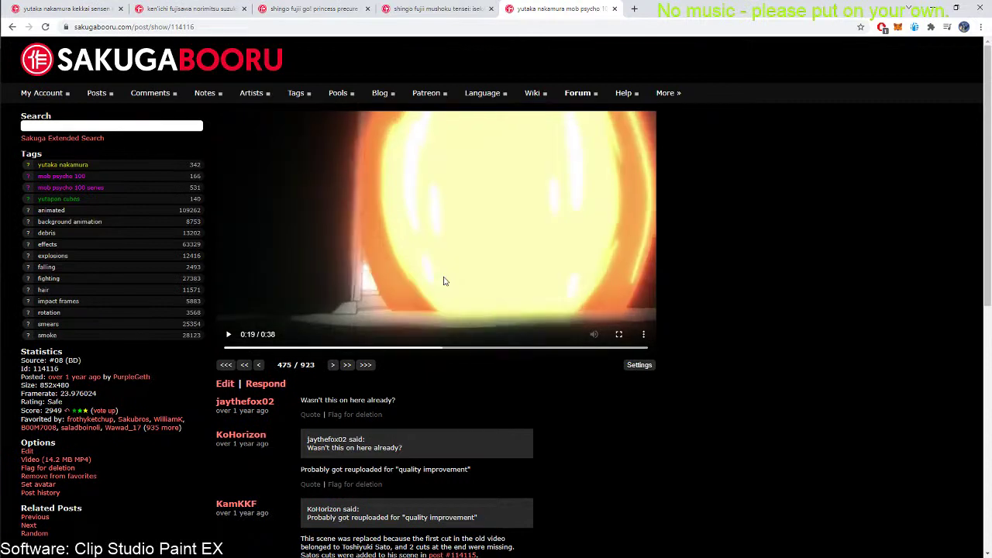
Step back to frame 469 and on to frame 470 to examine the oval glow below the ceiling hole
key("Left")
key("Left")
key("Left")
key("Left")
key("Left")
key("Left")
key("Left")
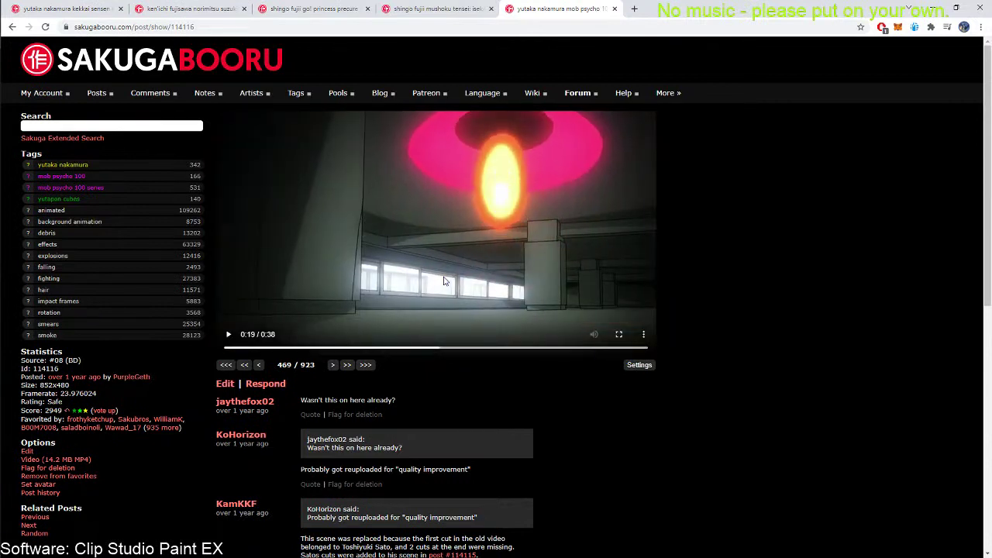
key("Right")
key("Right")
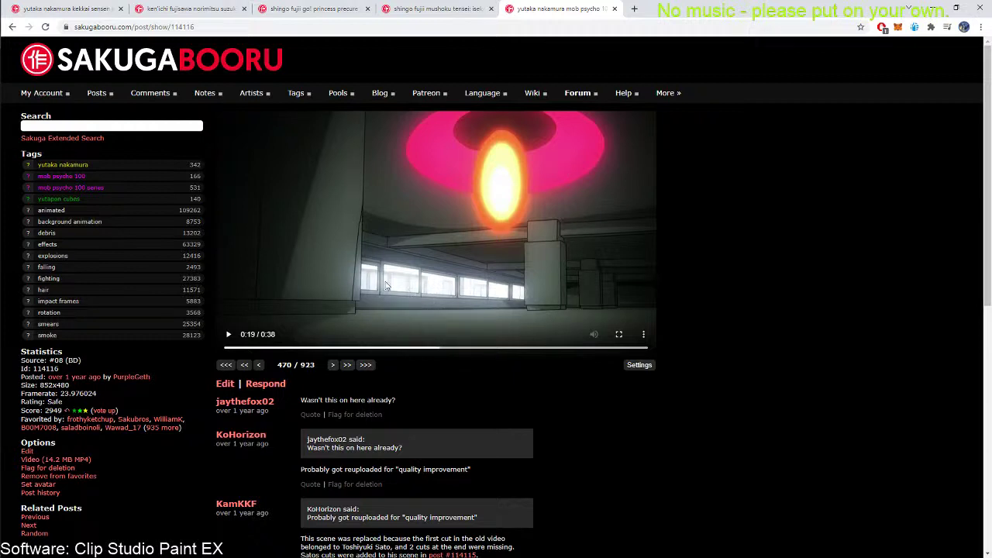
Step forward through the glow's expansion to the falling figures in the orange-lit interior at frame 478
key("Right")
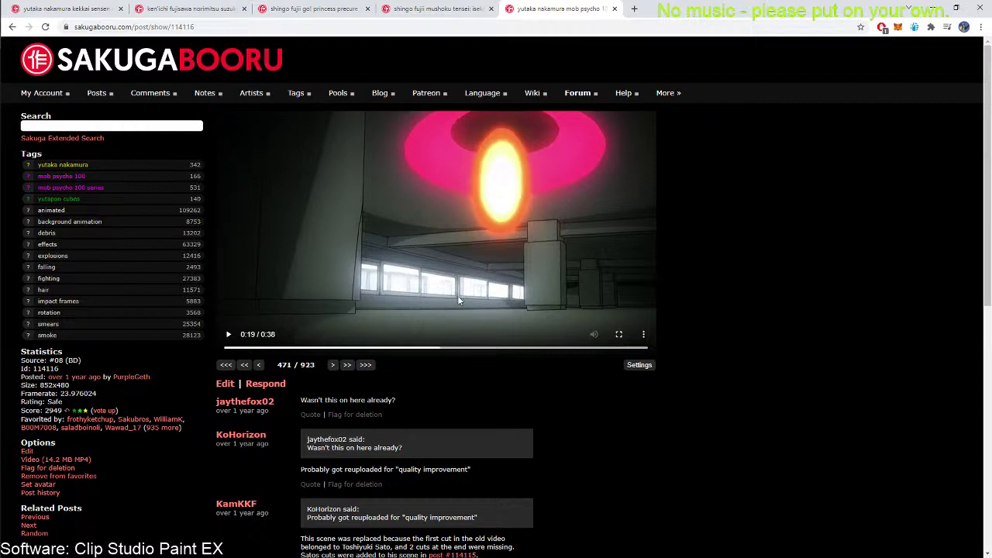
key("Right")
key("Right")
key("Right")
key("Right")
key("Right")
key("Right")
key("Right")
key("Right")
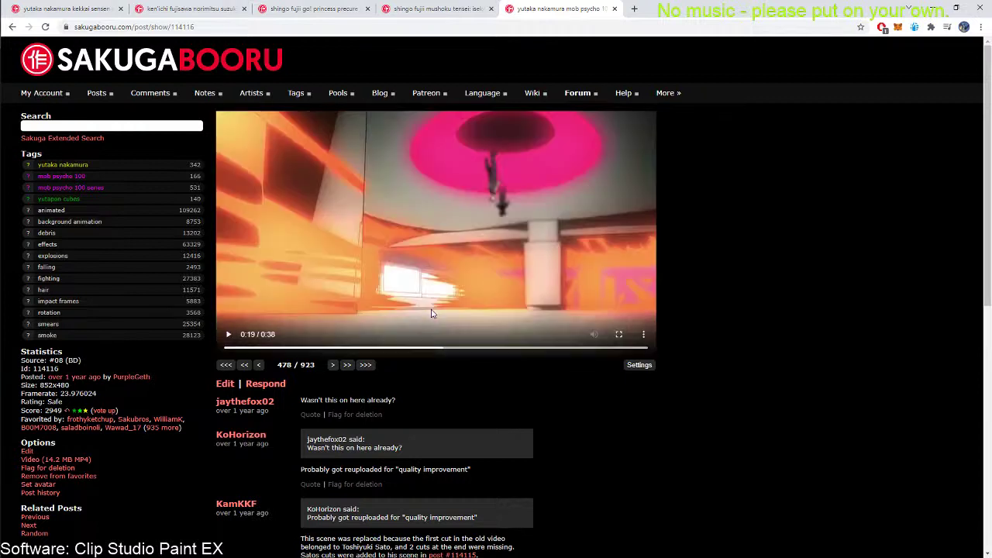
Follow the falling figures frame by frame to the darkened interior with the small white sparkle at frame 487
key("Right")
key("Right")
key("Right")
key("Right")
key("Right")
key("Right")
key("Right")
key("Right")
key("Right")
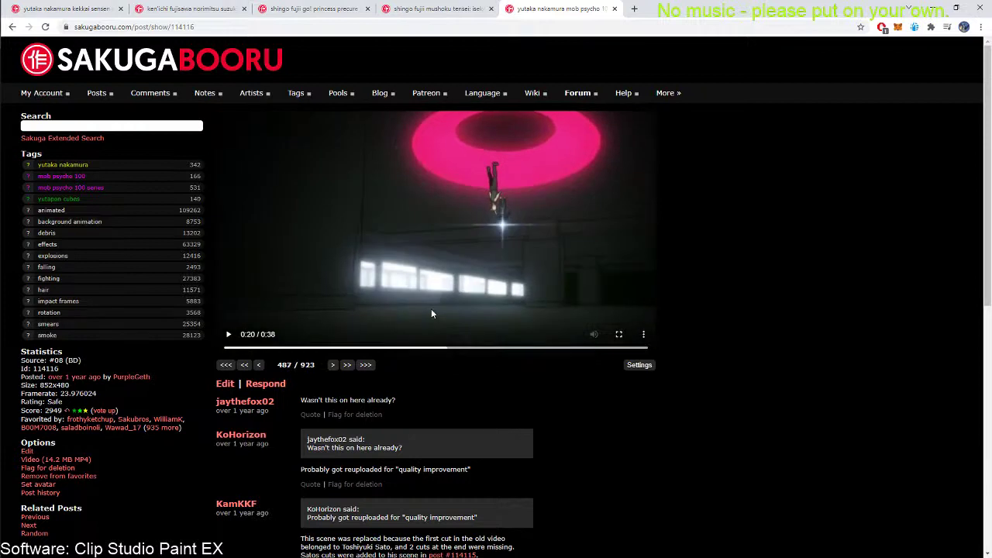
Step forward through the sparkle's growth into a cross-shaped rainbow flare at frame 495
key("Right")
key("Right")
key("Right")
key("Right")
key("Right")
key("Right")
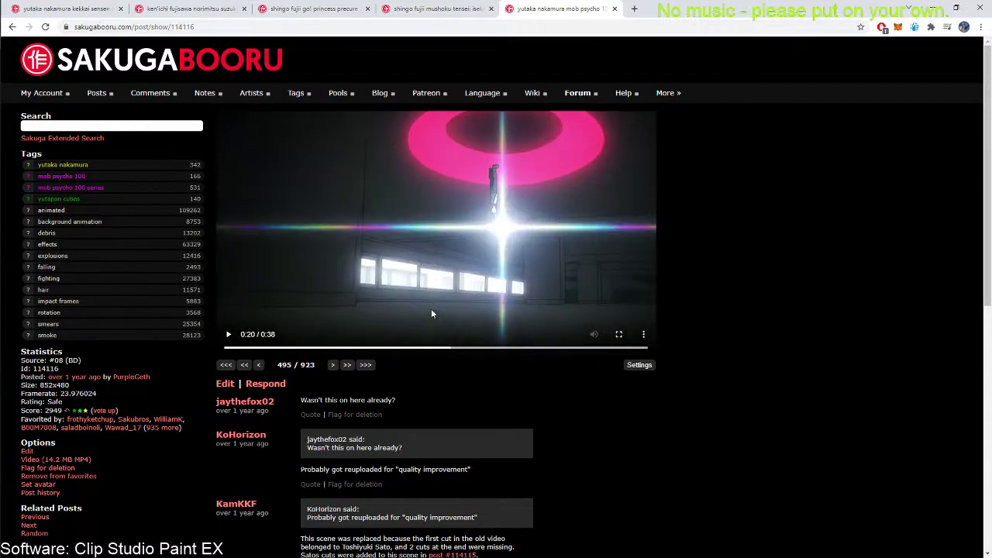
Step back from the rainbow flare to the blurred falling figures in the orange-lit interior at frame 480
key("Left")
key("Left")
key("Left")
key("Left")
key("Left")
key("Left")
key("Left")
key("Left")
key("Left")
key("Left")
key("Left")
key("Left")
key("Left")
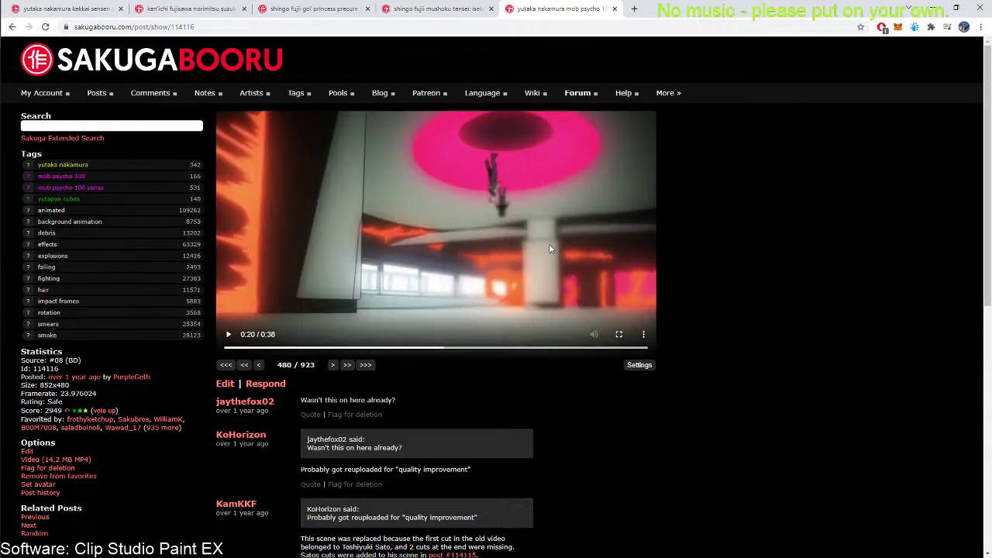
Examine the switch from the lit interior to darkness around frames 483 to 485
key("Left")
key("Left")
key("Left")
key("Left")
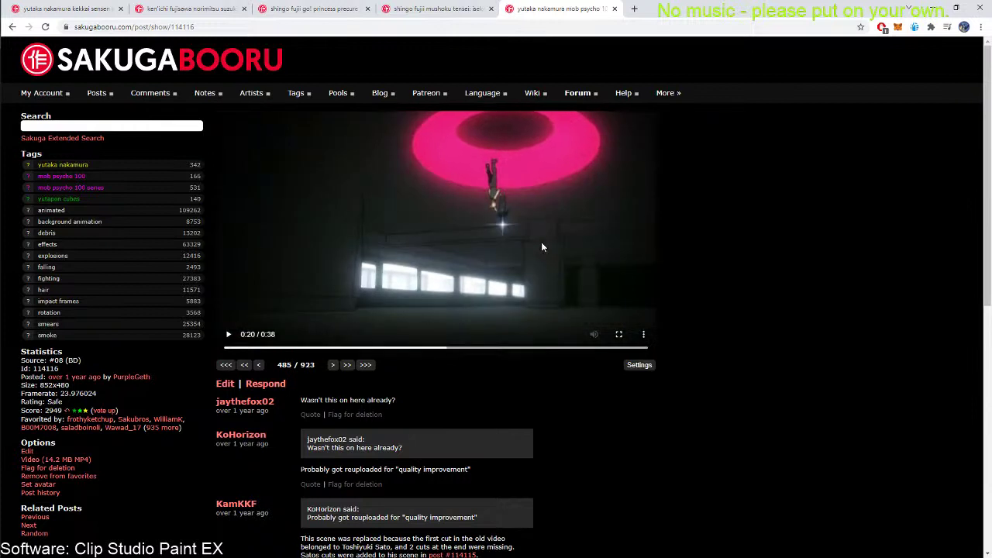
key("Right")
key("Right")
key("Right")
key("Right")
key("Right")
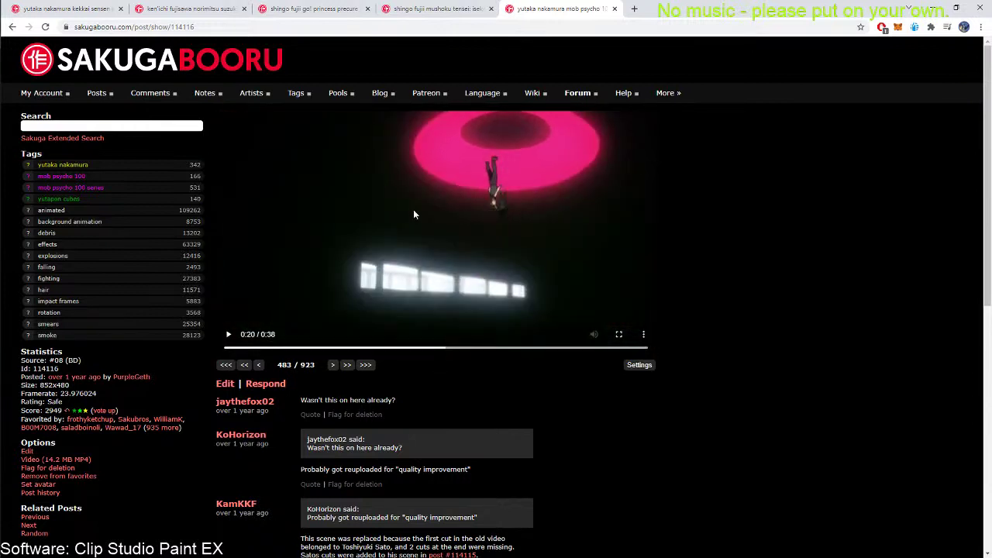
Compare neighbouring frames of the lighting change, returning to the orange-lit interior at frame 481
key("Right")
key("Right")
key("Right")
key("Left")
key("Left")
key("Left")
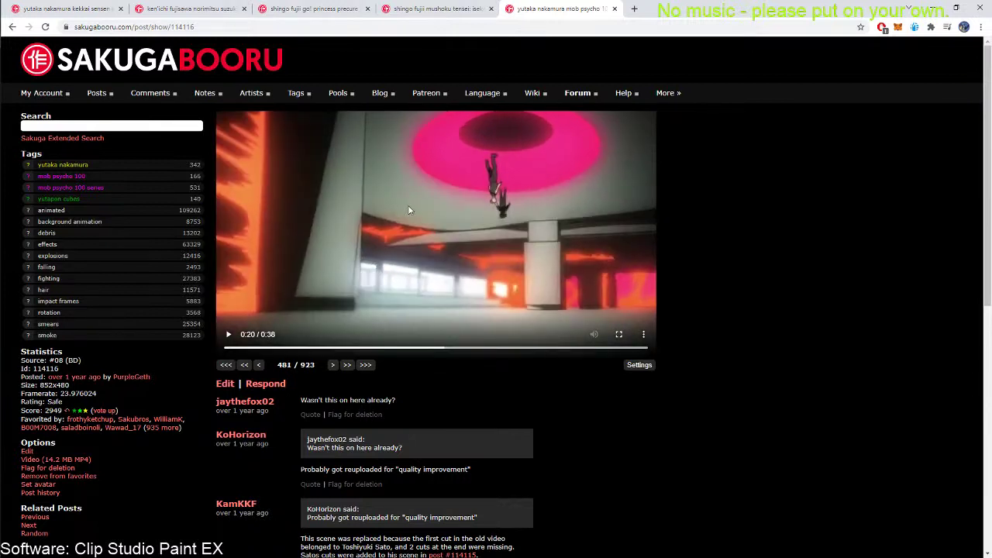
Step forward through the blackout to the first small sparkle beneath the falling figures at frame 485
key("Right")
key("Right")
key("Right")
key("Right")
key("Right")
key("Right")
key("Right")
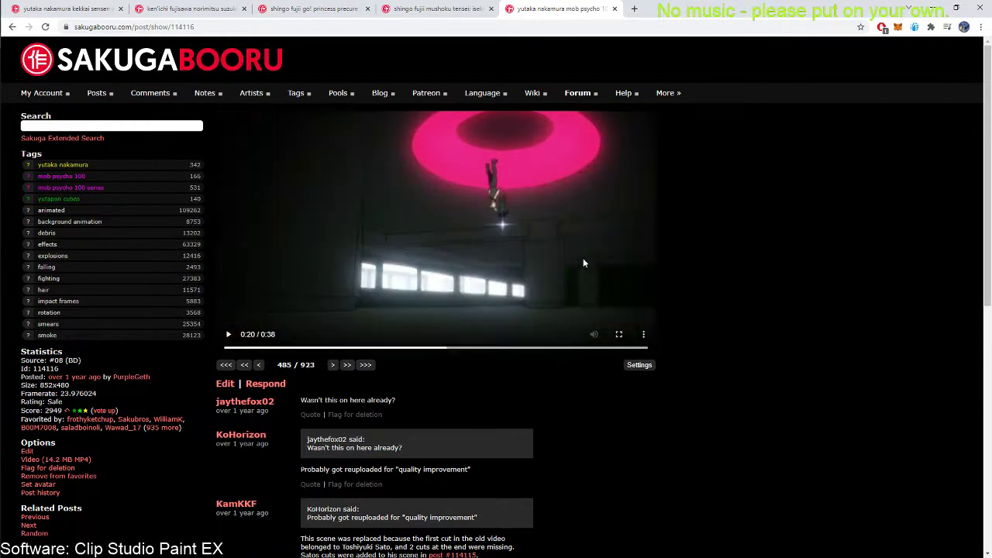
Follow the flare's growth frame by frame until it lights the room blue-white at frame 500
key("Right")
key("Right")
key("Right")
key("Right")
key("Right")
key("Right")
key("Right")
key("Right")
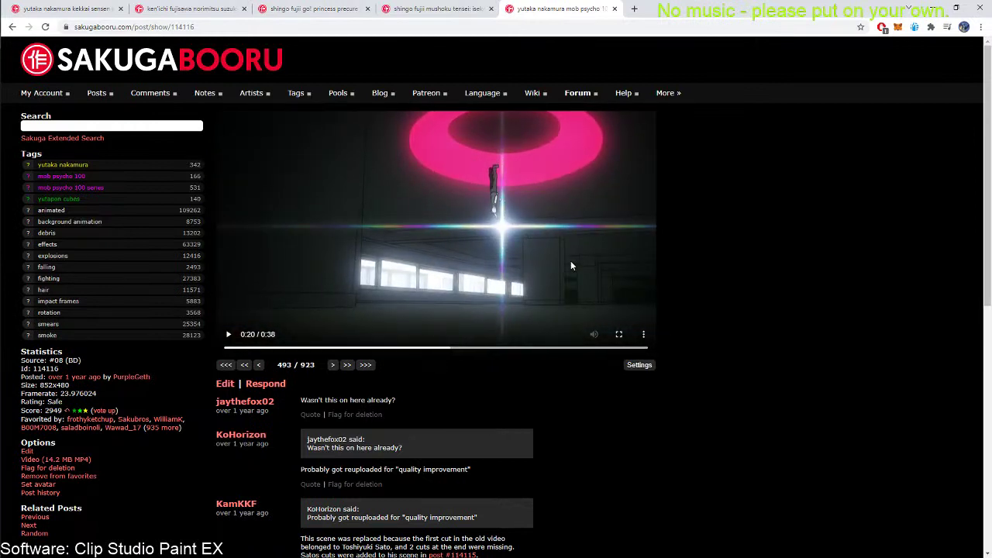
key("Right")
key("Right")
key("Right")
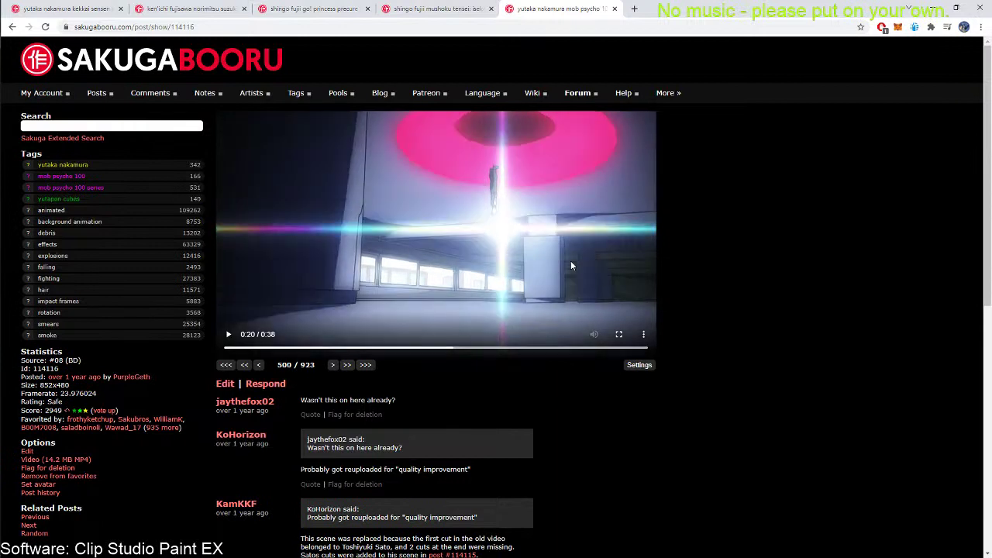
Go back to frame 496 and on to frame 498 to examine how the flare brightens the room
key("Left")
key("Left")
key("Left")
key("Left")
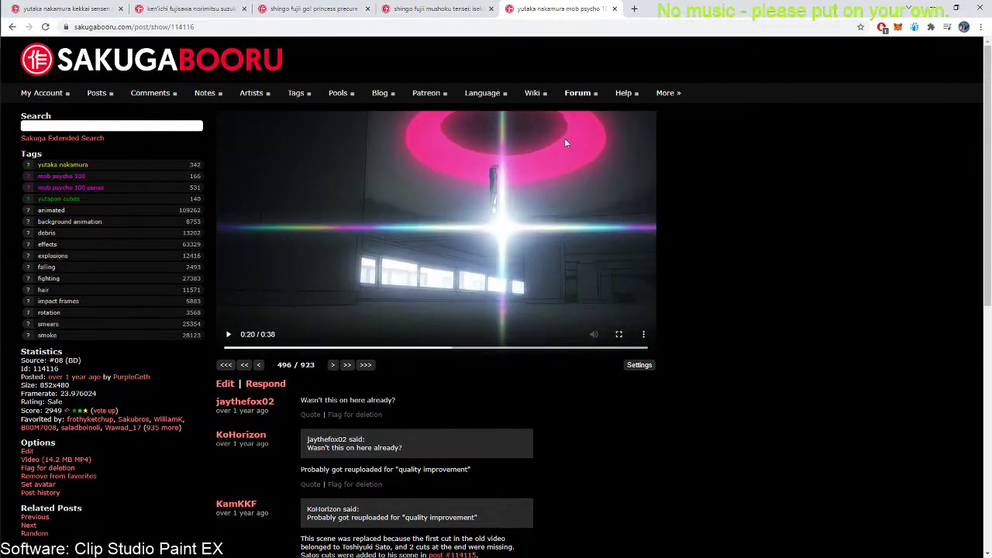
key("Right")
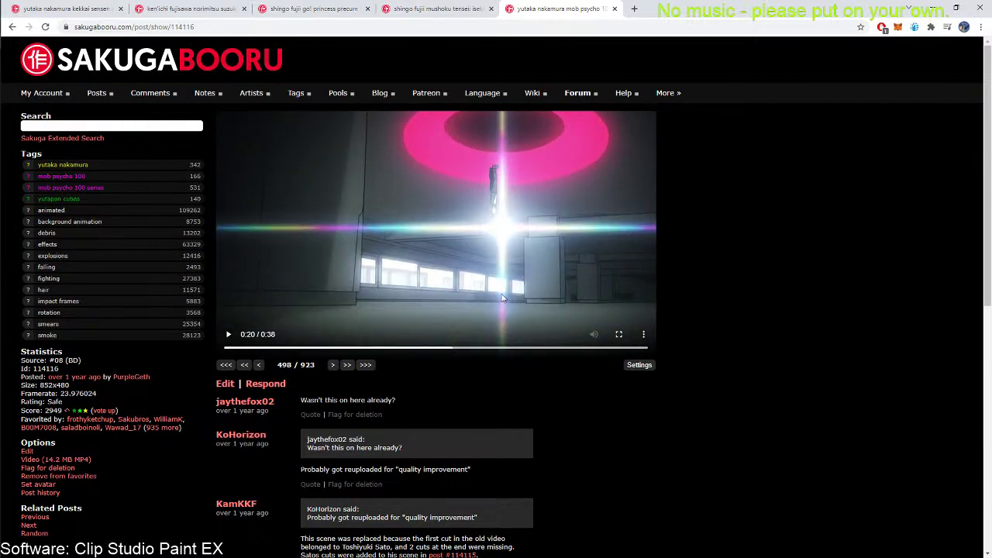
Step forward to frame 505 to follow the pink ring shrinking into orange and yellow rings
key("Right")
key("Right")
key("Right")
key("Right")
key("Right")
key("Right")
key("Right")
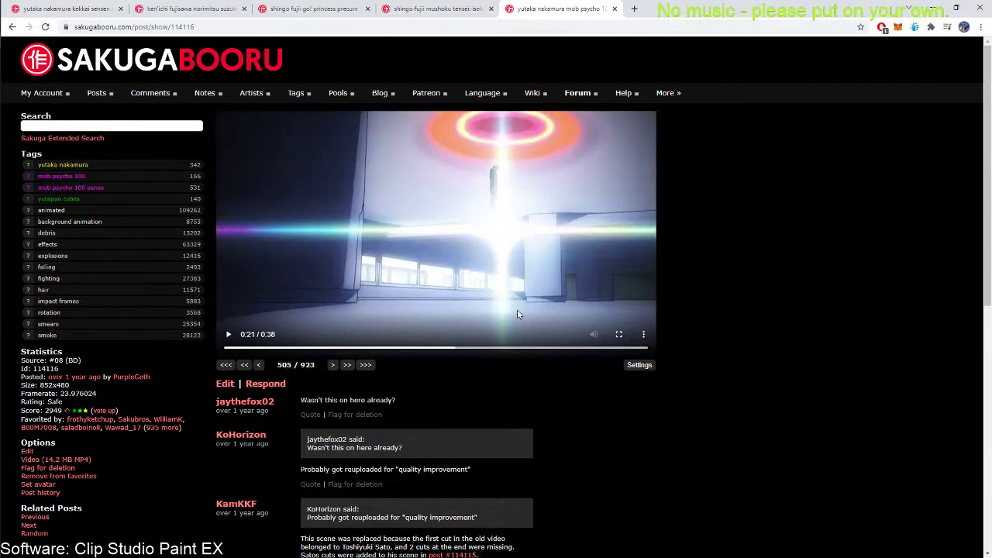
Advance to frame 511 to examine the flare's shift to the yellow and red explosion lighting
key("Right")
key("Right")
key("Right")
key("Right")
key("Right")
key("Right")
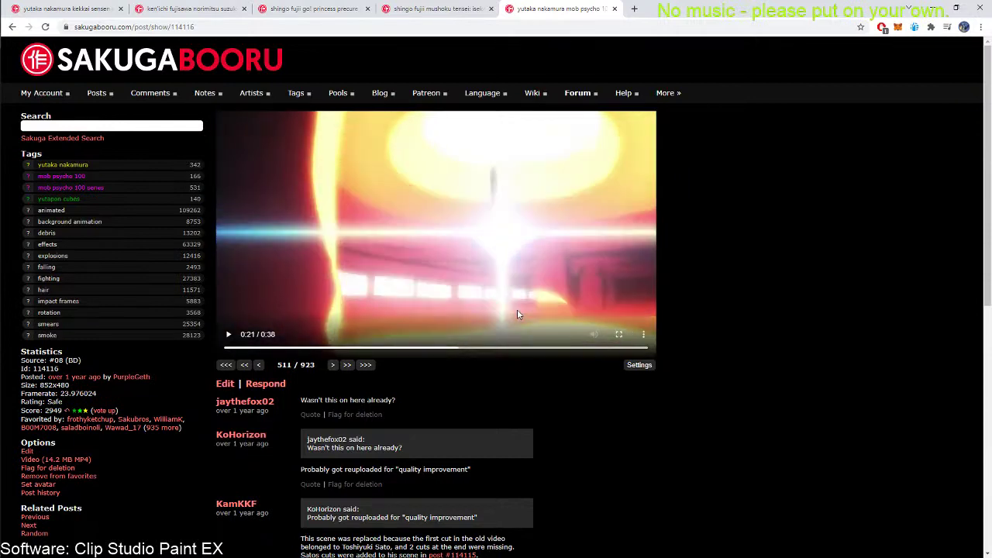
Step back and forth around frame 509 to compare the start of the yellow and red explosion glow
key("Right")
key("Left")
key("Left")
key("Left")
key("Right")
key("Right")
key("Left")
key("Left")
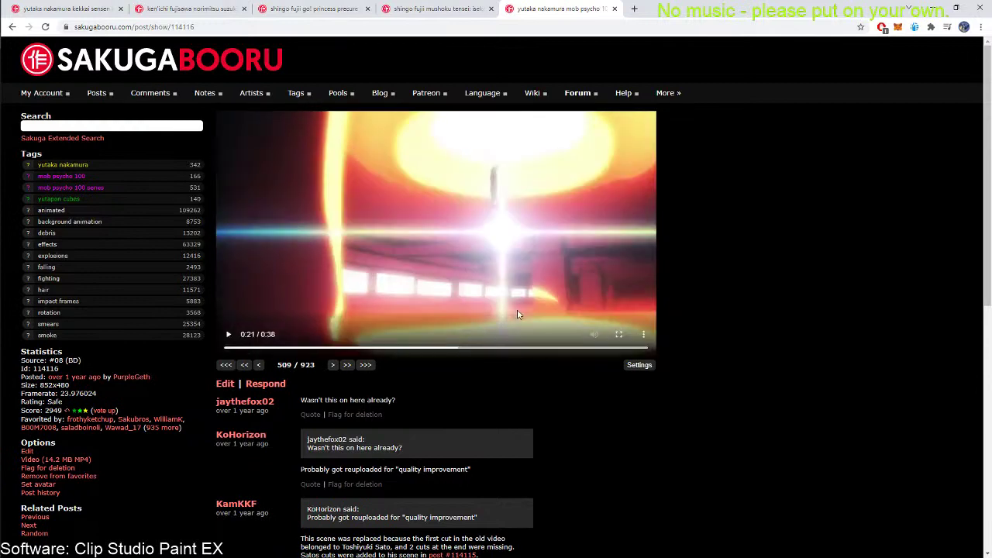
Compare the yellow light column and ceiling glow in the frames around frame 510
key("Right")
key("Right")
key("Left")
key("Left")
key("Right")
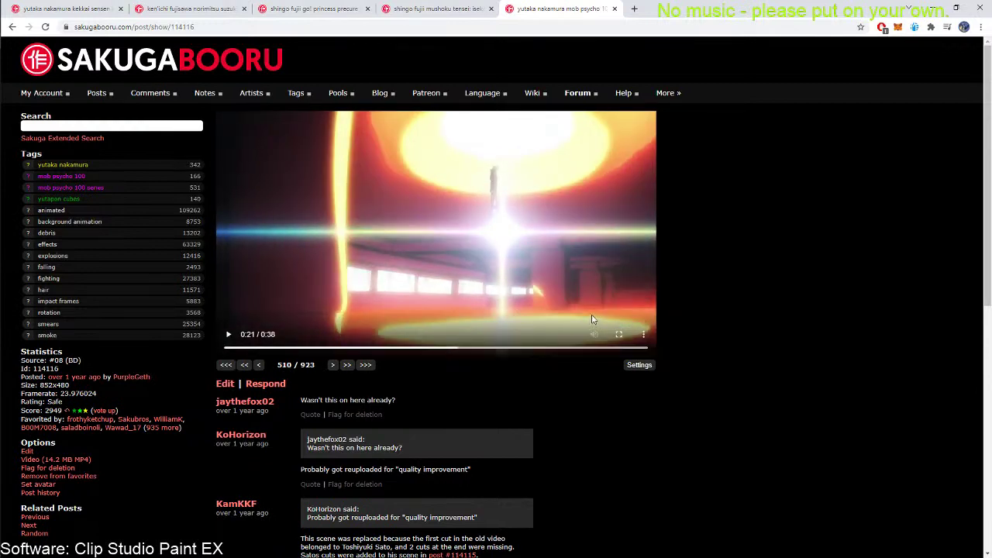
Flip repeatedly through the explosion glow frames, ending on frame 511, to examine the shape changes
key("Right")
key("Right")
key("Left")
key("Left")
key("Left")
key("Left")
key("Right")
key("Right")
key("Right")
key("Left")
key("Left")
key("Left")
key("Right")
key("Right")
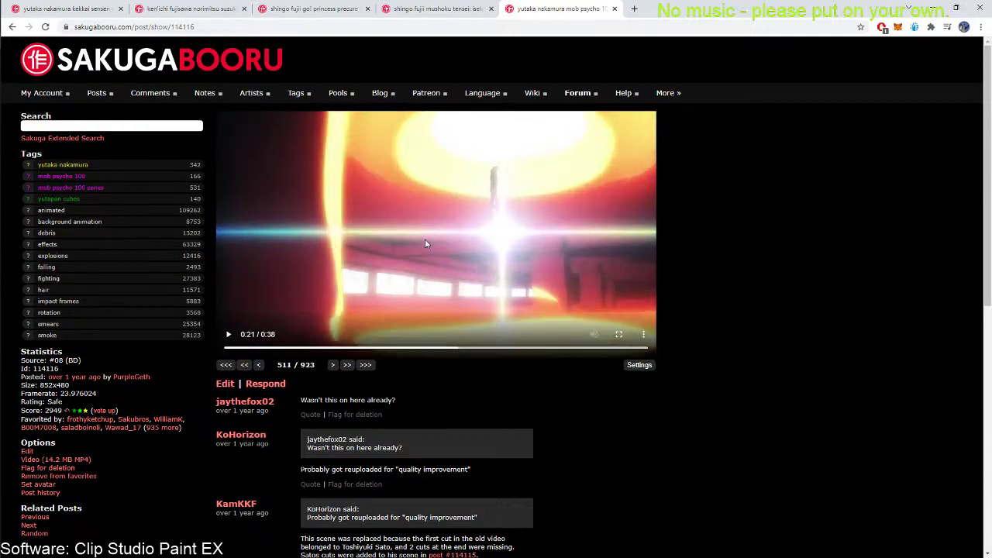
Step back to frame 507 to examine the small yellow ring above the white flare
key("Left")
key("Left")
key("Left")
key("Left")
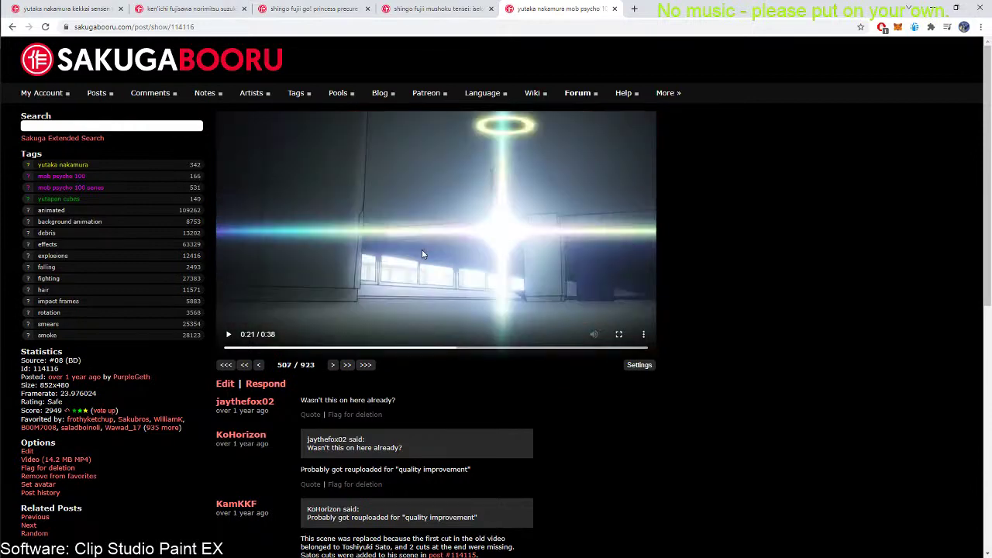
Step forward past the small ring and return to frame 510 to examine the sudden colour change
key("Right")
key("Right")
key("Right")
key("Right")
key("Left")
key("Left")
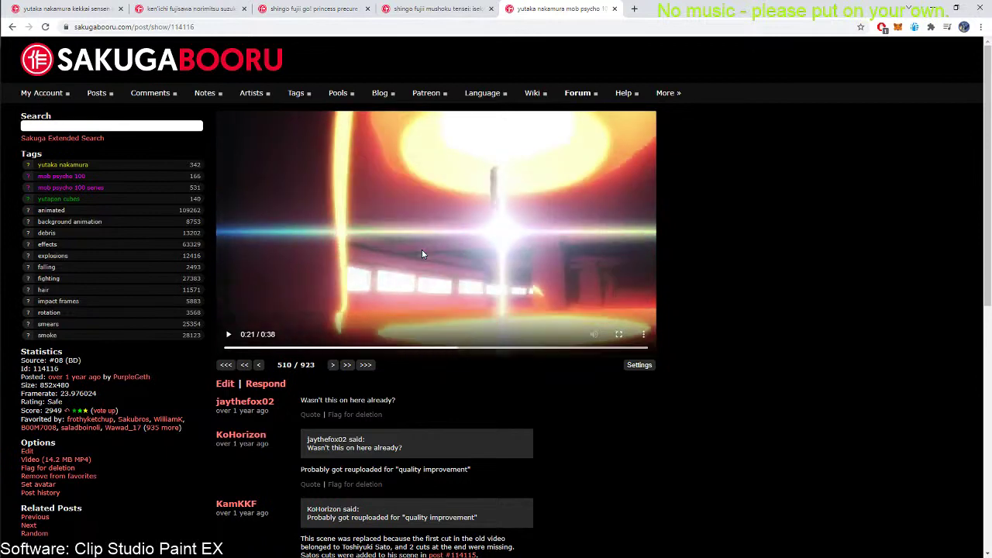
Recheck the frame-to-frame movement of the yellow light column next to frame 510
key("Right")
key("Right")
key("Right")
key("Left")
key("Left")
key("Right")
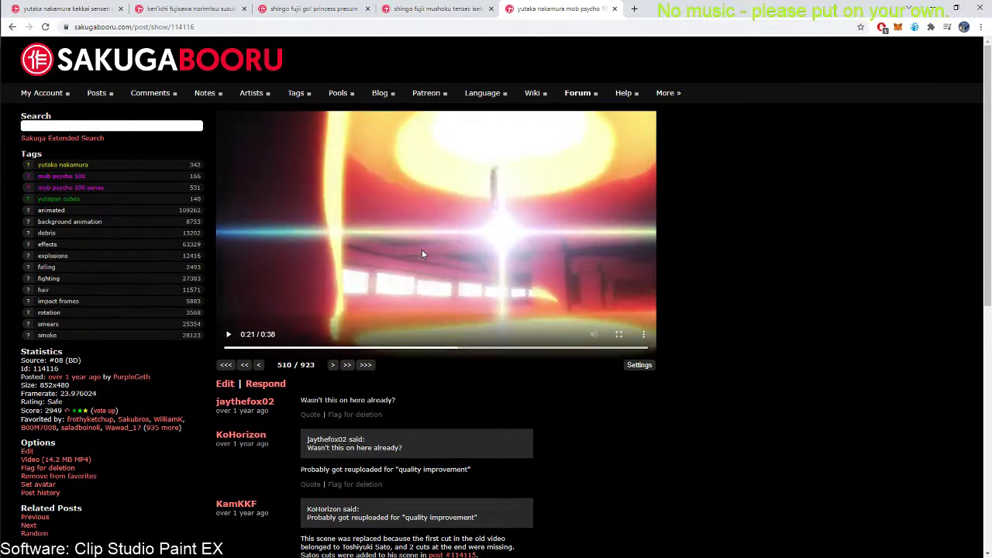
Step forward through the black-and-white impact frame at 514 to the full white frame 518
key("Right")
key("Right")
key("Right")
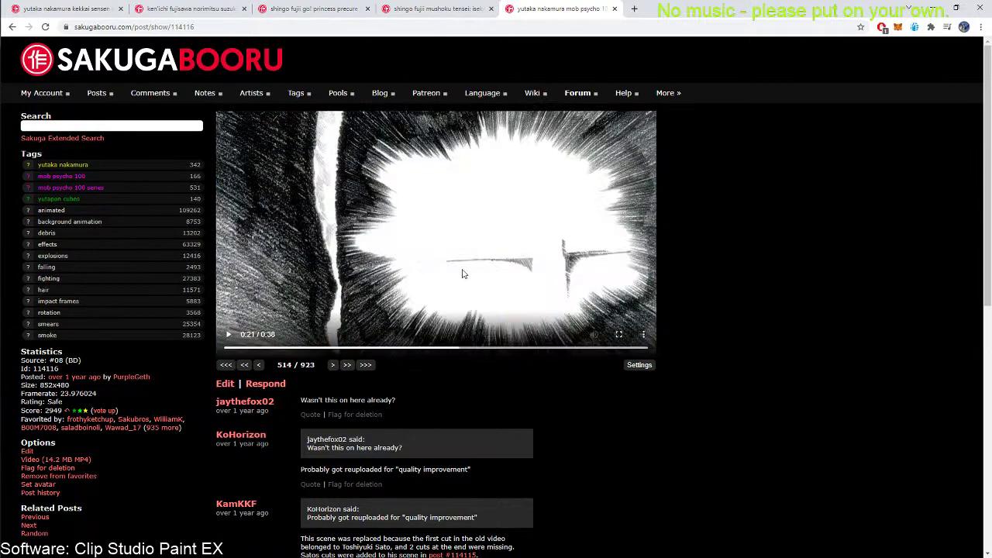
key("Right")
key("Right")
key("Right")
key("Right")
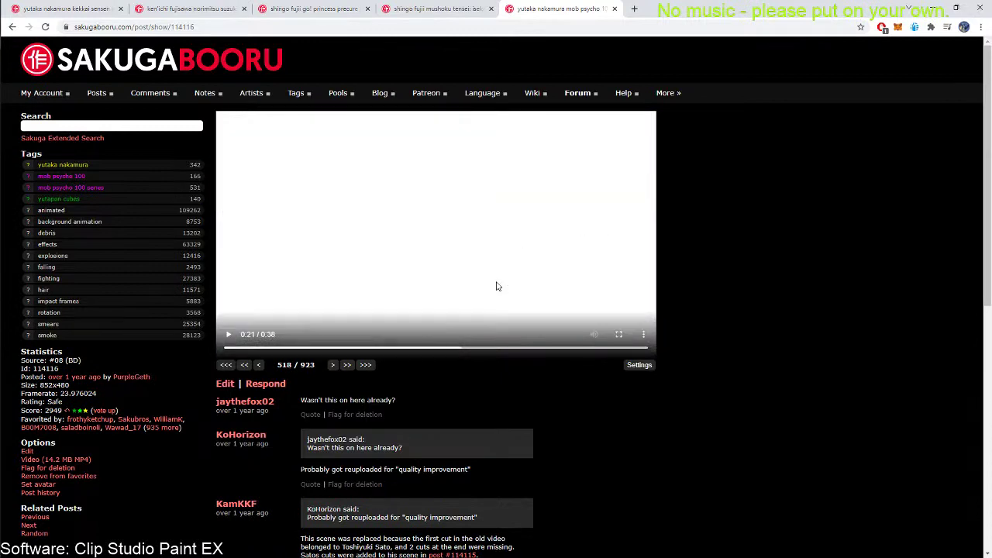
Advance from the white frame to the tilted face with glowing white eyes at frame 527
key("Right")
key("Right")
key("Right")
key("Right")
key("Right")
key("Right")
key("Right")
key("Right")
key("Right")
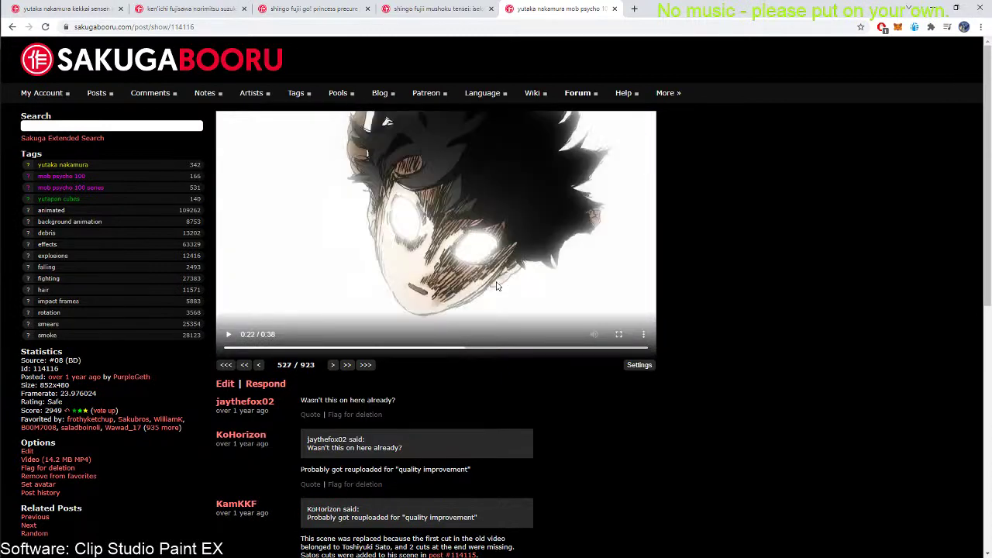
Follow the move in on the glowing eyes frame by frame to the close-up at frame 535
key("Right")
key("Right")
key("Right")
key("Right")
key("Right")
key("Right")
key("Right")
key("Right")
key("Right")
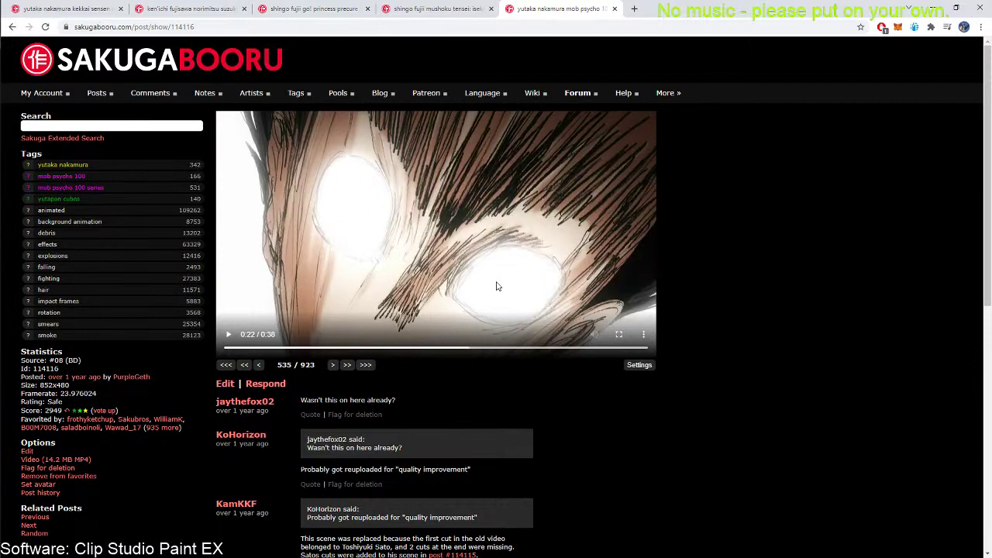
Step through the eye close-up to frame 544 to examine the sketchy hatching around the glowing eyes
key("Right")
key("Right")
key("Right")
key("Right")
key("Right")
key("Right")
key("Right")
key("Right")
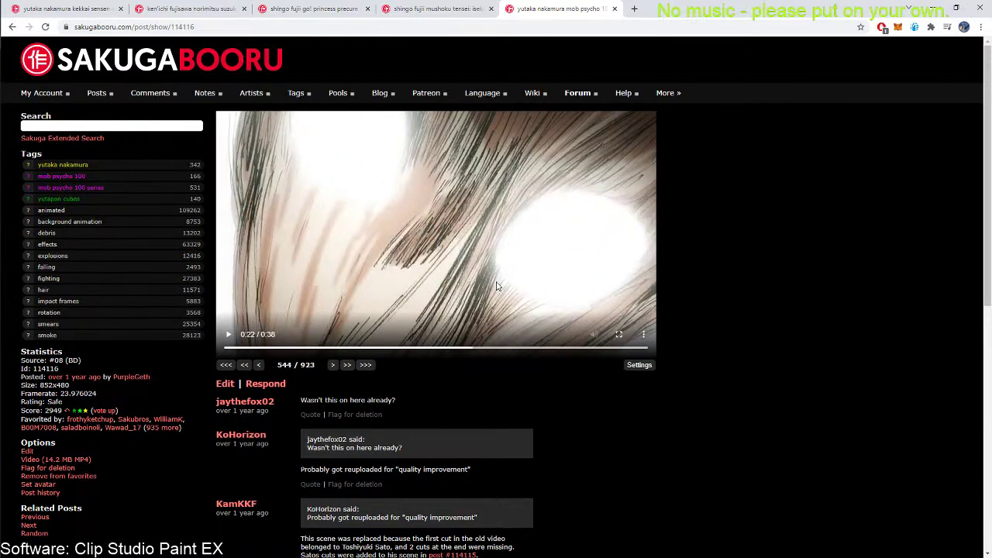
Continue through the extreme close-up to the dark, streaked shading around the eyes at frame 553
key("Right")
key("Right")
key("Right")
key("Right")
key("Right")
key("Right")
key("Right")
key("Right")
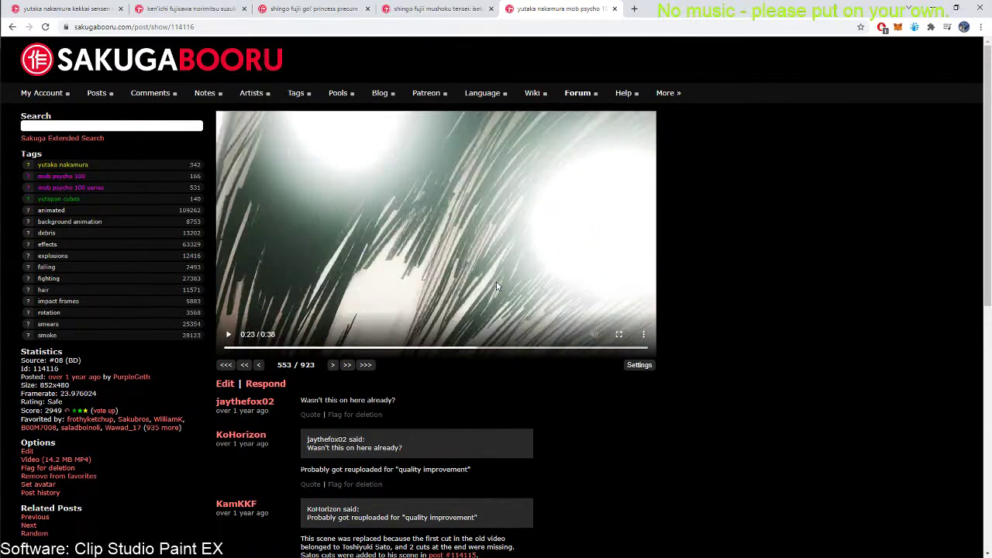
Advance from the streaked eye close-up at frame 553 to the upside-down figure amid flying debris around frame 578
key("Right")
key("Right")
key("Right")
key("Right")
key("Right")
key("Right")
key("Right")
key("Right")
key("Right")
key("Right")
key("Right")
key("Right")
key("Right")
key("Right")
key("Right")
key("Right")
key("Right")
key("Right")
key("Right")
key("Right")
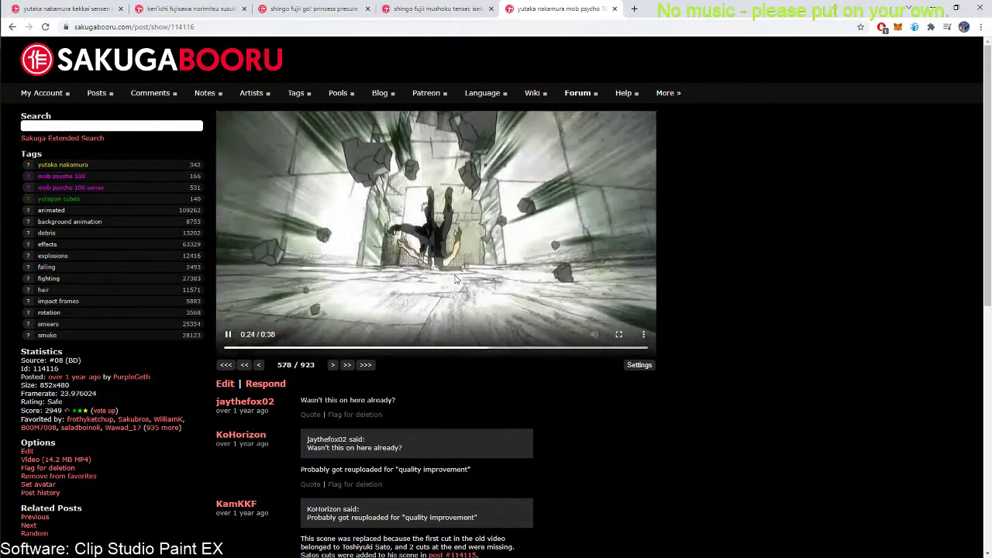
Step back to the washed-out eye close-up at frame 562, just before the cut to the corridor
key("Left")
key("Left")
key("Left")
key("Left")
key("Left")
key("Left")
key("Left")
key("Left")
key("Left")
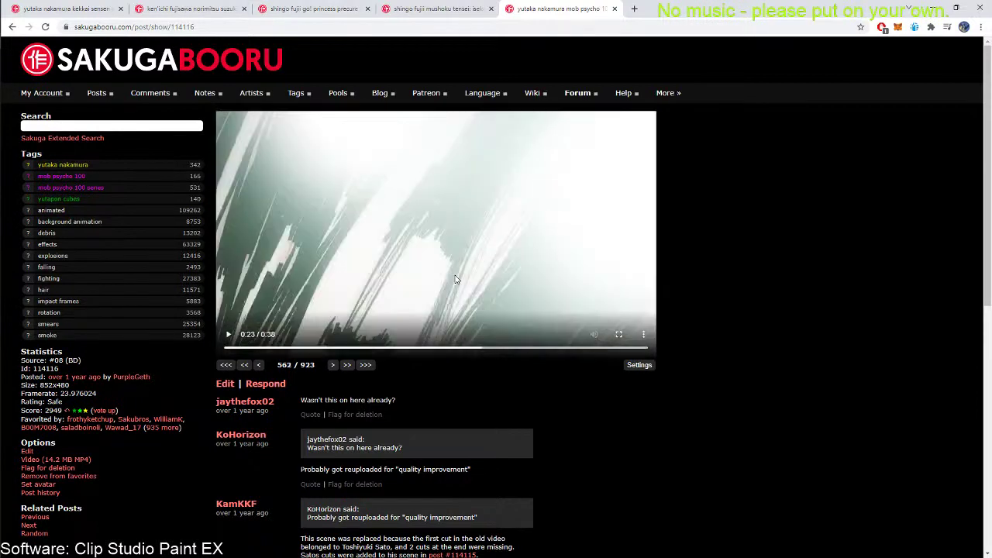
Move forward from frame 562 through the dark blurred background shots to the glowing cracks near frame 573
left_click(456, 280)
key("space")
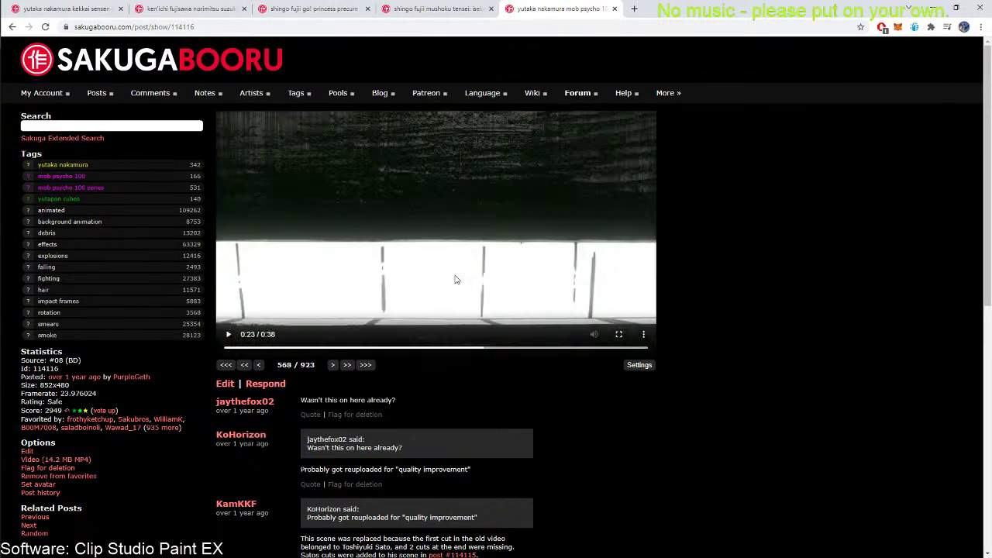
key("Right")
key("Right")
key("Right")
key("Right")
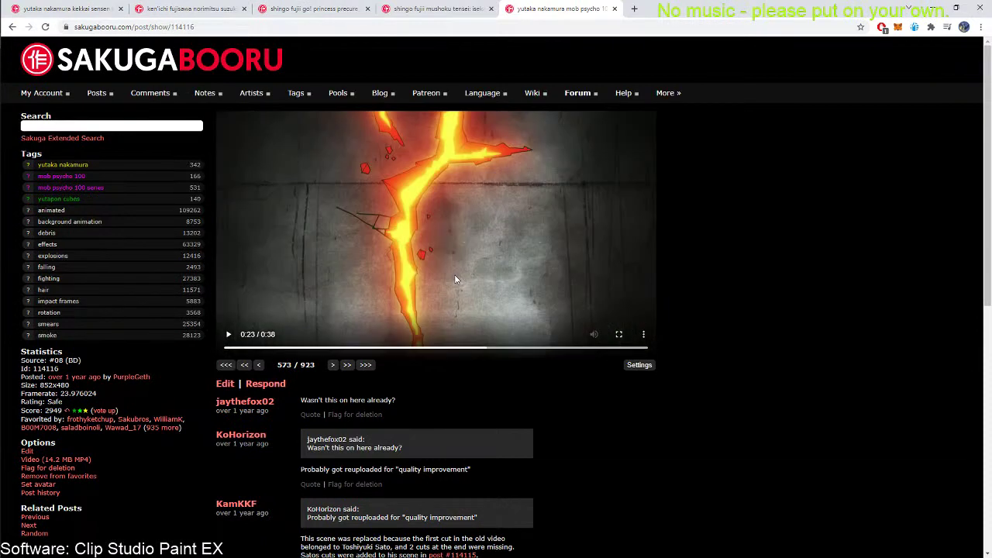
Return from the glowing cracks through the blurred background frames to the eye close-up at frame 562
key("Left")
key("Left")
key("Left")
key("Left")
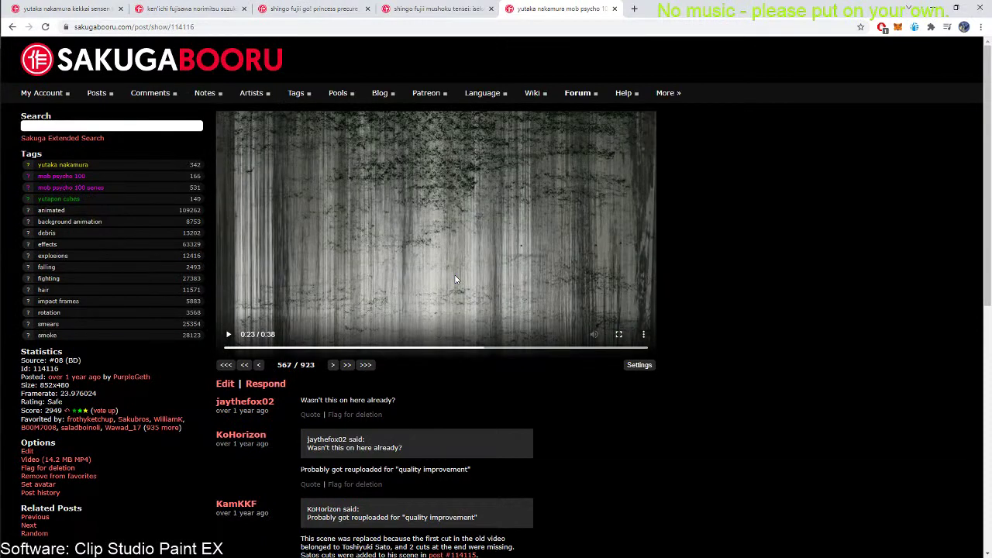
key("Left")
key("Left")
key("Left")
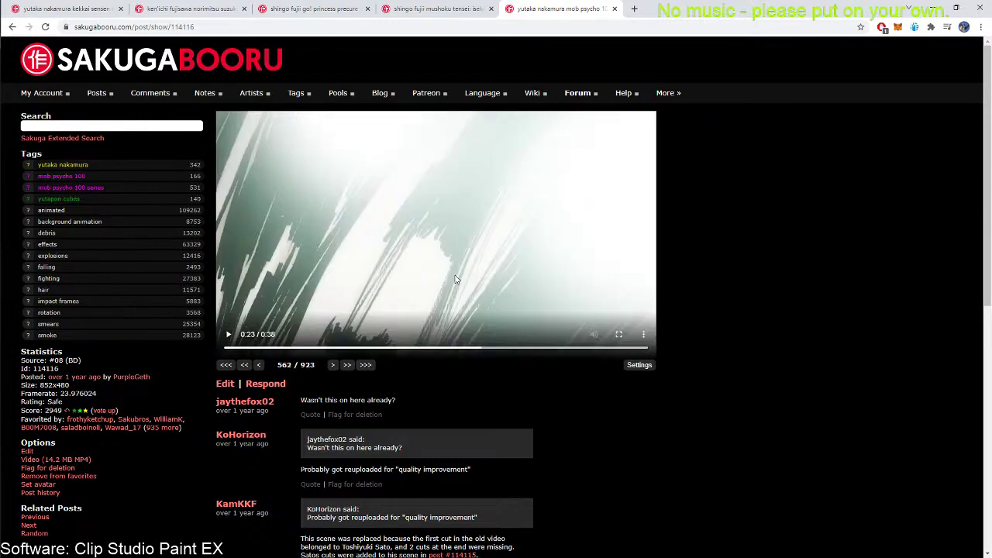
Examine the transition frame by frame from frame 562 through the dark rotating background to the vertical streaks at frame 572
key("Right")
key("Right")
key("Right")
key("Right")
key("Right")
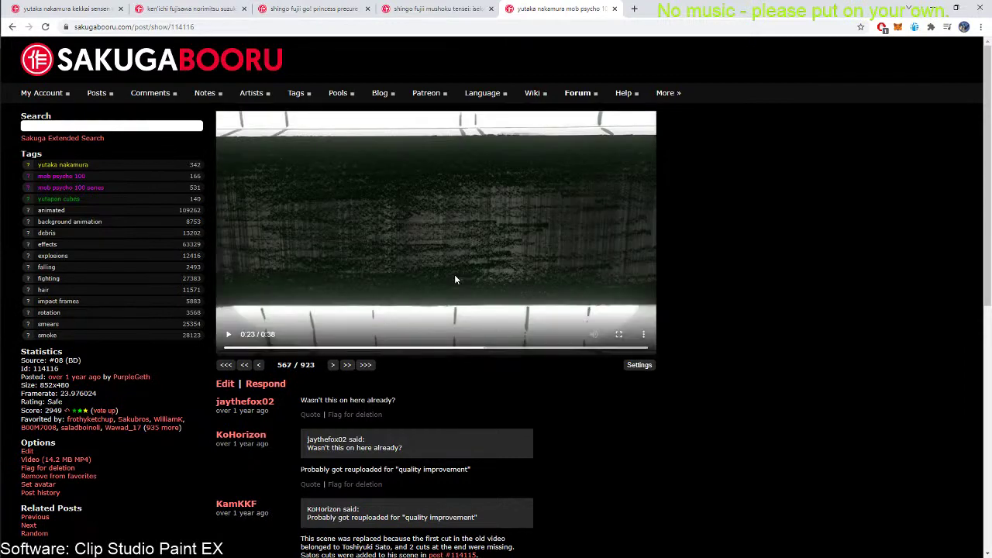
key("Right")
key("Right")
key("Right")
key("Right")
key("Right")
key("Right")
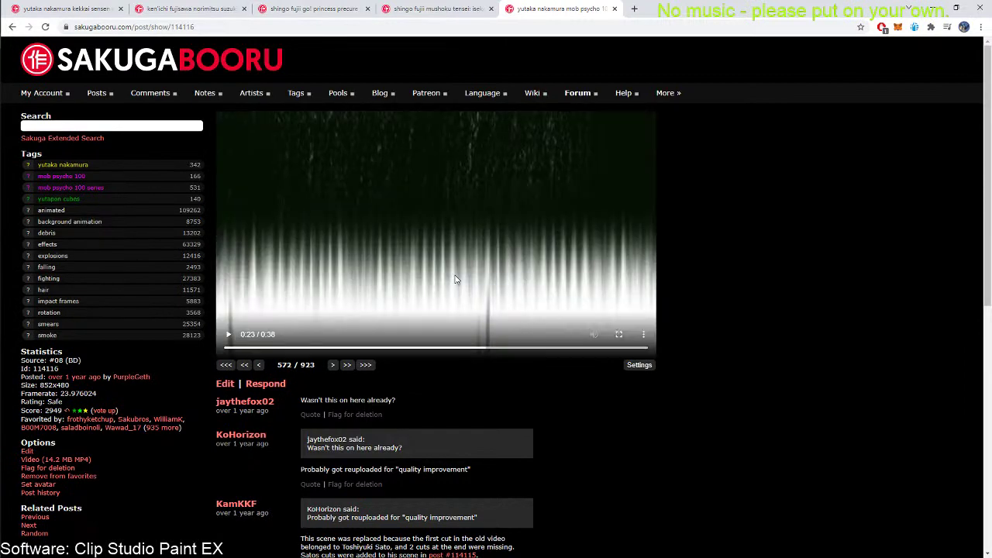
Step back through the fiery cracks to the dark background with the bright floor band at frame 568
key("Left")
key("Left")
key("Left")
key("Left")
key("Left")
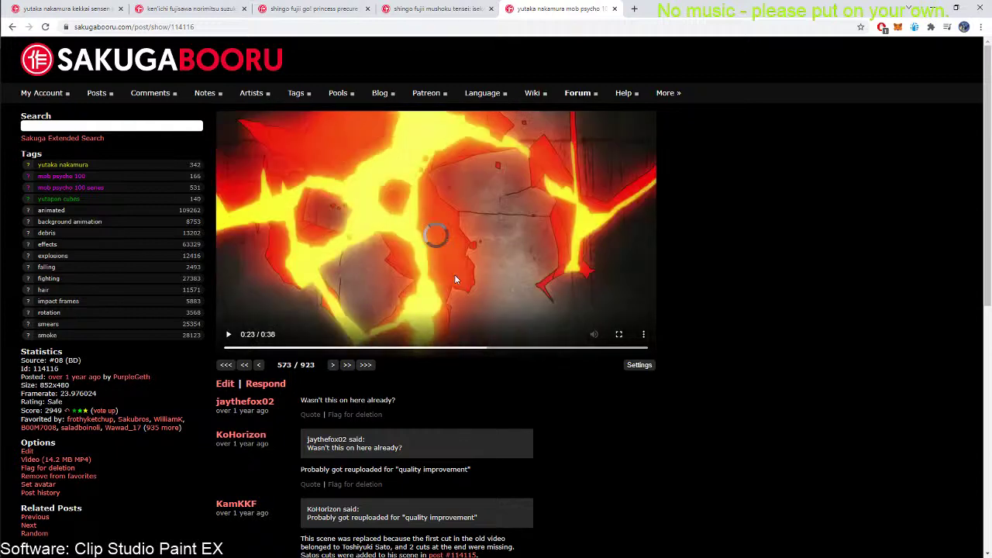
key("Left")
key("Left")
key("Left")
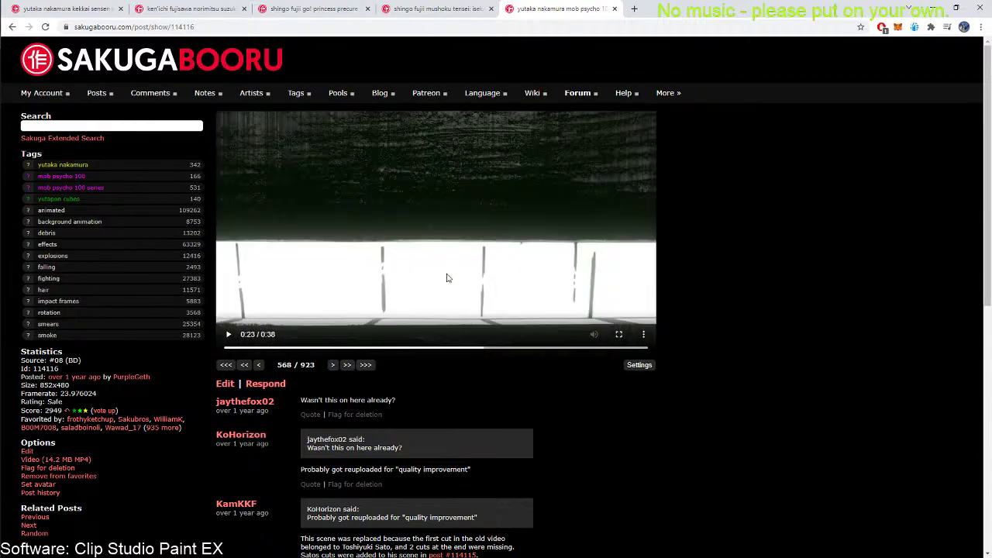
Step forward again from frame 568 to examine the vertically blurred streaks around frame 574
key("Right")
key("Left")
key("Right")
key("Right")
key("Right")
key("Right")
key("Right")
key("Right")
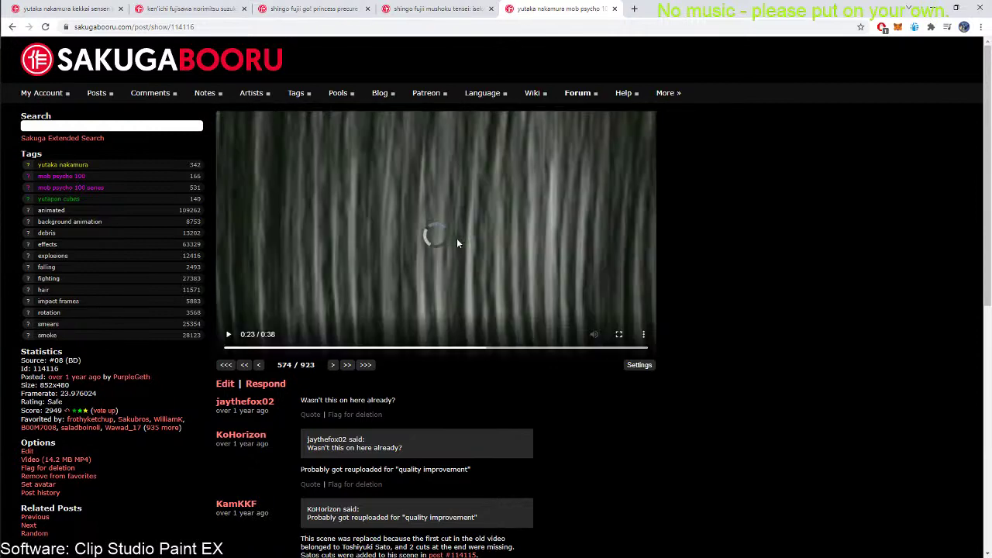
Examine the fiery cracks and the black-and-white hatched impact frame around frame 577
key("Right")
key("Right")
key("Right")
key("Right")
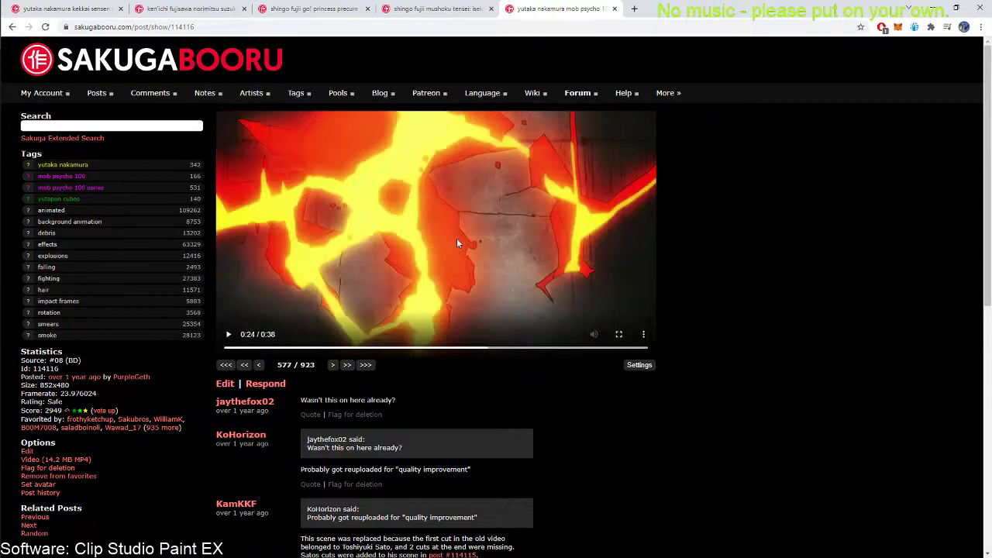
key("Left")
key("Left")
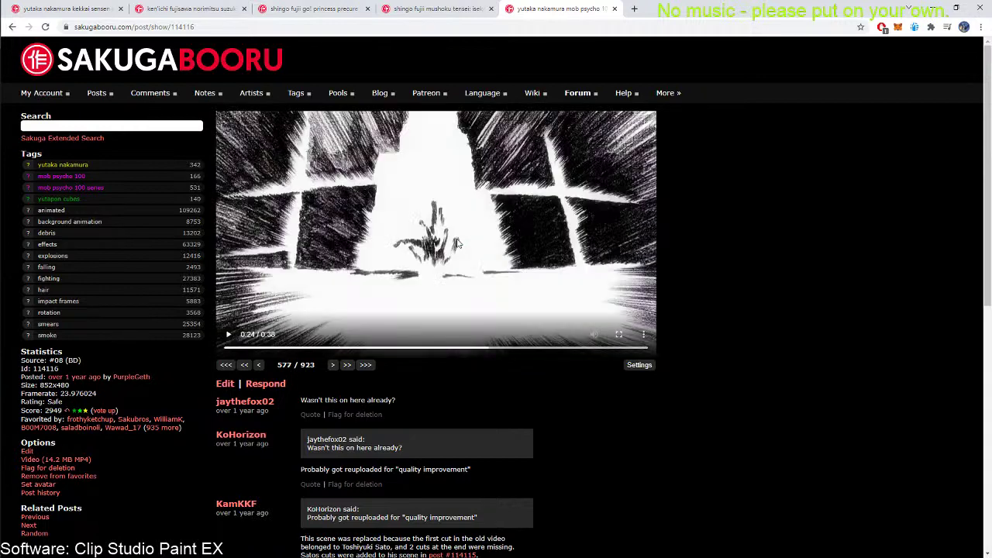
Advance from the black-and-white impact frame through the white flash to the upside-down figure at frame 586
key("Right")
key("Right")
key("Right")
key("Right")
key("Right")
key("Right")
key("Right")
key("Right")
key("Right")
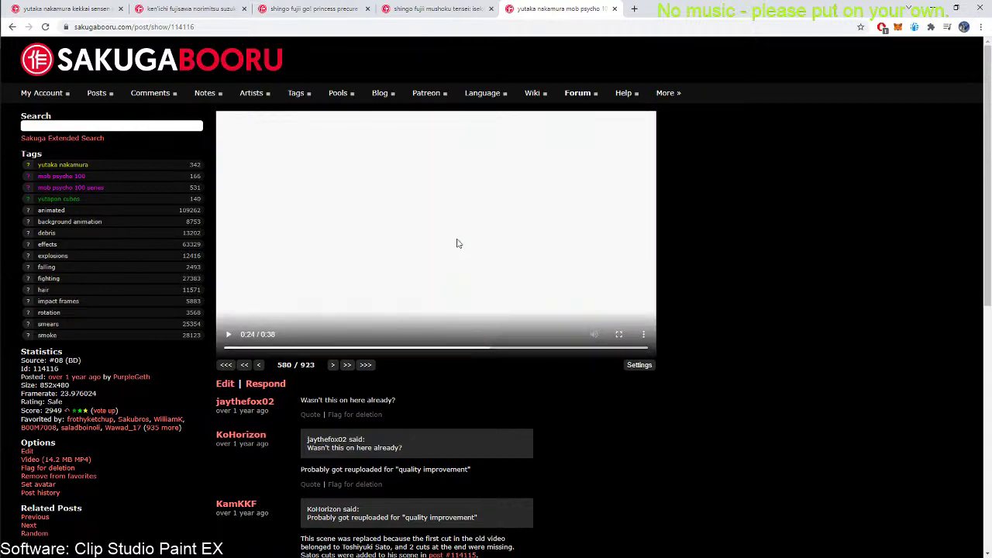
key("Right")
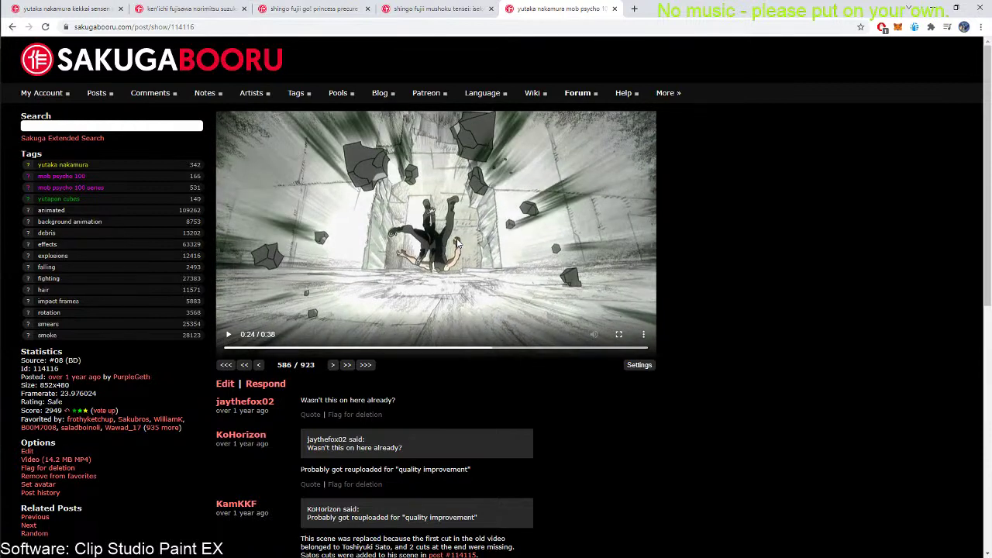
Step back and forth around frames 587 to 589 to compare the debris shot with the starfield silhouette flash
key("Right")
key("Right")
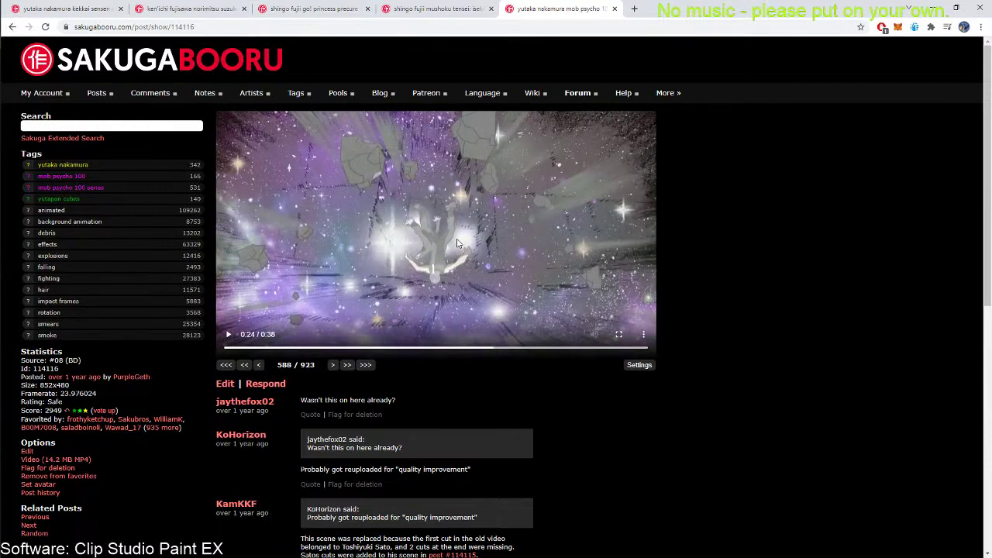
key("Right")
key("Right")
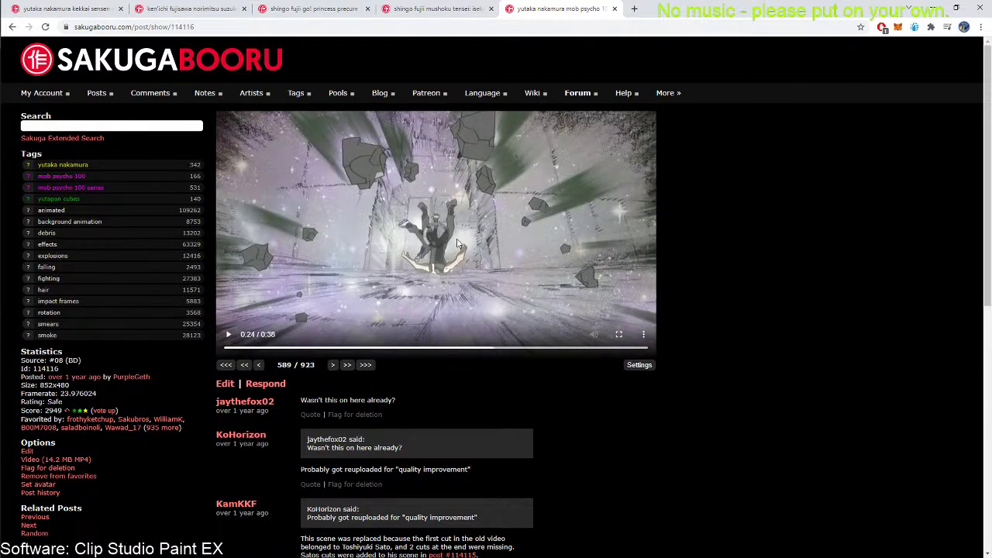
key("Right")
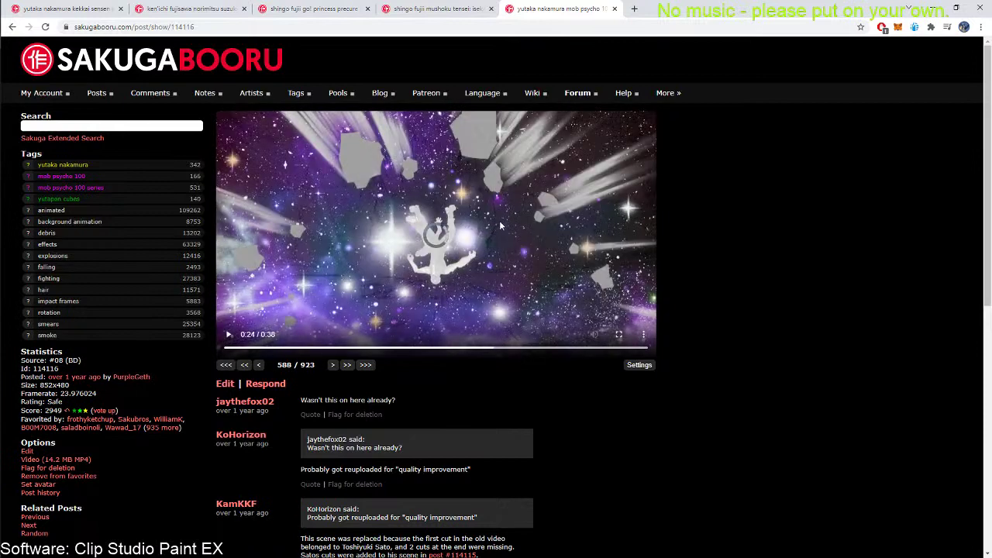
key("Right")
key("Left")
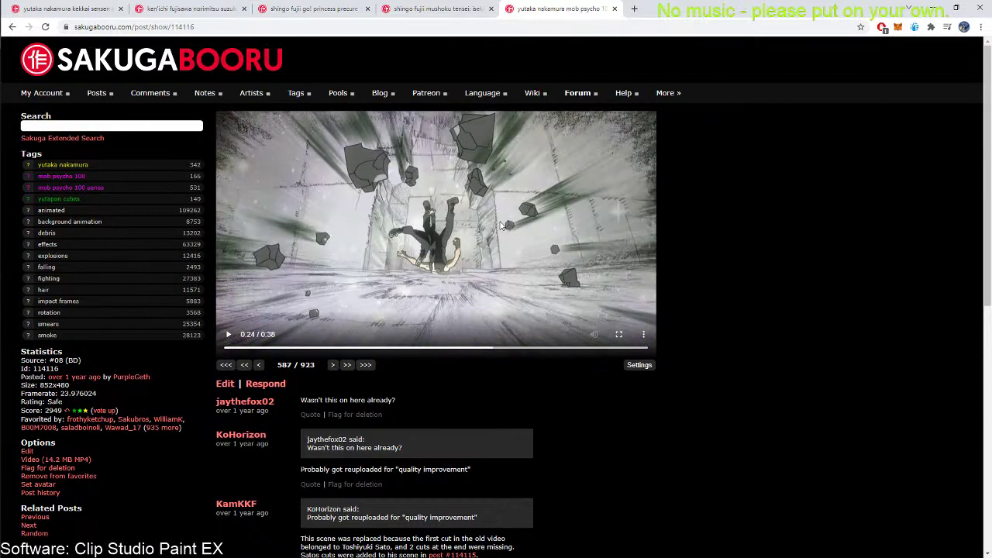
key("Right")
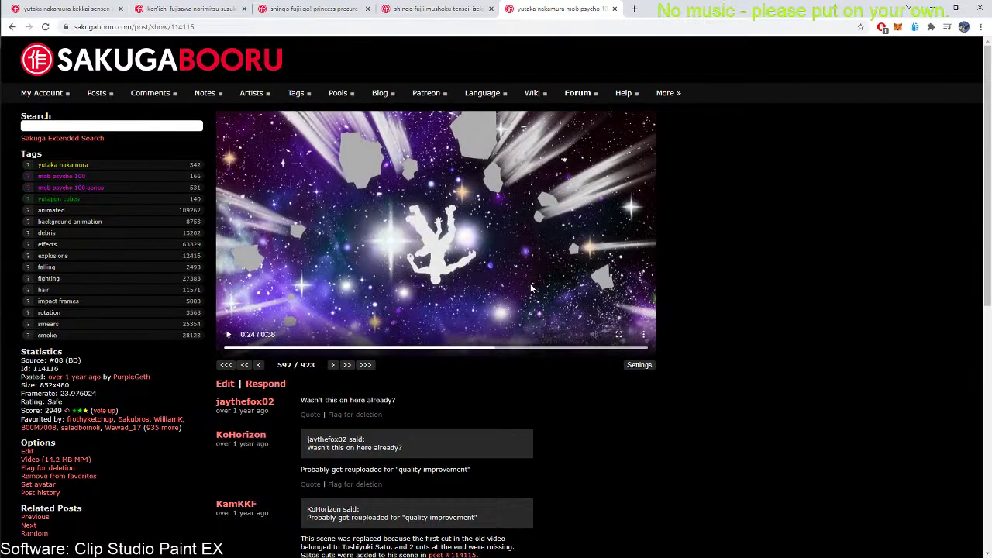
Continue from the starfield silhouette at frame 592 through the white flash to the cube-shaped debris at frame 603
key("Right")
key("Right")
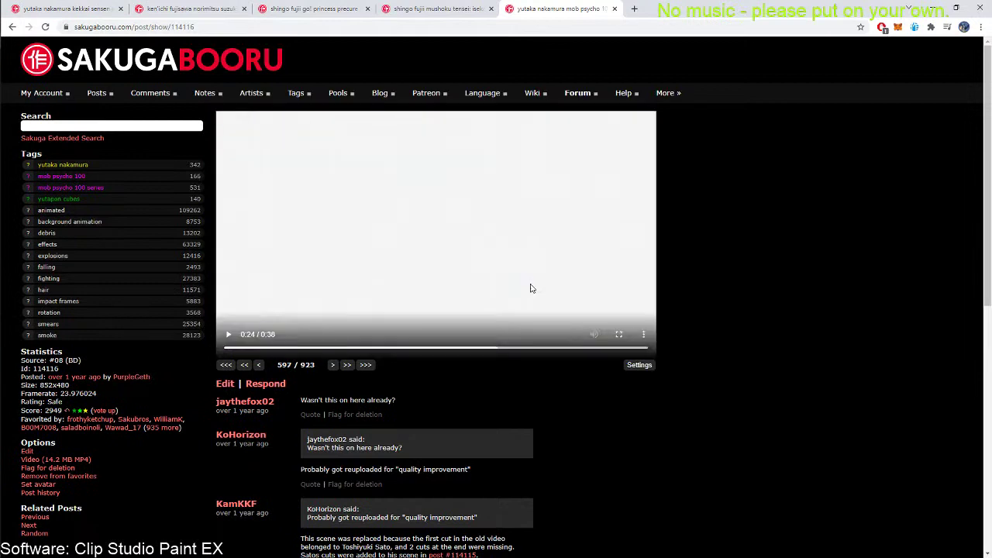
key("Right")
key("Right")
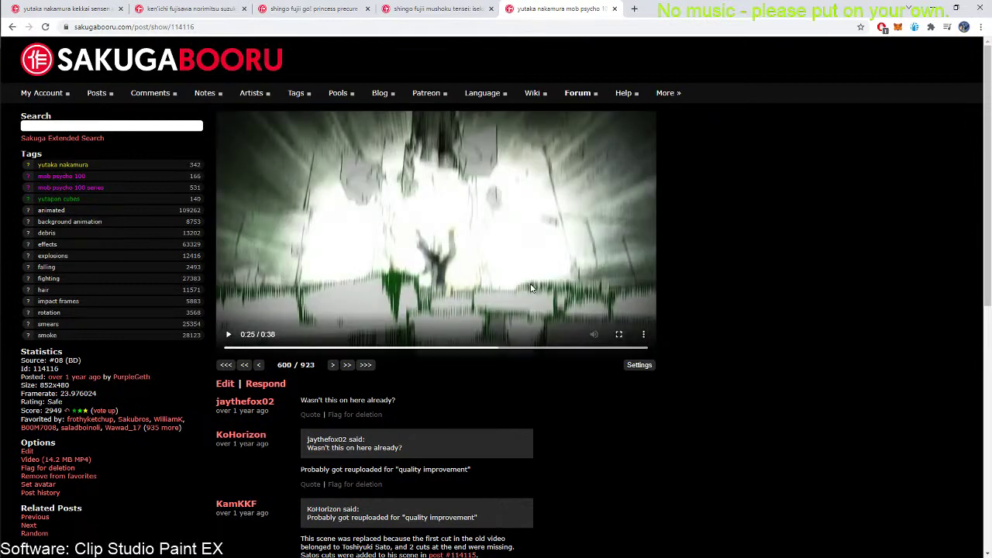
key("Right")
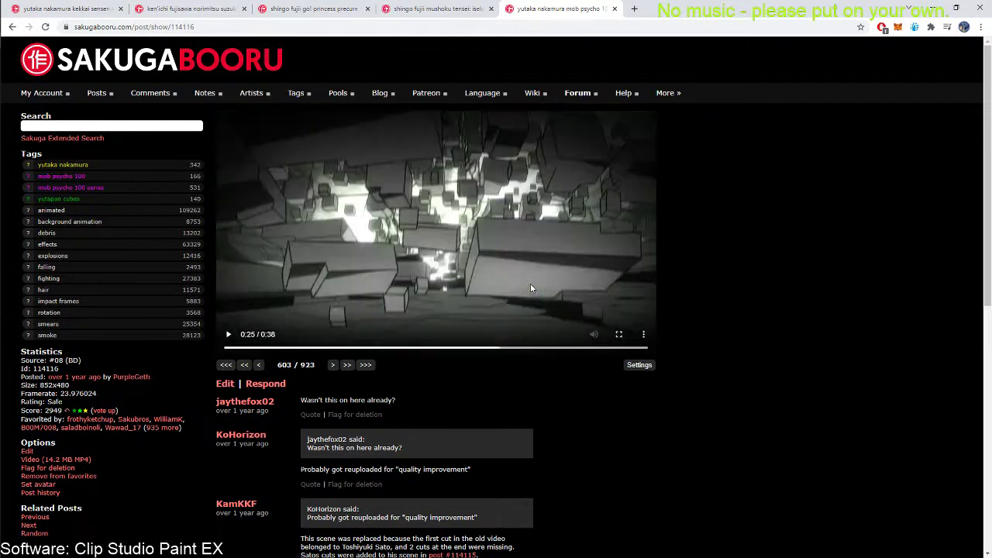
Play the clip on from the cube debris and pause on the upside-down screaming face at frame 802
key("Right")
key("space")
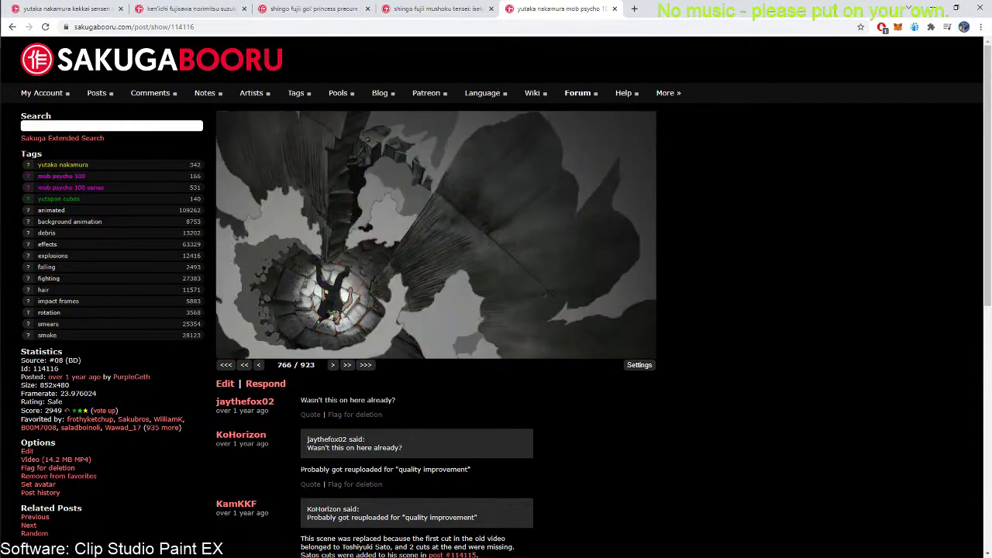
left_click(445, 253)
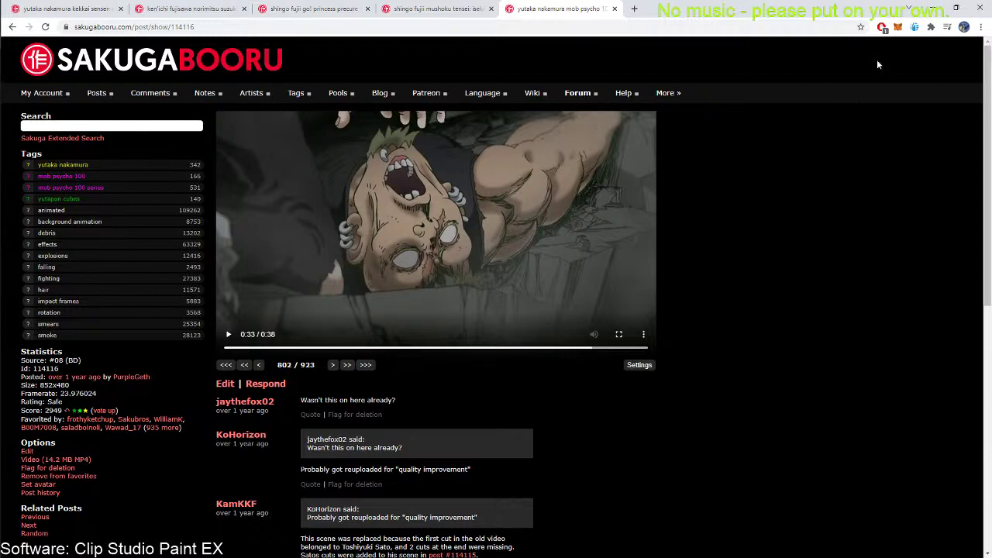
Switch to Clip Studio Paint and view the whole sheet of PAN, T.B., T.U., Rotation, Tsuke PAN and Gradation PAN diagrams
left_click(945, 6)
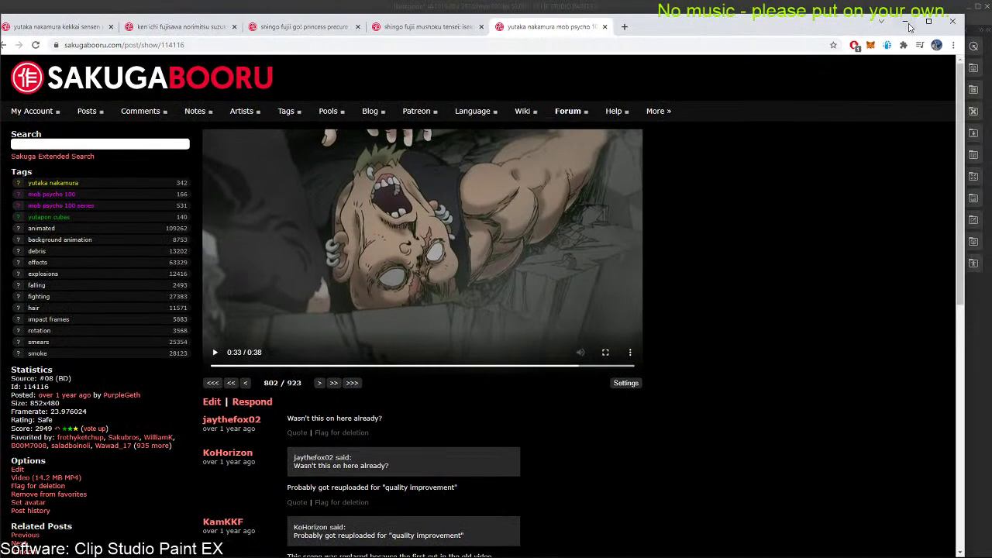
left_click(905, 20)
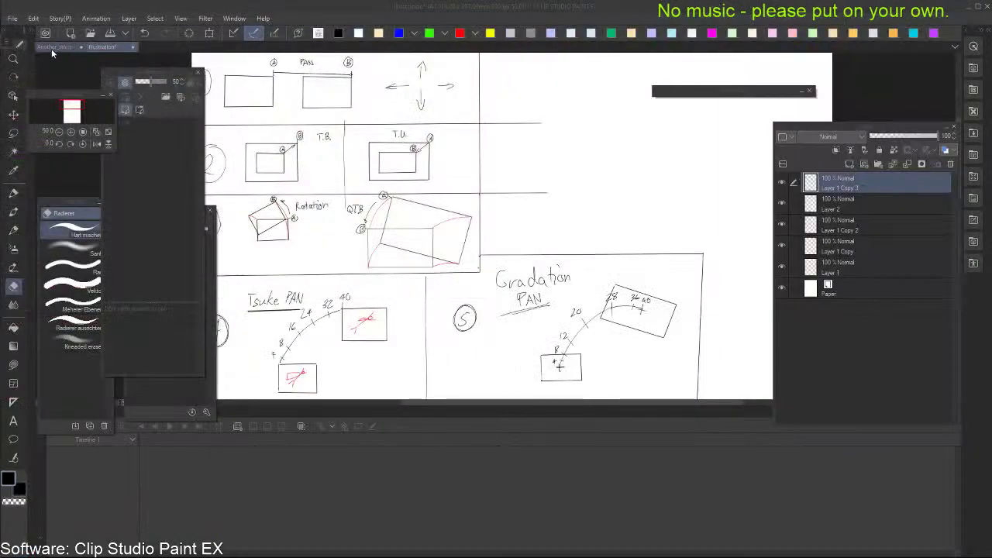
scroll(458, 175, "down", 2)
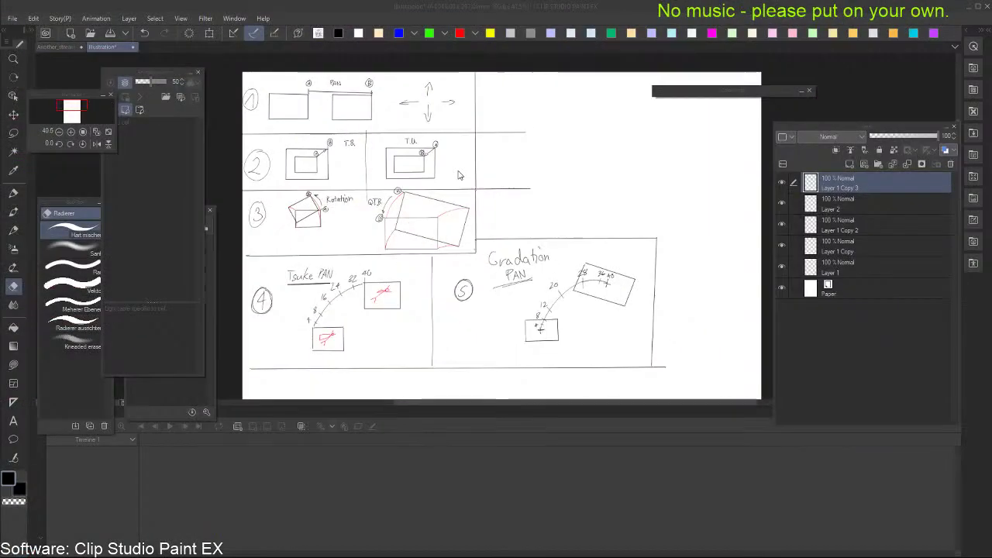
scroll(458, 176, "up", 1)
scroll(458, 176, "down", 1)
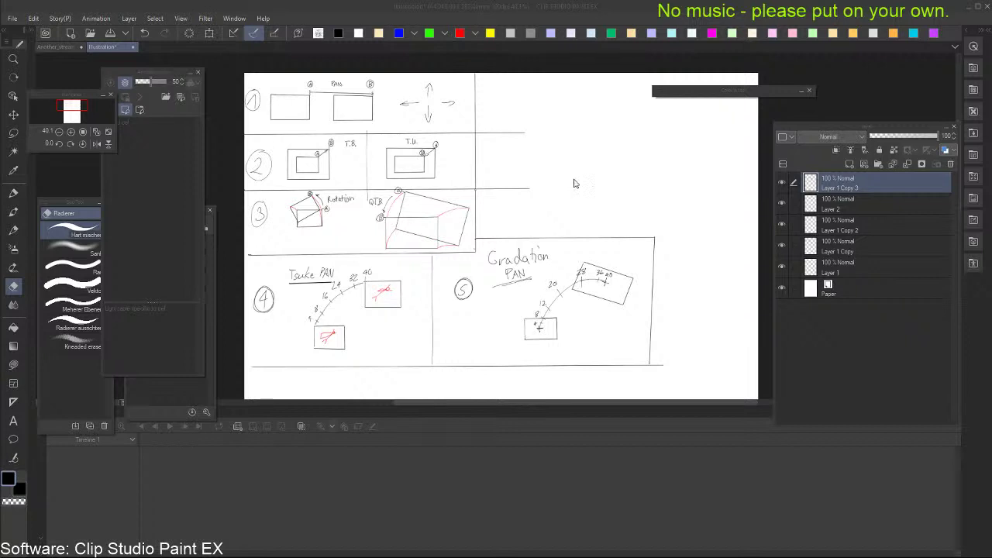
scroll(575, 184, "up", 1)
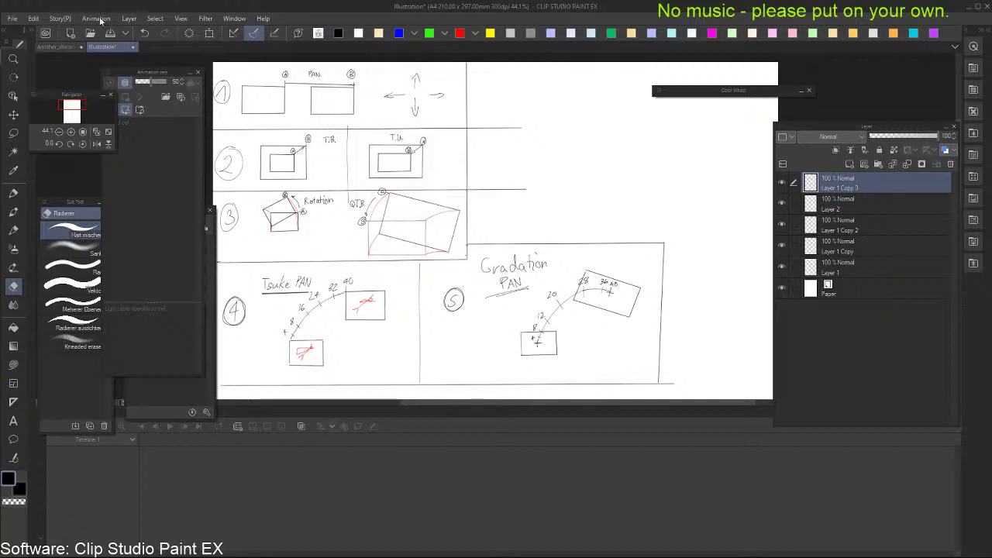
Switch to the Another_stream Again animation and toggle the Camera 1 track's visibility off and back on
left_click(65, 49)
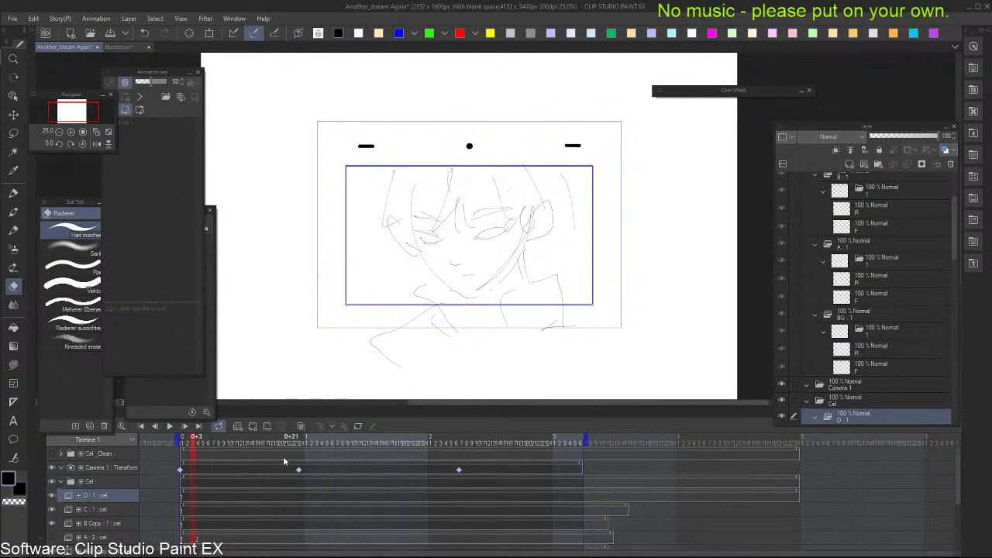
left_click(51, 470)
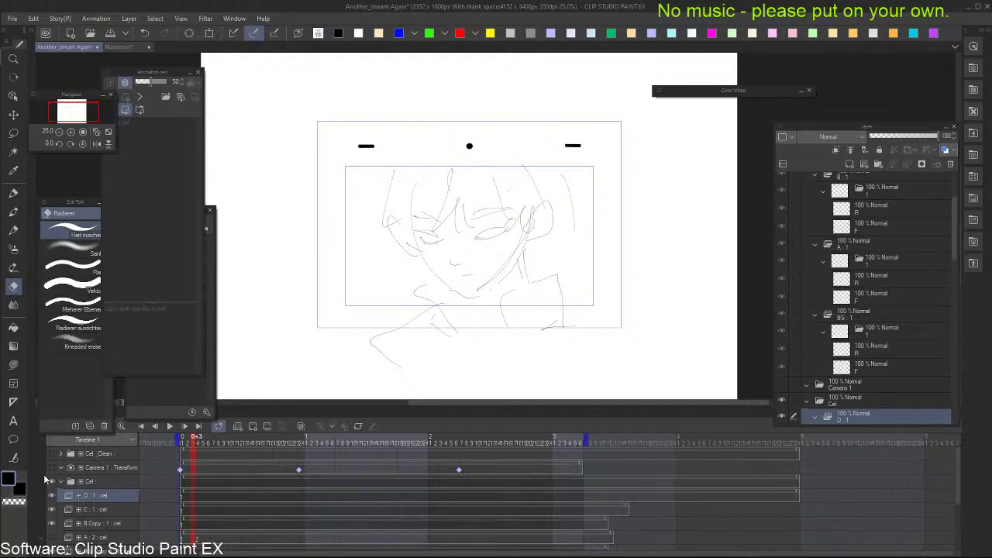
left_click(52, 469)
Hide the B Copy track's face sketch, show the A track, and select the A track's figure sketch
scroll(128, 493, "down", 1)
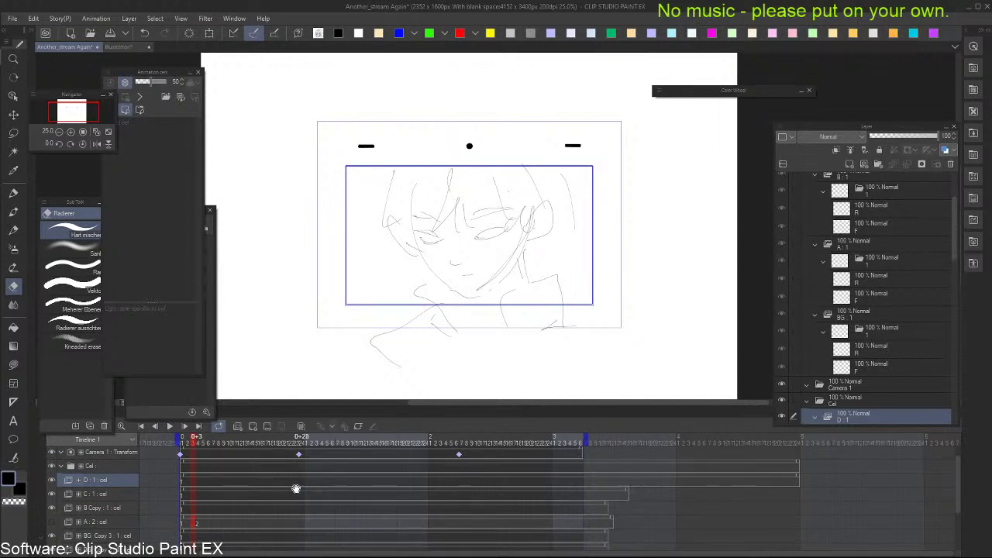
scroll(254, 478, "down", 1)
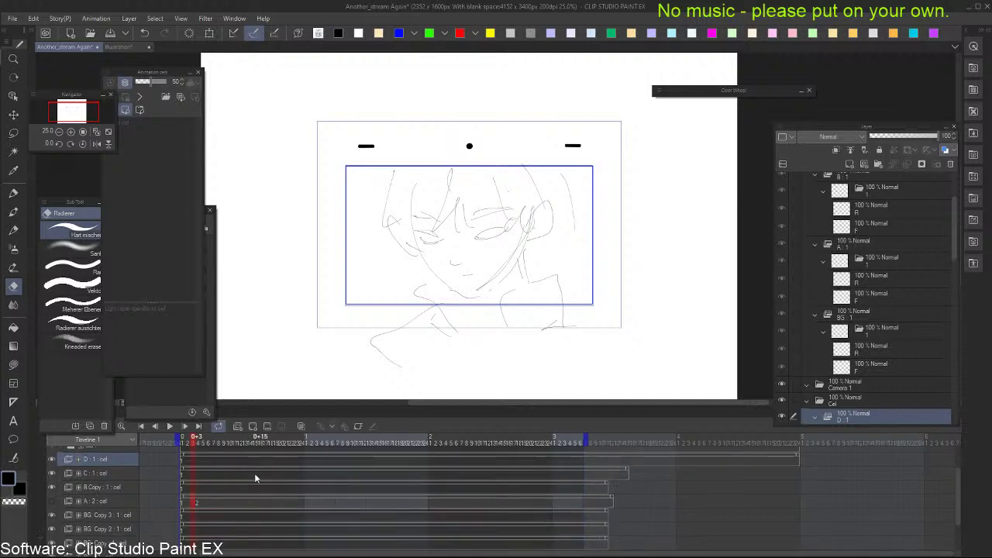
scroll(202, 503, "up", 1)
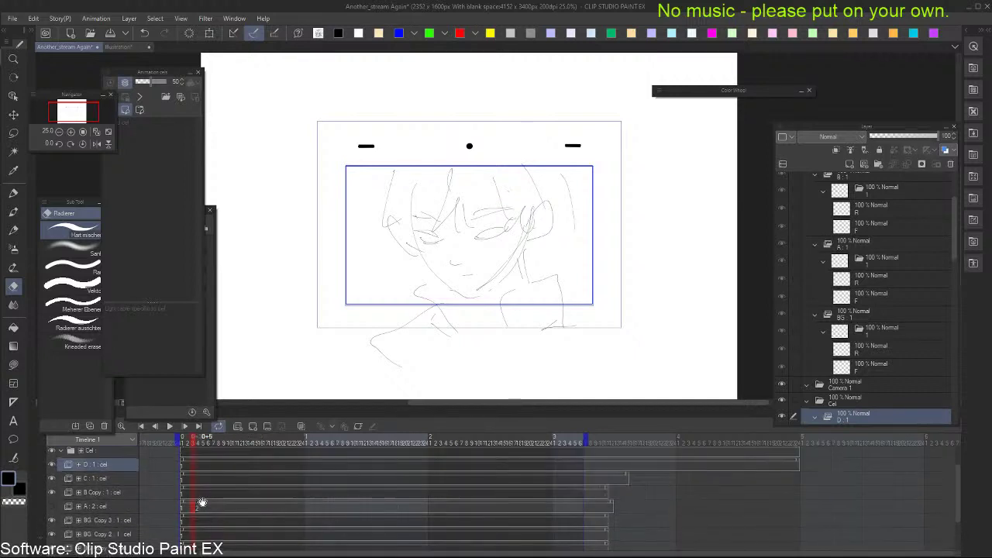
scroll(203, 502, "up", 1)
left_click(219, 493)
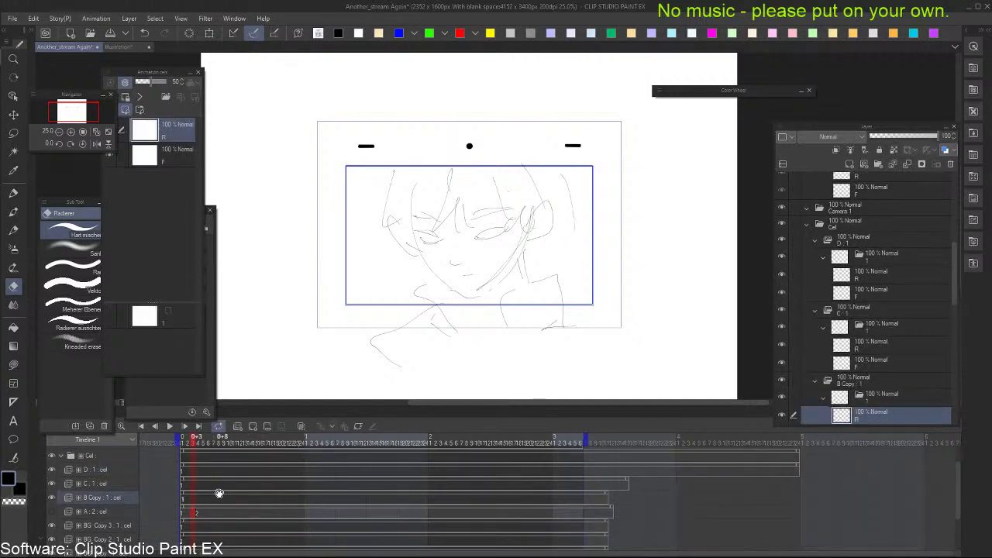
left_click(53, 497)
left_click(52, 497)
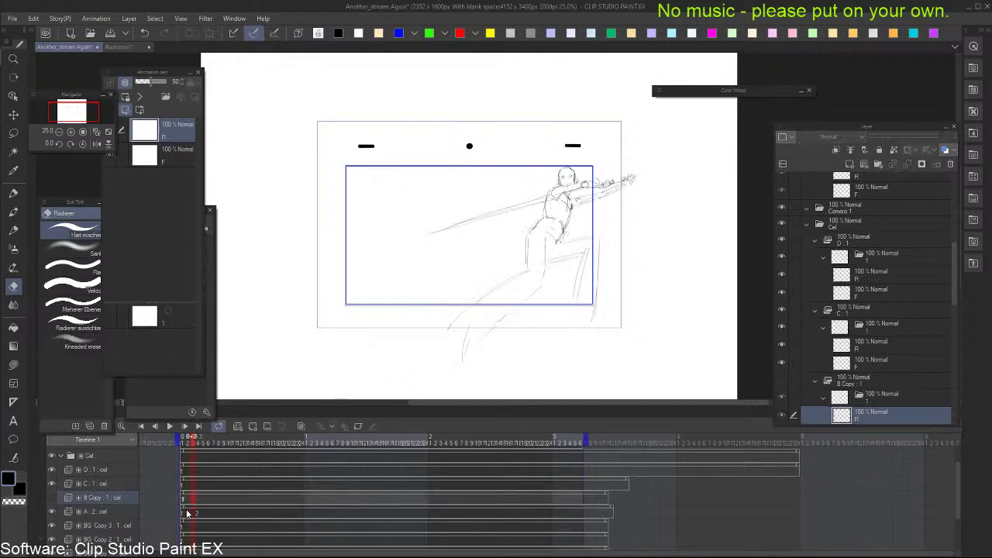
left_click(94, 511)
scroll(596, 282, "down", 2)
scroll(601, 276, "up", 1)
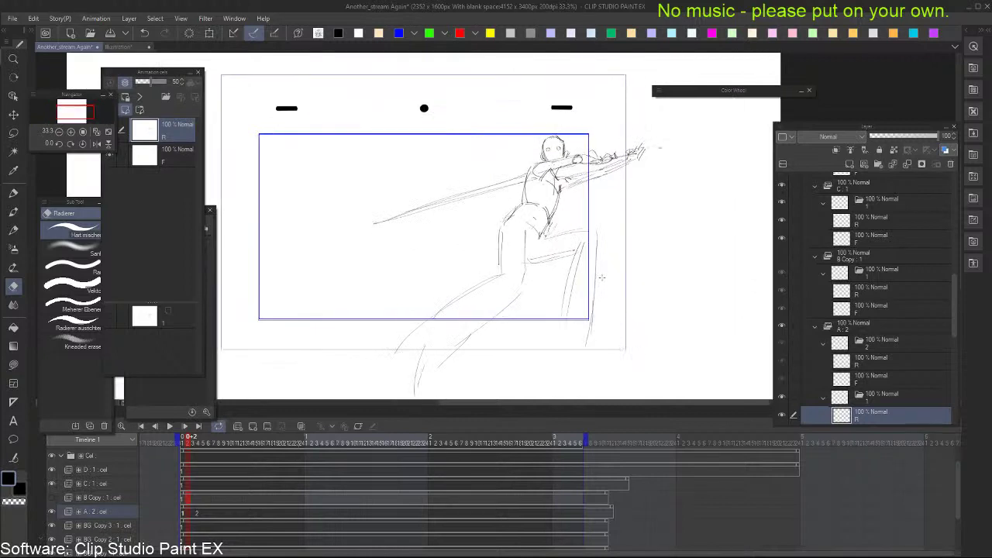
scroll(597, 276, "down", 1)
scroll(592, 274, "up", 1)
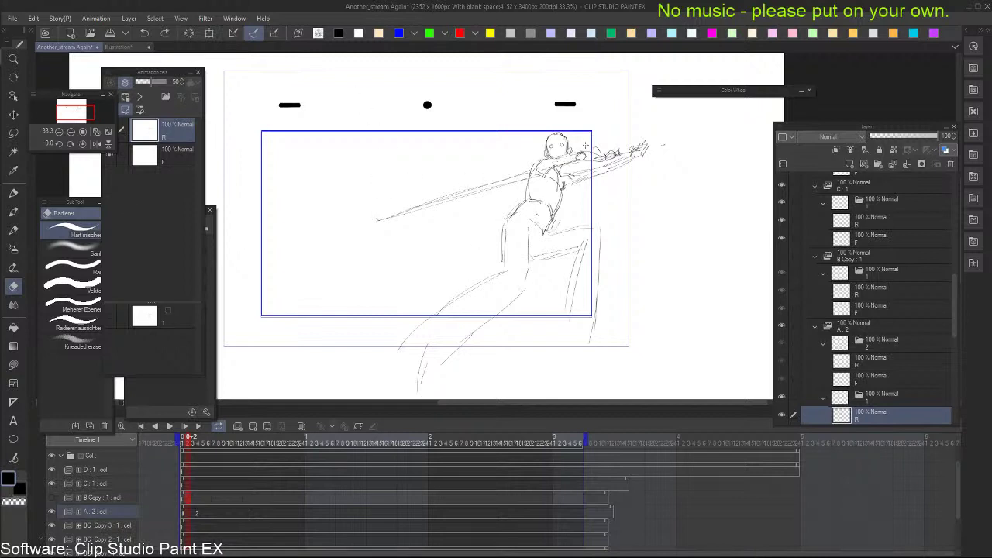
scroll(616, 112, "down", 1)
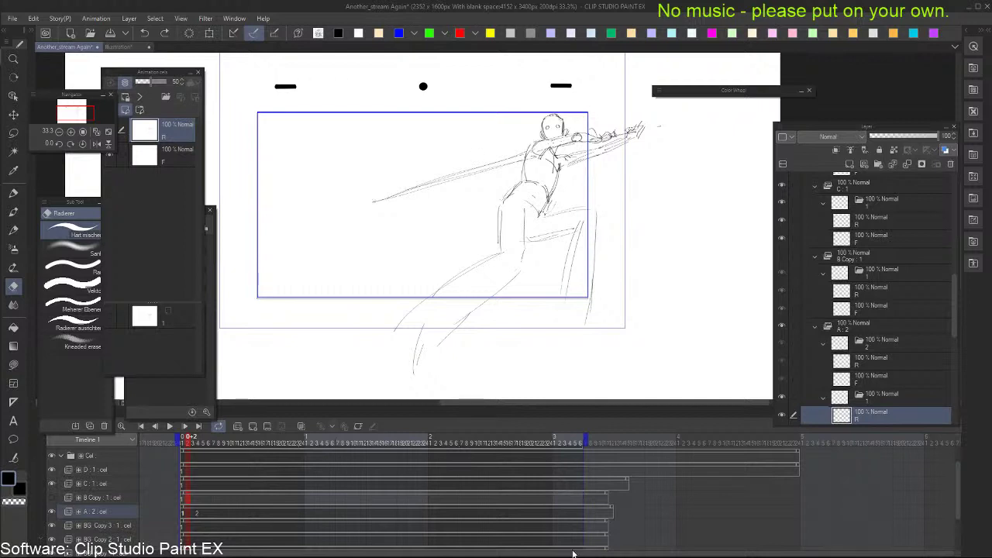
Check cel 2 of the A track, return to cel 1, and erase its entire rough figure sketch
left_click(199, 514)
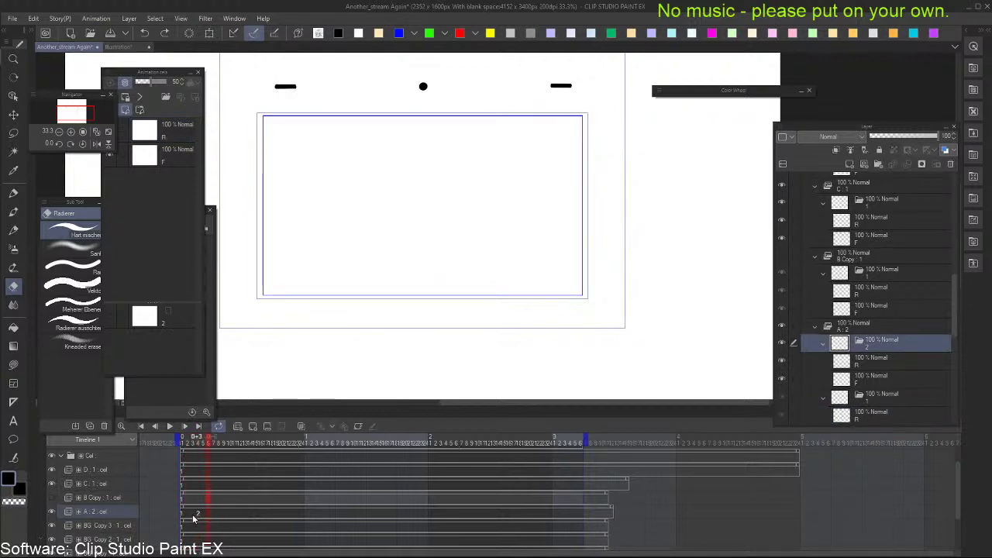
left_click(193, 515)
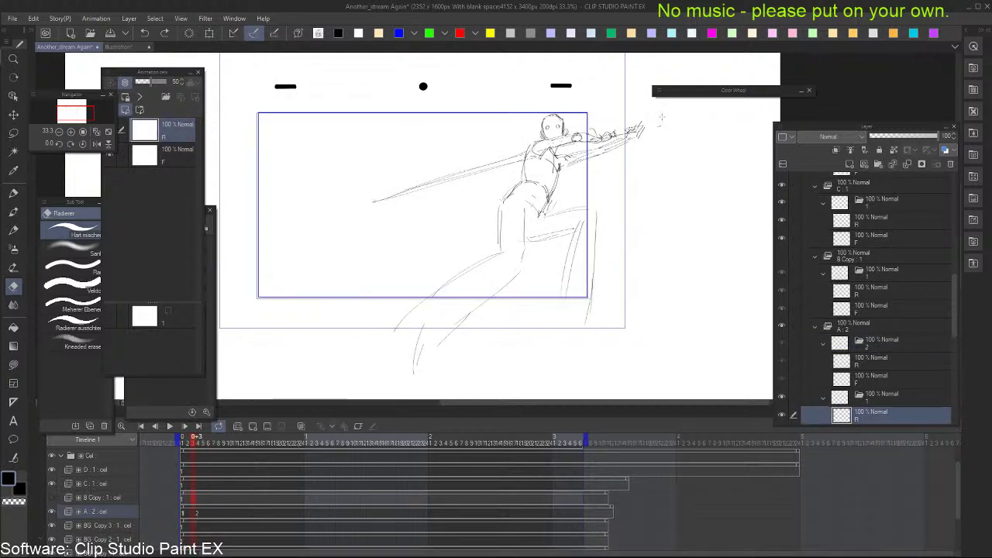
mouse_move(661, 117)
left_mouse_down()
mouse_move(635, 139)
mouse_move(602, 103)
mouse_move(376, 200)
left_mouse_up()
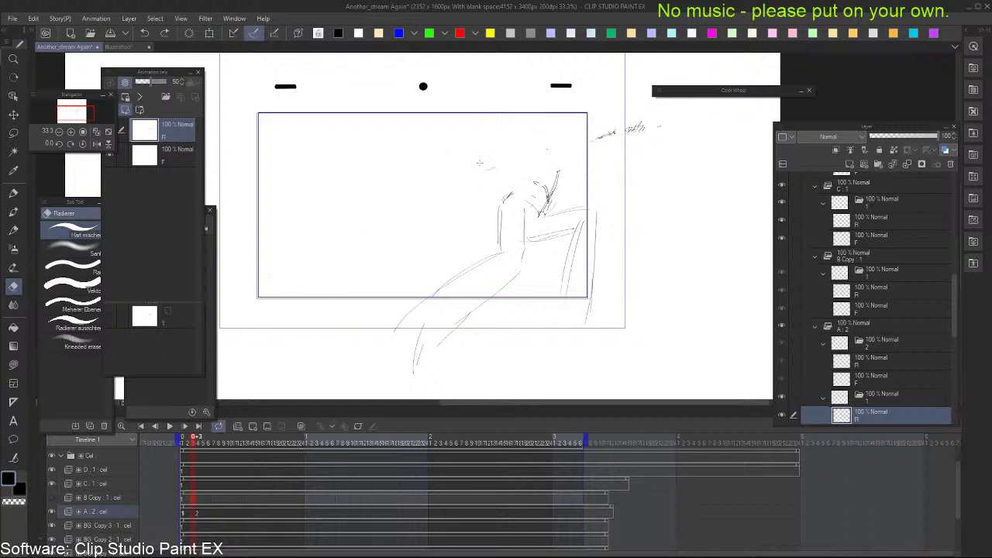
mouse_move(480, 163)
left_mouse_down()
mouse_move(510, 180)
mouse_move(621, 139)
mouse_move(506, 191)
mouse_move(506, 163)
mouse_move(492, 196)
mouse_move(526, 211)
mouse_move(649, 140)
mouse_move(517, 250)
mouse_move(528, 254)
mouse_move(611, 219)
mouse_move(581, 257)
mouse_move(598, 259)
mouse_move(577, 291)
left_mouse_up()
mouse_move(509, 289)
left_mouse_down()
mouse_move(438, 335)
mouse_move(382, 338)
mouse_move(447, 303)
mouse_move(424, 359)
left_mouse_up()
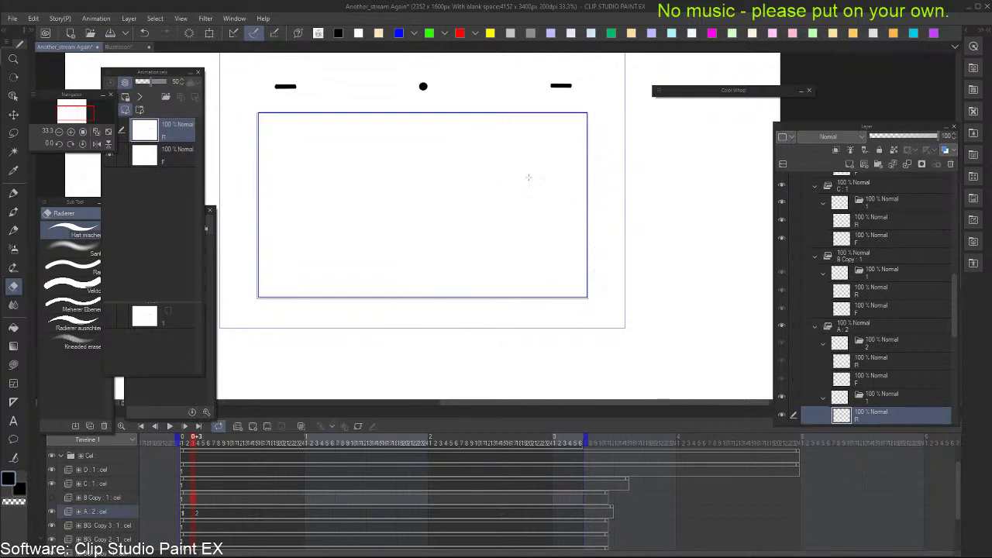
key("b")
mouse_move(453, 210)
left_mouse_down()
mouse_move(490, 171)
mouse_move(501, 182)
left_mouse_up()
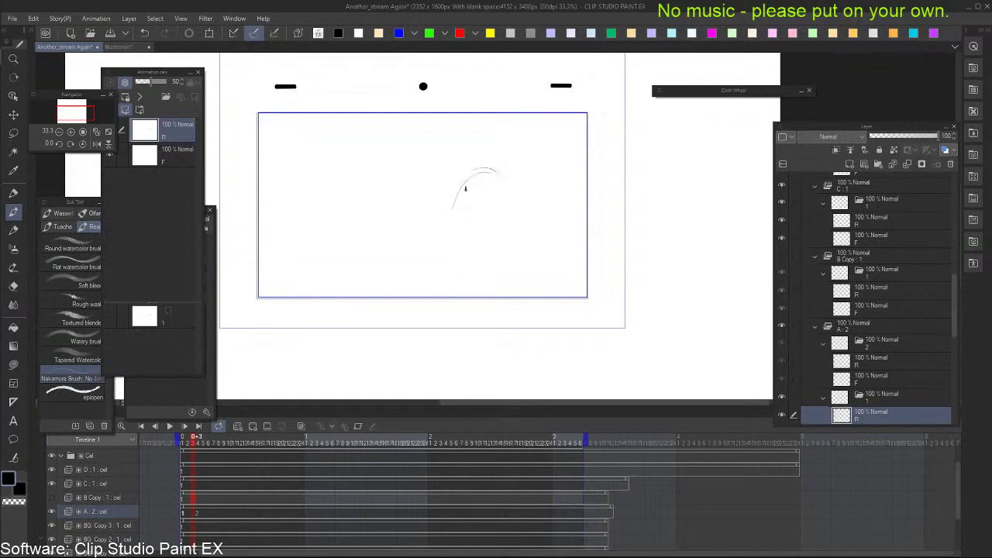
key("ctrl+z")
key("ctrl+z")
mouse_move(431, 171)
left_mouse_down()
mouse_move(472, 199)
mouse_move(466, 182)
mouse_move(491, 223)
mouse_move(489, 208)
mouse_move(532, 251)
left_mouse_up()
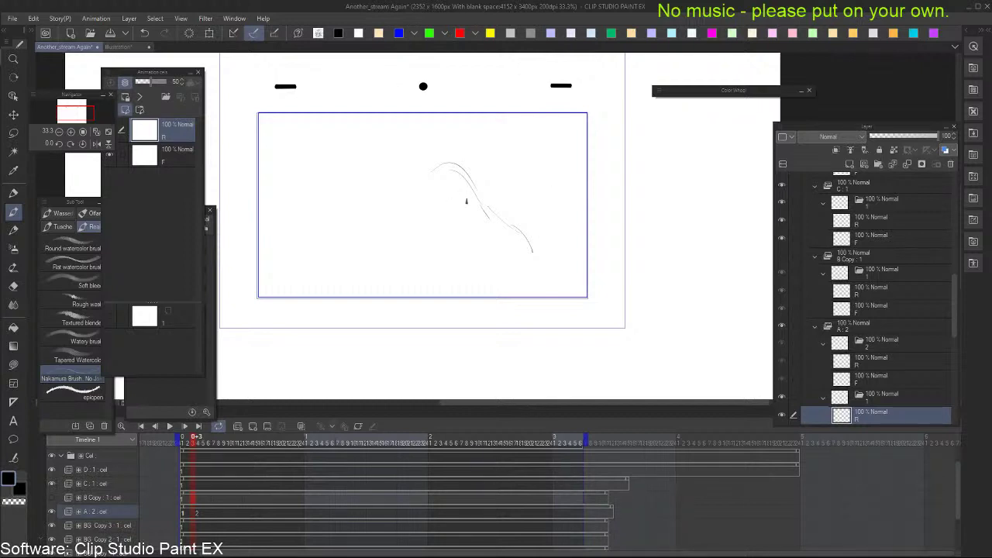
mouse_move(459, 203)
left_mouse_down()
mouse_move(443, 160)
mouse_move(433, 212)
left_mouse_up()
key("ctrl+z")
key("ctrl+z")
key("e")
mouse_move(496, 217)
left_mouse_down()
mouse_move(541, 273)
mouse_move(462, 171)
mouse_move(526, 243)
left_mouse_up()
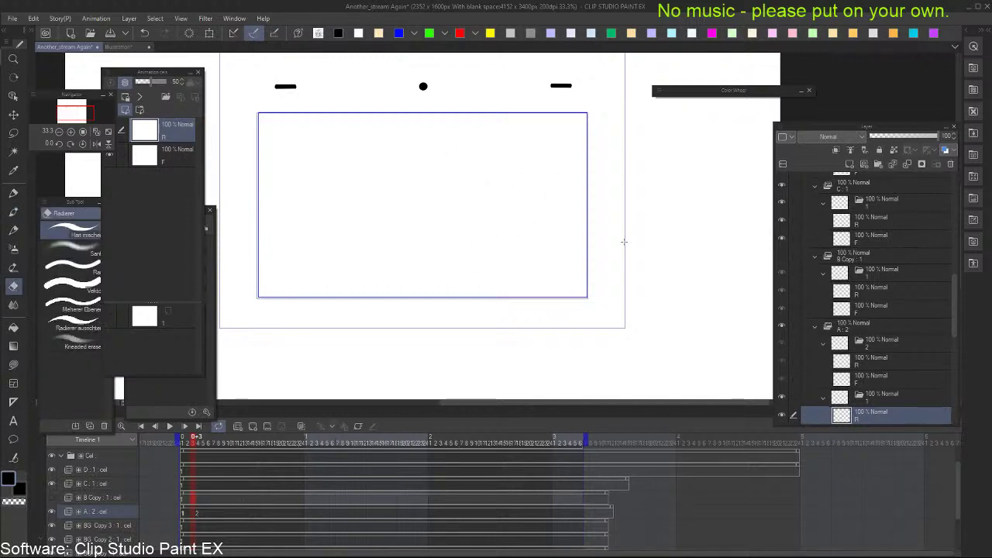
key("b")
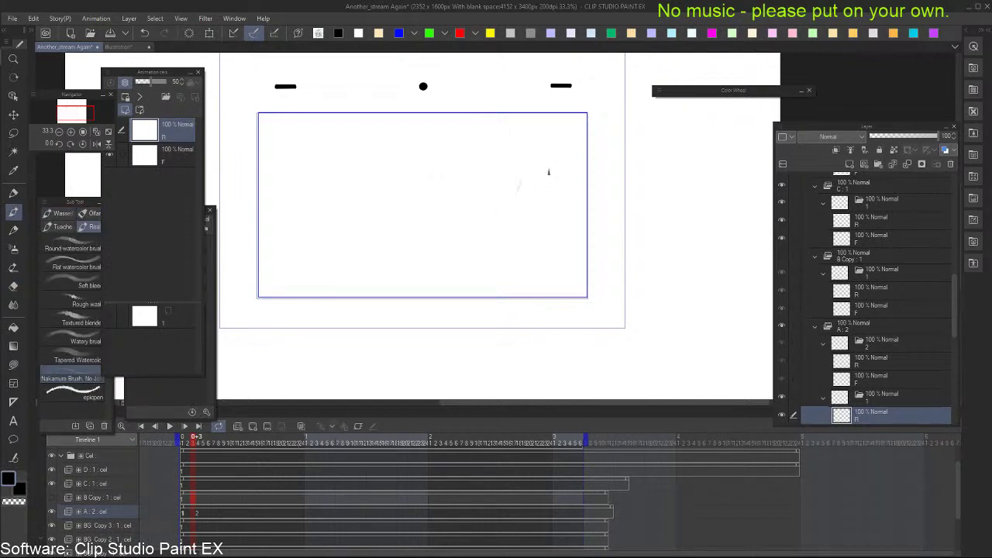
mouse_move(548, 171)
left_mouse_down()
mouse_move(521, 179)
mouse_move(535, 203)
mouse_move(518, 178)
mouse_move(527, 212)
left_mouse_up()
key("ctrl+z")
key("ctrl+z")
left_click_drag(510, 180, 546, 181)
key("ctrl+z")
scroll(538, 199, "down", 1)
scroll(546, 179, "up", 1)
left_click_drag(492, 200, 568, 219)
key("Tab")
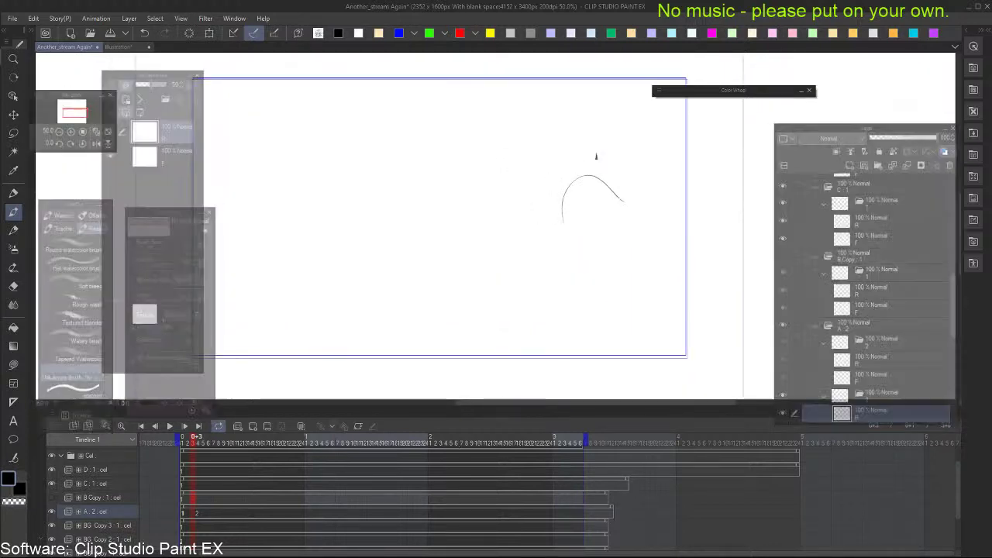
key("ctrl+z")
scroll(534, 266, "up", 1)
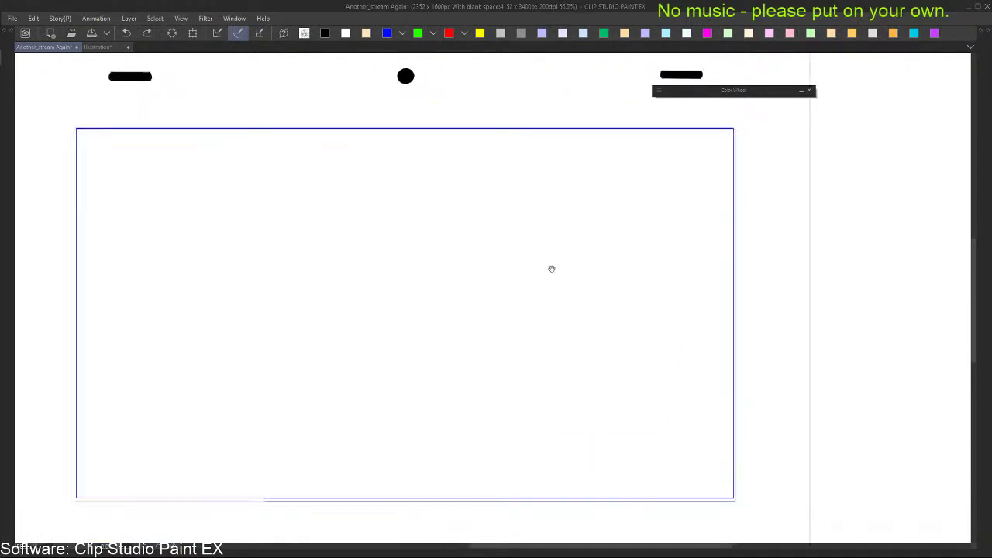
left_click_drag(552, 269, 576, 264)
left_click_drag(622, 229, 623, 214)
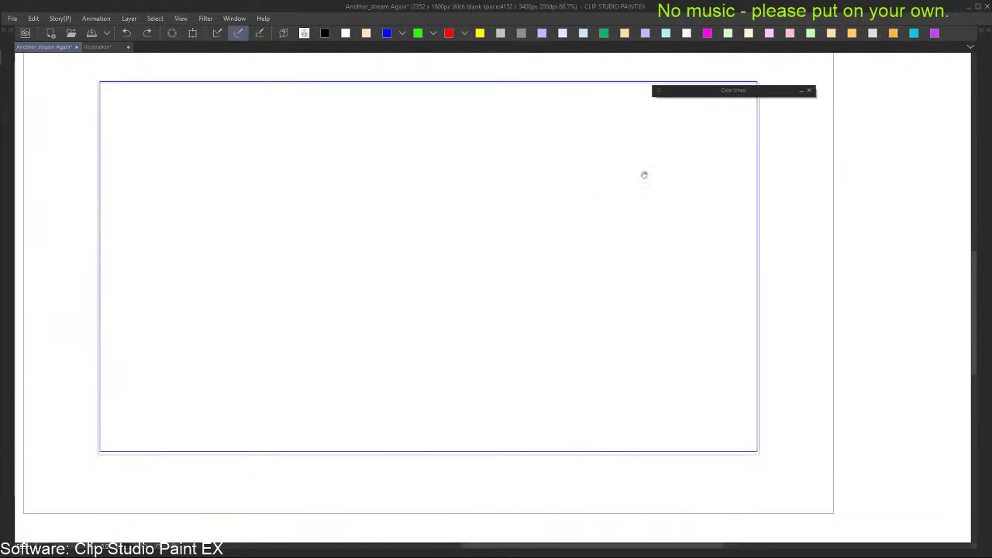
left_click_drag(630, 133, 620, 204)
key("ctrl+z")
key("Tab")
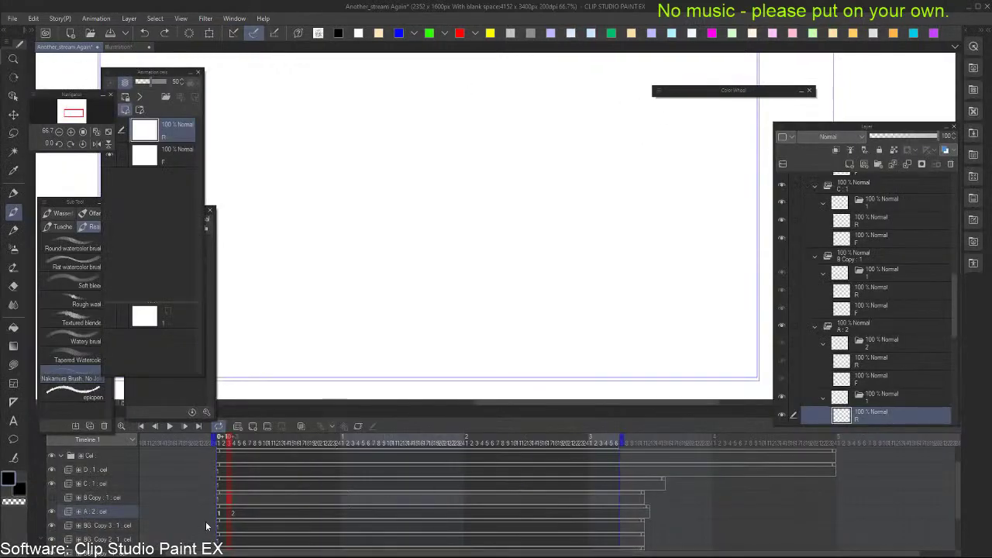
Move cel 2 of the A track to frame 3 and add new blank cels every two frames through cel 25
left_click(250, 513)
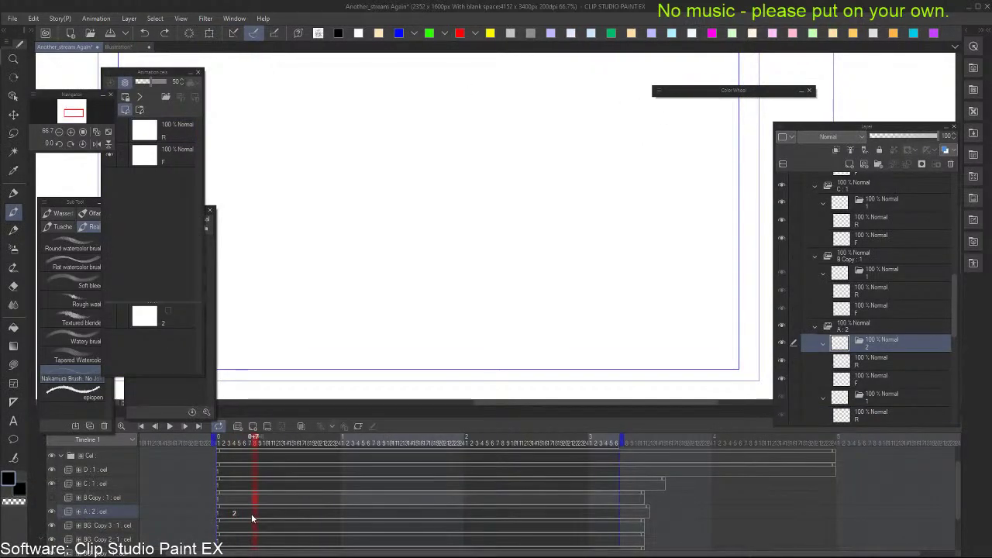
mouse_move(252, 514)
left_mouse_down()
mouse_move(229, 518)
mouse_move(241, 517)
left_mouse_up()
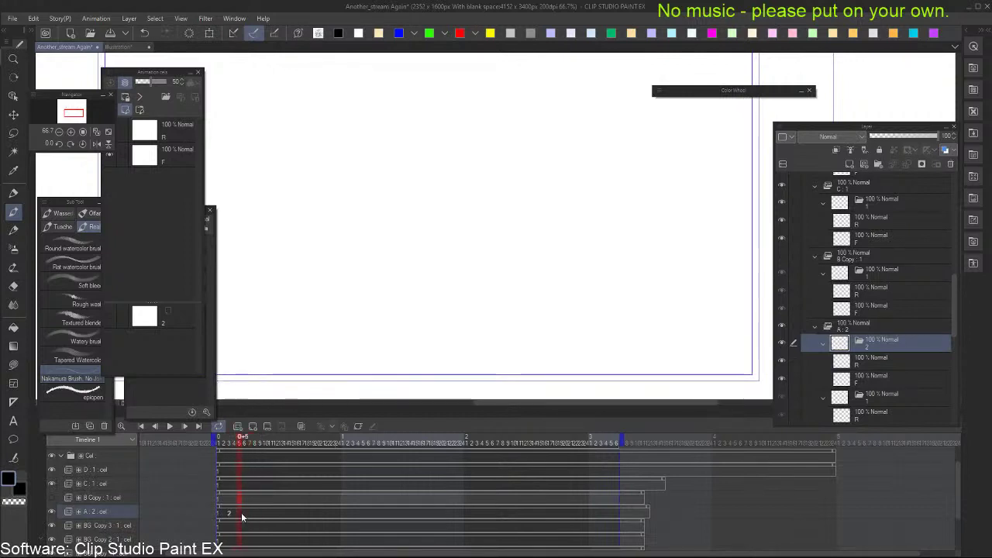
key("F1")
key("F1")
key("F1")
key("F1")
key("F1")
key("F1")
key("F1")
key("F1")
key("F1")
key("F1")
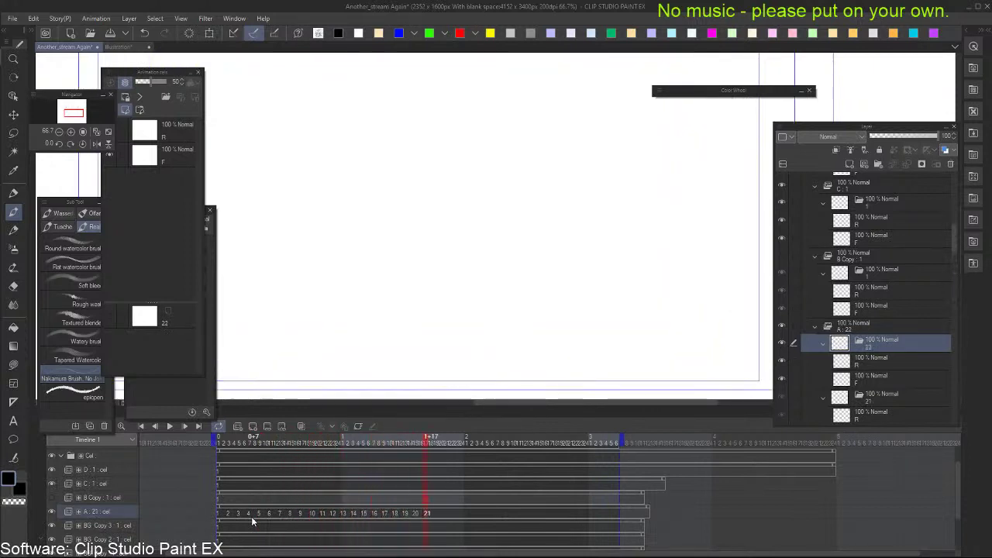
key("space")
Delete the Camera 1 layer from the timeline
scroll(117, 480, "up", 1)
right_click(127, 468)
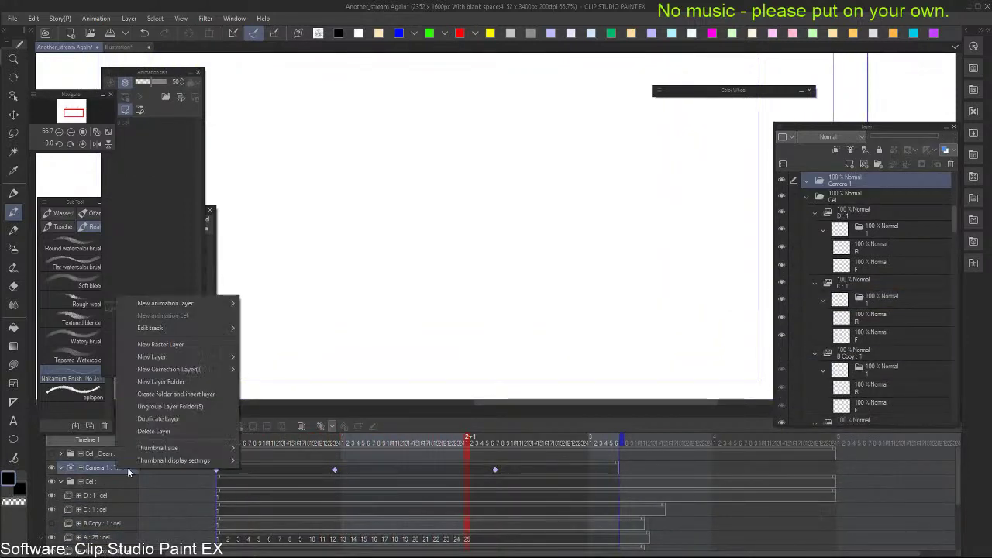
left_click(154, 431)
Continue adding blank cels every two frames on the A track through cel 37, and return to cel 1
left_click(436, 527)
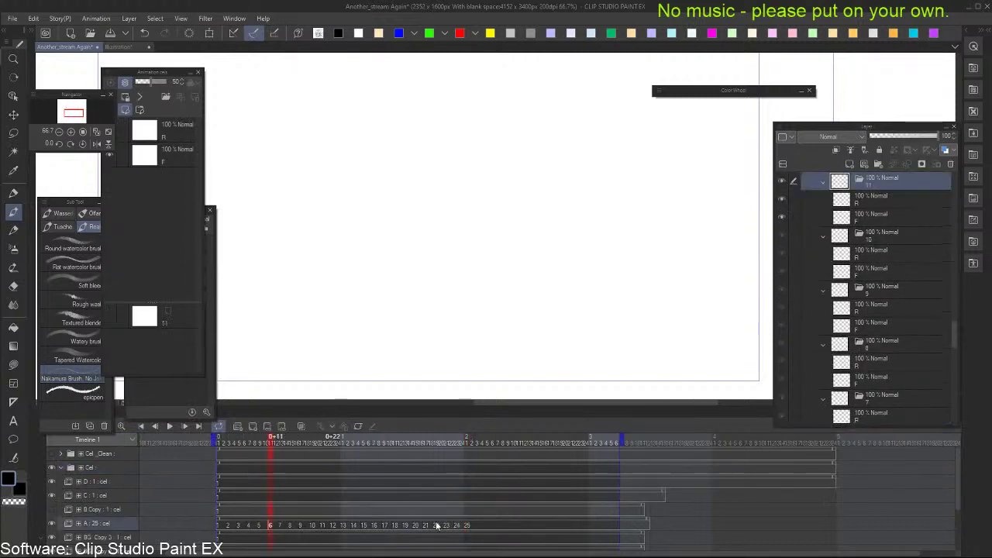
left_click_drag(436, 526, 480, 533)
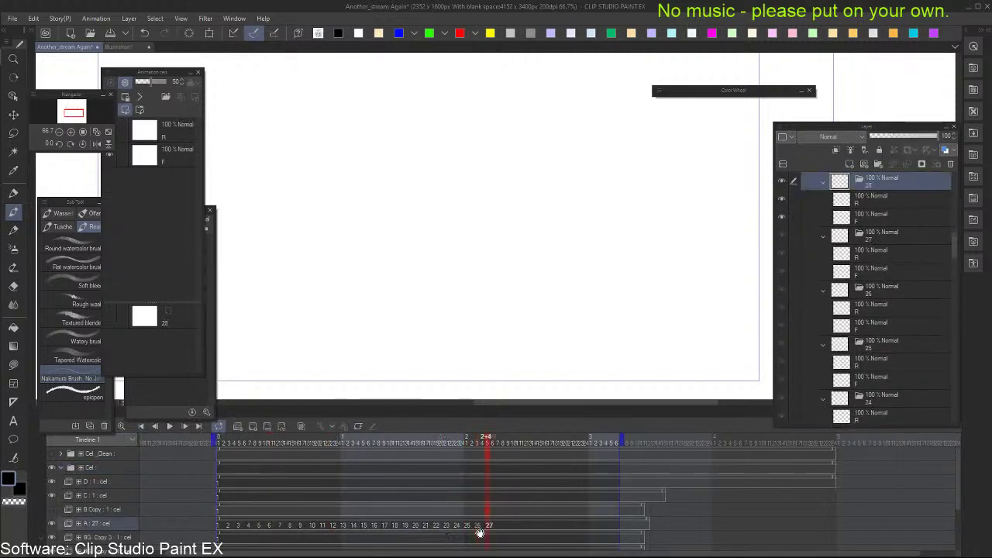
key("space")
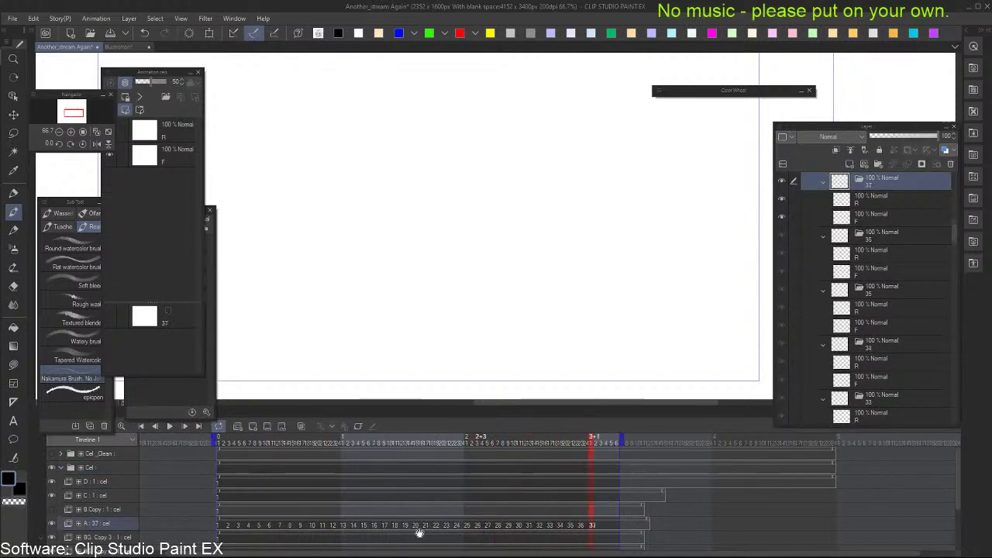
left_click(219, 526)
scroll(496, 243, "down", 3)
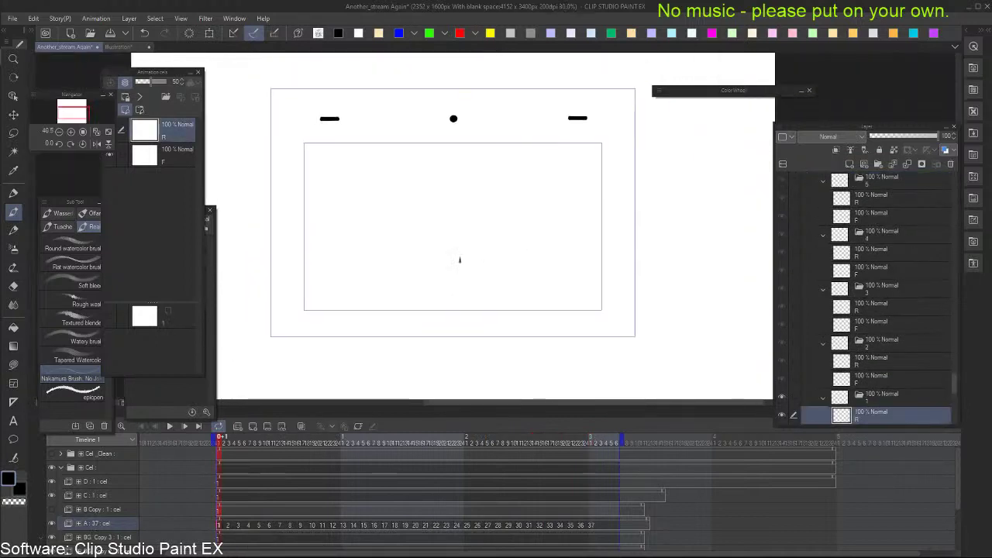
scroll(460, 259, "up", 1)
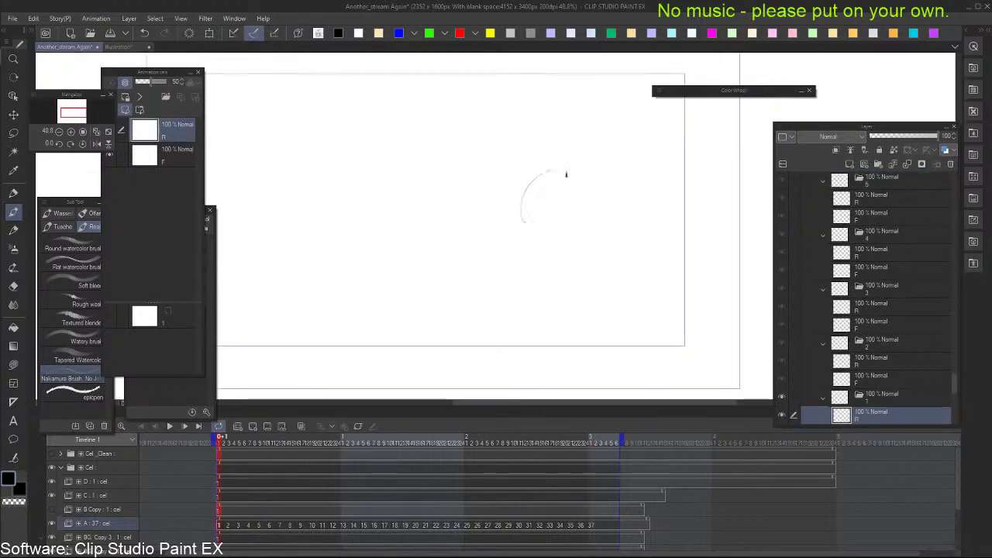
left_click_drag(566, 172, 585, 179)
left_click_drag(528, 195, 591, 203)
left_click_drag(546, 178, 596, 193)
key("ctrl+z")
key("ctrl+z")
key("ctrl+z")
mouse_move(520, 240)
left_mouse_down()
mouse_move(531, 198)
mouse_move(667, 221)
left_mouse_up()
key("ctrl+z")
key("ctrl+z")
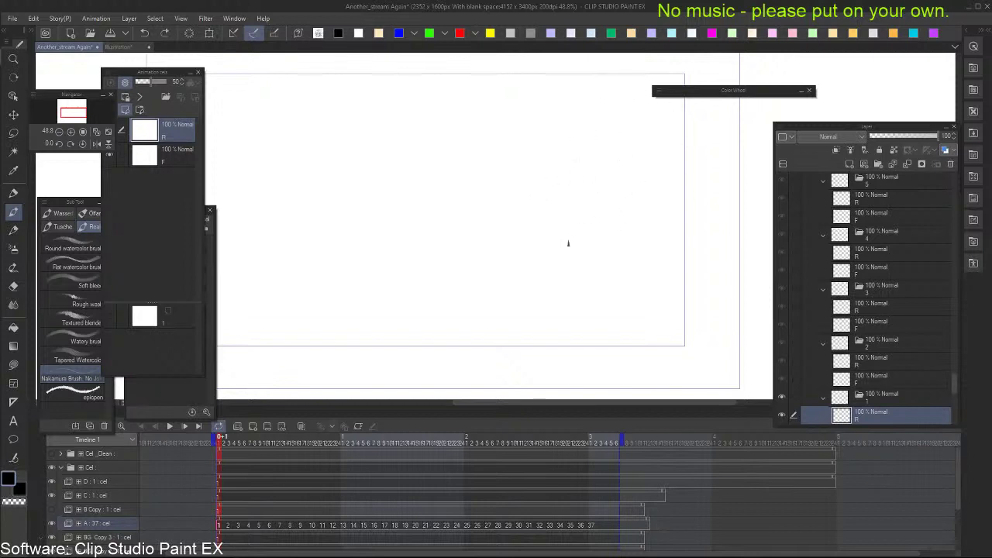
Sketch the rough head outline in the right half of the camera frame, with tapered cheek, chin and curved cranium
mouse_move(528, 230)
left_mouse_down()
mouse_move(582, 210)
mouse_move(592, 216)
left_mouse_up()
key("ctrl+z")
key("ctrl+z")
left_click_drag(565, 186, 572, 249)
key("ctrl+z")
left_click_drag(560, 176, 575, 263)
mouse_move(550, 199)
left_mouse_down()
mouse_move(572, 264)
mouse_move(571, 246)
mouse_move(606, 264)
left_mouse_up()
key("ctrl+z")
key("ctrl+z")
left_click_drag(550, 198, 570, 161)
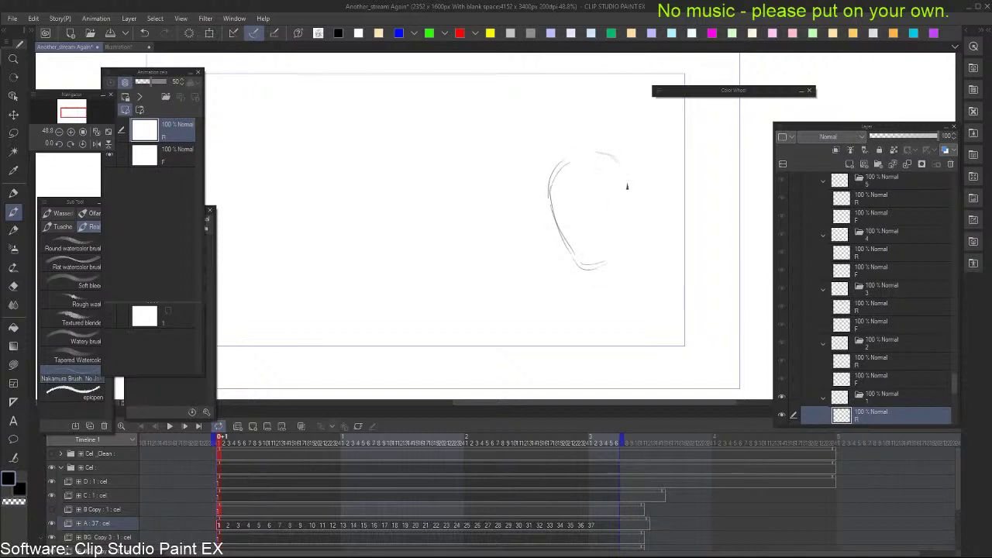
Sketch the far side of the head, the eyes, brows, nose, mouth and ear, plus the near shoulder line
left_click_drag(627, 186, 626, 228)
mouse_move(554, 226)
left_mouse_down()
mouse_move(506, 301)
mouse_move(563, 223)
mouse_move(604, 224)
mouse_move(592, 223)
mouse_move(601, 221)
mouse_move(578, 250)
mouse_move(590, 256)
mouse_move(606, 215)
left_mouse_up()
key("ctrl+z")
key("ctrl+z")
key("ctrl+z")
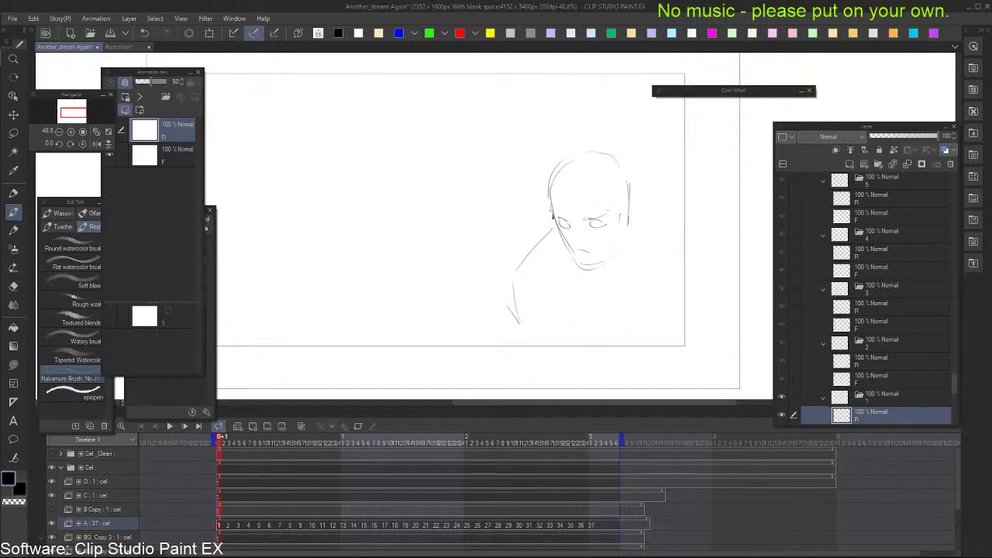
mouse_move(553, 214)
left_mouse_down()
mouse_move(592, 261)
mouse_move(620, 240)
left_mouse_up()
mouse_move(625, 204)
left_mouse_down()
mouse_move(634, 212)
mouse_move(623, 228)
left_mouse_up()
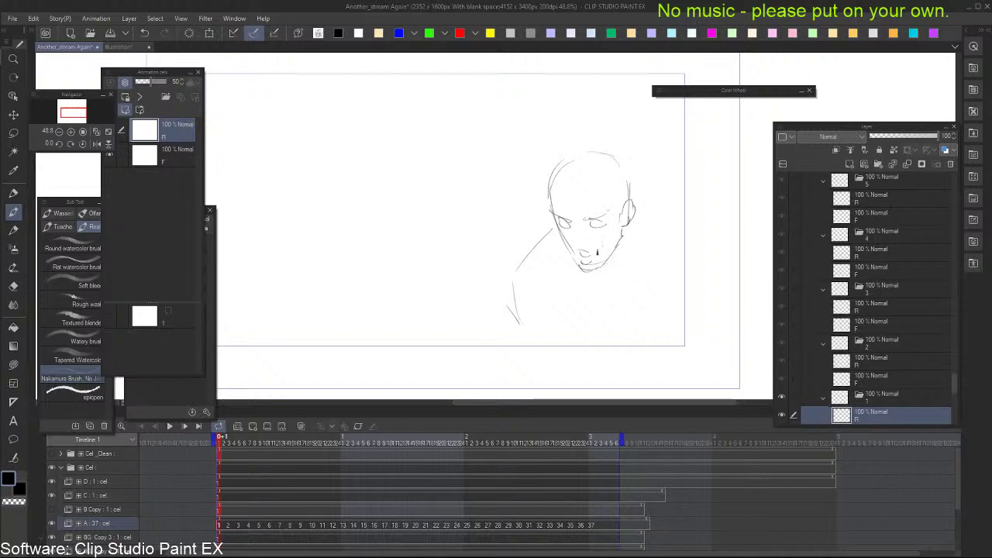
Extend the near arm's outer line and sketch the far shoulder and upper arm reaching past the inner frame
left_click_drag(515, 282, 522, 341)
mouse_move(648, 192)
left_mouse_down()
mouse_move(673, 200)
mouse_move(661, 222)
mouse_move(660, 199)
mouse_move(690, 221)
mouse_move(665, 220)
mouse_move(674, 267)
left_mouse_up()
key("ctrl+z")
key("ctrl+z")
key("ctrl+z")
mouse_move(655, 188)
left_mouse_down()
mouse_move(675, 206)
mouse_move(695, 197)
mouse_move(669, 194)
mouse_move(729, 207)
left_mouse_up()
key("ctrl+z")
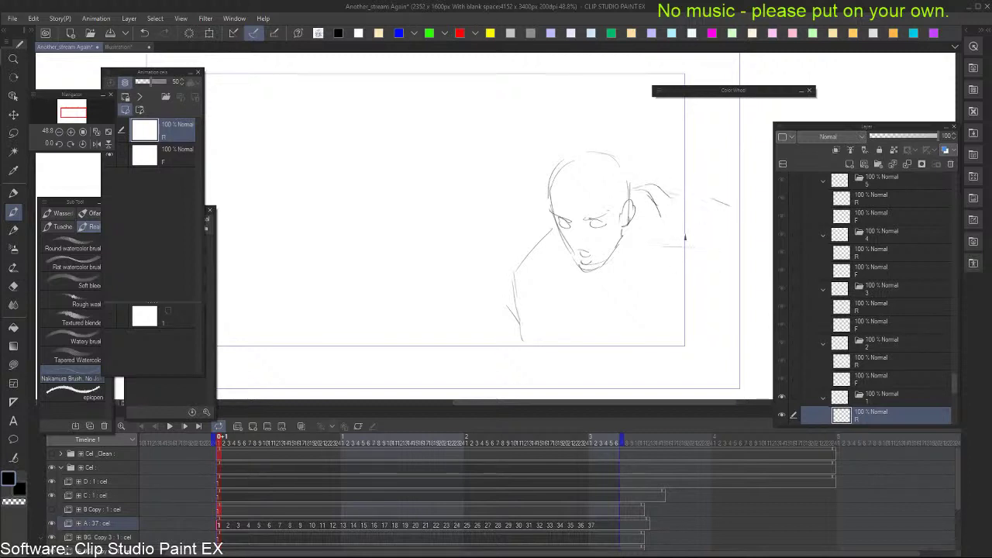
mouse_move(669, 236)
left_mouse_down()
mouse_move(738, 241)
mouse_move(699, 250)
left_mouse_up()
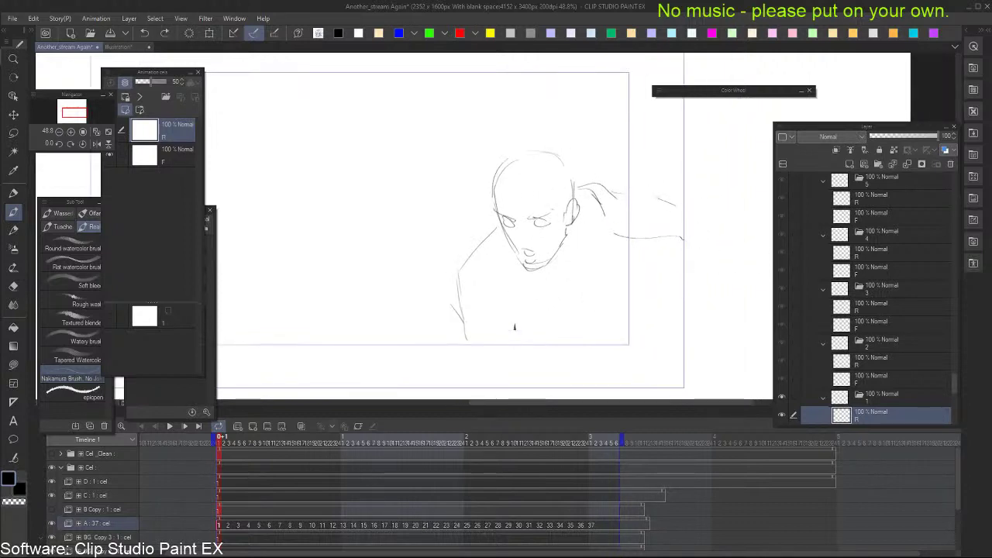
Sketch the rounded near shoulder and the inner contour of the near upper arm
mouse_move(509, 295)
left_mouse_down()
mouse_move(508, 381)
mouse_move(514, 335)
mouse_move(509, 353)
left_mouse_up()
key("ctrl+z")
left_click_drag(512, 378, 512, 389)
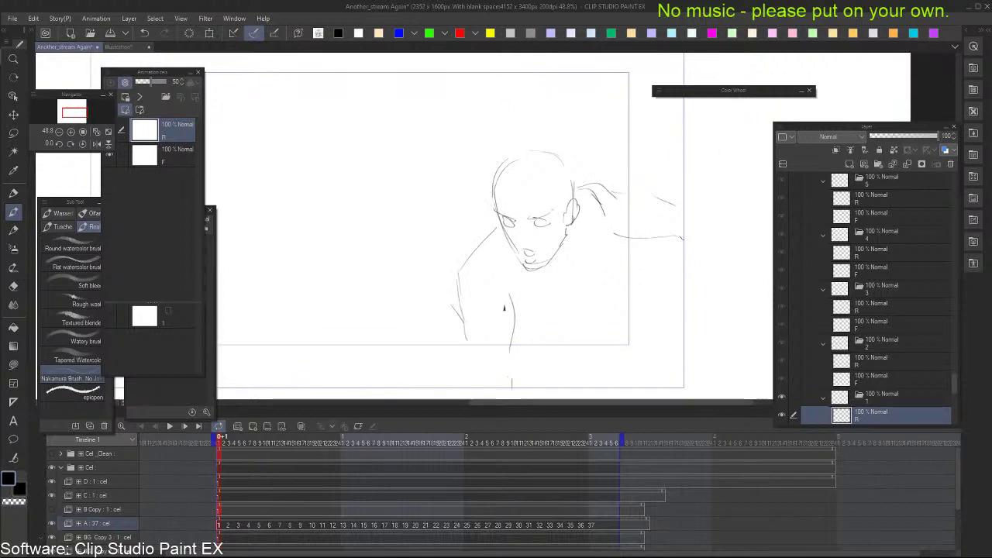
key("ctrl+z")
left_click_drag(497, 313, 515, 287)
key("ctrl+z")
key("ctrl+z")
mouse_move(463, 270)
left_mouse_down()
mouse_move(500, 291)
mouse_move(507, 326)
mouse_move(495, 341)
mouse_move(511, 390)
left_mouse_up()
key("ctrl+z")
key("ctrl+z")
left_click_drag(518, 307, 508, 275)
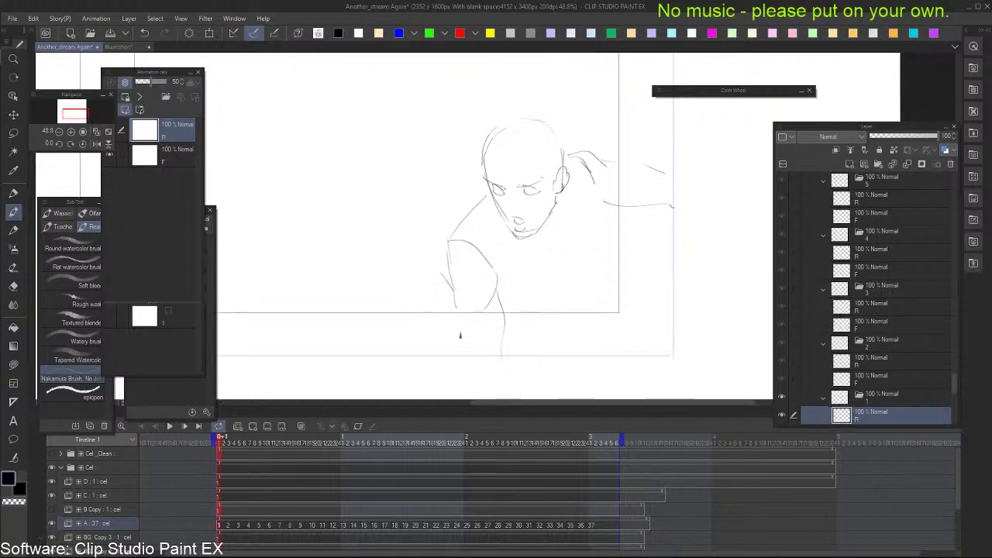
Redraw the outer contour of the near upper arm from the shoulder down toward the elbow
mouse_move(457, 309)
left_mouse_down()
mouse_move(465, 366)
mouse_move(495, 387)
left_mouse_up()
scroll(516, 376, "down", 1)
key("ctrl+z")
key("ctrl+z")
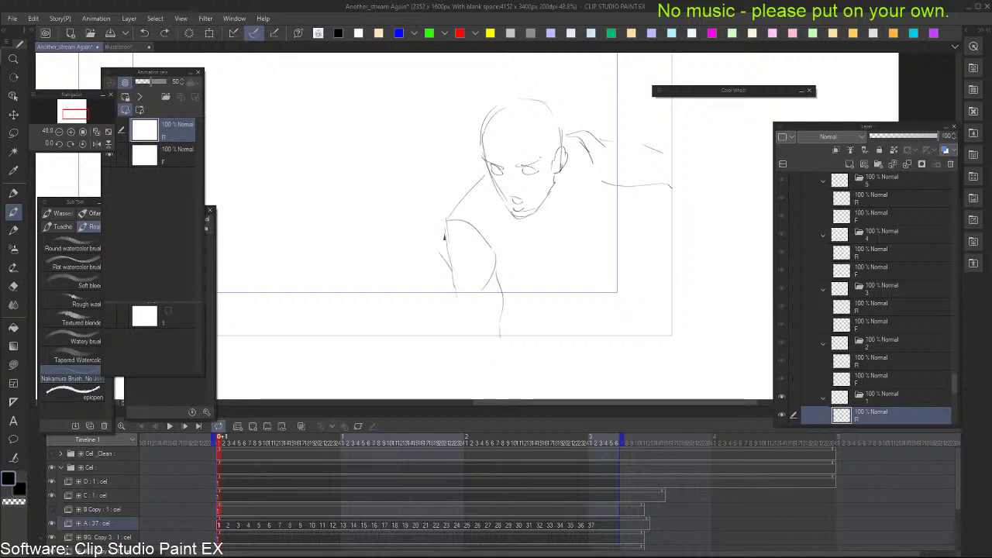
left_click_drag(444, 225, 469, 345)
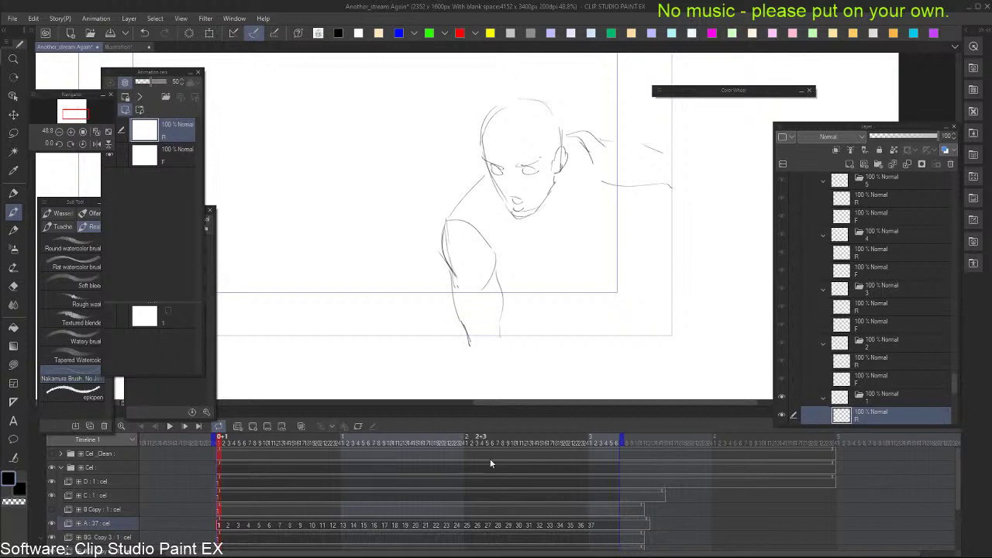
left_click_drag(590, 288, 581, 301)
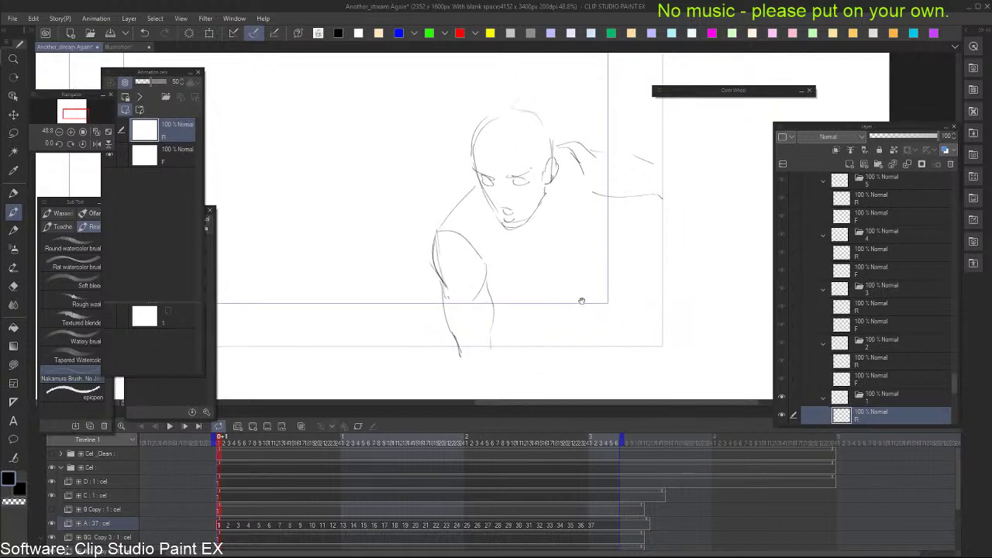
left_click_drag(660, 190, 660, 196)
Sketch the near elbow and the forearm bent upward across the body to the wrist
left_click_drag(527, 305, 546, 272)
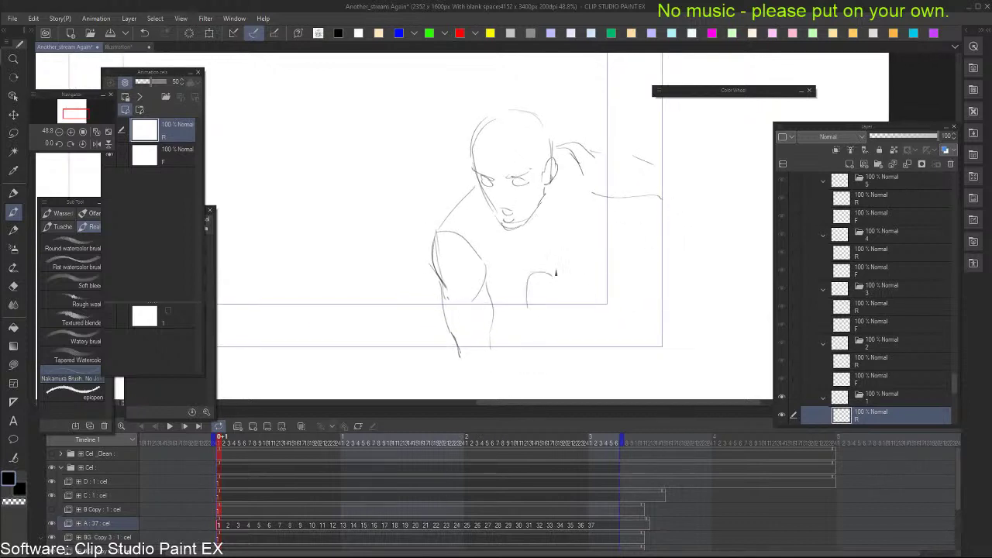
key("ctrl+z")
mouse_move(489, 343)
left_mouse_down()
mouse_move(554, 300)
mouse_move(549, 323)
left_mouse_up()
key("ctrl+z")
mouse_move(497, 378)
left_mouse_down()
mouse_move(551, 331)
mouse_move(489, 381)
mouse_move(469, 387)
mouse_move(459, 363)
mouse_move(475, 390)
left_mouse_up()
key("ctrl+z")
key("ctrl+z")
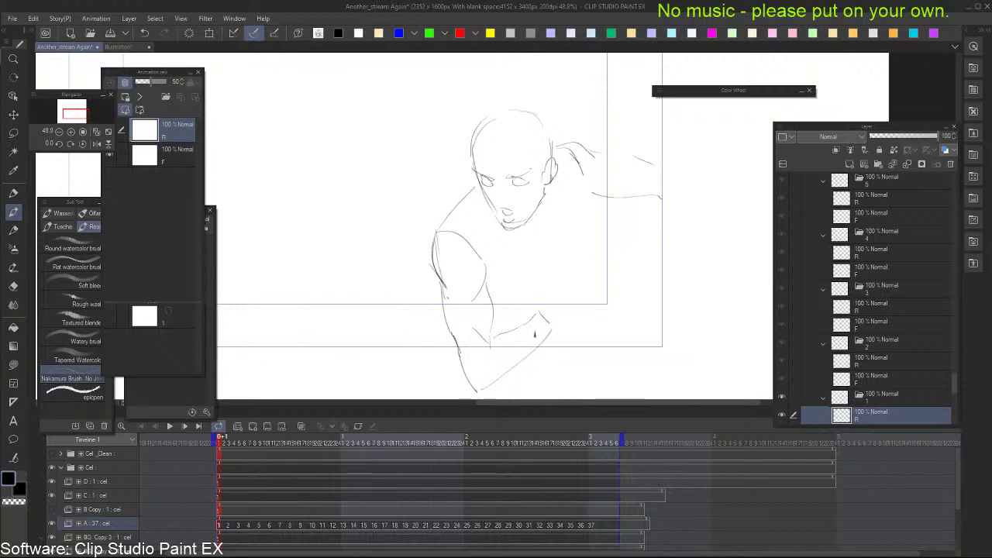
Sketch the near hand in front of the chest with a thumb and curled fingers
mouse_move(556, 294)
left_mouse_down()
mouse_move(539, 314)
mouse_move(560, 263)
mouse_move(558, 285)
mouse_move(575, 284)
mouse_move(573, 310)
mouse_move(585, 314)
mouse_move(566, 321)
left_mouse_up()
key("ctrl+z")
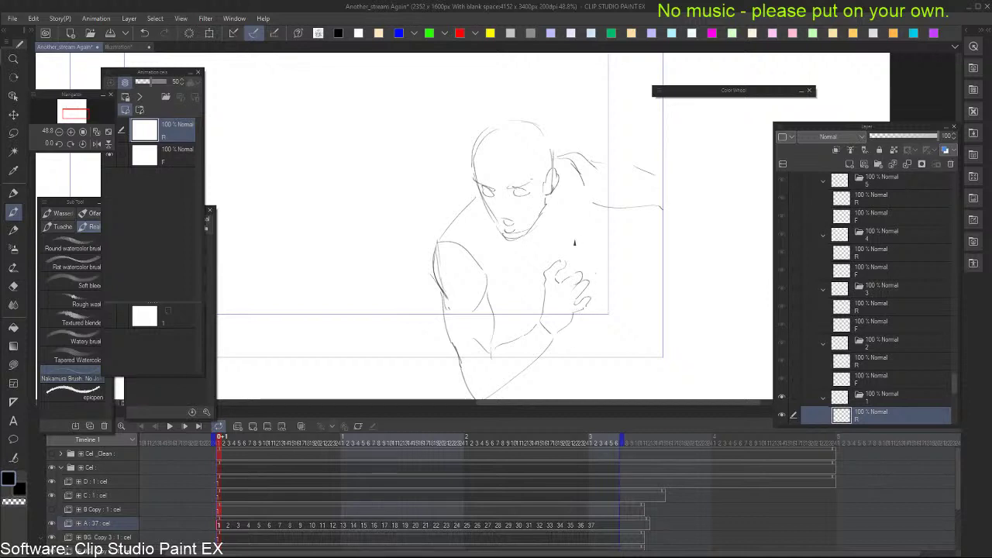
left_click_drag(585, 250, 571, 283)
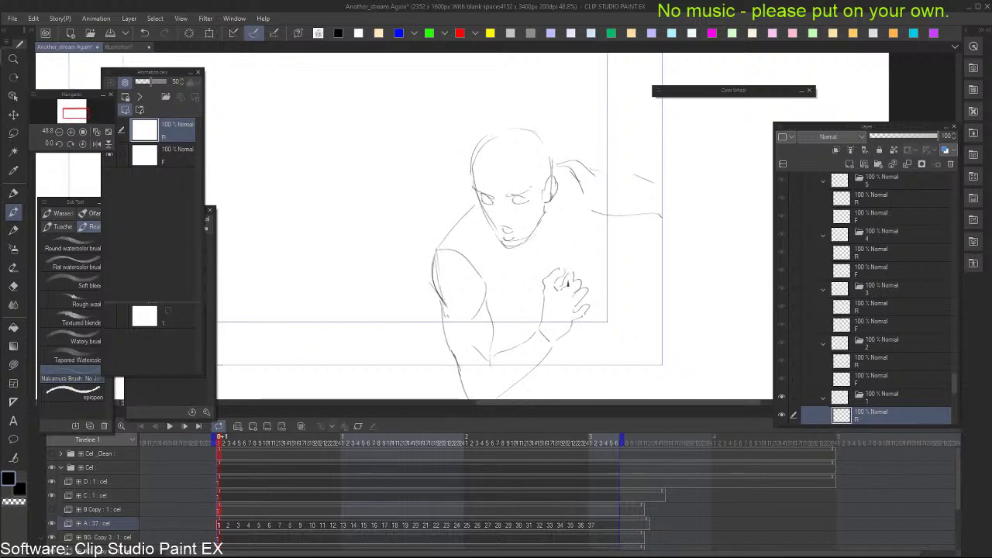
key("ctrl+z")
left_click_drag(567, 283, 576, 280)
left_click_drag(654, 242, 651, 238)
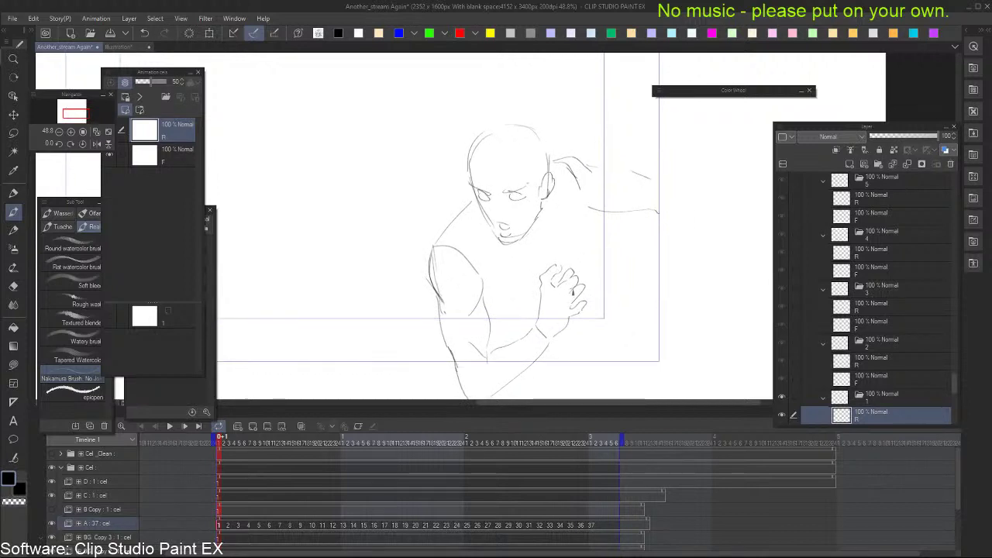
left_click_drag(574, 286, 565, 296)
key("ctrl+z")
key("ctrl+z")
Sketch the far arm's bent elbow, forearm and closed fist beyond the inner frame
mouse_move(676, 175)
left_mouse_down()
mouse_move(648, 239)
mouse_move(636, 233)
mouse_move(673, 261)
mouse_move(659, 267)
mouse_move(644, 253)
mouse_move(650, 265)
mouse_move(659, 257)
mouse_move(638, 262)
left_mouse_up()
key("ctrl+z")
key("ctrl+z")
key("ctrl+z")
mouse_move(658, 227)
left_mouse_down()
mouse_move(664, 197)
mouse_move(681, 190)
mouse_move(672, 198)
mouse_move(657, 183)
mouse_move(701, 208)
mouse_move(701, 224)
mouse_move(673, 255)
left_mouse_up()
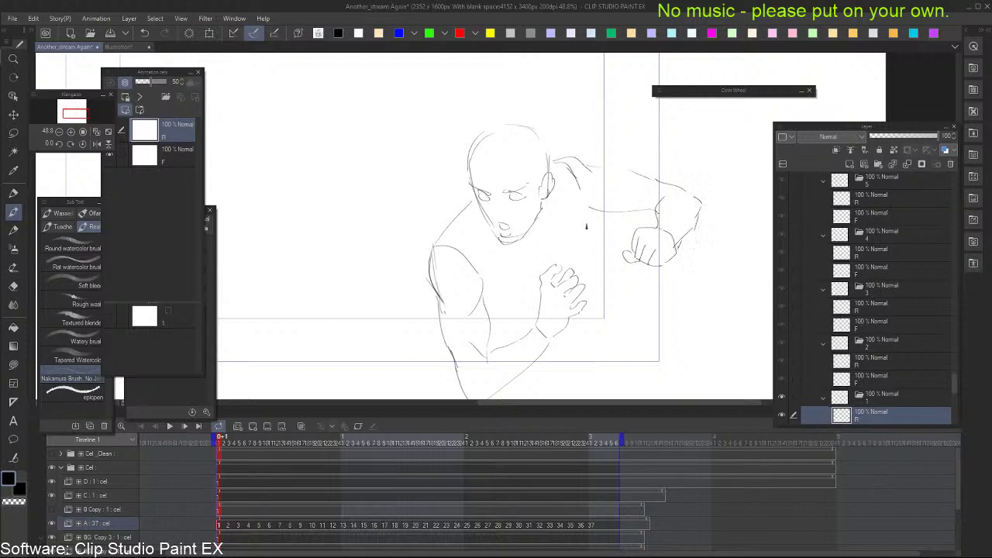
Sketch the side of the torso, the chest and abdominal lines, and a short back line behind the near elbow
left_click_drag(580, 183, 554, 258)
mouse_move(490, 291)
left_mouse_down()
mouse_move(517, 283)
mouse_move(523, 269)
left_mouse_up()
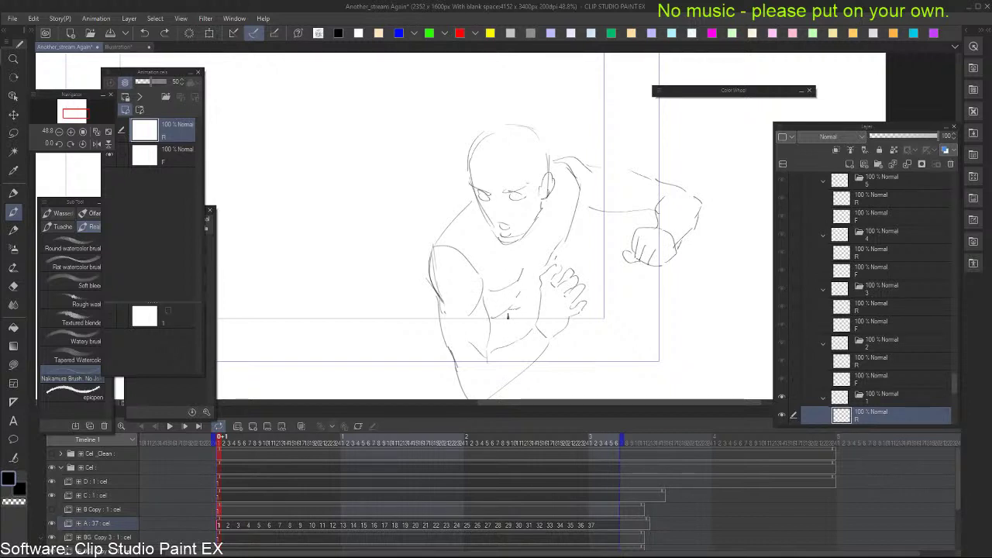
left_click_drag(538, 280, 535, 318)
left_click_drag(265, 211, 417, 241)
mouse_move(346, 230)
left_mouse_down()
mouse_move(384, 211)
mouse_move(367, 208)
mouse_move(394, 213)
left_mouse_up()
key("ctrl+z")
key("ctrl+z")
left_click_drag(523, 282, 469, 242)
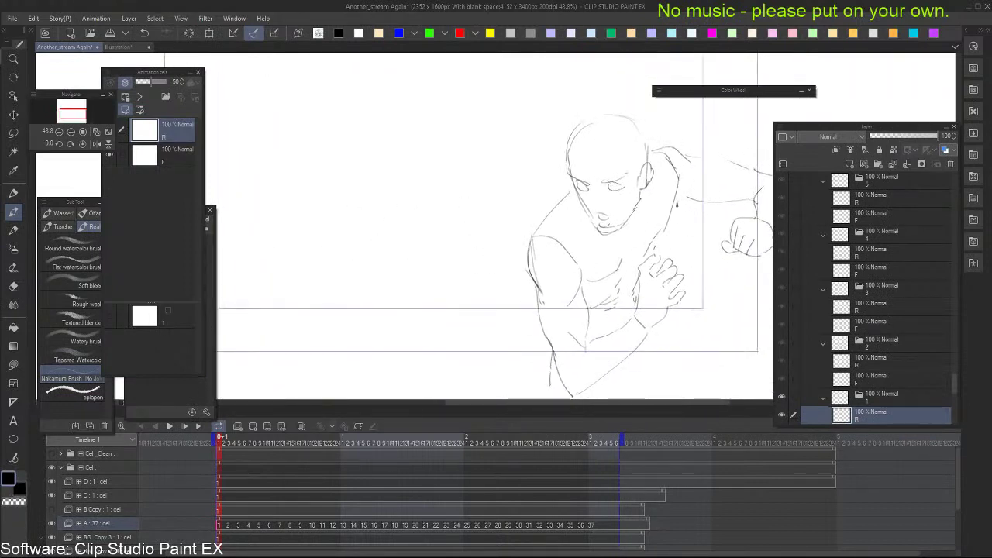
Turn on onion skin and flip between the first and second cels of track A, returning to cel 1
scroll(732, 202, "down", 1)
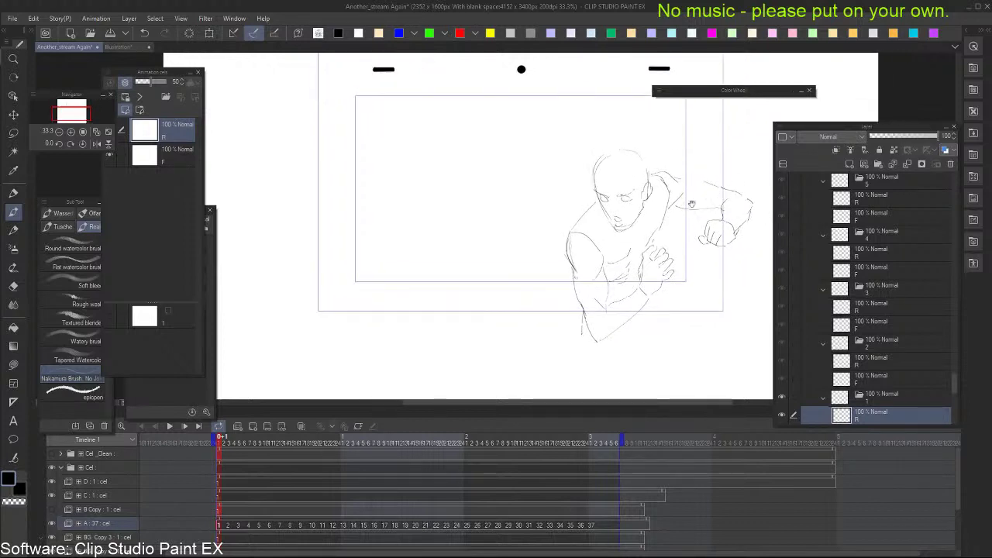
left_click_drag(692, 203, 674, 202)
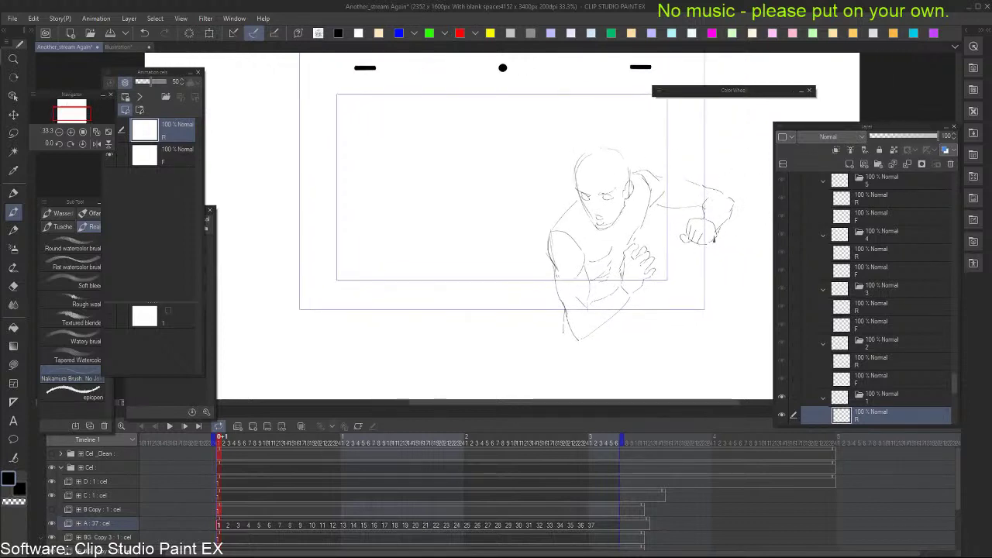
key("period")
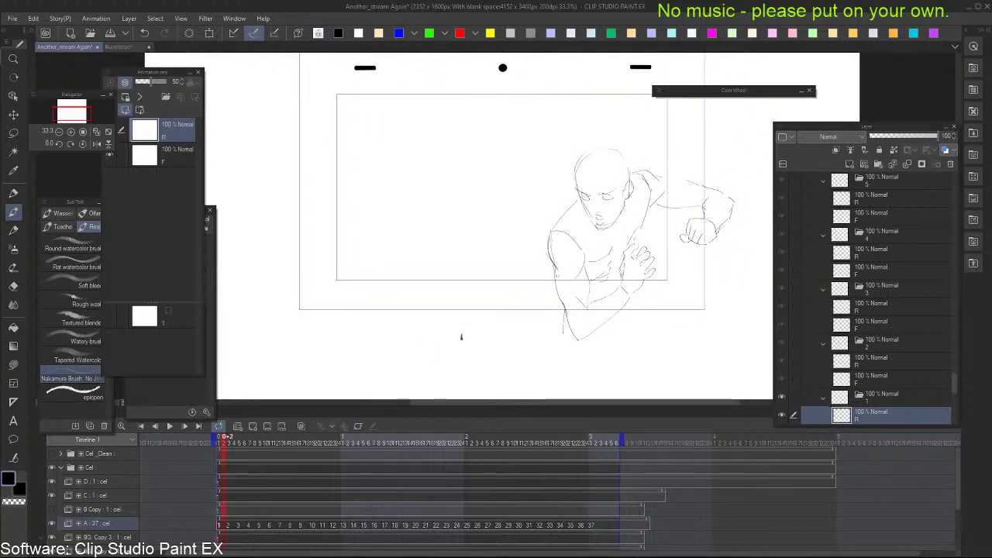
key("comma")
key("period")
left_click(302, 426)
key("period")
scroll(589, 168, "up", 1)
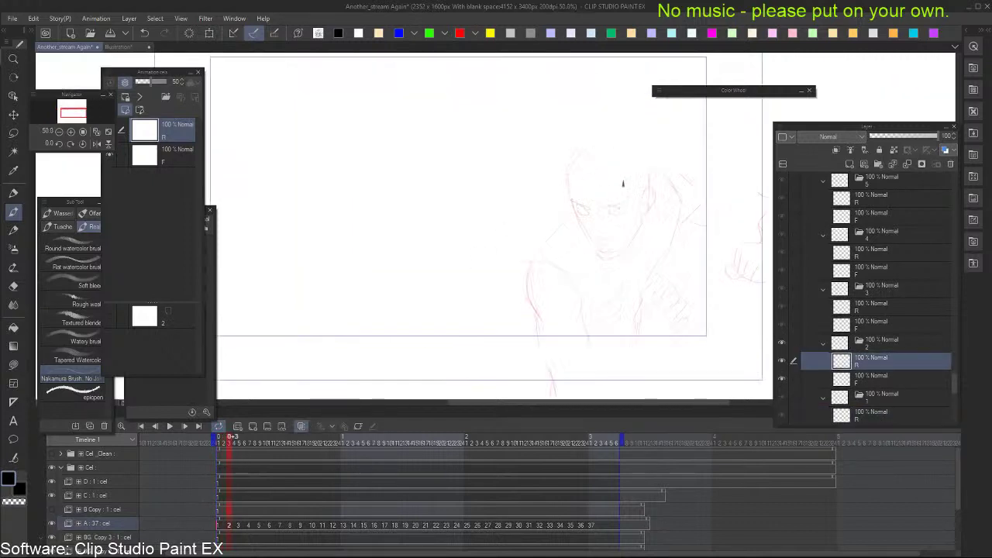
key("Left")
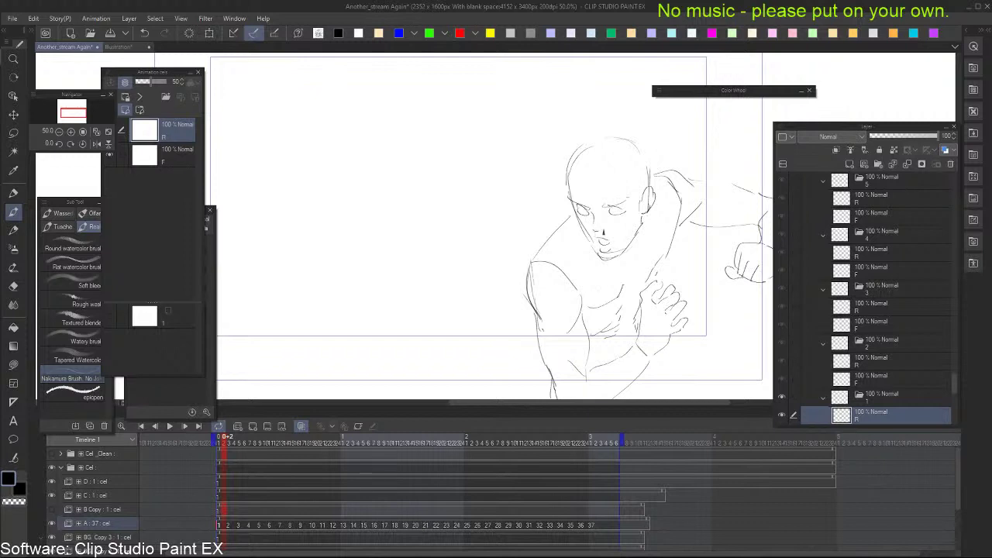
Refine the eyes on cel 1 by adding irises and firmer lid and brow lines
left_click_drag(649, 204, 650, 208)
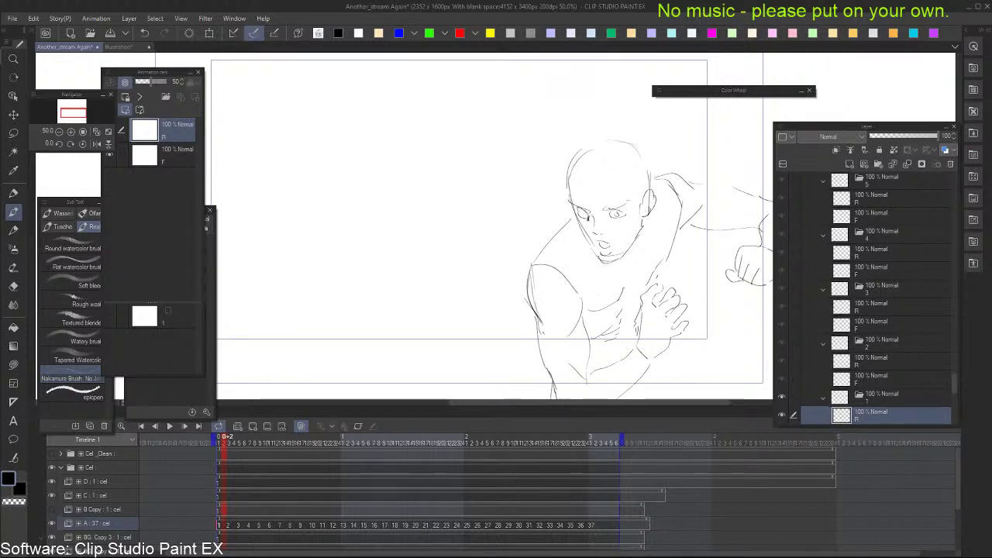
key("ctrl+z")
mouse_move(587, 213)
left_mouse_down()
mouse_move(621, 219)
mouse_move(583, 219)
left_mouse_up()
key("ctrl+z")
key("ctrl+z")
key("ctrl+z")
key("ctrl+z")
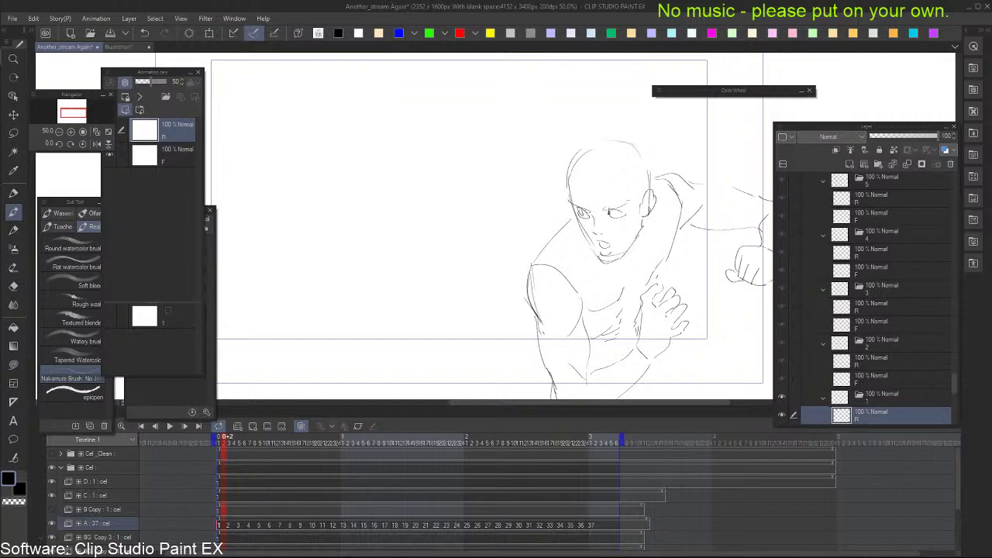
Sketch a spiky fringe over the forehead and jagged hair tufts at the side and crown of the head
scroll(609, 208, "down", 1)
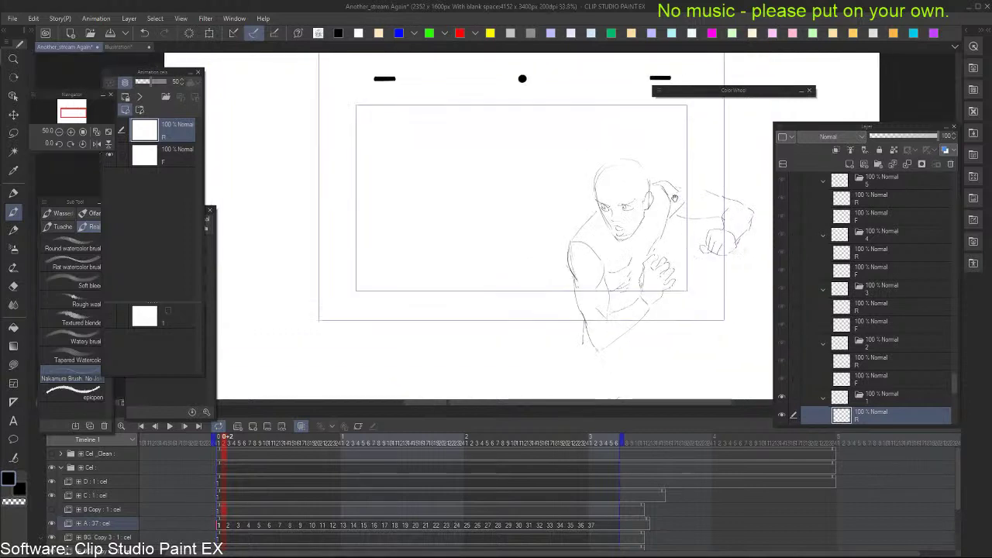
left_click_drag(612, 172, 610, 178)
mouse_move(570, 210)
left_mouse_down()
mouse_move(590, 200)
mouse_move(597, 218)
left_mouse_up()
key("ctrl+z")
key("ctrl+z")
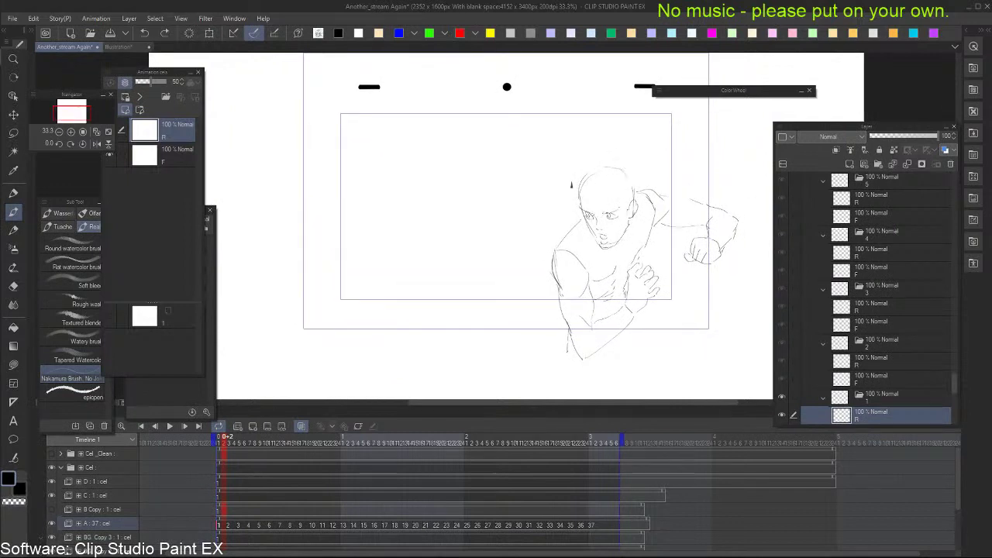
mouse_move(569, 183)
left_mouse_down()
mouse_move(559, 208)
mouse_move(572, 179)
mouse_move(608, 210)
mouse_move(587, 204)
mouse_move(617, 203)
mouse_move(624, 191)
mouse_move(620, 215)
left_mouse_up()
mouse_move(574, 174)
left_mouse_down()
mouse_move(570, 186)
mouse_move(581, 163)
mouse_move(610, 153)
mouse_move(623, 166)
left_mouse_up()
mouse_move(634, 172)
left_mouse_down()
mouse_move(643, 170)
mouse_move(644, 191)
left_mouse_up()
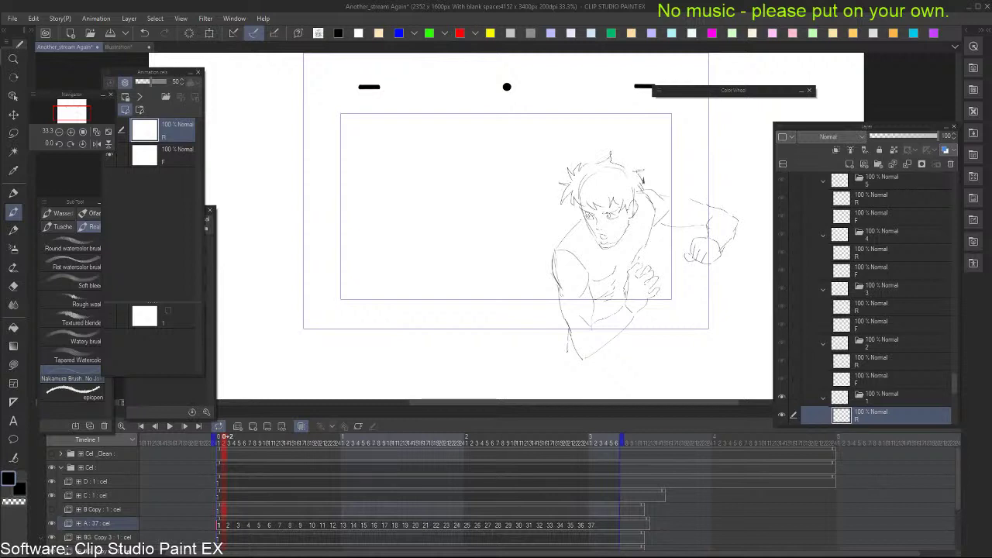
Redraw the crown spikes and continue the jagged hair outline around both sides of the head
key("ctrl+z")
key("ctrl+z")
mouse_move(611, 162)
left_mouse_down()
mouse_move(590, 159)
mouse_move(636, 158)
left_mouse_up()
left_click_drag(636, 159, 637, 197)
left_click_drag(574, 205, 584, 208)
Rework the near shoulder line and add collar and neck lines below the chin
left_click_drag(656, 207, 618, 252)
key("ctrl+z")
key("ctrl+z")
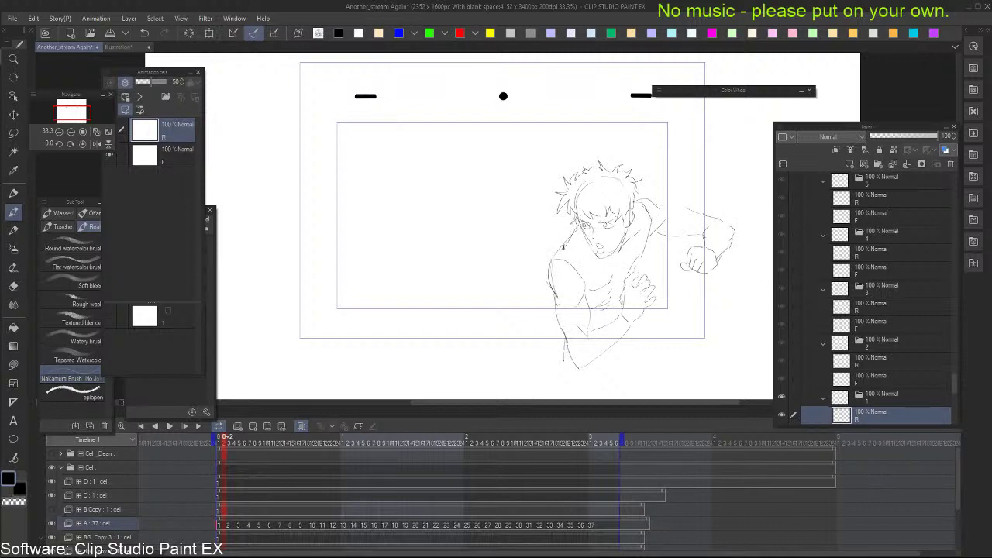
key("ctrl+z")
left_click_drag(552, 261, 560, 251)
left_click_drag(639, 222, 640, 225)
key("ctrl+z")
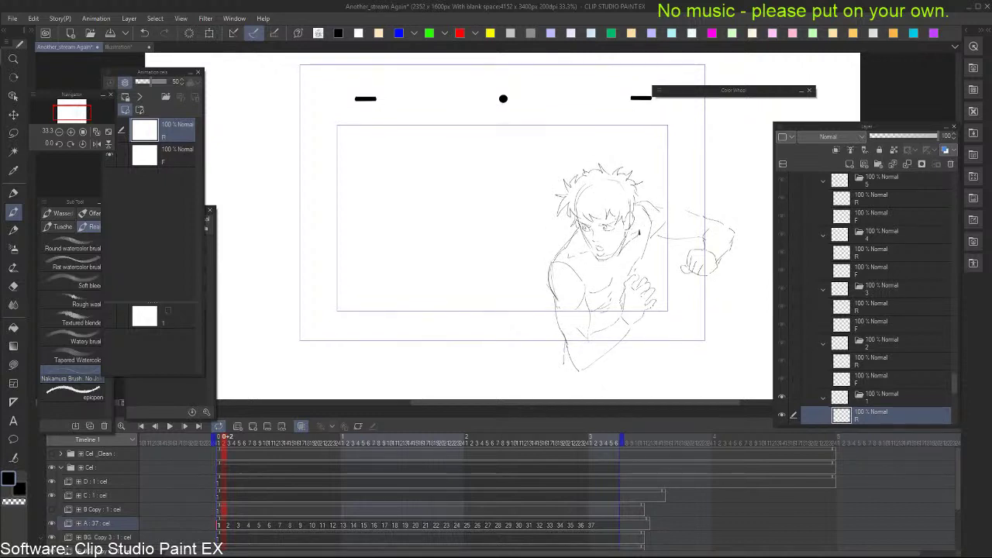
Move to cel 2 and sketch the turned head's face contour and chin over the onion-skinned first drawing
scroll(675, 221, "up", 1)
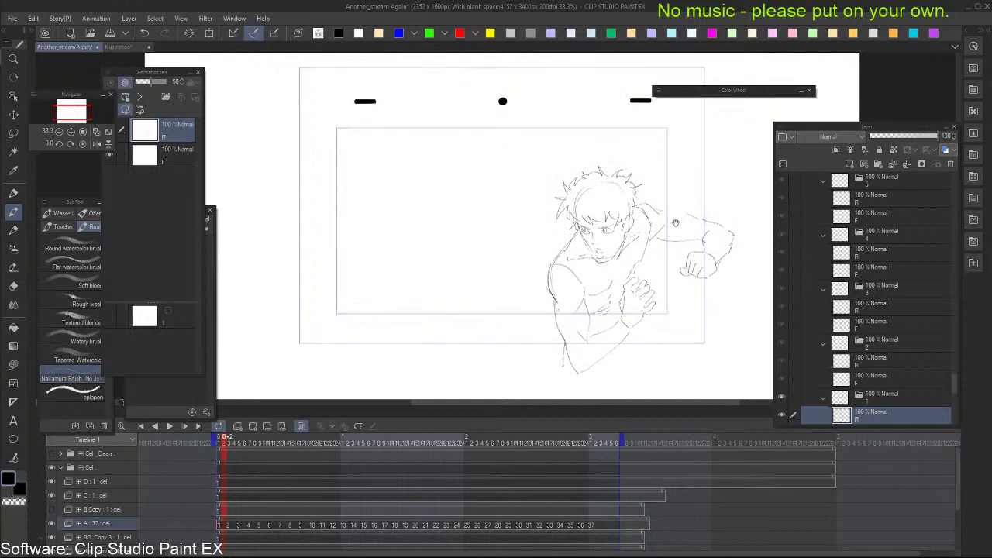
left_click_drag(680, 206, 676, 212)
key("Right")
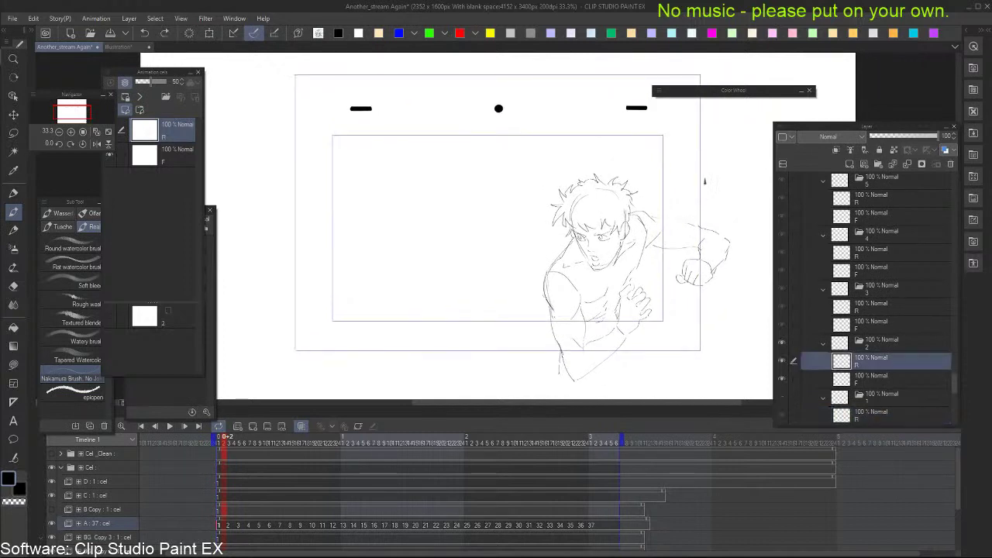
key("Left")
key("Right")
key("Right")
left_click_drag(559, 198, 565, 238)
key("ctrl+z")
key("alt+bracketleft")
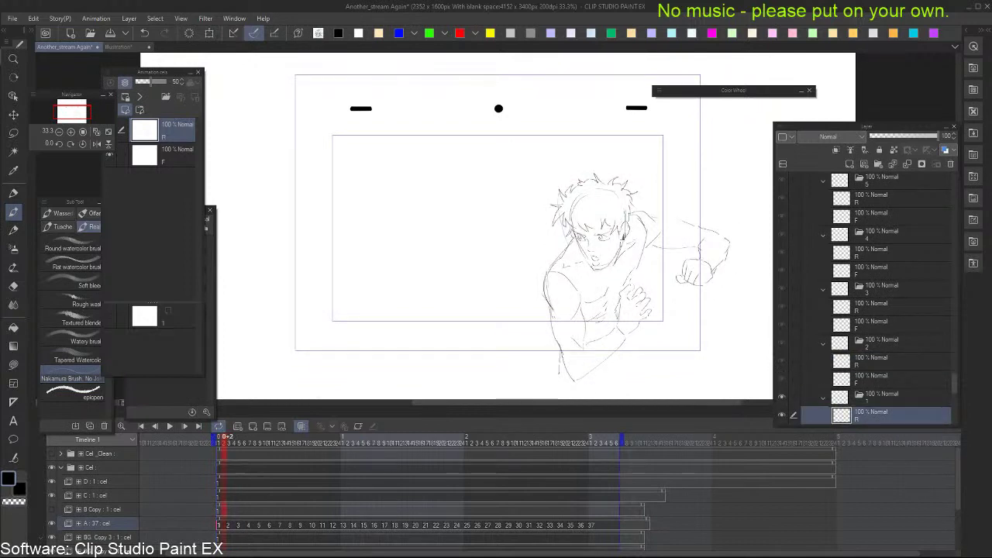
key("alt+bracketright")
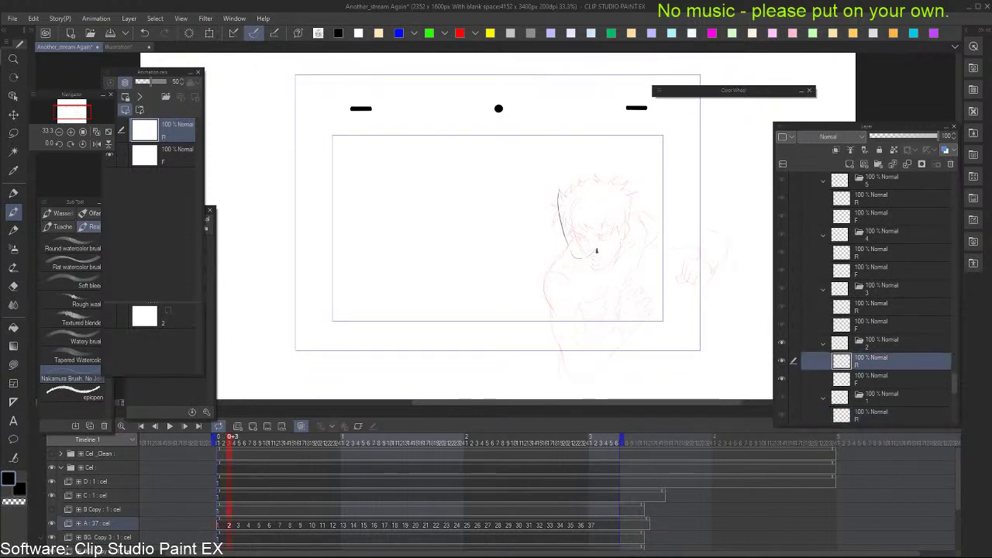
left_click_drag(574, 255, 590, 250)
Draw the eyes and brows on cel 2, flipping against cel 1 to compare and correcting stray strokes
key("Left")
key("Right")
key("Left")
key("Right")
left_click_drag(581, 219, 591, 225)
key("ctrl+z")
key("Left")
key("Right")
key("ctrl+z")
left_click_drag(564, 216, 565, 224)
key("ctrl+z")
key("ctrl+z")
key("Left")
key("Right")
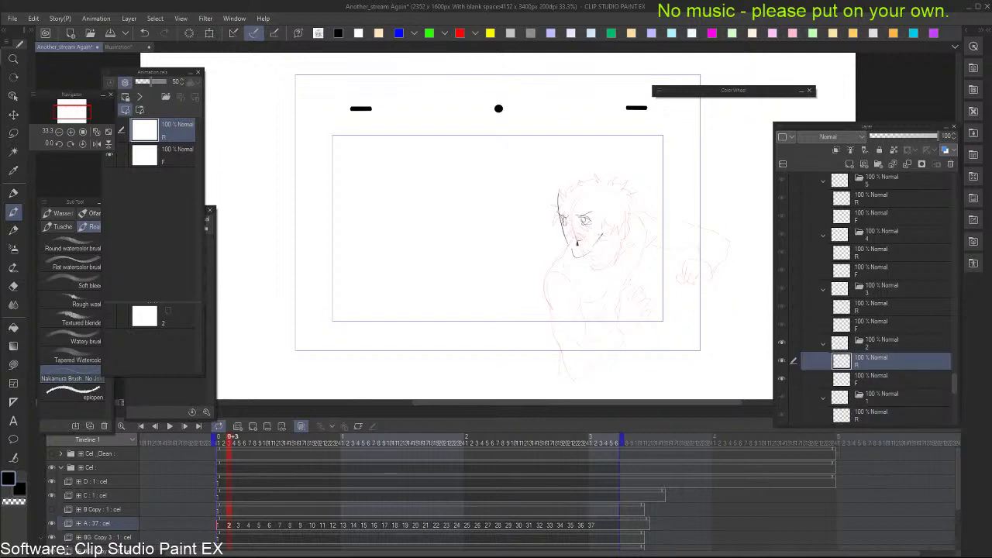
Sketch the mouth and chin of the turned head on cel 2, undoing the strokes that miss
left_click_drag(564, 227, 569, 243)
key("ctrl+z")
key("ctrl+z")
left_click_drag(586, 251, 576, 258)
key("ctrl+z")
Draw the ear and rounded skull outline on cel 2, clean up the jawline and compare with cel 1
left_click_drag(603, 232, 616, 223)
key("ctrl+z")
mouse_move(579, 179)
left_mouse_down()
mouse_move(602, 178)
mouse_move(583, 185)
mouse_move(610, 185)
mouse_move(617, 211)
left_mouse_up()
key("ctrl+z")
left_click_drag(524, 269, 557, 255)
key("ctrl+z")
key("Left")
key("alt+]")
key("e")
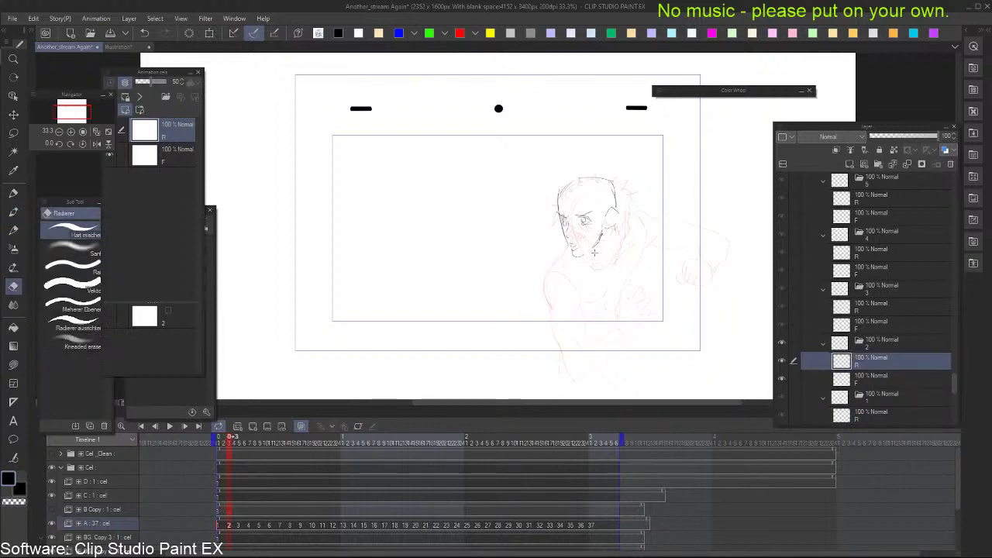
key("b")
key("alt+[")
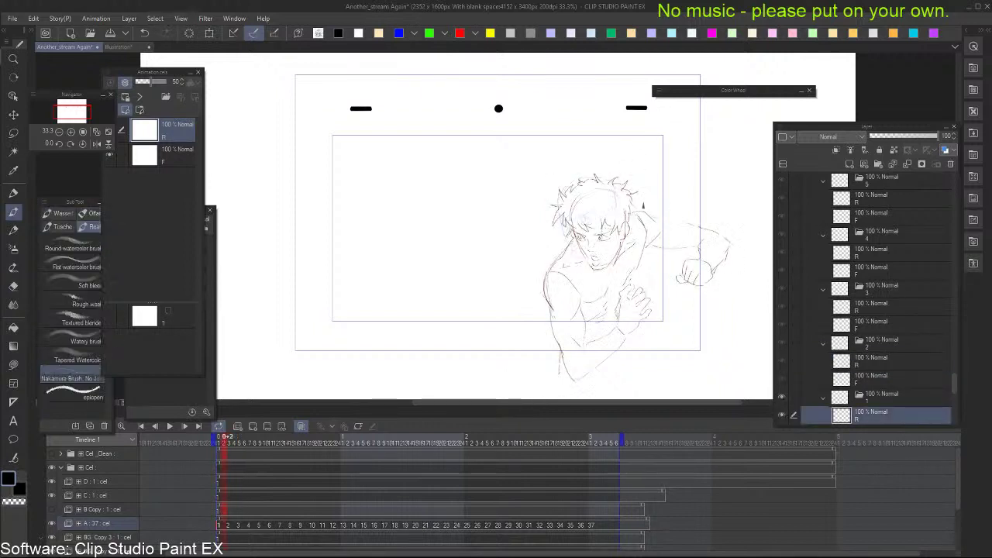
key("Right")
key("alt+[")
key("alt+]")
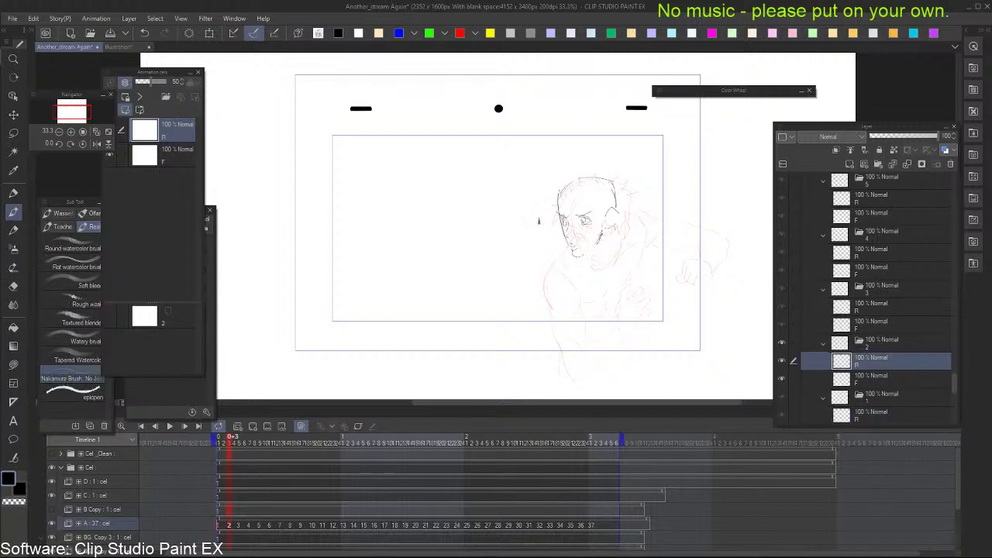
left_click_drag(558, 240, 503, 285)
key("Left")
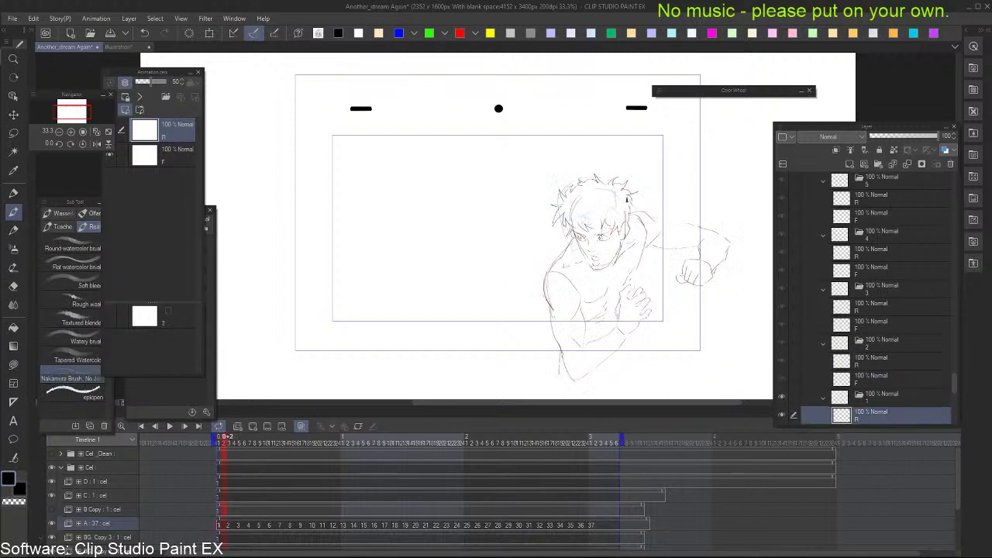
key("Right")
key("ctrl+z")
key("ctrl+z")
key("ctrl+z")
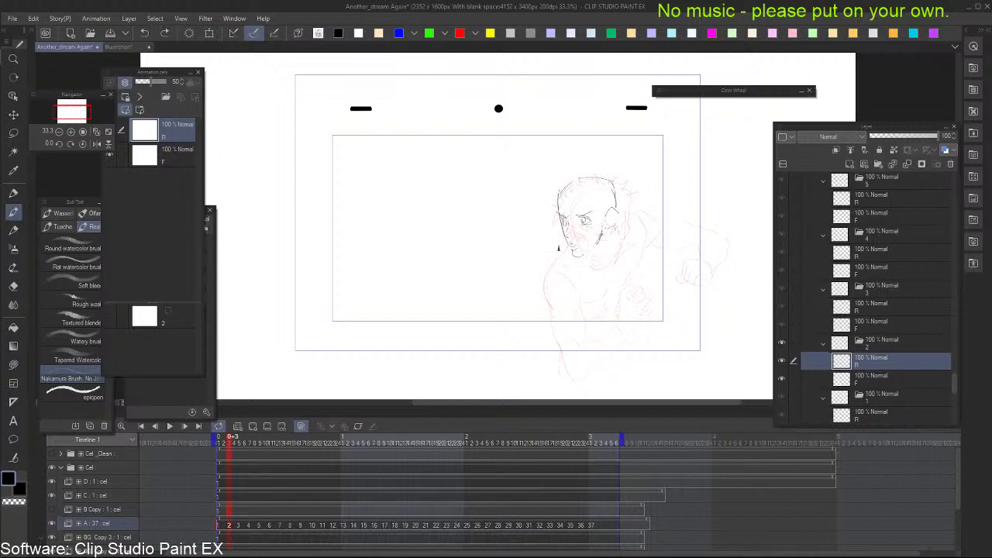
Draw the near shoulder, upper arm, elbow and forearm on cel 2, wider out than in the onion-skinned pose
mouse_move(552, 250)
left_mouse_down()
mouse_move(508, 277)
mouse_move(544, 256)
mouse_move(489, 306)
mouse_move(540, 271)
mouse_move(519, 277)
mouse_move(505, 310)
left_mouse_up()
key("ctrl+z")
left_click_drag(530, 268, 510, 328)
key("ctrl+z")
mouse_move(533, 265)
left_mouse_down()
mouse_move(517, 325)
mouse_move(556, 285)
mouse_move(557, 293)
mouse_move(536, 378)
left_mouse_up()
mouse_move(517, 314)
left_mouse_down()
mouse_move(526, 379)
mouse_move(550, 366)
left_mouse_up()
left_click_drag(558, 377, 587, 389)
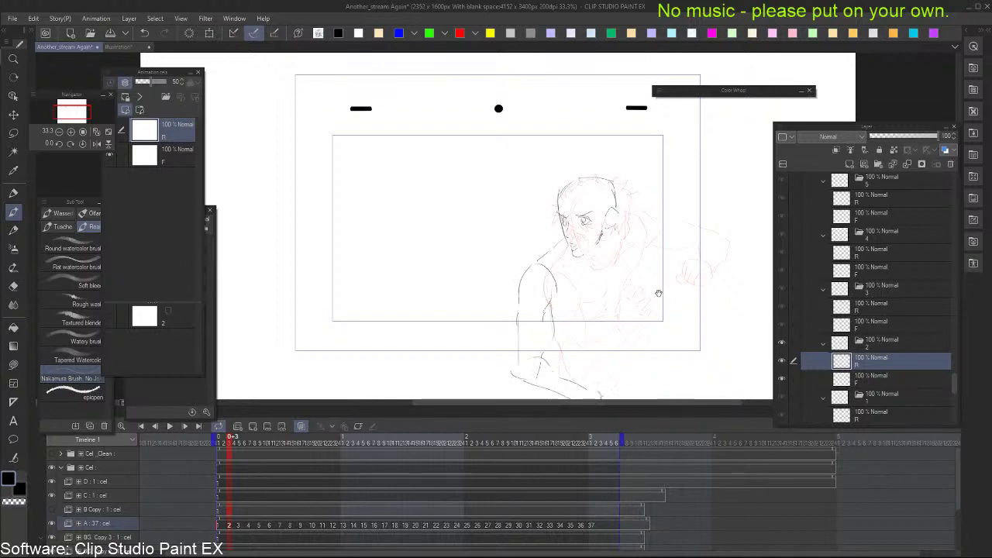
Draw the far shoulder and upper arm lines extending behind the head on cel 2, comparing against cel 1
mouse_move(656, 290)
left_mouse_down()
mouse_move(642, 260)
mouse_move(663, 273)
left_mouse_up()
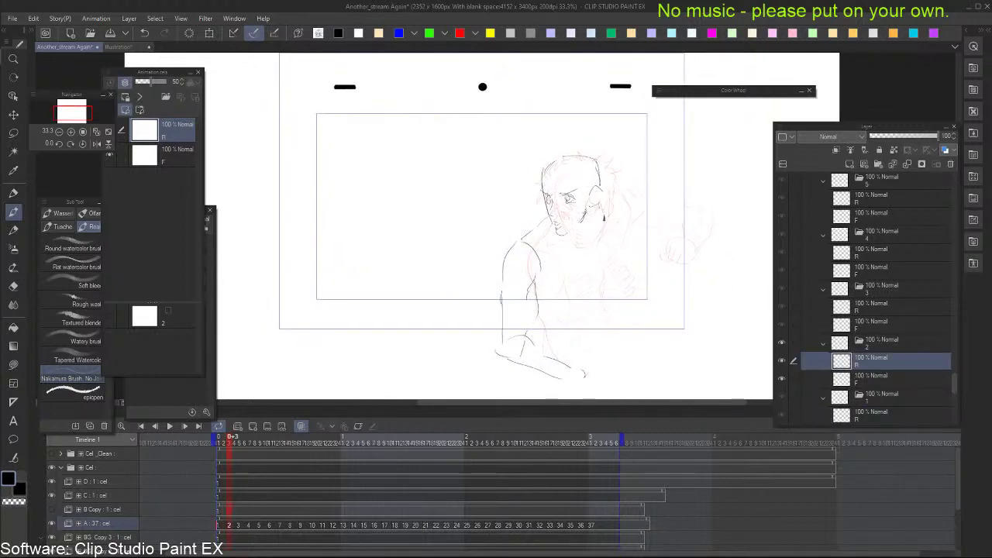
left_click_drag(619, 205, 609, 248)
mouse_move(604, 200)
left_mouse_down()
mouse_move(636, 206)
mouse_move(613, 235)
mouse_move(628, 217)
mouse_move(658, 216)
mouse_move(624, 228)
mouse_move(672, 209)
mouse_move(628, 200)
mouse_move(664, 184)
left_mouse_up()
key("ctrl+z")
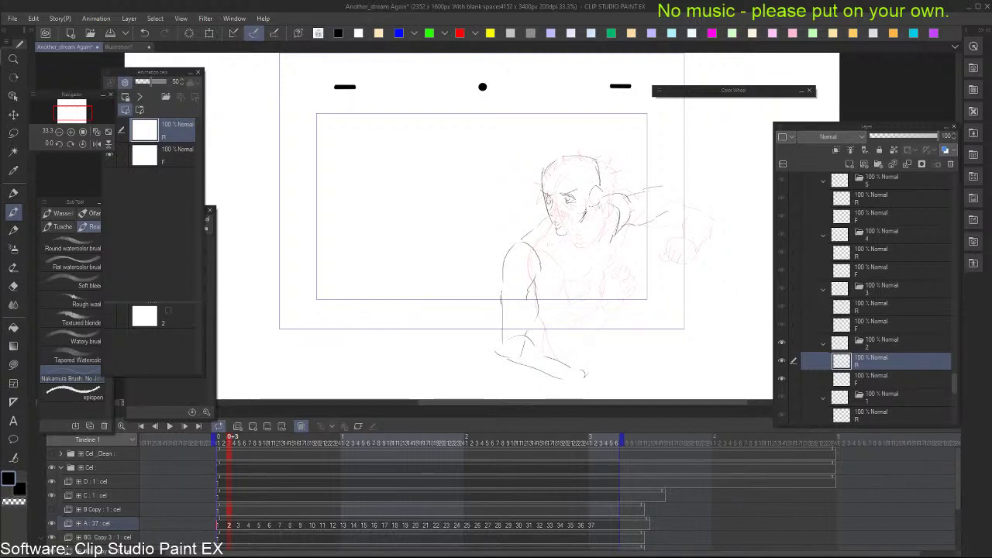
key("Left")
key("Right")
key("e")
key("b")
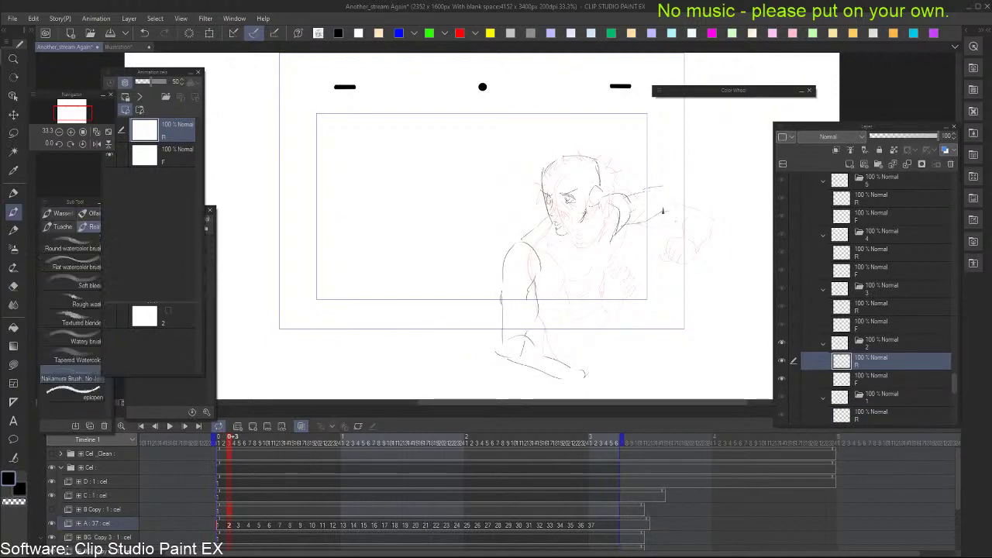
key("Left")
key("Right")
Draw the far arm's bent elbow and forearm on cel 2, redoing the inner contour
mouse_move(667, 187)
left_mouse_down()
mouse_move(659, 242)
mouse_move(639, 233)
mouse_move(669, 242)
mouse_move(649, 257)
mouse_move(673, 236)
left_mouse_up()
key("Left")
key("Right")
key("ctrl+z")
key("alt+[")
key("alt+]")
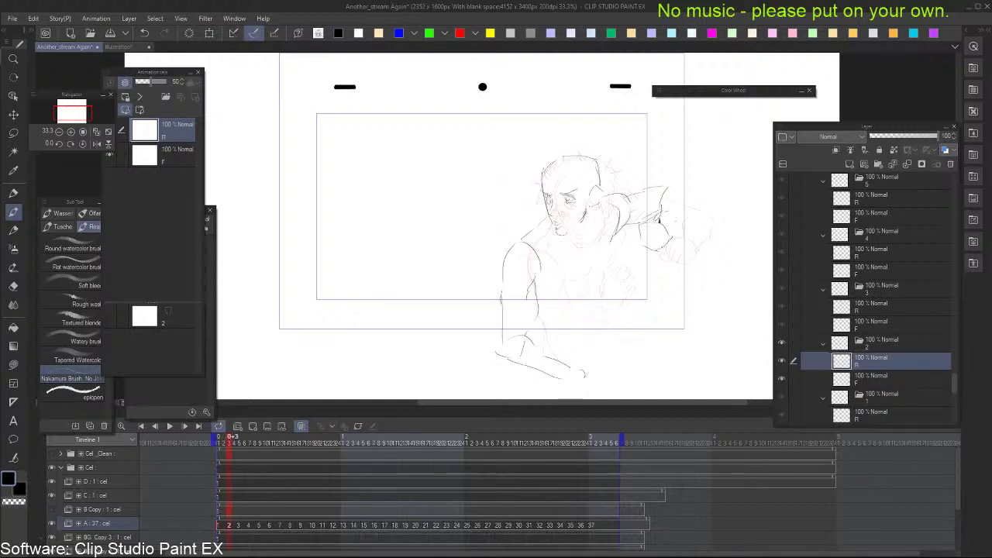
mouse_move(673, 184)
left_mouse_down()
mouse_move(692, 188)
mouse_move(698, 203)
mouse_move(683, 223)
left_mouse_up()
key("alt+[")
key("alt+]")
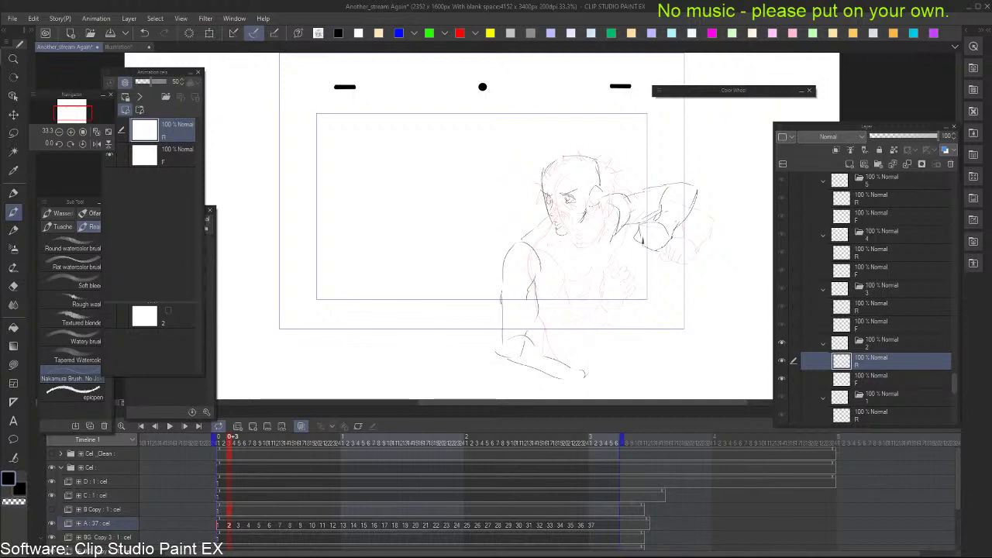
Add the thumb and finger lines to the far fist on cel 2
key("alt+[")
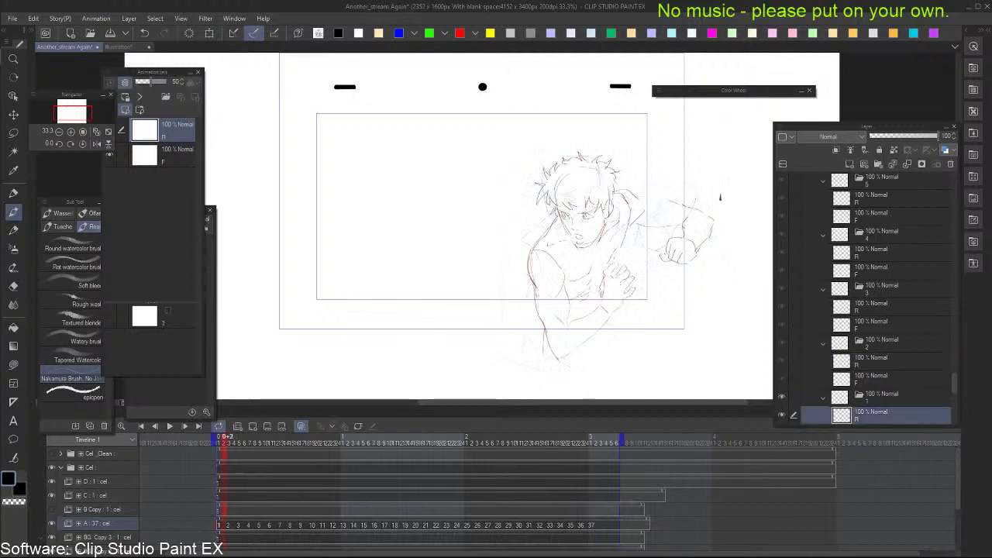
key("alt+]")
left_click_drag(634, 246, 643, 251)
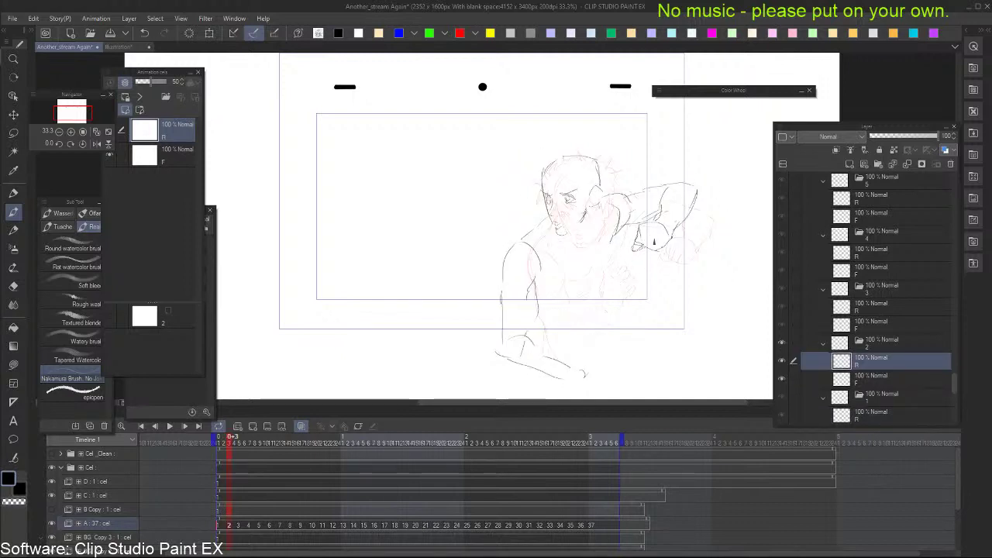
key("Left")
key("Right")
key("Right")
Flip between cels 1 and 2 to examine how the head and far arm move
key("alt+[")
key("alt+]")
key("alt+[")
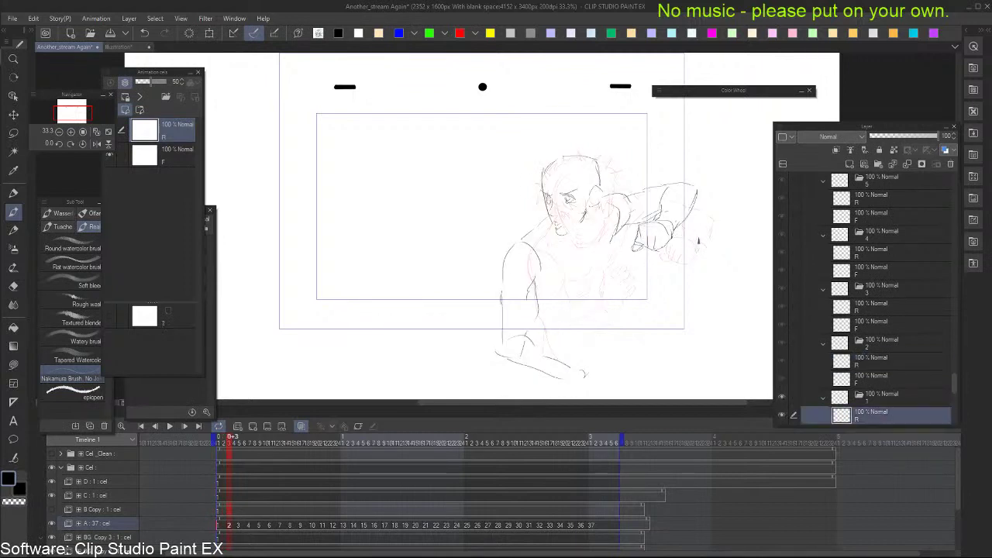
key("alt+]")
key("alt+[")
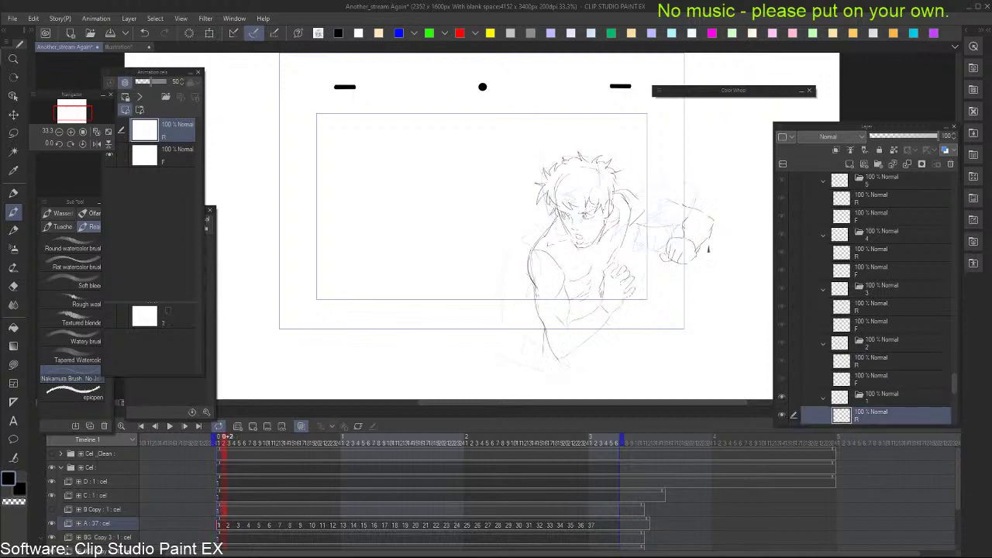
key("alt+]")
key("alt+[")
key("alt+]")
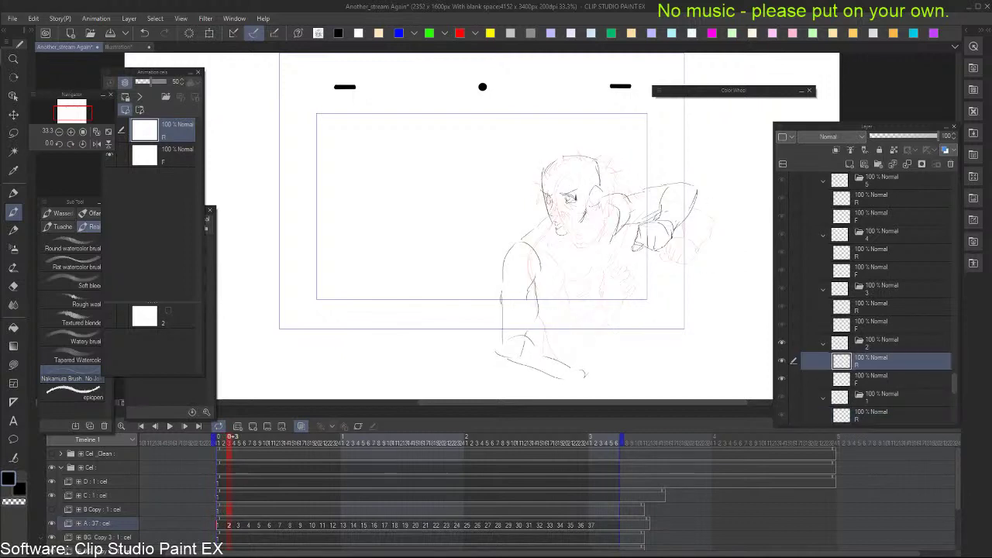
key("alt+[")
key("alt+]")
key("alt+[")
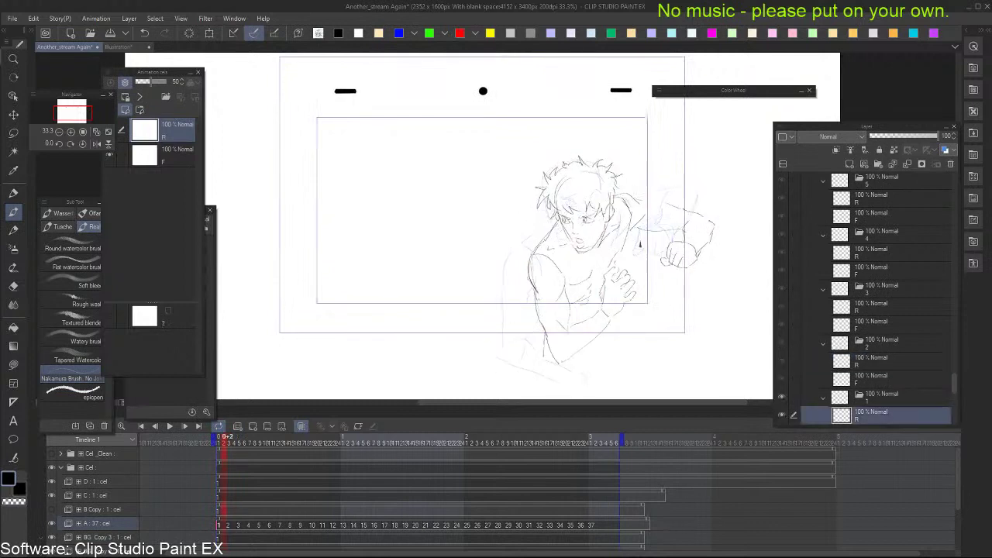
key("alt+]")
Rework the jawline and chin on cel 2 and add the chest curve beside the near shoulder
key("e")
key("b")
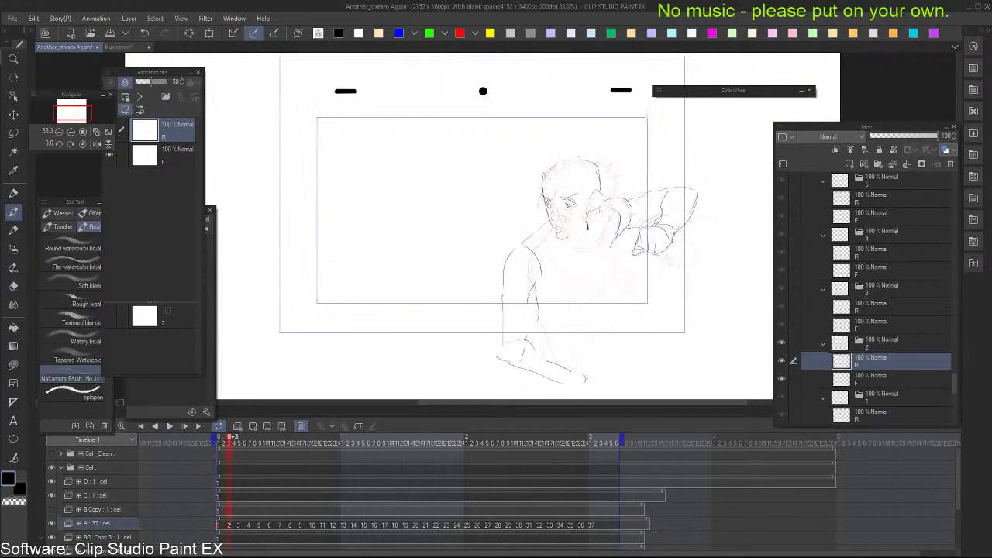
key("e")
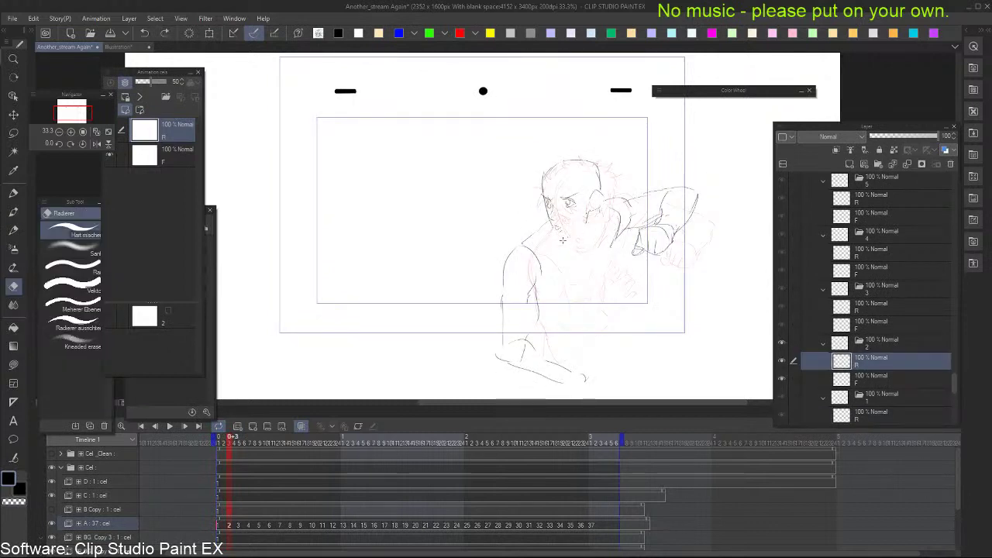
key("b")
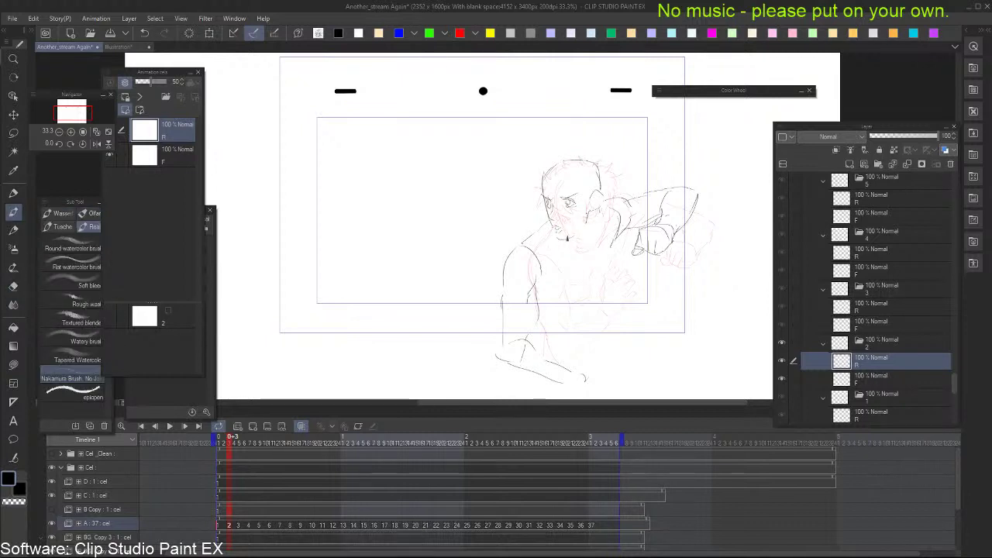
key("Left")
key("Right")
key("Left")
key("Right")
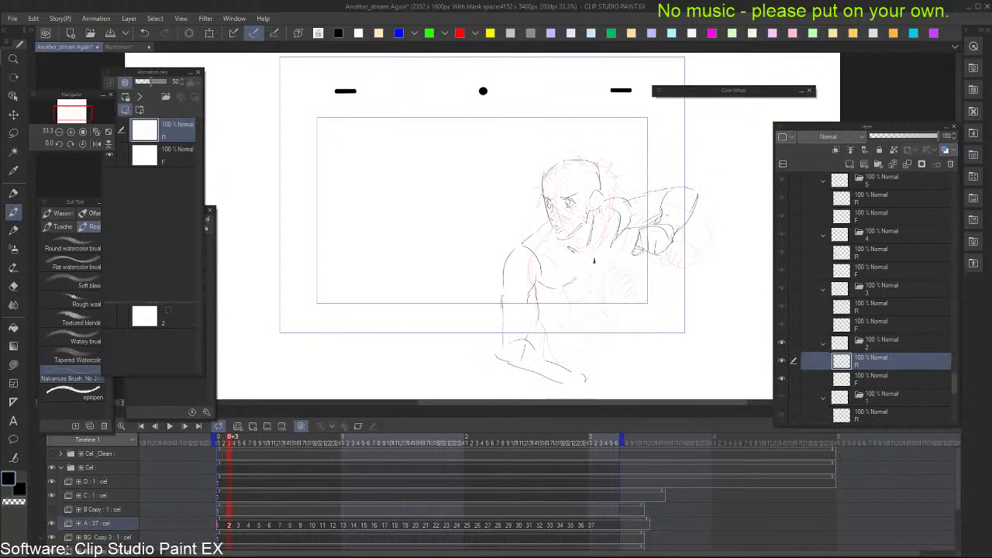
Draw the far side of the chest and the fingers of the near hand on cel 2
key("Left")
key("Right")
left_click_drag(599, 274, 597, 282)
key("ctrl+z")
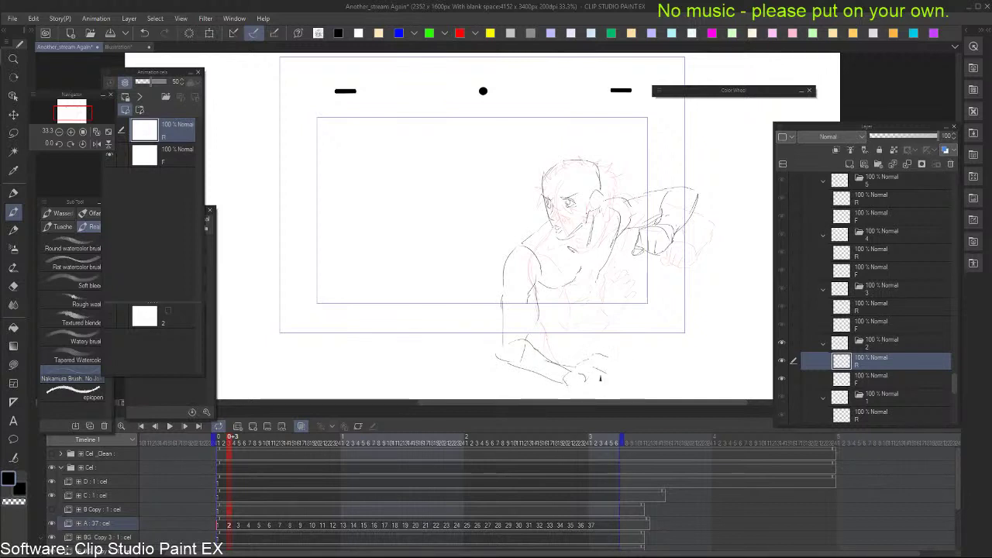
mouse_move(586, 386)
left_mouse_down()
mouse_move(597, 387)
mouse_move(590, 385)
left_mouse_up()
key("ctrl+z")
key("Left")
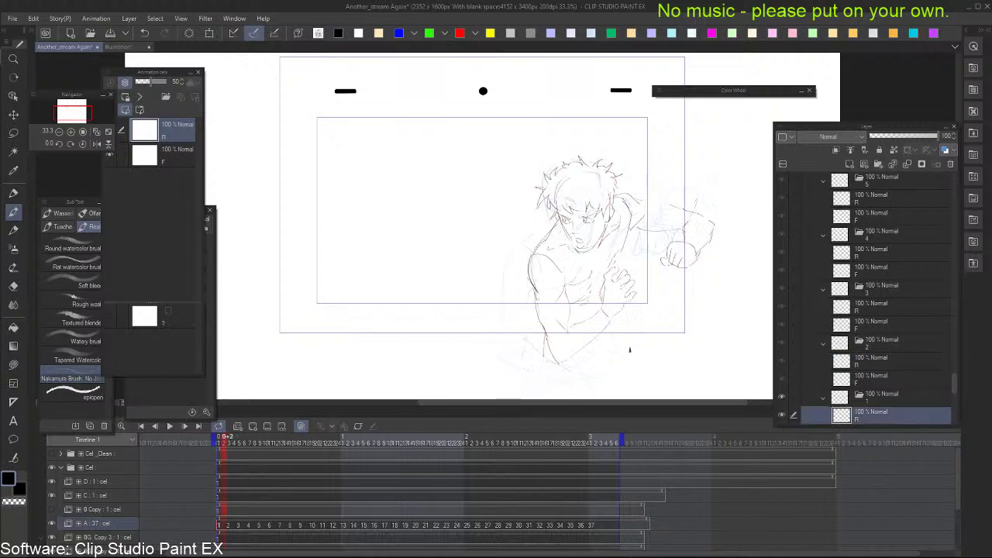
key("Right")
left_click_drag(636, 318, 617, 325)
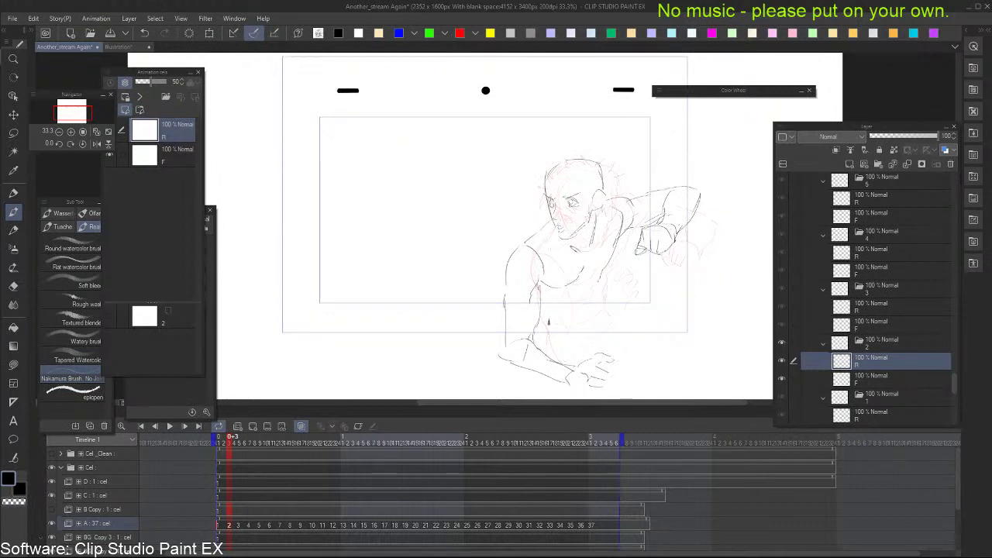
Redraw the outer contour of the near arm down to the elbow on cel 2
key("Left")
key("Right")
left_click_drag(505, 343, 503, 360)
left_click_drag(503, 293, 506, 329)
key("ctrl+z")
left_click_drag(504, 294, 506, 331)
key("Left")
key("Right")
Draw the far side of the torso down to the waist on cel 2 and compare with cel 1
left_click_drag(600, 315, 602, 340)
key("comma")
key("period")
key("comma")
key("period")
mouse_move(633, 252)
left_mouse_down()
mouse_move(632, 270)
mouse_move(592, 254)
left_mouse_up()
Flip repeatedly between the neighbouring cels to examine the body's movement into the cel 2 pose
key("Down")
key("Up")
key("Down")
key("Up")
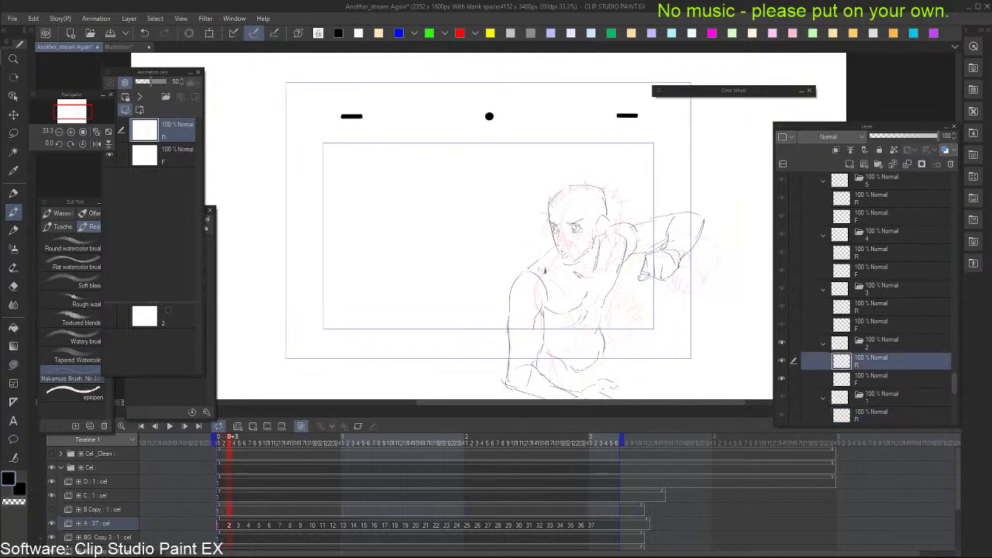
key("Down")
key("Up")
key("Down")
key("Up")
key("Down")
key("Up")
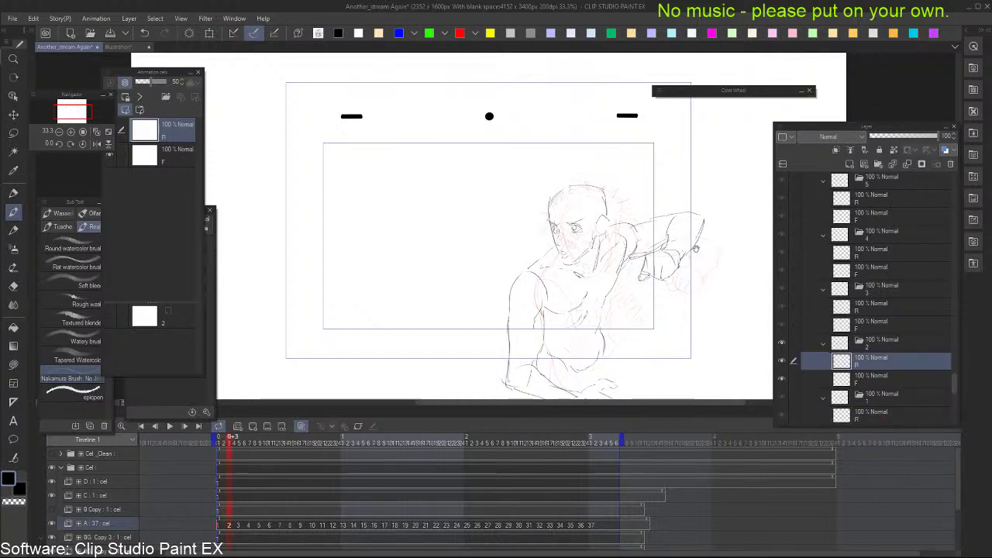
key("Down")
left_click_drag(726, 234, 727, 225)
key("Up")
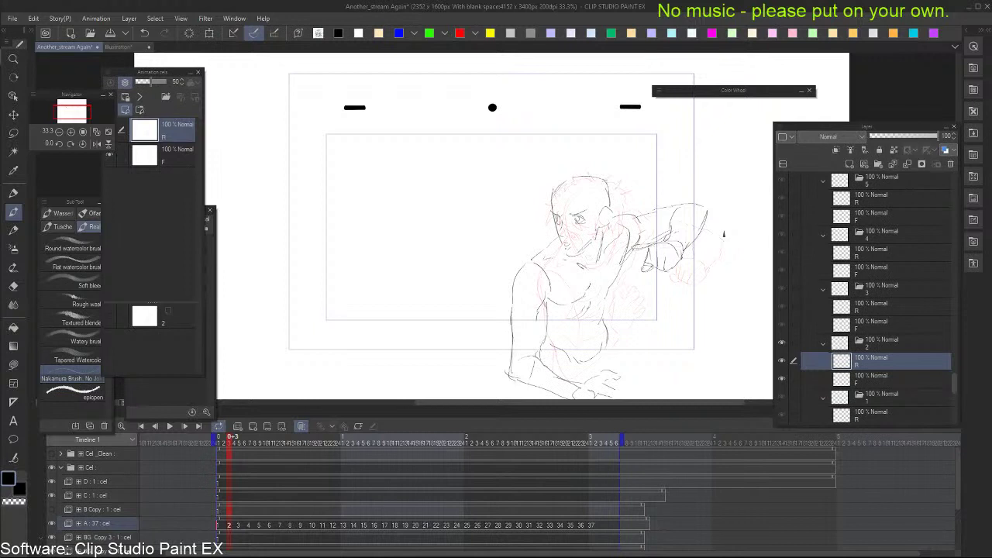
left_click_drag(661, 286, 672, 264)
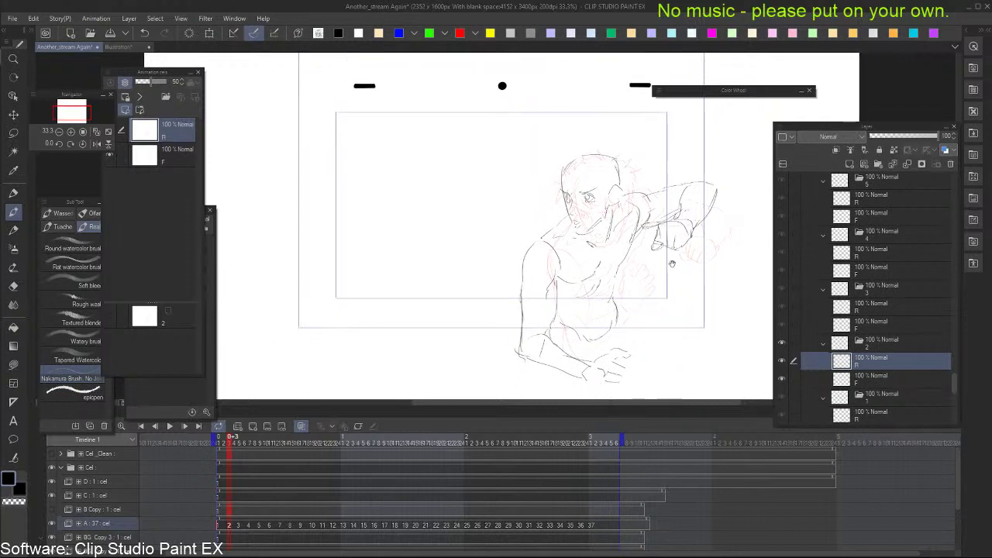
Add the curved waistline at the base of the torso on cel 2 and check it against adjacent frames
key("Left")
key("Right")
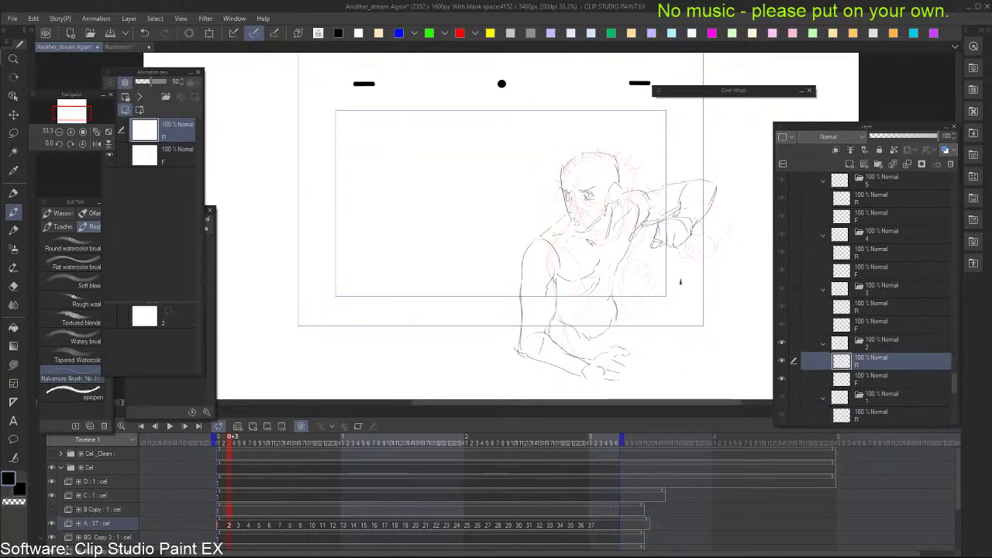
left_click_drag(554, 333, 581, 341)
key("comma")
key("period")
key("period")
key("comma")
key("period")
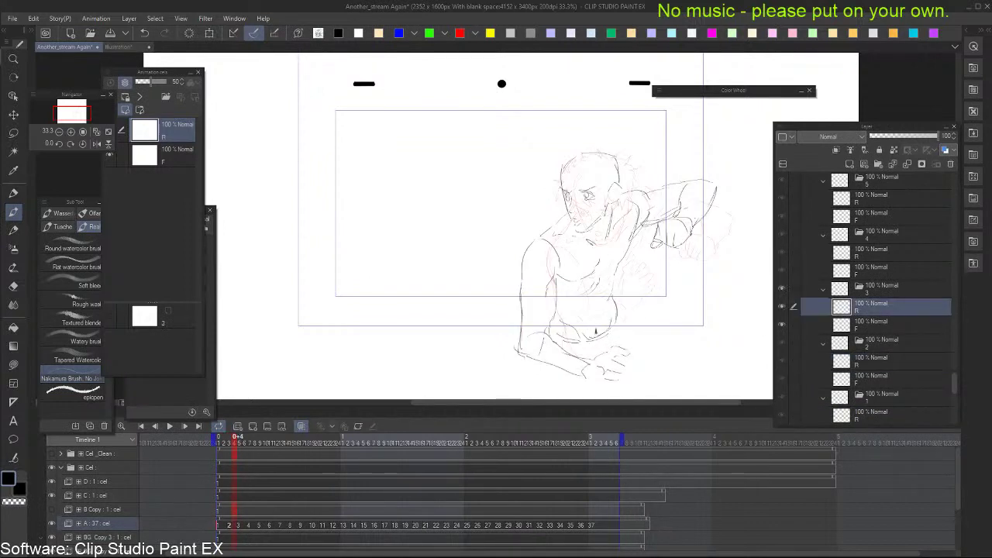
key("period")
left_click_drag(520, 239, 541, 239)
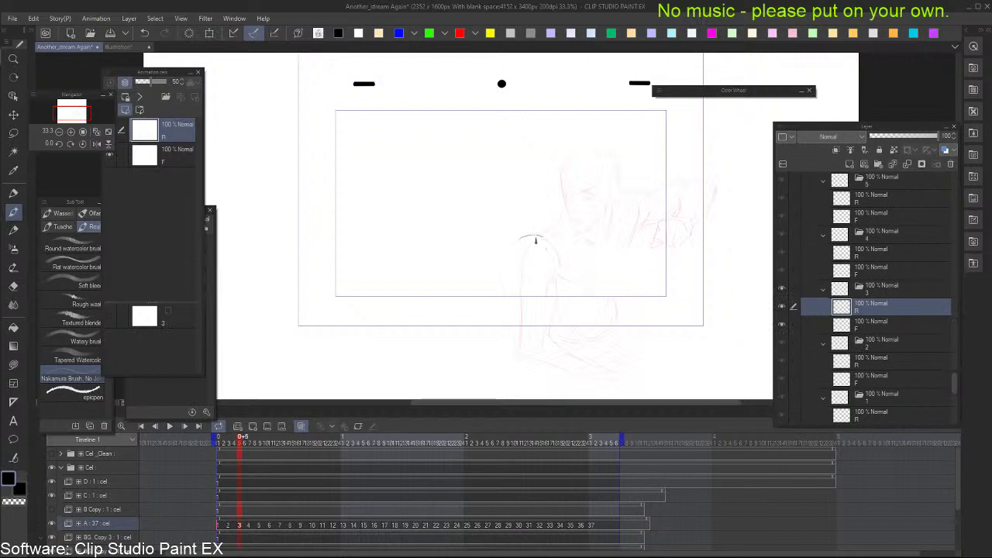
key("ctrl+z")
Step through the frames of cels 1 to 3 to examine the motion between the poses
key("comma")
key("comma")
key("comma")
key("comma")
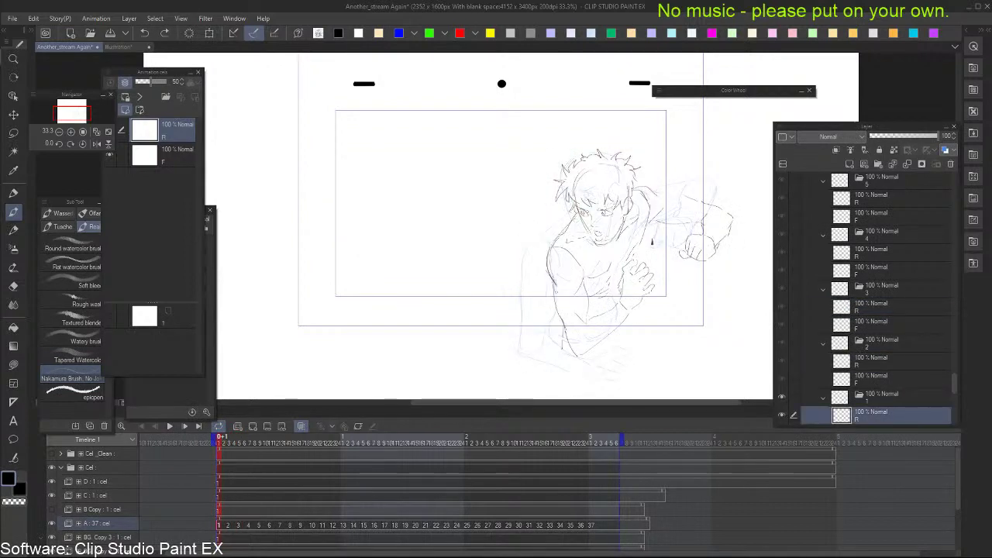
key("period")
key("period")
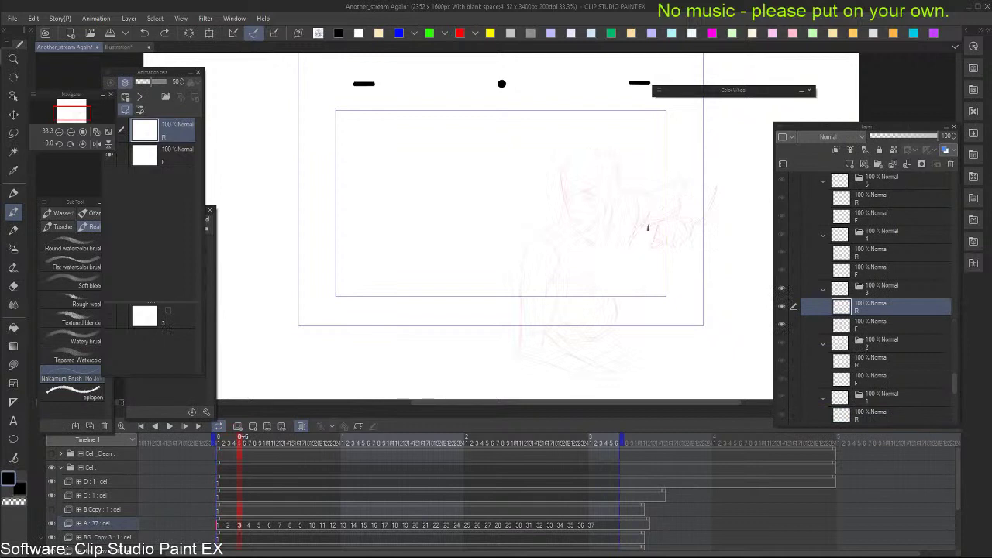
key("comma")
key("comma")
Draw the jagged fringe across the forehead on cel 2, checking it against the head on cel 1
key("period")
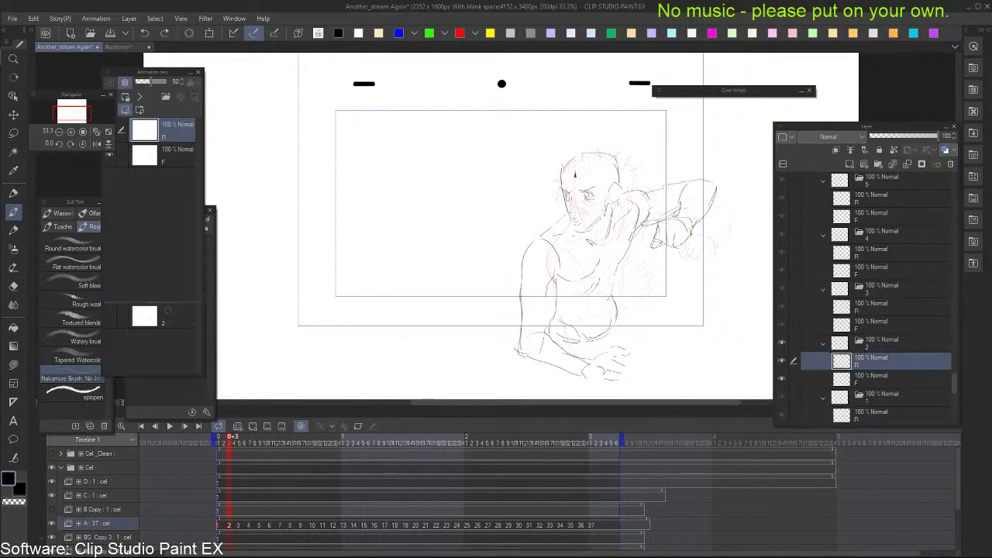
key("comma")
key("period")
key("comma")
key("period")
key("comma")
key("period")
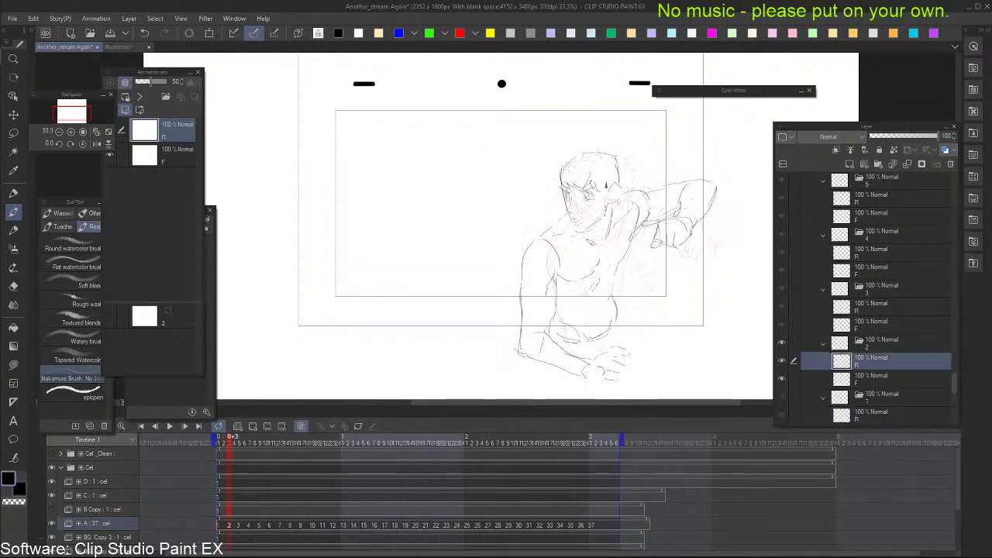
Draw the hair spikes along the upper back of the head on cel 2 and compare them with cel 1
key("comma")
key("period")
key("comma")
key("period")
left_click_drag(607, 138, 618, 144)
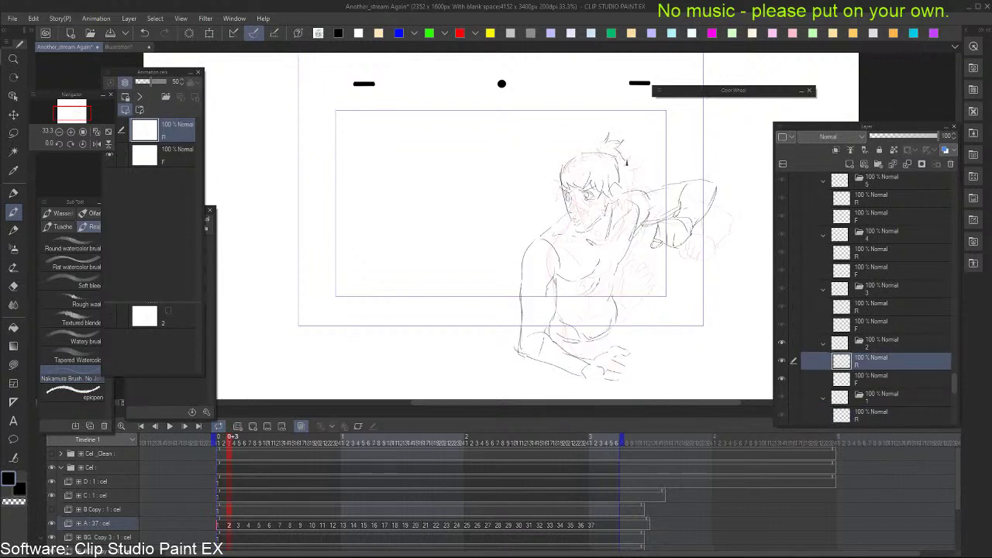
key("comma")
key("period")
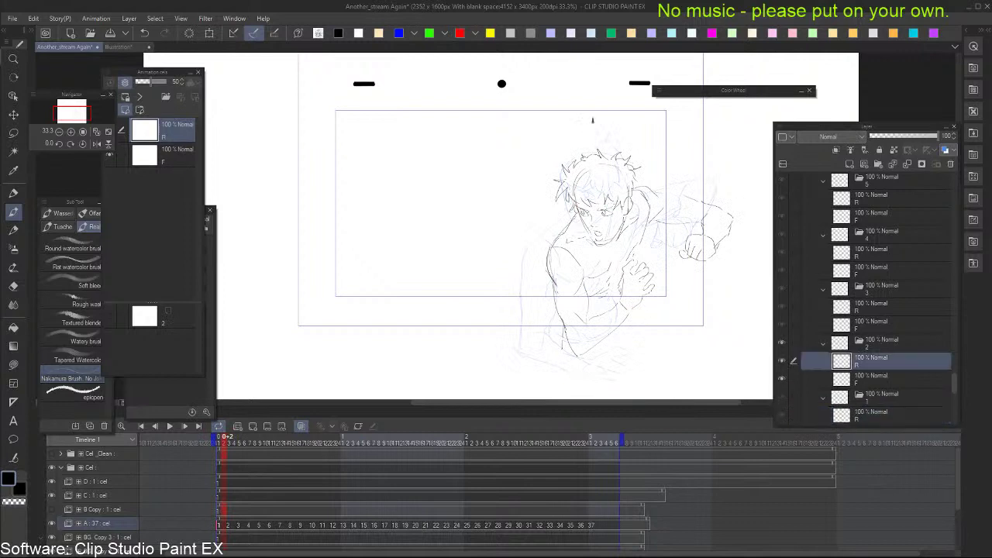
Draw the tall crown spike and the hair outline curving forward over the head on cel 2, retrying the front strokes
left_click_drag(586, 130, 583, 145)
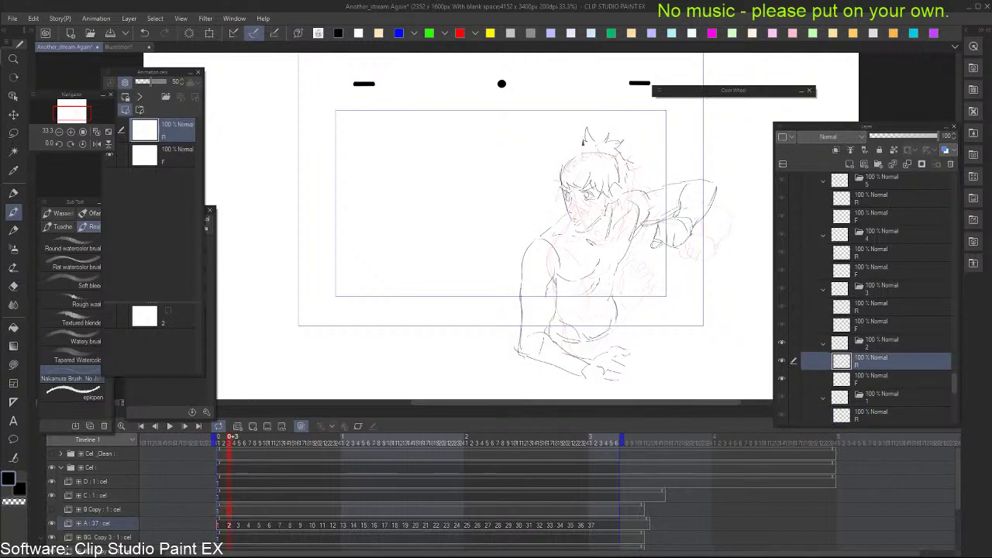
key("comma")
key("period")
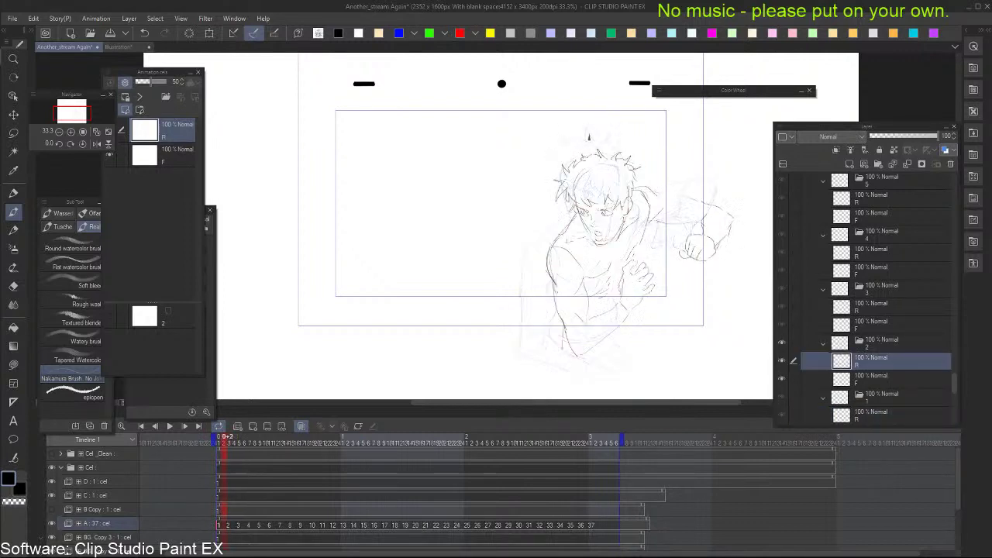
mouse_move(562, 145)
left_mouse_down()
mouse_move(547, 160)
mouse_move(546, 189)
mouse_move(540, 170)
left_mouse_up()
key("ctrl+z")
key("ctrl+z")
key("ctrl+z")
key("ctrl+z")
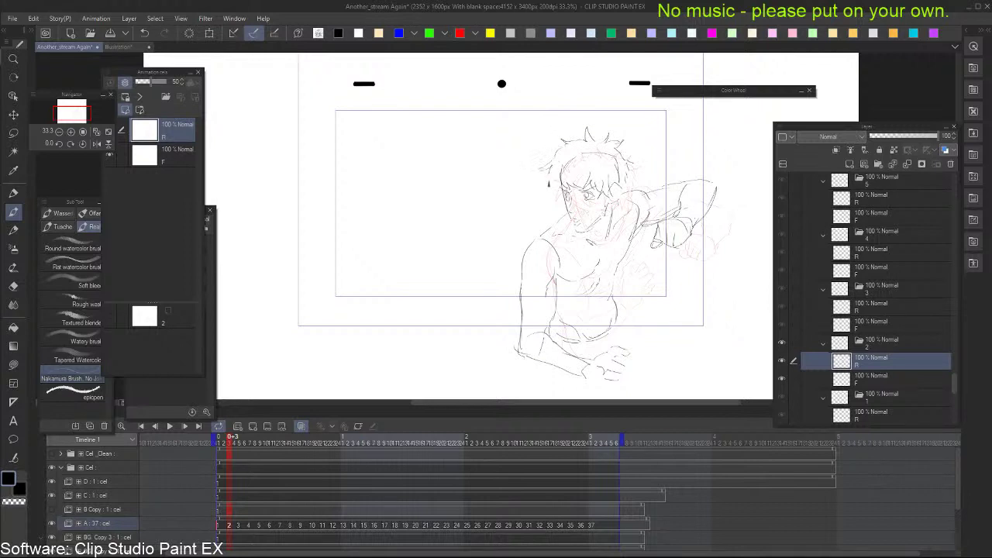
Finish the spiky tuft at the front of the hair on cel 2 and compare it with cel 1
key("Left")
key("Right")
key("Left")
key("Right")
key("Left")
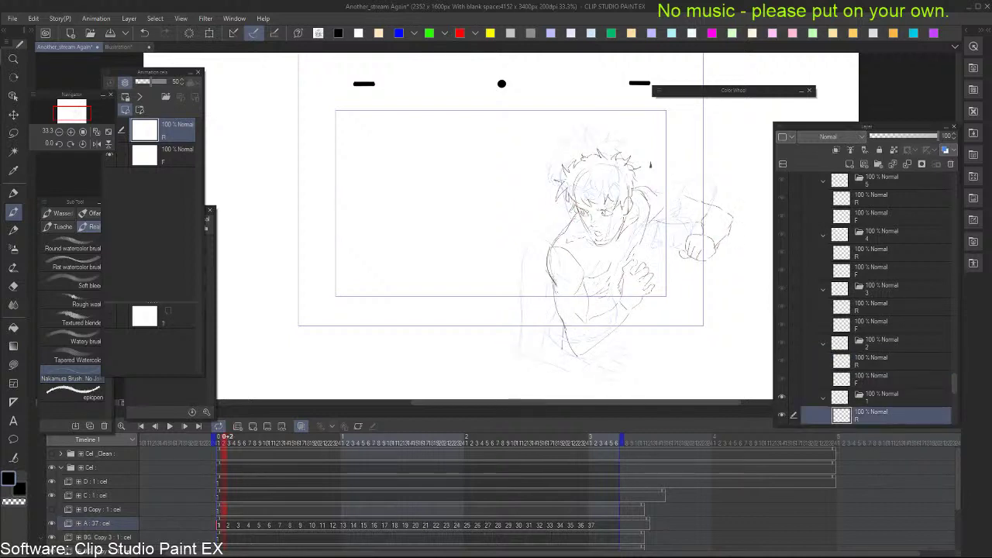
key("Right")
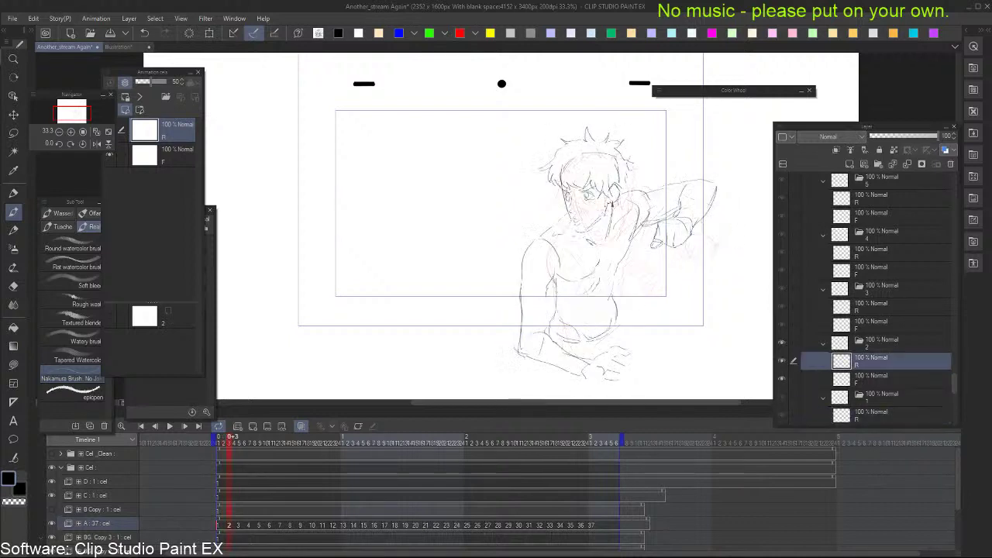
Clean up and redraw the lines around the ear on cel 2, checking them against cel 1
key("e")
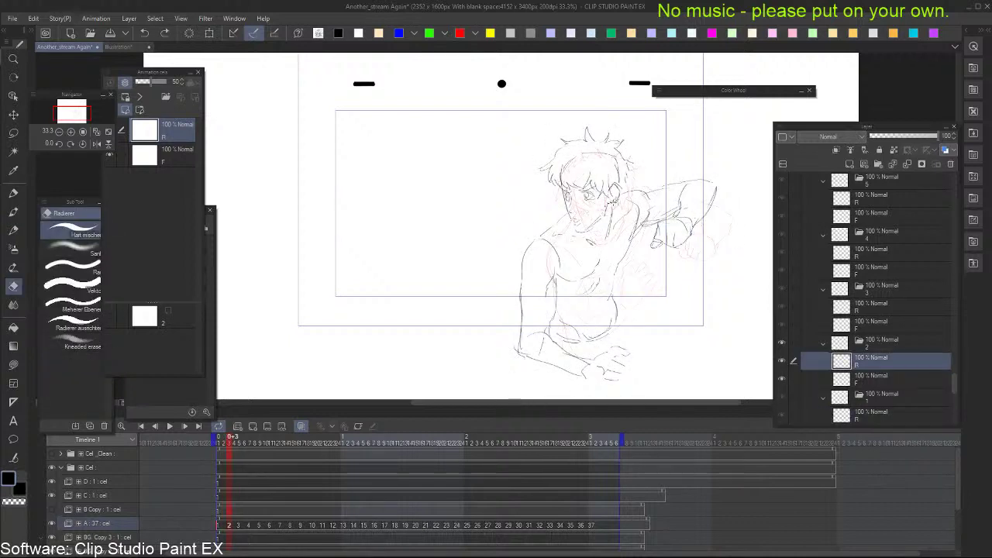
key("b")
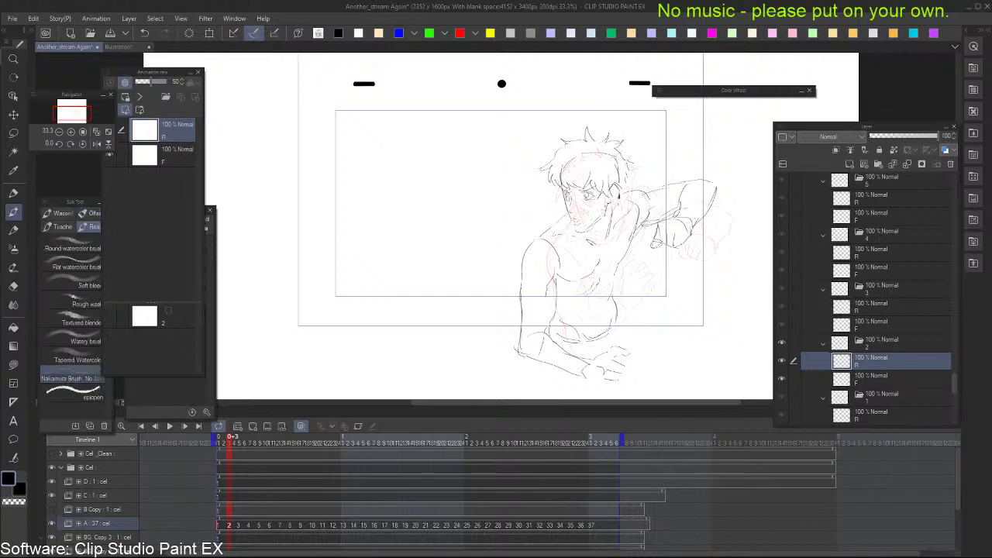
key("Left")
key("Right")
key("Left")
key("Right")
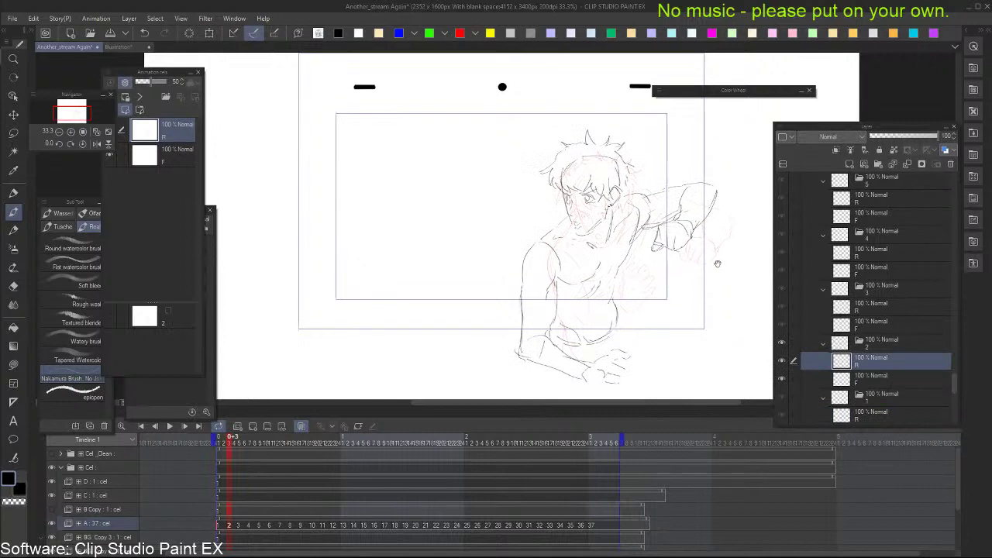
Rework the upper contour of the shoulder and raised arm on cel 2
key("Left")
key("Right")
key("Left")
key("Right")
key("ctrl+z")
left_click_drag(653, 196, 686, 188)
key("ctrl+z")
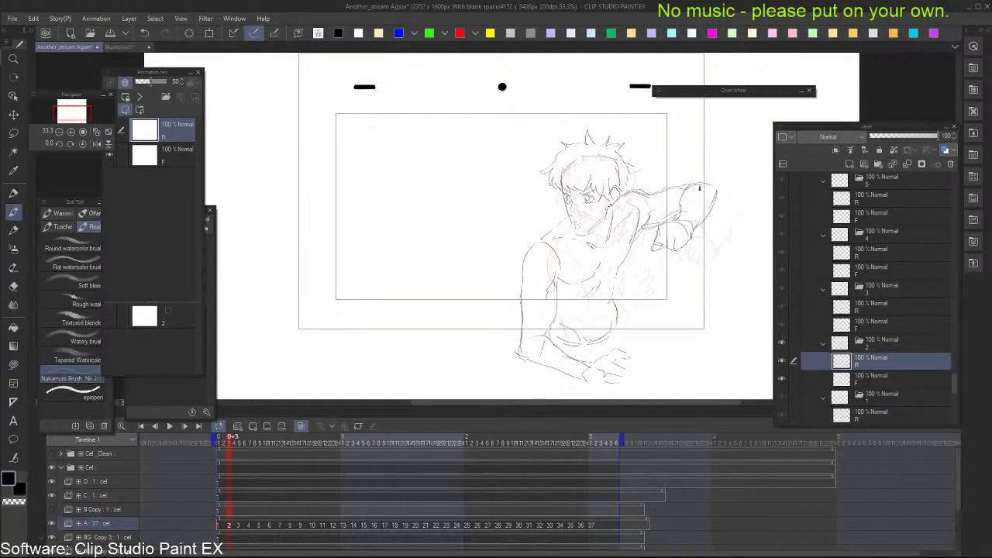
Erase and redraw the underside of the raised arm up to the fist on cel 2
key("Left")
key("Right")
key("Left")
key("Right")
key("e")
left_click_drag(649, 227, 675, 213)
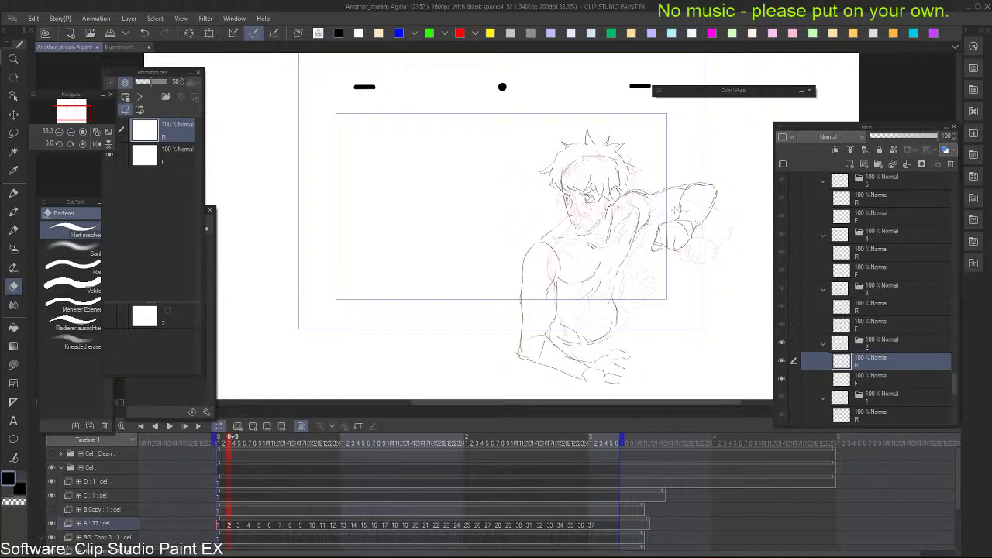
key("b")
left_click_drag(646, 228, 678, 220)
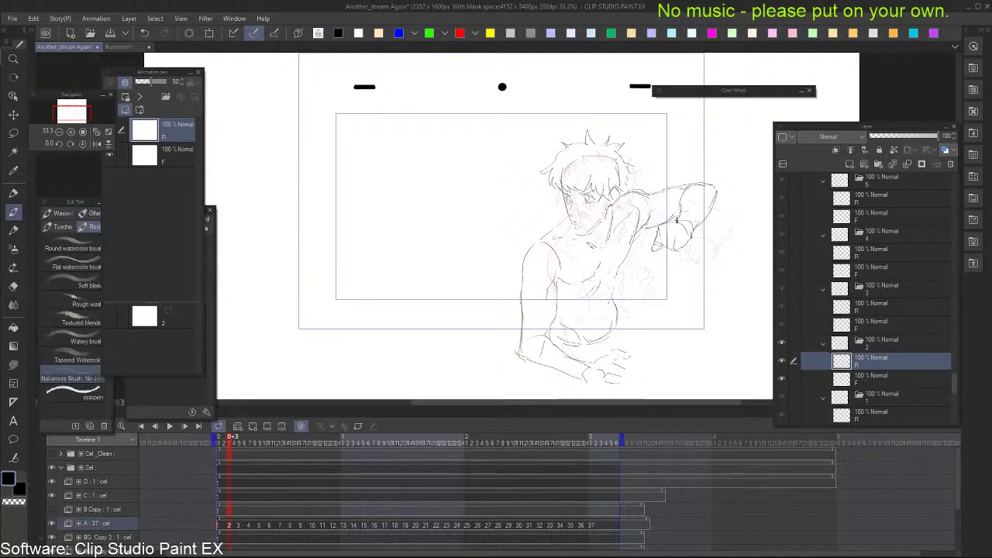
Clean up the armpit, redraw the side of the torso below it on cel 2, and compare with cel 1
key("comma")
key("period")
key("Left")
key("Right")
key("e")
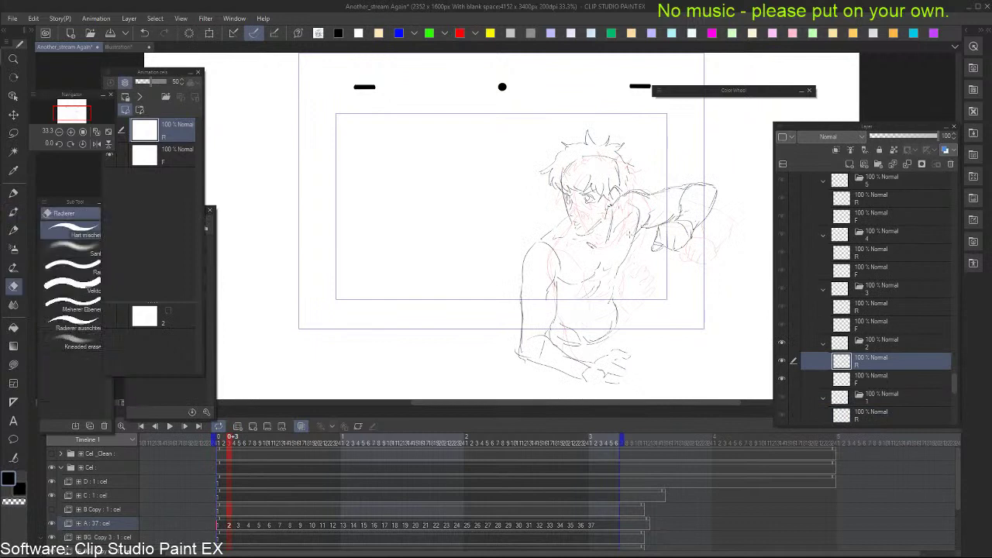
key("b")
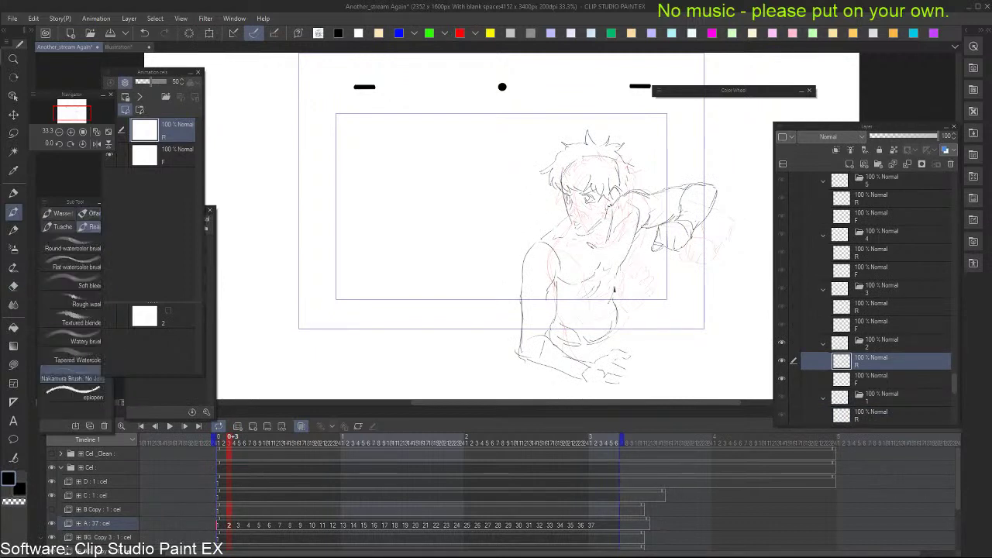
key("Left")
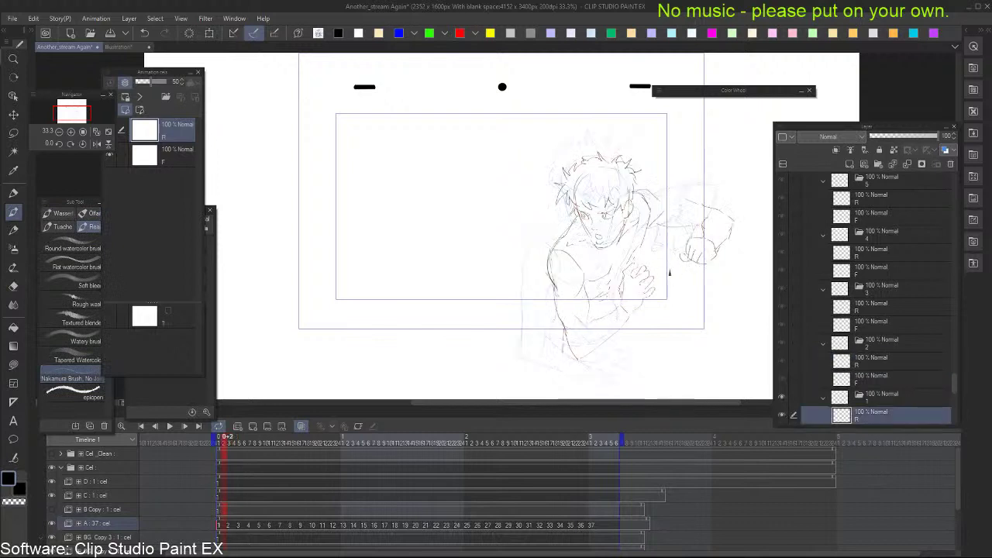
key("Right")
left_click_drag(653, 297, 655, 300)
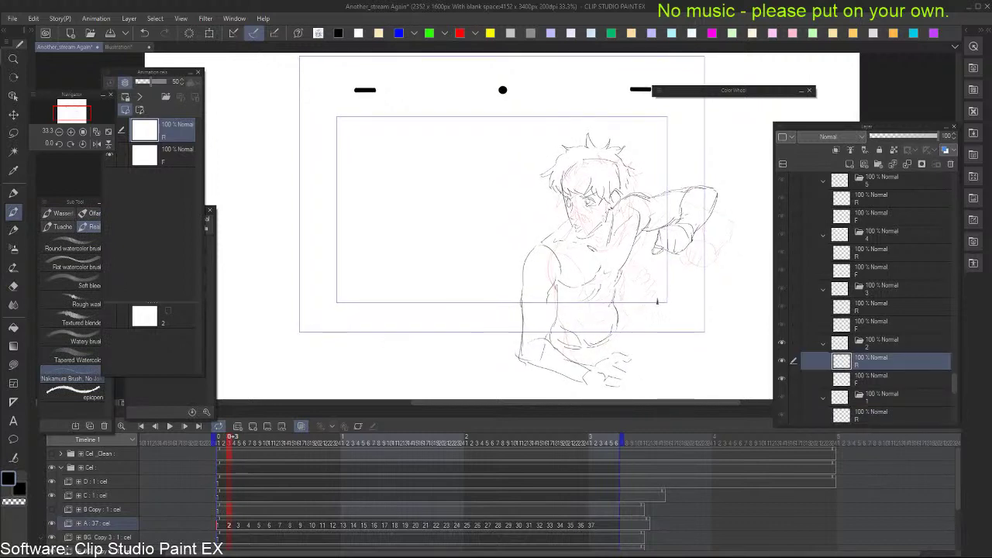
Rough in the rounded top of the near shoulder on cel 3, retrying the strokes over the cel 2 onion skin
key("Right")
key("Left")
key("Right")
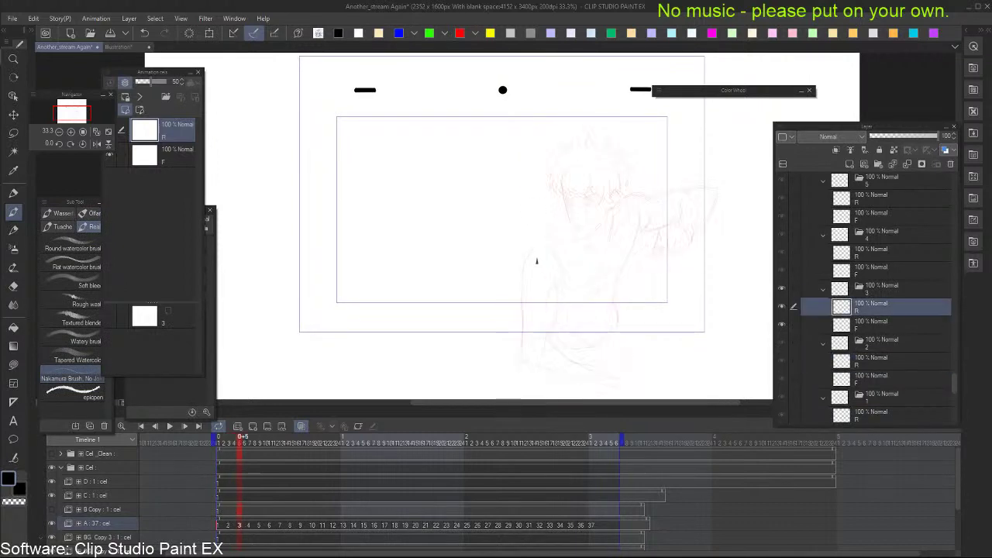
mouse_move(533, 242)
left_mouse_down()
mouse_move(545, 276)
mouse_move(544, 255)
mouse_move(494, 280)
mouse_move(499, 272)
mouse_move(479, 302)
left_mouse_up()
key("ctrl+z")
key("ctrl+z")
key("Left")
key("Right")
key("ctrl+z")
key("Left")
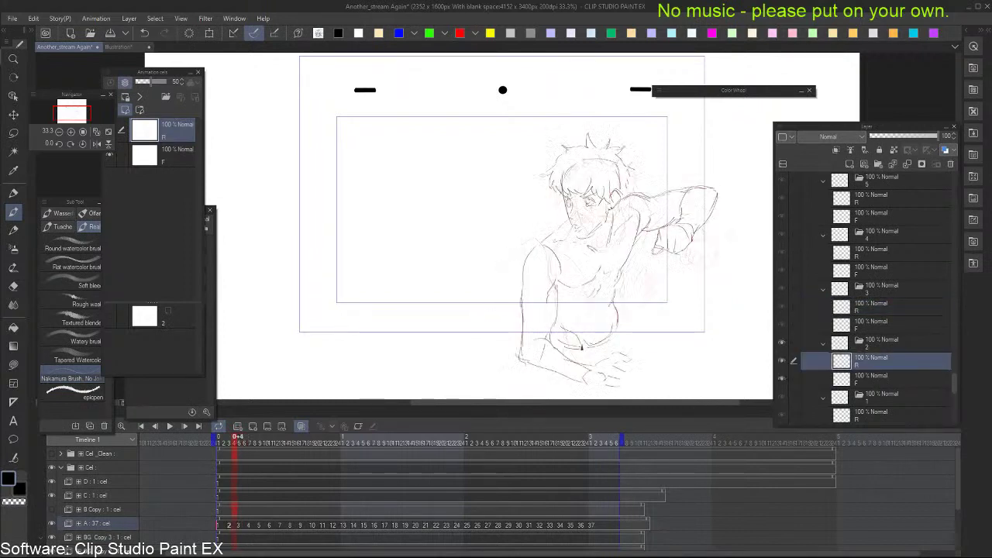
key("Right")
key("ctrl+z")
key("ctrl+z")
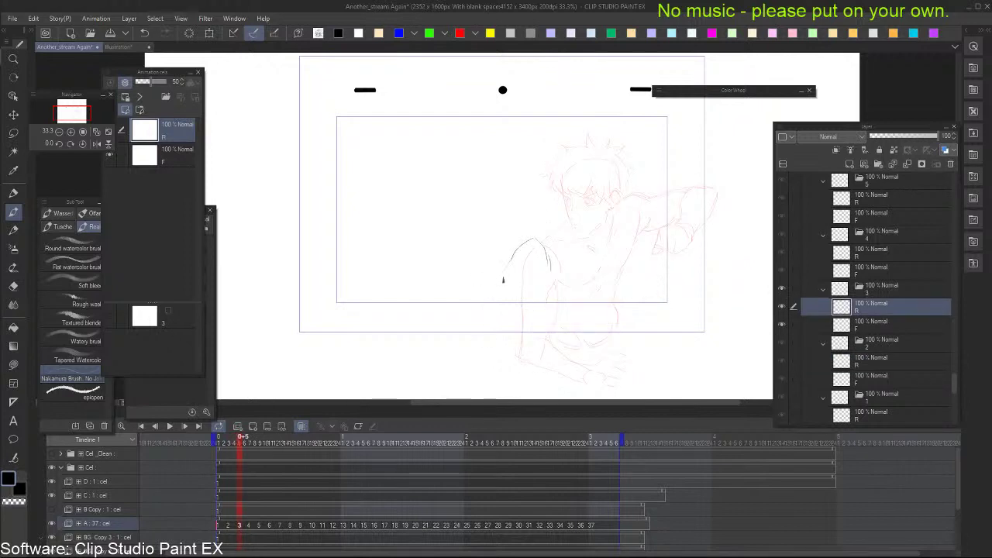
Refine the near shoulder's outer contour and inner curve toward the armpit on cel 3 and compare with cel 2
mouse_move(515, 254)
left_mouse_down()
mouse_move(498, 287)
mouse_move(501, 277)
left_mouse_up()
key("Left")
key("Right")
key("ctrl+z")
key("ctrl+z")
key("ctrl+z")
mouse_move(526, 243)
left_mouse_down()
mouse_move(503, 273)
mouse_move(549, 281)
left_mouse_up()
key("Left")
key("Right")
key("Left")
key("Right")
key("Left")
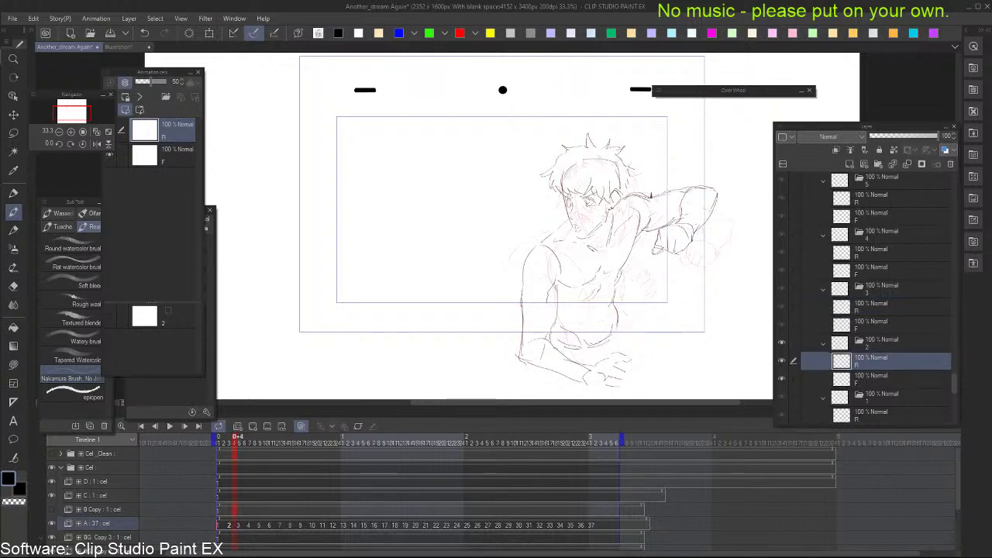
key("Right")
Add the slope from the near shoulder to the neck and try out the head outline on cel 3
mouse_move(543, 164)
left_mouse_down()
mouse_move(557, 209)
mouse_move(563, 185)
mouse_move(555, 195)
mouse_move(551, 184)
mouse_move(555, 219)
left_mouse_up()
key("ctrl+z")
key("ctrl+z")
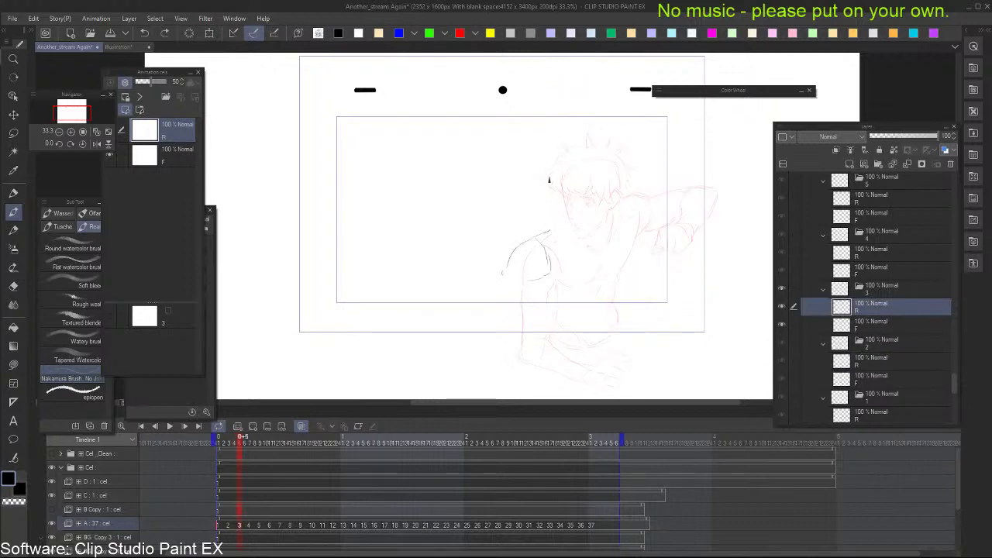
mouse_move(550, 177)
left_mouse_down()
mouse_move(554, 217)
mouse_move(579, 225)
mouse_move(601, 192)
mouse_move(604, 204)
left_mouse_up()
key("ctrl+z")
key("Left")
key("Right")
key("ctrl+z")
key("ctrl+z")
key("Down")
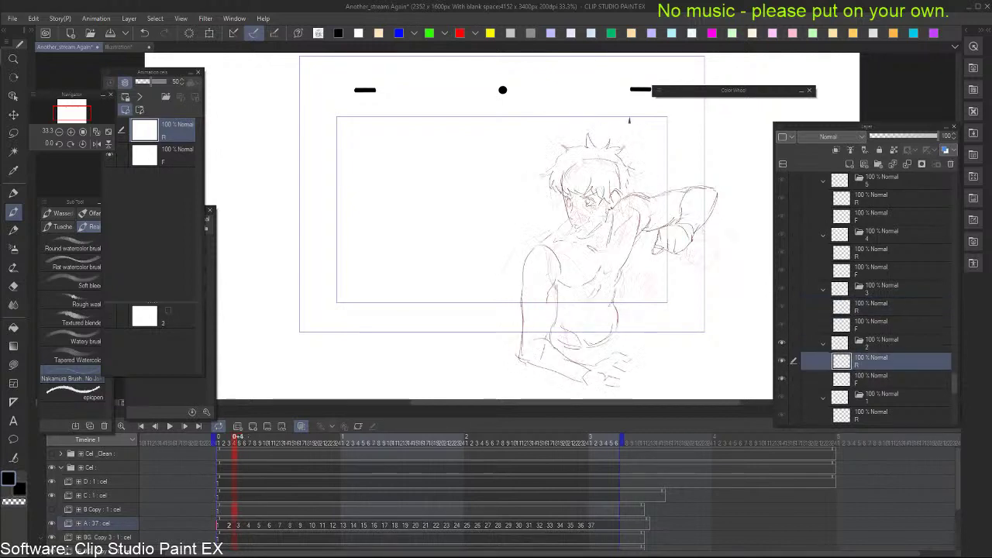
key("Up")
Draw the skull, face contour, ear and neck line on cel 3 and compare the head with cel 2
mouse_move(551, 177)
left_mouse_down()
mouse_move(568, 159)
mouse_move(603, 165)
mouse_move(611, 186)
mouse_move(594, 245)
left_mouse_up()
key("ctrl+z")
key("ctrl+z")
key("Left")
key("Right")
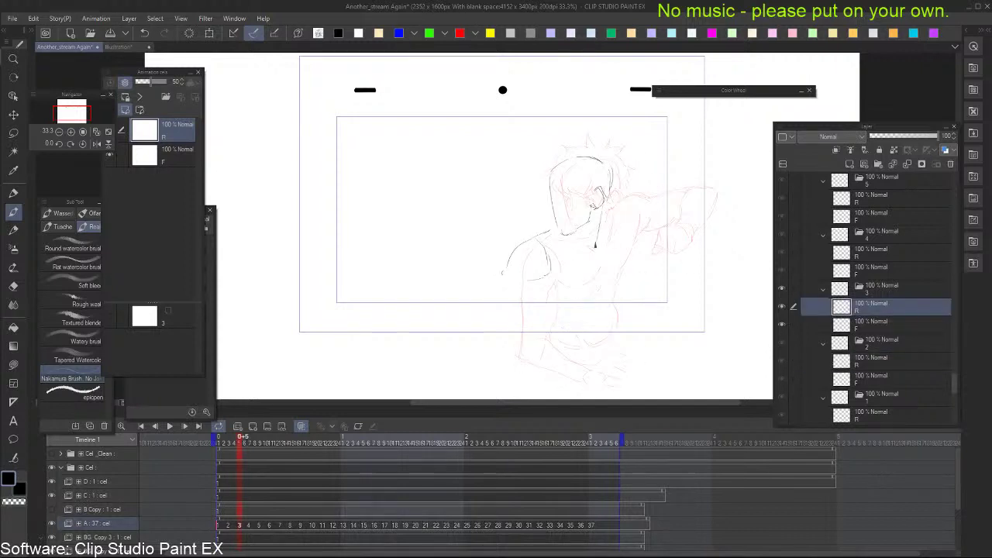
key("ctrl+z")
left_click_drag(603, 205, 599, 242)
key("Left")
key("Right")
key("Left")
key("Right")
key("Left")
key("Right")
Draw the collarbone mark and the curved underside of the chest on cel 3, checking against cel 2
mouse_move(572, 239)
left_mouse_down()
mouse_move(589, 249)
mouse_move(559, 291)
mouse_move(570, 288)
left_mouse_up()
key("comma")
key("period")
key("comma")
key("period")
key("ctrl+z")
key("ctrl+z")
mouse_move(548, 278)
left_mouse_down()
mouse_move(556, 286)
mouse_move(594, 272)
left_mouse_up()
key("alt+[")
key("alt+]")
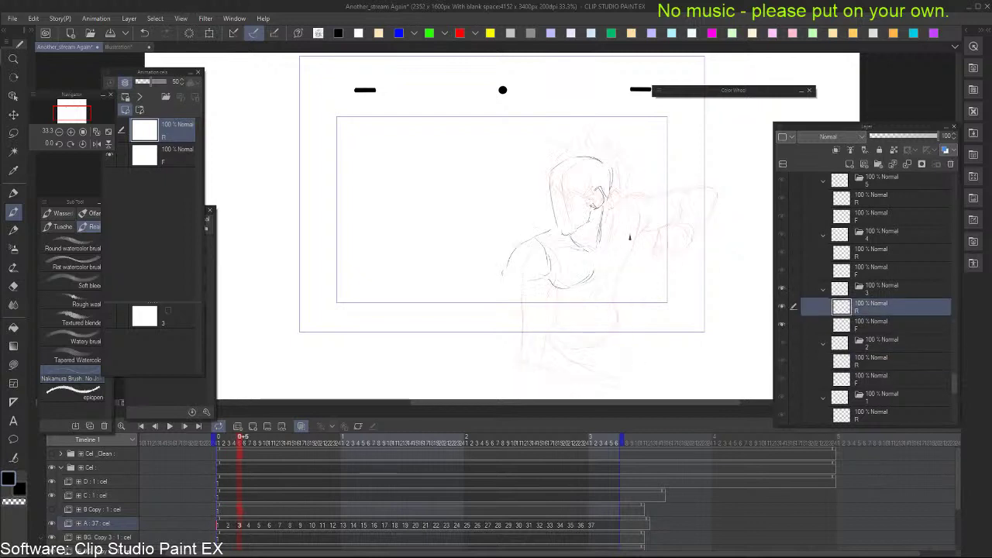
Draw the far side of the upper torso below the armpit on cel 3 and compare with cel 2
left_click_drag(631, 226, 618, 268)
key("ctrl+z")
key("alt+[")
key("alt+]")
Erase and redraw the ear on cel 3, checking its placement against cel 2
key("e")
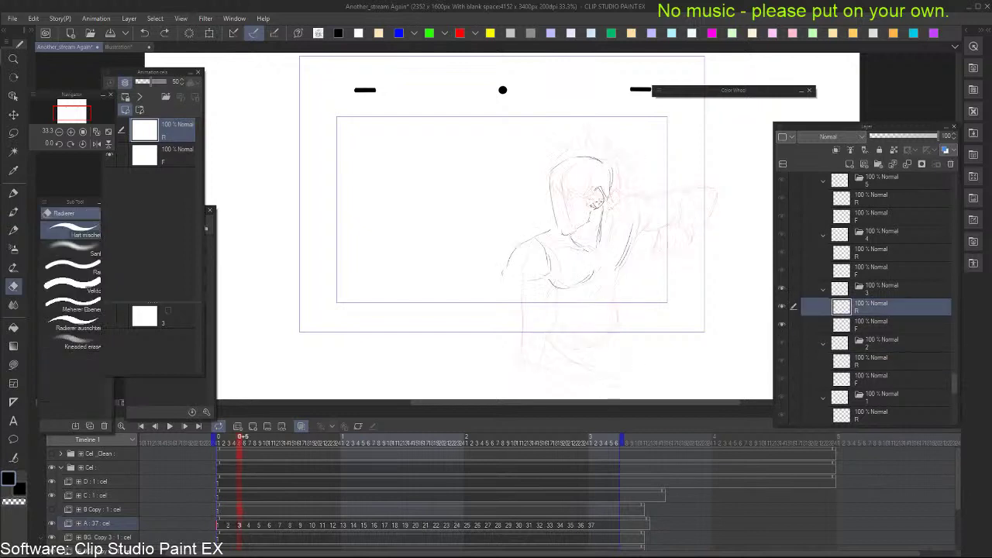
left_click_drag(597, 202, 602, 192)
key("b")
key("ctrl+z")
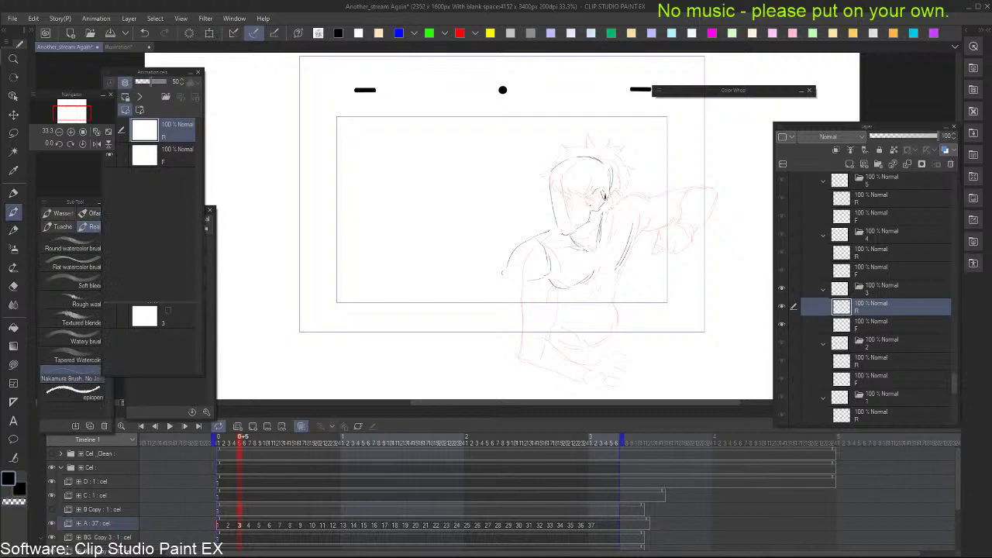
key("ctrl+z")
left_click_drag(600, 190, 597, 211)
key("ctrl+z")
key("ctrl+z")
key("comma")
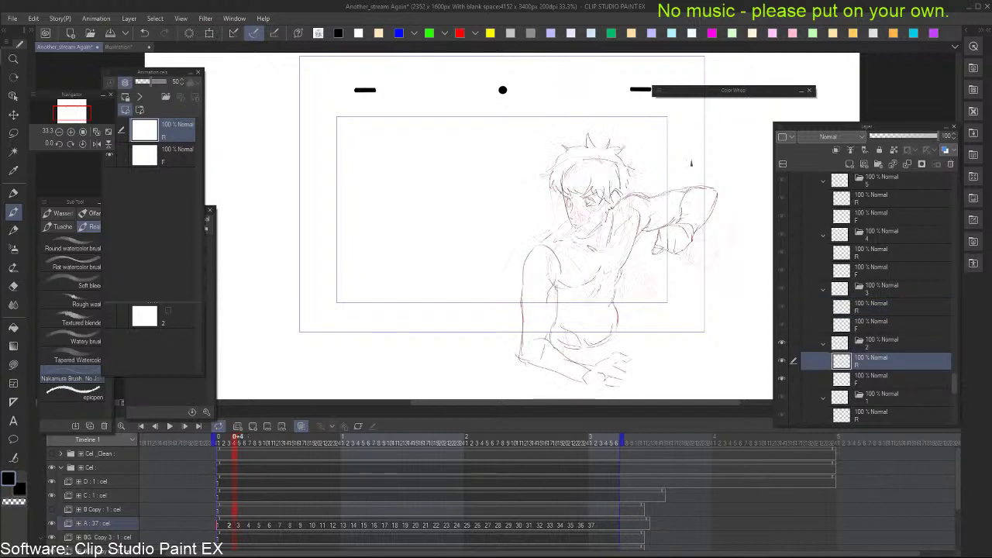
key("period")
key("comma")
Draw the fringe and the side hair tuft beside the face on cel 3, comparing with cel 2
key("alt+bracketleft")
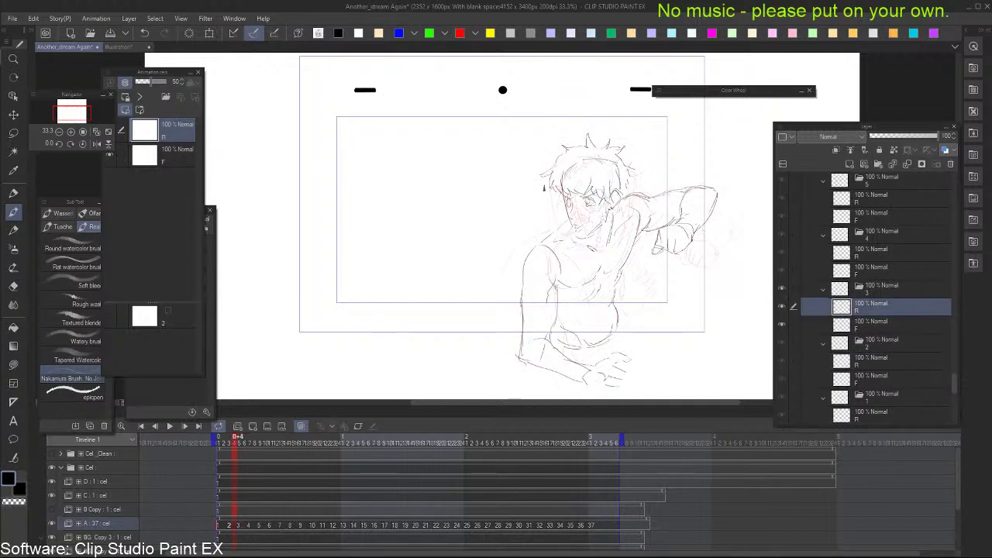
left_click_drag(540, 181, 551, 195)
key("ctrl+z")
key("ctrl+z")
key("alt+bracketright")
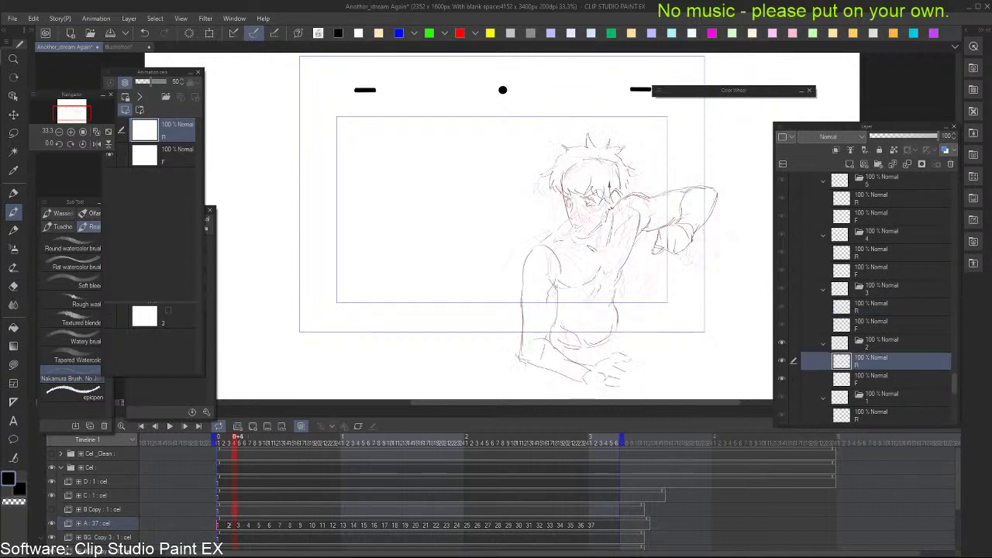
key("alt+bracketleft")
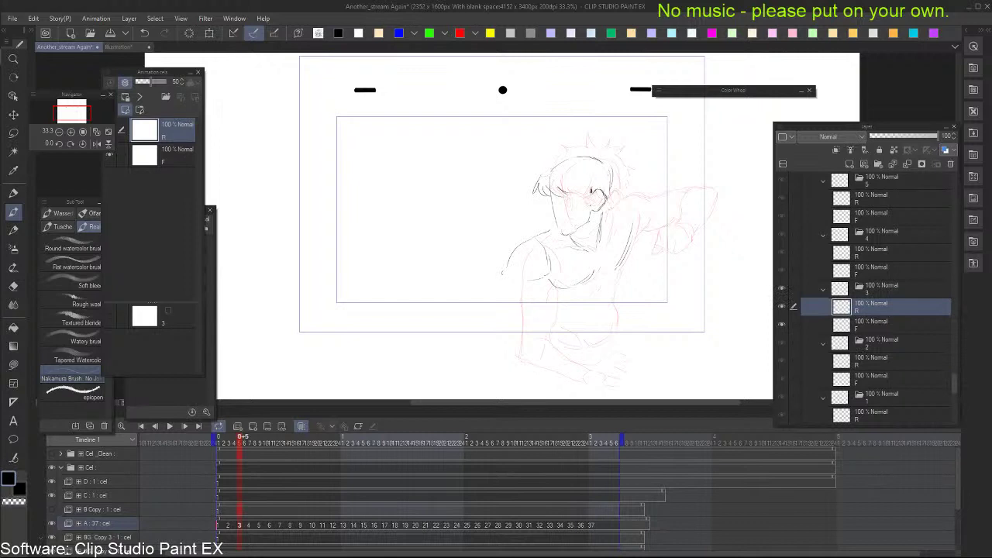
key("alt+bracketright")
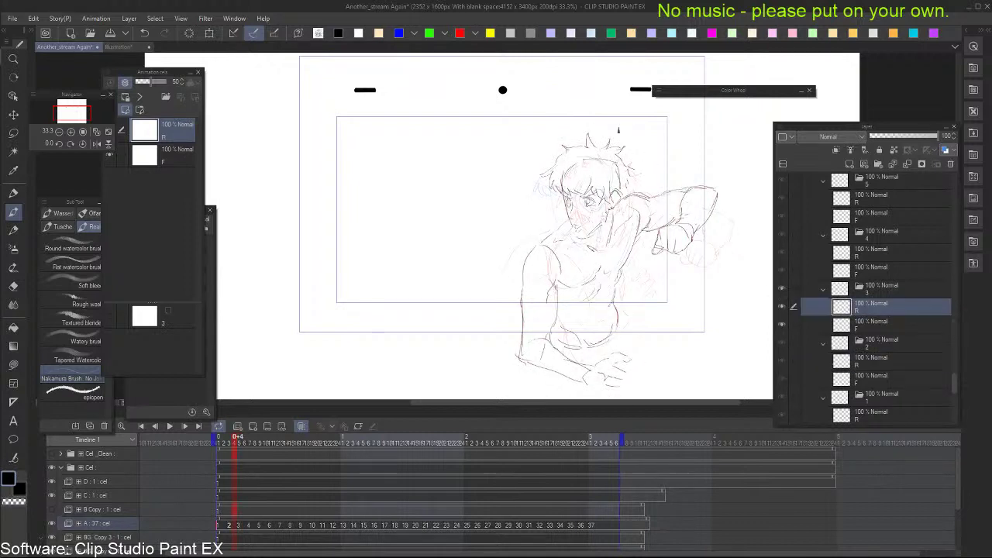
key("alt+bracketleft")
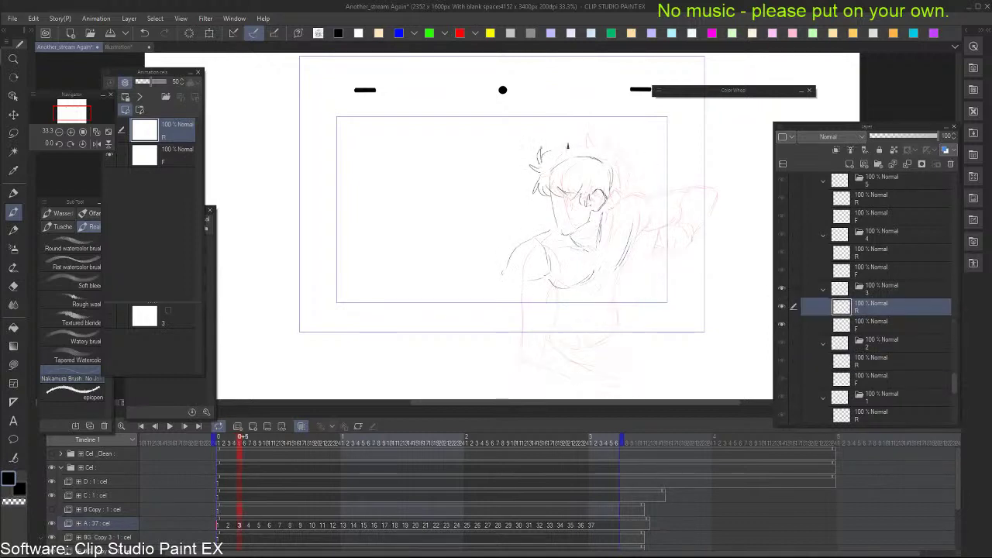
key("alt+bracketright")
key("alt+bracketleft")
left_click_drag(558, 139, 560, 148)
left_click_drag(561, 147, 614, 146)
left_click_drag(615, 138, 609, 151)
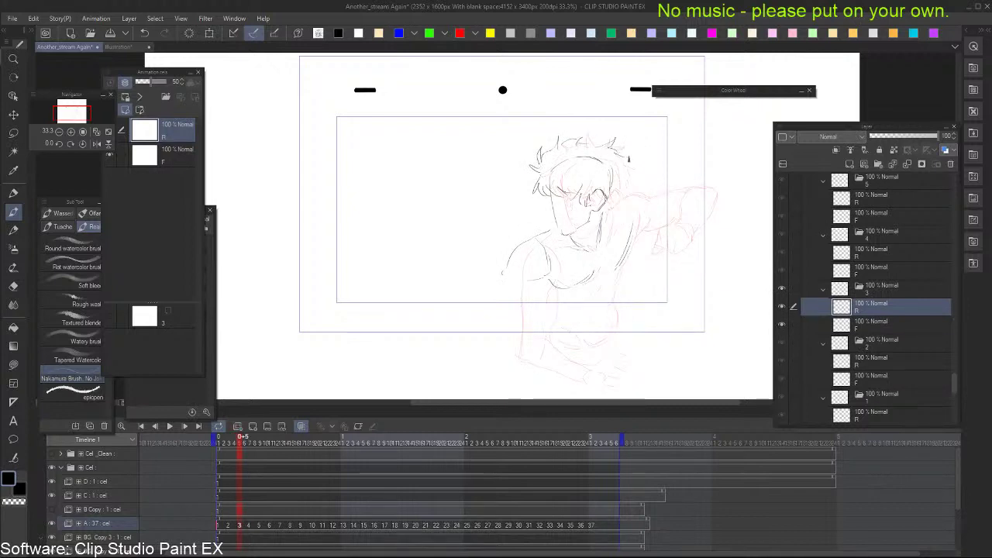
key("alt+bracketright")
key("alt+bracketleft")
key("ctrl+z")
key("ctrl+z")
key("ctrl+z")
key("ctrl+z")
key("ctrl+z")
key("ctrl+z")
key("ctrl+z")
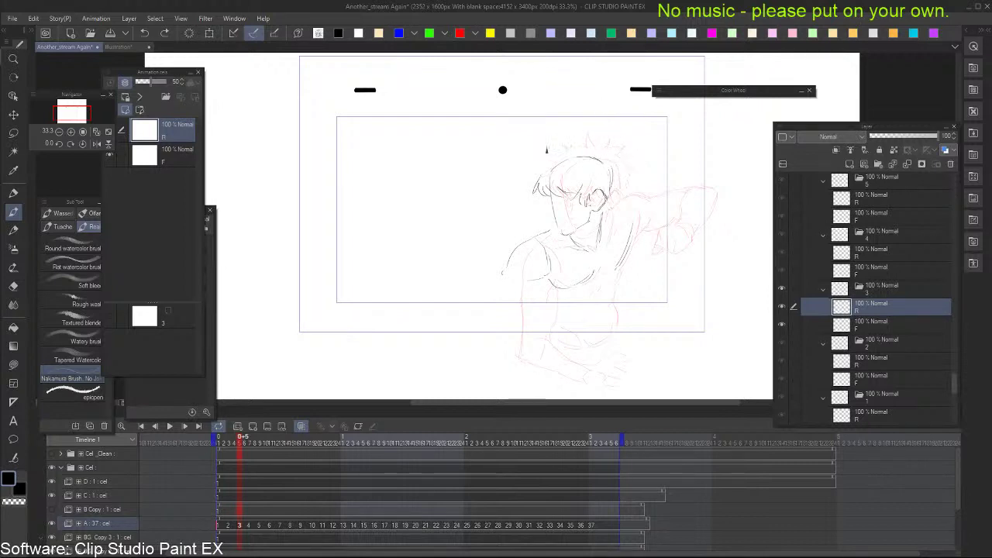
Draw the spiky hair outline around the crown and back of the head on cel 3, comparing with cel 2
mouse_move(544, 151)
left_mouse_down()
mouse_move(549, 159)
mouse_move(531, 165)
left_mouse_up()
left_click_drag(532, 164, 534, 185)
left_click_drag(566, 149, 569, 132)
mouse_move(569, 132)
left_mouse_down()
mouse_move(576, 147)
mouse_move(584, 138)
left_mouse_up()
mouse_move(584, 138)
left_mouse_down()
mouse_move(579, 147)
mouse_move(602, 142)
mouse_move(620, 170)
mouse_move(608, 200)
left_mouse_up()
key("Left")
key("Right")
key("Left")
key("Right")
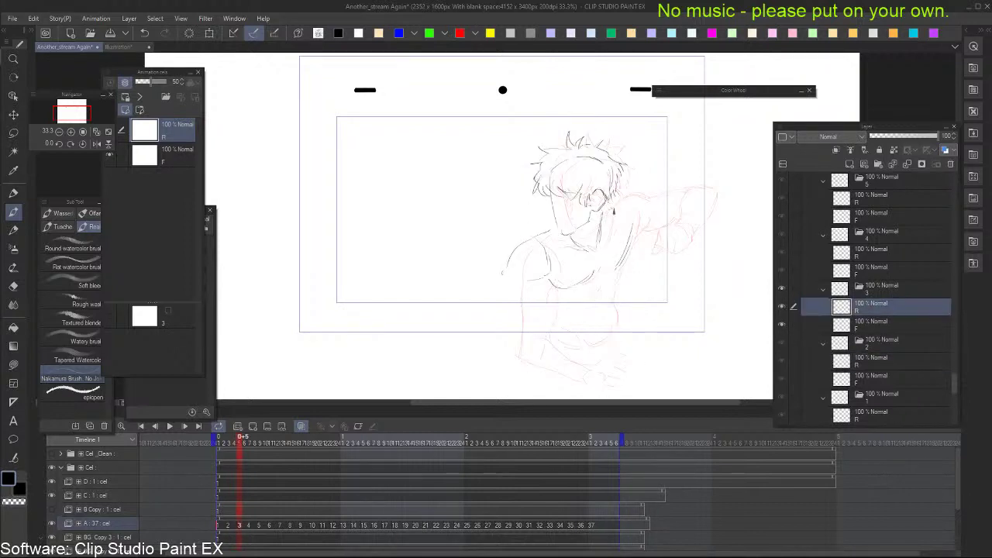
key("Right")
key("Left")
key("Right")
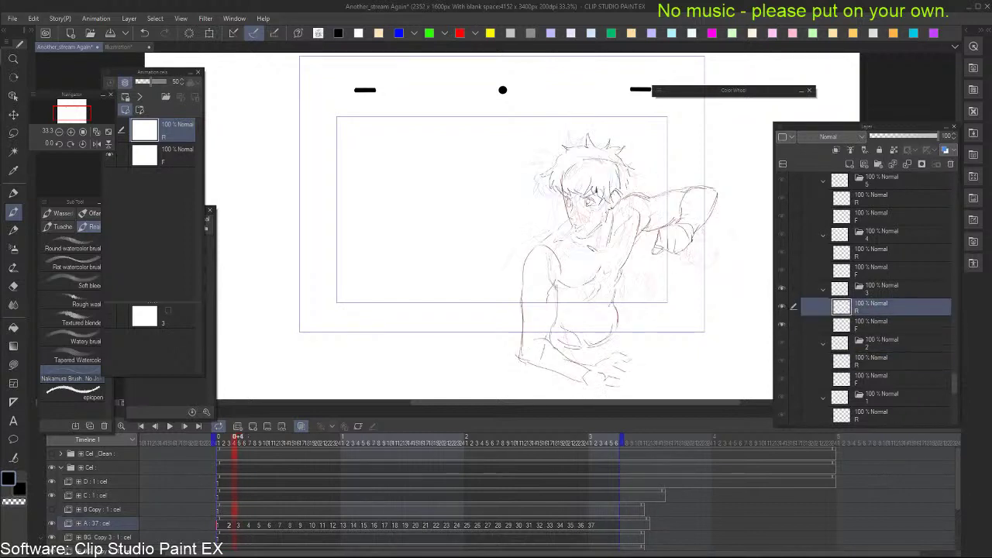
key("Left")
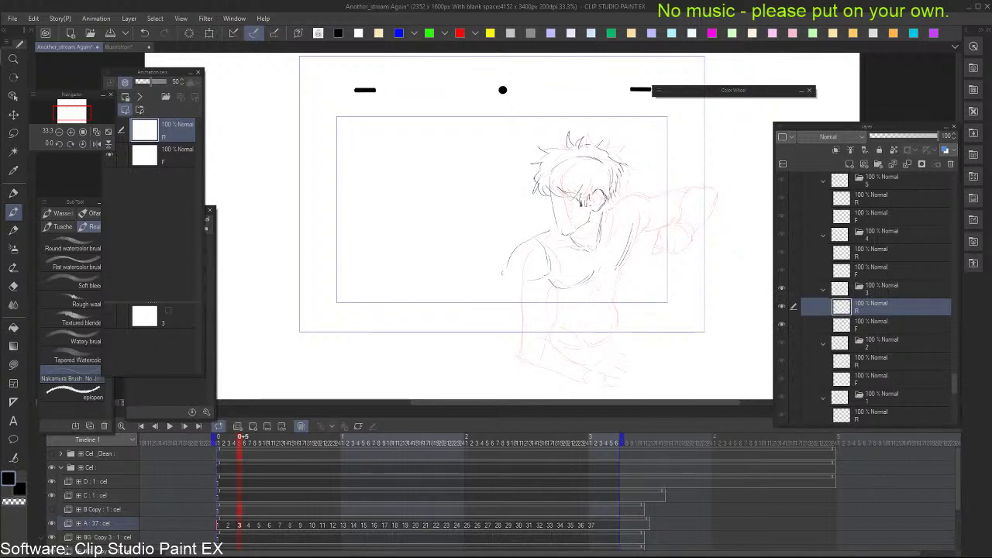
Draw the near eye with its iris below the fringe on cel 3, checking its placement against cel 2
left_click_drag(568, 198, 580, 204)
key("ctrl+z")
key("Left")
key("Right")
key("ctrl+z")
key("Left")
key("Right")
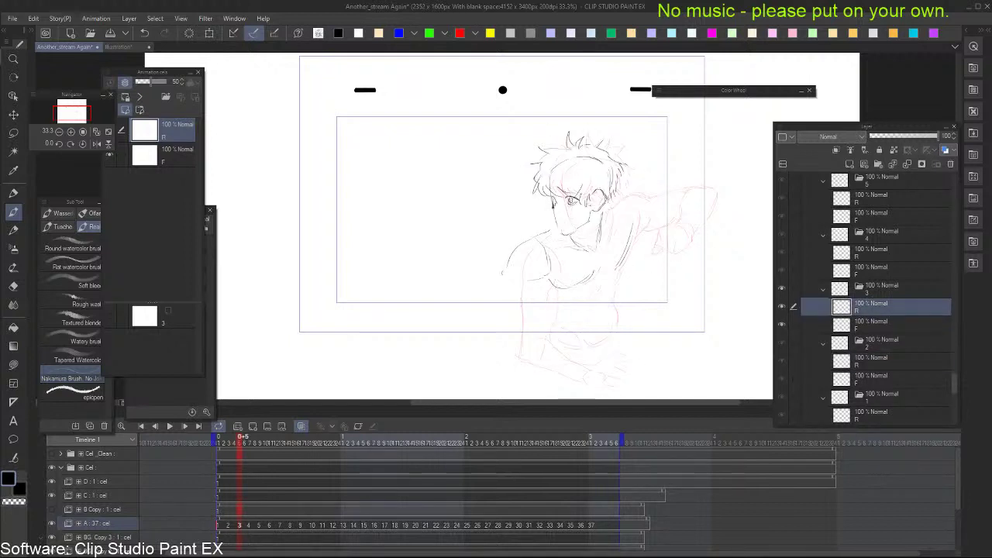
Add the far eye, nose and mouth to the cel 3 face and compare the features with cel 2
key("Left")
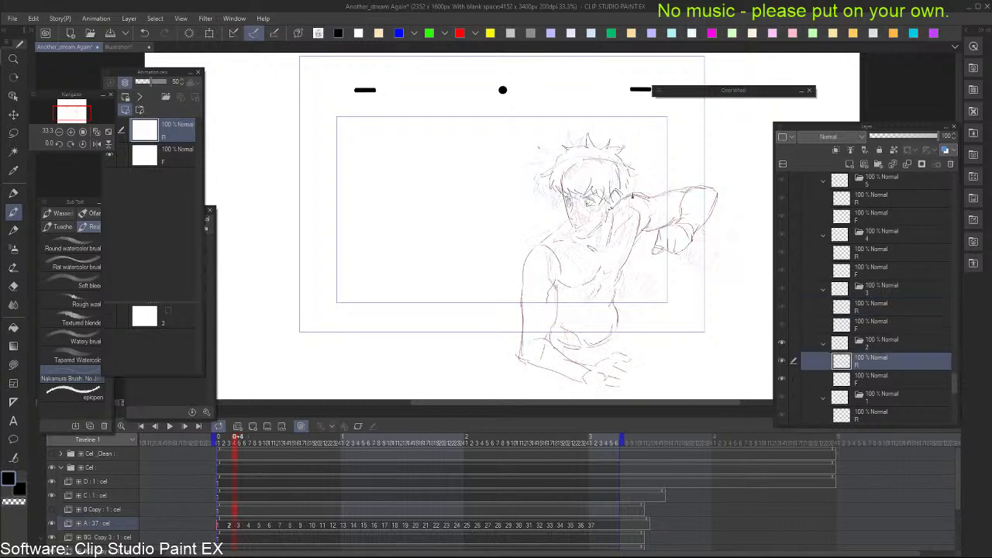
key("Right")
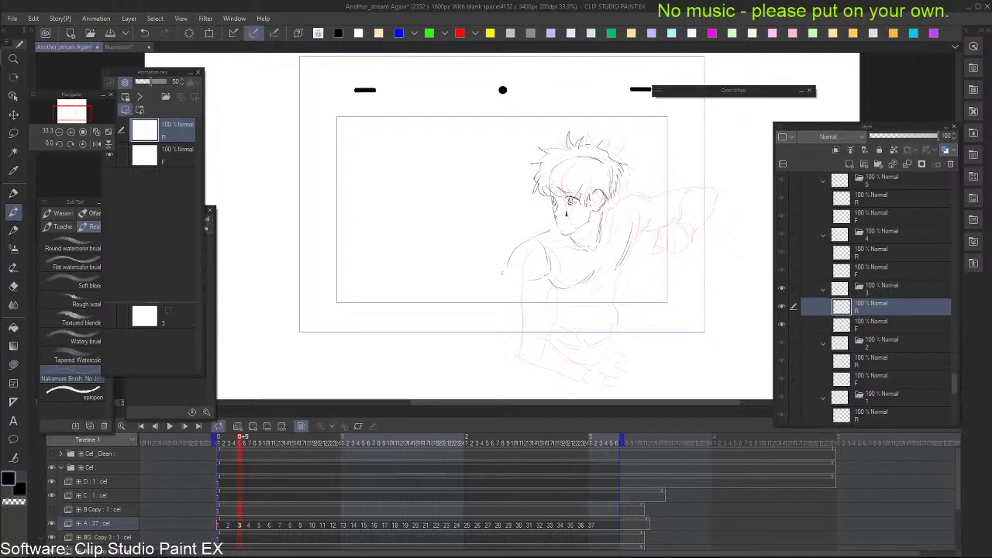
key("Left")
key("Right")
key("Left")
key("Right")
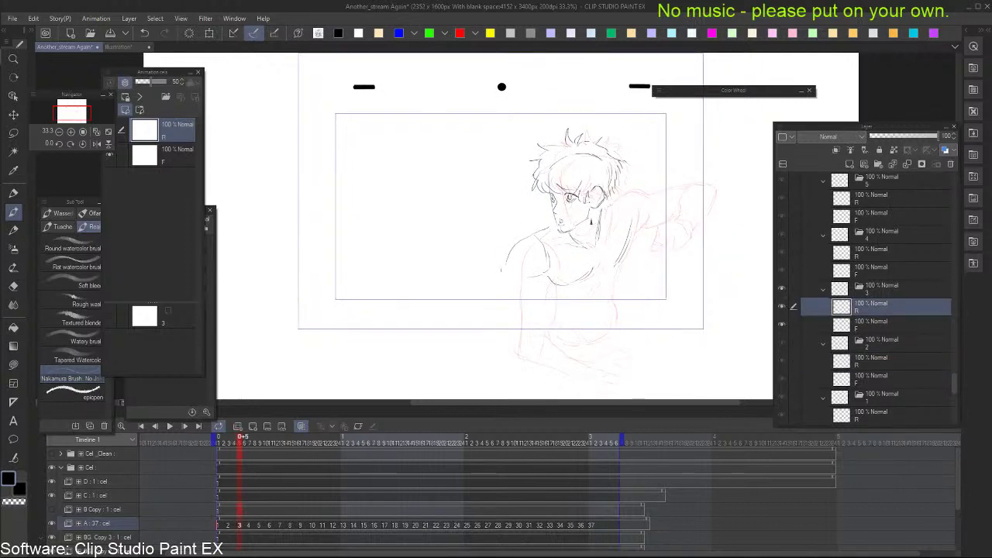
Clean up and redraw the jawline from the chin toward the ear on cel 3, comparing with cel 2
key("e")
key("b")
left_click_drag(574, 231, 588, 219)
key("Left")
key("Right")
key("Left")
key("Right")
Erase and rework the front face contour down to the chin on cel 3, checking it against cel 2
key("e")
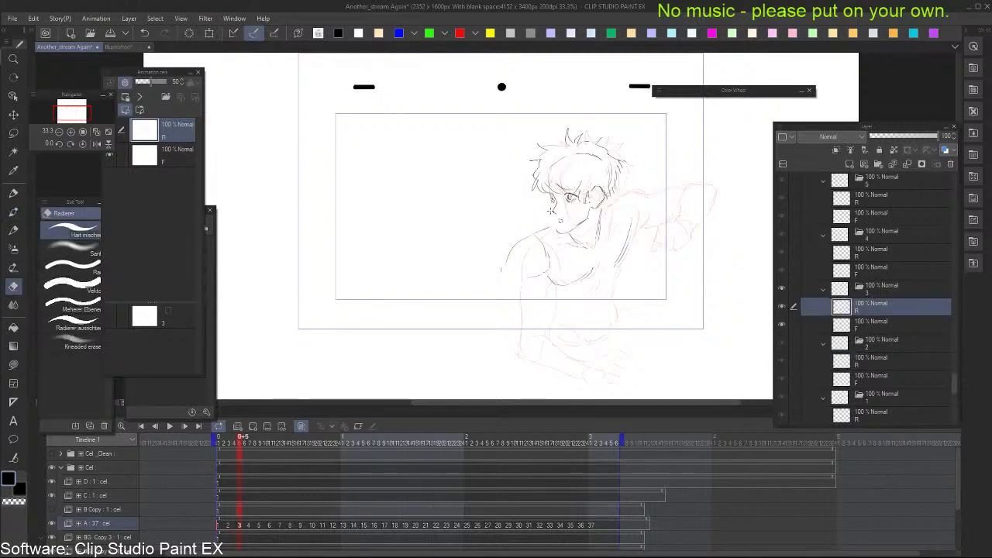
key("b")
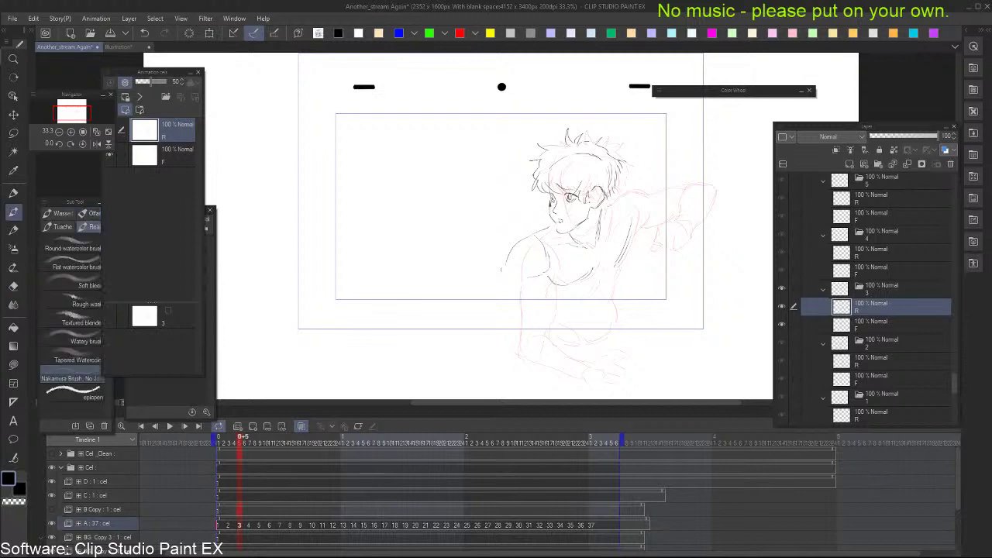
key("ctrl+z")
left_click_drag(552, 203, 561, 240)
key("ctrl+z")
key("ctrl+z")
key("comma")
key("period")
left_click_drag(620, 182, 616, 185)
key("comma")
key("Right")
Erase the ear on cel 3 and redraw it behind the cheek, comparing with cel 2
key("e")
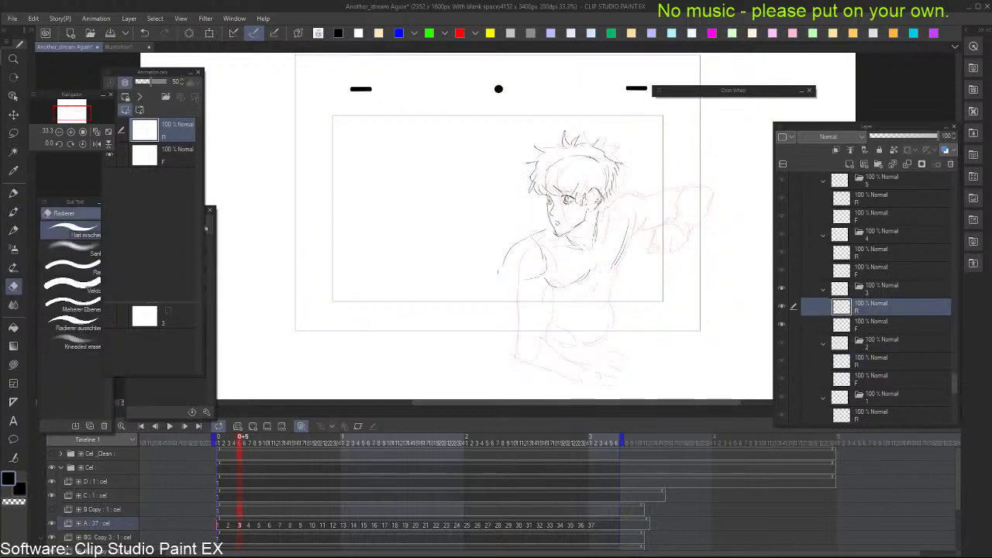
key("b")
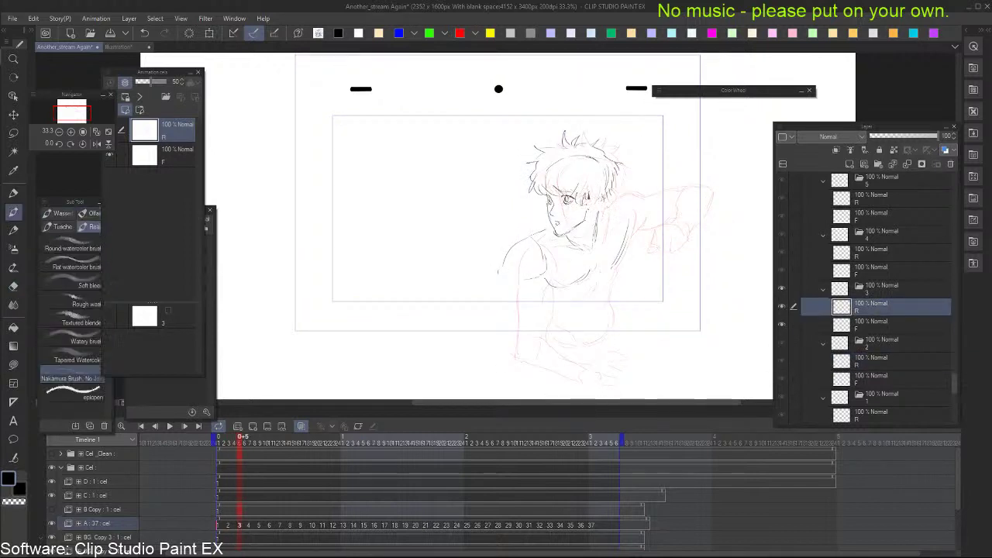
key("ctrl+z")
mouse_move(589, 192)
left_mouse_down()
mouse_move(600, 203)
mouse_move(593, 207)
left_mouse_up()
key("ctrl+z")
key("Left")
key("Right")
key("Left")
key("Right")
Draw the top line of the raised arm's shoulder on cel 3 and compare it with cel 2
left_click_drag(629, 206, 623, 199)
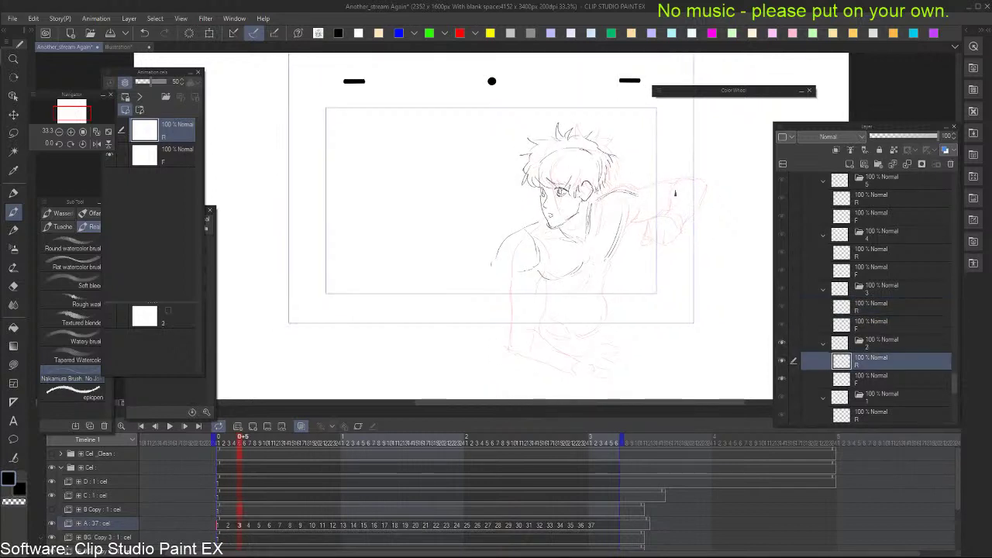
key("Left")
key("Right")
key("Left")
key("Right")
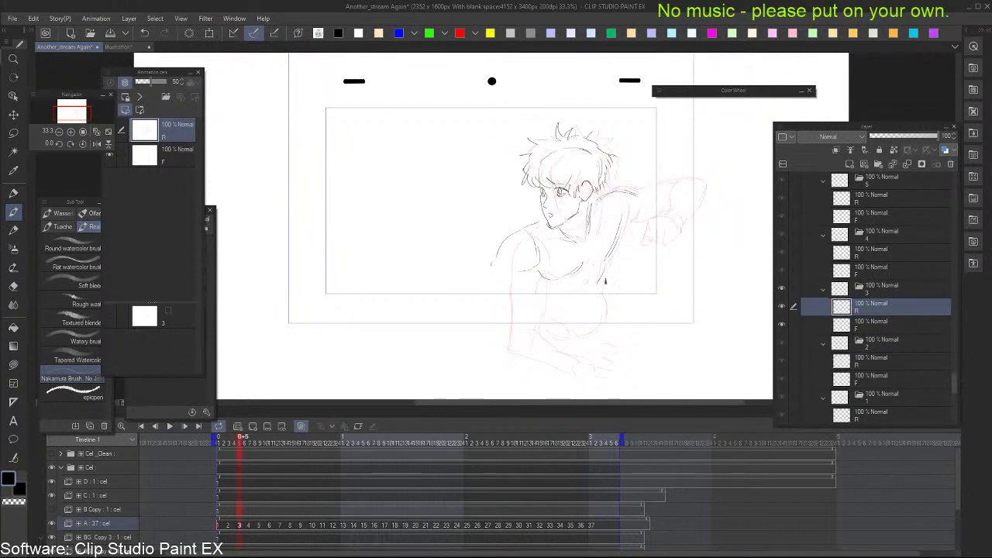
Draw the side of the waist, the lower abdomen lines and the rib fold on cel 3, comparing with cel 2
left_click_drag(600, 306, 600, 314)
mouse_move(536, 334)
left_mouse_down()
mouse_move(566, 336)
mouse_move(548, 333)
mouse_move(558, 337)
left_mouse_up()
key("Left")
key("Right")
left_click_drag(564, 292, 587, 293)
key("Left")
key("Right")
key("Left")
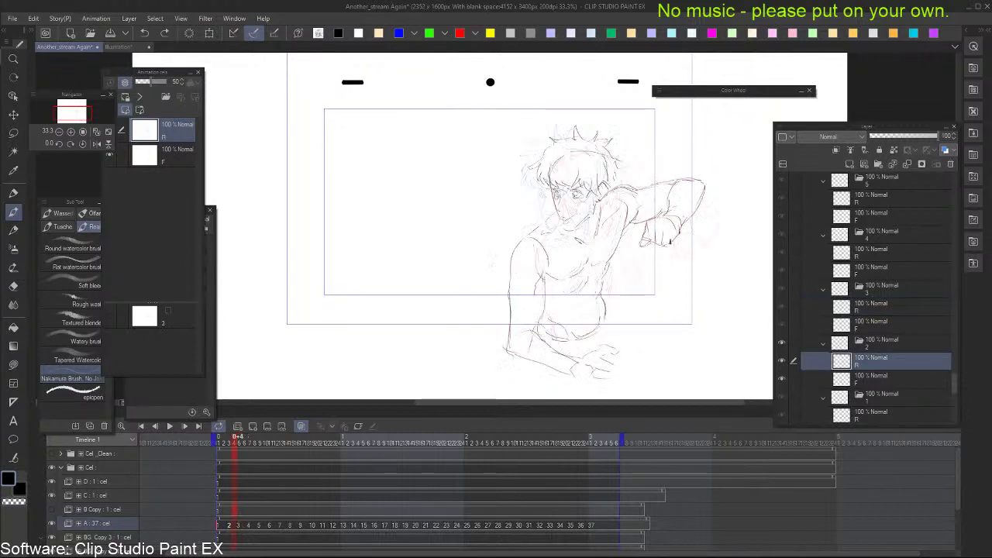
Rough in the raised upper arm extending from the shoulder on cel 3, undoing the last strokes after comparing with cel 2
key("Right")
mouse_move(611, 209)
left_mouse_down()
mouse_move(626, 231)
mouse_move(664, 227)
mouse_move(623, 231)
mouse_move(658, 224)
mouse_move(666, 209)
mouse_move(629, 200)
mouse_move(673, 190)
left_mouse_up()
key("Left")
key("Right")
key("ctrl+z")
key("ctrl+z")
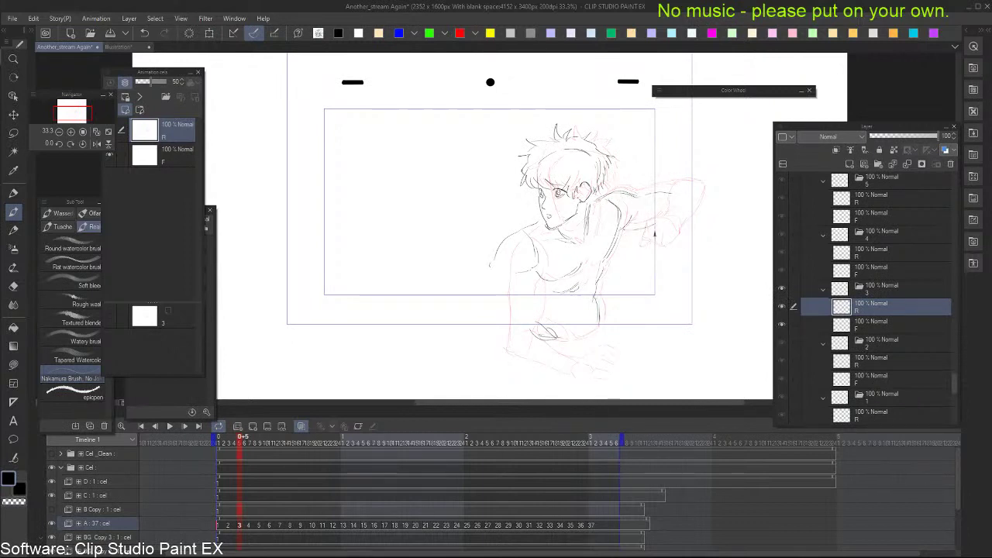
Draw the raised arm's fist and the forearm edge up to the elbow on cel 3, comparing with cel 2
mouse_move(636, 234)
left_mouse_down()
mouse_move(645, 262)
mouse_move(633, 244)
mouse_move(655, 234)
mouse_move(664, 266)
mouse_move(634, 250)
mouse_move(664, 234)
mouse_move(672, 244)
mouse_move(666, 254)
left_mouse_up()
key("ctrl+z")
key("ctrl+z")
key("ctrl+z")
mouse_move(634, 250)
left_mouse_down()
mouse_move(644, 262)
mouse_move(665, 255)
left_mouse_up()
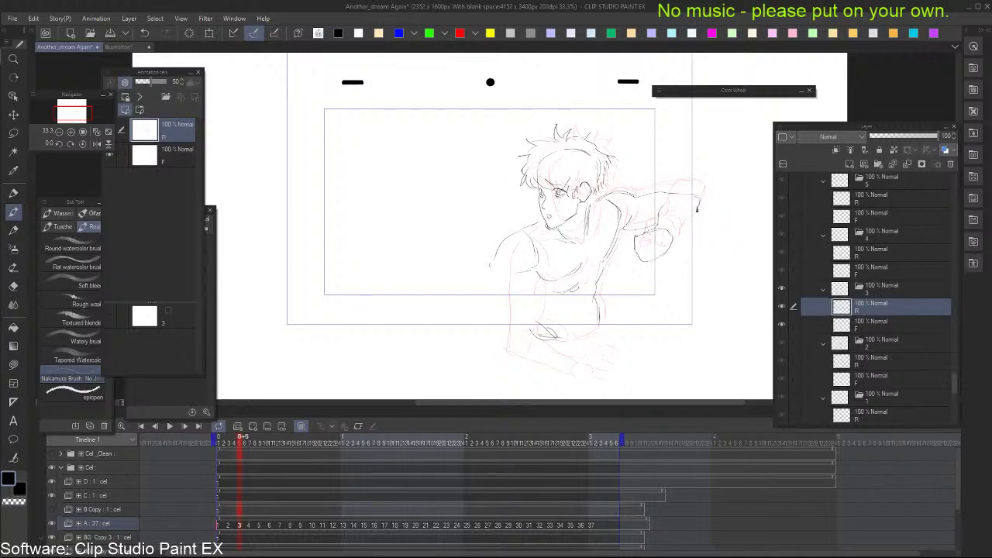
left_click_drag(692, 221, 675, 239)
key("Left")
key("Right")
key("Left")
key("Right")
Draw the near upper arm from the shoulder to the elbow on cel 3 and compare with cel 2
left_click_drag(491, 262, 477, 317)
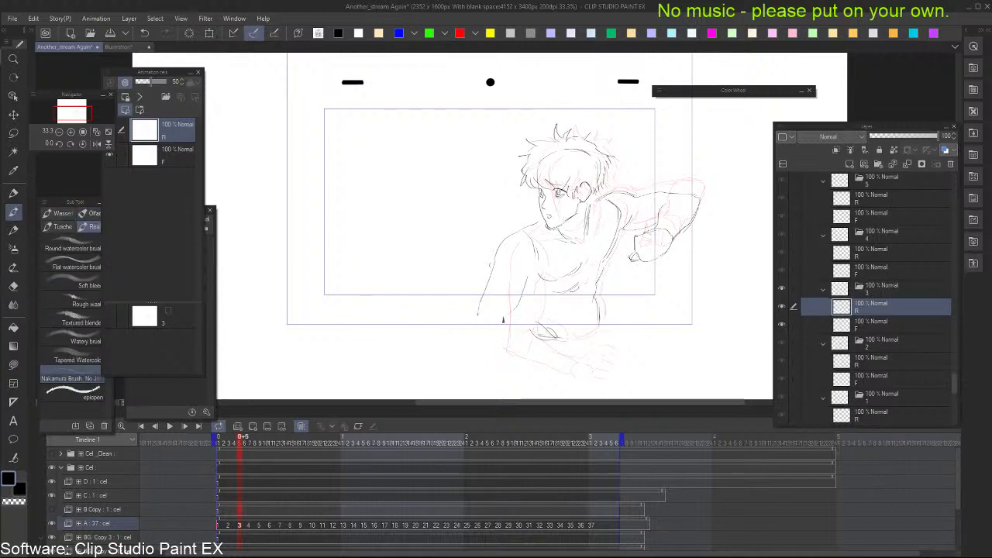
key("comma")
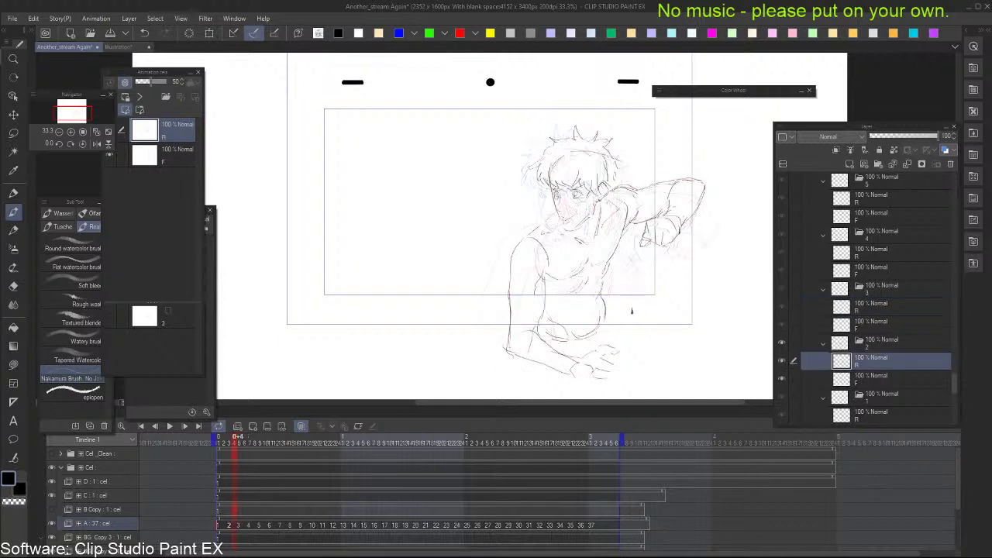
key("period")
mouse_move(496, 310)
left_mouse_down()
mouse_move(519, 338)
mouse_move(492, 307)
mouse_move(540, 355)
mouse_move(502, 337)
mouse_move(490, 317)
mouse_move(533, 343)
mouse_move(482, 312)
mouse_move(474, 335)
mouse_move(483, 365)
left_mouse_up()
key("ctrl+z")
key("ctrl+z")
key("alt+Down")
key("alt+Up")
left_click_drag(476, 327, 488, 367)
key("ctrl+z")
key("ctrl+z")
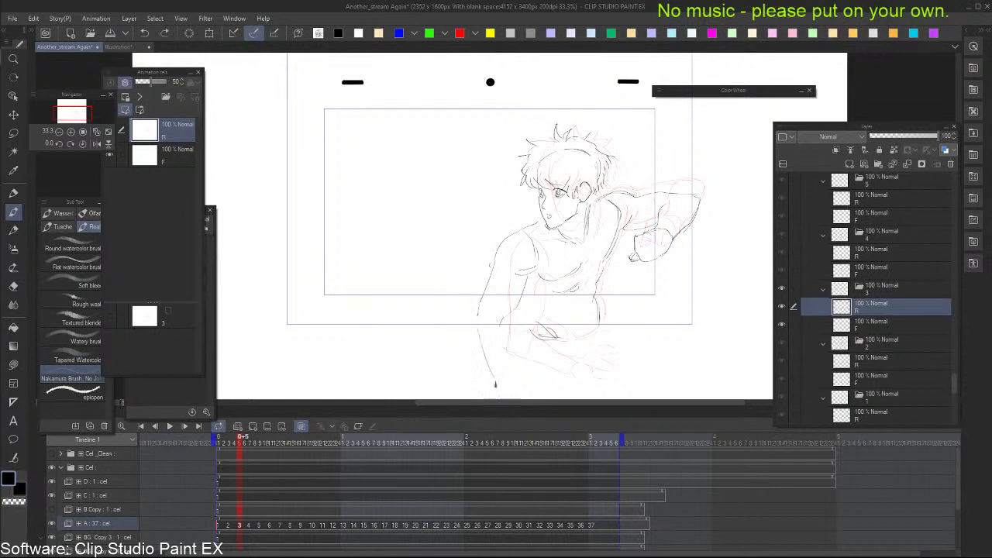
Draw the near forearm and wrist on cel 3 and check the motion by flipping through the preceding cels
left_click_drag(476, 325, 494, 381)
mouse_move(475, 302)
left_mouse_down()
mouse_move(510, 329)
mouse_move(512, 346)
mouse_move(503, 302)
mouse_move(520, 363)
mouse_move(510, 341)
mouse_move(511, 375)
left_mouse_up()
key("ctrl+z")
mouse_move(510, 324)
left_mouse_down()
mouse_move(511, 380)
mouse_move(531, 312)
mouse_move(495, 334)
left_mouse_up()
left_click_drag(496, 340, 513, 333)
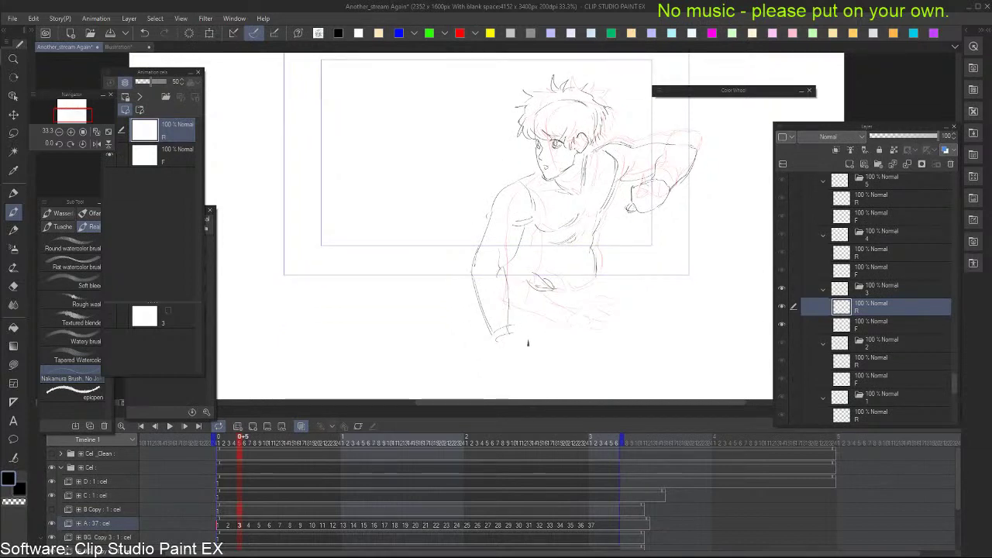
key("Left")
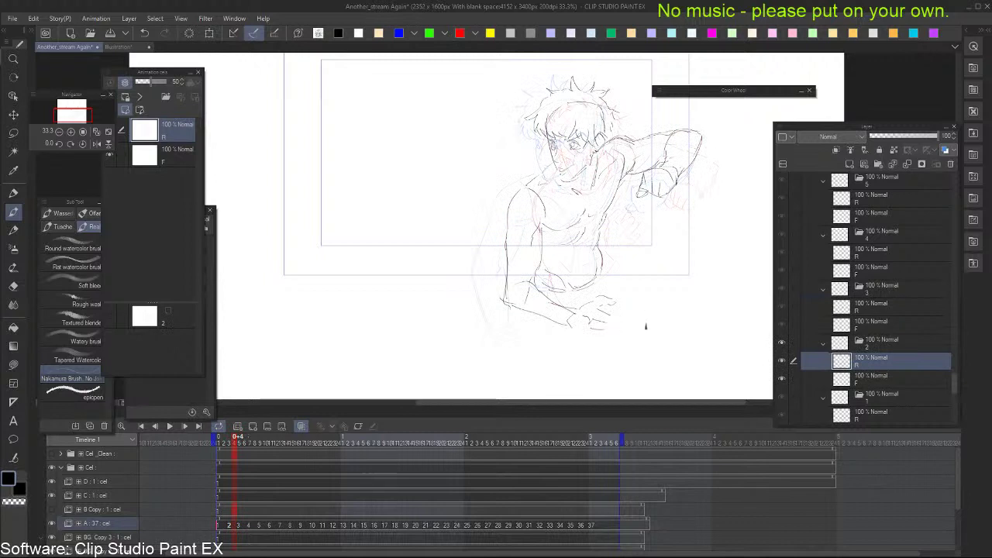
key("Left")
key("Right")
key("Right")
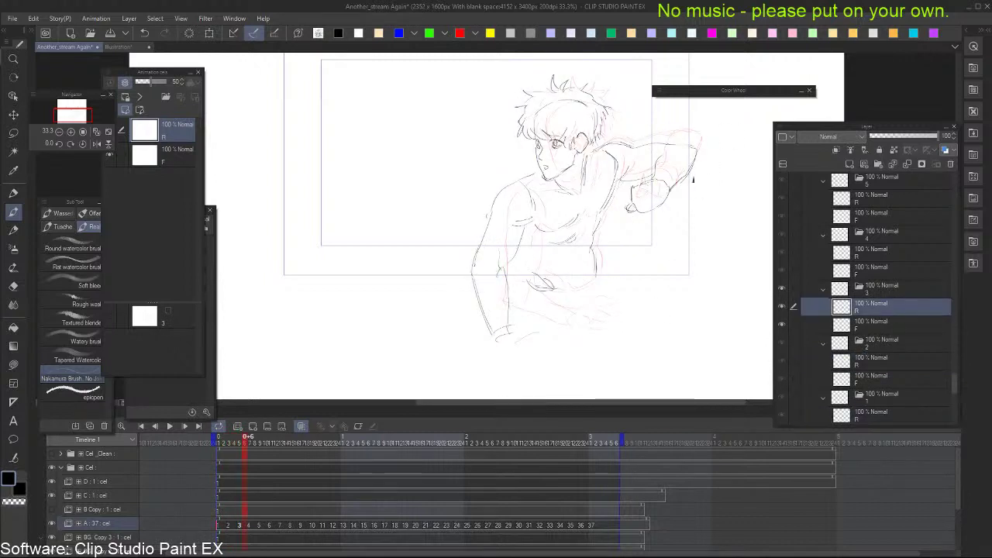
Start cel 4 by drawing the shoulder and upper chest contours, using cel 3 as reference
key("Right")
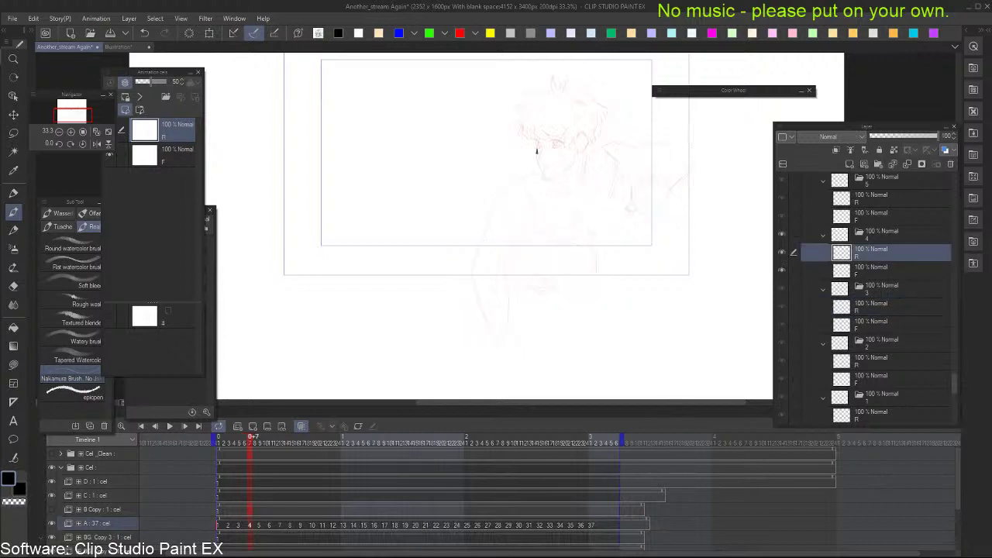
key("Left")
key("period")
mouse_move(579, 155)
left_mouse_down()
mouse_move(587, 157)
mouse_move(587, 225)
left_mouse_up()
key("ctrl+z")
key("ctrl+z")
left_click_drag(494, 172, 491, 208)
key("comma")
key("period")
Draw the skull curve on cel 4 and compare the head position with cel 3
left_click_drag(533, 97, 498, 116)
key("comma")
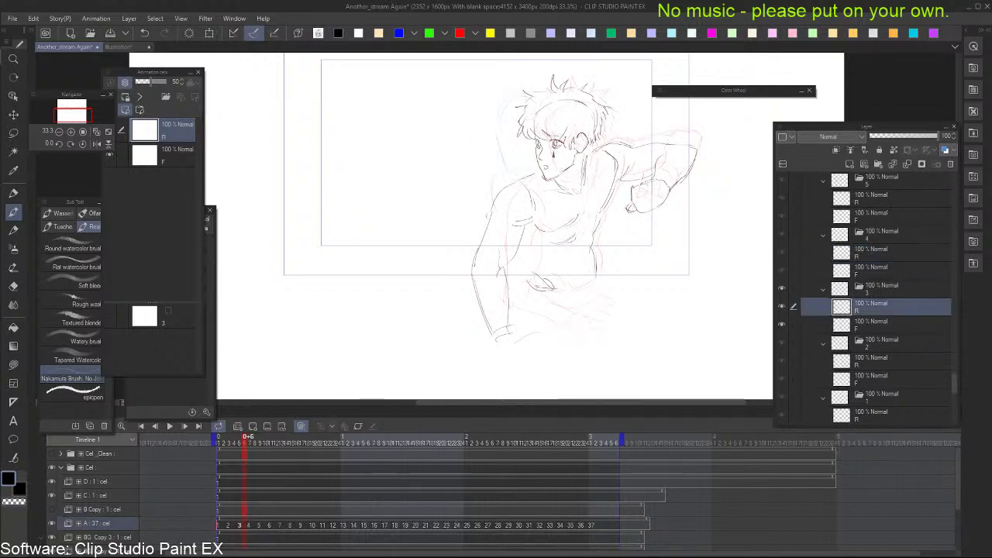
key("period")
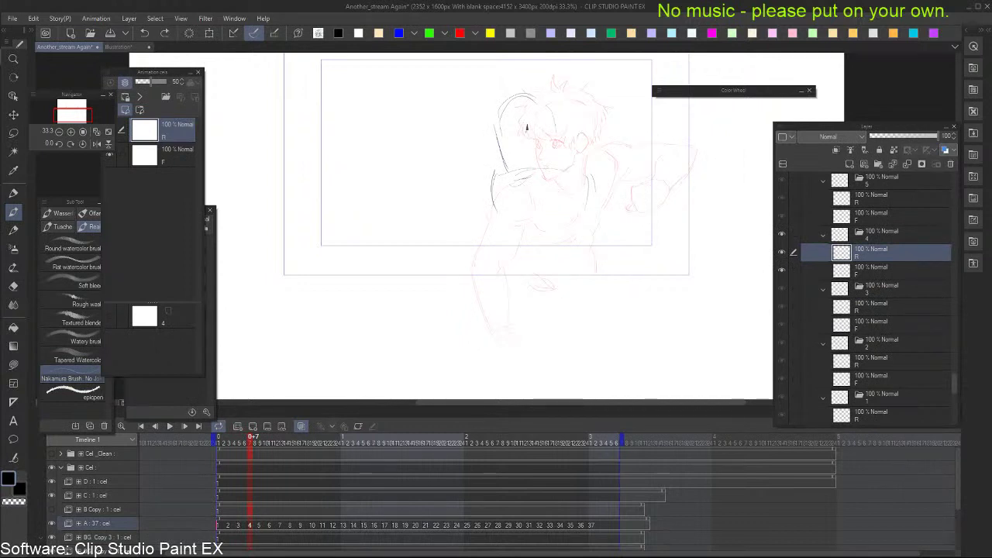
Draw the ear, the back of the head and the neck line on cel 4, comparing with cel 3
left_click_drag(528, 127, 536, 148)
mouse_move(499, 120)
left_mouse_down()
mouse_move(535, 98)
mouse_move(559, 143)
mouse_move(558, 173)
left_mouse_up()
key("Left")
key("Right")
key("Left")
key("Right")
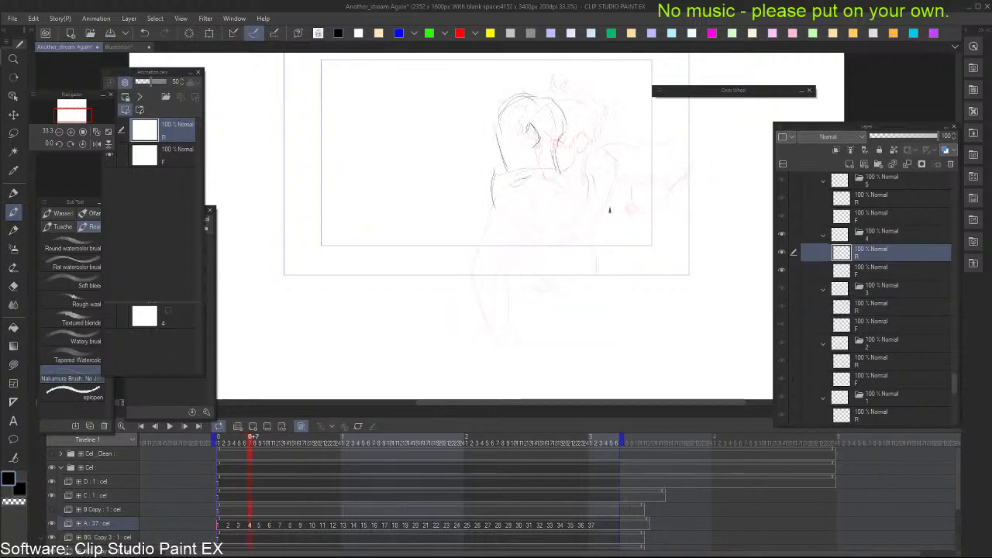
key("Left")
key("Right")
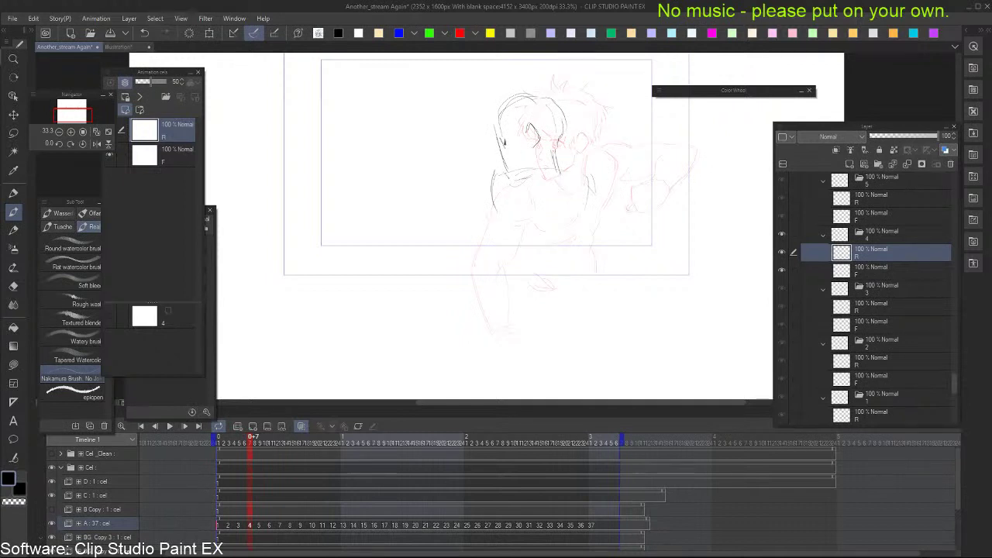
Draw and redo the small eye mark at the front of the cel 4 face, checking against cel 3
left_click_drag(501, 141, 504, 148)
key("ctrl+z")
key("ctrl+z")
left_click_drag(501, 143, 505, 134)
key("Left")
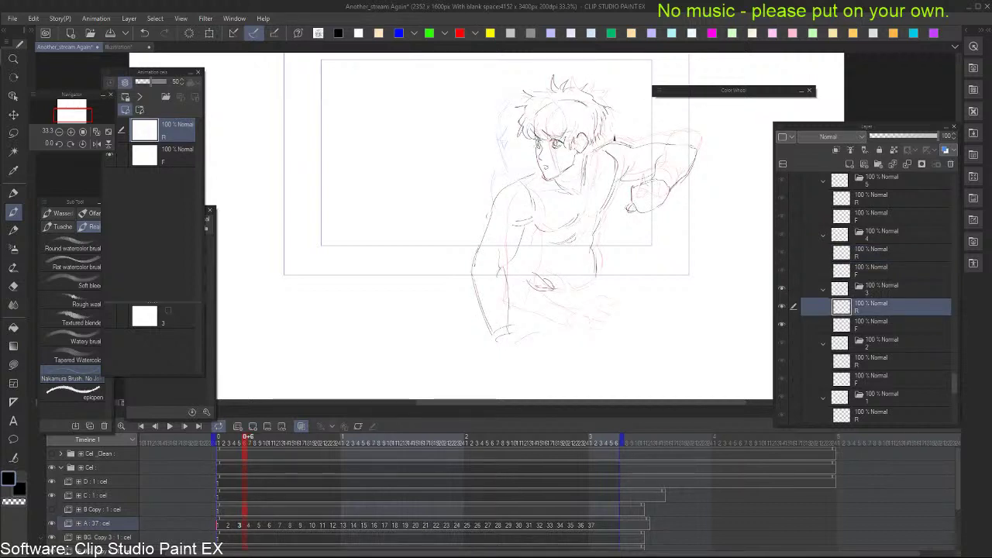
Draw the nose, mouth and chin profile of the cel 4 face, comparing the pose with cel 3
key("Right")
mouse_move(497, 155)
left_mouse_down()
mouse_move(504, 149)
mouse_move(507, 172)
left_mouse_up()
key("ctrl+z")
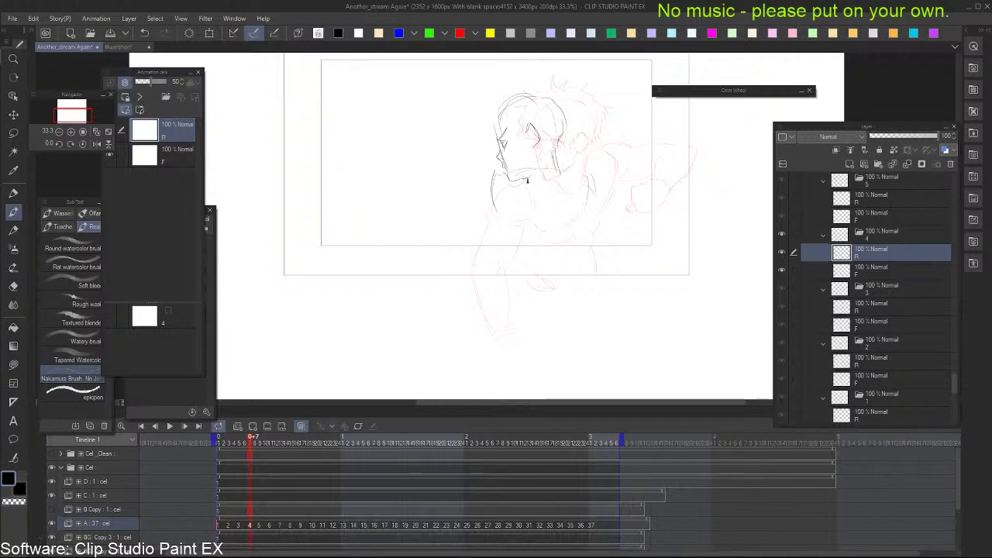
key(".")
key("ctrl+Right")
key("ctrl+Left")
key("ctrl+Right")
Draw the rear shoulder line and the back edge of the torso on cel 4, redoing strokes against cel 3
left_click_drag(570, 169, 602, 168)
key("ctrl+Left")
key("ctrl+Right")
key("ctrl+z")
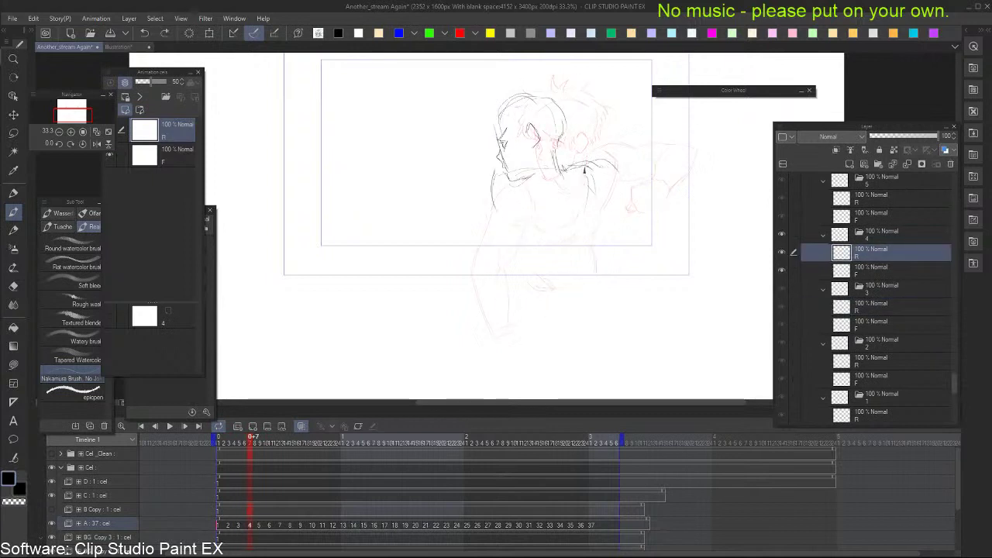
mouse_move(559, 169)
left_mouse_down()
mouse_move(616, 167)
mouse_move(577, 174)
mouse_move(628, 188)
mouse_move(585, 172)
mouse_move(585, 222)
left_mouse_up()
key("ctrl+z")
key("ctrl+z")
key("ctrl+z")
left_click_drag(593, 168, 586, 226)
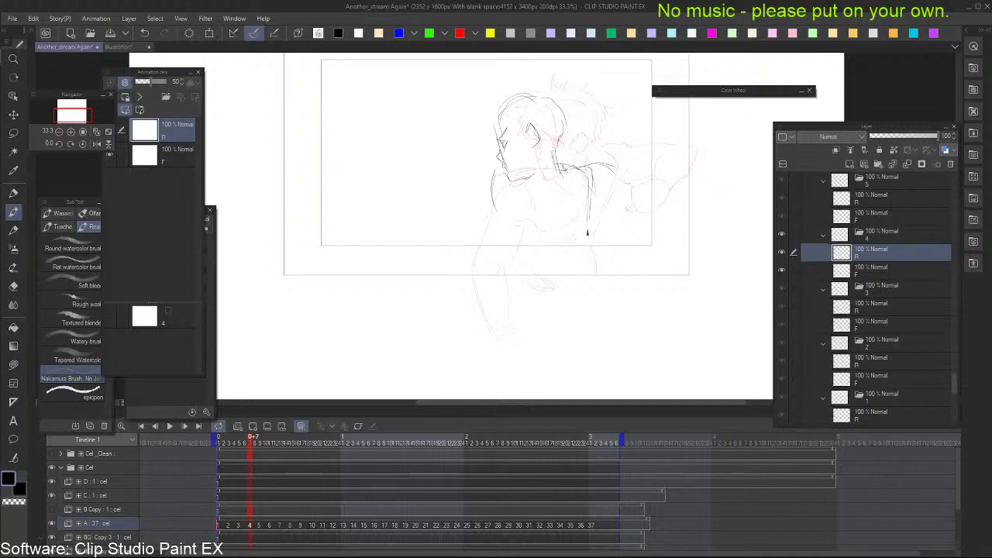
Sketch the front waist line and the lower edge of the chest on cel 4, redoing weak strokes
mouse_move(494, 209)
left_mouse_down()
mouse_move(509, 282)
mouse_move(494, 229)
mouse_move(529, 279)
left_mouse_up()
key("ctrl+z")
key("ctrl+z")
key("ctrl+z")
left_click_drag(488, 211, 516, 285)
mouse_move(494, 237)
left_mouse_down()
mouse_move(524, 229)
mouse_move(541, 230)
mouse_move(509, 233)
mouse_move(580, 237)
left_mouse_up()
key("ctrl+z")
key("ctrl+z")
Redraw the front neck line on cel 4 and compare the pose with cel 3
left_click_drag(543, 149, 541, 185)
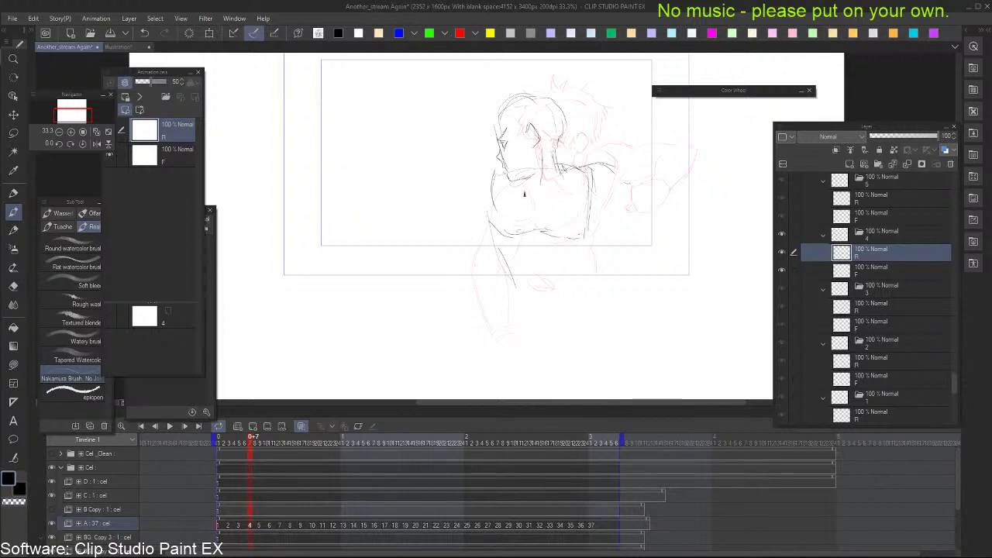
key("ctrl+z")
left_click_drag(542, 150, 545, 185)
key("Left")
key("Right")
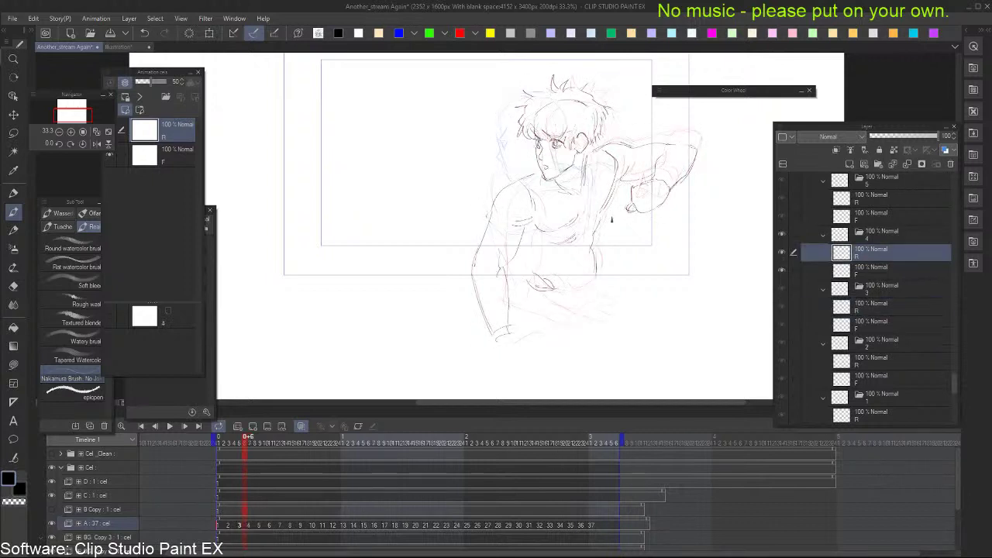
key("period")
key("comma")
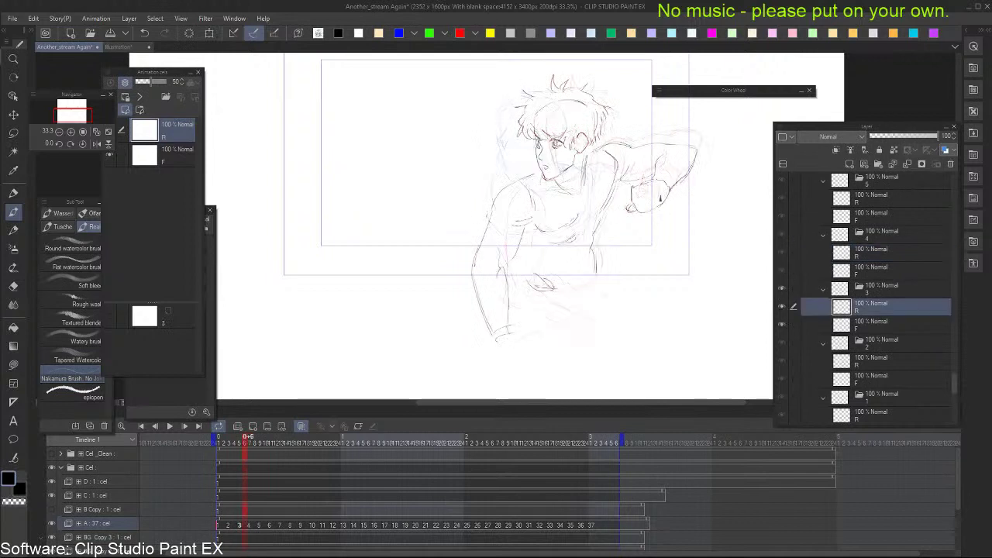
key("period")
Draw the arm extending back from the shoulder and rough in the rounded fist below it on cel 4
mouse_move(596, 194)
left_mouse_down()
mouse_move(622, 179)
mouse_move(601, 212)
mouse_move(661, 210)
left_mouse_up()
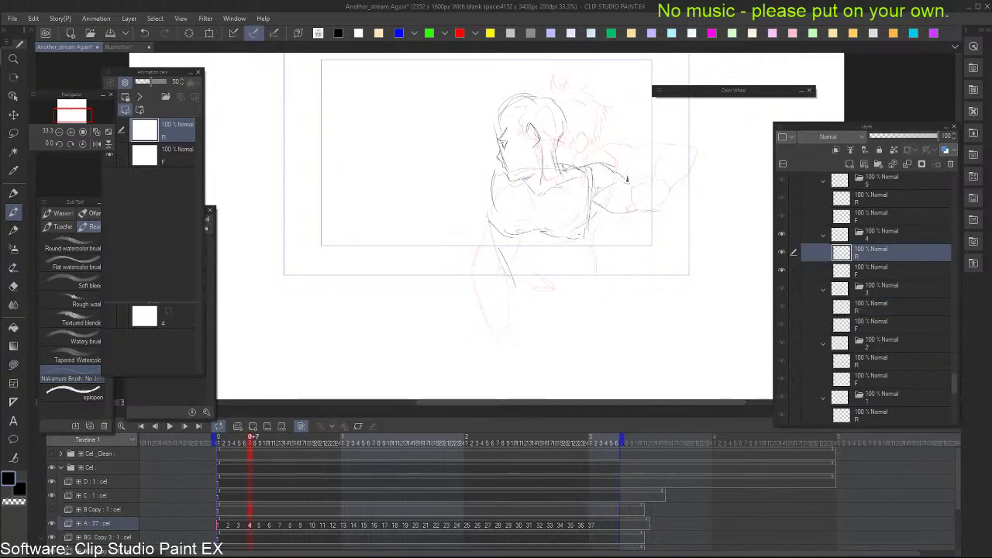
left_click_drag(626, 177, 657, 194)
key("comma")
key("period")
mouse_move(589, 233)
left_mouse_down()
mouse_move(613, 250)
mouse_move(582, 258)
mouse_move(595, 280)
mouse_move(620, 264)
left_mouse_up()
left_click_drag(620, 241, 632, 256)
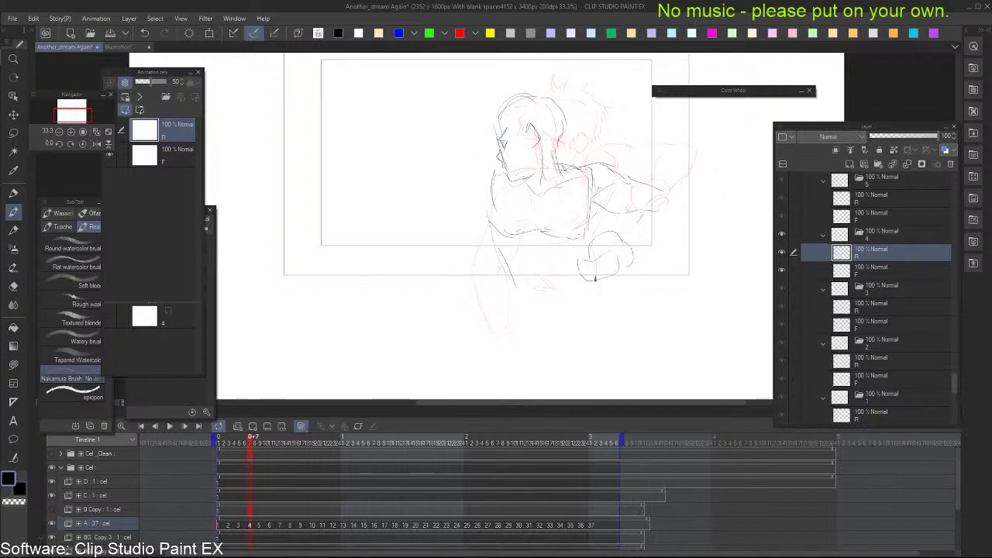
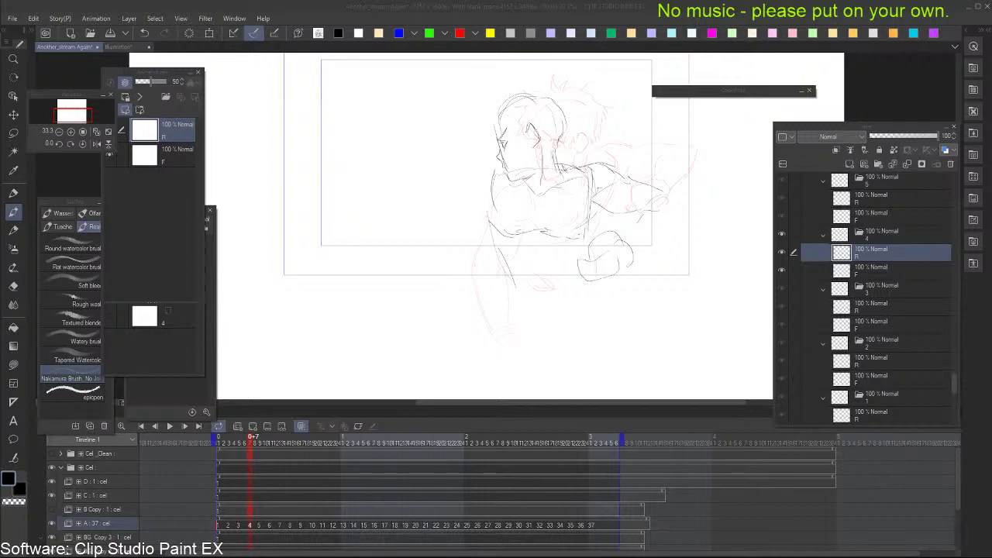
Try adding a run of new blank cels along animation folder C
left_click(223, 499)
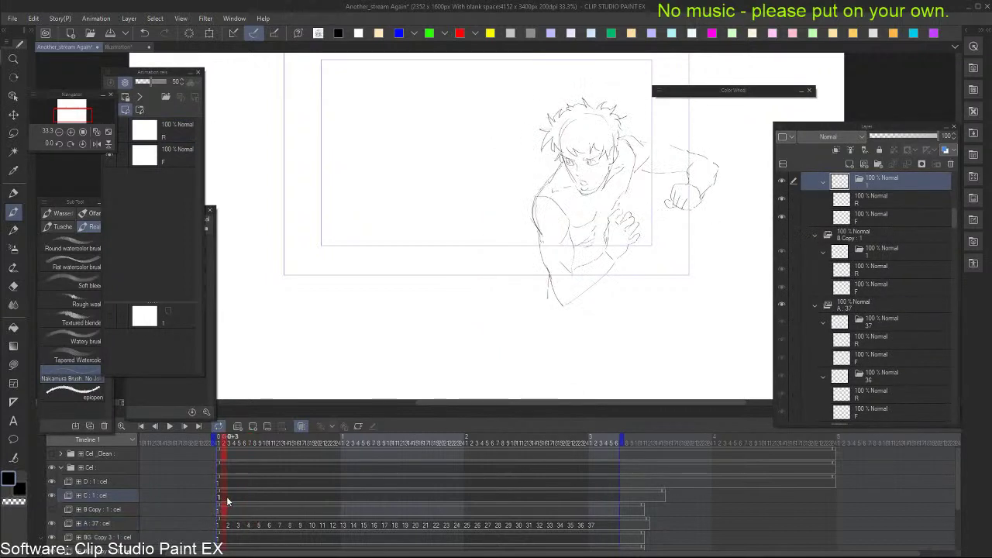
left_click(232, 498)
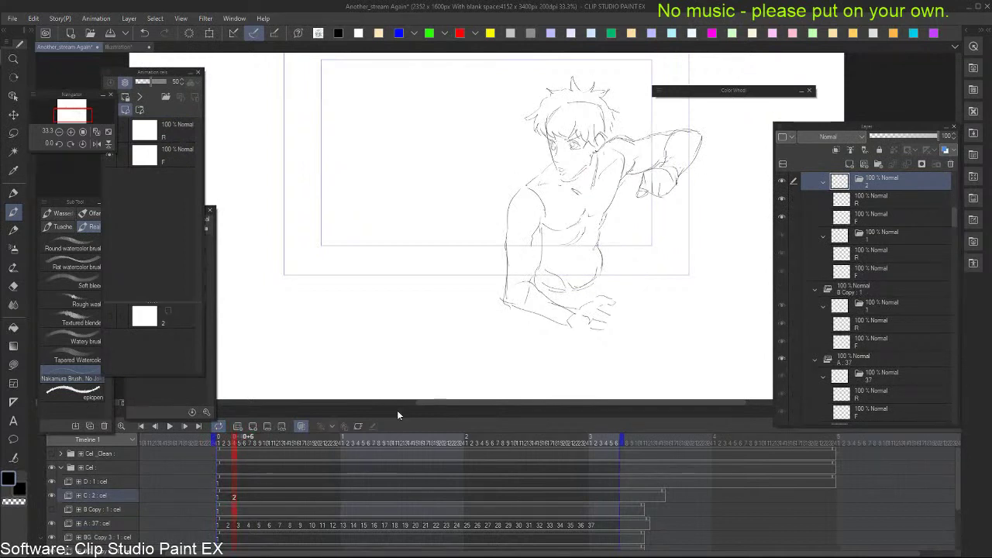
key("F1")
key("F1")
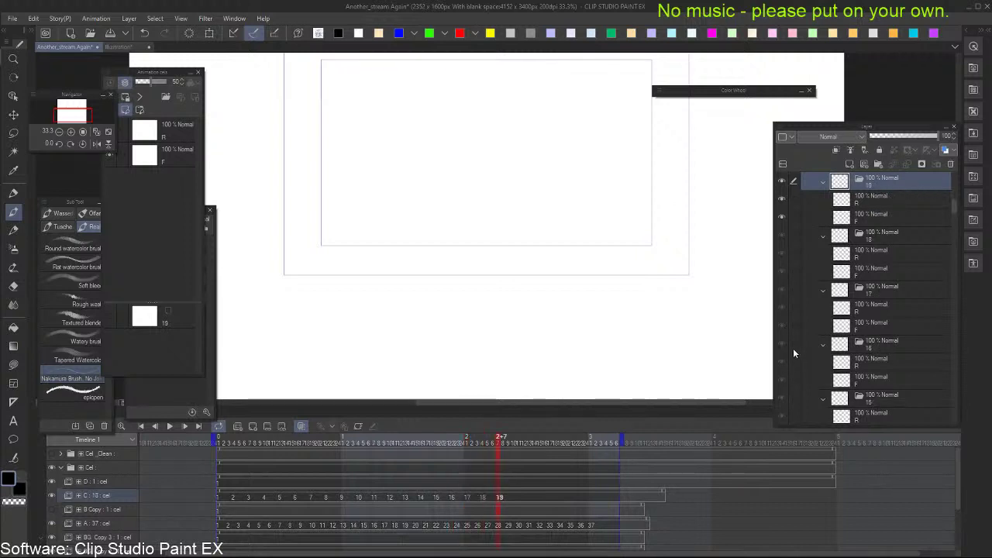
Undo the new cels in animation folder C and return to the fourth frame
key("ctrl+z")
key("ctrl+z")
key("ctrl+z")
key("ctrl+z")
key("ctrl+z")
key("ctrl+z")
key("ctrl+z")
key("ctrl+z")
key("ctrl+z")
key("ctrl+z")
key("ctrl+z")
key("ctrl+z")
key("ctrl+z")
key("ctrl+z")
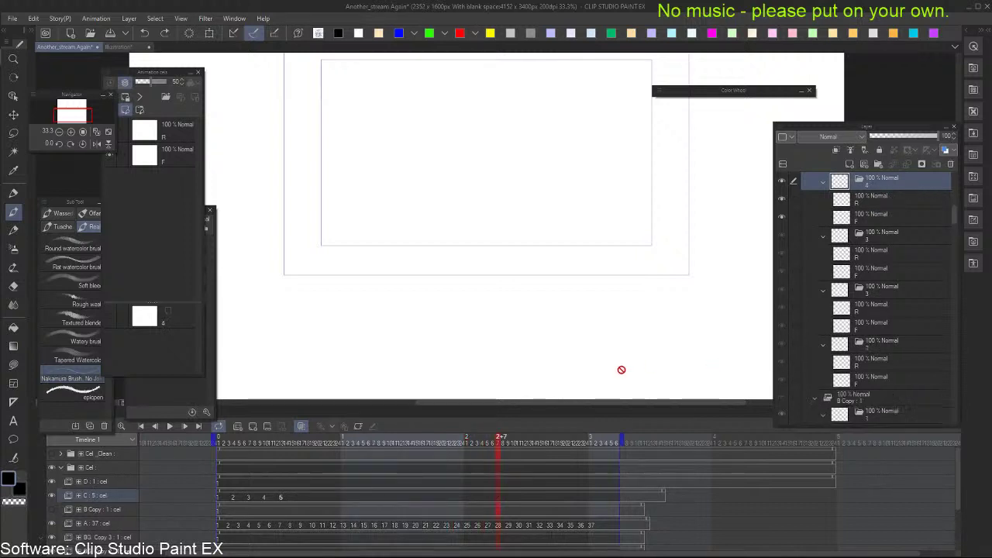
left_click(234, 497)
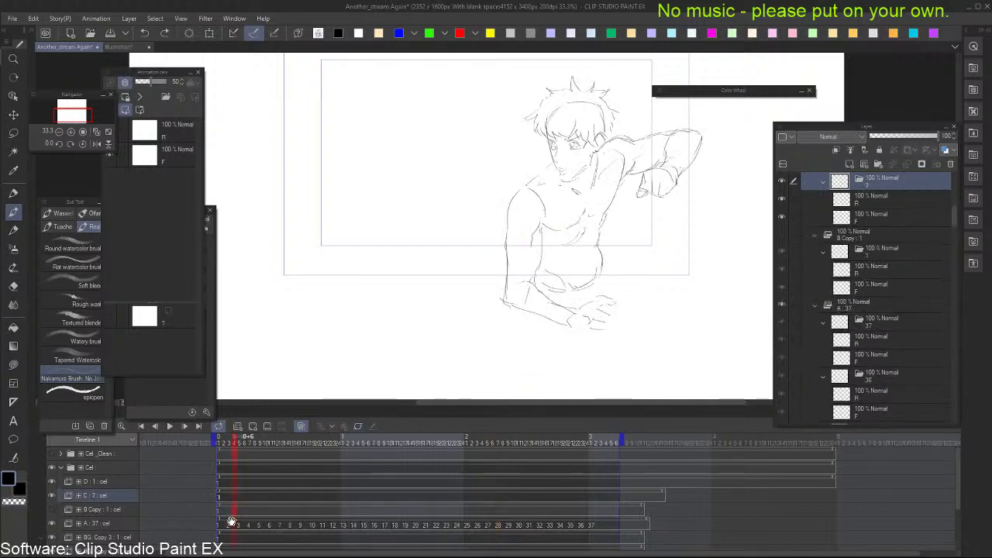
Lasso the rear fist on cel 1 of folder A and paste a copy of it into cel 2
left_click(223, 527)
mouse_move(634, 188)
left_mouse_down()
mouse_move(596, 207)
mouse_move(644, 197)
mouse_move(647, 227)
left_mouse_up()
key("m")
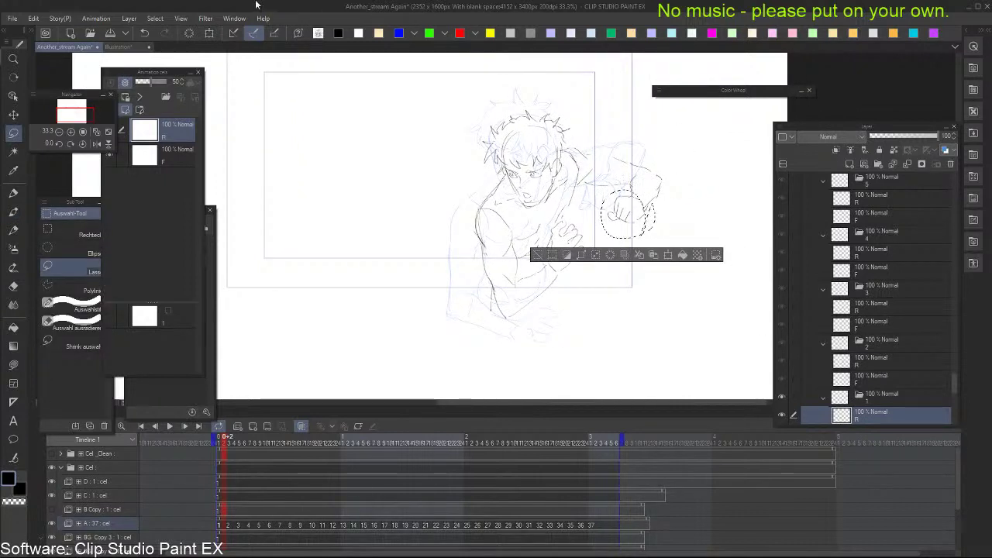
key("Right")
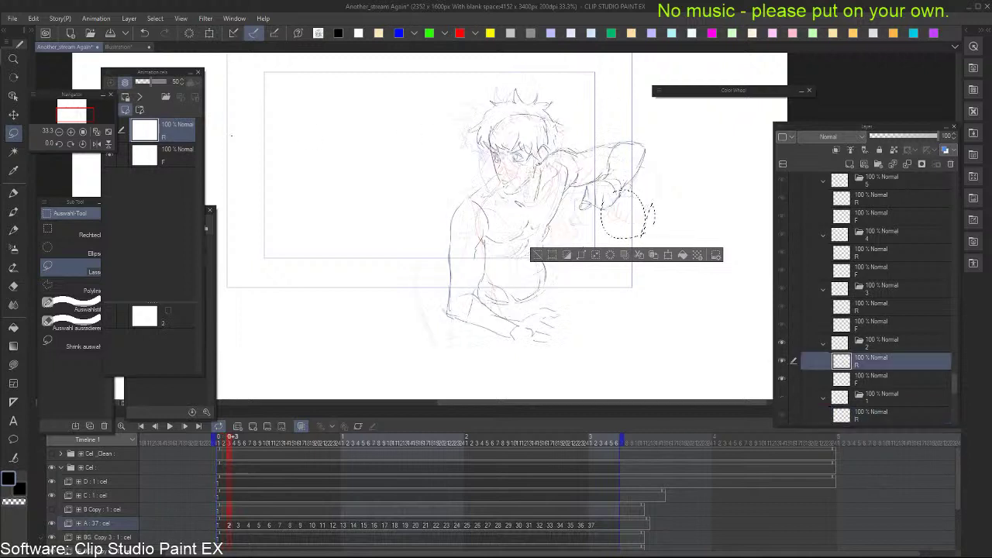
key("ctrl+v")
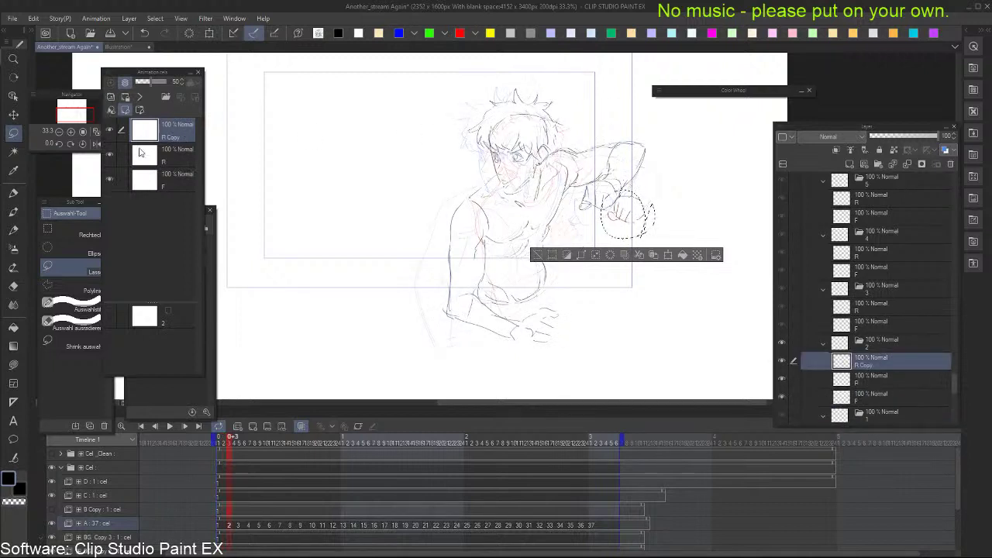
left_click(667, 255)
left_click_drag(631, 217, 617, 121)
key("Return")
left_click_drag(617, 121, 615, 156)
left_click(648, 186)
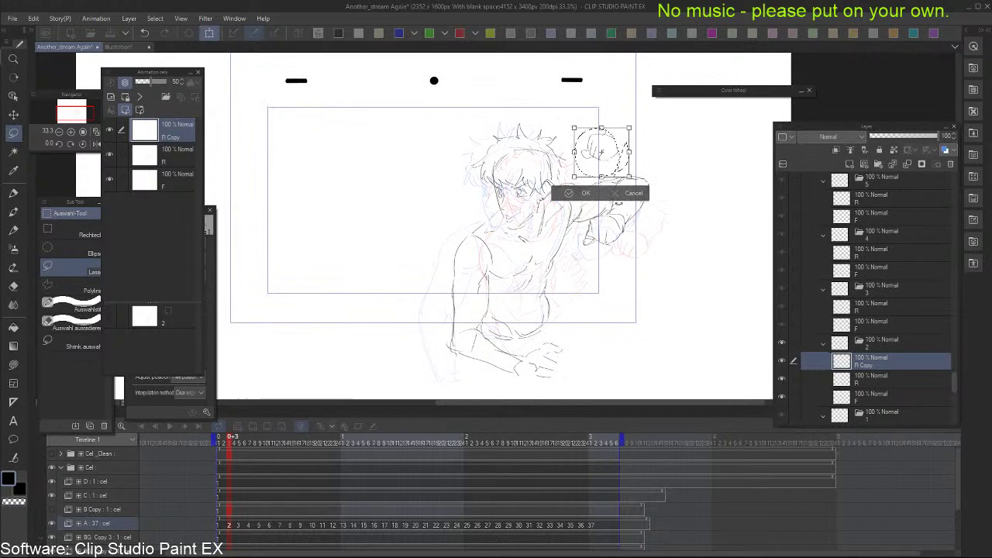
left_click(636, 195)
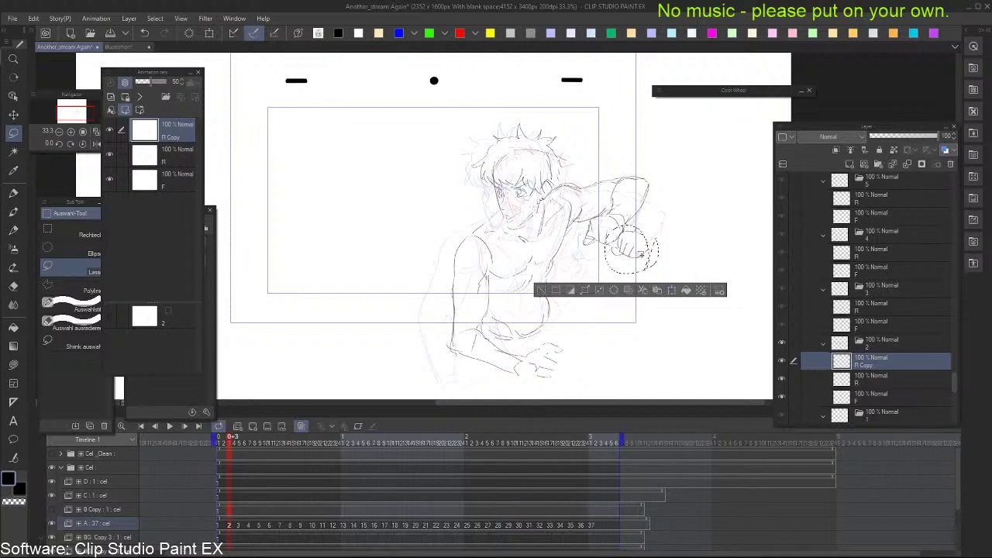
Transform the pasted fist on cel 2 to sit just behind the bent elbow, then deselect it
key("ctrl+t")
left_click_drag(648, 262, 675, 240)
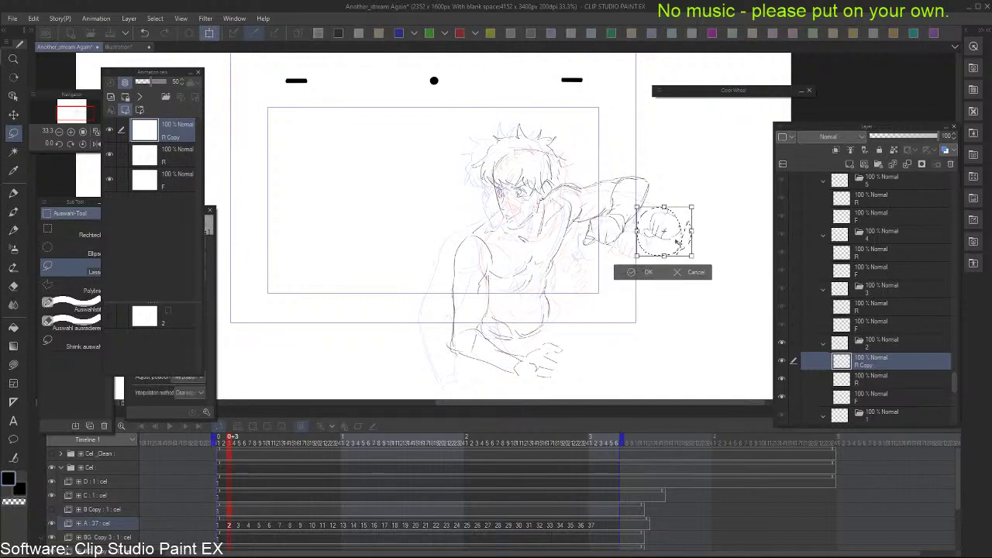
left_click(637, 271)
key("ctrl+d")
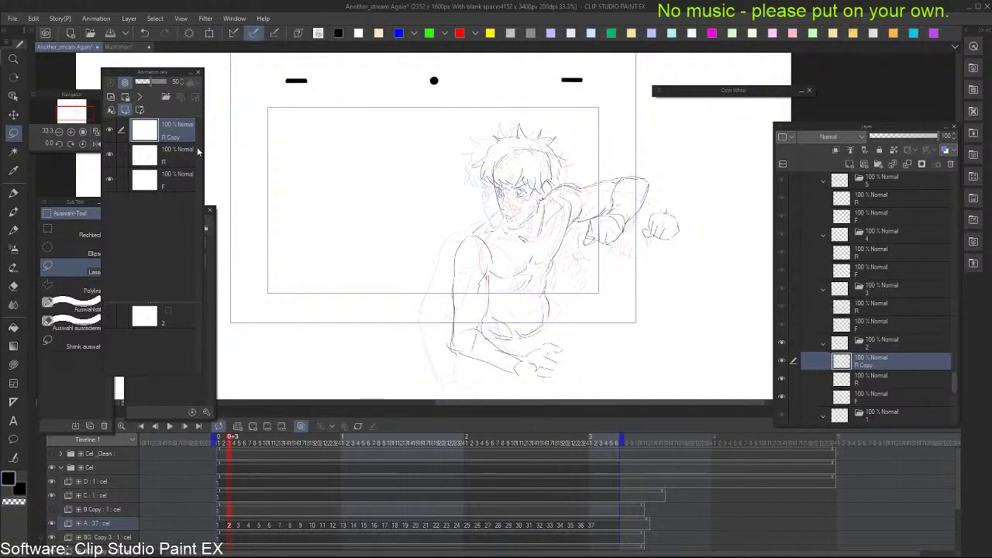
Merge the R Copy layer holding the pasted fist with the R layer of cel 2
left_click(185, 183)
left_click(191, 155)
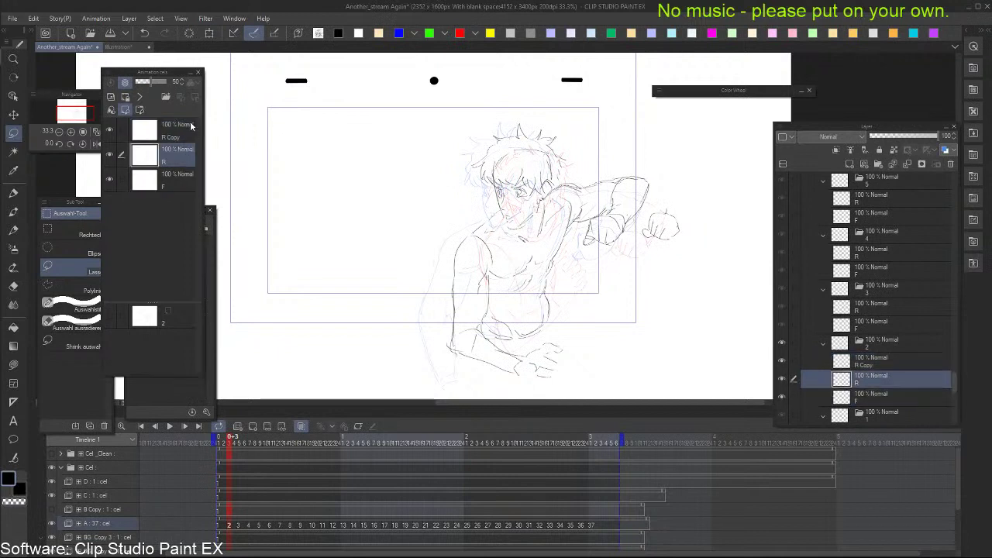
left_click(190, 126, "ctrl")
right_click(183, 127)
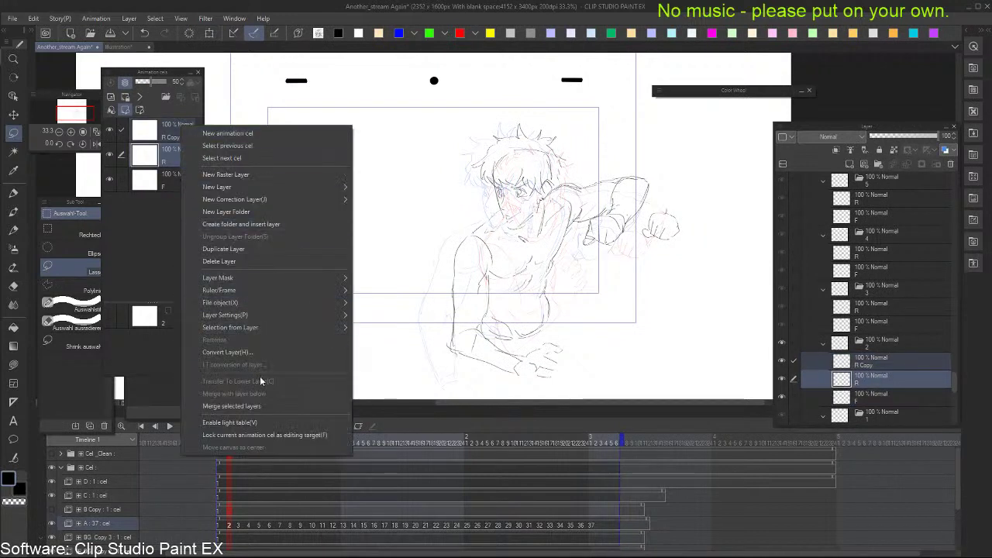
left_click(264, 404)
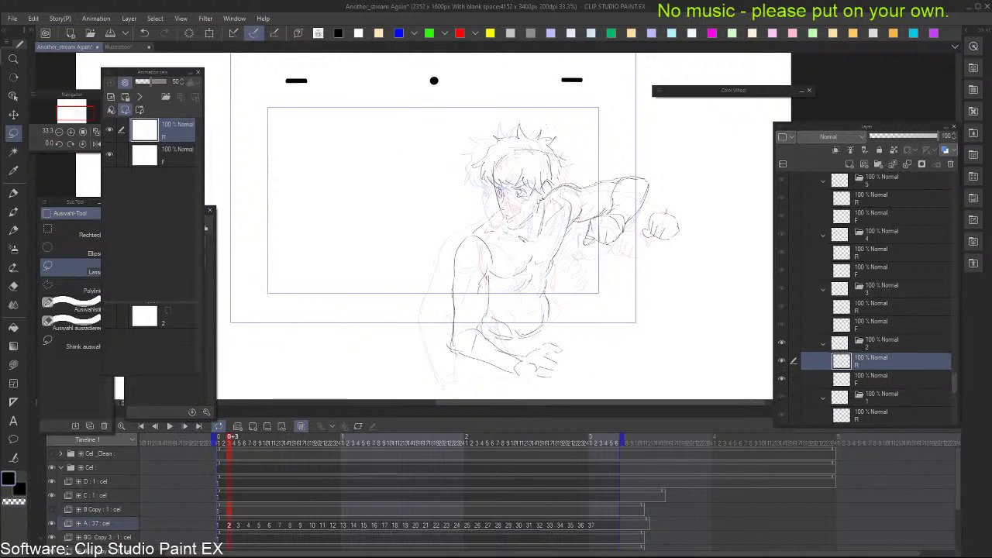
Lasso around the pasted fist on cel 2, then undo the selection, the layer merge and the fist paste
mouse_move(645, 217)
left_mouse_down()
mouse_move(698, 238)
mouse_move(643, 238)
mouse_move(681, 170)
left_mouse_up()
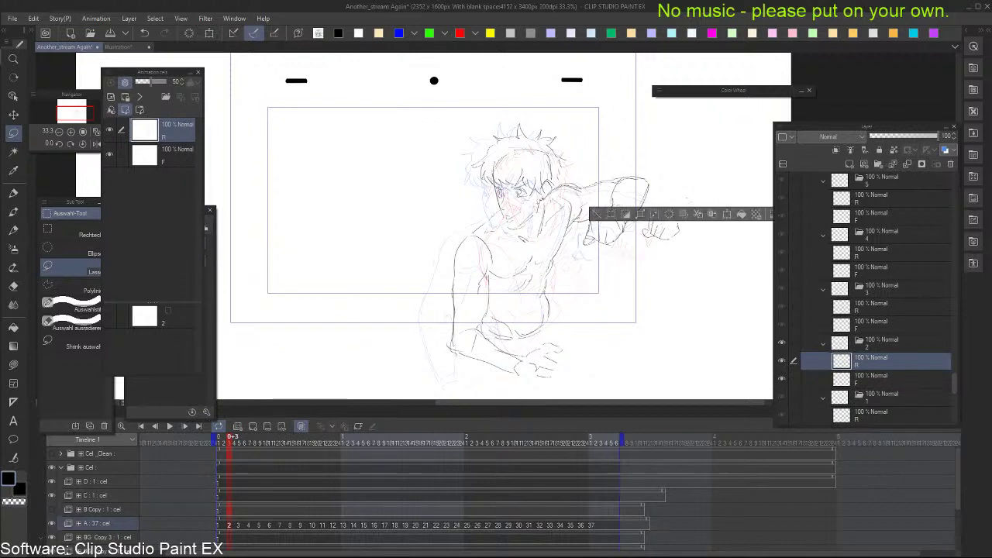
key("ctrl+d")
key("ctrl+z")
key("ctrl+z")
key("ctrl+z")
key("ctrl+z")
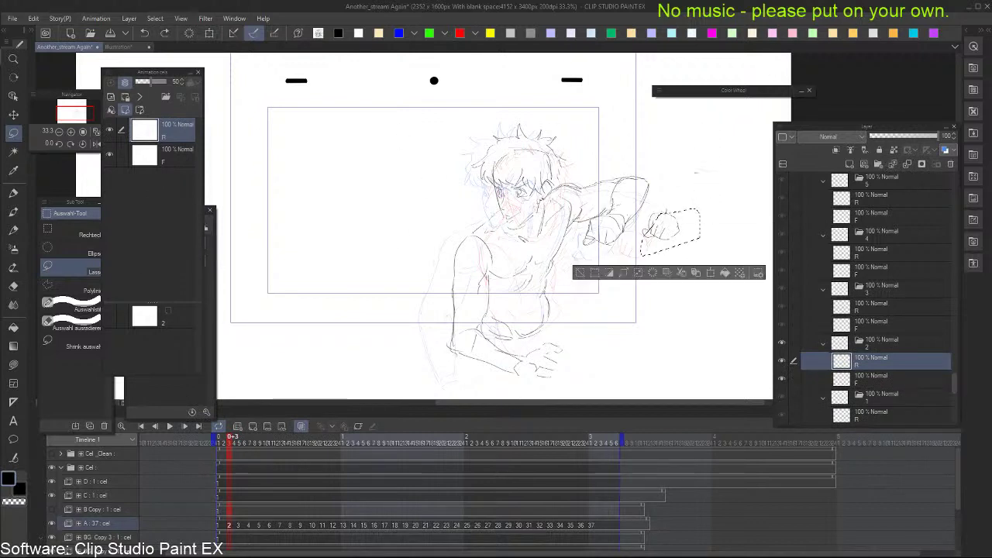
key("ctrl+z")
key("ctrl+z")
key("ctrl+z")
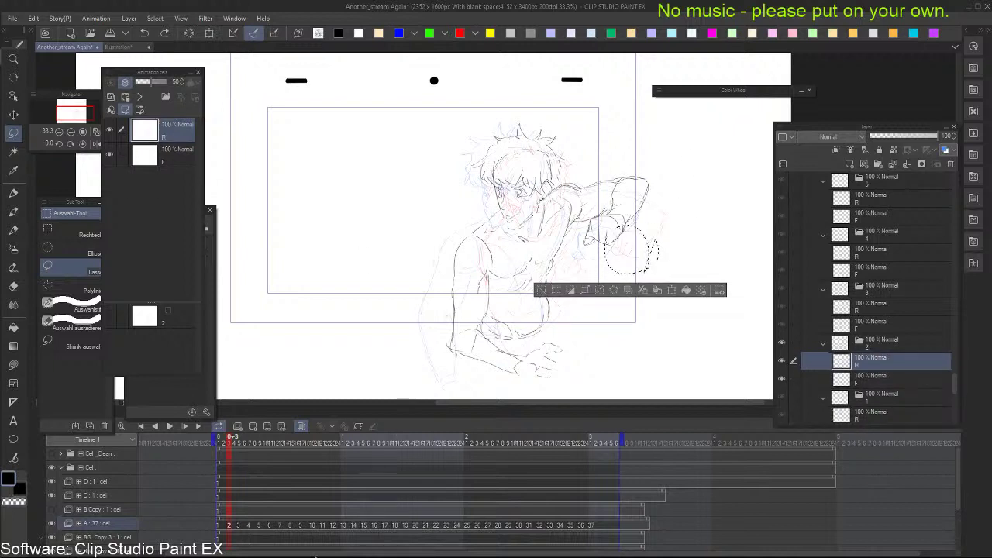
Flip back and forth through cels 1, 2 and 3 to check the flow of the movement
left_click(224, 528)
key("period")
key("period")
key("comma")
key("comma")
key("comma")
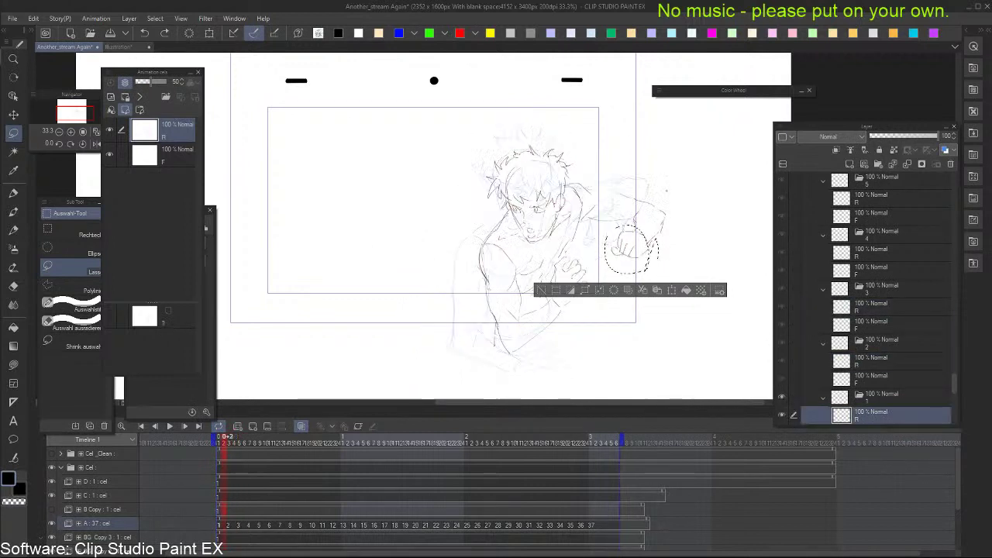
key("period")
key("period")
key("period")
left_click(239, 525)
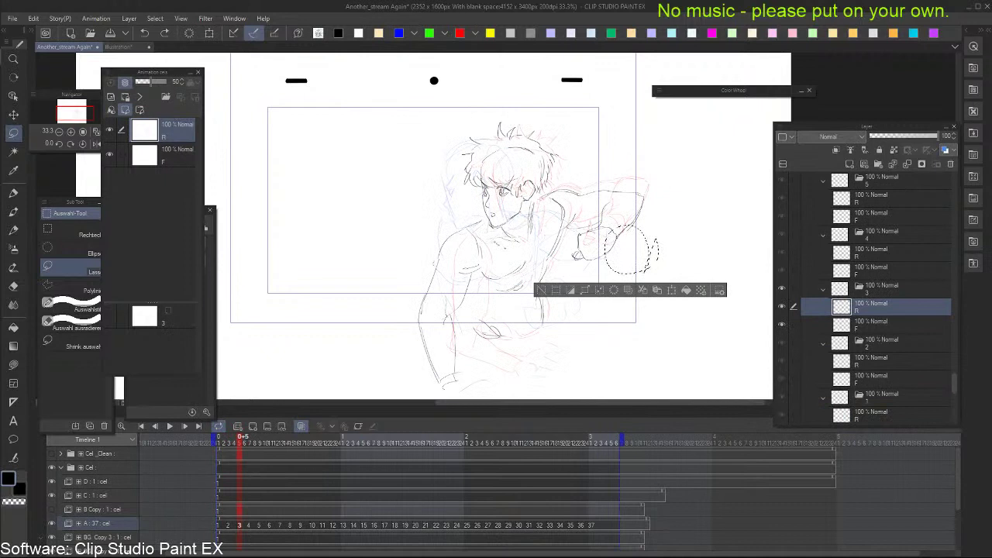
Lasso the head on cel 3 and shift it slightly forward and up with Transform
key("ctrl+d")
mouse_move(496, 243)
left_mouse_down()
mouse_move(521, 250)
mouse_move(564, 176)
mouse_move(448, 151)
mouse_move(506, 250)
mouse_move(534, 217)
left_mouse_up()
left_click(549, 268)
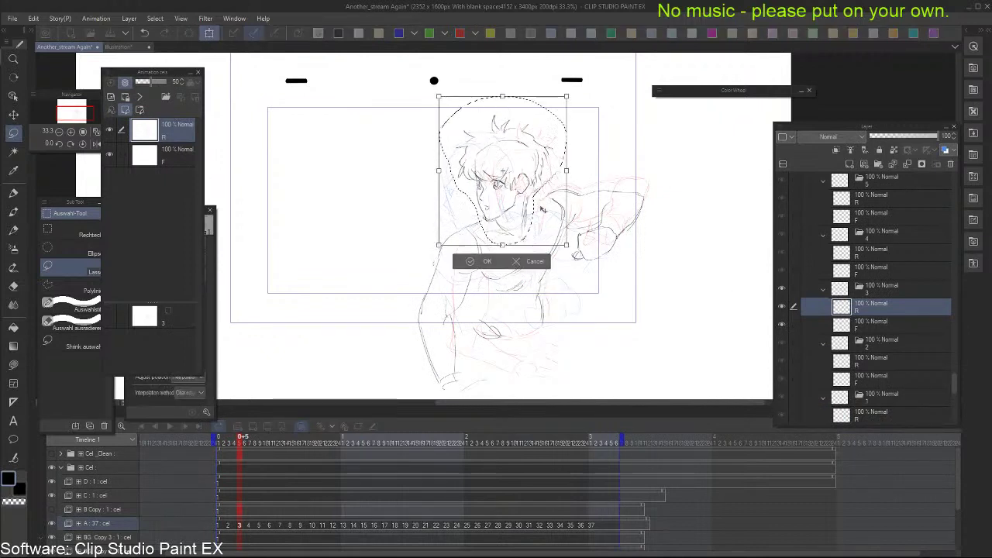
left_click(488, 260)
Flip between cel 3 and its neighbouring cels to examine the adjusted head position
key("Left")
key("Right")
key("Right")
key("Right")
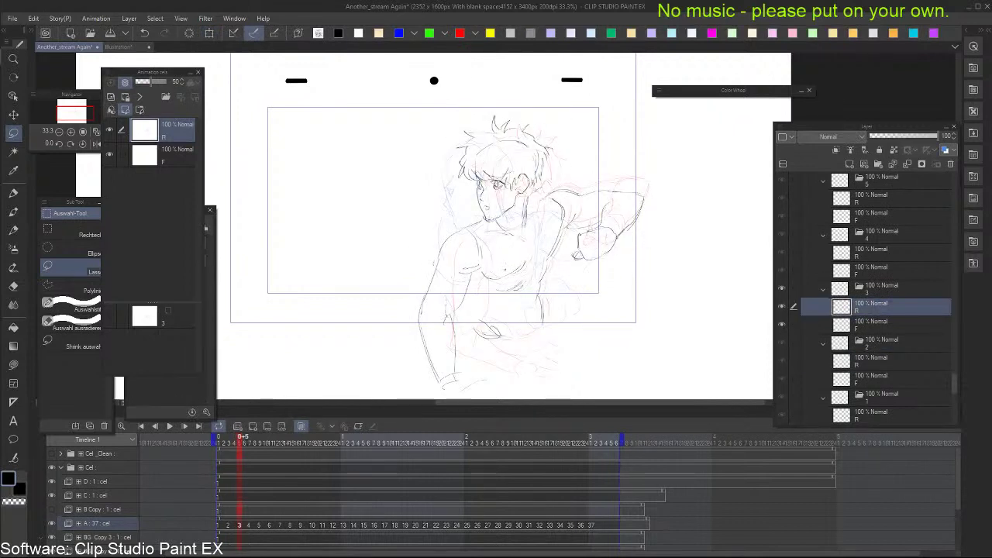
key("Left")
key("Left")
key("Right")
key("Right")
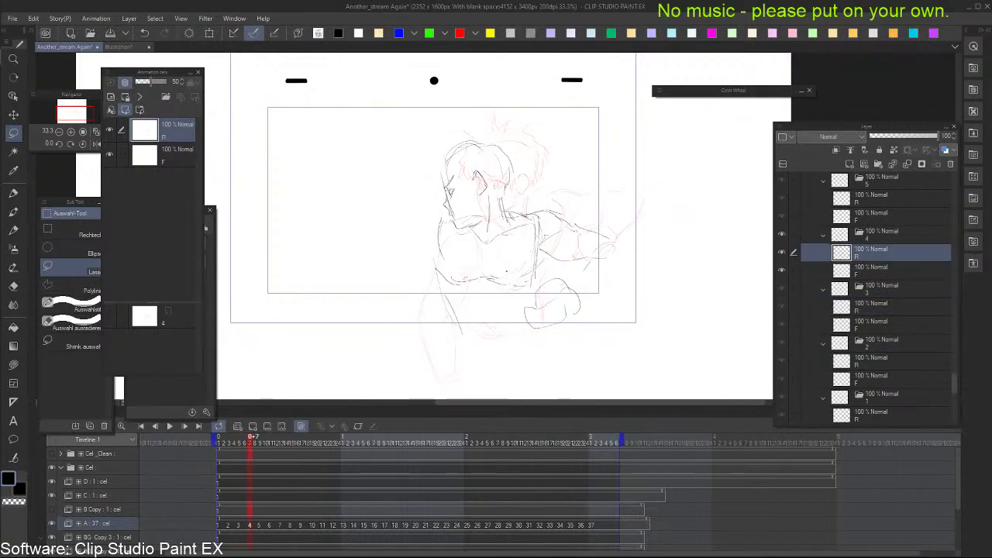
key("b")
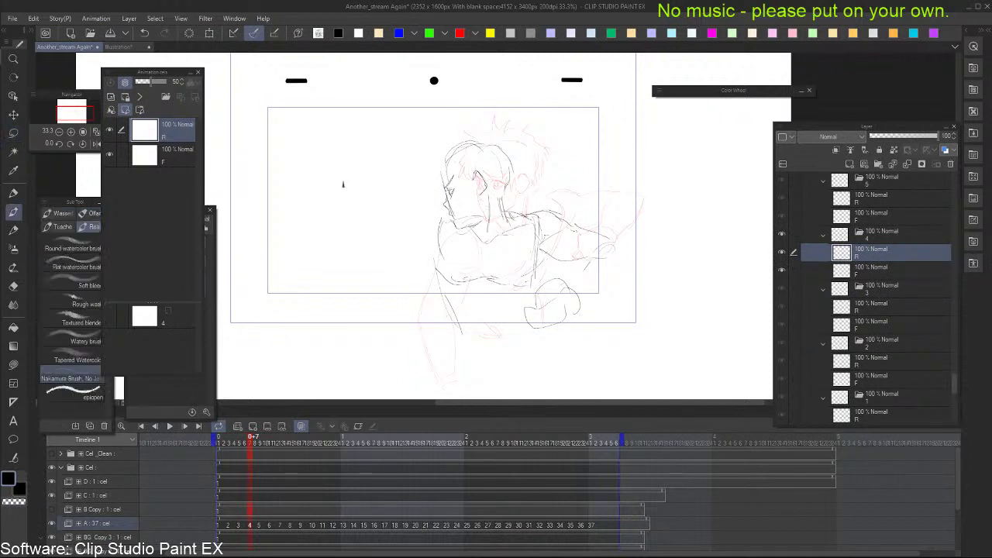
left_click_drag(350, 175, 344, 192)
key("ctrl+z")
key("Left")
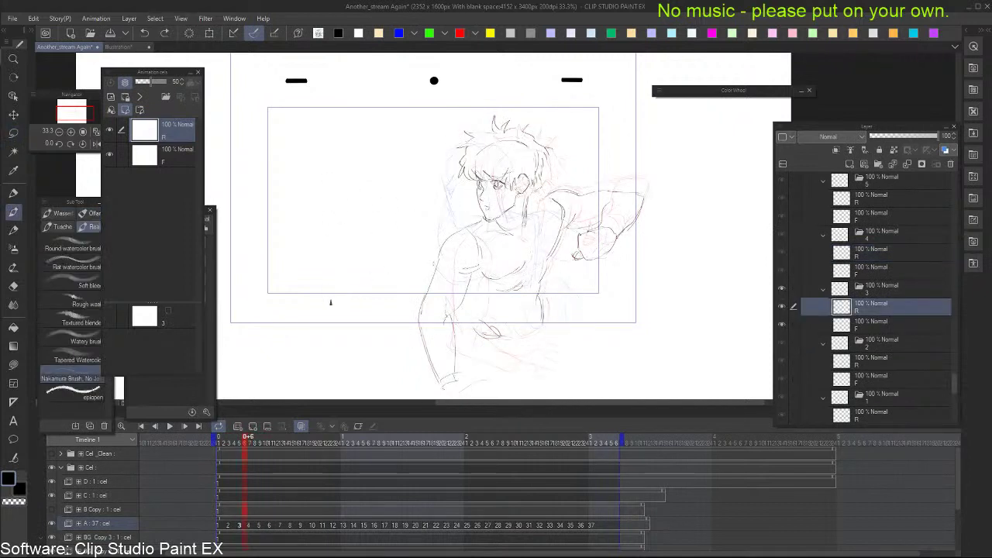
key("Right")
left_click_drag(302, 248, 451, 212)
key("ctrl+z")
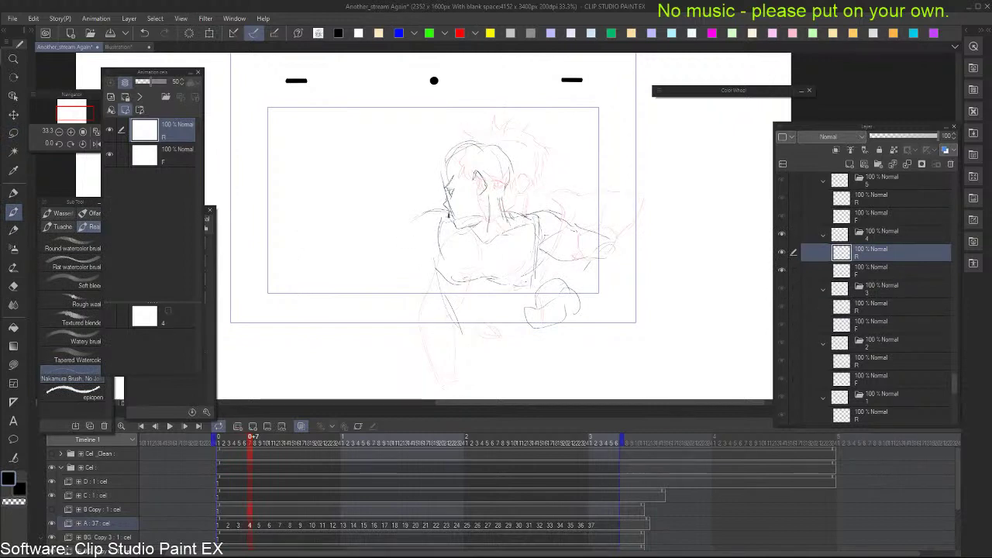
key("ctrl+z")
Sketch the front shoulder, upper arm and hanging forearm on cel 4, comparing the pose with cel 3
mouse_move(369, 220)
left_mouse_down()
mouse_move(341, 243)
mouse_move(365, 240)
mouse_move(358, 232)
mouse_move(384, 255)
mouse_move(373, 270)
mouse_move(357, 267)
mouse_move(382, 271)
mouse_move(342, 266)
mouse_move(324, 322)
left_mouse_up()
key("Left")
key("Right")
key("ctrl+z")
mouse_move(350, 239)
left_mouse_down()
mouse_move(346, 273)
mouse_move(370, 281)
left_mouse_up()
key("ctrl+Left")
key("ctrl+Right")
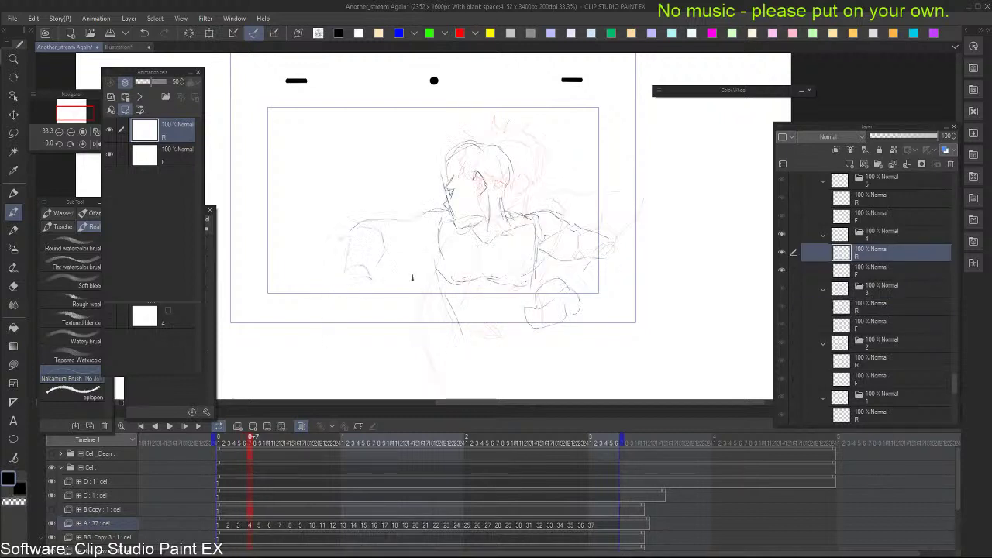
Draw the open hand at the end of the front forearm and add the underside of the upper arm
mouse_move(372, 288)
left_mouse_down()
mouse_move(367, 312)
mouse_move(363, 291)
mouse_move(349, 289)
mouse_move(357, 313)
mouse_move(342, 285)
mouse_move(343, 314)
mouse_move(342, 283)
mouse_move(358, 279)
mouse_move(379, 296)
left_mouse_up()
key("ctrl+z")
key("ctrl+z")
mouse_move(422, 254)
left_mouse_down()
mouse_move(469, 249)
mouse_move(440, 256)
left_mouse_up()
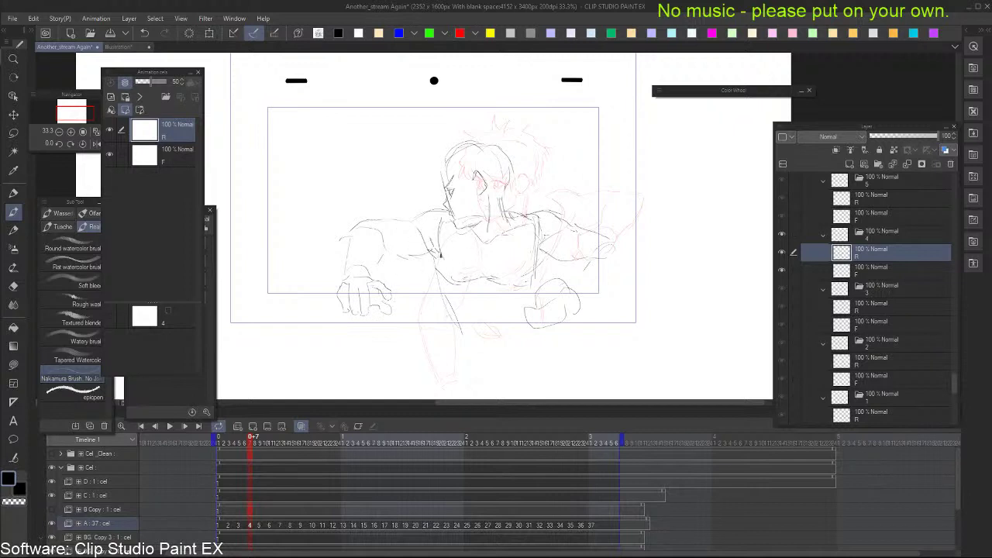
Clean up the line below the armpit and redraw the front side of the torso down to the waist
key("e")
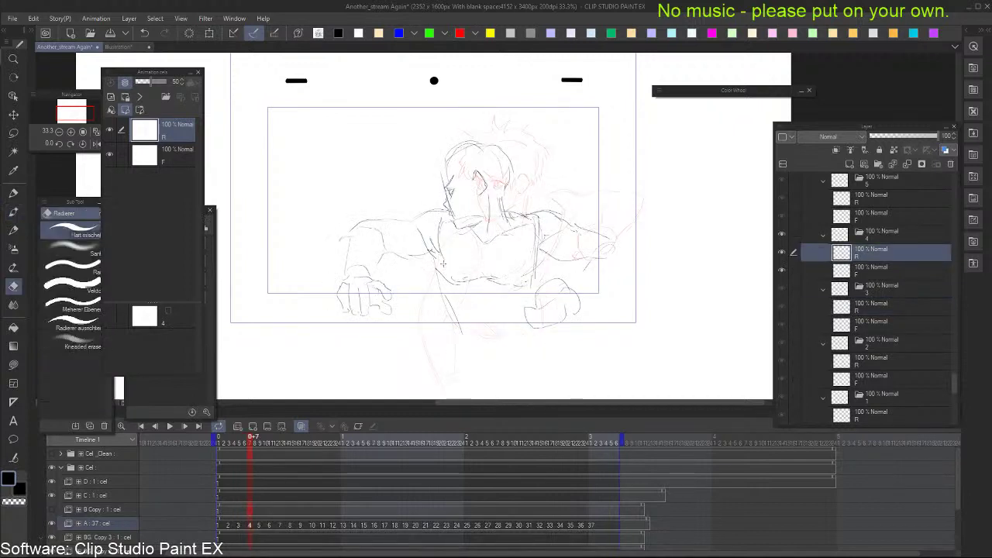
key("b")
mouse_move(436, 258)
left_mouse_down()
mouse_move(451, 278)
mouse_move(474, 277)
mouse_move(489, 300)
mouse_move(453, 310)
mouse_move(435, 265)
mouse_move(462, 348)
mouse_move(507, 342)
left_mouse_up()
key("Left")
key("Right")
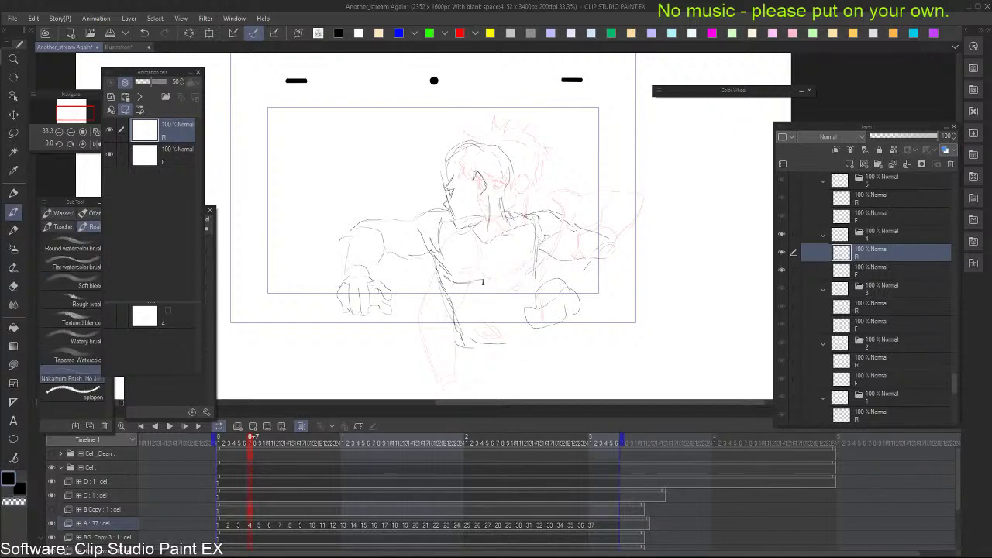
Redraw the lower chest edge, add the far side of the torso beside the fist, and clean up the near waist line
key("e")
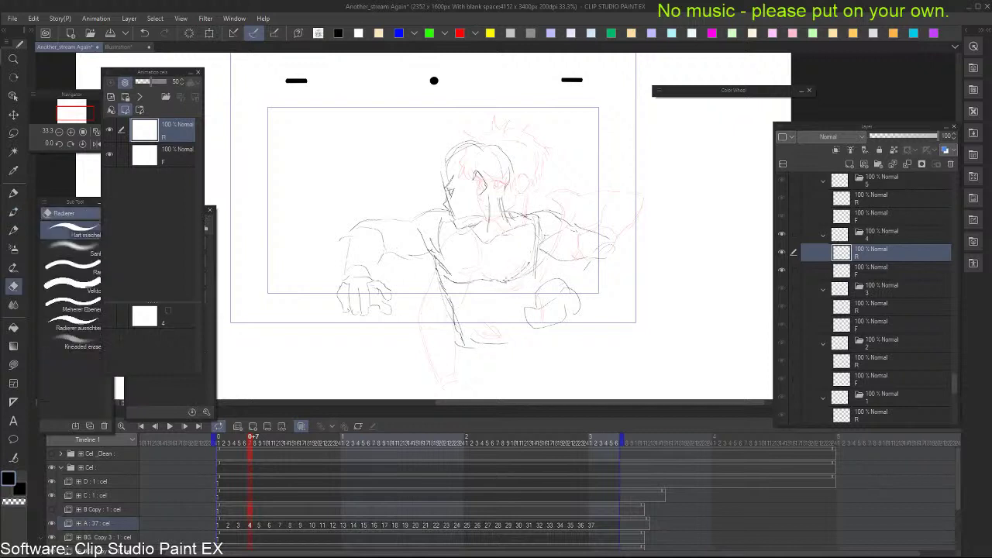
key("b")
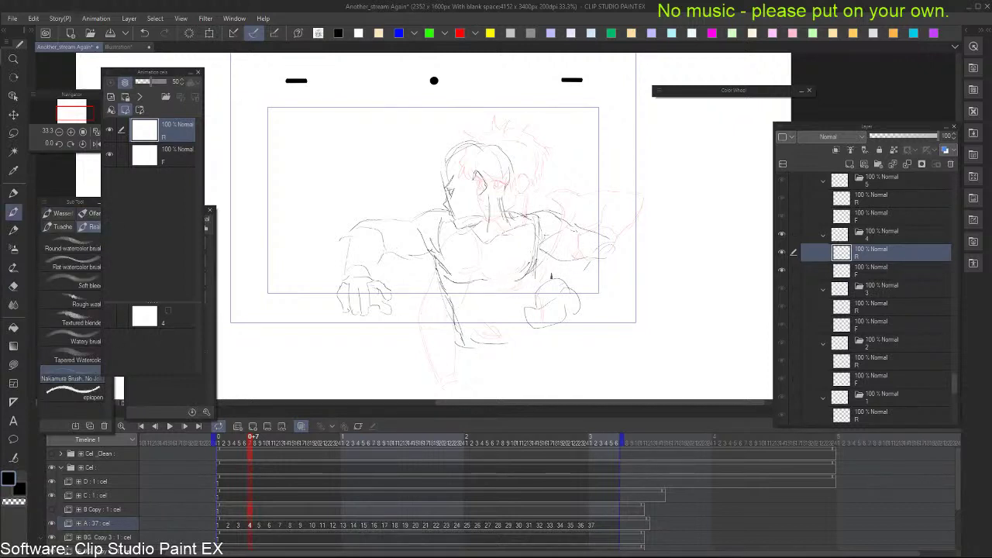
left_click_drag(536, 267, 524, 330)
key("e")
left_click_drag(439, 274, 461, 327)
key("b")
key("ctrl+z")
key("ctrl+z")
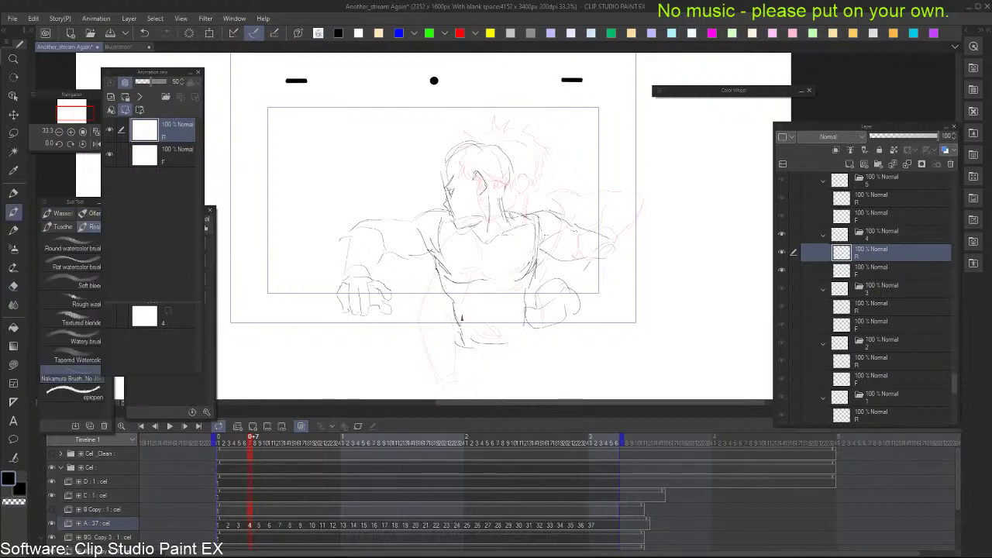
Sketch the first spiky fringe strands over the forehead on cel 4, flipping to cel 3 for comparison
key("Left")
key("Right")
key("Left")
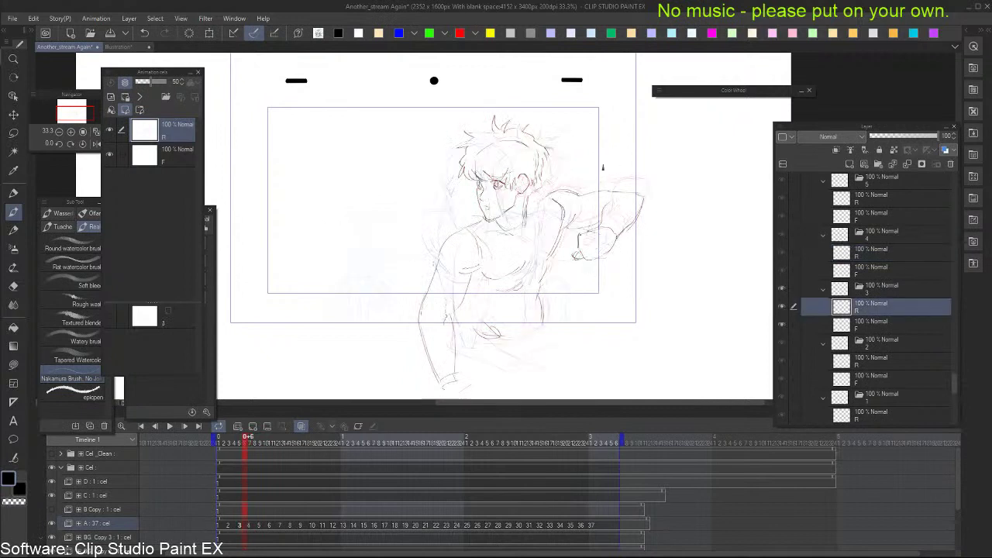
key("Right")
left_click_drag(436, 164, 429, 180)
left_click_drag(435, 170, 444, 189)
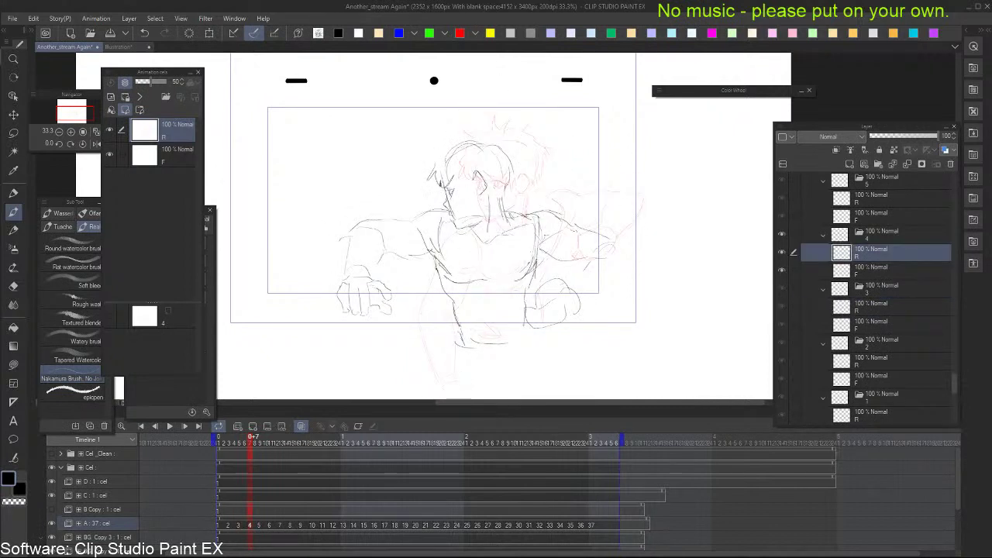
key("Left")
key("Right")
key("Left")
key("Right")
Erase the rough chin lines on cel 4 and redraw the jaw, comparing it with cel 3
key("e")
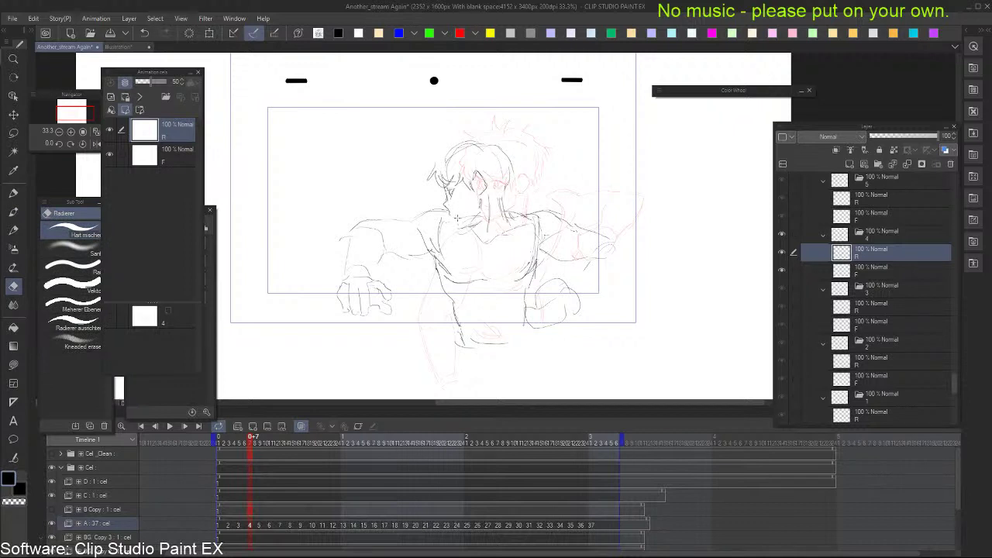
key("b")
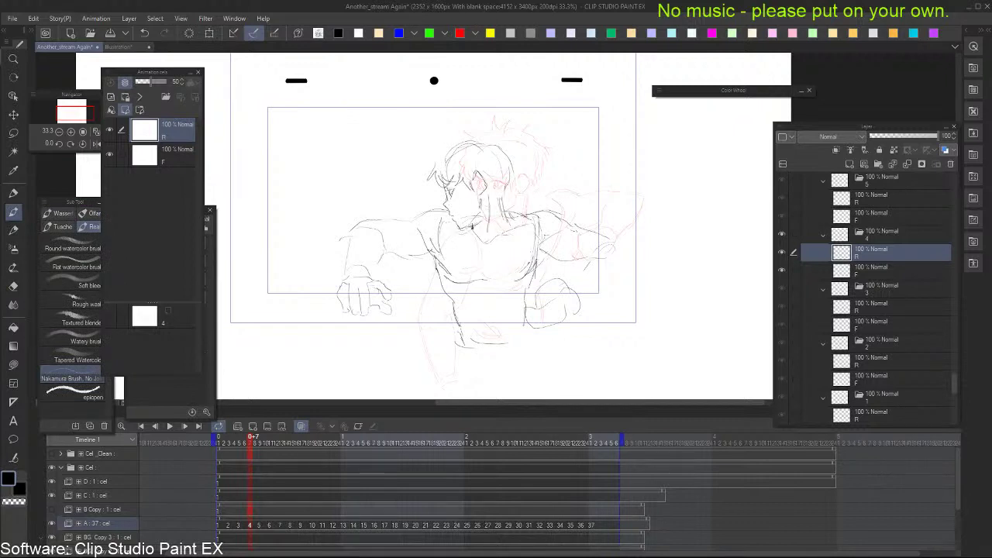
key("Left")
key("Right")
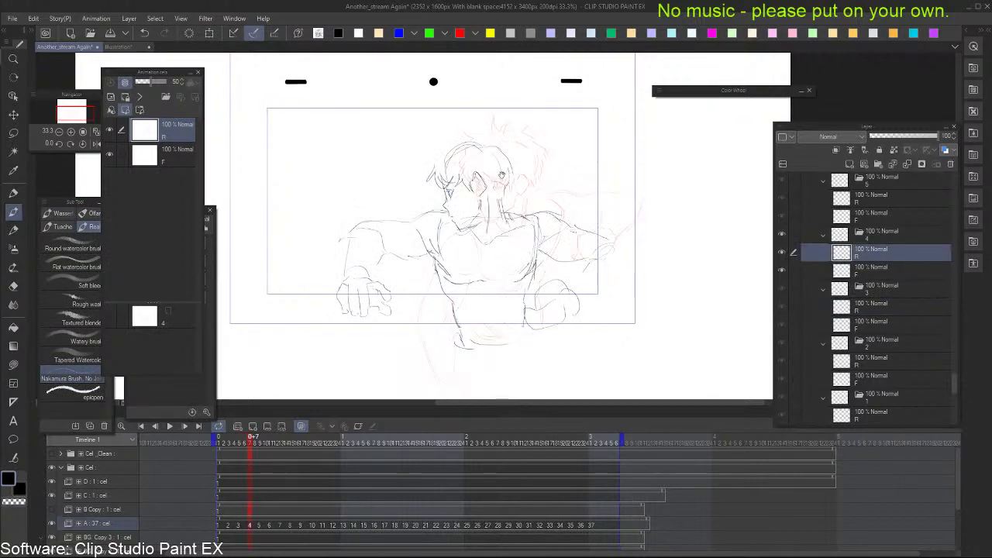
Draw the spiky hair outline from the fringe over the crown down to the nape on cel 4
left_click_drag(497, 179, 498, 186)
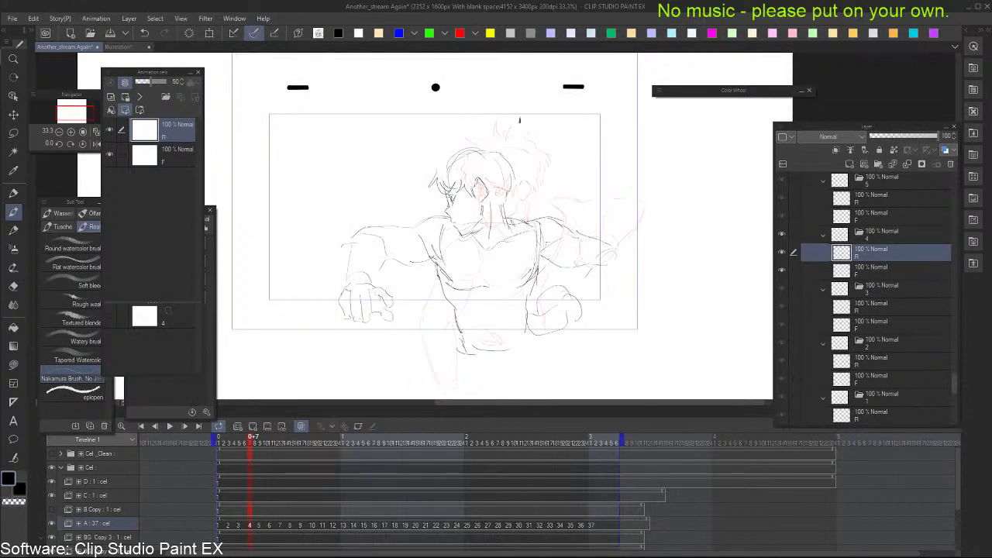
key("alt+bracketleft")
key("alt+bracketright")
key("comma")
key("period")
mouse_move(435, 172)
left_mouse_down()
mouse_move(427, 161)
mouse_move(453, 132)
left_mouse_up()
mouse_move(454, 137)
left_mouse_down()
mouse_move(529, 161)
mouse_move(527, 198)
mouse_move(519, 192)
mouse_move(496, 215)
left_mouse_up()
key("Left")
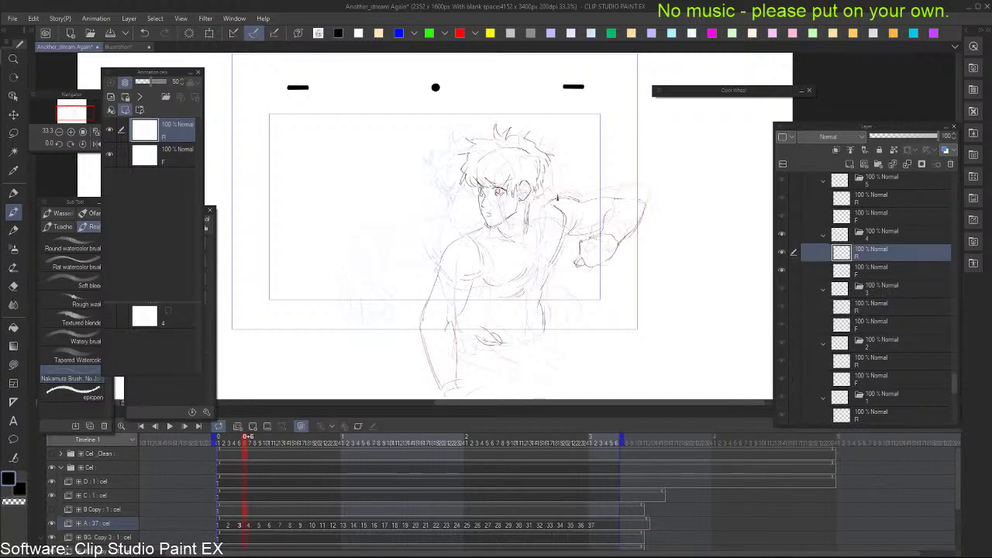
key("Right")
Erase the fist beside the waist on cel 4 and flip through the preceding cels to check the arm swing
key("e")
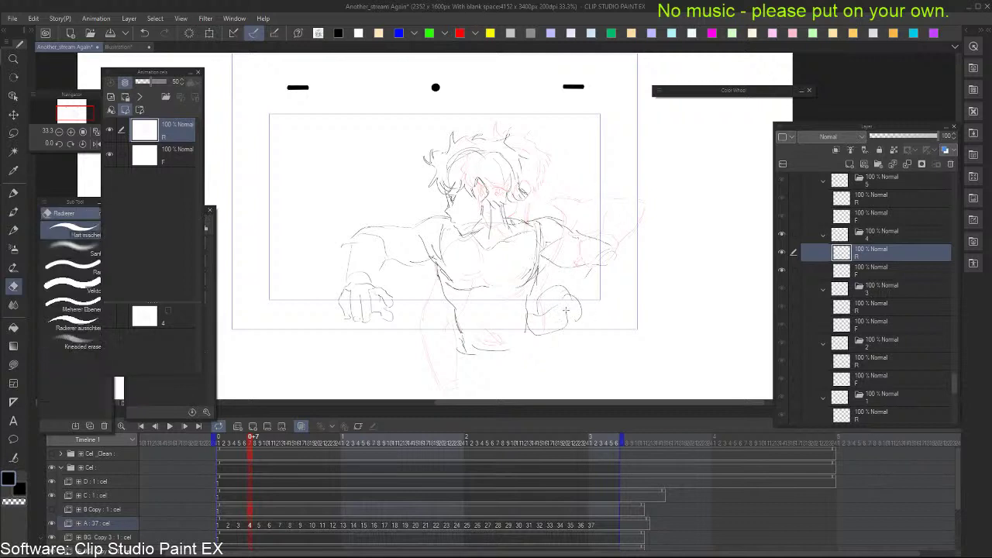
mouse_move(577, 299)
left_mouse_down()
mouse_move(554, 332)
mouse_move(534, 324)
left_mouse_up()
key("b")
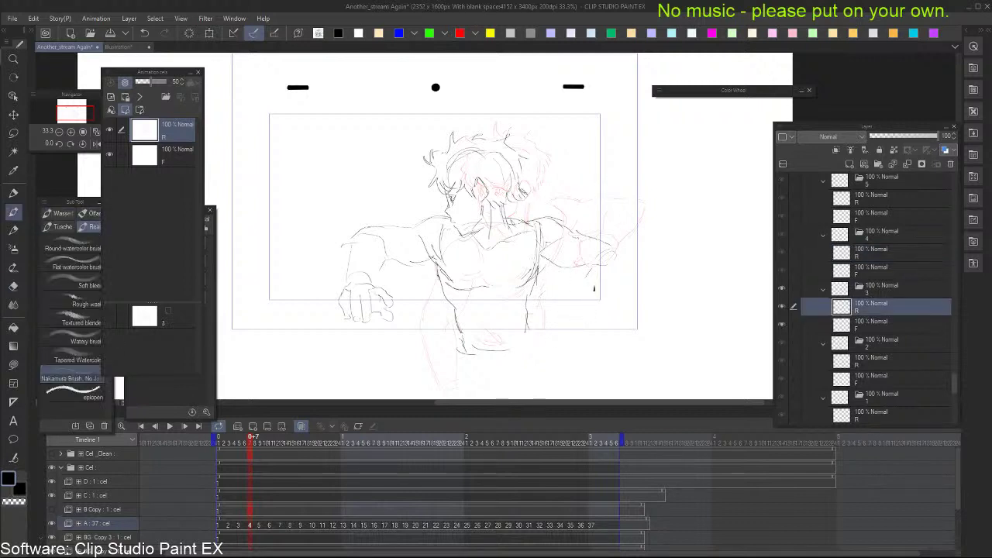
key("Left")
key("Left")
key("Right")
key("Right")
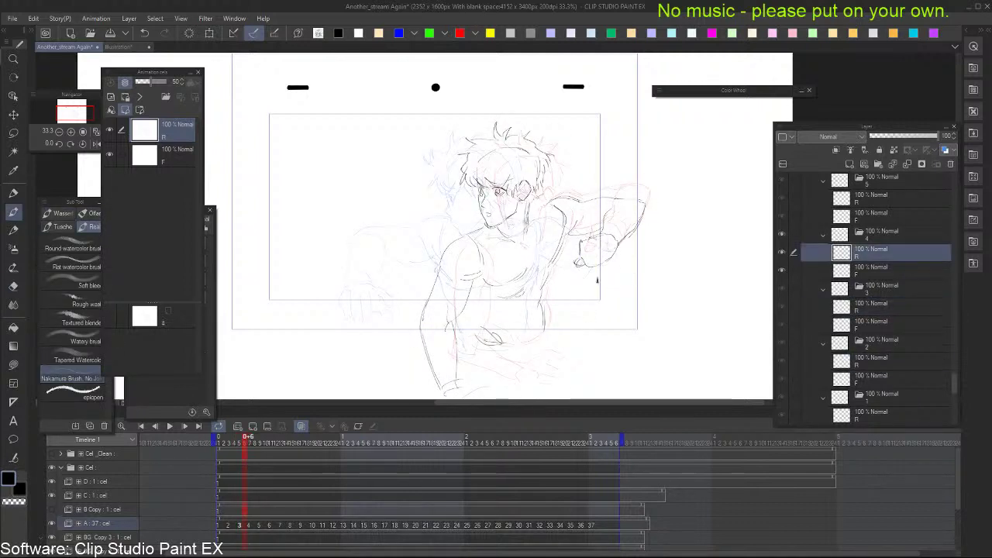
Sketch a new fist beside the waist on cel 4 and connect it to the elbow with a bent forearm
mouse_move(553, 307)
left_mouse_down()
mouse_move(577, 292)
mouse_move(545, 300)
left_mouse_up()
key("ctrl+z")
left_click_drag(545, 304, 548, 328)
mouse_move(556, 294)
left_mouse_down()
mouse_move(573, 302)
mouse_move(559, 291)
mouse_move(542, 303)
left_mouse_up()
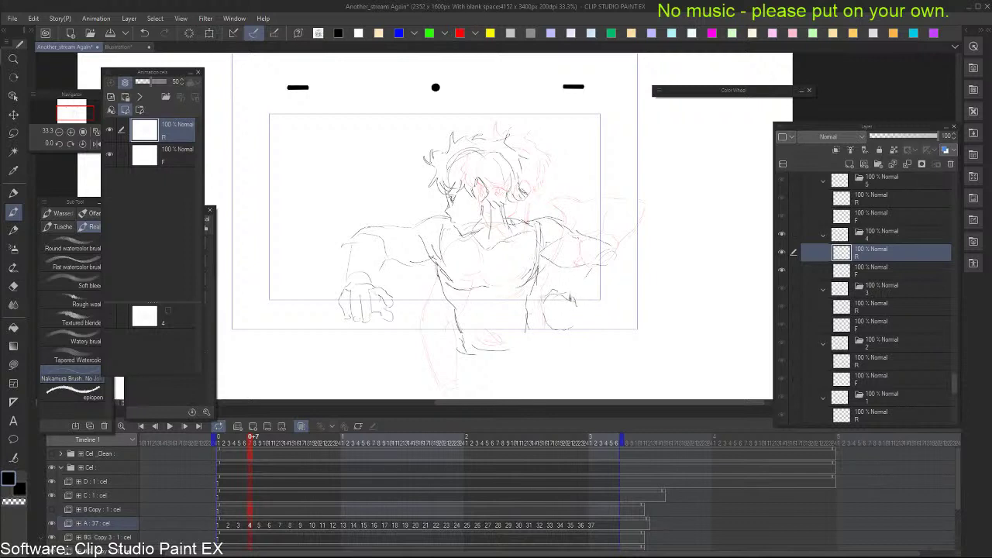
mouse_move(615, 250)
left_mouse_down()
mouse_move(631, 277)
mouse_move(580, 312)
left_mouse_up()
left_click_drag(577, 292, 589, 305)
key("Left")
key("Right")
Flip repeatedly between cels 3 and 4 to examine how the arm and torso move
key("ctrl+Left")
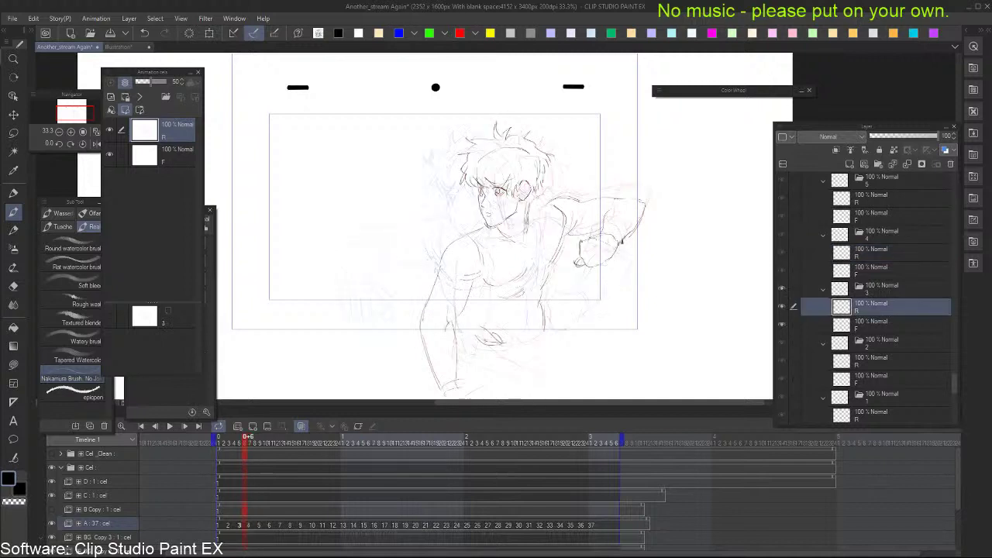
key("ctrl+Right")
key("ctrl+Left")
key("ctrl+Right")
key("ctrl+Left")
key("ctrl+Right")
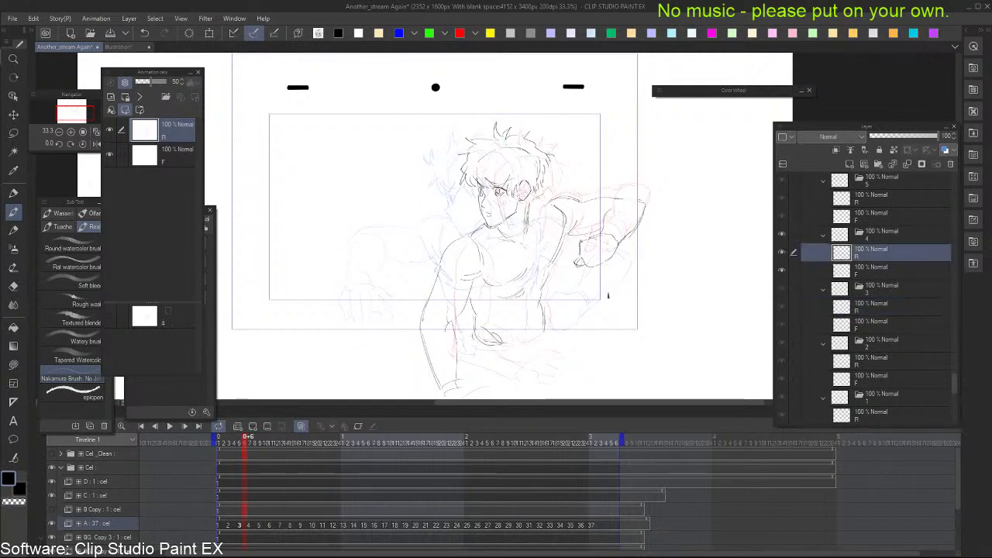
key("ctrl+Left")
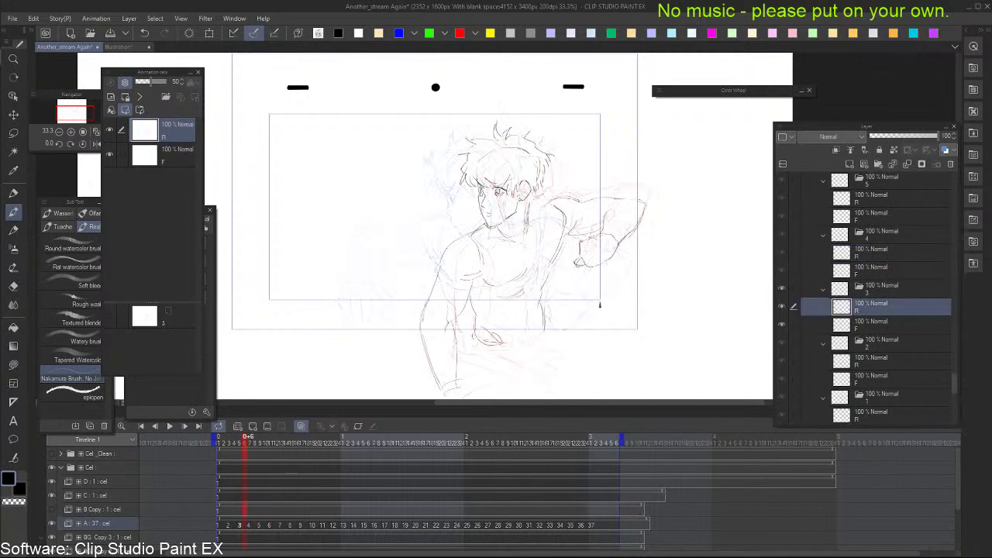
key("ctrl+Right")
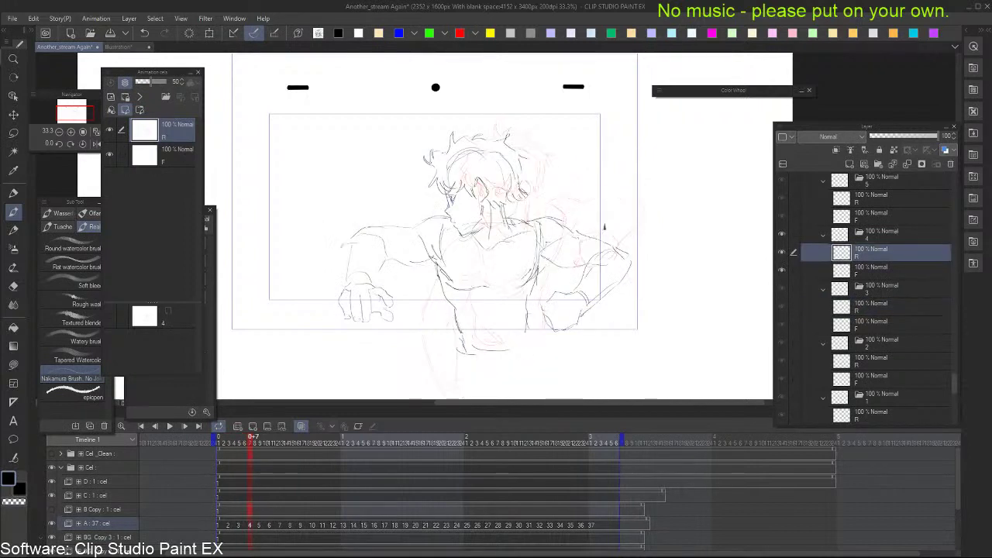
key("ctrl+Right")
key("ctrl+Left")
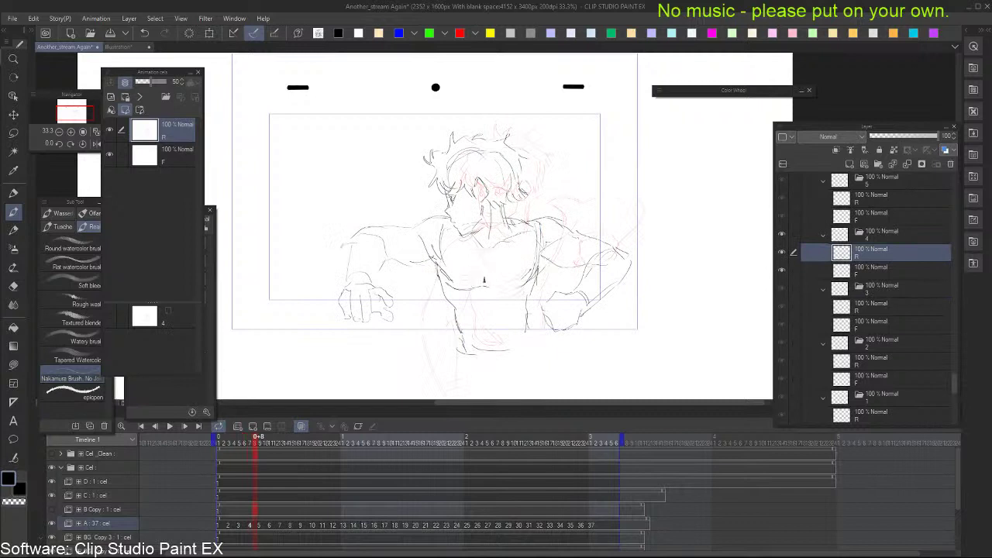
key("ctrl+Left")
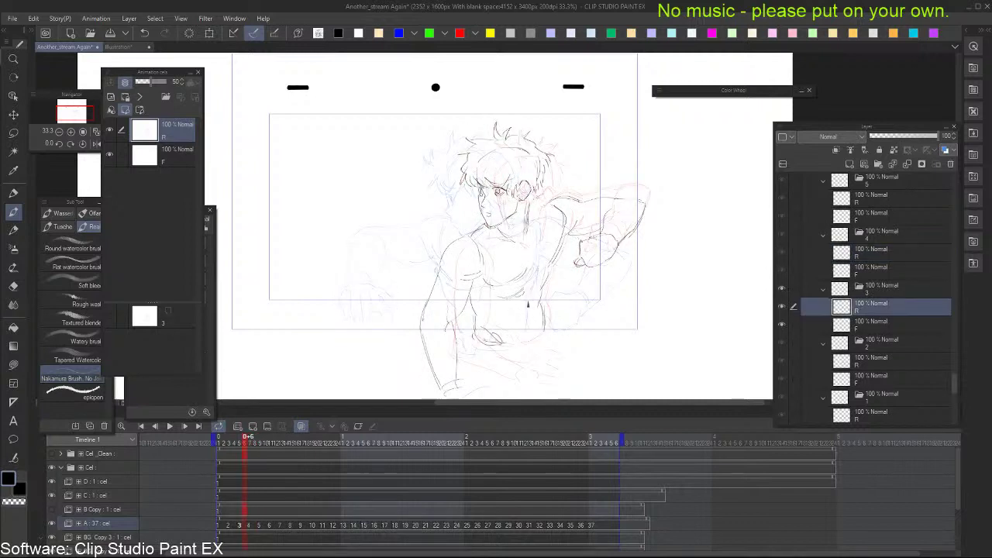
key("ctrl+Right")
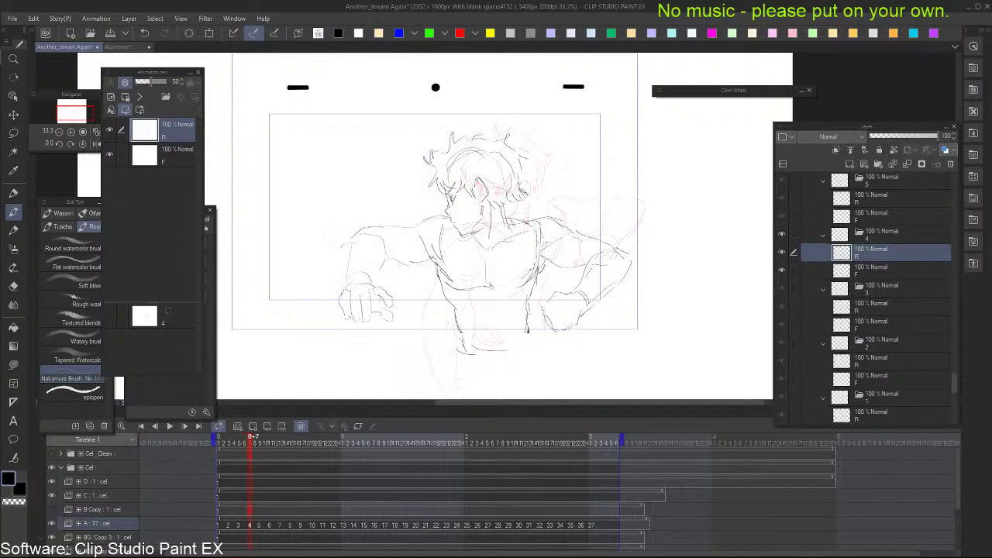
Add abdominal lines and extend the far waist line on cel 4, flipping to cel 3 for comparison
key("ctrl+Left")
key("ctrl+Right")
key("ctrl+Left")
key("ctrl+Right")
key("ctrl+Left")
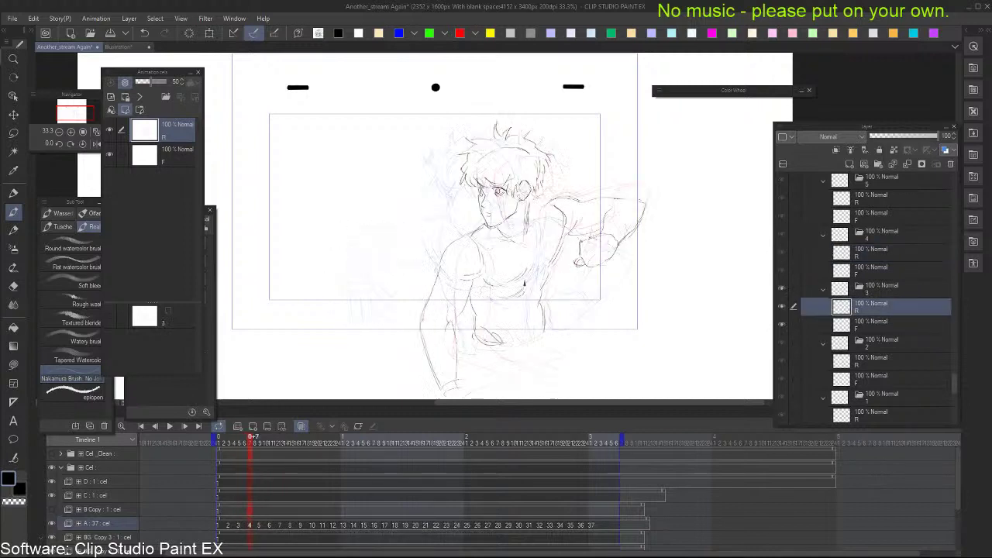
key("ctrl+Right")
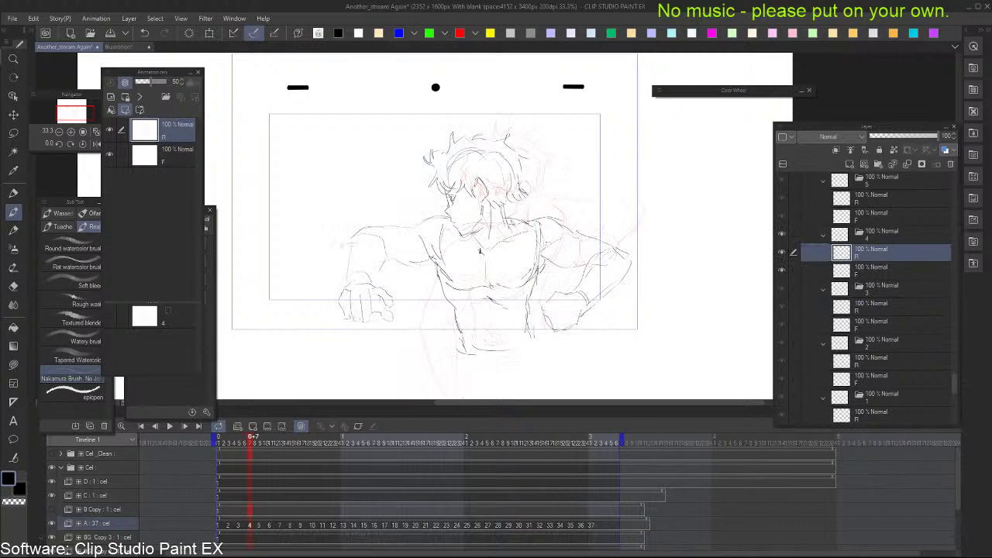
key("ctrl+Left")
key("ctrl+Right")
Refine the centre line and upper chest contours on cel 4, checking them against cel 3
key("e")
key("b")
key("ctrl+Left")
key("ctrl+Right")
key("ctrl+Left")
key("ctrl+Right")
key("ctrl+Left")
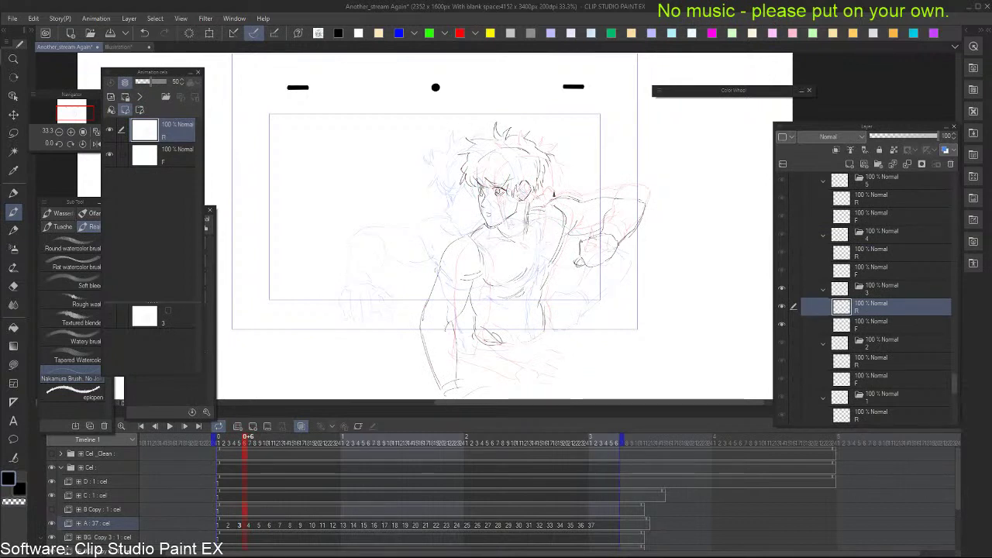
key("ctrl+Right")
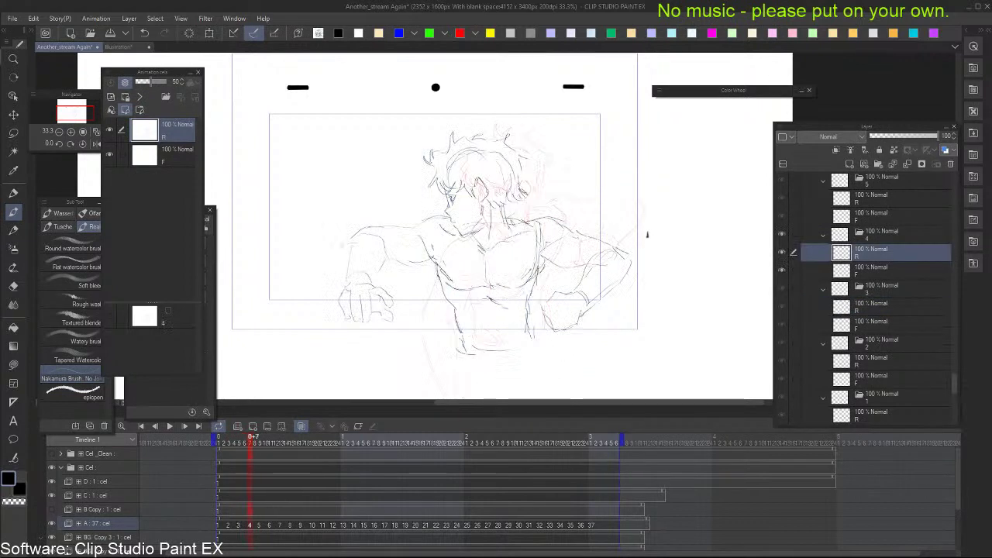
Erase and redraw the outer edge of the bent forearm between the elbow and the fist on cel 4
key("ctrl+Left")
key("ctrl+Right")
key("ctrl+Right")
key("e")
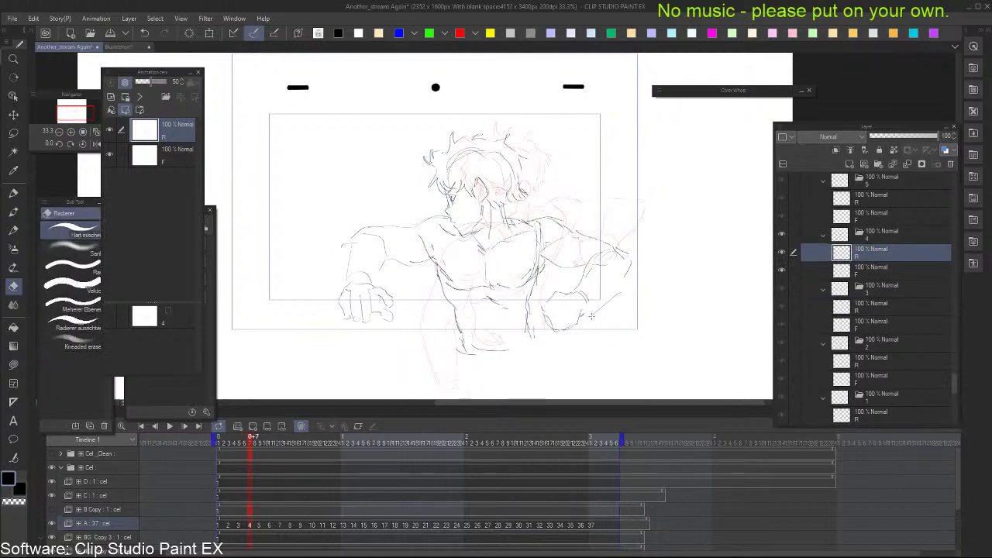
key("b")
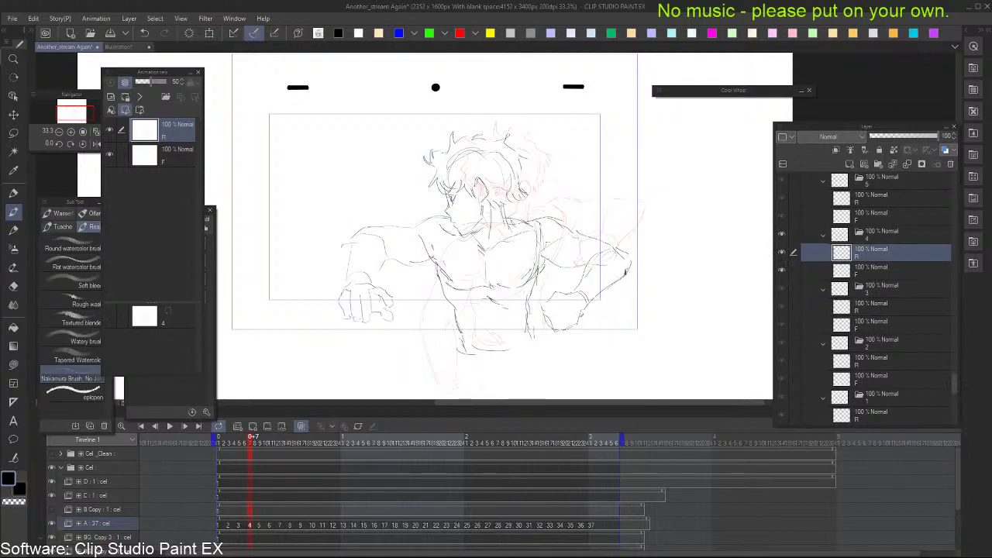
Refine the contours of the front forearm and the underside of its upper arm on cel 4
left_click_drag(351, 243, 347, 266)
key("ctrl+z")
mouse_move(379, 271)
left_mouse_down()
mouse_move(372, 288)
mouse_move(427, 263)
left_mouse_up()
key("ctrl+z")
key("period")
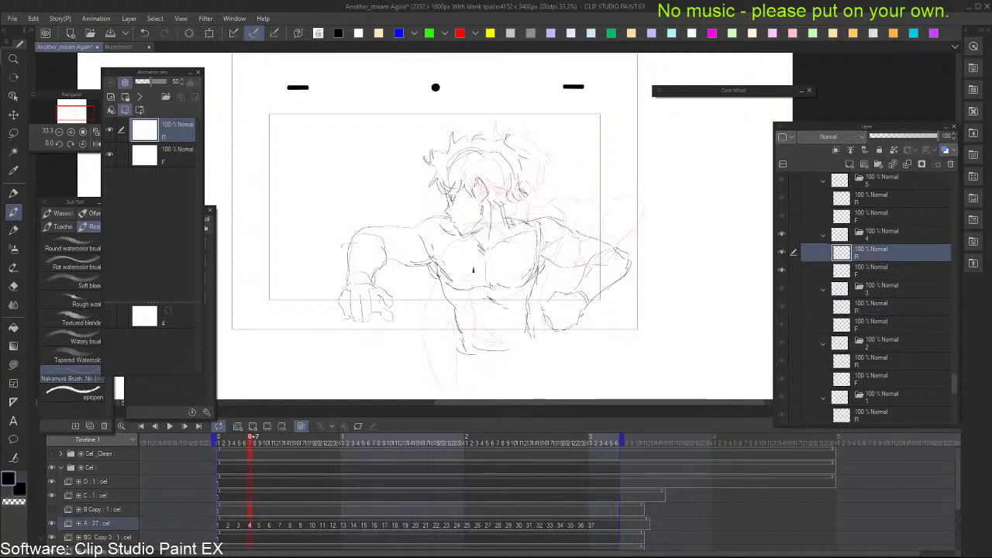
Undo the last stroke on cel 4 and add a short line on the upper chest below the chin
key("ctrl+z")
key("period")
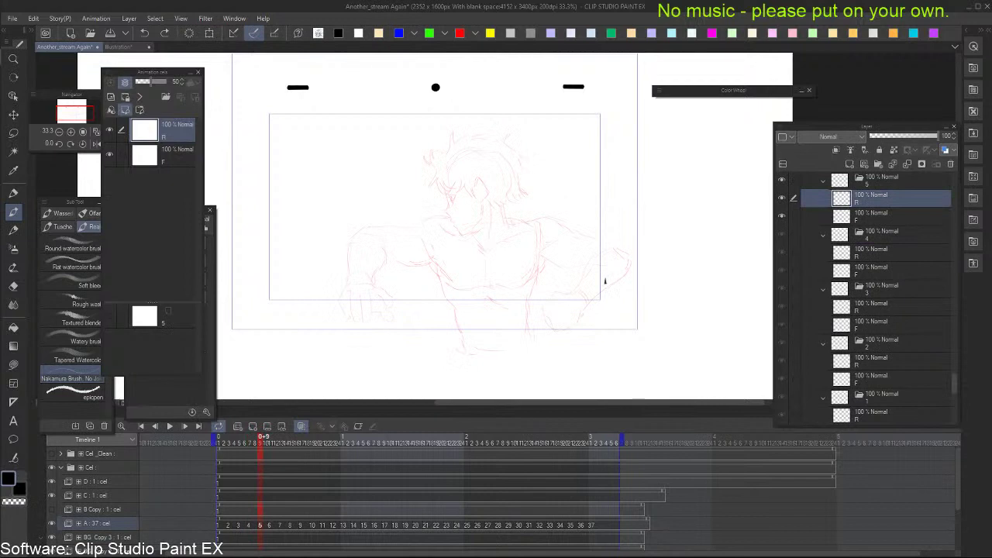
key("comma")
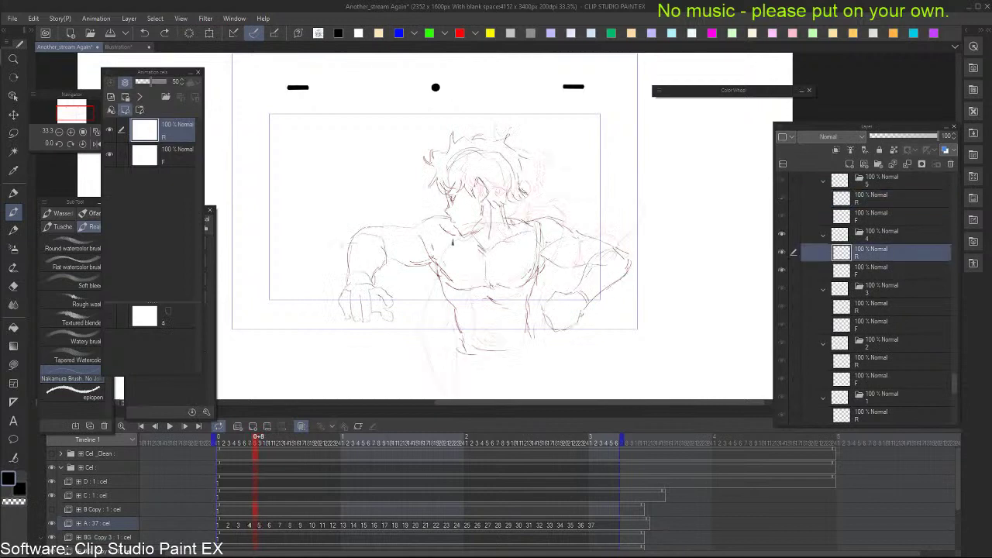
left_click_drag(452, 243, 447, 245)
key("comma")
key("period")
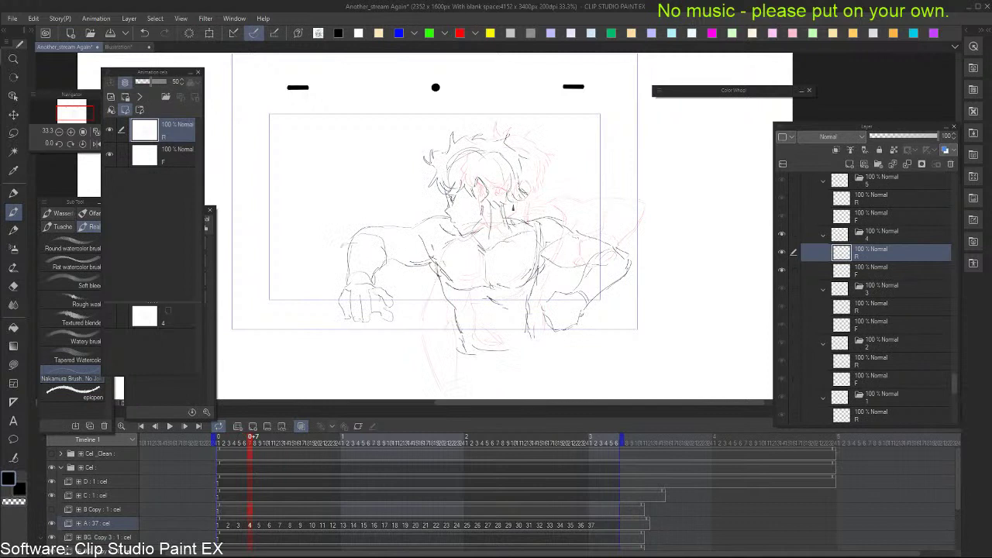
Flip repeatedly between cel 4 and its neighbouring cels to examine the pose change
key("period")
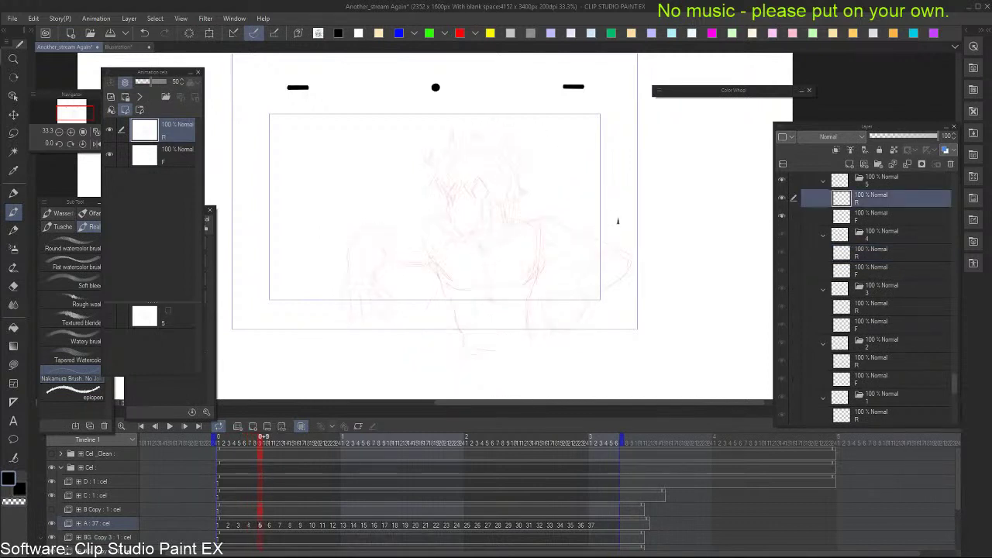
key("comma")
key("period")
key("comma")
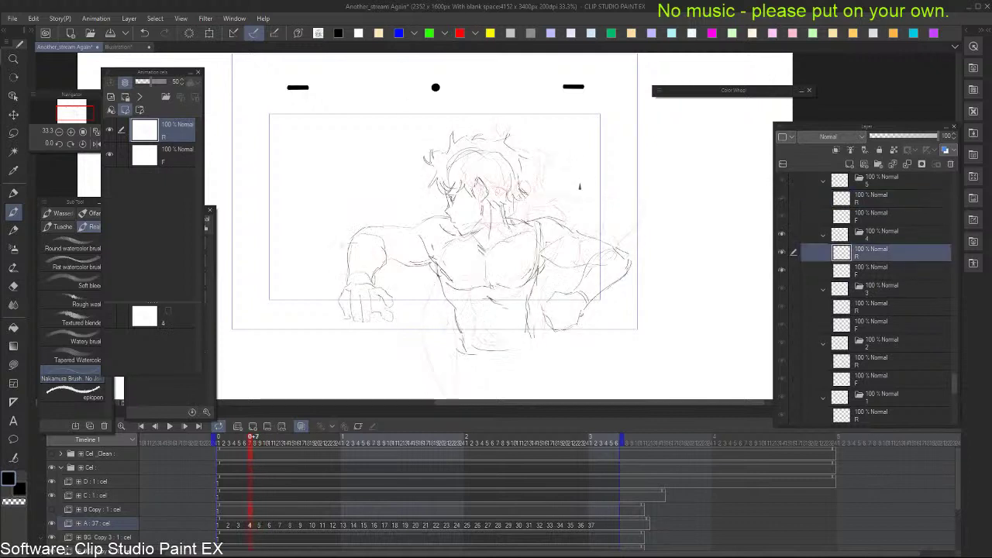
key("comma")
key("period")
key("period")
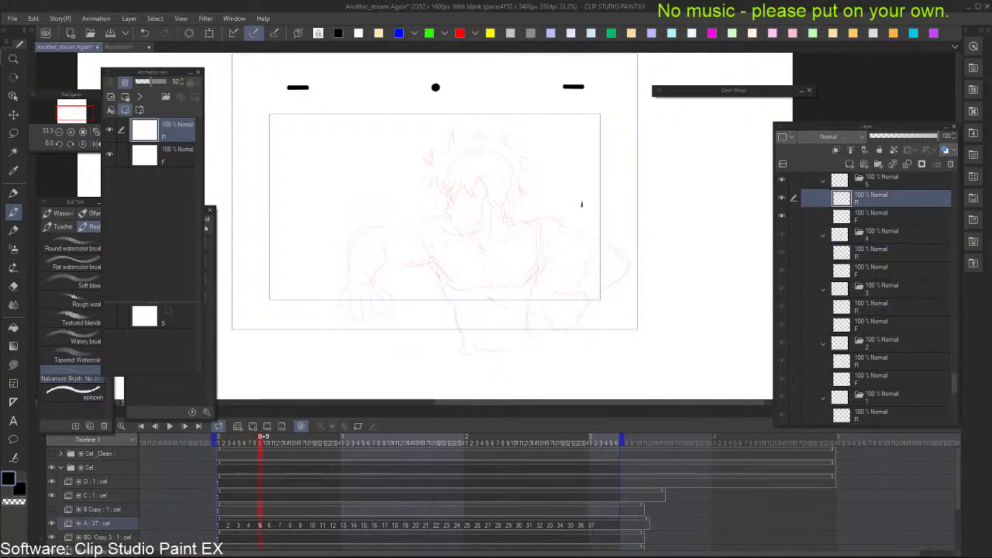
key("comma")
key("period")
Rough in the torso on cel 5 with curved side and chest lines, redoing strokes and comparing with cel 4
mouse_move(424, 242)
left_mouse_down()
mouse_move(423, 273)
mouse_move(420, 239)
mouse_move(444, 278)
mouse_move(479, 300)
mouse_move(470, 289)
mouse_move(477, 347)
mouse_move(447, 296)
mouse_move(462, 313)
mouse_move(451, 299)
mouse_move(498, 274)
mouse_move(502, 239)
mouse_move(480, 216)
mouse_move(499, 216)
mouse_move(510, 269)
mouse_move(512, 258)
mouse_move(495, 237)
mouse_move(494, 288)
left_mouse_up()
key("ctrl+z")
key("ctrl+z")
key("ctrl+z")
key("ctrl+z")
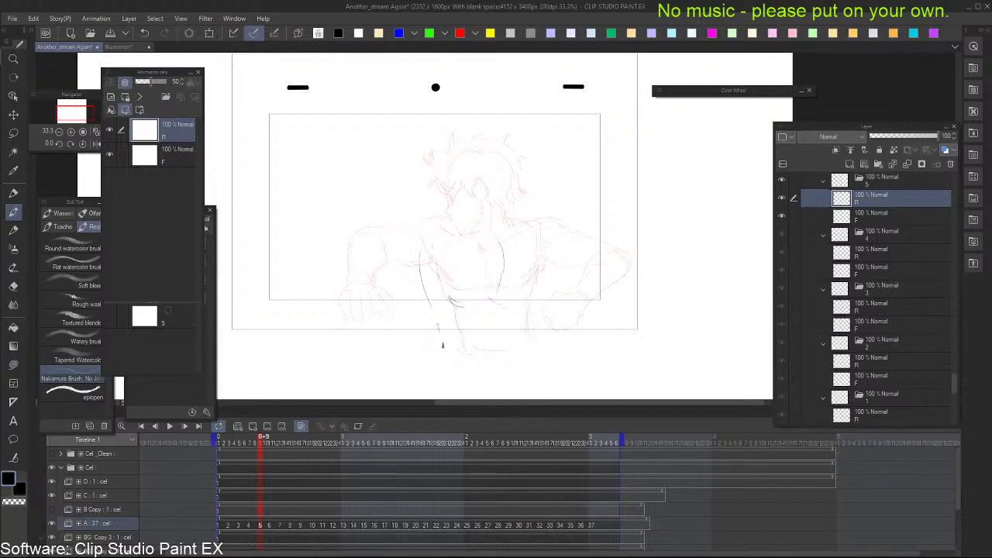
key("ctrl+Left")
key("ctrl+Right")
key("ctrl+Left")
key("ctrl+Right")
Sketch the collar line and the lower chest contours on cel 5, checking them against cel 4
left_click_drag(540, 246, 473, 268)
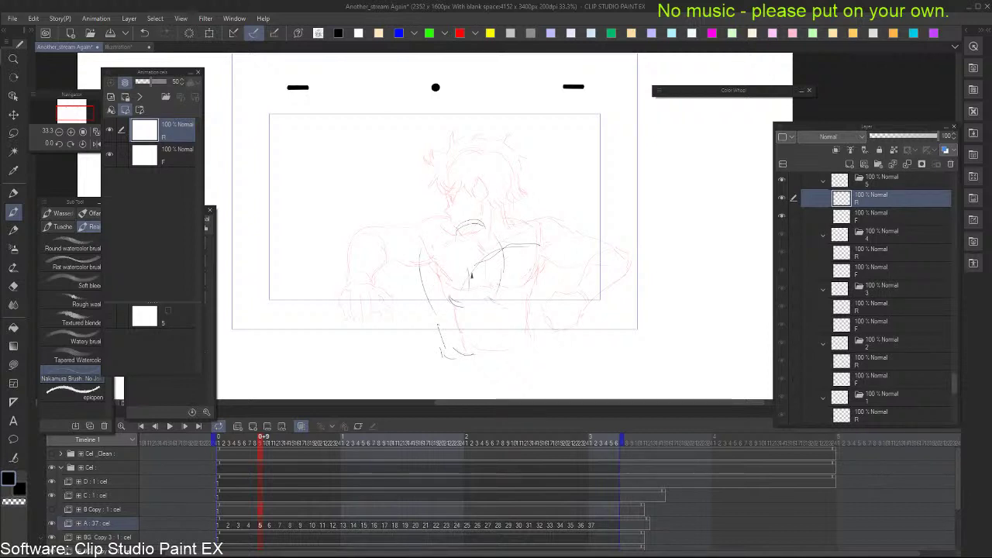
mouse_move(472, 275)
left_mouse_down()
mouse_move(430, 266)
mouse_move(429, 291)
mouse_move(514, 295)
mouse_move(556, 273)
left_mouse_up()
key("ctrl+z")
key("ctrl+z")
key("Left")
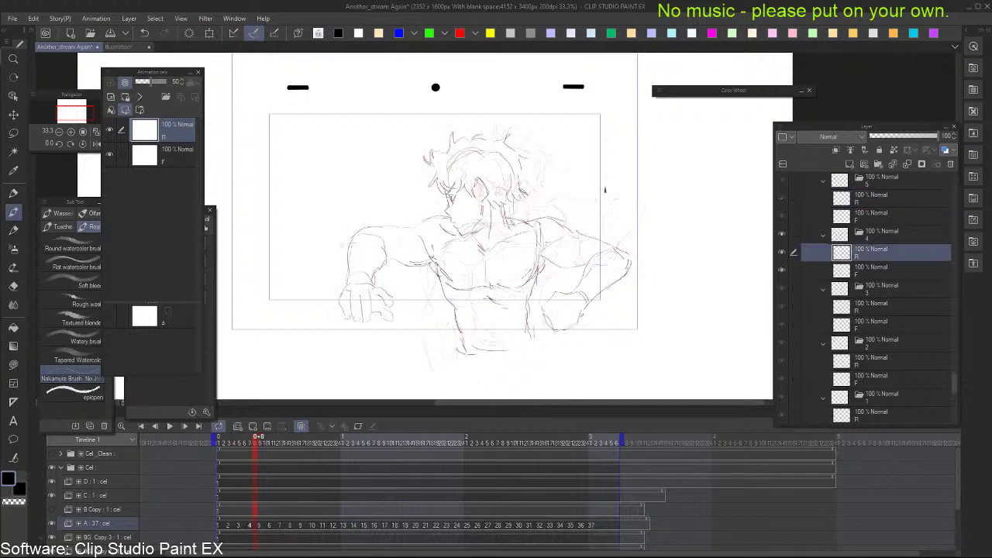
key("Right")
Draw the far shoulder line on cel 5 and round off the outer end of the shoulder mass
mouse_move(472, 224)
left_mouse_down()
mouse_move(503, 227)
mouse_move(462, 231)
mouse_move(488, 223)
mouse_move(465, 231)
mouse_move(542, 241)
left_mouse_up()
key("ctrl+z")
key("ctrl+z")
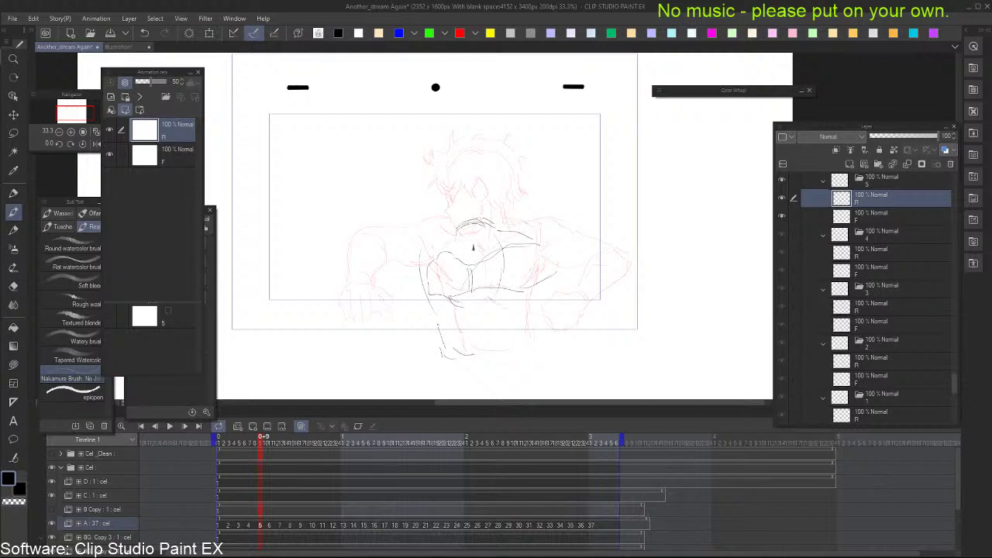
key("Left")
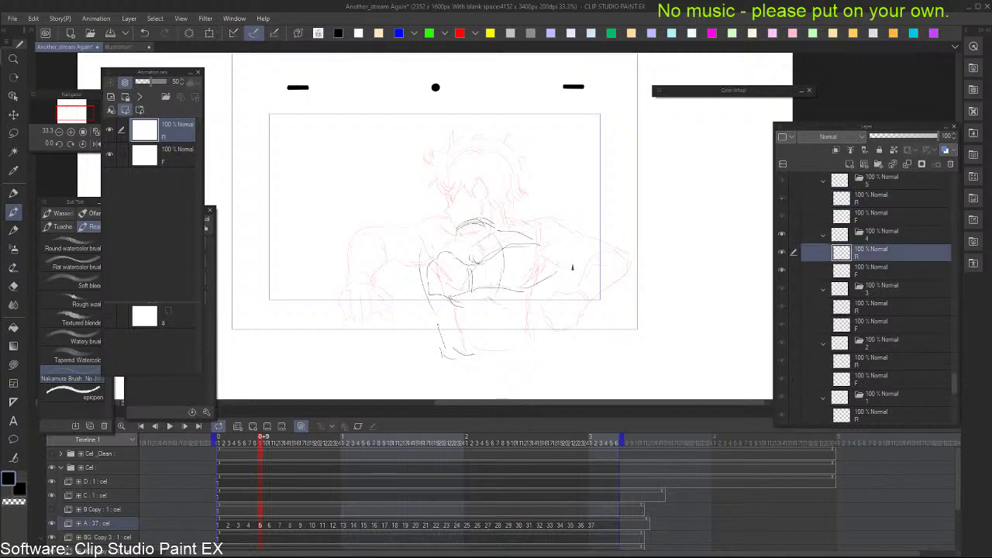
key("Right")
left_click_drag(541, 245, 556, 271)
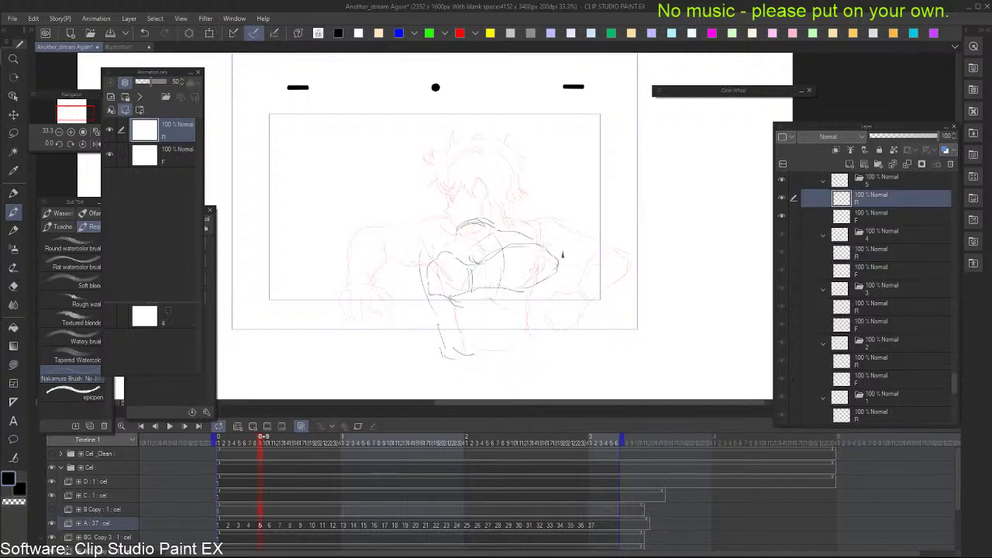
key("Left")
key("Right")
Draw the far waist line below the chest on cel 5, comparing it with cel 4
left_click_drag(517, 222, 520, 228)
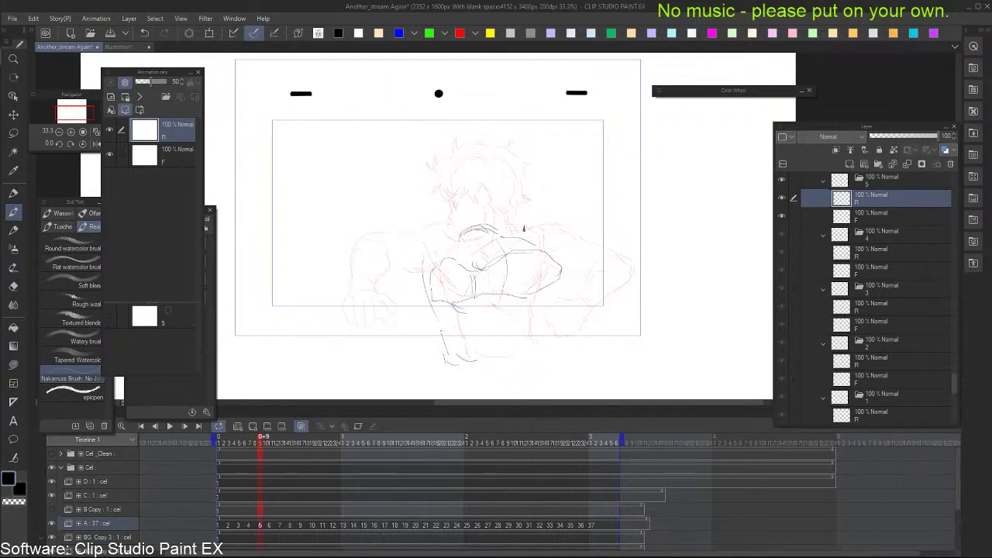
key("comma")
key("period")
left_click_drag(510, 304, 503, 319)
key("ctrl+z")
key("comma")
key("period")
Reinforce the near side of the torso on cel 5 from the ribs down to the waist
left_click_drag(426, 299, 448, 359)
left_click_drag(417, 259, 427, 297)
key("ctrl+z")
key("comma")
key("period")
key("comma")
key("period")
Sketch the ear, face edge and neck lines above the near shoulder on cel 5, redoing unsatisfactory strokes
left_click_drag(414, 253, 425, 230)
key("ctrl+z")
key("ctrl+z")
mouse_move(431, 185)
left_mouse_down()
mouse_move(434, 206)
mouse_move(416, 205)
mouse_move(423, 234)
left_mouse_up()
key("ctrl+z")
key("comma")
key("period")
left_click_drag(436, 194, 444, 227)
key("Left")
key("Right")
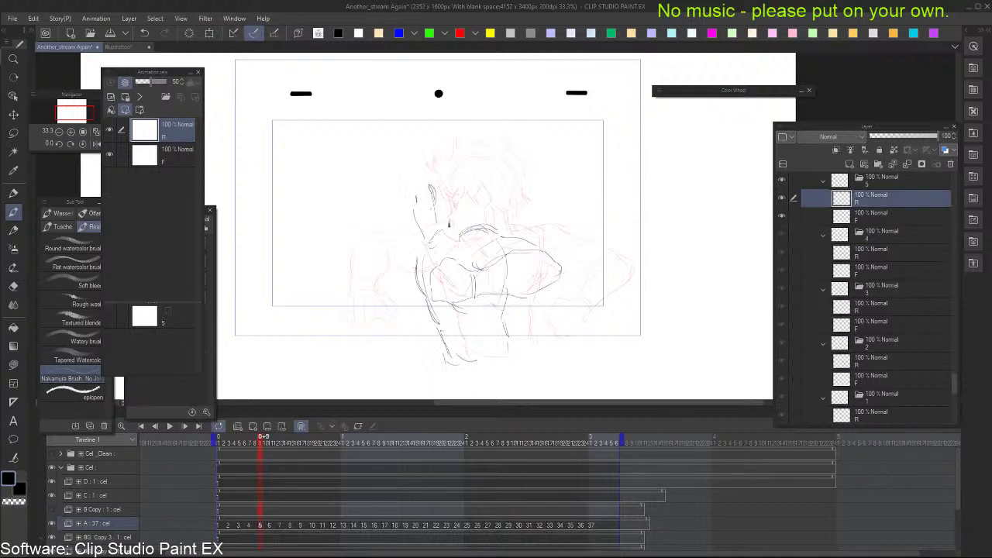
Add hair spikes around the ear, over the face and at the nape on cel 5
left_click_drag(444, 222, 458, 217)
key("Left")
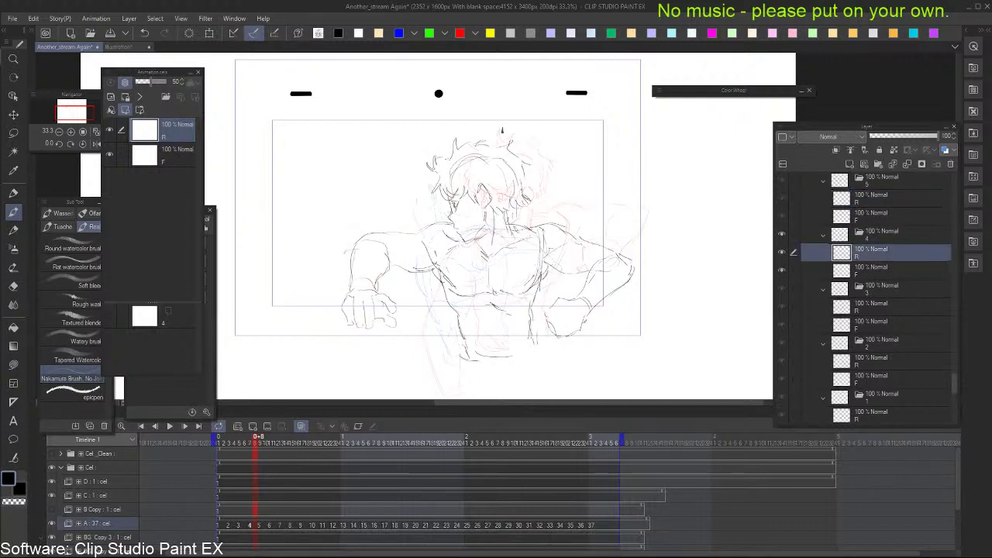
key("Right")
mouse_move(421, 188)
left_mouse_down()
mouse_move(417, 205)
mouse_move(431, 207)
mouse_move(411, 205)
left_mouse_up()
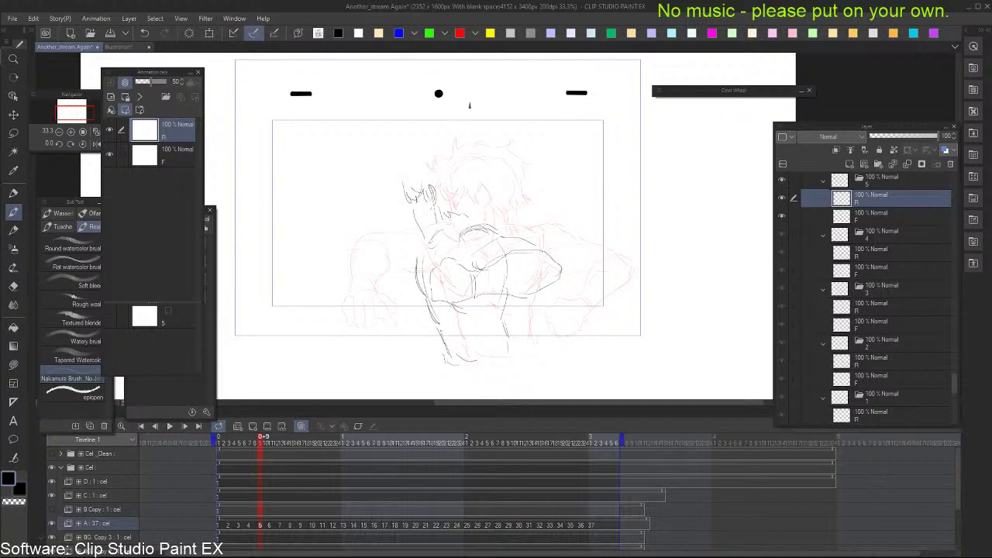
key("Left")
key("Right")
Redo the last hair stroke and outline the hair over the top and back of the head on cel 5
key("ctrl+z")
left_click_drag(404, 179, 407, 165)
mouse_move(400, 158)
left_mouse_down()
mouse_move(408, 166)
mouse_move(447, 138)
mouse_move(486, 154)
left_mouse_up()
left_click_drag(475, 205, 489, 191)
left_click_drag(488, 191, 480, 184)
Flip between cel 5 and the preceding cels to examine how the head and arms move
key("Left")
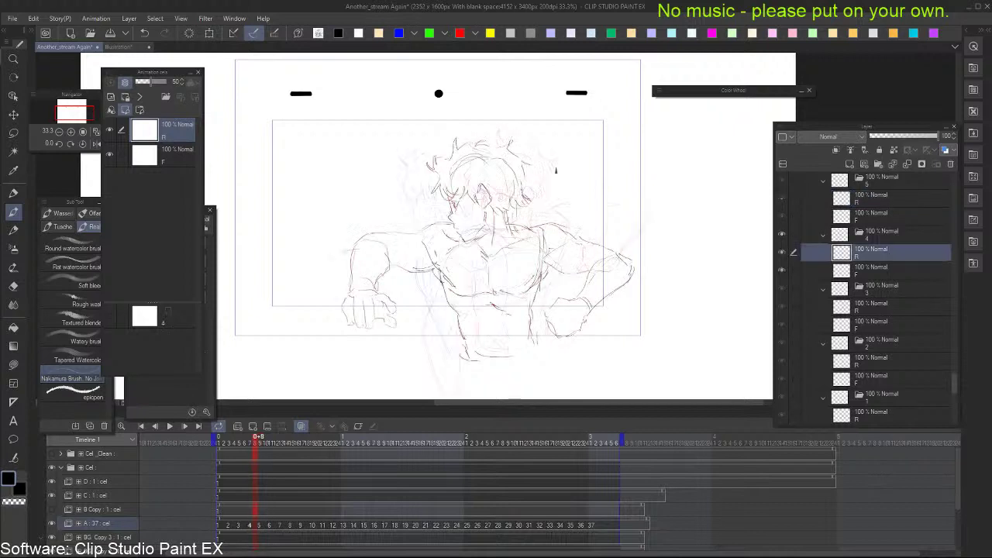
key("Right")
key("ctrl+Left")
key("ctrl+Right")
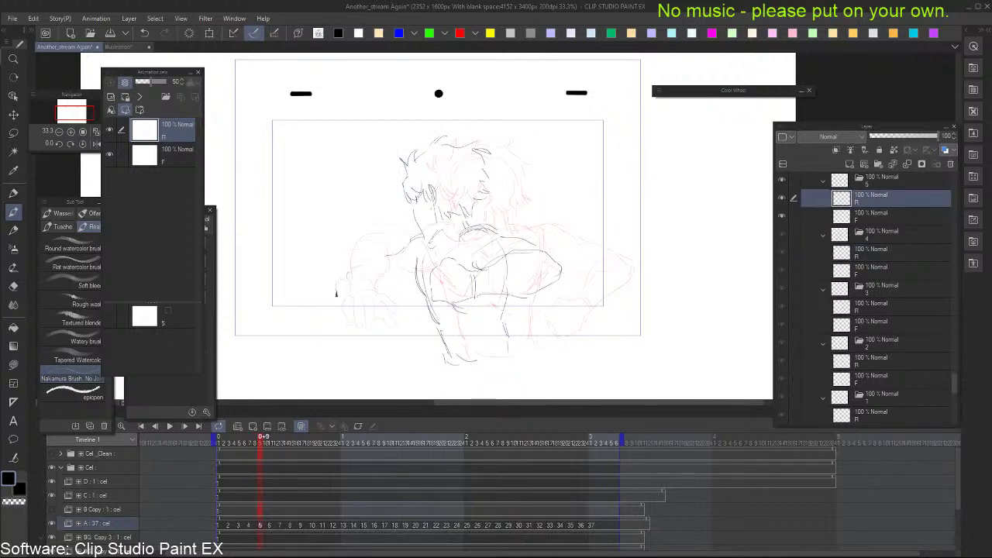
key("ctrl+Left")
key("ctrl+Left")
key("ctrl+Right")
key("ctrl+Right")
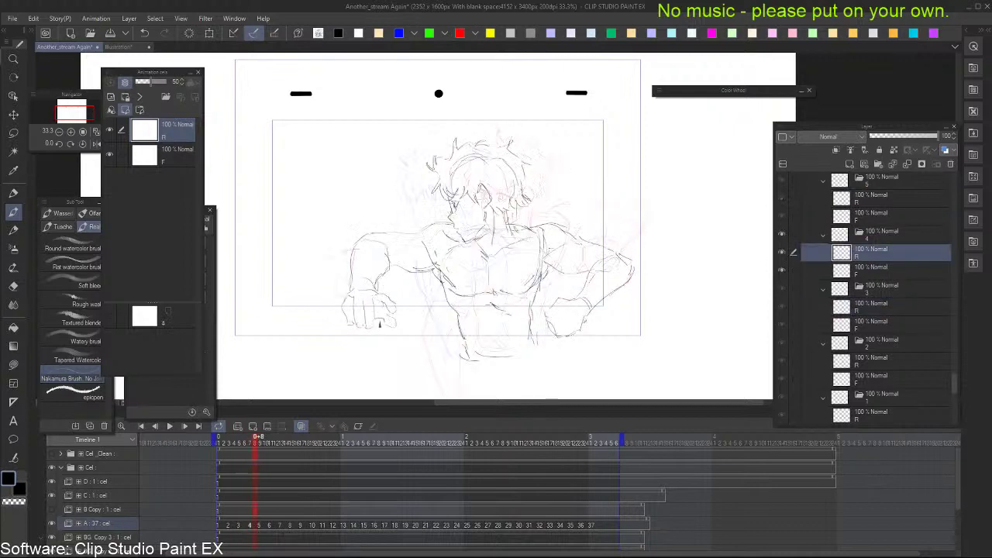
key("ctrl+Right")
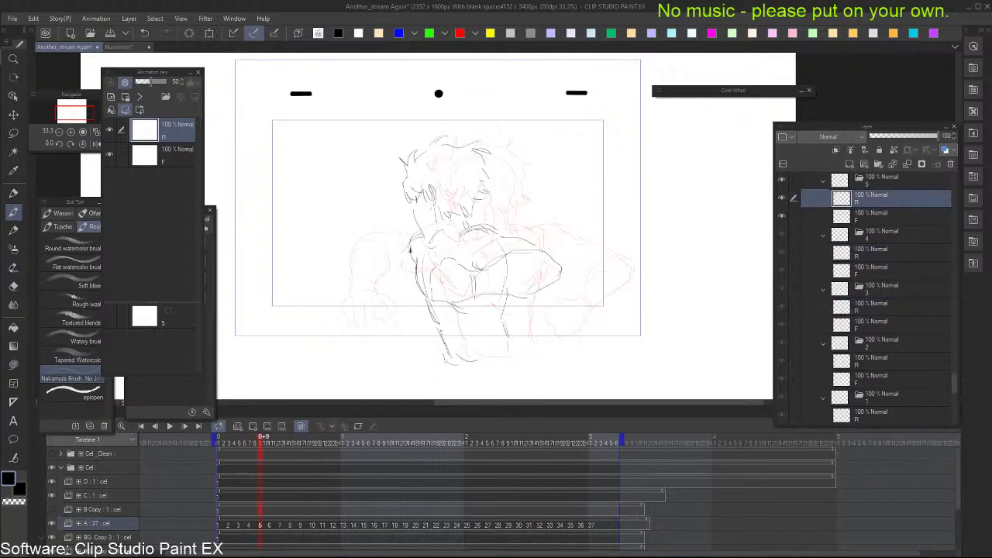
Draw the near arm on cel 5 stretched out from the shoulder, ending in an open hand
mouse_move(410, 248)
left_mouse_down()
mouse_move(390, 279)
mouse_move(383, 269)
mouse_move(408, 287)
mouse_move(369, 283)
mouse_move(385, 264)
mouse_move(394, 285)
mouse_move(379, 294)
mouse_move(305, 310)
mouse_move(323, 304)
mouse_move(320, 322)
mouse_move(318, 327)
left_mouse_up()
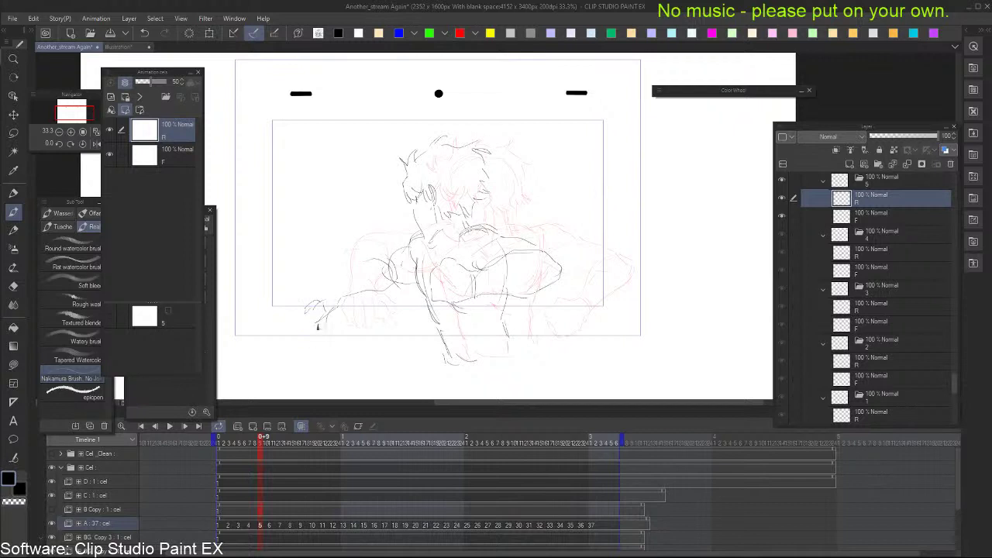
mouse_move(299, 277)
left_mouse_down()
mouse_move(322, 288)
mouse_move(283, 298)
mouse_move(342, 289)
mouse_move(393, 254)
left_mouse_up()
key("comma")
key("period")
Add a neck stroke on cel 5 and clean up the overlapping chest and shoulder lines
left_click_drag(438, 223, 441, 248)
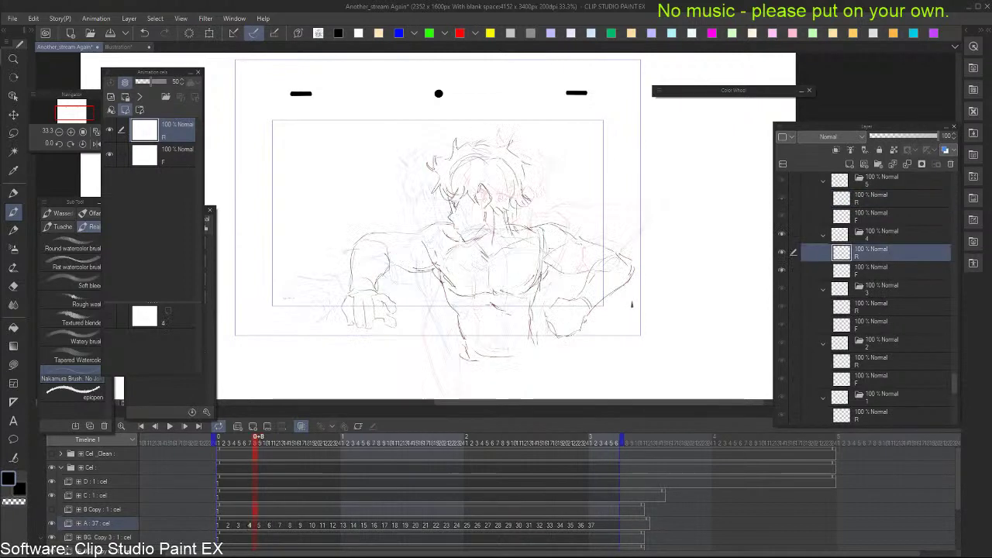
key("e")
key("b")
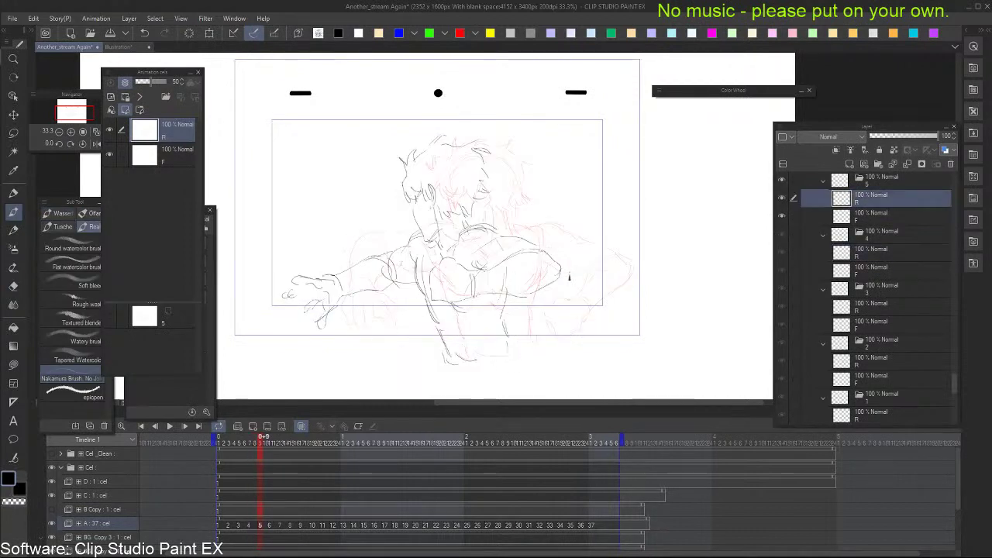
key("Right")
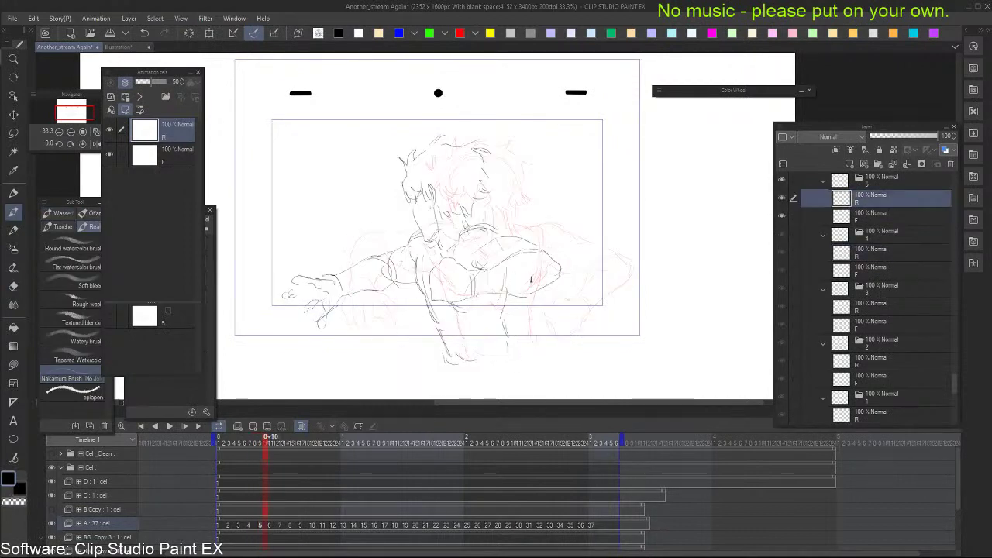
Erase the finger lines of the outstretched hand on cel 5 and redraw the hand's contour
key("e")
mouse_move(318, 285)
left_mouse_down()
mouse_move(287, 295)
mouse_move(310, 279)
mouse_move(302, 289)
left_mouse_up()
key("b")
mouse_move(314, 278)
left_mouse_down()
mouse_move(288, 312)
mouse_move(296, 301)
mouse_move(325, 308)
left_mouse_up()
key("Left")
key("Right")
Step through the rough cels from cel 6 back to cel 1 and forward again to review the motion
key("Right")
key("Right")
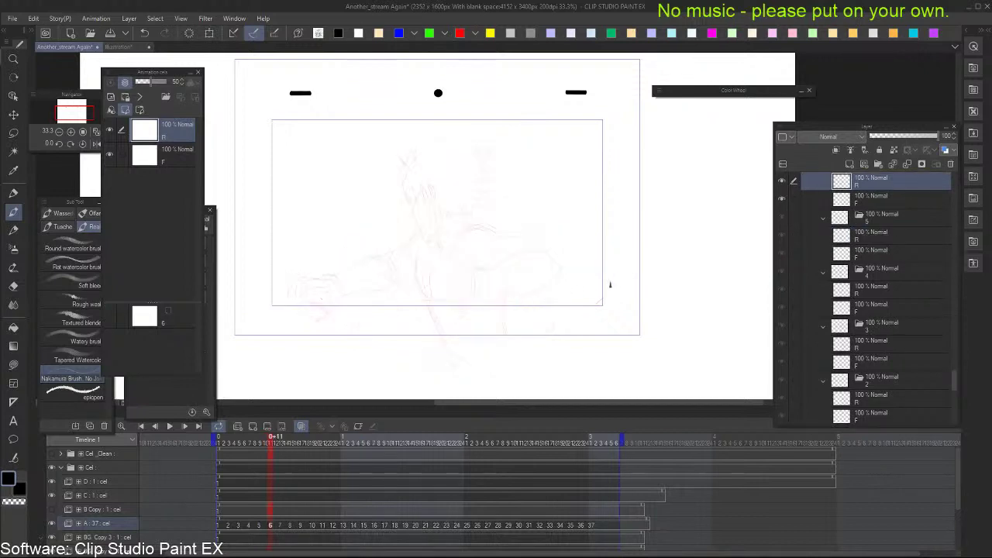
key("Left")
key("Left")
key("Right")
key("Left")
key("Left")
key("Left")
key("Left")
key("Left")
key("Left")
key("Left")
key("Left")
key("Left")
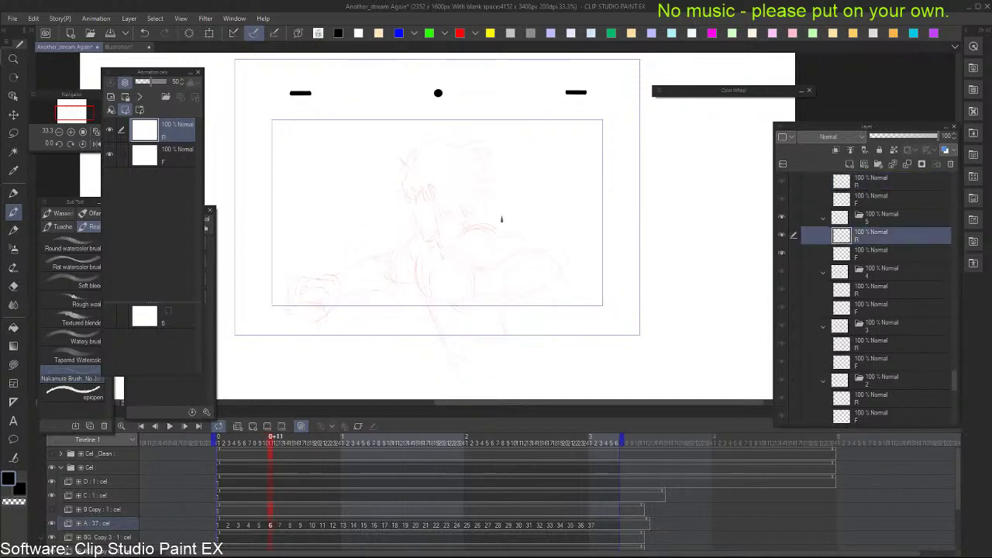
key("Right")
key("Right")
key("Right")
key("Right")
key("Right")
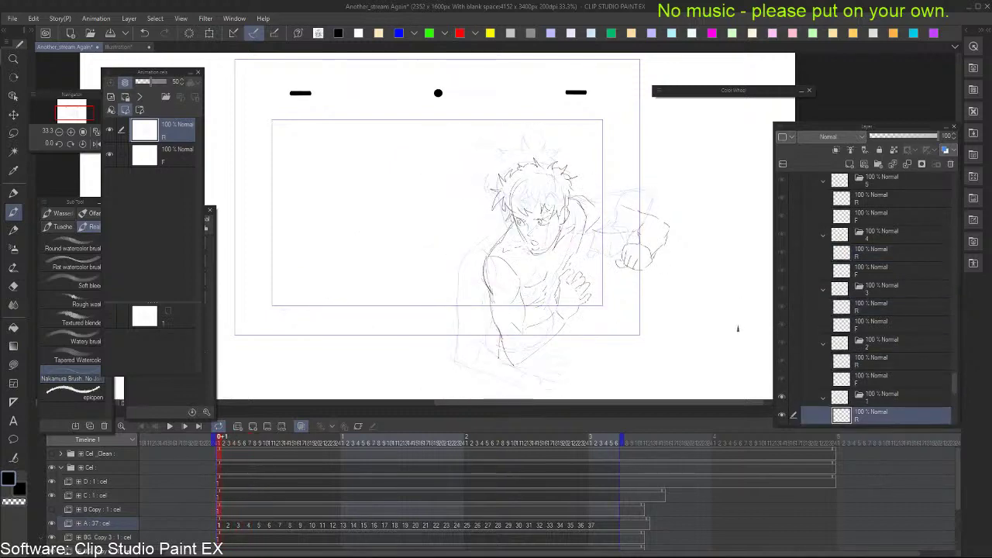
key("Right")
key("Right")
key("Right")
key("Right")
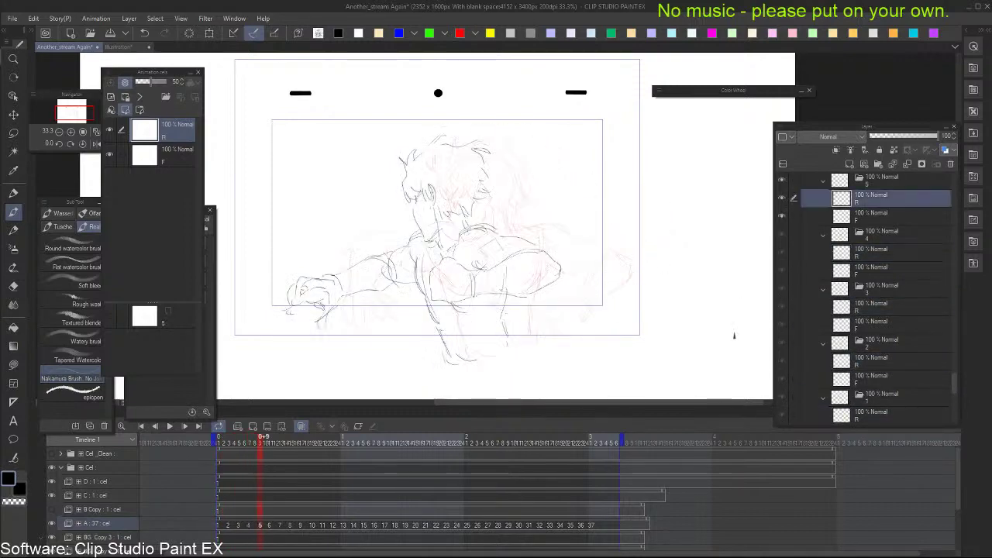
Block in the arched shoulder, the torso side lines and the head curve on cel 6
mouse_move(378, 233)
left_mouse_down()
mouse_move(419, 225)
mouse_move(481, 315)
left_mouse_up()
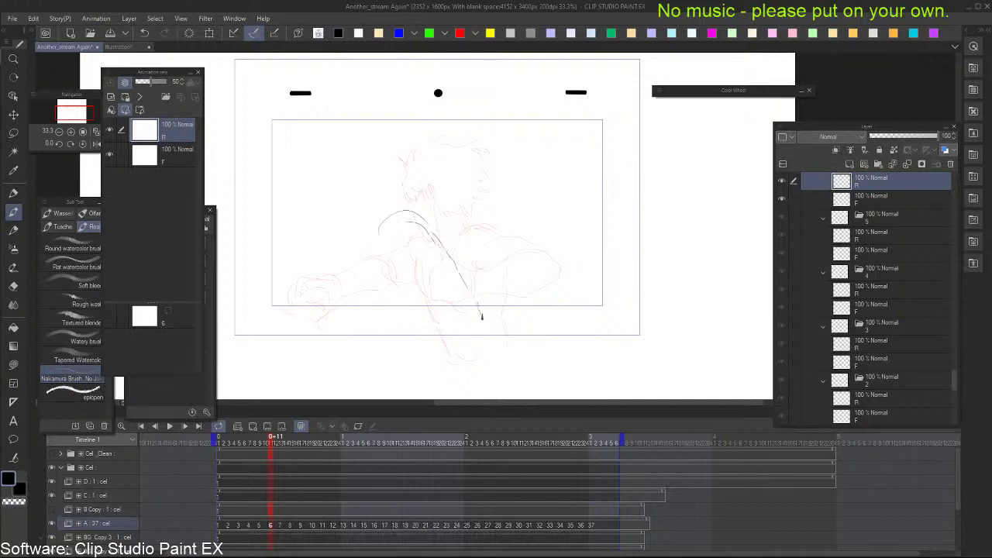
mouse_move(401, 224)
left_mouse_down()
mouse_move(388, 293)
mouse_move(397, 322)
mouse_move(409, 346)
left_mouse_up()
mouse_move(438, 229)
left_mouse_down()
mouse_move(460, 243)
mouse_move(446, 214)
mouse_move(465, 234)
mouse_move(442, 208)
mouse_move(431, 224)
mouse_move(455, 177)
mouse_move(479, 197)
mouse_move(479, 233)
left_mouse_up()
key("ctrl+z")
key("ctrl+z")
key("ctrl+z")
Redraw the outer edge of the head on cel 6 and add the jaw and chest contours
left_click_drag(484, 184, 490, 217)
left_click_drag(490, 205, 479, 233)
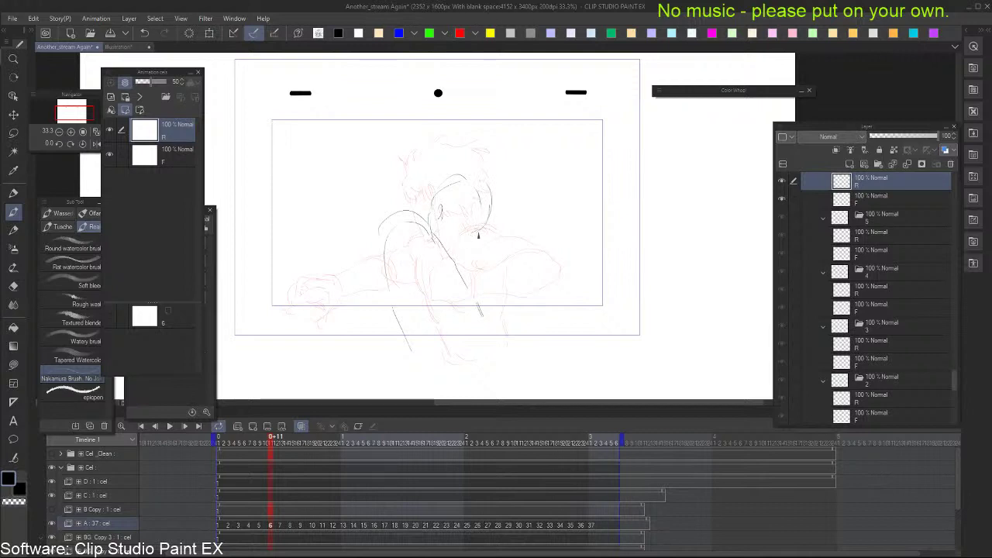
key("ctrl+z")
key("ctrl+z")
left_click_drag(486, 184, 488, 225)
mouse_move(472, 231)
left_mouse_down()
mouse_move(513, 266)
mouse_move(487, 257)
mouse_move(507, 251)
mouse_move(506, 274)
left_mouse_up()
key("ctrl+z")
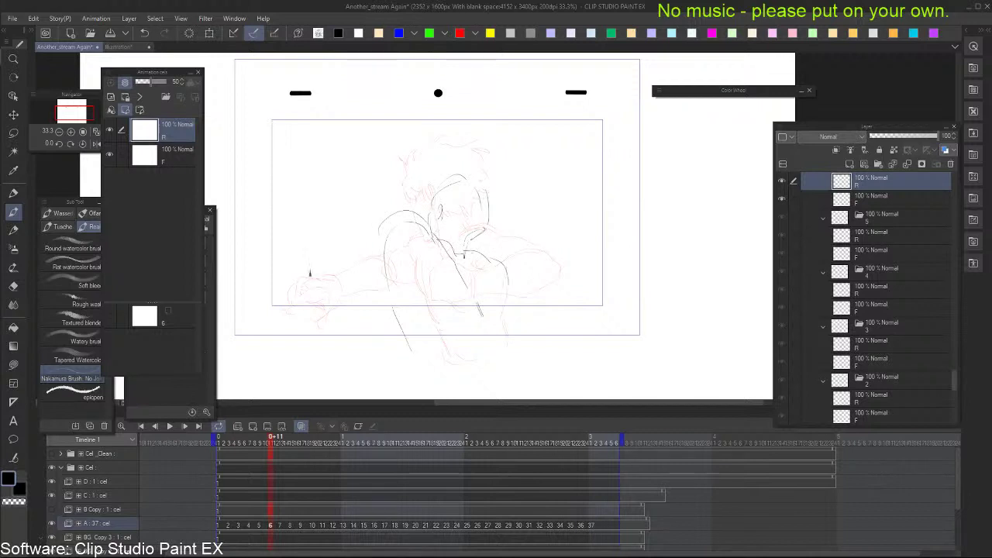
Rough in the raised hand and the underside of the outstretched arm on cel 6
mouse_move(264, 276)
left_mouse_down()
mouse_move(288, 292)
mouse_move(260, 293)
mouse_move(268, 322)
left_mouse_up()
key("ctrl+z")
left_click_drag(250, 281, 282, 285)
mouse_move(269, 319)
left_mouse_down()
mouse_move(333, 304)
mouse_move(377, 275)
left_mouse_up()
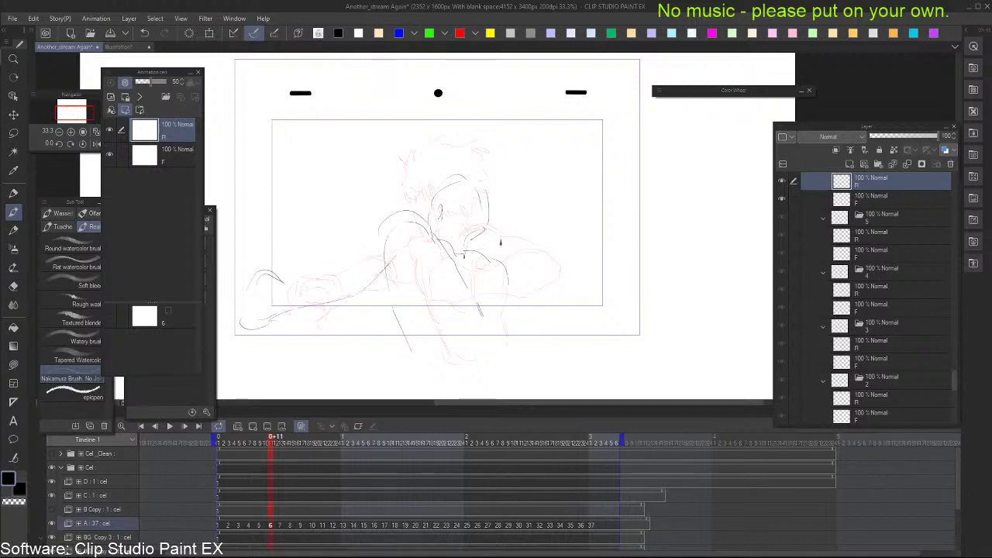
Compare cel 6 with its neighbours and move its rough drawing slightly up and to the left
key("comma")
key("period")
key("period")
key("period")
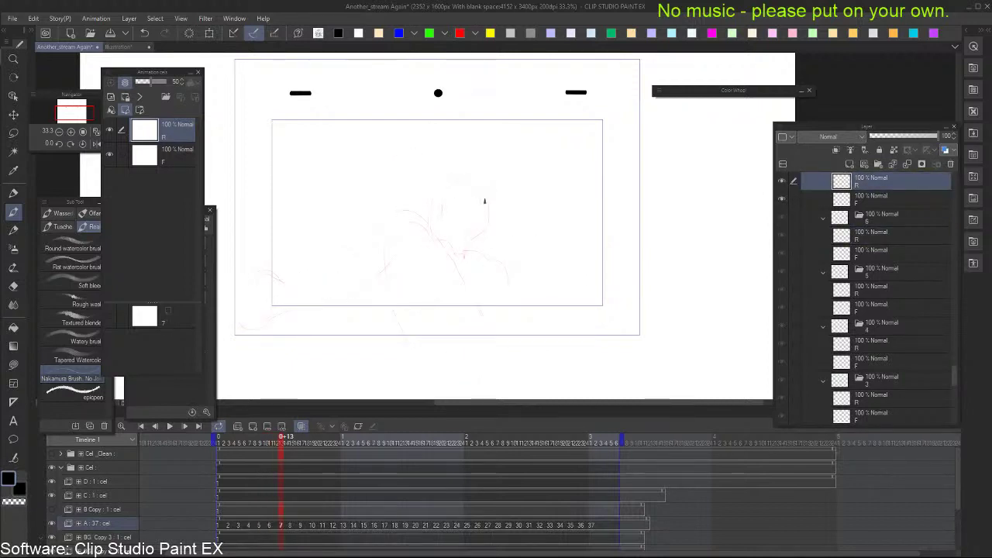
key("Left")
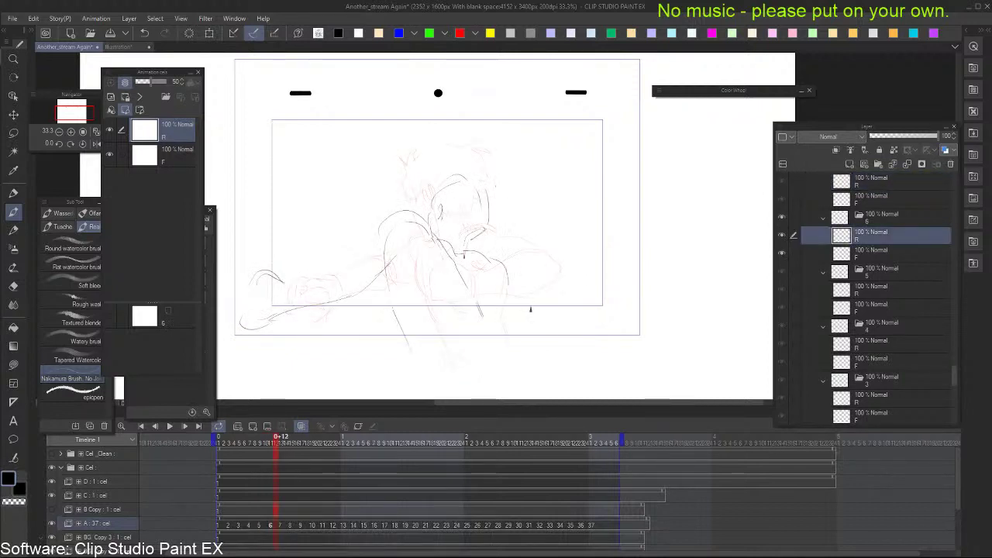
key("k")
left_click_drag(541, 317, 535, 306)
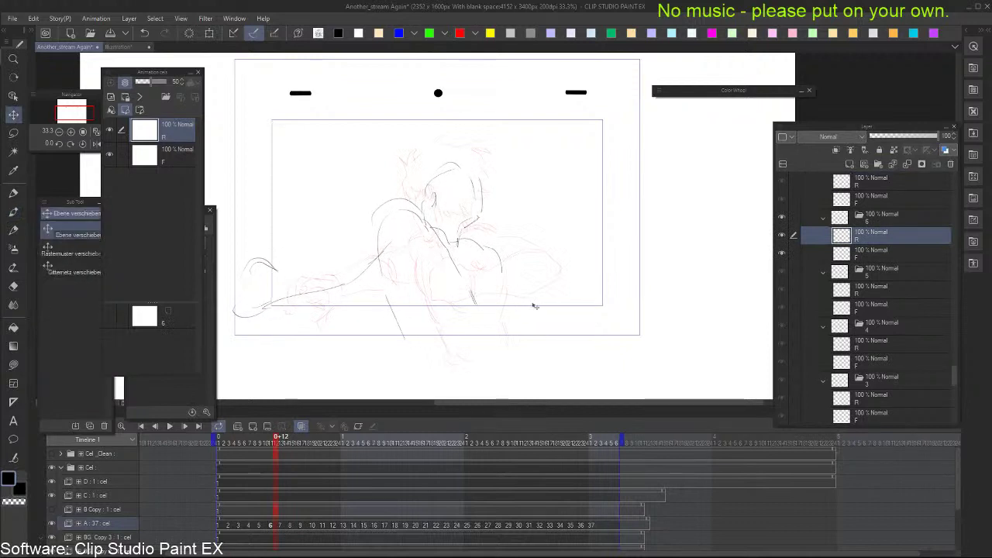
Compare the cel 6 rough with the neighbouring frames and move on to the empty cel 7
key("Left")
key("Left")
key("Left")
key("Left")
key("Right")
key("Right")
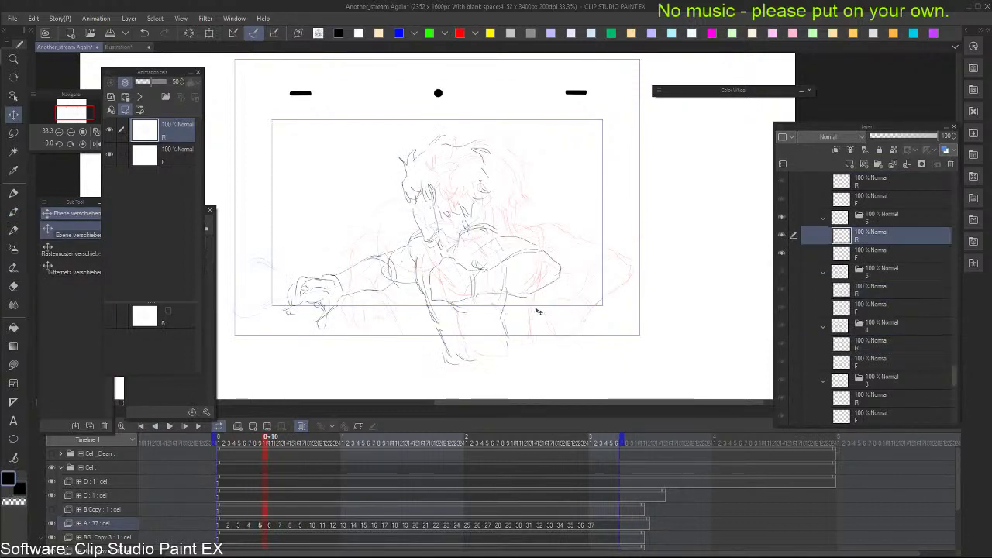
key("Right")
key("Right")
key("Right")
Rough in the head edge, shoulder and back curves and a stretched-out arm with a hand on cel 7
key("b")
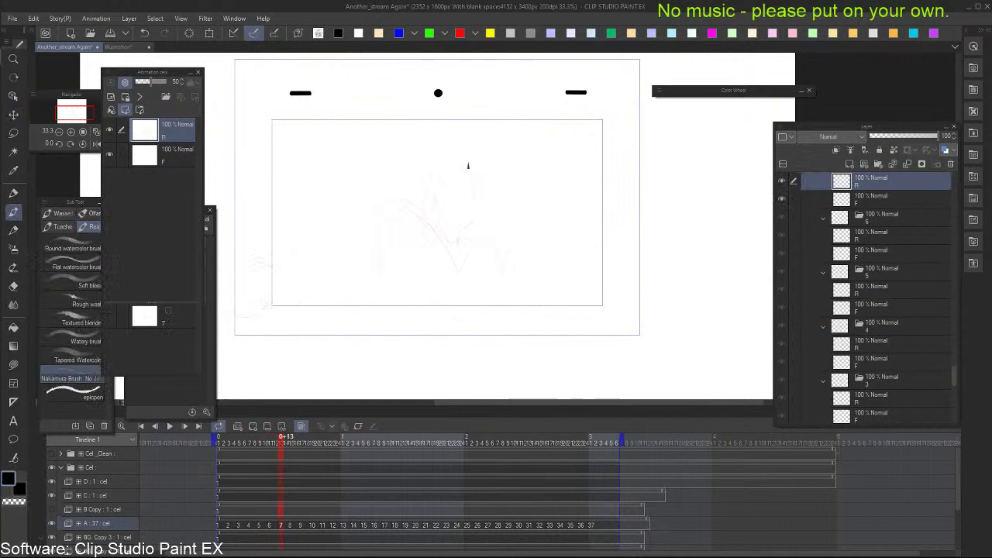
left_click_drag(481, 169, 489, 203)
left_click_drag(447, 226, 513, 231)
left_click_drag(397, 234, 406, 302)
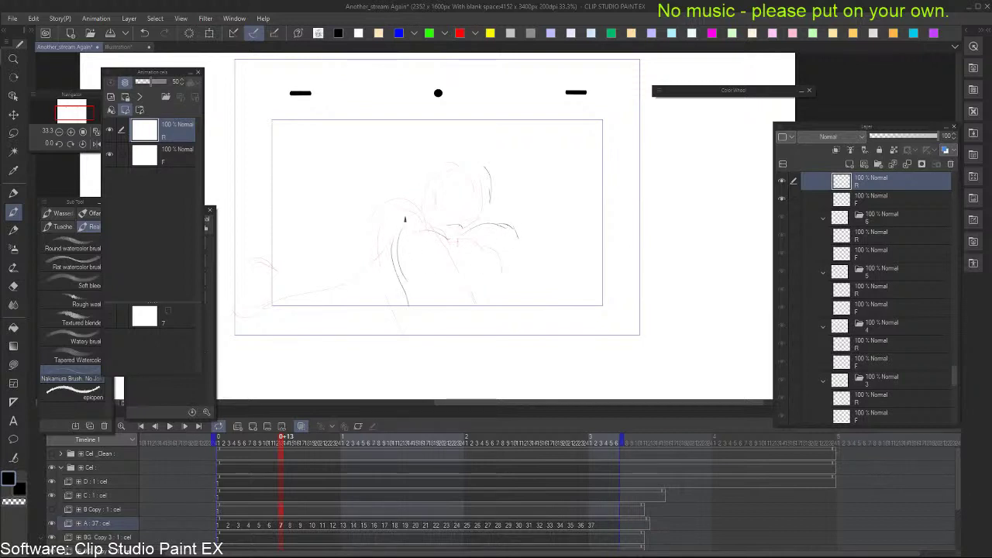
left_click_drag(388, 233, 401, 210)
mouse_move(334, 178)
left_mouse_down()
mouse_move(312, 175)
mouse_move(315, 221)
mouse_move(381, 228)
mouse_move(389, 220)
left_mouse_up()
key("ctrl+z")
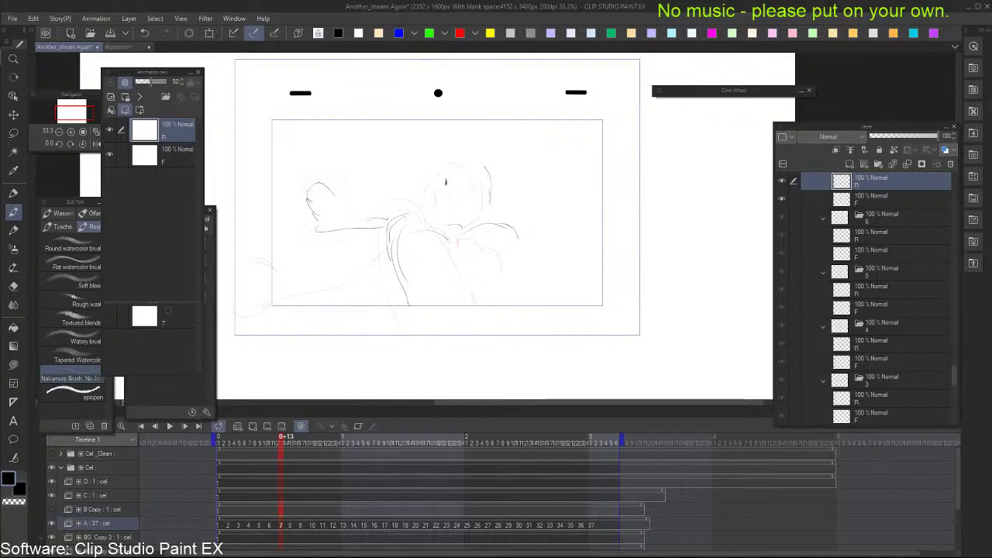
Compare cel 7 with cel 6 and undo the outstretched arm and hand strokes
key("Left")
key("Right")
mouse_move(316, 180)
left_mouse_down()
mouse_move(342, 183)
mouse_move(341, 202)
left_mouse_up()
key("ctrl+z")
key("ctrl+z")
key("ctrl+z")
key("ctrl+z")
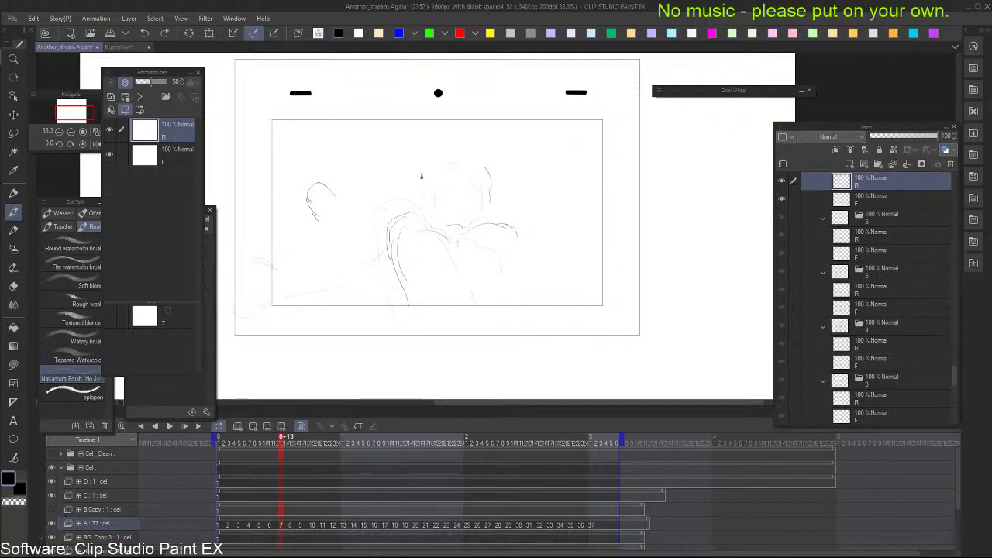
key("ctrl+z")
Try a raised outstretched arm ending in a fist, with shoulder and chest lines, on cel 7
mouse_move(320, 165)
left_mouse_down()
mouse_move(292, 173)
mouse_move(312, 201)
mouse_move(379, 229)
mouse_move(315, 185)
mouse_move(397, 205)
mouse_move(458, 247)
left_mouse_up()
key("ctrl+z")
key("ctrl+z")
key("ctrl+z")
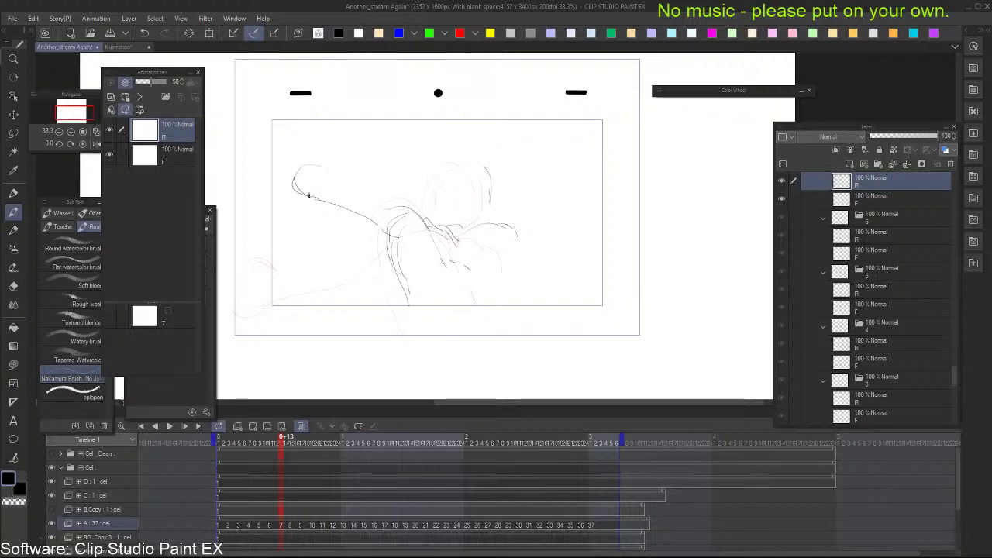
mouse_move(314, 190)
left_mouse_down()
mouse_move(402, 206)
mouse_move(351, 198)
mouse_move(348, 220)
mouse_move(372, 224)
mouse_move(360, 208)
mouse_move(373, 228)
left_mouse_up()
key("ctrl+z")
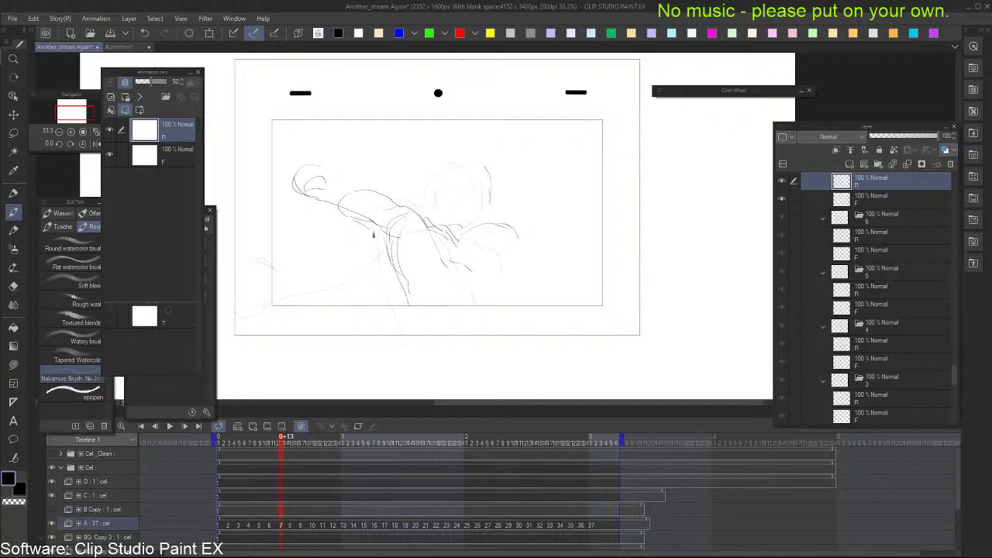
key("ctrl+z")
mouse_move(327, 184)
left_mouse_down()
mouse_move(360, 187)
mouse_move(316, 200)
mouse_move(336, 213)
mouse_move(317, 205)
mouse_move(346, 198)
mouse_move(328, 188)
mouse_move(345, 188)
mouse_move(326, 186)
mouse_move(320, 166)
mouse_move(328, 185)
mouse_move(315, 164)
mouse_move(290, 179)
mouse_move(304, 165)
mouse_move(320, 167)
mouse_move(299, 166)
mouse_move(306, 200)
left_mouse_up()
key("ctrl+z")
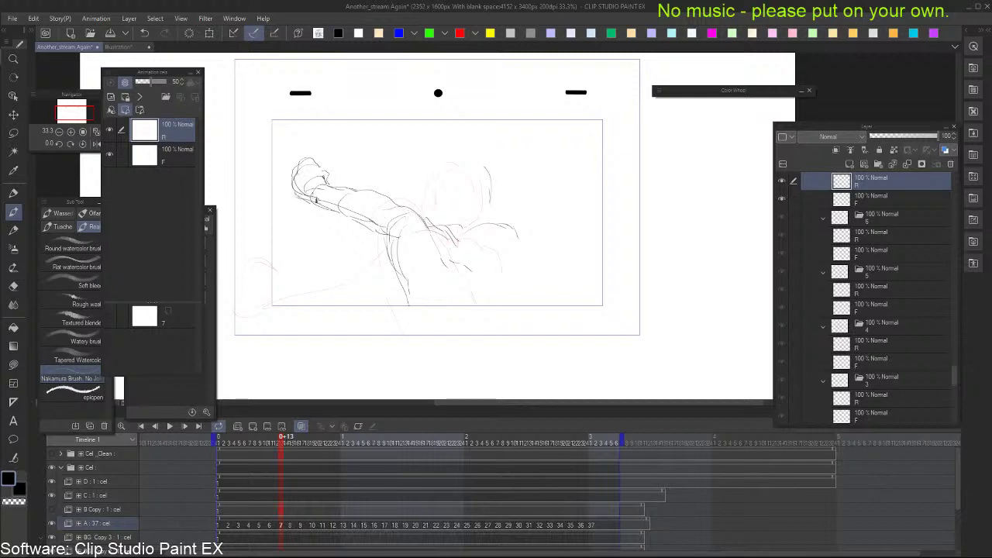
Erase the arm, shoulder, torso and head lines of the first rough on cel 7
key("e")
mouse_move(387, 192)
left_mouse_down()
mouse_move(318, 211)
mouse_move(335, 235)
mouse_move(376, 220)
left_mouse_up()
left_click_drag(341, 183, 293, 200)
left_click_drag(295, 159, 318, 203)
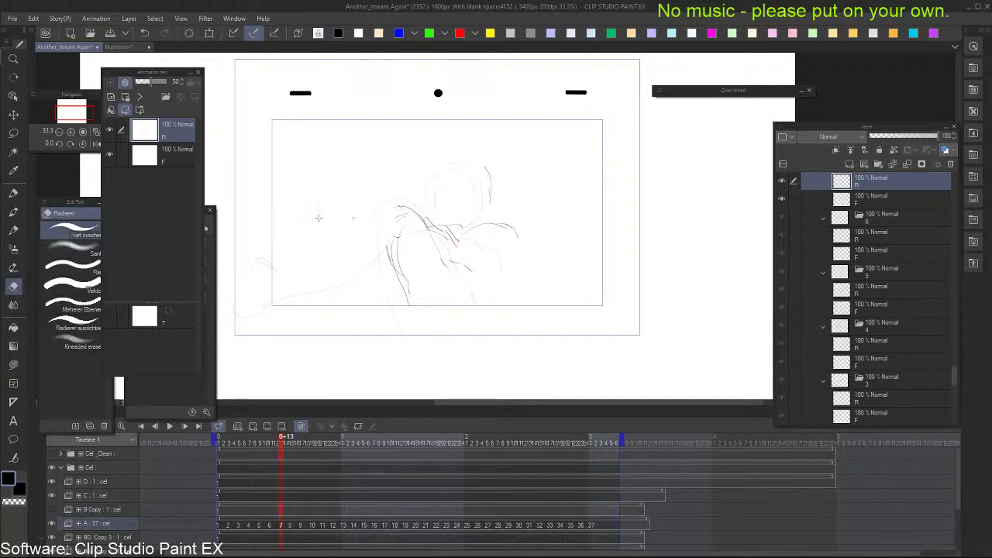
key("p")
left_click_drag(400, 220, 389, 256)
mouse_move(404, 237)
left_mouse_down()
mouse_move(389, 272)
mouse_move(395, 215)
mouse_move(469, 237)
left_mouse_up()
key("e")
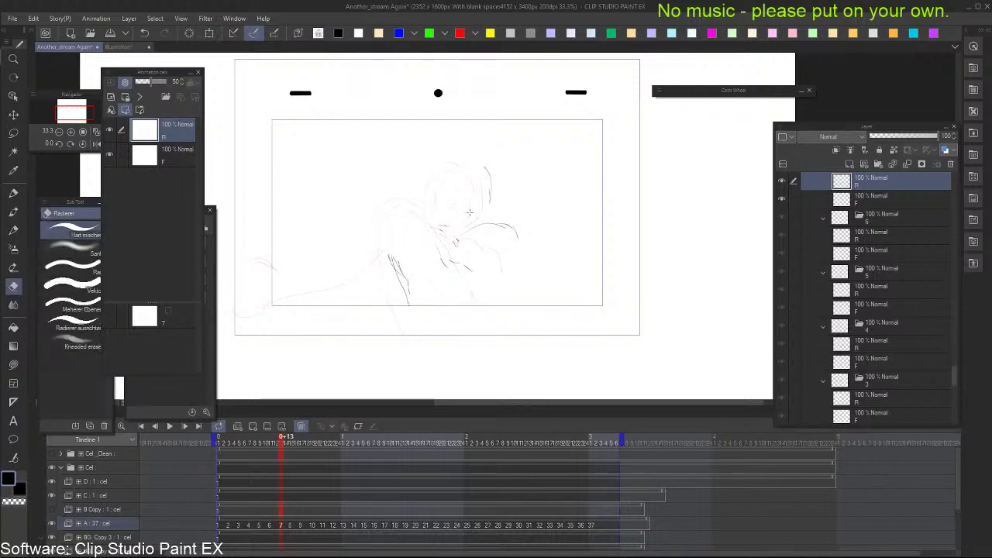
left_click_drag(392, 257, 404, 300)
left_click_drag(511, 228, 445, 265)
mouse_move(401, 241)
left_mouse_down()
mouse_move(507, 245)
mouse_move(481, 201)
left_mouse_up()
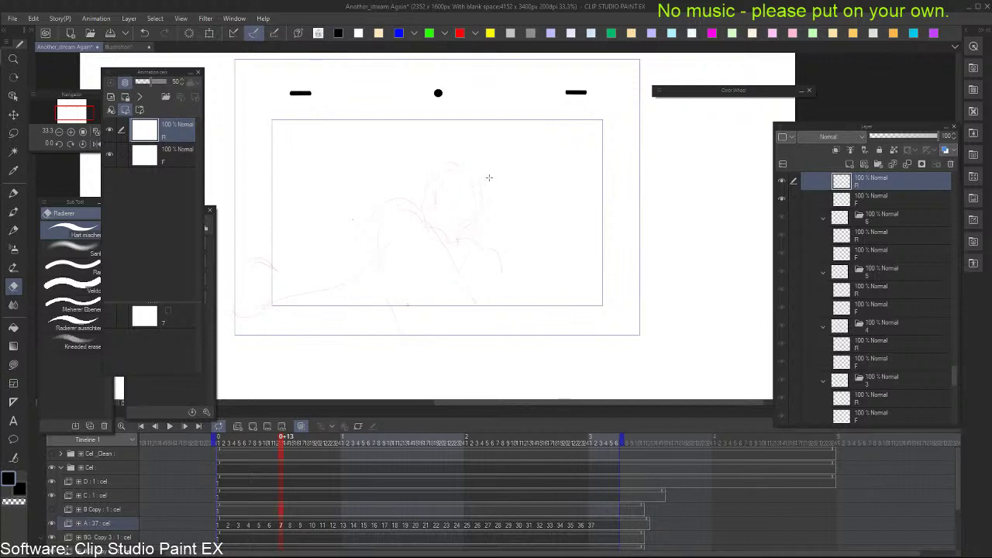
Draw the head outline with the ear and neck on cel 7, undoing the strokes that miss
key("b")
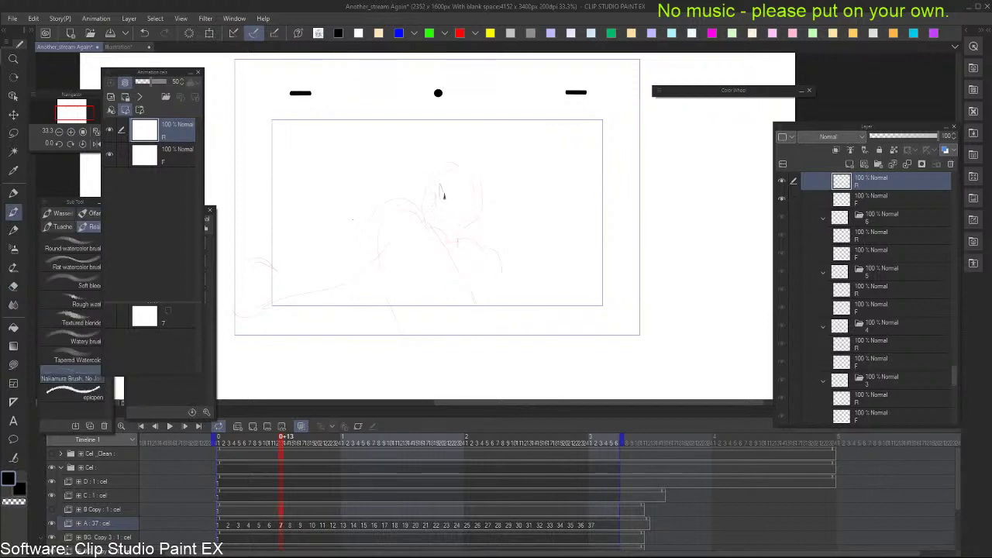
left_click_drag(441, 187, 436, 225)
key("ctrl+z")
key("ctrl+z")
key("ctrl+z")
key("ctrl+z")
mouse_move(436, 185)
left_mouse_down()
mouse_move(437, 203)
mouse_move(486, 173)
mouse_move(488, 218)
left_mouse_up()
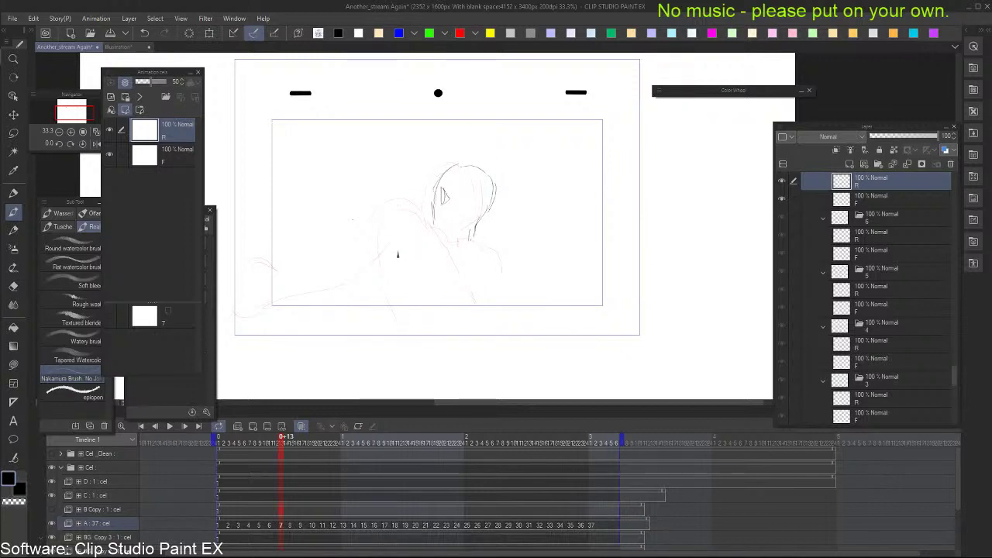
Rough in the arched shoulder and the foreshortened upper arm on cel 7
mouse_move(388, 245)
left_mouse_down()
mouse_move(400, 215)
mouse_move(442, 246)
left_mouse_up()
left_click_drag(400, 219, 383, 267)
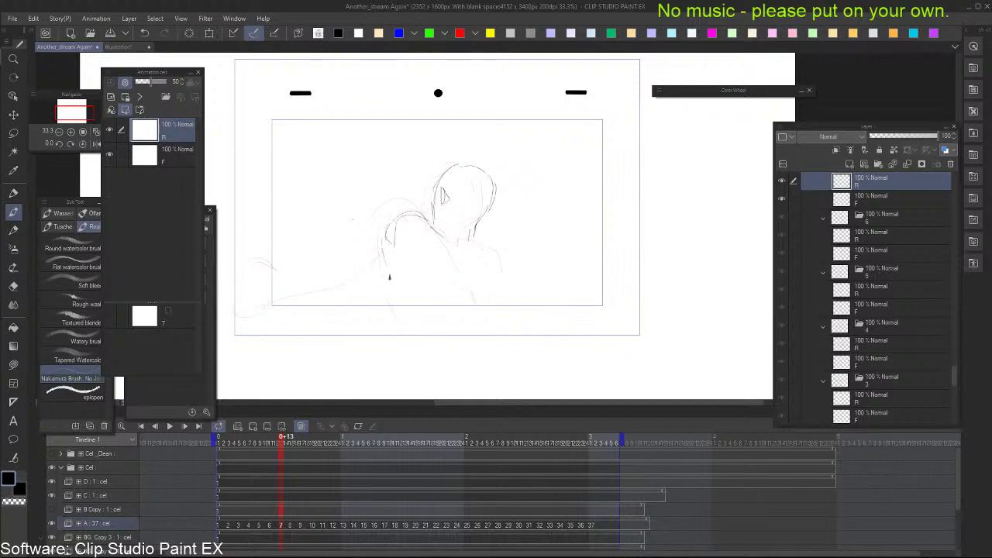
mouse_move(369, 217)
left_mouse_down()
mouse_move(370, 246)
mouse_move(354, 233)
mouse_move(373, 254)
left_mouse_up()
mouse_move(358, 217)
left_mouse_down()
mouse_move(321, 210)
mouse_move(360, 218)
left_mouse_up()
key("ctrl+z")
mouse_move(328, 247)
left_mouse_down()
mouse_move(346, 246)
mouse_move(307, 224)
mouse_move(324, 236)
left_mouse_up()
key("ctrl+z")
Rework the extended arm on cel 7 by cleaning its underside and redrawing the contours out to the rounded elbow
key("e")
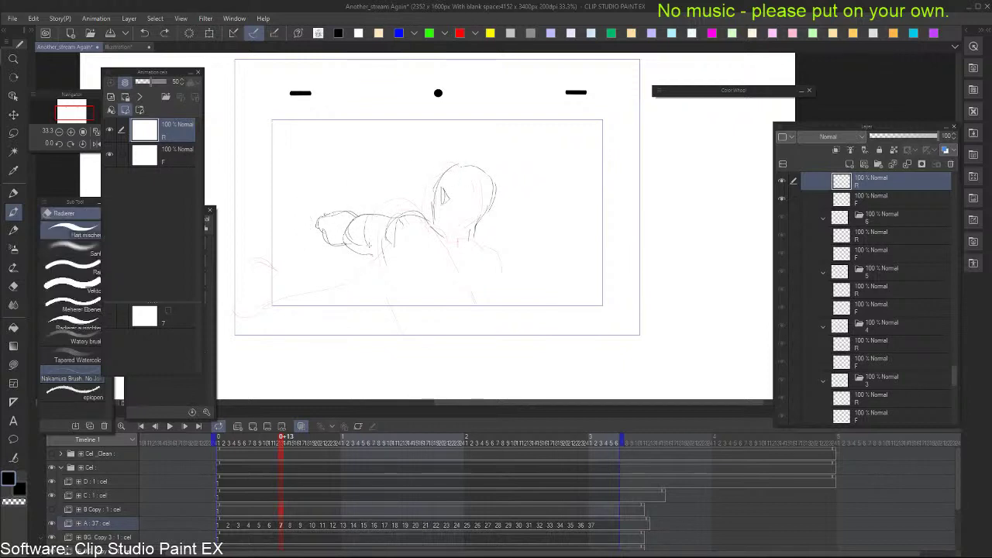
mouse_move(371, 252)
left_mouse_down()
mouse_move(351, 236)
mouse_move(324, 238)
mouse_move(325, 220)
mouse_move(380, 220)
mouse_move(384, 259)
left_mouse_up()
key("b")
mouse_move(324, 236)
left_mouse_down()
mouse_move(298, 218)
mouse_move(360, 209)
mouse_move(315, 211)
mouse_move(362, 216)
mouse_move(316, 213)
mouse_move(323, 222)
mouse_move(308, 219)
mouse_move(310, 231)
mouse_move(318, 214)
mouse_move(303, 194)
mouse_move(290, 216)
mouse_move(300, 226)
mouse_move(311, 199)
mouse_move(382, 211)
left_mouse_up()
key("ctrl+z")
key("e")
key("p")
key("ctrl+z")
key("ctrl+z")
key("ctrl+z")
key("ctrl+z")
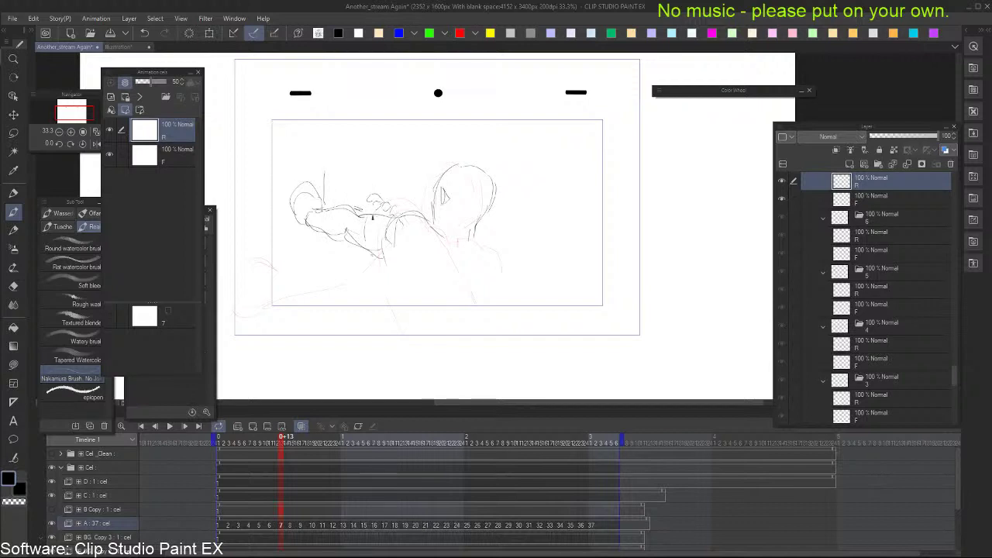
Draw the upright forearm with a clenched fist above the extended arm on cel 7
mouse_move(323, 206)
left_mouse_down()
mouse_move(324, 171)
mouse_move(344, 203)
left_mouse_up()
key("ctrl+z")
left_click_drag(339, 169, 344, 203)
left_click_drag(325, 168, 306, 157)
key("ctrl+z")
mouse_move(337, 148)
left_mouse_down()
mouse_move(331, 137)
mouse_move(337, 153)
mouse_move(333, 138)
mouse_move(341, 144)
left_mouse_up()
key("ctrl+z")
Add the curve below the elbow and the rounded contours beside the upright forearm on cel 7
mouse_move(318, 233)
left_mouse_down()
mouse_move(340, 260)
mouse_move(345, 249)
mouse_move(289, 250)
mouse_move(309, 238)
mouse_move(289, 243)
mouse_move(288, 220)
mouse_move(310, 250)
left_mouse_up()
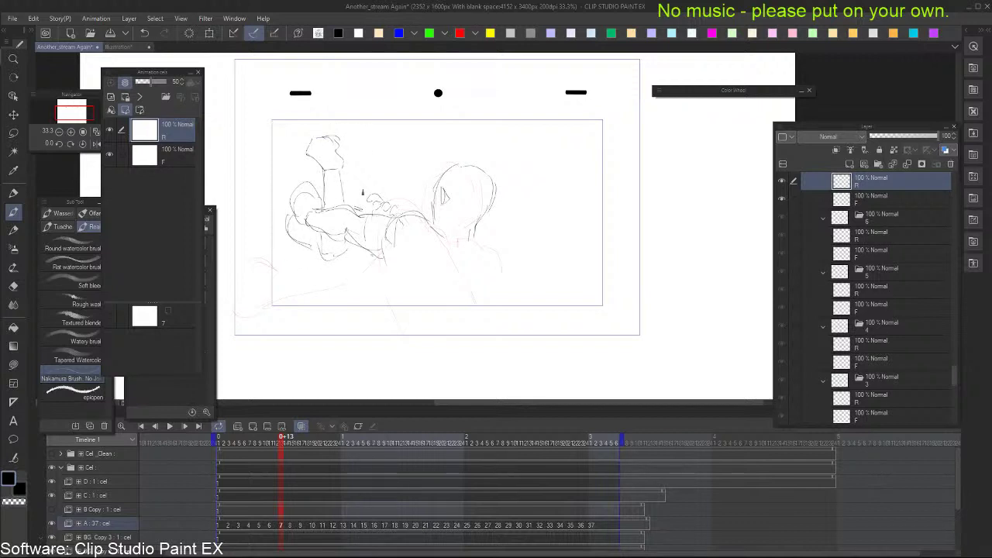
mouse_move(347, 167)
left_mouse_down()
mouse_move(365, 164)
mouse_move(358, 197)
mouse_move(316, 192)
mouse_move(322, 201)
mouse_move(357, 198)
left_mouse_up()
key("ctrl+z")
key("ctrl+z")
key("ctrl+z")
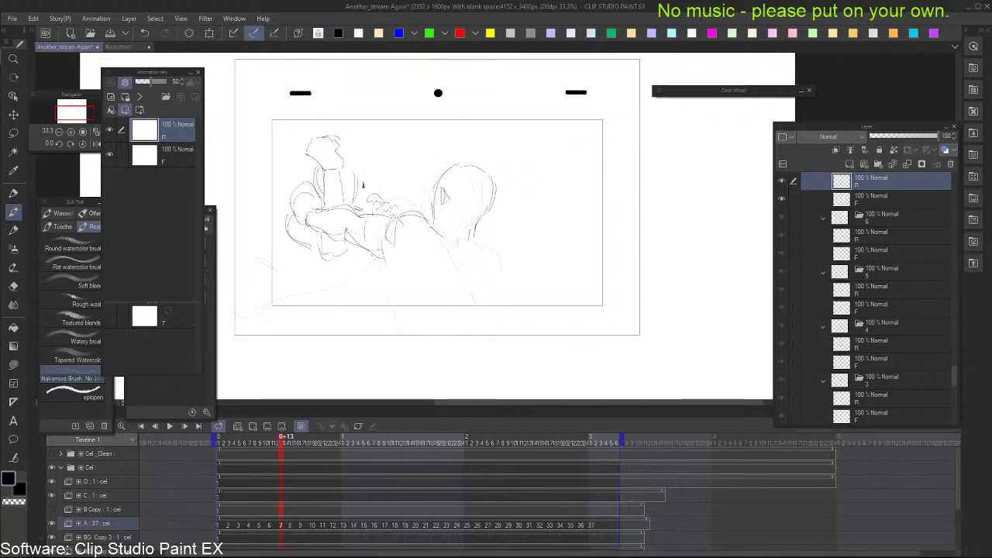
Review the motion by flipping between neighbouring cels and playing the animation with the panels hidden
key("Left")
key("Right")
key("ctrl+Down")
key("ctrl+Down")
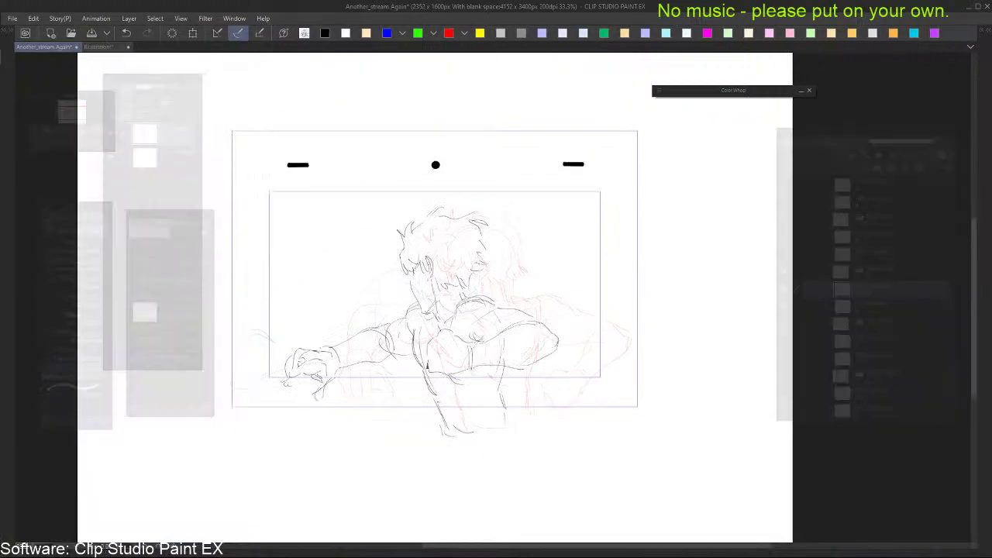
key("Tab")
key("Tab")
key("ctrl+Down")
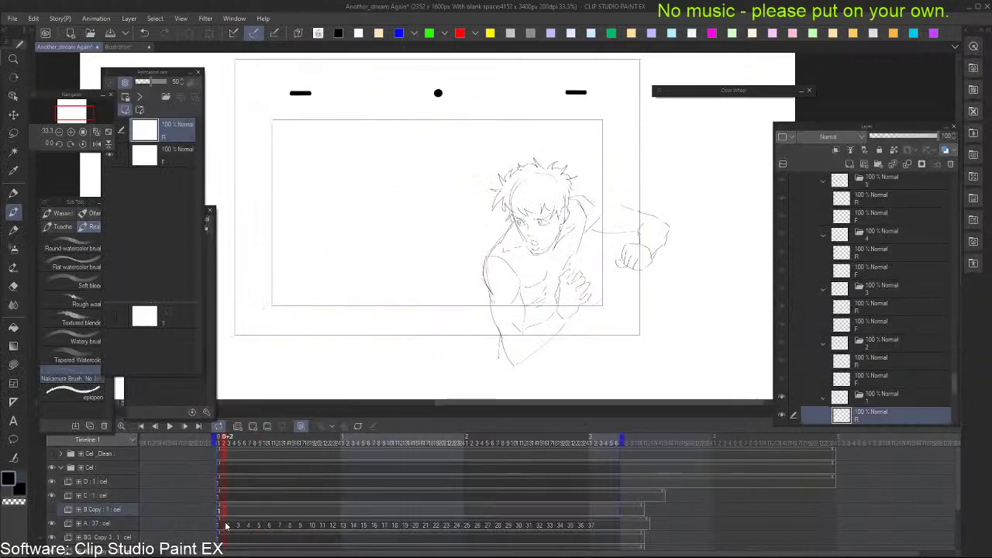
key("Tab")
key("space")
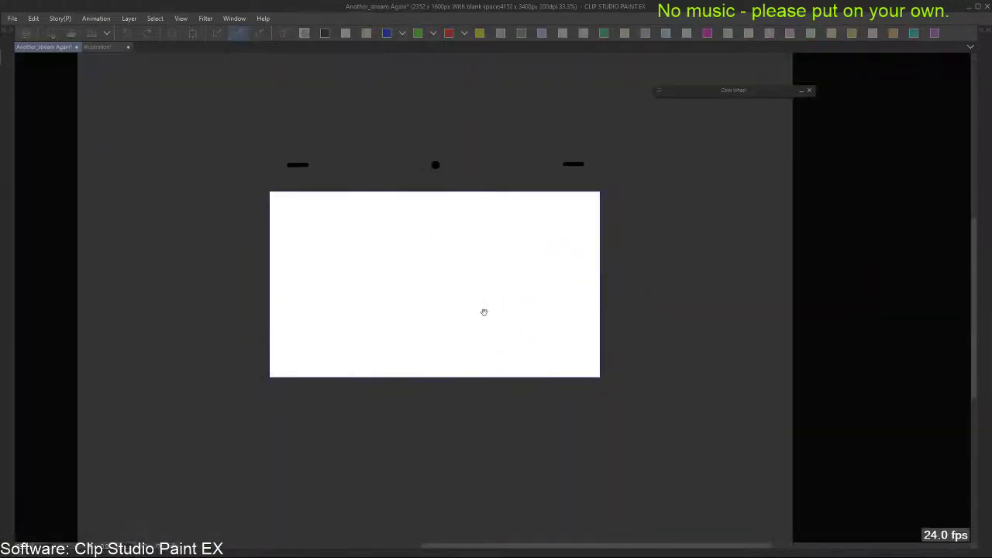
key("Tab")
key("space")
Step through cels 5 to 8 on the timeline and return to cel 6 to examine the poses
left_click(257, 527)
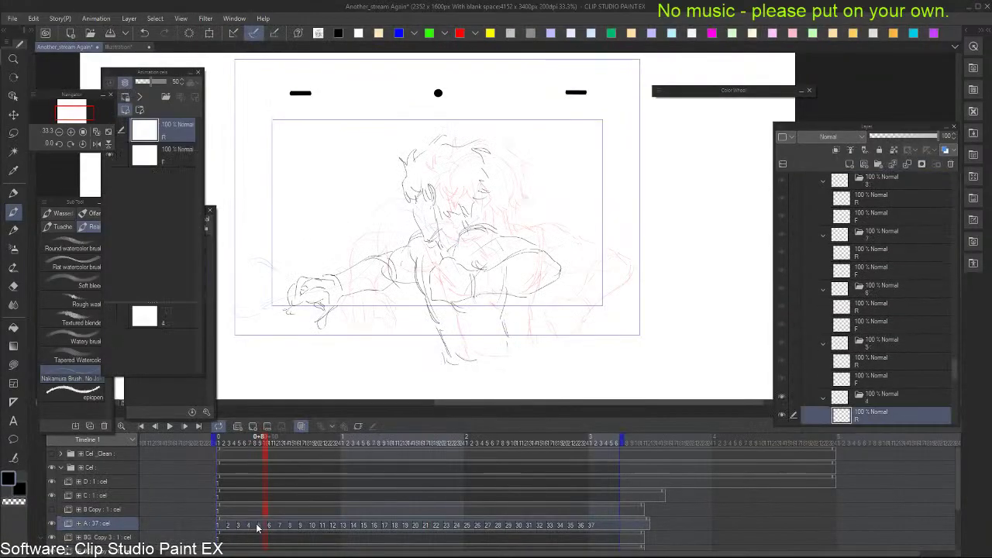
key("Right")
key("Right")
key("Right")
key("Right")
key("Right")
key("Right")
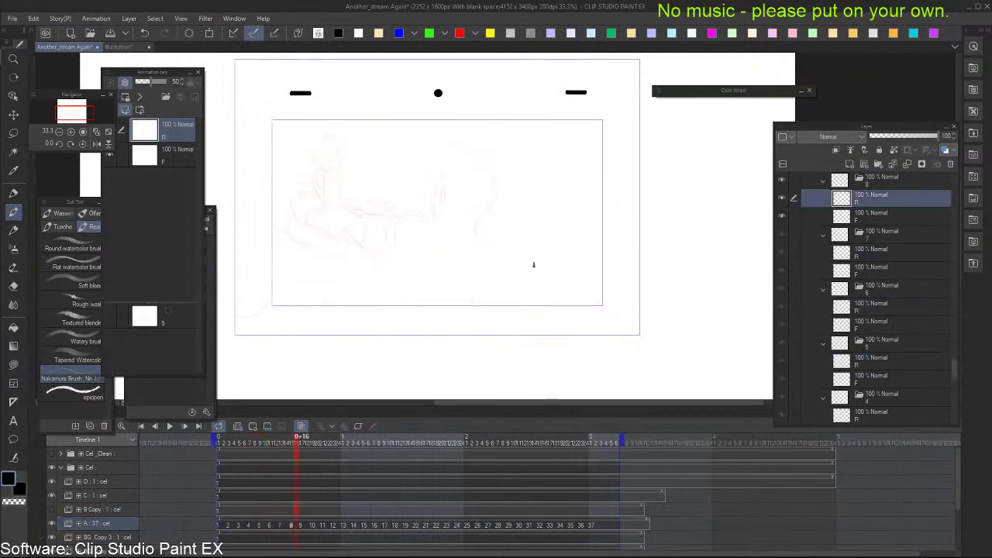
key("Left")
key("ctrl+Down")
key("ctrl+Down")
key("ctrl+Down")
key("ctrl+Down")
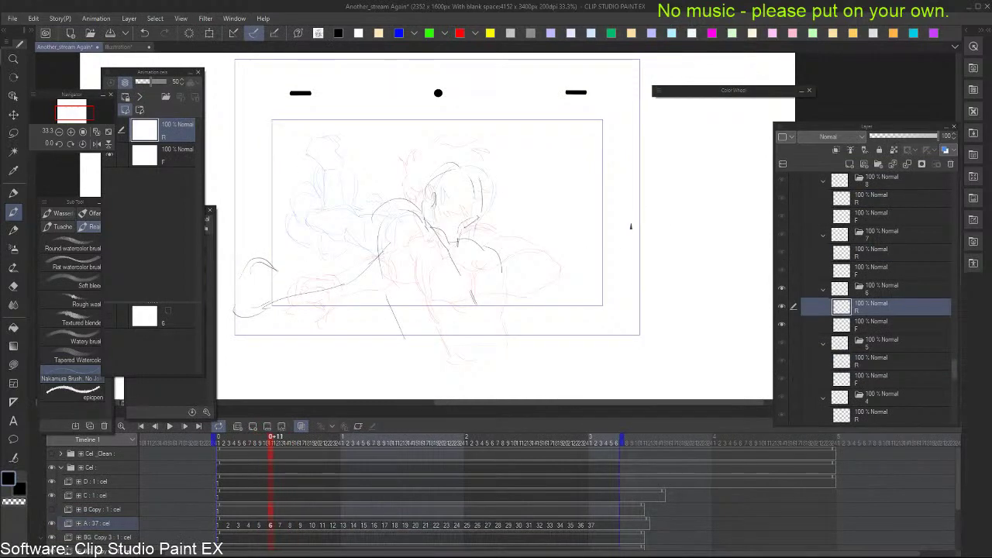
Turn off onion skin and flip between cels 4 and 6 to compare the poses
key("ctrl+Down")
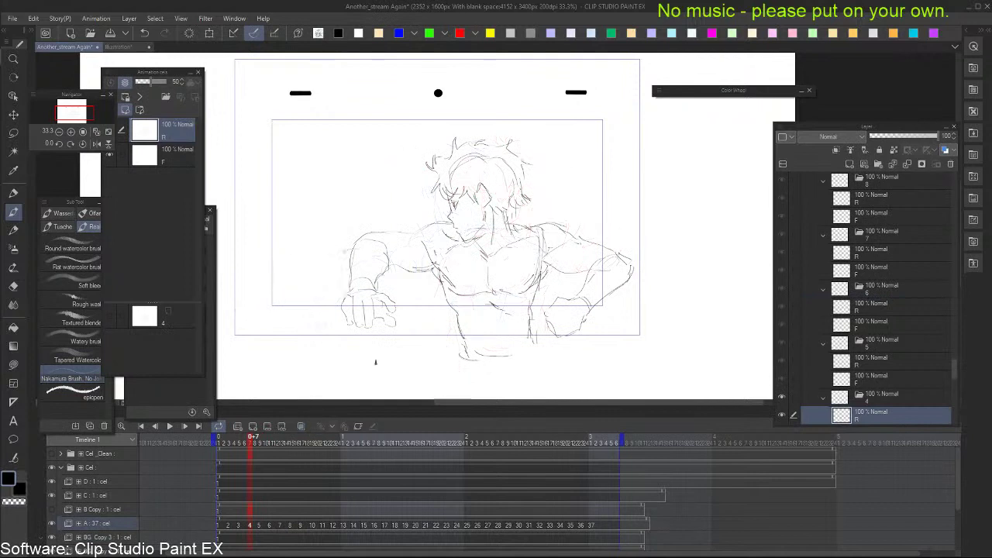
key("ctrl+Down")
key("ctrl+Up")
key("ctrl+Up")
key("ctrl+Up")
key("ctrl+Up")
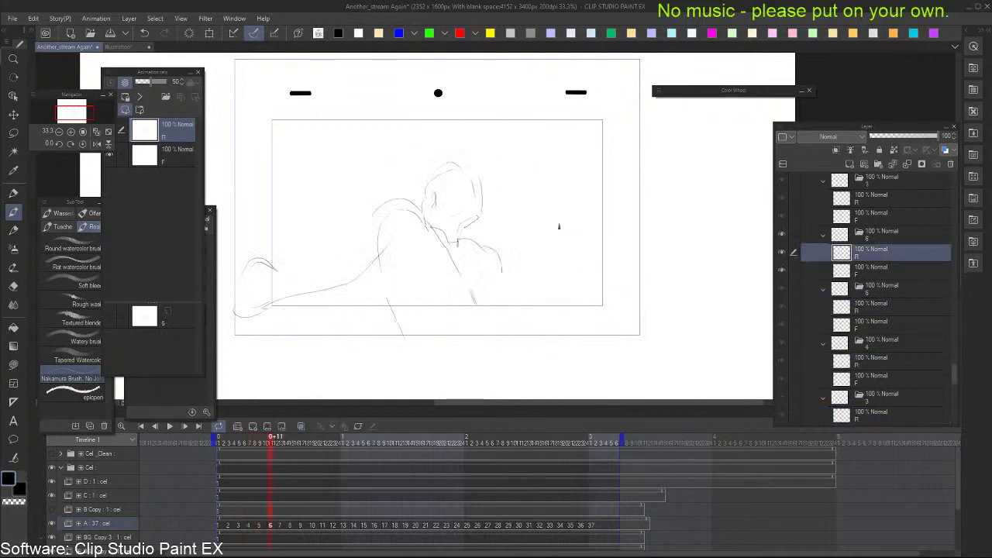
key("ctrl+Down")
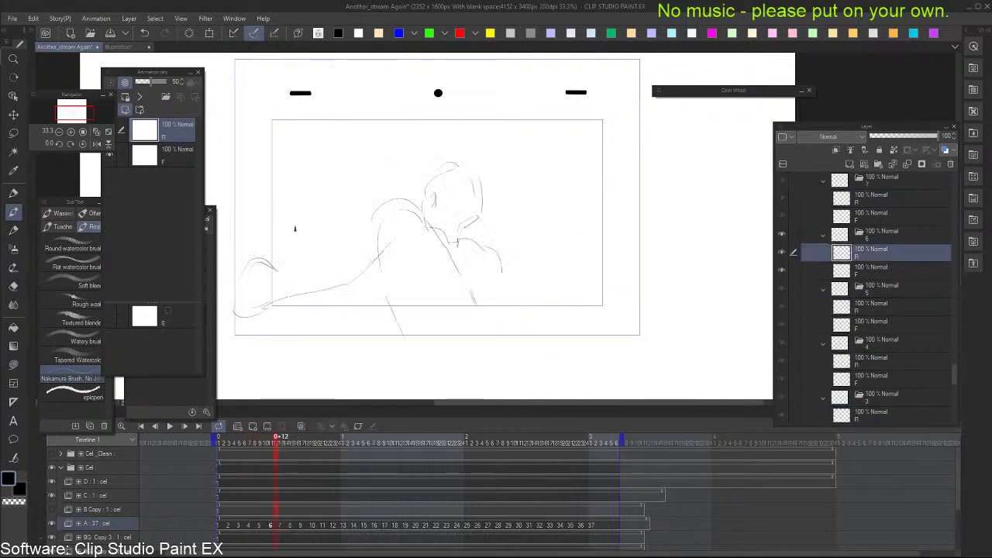
Draw the upper contour of the outstretched arm on cel 6, with a jagged edge along the forearm and a sweeping curve above
key("ctrl+z")
key("ctrl+Up")
key("ctrl+Down")
mouse_move(324, 204)
left_mouse_down()
mouse_move(355, 194)
mouse_move(320, 215)
mouse_move(332, 222)
mouse_move(369, 195)
left_mouse_up()
key("ctrl+z")
key("ctrl+z")
key("ctrl+z")
key("ctrl+z")
left_click_drag(335, 260, 272, 277)
key("Left")
key("Left")
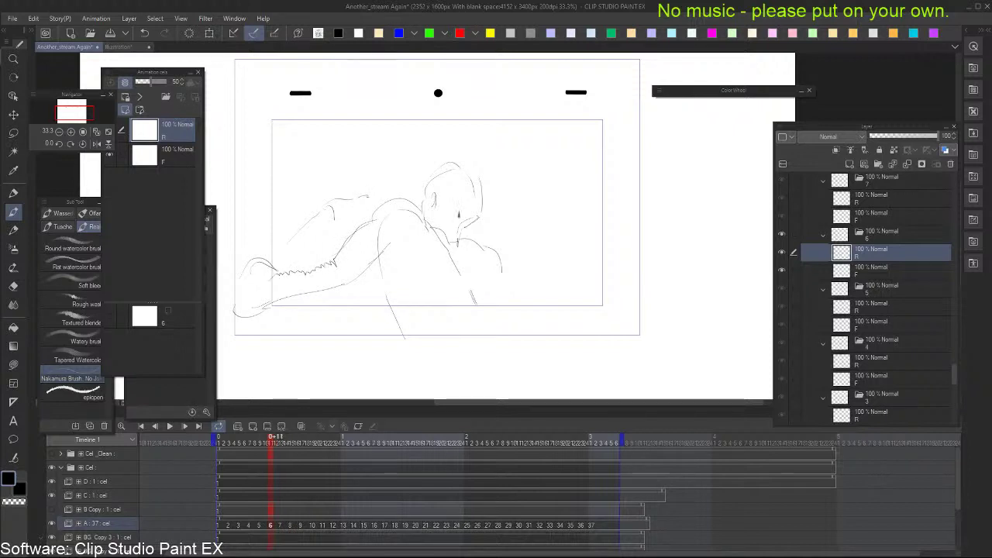
Trace the underside of the outstretched arm on cel 6 with a jagged line up to the armpit
key("Right")
mouse_move(277, 302)
left_mouse_down()
mouse_move(358, 286)
mouse_move(340, 293)
mouse_move(400, 231)
mouse_move(384, 286)
mouse_move(375, 270)
mouse_move(405, 269)
mouse_move(379, 260)
mouse_move(388, 275)
mouse_move(420, 265)
left_mouse_up()
key("Left")
key("Right")
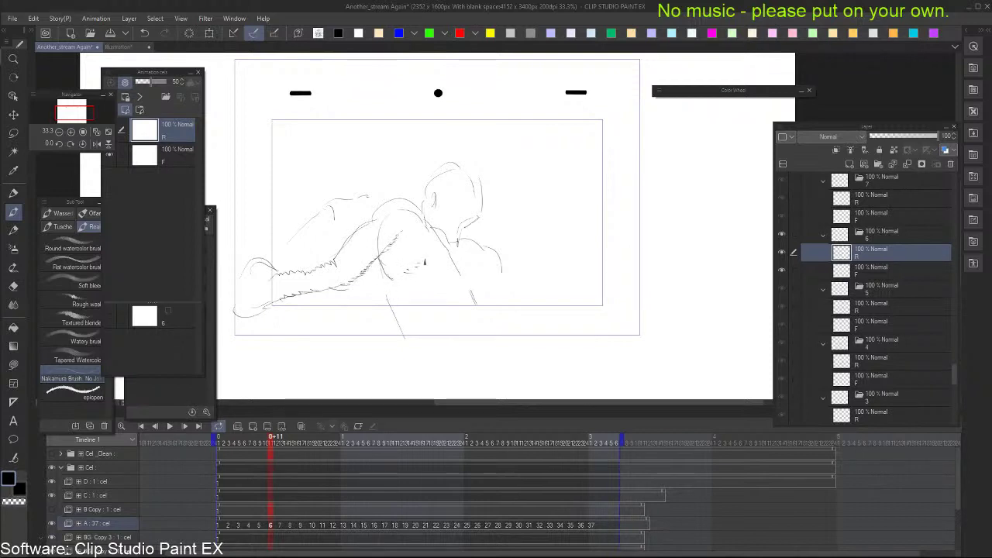
Add broken hatch strokes for the chest contour and both sides of the torso on cel 6
key("ctrl+z")
left_click_drag(418, 263, 427, 250)
left_click_drag(443, 277, 453, 266)
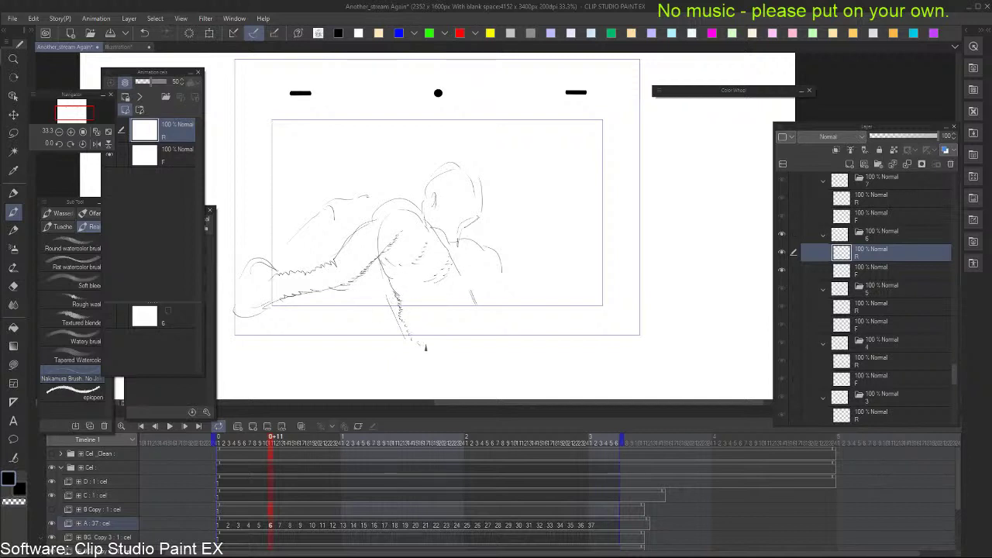
left_click_drag(451, 275, 454, 293)
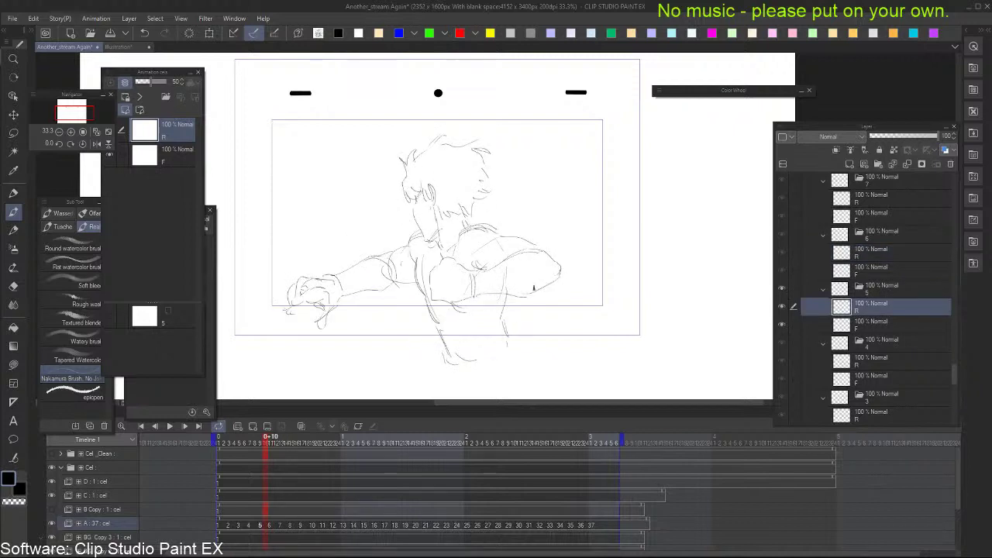
Erase and redraw the shoulder arch on cel 6, and refine the collar and armpit lines with short strokes
key("e")
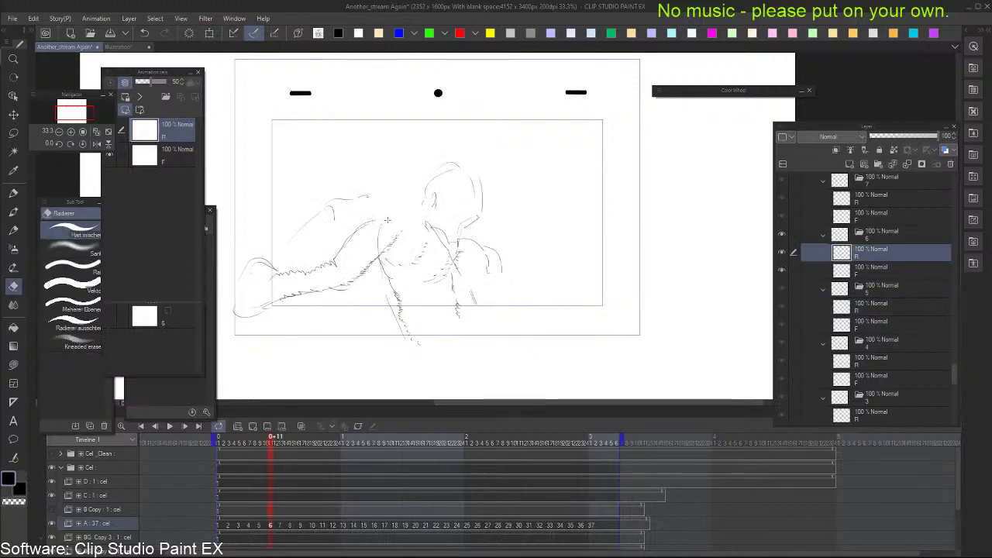
key("b")
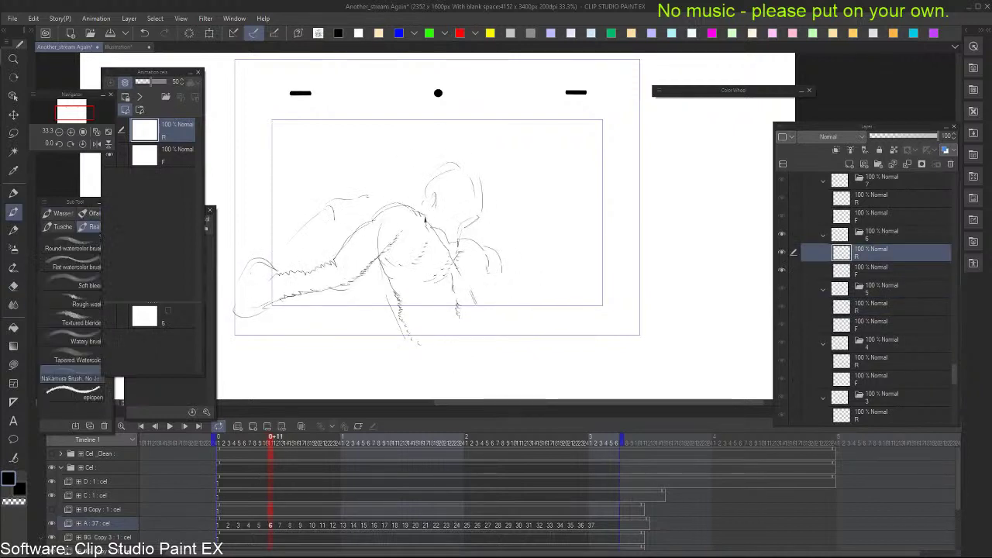
left_click_drag(425, 220, 431, 231)
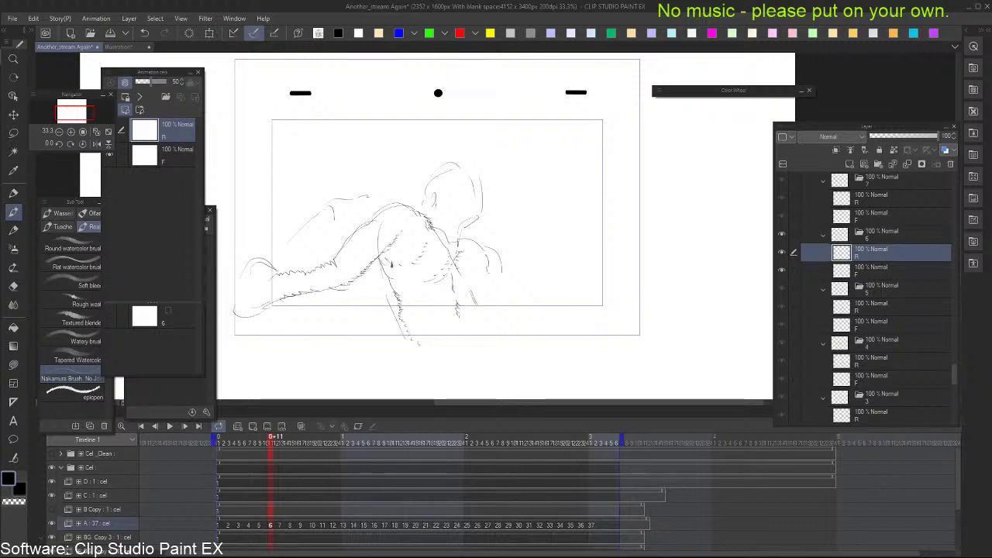
mouse_move(382, 262)
left_mouse_down()
mouse_move(389, 277)
mouse_move(398, 236)
left_mouse_up()
key("e")
key("b")
key("Left")
key("Right")
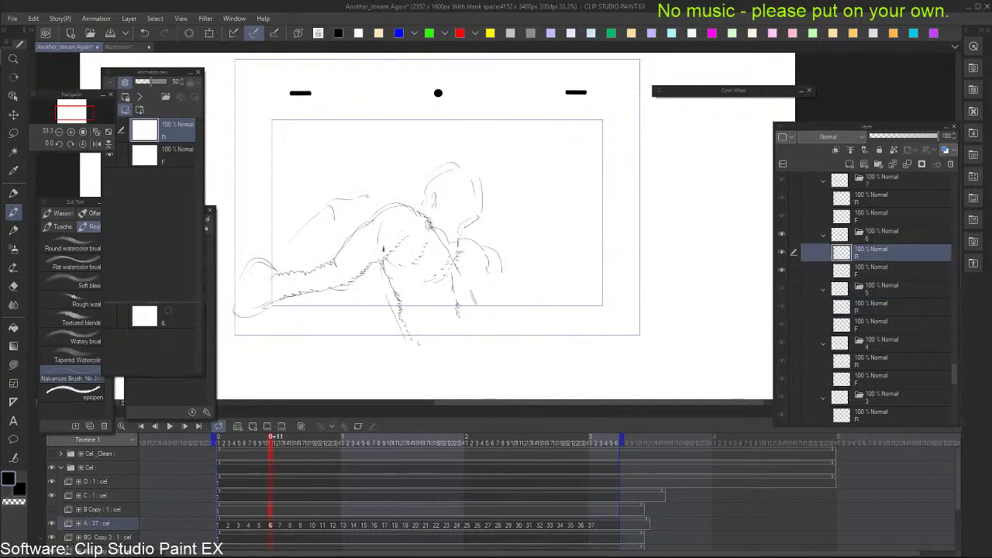
Lasso the outstretched arm on cel 6, shift it slightly down towards the torso, and clear the selection
key("Right")
key("Right")
key("Left")
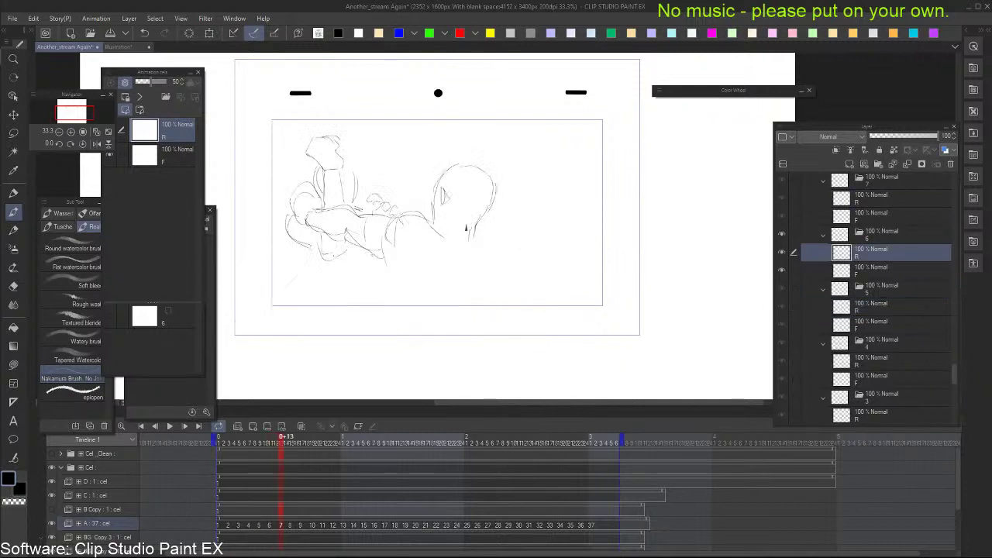
key("m")
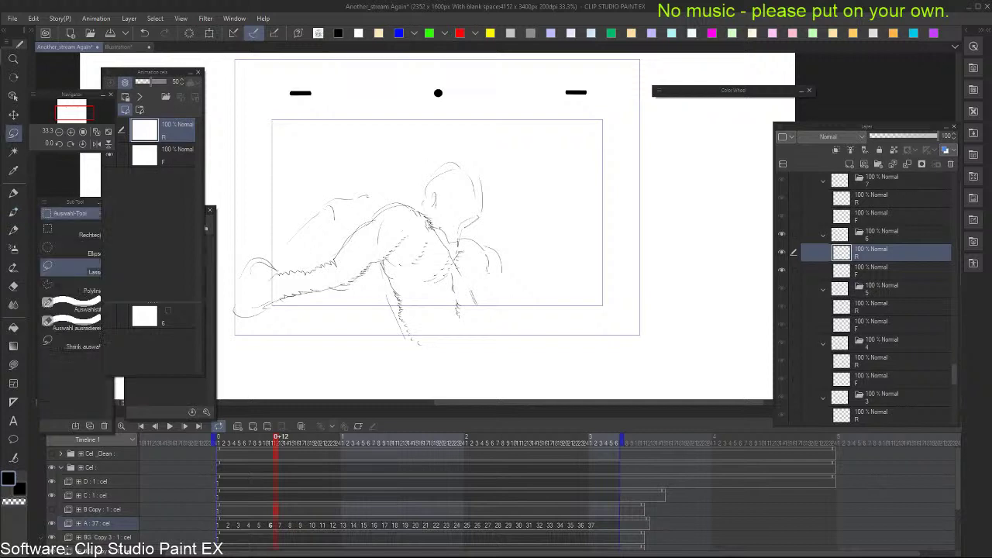
mouse_move(361, 303)
left_mouse_down()
mouse_move(434, 236)
mouse_move(373, 194)
mouse_move(295, 358)
mouse_move(319, 353)
left_mouse_up()
left_click(361, 376)
left_click_drag(395, 303, 403, 318)
left_click(312, 390)
key("ctrl+d")
key("Left")
key("Left")
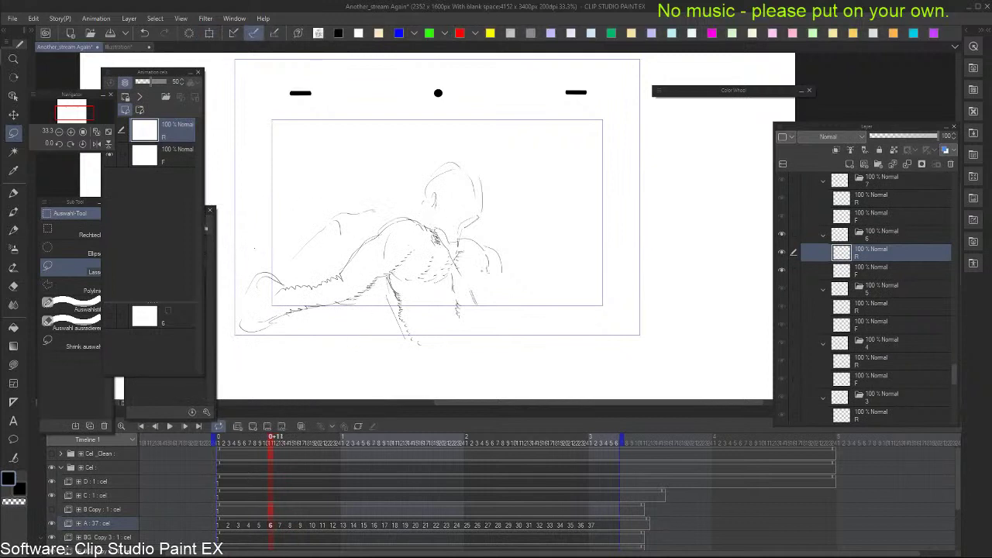
Sketch the torso on cel 7 with a long side contour, an inner line down to the waist, and neck strokes
key("Right")
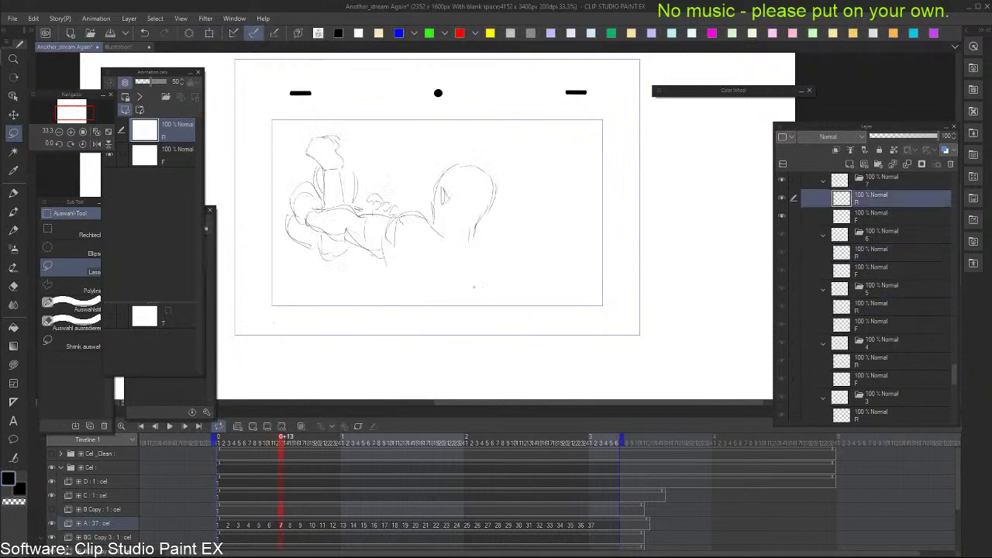
key("Left")
key("Right")
key("b")
left_click_drag(385, 247, 395, 281)
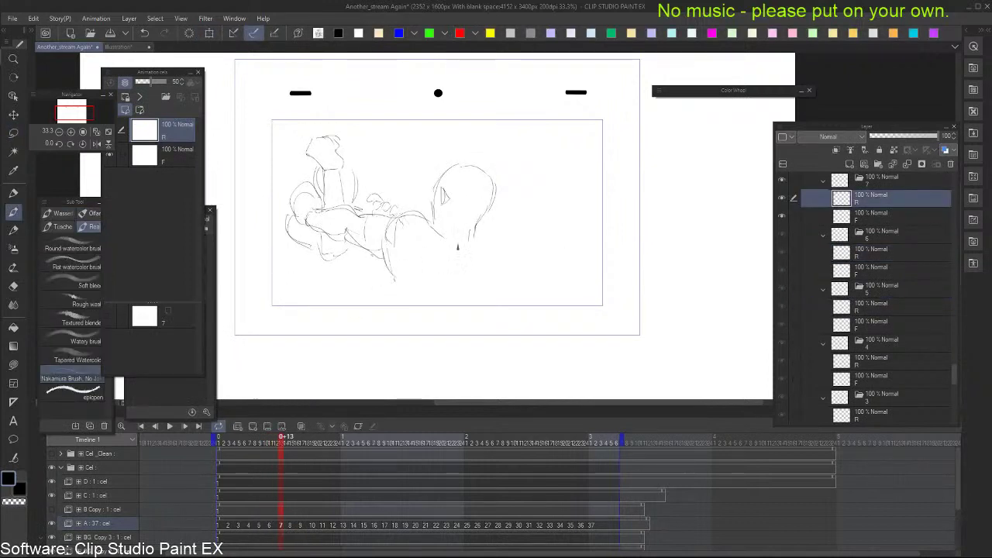
left_click_drag(428, 237, 427, 284)
key("ctrl+z")
key("ctrl+z")
left_click_drag(469, 227, 466, 242)
mouse_move(454, 231)
left_mouse_down()
mouse_move(430, 256)
mouse_move(438, 242)
mouse_move(423, 295)
mouse_move(428, 331)
left_mouse_up()
key("ctrl+z")
left_click_drag(395, 279, 418, 333)
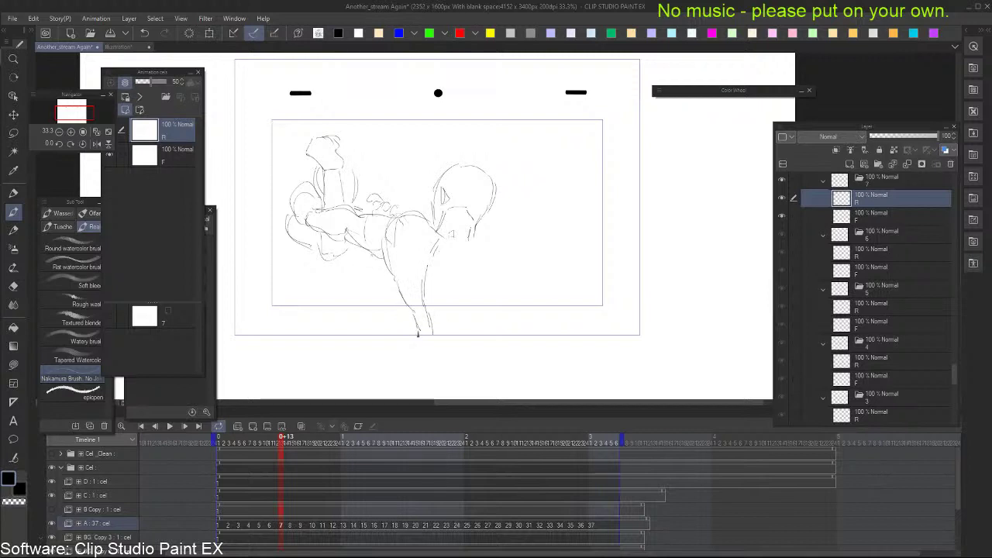
Refine the upper back on cel 7 with chest strokes, the neck and ear, and the contour of the rear shoulder
left_click_drag(411, 271, 422, 306)
key("ctrl+z")
left_click_drag(415, 253, 433, 228)
left_click_drag(447, 268, 471, 257)
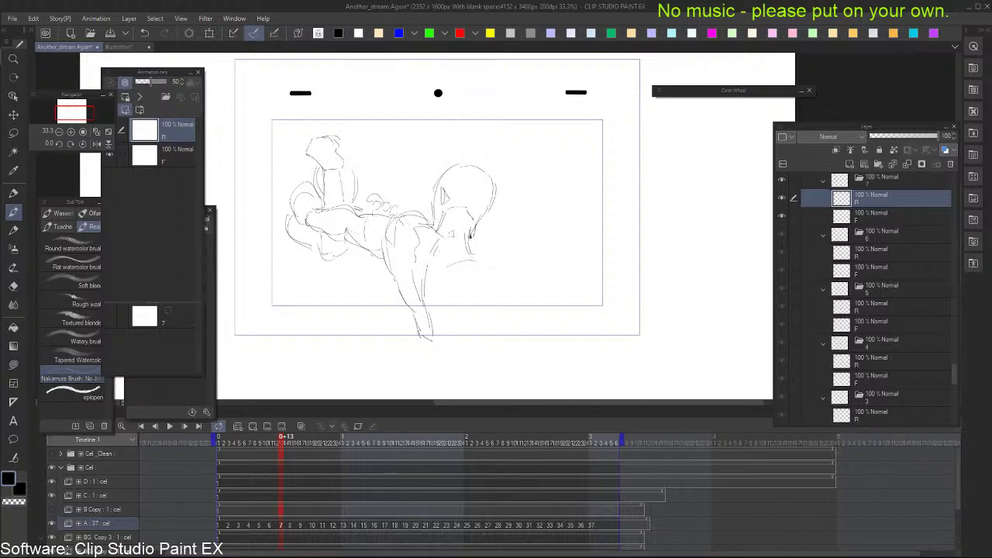
left_click_drag(491, 208, 479, 226)
key("ctrl+z")
key("e")
key("b")
mouse_move(443, 190)
left_mouse_down()
mouse_move(444, 213)
mouse_move(441, 206)
mouse_move(473, 233)
mouse_move(469, 254)
mouse_move(487, 270)
mouse_move(466, 274)
mouse_move(498, 284)
mouse_move(479, 311)
left_mouse_up()
Check the pose on cel 5 and draw the bent rear arm and collar strokes on cel 6
key("Left")
key("Left")
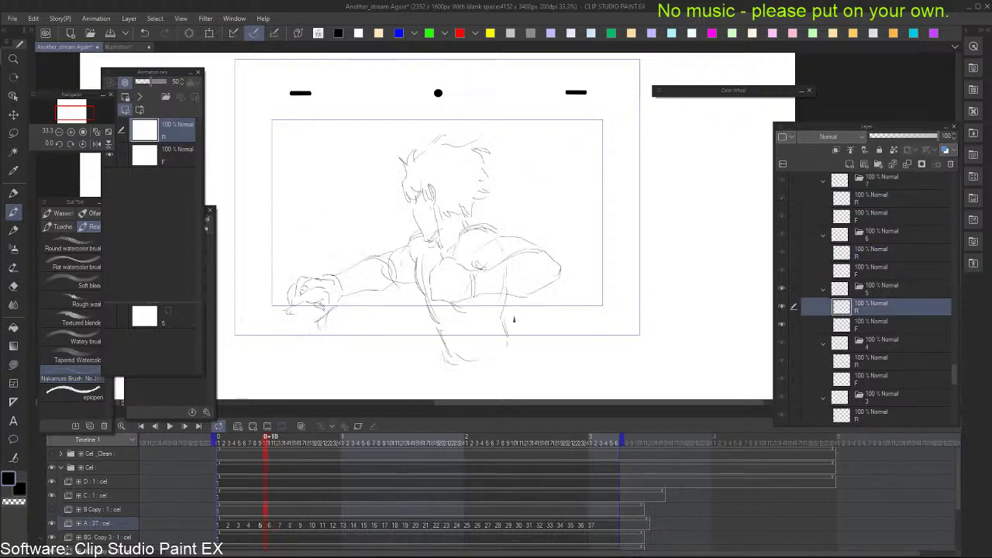
key("Right")
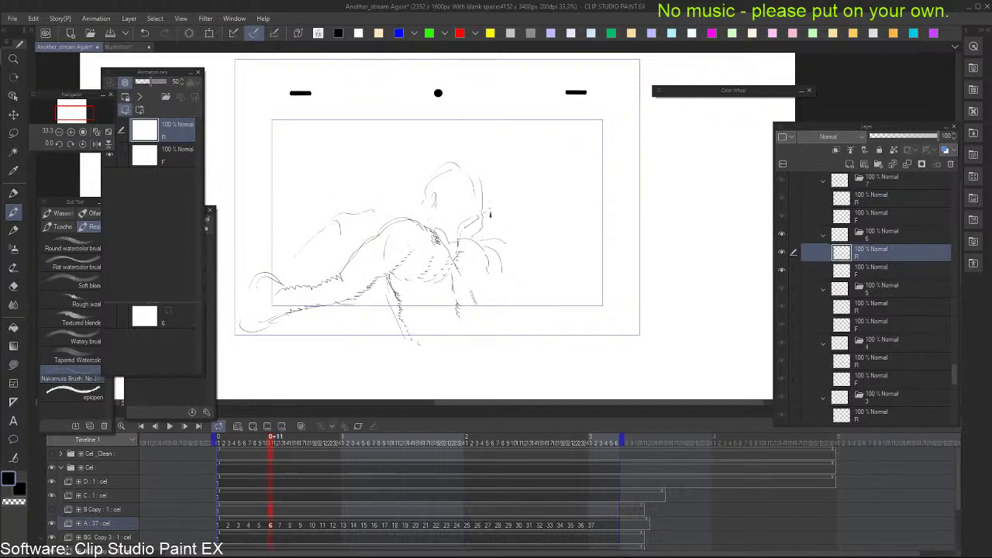
mouse_move(490, 213)
left_mouse_down()
mouse_move(534, 283)
mouse_move(494, 280)
mouse_move(528, 282)
left_mouse_up()
key("ctrl+z")
key("ctrl+z")
key("ctrl+z")
mouse_move(491, 248)
left_mouse_down()
mouse_move(529, 265)
mouse_move(536, 289)
mouse_move(517, 289)
mouse_move(544, 284)
left_mouse_up()
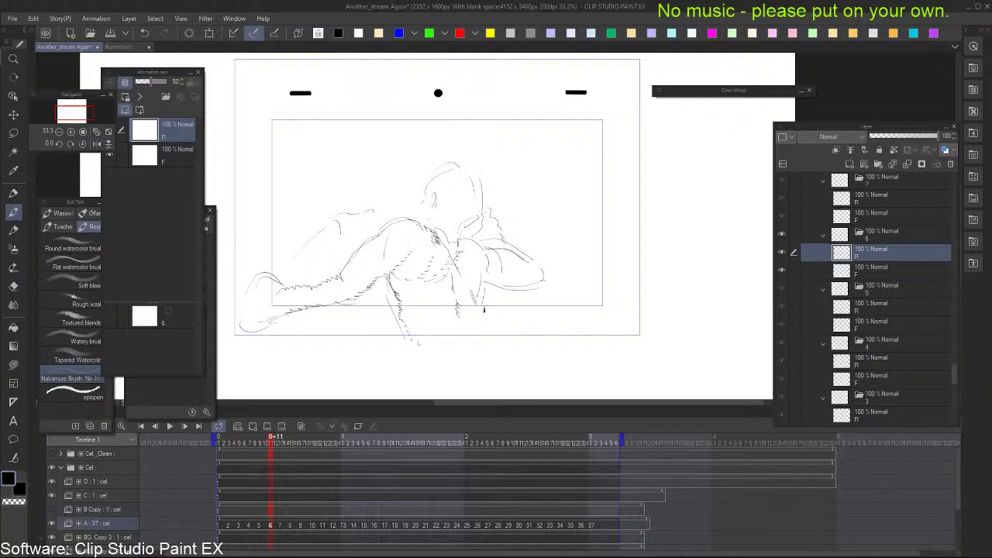
Draw the rear upper arm and forearm on cel 7, bent at the elbow and ending at an open wrist
key("Right")
key("Right")
key("Right")
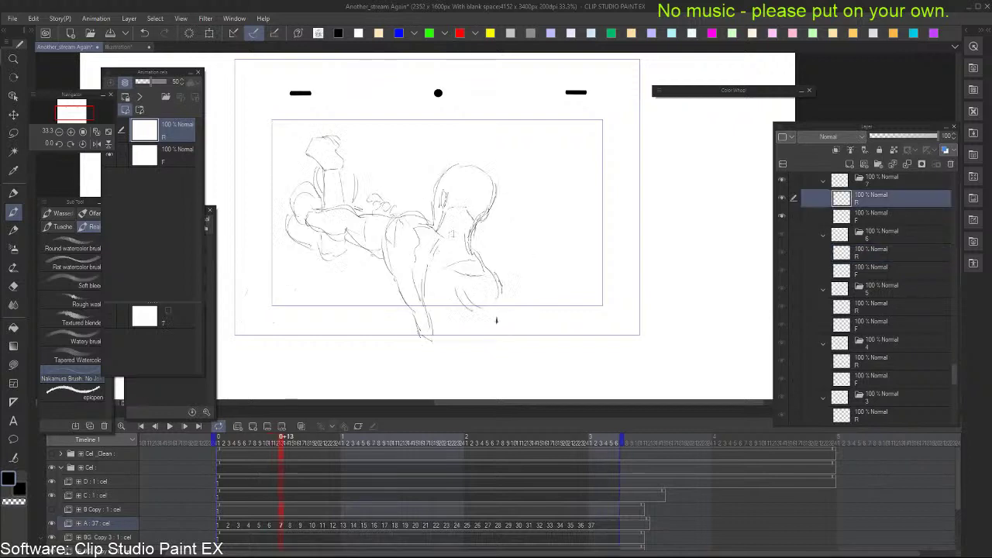
left_click_drag(465, 310, 481, 334)
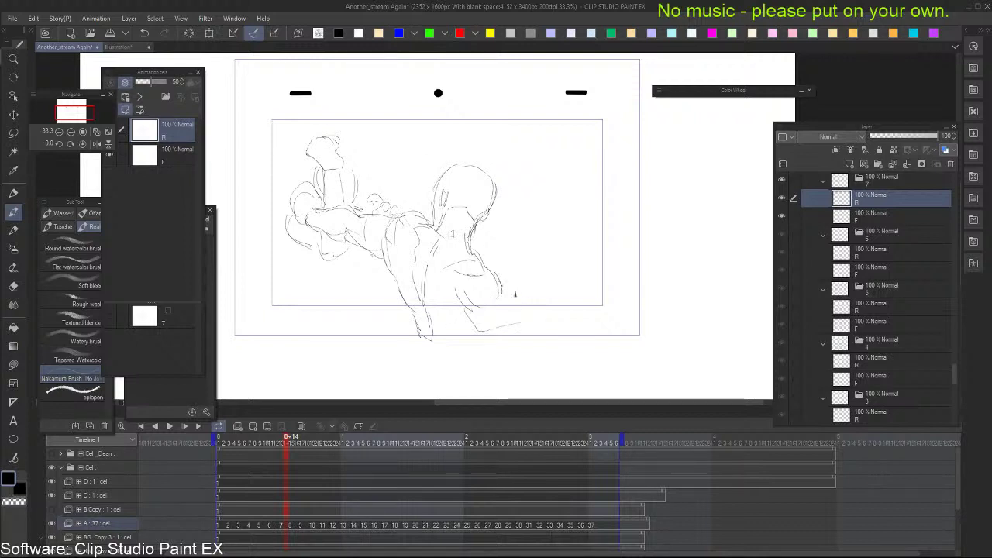
mouse_move(502, 286)
left_mouse_down()
mouse_move(524, 318)
mouse_move(509, 341)
mouse_move(562, 287)
mouse_move(537, 345)
left_mouse_up()
left_click_drag(573, 295, 527, 349)
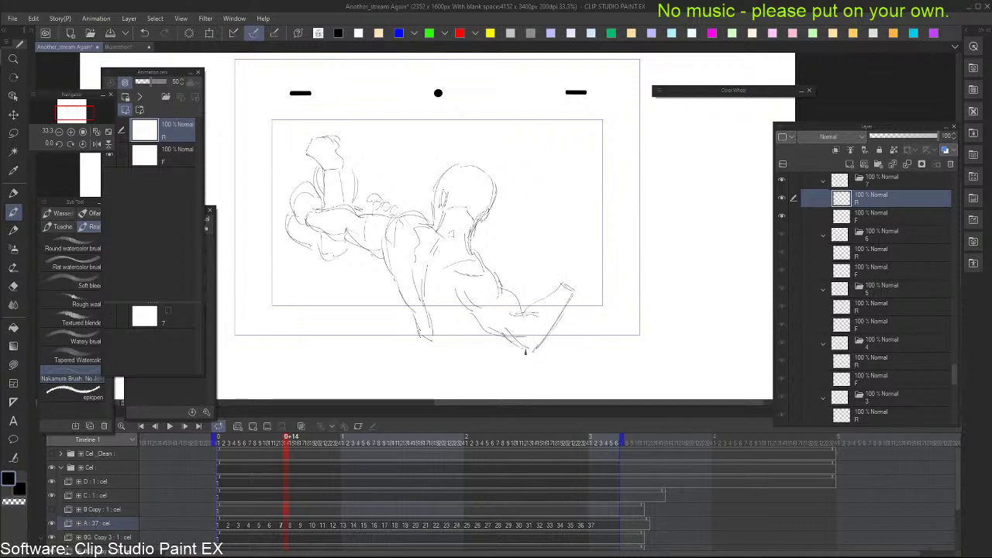
Draw an open hand with spread fingers at the end of the rear forearm on cel 7
key("ctrl+Left")
key("Right")
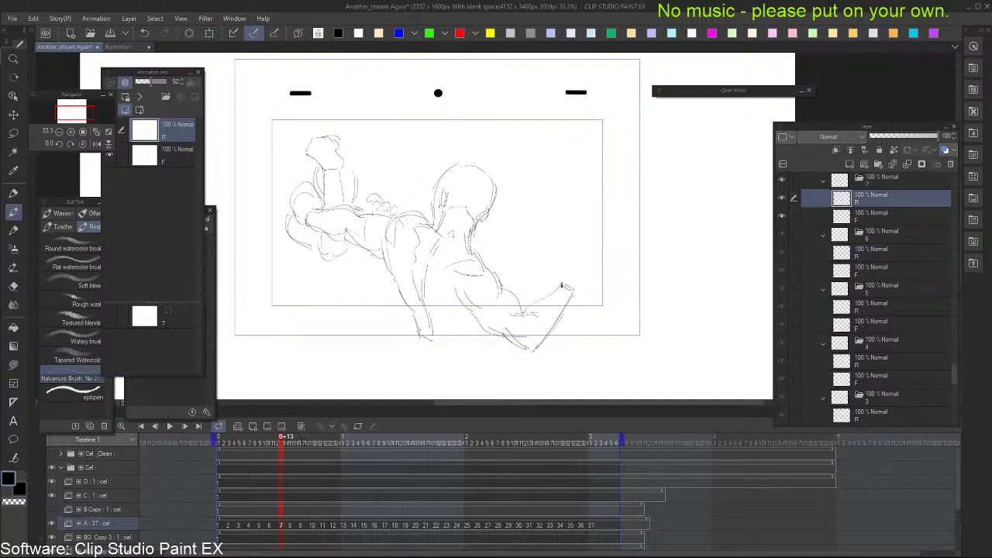
key("ctrl+z")
key("ctrl+z")
mouse_move(557, 283)
left_mouse_down()
mouse_move(554, 256)
mouse_move(560, 269)
left_mouse_up()
left_click_drag(562, 267, 577, 248)
key("ctrl+z")
key("ctrl+z")
key("ctrl+z")
mouse_move(568, 268)
left_mouse_down()
mouse_move(586, 245)
mouse_move(599, 283)
mouse_move(575, 289)
left_mouse_up()
key("e")
key("b")
key("Left")
key("Right")
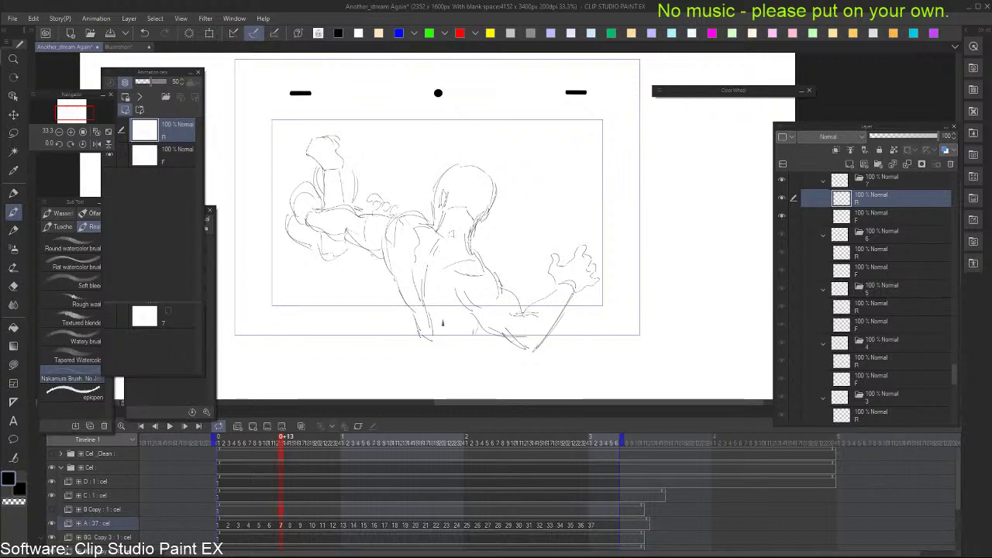
Add flank and side-muscle strokes to the fighter's lower back on cel 7
left_click_drag(475, 329, 479, 354)
left_click_drag(424, 319, 431, 341)
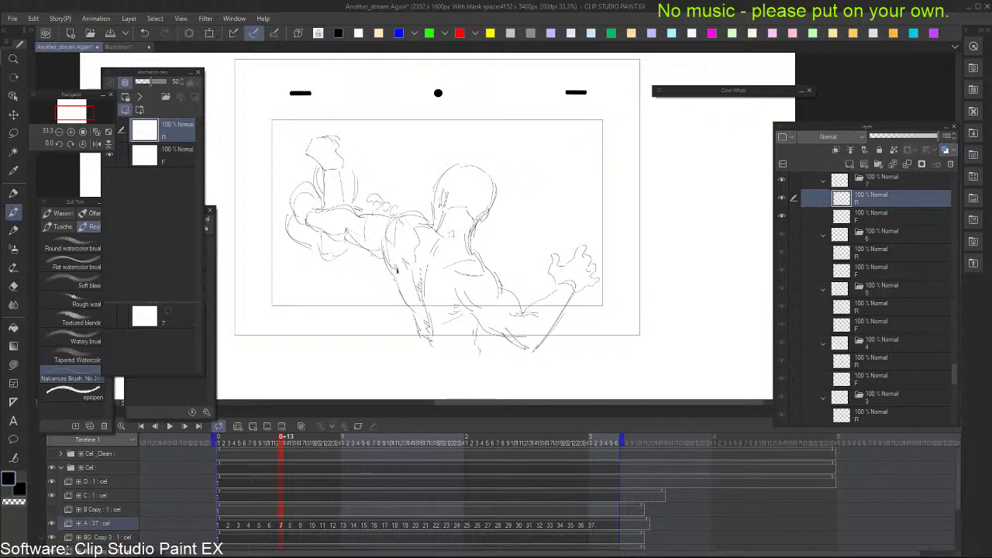
key("ctrl+z")
key("comma")
key("period")
Draw both sides of the second figure's torso and its waistline behind the extended arm on cel 7
left_click_drag(312, 287, 299, 337)
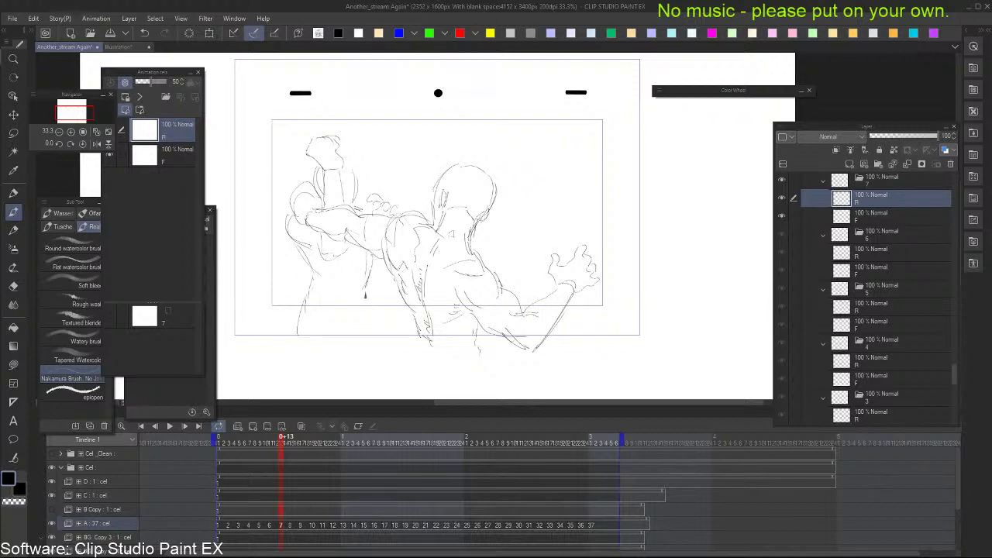
left_click_drag(365, 296, 402, 341)
left_click_drag(311, 286, 364, 295)
key("ctrl+z")
Draw the second figure's hips and wide-spread legs below the waistline on cel 7
left_click_drag(295, 324, 287, 356)
left_click_drag(314, 306, 317, 334)
left_click_drag(338, 318, 341, 345)
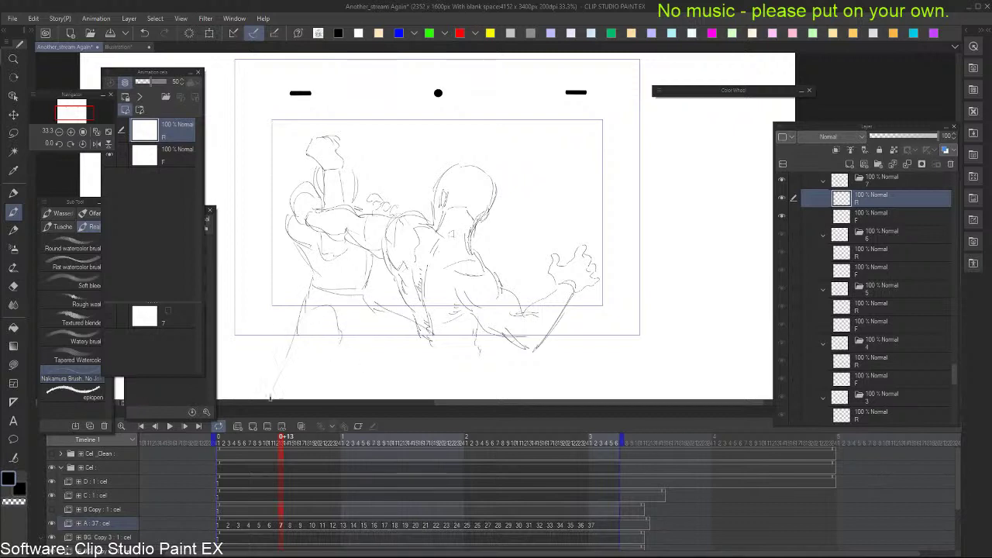
mouse_move(270, 397)
left_mouse_down()
mouse_move(260, 412)
mouse_move(318, 337)
left_mouse_up()
key("ctrl+z")
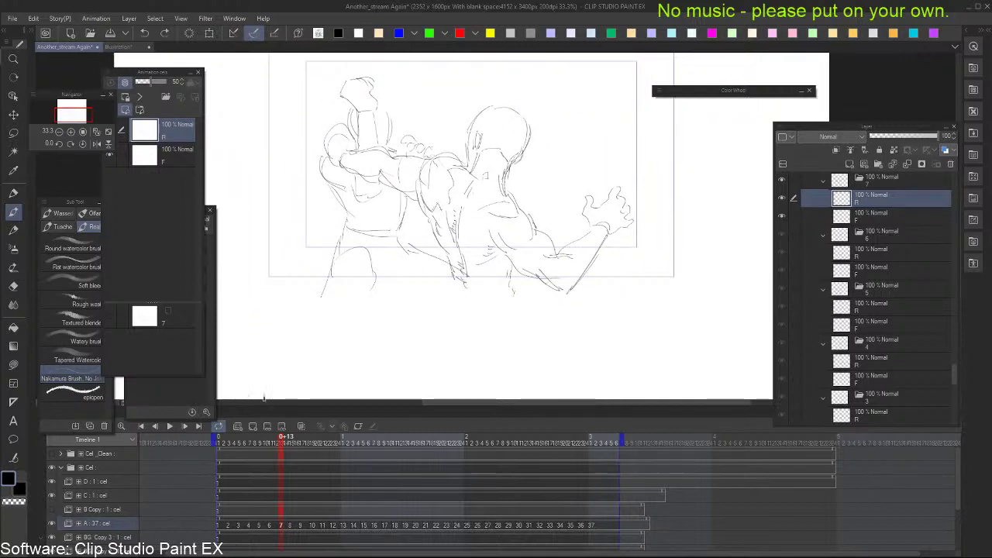
left_click_drag(264, 395, 313, 319)
mouse_move(304, 369)
left_mouse_down()
mouse_move(367, 289)
mouse_move(417, 279)
mouse_move(363, 284)
mouse_move(413, 263)
mouse_move(390, 288)
mouse_move(447, 305)
mouse_move(482, 365)
left_mouse_up()
left_click_drag(464, 317, 487, 364)
mouse_move(567, 284)
left_mouse_down()
mouse_move(561, 334)
mouse_move(568, 317)
left_mouse_up()
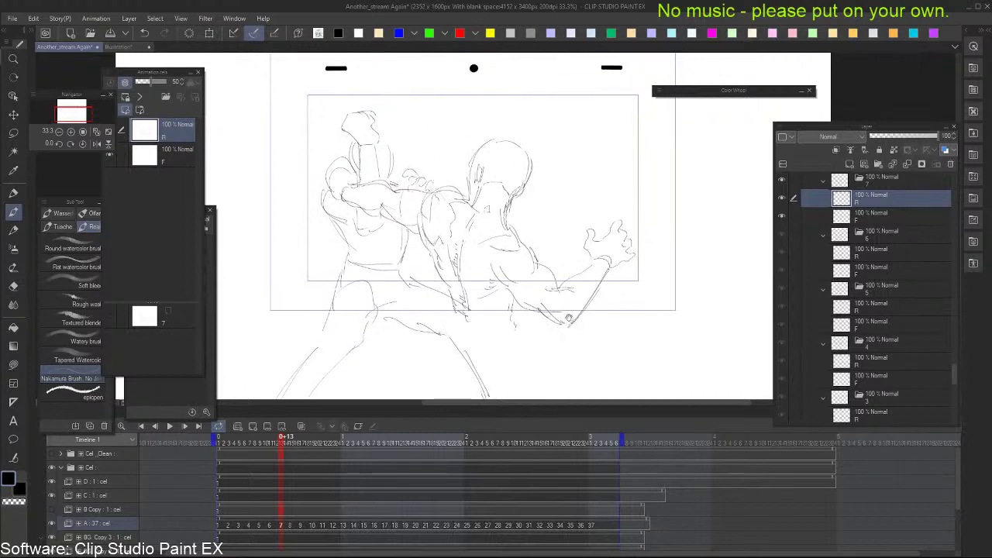
Replace the rounded shape behind the elbow on cel 7 with an angular hand, and define the fingers gripping the upper arm
key("Left")
key("Right")
key("period")
key("comma")
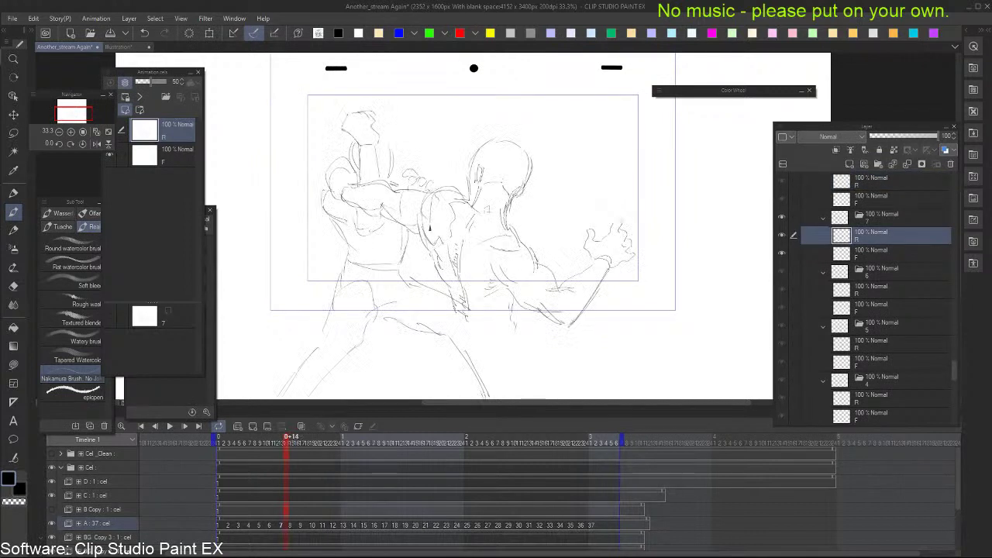
key("e")
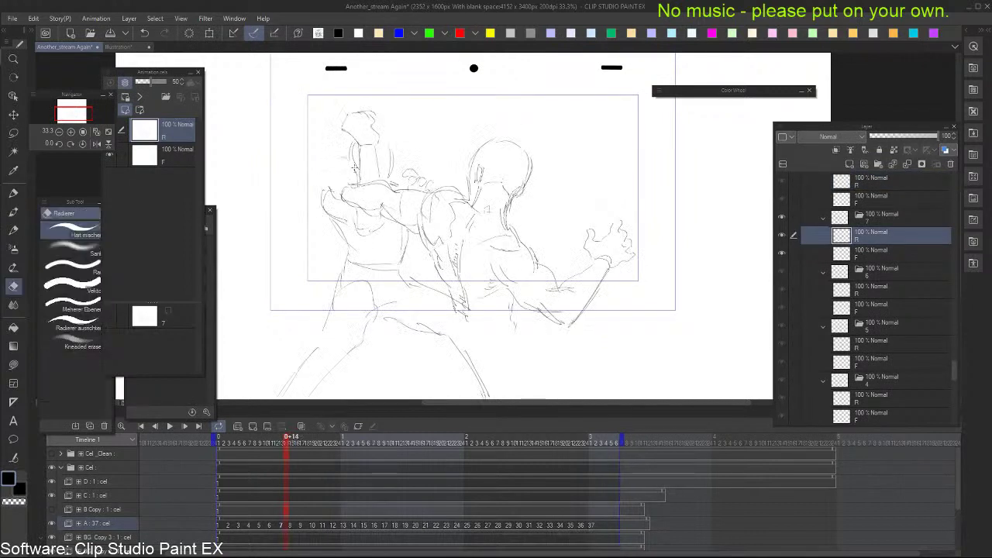
key("b")
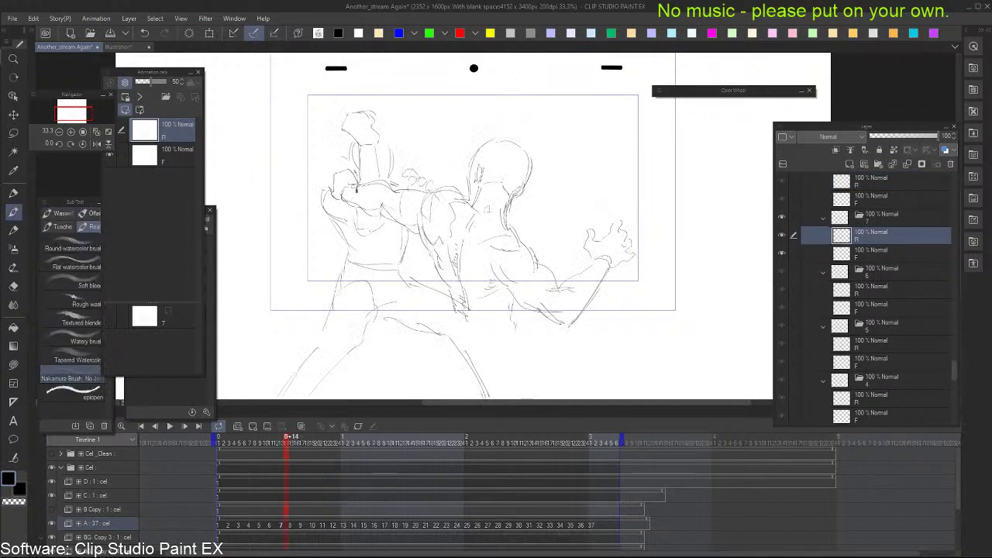
left_click_drag(356, 189, 360, 180)
mouse_move(392, 180)
left_mouse_down()
mouse_move(430, 162)
mouse_move(449, 174)
mouse_move(421, 175)
mouse_move(453, 169)
mouse_move(432, 183)
left_mouse_up()
key("ctrl+z")
key("ctrl+z")
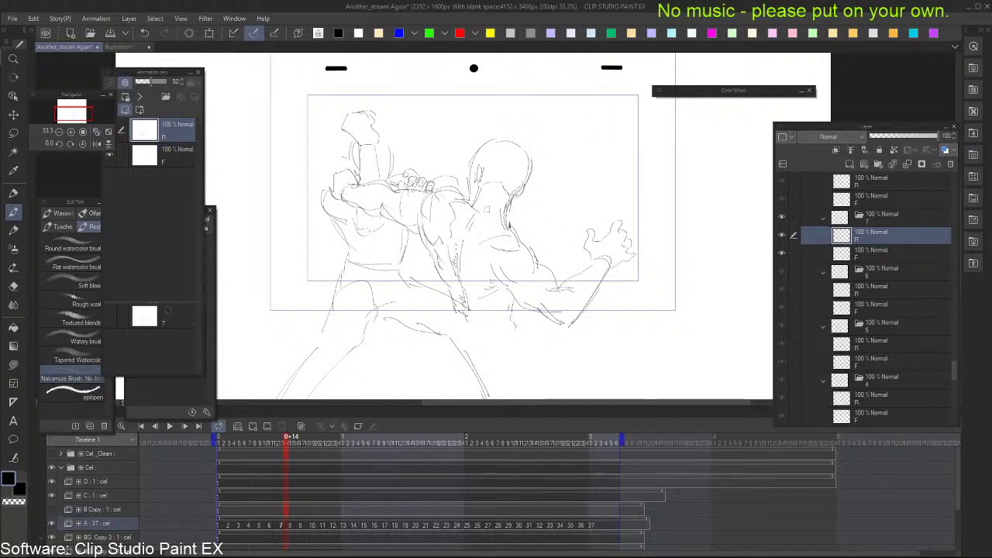
Step back through the earlier cels and play the animation to review the motion
key("Left")
key("Right")
key("Right")
key("Left")
key("Left")
key("Left")
key("Left")
key("Left")
key("Left")
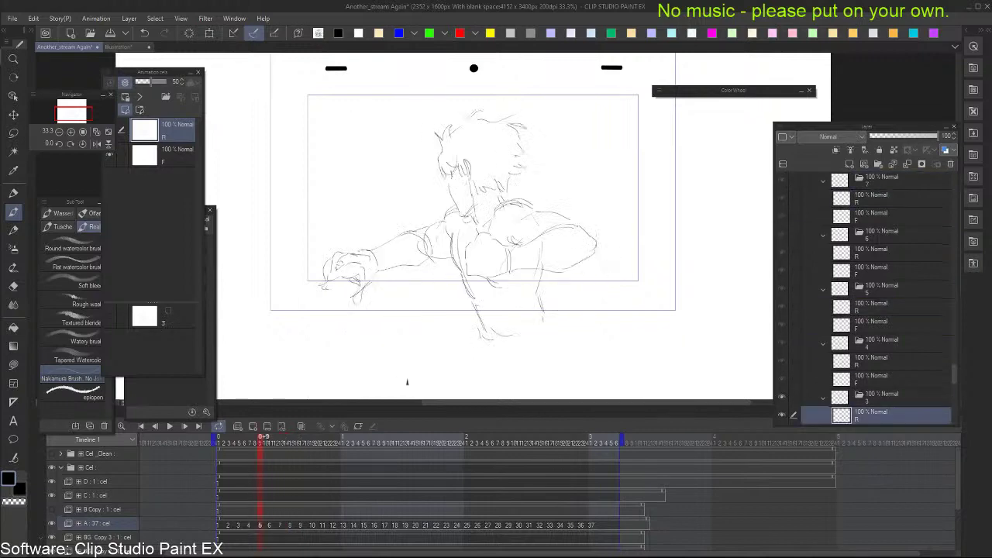
key("Left")
key("Left")
key("Left")
key("Left")
key("Left")
key("Left")
key("Left")
key("Left")
key("Tab")
key("space")
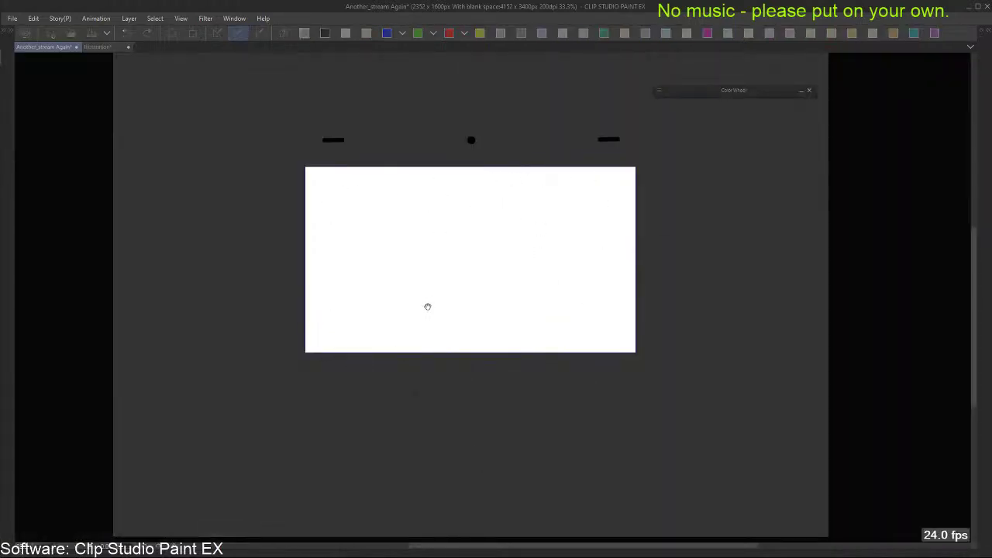
key("Tab")
key("space")
Step forward from cel 2 on track A to cel 7, comparing the poses on cels 5, 6 and 7
left_click(240, 513)
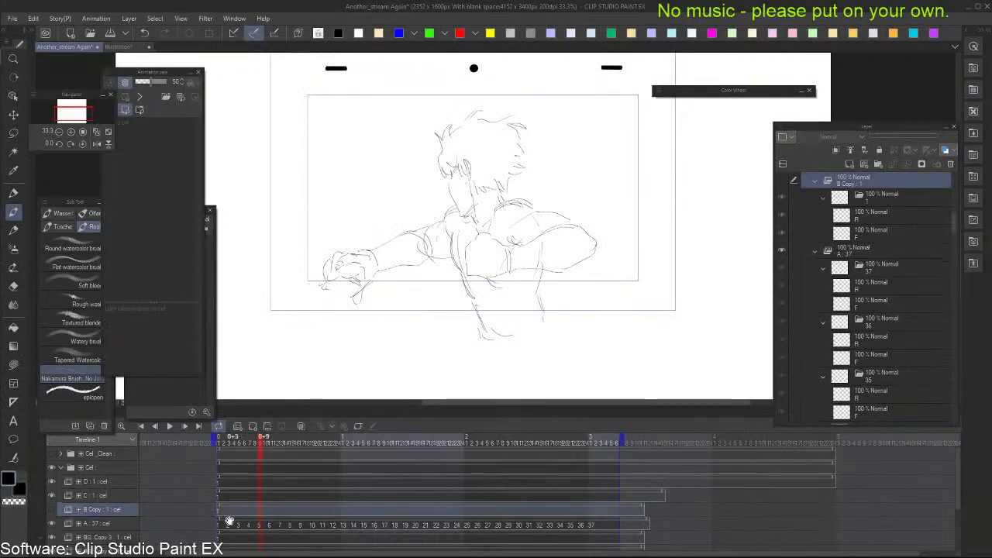
left_click(228, 527)
key("Right")
key("Right")
key("Right")
key("Right")
key("Right")
key("Right")
key("Right")
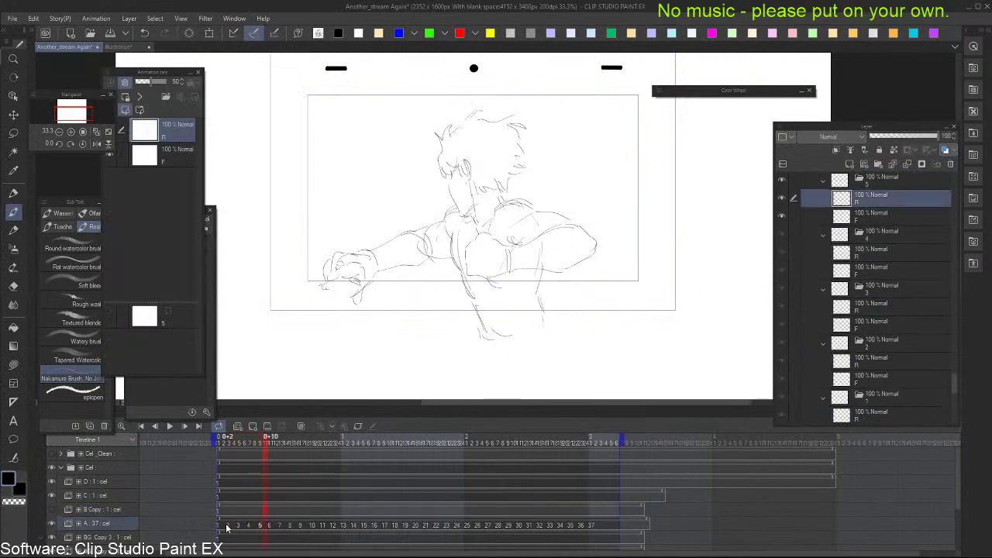
key("Right")
key("Right")
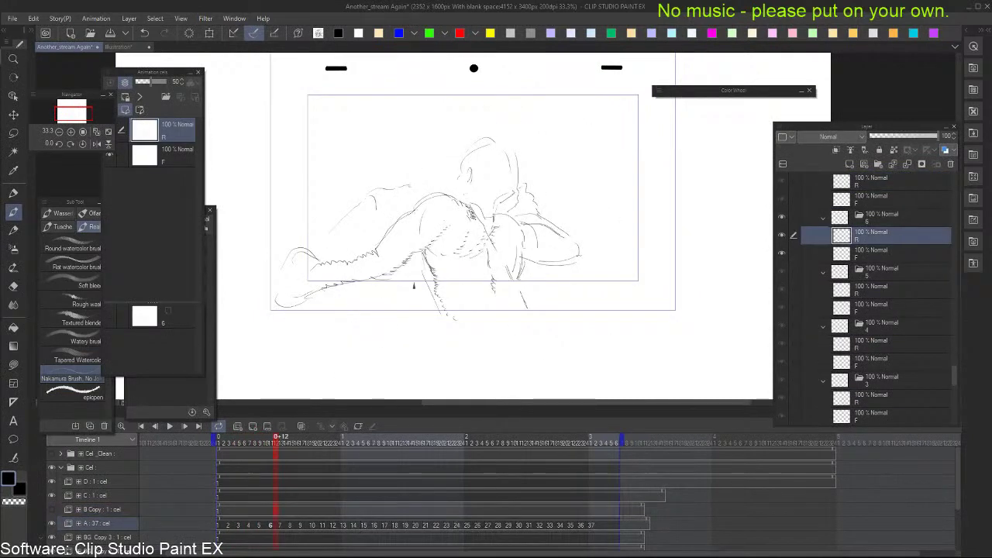
key("Right")
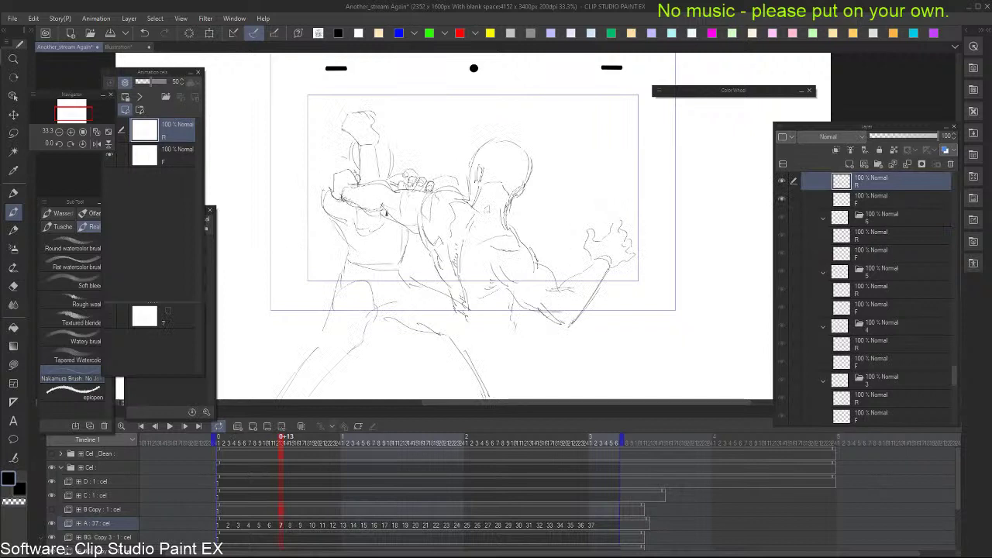
key("Left")
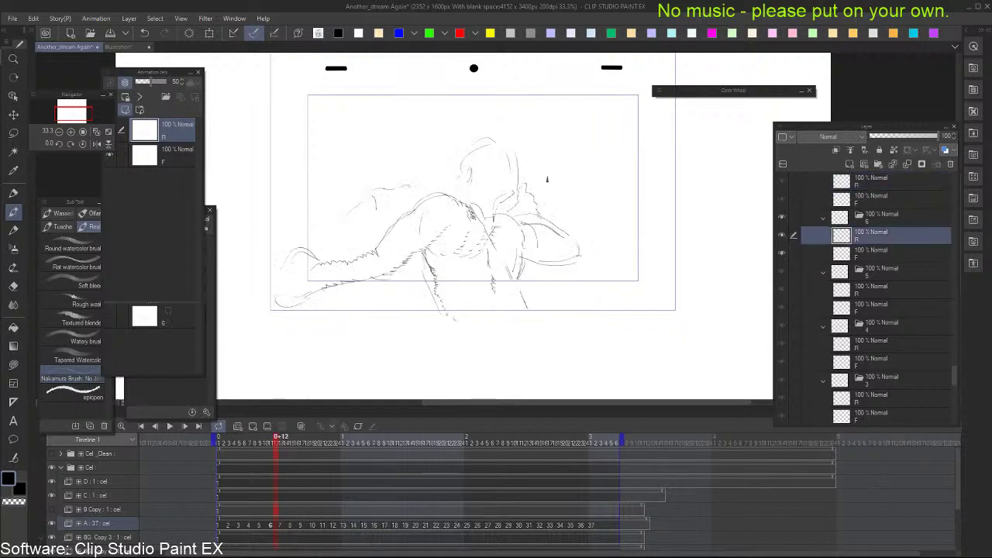
key("Right")
key("Left")
key("Left")
key("Left")
key("Right")
key("Right")
key("Right")
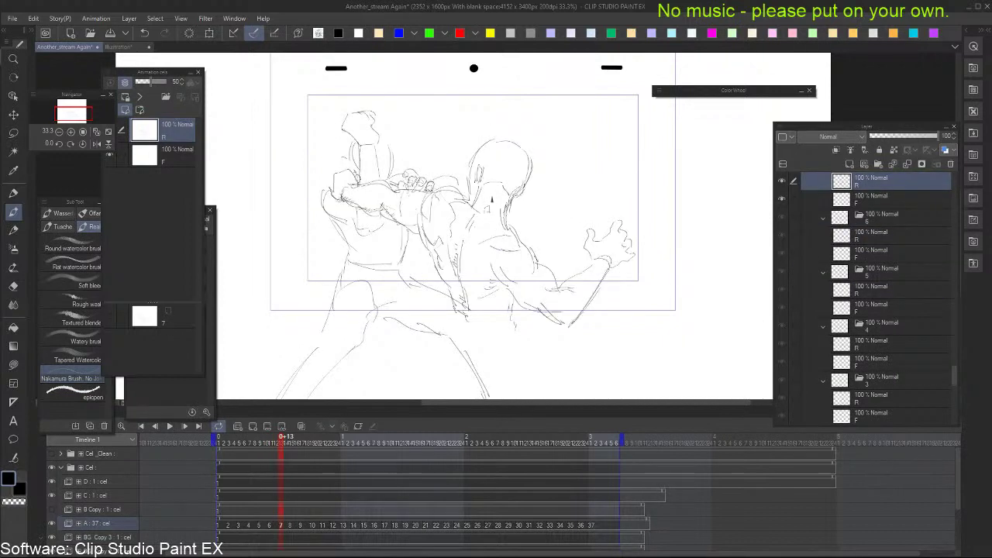
Rough in the second figure's raised forearm above the outstretched arm on cel 6, checking it against cel 7
key("Left")
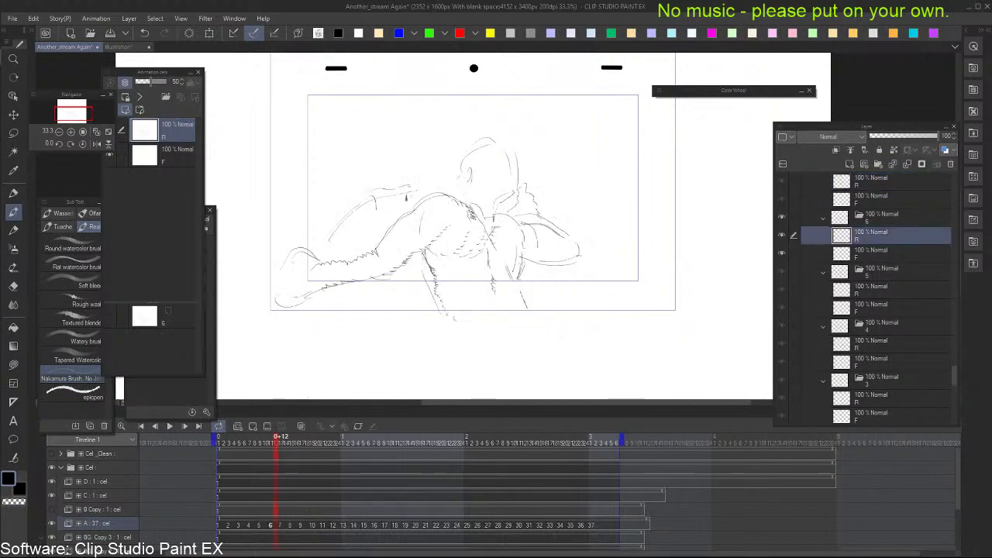
mouse_move(367, 227)
left_mouse_down()
mouse_move(402, 199)
mouse_move(392, 152)
mouse_move(361, 200)
mouse_move(396, 166)
left_mouse_up()
mouse_move(368, 216)
left_mouse_down()
mouse_move(407, 182)
mouse_move(414, 192)
mouse_move(370, 228)
mouse_move(351, 227)
mouse_move(339, 246)
mouse_move(387, 224)
mouse_move(358, 231)
mouse_move(360, 205)
mouse_move(352, 211)
mouse_move(336, 248)
mouse_move(344, 222)
mouse_move(337, 230)
mouse_move(362, 200)
left_mouse_up()
key("ctrl+z")
key("ctrl+z")
key("ctrl+z")
key("Right")
key("Left")
key("ctrl+z")
Sketch the second figure's round head with a face line and a hand beside it on cel 6
left_click_drag(417, 139, 400, 172)
key("ctrl+z")
left_click_drag(417, 139, 396, 175)
left_click_drag(431, 144, 433, 162)
key("Right")
key("Left")
mouse_move(408, 183)
left_mouse_down()
mouse_move(414, 161)
mouse_move(427, 184)
left_mouse_up()
key("ctrl+z")
key("ctrl+z")
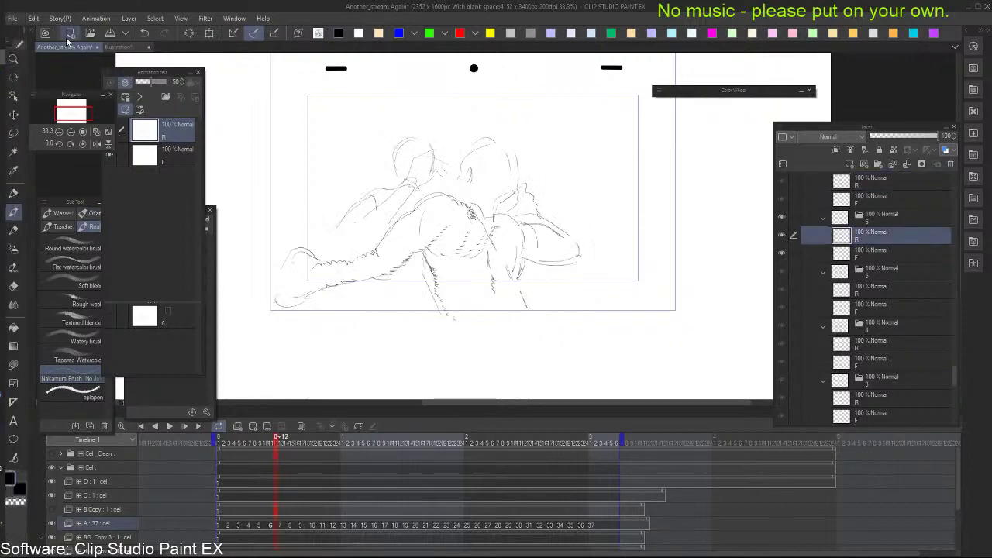
left_click(15, 22)
left_click(37, 10)
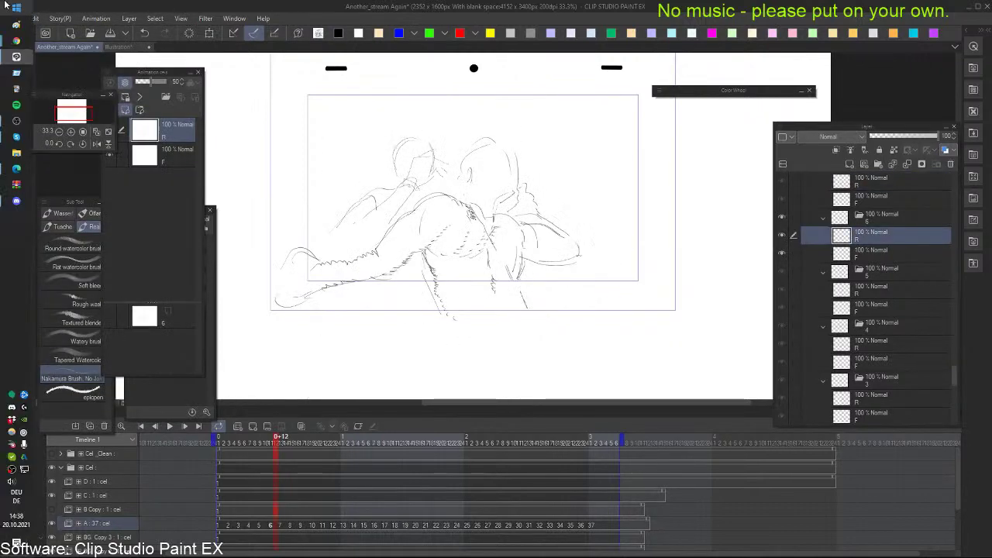
Search the computer for wacom and return to the drawing canvas
left_click(4, 4)
type("ac")
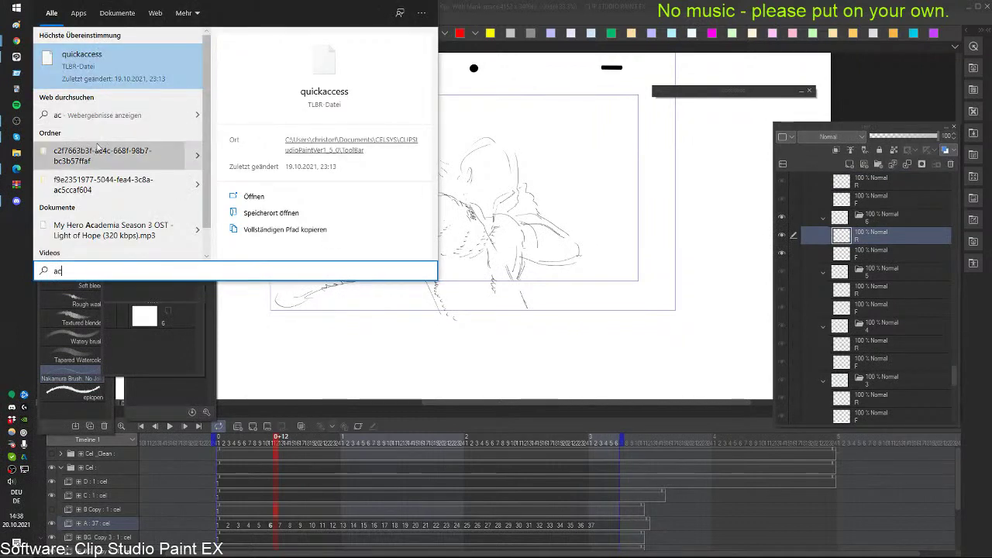
key("BackSpace")
key("BackSpace")
type("c")
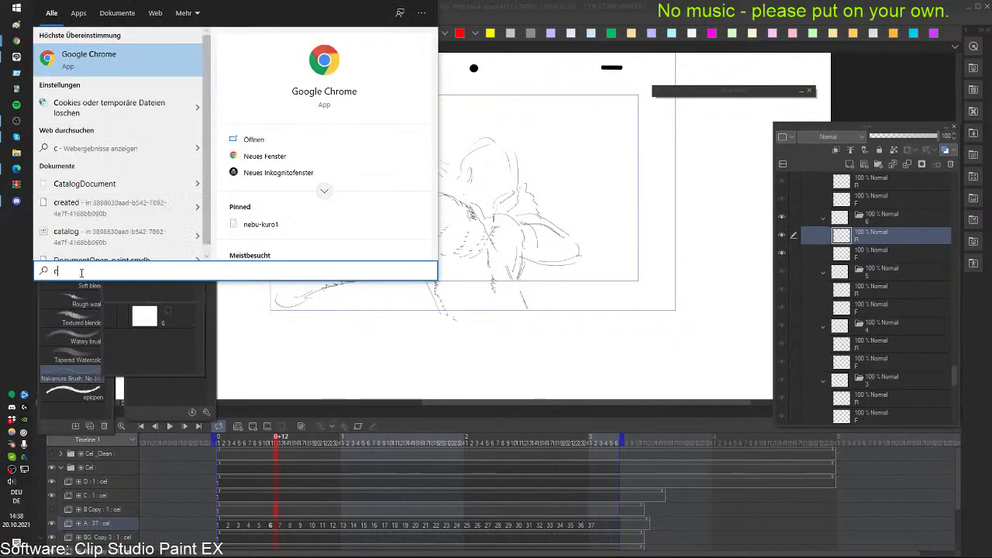
key("BackSpace")
type("wacom")
left_click(500, 59)
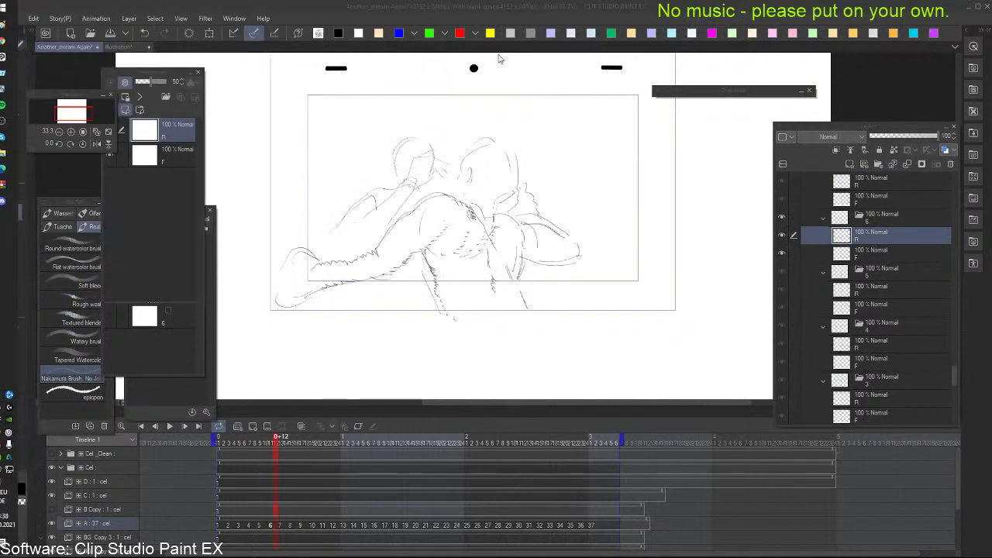
left_click(624, 118)
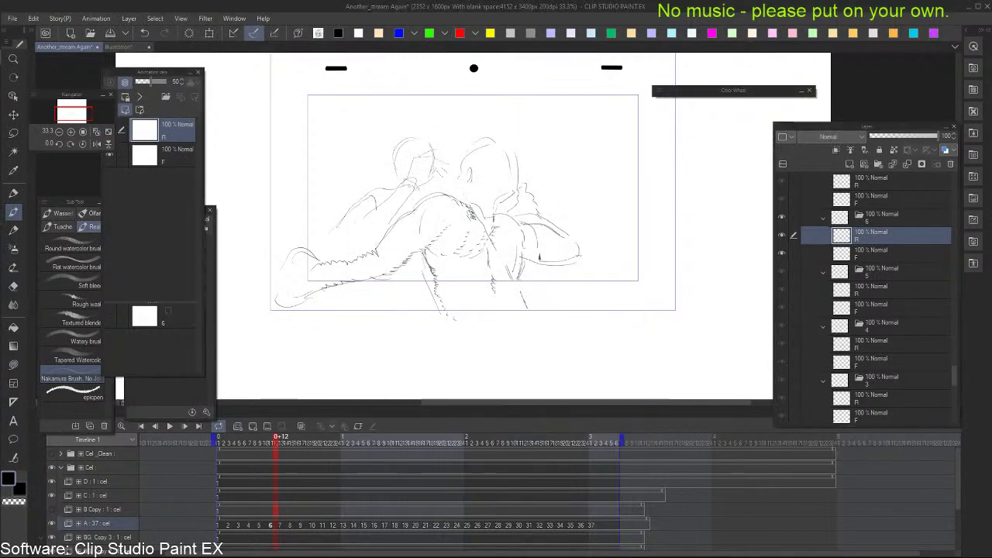
Flip back and forth between cels 6 and 7 to compare the two figures' poses
key("Left")
key("Right")
key("Right")
key("Right")
key("Left")
key("Left")
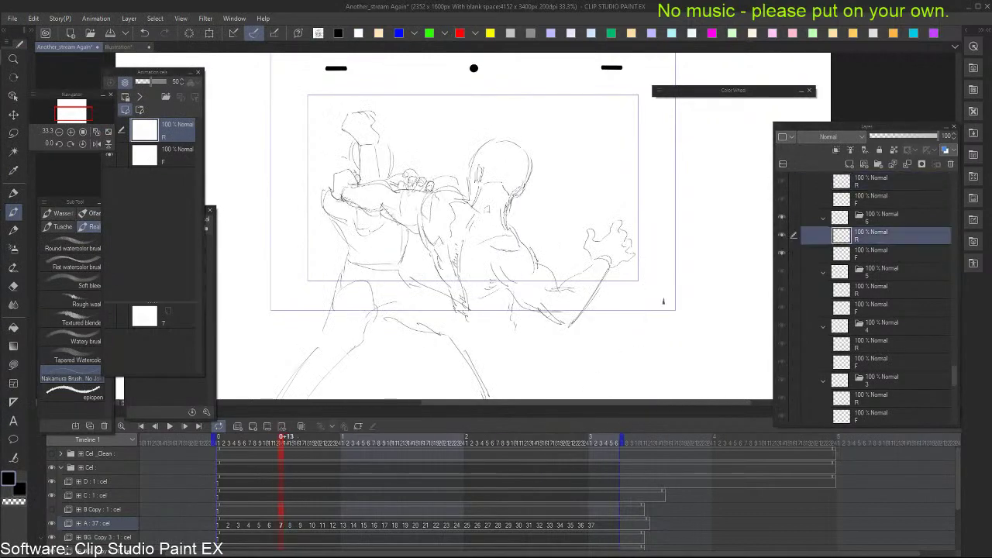
key("e")
key("b")
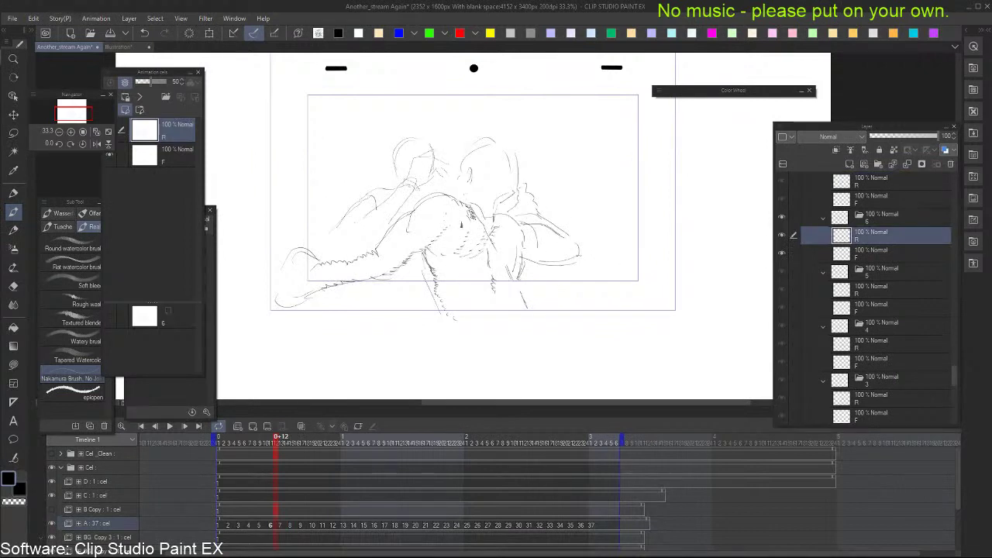
key("ctrl+z")
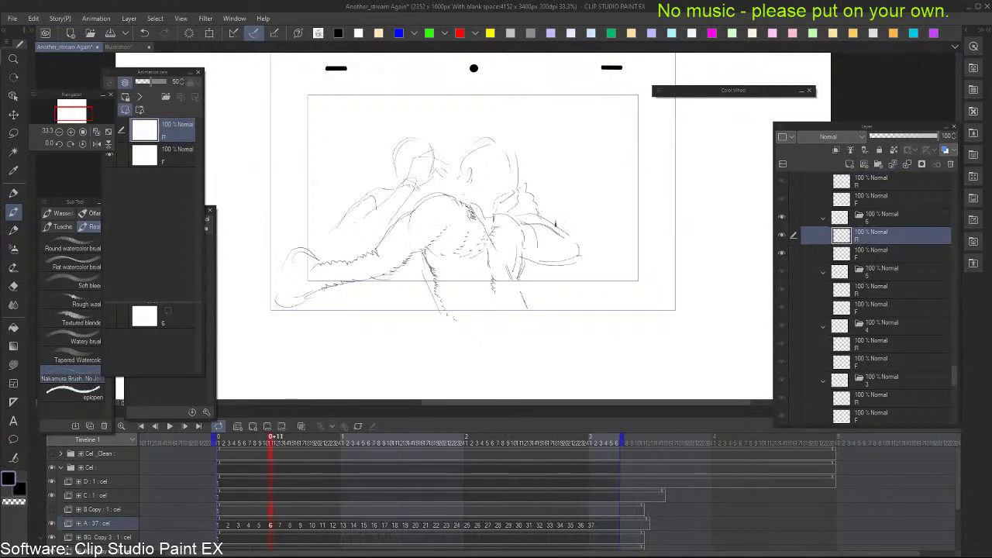
key("Right")
key("Left")
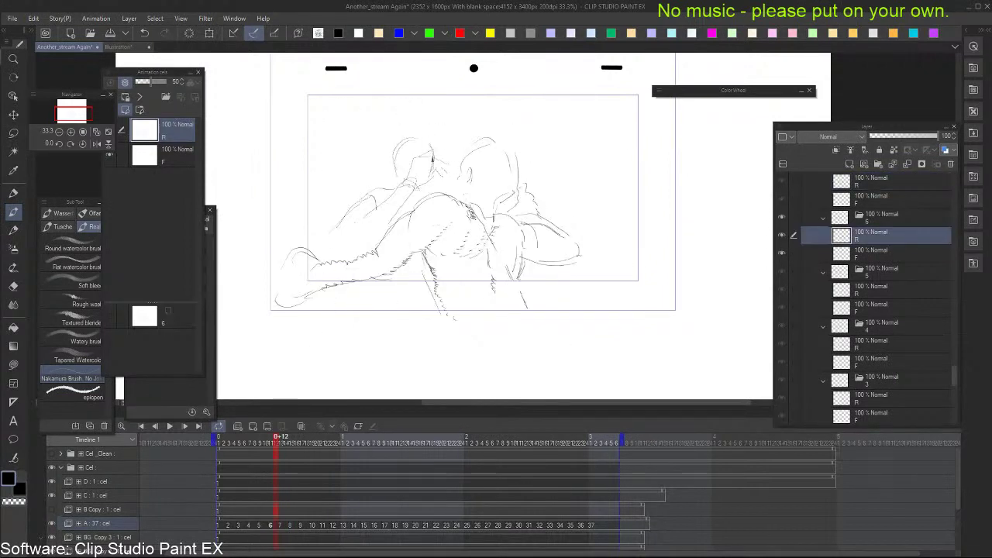
Sketch the underside of the second figure's upper arm on cel 6, discarding the stray strokes and checking the neighbouring cel
mouse_move(335, 230)
left_mouse_down()
mouse_move(360, 245)
mouse_move(341, 256)
mouse_move(364, 252)
mouse_move(367, 224)
mouse_move(351, 224)
mouse_move(365, 254)
left_mouse_up()
key("ctrl+z")
key("ctrl+z")
key("period")
key("comma")
scroll(417, 176, "up", 3)
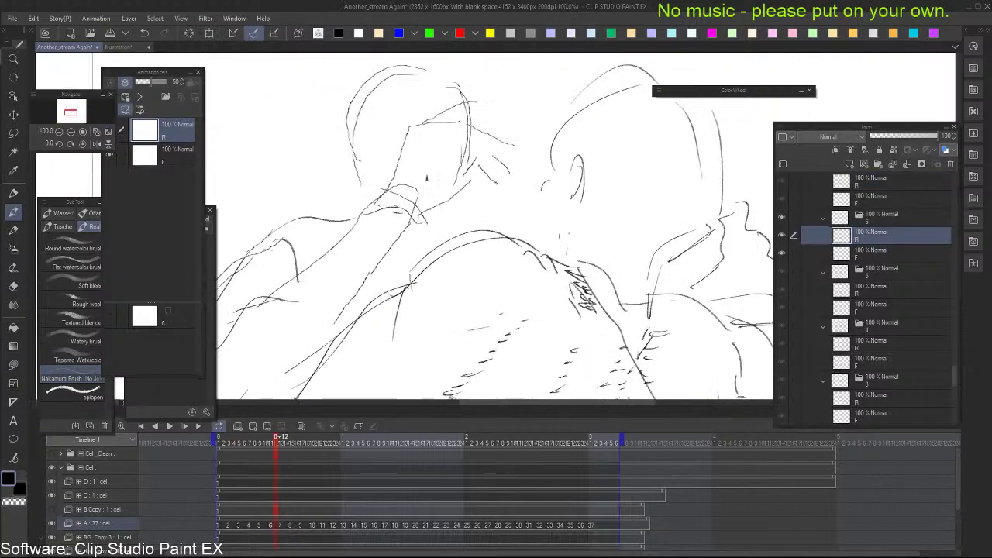
left_click_drag(375, 82, 408, 103)
key("ctrl+z")
left_click(458, 265, "alt")
left_click(460, 266, "alt")
left_click_drag(656, 199, 530, 175)
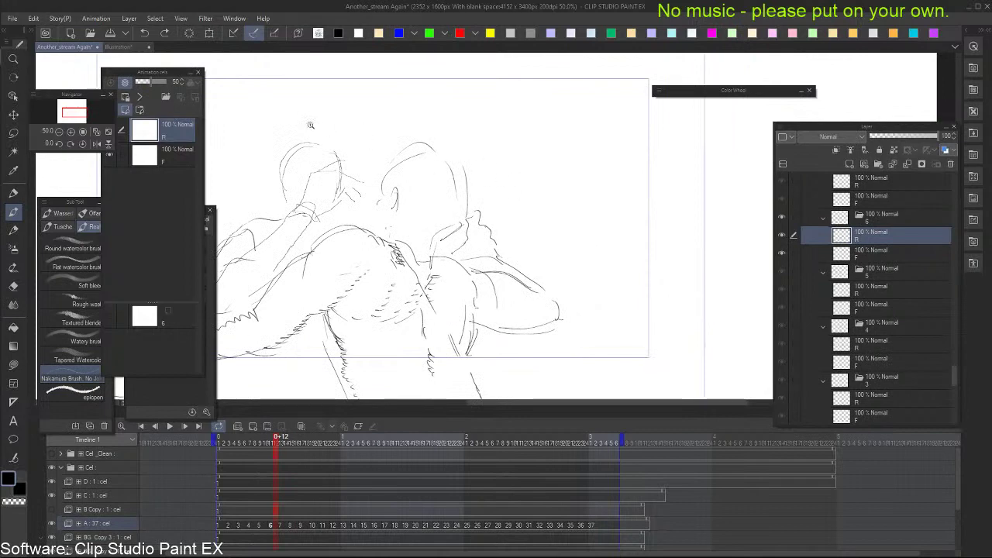
scroll(310, 125, "up", 4)
left_click_drag(302, 186, 354, 144)
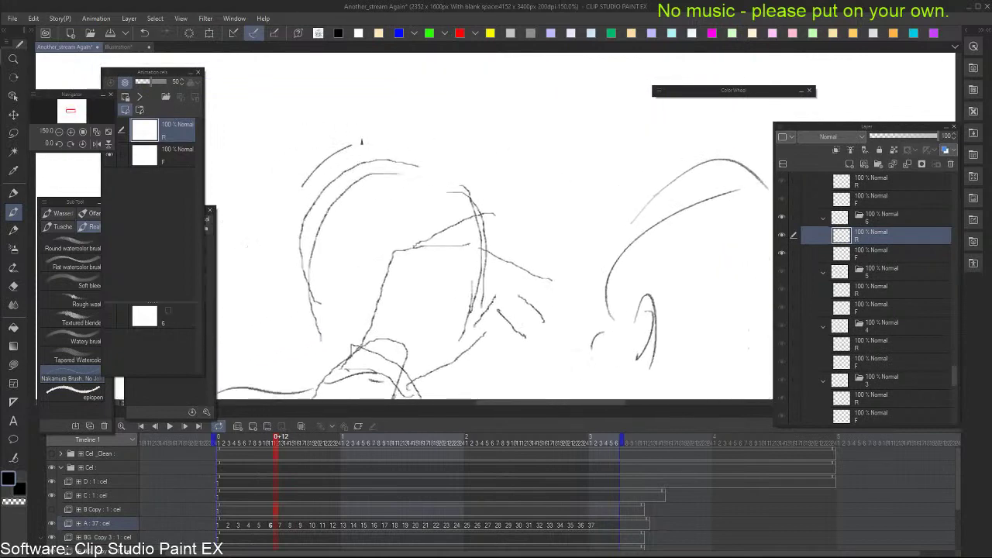
key("ctrl+z")
scroll(524, 274, "down", 2)
scroll(524, 274, "down", 3)
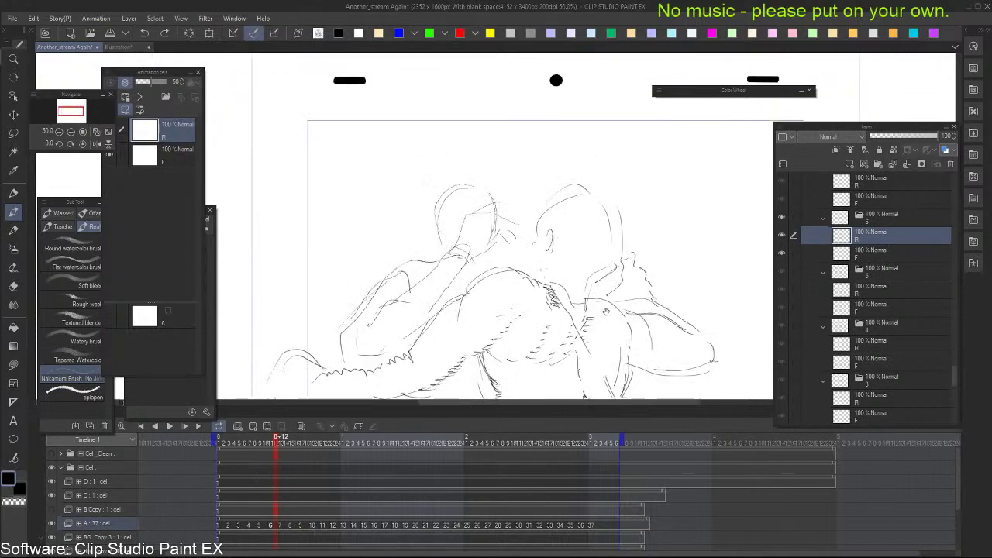
Flip through cels 5, 6 and 7 to compare where the second figure's head sits
key("Right")
key("Right")
key("Left")
key("Left")
key("Left")
key("Left")
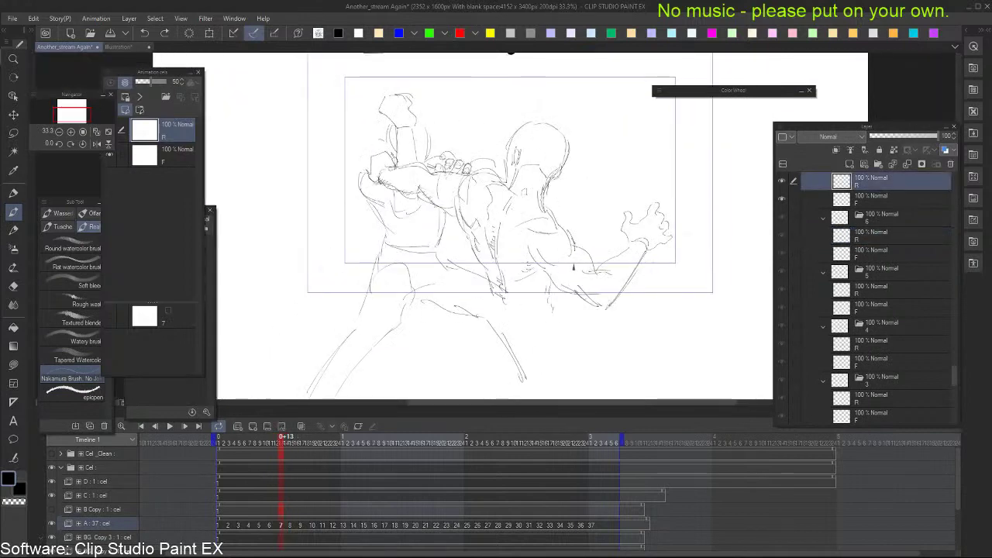
key("Right")
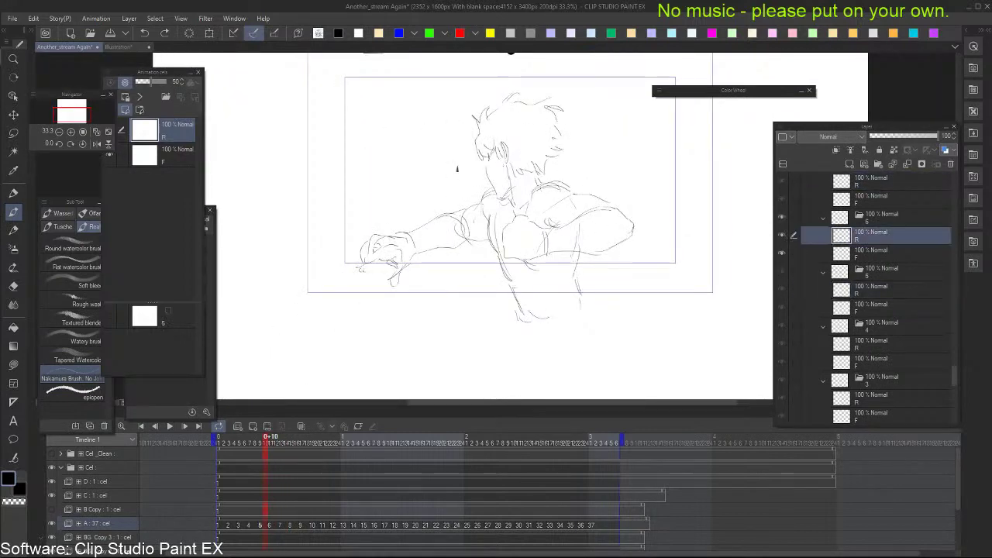
key("Left")
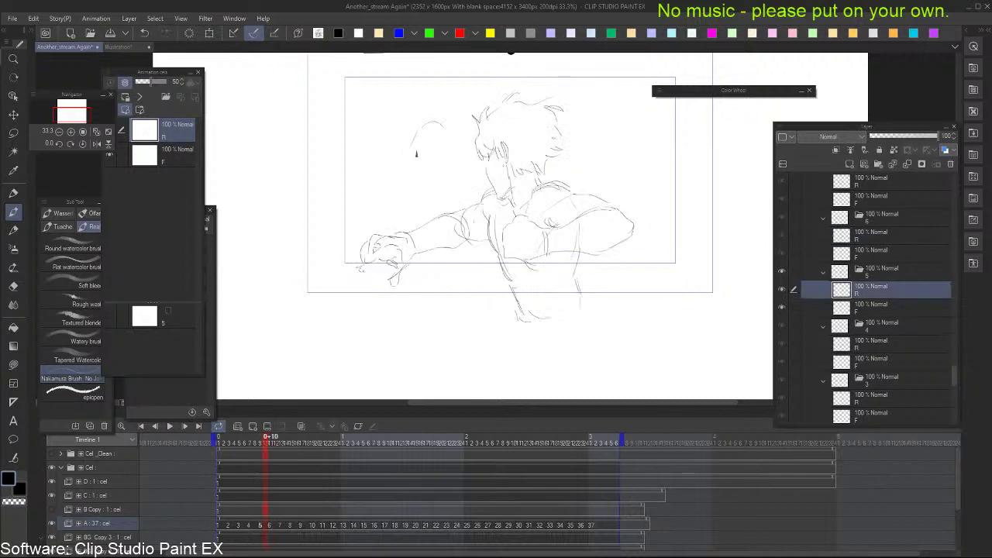
Sketch a rounded head curve for the second figure beside the main figure's hair on cel 5, checking it against cel 6
mouse_move(425, 145)
left_mouse_down()
mouse_move(403, 161)
mouse_move(428, 144)
mouse_move(458, 142)
mouse_move(444, 162)
mouse_move(473, 148)
mouse_move(470, 140)
left_mouse_up()
key("Right")
key("Left")
key("ctrl+z")
key("ctrl+z")
key("Right")
key("Left")
key("ctrl+z")
key("ctrl+z")
Rough in the second figure's rounded head close to the main figure's face on cel 4, redrawing it until it follows cel 5
key("Left")
key("Left")
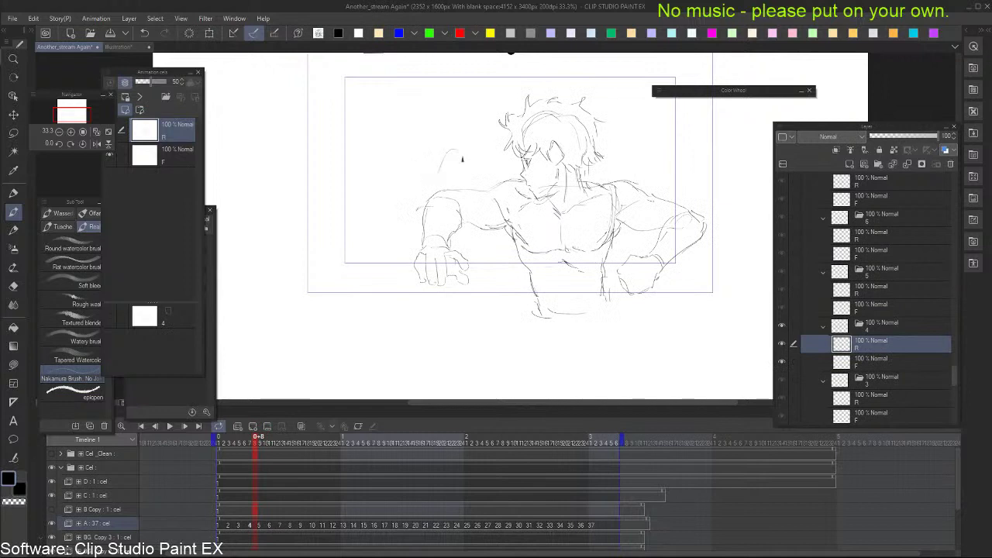
key("ctrl+z")
left_click_drag(448, 180, 472, 159)
key("ctrl+z")
key("Right")
key("Right")
key("Right")
key("Left")
key("Left")
key("Left")
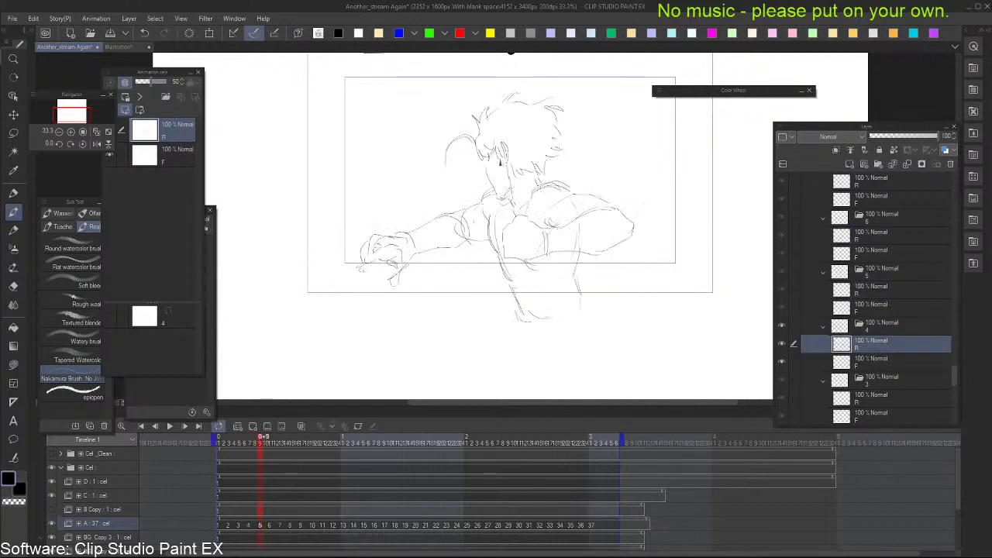
key("Left")
key("ctrl+z")
mouse_move(477, 180)
left_mouse_down()
mouse_move(503, 157)
mouse_move(507, 169)
mouse_move(478, 174)
mouse_move(488, 155)
mouse_move(508, 180)
left_mouse_up()
key("ctrl+z")
key("ctrl+z")
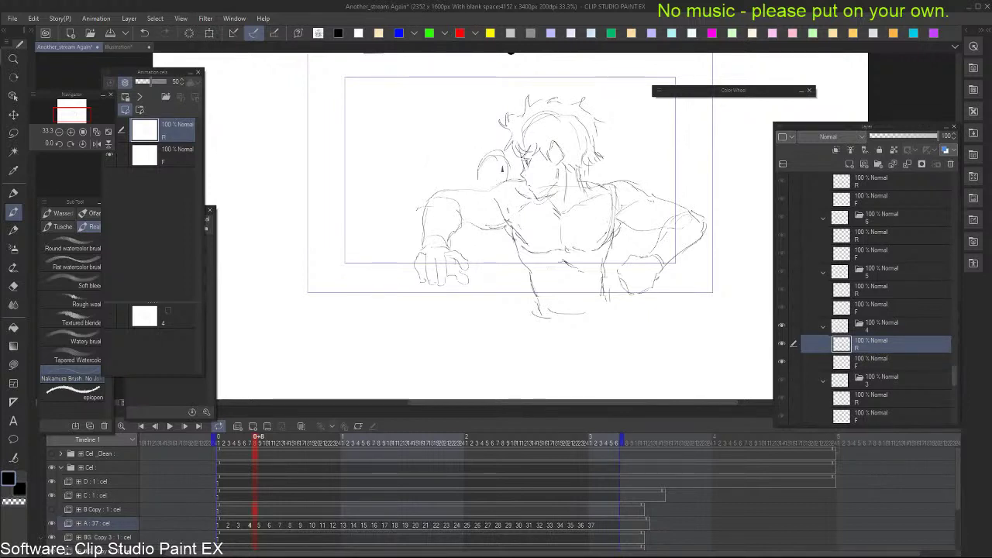
Step forward to cel 6 and back to cel 3 to review the second figure's head movement
key("Right")
key("Right")
key("Right")
key("Right")
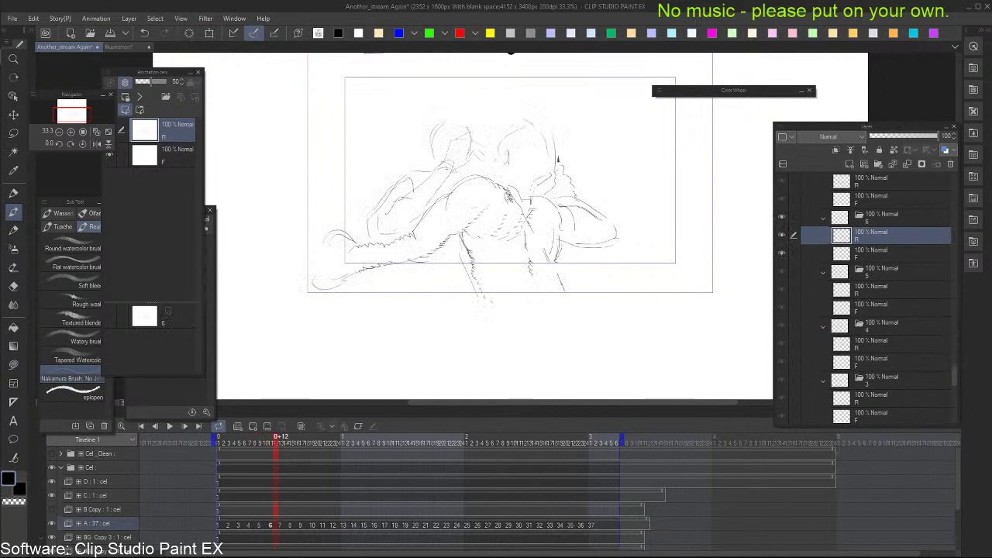
key("Left")
key("Left")
key("Left")
key("Left")
key("Left")
key("Left")
key("Left")
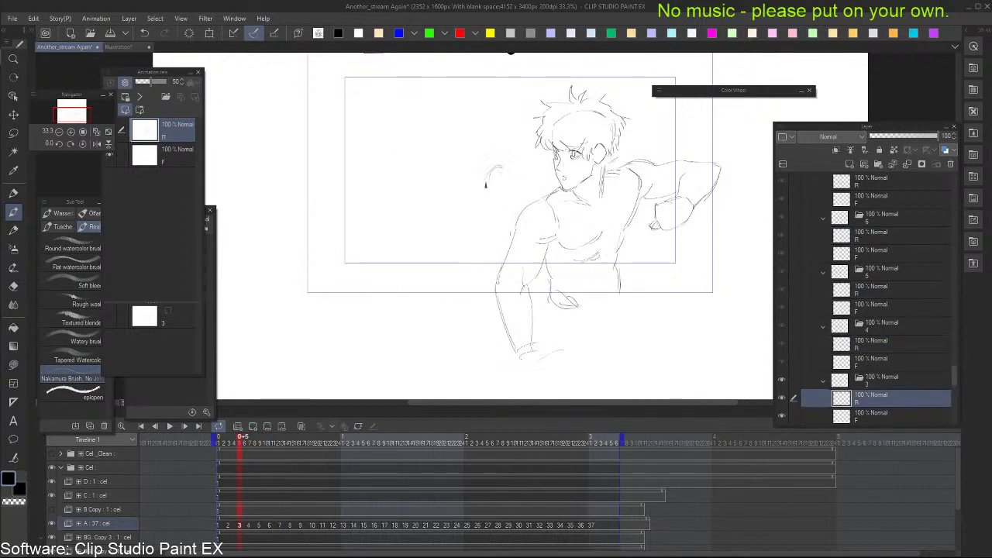
Sketch the second figure's small rounded head above the main figure's shoulder on cel 3, comparing it with cel 4
key("ctrl+z")
mouse_move(486, 187)
left_mouse_down()
mouse_move(505, 168)
mouse_move(513, 180)
left_mouse_up()
key("ctrl+z")
key("ctrl+z")
left_click_drag(487, 191, 513, 182)
key("Right")
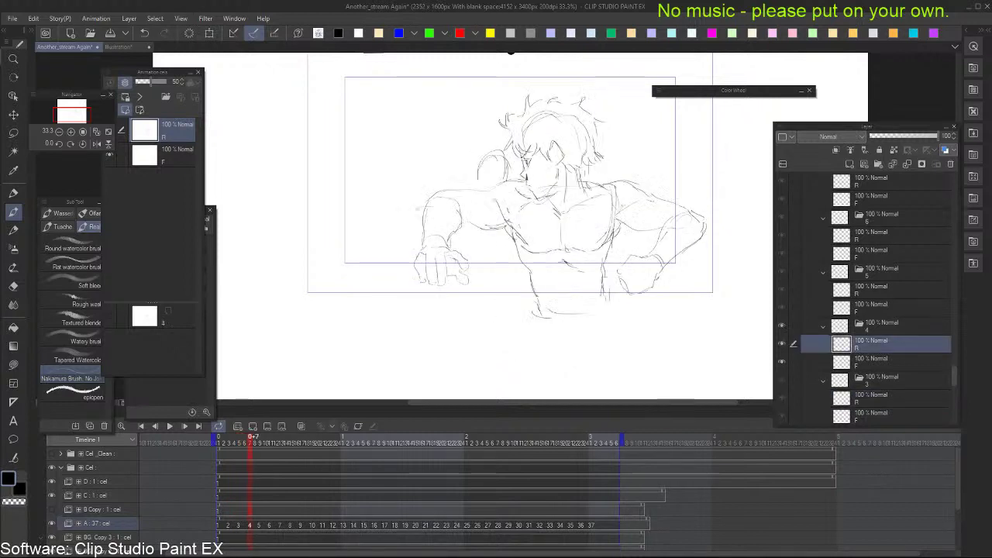
key("Left")
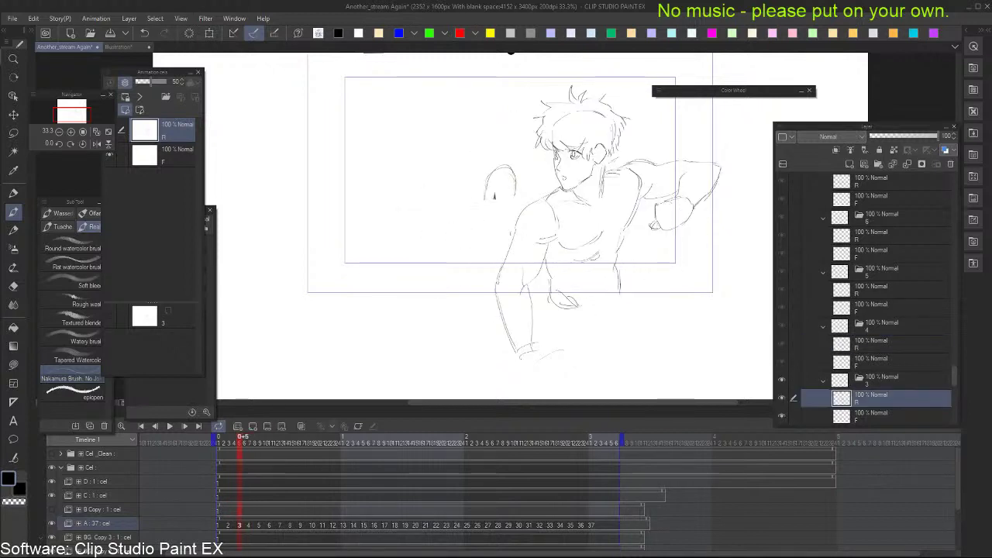
Rough in a light shoulder curve below the second figure's head on cel 3, discarding the extra strokes beside the head
left_click_drag(447, 204, 483, 209)
mouse_move(499, 209)
left_mouse_down()
mouse_move(460, 227)
mouse_move(486, 207)
mouse_move(452, 229)
mouse_move(512, 199)
mouse_move(533, 201)
mouse_move(495, 212)
mouse_move(533, 200)
left_mouse_up()
key("ctrl+z")
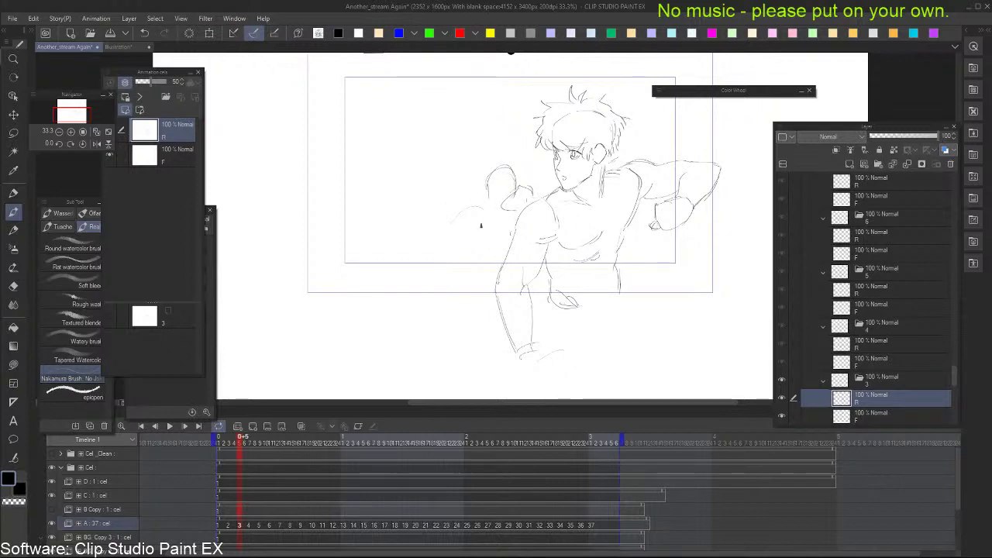
key("ctrl+z")
key("ctrl+z")
Sketch the second figure's bent arm and lowered hand on cel 3, joining them to the shoulder and neck
mouse_move(448, 239)
left_mouse_down()
mouse_move(453, 267)
mouse_move(440, 261)
mouse_move(472, 288)
mouse_move(470, 267)
mouse_move(492, 296)
left_mouse_up()
key("ctrl+z")
key("ctrl+z")
key("ctrl+z")
mouse_move(421, 284)
left_mouse_down()
mouse_move(462, 293)
mouse_move(452, 287)
mouse_move(414, 304)
left_mouse_up()
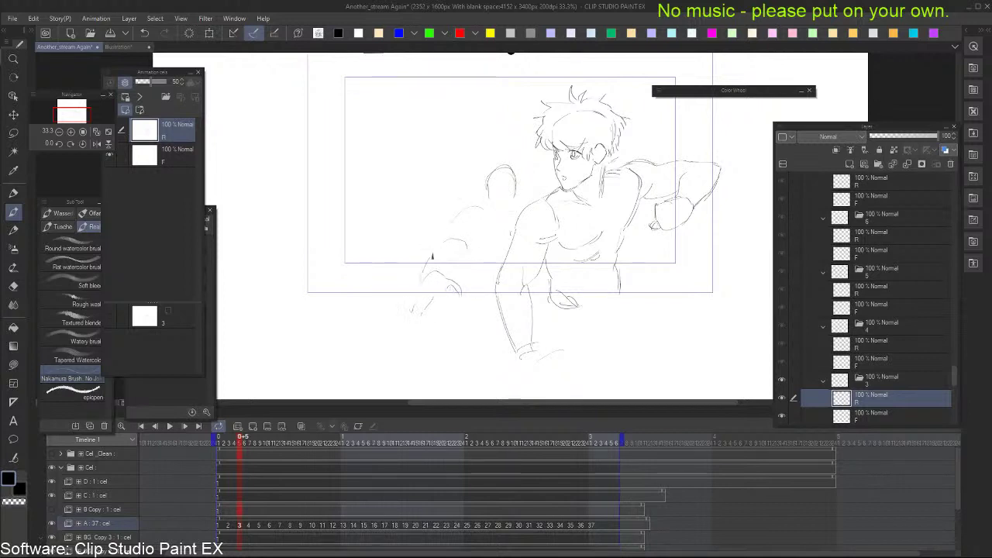
mouse_move(444, 248)
left_mouse_down()
mouse_move(462, 210)
mouse_move(483, 204)
left_mouse_up()
left_click_drag(493, 205, 512, 200)
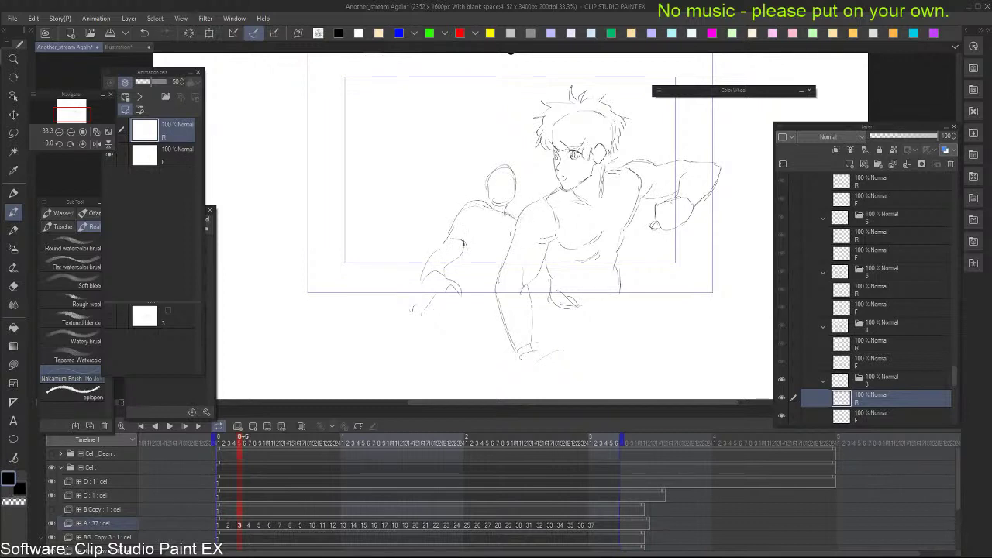
Sketch light guide strokes for the second figure's shoulder and arm on cel 2, checking them against cel 3
key("comma")
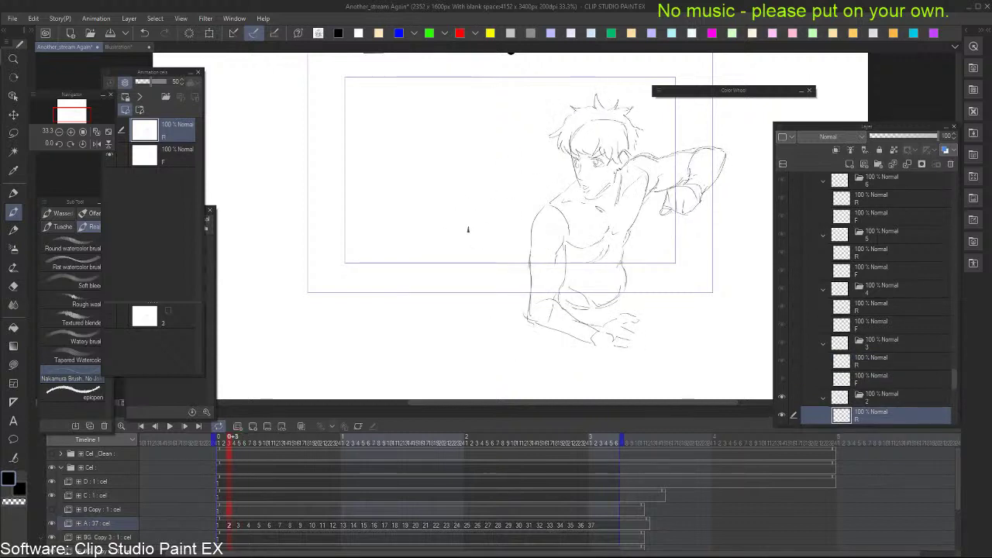
left_click_drag(461, 233, 507, 197)
key("period")
key("period")
key("comma")
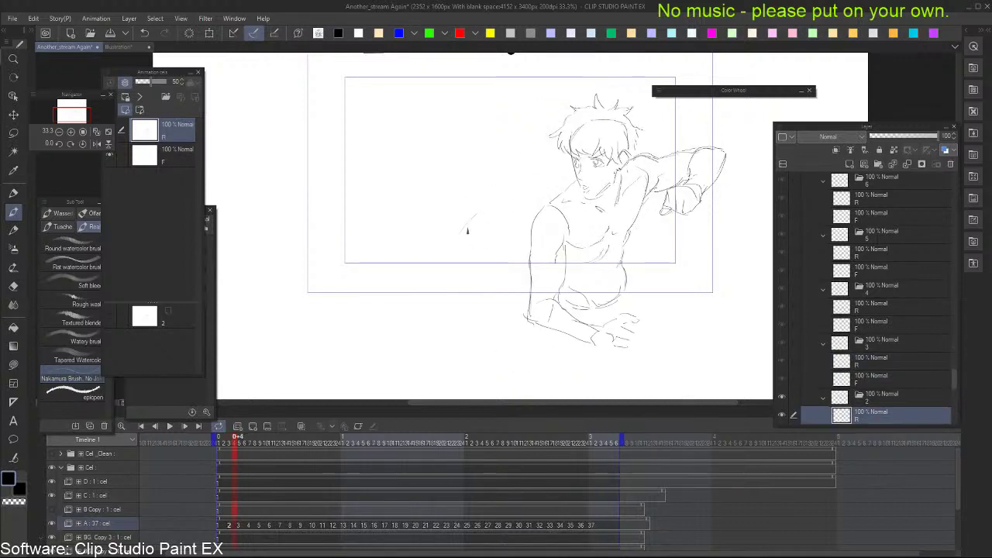
left_click_drag(468, 226, 454, 242)
key("period")
key("comma")
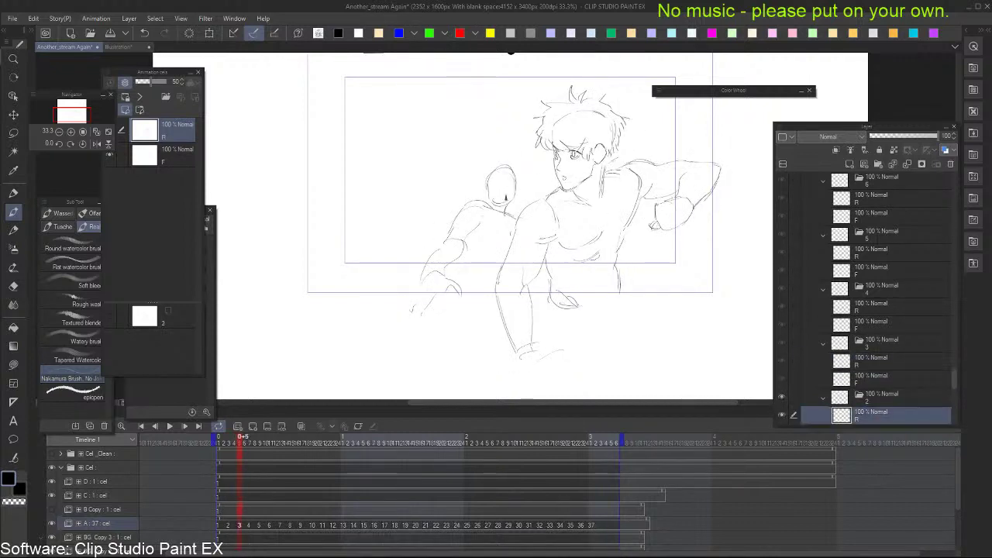
key("ctrl+z")
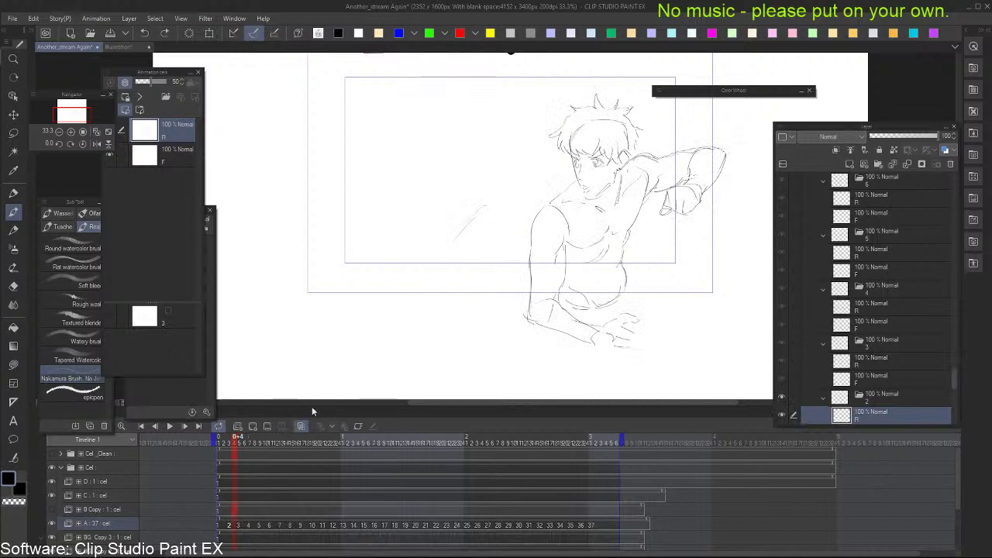
Enable onion skin and sketch the second figure's oval head on cel 2, offset from its position on cel 3
left_click(301, 425)
mouse_move(497, 200)
left_mouse_down()
mouse_move(507, 176)
mouse_move(508, 206)
mouse_move(515, 185)
mouse_move(517, 202)
mouse_move(457, 236)
mouse_move(492, 206)
left_mouse_up()
key("e")
key("p")
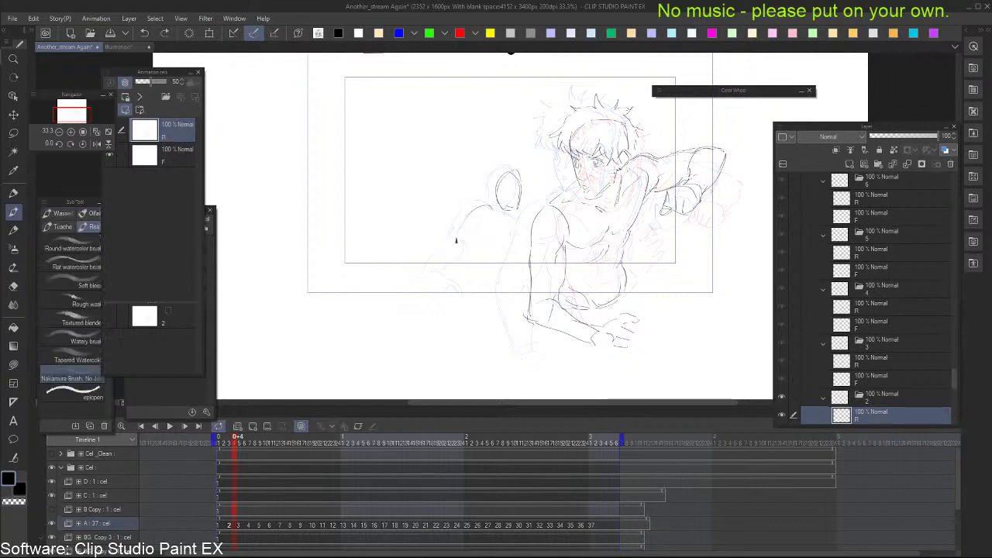
Rough in the second figure's shoulder on cel 2 and add strokes below its head on cel 1
mouse_move(456, 237)
left_mouse_down()
mouse_move(492, 211)
mouse_move(462, 237)
left_mouse_up()
key("comma")
key("comma")
mouse_move(505, 210)
left_mouse_down()
mouse_move(526, 189)
mouse_move(504, 201)
mouse_move(522, 222)
left_mouse_up()
Play back the animation with the palettes hidden to check the motion
key("Tab")
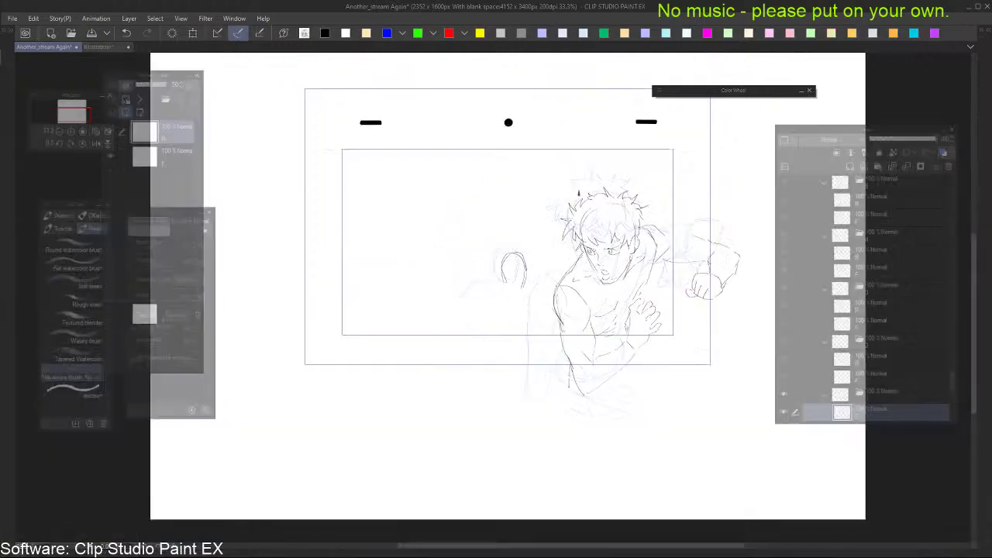
key("space")
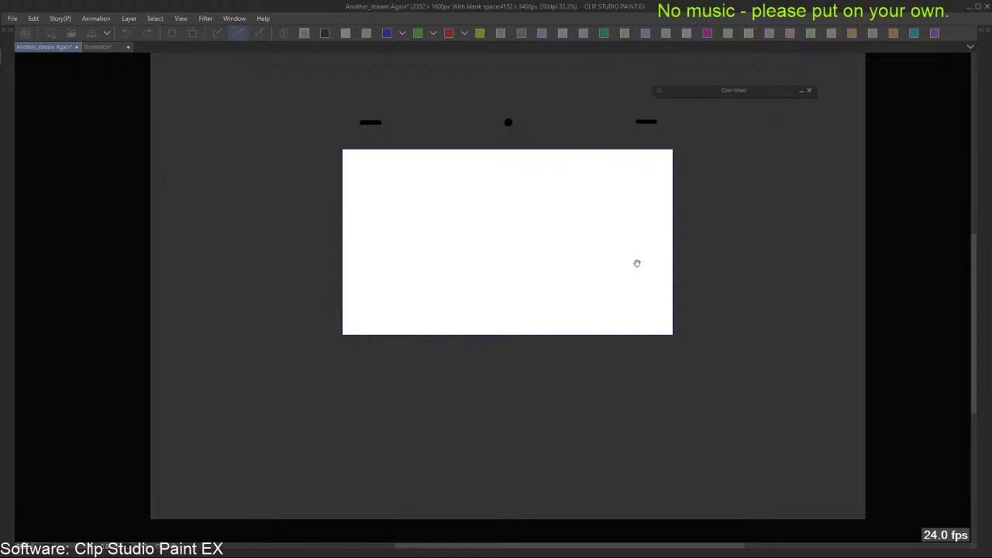
key("Tab")
Sketch the second figure's oval head and shoulder line behind the main fighter on cel 5 of folder A
left_click(277, 527)
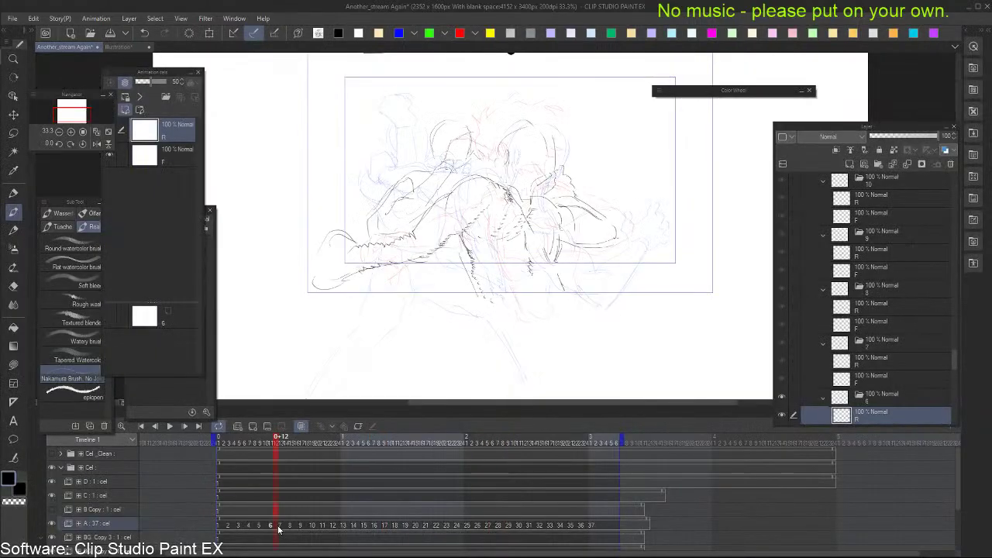
key("Right")
key("Left")
key("Left")
key("Left")
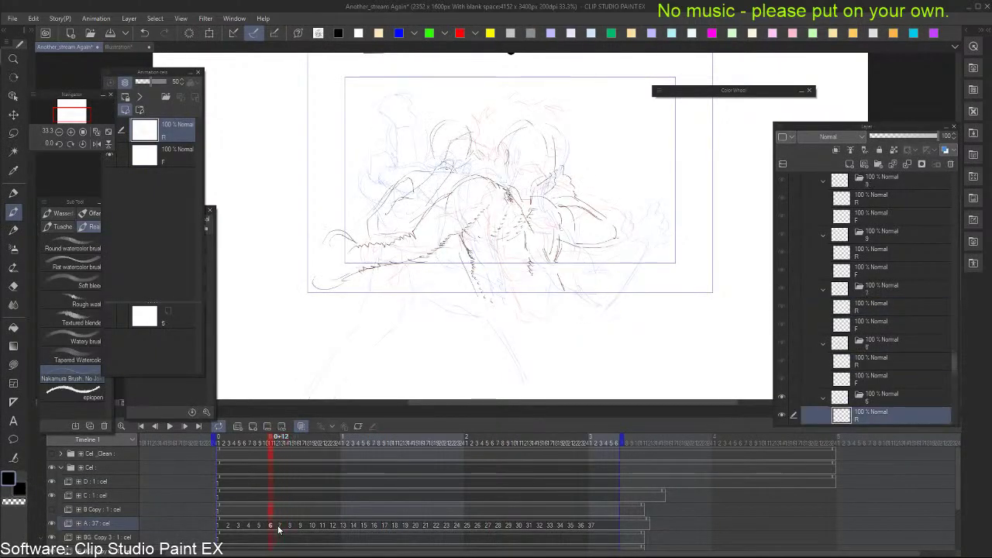
key("Right")
key("Left")
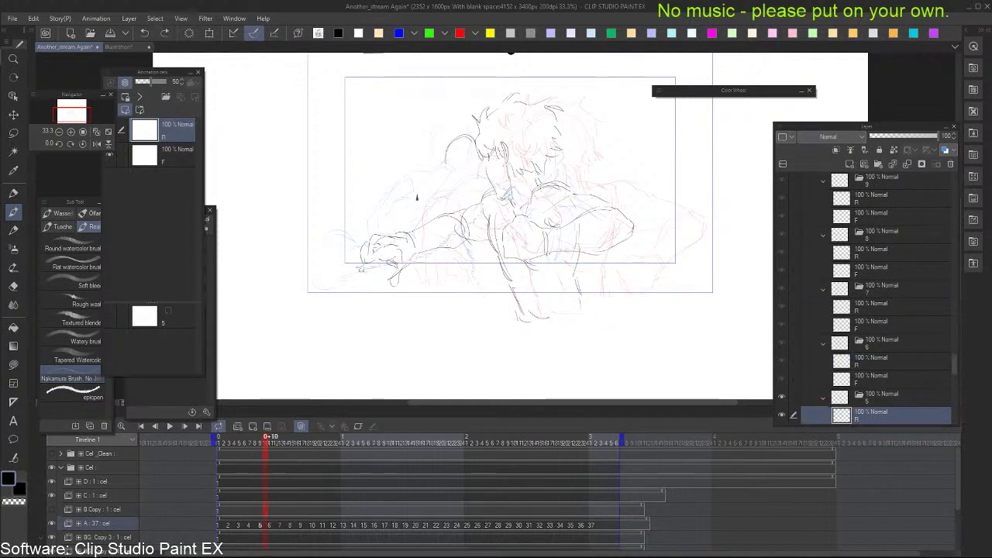
left_click_drag(417, 193, 472, 185)
mouse_move(446, 151)
left_mouse_down()
mouse_move(456, 174)
mouse_move(473, 165)
mouse_move(472, 174)
mouse_move(467, 136)
mouse_move(473, 173)
left_mouse_up()
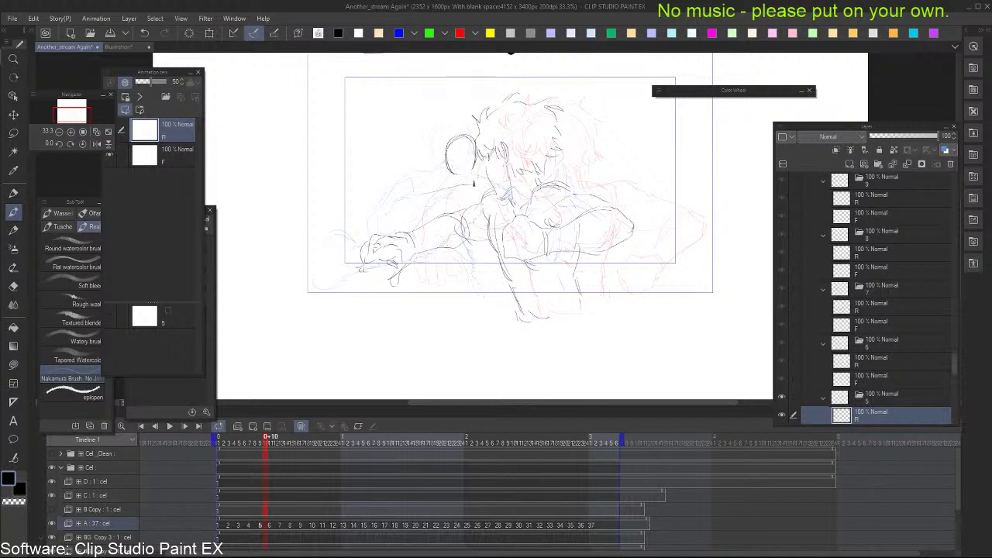
Sketch the second figure's bent arm and upper shoulder contour on cel 5, redoing the strokes that miss
key("Left")
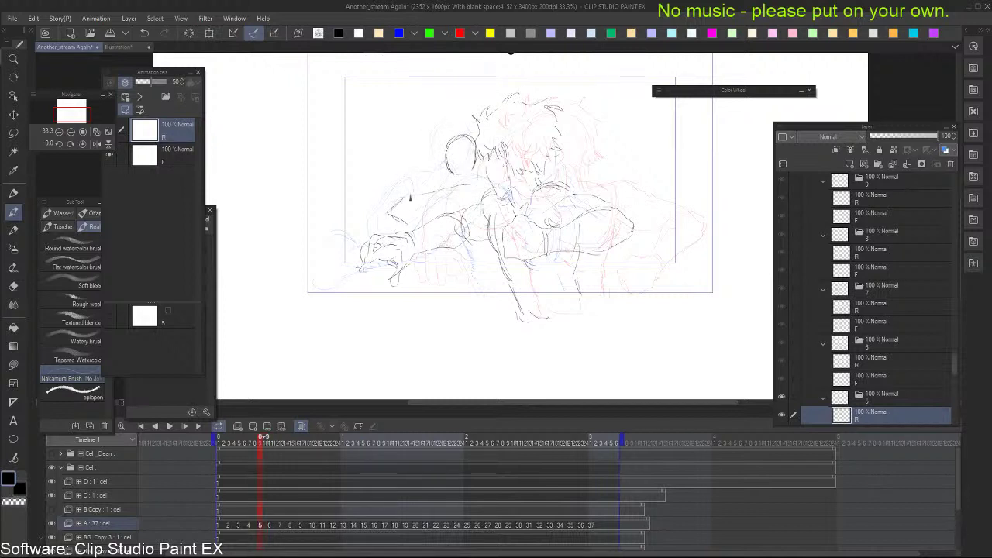
mouse_move(408, 224)
left_mouse_down()
mouse_move(463, 203)
mouse_move(503, 166)
mouse_move(483, 169)
mouse_move(466, 197)
left_mouse_up()
key("ctrl+z")
key("ctrl+z")
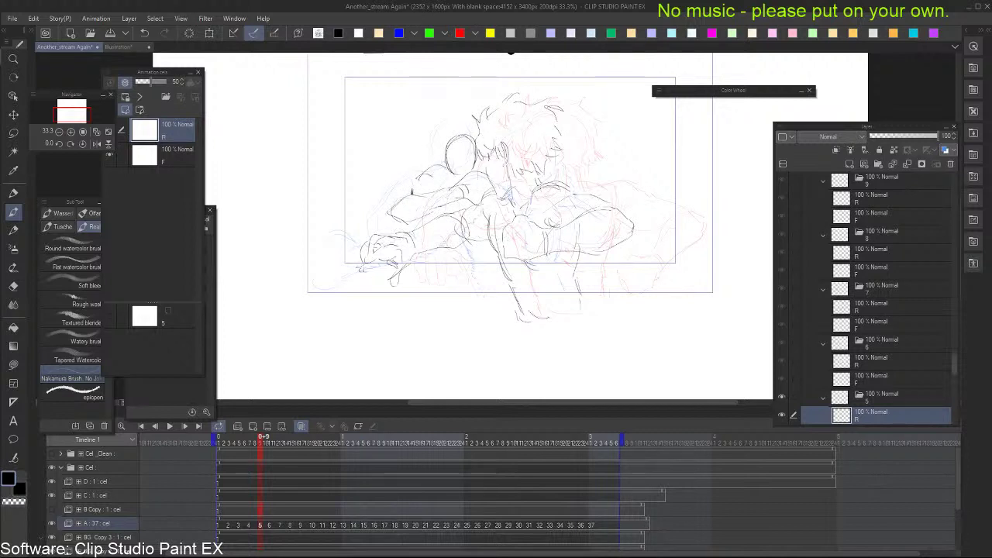
left_click_drag(411, 192, 394, 208)
key("ctrl+z")
mouse_move(447, 170)
left_mouse_down()
mouse_move(427, 174)
mouse_move(388, 210)
left_mouse_up()
Draw the upper contour of the bald figure's outstretched arm and shoulder on cel 8, comparing against cel 7
key("Right")
key("Right")
key("Right")
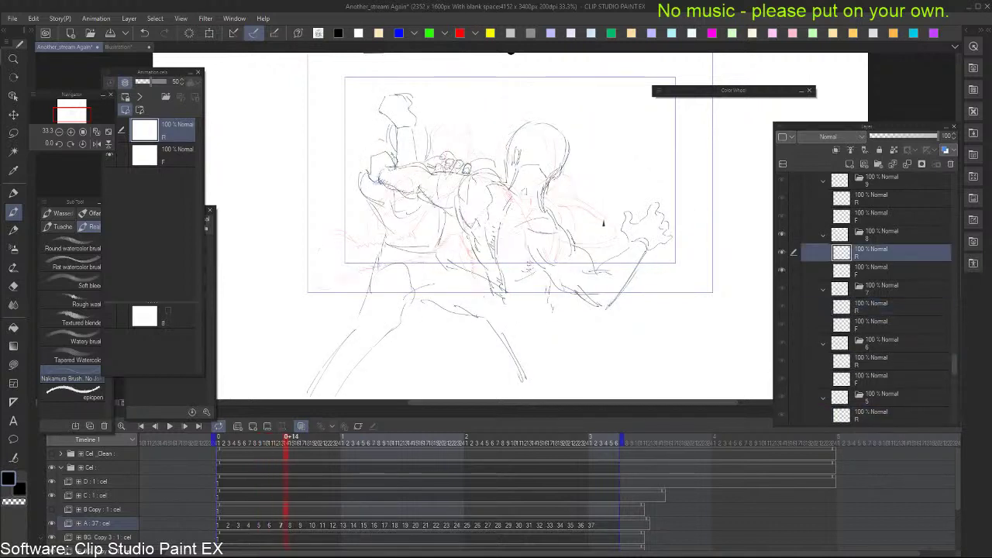
key("Left")
key("Right")
key("Left")
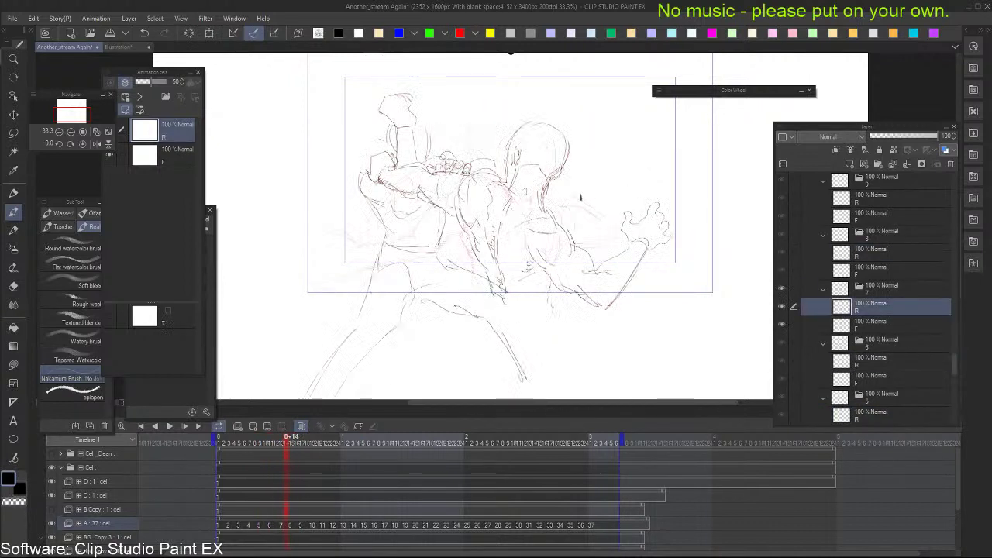
key("Right")
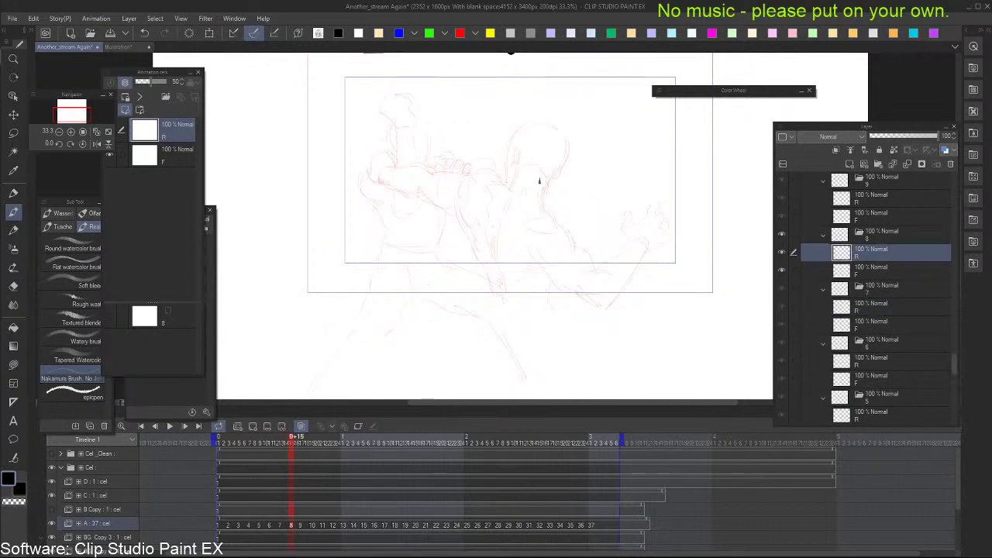
key("Left")
key("Right")
key("Left")
key("Right")
mouse_move(407, 165)
left_mouse_down()
mouse_move(434, 166)
mouse_move(399, 169)
mouse_move(504, 180)
left_mouse_up()
key("ctrl+z")
key("ctrl+z")
key("Left")
key("Right")
key("ctrl+z")
key("ctrl+z")
Draw the bald figure's armpit, side contour and spine line on cel 8, flipping against cel 7
key("Right")
key("Left")
key("Left")
key("Right")
key("Left")
key("Right")
key("Left")
key("Right")
key("Left")
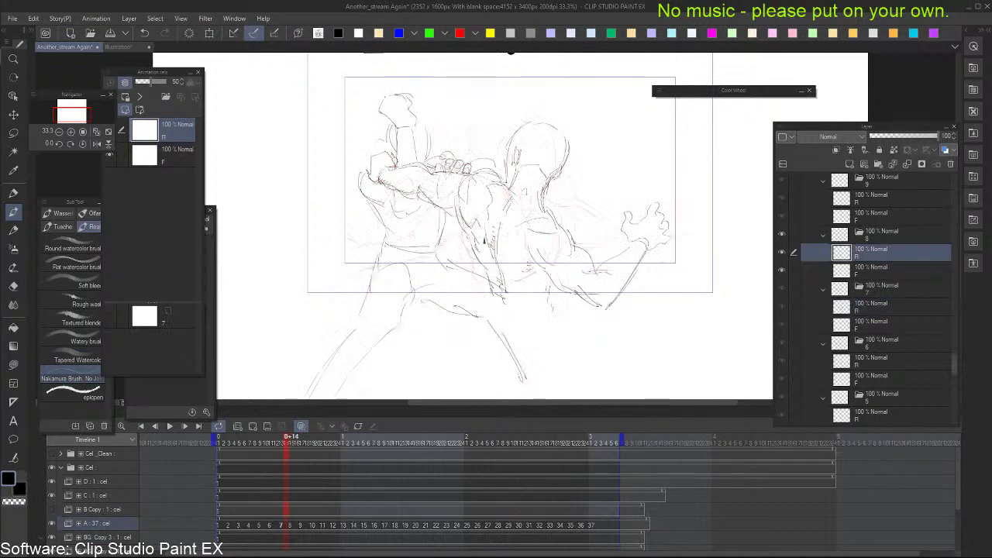
key("Right")
key("Left")
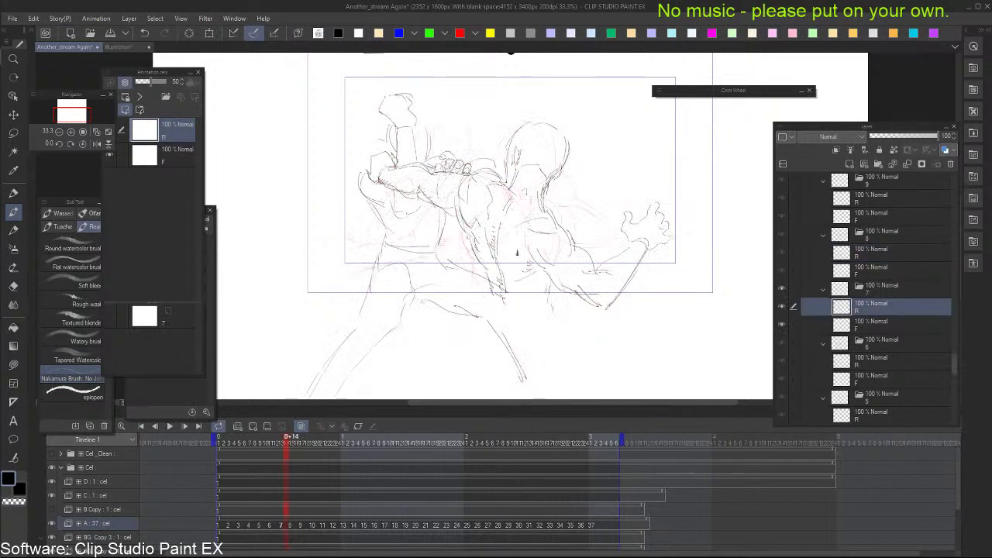
key("Right")
mouse_move(497, 224)
left_mouse_down()
mouse_move(496, 268)
mouse_move(499, 231)
mouse_move(516, 247)
mouse_move(510, 277)
left_mouse_up()
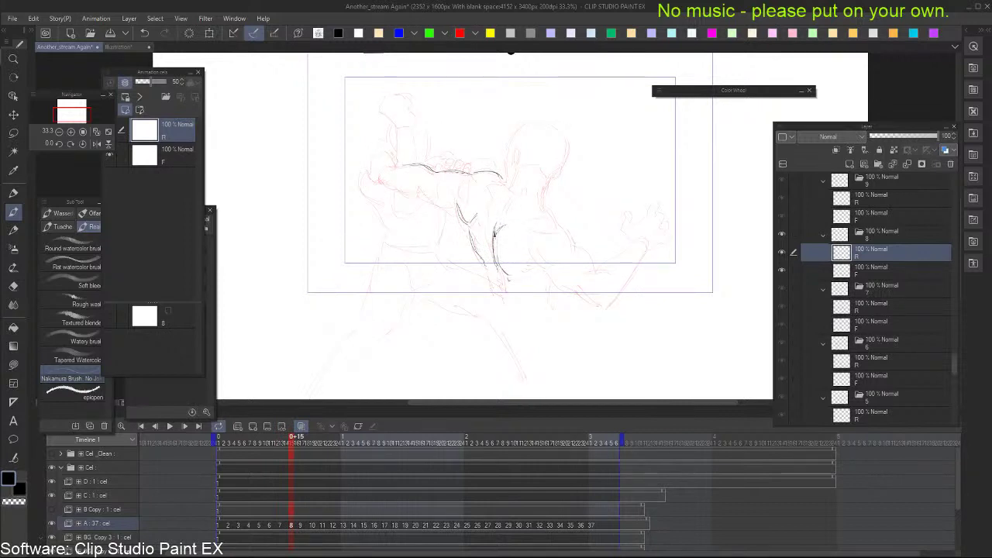
Add the upper-back accents, ear strokes and front neck line to the bald figure on cel 8
left_click_drag(501, 220, 493, 238)
key("Left")
key("Right")
key("Left")
key("Right")
key("Left")
key("Right")
left_click_drag(522, 159, 527, 149)
key("Left")
key("Right")
key("Right")
key("Left")
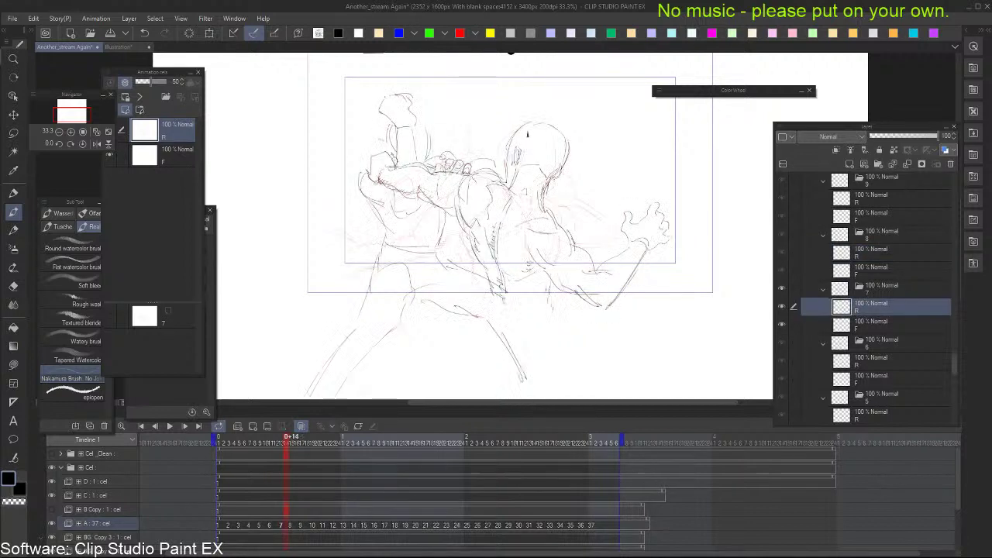
key("Right")
left_click_drag(510, 161, 508, 181)
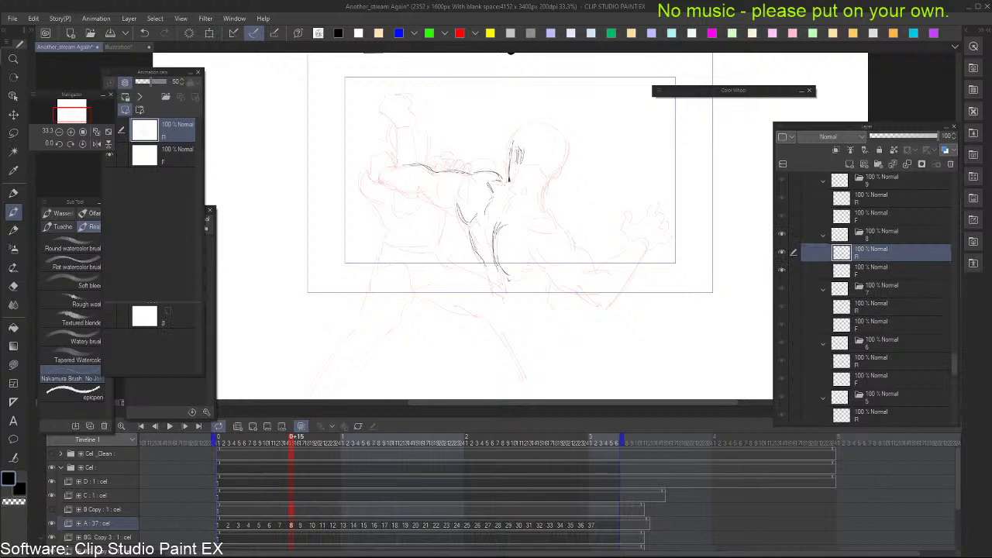
Outline the bald head down to the nape and refine the neck line on cel 8
key("Left")
key("Right")
mouse_move(552, 126)
left_mouse_down()
mouse_move(569, 160)
mouse_move(543, 206)
left_mouse_up()
key("Left")
key("Right")
key("Left")
key("Right")
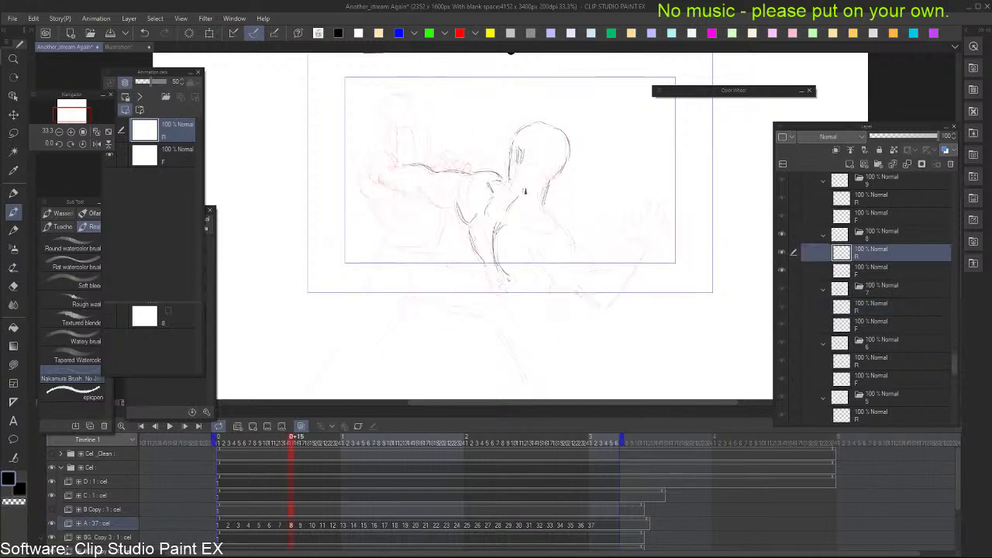
mouse_move(515, 169)
left_mouse_down()
mouse_move(520, 189)
mouse_move(508, 186)
left_mouse_up()
Draw the shoulder blade, rear shoulder contour and muscle line of the lowered arm on cel 8
key("Left")
key("Right")
key("Left")
key("Right")
key("Left")
key("Right")
key("Left")
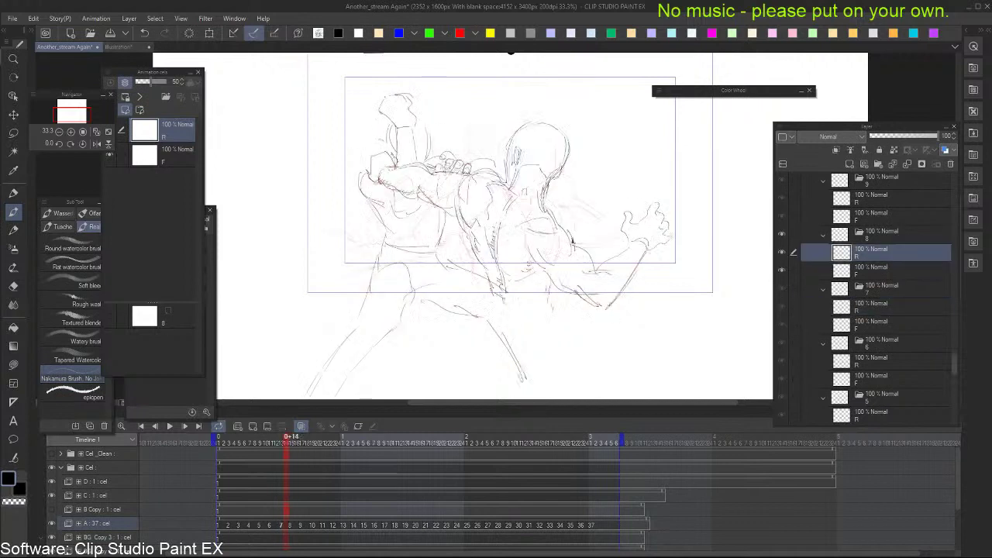
key("Right")
mouse_move(553, 226)
left_mouse_down()
mouse_move(570, 252)
mouse_move(582, 248)
mouse_move(545, 272)
left_mouse_up()
Draw both edges of the lowered upper arm down to the elbow on cel 8
key("Left")
key("Right")
key("Left")
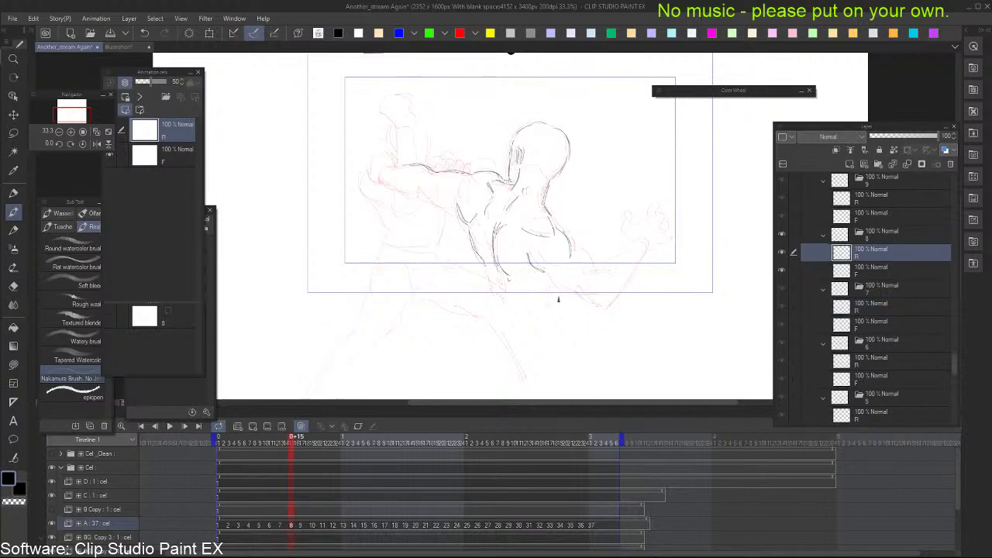
key("Left")
key("Right")
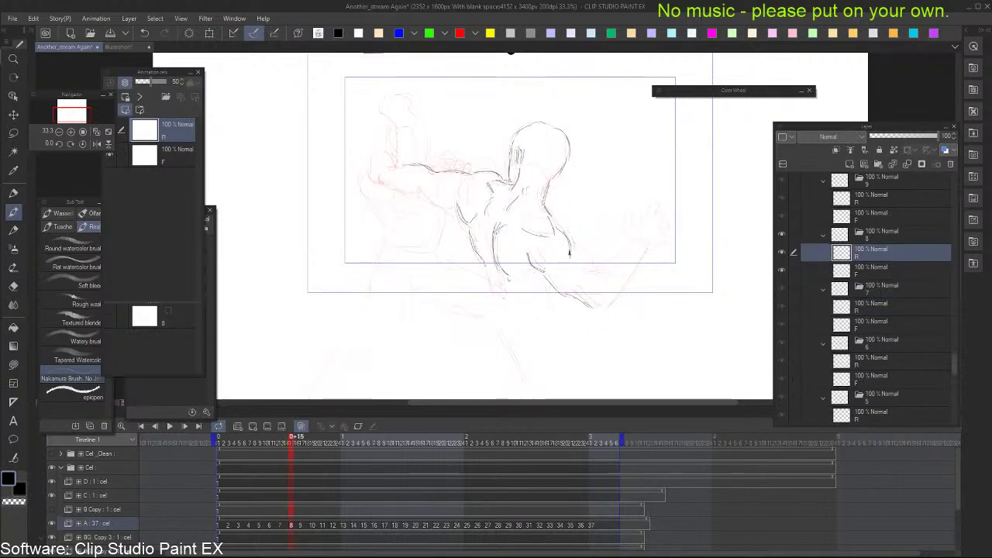
left_click_drag(571, 251, 587, 269)
Draw the raised forearm and open hand with spread fingers on cel 8, redoing the faulty hand strokes
key("Left")
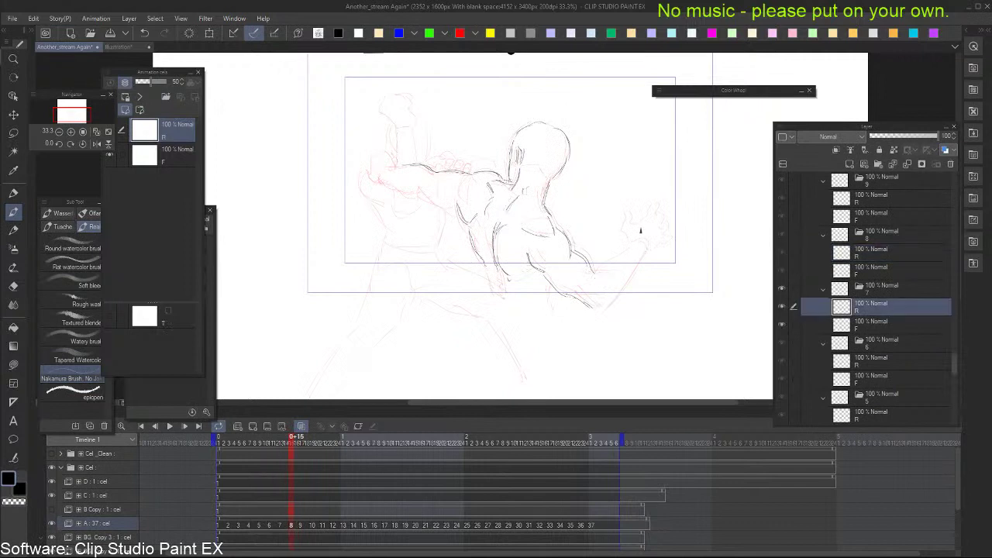
key("Right")
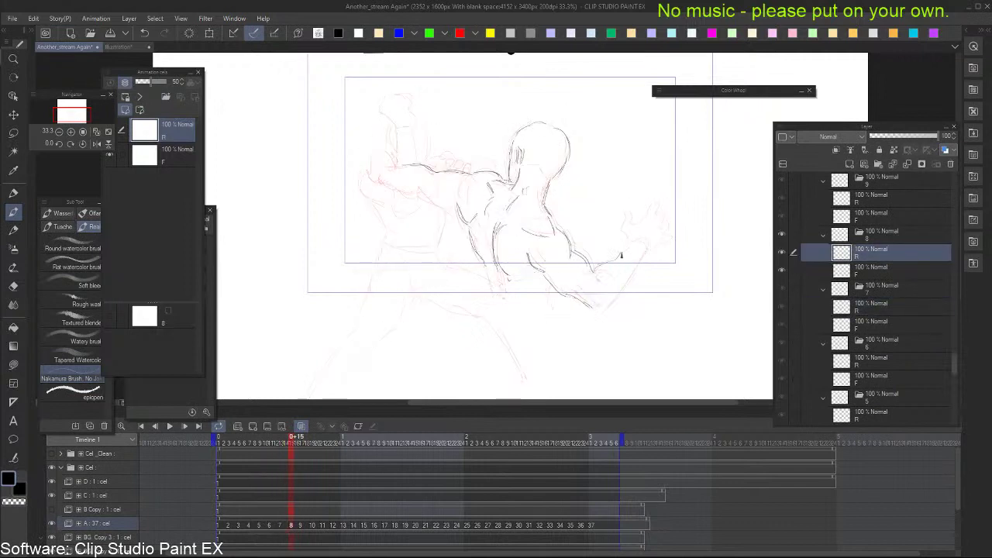
mouse_move(627, 245)
left_mouse_down()
mouse_move(615, 228)
mouse_move(642, 227)
mouse_move(651, 220)
mouse_move(640, 214)
mouse_move(654, 208)
left_mouse_up()
key("ctrl+z")
key("ctrl+z")
key("ctrl+z")
key("ctrl+z")
mouse_move(666, 225)
left_mouse_down()
mouse_move(667, 251)
mouse_move(644, 257)
mouse_move(624, 288)
mouse_move(643, 258)
mouse_move(610, 304)
left_mouse_up()
key("Left")
key("Right")
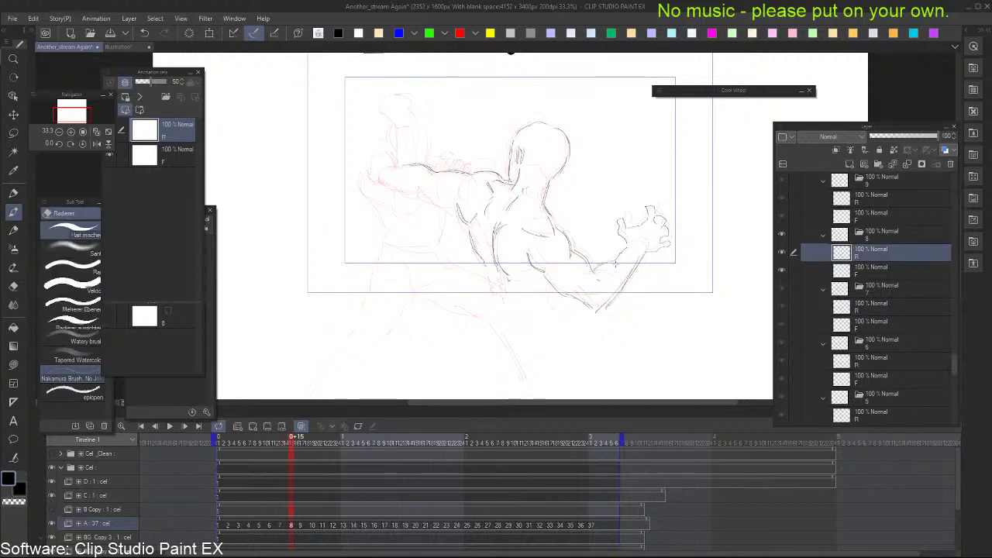
Add the lower-back contour beneath the lowered arm on cel 8, checking it against cel 7
key("Left")
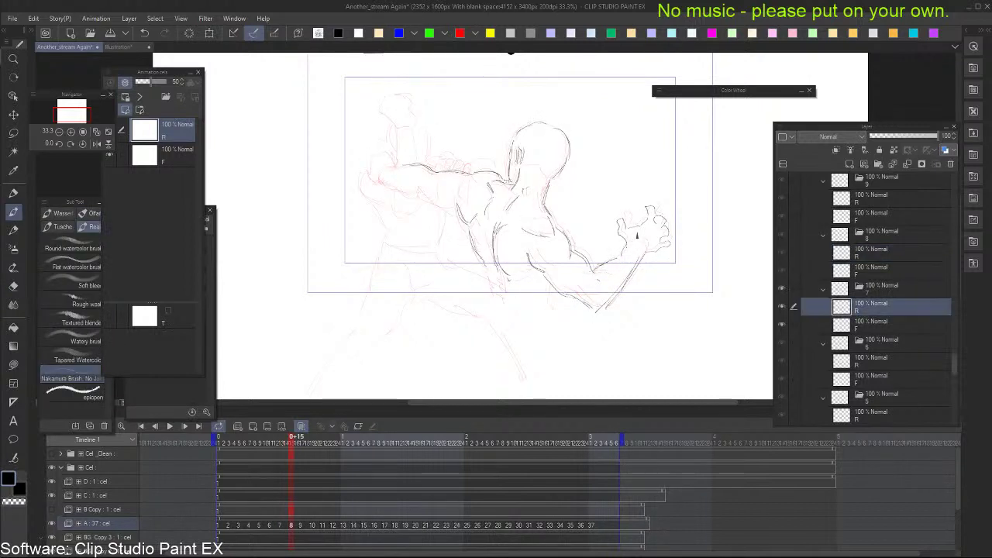
key("Right")
key("Left")
key("Right")
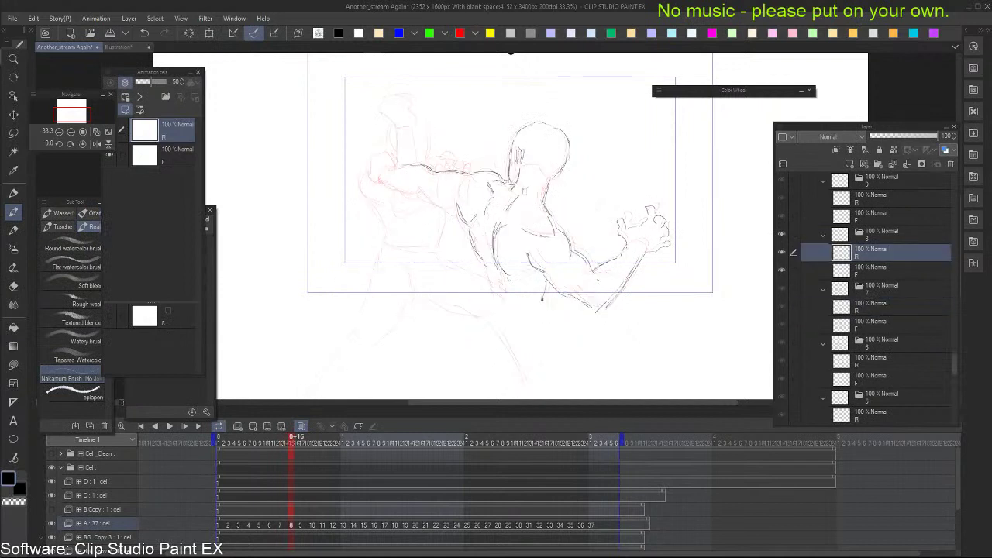
key("Left")
key("Right")
key("Left")
key("Right")
Erase the stray torso strokes on cel 8 and redraw the waist contour with added back muscle lines
key("e")
left_click_drag(475, 251, 490, 271)
key("b")
key("Left")
key("Right")
key("Left")
key("Right")
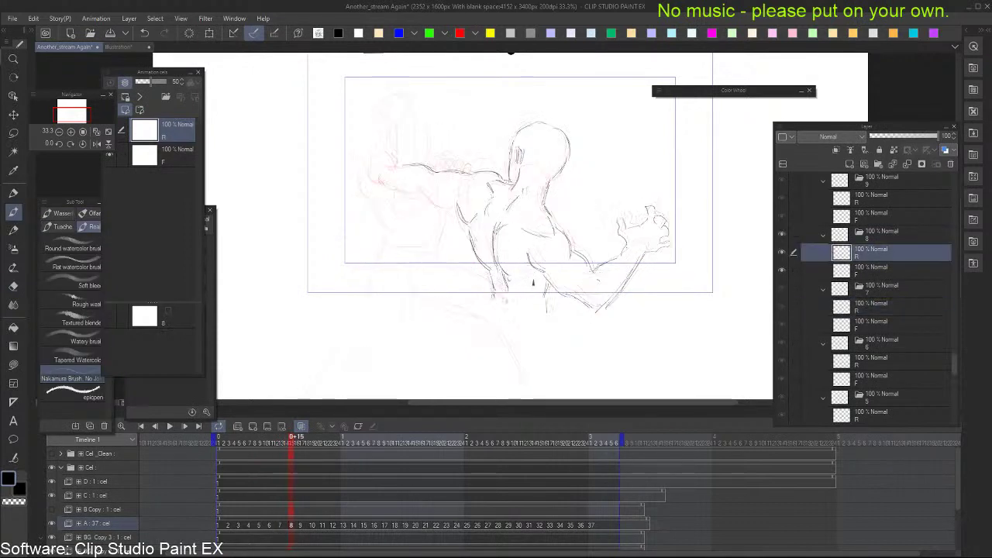
key("Left")
key("Right")
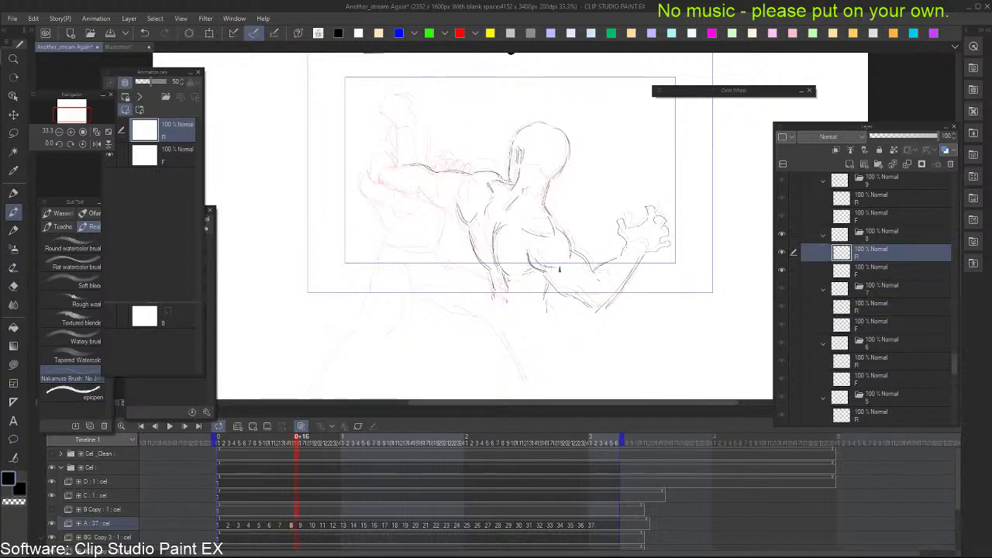
Draw the underside of the outstretched arm from armpit to wrist on cel 8, comparing with the neighbouring cels
key("Right")
key("Left")
key("Right")
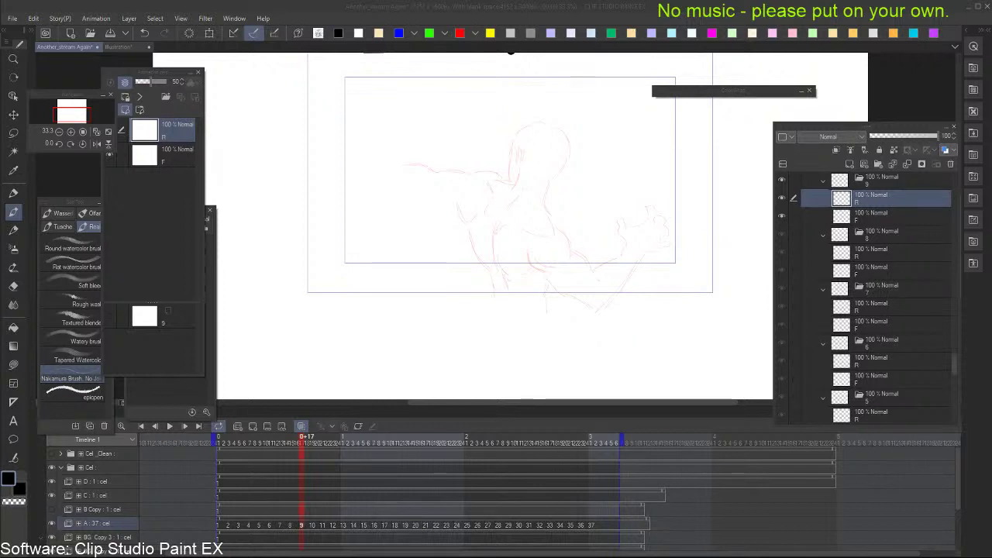
key("Left")
key("Left")
key("Left")
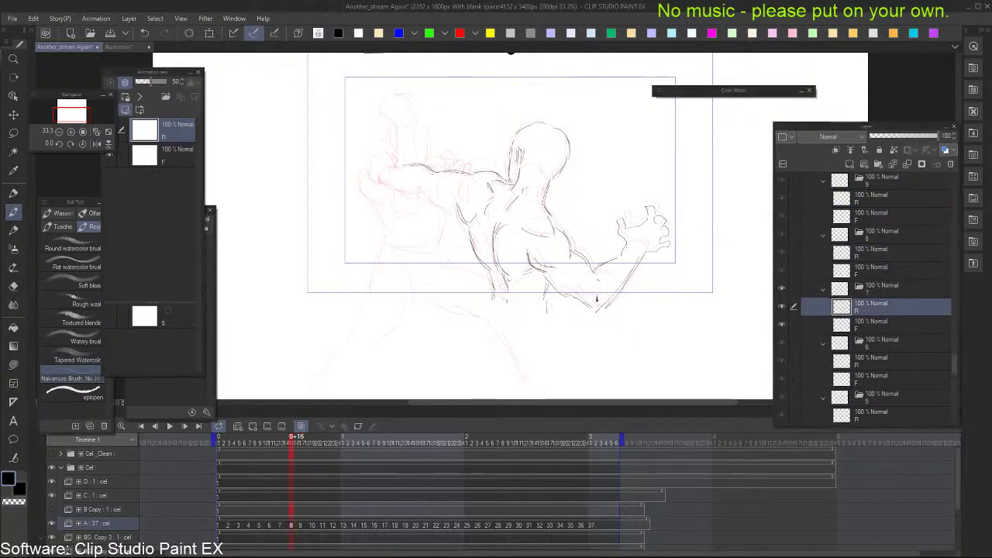
key("Right")
key("Left")
key("Right")
key("period")
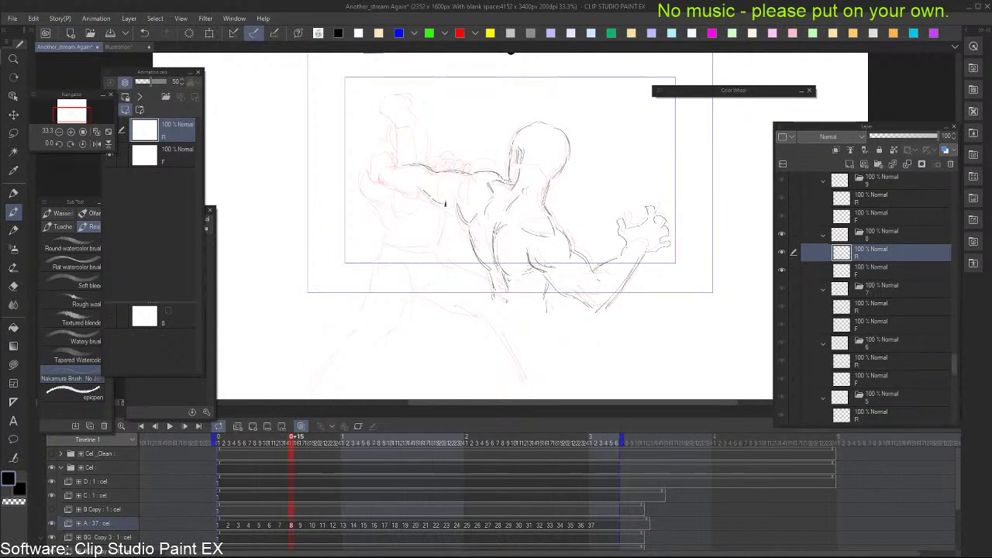
key("comma")
key("period")
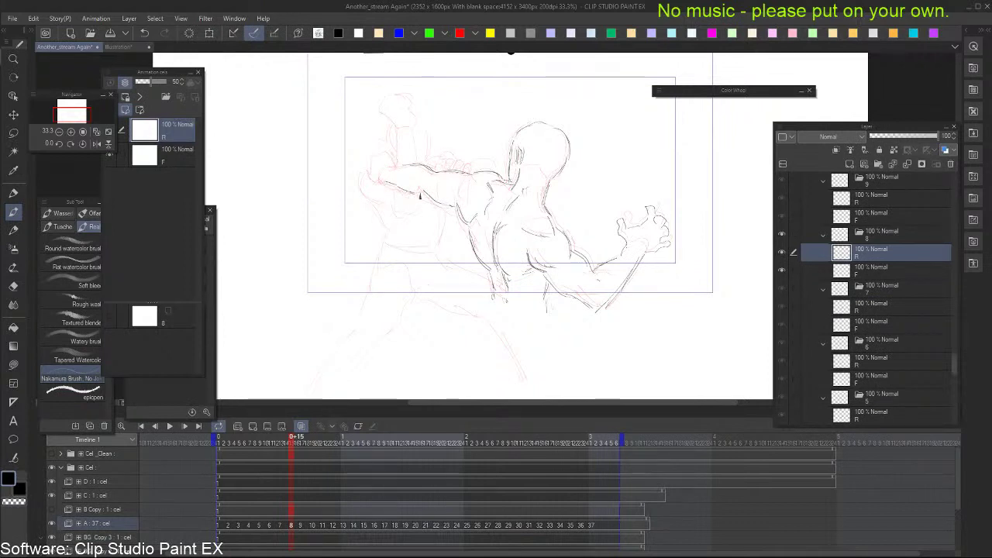
key("comma")
key("period")
key("comma")
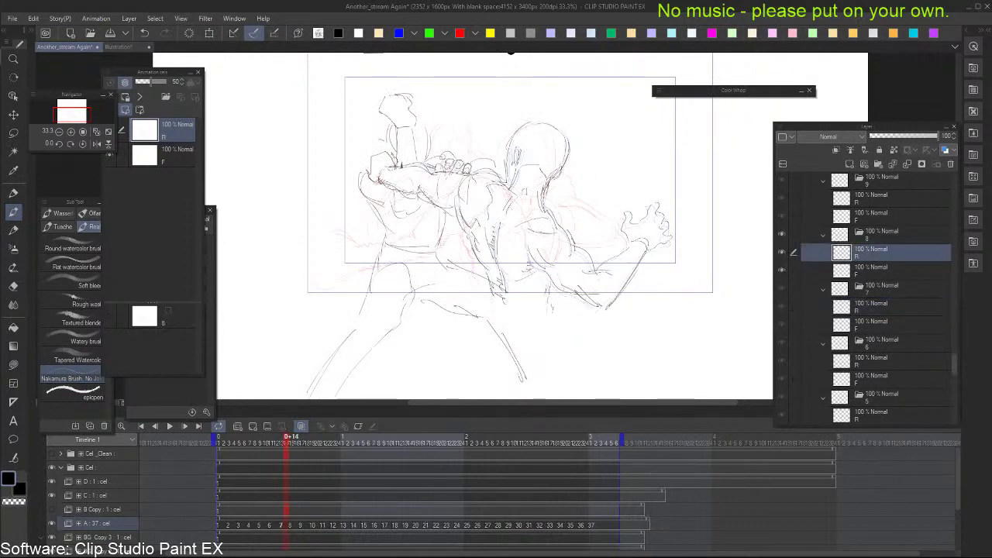
key("period")
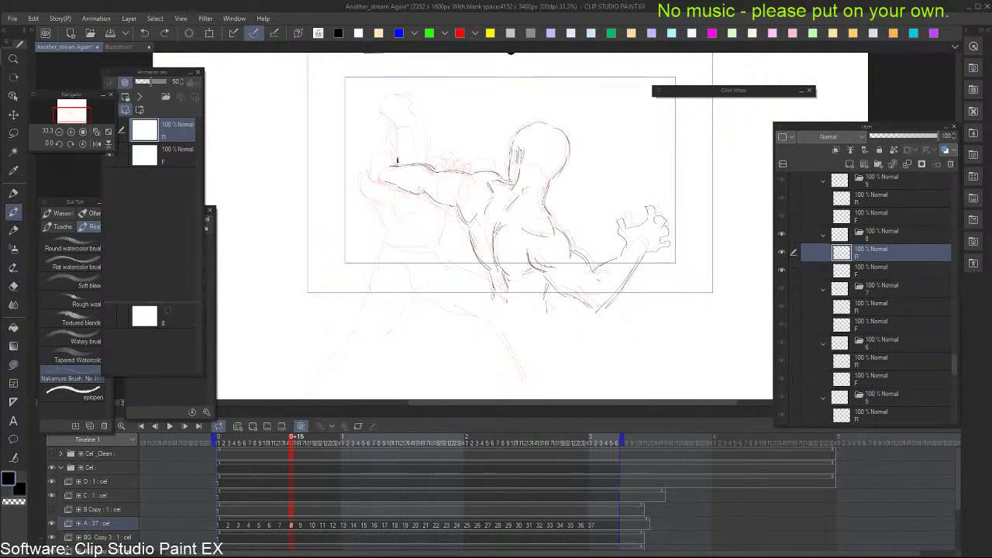
Draw the clenched fist at the end of the outstretched arm on cel 8, flipping against cel 7
left_click_drag(398, 162, 385, 183)
key("ctrl+z")
key("comma")
key("period")
key("comma")
key("period")
key("comma")
key("period")
key("comma")
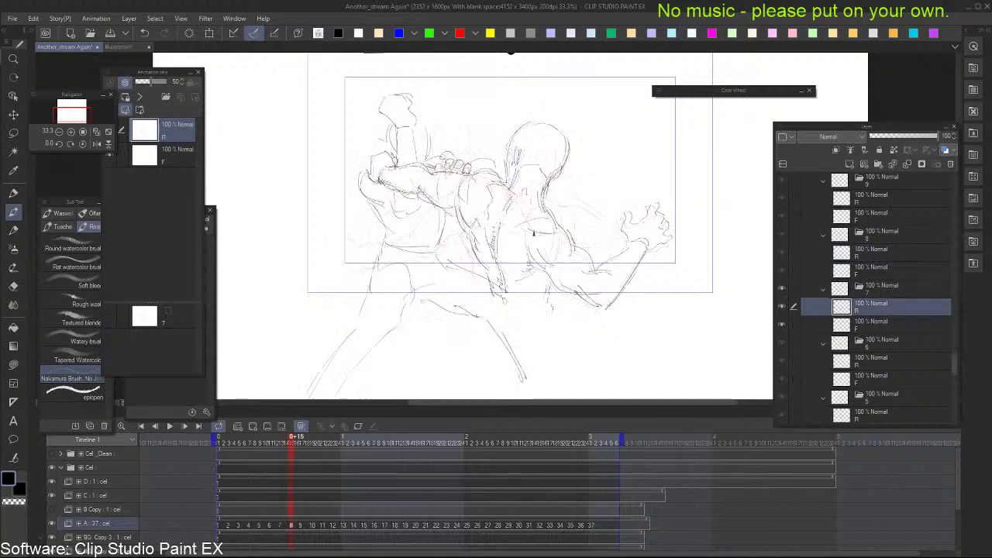
key("period")
key("comma")
key("period")
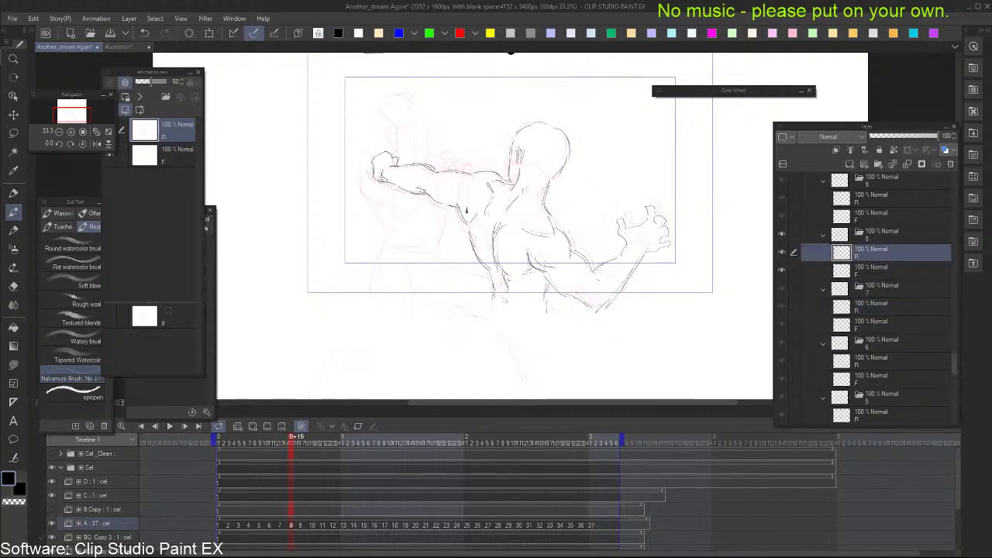
Draw the shoulder contour above the armpit on cel 8 and erase stray armpit strokes, comparing with cel 7
key("comma")
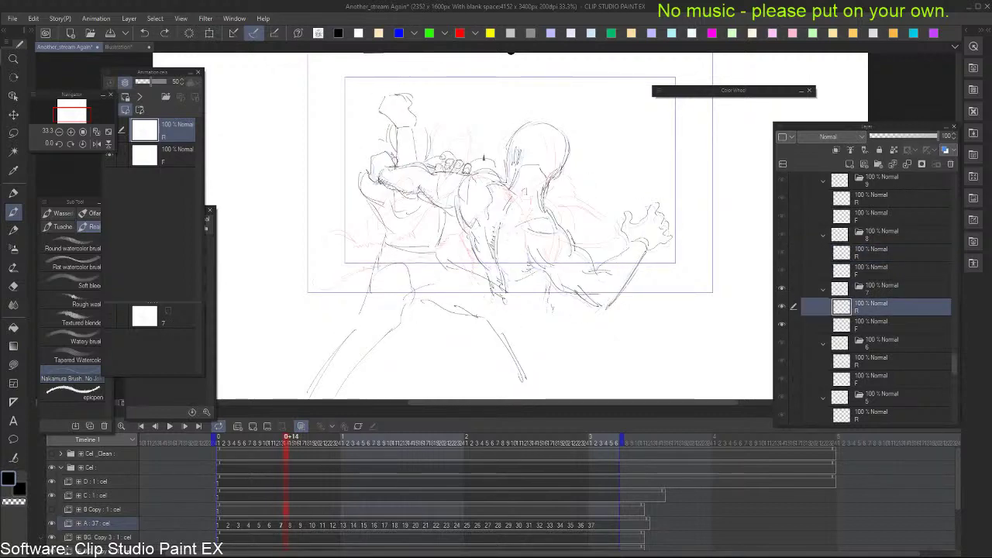
key("period")
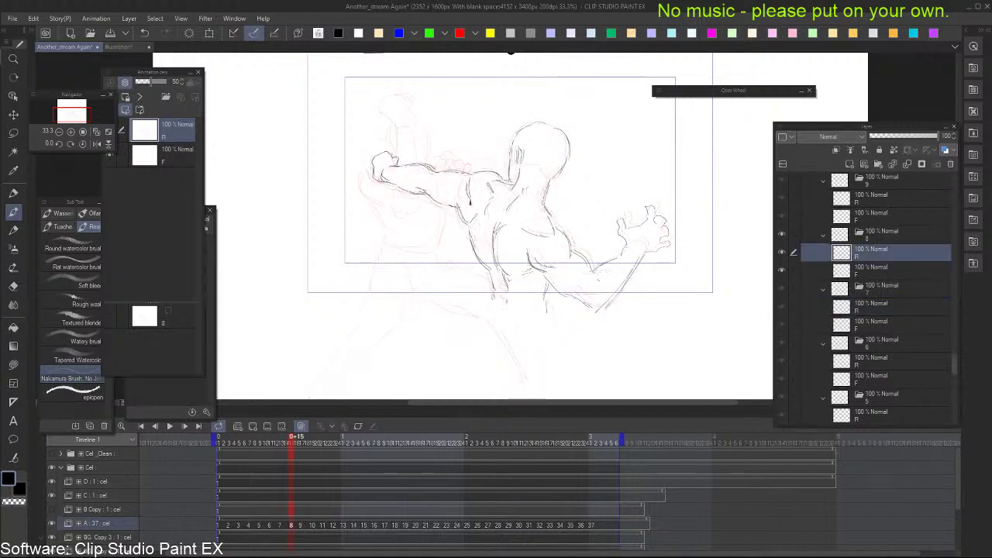
key("comma")
key("period")
key("e")
left_click_drag(457, 204, 468, 224)
key("b")
Add muscle lines between the shoulder of the outstretched arm and the shoulder blade on cel 8, flipping against cel 7
key("comma")
key("period")
key("comma")
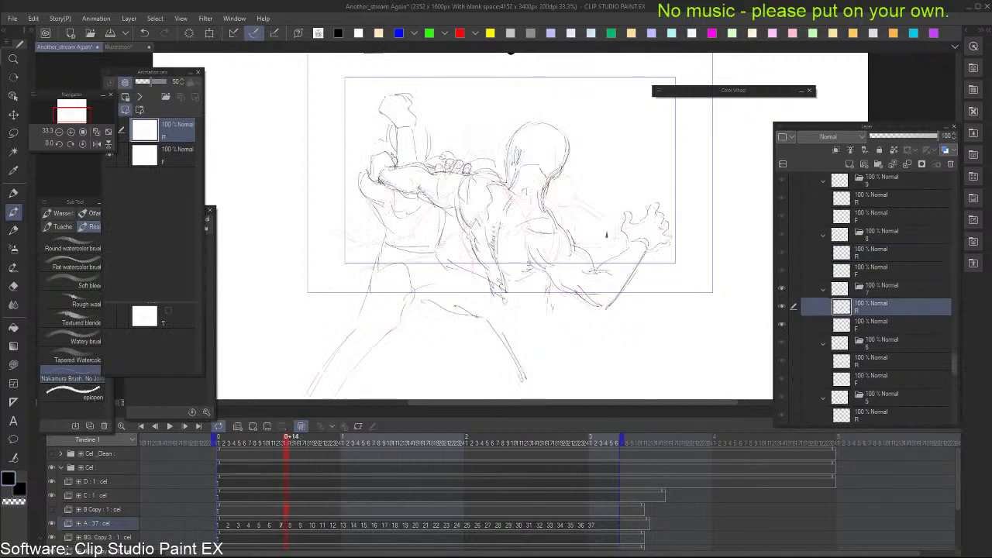
key("period")
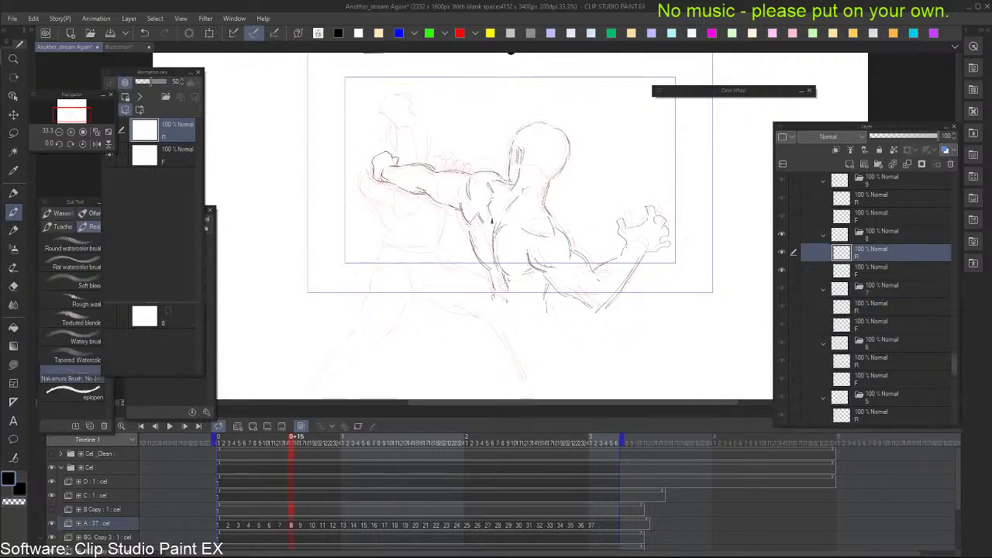
key("comma")
key("period")
key("comma")
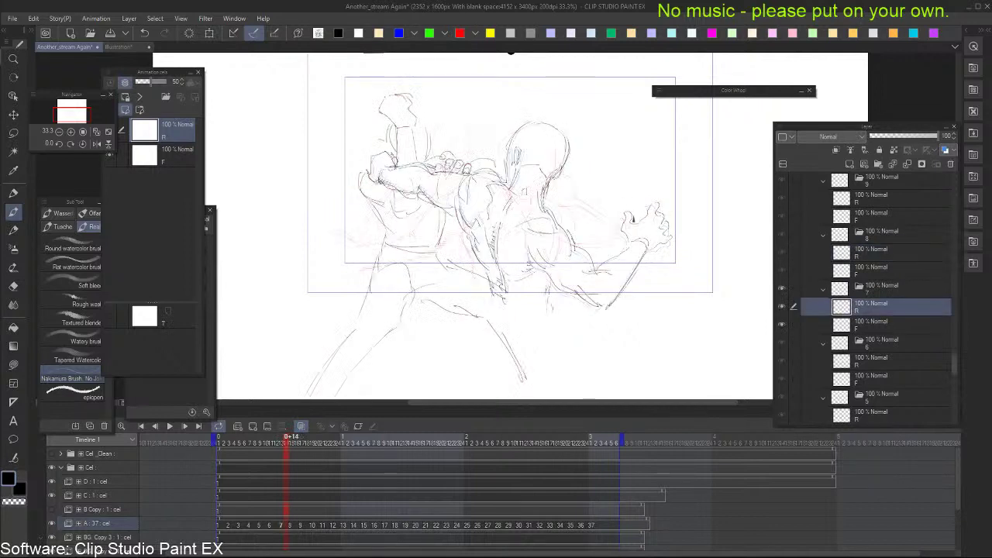
key("period")
key("comma")
key("period")
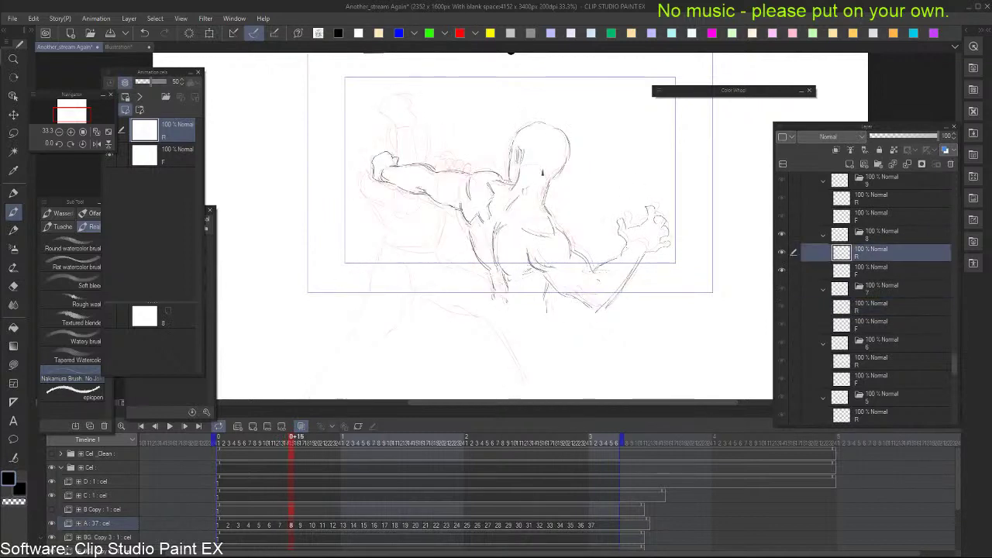
Rework the nape line at the base of the head on cel 8, checking it against cel 7
key("ctrl+z")
left_click_drag(527, 167, 544, 171)
key("ctrl+z")
key("ctrl+z")
key("ctrl+y")
key("comma")
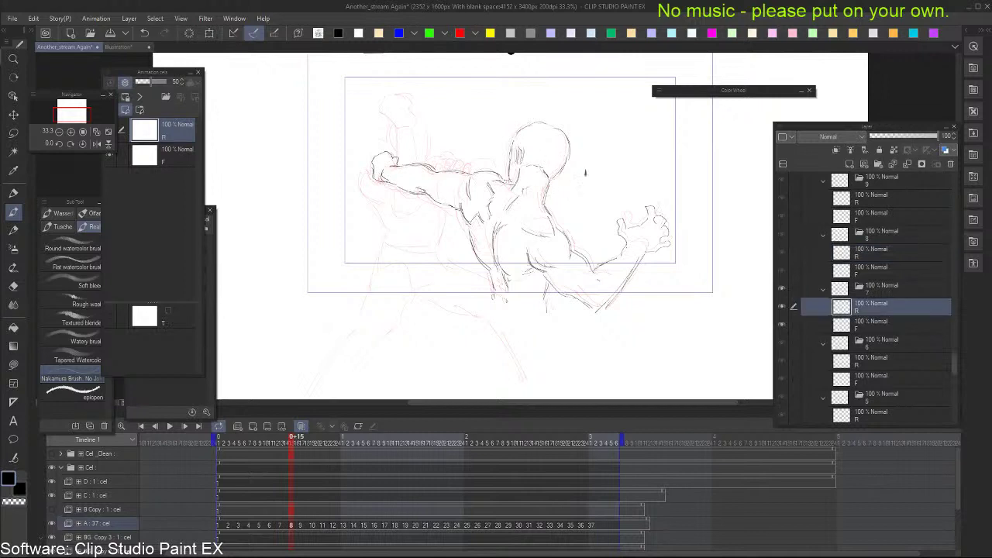
key("period")
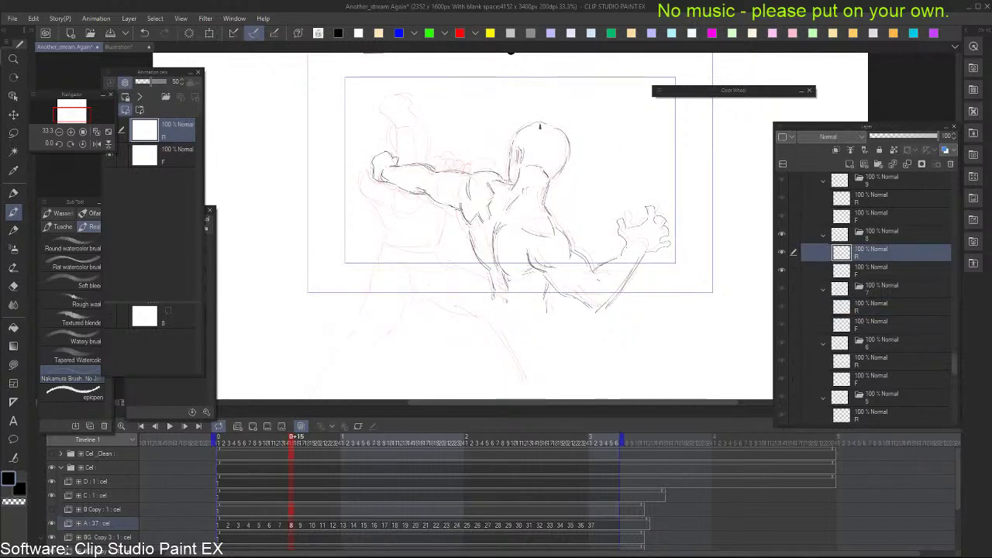
key("comma")
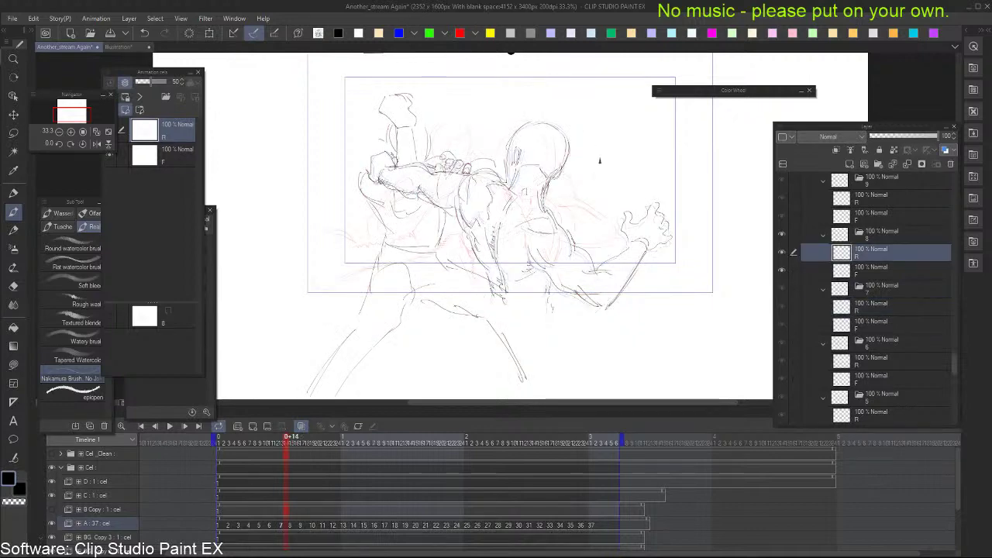
key("period")
key("comma")
key("period")
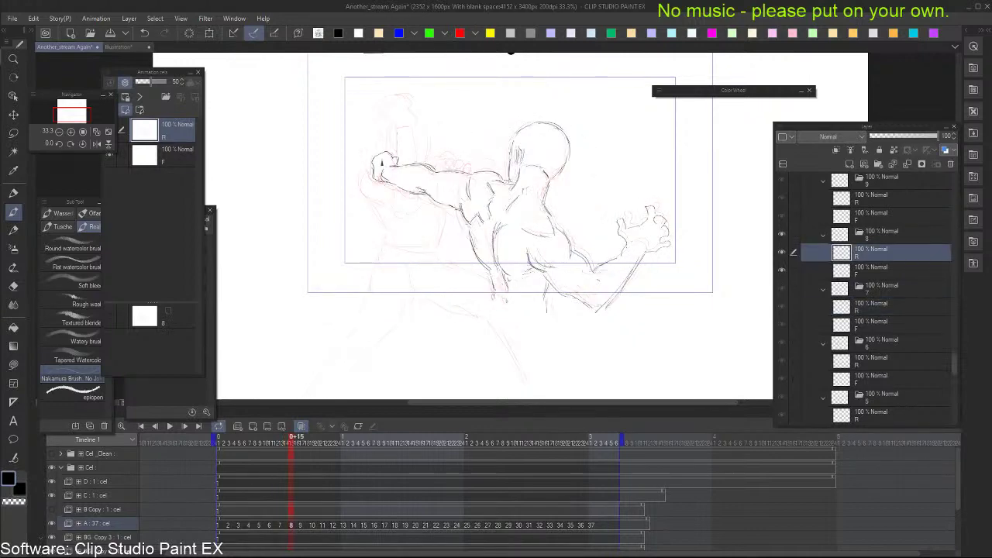
Draw the second figure's raised forearm and the chest line beneath the outstretched arm on cel 8, following cel 7
key("comma")
key("period")
key("comma")
key("period")
key("comma")
key("period")
key("comma")
key("period")
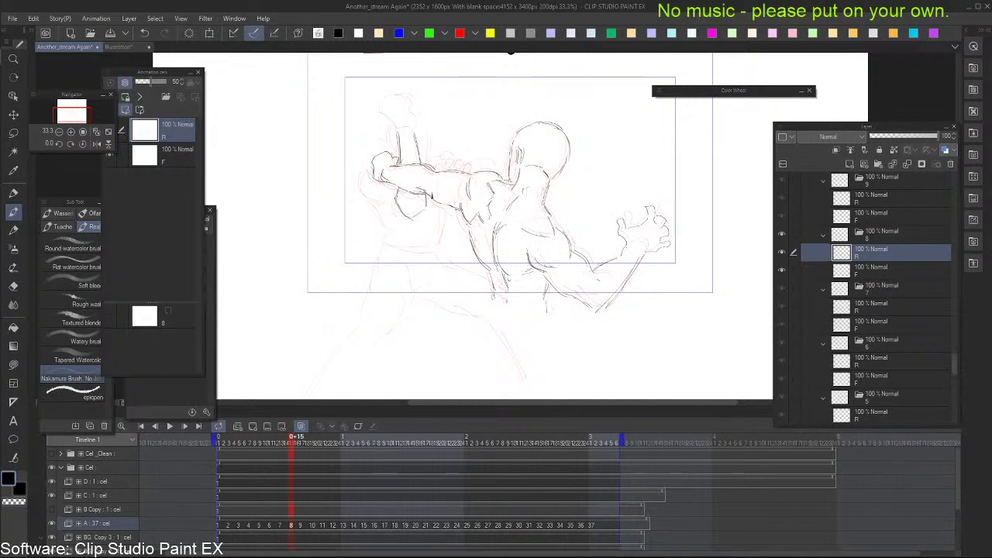
key("comma")
key("period")
Draw the second figure's outer shoulder and torso side down to the hip on cel 8, flipping against cel 7
mouse_move(367, 169)
left_mouse_down()
mouse_move(378, 200)
mouse_move(403, 211)
mouse_move(362, 324)
left_mouse_up()
key("comma")
key("period")
key("comma")
key("period")
key("comma")
key("period")
key("comma")
key("period")
key("comma")
key("period")
Redraw the second figure's outer thigh line below the hip on cel 8
key("ctrl+z")
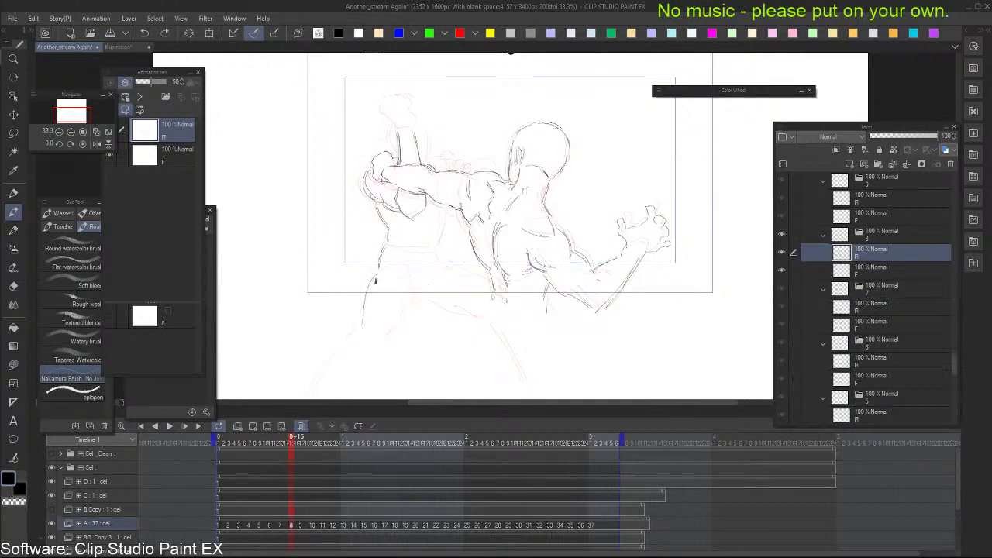
left_click_drag(375, 279, 365, 320)
key("ctrl+z")
key("ctrl+z")
left_click_drag(380, 273, 363, 321)
key("comma")
key("period")
Draw the second figure's inner leg line and the torso side nearest the attacker on cel 8, comparing with cel 7
left_click_drag(416, 301, 443, 250)
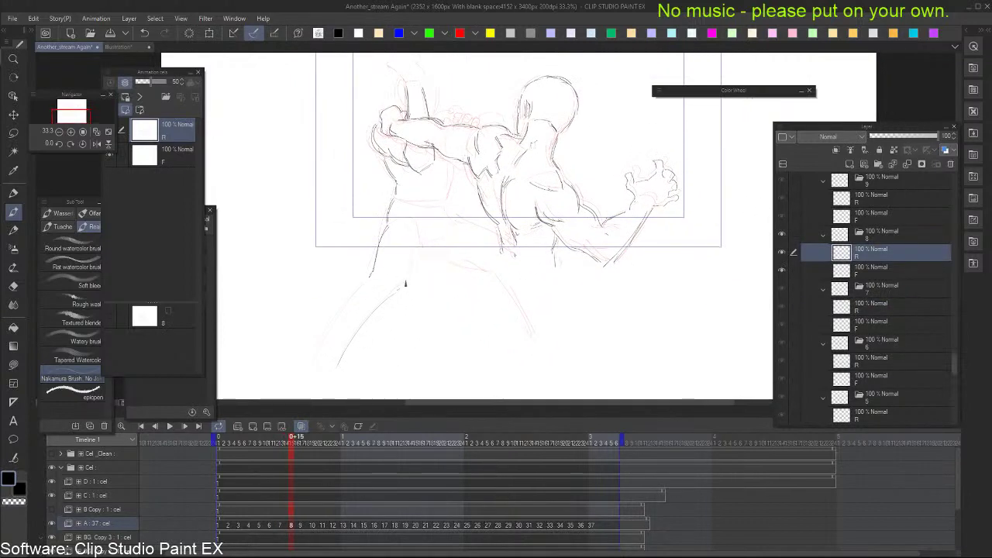
key("comma")
key("period")
key("comma")
key("period")
key("comma")
key("period")
left_click_drag(453, 181, 450, 226)
key("comma")
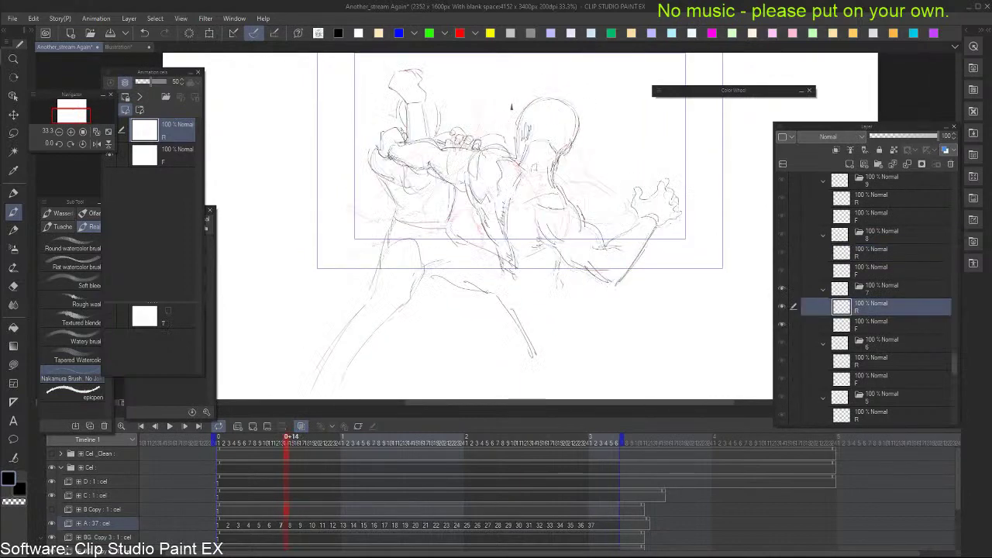
key("period")
Draw the contour over the attacker's shoulder beside the neck on cel 8, undoing unwanted strokes and checking against cel 7
left_click_drag(501, 126, 497, 130)
key("comma")
key("period")
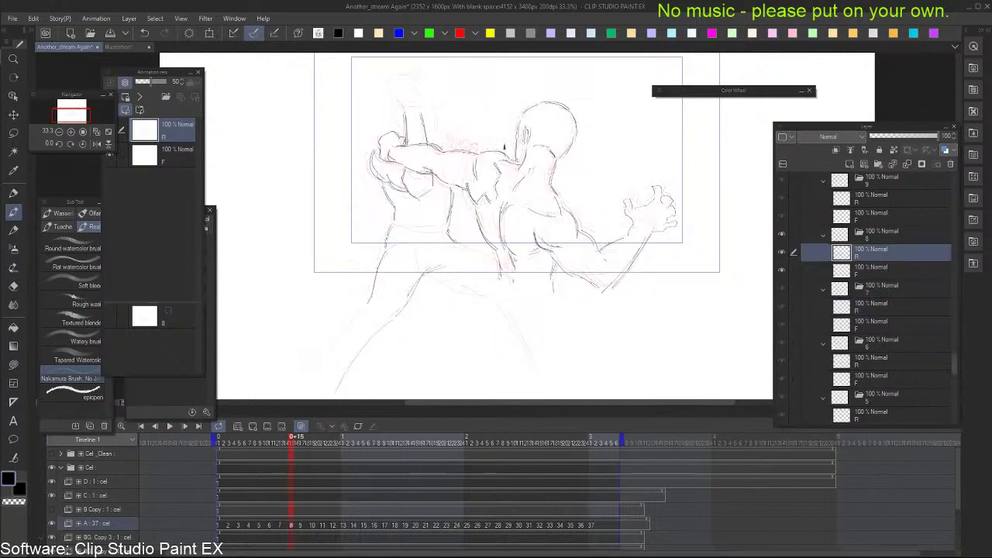
key("comma")
key("period")
key("ctrl+z")
left_click_drag(479, 145, 506, 149)
key("ctrl+z")
key("ctrl+z")
key("ctrl+z")
key("comma")
key("period")
key("comma")
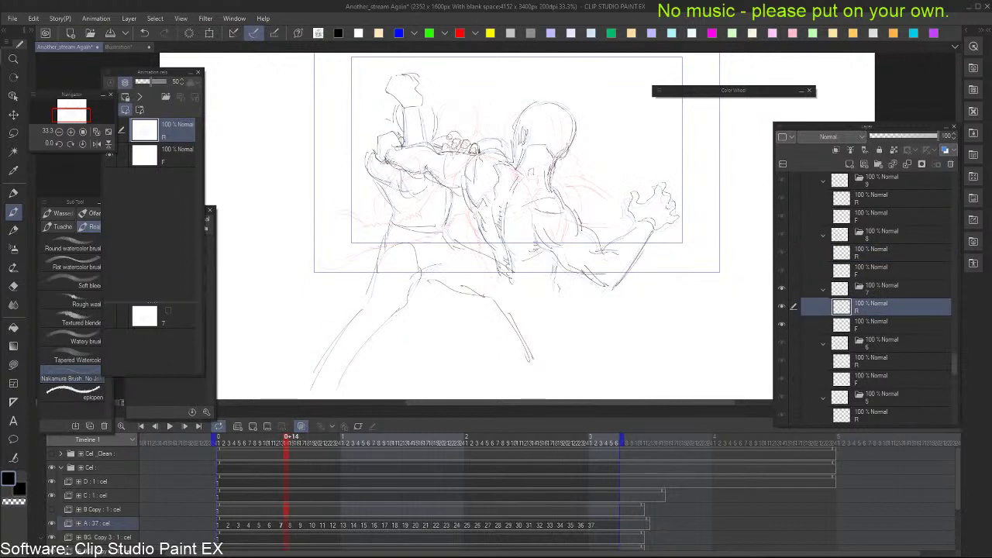
key("period")
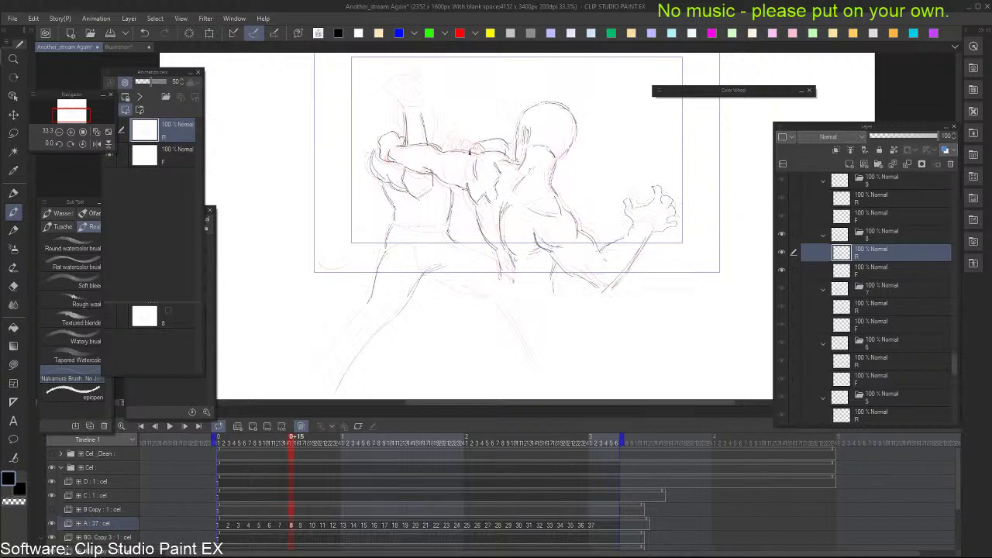
Draw the second figure's fingers along the top of the outstretched upper arm on cel 8, following cel 7
key("comma")
key("period")
key("comma")
key("period")
key("comma")
key("period")
key("comma")
key("period")
key("comma")
key("period")
key("comma")
key("period")
Draw the second figure's head outline around the raised forearm on cel 8, flipping against cel 7
mouse_move(428, 107)
left_mouse_down()
mouse_move(432, 127)
mouse_move(402, 133)
left_mouse_up()
key("comma")
key("period")
key("comma")
key("period")
key("comma")
key("period")
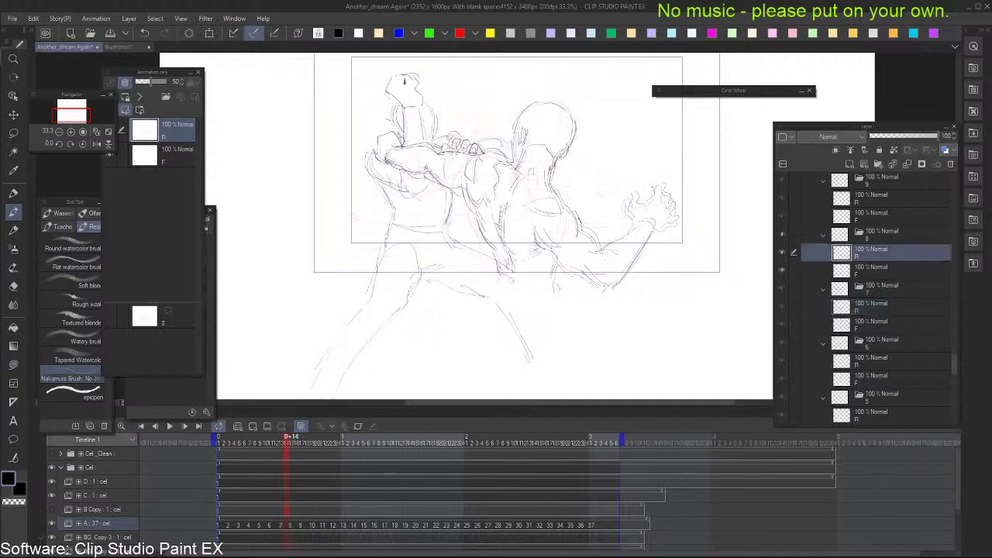
Draw the second figure's raised fist above the forearm on cel 8, comparing its shape with cel 7
mouse_move(393, 81)
left_mouse_down()
mouse_move(414, 83)
mouse_move(418, 104)
left_mouse_up()
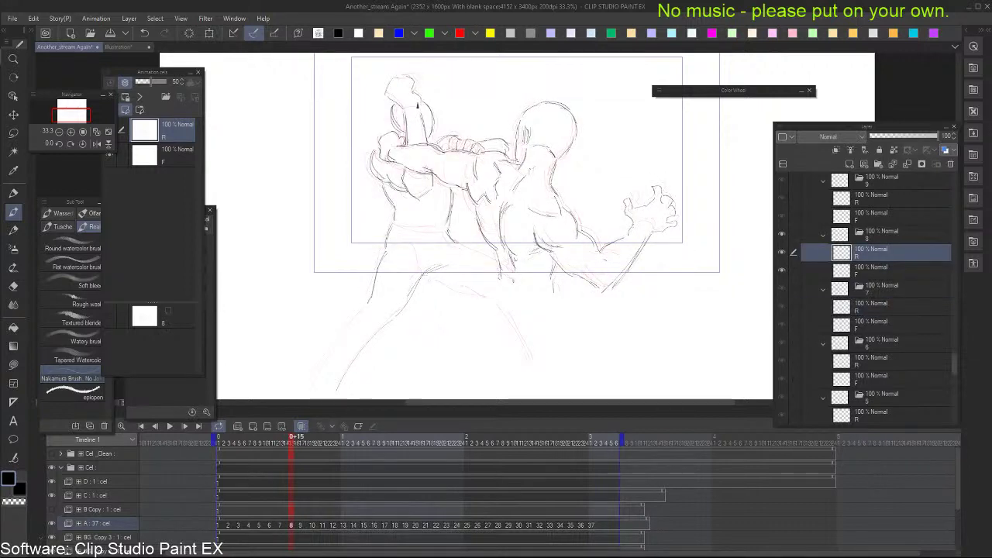
key("comma")
key("period")
key("comma")
key("period")
key("comma")
key("period")
key("comma")
key("period")
Sketch the attacker's waistband, hips and shorts below the torso on cel 8, redoing the hip curve
mouse_move(494, 256)
left_mouse_down()
mouse_move(496, 294)
mouse_move(540, 309)
mouse_move(516, 306)
mouse_move(550, 305)
left_mouse_up()
mouse_move(500, 290)
left_mouse_down()
mouse_move(550, 294)
mouse_move(539, 269)
mouse_move(495, 270)
mouse_move(452, 314)
left_mouse_up()
key("ctrl+z")
mouse_move(486, 282)
left_mouse_down()
mouse_move(475, 335)
mouse_move(511, 344)
left_mouse_up()
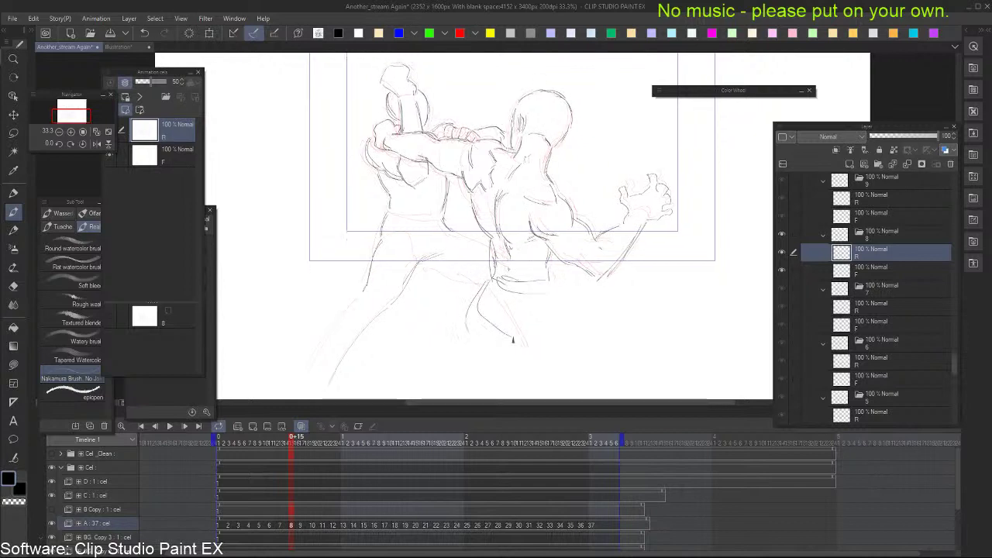
key("ctrl+z")
key("ctrl+z")
mouse_move(486, 283)
left_mouse_down()
mouse_move(489, 326)
mouse_move(527, 334)
left_mouse_up()
left_click_drag(501, 322, 540, 331)
left_click_drag(547, 283, 558, 323)
mouse_move(542, 329)
left_mouse_down()
mouse_move(528, 285)
mouse_move(558, 319)
left_mouse_up()
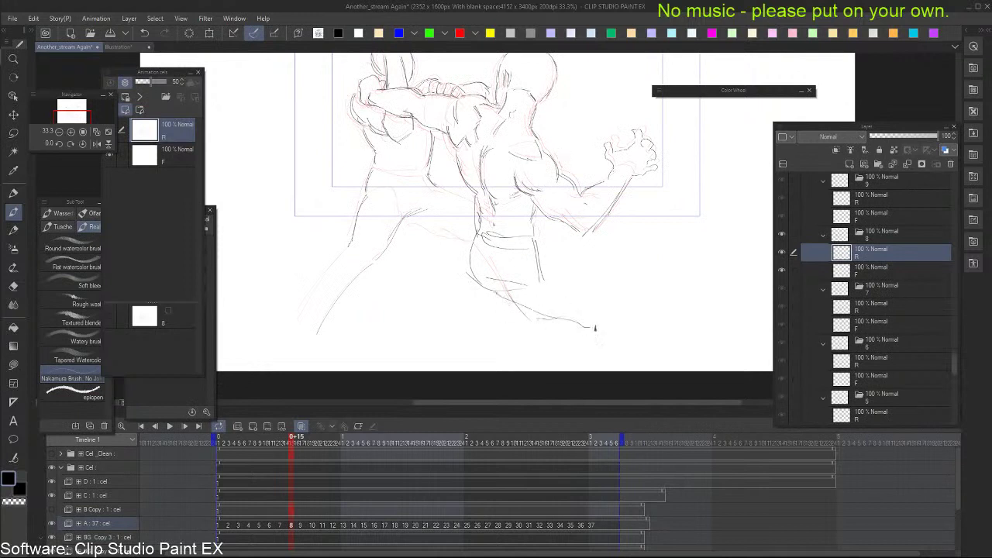
Draw the upper and lower contours of the attacker's front thigh down to the knee on cel 8
left_click_drag(497, 295, 591, 328)
left_click_drag(545, 260, 591, 304)
Try out the attacker's bent rear leg on cel 8, undoing the first version and sketching another
mouse_move(473, 274)
left_mouse_down()
mouse_move(491, 306)
mouse_move(466, 277)
mouse_move(437, 334)
mouse_move(494, 303)
mouse_move(433, 356)
mouse_move(438, 328)
mouse_move(408, 362)
left_mouse_up()
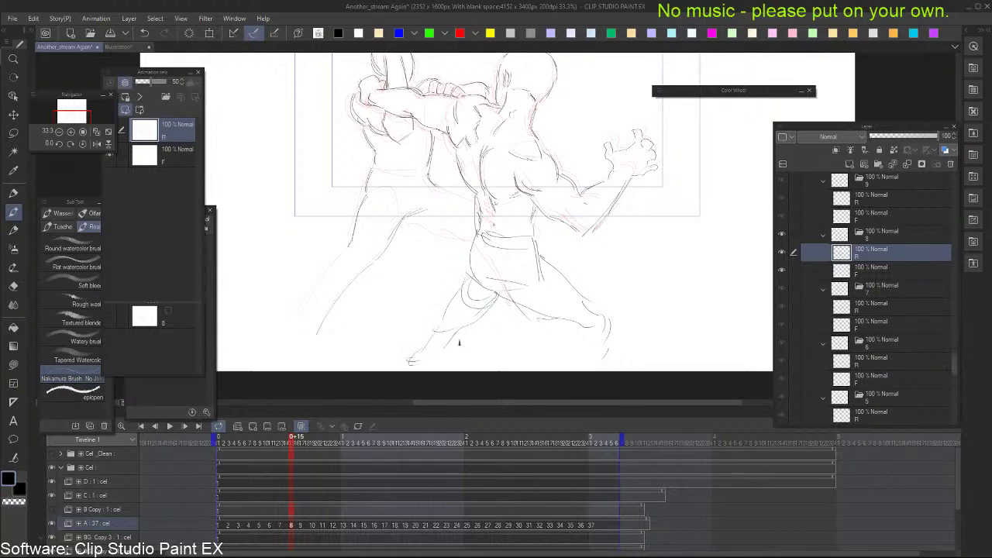
key("ctrl+z")
key("ctrl+z")
key("ctrl+z")
key("ctrl+z")
key("ctrl+z")
mouse_move(470, 262)
left_mouse_down()
mouse_move(468, 293)
mouse_move(497, 263)
mouse_move(451, 288)
mouse_move(434, 307)
mouse_move(463, 274)
mouse_move(430, 312)
mouse_move(436, 329)
mouse_move(489, 294)
left_mouse_up()
key("ctrl+z")
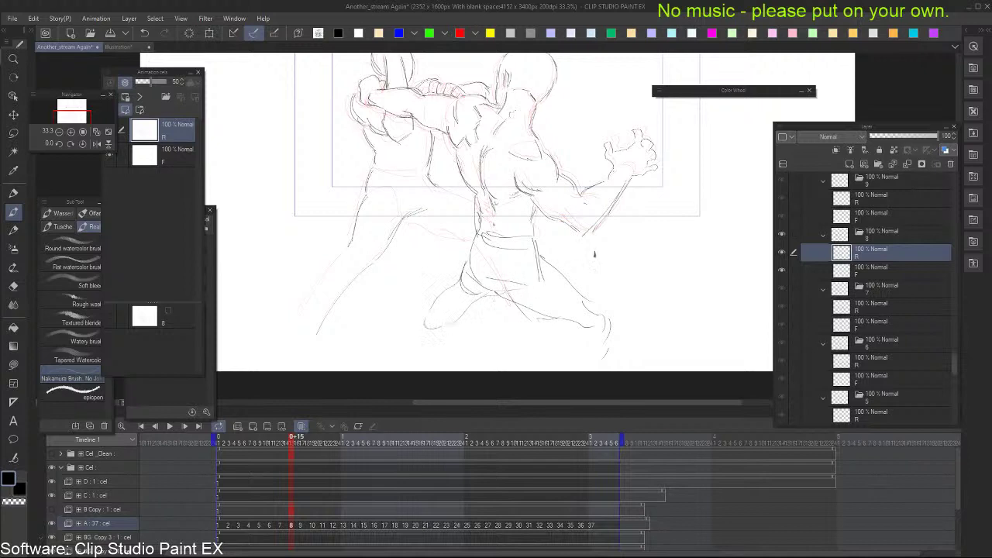
Draw the attacker's front knee and lower leg on cel 8
left_click_drag(670, 276, 670, 275)
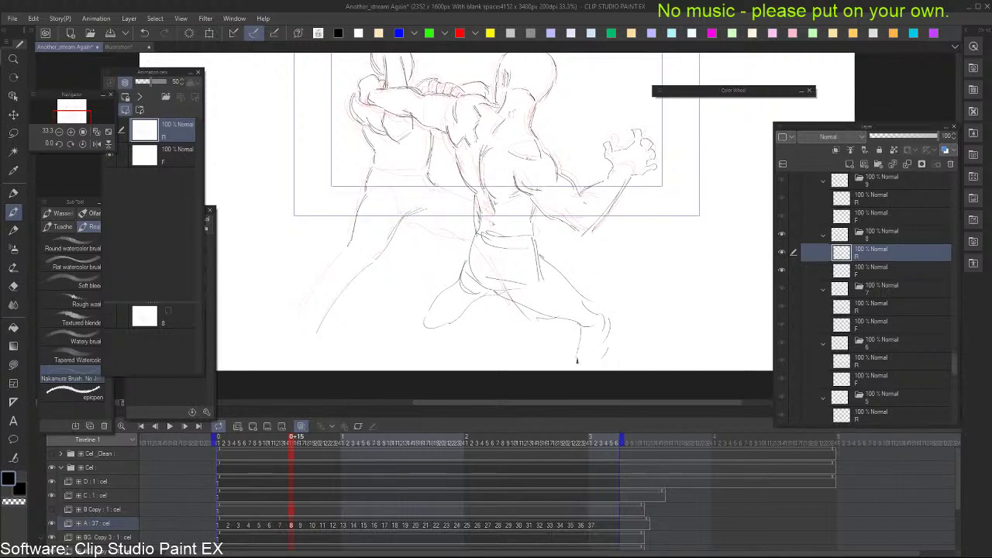
left_click_drag(586, 296, 610, 310)
left_click_drag(655, 279, 661, 300)
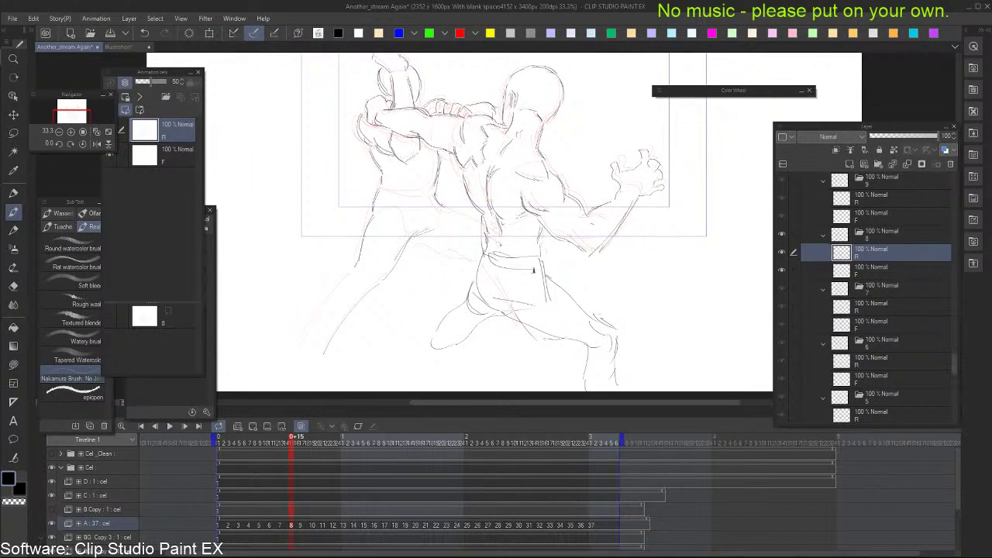
Erase the attacker's bent rear leg on cel 8 and try new thigh and knee contours
key("e")
mouse_move(481, 296)
left_mouse_down()
mouse_move(445, 321)
mouse_move(433, 346)
left_mouse_up()
key("b")
left_click_drag(479, 293, 460, 331)
key("ctrl+z")
left_click_drag(478, 293, 464, 323)
left_click_drag(453, 334, 467, 344)
key("ctrl+z")
key("ctrl+z")
Reshape the attacker's hip and shorts hem on cel 8, undoing unwanted strokes
mouse_move(497, 257)
left_mouse_down()
mouse_move(523, 285)
mouse_move(550, 283)
left_mouse_up()
key("ctrl+z")
left_click_drag(546, 250, 551, 270)
key("ctrl+z")
key("ctrl+z")
mouse_move(487, 247)
left_mouse_down()
mouse_move(475, 281)
mouse_move(503, 286)
mouse_move(485, 300)
mouse_move(525, 287)
mouse_move(514, 292)
mouse_move(524, 325)
mouse_move(500, 312)
mouse_move(533, 319)
left_mouse_up()
key("ctrl+z")
Redraw the attacker's rear leg extending down and back from the shorts on cel 8
mouse_move(479, 270)
left_mouse_down()
mouse_move(512, 318)
mouse_move(455, 354)
left_mouse_up()
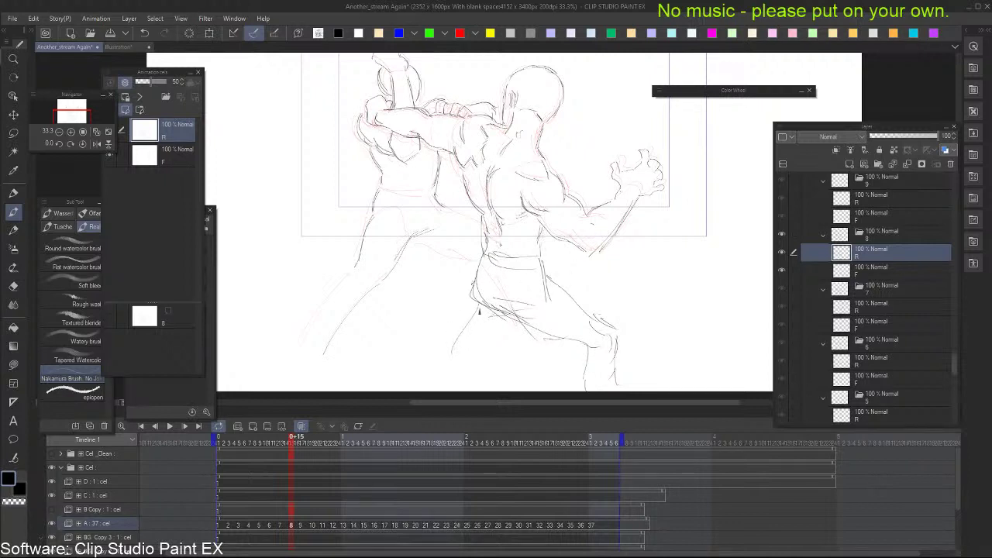
key("ctrl+z")
mouse_move(484, 312)
left_mouse_down()
mouse_move(460, 347)
mouse_move(472, 365)
mouse_move(510, 325)
mouse_move(473, 359)
left_mouse_up()
key("ctrl+z")
left_click_drag(515, 316, 461, 378)
Erase stray lines inside the attacker's shorts on cel 8 and add a fold line across the hip
key("e")
left_click_drag(537, 307, 522, 308)
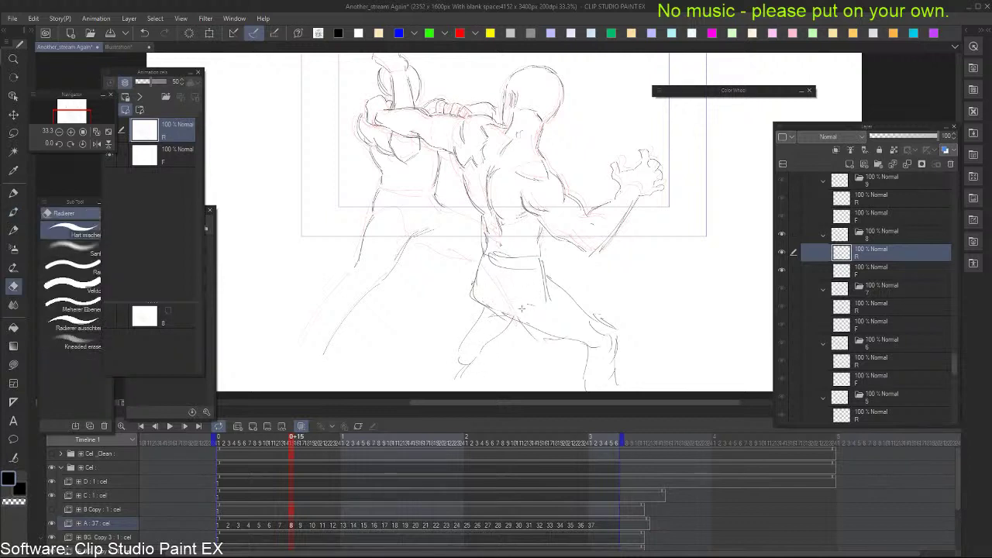
key("b")
key("e")
key("b")
left_click_drag(489, 297, 486, 307)
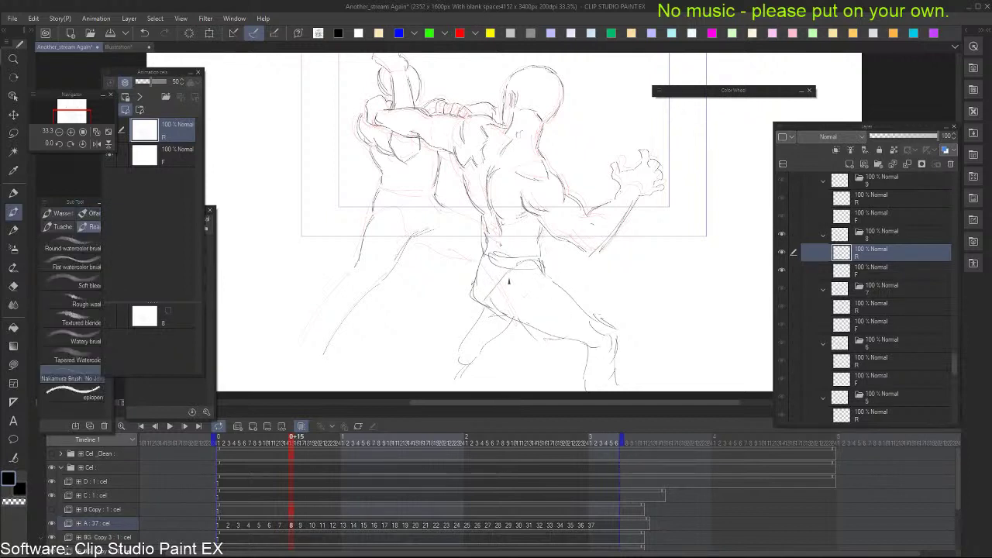
Draw the attacker's hip, front thigh, knee and lower leg plus the rear leg on cel 7, matching cel 8
key("Left")
key("Right")
key("Left")
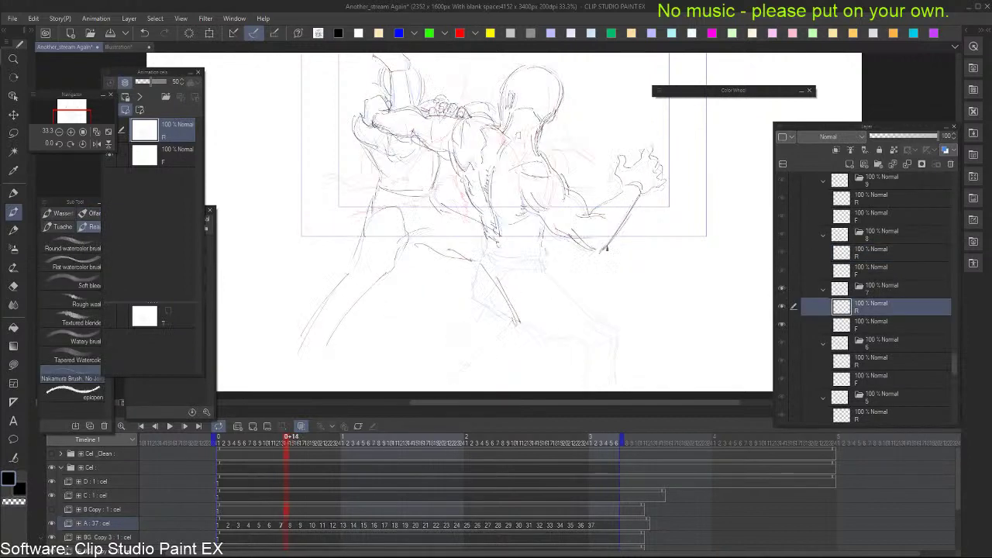
left_click_drag(568, 249, 565, 233)
left_click_drag(485, 227, 474, 282)
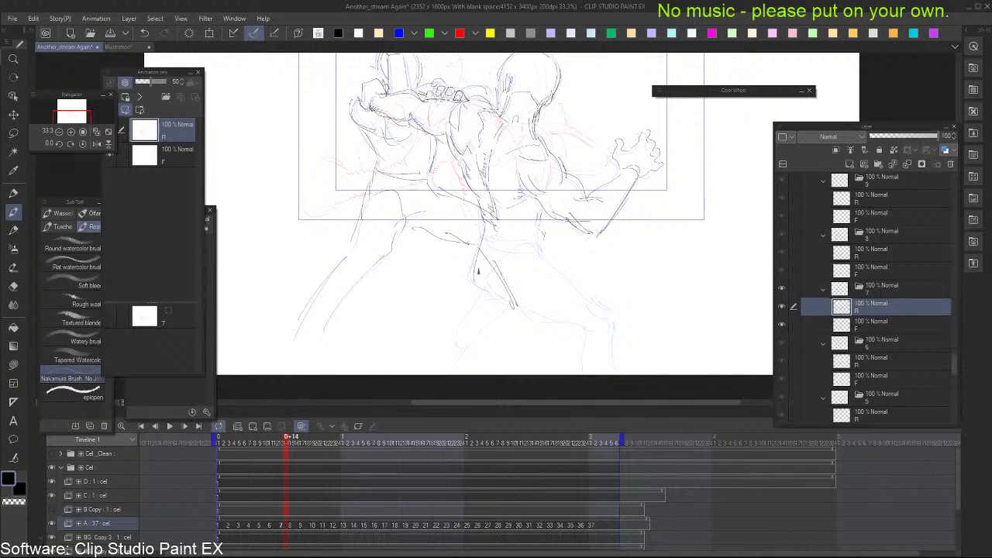
mouse_move(451, 344)
left_mouse_down()
mouse_move(485, 290)
mouse_move(490, 301)
mouse_move(614, 347)
left_mouse_up()
left_click_drag(581, 298, 609, 314)
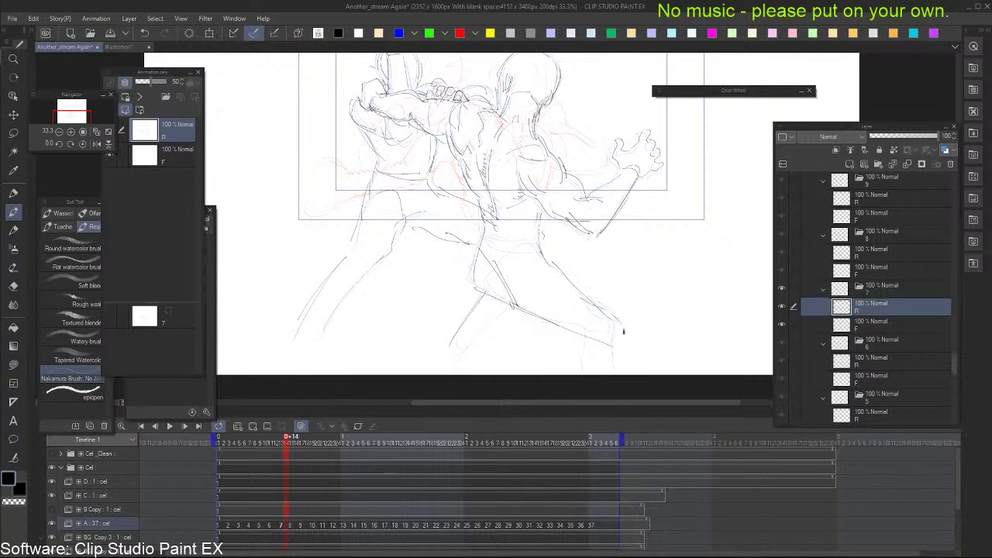
mouse_move(617, 355)
left_mouse_down()
mouse_move(631, 317)
mouse_move(580, 350)
left_mouse_up()
scroll(612, 310, "down", 1)
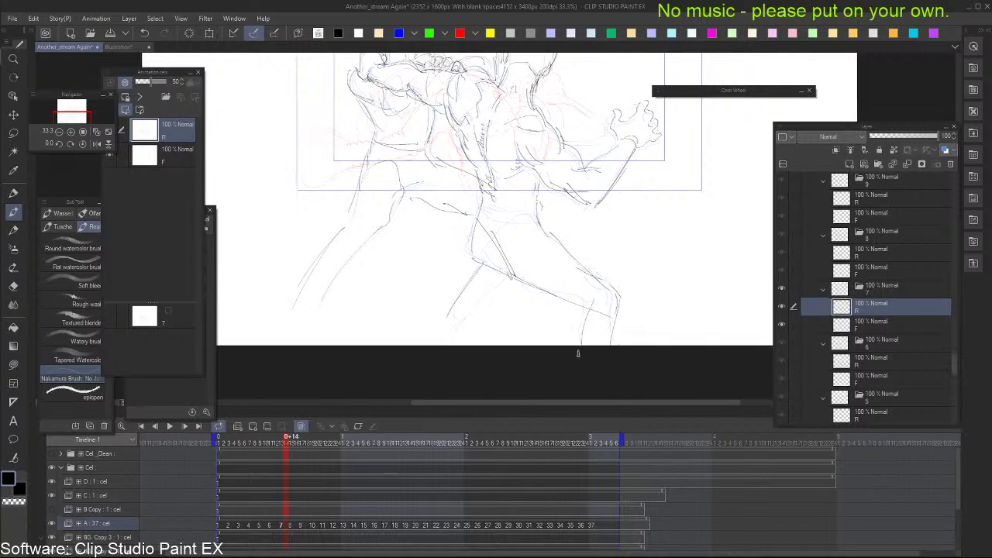
left_click_drag(588, 301, 578, 355)
Add the attacker's waistline, the fold line across the shorts and the rear leg's second contour on cel 7
left_click_drag(528, 179, 522, 205)
key("ctrl+z")
mouse_move(521, 243)
left_mouse_down()
mouse_move(480, 289)
mouse_move(488, 271)
left_mouse_up()
mouse_move(477, 233)
left_mouse_down()
mouse_move(522, 242)
mouse_move(557, 227)
left_mouse_up()
left_click_drag(496, 313, 455, 359)
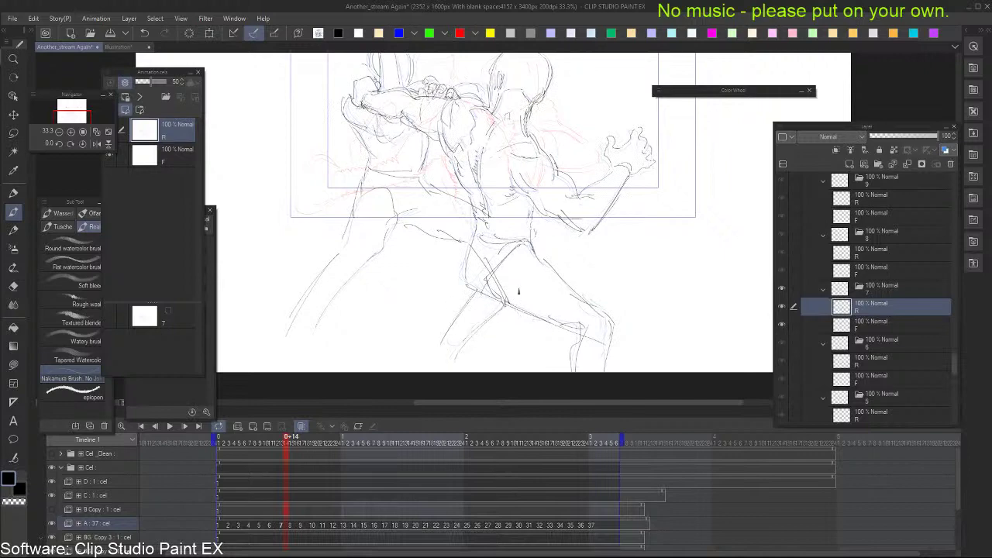
Add the defender's thigh contours and waist line on cel 8, comparing against cel 7
left_click_drag(613, 254, 644, 275)
key("Right")
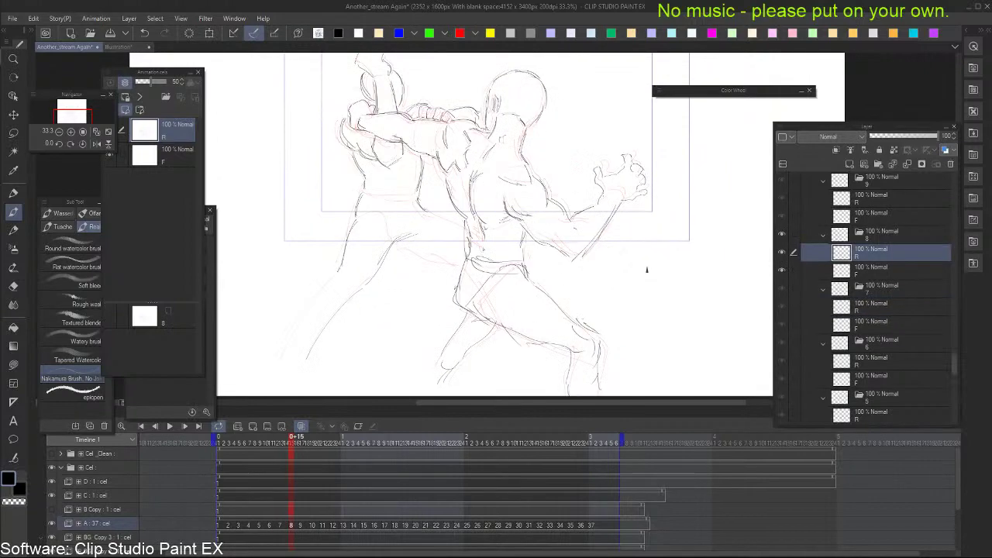
key("Left")
key("Right")
mouse_move(411, 245)
left_mouse_down()
mouse_move(467, 256)
mouse_move(460, 265)
left_mouse_up()
left_click_drag(421, 210, 469, 230)
key("Left")
key("Right")
left_click_drag(363, 193, 407, 193)
key("Left")
key("Right")
left_click_drag(557, 147, 582, 178)
Play back the fight animation with the interface hidden to check the motion
key("Left")
key("Left")
key("Left")
key("Left")
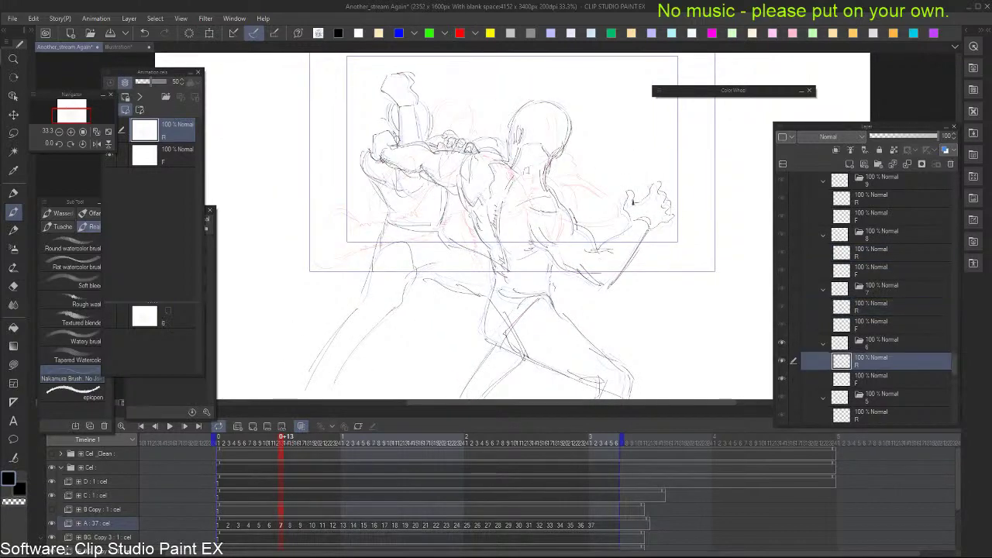
key("Tab")
key("space")
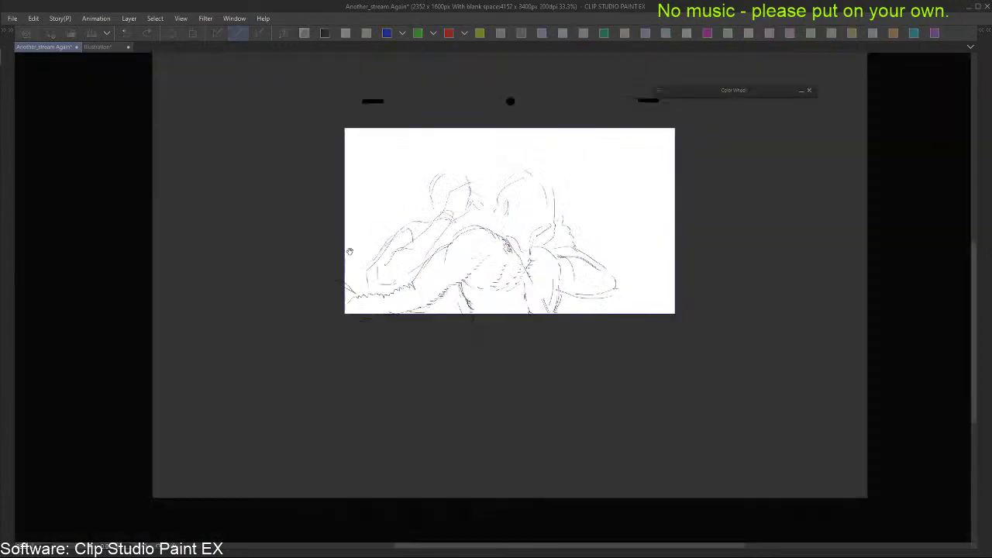
key("Tab")
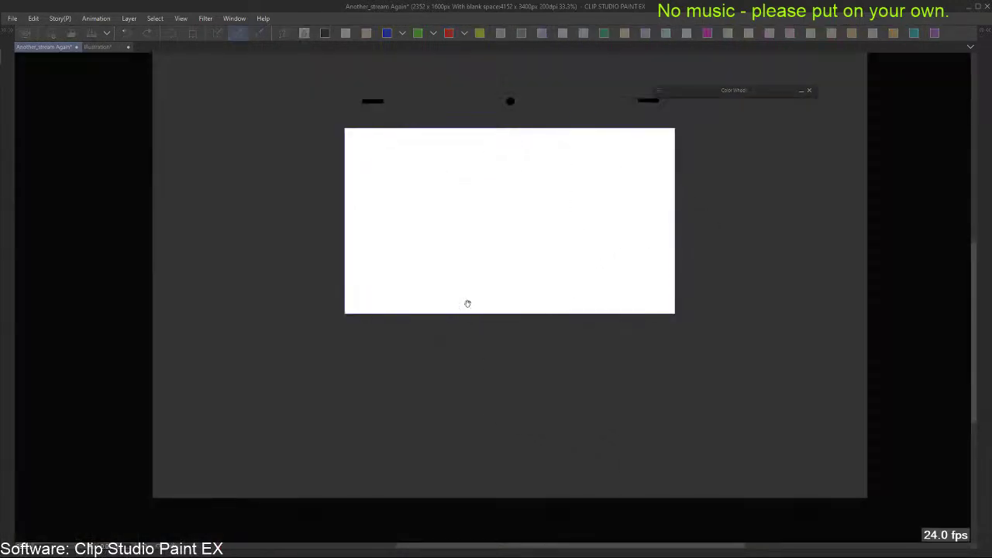
key("Tab")
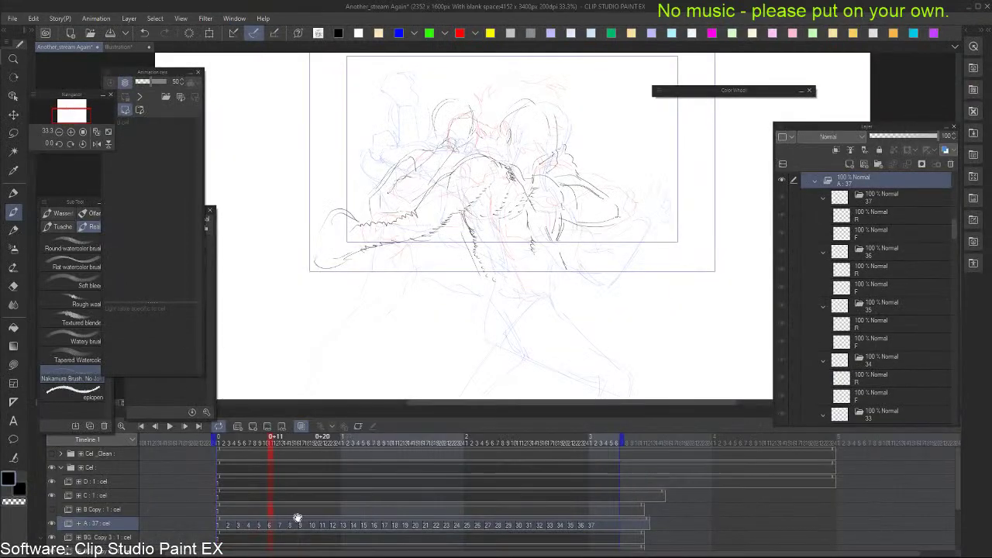
Start cel 9 with the attacker's torso outline, undoing and redrawing the back contour over the onion skin
left_click(282, 522)
key("period")
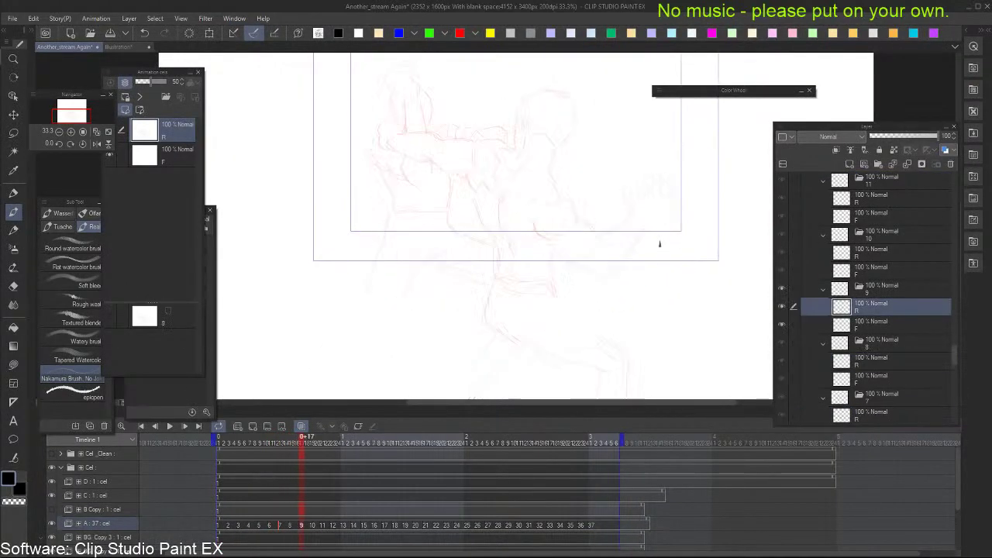
key("comma")
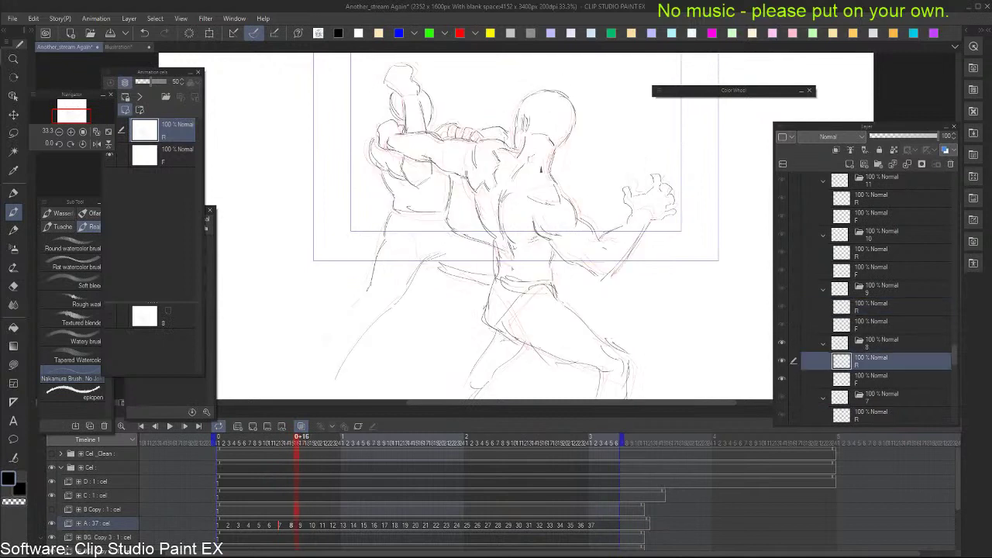
key("Right")
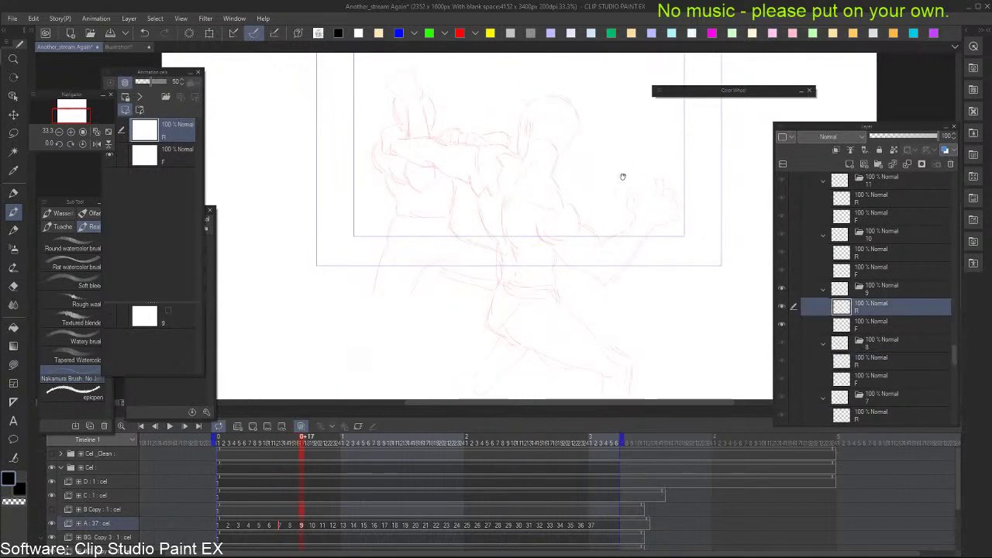
left_click_drag(471, 206, 486, 274)
key("ctrl+z")
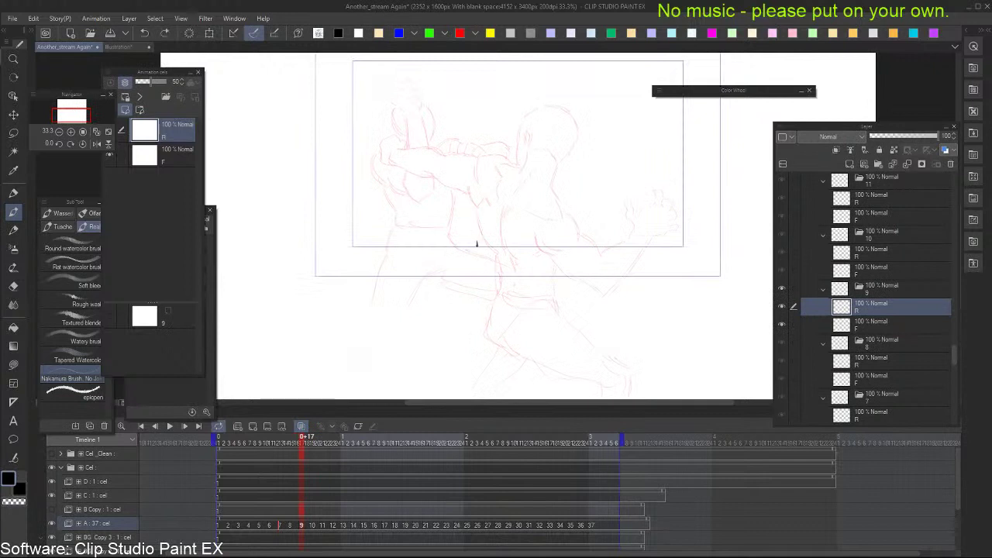
left_click_drag(482, 188, 494, 296)
key("ctrl+z")
key("ctrl+z")
left_click_drag(481, 186, 487, 284)
left_click_drag(478, 197, 490, 286)
Sketch the attacker's waistline and rear hip contour on cel 9, comparing with cel 8
mouse_move(479, 179)
left_mouse_down()
mouse_move(525, 178)
mouse_move(550, 199)
mouse_move(537, 284)
mouse_move(546, 296)
mouse_move(481, 346)
left_mouse_up()
key("Left")
key("Right")
mouse_move(477, 298)
left_mouse_down()
mouse_move(481, 341)
mouse_move(509, 292)
left_mouse_up()
key("Left")
key("Right")
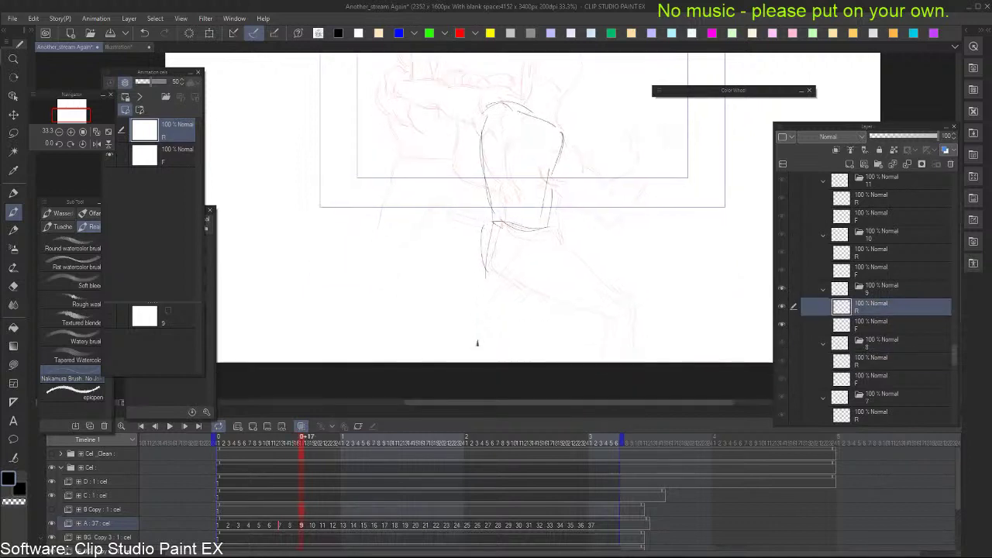
Rough in the attacker's rear leg, front thigh and bent knee on cel 9
left_click_drag(465, 346, 496, 281)
left_click_drag(489, 294, 467, 339)
left_click_drag(587, 297, 508, 285)
mouse_move(578, 304)
left_mouse_down()
mouse_move(590, 331)
mouse_move(602, 316)
mouse_move(586, 306)
mouse_move(599, 339)
mouse_move(637, 362)
mouse_move(626, 298)
mouse_move(540, 229)
mouse_move(626, 289)
left_mouse_up()
key("ctrl+z")
mouse_move(627, 289)
left_mouse_down()
mouse_move(569, 257)
mouse_move(540, 200)
left_mouse_up()
key(".")
Sketch both of the attacker's shoulders on the cel 9 torso
left_click_drag(526, 112, 550, 169)
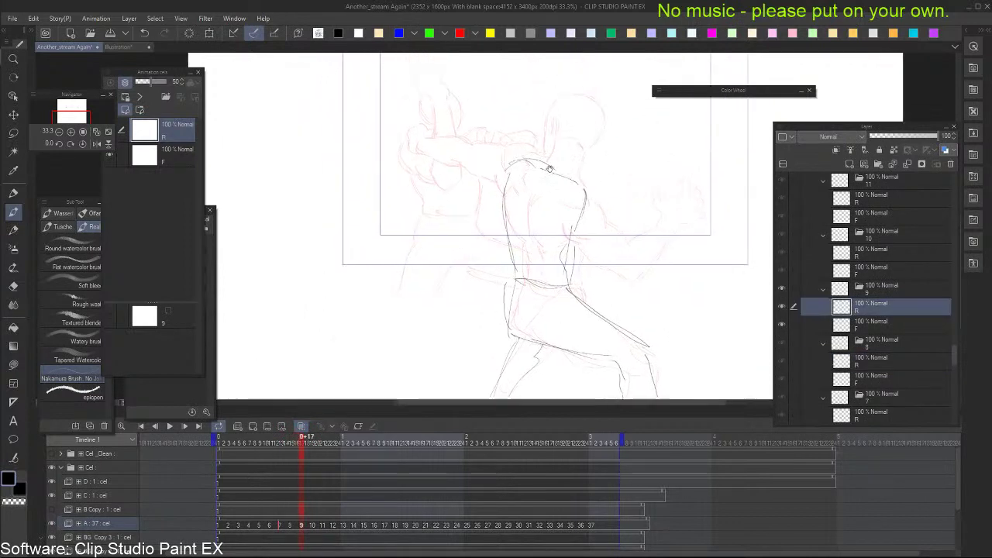
mouse_move(489, 194)
left_mouse_down()
mouse_move(523, 161)
mouse_move(488, 194)
mouse_move(506, 202)
left_mouse_up()
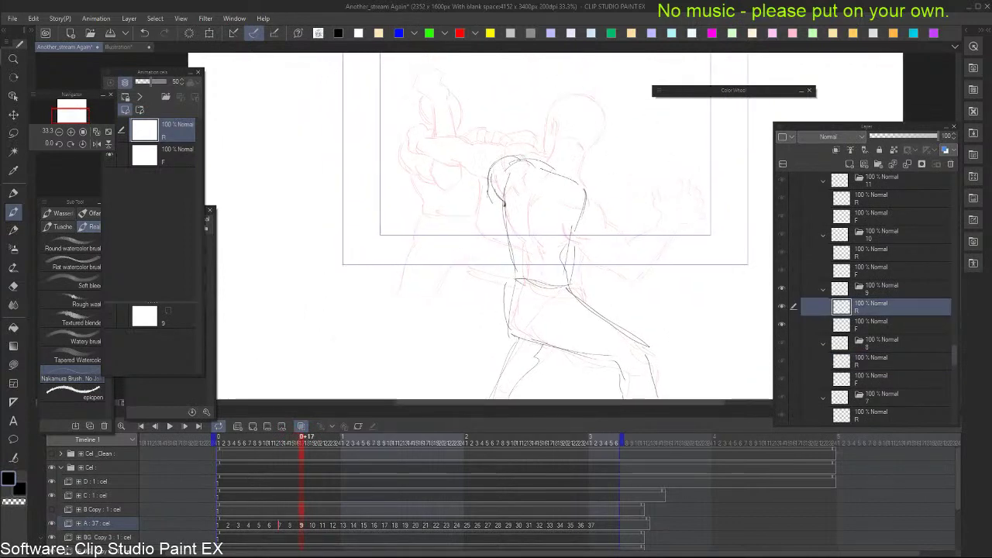
key(".")
left_click_drag(580, 183, 607, 198)
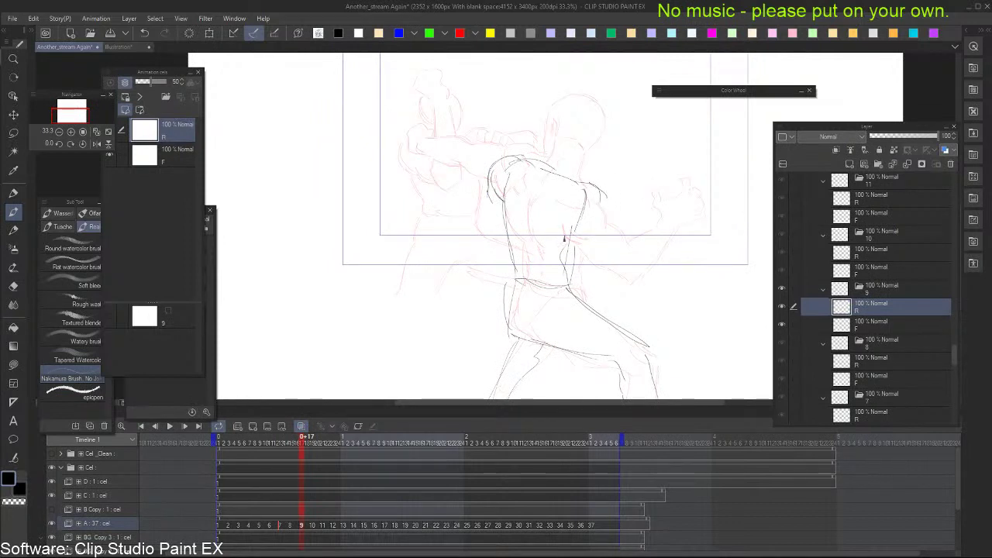
Draw the attacker's bent rear arm on cel 9, with upper arm, forearm and a blocky raised fist
mouse_move(565, 237)
left_mouse_down()
mouse_move(587, 227)
mouse_move(625, 239)
mouse_move(618, 257)
mouse_move(643, 264)
left_mouse_up()
key(".")
key("ctrl+z")
left_click_drag(612, 209, 644, 240)
key("alt+bracketleft")
key("alt+bracketright")
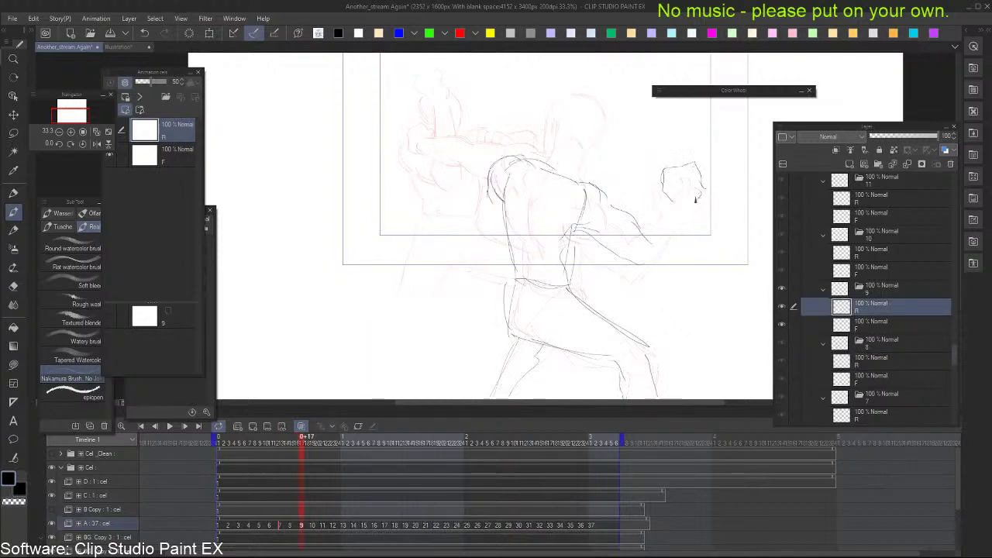
mouse_move(640, 231)
left_mouse_down()
mouse_move(679, 195)
mouse_move(688, 204)
mouse_move(651, 272)
left_mouse_up()
key("alt+bracketleft")
key("alt+bracketright")
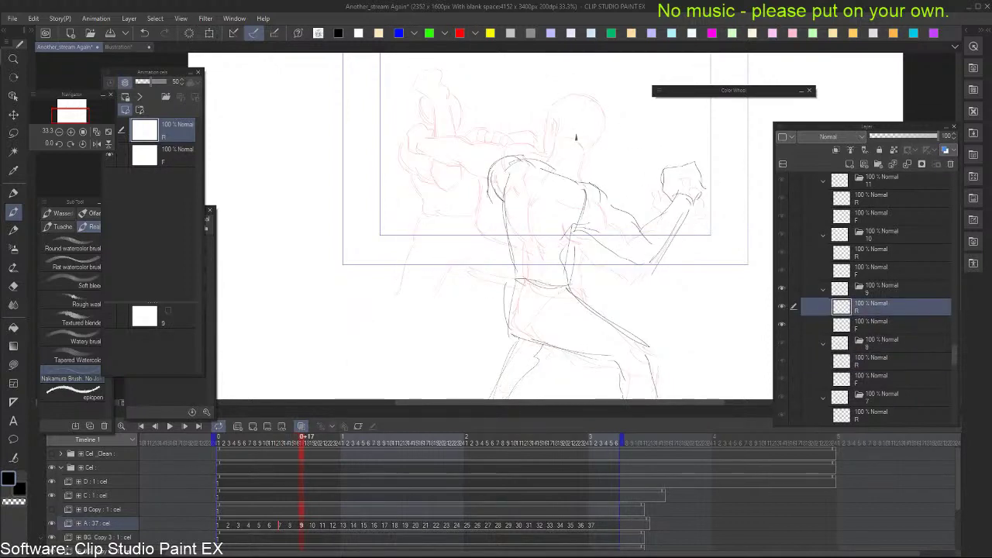
Sketch the attacker's neck and the top of the head on cel 9, undoing unwanted strokes
mouse_move(536, 174)
left_mouse_down()
mouse_move(570, 151)
mouse_move(572, 180)
left_mouse_up()
key("comma")
key("period")
mouse_move(536, 126)
left_mouse_down()
mouse_move(580, 102)
mouse_move(548, 97)
mouse_move(554, 109)
mouse_move(534, 124)
mouse_move(568, 105)
mouse_move(539, 115)
mouse_move(587, 104)
mouse_move(572, 106)
mouse_move(588, 116)
mouse_move(547, 109)
mouse_move(537, 117)
mouse_move(574, 100)
left_mouse_up()
key("ctrl+z")
key("alt+bracketleft")
key("alt+bracketright")
key("ctrl+z")
key("ctrl+z")
key("ctrl+z")
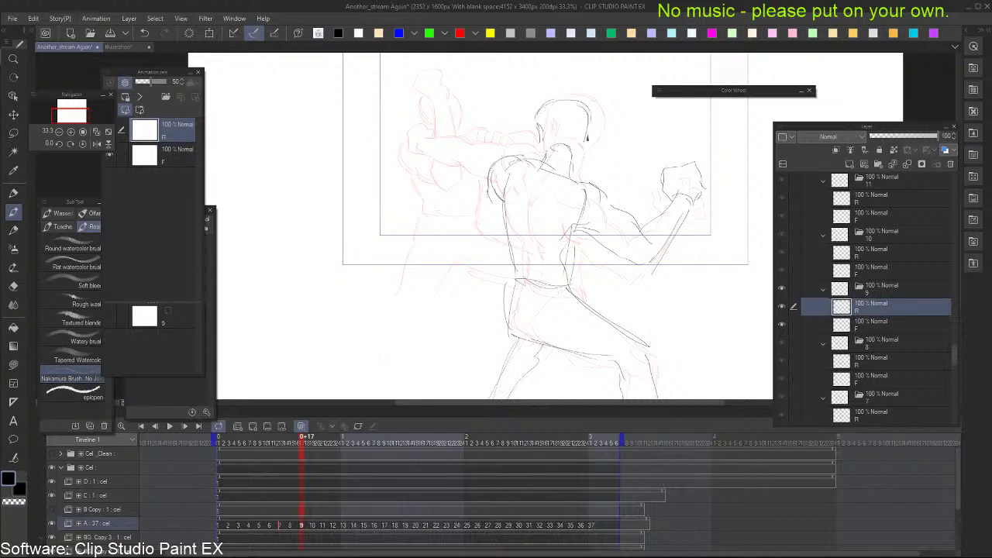
Complete the attacker's head on cel 9 with the jaw line and side-of-face contour
mouse_move(589, 144)
left_mouse_down()
mouse_move(586, 121)
mouse_move(572, 171)
left_mouse_up()
left_click_drag(535, 116, 536, 161)
key("ctrl+z")
left_click_drag(537, 116, 535, 158)
key("Left")
key("Right")
Draw the attacker's other arm on cel 9, swinging out from the shoulder toward the defender with a rough hand curve
mouse_move(491, 183)
left_mouse_down()
mouse_move(504, 206)
mouse_move(478, 217)
left_mouse_up()
key("Left")
key("Right")
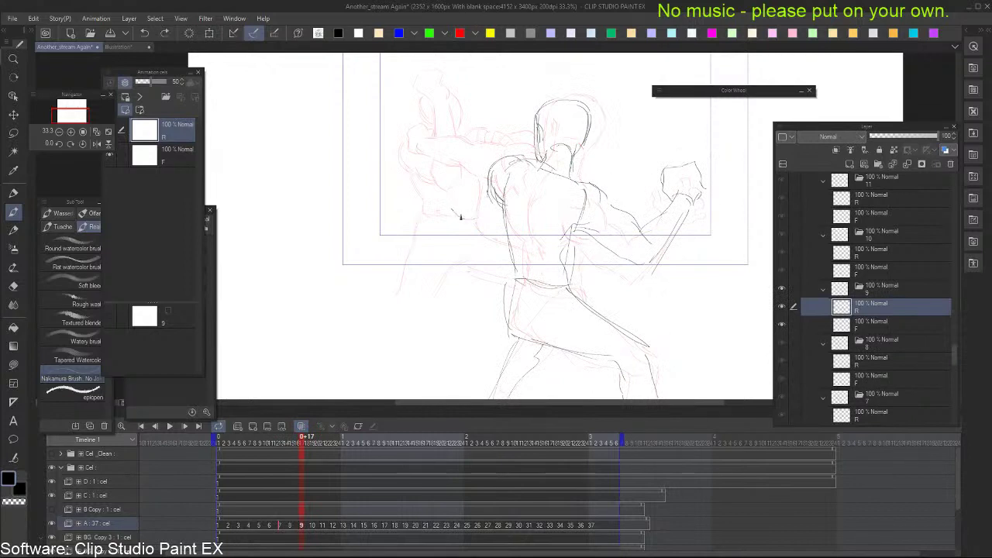
mouse_move(497, 164)
left_mouse_down()
mouse_move(456, 186)
mouse_move(484, 188)
mouse_move(438, 213)
left_mouse_up()
key("ctrl+z")
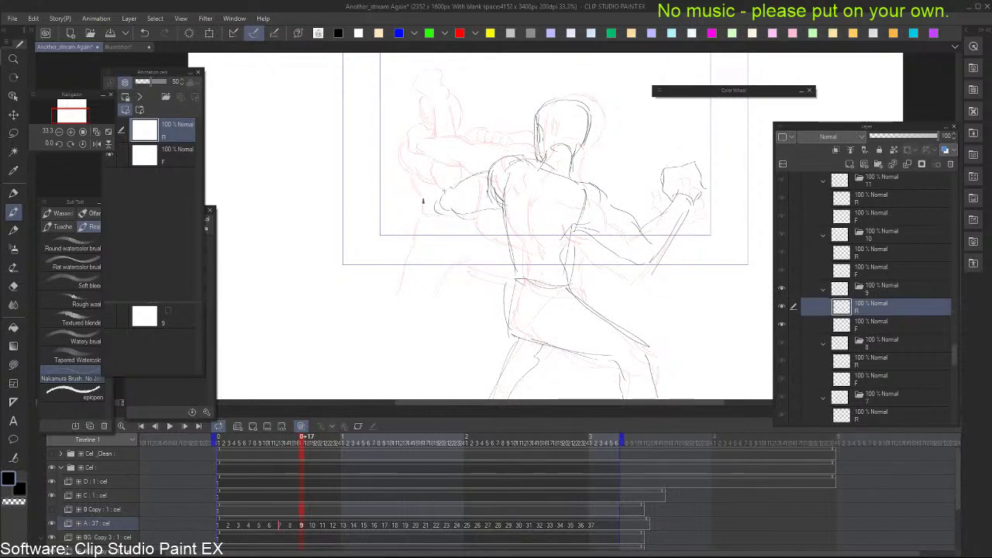
key("Left")
key("Right")
left_click_drag(388, 155, 392, 177)
Flip back and forth through the cels around cel 9 to examine the arm swing
key("Right")
key("Right")
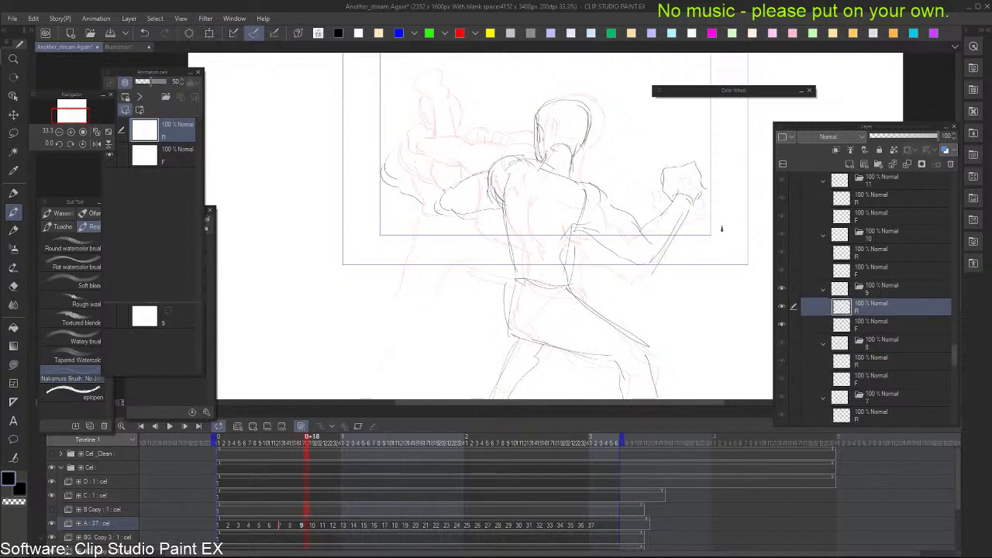
key("Left")
key("Right")
key("Right")
key("Left")
key("Left")
key("Left")
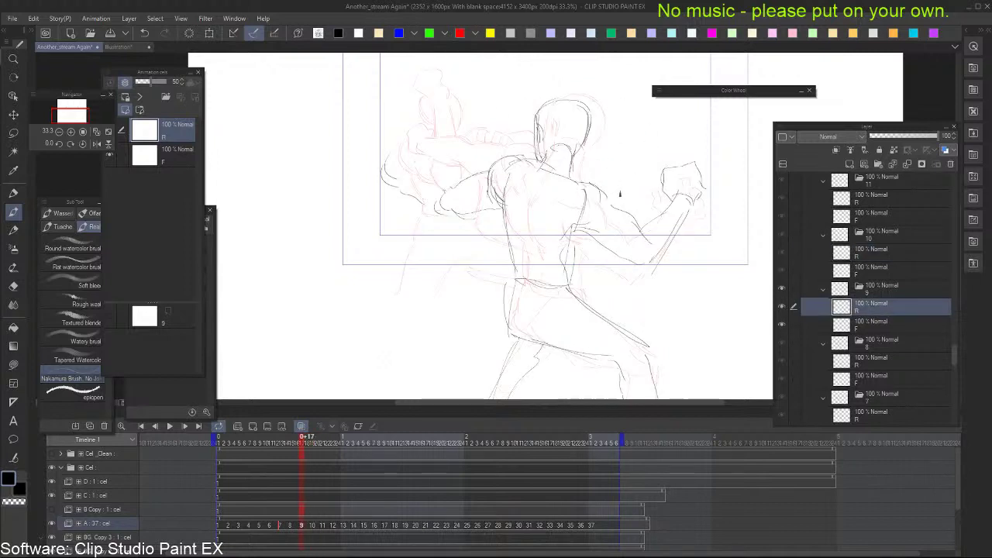
key("Right")
key("Right")
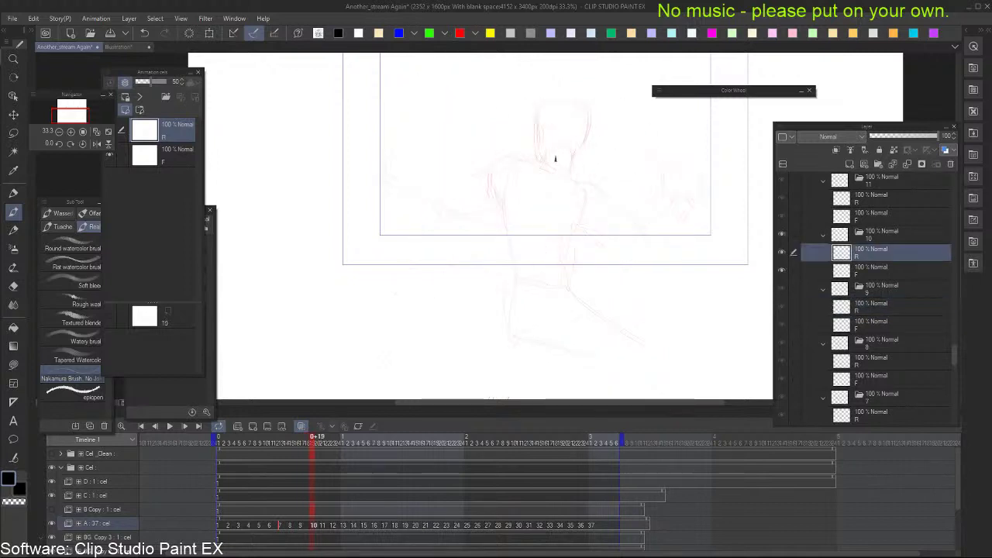
Draw the attacker's shoulder line across the upper back on cel 10
key("Left")
key("Right")
key("Left")
left_click_drag(530, 144, 637, 171)
key("Right")
key("Left")
key("Right")
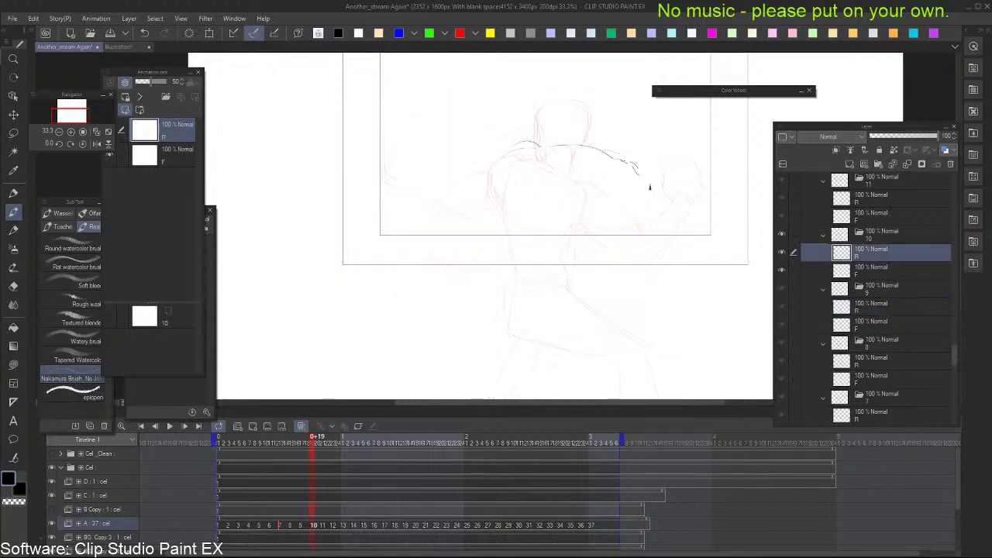
Sketch the attacker's bent rear arm on cel 10, undoing the first strokes and redrawing the forearm
left_click_drag(600, 205, 684, 239)
key("Left")
key("Right")
key("ctrl+z")
key("ctrl+z")
mouse_move(643, 168)
left_mouse_down()
mouse_move(674, 188)
mouse_move(686, 225)
left_mouse_up()
key("Left")
key("Right")
Draw the sides of the attacker's torso and the spine line on cel 10
left_click_drag(620, 218, 595, 284)
left_click_drag(587, 161, 566, 306)
key("Left")
key("Right")
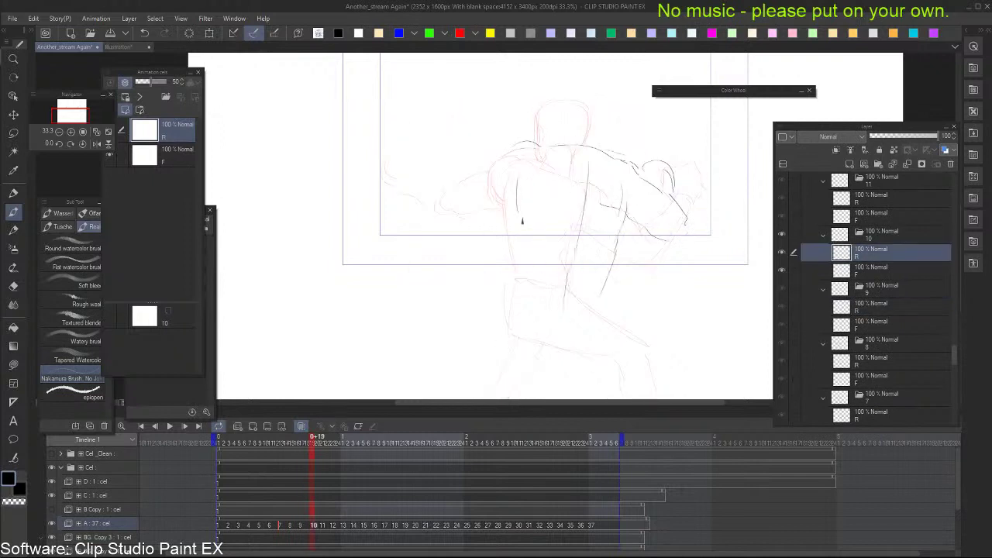
left_click_drag(519, 216, 527, 281)
key("Left")
key("Right")
Sketch the attacker's head and neck above the shoulders on cel 10
mouse_move(553, 135)
left_mouse_down()
mouse_move(566, 97)
mouse_move(596, 87)
mouse_move(552, 122)
mouse_move(575, 71)
mouse_move(597, 99)
mouse_move(602, 126)
left_mouse_up()
key("Left")
key("Right")
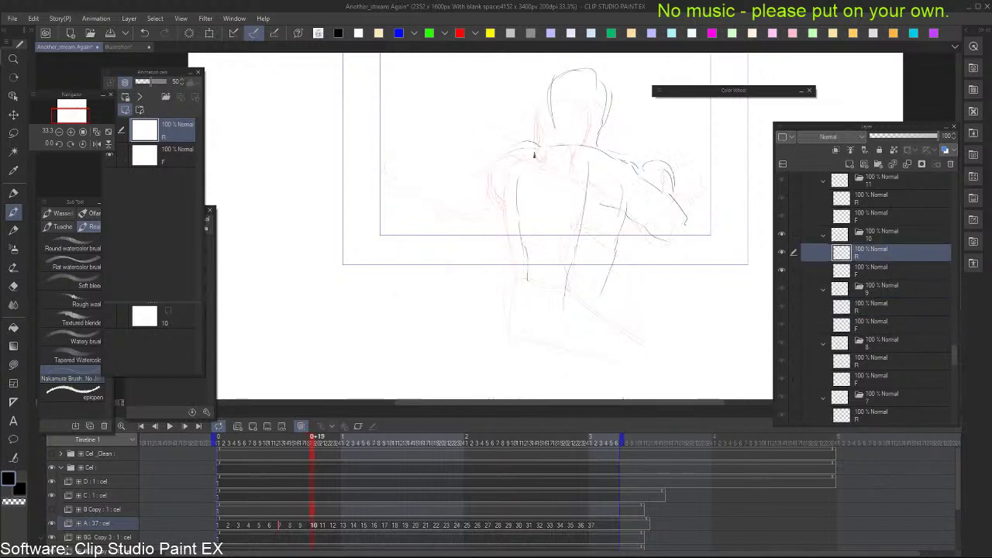
Draw the attacker's forward arm and fist extended toward the defender's side on cel 10, comparing neighbouring frames
left_click_drag(504, 158, 495, 191)
left_click_drag(439, 225, 467, 246)
mouse_move(399, 241)
left_mouse_down()
mouse_move(427, 215)
mouse_move(428, 248)
mouse_move(433, 217)
mouse_move(418, 218)
left_mouse_up()
key("ctrl+z")
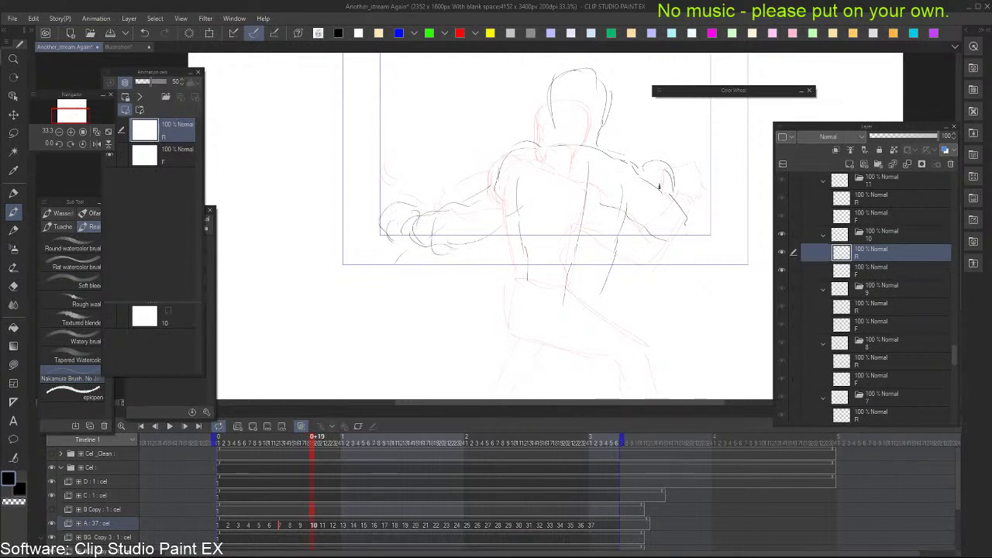
key("Left")
key("Right")
key("Right")
key("Right")
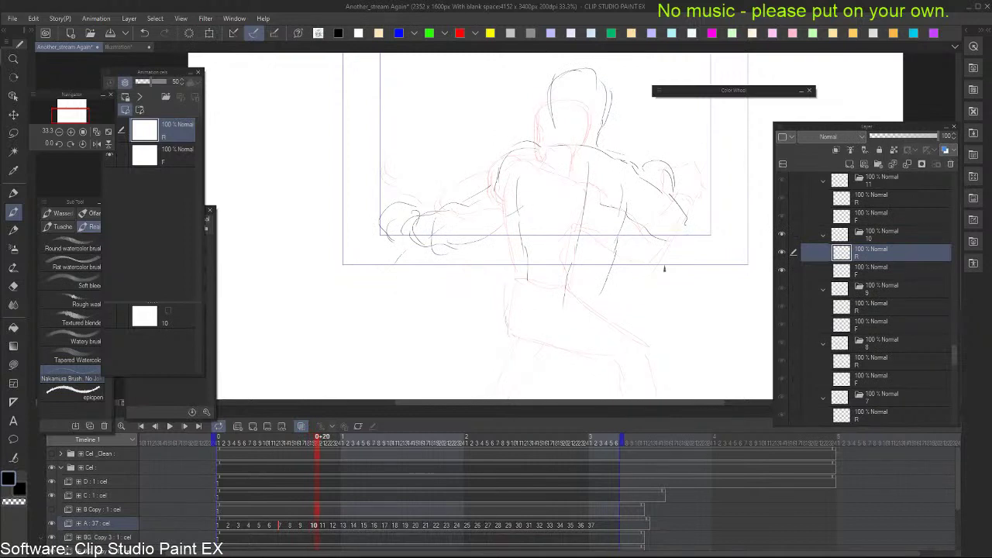
Erase the attacker's bent rear forearm and fist on cel 10
key("Left")
key("e")
left_click_drag(663, 194, 645, 182)
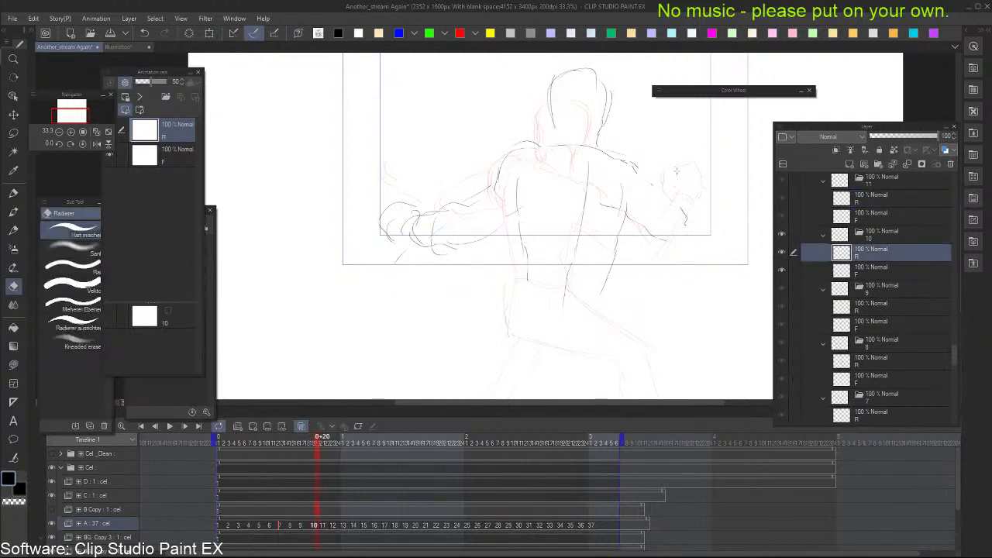
left_click_drag(684, 209, 654, 230)
key("b")
Redraw the attacker's rear arm stretched straight out from the shoulder on cel 10 and compare it with cel 9
left_click_drag(608, 151, 742, 209)
left_click_drag(634, 210, 712, 232)
key("ctrl+z")
key("ctrl+z")
left_click_drag(656, 174, 709, 194)
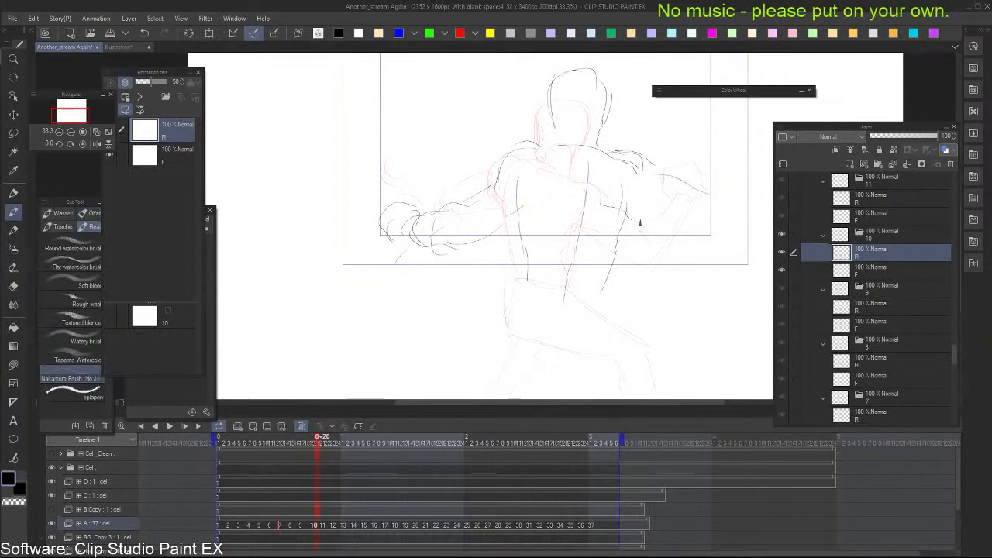
left_click_drag(638, 218, 720, 239)
mouse_move(740, 203)
left_mouse_down()
mouse_move(692, 207)
mouse_move(741, 200)
left_mouse_up()
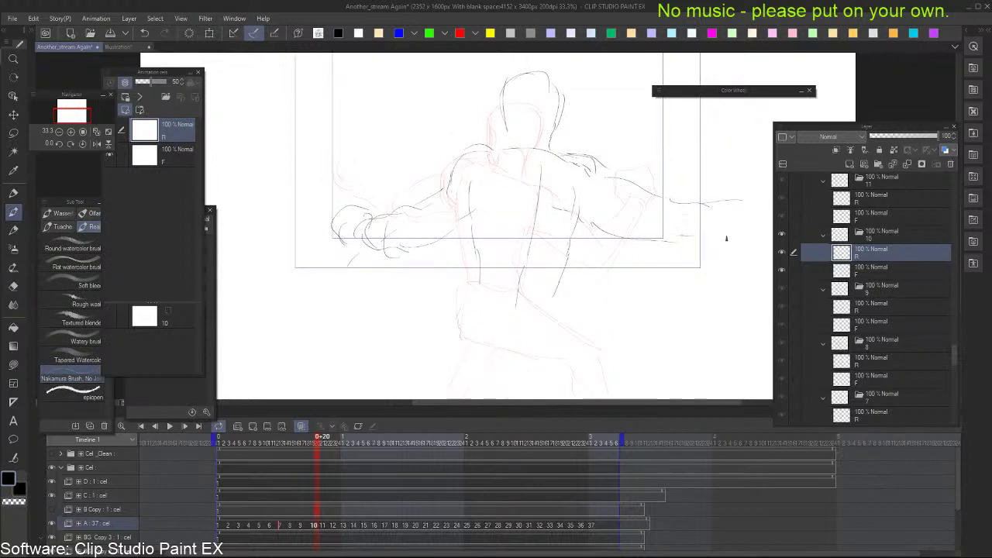
left_click_drag(680, 236, 768, 237)
key("Left")
key("Left")
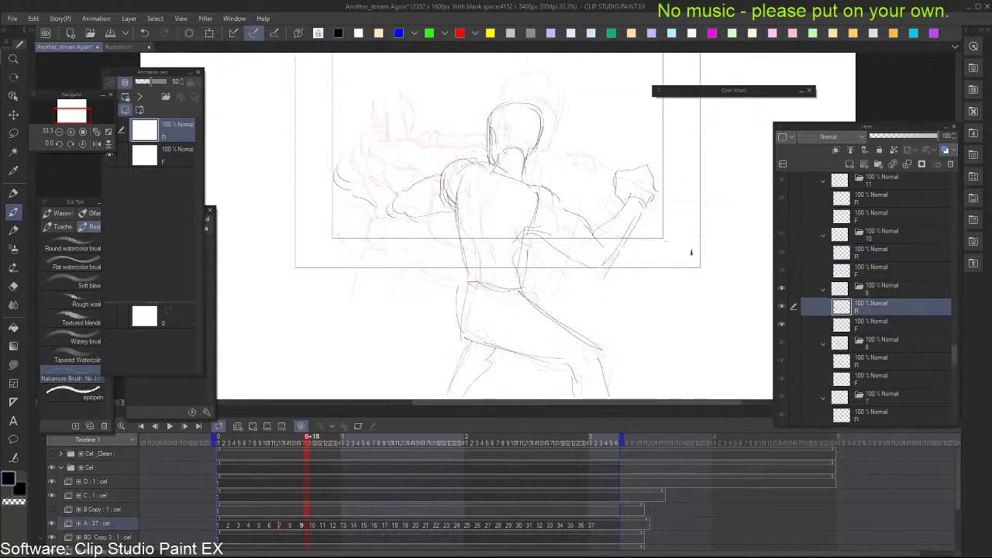
Sketch the top curve of the attacker's large raised shoulder on cel 11, checking it against cel 10
key("Right")
key("Right")
key("Right")
mouse_move(574, 114)
left_mouse_down()
mouse_move(614, 162)
mouse_move(618, 147)
mouse_move(694, 161)
mouse_move(676, 166)
left_mouse_up()
key("Left")
key("Right")
key("ctrl+z")
key("ctrl+z")
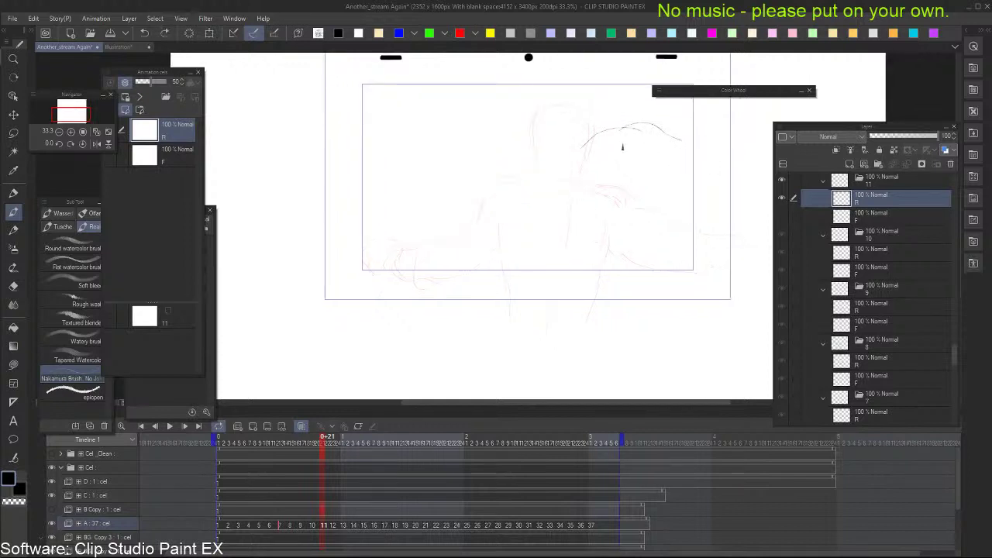
Draw the rounded outline of the attacker's near shoulder and upper arm on cel 11
mouse_move(617, 144)
left_mouse_down()
mouse_move(632, 200)
mouse_move(650, 203)
mouse_move(617, 177)
mouse_move(624, 183)
left_mouse_up()
key("ctrl+z")
key("ctrl+z")
mouse_move(603, 161)
left_mouse_down()
mouse_move(653, 136)
mouse_move(684, 177)
mouse_move(644, 220)
left_mouse_up()
key("ctrl+z")
left_click_drag(628, 182, 661, 234)
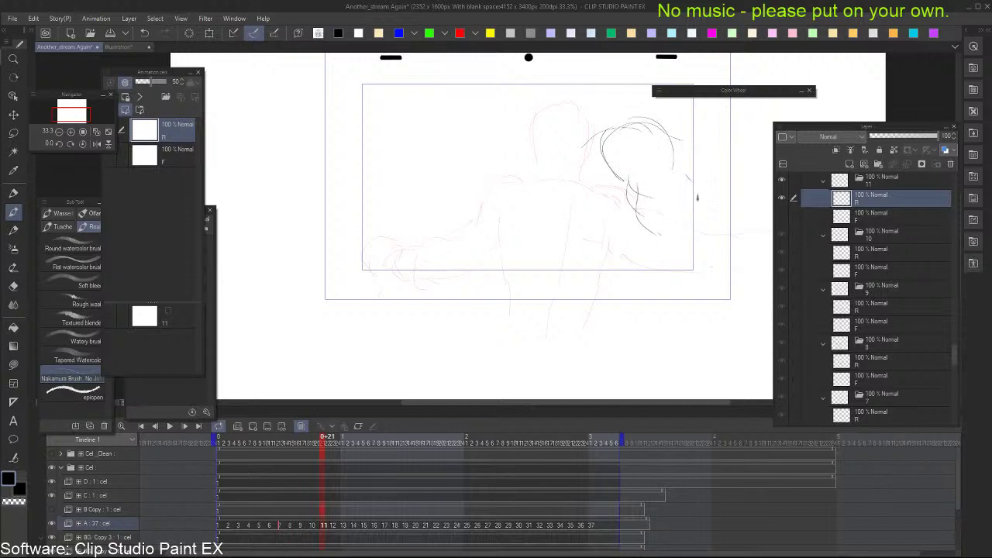
mouse_move(672, 163)
left_mouse_down()
mouse_move(694, 207)
mouse_move(659, 226)
left_mouse_up()
Sketch the attacker's hip and the long side line of the torso on cel 11, comparing with cel 10
mouse_move(610, 282)
left_mouse_down()
mouse_move(595, 306)
mouse_move(613, 288)
left_mouse_up()
left_click_drag(628, 296, 661, 313)
key("Left")
key("Right")
left_click_drag(564, 149, 576, 279)
key("Left")
key("Right")
Draw the attacker's head outline above the shoulder on cel 11 and compare it with the neighbouring cel
left_click_drag(559, 62, 565, 125)
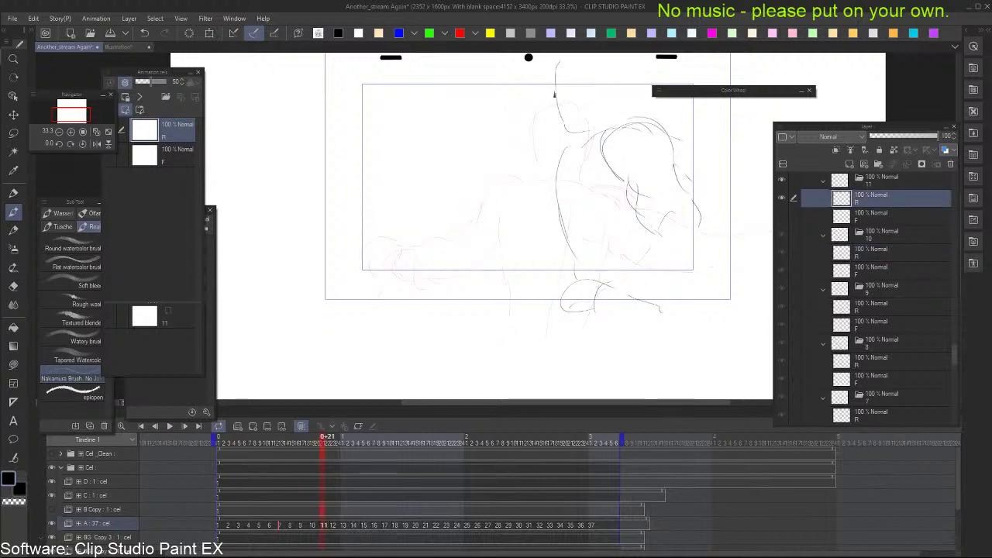
left_click_drag(554, 77, 611, 83)
key("Down")
key("Up")
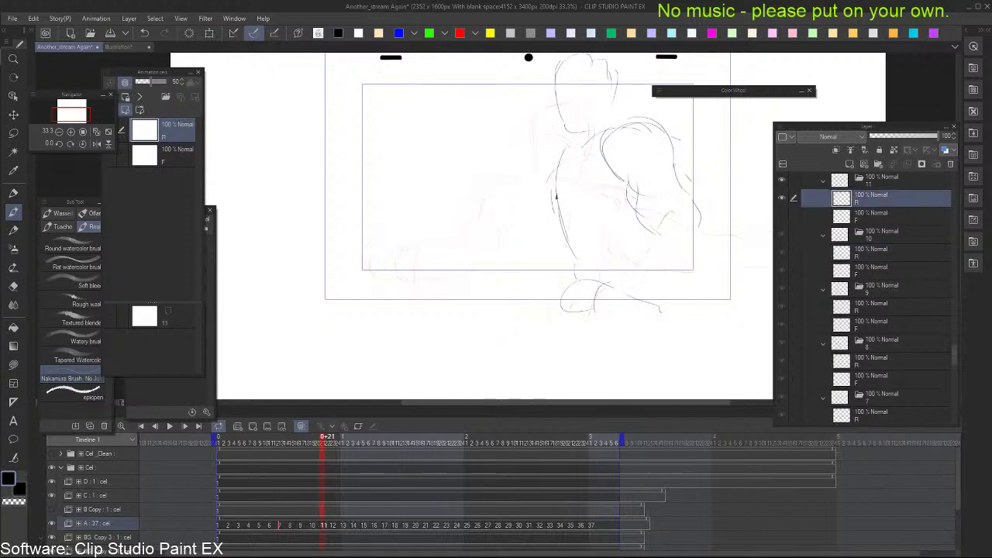
Add the chest contour and rough short strokes for the far arm beside the torso on cel 11
left_click_drag(555, 147, 552, 200)
key("Down")
key("Up")
mouse_move(546, 155)
left_mouse_down()
mouse_move(519, 169)
mouse_move(526, 180)
left_mouse_up()
key("Down")
key("Up")
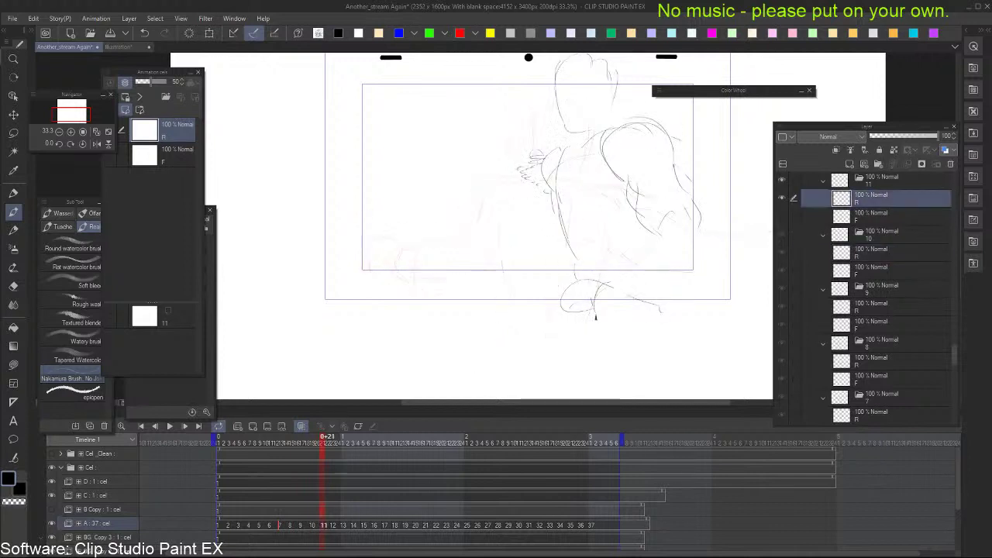
key("Down")
key("Up")
Flip between cels 9, 10 and 11 to examine how the attacker's pose and arms move
key("Left")
key("Left")
key("Left")
key("Left")
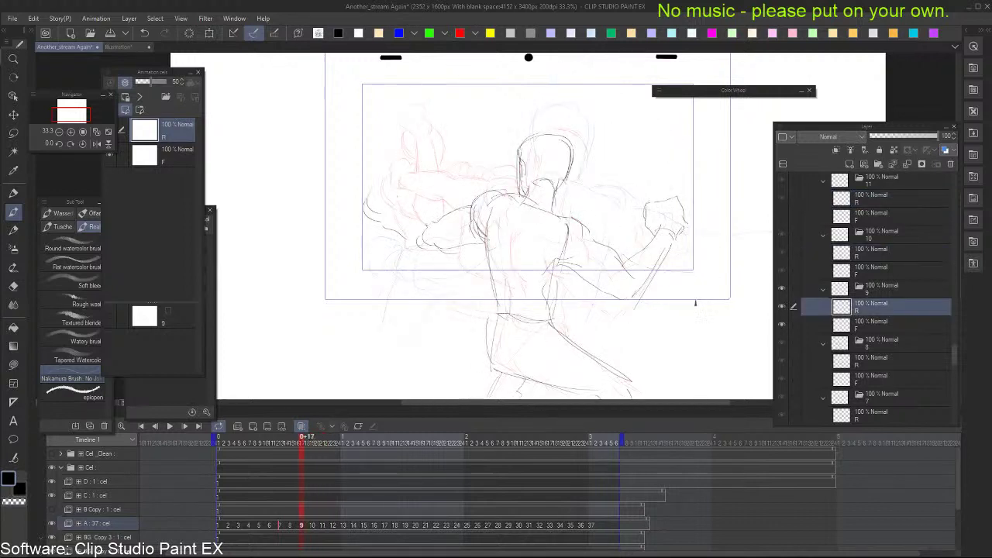
key("Right")
key("Right")
key("Right")
key("Left")
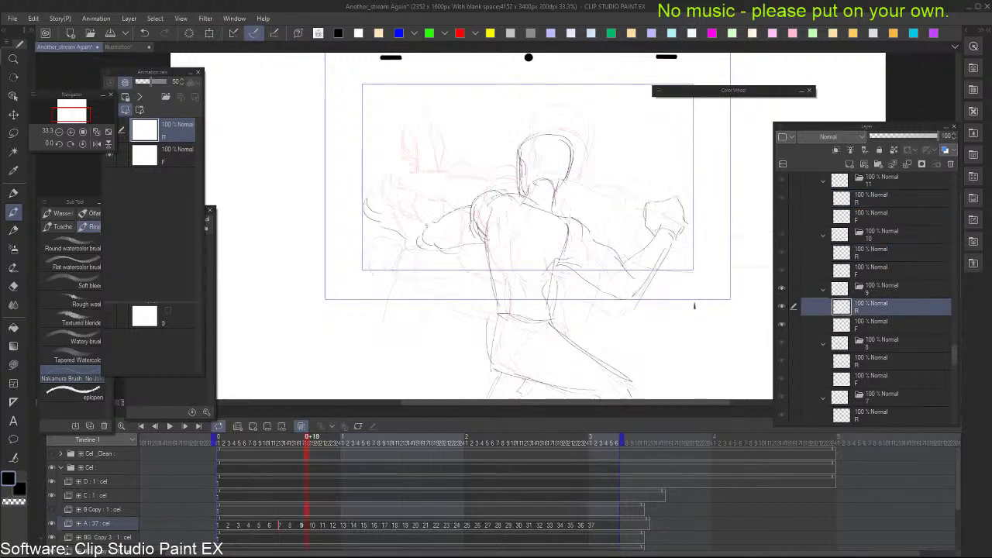
key("Left")
key("Right")
key("Right")
key("Left")
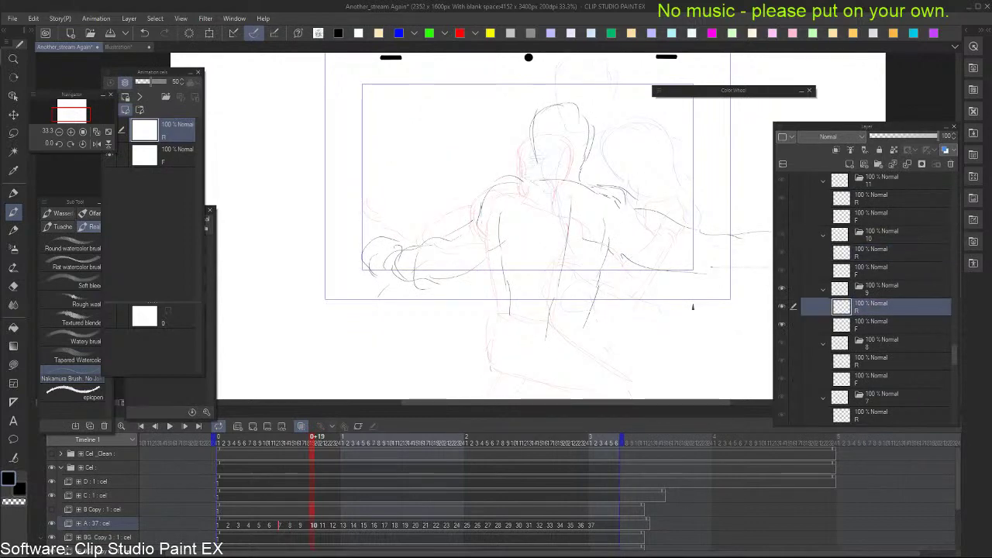
key("Left")
key("Right")
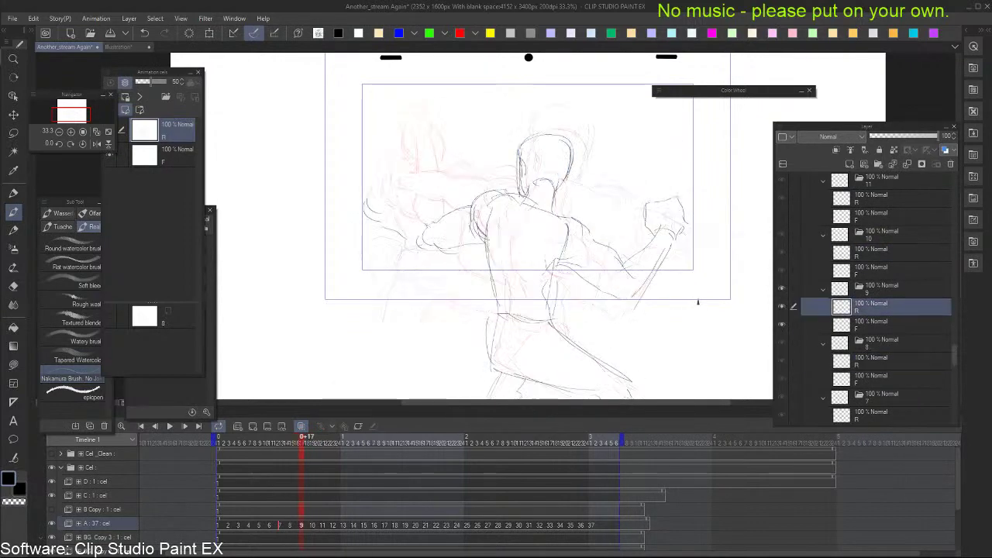
Erase the loose strokes at the end of the attacker's far arm on cel 9 and redraw the forearm with a clenched fist
key("e")
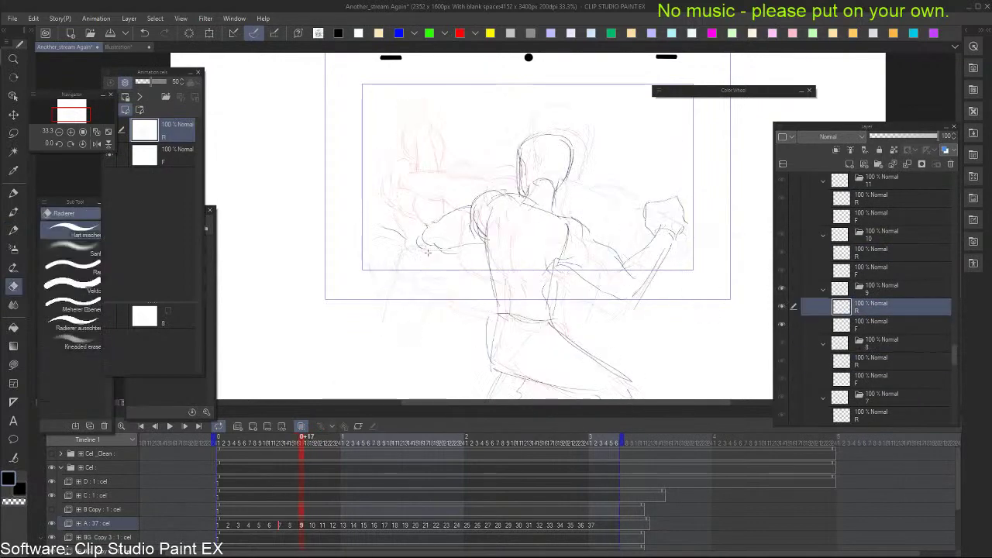
key("b")
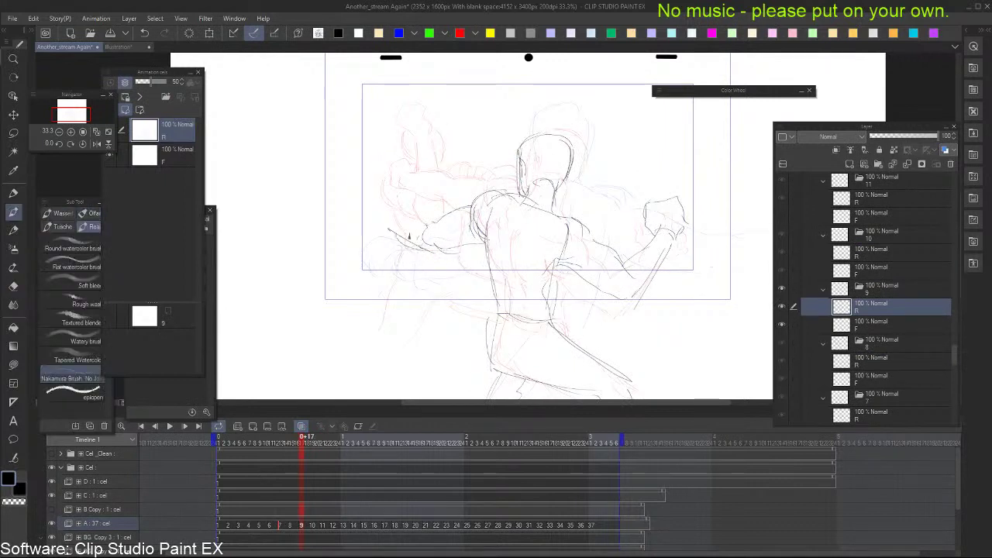
key("ctrl+z")
key("e")
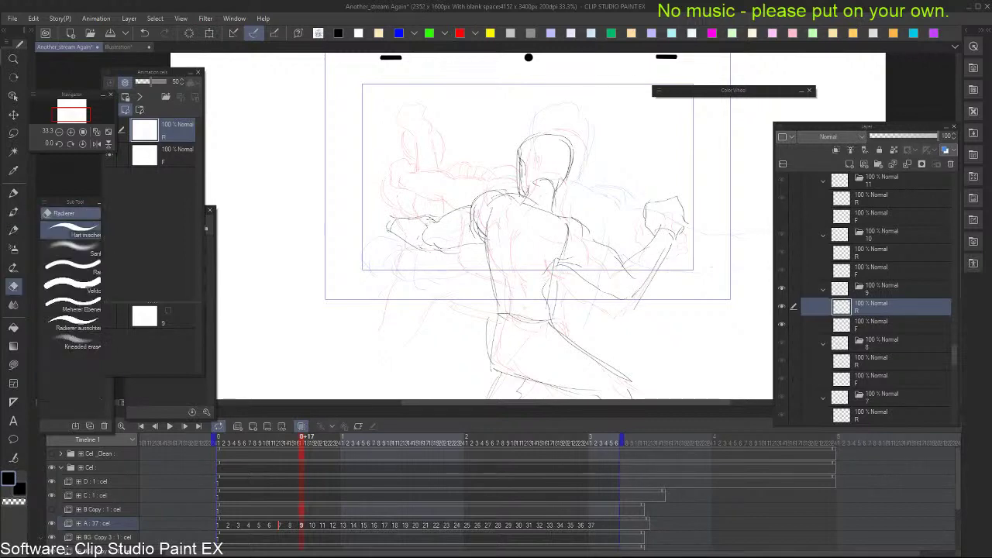
key("b")
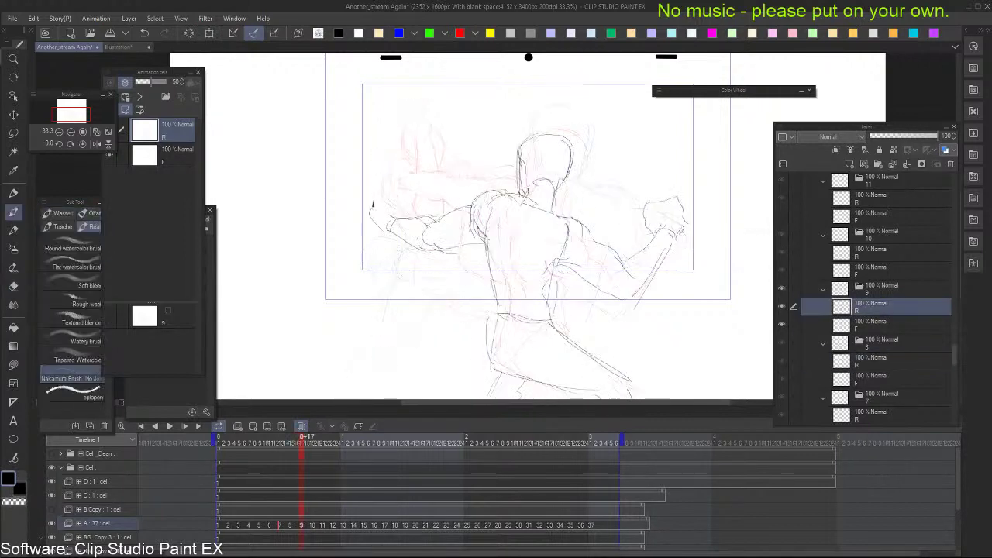
key("Left")
key("Right")
key("Right")
key("Right")
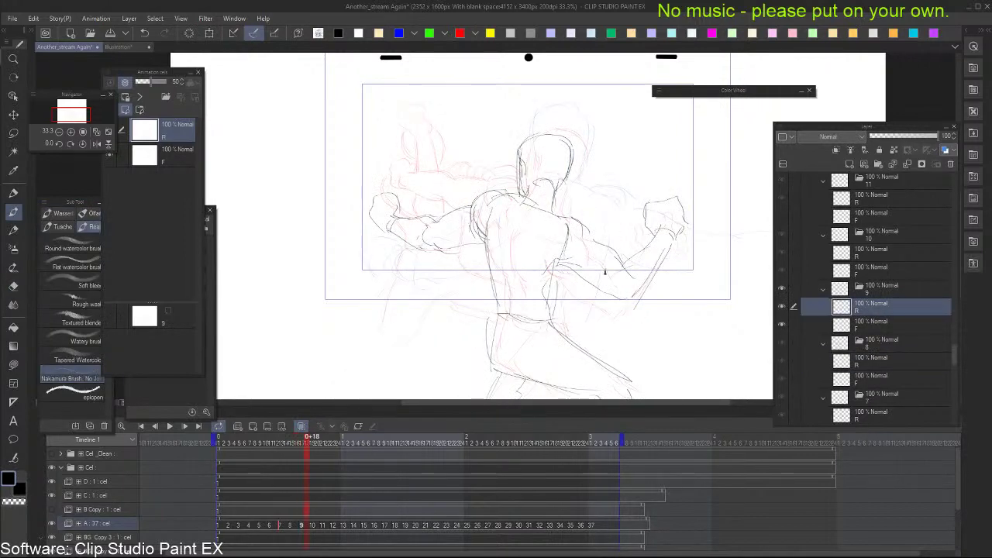
key("Left")
Sketch the attacker's waistline, hip and rear thigh on cel 10, comparing with cel 9
key("Right")
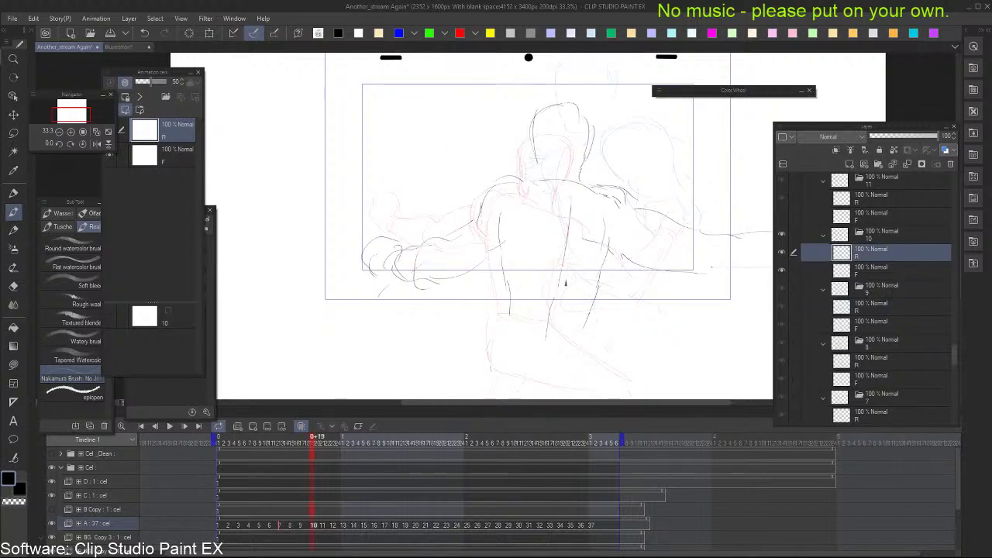
key("Left")
key("Right")
left_click_drag(575, 280, 579, 243)
mouse_move(510, 283)
left_mouse_down()
mouse_move(585, 292)
mouse_move(596, 238)
left_mouse_up()
key("Left")
key("Right")
mouse_move(482, 287)
left_mouse_down()
mouse_move(463, 355)
mouse_move(555, 286)
left_mouse_up()
key("Left")
key("Right")
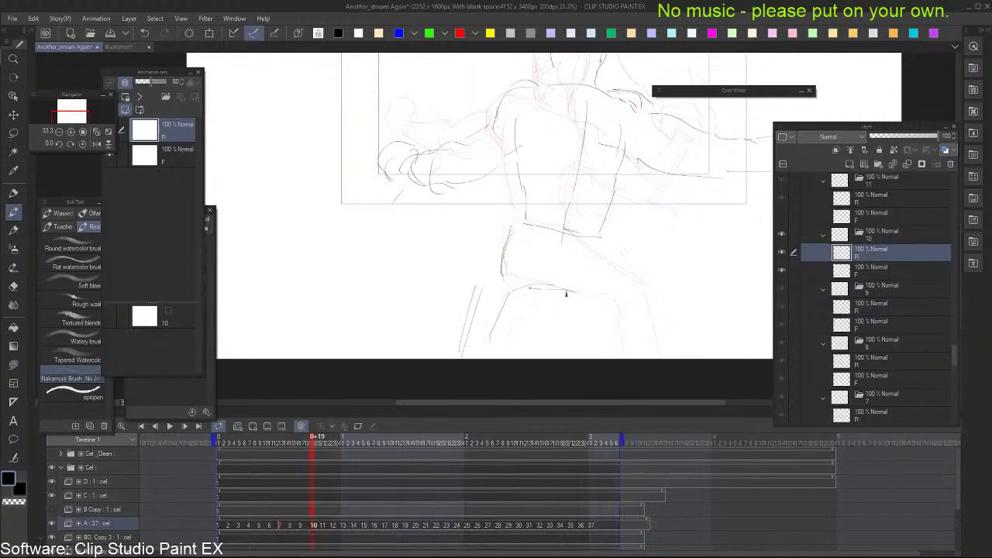
Draw the underside of the hips and the attacker's forward leg on cel 10, checking against cel 9
key("ctrl+z")
key("Left")
mouse_move(598, 250)
left_mouse_down()
mouse_move(655, 317)
mouse_move(607, 281)
mouse_move(633, 292)
left_mouse_up()
key("Right")
key("ctrl+z")
left_click_drag(634, 358, 631, 284)
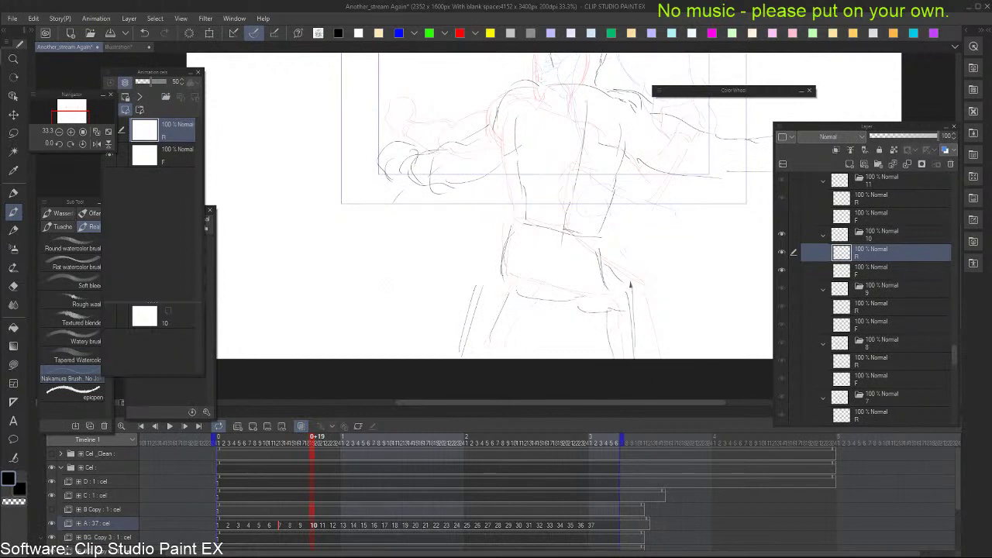
key("Left")
key("Right")
key("Left")
key("Right")
Flip through cels 9 to 11 to examine the full-body motion with the new leg drawings
key("Right")
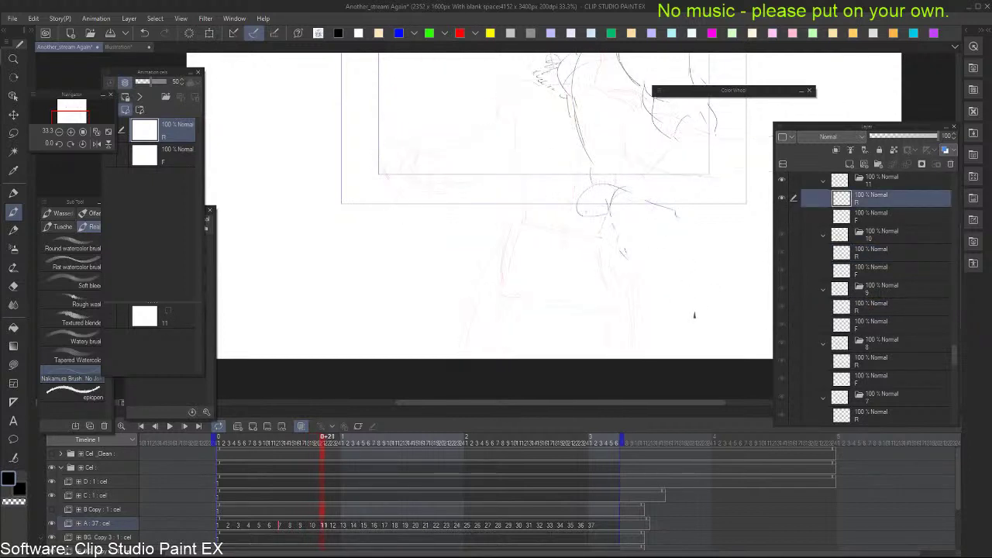
left_click_drag(694, 312, 644, 312)
key("Left")
key("Right")
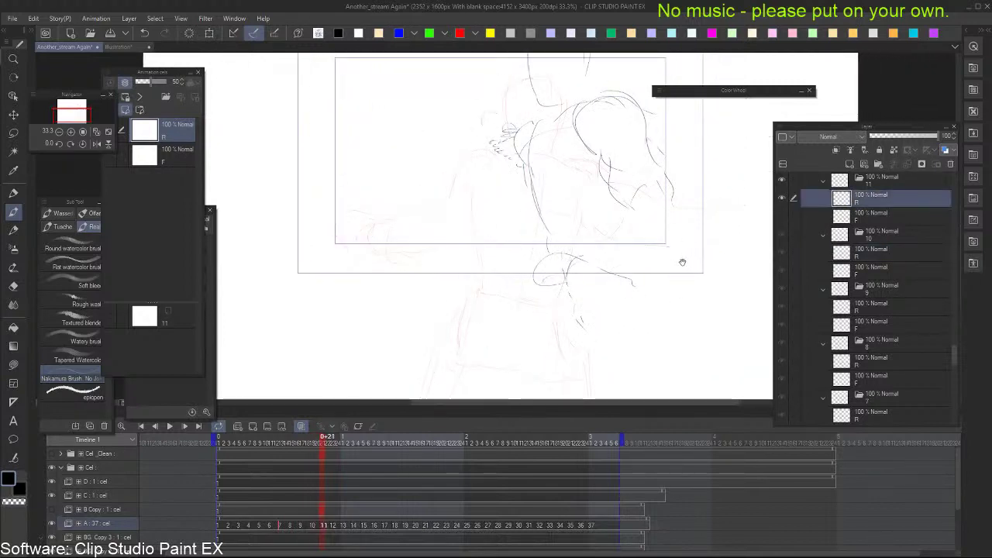
left_click_drag(682, 262, 676, 277)
key("Left")
key("Left")
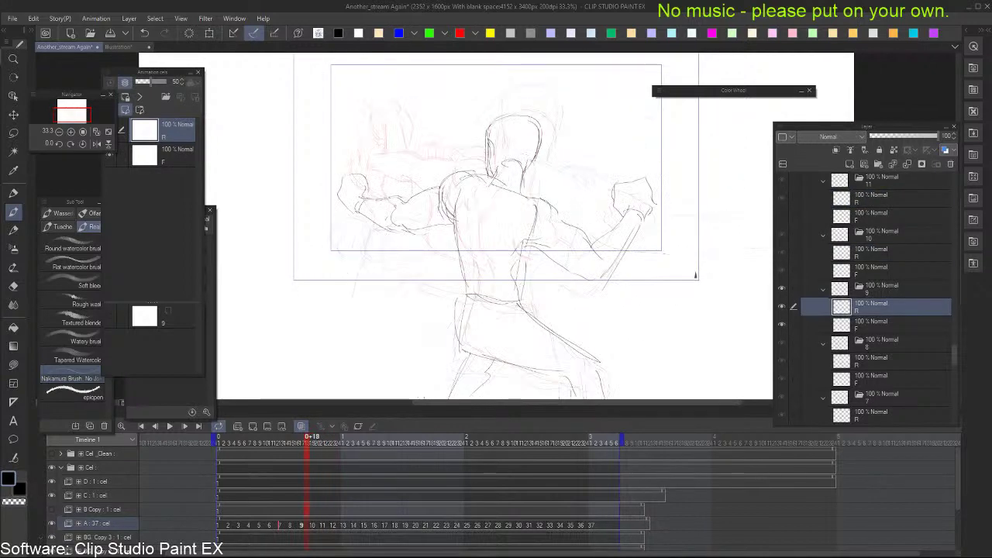
key("Left")
key("Right")
key("Right")
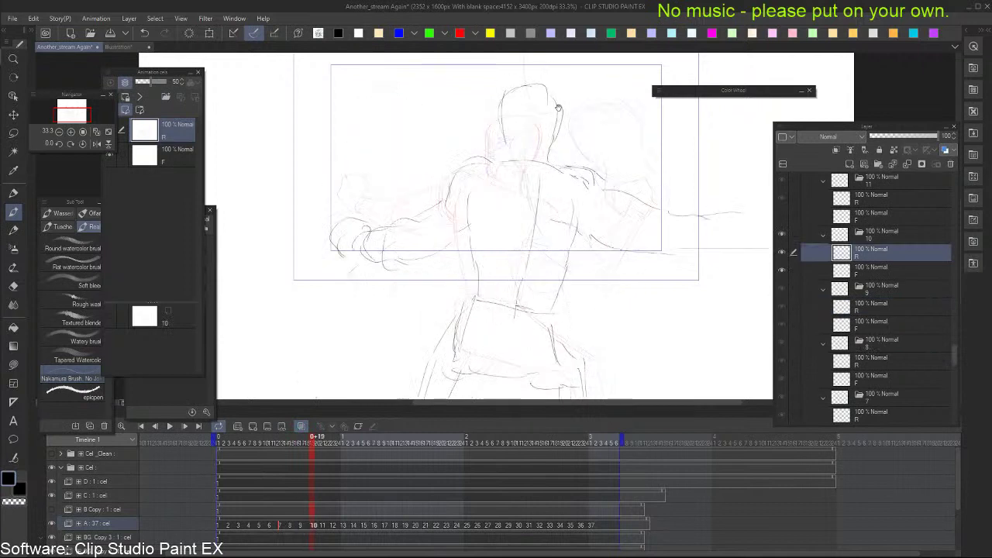
Draw the attacker's face edge, ear, jaw and neck lines on cel 10, comparing with cel 11
left_click_drag(519, 132, 524, 158)
key("ctrl+z")
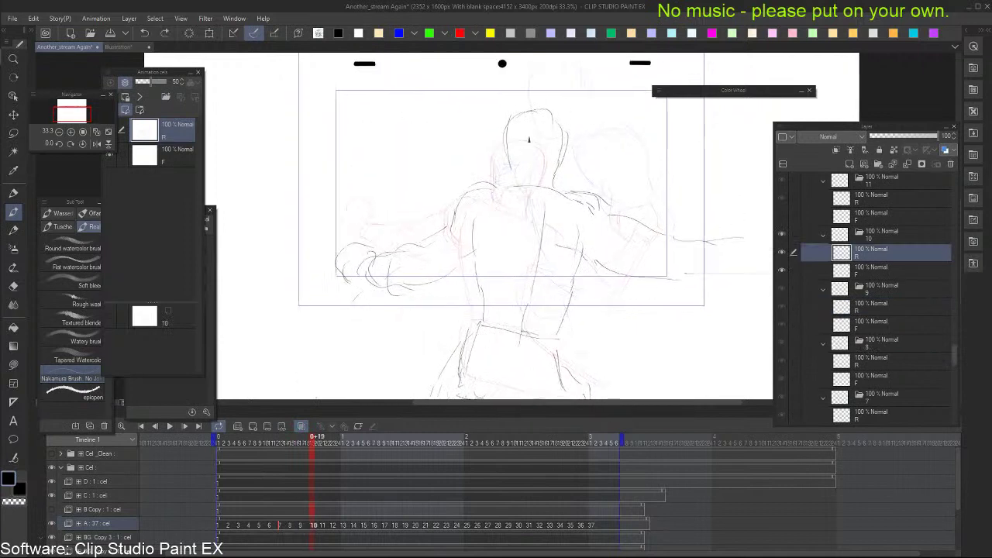
left_click_drag(521, 134, 525, 159)
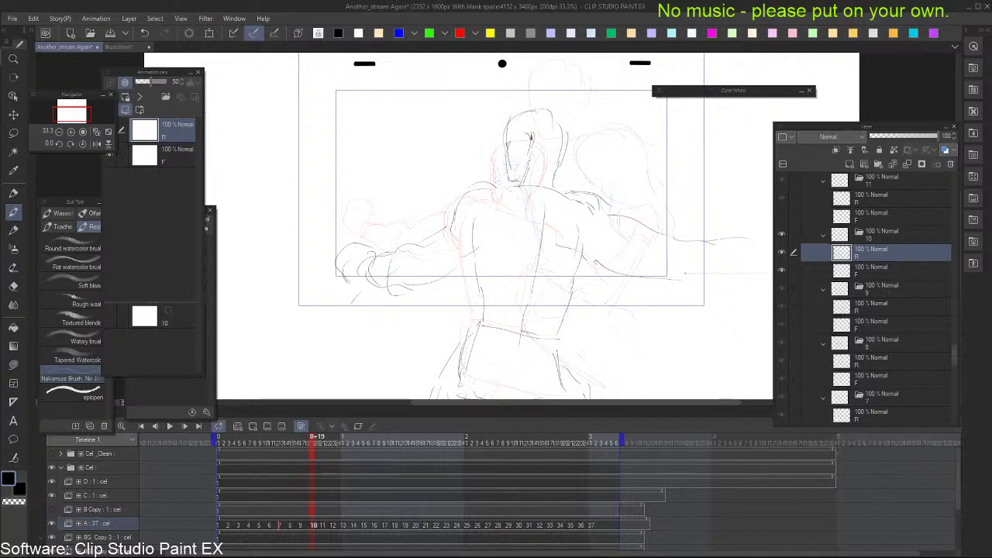
key("ctrl+z")
key("Right")
key("Right")
key("Left")
left_click_drag(559, 118, 558, 166)
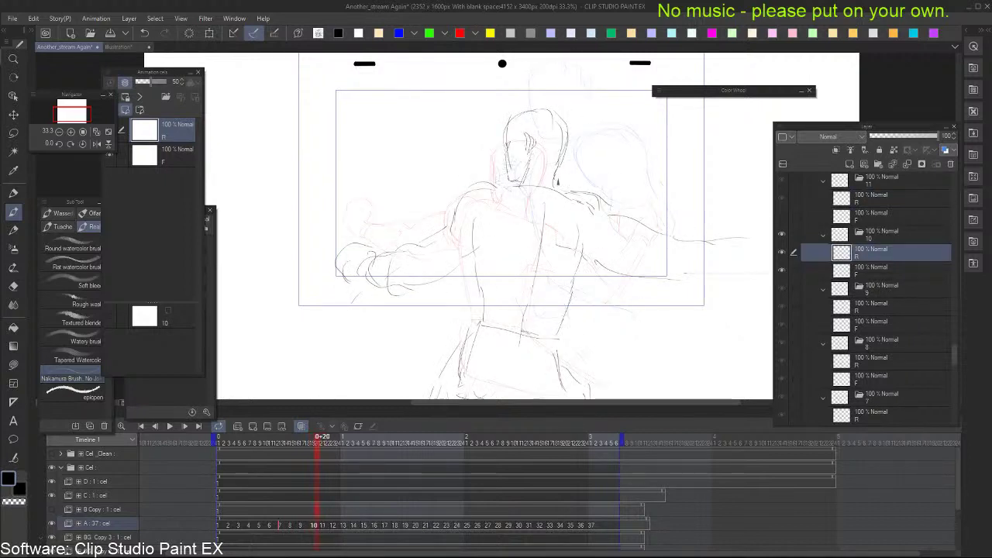
left_click_drag(497, 189, 523, 185)
Play the animation from the first frame with the palettes hidden to review the rough motion
key("Right")
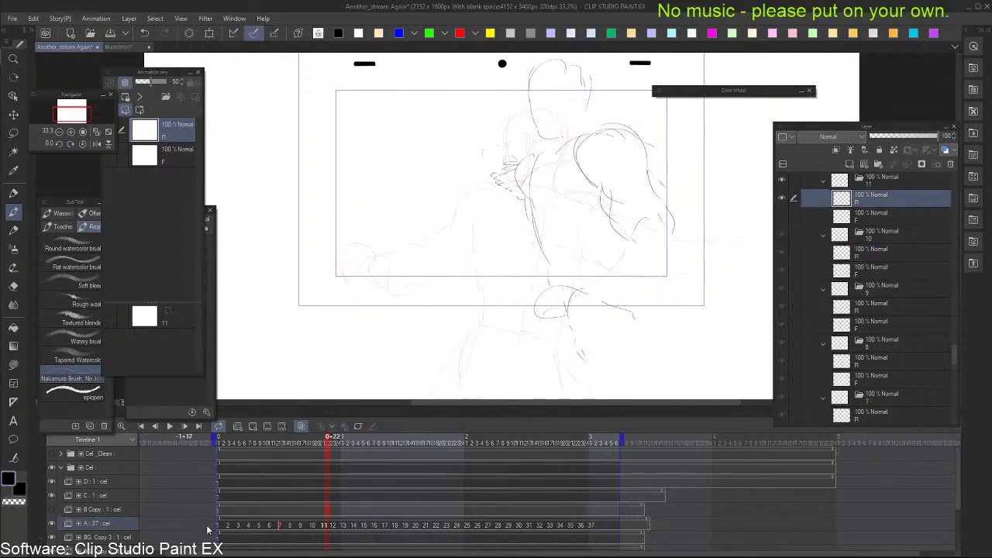
left_click(219, 436)
key("Tab")
key("space")
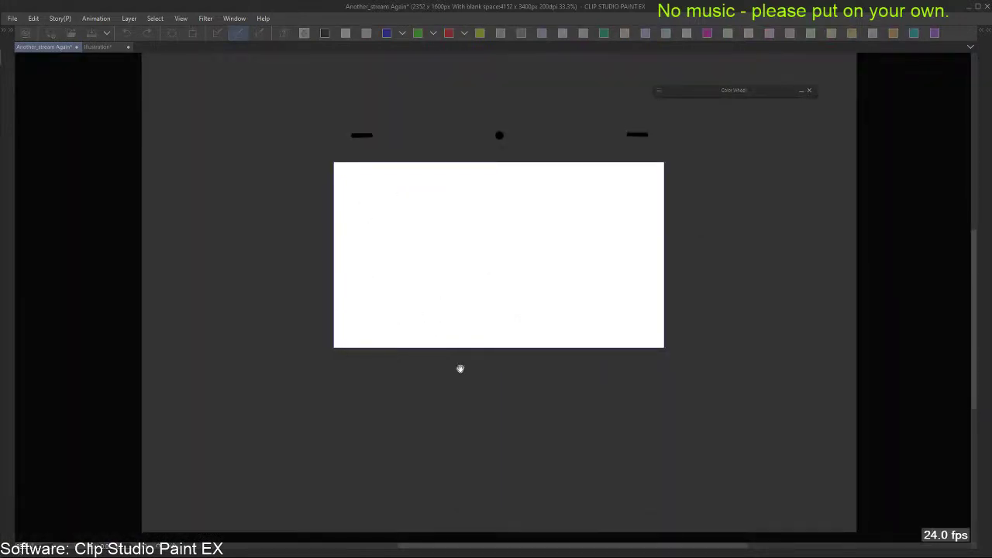
key("Tab")
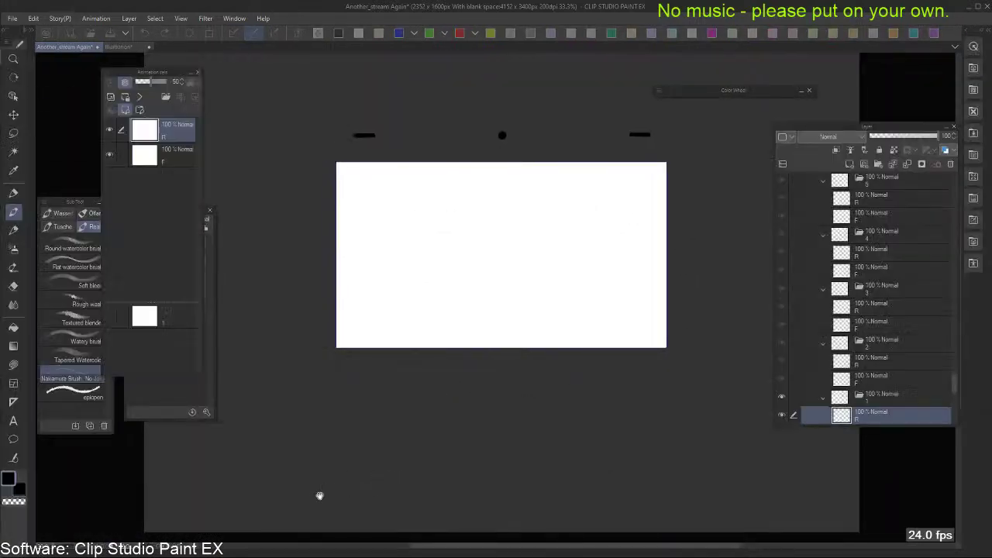
Step through the frames from cel 4 onward to examine the timing of cels 4 to 6
left_click(227, 502)
left_click(247, 526)
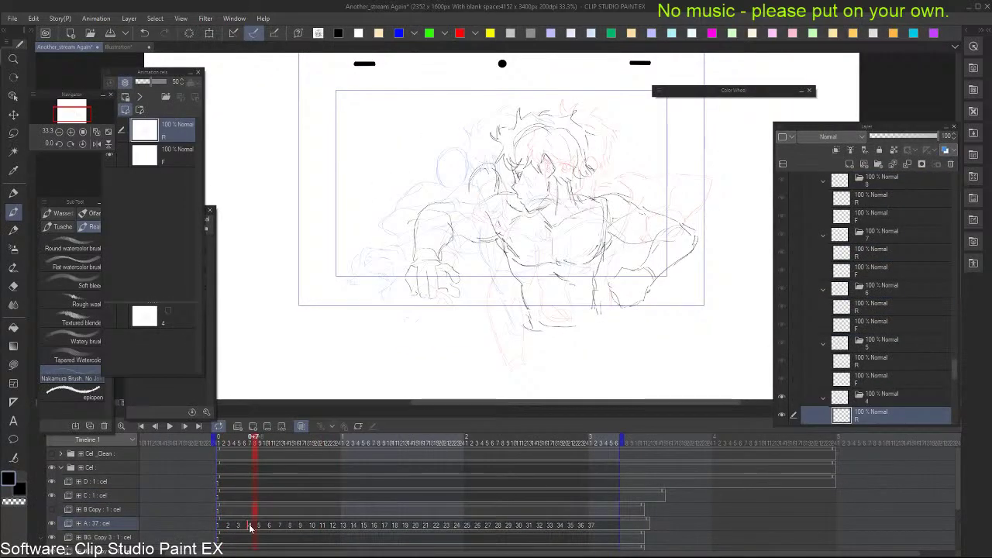
key("Right")
key("Right")
key("Right")
key("Right")
key("Right")
key("Left")
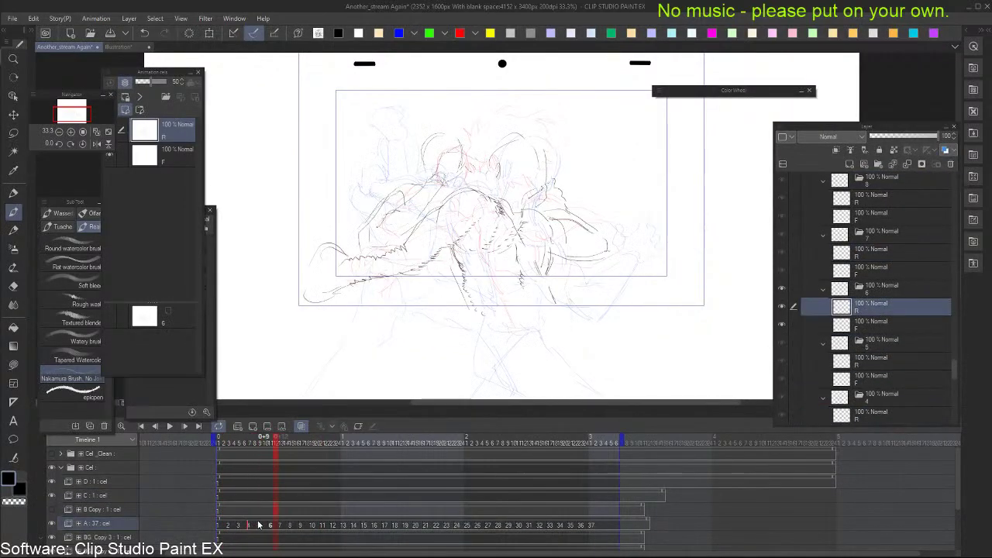
left_click(259, 526)
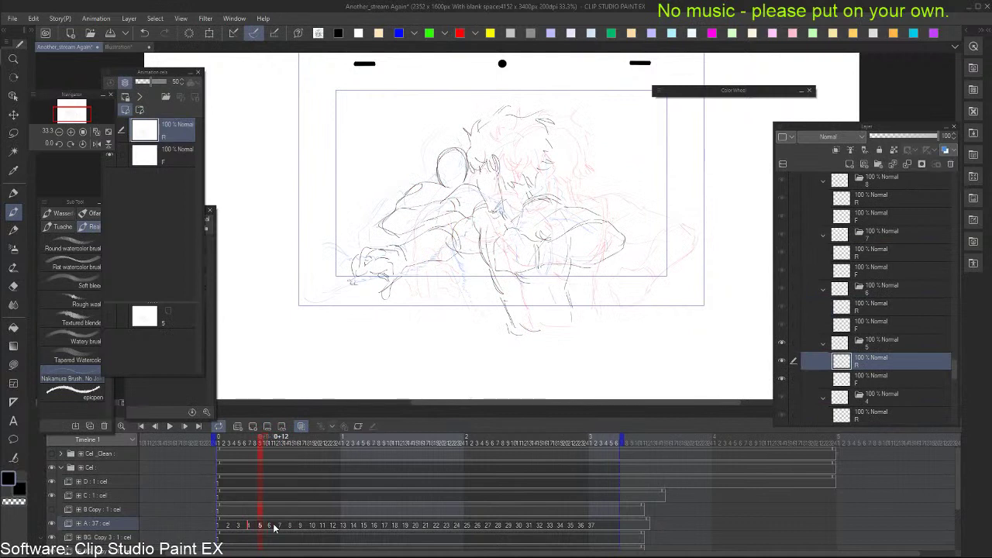
key("Right")
key("Right")
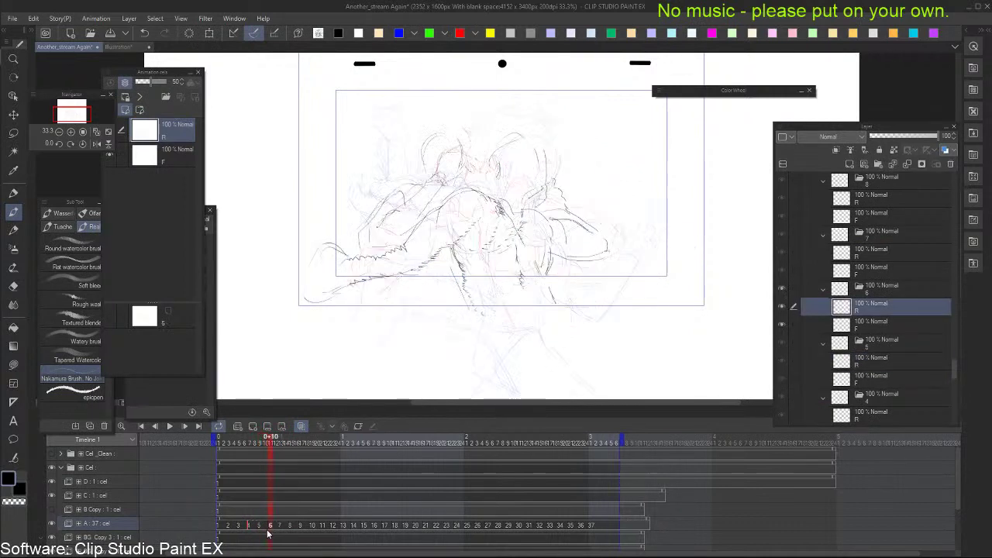
Shorten cels 4 and 5 on the cel A track to one frame each by deleting their second frames
key("Left")
key("Right")
key("Left")
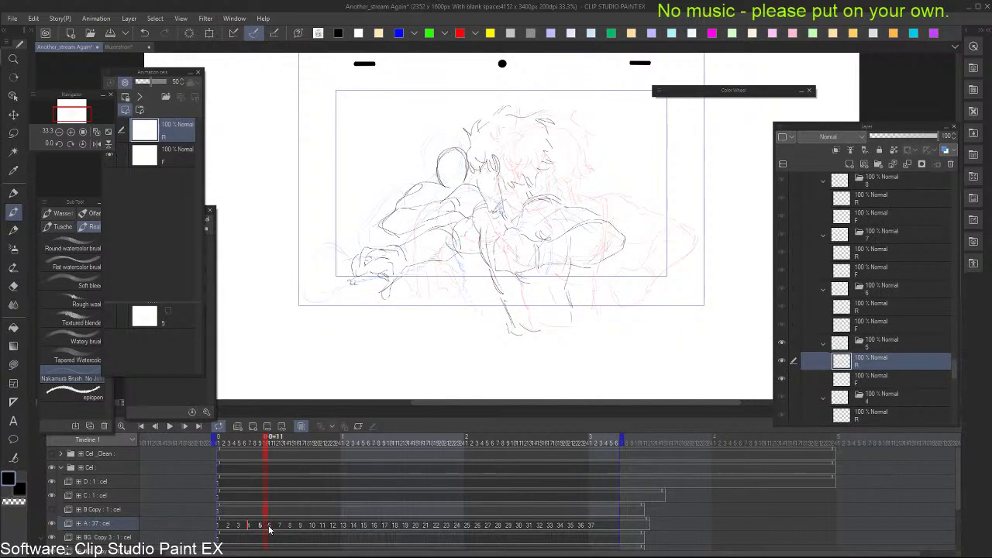
key("Delete")
left_click(252, 527)
left_click(256, 527)
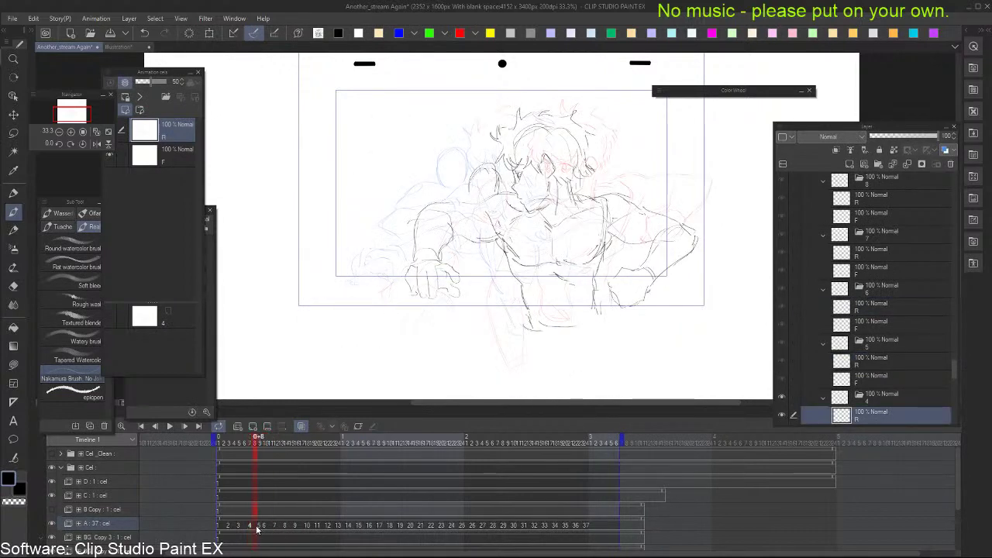
Replay the retimed animation from cel 1 with the palettes hidden
left_click(220, 528)
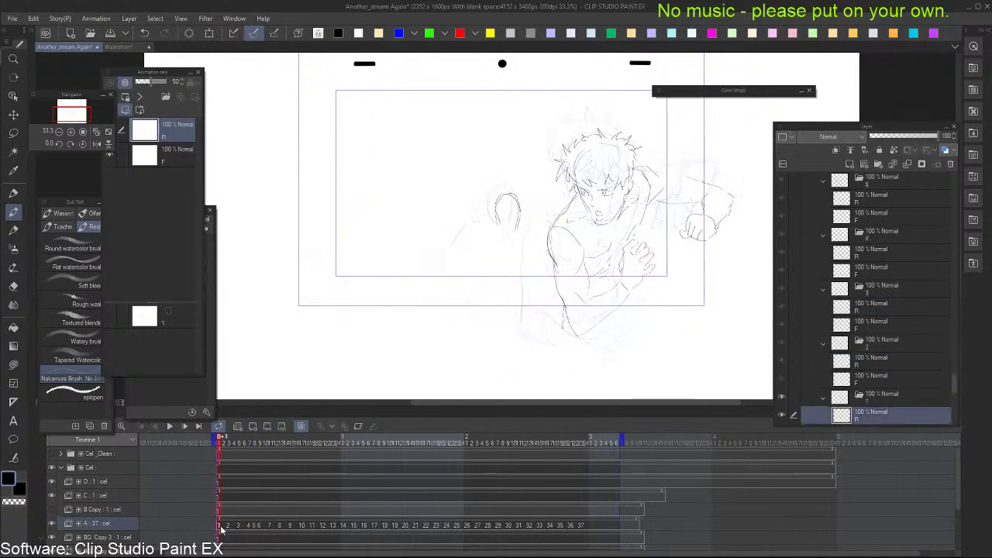
key("Tab")
key("space")
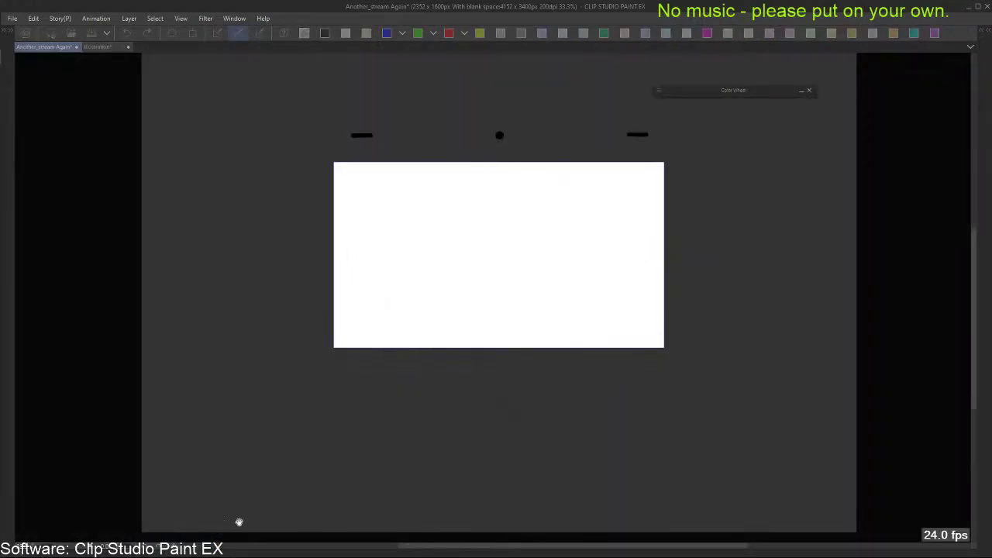
Stop the playback and step back and forth through cels 2 to 8 to examine the motion
key("Tab")
key("Return")
left_click(252, 526)
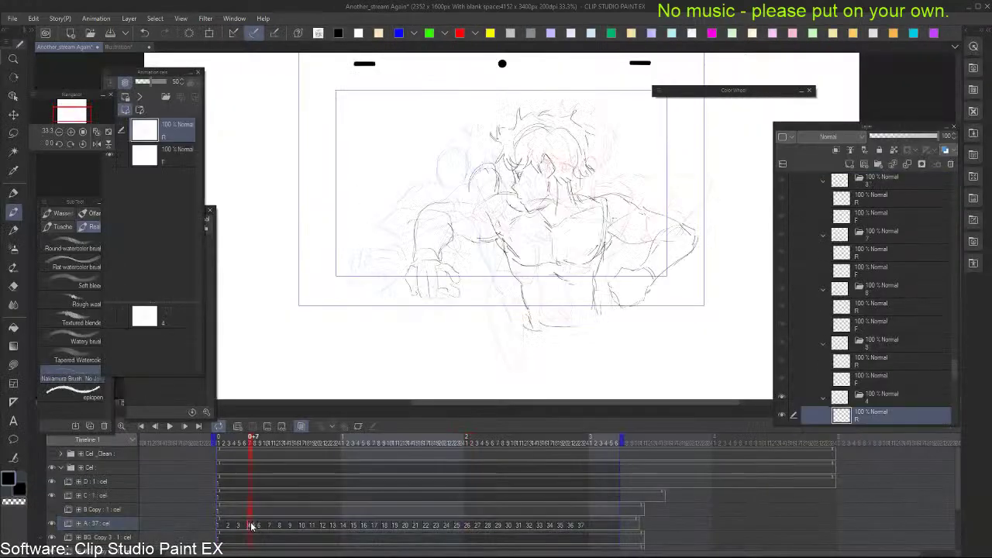
key("Right")
key("Right")
key("Right")
key("Right")
key("Right")
key("Right")
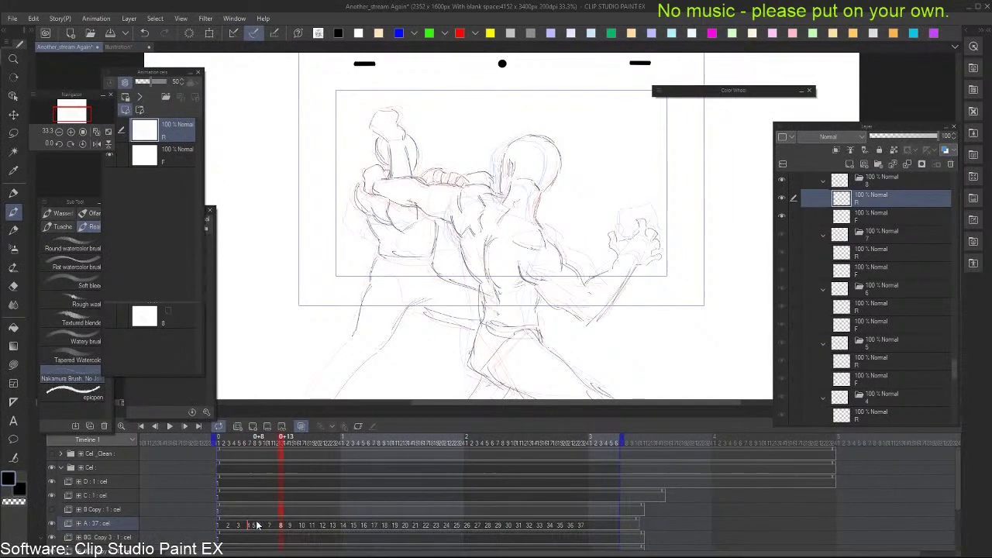
key("Left")
key("Right")
key("Left")
key("Left")
key("Left")
key("Left")
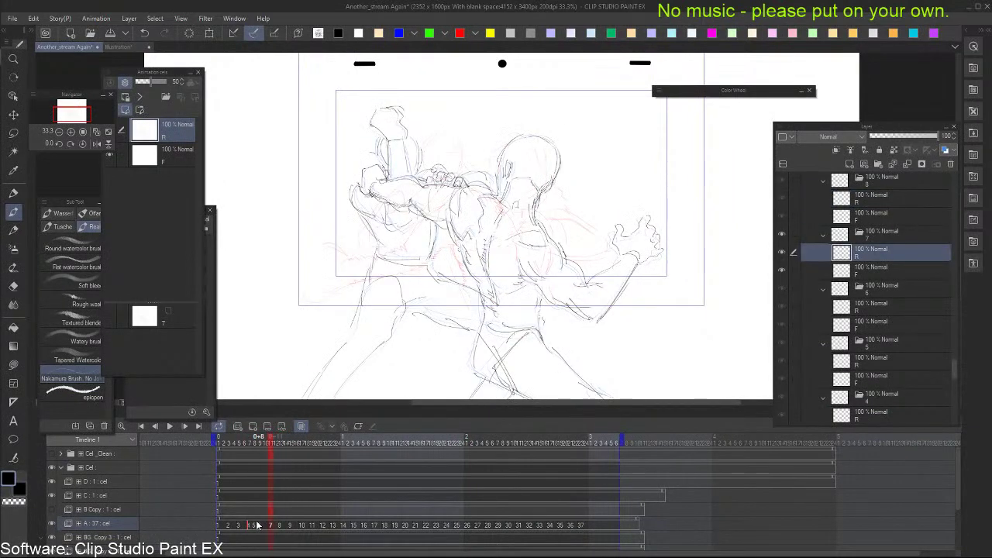
key("Left")
key("Left")
key("Left")
key("Left")
key("Right")
key("Right")
key("Right")
key("Right")
key("Right")
key("Right")
key("Right")
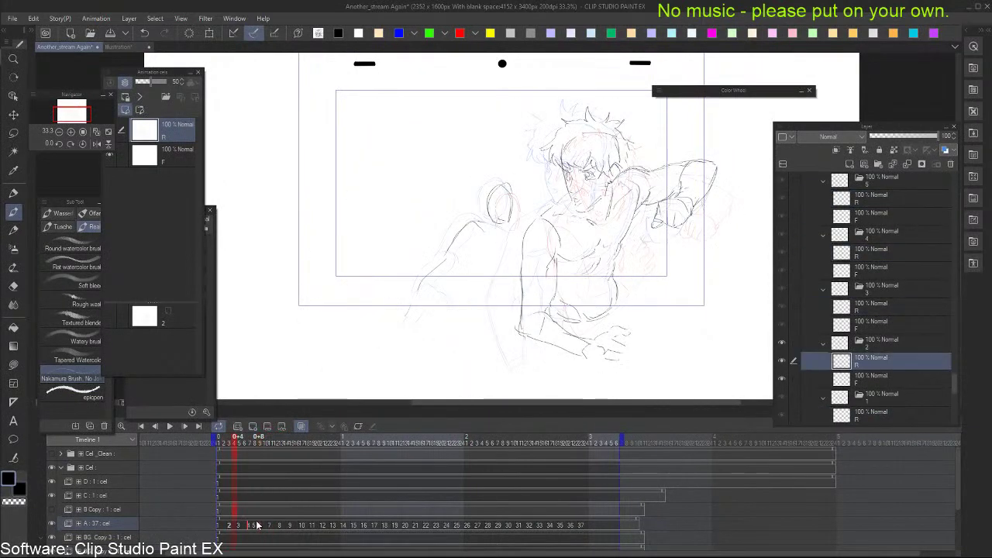
key("Right")
key("Right")
key("Right")
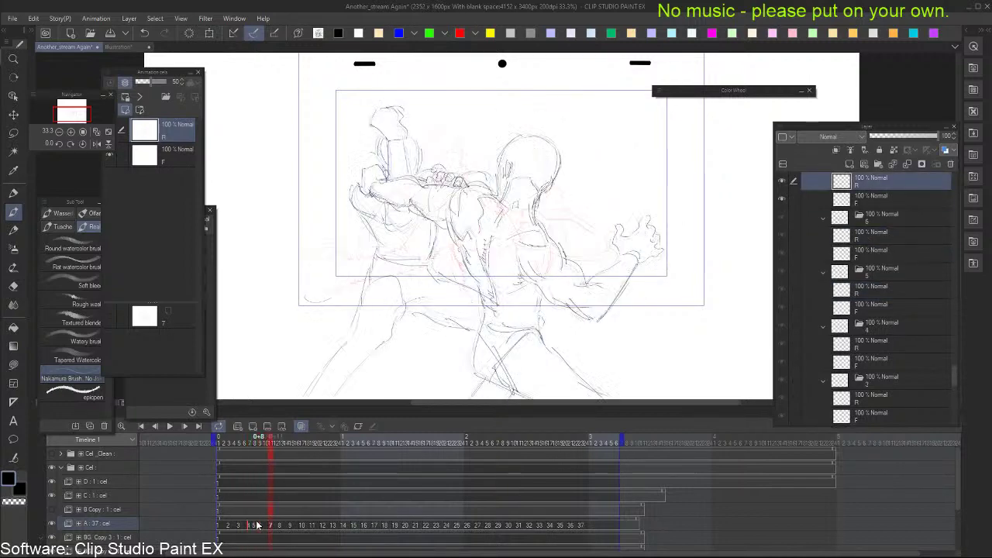
Activate the layer-move tool and inspect the attacker's poses from cel 7 to cel 10
key("k")
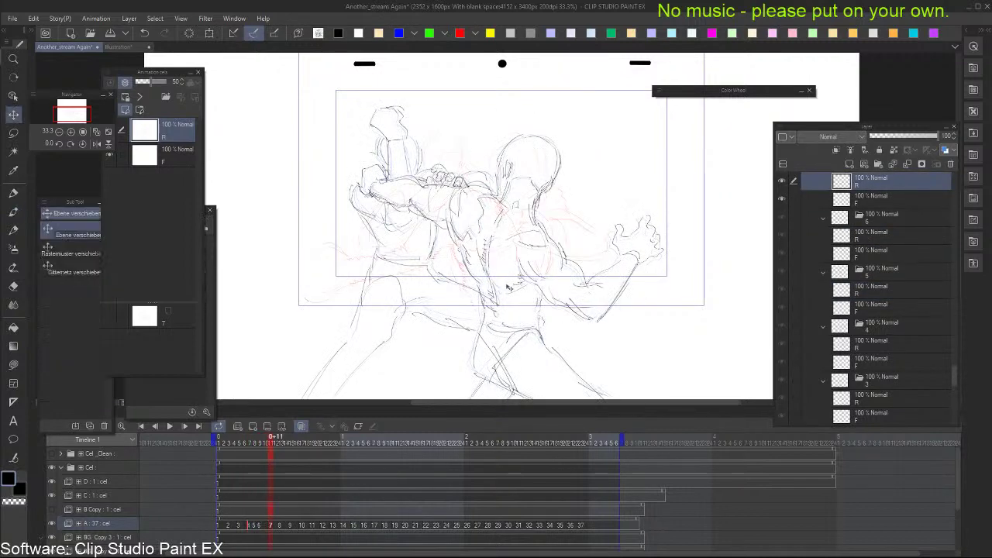
key("Right")
key("Right")
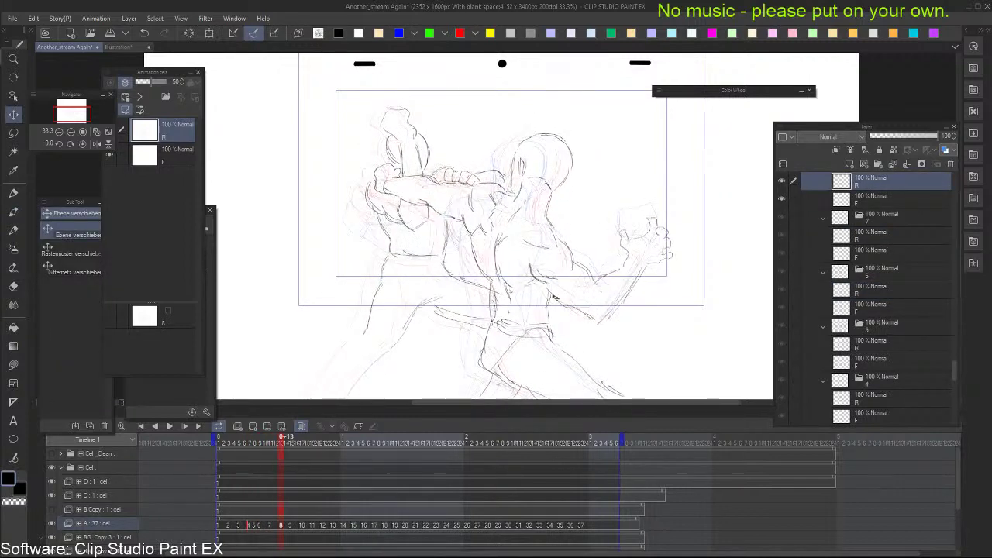
key("Right")
key("Right")
key("Right")
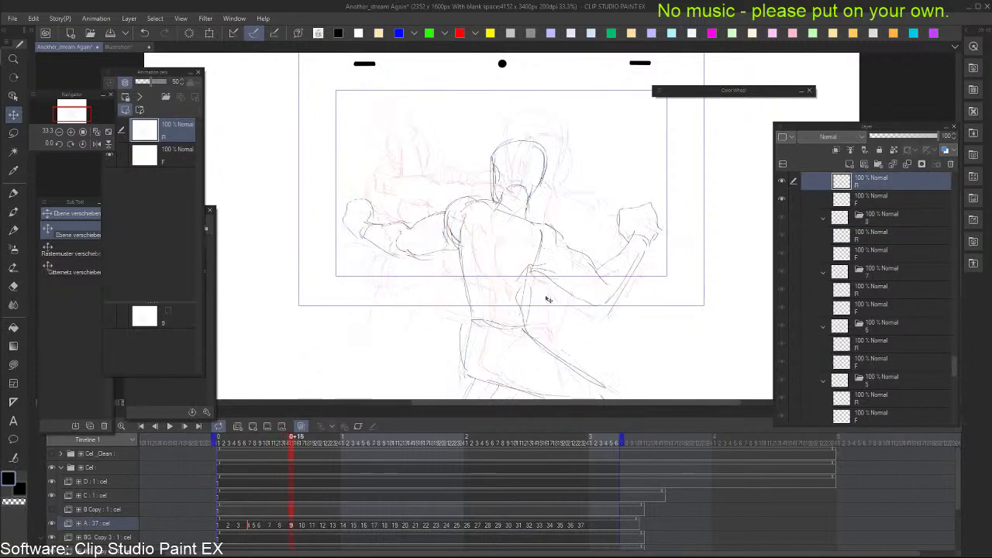
key("Right")
Replay the animation from cel 3 with the palettes hidden and return to cel 6
left_click(240, 527)
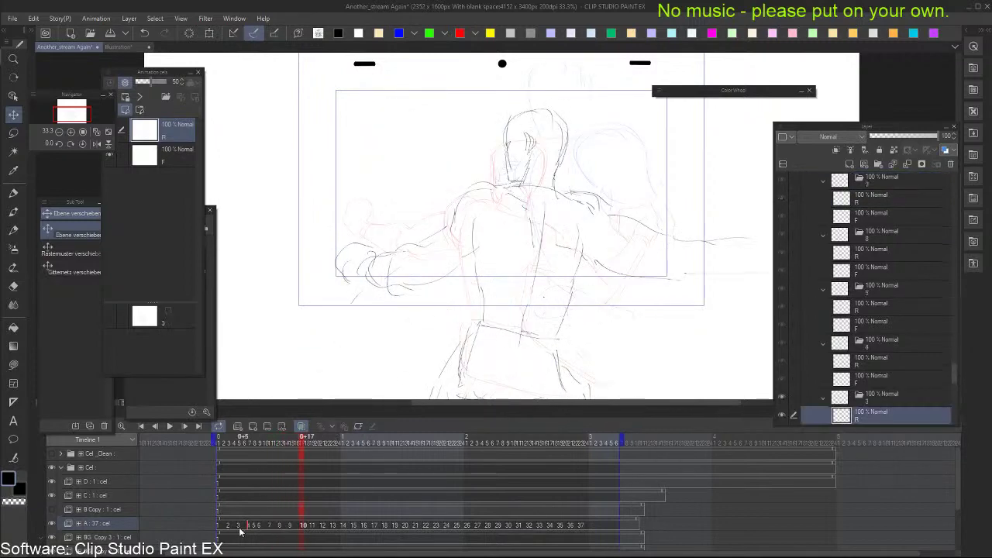
key("Tab")
key("space")
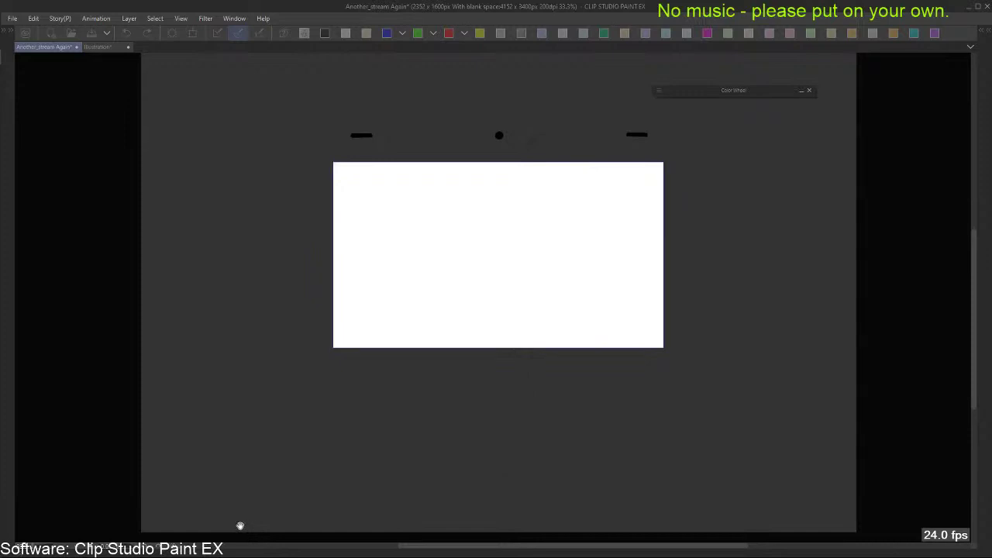
key("Tab")
key("space")
left_click(255, 527)
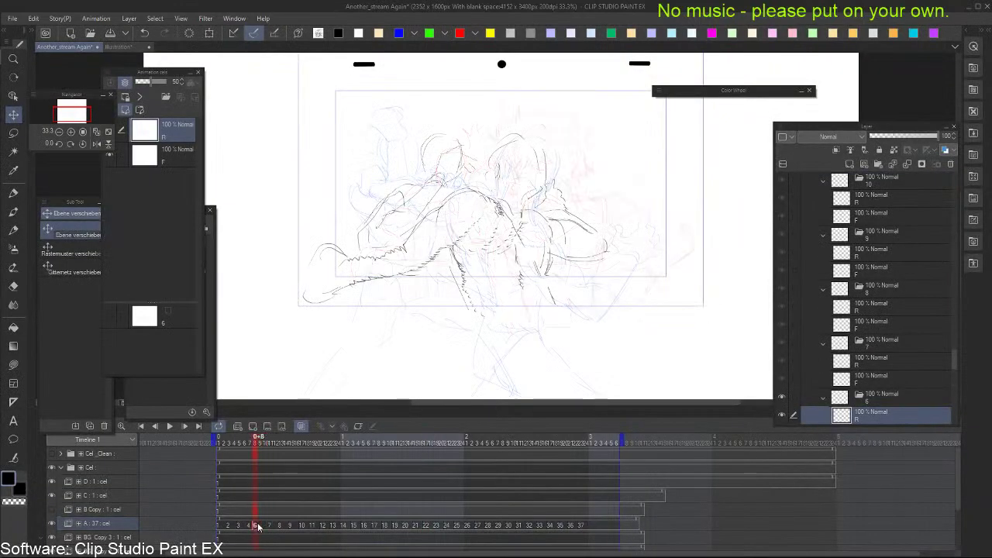
Step frame by frame from cel 1 to cel 11 to review the whole attack
left_click(220, 525)
key("Right")
key("Right")
key("Right")
key("Right")
key("Right")
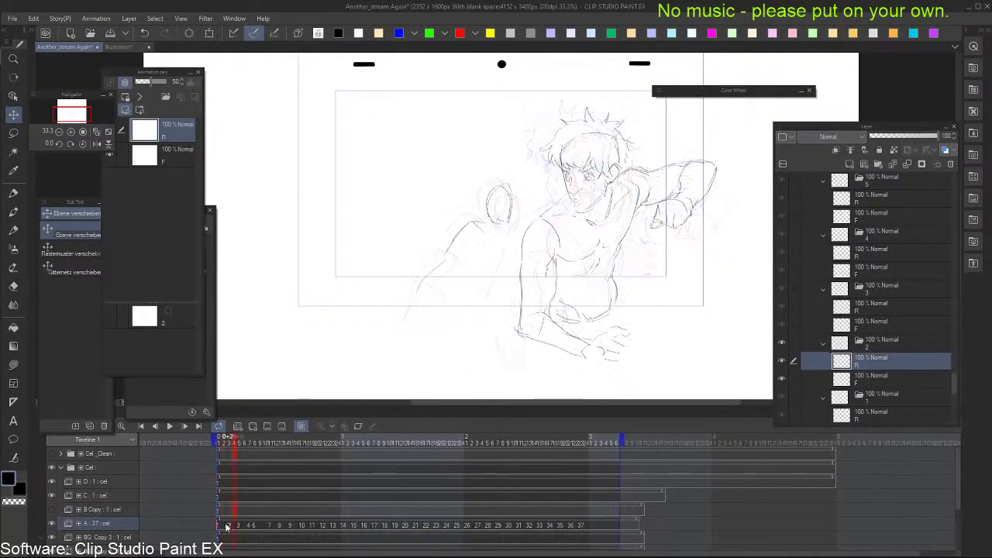
key("Right")
key("Right")
key("Right")
key("Right")
key("Right")
key("Right")
key("Right")
key("Right")
key("Right")
key("Right")
key("Right")
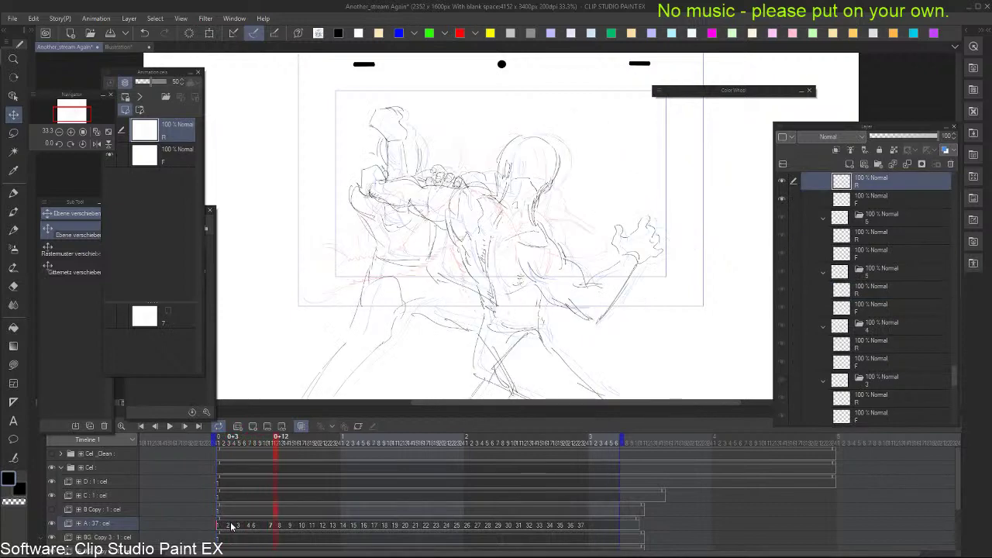
key("Right")
key("Right")
key("Right")
key("Right")
key("Right")
key("Right")
key("Right")
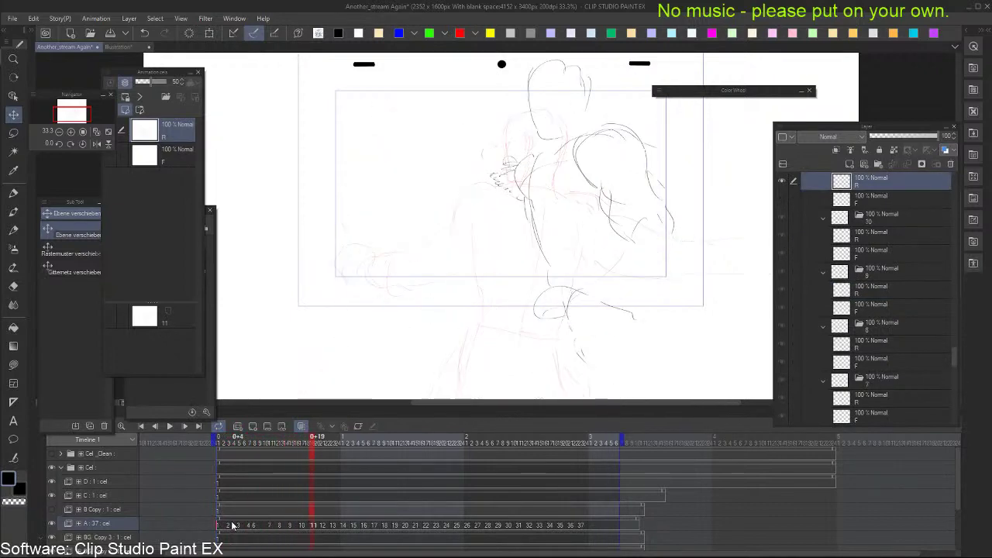
Step back from cel 11 and compare the drawings on cels 6 and 7
key("Left")
key("Left")
key("Left")
key("Left")
key("Left")
key("Left")
key("Left")
key("Left")
key("Left")
key("Left")
key("Left")
key("Left")
key("Left")
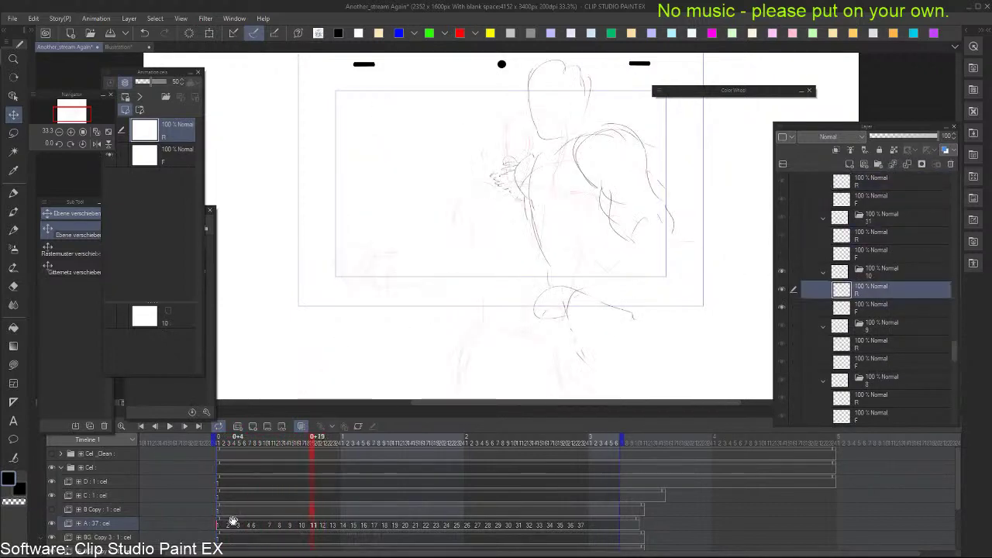
key("Right")
key("Right")
key("Left")
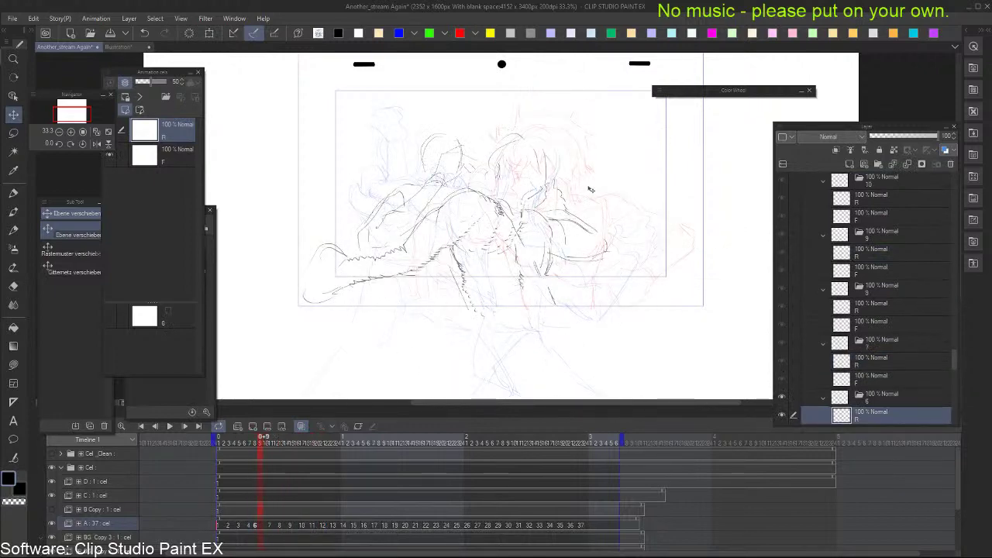
key("Right")
key("Right")
key("Left")
key("Right")
key("Right")
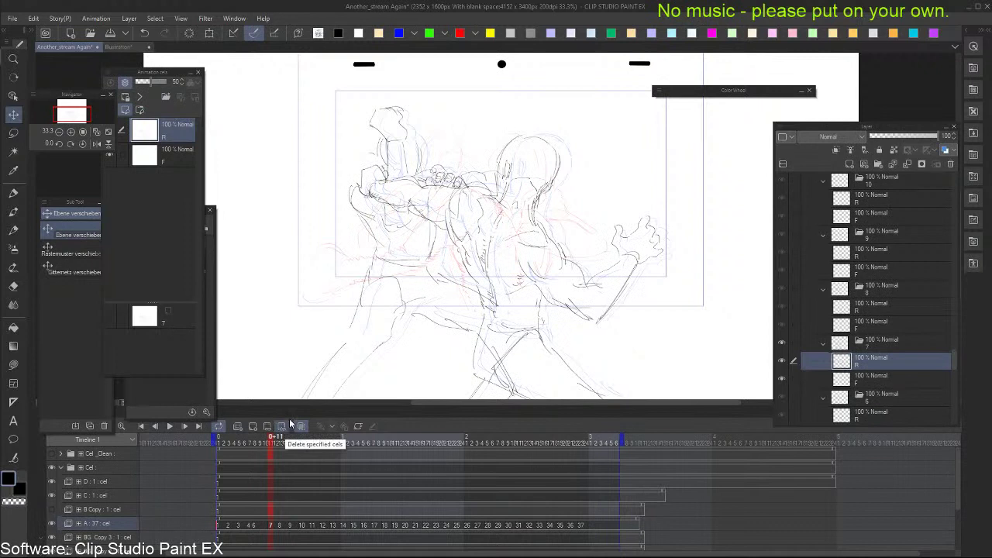
Clear the rough drawings from cel 7 back to cel 3, keeping the drawing on cel 2
left_click(191, 36)
key("Left")
key("Left")
key("Left")
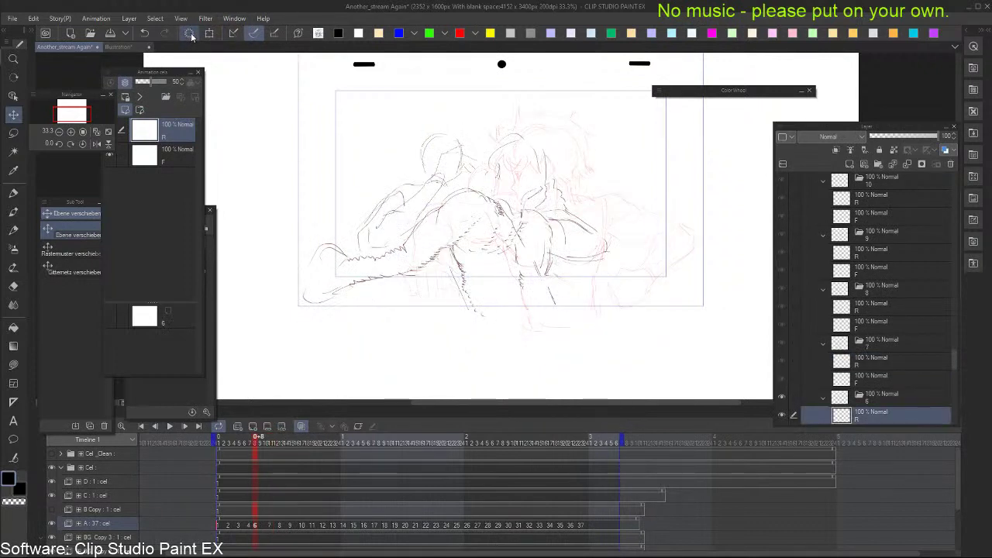
key("Left")
key("Left")
key("Left")
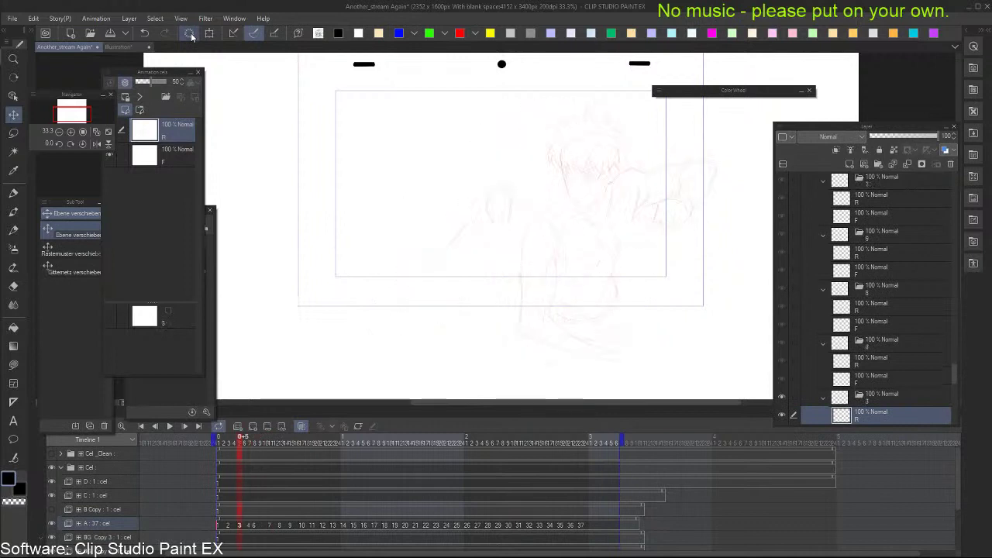
key("Left")
key("Left")
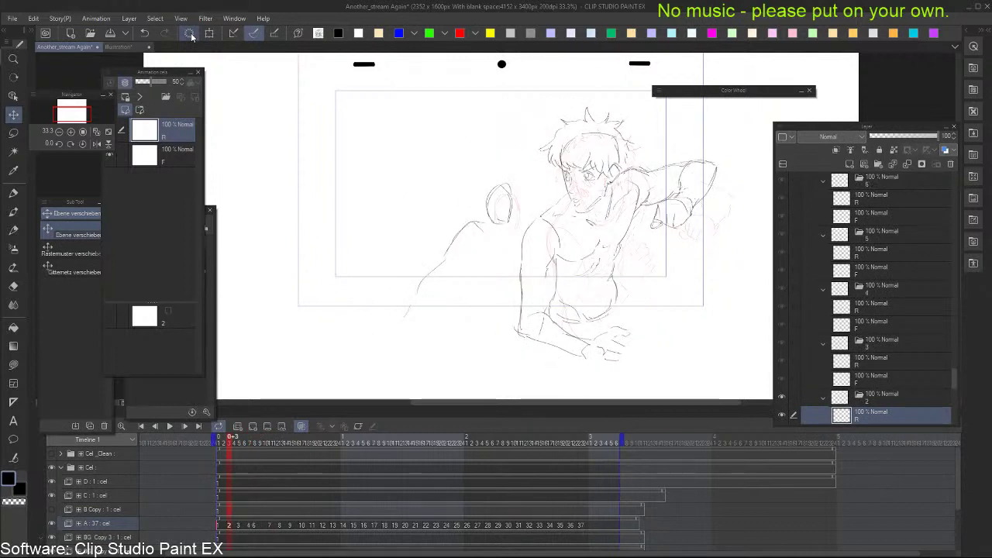
Clear the rough drawings on cels 8 to 11 one after another
key("Right")
key("Right")
key("Right")
key("Right")
key("Right")
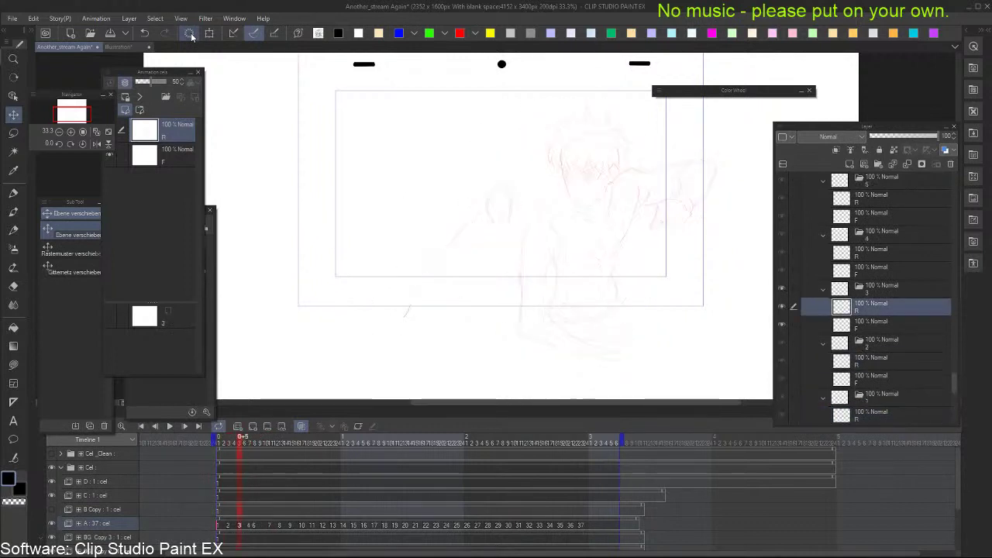
key("Right")
key("Right")
key("Right")
key("Left")
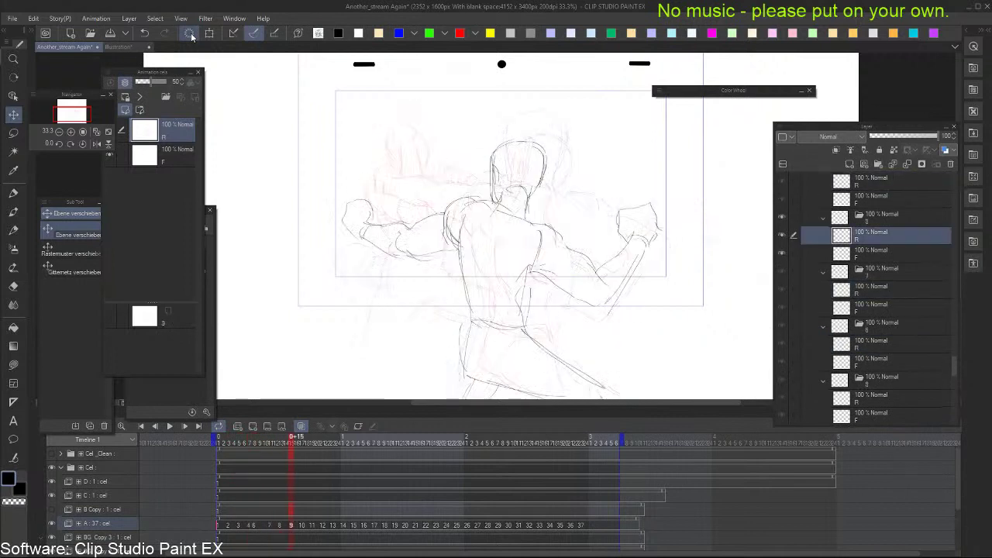
key("Right")
key("Right")
key("Right")
key("Right")
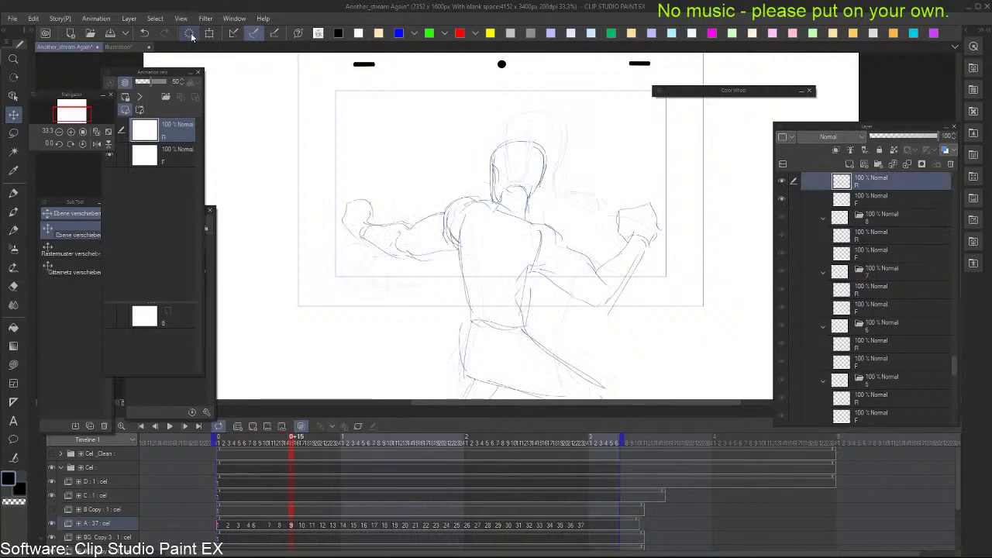
key("Right")
key("Right")
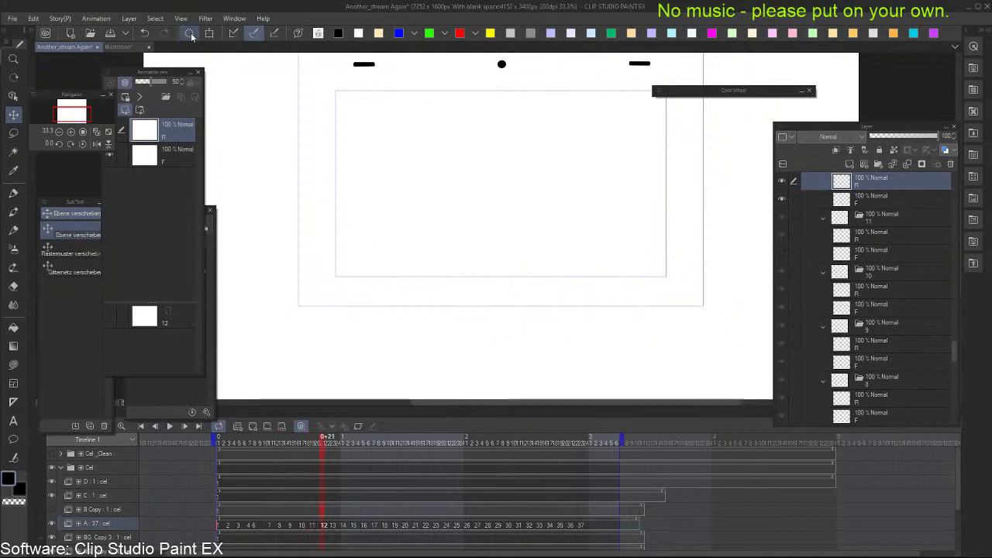
Step back through the cleared cels to the start and forward to cel 3 to check them
key("Left")
key("Left")
key("Left")
key("Left")
key("Left")
key("Left")
key("Left")
key("Left")
key("Left")
key("Right")
key("Right")
key("Right")
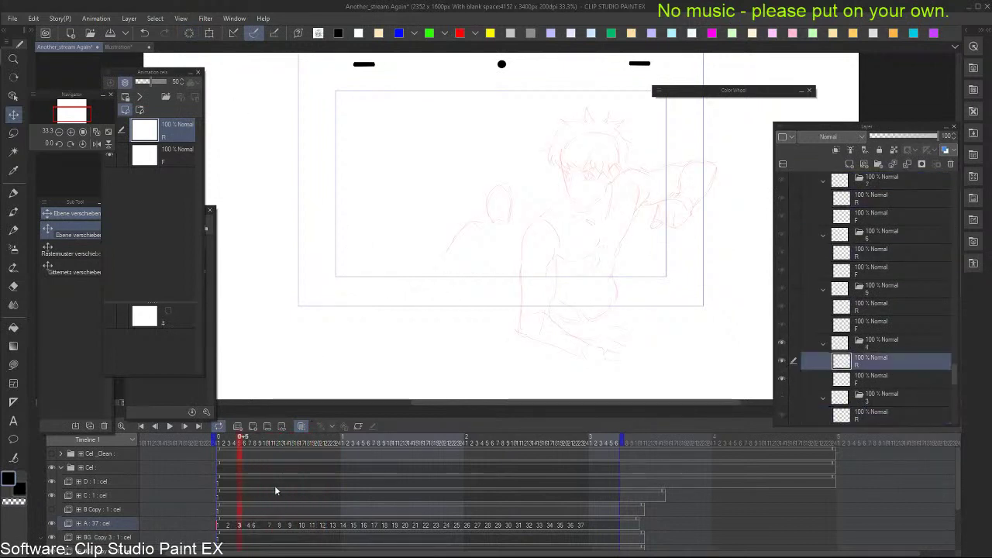
Respace the cels between cel 3 and cel 7 on the cel A track to two frames each
key("Left")
key("Left")
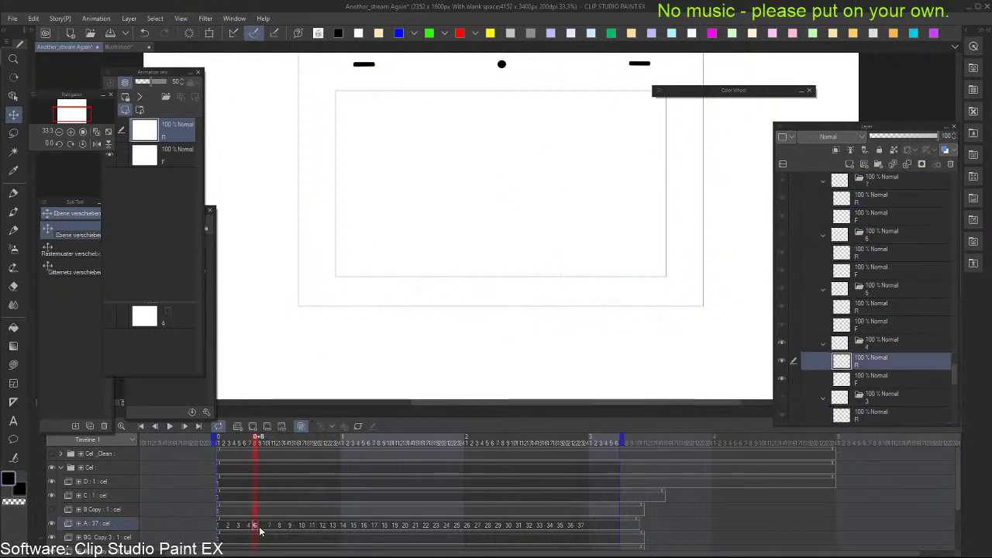
key("Left")
key("Left")
key("Left")
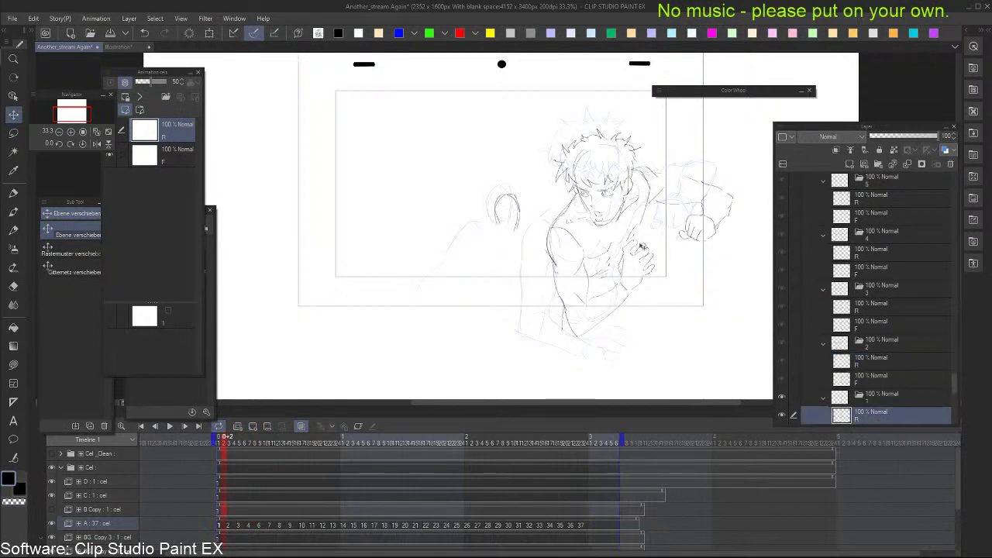
Sketch the front character's head outline on cel 3 with the brush, comparing it against cels 1 and 2
key("Left")
key("Right")
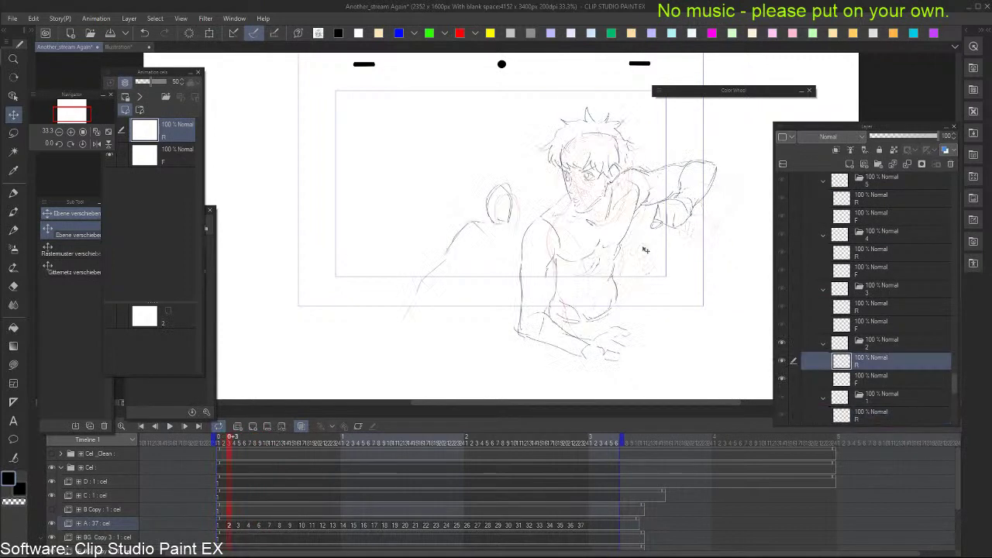
key("Left")
key("Right")
key("Right")
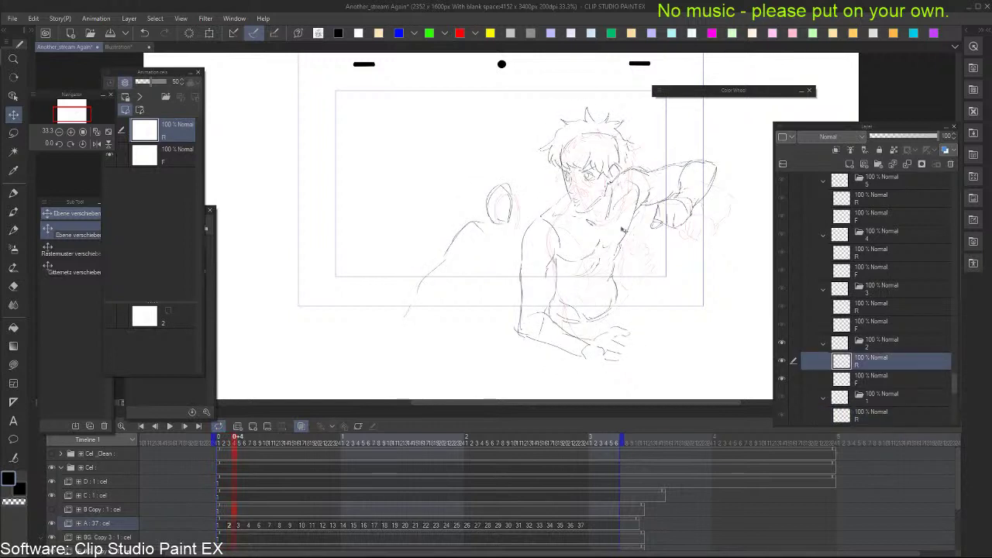
key("b")
key("Right")
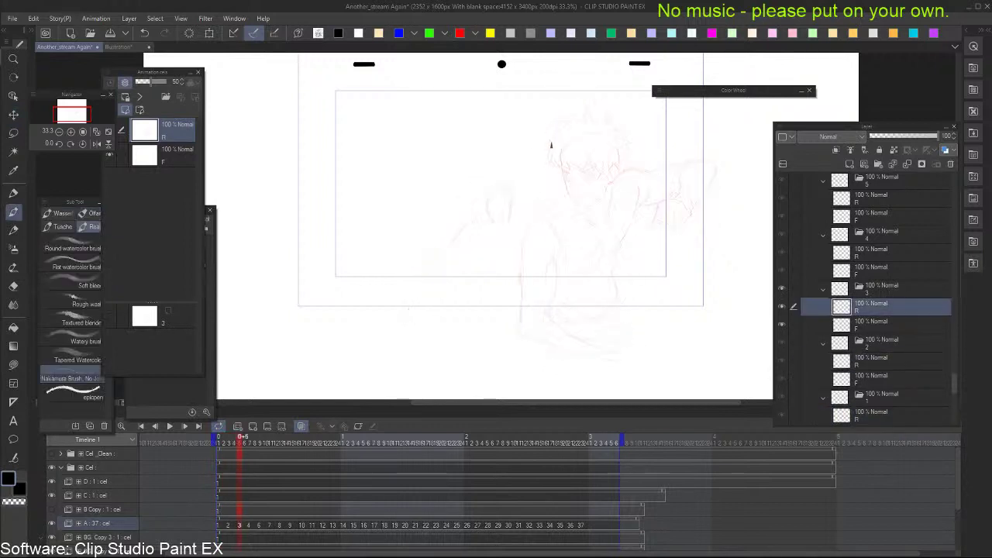
key("Left")
key("Right")
key("Left")
key("Right")
mouse_move(550, 149)
left_mouse_down()
mouse_move(566, 124)
mouse_move(609, 151)
left_mouse_up()
key("Left")
key("Right")
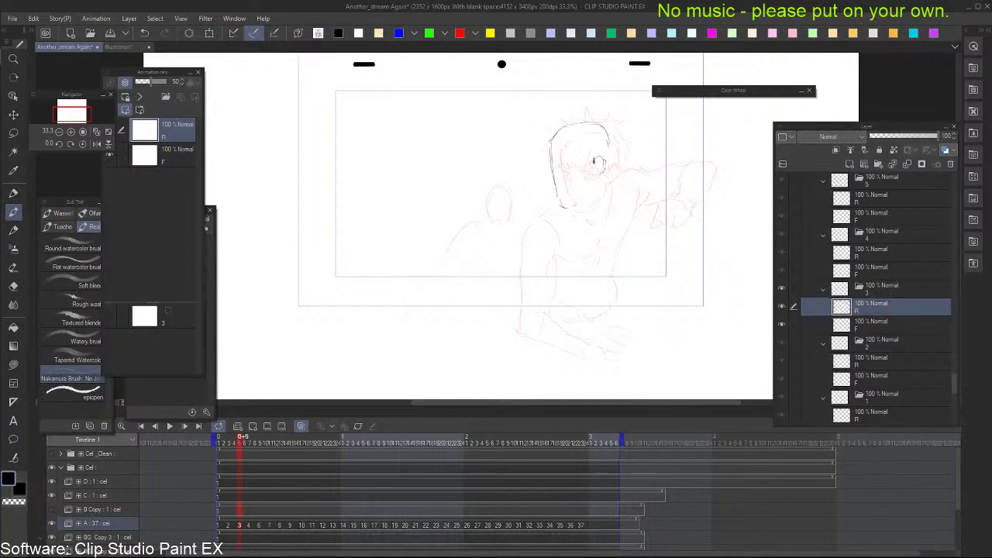
Sketch the front character's shoulder line and the outer contour of the lowered arm on cel 3, checking against cels 1 and 2
key("Left")
key("Right")
key("ctrl+z")
key("Left")
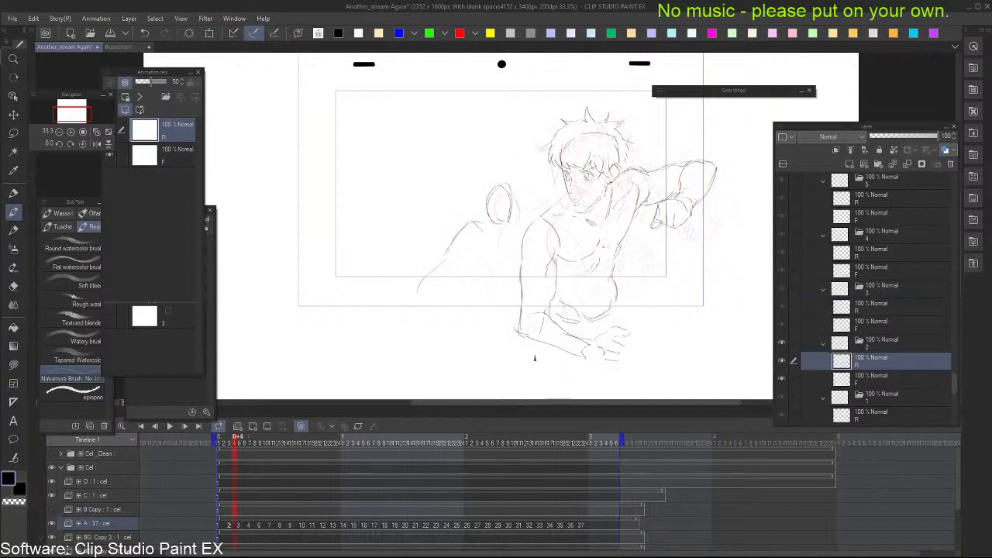
key("Right")
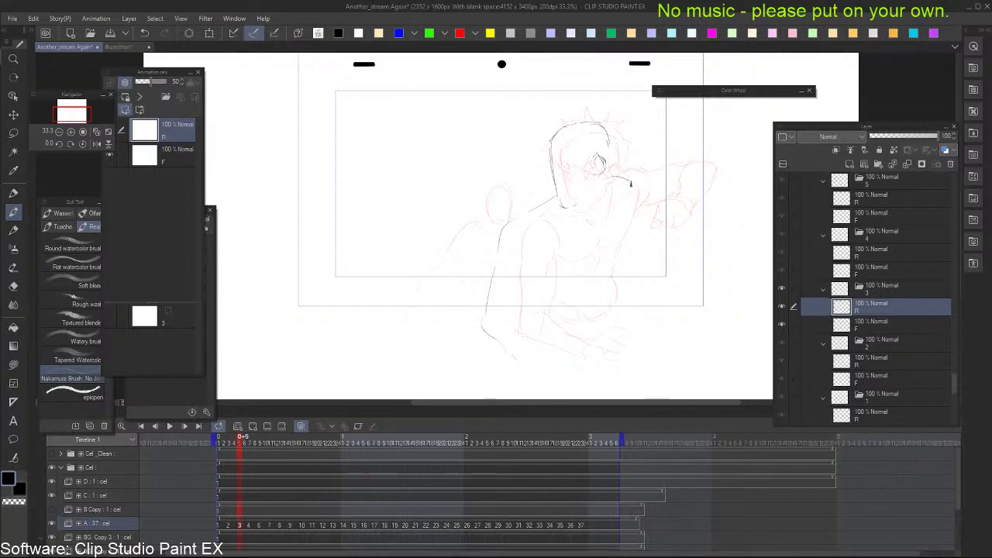
key("Left")
key("Left")
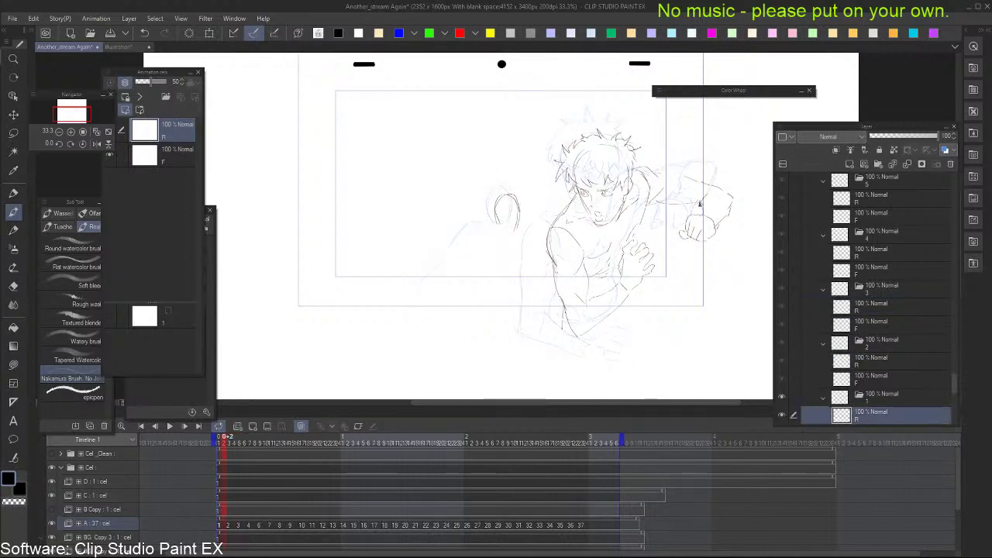
key("Right")
key("Left")
key("Right")
key("Right")
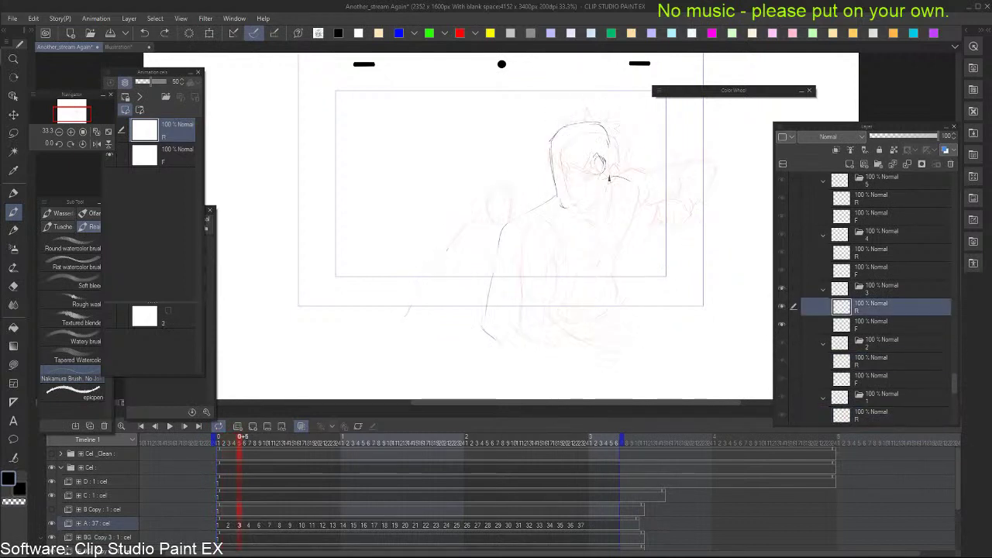
Sketch the raised arm, its armpit and the adjoining side of the torso on cel 3, comparing with cel 2
key("Left")
key("Right")
left_click_drag(622, 217, 630, 227)
left_click_drag(628, 229, 645, 240)
key("ctrl+z")
key("Left")
key("Right")
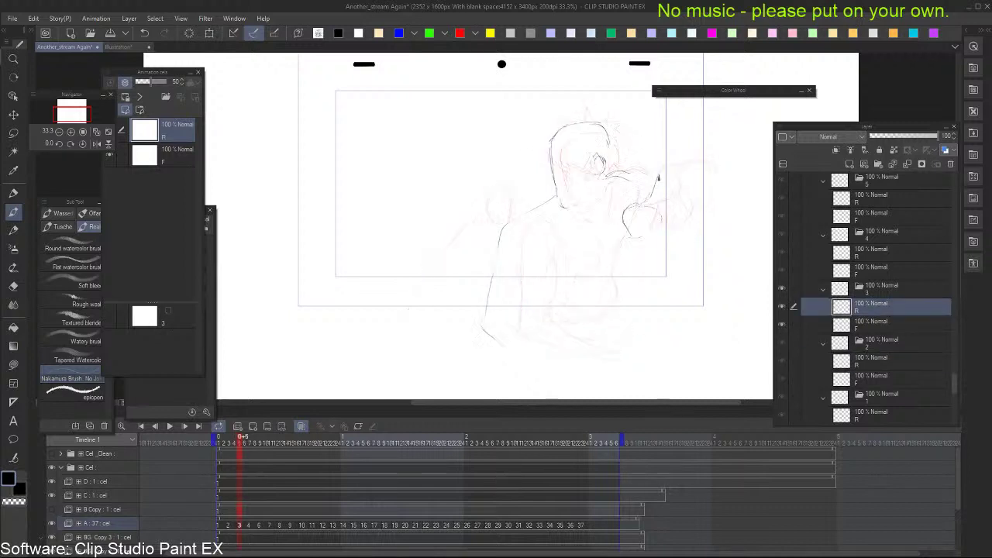
key("Left")
key("Right")
key("Left")
key("Right")
key("Left")
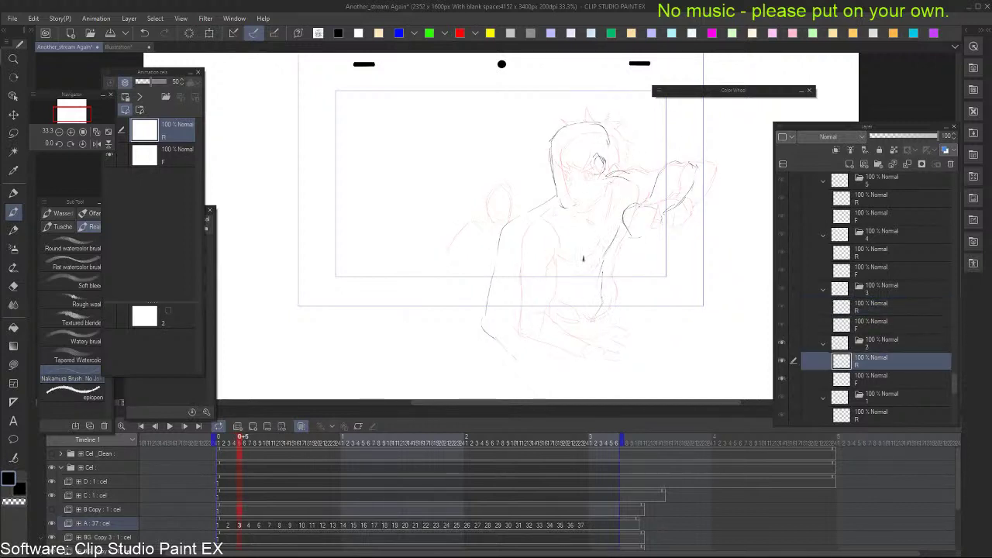
key("Right")
Sketch the inner contour of the lowered arm, the shoulder muscle and the waistline on cel 3
key("comma")
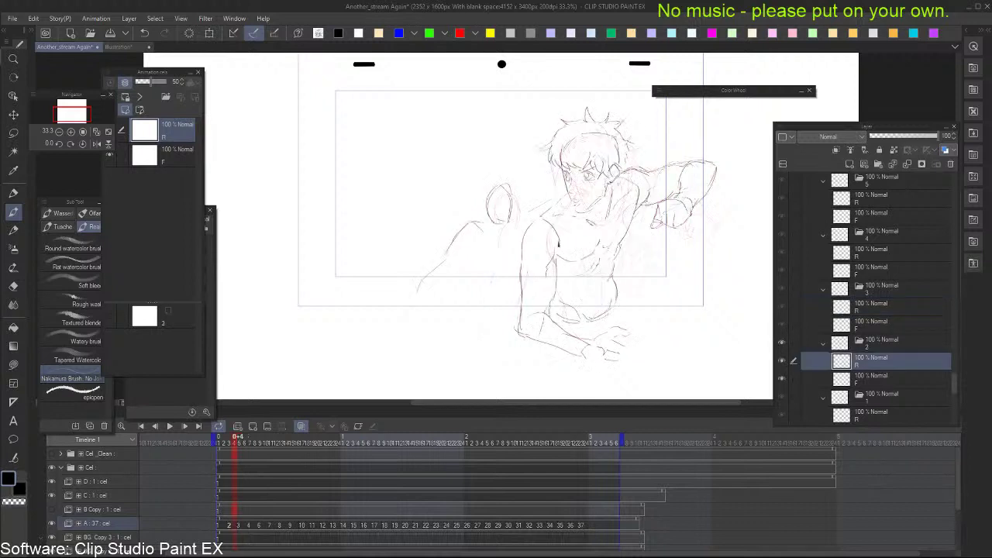
key("period")
left_click_drag(522, 265, 533, 259)
mouse_move(526, 220)
left_mouse_down()
mouse_move(544, 249)
mouse_move(593, 276)
mouse_move(532, 264)
mouse_move(528, 321)
left_mouse_up()
key("comma")
key("period")
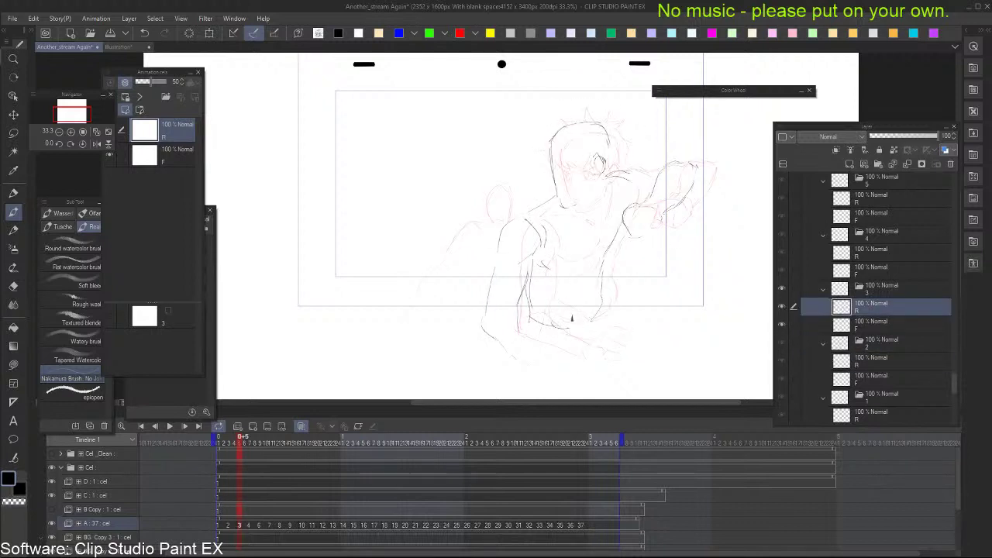
Add the front character's jawline and neck on cel 3, comparing them with cel 2
left_click_drag(589, 192, 582, 196)
left_click_drag(609, 148, 603, 179)
key("comma")
key("period")
key("comma")
key("period")
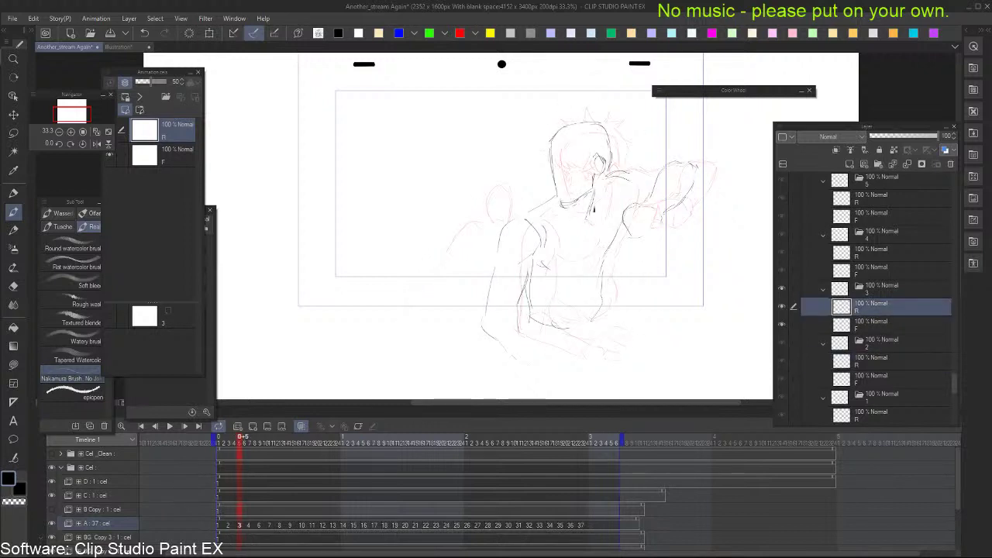
key("comma")
key("period")
Start cel 4 by sketching the front character's shoulder line and outer arm contour, shifted outward from cel 3
key("period")
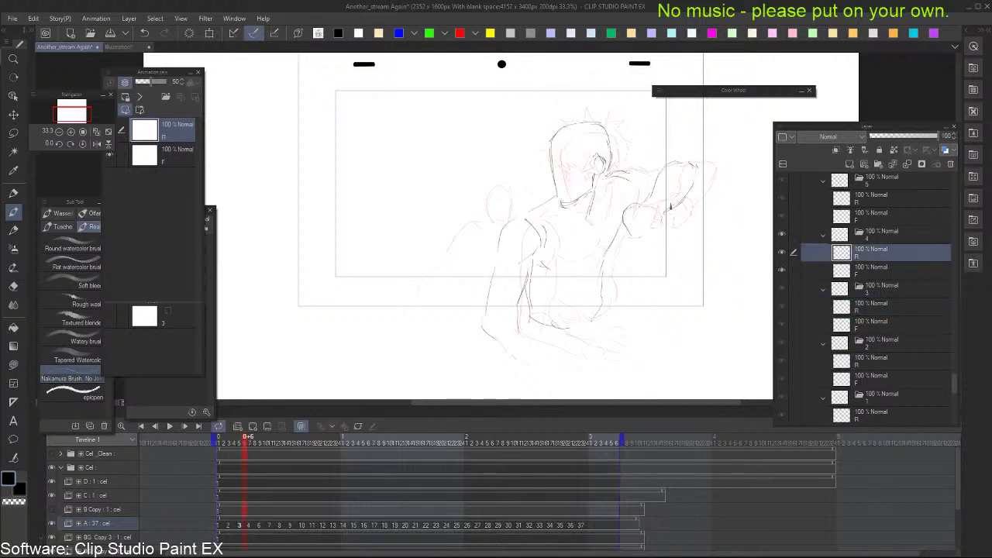
key("comma")
key("period")
key("comma")
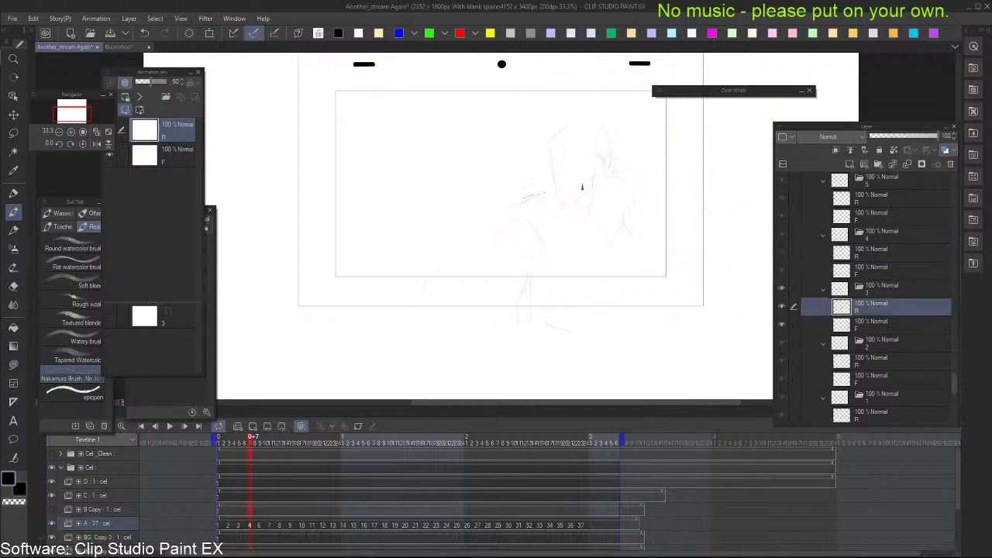
key("period")
key("ctrl+z")
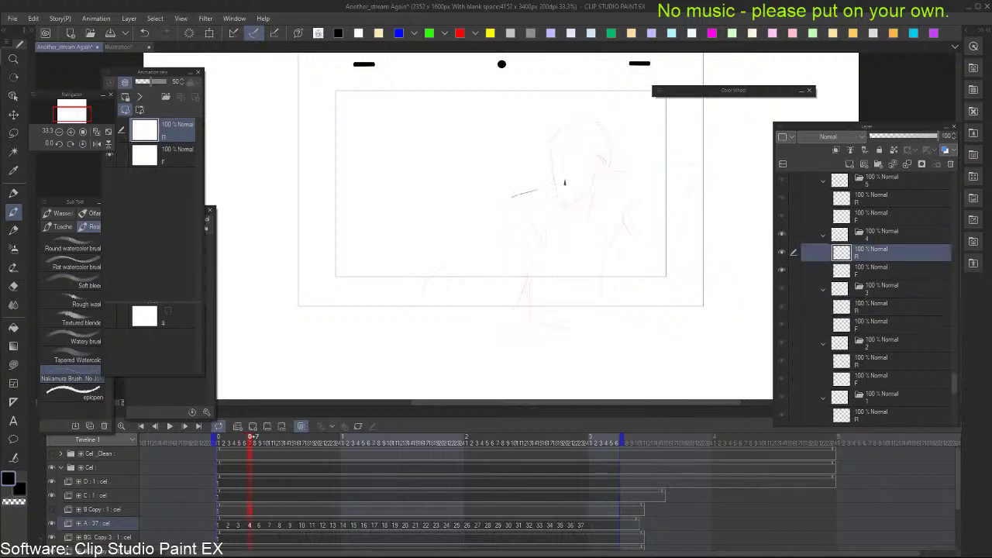
key("comma")
key("period")
left_click_drag(477, 245, 455, 296)
key("comma")
key("period")
key("comma")
key("comma")
key("period")
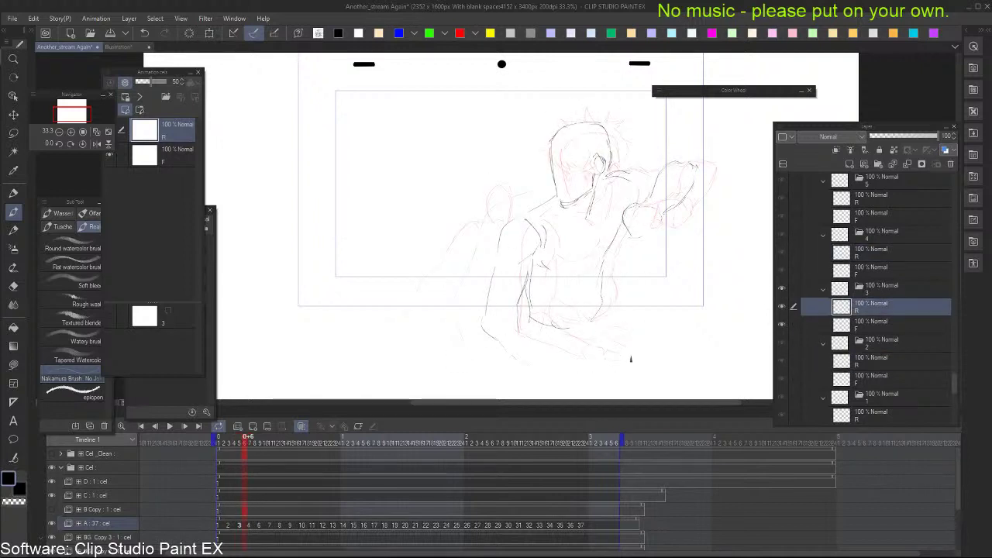
key("period")
key("comma")
key("period")
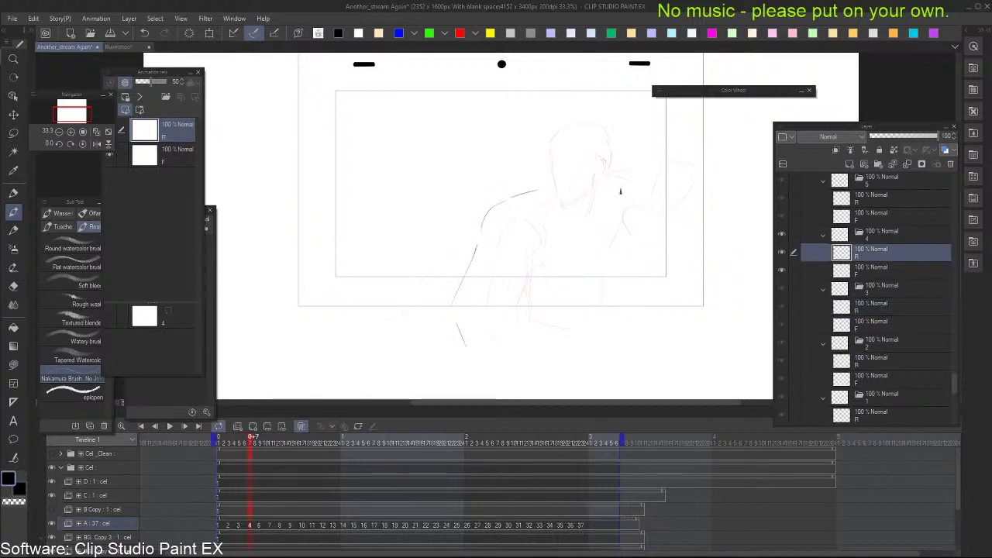
Rough in the torso side on cel 4 and flip between it and cel 3 to judge the movement
left_click_drag(608, 227, 594, 248)
key("comma")
key("period")
key("comma")
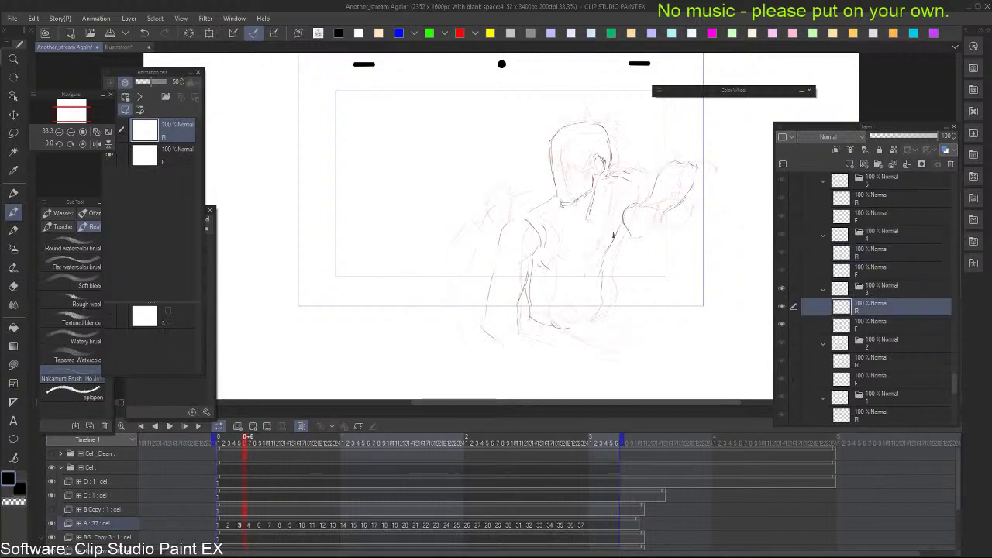
key("period")
key("comma")
key("period")
Return to cel 3 and draw the front character's brow line, redoing strokes while flipping to cel 2
key("comma")
key("comma")
key("period")
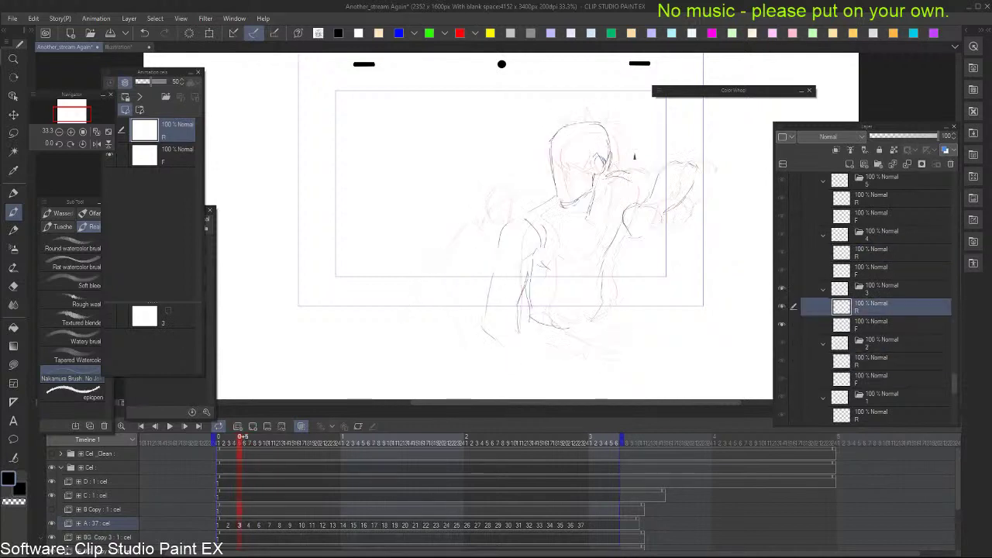
key("ctrl+z")
left_click_drag(551, 163, 558, 175)
key("comma")
key("period")
key("ctrl+z")
key("comma")
key("period")
key("comma")
key("period")
key("ctrl+z")
left_click_drag(553, 163, 558, 172)
key("comma")
key("period")
key("comma")
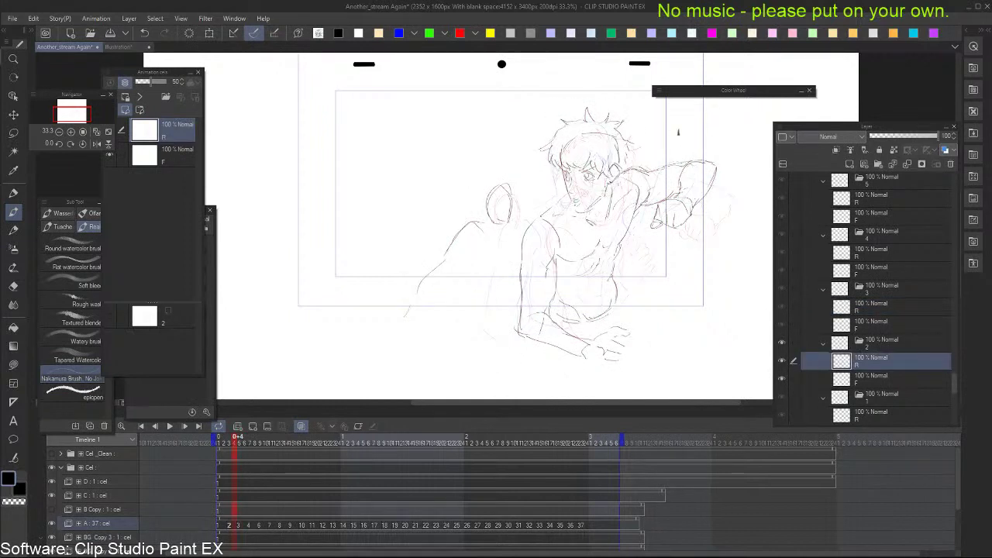
key("period")
key("comma")
key("period")
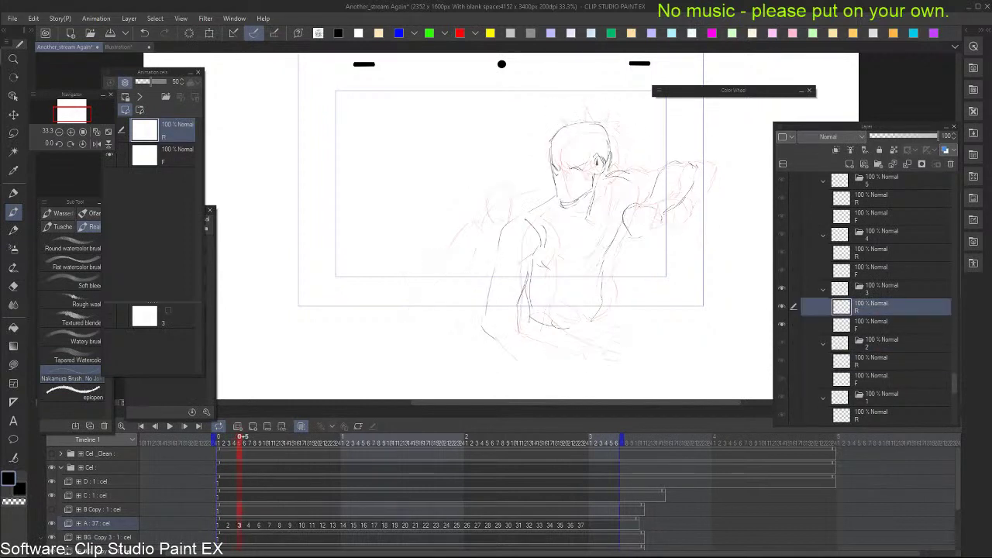
Redraw the front character's eye below the brow on cel 3 and compare it with cel 2
key("ctrl+z")
left_click_drag(574, 177, 579, 177)
key("comma")
key("period")
key("comma")
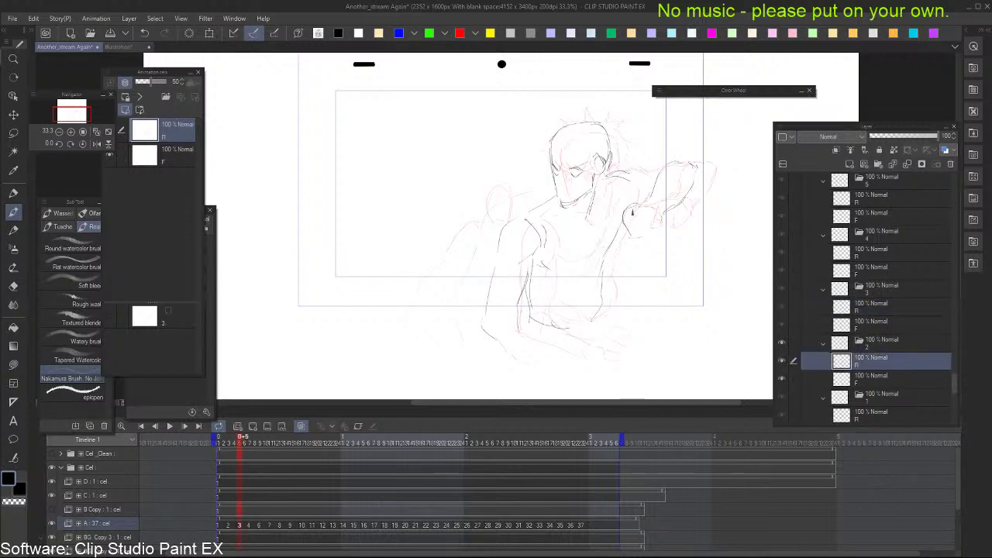
key("period")
key("comma")
key("period")
Sketch the front character's swept-up spiky hair and the neck and shoulder muscle lines on cel 3, flipping to cel 2
key("Right")
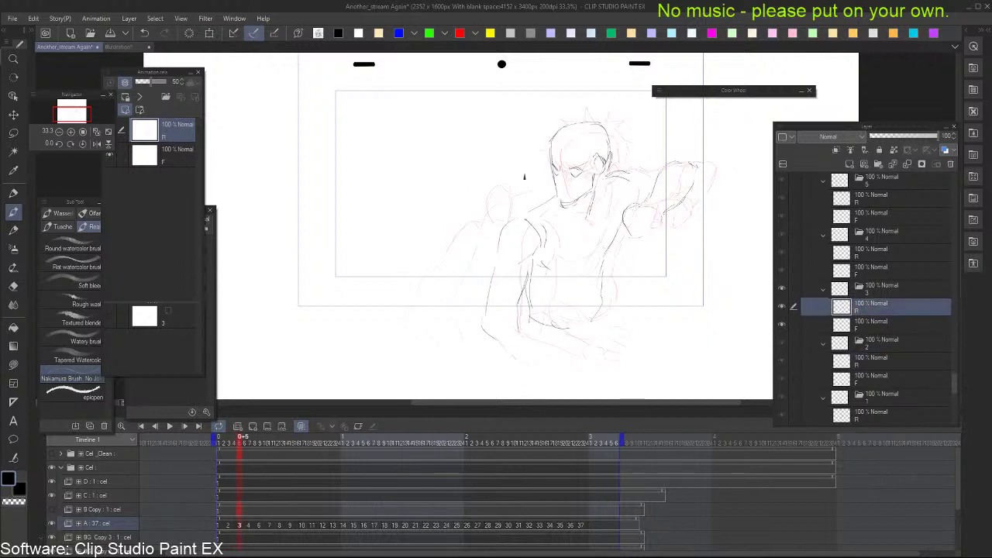
key("comma")
key("period")
key("comma")
key("period")
left_click_drag(531, 140, 523, 143)
key("comma")
key("period")
key("comma")
key("period")
key("comma")
key("period")
key("comma")
key("period")
key("comma")
key("period")
key("comma")
key("period")
key("comma")
key("period")
key("period")
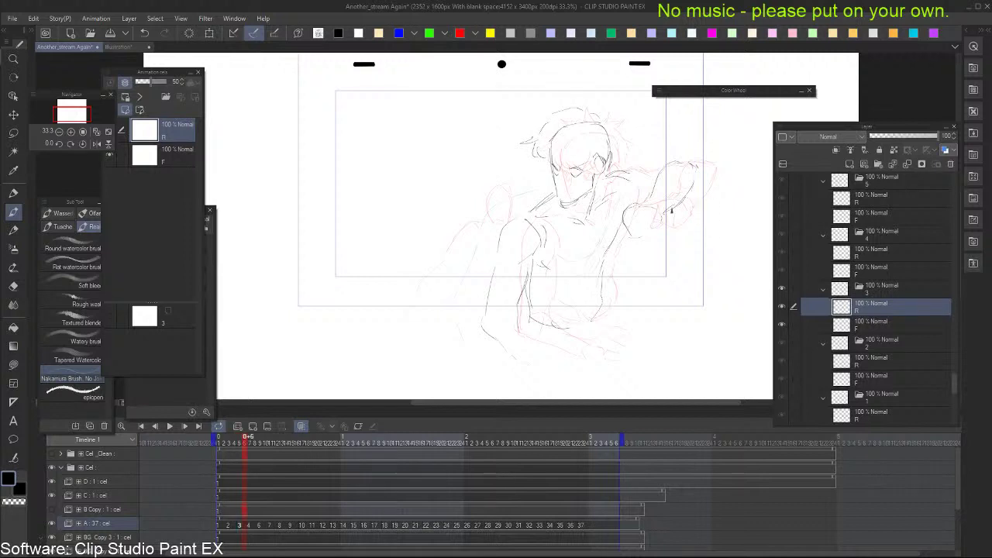
Define the forearm and hand of the raised arm on cel 3, checking them against the neighbouring cels
left_click_drag(665, 212, 695, 191)
key("comma")
key("period")
key("comma")
key("comma")
key("period")
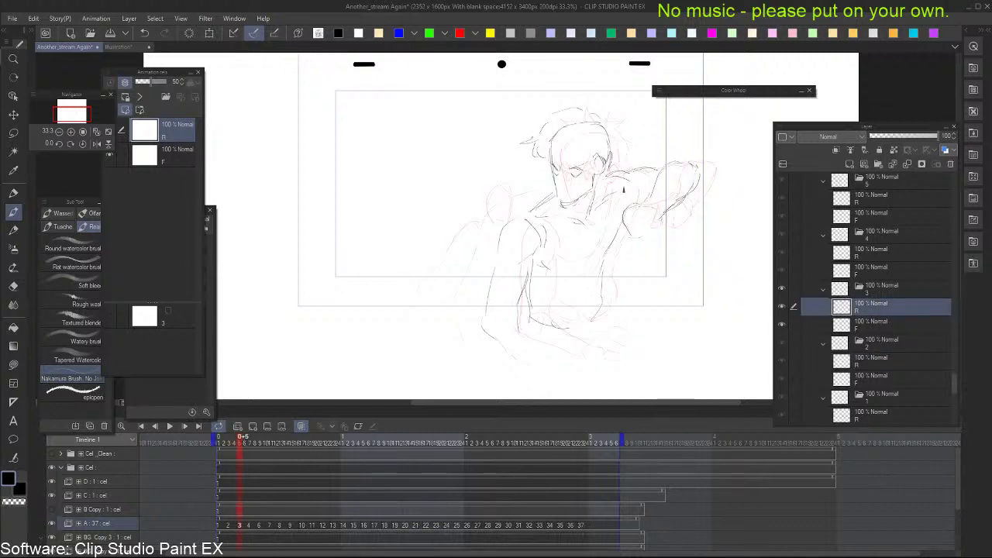
Rework the torso's side line beside the lowered arm on cel 3 and sketch the chest and rib muscles
left_click_drag(535, 269, 531, 318)
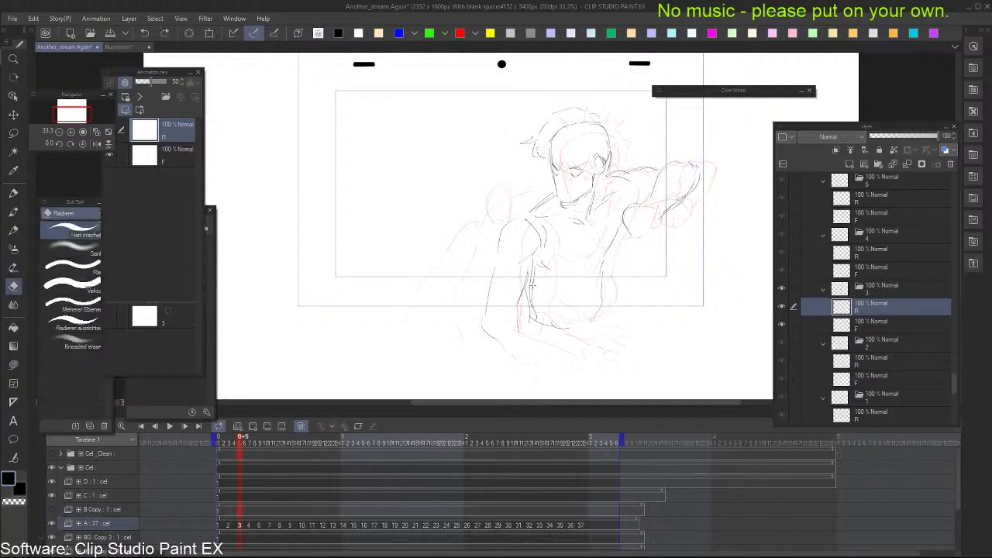
key("ctrl+z")
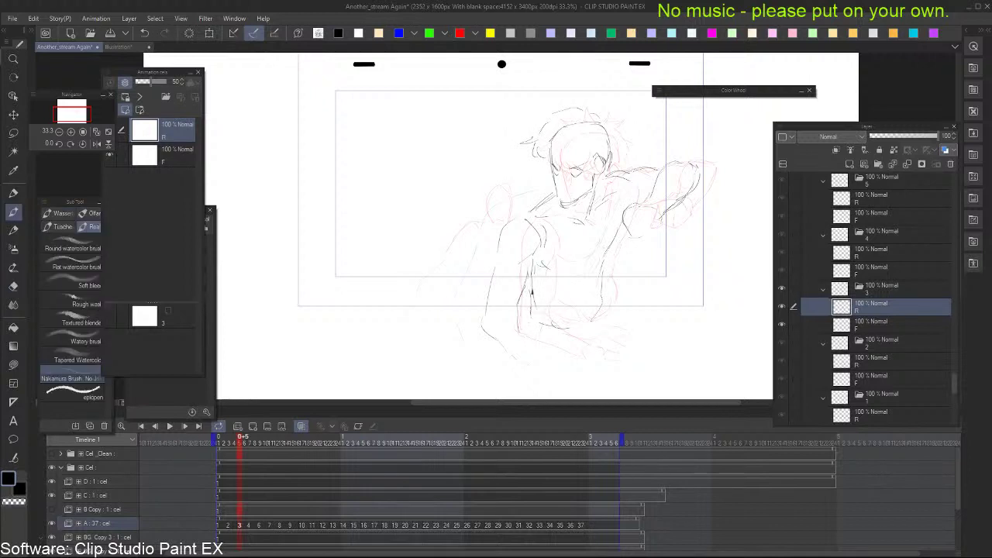
key("comma")
key("period")
key("comma")
key("period")
key("comma")
key("period")
key("comma")
key("period")
key("comma")
key("period")
key("comma")
key("period")
key("comma")
key("period")
key("comma")
key("period")
key("comma")
key("period")
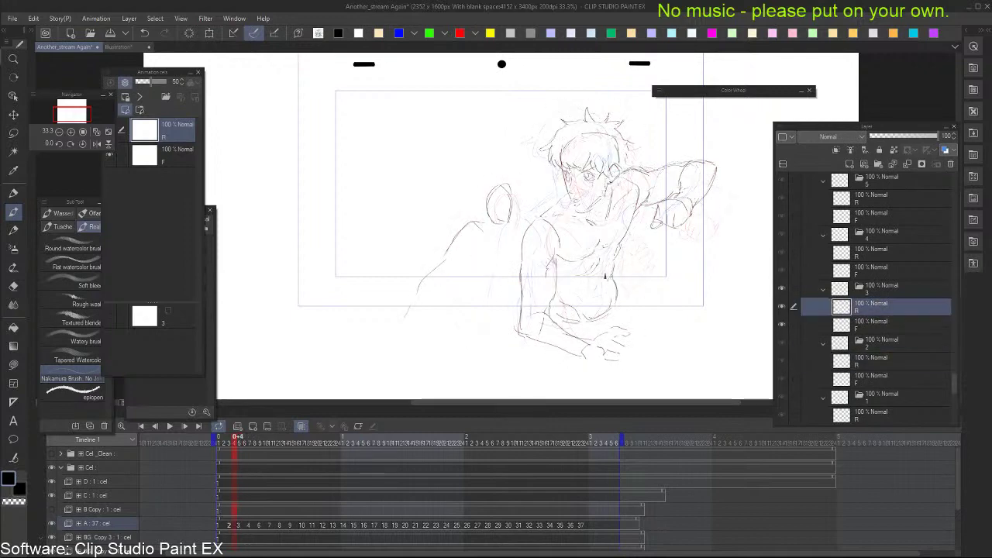
Add the abdominal muscle lines to the front character's torso on cel 3, comparing with cel 2
key("comma")
key("period")
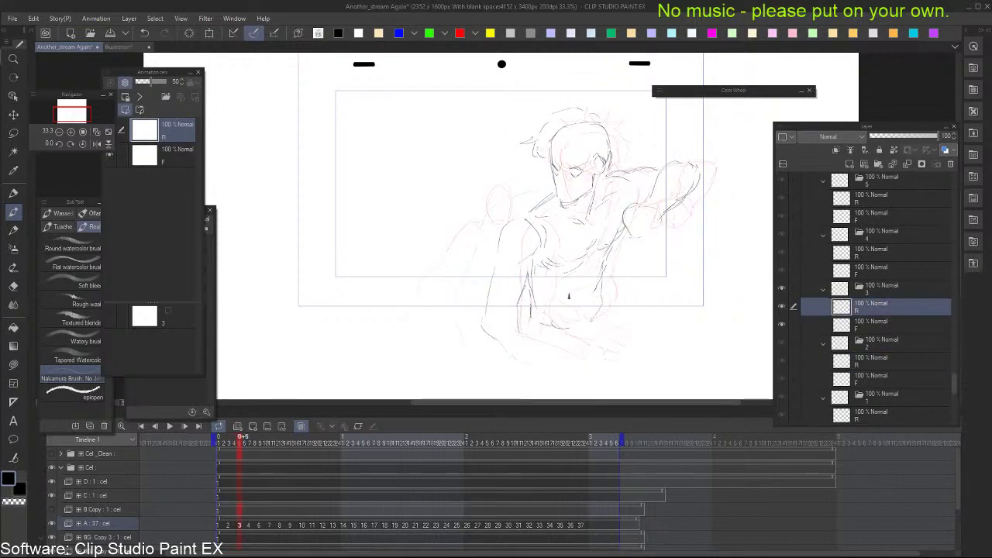
key("comma")
key("period")
key("comma")
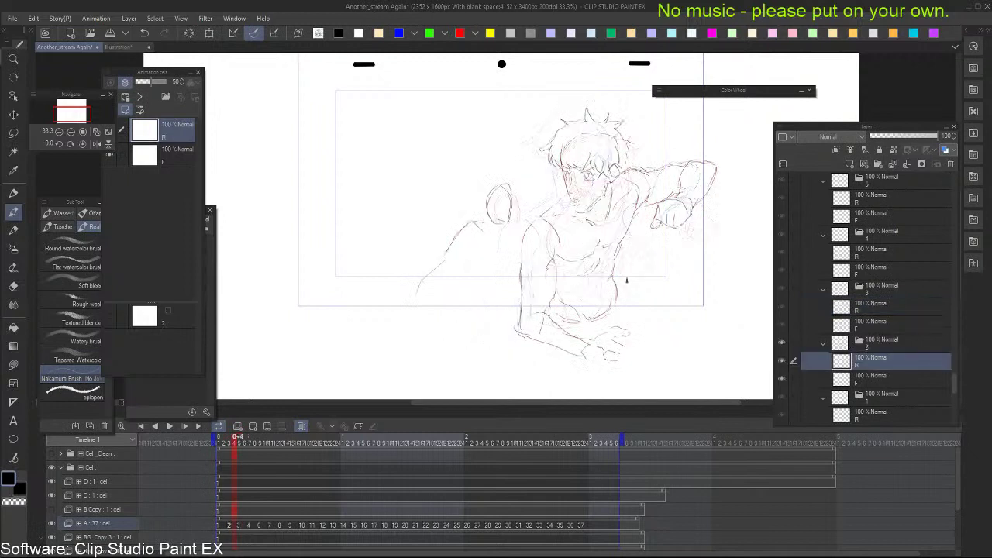
key("period")
key("comma")
key("period")
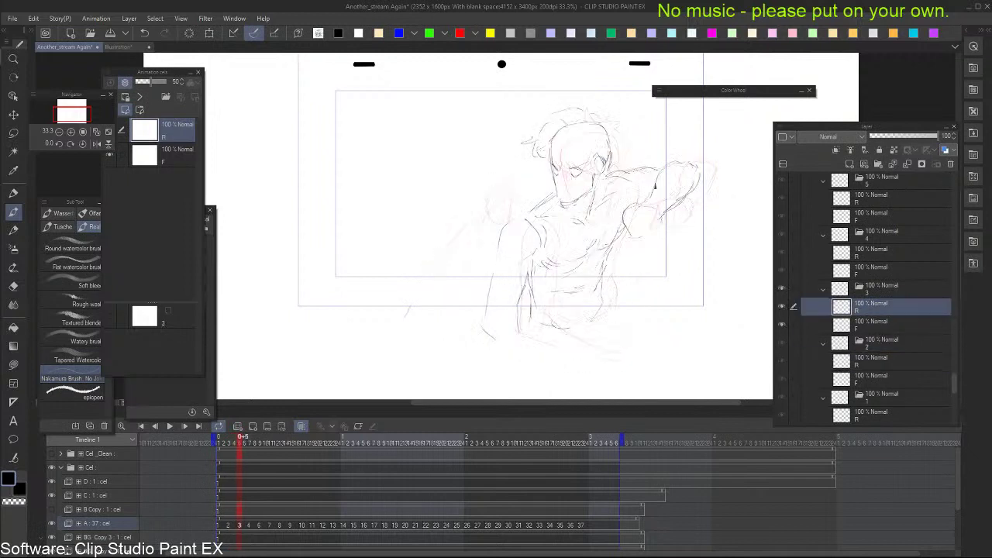
Draw the forearm of the front character's lowered arm on cel 3 and rough in its hand, comparing with cel 2
key("comma")
key("period")
key("comma")
key("period")
key("comma")
key("period")
key("comma")
key("period")
left_click_drag(548, 356, 538, 368)
mouse_move(497, 341)
left_mouse_down()
mouse_move(531, 372)
mouse_move(524, 362)
mouse_move(551, 371)
mouse_move(547, 385)
left_mouse_up()
key("ctrl+z")
key("ctrl+z")
Add the finger lines of the lowered hand on cel 3, checking them against cel 2
key("comma")
key("period")
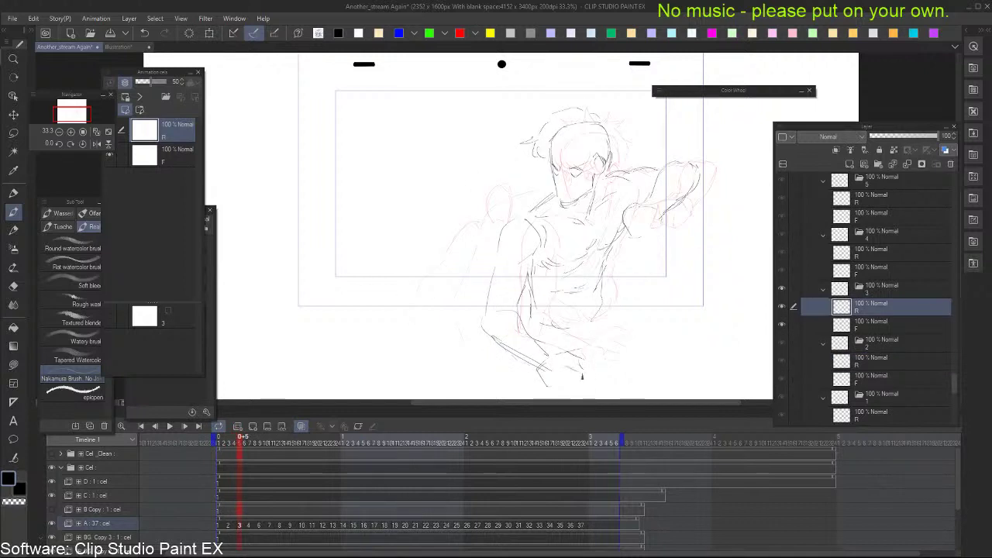
key("comma")
key("period")
key("comma")
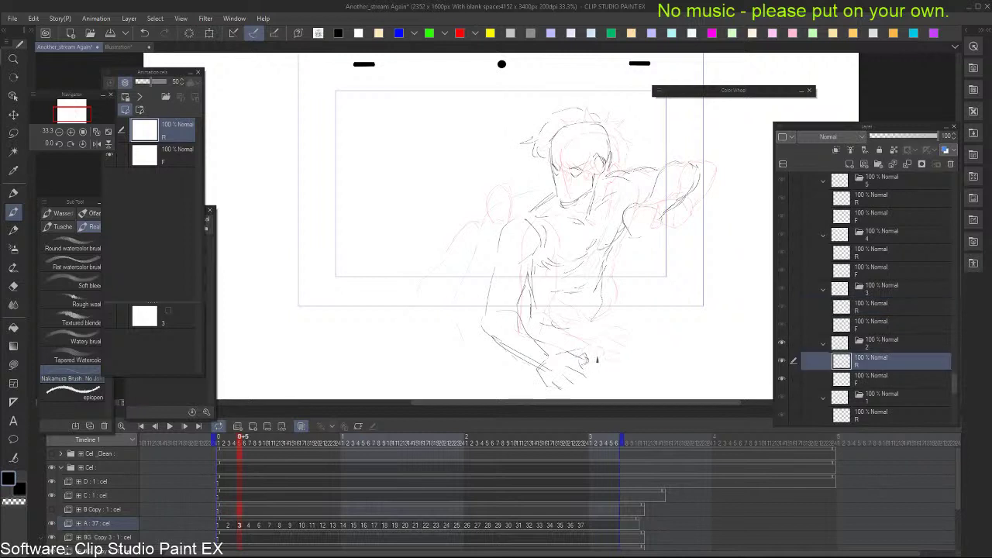
key("period")
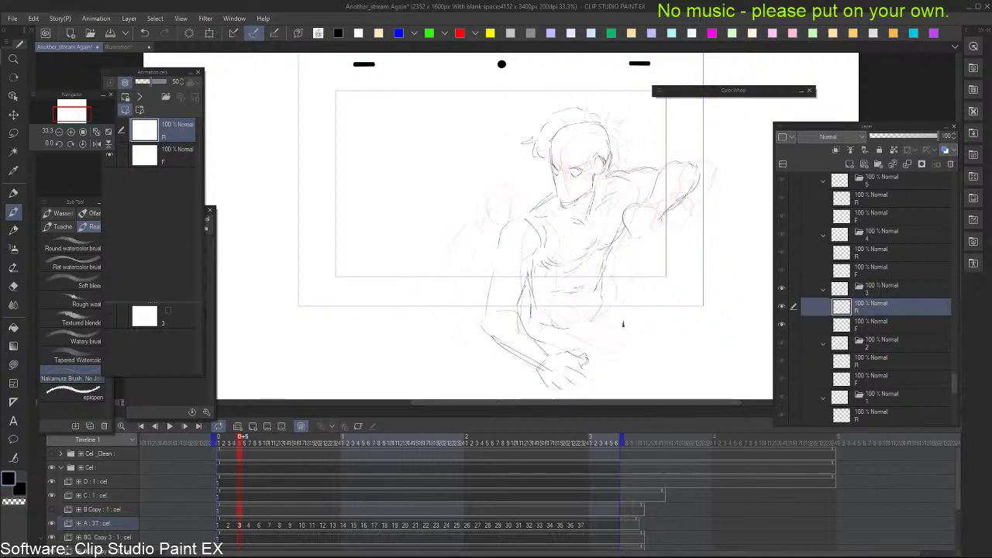
Erase and redraw the inner contour of the lowered upper arm beside the torso on cel 3
key("Right")
key("Left")
key("Right")
left_click_drag(531, 270, 524, 302)
key("e")
left_click_drag(530, 268, 527, 290)
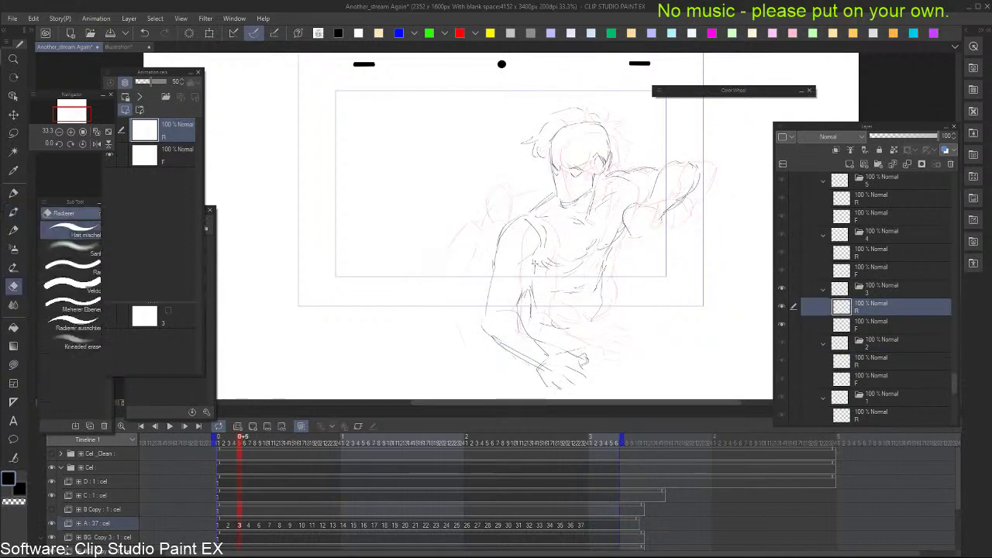
key("b")
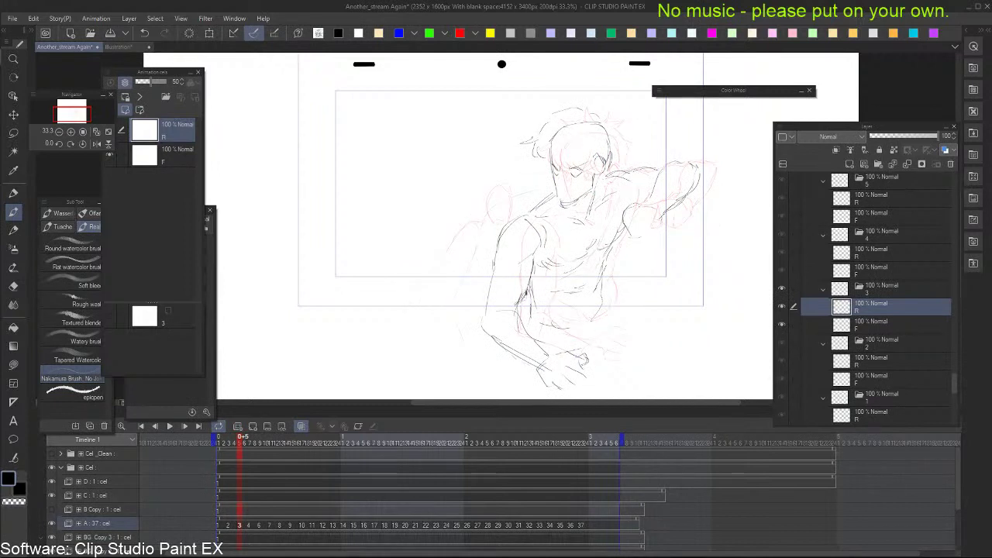
key("e")
key("b")
key("Left")
key("Right")
mouse_move(533, 283)
left_mouse_down()
mouse_move(535, 316)
mouse_move(530, 300)
left_mouse_up()
key("ctrl+z")
key("e")
key("b")
Flip back and forth between cels 2 and 3 to examine the front character's motion
key("ctrl+Down")
key("ctrl+Up")
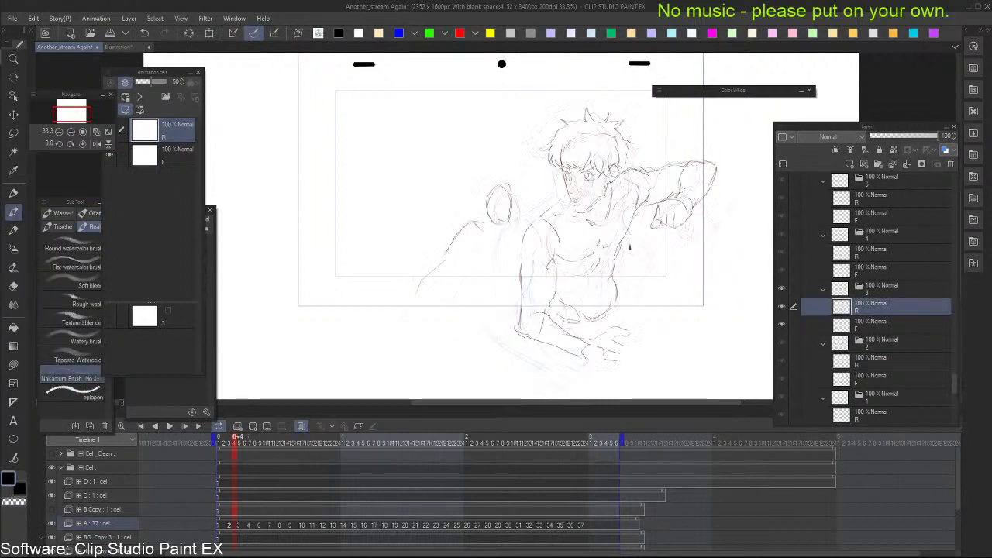
key("ctrl+Down")
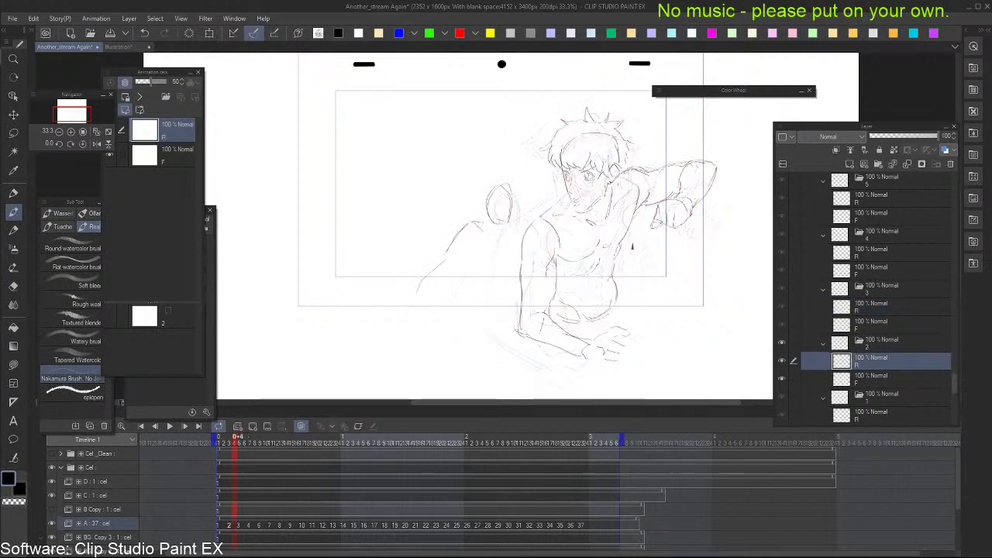
key("ctrl+Up")
key("ctrl+Down")
key("ctrl+Up")
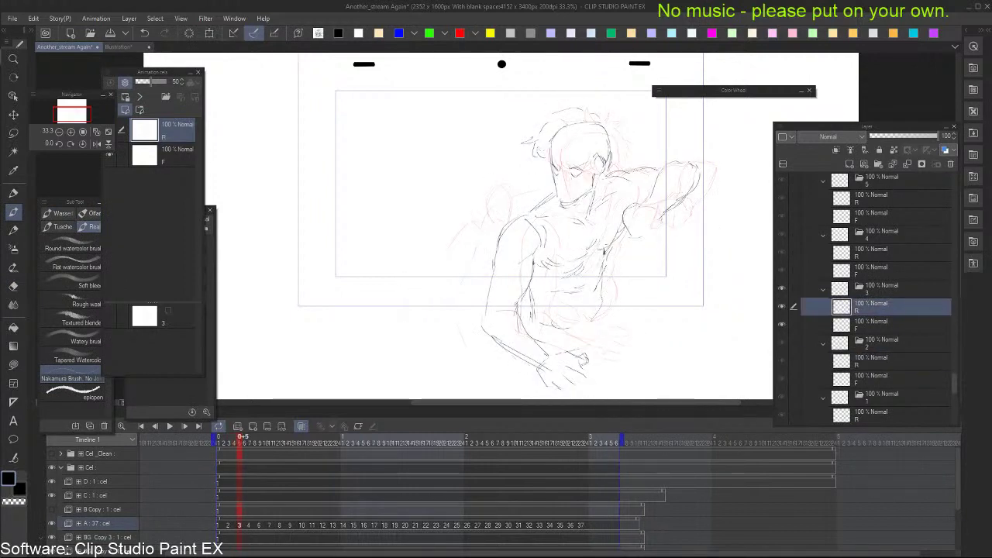
key("ctrl+Down")
key("ctrl+Up")
key("ctrl+Down")
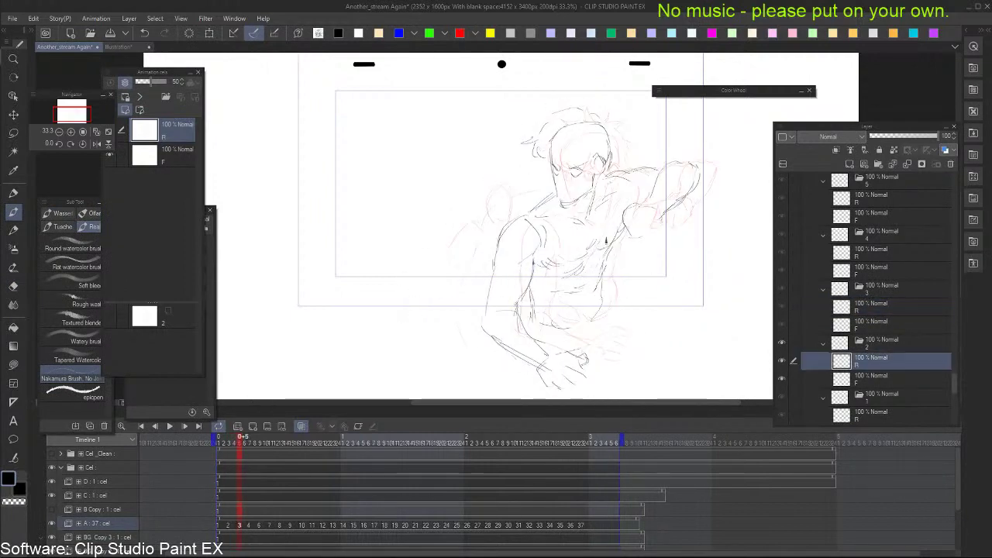
key("ctrl+Up")
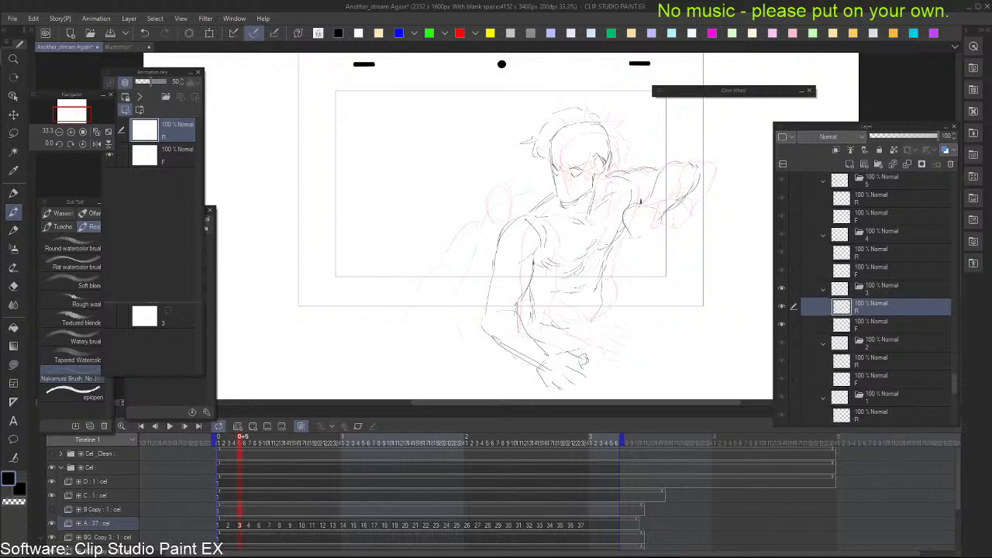
key("ctrl+Down")
key("ctrl+Up")
key("ctrl+Down")
key("ctrl+Up")
Erase parts of the raised arm on cel 3 and redraw its contour with the fist outlined below the forearm
key("e")
mouse_move(634, 172)
left_mouse_down()
mouse_move(676, 162)
mouse_move(664, 163)
left_mouse_up()
key("b")
key("ctrl+z")
key("ctrl+z")
key("Left")
key("Right")
key("Left")
key("Right")
key("ctrl+Up")
key("ctrl+Down")
key("ctrl+Up")
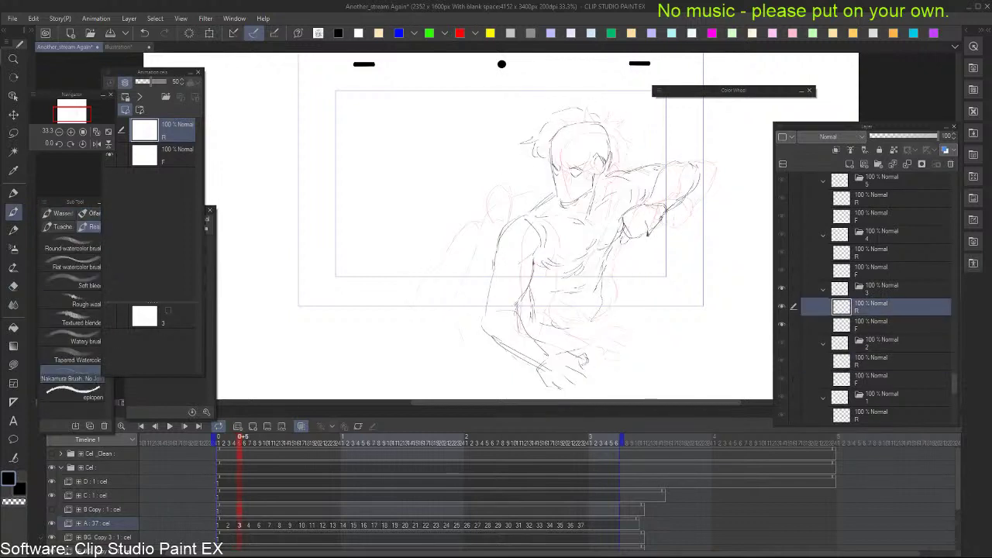
Detail the fingers of the raised arm's fist on cel 3, comparing with cel 2
key("ctrl+Down")
key("ctrl+Up")
key("ctrl+Down")
key("ctrl+Up")
key("ctrl+Down")
key("ctrl+Up")
Flip between cels 3 and 4 to compare the finished pose with the rough guide lines on cel 4
key("ctrl+Up")
key("ctrl+Down")
key("ctrl+Up")
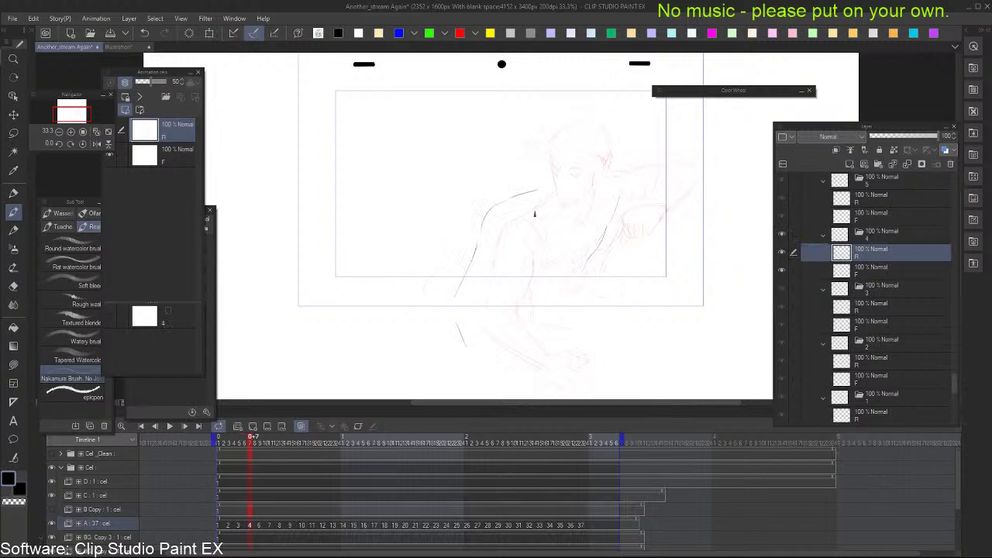
key("ctrl+Down")
key("ctrl+Up")
key("ctrl+Down")
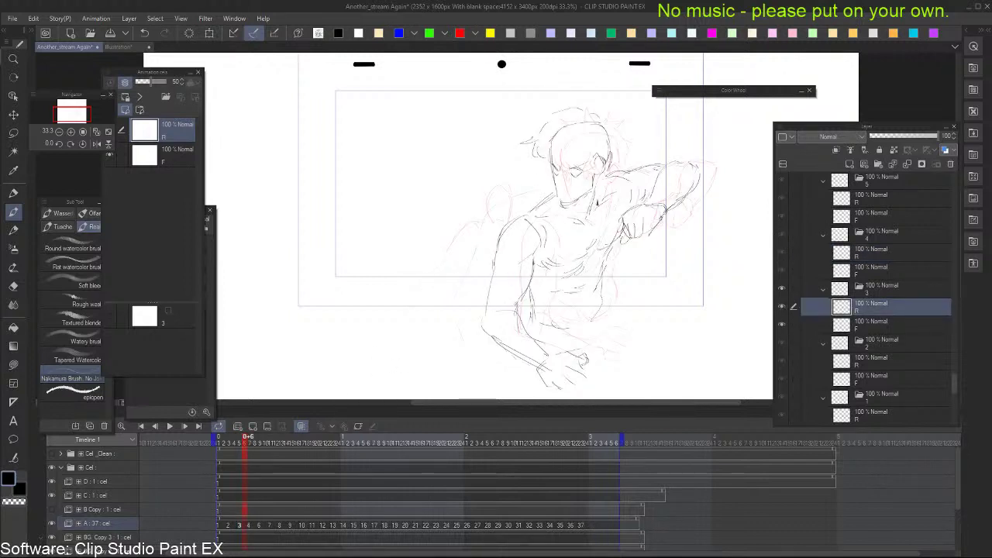
key("ctrl+Up")
key("ctrl+Down")
Set the onion skin to show 1 previous cel and 0 next cels
left_click(96, 18)
mouse_move(164, 167)
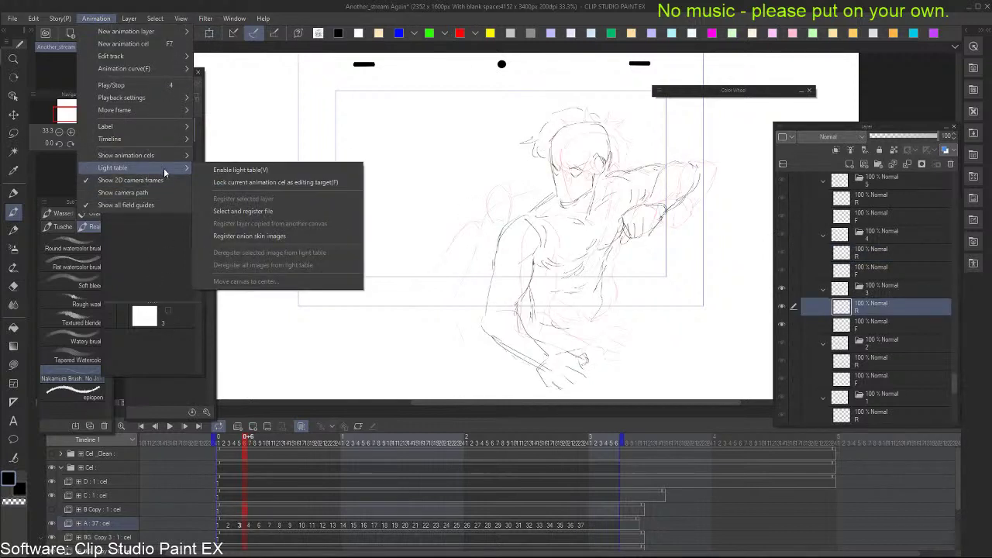
left_click(290, 186)
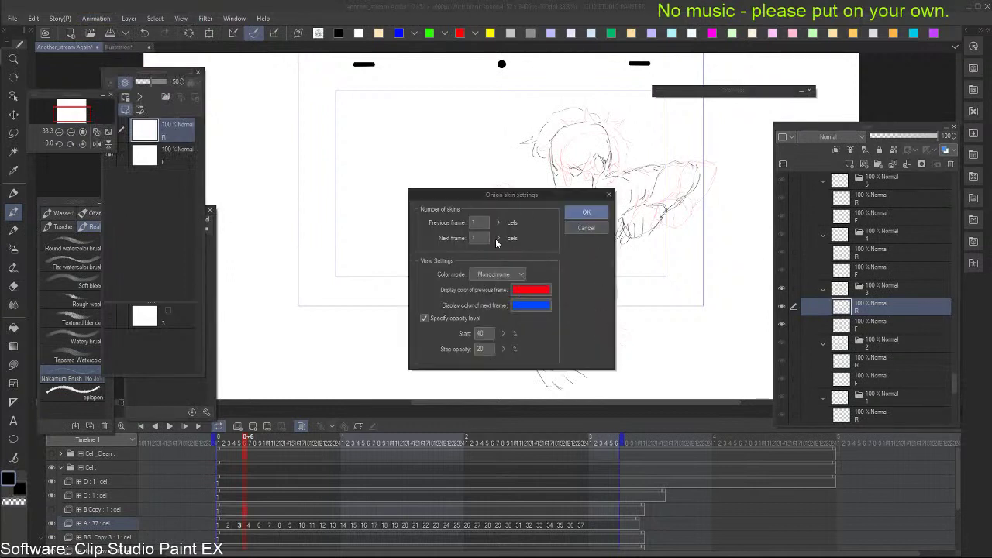
left_click(497, 221)
left_click(501, 241)
left_click(498, 238)
left_click(505, 230)
left_click(576, 222)
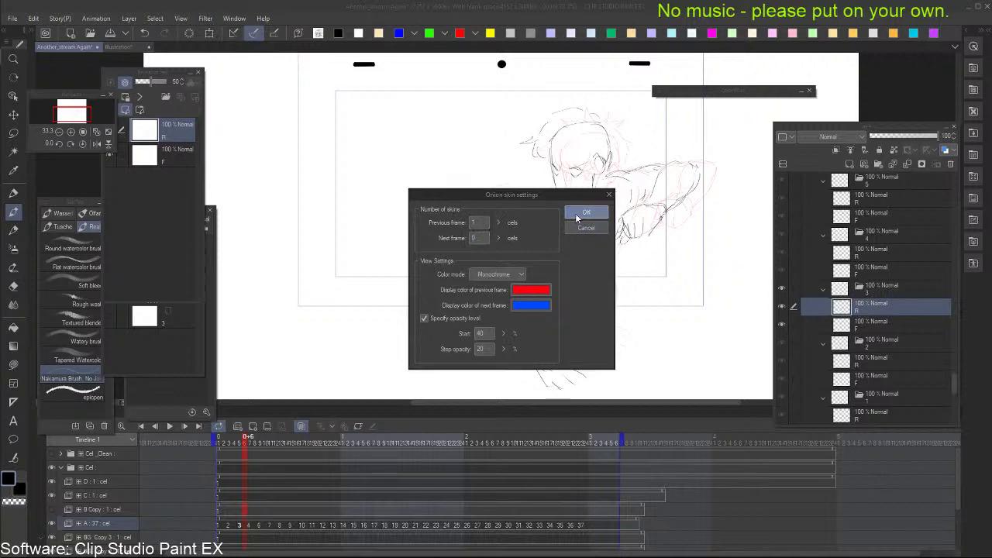
left_click(578, 216)
Sketch the front character's skull outline, ear and face edge on cel 4, using cel 3 as reference
key("Right")
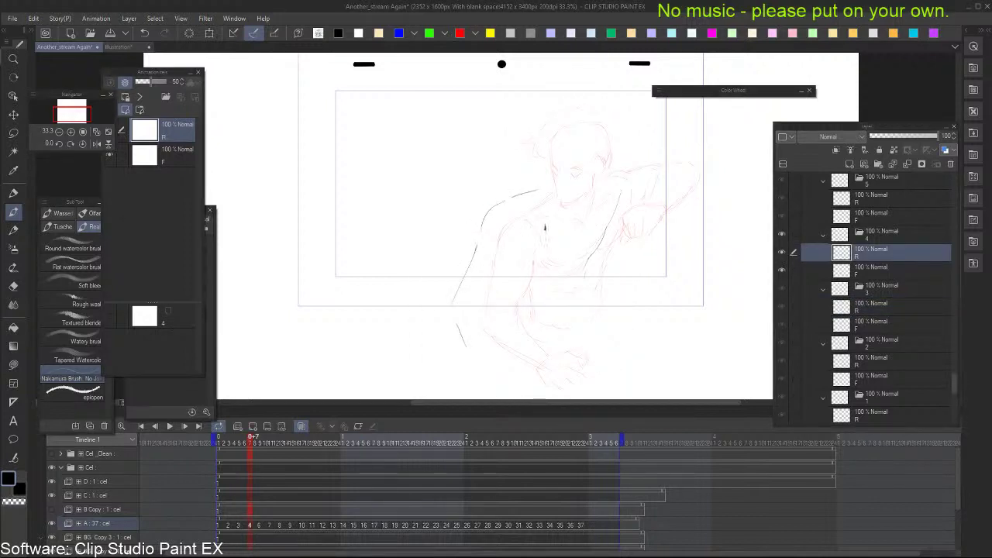
key("Left")
key("Right")
key("Left")
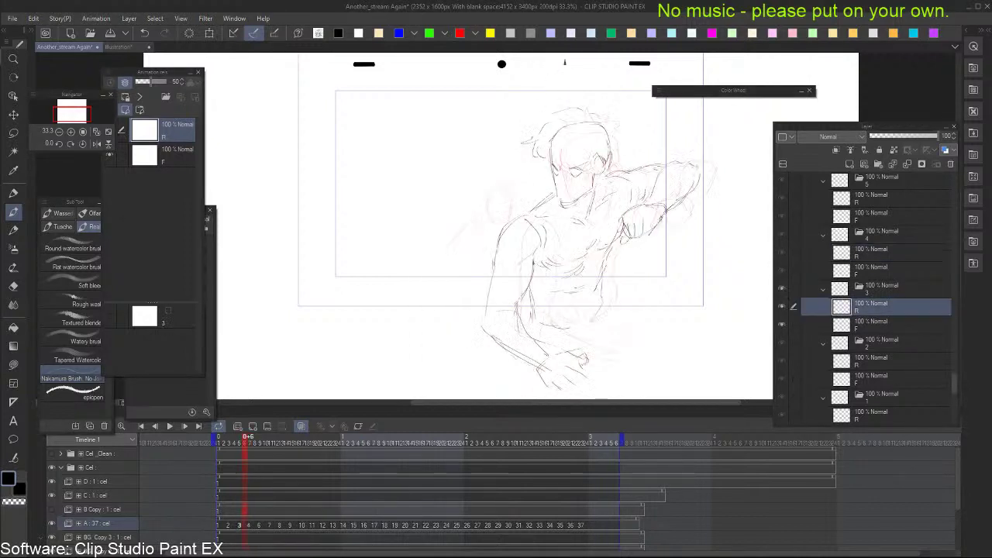
key("Right")
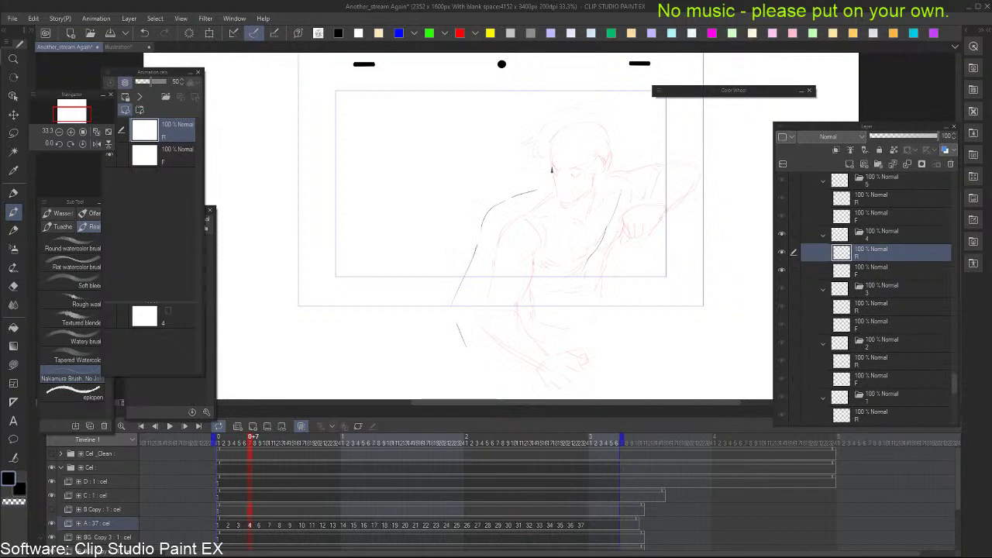
key("comma")
left_click_drag(554, 172, 555, 204)
key("period")
key("ctrl+z")
key("comma")
key("period")
mouse_move(546, 151)
left_mouse_down()
mouse_move(542, 173)
mouse_move(553, 137)
left_mouse_up()
key("ctrl+z")
mouse_move(541, 188)
left_mouse_down()
mouse_move(561, 132)
mouse_move(551, 140)
mouse_move(598, 136)
left_mouse_up()
left_click_drag(591, 172, 591, 184)
key("ctrl+z")
key("ctrl+z")
key("comma")
key("period")
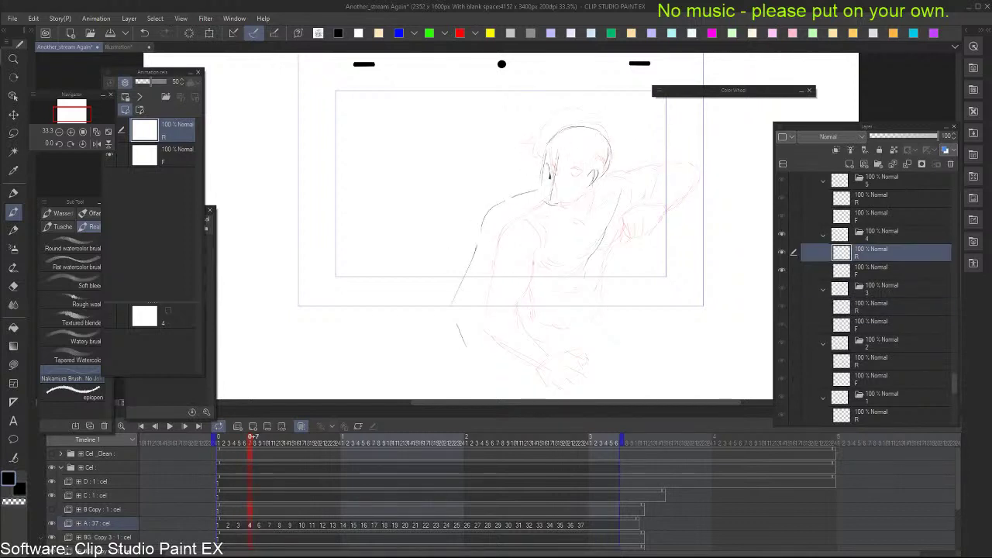
Draw the jaw, nose, eyes and brows of the front character's face on cel 4, checking against cel 3
key("ctrl+z")
key("comma")
key("period")
mouse_move(571, 174)
left_mouse_down()
mouse_move(573, 184)
mouse_move(542, 191)
mouse_move(543, 208)
mouse_move(578, 198)
left_mouse_up()
key("ctrl+z")
key("comma")
key("period")
key("comma")
key("period")
mouse_move(572, 131)
left_mouse_down()
mouse_move(607, 163)
mouse_move(603, 175)
mouse_move(595, 142)
mouse_move(575, 173)
left_mouse_up()
key("ctrl+z")
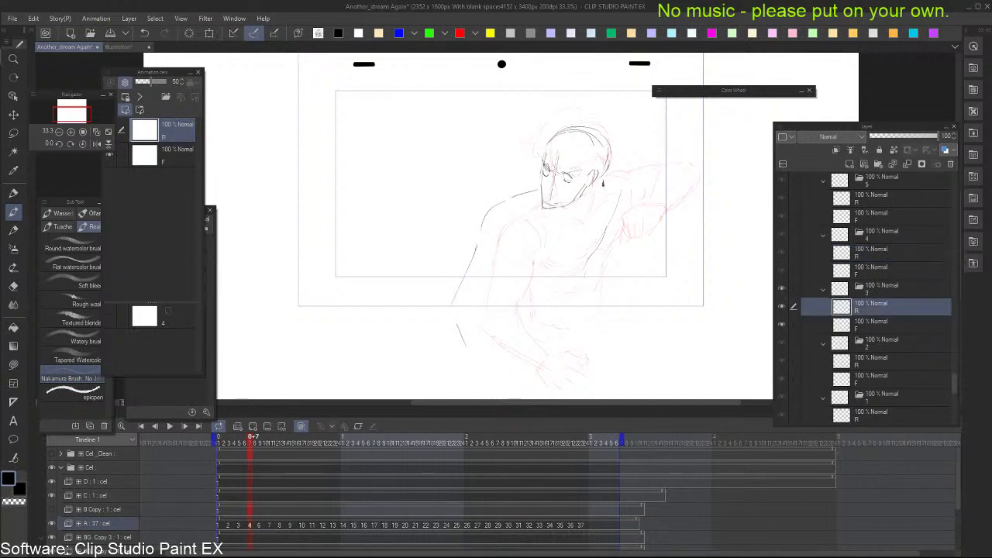
Add the neck line and front shoulder muscle lines on cel 4, flipping to cel 3 for comparison
key("comma")
key("period")
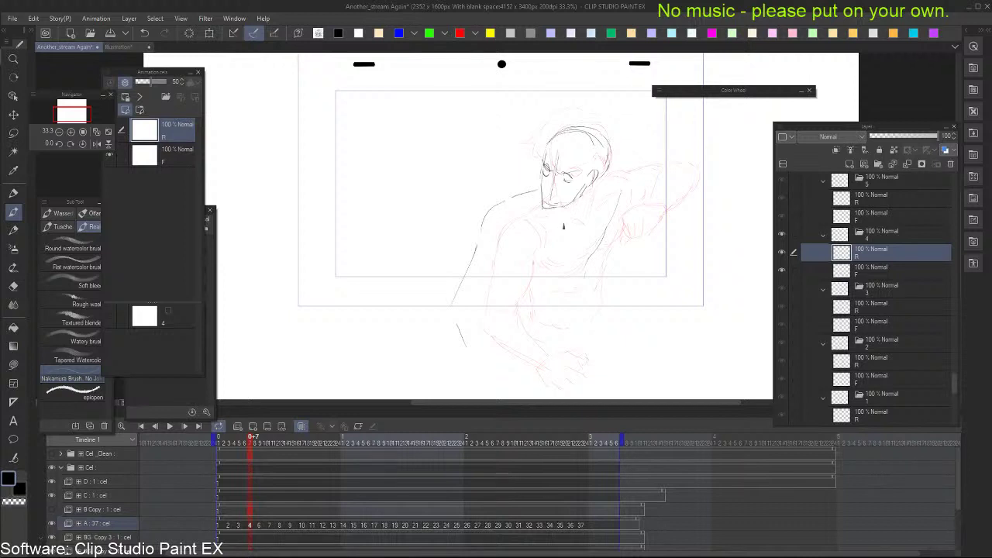
key("comma")
key("period")
key("comma")
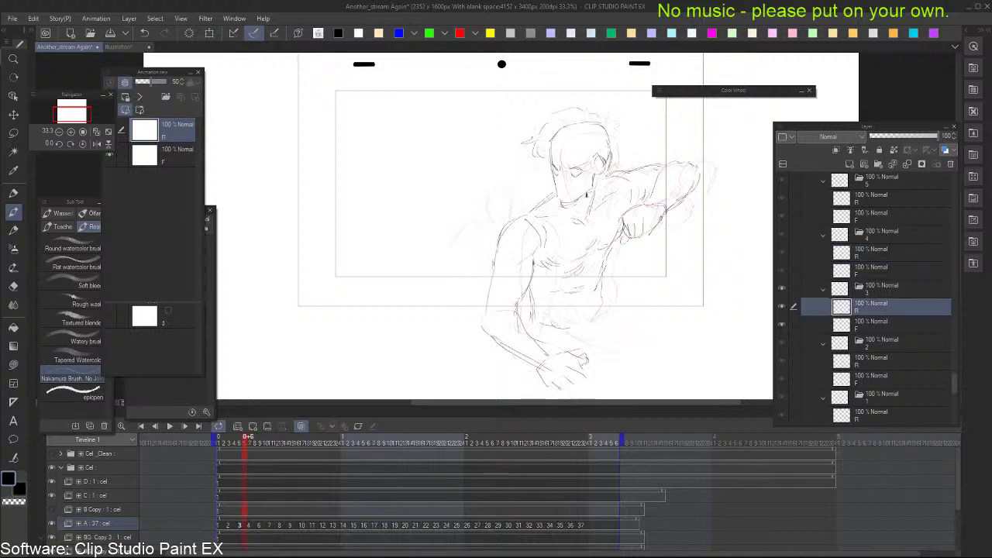
key("period")
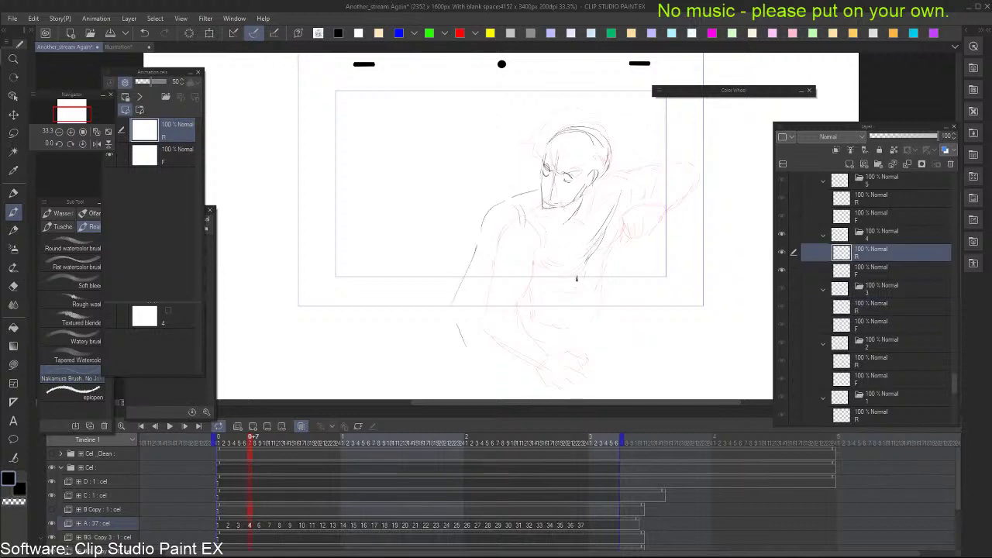
Rework the torso's side line on cel 4 and draw the inner line of the lowered upper arm
key("e")
left_click_drag(609, 203, 597, 241)
key("b")
left_click_drag(500, 231, 498, 296)
left_click_drag(586, 265, 578, 306)
key("comma")
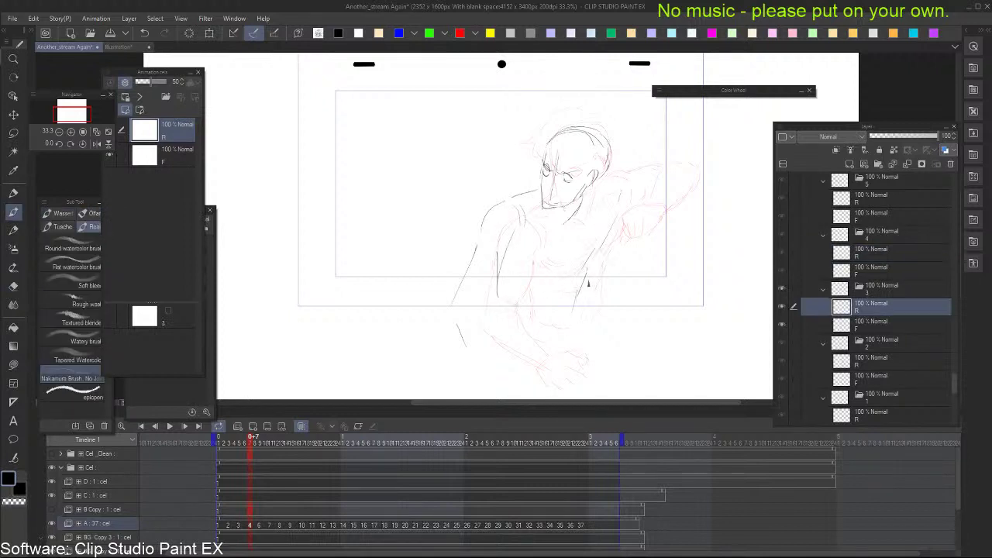
key("period")
key("comma")
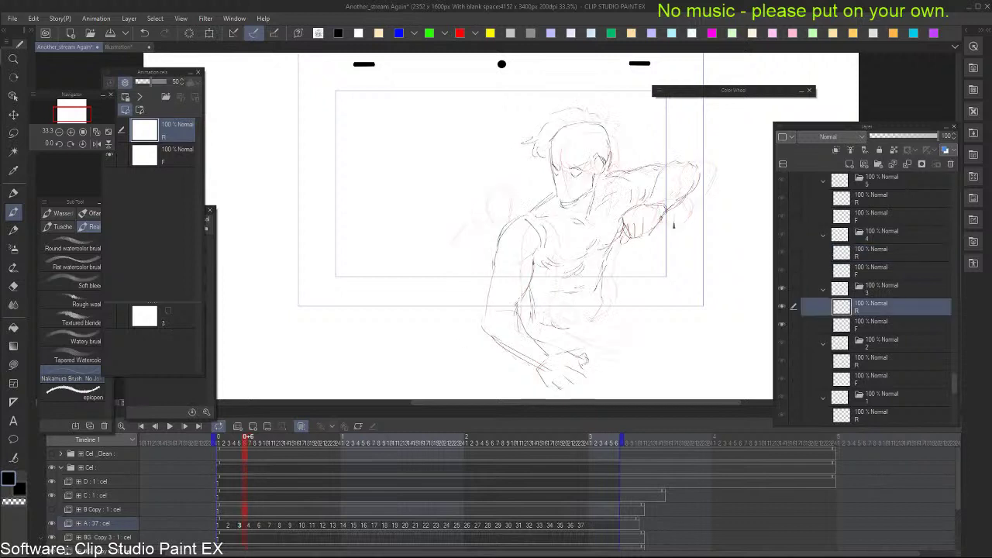
Sketch the raised arm on cel 4 from shoulder to bent elbow and forearm, with the fist in front of the chest
key("period")
left_click_drag(616, 237, 644, 223)
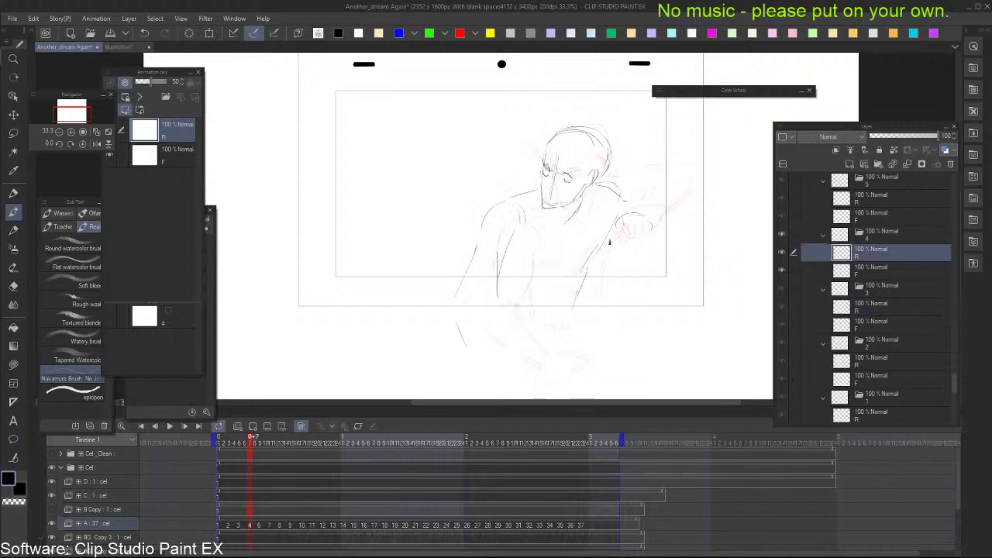
mouse_move(639, 189)
left_mouse_down()
mouse_move(670, 182)
mouse_move(656, 179)
mouse_move(707, 196)
mouse_move(685, 186)
mouse_move(640, 217)
mouse_move(704, 182)
mouse_move(697, 215)
mouse_move(653, 237)
mouse_move(700, 210)
left_mouse_up()
key("ctrl+z")
key("ctrl+z")
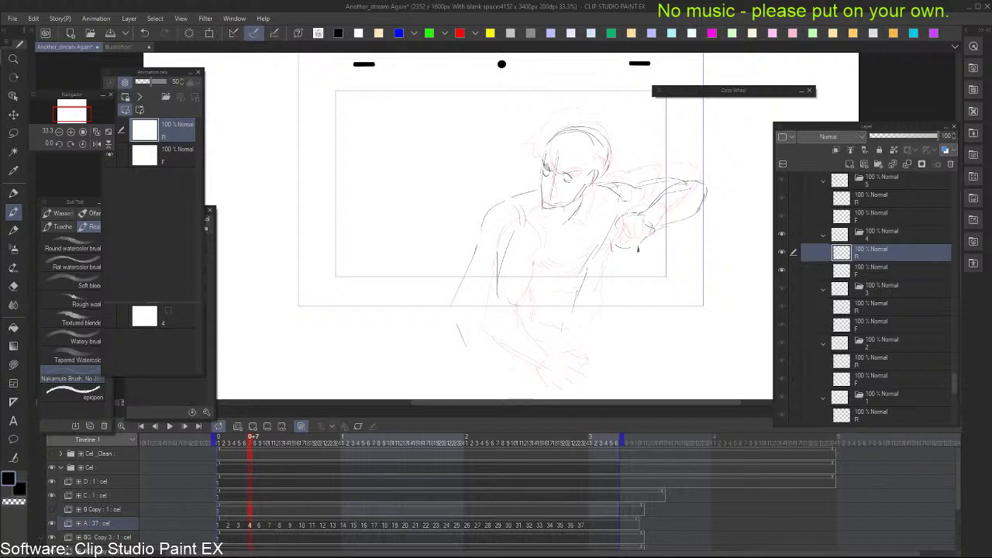
left_click_drag(609, 230, 611, 253)
left_click_drag(608, 249, 617, 248)
key("Left")
key("Right")
Extend the torso's side line on cel 4 and correct the lowered upper arm's inner contour down to the elbow
left_click_drag(586, 284, 569, 317)
mouse_move(494, 298)
left_mouse_down()
mouse_move(523, 231)
mouse_move(518, 253)
left_mouse_up()
key("ctrl+z")
key("ctrl+z")
key("e")
key("b")
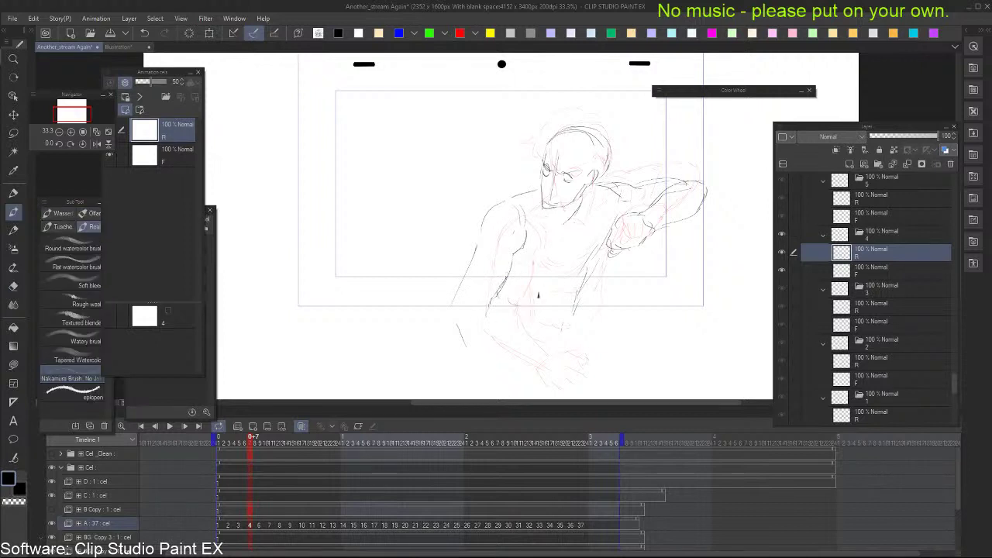
Draw the lowered arm's forearm lines on cel 4 and strengthen its outer upper arm contour, comparing with cel 3
left_click_drag(453, 320, 478, 381)
key("ctrl+Left")
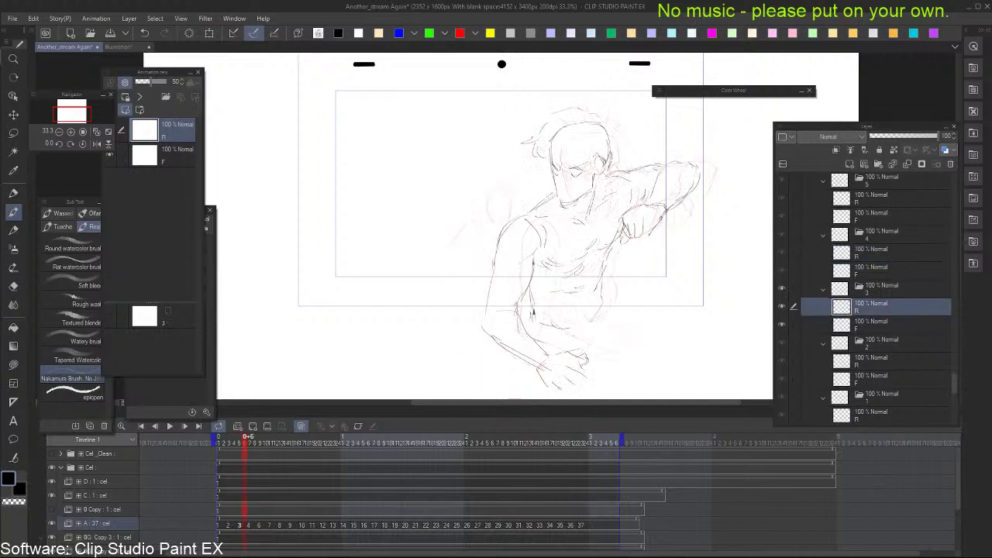
key("ctrl+Right")
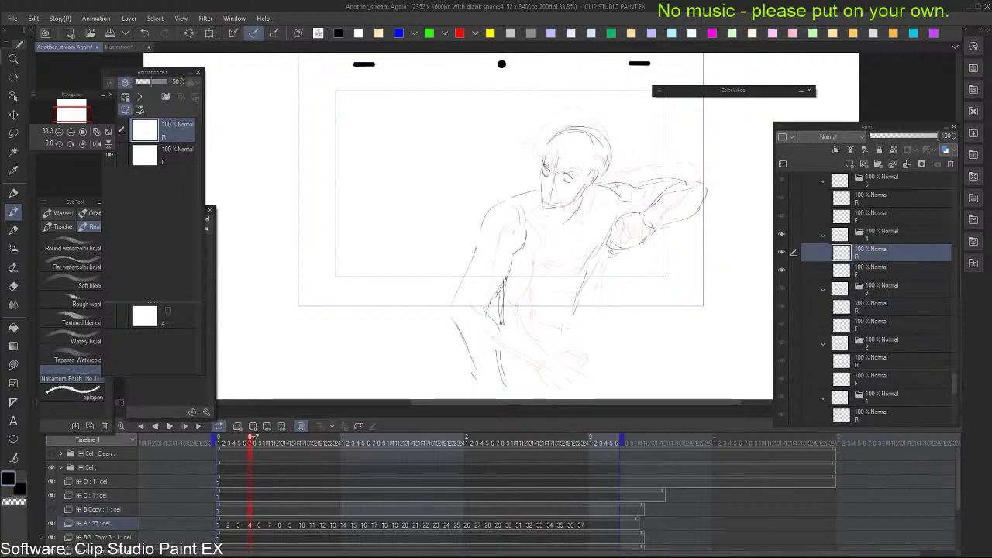
mouse_move(493, 209)
left_mouse_down()
mouse_move(475, 254)
mouse_move(485, 220)
mouse_move(463, 280)
left_mouse_up()
key("ctrl+Left")
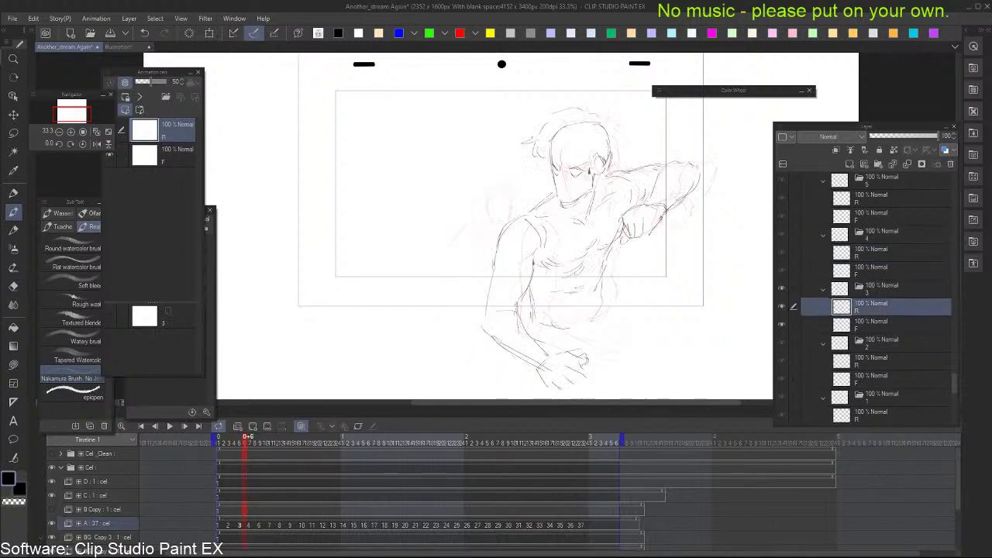
key("ctrl+Right")
key("ctrl+Left")
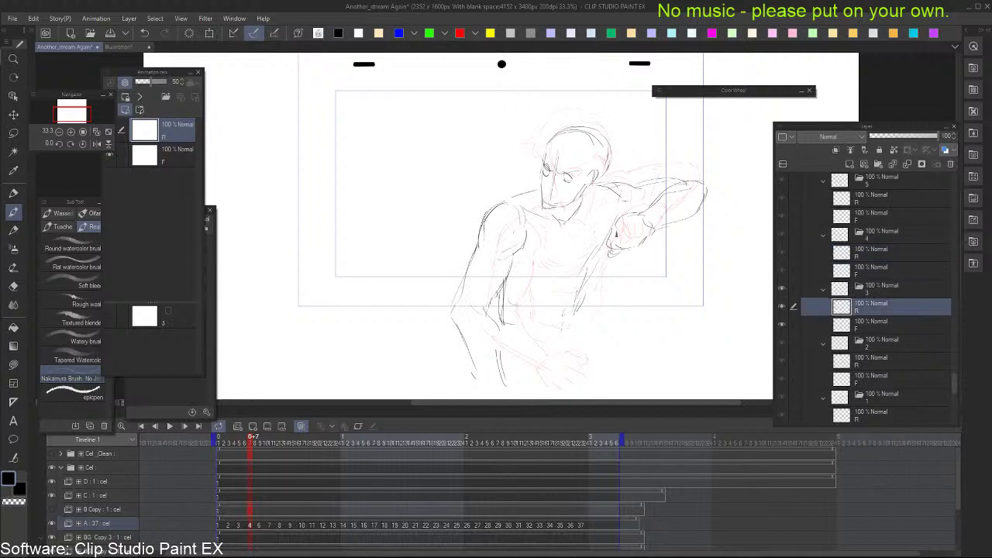
Touch up the raised fist and draw the lower chest line across the torso on cel 4
key("ctrl+Right")
left_click_drag(647, 208, 645, 216)
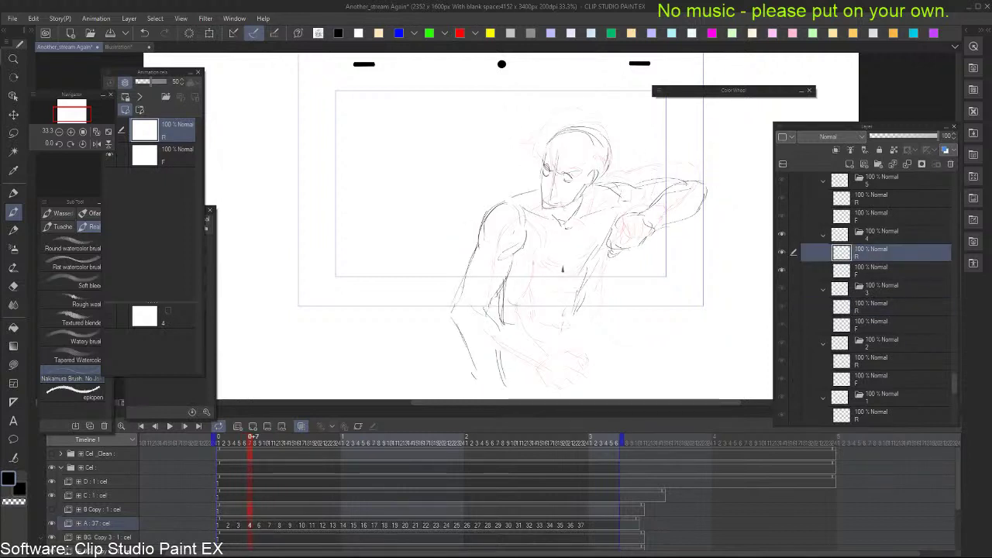
mouse_move(517, 262)
left_mouse_down()
mouse_move(555, 257)
mouse_move(539, 267)
mouse_move(600, 251)
mouse_move(564, 277)
mouse_move(583, 260)
left_mouse_up()
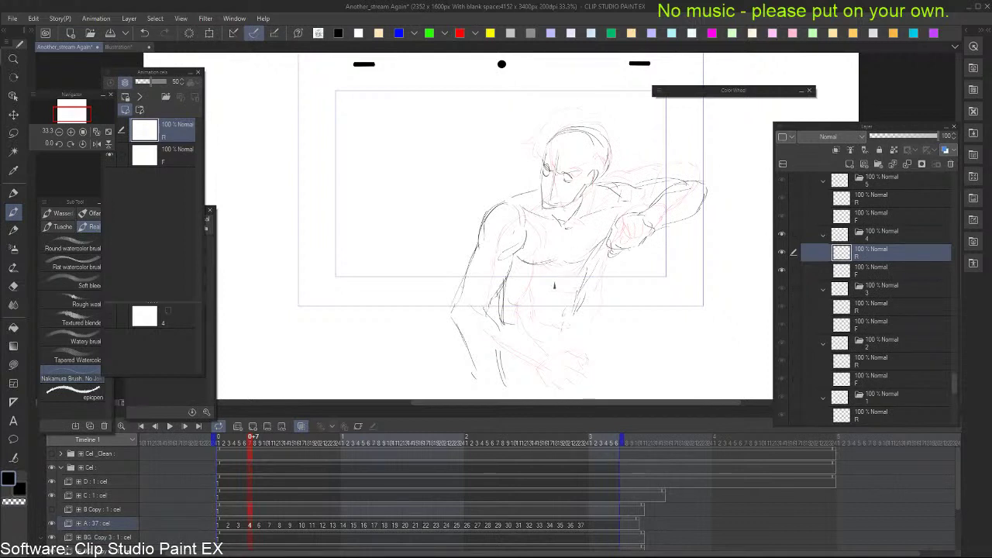
Sketch the abdominal muscle lines and the waist on cel 4, comparing with cel 3
key("comma")
key("period")
left_click_drag(528, 277, 547, 280)
key("comma")
key("period")
key("comma")
key("period")
key("comma")
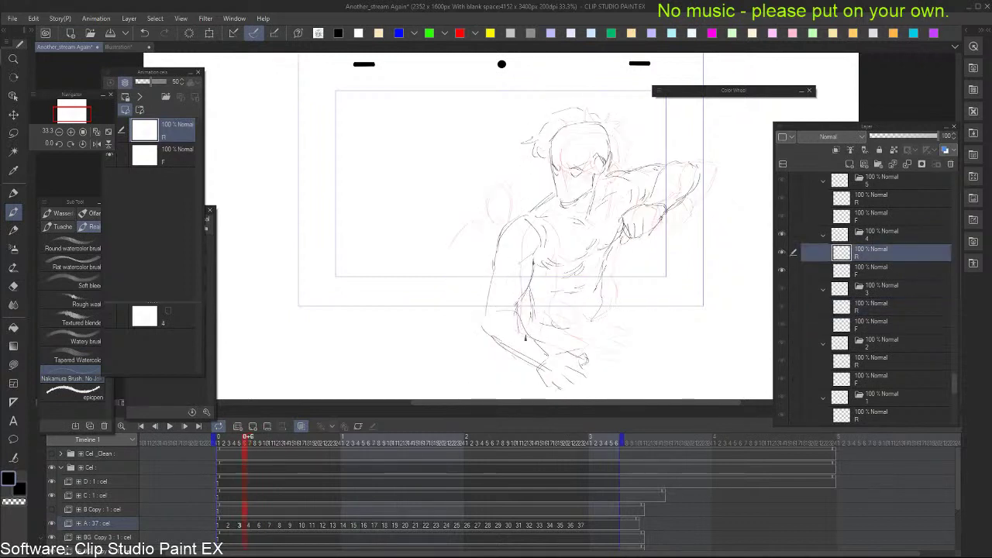
key("period")
key("period")
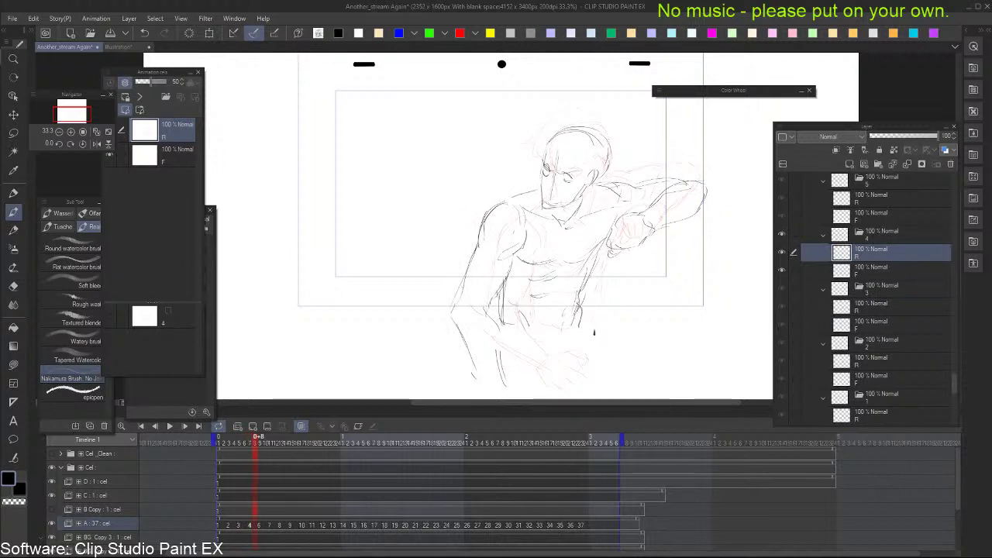
key("comma")
key("comma")
key("period")
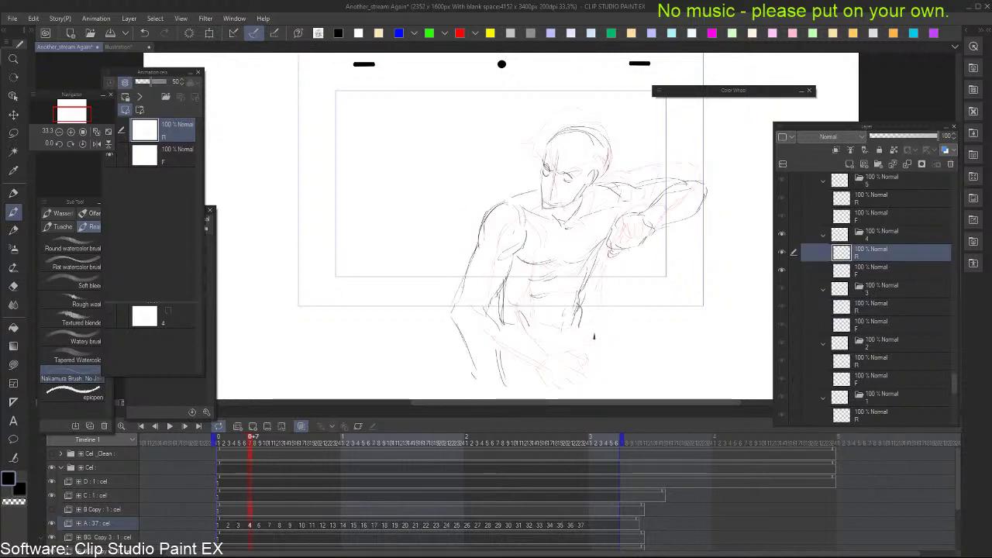
Rough in the pelvis lines and both thighs below the torso on cel 4
key("period")
mouse_move(515, 302)
left_mouse_down()
mouse_move(499, 215)
mouse_move(481, 363)
left_mouse_up()
left_click_drag(481, 250, 485, 367)
left_click_drag(493, 281, 543, 279)
left_click_drag(494, 289, 525, 290)
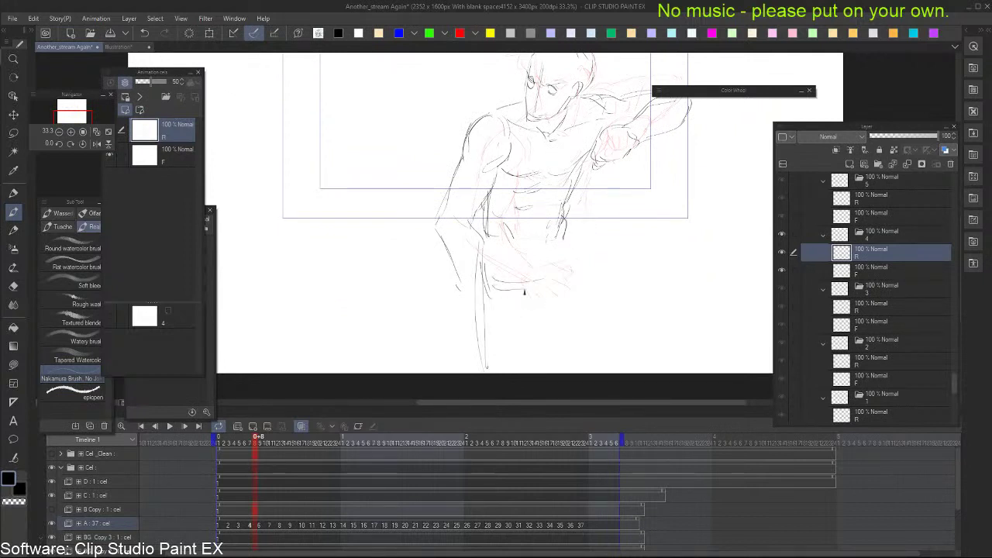
key("ctrl+z")
key("ctrl+z")
mouse_move(510, 242)
left_mouse_down()
mouse_move(534, 305)
mouse_move(492, 309)
mouse_move(519, 303)
mouse_move(538, 314)
mouse_move(526, 295)
mouse_move(525, 361)
left_mouse_up()
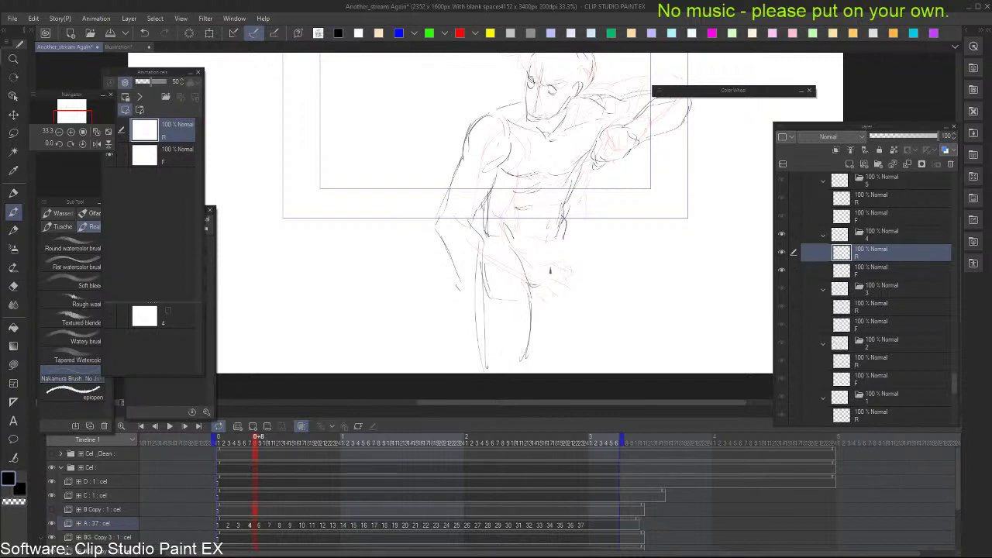
left_click_drag(531, 280, 540, 287)
left_click_drag(557, 251, 609, 353)
key("ctrl+z")
mouse_move(566, 250)
left_mouse_down()
mouse_move(587, 322)
mouse_move(587, 357)
mouse_move(577, 364)
left_mouse_up()
Sketch the contours of both thighs on cel 3, checking them against cel 2
key("Left")
key("Left")
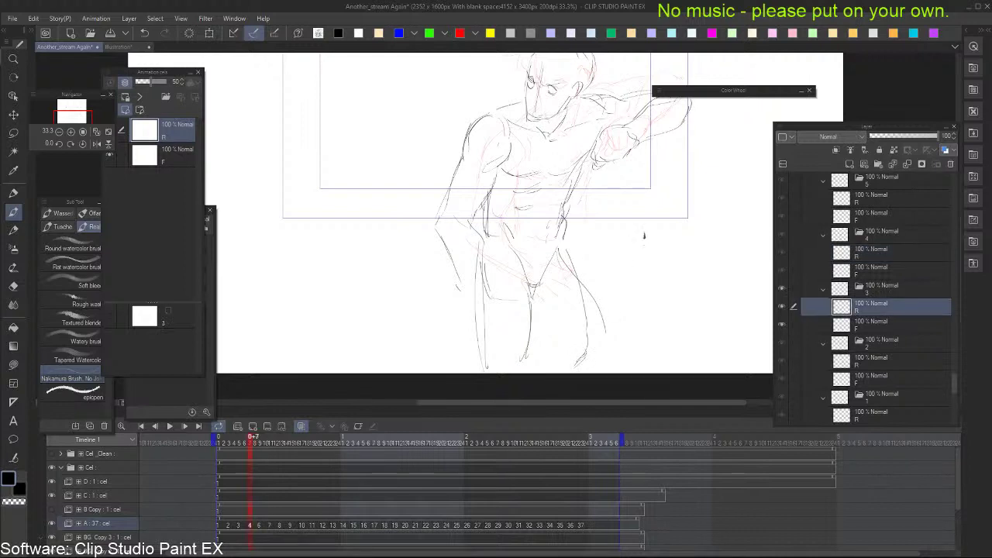
mouse_move(502, 250)
left_mouse_down()
mouse_move(456, 370)
mouse_move(502, 259)
left_mouse_up()
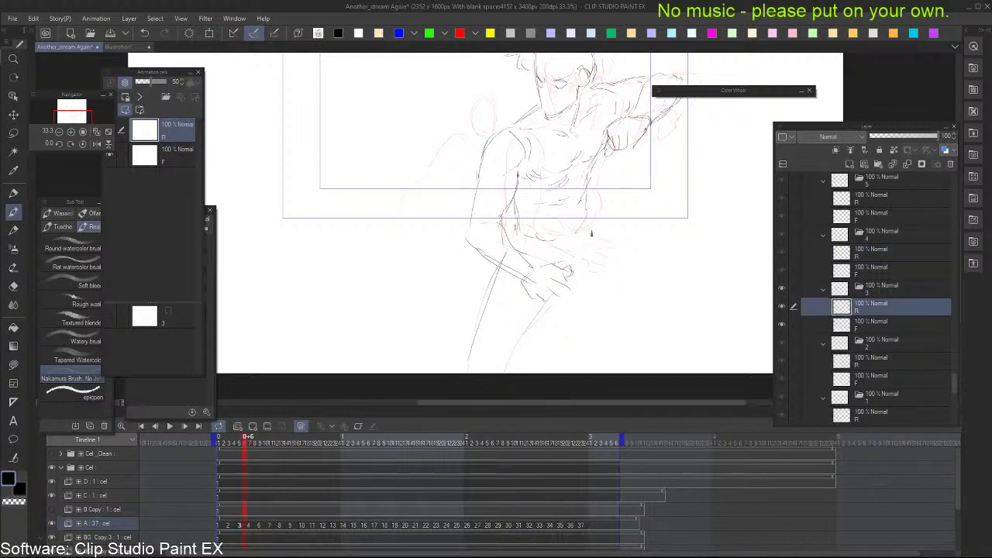
key("ctrl+Left")
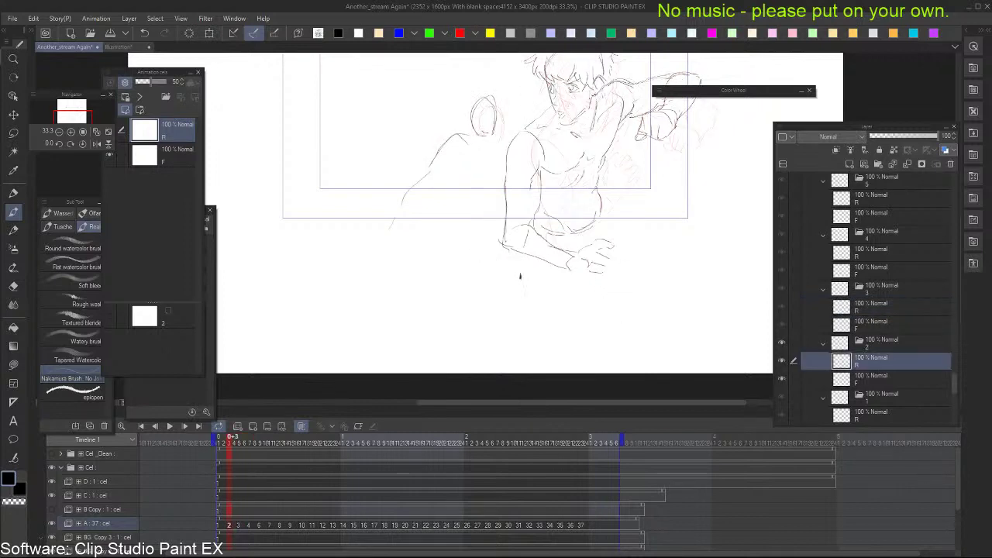
key("ctrl+Right")
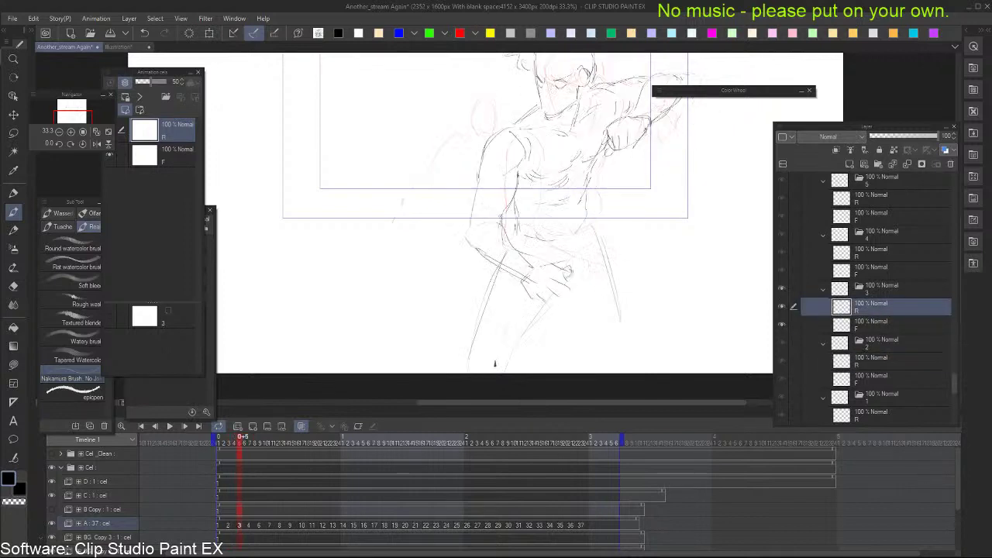
Add the outer thigh lines below the waist on cel 2 and compare them with cel 3
key("ctrl+Left")
key("ctrl+Right")
key("ctrl+Left")
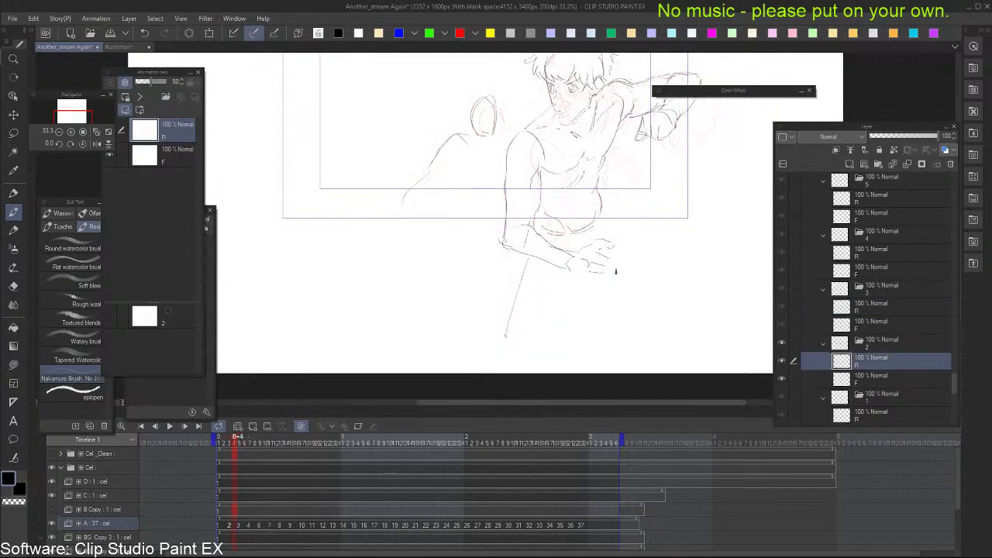
mouse_move(617, 248)
left_mouse_down()
mouse_move(623, 329)
mouse_move(622, 310)
left_mouse_up()
key("ctrl+Right")
key("ctrl+Left")
key("ctrl+Right")
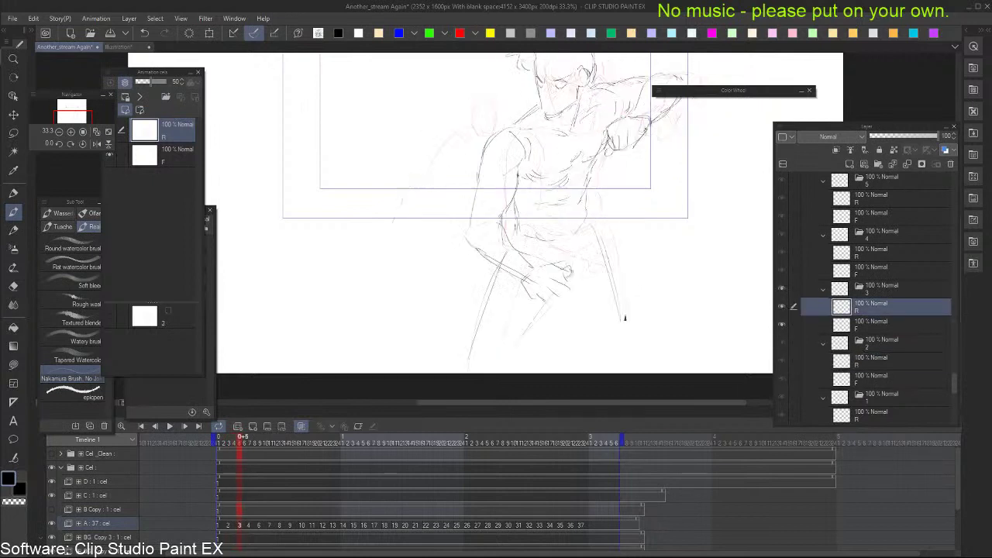
Erase the thigh contour beneath the lowered arm on cel 4 and redraw its outer and inner lines
key("ctrl+Right")
key("ctrl+Right")
key("ctrl+Left")
key("ctrl+Right")
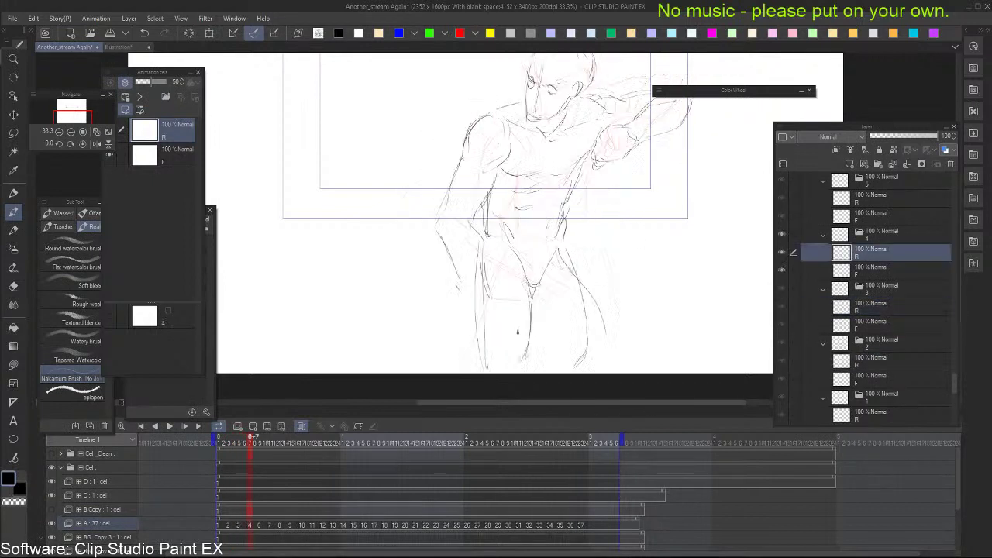
key("e")
left_click_drag(482, 390, 486, 359)
key("p")
left_click_drag(479, 285, 477, 362)
mouse_move(475, 313)
left_mouse_down()
mouse_move(485, 360)
mouse_move(527, 340)
mouse_move(527, 322)
mouse_move(516, 366)
left_mouse_up()
key("e")
key("p")
Erase the thigh under the raised arm on cel 4 and redraw its outer contour, knee and inner line
key("ctrl+Left")
key("ctrl+Right")
key("e")
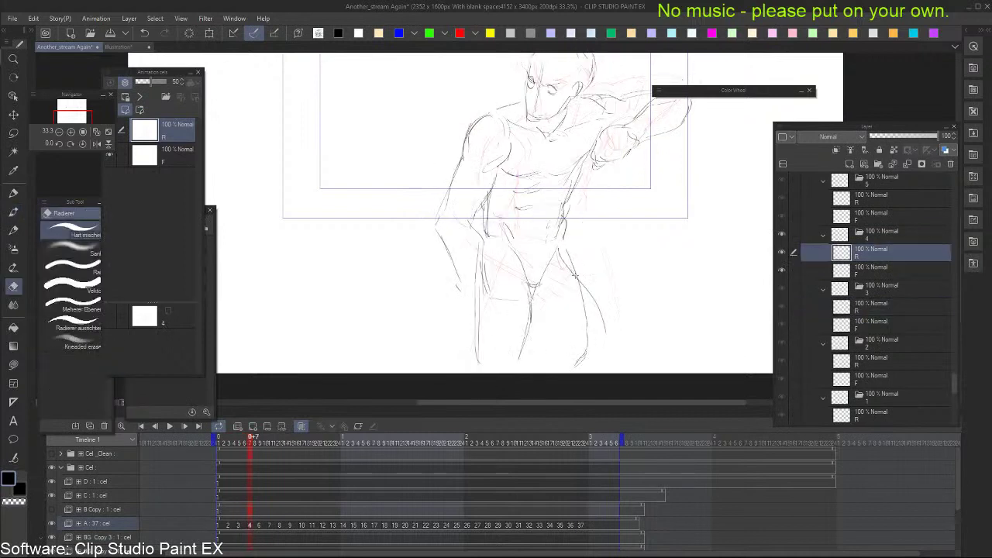
left_click_drag(586, 358, 564, 251)
left_click_drag(606, 333, 587, 289)
key("p")
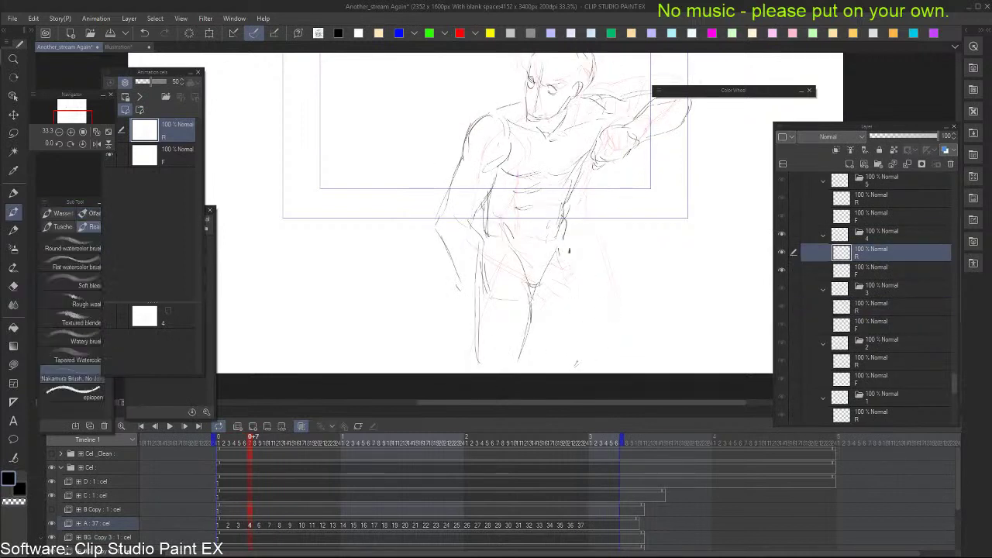
left_click_drag(564, 239, 592, 319)
key("ctrl+Left")
key("ctrl+Right")
left_click_drag(575, 376, 592, 302)
key("ctrl+z")
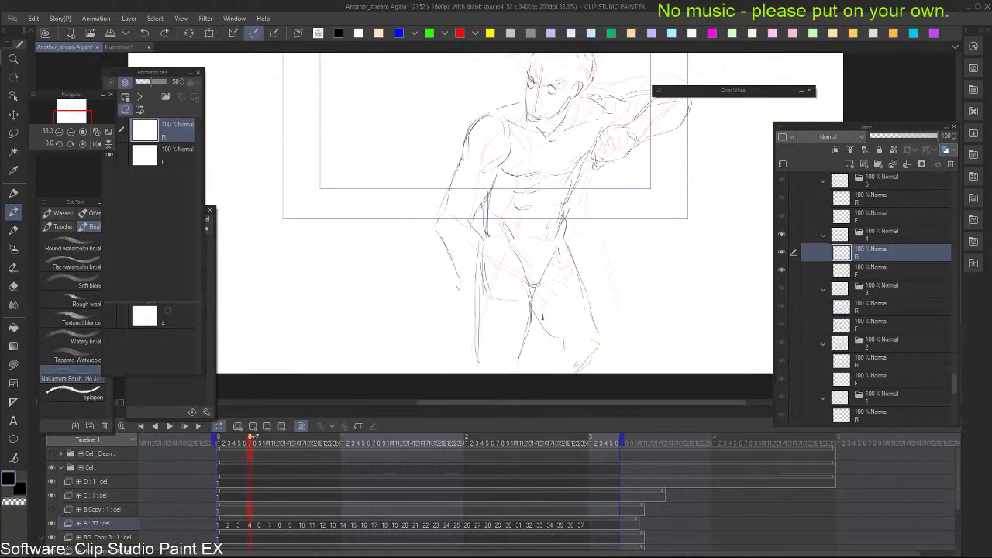
left_click_drag(543, 308, 563, 330)
Erase and redraw the waist's side line below the raised fist on cel 4
key("e")
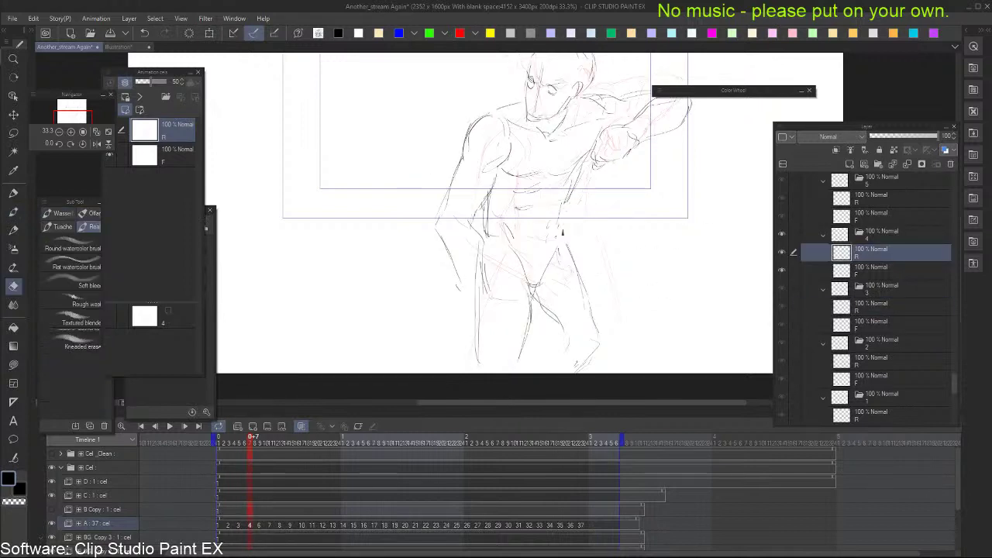
key("p")
left_click_drag(573, 188, 562, 203)
Strengthen the lowered arm's forearm contour from elbow to wrist on cel 4, comparing with cel 3
mouse_move(606, 162)
left_mouse_down()
mouse_move(589, 203)
mouse_move(604, 220)
mouse_move(596, 248)
left_mouse_up()
key("comma")
key("period")
key("comma")
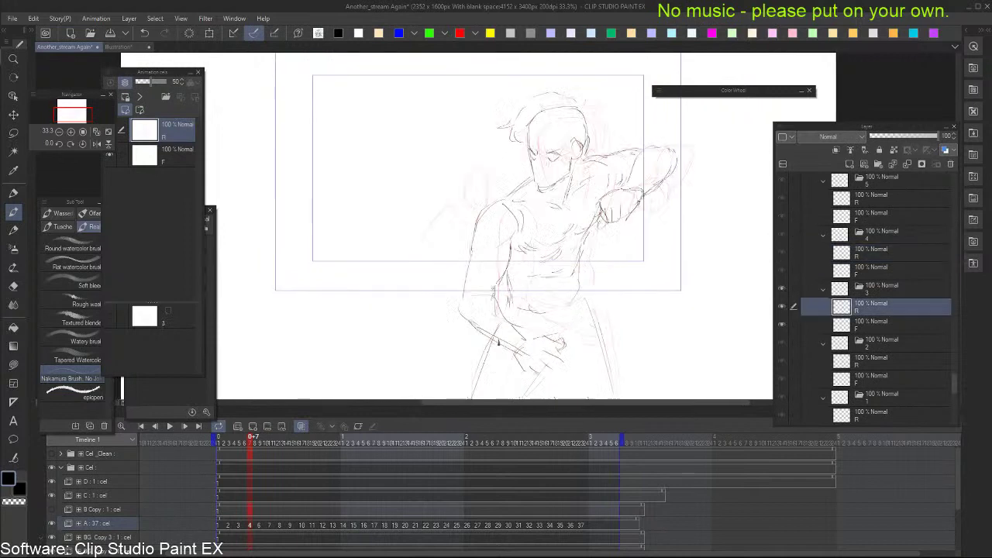
key("period")
left_click_drag(469, 302, 481, 367)
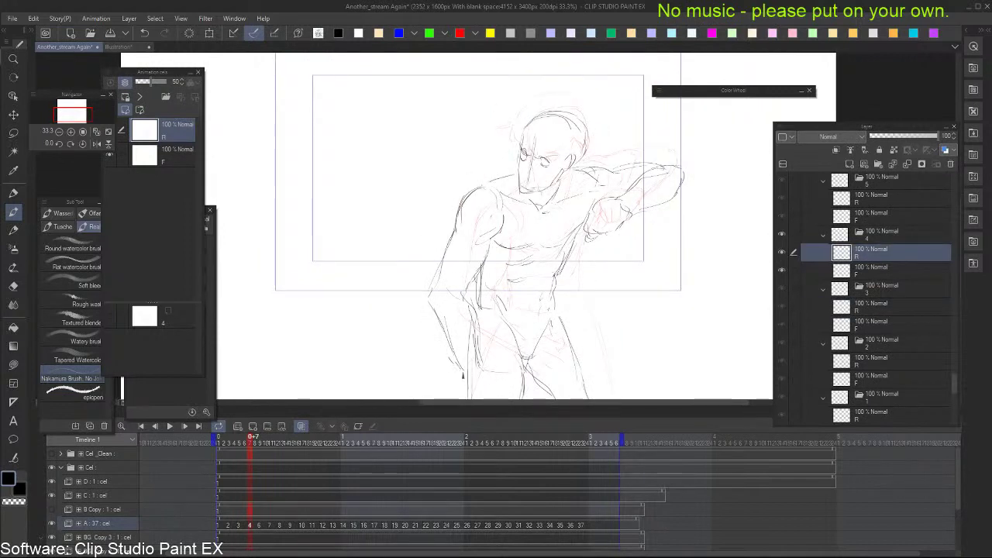
Sketch the lowered arm's hand in front of the thigh on cel 4
left_click_drag(476, 402, 468, 357)
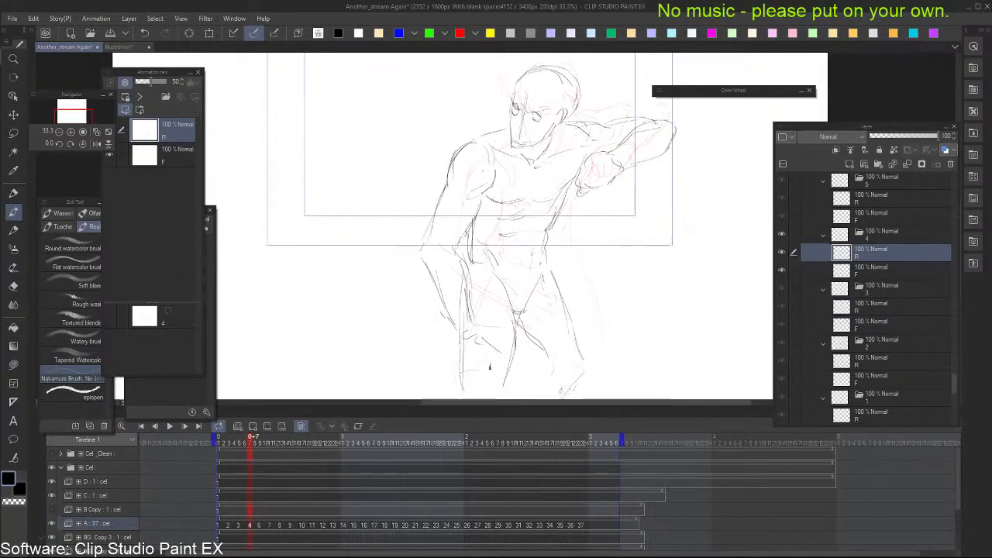
key("alt+bracketleft")
key("alt+bracketright")
left_click_drag(497, 355, 505, 370)
key("comma")
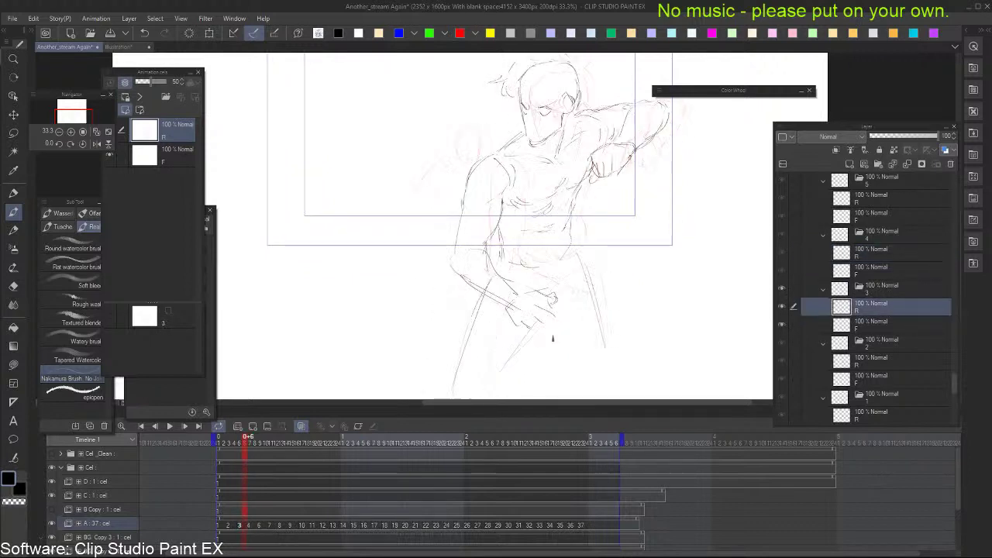
key("period")
left_click_drag(630, 308, 635, 292)
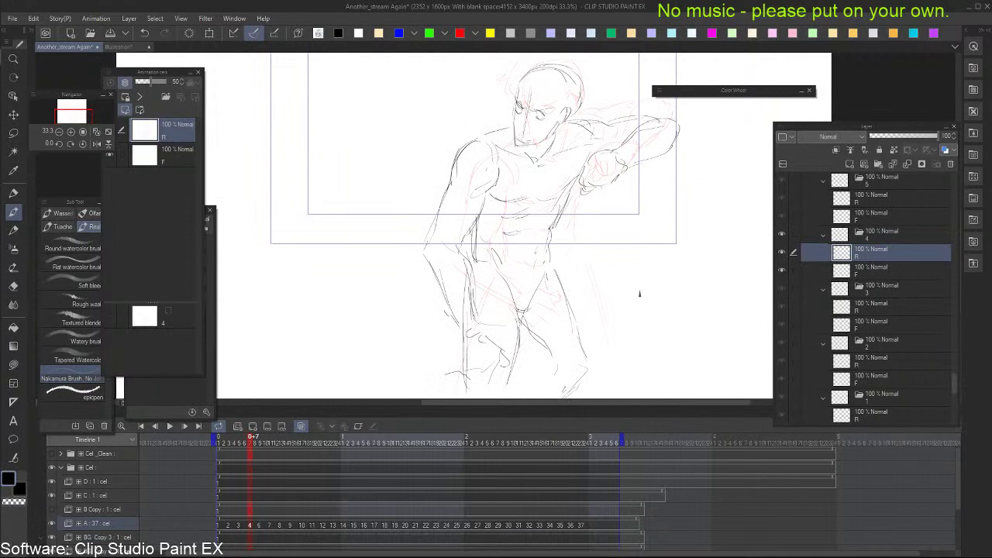
Start cel 6 with curved arcs beside the neck and a thigh line, flipping against cel 4
key("comma")
key("period")
key("period")
key("comma")
key("alt+bracketright")
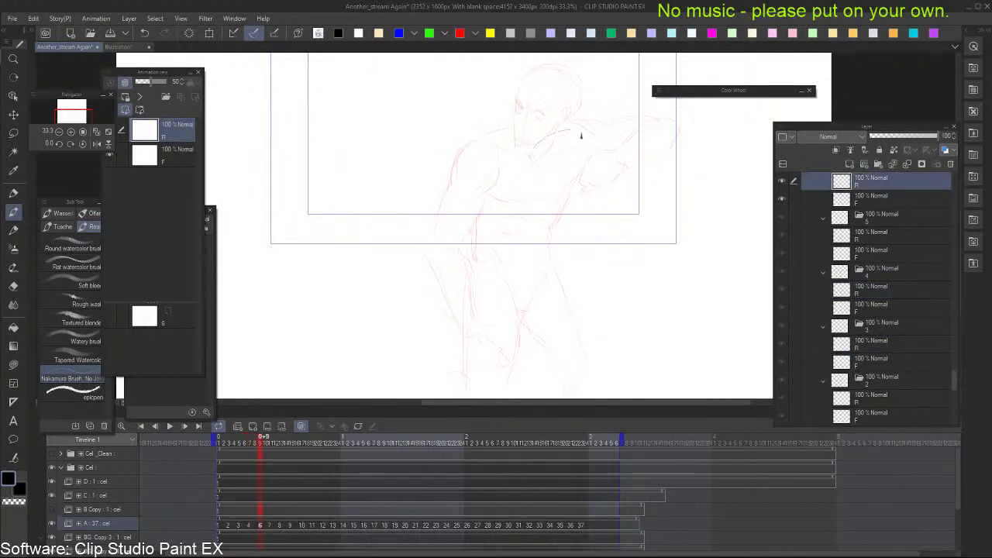
left_click_drag(533, 139, 590, 131)
key("alt+bracketleft")
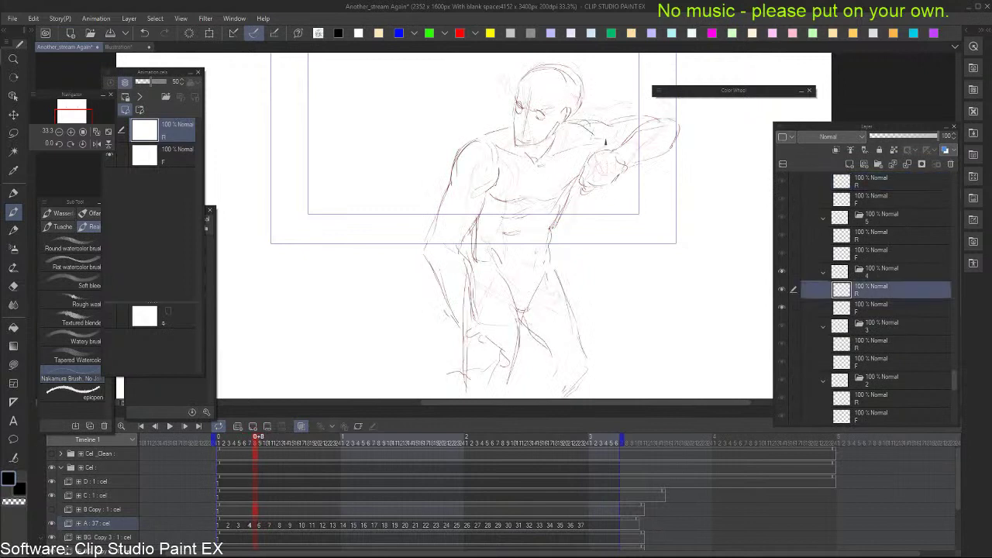
key("alt+bracketright")
key("alt+bracketleft")
key("alt+bracketright")
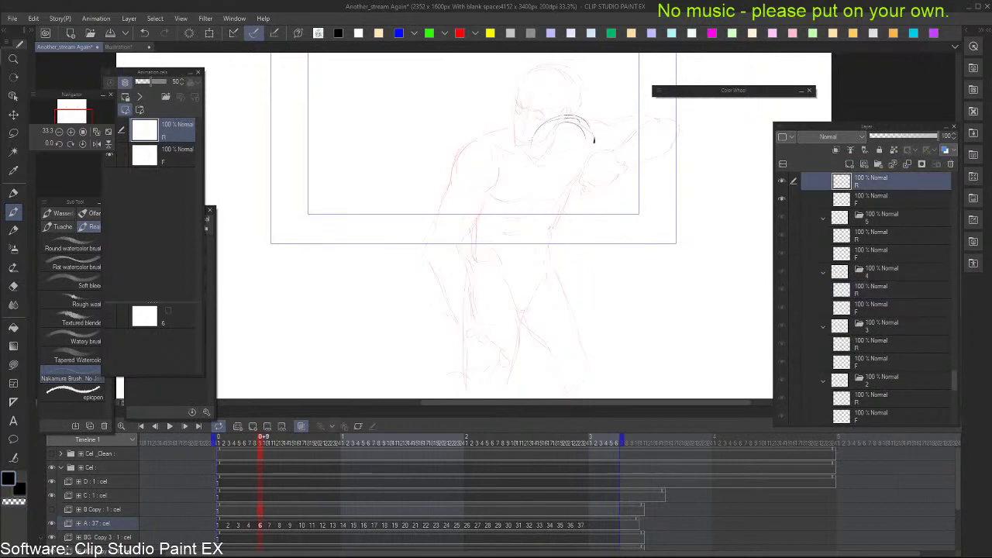
key("alt+bracketleft")
key("alt+bracketleft")
key("alt+bracketright")
key("alt+bracketright")
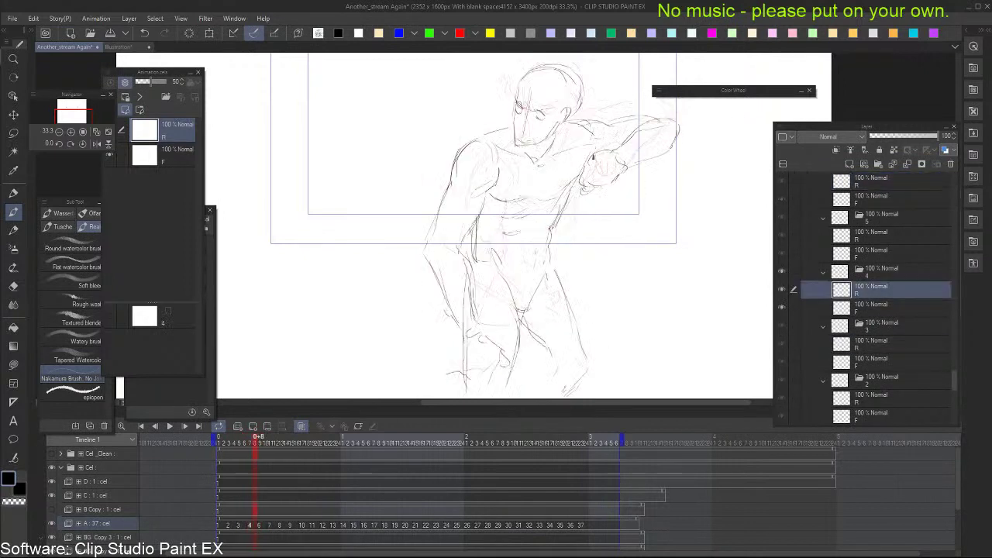
key("alt+bracketright")
left_click_drag(547, 276, 561, 347)
key("alt+bracketleft")
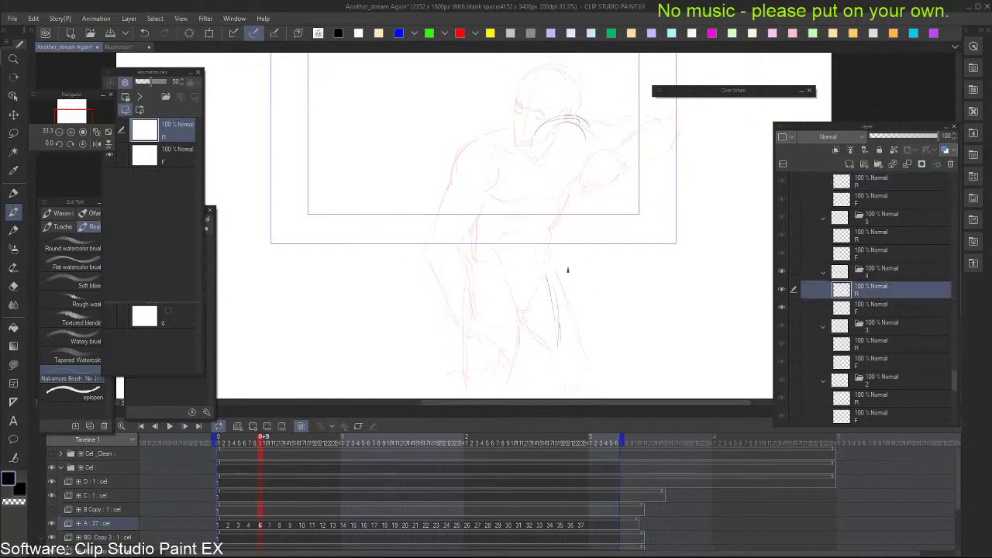
key("alt+bracketright")
Sketch the shoulder line, rounded chest and waist sides of the torso on cel 6
left_click_drag(501, 127, 532, 130)
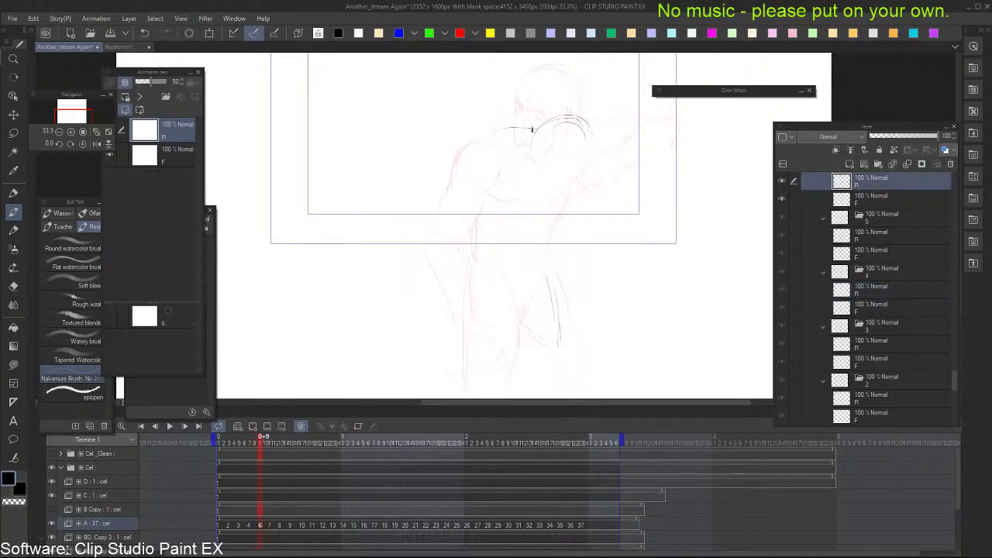
left_click_drag(497, 165, 539, 198)
left_click_drag(571, 155, 583, 175)
left_click_drag(559, 215, 534, 217)
mouse_move(484, 148)
left_mouse_down()
mouse_move(472, 263)
mouse_move(510, 251)
left_mouse_up()
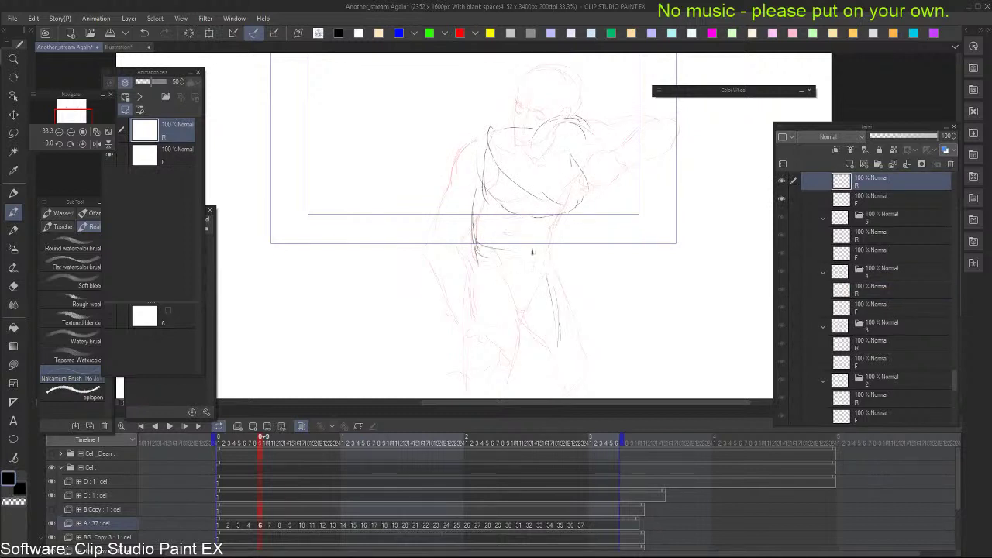
left_click_drag(550, 224, 541, 257)
Rough in both thighs and the hip lines below the torso on cel 6, comparing with cel 4
key("comma")
key("period")
left_click_drag(440, 332, 455, 368)
key("comma")
key("period")
left_click_drag(544, 273, 549, 354)
left_click_drag(547, 318, 549, 360)
left_click_drag(547, 358, 530, 387)
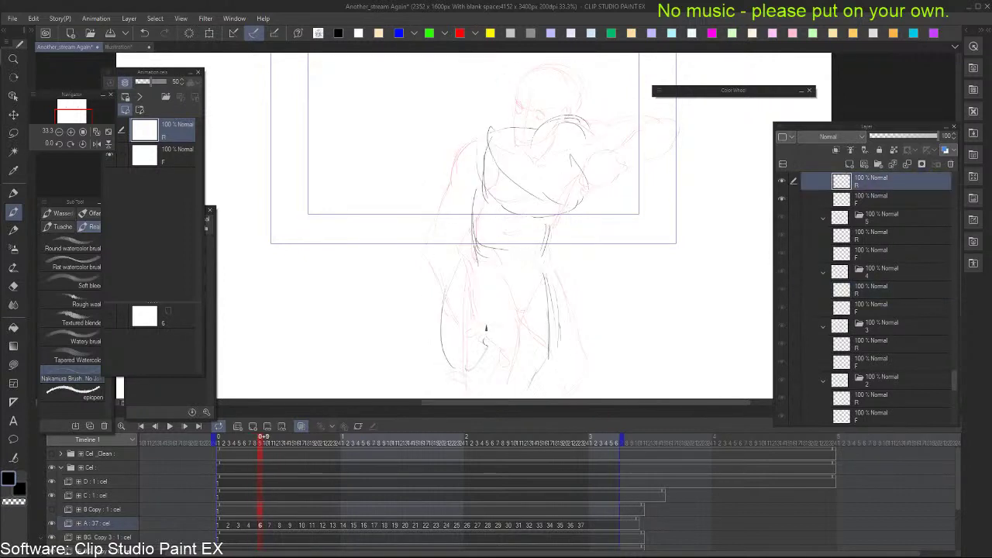
key("comma")
key("period")
key("period")
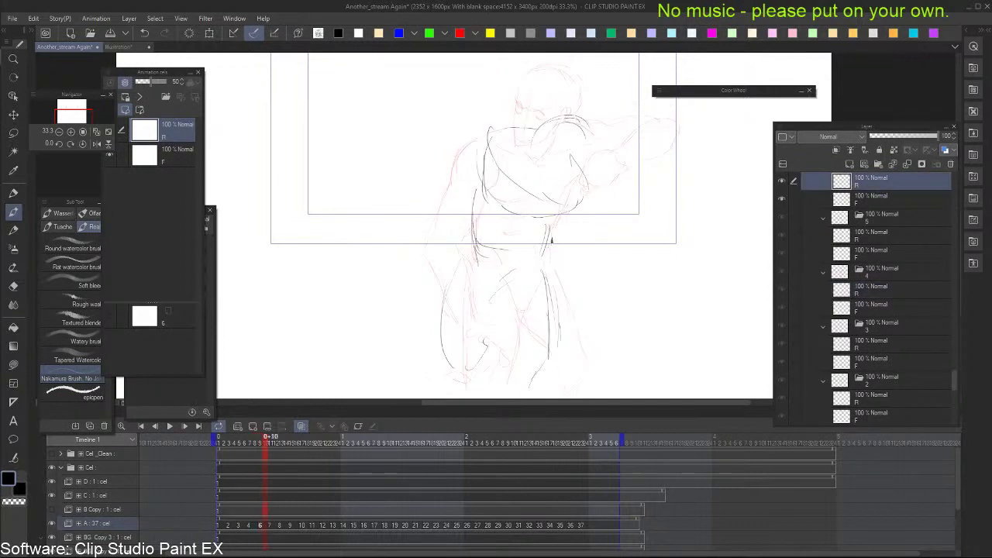
Draw the outer shoulder curve and the upper arm swinging away from the body on cel 6, comparing with cel 4
key("comma")
key("comma")
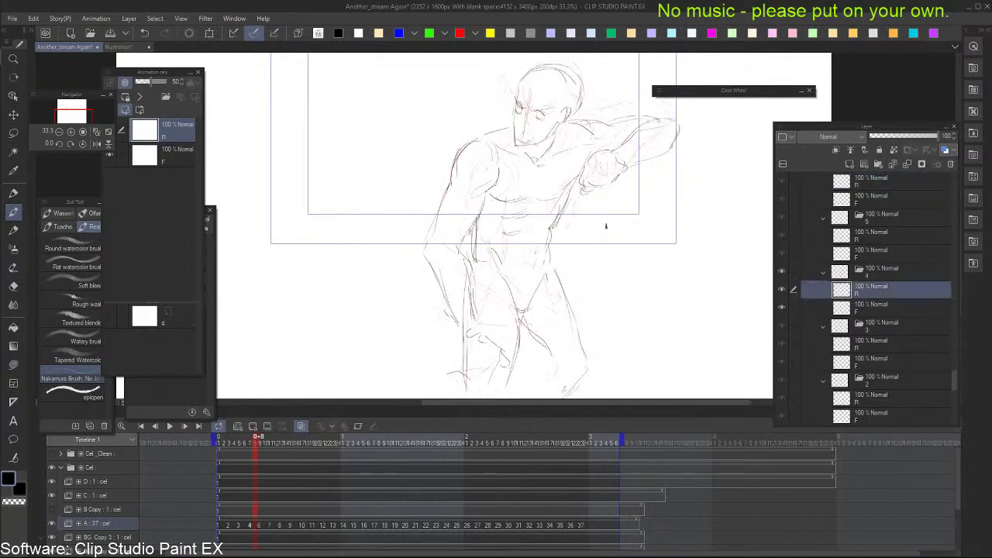
key("period")
key("comma")
key("Right")
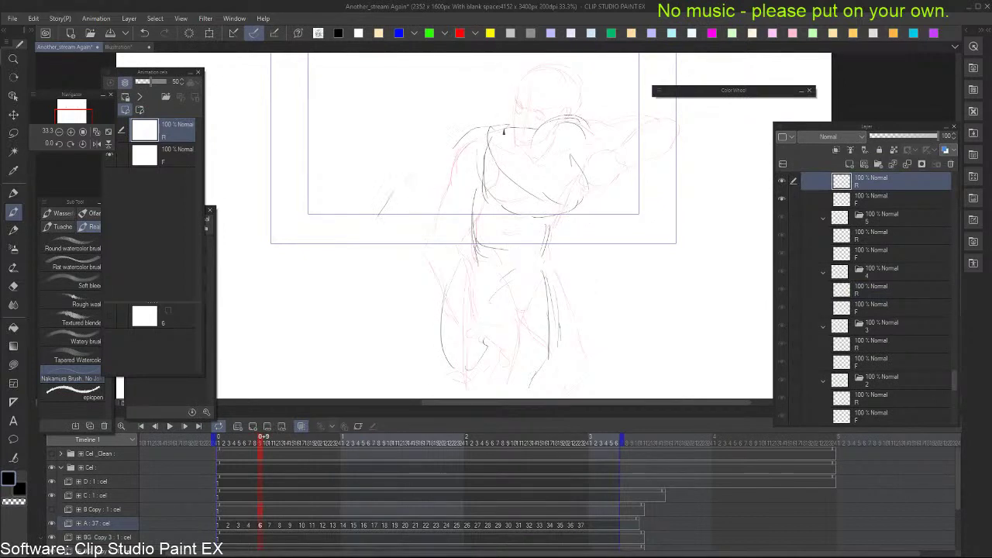
key("ctrl+z")
key("Left")
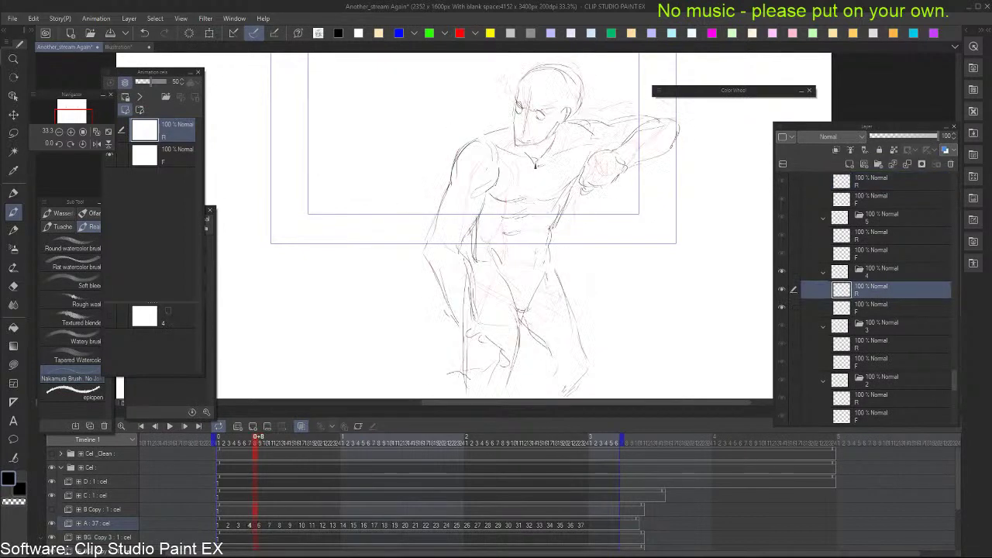
key("Right")
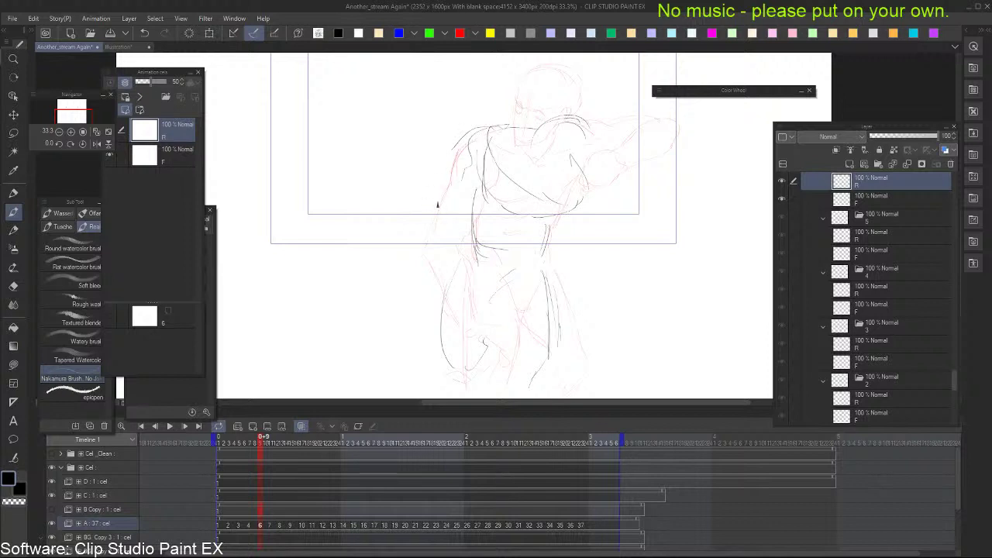
left_click_drag(463, 145, 404, 246)
left_click_drag(476, 186, 457, 217)
key("Left")
key("Right")
Rough in the opposite arm reaching outward from the chest on cel 6 and close the rounded shape above it
mouse_move(617, 214)
left_mouse_down()
mouse_move(580, 194)
mouse_move(583, 213)
left_mouse_up()
left_click_drag(593, 179, 663, 225)
key("ctrl+z")
mouse_move(595, 176)
left_mouse_down()
mouse_move(629, 223)
mouse_move(624, 248)
left_mouse_up()
mouse_move(523, 150)
left_mouse_down()
mouse_move(563, 175)
mouse_move(578, 166)
left_mouse_up()
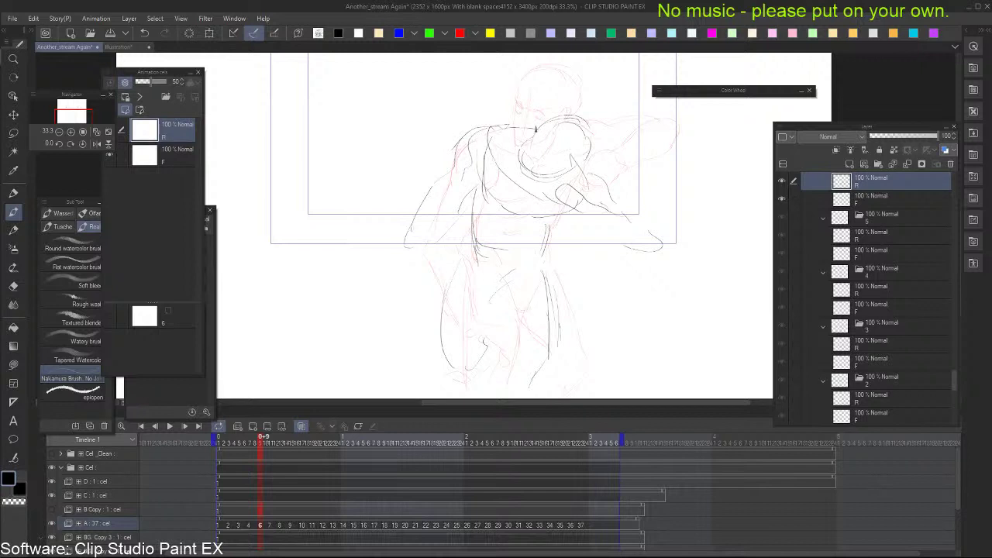
Rough in the lowered head as a looping oval over the chest on cel 6, comparing with the neighbouring cels
mouse_move(536, 129)
left_mouse_down()
mouse_move(529, 166)
mouse_move(522, 156)
mouse_move(572, 164)
mouse_move(554, 170)
mouse_move(535, 134)
mouse_move(556, 168)
mouse_move(530, 146)
mouse_move(550, 178)
left_mouse_up()
key("ctrl+z")
key("ctrl+z")
mouse_move(533, 130)
left_mouse_down()
mouse_move(525, 163)
mouse_move(572, 176)
left_mouse_up()
key("comma")
key("period")
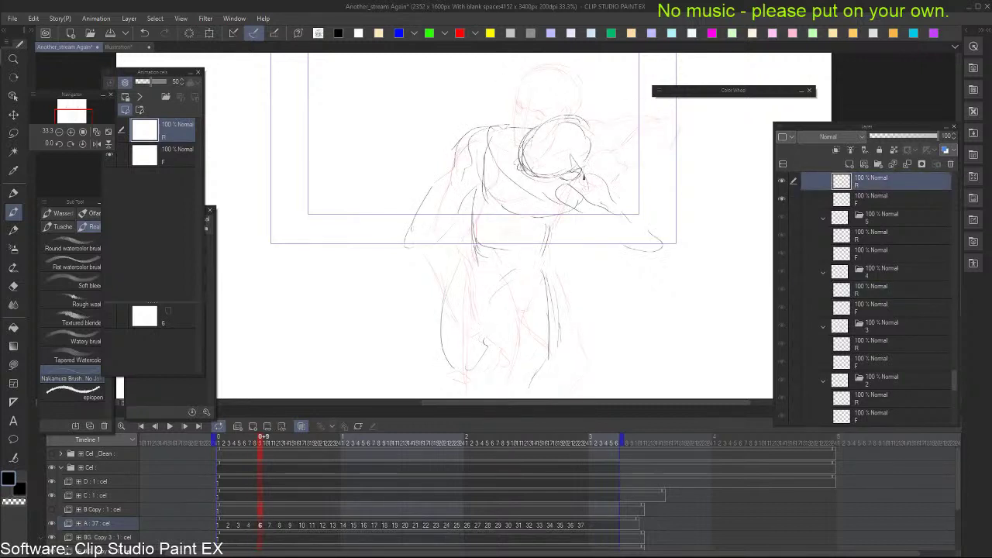
key("period")
key("comma")
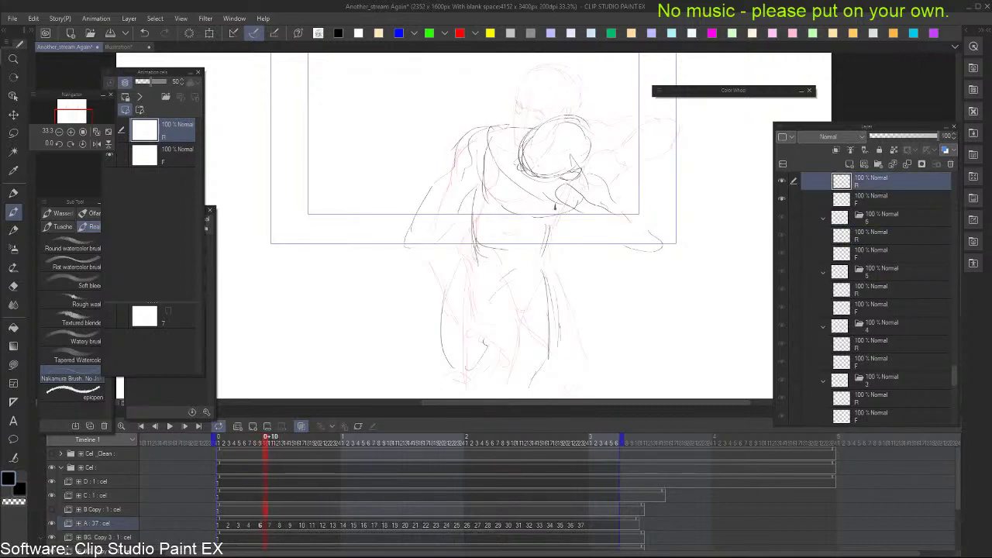
Sketch a lowered head oval, the shoulder curve and the hunched torso outline on cel 7
key("period")
mouse_move(560, 162)
left_mouse_down()
mouse_move(534, 168)
mouse_move(557, 213)
mouse_move(515, 196)
left_mouse_up()
key("period")
left_click_drag(521, 118, 556, 160)
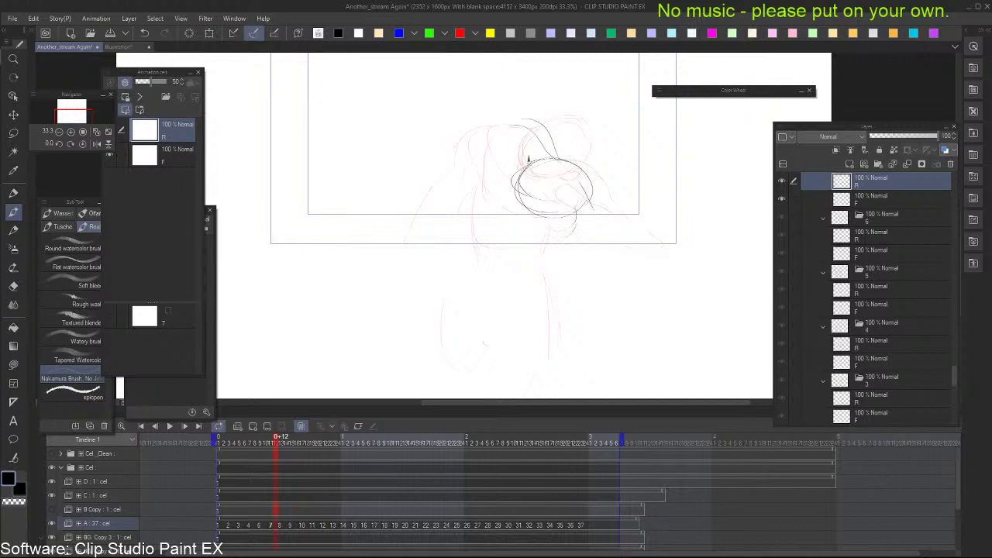
mouse_move(518, 132)
left_mouse_down()
mouse_move(485, 188)
mouse_move(494, 152)
mouse_move(488, 240)
mouse_move(489, 179)
mouse_move(466, 225)
mouse_move(481, 255)
mouse_move(514, 266)
left_mouse_up()
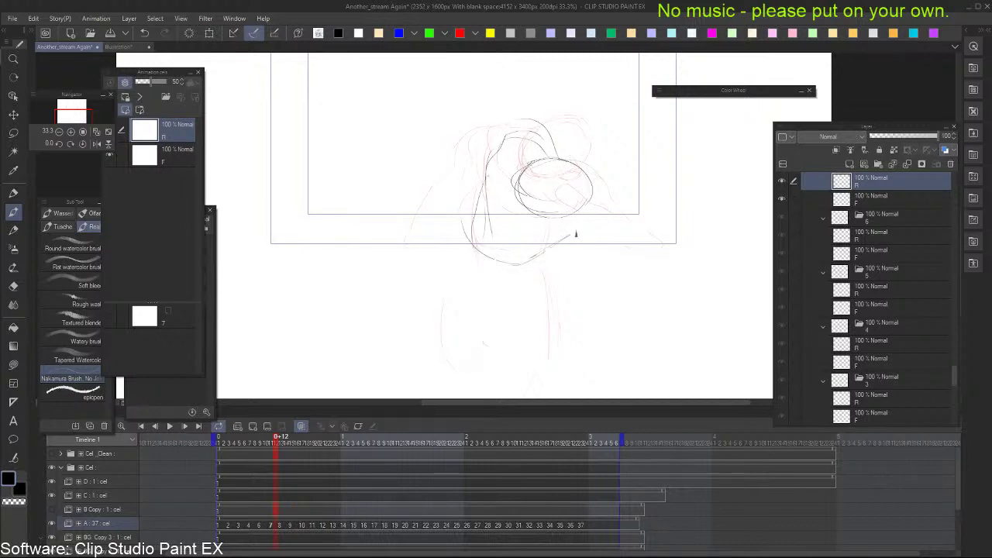
Erase the head oval on cel 7 and redraw it higher against the shoulder, checking it against cel 6
key("e")
left_click_drag(578, 163, 548, 213)
left_click_drag(531, 165, 527, 194)
key("b")
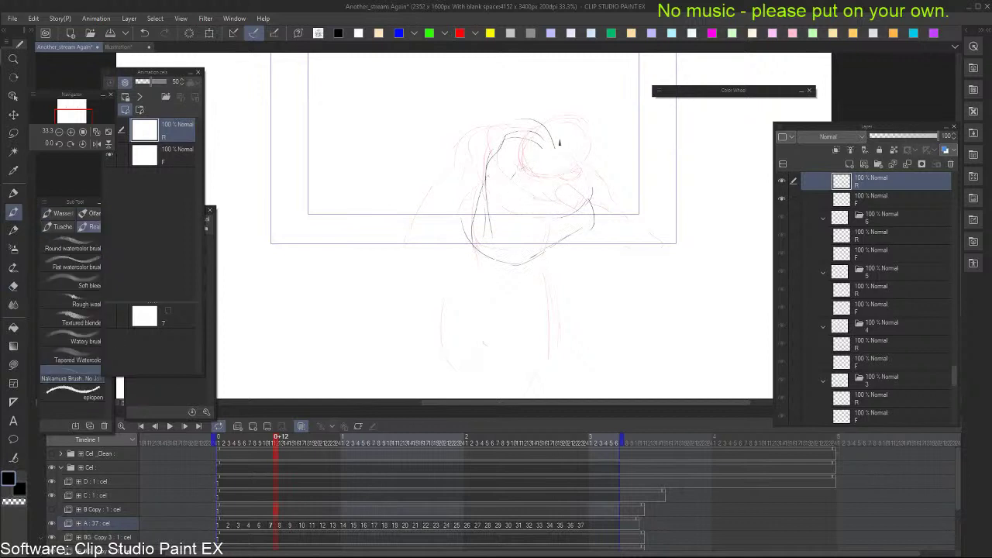
left_click_drag(546, 147, 536, 194)
left_click_drag(552, 142, 587, 147)
mouse_move(527, 165)
left_mouse_down()
mouse_move(598, 177)
mouse_move(535, 192)
mouse_move(583, 148)
mouse_move(564, 195)
mouse_move(566, 137)
mouse_move(607, 169)
mouse_move(535, 161)
mouse_move(596, 144)
mouse_move(548, 195)
left_mouse_up()
key("Left")
key("Right")
key("Left")
key("Left")
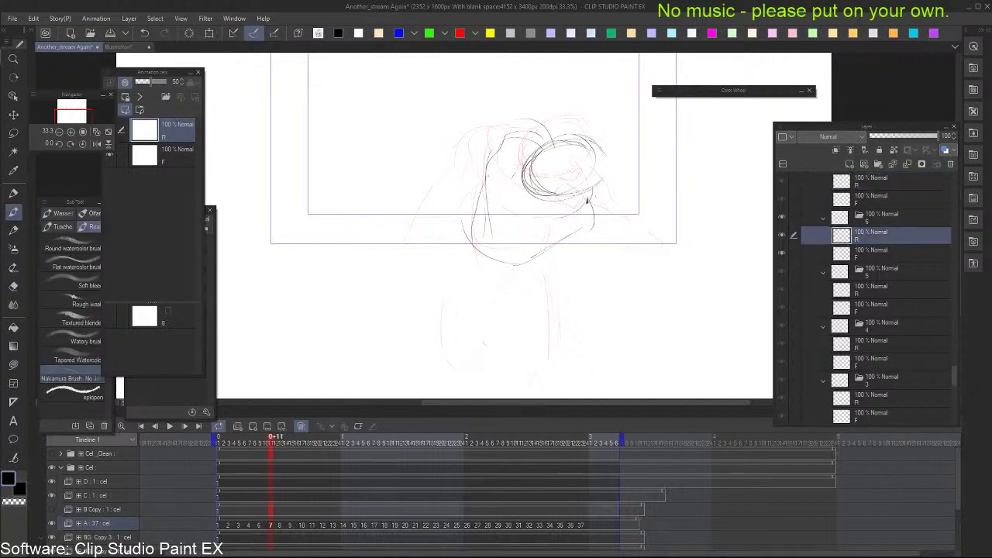
key("Right")
key("Right")
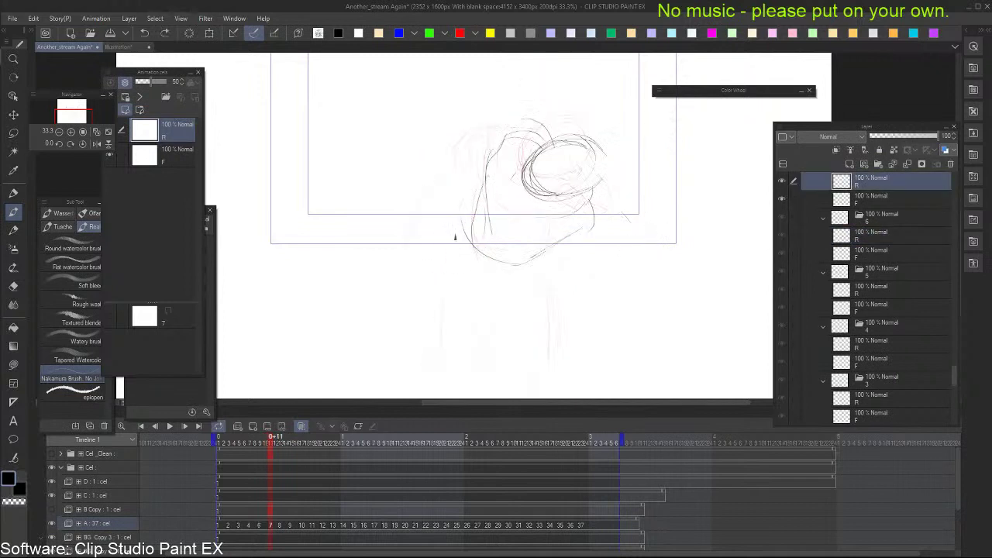
Rough in a lunging pose on cel 7 with one leg stretched out behind to the foot and the other beneath the torso
mouse_move(435, 248)
left_mouse_down()
mouse_move(394, 300)
mouse_move(383, 346)
left_mouse_up()
left_click_drag(448, 302, 479, 295)
left_click_drag(530, 273, 510, 388)
mouse_move(460, 295)
left_mouse_down()
mouse_move(458, 341)
mouse_move(477, 391)
left_mouse_up()
key("Left")
key("Right")
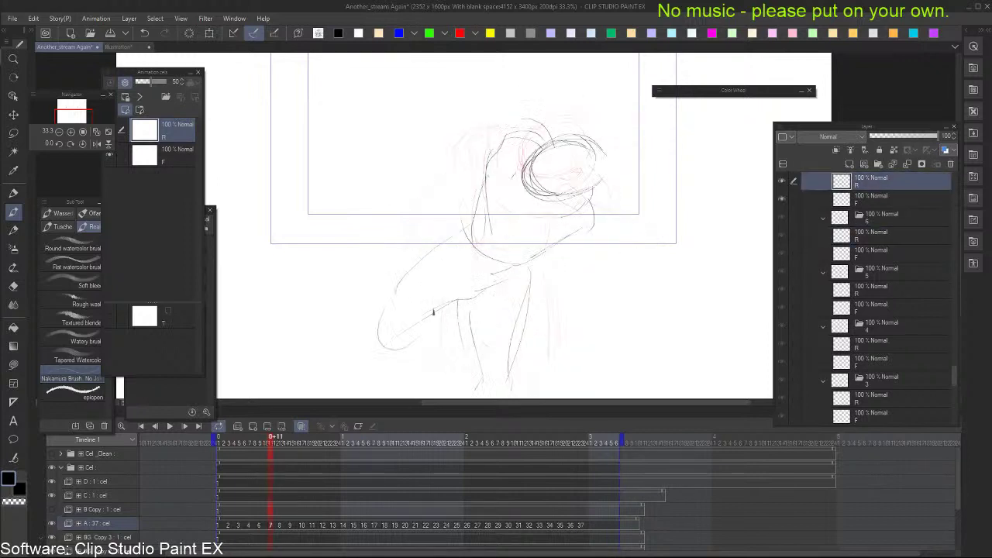
mouse_move(387, 319)
left_mouse_down()
mouse_move(408, 284)
mouse_move(322, 362)
left_mouse_up()
key("Left")
key("Right")
Try an arm flung up behind the shoulder and a small fist shape in front of the belly on cel 7
left_click_drag(619, 196, 618, 225)
key("Left")
key("Right")
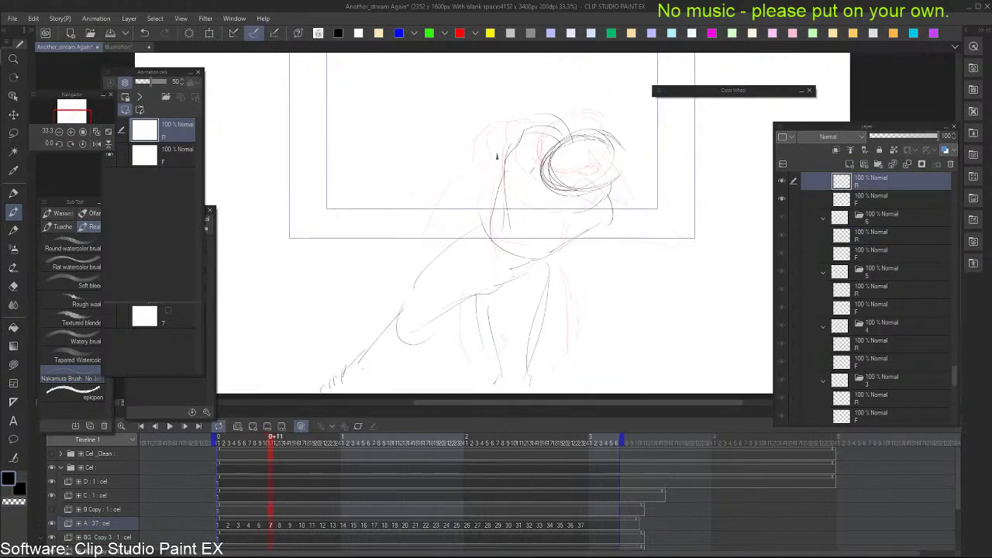
mouse_move(496, 156)
left_mouse_down()
mouse_move(541, 134)
mouse_move(511, 124)
mouse_move(505, 163)
left_mouse_up()
left_click_drag(440, 101, 451, 122)
left_click_drag(539, 237, 556, 224)
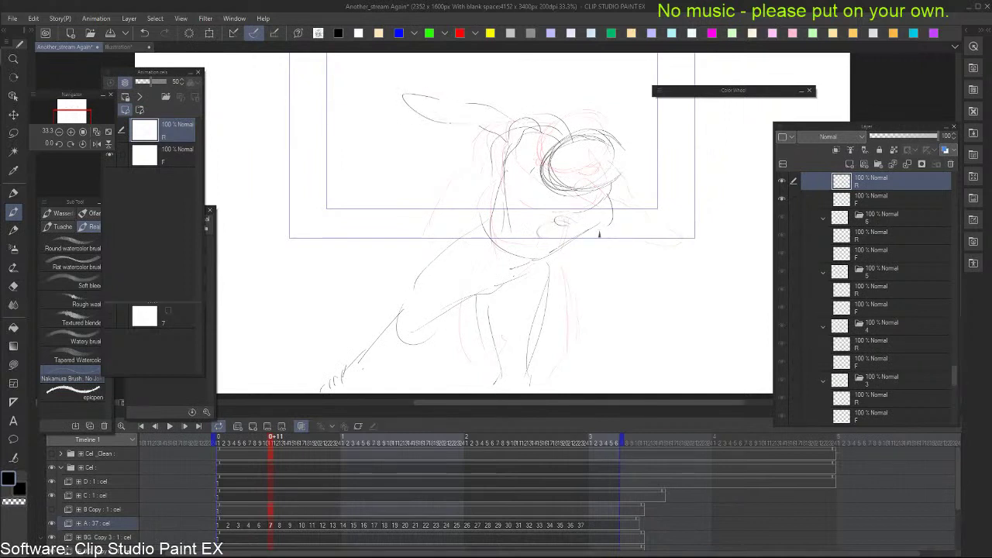
key("ctrl+z")
key("ctrl+z")
left_click_drag(679, 272, 697, 301)
key("comma")
key("period")
Undo the pose strokes on cel 7 back to the first head oval
key("ctrl+z")
key("ctrl+z")
key("ctrl+z")
key("ctrl+z")
key("ctrl+z")
key("ctrl+z")
key("ctrl+z")
key("ctrl+z")
key("ctrl+z")
key("ctrl+z")
key("ctrl+z")
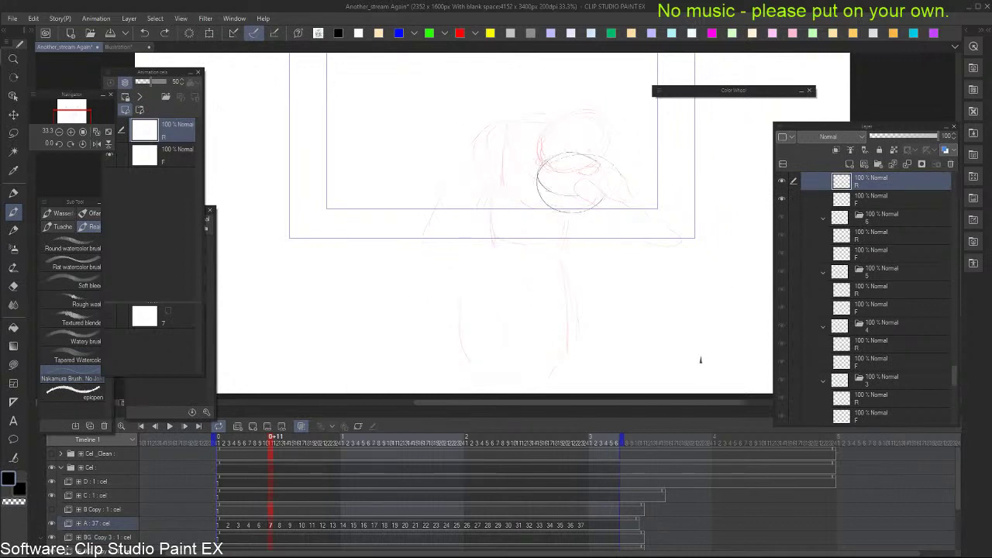
Flip back through the earlier cels and forward to cel 6 to examine the front character's motion
key("Left")
key("Left")
key("Left")
key("Left")
key("Left")
key("Left")
key("Left")
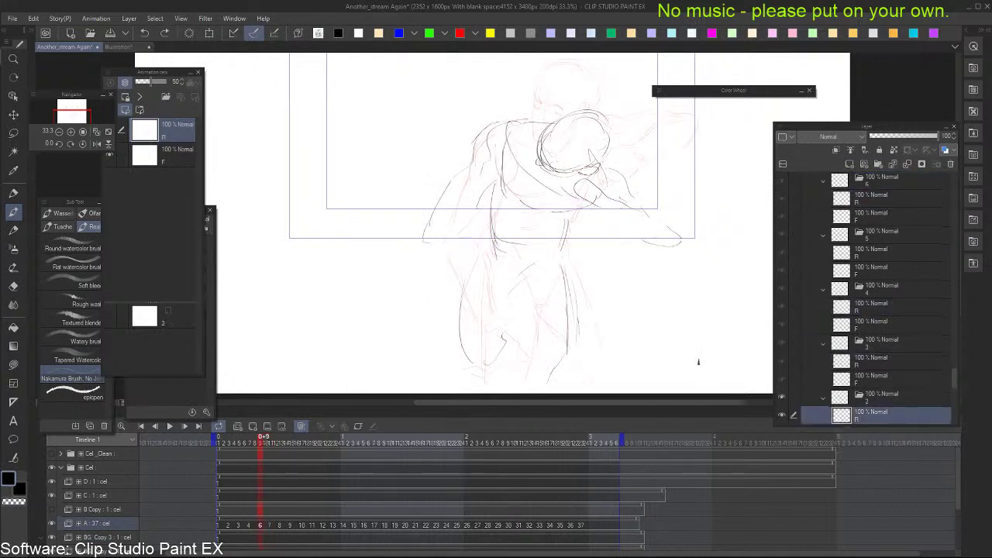
key("Right")
key("Right")
key("Right")
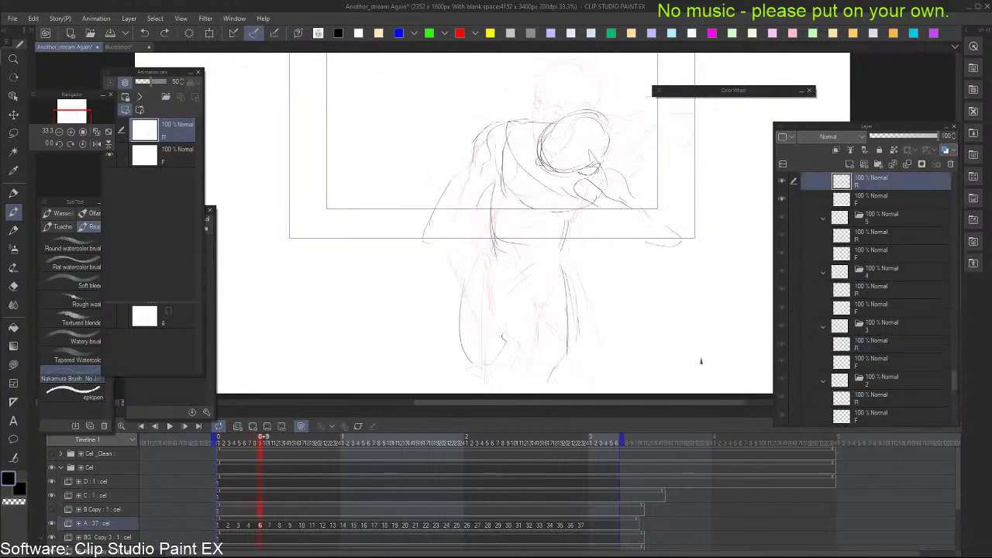
key("Left")
left_click_drag(644, 63, 638, 102)
key("Right")
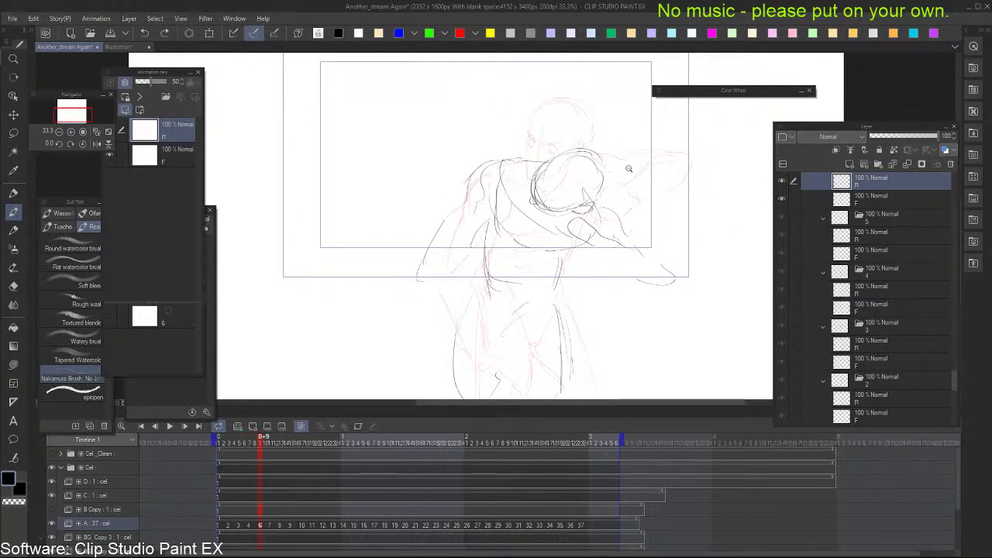
Erase the whole rough figure on cel 6, including its head, torso, arms and legs
key("e")
left_click_drag(586, 154, 541, 205)
left_click_drag(504, 174, 487, 279)
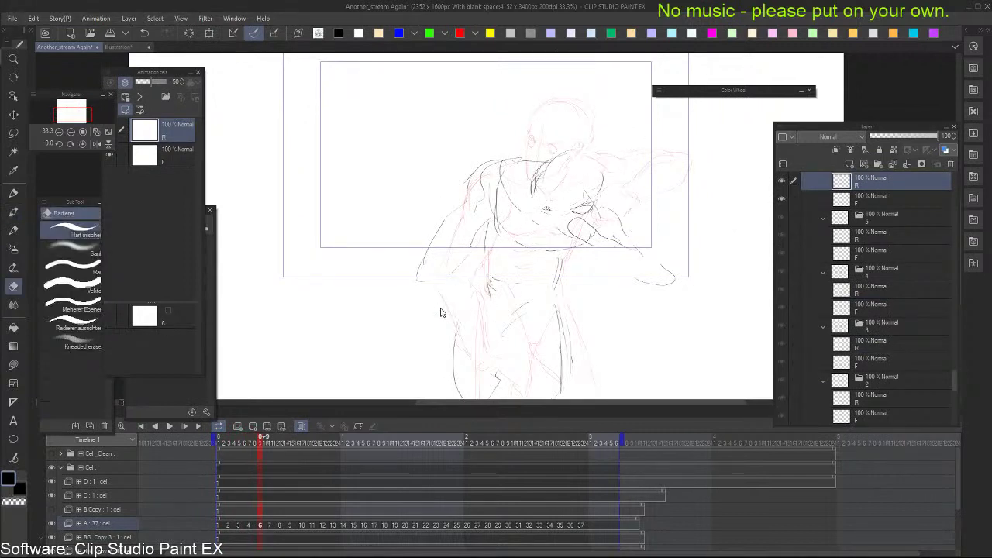
left_click_drag(538, 175, 589, 210)
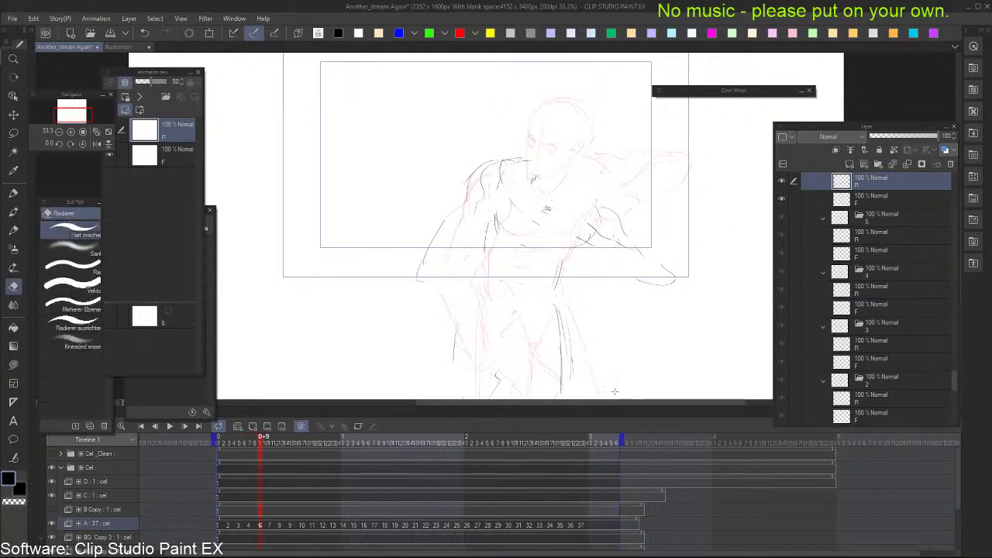
left_click_drag(561, 300, 558, 337)
left_click_drag(624, 242, 581, 233)
mouse_move(578, 303)
left_mouse_down()
mouse_move(587, 244)
mouse_move(575, 400)
mouse_move(476, 328)
mouse_move(523, 169)
left_mouse_up()
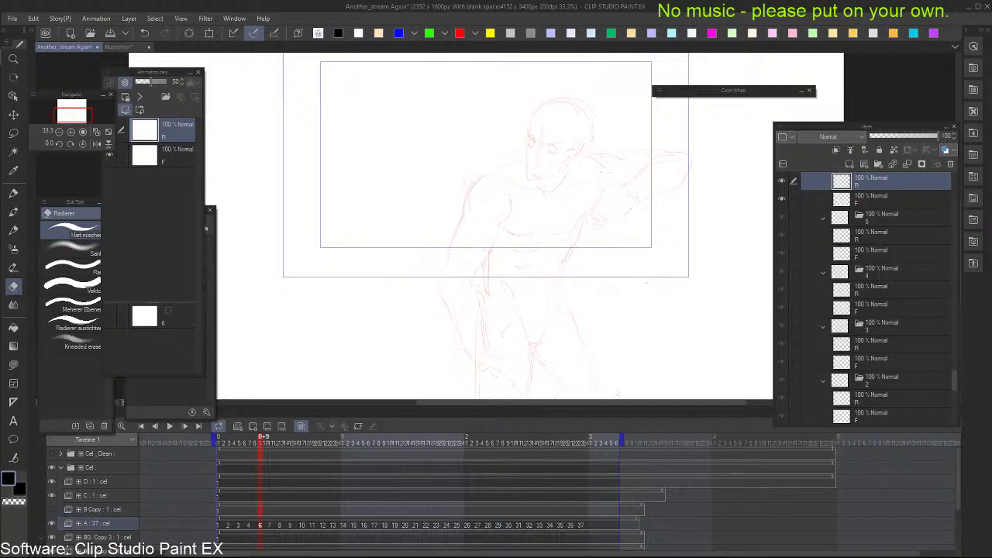
Flip through the first cels up to cel 6 and examine how the pose leads into cel 4
scroll(604, 349, "down", 3)
scroll(593, 122, "up", 5)
key("Right")
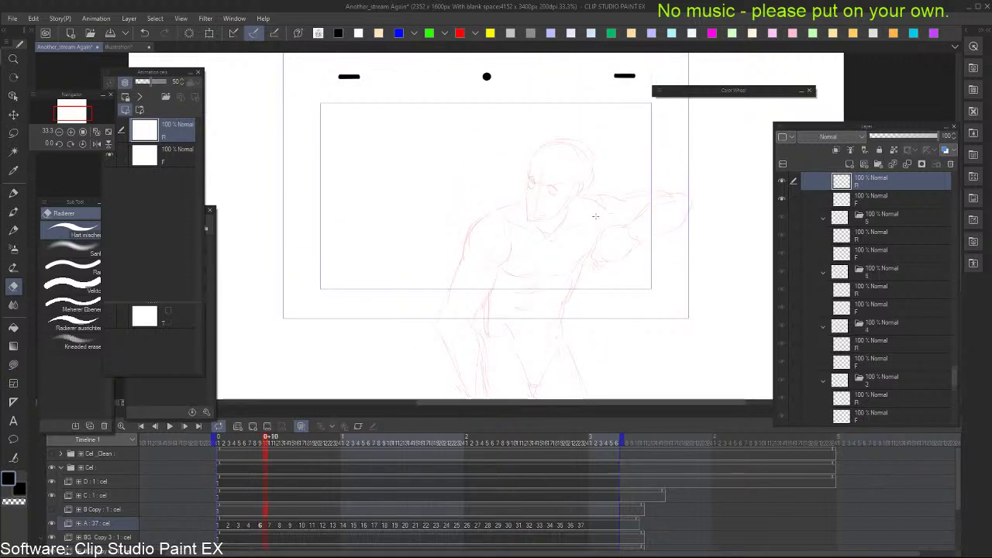
key("b")
key("Left")
key("Left")
key("Left")
key("Left")
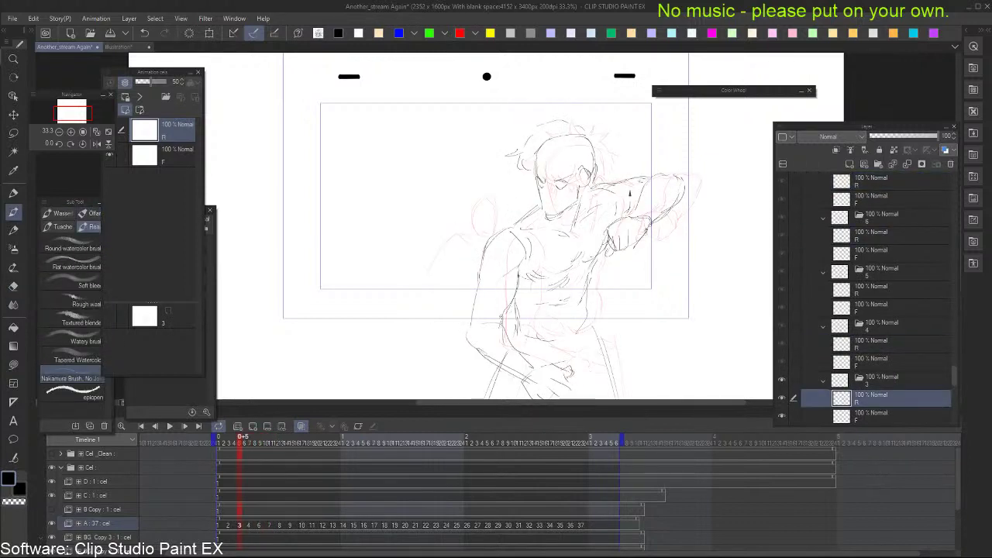
key("Left")
key("Left")
key("Right")
key("Right")
key("Right")
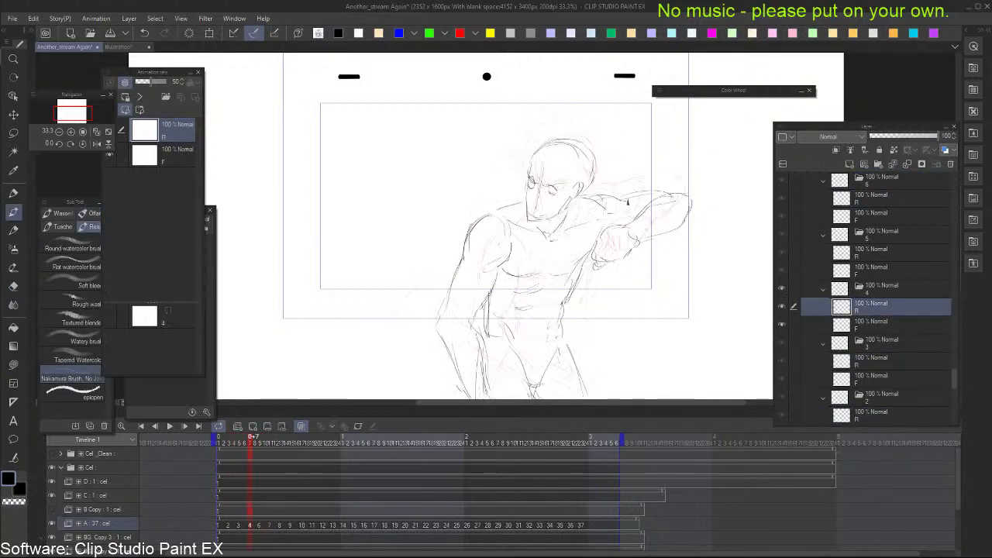
key("Right")
key("Right")
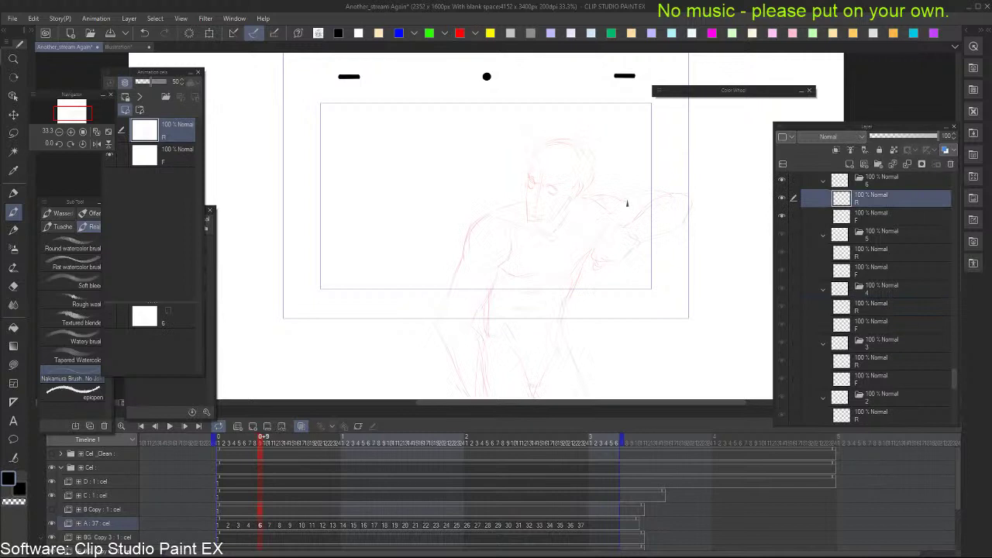
key("Left")
key("Left")
key("Left")
scroll(590, 232, "down", 4)
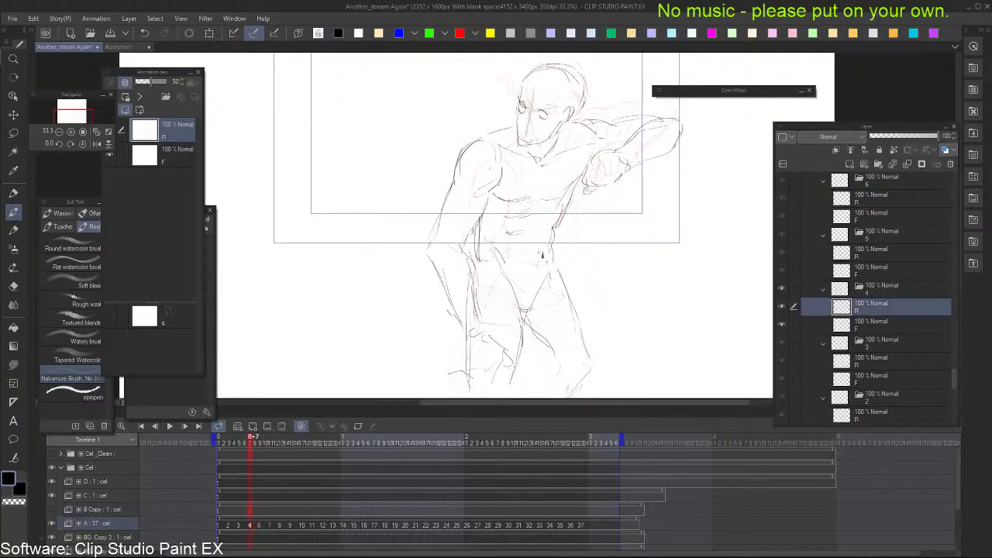
Draw the long back curve and the hip lines of a new pose on cel 6, comparing with cel 4
key("Right")
key("Right")
key("Right")
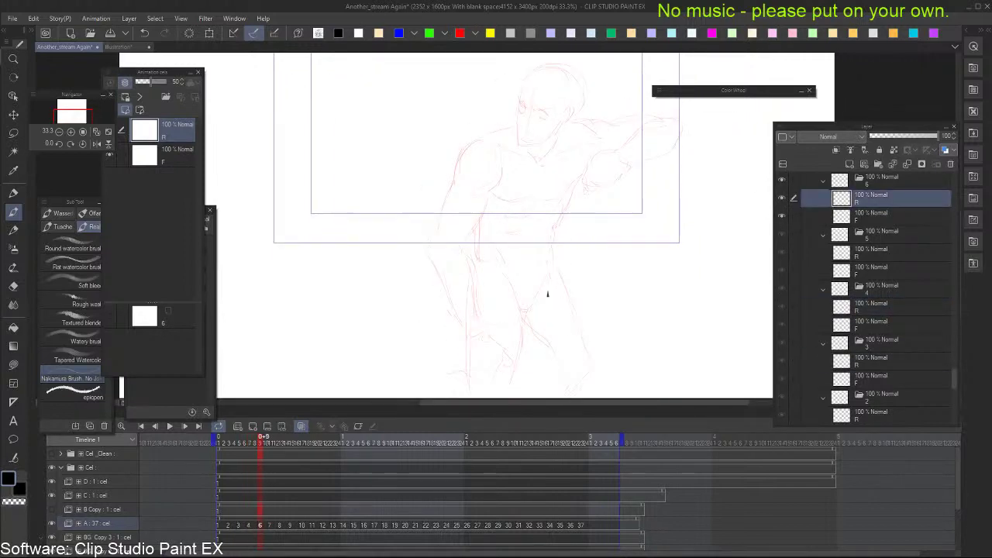
left_click_drag(467, 147, 437, 249)
key("ctrl+z")
mouse_move(457, 143)
left_mouse_down()
mouse_move(428, 262)
mouse_move(427, 248)
mouse_move(482, 268)
mouse_move(506, 262)
left_mouse_up()
key("Left")
key("Right")
key("Left")
key("Right")
Draw the outer and inner contours of the near thigh below the hips on cel 6
left_click_drag(434, 265, 454, 375)
key("Left")
key("Right")
left_click_drag(488, 273, 490, 387)
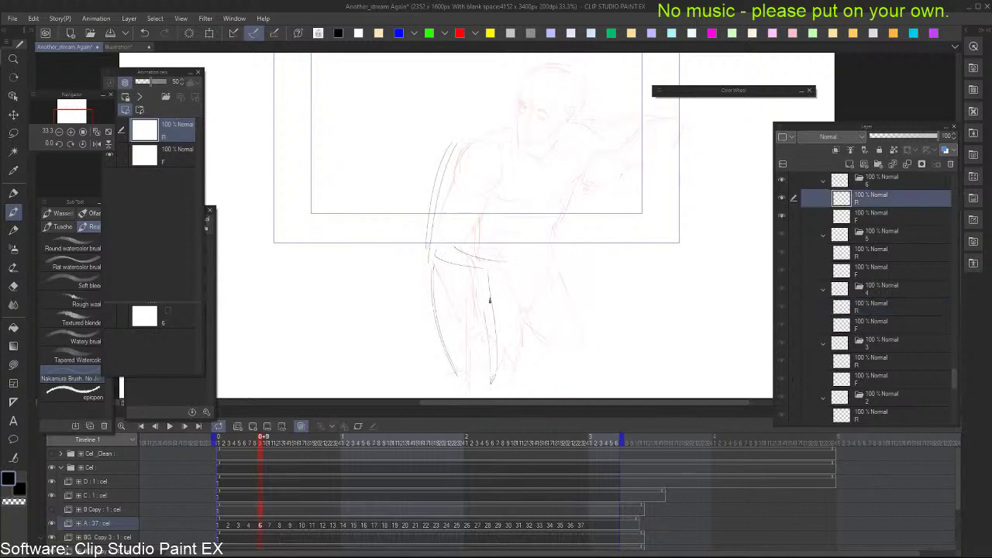
key("Left")
key("Right")
key("ctrl+z")
left_click_drag(486, 276, 487, 392)
left_click_drag(488, 358, 492, 390)
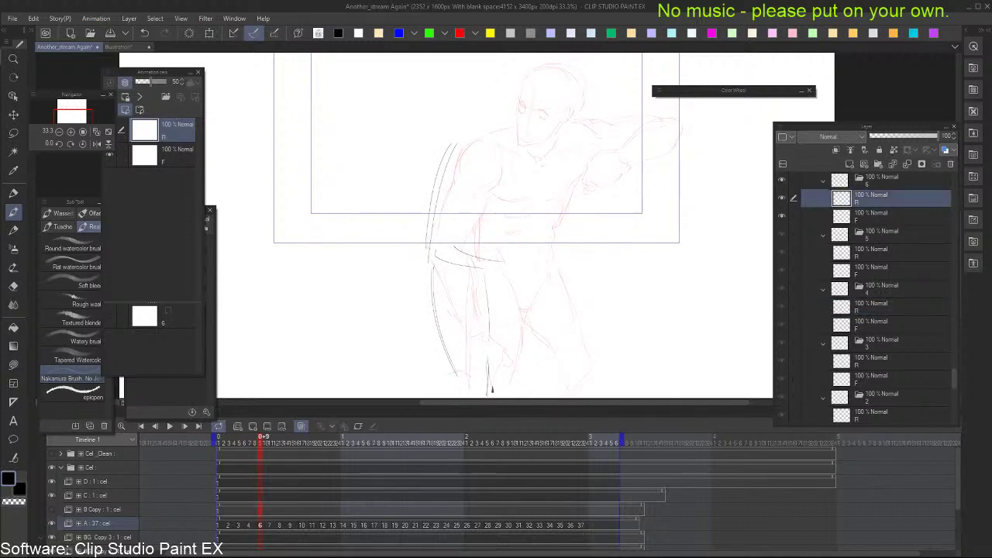
Rough in the second thigh angling forward and short guide lines on the belly on cel 6, comparing with cel 4
mouse_move(486, 331)
left_mouse_down()
mouse_move(503, 379)
mouse_move(490, 264)
mouse_move(508, 267)
mouse_move(551, 337)
left_mouse_up()
key("Left")
key("Right")
mouse_move(523, 263)
left_mouse_down()
mouse_move(552, 326)
mouse_move(541, 369)
mouse_move(525, 382)
left_mouse_up()
key("Left")
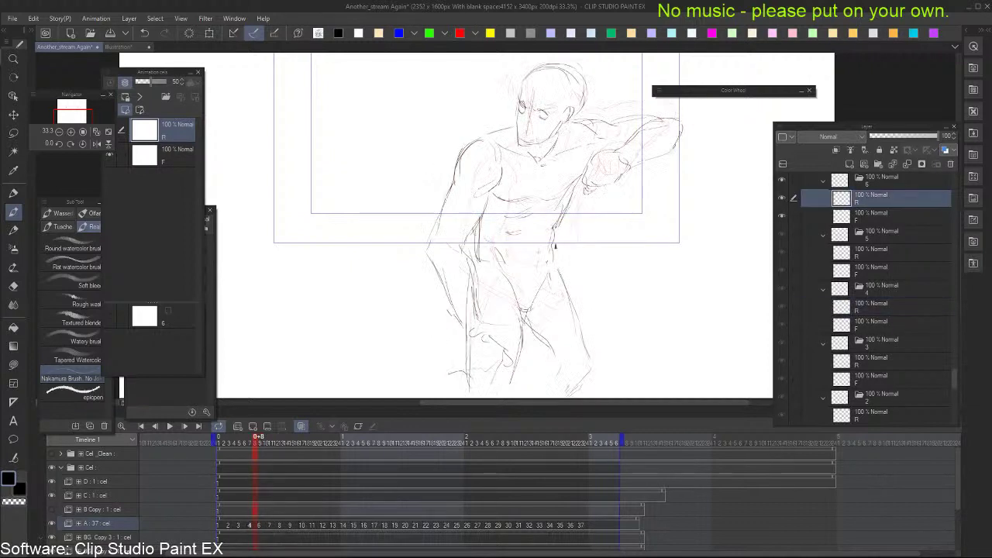
key("Right")
key("Left")
key("Right")
scroll(511, 255, "up", 2)
key("Left")
key("Right")
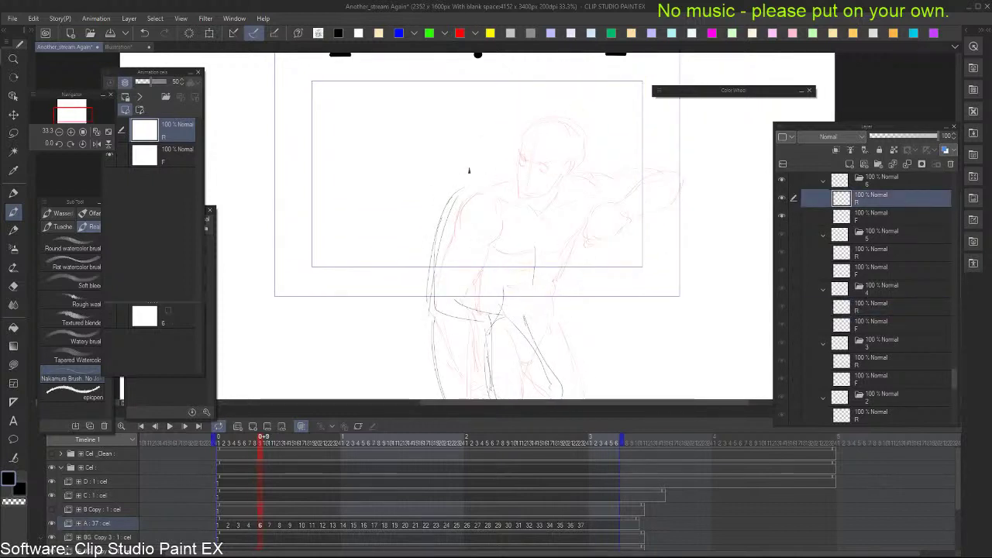
Draw the rounded near shoulder and the arm hanging down across the thigh to a rough hand on cel 6
left_click_drag(451, 215, 467, 166)
key("Left")
key("Right")
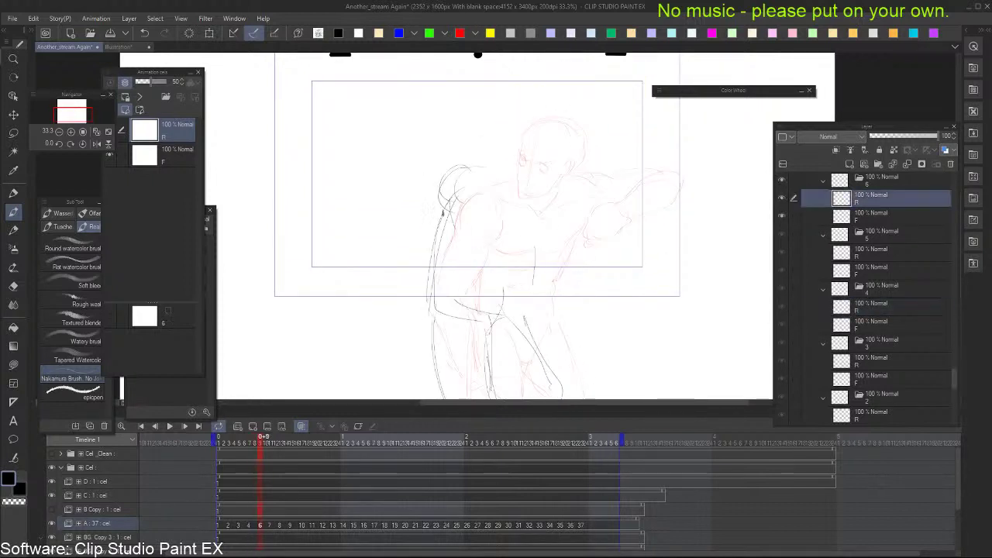
left_click_drag(443, 211, 471, 296)
mouse_move(476, 218)
left_mouse_down()
mouse_move(517, 312)
mouse_move(475, 284)
mouse_move(544, 332)
left_mouse_up()
mouse_move(477, 304)
left_mouse_down()
mouse_move(527, 340)
mouse_move(577, 347)
left_mouse_up()
key("Left")
key("Right")
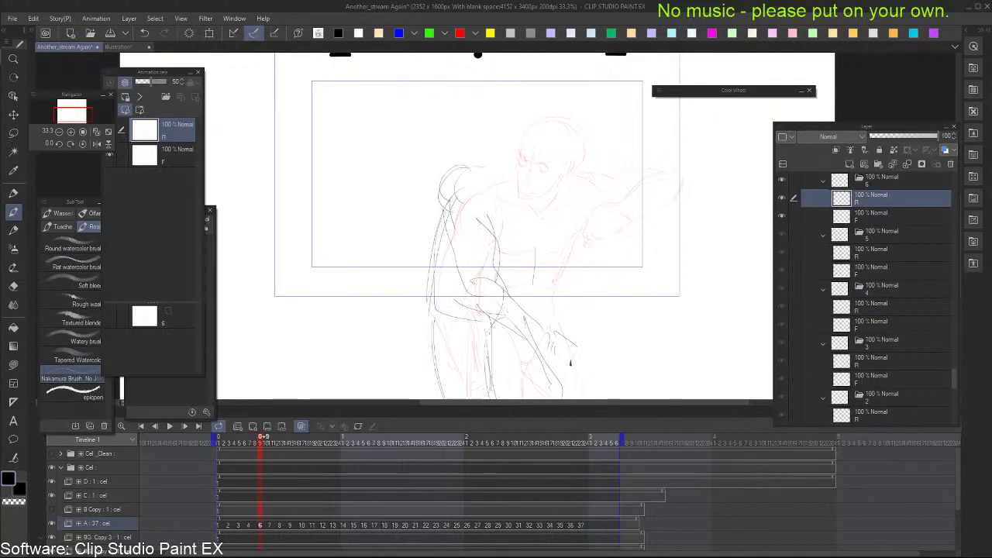
key("Left")
key("Right")
Sketch a small rounded fist below the chin and the forward-leaning head outline on cel 6
left_click_drag(539, 209, 555, 220)
key("Left")
key("Right")
mouse_move(520, 165)
left_mouse_down()
mouse_move(558, 129)
mouse_move(546, 126)
mouse_move(562, 164)
mouse_move(520, 137)
mouse_move(574, 155)
left_mouse_up()
left_click_drag(516, 140, 500, 202)
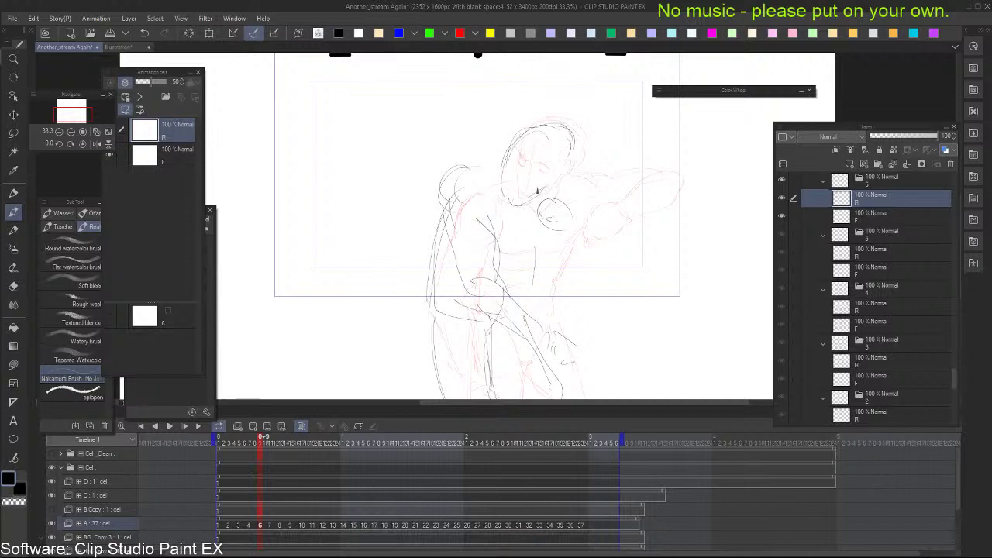
Rough in the far shoulder, the bent arm reaching outward from the fist, and the front torso side on cel 6
mouse_move(551, 186)
left_mouse_down()
mouse_move(558, 174)
mouse_move(590, 198)
mouse_move(639, 210)
left_mouse_up()
key("Left")
key("Right")
left_click_drag(583, 191, 645, 216)
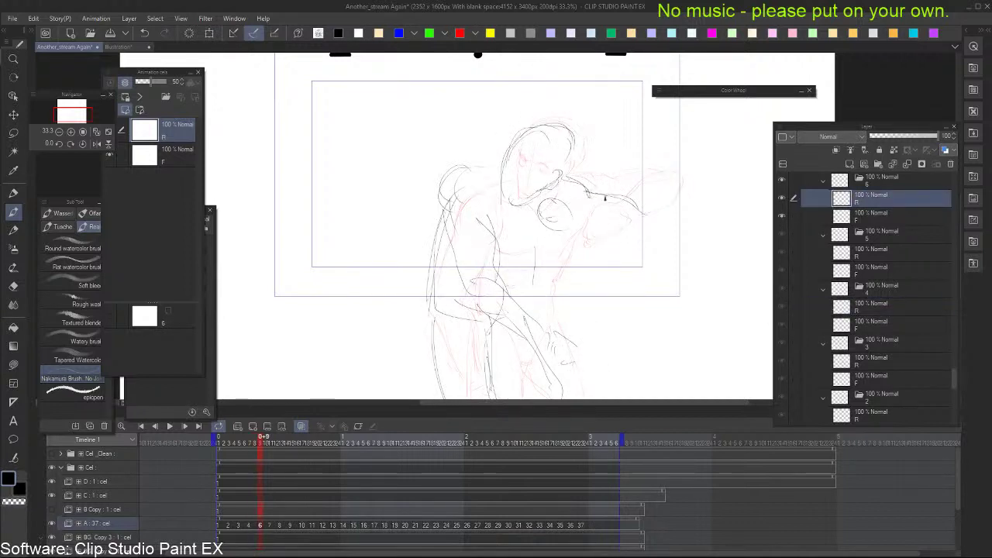
key("ctrl+z")
left_click_drag(590, 192, 669, 213)
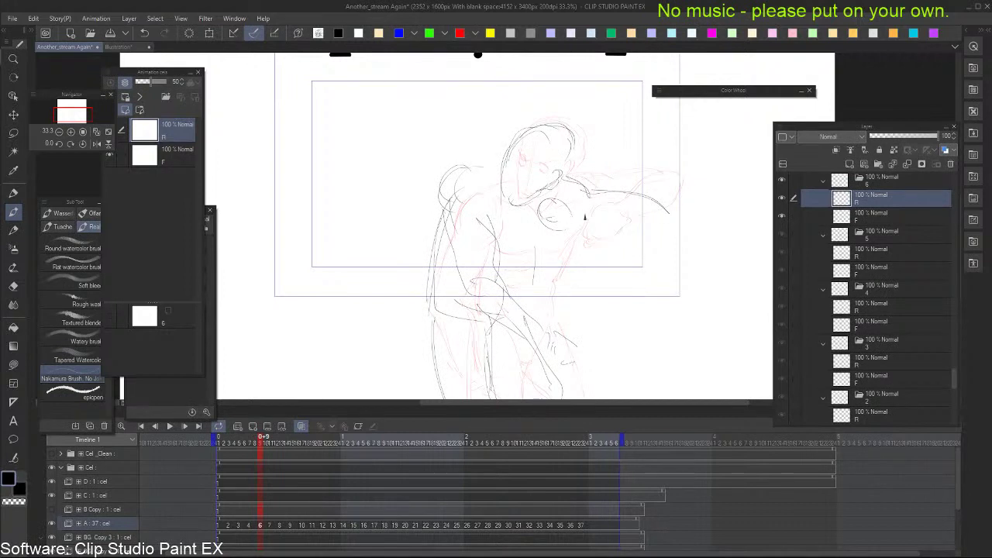
key("ctrl+z")
mouse_move(572, 211)
left_mouse_down()
mouse_move(613, 204)
mouse_move(616, 218)
mouse_move(580, 232)
mouse_move(648, 223)
left_mouse_up()
left_click_drag(575, 231, 653, 221)
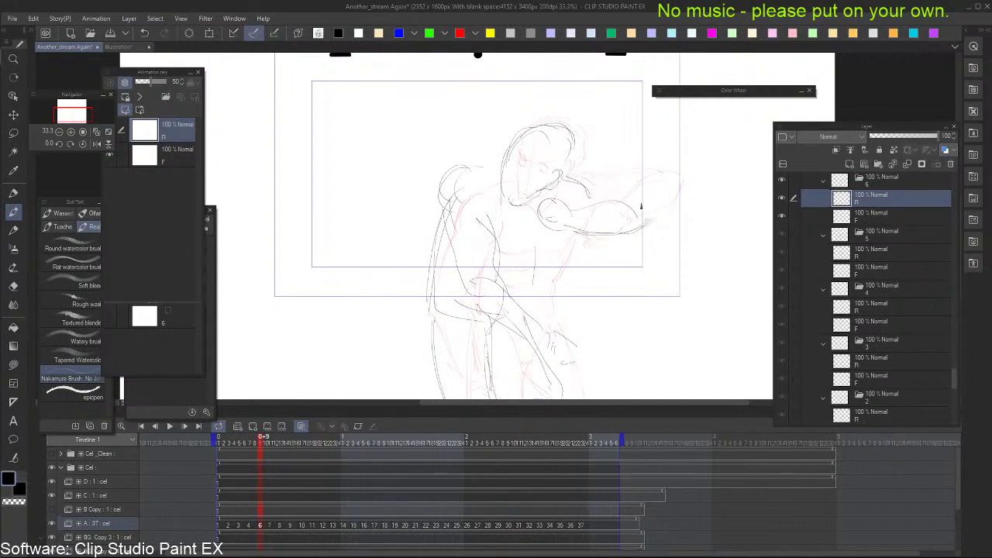
left_click_drag(610, 195, 632, 207)
key("period")
key("comma")
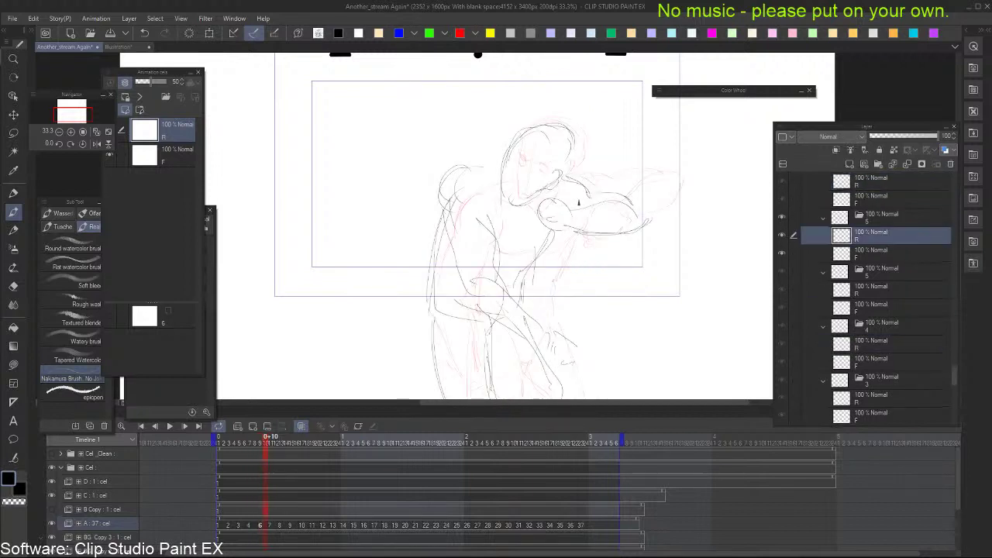
Clean up the top of the head outline on cel 6, erasing the excess line at the crown
key("period")
key("comma")
key("ctrl+Left")
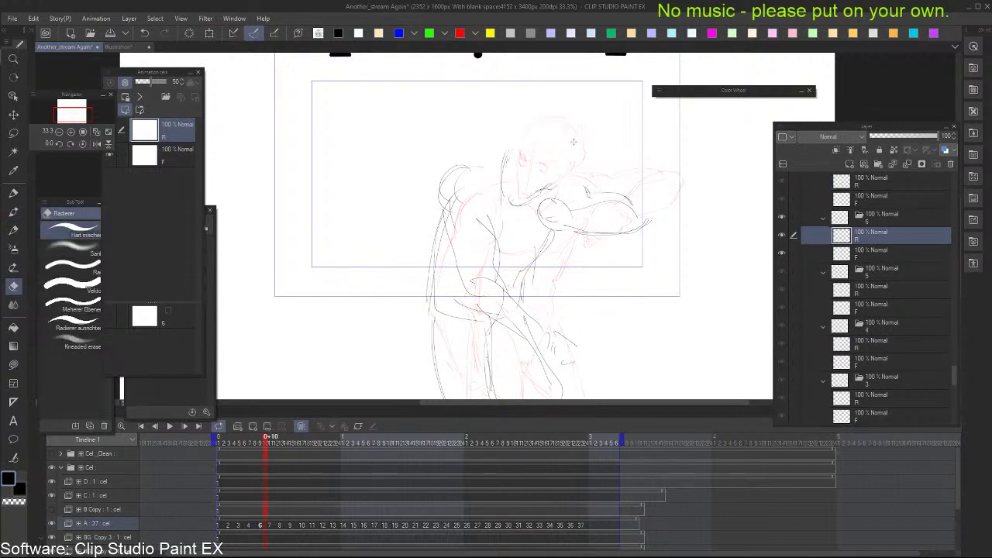
key("ctrl+z")
left_click_drag(571, 138, 573, 155)
key("ctrl+z")
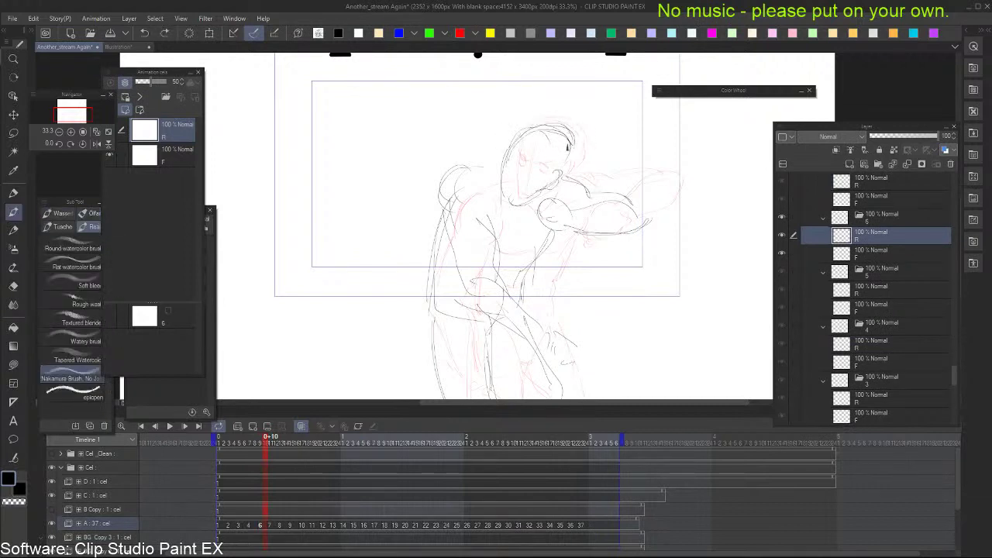
key("e")
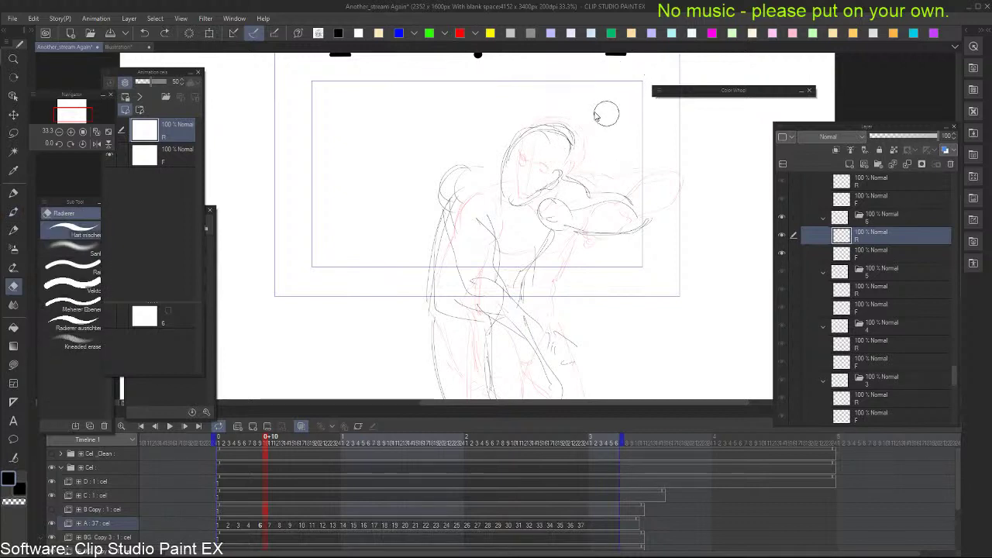
key("b")
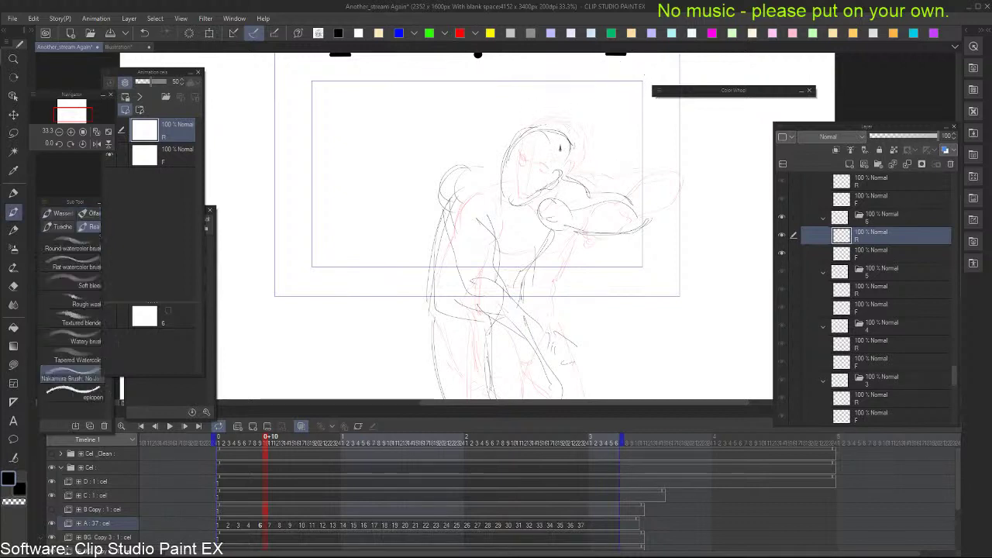
Reduce the Nakamura Brush size to 3.0
left_click(175, 400)
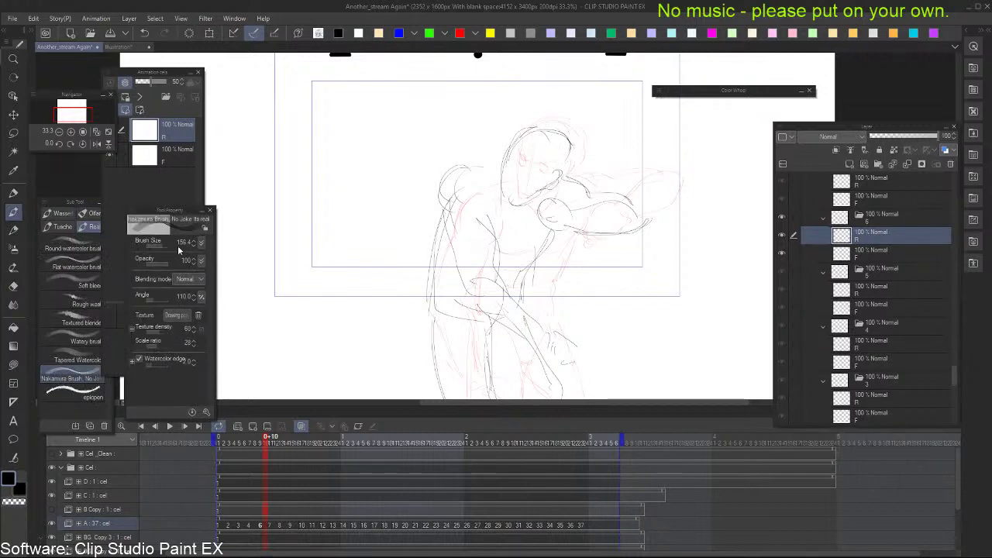
left_click(155, 247)
left_click(158, 247)
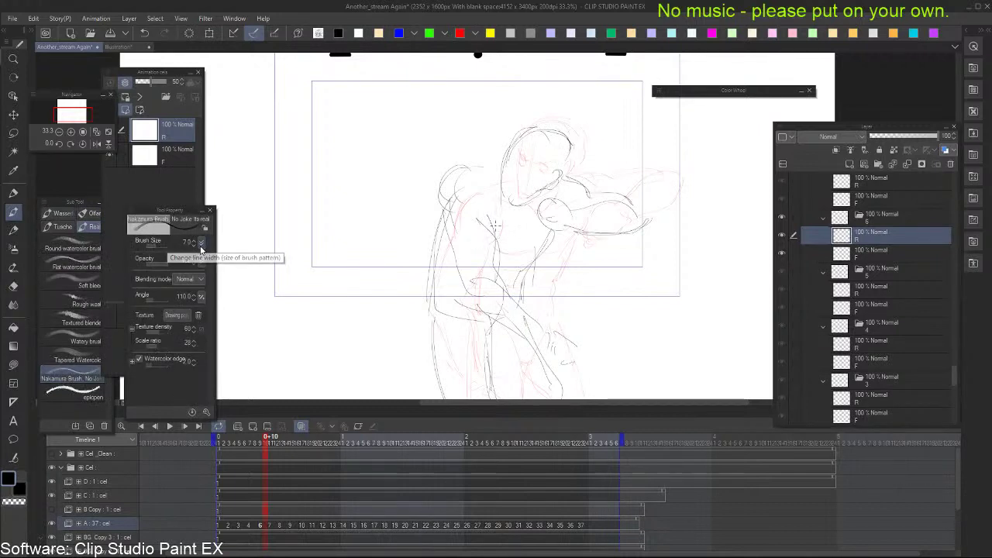
left_click(194, 245)
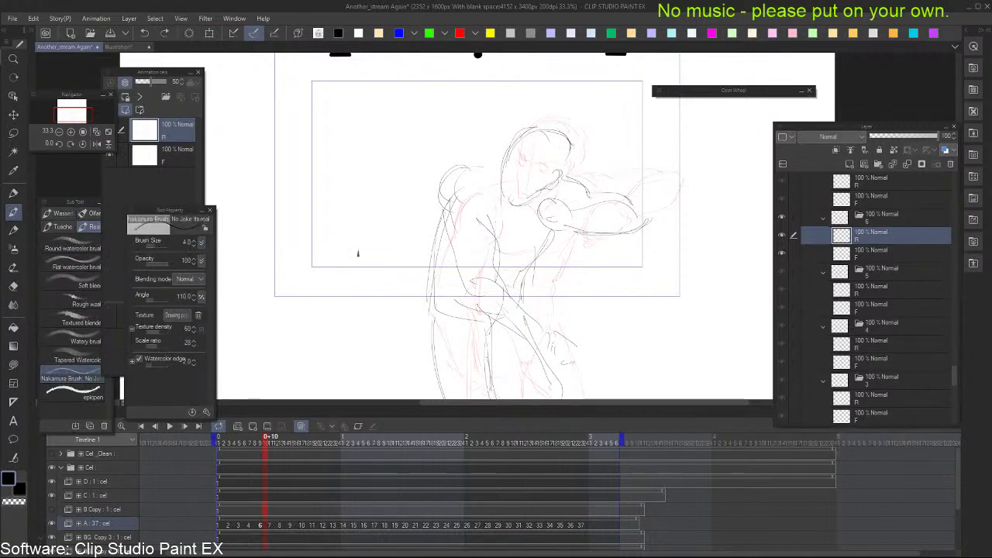
left_click(197, 245)
Add a slanted centre line and a curved eye line to the face on cel 6, comparing with neighbouring cels
key("Left")
key("Right")
key("Right")
key("Right")
key("Left")
key("Left")
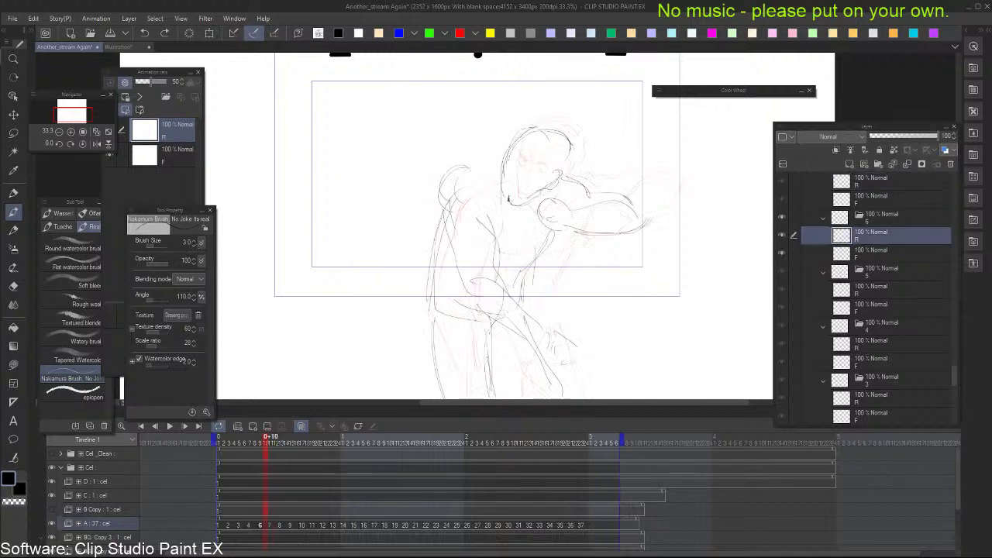
left_click_drag(530, 143, 505, 205)
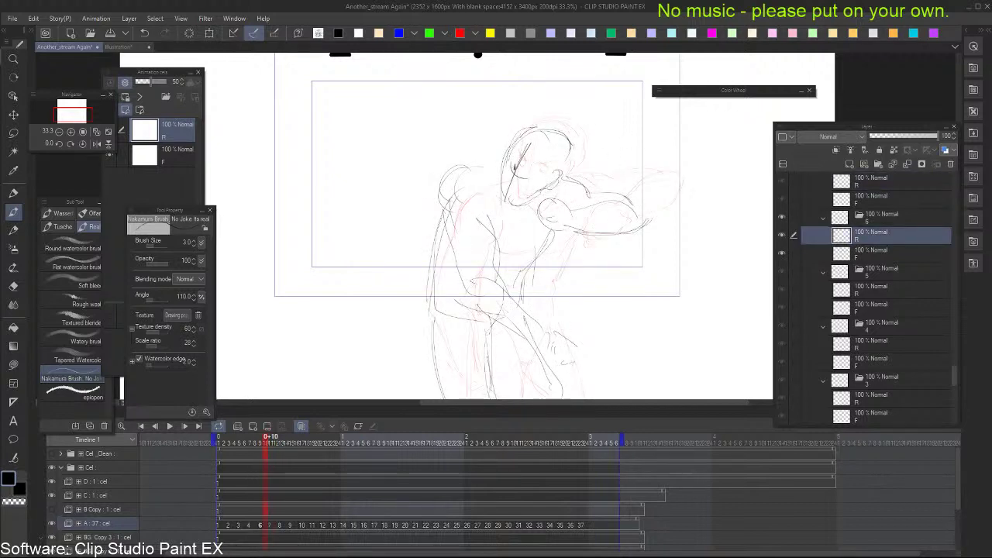
left_click_drag(510, 161, 534, 182)
key("ctrl+z")
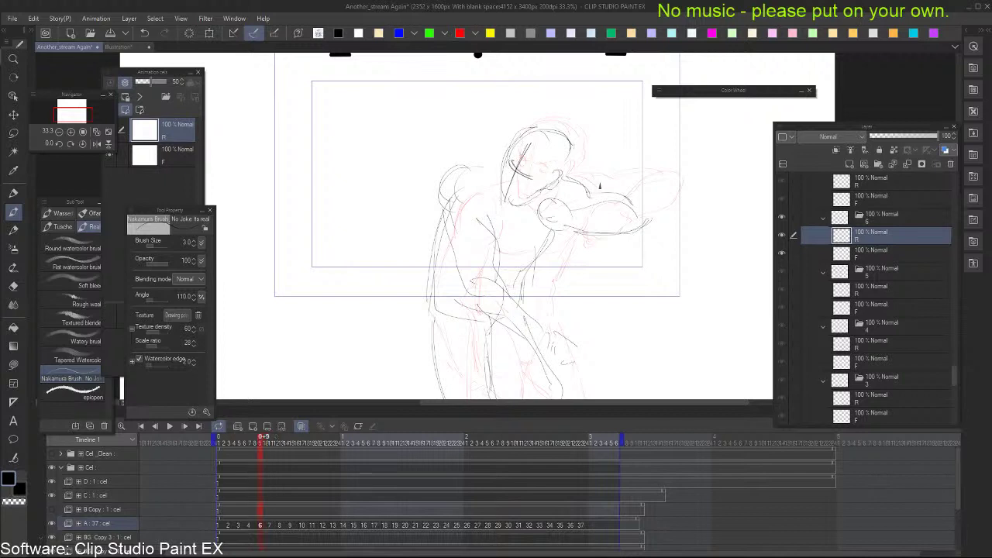
Flip through cels 1 to 7 to examine how the front character's pose moves into the new cel 6
key("Right")
key("Left")
key("Right")
key("Right")
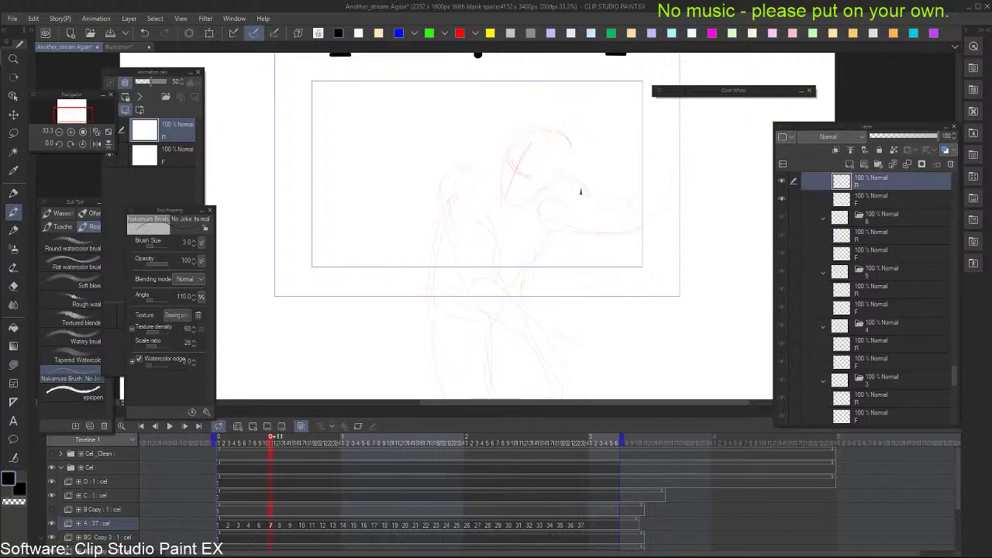
key("Left")
key("Right")
left_click_drag(574, 235, 578, 201)
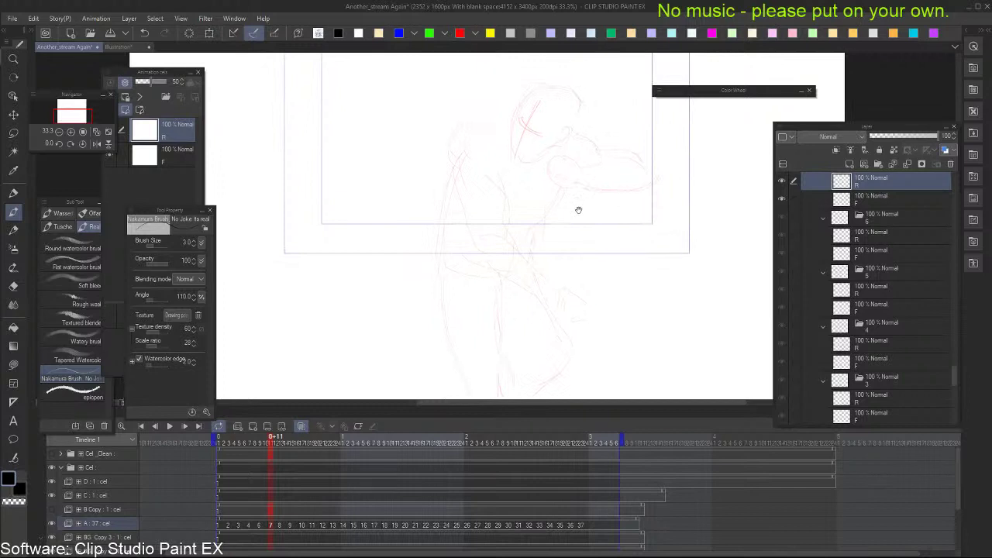
key("Left")
key("Left")
key("Left")
key("Left")
key("Left")
key("Right")
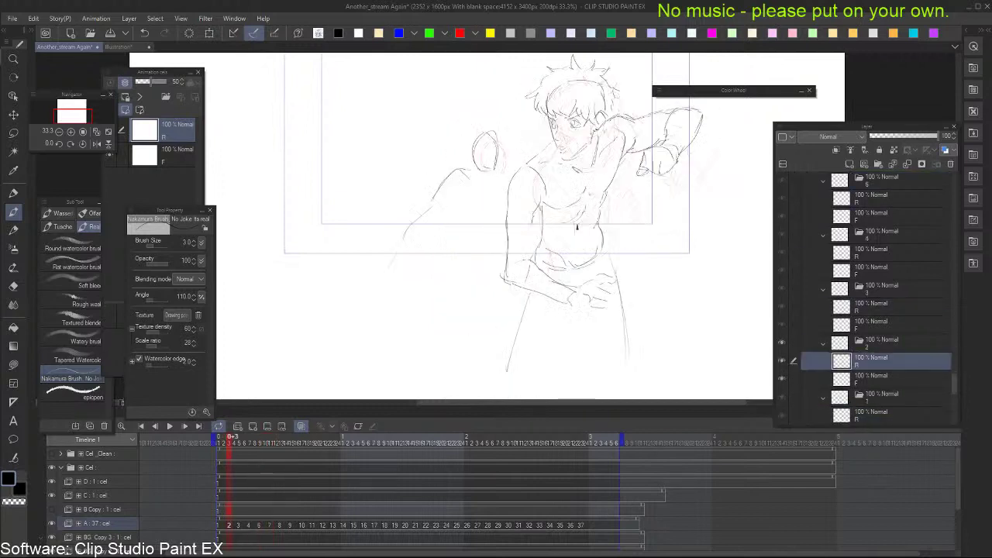
key("Right")
key("Right")
key("Right")
key("Right")
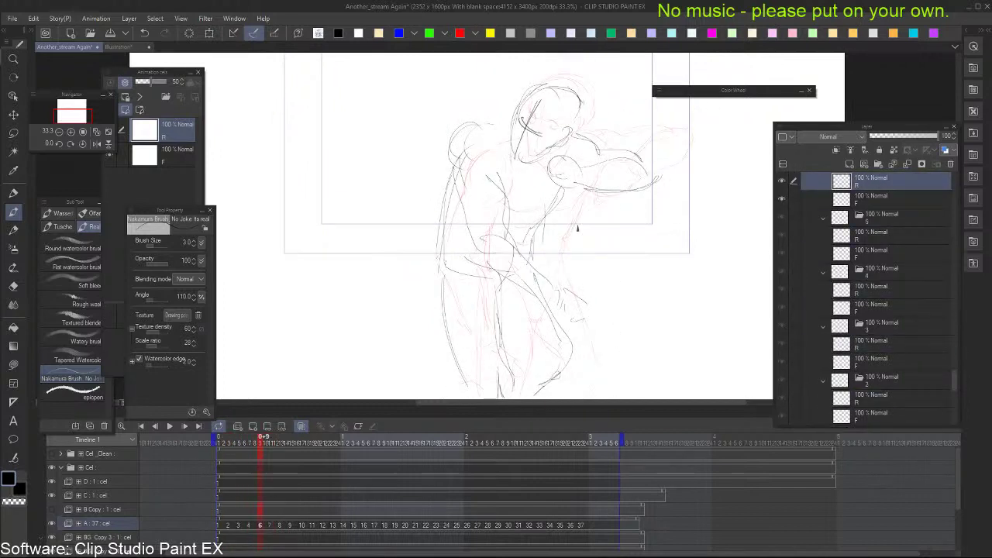
key("Right")
key("Left")
key("Right")
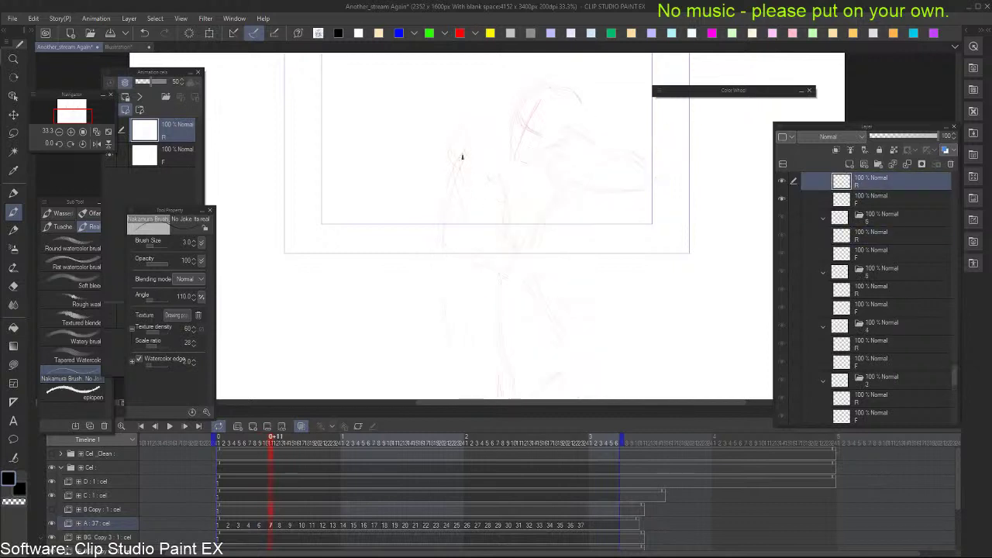
Rough in the sloping upper back line, the tilted head outline and the rounded near shoulder on cel 7
left_click_drag(419, 188, 493, 131)
key("Left")
key("Right")
mouse_move(504, 97)
left_mouse_down()
mouse_move(498, 141)
mouse_move(543, 94)
mouse_move(538, 140)
mouse_move(500, 158)
mouse_move(533, 152)
left_mouse_up()
key("Right")
key("Left")
mouse_move(452, 149)
left_mouse_down()
mouse_move(483, 125)
mouse_move(494, 134)
left_mouse_up()
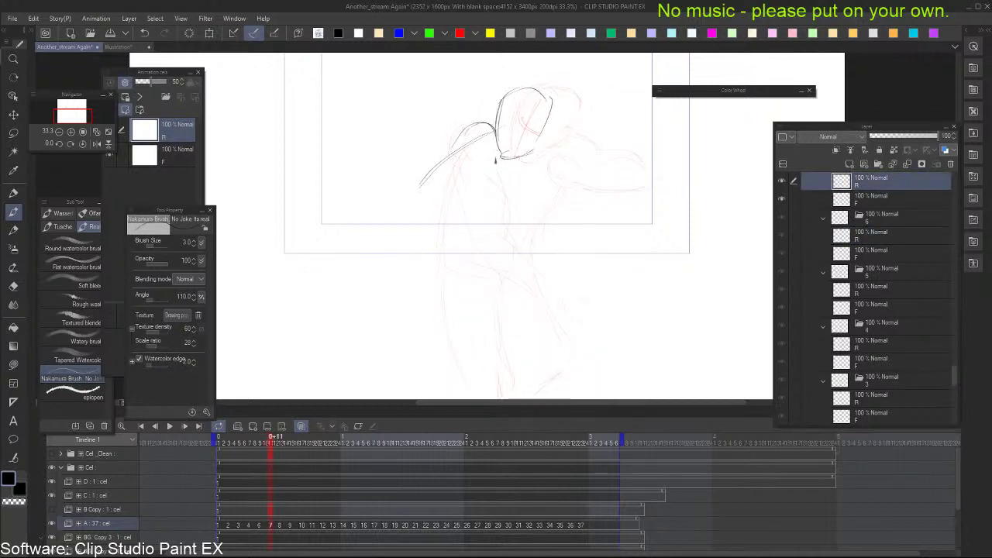
Draw the near arm swinging forward across the chest to a rough open hand on cel 7
left_click_drag(459, 177, 462, 184)
key("ctrl+z")
mouse_move(454, 145)
left_mouse_down()
mouse_move(447, 161)
mouse_move(512, 185)
left_mouse_up()
key("ctrl+z")
mouse_move(458, 162)
left_mouse_down()
mouse_move(543, 229)
mouse_move(511, 194)
mouse_move(554, 239)
left_mouse_up()
key("ctrl+z")
key("ctrl+z")
left_click_drag(465, 150, 535, 209)
mouse_move(438, 173)
left_mouse_down()
mouse_move(527, 228)
mouse_move(519, 214)
mouse_move(576, 223)
mouse_move(584, 214)
left_mouse_up()
left_click_drag(587, 210, 596, 220)
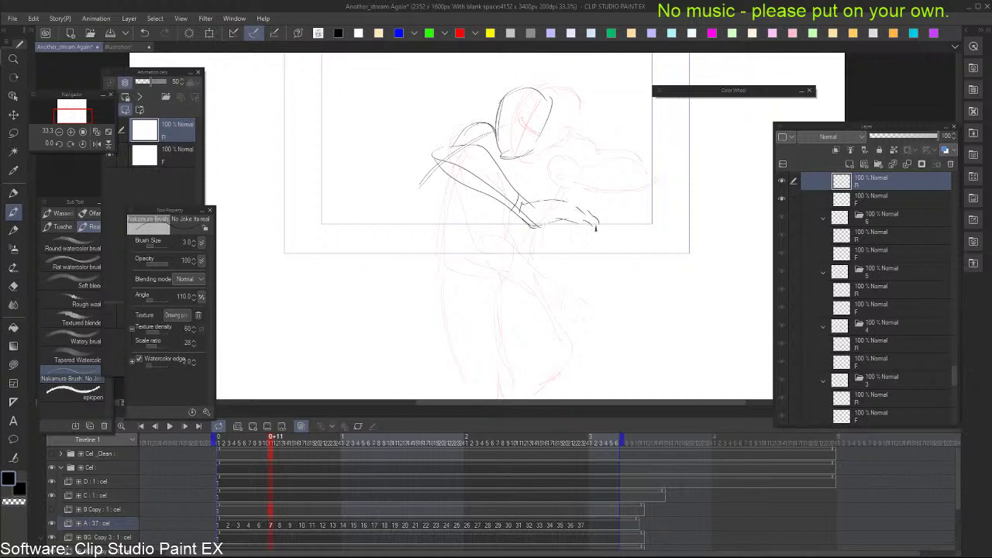
Sketch the rounded fist beside the chin and extend the back line down from the shoulder on cel 7
key("Left")
key("Right")
mouse_move(567, 141)
left_mouse_down()
mouse_move(546, 132)
mouse_move(554, 164)
left_mouse_up()
key("Left")
key("Right")
left_click_drag(422, 176, 395, 223)
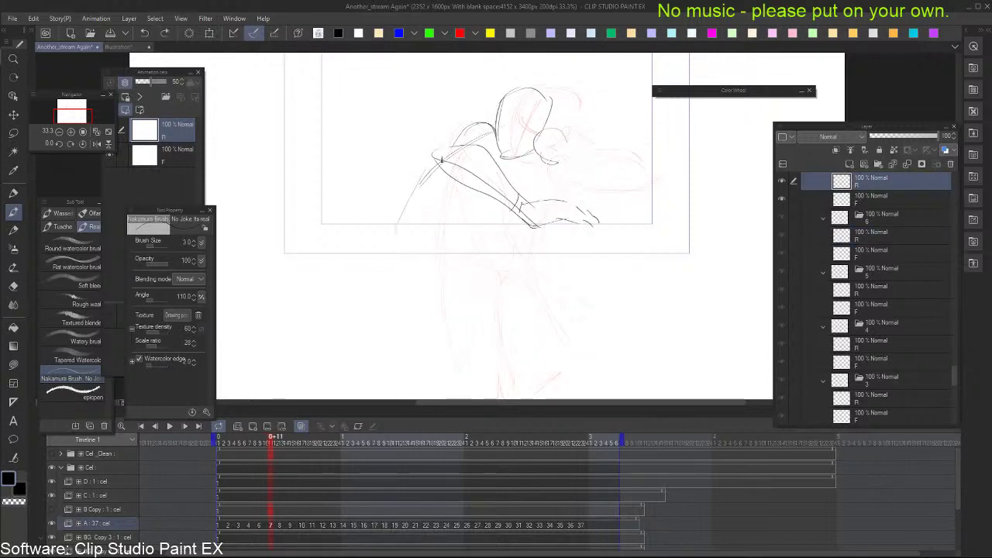
mouse_move(442, 159)
left_mouse_down()
mouse_move(424, 211)
mouse_move(406, 216)
mouse_move(398, 235)
left_mouse_up()
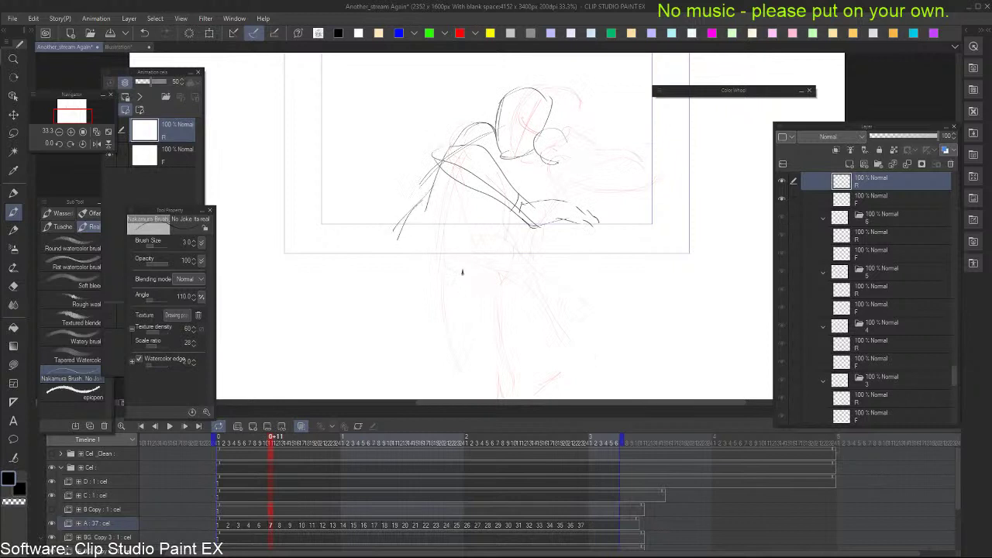
Rough in the short belly lines and the bent far arm reaching outward from the fist on cel 7
left_click_drag(496, 233, 474, 263)
left_click_drag(497, 230, 520, 219)
key("ctrl+z")
mouse_move(573, 178)
left_mouse_down()
mouse_move(580, 194)
mouse_move(567, 203)
left_mouse_up()
mouse_move(545, 163)
left_mouse_down()
mouse_move(569, 162)
mouse_move(567, 149)
mouse_move(627, 191)
mouse_move(601, 200)
mouse_move(617, 202)
left_mouse_up()
key("ctrl+z")
key("ctrl+z")
mouse_move(580, 158)
left_mouse_down()
mouse_move(629, 189)
mouse_move(619, 201)
left_mouse_up()
key("Left")
key("Right")
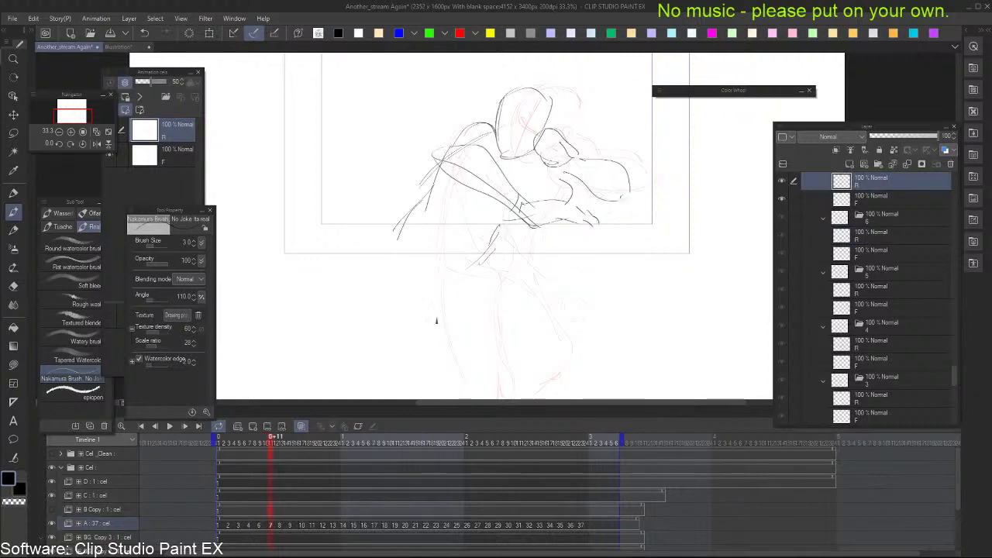
Draw the front supporting leg on cel 7 with two thigh edges down to the knee and a lower leg angled back
mouse_move(472, 273)
left_mouse_down()
mouse_move(463, 346)
mouse_move(486, 341)
left_mouse_up()
key("ctrl+z")
left_click_drag(480, 348, 467, 397)
scroll(484, 388, "down", 1)
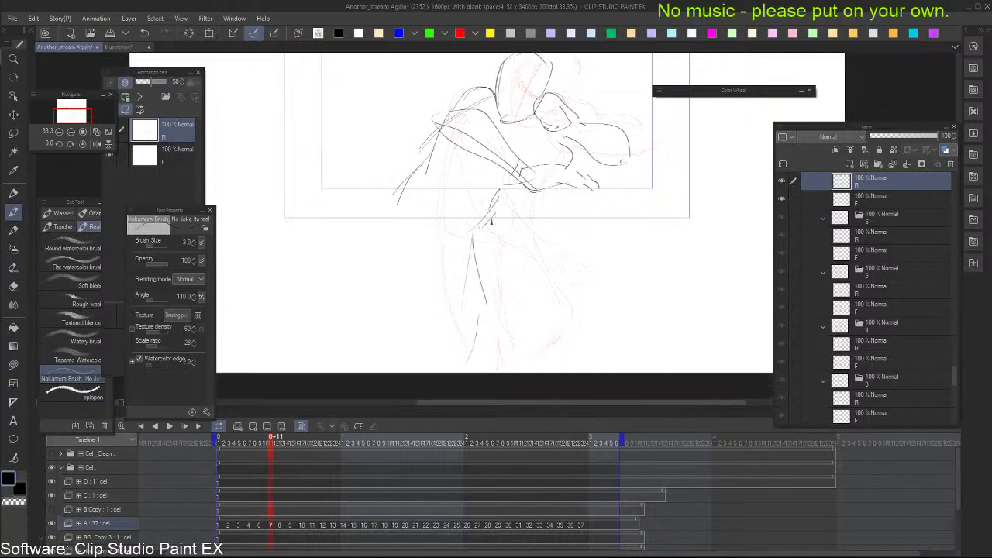
key("ctrl+z")
key("ctrl+z")
left_click_drag(466, 229, 484, 333)
left_click_drag(494, 351, 468, 228)
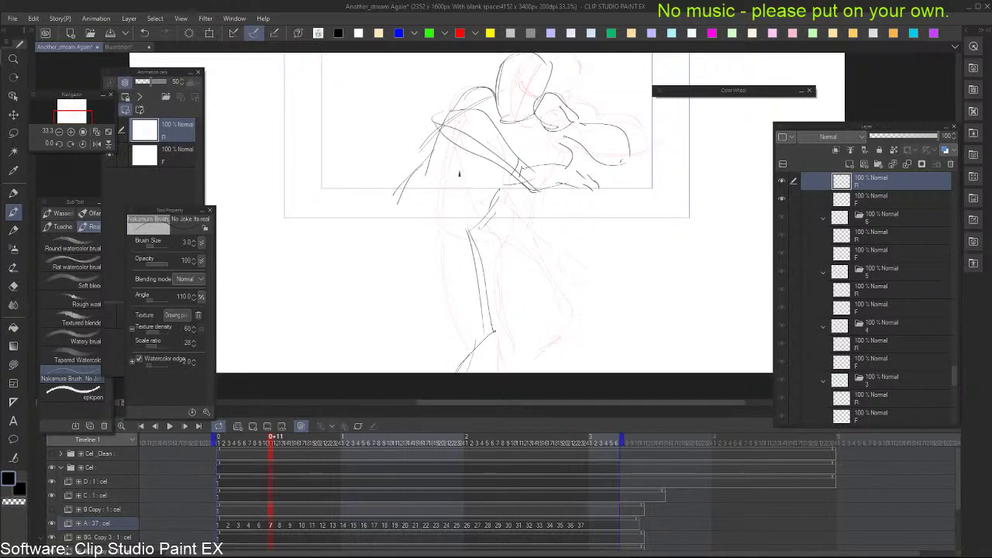
Sketch the rounded hip and the rear leg stretching backward on cel 7
key("Left")
key("Right")
mouse_move(395, 246)
left_mouse_down()
mouse_move(406, 313)
mouse_move(420, 248)
mouse_move(438, 297)
left_mouse_up()
left_click_drag(423, 255, 448, 282)
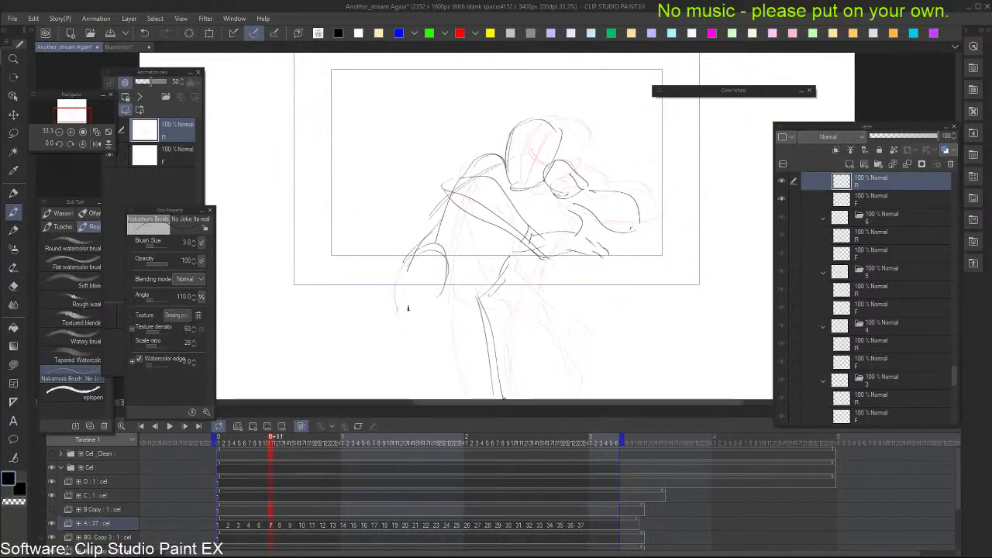
left_click_drag(408, 307, 447, 261)
key("Left")
key("Right")
left_click_drag(337, 345, 426, 262)
key("ctrl+z")
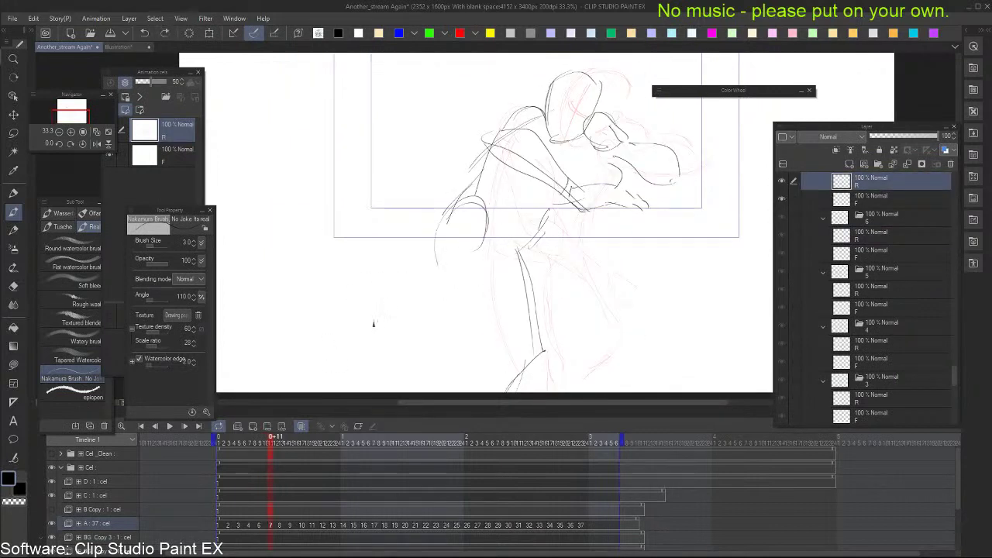
mouse_move(399, 293)
left_mouse_down()
mouse_move(371, 339)
mouse_move(456, 290)
mouse_move(464, 258)
left_mouse_up()
key("Right")
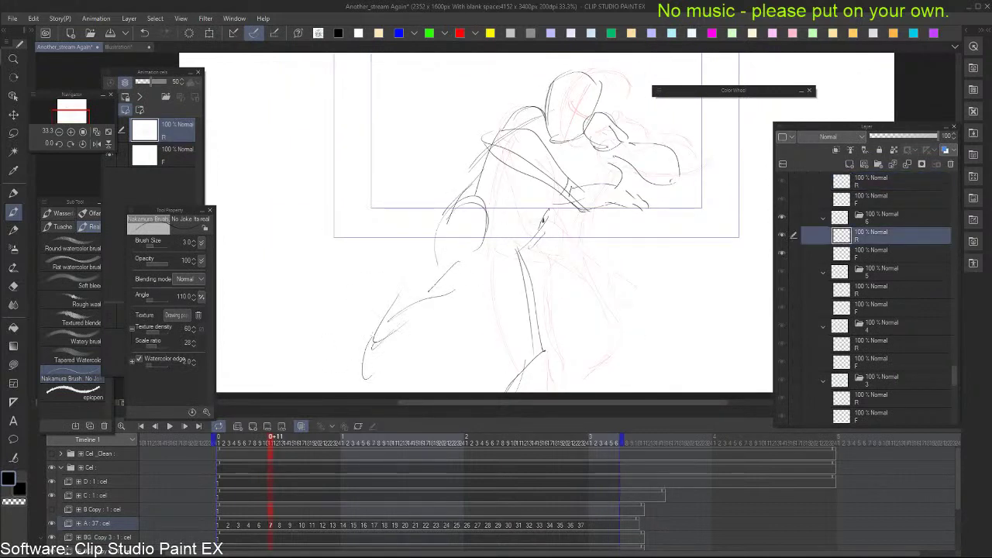
Rough in the raised leg extending backward and the back line up to the shoulder on cel 8, using cel 7 as reference
key("Right")
mouse_move(589, 204)
left_mouse_down()
mouse_move(634, 214)
mouse_move(624, 237)
left_mouse_up()
key("Left")
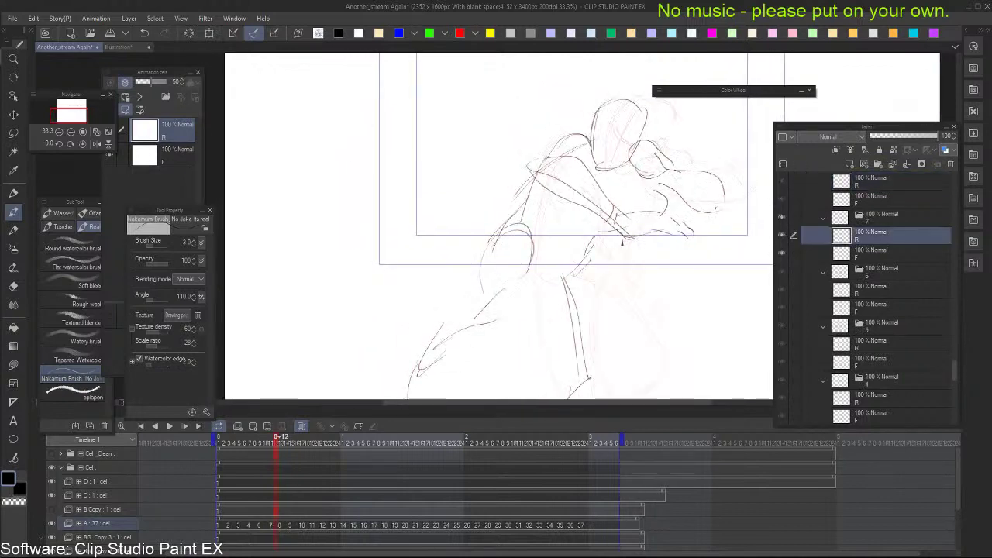
key("Right")
left_click_drag(416, 204, 588, 234)
mouse_move(342, 185)
left_mouse_down()
mouse_move(519, 229)
mouse_move(520, 244)
mouse_move(552, 250)
mouse_move(617, 224)
mouse_move(600, 231)
mouse_move(652, 184)
left_mouse_up()
key("Right")
key("Left")
key("Right")
key("Left")
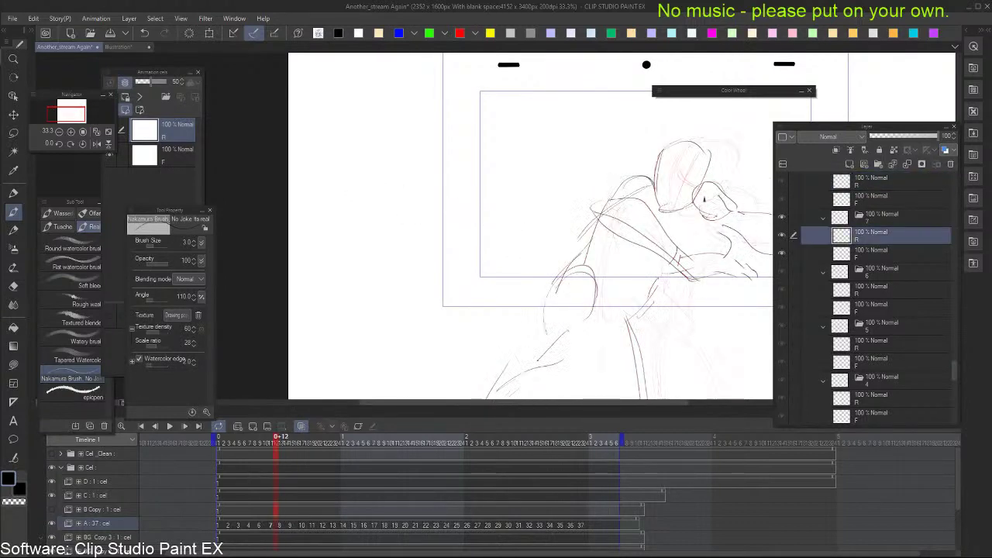
Draw the lowered head outline and the rounded near shoulder on cel 8, comparing with cel 7
key("Right")
mouse_move(693, 158)
left_mouse_down()
mouse_move(664, 211)
mouse_move(717, 164)
left_mouse_up()
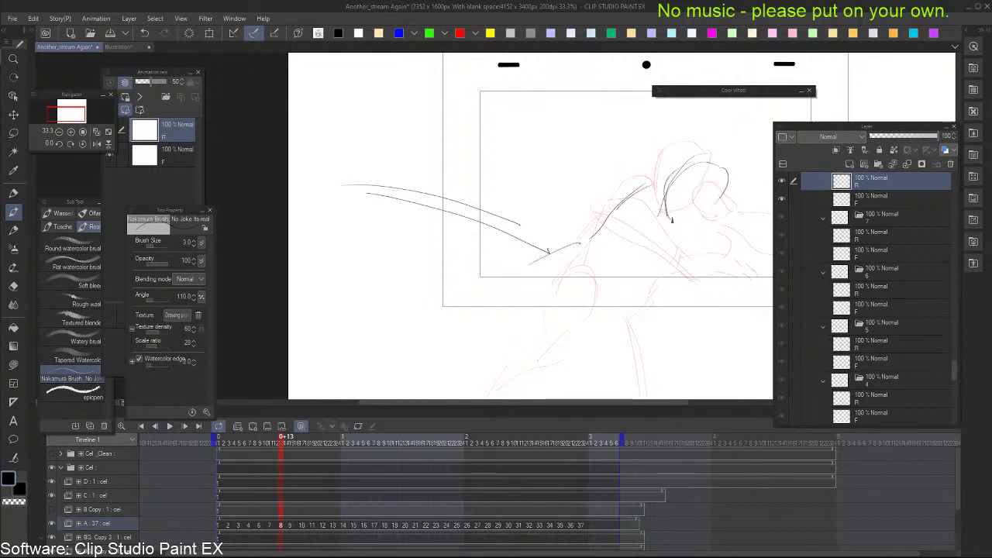
key("Left")
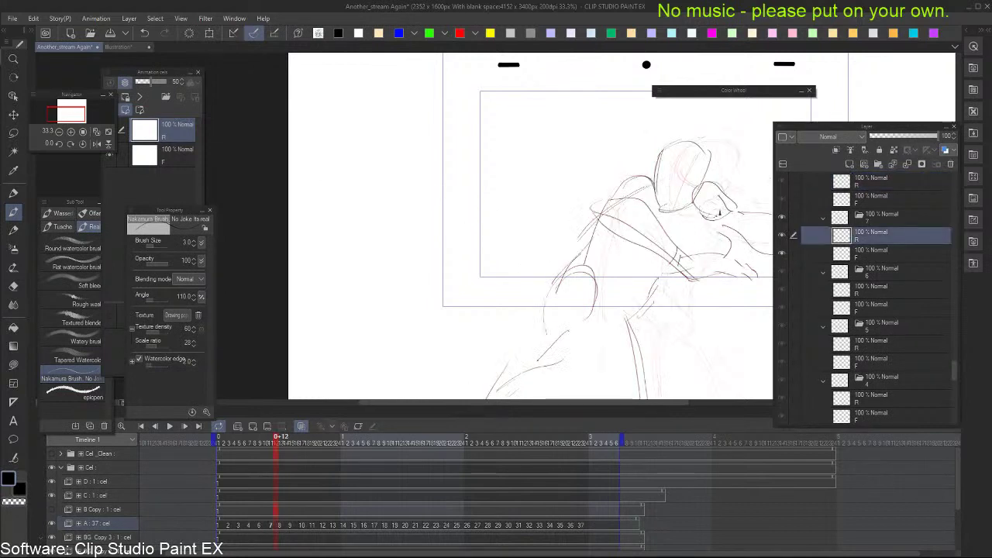
key("Right")
key("Left")
key("Right")
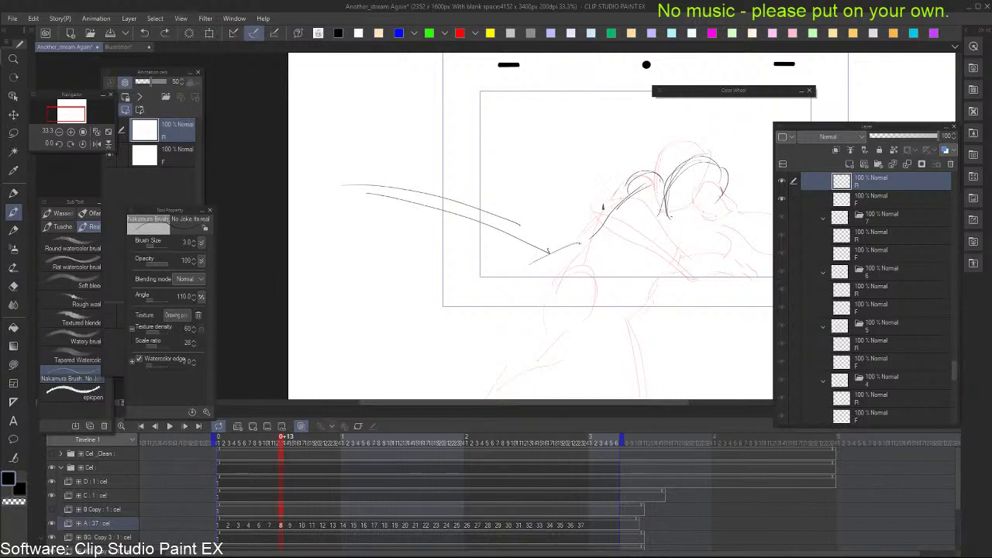
Draw the near arm reaching forward on cel 8 with a small fist under the head and a forearm dropping to a rough hand
mouse_move(603, 207)
left_mouse_down()
mouse_move(735, 235)
mouse_move(715, 214)
mouse_move(672, 217)
mouse_move(708, 258)
left_mouse_up()
key("Left")
key("Right")
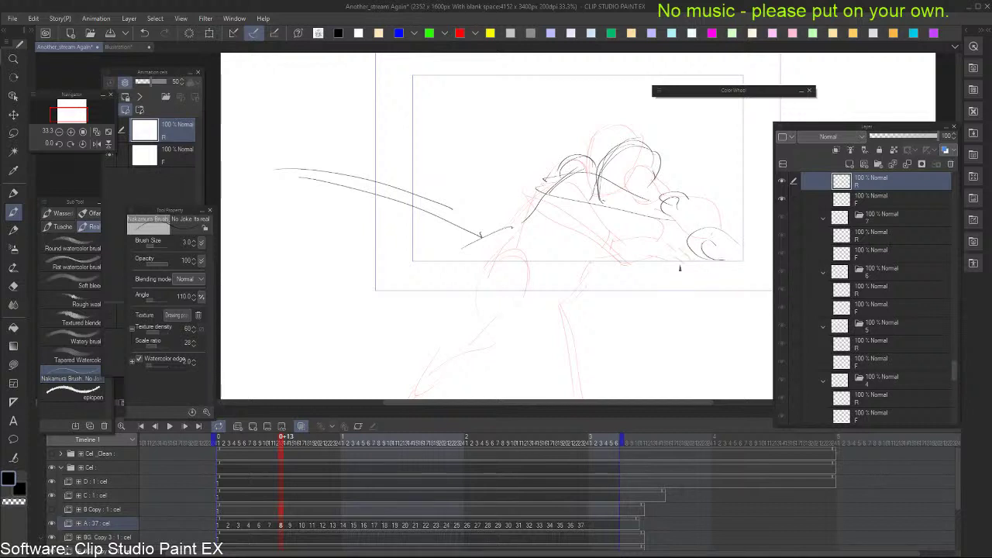
key("ctrl+z")
key("ctrl+z")
left_click_drag(700, 317, 705, 294)
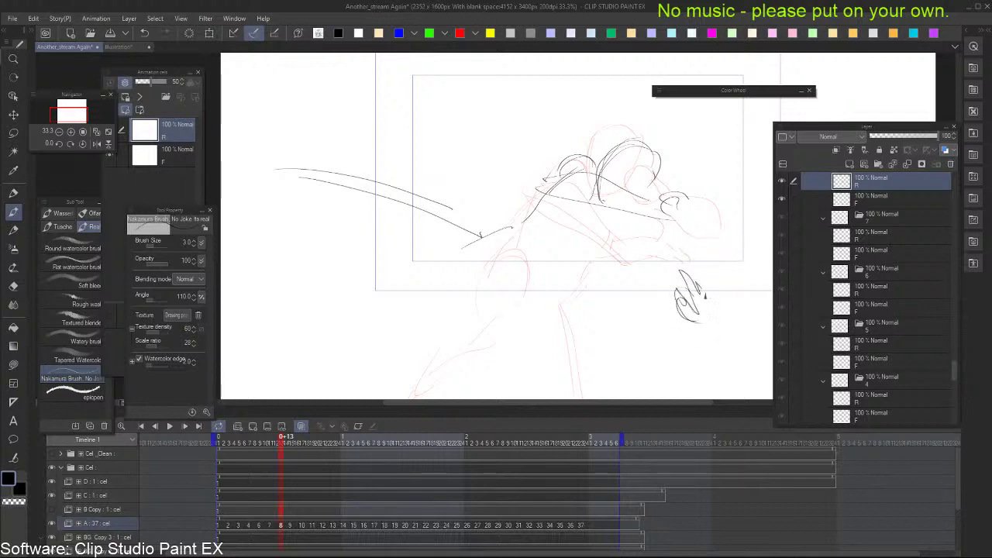
mouse_move(657, 222)
left_mouse_down()
mouse_move(686, 268)
mouse_move(730, 306)
mouse_move(679, 239)
left_mouse_up()
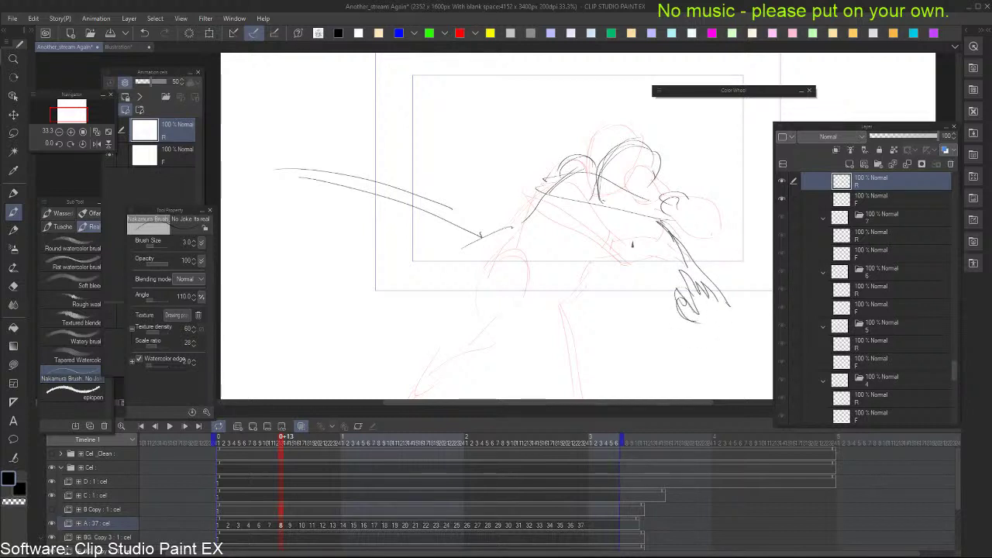
Sketch the front torso line down to the hip and the long front edge of the standing leg on cel 8
mouse_move(578, 293)
left_mouse_down()
mouse_move(641, 231)
mouse_move(579, 287)
left_mouse_up()
left_click_drag(580, 273, 531, 337)
left_click_drag(560, 215, 566, 168)
left_click_drag(550, 246, 549, 398)
mouse_move(562, 258)
left_mouse_down()
mouse_move(558, 325)
mouse_move(564, 271)
left_mouse_up()
left_click_drag(554, 237, 556, 346)
left_click_drag(551, 252, 551, 304)
Draw the standing leg's back edge running into the underside of the raised leg on cel 8, and save the file
mouse_move(496, 394)
left_mouse_down()
mouse_move(496, 377)
mouse_move(380, 186)
left_mouse_up()
left_click_drag(331, 164, 288, 139)
key("Left")
key("Right")
left_click_drag(686, 319, 682, 328)
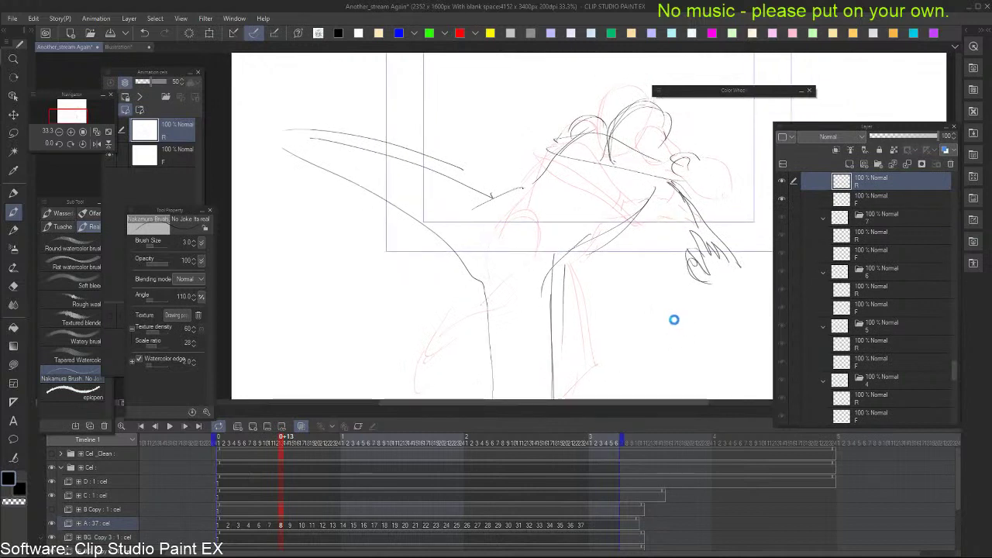
key("ctrl+s")
Rough in the front and back edges of the standing leg on cel 9, checking against cel 8
key("period")
key("comma")
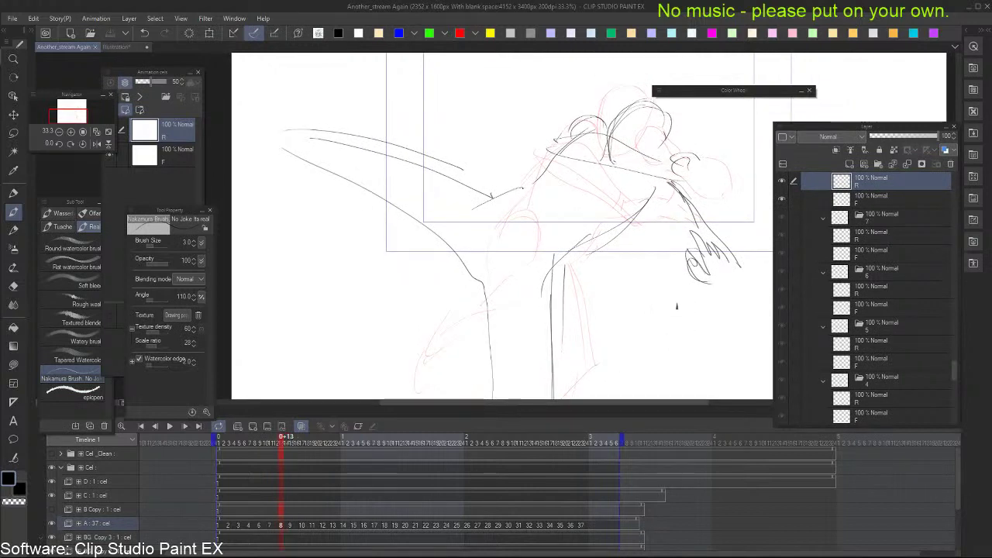
key("period")
key("period")
key("comma")
key("period")
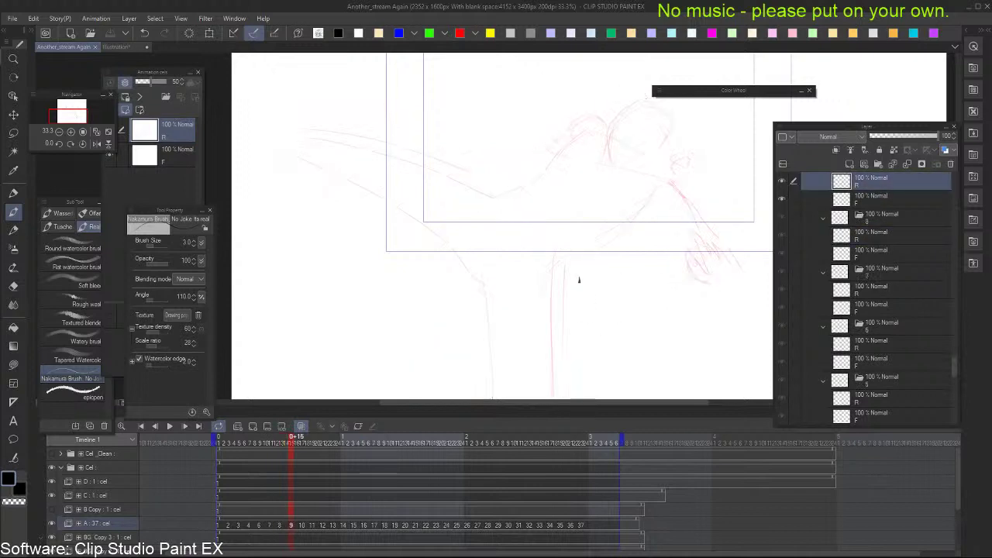
left_click_drag(572, 265, 560, 358)
left_click_drag(573, 265, 549, 383)
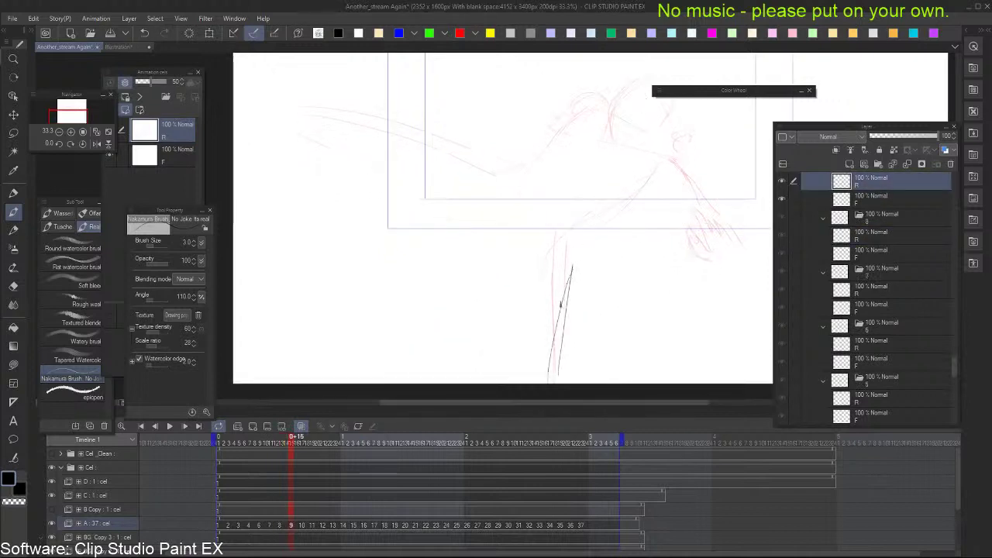
key("comma")
key("period")
left_click_drag(512, 264, 510, 375)
left_click_drag(510, 267, 509, 358)
Rough in the lower back line and the raised leg with foot marks on cel 9, redrawing the leg at a lower angle
key("comma")
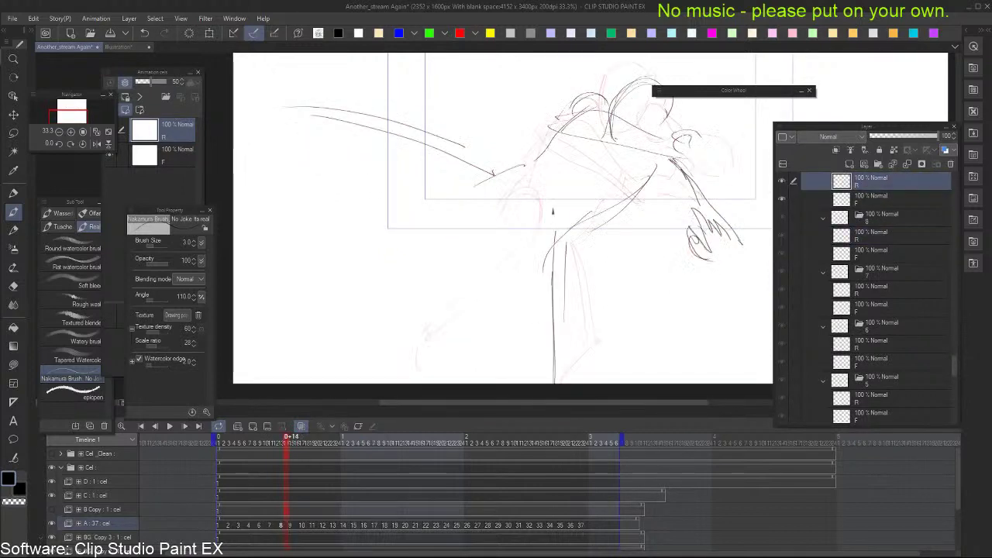
key("period")
key("ctrl+period")
key("period")
left_click_drag(484, 176, 292, 176)
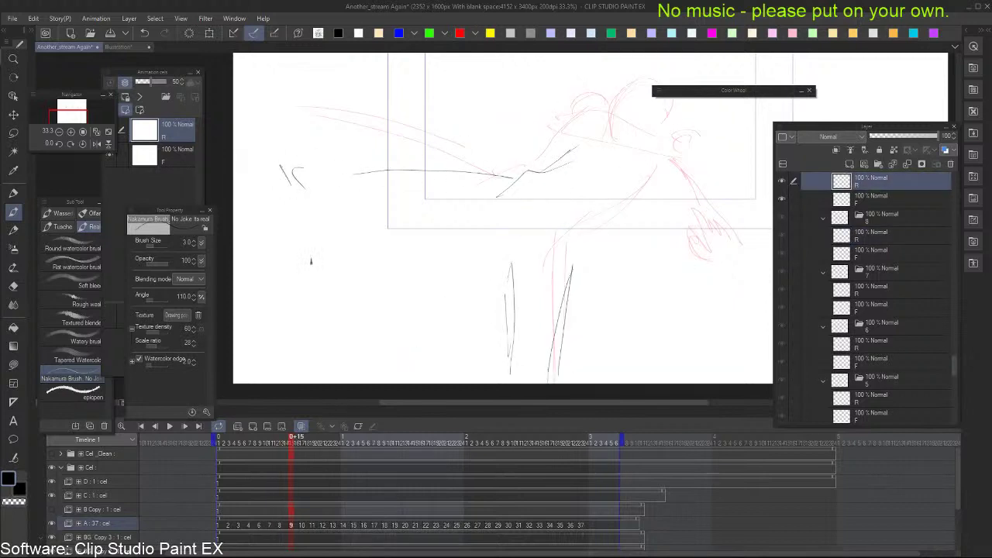
key("comma")
key("period")
key("comma")
key("period")
key("ctrl+z")
key("comma")
key("period")
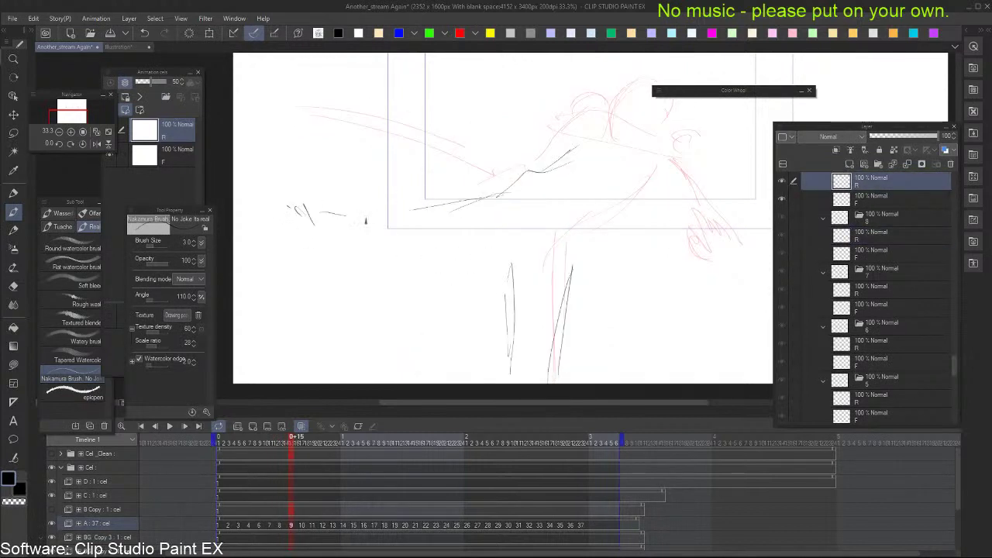
Sketch the figure's trailing leg stretched out behind it on cel 9 of layer A
left_click_drag(473, 193, 336, 205)
mouse_move(236, 255)
left_mouse_down()
mouse_move(271, 230)
mouse_move(278, 239)
left_mouse_up()
key("comma")
key("period")
Sketch the figure's head and shoulder on cel 9, checking them against the neighbouring cels
left_click_drag(652, 163, 636, 214)
key("comma")
key("period")
mouse_move(629, 117)
left_mouse_down()
mouse_move(619, 166)
mouse_move(561, 166)
mouse_move(555, 195)
left_mouse_up()
key("comma")
key("period")
key("ctrl+period")
key("period")
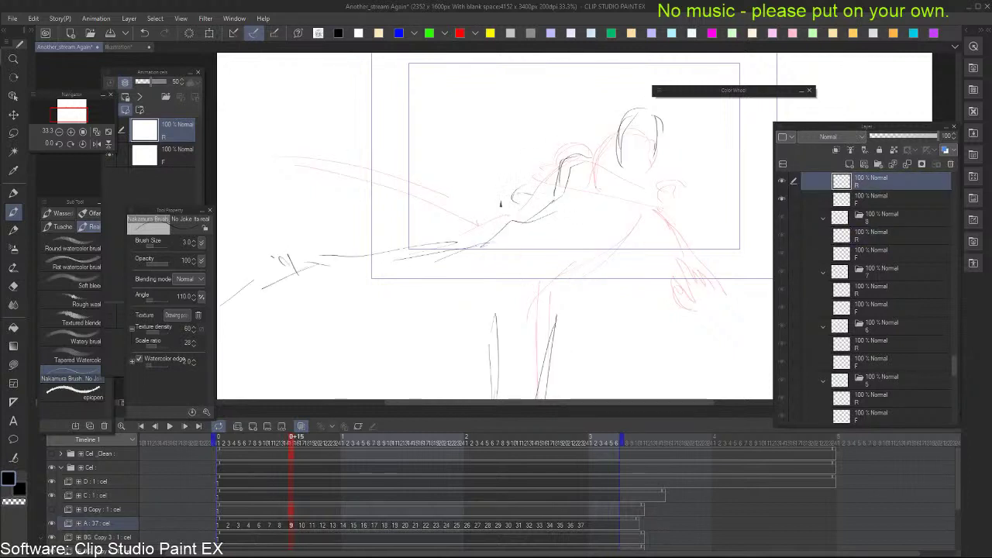
Sketch the bent arm with its fist across the chest on cel 9, redoing the first forearm strokes
left_click_drag(507, 219, 584, 224)
left_click_drag(513, 193, 598, 208)
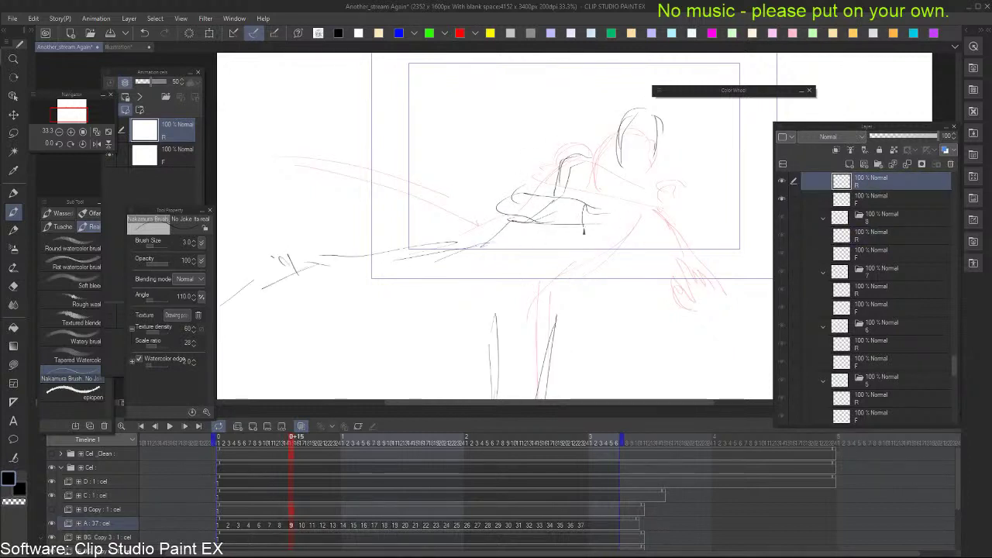
key("ctrl+z")
key("ctrl+z")
mouse_move(526, 193)
left_mouse_down()
mouse_move(602, 215)
mouse_move(584, 224)
mouse_move(622, 225)
left_mouse_up()
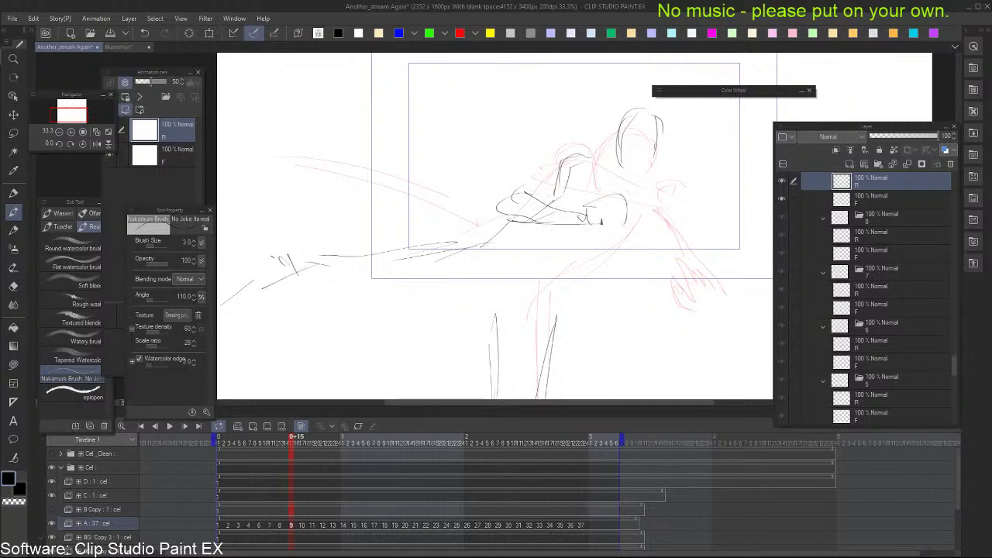
key("comma")
key("period")
Sketch the long body and leg line below the head on cel 9 and compare it with cel 10
left_click_drag(658, 190, 658, 351)
key("period")
key("period")
key("comma")
key("period")
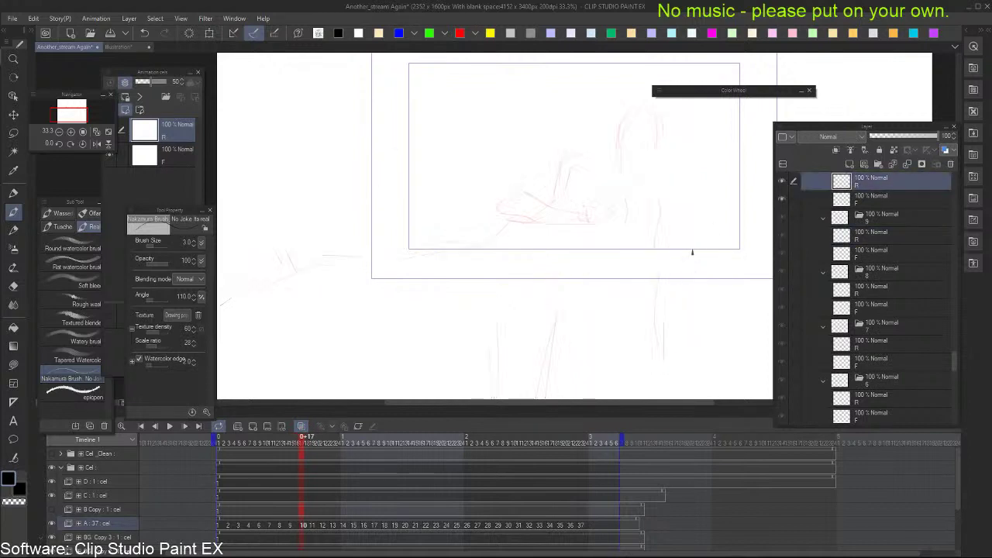
key("ctrl+comma")
key("period")
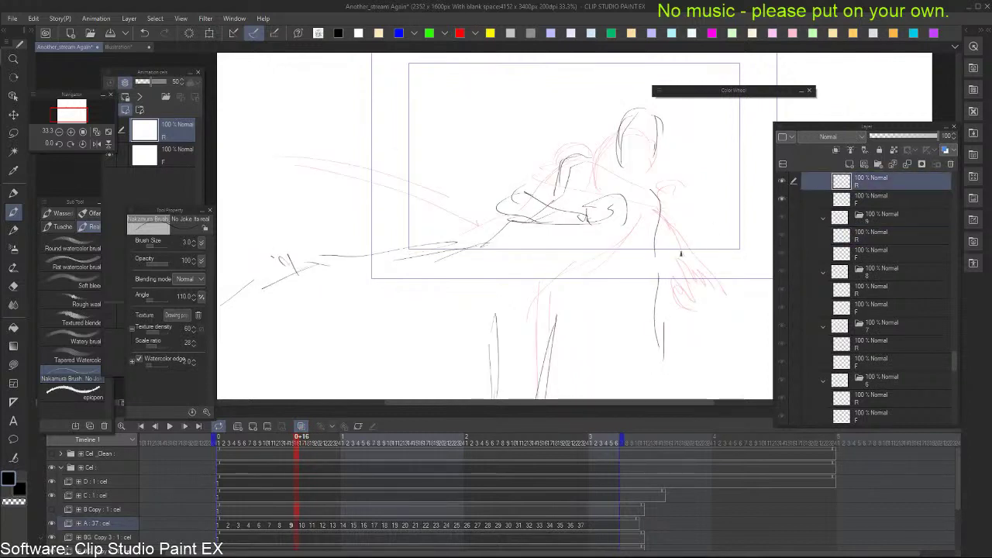
Sketch the first leg lines of the standing pose on cel 10 and compare them with cel 9
key("comma")
key("period")
mouse_move(583, 293)
left_mouse_down()
mouse_move(584, 266)
mouse_move(558, 388)
left_mouse_up()
mouse_move(573, 295)
left_mouse_down()
mouse_move(564, 351)
mouse_move(519, 358)
left_mouse_up()
left_click_drag(574, 257, 571, 308)
key("comma")
key("period")
key("ctrl+period")
scroll(655, 222, "up", 1)
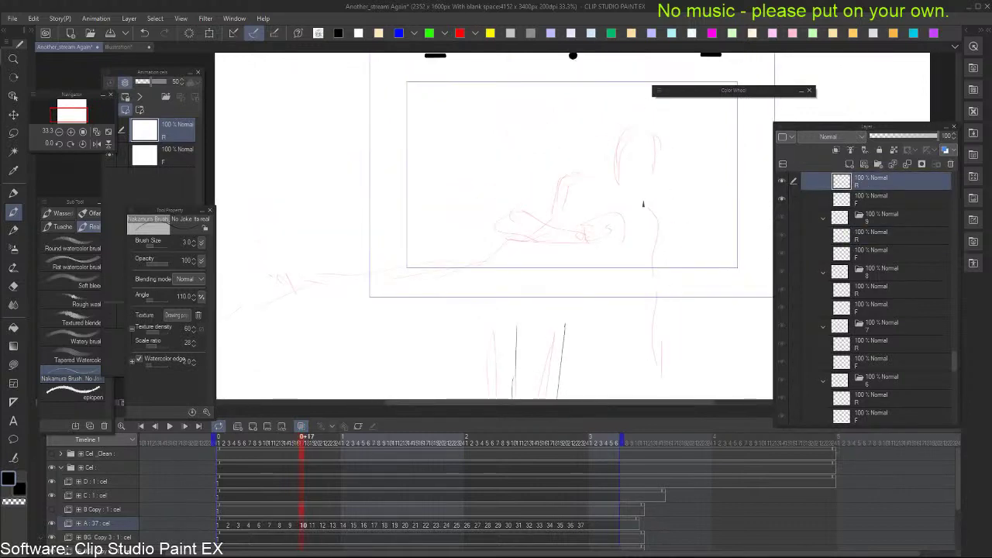
key("ctrl+comma")
key("ctrl+period")
Sketch the standing figure's head, shoulder line and torso side on cel 10, undoing the strokes that miss
mouse_move(628, 182)
left_mouse_down()
mouse_move(637, 222)
mouse_move(626, 334)
left_mouse_up()
mouse_move(585, 132)
left_mouse_down()
mouse_move(589, 98)
mouse_move(626, 122)
left_mouse_up()
mouse_move(581, 124)
left_mouse_down()
mouse_move(612, 87)
mouse_move(610, 166)
left_mouse_up()
left_click_drag(584, 104, 594, 147)
mouse_move(586, 120)
left_mouse_down()
mouse_move(630, 119)
mouse_move(630, 137)
mouse_move(586, 143)
left_mouse_up()
key("ctrl+z")
key("ctrl+z")
key("ctrl+z")
key("ctrl+z")
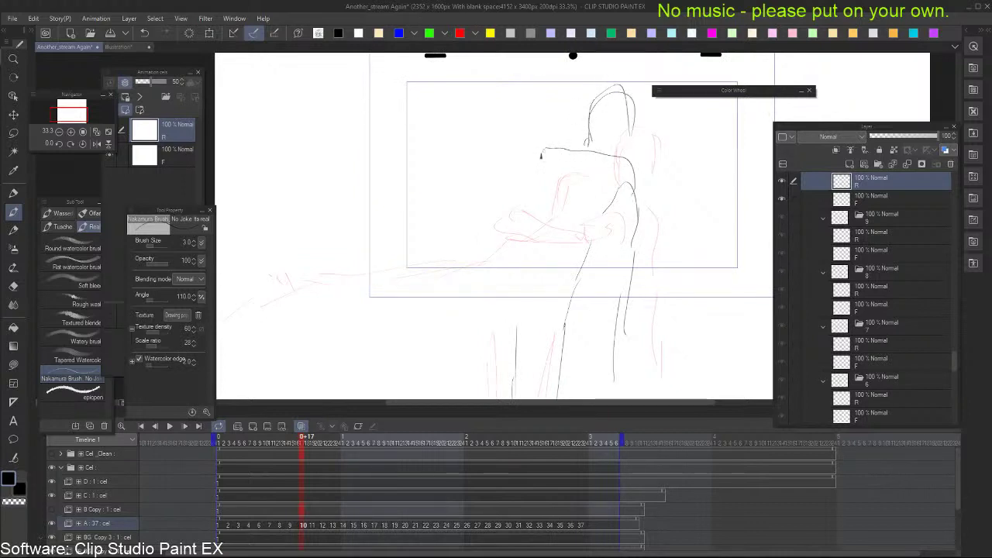
Sketch the upper arm, the torso's remaining side and the bent leg below it on cel 10
left_click_drag(513, 183, 512, 221)
key("ctrl+comma")
key("ctrl+period")
left_click_drag(541, 161, 513, 282)
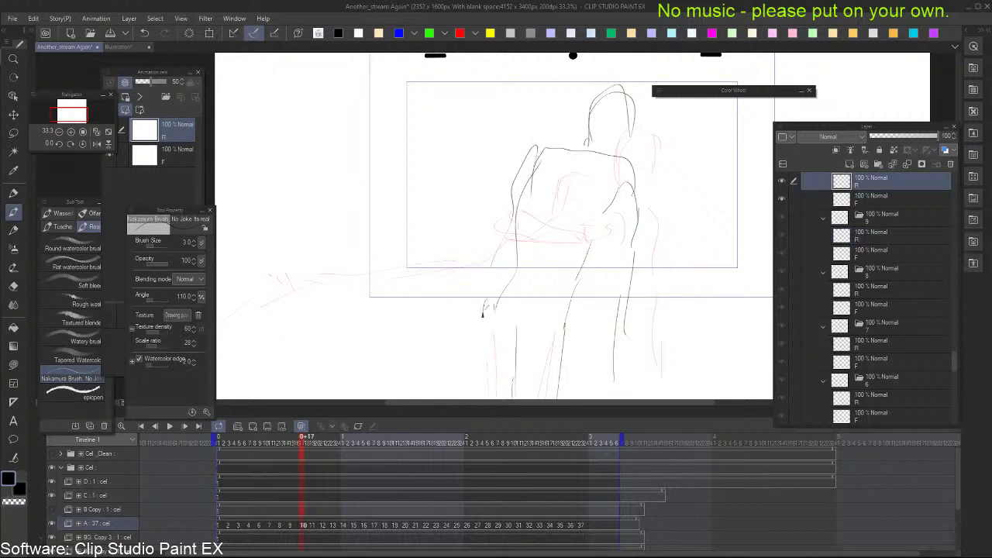
left_click_drag(482, 314, 469, 336)
key("ctrl+period")
key("ctrl+comma")
mouse_move(475, 270)
left_mouse_down()
mouse_move(501, 246)
mouse_move(523, 338)
mouse_move(503, 341)
mouse_move(512, 325)
left_mouse_up()
left_click_drag(479, 270, 510, 345)
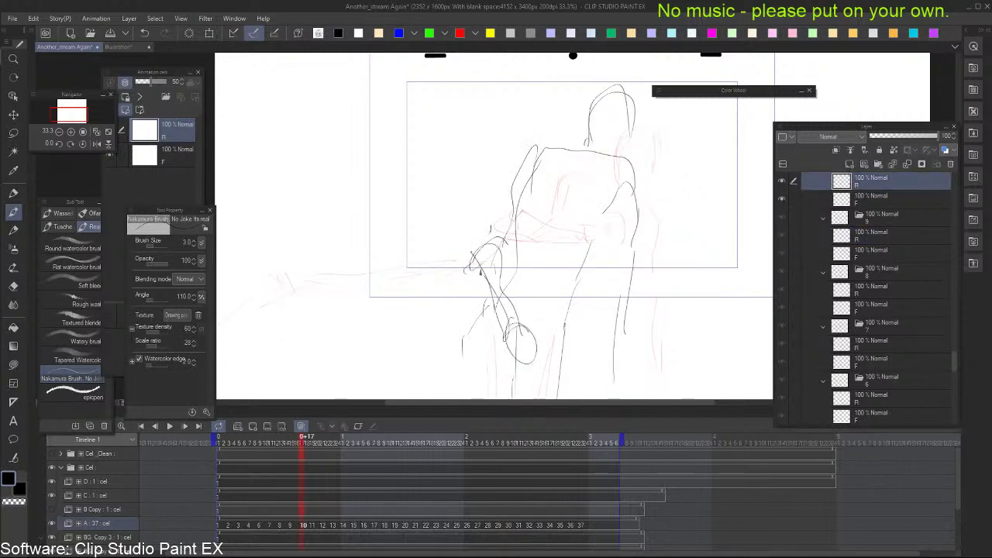
left_click_drag(509, 184, 476, 274)
key("ctrl+period")
key("ctrl+comma")
key("ctrl+z")
key("ctrl+z")
key("ctrl+z")
key("ctrl+z")
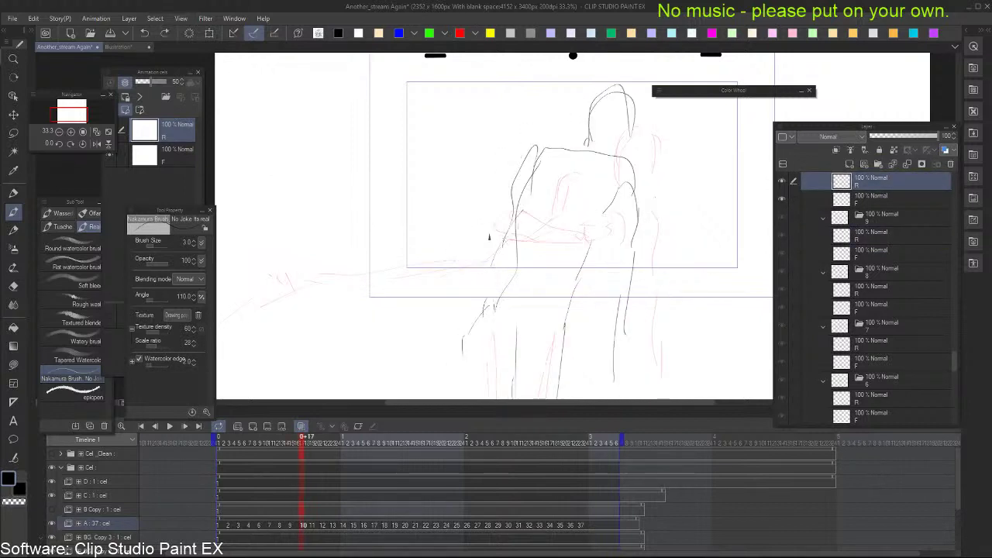
Sketch the arm on cel 10 hanging from the shoulder, with a short forearm and a round fist
left_click_drag(489, 237, 468, 269)
left_click_drag(492, 215, 556, 146)
left_click_drag(475, 234, 497, 245)
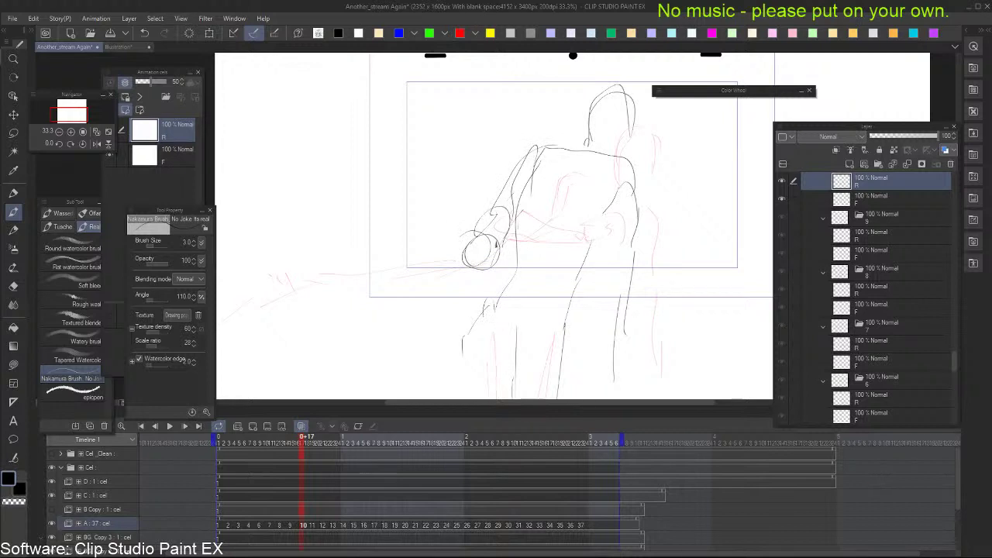
Play back the animation in the enlarged canvas view, then restore the working layout
key("Right")
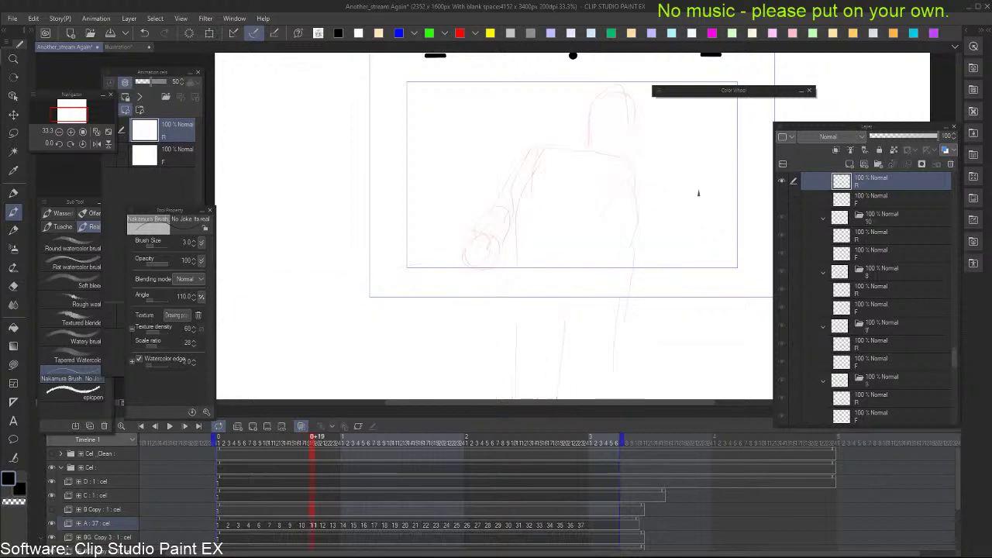
key("Tab")
key("space")
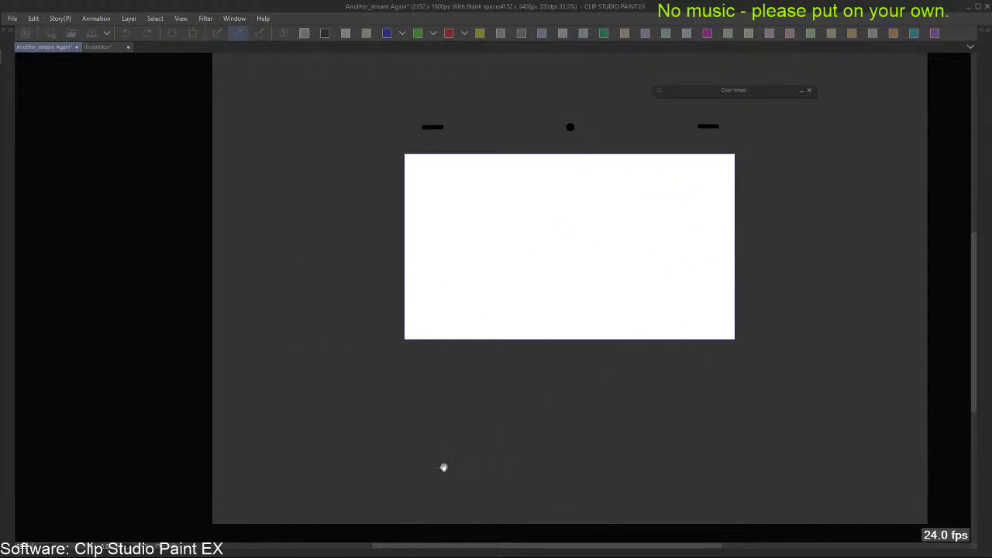
key("Tab")
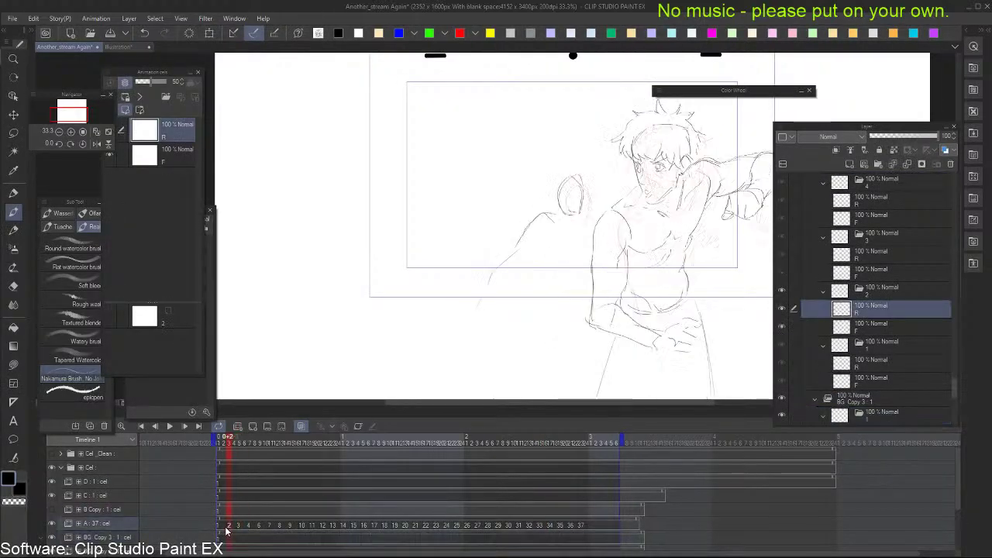
Step through the cels of layer A from cel 2 up to cel 9 to examine the motion
left_click(238, 529)
right_click(221, 522)
left_click(239, 531)
left_click_drag(239, 531, 251, 527)
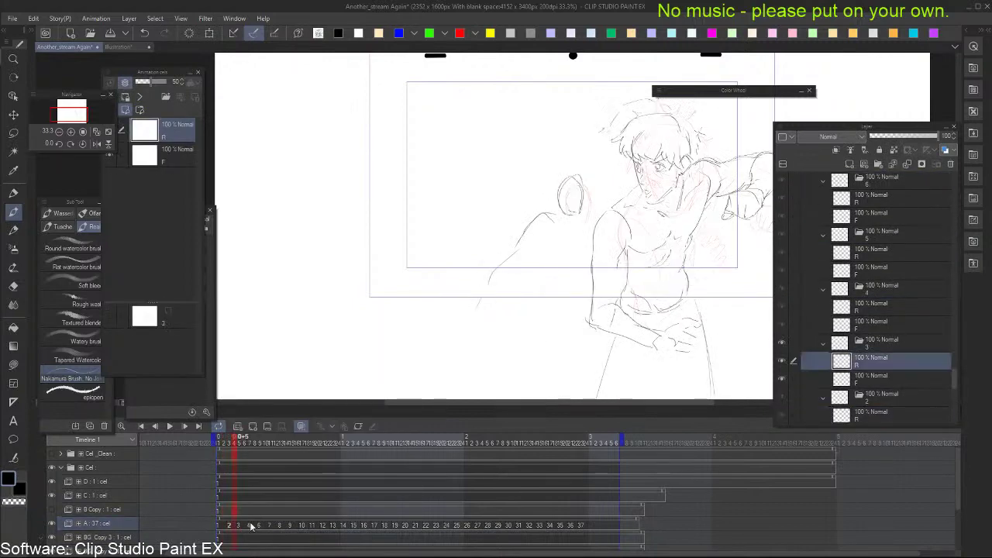
key("Right")
key("Right")
key("Right")
key("Right")
key("Right")
key("Right")
key("Right")
key("Right")
key("Right")
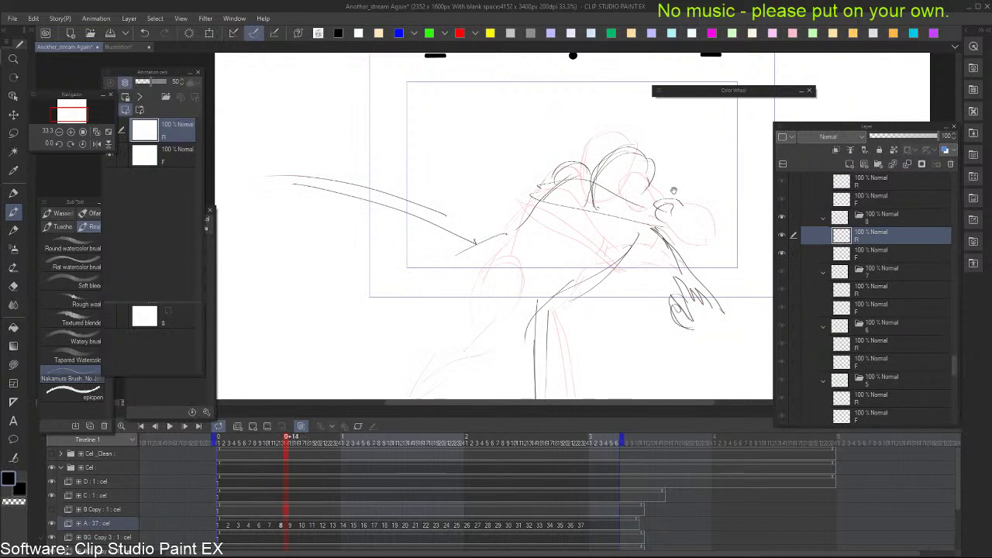
Erase the arm, fist, body line and most of the head from the rough on cel 9
left_click_drag(674, 190, 626, 207)
key("e")
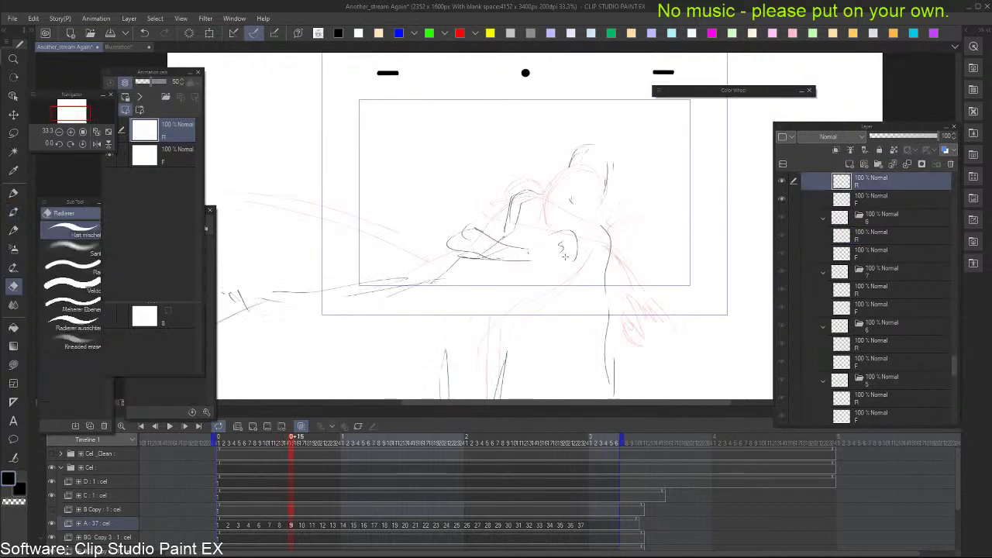
mouse_move(565, 256)
left_mouse_down()
mouse_move(504, 221)
mouse_move(469, 246)
left_mouse_up()
left_click_drag(622, 350, 613, 295)
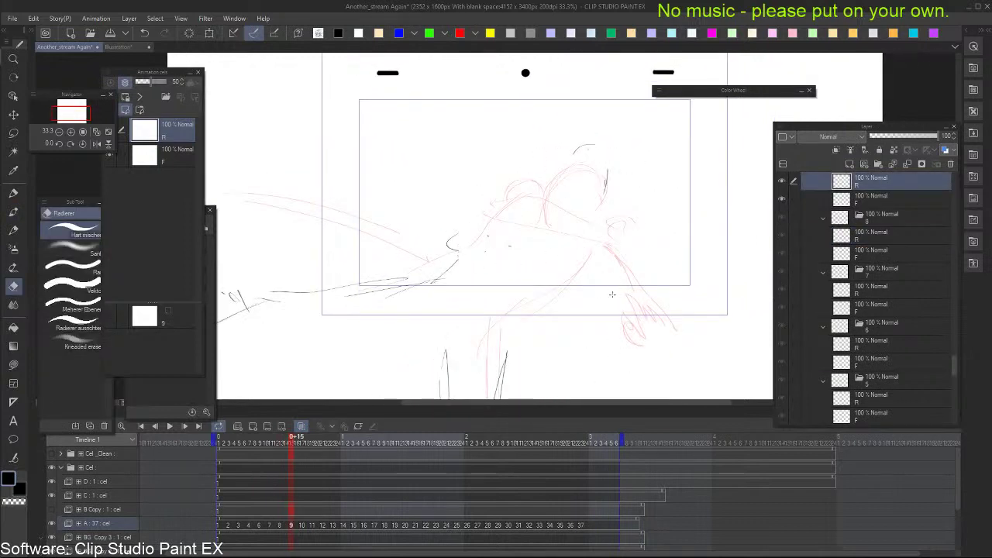
left_click_drag(600, 129, 575, 152)
left_click_drag(581, 239, 598, 194)
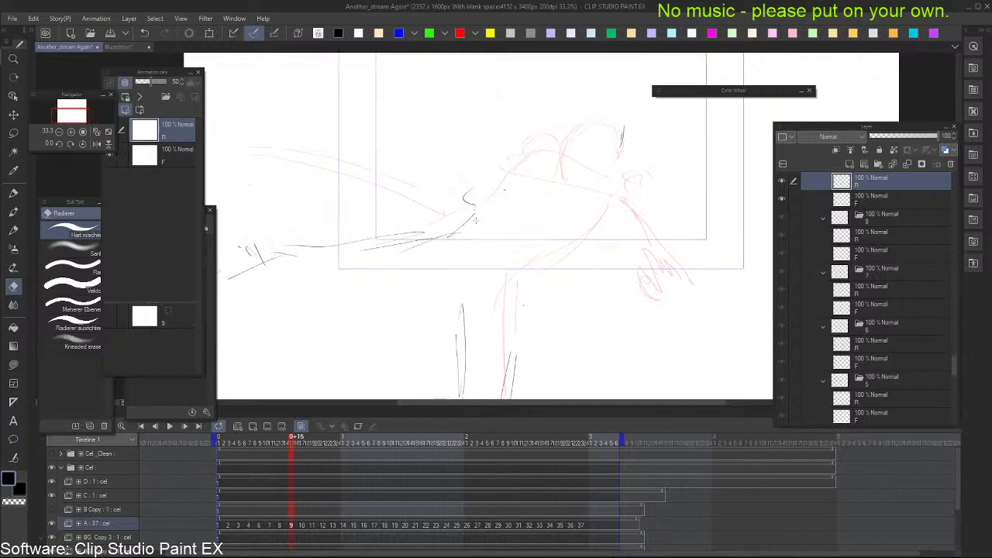
Erase the shoulder remnants, both leg lines and the trailing leg from cel 9
left_click_drag(516, 390, 513, 366)
left_click_drag(468, 188, 455, 235)
left_click_drag(462, 303, 465, 375)
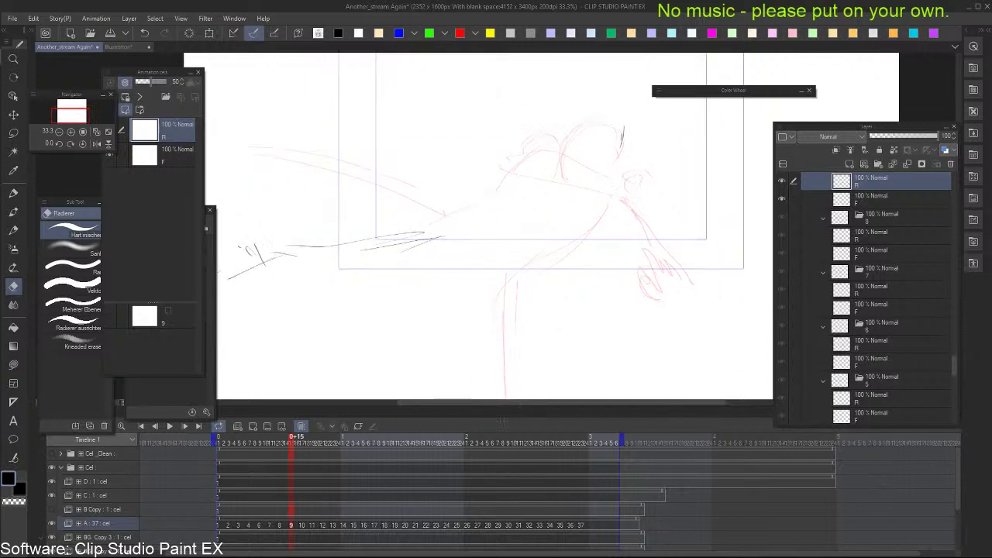
mouse_move(521, 256)
left_mouse_down()
mouse_move(526, 209)
mouse_move(527, 270)
mouse_move(600, 283)
left_mouse_up()
left_click_drag(549, 227, 468, 240)
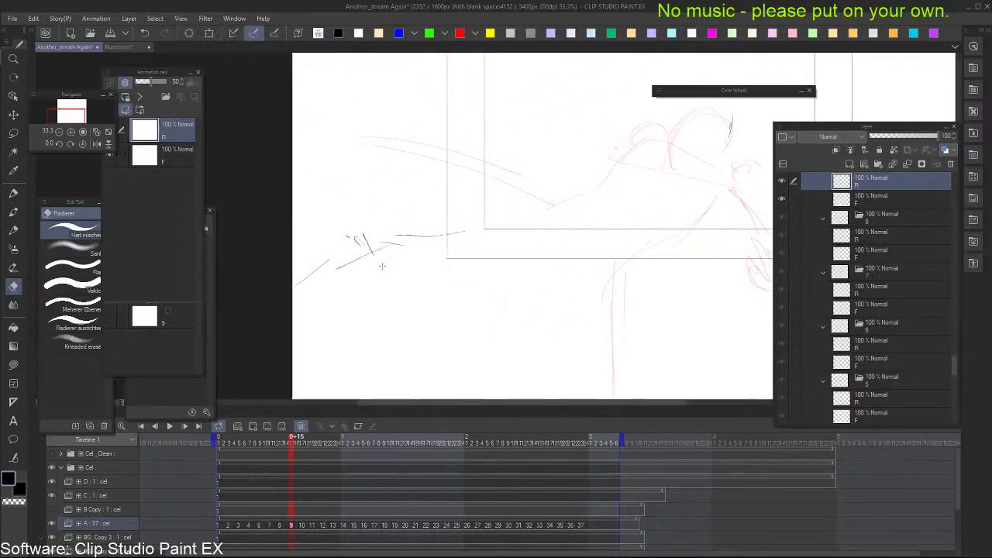
mouse_move(353, 234)
left_mouse_down()
mouse_move(372, 250)
mouse_move(288, 278)
left_mouse_up()
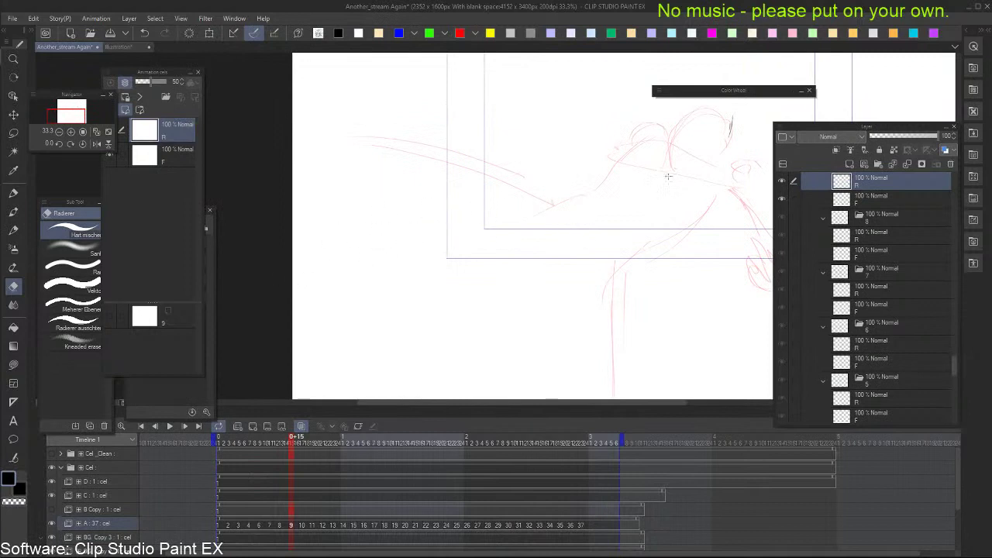
Compare cel 9 with the preceding cels and erase the leftover stroke beside the head
key("b")
left_click_drag(677, 225, 611, 243)
key("Left")
key("Left")
key("Left")
key("Left")
key("Right")
key("Right")
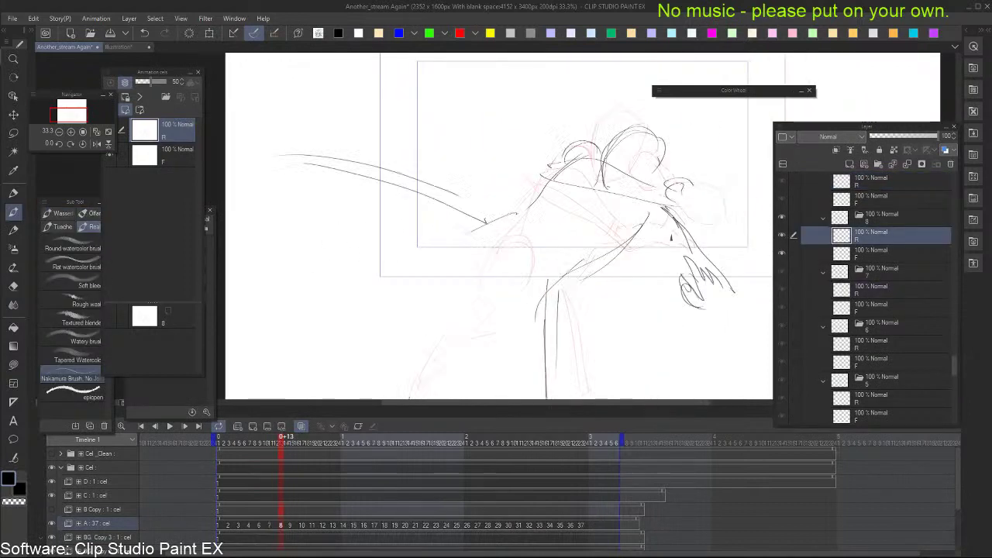
key("Right")
key("e")
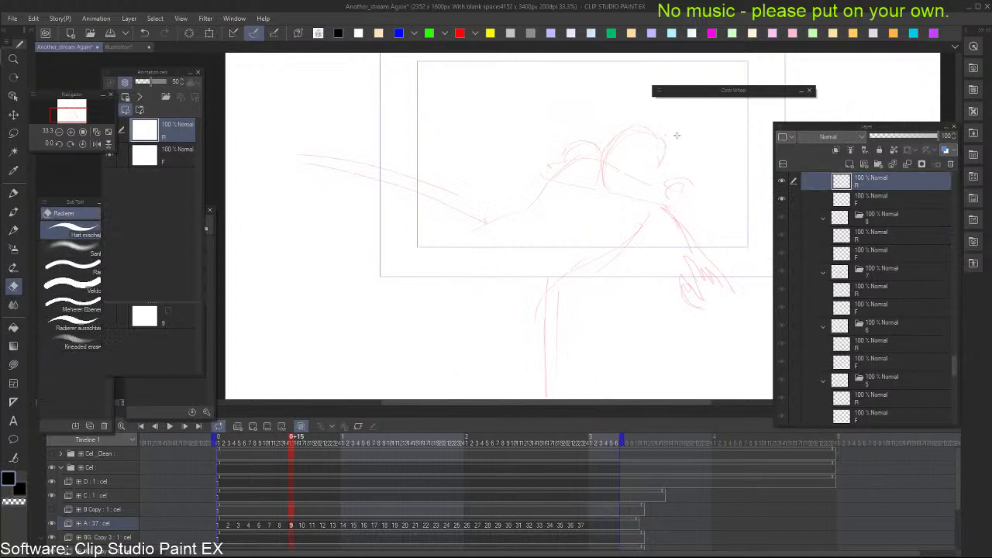
key("b")
Flip back to cel 3 and forward to cel 8 to examine the poses leading into cel 9
key("Left")
key("Left")
key("Left")
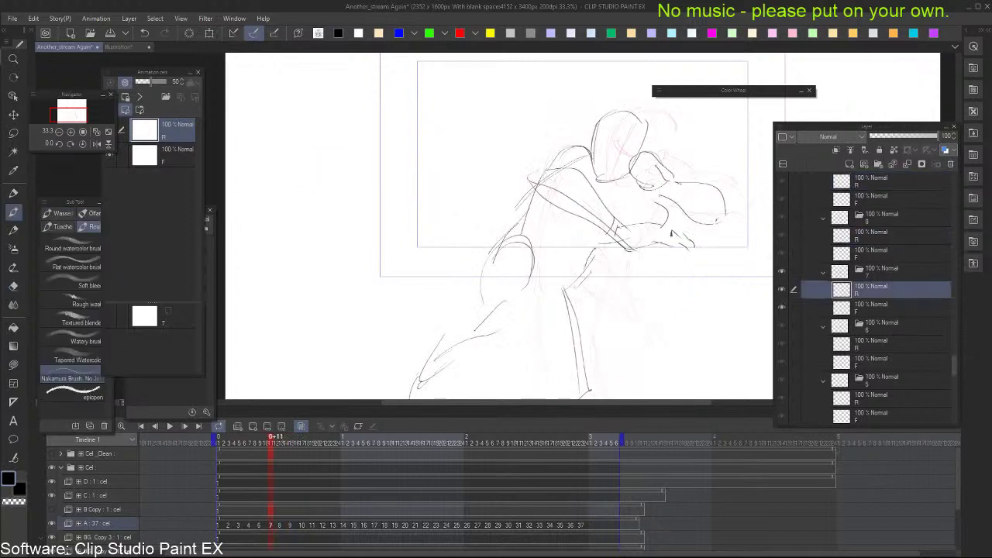
key("Left")
key("Left")
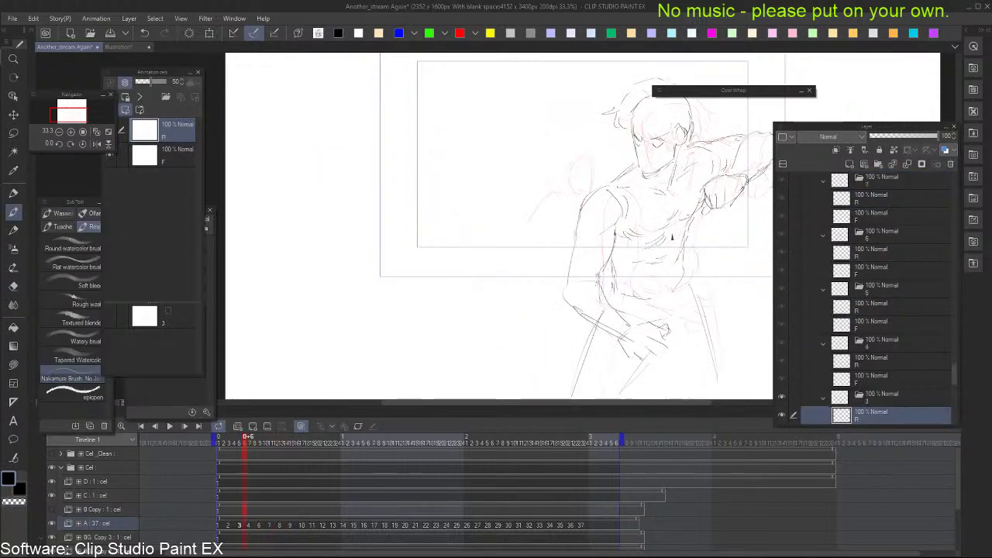
left_click_drag(676, 211, 596, 227)
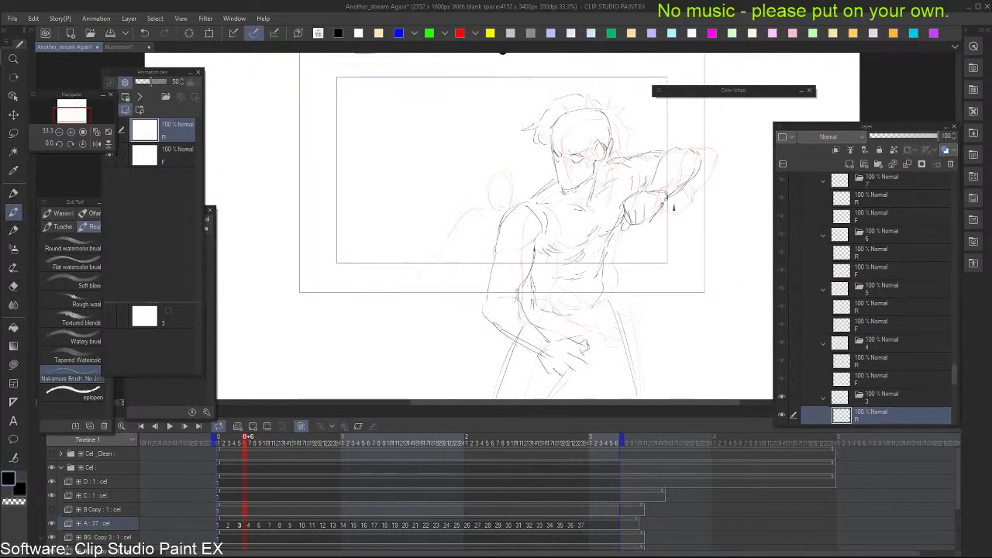
key("Right")
key("Right")
key("Right")
key("Right")
key("Right")
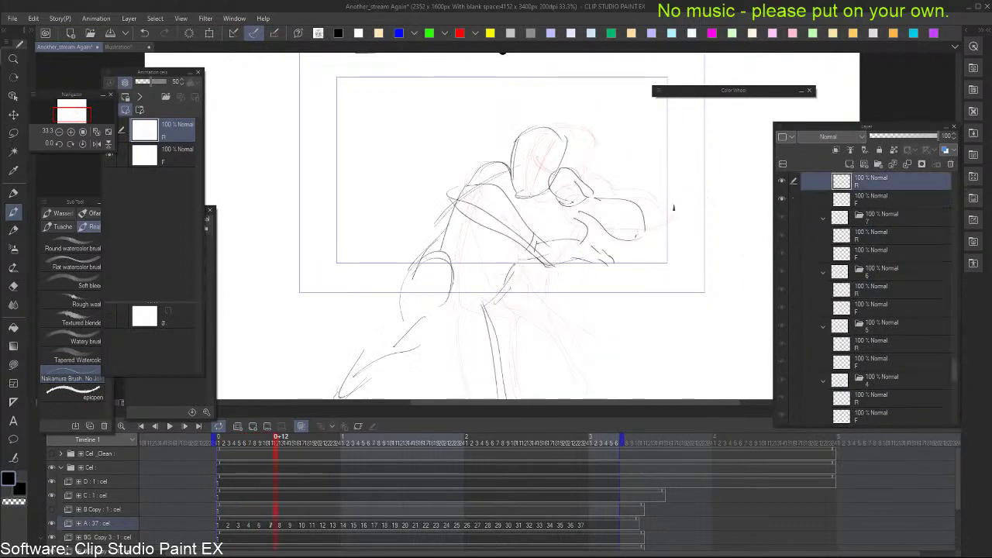
key("Right")
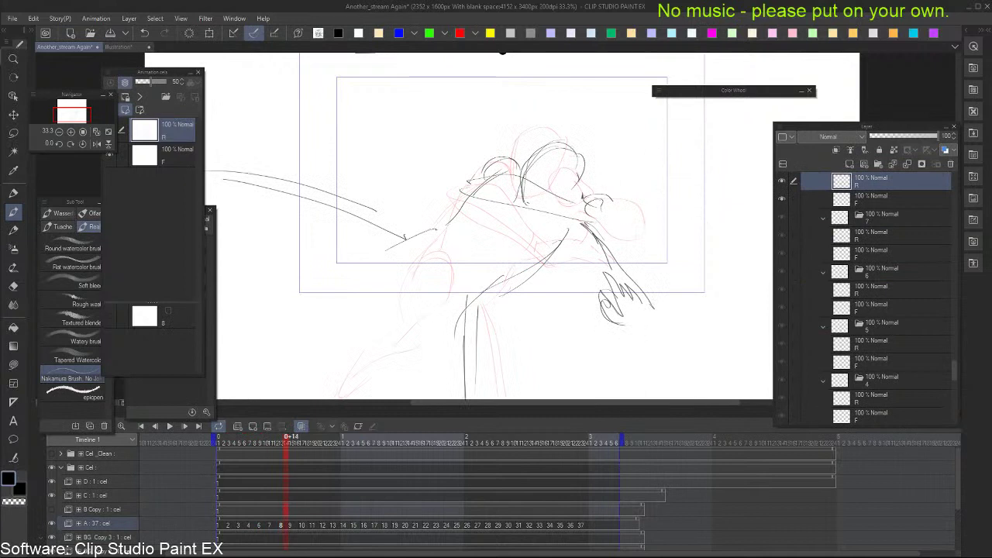
Block in the forward-leaning torso on cel 9 as a tilted box with a rounded shoulder end
key("Right")
mouse_move(558, 195)
left_mouse_down()
mouse_move(626, 173)
mouse_move(491, 254)
mouse_move(543, 339)
left_mouse_up()
key("ctrl+z")
key("ctrl+z")
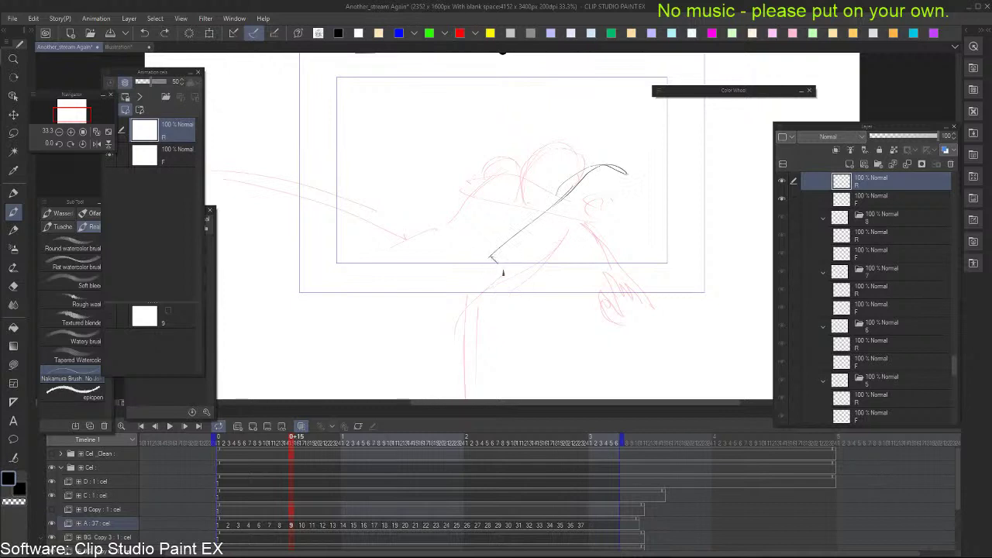
mouse_move(491, 257)
left_mouse_down()
mouse_move(536, 317)
mouse_move(607, 270)
mouse_move(665, 259)
left_mouse_up()
mouse_move(616, 167)
left_mouse_down()
mouse_move(673, 244)
mouse_move(674, 268)
left_mouse_up()
key("Left")
key("Right")
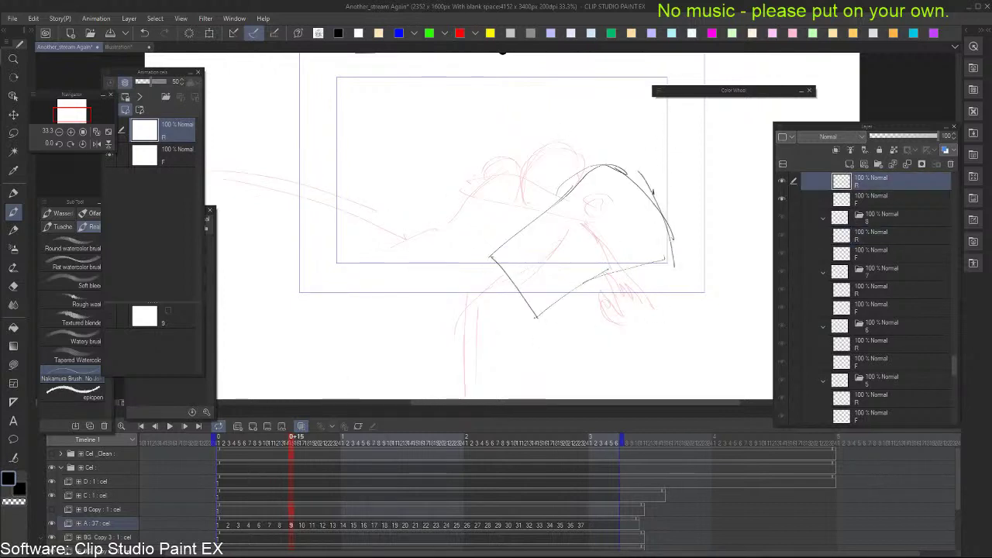
Draw the head on cel 9 as a tilted oval at the torso's shoulder end, erasing the overlapping torso line
mouse_move(631, 211)
left_mouse_down()
mouse_move(683, 164)
mouse_move(681, 194)
mouse_move(640, 182)
left_mouse_up()
key("e")
mouse_move(637, 192)
left_mouse_down()
mouse_move(652, 164)
mouse_move(634, 210)
left_mouse_up()
key("b")
left_click_drag(633, 209, 653, 161)
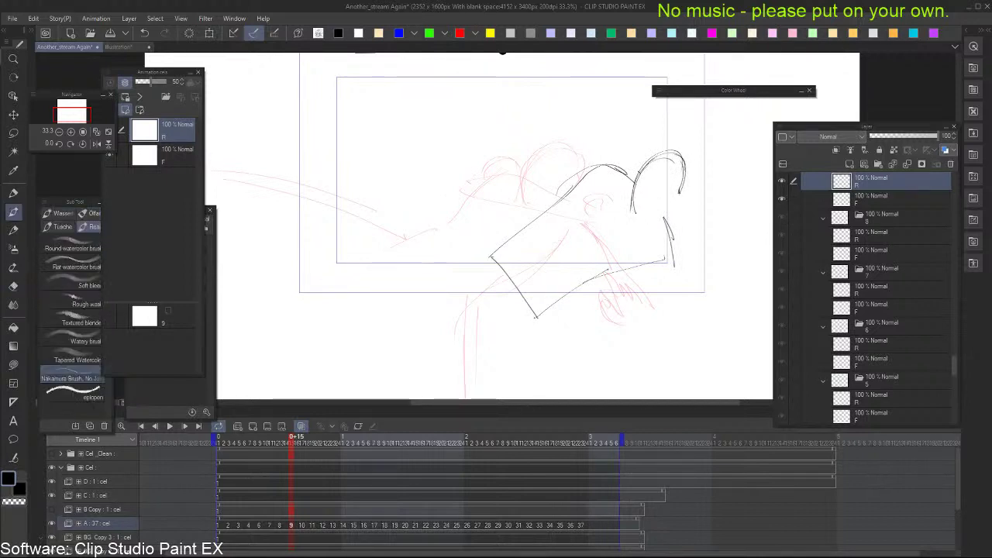
left_click_drag(637, 218, 684, 183)
key("Left")
key("Right")
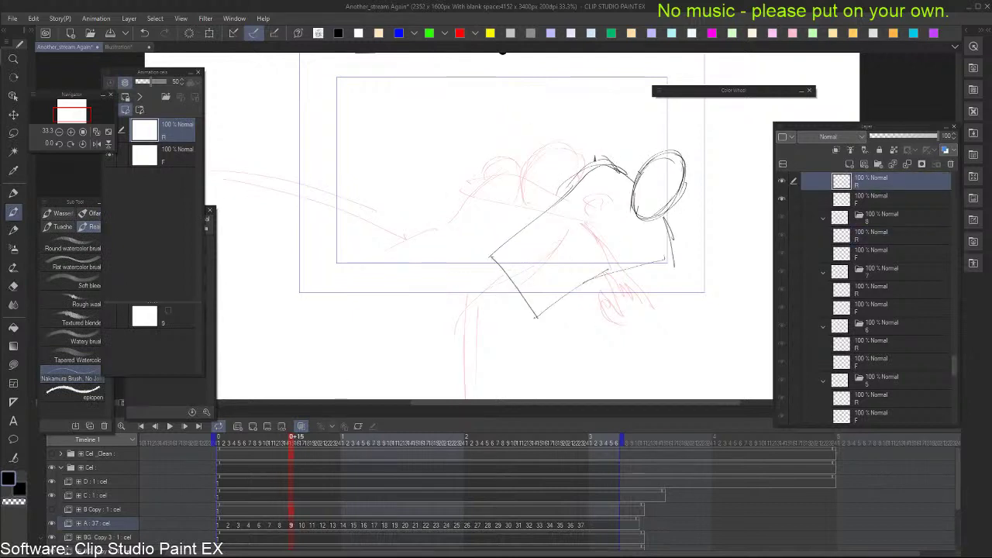
Sketch the shoulder curve and the guide lines running under the head on cel 9, checking against cel 8
mouse_move(567, 190)
left_mouse_down()
mouse_move(600, 158)
mouse_move(628, 180)
mouse_move(572, 205)
mouse_move(620, 193)
mouse_move(641, 210)
left_mouse_up()
key("Left")
key("Right")
key("ctrl+z")
mouse_move(573, 184)
left_mouse_down()
mouse_move(600, 182)
mouse_move(716, 223)
left_mouse_up()
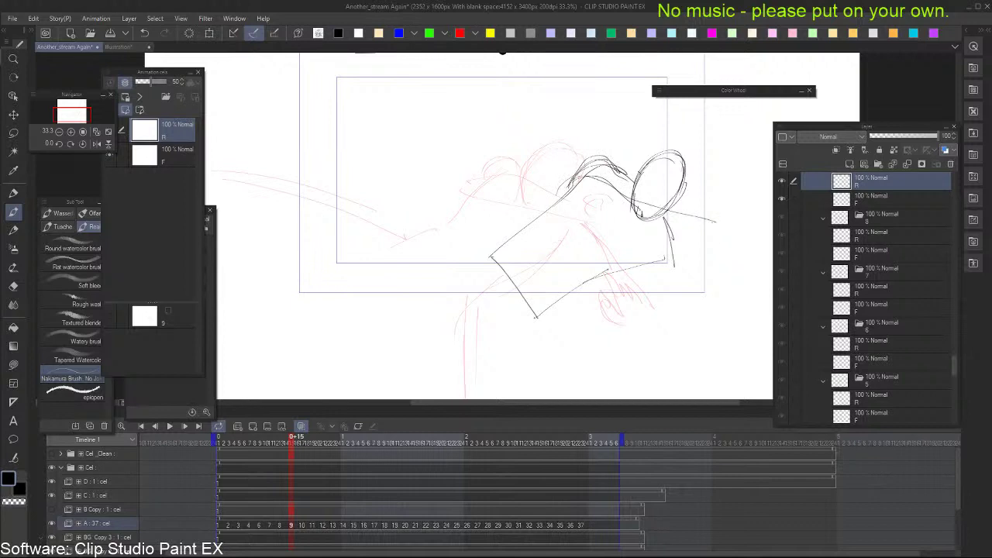
left_click_drag(574, 204, 706, 241)
mouse_move(639, 213)
left_mouse_down()
mouse_move(698, 228)
mouse_move(705, 242)
left_mouse_up()
key("Left")
key("Right")
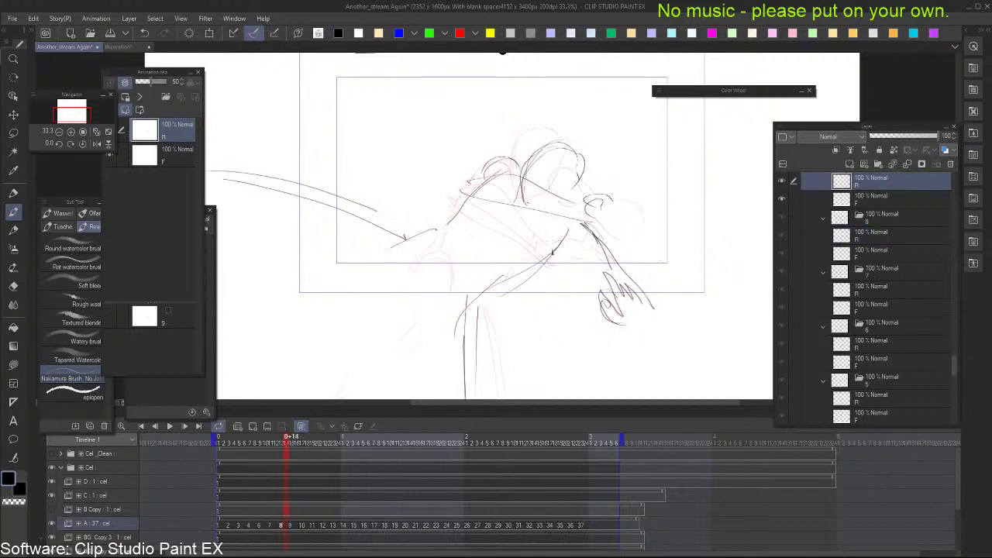
Draw the leg stretched out behind the torso on cel 9, with its upper and lower edges and foot line, comparing with cel 8
key("Right")
left_click_drag(541, 254, 375, 226)
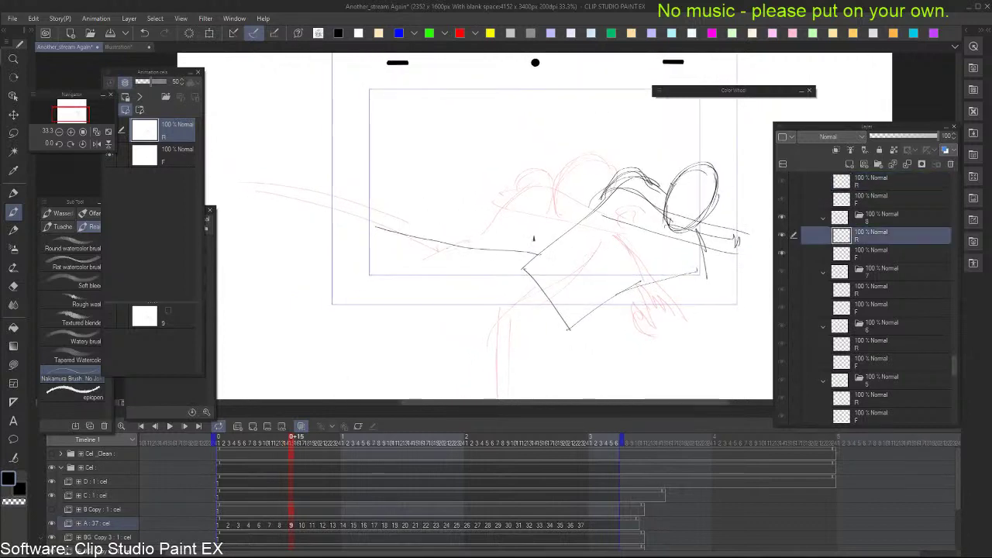
key("Right")
key("ctrl+z")
mouse_move(536, 249)
left_mouse_down()
mouse_move(357, 199)
mouse_move(328, 177)
left_mouse_up()
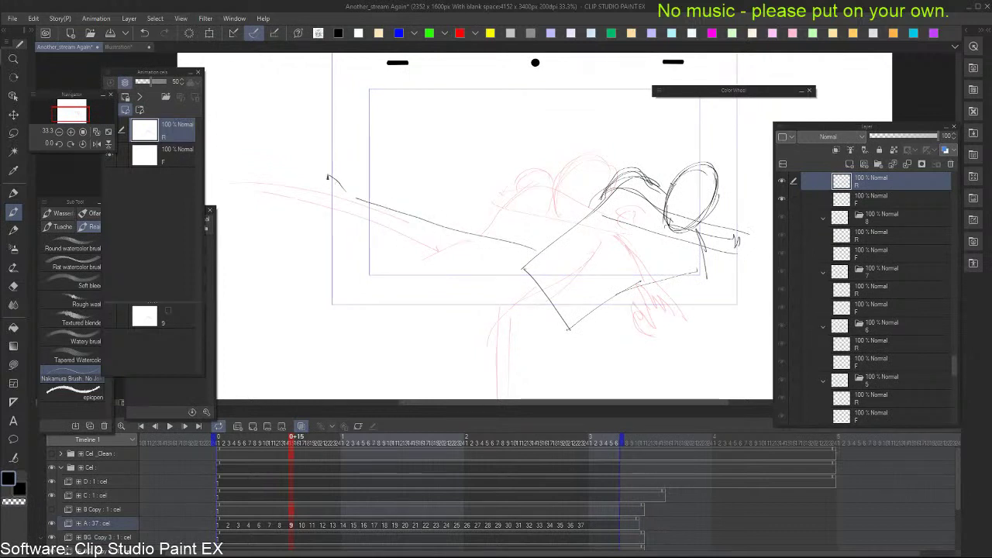
key("ctrl+z")
left_click_drag(268, 145, 283, 192)
mouse_move(273, 166)
left_mouse_down()
mouse_move(277, 198)
mouse_move(485, 292)
mouse_move(516, 322)
mouse_move(551, 419)
left_mouse_up()
key("Left")
key("Right")
Draw both edges of the standing leg beneath the torso on cel 9, flipping against cel 8
mouse_move(575, 330)
left_mouse_down()
mouse_move(565, 266)
mouse_move(548, 249)
left_mouse_up()
key("ctrl+z")
key("ctrl+z")
left_click_drag(498, 221, 522, 387)
key("Left")
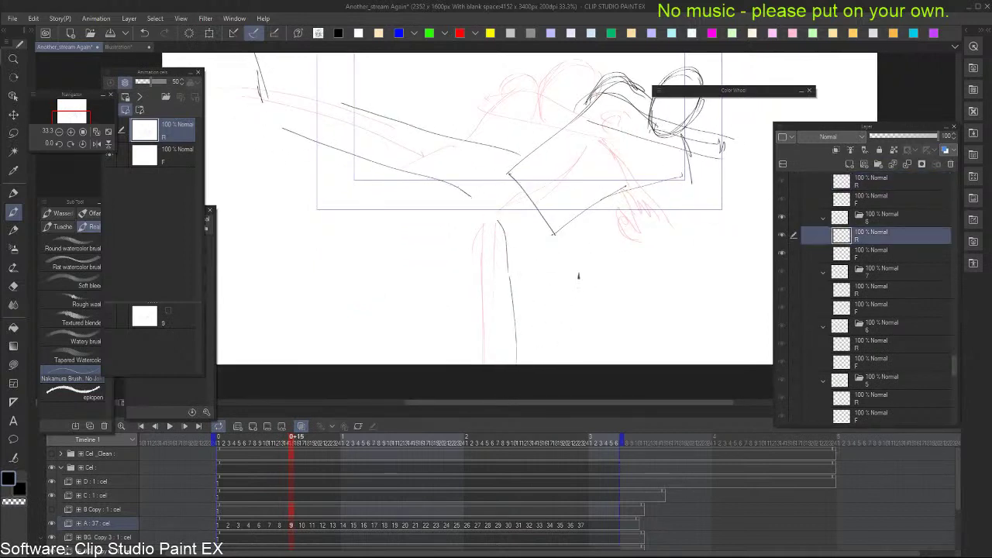
key("Right")
left_click_drag(564, 219, 550, 363)
left_click_drag(566, 218, 549, 363)
key("Left")
key("Right")
Sketch the upper arm hanging down from below the head on cel 9, redoing the first angled version
left_click_drag(711, 185, 676, 249)
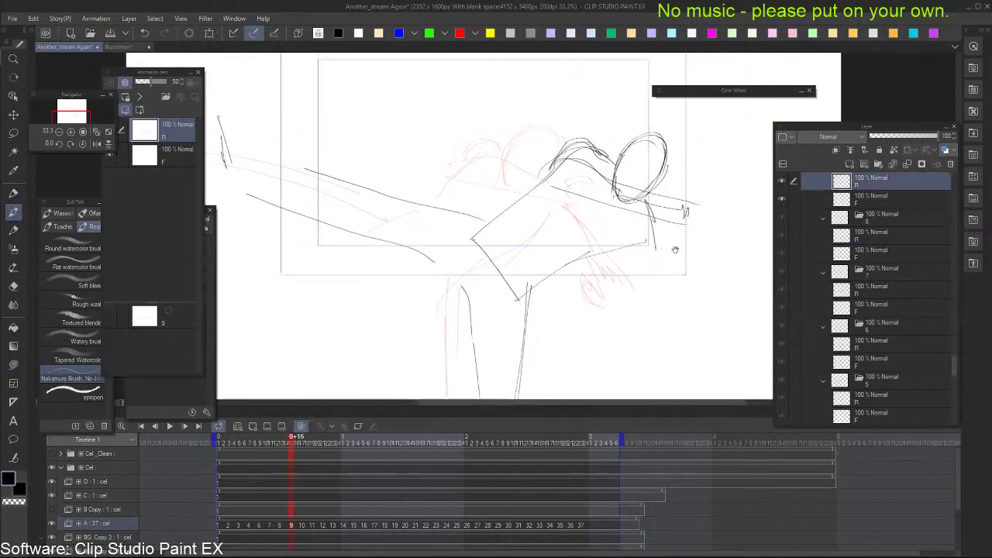
mouse_move(647, 219)
left_mouse_down()
mouse_move(657, 250)
mouse_move(707, 279)
left_mouse_up()
left_click_drag(642, 248, 637, 259)
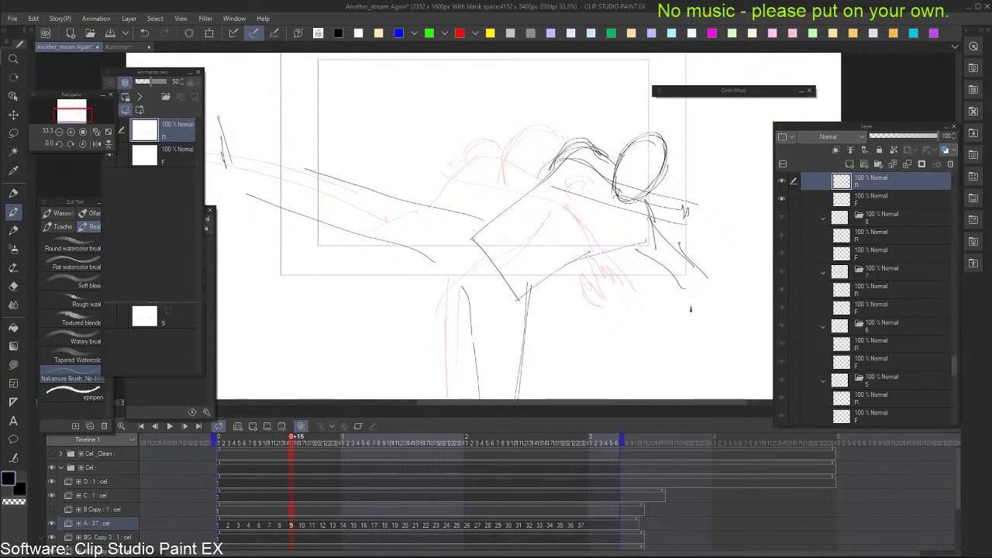
key("ctrl+z")
key("ctrl+z")
key("ctrl+z")
left_click_drag(650, 208, 672, 293)
left_click_drag(628, 249, 663, 295)
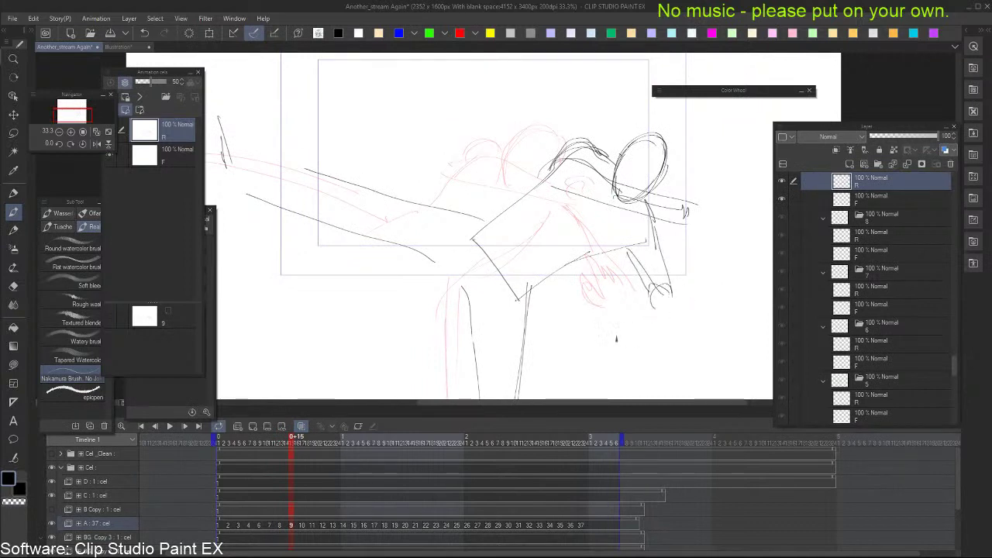
Add the forearm and rounded fist reaching back from the elbow on cel 9, checking against cel 8
left_click_drag(603, 319, 607, 345)
mouse_move(605, 320)
left_mouse_down()
mouse_move(620, 348)
mouse_move(667, 306)
left_mouse_up()
key("Left")
mouse_move(616, 348)
left_mouse_down()
mouse_move(669, 303)
mouse_move(665, 286)
left_mouse_up()
key("Right")
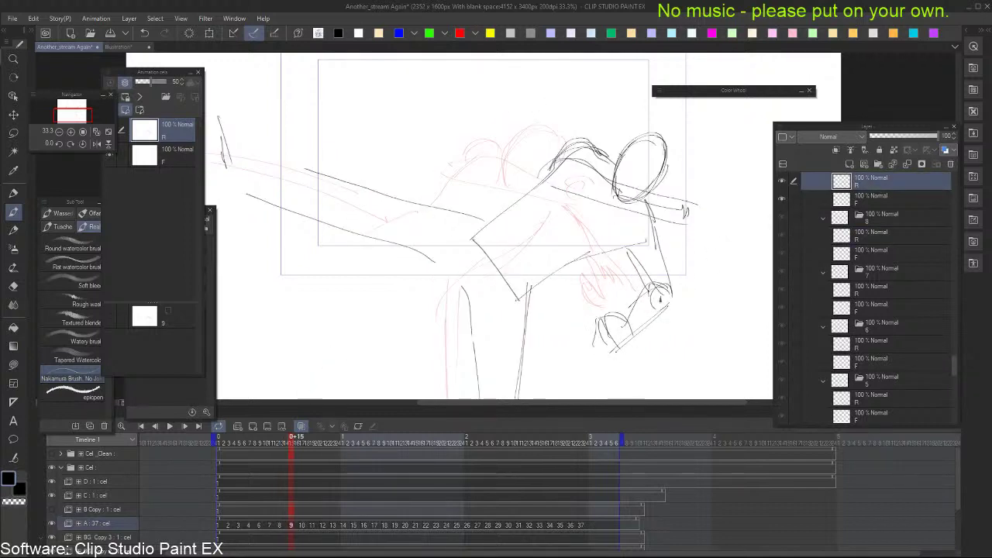
key("ctrl+z")
key("ctrl+z")
left_click_drag(628, 321, 639, 308)
Advance to cel 10 and clear the standing figure from its rough layer
key("Right")
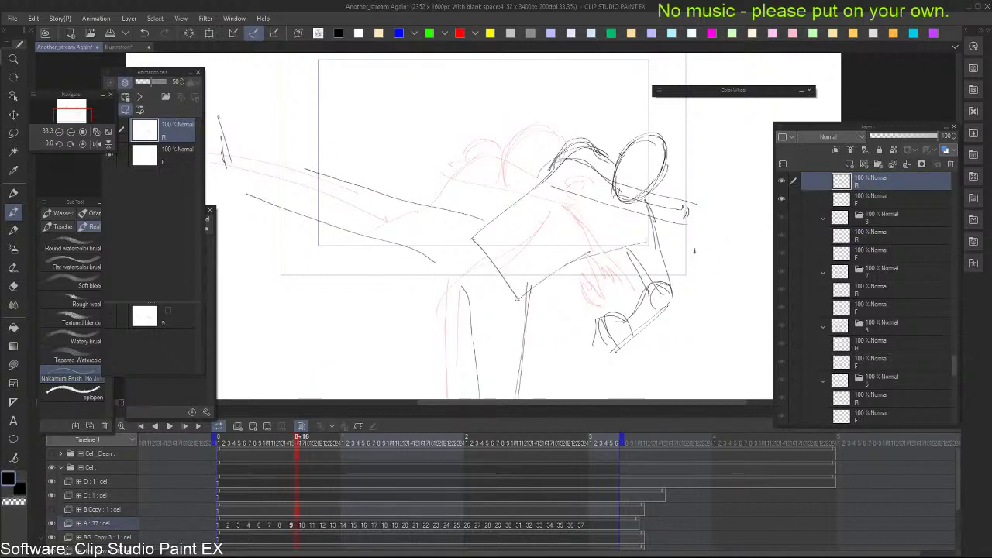
key("Right")
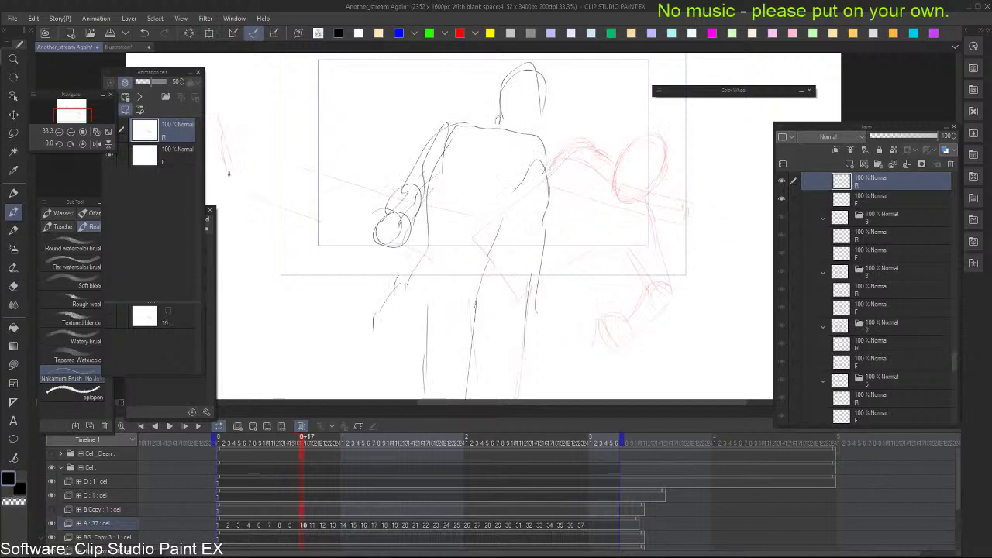
key("Right")
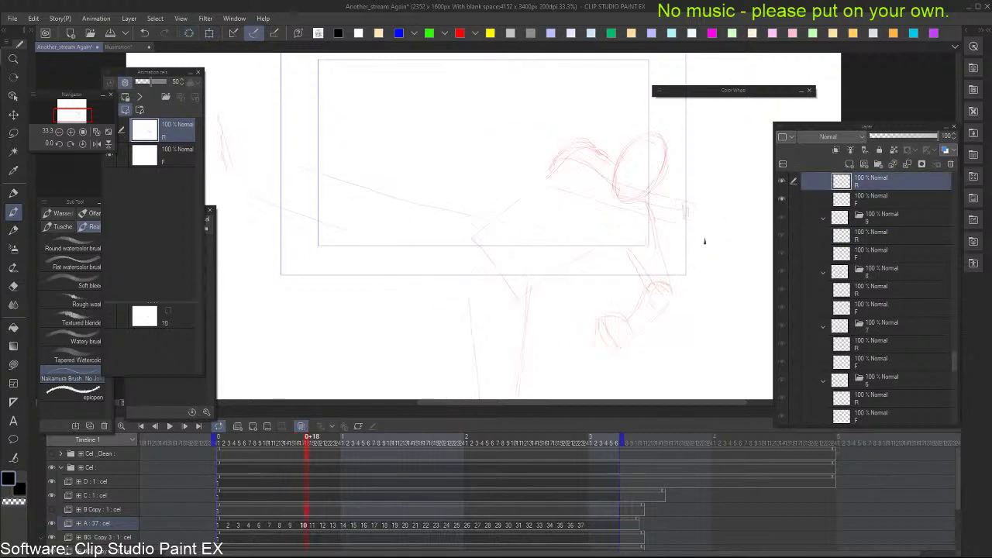
key("Left")
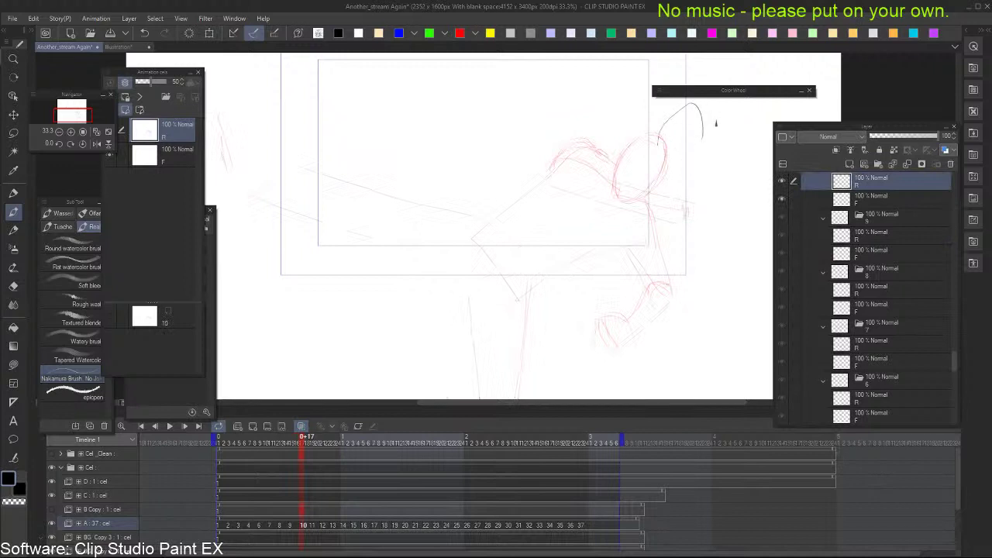
Sketch the rounded top of the head on cel 10 ahead of and above cel 9's head, flipping to compare
key("ctrl+z")
mouse_move(682, 134)
left_mouse_down()
mouse_move(712, 119)
mouse_move(725, 127)
mouse_move(724, 155)
left_mouse_up()
key("Left")
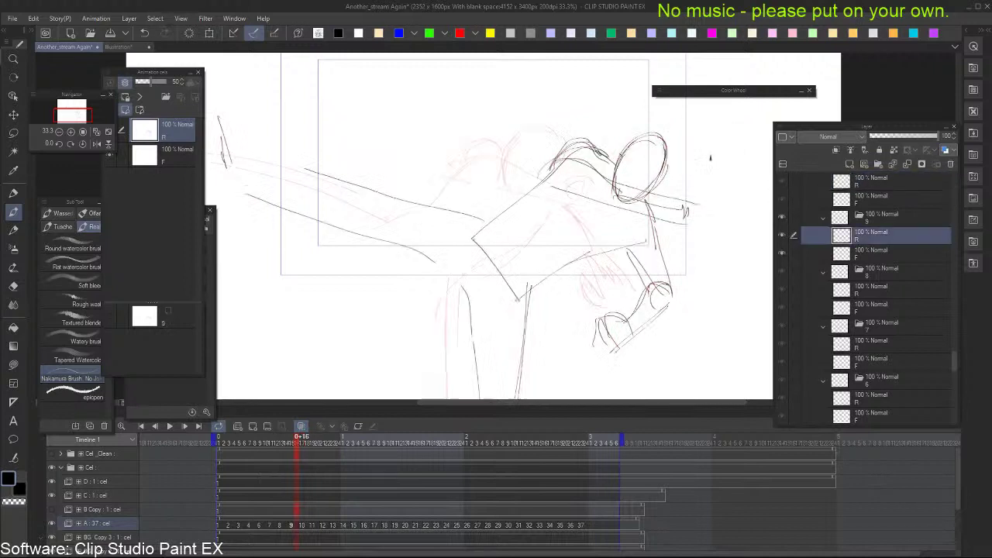
key("Right")
left_click_drag(698, 101, 680, 160)
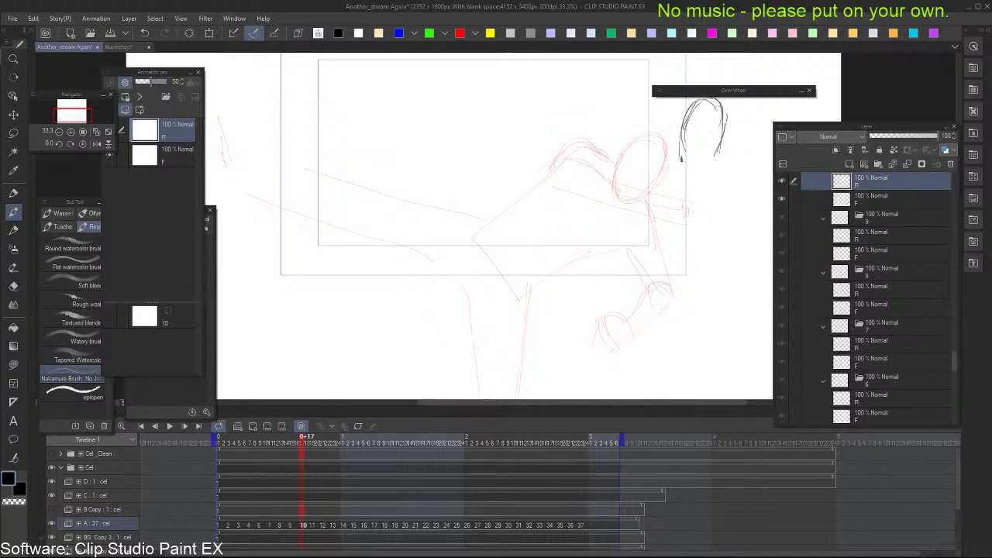
key("Left")
key("Right")
Sketch the back, chest and waist curves of a second upright figure behind the kicking character on cel 10
left_click_drag(584, 210, 639, 219)
left_click_drag(473, 148, 498, 163)
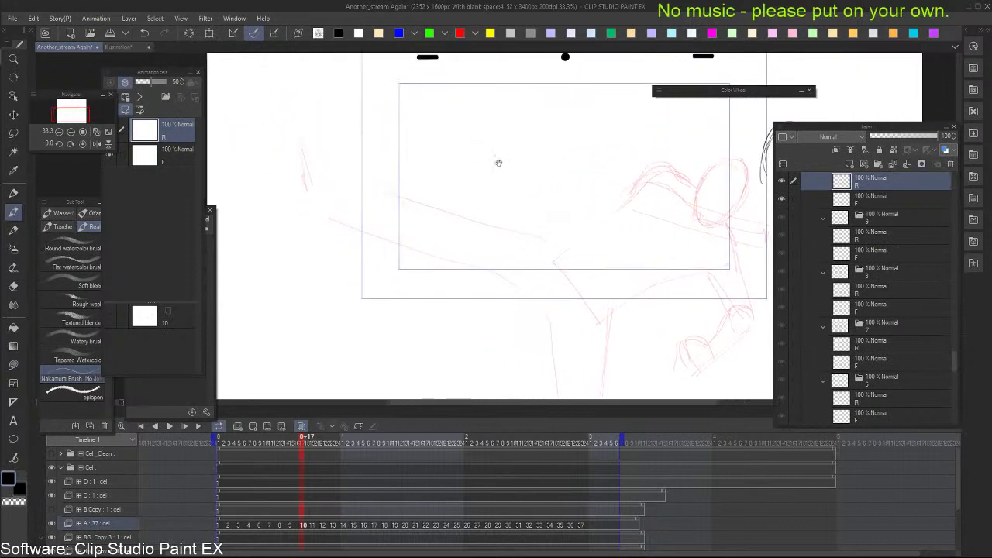
left_click_drag(385, 196, 377, 273)
key("ctrl+z")
key("ctrl+z")
key("ctrl+z")
mouse_move(380, 166)
left_mouse_down()
mouse_move(359, 207)
mouse_move(348, 200)
mouse_move(334, 273)
left_mouse_up()
left_click_drag(436, 233, 426, 248)
mouse_move(433, 223)
left_mouse_down()
mouse_move(403, 278)
mouse_move(407, 332)
left_mouse_up()
left_click_drag(407, 279, 409, 338)
key("comma")
key("period")
Place the foot and the start of the extended leg's upper edge on cel 10, undoing stray strokes and comparing with cel 9
left_click_drag(640, 243, 627, 244)
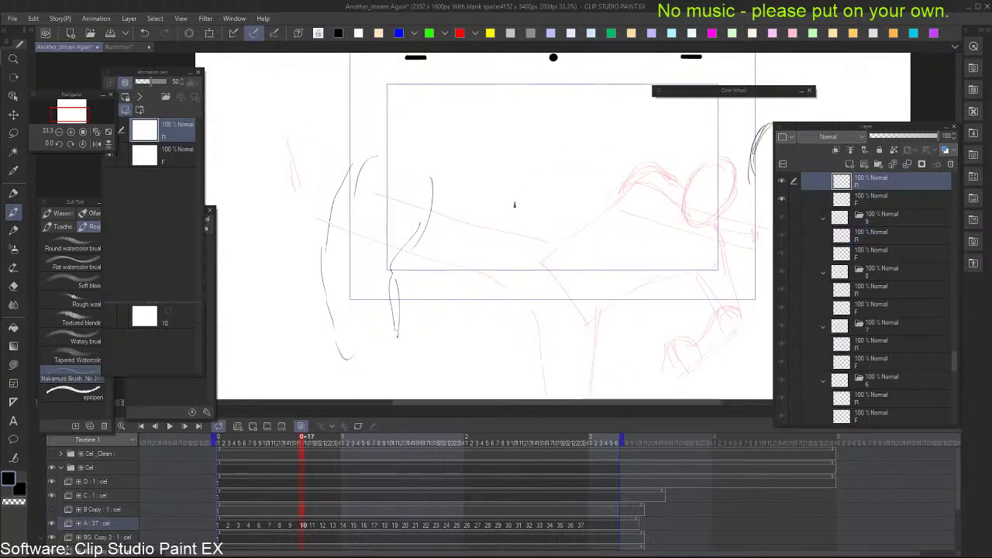
key("ctrl+z")
key("ctrl+z")
mouse_move(489, 231)
left_mouse_down()
mouse_move(486, 303)
mouse_move(488, 221)
mouse_move(507, 253)
mouse_move(580, 237)
mouse_move(714, 247)
left_mouse_up()
key("ctrl+z")
mouse_move(638, 225)
left_mouse_down()
mouse_move(711, 259)
mouse_move(607, 276)
left_mouse_up()
key("Left")
key("Right")
key("ctrl+z")
key("ctrl+z")
Erase part of the head on cel 10 and redraw it as a tilted oval, flipping against cel 9
key("e")
mouse_move(686, 137)
left_mouse_down()
mouse_move(672, 195)
mouse_move(692, 189)
left_mouse_up()
key("b")
mouse_move(710, 150)
left_mouse_down()
mouse_move(715, 174)
mouse_move(680, 217)
mouse_move(693, 149)
mouse_move(714, 177)
mouse_move(677, 216)
mouse_move(720, 153)
left_mouse_up()
key("Left")
key("Right")
key("Left")
key("Right")
Draw the thigh's upper edge and the bent arm with its rounded joint and fist on cel 10
mouse_move(521, 244)
left_mouse_down()
mouse_move(579, 258)
mouse_move(661, 180)
mouse_move(611, 234)
left_mouse_up()
mouse_move(607, 199)
left_mouse_down()
mouse_move(589, 231)
mouse_move(561, 244)
left_mouse_up()
key("ctrl+z")
key("ctrl+z")
mouse_move(570, 186)
left_mouse_down()
mouse_move(597, 187)
mouse_move(574, 181)
left_mouse_up()
mouse_move(605, 236)
left_mouse_down()
mouse_move(619, 267)
mouse_move(587, 253)
mouse_move(615, 256)
mouse_move(593, 289)
mouse_move(564, 192)
mouse_move(603, 221)
mouse_move(610, 177)
mouse_move(662, 178)
left_mouse_up()
key("ctrl+z")
mouse_move(589, 203)
left_mouse_down()
mouse_move(654, 202)
mouse_move(605, 179)
mouse_move(662, 170)
left_mouse_up()
key("ctrl+z")
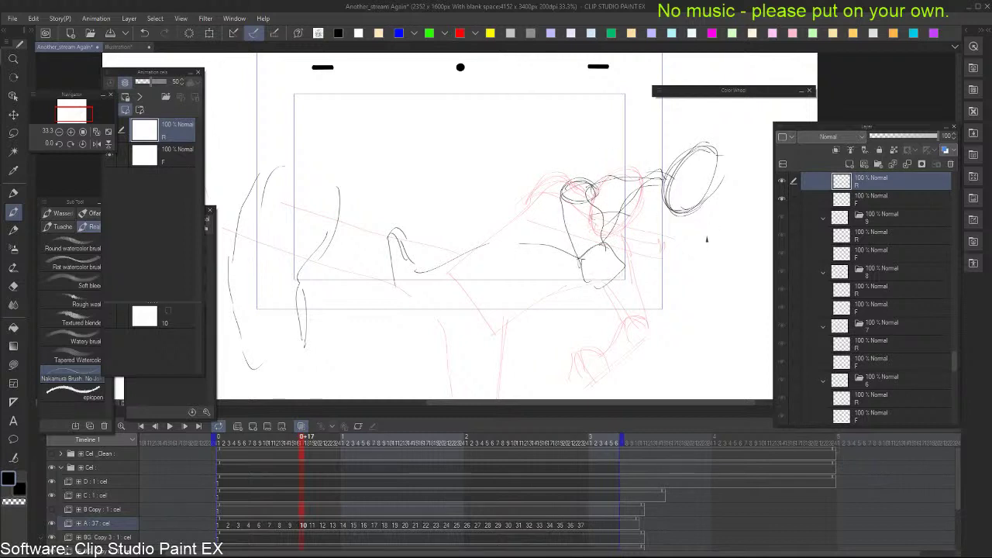
Draw the neck and the long curved back line below the head on cel 10, erasing excess lines and comparing with cel 9
left_click_drag(700, 214, 717, 245)
key("e")
mouse_move(679, 164)
left_mouse_down()
mouse_move(709, 153)
mouse_move(721, 236)
mouse_move(708, 281)
mouse_move(637, 351)
left_mouse_up()
key("b")
key("comma")
key("period")
key("comma")
key("period")
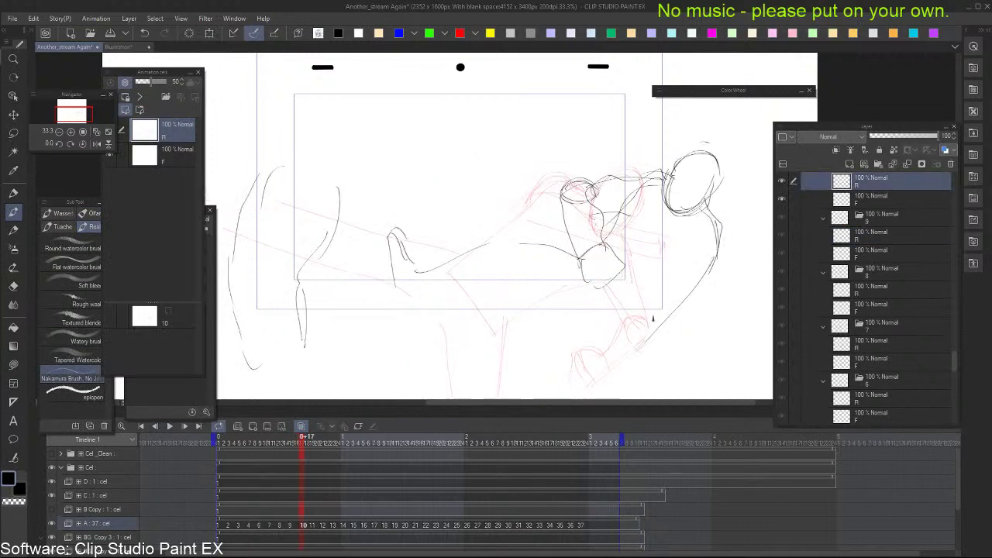
Add diagonal lines parallel to the back line on cel 10, running down toward the hip
left_click_drag(704, 268, 621, 340)
key("ctrl+z")
left_click_drag(713, 256, 591, 368)
left_click_drag(704, 263, 596, 368)
left_click_drag(695, 240, 693, 193)
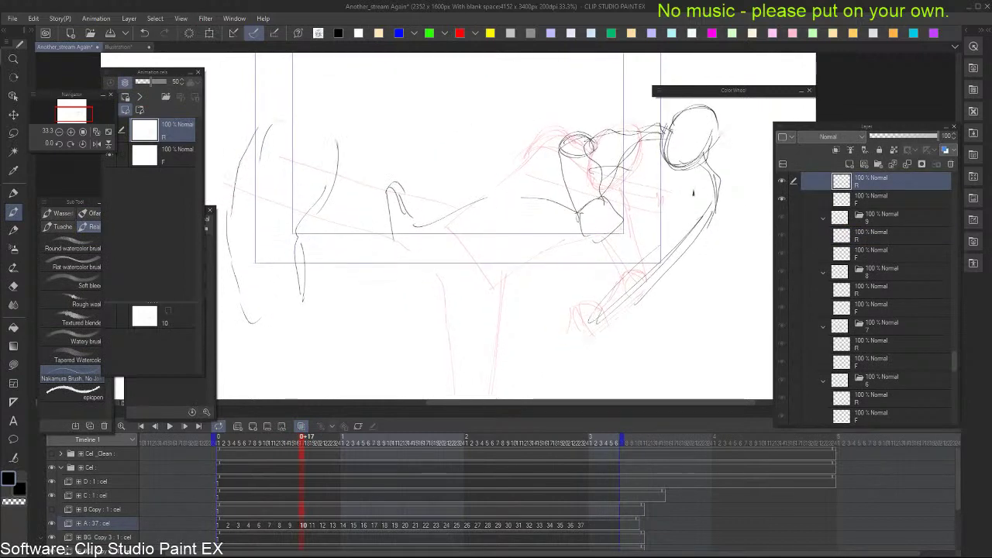
Draw the paired leg lines running down from the hip end of the diagonals on cel 10, checking against cel 9
key("Left")
key("Right")
mouse_move(643, 293)
left_mouse_down()
mouse_move(643, 266)
mouse_move(613, 388)
left_mouse_up()
left_click_drag(629, 270, 601, 391)
left_click_drag(682, 262, 643, 335)
key("comma")
key("period")
Sketch a round shoulder below the head on cel 10, undoing rough attempts and flipping to compare
mouse_move(667, 218)
left_mouse_down()
mouse_move(691, 233)
mouse_move(668, 250)
left_mouse_up()
mouse_move(659, 225)
left_mouse_down()
mouse_move(646, 234)
mouse_move(686, 252)
left_mouse_up()
key("ctrl+z")
key("ctrl+z")
key("ctrl+z")
key("comma")
key("period")
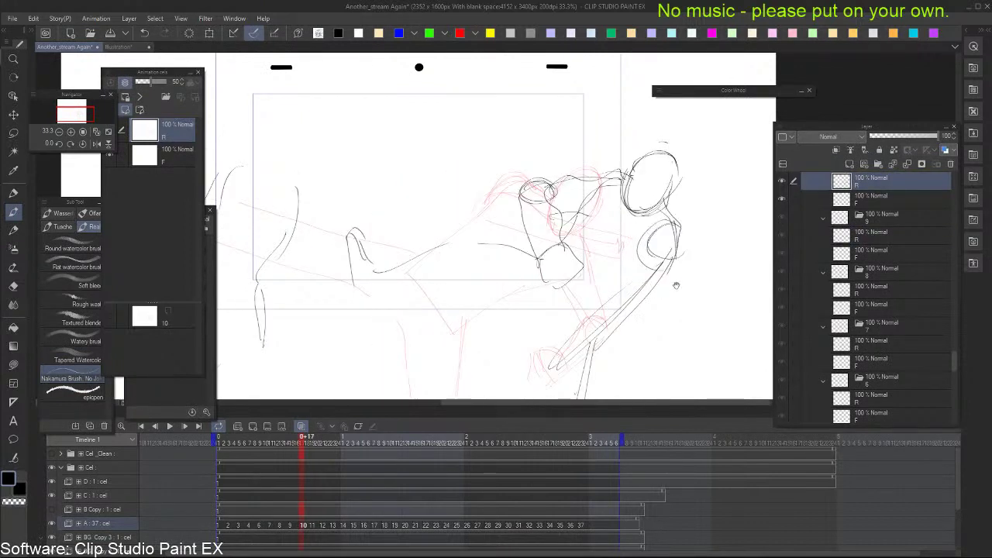
Try a bent near arm on cel 10, with the elbow below the shoulder circle and the forearm reaching forward to a fist
mouse_move(676, 285)
left_mouse_down()
mouse_move(666, 247)
mouse_move(657, 266)
left_mouse_up()
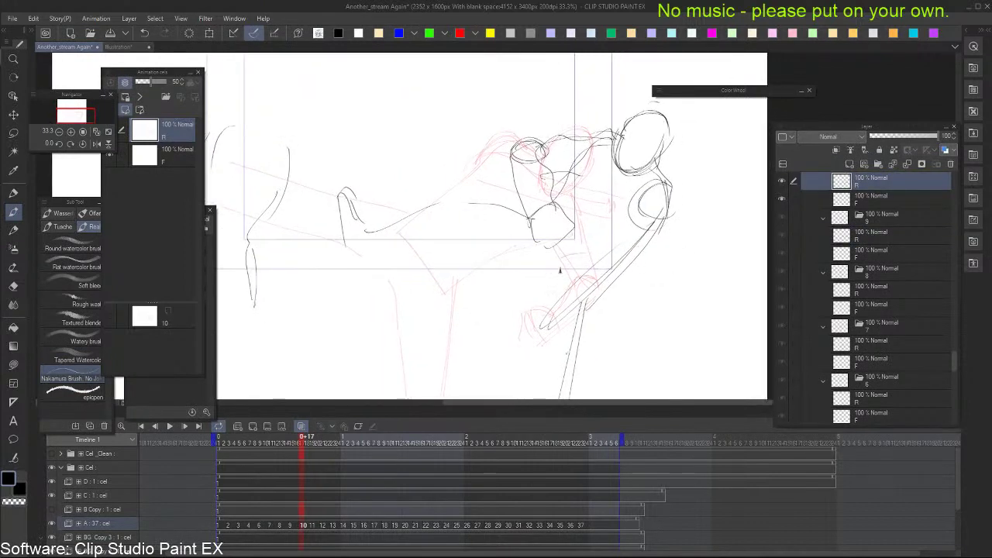
mouse_move(560, 270)
left_mouse_down()
mouse_move(586, 273)
mouse_move(582, 294)
mouse_move(615, 290)
left_mouse_up()
key("ctrl+z")
key("ctrl+z")
mouse_move(548, 294)
left_mouse_down()
mouse_move(618, 300)
mouse_move(673, 224)
mouse_move(679, 294)
left_mouse_up()
mouse_move(672, 217)
left_mouse_down()
mouse_move(612, 300)
mouse_move(669, 200)
left_mouse_up()
mouse_move(617, 281)
left_mouse_down()
mouse_move(661, 262)
mouse_move(666, 270)
left_mouse_up()
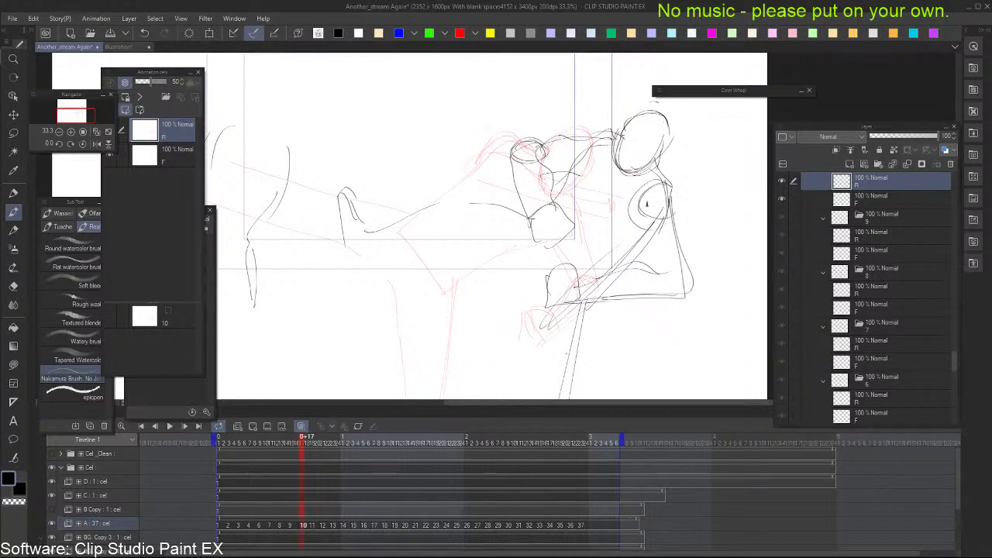
left_click_drag(646, 199, 655, 267)
Flip through the neighbouring cels to judge the bent near arm, and remove that arm from cel 10
key("Left")
key("ctrl+Right")
key("ctrl+Left")
key("ctrl+Left")
key("ctrl+Right")
key("ctrl+Right")
key("e")
mouse_move(647, 220)
left_mouse_down()
mouse_move(651, 266)
mouse_move(665, 272)
left_mouse_up()
mouse_move(673, 199)
left_mouse_down()
mouse_move(689, 293)
mouse_move(614, 299)
left_mouse_up()
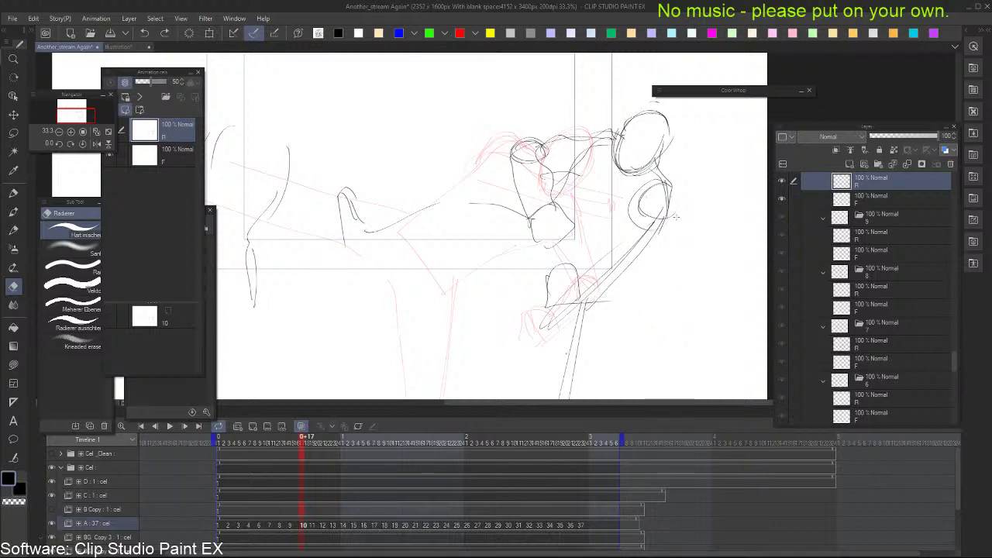
key("ctrl+z")
key("ctrl+z")
Draw the near arm hanging down from the shoulder circle on cel 10, with upper arm and forearm lines
key("b")
left_click_drag(674, 208, 687, 276)
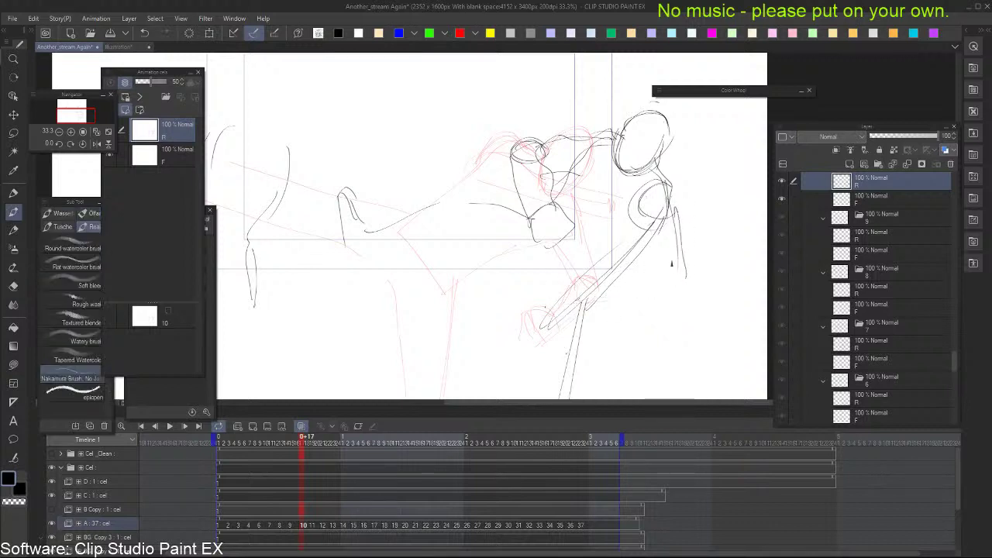
key("ctrl+z")
key("ctrl+z")
left_click_drag(638, 200, 662, 249)
left_click_drag(674, 195, 634, 358)
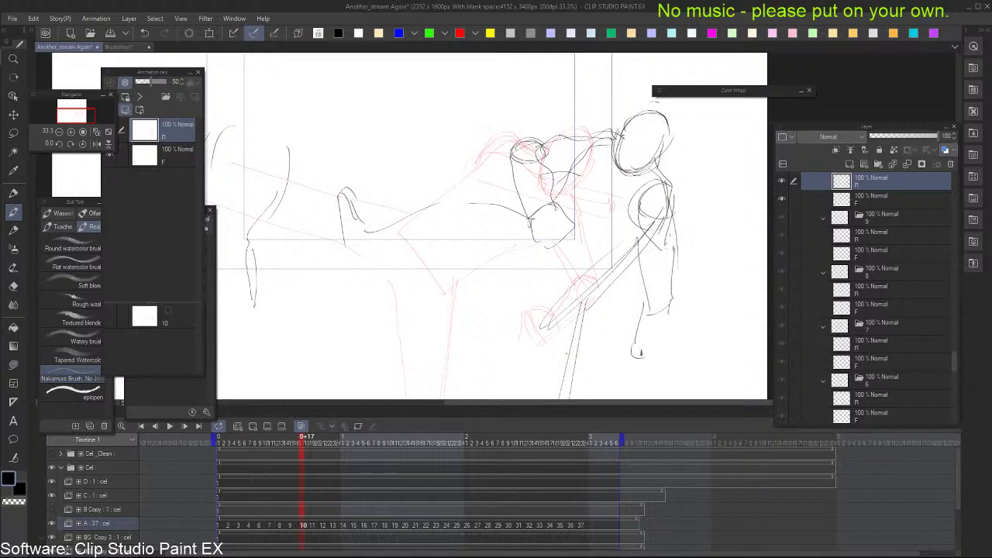
mouse_move(648, 316)
left_mouse_down()
mouse_move(626, 384)
mouse_move(638, 386)
left_mouse_up()
Draw the sole of the foot and the lower edge of the extended leg on cel 10
left_click_drag(389, 277, 472, 236)
key("ctrl+z")
key("ctrl+z")
left_click_drag(344, 242, 351, 275)
left_click_drag(352, 274, 472, 224)
Continue the leg's underside into the hip and outline the standing leg on cel 10, comparing with cel 9
mouse_move(366, 267)
left_mouse_down()
mouse_move(447, 232)
mouse_move(546, 271)
mouse_move(538, 397)
left_mouse_up()
left_click_drag(541, 266, 541, 369)
key("comma")
key("period")
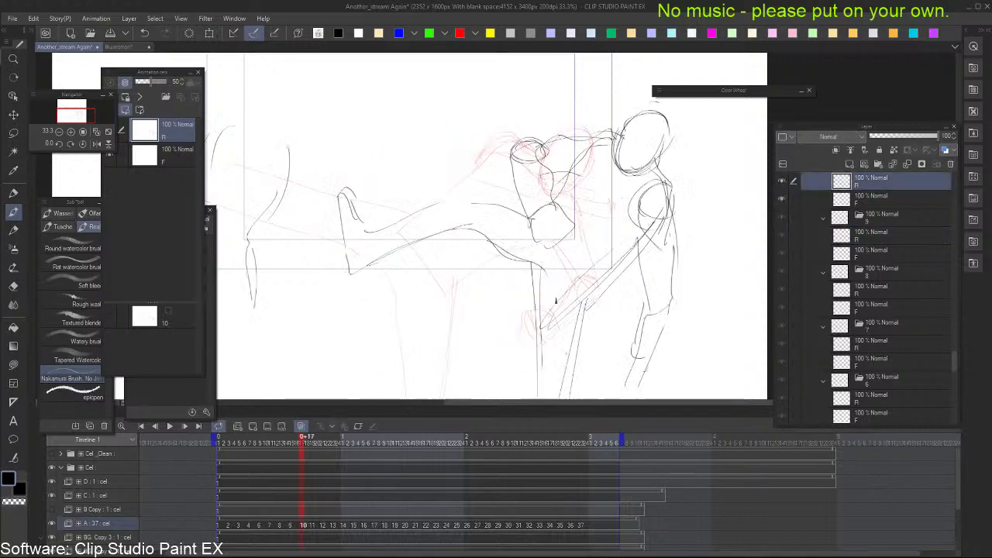
mouse_move(543, 266)
left_mouse_down()
mouse_move(544, 372)
mouse_move(604, 275)
mouse_move(644, 285)
left_mouse_up()
key("Left")
key("Right")
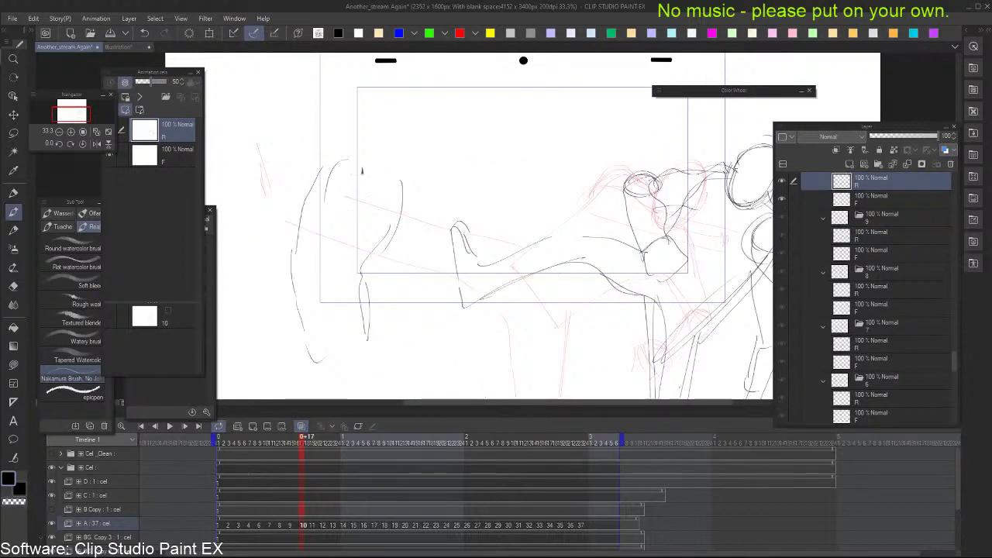
Sketch the second figure's shoulder, outstretched arm and hand above the kicking foot on cel 10, redoing the first attempt
mouse_move(398, 166)
left_mouse_down()
mouse_move(416, 177)
mouse_move(358, 166)
mouse_move(372, 188)
mouse_move(419, 170)
left_mouse_up()
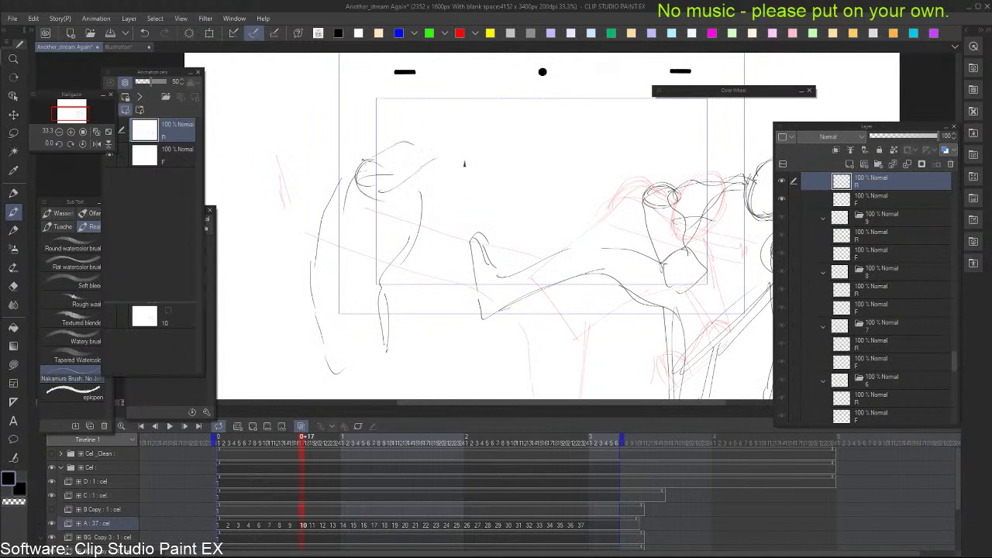
key("ctrl+z")
key("ctrl+z")
left_click_drag(406, 199, 443, 194)
mouse_move(386, 178)
left_mouse_down()
mouse_move(448, 169)
mouse_move(552, 210)
left_mouse_up()
key("ctrl+z")
key("Left")
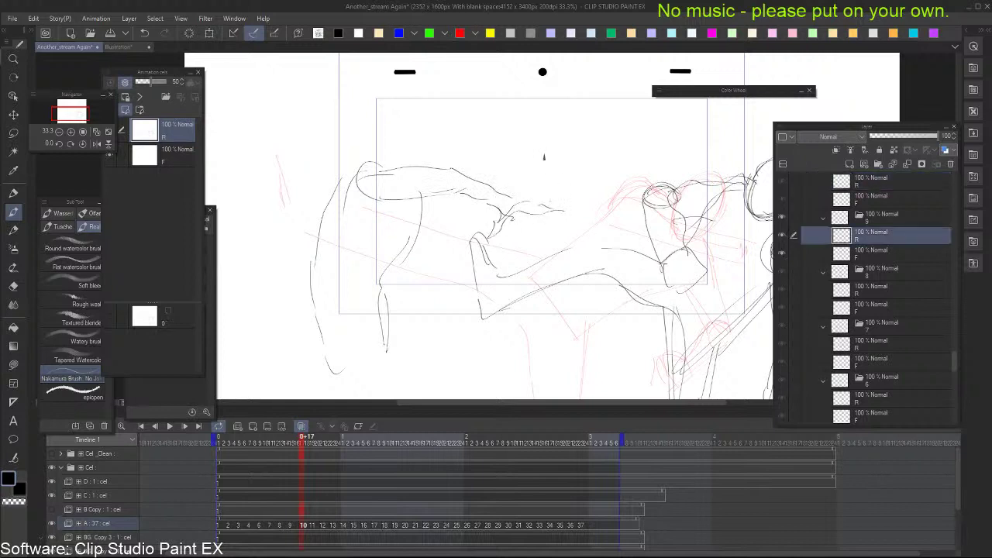
key("Right")
left_click_drag(401, 167, 438, 145)
key("ctrl+z")
left_click_drag(424, 205, 469, 200)
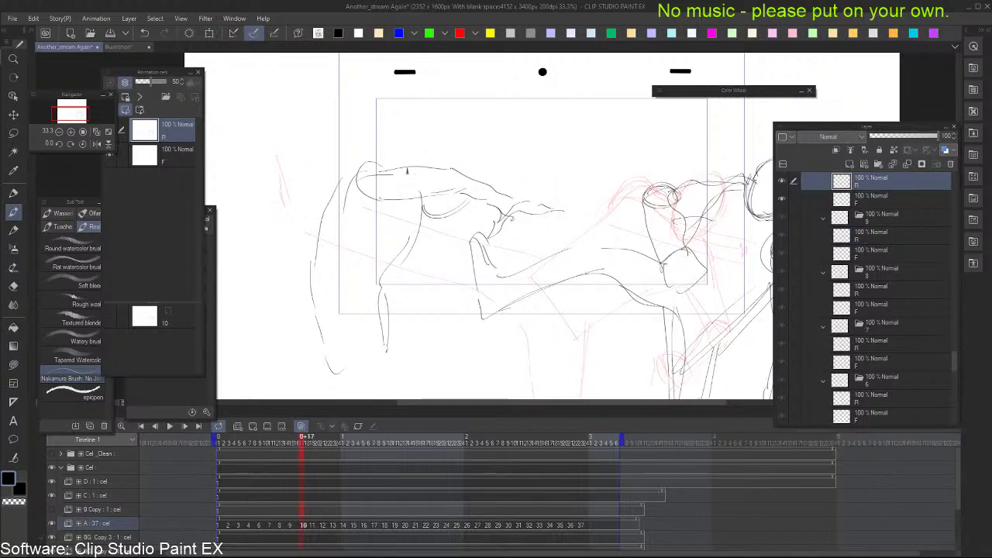
mouse_move(407, 168)
left_mouse_down()
mouse_move(457, 146)
mouse_move(470, 152)
left_mouse_up()
key("ctrl+z")
left_click_drag(422, 167, 460, 145)
left_click_drag(379, 166, 343, 205)
key("ctrl+z")
key("ctrl+z")
key("ctrl+z")
key("ctrl+z")
key("ctrl+z")
Sketch the second figure's head above the shoulder on cel 10 and reinforce the back line and the kicking foot
left_click_drag(418, 200, 446, 191)
left_click_drag(405, 155, 444, 138)
mouse_move(400, 165)
left_mouse_down()
mouse_move(440, 131)
mouse_move(447, 169)
mouse_move(451, 161)
left_mouse_up()
left_click_drag(347, 195, 319, 355)
left_click_drag(478, 238, 488, 265)
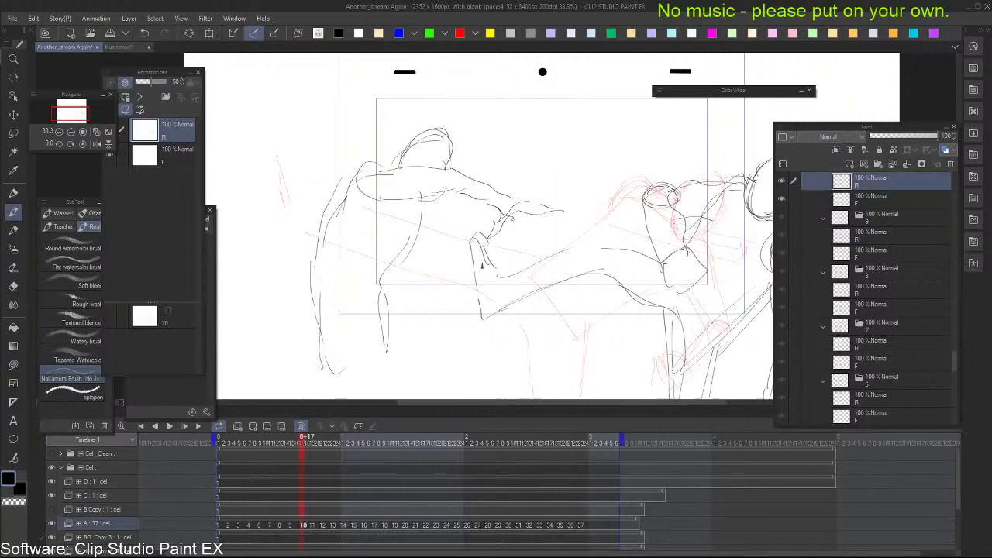
Sketch the second figure's other hand and the start of the bent forearm on cel 10, checking against cel 9
left_click_drag(472, 212, 489, 224)
left_click_drag(491, 216, 494, 240)
key("Left")
key("Right")
left_click_drag(402, 254, 414, 250)
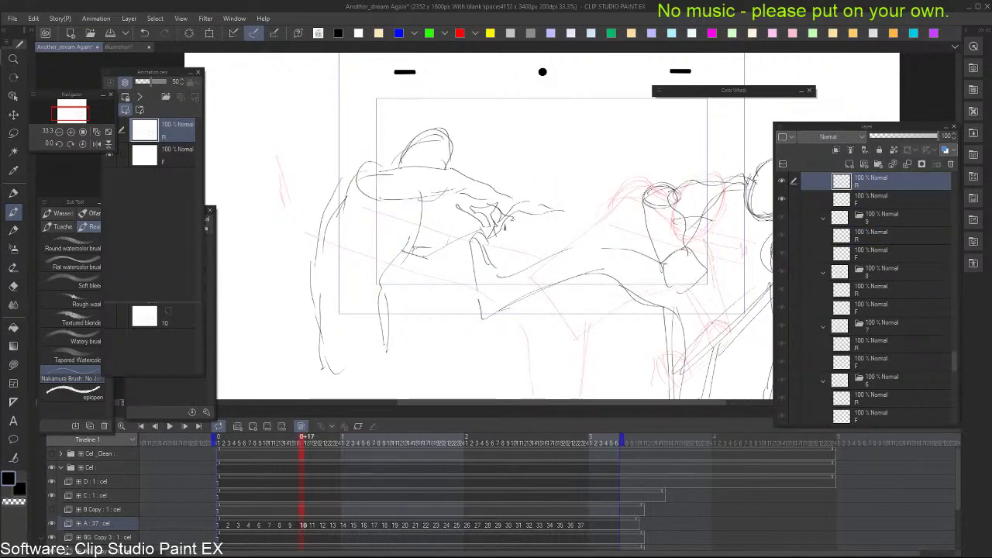
On cel 11, draw the second figure's shoulder arc and the side of the torso over the onion skin of cel 10
key("Right")
key("Left")
key("Right")
mouse_move(401, 189)
left_mouse_down()
mouse_move(396, 211)
mouse_move(465, 219)
left_mouse_up()
left_click_drag(391, 216, 351, 340)
key("Left")
key("Right")
left_click_drag(539, 292, 503, 261)
mouse_move(518, 264)
left_mouse_down()
mouse_move(522, 273)
mouse_move(648, 273)
mouse_move(614, 288)
left_mouse_up()
key("Left")
key("Right")
key("Left")
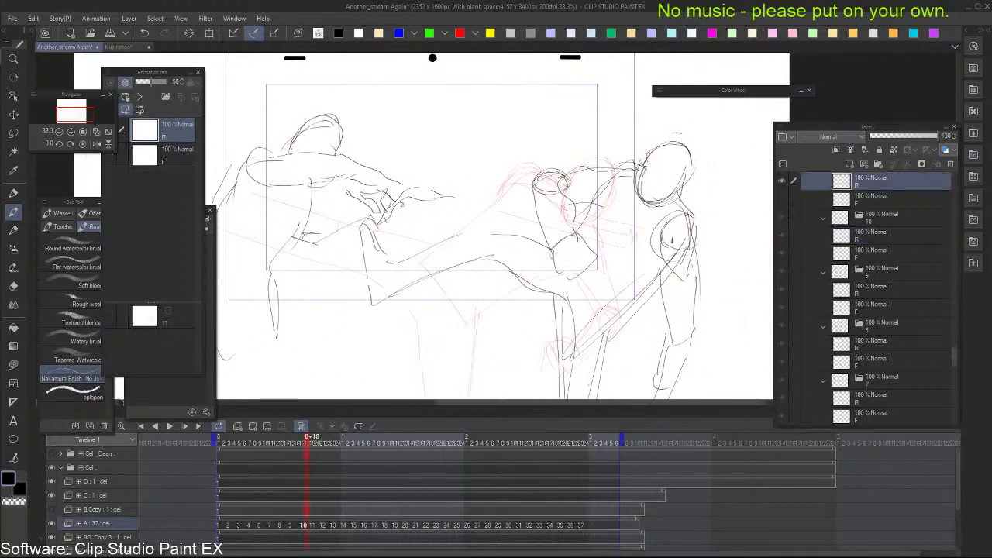
key("Right")
key("Left")
key("Right")
key("ctrl+z")
mouse_move(496, 289)
left_mouse_down()
mouse_move(607, 290)
mouse_move(593, 279)
left_mouse_up()
key("ctrl+z")
key("ctrl+z")
key("ctrl+z")
Draw the kicking figure's lowered foot and bent leg on cel 11, comparing with cel 10
left_click_drag(460, 342, 500, 366)
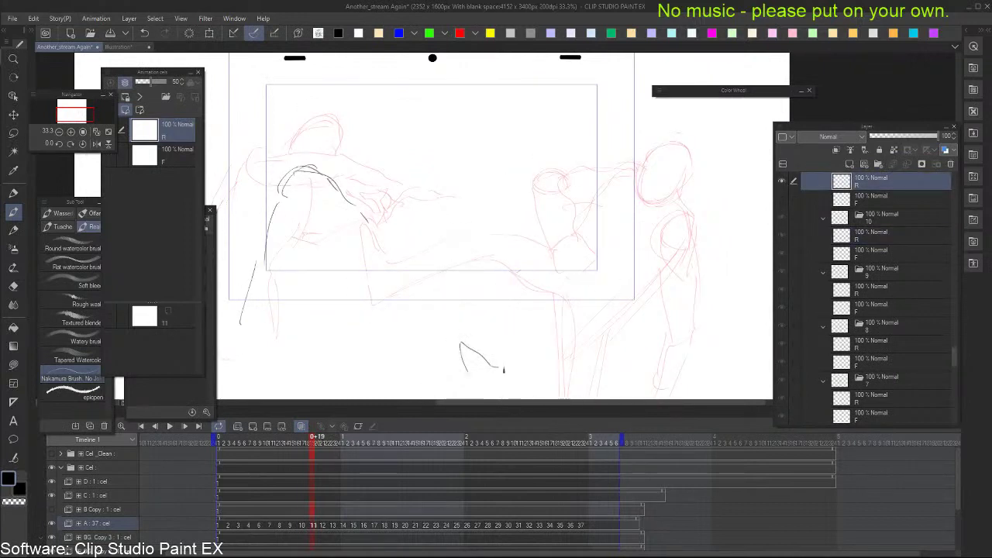
mouse_move(522, 278)
left_mouse_down()
mouse_move(588, 284)
mouse_move(500, 321)
left_mouse_up()
key("ctrl+Left")
key("ctrl+Right")
Draw the kicking figure's head, shoulder and torso on cel 11, with the long diagonal lines running down from the body
left_click_drag(610, 290, 629, 226)
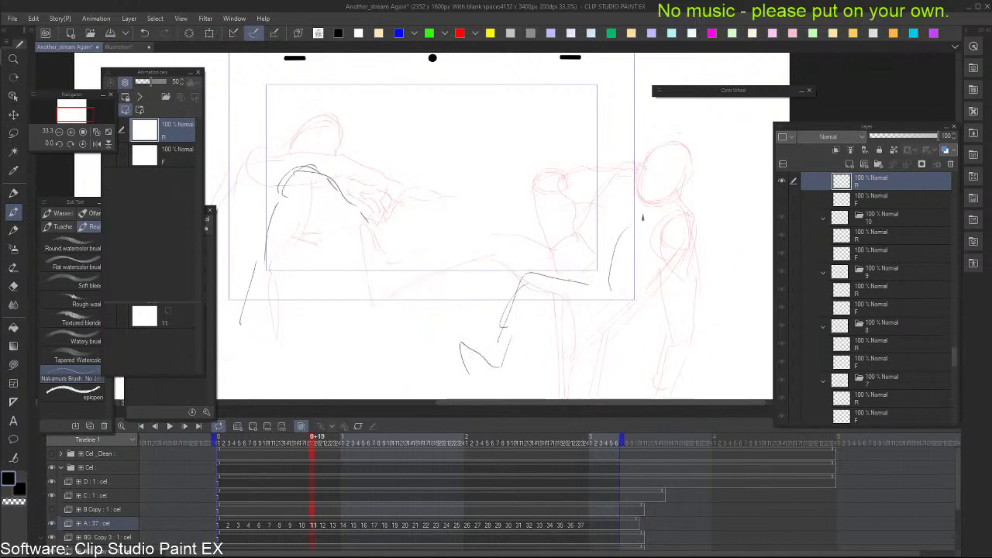
left_click_drag(700, 118, 629, 245)
mouse_move(677, 175)
left_mouse_down()
mouse_move(638, 225)
mouse_move(616, 330)
left_mouse_up()
left_click_drag(686, 237, 629, 382)
left_click_drag(657, 311, 693, 235)
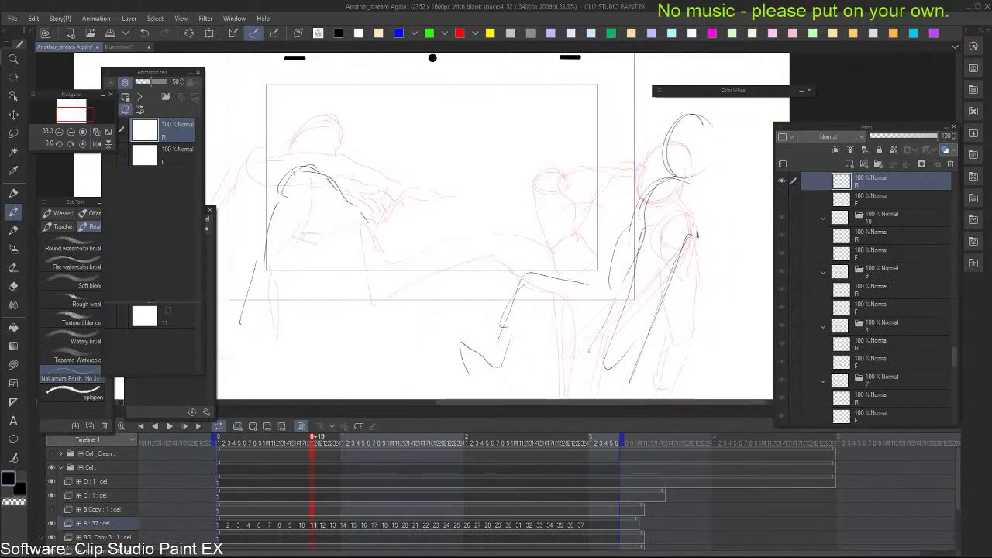
left_click_drag(705, 166, 654, 178)
mouse_move(720, 180)
left_mouse_down()
mouse_move(713, 254)
mouse_move(637, 379)
left_mouse_up()
mouse_move(728, 205)
left_mouse_down()
mouse_move(685, 284)
mouse_move(609, 374)
left_mouse_up()
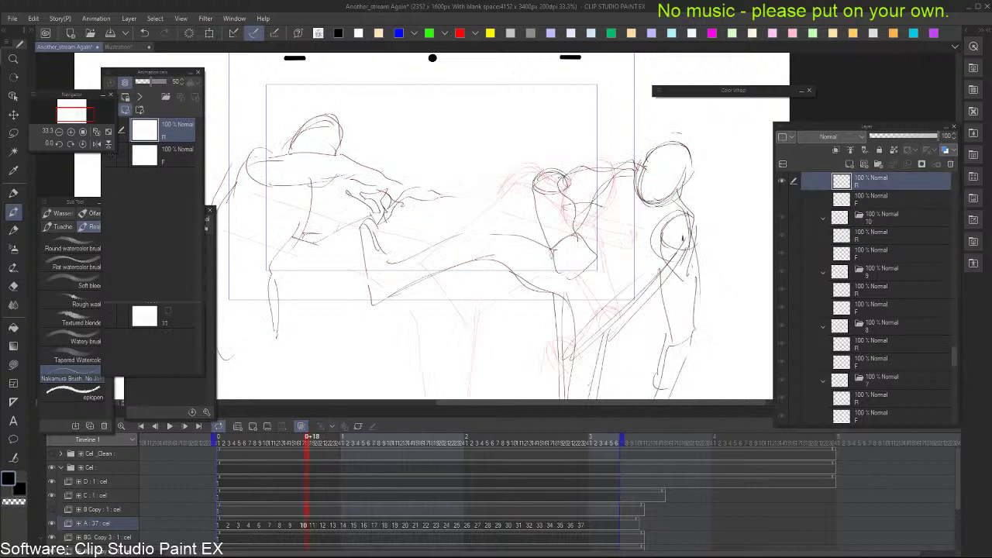
Add an oval with a connecting line in front of the kicking figure's torso on cel 11, comparing with cel 10
mouse_move(585, 236)
left_mouse_down()
mouse_move(580, 267)
mouse_move(618, 244)
mouse_move(638, 206)
left_mouse_up()
key("ctrl+z")
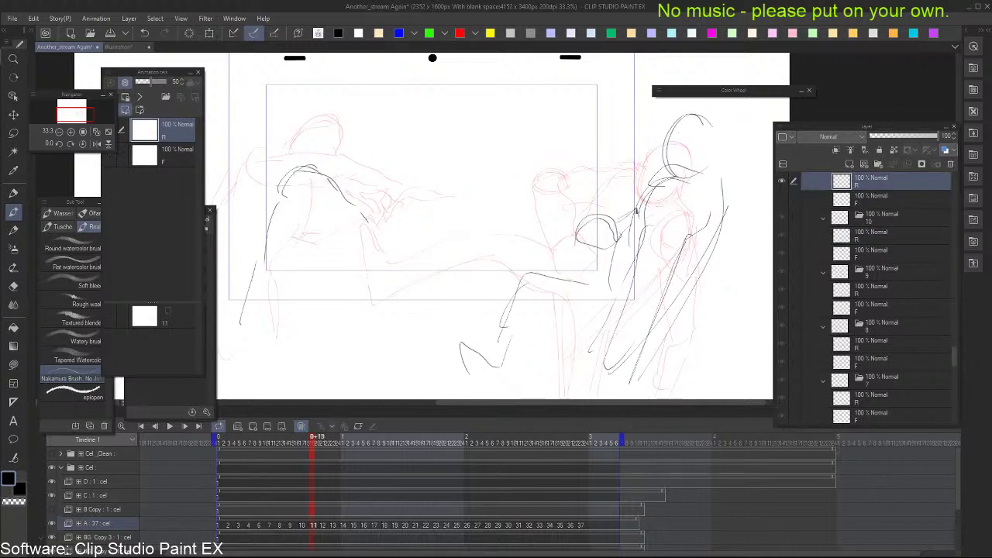
key("ctrl+comma")
key("ctrl+period")
Draw the second figure's arm and hand raised above the shoulder on cel 11, replacing the first attempt
left_click_drag(389, 168, 459, 184)
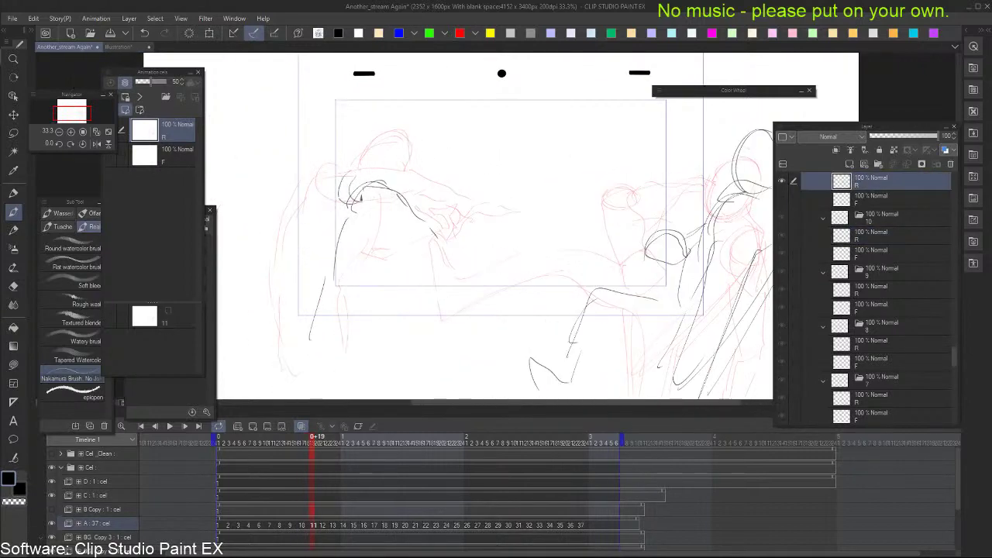
key("ctrl+z")
key("ctrl+z")
key("ctrl+z")
left_click_drag(349, 211, 379, 158)
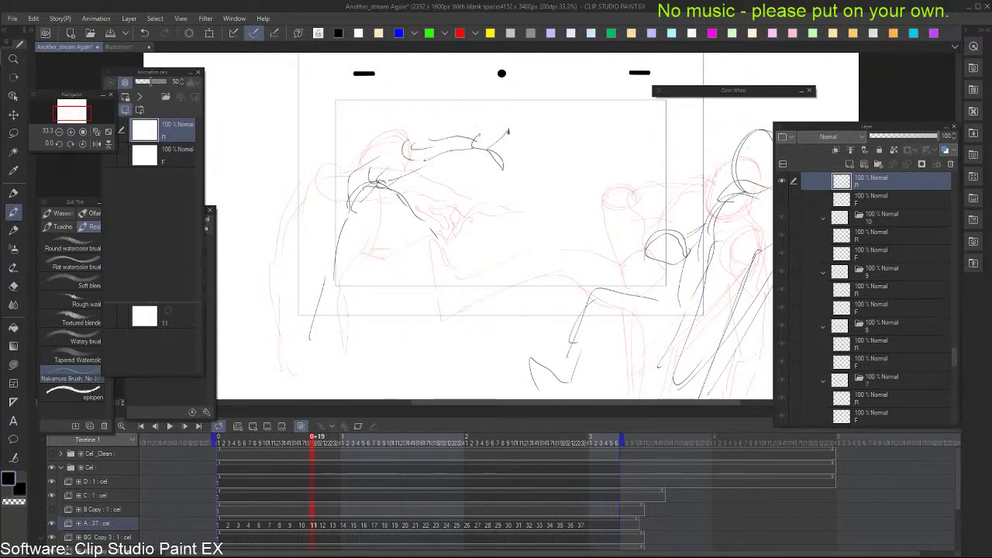
key("comma")
key("period")
Draw the second figure's head as an oval below the raised arm on cel 11 and add the chest line beneath it
mouse_move(411, 184)
left_mouse_down()
mouse_move(448, 193)
mouse_move(447, 164)
mouse_move(449, 206)
left_mouse_up()
mouse_move(453, 155)
left_mouse_down()
mouse_move(438, 209)
mouse_move(454, 195)
mouse_move(445, 199)
mouse_move(455, 181)
mouse_move(445, 162)
mouse_move(423, 211)
left_mouse_up()
key("e")
key("b")
key("Left")
left_click_drag(413, 175, 473, 229)
key("Right")
key("Left")
key("period")
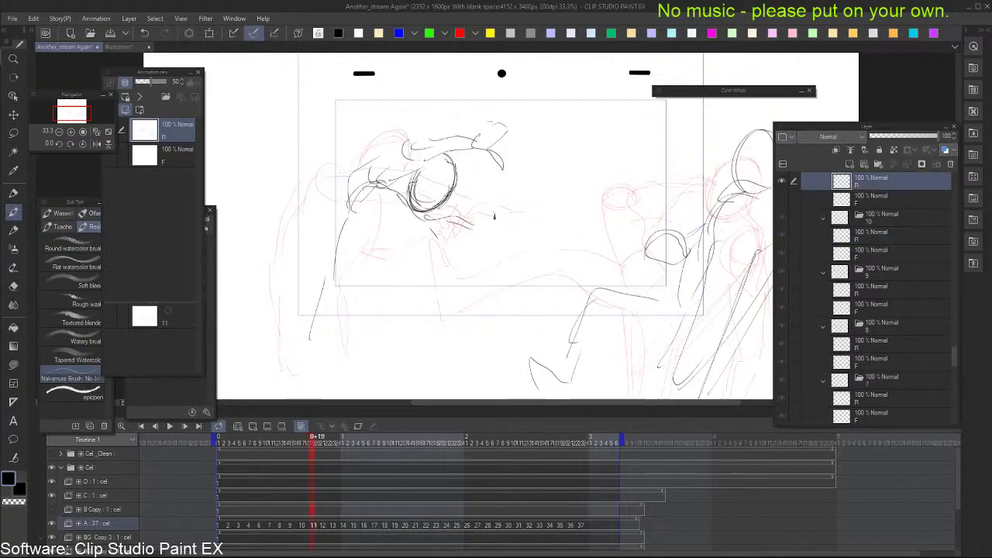
Complete the second figure's bent arm on cel 10 with upper arm, elbow and forearm lines
key("comma")
key("period")
key("comma")
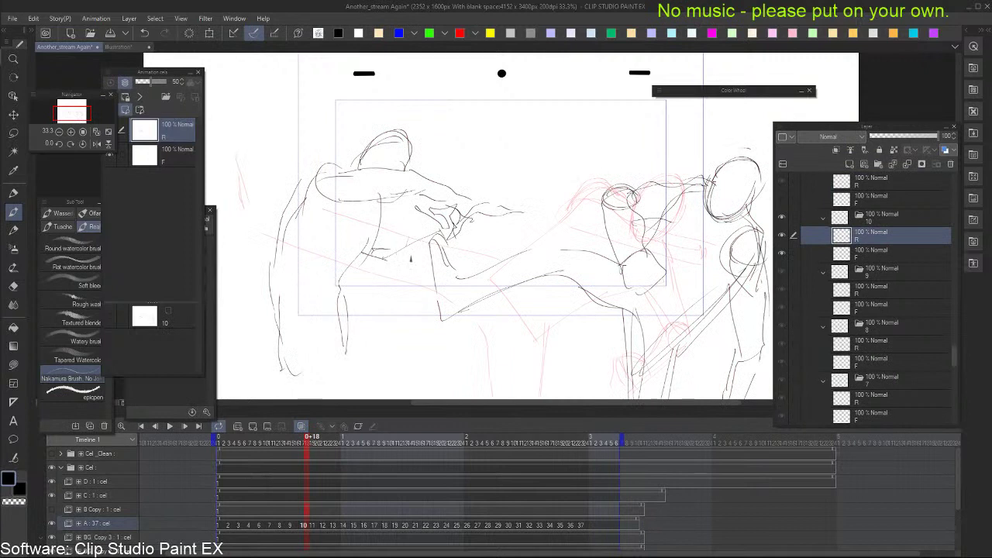
left_click_drag(371, 257, 446, 231)
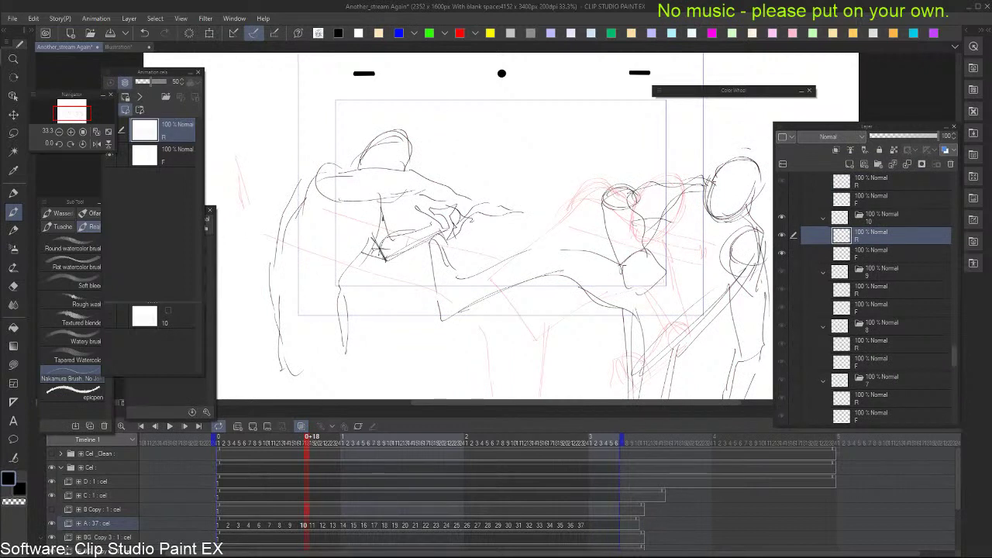
key("period")
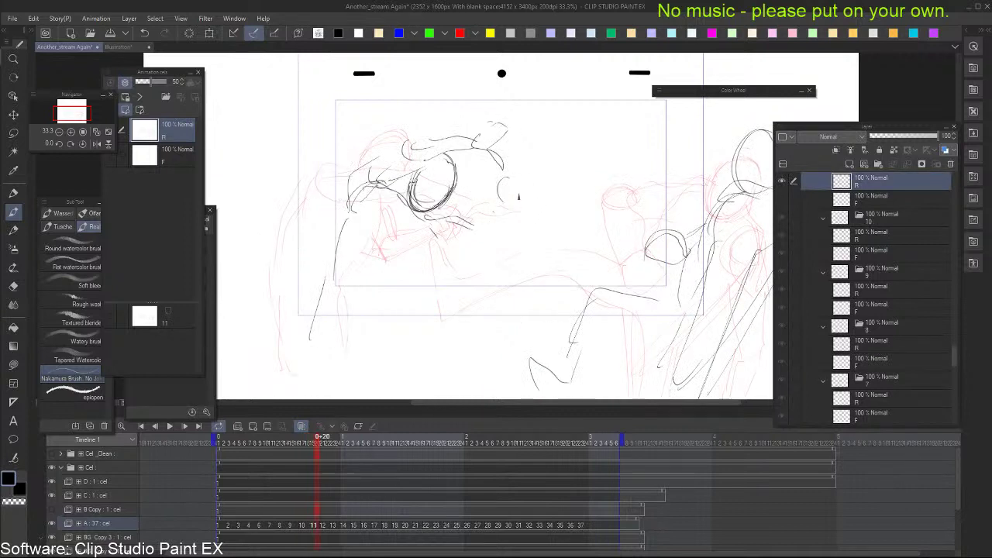
Draw the second figure's other arm bent at the elbow with an upright open hand on cel 11
key("ctrl+z")
mouse_move(494, 189)
left_mouse_down()
mouse_move(521, 197)
mouse_move(510, 259)
mouse_move(502, 271)
mouse_move(451, 255)
left_mouse_up()
left_click_drag(442, 222, 496, 249)
key("ctrl+z")
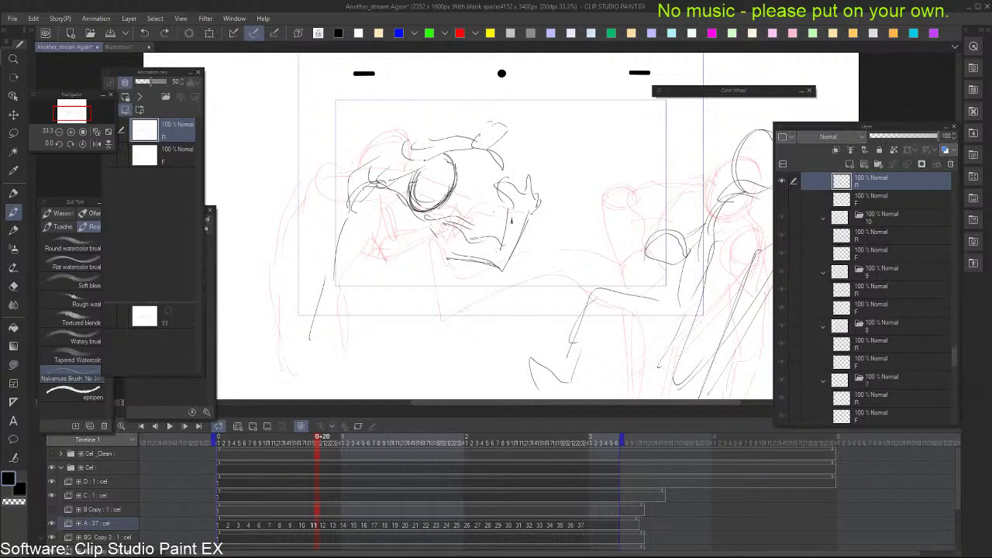
key("ctrl+z")
Outline the second figure's torso down from the elbow on cel 11 and close it with curved hem lines
mouse_move(514, 213)
left_mouse_down()
mouse_move(495, 250)
mouse_move(407, 295)
left_mouse_up()
left_click_drag(334, 259, 331, 294)
left_click_drag(318, 360, 368, 354)
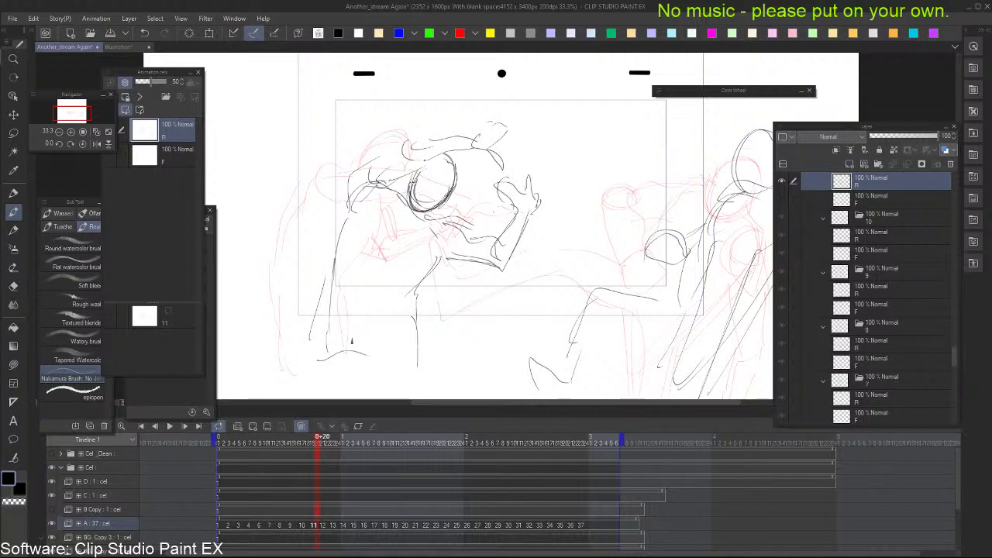
left_click_drag(324, 331, 418, 350)
Flip back and forth between cels 10, 11 and 12 to check the motion of both figures
key("Left")
key("Left")
key("Right")
key("Right")
key("Right")
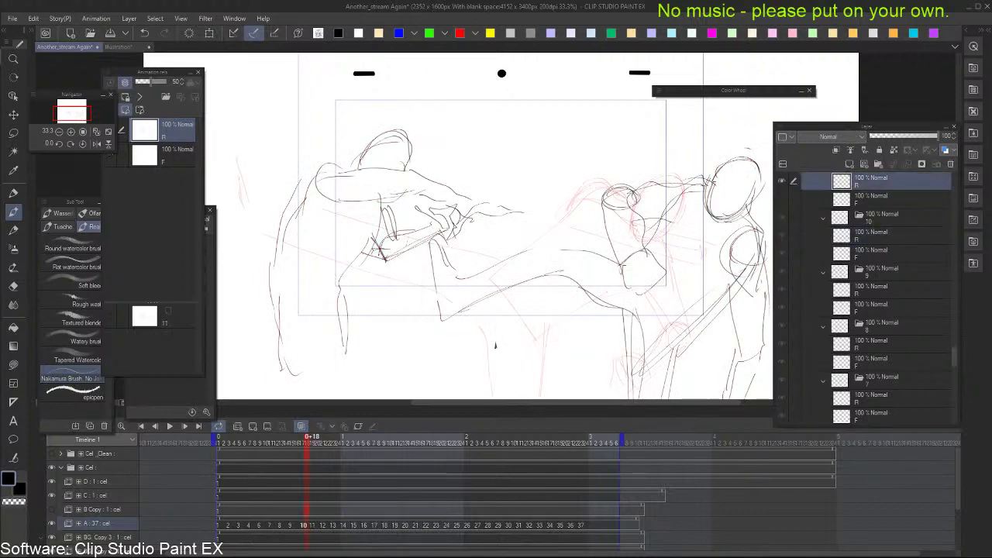
key("ctrl+Left")
key("ctrl+Right")
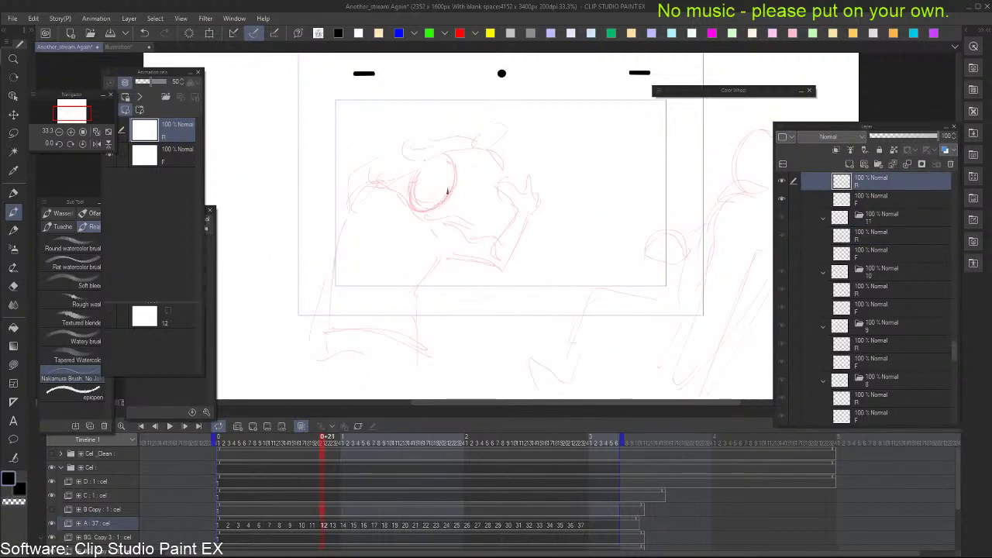
key("ctrl+Left")
key("ctrl+Right")
key("ctrl+Left")
key("ctrl+Left")
key("ctrl+Right")
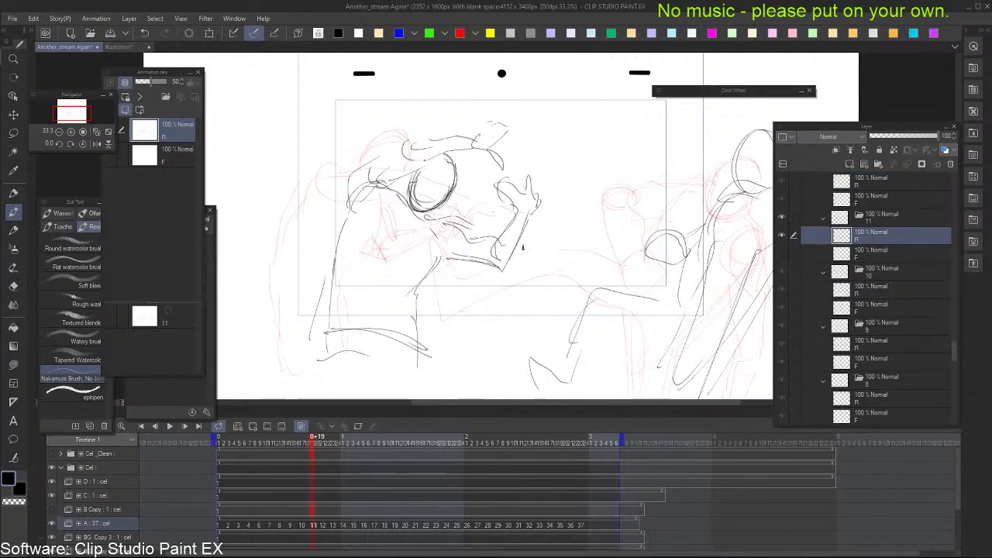
Move the whole cel 11 drawing slightly up and to the right, comparing with cel 10, and go to cel 12
left_click_drag(473, 329, 512, 290)
key("k")
key("ctrl+Left")
key("ctrl+Right")
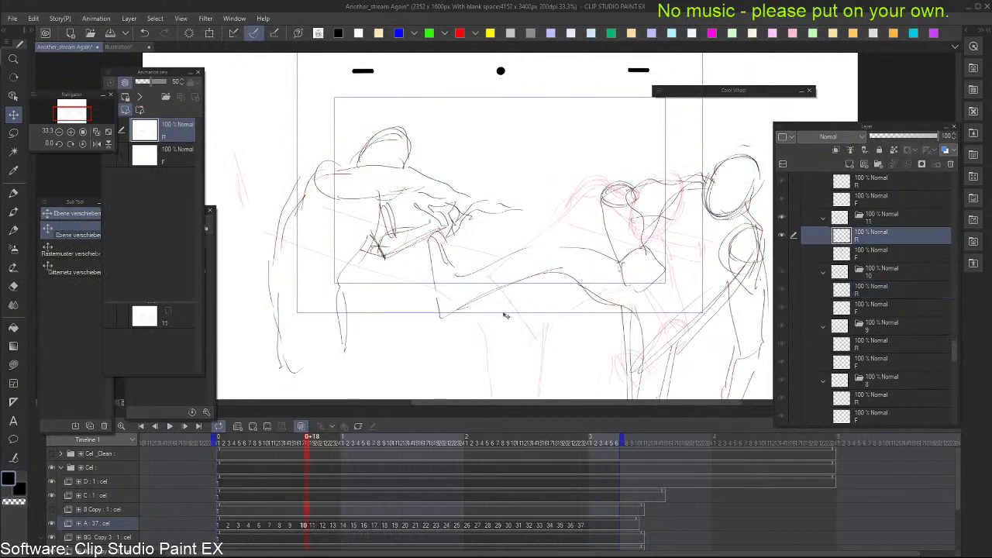
key("ctrl+Right")
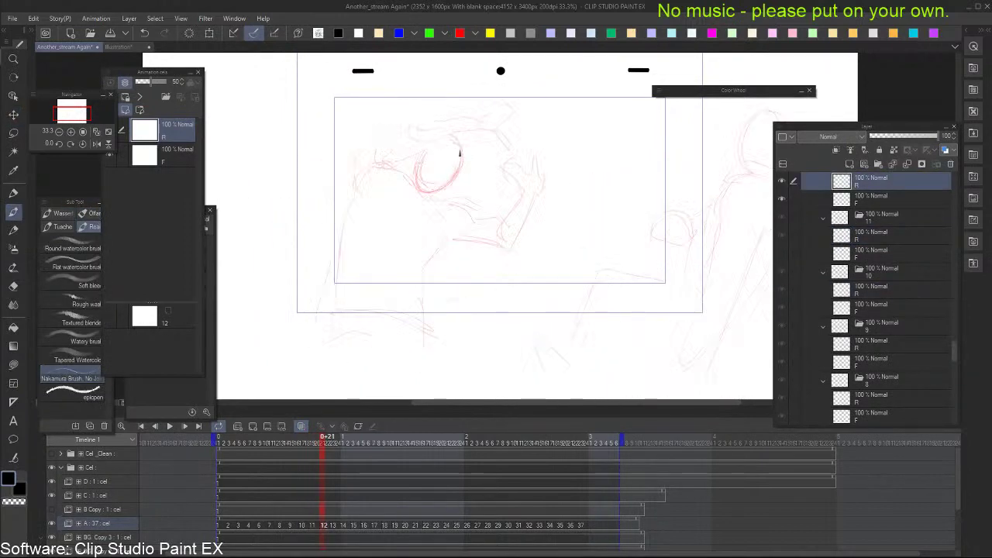
On cel 12, draw the second figure's head oval and both sides of the torso, comparing with cel 11
left_click_drag(460, 145, 453, 193)
mouse_move(447, 152)
left_mouse_down()
mouse_move(451, 195)
mouse_move(475, 179)
left_mouse_up()
mouse_move(456, 150)
left_mouse_down()
mouse_move(470, 186)
mouse_move(405, 186)
left_mouse_up()
key("ctrl+Left")
key("ctrl+Right")
mouse_move(475, 181)
left_mouse_down()
mouse_move(474, 223)
mouse_move(456, 246)
left_mouse_up()
left_click_drag(378, 267, 377, 282)
key("ctrl+Left")
key("ctrl+Right")
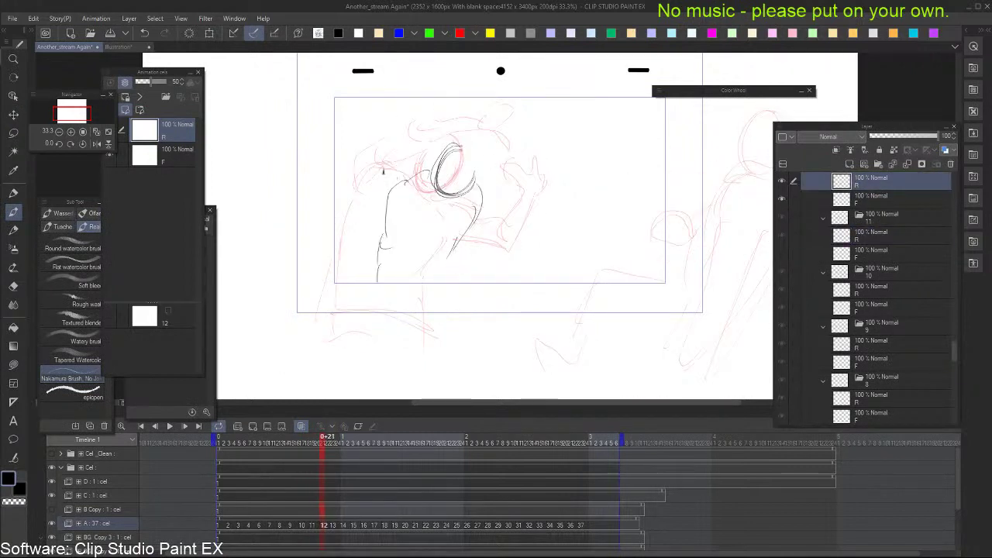
mouse_move(379, 174)
left_mouse_down()
mouse_move(392, 202)
mouse_move(380, 166)
mouse_move(369, 164)
left_mouse_up()
key("ctrl+z")
key("ctrl+z")
key("ctrl+z")
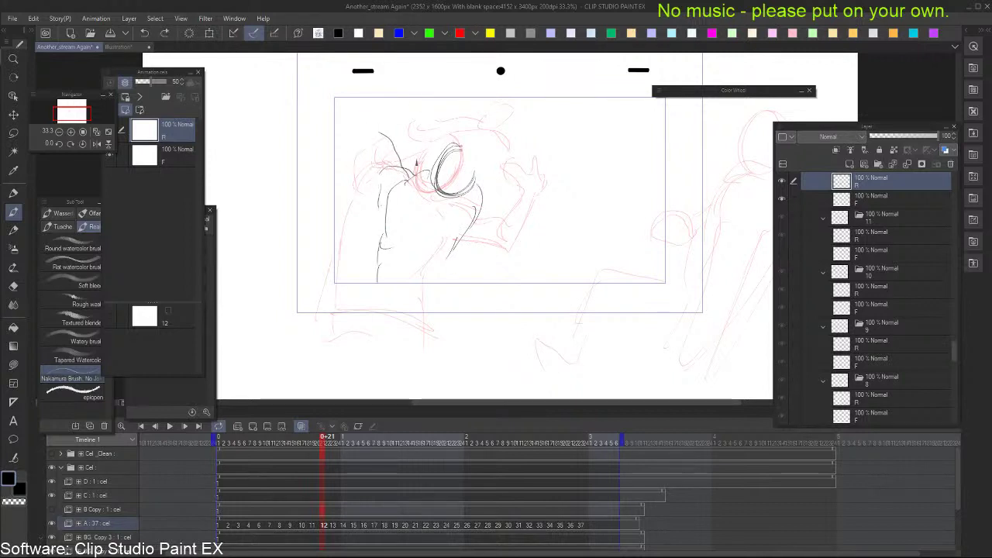
key("ctrl+z")
Draw the second figure's shoulder arc and shoulder circle on cel 12, undoing the trial raised arm
mouse_move(382, 191)
left_mouse_down()
mouse_move(396, 121)
mouse_move(414, 132)
mouse_move(415, 115)
mouse_move(384, 150)
mouse_move(422, 99)
left_mouse_up()
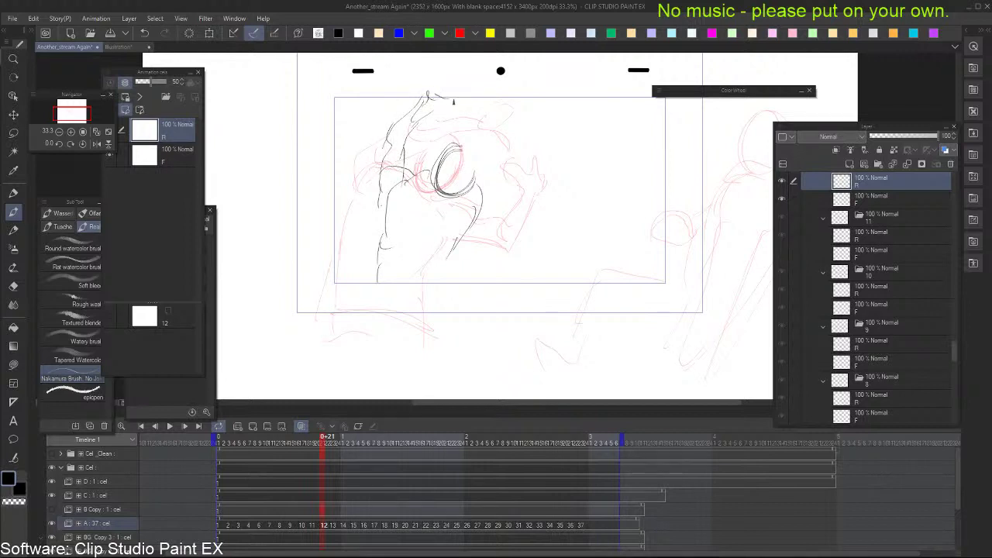
key("comma")
key("period")
key("ctrl+z")
key("ctrl+z")
key("ctrl+z")
key("ctrl+z")
key("ctrl+z")
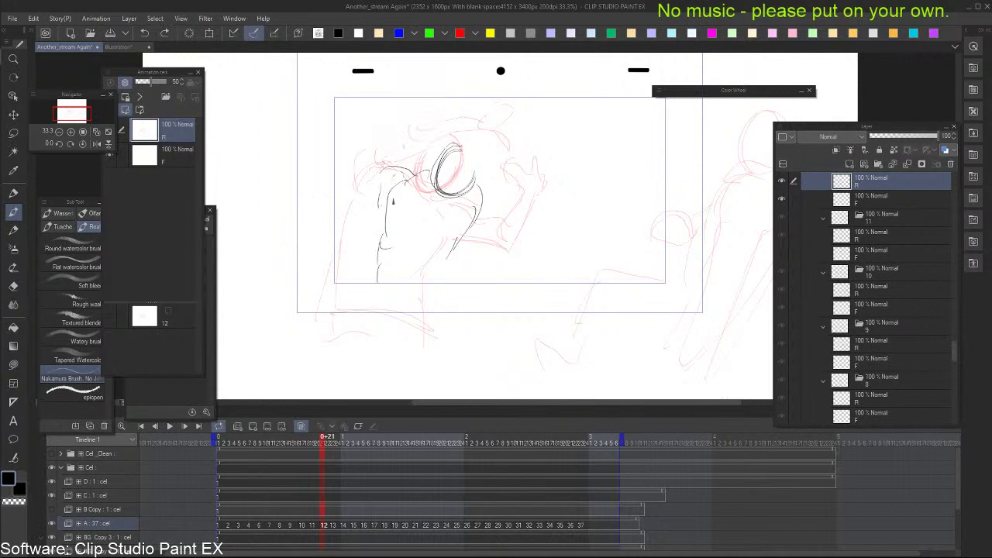
left_click_drag(392, 200, 391, 180)
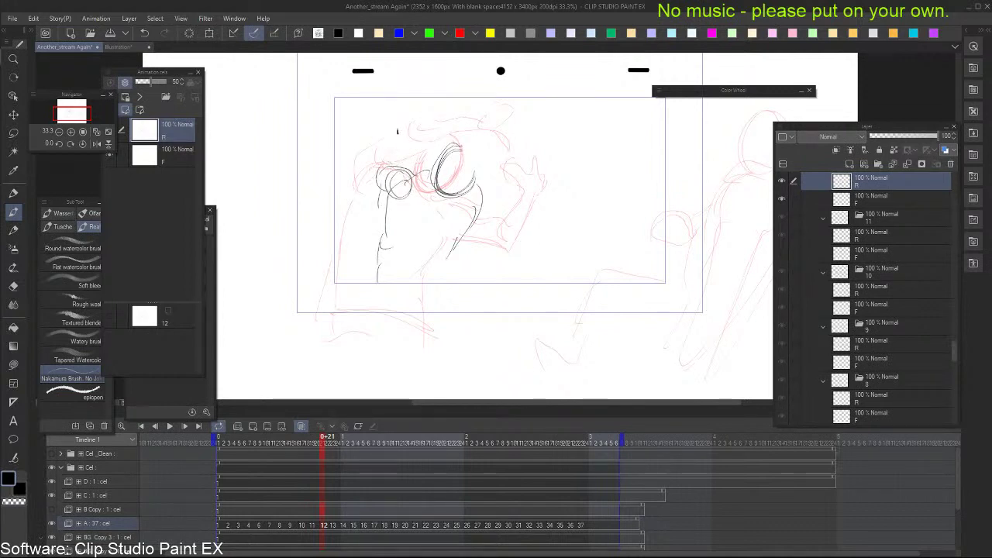
Draw the second figure's raised arm on cel 12 with an elbow circle and forearm, and join the shoulder to the neck
mouse_move(357, 152)
left_mouse_down()
mouse_move(391, 160)
mouse_move(463, 116)
left_mouse_up()
key("ctrl+z")
key("ctrl+z")
left_click_drag(387, 184, 385, 206)
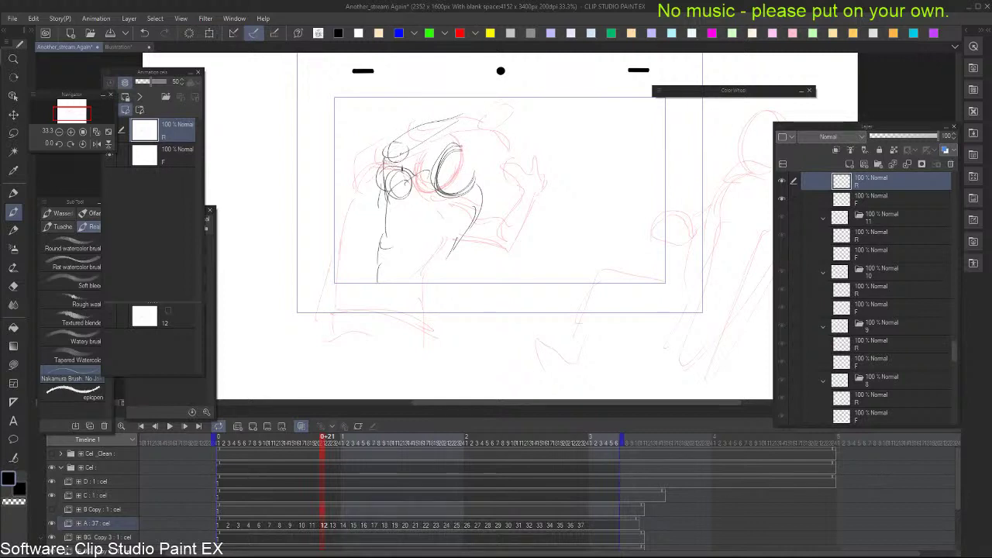
left_click_drag(401, 167, 436, 171)
key("Left")
key("Right")
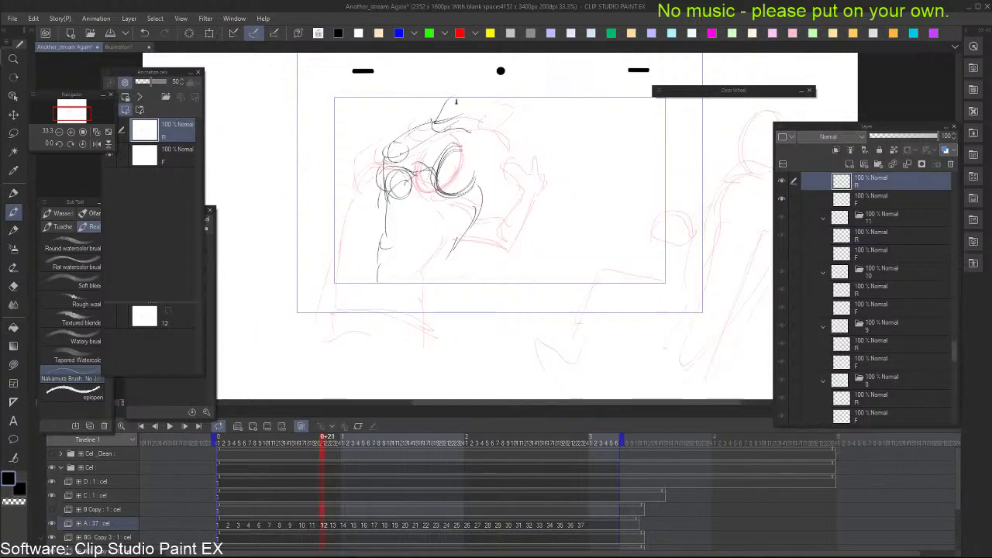
Sketch the hand and fingers at the end of the second figure's raised arm on cel 12
left_click_drag(453, 99, 475, 96)
left_click_drag(457, 107, 474, 106)
key("Left")
key("Right")
Begin the second figure's other arm on cel 12 with upper arm lines and short marks for the extended hand
mouse_move(470, 188)
left_mouse_down()
mouse_move(512, 204)
mouse_move(473, 223)
mouse_move(507, 219)
left_mouse_up()
key("Left")
key("Right")
left_click_drag(582, 185, 591, 191)
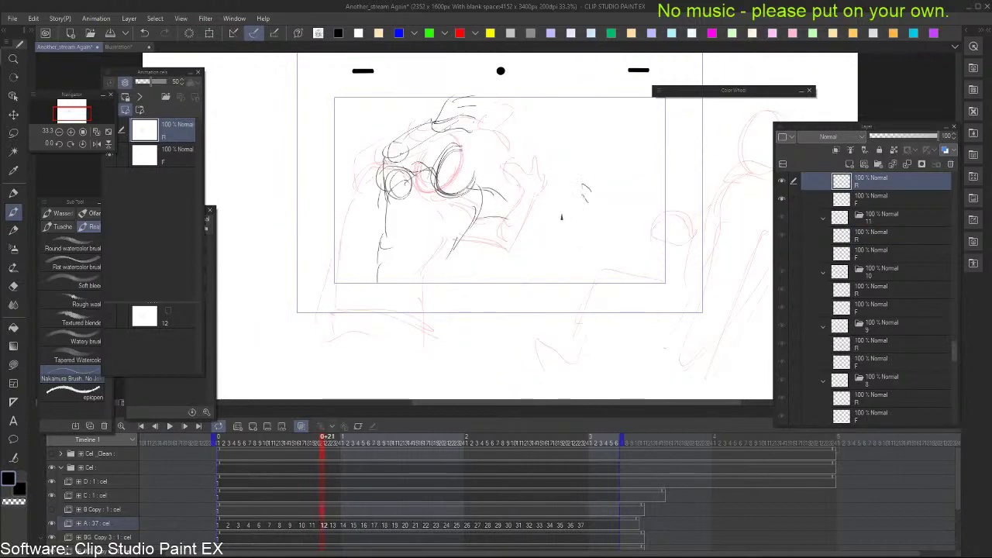
key("Left")
key("Right")
Erase the second figure's head oval on cel 12, redraw it lower, and compare with cel 11
key("e")
mouse_move(459, 147)
left_mouse_down()
mouse_move(433, 180)
mouse_move(459, 148)
mouse_move(452, 188)
mouse_move(432, 200)
mouse_move(456, 161)
mouse_move(469, 206)
left_mouse_up()
key("b")
left_click_drag(452, 166, 468, 211)
key("alt+bracketleft")
key("alt+bracketright")
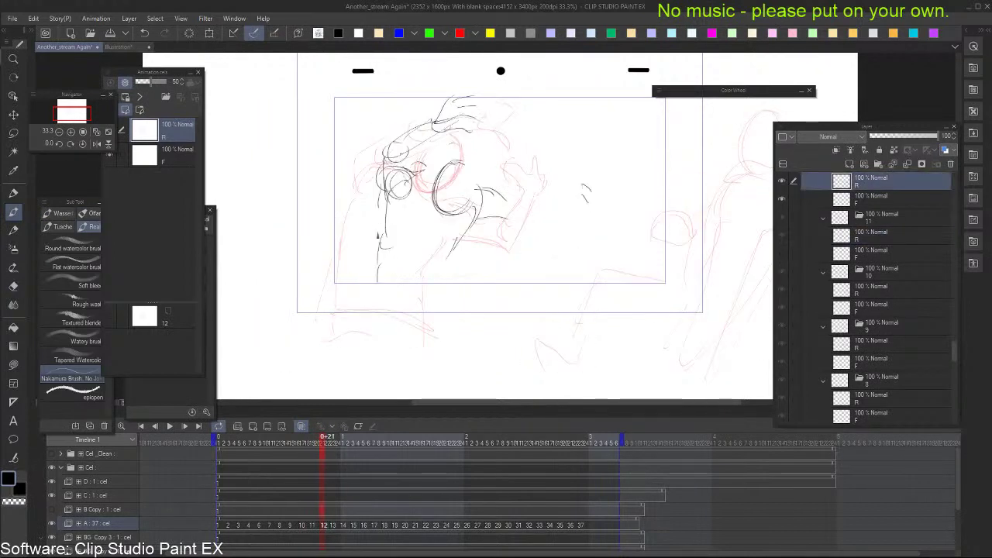
Sketch the second figure's torso sides and waist on cel 12, try hip and thigh curves, and undo the last strokes
left_click_drag(380, 215, 430, 246)
left_click_drag(462, 308, 484, 341)
key("alt+bracketleft")
key("alt+bracketright")
left_click_drag(370, 280, 372, 325)
left_click_drag(364, 348, 363, 374)
mouse_move(373, 306)
left_mouse_down()
mouse_move(452, 309)
mouse_move(488, 346)
left_mouse_up()
left_click_drag(485, 344, 489, 391)
left_click_drag(379, 370, 442, 318)
left_click_drag(408, 346, 489, 345)
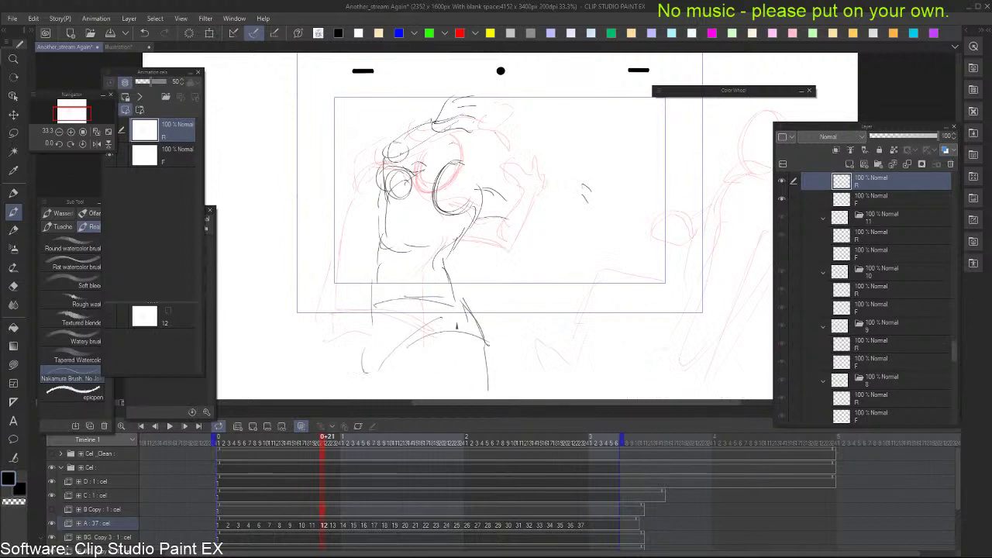
key("ctrl+z")
key("ctrl+z")
key("ctrl+z")
Draw the second figure's waistband, hips and both thighs below the torso on cel 12
mouse_move(402, 326)
left_mouse_down()
mouse_move(402, 296)
mouse_move(433, 299)
mouse_move(396, 298)
mouse_move(462, 296)
left_mouse_up()
key("e")
key("b")
left_click_drag(372, 302, 459, 307)
mouse_move(436, 245)
left_mouse_down()
mouse_move(443, 295)
mouse_move(453, 291)
mouse_move(448, 371)
left_mouse_up()
scroll(458, 300, "down", 3)
left_click_drag(465, 260, 469, 384)
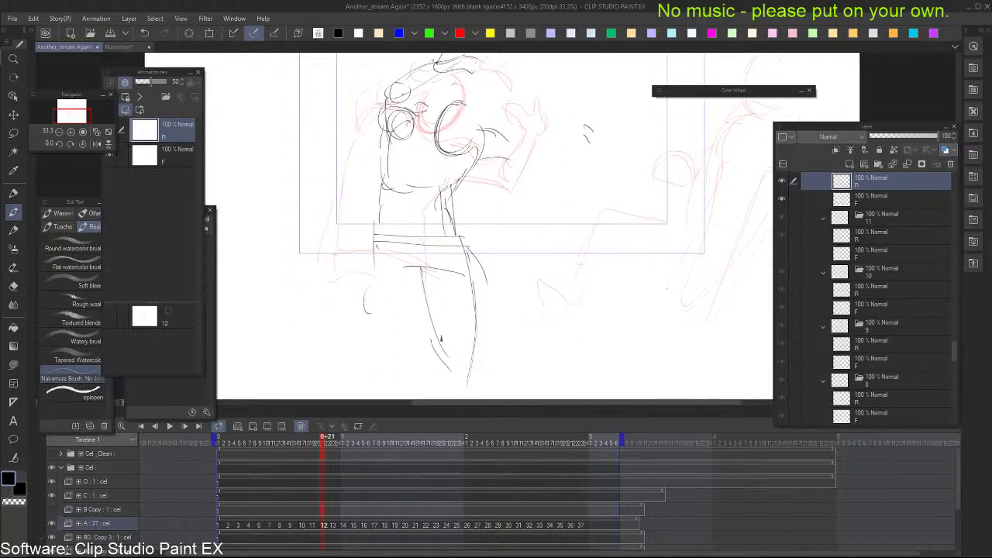
mouse_move(374, 268)
left_mouse_down()
mouse_move(381, 333)
mouse_move(409, 310)
mouse_move(394, 355)
left_mouse_up()
left_click_drag(414, 270, 400, 343)
left_click_drag(419, 291, 390, 390)
Erase the second figure's unfinished arm marks on cel 12, redraw the arm extended with a rough hand, and compare with cel 11
key("comma")
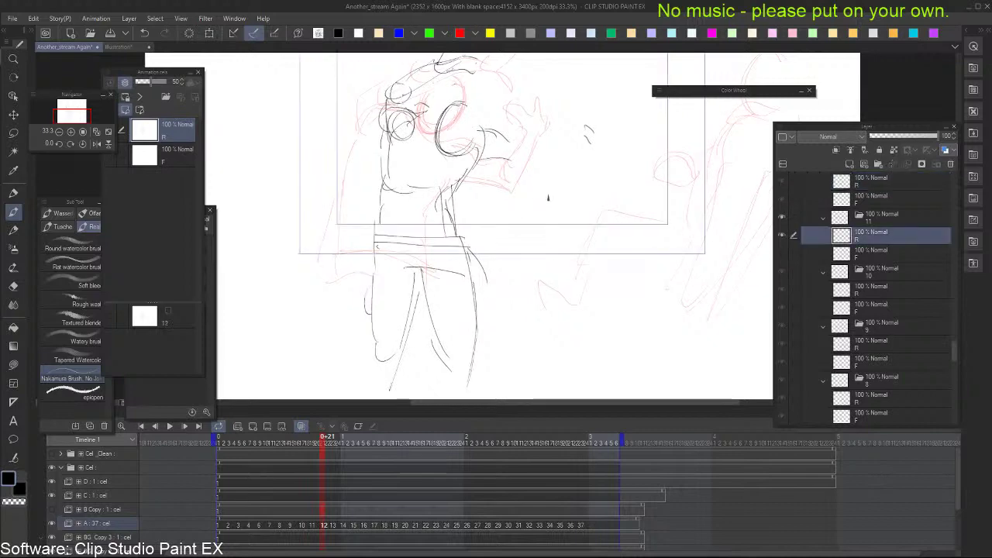
key("period")
left_click_drag(538, 202, 533, 232)
key("comma")
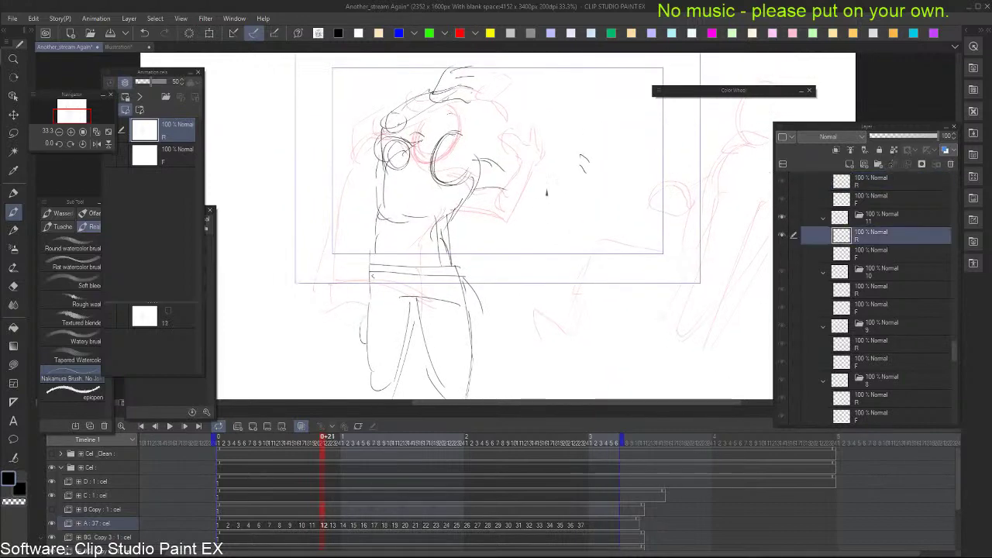
key("e")
mouse_move(487, 160)
left_mouse_down()
mouse_move(495, 221)
mouse_move(540, 234)
mouse_move(560, 224)
mouse_move(541, 238)
mouse_move(584, 247)
left_mouse_up()
key("b")
key("comma")
key("period")
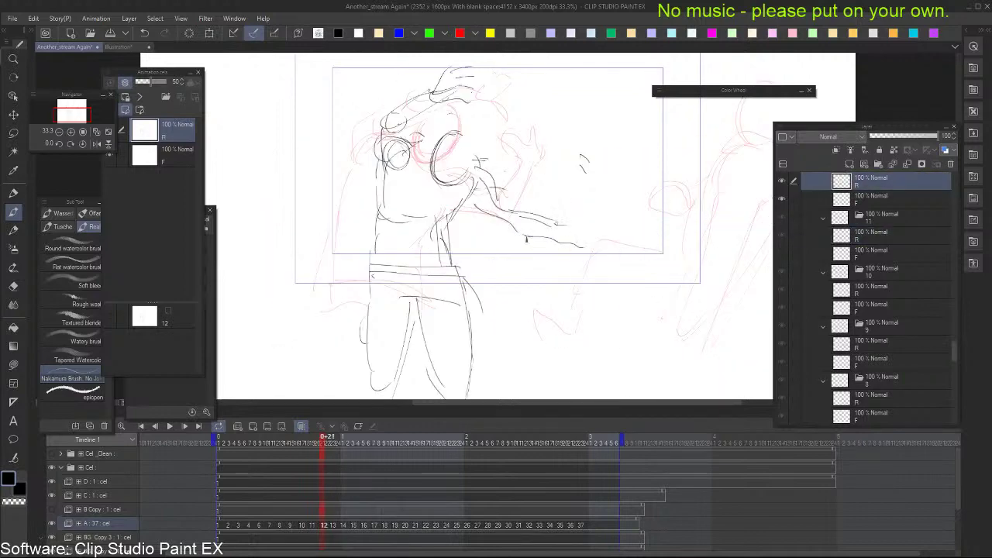
left_click_drag(524, 240, 629, 221)
key("Left")
key("Right")
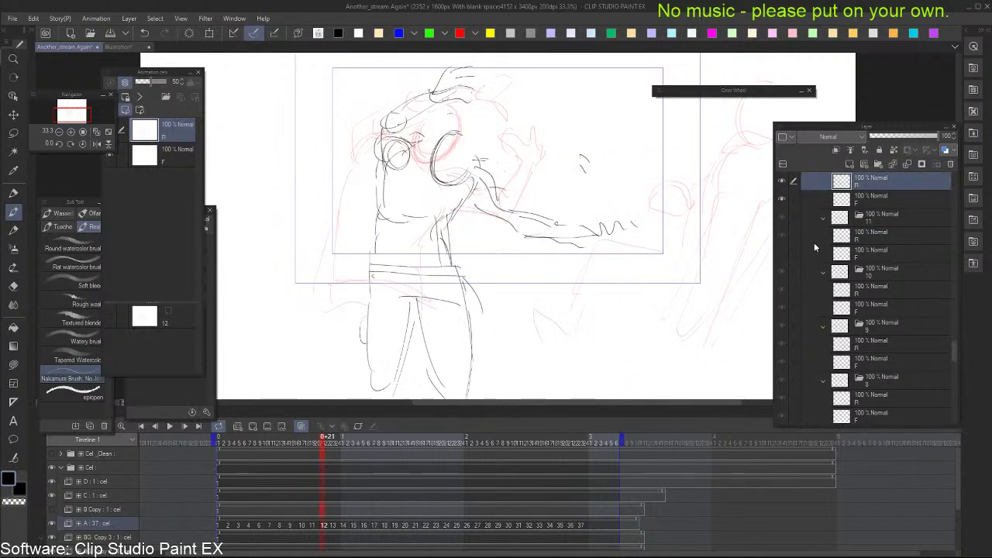
Play the animation from the first cel to review the rough poses
left_click(223, 527)
key("Tab")
key("space")
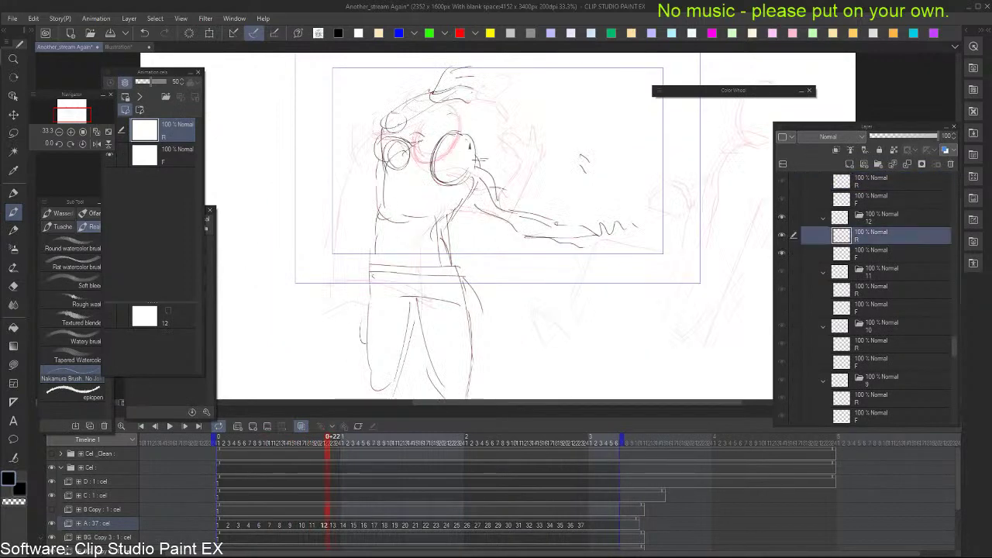
Start the second figure on cel 13 with a head oval, shoulder, torso and waist side, comparing against cel 12
mouse_move(492, 166)
left_mouse_down()
mouse_move(465, 159)
mouse_move(475, 152)
mouse_move(485, 192)
mouse_move(494, 164)
left_mouse_up()
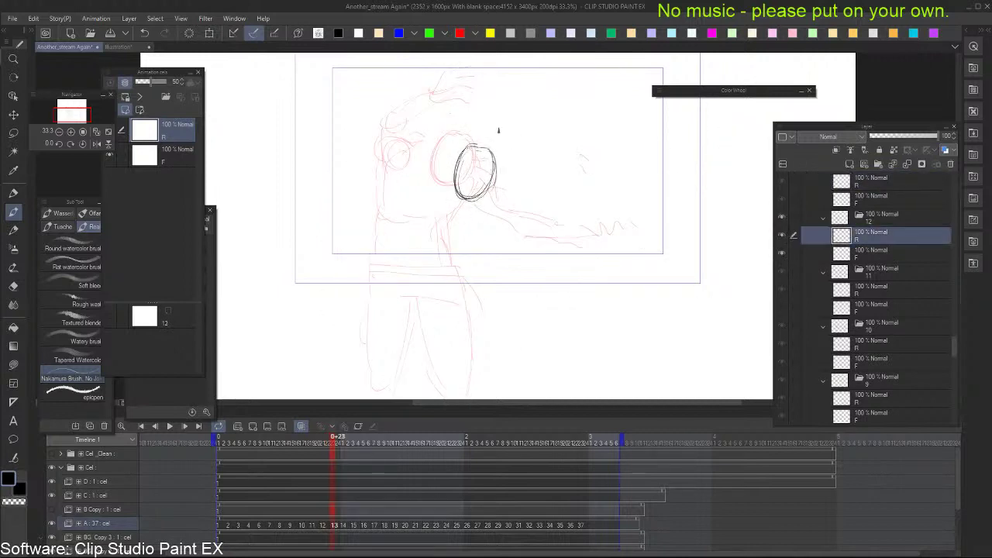
mouse_move(432, 166)
left_mouse_down()
mouse_move(419, 200)
mouse_move(423, 235)
left_mouse_up()
mouse_move(501, 191)
left_mouse_down()
mouse_move(493, 225)
mouse_move(417, 239)
mouse_move(477, 256)
mouse_move(401, 290)
mouse_move(398, 333)
left_mouse_up()
key("Left")
key("Right")
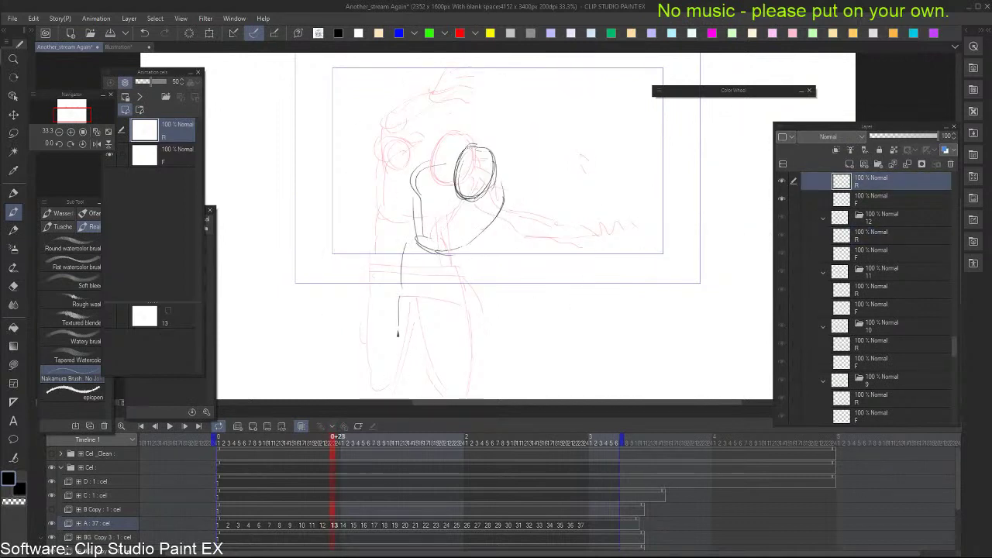
key("Left")
key("Right")
mouse_move(423, 287)
left_mouse_down()
mouse_move(488, 281)
mouse_move(484, 271)
mouse_move(479, 345)
left_mouse_up()
left_click_drag(481, 302, 465, 356)
key("ctrl+z")
key("ctrl+z")
key("ctrl+z")
Draw the second figure's far waist side, hip and outer leg on cel 13, and compare with cel 12
mouse_move(467, 253)
left_mouse_down()
mouse_move(478, 312)
mouse_move(446, 392)
left_mouse_up()
left_click_drag(475, 318, 457, 374)
left_click_drag(466, 285, 471, 245)
key("Left")
key("Right")
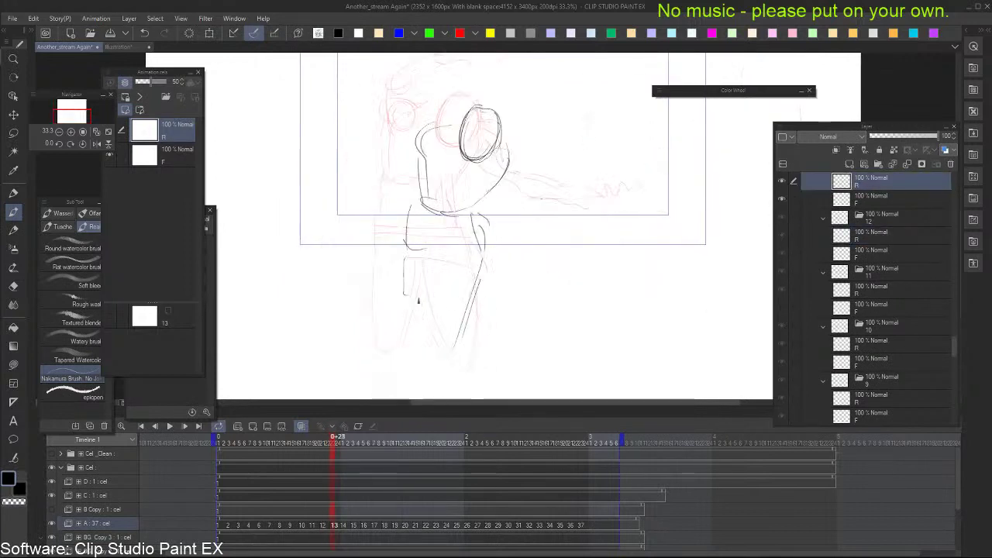
Rough in the second figure's near hip curve on cel 13, undoing the stray thigh strokes
mouse_move(414, 295)
left_mouse_down()
mouse_move(447, 276)
mouse_move(446, 304)
left_mouse_up()
key("Left")
key("Right")
key("ctrl+z")
mouse_move(403, 245)
left_mouse_down()
mouse_move(437, 241)
mouse_move(450, 266)
left_mouse_up()
mouse_move(444, 242)
left_mouse_down()
mouse_move(453, 279)
mouse_move(413, 280)
mouse_move(419, 310)
left_mouse_up()
key("ctrl+z")
key("ctrl+z")
Draw the second figure's foreshortened front thigh with a knee circle on cel 13, and compare with the neighbouring cels
left_click_drag(406, 248, 424, 330)
left_click_drag(447, 291, 442, 332)
key("Left")
key("Right")
left_click_drag(424, 312, 451, 325)
key("Left")
key("Right")
key("Right")
key("Left")
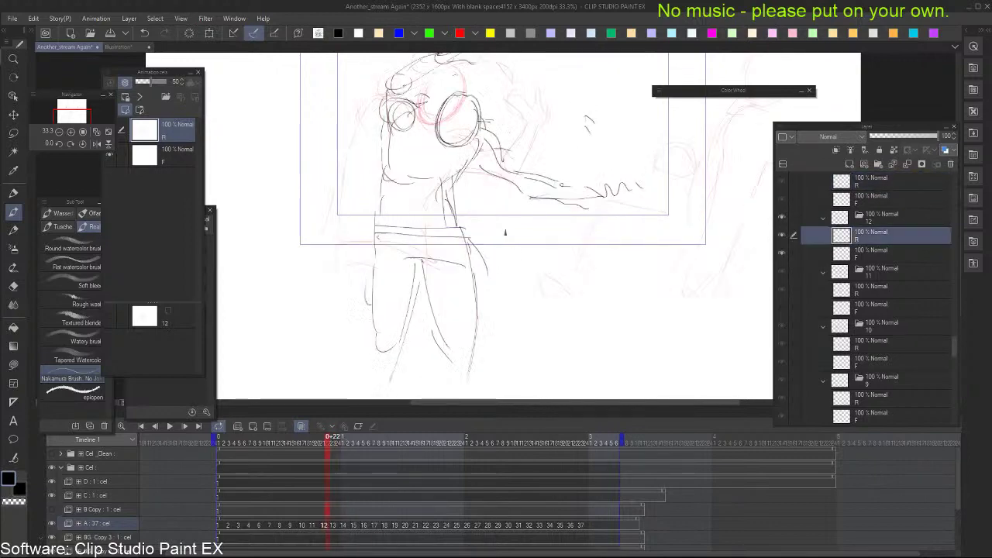
Add the second figure's shoulder line and raised upper arm on cel 13, checking against cel 12
key("Right")
left_click_drag(548, 104, 546, 152)
key("Left")
key("Right")
key("Left")
key("Right")
left_click_drag(448, 171, 419, 167)
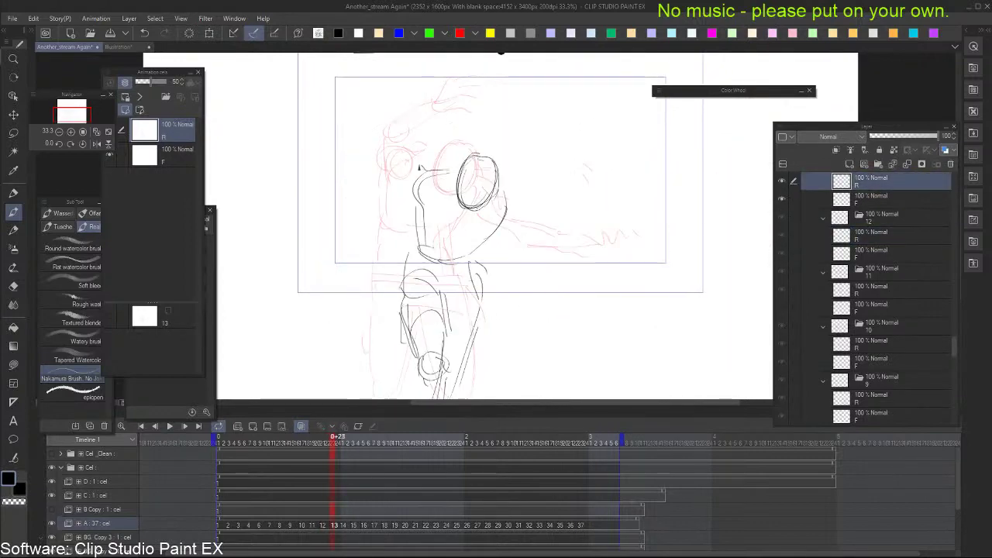
key("Left")
key("Right")
left_click_drag(424, 208, 378, 175)
key("Left")
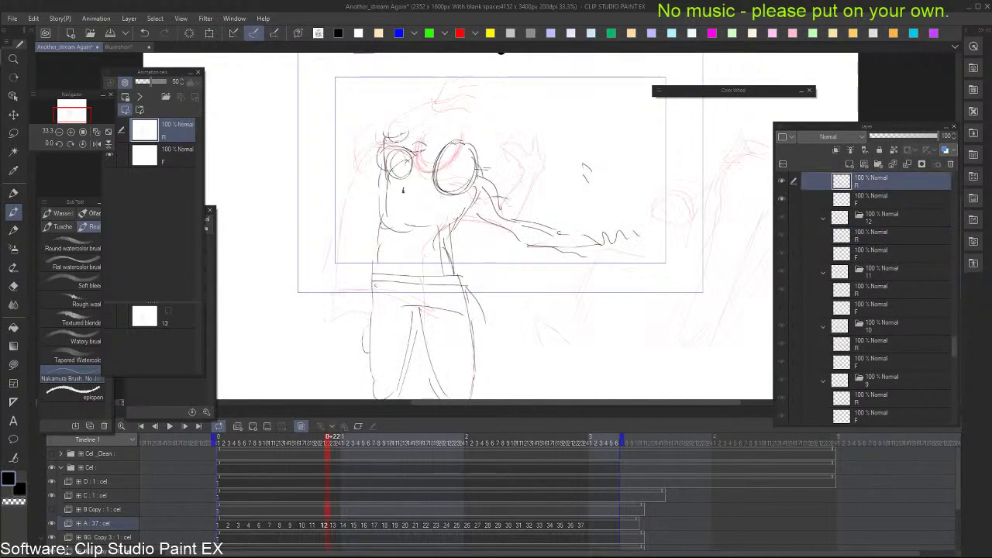
Sketch the second figure's raised hand with spread fingers at the end of the arm on cel 13, redrawing strokes against cel 12
key("Right")
mouse_move(344, 140)
left_mouse_down()
mouse_move(363, 171)
mouse_move(349, 142)
mouse_move(433, 110)
left_mouse_up()
key("Left")
key("Right")
key("ctrl+z")
key("ctrl+z")
key("ctrl+z")
mouse_move(358, 139)
left_mouse_down()
mouse_move(371, 147)
mouse_move(371, 119)
mouse_move(380, 126)
left_mouse_up()
key("ctrl+z")
mouse_move(374, 122)
left_mouse_down()
mouse_move(407, 107)
mouse_move(344, 122)
mouse_move(333, 139)
mouse_move(392, 188)
left_mouse_up()
key("Left")
key("Right")
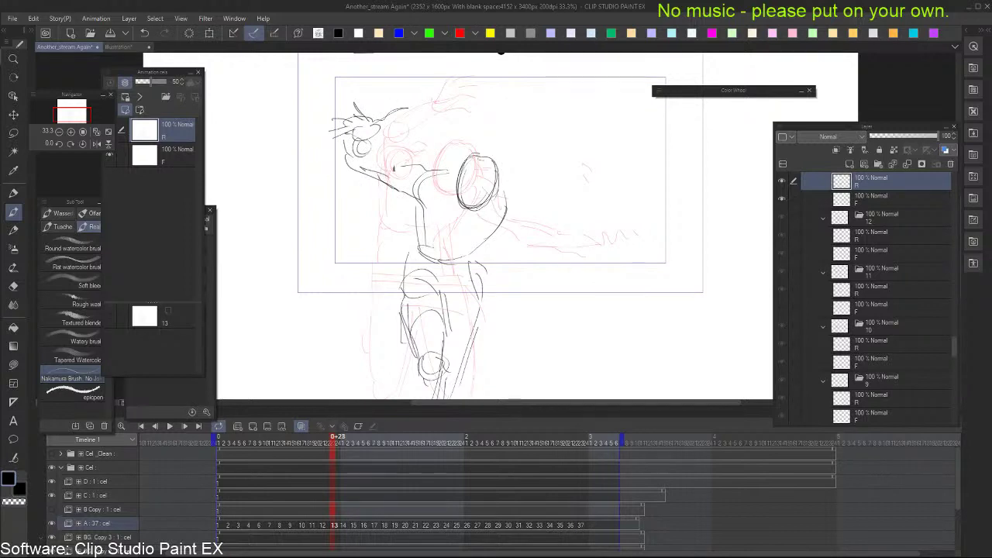
key("Left")
key("Right")
Draw the second figure's other arm reaching down from the shoulder on cel 13, redoing the forearm lines
left_click_drag(496, 201, 543, 191)
mouse_move(505, 226)
left_mouse_down()
mouse_move(541, 214)
mouse_move(609, 264)
left_mouse_up()
key("Left")
key("Right")
key("ctrl+z")
key("ctrl+z")
left_click_drag(511, 188, 533, 277)
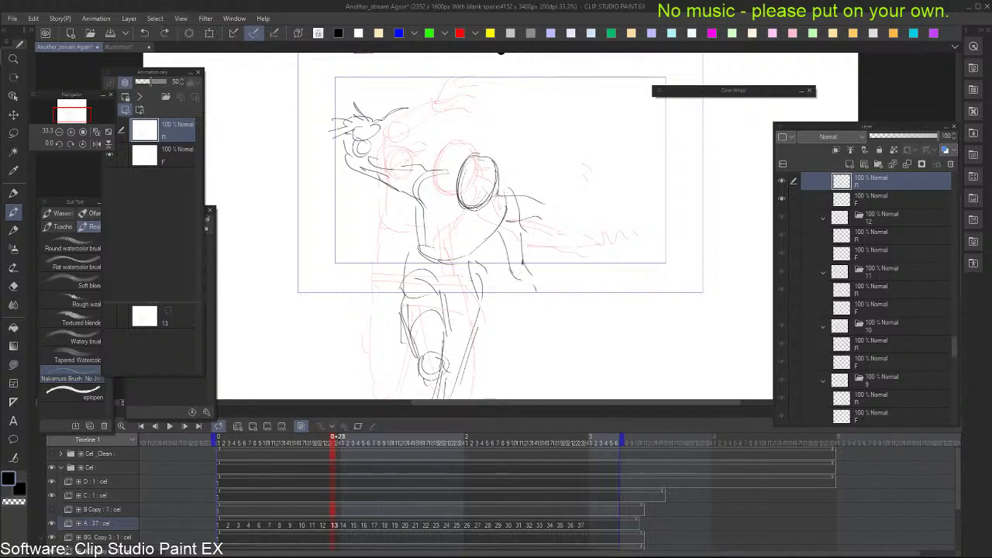
key("ctrl+z")
left_click_drag(518, 221, 525, 254)
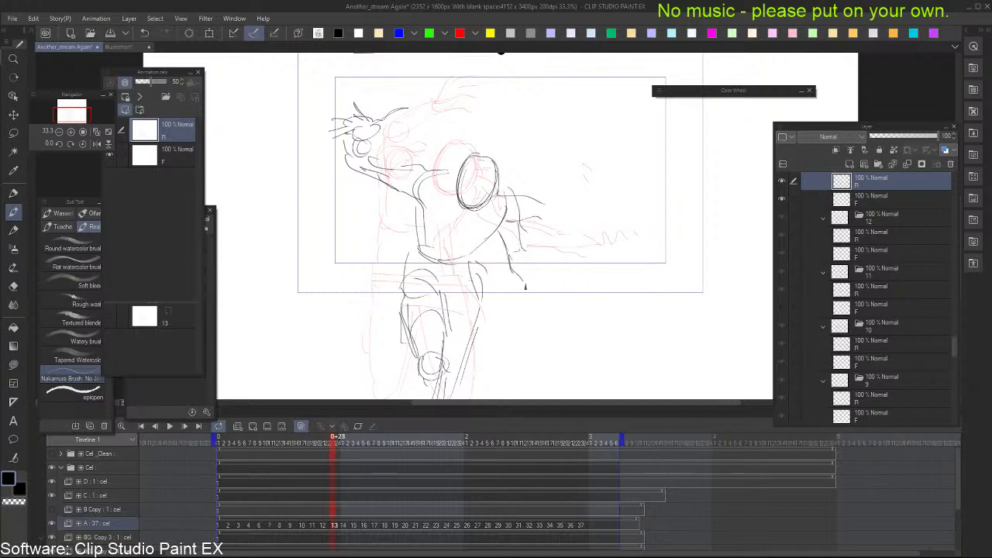
Sketch the hand with spread fingers at the end of the second figure's lowered arm on cel 13
mouse_move(538, 297)
left_mouse_down()
mouse_move(556, 303)
mouse_move(532, 306)
mouse_move(557, 297)
mouse_move(569, 317)
left_mouse_up()
key("ctrl+z")
left_click_drag(564, 301, 577, 297)
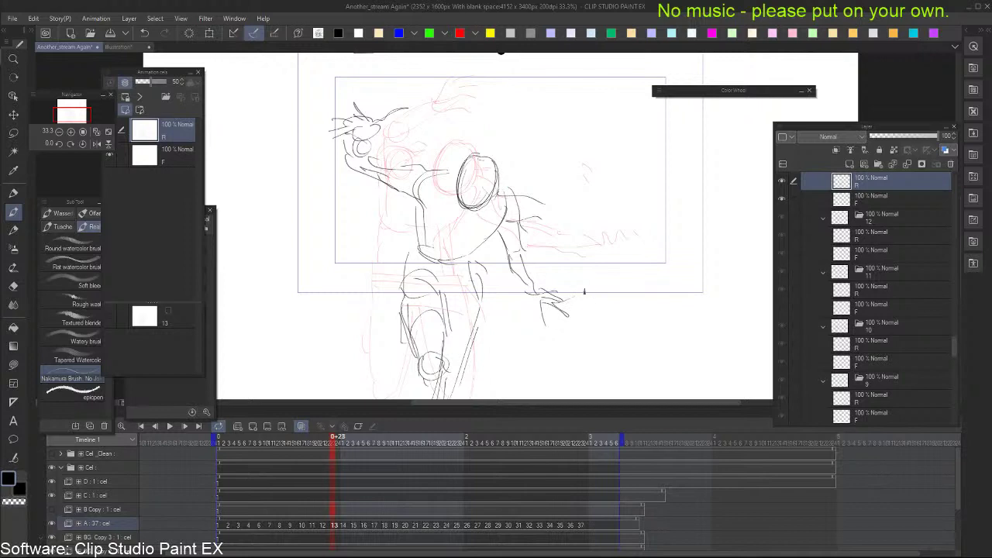
key("ctrl+Right")
key("ctrl+Left")
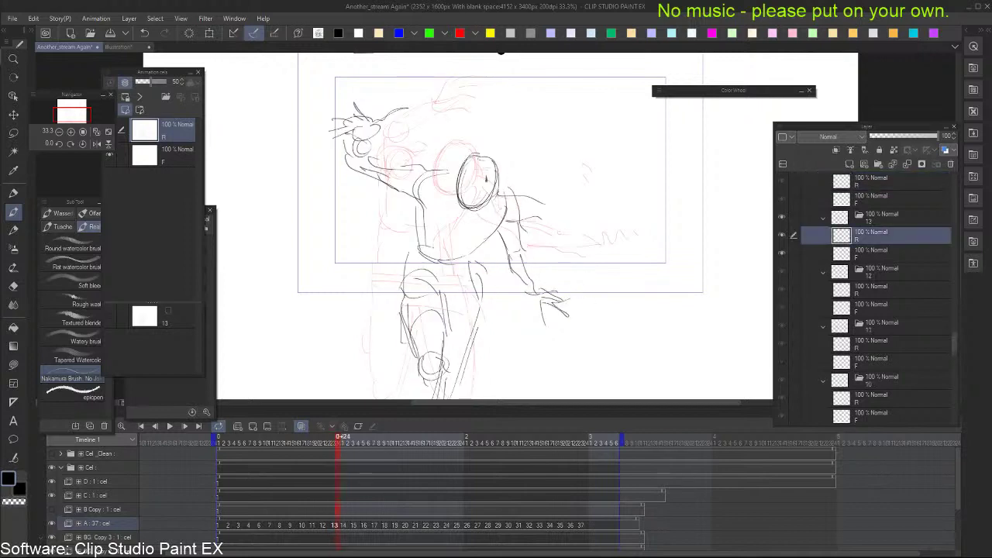
Erase the second figure's head on cel 13 and redraw it as a slightly lower, cleaner oval
key("e")
mouse_move(465, 163)
left_mouse_down()
mouse_move(462, 185)
mouse_move(467, 161)
mouse_move(484, 167)
mouse_move(468, 179)
left_mouse_up()
key("b")
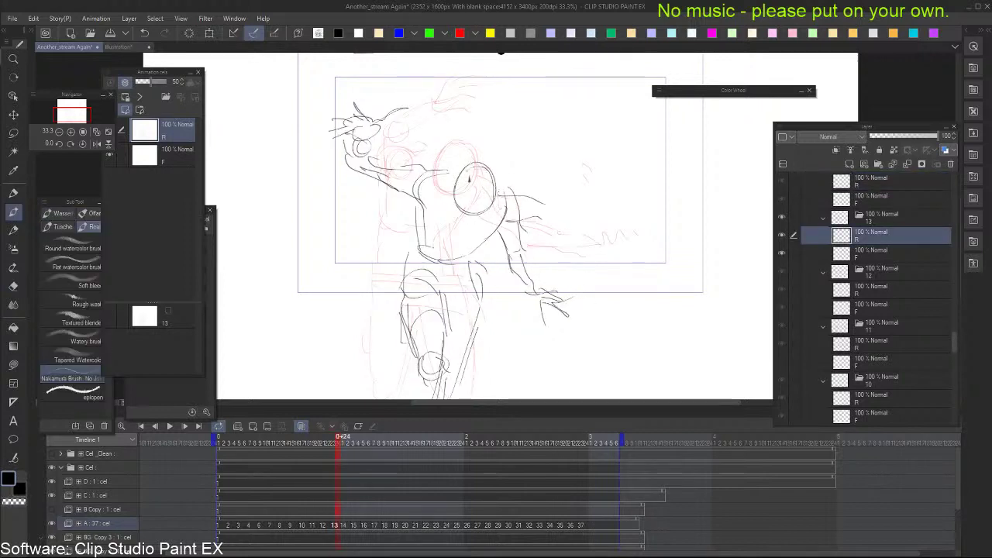
Try a small ear mark on the second figure's head on cel 11, and sketch the ear on cel 10
key("ctrl+Left")
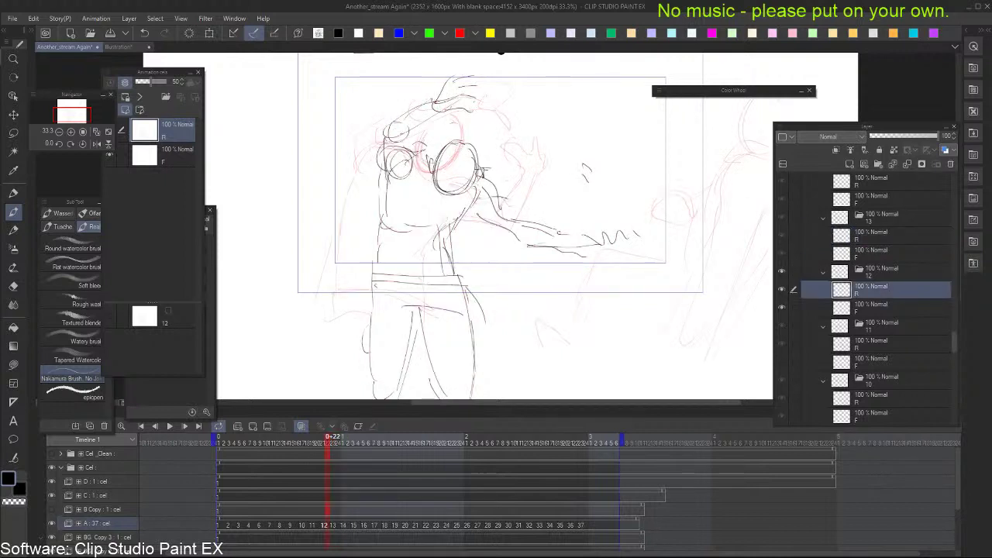
key("ctrl+Left")
left_click_drag(434, 149, 432, 156)
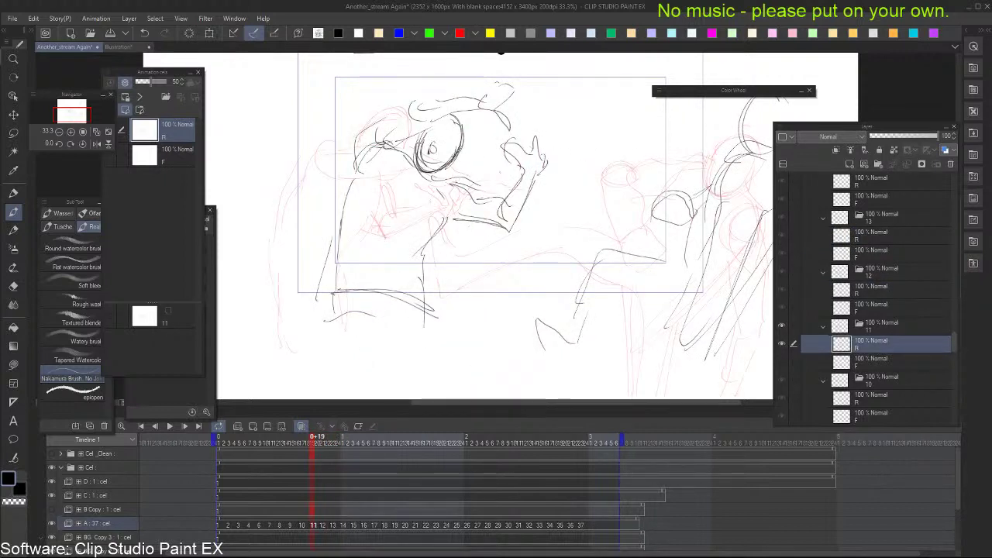
key("ctrl+z")
key("ctrl+Left")
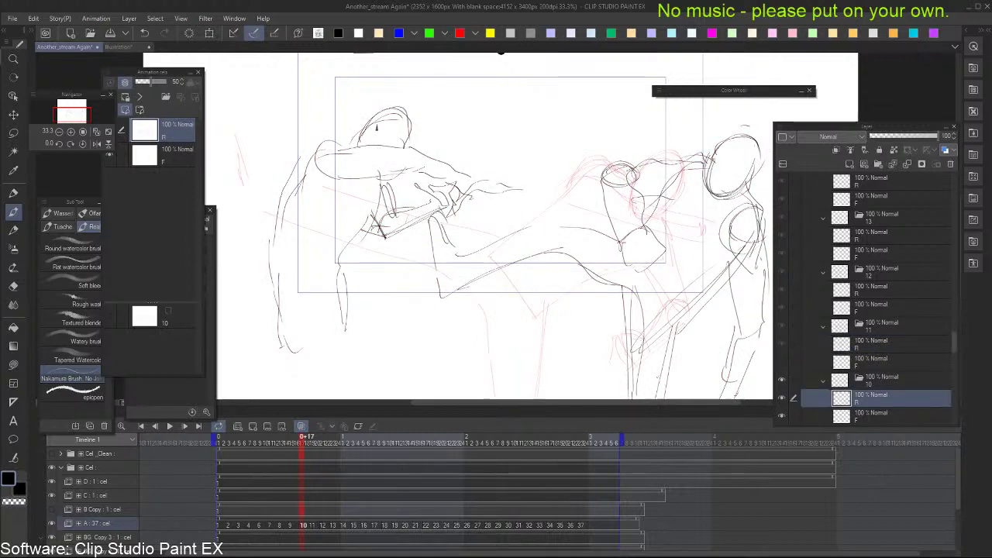
left_click_drag(371, 125, 403, 149)
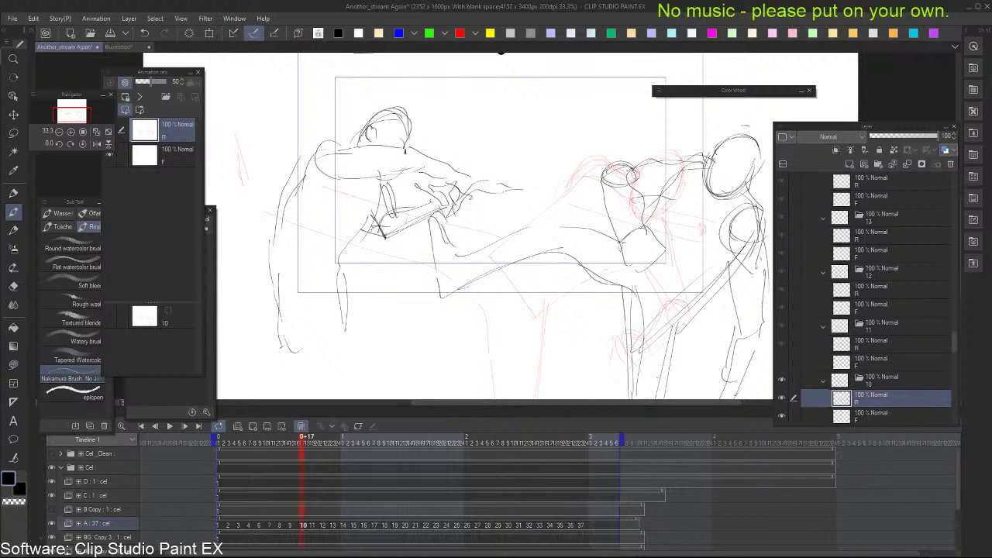
Review the earlier cels and sketch the facial guide lines and eyes on the first figure's head on cel 6
key("ctrl+Left")
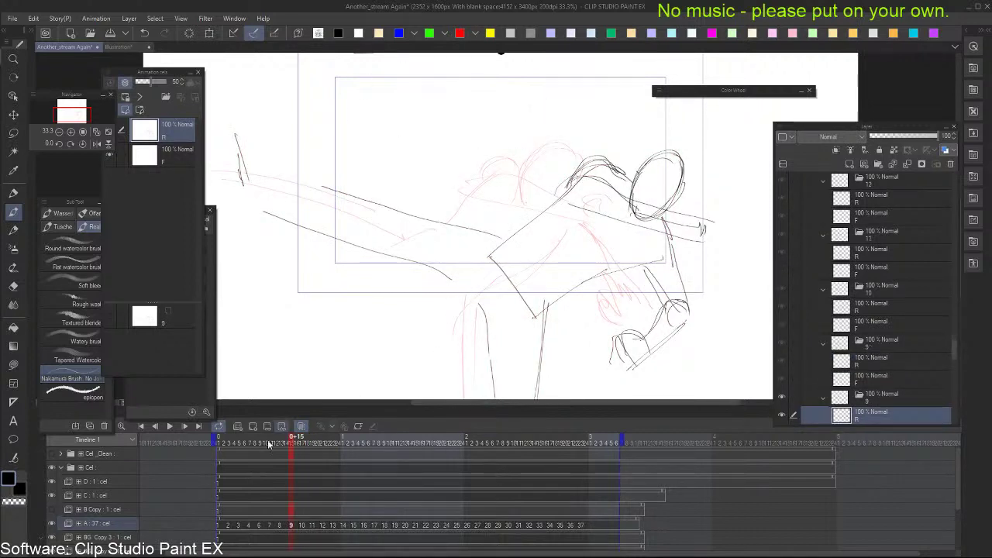
key("ctrl+Left")
key("ctrl+Left")
key("ctrl+Left")
key("ctrl+Left")
key("ctrl+Left")
key("period")
key("period")
key("period")
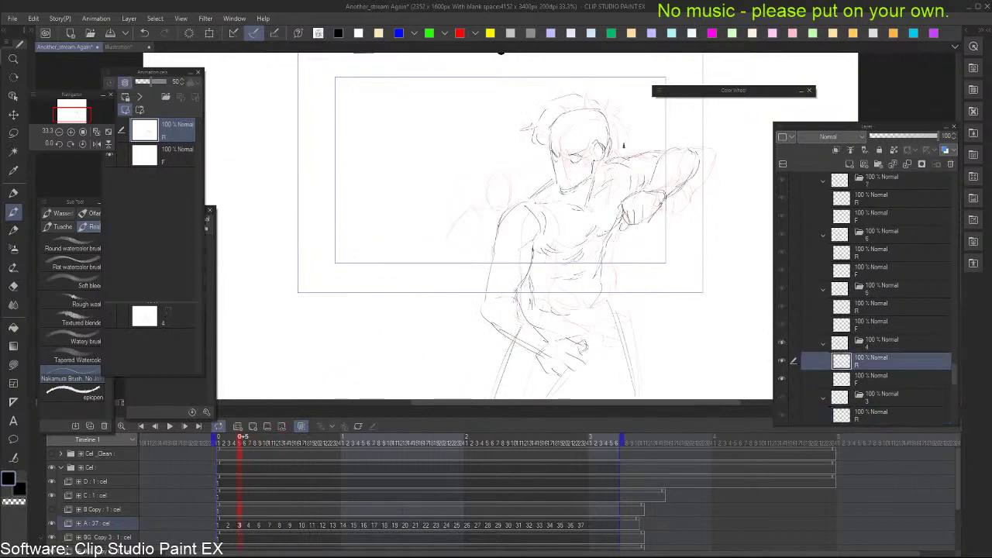
key("comma")
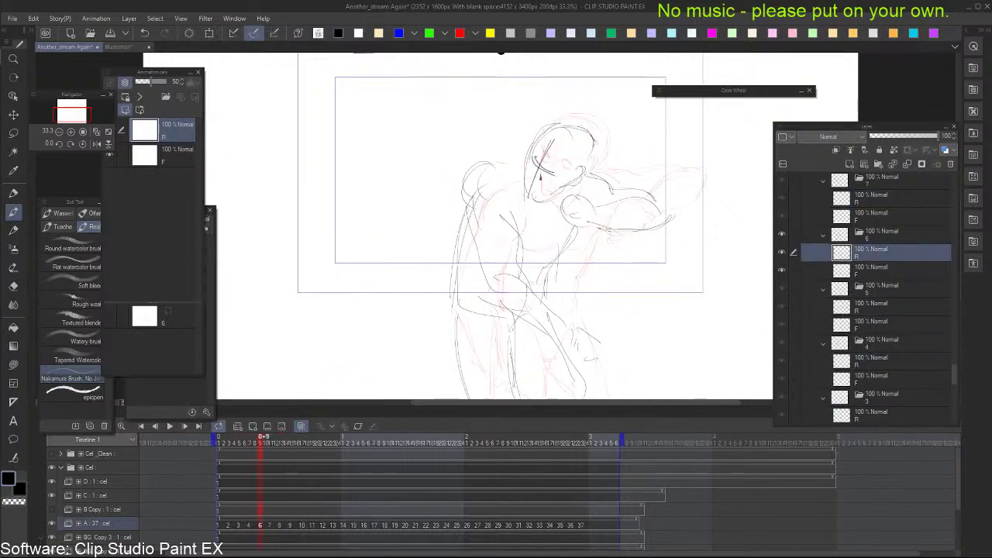
key("ctrl+z")
left_click_drag(545, 174, 554, 176)
Sketch the facial centre line and both eyes on the first figure's head on cel 7
key("ctrl+Right")
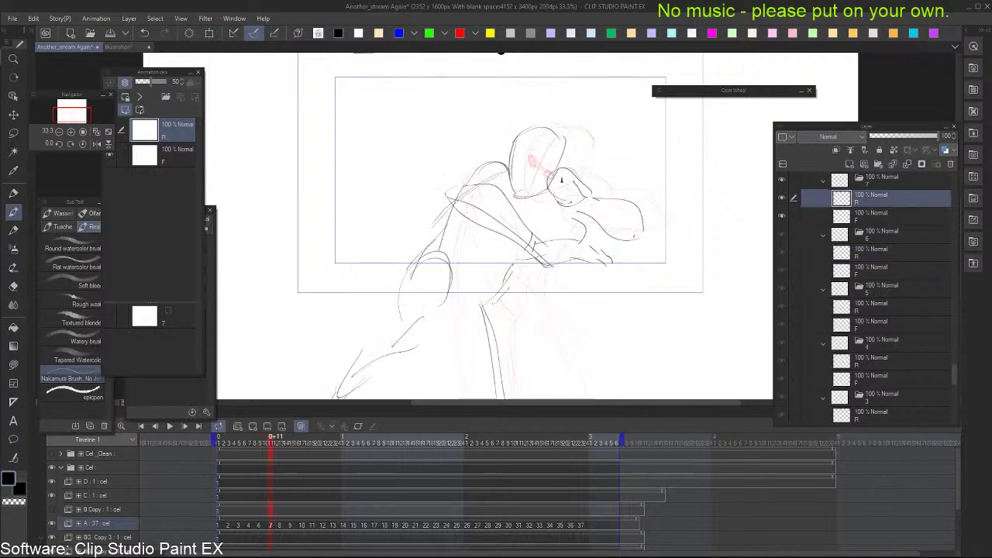
key("ctrl+z")
left_click_drag(538, 138, 516, 189)
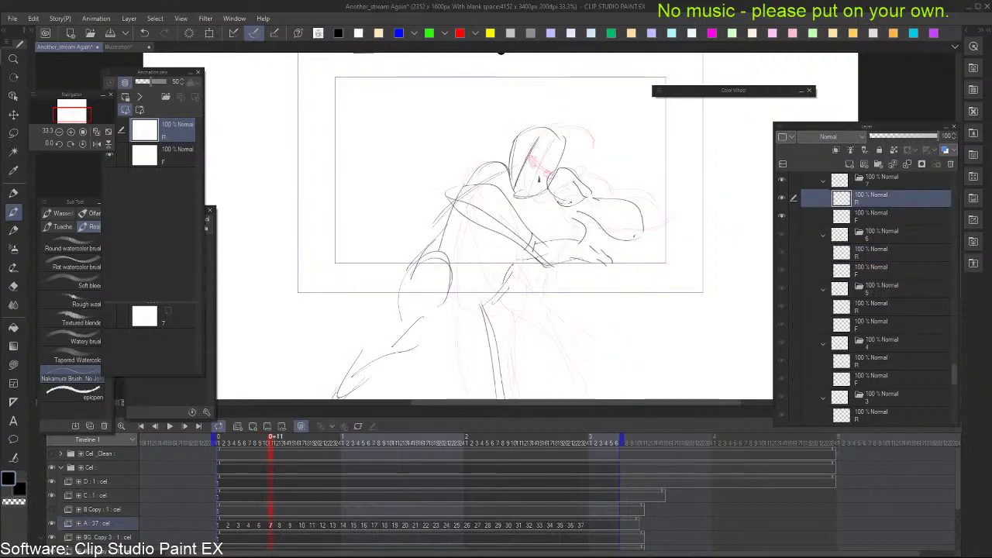
key("ctrl+z")
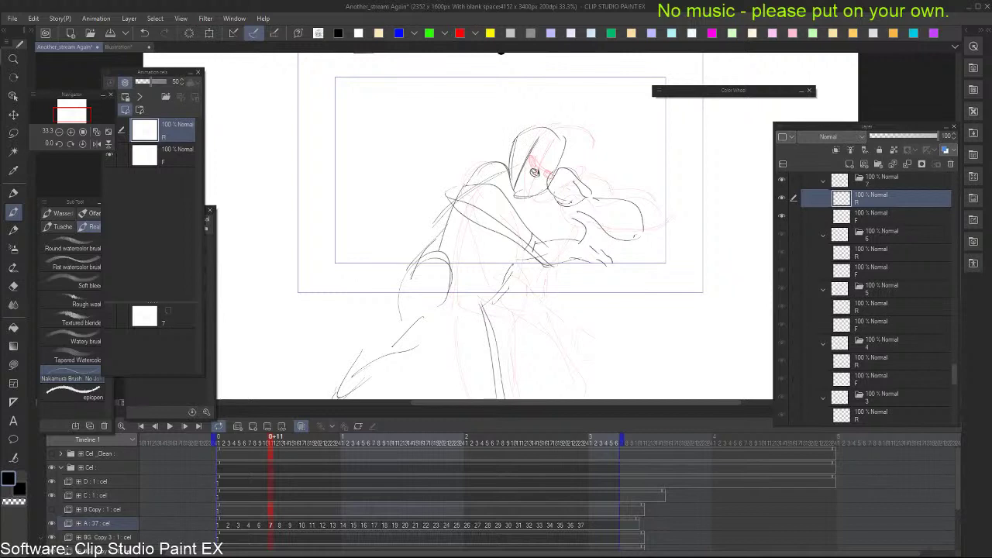
left_click_drag(508, 183, 537, 193)
left_click_drag(510, 159, 531, 136)
key("ctrl+z")
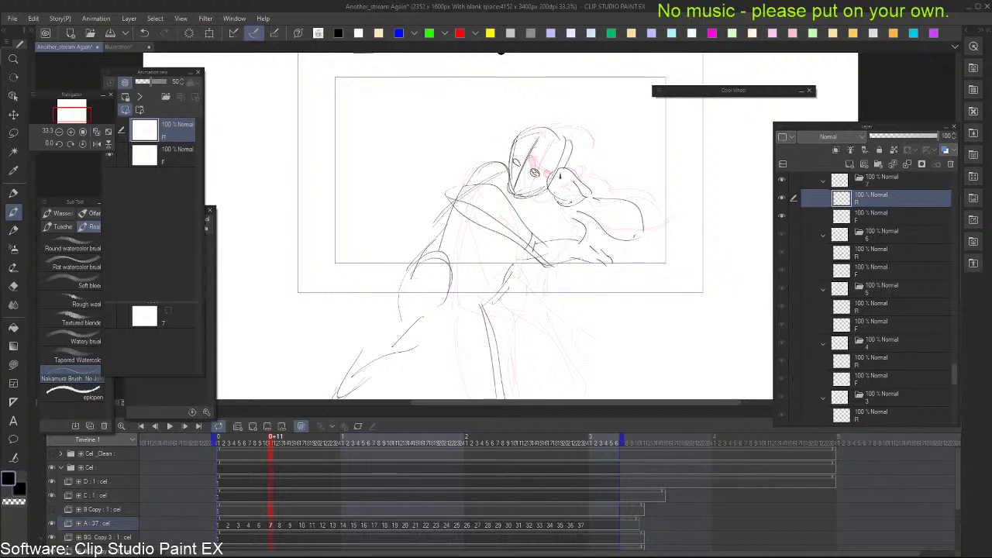
Redraw the facial guide lines on the first figure's lowered head on cel 8
key("Right")
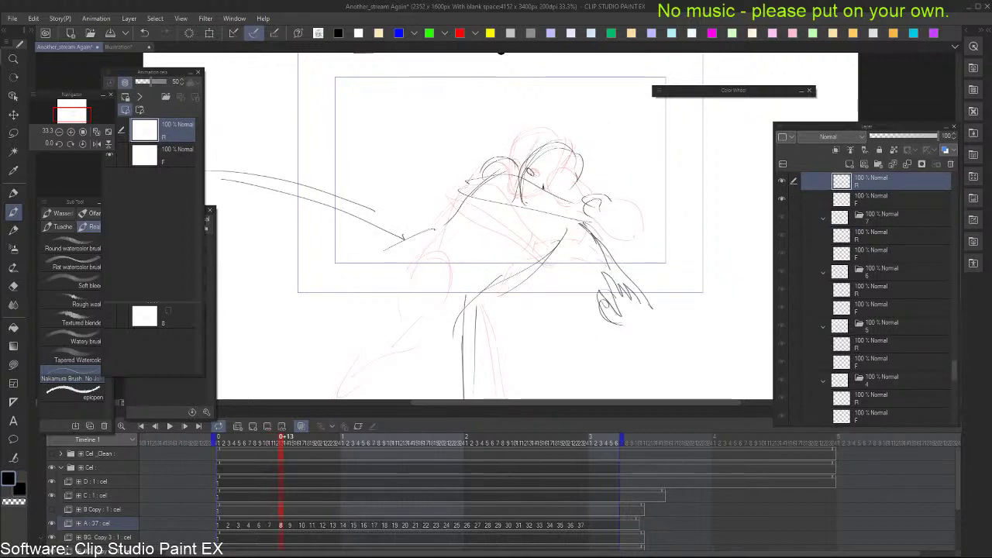
key("ctrl+z")
key("ctrl+z")
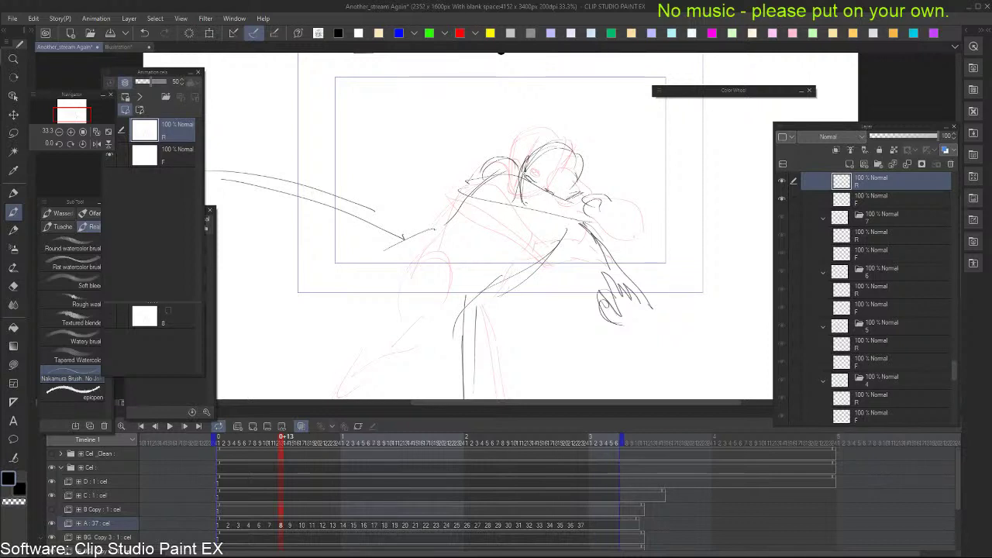
left_click_drag(567, 157, 542, 191)
Add eyes and face contour marks to the first figure's head on cel 9, and compare with cel 10
key("ctrl+.")
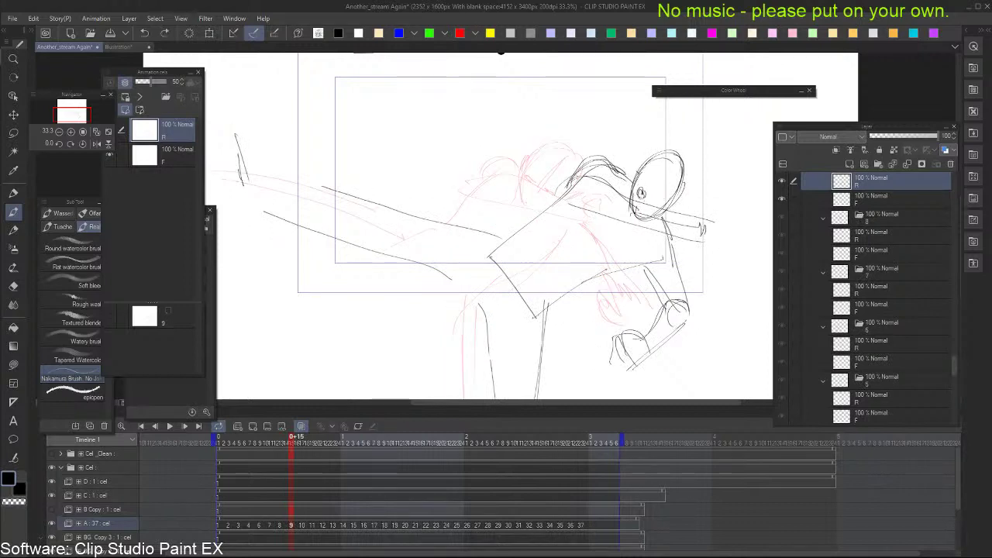
key("ctrl+z")
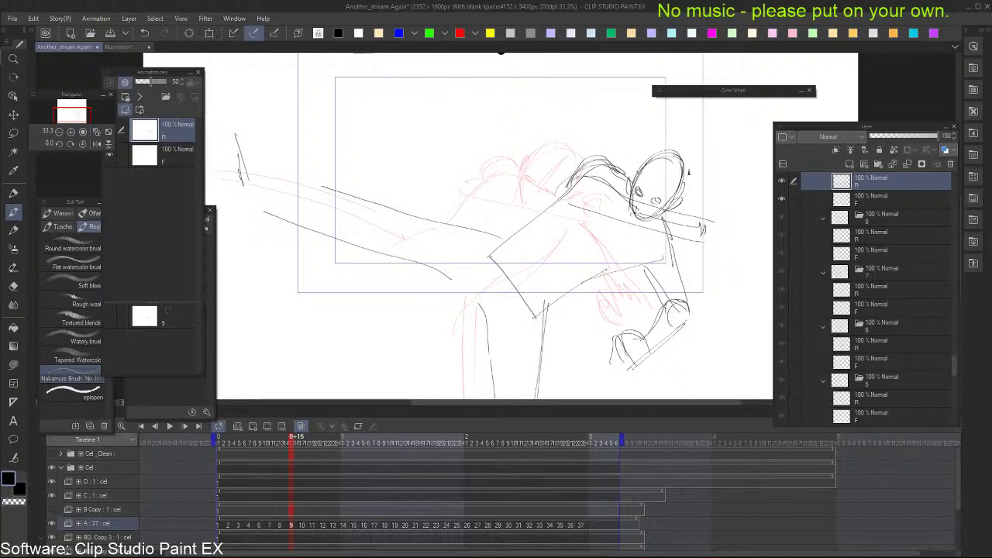
left_click_drag(687, 161, 680, 200)
key("Right")
key("Left")
key("Right")
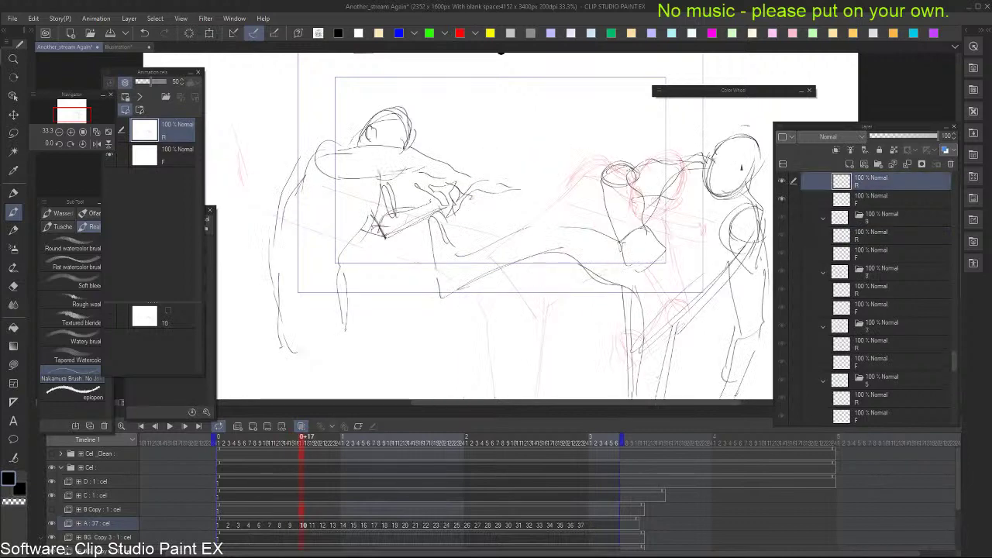
Mark both eyes on the right-hand figure's head on cel 10 and play the animation from the first frame with the palettes hidden
left_click_drag(708, 162, 716, 172)
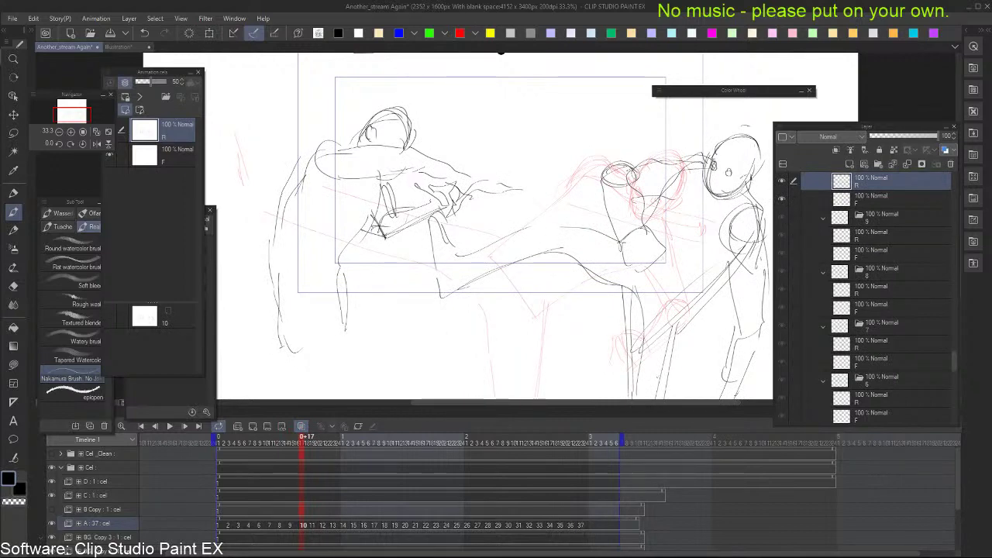
left_click(225, 522)
scroll(462, 233, "down", 1)
left_click_drag(468, 224, 395, 218)
key("Tab")
key("Return")
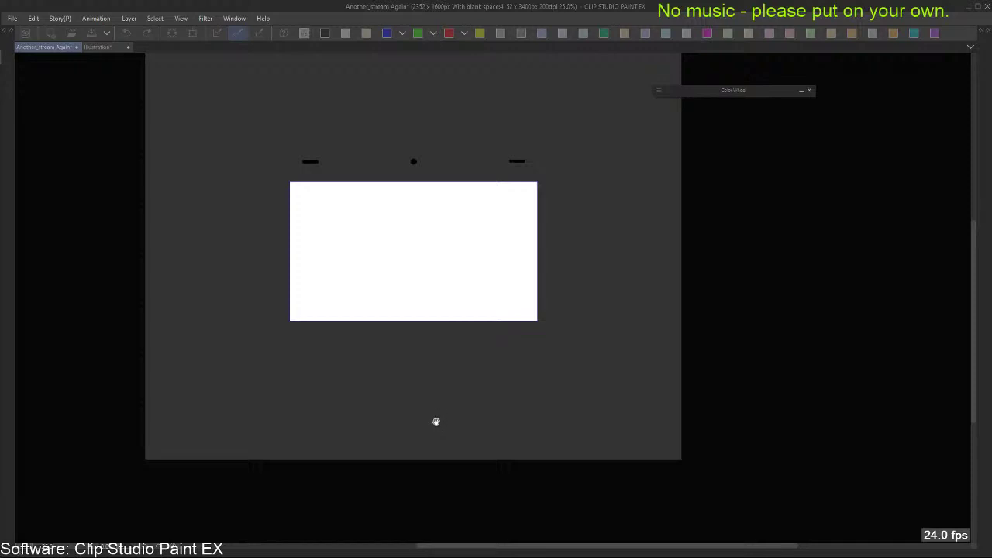
key("Tab")
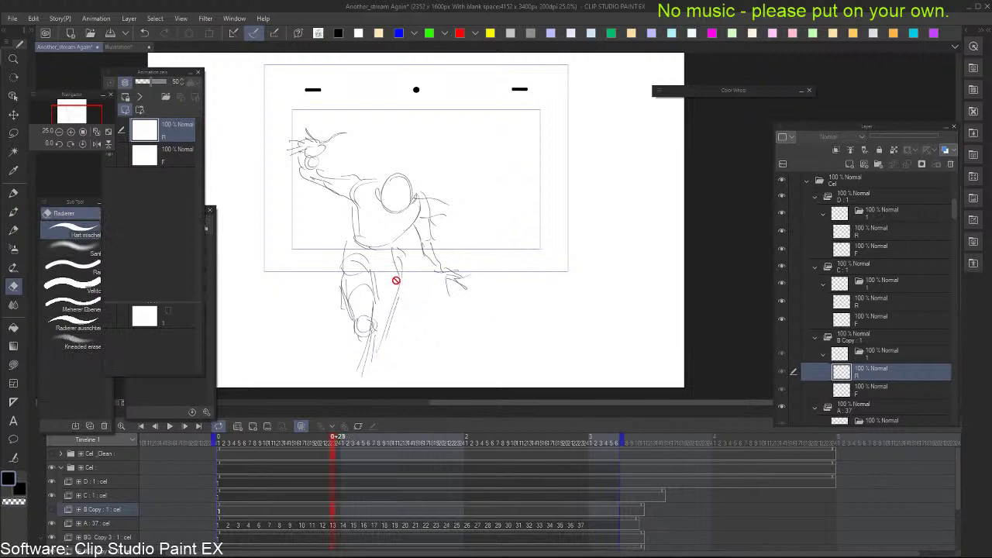
Erase the trailing leg's straight line on cel 13 and redraw the leg angled outward to the right
left_click(338, 524)
left_click_drag(398, 293, 373, 359)
key("b")
left_click_drag(393, 259, 422, 326)
left_click_drag(397, 261, 411, 285)
left_click_drag(426, 318, 429, 330)
Compare the pose on cel 13 with cel 12 and go to the blank cel 14
key("comma")
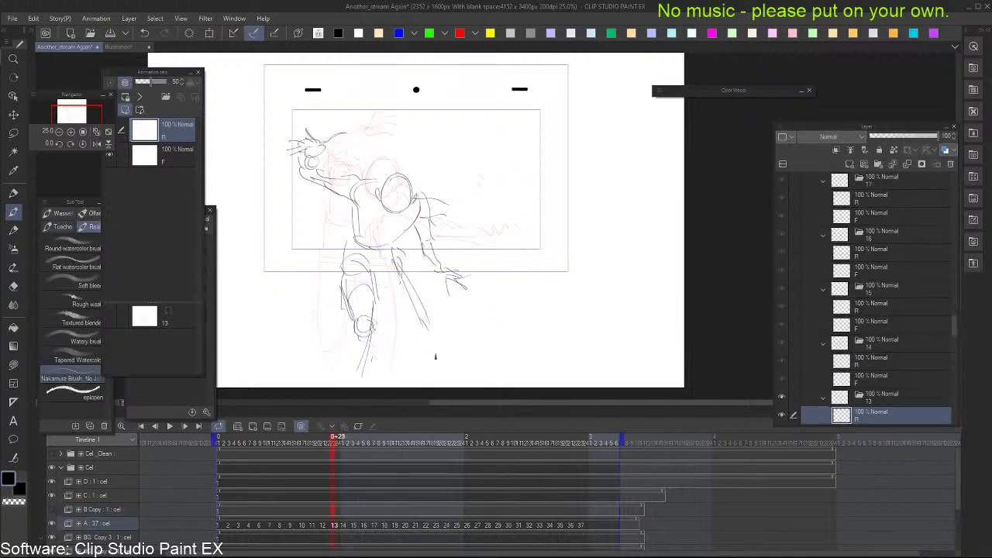
key("comma")
key("period")
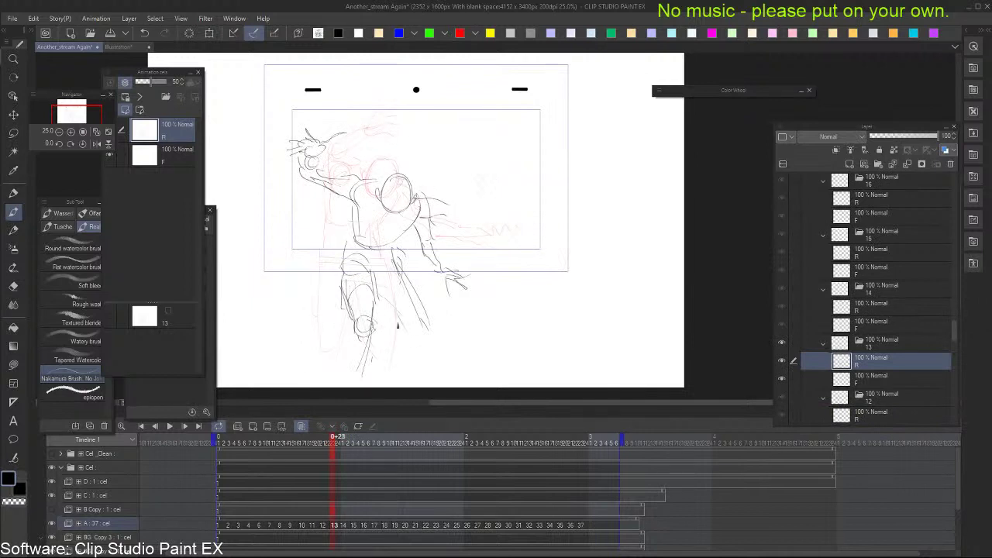
key("Left")
key("Right")
key("Left")
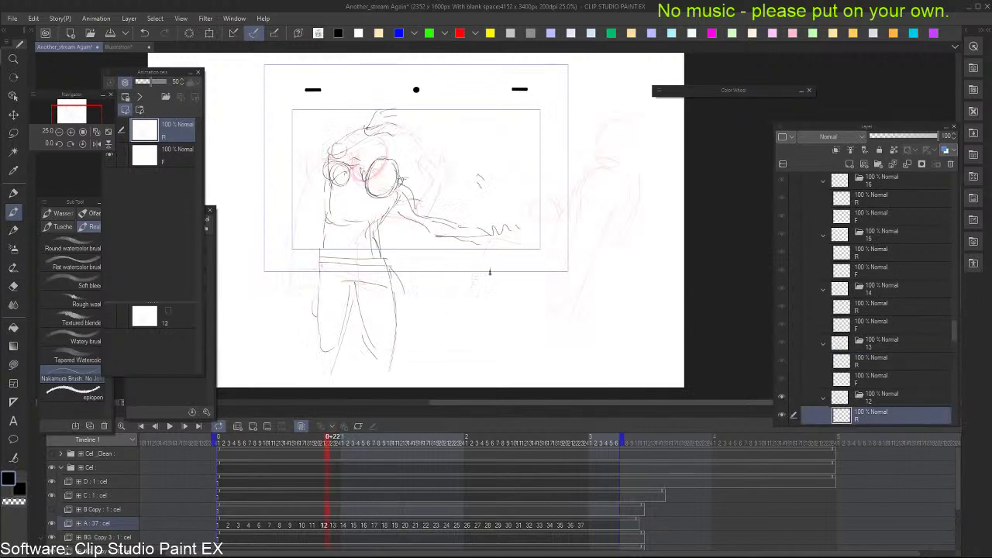
key("Right")
key("Right")
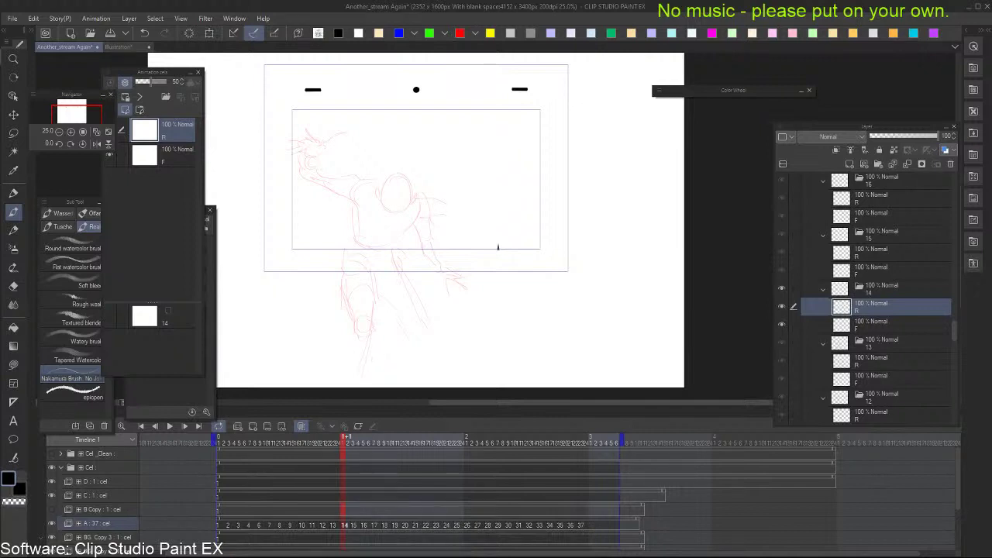
key("XF86AudioRaiseVolume")
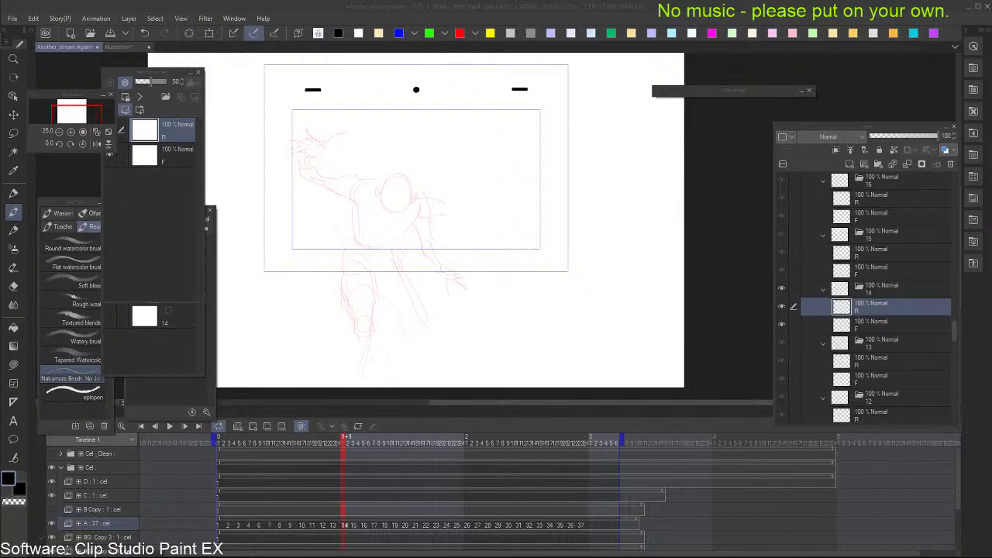
mouse_move(2, 219)
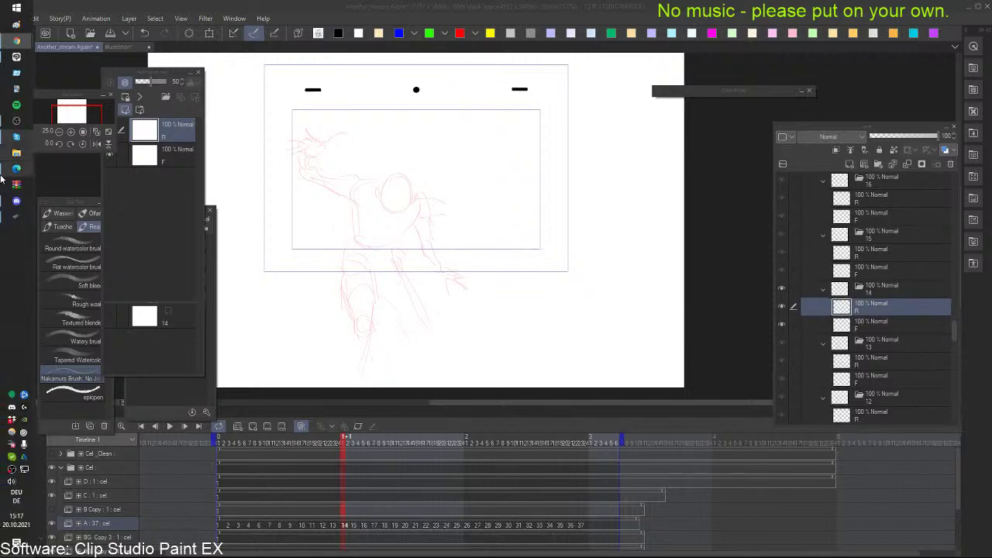
mouse_move(17, 200)
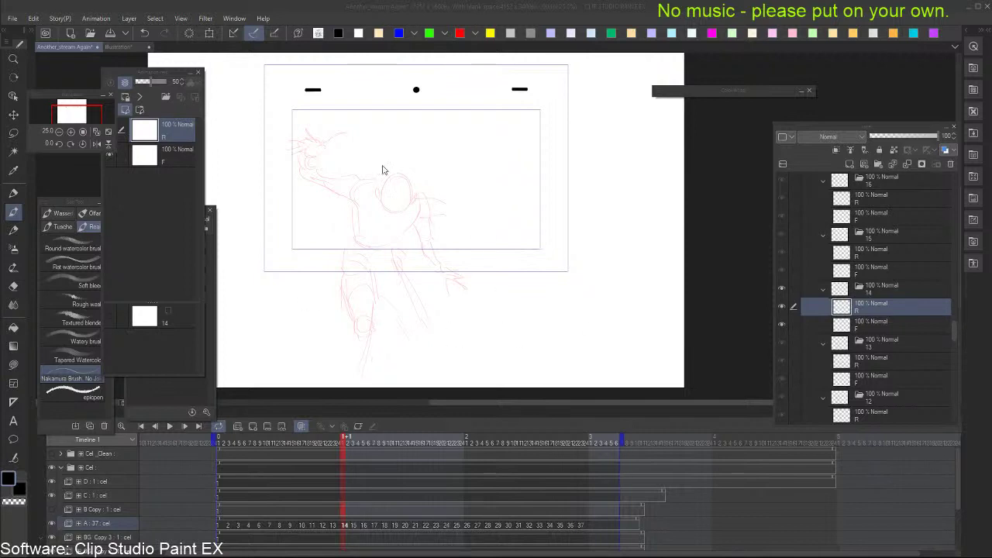
Sketch the figure's head oval slightly lower on cel 14, flipping to cel 13 as reference
left_click(469, 4)
key("Left")
key("Left")
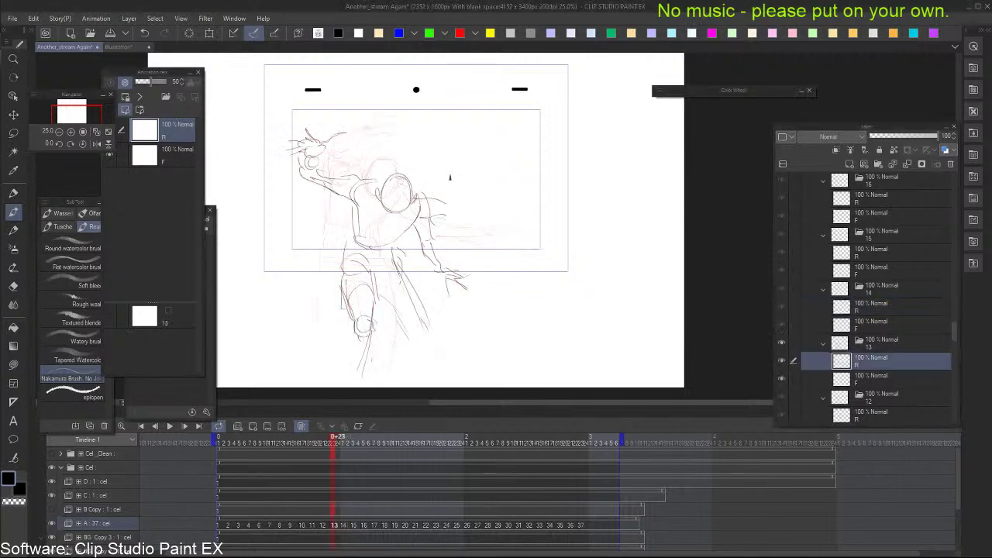
key("Right")
key("Right")
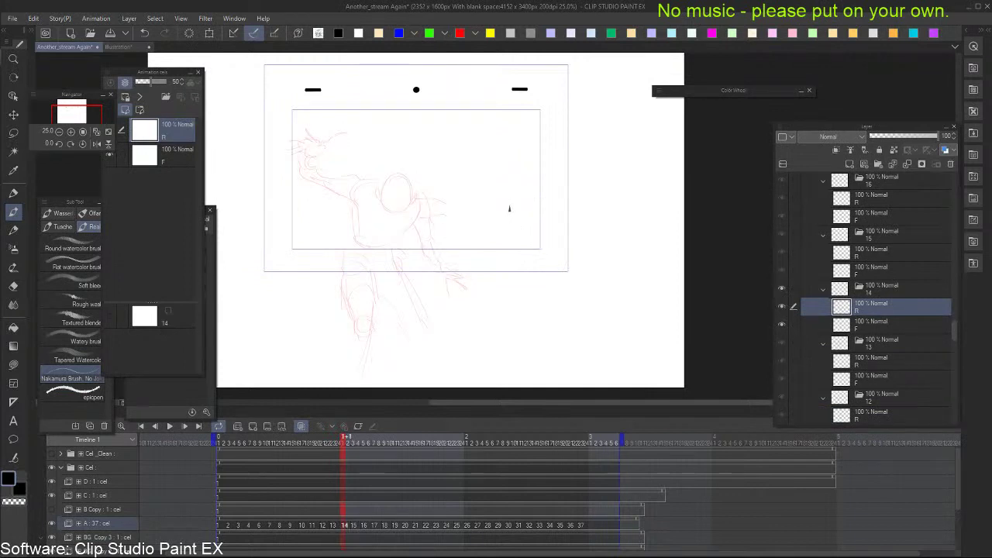
key("Left")
key("Right")
key("Left")
key("Right")
key("Left")
key("Right")
mouse_move(398, 180)
left_mouse_down()
mouse_move(410, 209)
mouse_move(392, 215)
mouse_move(388, 190)
mouse_move(414, 196)
mouse_move(416, 209)
mouse_move(414, 200)
mouse_move(394, 217)
left_mouse_up()
key("ctrl+z")
key("ctrl+z")
key("Left")
key("Right")
key("e")
mouse_move(390, 211)
left_mouse_down()
mouse_move(400, 219)
mouse_move(387, 209)
mouse_move(409, 214)
mouse_move(399, 219)
mouse_move(416, 201)
left_mouse_up()
key("b")
key("ctrl+z")
key("ctrl+z")
Sketch the figure's shoulder line and the left side of the torso on cel 14, checking against cel 13
key("Left")
key("Right")
key("Left")
key("Right")
key("Left")
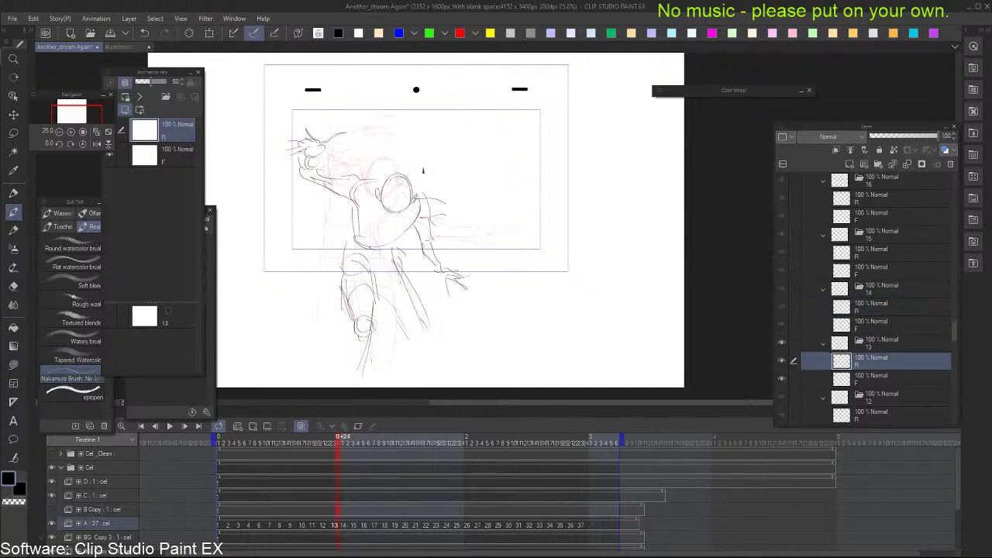
key("Right")
mouse_move(390, 183)
left_mouse_down()
mouse_move(355, 195)
mouse_move(355, 240)
left_mouse_up()
key("Left")
key("Right")
key("Left")
key("Right")
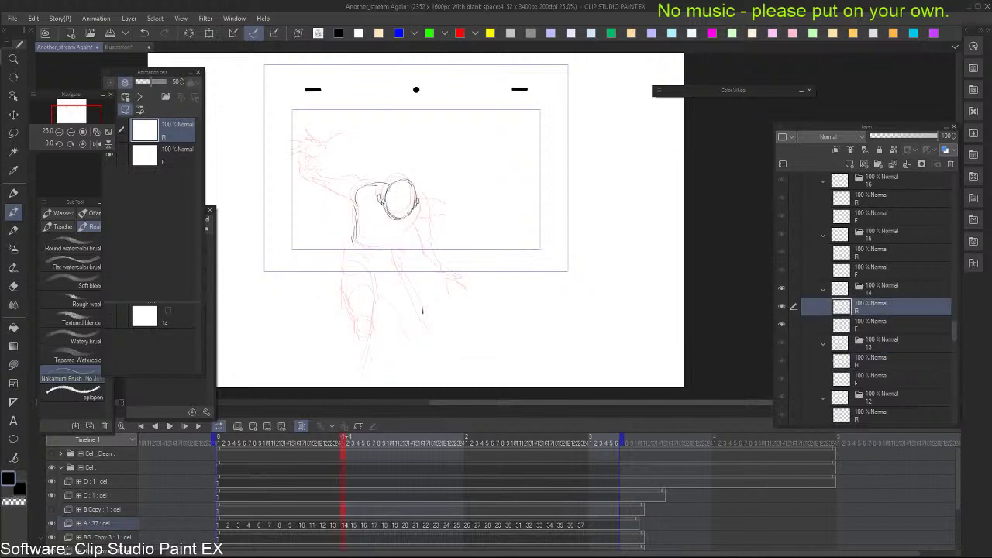
Rough in both thighs and the front knee on cel 14, comparing their placement with cel 13
key("Left")
key("Right")
key("Left")
key("Right")
key("Left")
key("Right")
mouse_move(358, 334)
left_mouse_down()
mouse_move(367, 318)
mouse_move(375, 333)
left_mouse_up()
key("Left")
key("Right")
mouse_move(347, 253)
left_mouse_down()
mouse_move(342, 297)
mouse_move(343, 288)
mouse_move(358, 335)
left_mouse_up()
key("Left")
key("Right")
key("Left")
mouse_move(346, 300)
left_mouse_down()
mouse_move(362, 332)
mouse_move(383, 328)
mouse_move(376, 298)
left_mouse_up()
key("Right")
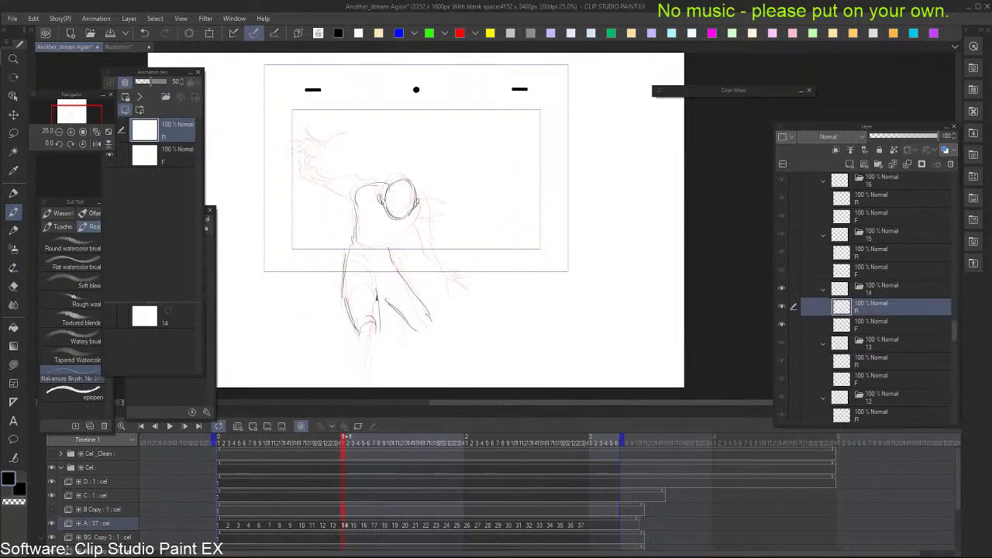
Draw the waistline closing the bottom of the torso on cel 14
key("Left")
key("Right")
key("Left")
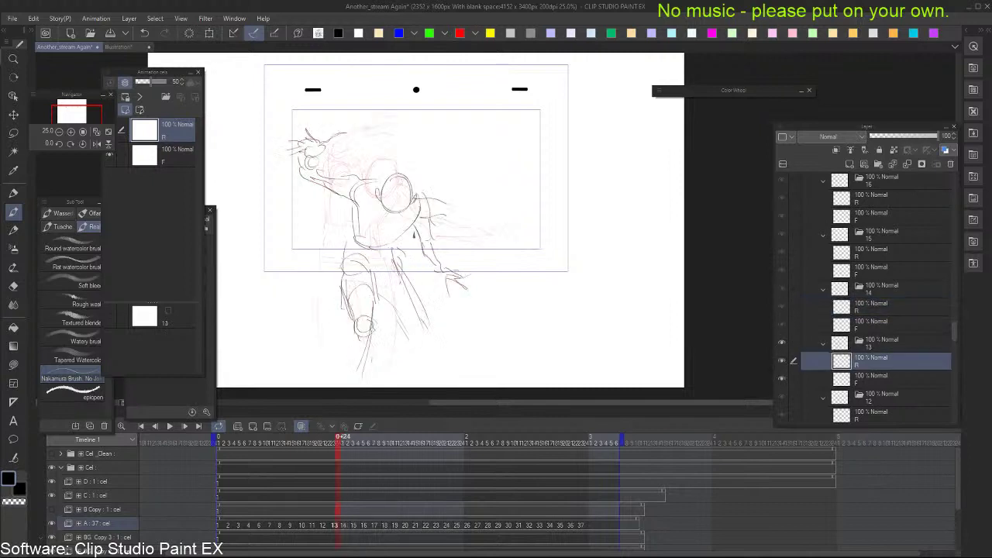
key("Right")
left_click_drag(358, 246, 383, 252)
key("Left")
key("Right")
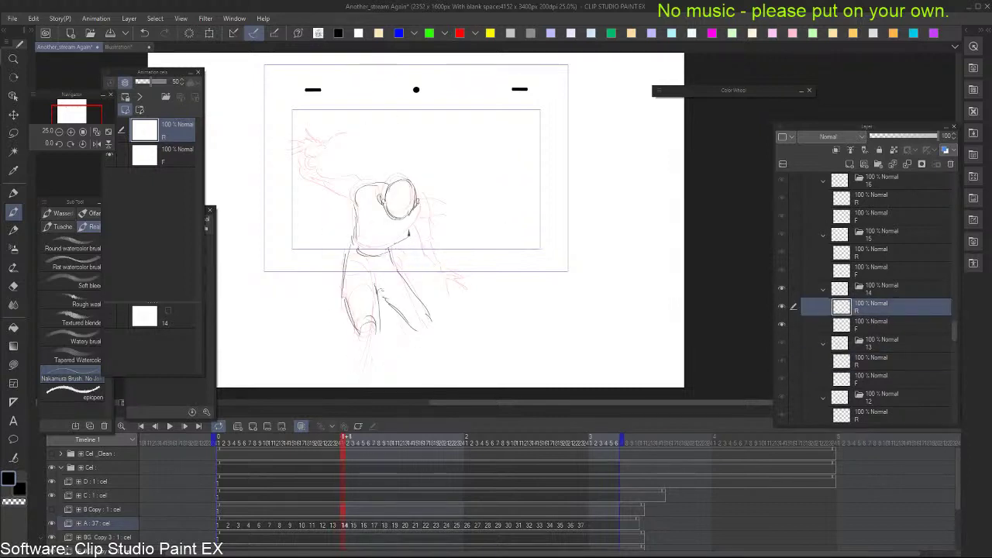
Sketch the figure's arm hanging down on the right side of the torso on cel 14
key("Left")
key("Right")
left_click_drag(411, 232, 408, 265)
key("Left")
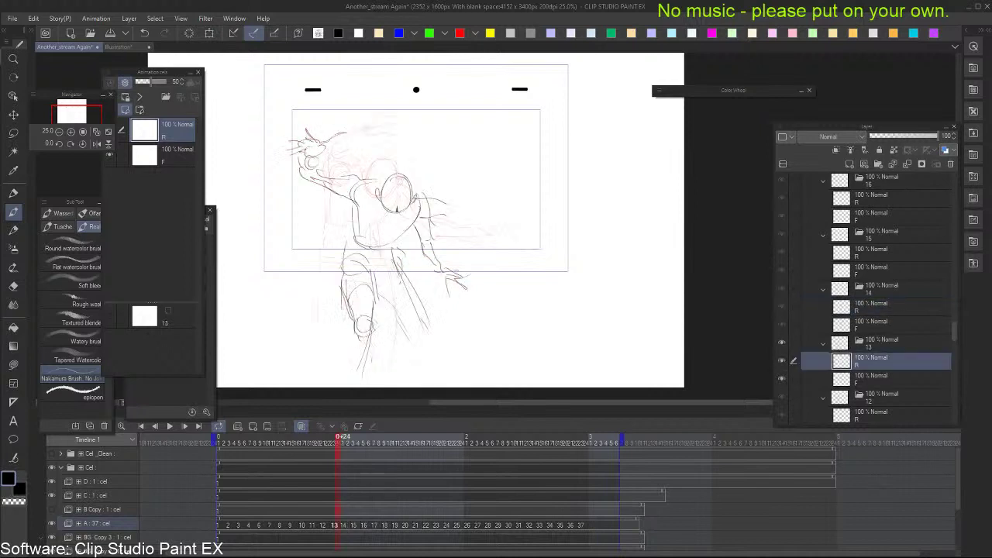
key("Left")
key("Right")
key("Right")
Sketch the other arm and hand stretched out to the left on cel 14
mouse_move(261, 213)
left_mouse_down()
mouse_move(255, 221)
mouse_move(268, 239)
left_mouse_up()
mouse_move(274, 225)
left_mouse_down()
mouse_move(358, 197)
mouse_move(311, 195)
mouse_move(387, 184)
left_mouse_up()
key("ctrl+z")
left_click_drag(262, 215, 305, 202)
key("comma")
key("period")
key("period")
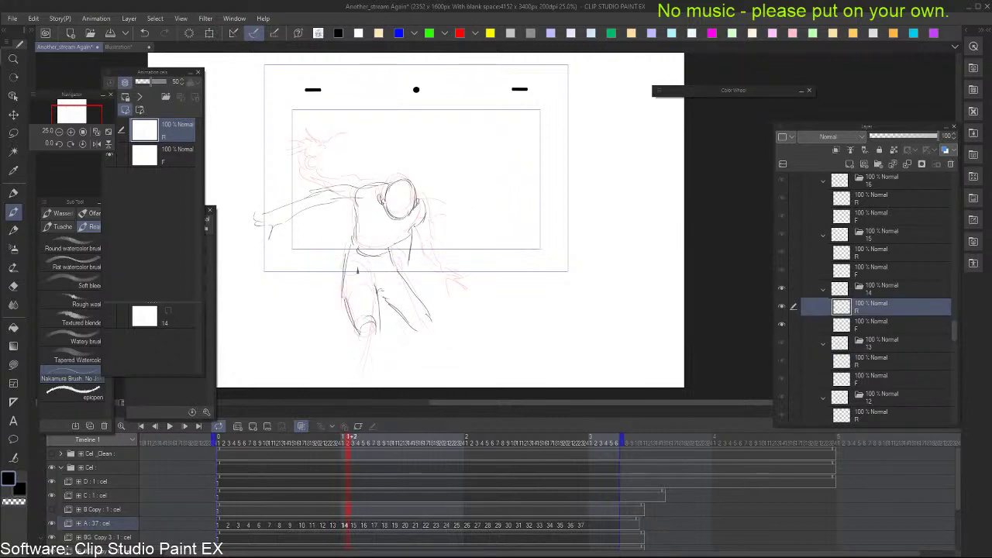
Sketch the figure's head oval on cel 15, slightly lower than on cel 14
key("Left")
key("Left")
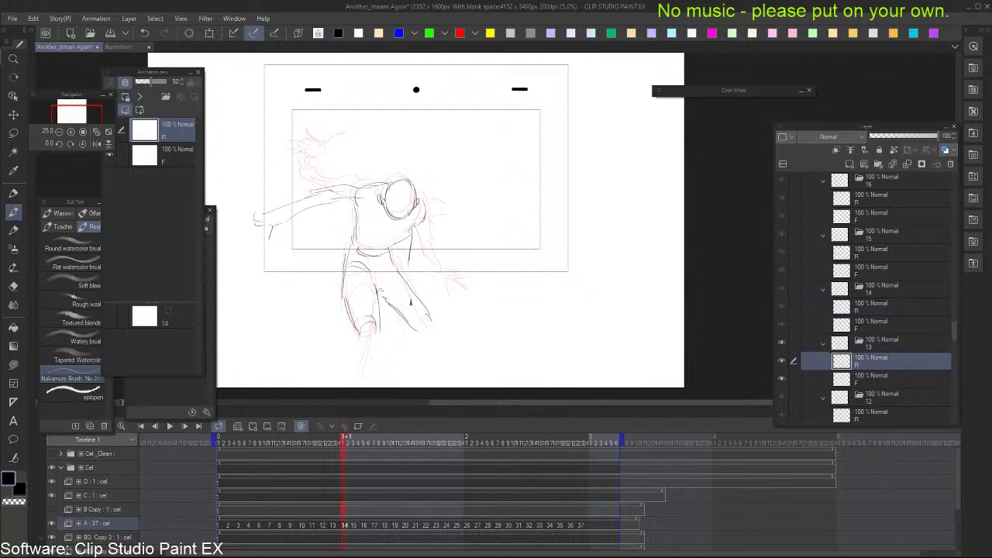
key("Right")
key("Left")
key("Right")
key("Right")
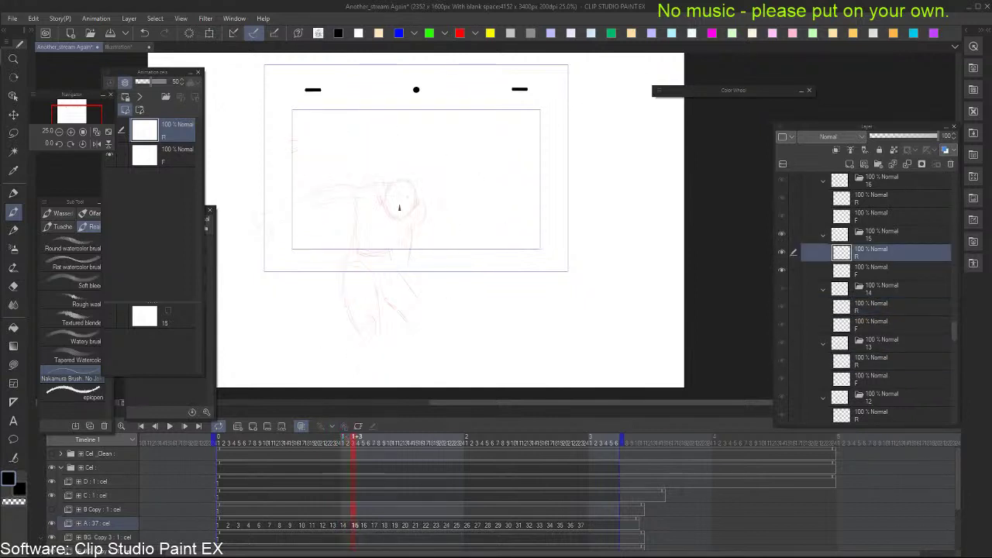
mouse_move(390, 193)
left_mouse_down()
mouse_move(414, 206)
mouse_move(388, 198)
mouse_move(415, 211)
mouse_move(398, 189)
mouse_move(411, 221)
mouse_move(412, 193)
left_mouse_up()
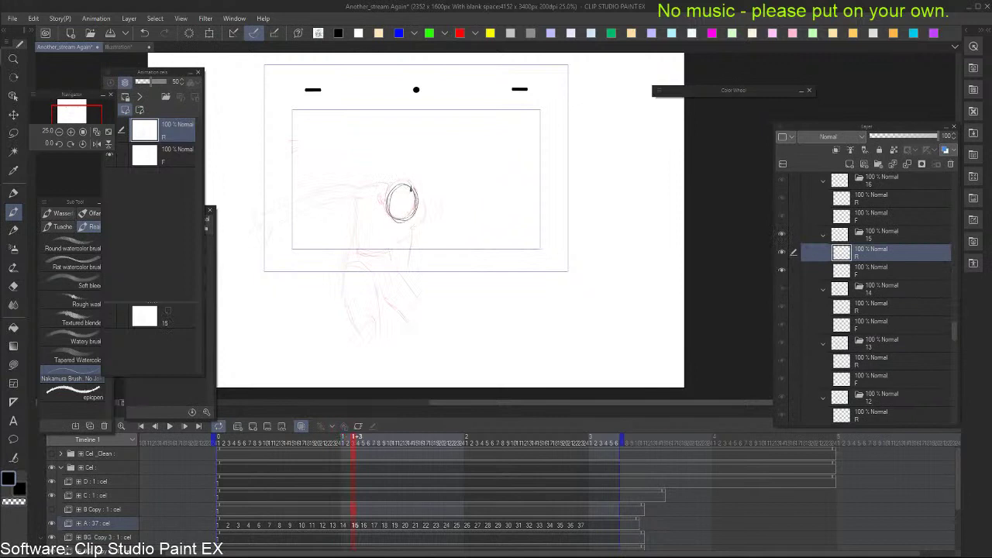
key("Left")
key("Right")
key("Left")
key("Right")
key("Left")
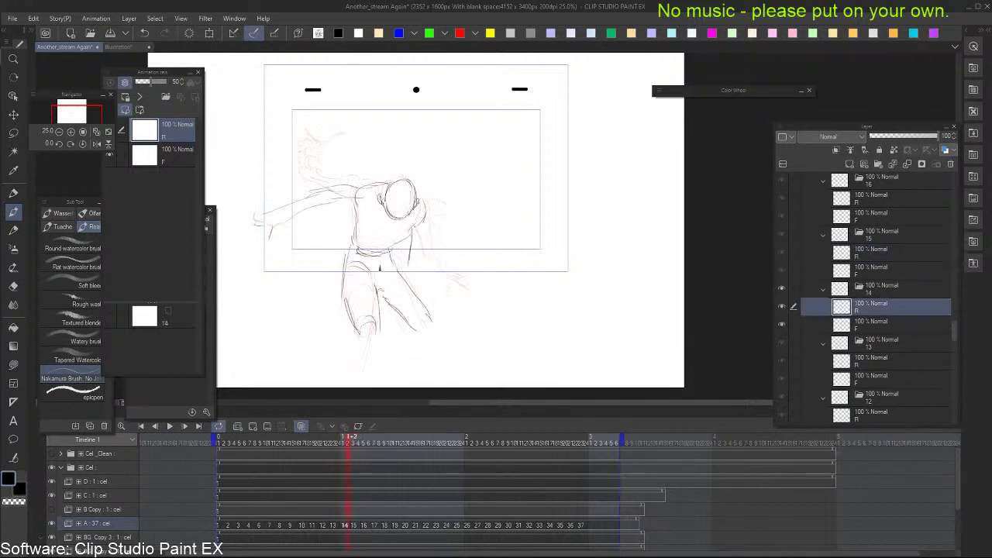
Sketch the torso, waistline and right-hand upper arm of the figure on cel 15
key("Right")
left_click_drag(355, 256, 383, 261)
key("Left")
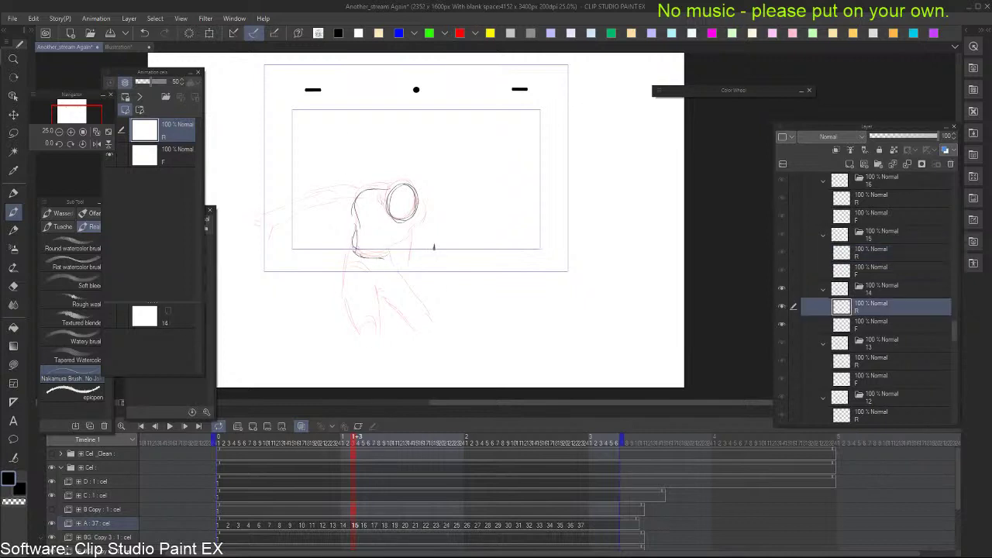
key("Right")
mouse_move(420, 203)
left_mouse_down()
mouse_move(427, 232)
mouse_move(411, 262)
left_mouse_up()
key("Left")
key("Right")
Add contour lines to the arm hanging right of the torso on cel 14 and return to cel 15
key("Left")
key("Left")
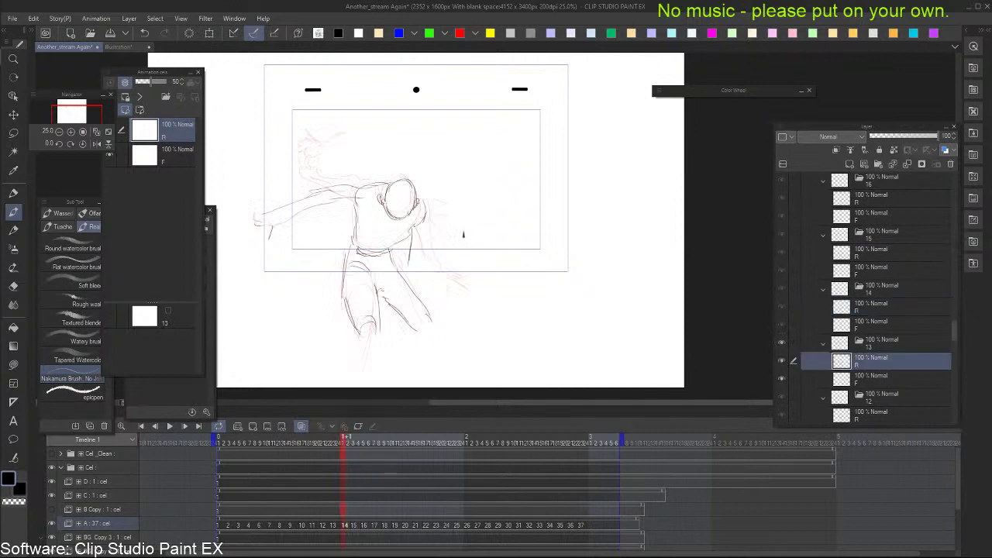
key("Right")
key("Right")
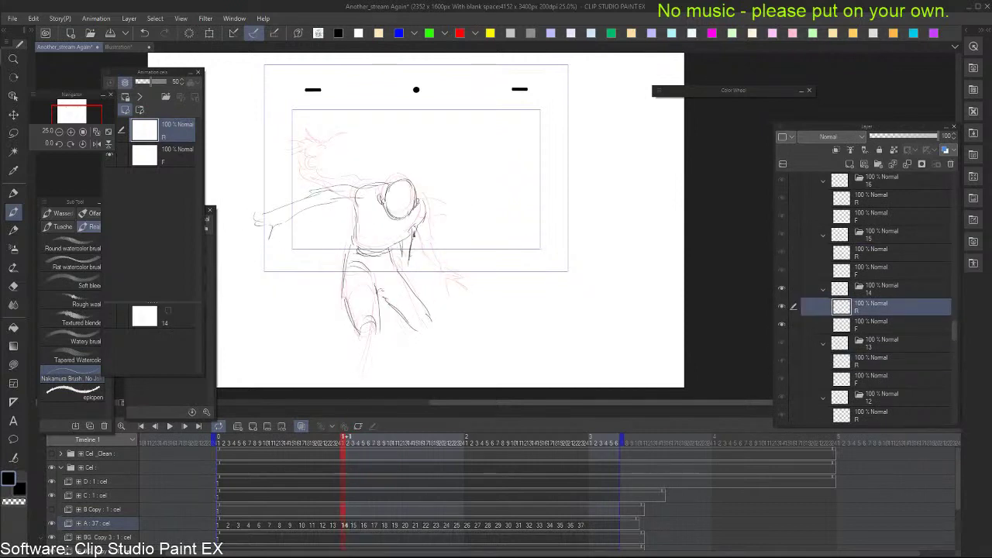
key("Left")
key("Right")
key("Right")
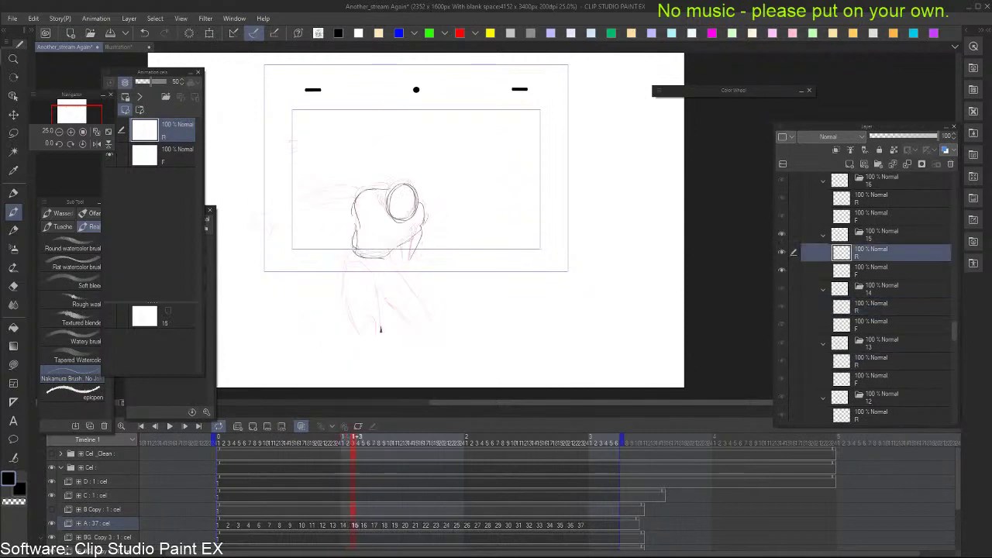
Sketch the figure's left-hand thigh and knee on cel 15, redoing the outer contour and checking against cel 14
key("Left")
key("Right")
key("Left")
key("Right")
left_click_drag(346, 293, 358, 340)
key("Left")
key("Right")
key("ctrl+z")
key("ctrl+z")
left_click_drag(346, 304, 361, 338)
mouse_move(343, 292)
left_mouse_down()
mouse_move(359, 337)
mouse_move(378, 295)
mouse_move(383, 321)
left_mouse_up()
key("Left")
key("Right")
key("Left")
key("Right")
Sketch the right-hand thigh and knee of the figure on cel 15, checking against cel 14
mouse_move(354, 268)
left_mouse_down()
mouse_move(387, 307)
mouse_move(430, 318)
mouse_move(420, 331)
left_mouse_up()
key("Left")
key("Right")
key("Left")
key("Right")
left_click_drag(436, 316, 439, 329)
key("Left")
key("Right")
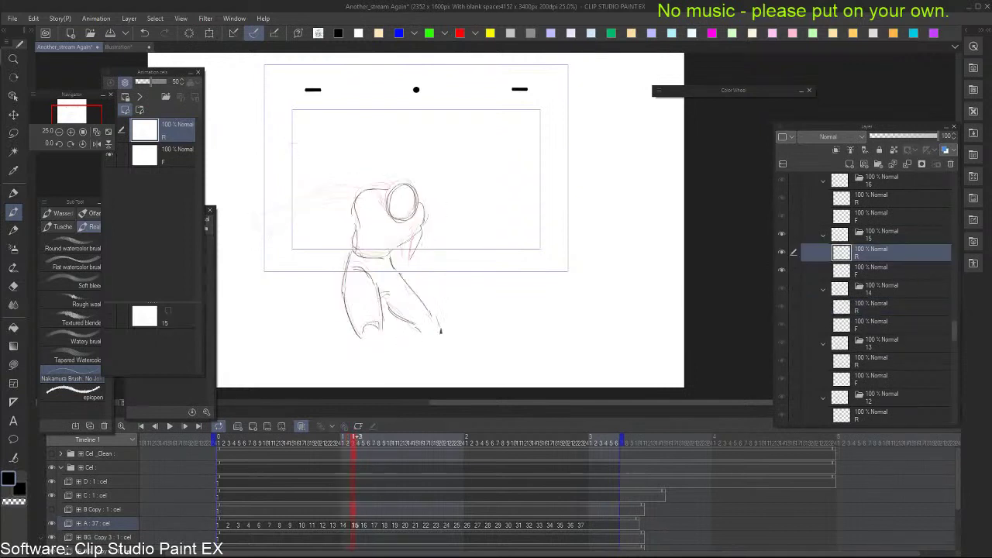
Sketch the left-hand arm reaching down and outward and complete the right-hand arm on cel 15
key("Left")
key("Right")
mouse_move(357, 197)
left_mouse_down()
mouse_move(296, 223)
mouse_move(269, 273)
mouse_move(327, 218)
mouse_move(313, 226)
mouse_move(364, 208)
left_mouse_up()
key("ctrl+z")
key("Left")
key("Right")
Try a head outline on cel 16 and review the poses on cels 14 and 15
key("Right")
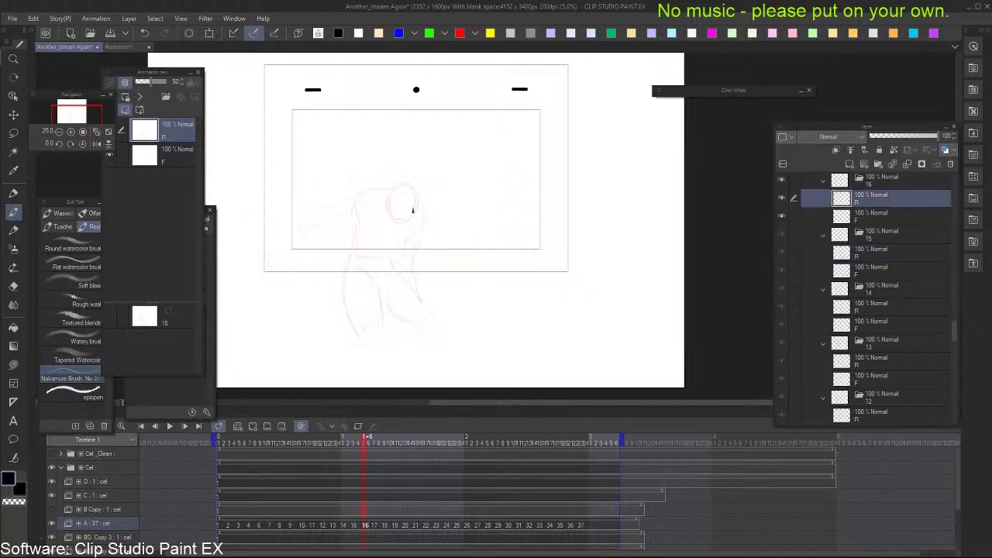
key("Left")
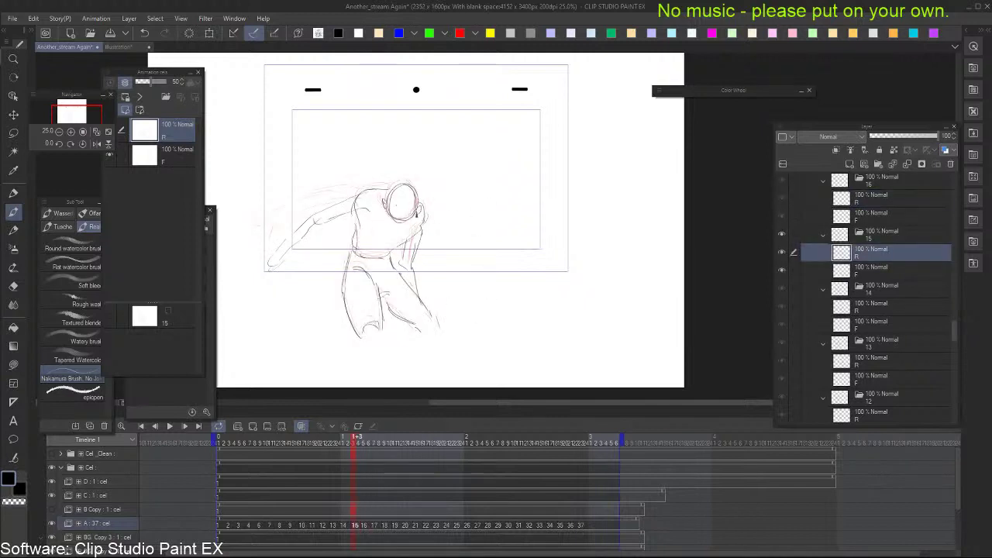
key("Right")
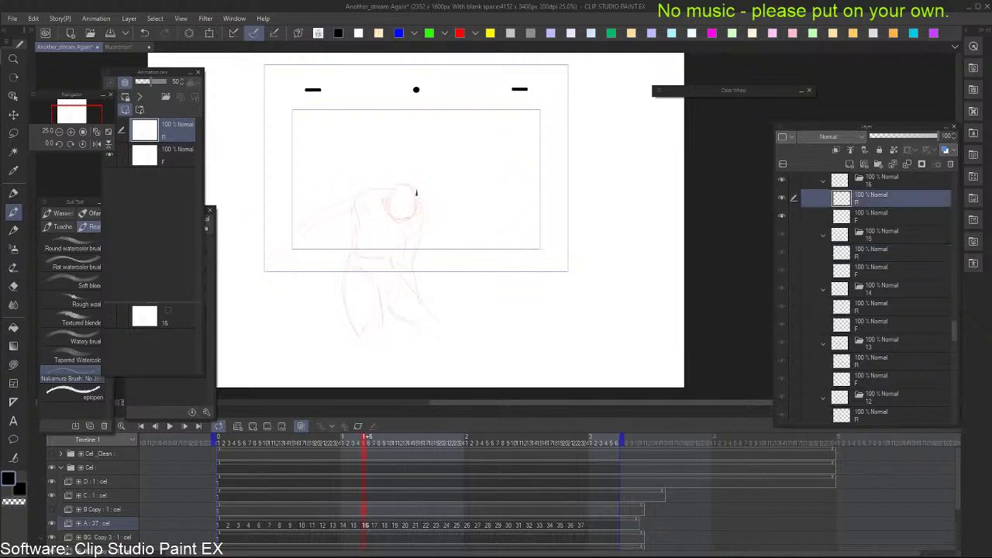
mouse_move(406, 183)
left_mouse_down()
mouse_move(418, 203)
mouse_move(411, 198)
mouse_move(411, 219)
mouse_move(406, 186)
left_mouse_up()
key("ctrl+z")
key("Left")
key("Left")
key("Left")
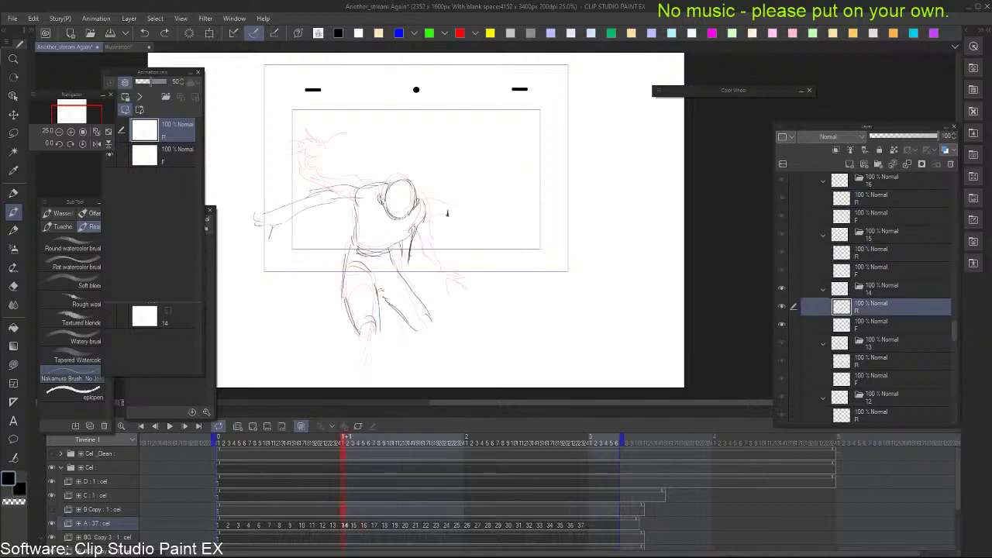
key("Right")
key("Right")
key("Right")
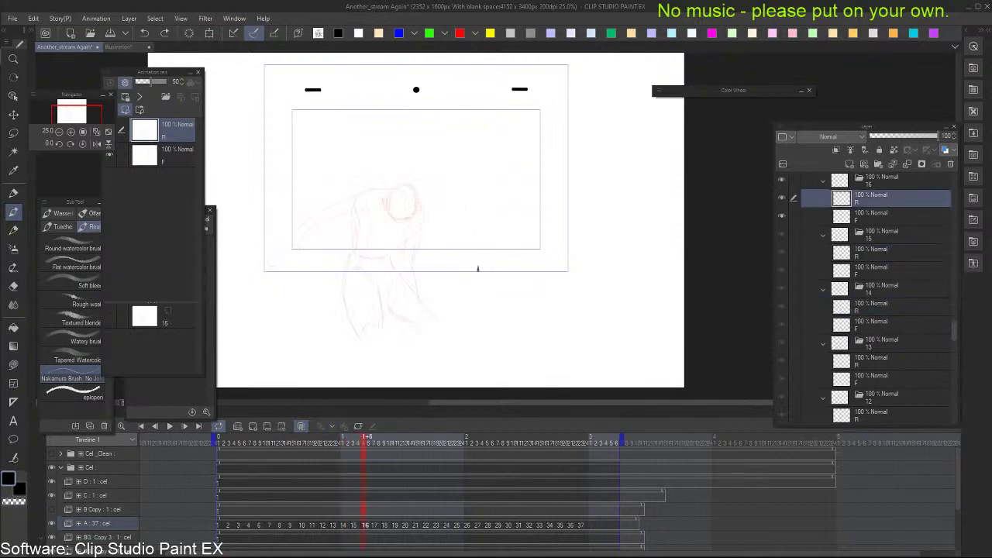
Compare the figure's poses across cels 12 to 16
key("Left")
key("Left")
key("Left")
key("Left")
key("Left")
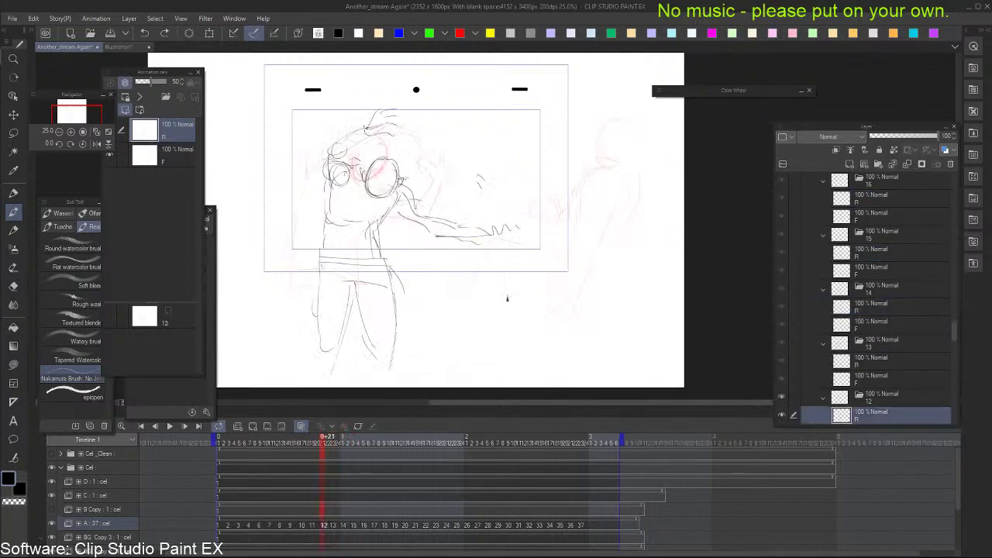
key("Right")
key("Right")
key("Right")
key("Right")
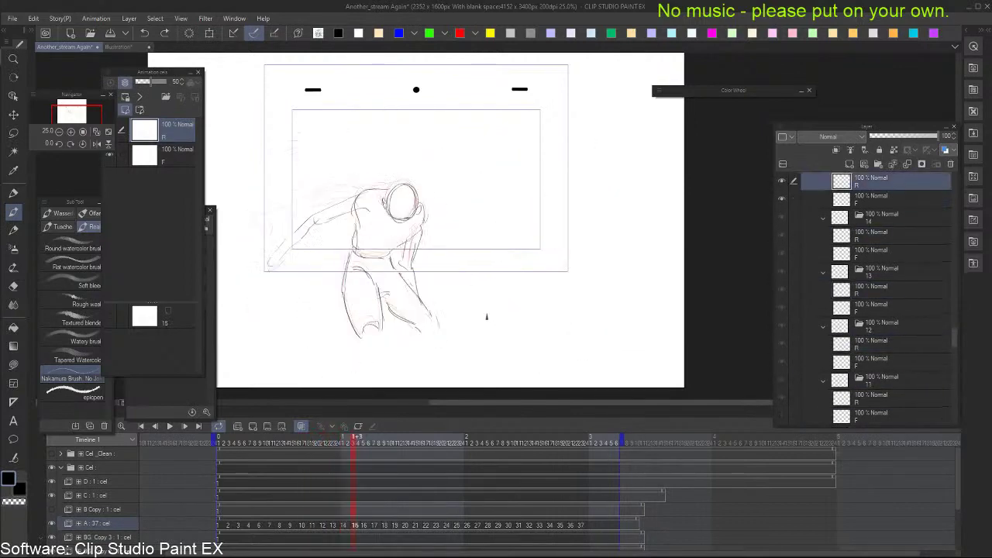
Shift the figure drawings on cels 14 and 15 slightly to the right, comparing them with cel 13
key("k")
key("Left")
key("Left")
key("Left")
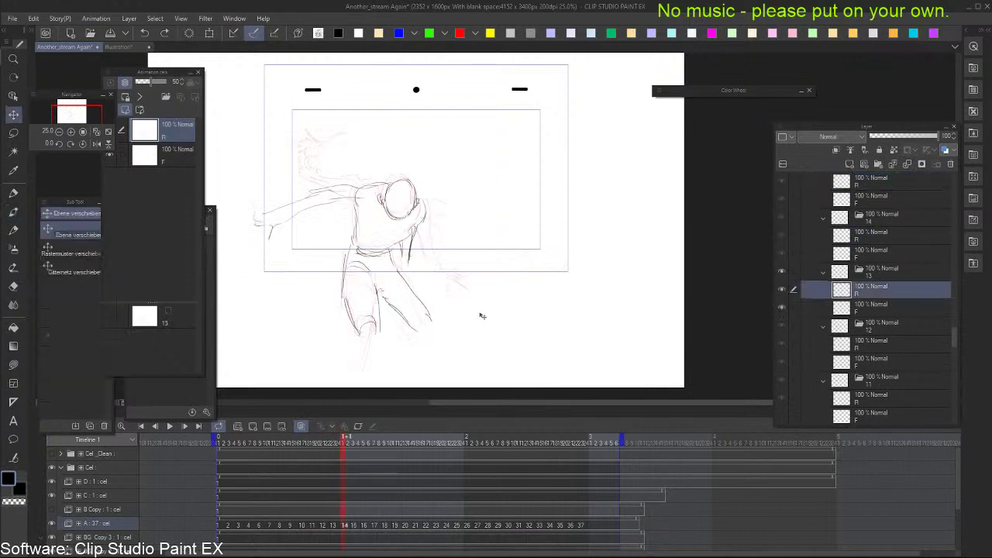
key("Right")
key("Right")
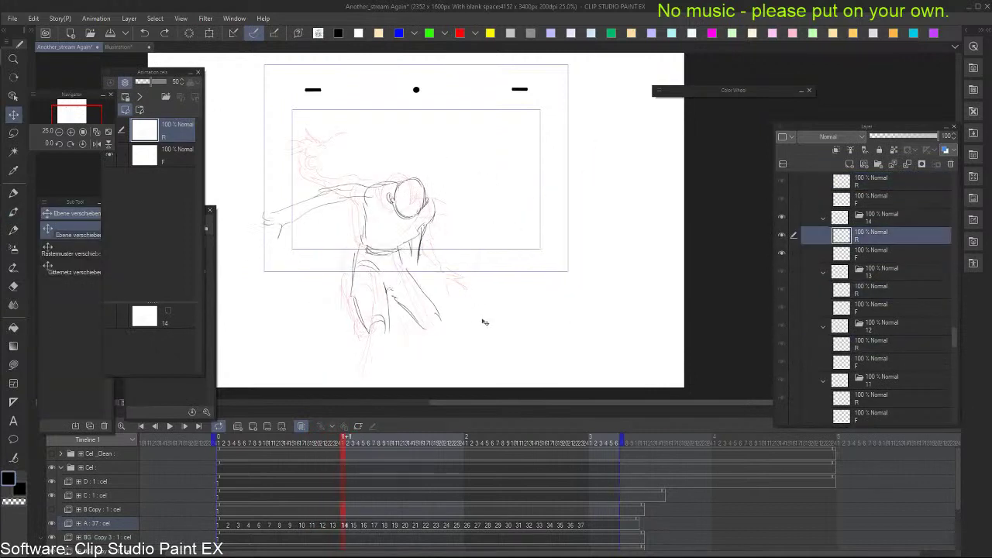
key("Left")
key("Right")
key("Right")
left_click_drag(482, 323, 491, 323)
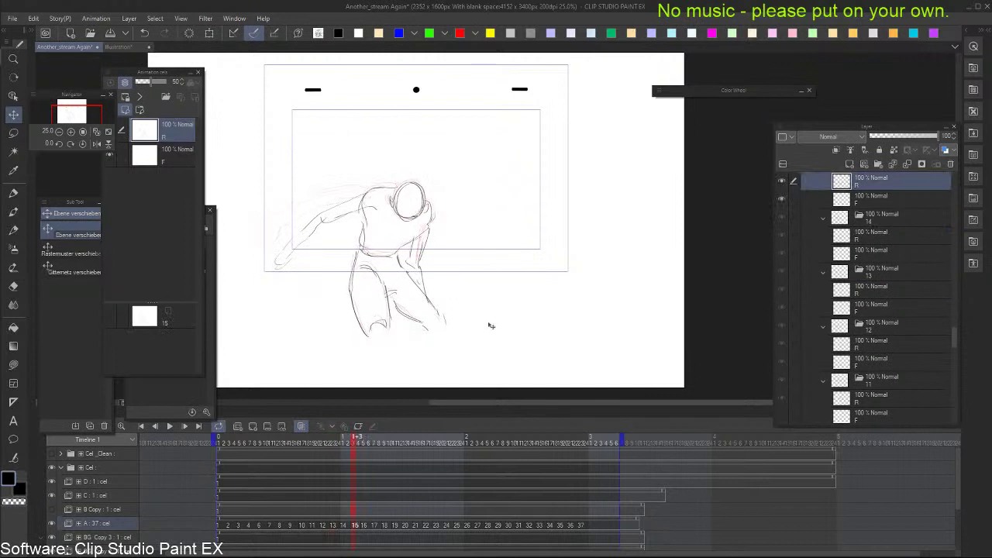
Check the shifted poses by flipping through cels 12 to 16
key("Right")
key("Left")
key("Left")
key("Left")
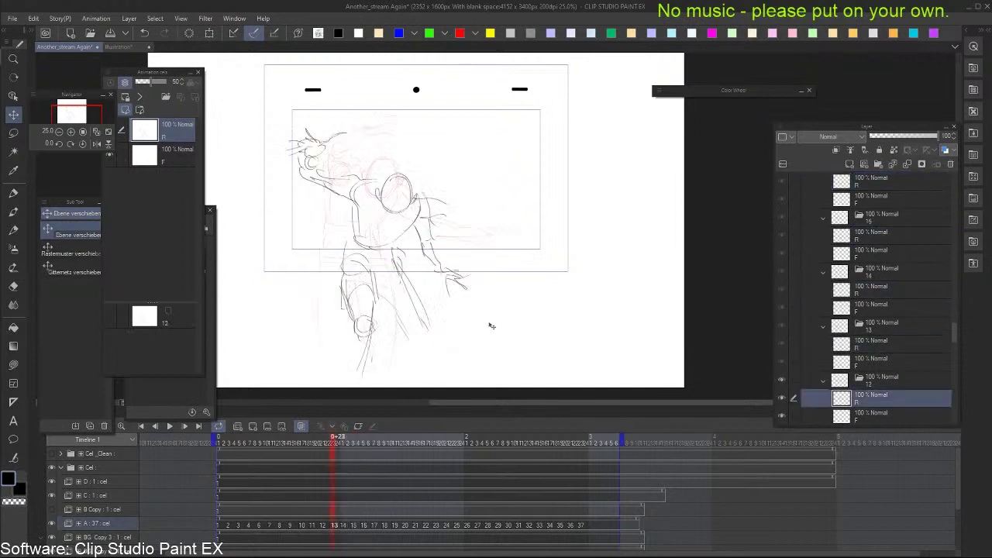
key("Left")
key("Right")
key("Right")
key("Right")
key("Right")
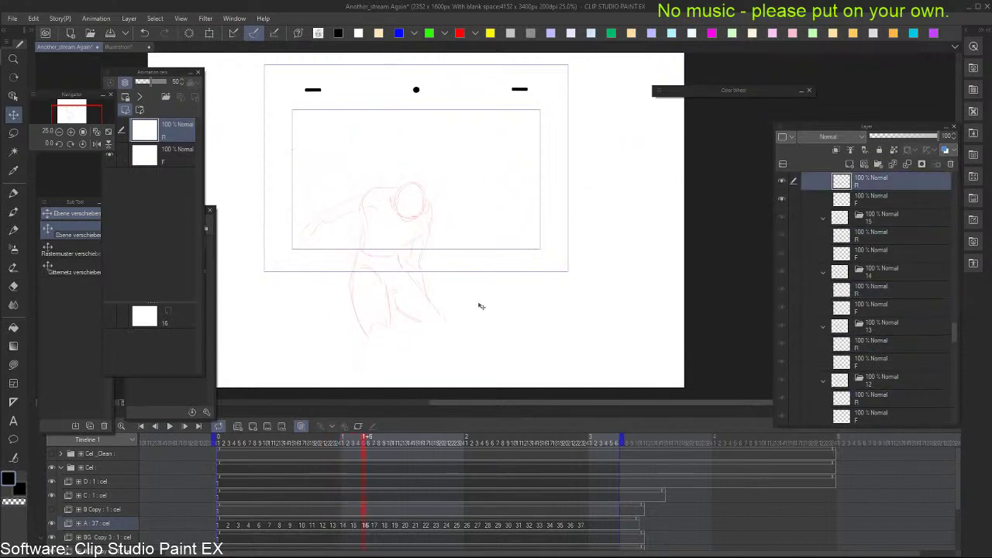
Sketch the outer and inner contours of the left-hand thigh on cel 16, checking against cel 15
key("b")
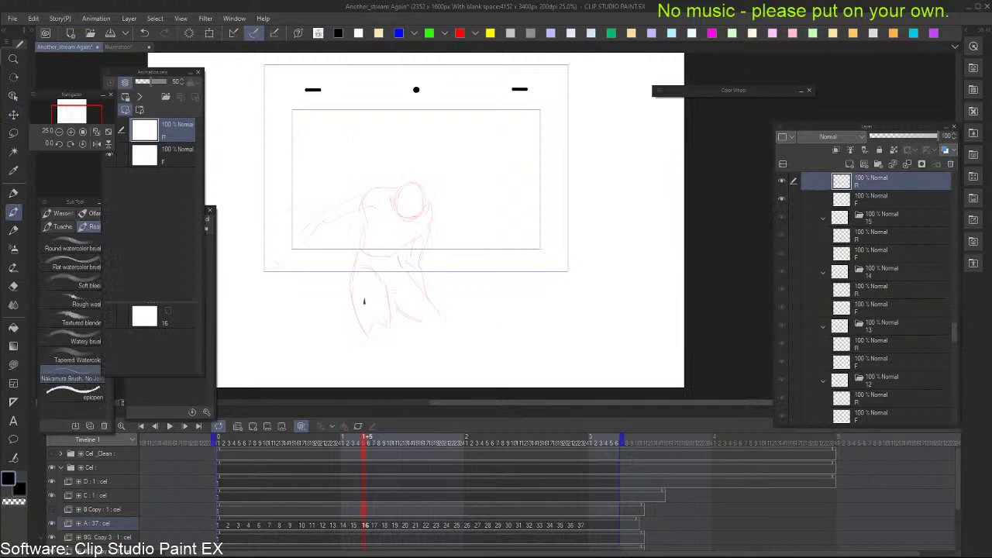
left_click_drag(349, 256, 357, 335)
left_click_drag(385, 286, 386, 335)
key("Left")
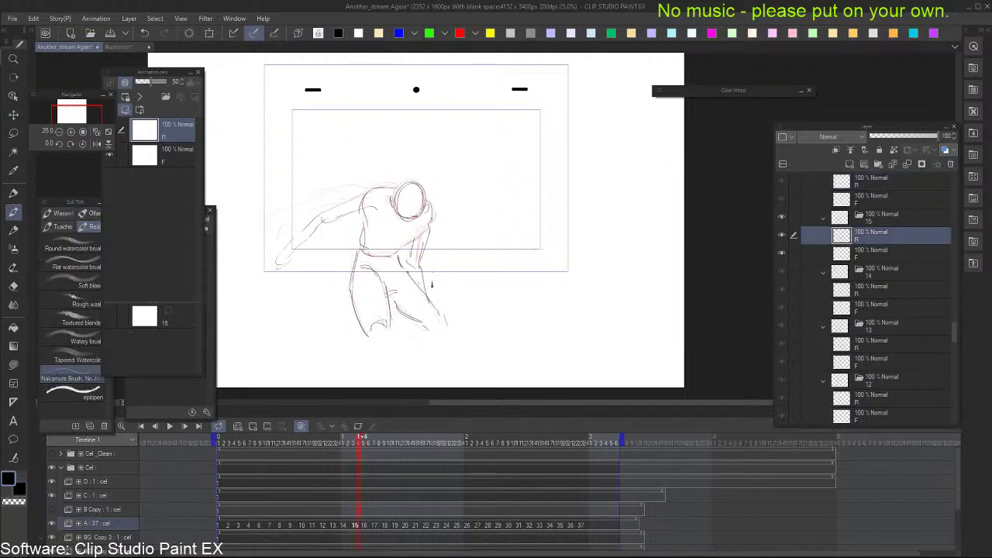
key("Right")
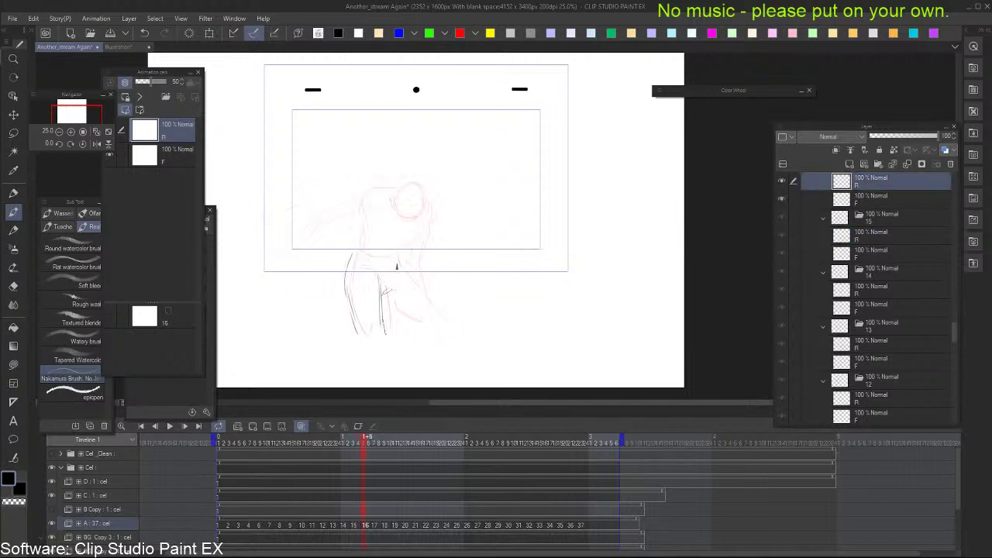
Sketch the right-hand leg with its knee and the waistline of the figure on cel 16
key("ctrl+z")
key("ctrl+z")
mouse_move(398, 260)
left_mouse_down()
mouse_move(425, 315)
mouse_move(404, 335)
left_mouse_up()
key("Left")
key("Right")
left_click_drag(359, 253, 389, 261)
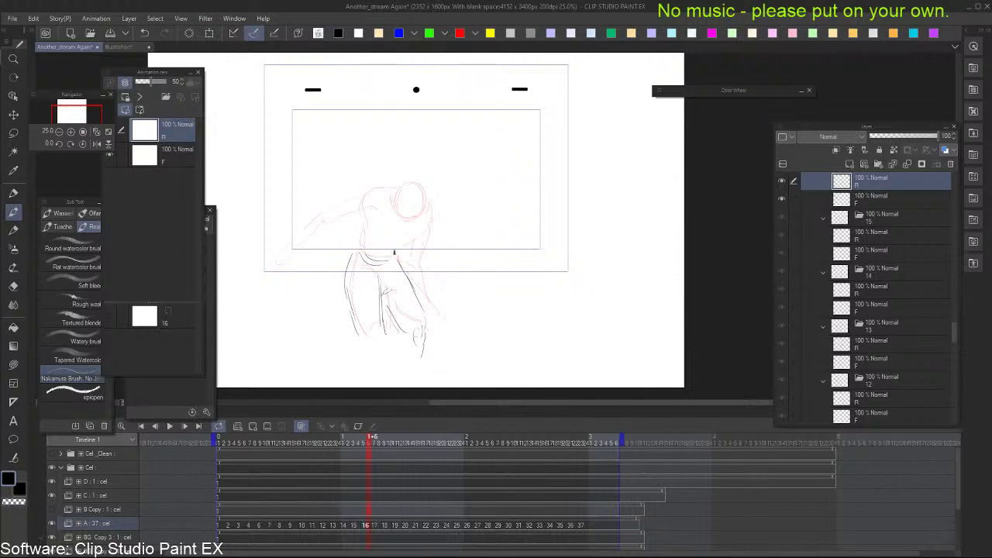
Sketch the oval head outline on cel 16, redoing it slightly lower than the head on cel 15
left_click_drag(396, 207, 419, 221)
mouse_move(396, 203)
left_mouse_down()
mouse_move(401, 232)
mouse_move(415, 227)
left_mouse_up()
key("ctrl+z")
key("ctrl+z")
mouse_move(415, 196)
left_mouse_down()
mouse_move(400, 225)
mouse_move(410, 181)
mouse_move(416, 213)
mouse_move(405, 187)
mouse_move(419, 193)
mouse_move(400, 219)
mouse_move(417, 192)
left_mouse_up()
Sketch the head outline on cel 17, a little higher and further left than on cel 16
key("Right")
key("Right")
key("ctrl+z")
key("ctrl+z")
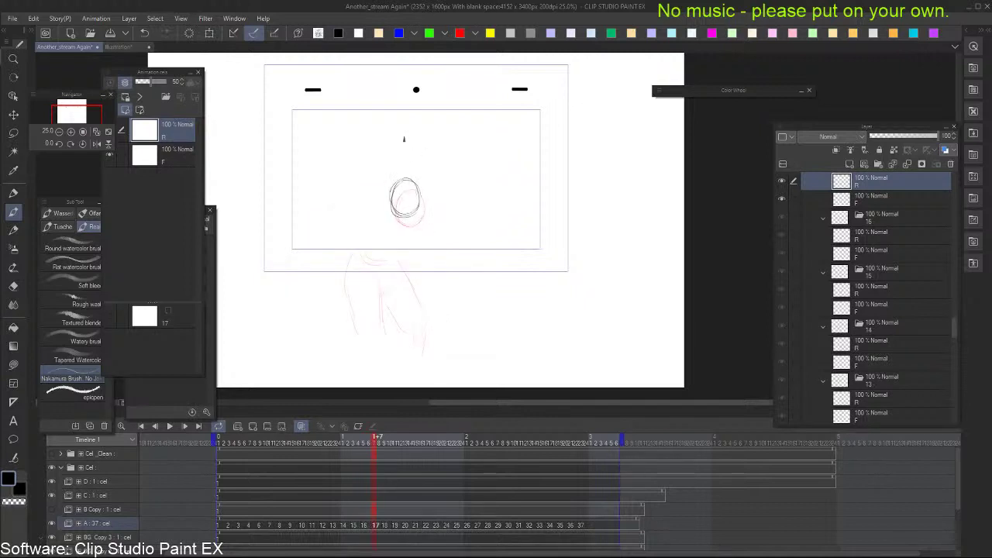
Sketch the head outline on cel 18, redoing the first attempt lower and closer to the head on cel 17
key("Right")
key("Right")
mouse_move(382, 155)
left_mouse_down()
mouse_move(405, 174)
mouse_move(380, 191)
mouse_move(390, 156)
mouse_move(407, 181)
left_mouse_up()
key("Left")
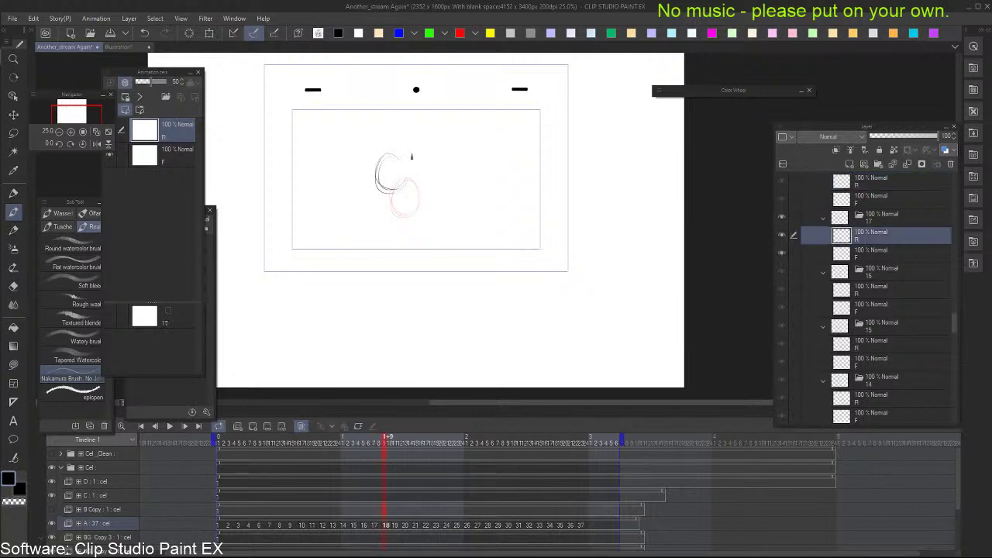
key("Right")
key("ctrl+z")
key("ctrl+z")
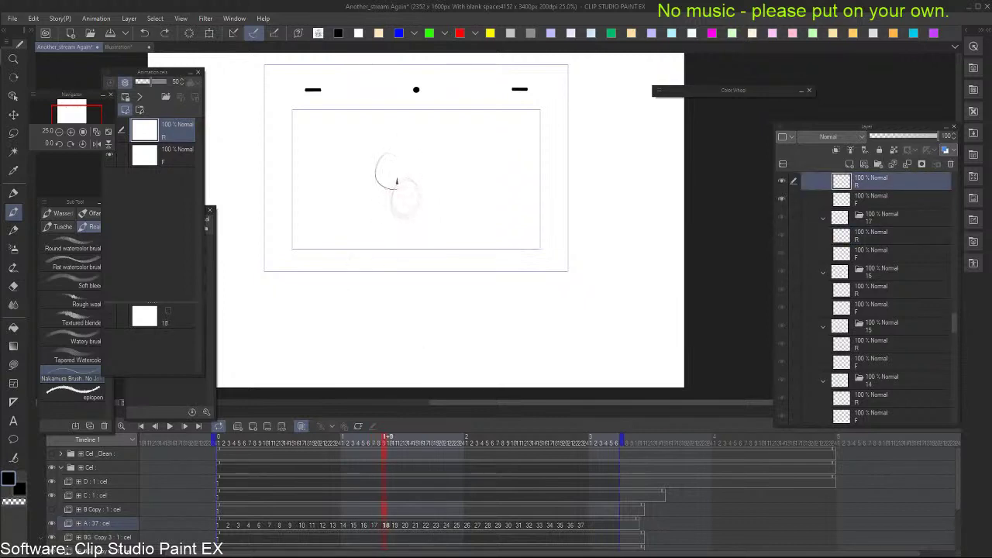
key("ctrl+z")
mouse_move(395, 163)
left_mouse_down()
mouse_move(383, 197)
mouse_move(394, 202)
left_mouse_up()
mouse_move(380, 175)
left_mouse_down()
mouse_move(408, 193)
mouse_move(381, 176)
mouse_move(408, 193)
mouse_move(385, 197)
left_mouse_up()
Sketch the head outline on cel 19 above and to the left of the head on cel 18
key("Right")
key("Right")
mouse_move(379, 154)
left_mouse_down()
mouse_move(384, 190)
mouse_move(395, 183)
mouse_move(369, 180)
mouse_move(378, 194)
left_mouse_up()
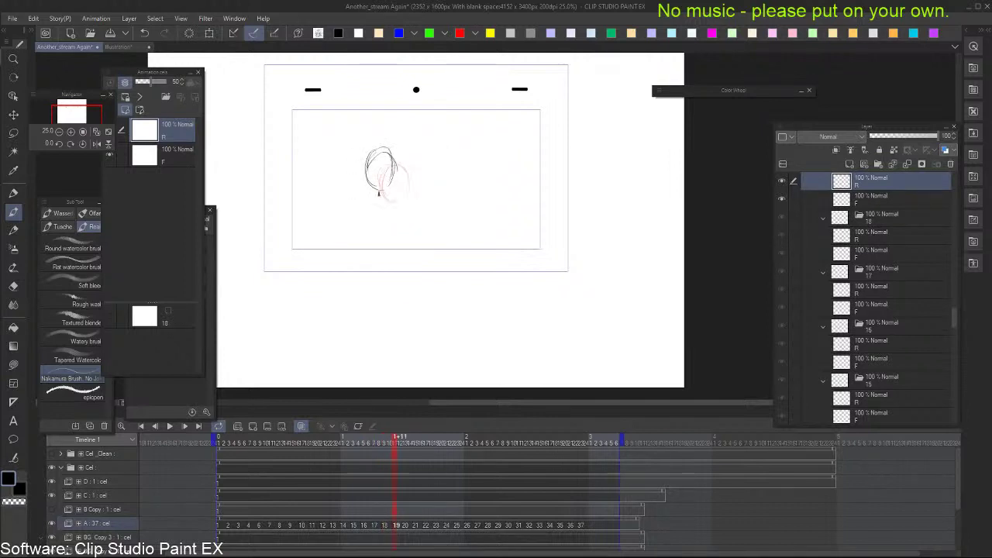
key("Left")
key("Right")
key("Right")
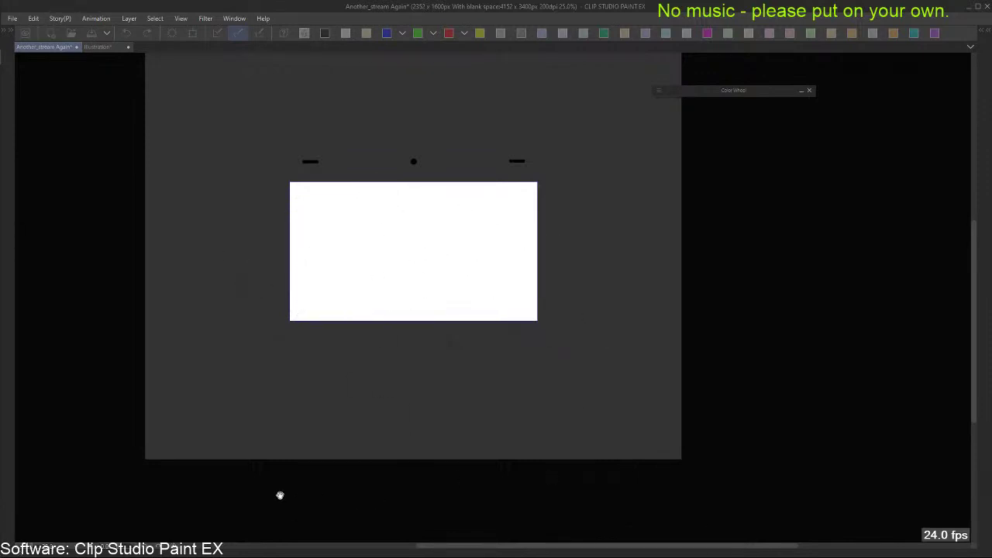
Review cels 12 and 13 and erase the left-hand leg and inner leg lines on cel 12
key("Tab")
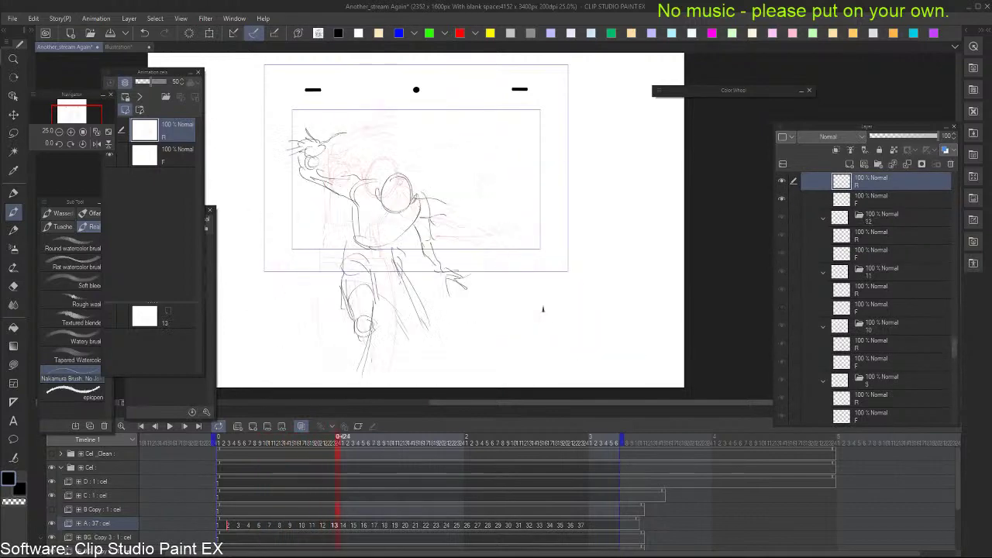
key("Left")
key("Right")
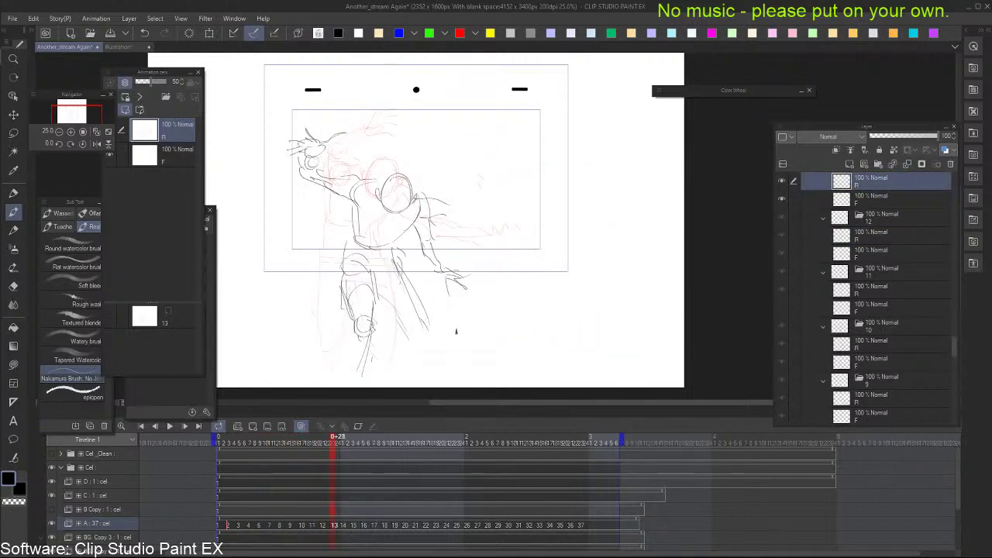
key("Right")
key("Left")
key("Left")
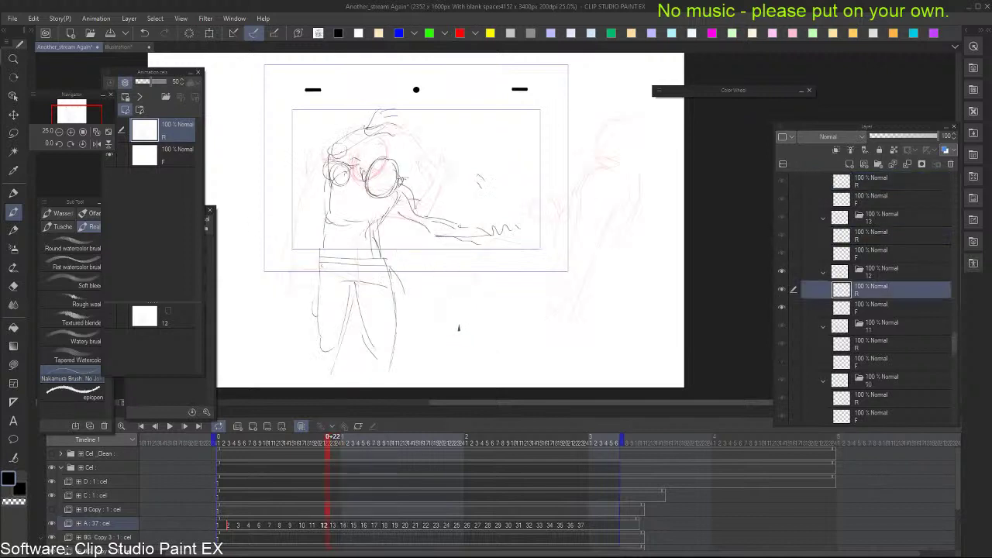
key("e")
mouse_move(355, 285)
left_mouse_down()
mouse_move(345, 362)
mouse_move(315, 293)
mouse_move(348, 294)
mouse_move(341, 319)
left_mouse_up()
Redraw the left-hand thigh, lower leg and inner leg contour on cel 12, checking against cel 13
key("b")
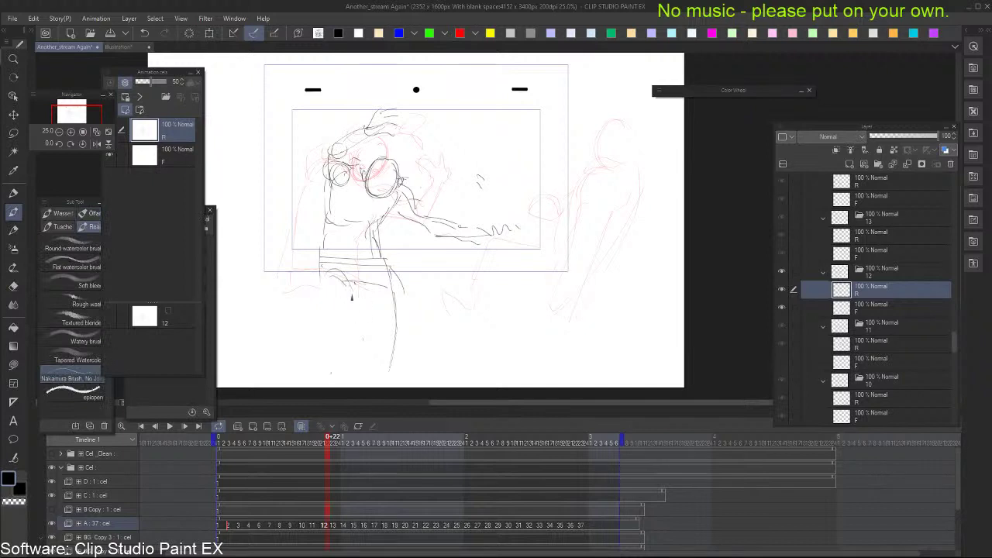
left_click_drag(319, 300, 351, 345)
key("Right")
key("ctrl+Left")
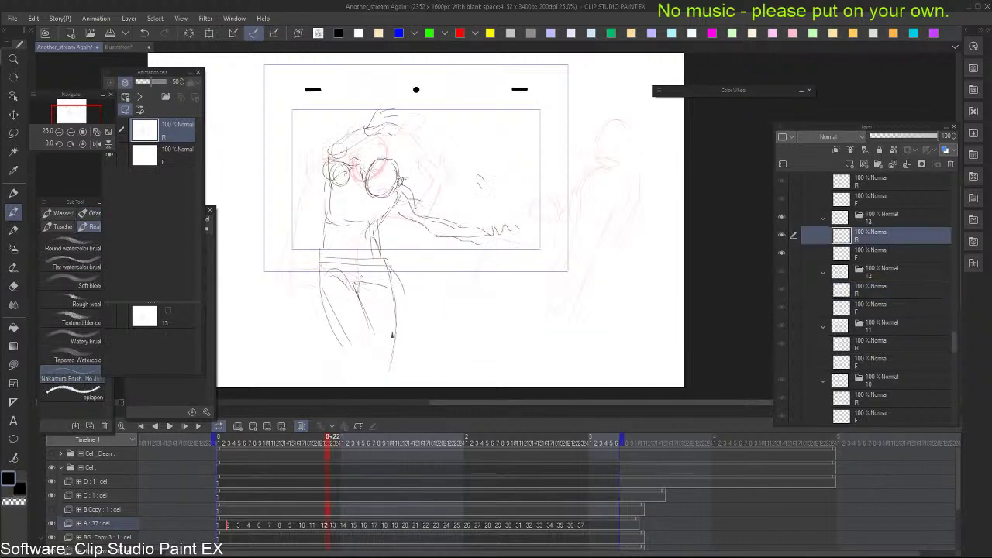
key("ctrl+Right")
key("ctrl+Left")
left_click_drag(362, 336, 354, 381)
left_click_drag(354, 353, 343, 386)
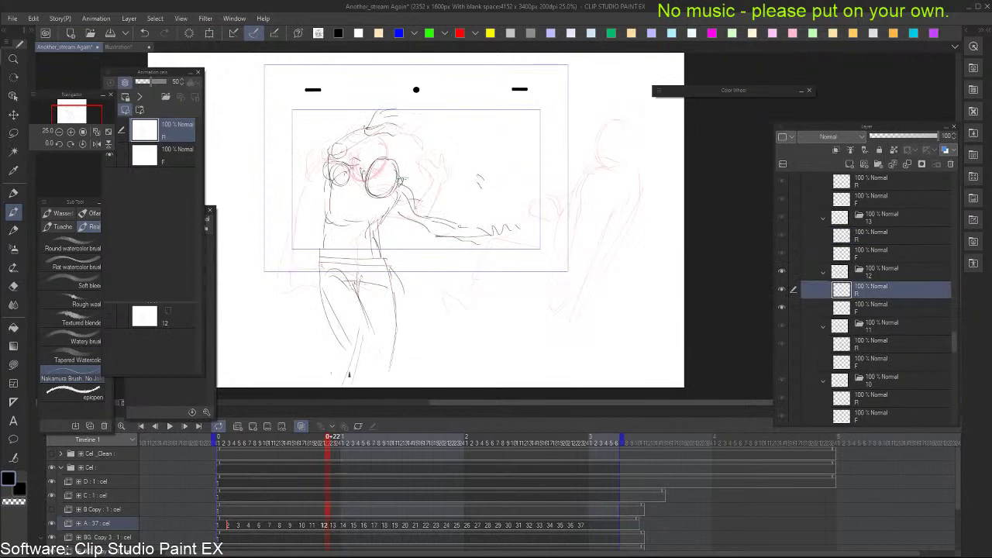
left_click_drag(357, 290, 361, 346)
Erase the bent right-hand leg and knee on cel 16, comparing with the pose on cel 14
key("ctrl+Right")
key("ctrl+Right")
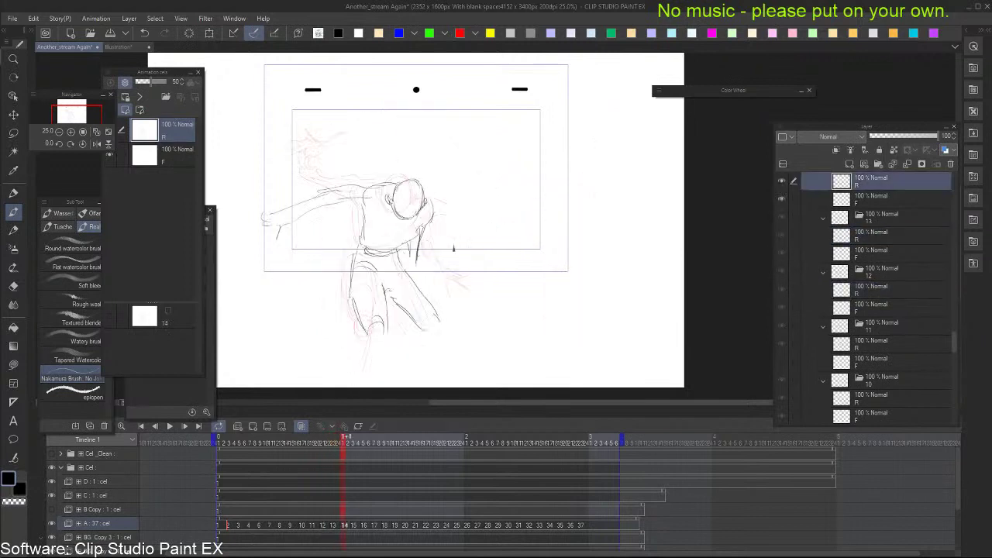
key("ctrl+Right")
key("e")
mouse_move(423, 331)
left_mouse_down()
mouse_move(396, 299)
mouse_move(426, 325)
left_mouse_up()
key("b")
key("ctrl+Left")
key("ctrl+Left")
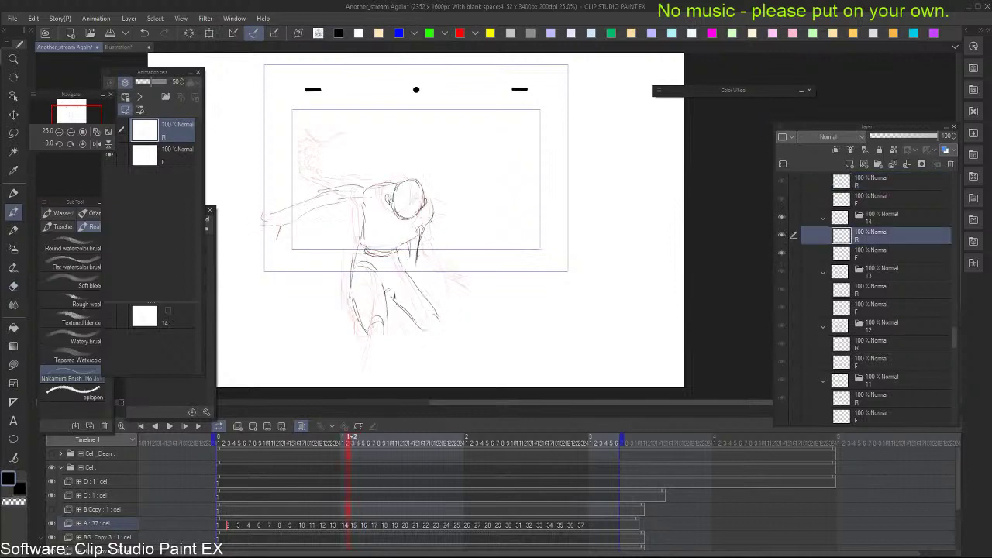
key("e")
key("b")
Redraw the right-hand thigh on cel 16 slanting outward with long outer and inner contours, checking against cel 15
left_click_drag(400, 266, 439, 320)
key("ctrl+Right")
key("ctrl+Right")
mouse_move(404, 264)
left_mouse_down()
mouse_move(445, 320)
mouse_move(422, 353)
mouse_move(401, 267)
mouse_move(443, 321)
left_mouse_up()
key("ctrl+Right")
key("ctrl+Right")
key("e")
key("b")
left_click_drag(385, 295, 414, 321)
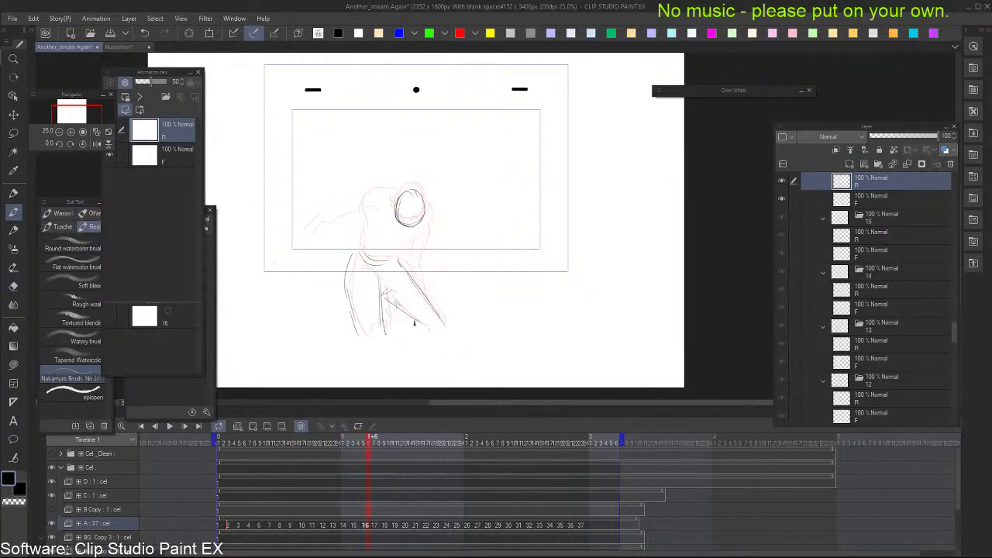
key("ctrl+Left")
key("ctrl+Right")
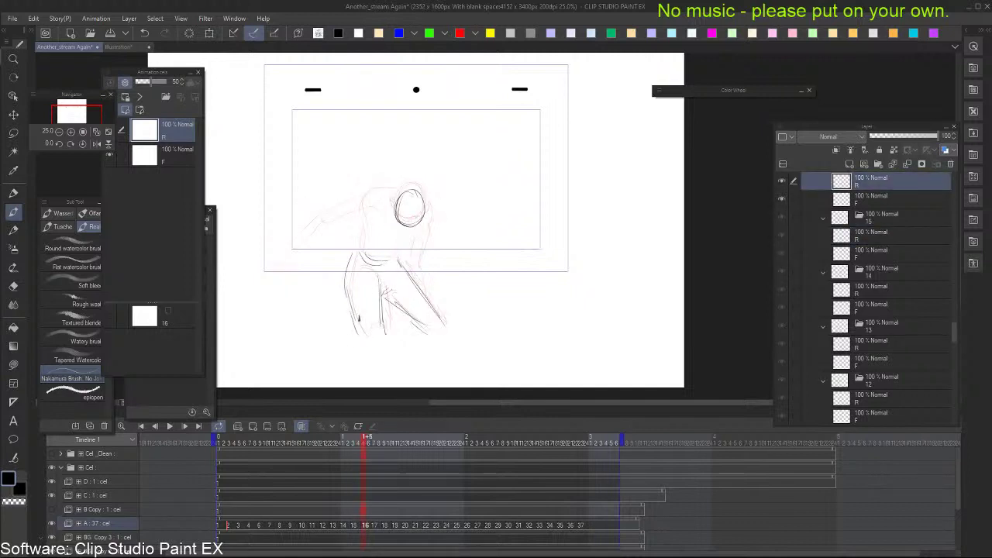
Sketch the right-hand thigh on cel 17, comparing it with cel 16
key("ctrl+Right")
key("ctrl+Left")
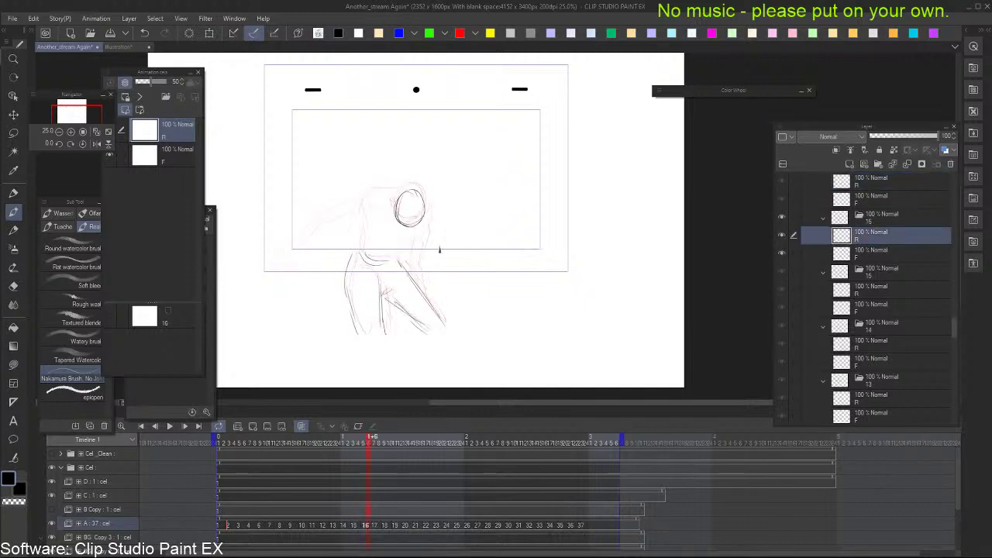
key("ctrl+Right")
left_click_drag(403, 266, 432, 320)
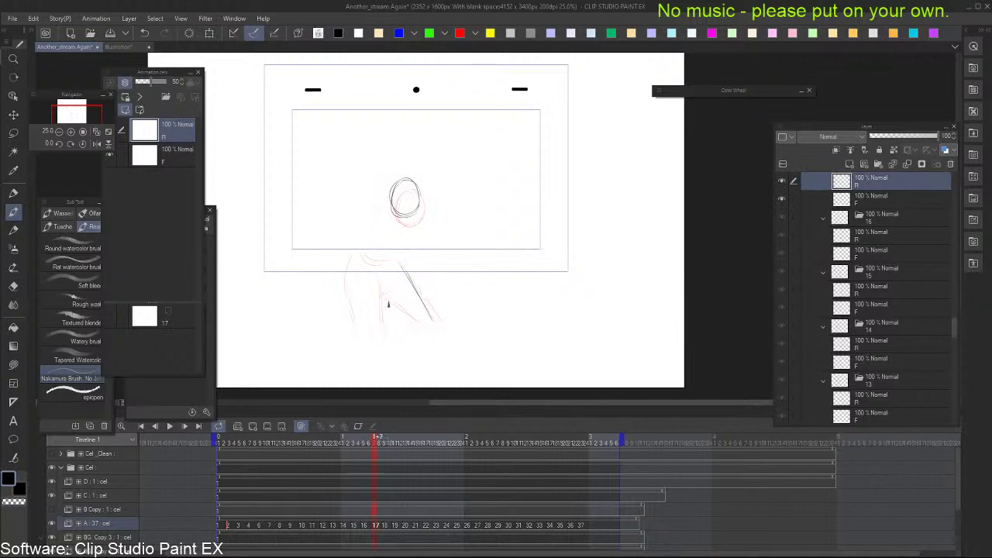
key("ctrl+Left")
key("ctrl+Right")
key("ctrl+Left")
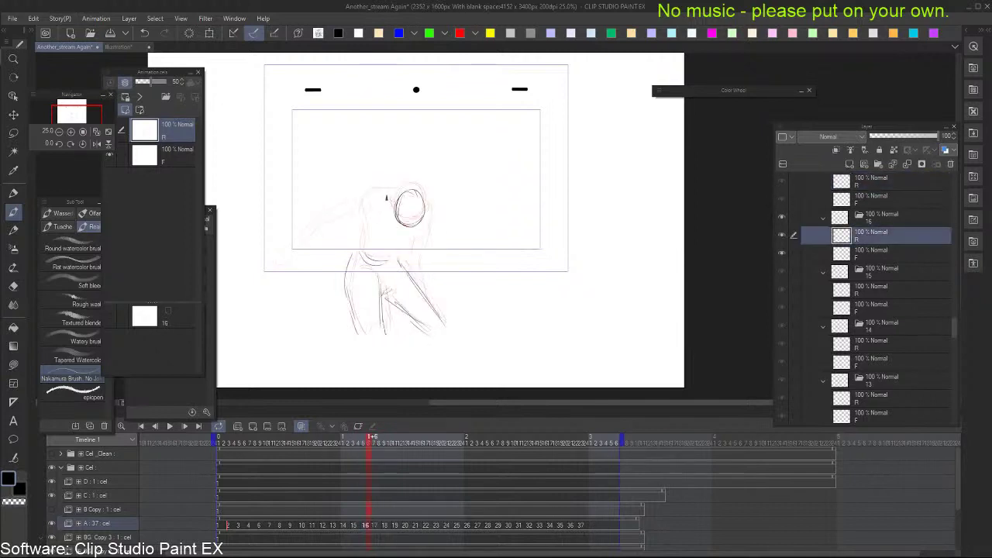
Sketch the left-hand arm, torso side and right-hand arm of the figure on cel 16
mouse_move(362, 209)
left_mouse_down()
mouse_move(395, 198)
mouse_move(380, 196)
mouse_move(327, 244)
left_mouse_up()
key("ctrl+Left")
mouse_move(434, 221)
left_mouse_down()
mouse_move(414, 247)
mouse_move(421, 285)
left_mouse_up()
left_click_drag(365, 206, 363, 262)
key("ctrl+Right")
key("ctrl+Right")
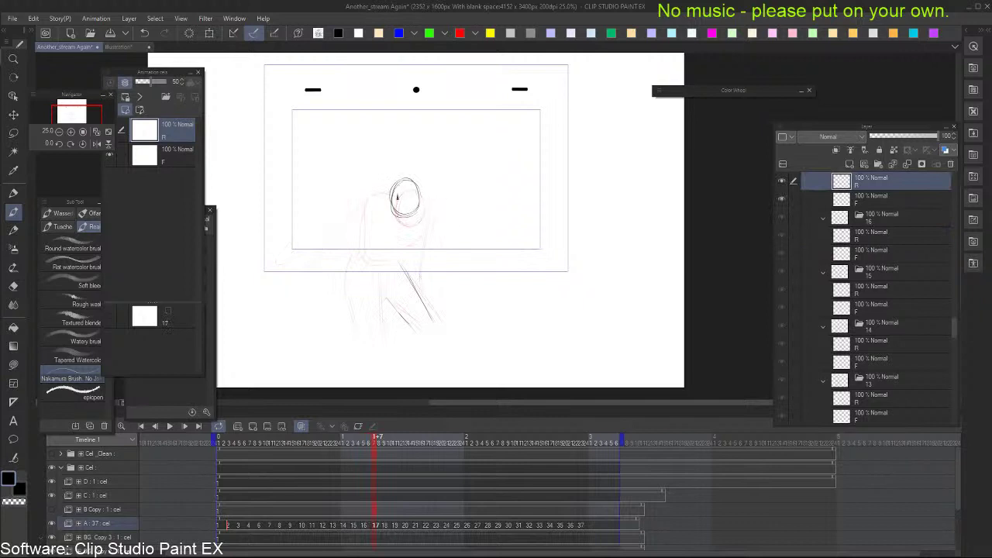
Move the drawing on cel 17 up and slightly left, comparing it with cel 16
key("ctrl+Left")
key("ctrl+Right")
key("ctrl+Left")
key("ctrl+Right")
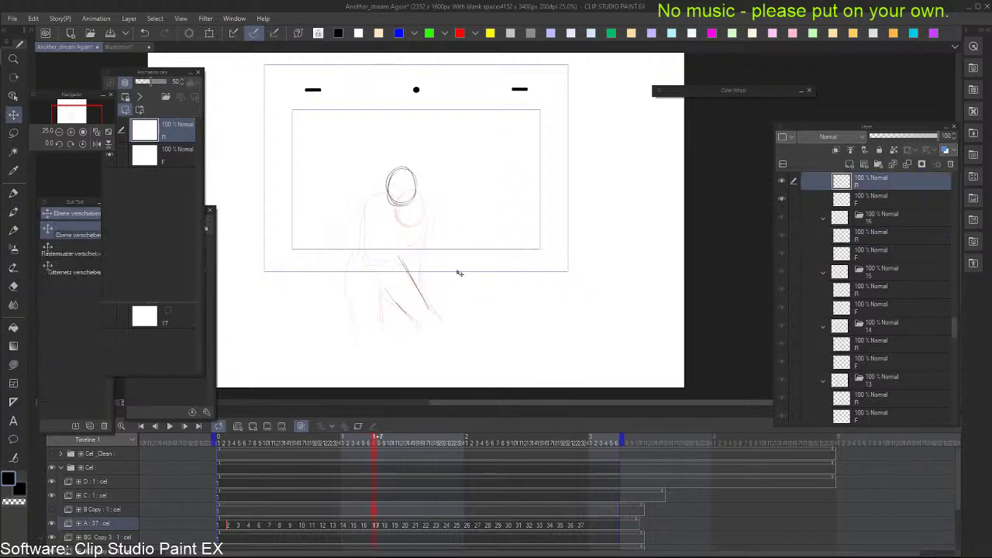
key("ctrl+Left")
key("ctrl+Right")
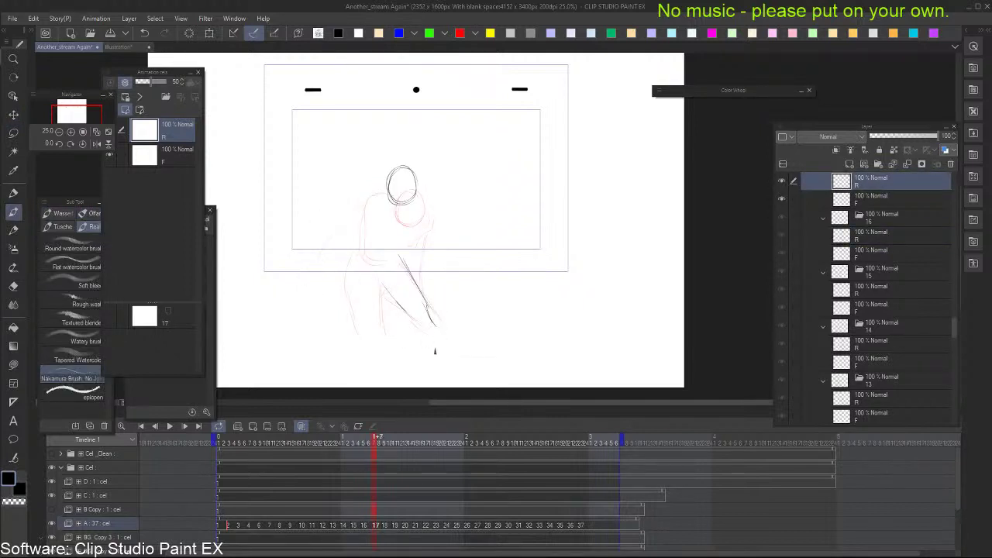
Sketch the right-hand lower leg and the left-hand thigh and lower leg on cel 17
left_click_drag(434, 338, 438, 377)
key("ctrl+Left")
key("ctrl+Right")
left_click_drag(348, 280, 355, 332)
left_click_drag(383, 277, 369, 261)
key("ctrl+Left")
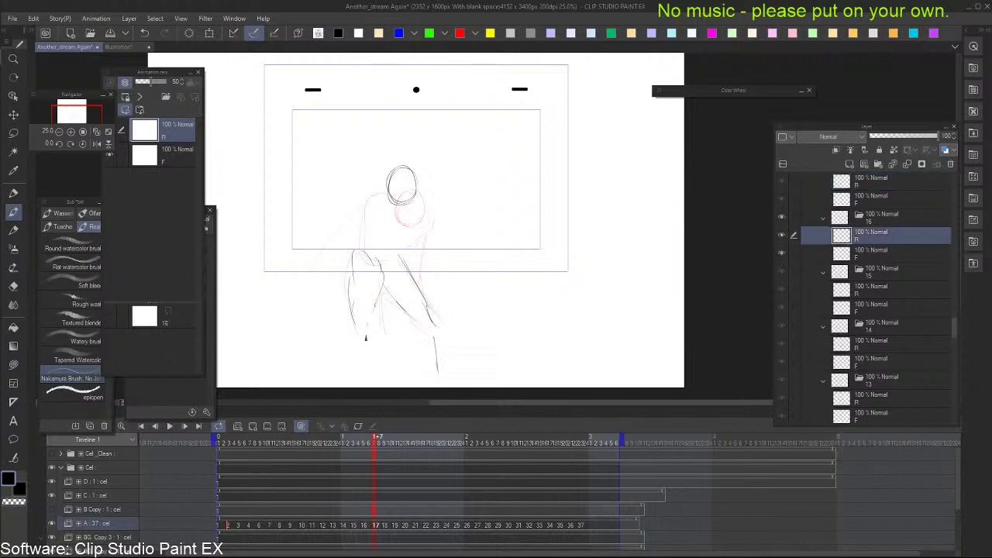
key("ctrl+Right")
left_click_drag(359, 384, 359, 388)
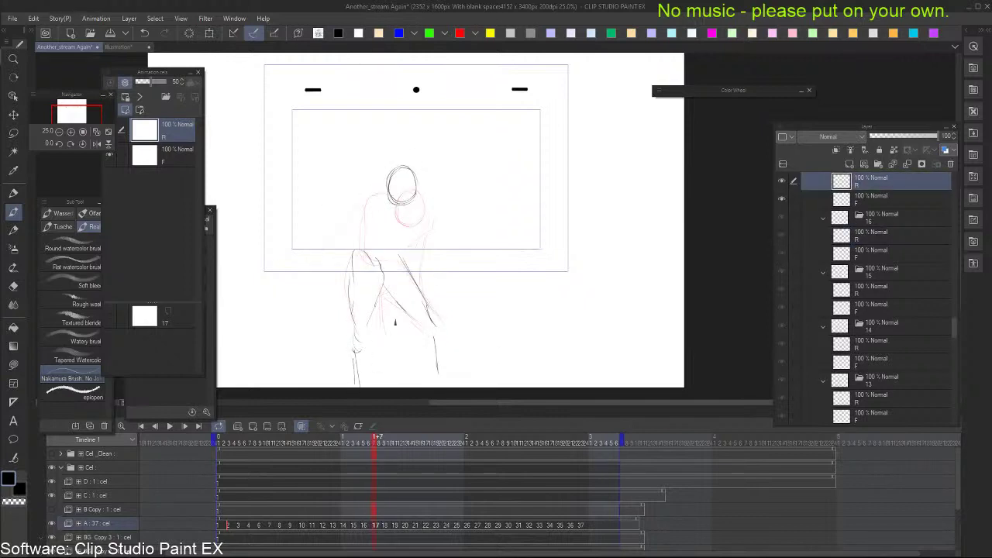
Redo the left-hand lower leg stroke on cel 17 angled further outward, checking against cel 16
key("ctrl+Left")
key("ctrl+Right")
key("ctrl+z")
left_click_drag(354, 348, 343, 384)
key("ctrl+Left")
key("ctrl+Right")
key("ctrl+Left")
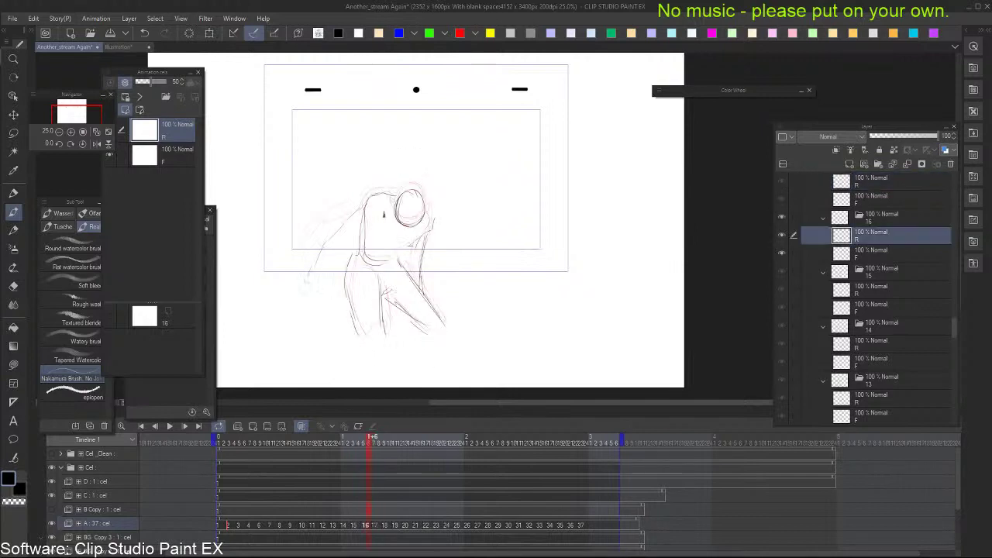
Sketch the right-hand and left-hand arms of the figure on cel 17, comparing the pose with cel 16
key("ctrl+Right")
mouse_move(354, 242)
left_mouse_down()
mouse_move(360, 186)
mouse_move(364, 231)
left_mouse_up()
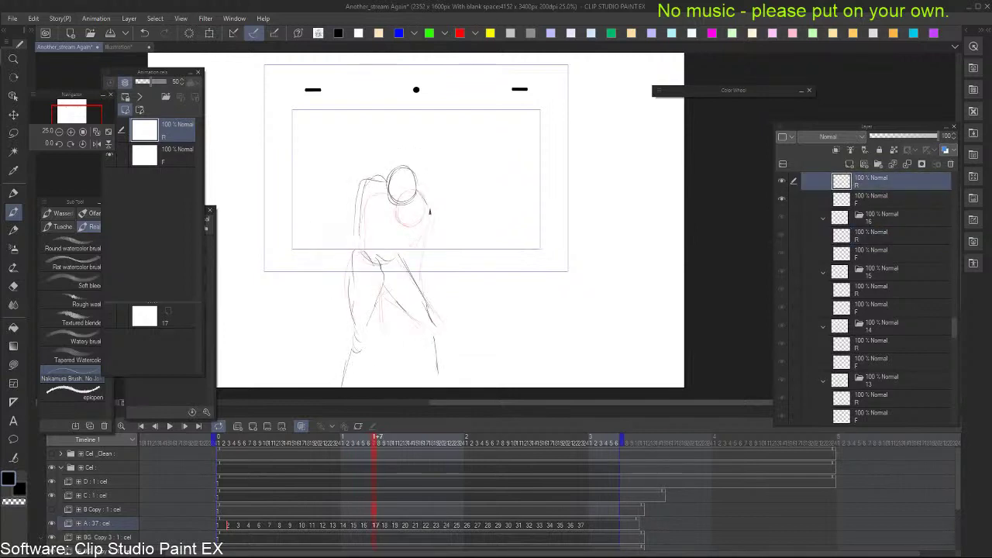
key("ctrl+Left")
key("ctrl+Right")
left_click_drag(355, 187, 342, 238)
Move the head sketch on cel 18 up and slightly left, comparing it with cel 17
key("ctrl+Right")
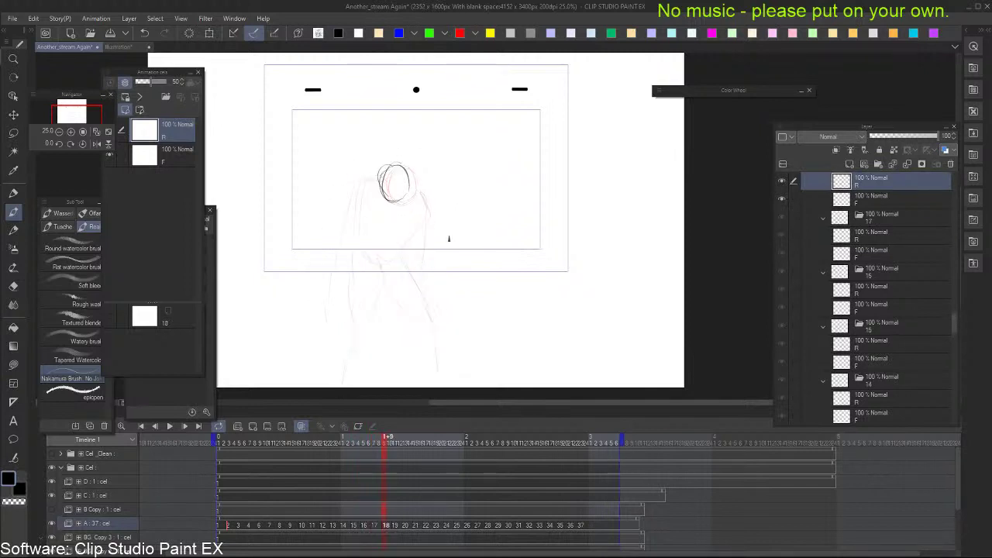
key("k")
left_click_drag(461, 279, 456, 255)
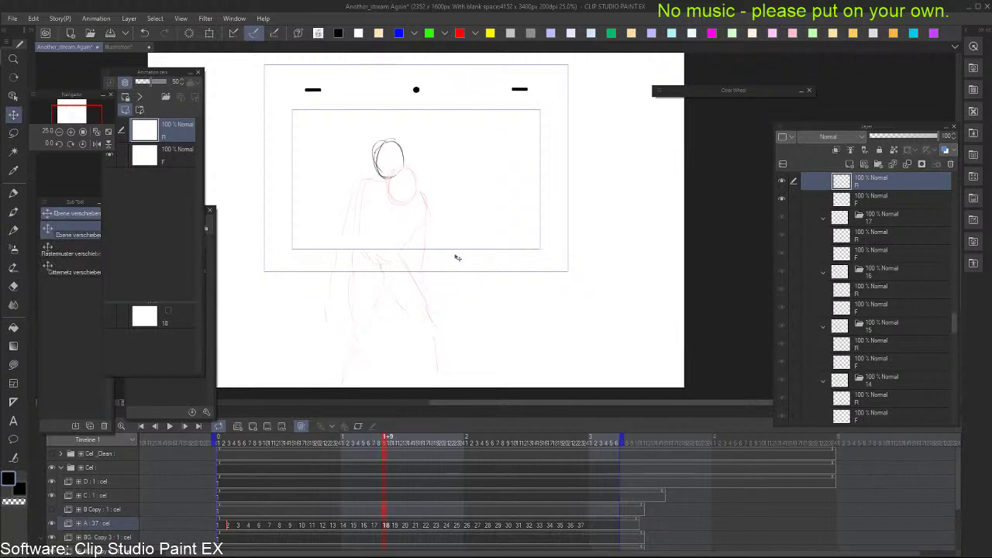
key("ctrl+Left")
key("ctrl+Right")
Sketch the shoulder and upper arm lines below the head on cel 18, checking against cel 17
key("b")
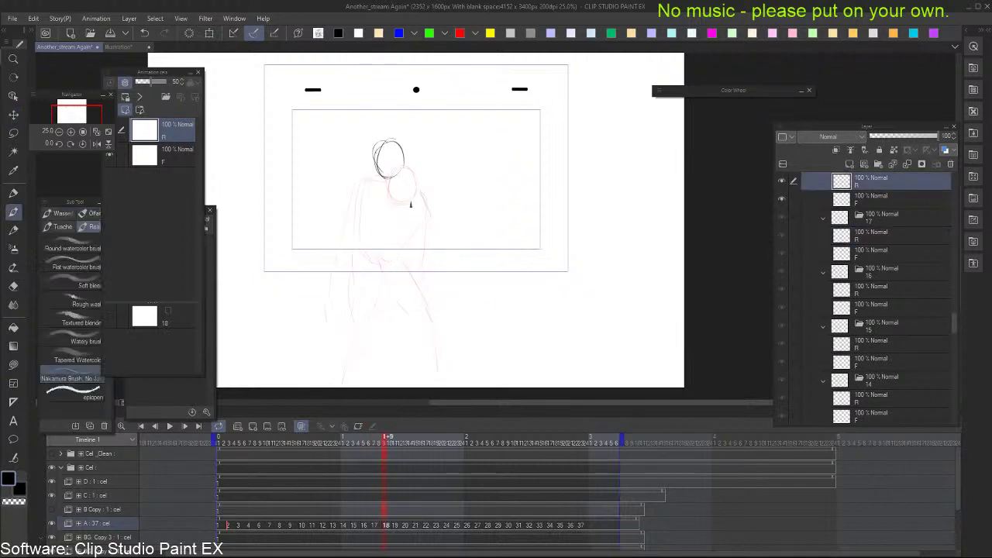
key("ctrl+Left")
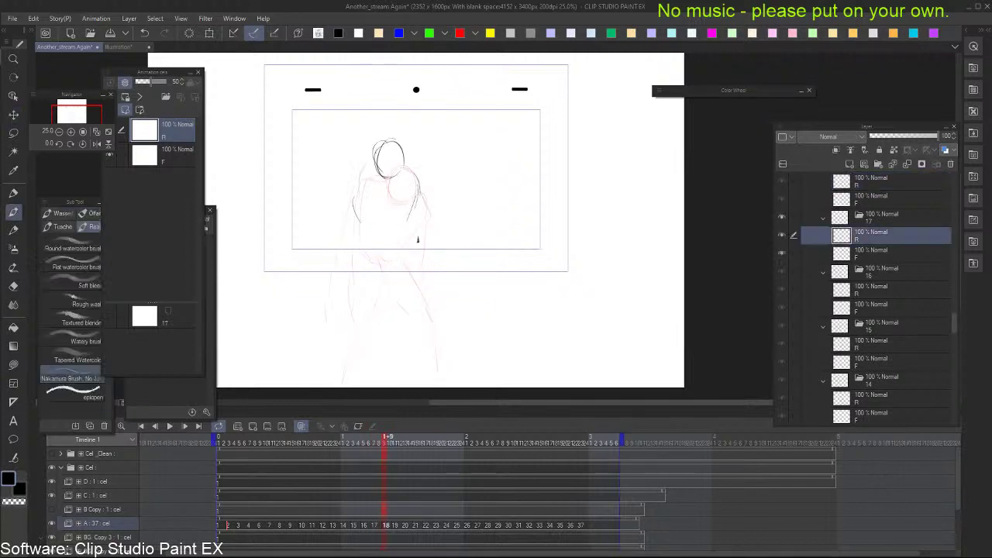
key("ctrl+Right")
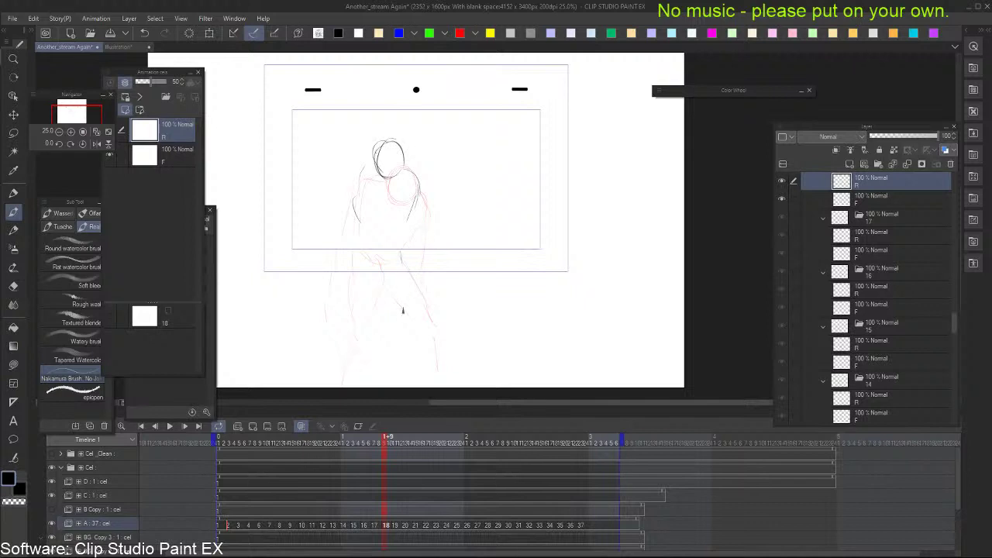
Mark both knees on cel 18 with short curved strokes, undoing the rejected leg strokes
left_click_drag(403, 310, 403, 318)
key("ctrl+z")
left_click_drag(396, 284, 393, 306)
key("ctrl+z")
left_click_drag(353, 252, 330, 363)
key("ctrl+z")
left_click_drag(337, 256, 344, 283)
Sketch the rough leg and knee marks on cel 19 while flipping between the neighbouring cels
key("Left")
key("Right")
key("Right")
key("Right")
key("Right")
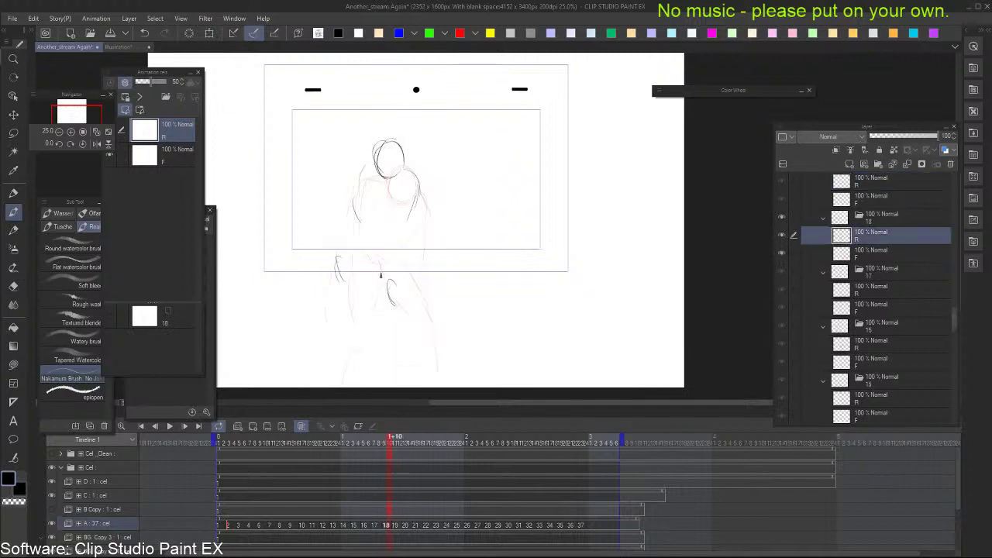
key("Left")
key("Right")
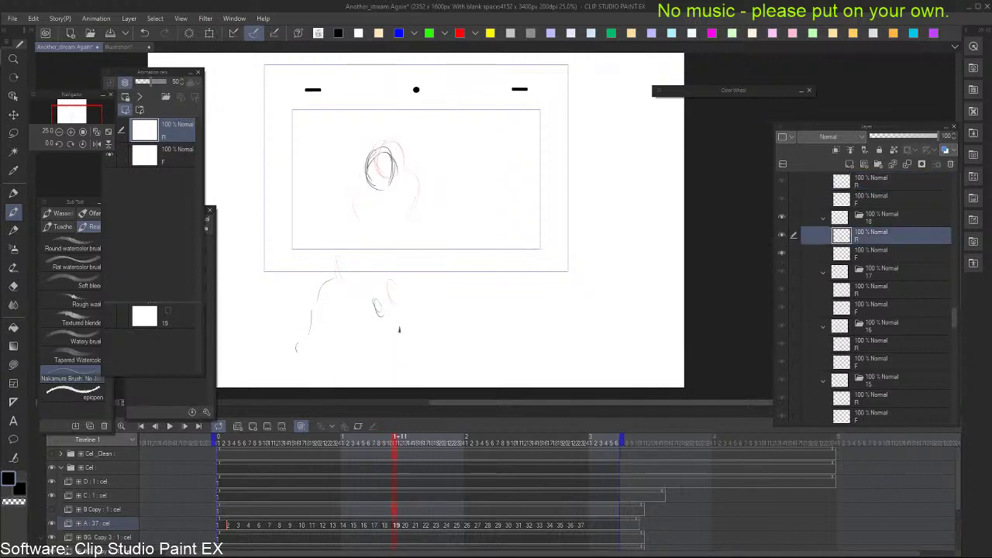
key("Left")
key("Right")
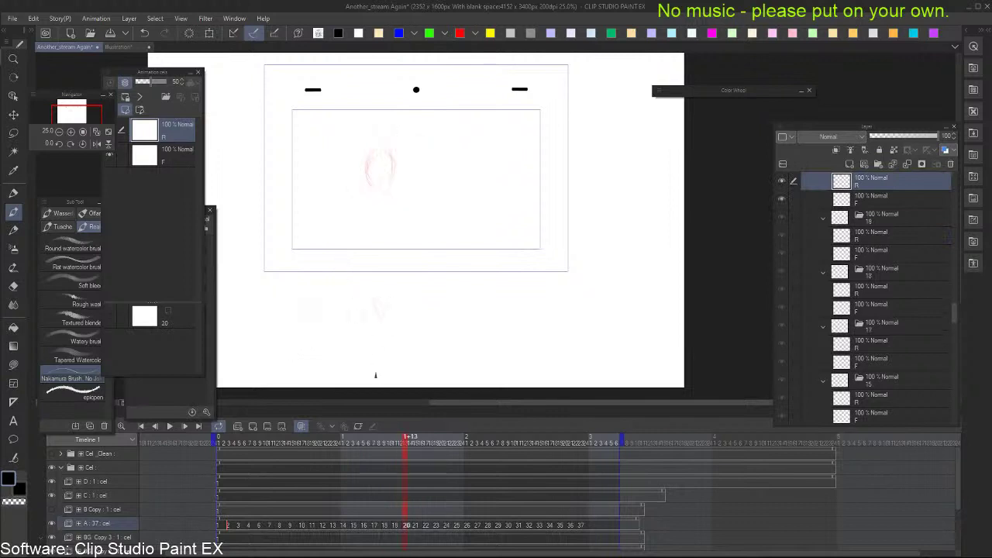
Sketch a lower leg line on cel 20 and a bent leg line on cel 21
key("Left")
key("Right")
key("Right")
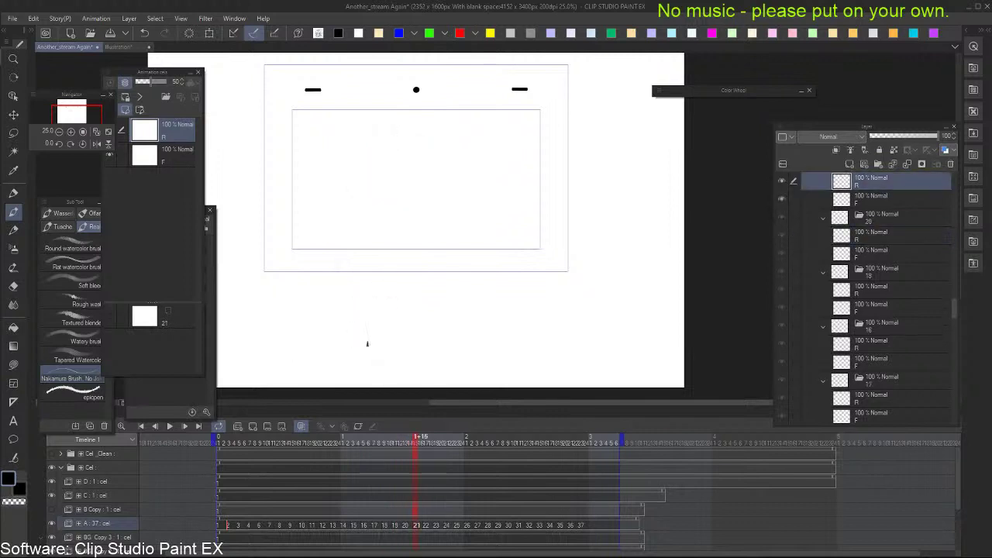
left_click_drag(375, 297, 401, 273)
key("Left")
key("Left")
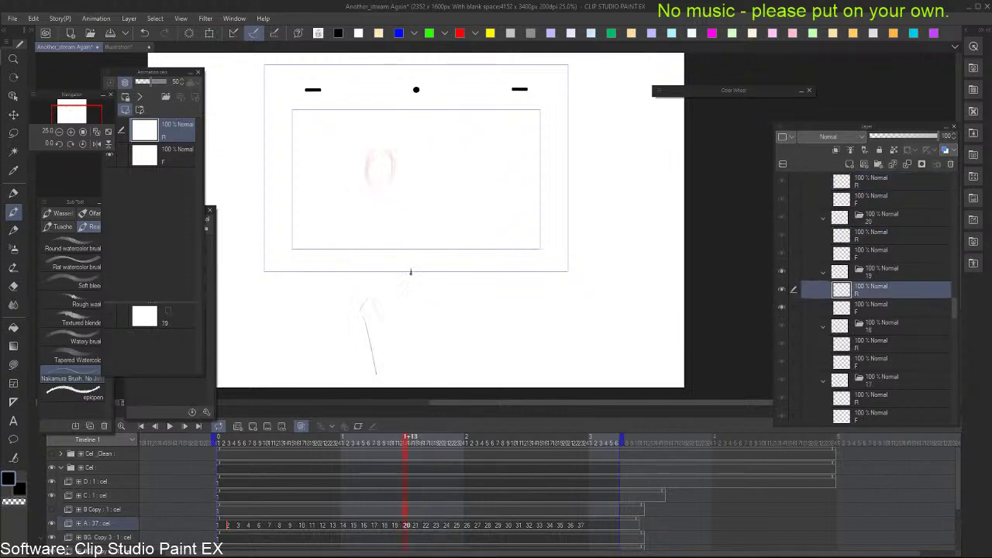
Sketch the head ovals on cels 20, 21 and 22, following the head position of each previous cel
key("Right")
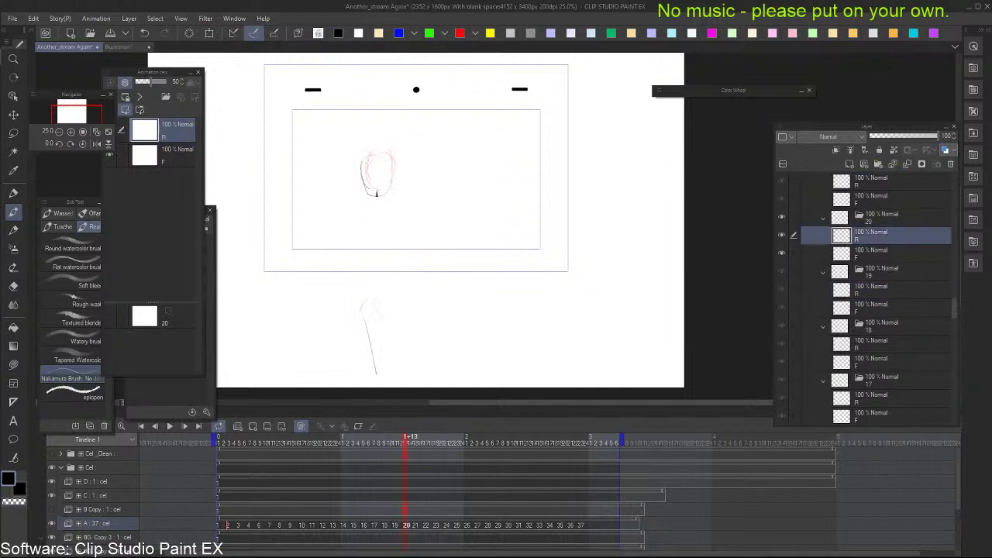
key("Right")
key("Left")
key("Right")
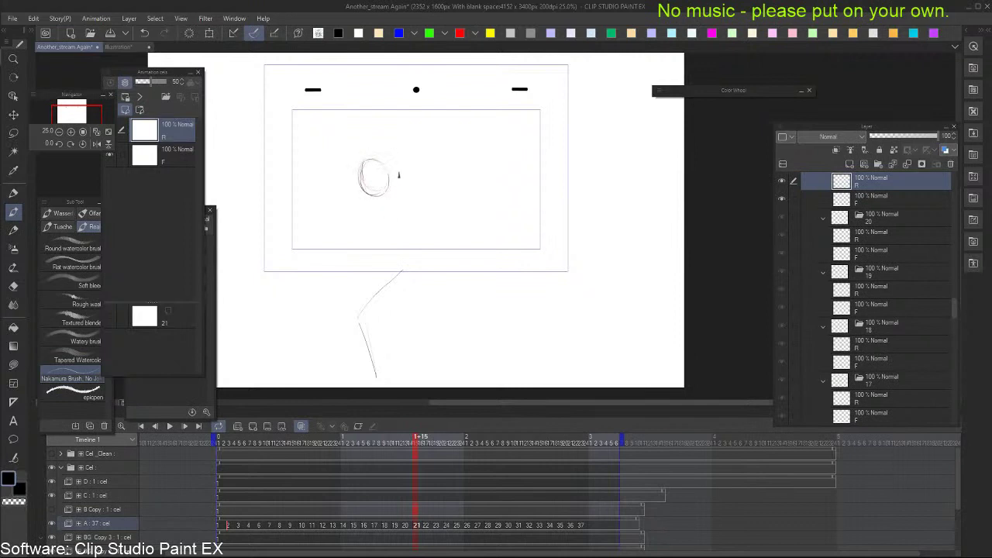
key("Right")
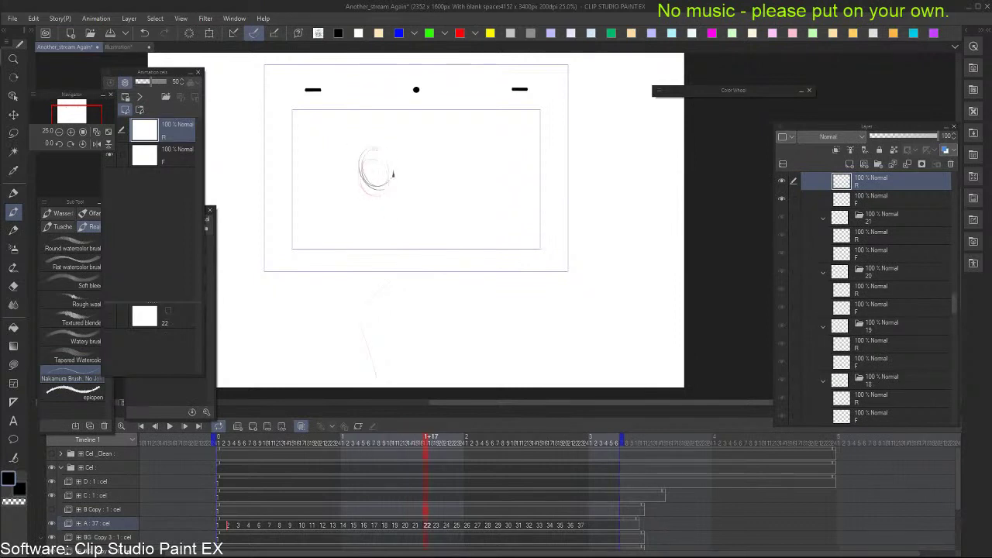
Play back the animation from its beginning with the palettes hidden
left_click(226, 526)
key("Tab")
key("space")
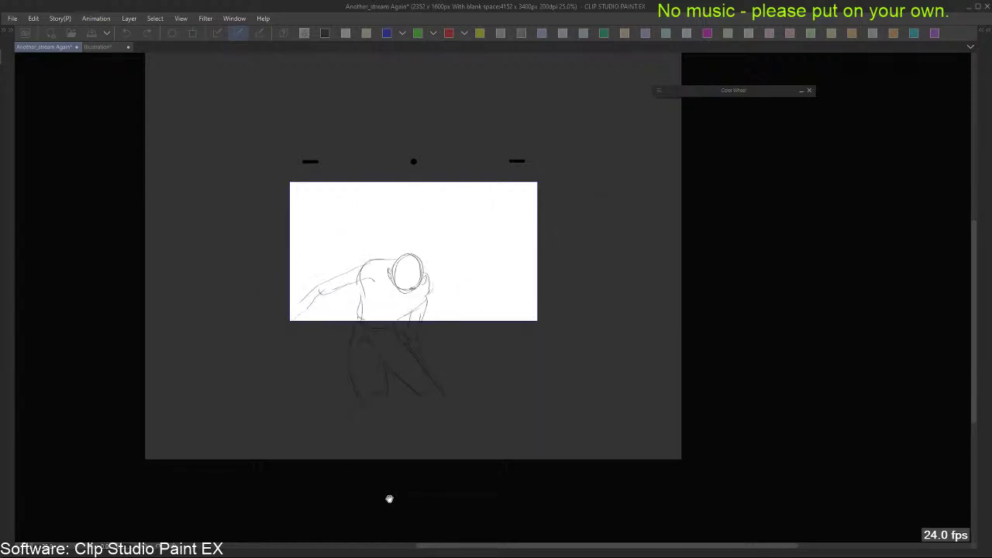
key("Tab")
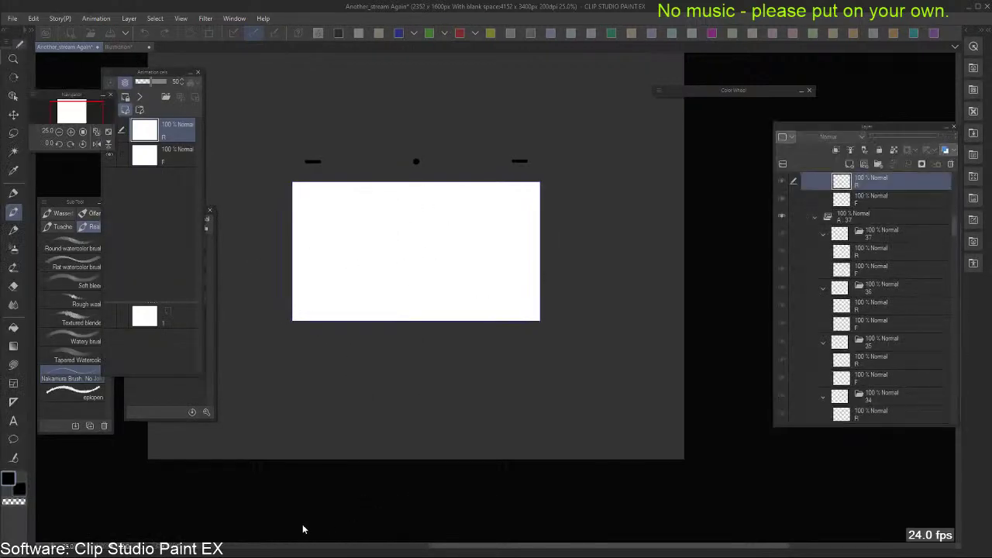
Move the drawing on cel 17 down and slightly right, comparing it with cel 16
left_click(304, 527)
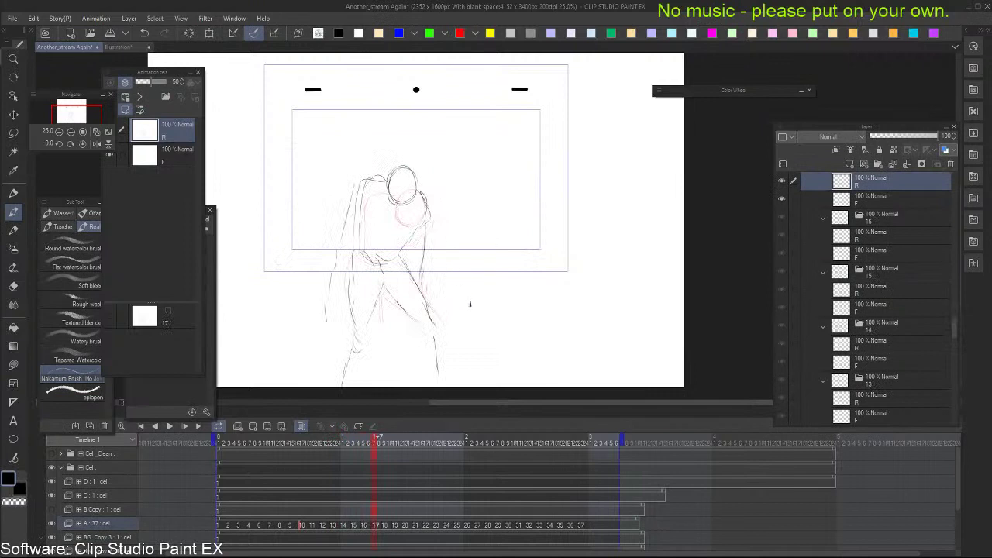
key("k")
left_click_drag(470, 304, 483, 316)
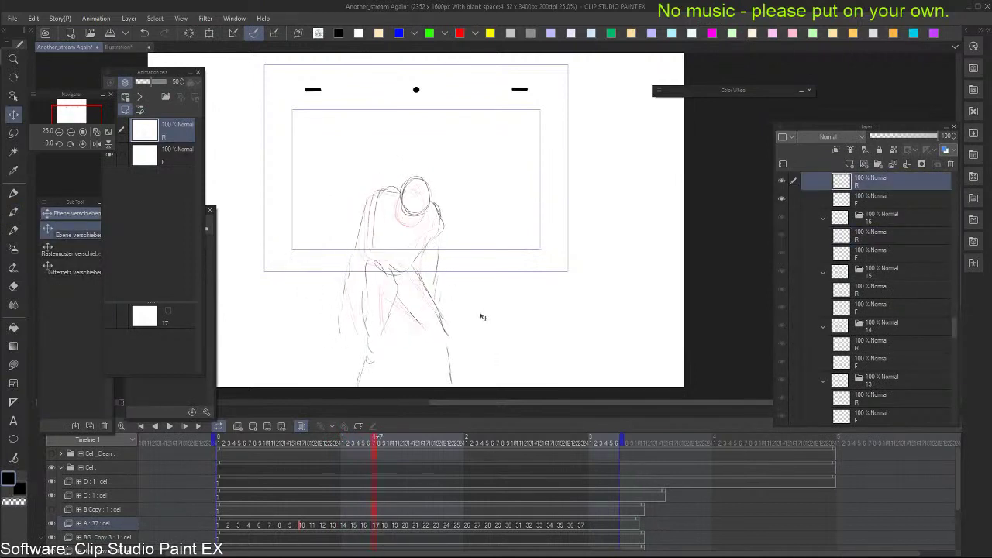
key("Left")
key("Left")
key("Right")
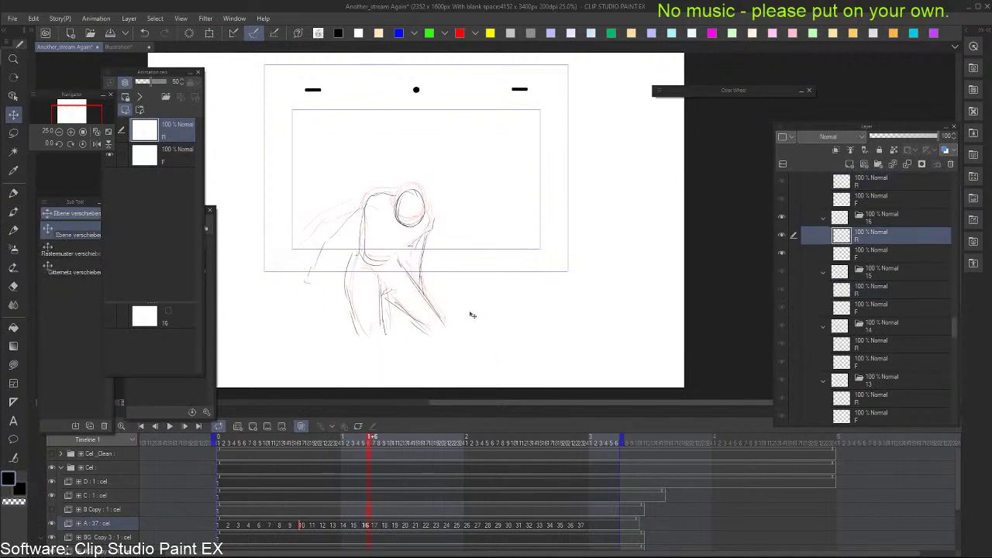
Move the rough drawing on cel 19 to the right and slightly up, flipping through the surrounding cels
key("period")
key("period")
mouse_move(466, 311)
left_mouse_down()
mouse_move(498, 332)
mouse_move(552, 294)
left_mouse_up()
key("Left")
key("Right")
key("Right")
key("Right")
key("Right")
key("Right")
Move the rough drawings on cels 20, 21 and 22 to the right and up to continue the motion
left_click_drag(504, 319, 529, 305)
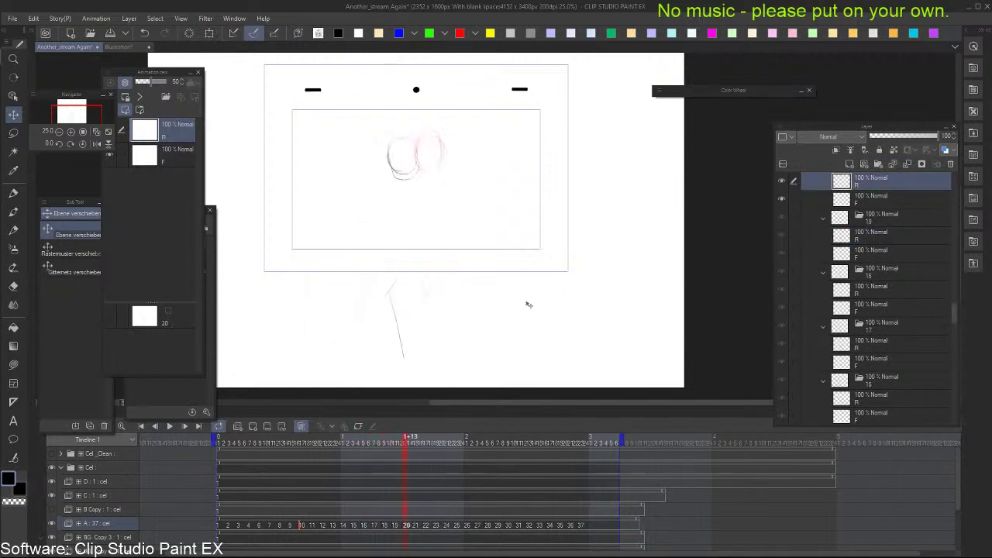
key("period")
key("period")
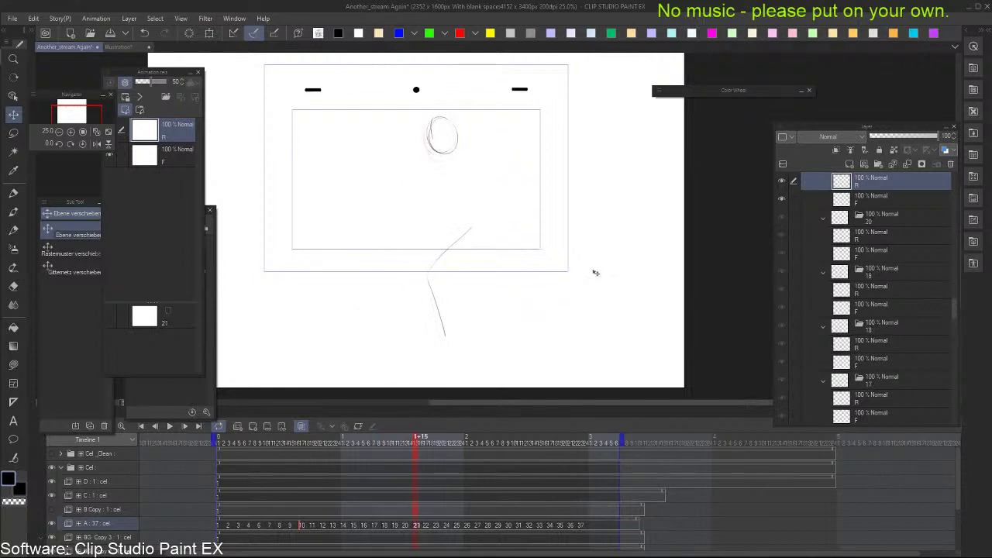
key("period")
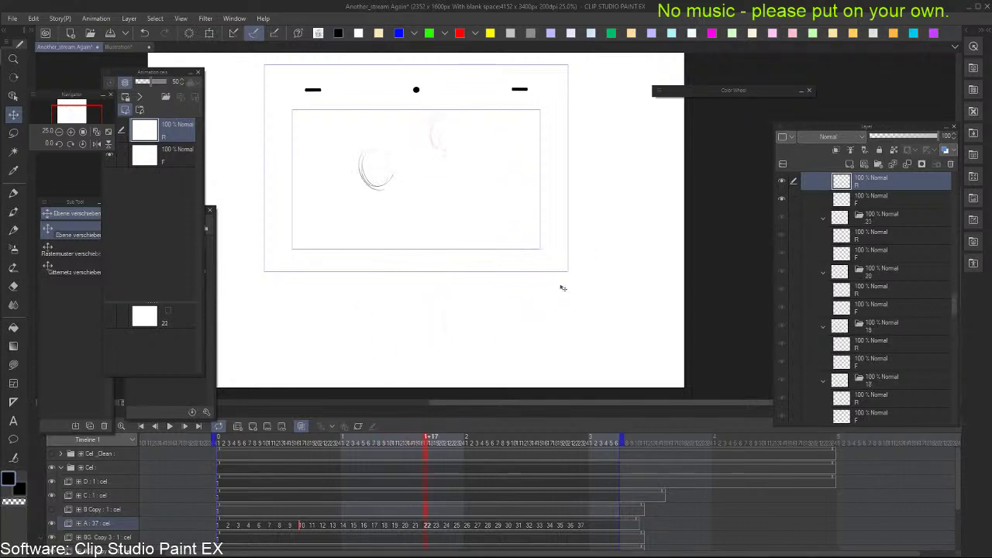
left_click_drag(559, 294, 622, 270)
key("period")
key("period")
key("b")
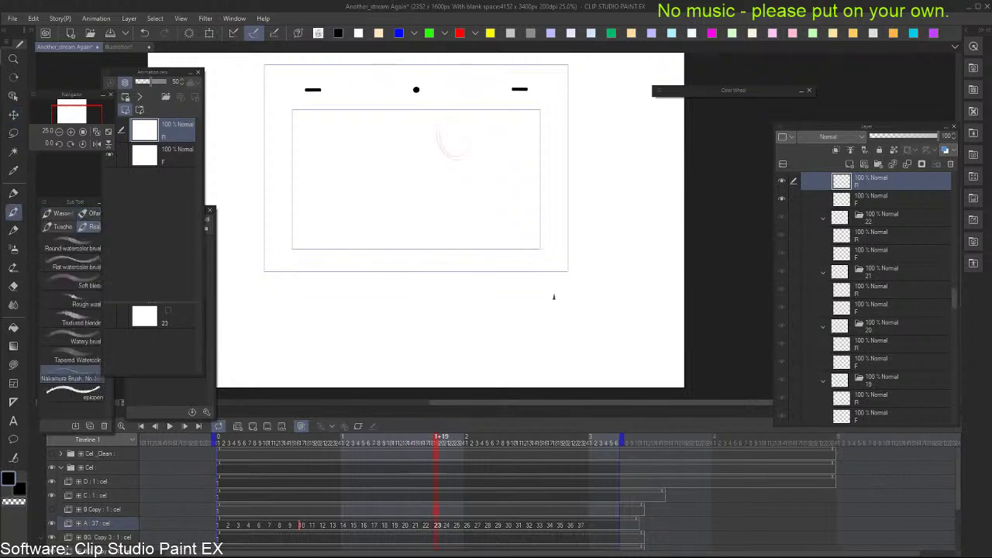
key("comma")
Replay the animation from the start to review the repositioned cels
left_click(221, 528)
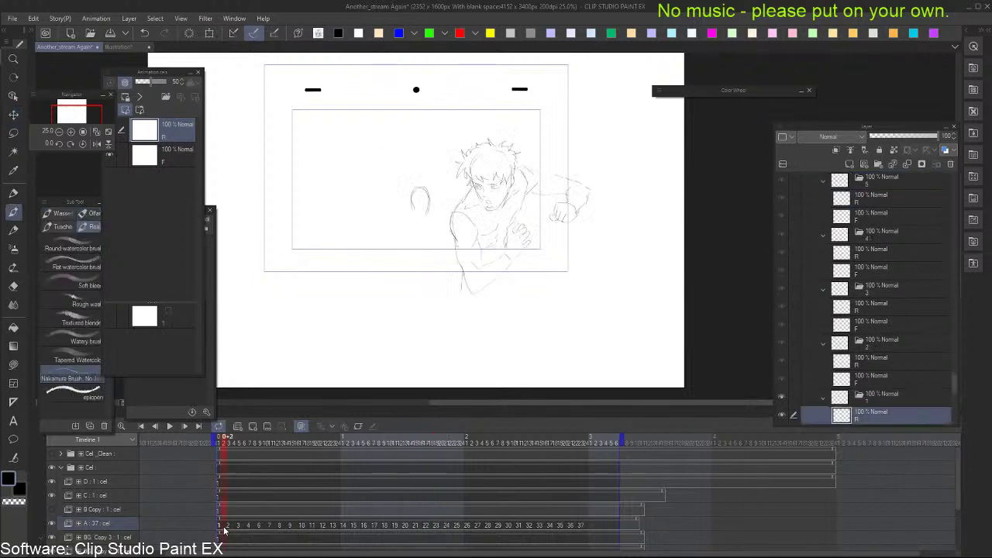
key("Tab")
key("space")
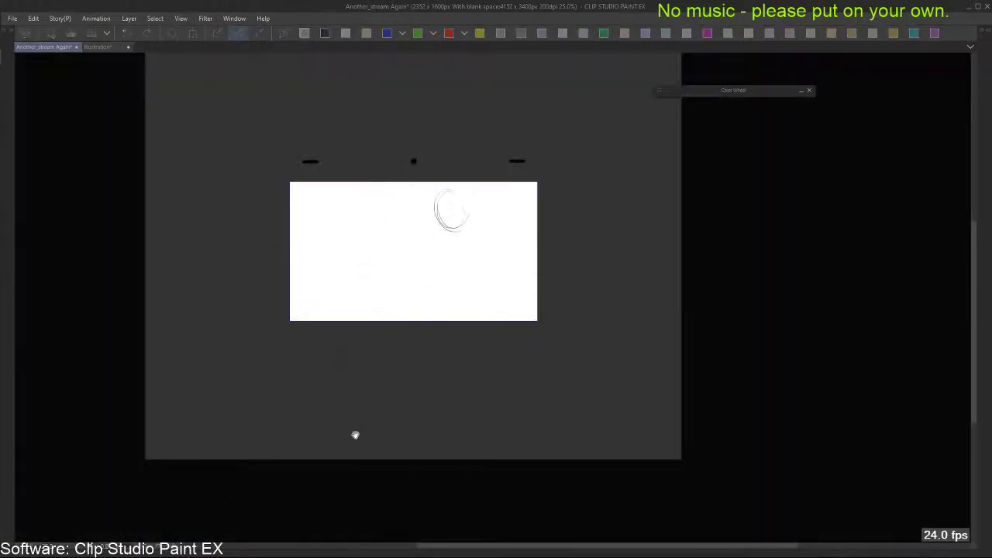
key("Tab")
Flip back and forth through the two-figure poses around cels 10 and 11 on layer A
left_click(309, 515)
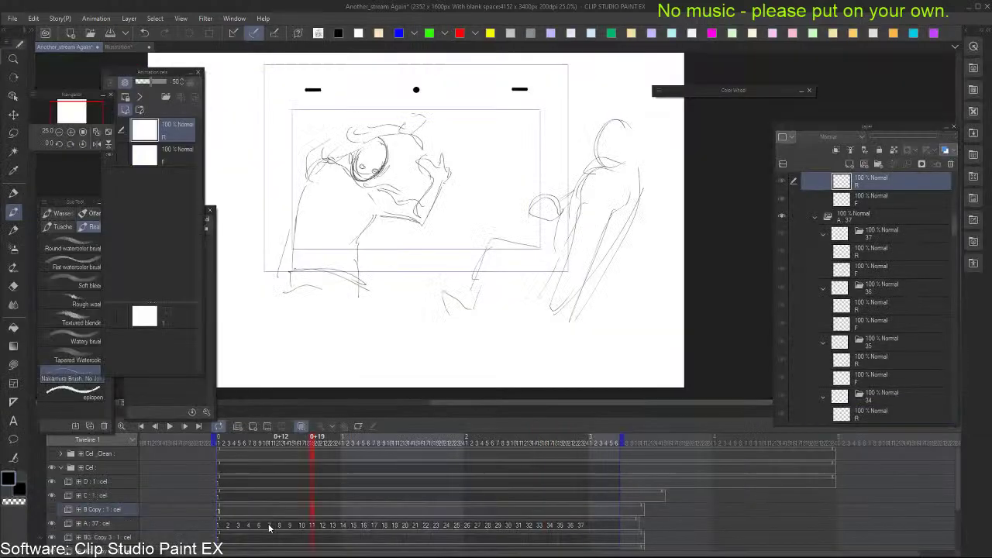
left_click(269, 527)
key("period")
key("period")
key("period")
key("period")
key("period")
key("comma")
key("comma")
key("comma")
key("comma")
key("comma")
key("comma")
key("comma")
key("comma")
key("comma")
key("comma")
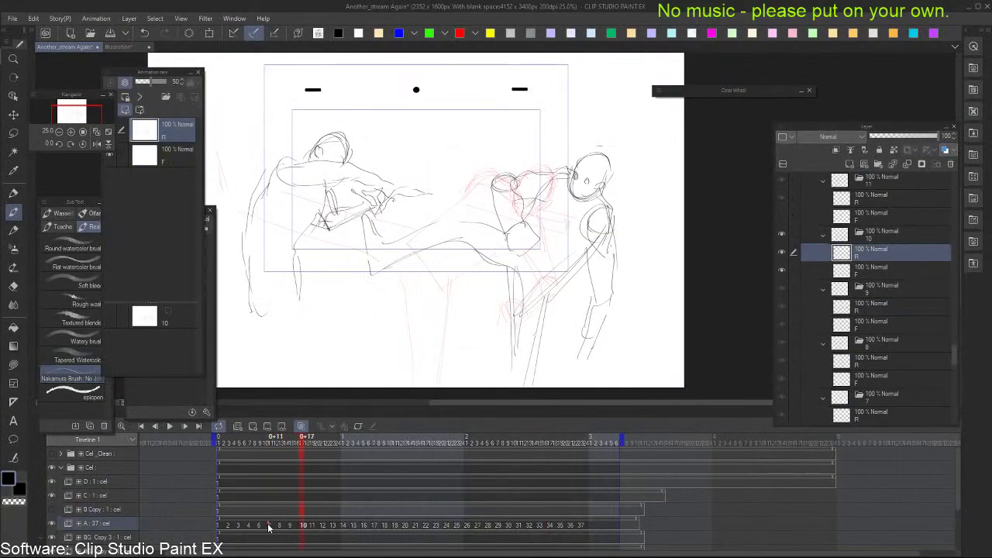
Step through the poses on layer A from cel 1 to cel 10 to examine the flow of the action
left_click(219, 526)
key("Right")
key("Right")
key("Right")
key("Right")
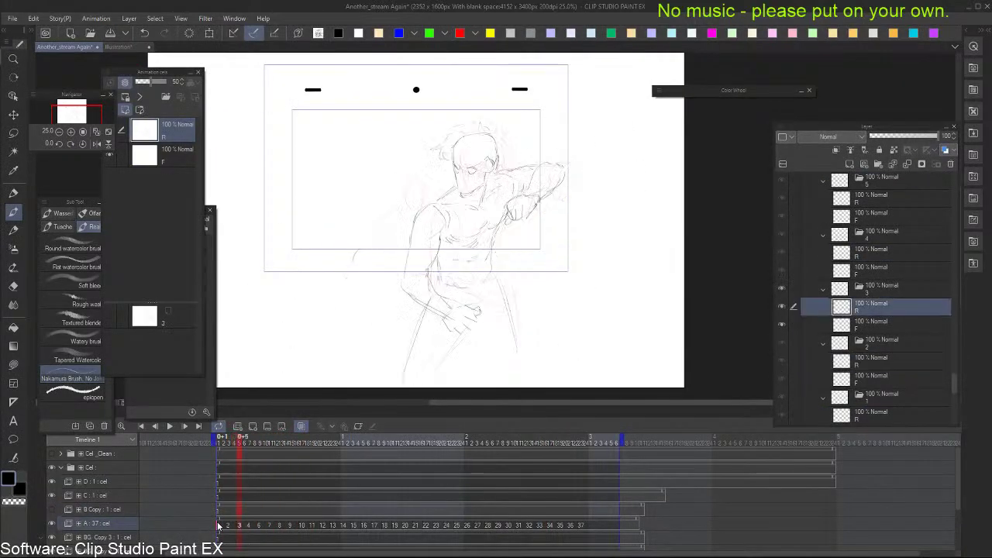
key("Right")
key("Right")
key("Right")
key("Right")
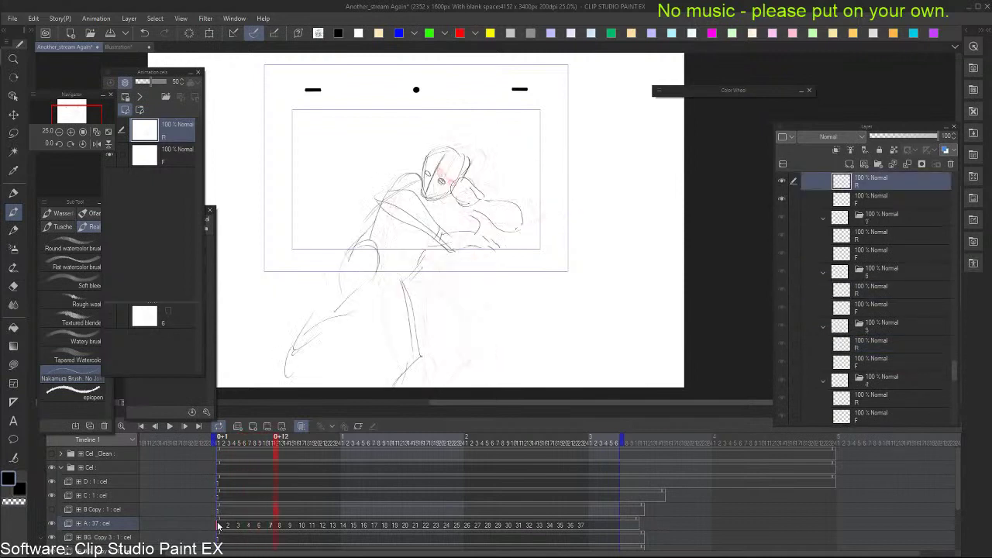
key("Right")
key("Right")
key("Right")
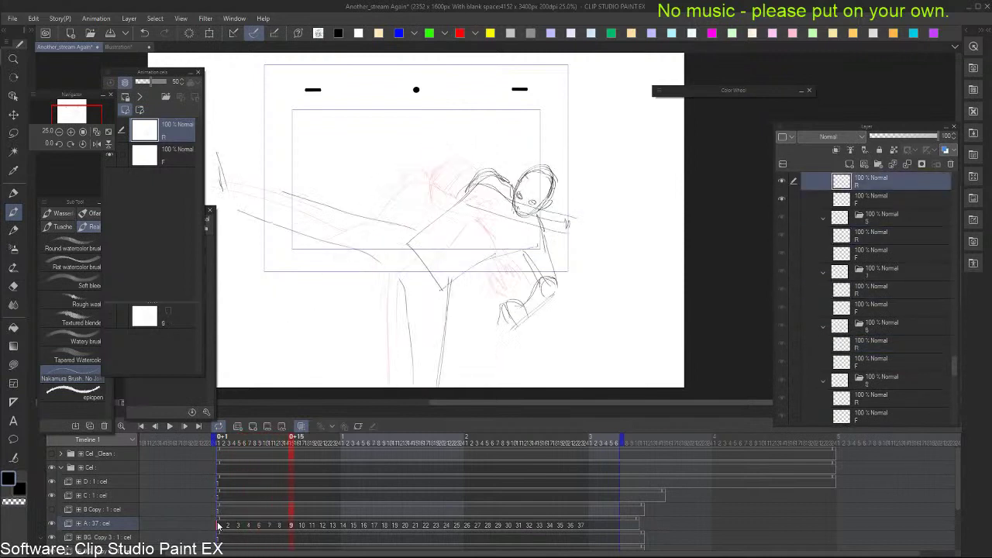
key("Right")
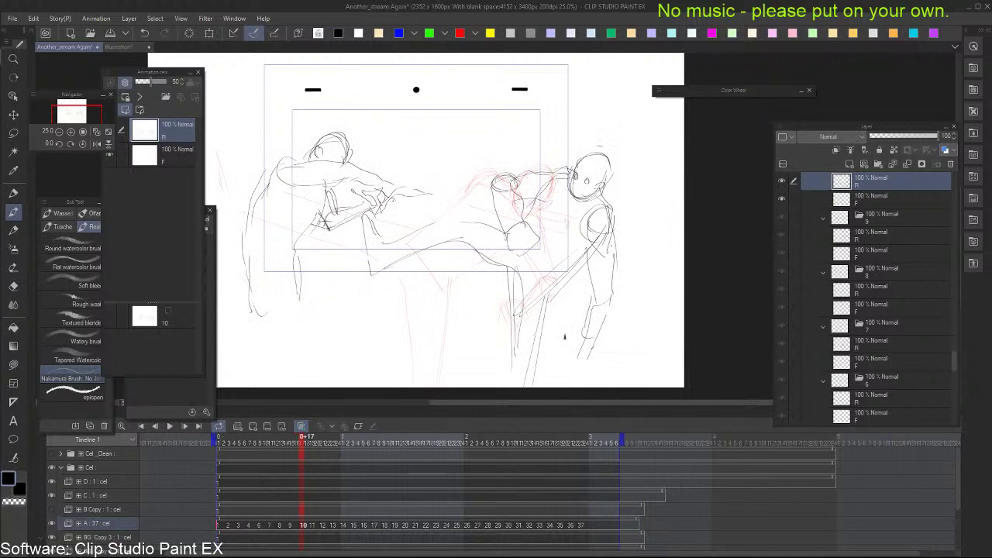
Erase the right-hand figure's bent arm on cel 10 and redraw it raised at shoulder level, checking against the previous cel
key("e")
mouse_move(496, 182)
left_mouse_down()
mouse_move(535, 203)
mouse_move(526, 247)
left_mouse_up()
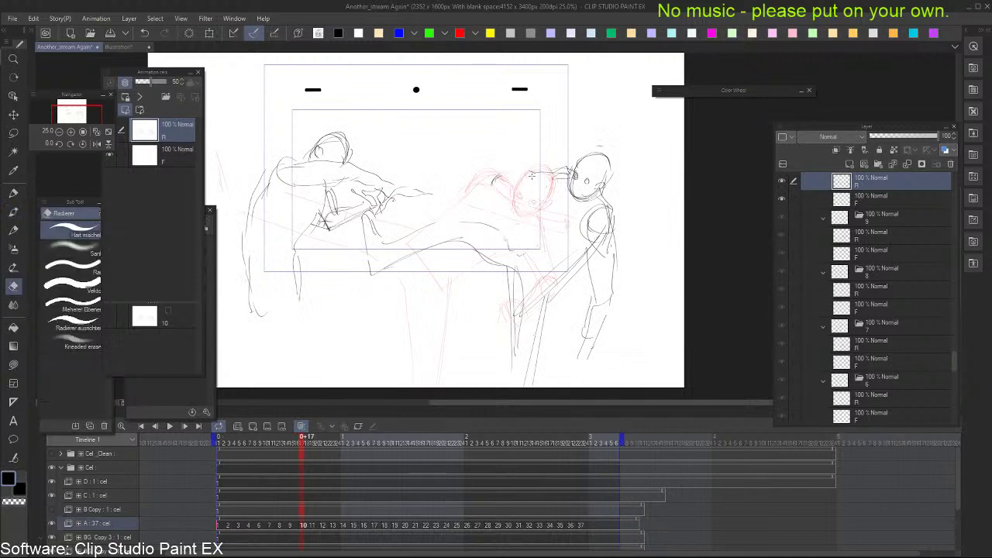
key("b")
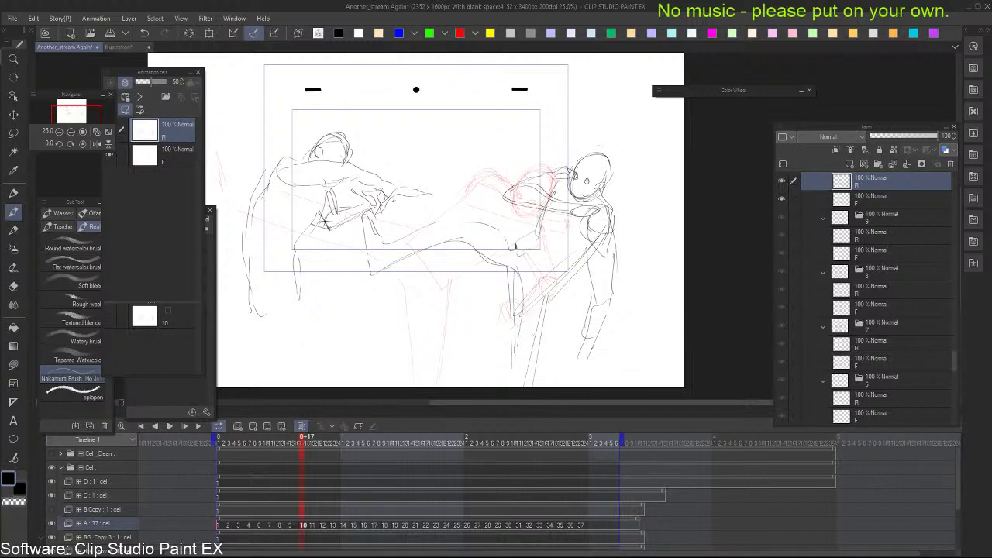
key("Left")
key("Right")
Erase the right-hand figure's low fist on cel 11 and redraw it raised next to the shoulder
key("Right")
key("Right")
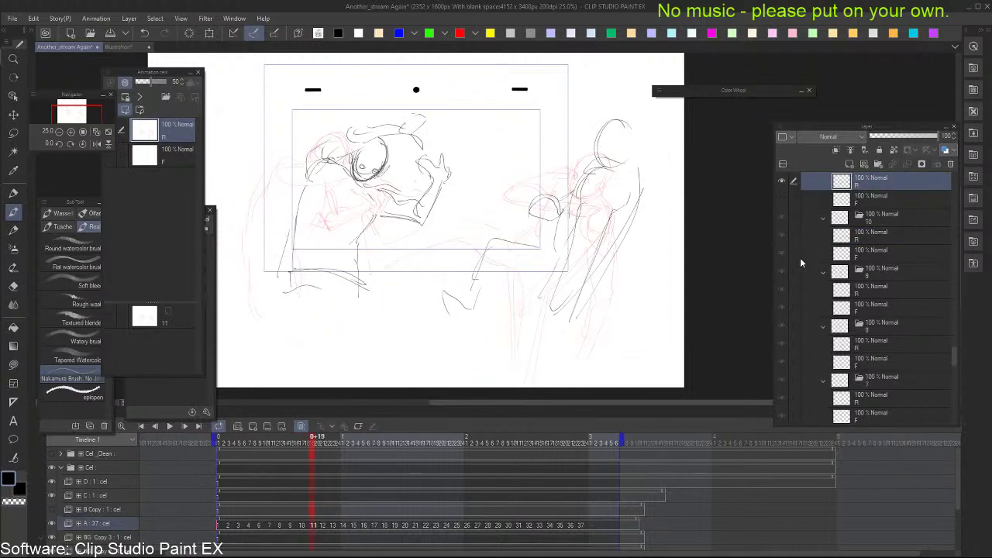
key("e")
left_click_drag(535, 208, 553, 192)
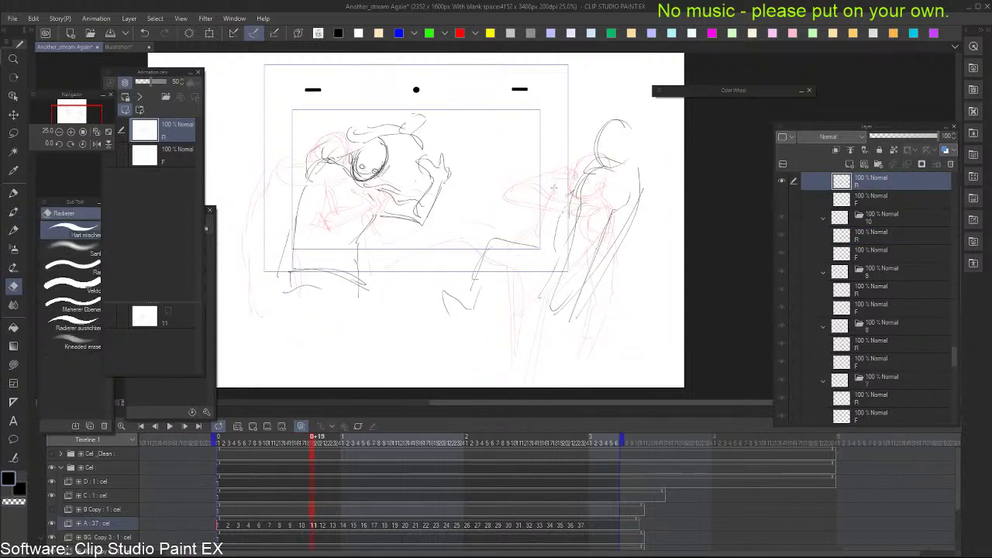
key("b")
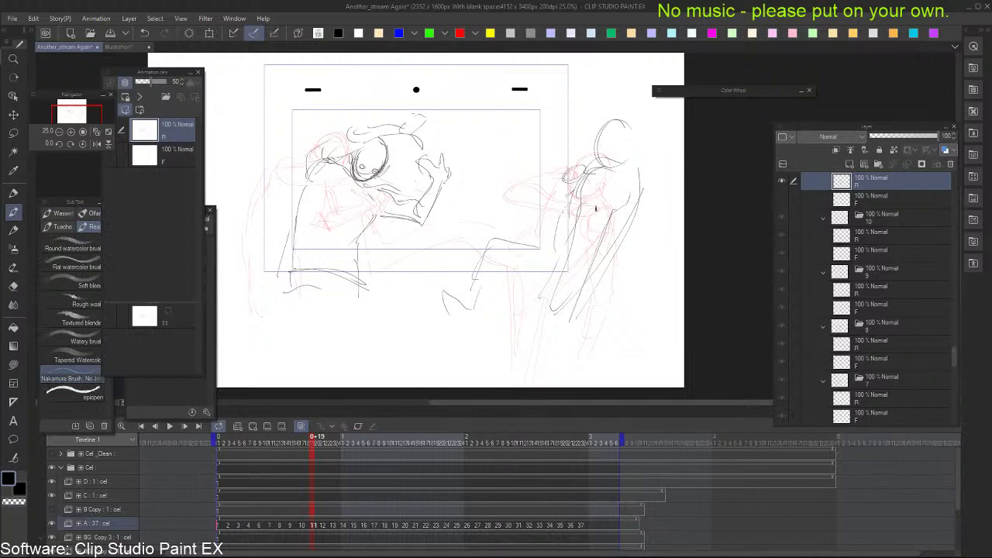
Lasso the whole right-hand figure on cel 11 and move it slightly up and to the right
key("k")
mouse_move(642, 293)
left_mouse_down()
mouse_move(686, 297)
mouse_move(657, 296)
mouse_move(666, 248)
mouse_move(422, 364)
mouse_move(457, 383)
left_mouse_up()
key("ctrl+z")
key("m")
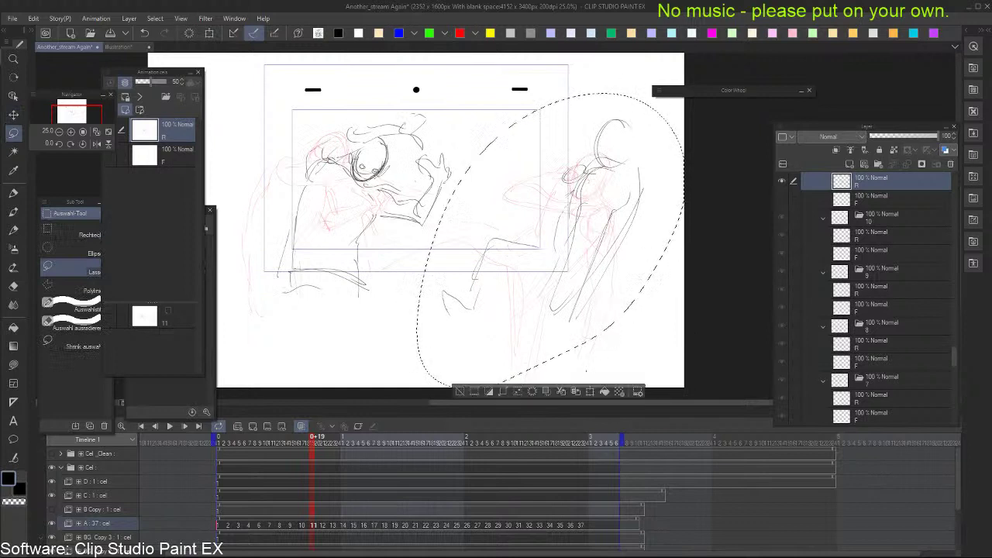
mouse_move(591, 333)
left_mouse_down()
mouse_move(630, 316)
mouse_move(618, 319)
left_mouse_up()
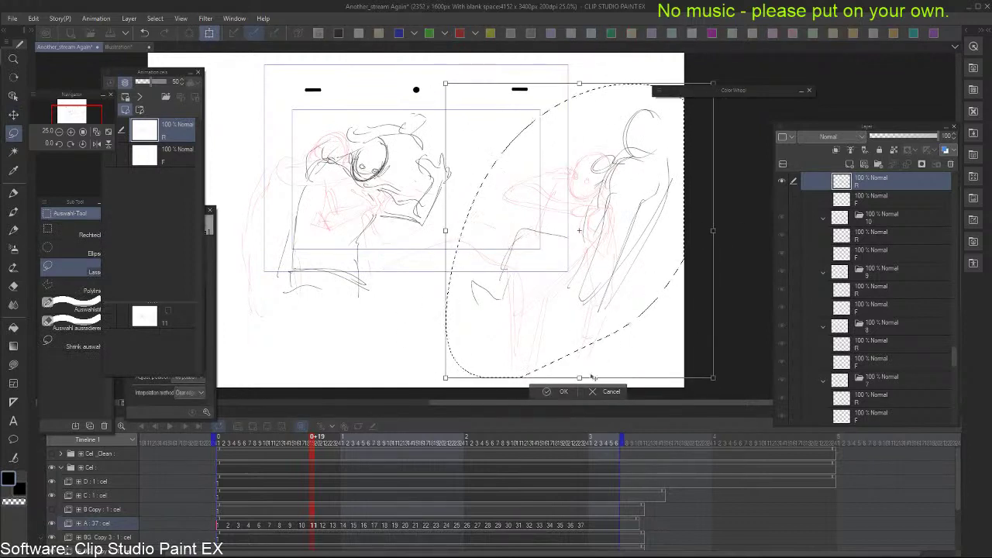
left_click(564, 391)
Erase part of the right-hand figure's outer arm line on cel 11 and check the pose against cel 10
key("e")
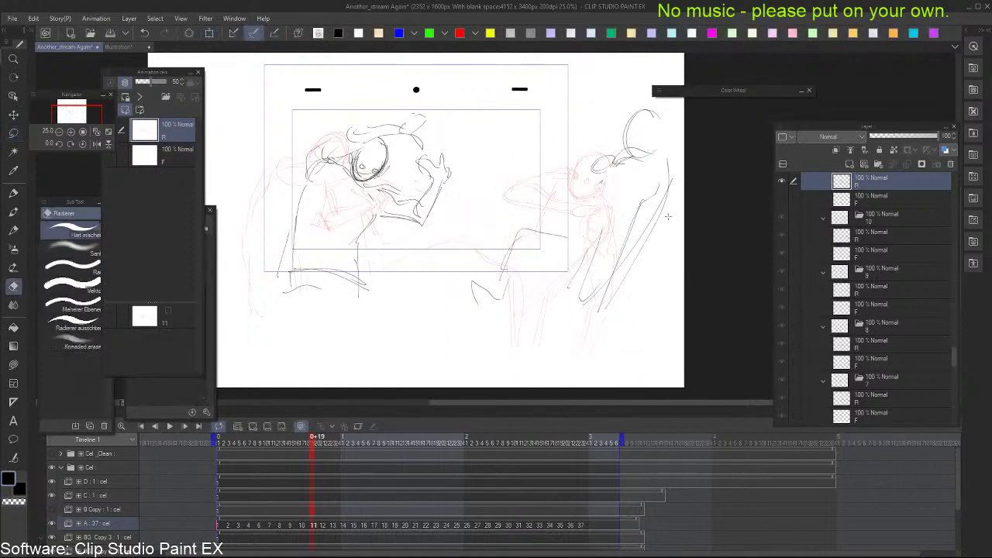
mouse_move(670, 174)
left_mouse_down()
mouse_move(620, 288)
mouse_move(646, 201)
left_mouse_up()
key("Left")
key("Right")
Play the animation from cel 3 without the palettes to review the repositioned figure
left_click(240, 524)
key("Tab")
key("space")
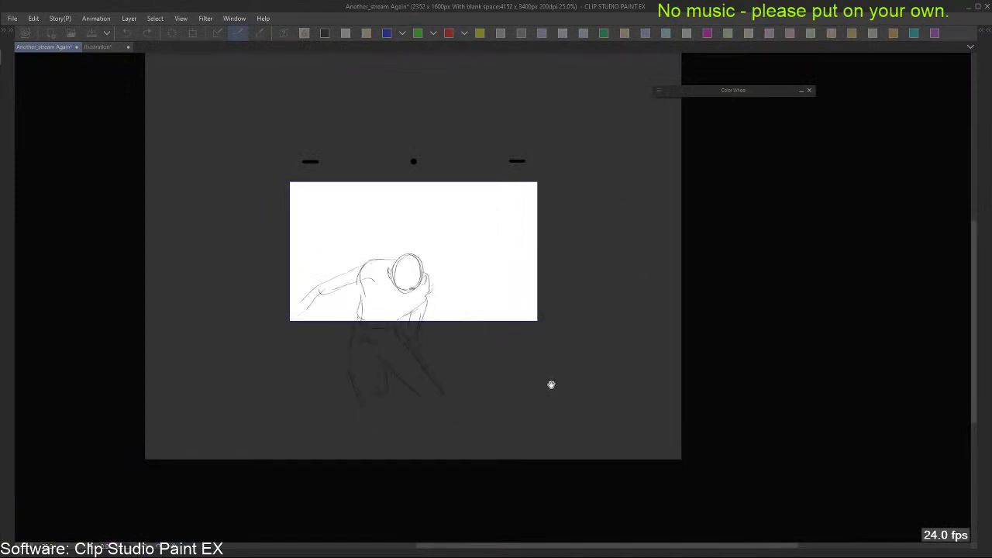
key("Tab")
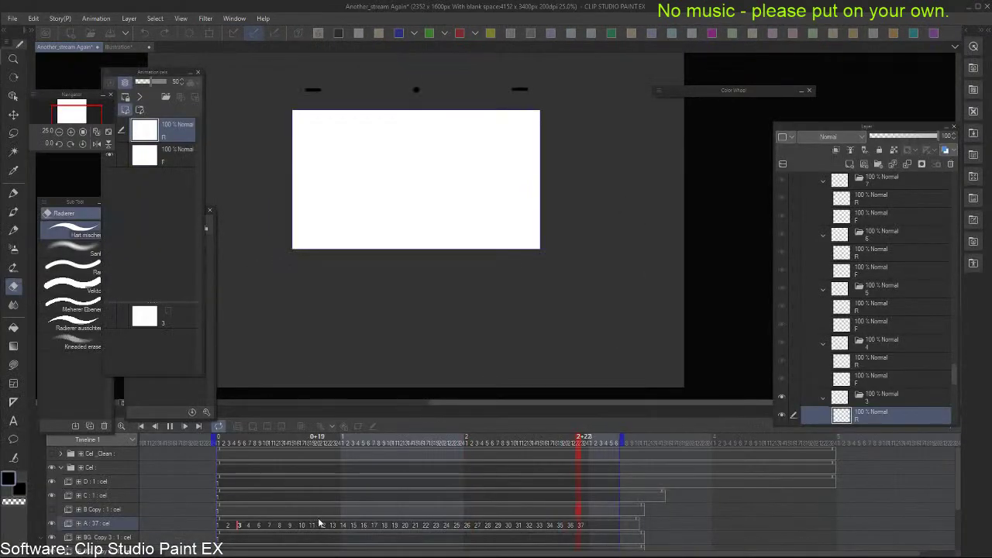
Nudge the bent-over figure on cel 15 of layer A slightly to the right, comparing it with cels 13 and 14
left_click(333, 524)
key("Right")
key("Right")
key("Right")
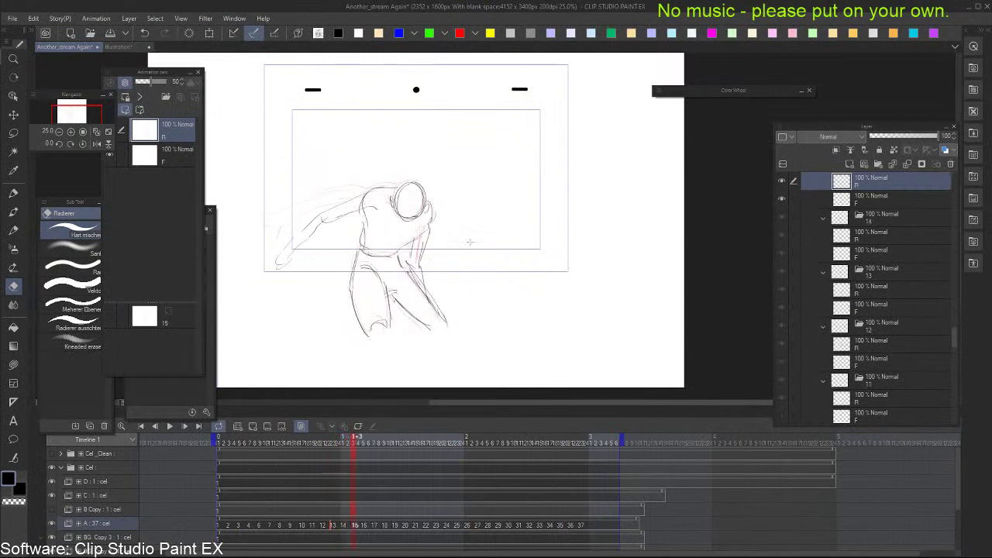
key("k")
key("Left")
key("Left")
key("Right")
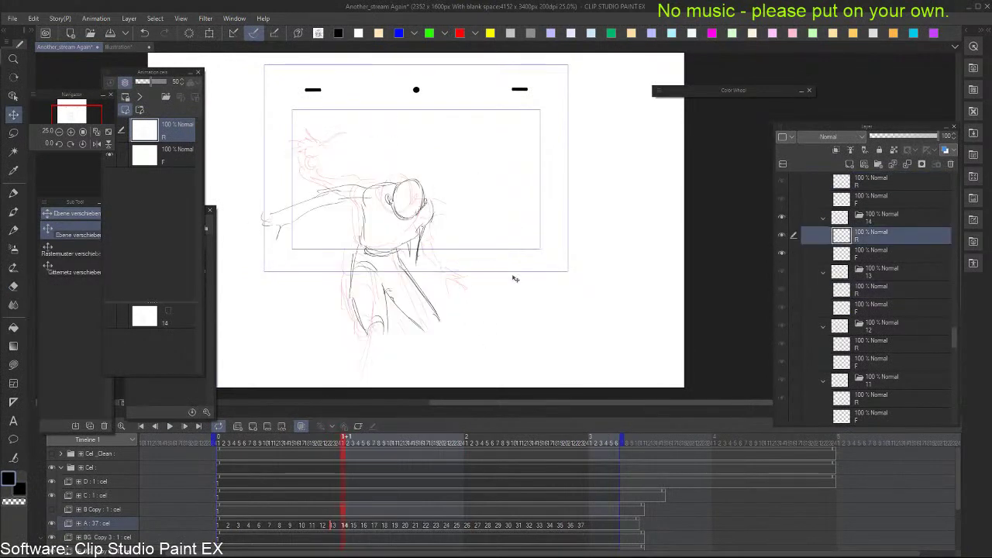
key("Right")
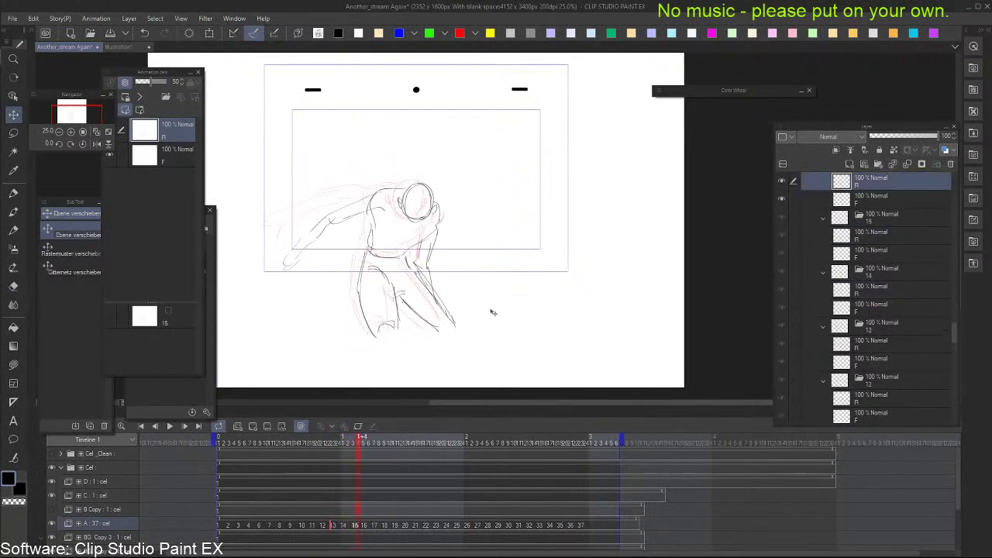
Nudge the figures on cels 17 and 18 slightly to the right so they follow on from cel 16
key("Right")
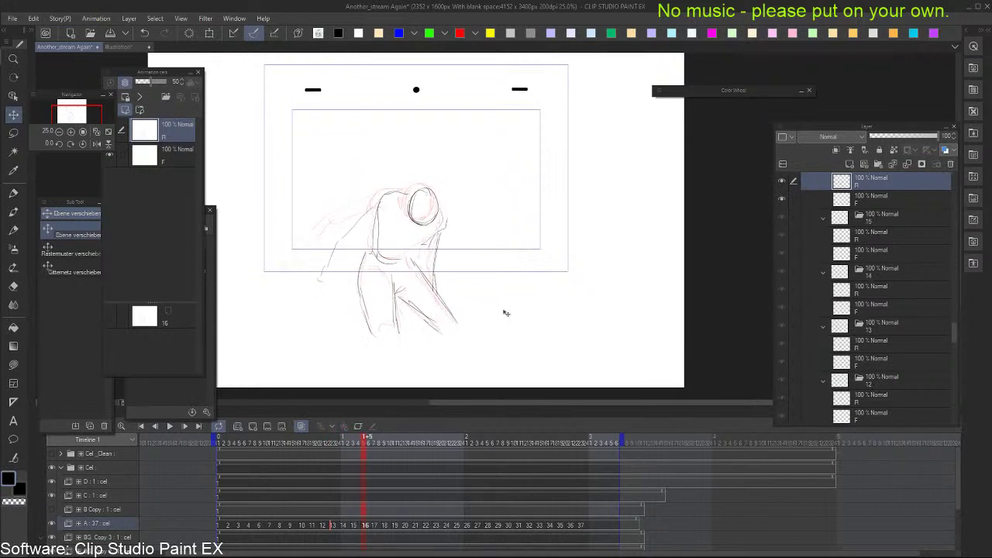
key("Right")
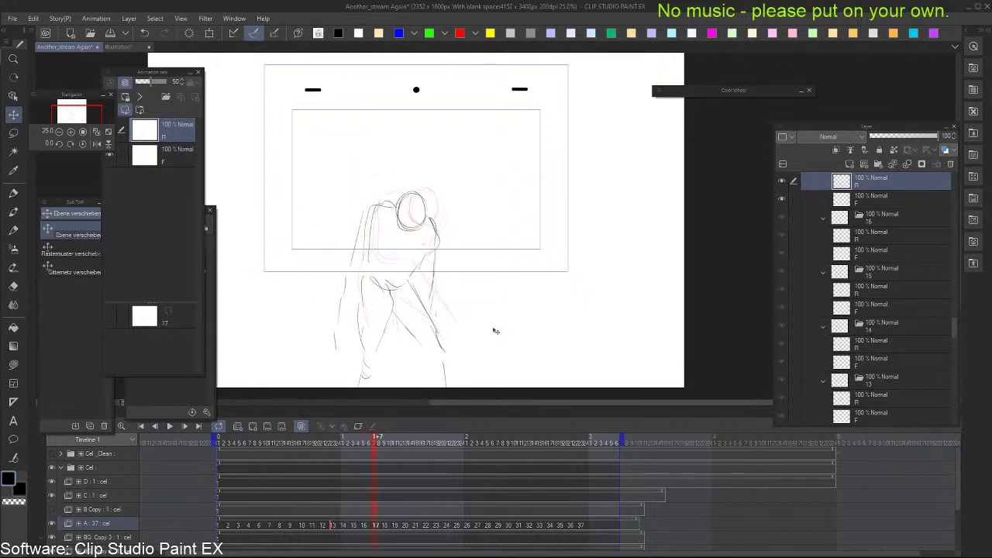
key("Left")
key("Left")
key("Right")
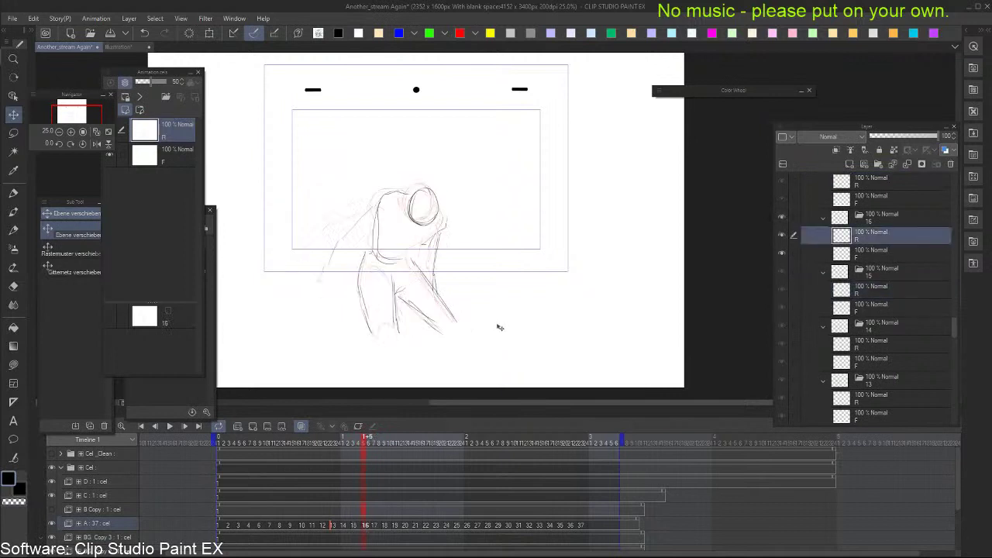
key("Right")
key("Right")
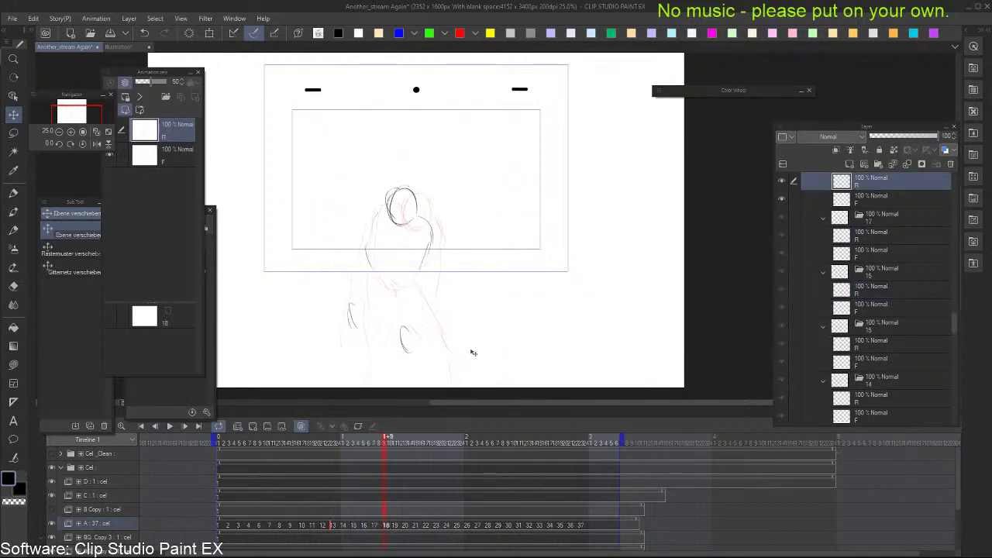
key("Right")
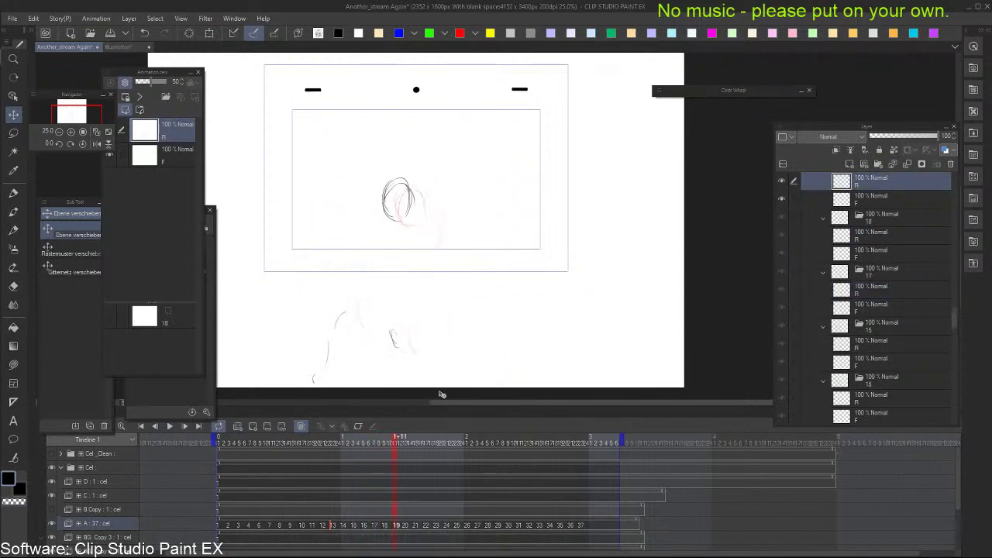
Step through cels 20 to 23 on layer A to check how the head and leg positions continue
key("Right")
scroll(449, 372, "down", 1)
scroll(415, 396, "down", 1)
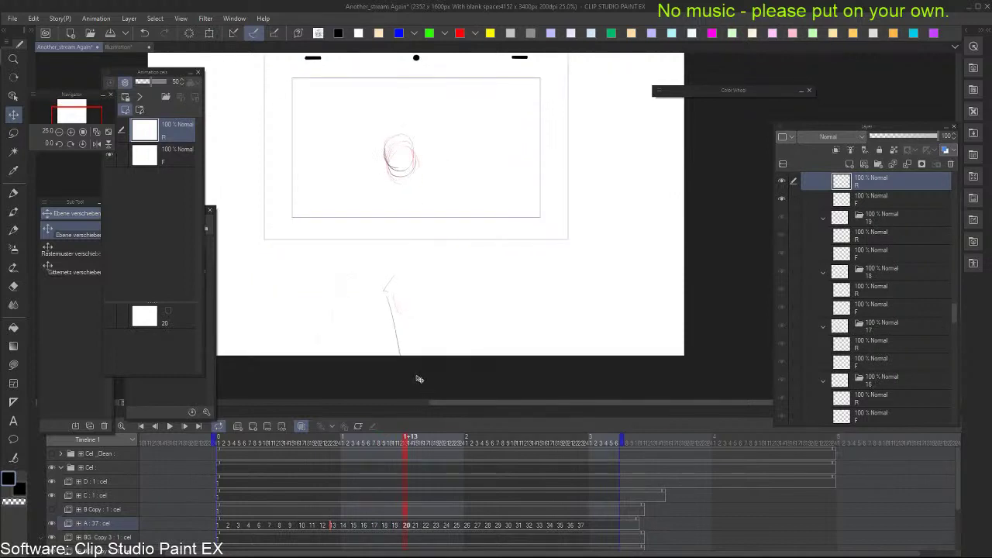
key("Right")
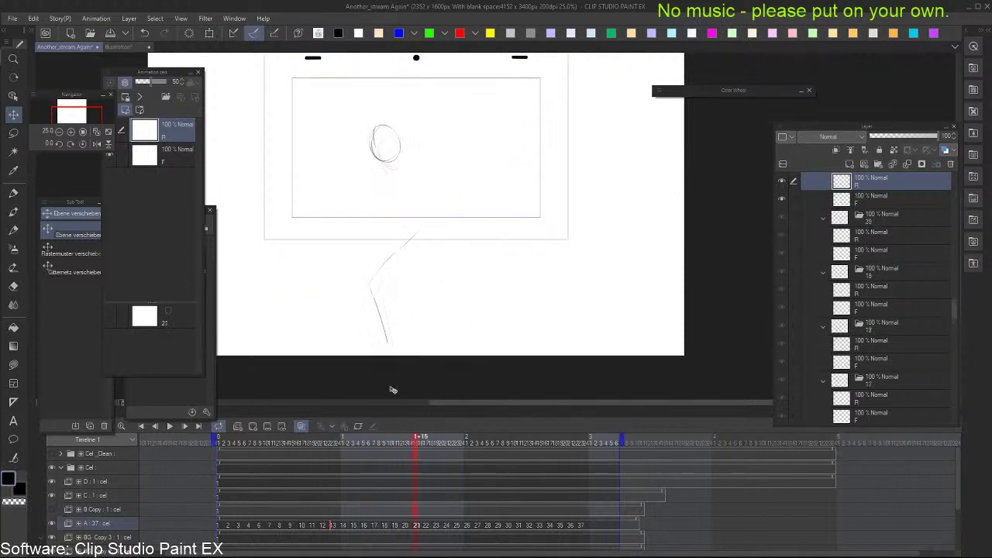
key("Right")
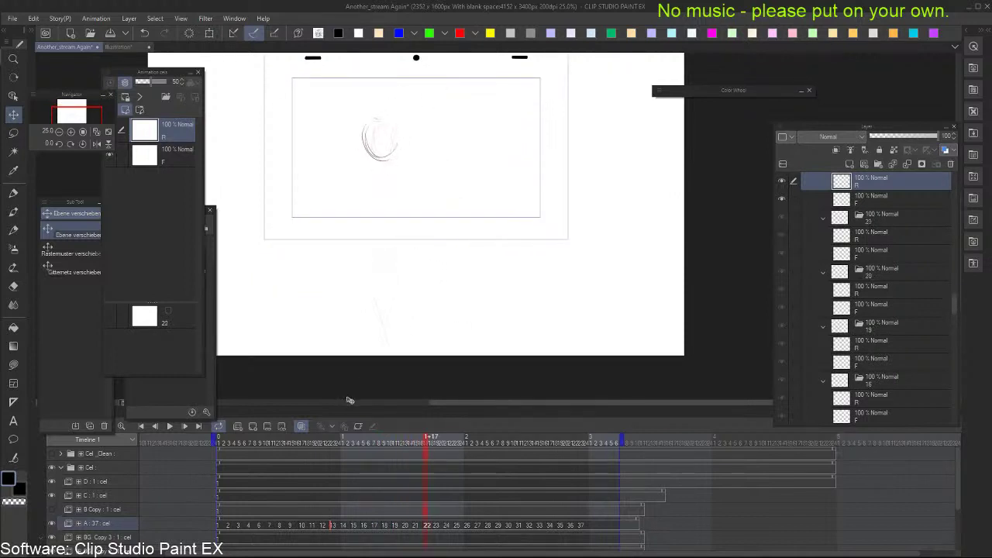
key("Left")
key("Right")
key("Right")
key("Right")
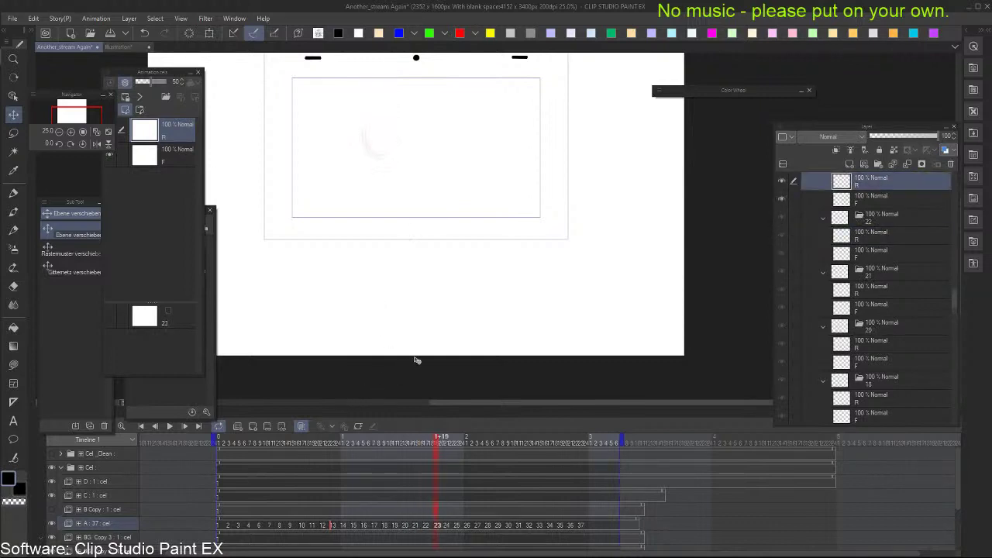
key("Left")
key("Left")
Replay the animation from cel 3 to review the nudged poses in motion
left_click(236, 526)
key("Tab")
key("space")
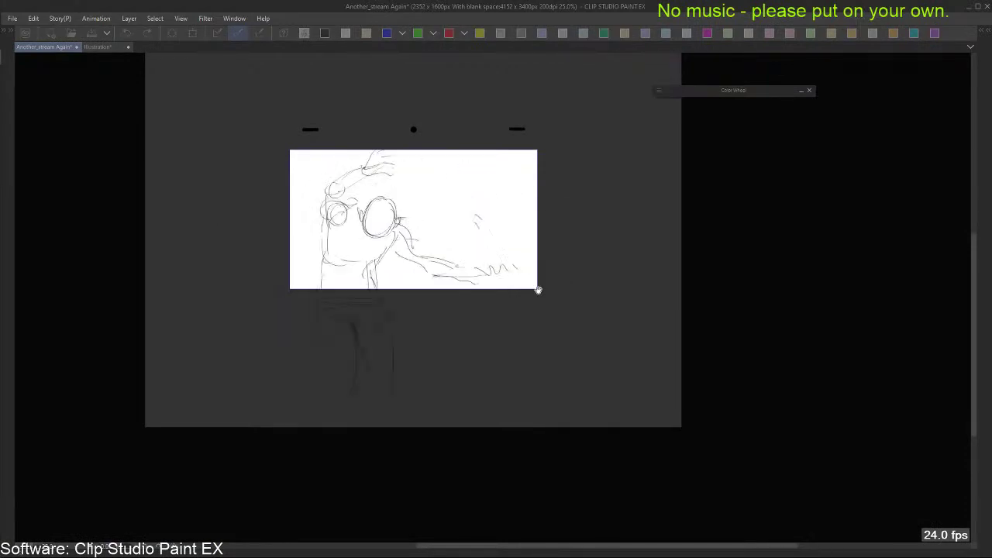
key("Tab")
Step through the poses on layer A from cel 10 to cel 18 to examine the flow of the action
left_click(335, 473)
left_click(309, 525)
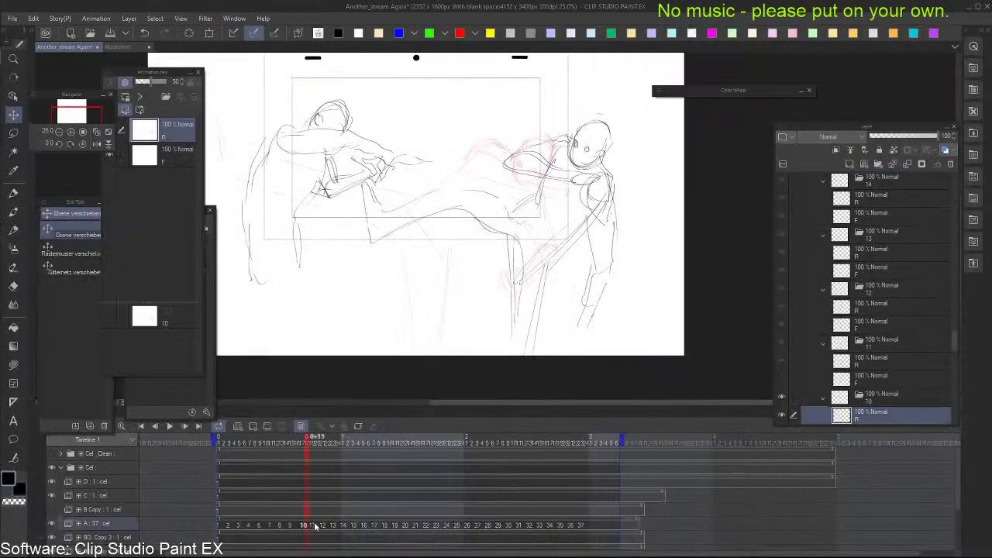
key("Right")
key("Right")
key("Right")
key("Right")
key("Right")
key("Right")
key("Right")
key("Right")
key("Right")
key("Right")
key("Right")
key("Right")
key("Right")
key("Right")
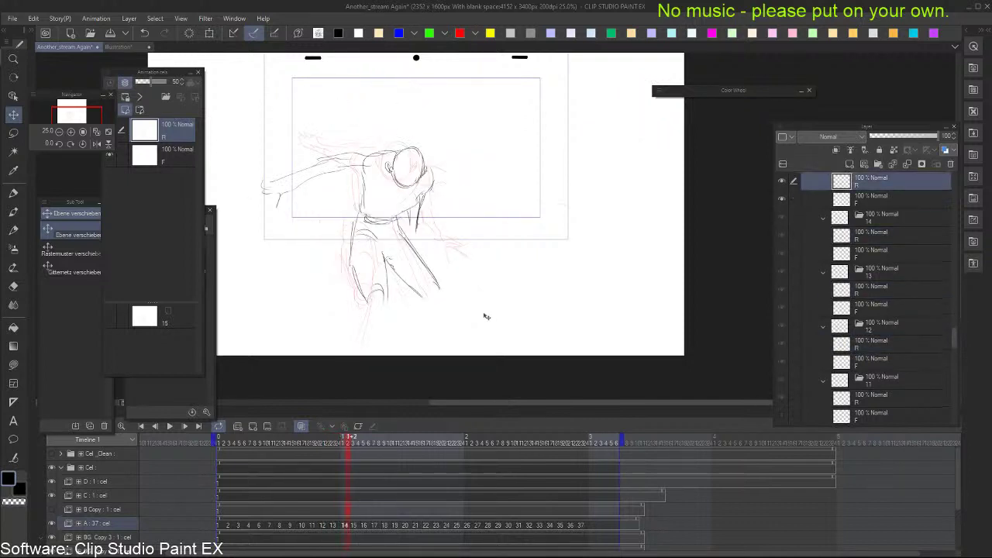
key("ctrl+Right")
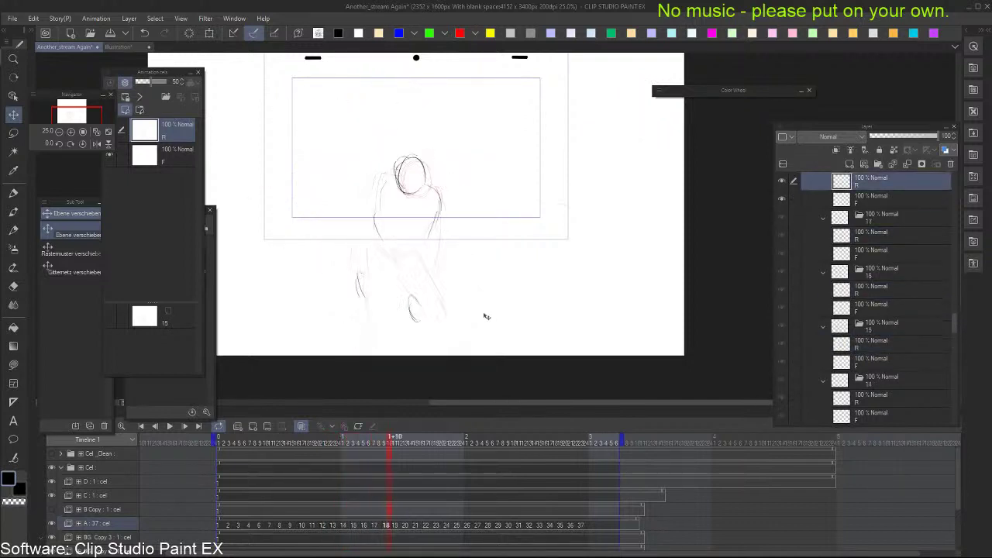
key("ctrl+Right")
Flip back and forth between cels 15, 16 and 17 to compare the bent-over figure's poses
key("ctrl+Left")
key("ctrl+Left")
key("ctrl+Left")
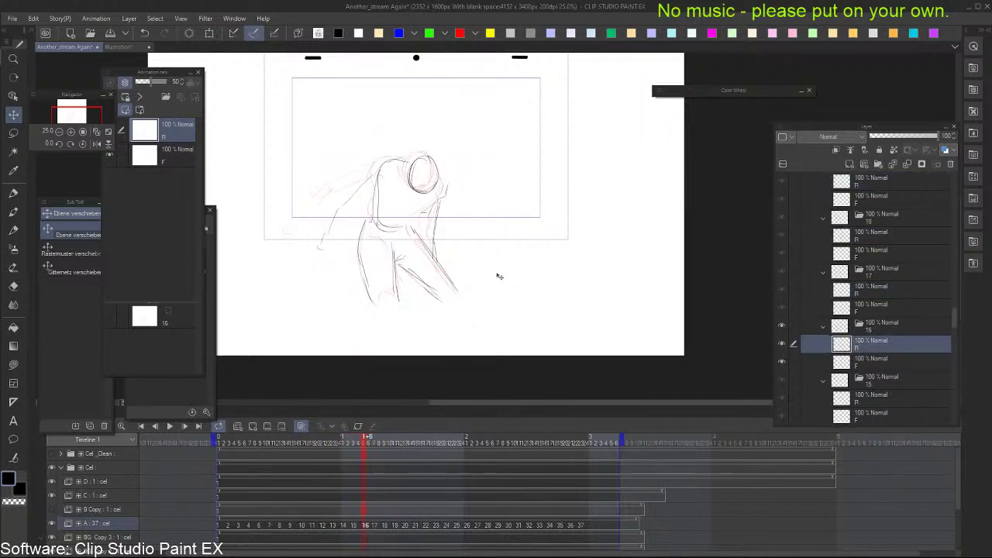
key("ctrl+Left")
key("ctrl+Right")
key("ctrl+Right")
key("ctrl+Left")
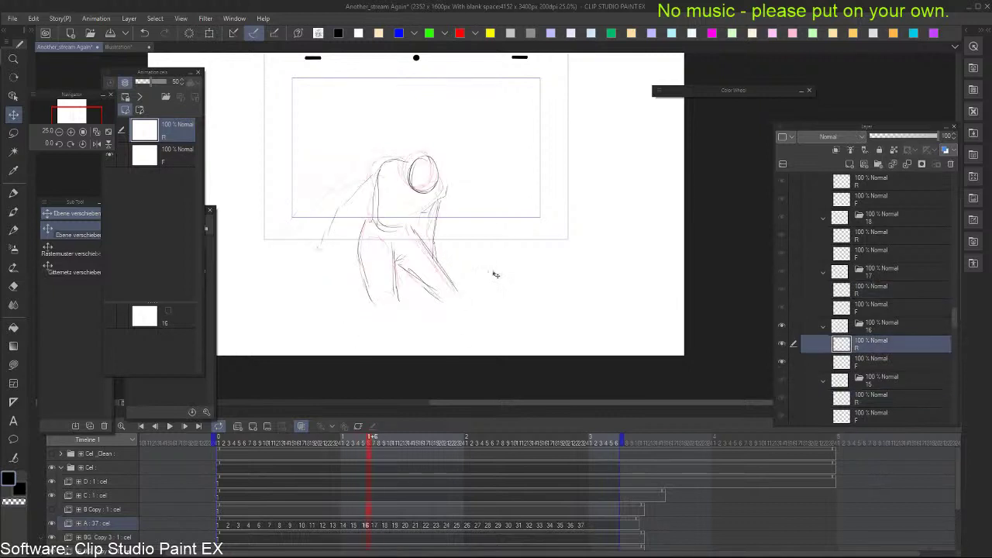
key("ctrl+Left")
key("ctrl+Right")
Erase the figure's left-hand leg on cel 16 and redraw its outer and inner outlines, using cel 15 as reference
key("e")
key("b")
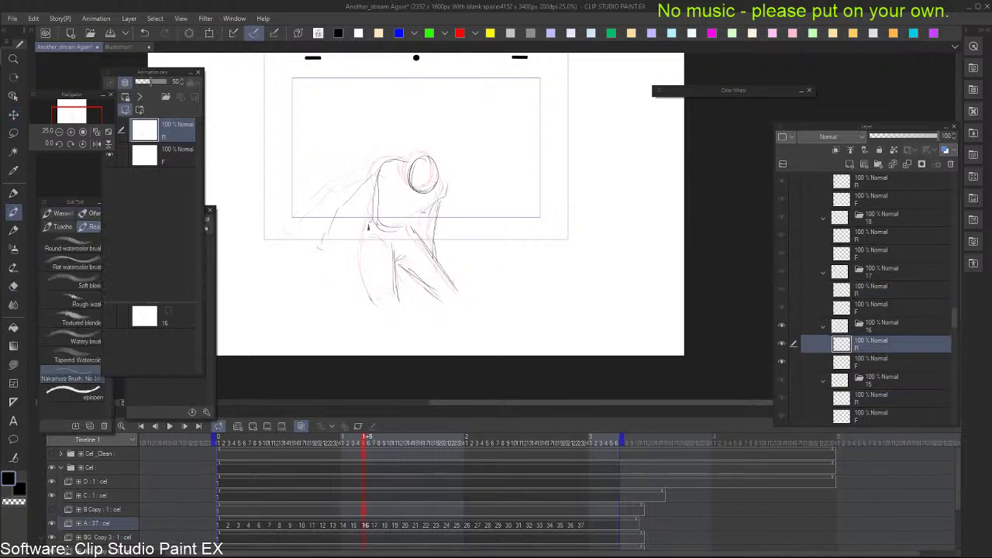
key("ctrl+Left")
key("ctrl+Right")
key("ctrl+Left")
key("ctrl+Right")
key("e")
mouse_move(393, 257)
left_mouse_down()
mouse_move(405, 223)
mouse_move(400, 303)
left_mouse_up()
key("b")
key("ctrl+Left")
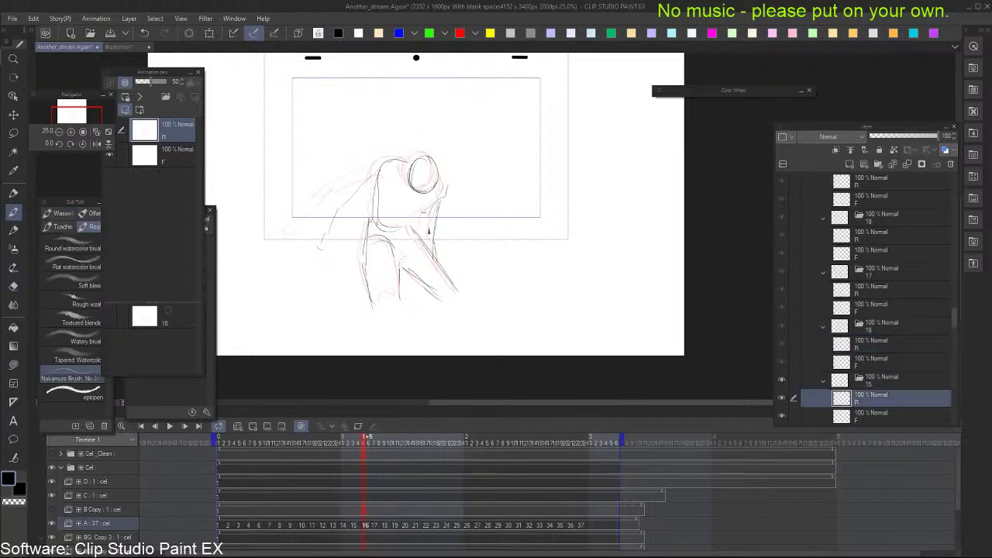
key("ctrl+Right")
Erase and redraw the outlines of the figure's right-hand leg on cel 16, checking against cel 15
key("e")
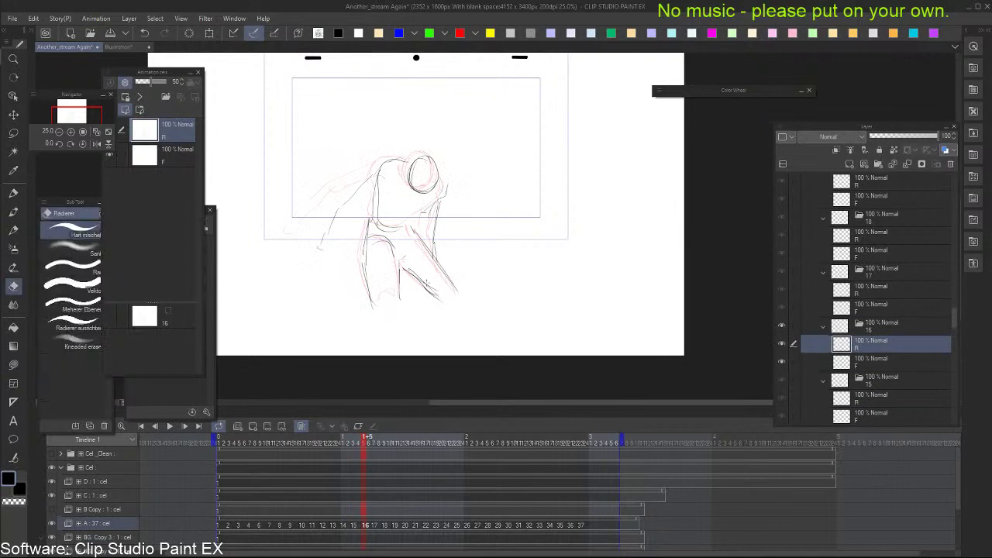
key("b")
mouse_move(405, 268)
left_mouse_down()
mouse_move(434, 302)
mouse_move(457, 294)
left_mouse_up()
key("ctrl+Left")
key("ctrl+Right")
key("e")
left_click_drag(422, 239, 454, 291)
key("b")
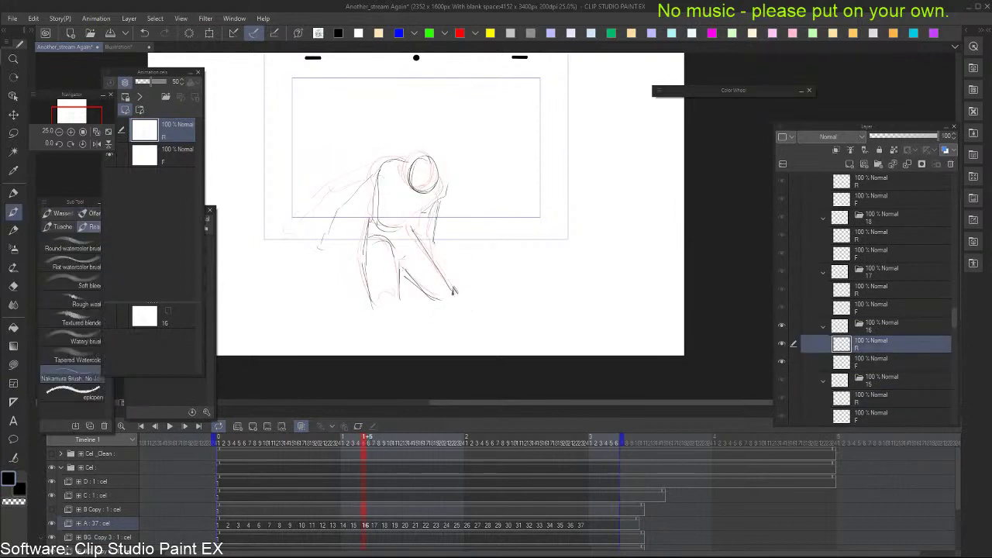
key("ctrl+Left")
key("ctrl+Right")
Compare the reworked pose on cel 16 with the neighbouring cels 15 and 17
key("ctrl+Left")
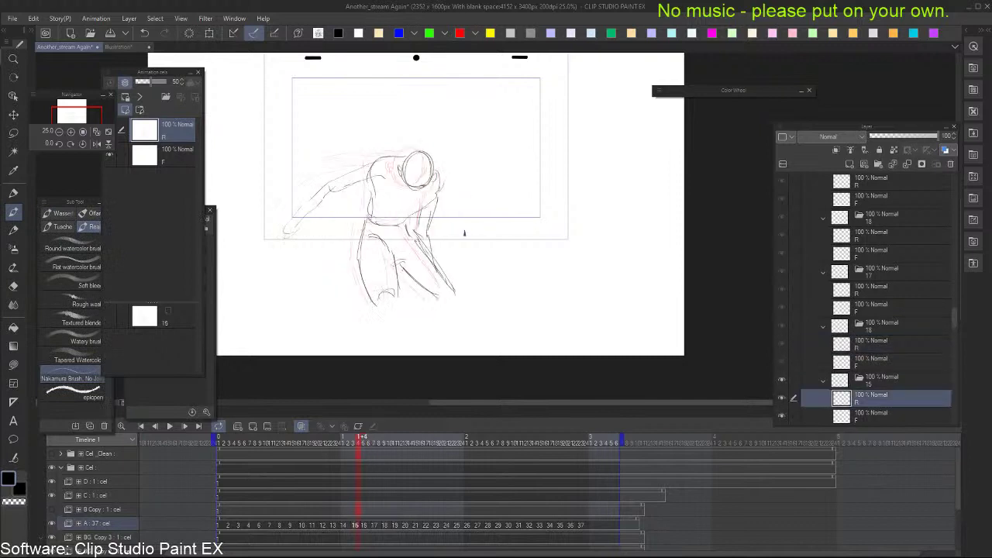
key("ctrl+Right")
key("ctrl+Left")
key("ctrl+Right")
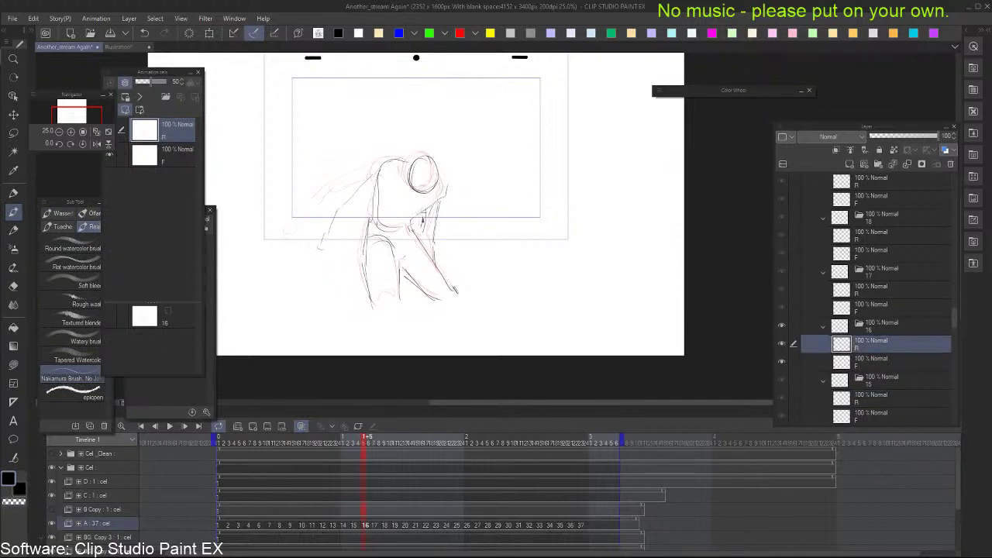
key("ctrl+Right")
key("ctrl+Left")
key("ctrl+Right")
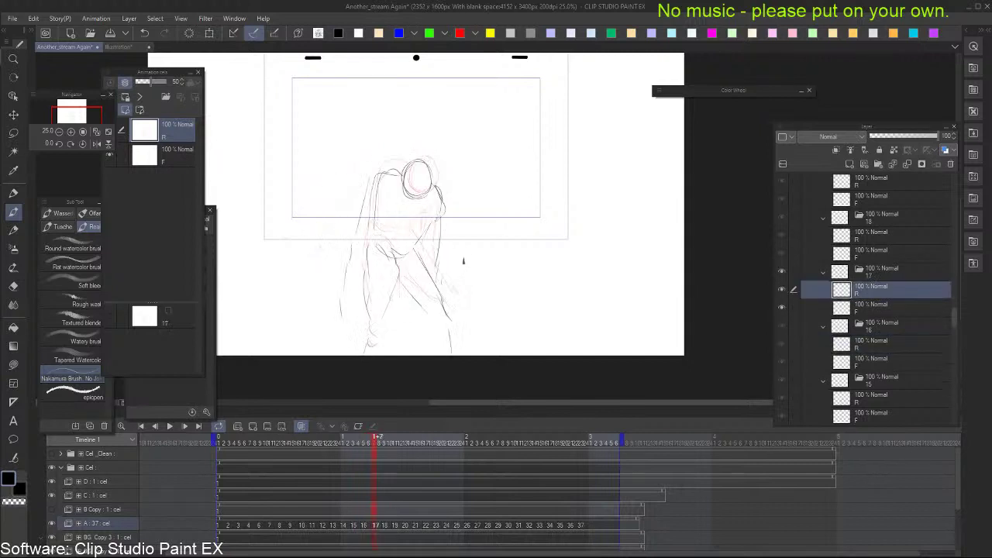
Erase the old body, arms and legs on cel 17, keeping the head
key("e")
left_click_drag(377, 178, 375, 304)
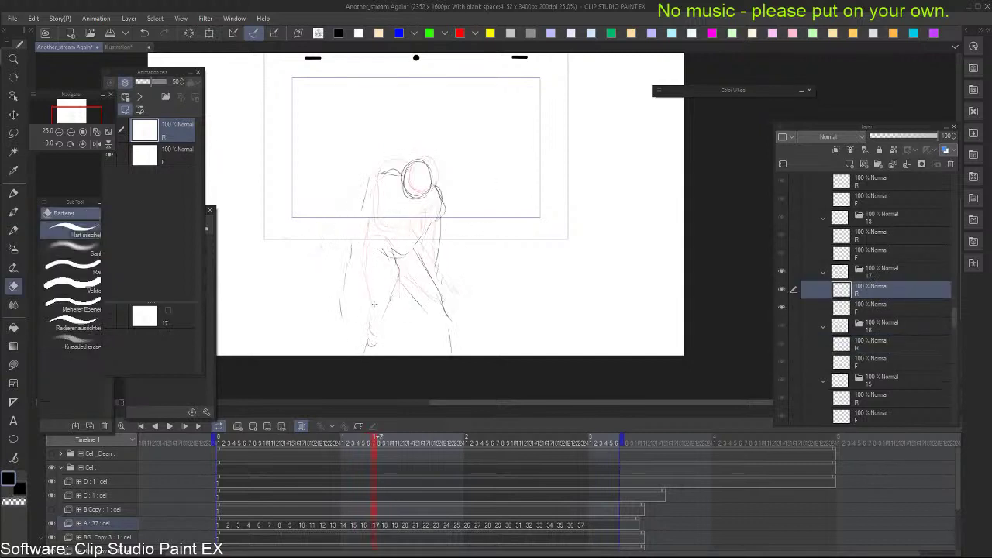
left_click_drag(425, 239, 409, 256)
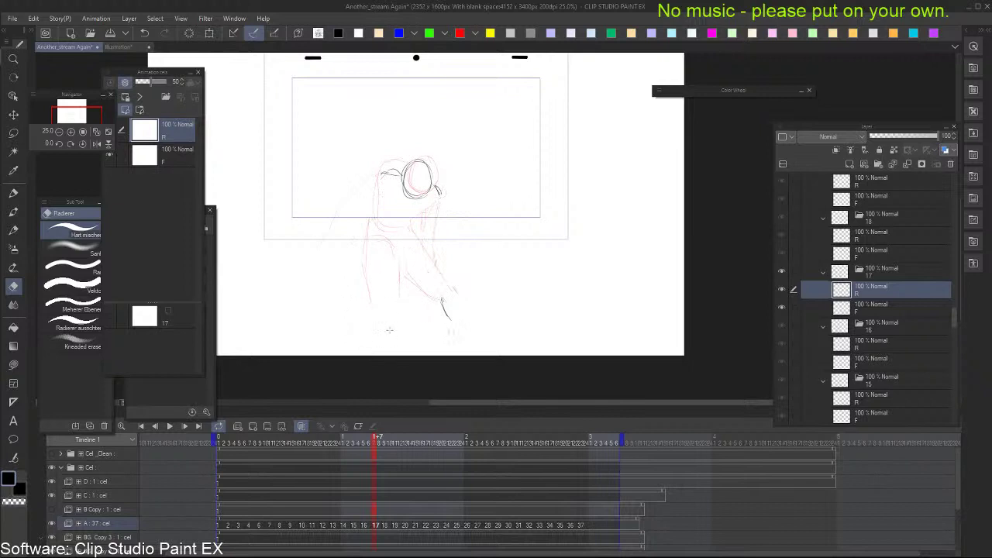
key("p")
key("e")
key("b")
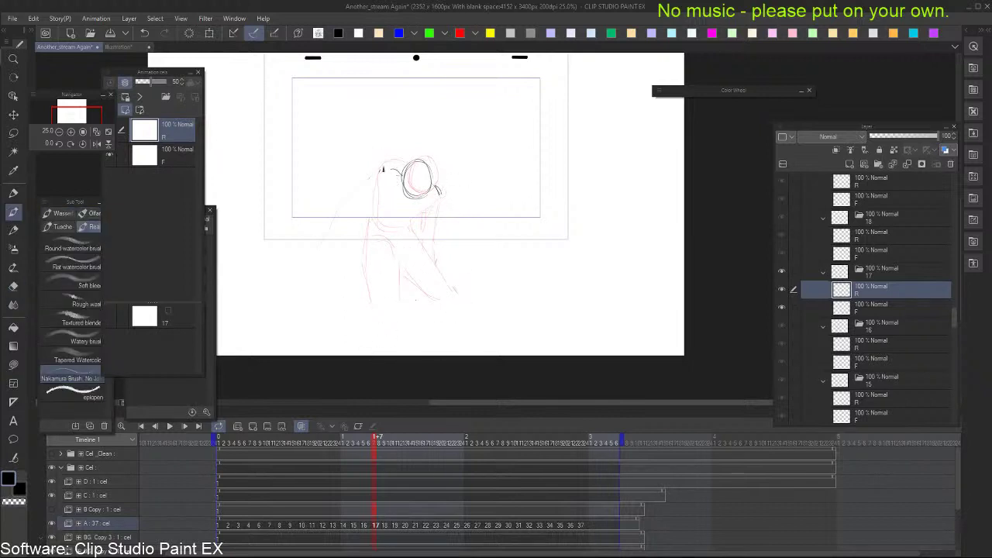
Redraw the shoulders, both hanging arms and the torso on cel 17, checking against cel 16
key("Left")
key("ctrl+Right")
key("ctrl+Left")
key("ctrl+Right")
key("ctrl+Left")
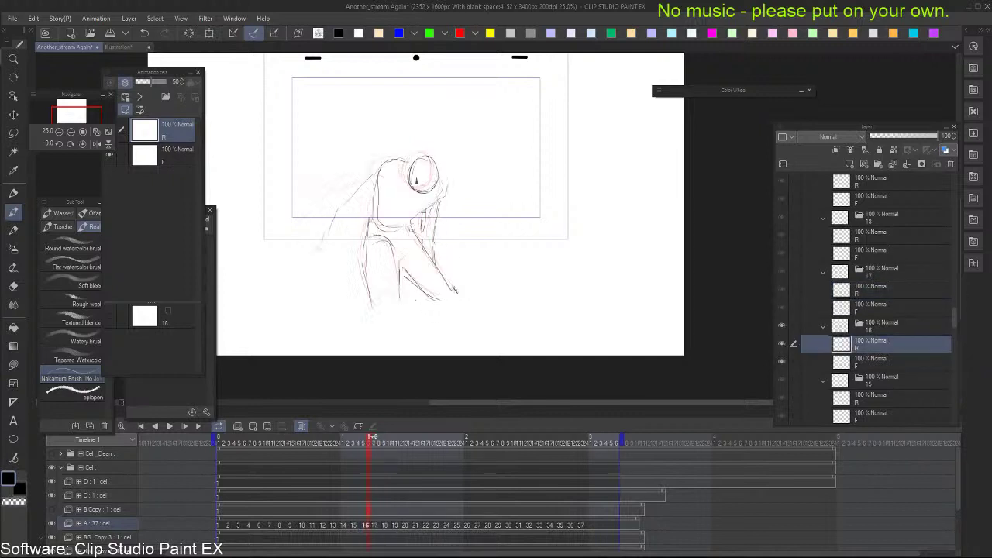
key("ctrl+Right")
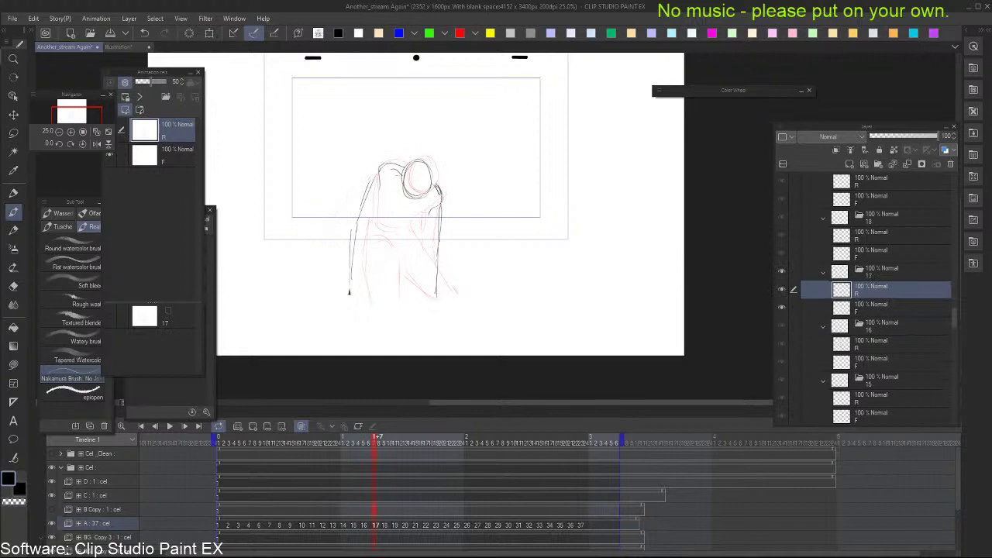
key("ctrl+Left")
key("ctrl+Right")
key("ctrl+Left")
key("ctrl+Right")
key("ctrl+Left")
key("ctrl+Right")
Draw the inner leg outlines and the right-hand leg on cel 17, comparing with cel 16
left_click_drag(399, 272, 395, 321)
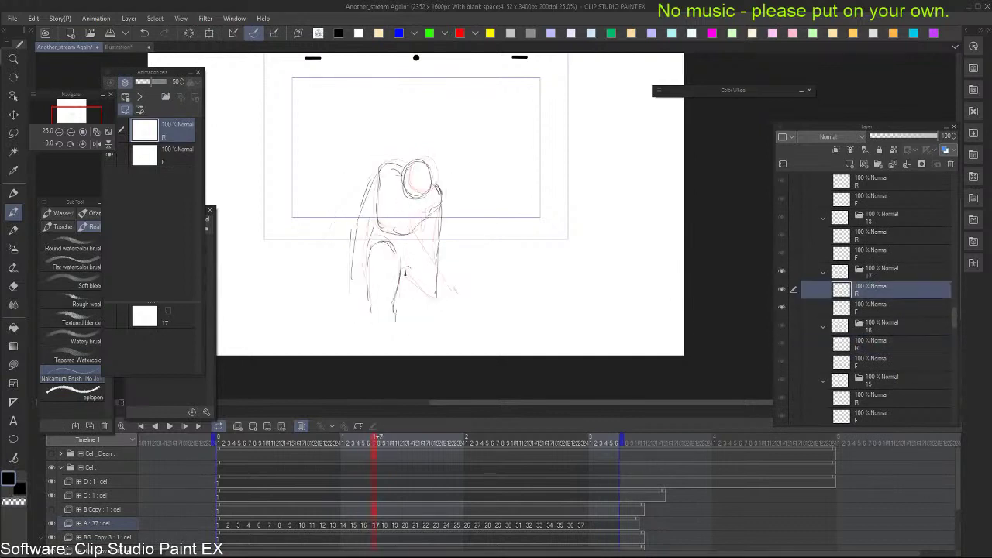
left_click_drag(400, 273, 411, 272)
key("comma")
key("period")
left_click_drag(417, 237, 457, 293)
key("comma")
key("period")
key("comma")
key("period")
key("period")
key("Right")
key("Left")
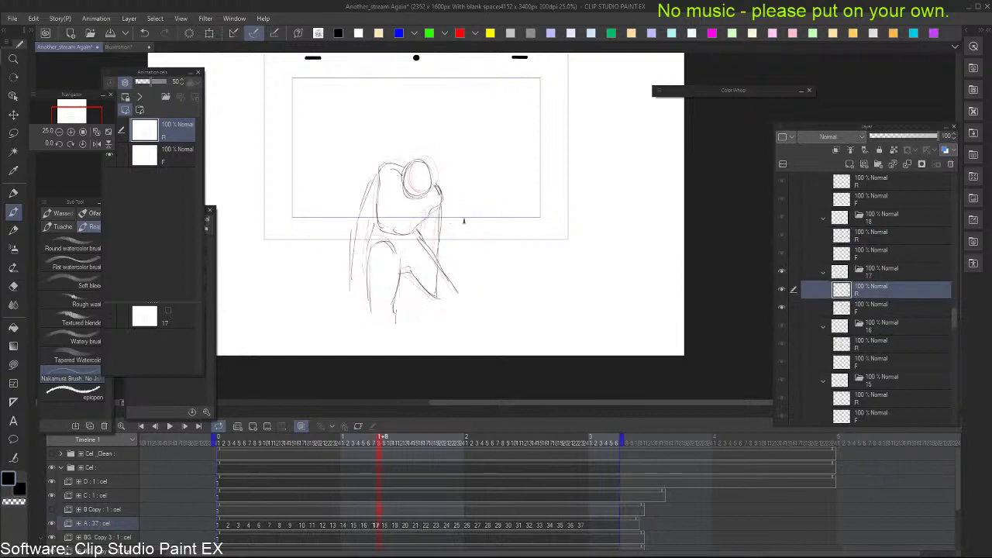
Erase the old body and limbs on cel 18, keeping the head
key("Right")
key("e")
left_click_drag(415, 276, 427, 267)
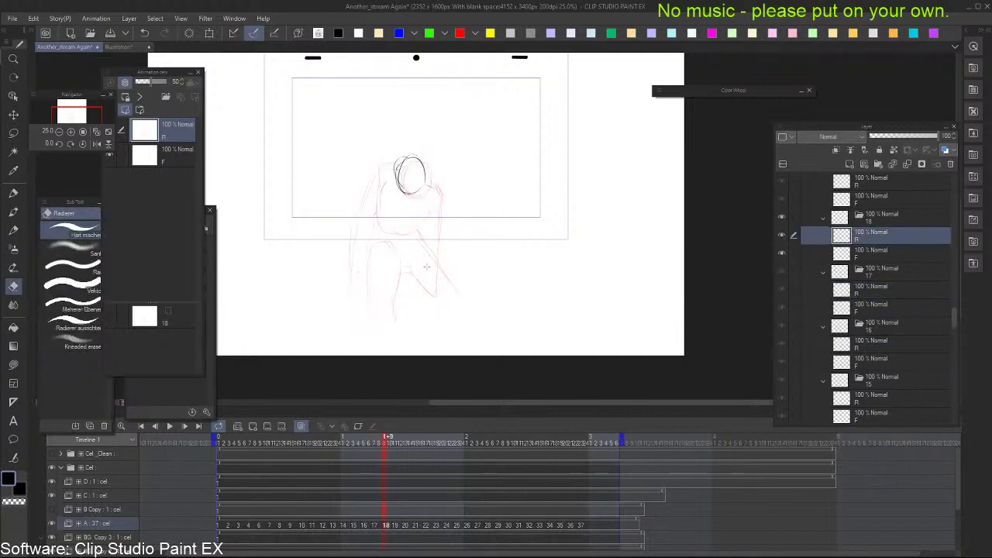
key("b")
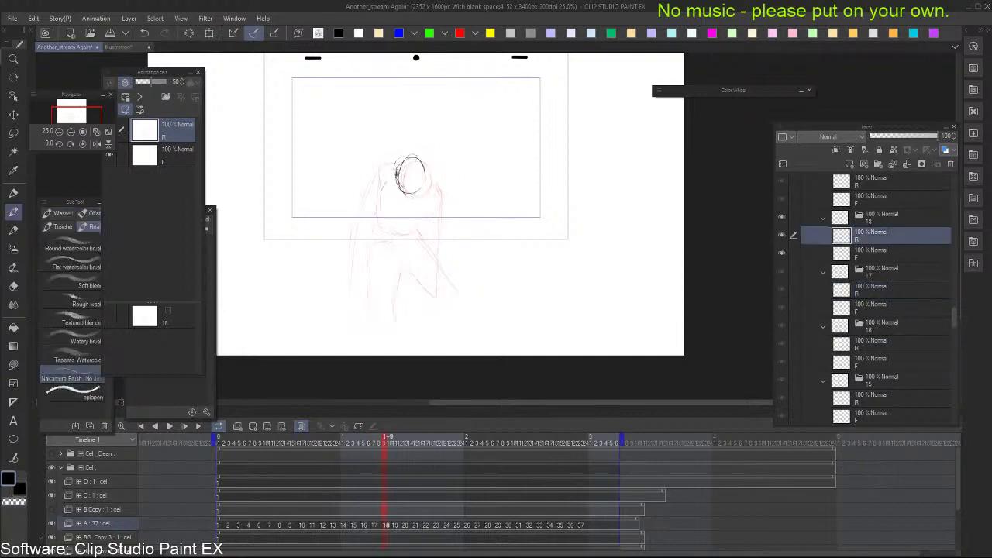
Draw the left-hand shoulder and the outer left-hand leg outline on cel 18, using cel 17 as reference
left_click_drag(396, 166, 373, 194)
key("Left")
key("Right")
left_click_drag(380, 227, 371, 312)
key("Left")
key("Right")
key("Left")
key("Right")
Draw the inner leg line and the right-hand leg on cel 18, checking against cel 17
left_click_drag(403, 271, 397, 317)
left_click_drag(407, 253, 403, 286)
key("Left")
key("Right")
left_click_drag(428, 230, 459, 295)
key("Left")
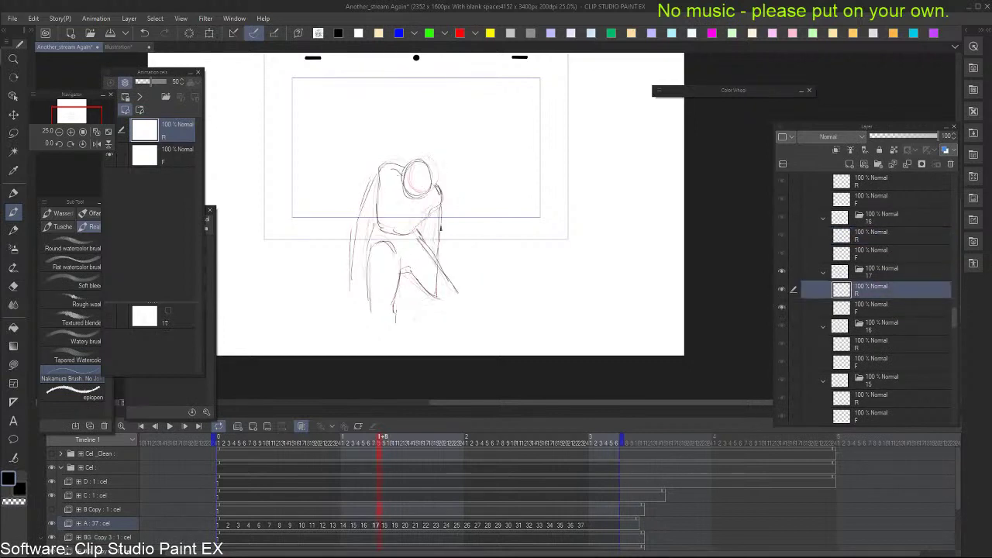
key("Right")
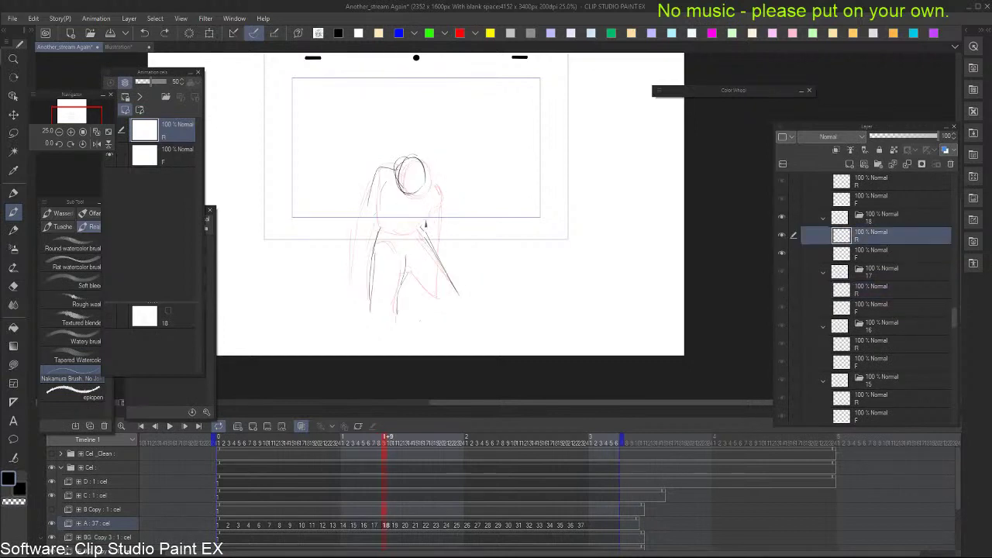
key("Left")
key("Right")
Draw the right-hand shoulder and both hanging arms on cel 18, checking against cel 17
mouse_move(433, 180)
left_mouse_down()
mouse_move(450, 198)
mouse_move(440, 315)
left_mouse_up()
key("Left")
key("Right")
left_click_drag(363, 219, 353, 310)
key("Left")
key("Right")
Erase the old sketch on cel 19 and redraw the head slightly above its cel 18 position
key("Right")
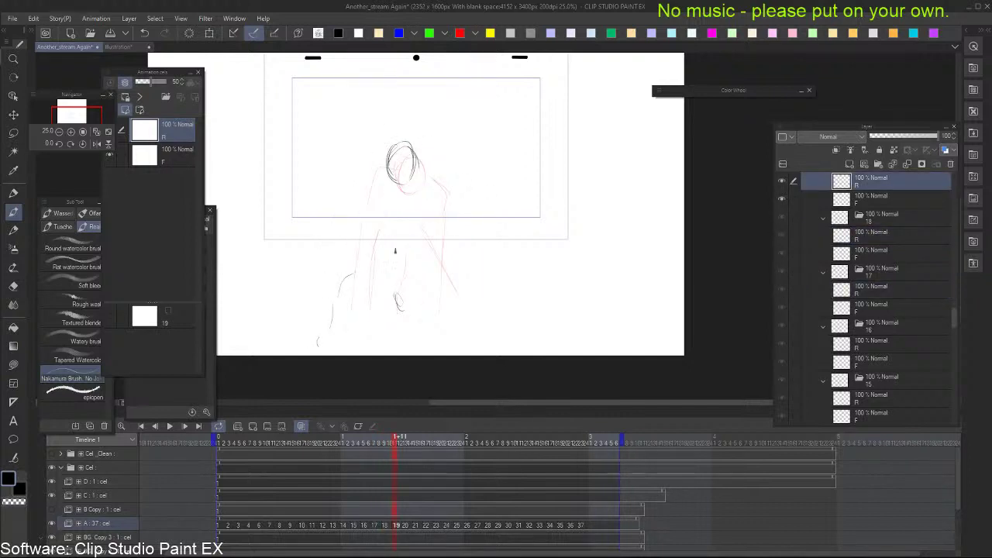
key("e")
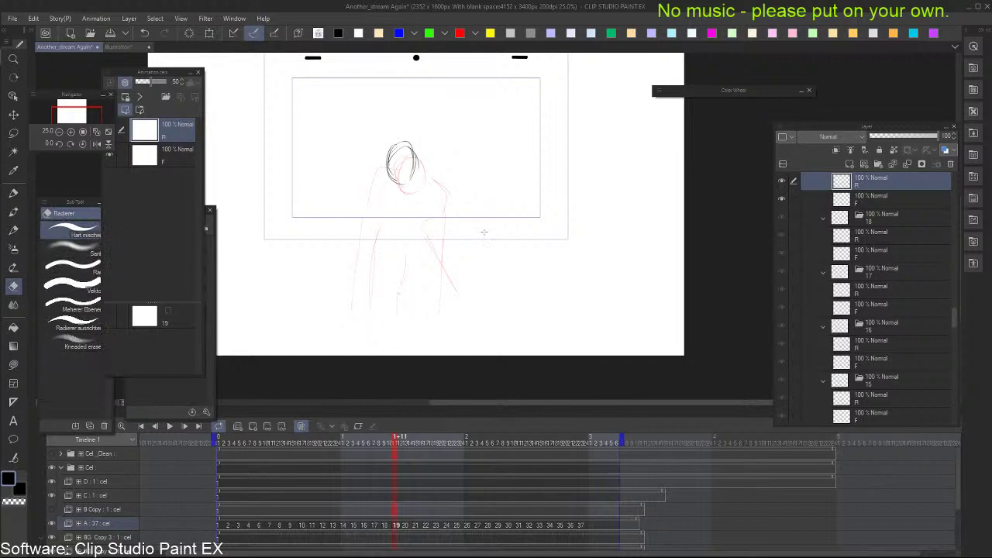
mouse_move(423, 173)
left_mouse_down()
mouse_move(393, 158)
mouse_move(412, 148)
left_mouse_up()
key("b")
key("Left")
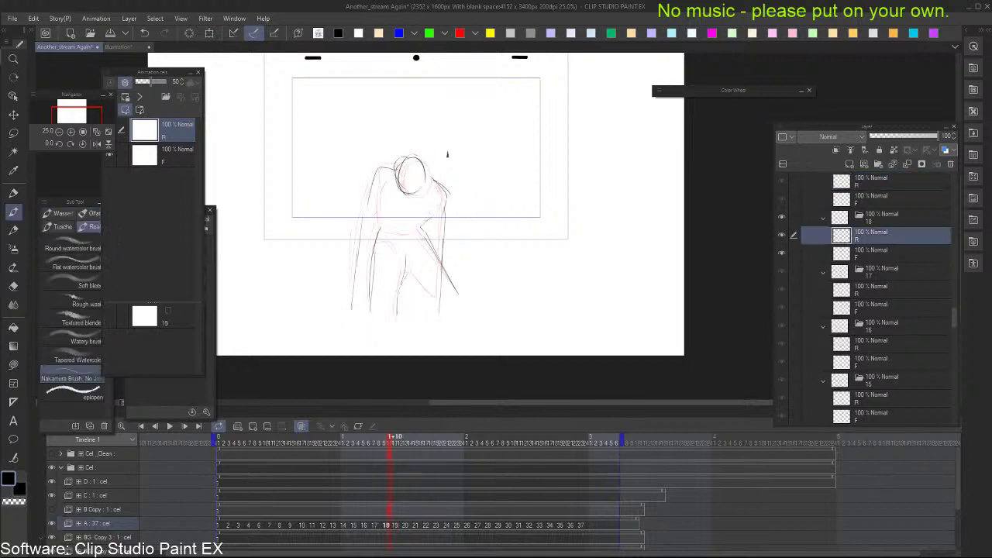
key("Right")
mouse_move(408, 188)
left_mouse_down()
mouse_move(415, 153)
mouse_move(419, 185)
mouse_move(413, 153)
mouse_move(421, 182)
mouse_move(416, 152)
mouse_move(413, 189)
mouse_move(422, 160)
mouse_move(383, 172)
mouse_move(396, 182)
mouse_move(422, 164)
mouse_move(413, 153)
mouse_move(398, 165)
mouse_move(419, 155)
mouse_move(401, 179)
mouse_move(419, 147)
mouse_move(399, 182)
mouse_move(416, 152)
mouse_move(403, 154)
mouse_move(425, 160)
mouse_move(399, 155)
mouse_move(416, 178)
left_mouse_up()
key("Left")
key("Left")
key("Right")
Erase the old sketch on cel 20 and redraw the head slightly higher than on cel 19
key("Right")
key("e")
key("b")
key("ctrl+z")
key("ctrl+z")
key("ctrl+z")
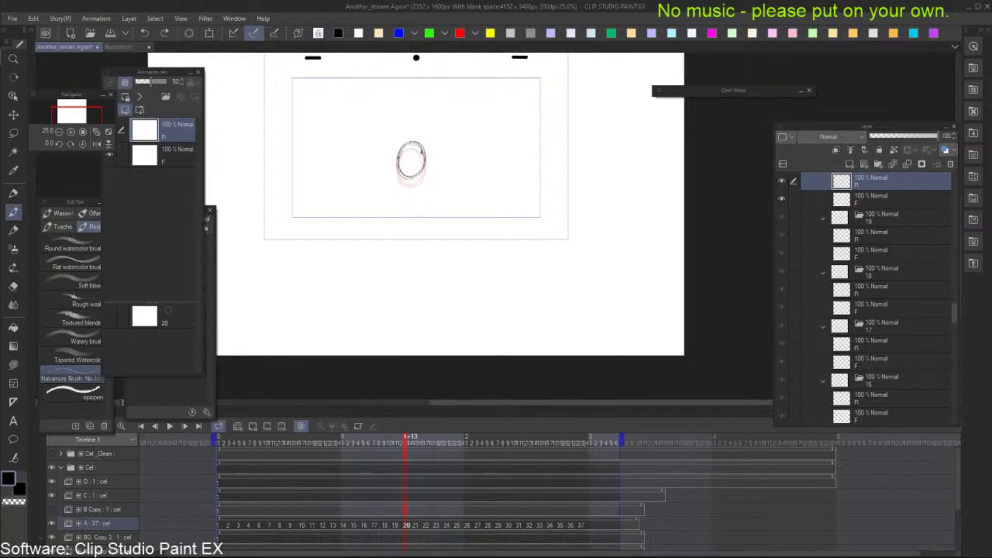
key("Left")
key("Right")
Move the head drawings on cels 19 and 20 slightly to the left
key("k")
key("Left")
key("Left")
key("Left")
key("Right")
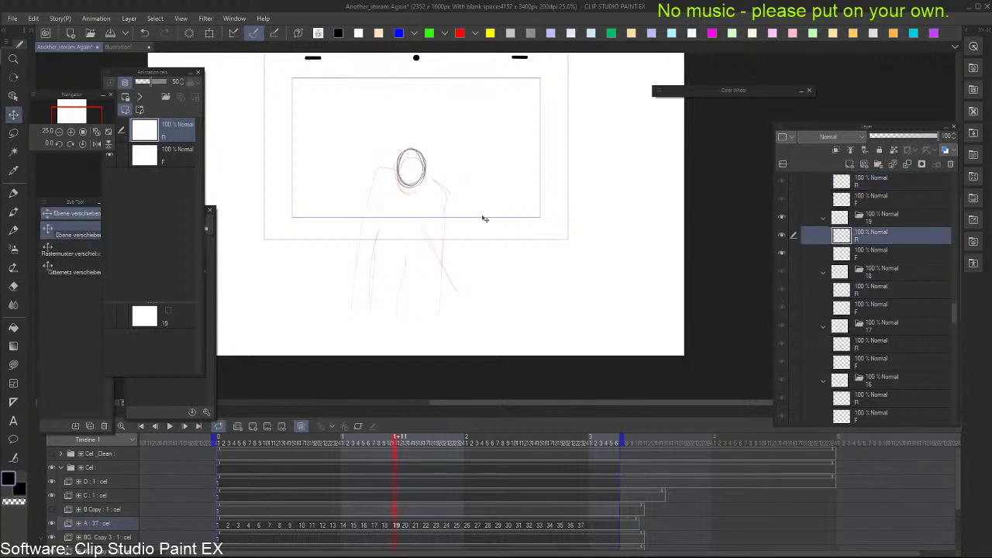
key("alt+]")
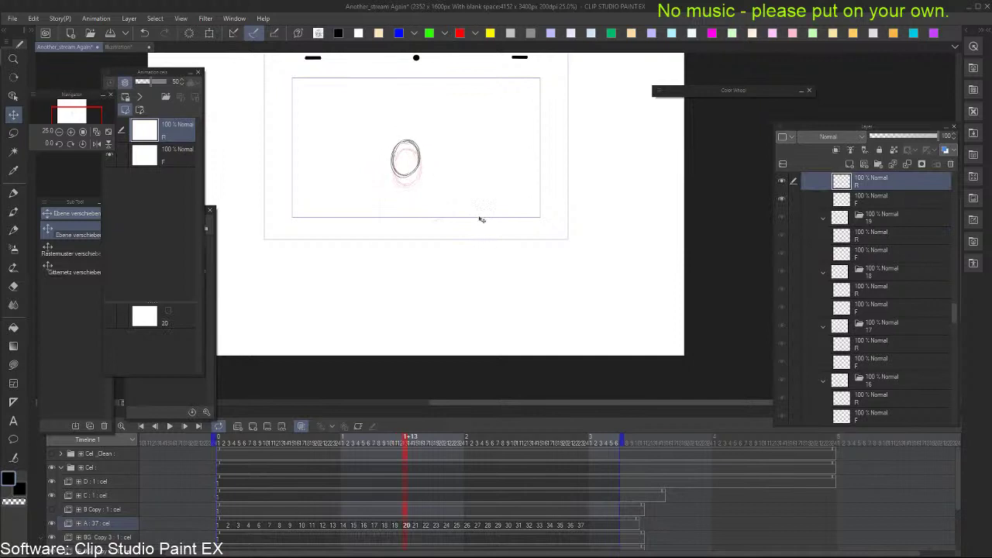
Erase the old head and body lines on cel 21
key("Right")
key("Right")
key("e")
left_click_drag(380, 165, 382, 310)
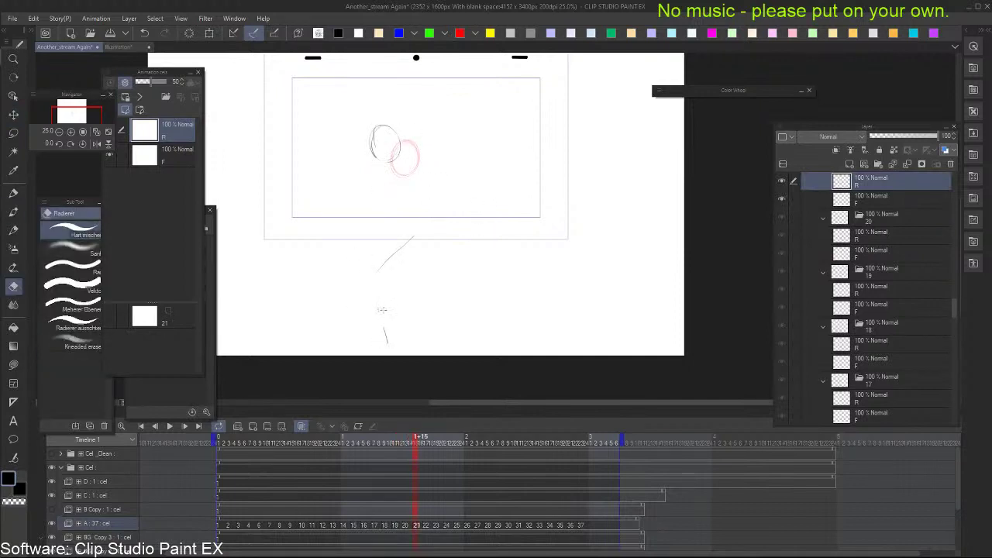
left_click_drag(382, 269, 399, 248)
left_click_drag(384, 144, 374, 132)
key("b")
Redraw the head on cel 21 slightly above its cel 20 position, undoing unsatisfactory strokes
key("comma")
key("comma")
key("period")
key("period")
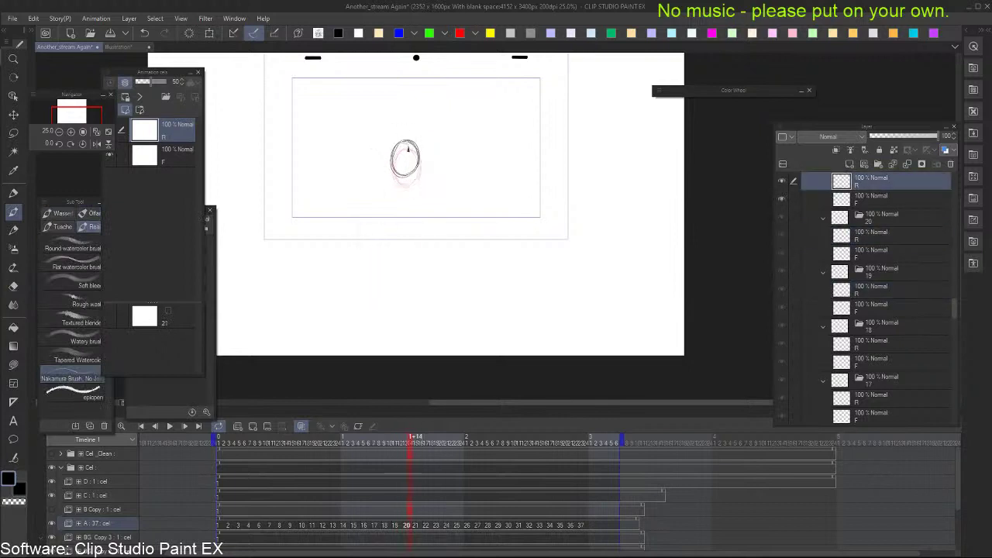
key("period")
mouse_move(395, 158)
left_mouse_down()
mouse_move(414, 138)
mouse_move(397, 141)
mouse_move(394, 162)
mouse_move(394, 145)
mouse_move(400, 169)
left_mouse_up()
key("ctrl+z")
left_click_drag(393, 145, 406, 171)
key("ctrl+z")
mouse_move(394, 156)
left_mouse_down()
mouse_move(409, 133)
mouse_move(414, 169)
mouse_move(404, 129)
mouse_move(423, 155)
mouse_move(396, 144)
mouse_move(423, 132)
mouse_move(412, 161)
mouse_move(411, 134)
left_mouse_up()
key("ctrl+z")
Flip back from cel 22 to cel 17 to review how the head rises
key("period")
key("e")
key("b")
key("comma")
key("comma")
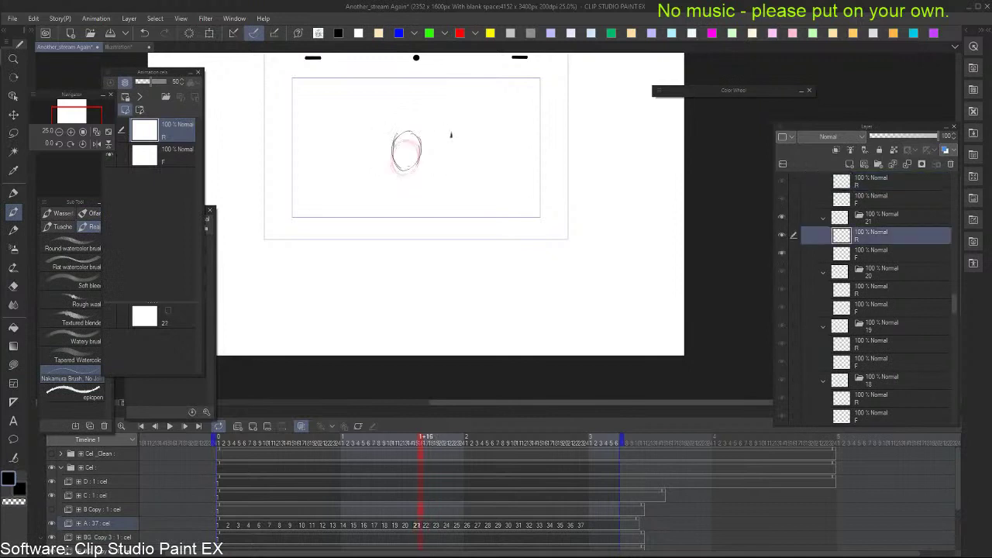
key("comma")
key("comma")
key("comma")
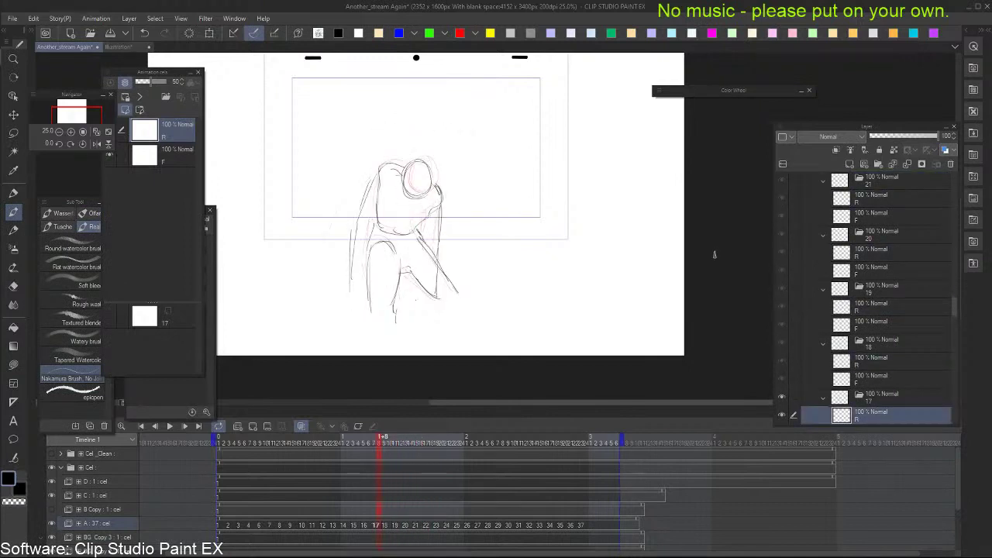
Draw both shoulders and the left-hand upper arm on cel 19
key("period")
key("period")
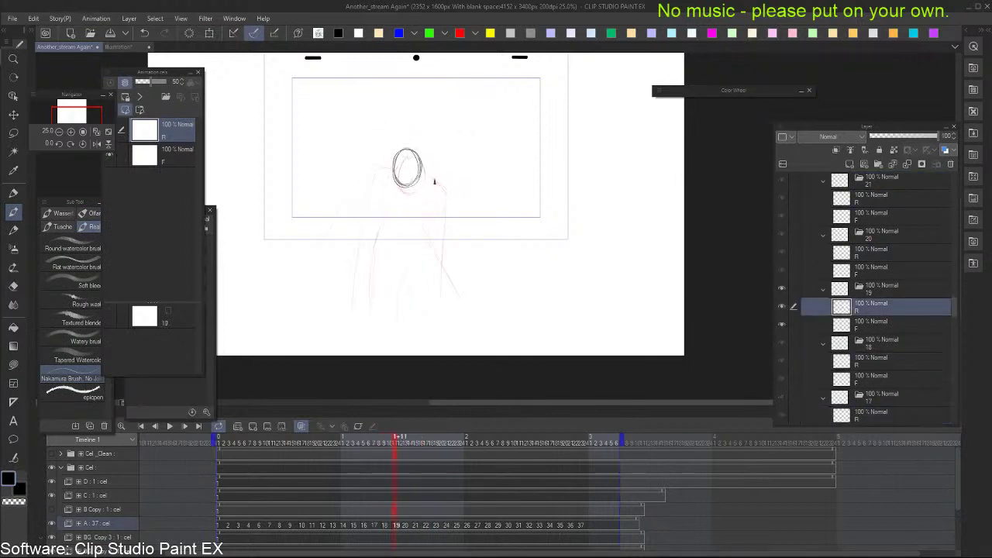
left_click_drag(424, 174, 439, 213)
key("ctrl+z")
left_click_drag(424, 174, 435, 186)
mouse_move(393, 162)
left_mouse_down()
mouse_move(375, 189)
mouse_move(363, 258)
left_mouse_up()
key("ctrl+z")
left_click_drag(372, 199, 372, 218)
Draw the torso side and both legs on cel 19, comparing with the earlier cels
left_click_drag(384, 178, 375, 264)
key("ctrl+z")
left_click_drag(384, 225, 369, 311)
mouse_move(375, 267)
left_mouse_down()
mouse_move(372, 319)
mouse_move(416, 250)
mouse_move(458, 288)
left_mouse_up()
key("comma")
key("comma")
key("period")
key("period")
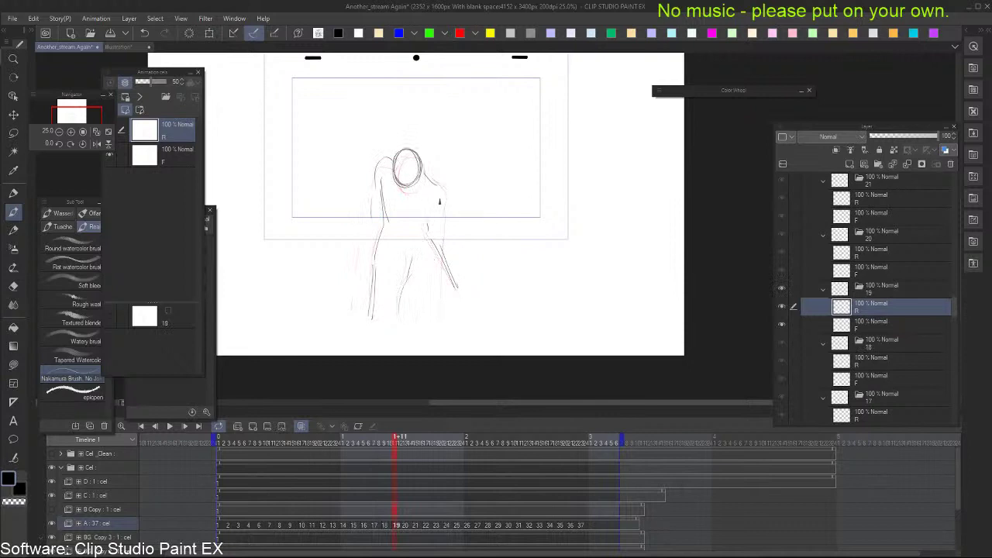
Draw the hanging right-hand arm and complete the left-hand arm's outer line on cel 19
left_click_drag(443, 222, 432, 305)
left_click_drag(425, 236, 422, 310)
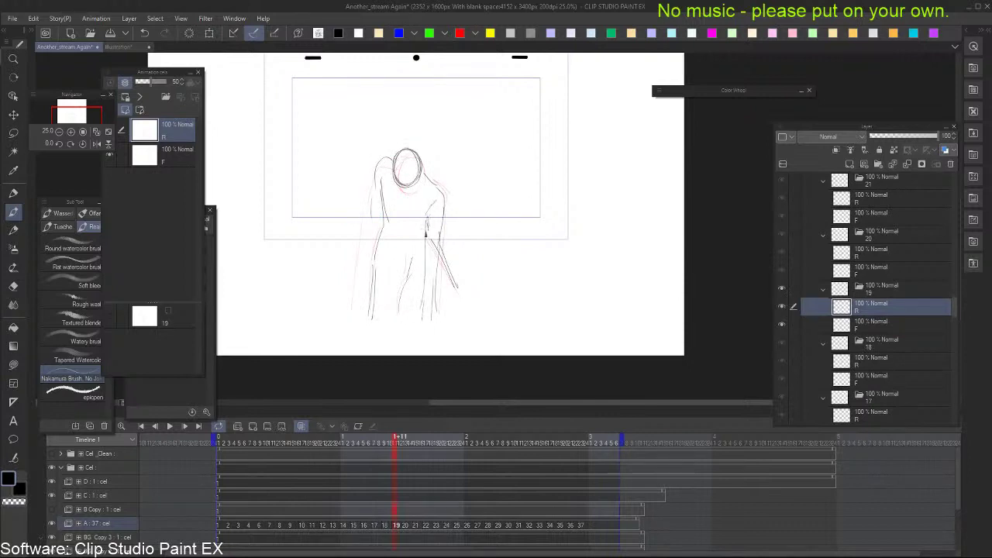
key("Left")
key("Right")
left_click_drag(373, 185, 357, 306)
Draw both shoulders and the hanging right-hand arm on cel 20, using cel 19 as reference
key("Right")
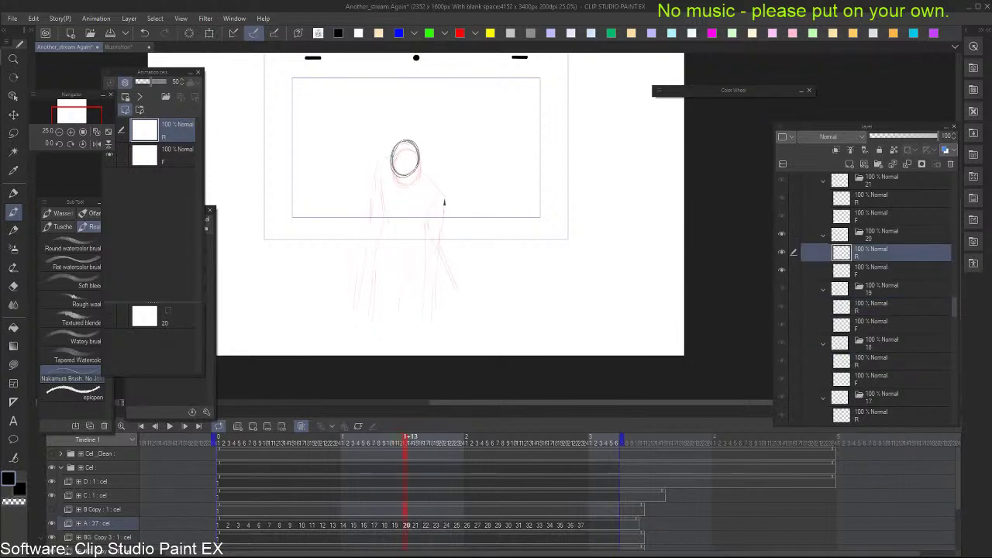
key("Left")
key("Right")
left_click_drag(385, 147, 374, 184)
left_click_drag(440, 193, 442, 223)
key("ctrl+z")
mouse_move(423, 167)
left_mouse_down()
mouse_move(438, 202)
mouse_move(432, 185)
mouse_move(430, 307)
left_mouse_up()
left_click_drag(432, 241, 423, 319)
left_click_drag(418, 214, 416, 318)
left_click_drag(421, 217, 417, 299)
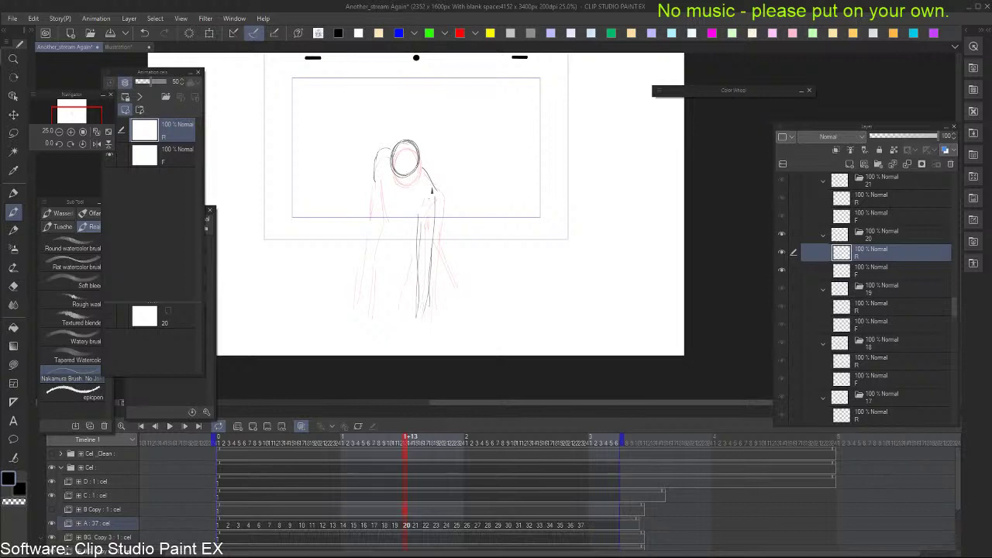
Draw the left-hand arm, torso side and leg outlines on cel 20
left_click_drag(377, 214, 378, 222)
left_click_drag(371, 225, 362, 291)
mouse_move(376, 268)
left_mouse_down()
mouse_move(373, 316)
mouse_move(389, 228)
left_mouse_up()
left_click_drag(380, 180, 386, 222)
left_click_drag(436, 247, 458, 301)
mouse_move(408, 263)
left_mouse_down()
mouse_move(394, 311)
mouse_move(410, 261)
left_mouse_up()
Draw the head, both shoulders and the left-hand arm on cel 21, using cel 20 as reference
key("Right")
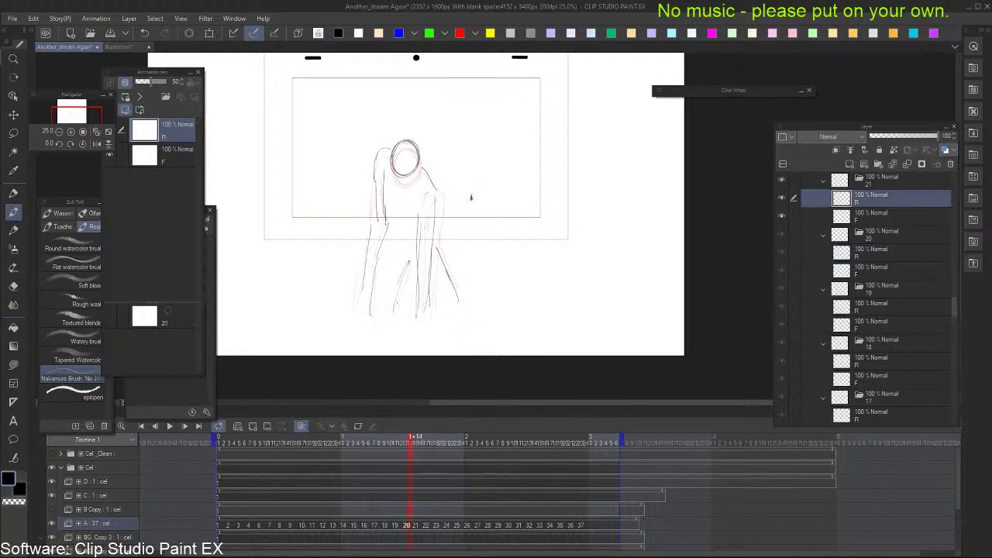
key("ctrl+Right")
left_click_drag(423, 161, 435, 186)
key("ctrl+z")
left_click_drag(390, 140, 375, 229)
left_click_drag(377, 180, 363, 287)
key("ctrl+Right")
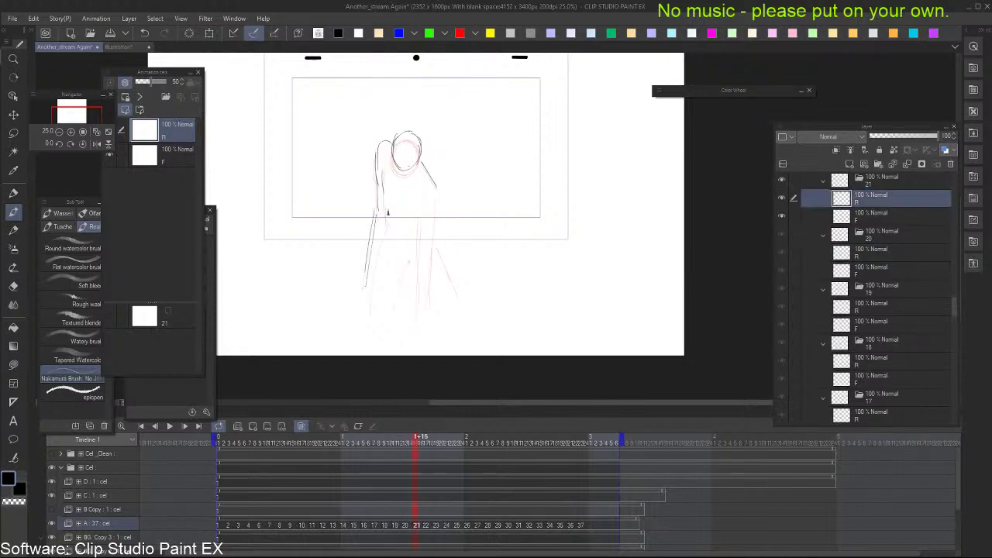
left_click_drag(388, 228, 370, 313)
key("ctrl+Left")
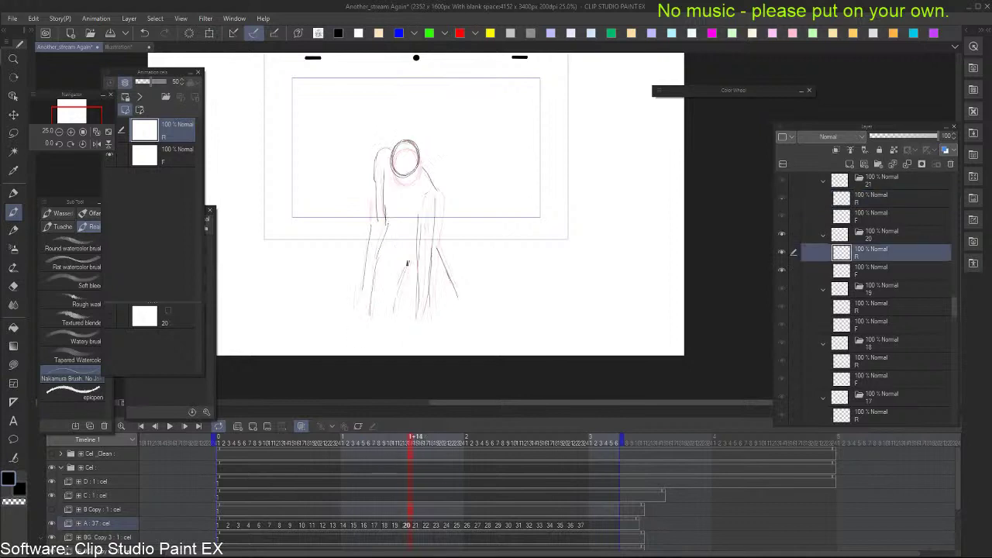
Draw the hanging right-hand arm and the inner leg line on cel 21, comparing with cel 20
key("ctrl+Right")
key("ctrl+Left")
key("ctrl+Right")
left_click_drag(437, 193, 433, 305)
left_click_drag(434, 244, 431, 310)
key("ctrl+Left")
key("ctrl+Right")
left_click_drag(422, 213, 424, 268)
left_click_drag(423, 234, 424, 313)
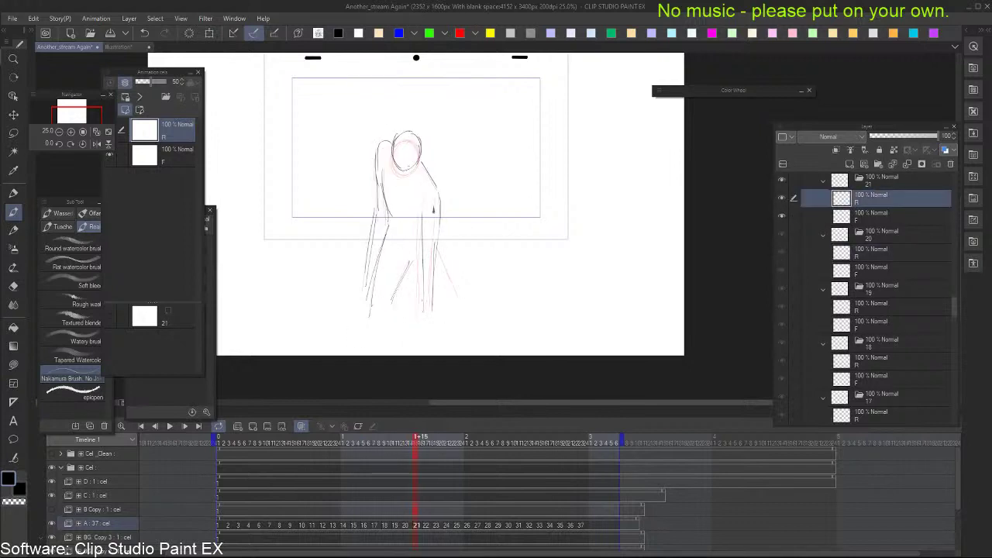
Add the armpit lines beside the right-hand arm on cel 21, checking against cels 20 and 22
key("ctrl+Left")
key("ctrl+Right")
mouse_move(423, 216)
left_mouse_down()
mouse_move(439, 186)
mouse_move(383, 219)
left_mouse_up()
key("ctrl+Left")
key("ctrl+Right")
key("ctrl+Left")
key("e")
key("b")
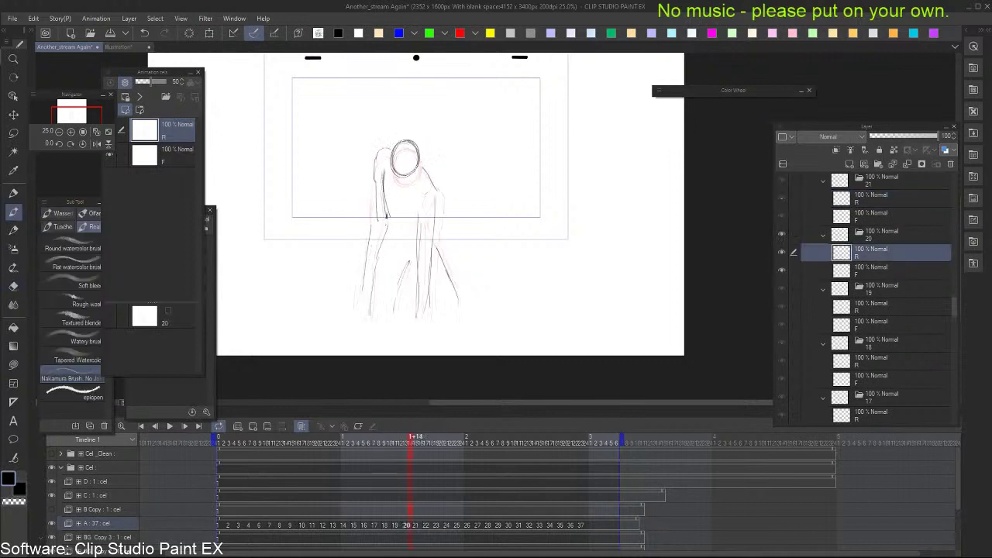
key("ctrl+Right")
key("ctrl+Right")
key("ctrl+Left")
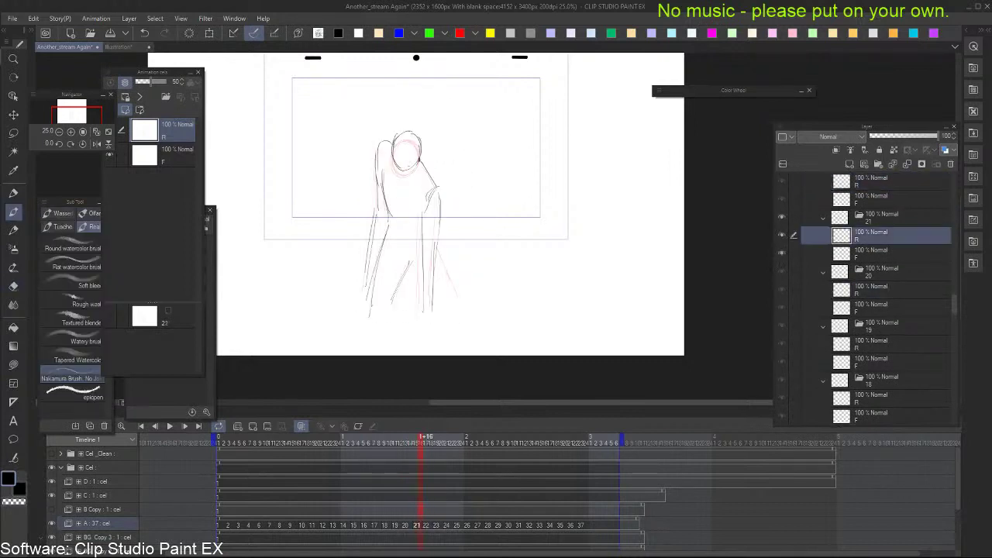
key("ctrl+Right")
key("ctrl+Left")
key("ctrl+Right")
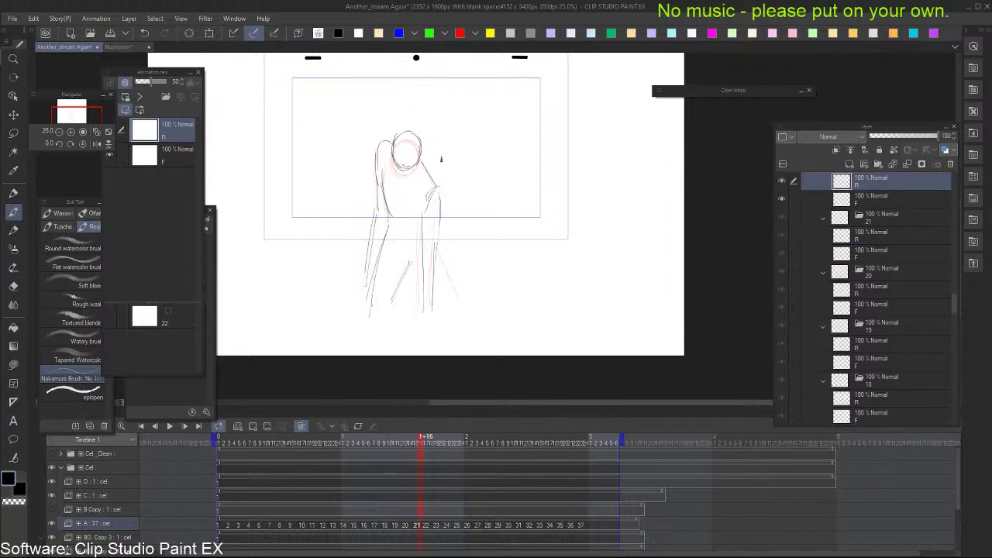
Draw the head, both shoulders and both arm outlines on cel 22
mouse_move(390, 148)
left_mouse_down()
mouse_move(365, 173)
mouse_move(370, 214)
mouse_move(356, 294)
left_mouse_up()
key("ctrl+z")
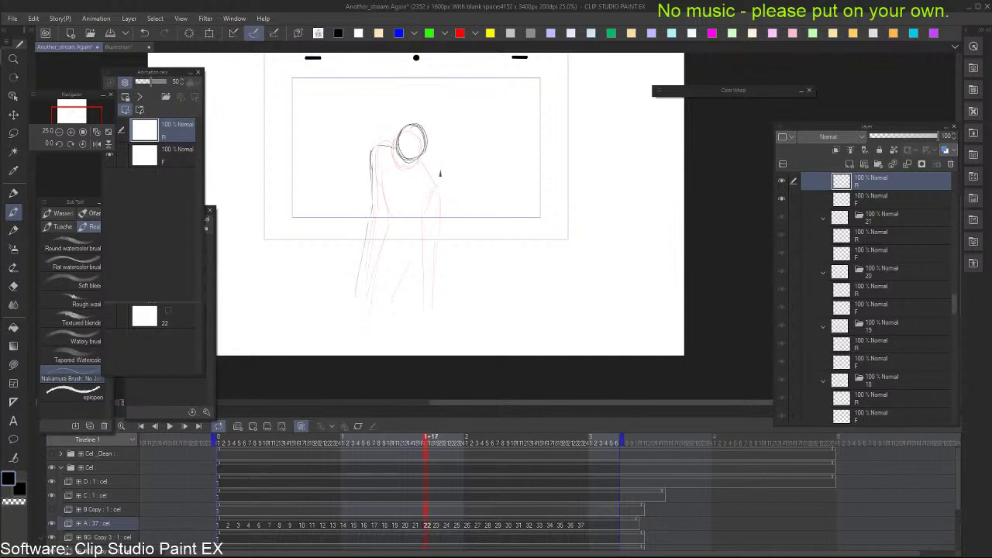
mouse_move(421, 161)
left_mouse_down()
mouse_move(442, 190)
mouse_move(435, 177)
mouse_move(424, 318)
left_mouse_up()
key("ctrl+z")
key("ctrl+z")
left_click_drag(430, 231, 423, 299)
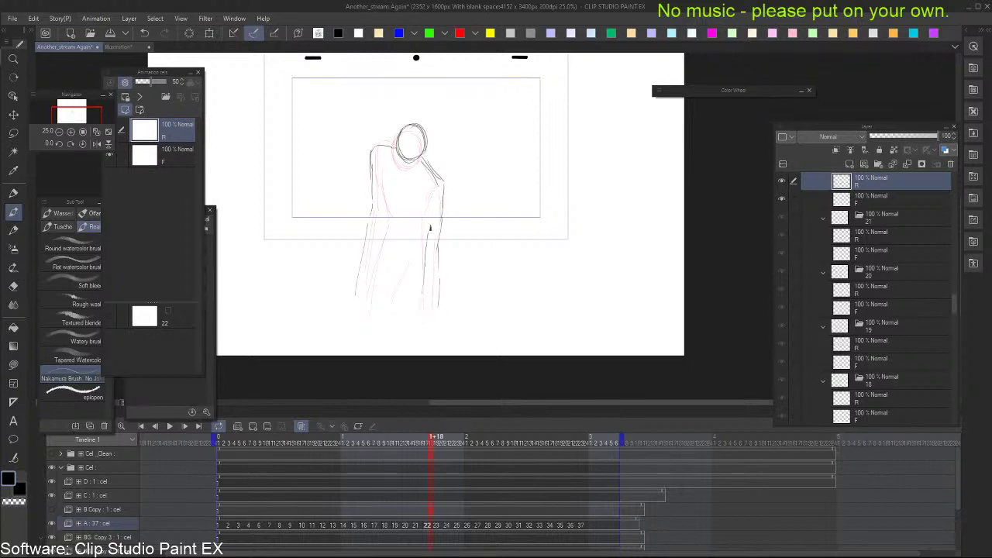
Add the right-hand leg's outer line on cel 21, comparing with cel 20
key("Left")
key("Left")
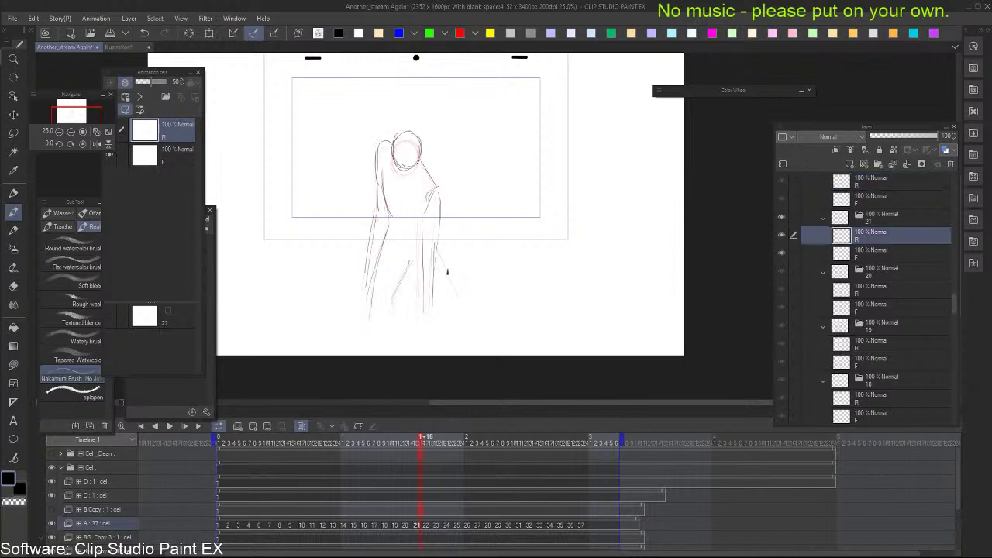
left_click_drag(436, 258, 457, 296)
key("Right")
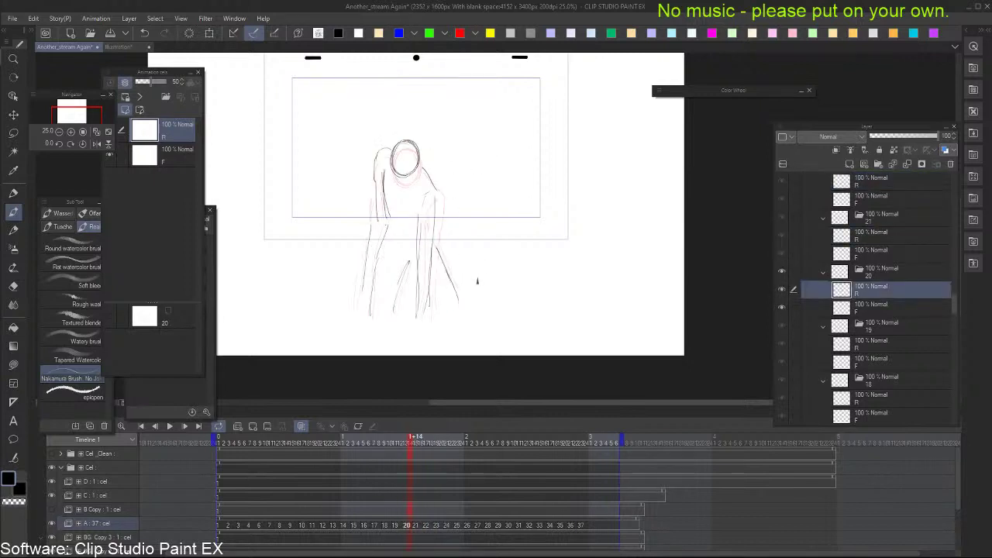
key("Left")
key("Right")
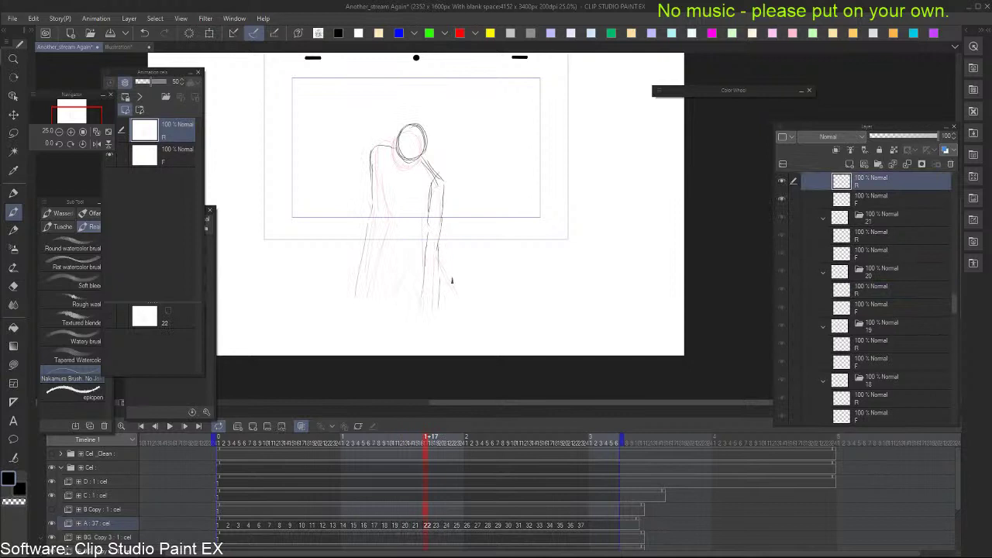
Draw the right-hand leg's outer line and the left-hand torso side on cel 22
left_click_drag(438, 249, 456, 295)
left_click_drag(438, 245, 450, 280)
key("Left")
key("Right")
mouse_move(386, 239)
left_mouse_down()
mouse_move(371, 290)
mouse_move(391, 229)
left_mouse_up()
key("Left")
key("Right")
left_click_drag(379, 163, 389, 220)
Draw the chin, waistline and inner leg line on cel 22, using cel 21 as reference
key("Left")
key("Right")
left_click_drag(406, 162, 415, 163)
key("Left")
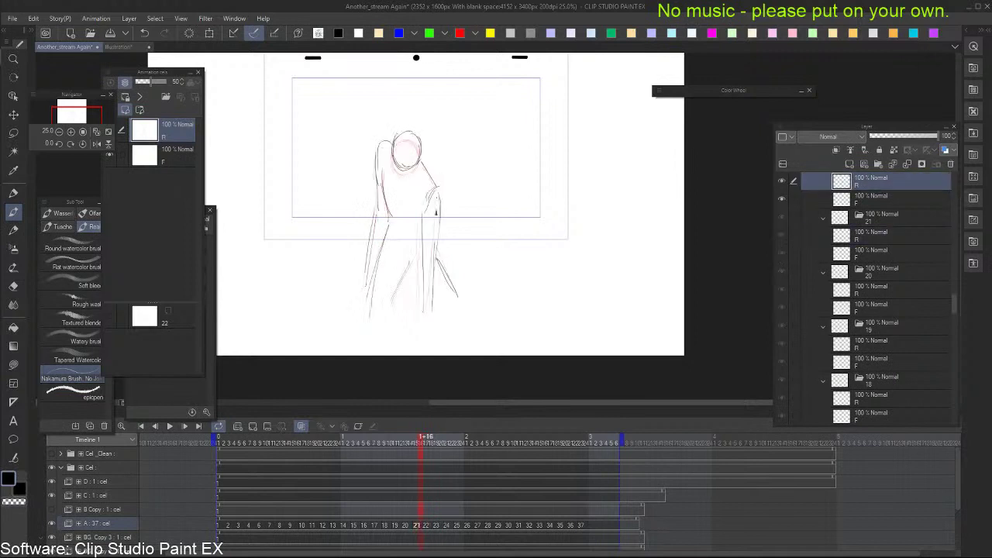
key("Right")
left_click_drag(393, 227, 428, 229)
key("Left")
key("Right")
left_click_drag(389, 314, 409, 264)
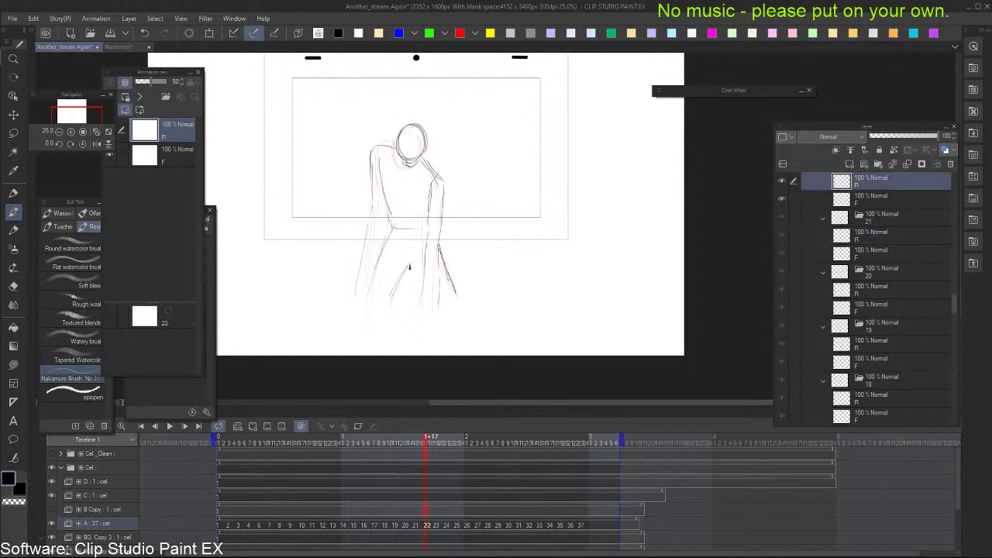
Rework the right-hand shoulder and arm lines on cel 22, checking against the neighbouring cels
key("Right")
key("Right")
key("Left")
key("Right")
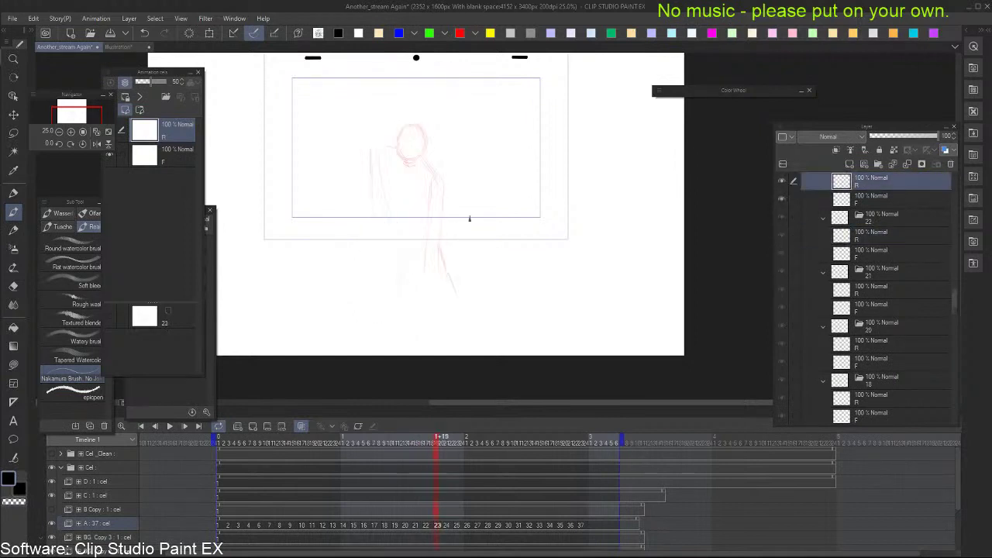
key("Left")
left_click_drag(430, 206, 427, 225)
mouse_move(431, 181)
left_mouse_down()
mouse_move(426, 228)
mouse_move(432, 178)
mouse_move(383, 153)
left_mouse_up()
key("e")
key("b")
key("Left")
key("Left")
key("Right")
key("Right")
key("Right")
key("Left")
key("e")
key("b")
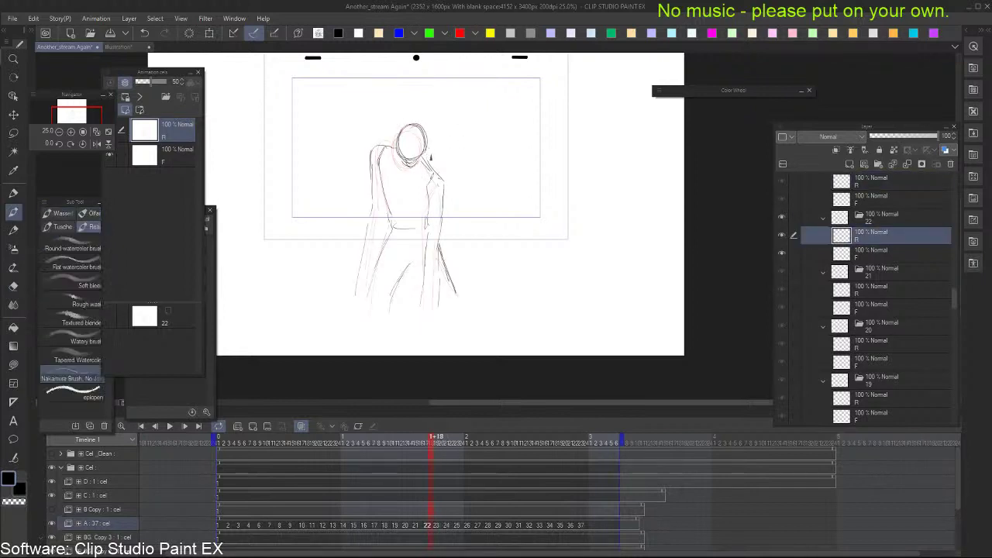
Draw the raised head, neck, and left-hand shoulder and arm on cel 23
key("Right")
mouse_move(401, 138)
left_mouse_down()
mouse_move(427, 136)
mouse_move(413, 153)
mouse_move(404, 124)
mouse_move(425, 124)
mouse_move(405, 139)
mouse_move(414, 146)
mouse_move(431, 130)
left_mouse_up()
key("ctrl+z")
key("Left")
key("Right")
mouse_move(415, 164)
left_mouse_down()
mouse_move(425, 155)
mouse_move(386, 159)
mouse_move(358, 272)
left_mouse_up()
key("Left")
key("Right")
key("ctrl+z")
Draw the torso side, waistline and right-hand shoulder with its outer arm line on cel 23
mouse_move(387, 191)
left_mouse_down()
mouse_move(391, 224)
mouse_move(423, 224)
left_mouse_up()
mouse_move(435, 166)
left_mouse_down()
mouse_move(450, 176)
mouse_move(447, 223)
left_mouse_up()
key("ctrl+z")
key("ctrl+z")
left_click_drag(436, 166, 447, 207)
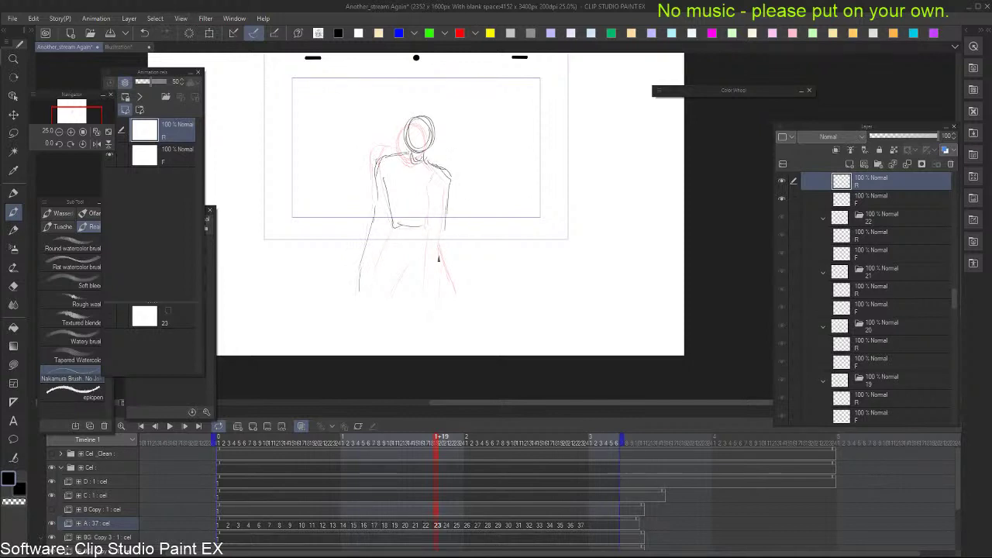
Complete the lower right-hand arm and both leg outlines on cel 23, comparing with cel 22
mouse_move(439, 251)
left_mouse_down()
mouse_move(431, 304)
mouse_move(435, 285)
left_mouse_up()
mouse_move(436, 230)
left_mouse_down()
mouse_move(427, 316)
mouse_move(410, 271)
left_mouse_up()
key("comma")
key("period")
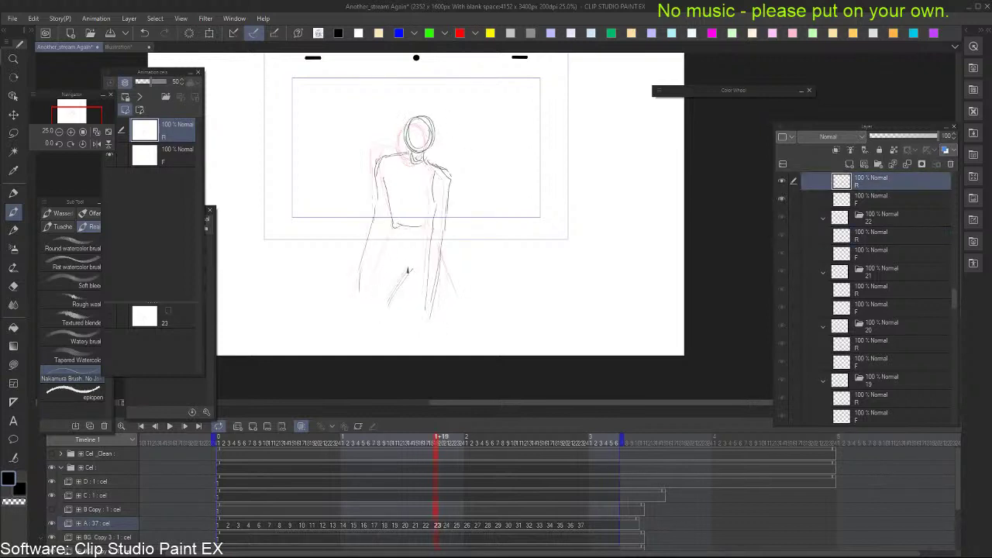
mouse_move(366, 297)
left_mouse_down()
mouse_move(387, 251)
mouse_move(457, 298)
left_mouse_up()
key("comma")
key("period")
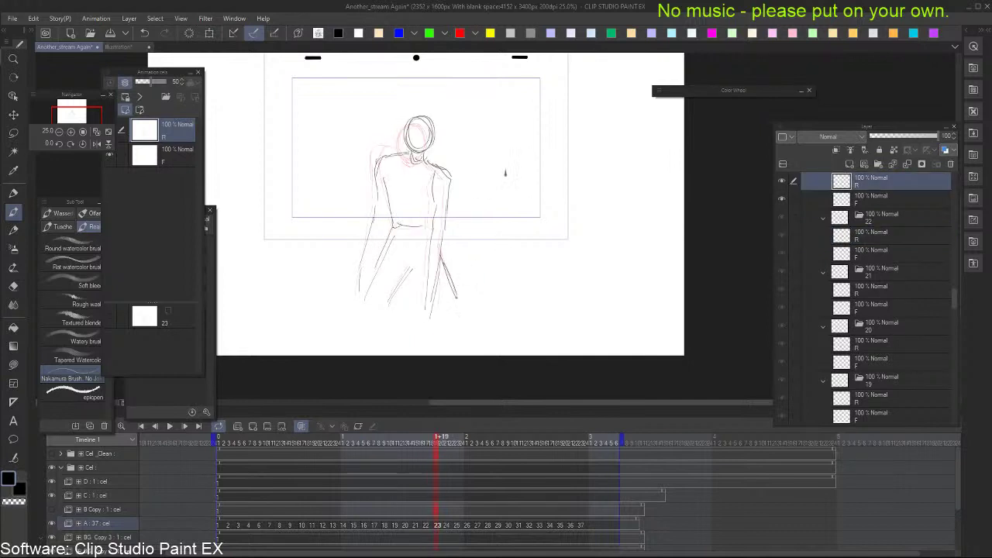
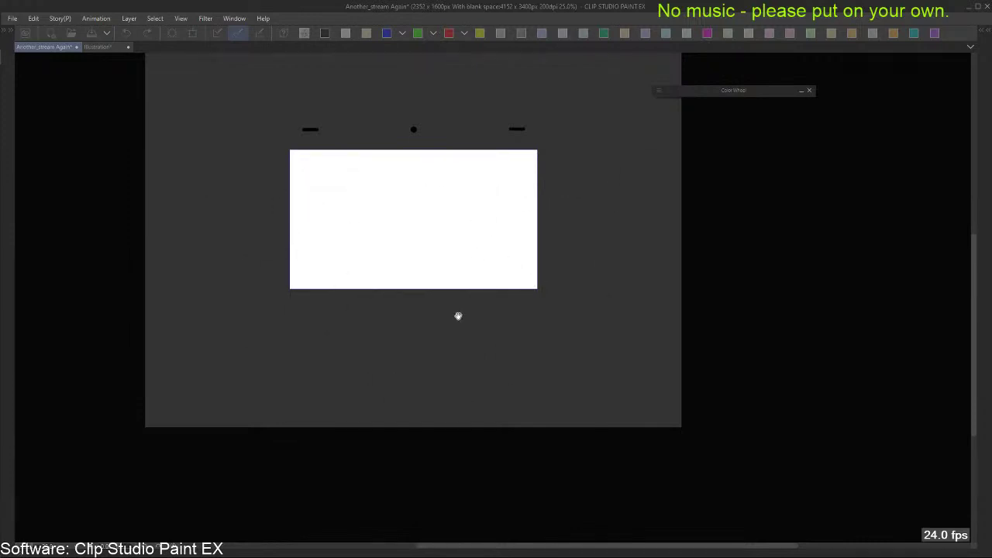
Restore the hidden palettes, return the timeline to cel 23 and bring the figure back into view
key("Tab")
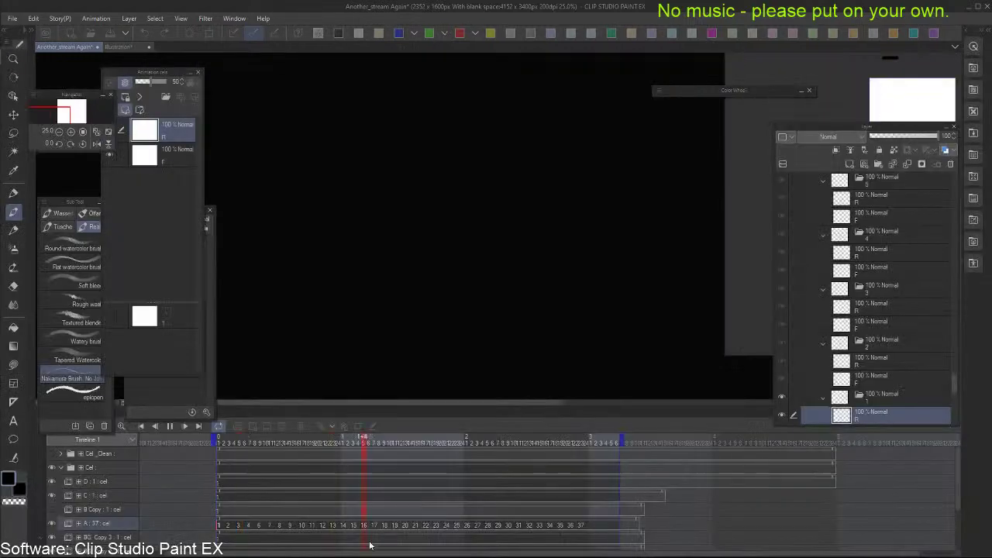
left_click(424, 526)
key("period")
key("period")
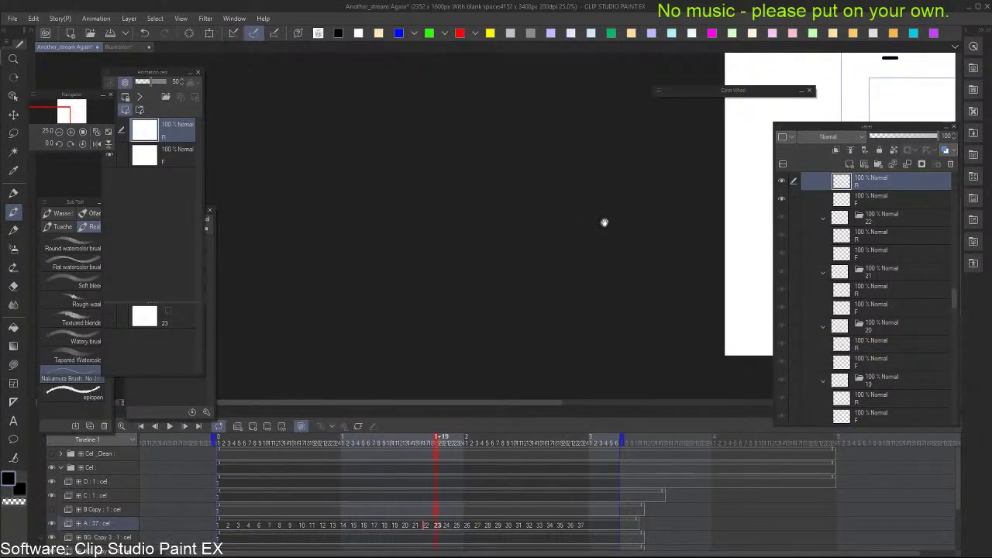
left_click_drag(767, 220, 181, 240)
Redraw the left-hand shoulder and arm hanging straighter on cel 22 and erase the old arm lines
key("comma")
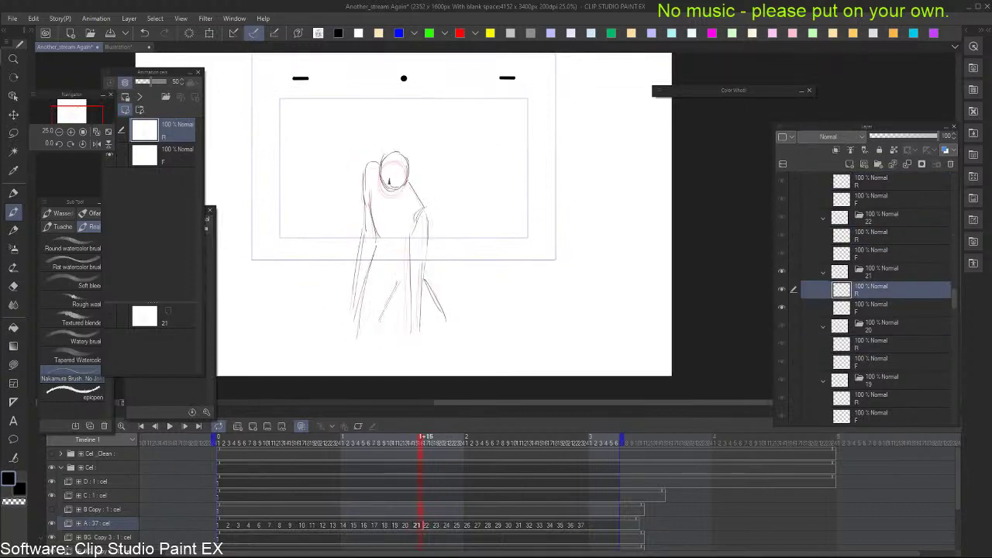
key("e")
key("b")
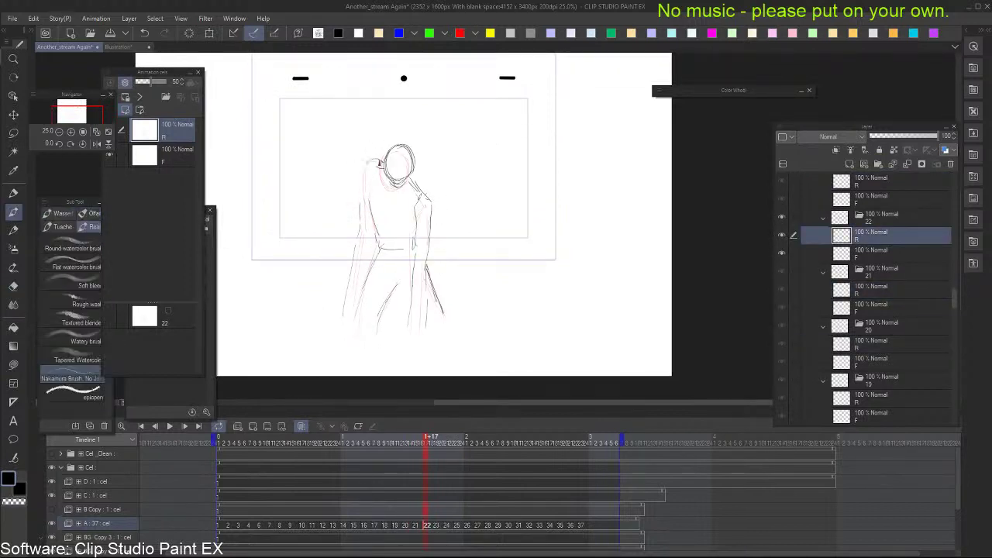
mouse_move(364, 192)
left_mouse_down()
mouse_move(363, 225)
mouse_move(364, 178)
mouse_move(360, 293)
left_mouse_up()
key("e")
left_click_drag(360, 210, 343, 303)
key("b")
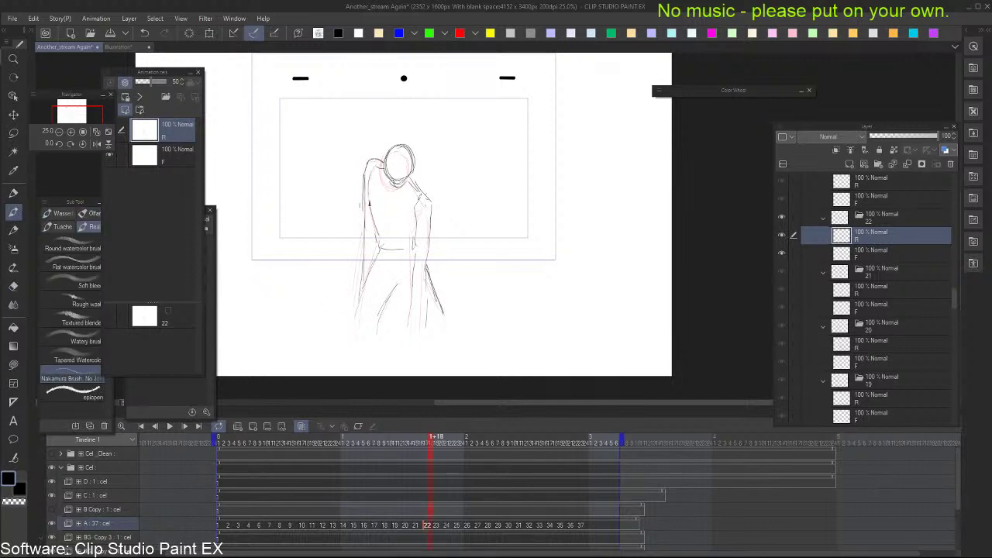
Erase the old left-hand arm on cel 23 and redraw the shoulder and arm hanging straighter
key(".")
key("e")
left_click_drag(378, 172, 352, 276)
mouse_move(373, 187)
left_mouse_down()
mouse_move(389, 174)
mouse_move(365, 208)
mouse_move(361, 301)
left_mouse_up()
key("b")
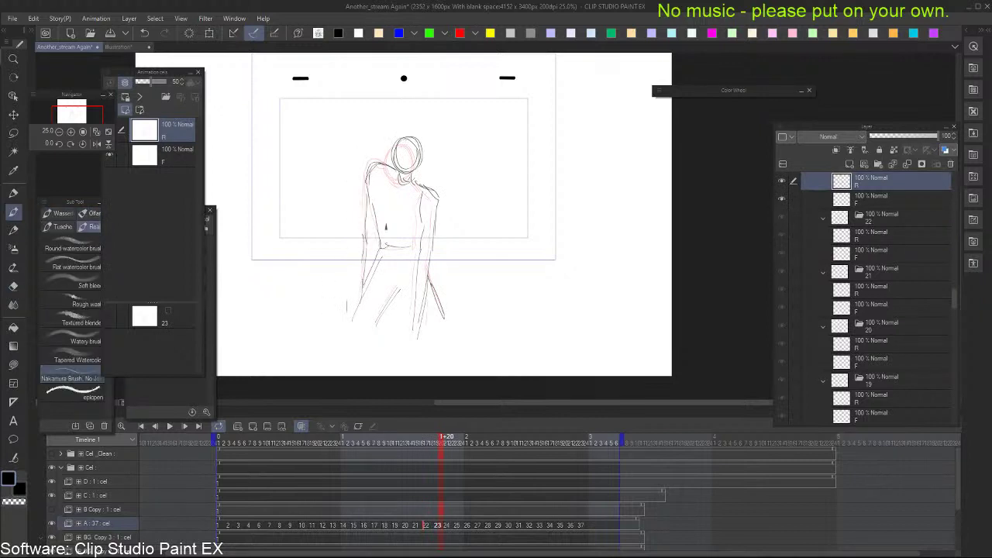
Redraw the right-hand shoulder slope on cel 23
key(".")
key(".")
left_click_drag(412, 180, 437, 194)
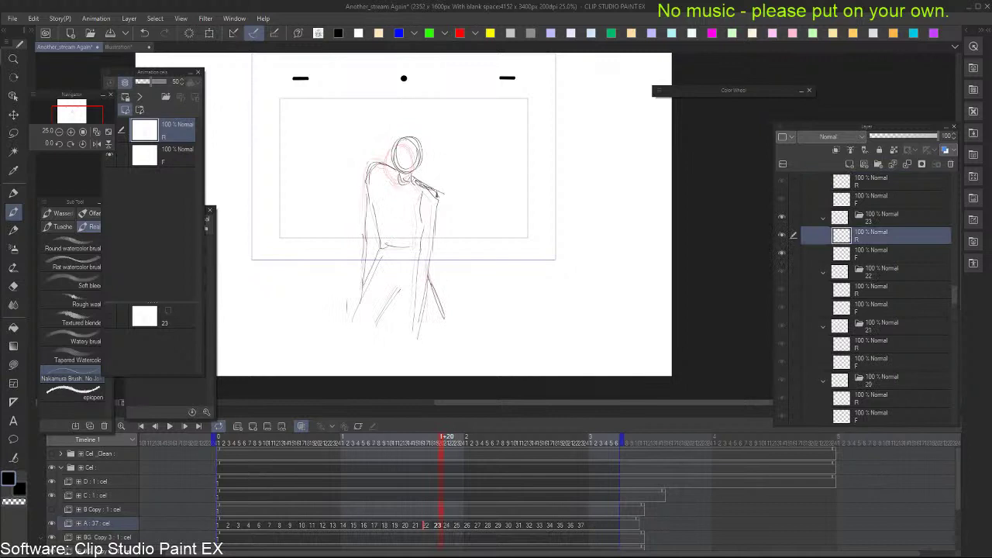
key(".")
key("Right")
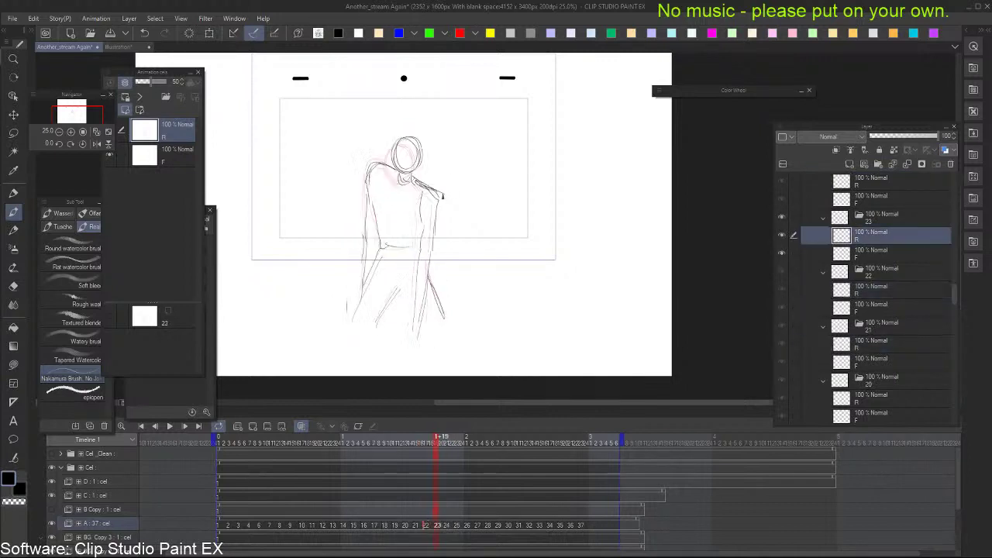
key("Right")
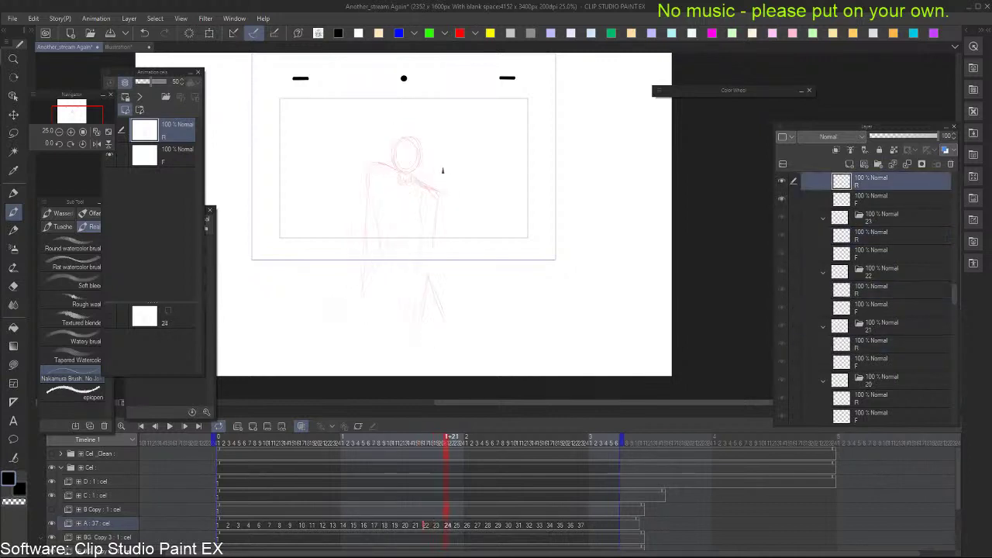
Compare the figure's pose across cels 22, 23 and 24
key("Left")
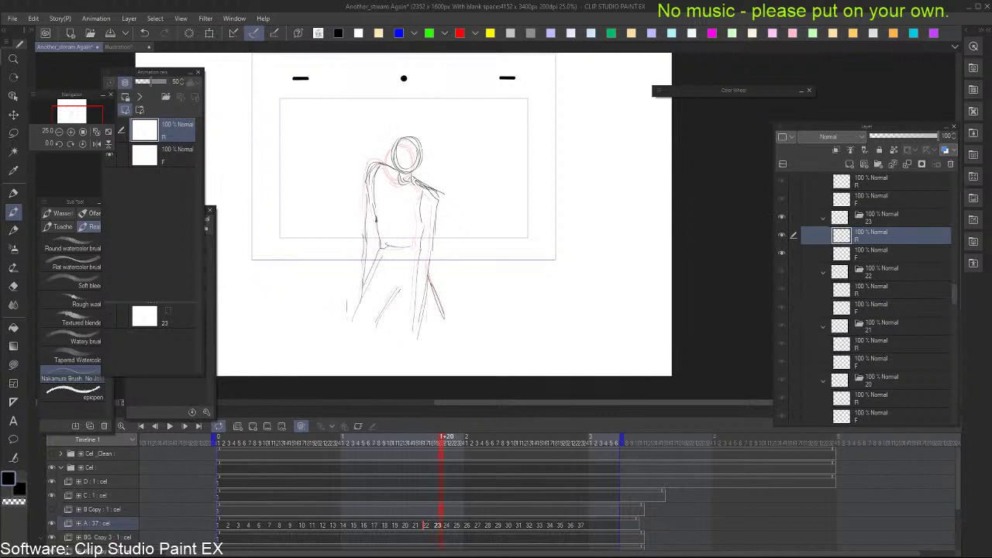
key("Left")
key("Right")
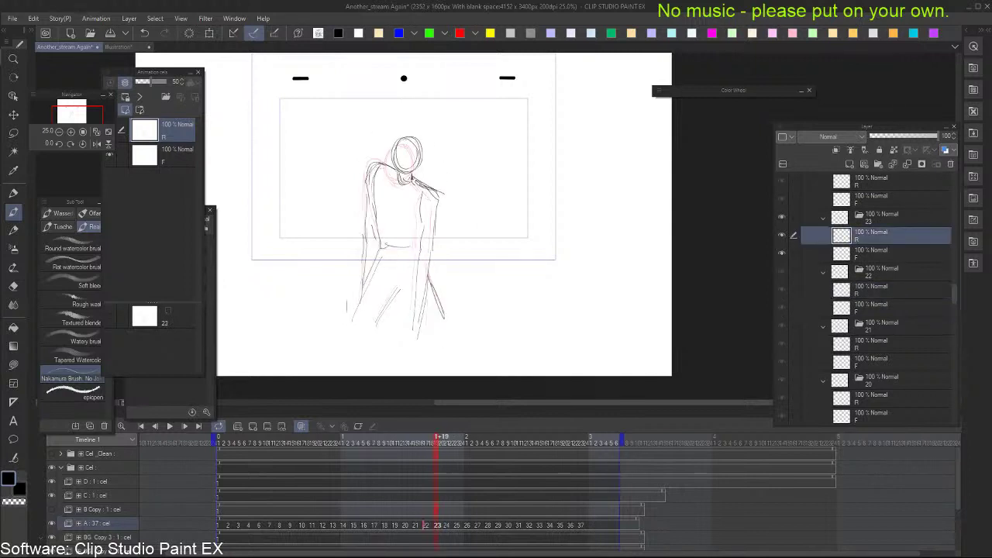
key("Right")
key("Left")
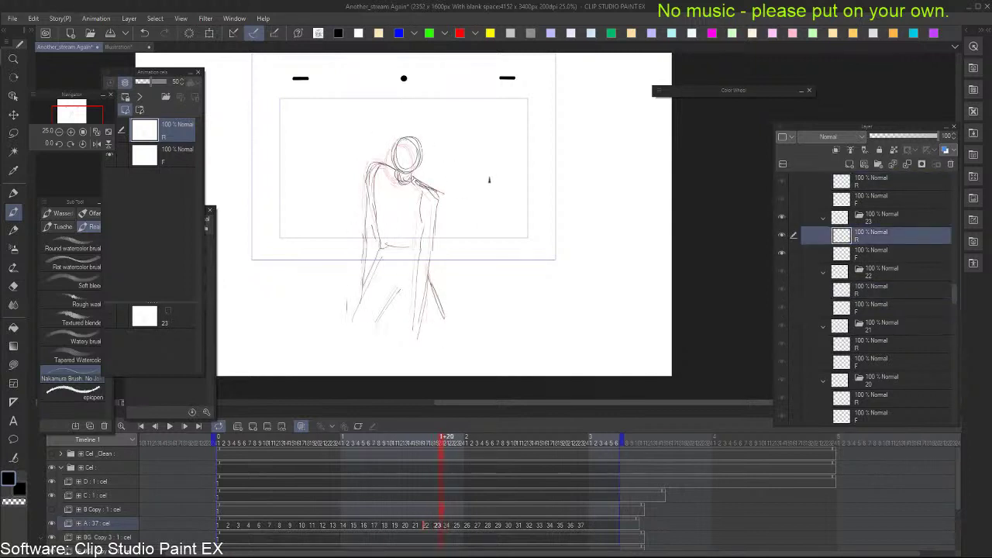
key("Right")
key("Left")
key("Right")
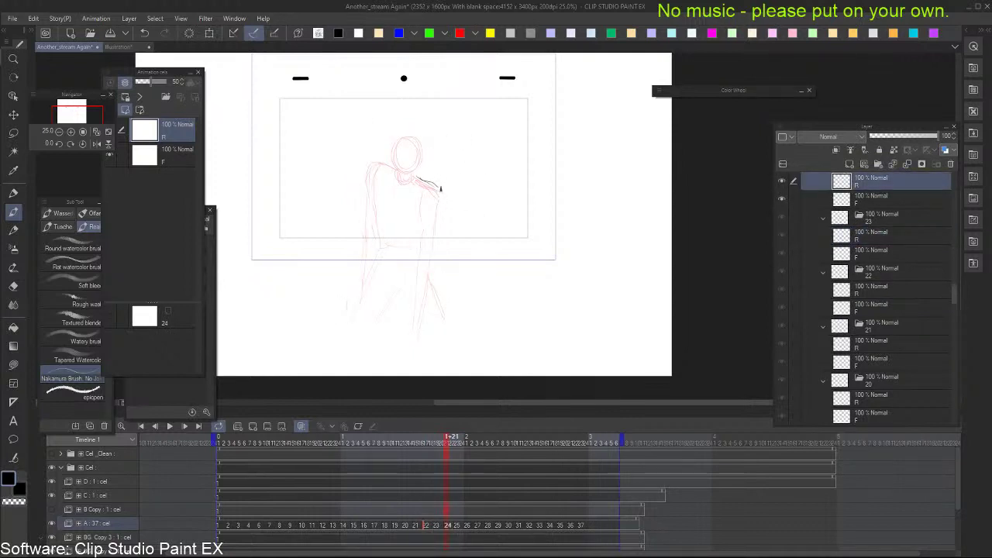
Draw the right-hand shoulder and the arm's outer line on cel 24, comparing with cel 23
left_click_drag(440, 201, 428, 331)
key("Left")
key("Right")
Sketch the head and the right-hand leg's outer line on cel 24, using cel 23 as reference
mouse_move(417, 138)
left_mouse_down()
mouse_move(403, 168)
mouse_move(409, 134)
mouse_move(416, 167)
mouse_move(404, 134)
mouse_move(426, 148)
left_mouse_up()
key("ctrl+z")
key("Left")
key("Right")
key("Left")
key("Right")
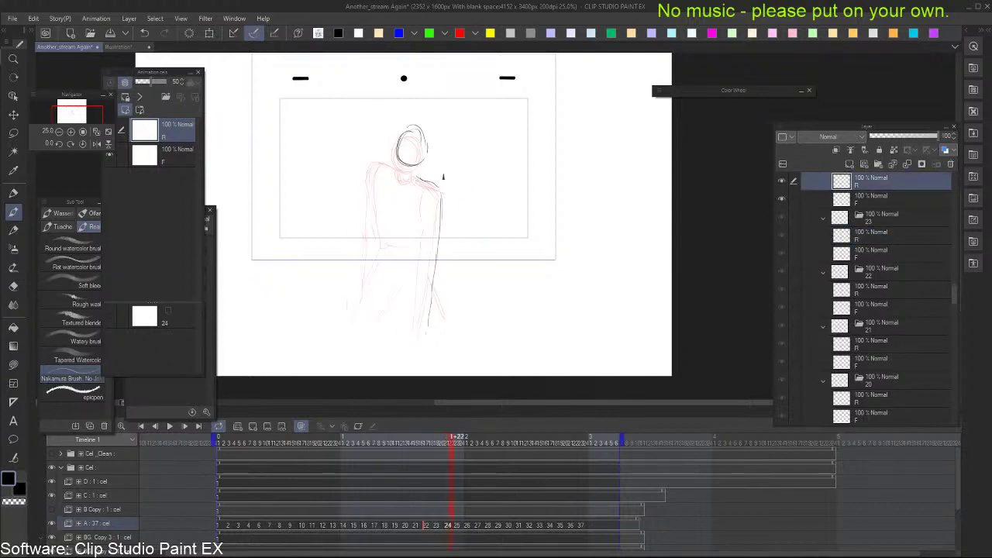
left_click_drag(438, 295, 446, 318)
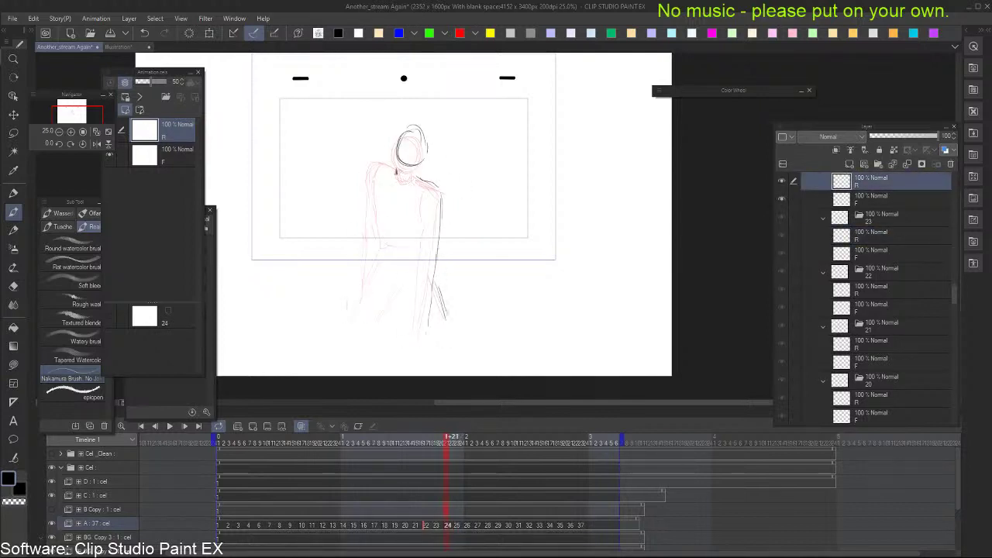
Draw the left-hand shoulder with its outer arm line and the neck on cel 24, using cels 22 and 23 as reference
key("Left")
key("Left")
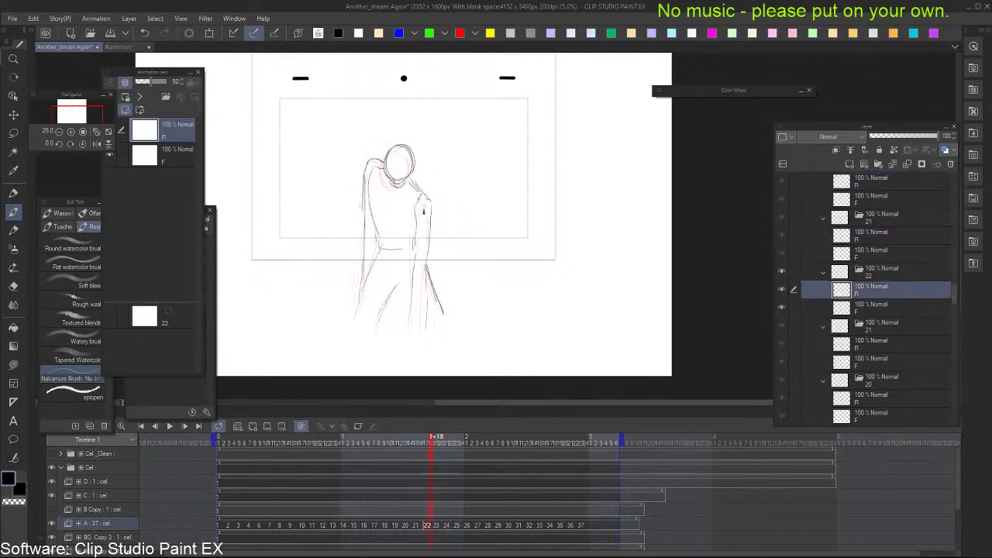
key("Right")
key("Right")
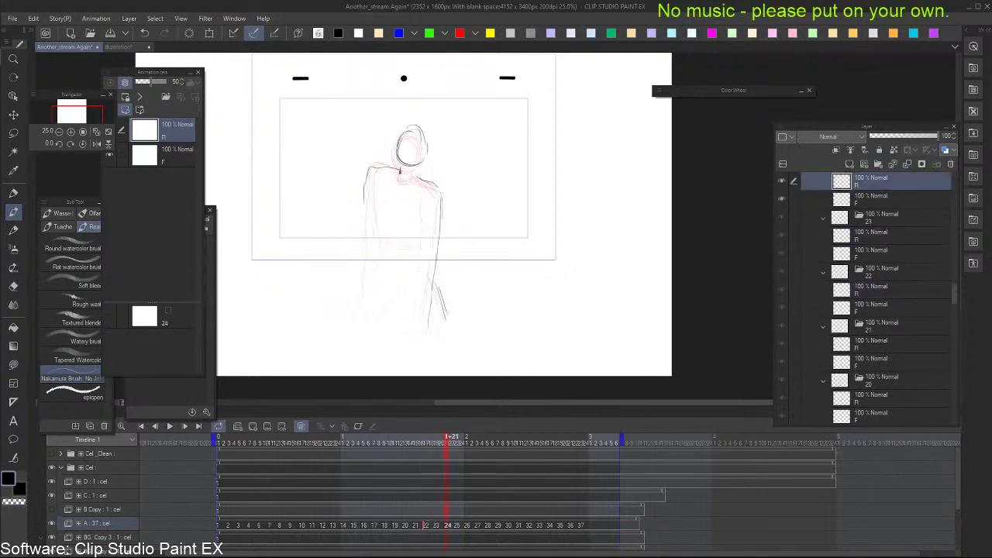
left_click_drag(416, 165, 415, 177)
key("Left")
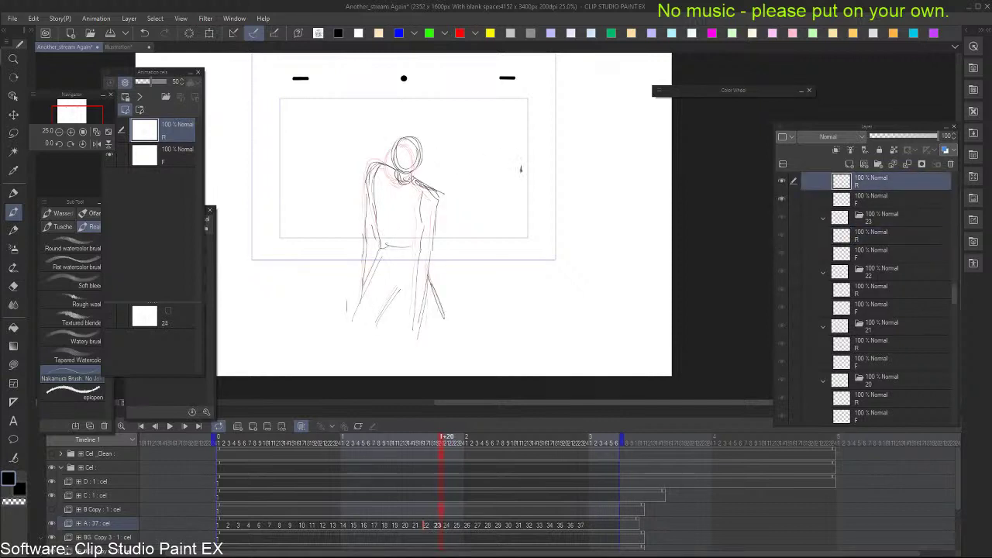
key("Right")
key("Right")
key("Right")
key("Left")
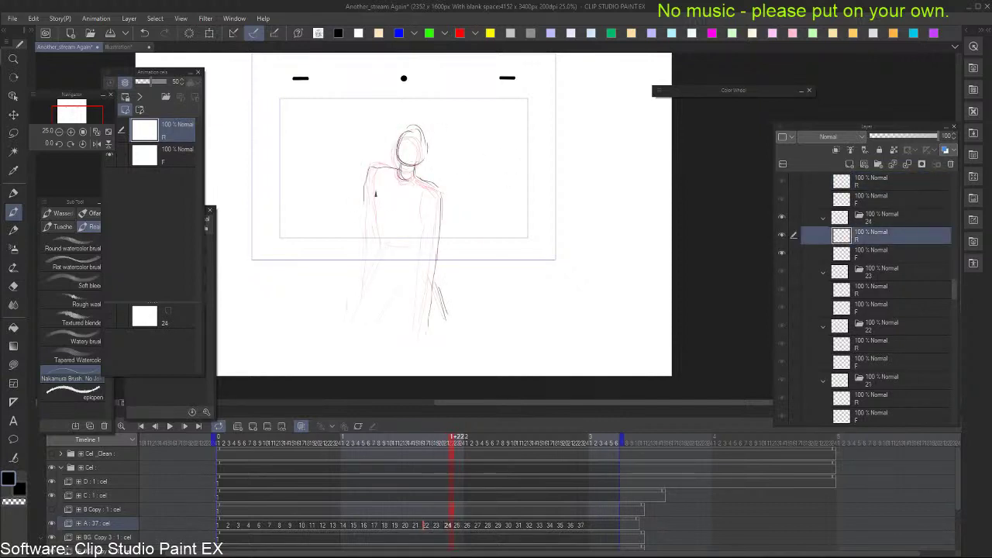
Draw the torso's side lines and the left-hand leg's outer line on cel 24, checking against the neighbouring cels
left_click_drag(375, 187, 380, 240)
left_click_drag(428, 211, 426, 240)
left_click_drag(428, 208, 422, 321)
key("Left")
key("Right")
left_click_drag(349, 319, 366, 277)
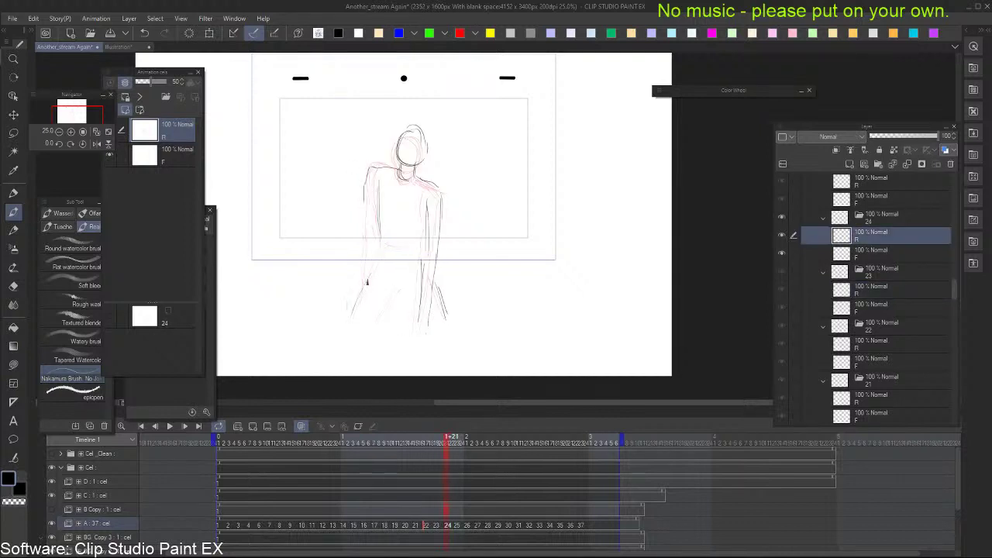
key("Right")
key("Left")
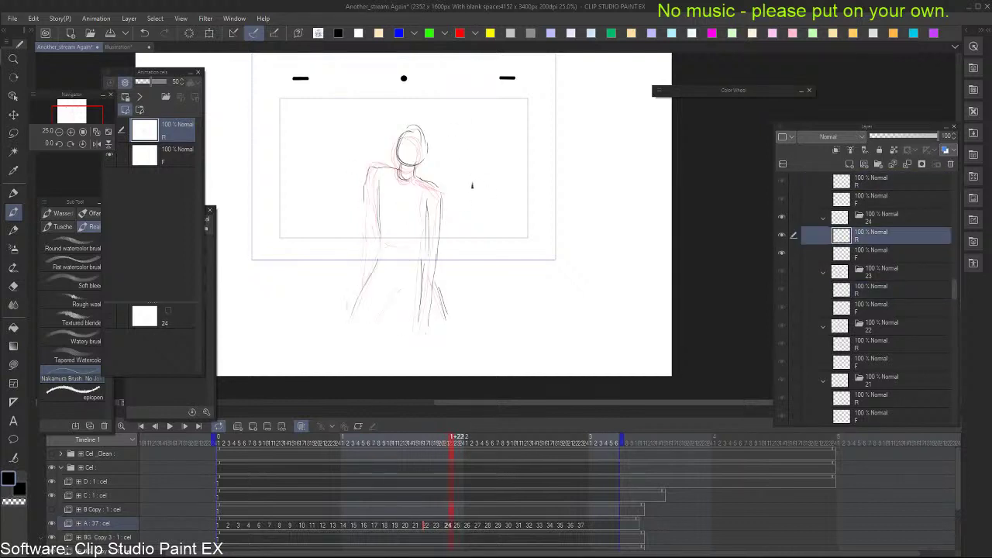
Sketch the head, neck, left-hand shoulder and the arm's outer line on cel 25, using cel 24 as reference
key("Right")
mouse_move(431, 124)
left_mouse_down()
mouse_move(443, 154)
mouse_move(417, 145)
mouse_move(434, 126)
mouse_move(440, 159)
mouse_move(417, 142)
mouse_move(438, 128)
mouse_move(446, 140)
mouse_move(377, 165)
left_mouse_up()
key("Left")
key("Right")
key("Left")
key("Right")
left_click_drag(377, 166, 370, 209)
key("Left")
key("Right")
key("Right")
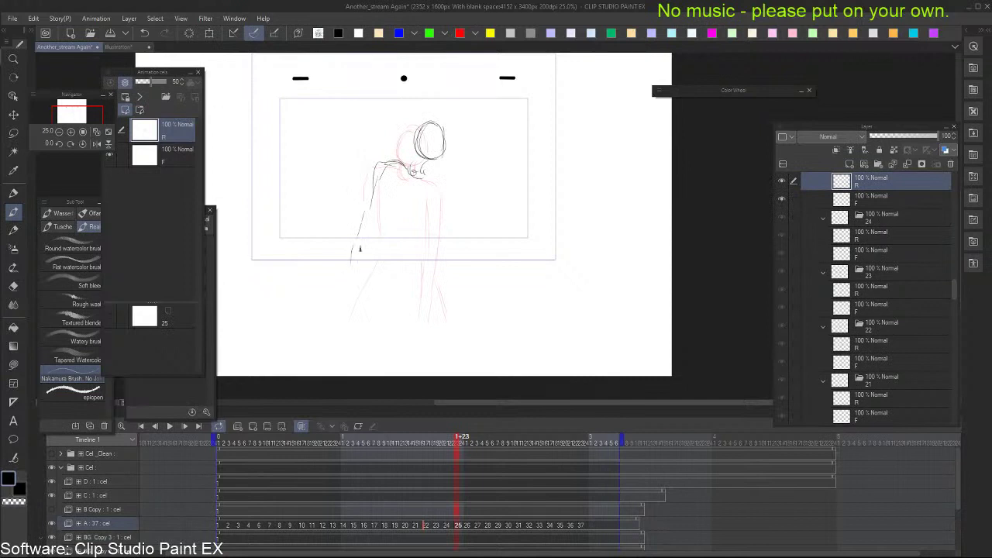
Draw the left-hand arm's inner line and the right-hand shoulder and side on cel 25, comparing with cel 24
key("Left")
key("Right")
left_click_drag(368, 258, 384, 203)
key("Left")
key("Right")
mouse_move(436, 180)
left_mouse_down()
mouse_move(451, 225)
mouse_move(429, 201)
mouse_move(439, 229)
mouse_move(422, 258)
left_mouse_up()
key("Left")
key("Right")
Sketch the torso's left-hand side and the left-hand leg's inner line on cel 25, checking against cel 24
mouse_move(388, 200)
left_mouse_down()
mouse_move(377, 235)
mouse_move(439, 268)
mouse_move(379, 288)
mouse_move(358, 319)
mouse_move(361, 277)
mouse_move(402, 296)
left_mouse_up()
key("Left")
key("Right")
key("Left")
key("Right")
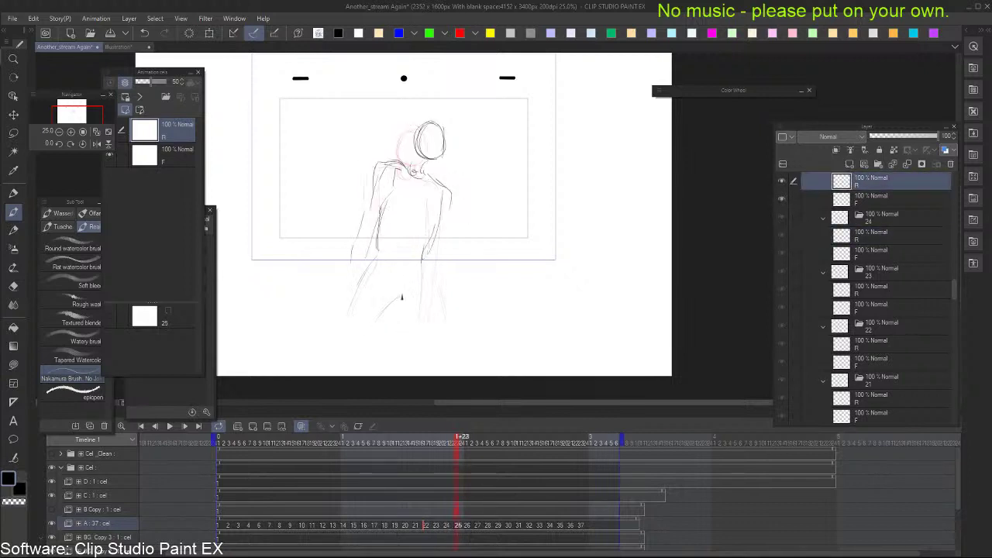
Draw the angled lower lines of the legs and the long right-hand outer line on cel 25, using cel 24 as reference
left_click_drag(421, 263, 448, 321)
left_click_drag(435, 303, 451, 333)
key("Left")
key("Right")
left_click_drag(397, 303, 431, 331)
key("Left")
key("Right")
left_click_drag(453, 227, 455, 326)
key("Left")
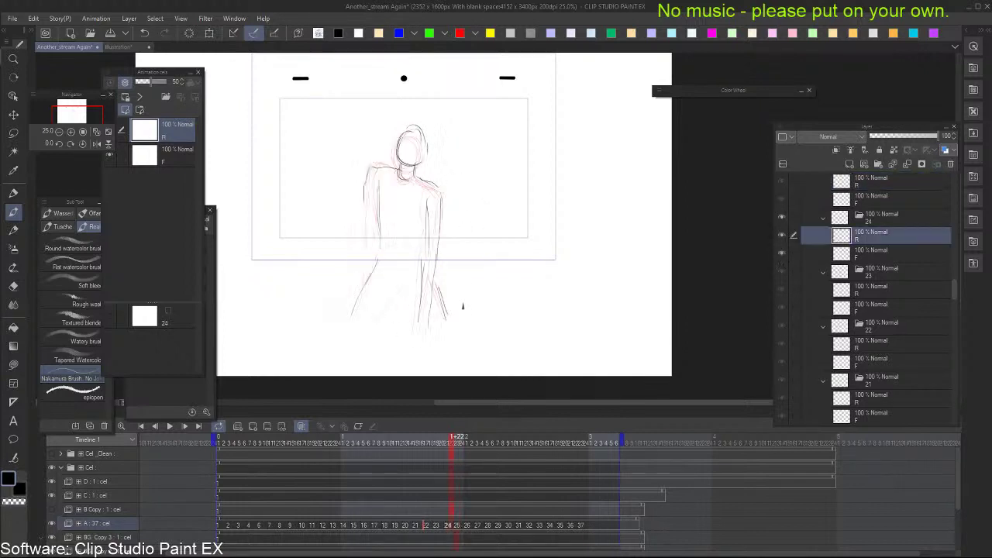
Compare the figure's pose between cels 24 and 25, ending on cel 26
key("Right")
key("Left")
key("Right")
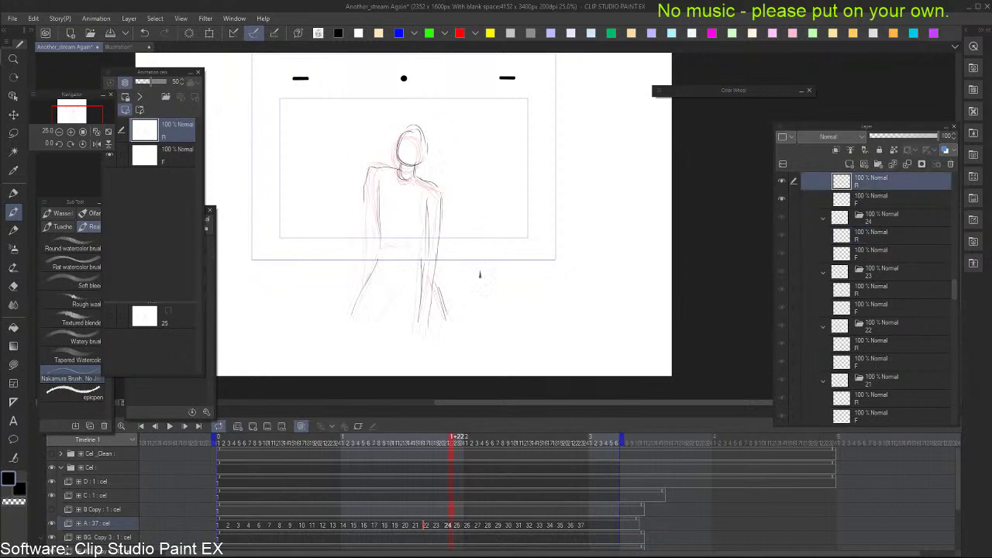
key("Right")
key("Left")
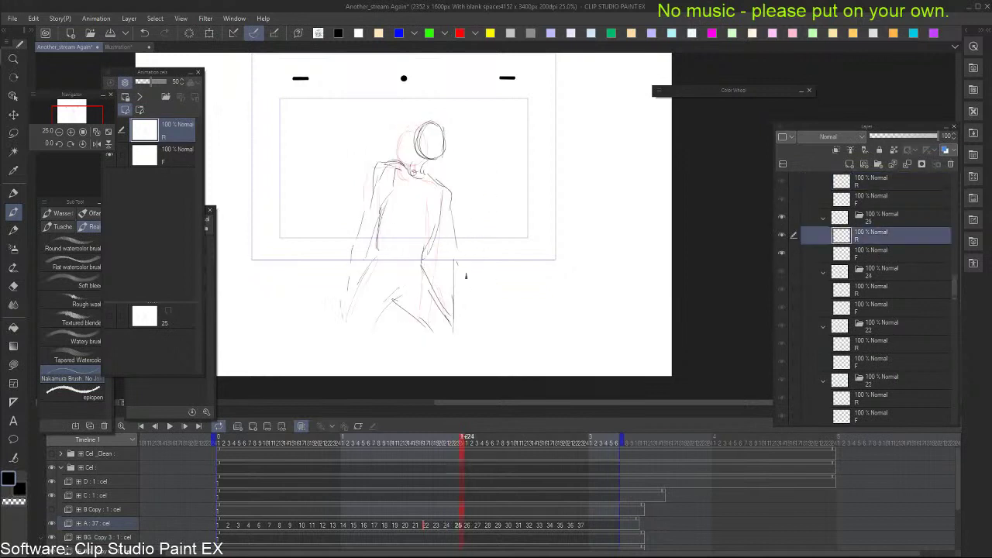
key("Right")
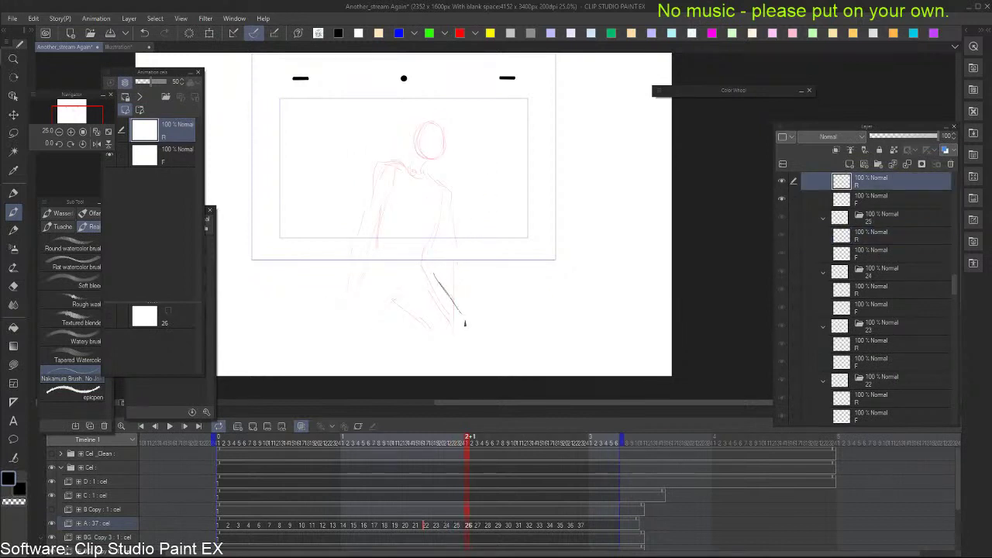
Sketch the waistline, hip contour and first leg lines of the figure on cel 26
key("Left")
key("Right")
mouse_move(388, 250)
left_mouse_down()
mouse_move(428, 265)
mouse_move(376, 301)
mouse_move(419, 352)
left_mouse_up()
key("ctrl+z")
key("Left")
key("Right")
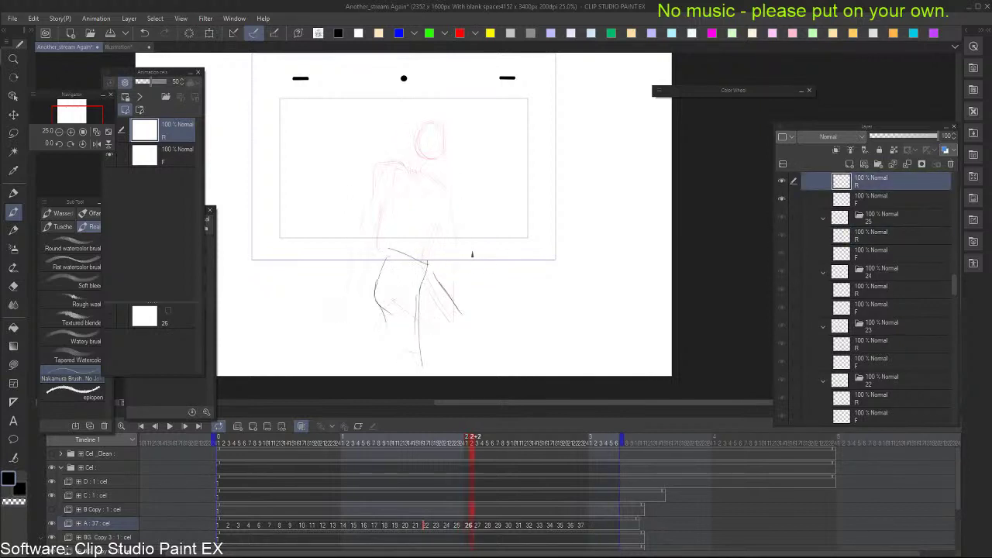
Rough in the torso, shoulders and the arm reaching diagonally down and back on cel 26
key("Left")
key("Right")
mouse_move(398, 201)
left_mouse_down()
mouse_move(424, 170)
mouse_move(433, 175)
mouse_move(399, 248)
left_mouse_up()
key("Left")
key("Right")
left_click_drag(434, 204, 405, 237)
Sketch the head of the figure above the shoulders on cel 26, checking against the previous cel
key("Left")
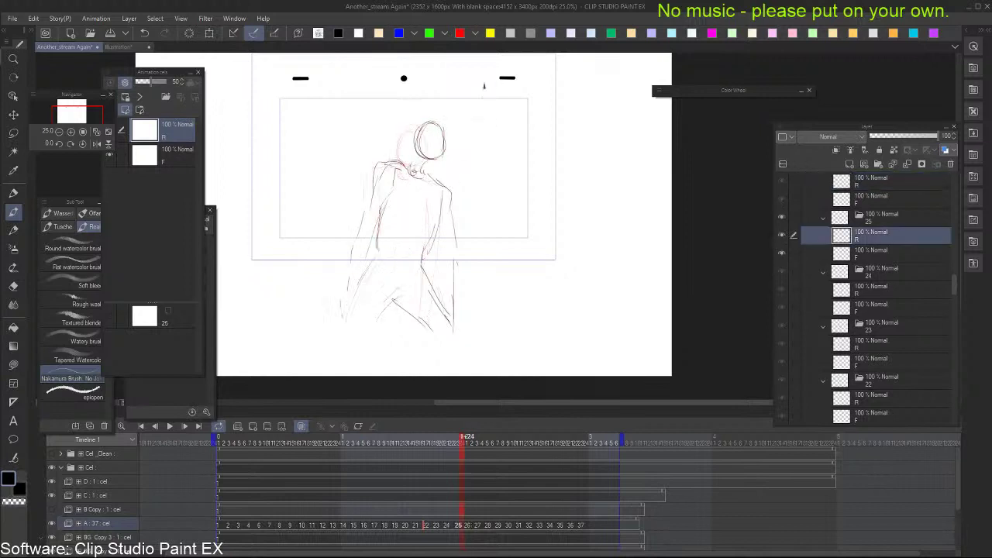
key("Right")
left_click_drag(442, 155, 463, 140)
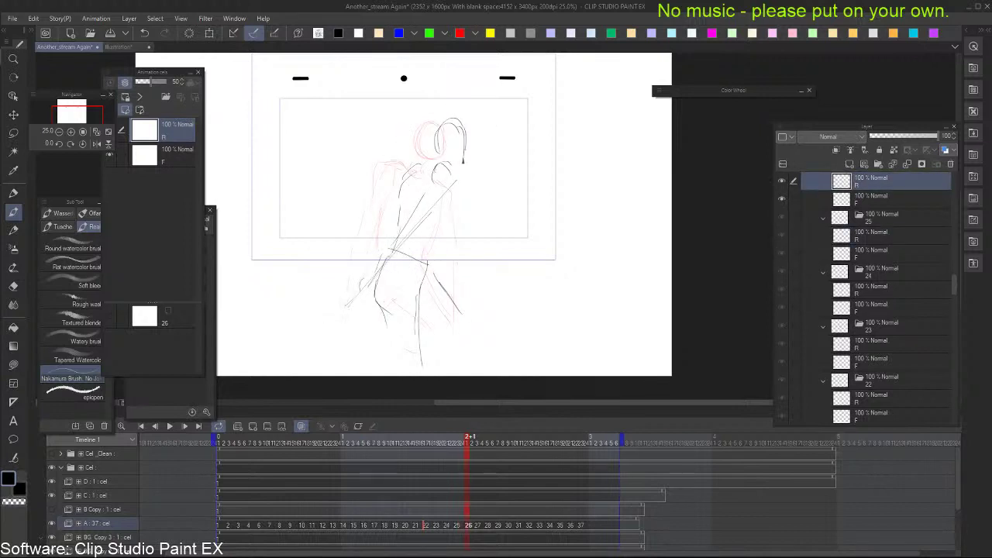
key("Left")
key("Right")
Draw the bent front arm with its forearm and hand reaching forward at waist height on cel 26
key("ctrl+z")
mouse_move(478, 237)
left_mouse_down()
mouse_move(474, 250)
mouse_move(500, 251)
mouse_move(477, 244)
mouse_move(470, 261)
mouse_move(507, 245)
mouse_move(495, 249)
left_mouse_up()
key("ctrl+z")
left_click_drag(494, 239, 498, 271)
key("Left")
key("Right")
mouse_move(457, 181)
left_mouse_down()
mouse_move(427, 277)
mouse_move(472, 209)
mouse_move(440, 233)
left_mouse_up()
left_click_drag(459, 222, 467, 240)
key("Left")
key("Right")
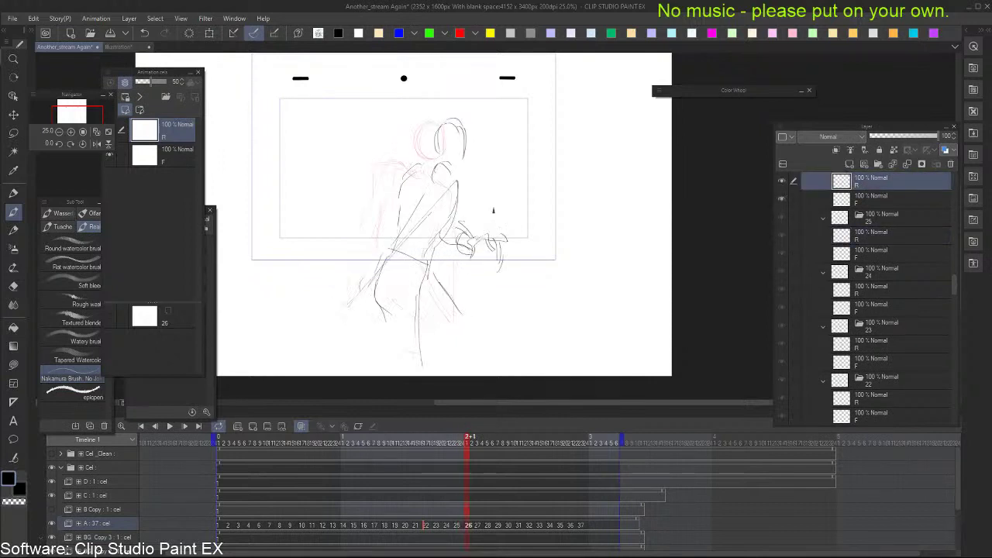
Add the knee and lower-leg strokes to the bent leg on cel 26, comparing with the neighbouring cels
key("Right")
key("Right")
key("Left")
key("Left")
key("Left")
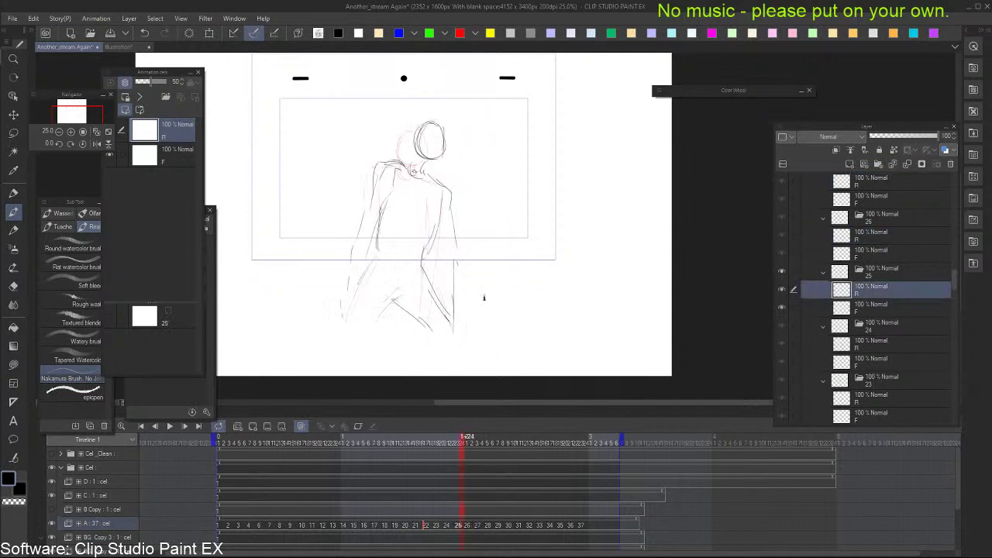
key("Right")
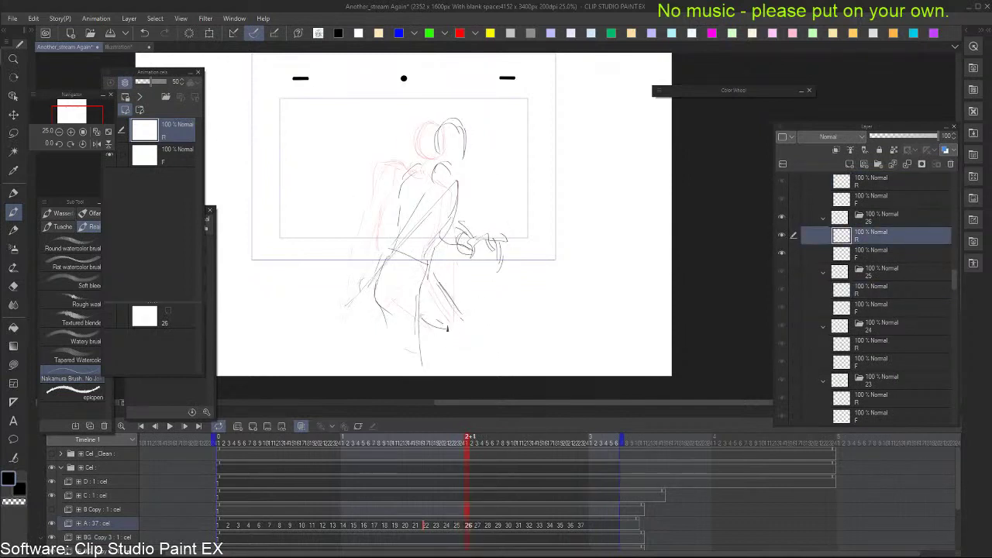
left_click_drag(420, 316, 463, 332)
key("Right")
key("Right")
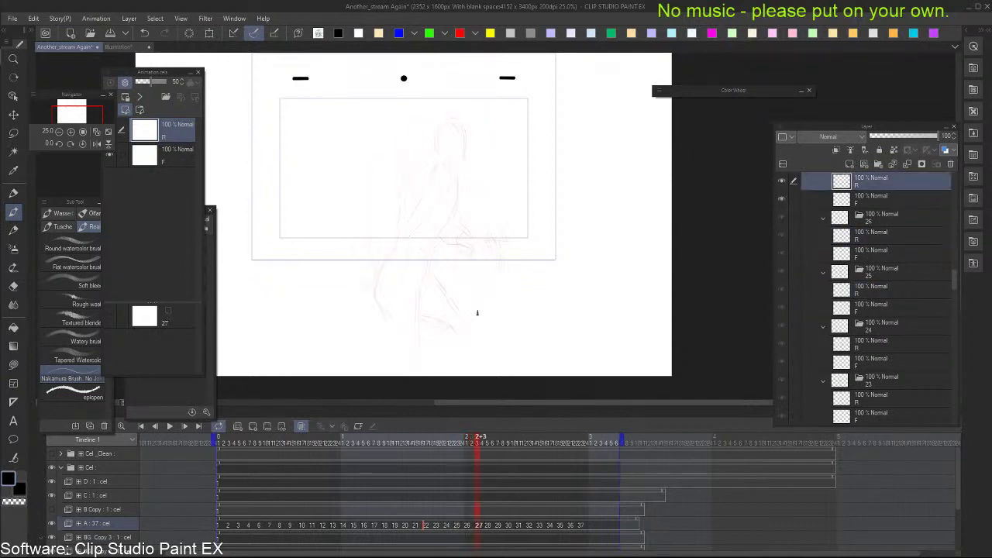
left_click_drag(457, 278, 477, 316)
key("Left")
key("Right")
key("Left")
key("Left")
key("Right")
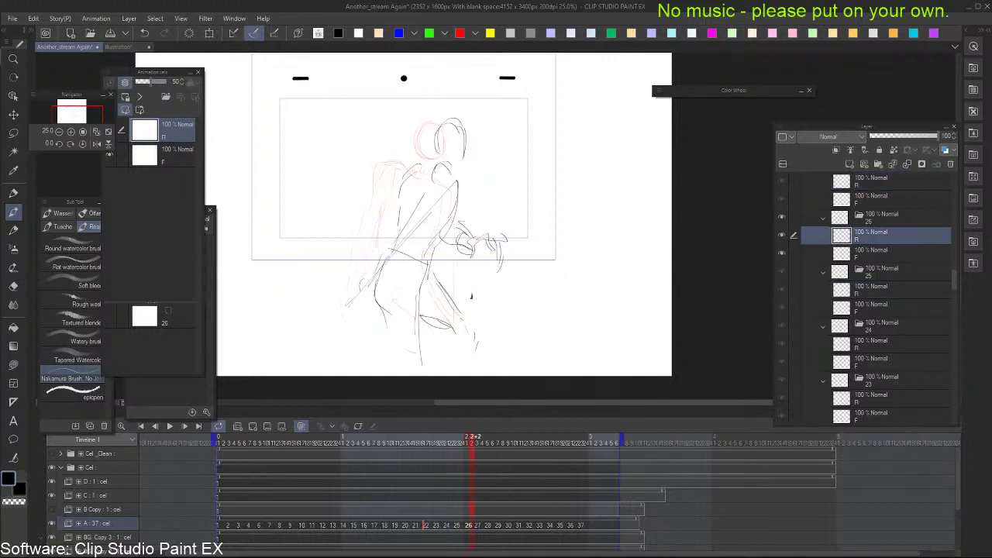
Sketch the hips and both legs of the figure on cel 27, using the previous cel as reference
key("Right")
left_click_drag(444, 278, 455, 329)
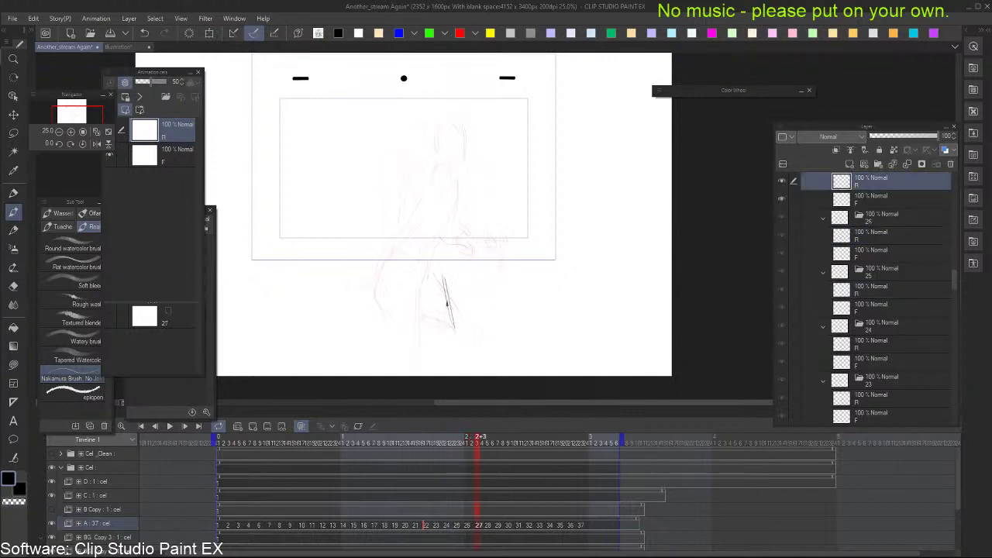
key("Left")
key("Right")
mouse_move(406, 255)
left_mouse_down()
mouse_move(445, 269)
mouse_move(442, 301)
mouse_move(440, 286)
mouse_move(387, 274)
mouse_move(400, 309)
left_mouse_up()
left_click_drag(448, 288, 470, 363)
left_click_drag(438, 312, 434, 355)
left_click_drag(402, 311, 430, 341)
key("Left")
key("Right")
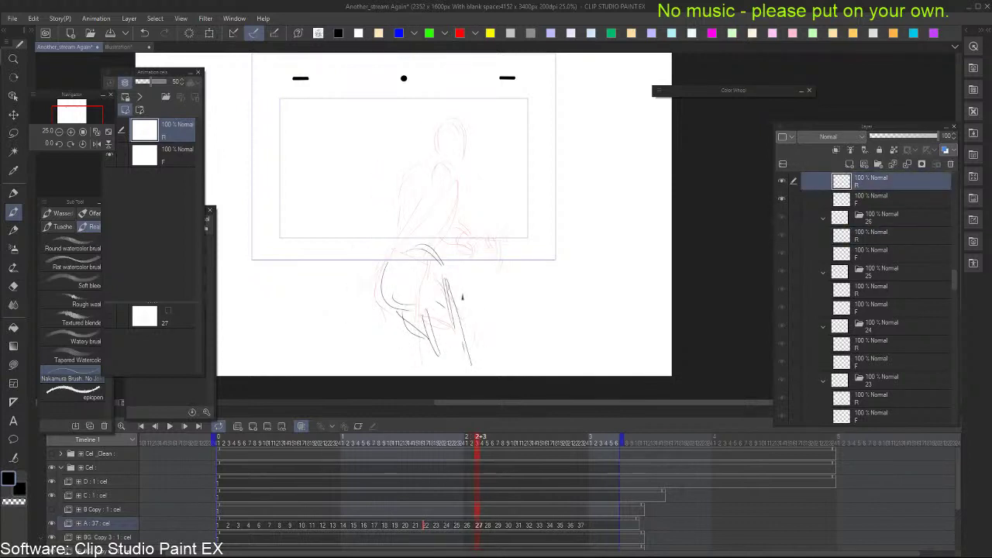
Sketch the forward-leaning torso and shoulder line above the hips on cel 27
key("Left")
key("Right")
mouse_move(426, 203)
left_mouse_down()
mouse_move(459, 231)
mouse_move(431, 205)
mouse_move(472, 198)
left_mouse_up()
key("Left")
key("Right")
Try an outstretched arm and hand reaching forward from the shoulder on cel 27, and erase it
left_click_drag(595, 244, 587, 258)
mouse_move(474, 190)
left_mouse_down()
mouse_move(513, 203)
mouse_move(564, 240)
left_mouse_up()
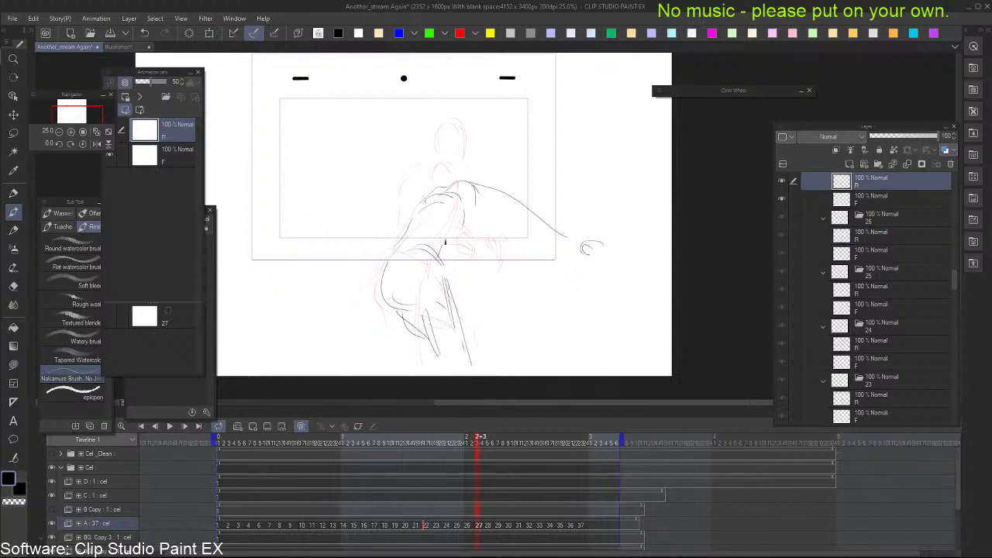
mouse_move(438, 265)
left_mouse_down()
mouse_move(486, 204)
mouse_move(544, 215)
left_mouse_up()
key("Left")
key("Right")
key("e")
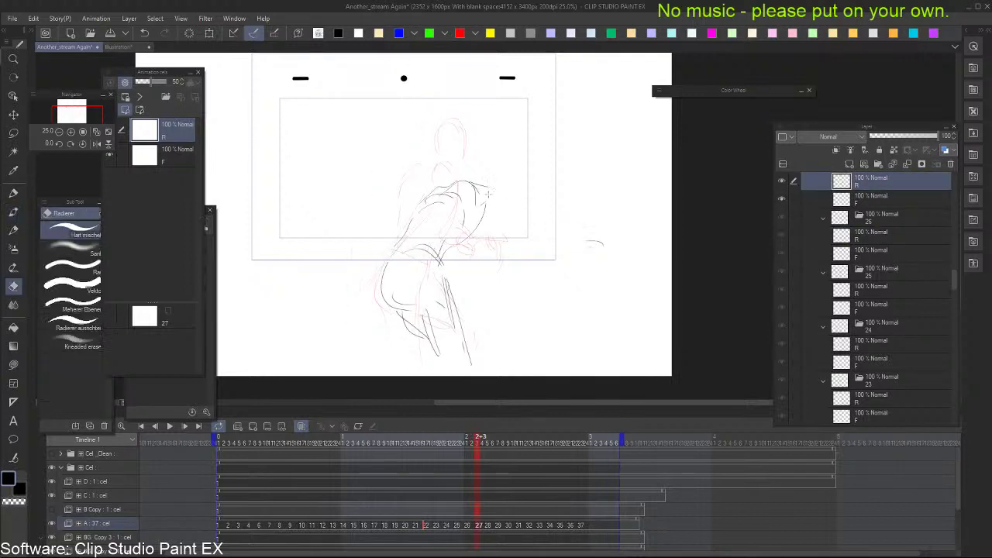
Draw one edge of the arm diagonally across the body on cel 27 and erase the overlapping torso lines
key("b")
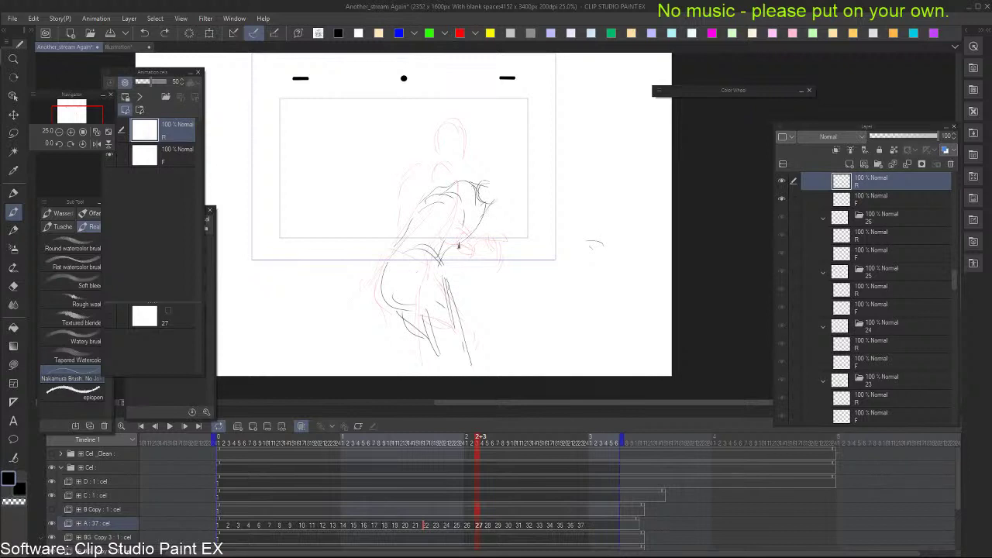
left_click_drag(486, 214, 421, 282)
key("e")
mouse_move(485, 206)
left_mouse_down()
mouse_move(473, 228)
mouse_move(480, 200)
left_mouse_up()
left_click_drag(443, 244, 431, 259)
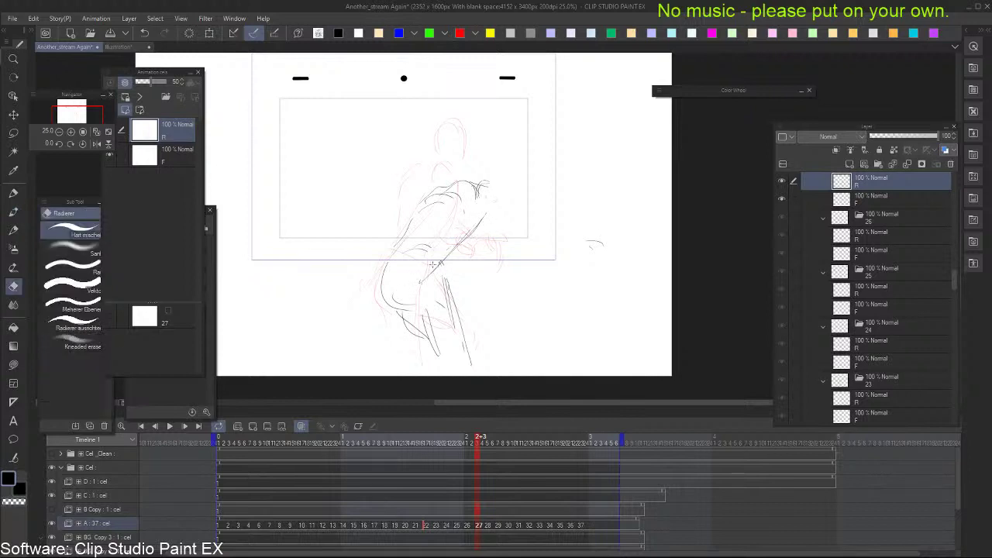
Complete the diagonal arm on cel 27 from the shoulder down to the hand near the hip
key("b")
left_click_drag(474, 200, 393, 294)
left_click_drag(444, 243, 383, 310)
left_click_drag(366, 308, 382, 313)
mouse_move(497, 205)
left_mouse_down()
mouse_move(462, 240)
mouse_move(499, 196)
left_mouse_up()
Sketch the lowered head above the shoulders on cel 27, comparing with the previous cel
key("Left")
key("Right")
mouse_move(464, 145)
left_mouse_down()
mouse_move(450, 180)
mouse_move(469, 164)
left_mouse_up()
key("Left")
key("Right")
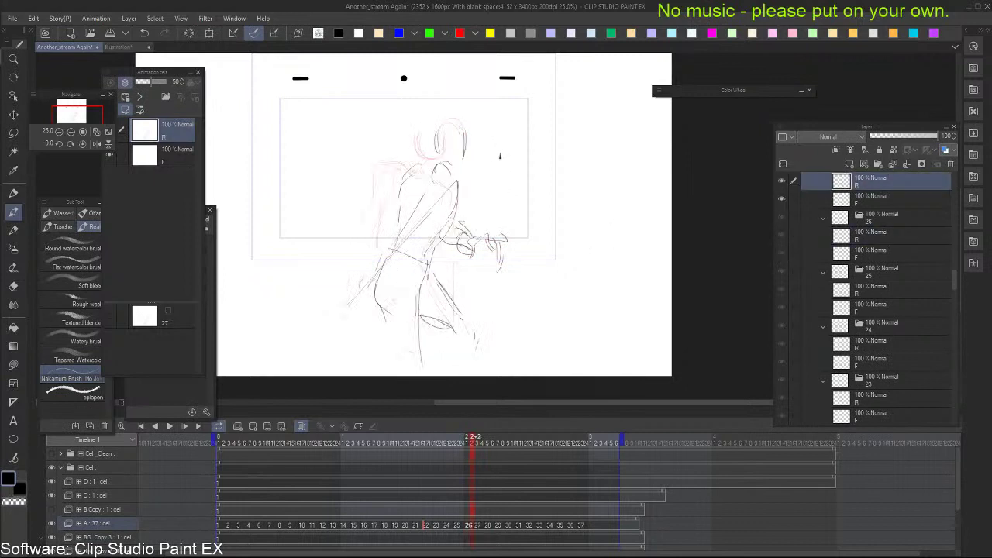
key("Right")
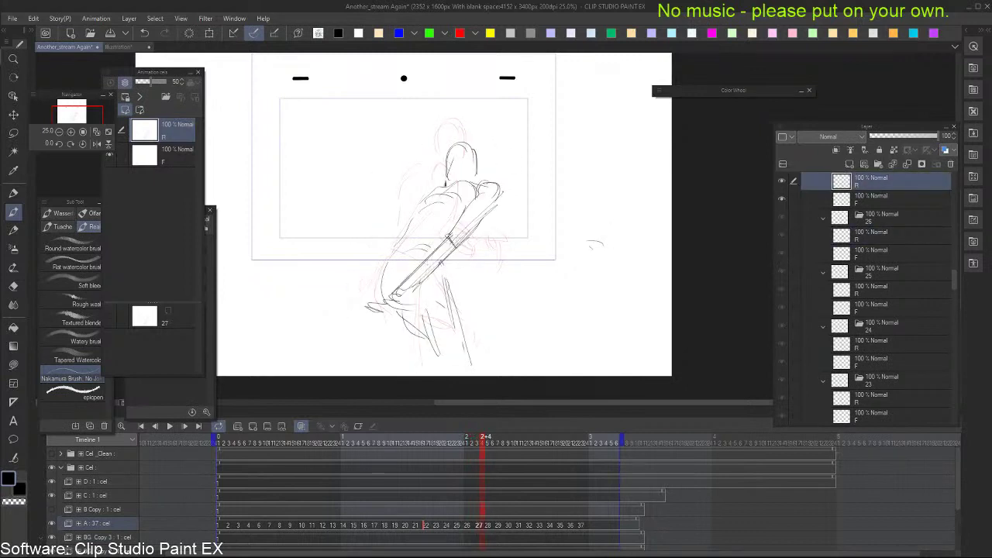
Add the far shoulder, the other hand and the back contour to the figure on cel 27
left_click_drag(441, 181, 420, 199)
left_click_drag(496, 212, 512, 216)
mouse_move(389, 261)
left_mouse_down()
mouse_move(430, 193)
mouse_move(445, 191)
left_mouse_up()
Compare the pose on cel 27 with the neighbouring cels as reference for cel 28
key("Right")
key("Right")
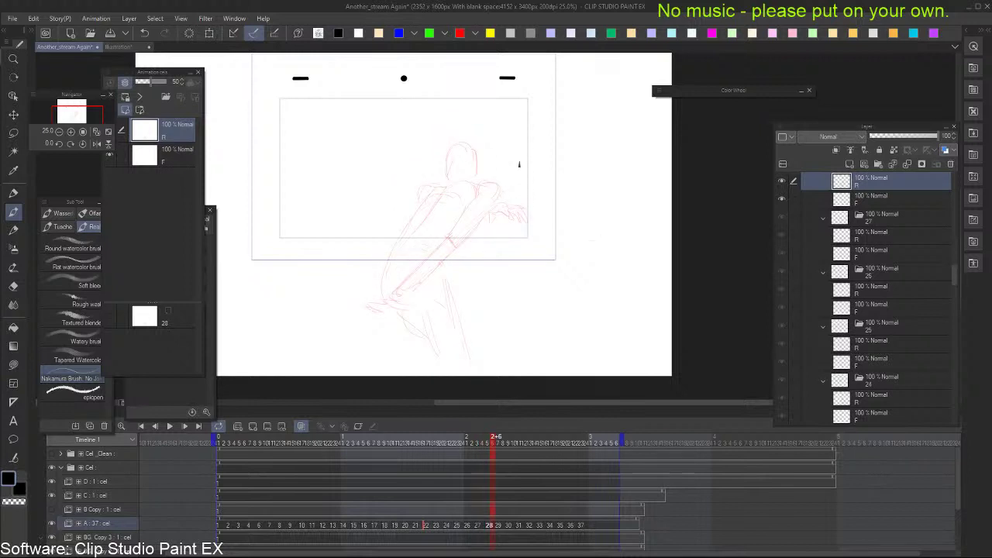
key("Left")
key("Left")
key("Right")
key("Left")
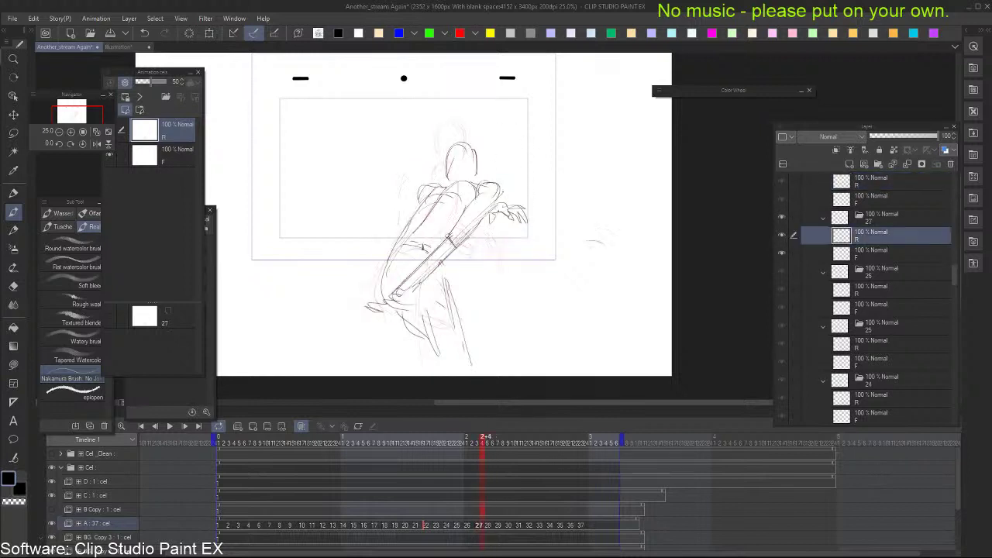
key("Right")
key("Left")
key("Right")
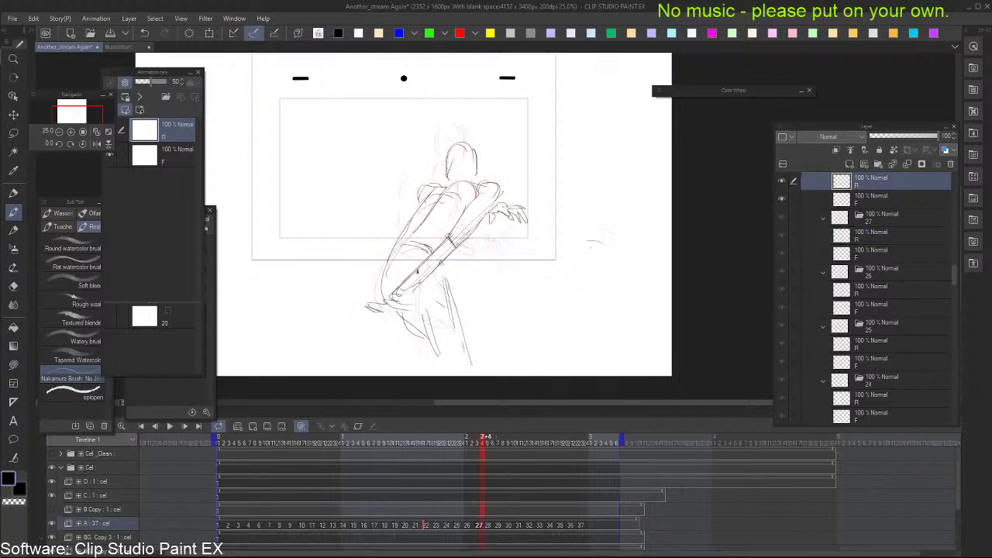
Sketch the rounded hips and both spread legs of the figure on cel 28
mouse_move(441, 261)
left_mouse_down()
mouse_move(489, 277)
mouse_move(435, 287)
left_mouse_up()
mouse_move(446, 255)
left_mouse_down()
mouse_move(487, 274)
mouse_move(468, 300)
mouse_move(497, 302)
left_mouse_up()
left_click_drag(425, 284, 428, 354)
left_click_drag(423, 301, 430, 345)
left_click_drag(496, 283, 513, 355)
mouse_move(448, 362)
left_mouse_down()
mouse_move(466, 314)
mouse_move(517, 364)
left_mouse_up()
left_click_drag(497, 288, 533, 356)
key("Left")
key("Right")
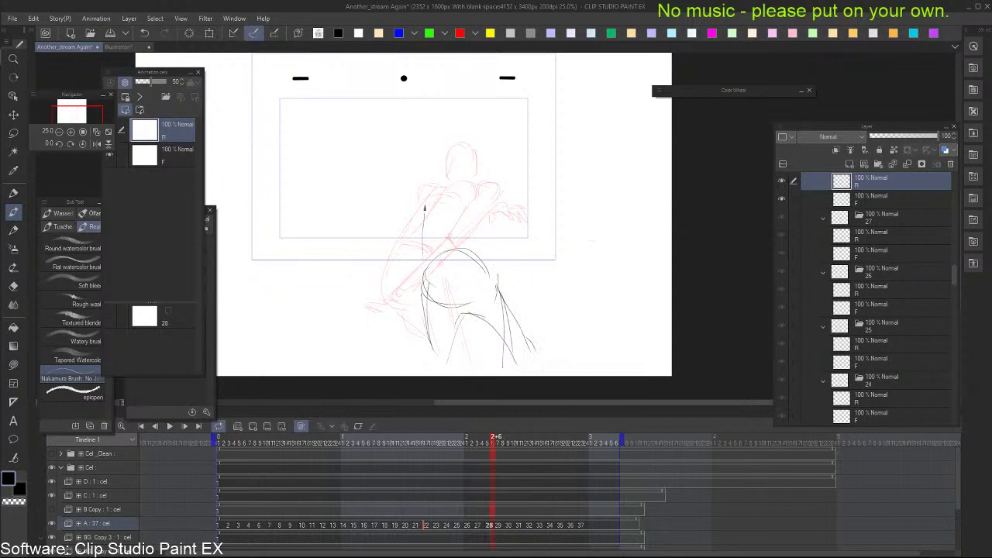
Draw the torso, shoulders and both arms stretched out sideways with hands on cel 28
left_click_drag(425, 208, 448, 202)
mouse_move(422, 204)
left_mouse_down()
mouse_move(464, 200)
mouse_move(488, 234)
mouse_move(480, 245)
mouse_move(491, 264)
left_mouse_up()
mouse_move(495, 202)
left_mouse_down()
mouse_move(551, 257)
mouse_move(520, 238)
left_mouse_up()
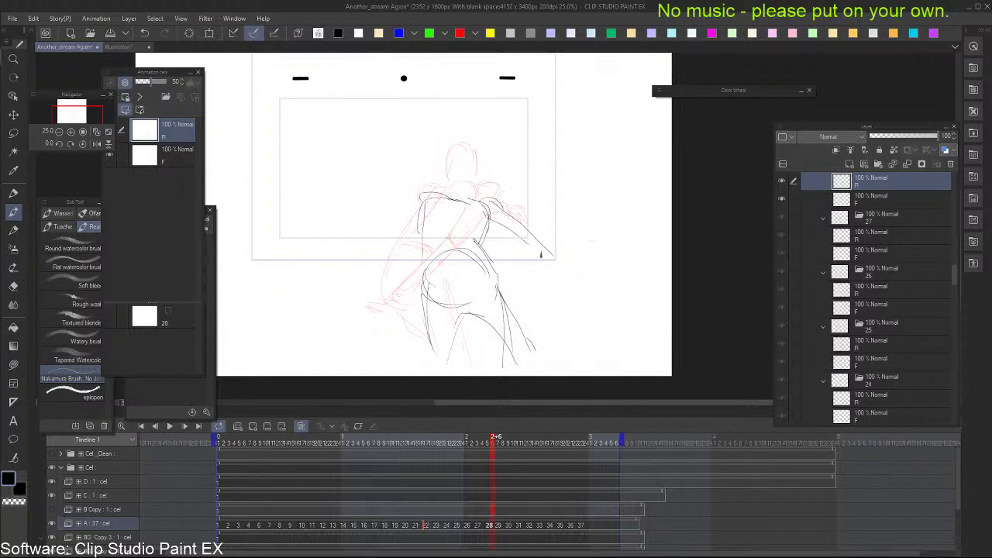
left_click_drag(565, 265, 593, 286)
mouse_move(356, 229)
left_mouse_down()
mouse_move(341, 241)
mouse_move(423, 213)
left_mouse_up()
Sketch the head between the shoulders on cel 28 after checking the motion across the preceding cels
key("Left")
key("Right")
key("Left")
key("Left")
key("ctrl+Left")
key("ctrl+Right")
key("ctrl+Right")
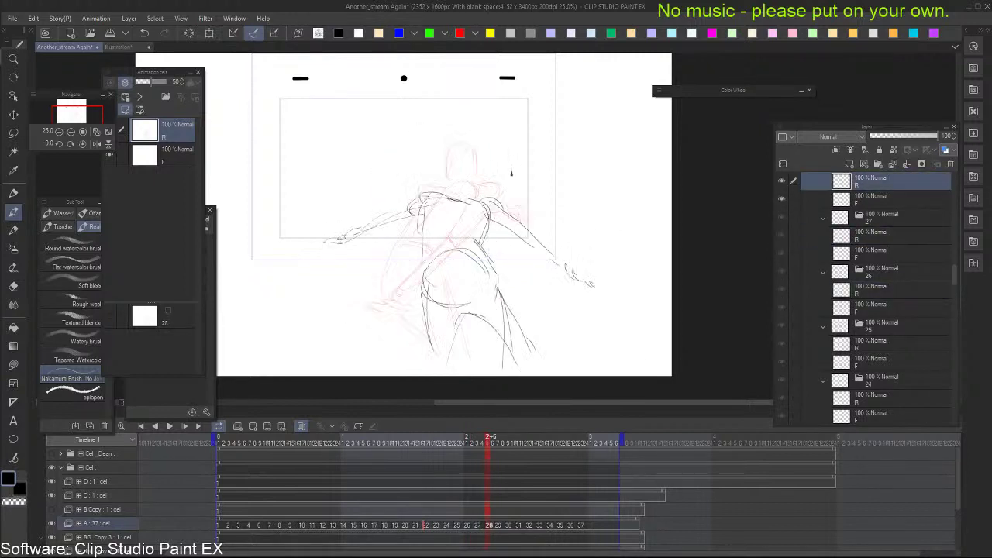
key("ctrl+Right")
key("ctrl+Left")
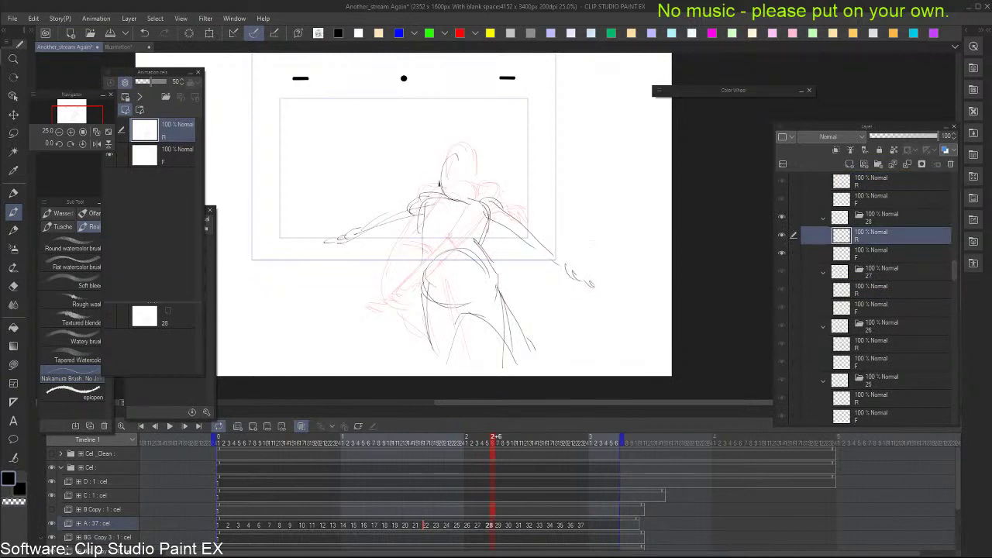
mouse_move(447, 165)
left_mouse_down()
mouse_move(462, 183)
mouse_move(439, 197)
mouse_move(467, 178)
mouse_move(466, 197)
mouse_move(470, 186)
mouse_move(449, 203)
mouse_move(464, 202)
mouse_move(500, 172)
left_mouse_up()
Sketch a small arc above the shoulder on cel 29, comparing its placement with cel 28
key("ctrl+Right")
key("ctrl+Left")
key("ctrl+Right")
key("ctrl+Left")
key("ctrl+Right")
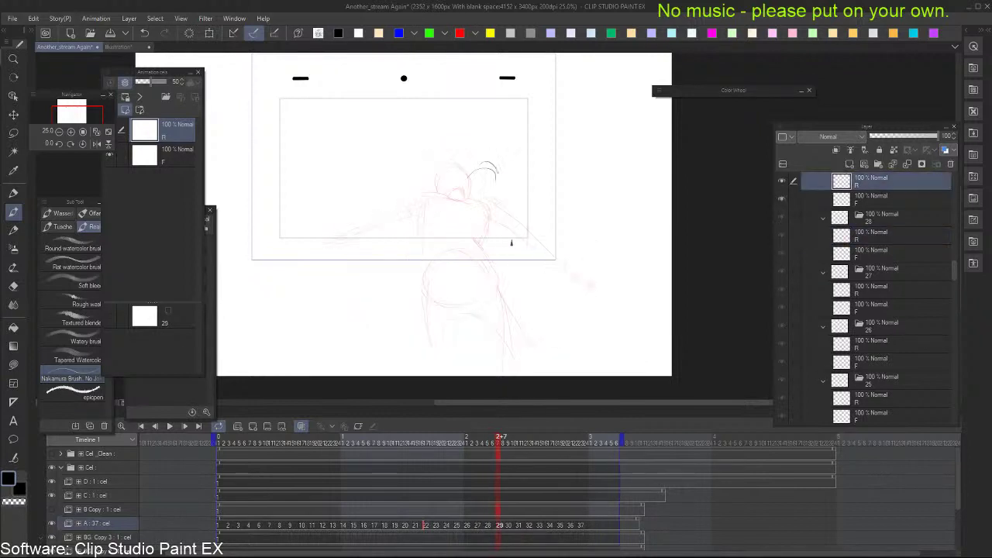
key("ctrl+Left")
key("ctrl+Right")
key("ctrl+Left")
key("ctrl+Right")
Sketch the tilted hips and both legs of the figure on cel 29
mouse_move(450, 355)
left_mouse_down()
mouse_move(497, 289)
mouse_move(490, 240)
mouse_move(497, 259)
mouse_move(420, 351)
left_mouse_up()
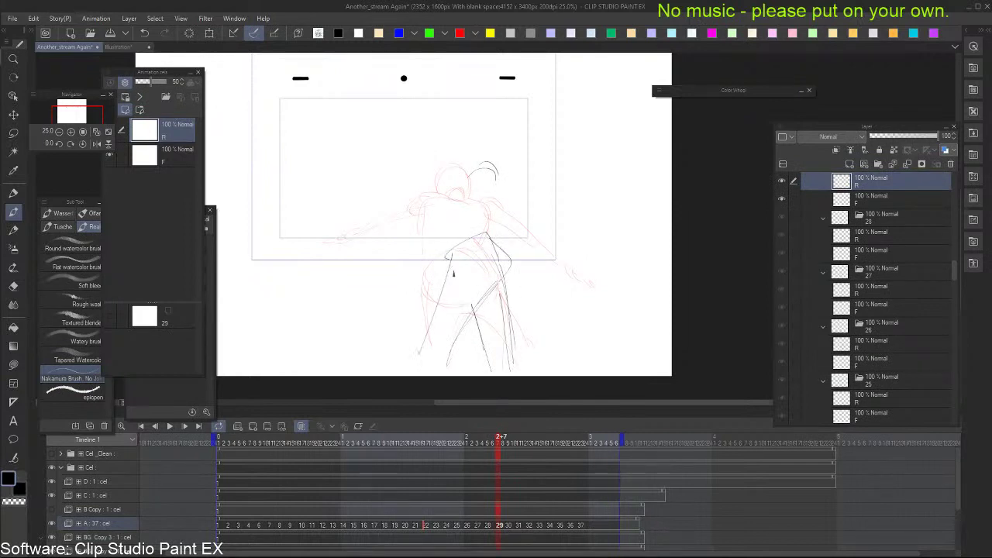
left_click_drag(454, 273, 431, 333)
key("ctrl+Left")
key("ctrl+Right")
Draw the torso, neck area and the head tilted back on cel 29
mouse_move(447, 254)
left_mouse_down()
mouse_move(435, 220)
mouse_move(436, 181)
mouse_move(478, 189)
mouse_move(495, 237)
left_mouse_up()
left_click_drag(492, 235, 474, 160)
mouse_move(416, 142)
left_mouse_down()
mouse_move(430, 186)
mouse_move(405, 165)
mouse_move(406, 150)
mouse_move(417, 176)
mouse_move(419, 140)
mouse_move(418, 158)
mouse_move(460, 182)
left_mouse_up()
key("ctrl+z")
key("comma")
key("period")
left_click_drag(393, 275, 380, 300)
key("ctrl+z")
mouse_move(472, 237)
left_mouse_down()
mouse_move(525, 226)
mouse_move(540, 236)
mouse_move(483, 260)
mouse_move(504, 254)
left_mouse_up()
key("ctrl+z")
key("ctrl+z")
key("ctrl+z")
left_click_drag(470, 175, 493, 225)
key("ctrl+z")
key("ctrl+z")
key("ctrl+z")
Draw the long arm swinging diagonally down across the torso on cel 29 and check it against the previous cels
left_click_drag(471, 183, 406, 288)
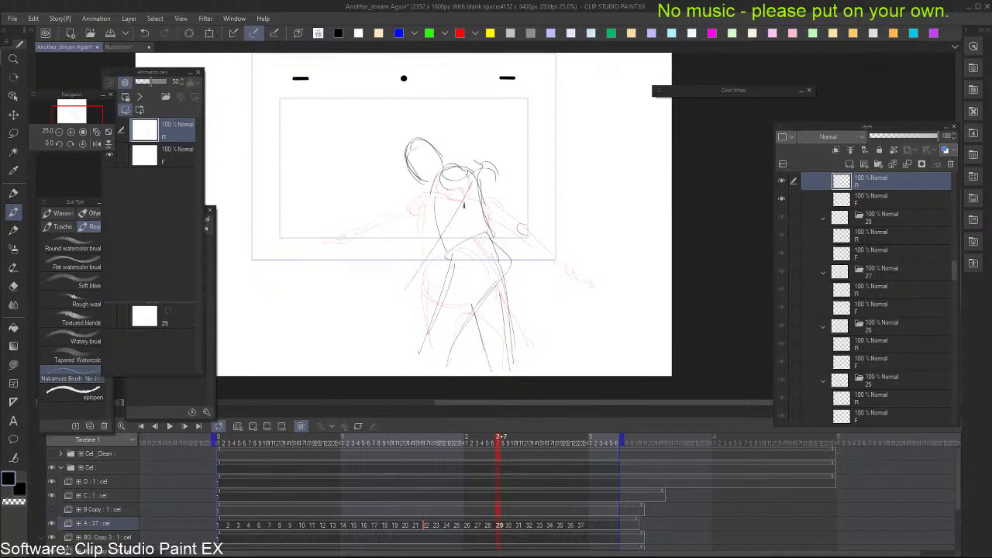
left_click_drag(465, 203, 398, 297)
left_click_drag(449, 184, 375, 330)
key("Left")
key("Left")
key("Left")
key("Right")
key("Right")
key("Right")
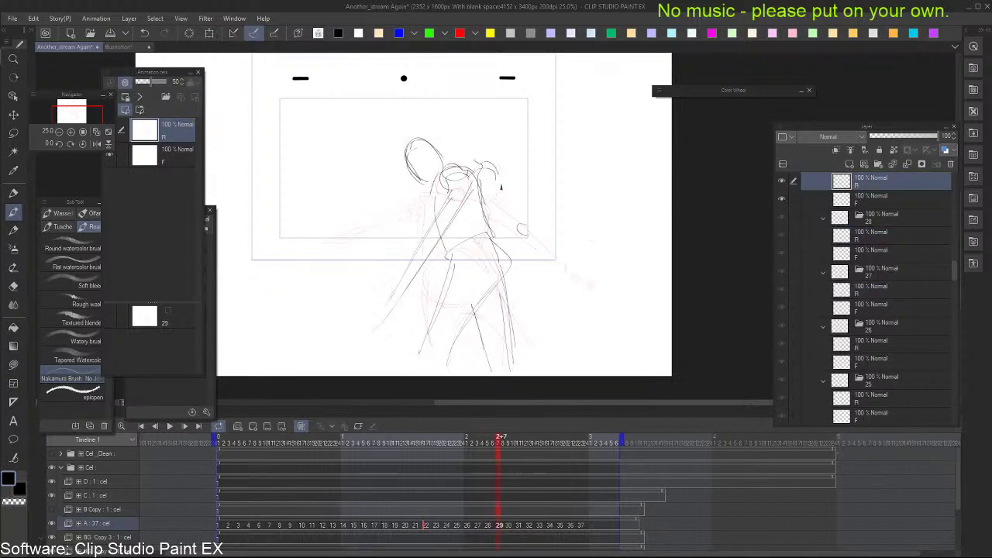
Add the other arm on cel 29, running down from the shoulder to a bent elbow and forearm
key("Right")
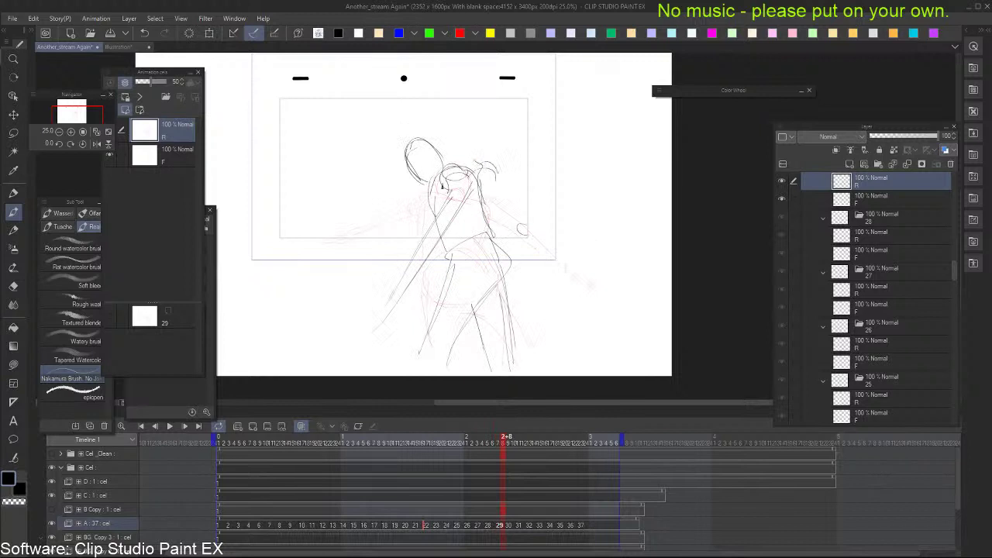
mouse_move(453, 166)
left_mouse_down()
mouse_move(508, 265)
mouse_move(546, 249)
mouse_move(528, 272)
mouse_move(485, 238)
left_mouse_up()
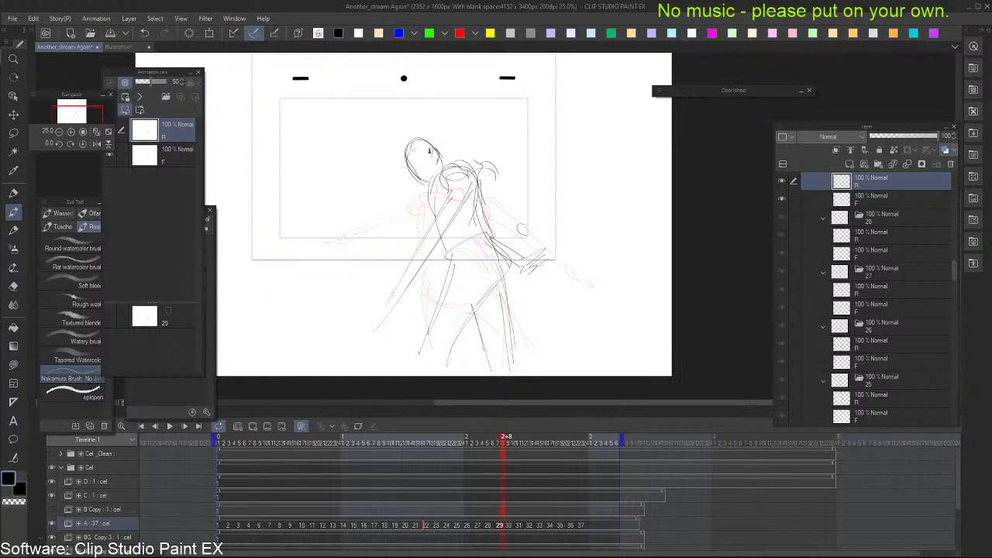
Finish the head on cel 29 with its outline, ear and facial marks, then flip against the neighbouring cel
mouse_move(411, 144)
left_mouse_down()
mouse_move(443, 141)
mouse_move(445, 165)
mouse_move(438, 161)
mouse_move(446, 157)
left_mouse_up()
key("e")
key("b")
left_click_drag(424, 138, 436, 161)
key("ctrl+z")
left_click_drag(421, 162, 420, 170)
key("Right")
key("Left")
Rough in the upper torso with its raised back and curved shoulder line on cel 30
key("Right")
mouse_move(452, 131)
left_mouse_down()
mouse_move(507, 137)
mouse_move(458, 129)
mouse_move(490, 124)
mouse_move(456, 131)
mouse_move(478, 129)
mouse_move(464, 124)
mouse_move(488, 165)
mouse_move(498, 149)
mouse_move(431, 155)
mouse_move(441, 147)
mouse_move(435, 169)
mouse_move(466, 171)
mouse_move(433, 208)
mouse_move(489, 193)
left_mouse_up()
key("ctrl+z")
key("ctrl+z")
key("ctrl+z")
key("ctrl+z")
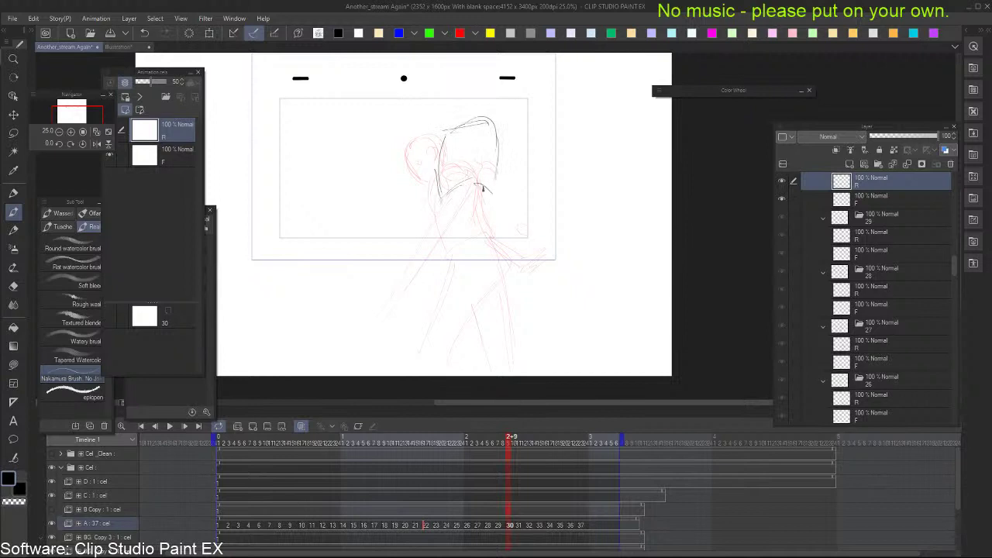
Sketch the shoulder and start of the outstretched arm on cel 30, comparing the placement with cel 29
mouse_move(504, 133)
left_mouse_down()
mouse_move(493, 201)
mouse_move(513, 123)
left_mouse_up()
key("ctrl+z")
key("ctrl+z")
mouse_move(496, 118)
left_mouse_down()
mouse_move(512, 122)
mouse_move(517, 162)
left_mouse_up()
key("ctrl+z")
key("ctrl+z")
key("comma")
key("period")
key("ctrl+z")
mouse_move(508, 118)
left_mouse_down()
mouse_move(543, 158)
mouse_move(519, 146)
left_mouse_up()
key("comma")
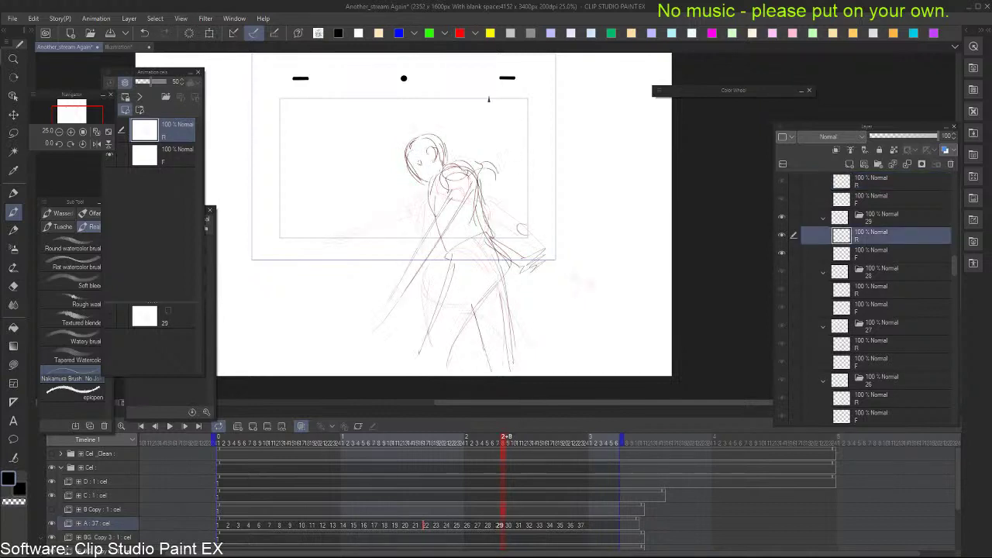
key("period")
Draw the waist, hips and leg lines running down below the torso on cel 30
left_click_drag(494, 184, 494, 247)
left_click_drag(497, 212, 504, 356)
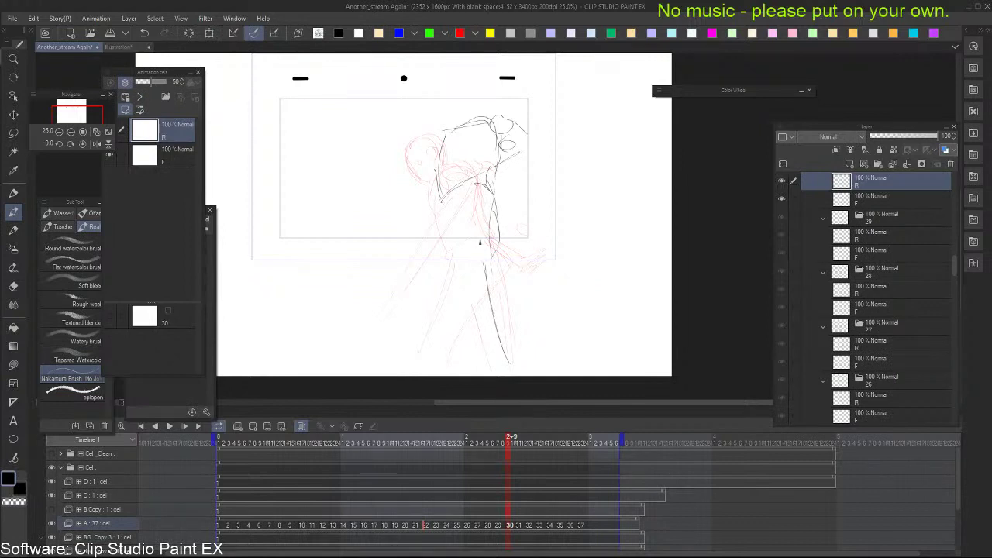
mouse_move(472, 217)
left_mouse_down()
mouse_move(476, 241)
mouse_move(454, 247)
mouse_move(465, 220)
mouse_move(454, 217)
mouse_move(485, 229)
mouse_move(481, 251)
mouse_move(447, 252)
mouse_move(465, 334)
left_mouse_up()
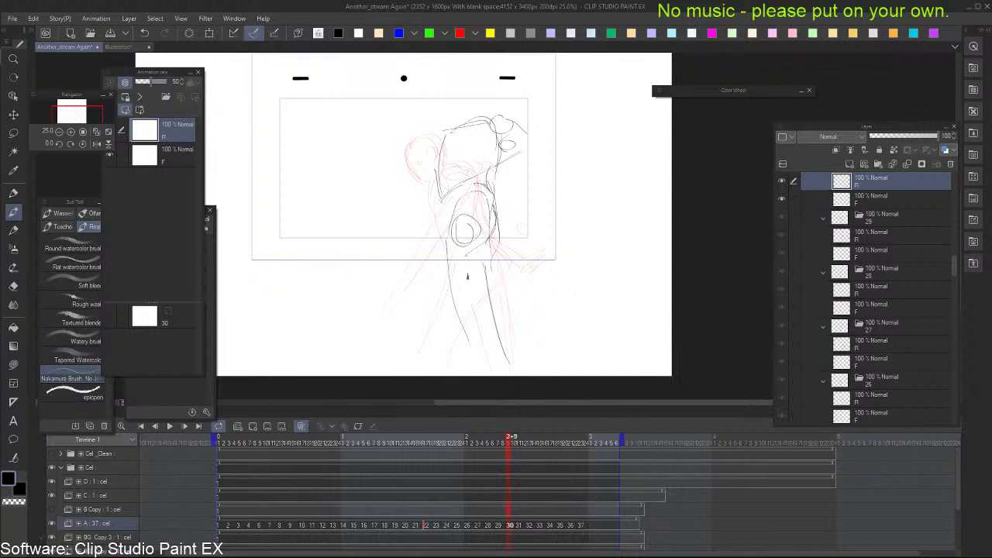
Redraw the front leg on cel 30 as a straighter shape and add the inner leg and hip lines
key("ctrl+z")
left_click_drag(447, 241, 494, 348)
key("ctrl+z")
key("ctrl+z")
mouse_move(449, 247)
left_mouse_down()
mouse_move(473, 322)
mouse_move(461, 349)
left_mouse_up()
key("ctrl+z")
left_click_drag(483, 273, 485, 363)
left_click_drag(492, 237, 491, 269)
left_click_drag(482, 264, 478, 287)
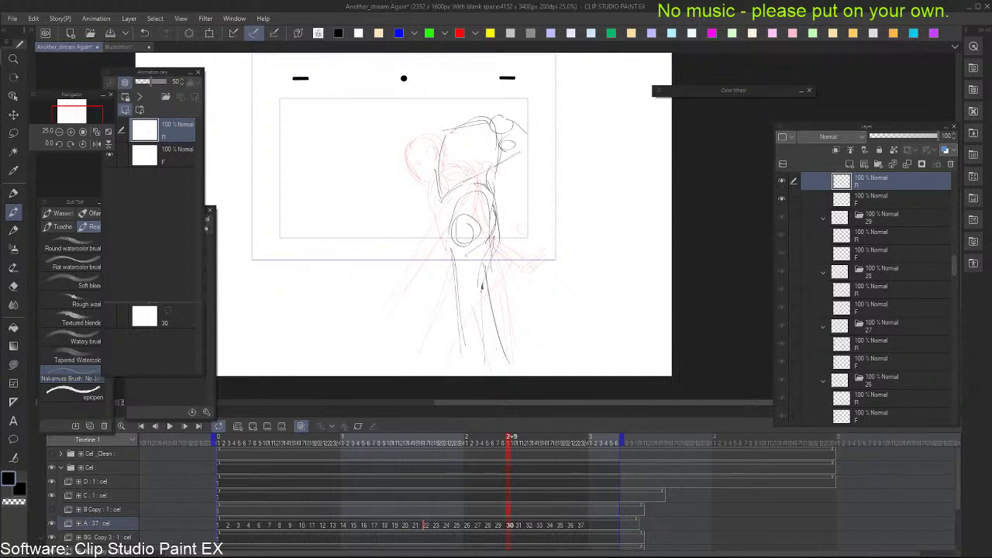
left_click_drag(493, 230, 487, 257)
Draw the bent forearm and drooping hand at the end of the raised arm on cel 30
key("Left")
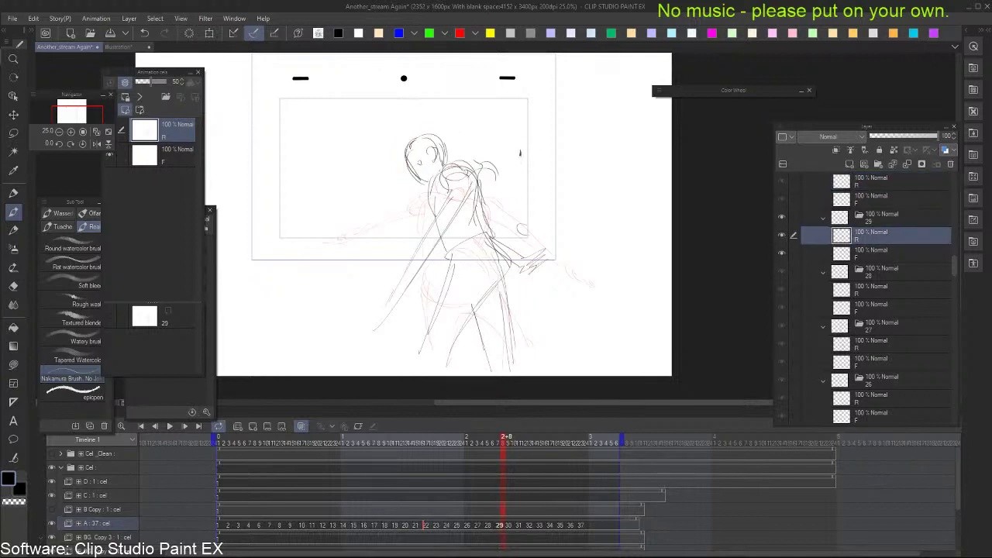
key("Right")
mouse_move(514, 132)
left_mouse_down()
mouse_move(535, 149)
mouse_move(521, 164)
mouse_move(536, 147)
mouse_move(535, 172)
mouse_move(500, 232)
mouse_move(521, 193)
left_mouse_up()
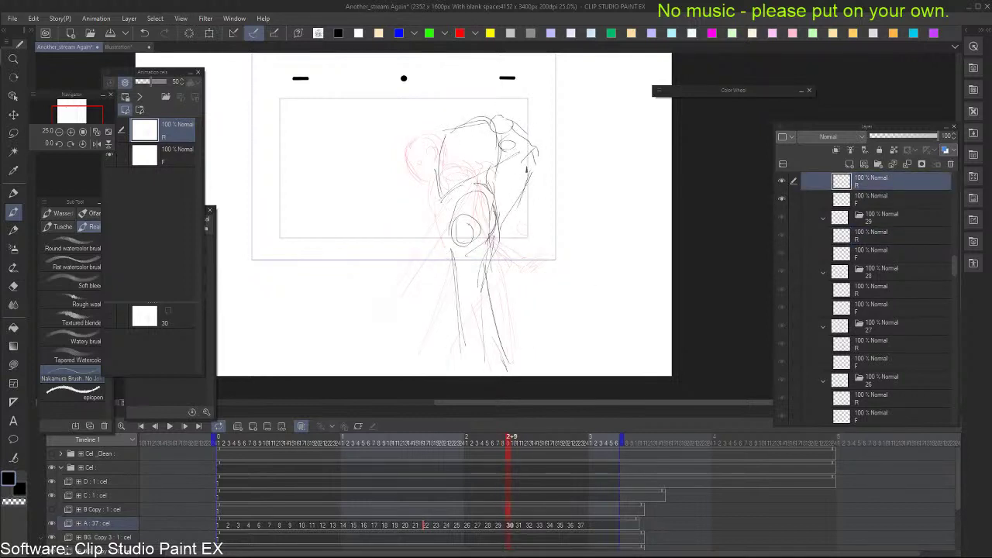
key("ctrl+z")
left_click_drag(532, 151, 535, 165)
key("Left")
key("Right")
Draw the small tilted head above the shoulders on cel 30 and flip through the adjacent cels to check it
mouse_move(464, 123)
left_mouse_down()
mouse_move(481, 96)
mouse_move(457, 120)
left_mouse_up()
left_click_drag(461, 83, 487, 124)
key("Left")
key("Left")
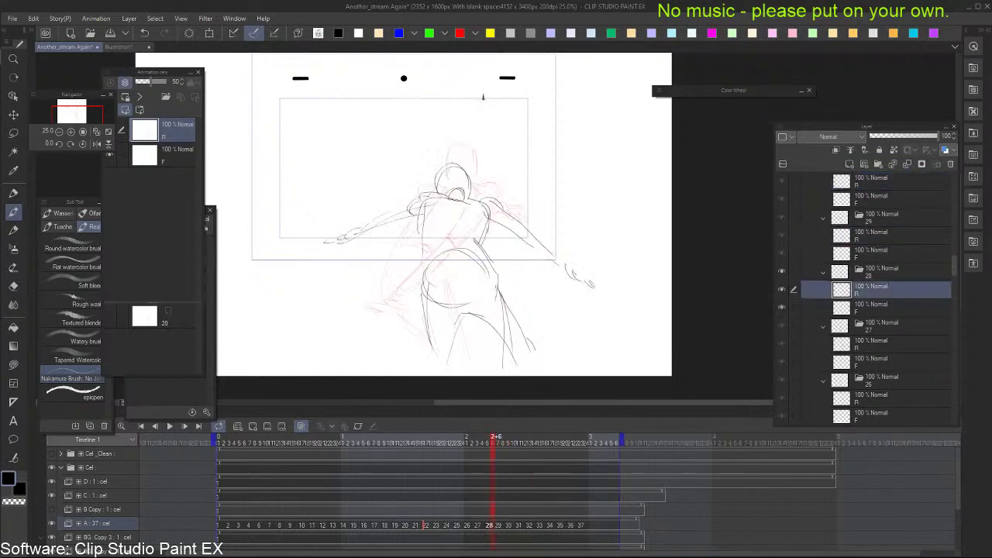
key("Right")
key("Right")
key("Right")
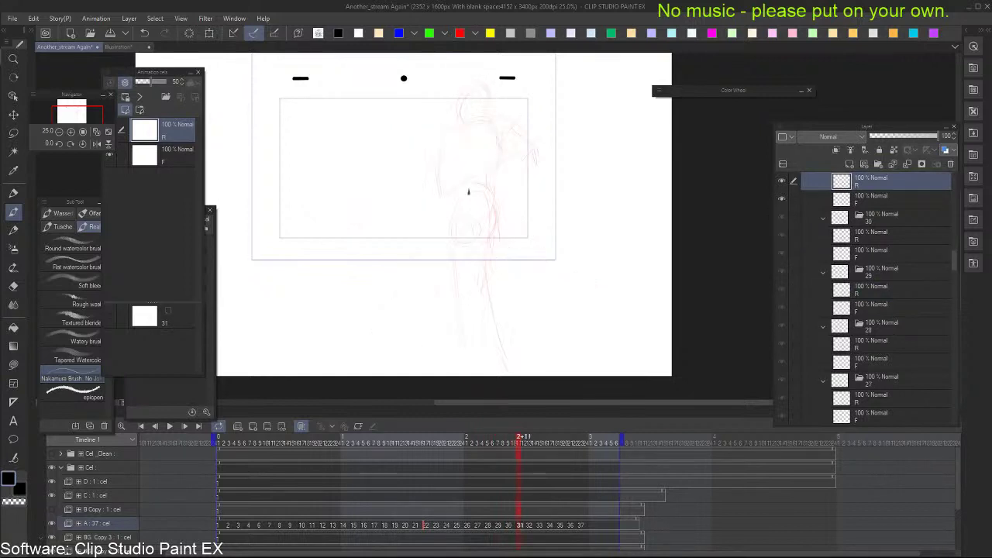
key("Left")
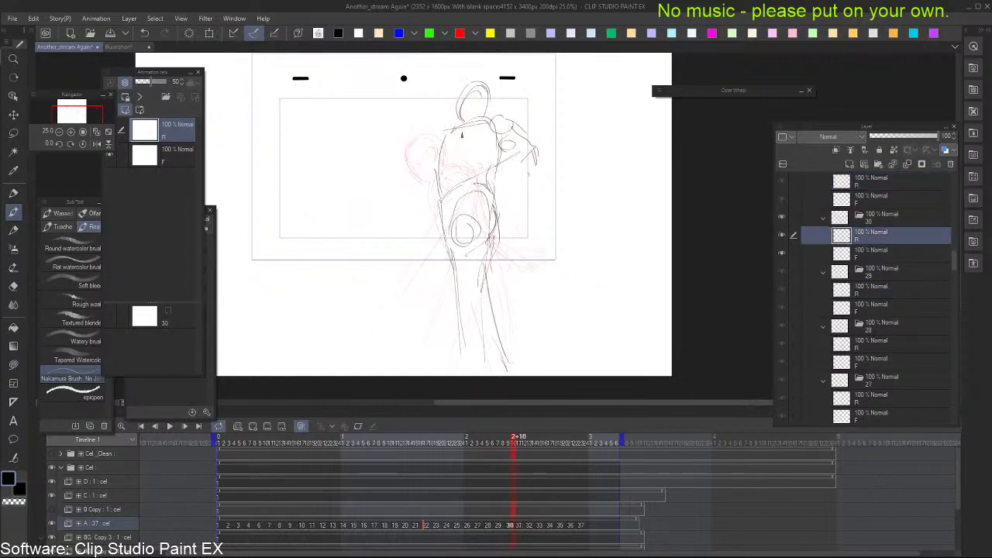
Add the neck, shoulder and back lines joining the head to the torso on cel 30
mouse_move(443, 154)
left_mouse_down()
mouse_move(484, 117)
mouse_move(498, 129)
left_mouse_up()
mouse_move(476, 117)
left_mouse_down()
mouse_move(436, 156)
mouse_move(444, 195)
left_mouse_up()
key("Left")
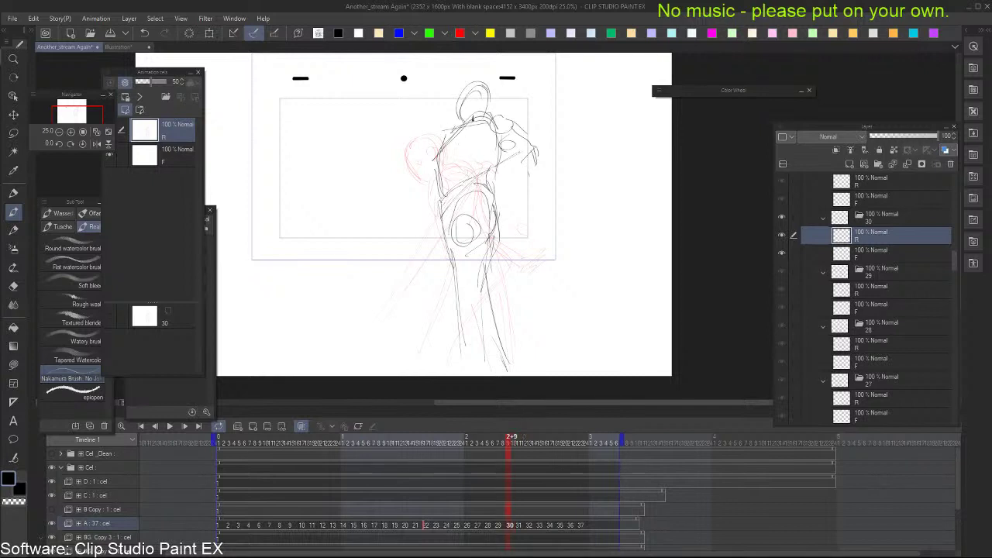
key("Right")
Sketch the hips and the bent leg with its knee and foot on cel 31
key("Right")
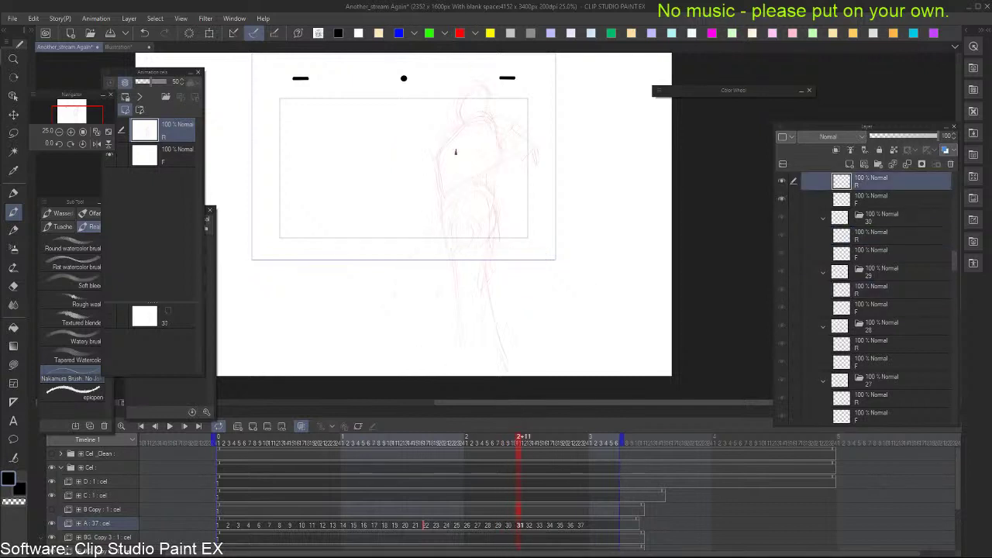
mouse_move(428, 192)
left_mouse_down()
mouse_move(444, 181)
mouse_move(524, 265)
mouse_move(459, 333)
left_mouse_up()
mouse_move(461, 237)
left_mouse_down()
mouse_move(474, 267)
mouse_move(489, 271)
mouse_move(425, 343)
left_mouse_up()
left_click_drag(422, 343, 445, 358)
mouse_move(411, 361)
left_mouse_down()
mouse_move(417, 374)
mouse_move(442, 375)
mouse_move(395, 354)
left_mouse_up()
left_click_drag(395, 354, 432, 375)
left_click_drag(439, 345, 432, 365)
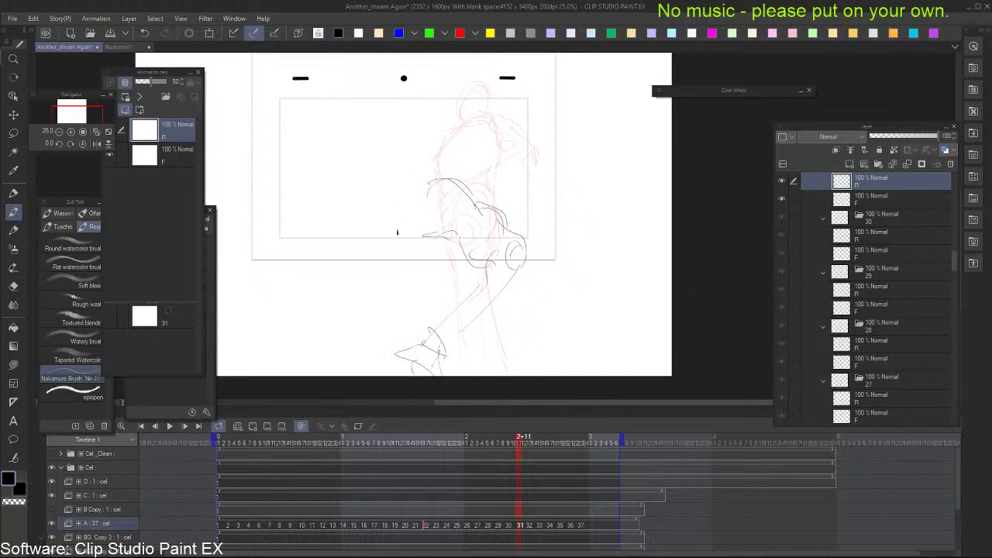
Draw the second leg and its pointed foot on cel 31 and compare the pose with cel 30
left_click_drag(429, 185, 402, 309)
left_click_drag(433, 233, 434, 237)
mouse_move(434, 238)
left_mouse_down()
mouse_move(416, 330)
mouse_move(386, 331)
left_mouse_up()
mouse_move(391, 331)
left_mouse_down()
mouse_move(361, 333)
mouse_move(398, 328)
left_mouse_up()
key("Left")
key("Right")
mouse_move(447, 167)
left_mouse_down()
mouse_move(470, 158)
mouse_move(488, 211)
mouse_move(471, 159)
left_mouse_up()
key("ctrl+z")
left_click_drag(463, 148, 510, 170)
left_click_drag(497, 128, 509, 179)
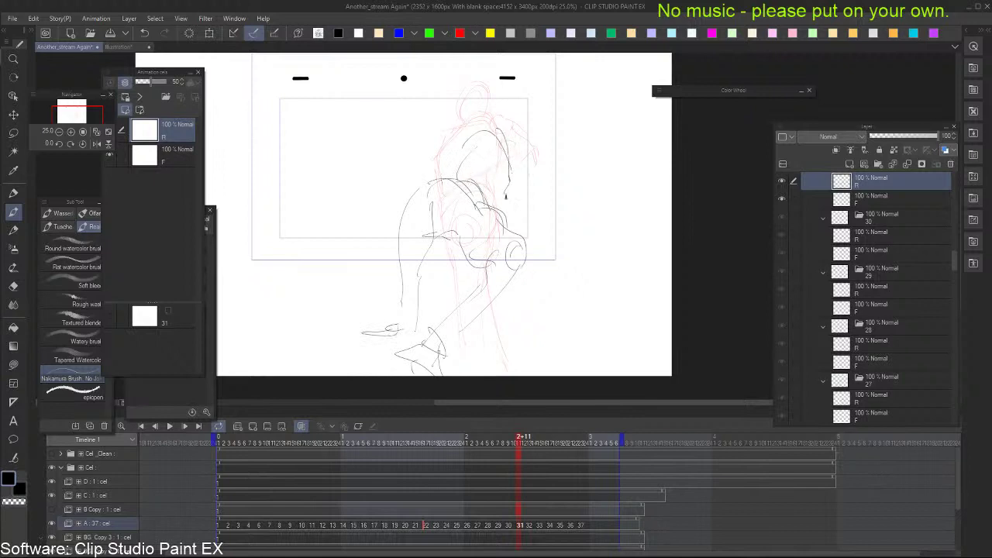
key("ctrl+z")
key("ctrl+z")
key("ctrl+z")
Refine the hip, waistband and upper thigh contours of the figure on cel 31
left_click_drag(429, 185, 472, 200)
left_click_drag(406, 267, 414, 186)
left_click_drag(414, 185, 445, 183)
mouse_move(428, 235)
left_mouse_down()
mouse_move(458, 236)
mouse_move(477, 262)
left_mouse_up()
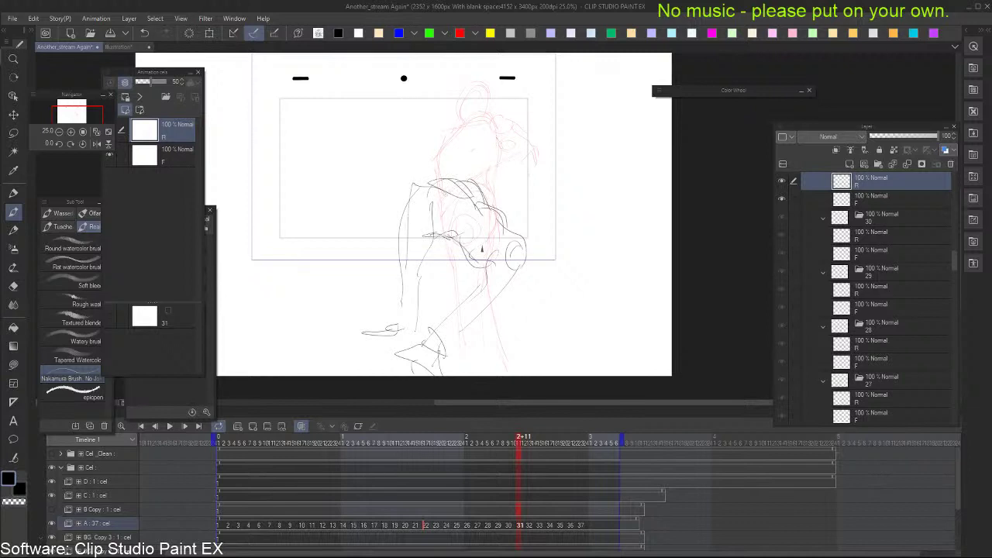
left_click_drag(460, 191, 500, 221)
Sketch the leaning torso and the head above it on cel 31
mouse_move(458, 194)
left_mouse_down()
mouse_move(505, 146)
mouse_move(520, 102)
mouse_move(519, 124)
mouse_move(502, 139)
mouse_move(490, 126)
left_mouse_up()
key("Left")
key("Right")
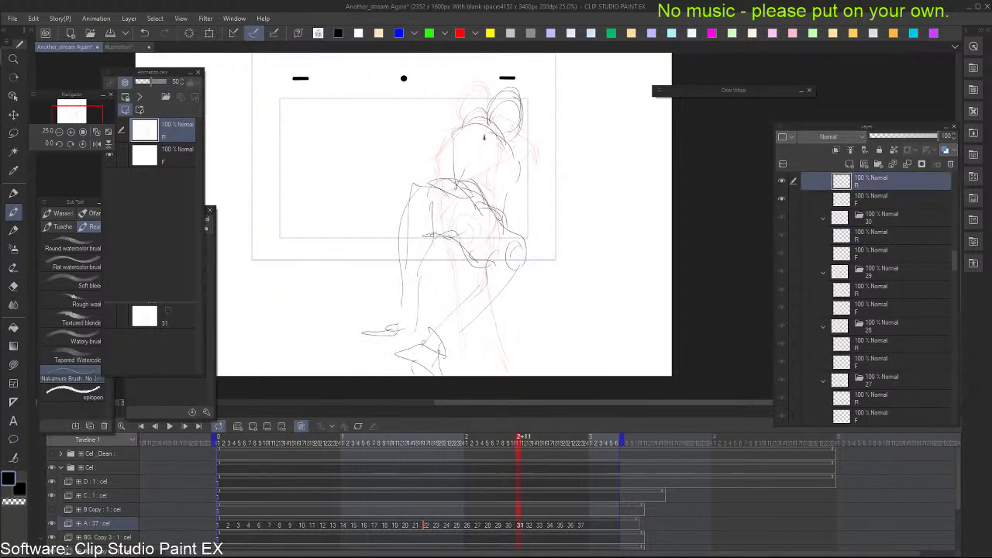
Redraw the back and side of the torso on cel 31, checking it against cel 30
key("Left")
key("ctrl+Up")
key("ctrl+z")
key("ctrl+z")
key("ctrl+z")
key("ctrl+z")
mouse_move(454, 128)
left_mouse_down()
mouse_move(441, 182)
mouse_move(450, 184)
left_mouse_up()
key("Left")
key("Right")
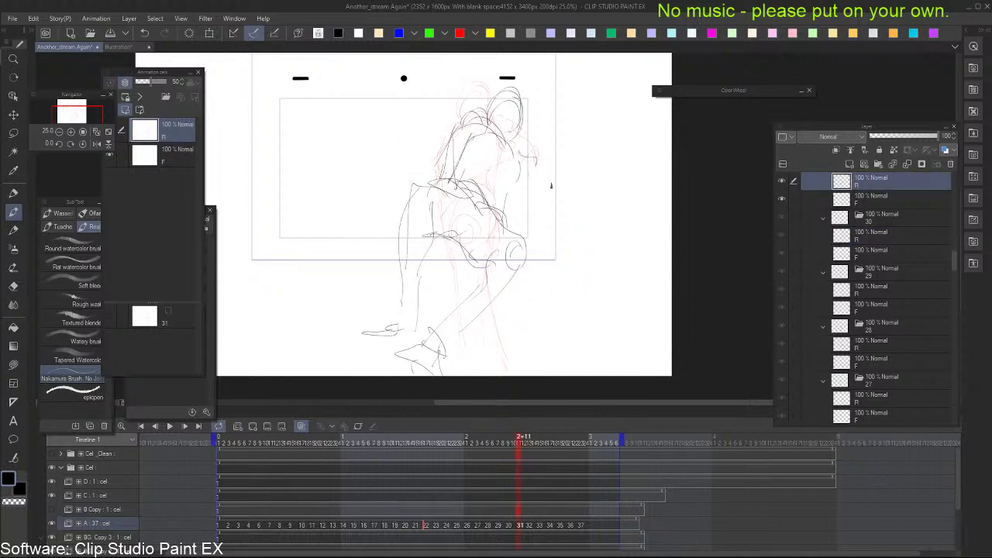
Draw the bent arm with its raised hand on cel 31 and hatch the area below the knee
mouse_move(524, 155)
left_mouse_down()
mouse_move(535, 186)
mouse_move(583, 171)
mouse_move(545, 217)
left_mouse_up()
key("Right")
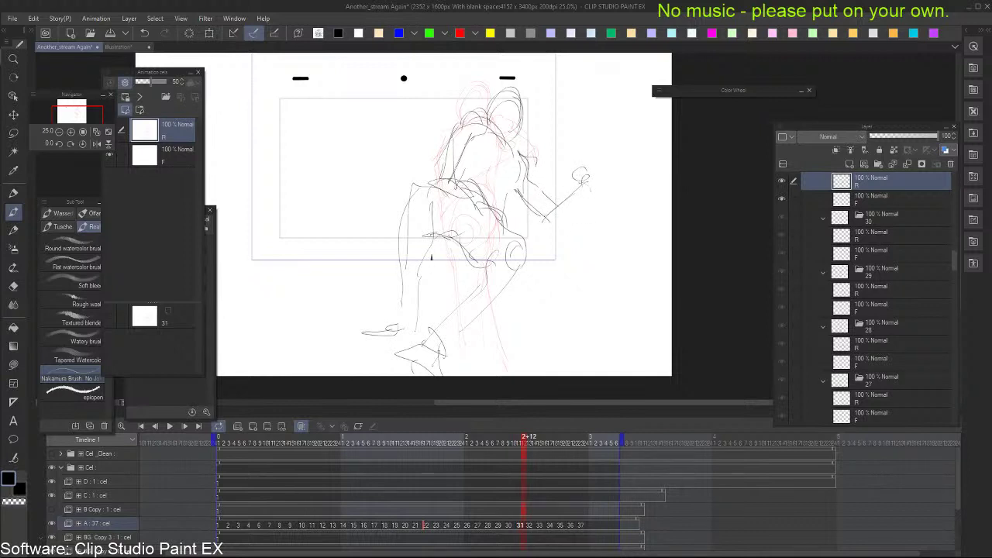
left_click_drag(427, 273, 442, 267)
Block in the large leg swinging out across the frame with long sweeping lines on cel 32
key("ctrl+Right")
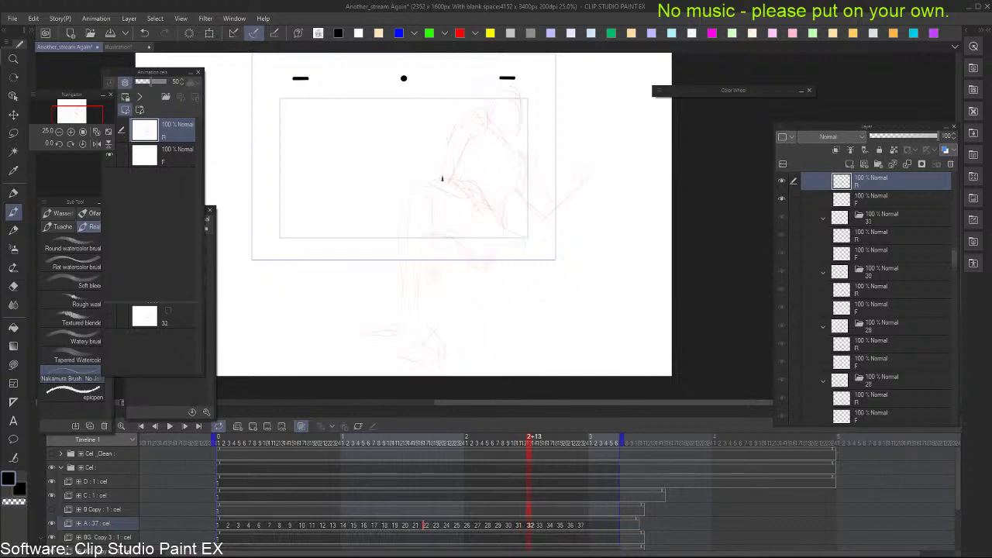
left_click_drag(457, 114, 477, 232)
left_click_drag(362, 114, 438, 233)
left_click_drag(435, 83, 216, 124)
left_click_drag(292, 218, 405, 124)
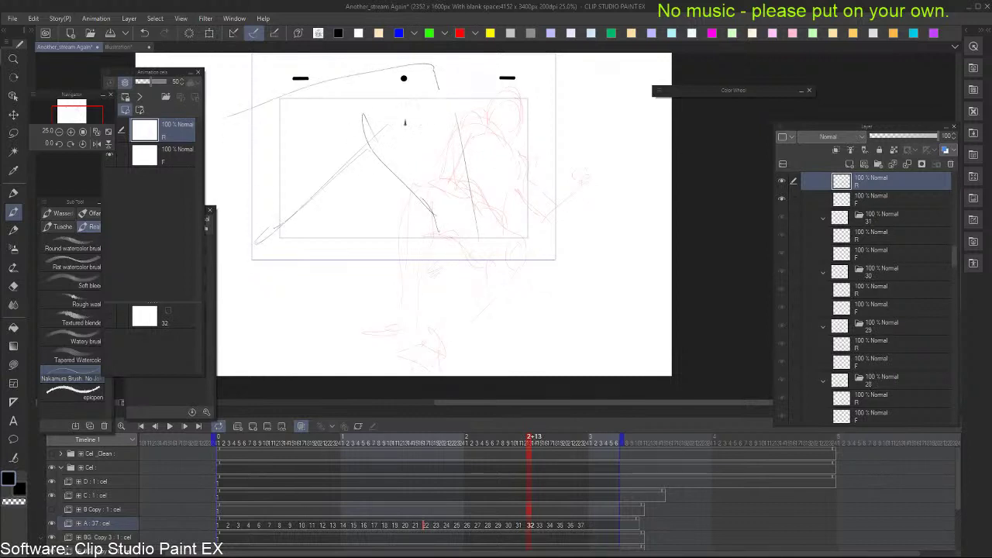
Draw the supporting leg and its foot on cel 32, using cel 31 as reference
key("Left")
key("Right")
left_click_drag(471, 234, 463, 327)
left_click_drag(432, 247, 442, 292)
left_click_drag(451, 320, 422, 342)
key("Left")
key("Right")
Draw the hip curve, the leaning torso and head, and the arm with its hand on cel 32
left_click_drag(479, 206, 485, 242)
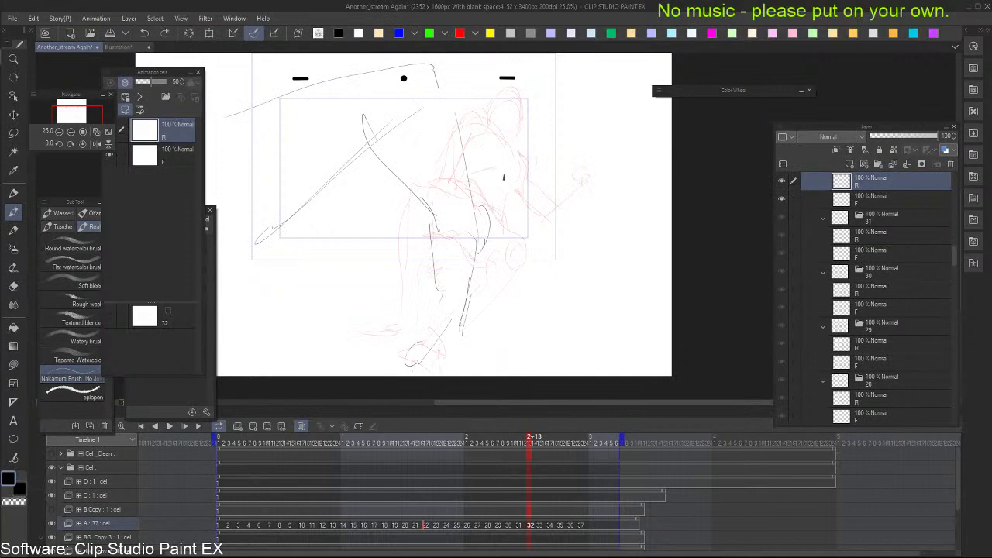
mouse_move(491, 147)
left_mouse_down()
mouse_move(506, 175)
mouse_move(524, 161)
mouse_move(519, 177)
left_mouse_up()
key("ctrl+z")
key("ctrl+z")
mouse_move(509, 143)
left_mouse_down()
mouse_move(534, 144)
mouse_move(508, 206)
mouse_move(478, 151)
left_mouse_up()
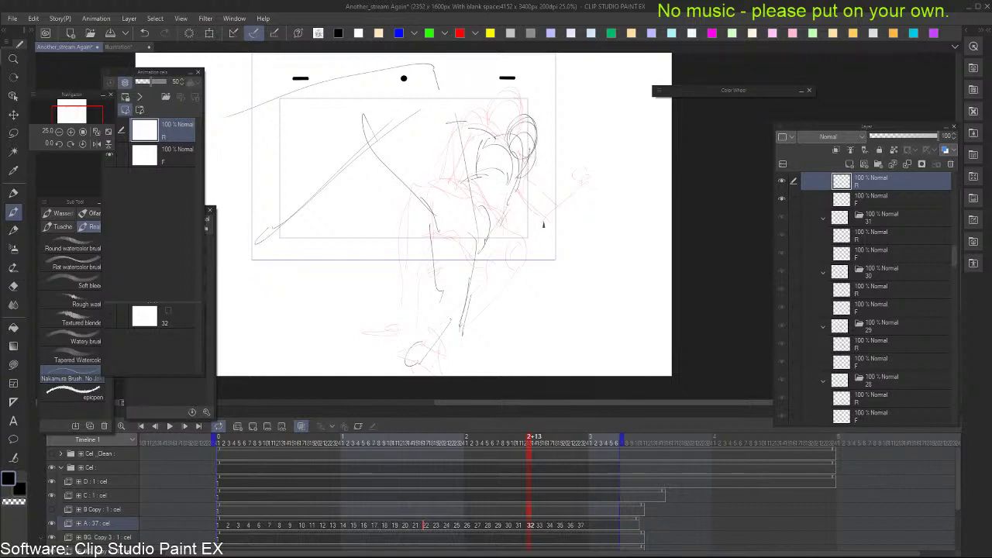
left_click_drag(512, 185, 523, 252)
mouse_move(514, 193)
left_mouse_down()
mouse_move(521, 239)
mouse_move(553, 206)
left_mouse_up()
Strengthen and hatch the swinging leg on cel 32, then flip through the neighbouring cels to check the motion
left_click_drag(449, 86, 461, 190)
left_click_drag(310, 203, 388, 132)
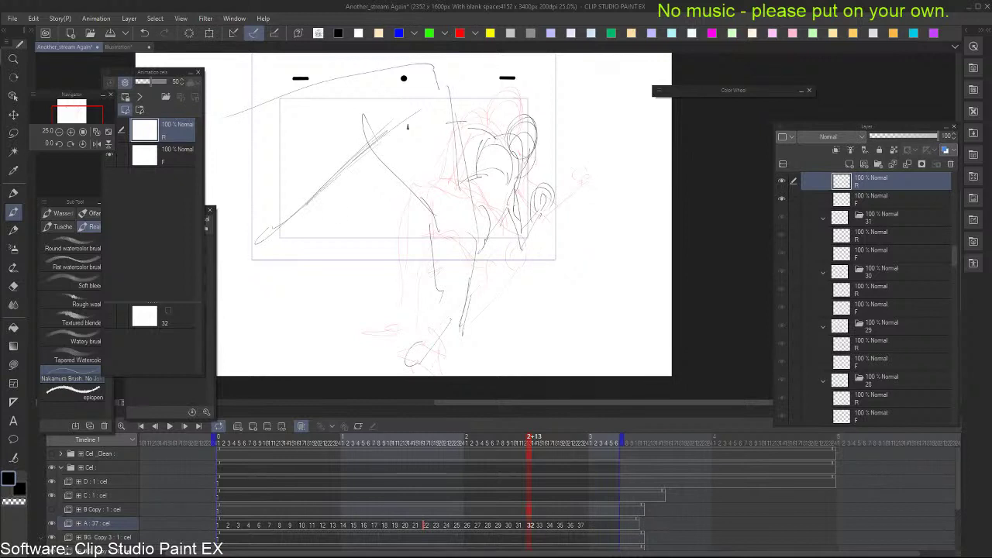
left_click_drag(289, 226, 409, 125)
mouse_move(349, 172)
left_mouse_down()
mouse_move(395, 136)
mouse_move(422, 180)
left_mouse_up()
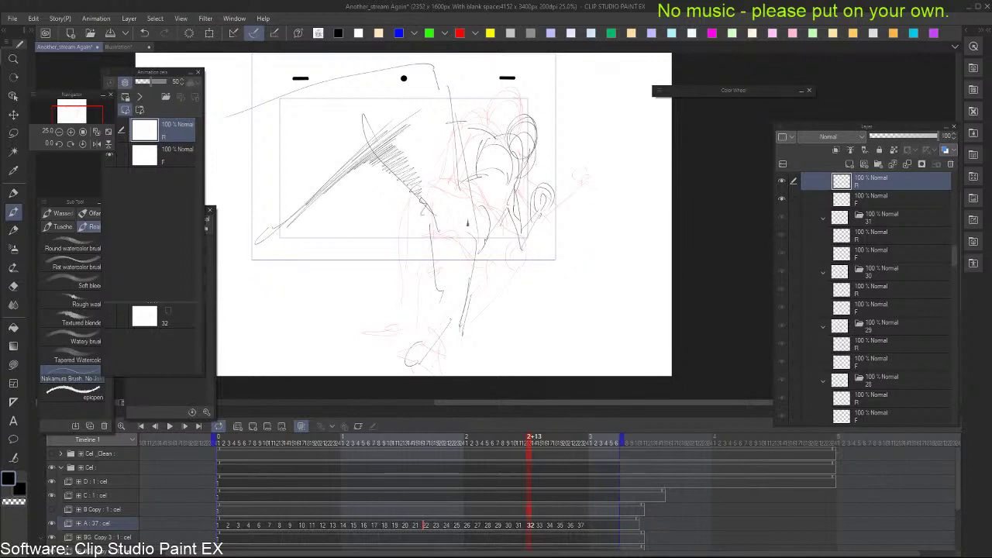
key("Right")
key("Left")
key("Left")
key("Right")
key("Right")
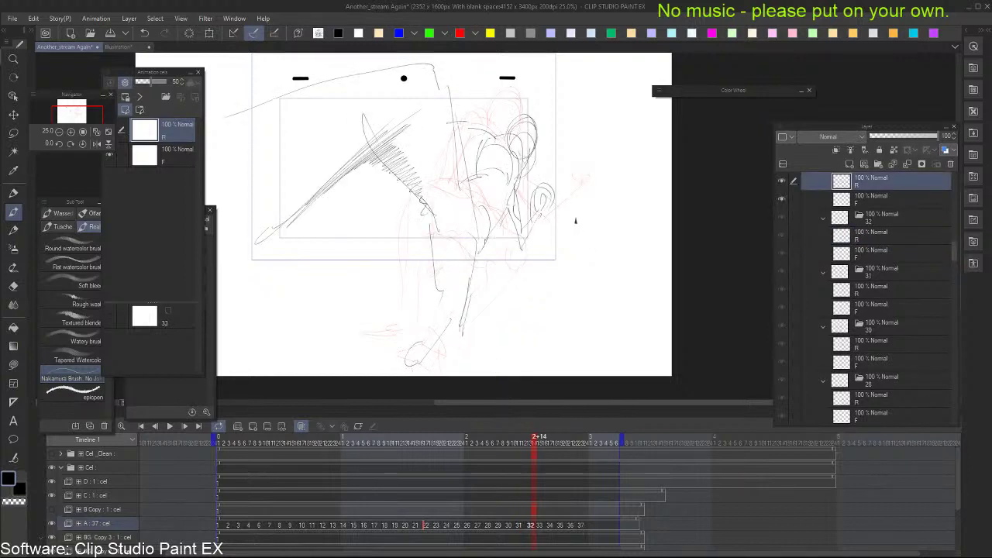
Rough in the close-up leg on cel 33 with long diagonal lines converging at the lower corner of the frame
key("Right")
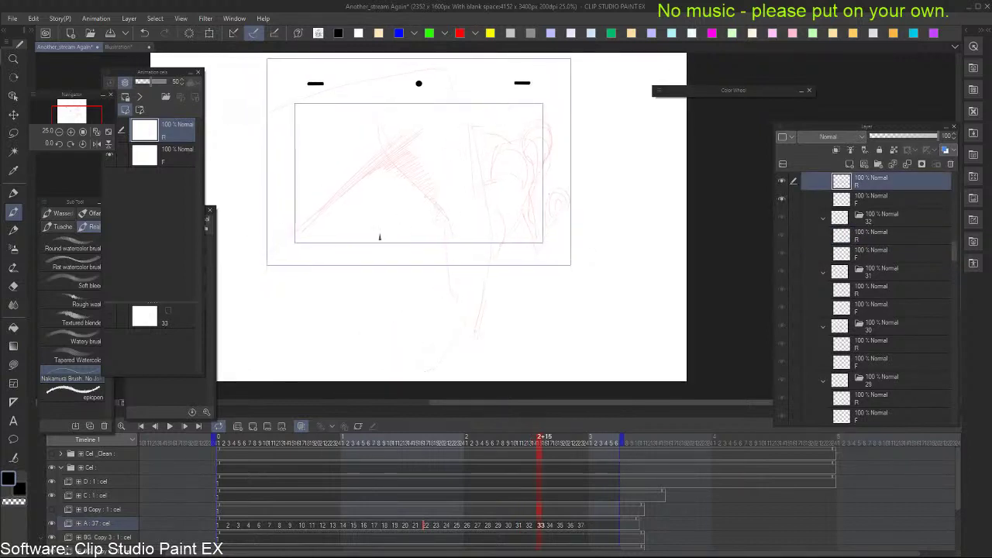
mouse_move(324, 235)
left_mouse_down()
mouse_move(496, 100)
mouse_move(569, 279)
mouse_move(377, 255)
mouse_move(593, 317)
mouse_move(509, 128)
mouse_move(586, 338)
left_mouse_up()
key("Right")
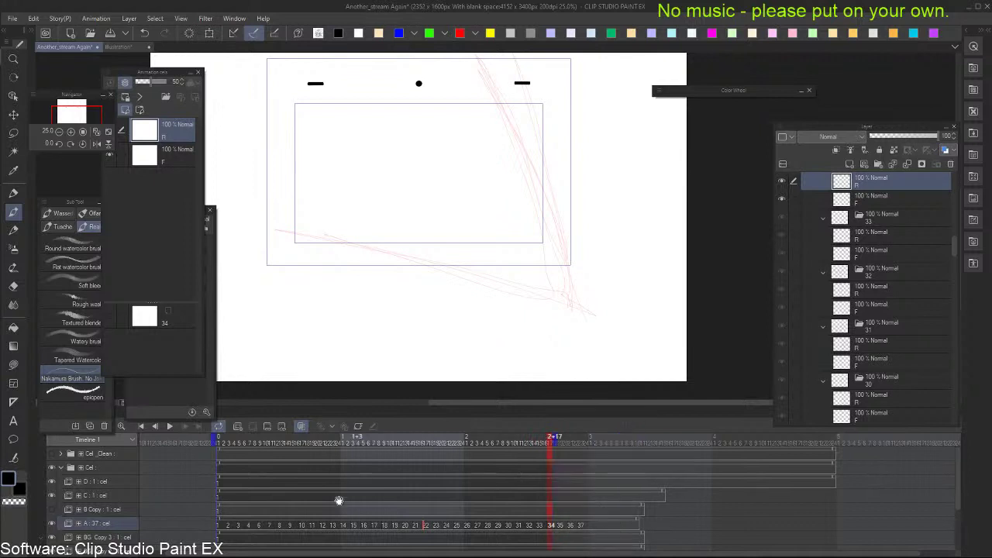
Play the rough animation from the first frame with the palettes hidden
left_click(220, 527)
key("Tab")
key("space")
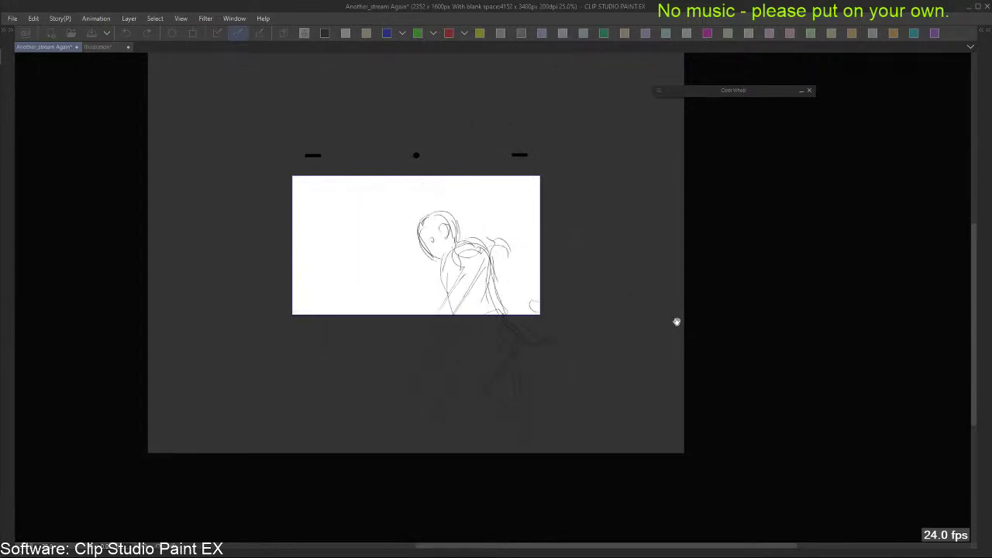
key("Tab")
Shorten the hold of cel 32 by one frame on animation folder A's timeline track
left_click(546, 498)
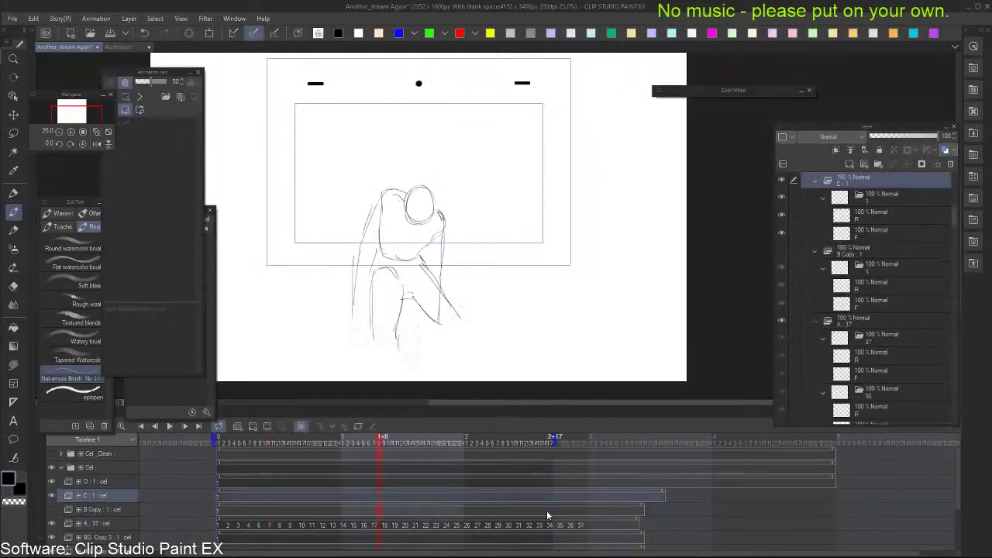
left_click(546, 525)
left_click(539, 527)
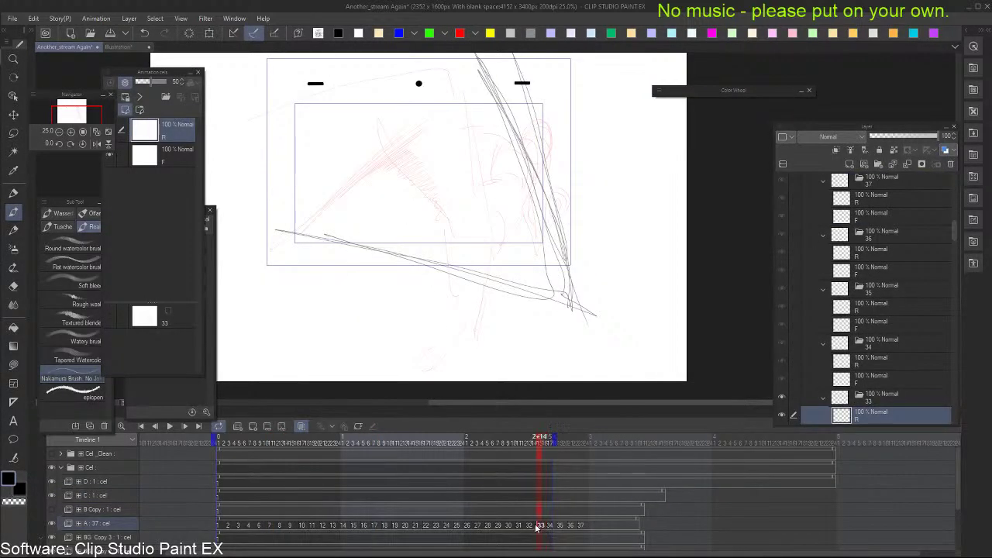
left_click(536, 528)
key("Delete")
Shorten the hold of cel 30 by one frame so the following cels start earlier on track A
left_click(523, 527)
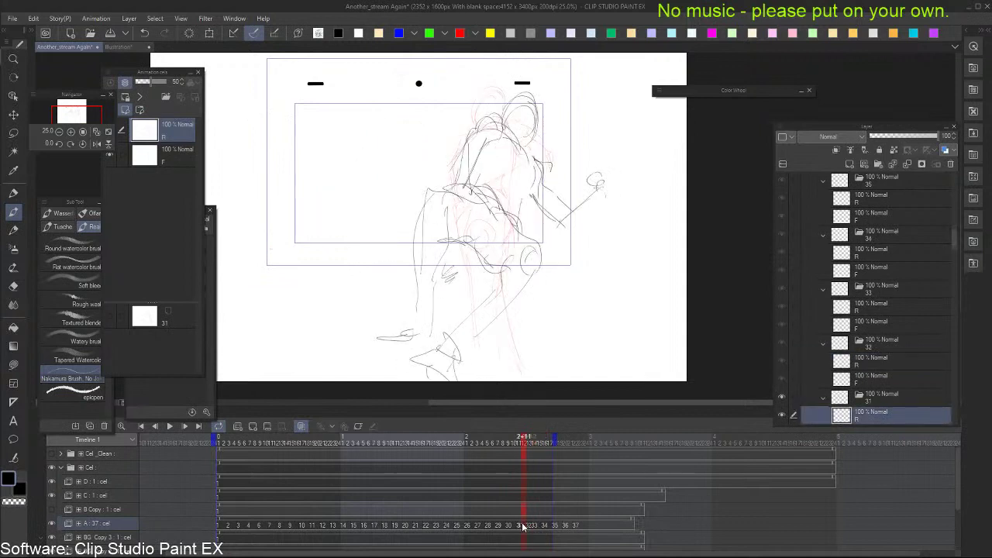
left_click(482, 528)
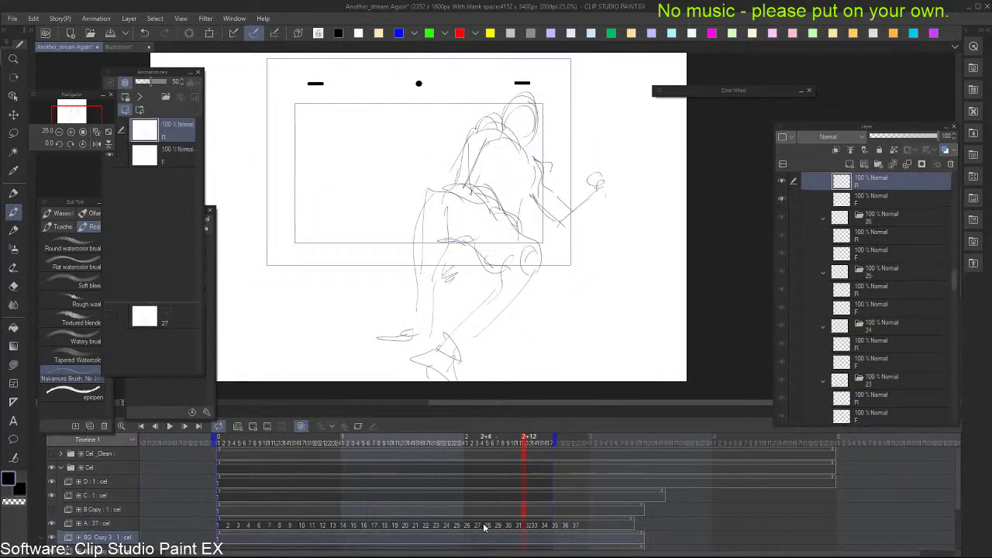
mouse_move(488, 529)
left_mouse_down()
mouse_move(513, 529)
mouse_move(487, 533)
left_mouse_up()
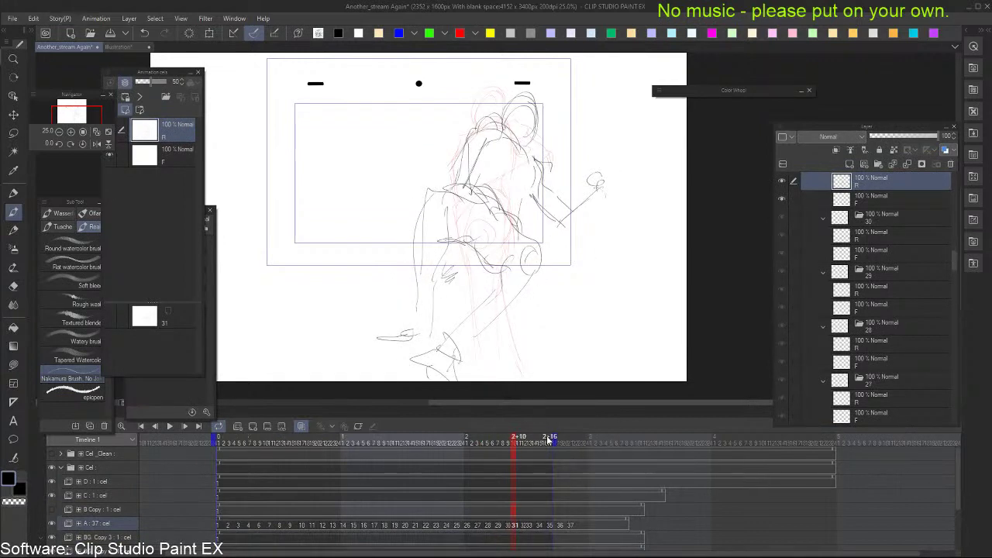
Step backward and forward through the frames before cel 34 to check the motion with the new timing
left_click(539, 527)
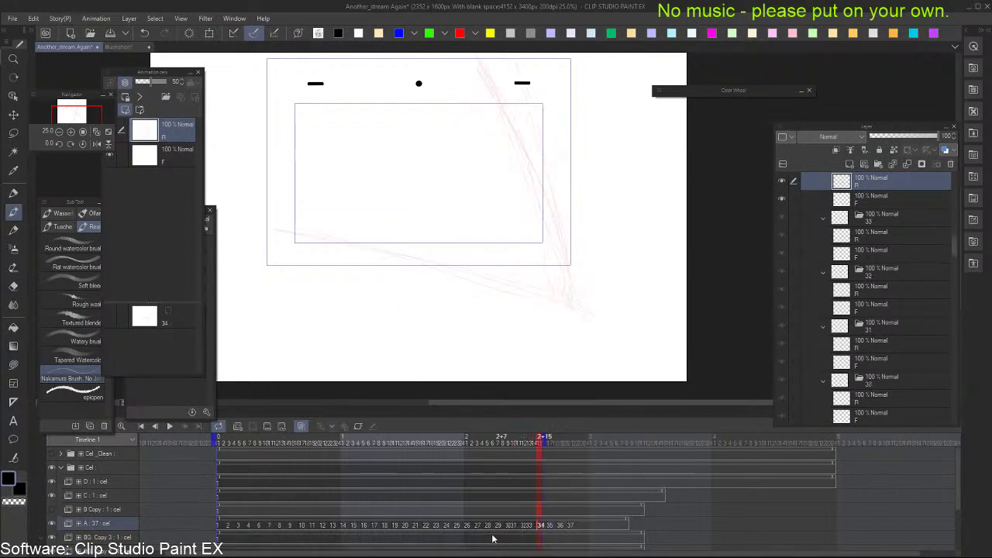
key("Left")
key("Left")
key("Left")
key("Left")
key("Left")
key("Right")
key("Right")
key("Right")
key("Right")
key("Right")
key("Right")
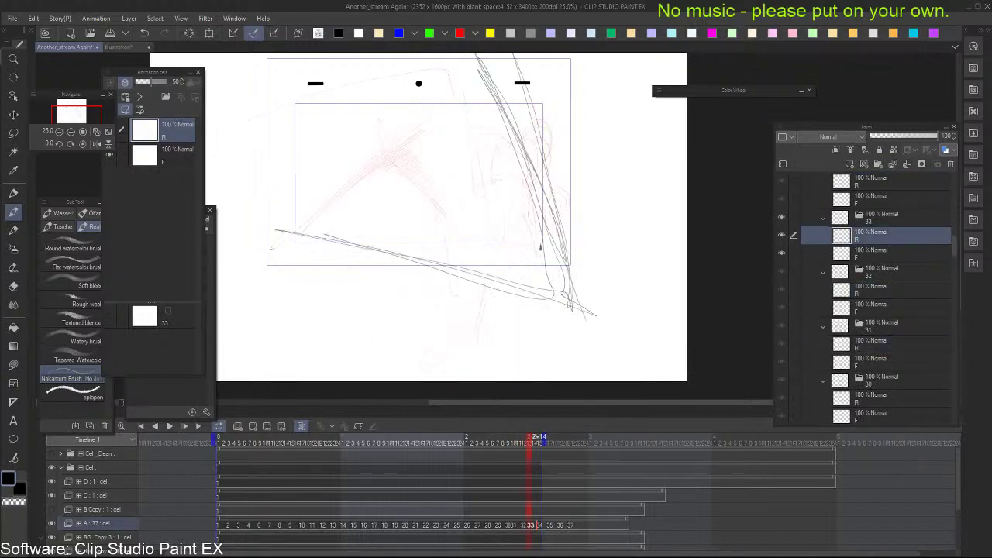
Rough in a long curved limb on cel 34 with sweeping strokes, adding a loose stroke beside its lower end
left_click_drag(296, 94, 372, 285)
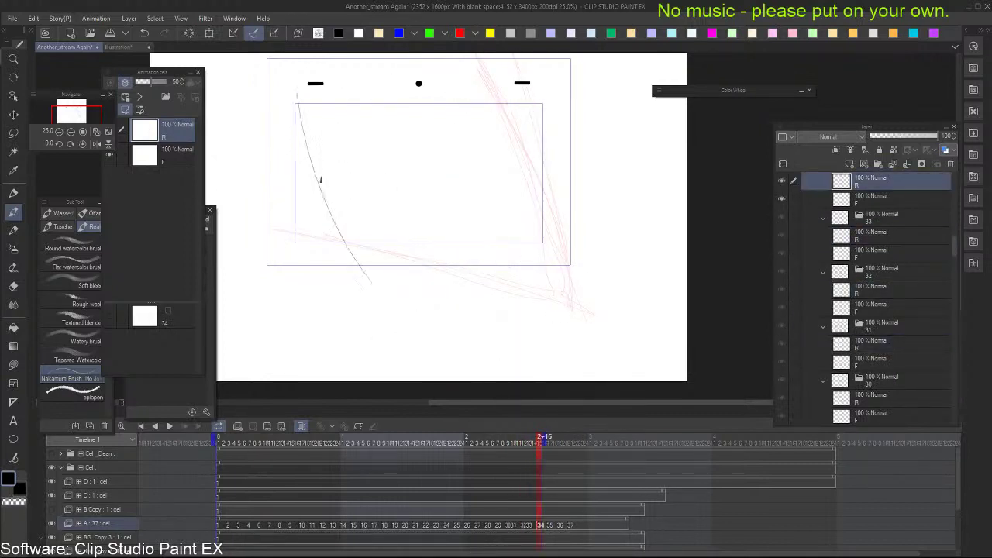
left_click_drag(303, 128, 409, 312)
left_click_drag(319, 137, 403, 308)
left_click_drag(323, 113, 395, 299)
left_click_drag(326, 91, 387, 289)
left_click_drag(332, 157, 395, 294)
left_click_drag(351, 206, 454, 332)
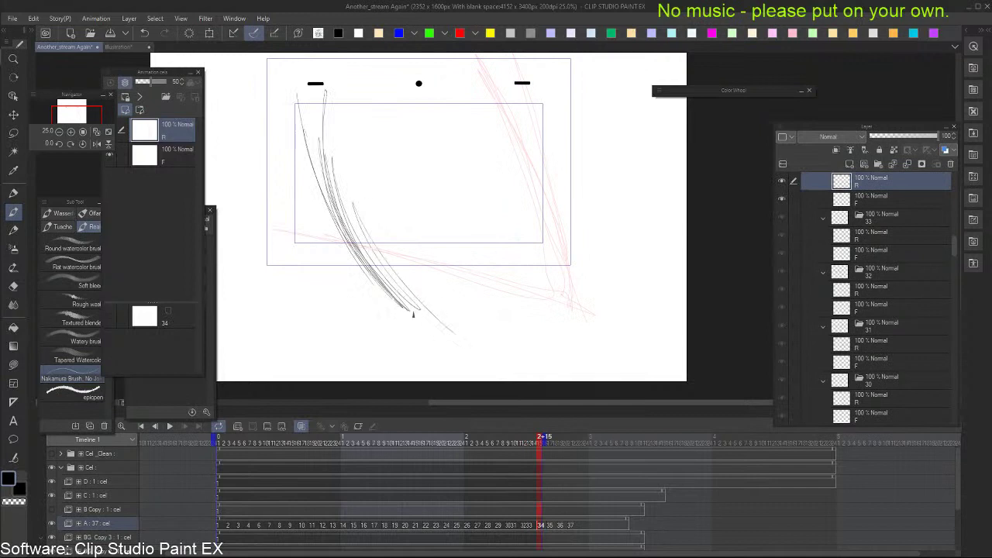
mouse_move(387, 262)
left_mouse_down()
mouse_move(303, 110)
mouse_move(368, 256)
left_mouse_up()
left_click_drag(293, 108, 432, 310)
left_click_drag(438, 275, 515, 345)
left_click_drag(473, 249, 524, 331)
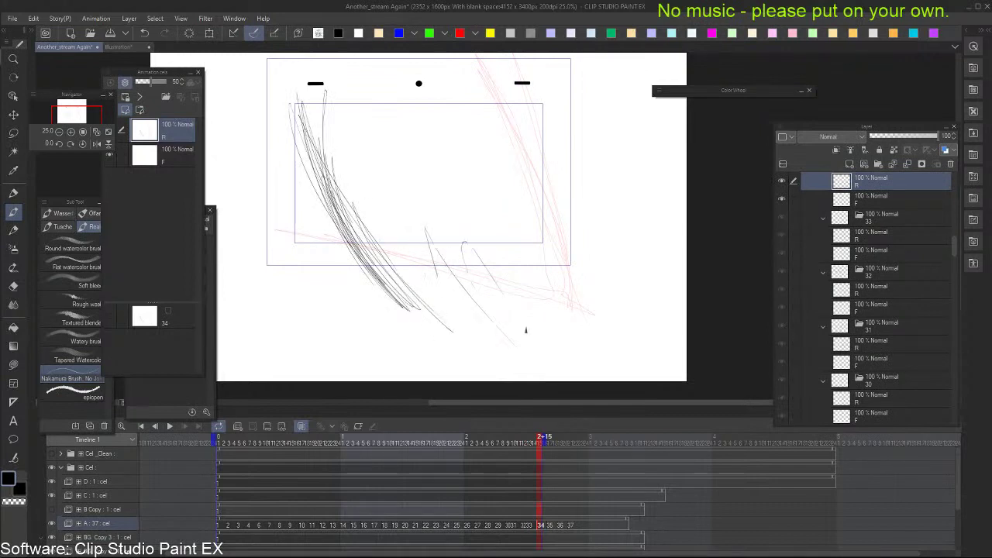
left_click_drag(496, 76, 560, 275)
left_click_drag(504, 98, 561, 286)
key("ctrl+z")
key("ctrl+z")
key("ctrl+z")
Sketch a nearly vertical limb on cel 34 beside the onion-skinned leg, with overlapping strokes and a rounded lower end
left_click_drag(505, 64, 538, 314)
left_click_drag(518, 152, 536, 335)
left_click_drag(513, 66, 520, 258)
left_click_drag(519, 175, 532, 326)
left_click_drag(511, 85, 525, 283)
left_click_drag(507, 116, 514, 233)
left_click_drag(508, 191, 543, 340)
left_click_drag(526, 271, 547, 352)
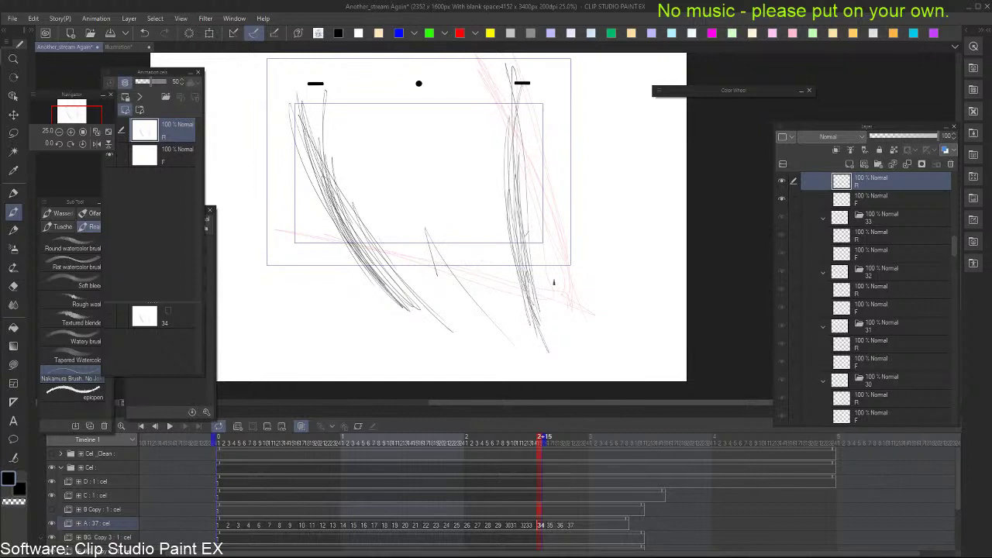
left_click_drag(527, 232, 548, 352)
left_click_drag(544, 294, 541, 342)
left_click_drag(533, 235, 549, 346)
Compare cel 34 with the previous frame, then scrub back to cel 11 and check the poses around cels 8 to 11
key("comma")
key("period")
mouse_move(465, 525)
left_mouse_down()
mouse_move(242, 529)
mouse_move(316, 532)
left_mouse_up()
key("comma")
key("comma")
key("comma")
key("comma")
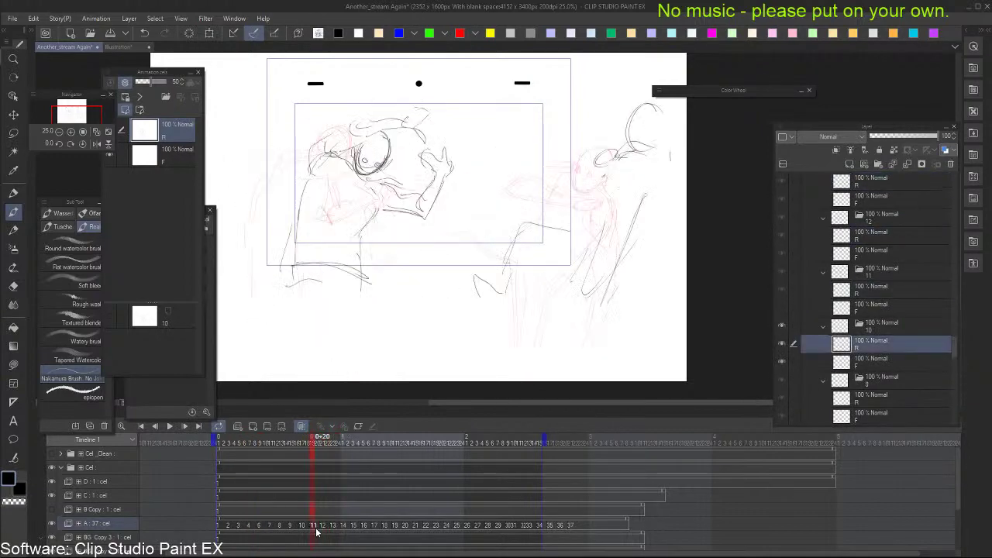
key("comma")
key("comma")
key("period")
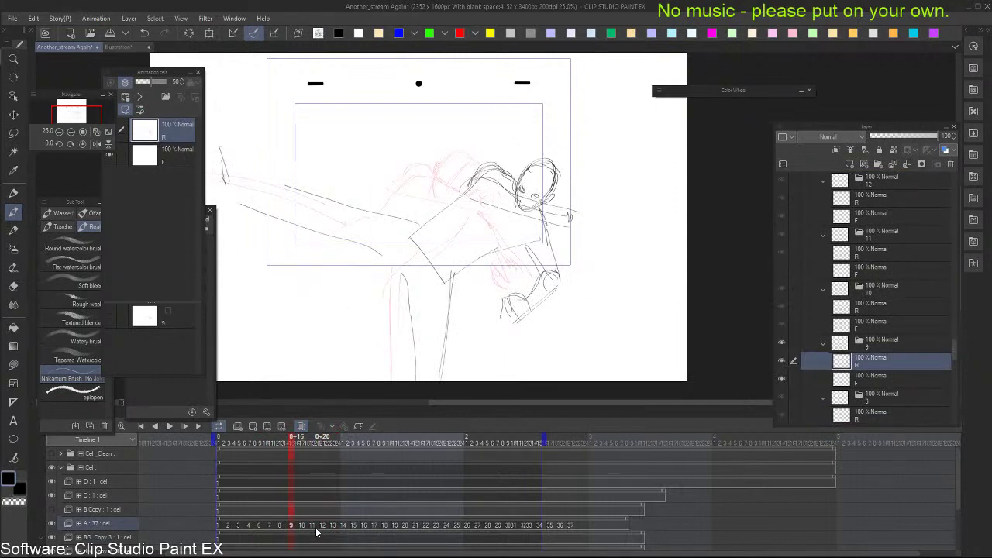
Shorten the hold of cel 8 by one frame so the following cels start earlier on track A
key("comma")
key("Left")
key("Left")
key("Right")
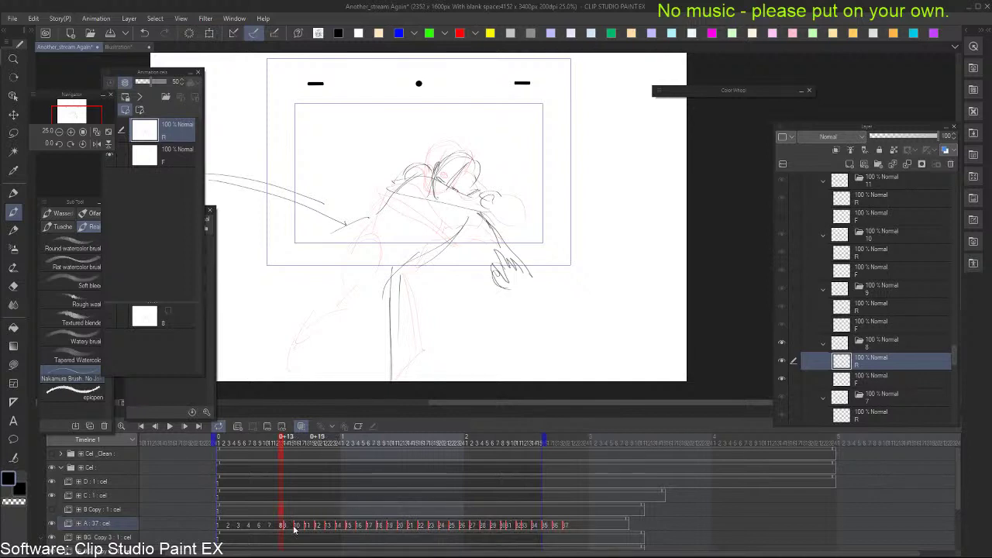
left_click(292, 530)
Step forward through the cels from 9 to 19 on track A to check the motion
key("Right")
key("Right")
key("Right")
key("Right")
key("Right")
key("Right")
key("Right")
key("Right")
key("Right")
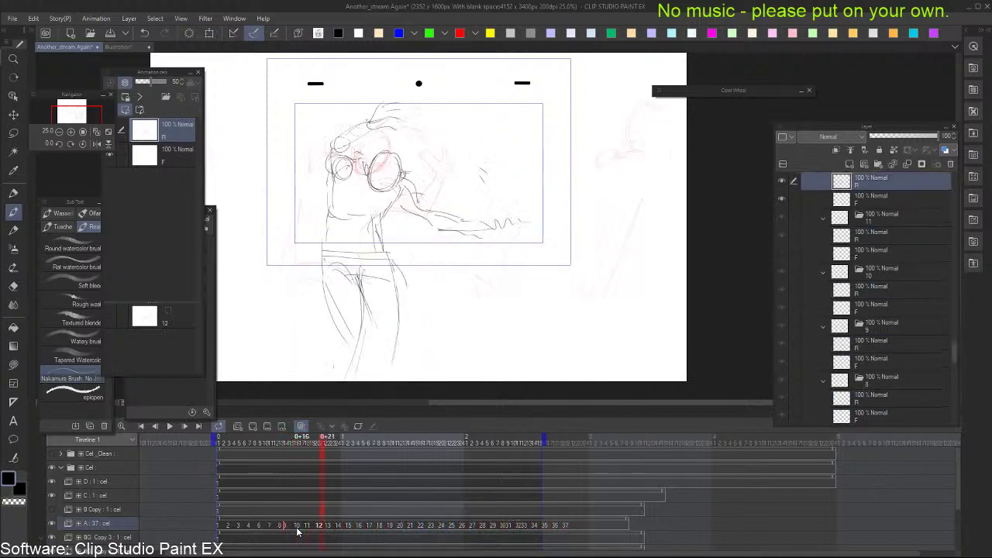
key("Right")
key("Right")
key("Right")
key("Right")
key("Right")
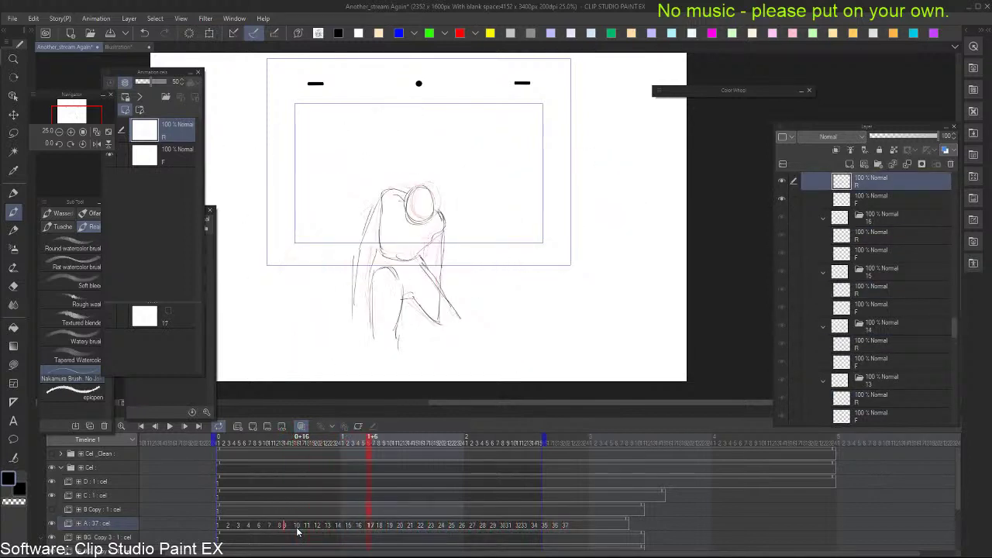
key("Right")
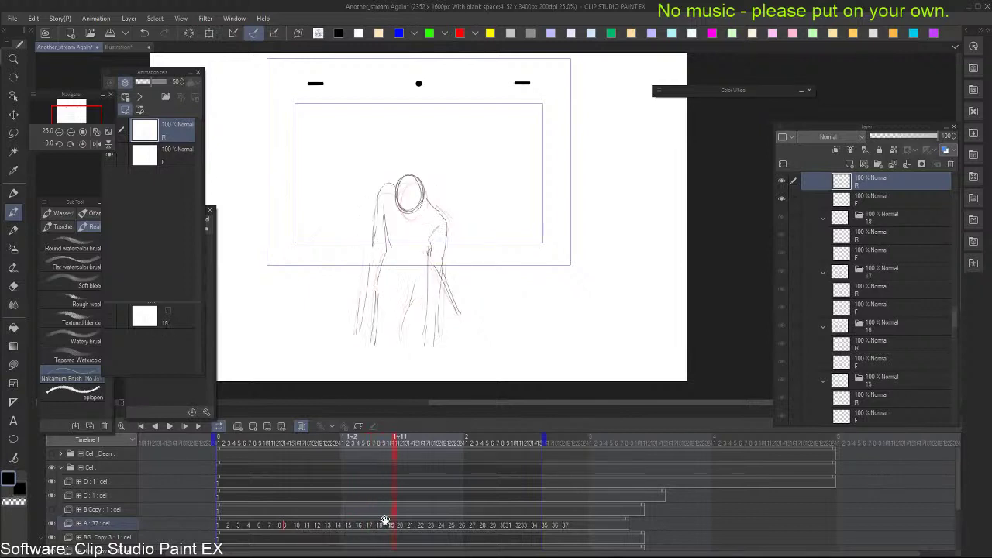
Lengthen the holds of cels 17 to 22 by one frame each on track A and extend the playback range to cel 34
key("Insert")
left_click(380, 531)
key("Insert")
left_click(354, 532)
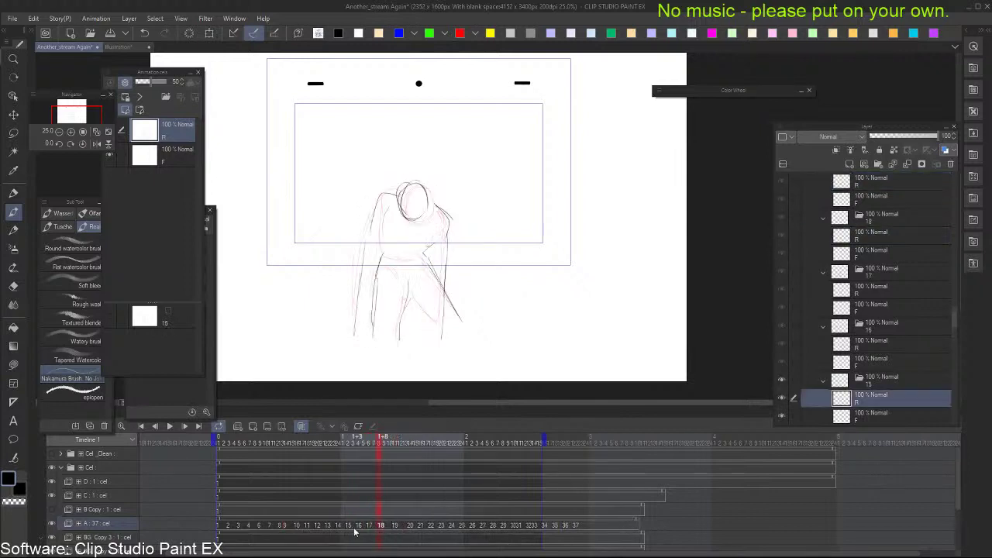
left_click(371, 532)
left_click_drag(365, 531, 463, 530)
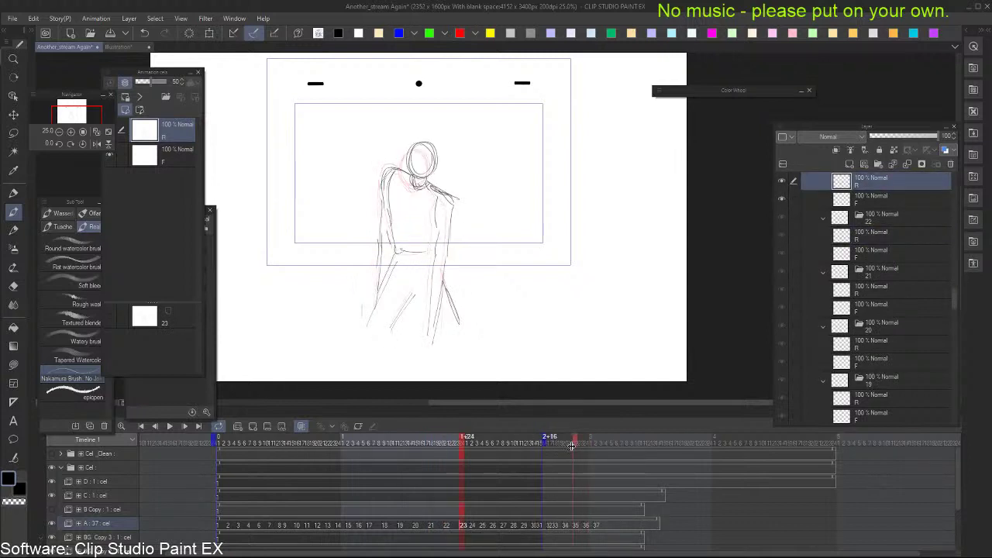
left_click(566, 527)
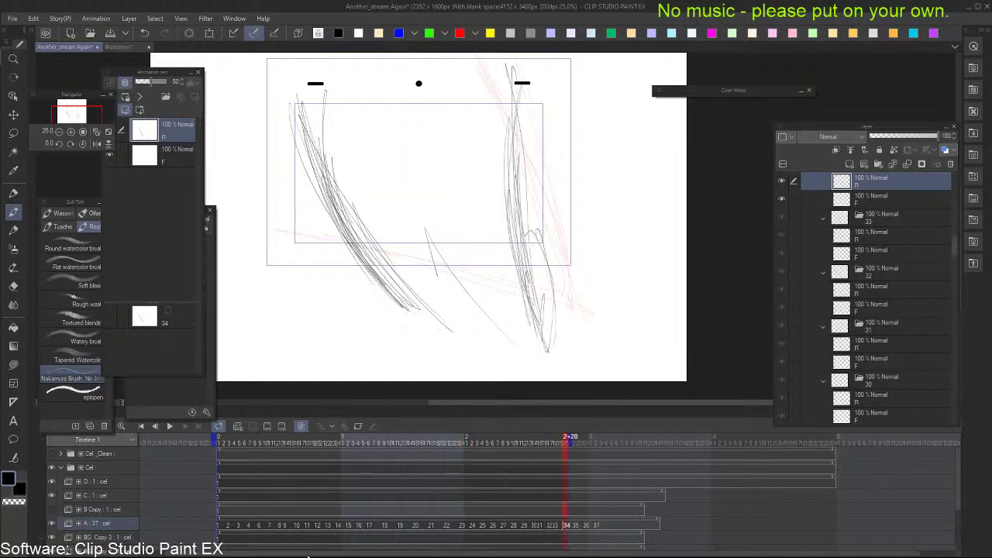
Lengthen the holds of cels 1 and 2 by one frame each and move the playback end to match
left_click(226, 529)
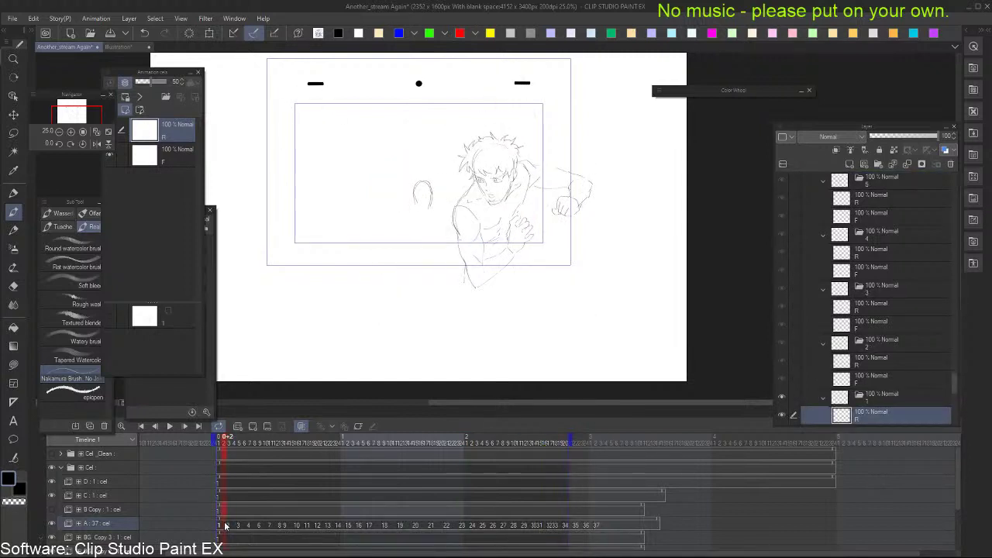
left_click(239, 528)
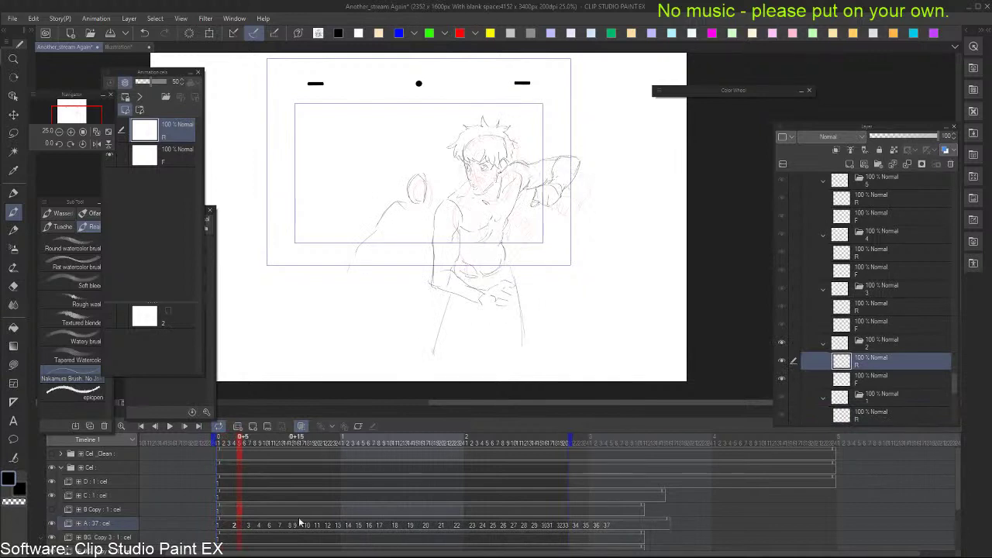
left_click(568, 439)
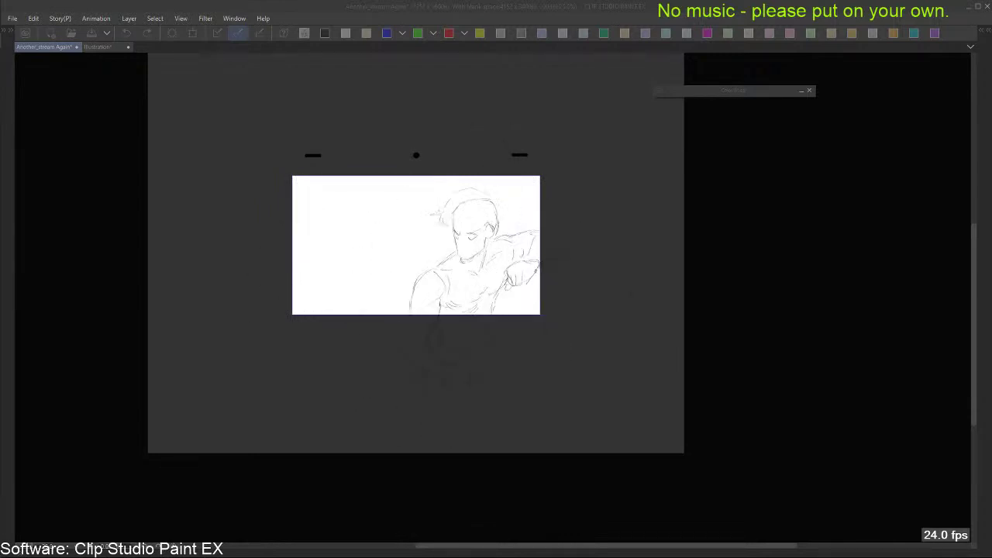
Restore the palettes after playback and select cel 1 of the original BG folder at the first frame
key("Tab")
left_click(379, 515)
left_click(356, 527)
left_click(355, 529)
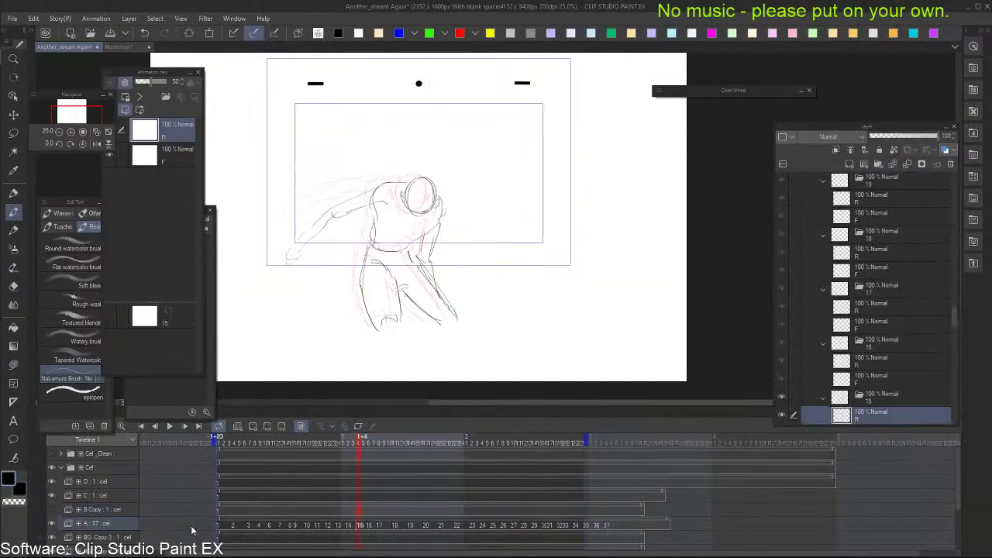
scroll(111, 532, "down", 2)
scroll(128, 528, "down", 2)
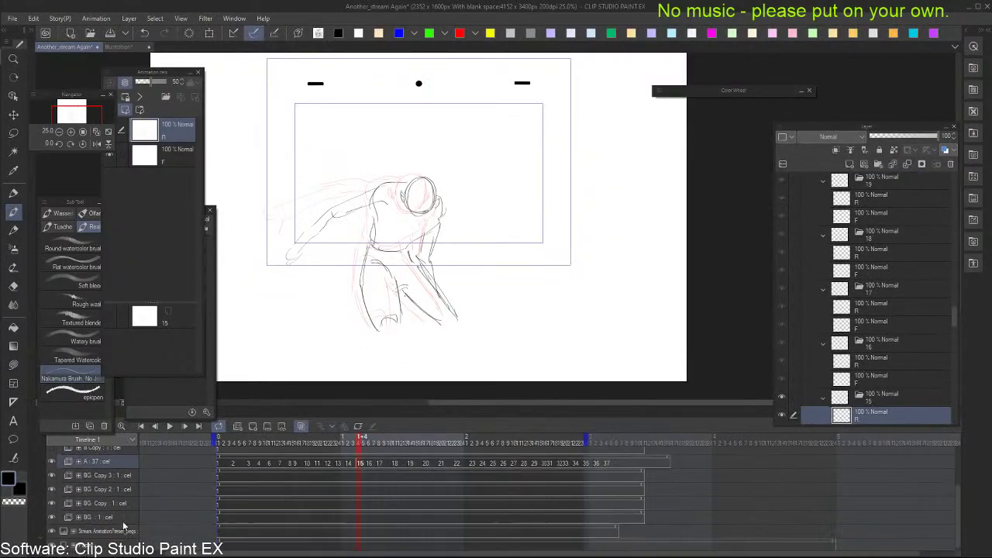
left_click(121, 516)
scroll(486, 252, "down", 3)
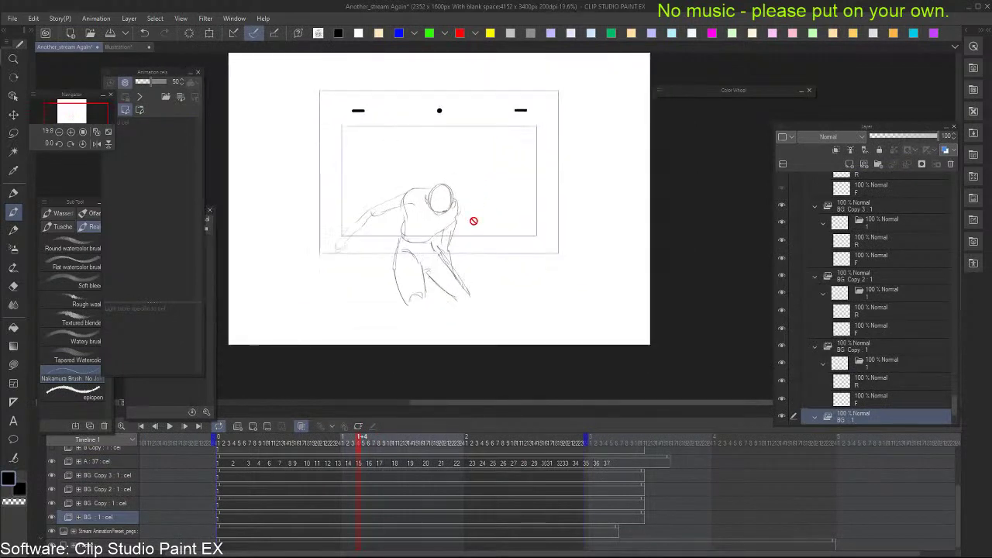
key("b")
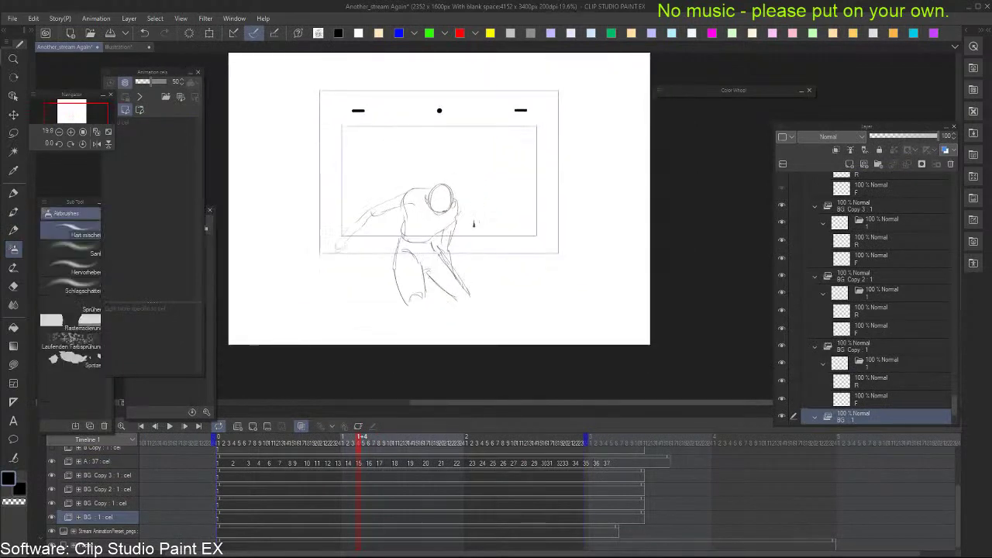
left_click(221, 525)
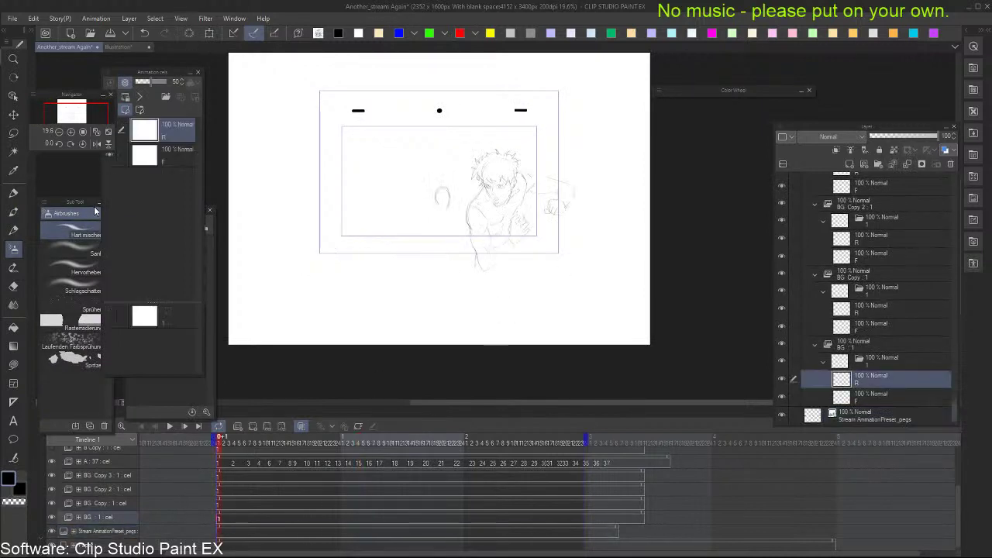
left_click_drag(391, 224, 551, 209)
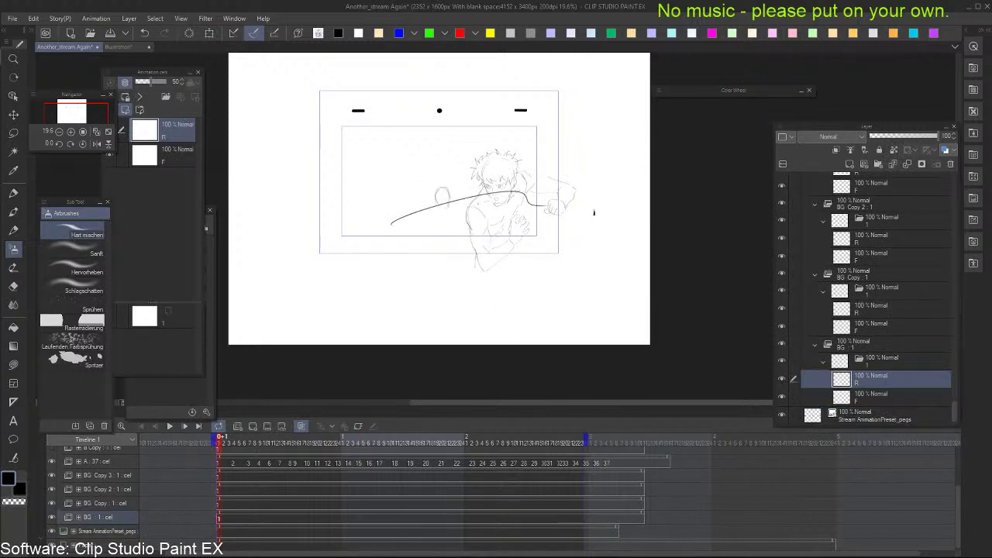
key("ctrl+z")
key("b")
key("b")
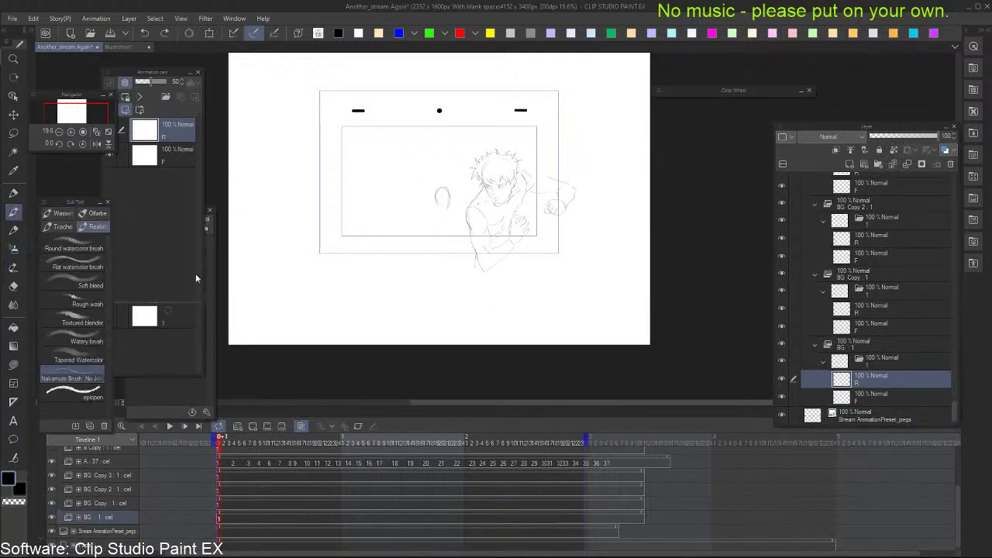
Set the Nakamura Brush size to 9
left_click(173, 392)
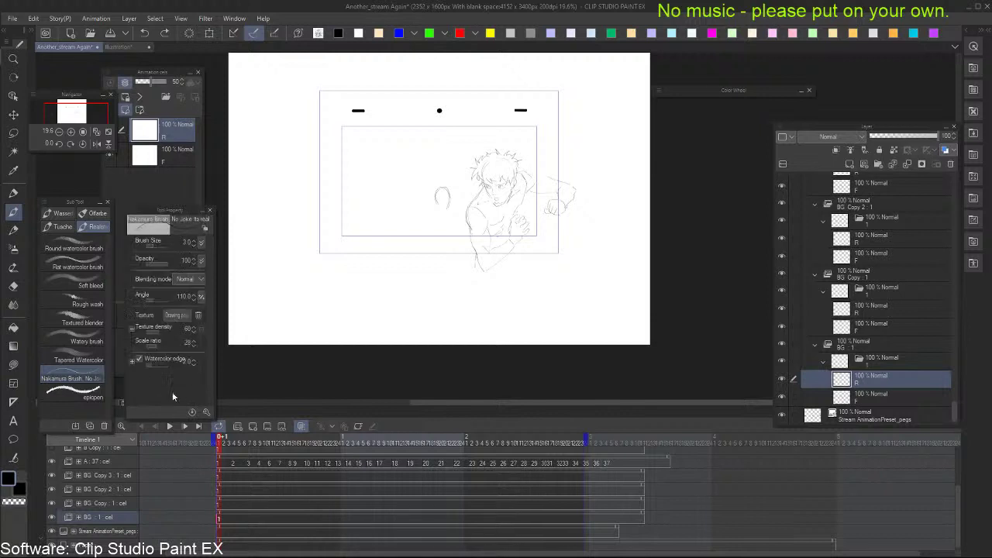
left_click(195, 241)
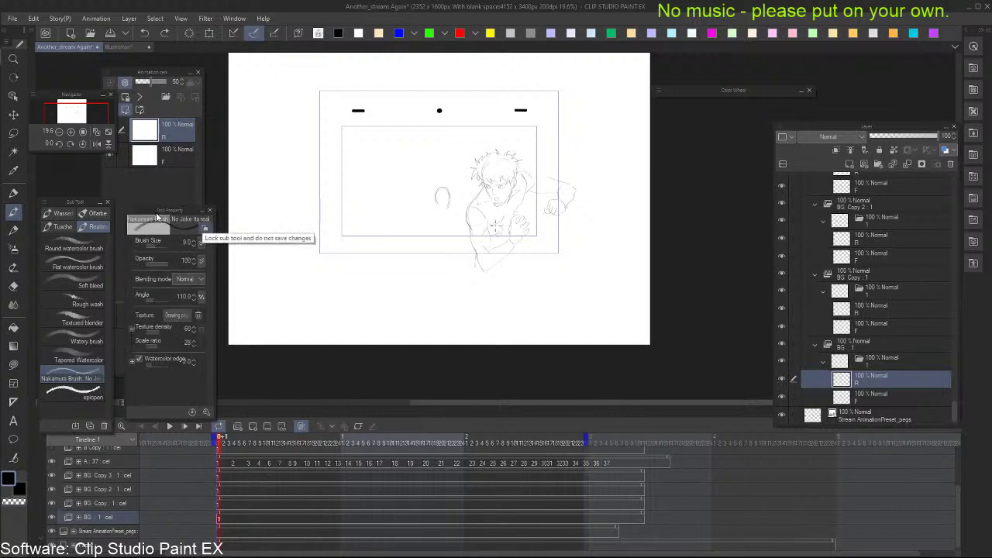
Set the original BG folder's opacity to 21% and select its cel 1 for drawing the background
left_click(113, 530)
left_click(114, 518)
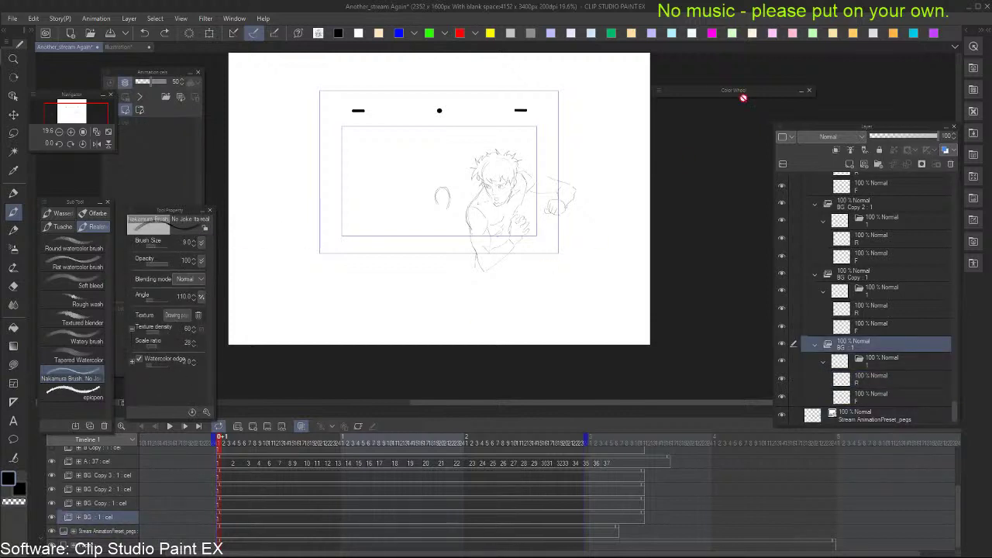
left_click(884, 137)
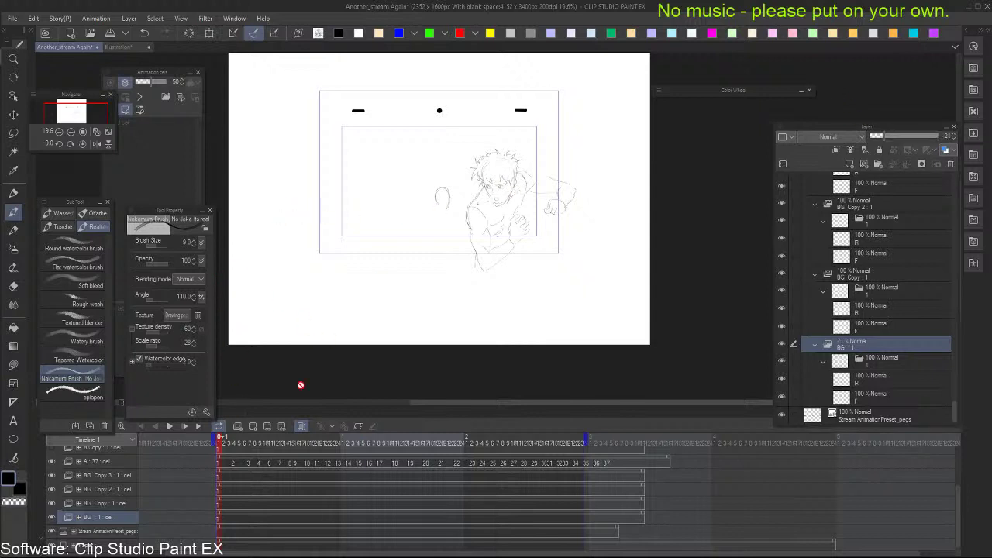
left_click(223, 524)
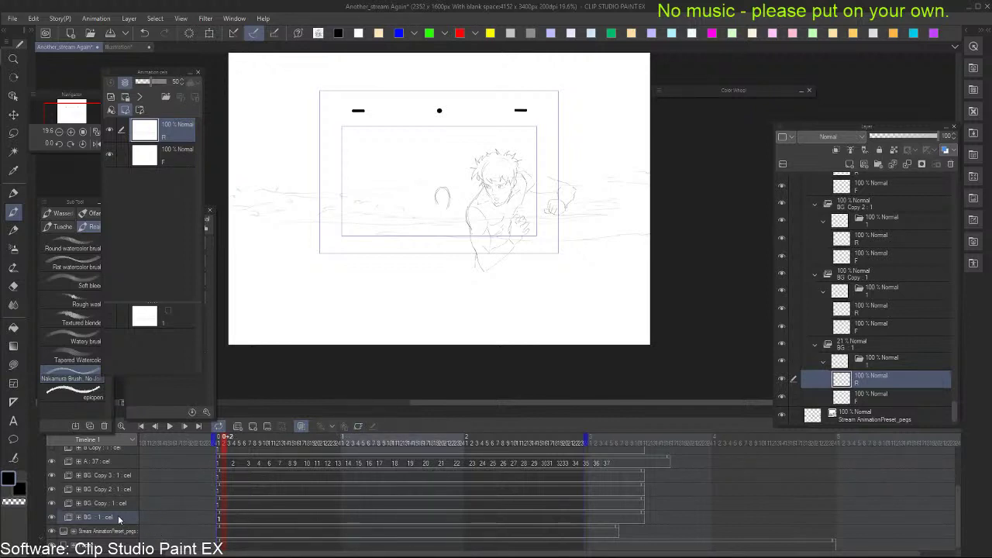
Enable keyframes on the BG folder and set a smooth-interpolation keyframe at the first frame with the background shifted far left
left_click(358, 425)
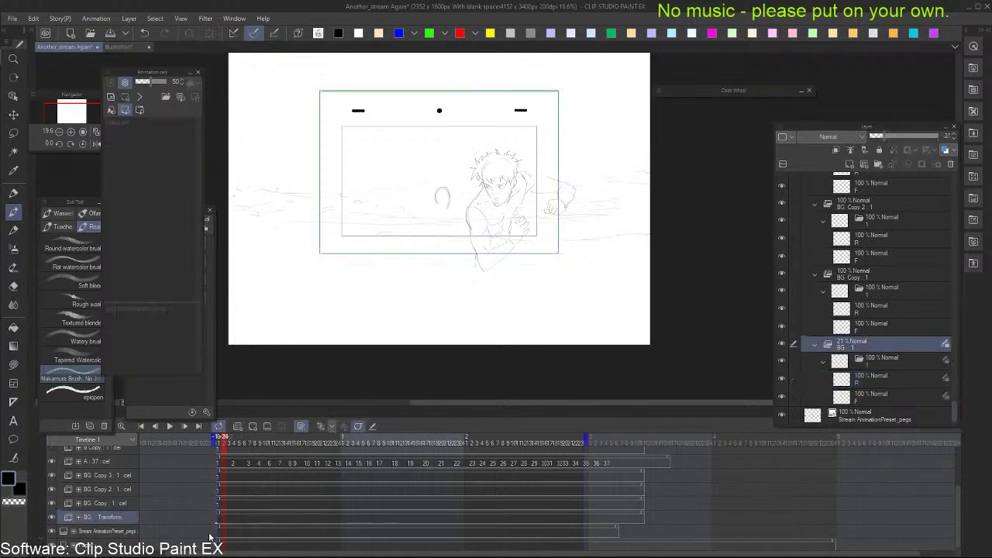
left_click(332, 426)
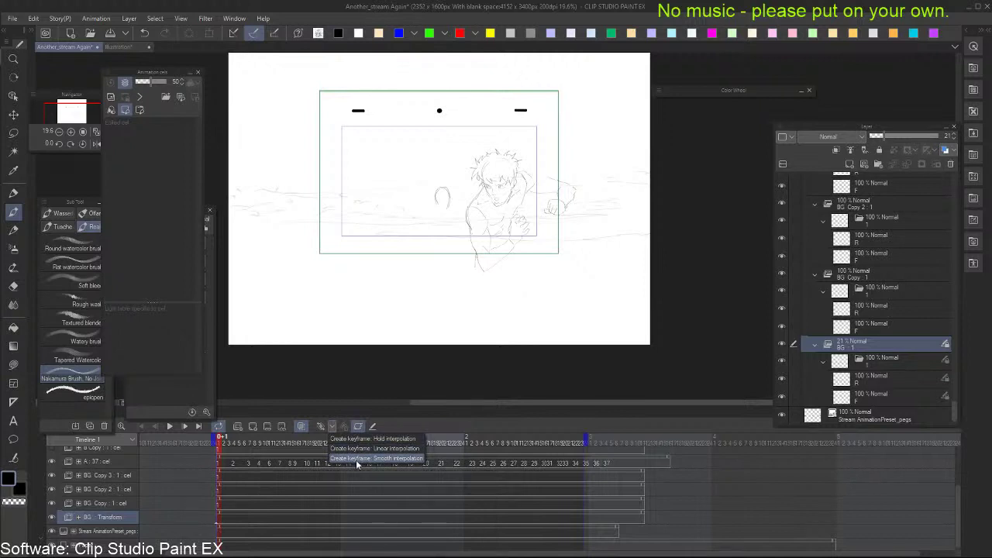
left_click(356, 460)
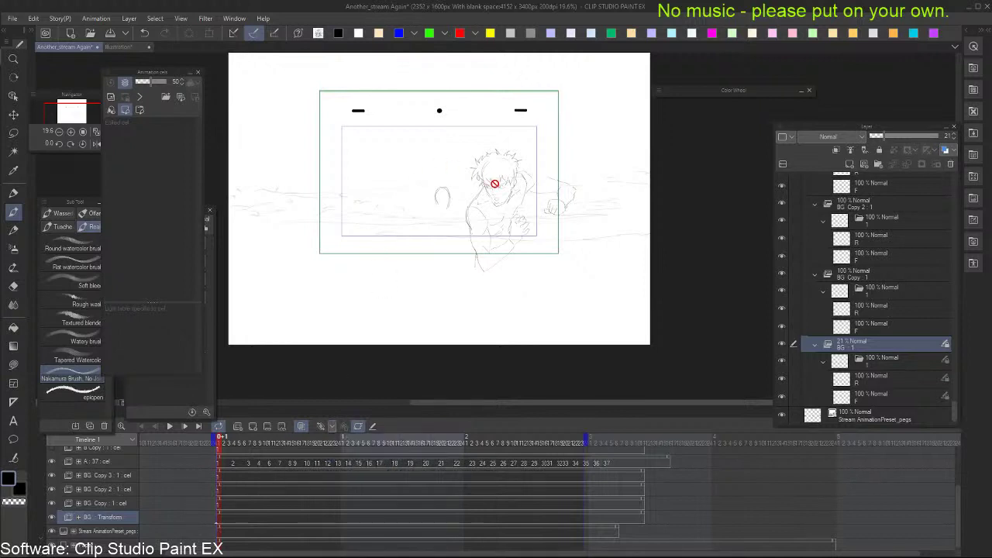
key("k")
left_click_drag(562, 219, 457, 225)
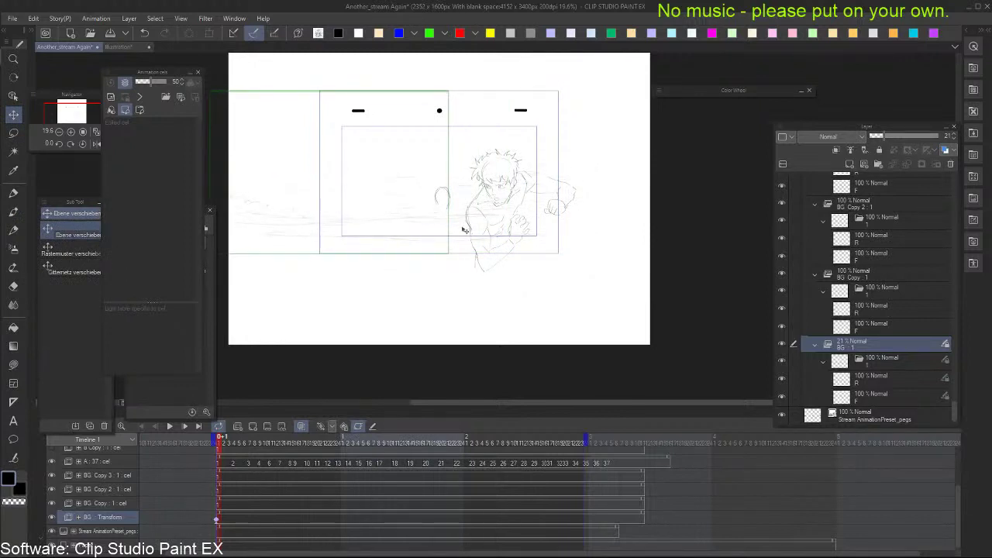
Move the BG folder's second keyframe to frame 15 and shift the background left at that keyframe
key("Right")
key("Right")
key("Right")
key("Right")
key("Right")
key("Right")
key("Right")
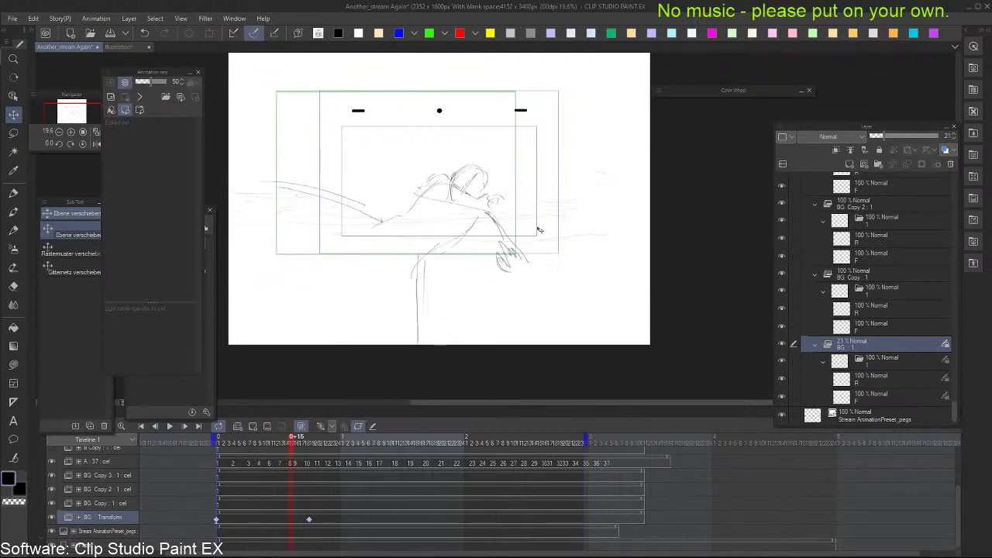
left_click_drag(309, 518, 291, 520)
left_click(291, 521)
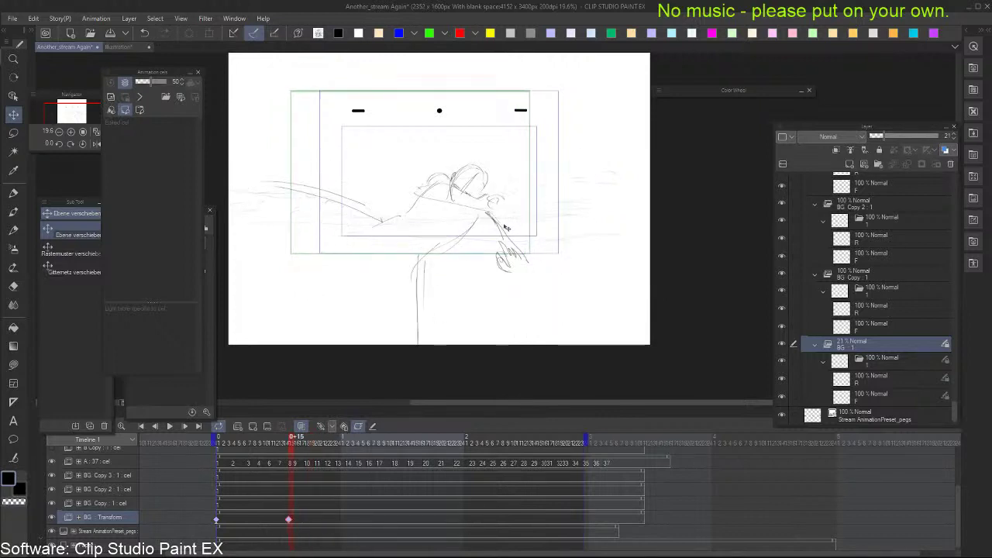
left_click_drag(516, 224, 465, 225)
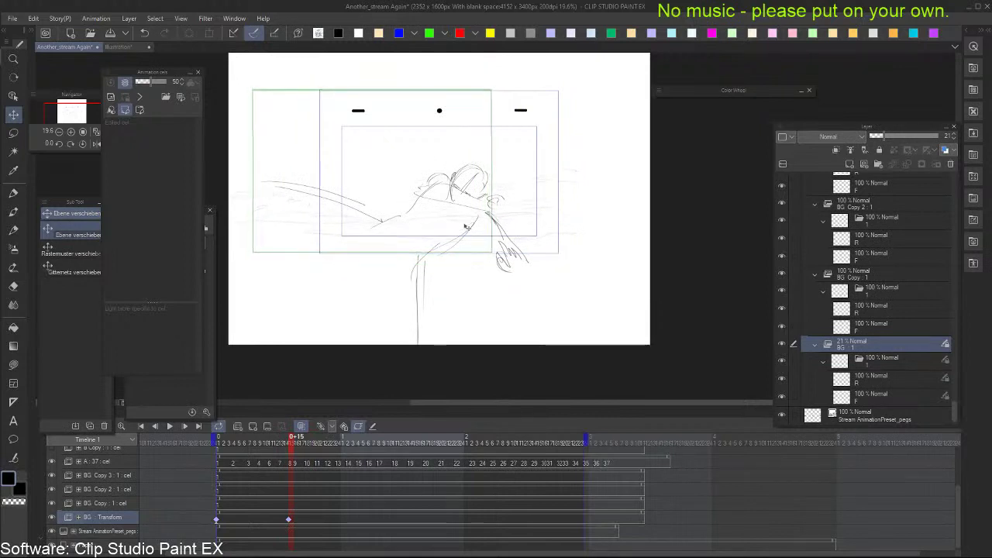
Step back and forth through the frames around the BG keyframe at 0+15 to examine how the background moves with the figure
key("Left")
key("Left")
key("Left")
key("Left")
key("Right")
key("Right")
key("Right")
key("Right")
key("Right")
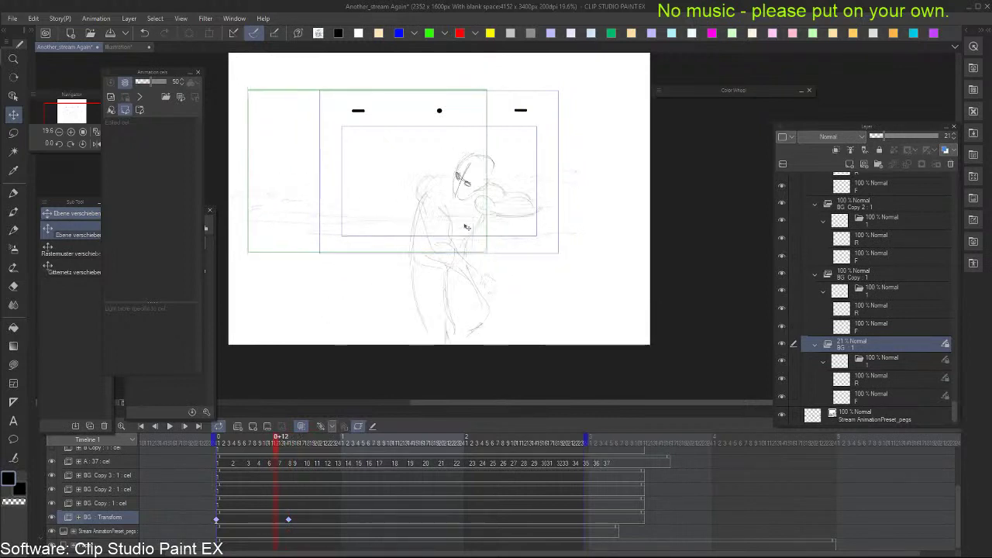
key("Right")
key("Right")
key("Right")
key("Right")
key("Right")
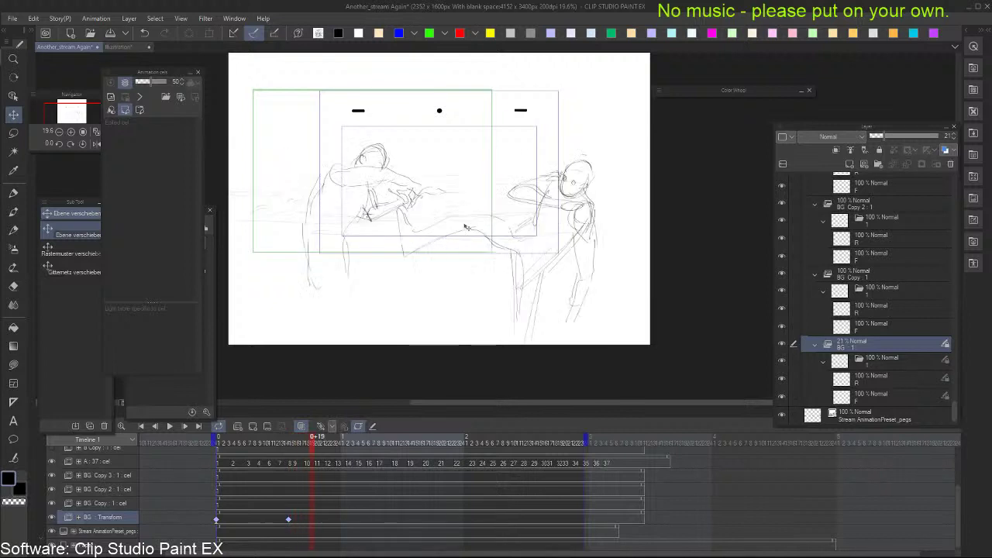
Try shifting the background to the right at frame 0+23, and undo the shift
key("Right")
key("Right")
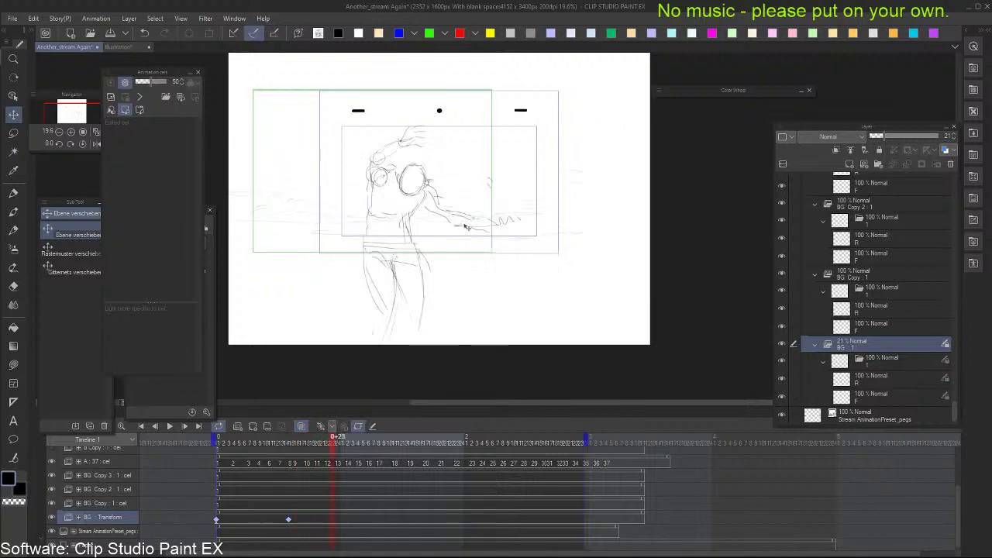
left_click_drag(465, 226, 603, 229)
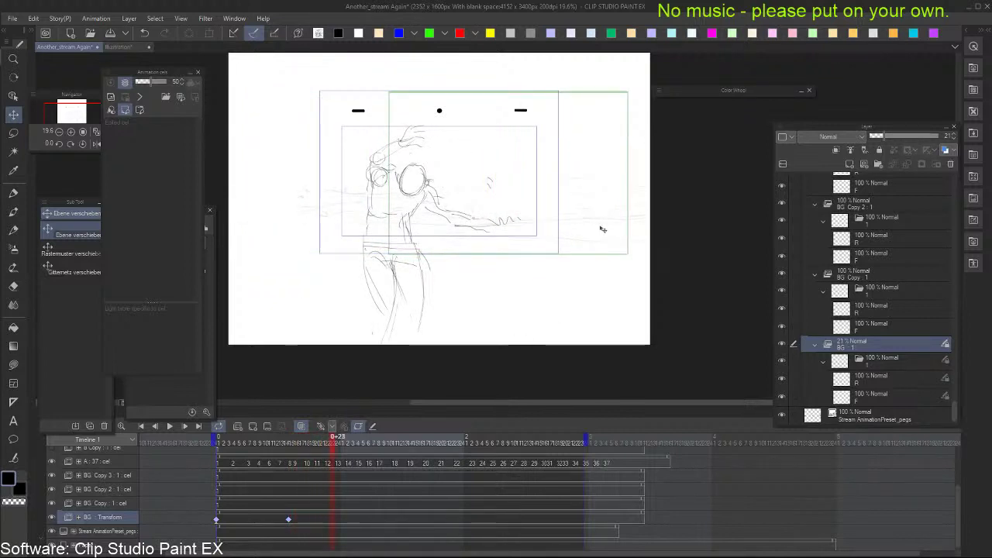
key("ctrl+z")
Add a BG keyframe at about 1+17 by moving the background far to the right at that frame
key("Right")
key("Right")
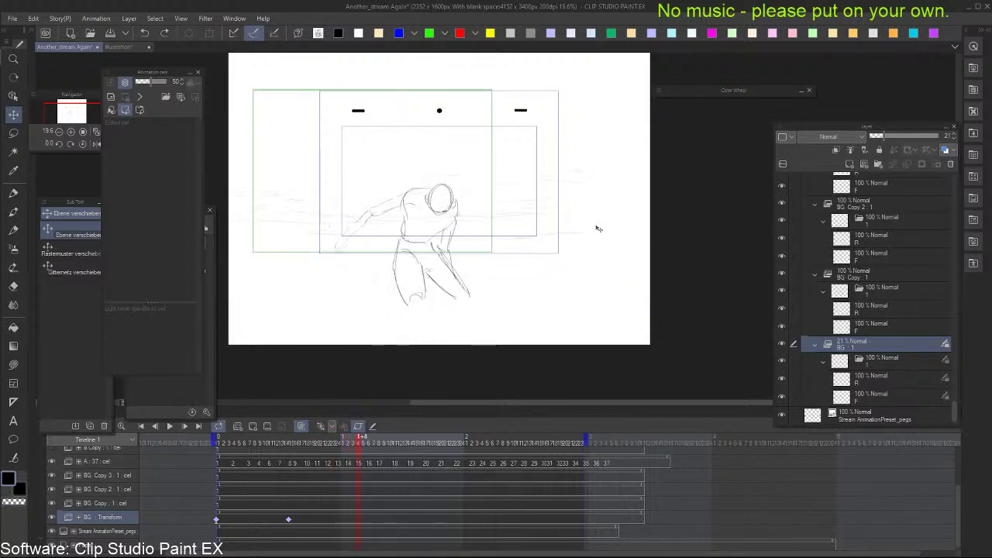
key("Right")
key("Right")
key("Right")
key("Right")
key("Right")
key("Right")
key("Right")
key("Right")
key("Right")
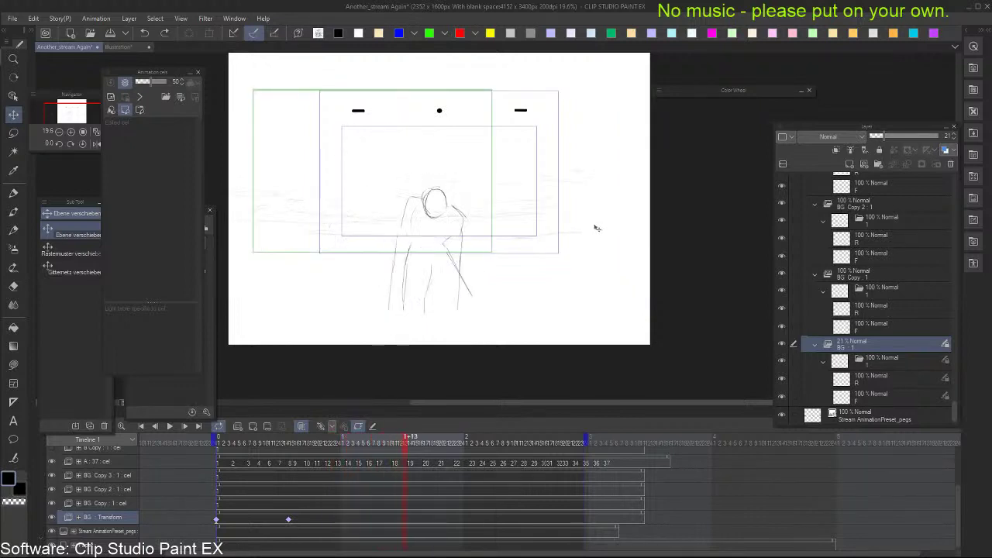
key("Right")
key("Right")
key("Right")
key("Right")
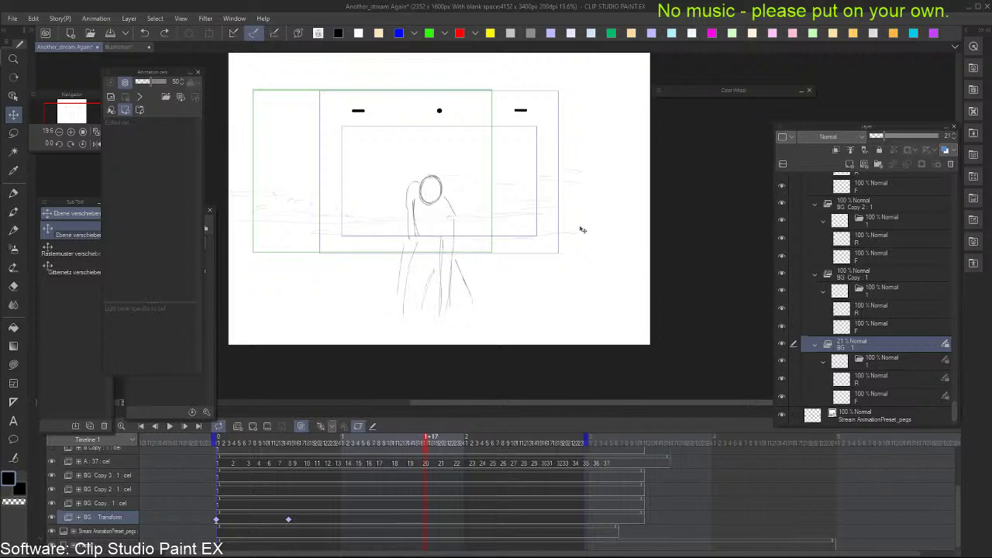
left_click_drag(474, 231, 622, 230)
Add a BG keyframe at 1+2 and shift the background to the right there, checking the frames that follow
left_click(348, 517)
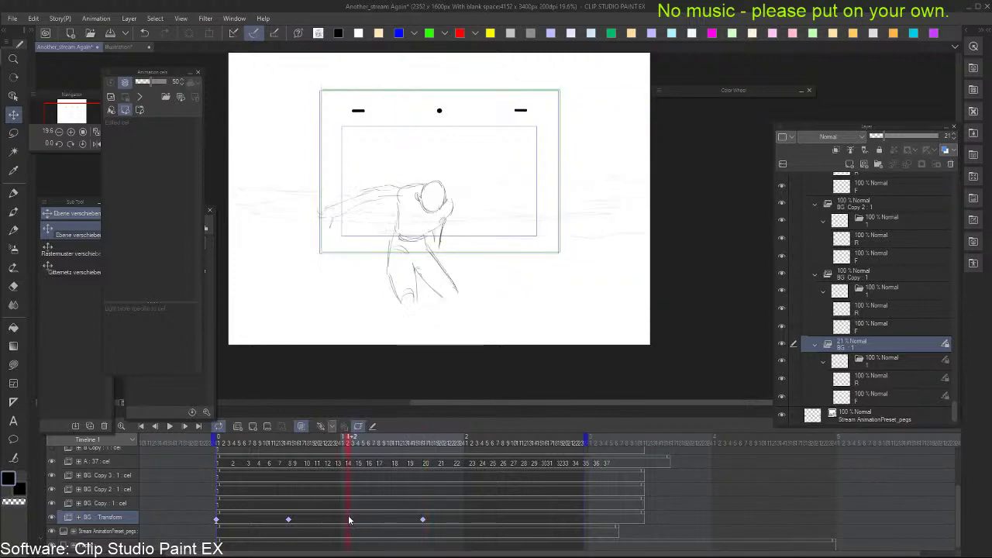
left_click_drag(514, 206, 546, 210)
key("Right")
key("Right")
key("Right")
key("Right")
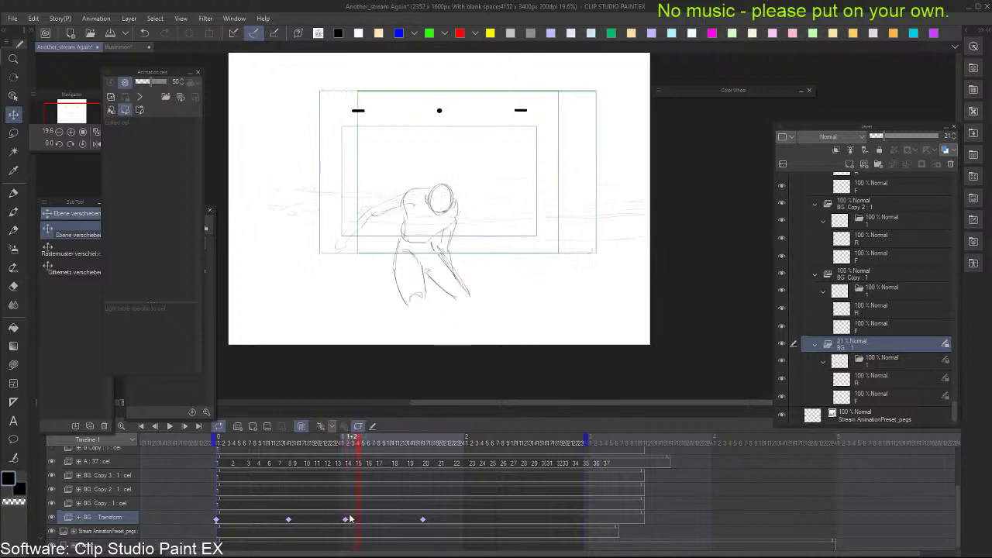
key("Right")
key("Right")
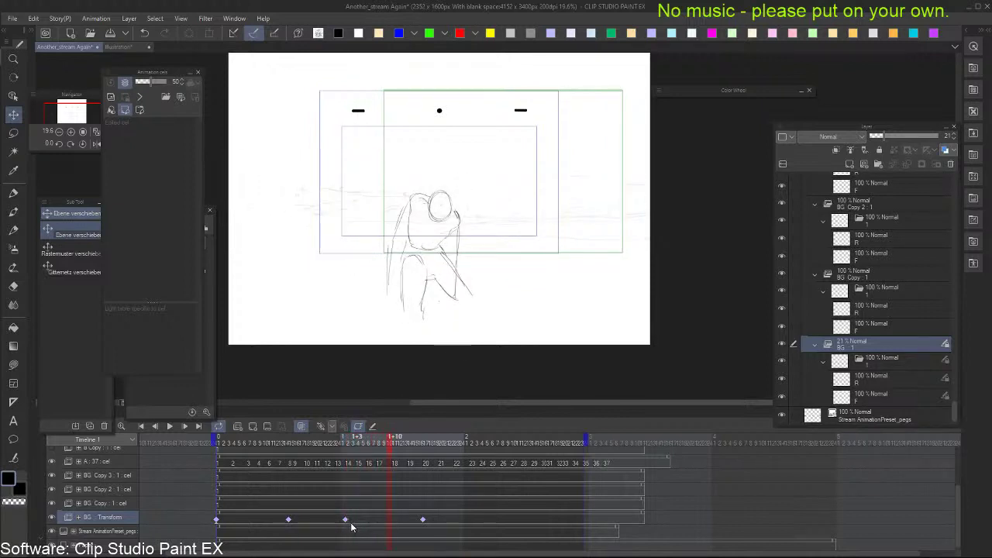
left_click(346, 521)
left_click_drag(533, 225, 550, 227)
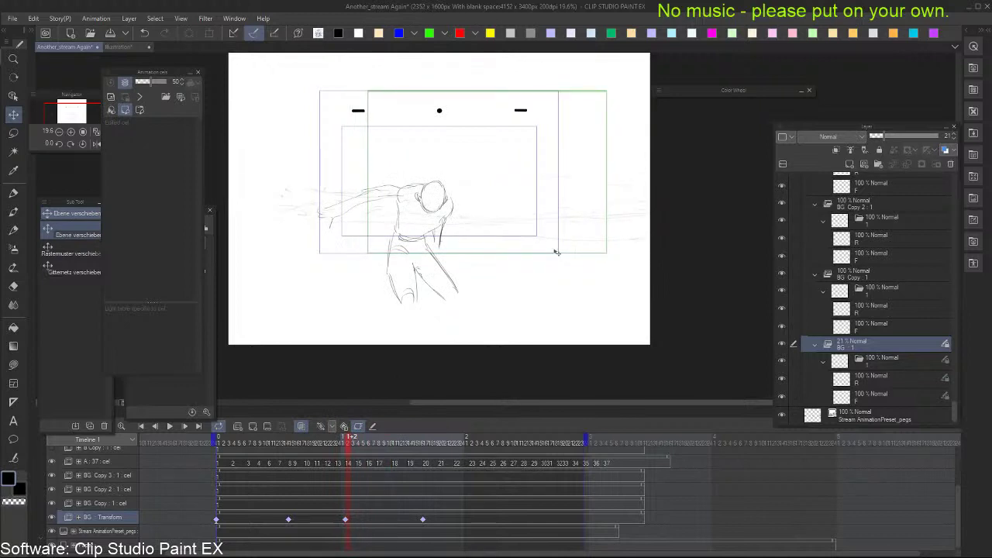
Step through the frames from 1+2 to 1+17 to examine the background's slide between the two keyframes
key("Right")
key("Right")
key("Right")
key("Right")
key("Right")
key("Right")
key("Right")
key("Right")
key("Right")
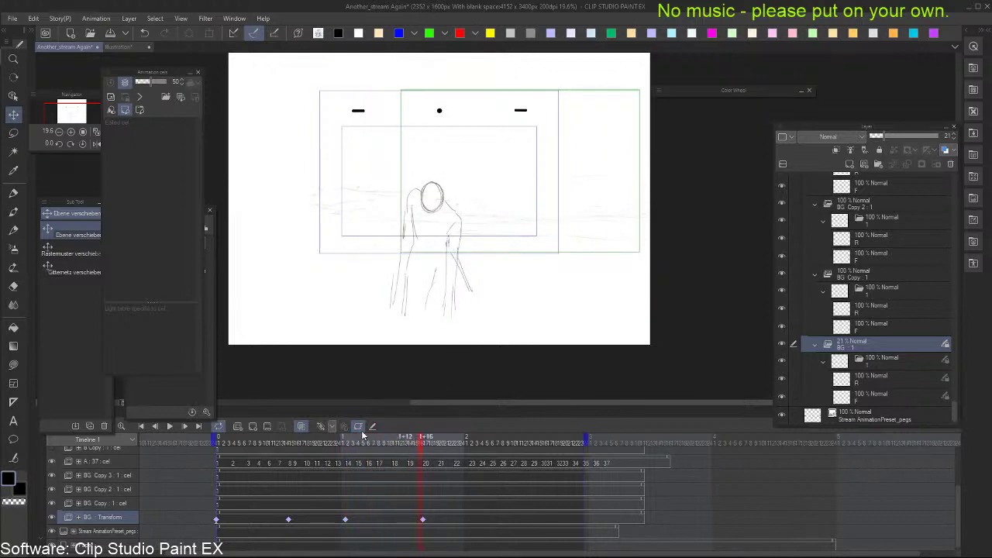
key("Right")
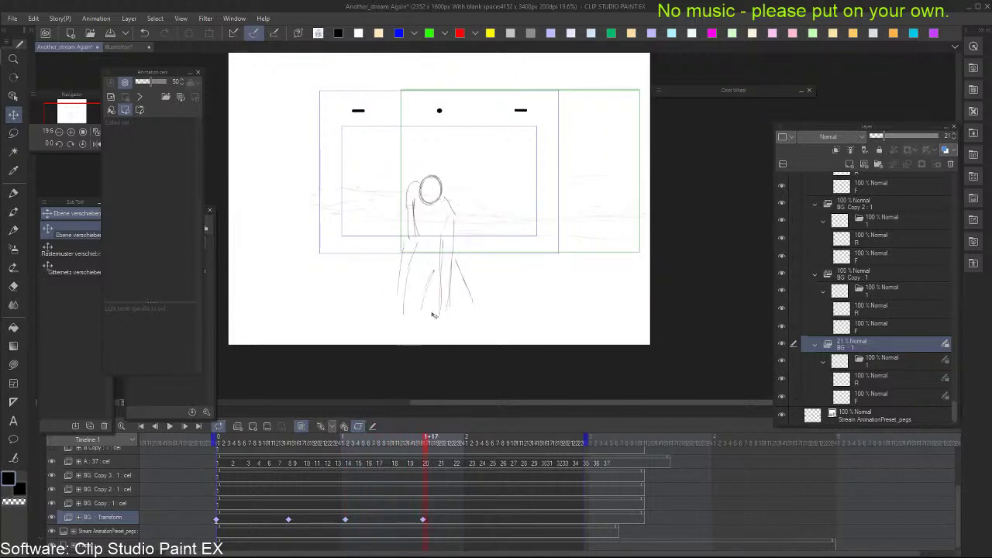
Shift the background further right at the 1+2 keyframe and check the motion up to 1+12
left_click(345, 520)
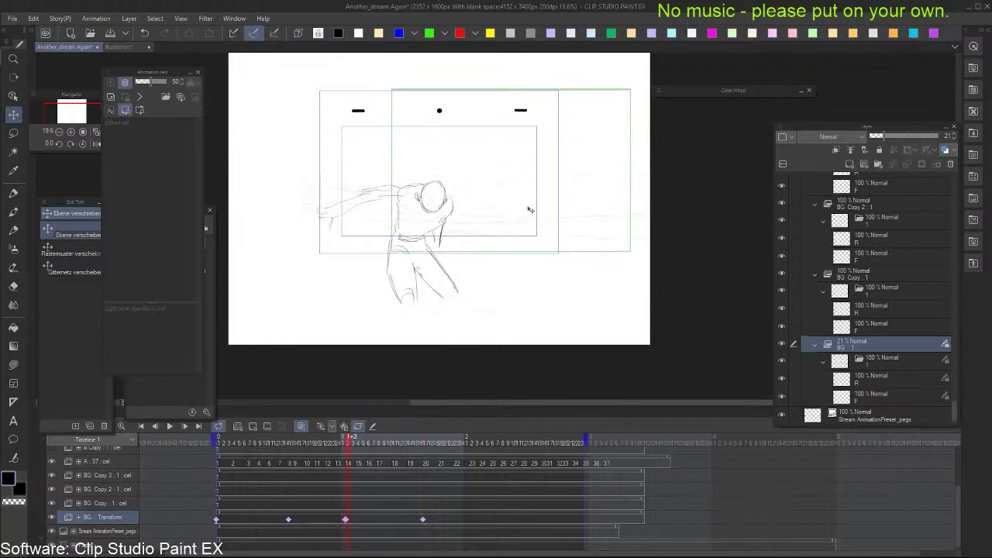
left_click_drag(530, 210, 528, 212)
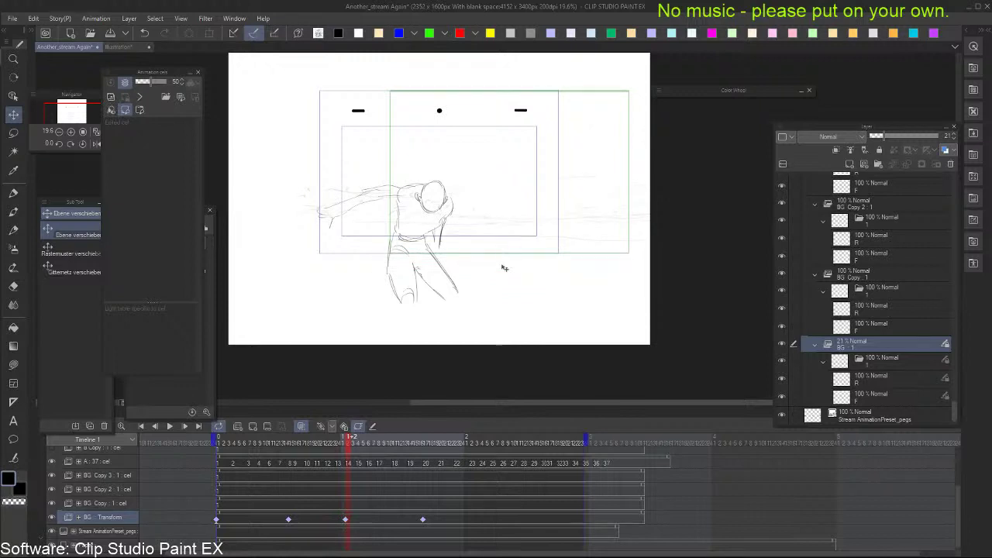
key("Right")
key("Right")
key("Right")
key("Right")
key("Right")
key("Right")
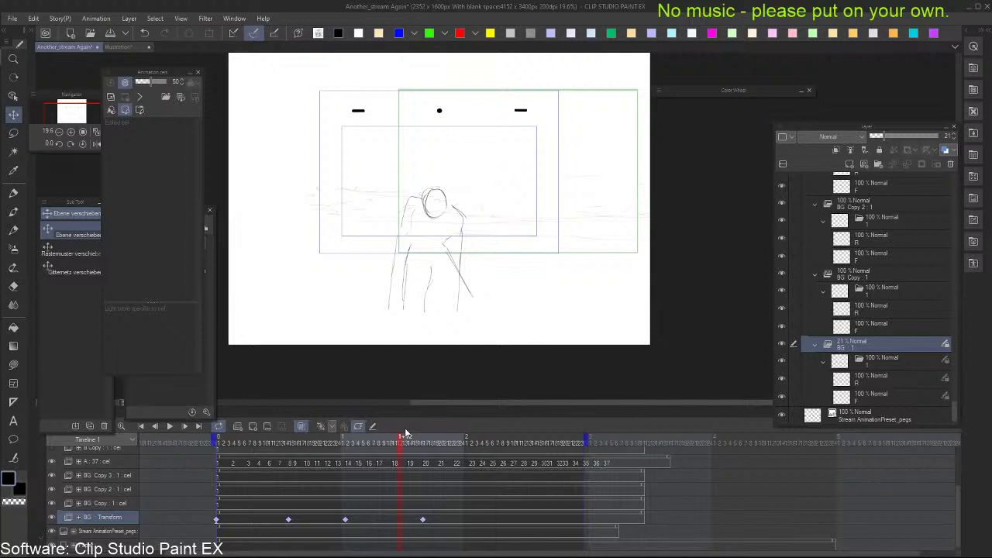
key("XF86AudioLowerVolume")
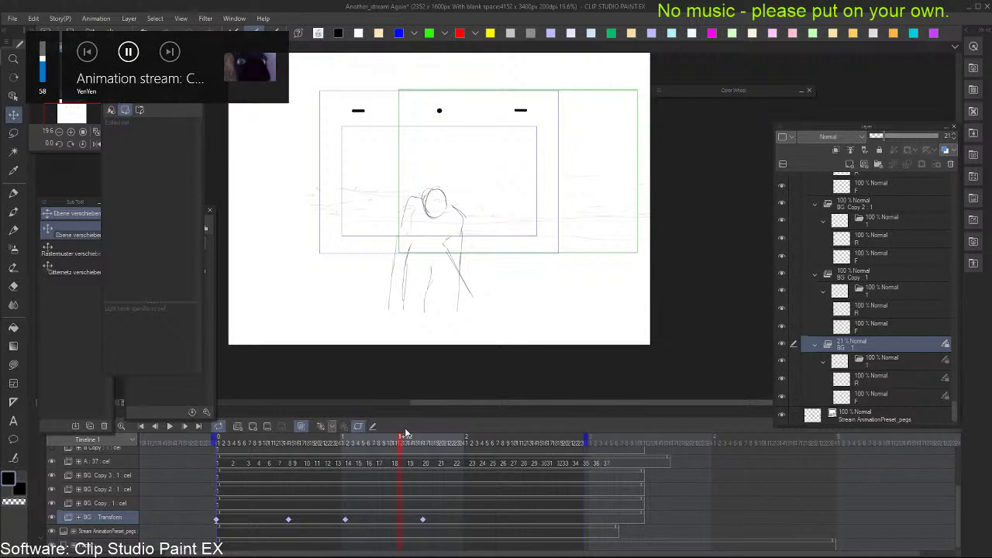
key("XF86AudioLowerVolume")
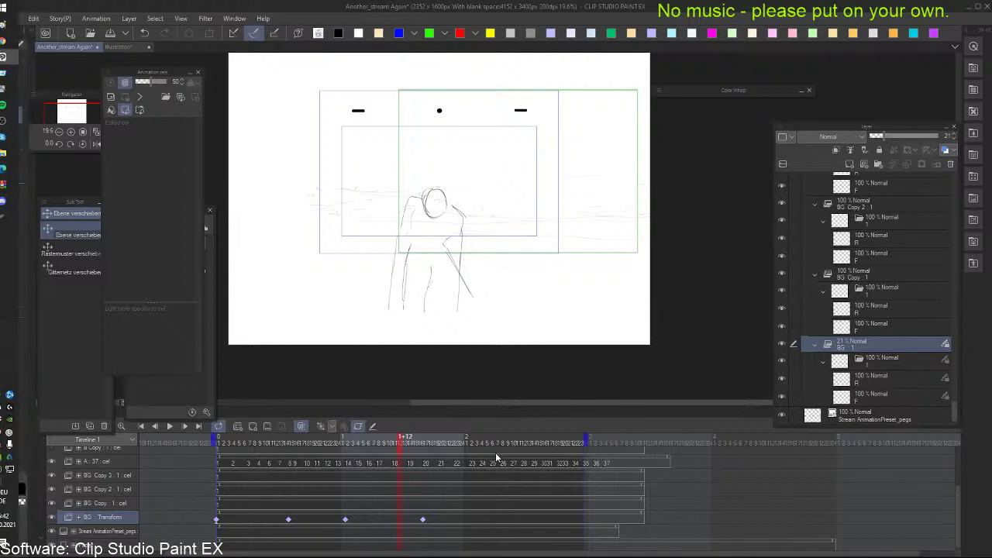
Add a BG keyframe at 2+4 with the background nudged slightly to the right
left_click(438, 524)
key("Right")
key("Right")
key("Right")
key("Right")
key("Right")
key("Right")
key("Right")
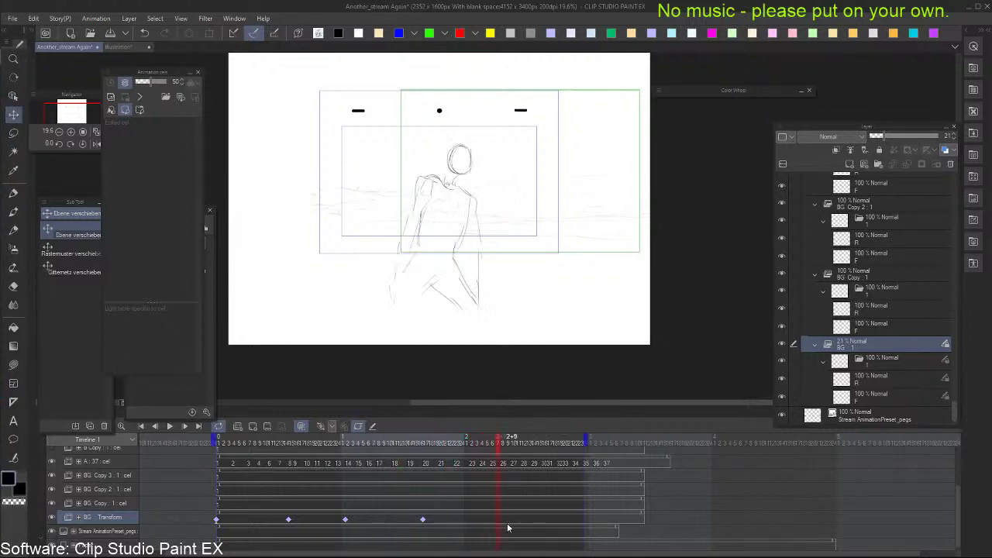
left_click(461, 524)
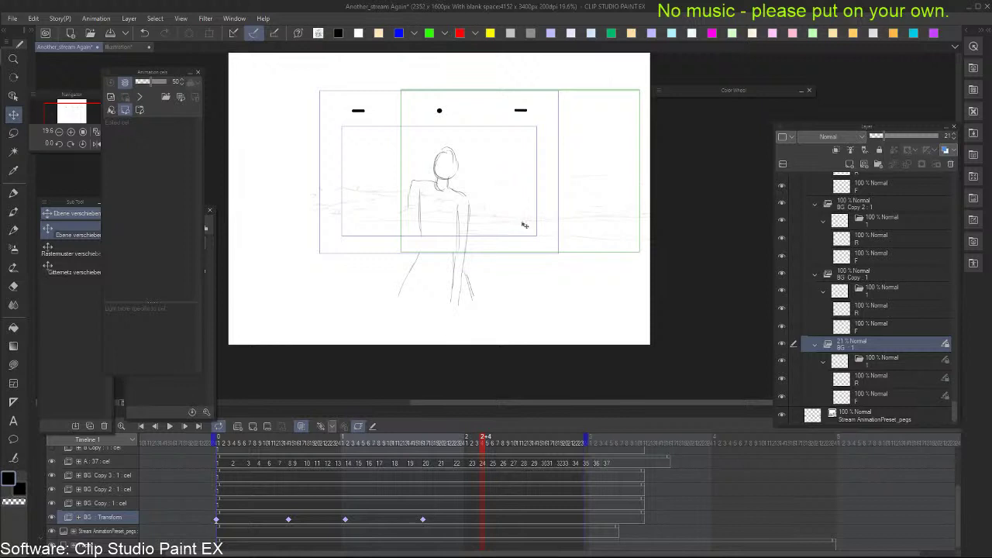
key("Right")
key("Right")
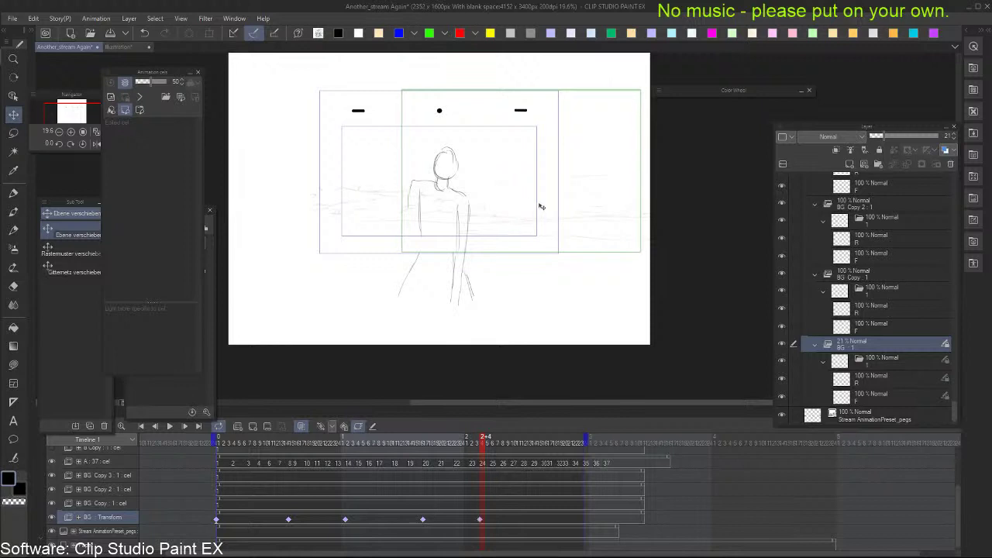
Add a BG keyframe at 2+12 by shifting the background slightly to the left
key("period")
key("period")
key("period")
key("period")
key("period")
key("period")
key("period")
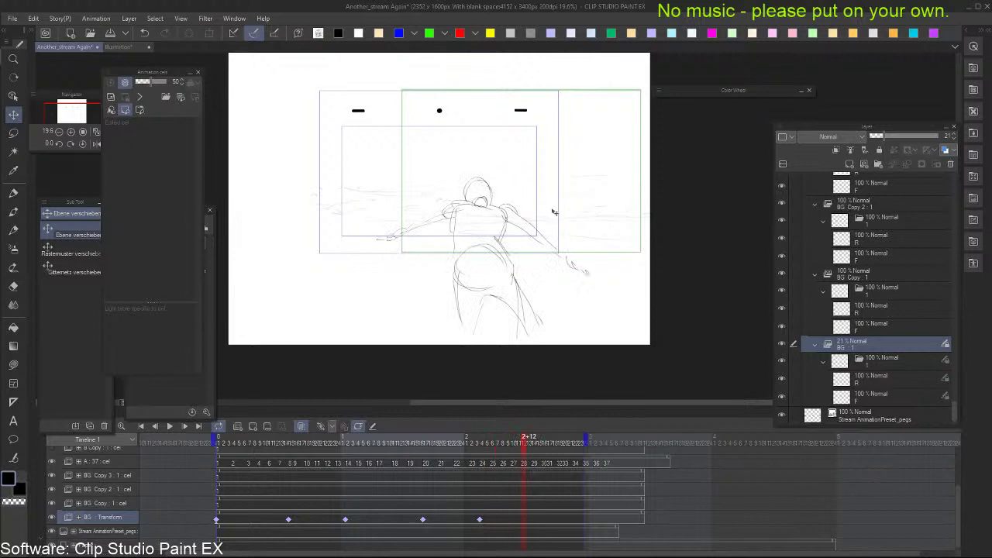
left_click_drag(556, 215, 548, 215)
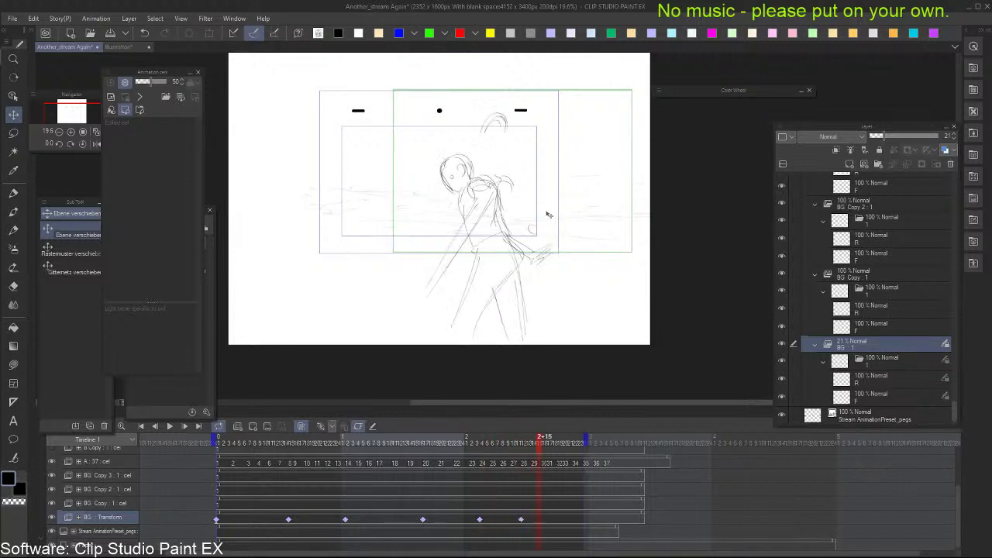
Add a BG keyframe at 2+19 with the background nudged left, and move that keyframe to 2+22
left_click_drag(546, 214, 543, 214)
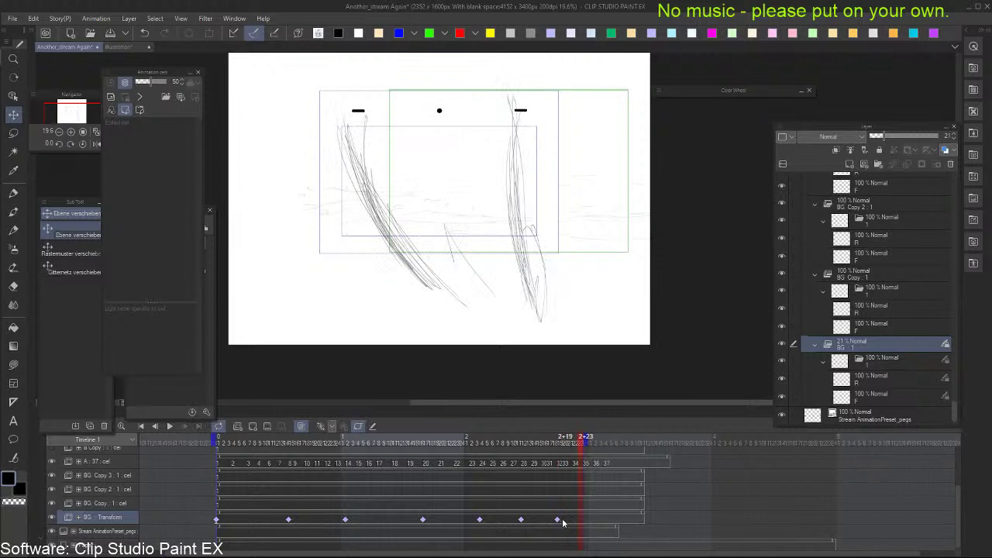
left_click_drag(560, 520, 573, 523)
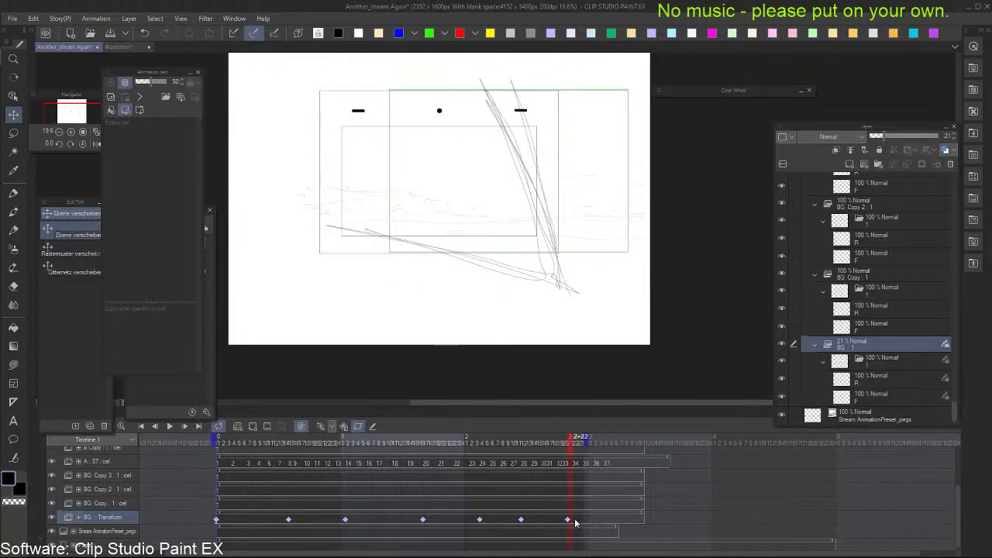
left_click(572, 470)
left_click(569, 521)
Play back the animation from the first frame with the palettes hidden to review the background motion
left_click(218, 521)
key("Tab")
key("space")
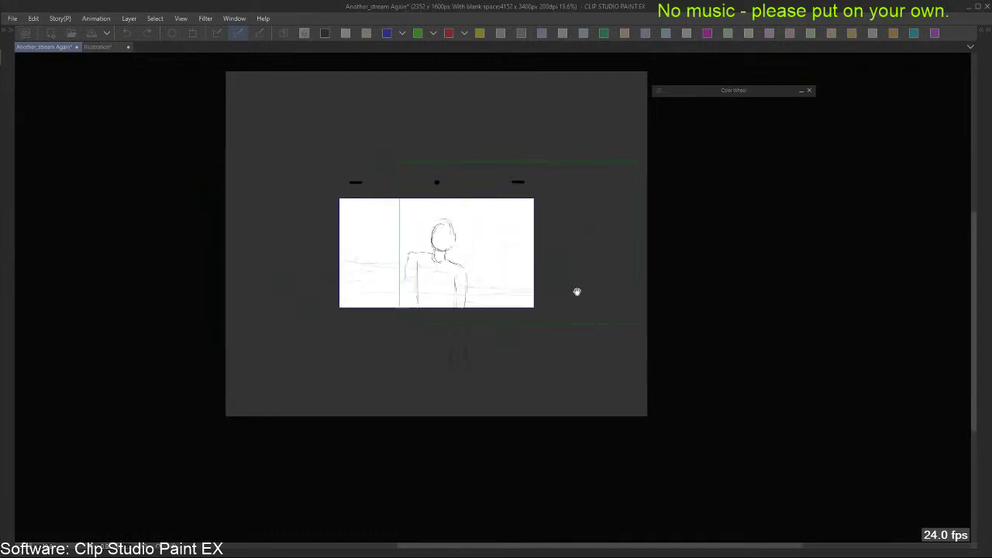
key("space")
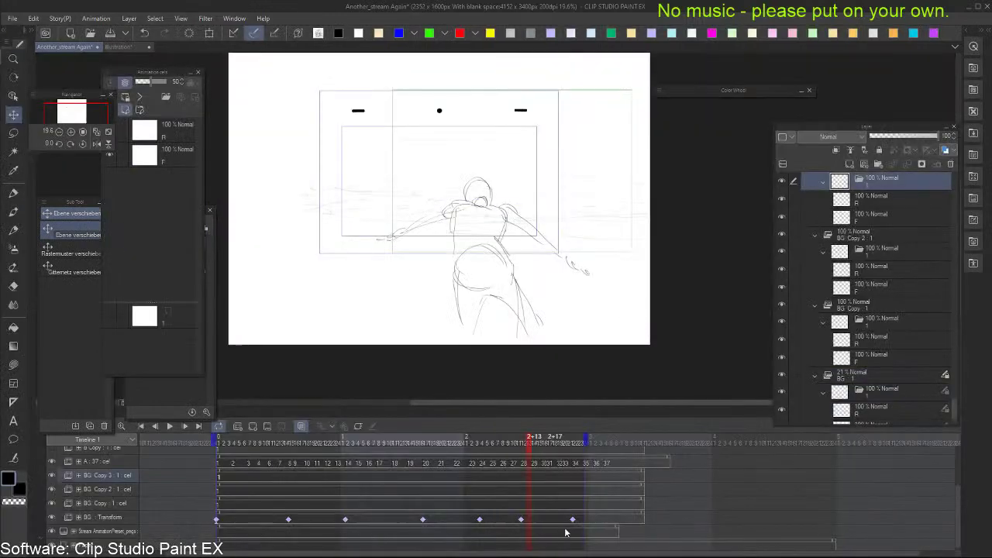
Move the last BG keyframe to 2+23 and shift the background further left at that keyframe
left_click(573, 519)
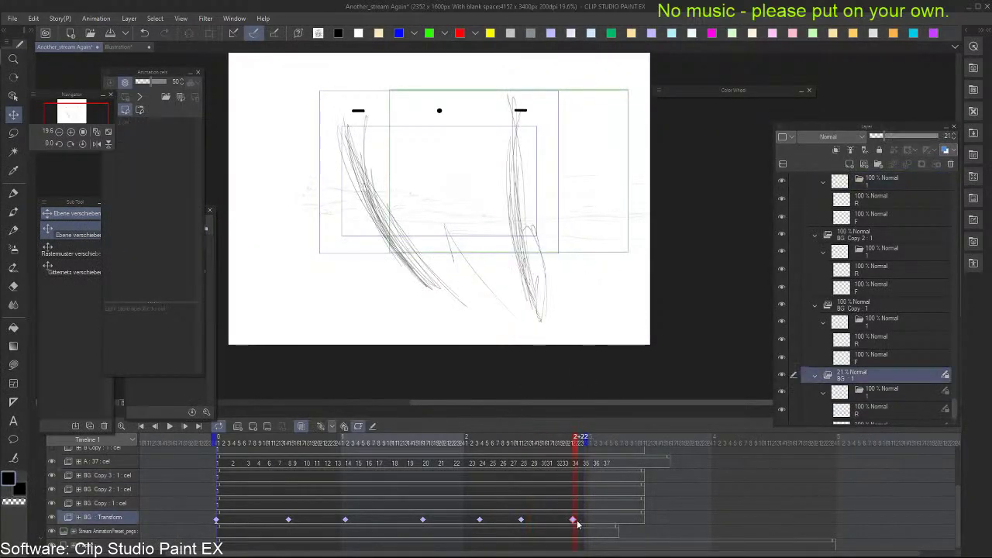
left_click_drag(561, 255, 532, 255)
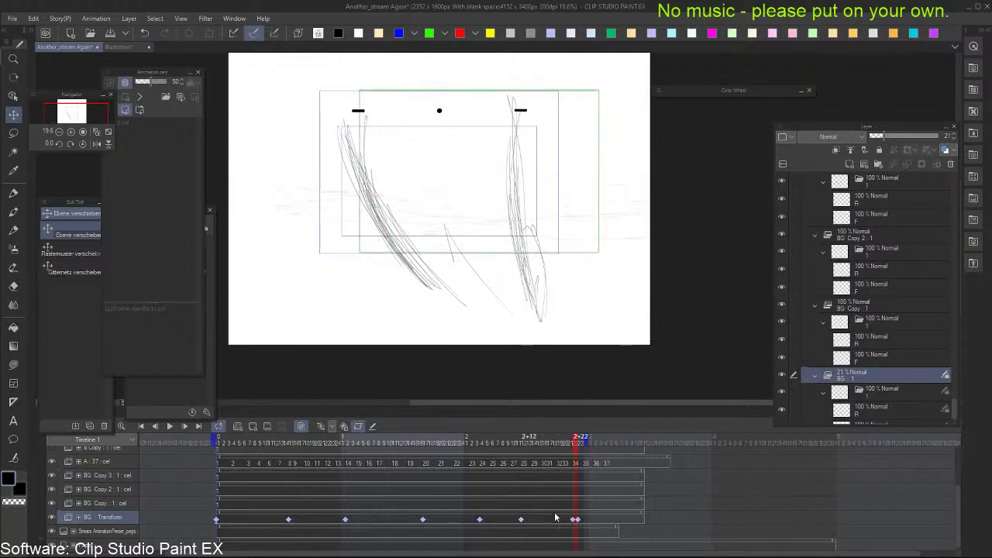
left_click(581, 522)
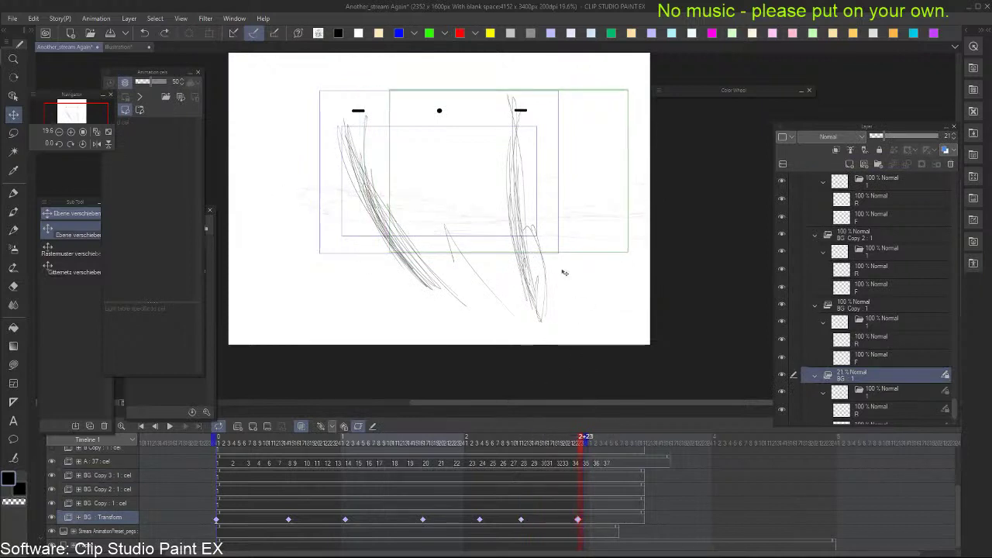
left_click_drag(564, 272, 522, 274)
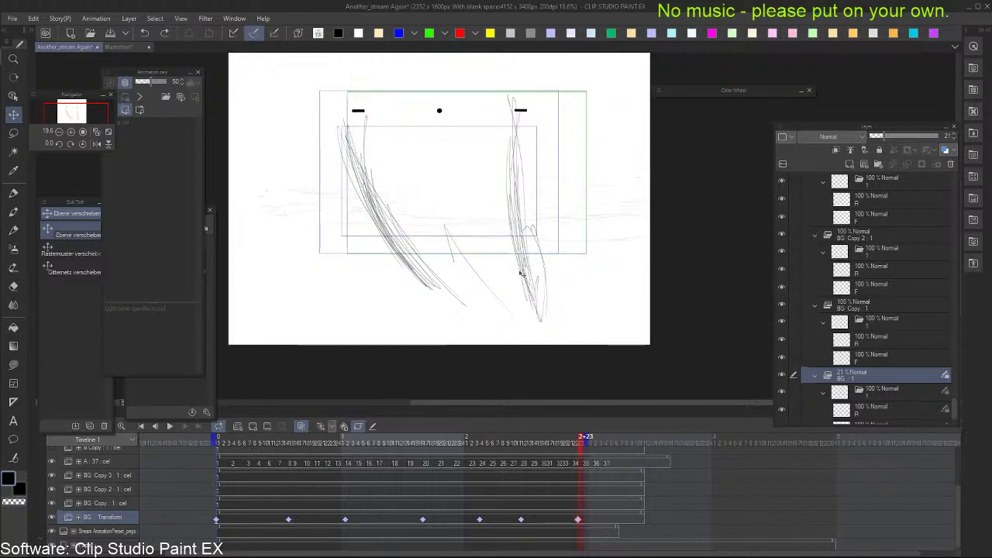
Step through the frames from 2+8 to 2+20 to examine the background's movement toward the last keyframe
left_click(504, 526)
key("Right")
key("Right")
key("Right")
key("Right")
key("Right")
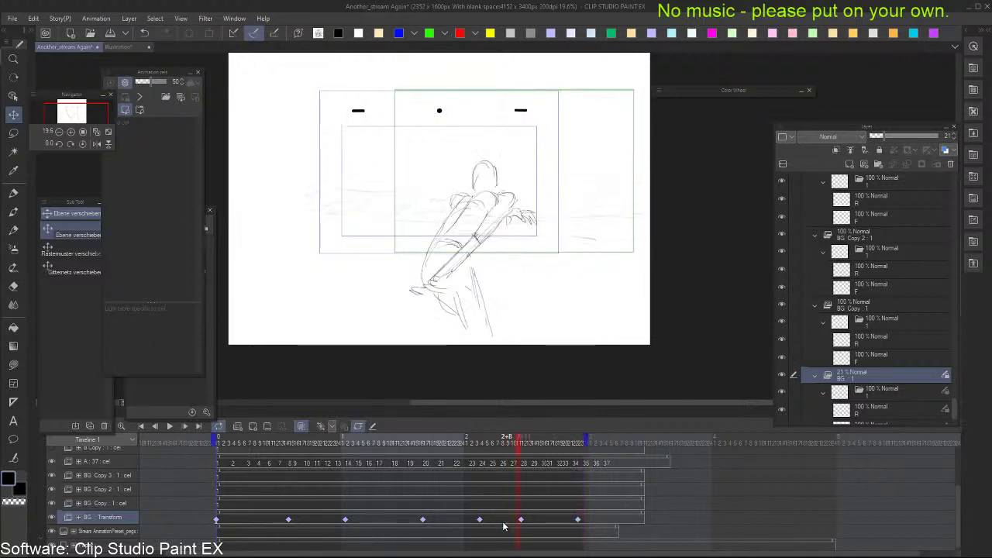
key("Right")
key("Right")
key("Right")
key("Right")
key("Right")
key("Right")
key("Right")
key("Right")
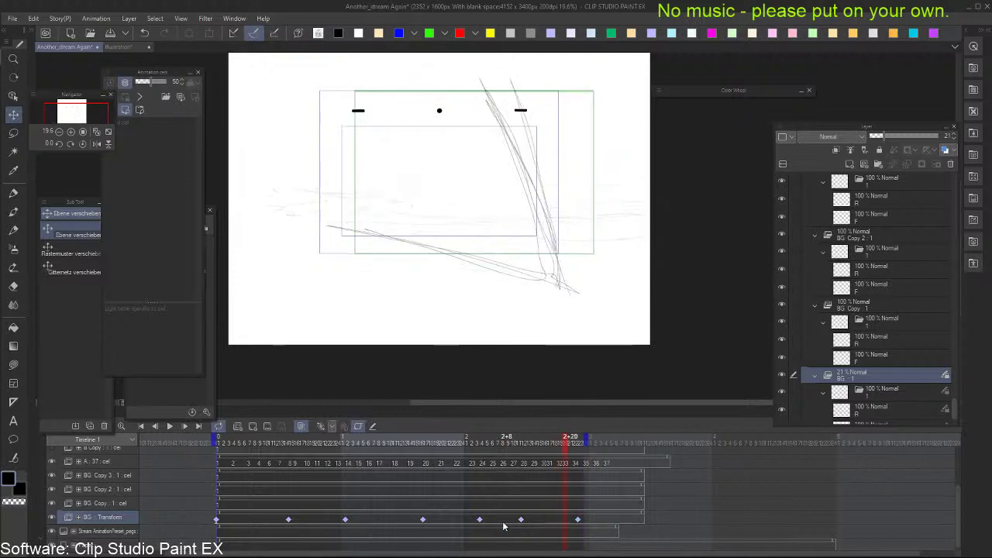
Step forward from the BG keyframe at 2+4 to examine the background's movement through the 2+12 keyframe
left_click(503, 522)
left_click(480, 521)
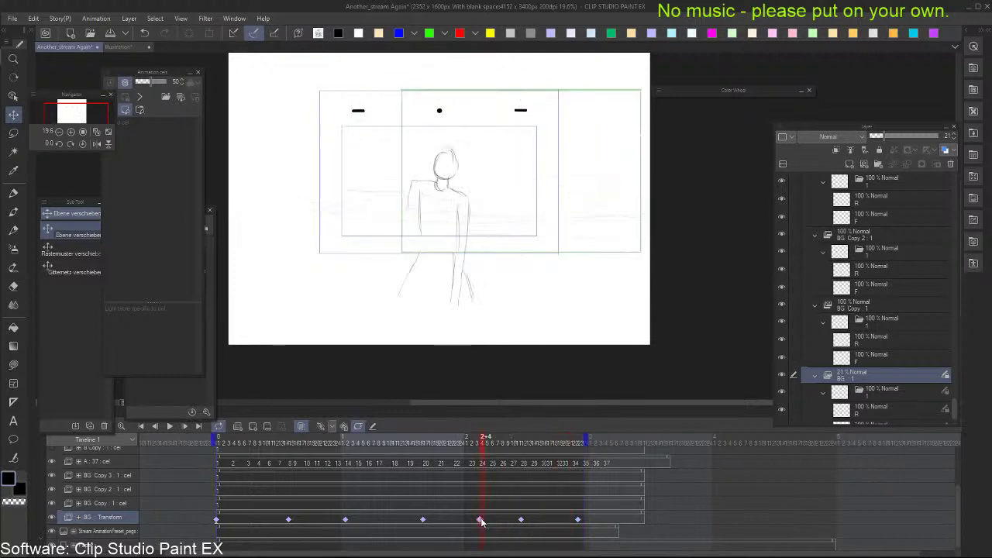
key("Right")
key("Right")
key("Right")
key("Right")
key("Right")
key("Right")
key("Right")
key("Right")
key("Right")
key("Right")
key("Right")
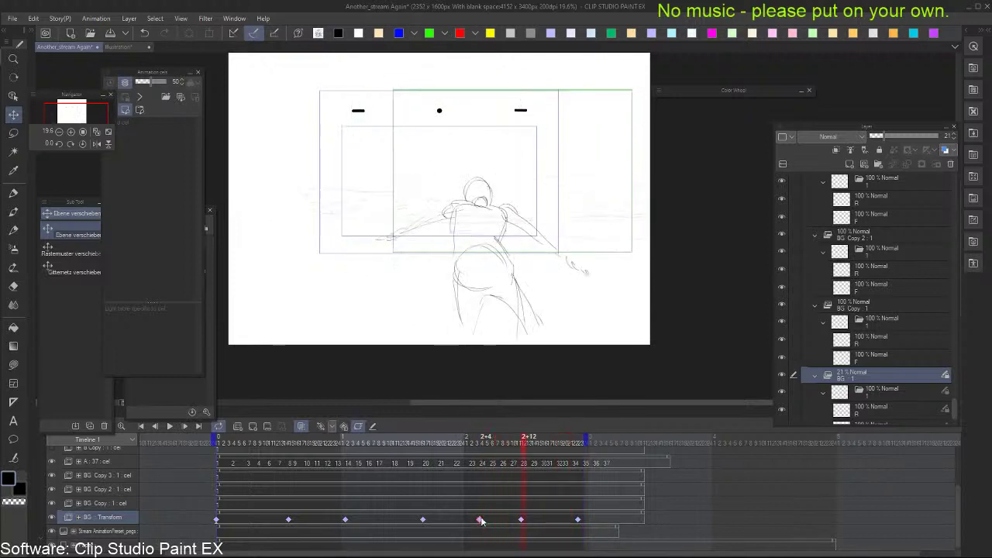
Play back the animation from the start in a palette-free view to check the revised background movement
key("Right")
left_click(238, 527)
key("Tab")
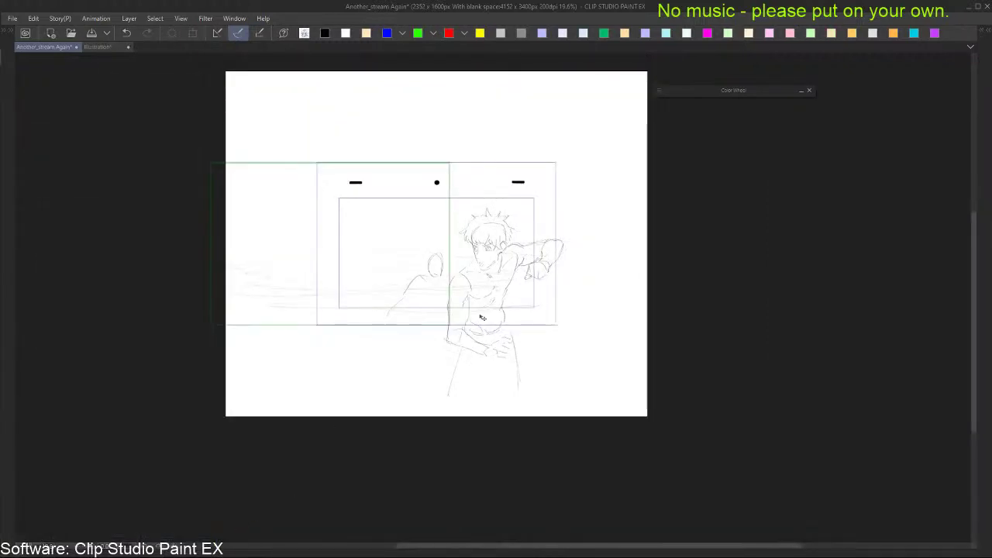
key("space")
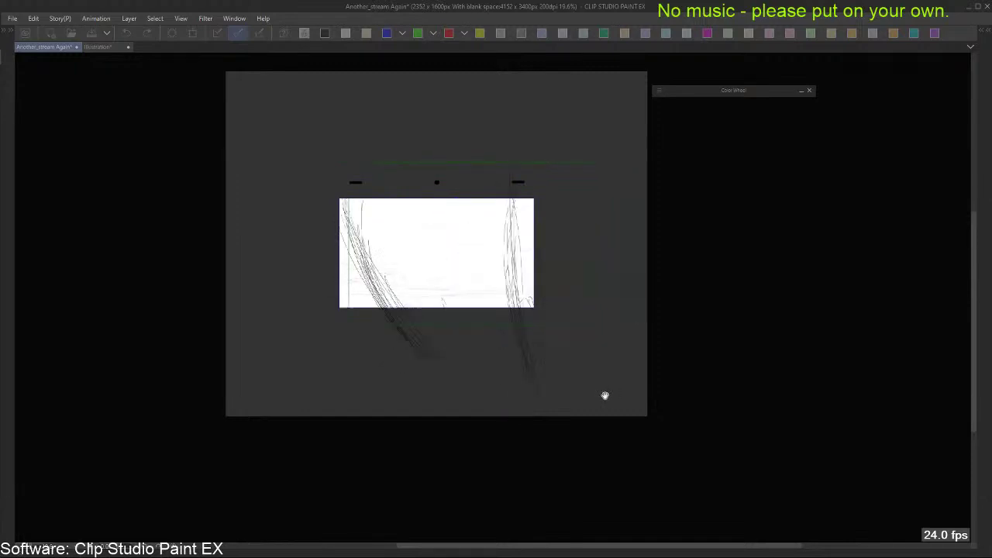
key("Tab")
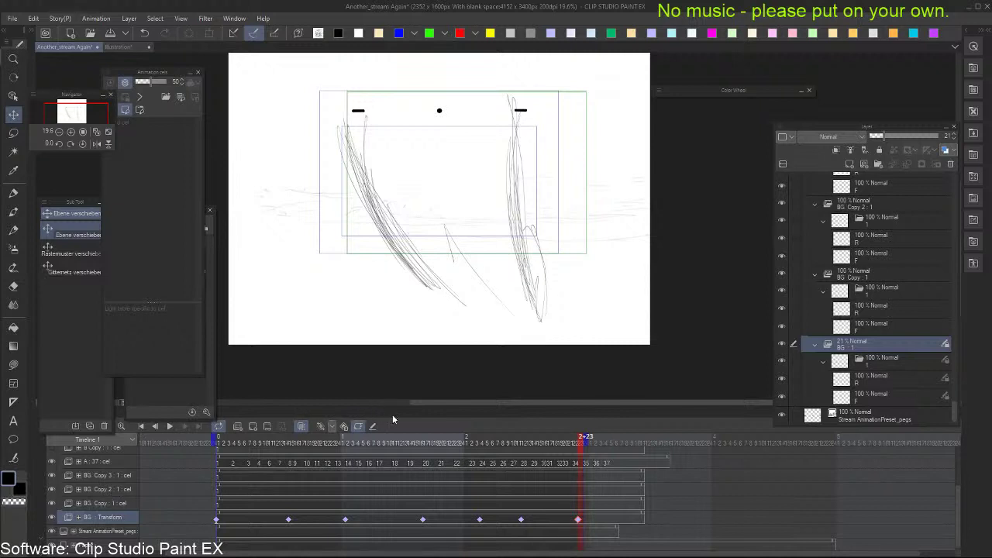
Open the BG layer's transform curves in the graph editor and reshape the position curve at the last keyframe, 2+23
left_click_drag(404, 408, 405, 410)
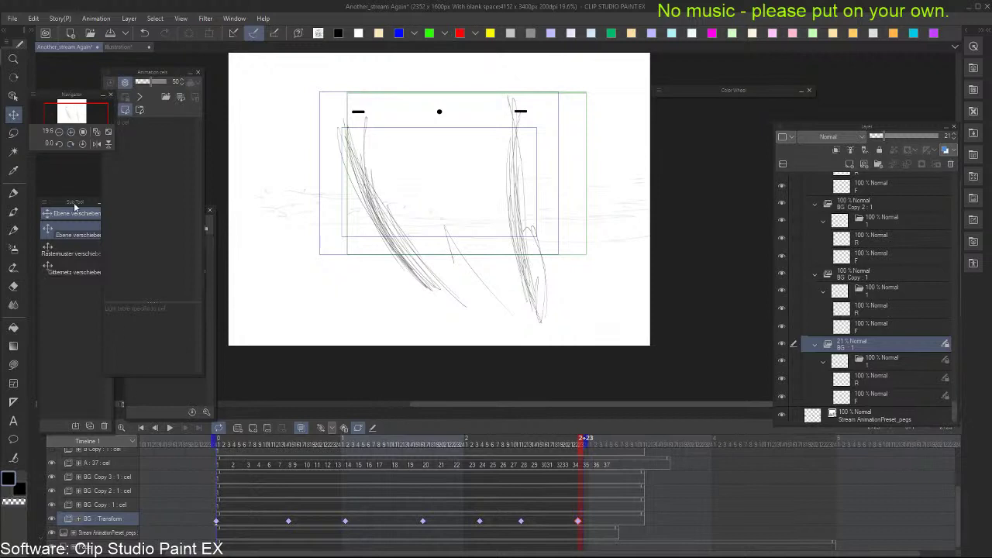
left_click_drag(75, 206, 78, 171)
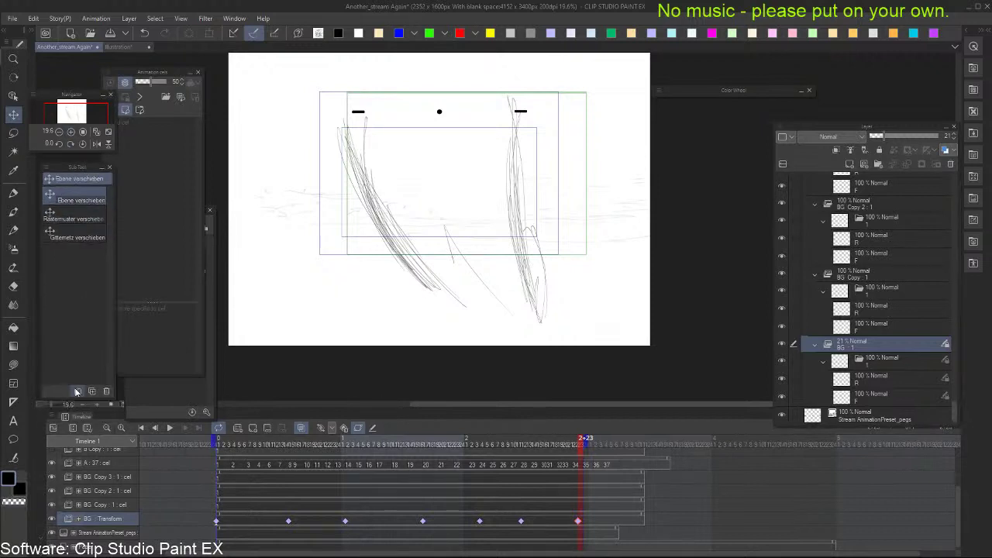
left_click(53, 428)
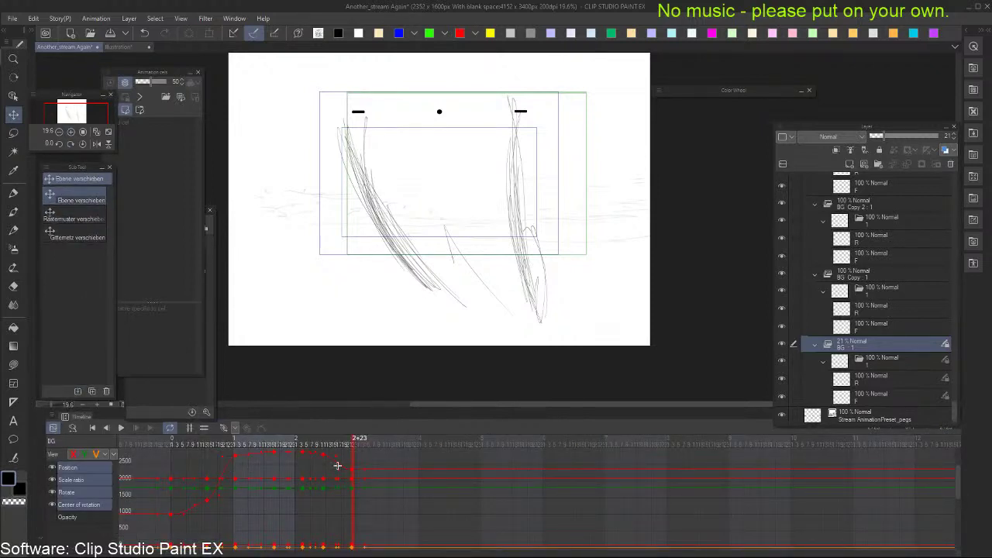
scroll(355, 472, "up", 6)
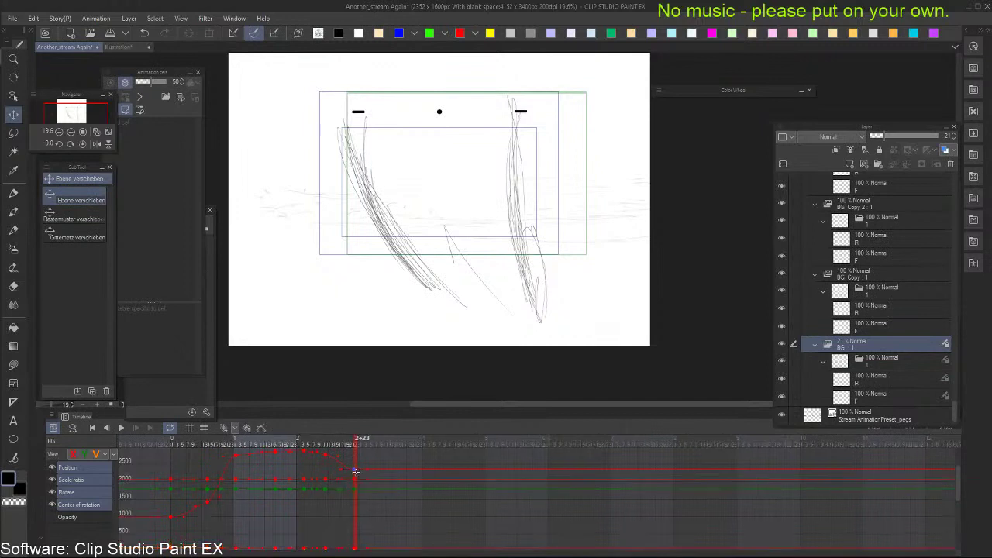
left_click_drag(379, 471, 370, 470)
scroll(364, 463, "down", 1)
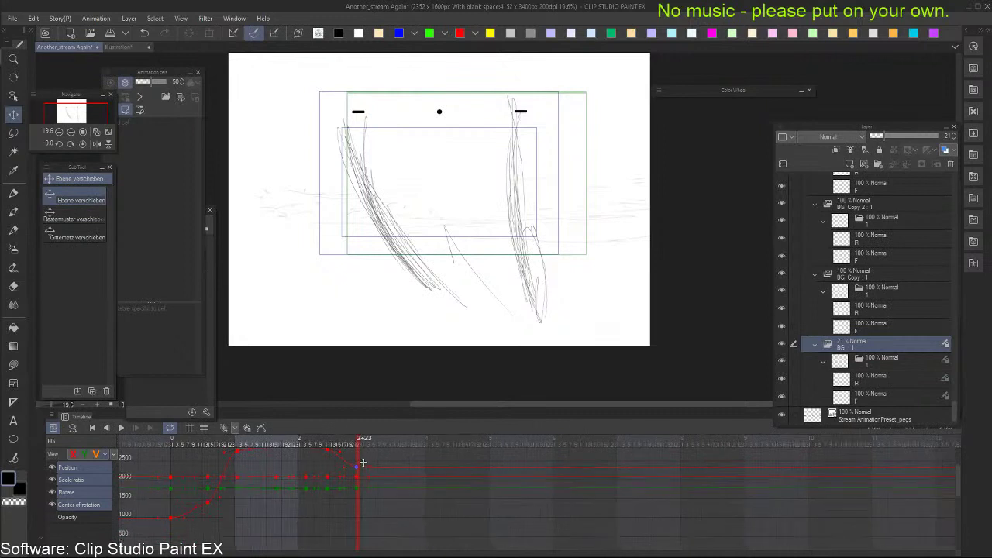
scroll(361, 470, "up", 4)
scroll(376, 470, "up", 4)
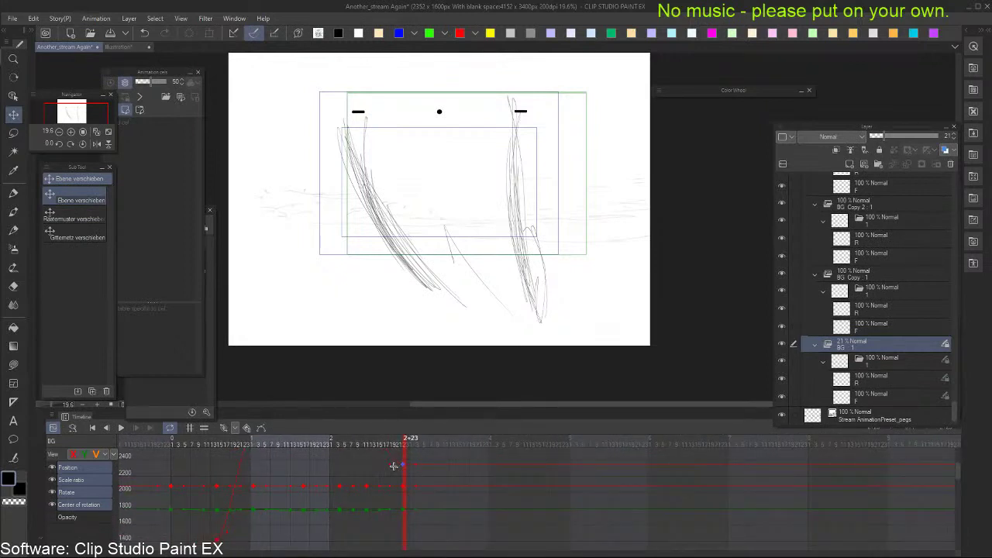
left_click_drag(393, 466, 367, 470)
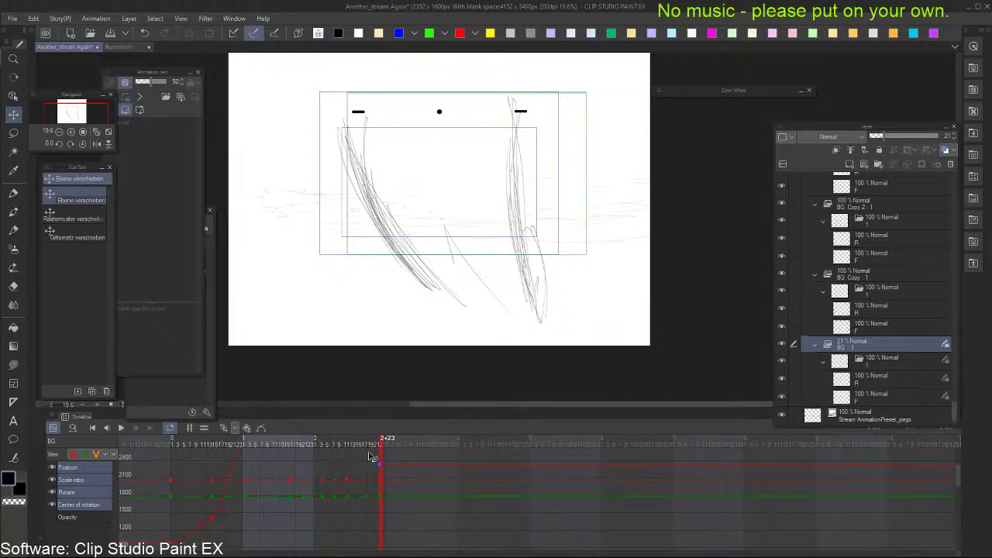
left_click_drag(370, 457, 369, 468)
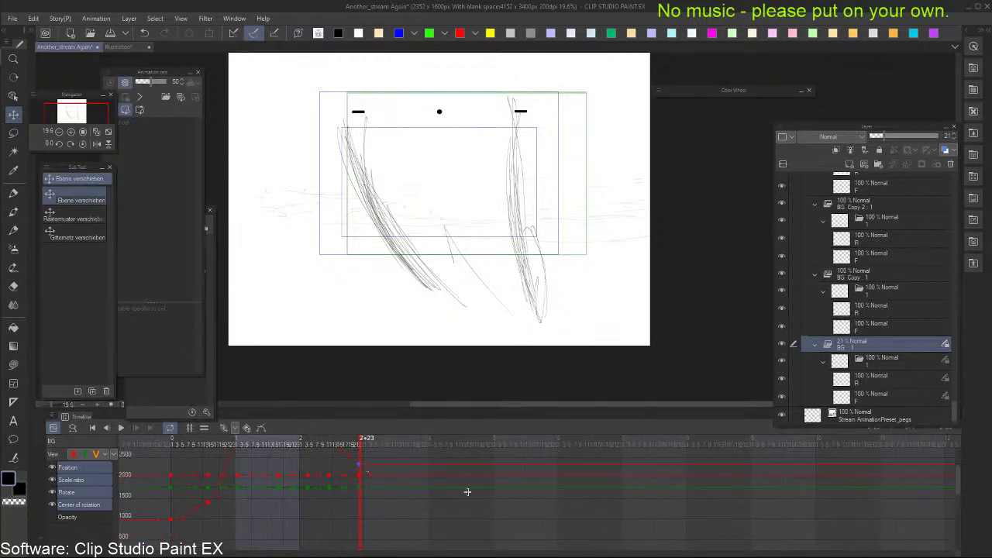
left_click_drag(467, 492, 411, 481)
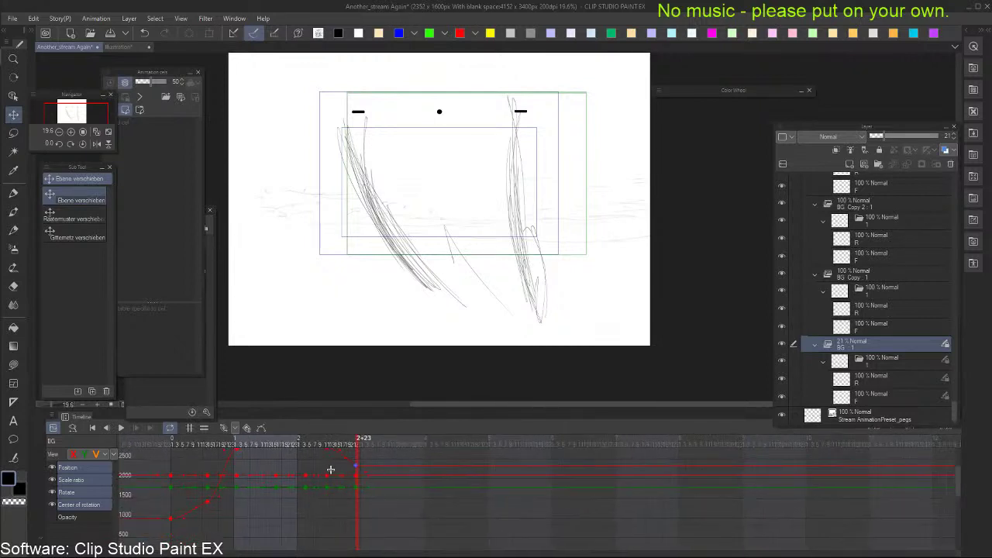
Smooth the peak of the BG position curve by adjusting the fourth keyframe's handle, then return to the regular timeline view
left_click_drag(329, 468, 350, 507)
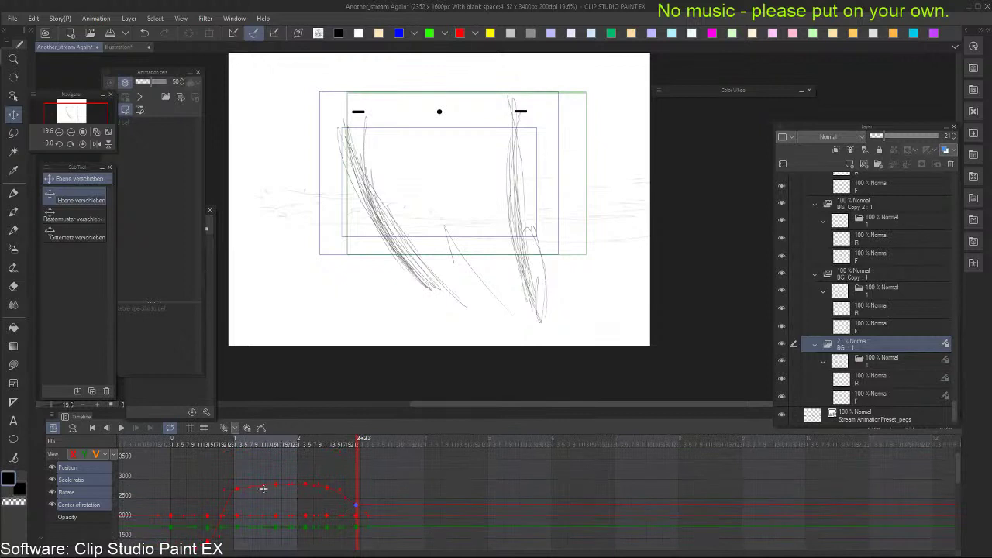
scroll(251, 489, "up", 2)
left_click_drag(251, 492, 276, 495)
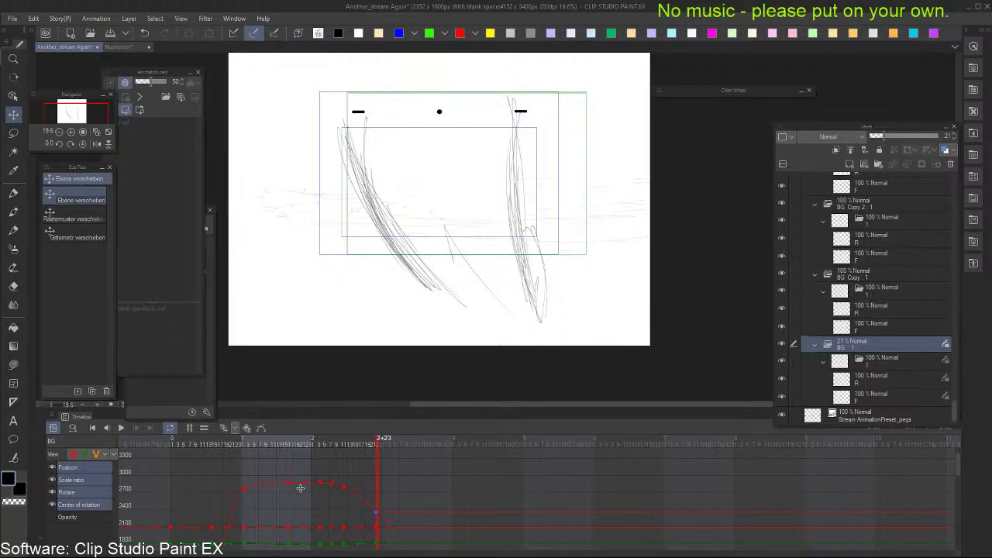
left_click_drag(301, 488, 411, 465)
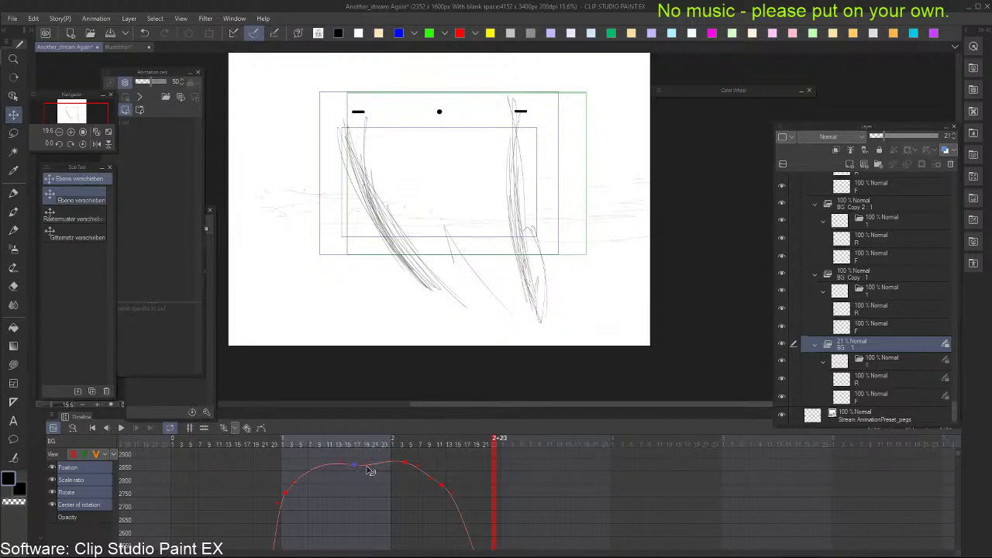
left_click_drag(368, 467, 370, 464)
left_click_drag(436, 483, 434, 476)
key("ctrl+z")
scroll(447, 470, "down", 4)
scroll(457, 372, "down", 2)
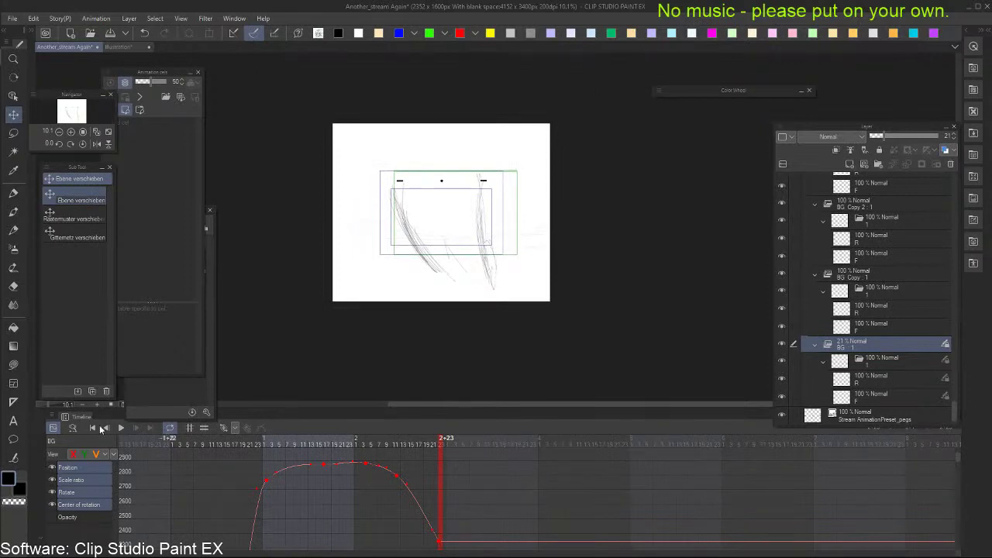
left_click(54, 428)
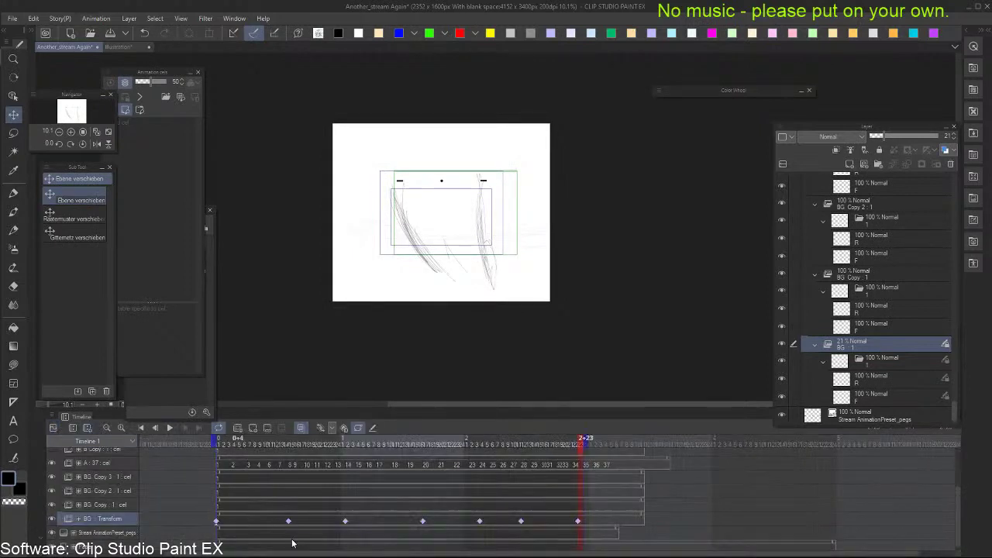
Play back the animation from the first BG keyframe with the palettes hidden to review the smoothed position curve
left_click(217, 520)
scroll(427, 261, "up", 2)
key("Tab")
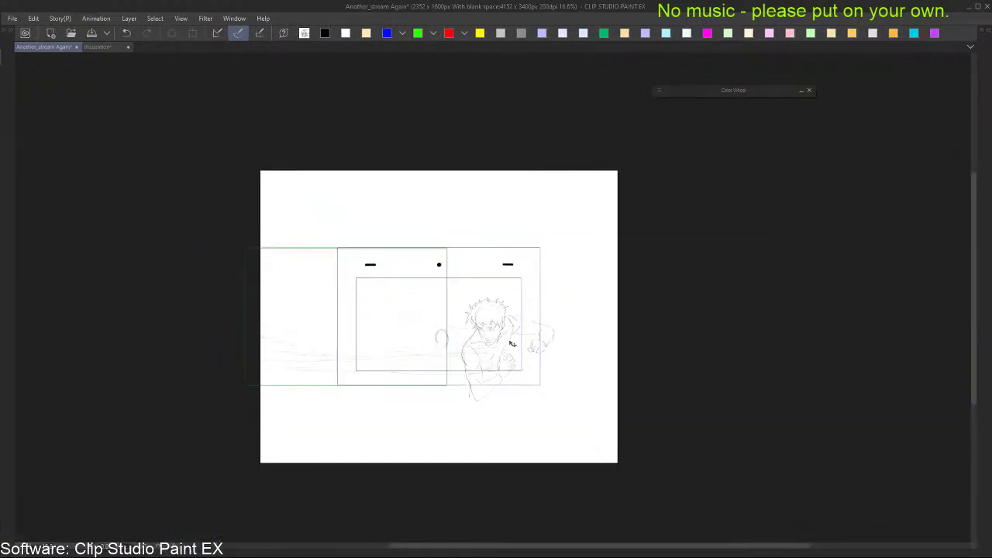
key("space")
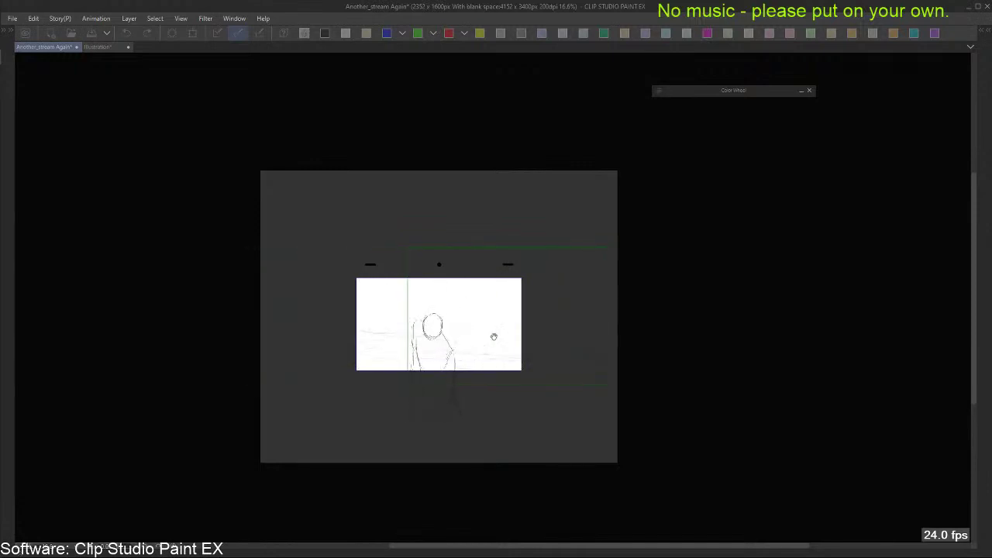
key("Tab")
Return to the first frame and select cel 1 of the BG Copy animation folder
left_click(375, 497)
left_click(293, 545)
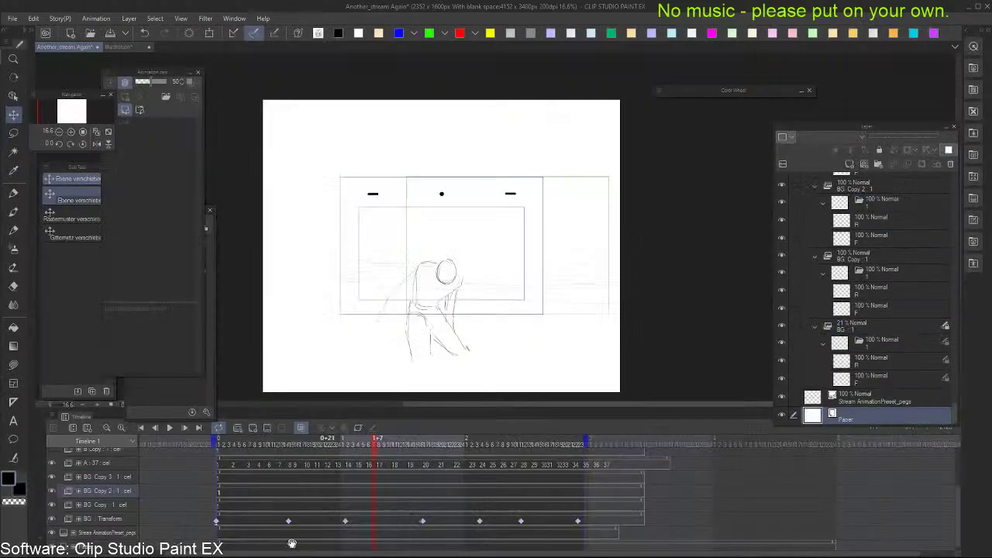
left_click(230, 531)
left_click(223, 518)
left_click(223, 517)
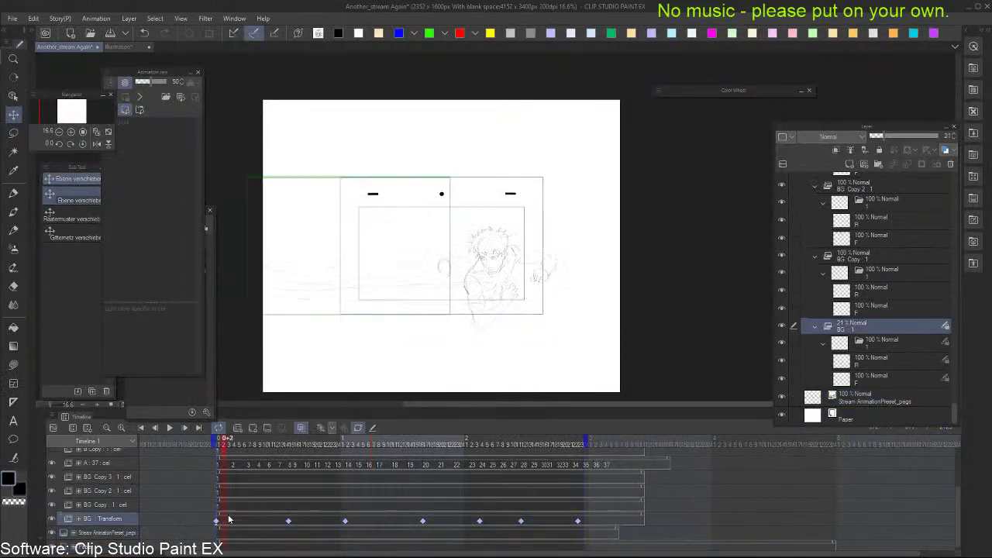
left_click_drag(475, 288, 506, 305)
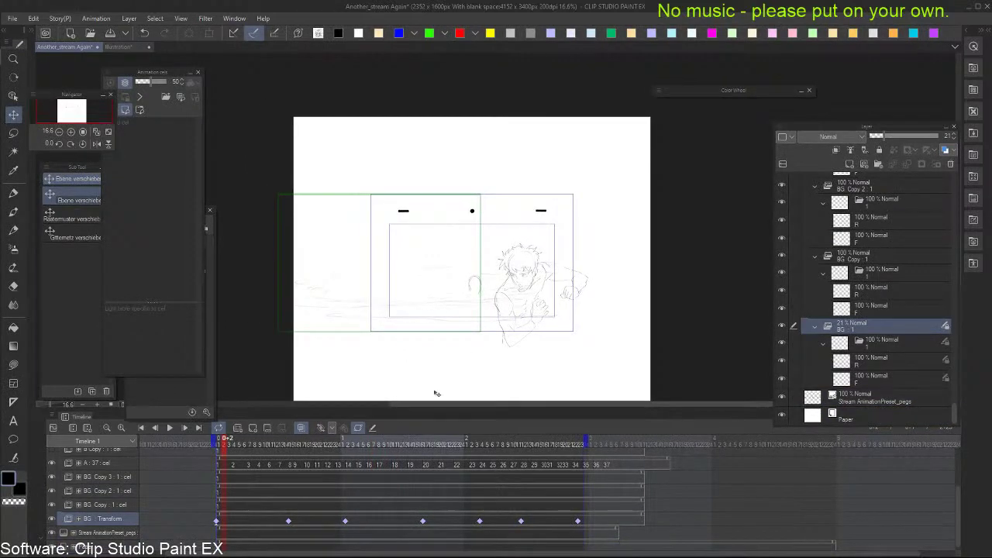
left_click(219, 524)
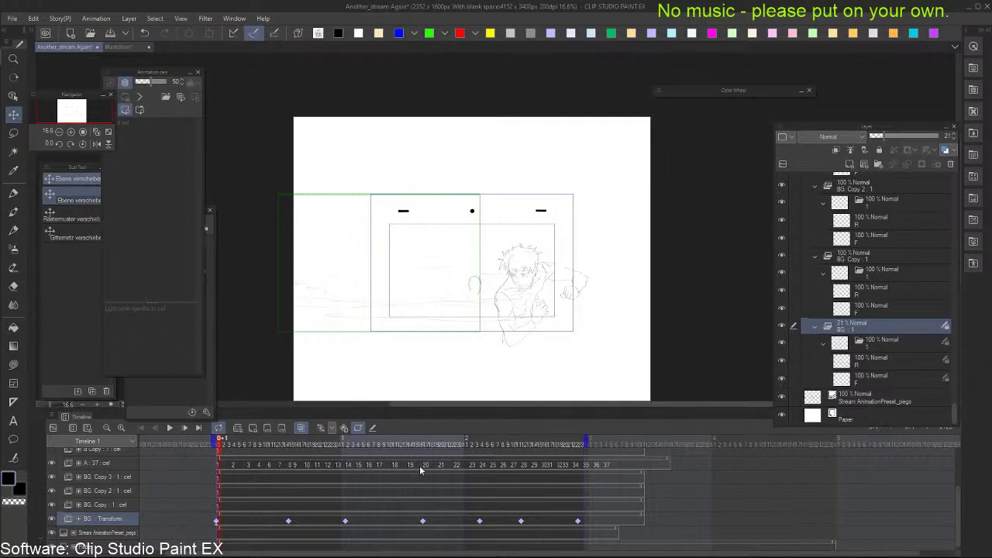
left_click(155, 505)
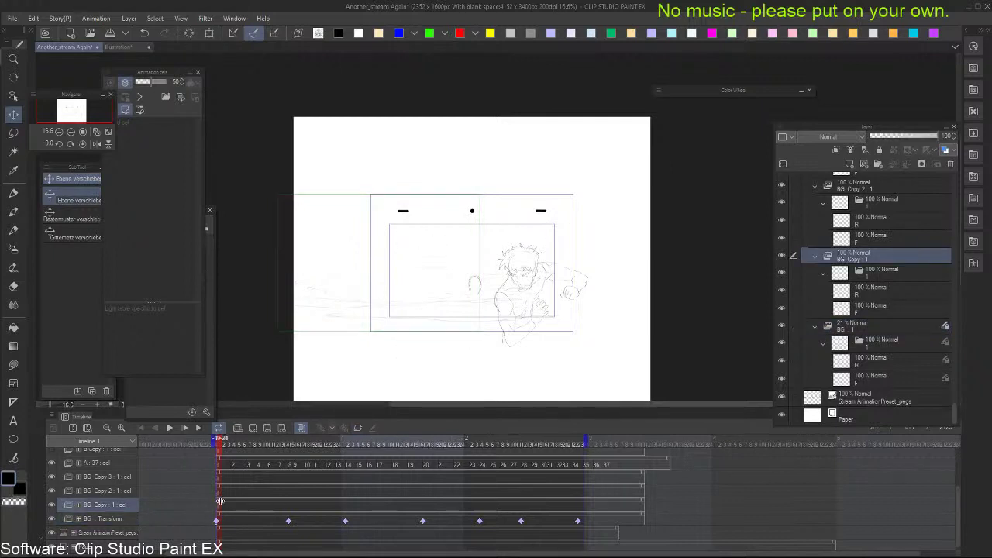
left_click(219, 505)
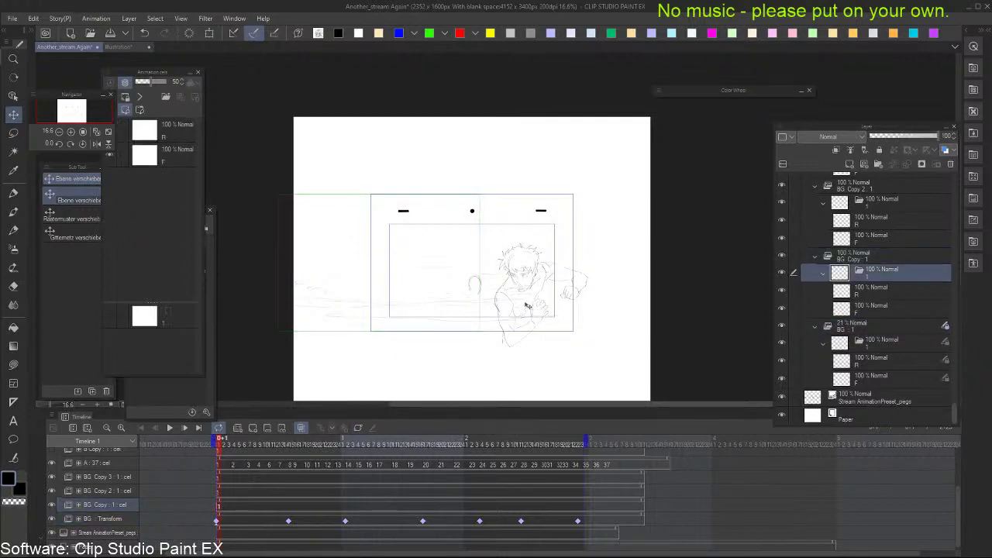
scroll(421, 256, "up", 2)
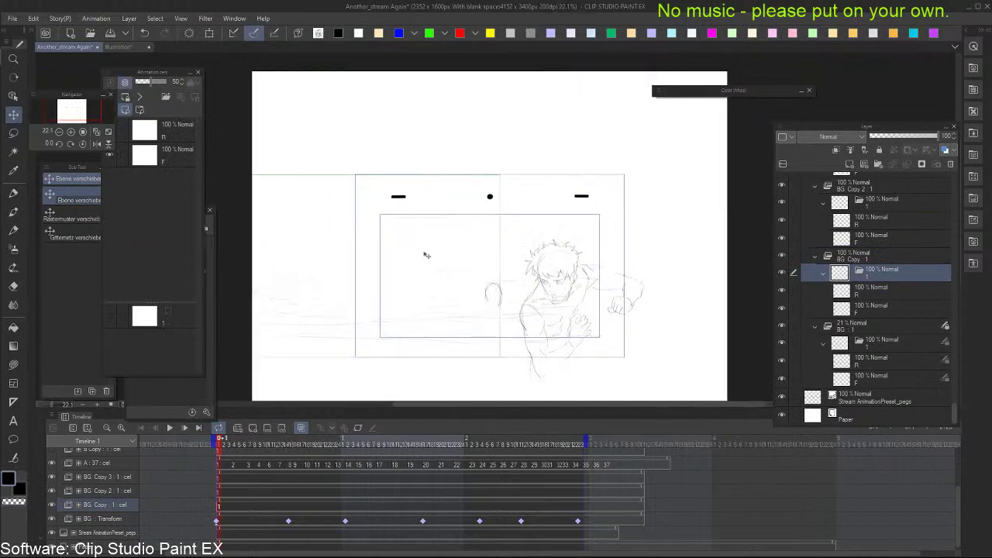
Examine the background's position against the figure at successive points along the BG track, up to the keyframe at 2+23
left_click(291, 527)
left_click(364, 521)
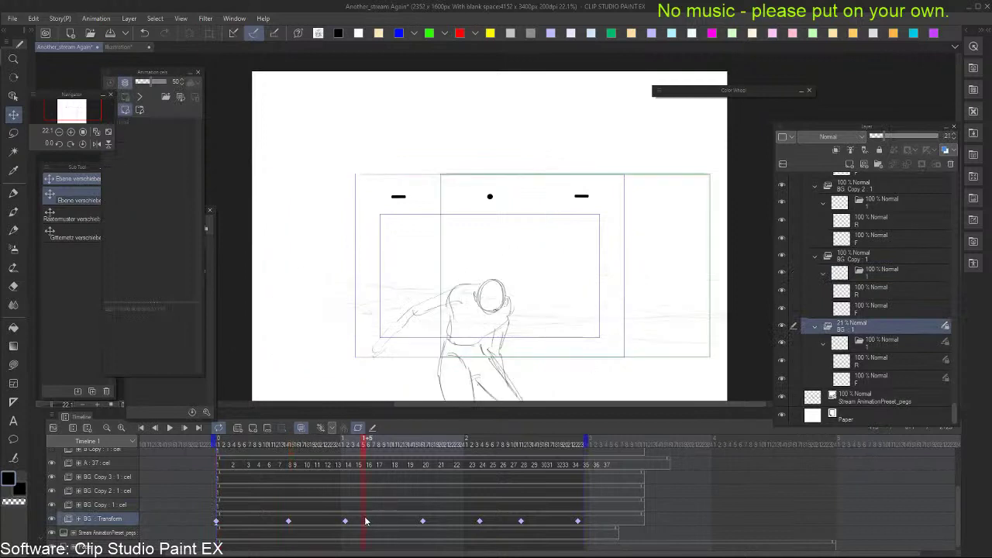
left_click(423, 521)
left_click(482, 524)
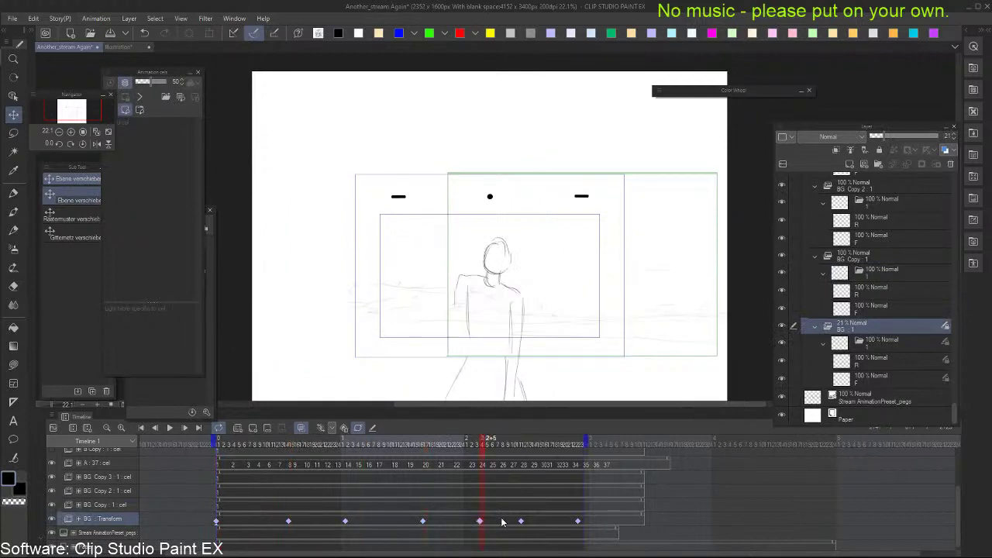
left_click(507, 523)
left_click(531, 524)
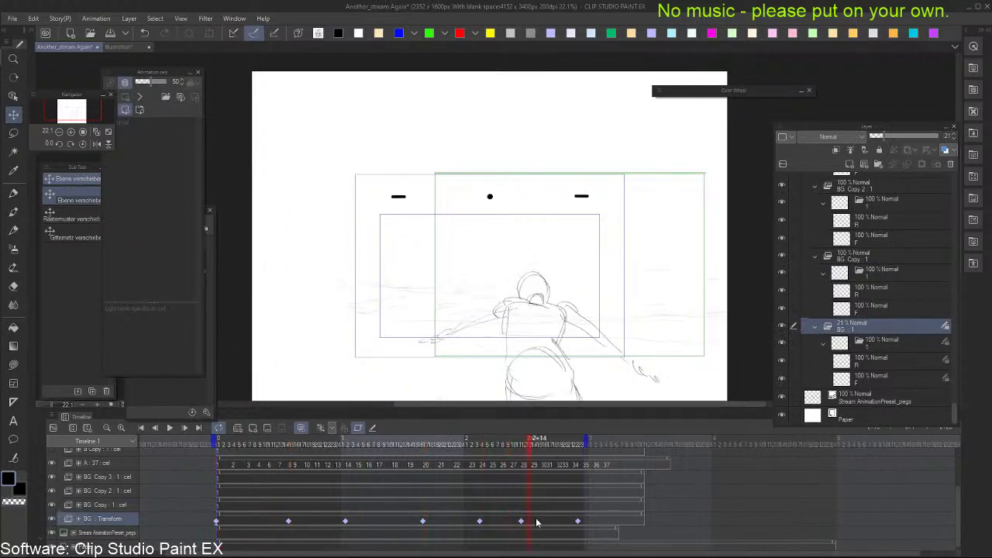
left_click(577, 522)
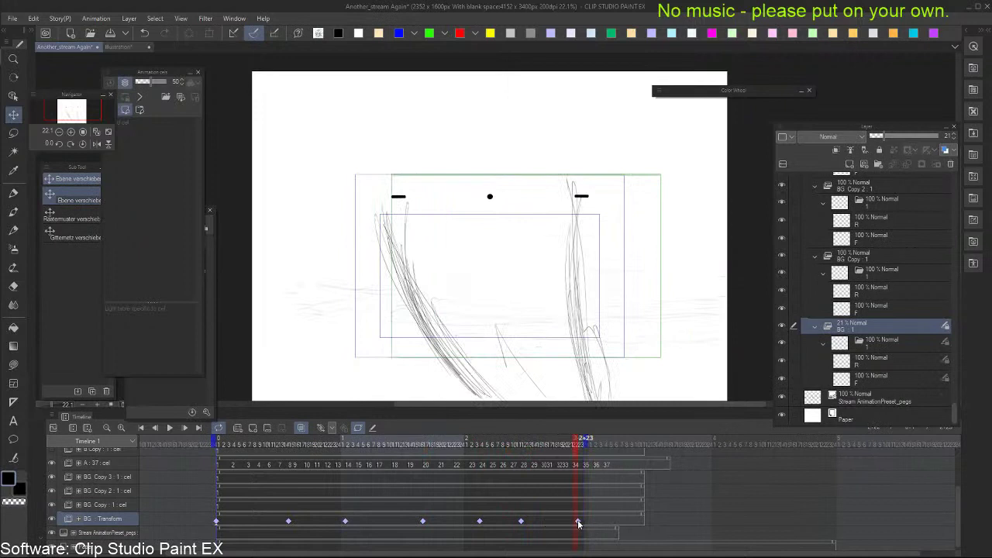
Draw a red rectangle outline over the inner camera frame at frame 1, on layer R of BG Copy's cel 1
left_click(218, 522)
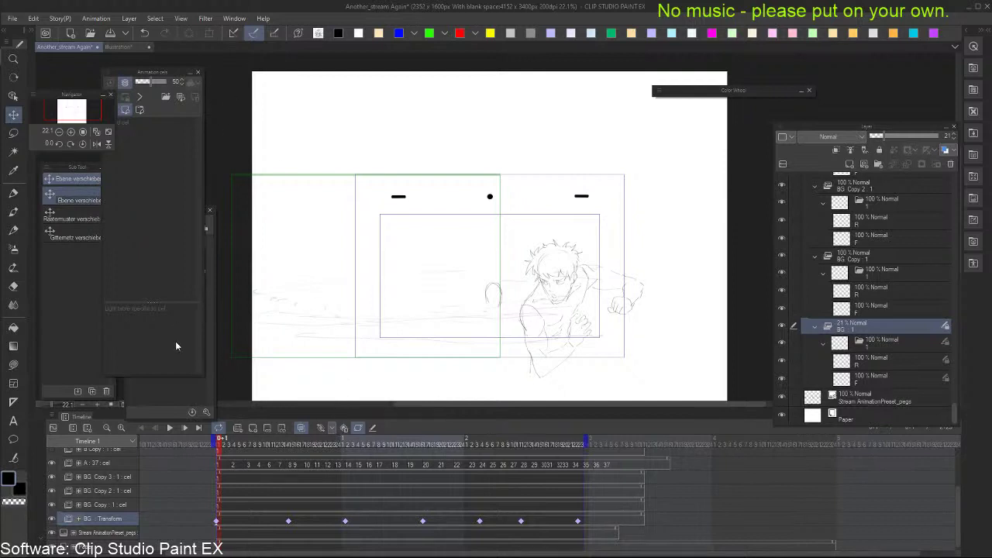
left_click(186, 389)
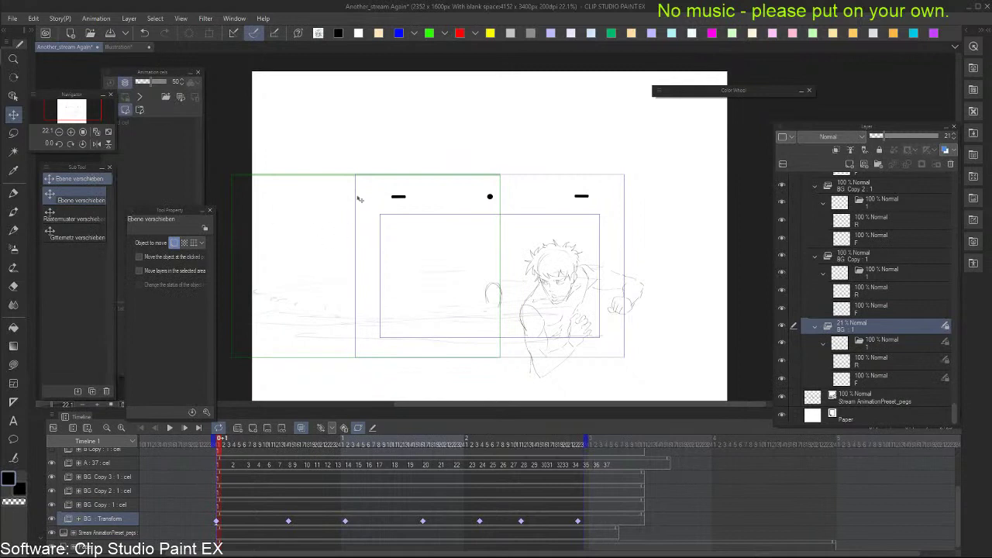
key("u")
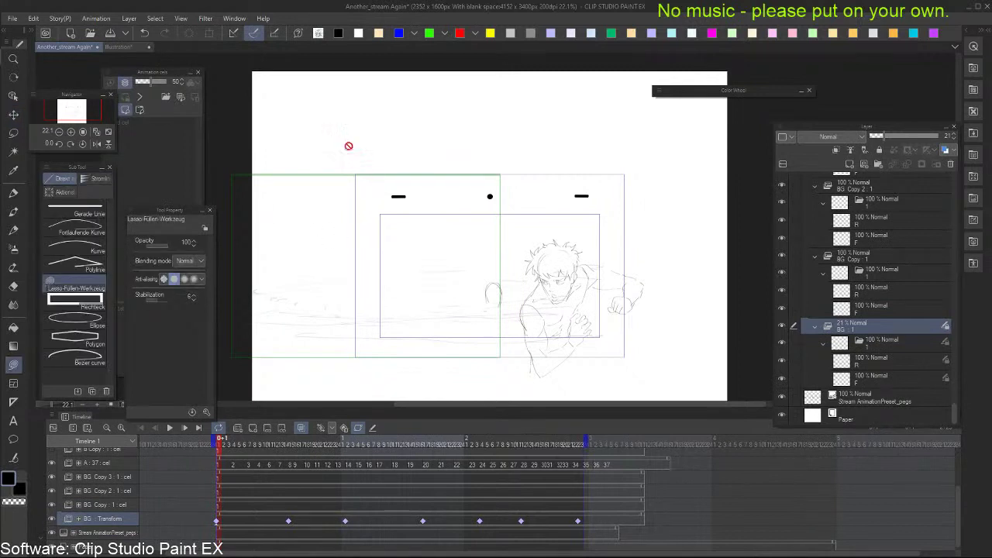
left_click(99, 305)
left_click(222, 506)
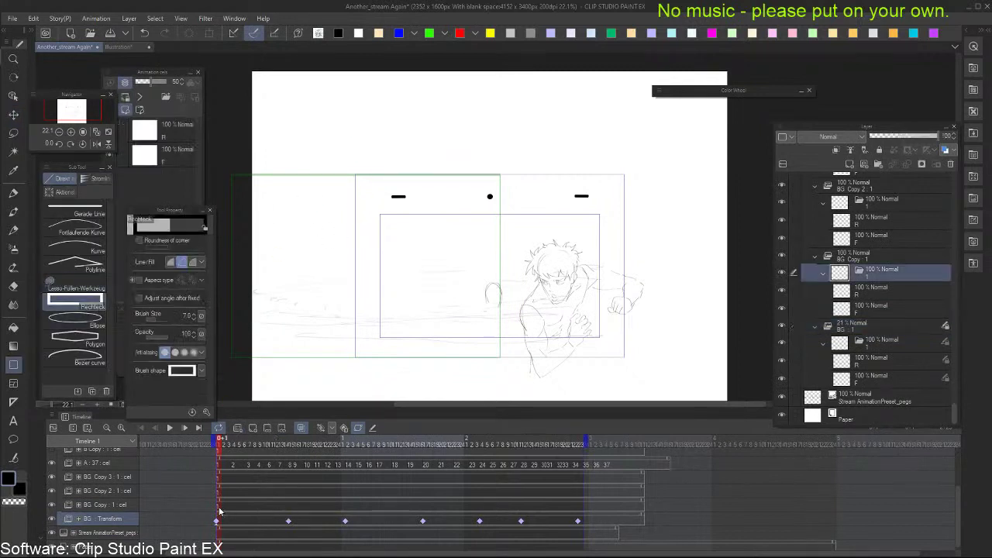
left_click(460, 33)
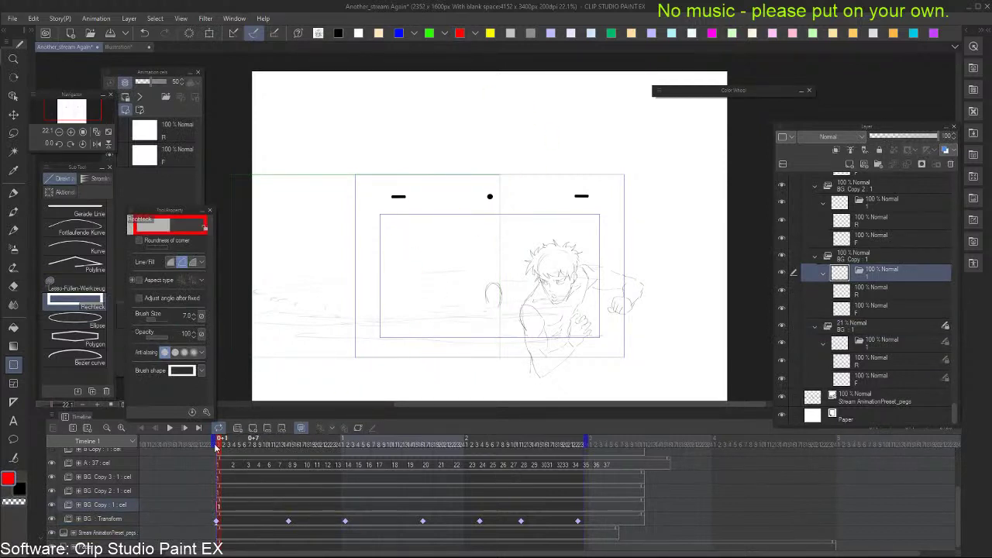
left_click(145, 130)
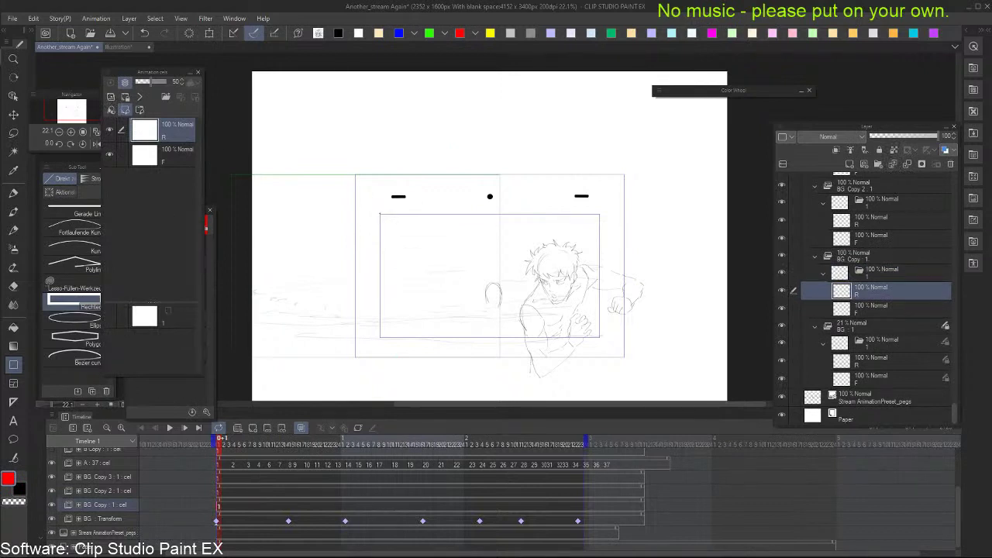
left_click_drag(380, 214, 599, 338)
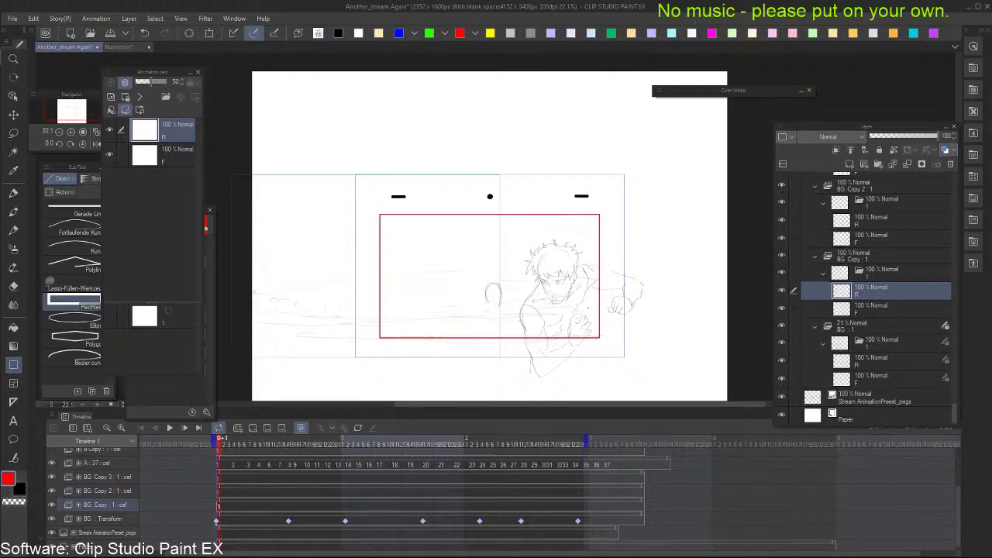
Move the red rectangle leftward to match the background's position at the first keyframe
key("k")
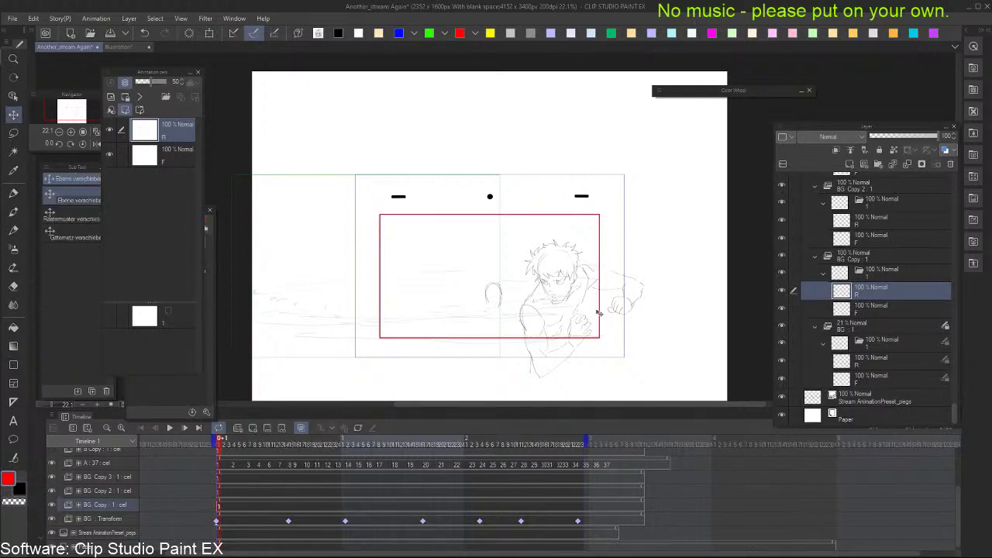
left_click_drag(601, 317, 477, 317)
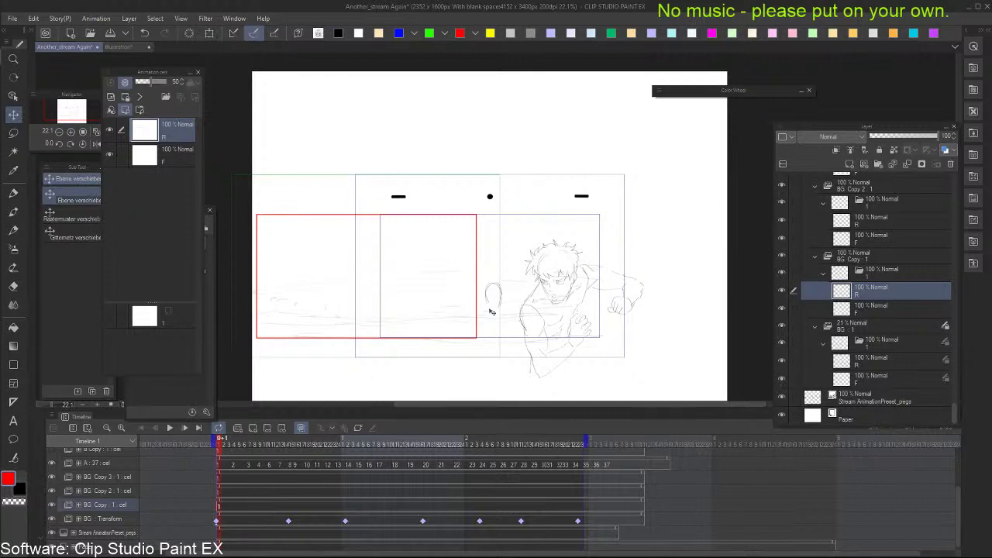
left_click_drag(497, 300, 495, 300)
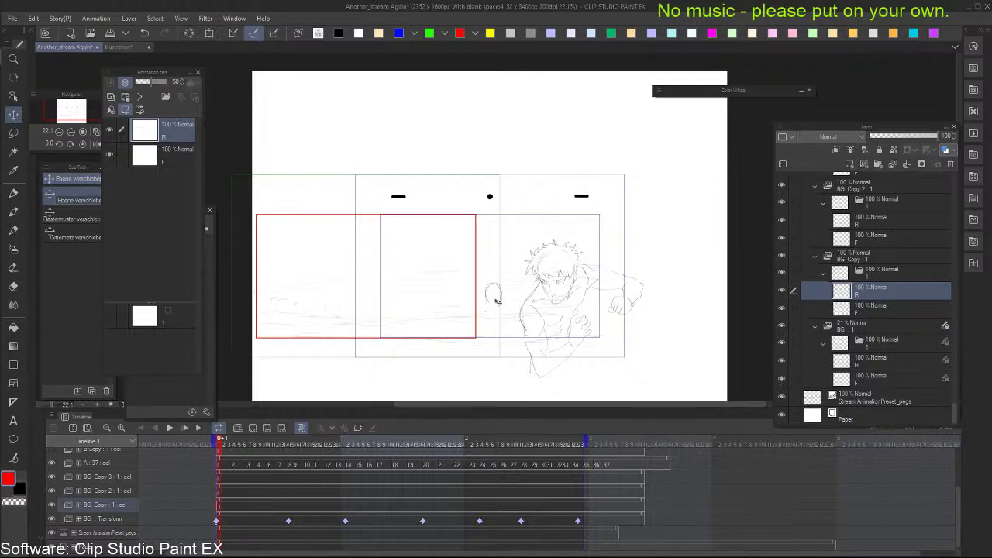
Duplicate the red frame's layer and shift the copy rightward to match the background's position at 0+15
left_click(291, 508)
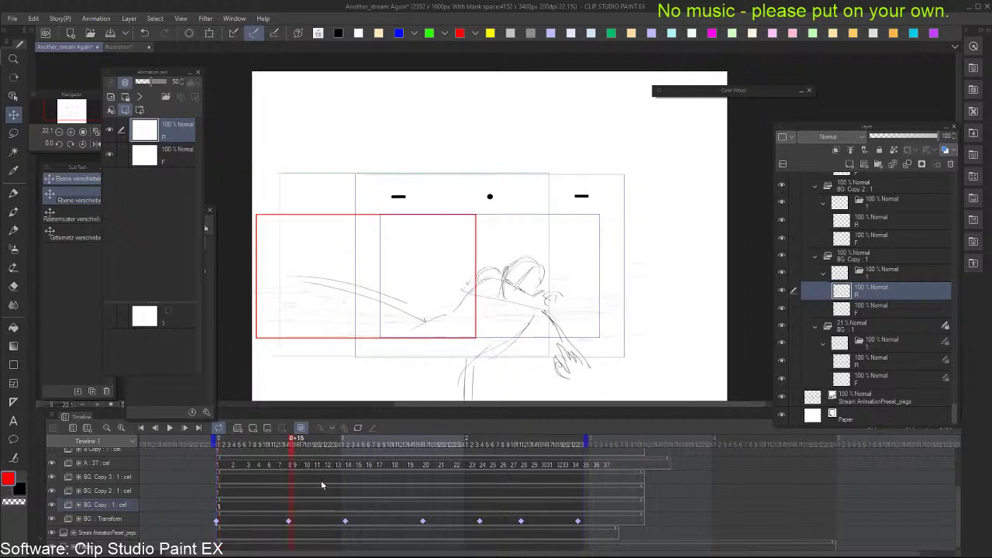
key("ctrl+c")
key("ctrl+v")
left_click_drag(483, 287, 535, 290)
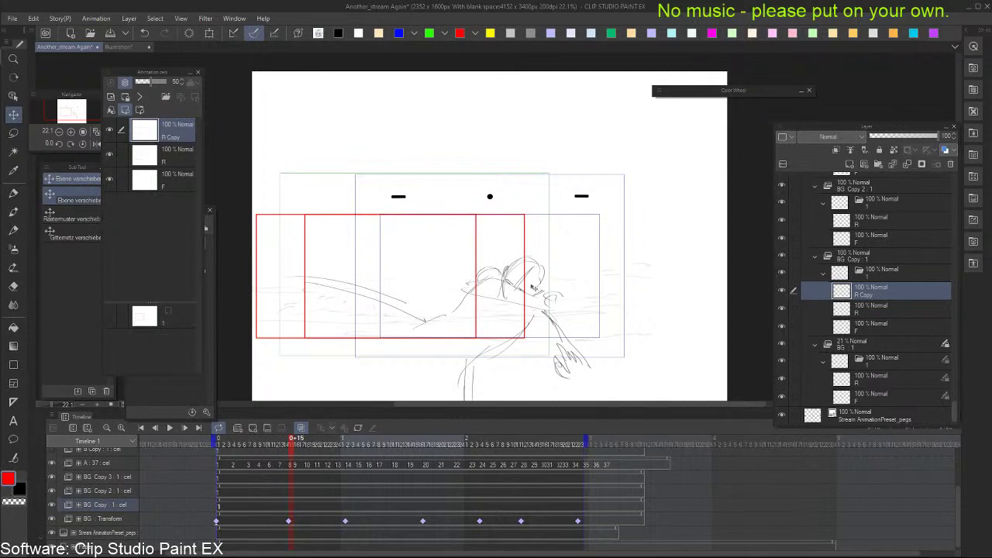
left_click_drag(527, 284, 527, 284)
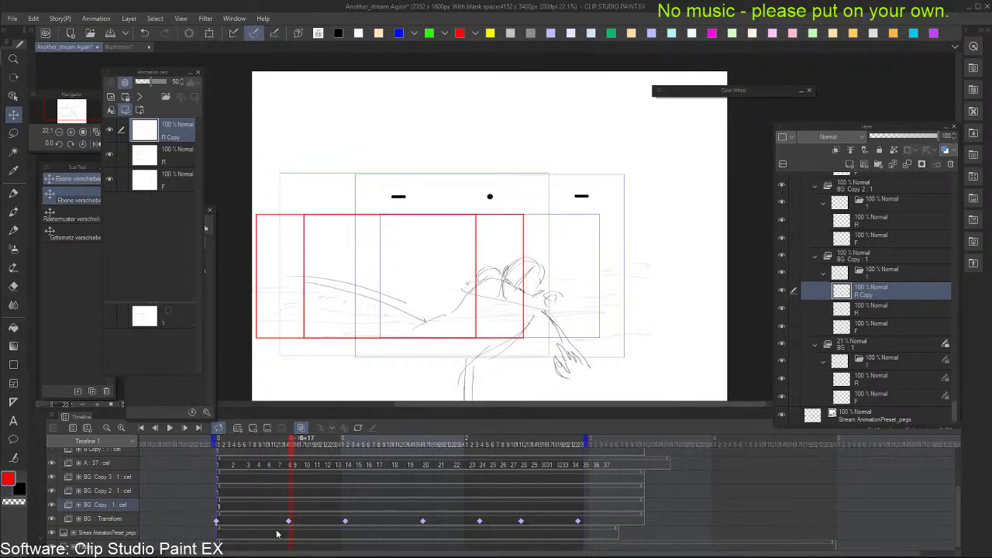
Paste two more copies of the red frame and align them with the background's positions at 1+2 and 1+17
left_click(349, 512)
key("ctrl+v")
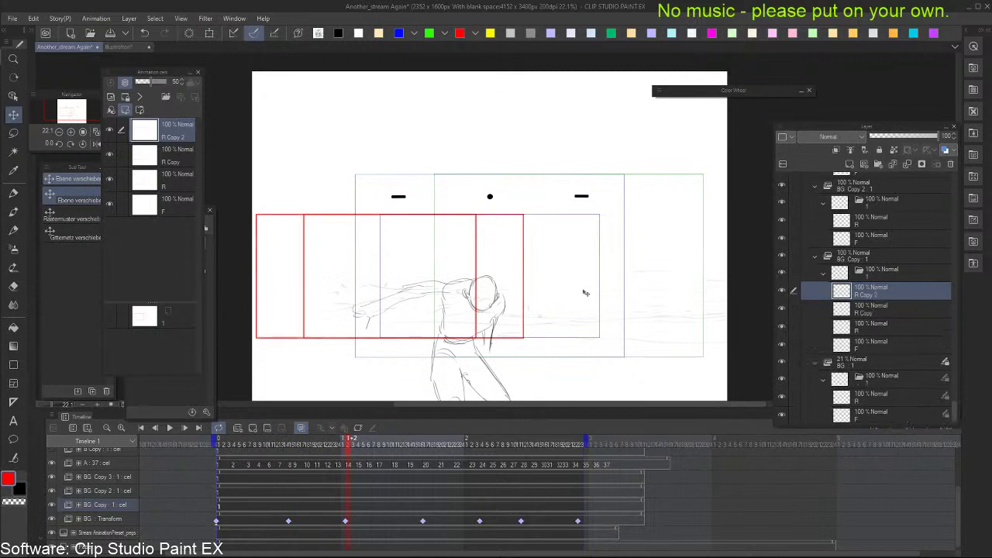
left_click_drag(505, 282, 700, 282)
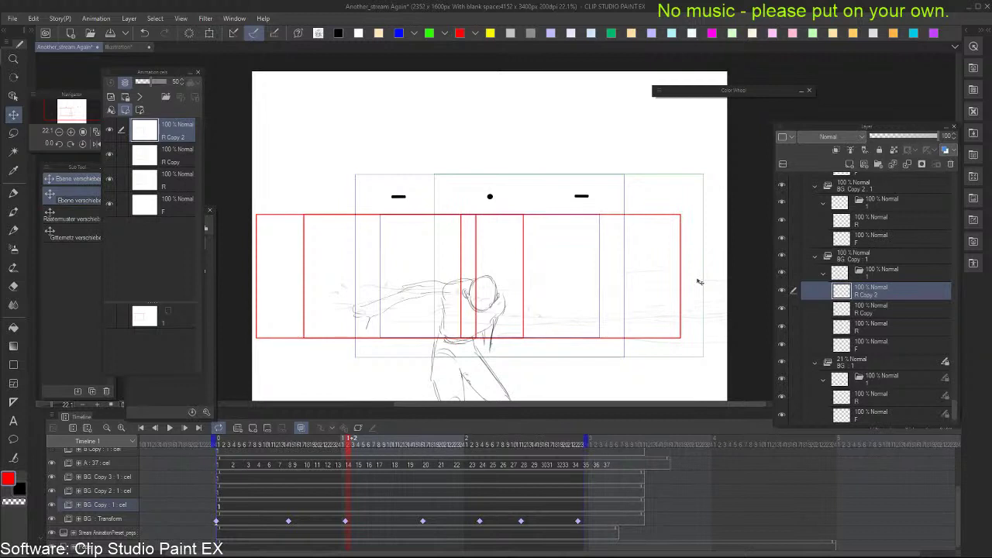
left_click(426, 512)
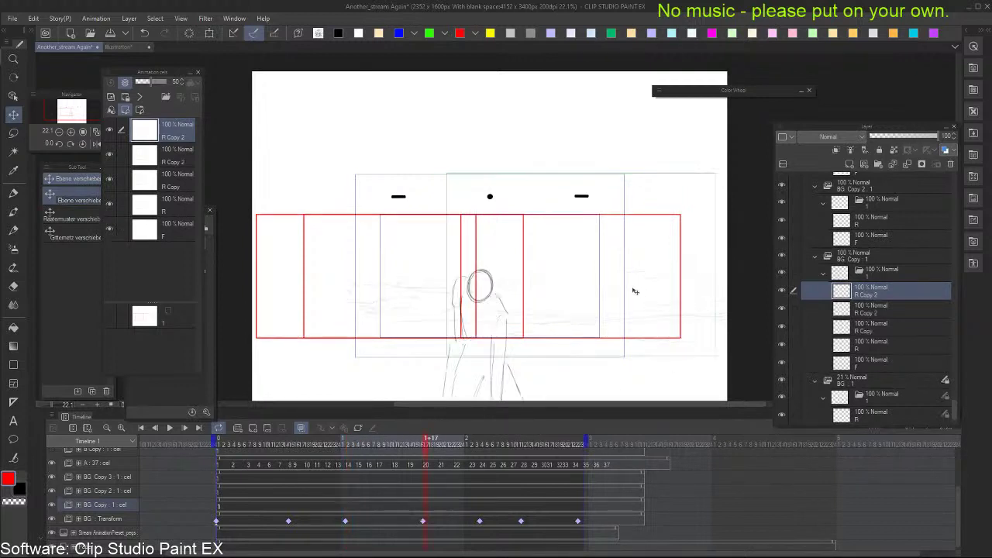
mouse_move(631, 294)
left_mouse_down()
mouse_move(576, 302)
mouse_move(666, 301)
mouse_move(628, 306)
left_mouse_up()
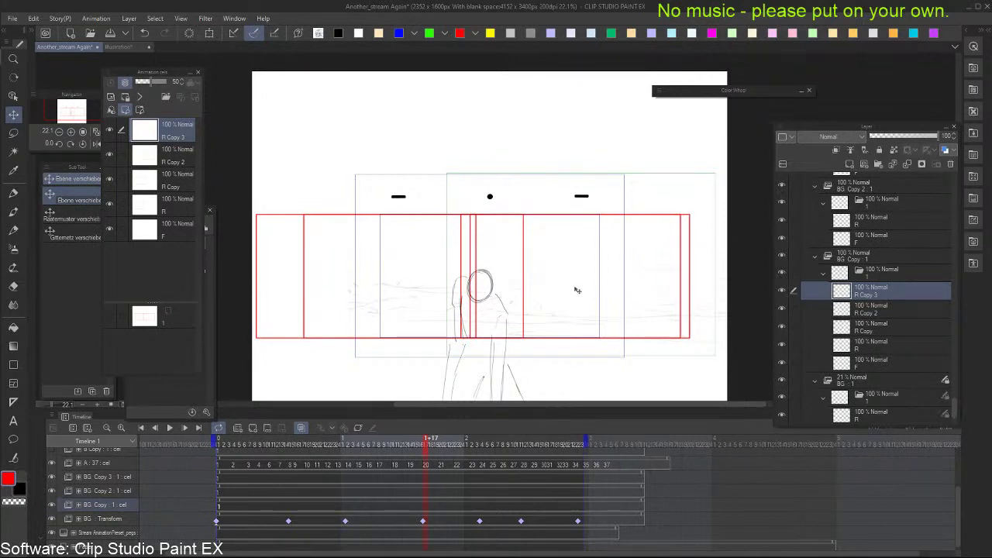
Paste further red frame copies matching the background's positions at 2+4 and 2+23
left_click(483, 510)
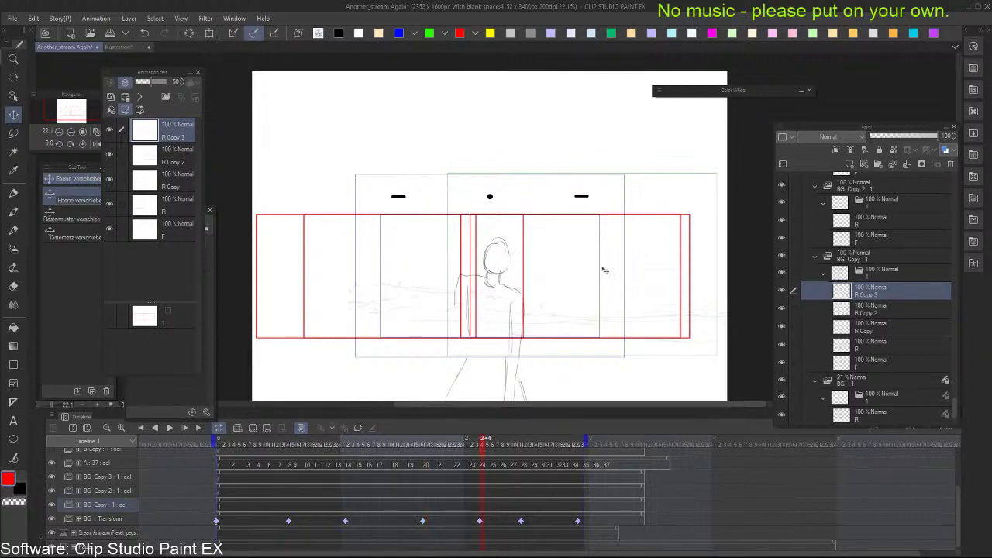
key("ctrl+v")
mouse_move(604, 270)
left_mouse_down()
mouse_move(782, 273)
mouse_move(617, 275)
left_mouse_up()
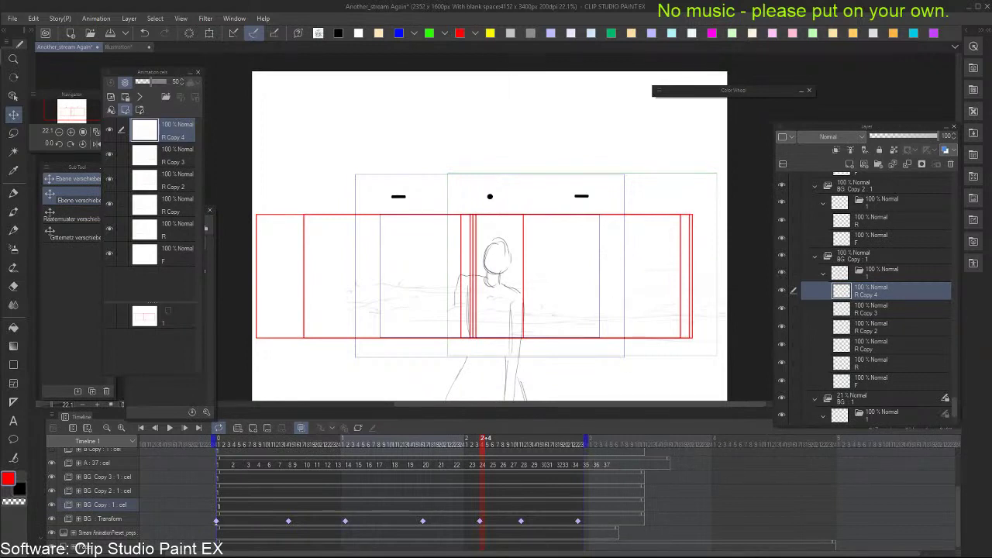
left_click(521, 513)
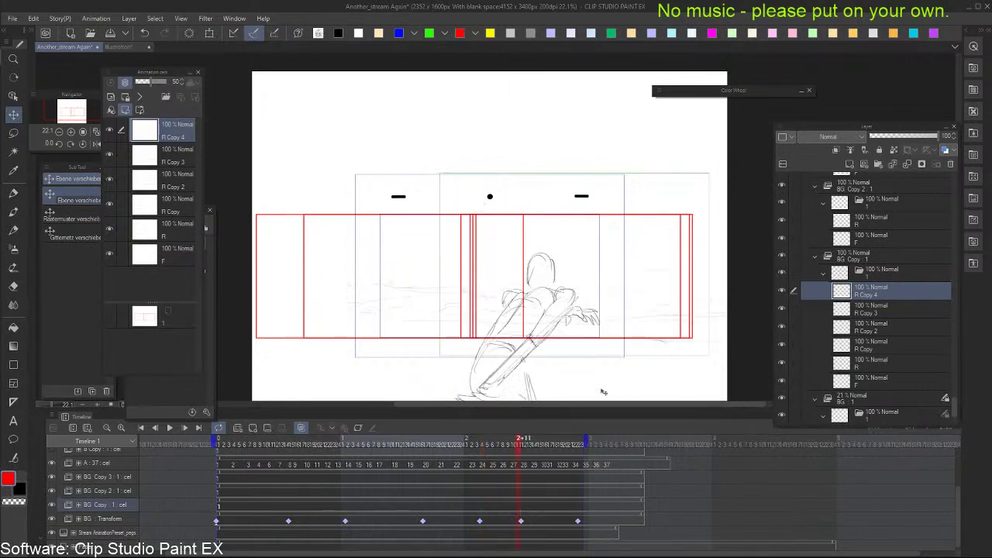
left_click(579, 511)
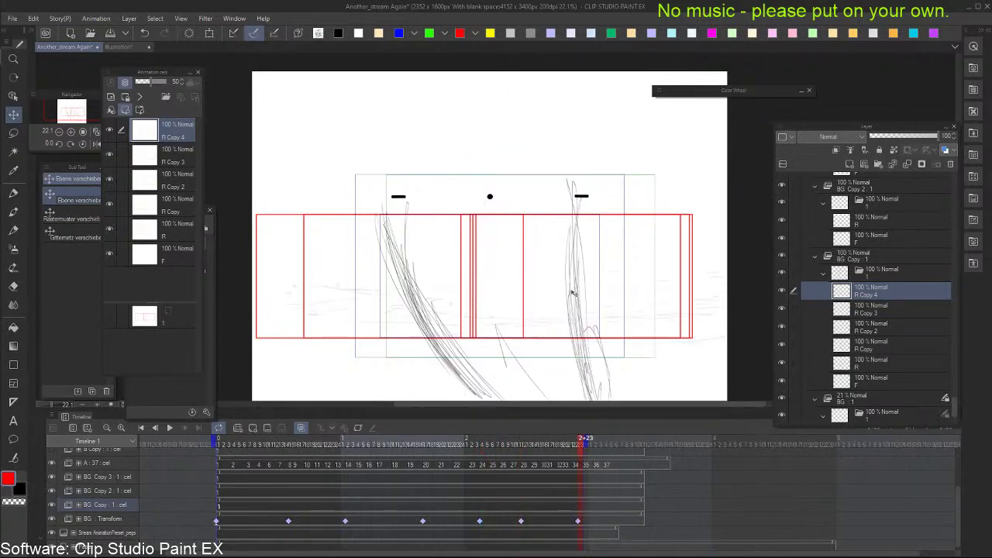
key("ctrl+v")
left_click_drag(560, 310, 538, 302)
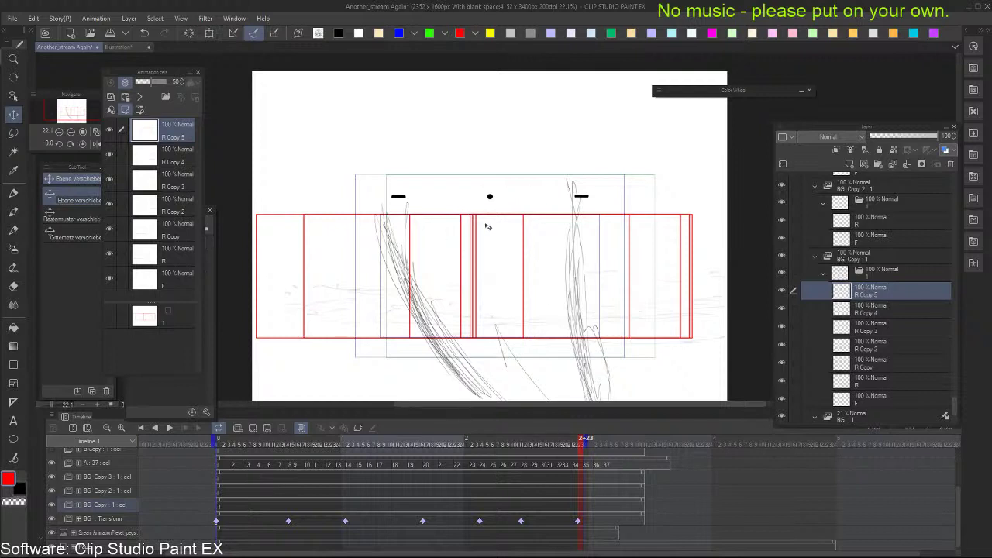
With the pen, write circled labels A and B above the red frames for 0+1 and 0+15
key("p")
left_click(218, 508)
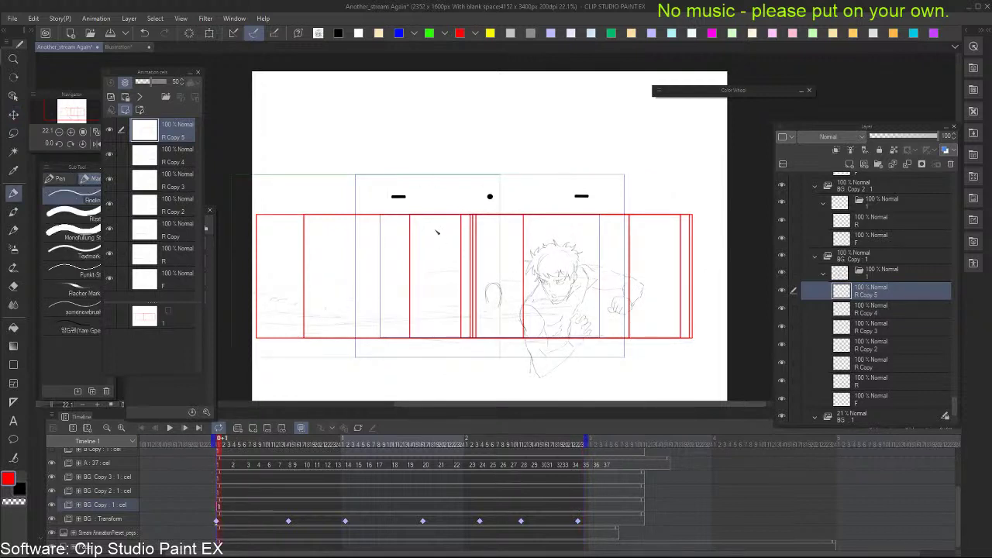
left_click_drag(502, 175, 502, 177)
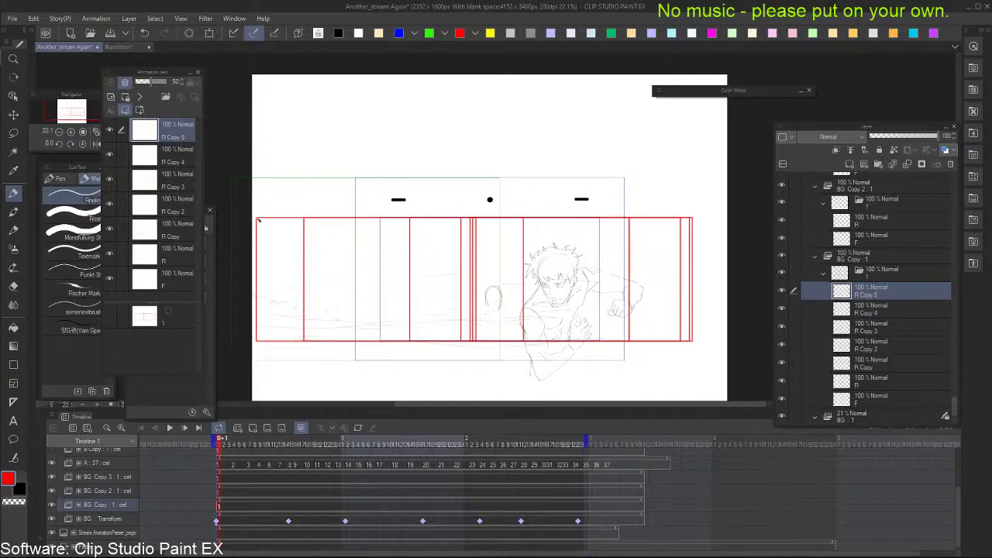
left_click_drag(263, 202, 269, 201)
left_click(291, 510)
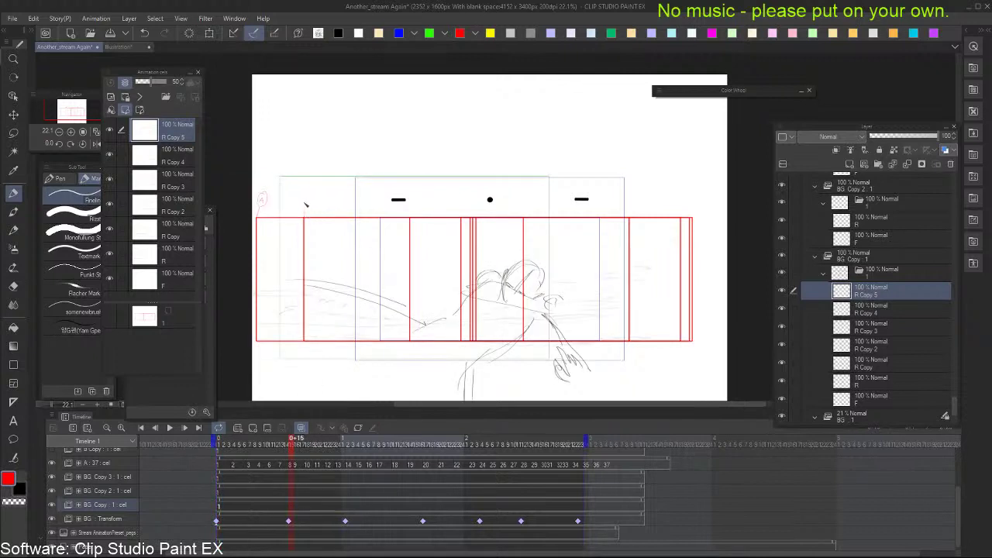
left_click_drag(309, 204, 306, 196)
Write circled labels C and D above the red frames for 1+2 and 1+17
left_click(346, 512)
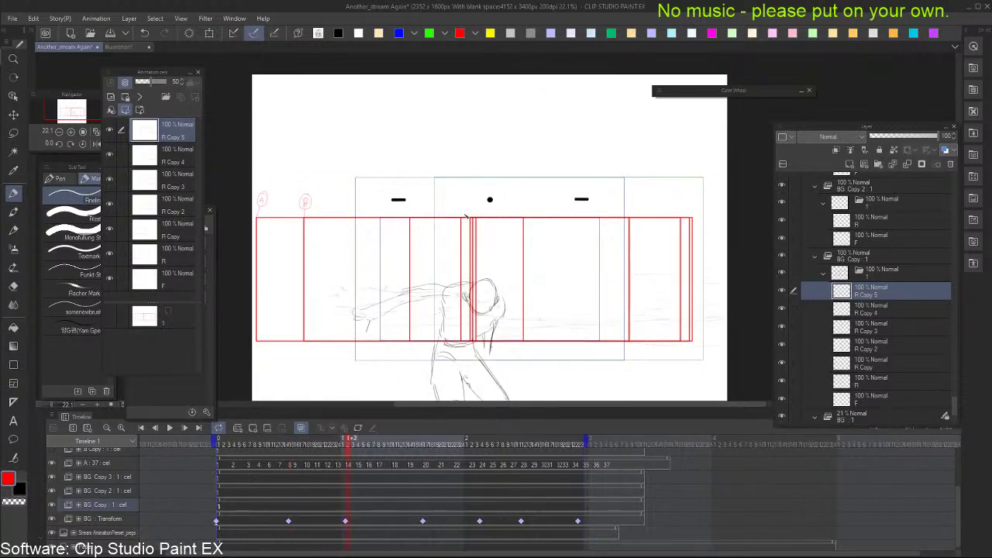
left_click_drag(463, 195, 465, 197)
left_click_drag(556, 218, 556, 221)
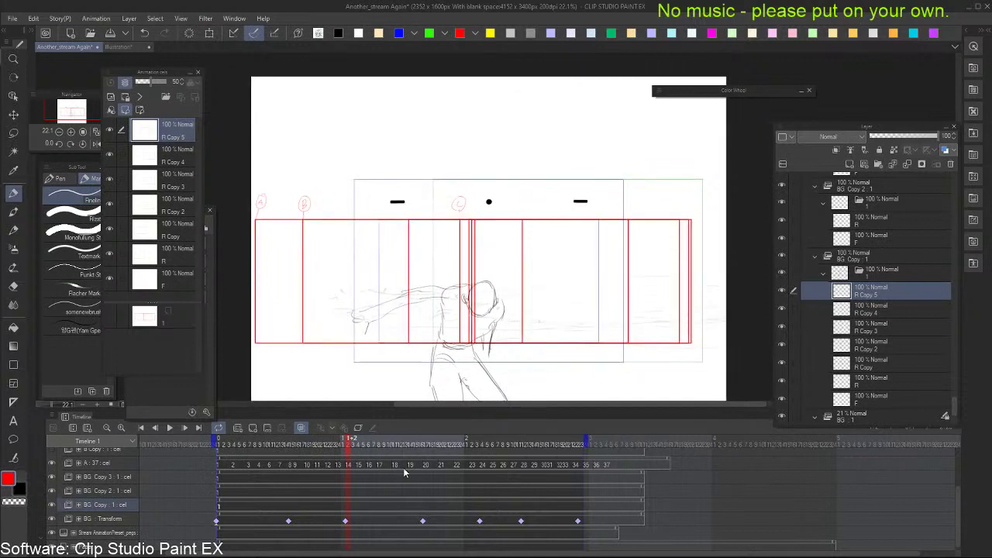
left_click(424, 508)
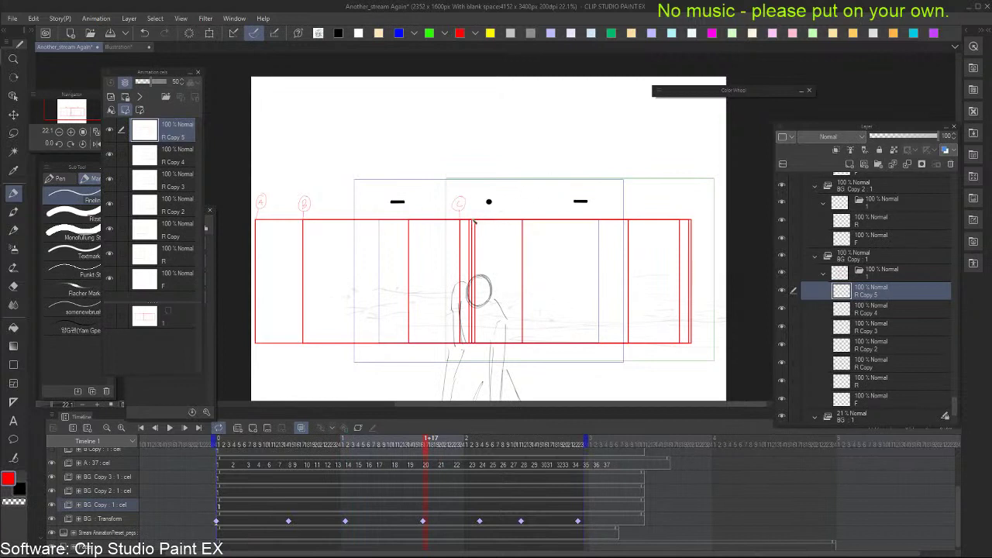
scroll(476, 275, "up", 1)
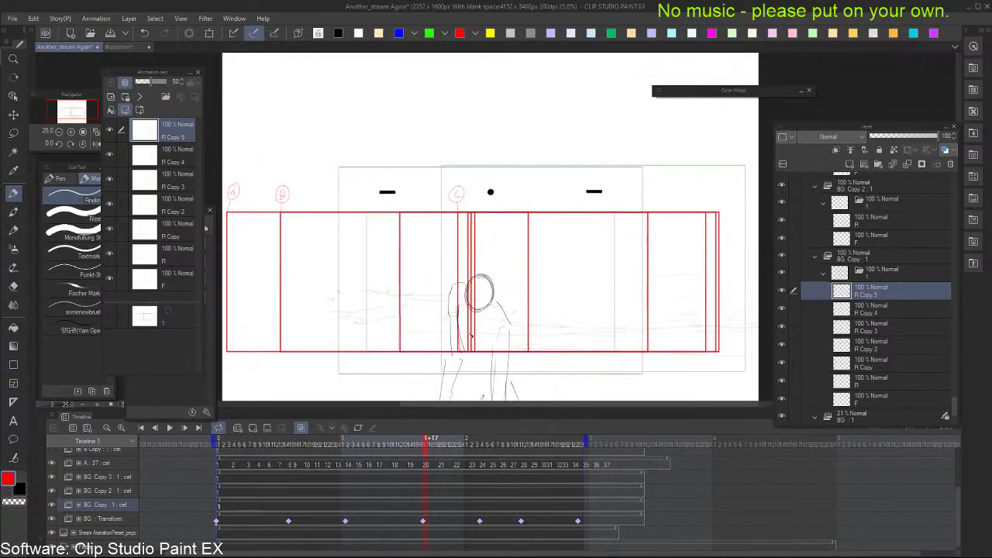
left_click_drag(468, 213, 474, 196)
Label the 2+4 frame with a circled E, and place a circled F for 2+11 above the C label
left_click(483, 509)
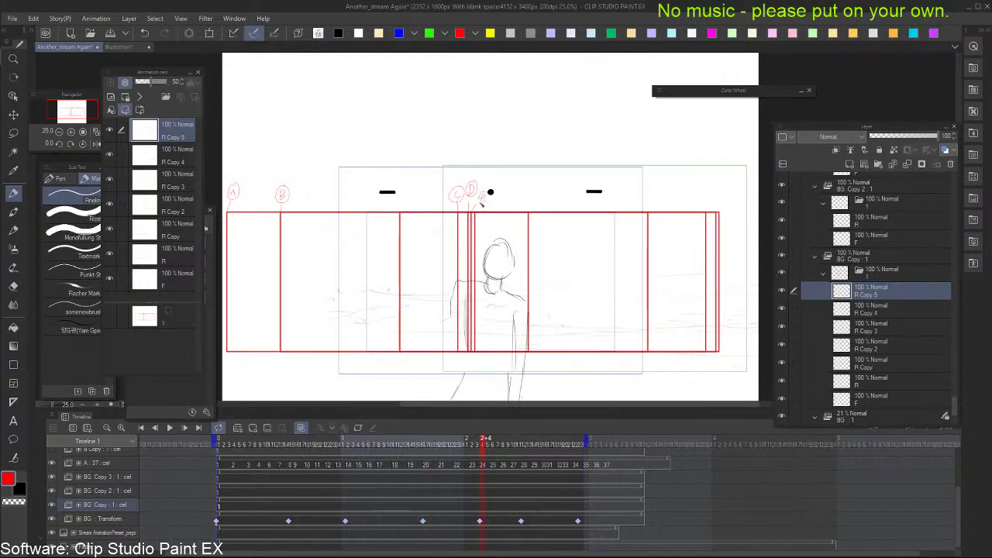
mouse_move(499, 198)
left_mouse_down()
mouse_move(500, 206)
mouse_move(507, 195)
left_mouse_up()
left_click_drag(499, 201, 505, 201)
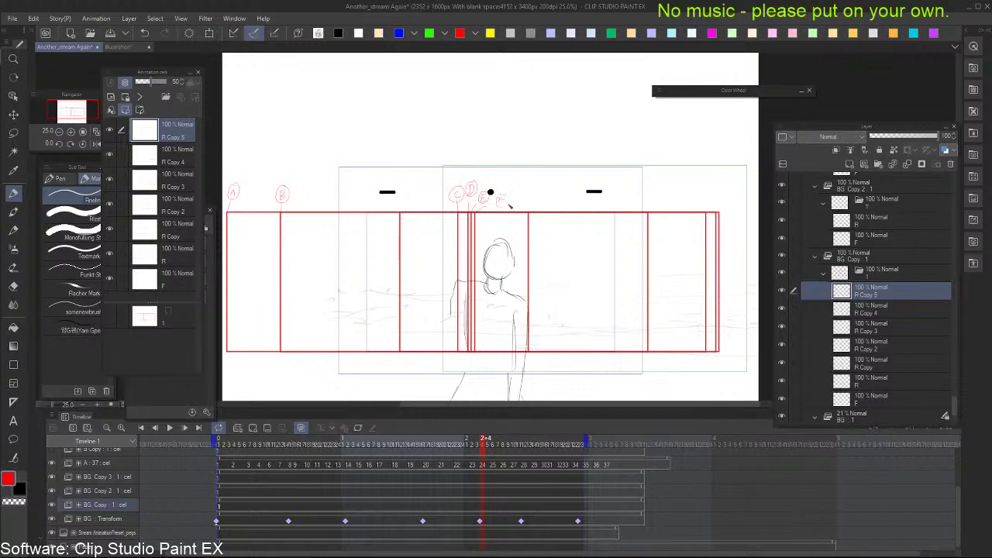
left_click(521, 514)
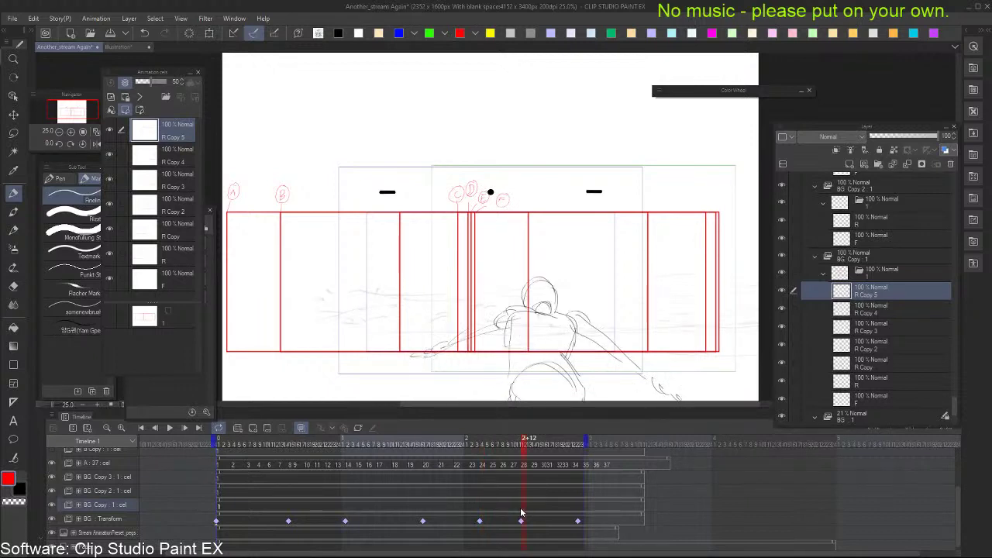
key("ctrl+z")
left_click_drag(458, 175, 463, 176)
Write a circled G above the red frame for 2+23 and add small tick marks at the corners of the labelled frames
left_click(580, 511)
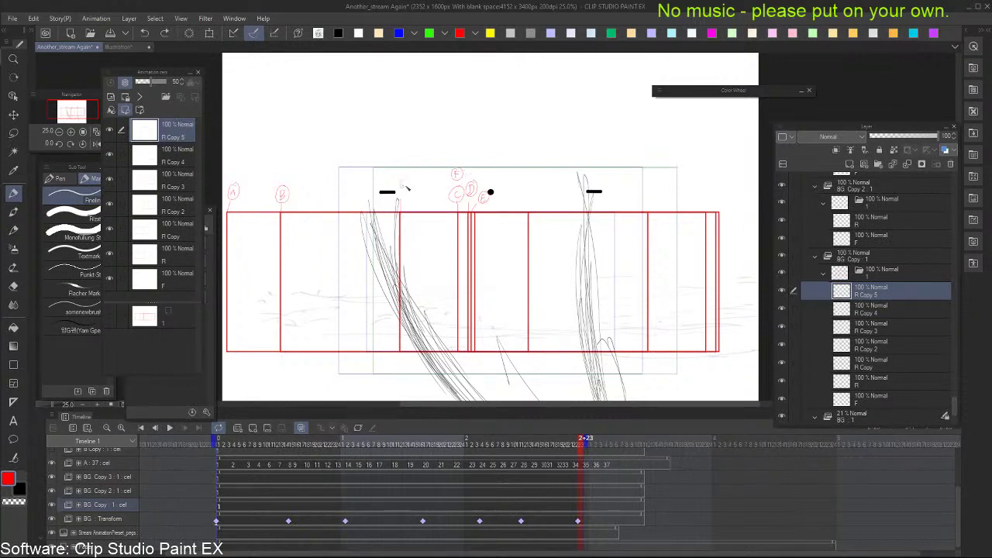
mouse_move(407, 187)
left_mouse_down()
mouse_move(397, 180)
mouse_move(410, 182)
left_mouse_up()
key("ctrl+z")
left_click_drag(461, 215, 463, 218)
key("ctrl+z")
left_click_drag(477, 218, 485, 203)
Draw two horizontal direction arrows above the labels, a long one from A past E and a shorter one back to G
left_click_drag(455, 154, 453, 156)
left_click_drag(486, 172, 407, 158)
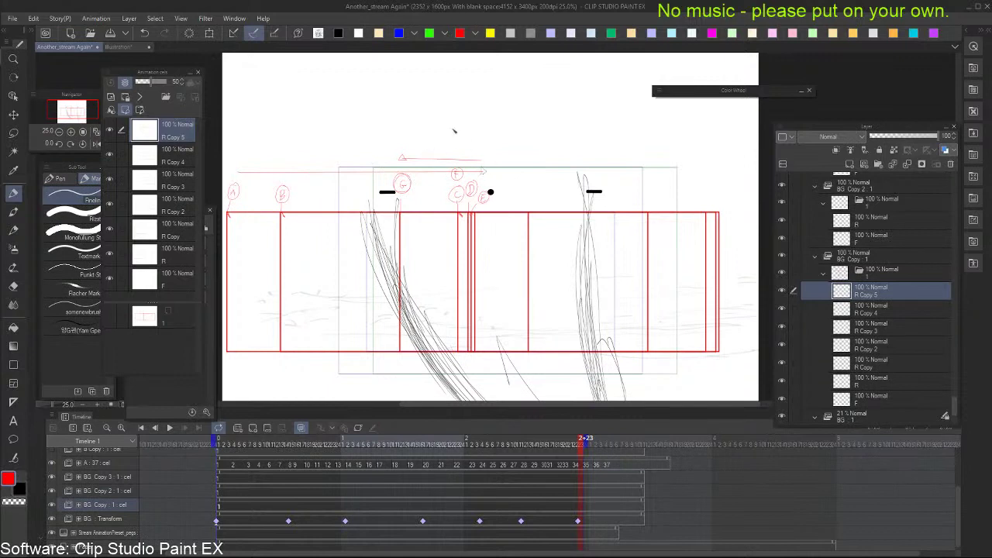
scroll(541, 162, "down", 1)
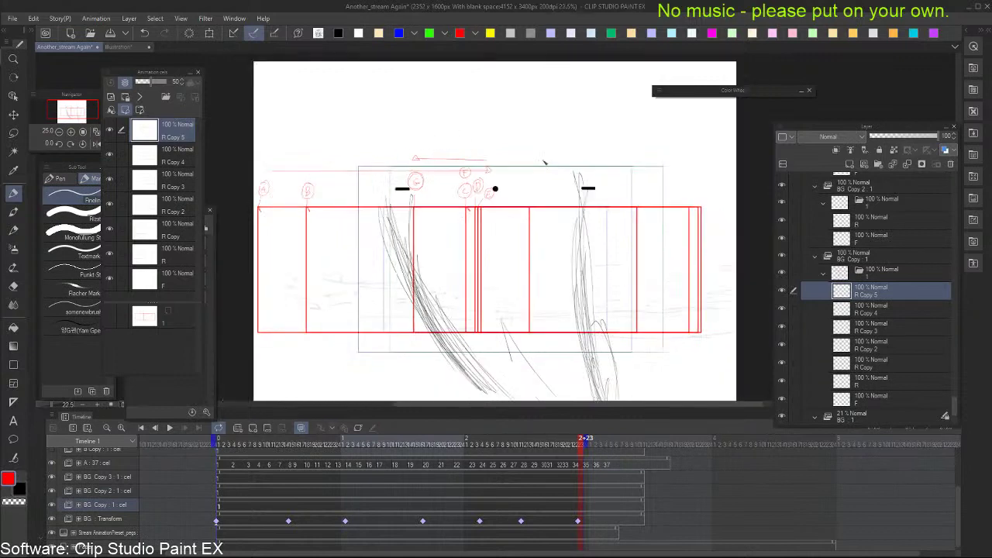
Go to frame 0+2 of folder A and inspect the lettered framings and direction arrows against the opening pose
left_click_drag(539, 167, 530, 175)
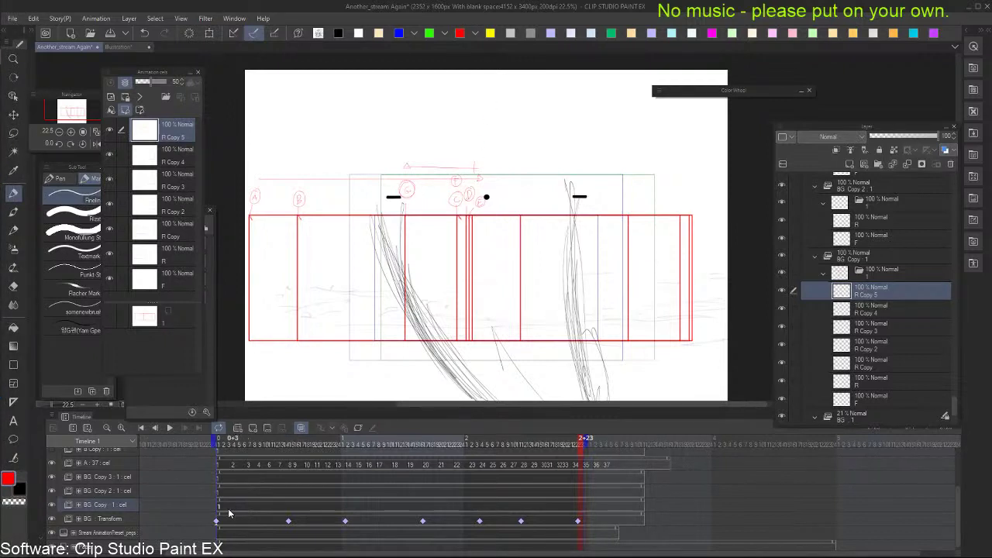
left_click(225, 468)
mouse_move(467, 312)
left_mouse_down()
mouse_move(440, 308)
mouse_move(475, 314)
left_mouse_up()
scroll(434, 223, "up", 1)
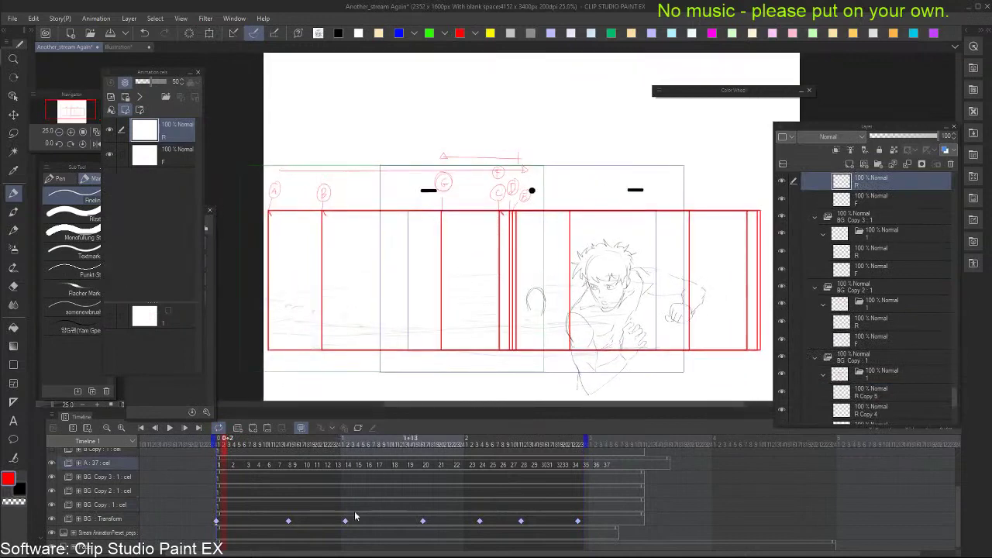
scroll(465, 265, "up", 1)
left_click_drag(467, 264, 429, 265)
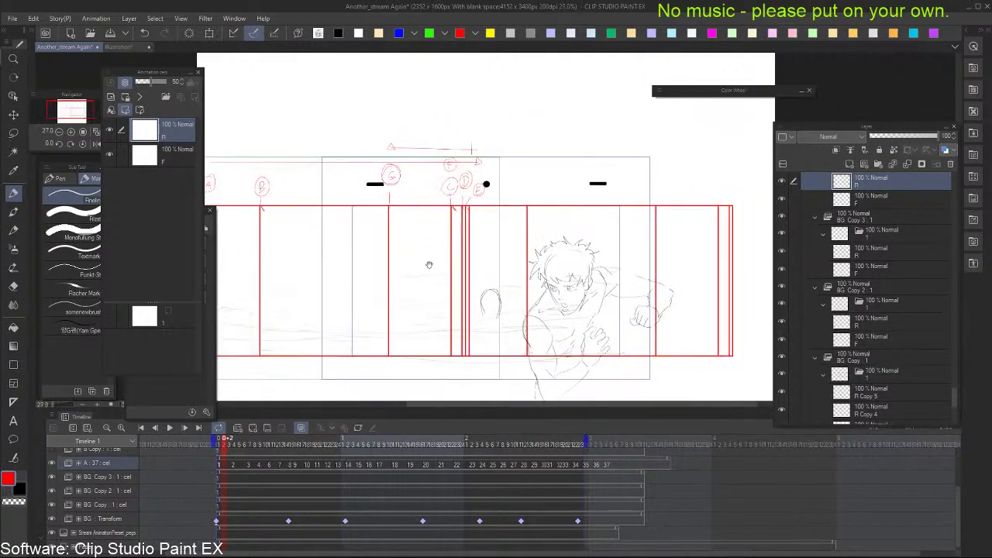
scroll(429, 264, "down", 2)
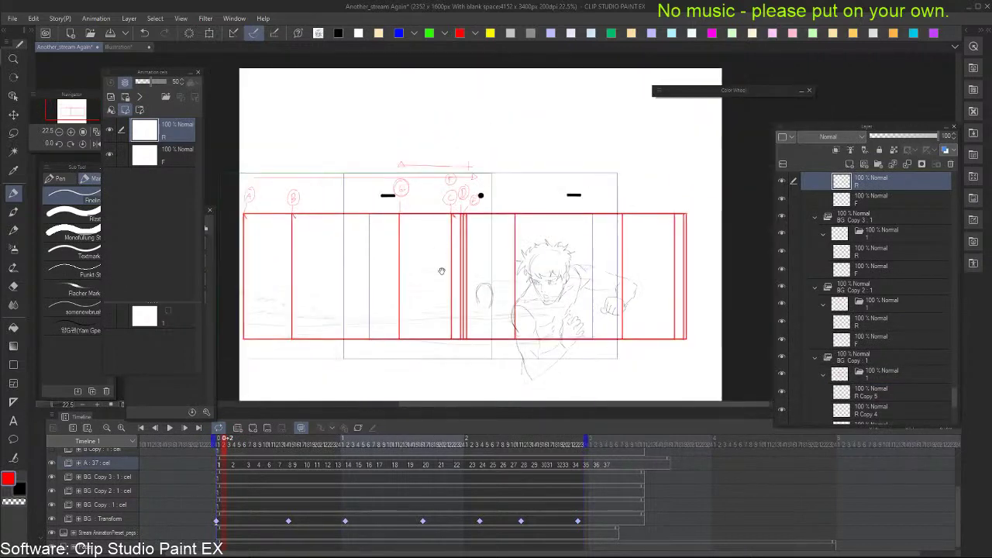
Merge all the framing and label layers in cel 1 of the BG Copy folder into a single layer
left_click(58, 505)
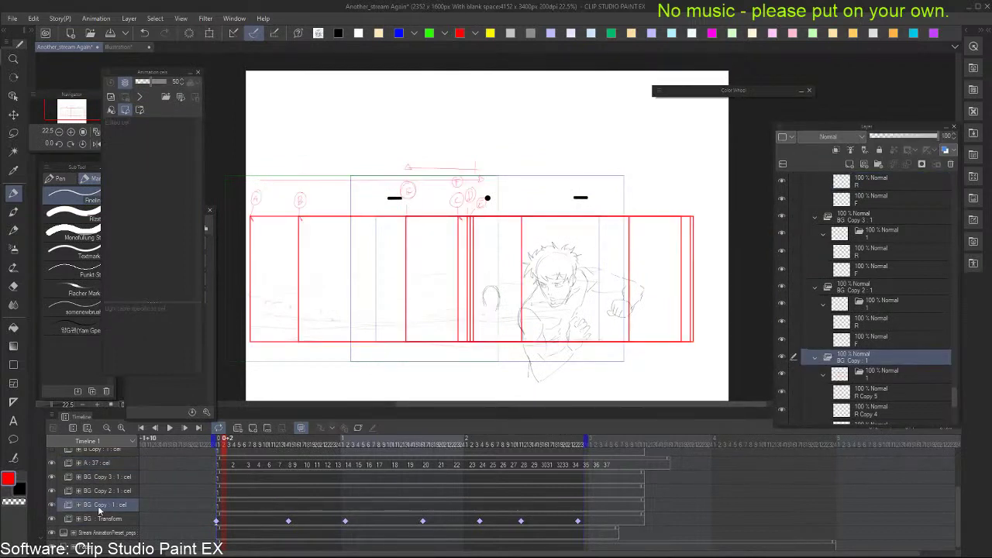
left_click(219, 506)
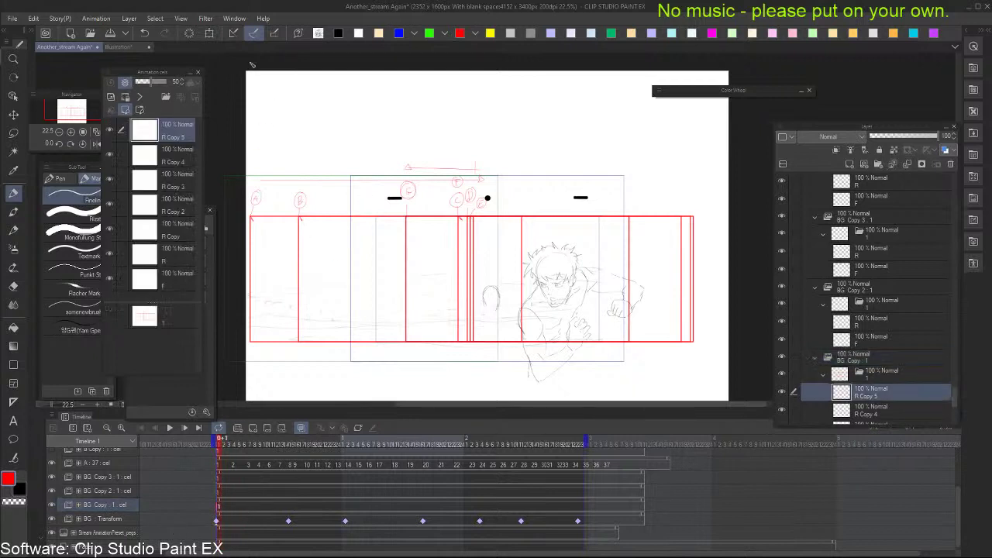
left_click(190, 281, "shift")
right_click(190, 281)
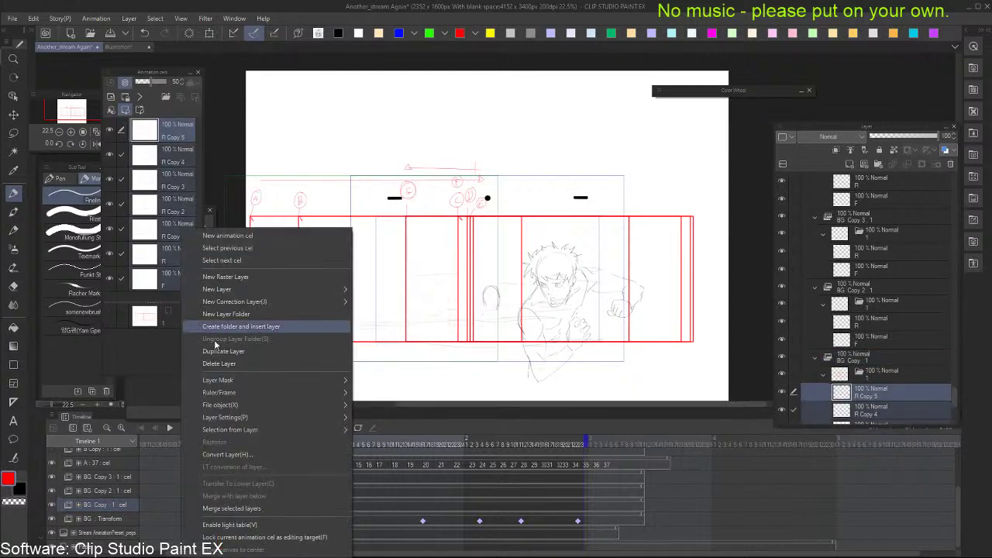
left_click(256, 509)
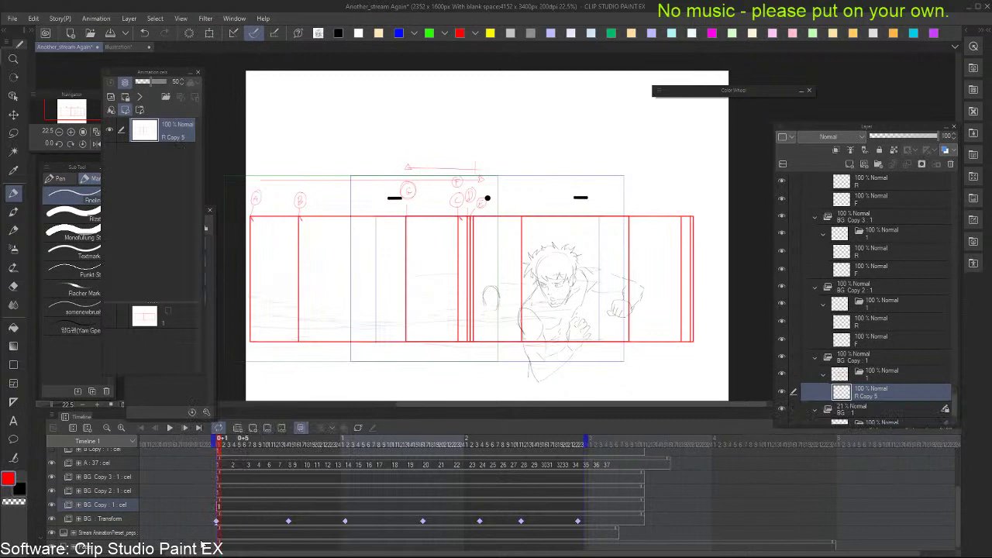
Copy the merged framing layer into cel 1 of the BG folder with its transform keyframes switched off, and hide BG Copy
left_click(52, 505)
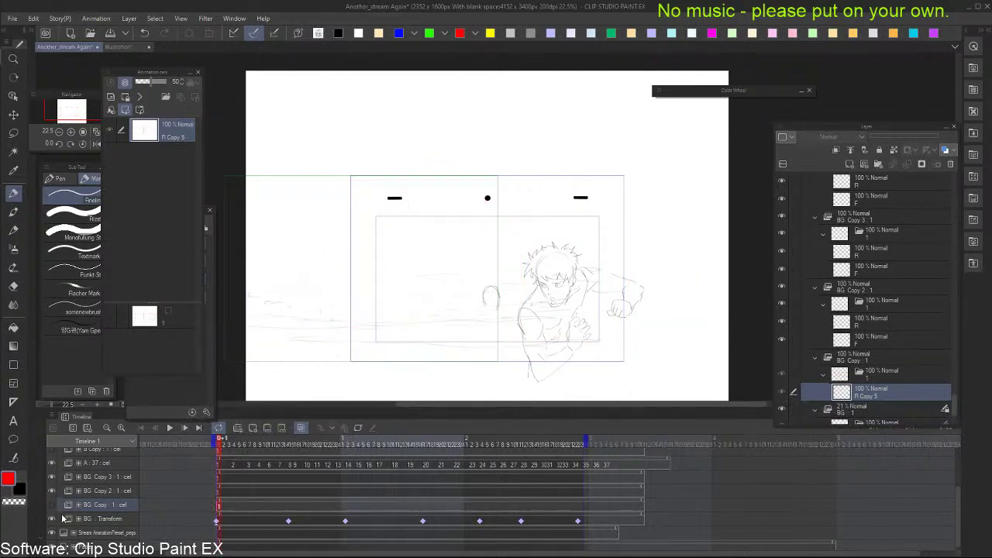
left_click(51, 507)
left_click(51, 505)
left_click(100, 518)
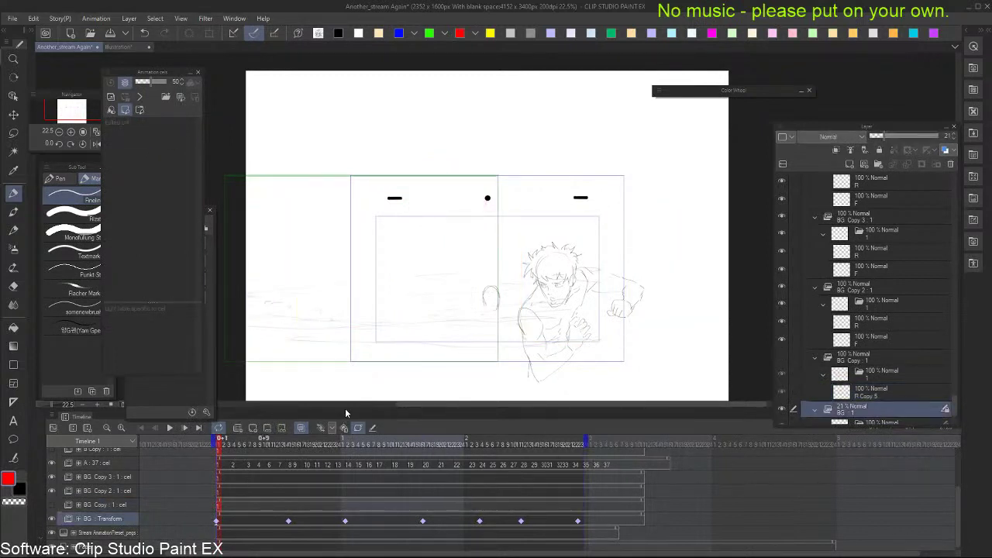
left_click(224, 523)
key("ctrl+c")
key("ctrl+v")
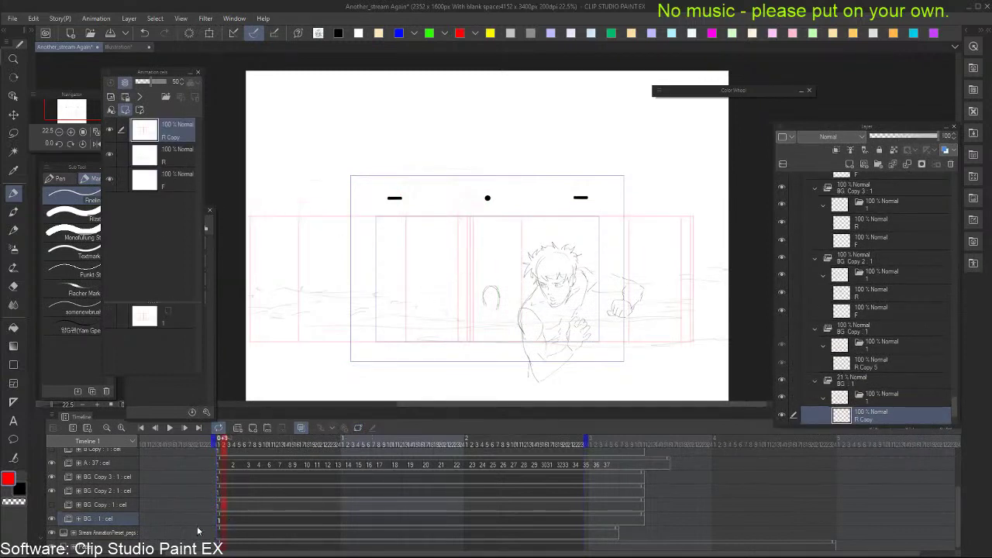
Switch the BG folder's transform keyframes back on and play the animation with the palettes hidden
left_click(358, 428)
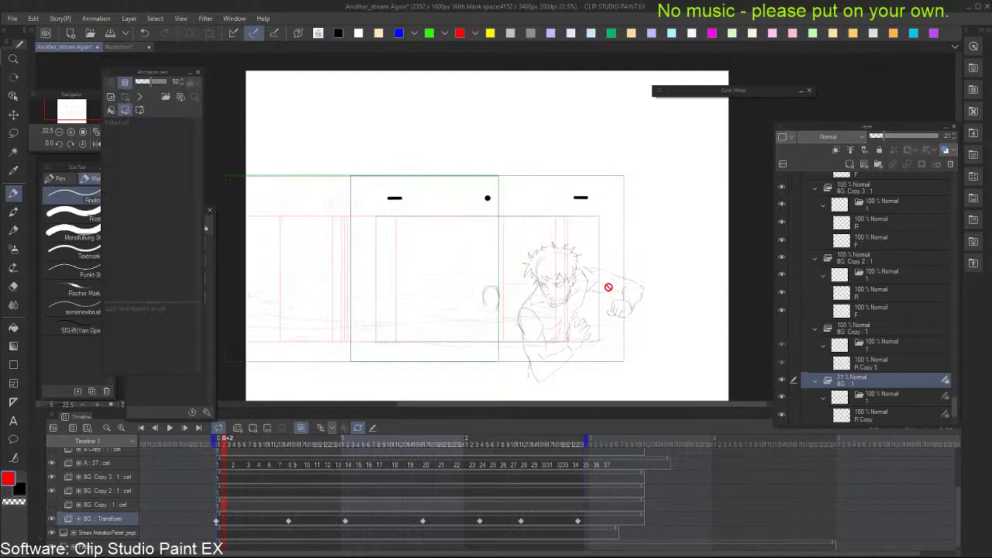
key("Tab")
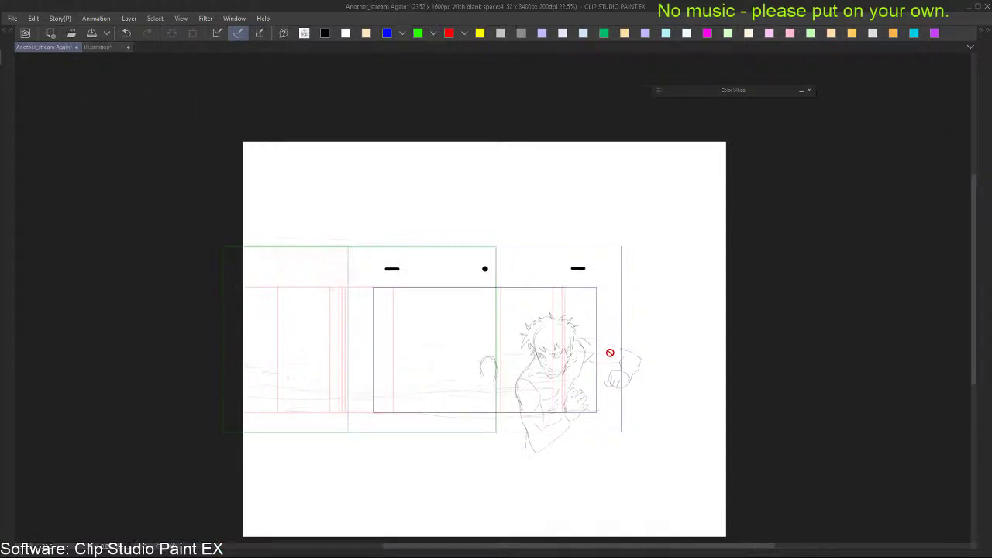
key("Return")
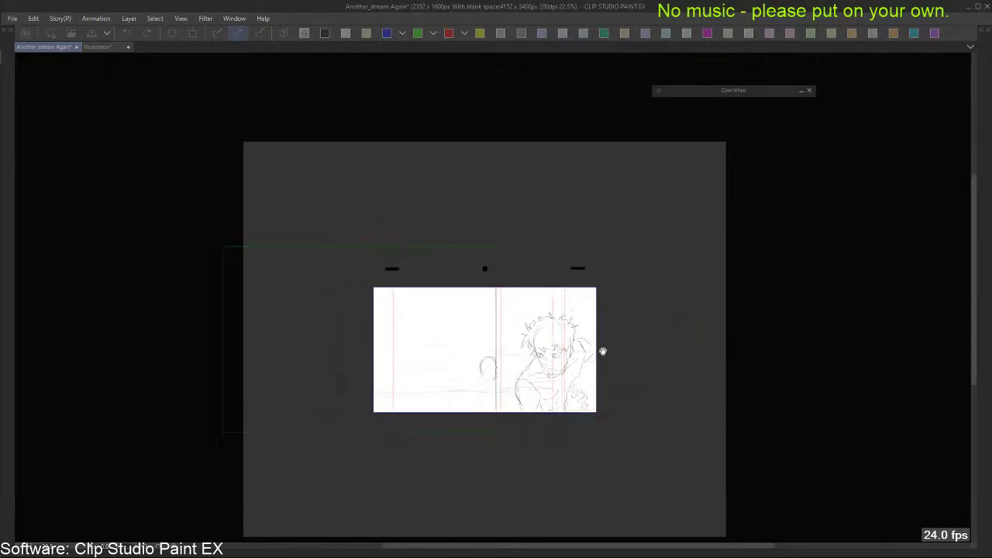
key("Tab")
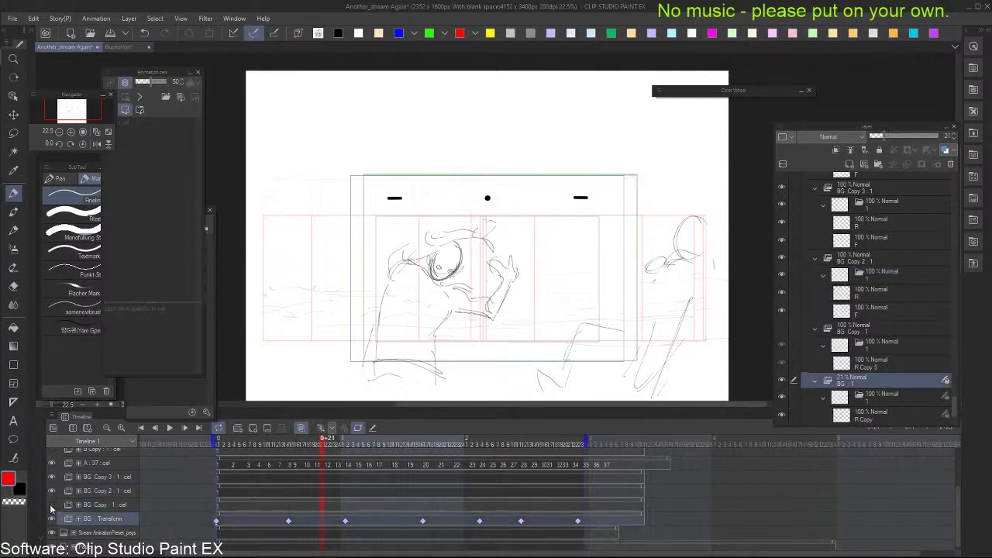
Toggle the visibility of the BG Copy and BG folders to compare their framing lines
left_click(52, 506)
left_click(52, 505)
left_click(51, 505)
left_click_drag(51, 505, 51, 520)
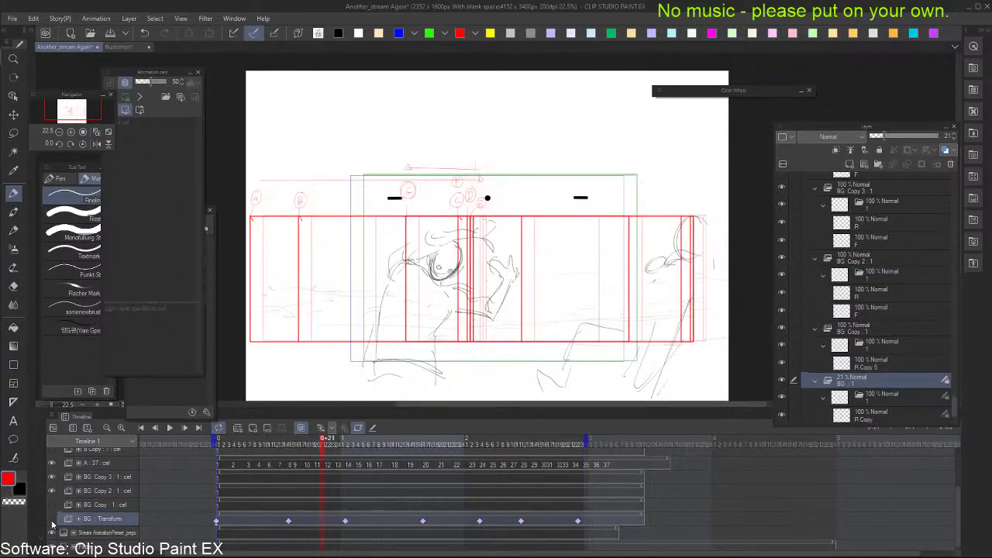
right_click(121, 487)
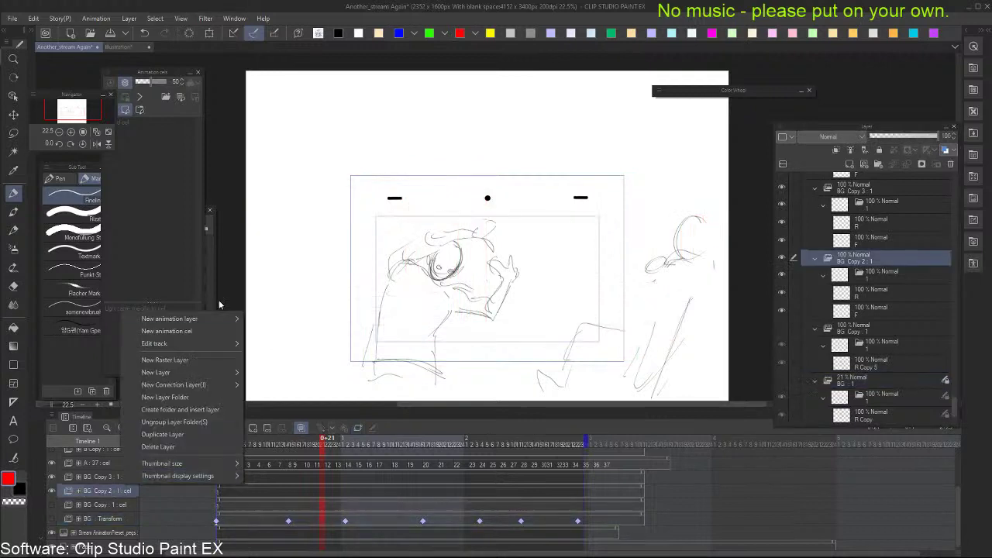
left_click(115, 522)
left_click(51, 520)
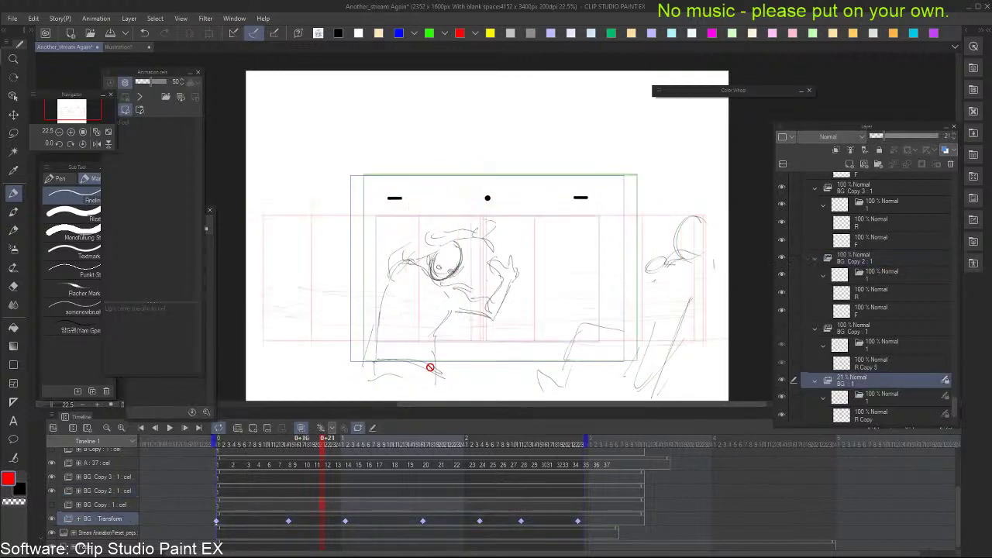
Switch off the BG folder's transform keyframes and open its cel 1 at frame 0+2 for editing
left_click(358, 428)
left_click(115, 532)
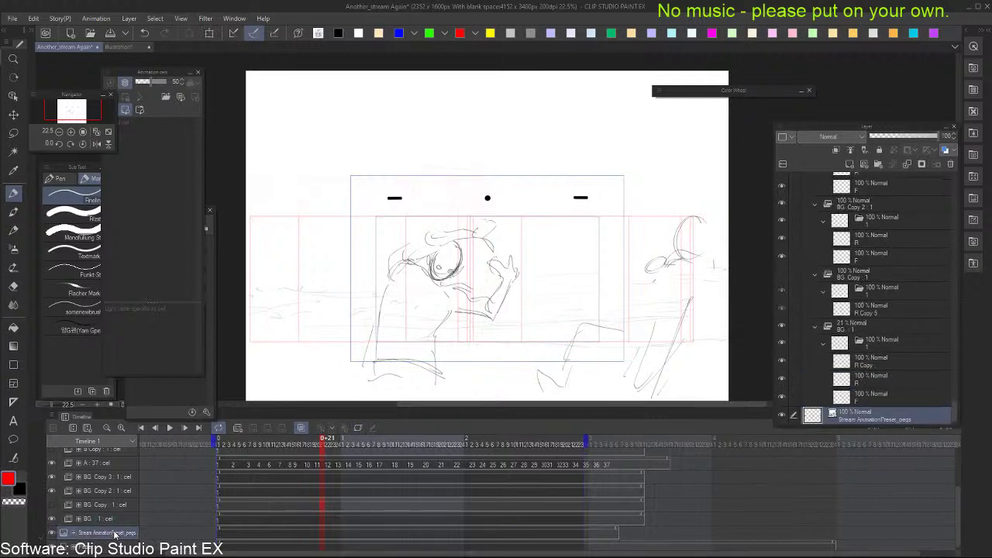
left_click(115, 518)
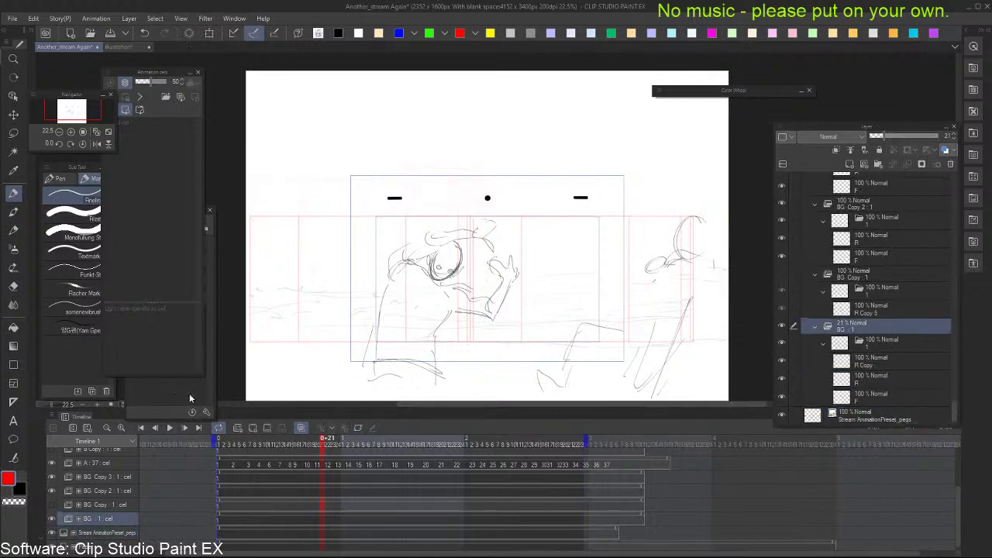
left_click(160, 73)
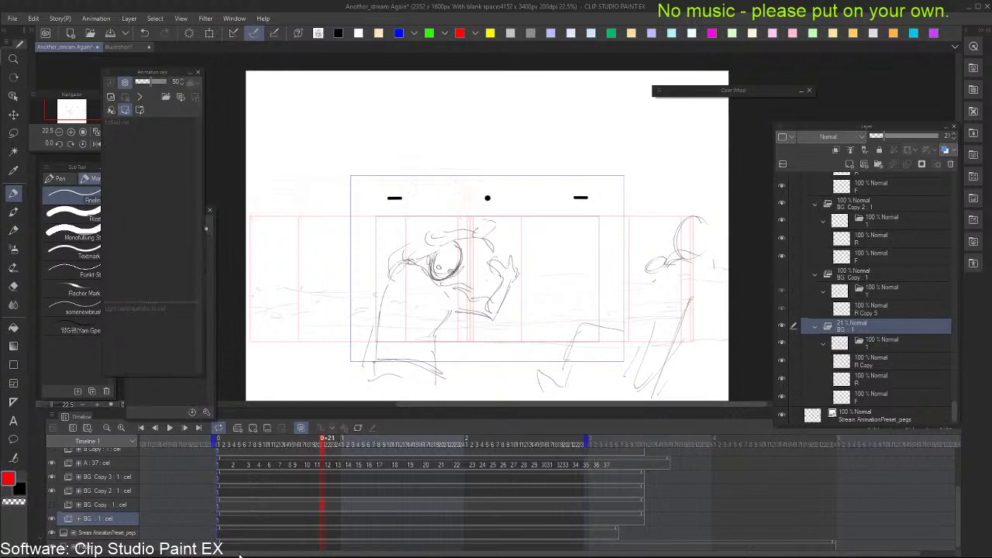
left_click(222, 521)
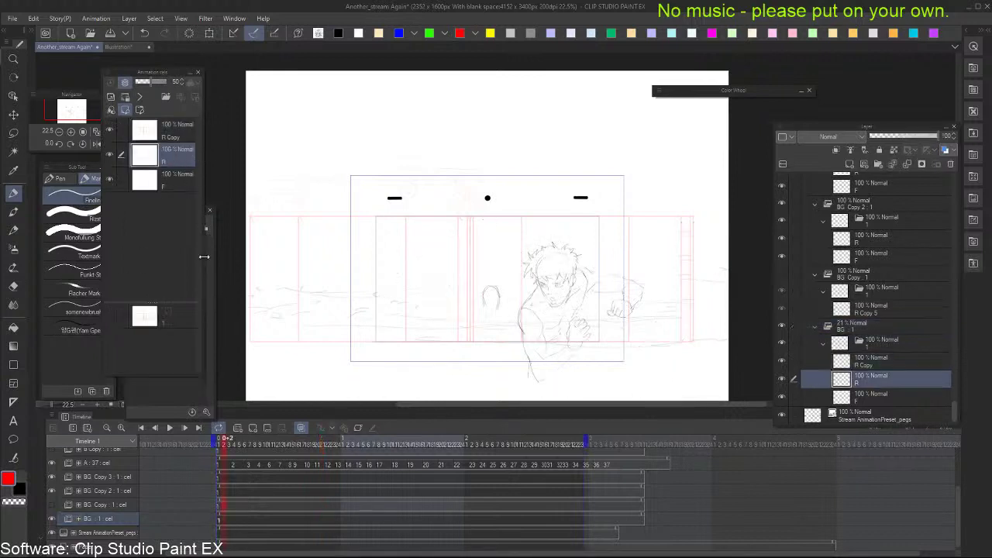
Hide the BG folder and put the BG Copy 2 folder inside a new 2D camera folder
left_click(70, 491)
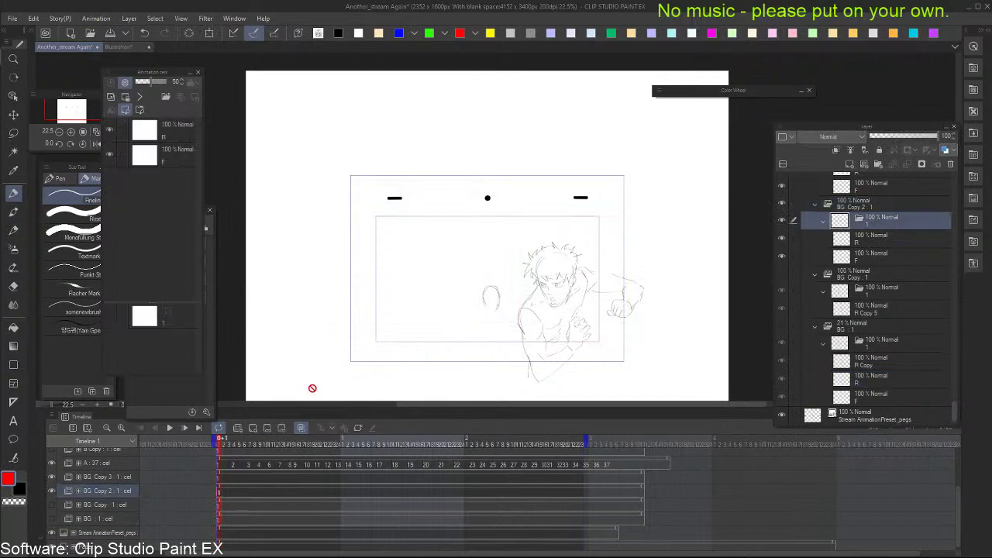
left_click(226, 494)
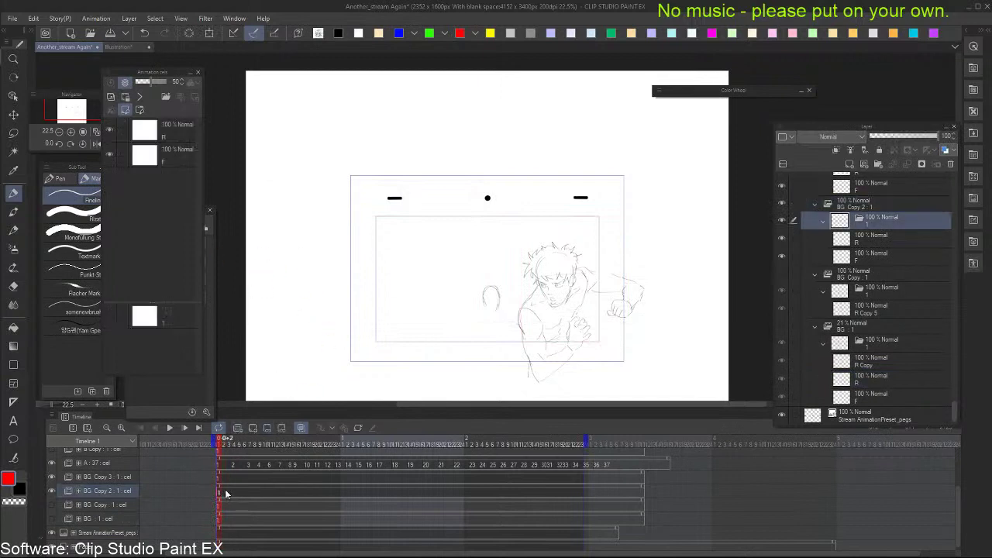
right_click(121, 491)
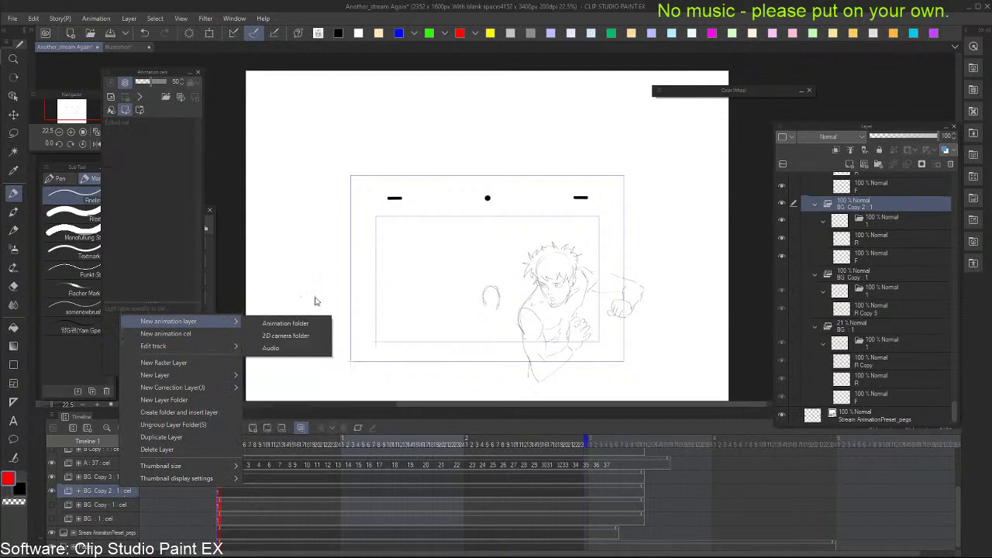
left_click(332, 326)
left_click_drag(111, 502, 122, 495)
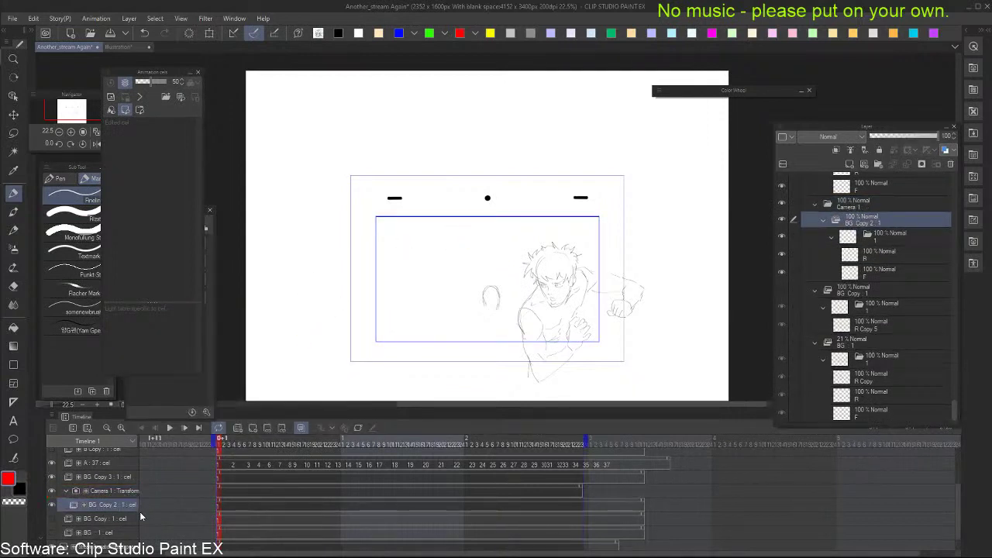
Copy the rough landscape layer from the BG folder's cel into cel 1 of BG Copy 2, above its R layer
left_click(120, 493)
left_click(125, 505)
left_click(110, 533)
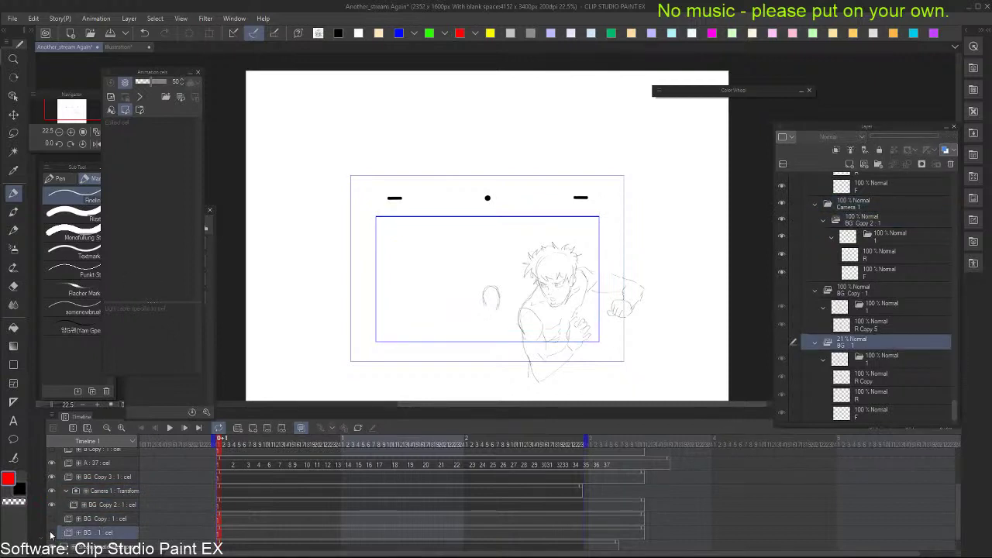
left_click(52, 533)
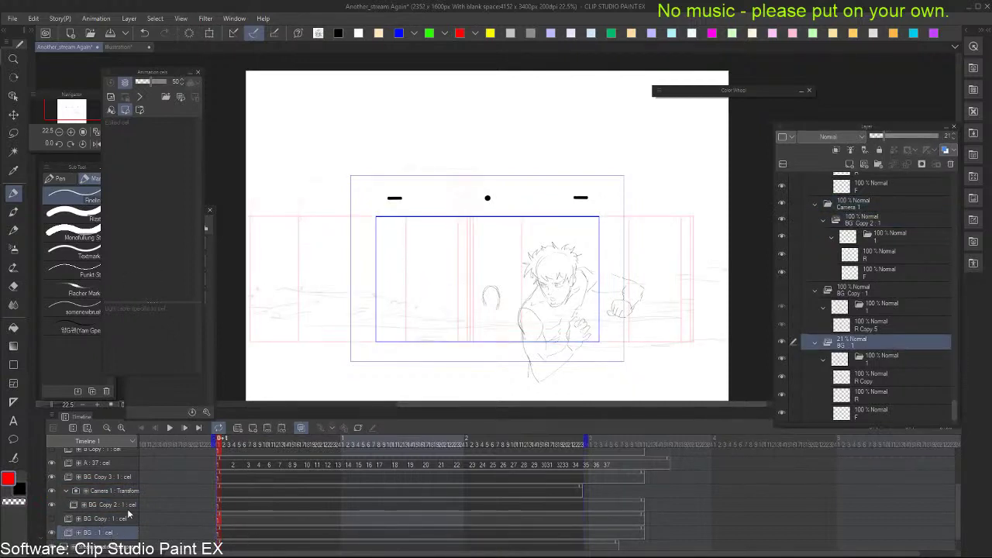
left_click(128, 505)
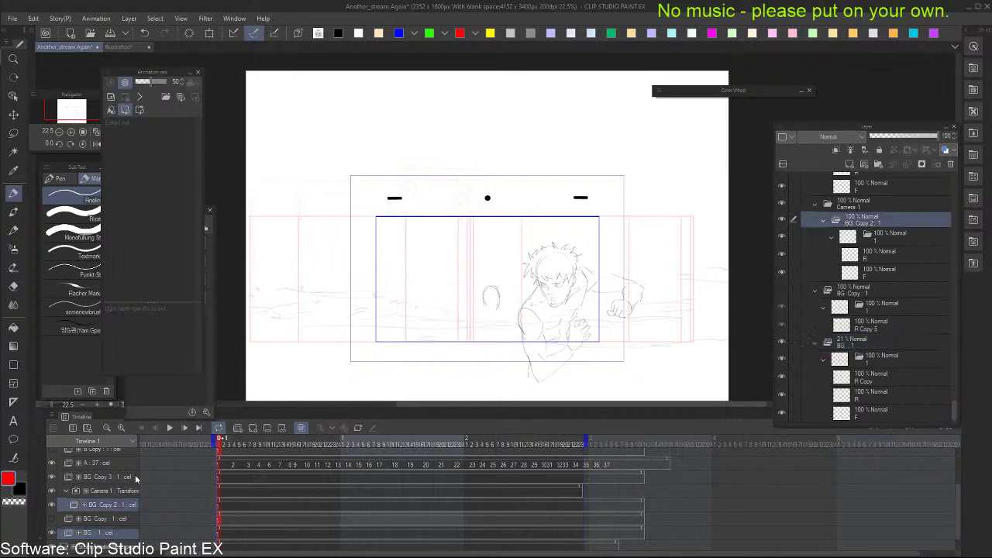
left_click(218, 505)
left_click(164, 140)
key("ctrl+v")
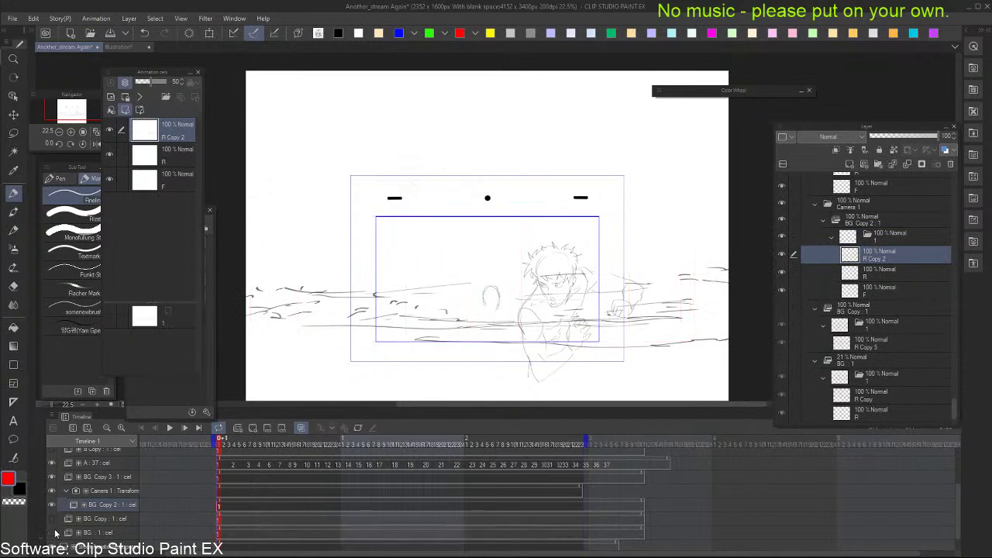
Show the BG folder and copy the red framing layer R Copy from its cel 1
left_click(100, 533)
left_click(105, 544)
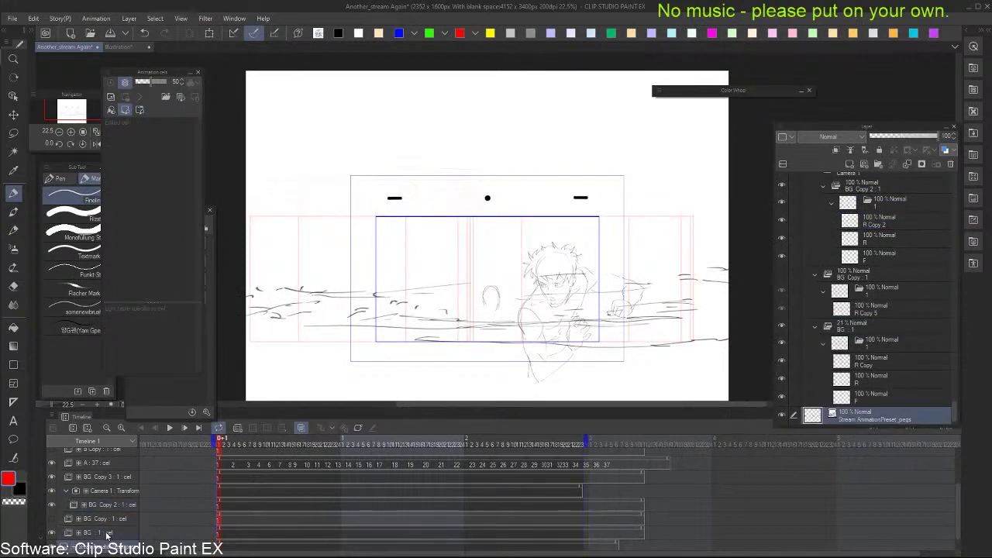
left_click(106, 535)
left_click(219, 538)
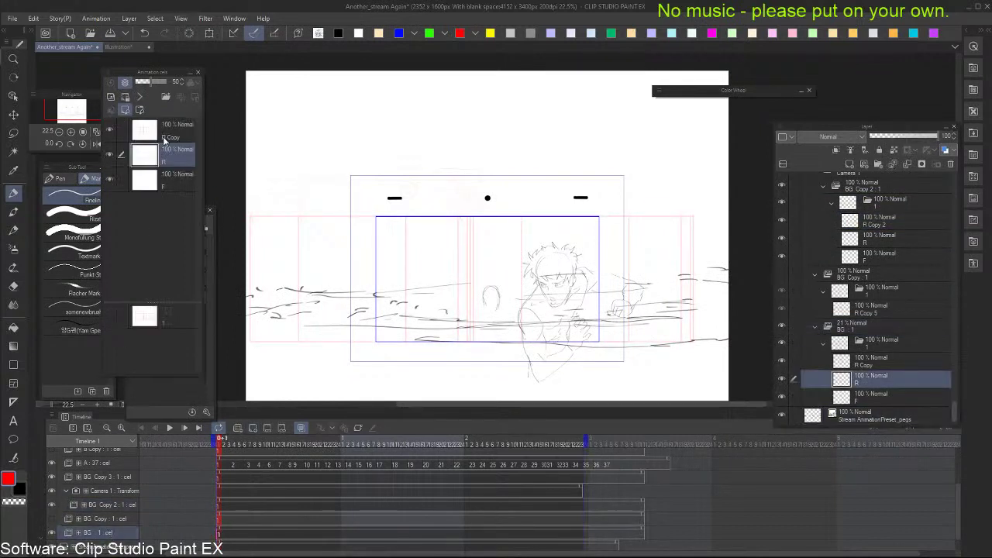
left_click(155, 128)
Move the BG Copy 3 folder into the Camera 1 folder and paste the red framing layer into its cel 1
left_click(113, 504)
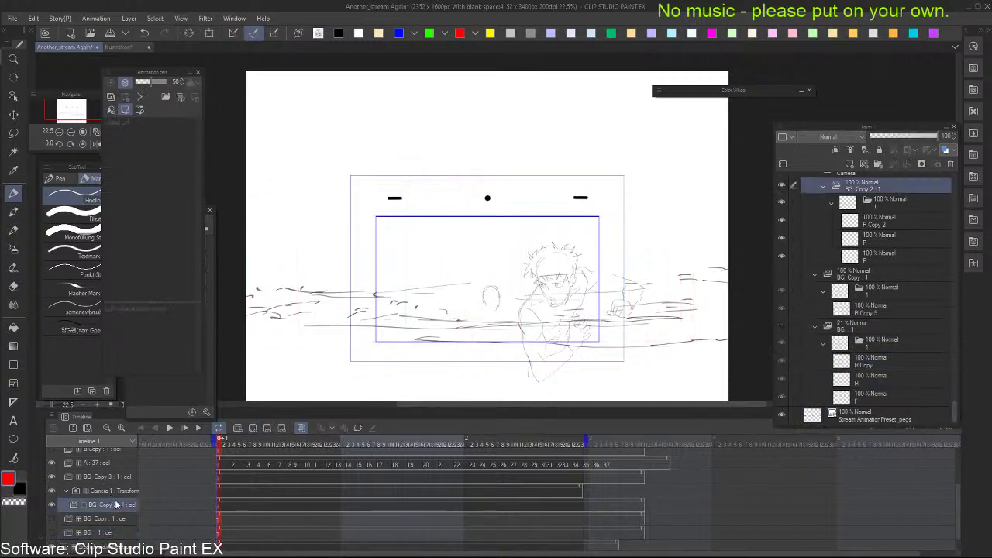
left_click(126, 517)
left_click(127, 509)
left_click_drag(121, 478, 122, 500)
left_click(220, 491)
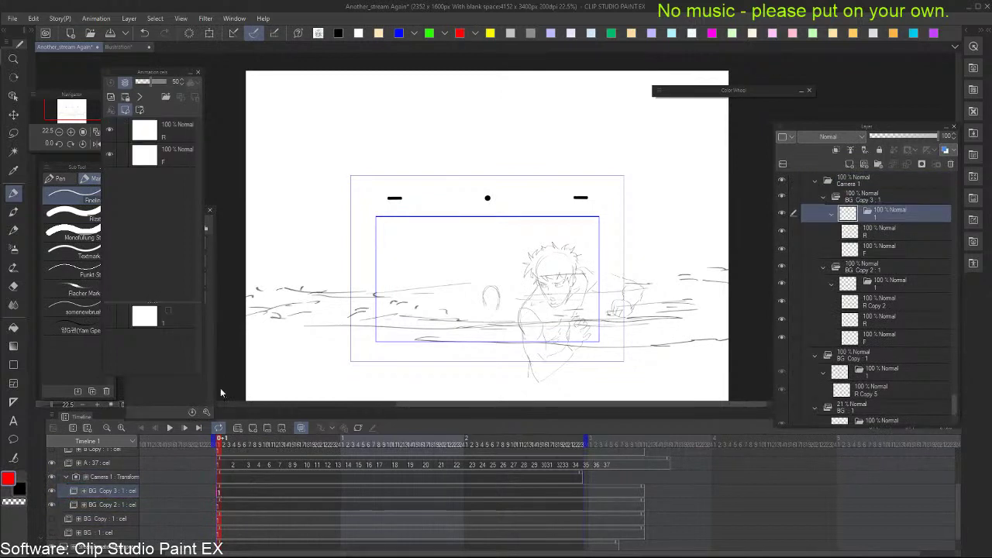
left_click(175, 138)
key("ctrl+v")
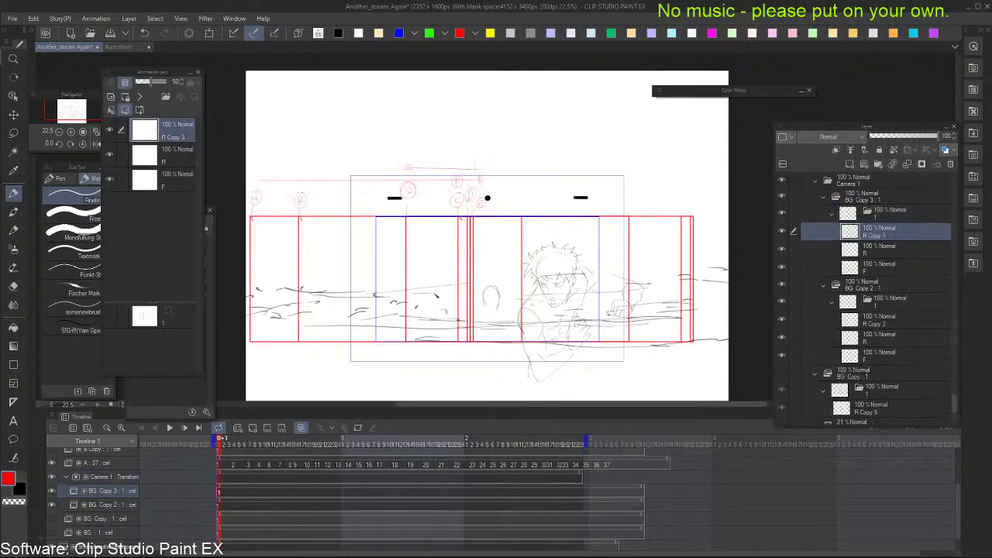
Reduce the opacity of the BG Copy 3 and BG Copy 2 folders together to 47%
left_click(141, 477)
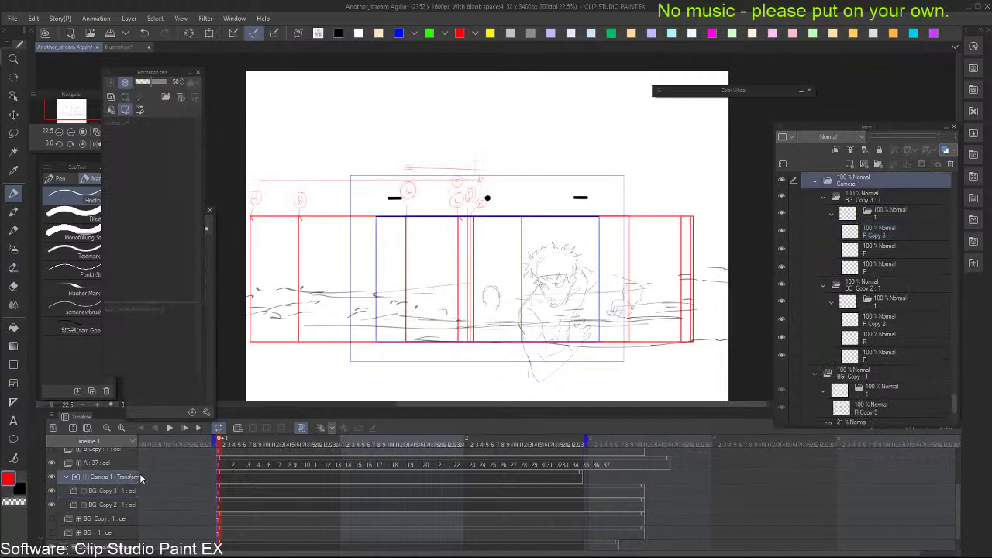
left_click(119, 503)
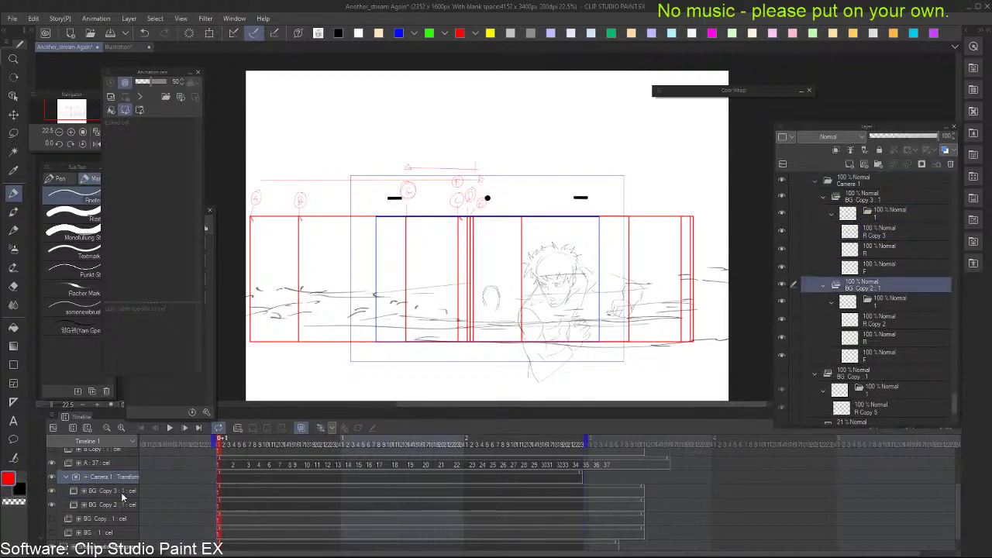
left_click(122, 492, "shift")
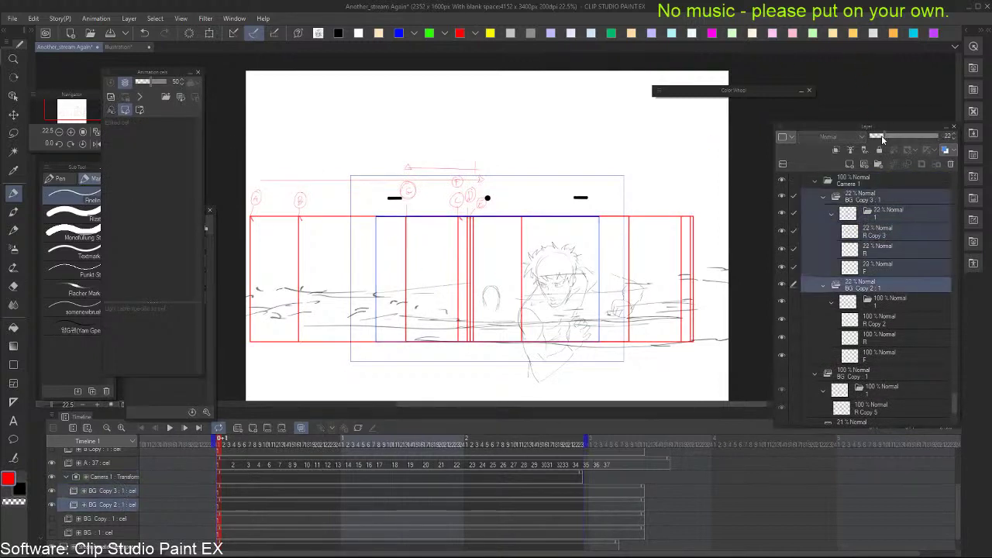
mouse_move(891, 135)
left_mouse_down()
mouse_move(880, 136)
mouse_move(901, 138)
left_mouse_up()
left_click_drag(617, 266, 599, 262)
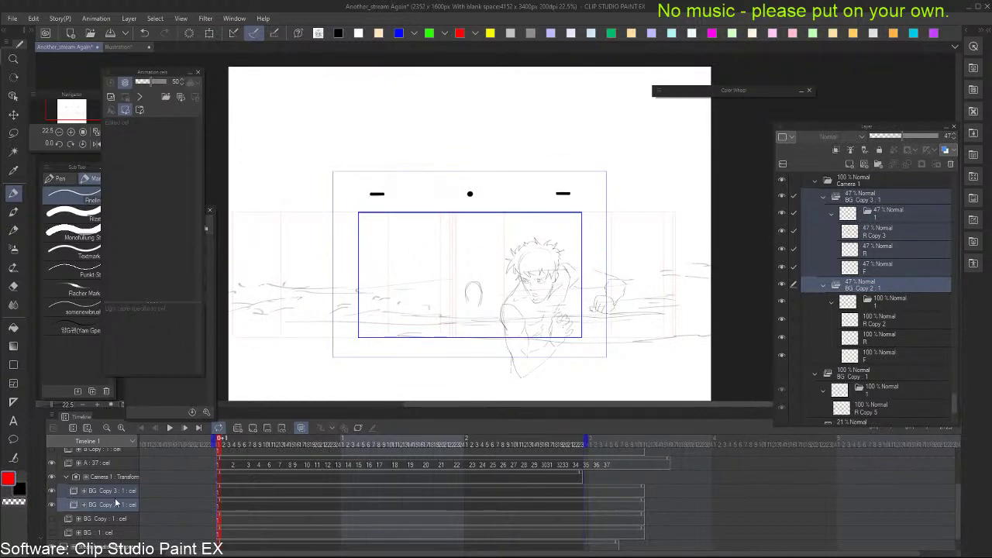
Add a smooth interpolation keyframe to the Camera 1 folder at the first frame
left_click(128, 479)
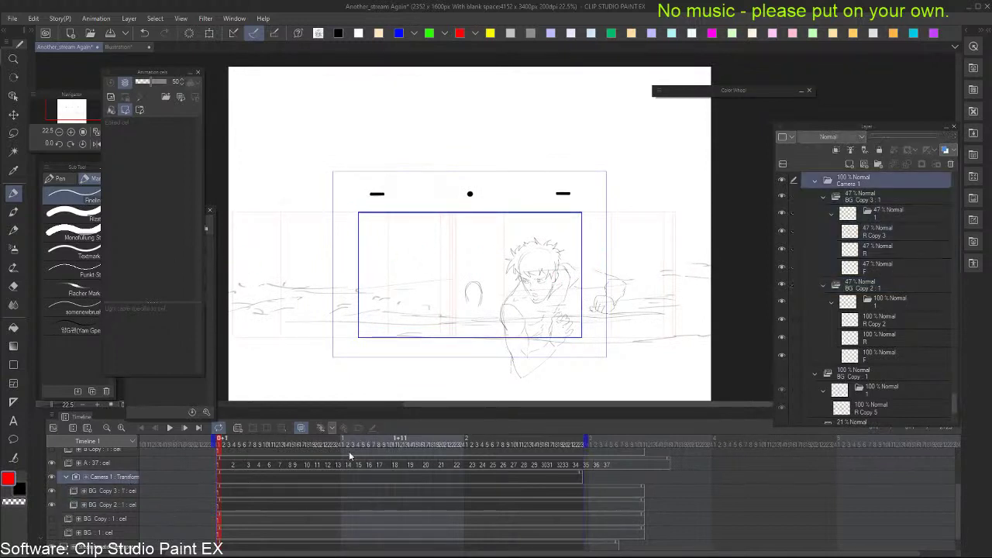
left_click(332, 428)
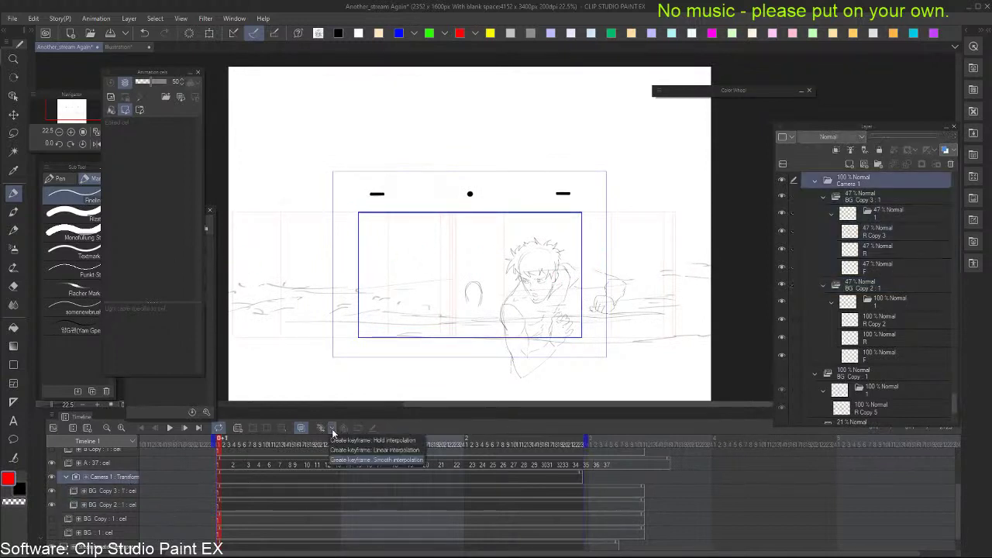
left_click(362, 460)
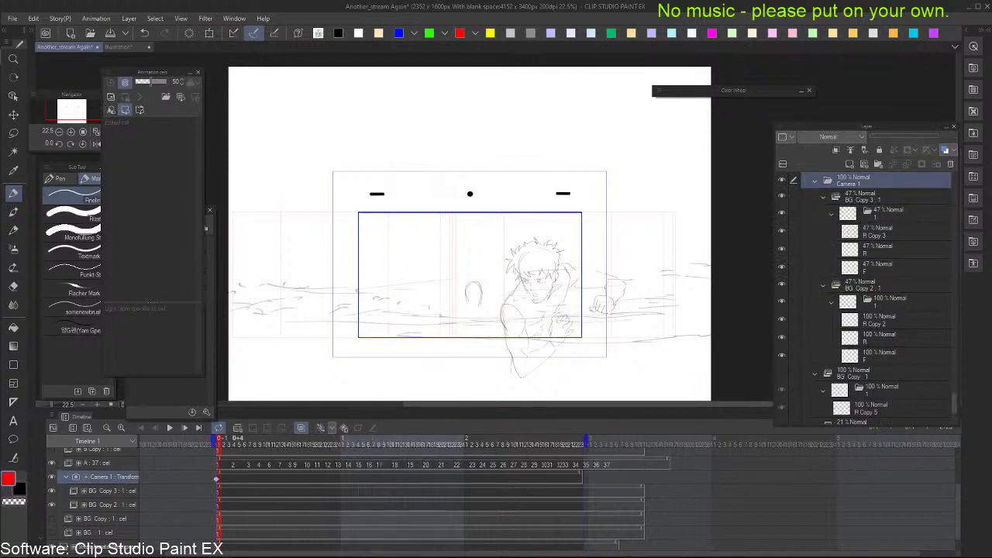
left_click(108, 534)
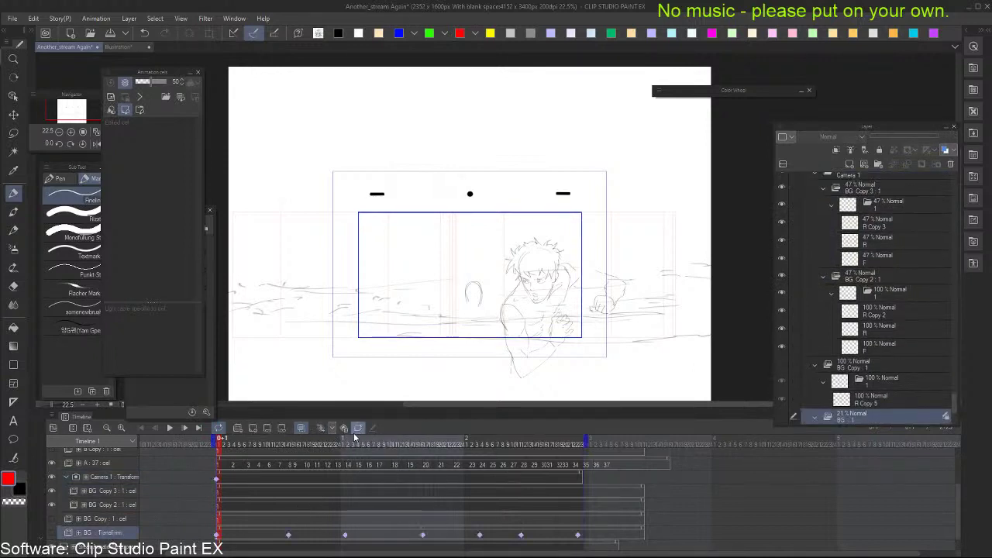
left_click(113, 477)
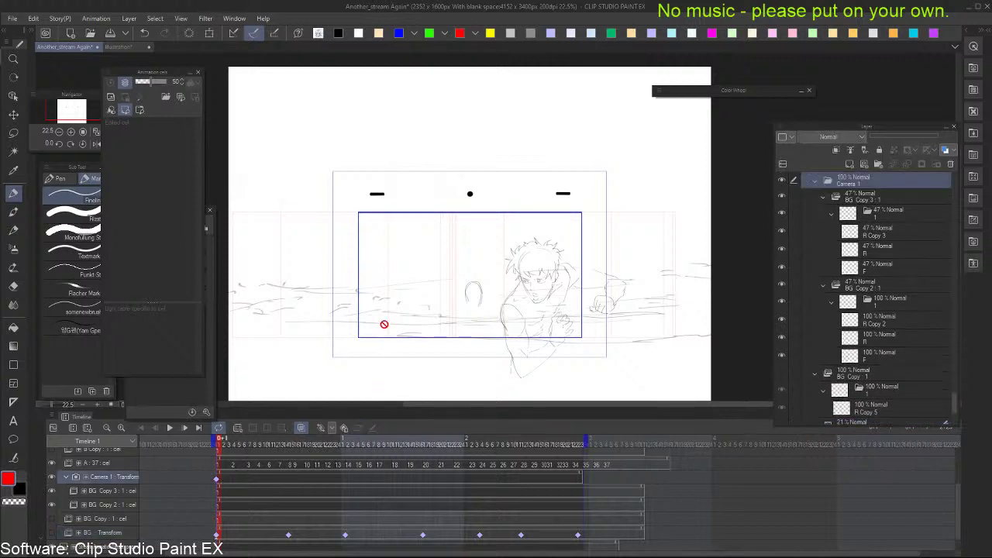
At the first frame, move the Camera 1 contents right so the leftmost red guide line meets the fixed camera frame's left edge
key("k")
mouse_move(508, 263)
left_mouse_down()
mouse_move(521, 269)
mouse_move(505, 271)
mouse_move(502, 261)
mouse_move(493, 287)
mouse_move(505, 263)
mouse_move(454, 294)
mouse_move(528, 301)
mouse_move(564, 263)
mouse_move(629, 263)
mouse_move(568, 282)
mouse_move(635, 266)
left_mouse_up()
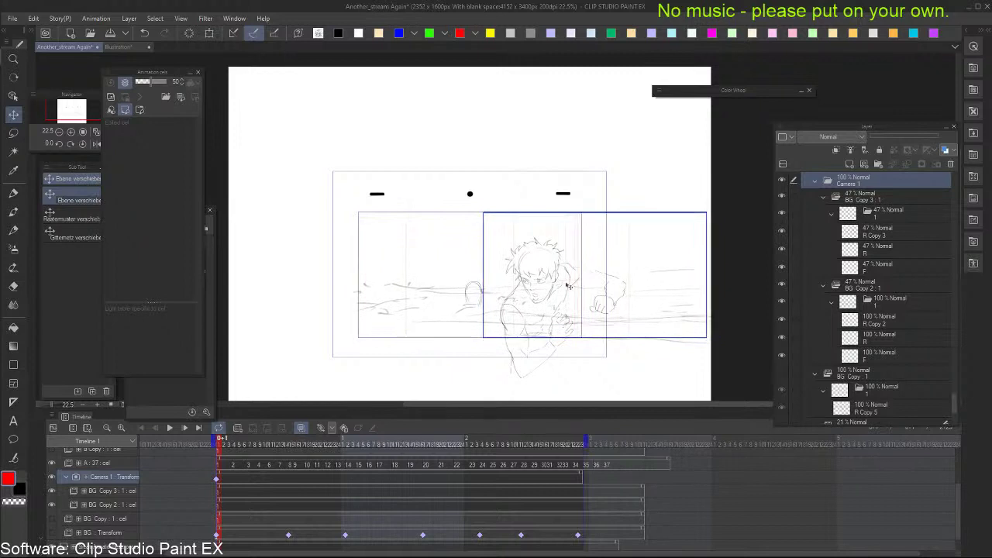
mouse_move(566, 283)
left_mouse_down()
mouse_move(549, 312)
mouse_move(558, 300)
mouse_move(544, 301)
left_mouse_up()
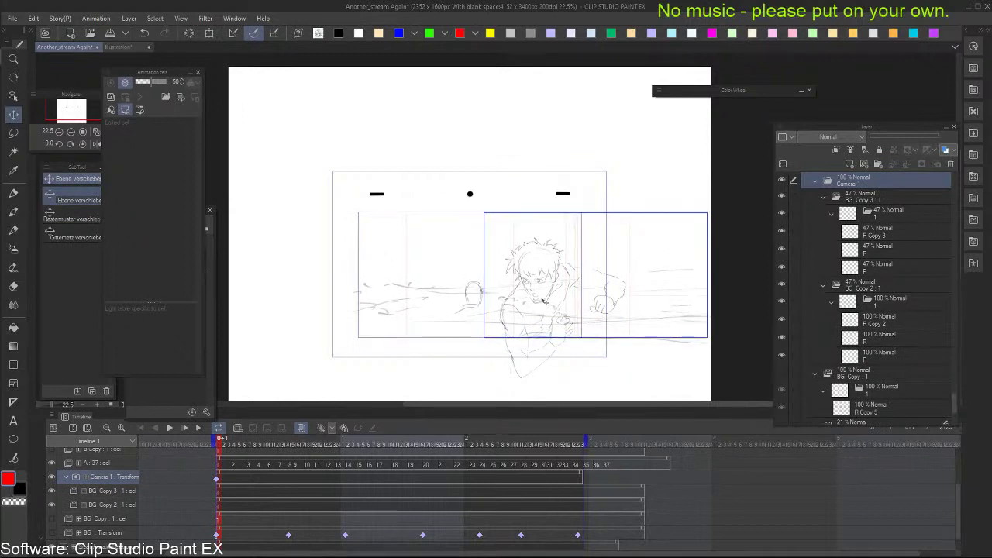
Keyframe Camera 1 at 0+15, moving it left so the second red guide line meets the fixed camera frame's left edge
left_click(285, 477)
left_click(291, 482)
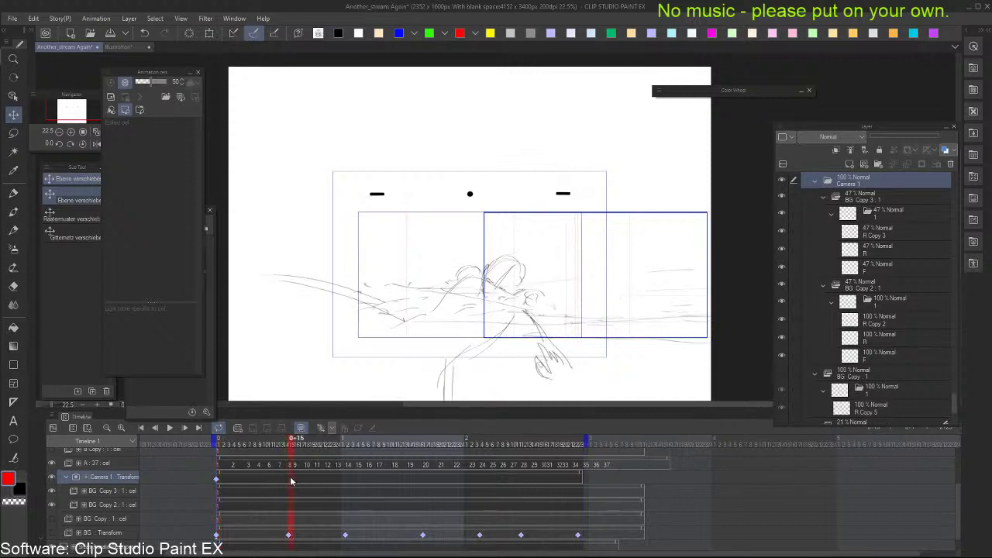
left_click_drag(589, 283, 539, 272)
scroll(539, 273, "up", 1)
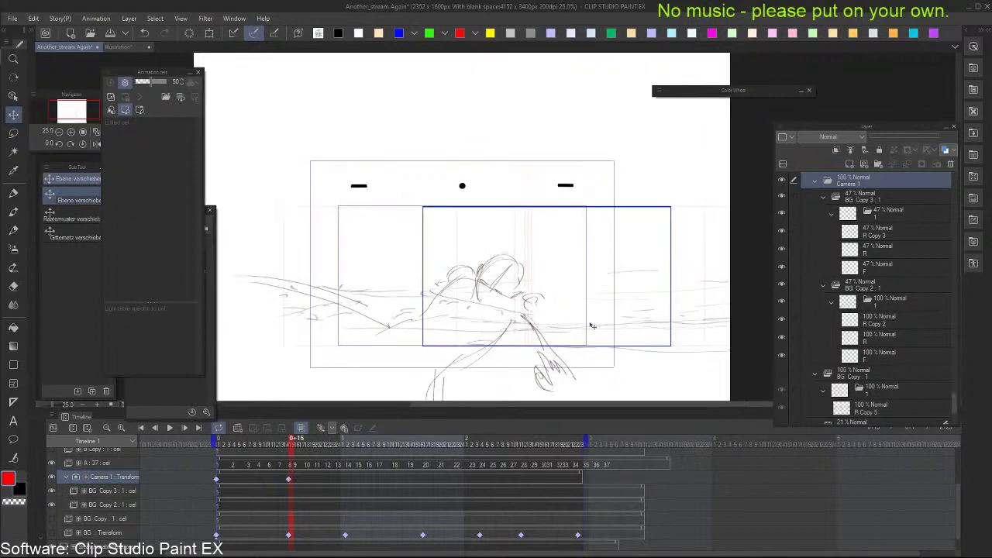
key("Right")
key("Right")
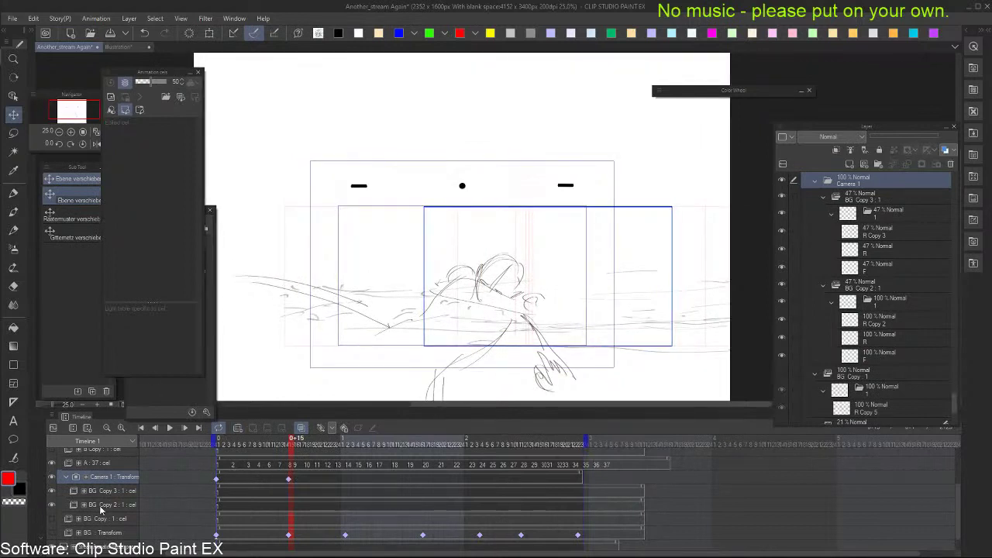
Hide the rough landscape layer R Copy 2 in cel 1 of the BG Copy 2 folder
left_click(101, 507)
left_click(116, 493)
left_click(117, 506)
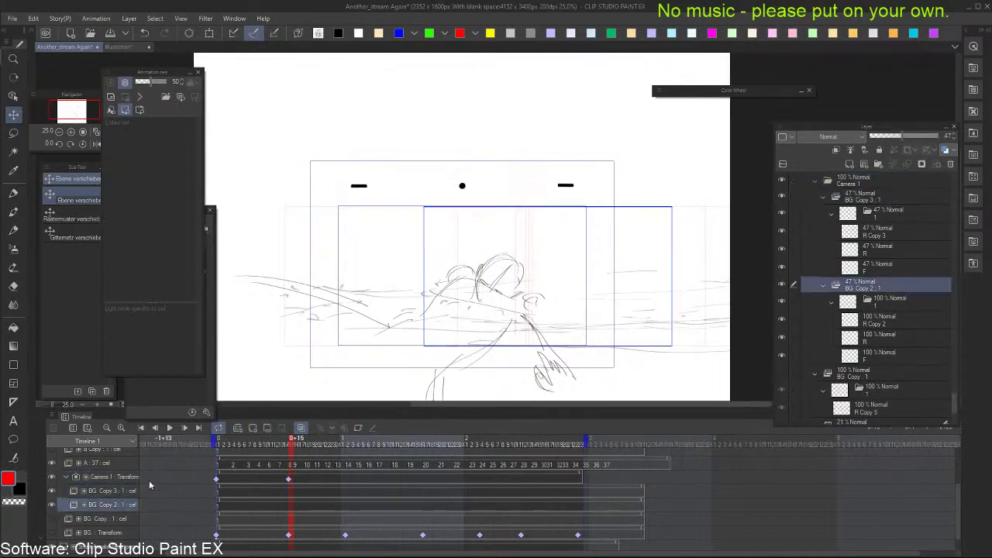
left_click(220, 505)
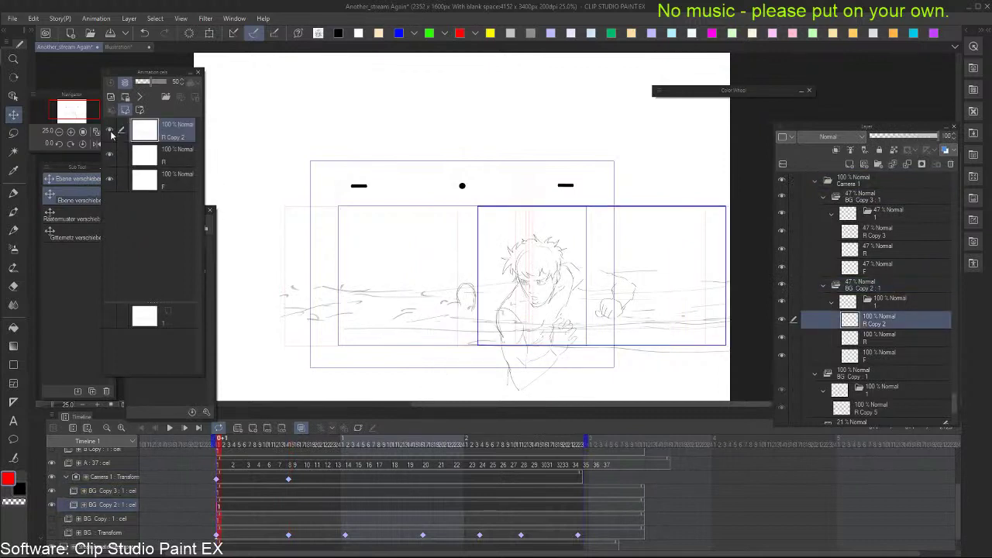
left_click(111, 132)
Set the BG Copy 3 folder and the red framing layer in its cel 1 to 100% opacity
left_click(119, 492)
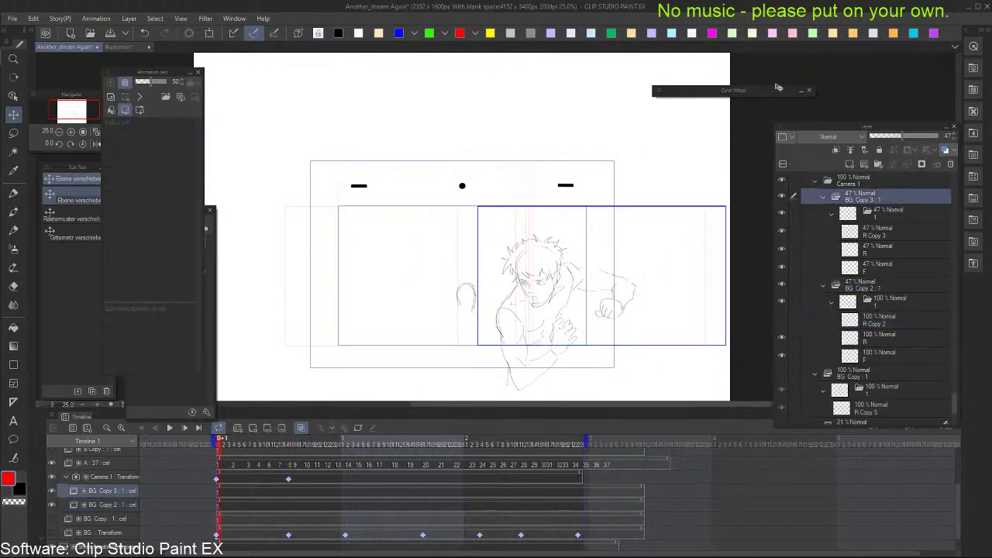
left_click_drag(922, 137, 947, 136)
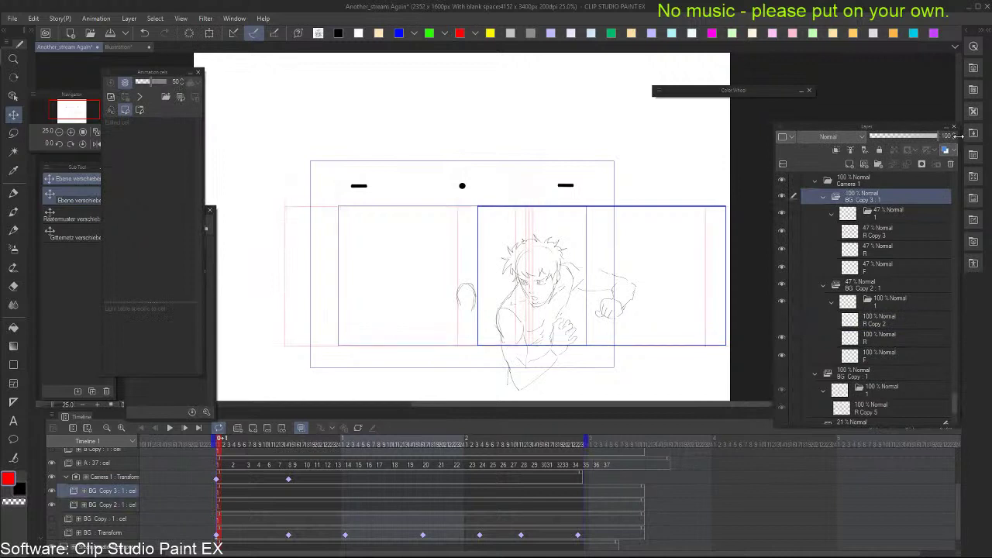
left_click(114, 503)
left_click(117, 492)
left_click_drag(930, 138, 971, 140)
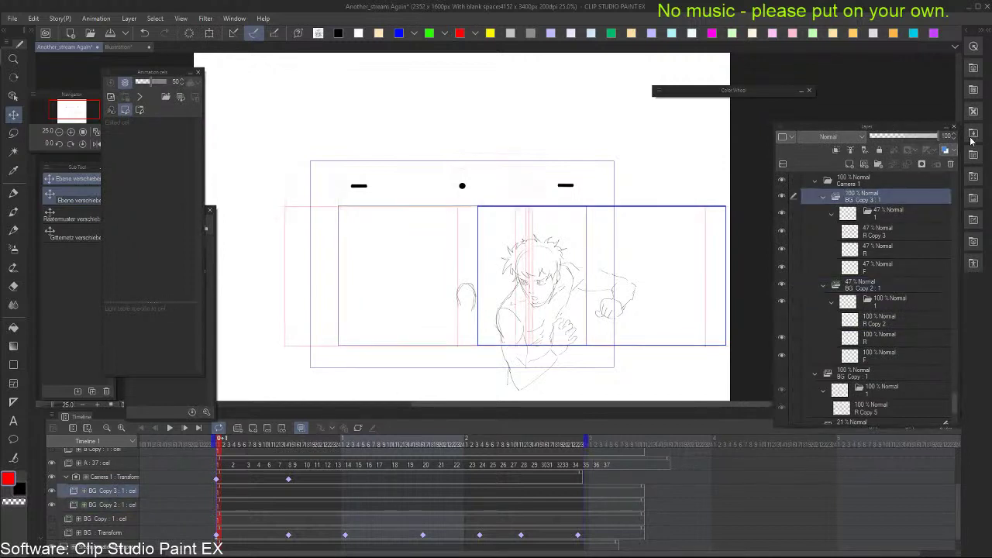
left_click(218, 492)
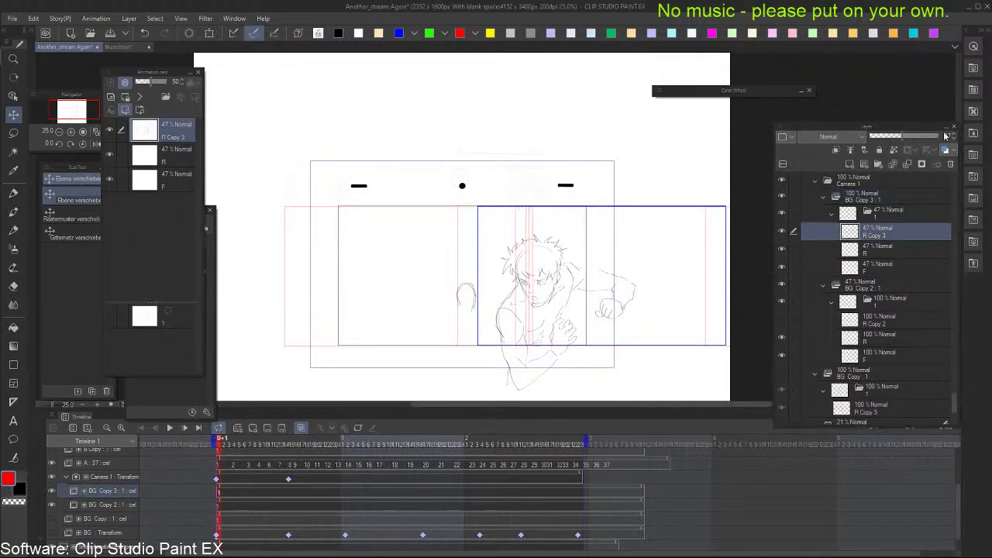
left_click_drag(934, 139, 943, 142)
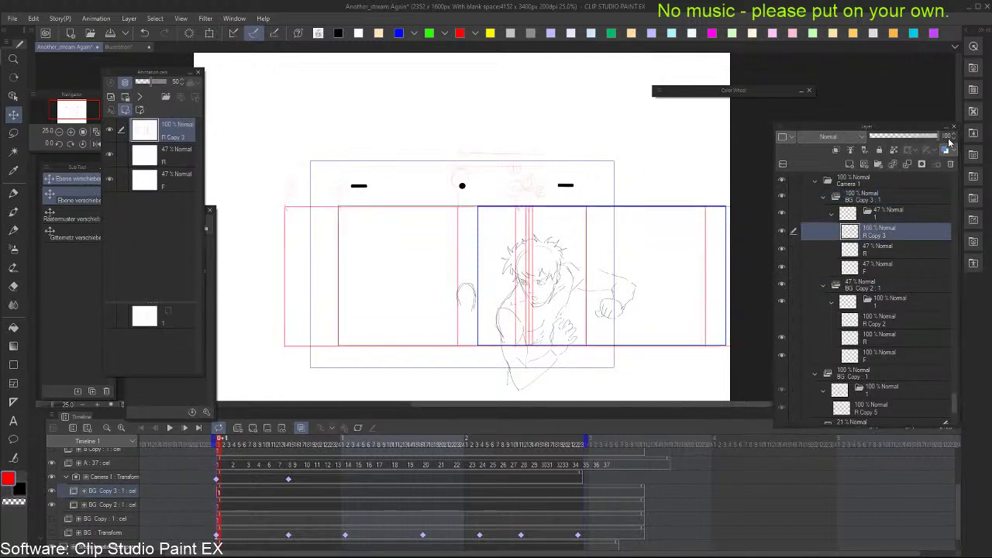
Keyframe Camera 1 at 1+2, moving it left so the fourth red guide line meets the fixed camera frame's left edge
left_click(117, 505)
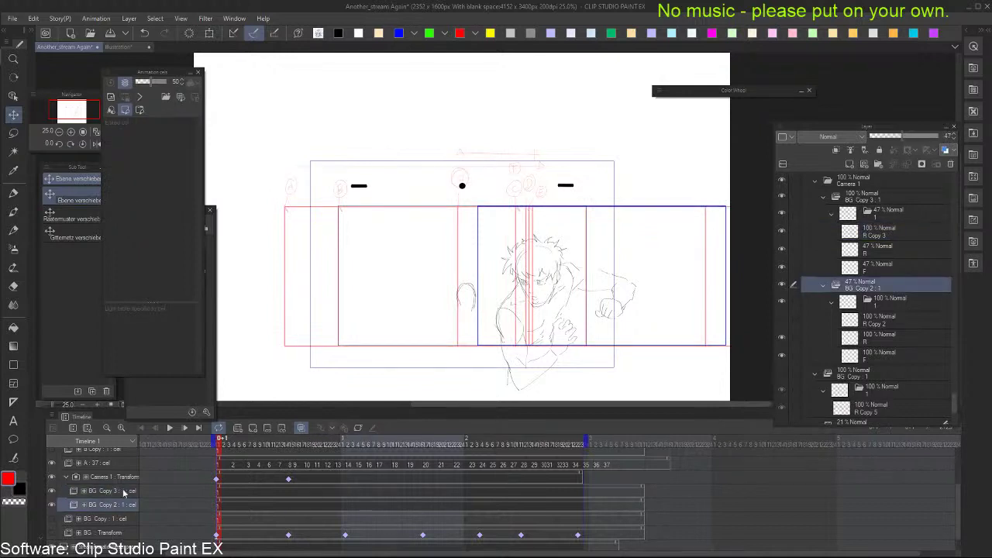
left_click(124, 491)
left_click(290, 480)
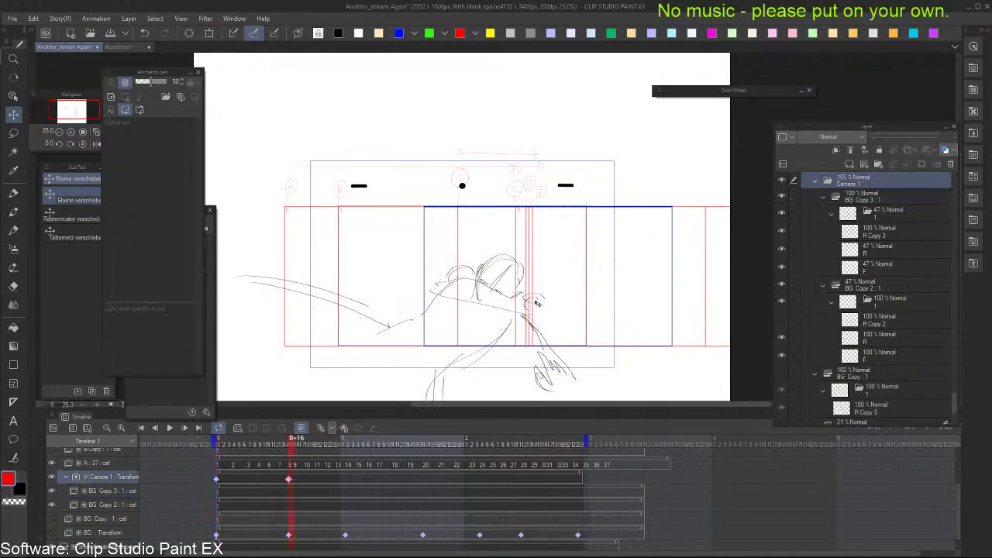
left_click(344, 480)
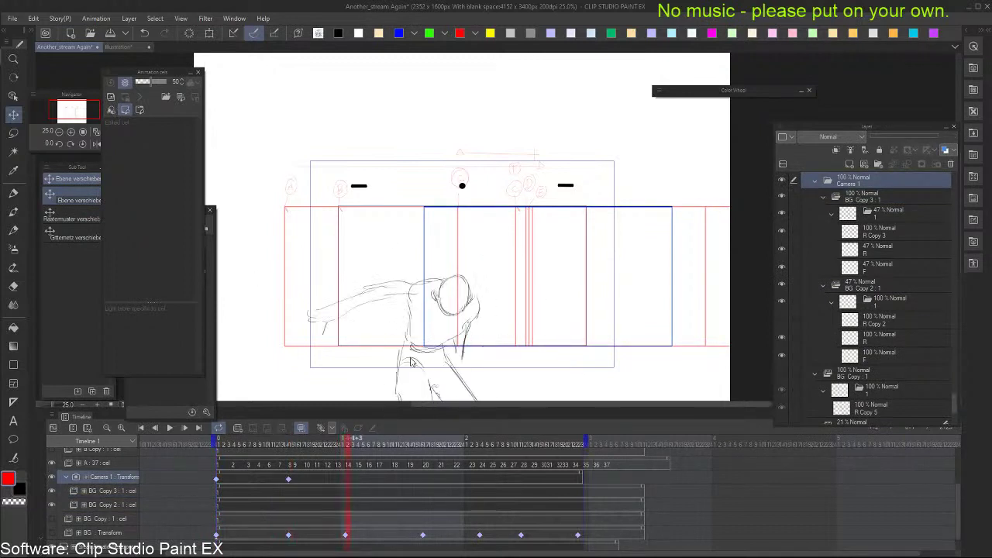
left_click_drag(467, 331, 294, 326)
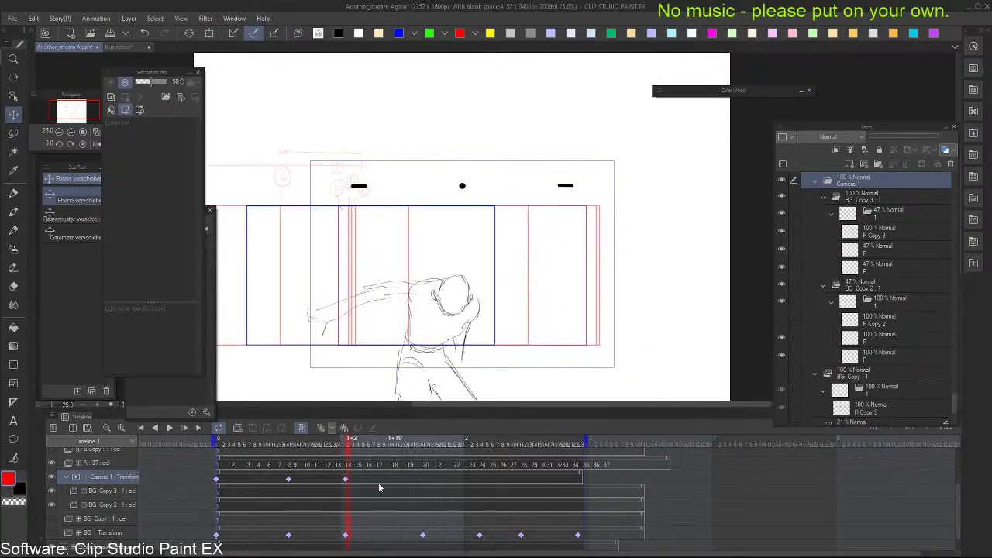
Keyframe Camera 1 at 1+17 and 2+4, nudging it left to align the fifth and sixth red guide lines in turn
left_click(425, 477)
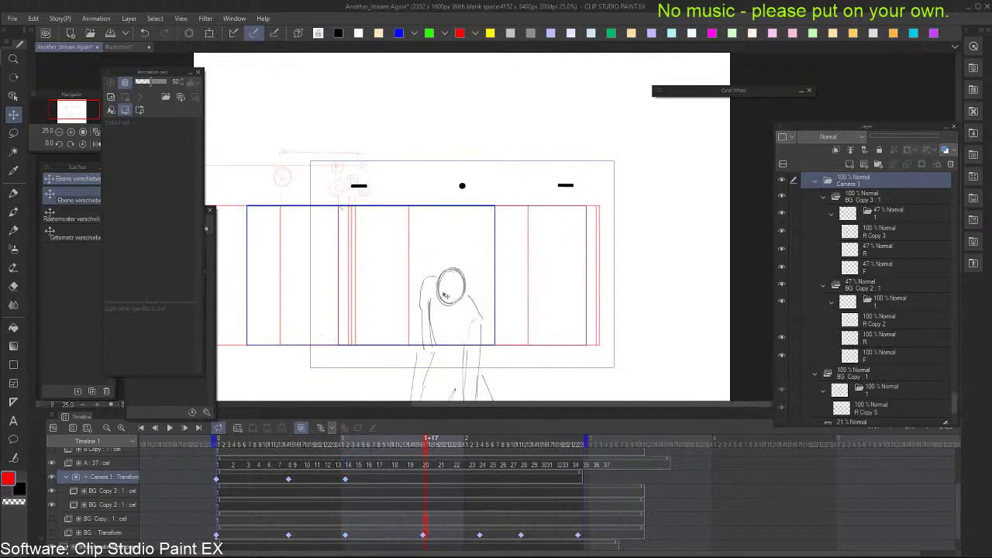
left_click_drag(455, 299, 446, 300)
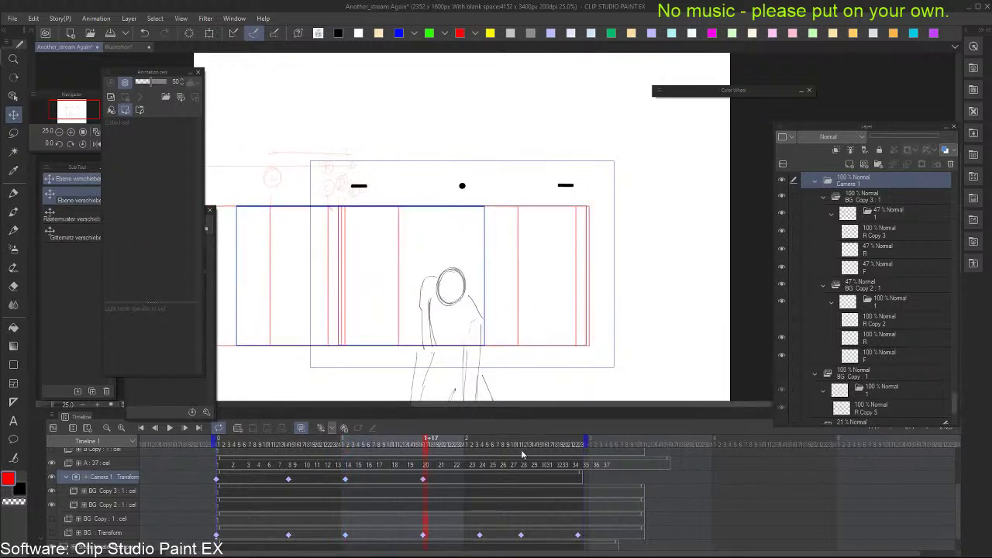
left_click(480, 477)
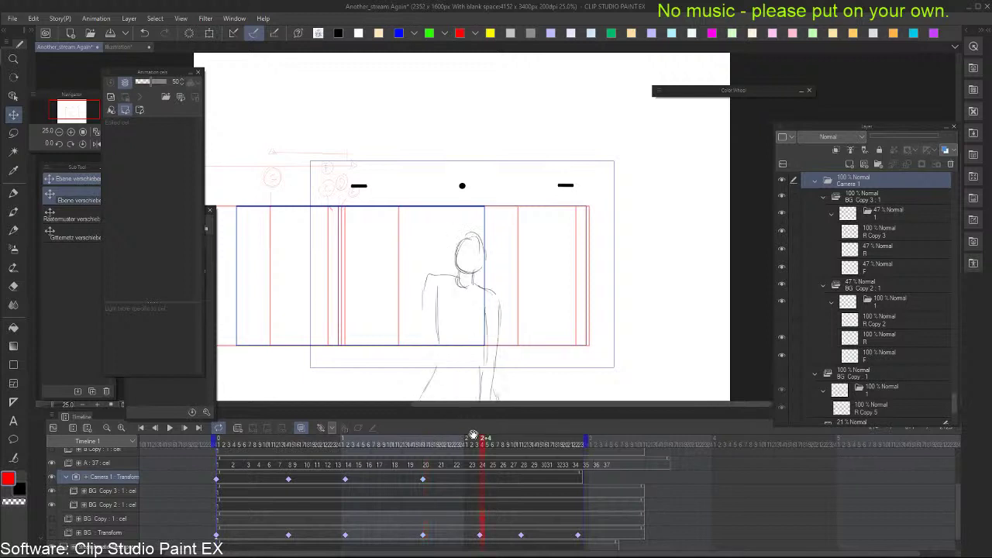
left_click_drag(474, 340, 472, 340)
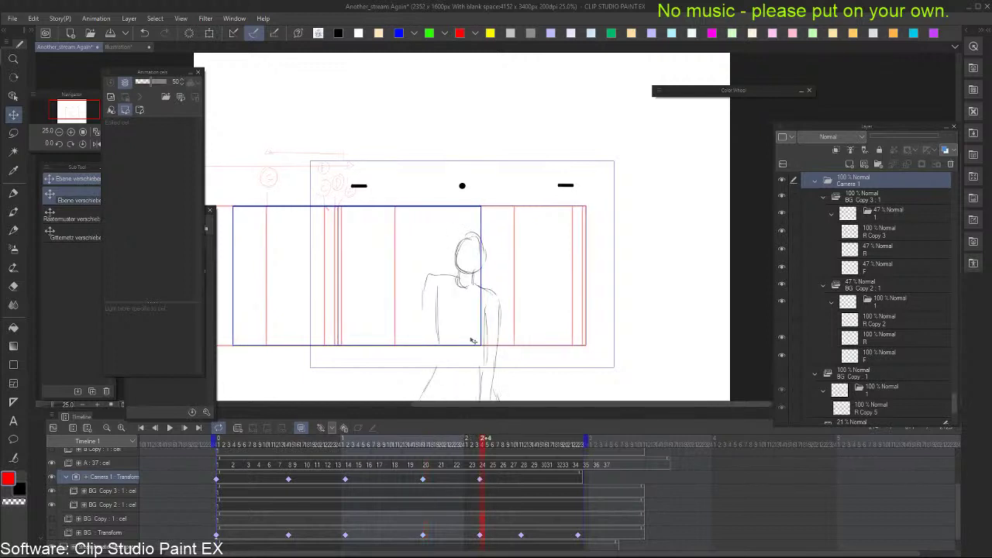
Keyframe Camera 1 at 2+12 and 2+23, moving it right to align the fourth and third red guide lines in turn
left_click(525, 483)
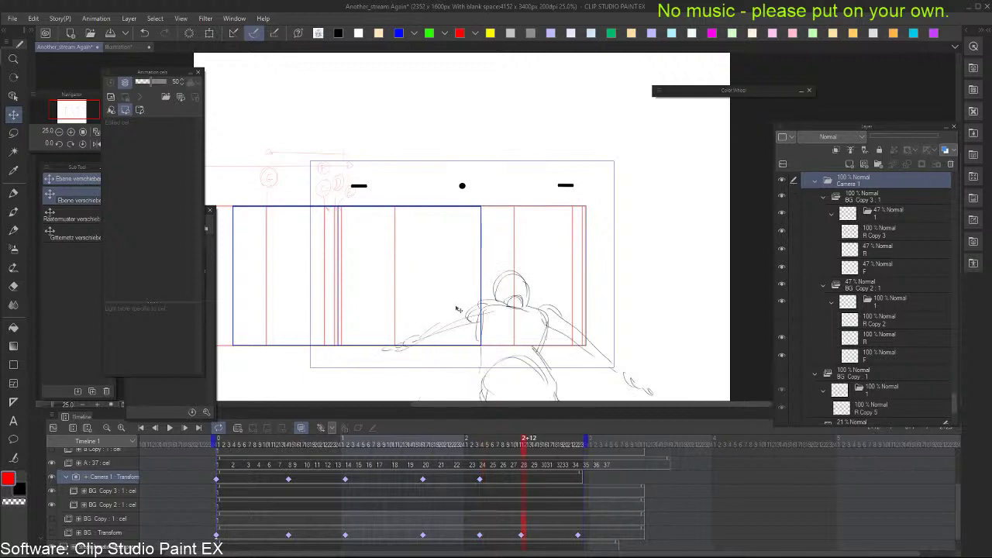
left_click_drag(458, 309, 472, 309)
left_click_drag(556, 515, 581, 515)
left_click_drag(450, 296, 501, 298)
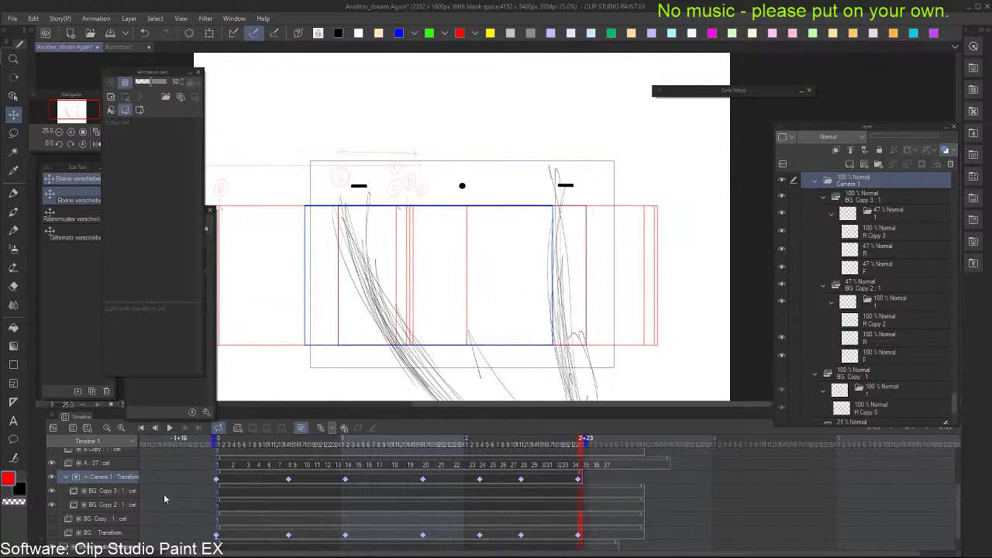
Show the R Copy 2 background sketch in cel 1 of BG Copy 2 and set its opacity to 56%
left_click(124, 493)
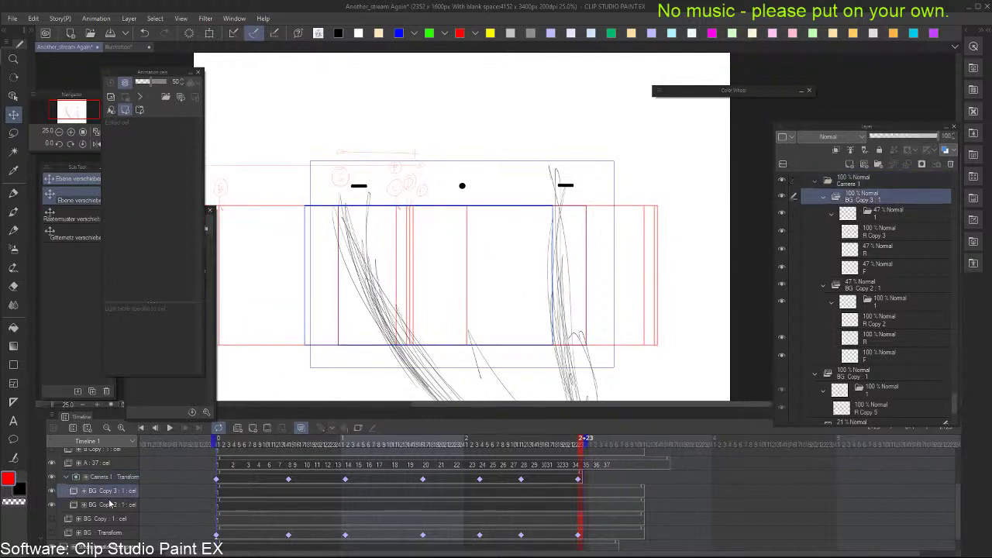
left_click(100, 504)
left_click(109, 480)
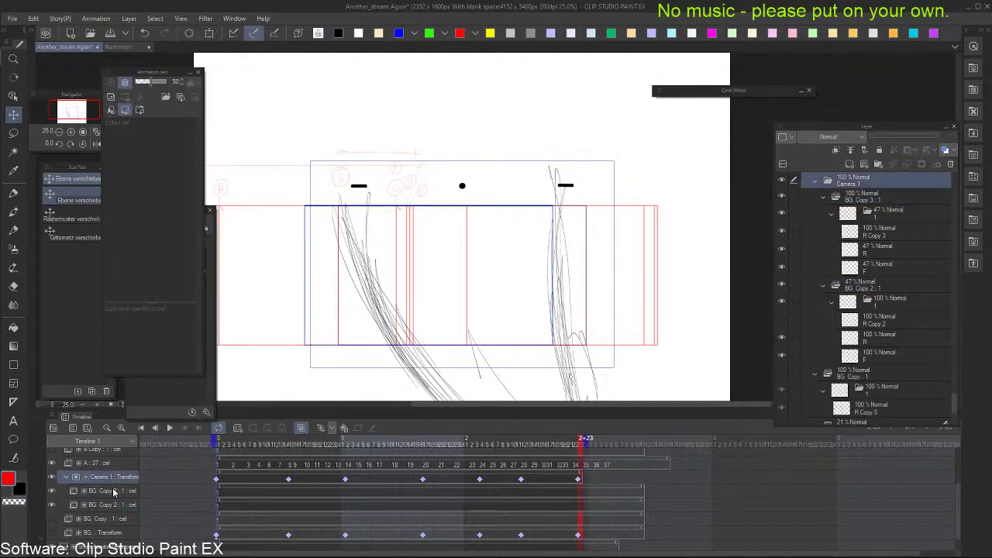
left_click(114, 492)
left_click(93, 506)
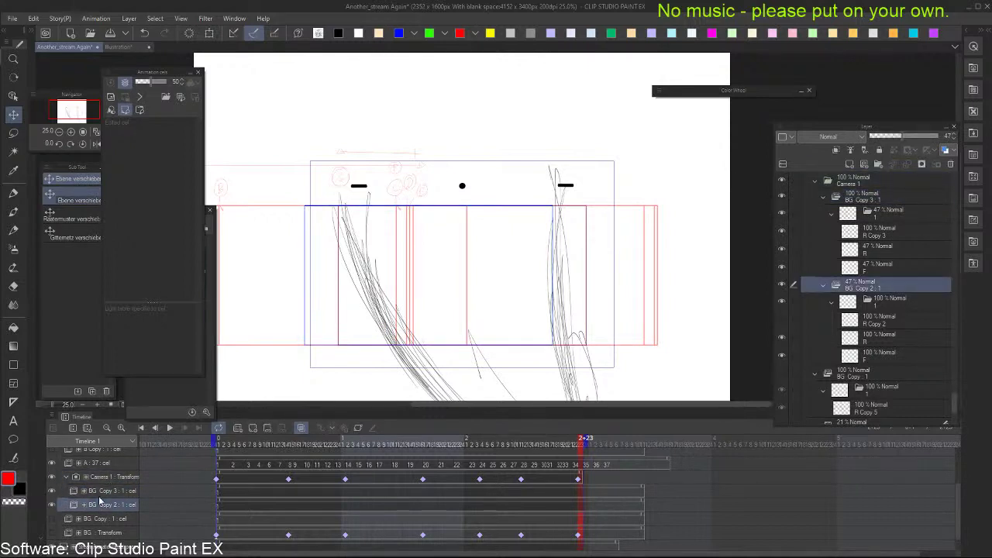
left_click(214, 505)
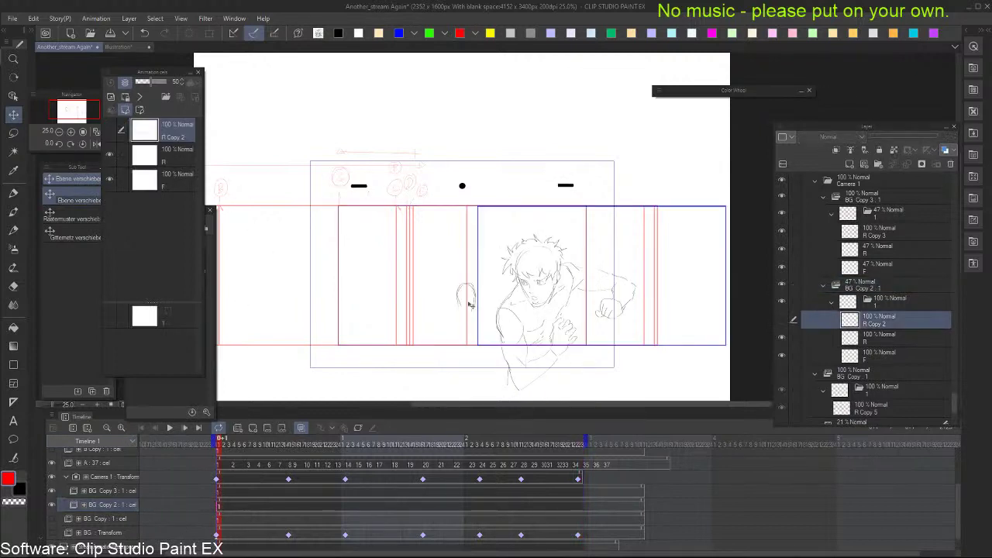
left_click(113, 134)
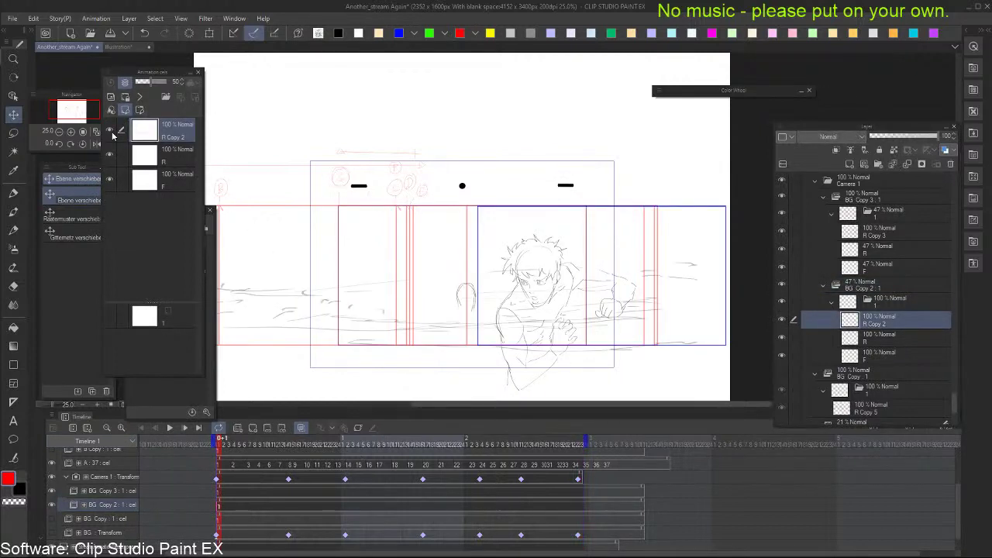
left_click(909, 138)
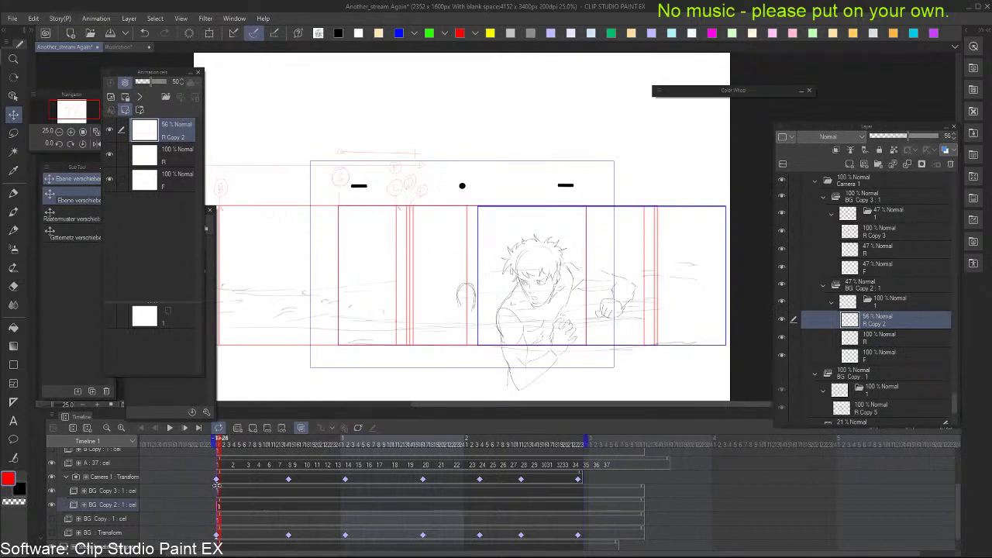
Play back the animation with the palettes hidden to check the background pan against the figure
left_click(125, 466)
key("Tab")
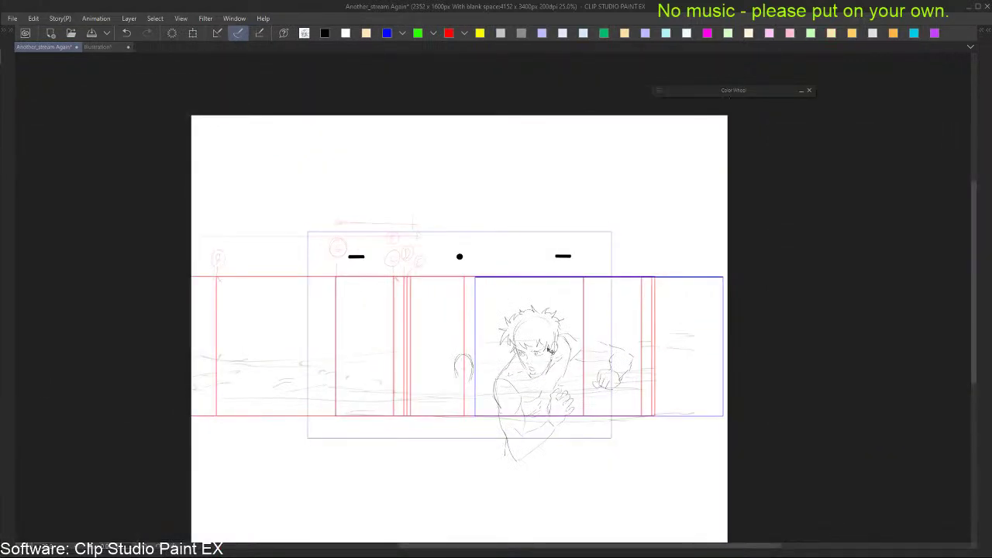
key("space")
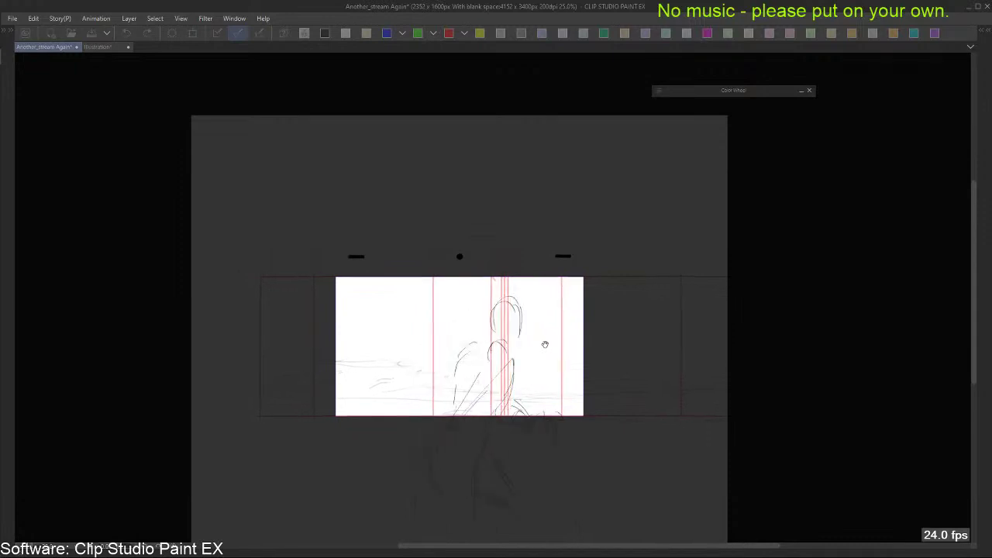
key("space")
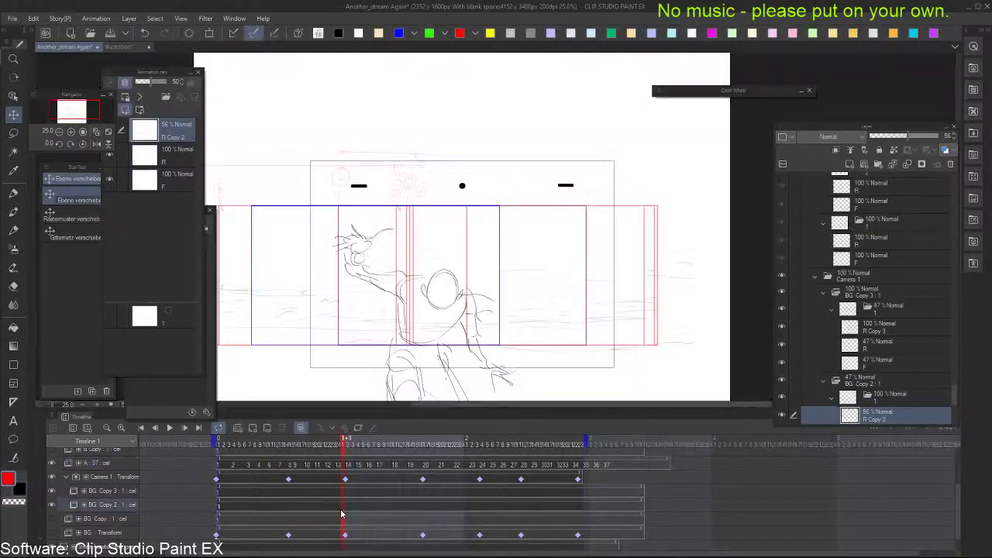
scroll(333, 510, "up", 4)
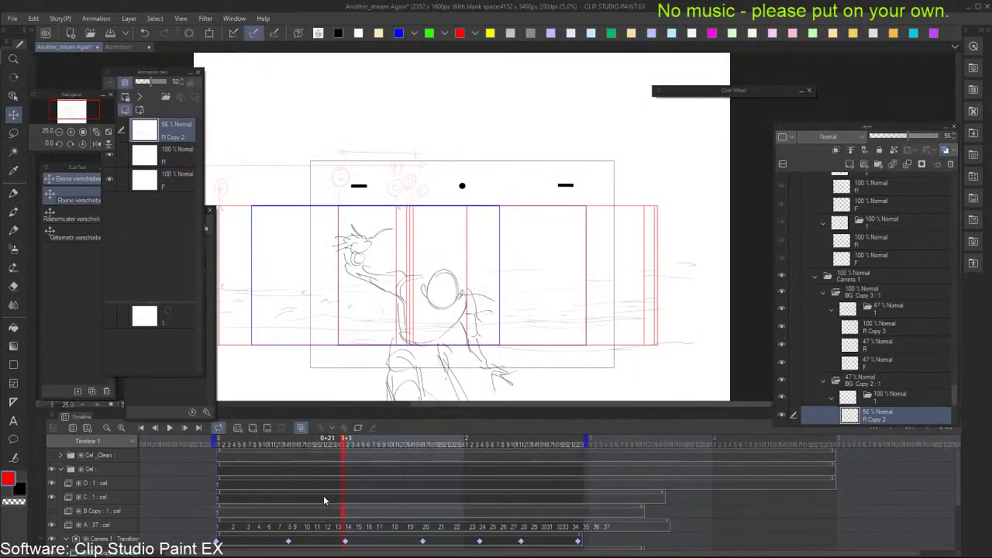
scroll(324, 500, "down", 3)
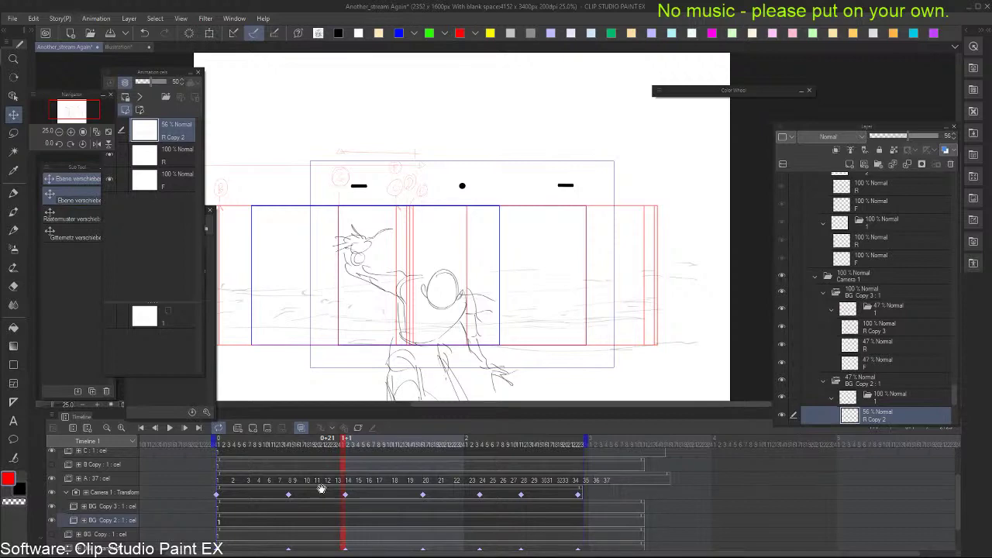
key("Tab")
key("space")
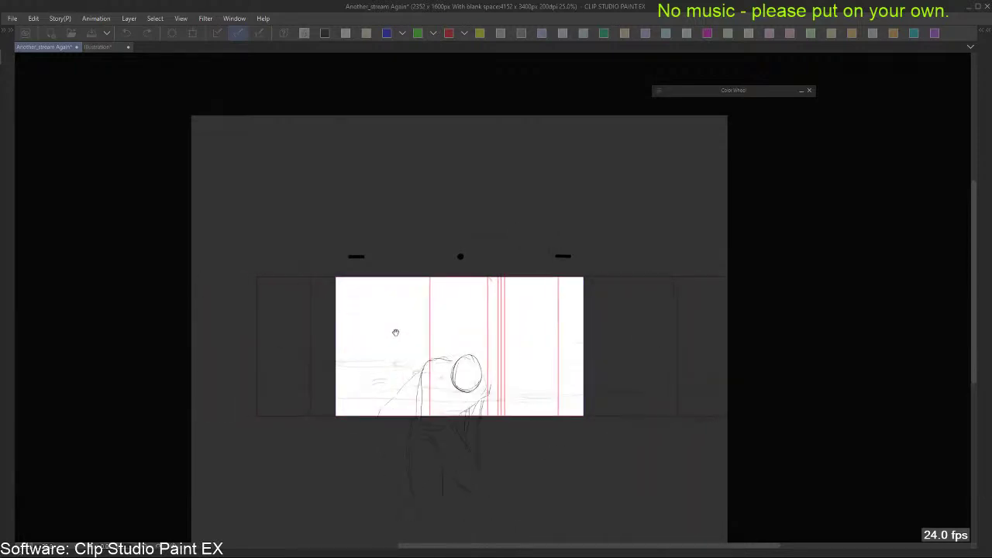
key("Tab")
left_click(354, 504)
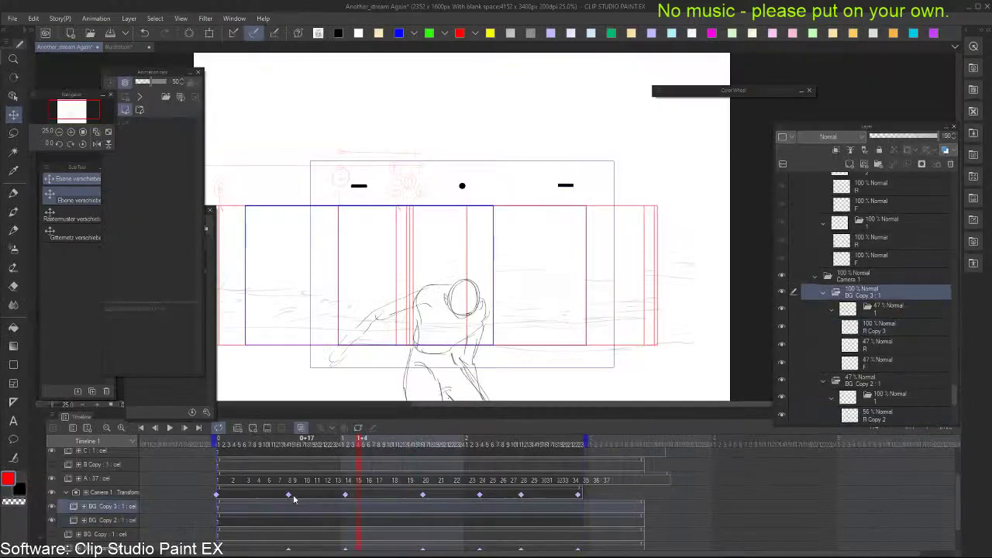
left_click(295, 495)
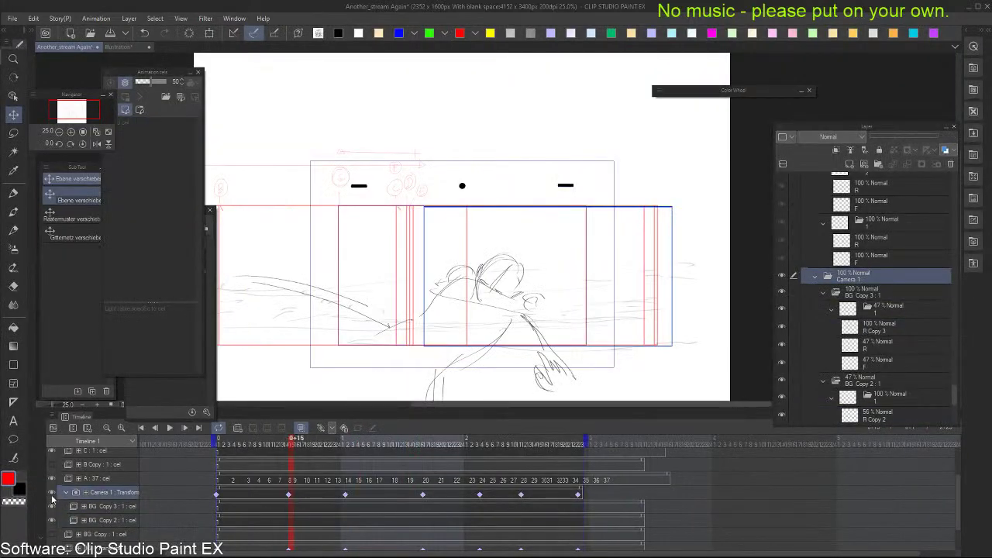
left_click(129, 508)
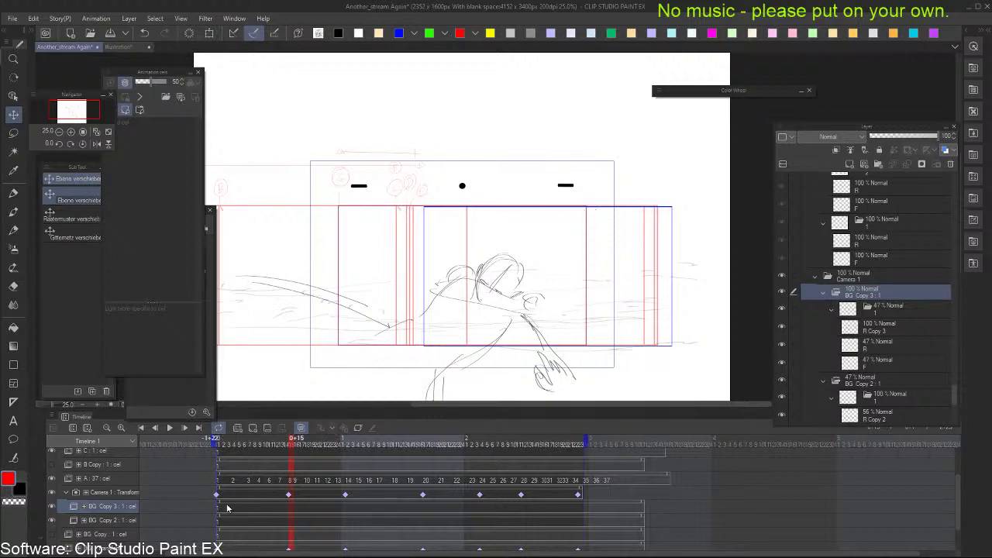
left_click(115, 492)
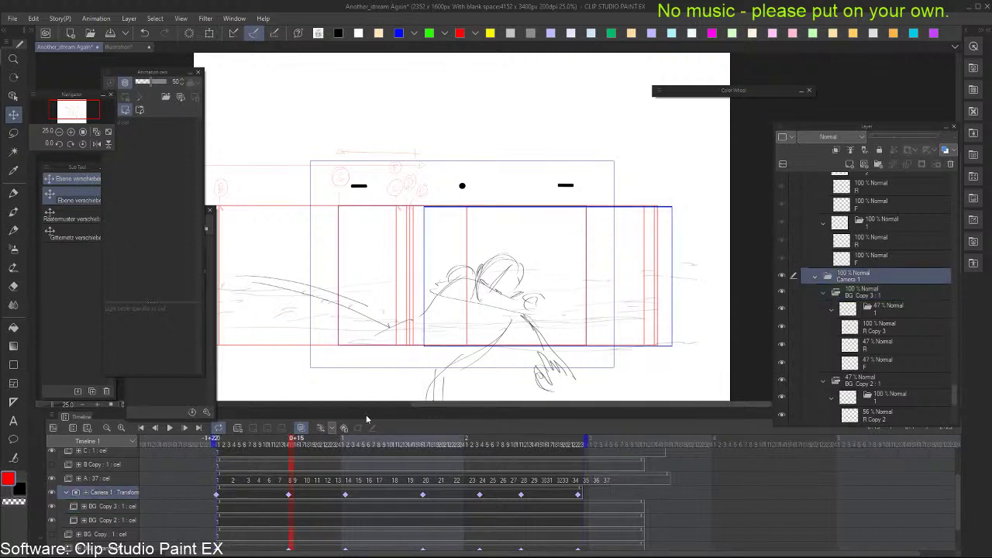
left_click(133, 508)
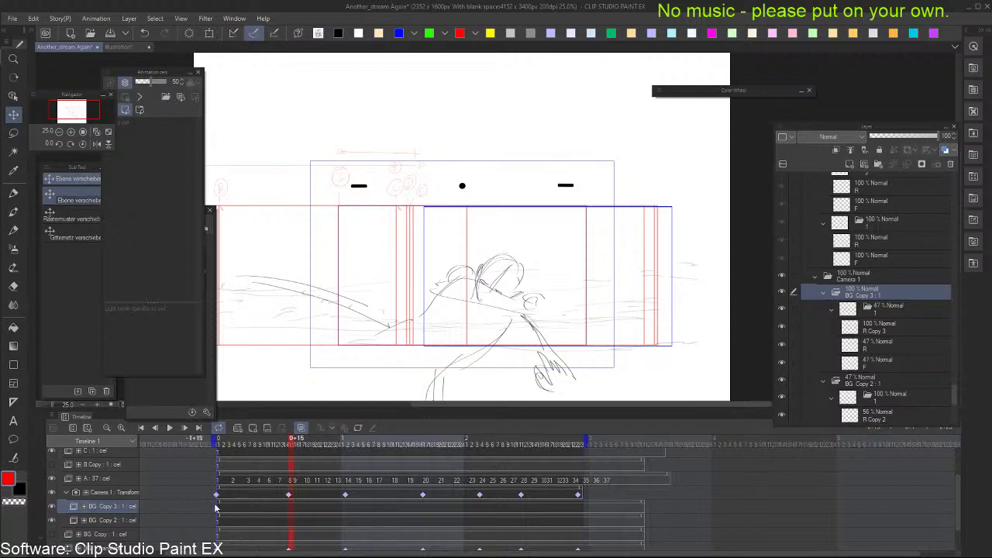
Hide Camera 1 and its BG copies, and show the separately keyframed BG folder instead
left_click(52, 507)
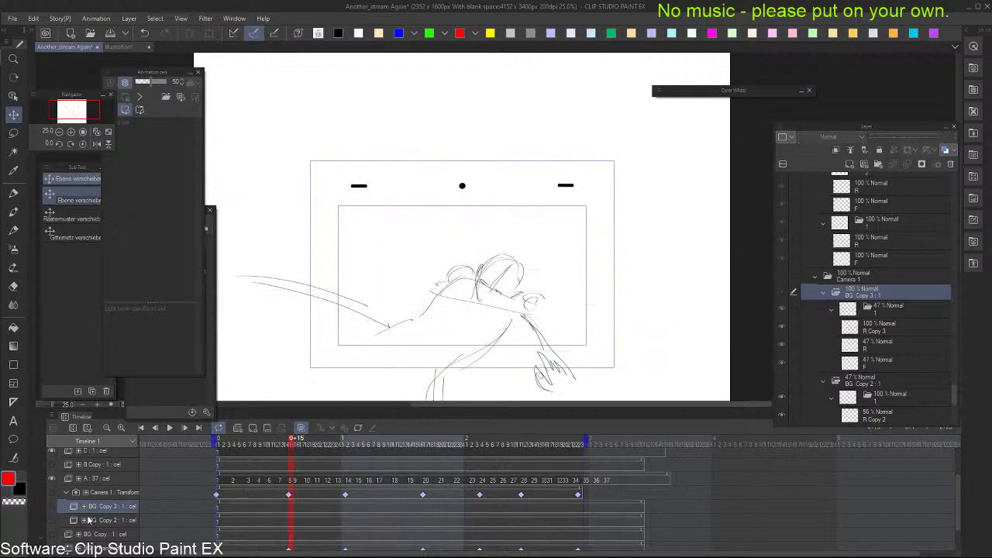
left_click(49, 551)
scroll(282, 296, "down", 1)
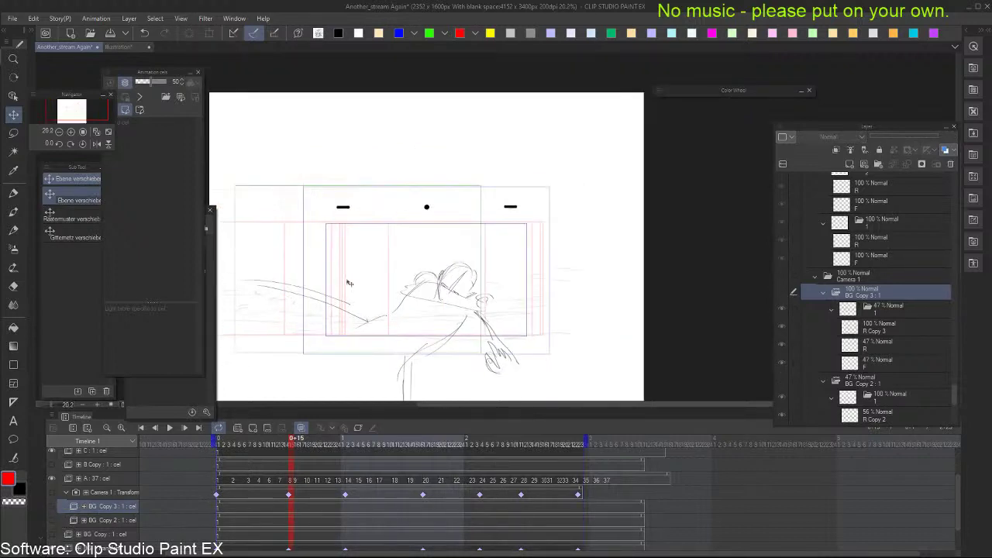
scroll(354, 282, "up", 1)
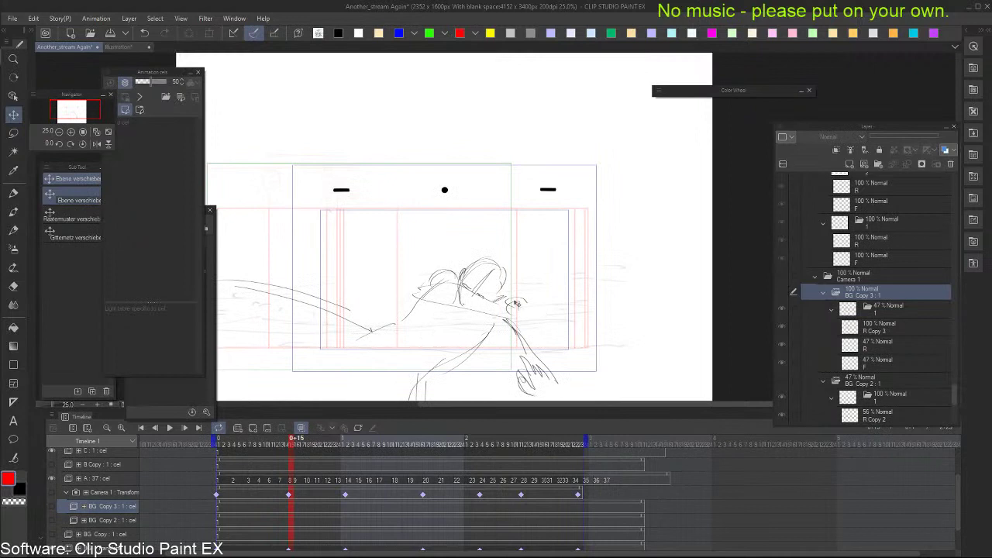
scroll(268, 521, "down", 1)
Reposition the BG at 0+1 and 0+15 so the first and second red guide lines meet the camera frame's left edge in turn
left_click(217, 536)
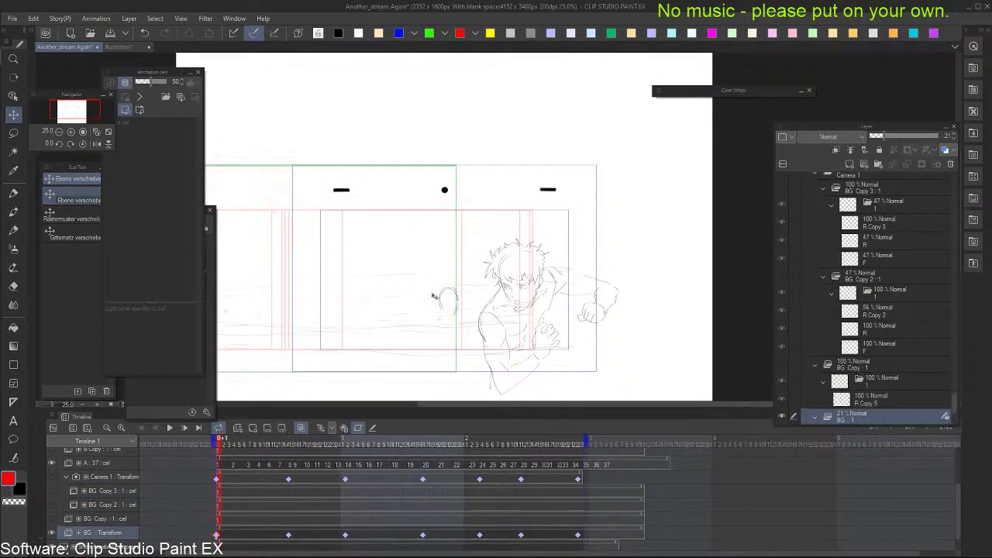
left_click_drag(479, 274, 558, 281)
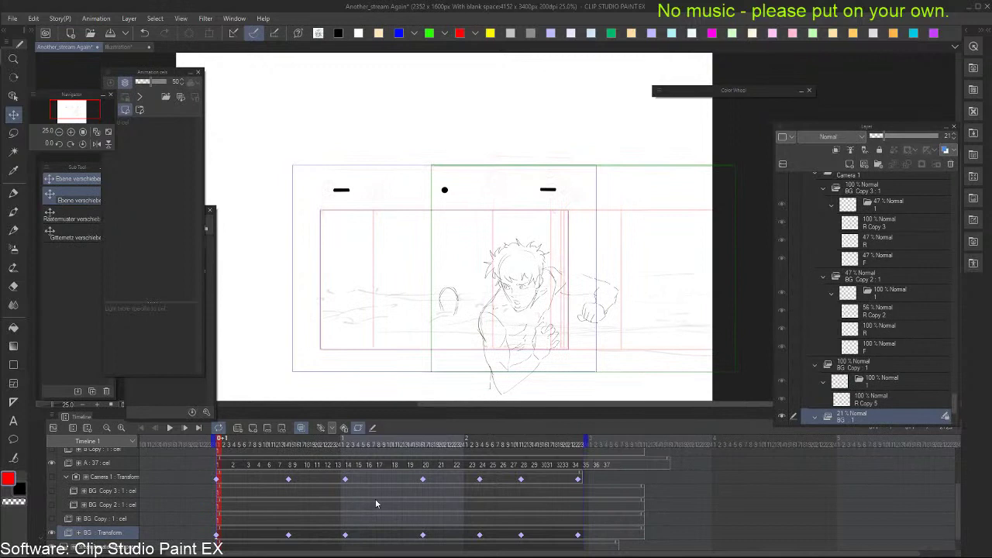
left_click(291, 537)
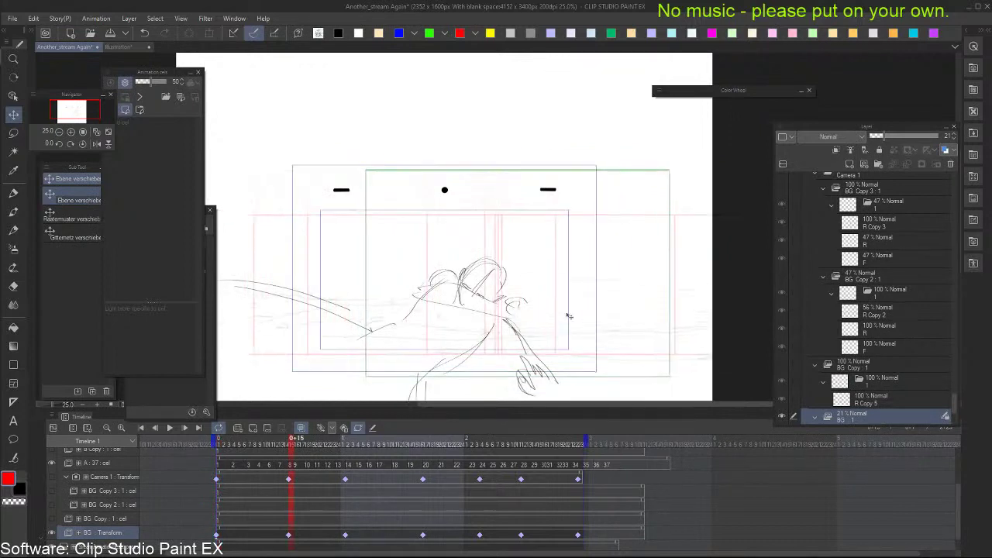
left_click_drag(502, 317, 494, 318)
Shift the BG keyframe from 1+2 to 1+1 and move the BG there to align the third red guide line with the camera frame
left_click_drag(347, 536, 341, 536)
left_click_drag(454, 313, 343, 329)
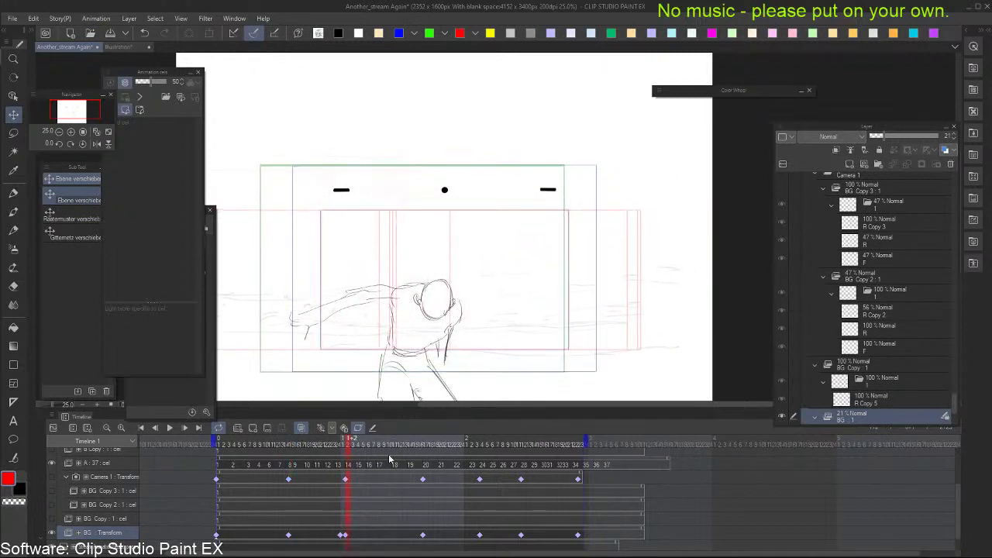
key("ctrl+z")
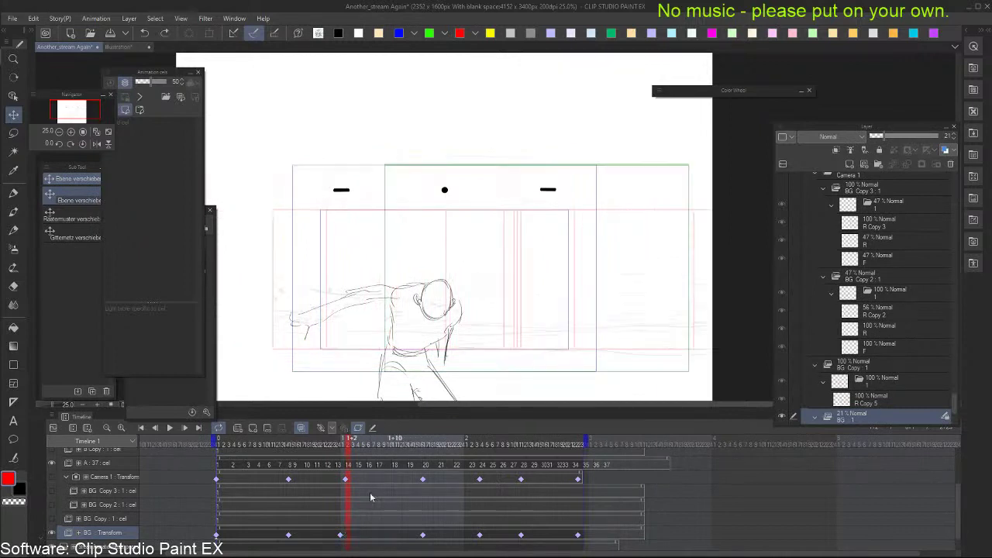
left_click(343, 537)
left_click_drag(478, 321, 358, 326)
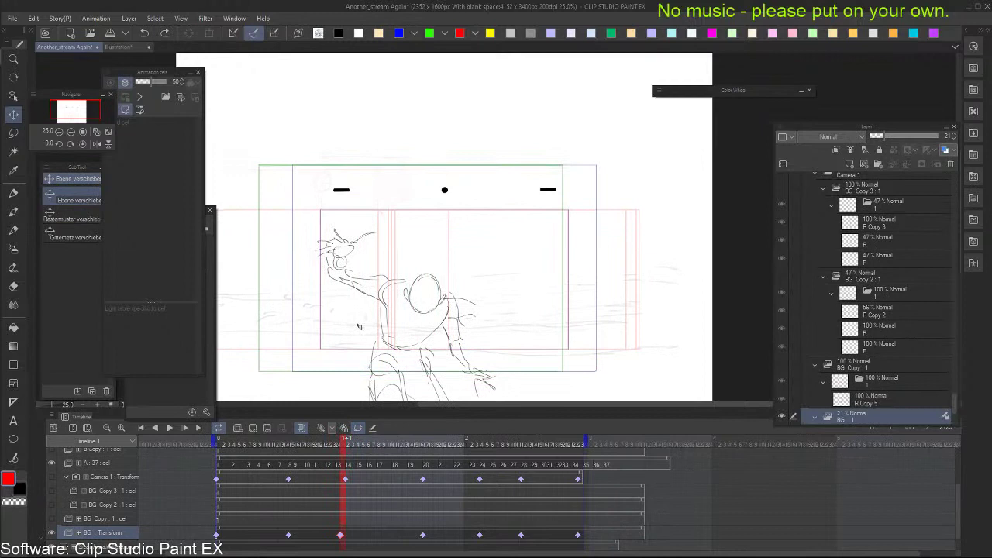
left_click(289, 535)
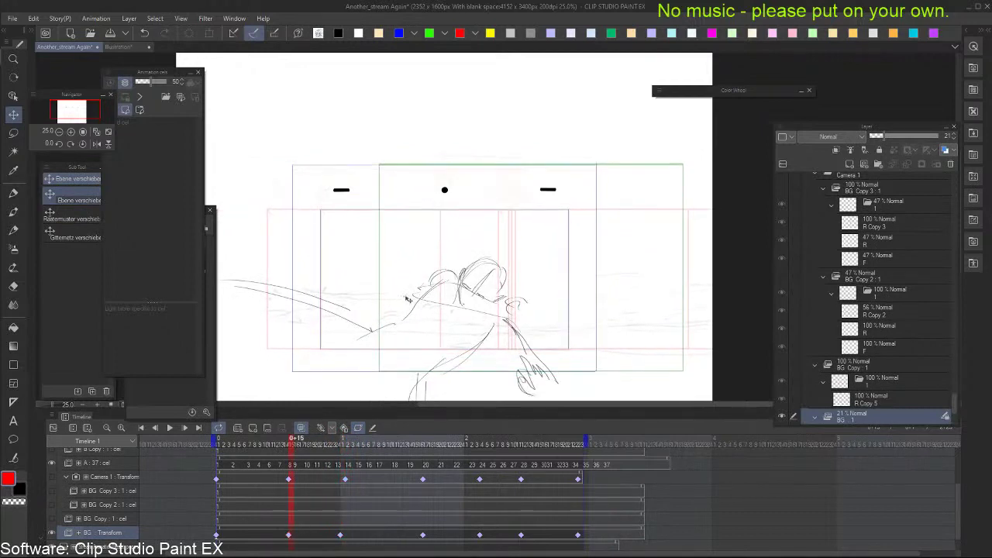
Reposition the BG at 1+1 and 1+17, aligning the fourth and fifth red guide lines with the camera frame's left edge
left_click(424, 536)
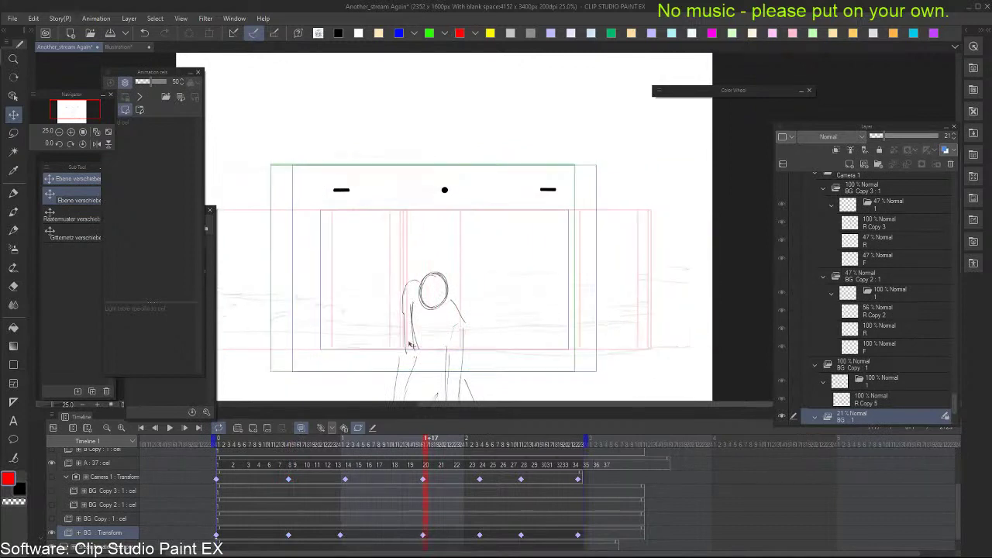
left_click_drag(410, 344, 482, 351)
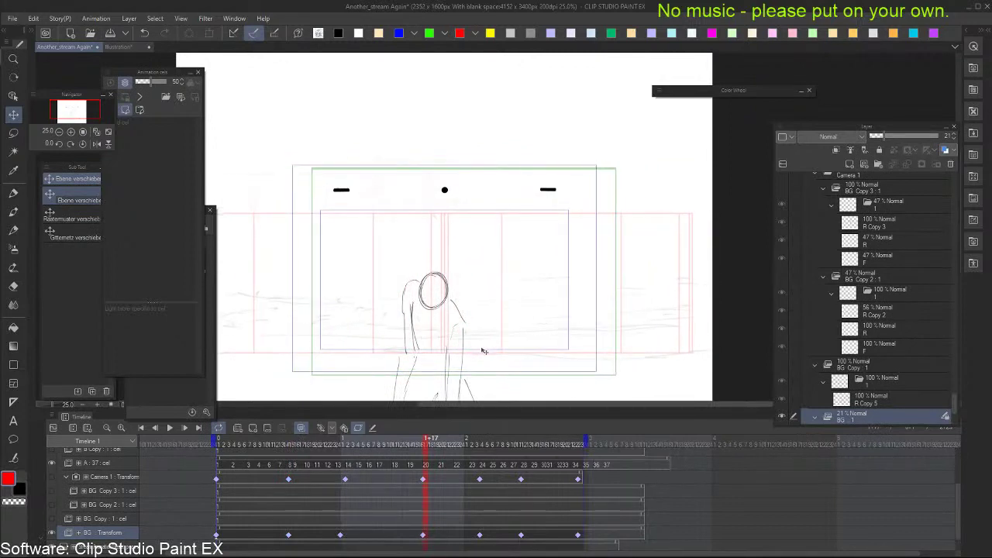
left_click(342, 535)
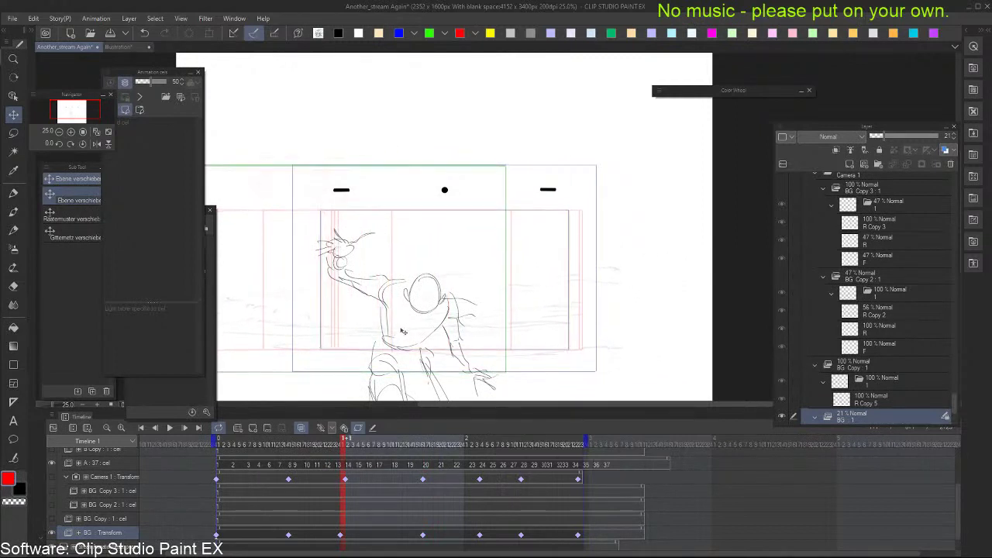
left_click(422, 535)
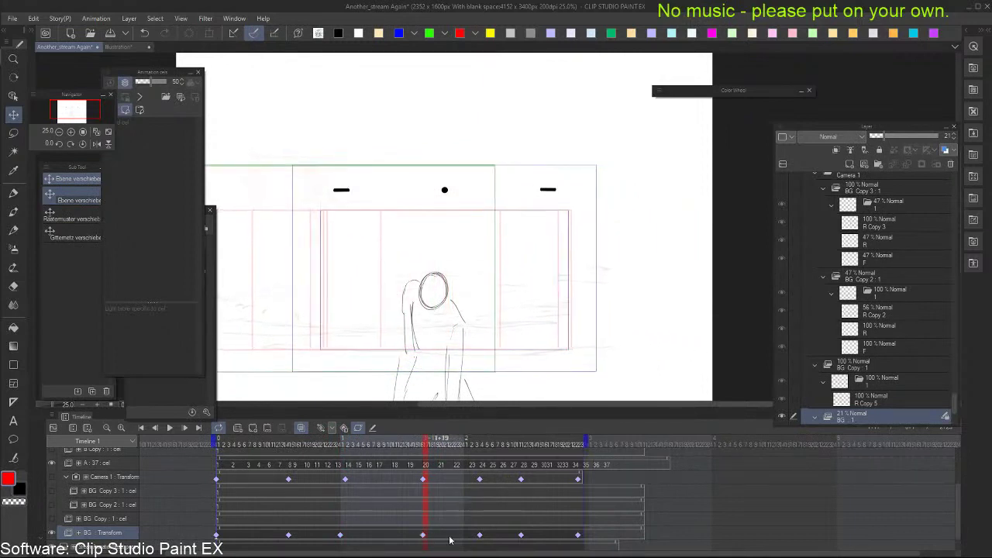
Reposition the BG at 2+4, 2+12 and 2+23 to align the sixth, fourth and third red guide lines in turn
left_click(480, 535)
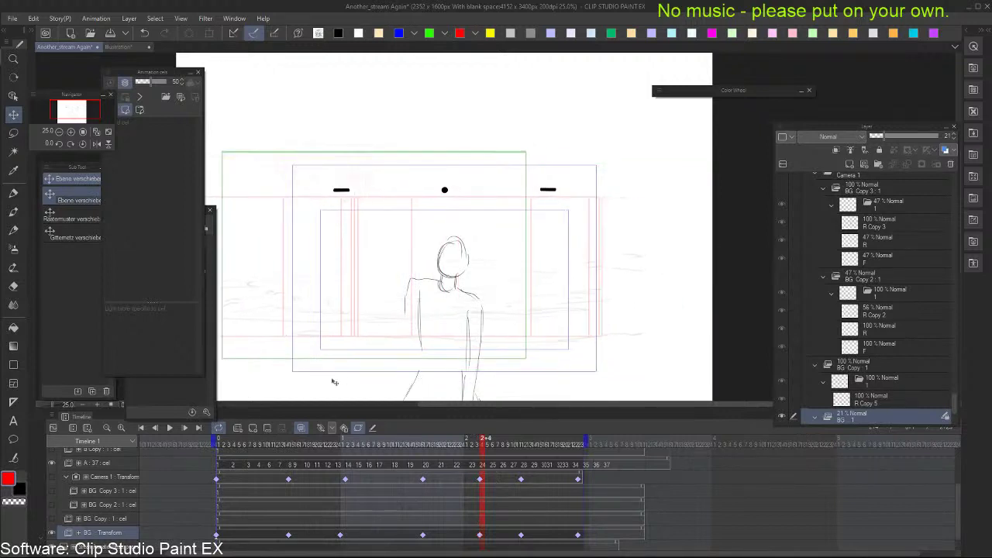
mouse_move(368, 380)
left_mouse_down()
mouse_move(348, 385)
mouse_move(366, 389)
left_mouse_up()
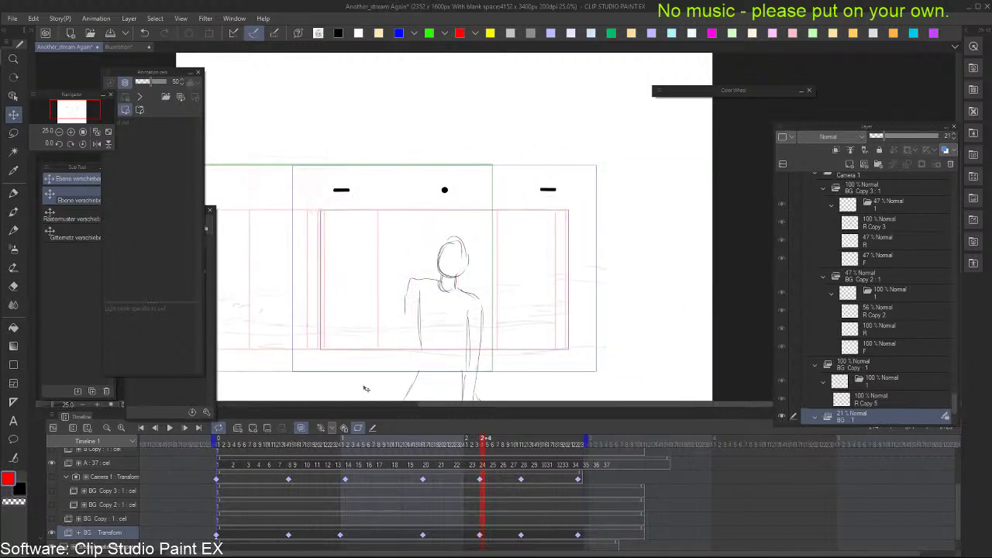
left_click(521, 534)
left_click_drag(502, 380, 367, 385)
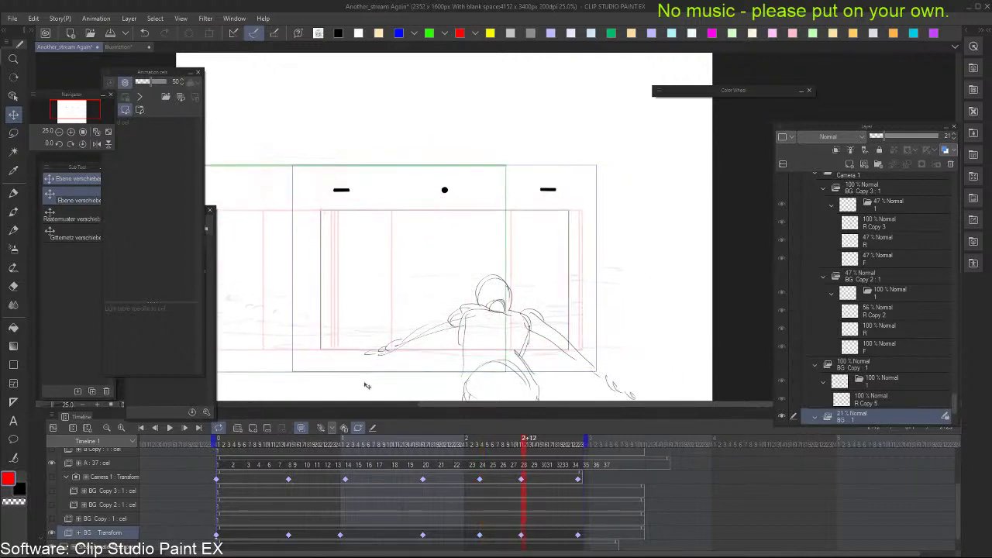
left_click(579, 535)
left_click_drag(395, 357, 397, 362)
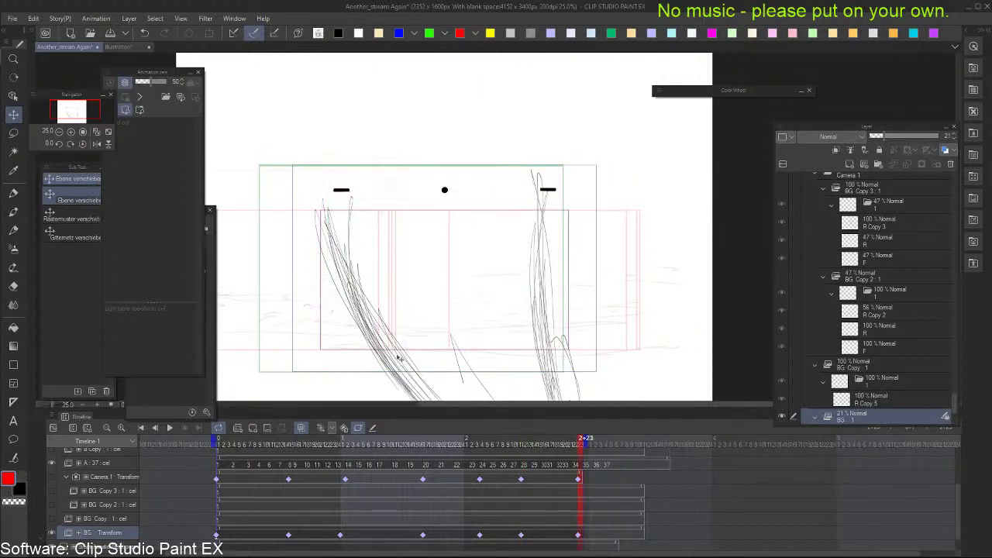
Play back the animation with the palettes hidden to check the BG movement against the figure
left_click(228, 534)
key("Tab")
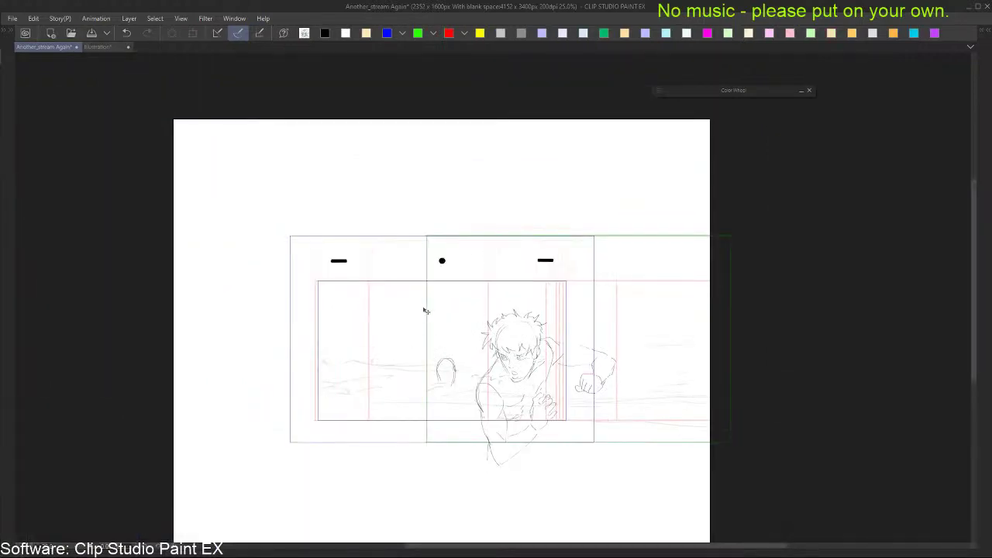
key("space")
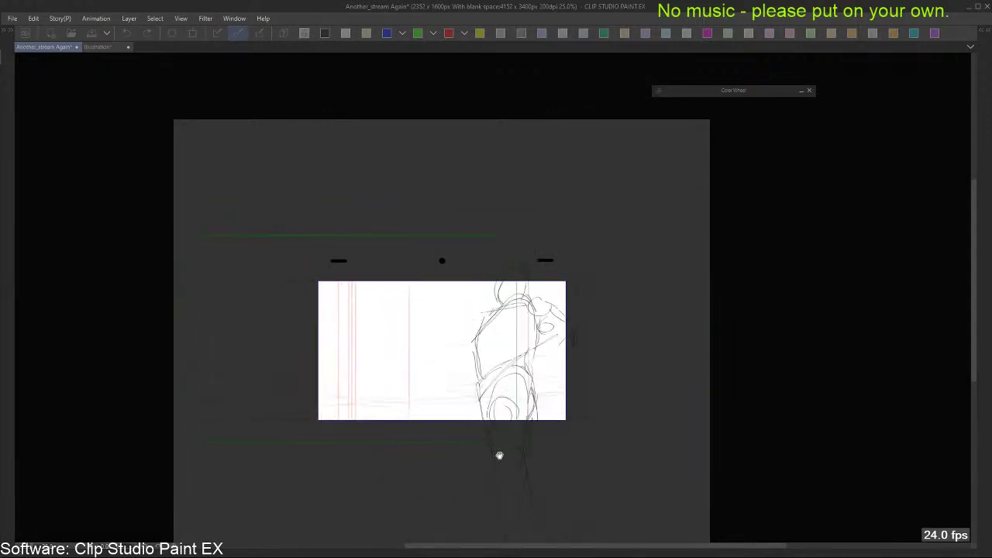
key("Tab")
left_click(424, 518)
left_click(395, 505)
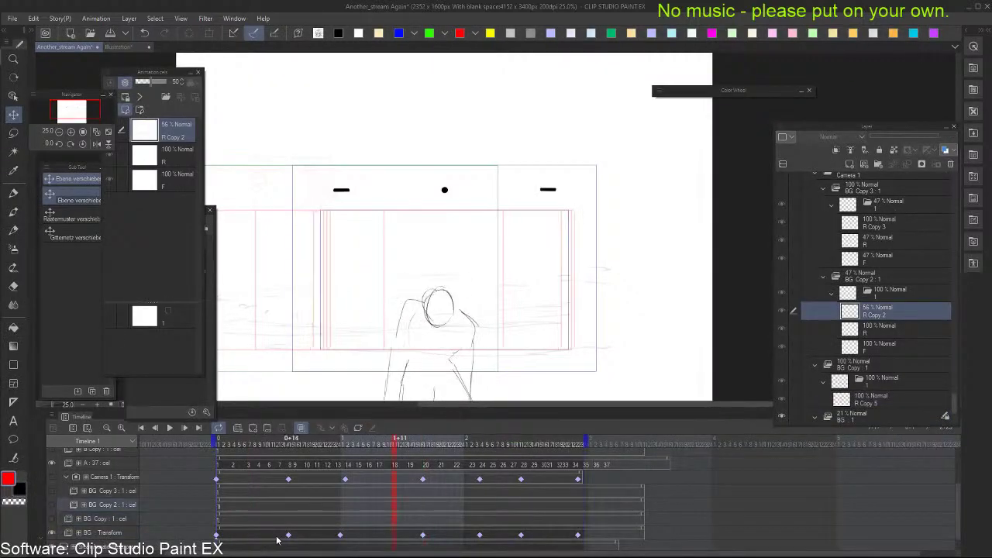
Replay the animation from its first frame with only the canvas shown to review the background pan
left_click(277, 535)
left_click(219, 465)
key("Tab")
key("space")
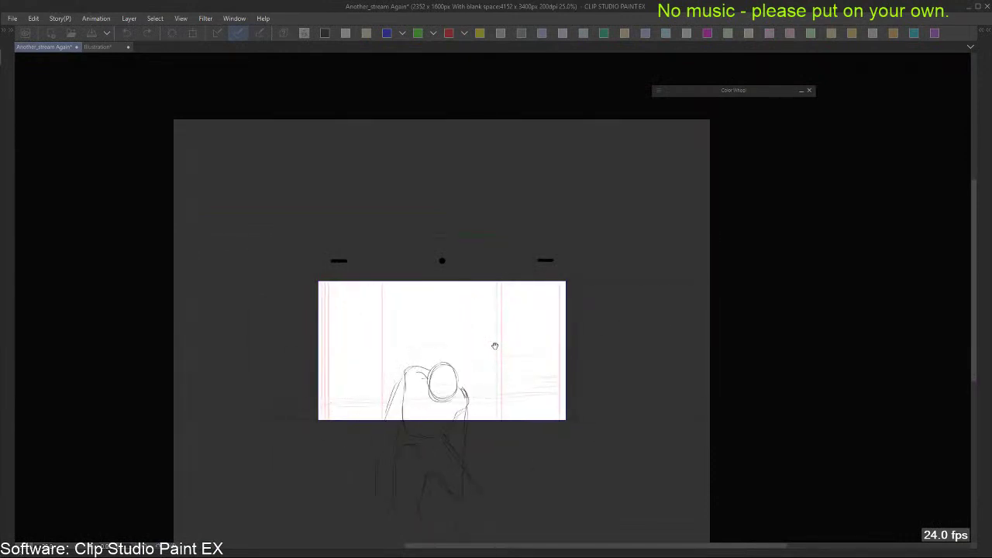
key("Tab")
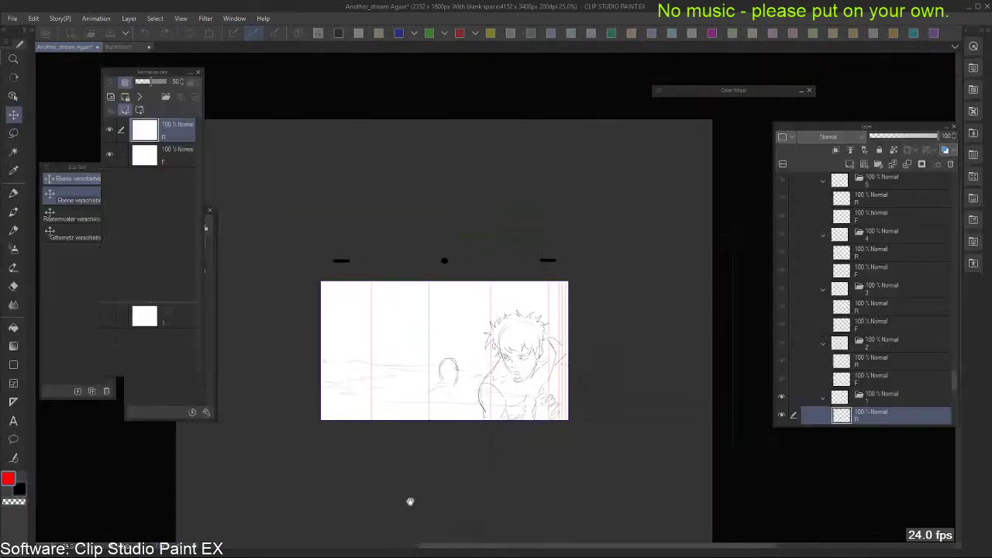
left_click(300, 495)
left_click(245, 535)
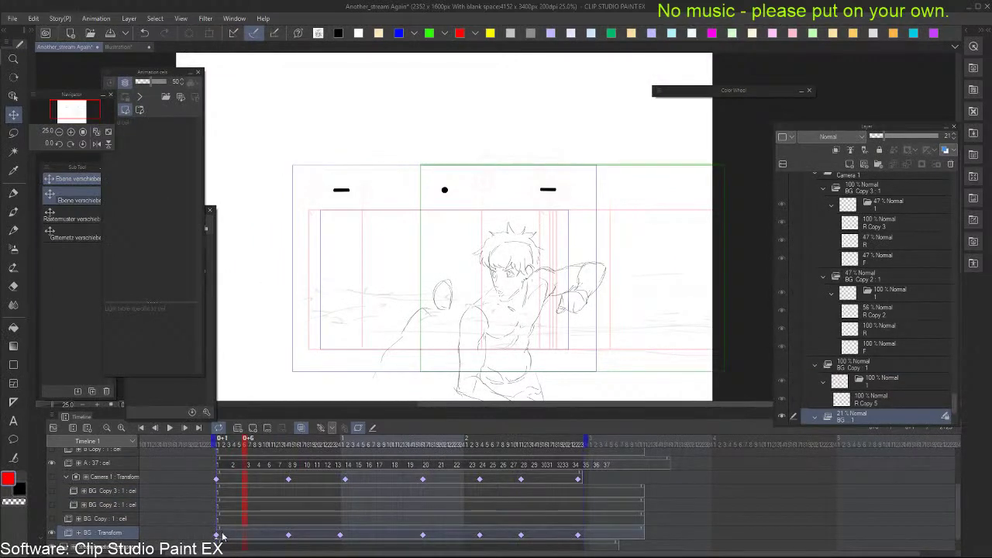
Turn off keyframe editing for the BG folder at 0+1 and select its R Copy layer
left_click(221, 536)
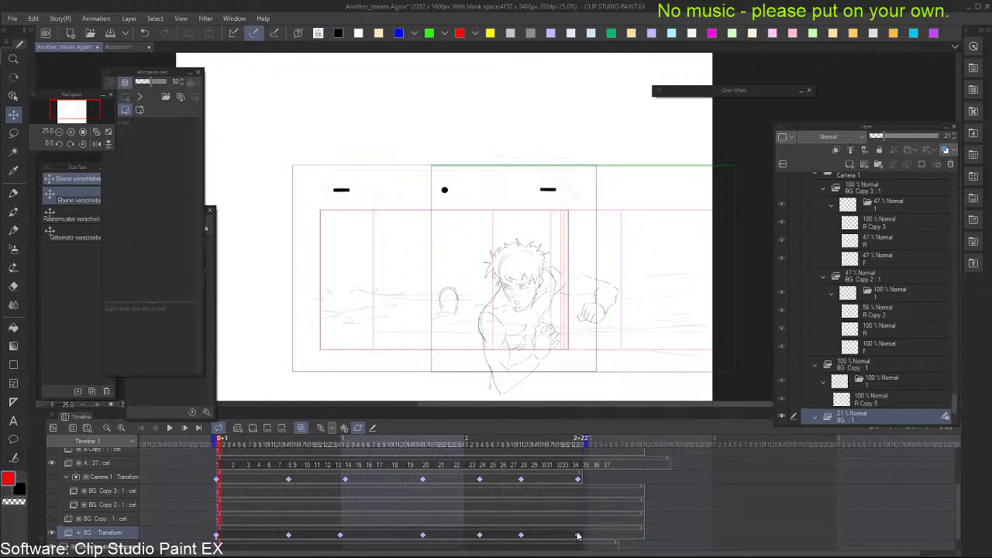
left_click(116, 546)
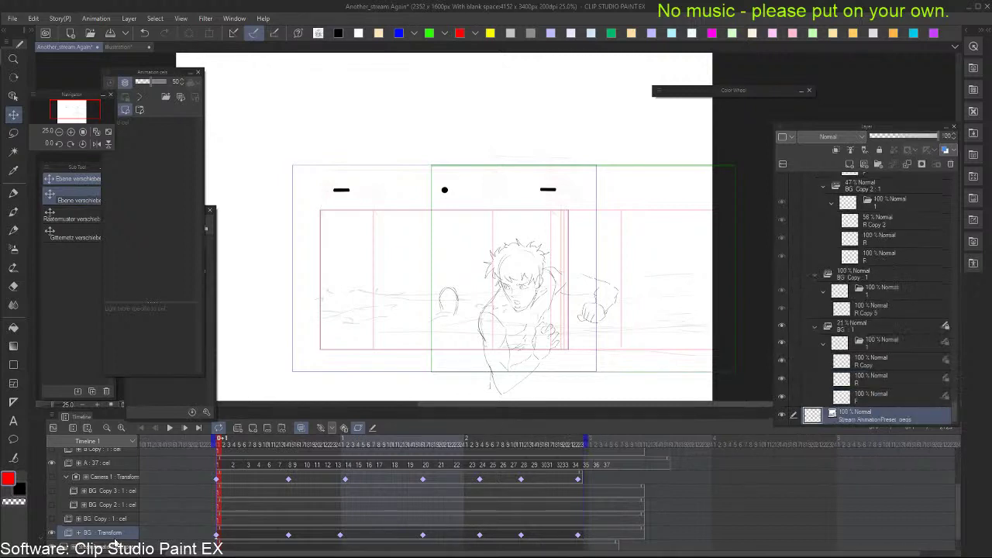
left_click(130, 533)
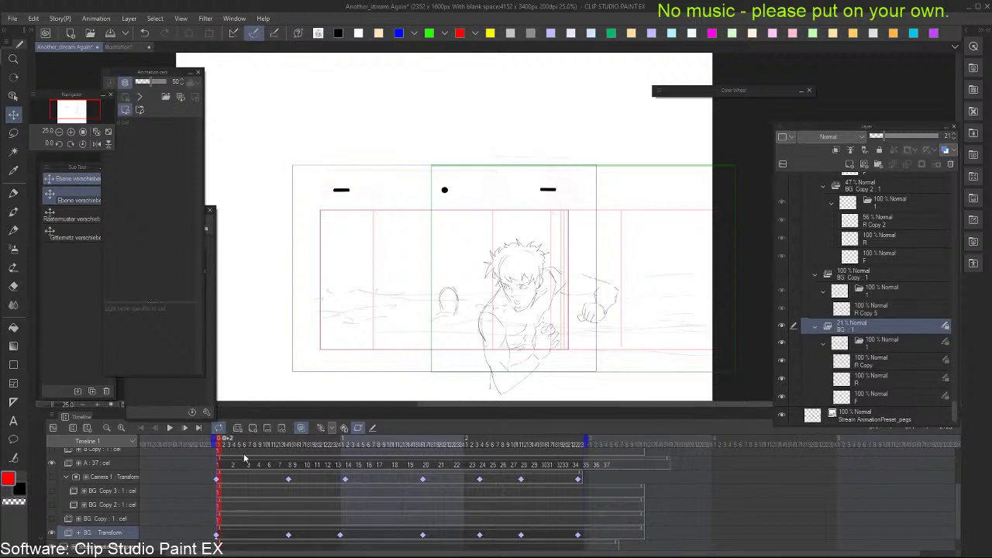
left_click(359, 428)
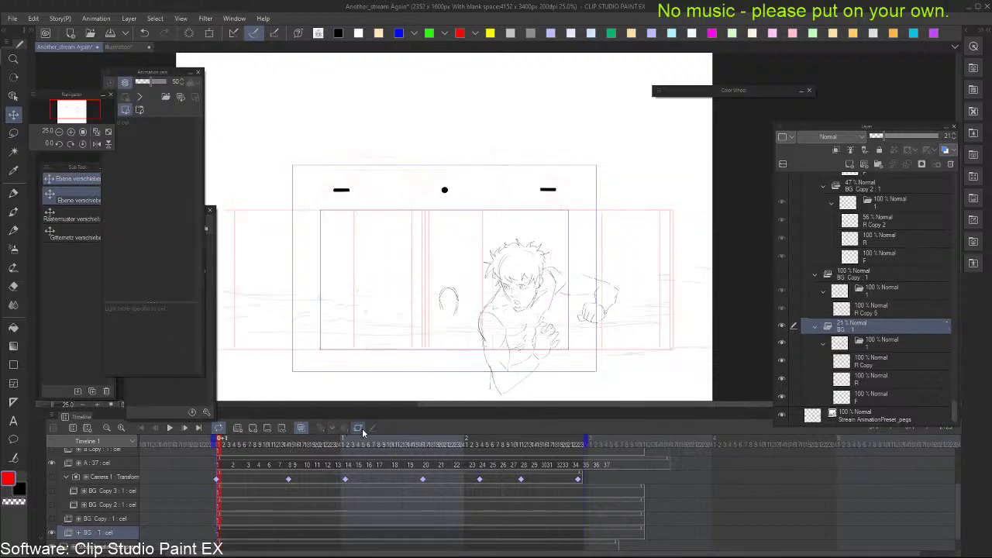
left_click(220, 534)
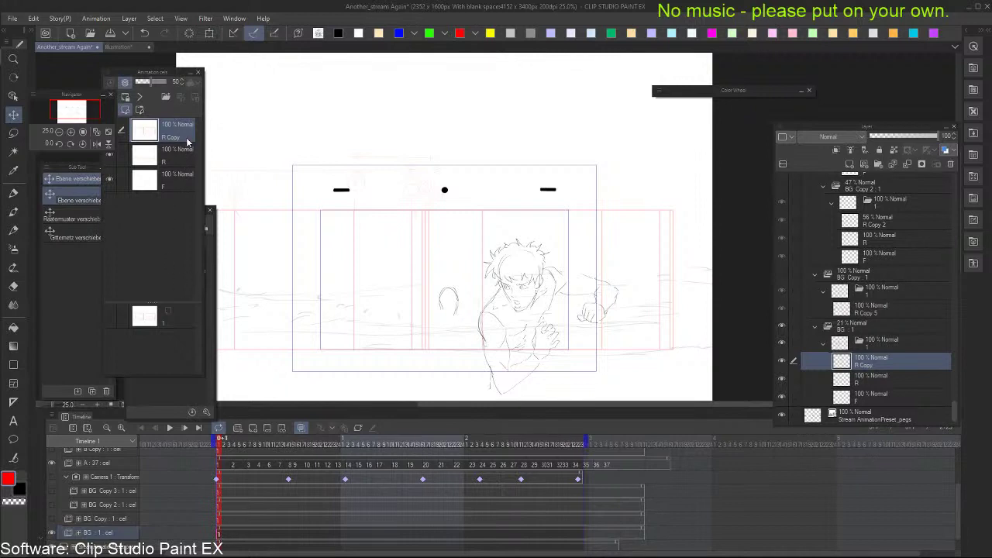
Lasso-select the red guide drawing on the BG's R Copy layer and flip it horizontally
key("ctrl+minus")
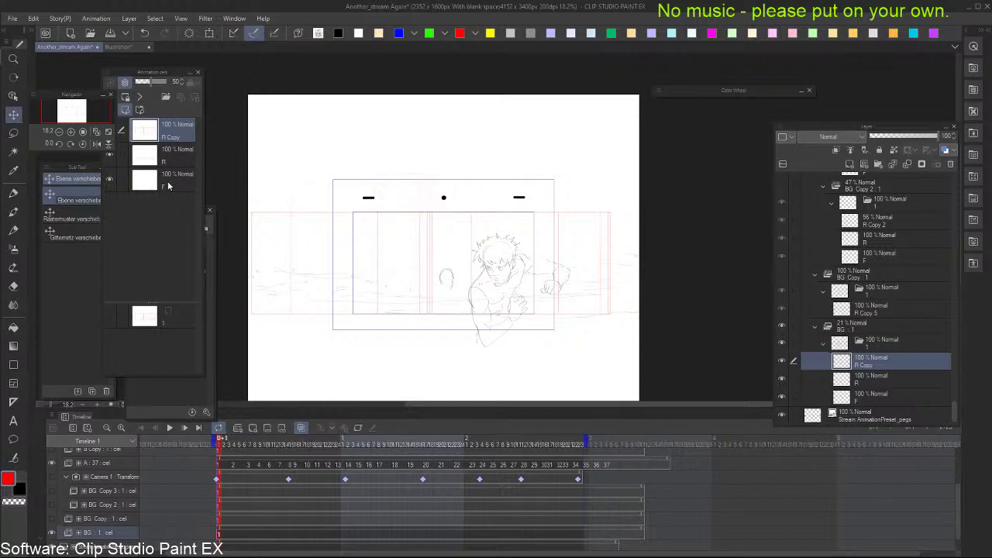
key("m")
mouse_move(568, 399)
left_mouse_down()
mouse_move(486, 60)
mouse_move(419, 387)
mouse_move(441, 372)
left_mouse_up()
scroll(436, 261, "up", 6)
scroll(434, 247, "down", 6)
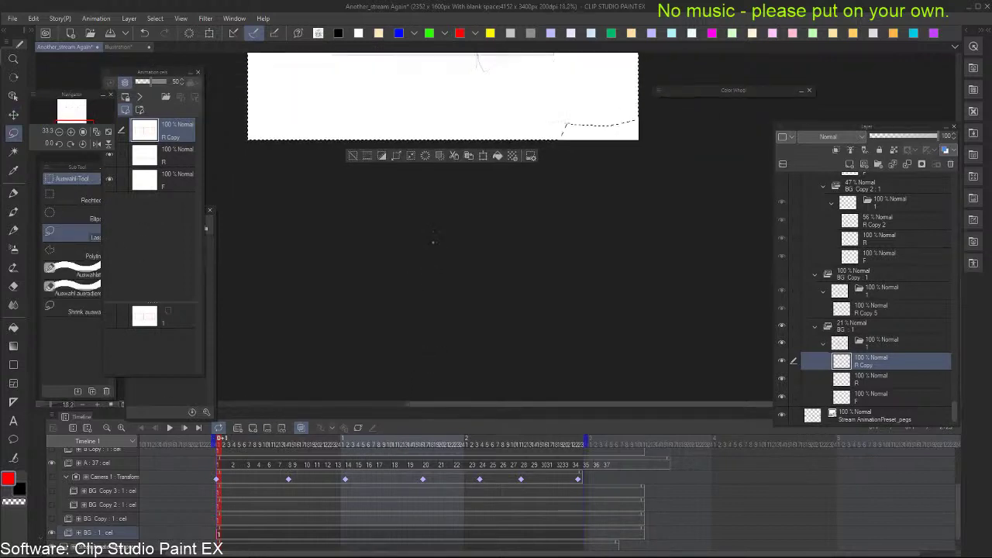
left_click_drag(494, 112, 503, 347)
scroll(483, 243, "up", 2)
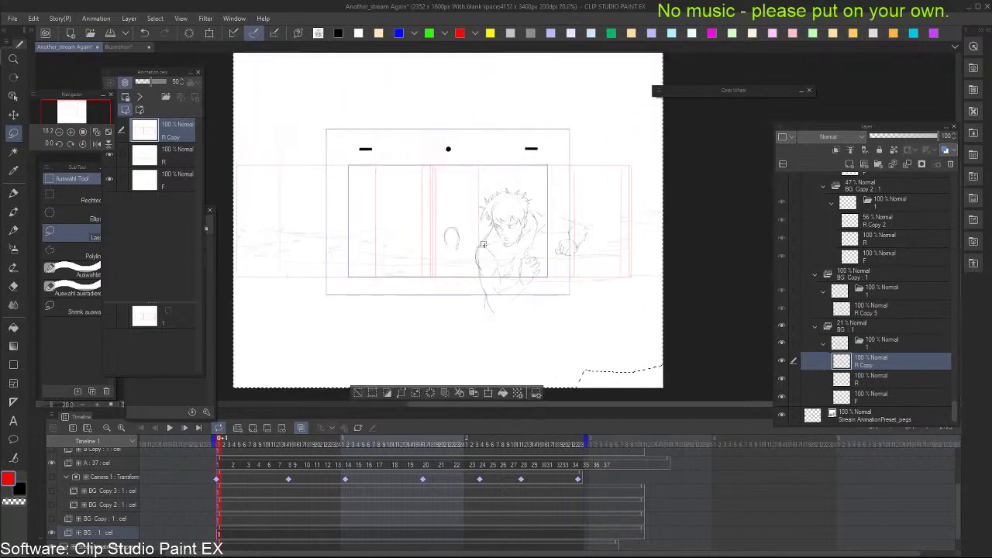
scroll(434, 222, "down", 2)
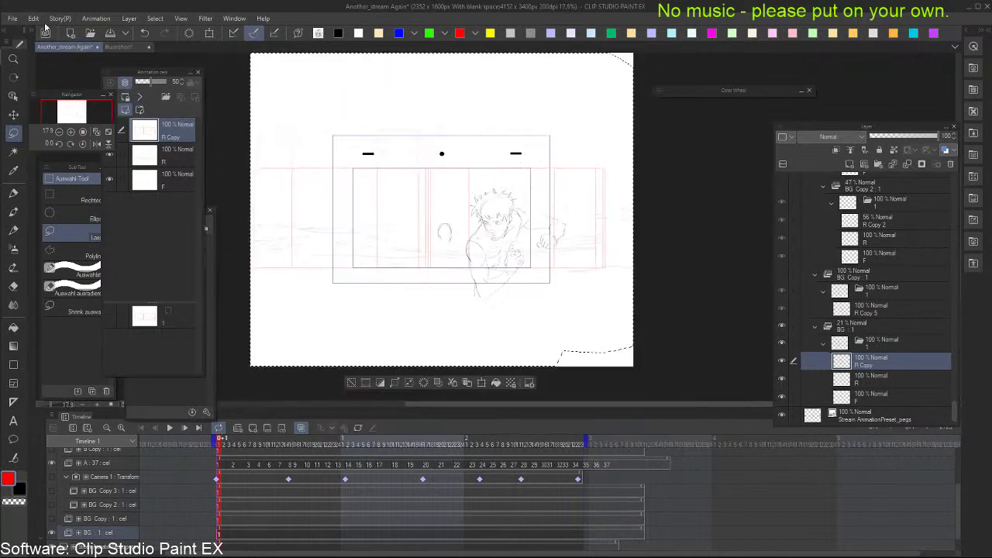
left_click(33, 18)
mouse_move(128, 280)
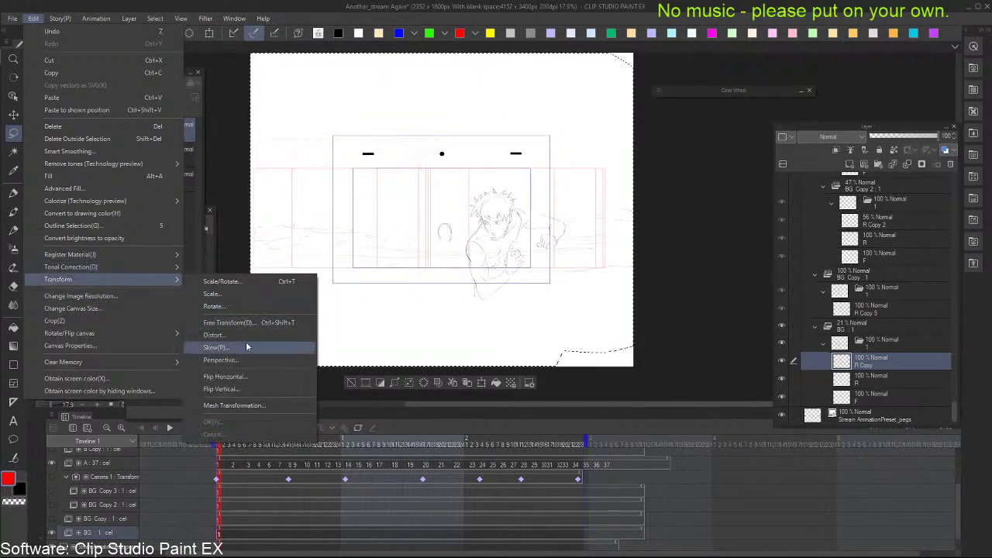
left_click(263, 378)
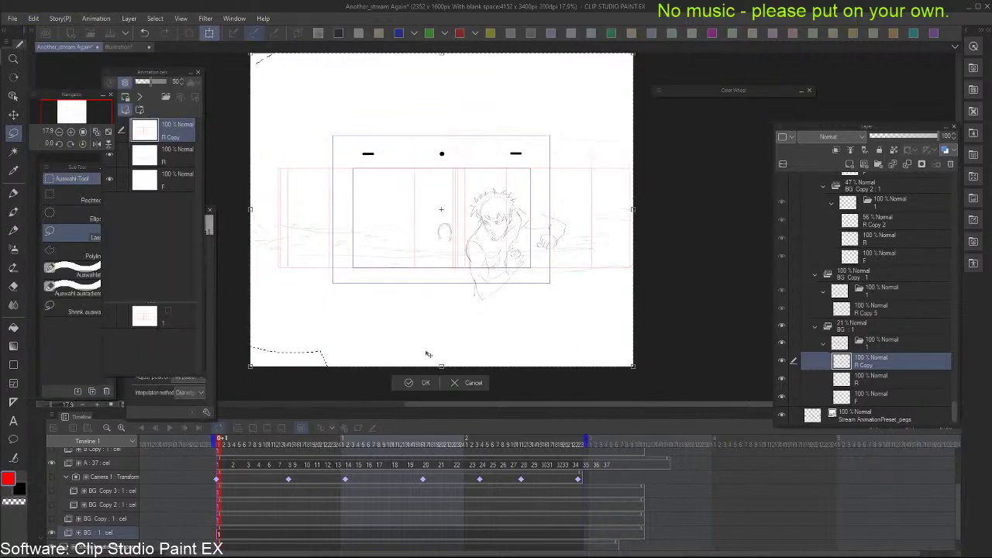
left_click(424, 381)
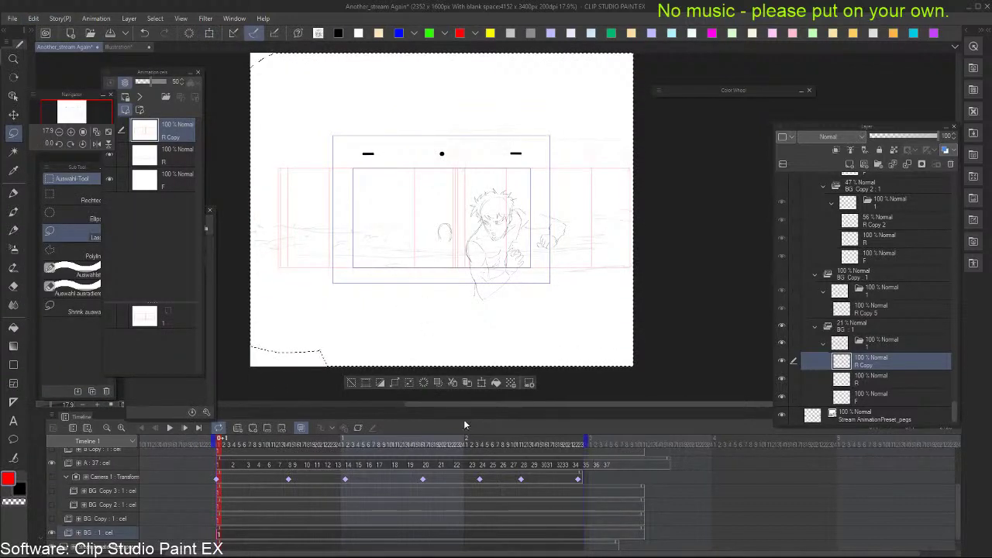
Re-enable keyframe editing for the BG and move it at 0+1 so the mirrored guide frame meets the camera frame
left_click(291, 493)
left_click(219, 533)
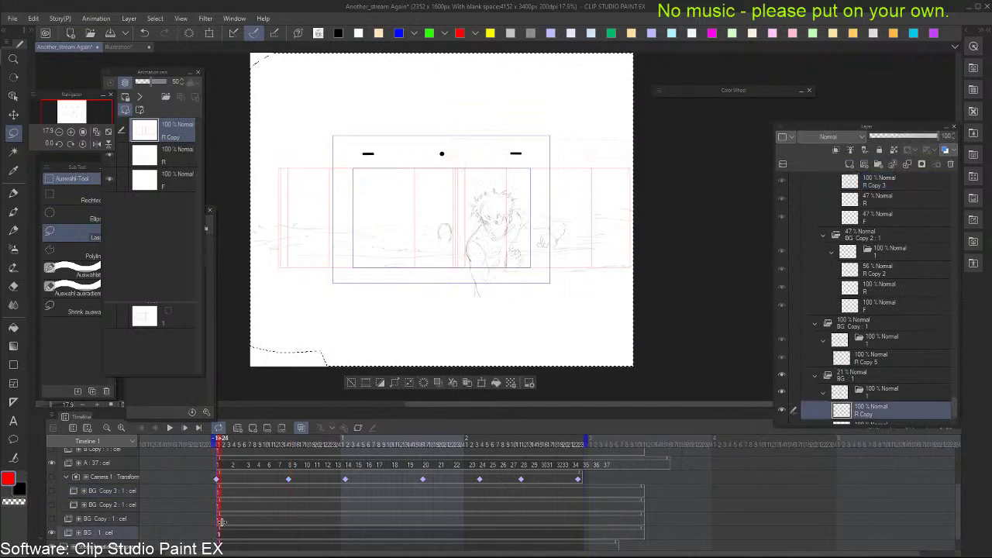
left_click(358, 428)
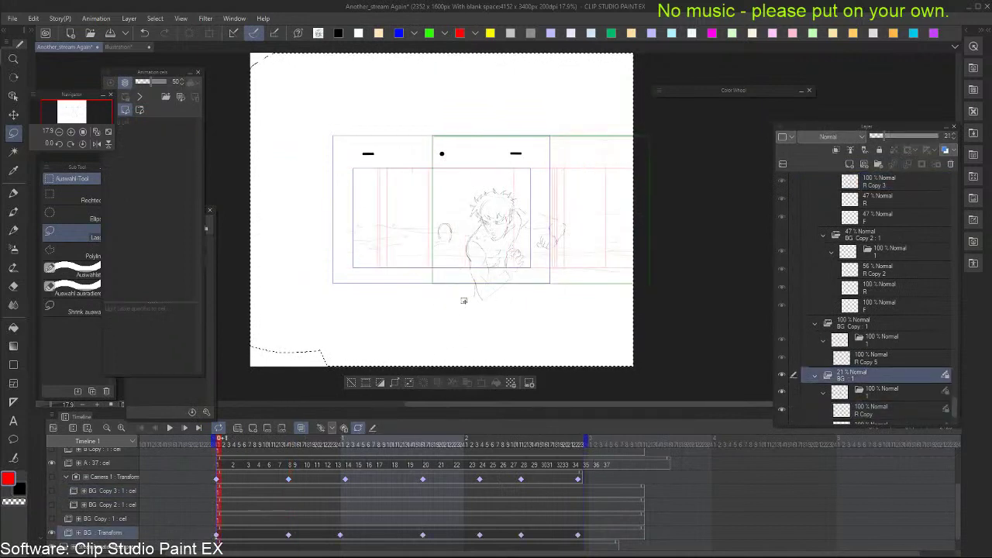
scroll(518, 261, "up", 2)
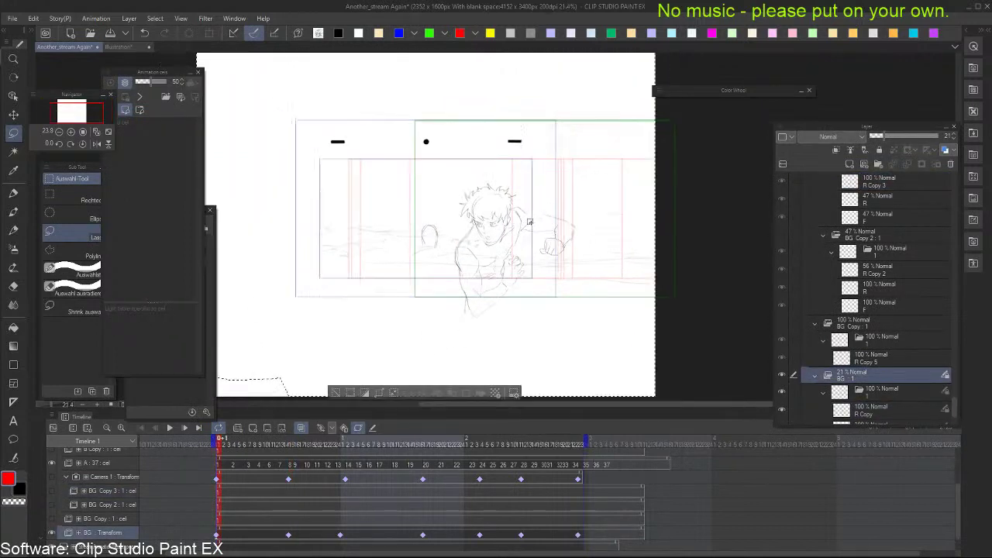
key("k")
mouse_move(602, 255)
left_mouse_down()
mouse_move(444, 269)
mouse_move(457, 270)
left_mouse_up()
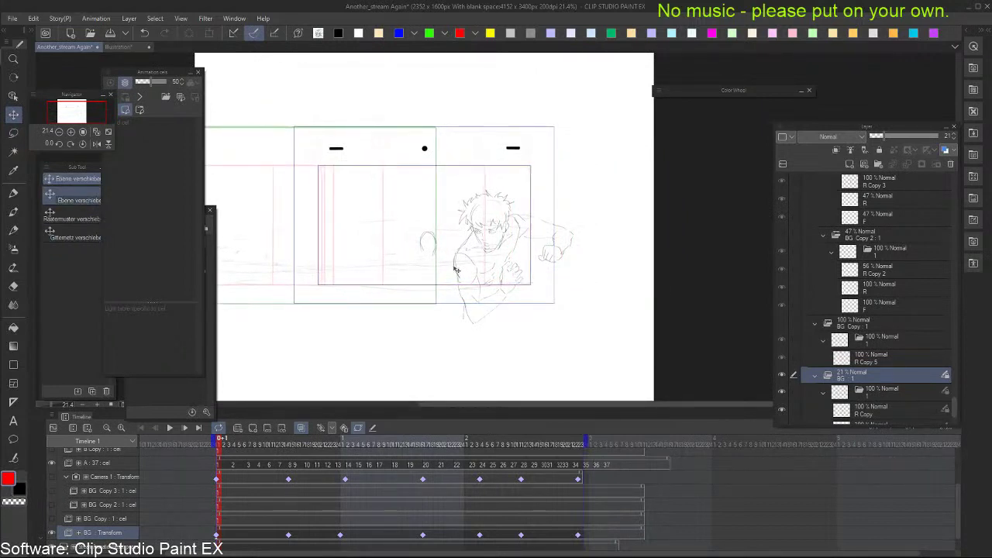
Reposition the BG at 0+15, 1+1 and 1+17 to fit its mirrored guide lines to the camera frame
left_click(288, 535)
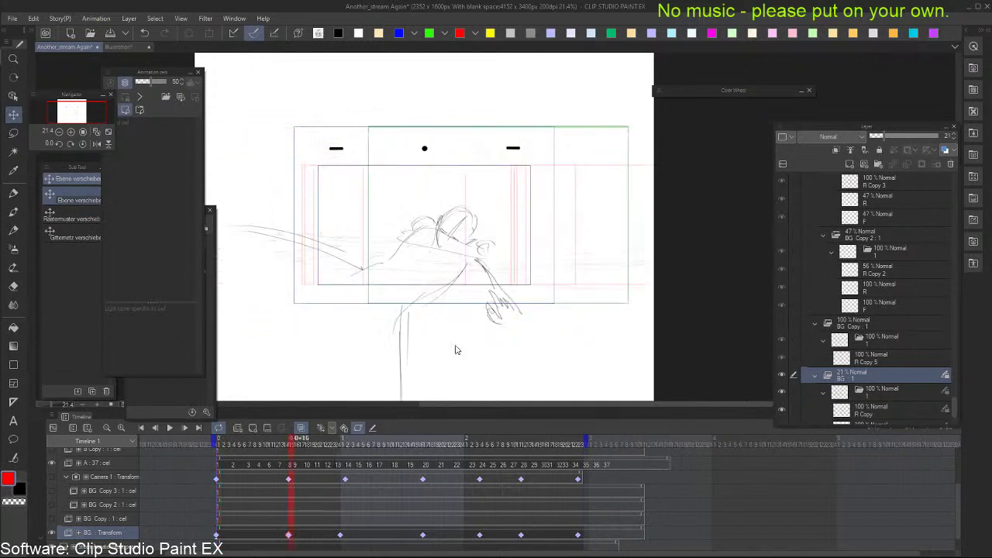
left_click_drag(490, 298, 451, 310)
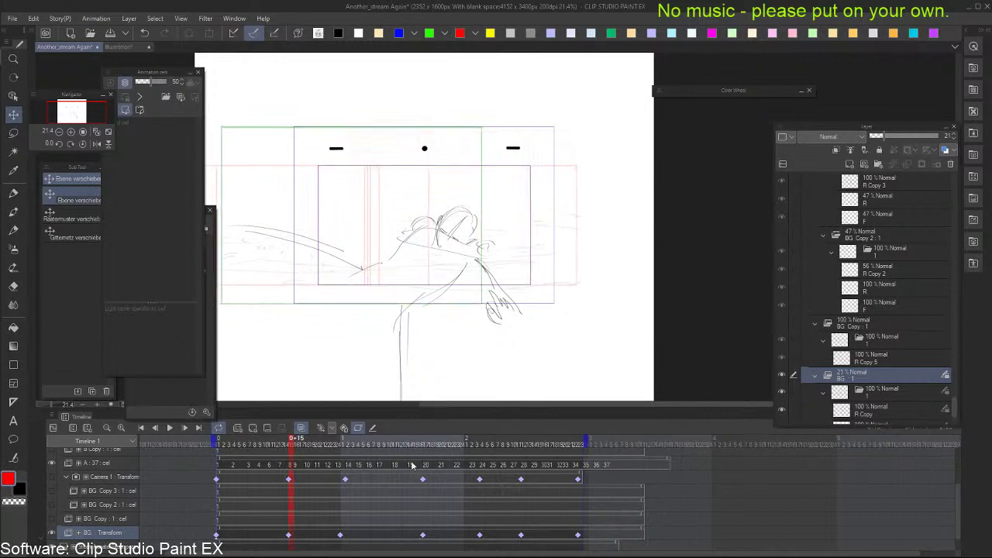
left_click(340, 535)
mouse_move(486, 345)
left_mouse_down()
mouse_move(496, 345)
mouse_move(465, 327)
mouse_move(547, 321)
mouse_move(534, 331)
left_mouse_up()
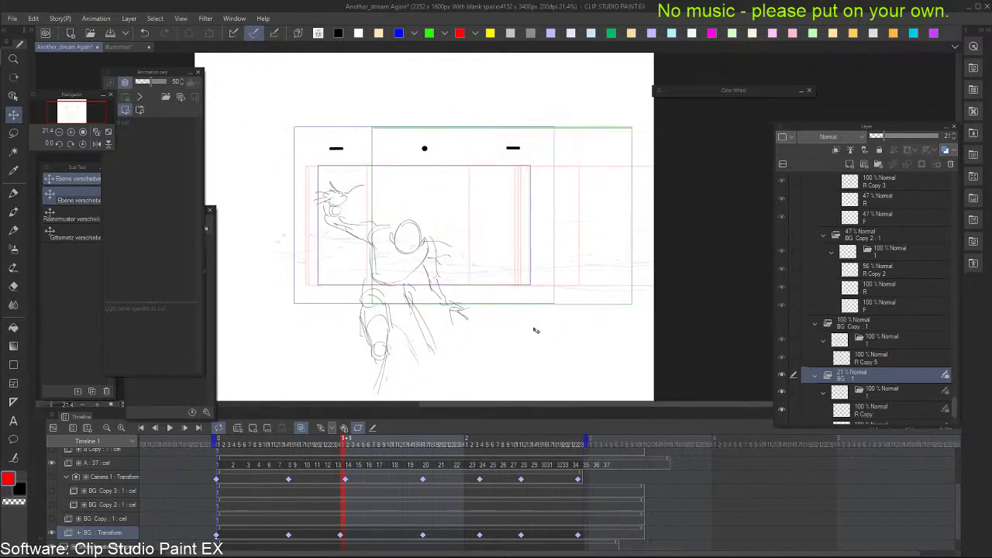
left_click(424, 535)
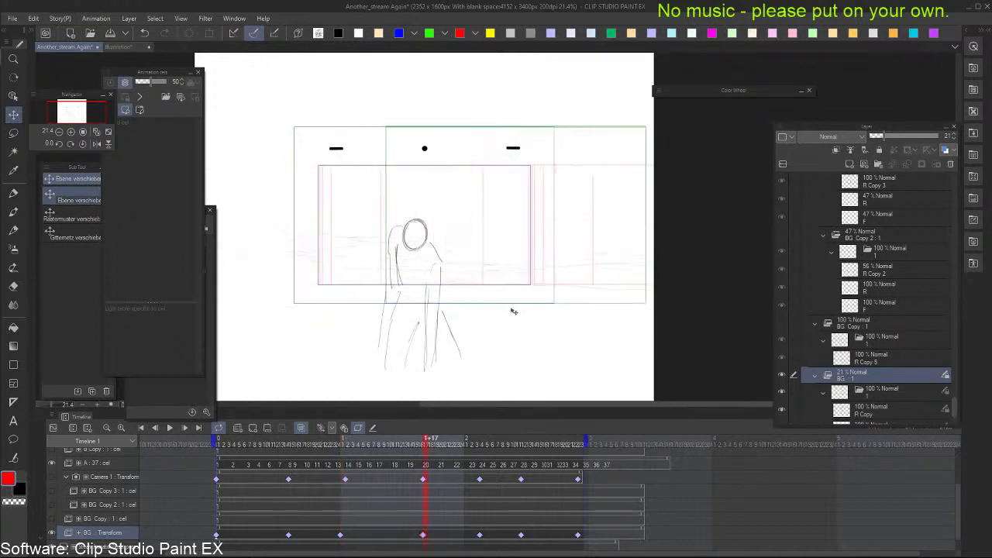
left_click_drag(511, 311, 500, 316)
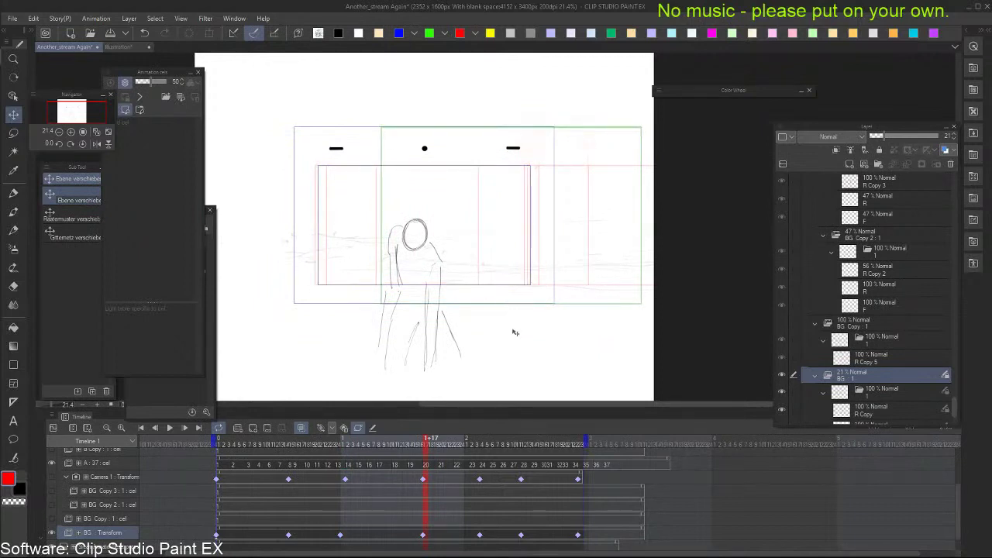
left_click(479, 535)
left_click_drag(492, 308, 515, 309)
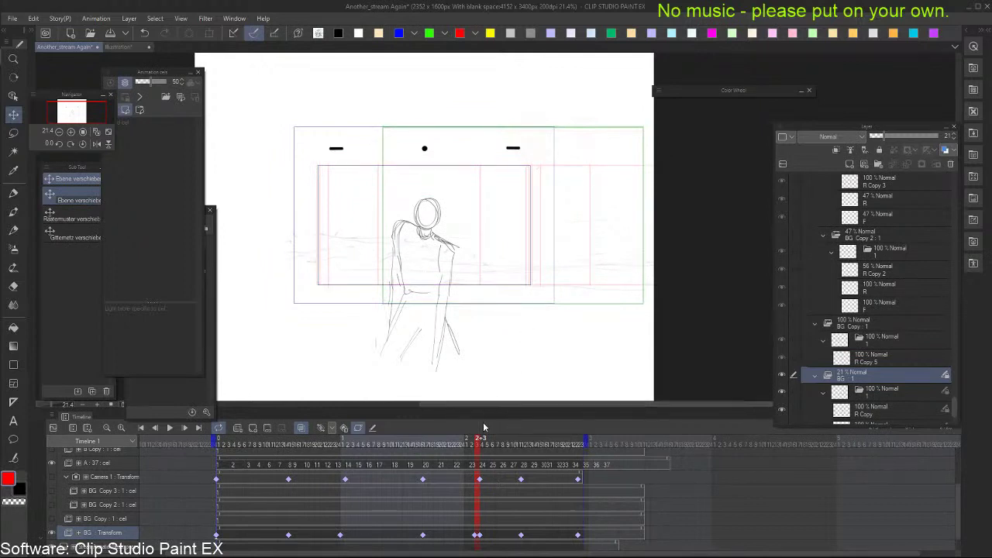
key("ctrl+z")
Reposition the BG at the 2+4, 2+12 and 2+23 keyframes to fit its mirrored guide lines to the camera frame
left_click(479, 537)
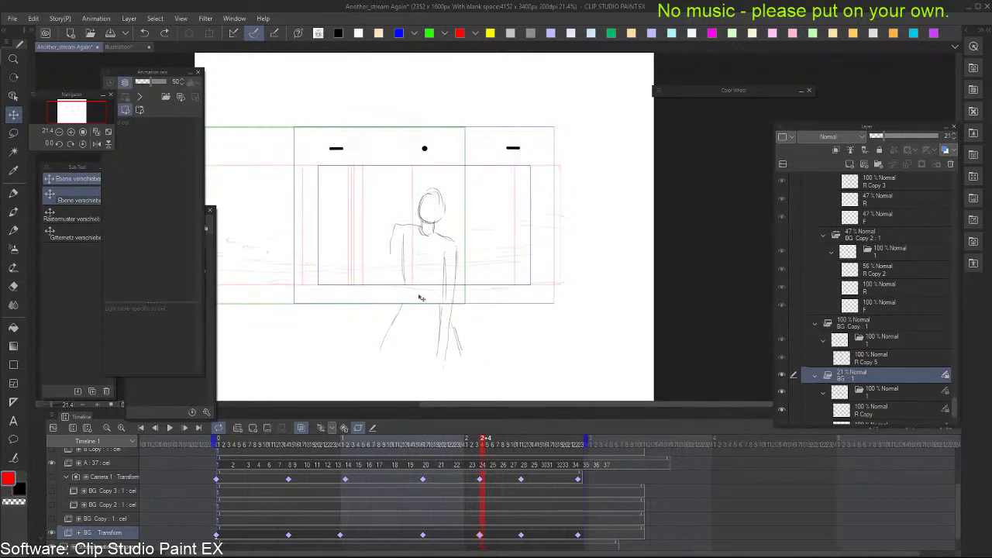
left_click_drag(414, 275, 558, 273)
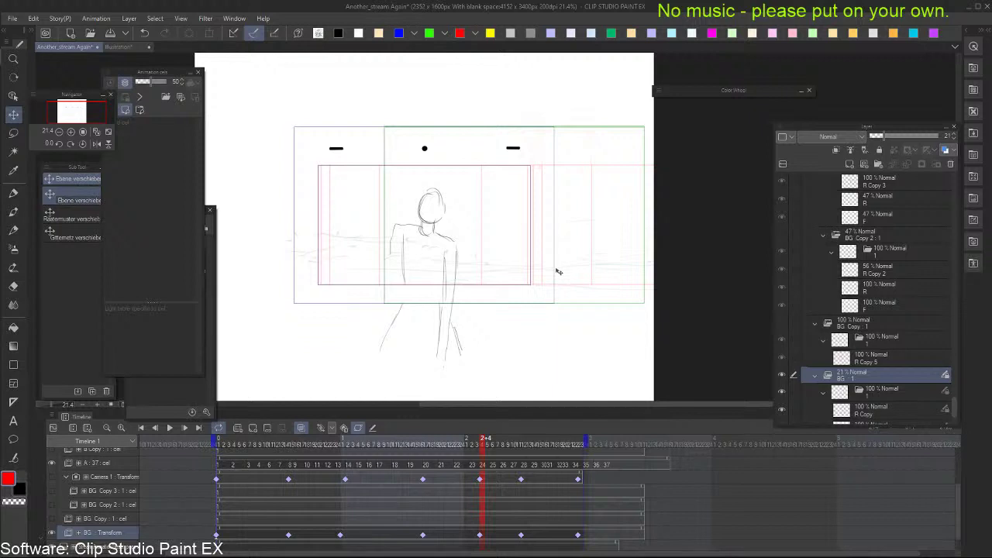
left_click(522, 535)
left_click_drag(464, 278, 612, 277)
left_click(580, 534)
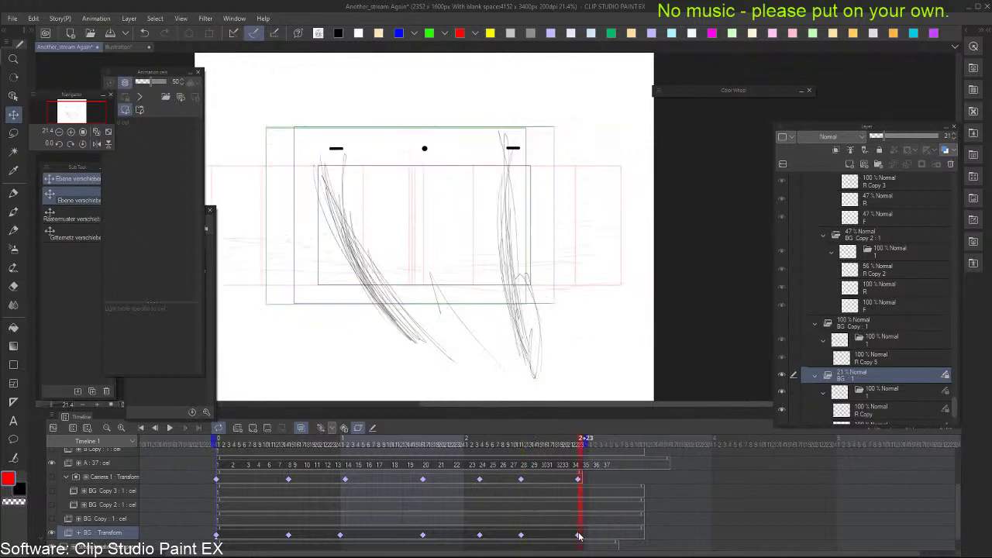
left_click_drag(406, 290, 445, 293)
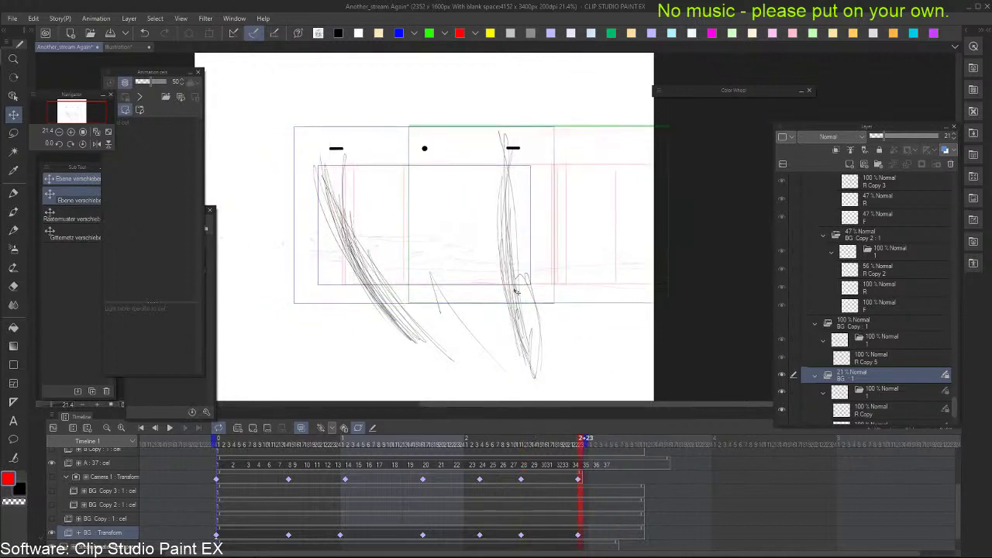
left_click_drag(515, 291, 429, 291)
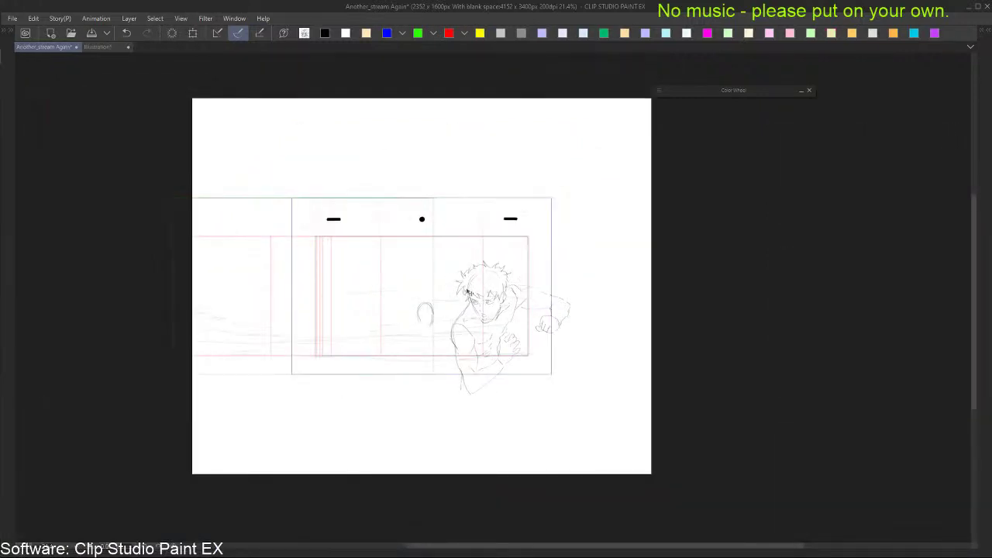
Play back the animation with the palettes hidden to check the reworked background pan
key("space")
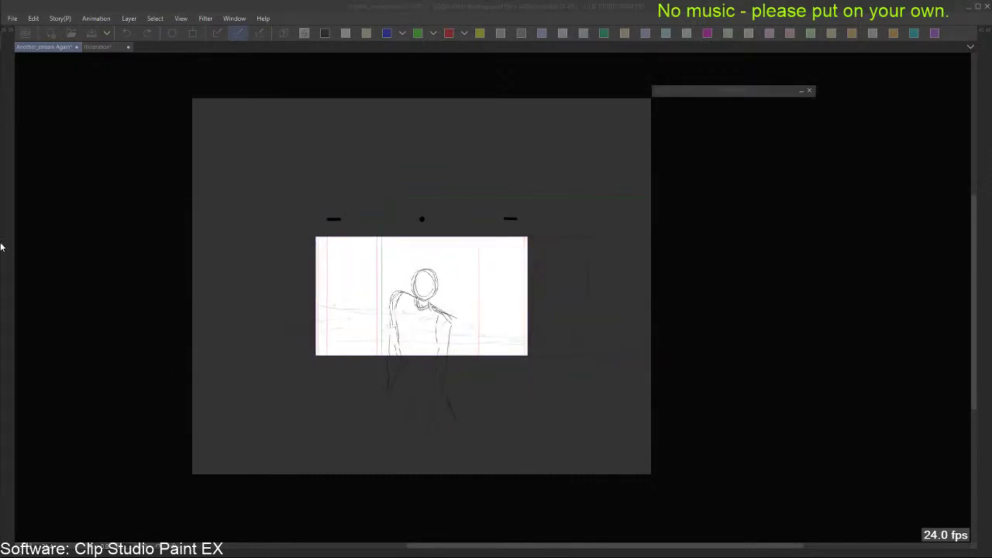
mouse_move(3, 248)
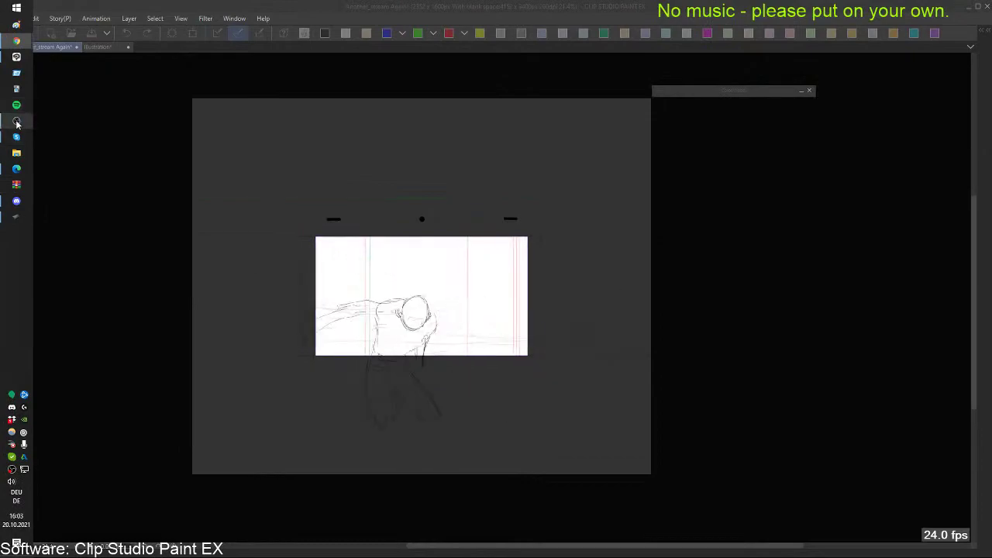